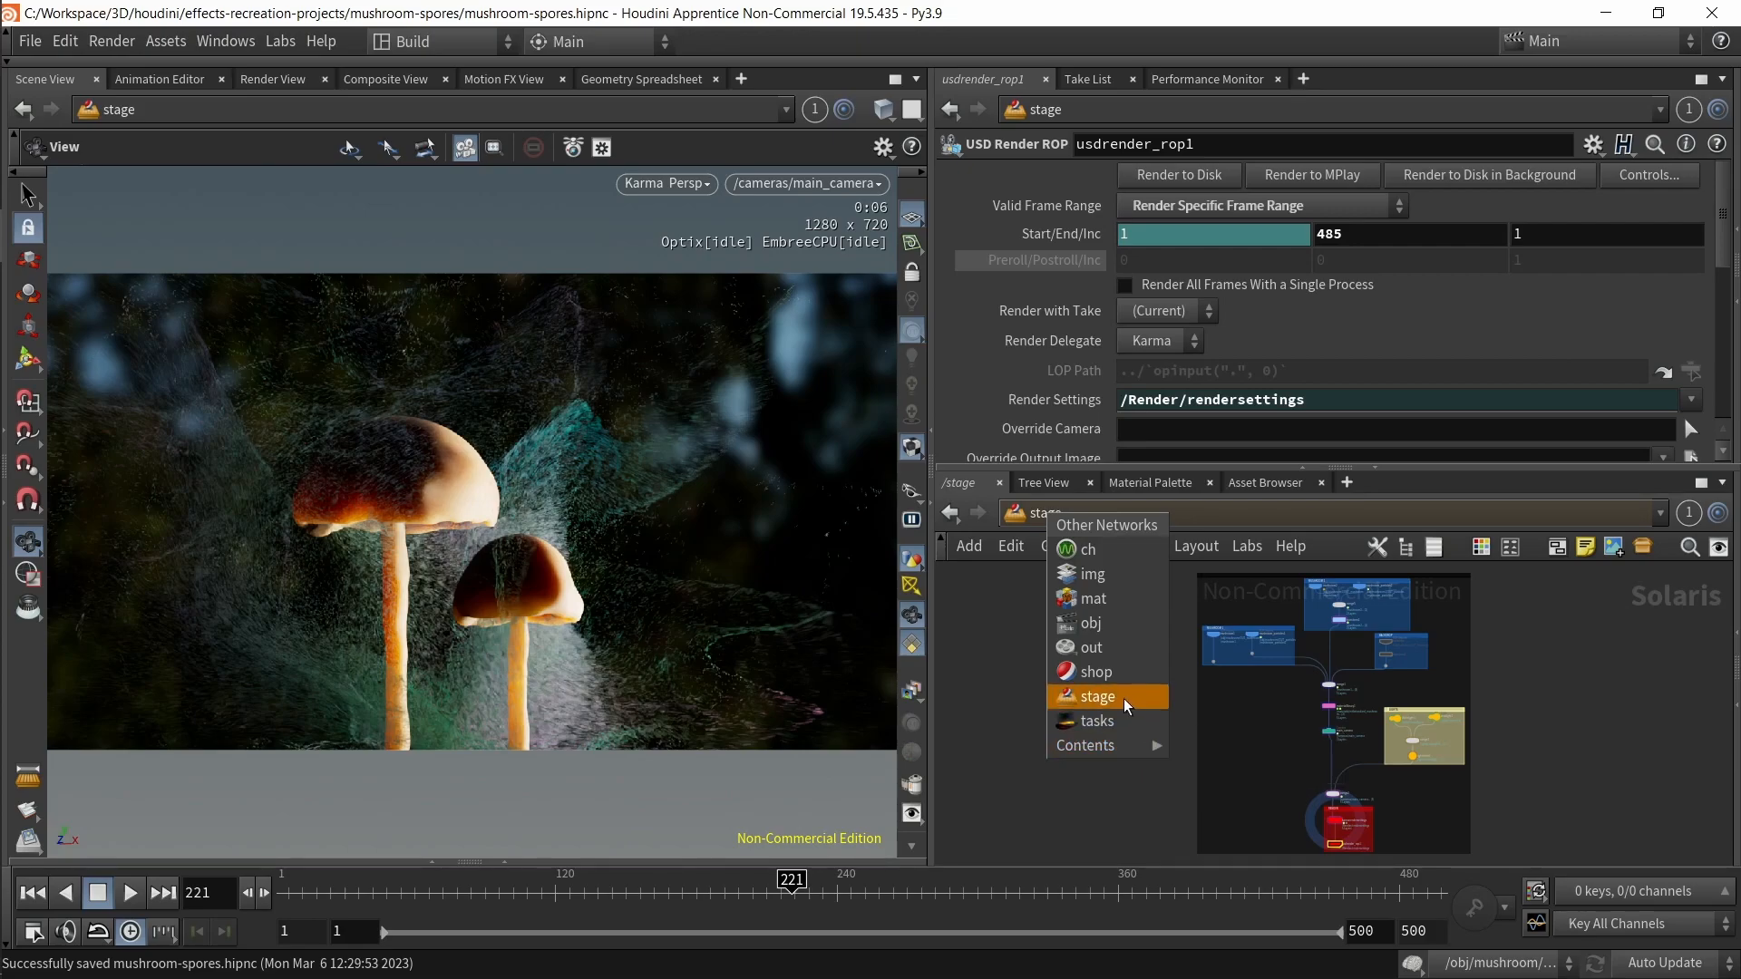
# Step: Examine the layout of the stage network with the pane maximized
pyautogui.click(992, 704)
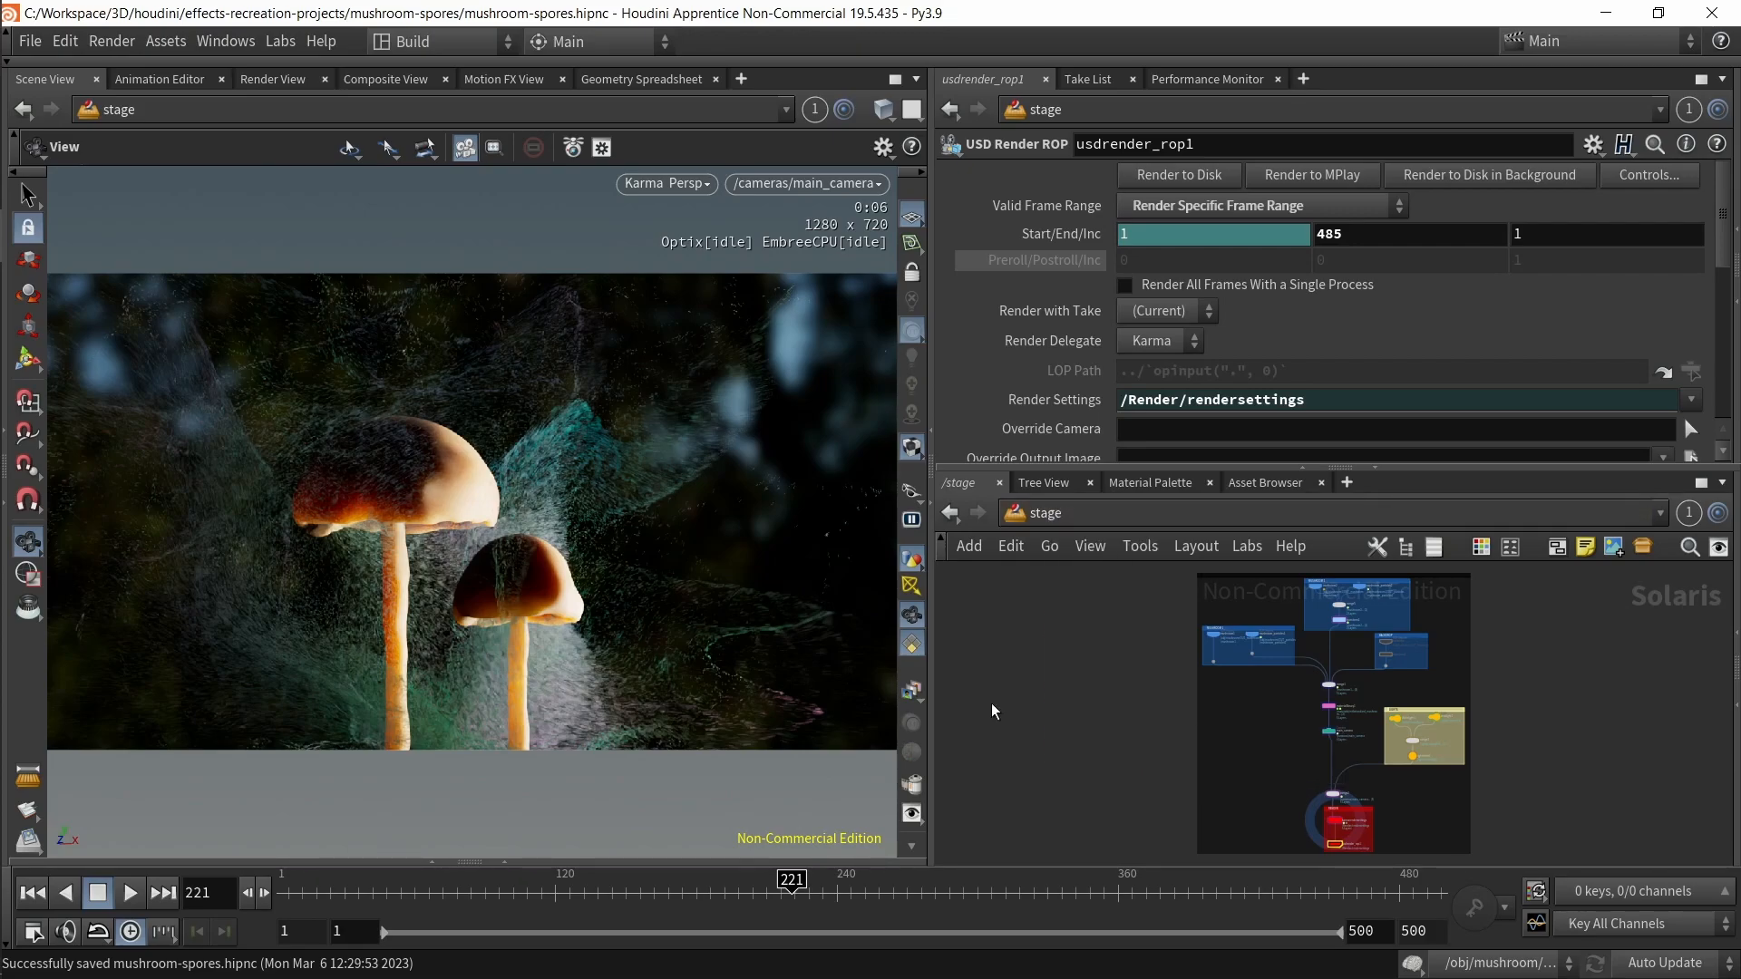
pyautogui.hotkey('ctrl', 'b')
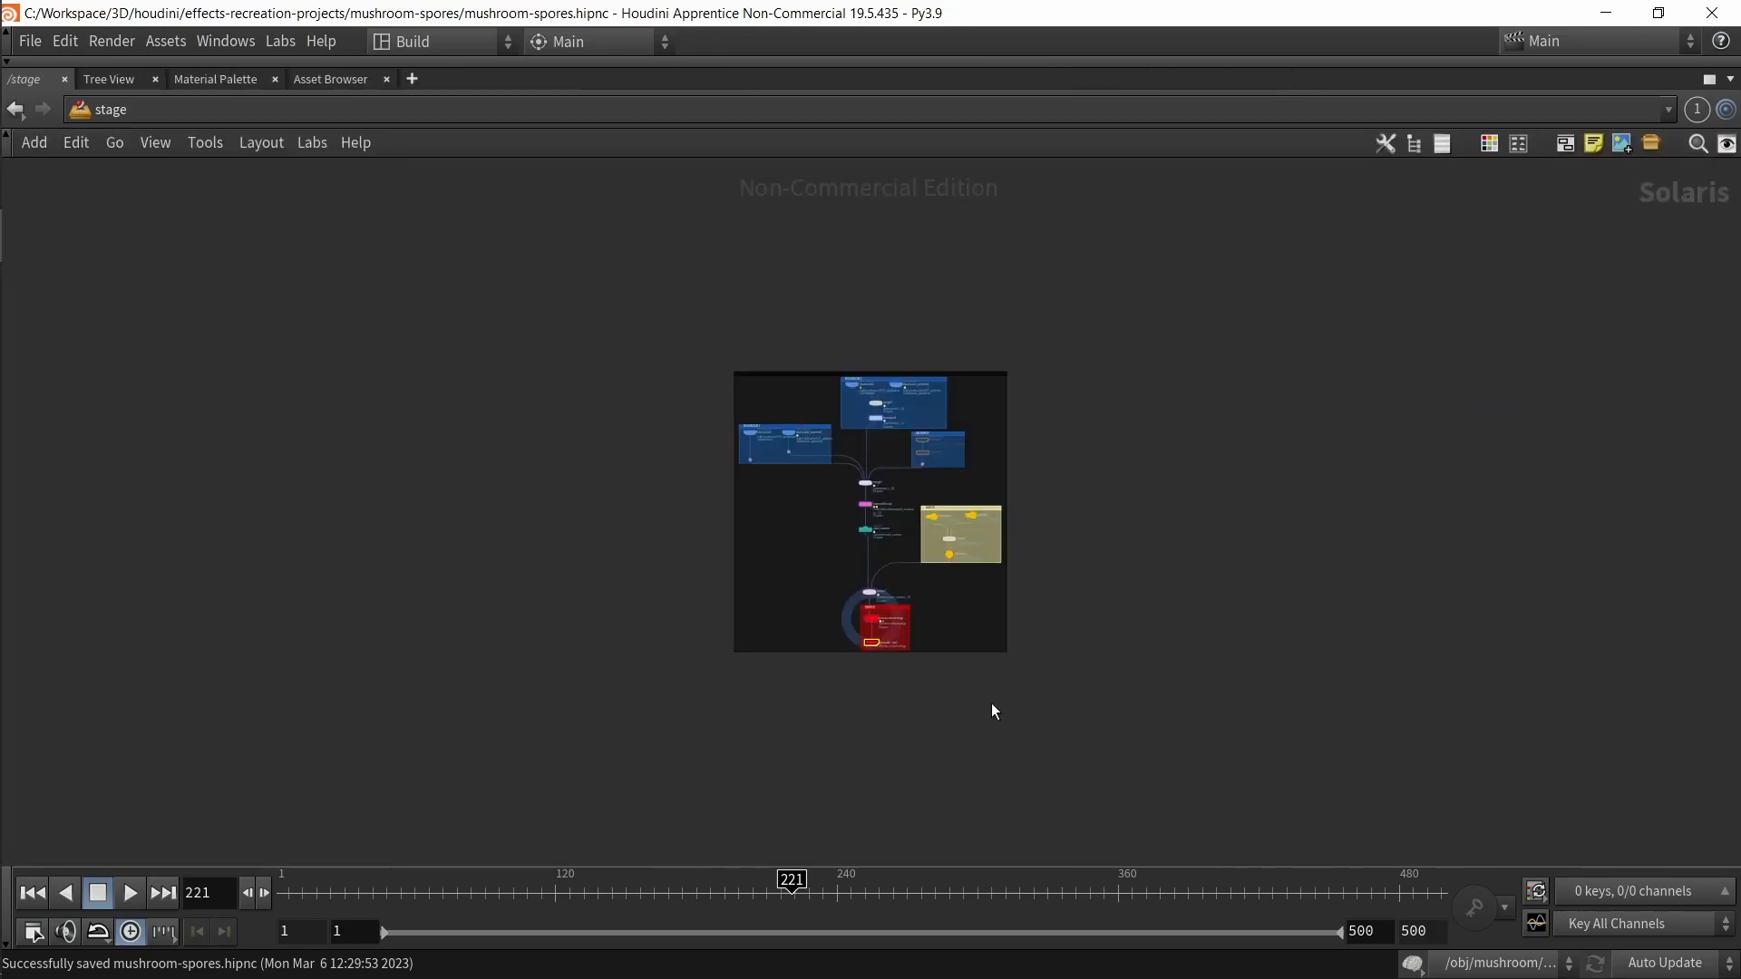
pyautogui.press('f')
pyautogui.scroll(-10, 1015, 664)
pyautogui.moveTo(1233, 521); pyautogui.dragTo(1150, 627, button='middle')
pyautogui.scroll(4, 1028, 625)
pyautogui.moveTo(939, 648); pyautogui.dragTo(1069, 479, button='middle')
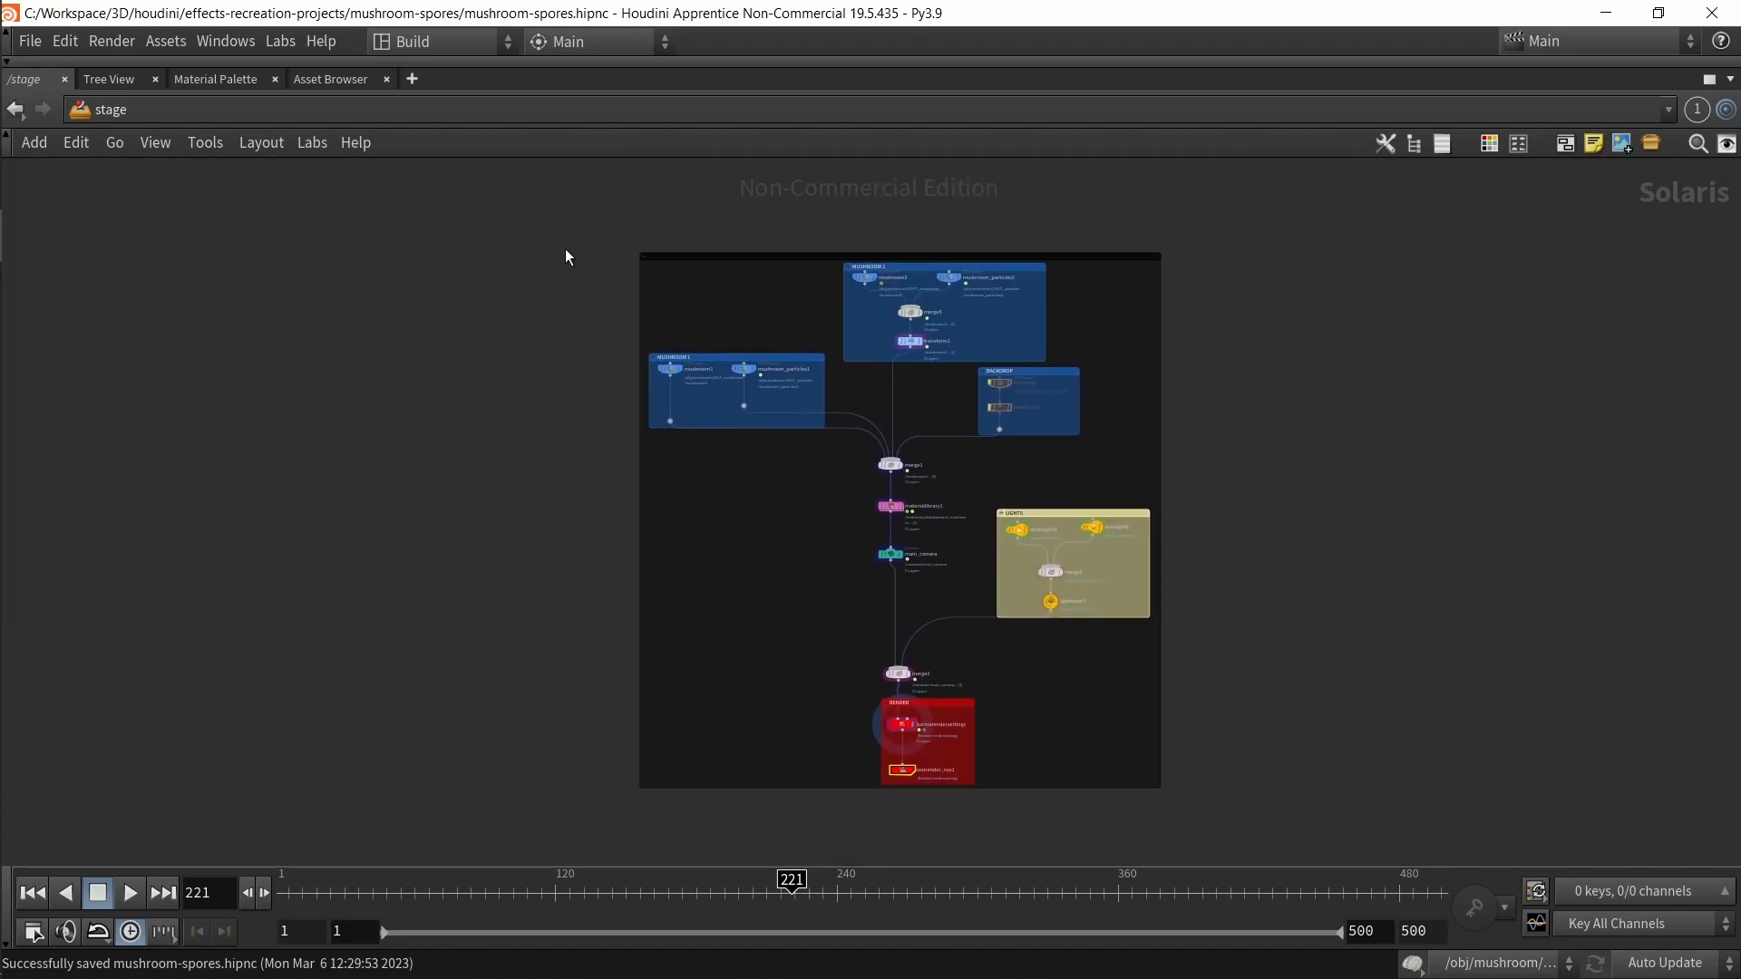
pyautogui.scroll(2, 573, 318)
pyautogui.moveTo(571, 363); pyautogui.dragTo(544, 323, button='middle')
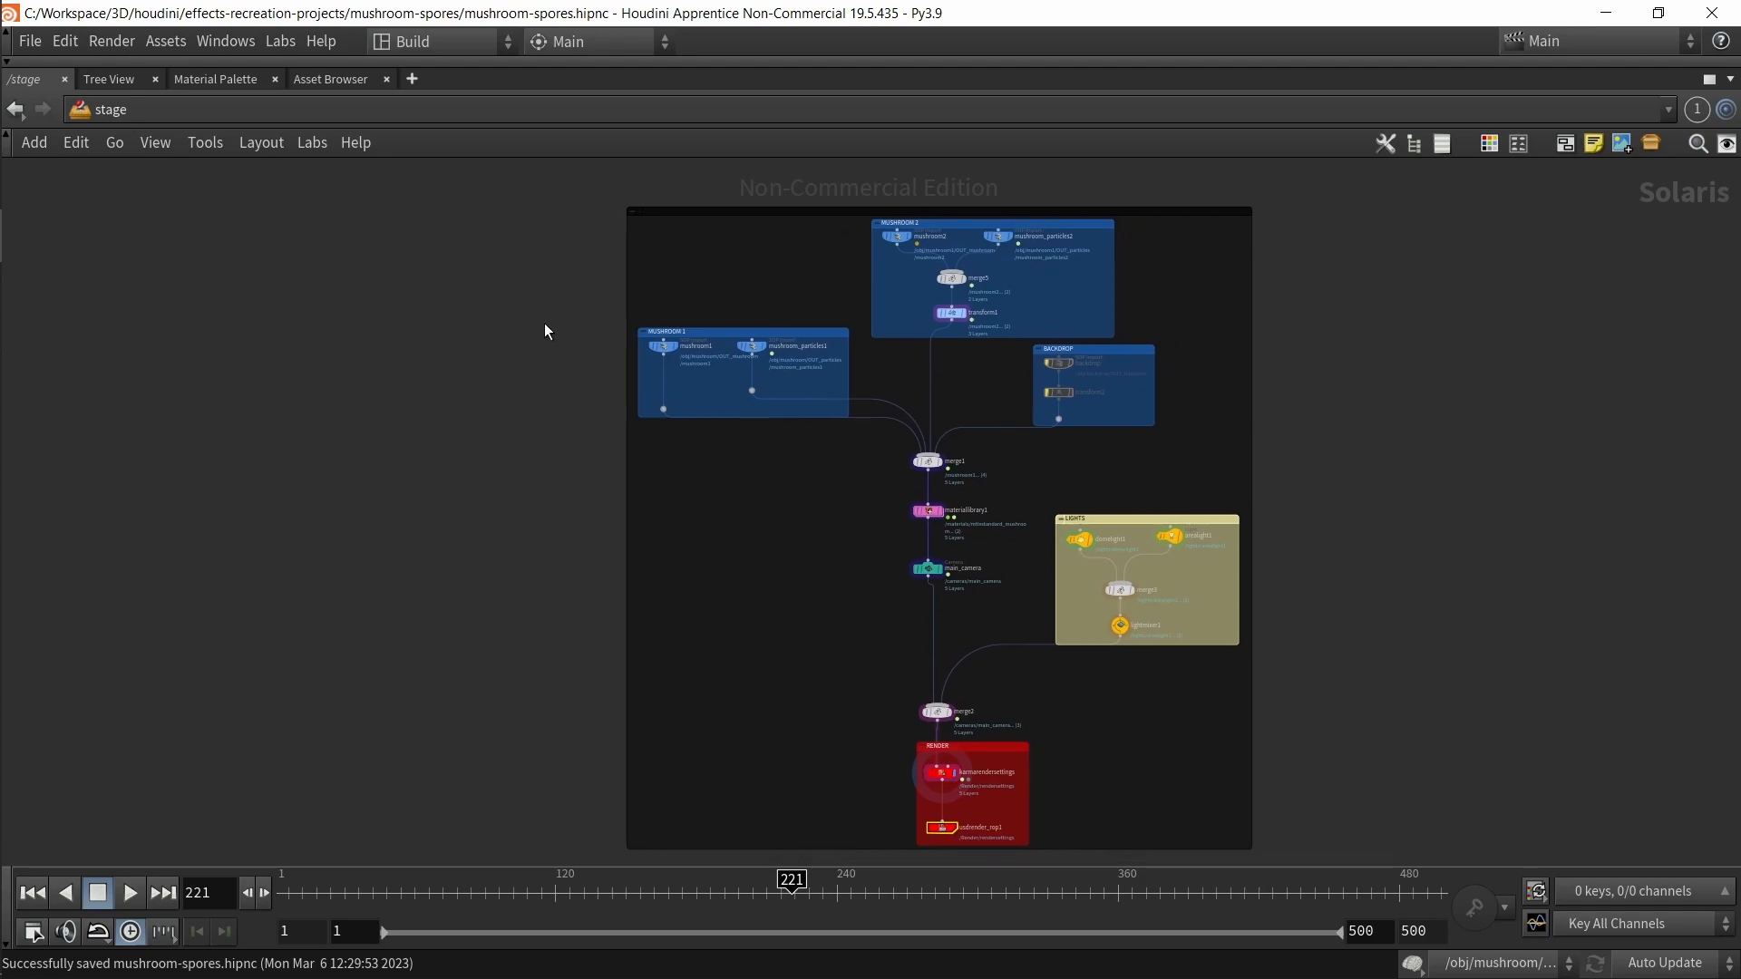
# Step: Switch to the obj network and shift the mushroom1 node slightly to the right
pyautogui.click(106, 116)
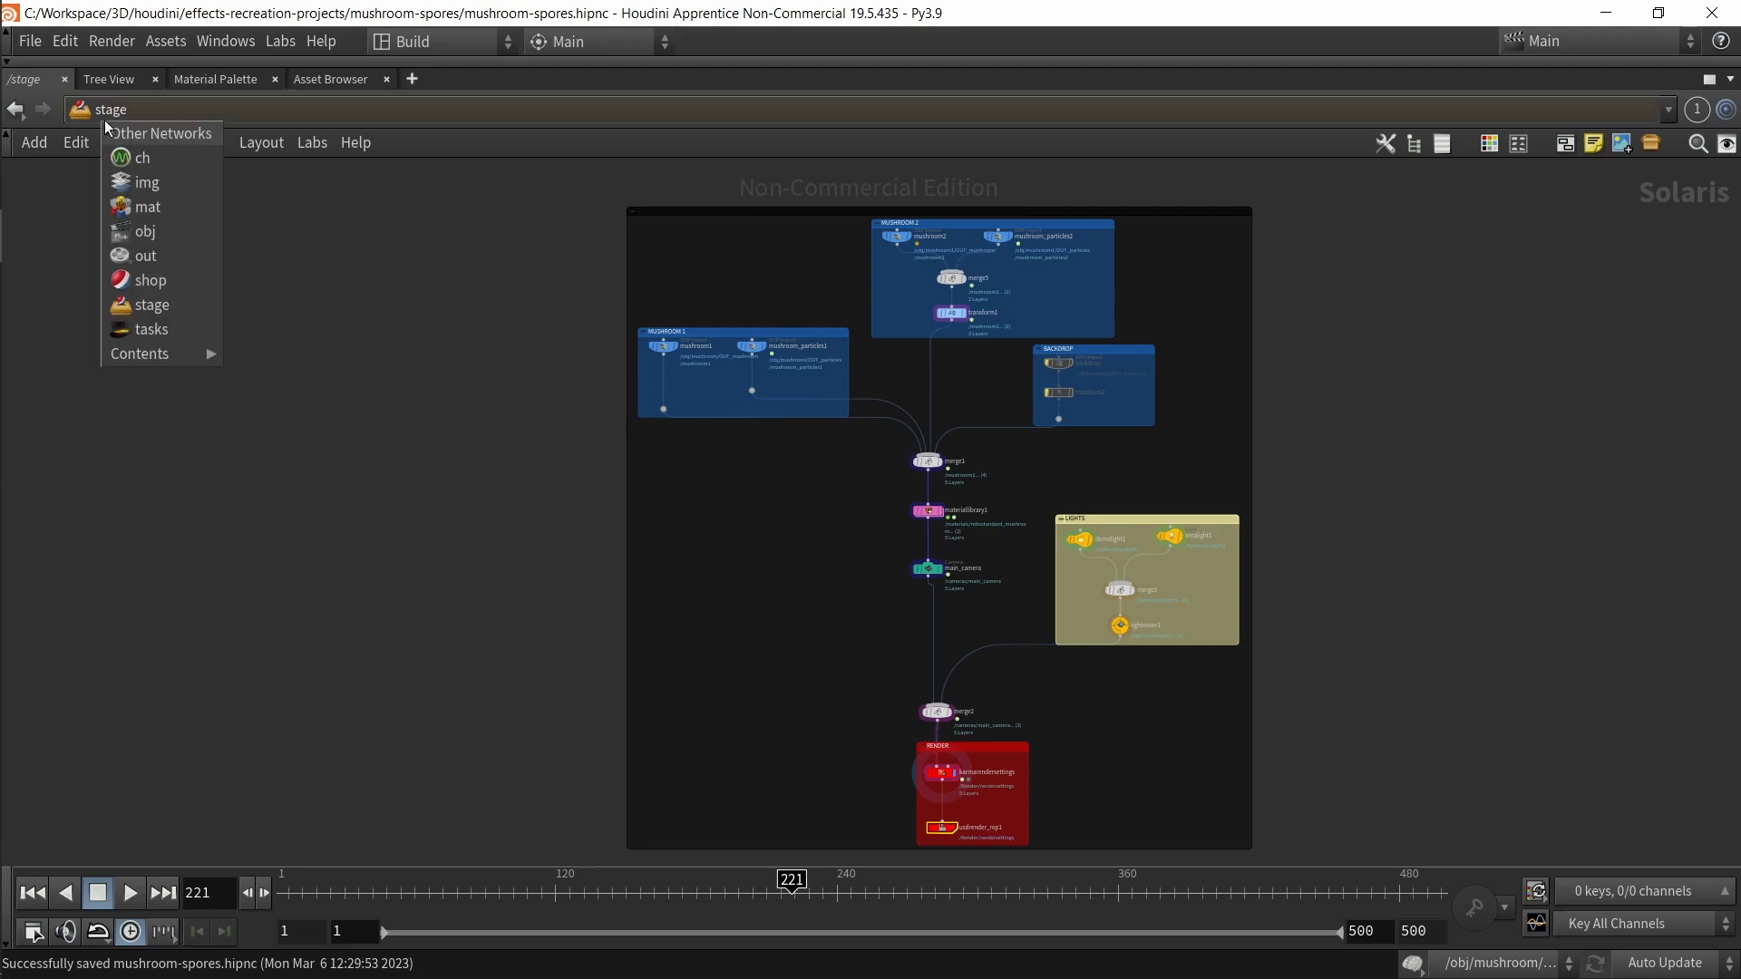
pyautogui.click(158, 231)
pyautogui.press('h')
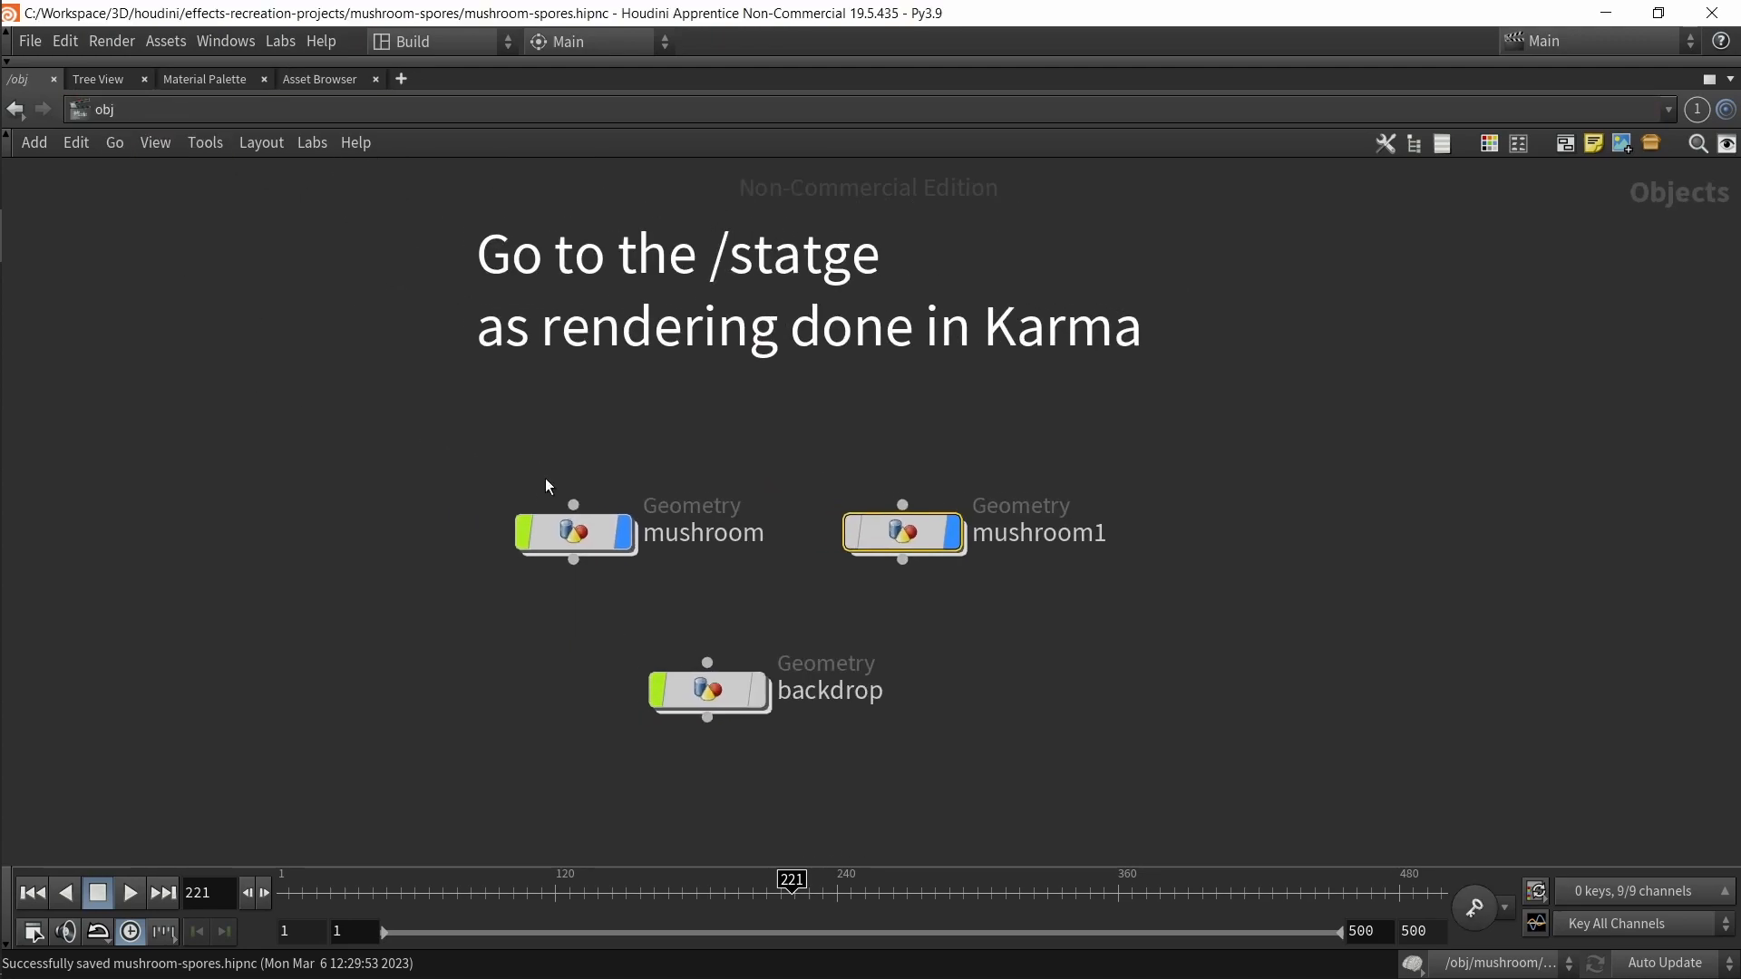
pyautogui.moveTo(824, 735); pyautogui.dragTo(869, 731)
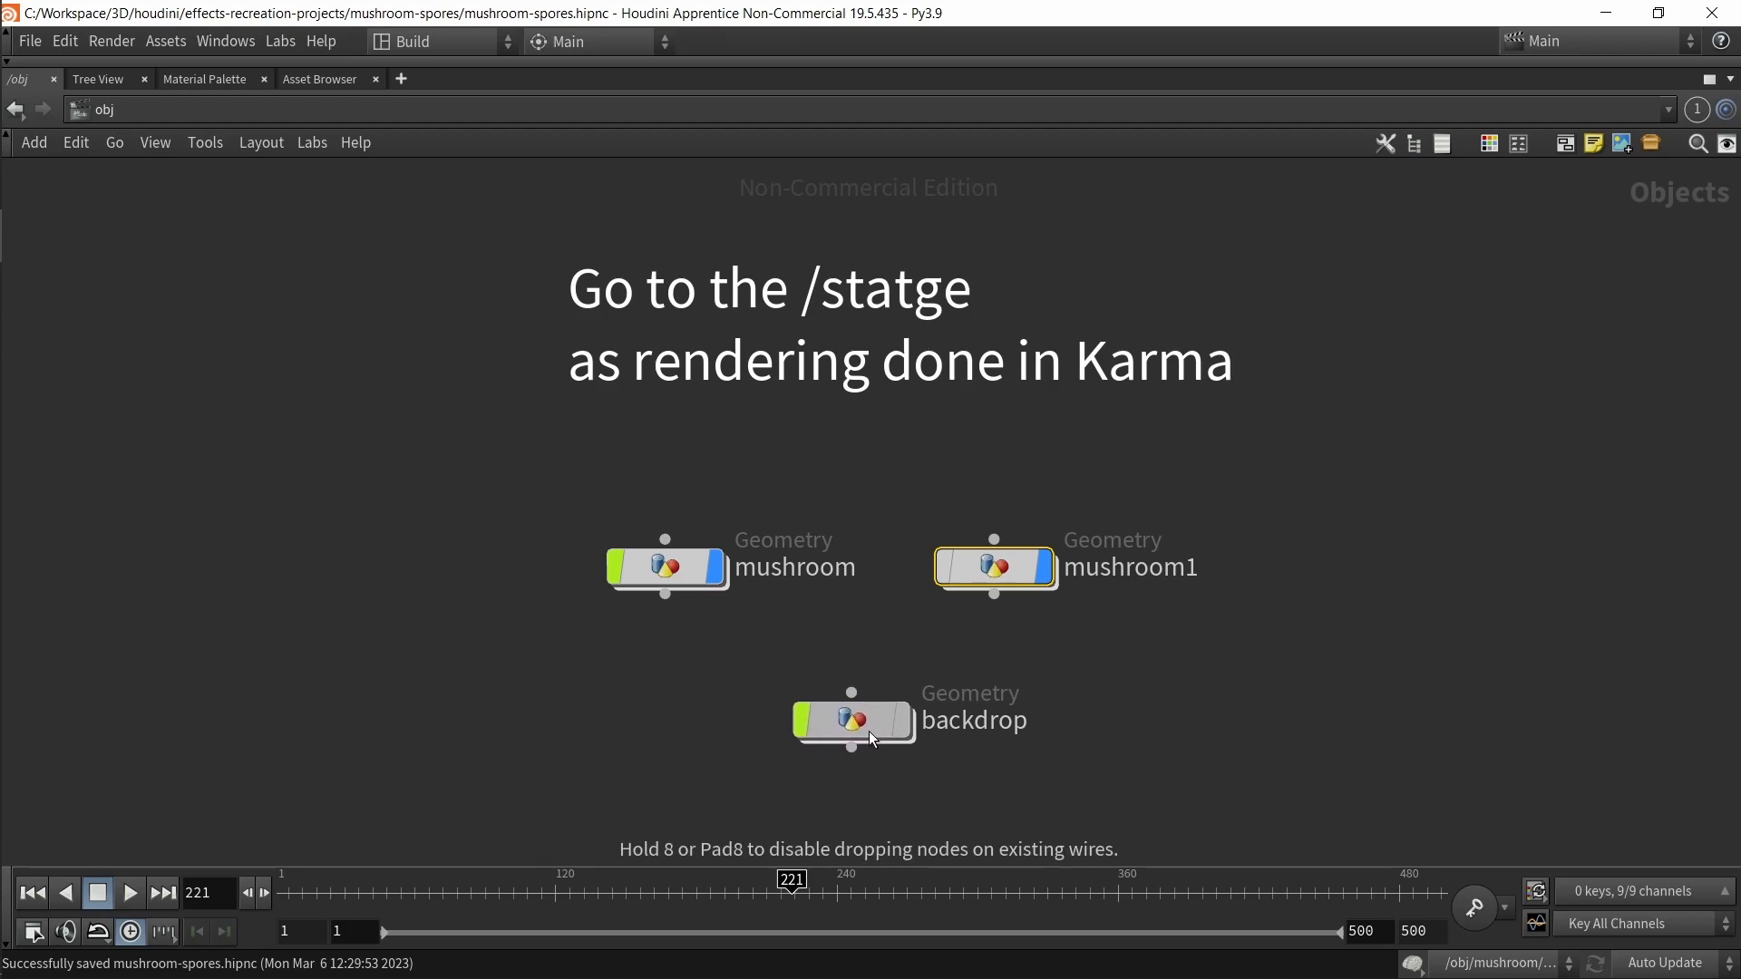
pyautogui.moveTo(527, 469); pyautogui.dragTo(1299, 652)
pyautogui.click(920, 484)
pyautogui.moveTo(914, 466); pyautogui.dragTo(1140, 629)
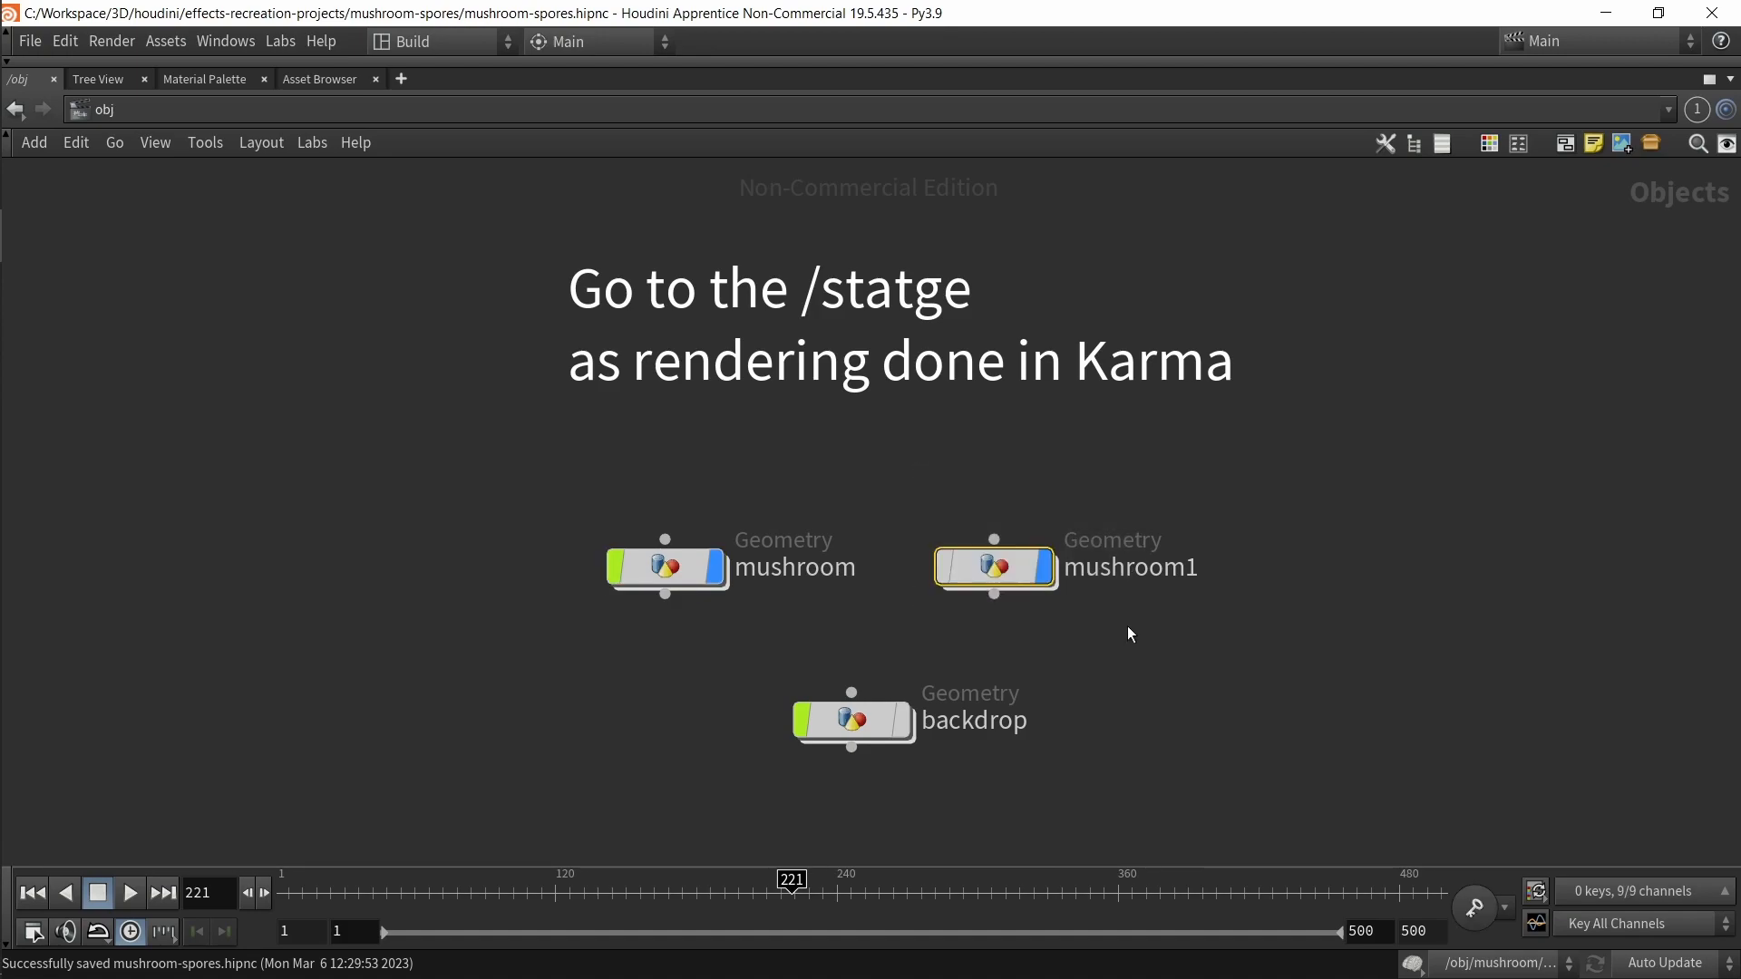
pyautogui.moveTo(1001, 577); pyautogui.dragTo(1059, 576)
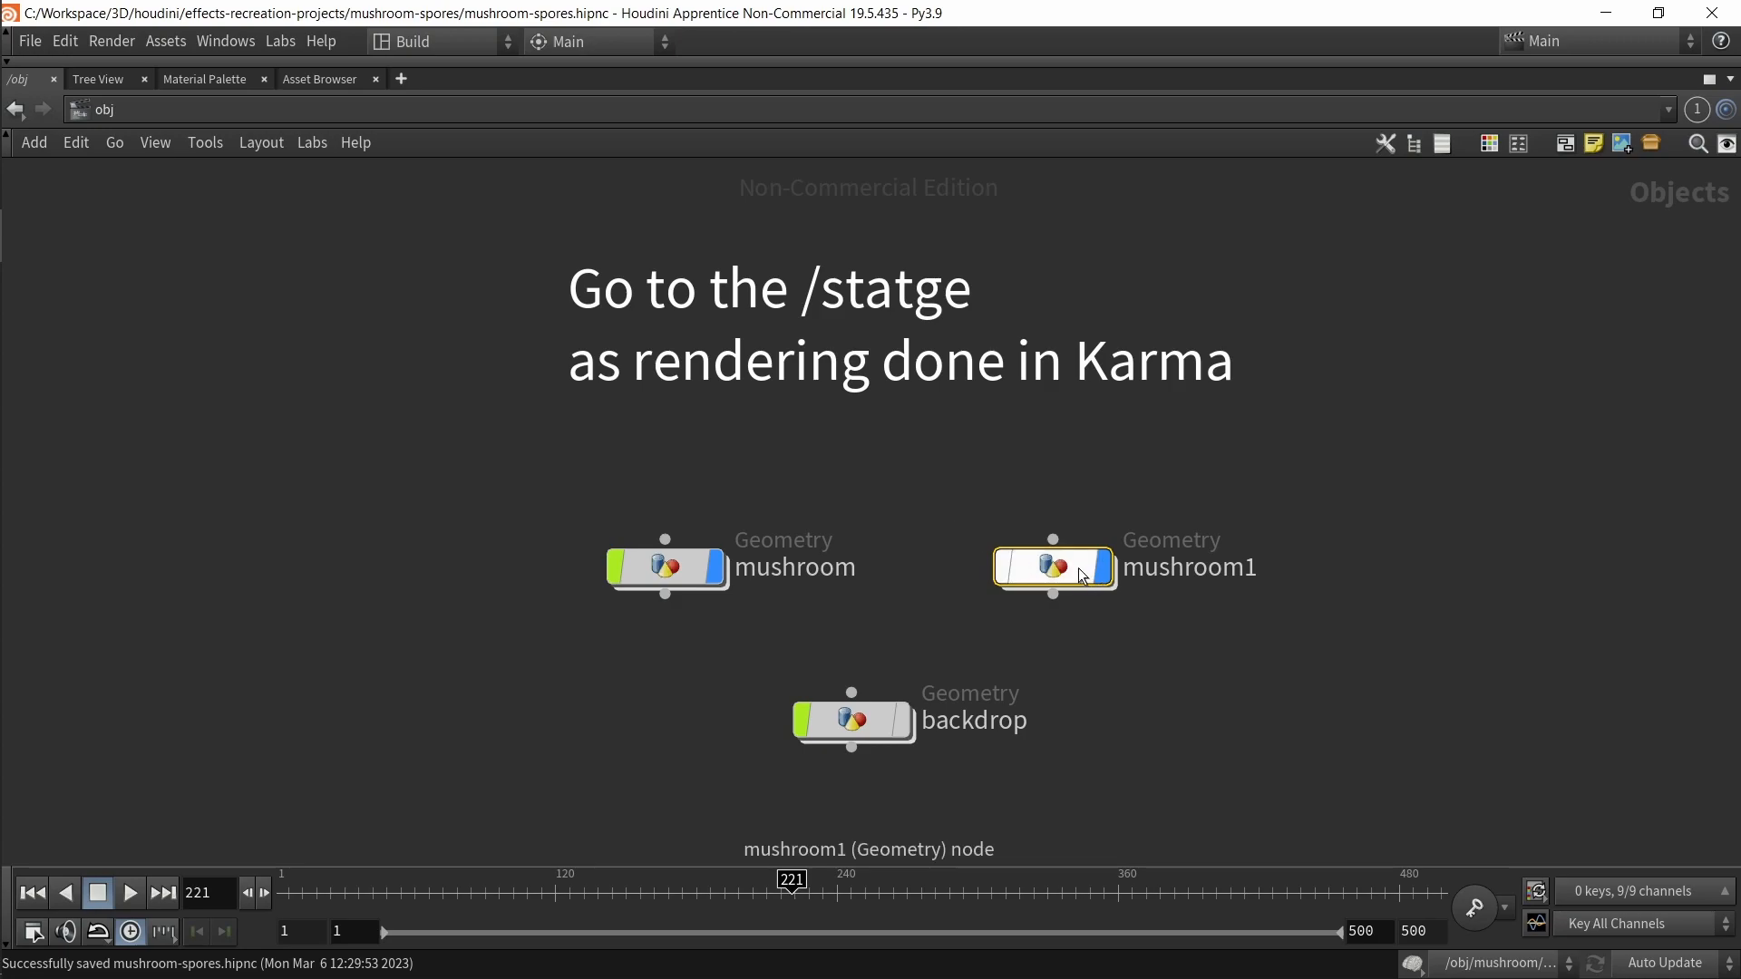
# Step: Inspect the mushroom, mushroom1 and backdrop objects in the viewport
pyautogui.hotkey('ctrl', 'b')
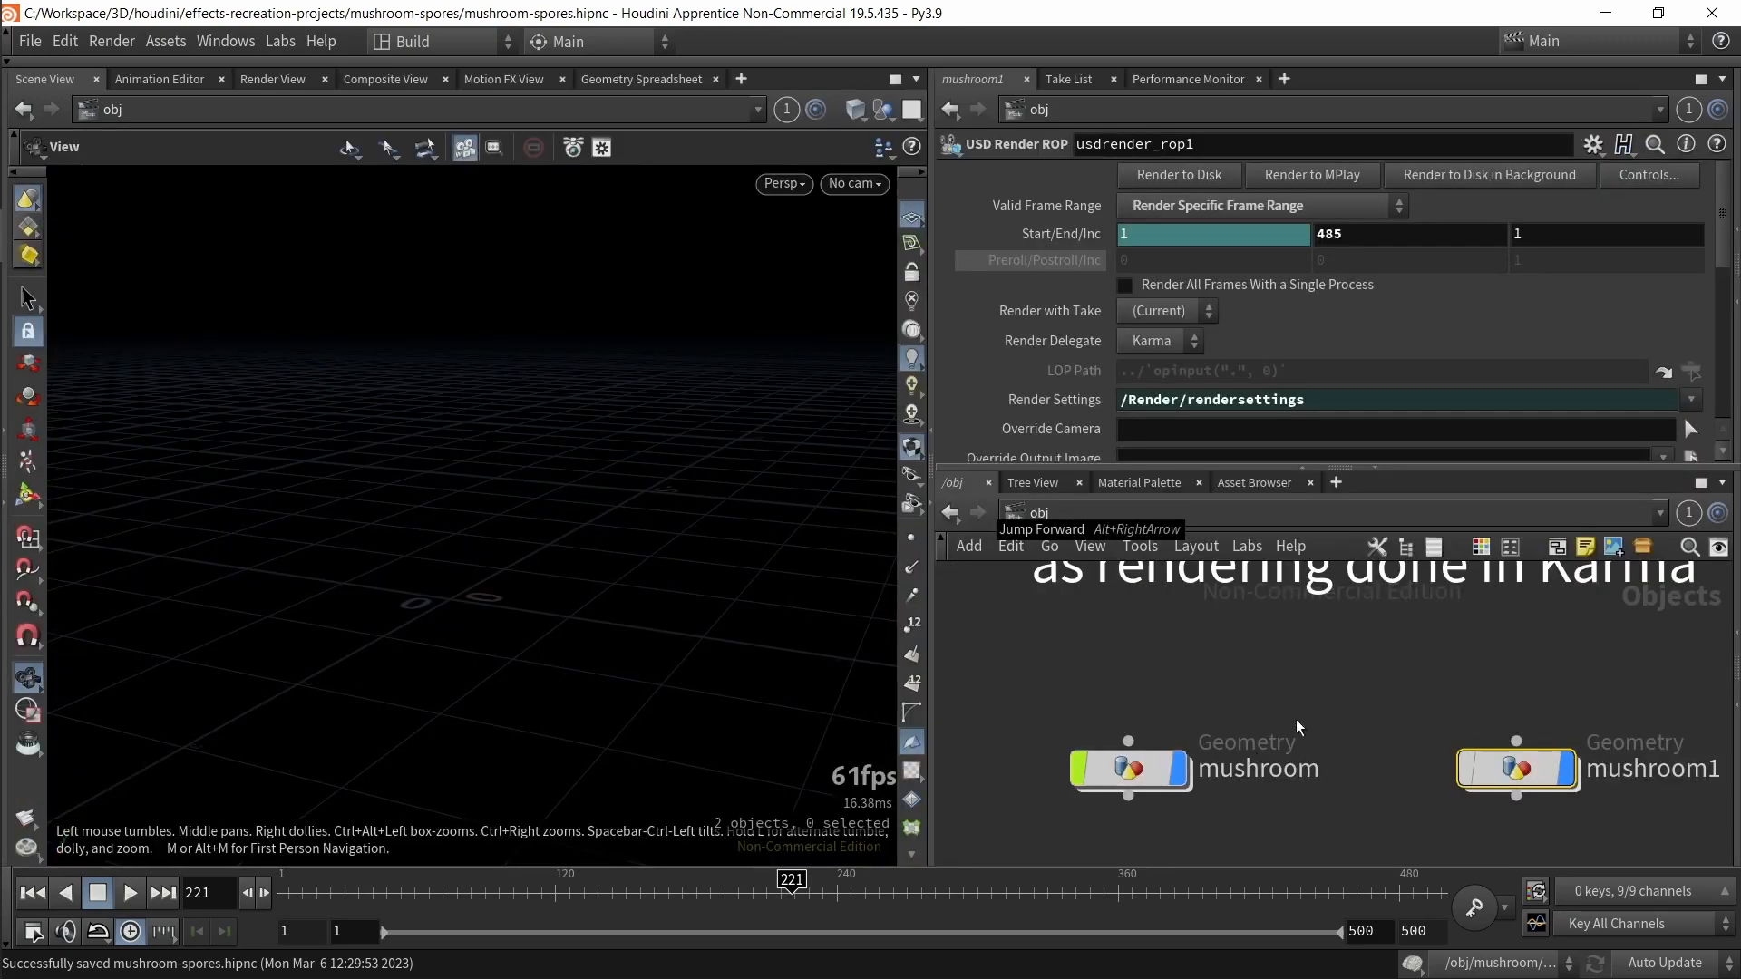
pyautogui.moveTo(551, 623); pyautogui.dragTo(478, 614)
pyautogui.scroll(6, 471, 599)
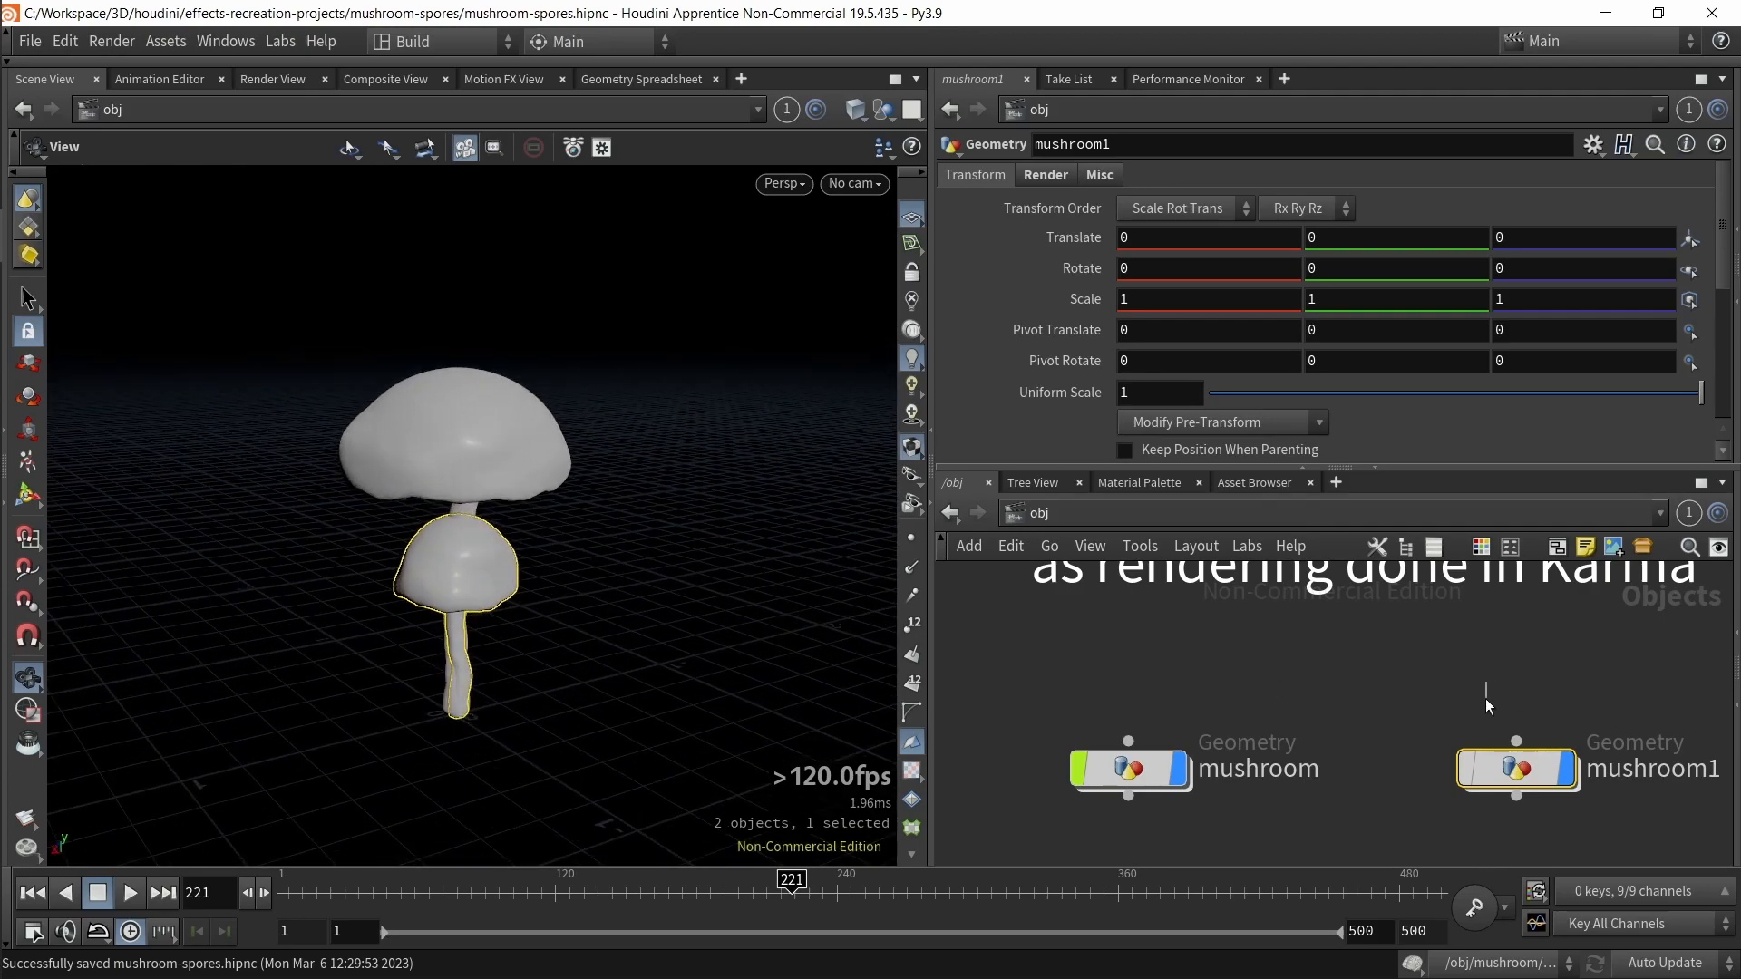
pyautogui.moveTo(1022, 722); pyautogui.dragTo(1217, 805)
pyautogui.press('r')
pyautogui.press('r')
pyautogui.scroll(-5, 1257, 736)
pyautogui.moveTo(1280, 743); pyautogui.dragTo(1251, 659, button='middle')
pyautogui.moveTo(1170, 710); pyautogui.dragTo(1348, 751)
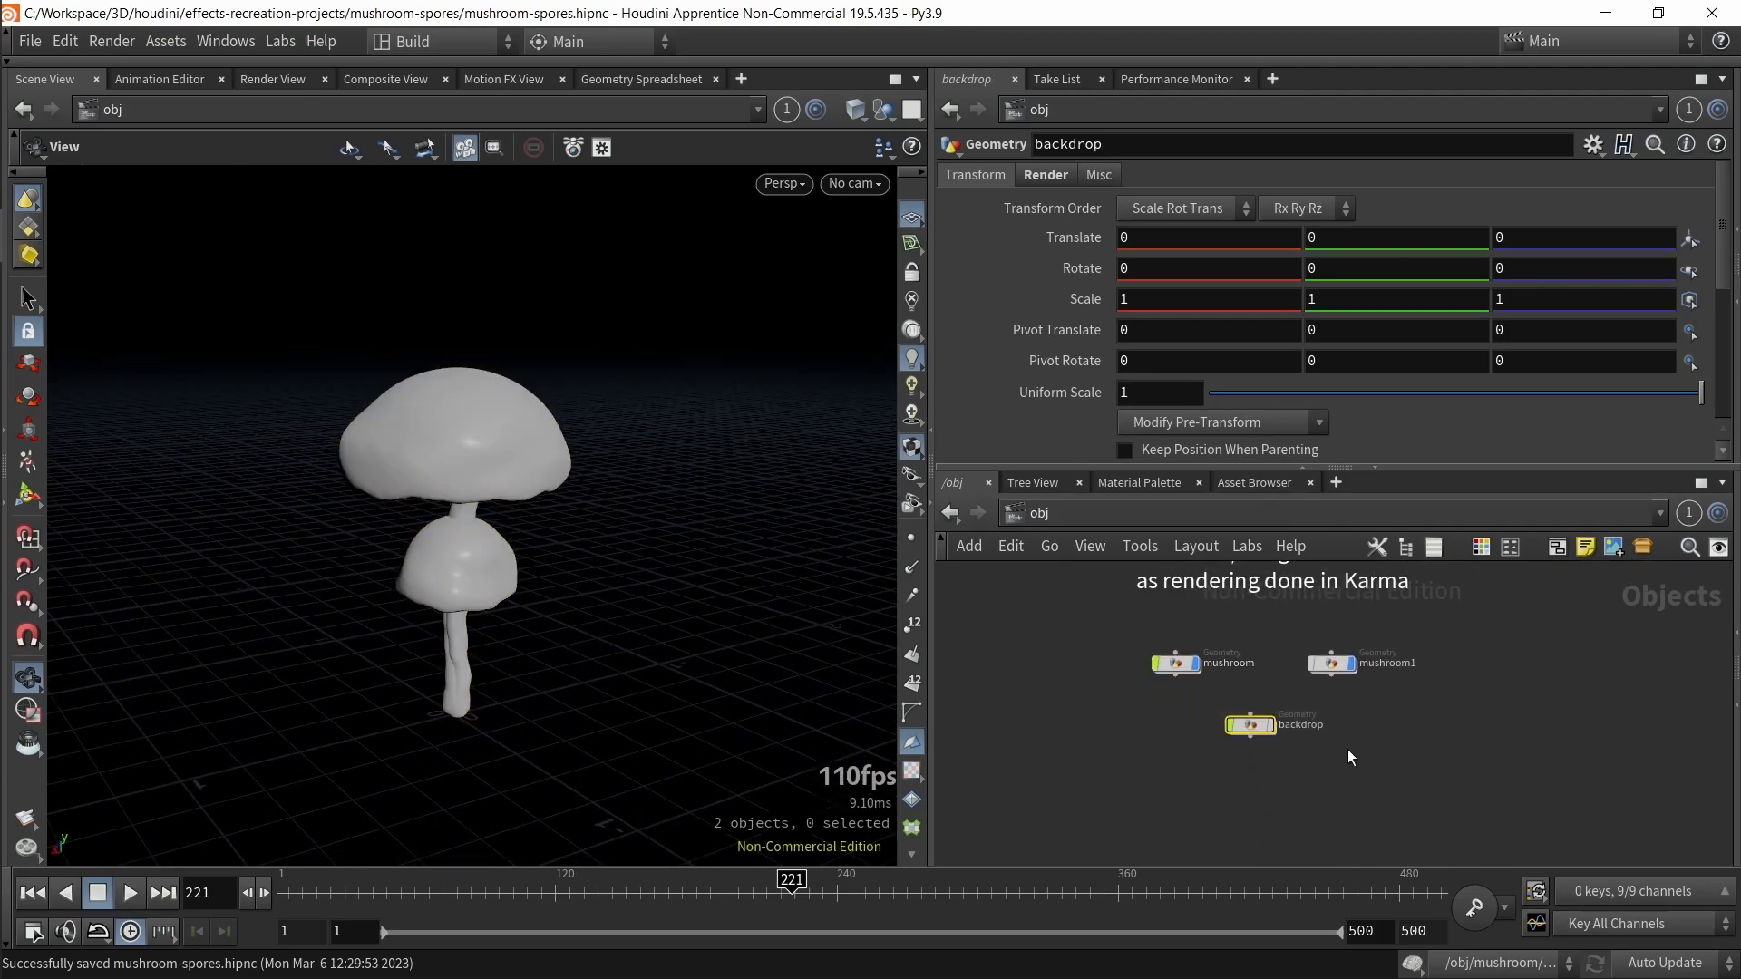
pyautogui.press('r')
pyautogui.press('f')
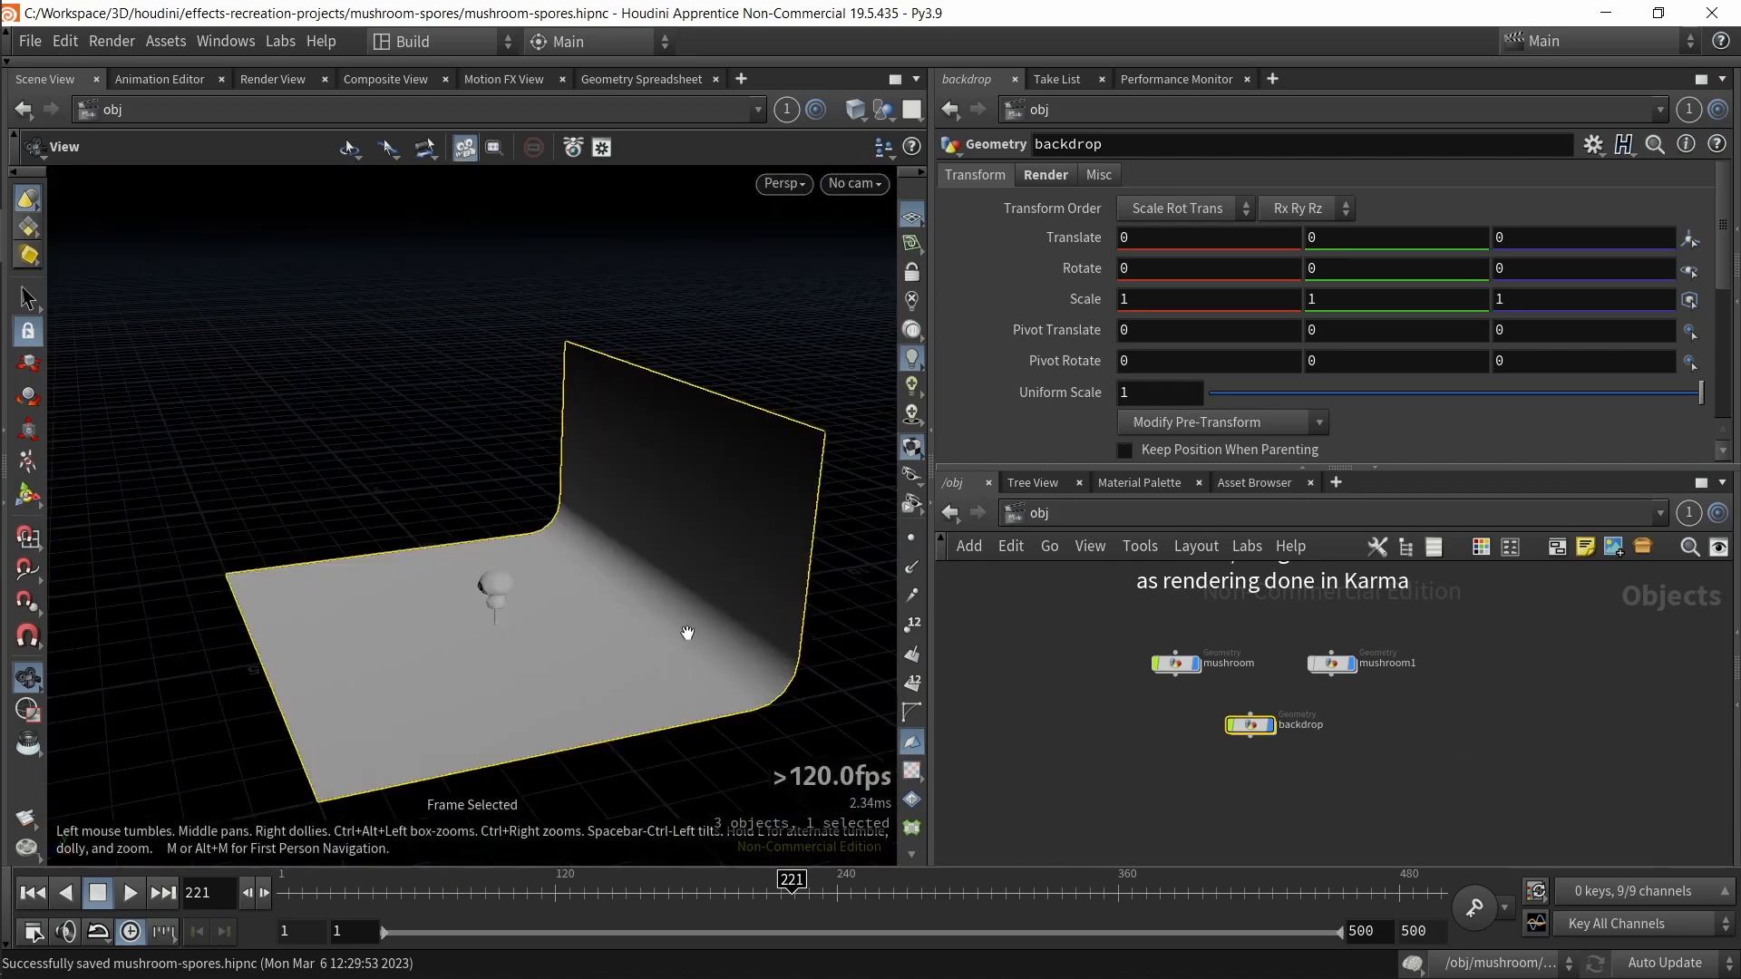
pyautogui.moveTo(687, 633); pyautogui.dragTo(715, 629)
pyautogui.scroll(6, 536, 672)
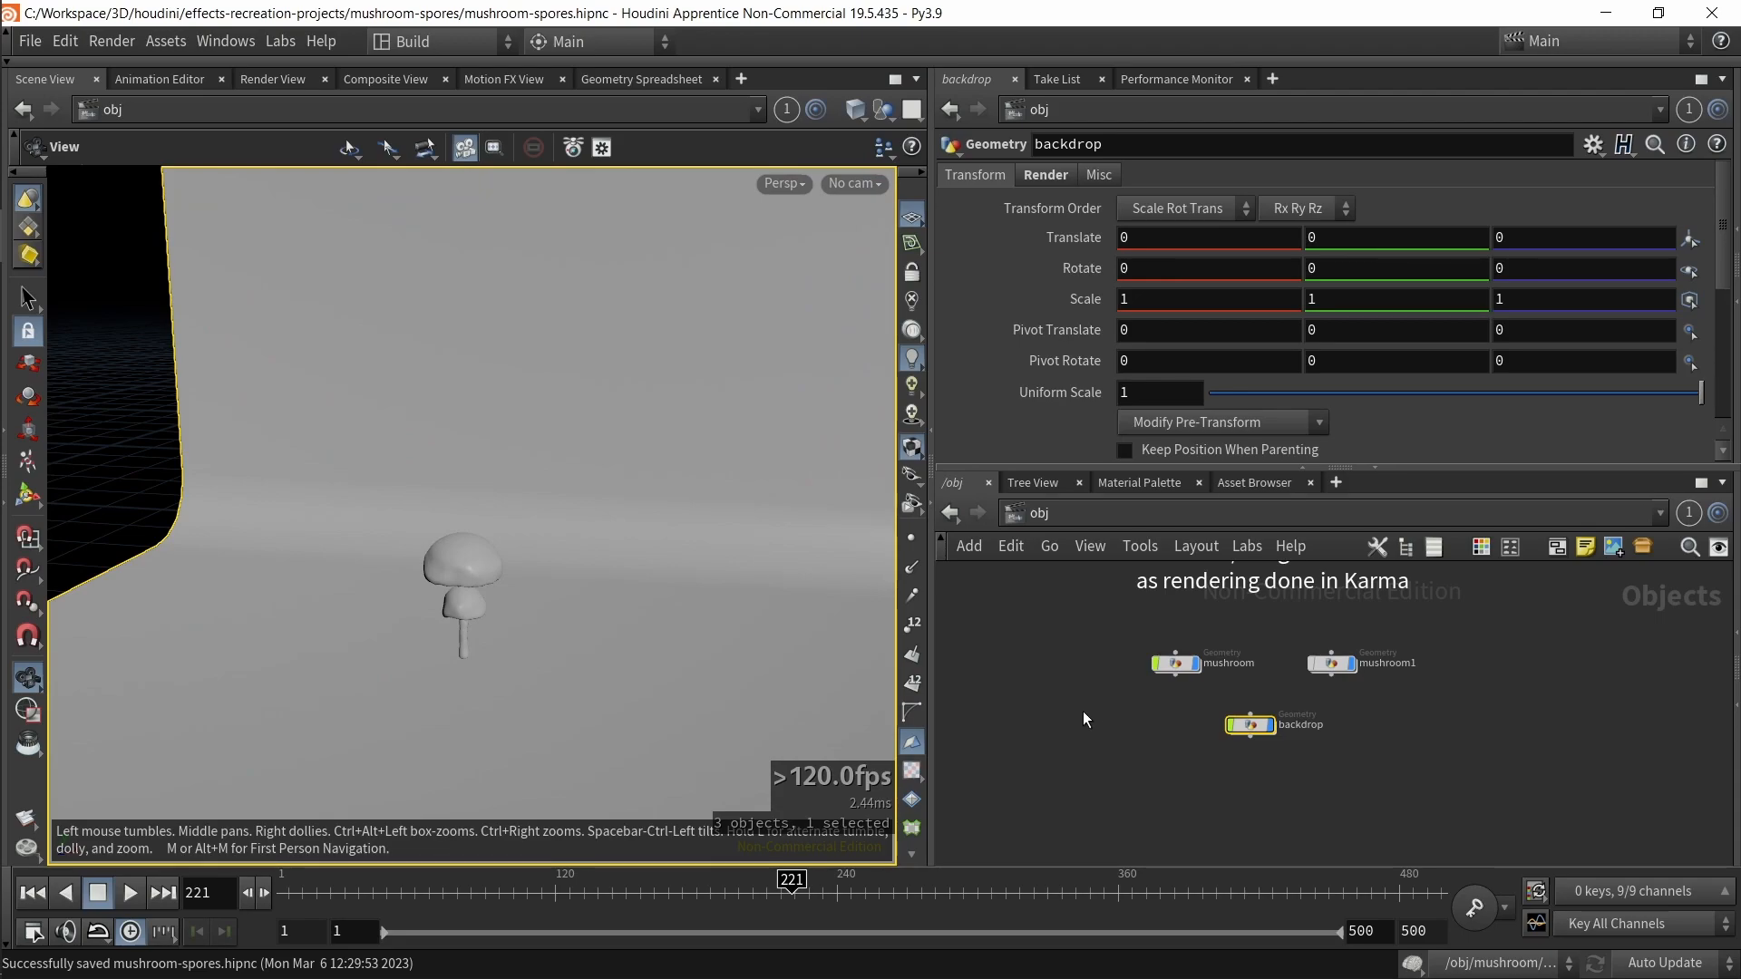
pyautogui.click(1269, 726)
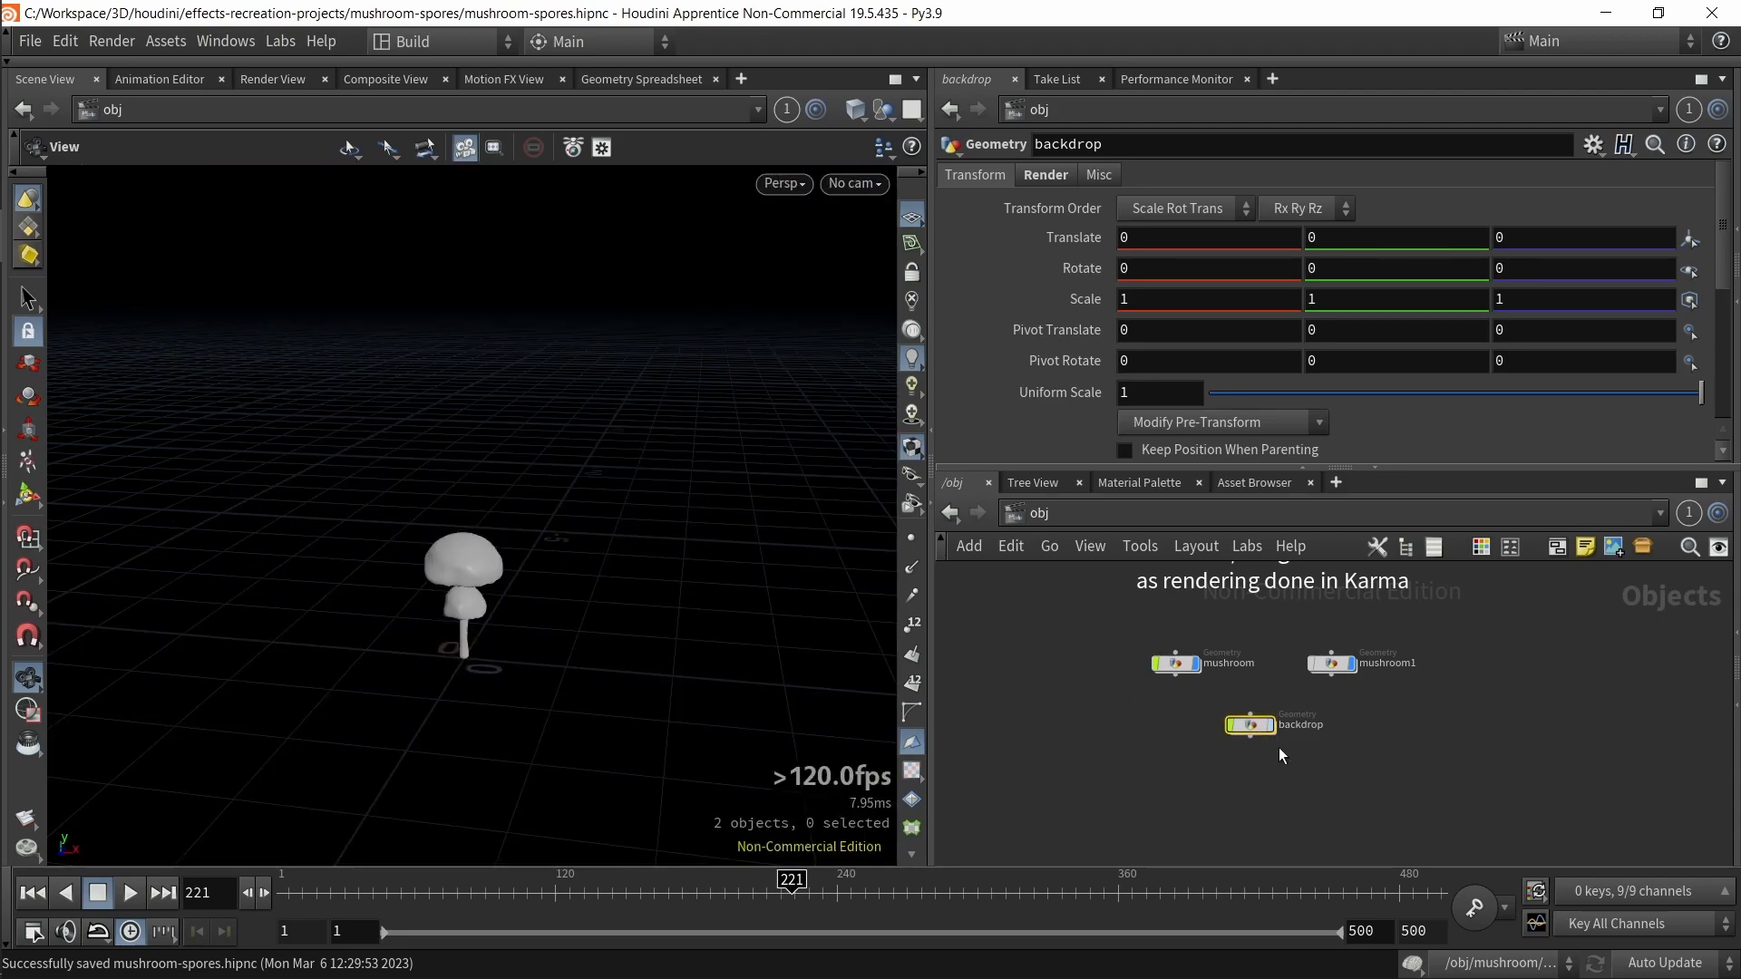
pyautogui.scroll(2, 1220, 598)
pyautogui.moveTo(1263, 635); pyautogui.dragTo(1444, 761)
pyautogui.press('r')
pyautogui.moveTo(978, 632); pyautogui.dragTo(1151, 713)
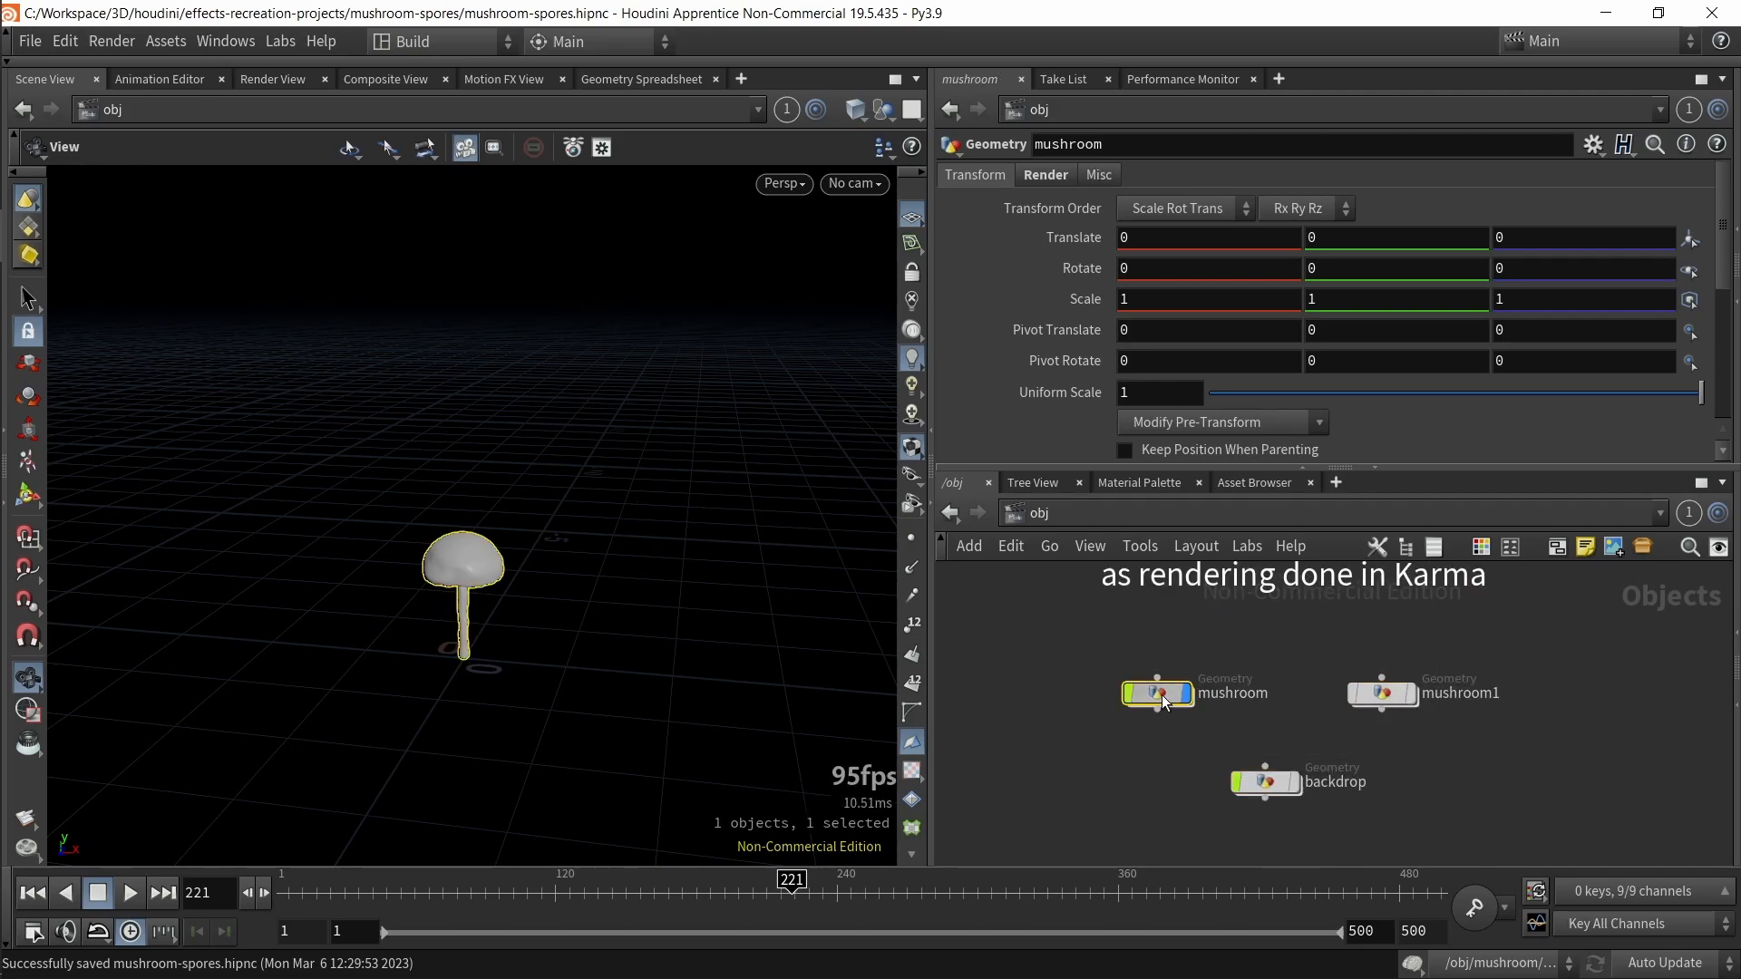
# Step: Dive into the mushroom geometry network and survey its node groups
pyautogui.doubleClick(1160, 695)
pyautogui.scroll(-3, 1091, 682)
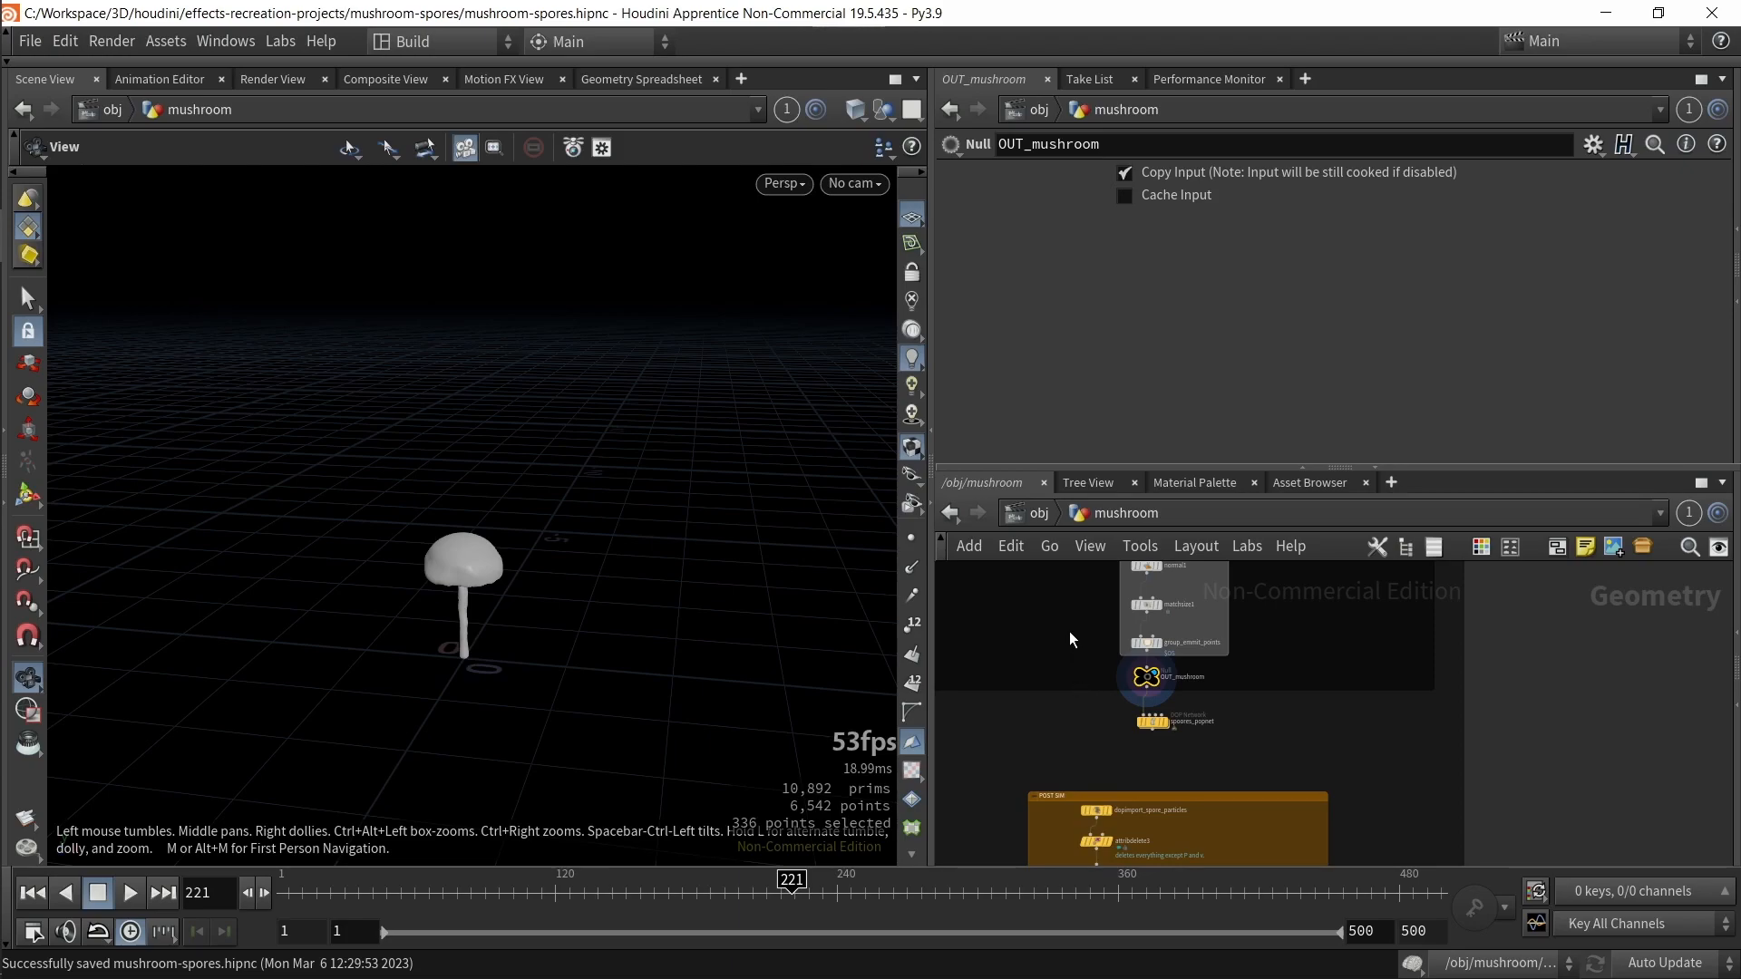
pyautogui.press('h')
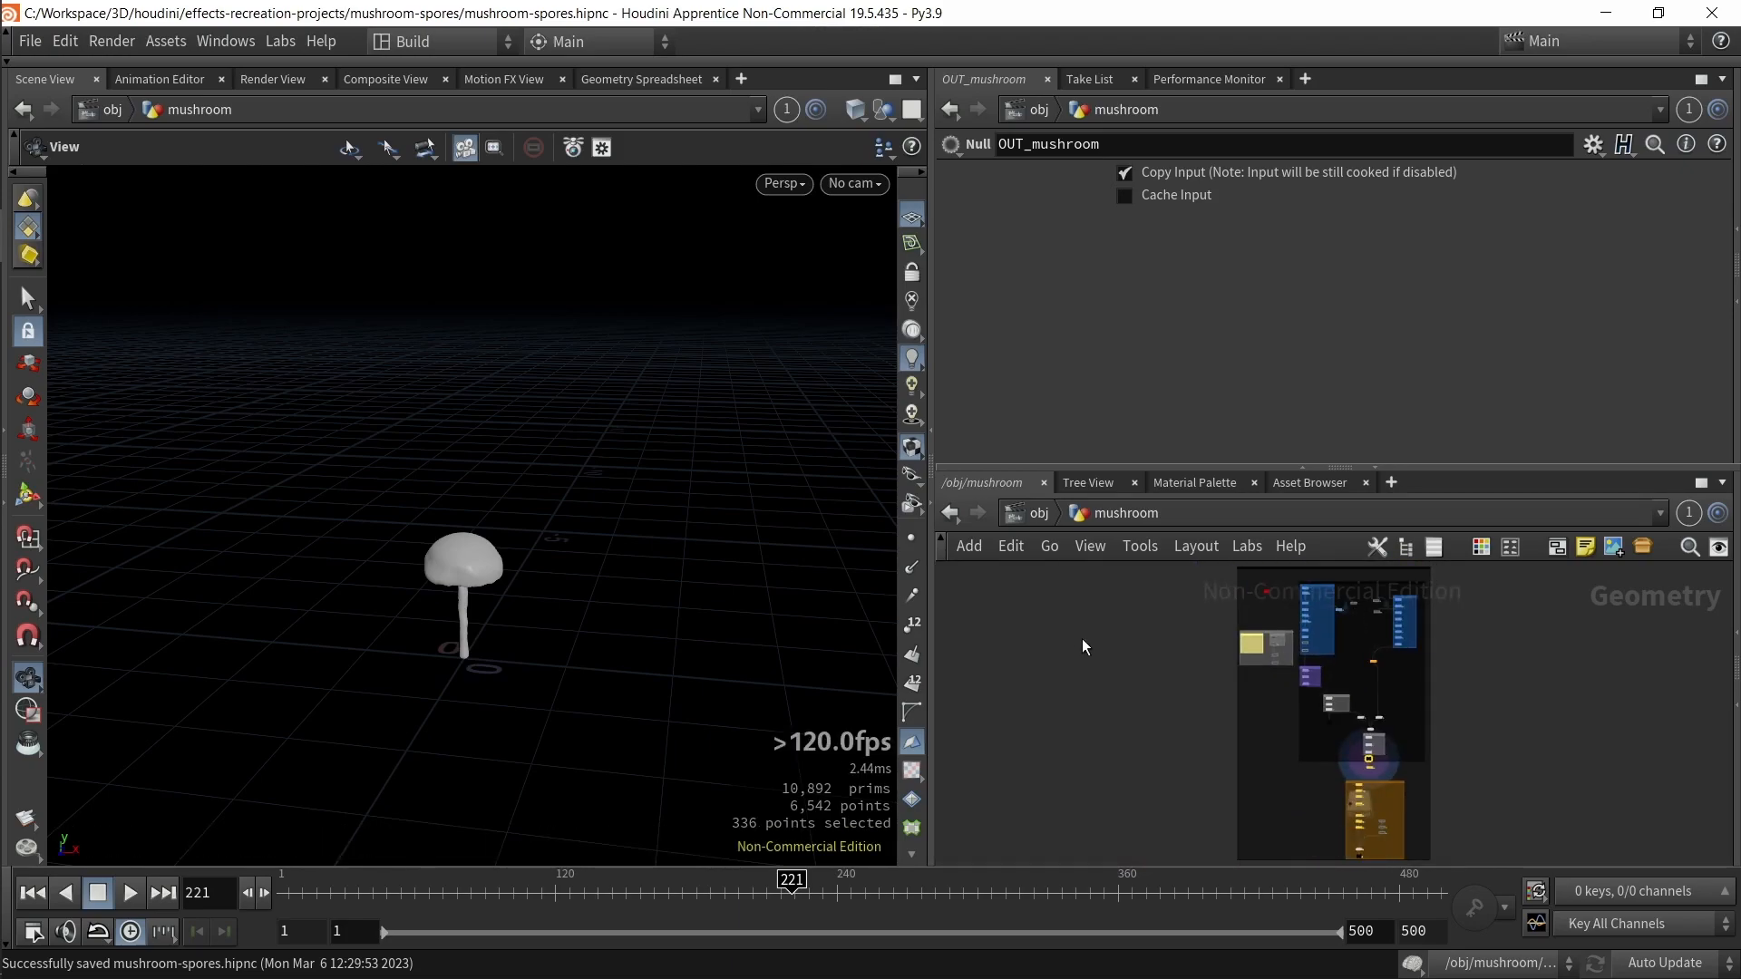
pyautogui.hotkey('ctrl', 'b')
pyautogui.scroll(4, 1055, 580)
pyautogui.moveTo(930, 506); pyautogui.dragTo(1132, 467, button='middle')
pyautogui.moveTo(1233, 608); pyautogui.dragTo(688, 252)
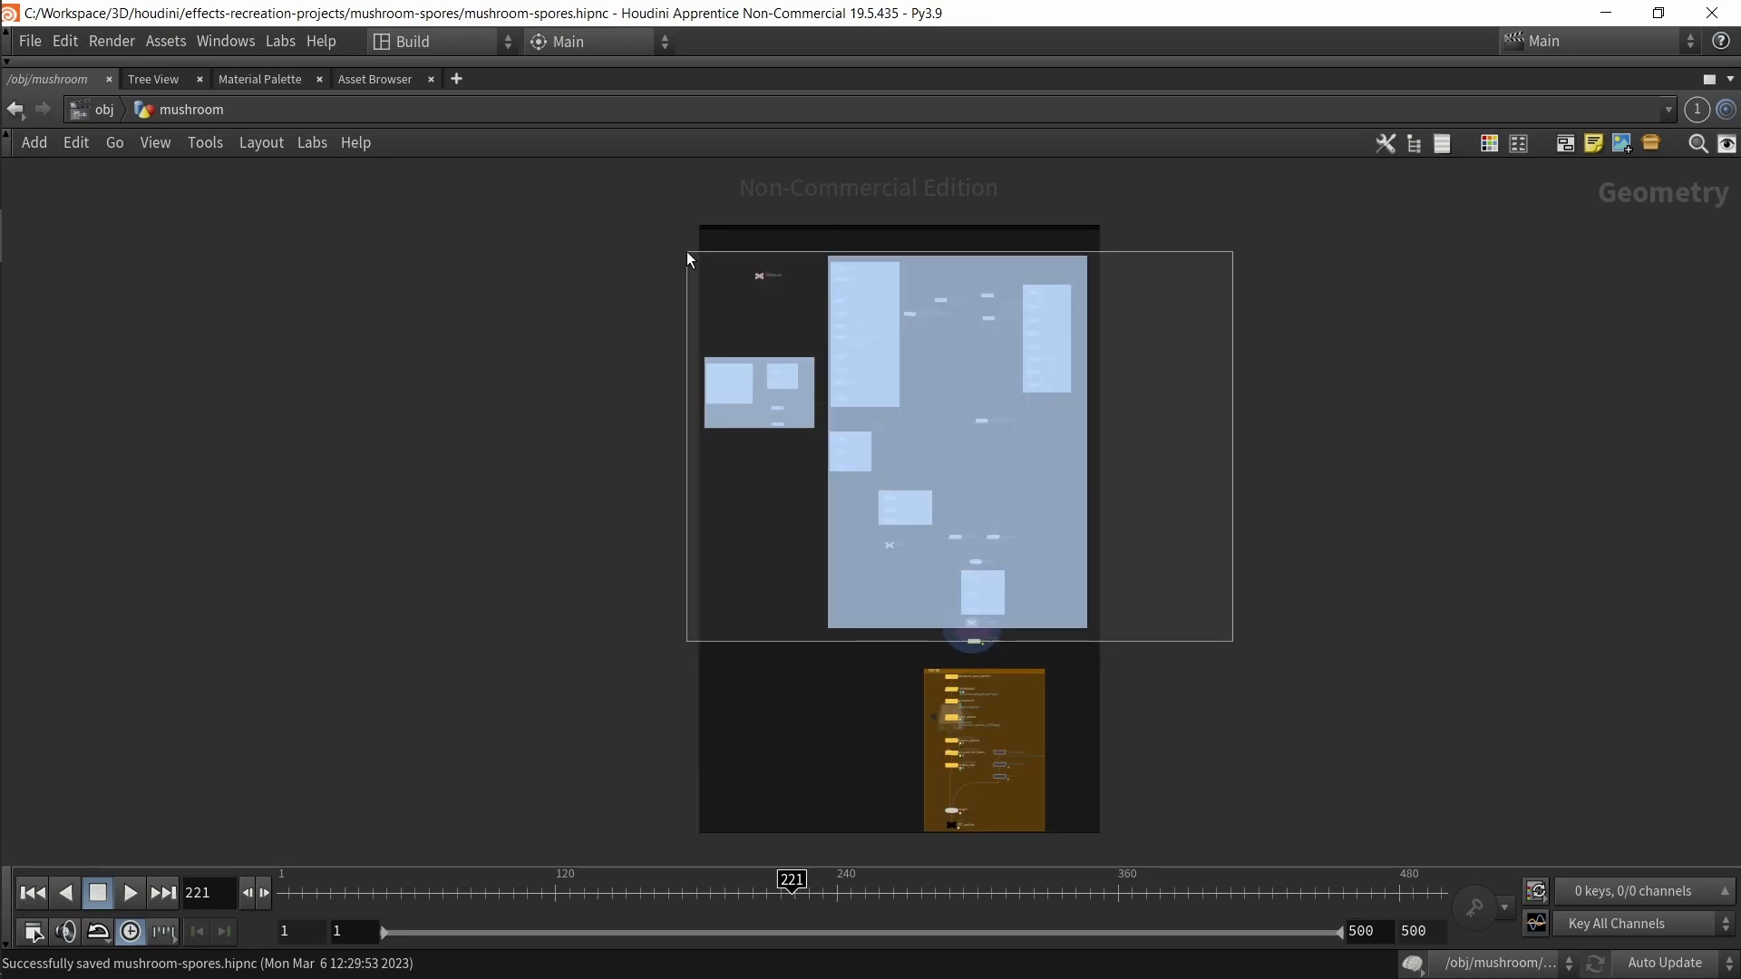
pyautogui.moveTo(686, 250); pyautogui.dragTo(683, 250)
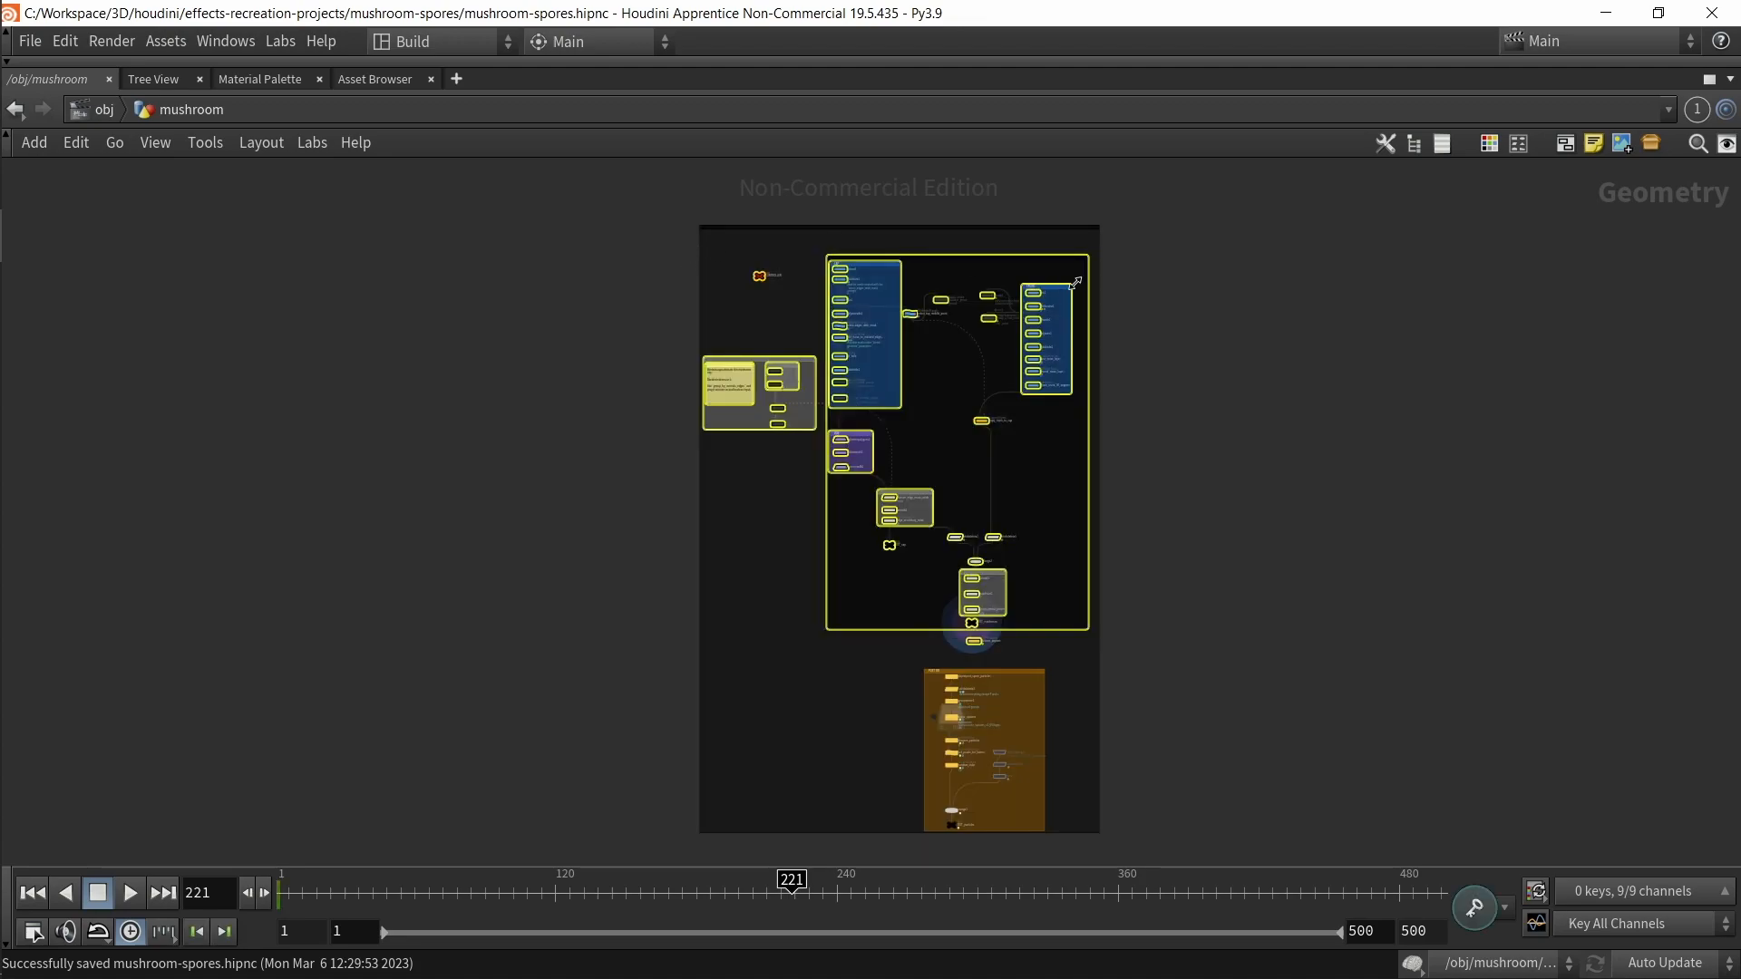
pyautogui.click(1189, 445)
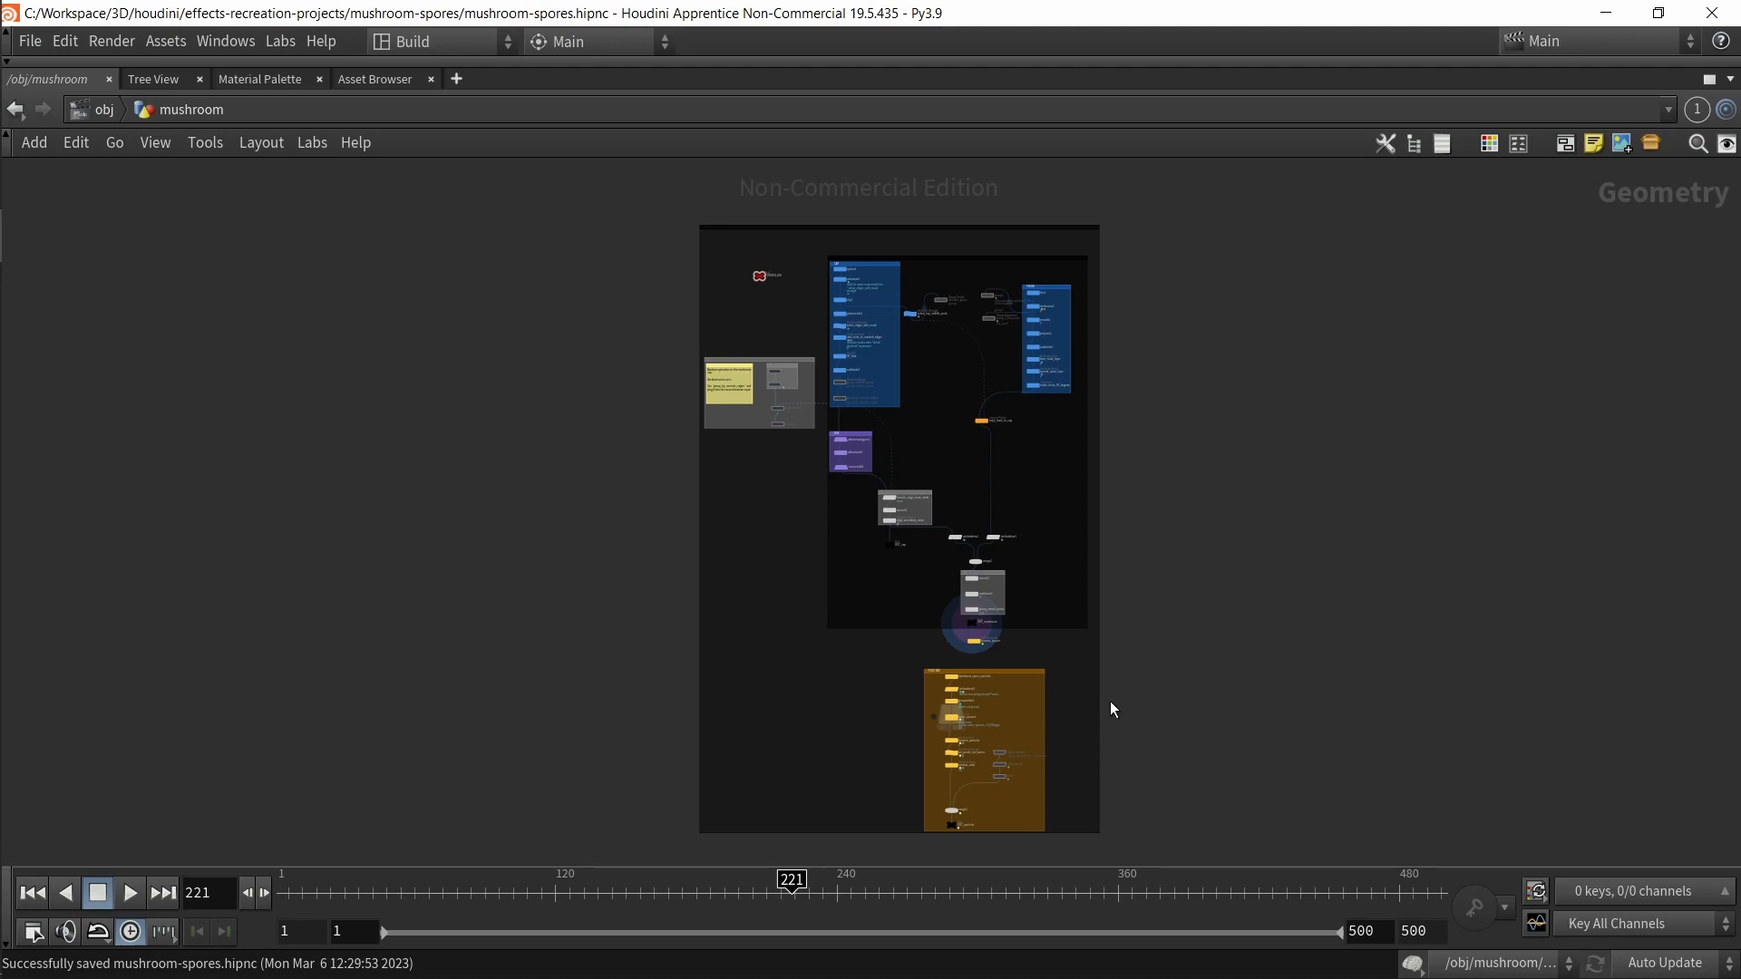
pyautogui.moveTo(851, 664); pyautogui.dragTo(1082, 747)
pyautogui.click(1184, 737)
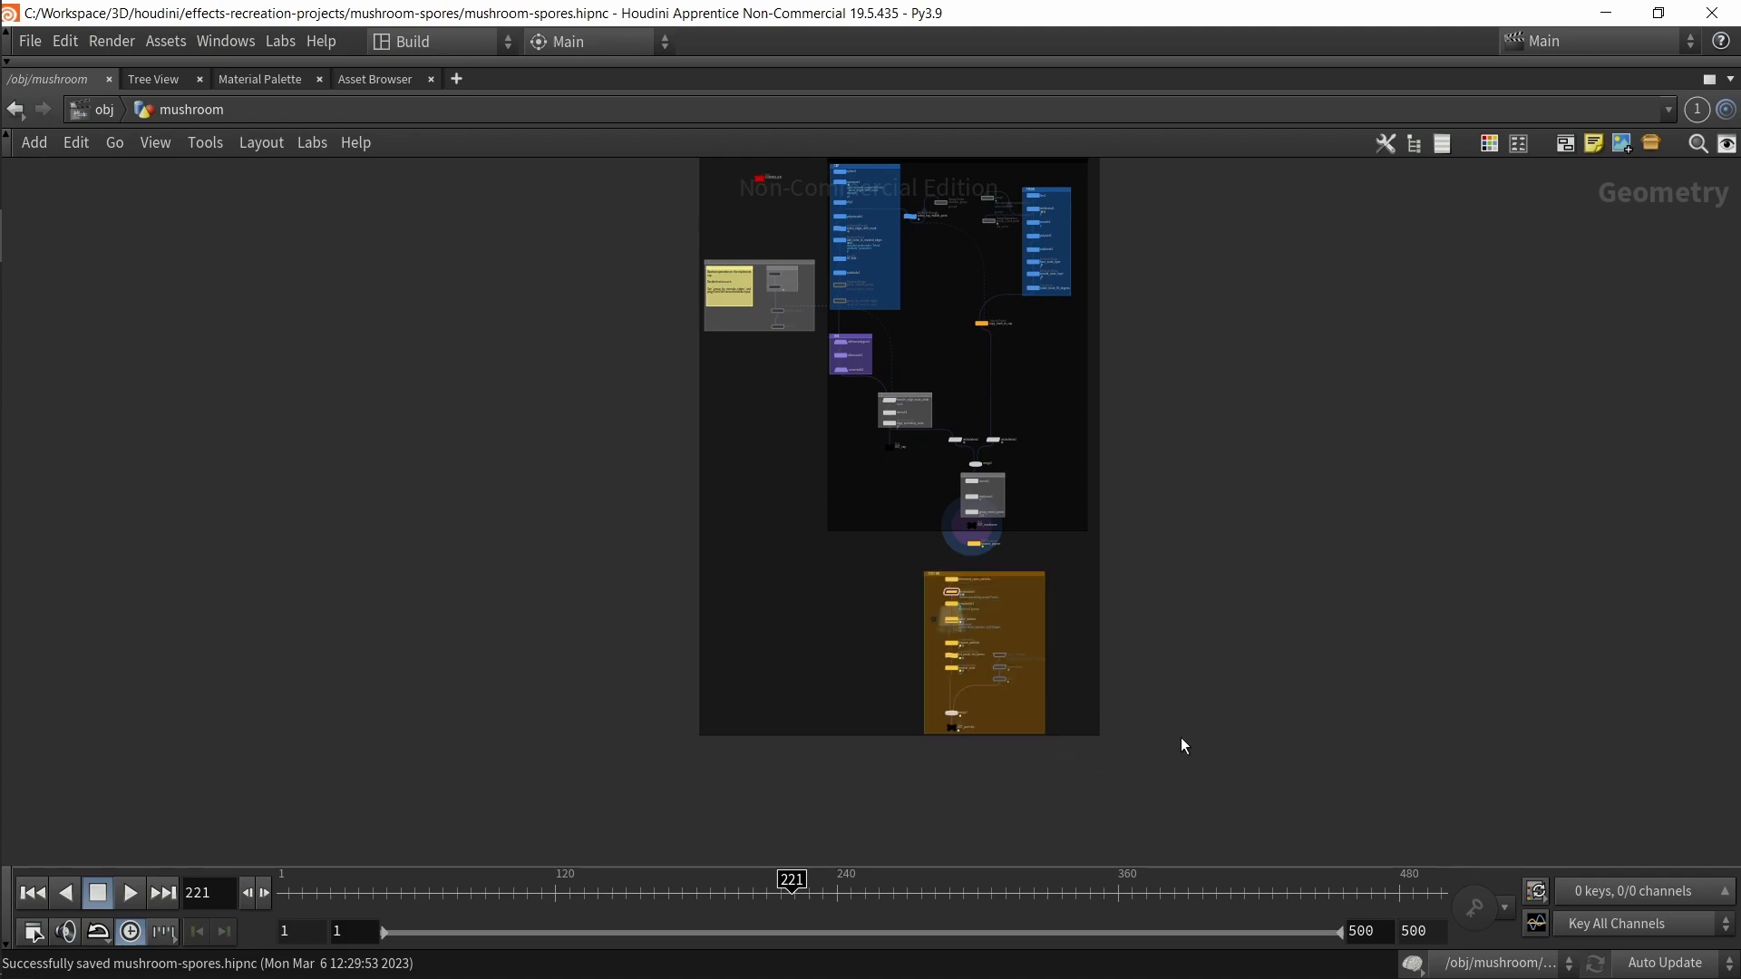
pyautogui.scroll(4, 1032, 660)
pyautogui.scroll(3, 847, 460)
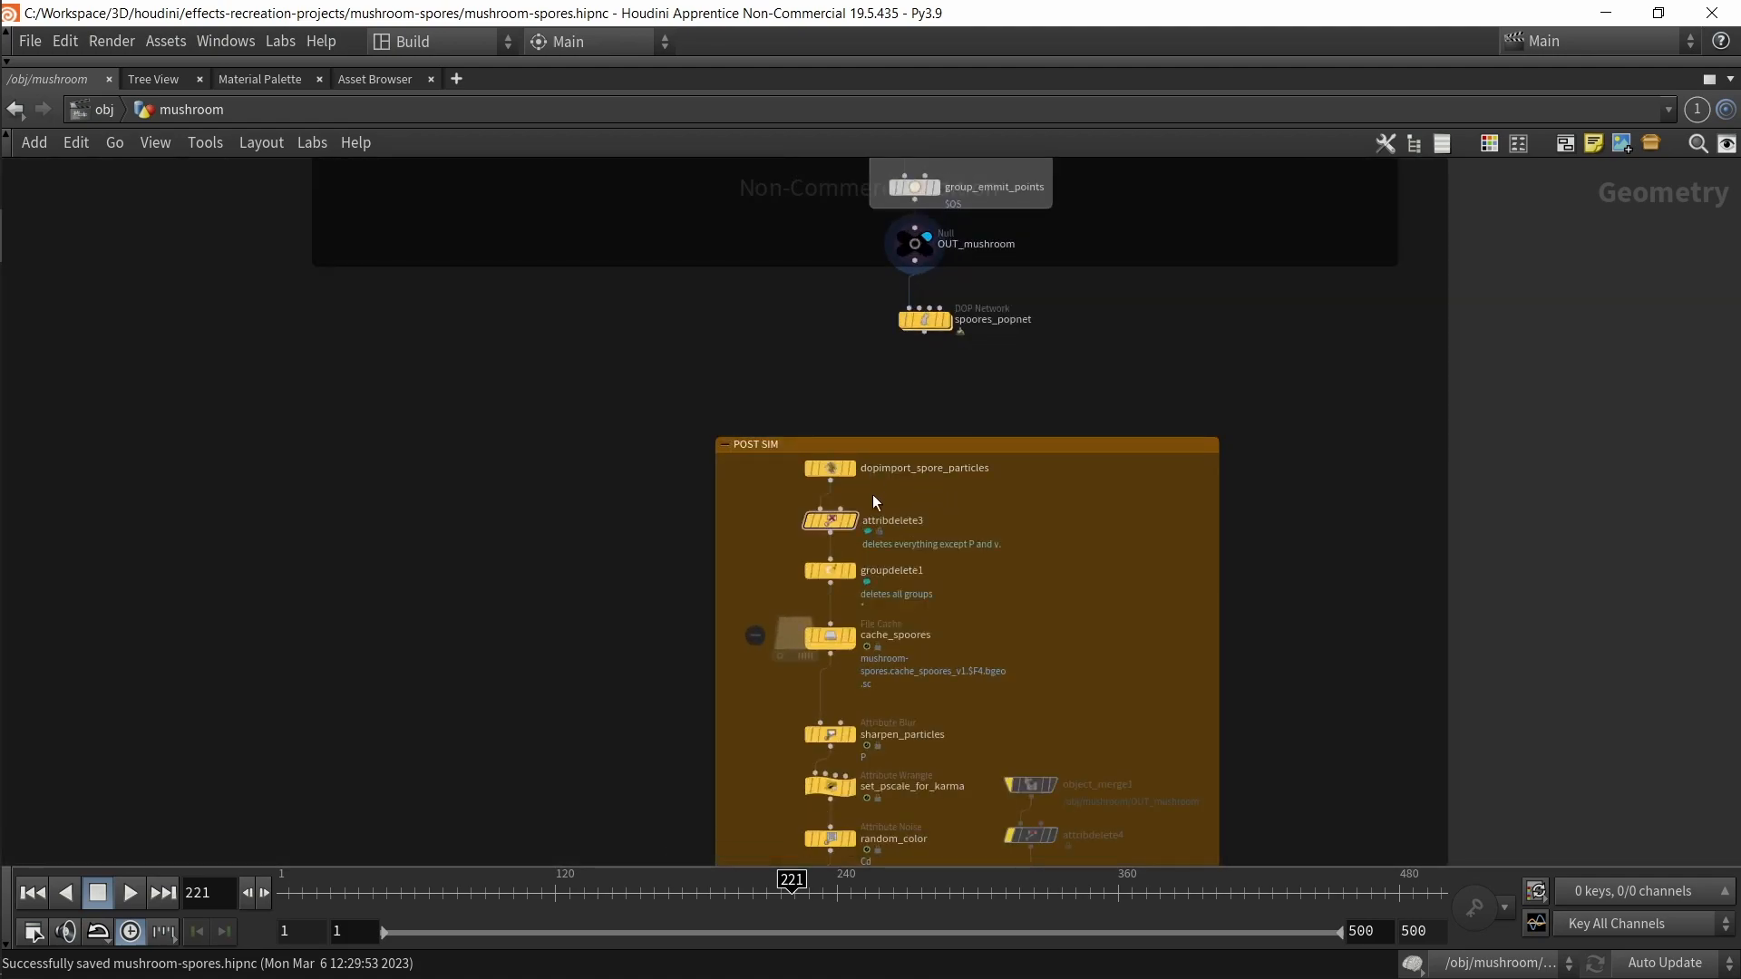
pyautogui.moveTo(1140, 368); pyautogui.dragTo(812, 303)
pyautogui.moveTo(925, 319); pyautogui.dragTo(872, 361)
pyautogui.hotkey('ctrl', 'z')
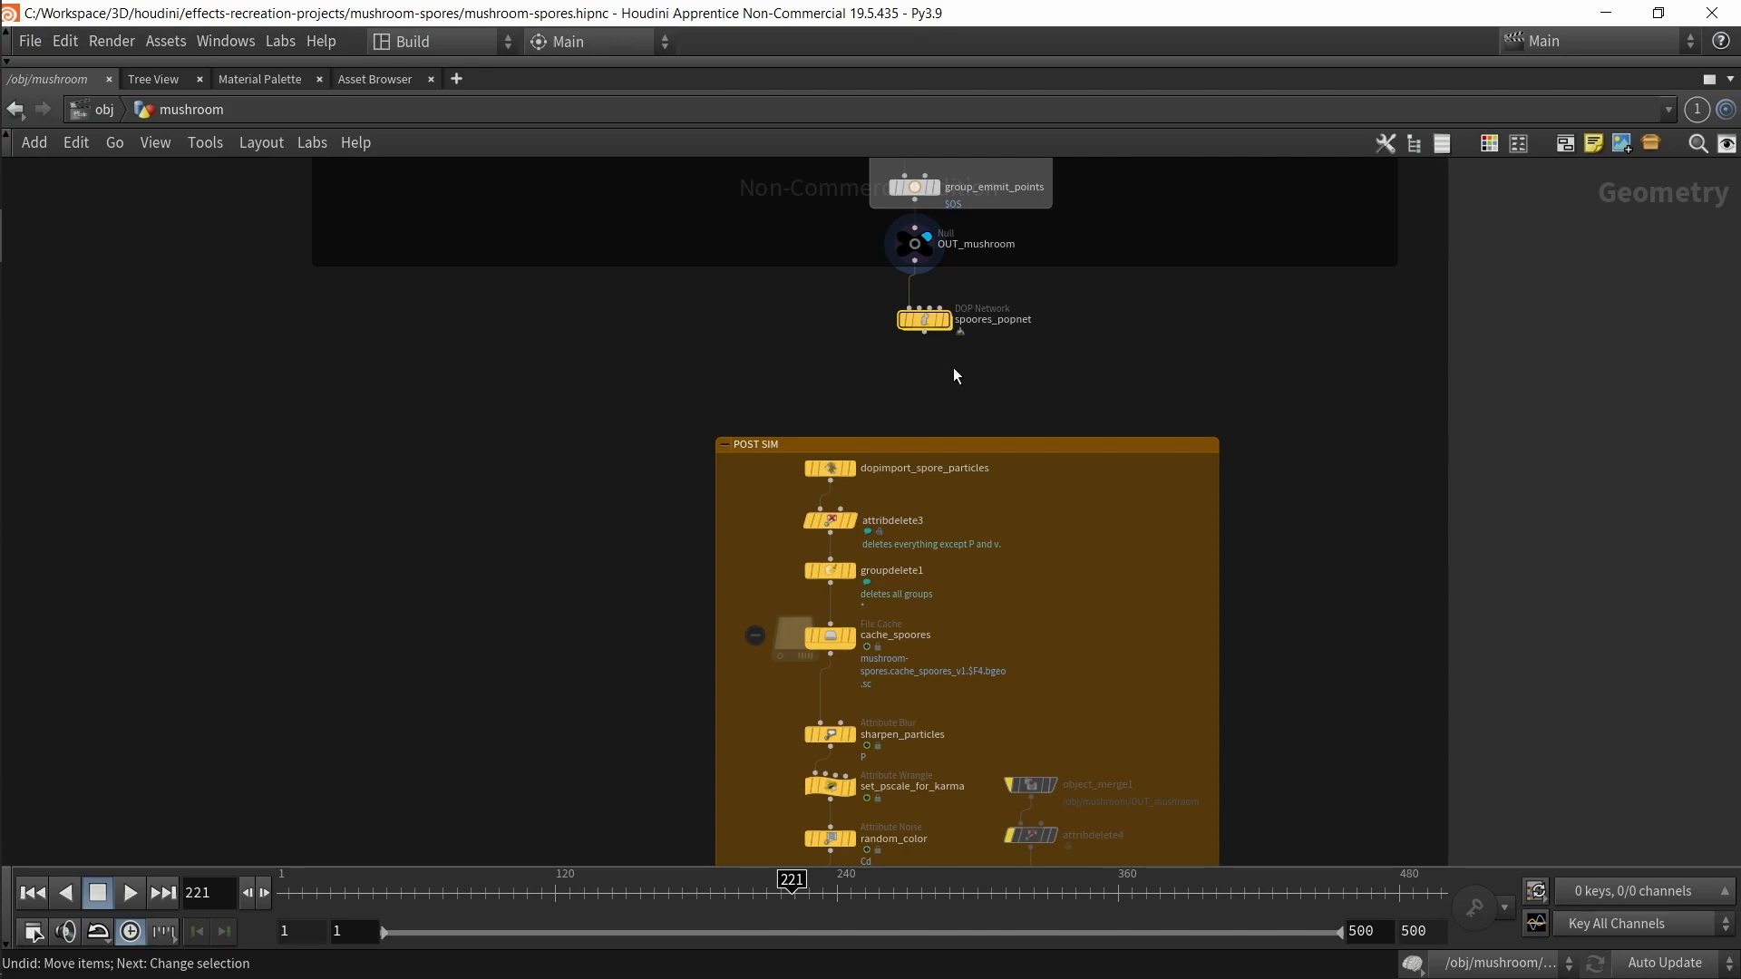
# Step: Select the polywire1 node in the trunk section and view its parameters
pyautogui.scroll(-4, 959, 364)
pyautogui.scroll(-4, 1193, 623)
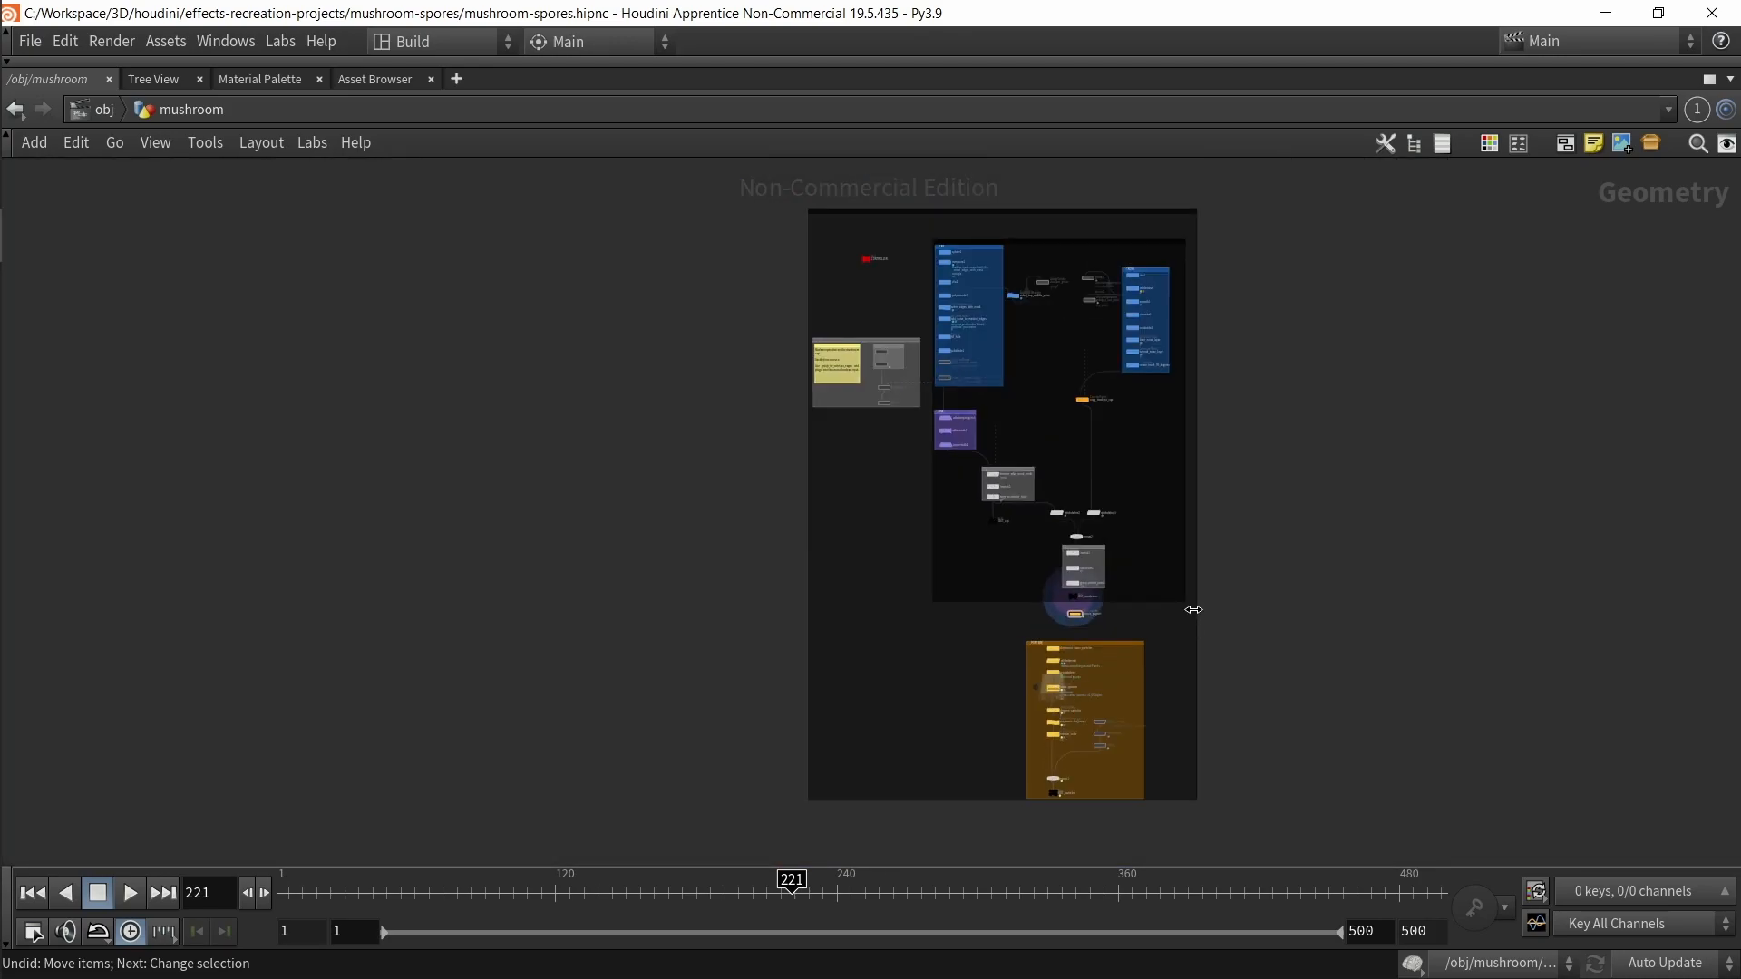
pyautogui.hotkey('ctrl', 'b')
pyautogui.scroll(6, 1105, 688)
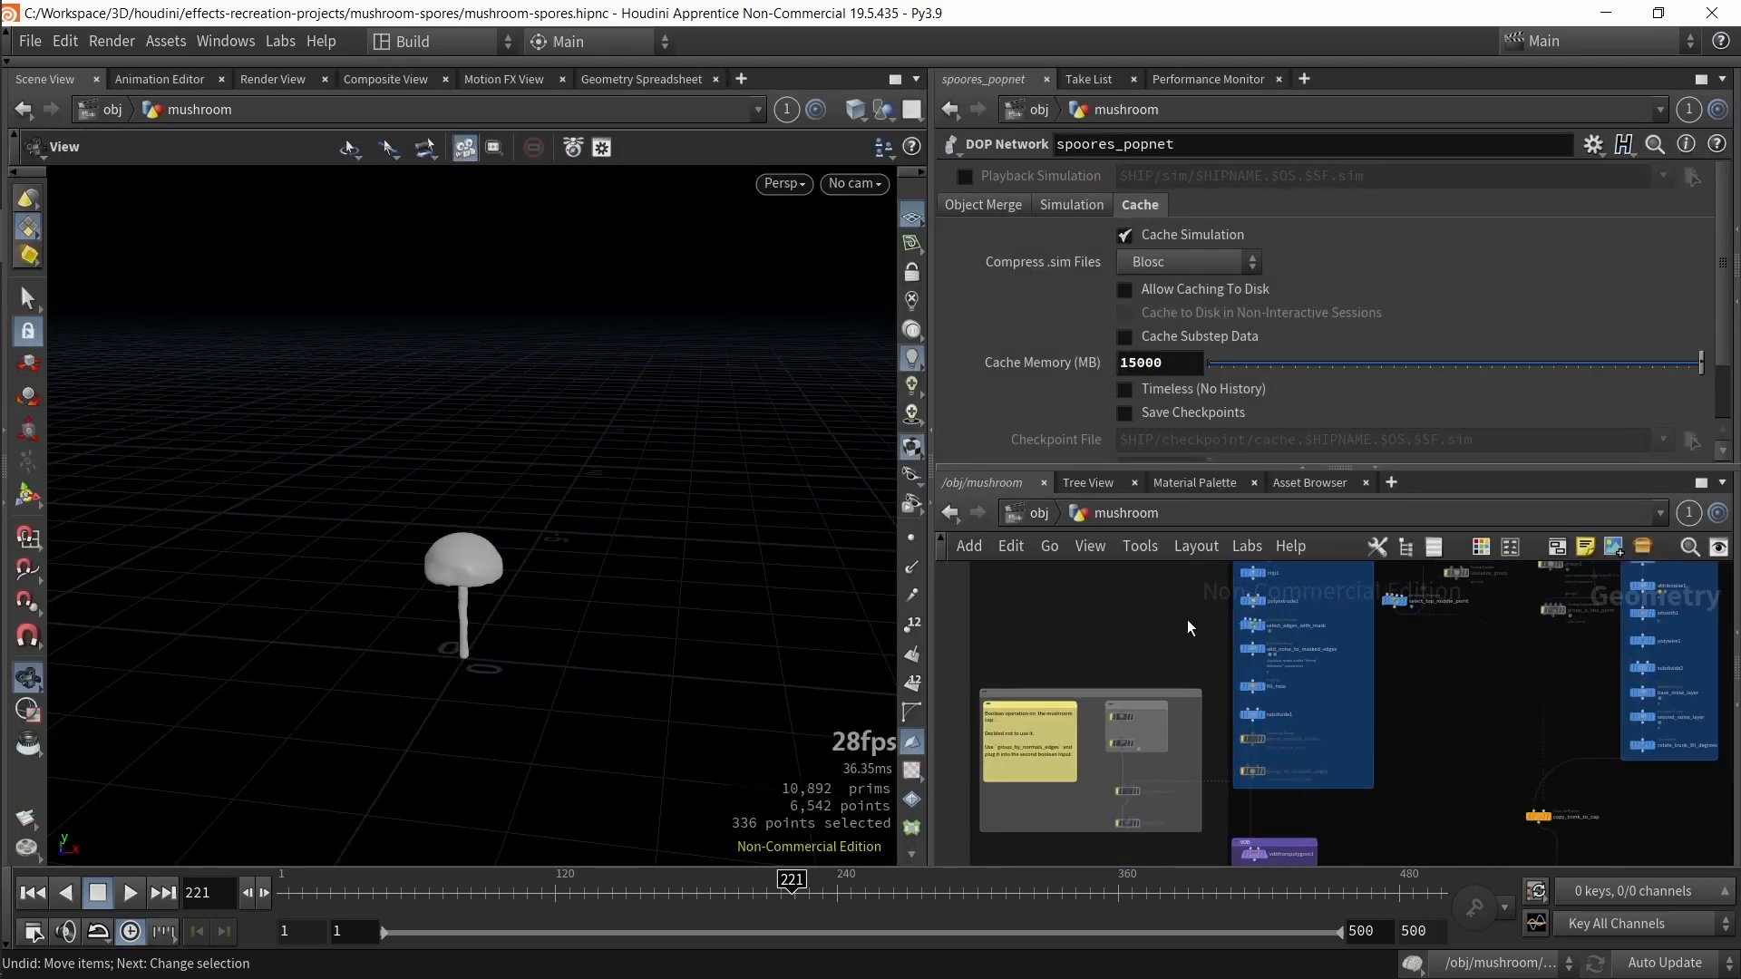
pyautogui.hotkey('ctrl', 'b')
pyautogui.scroll(5, 649, 552)
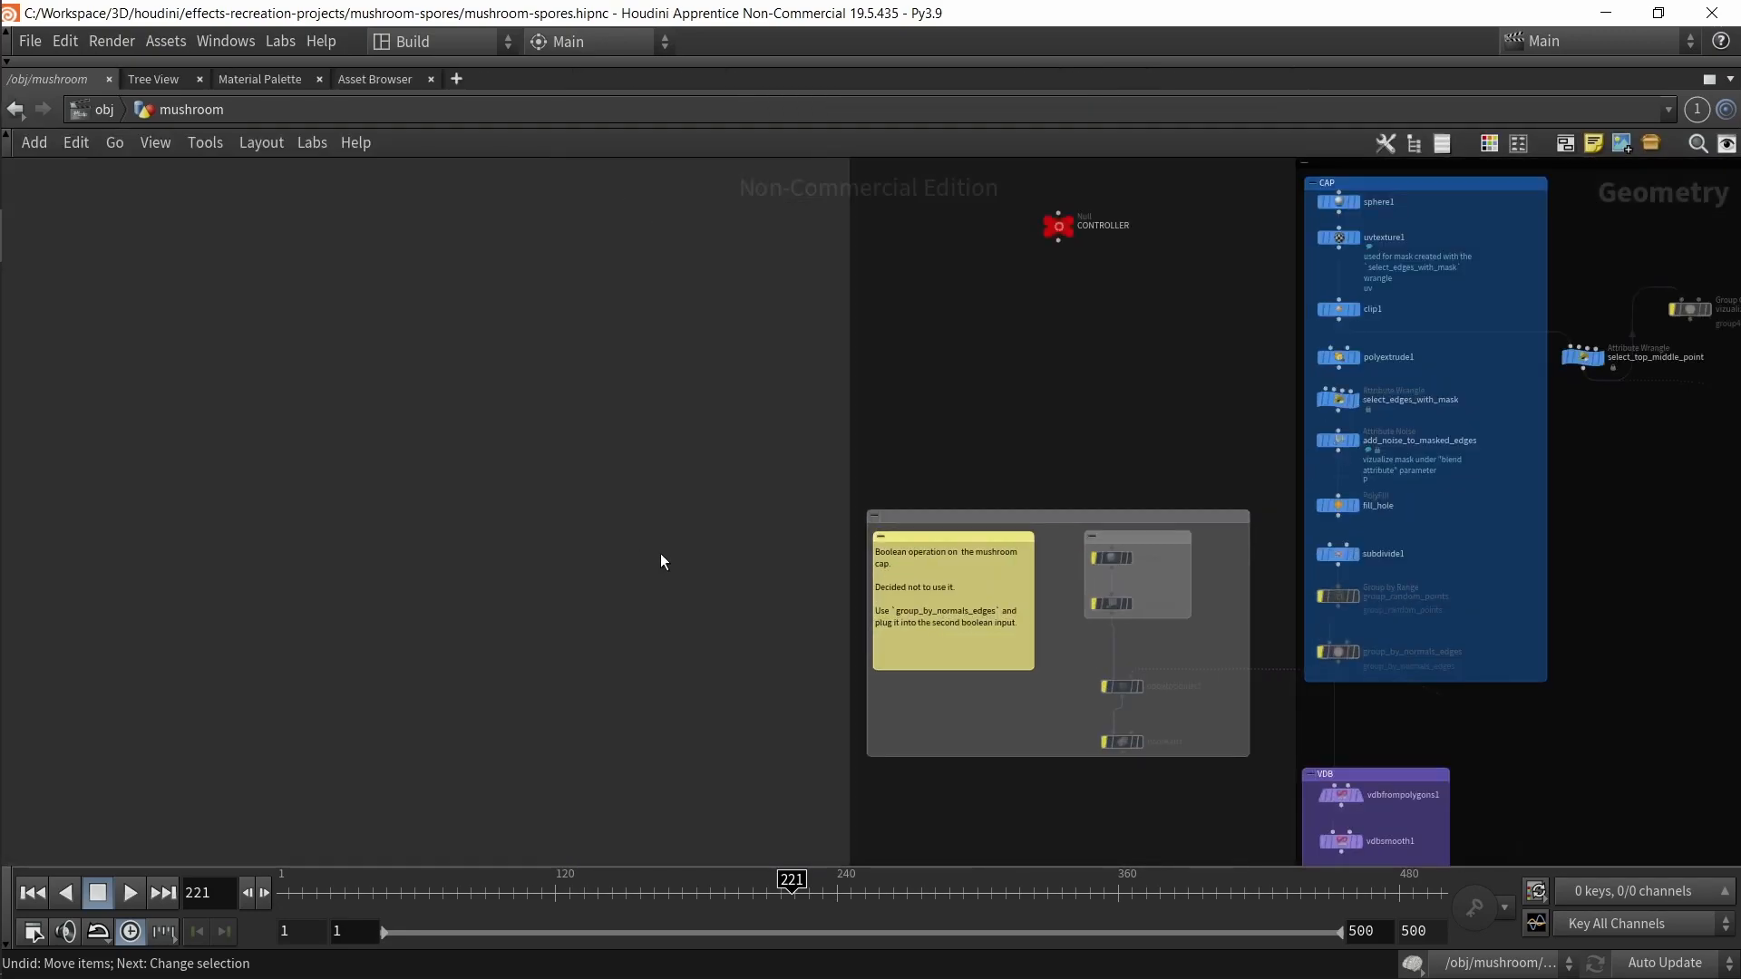
pyautogui.moveTo(649, 552); pyautogui.dragTo(588, 469, button='middle')
pyautogui.moveTo(530, 364); pyautogui.dragTo(999, 799)
pyautogui.click(466, 547)
pyautogui.scroll(-6, 489, 535)
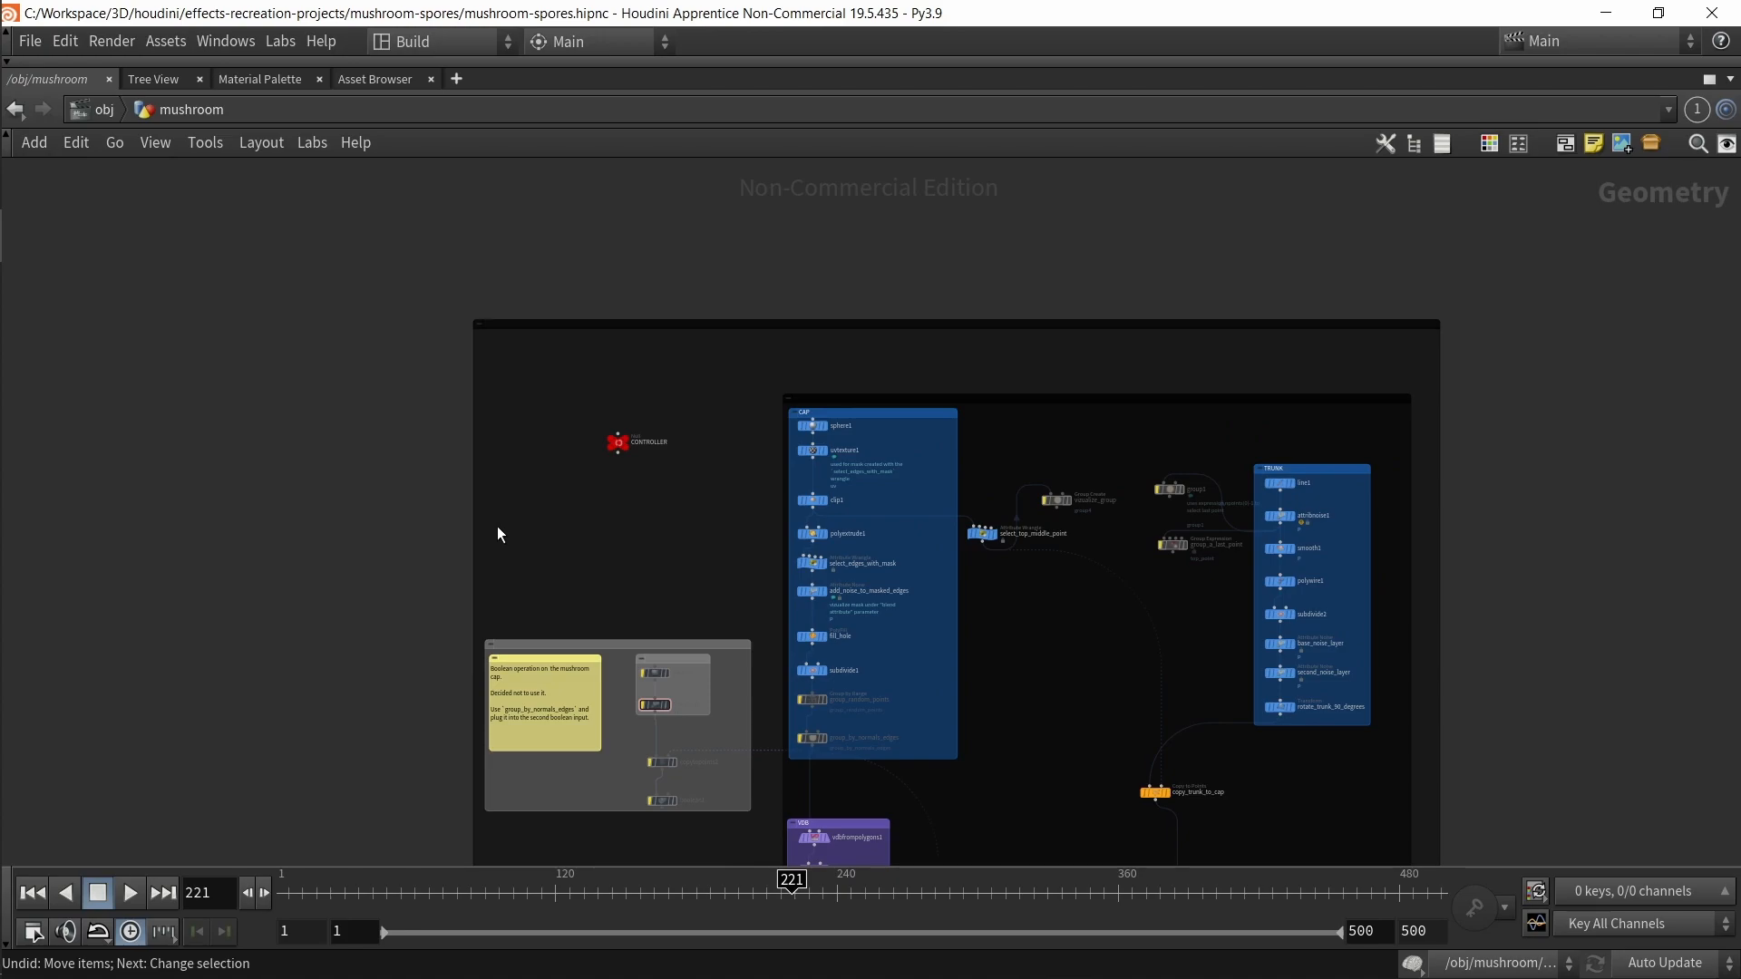
pyautogui.scroll(1, 673, 504)
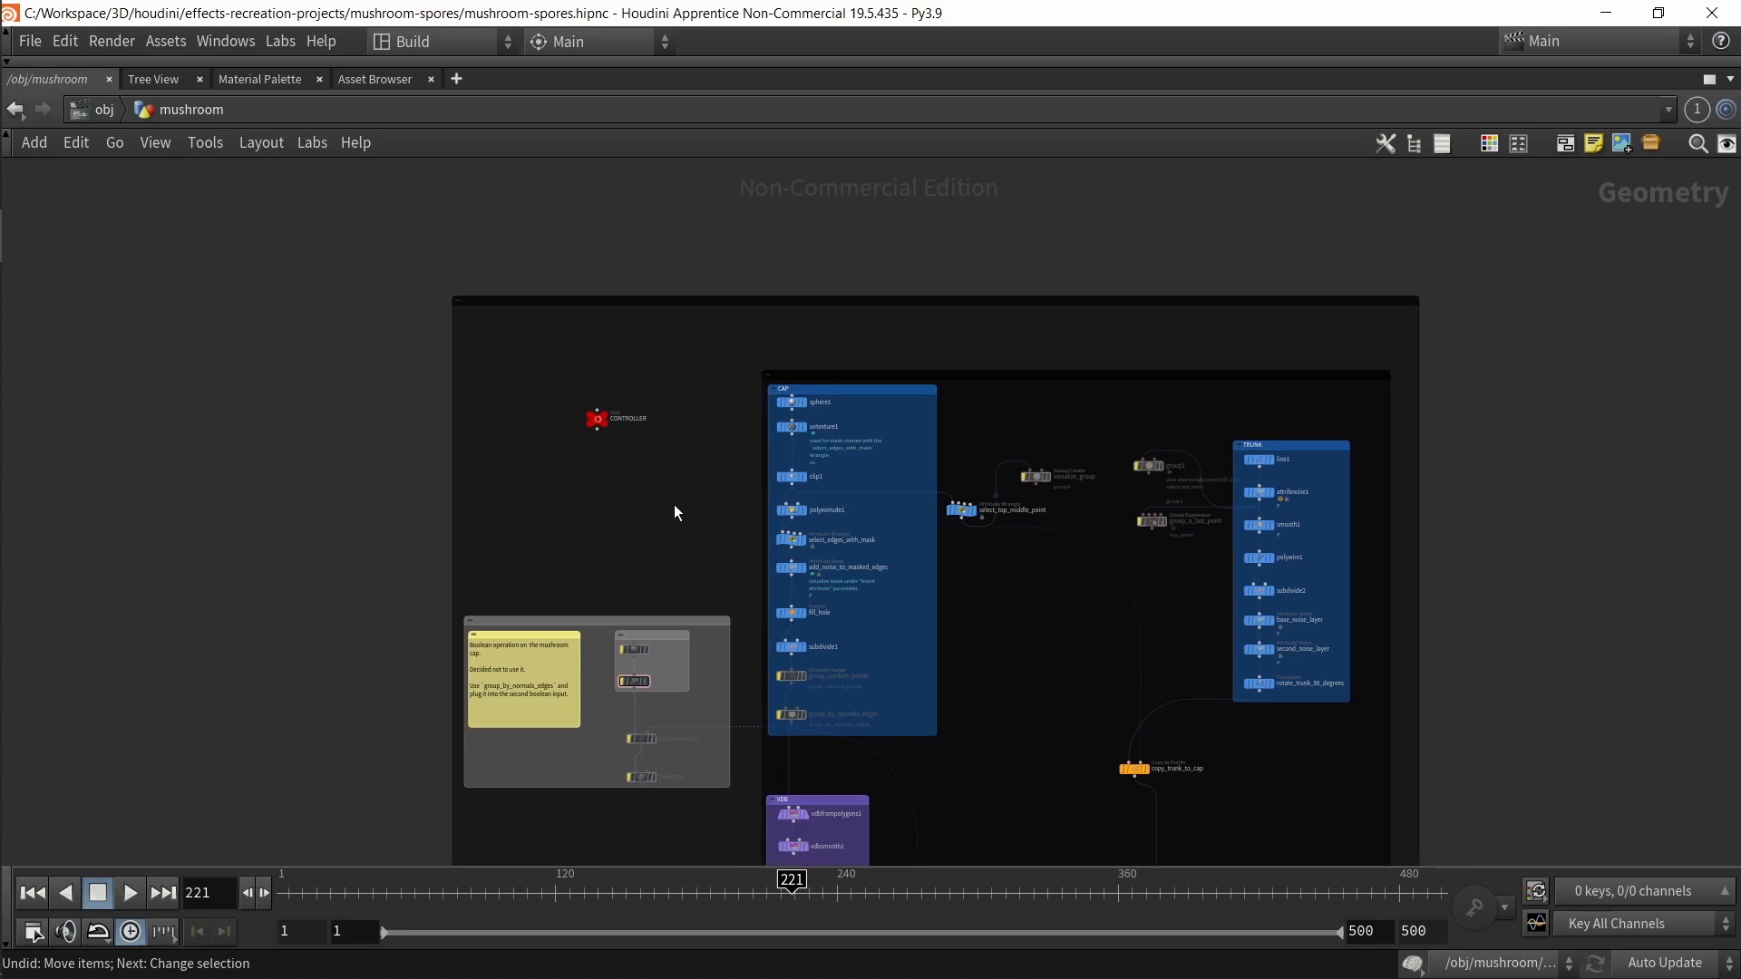
pyautogui.scroll(4, 742, 455)
pyautogui.scroll(-6, 756, 611)
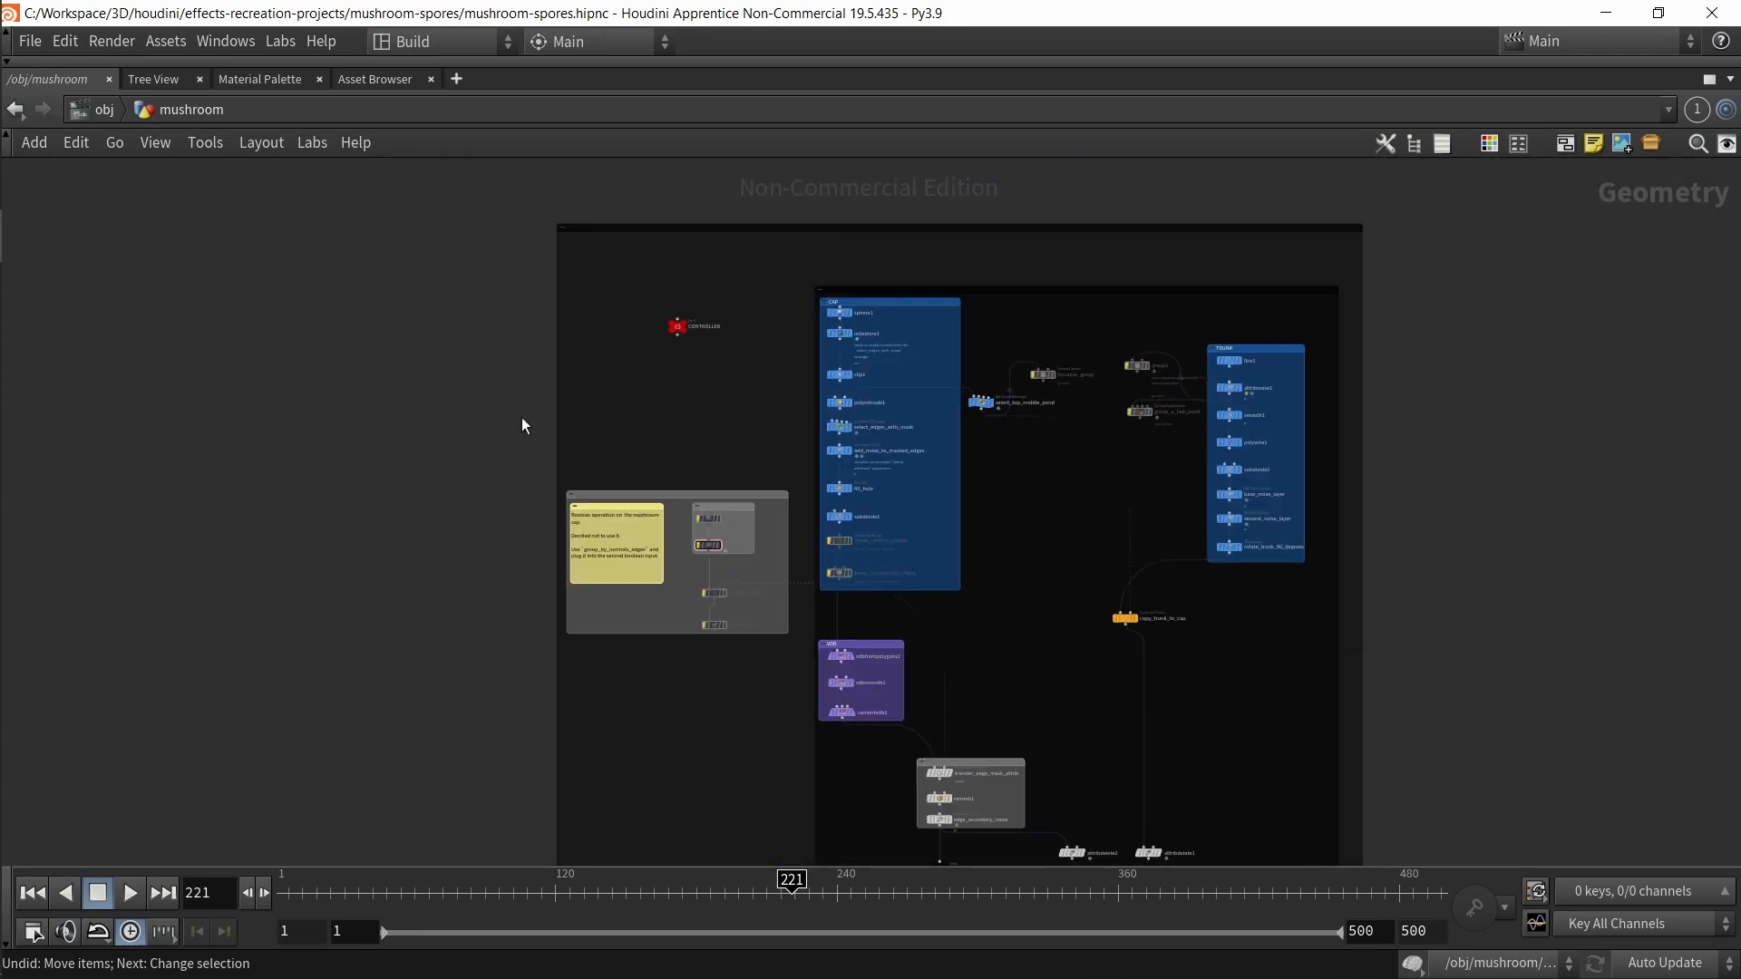
pyautogui.moveTo(714, 417); pyautogui.dragTo(695, 424, button='middle')
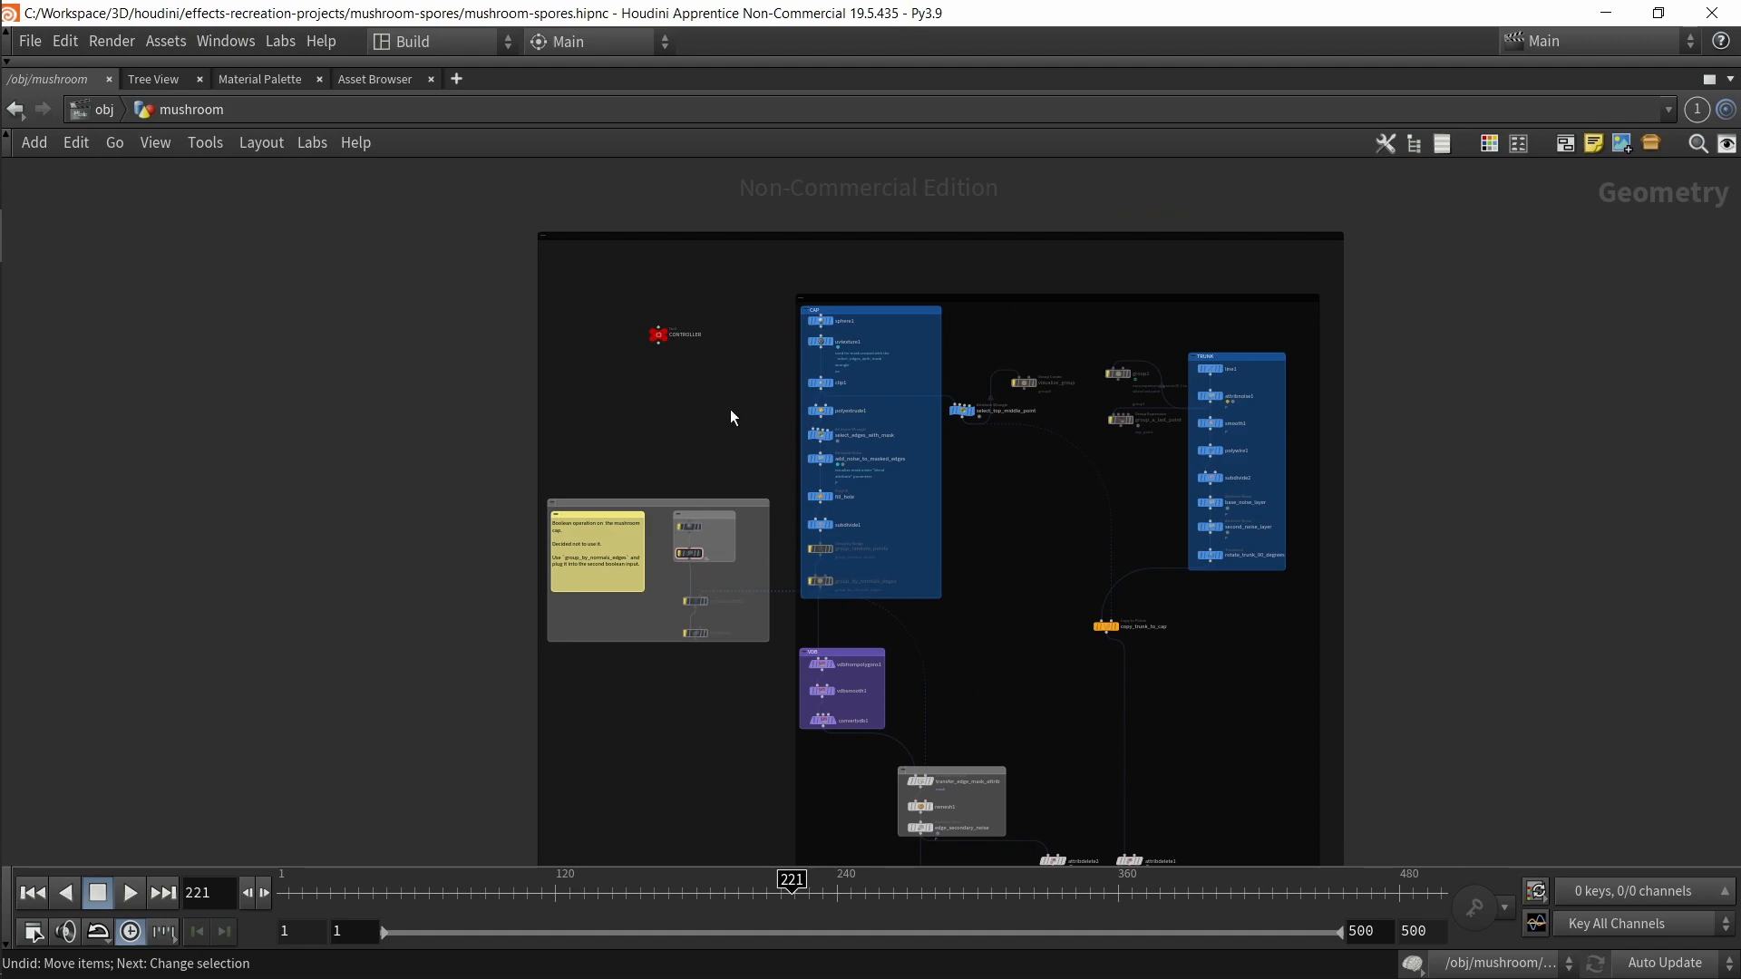
pyautogui.moveTo(773, 270); pyautogui.dragTo(939, 590)
pyautogui.moveTo(1328, 612); pyautogui.dragTo(1170, 306)
pyautogui.click(1434, 350)
pyautogui.hotkey('ctrl', 'b')
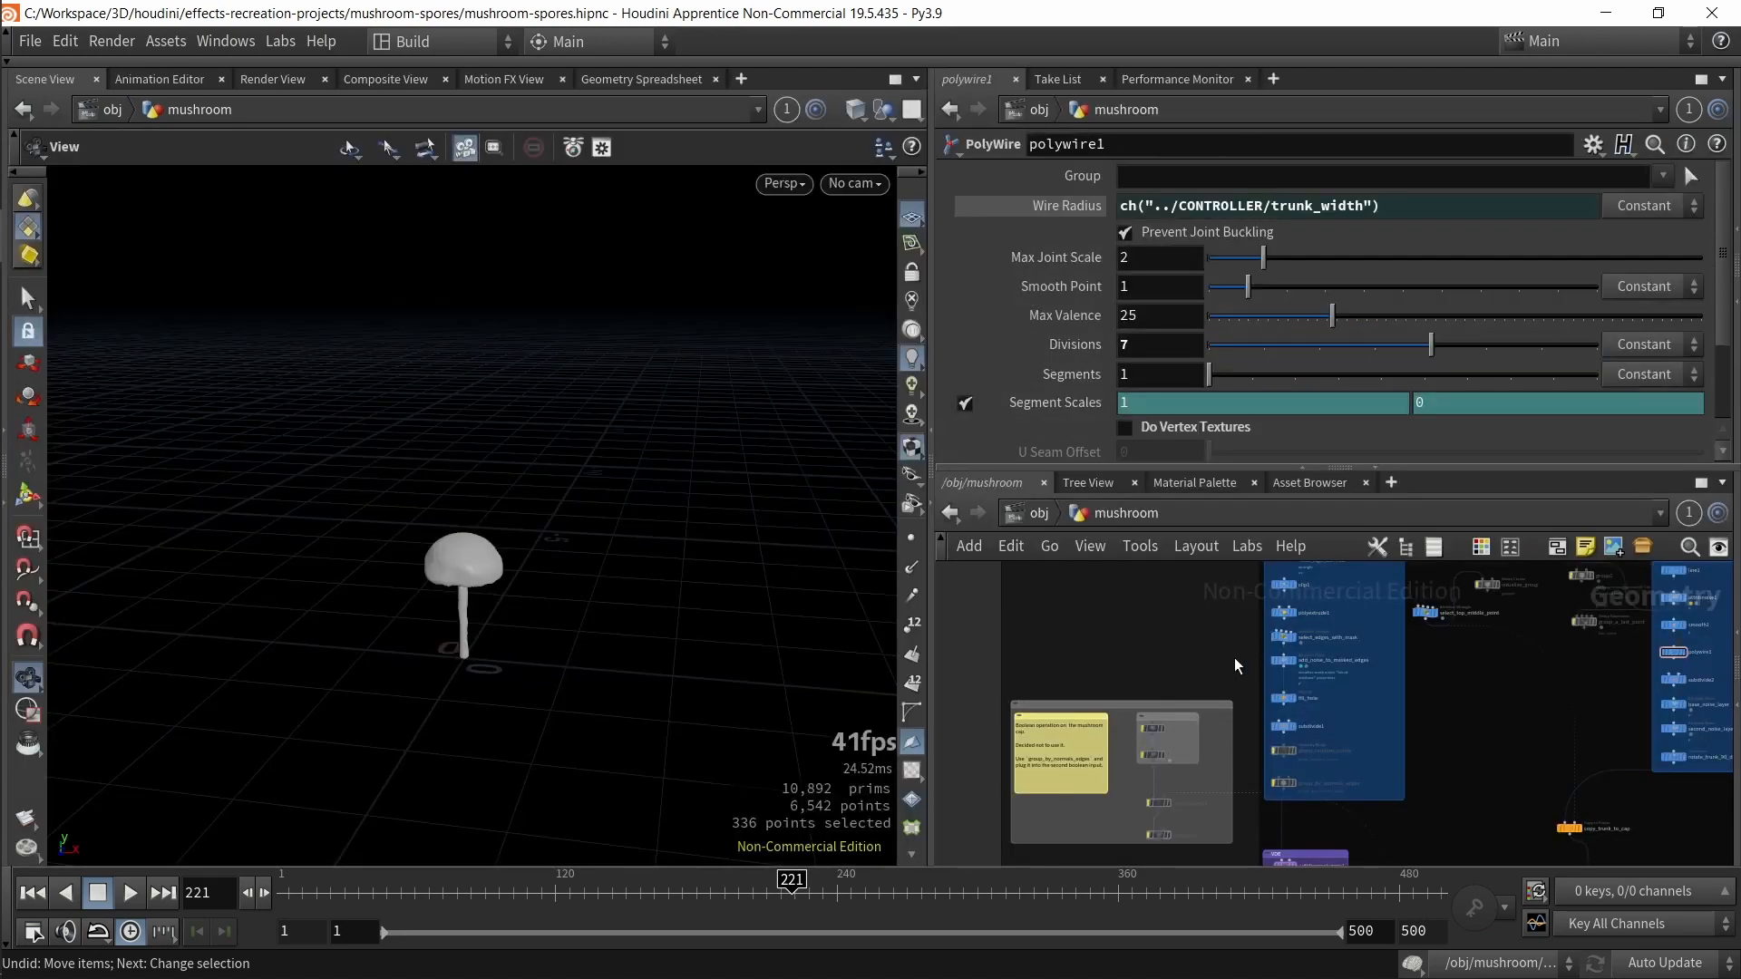
pyautogui.moveTo(1242, 670); pyautogui.dragTo(1193, 653, button='middle')
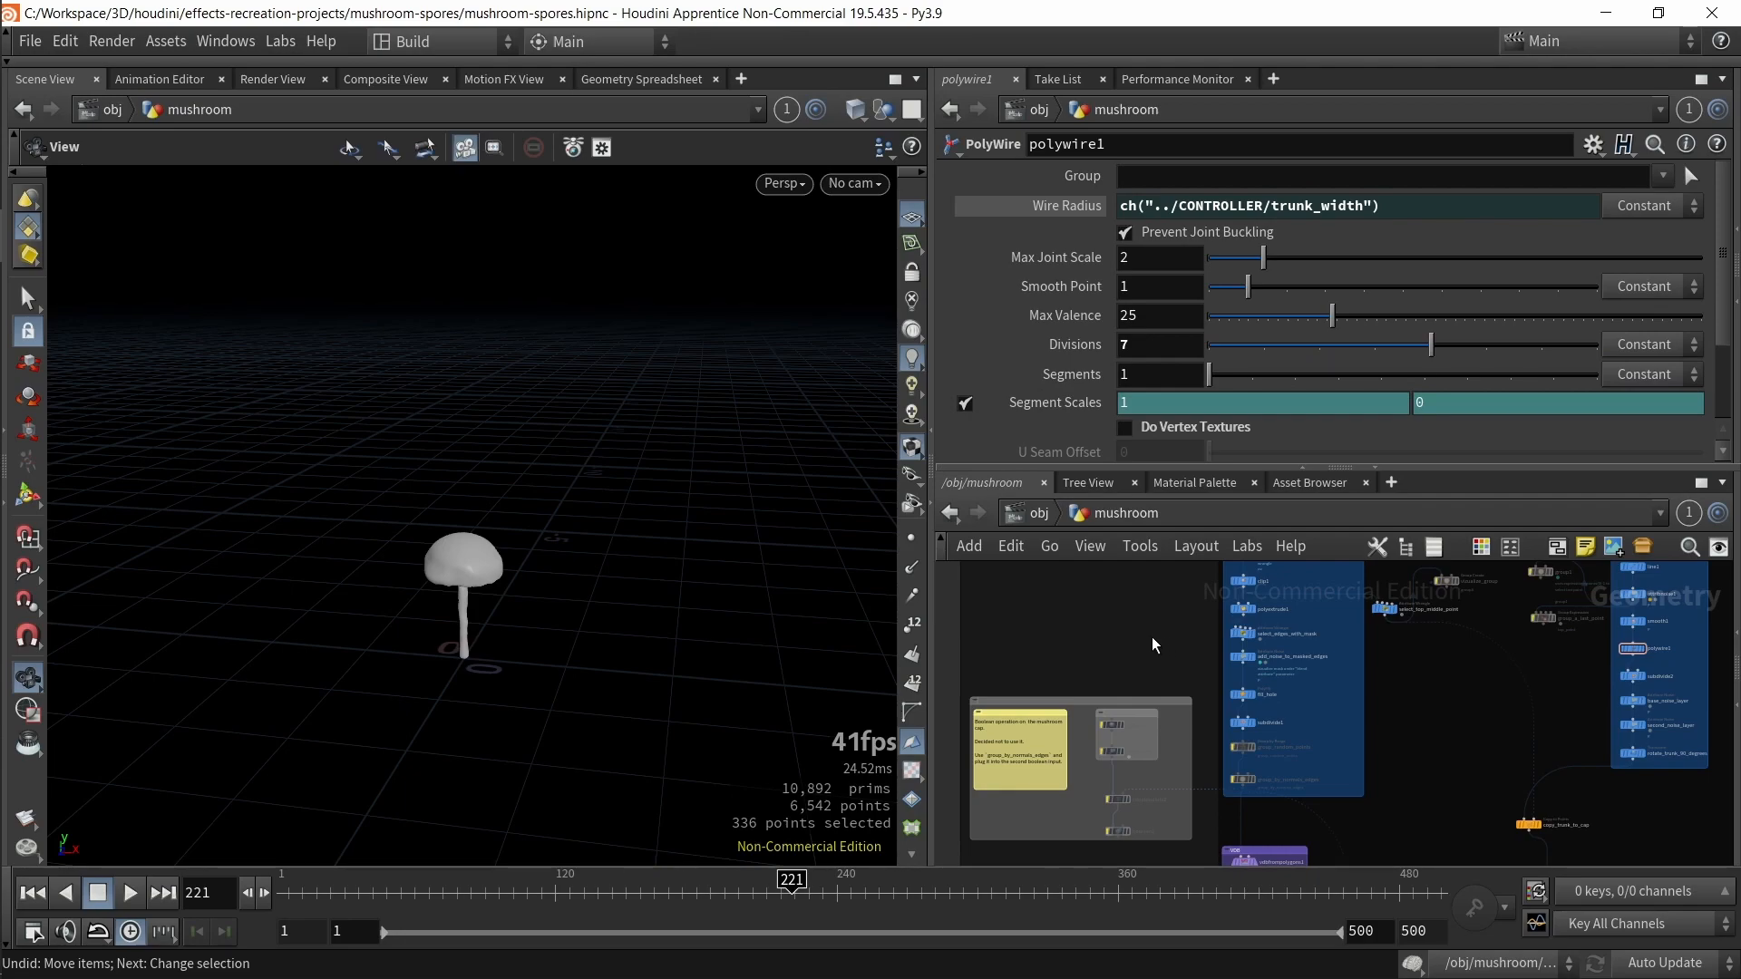
pyautogui.hotkey('ctrl', 'b')
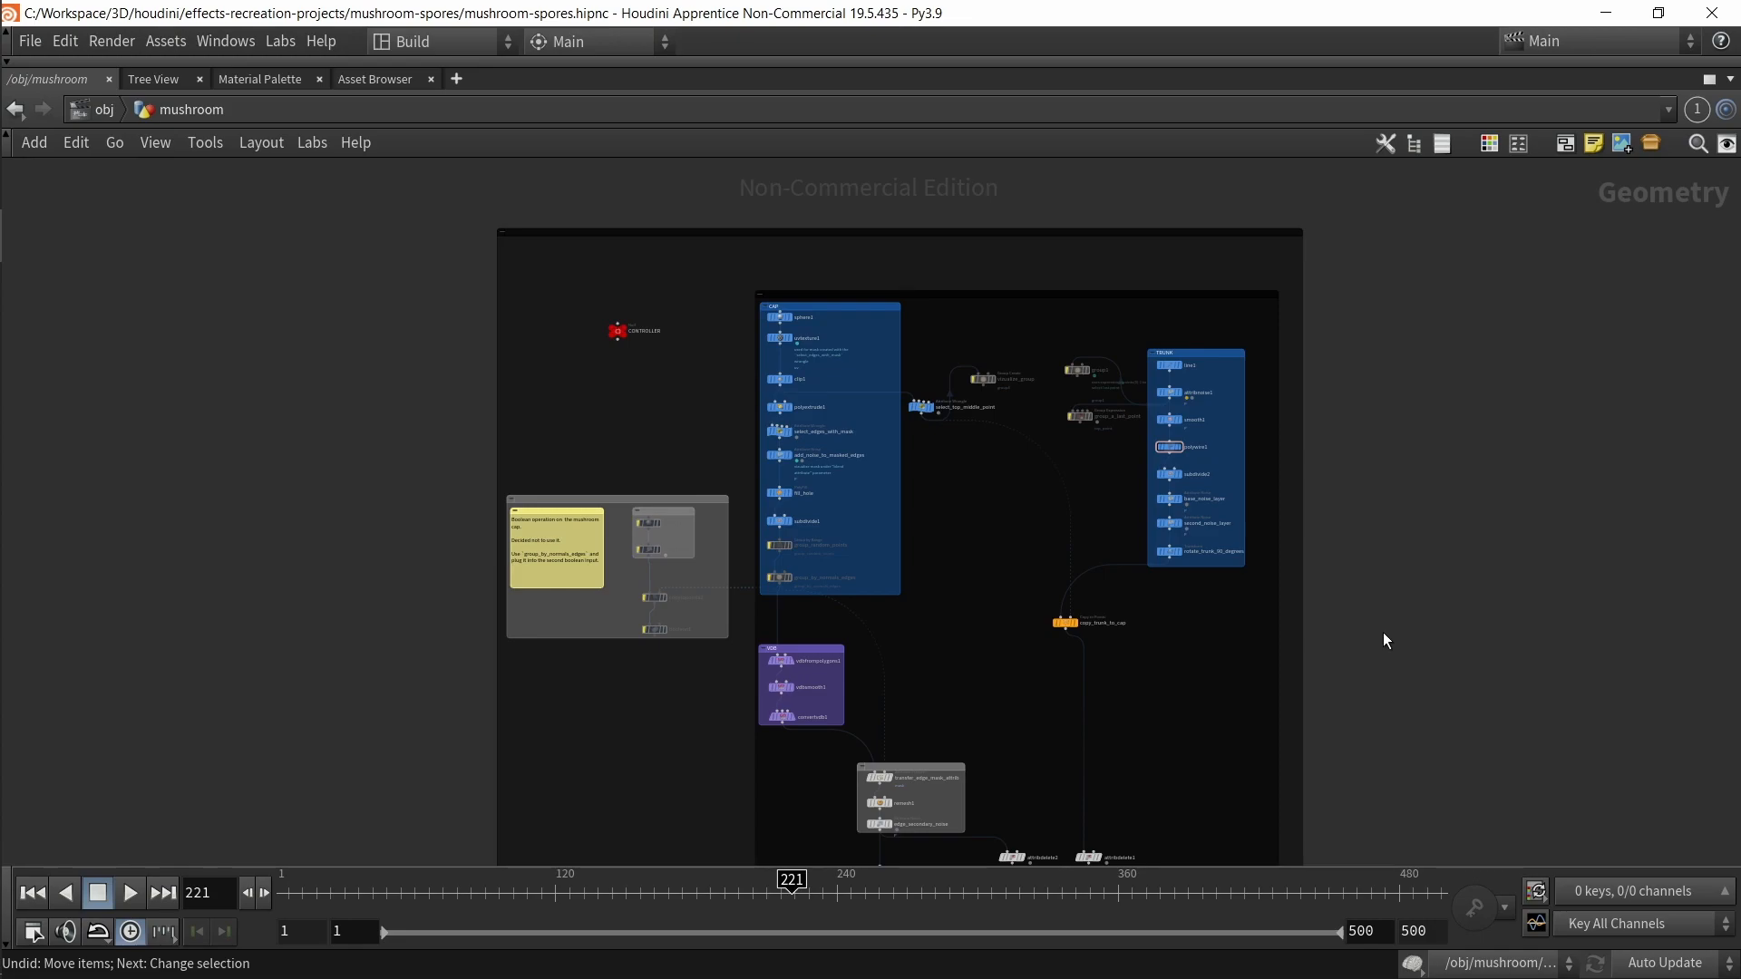
pyautogui.hotkey('ctrl', 'b')
pyautogui.hotkey('ctrl', 'b')
pyautogui.hotkey('ctrl', 'b')
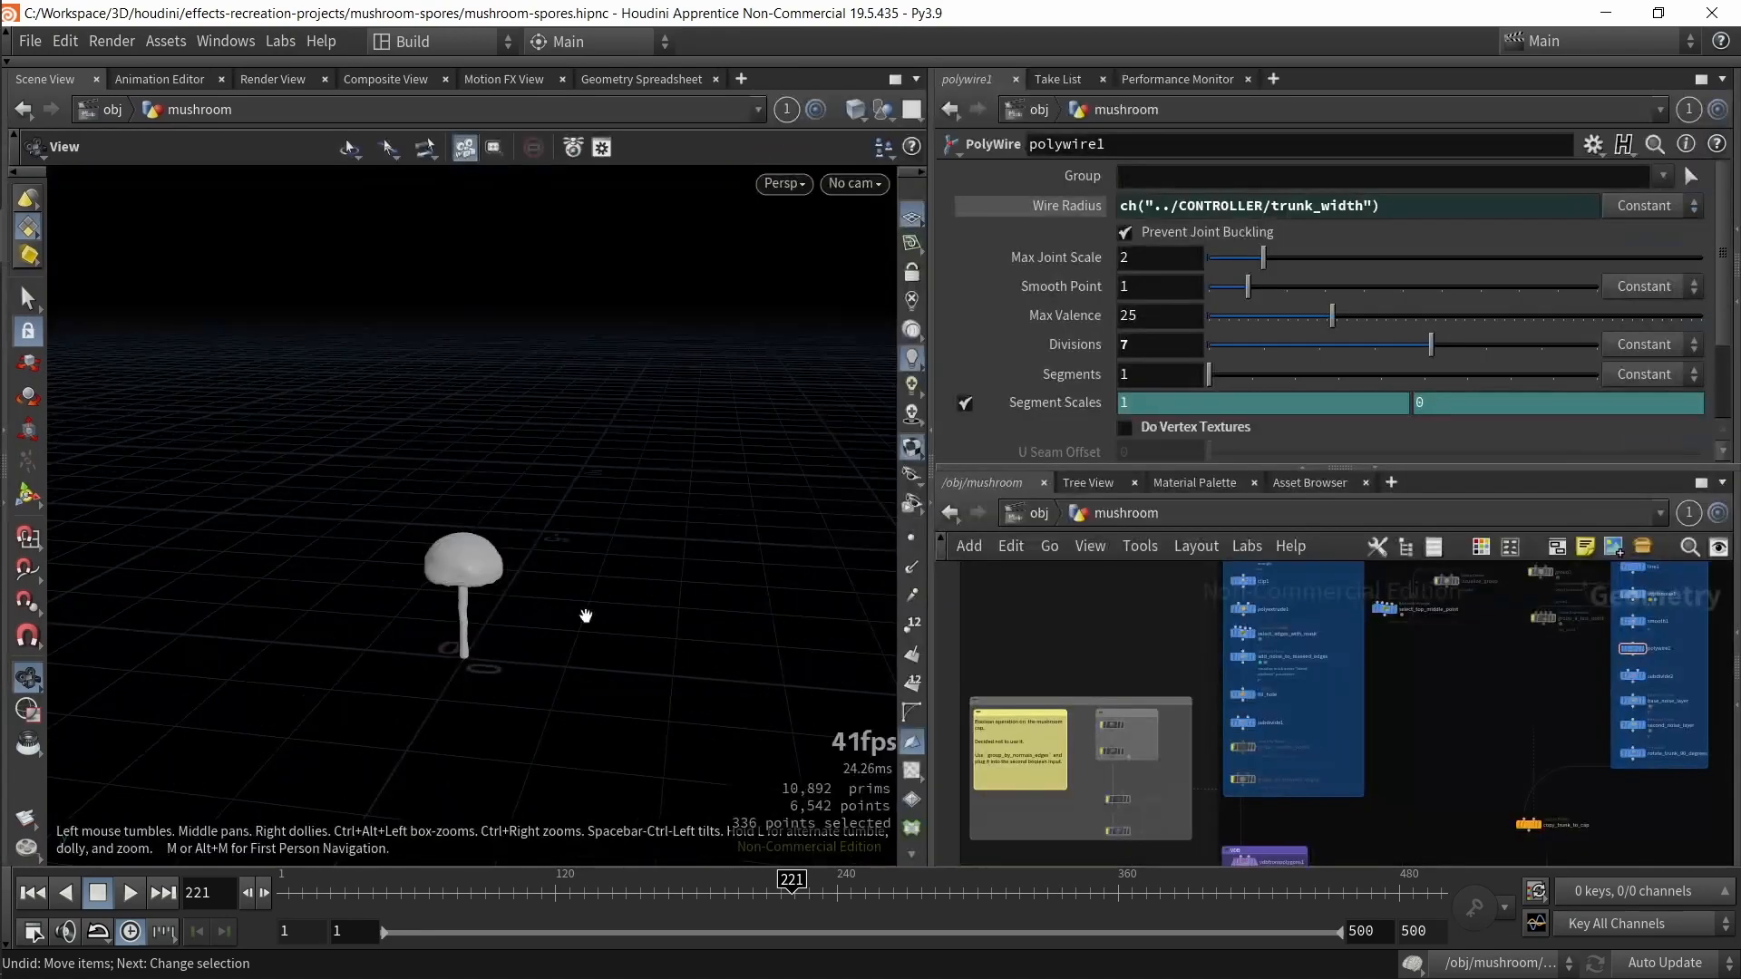
# Step: Survey the CAP and TRUNK sections of the mushroom network in an enlarged network pane, then restore the layout
pyautogui.scroll(-1, 1140, 649)
pyautogui.moveTo(1138, 649); pyautogui.dragTo(1103, 707, button='middle')
pyautogui.scroll(4, 1114, 679)
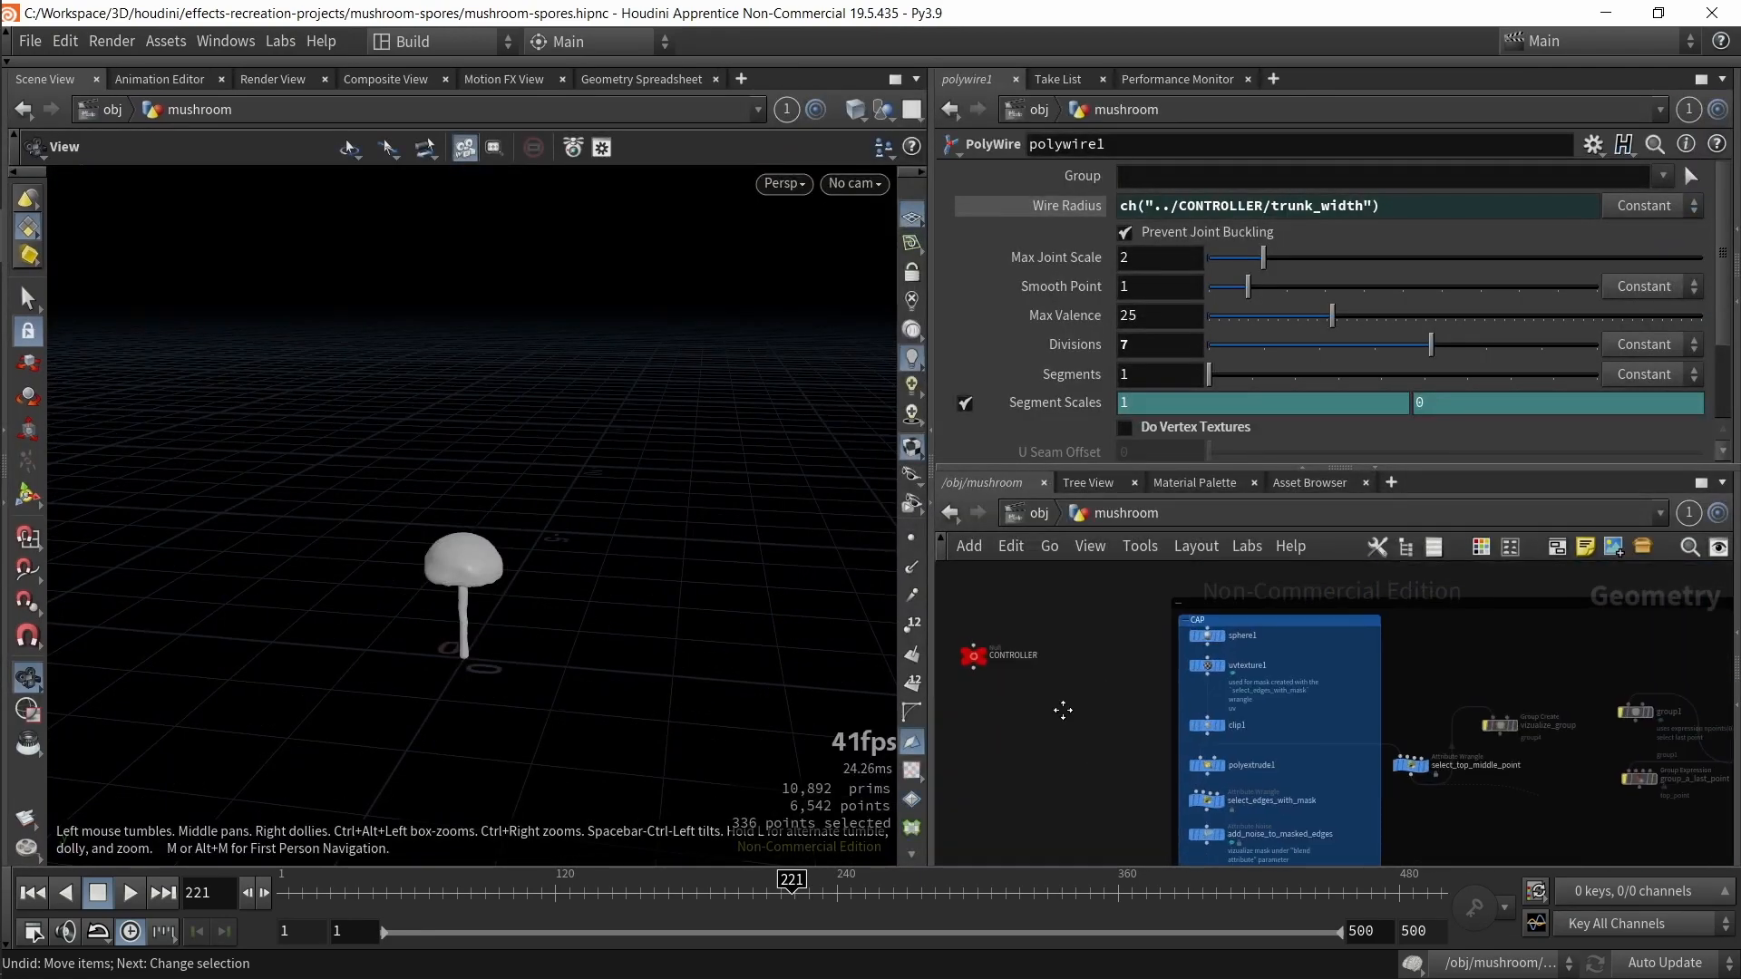
pyautogui.scroll(3, 1070, 725)
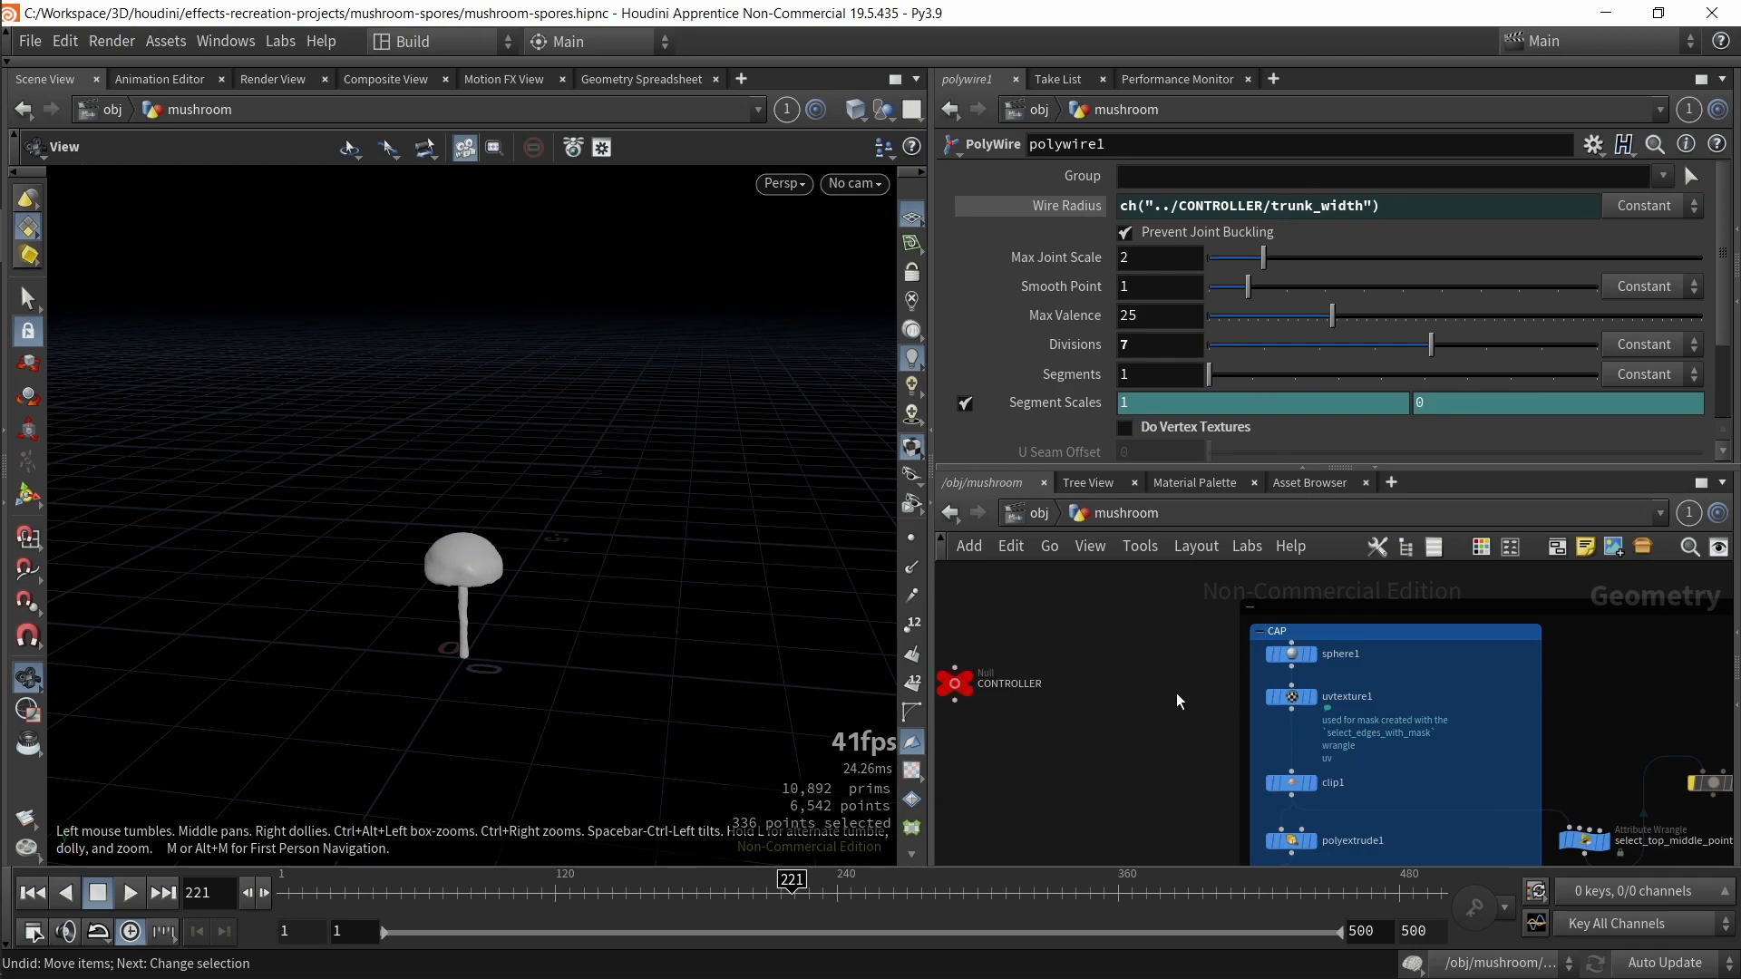
pyautogui.scroll(-4, 1034, 676)
pyautogui.hotkey('ctrl', 'b')
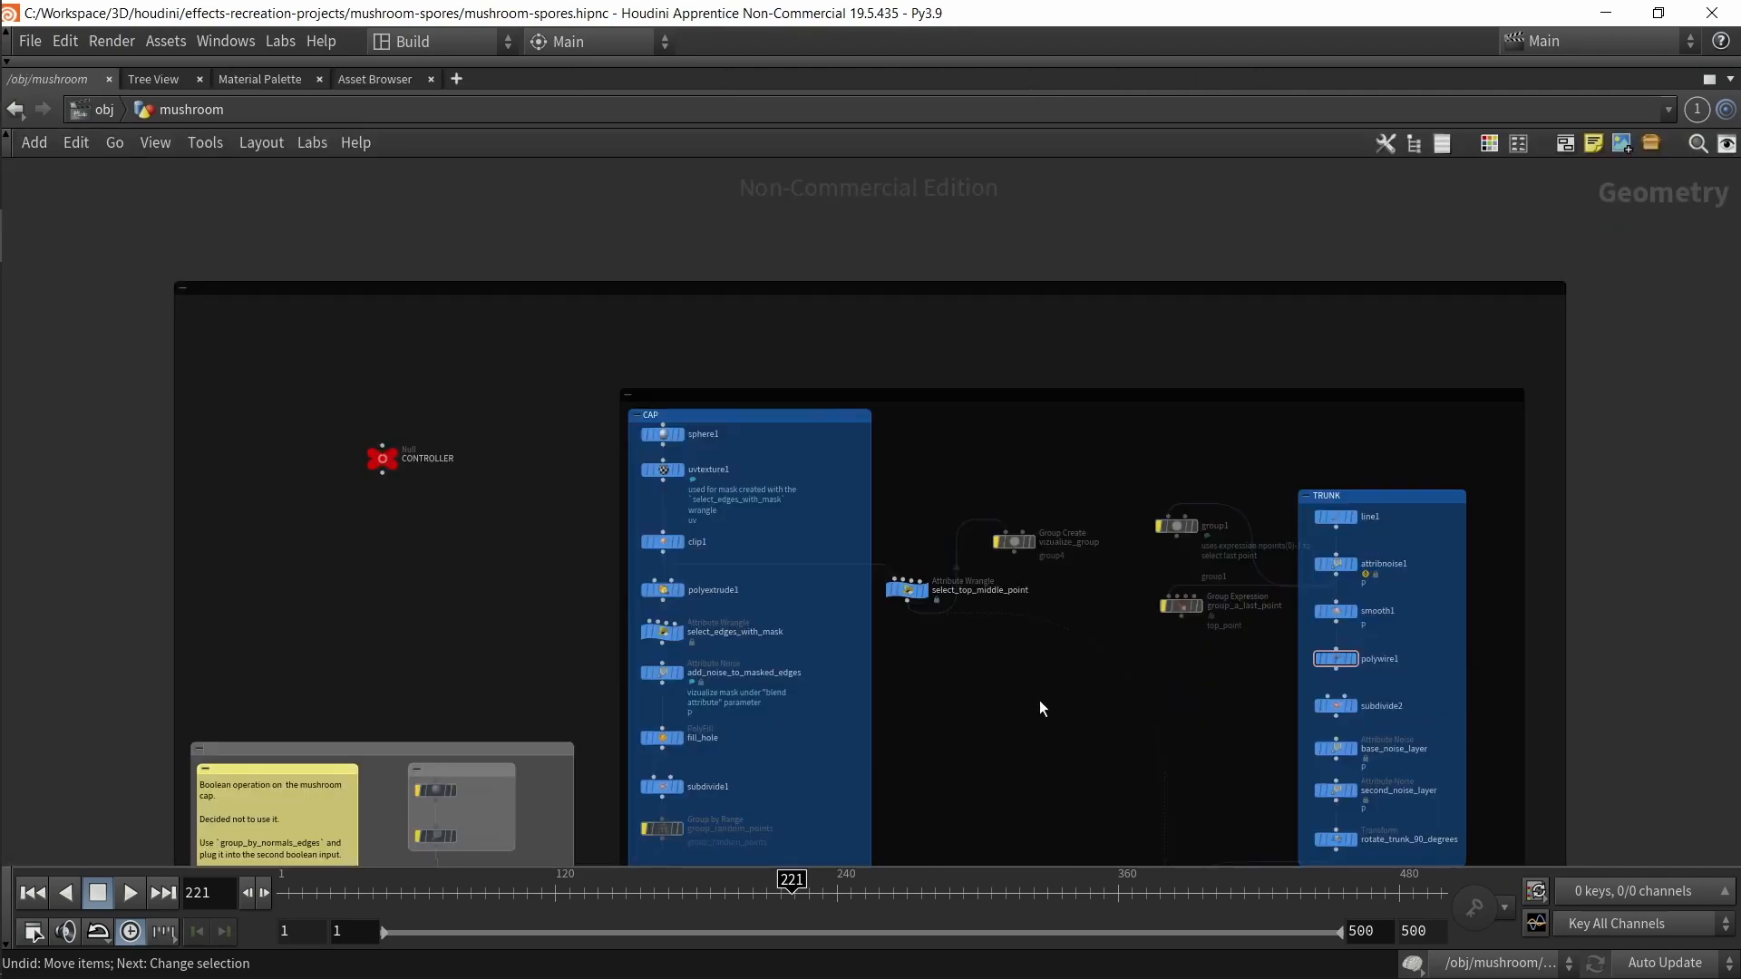
pyautogui.moveTo(1041, 702); pyautogui.dragTo(967, 589, button='middle')
pyautogui.moveTo(845, 818); pyautogui.dragTo(542, 243)
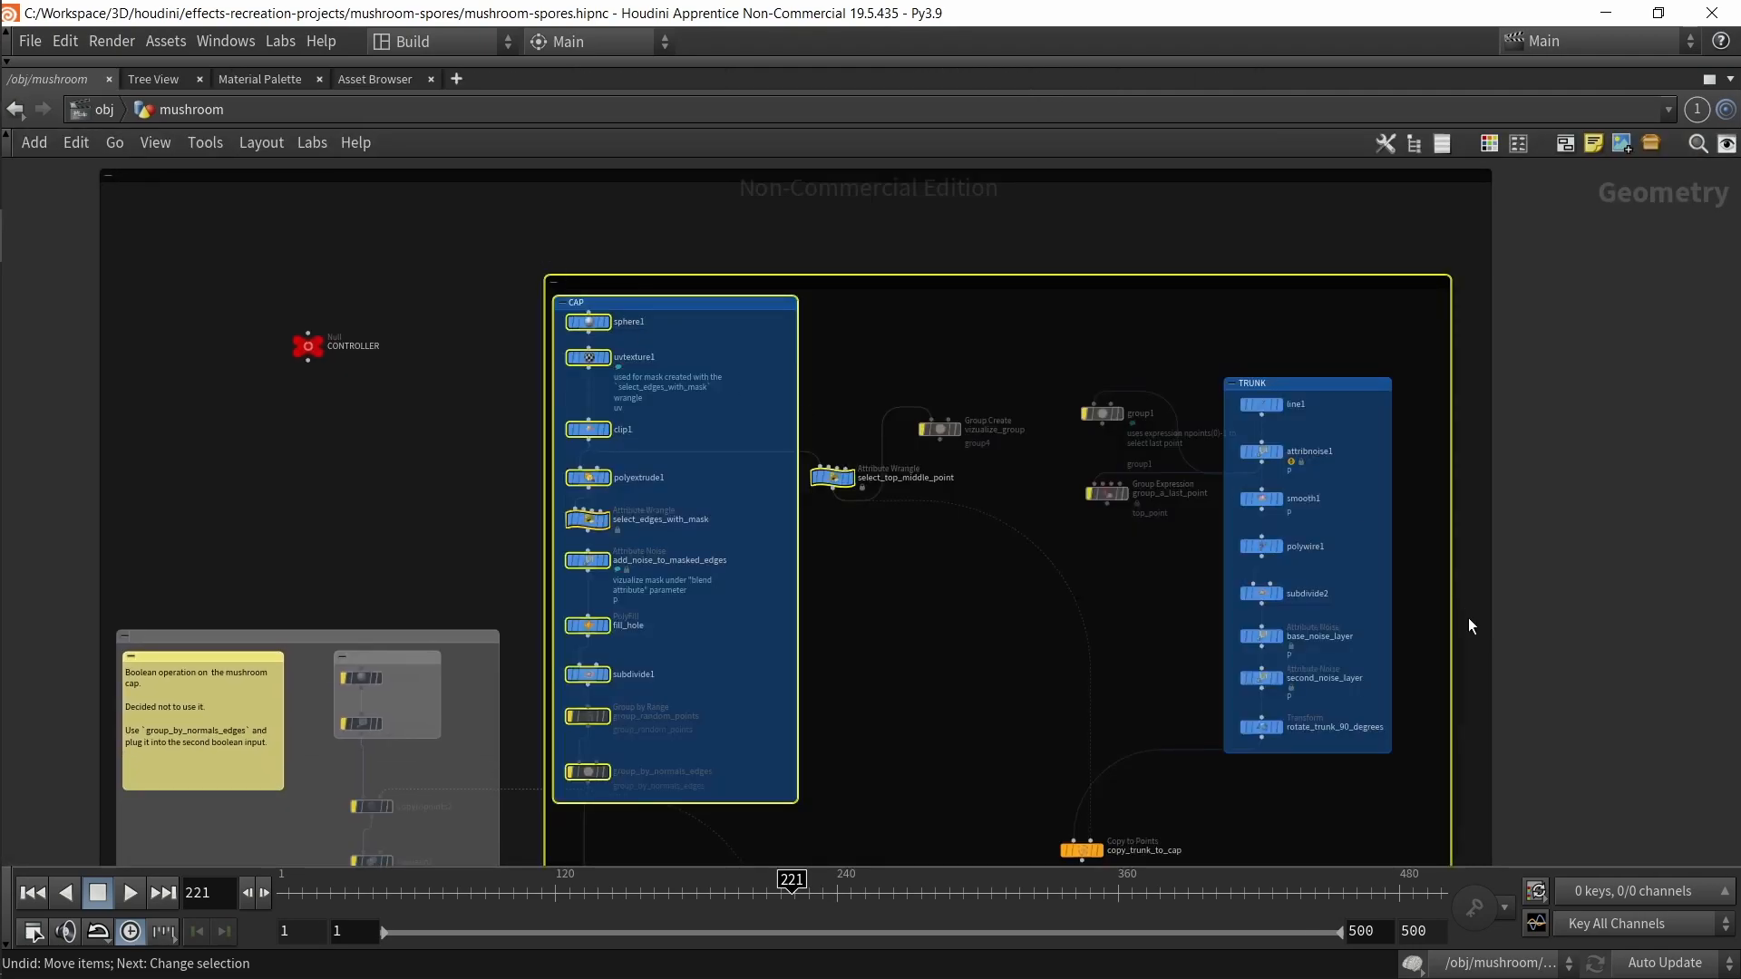
pyautogui.click(1280, 380)
pyautogui.click(725, 304)
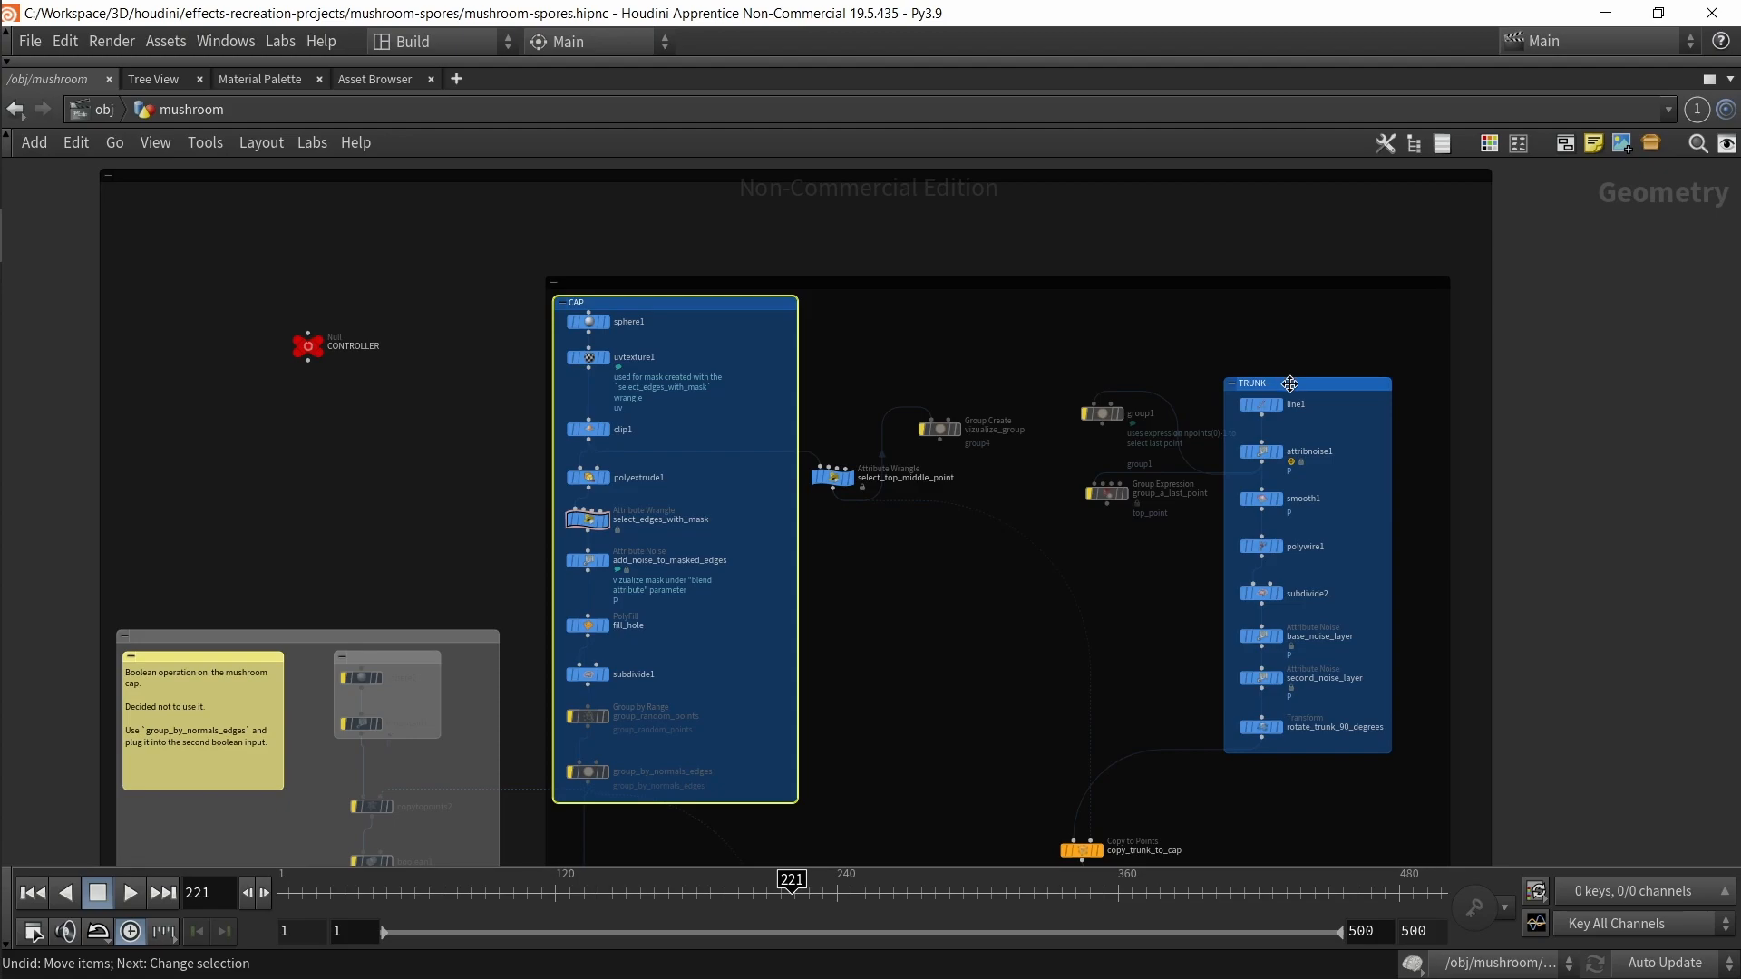
pyautogui.click(1024, 610)
pyautogui.hotkey('ctrl', 'b')
# Step: Set the display flag on the sphere1 node in the CAP section and view its parameters
pyautogui.scroll(-3, 1282, 693)
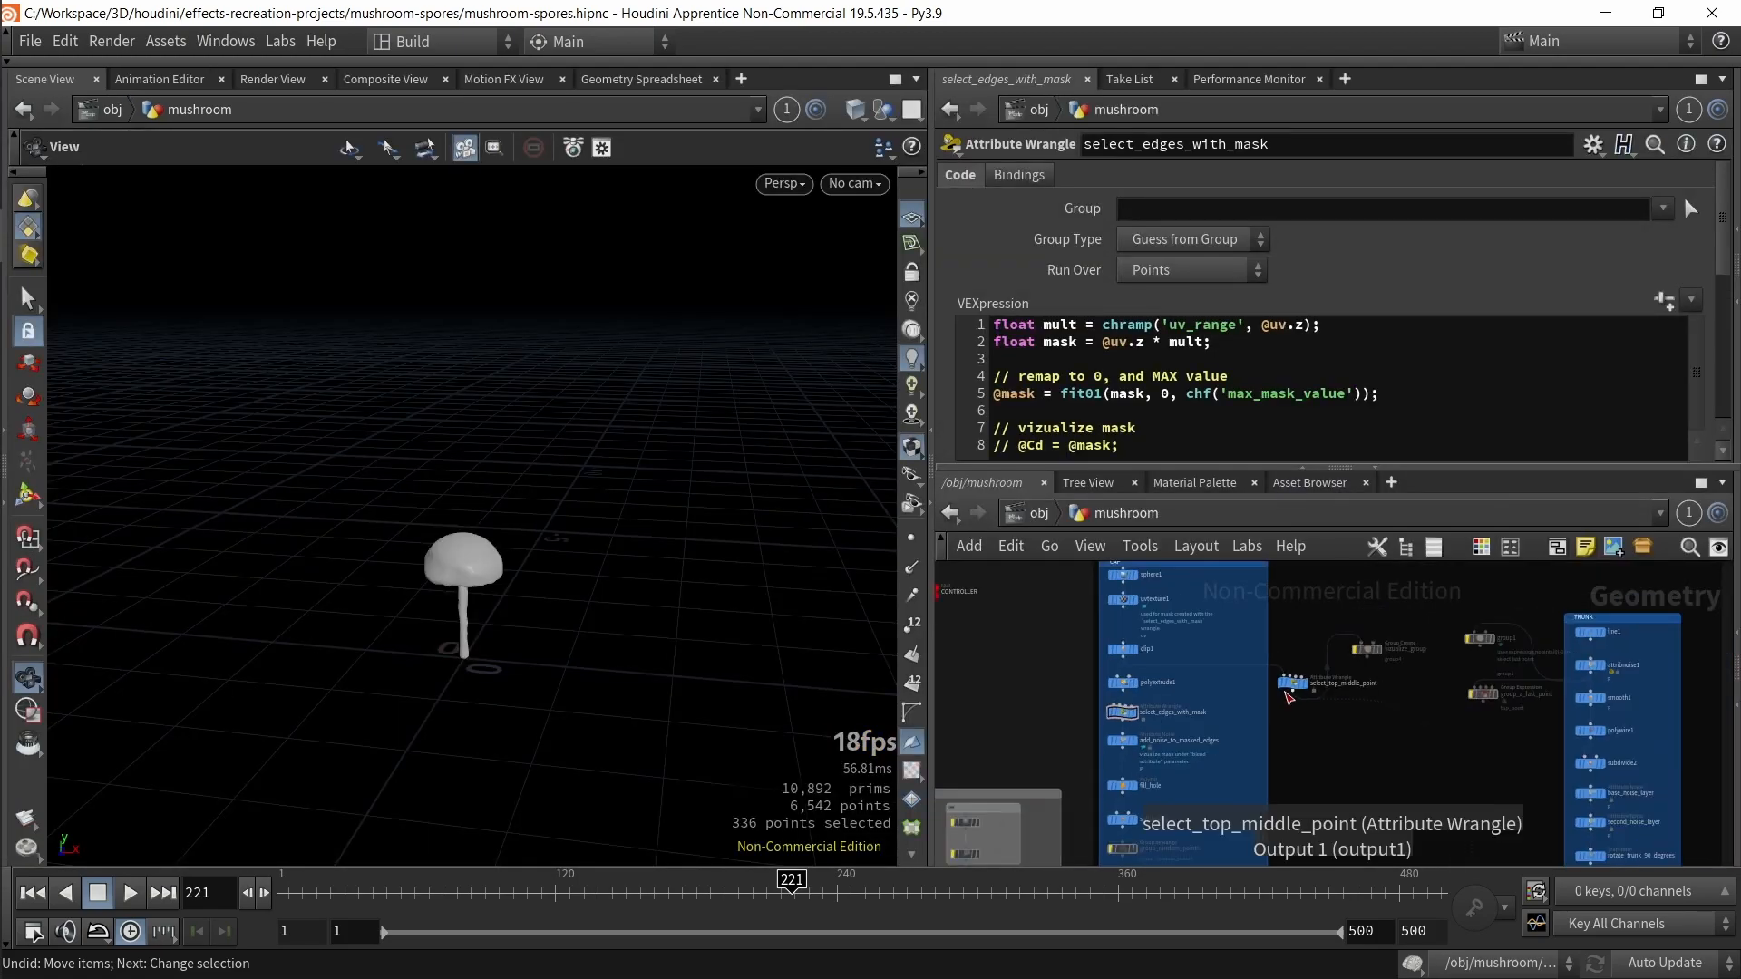
pyautogui.moveTo(1322, 733); pyautogui.dragTo(1321, 805, button='middle')
pyautogui.moveTo(1282, 676); pyautogui.dragTo(1316, 691, button='middle')
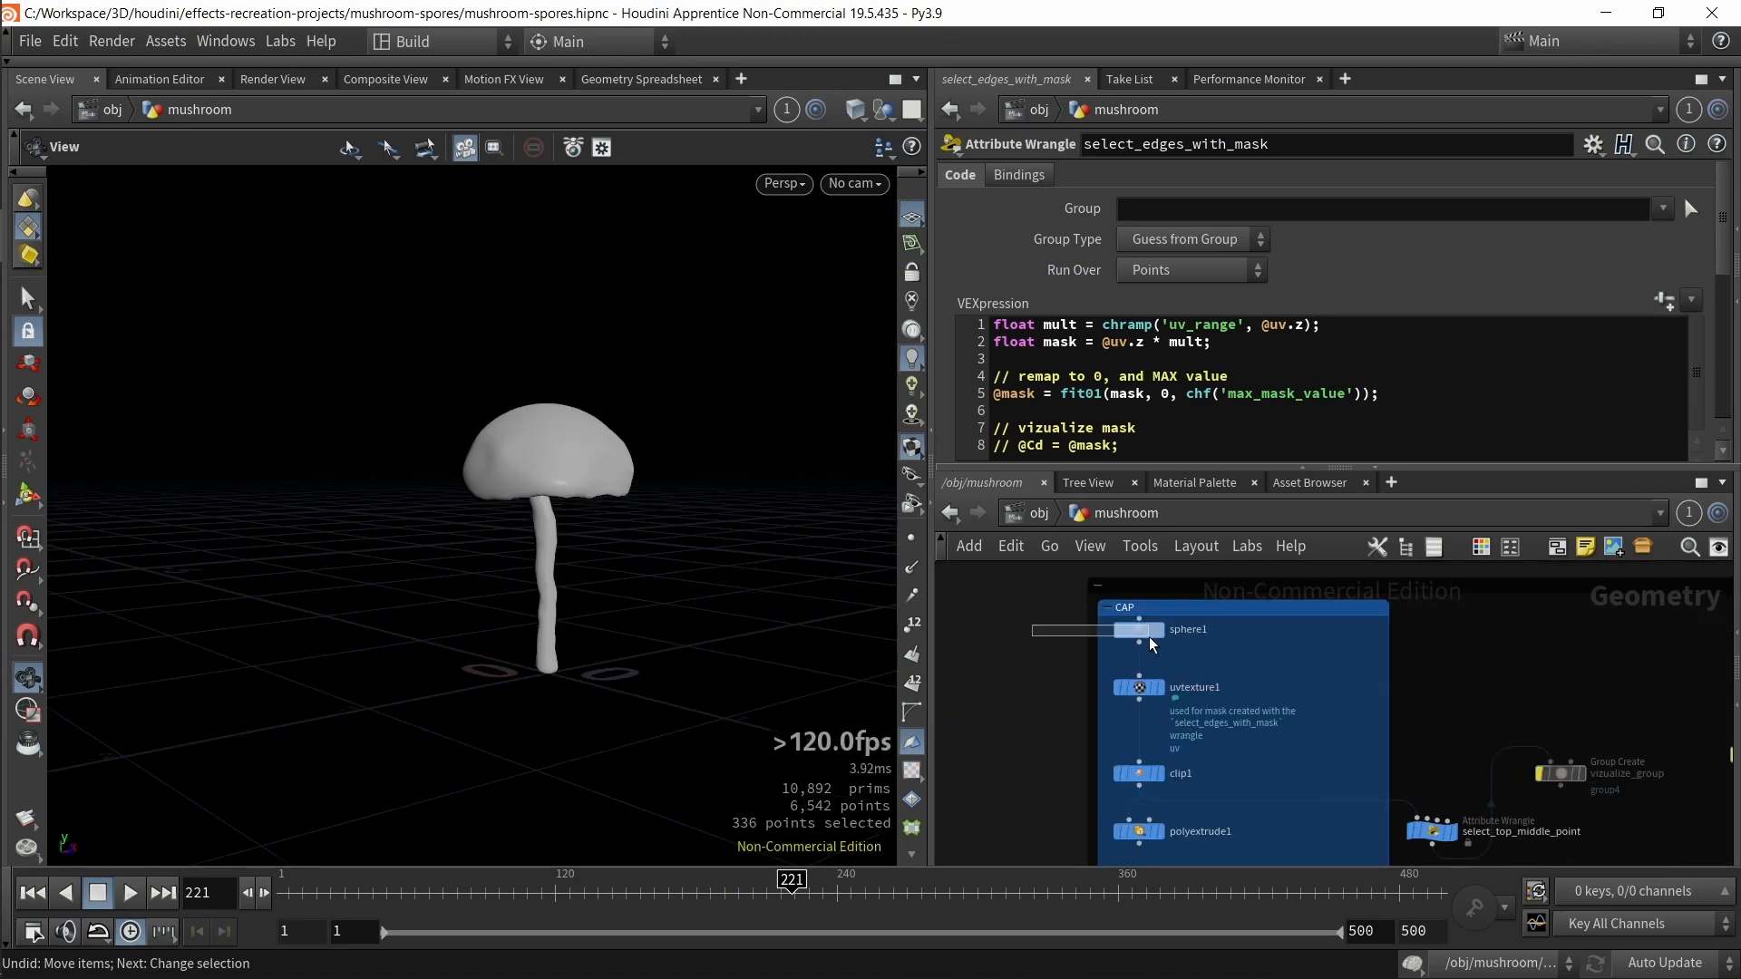
pyautogui.click(1146, 634)
pyautogui.press('r')
pyautogui.moveTo(777, 707)
pyautogui.mouseDown()
pyautogui.moveTo(599, 634)
pyautogui.moveTo(625, 589)
pyautogui.mouseUp()
pyautogui.scroll(-1, 645, 649)
pyautogui.hotkey('shift', 'w')
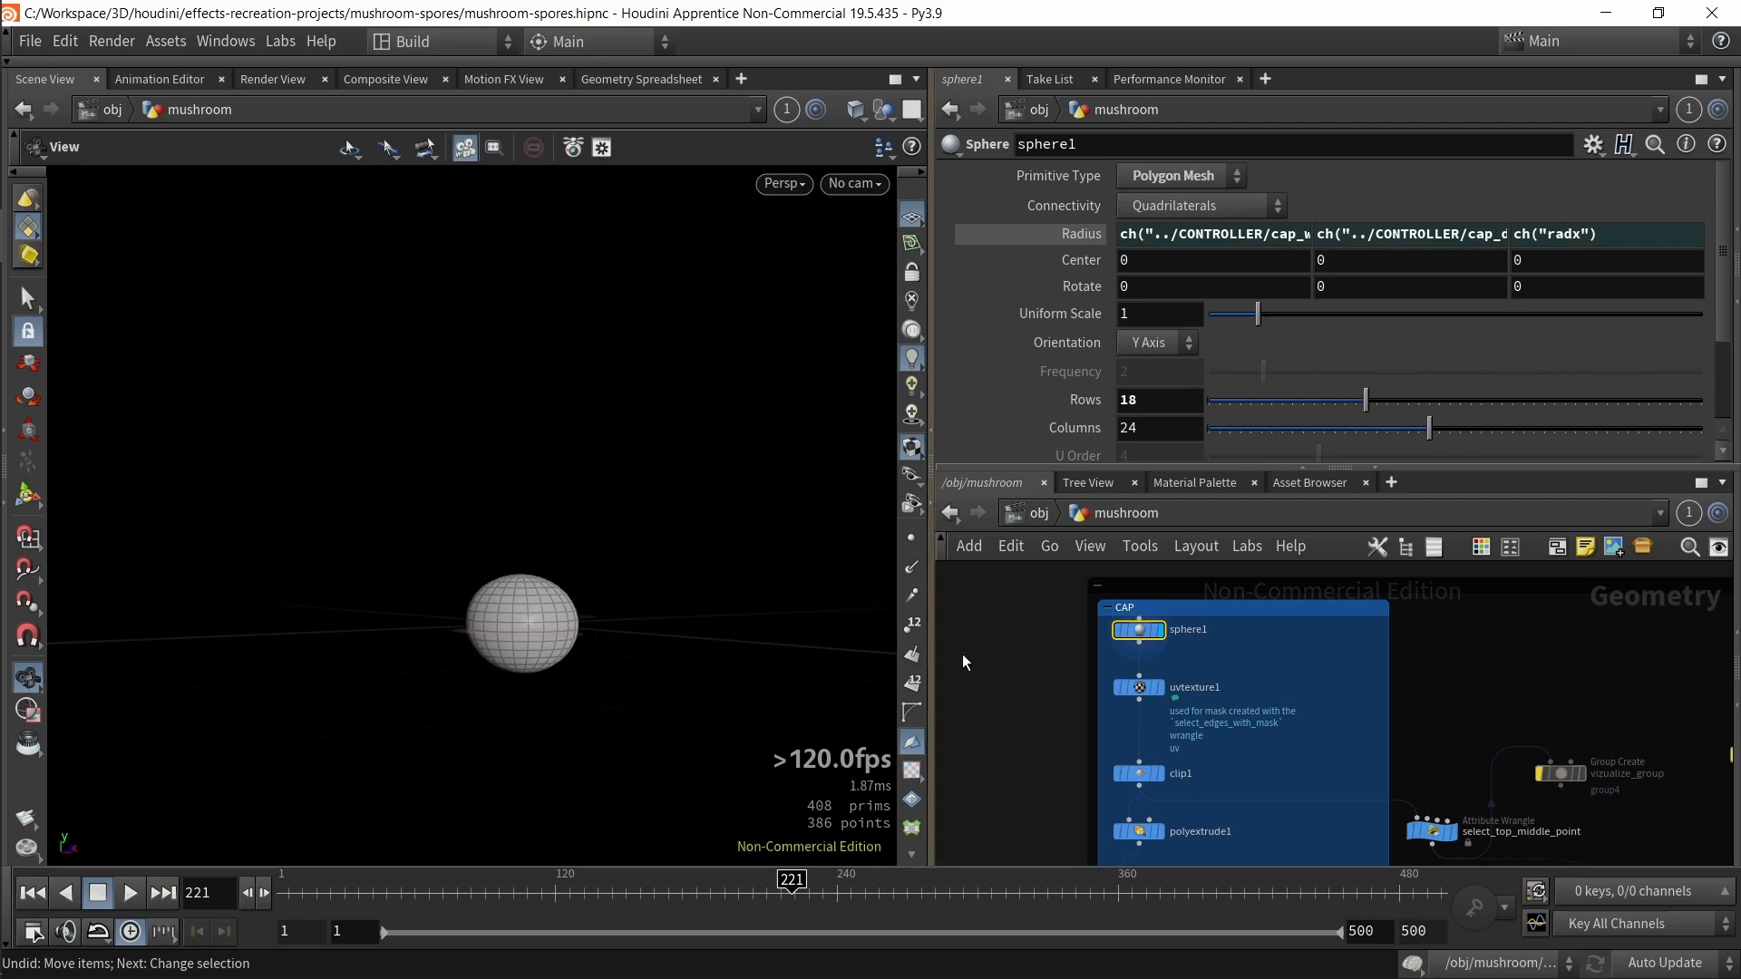
# Step: Select the uvtexture1 node and inspect its parameters, node info and attribute class options
pyautogui.click(1141, 689)
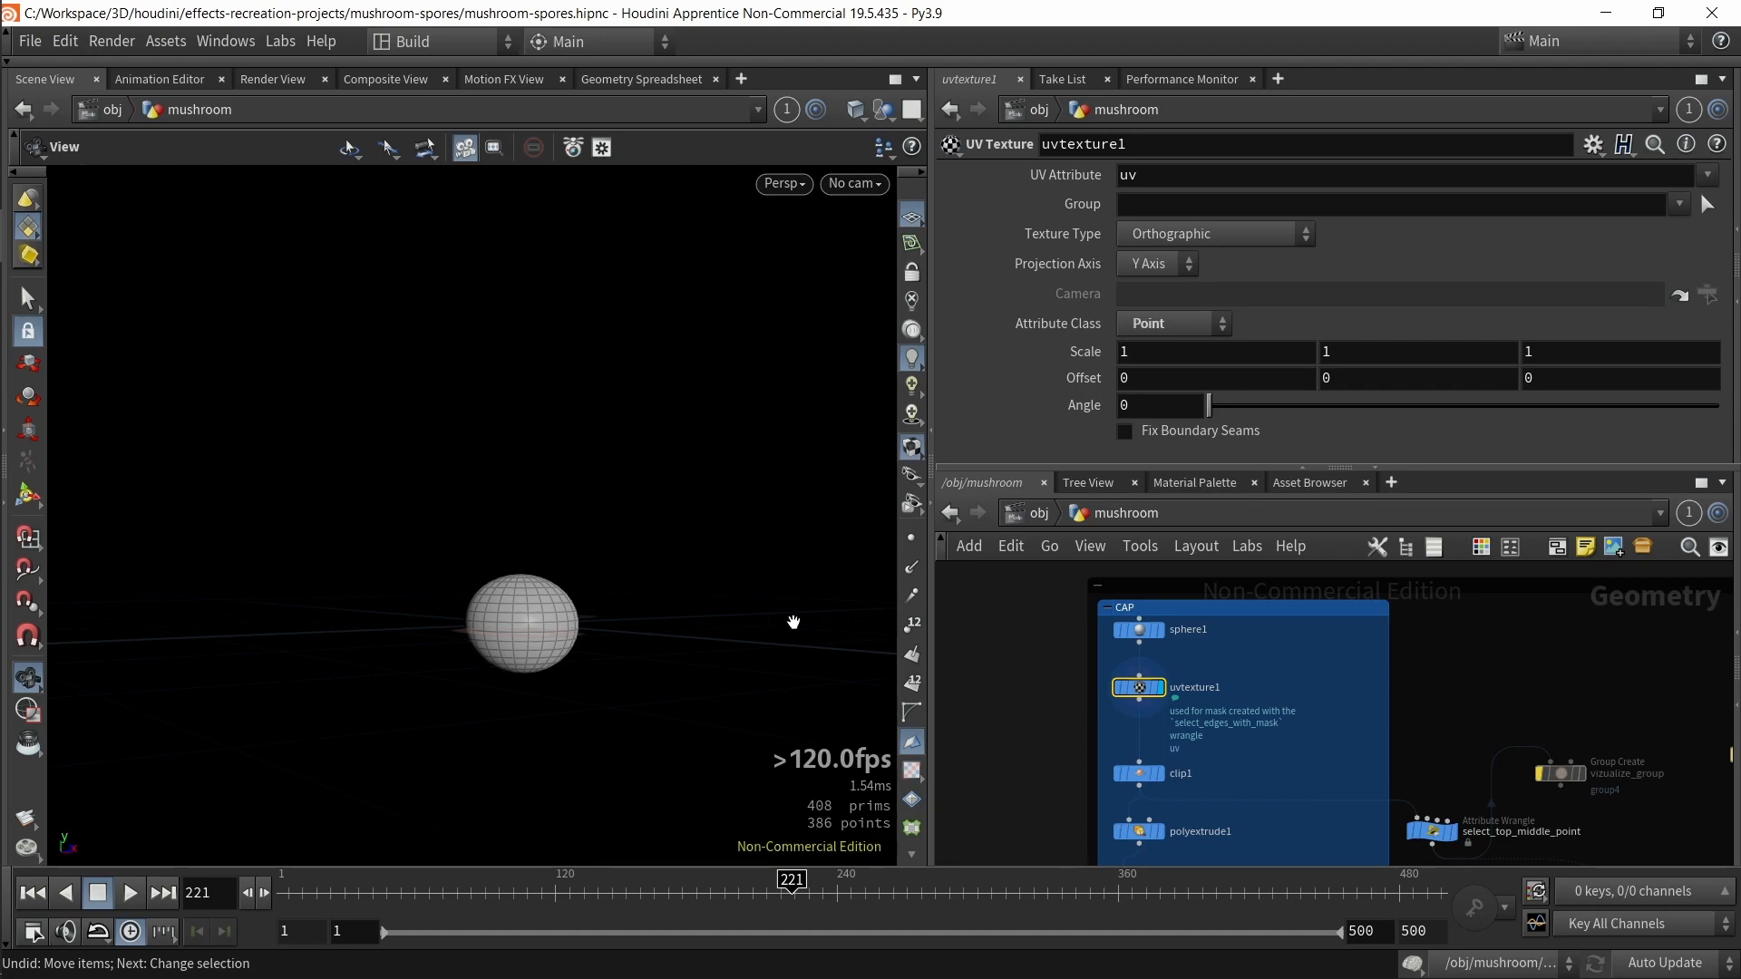
pyautogui.moveTo(1055, 752); pyautogui.dragTo(1041, 717, button='middle')
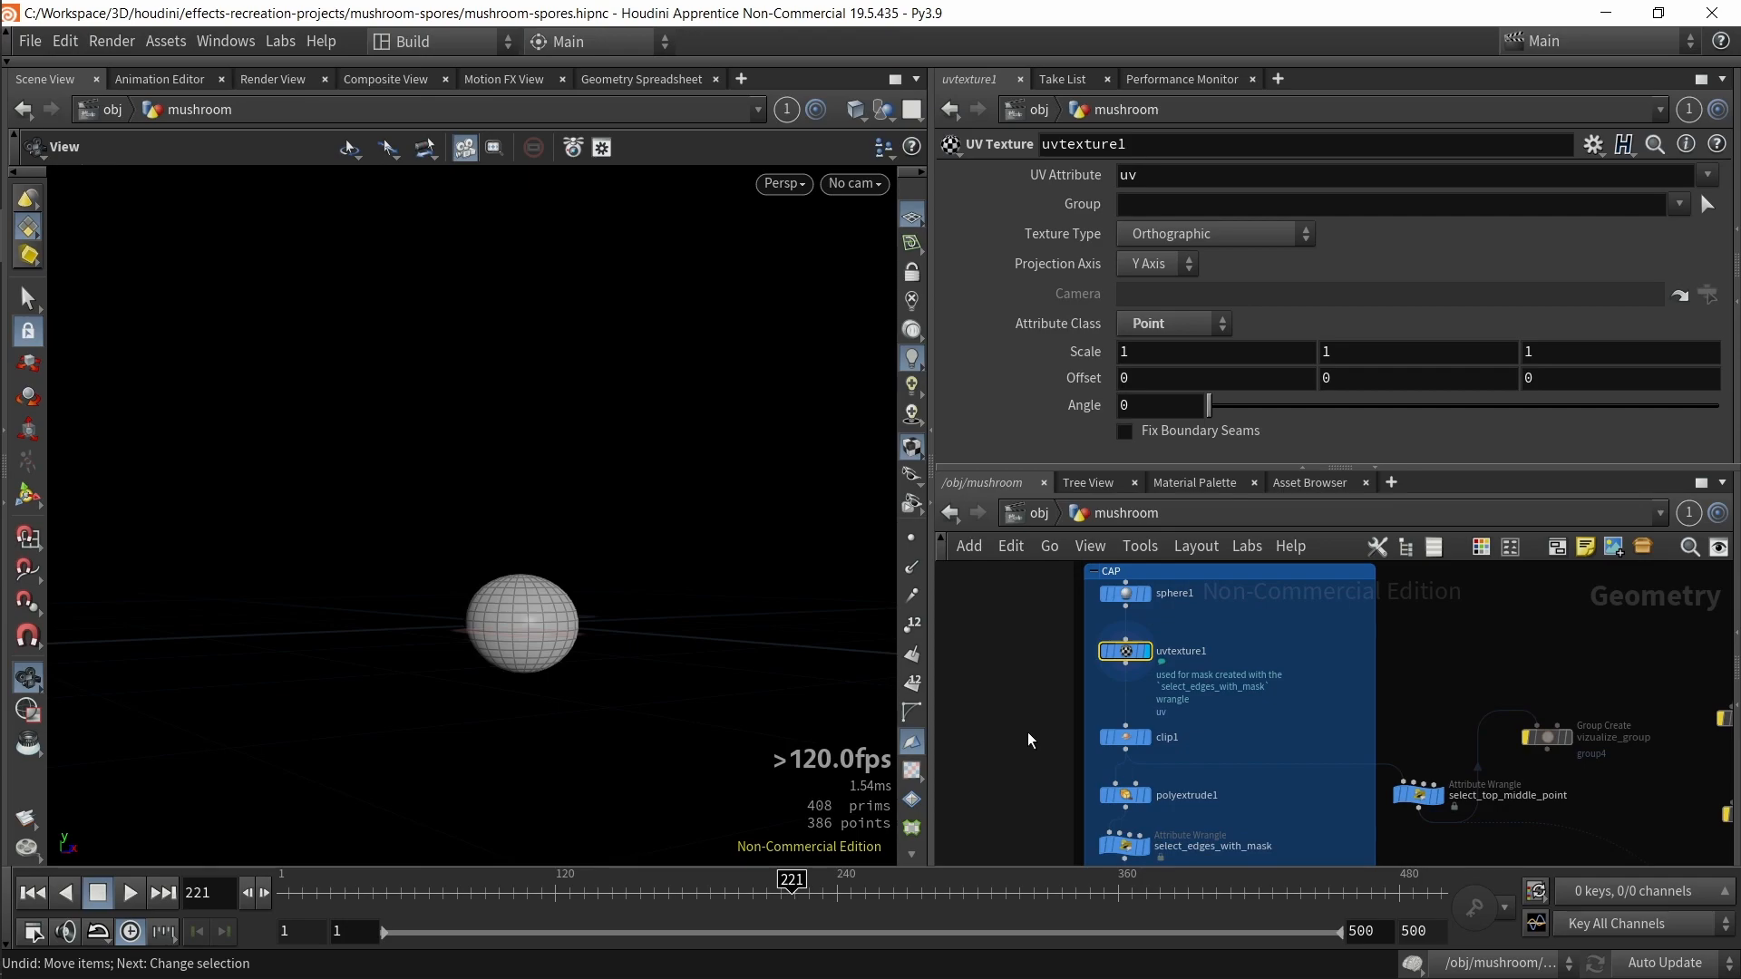
pyautogui.scroll(1, 608, 654)
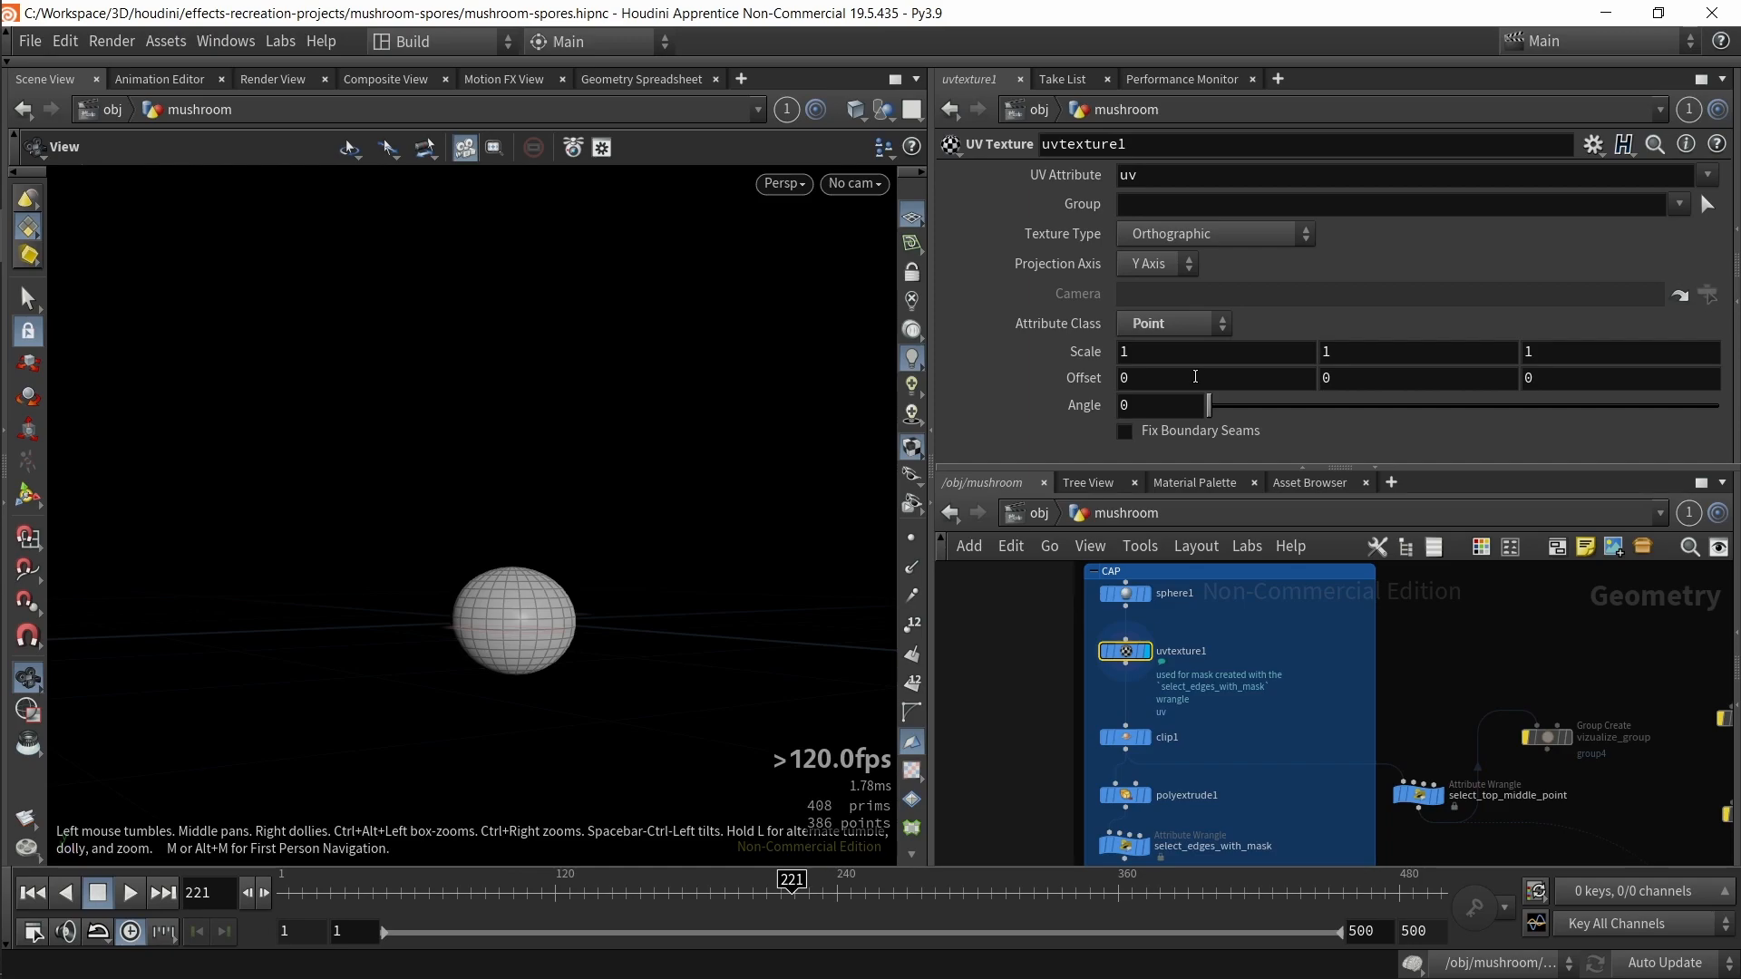
pyautogui.scroll(3, 1255, 649)
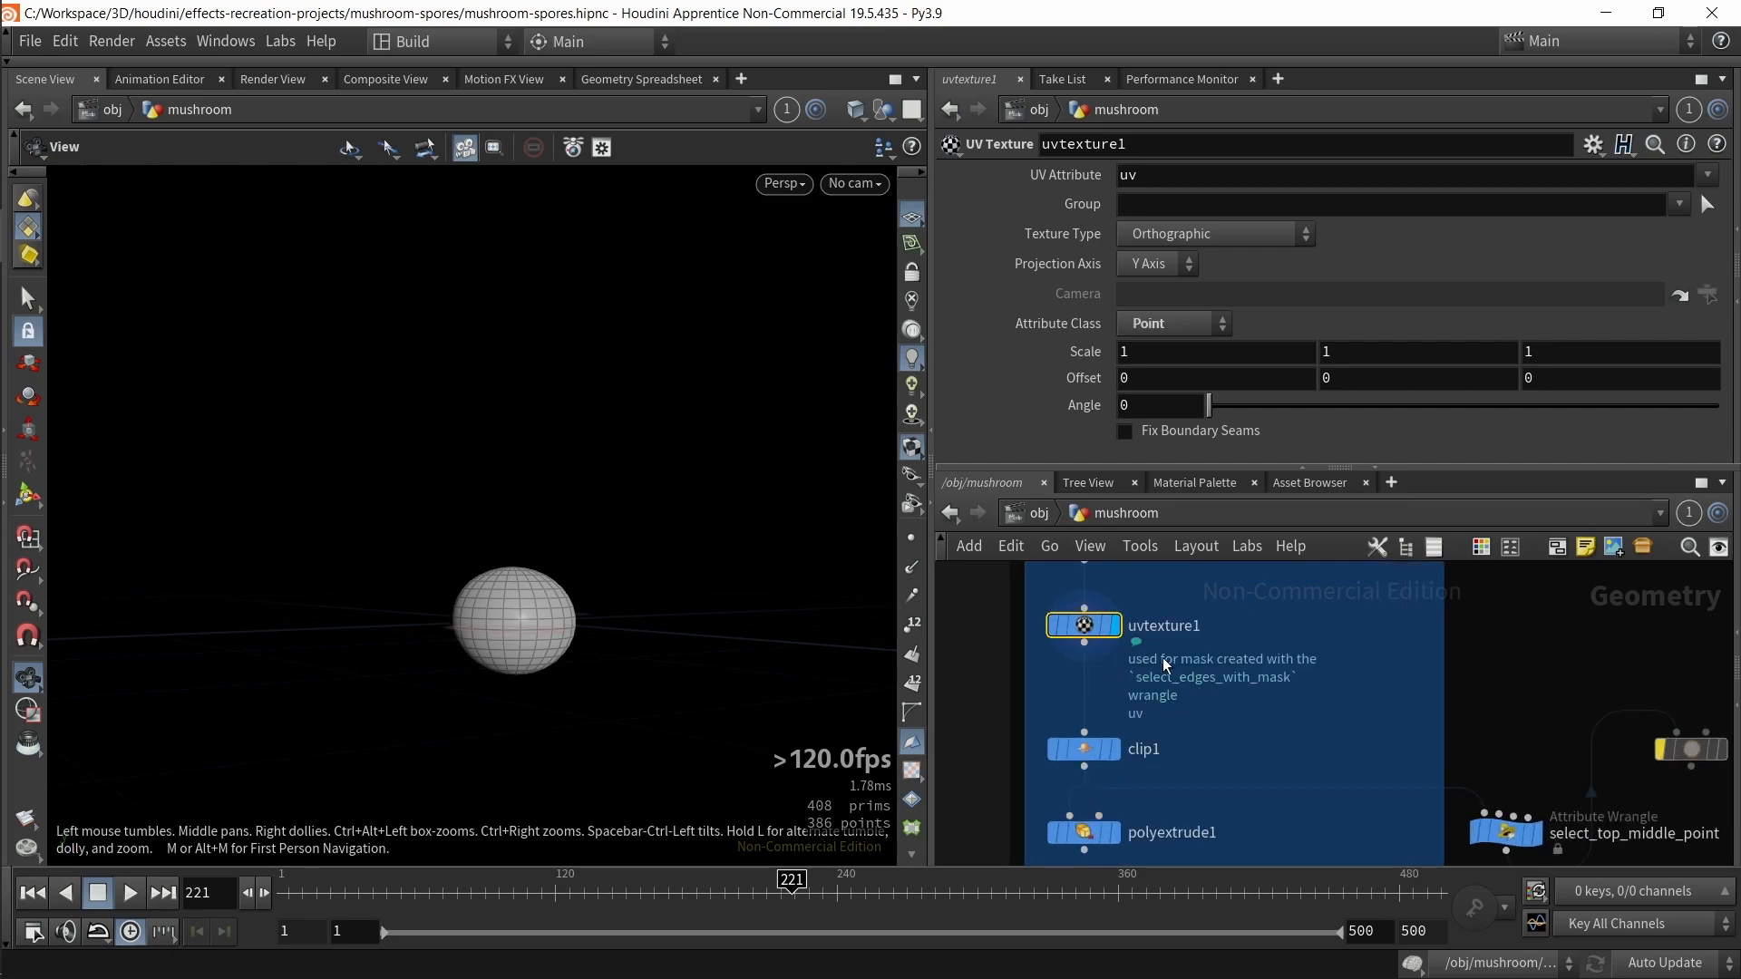
pyautogui.middleClick(1084, 624)
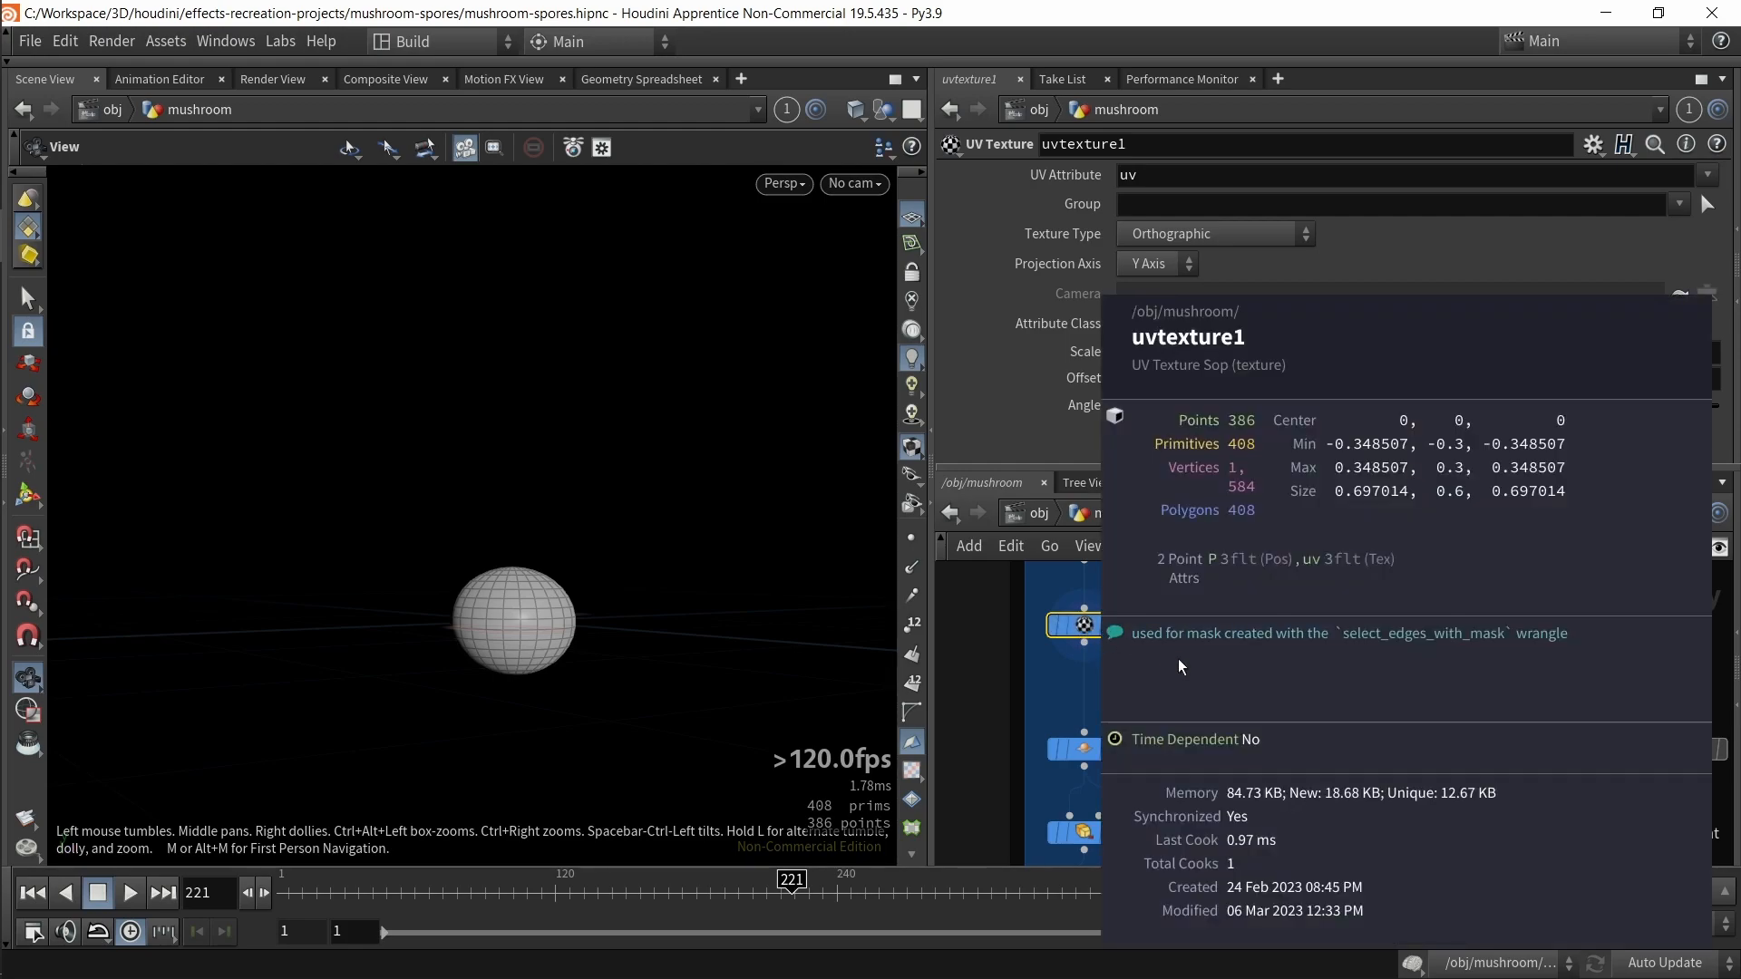
pyautogui.moveTo(1469, 656); pyautogui.dragTo(1377, 642, button='middle')
pyautogui.moveTo(1197, 655); pyautogui.dragTo(1315, 652, button='middle')
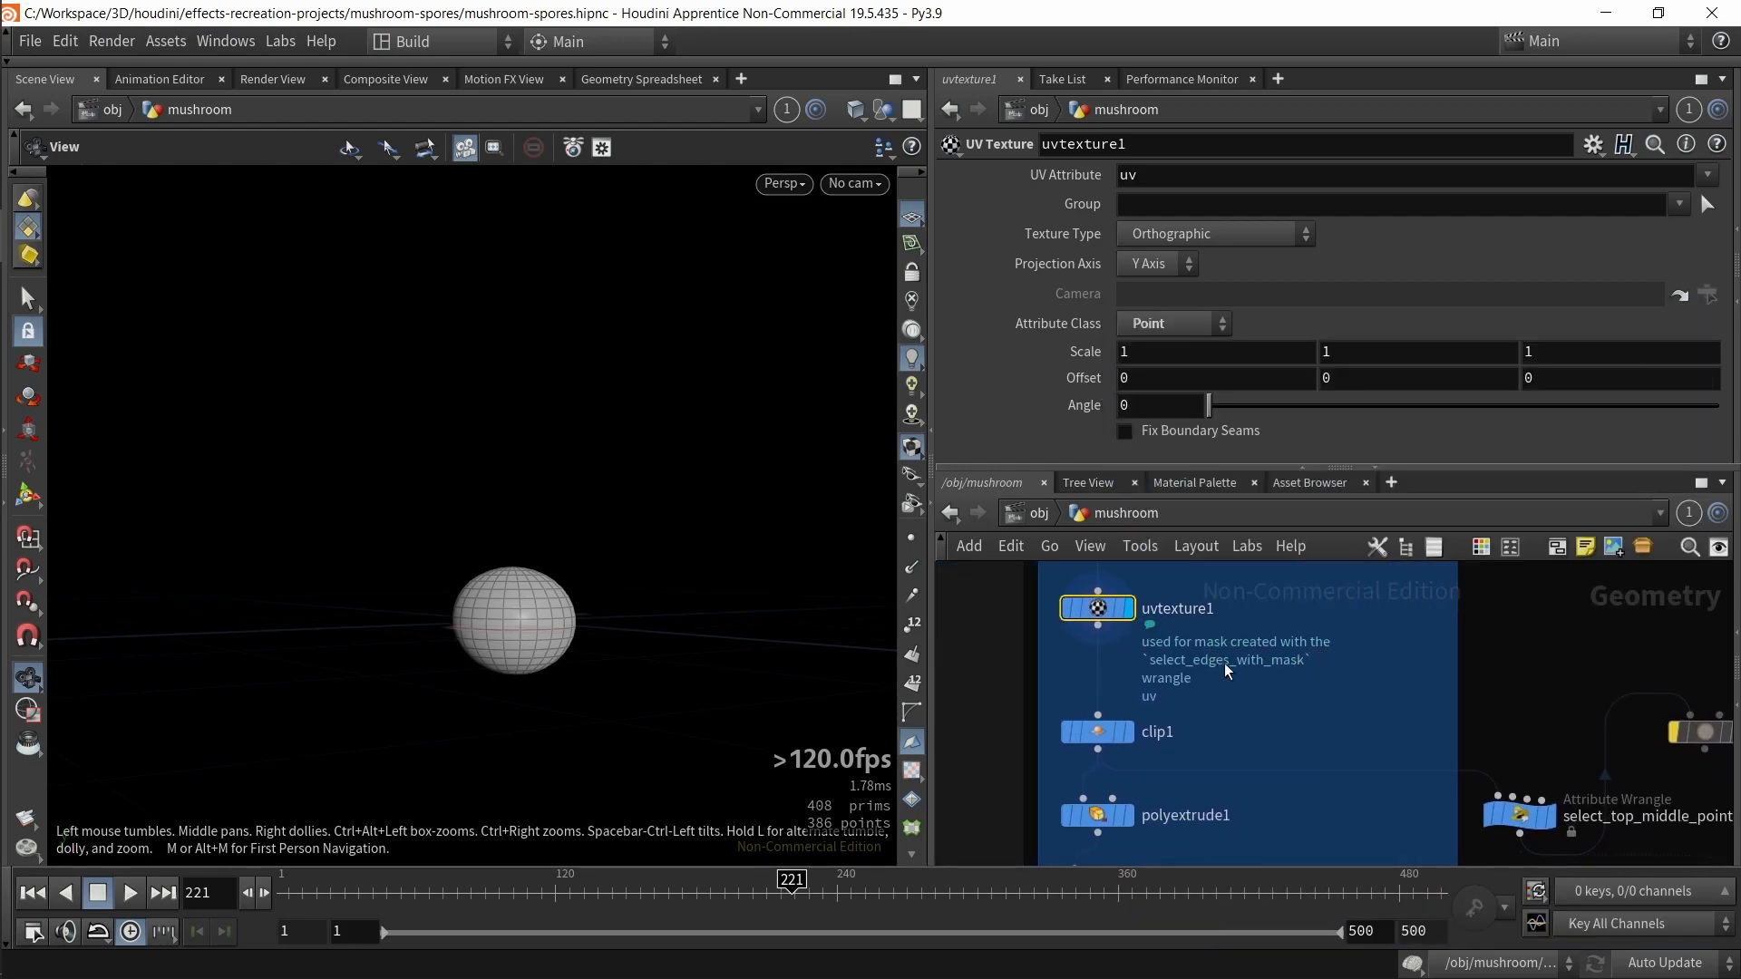
pyautogui.click(1168, 322)
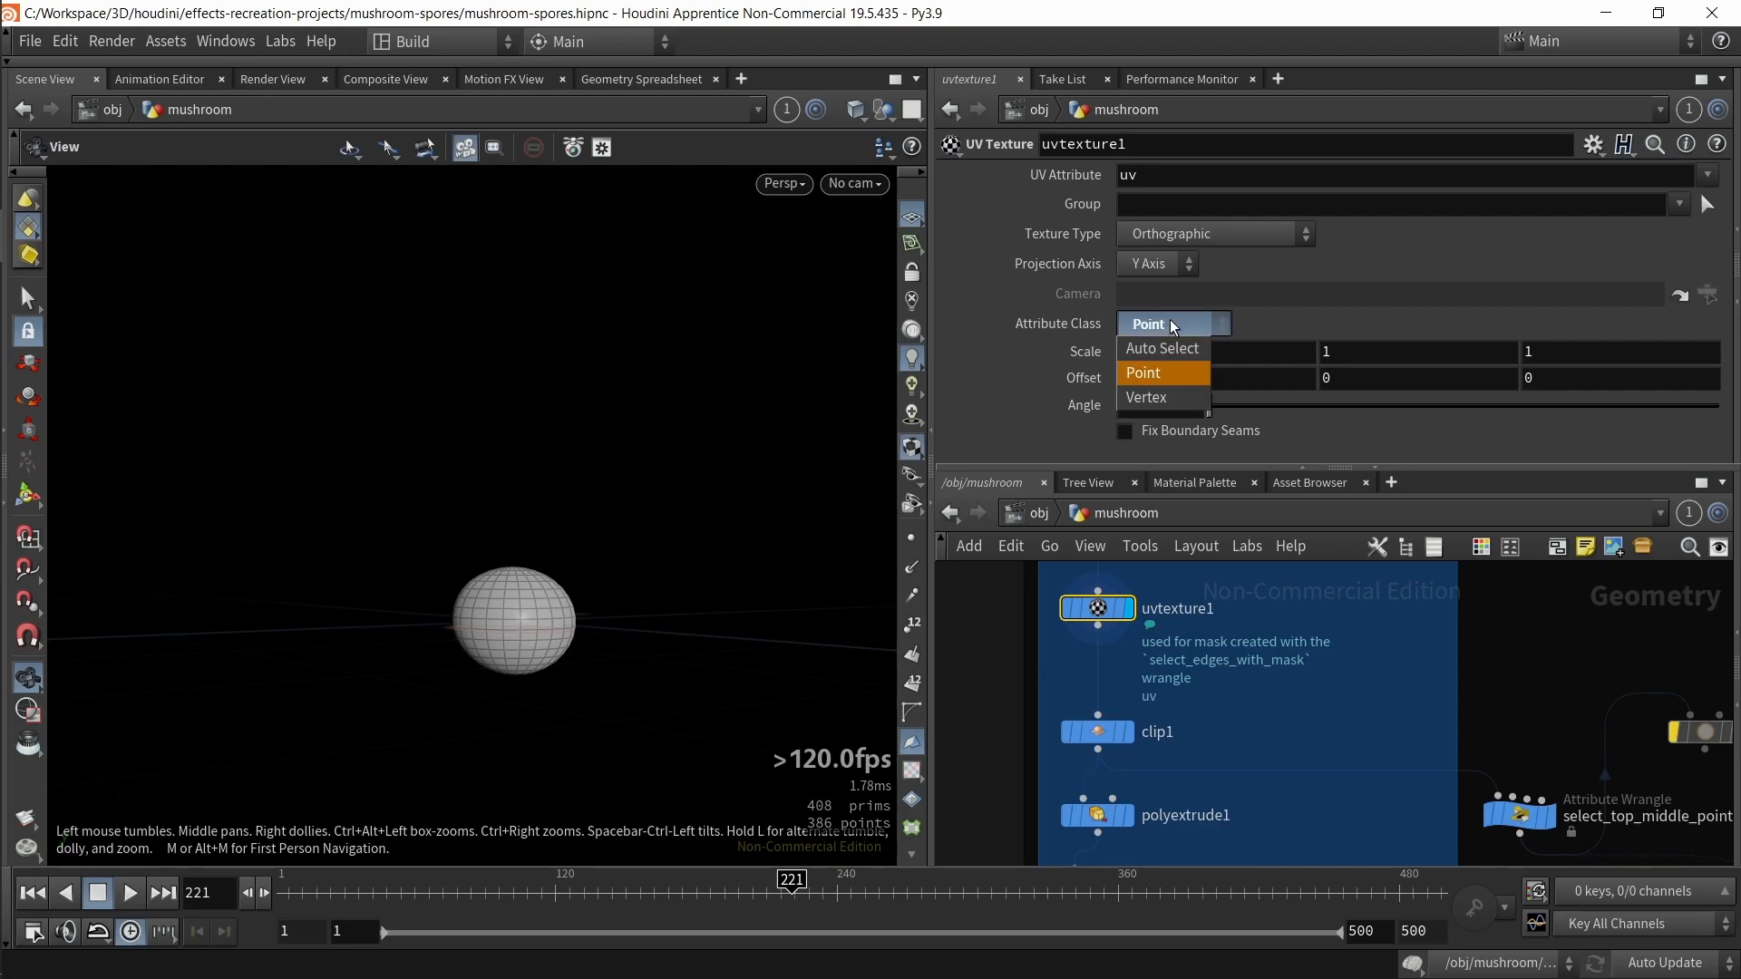
pyautogui.click(1169, 319)
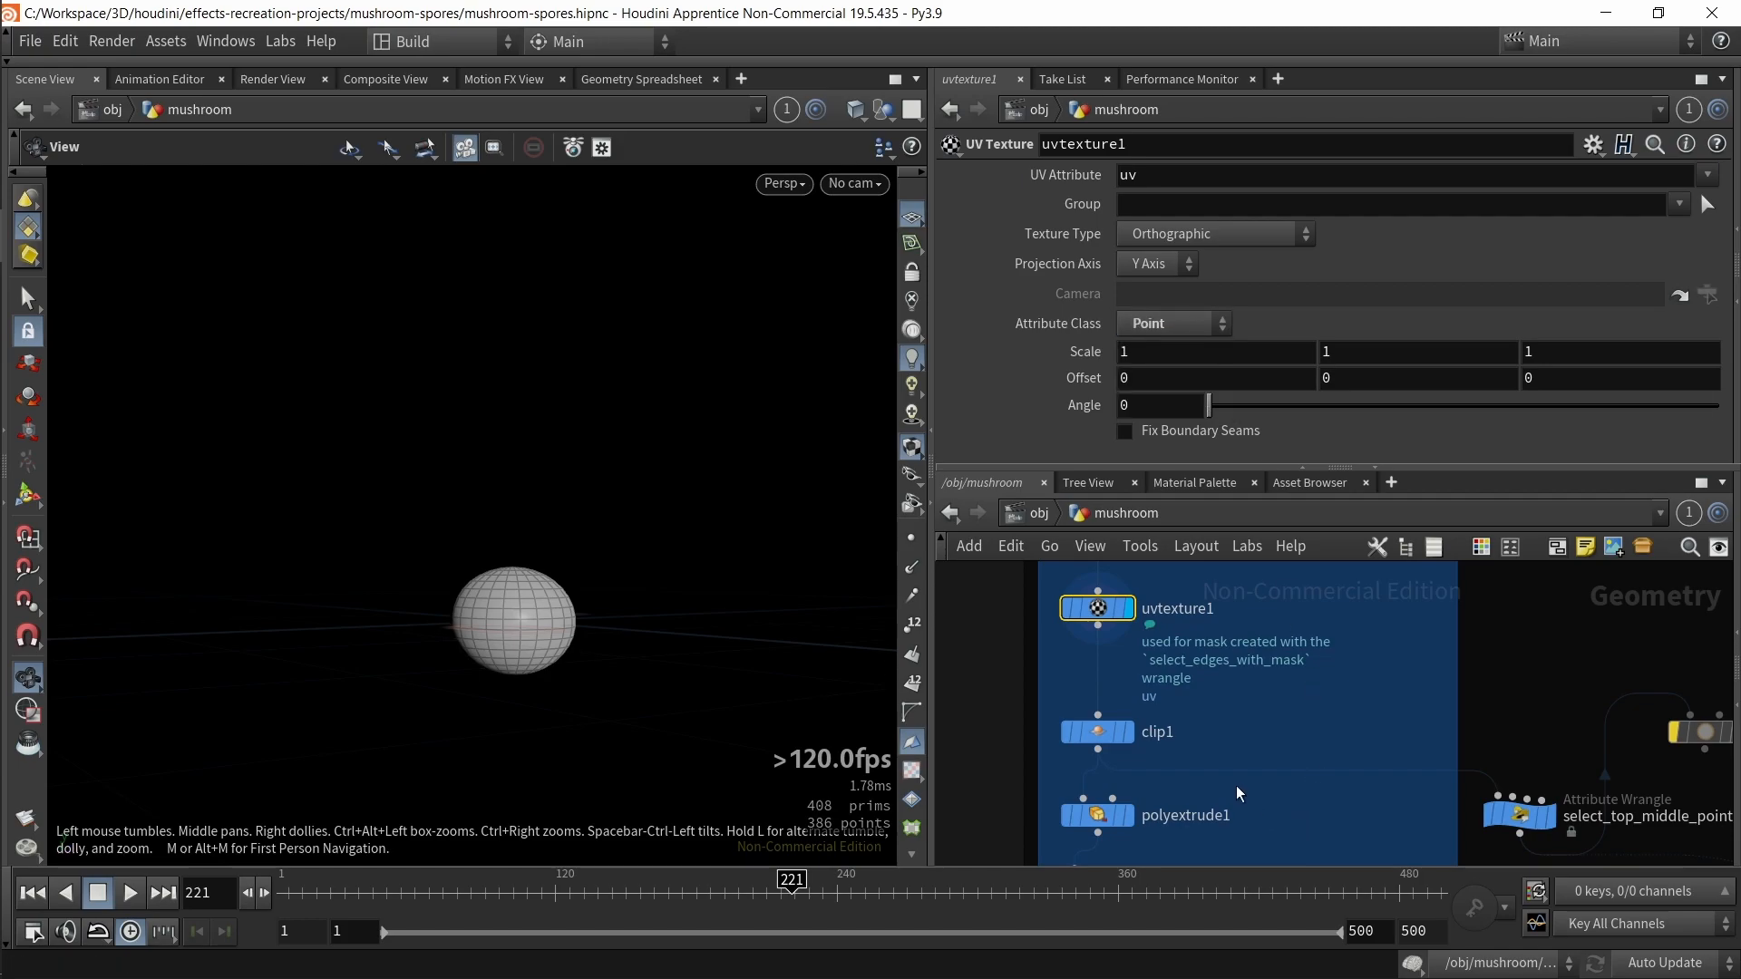
# Step: Display the clip1 node and orbit around the clipped cap in the viewport
pyautogui.press('r')
pyautogui.moveTo(572, 724); pyautogui.dragTo(588, 687)
pyautogui.scroll(-3, 1198, 702)
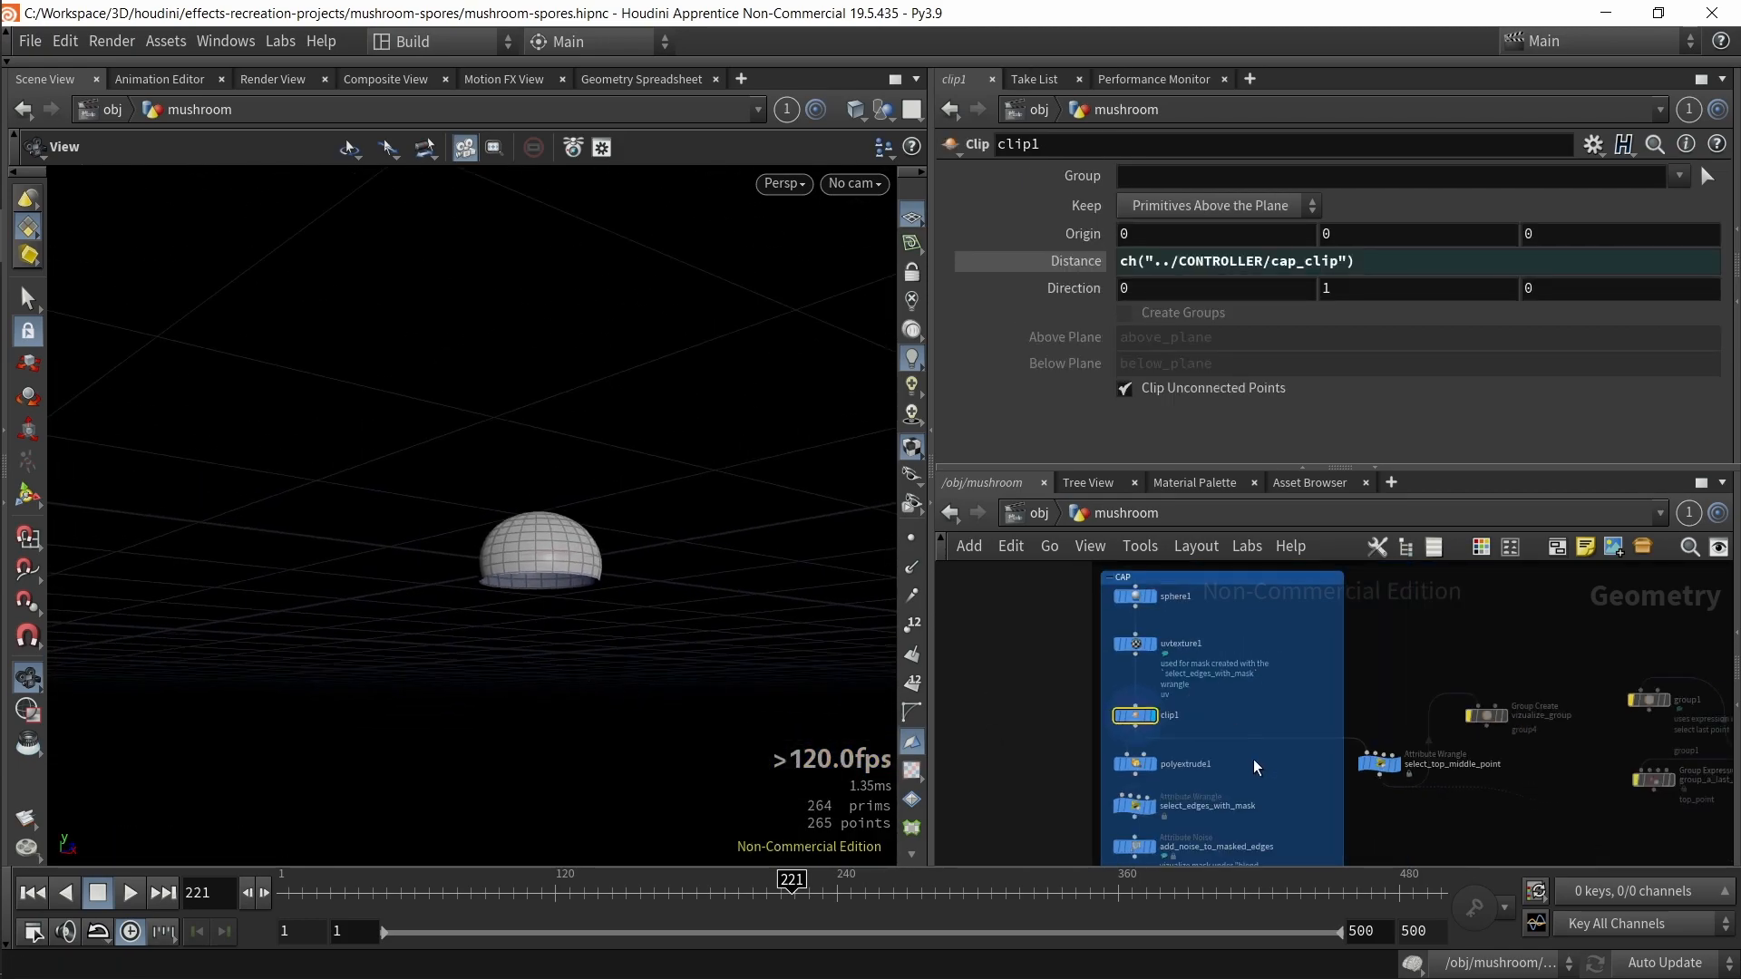
pyautogui.scroll(-2, 1253, 759)
pyautogui.moveTo(602, 610); pyautogui.dragTo(603, 569)
pyautogui.press('f')
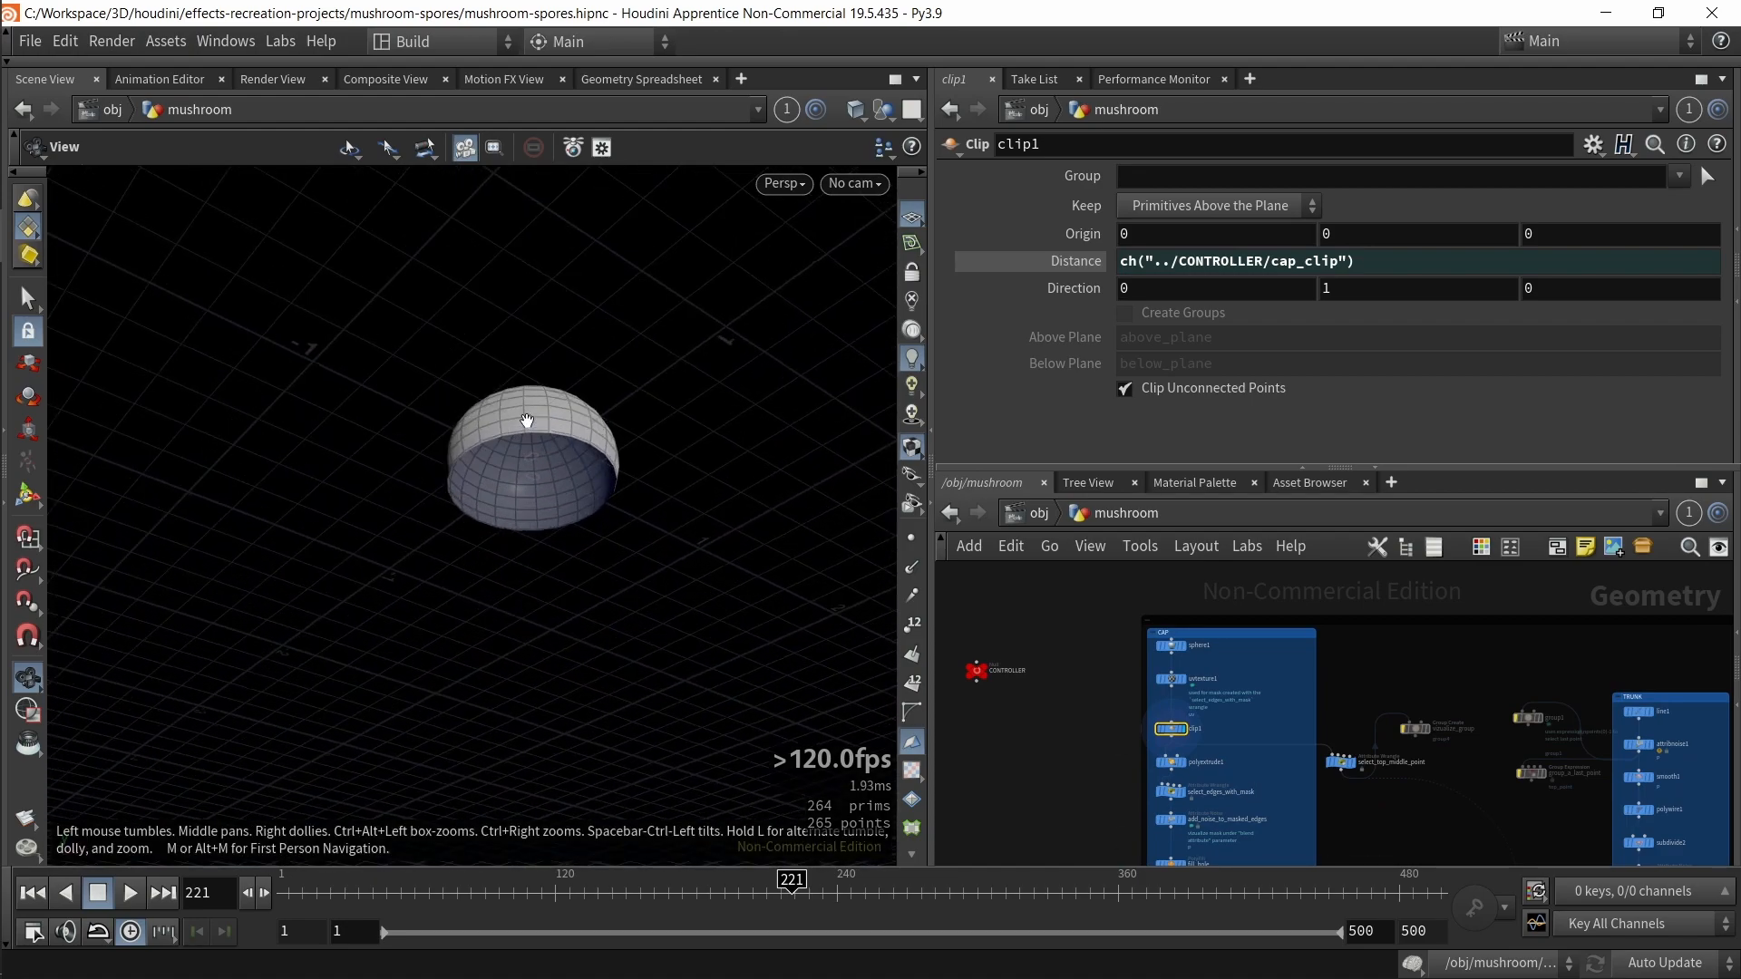
pyautogui.scroll(-4, 554, 535)
pyautogui.moveTo(553, 535)
pyautogui.mouseDown()
pyautogui.moveTo(552, 681)
pyautogui.moveTo(575, 526)
pyautogui.moveTo(535, 589)
pyautogui.moveTo(547, 540)
pyautogui.mouseUp()
pyautogui.scroll(5, 1277, 732)
# Step: Display the polyextrude1 node and orbit around the extruded cap rim to check its thickness
pyautogui.moveTo(1260, 622); pyautogui.dragTo(1275, 593, button='middle')
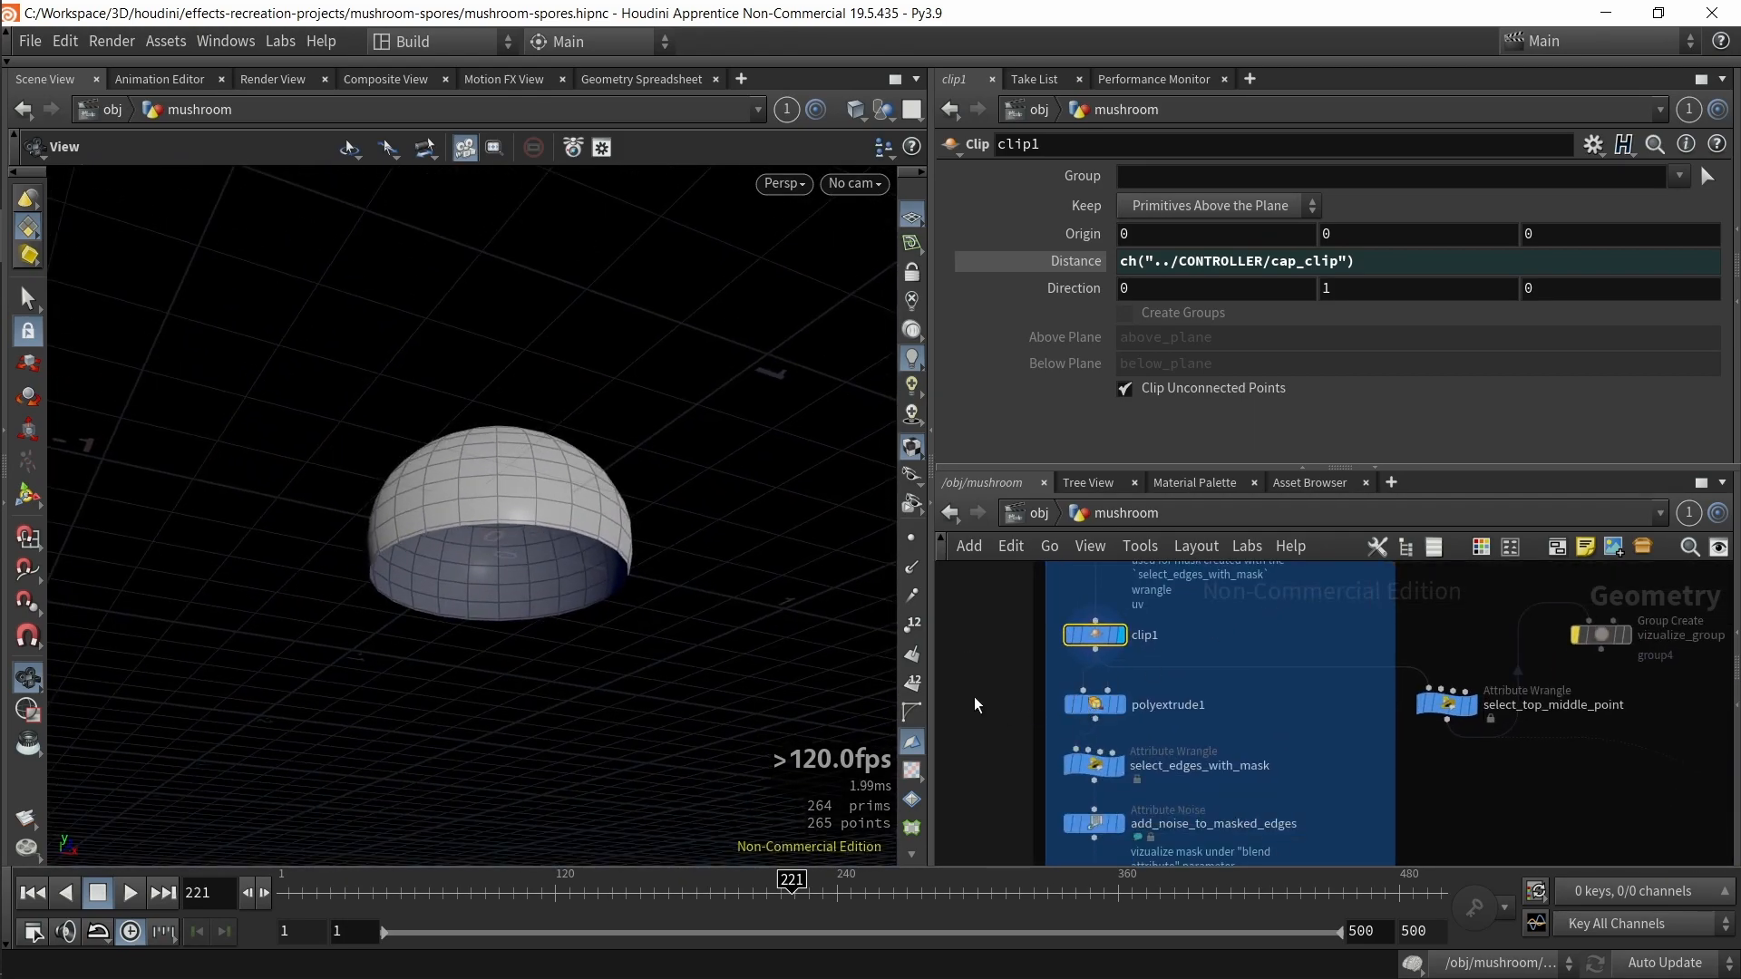
pyautogui.moveTo(974, 699); pyautogui.dragTo(1127, 731)
pyautogui.press('r')
pyautogui.moveTo(613, 544); pyautogui.dragTo(741, 490)
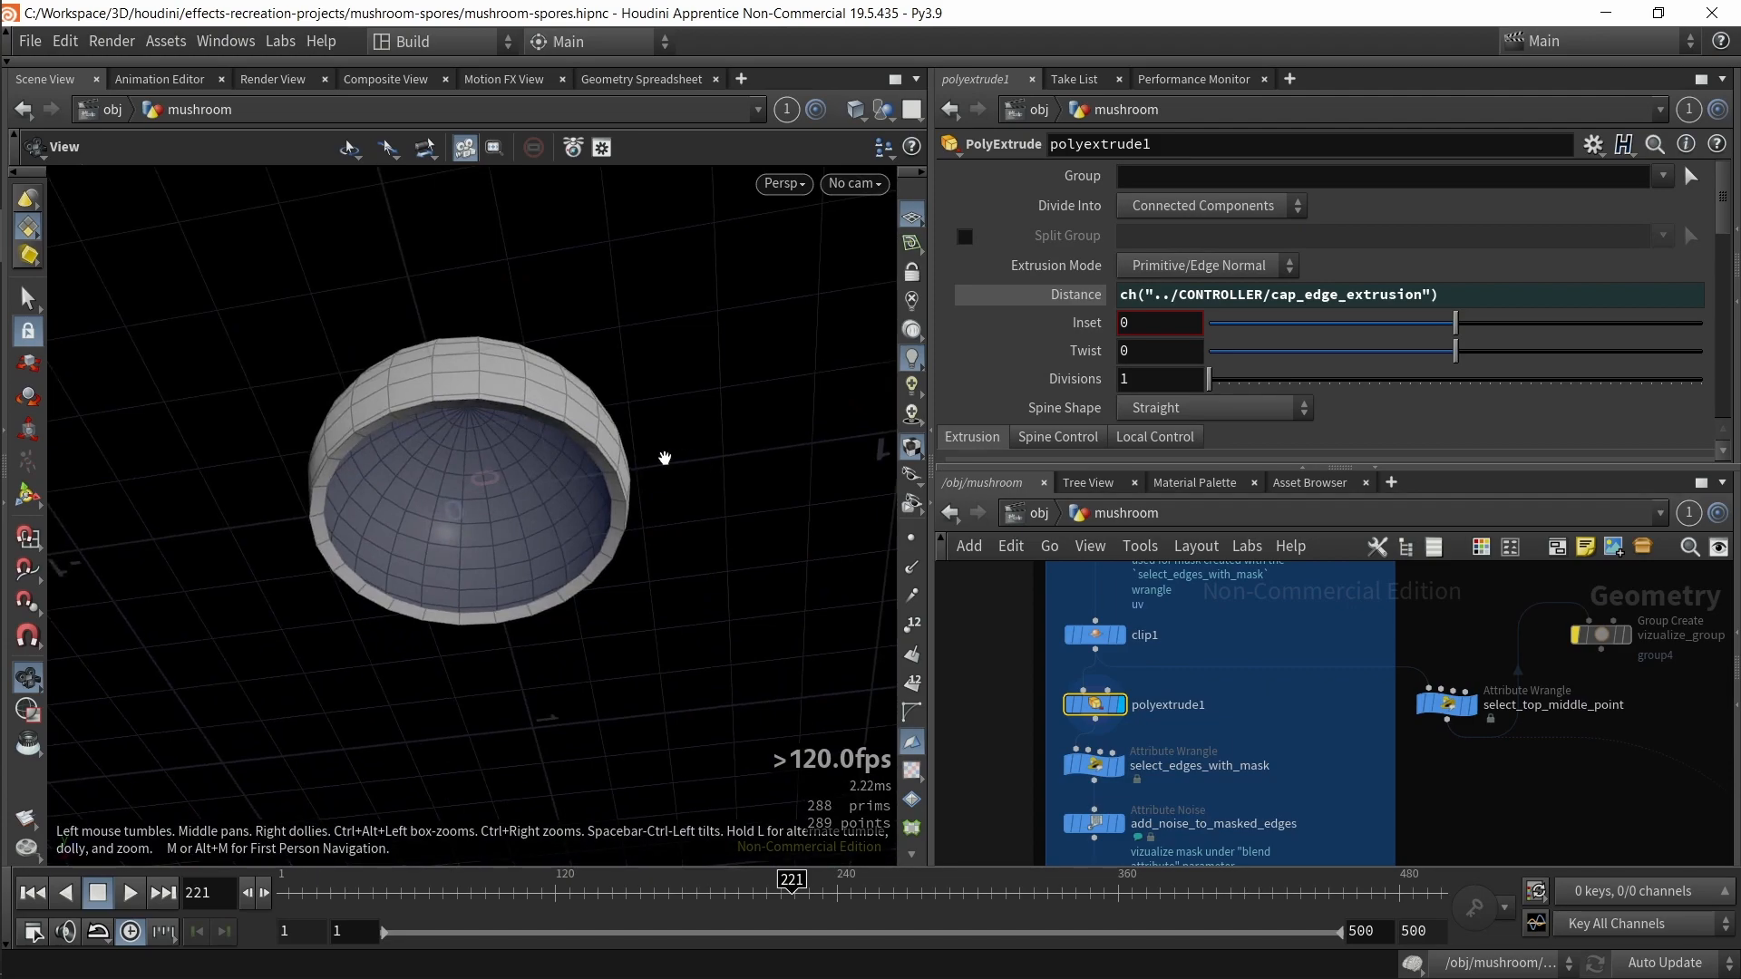
pyautogui.moveTo(596, 448)
pyautogui.mouseDown()
pyautogui.moveTo(644, 501)
pyautogui.moveTo(726, 447)
pyautogui.moveTo(624, 451)
pyautogui.mouseUp()
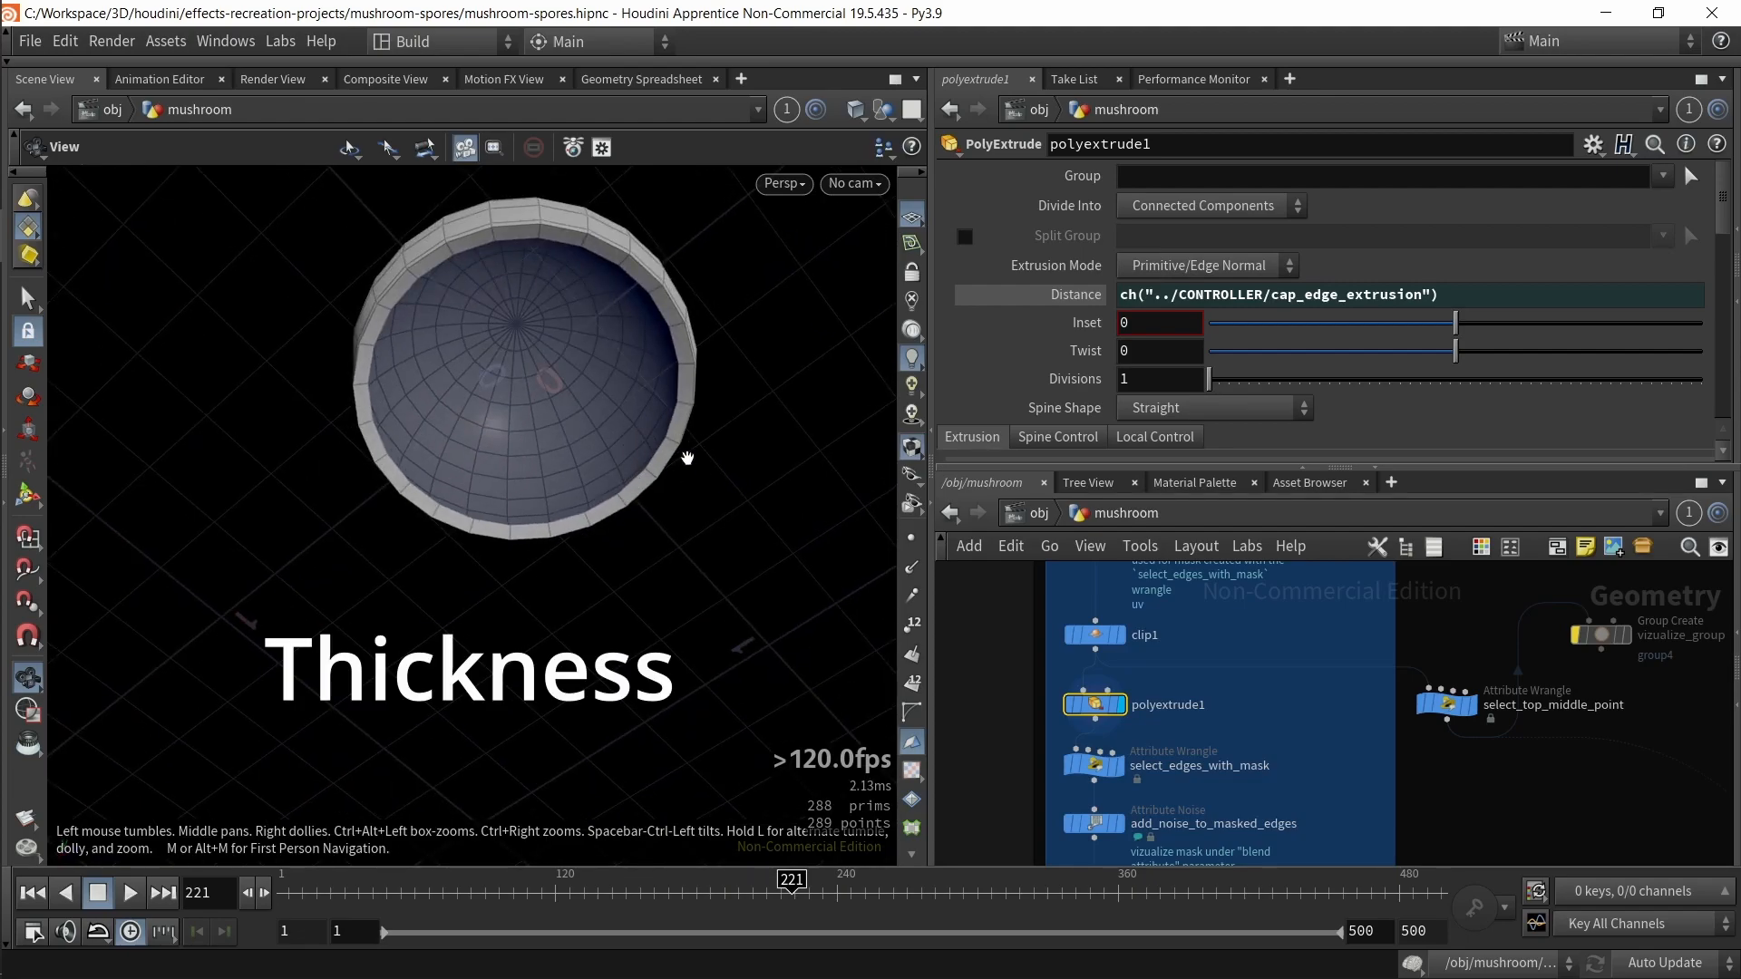
pyautogui.moveTo(668, 435); pyautogui.dragTo(722, 513)
pyautogui.moveTo(722, 513); pyautogui.dragTo(766, 546, button='middle')
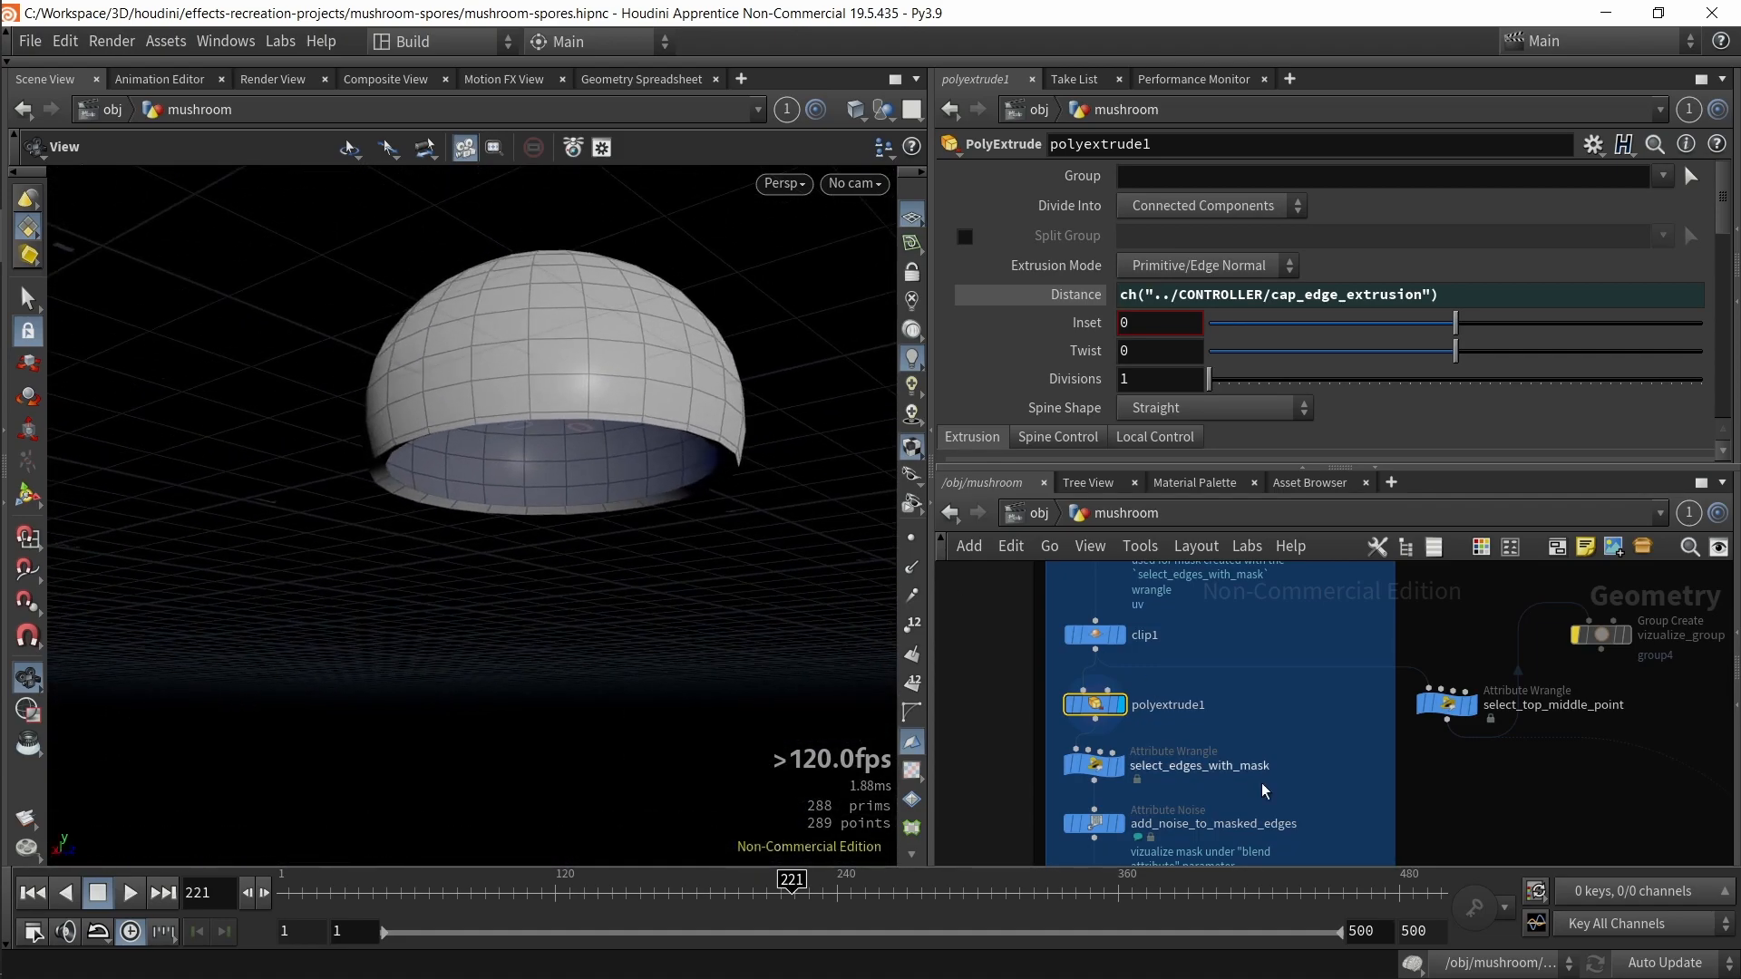
pyautogui.moveTo(1320, 704); pyautogui.dragTo(1334, 661, button='middle')
pyautogui.click(1108, 723)
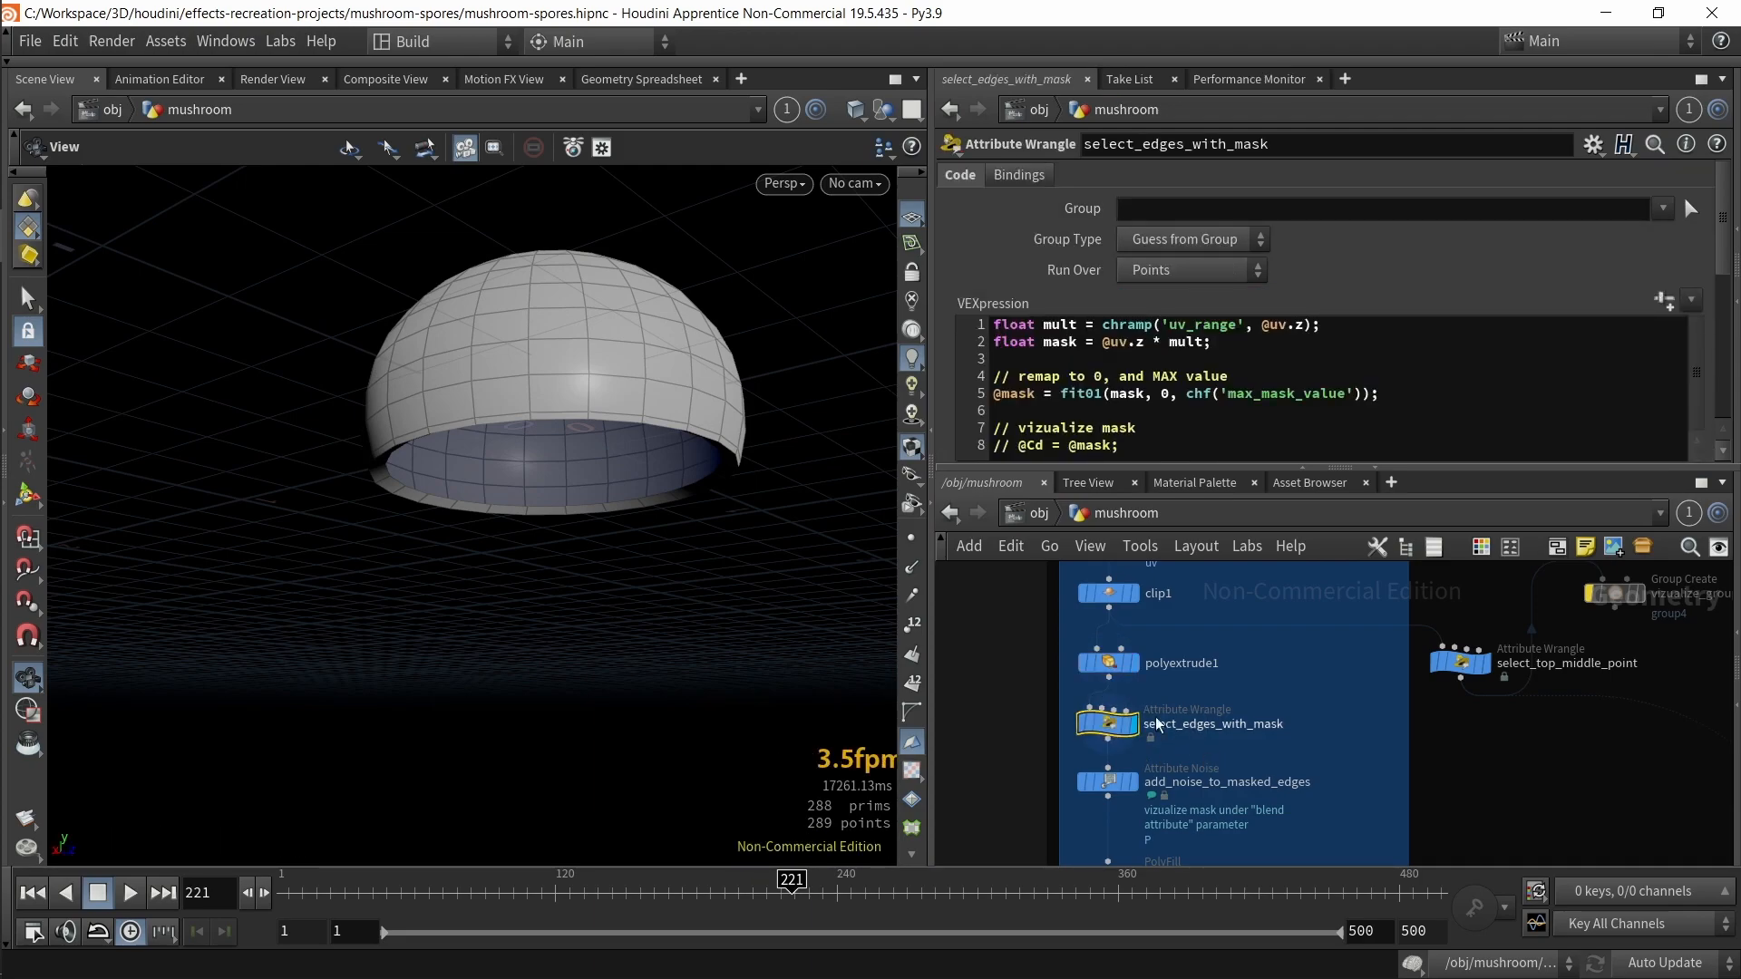
pyautogui.moveTo(732, 509); pyautogui.dragTo(710, 544)
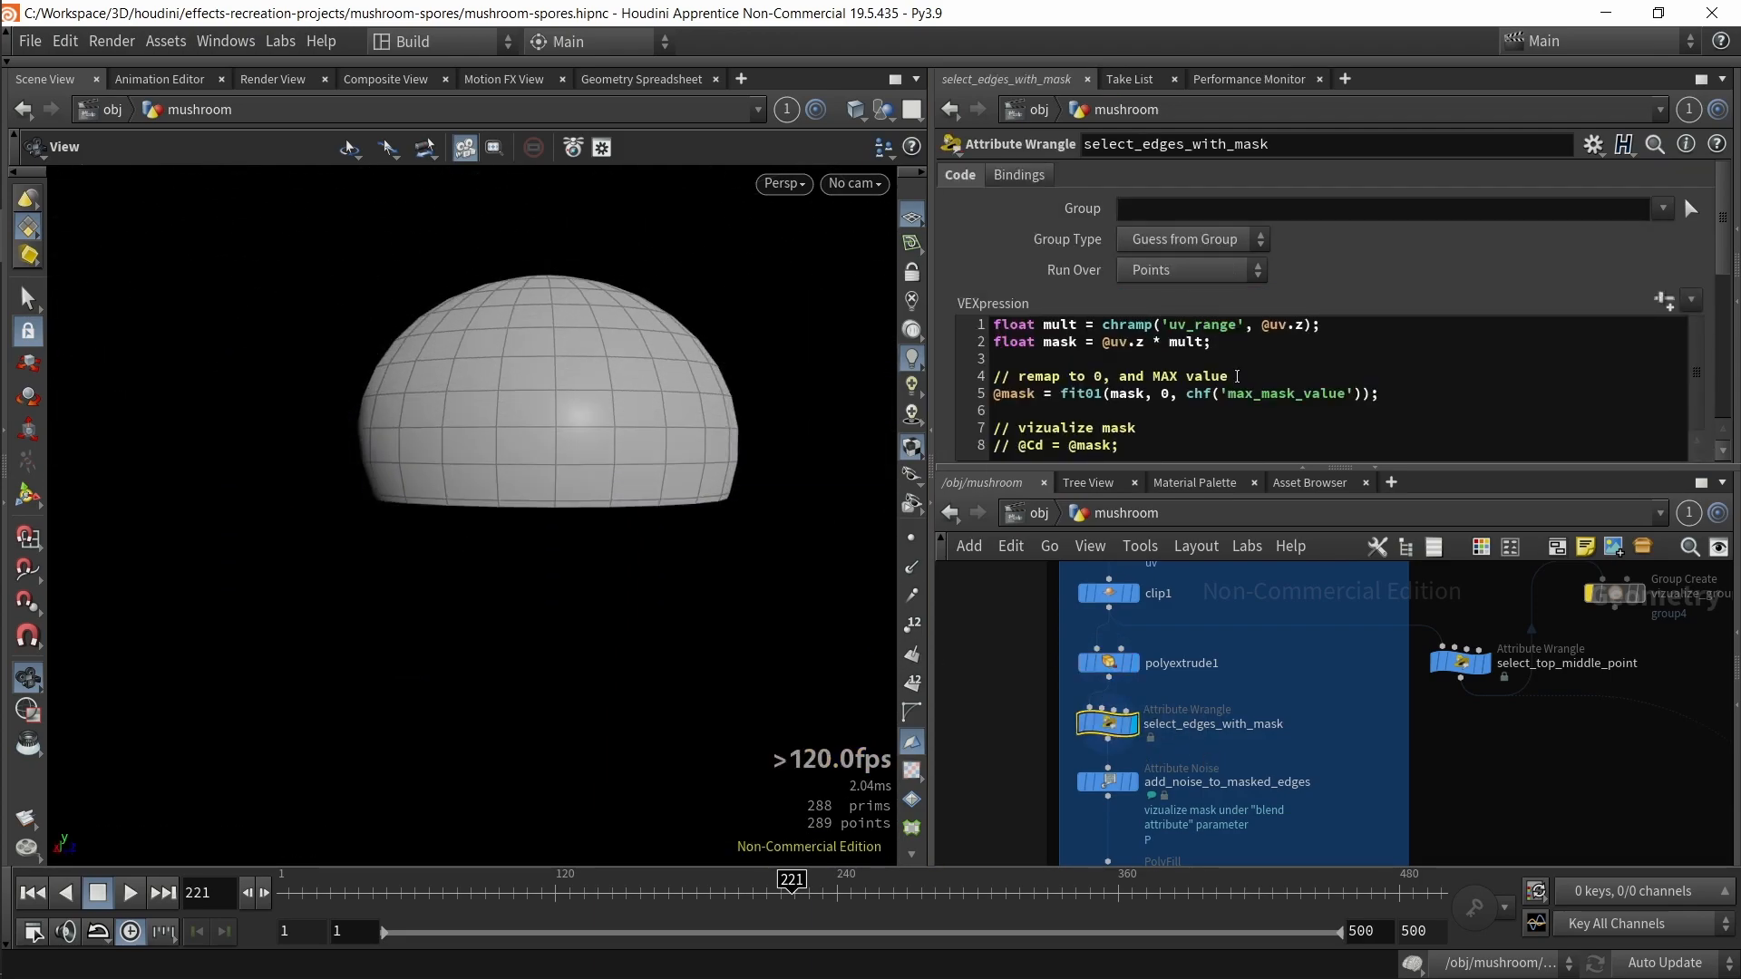
pyautogui.scroll(-1, 1152, 436)
pyautogui.click(1148, 416)
pyautogui.hotkey('ctrl', '/')
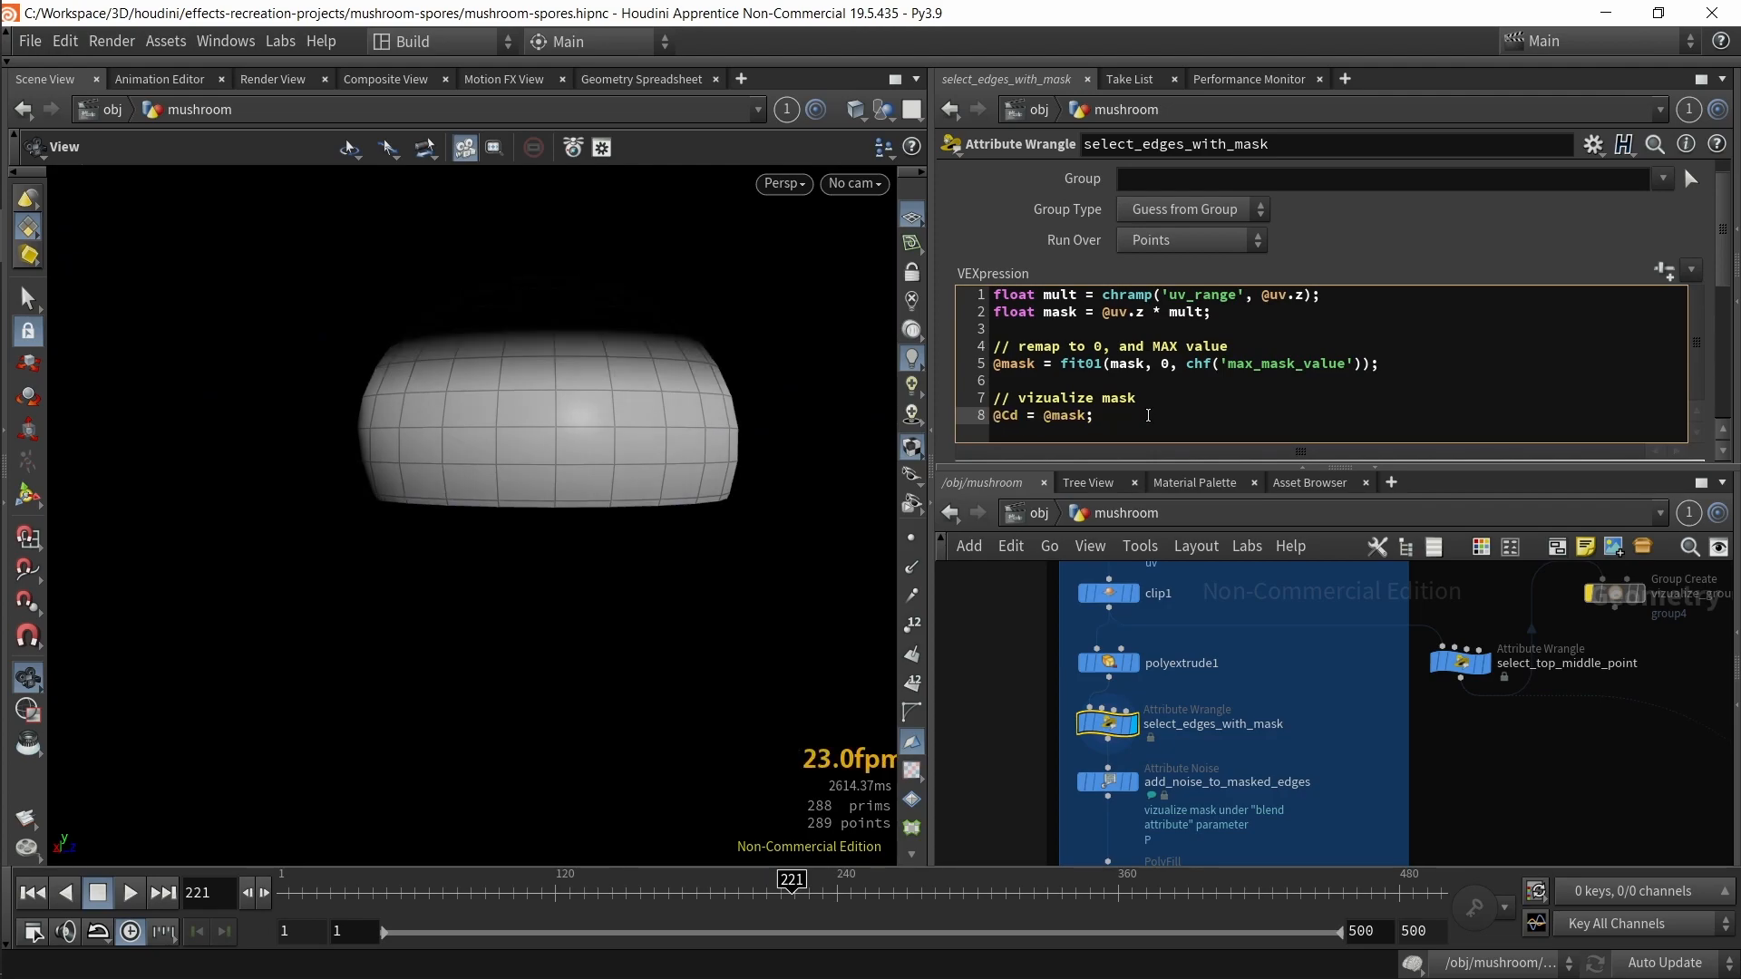
# Step: Switch the viewport background to a light gradient and orbit around the mask-coloured cap
pyautogui.press('d')
pyautogui.click(854, 60)
pyautogui.click(448, 98)
pyautogui.click(426, 121)
pyautogui.press('Escape')
pyautogui.moveTo(422, 249); pyautogui.dragTo(579, 579)
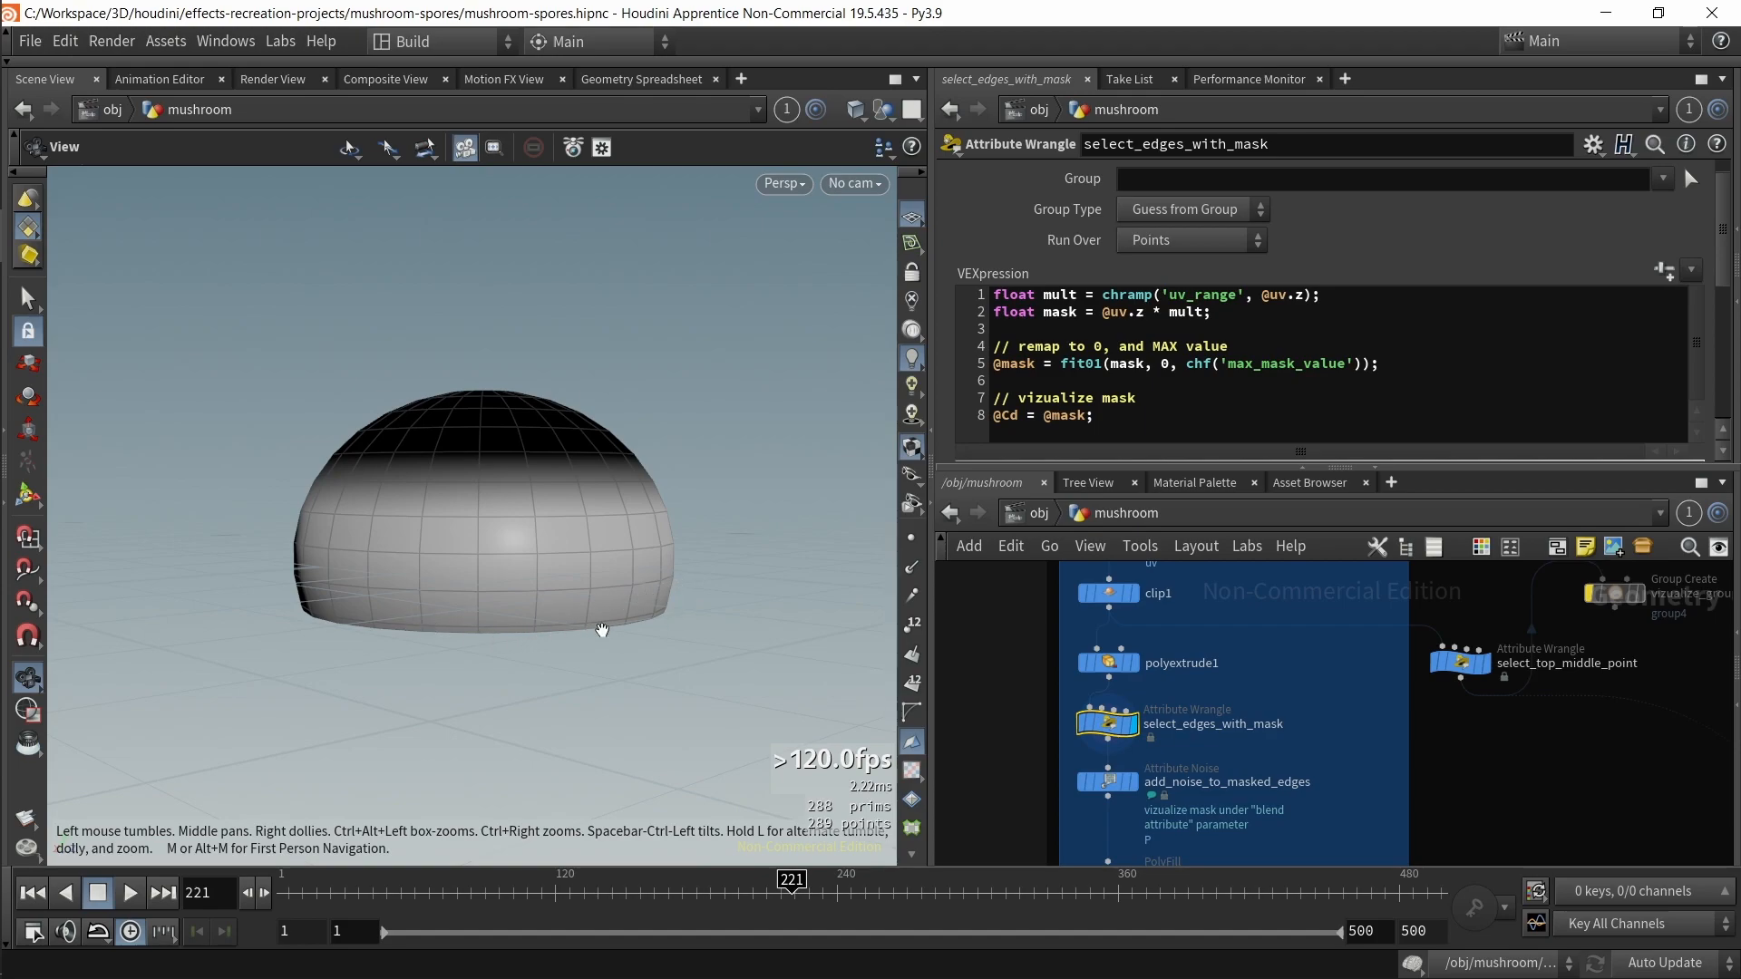
pyautogui.moveTo(436, 647); pyautogui.dragTo(462, 582)
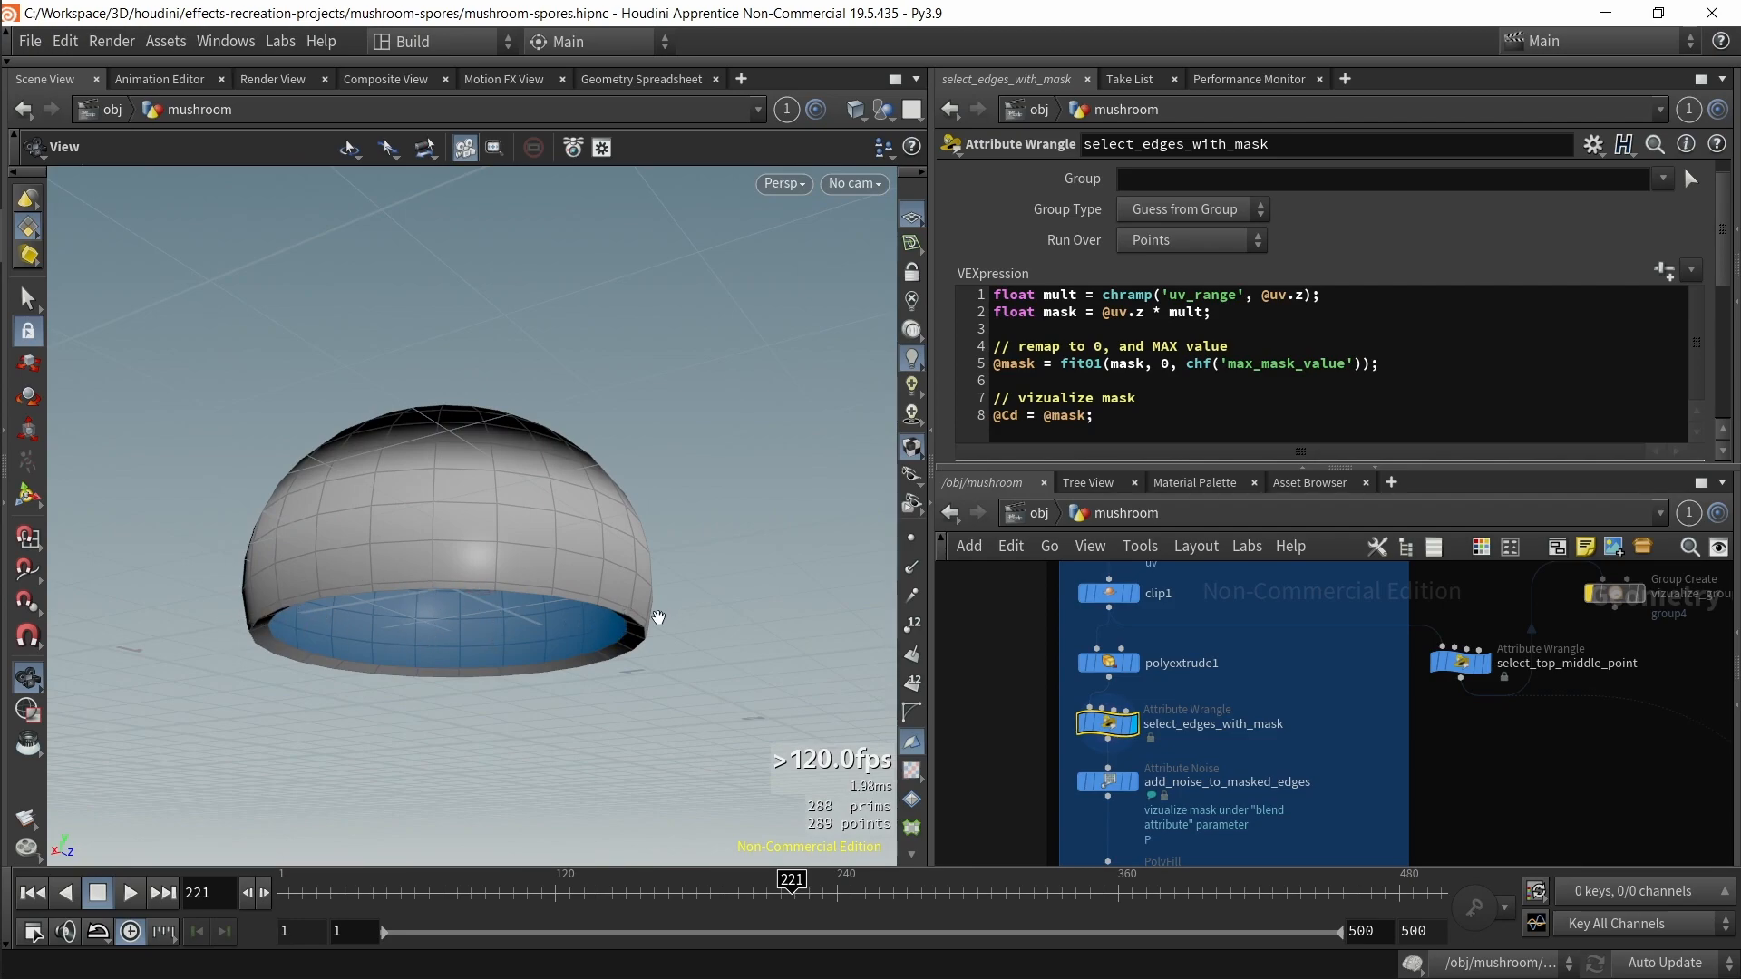
pyautogui.moveTo(608, 626); pyautogui.dragTo(671, 594)
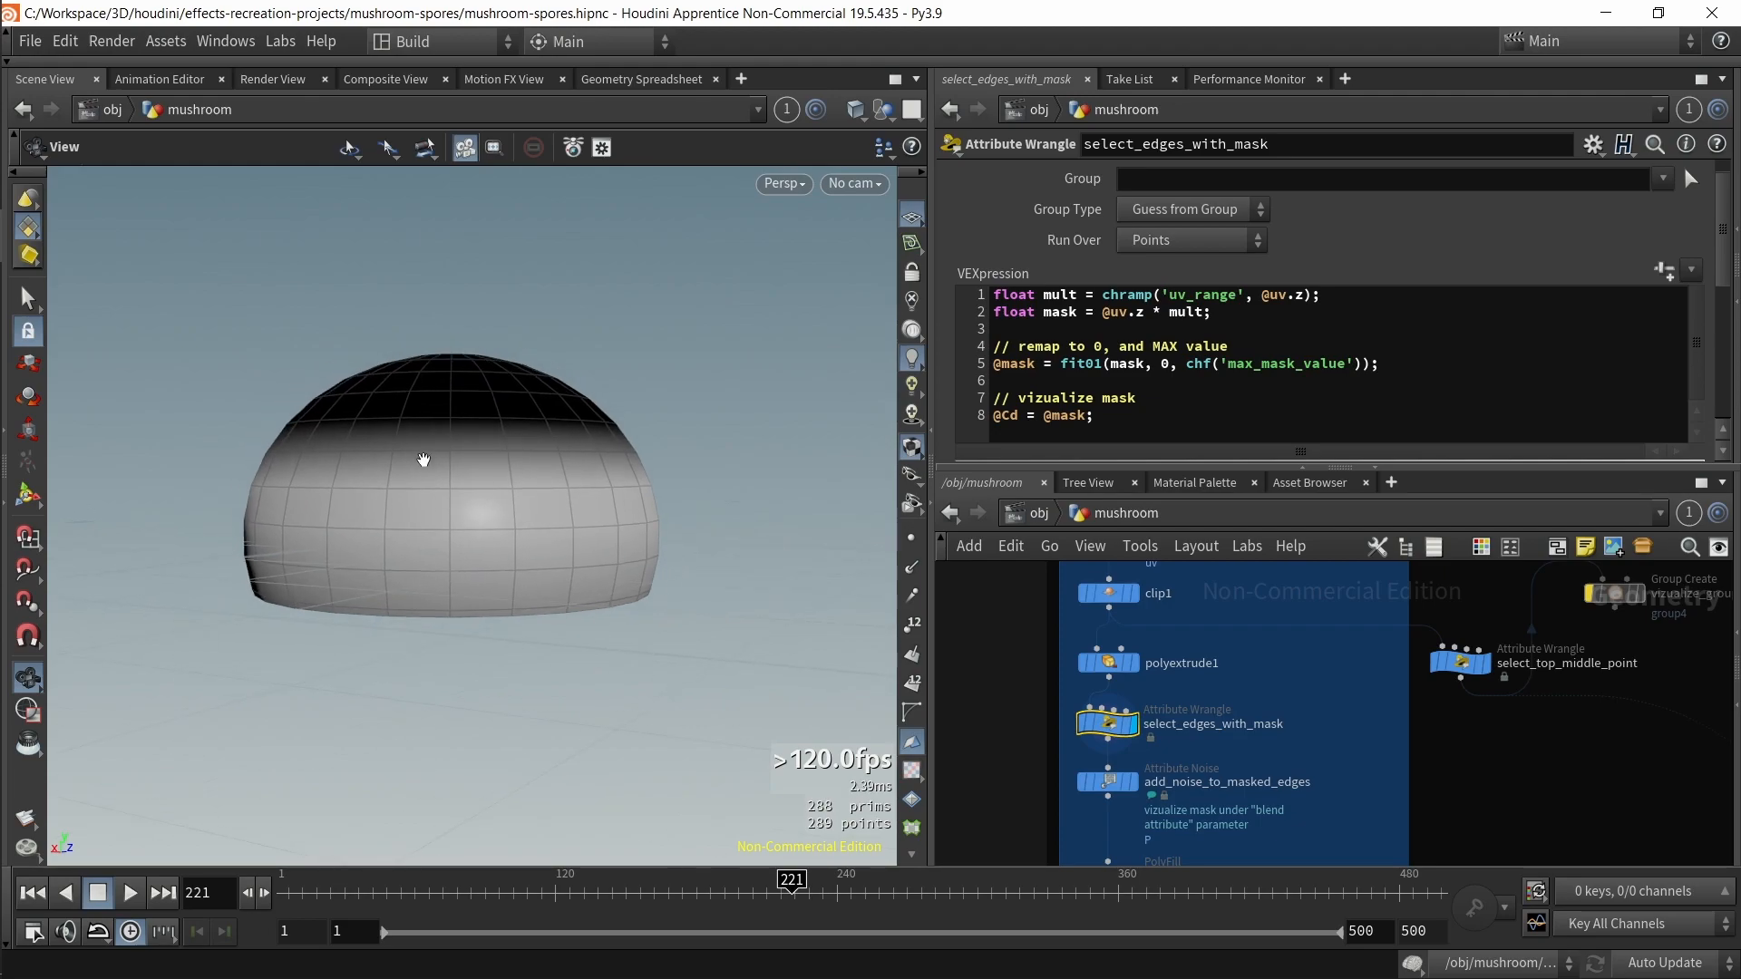
# Step: Display the add_noise_to_masked_edges node and view its noise parameters
pyautogui.hotkey('shift', 'w')
pyautogui.hotkey('shift', 'w')
pyautogui.moveTo(1053, 808); pyautogui.dragTo(1073, 769, button='middle')
pyautogui.moveTo(985, 729); pyautogui.dragTo(1189, 765)
pyautogui.hotkey('shift', 'r')
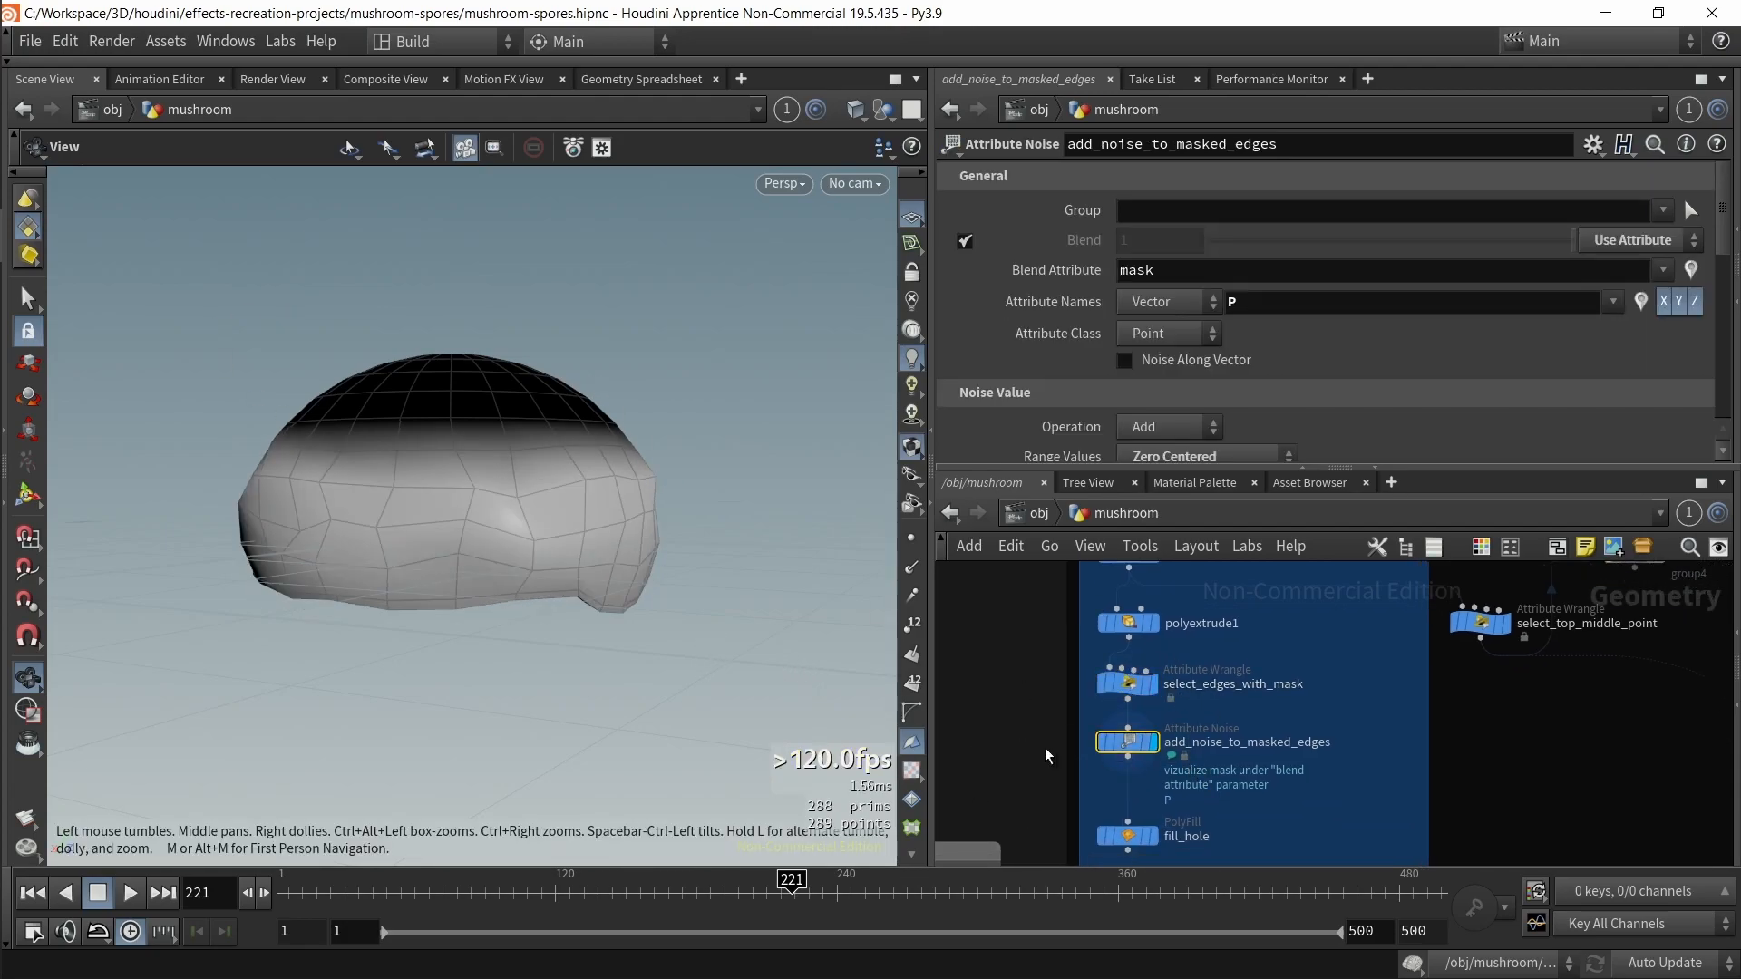
pyautogui.moveTo(627, 628)
pyautogui.mouseDown()
pyautogui.moveTo(572, 564)
pyautogui.moveTo(598, 617)
pyautogui.mouseUp()
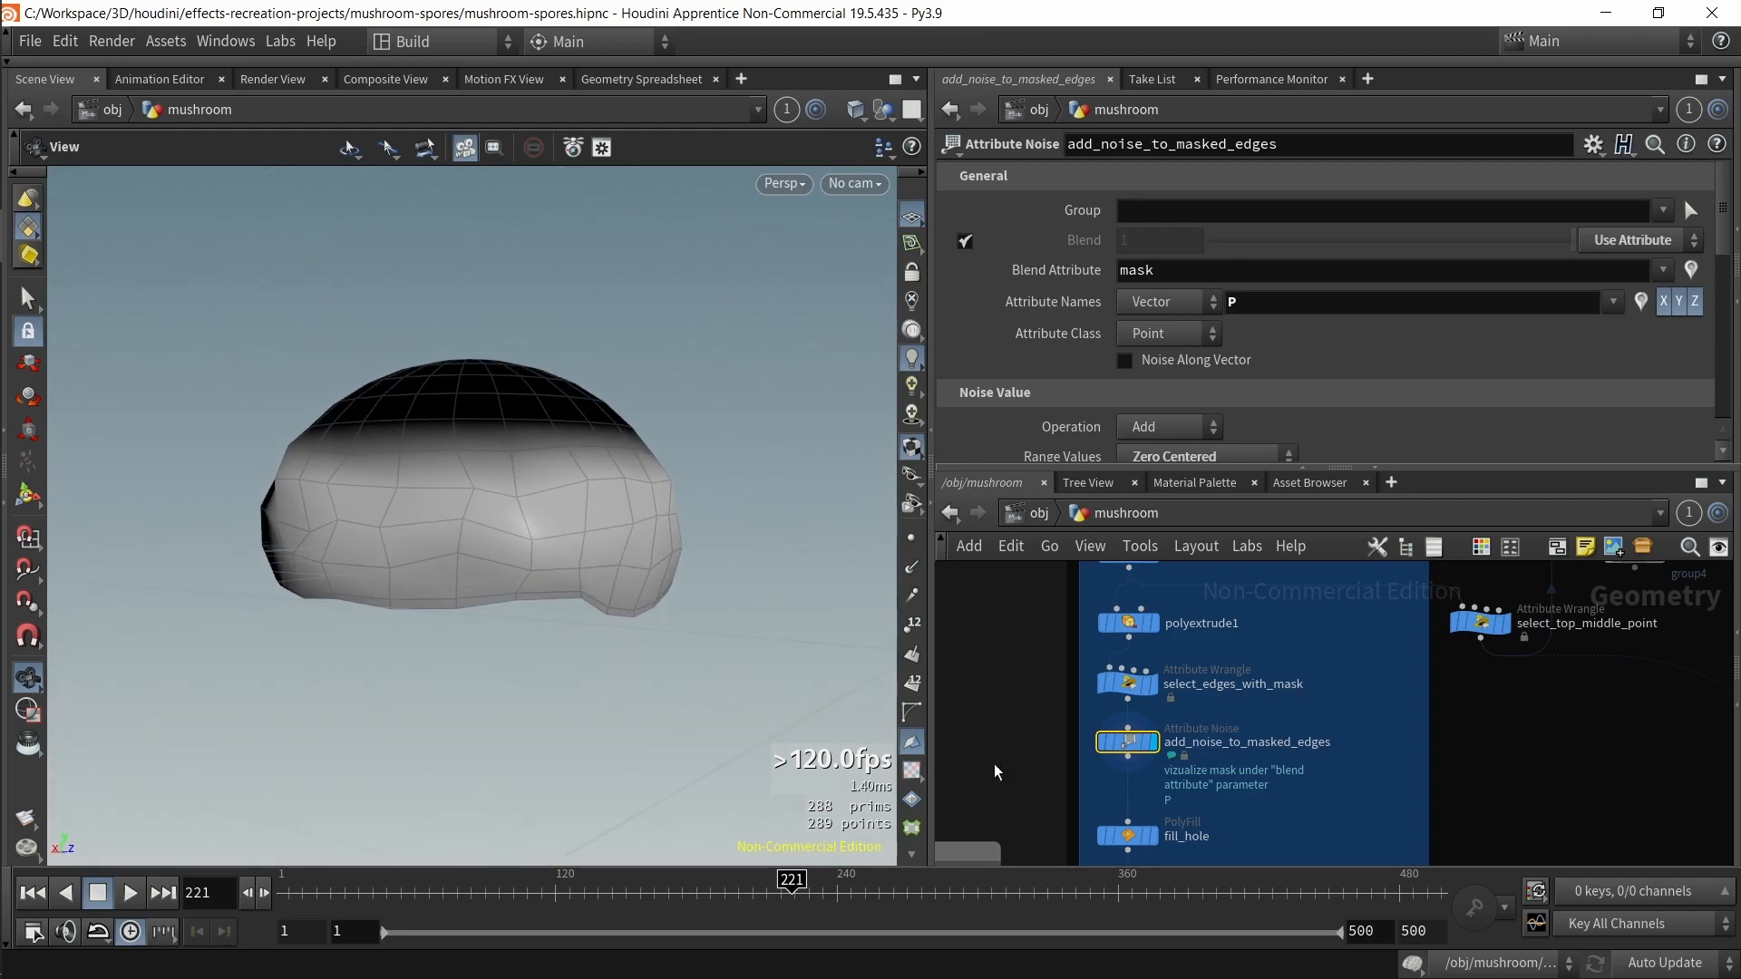
# Step: Set the noise amplitude to 0 and undo the change
pyautogui.scroll(-3, 1324, 373)
pyautogui.moveTo(1230, 346); pyautogui.dragTo(1208, 351)
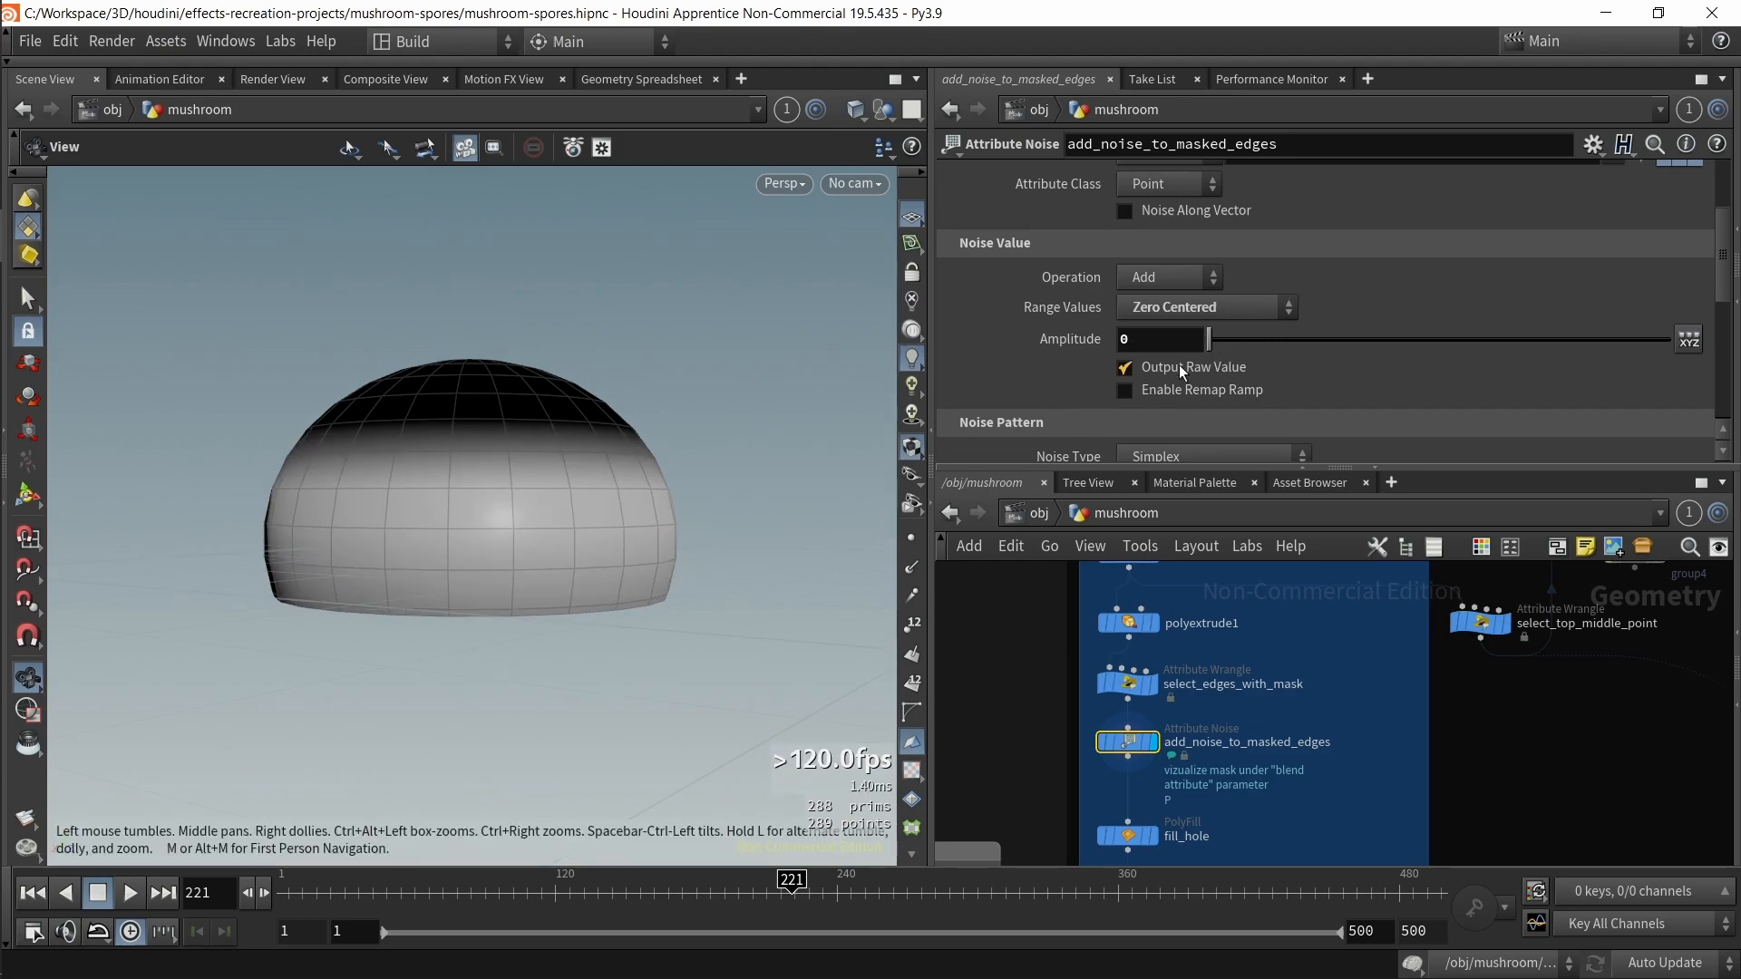
pyautogui.hotkey('ctrl', 'z')
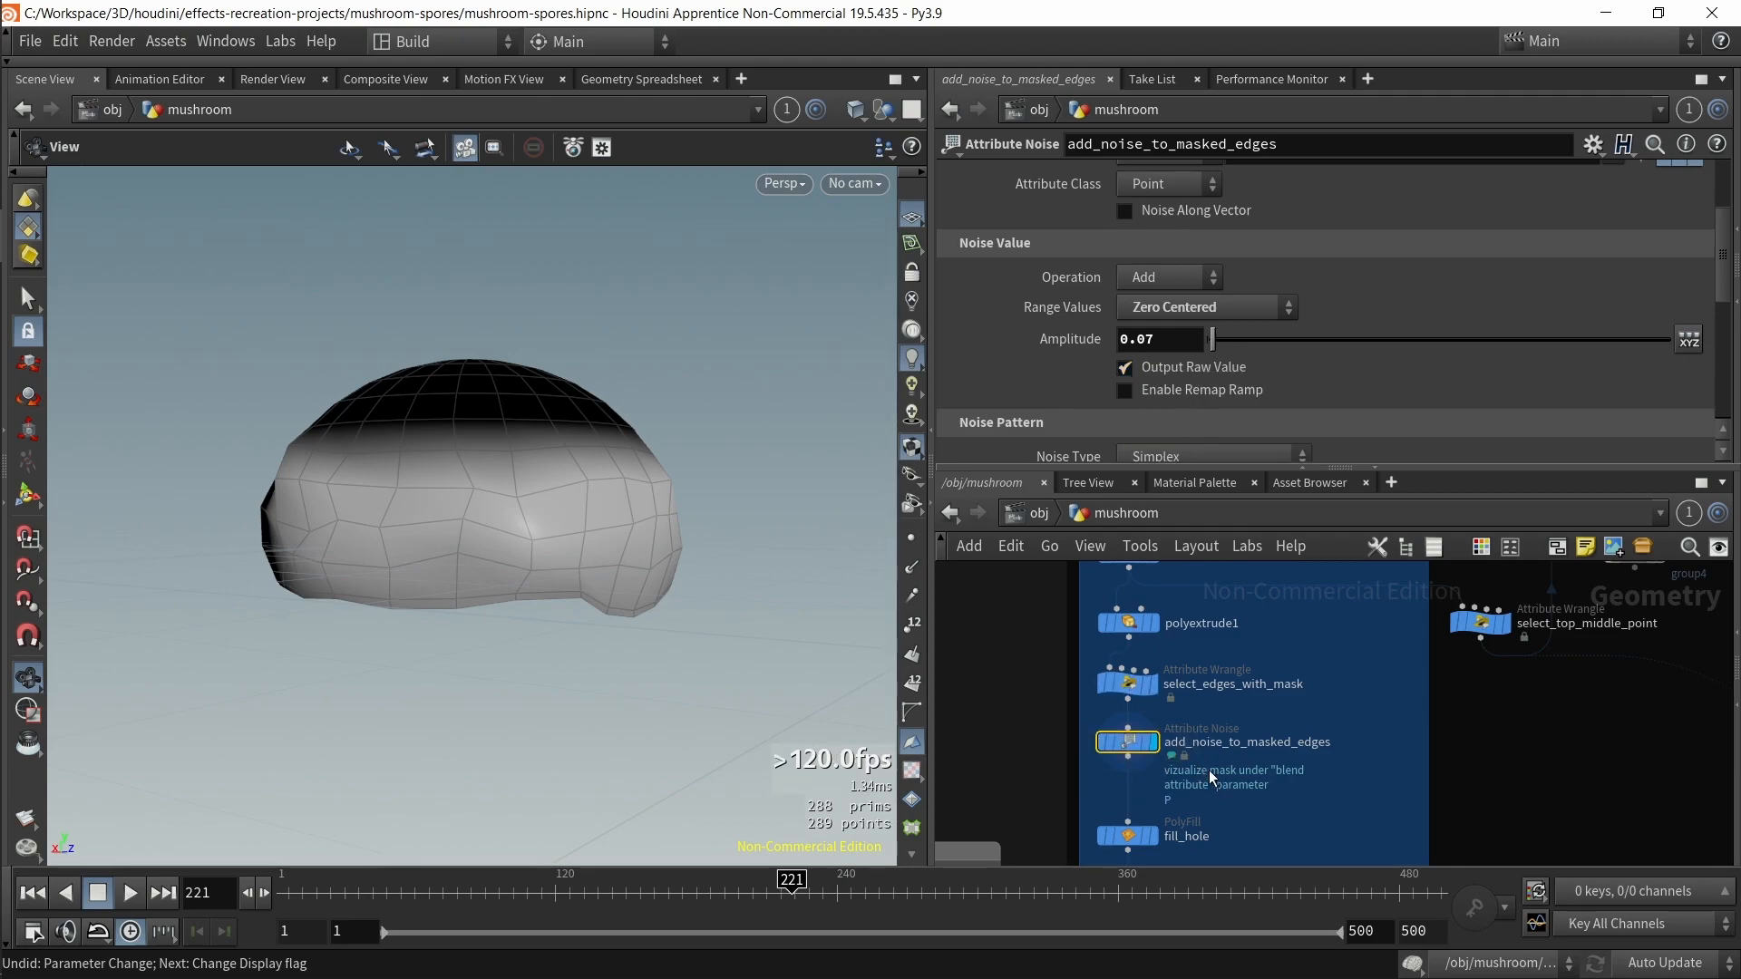
# Step: Examine the noise pattern parameters and select the CONTROLLER node to view its sliders
pyautogui.scroll(-2, 1288, 363)
pyautogui.moveTo(1221, 398)
pyautogui.mouseDown()
pyautogui.moveTo(1416, 389)
pyautogui.moveTo(1220, 399)
pyautogui.mouseUp()
pyautogui.scroll(-2, 1200, 448)
pyautogui.scroll(1, 1201, 448)
pyautogui.moveTo(1052, 653); pyautogui.dragTo(1326, 837, button='middle')
pyautogui.scroll(-3, 1325, 838)
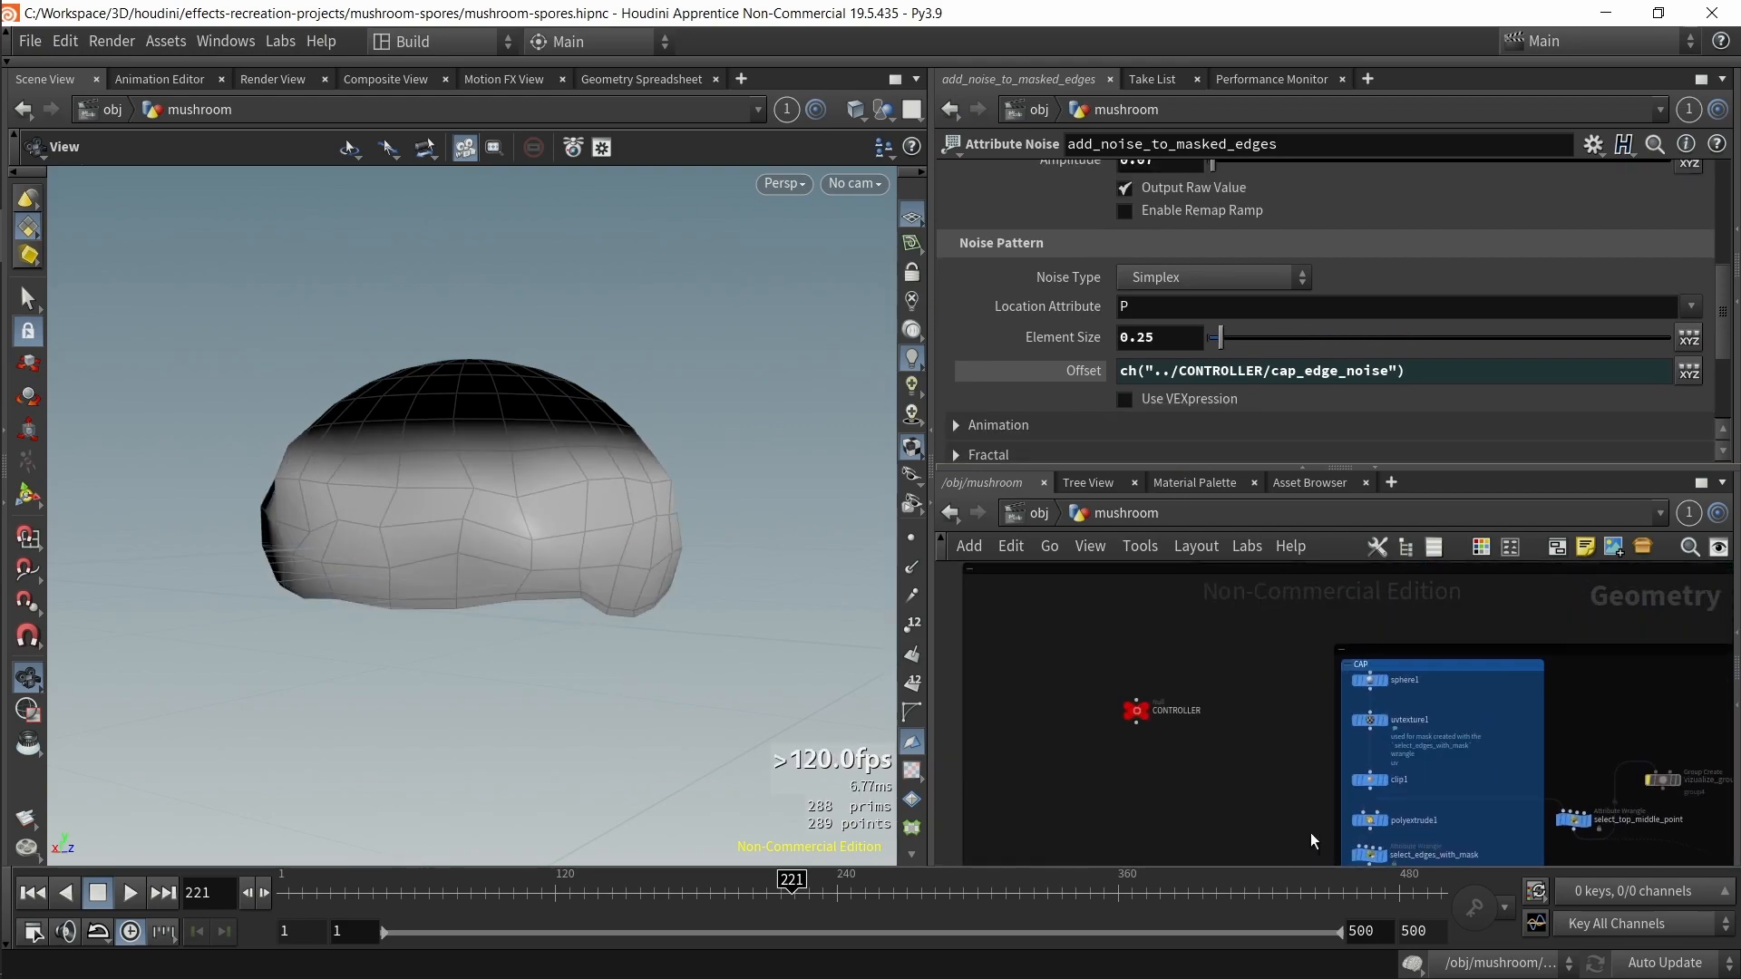
pyautogui.click(1136, 711)
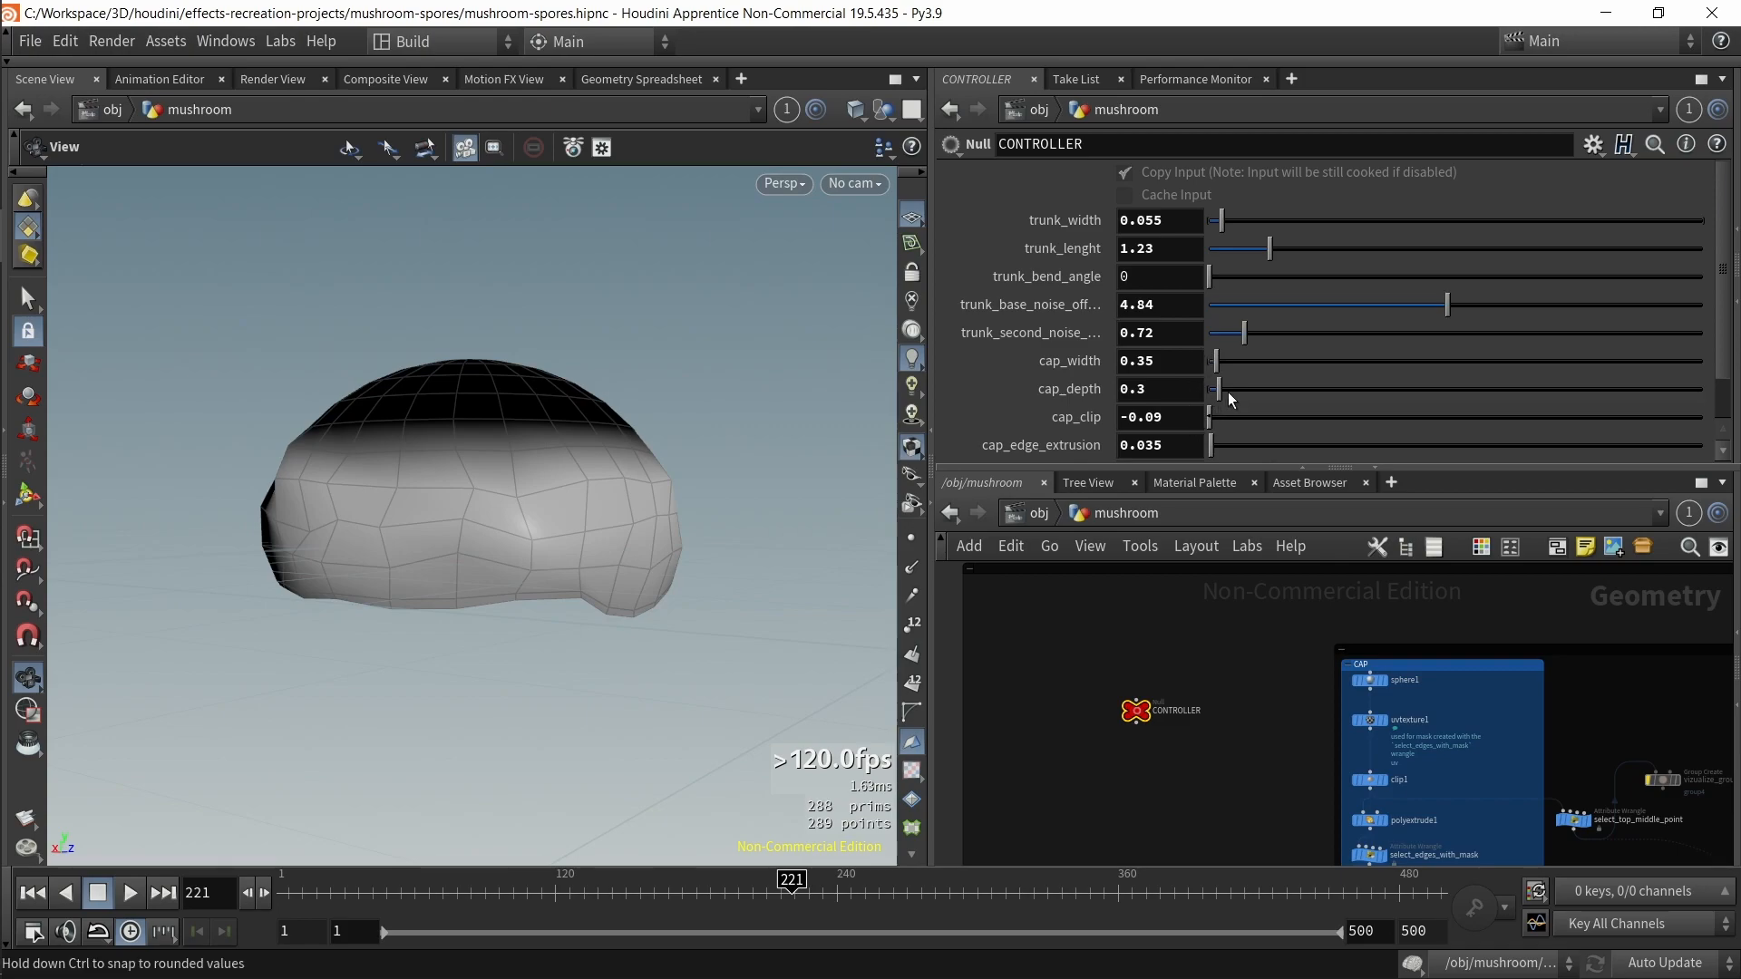
# Step: Nudge a CONTROLLER slider and undo the change
pyautogui.scroll(-2, 1227, 392)
pyautogui.moveTo(1273, 422)
pyautogui.mouseDown()
pyautogui.moveTo(1225, 411)
pyautogui.moveTo(1424, 412)
pyautogui.moveTo(1332, 404)
pyautogui.moveTo(1286, 428)
pyautogui.mouseUp()
pyautogui.hotkey('ctrl', 'z')
# Step: Select the select_edges_with_mask node to view its VEX code
pyautogui.moveTo(1134, 757); pyautogui.dragTo(1001, 623, button='middle')
pyautogui.scroll(3, 1127, 741)
pyautogui.click(1312, 704)
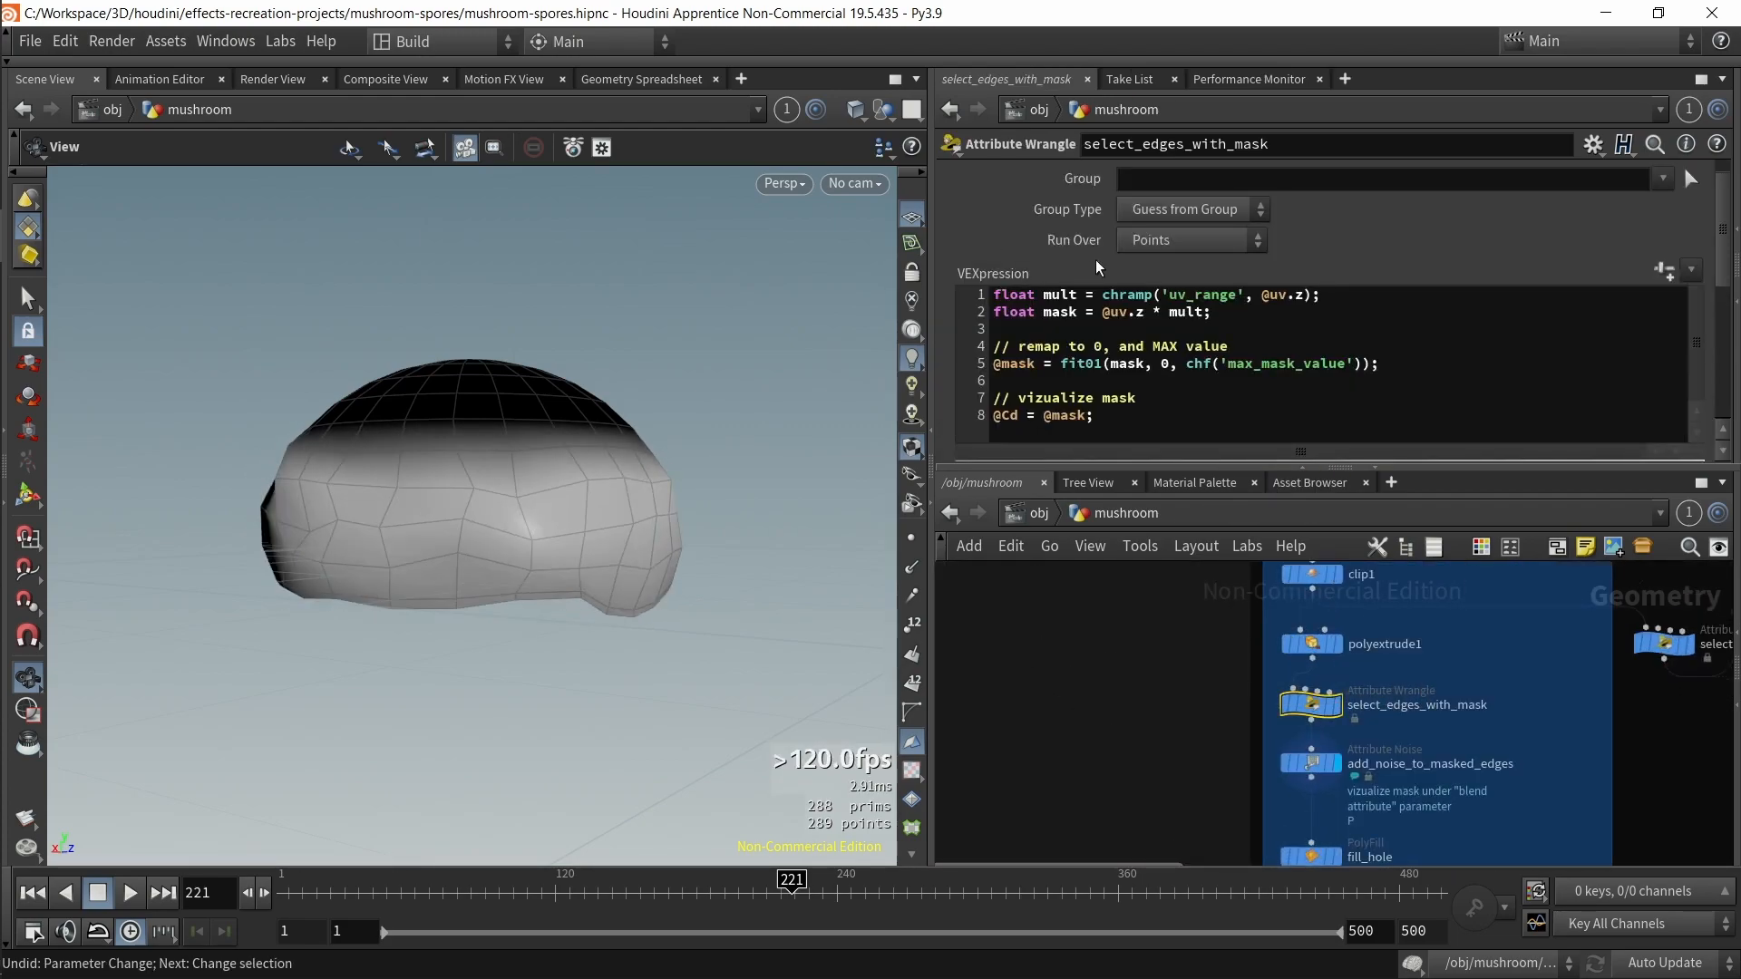
pyautogui.moveTo(1207, 748); pyautogui.dragTo(1069, 731, button='middle')
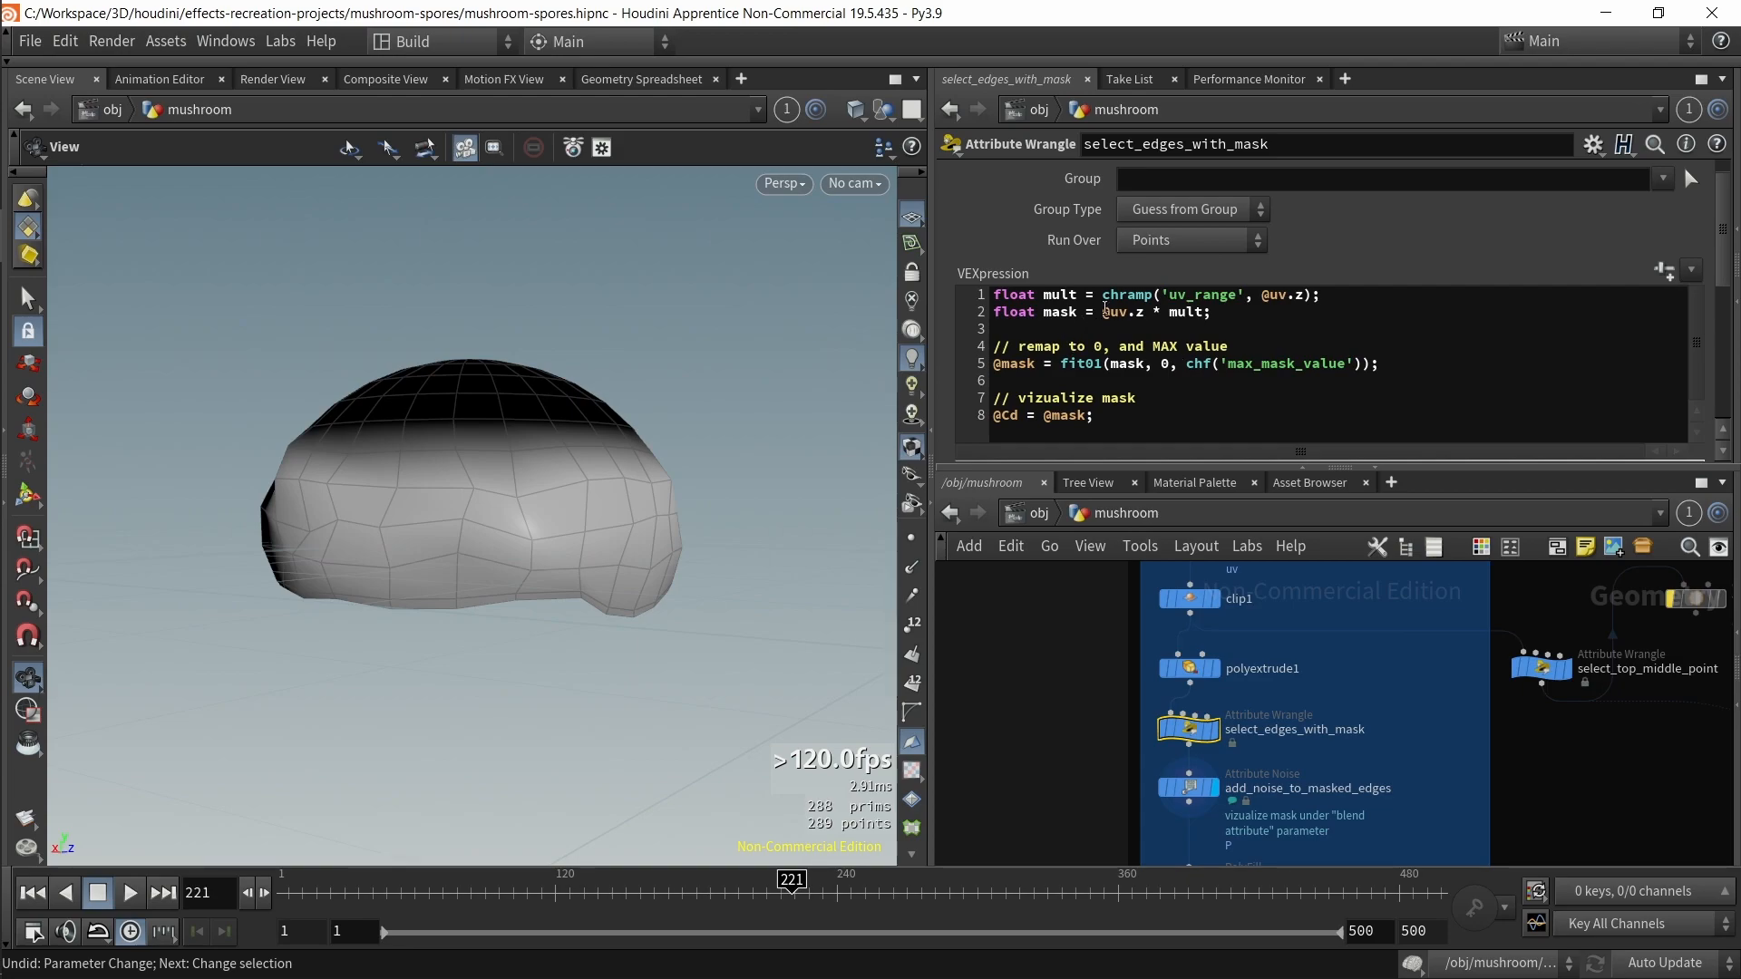
pyautogui.moveTo(1307, 299); pyautogui.dragTo(1276, 293)
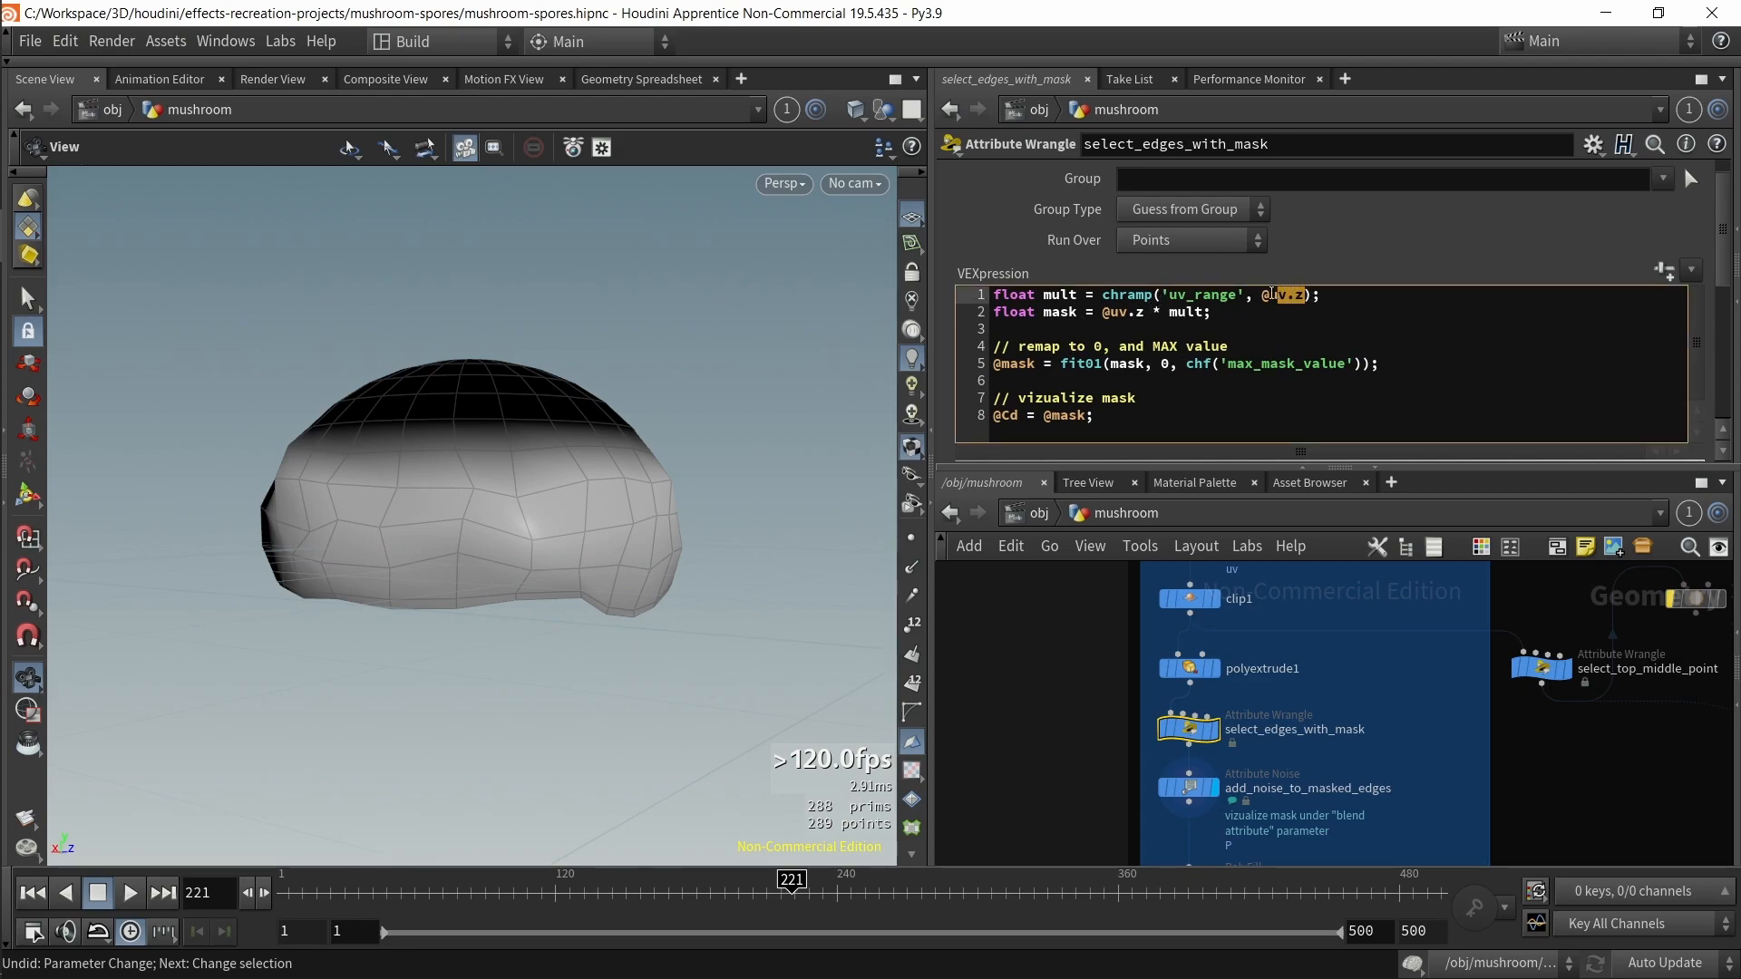
pyautogui.moveTo(1025, 663); pyautogui.dragTo(978, 782, button='middle')
pyautogui.moveTo(1062, 615); pyautogui.dragTo(1179, 643)
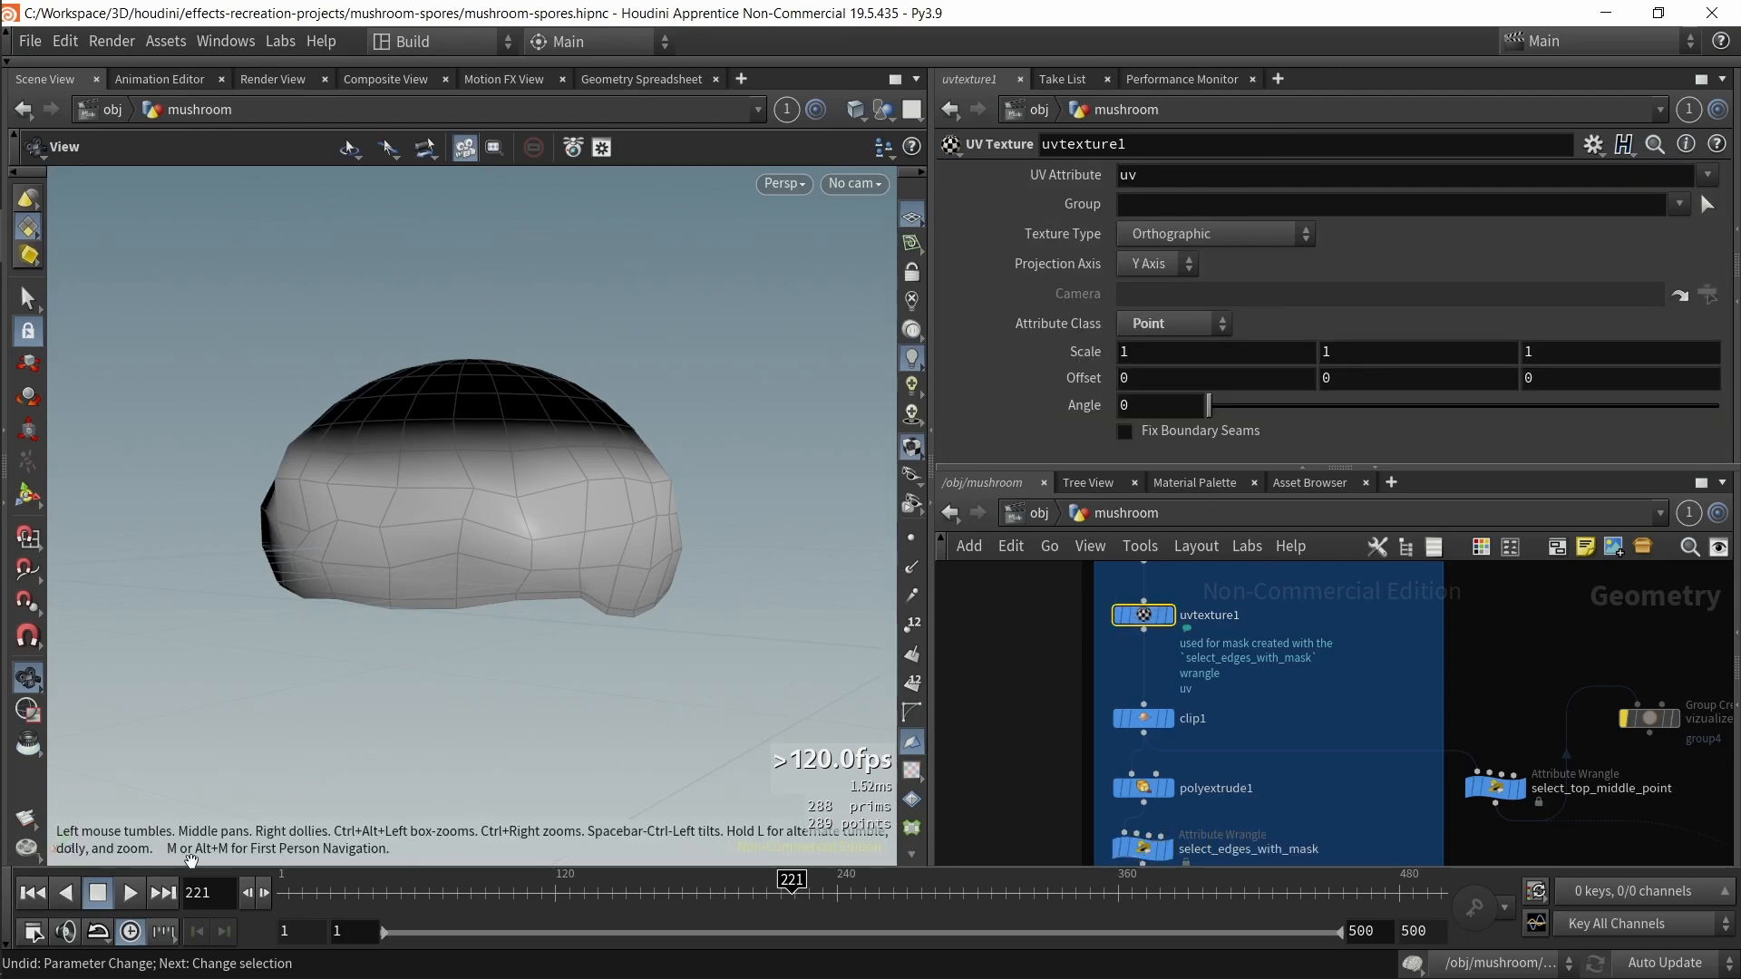
# Step: Switch to the Sims2 desktop and dive into the mushroom geometry network
pyautogui.click(487, 40)
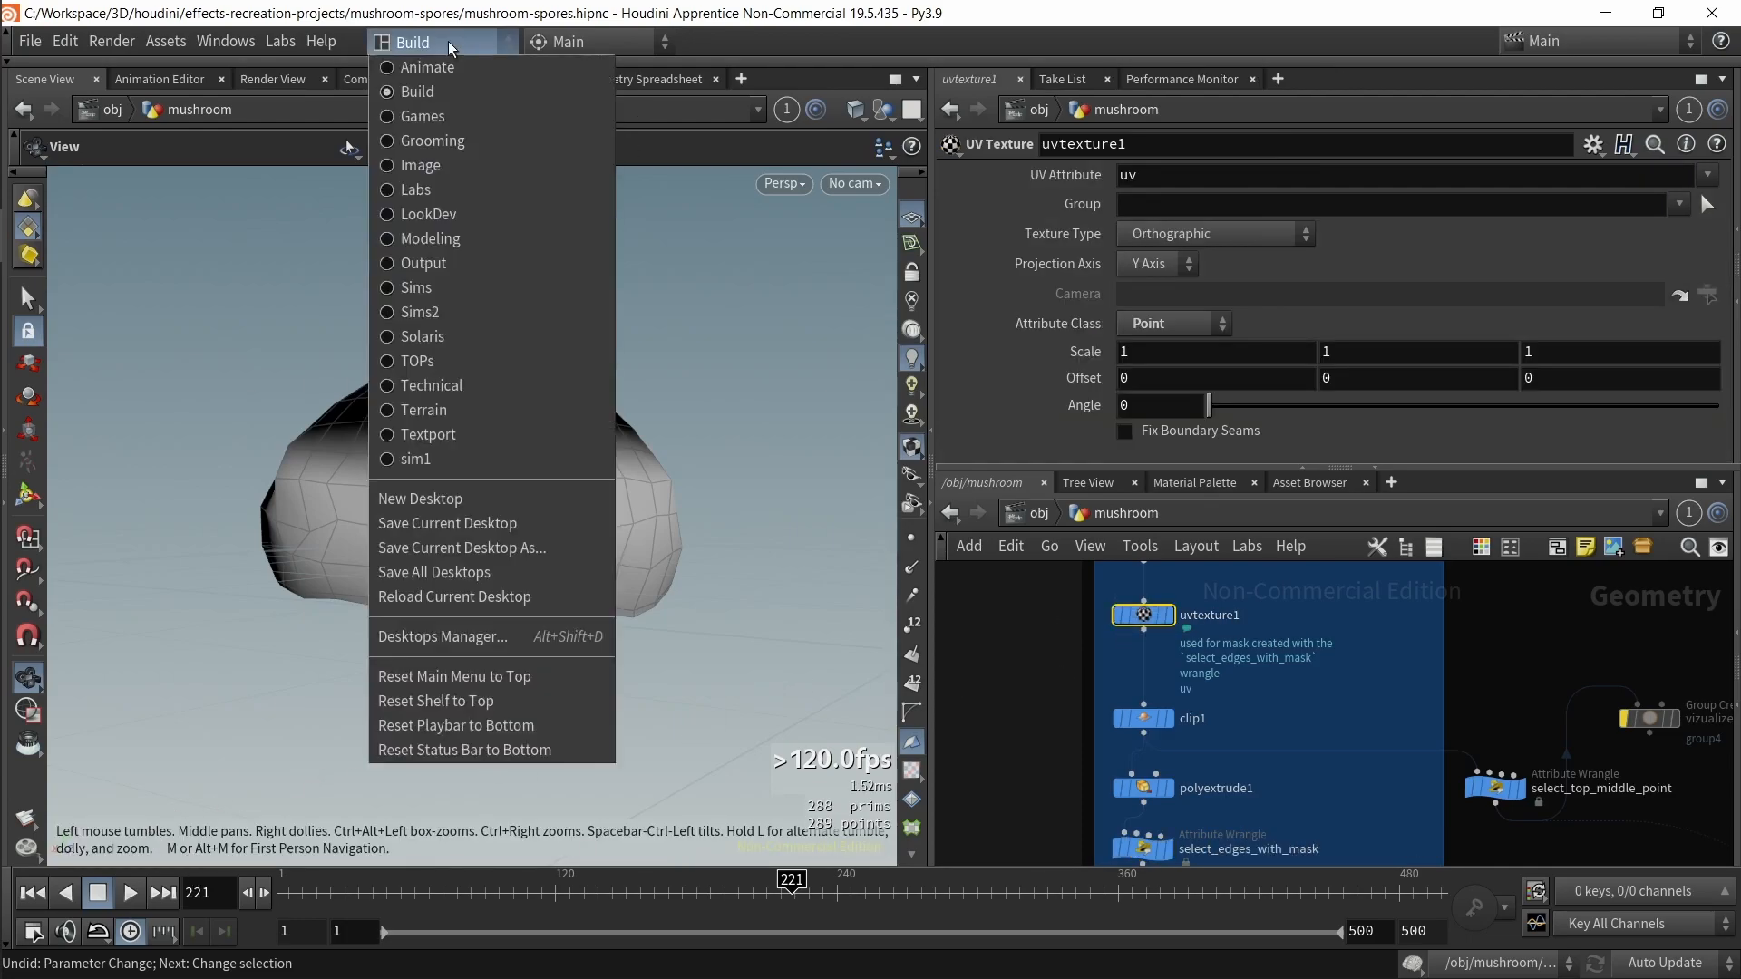
pyautogui.click(515, 286)
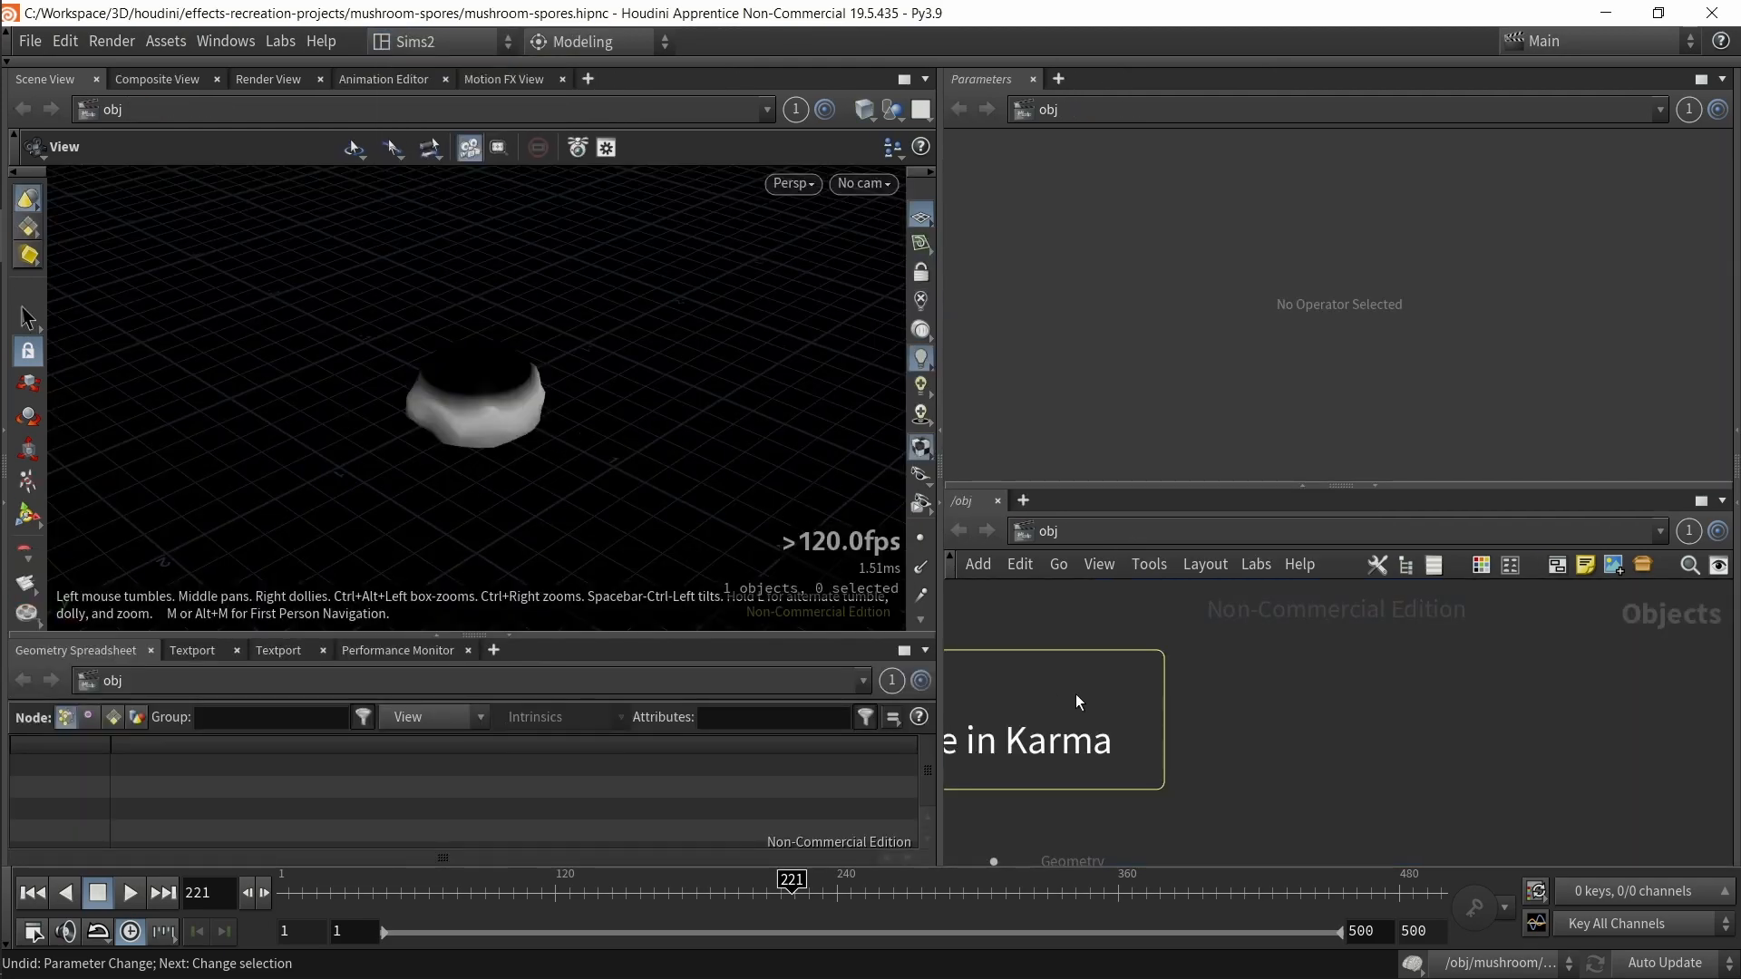
pyautogui.doubleClick(1271, 800)
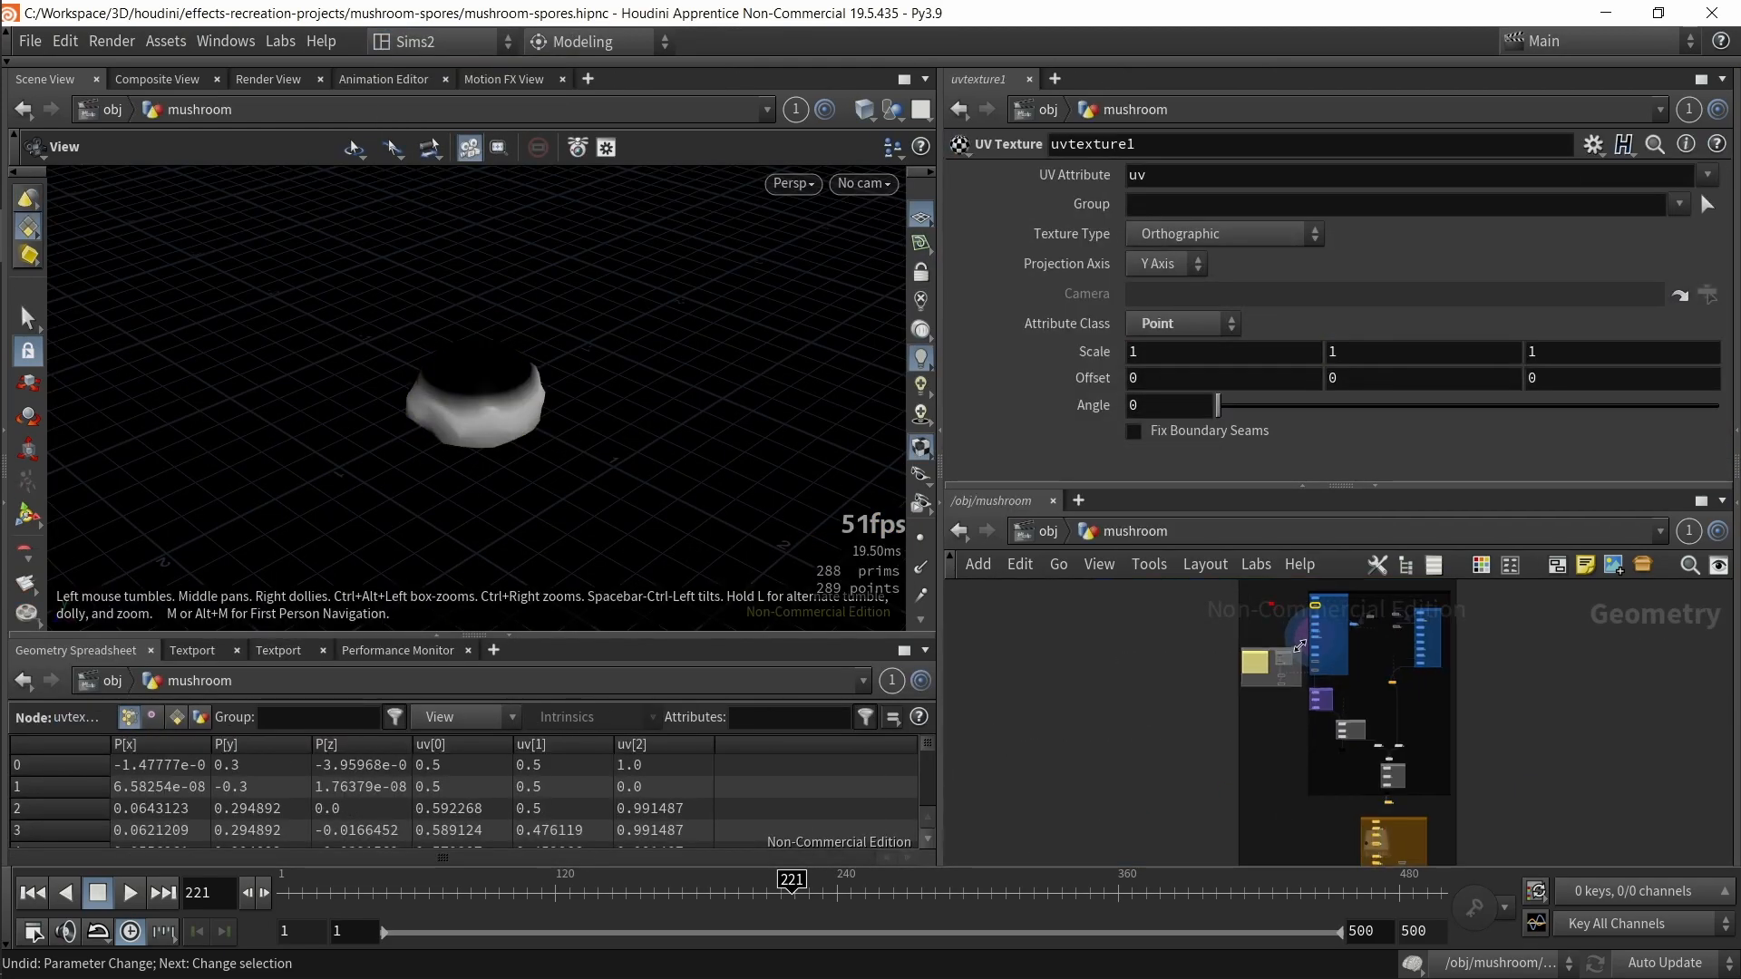
# Step: Change the viewport background to a light color scheme in the display options and enlarge the viewport pane
pyautogui.press('d')
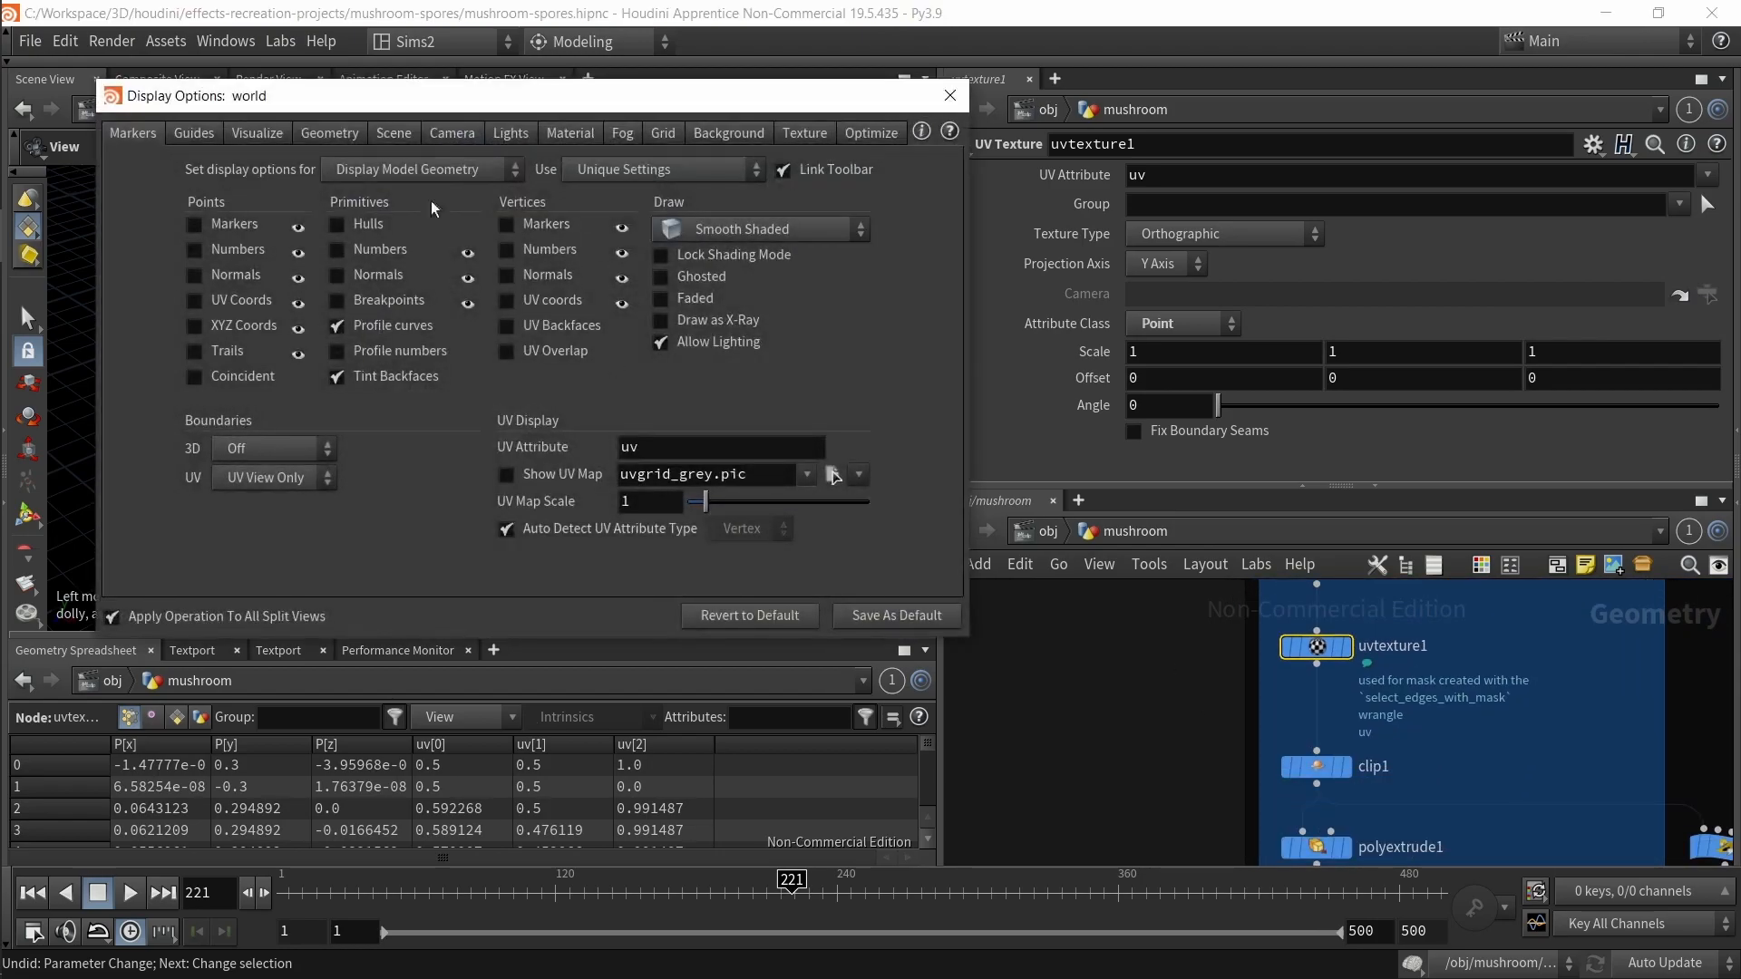
pyautogui.click(662, 132)
pyautogui.click(729, 132)
pyautogui.click(275, 170)
pyautogui.click(271, 194)
pyautogui.press('Escape')
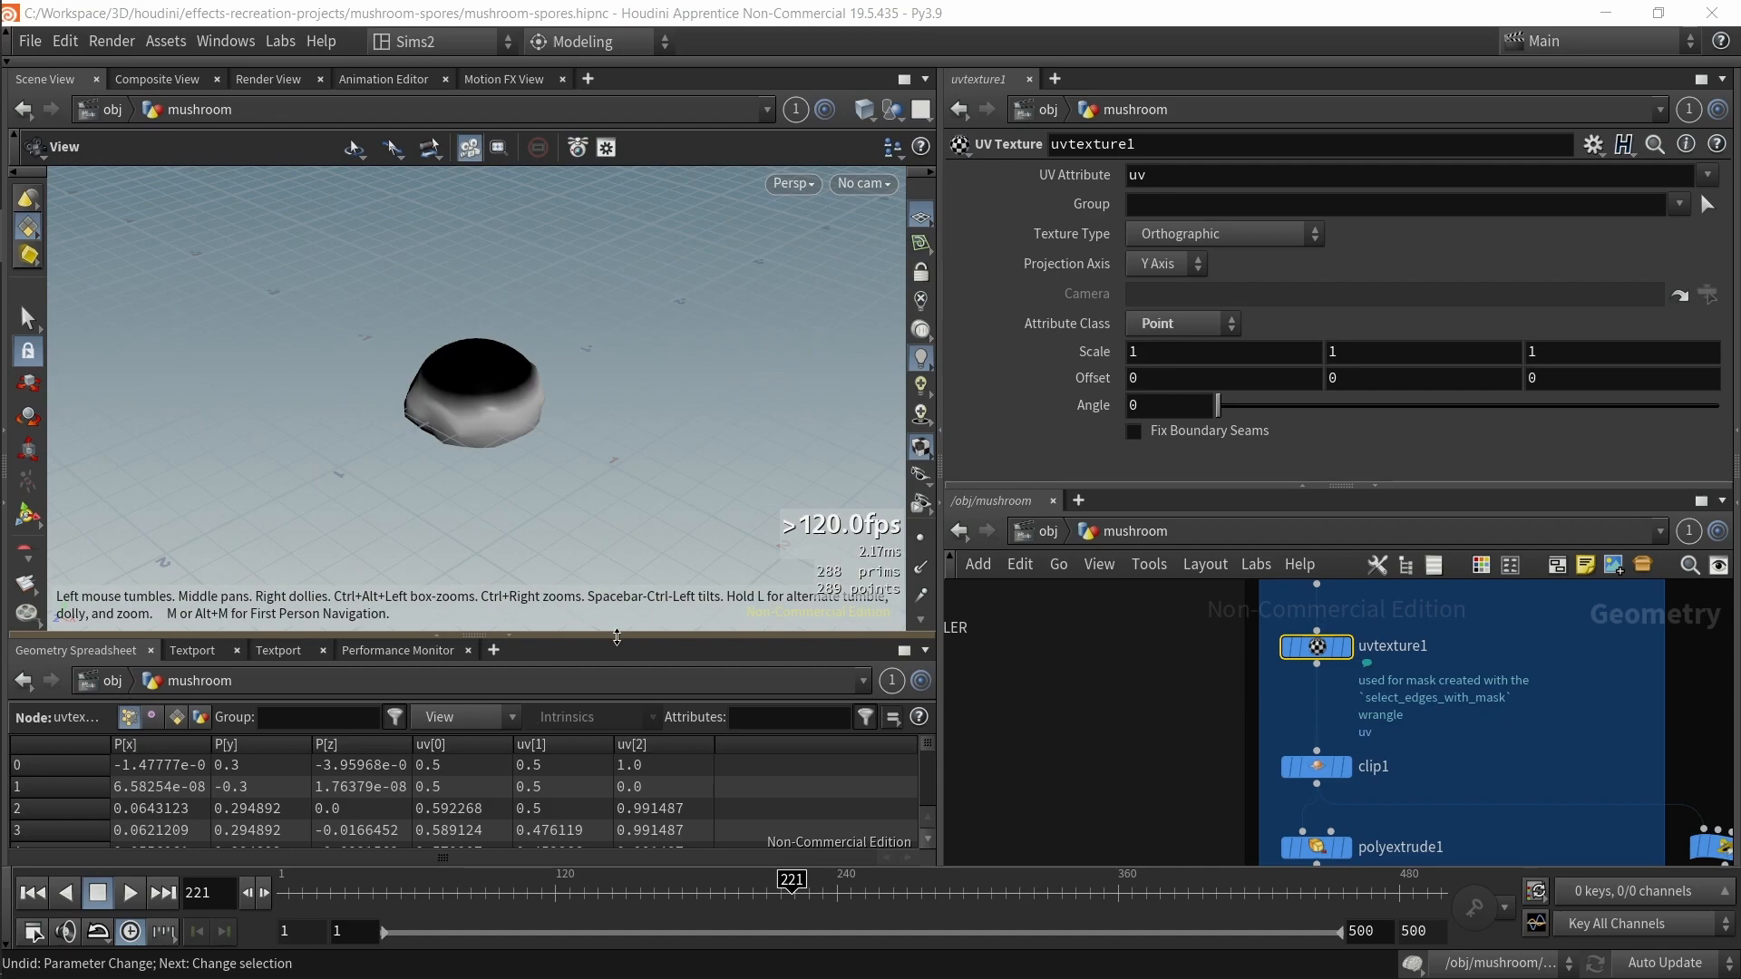
pyautogui.moveTo(624, 637); pyautogui.dragTo(624, 606)
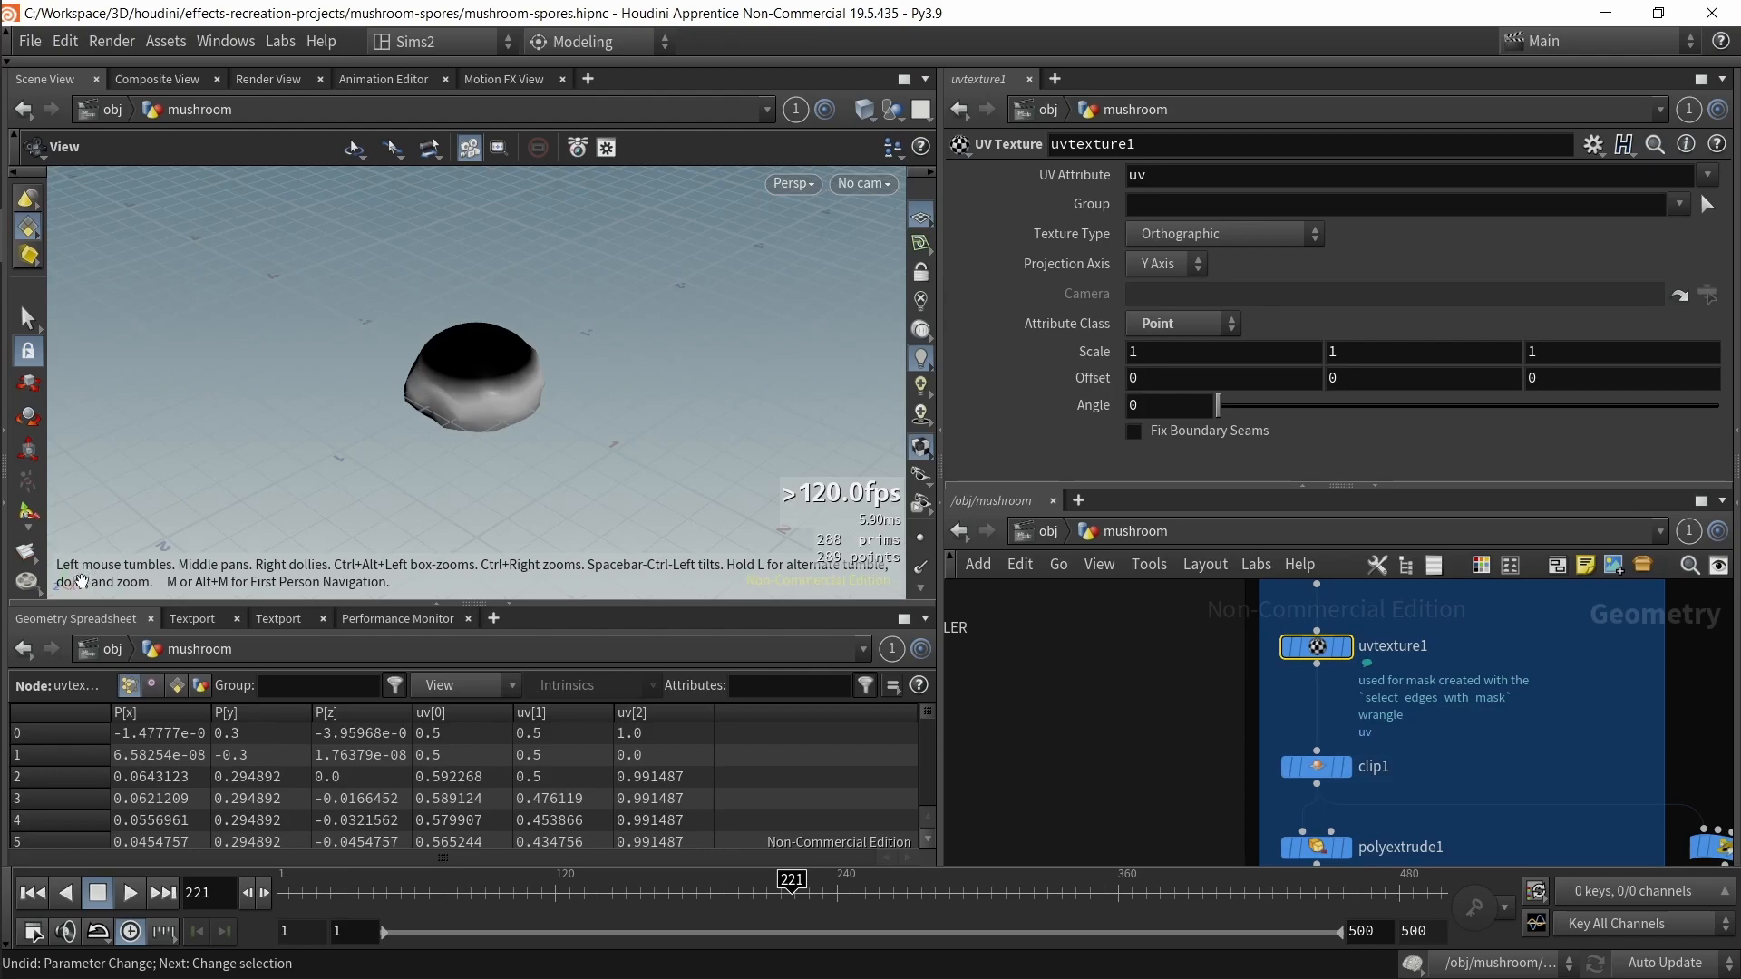
pyautogui.click(588, 79)
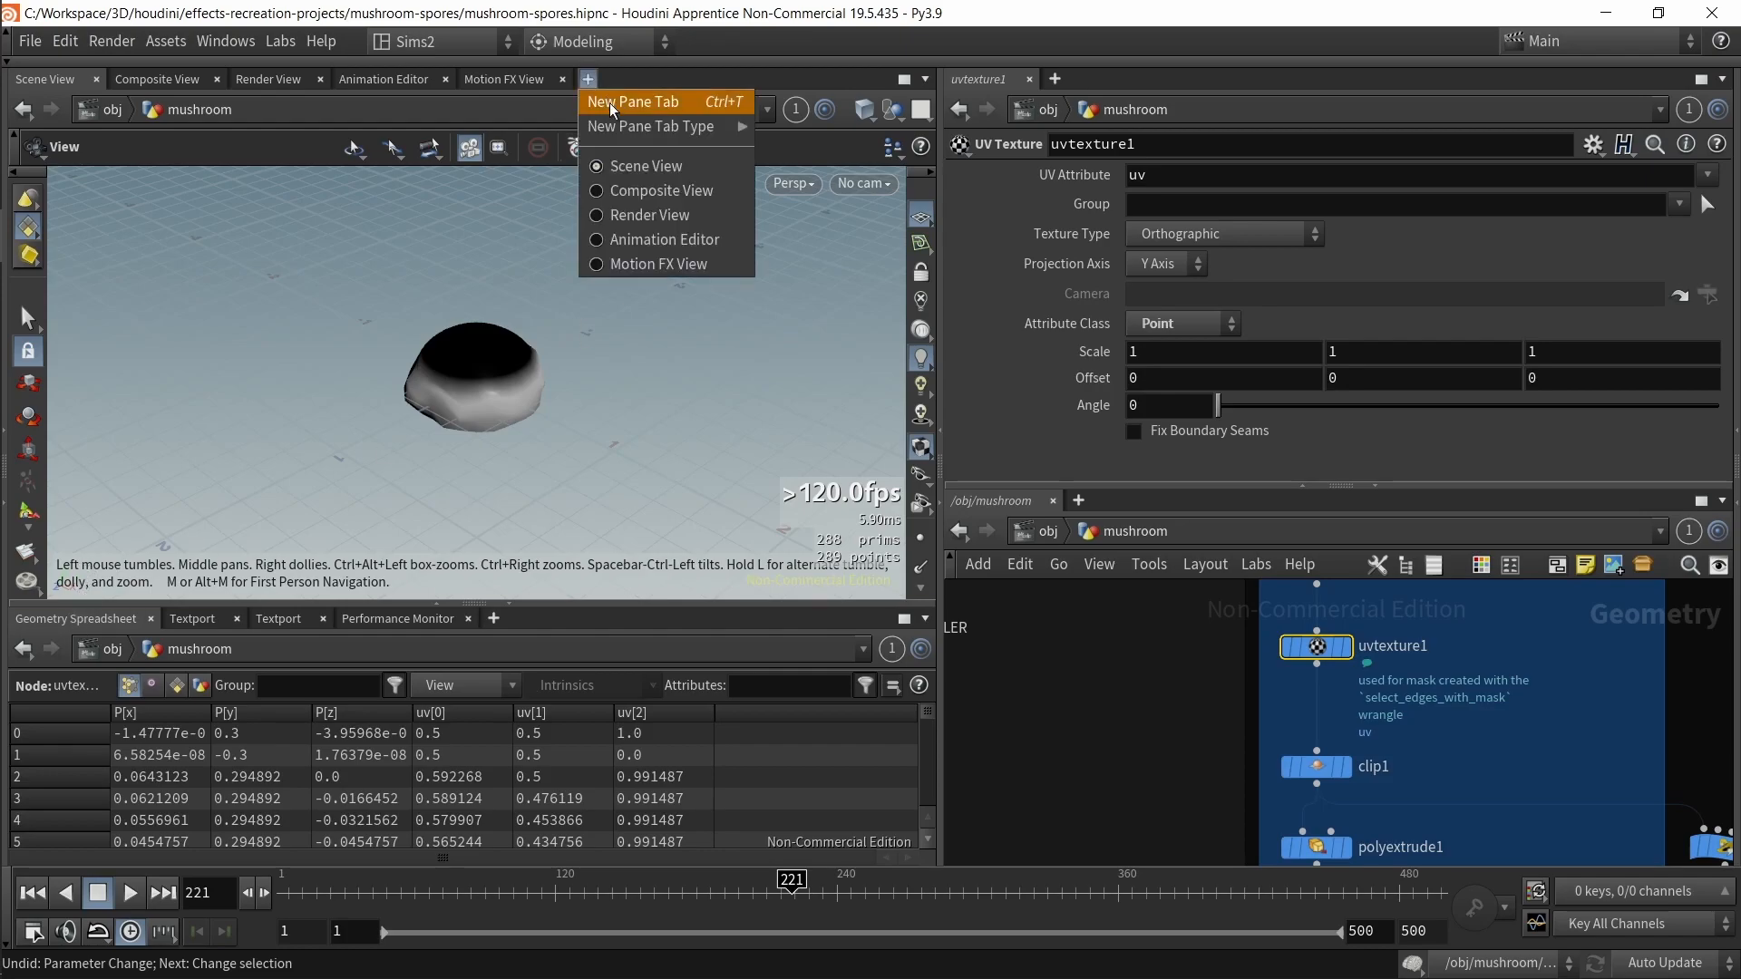
pyautogui.moveTo(653, 127)
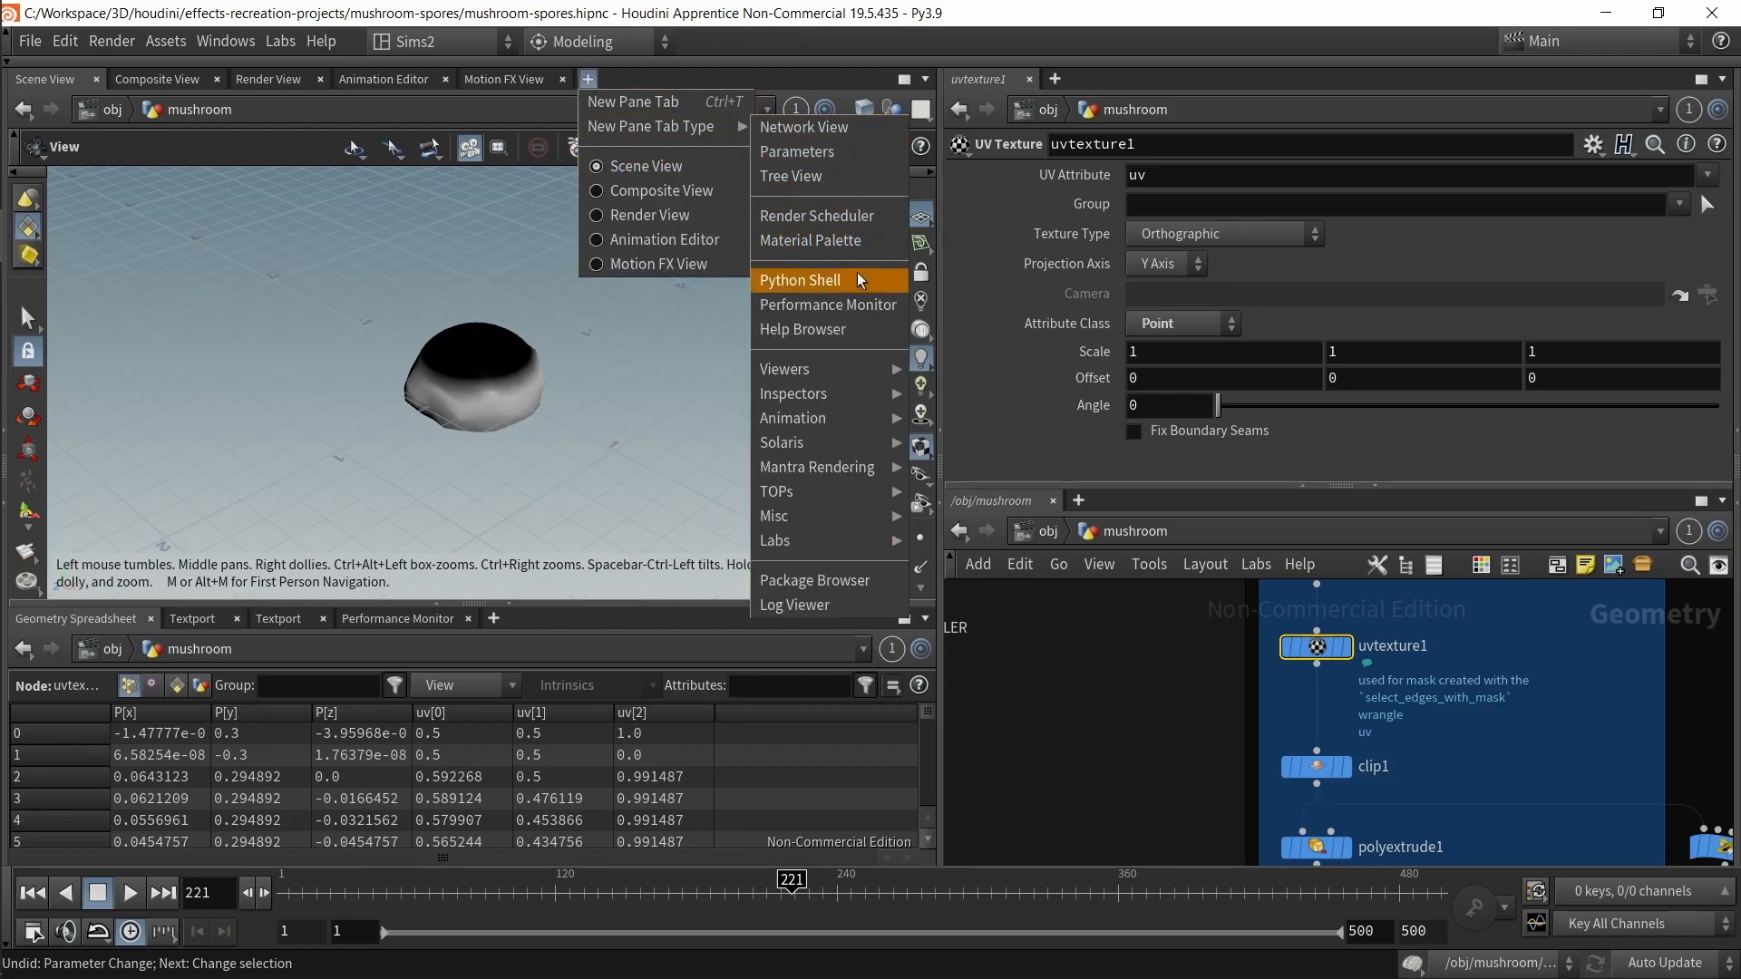
pyautogui.moveTo(839, 370)
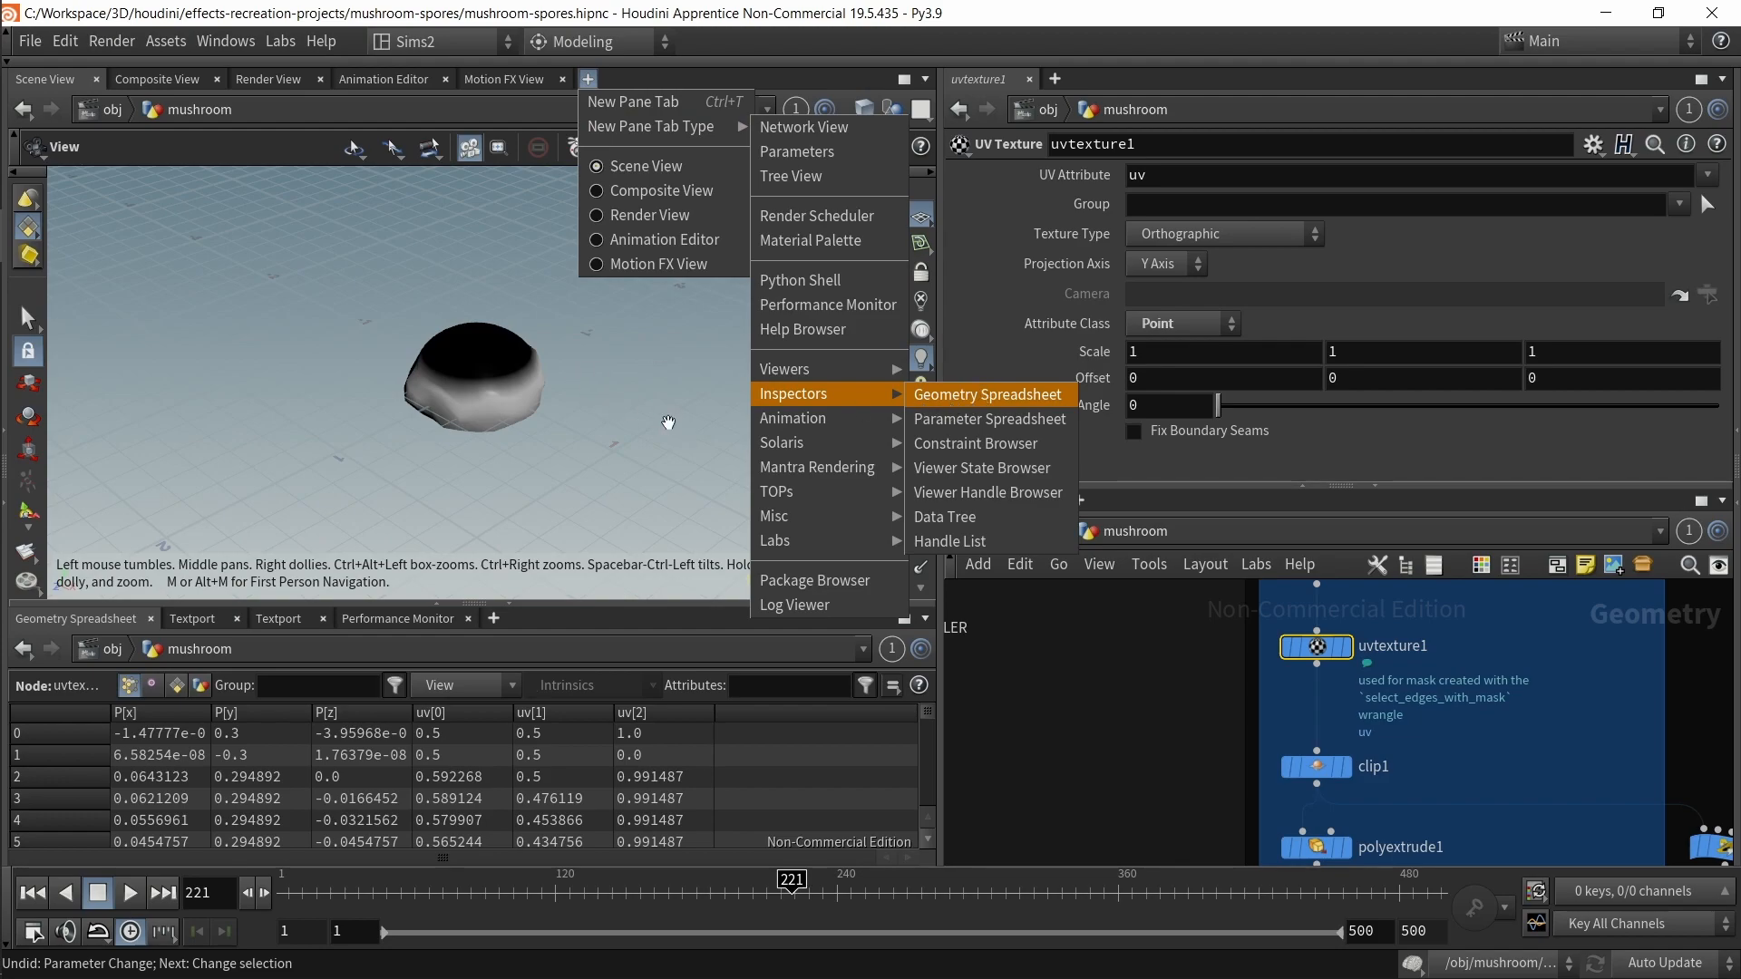
pyautogui.click(670, 424)
# Step: Turn on wireframe-shaded display and frame the mushroom cap in the viewport
pyautogui.scroll(5, 501, 389)
pyautogui.moveTo(547, 420); pyautogui.dragTo(525, 372)
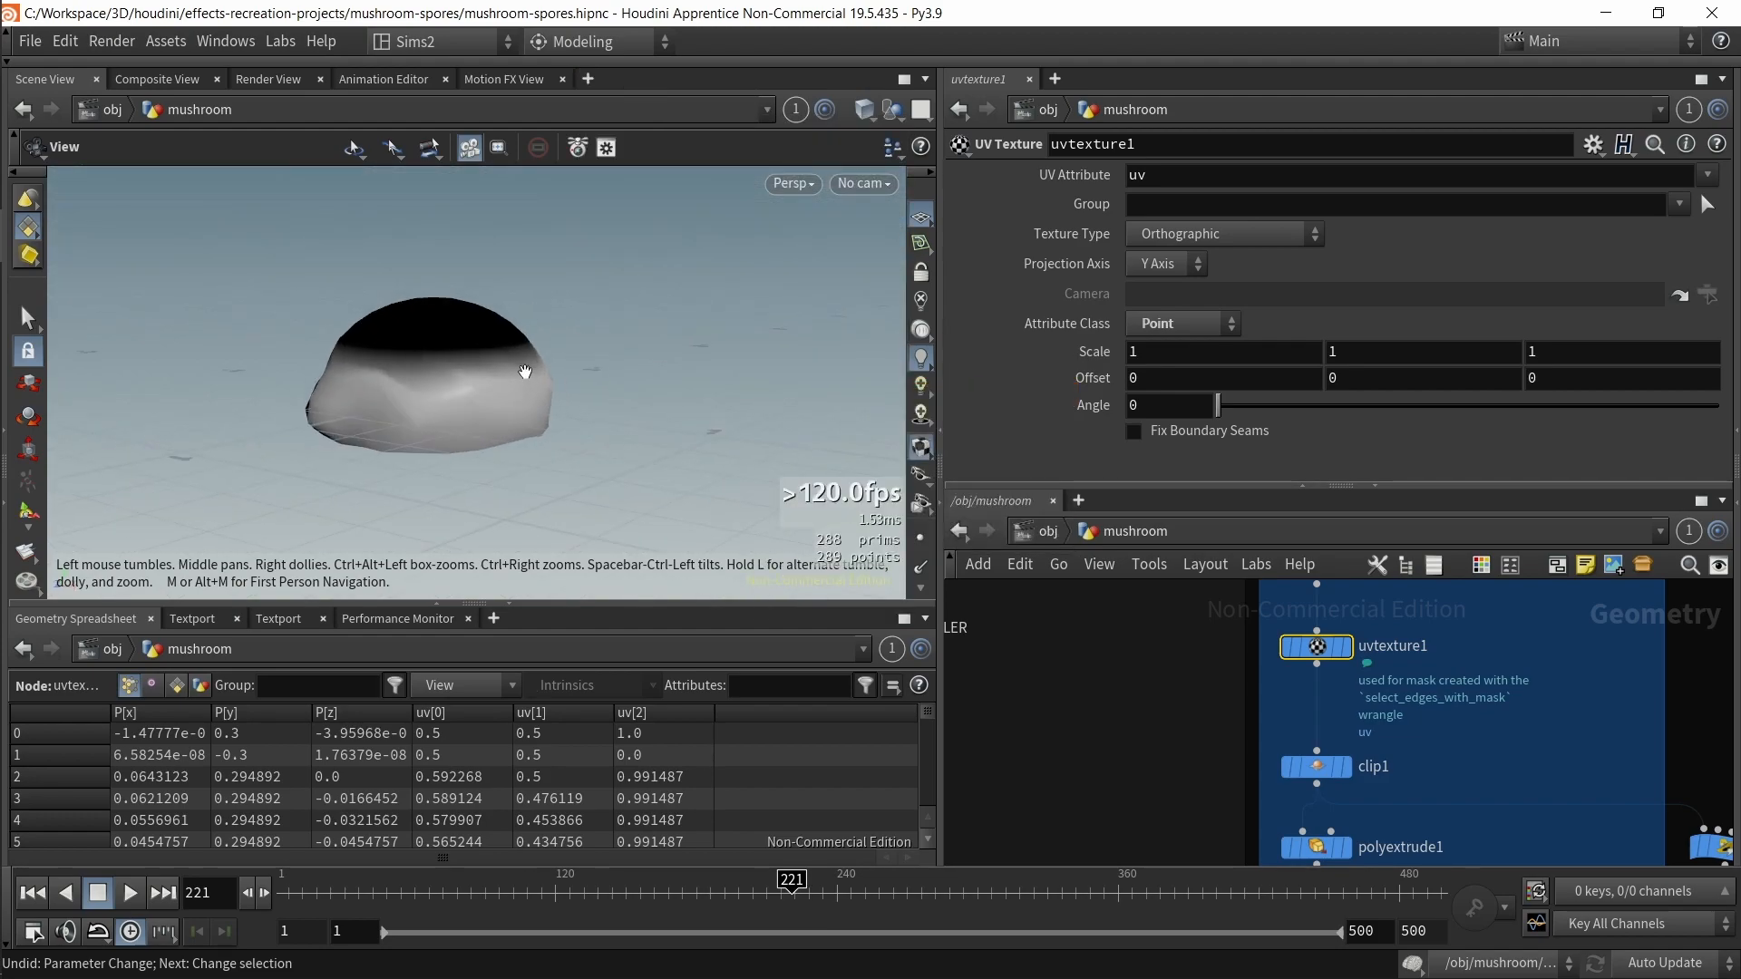
pyautogui.hotkey('space', 'f')
pyautogui.hotkey('shift', 'w')
pyautogui.scroll(-2, 626, 424)
pyautogui.moveTo(626, 424); pyautogui.dragTo(595, 335, button='middle')
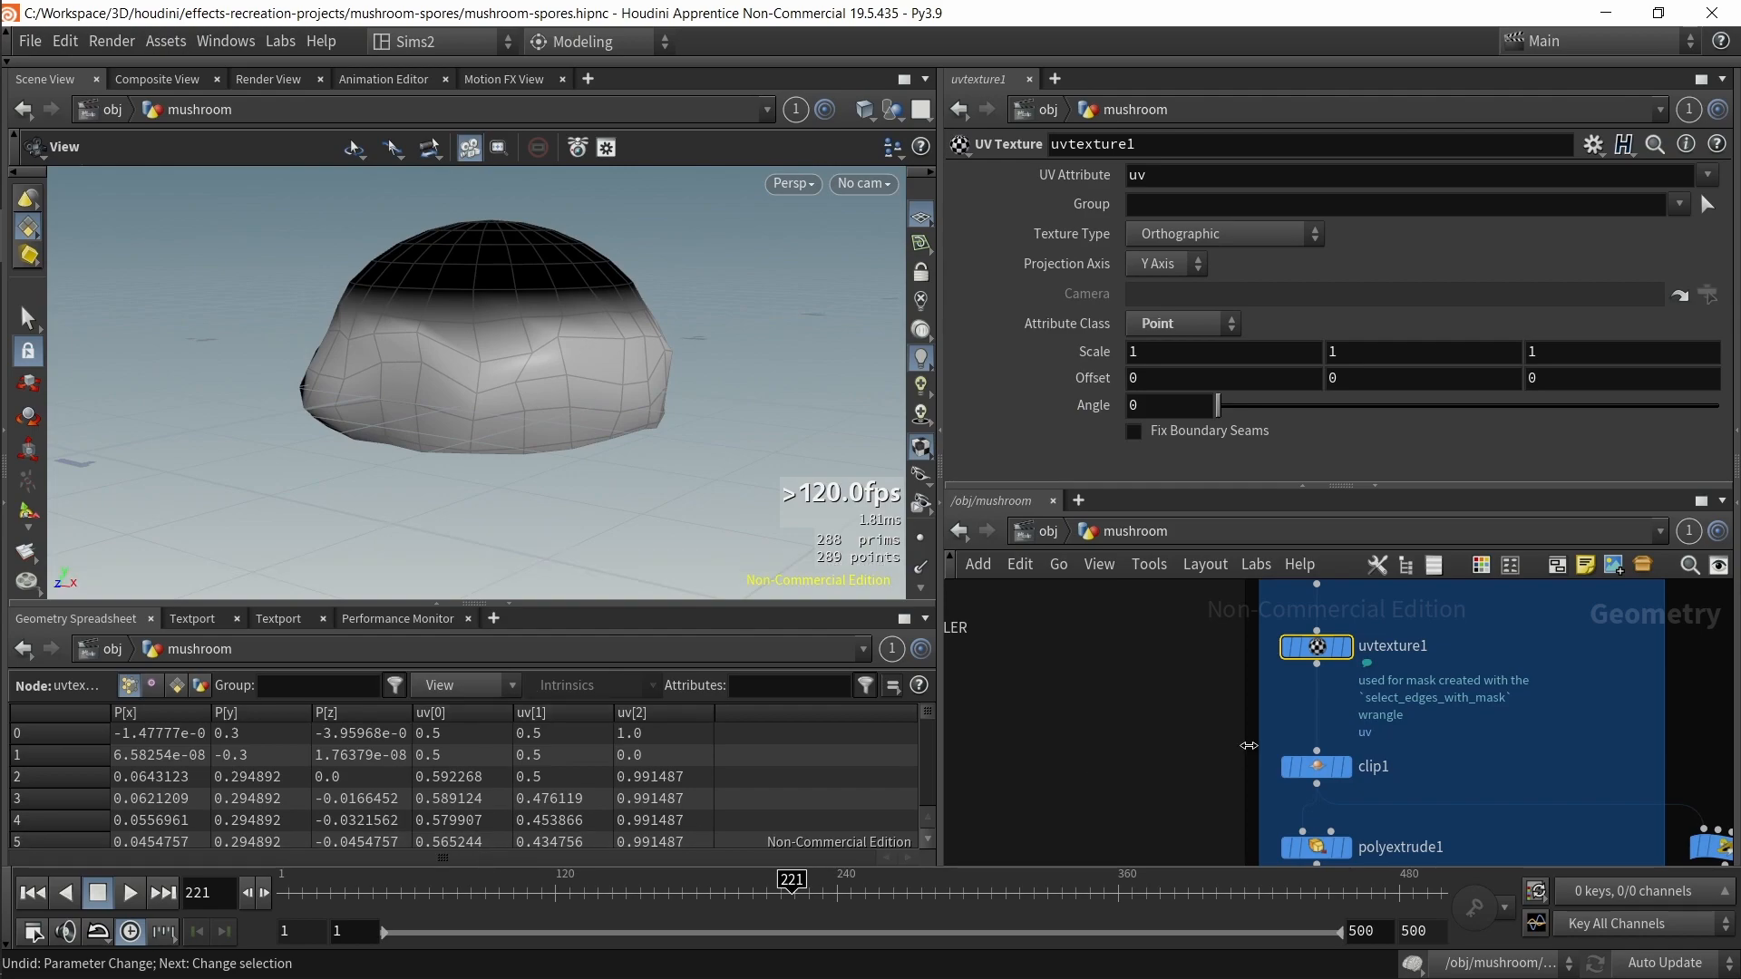
# Step: Display the sphere1 and uvtexture1 nodes and sort the geometry spreadsheet by uv[0]
pyautogui.click(1346, 647)
pyautogui.moveTo(1247, 669); pyautogui.dragTo(1209, 809, button='middle')
pyautogui.click(1295, 707)
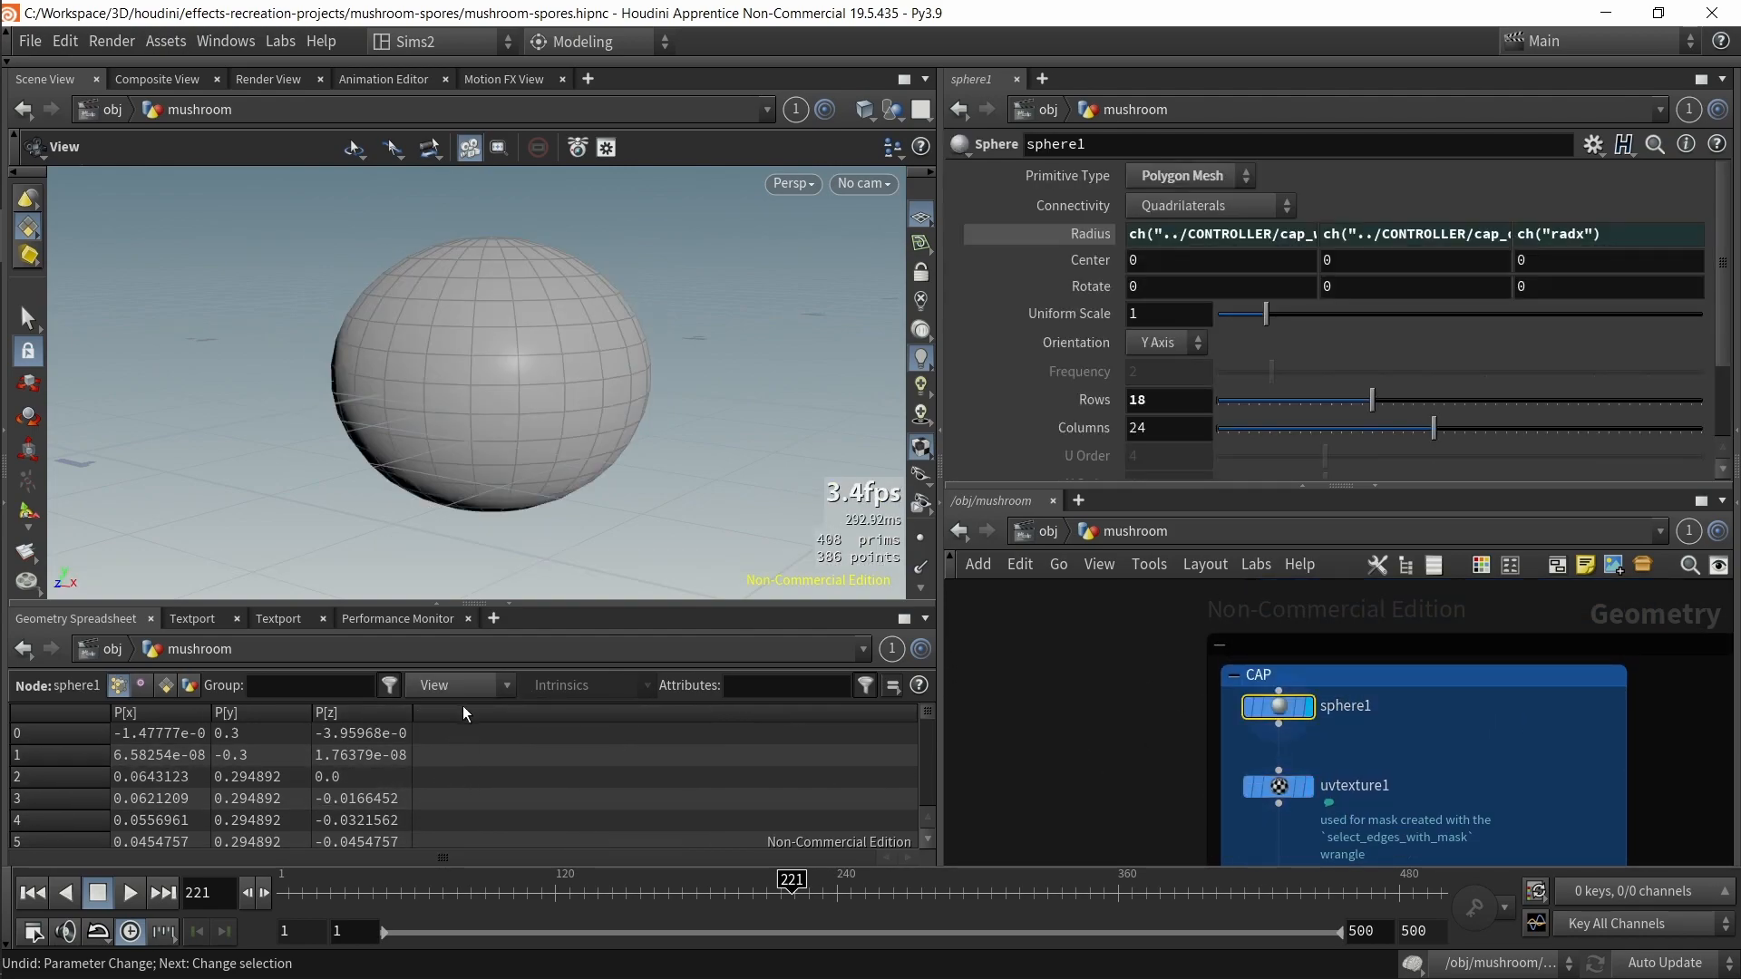
pyautogui.moveTo(1101, 771); pyautogui.dragTo(1378, 817)
pyautogui.press('r')
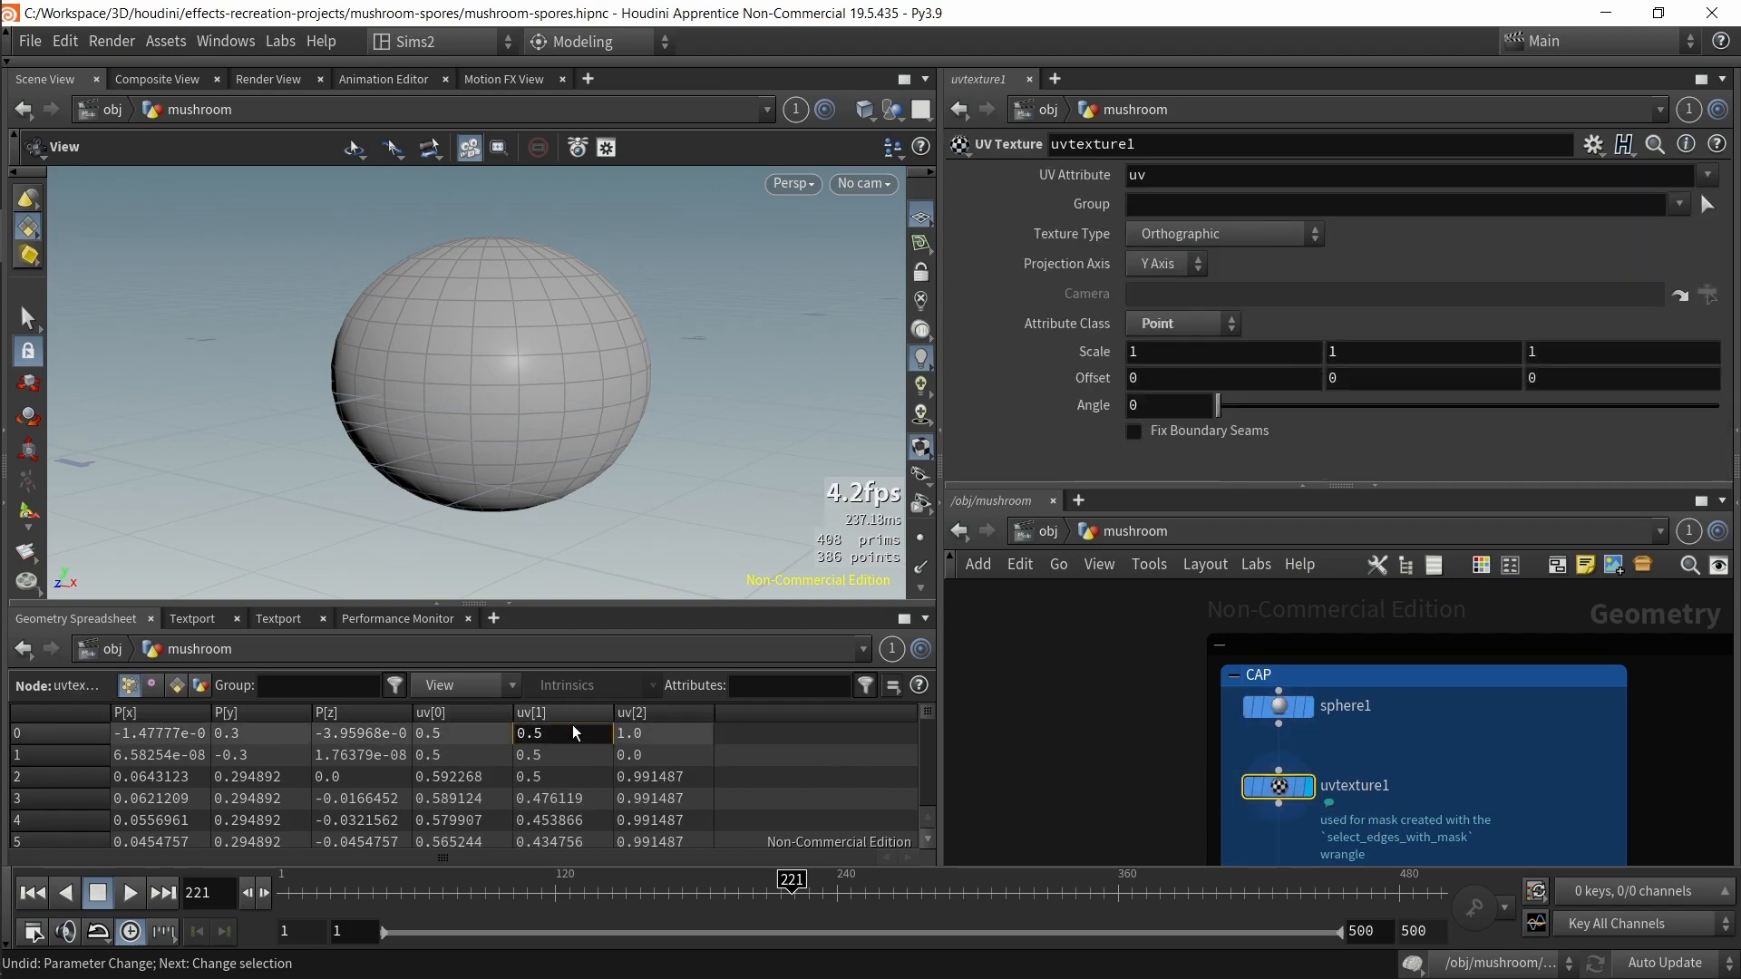
pyautogui.click(425, 716)
pyautogui.click(425, 716)
# Step: Display the select_edges_with_mask node and scroll the spreadsheet to its mask and uv columns
pyautogui.moveTo(1122, 842); pyautogui.dragTo(1106, 554, button='middle')
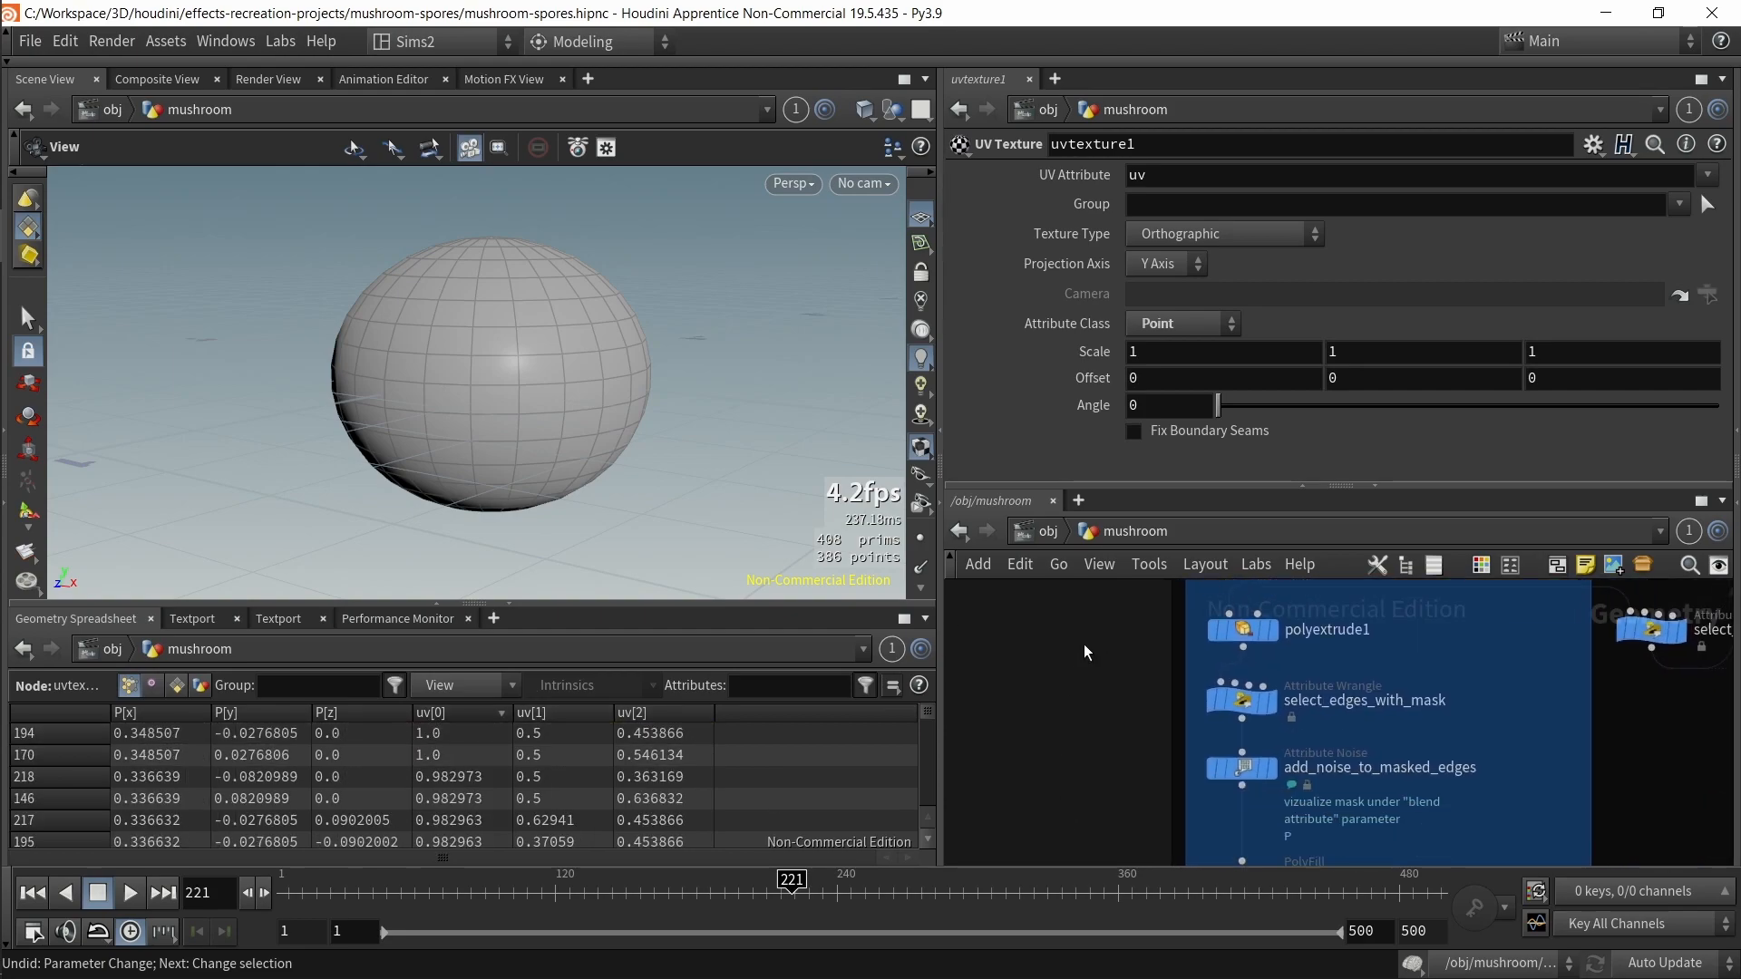
pyautogui.click(1242, 700)
pyautogui.press('r')
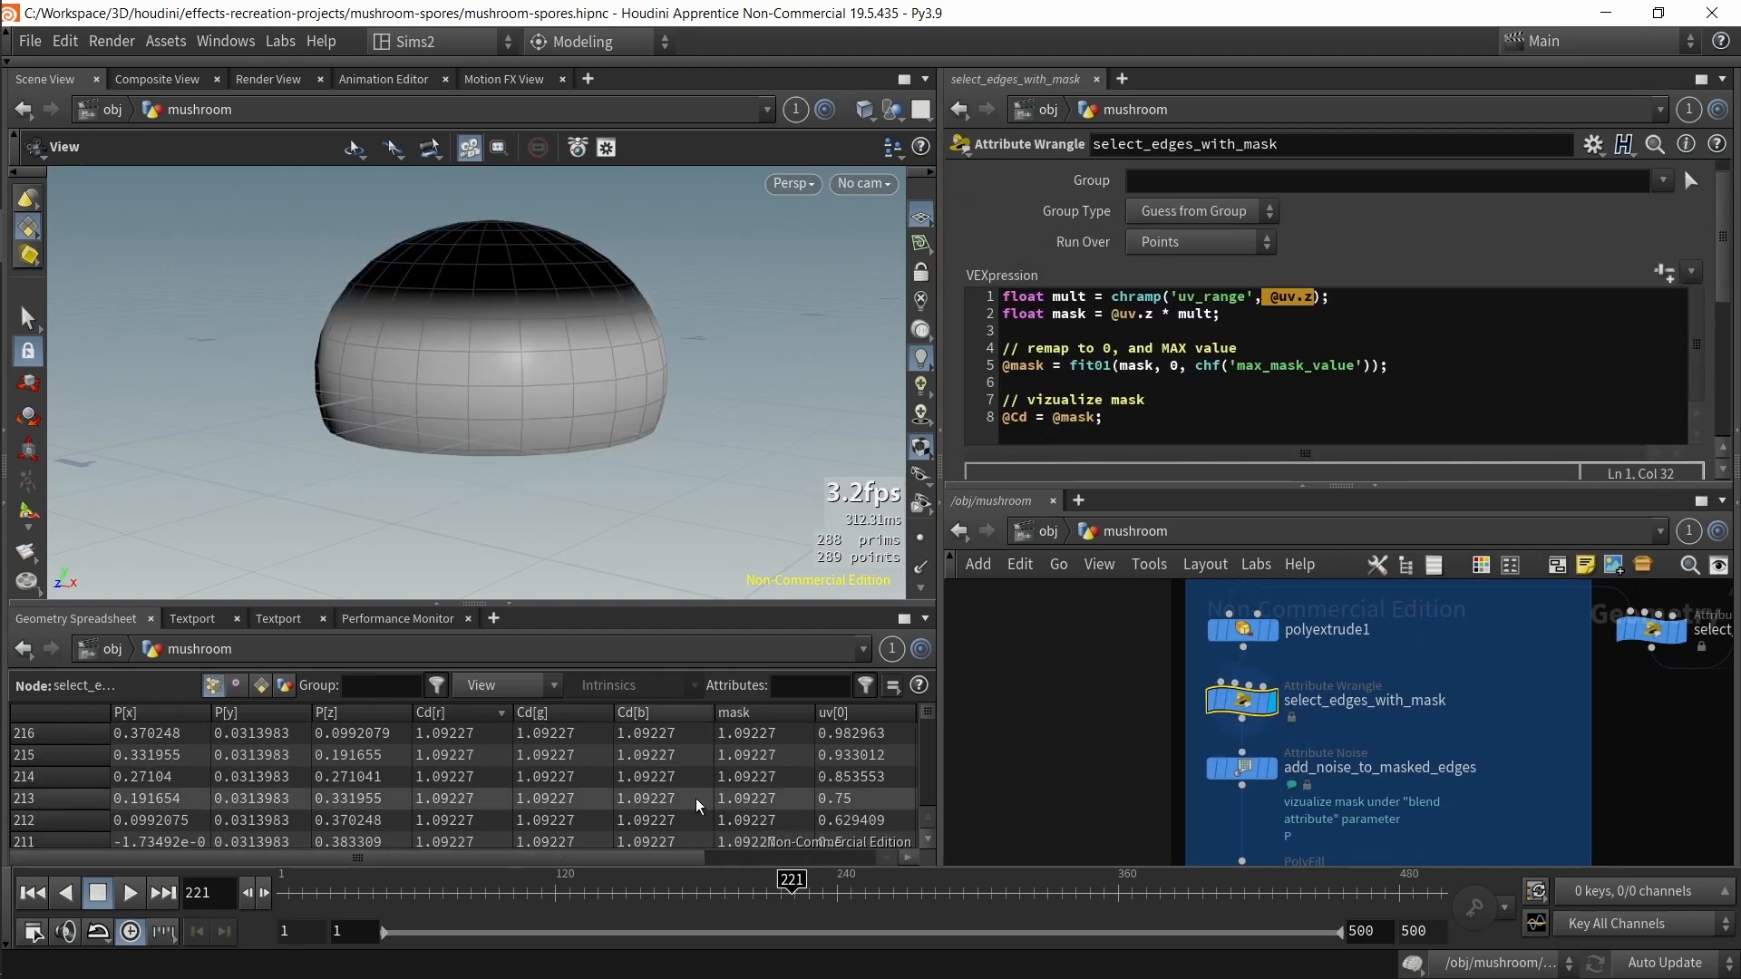
pyautogui.moveTo(636, 859); pyautogui.dragTo(850, 747)
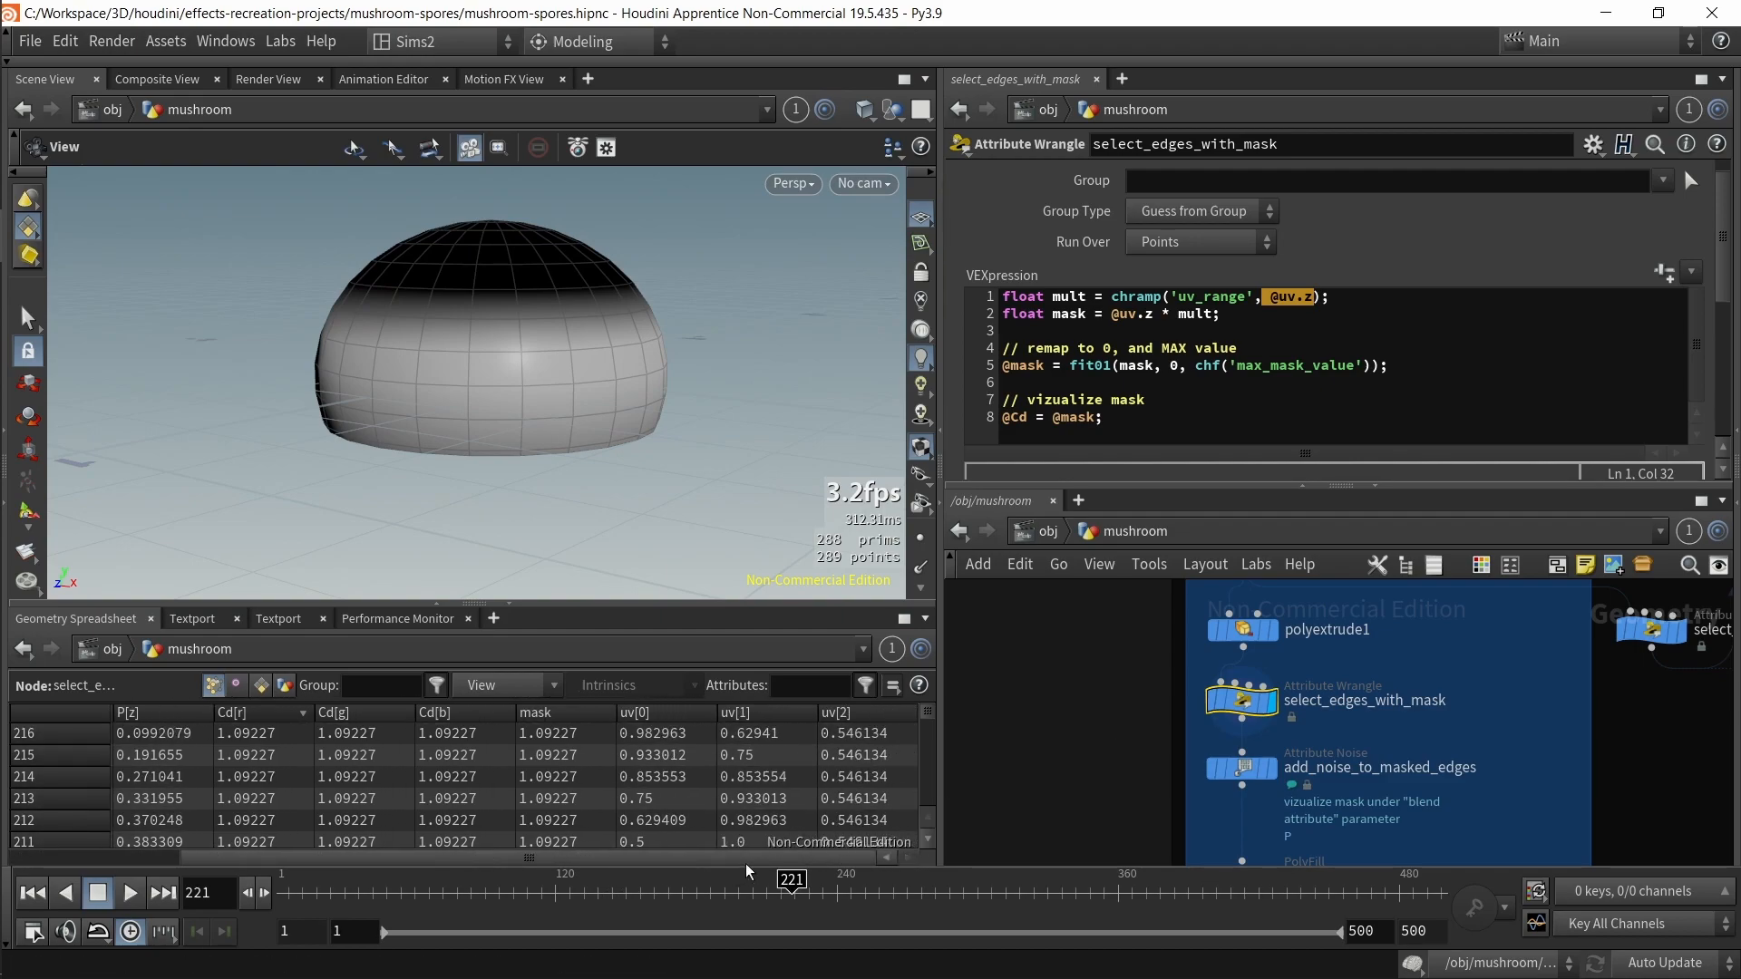
# Step: Examine the chramp uv_range expression in the VEX code and scroll to the ramp parameter
pyautogui.click(1129, 314)
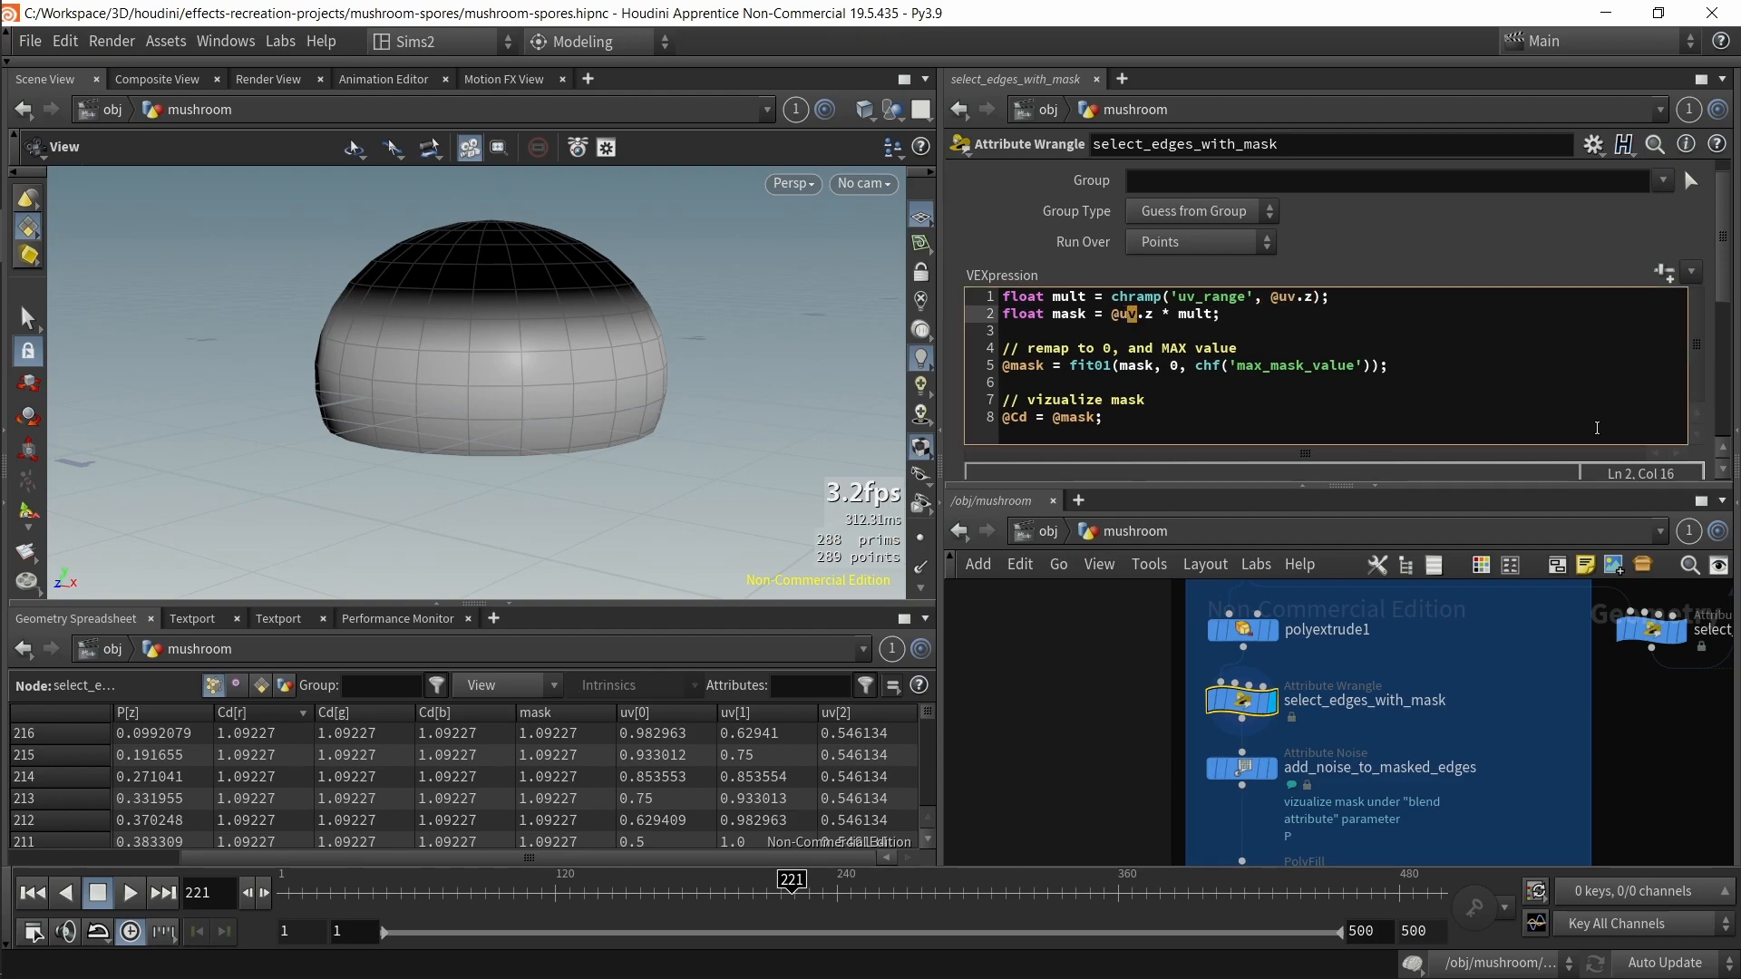
pyautogui.moveTo(1236, 297); pyautogui.dragTo(1170, 298)
pyautogui.scroll(-8, 1700, 357)
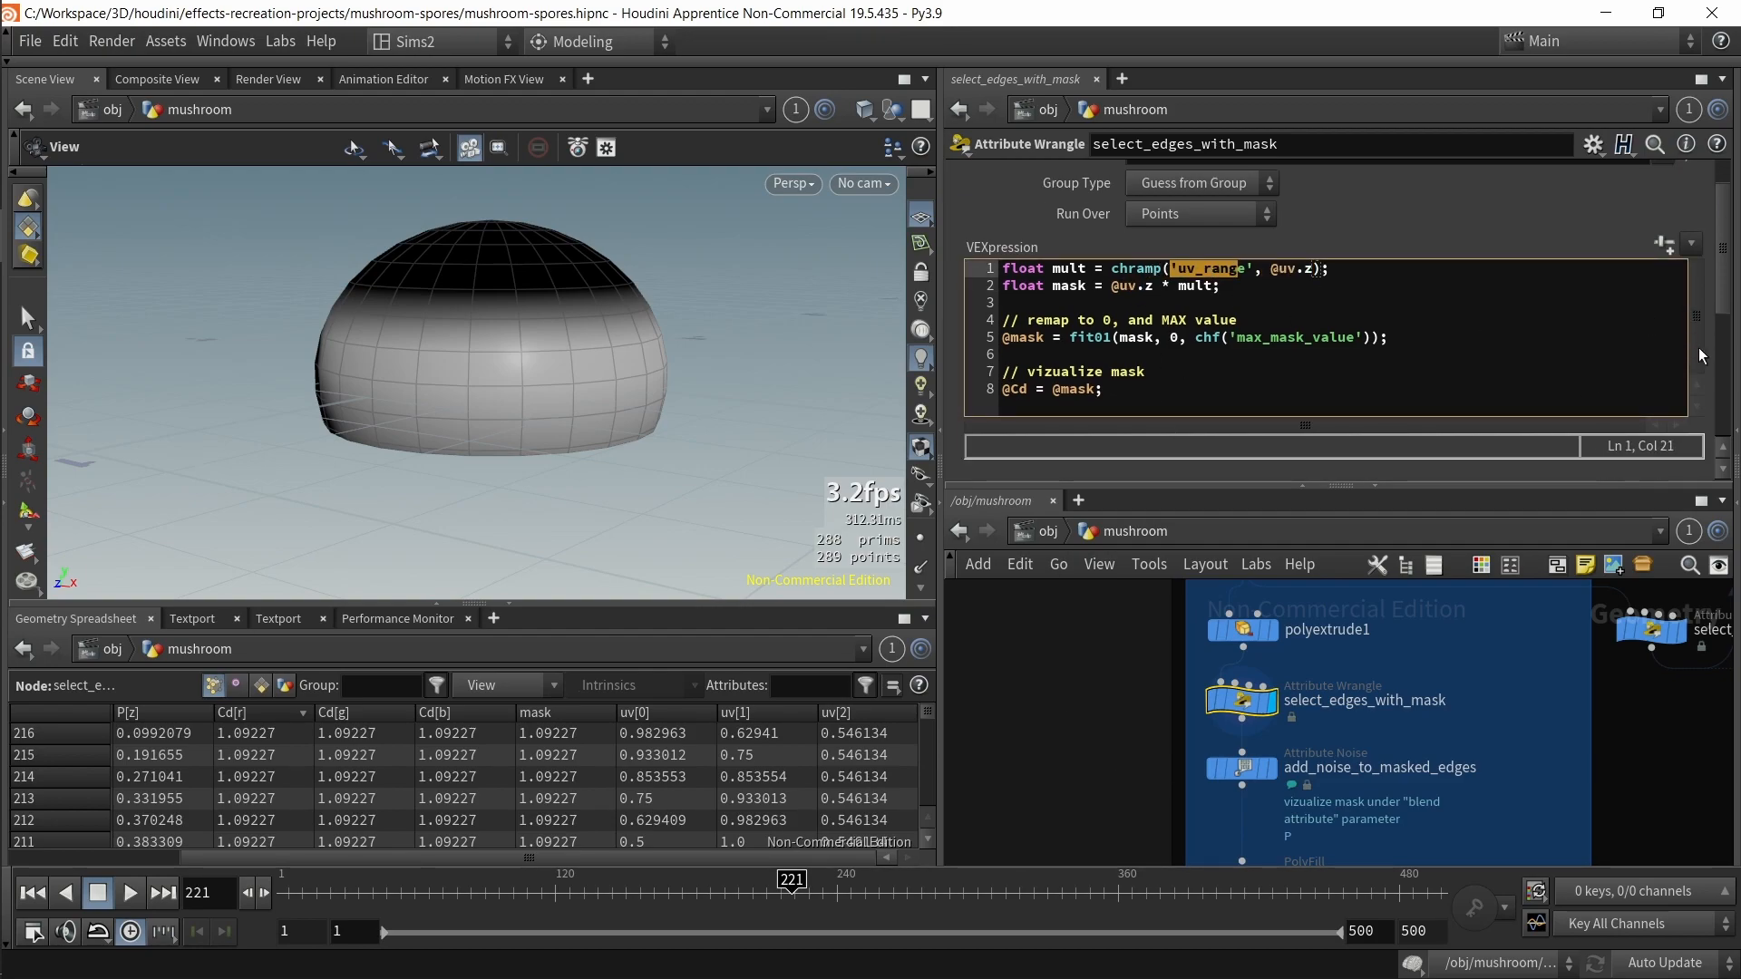
pyautogui.scroll(-1, 1703, 360)
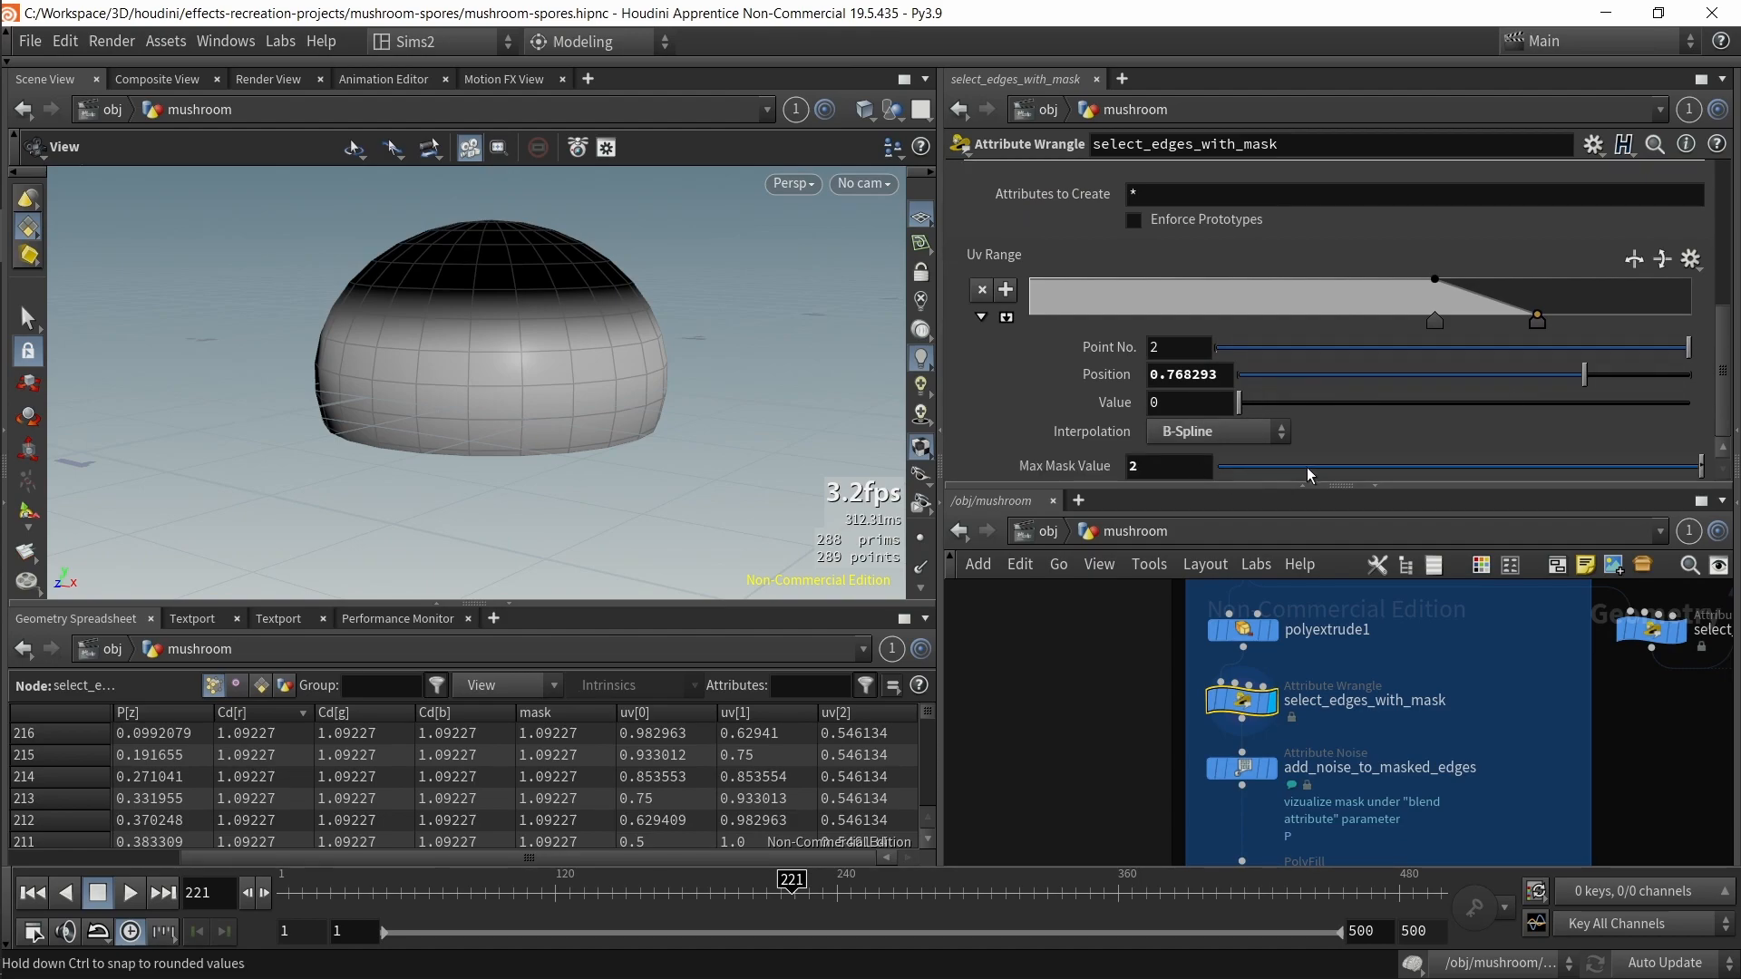
# Step: Adjust a uv_range ramp point and undo the ramp change
pyautogui.moveTo(1538, 320); pyautogui.dragTo(1519, 312)
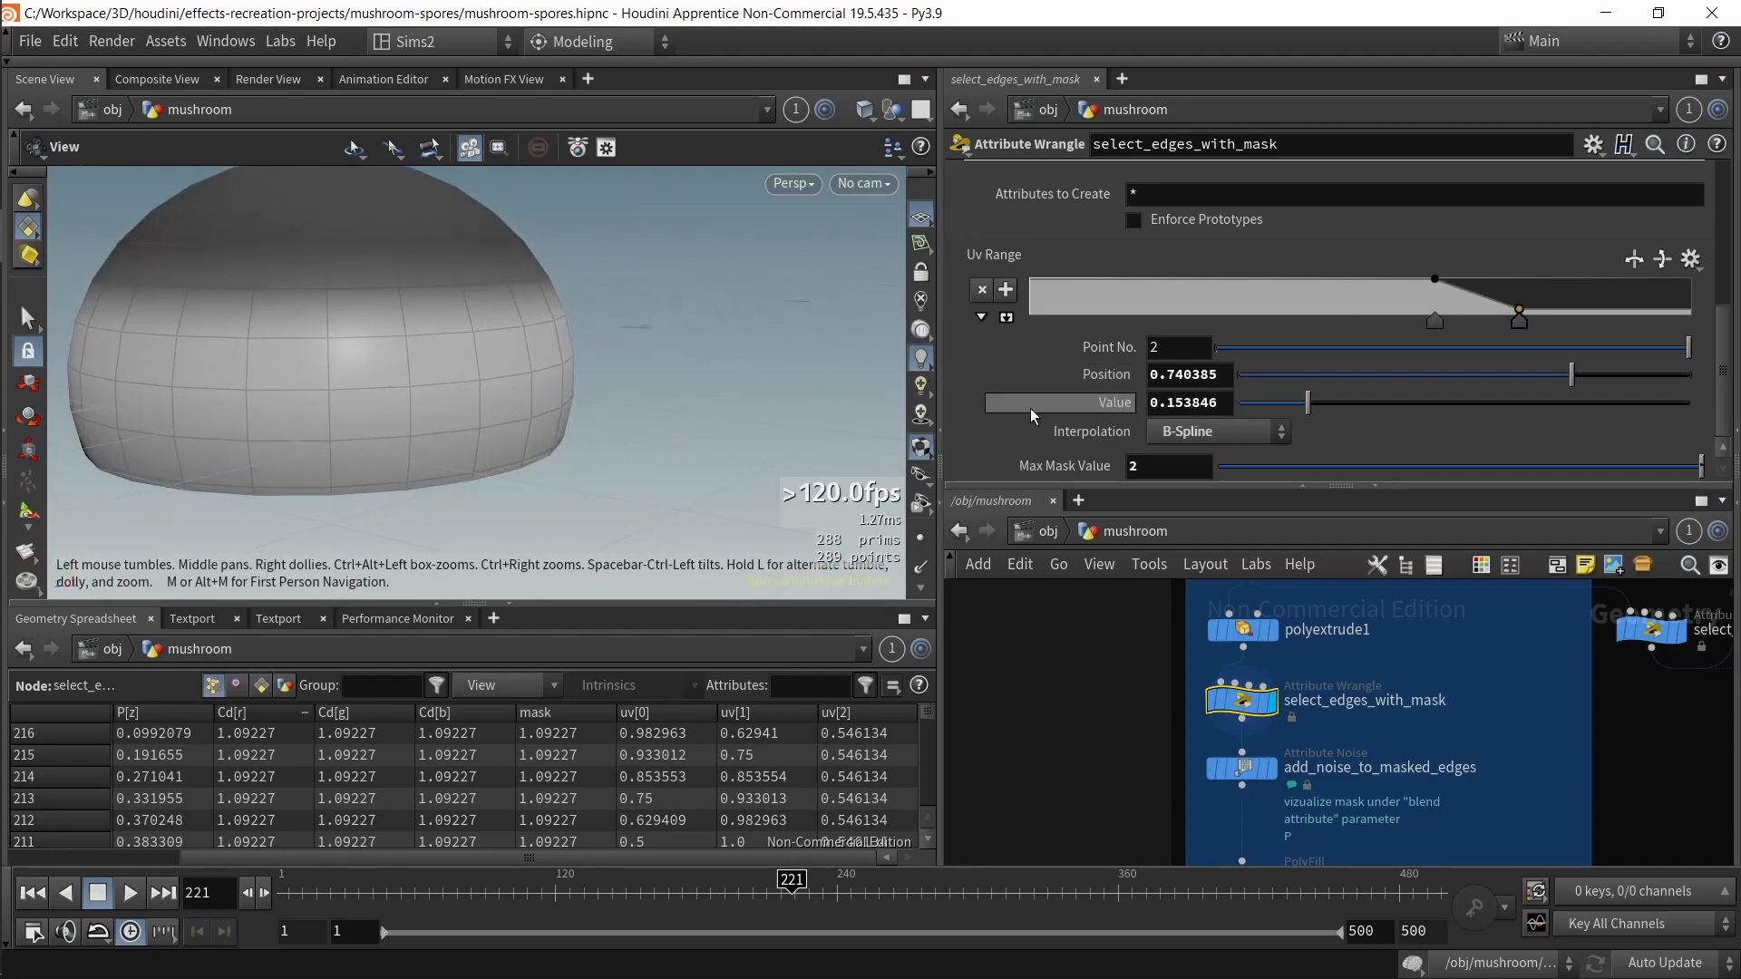
pyautogui.scroll(5, 1069, 394)
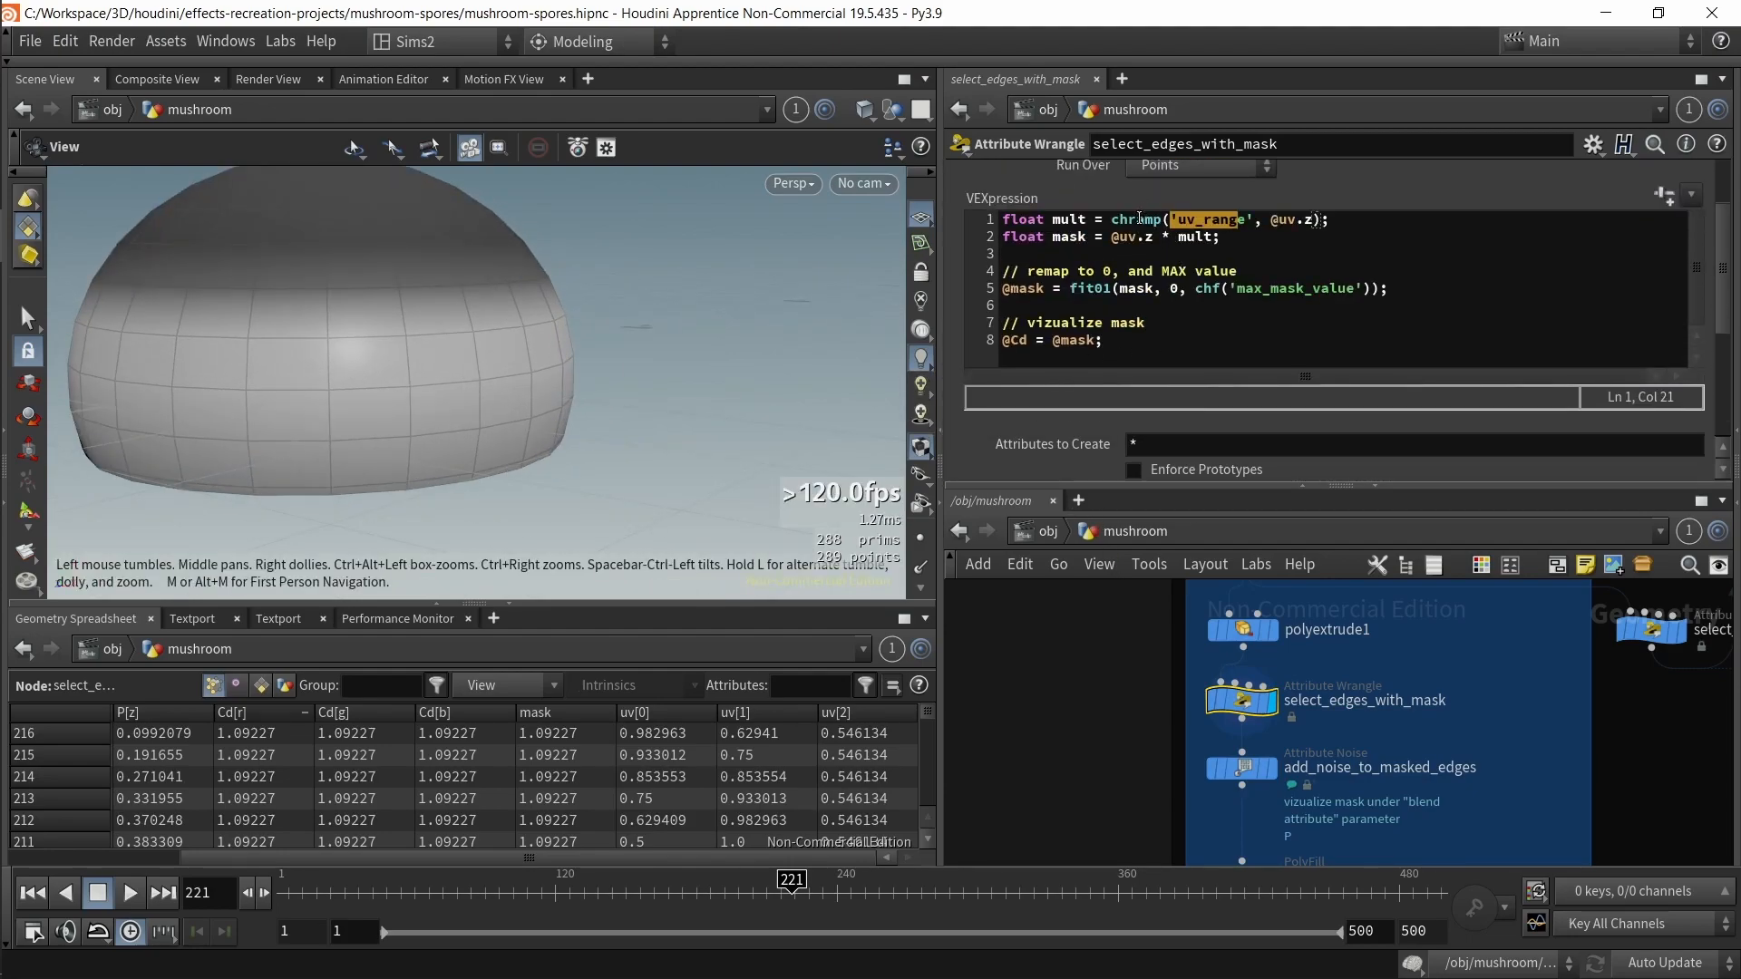
pyautogui.doubleClick(1140, 218)
pyautogui.scroll(-3, 338, 404)
pyautogui.moveTo(340, 404); pyautogui.dragTo(413, 425, button='middle')
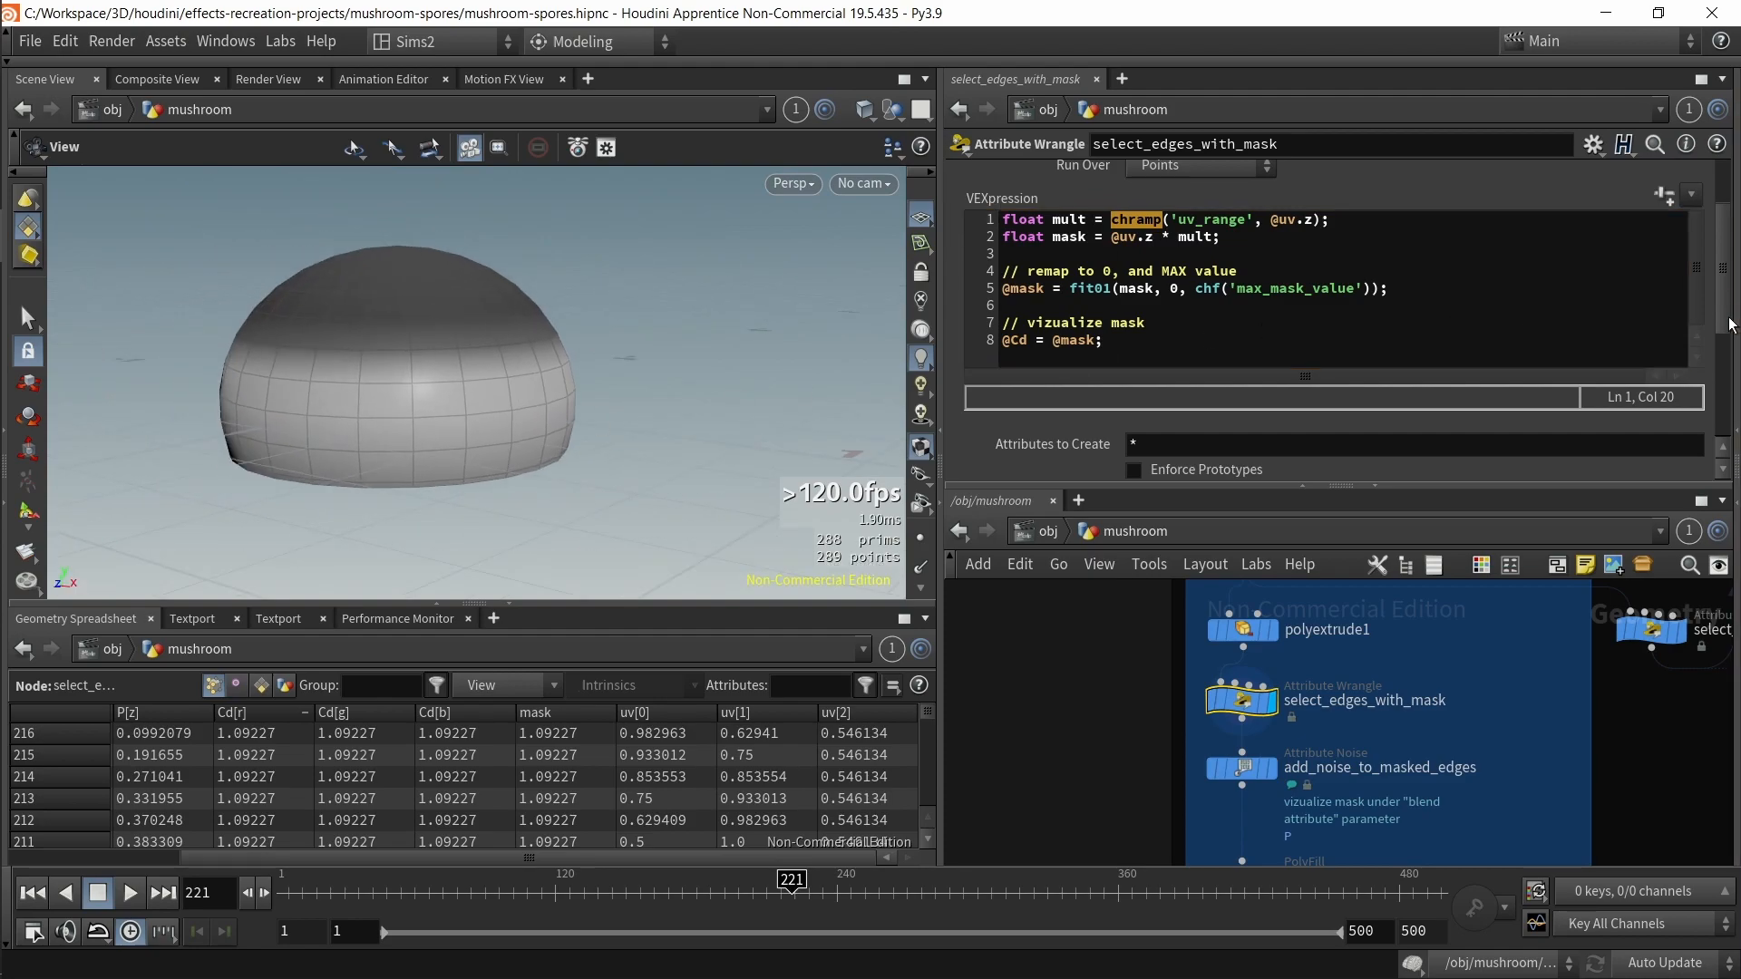
pyautogui.scroll(-5, 1732, 319)
pyautogui.hotkey('ctrl', 'z')
# Step: Move the uv_range ramp points to positions about 0.47 and 0.53, keeping the second point's value 0
pyautogui.moveTo(1534, 344); pyautogui.dragTo(1310, 363)
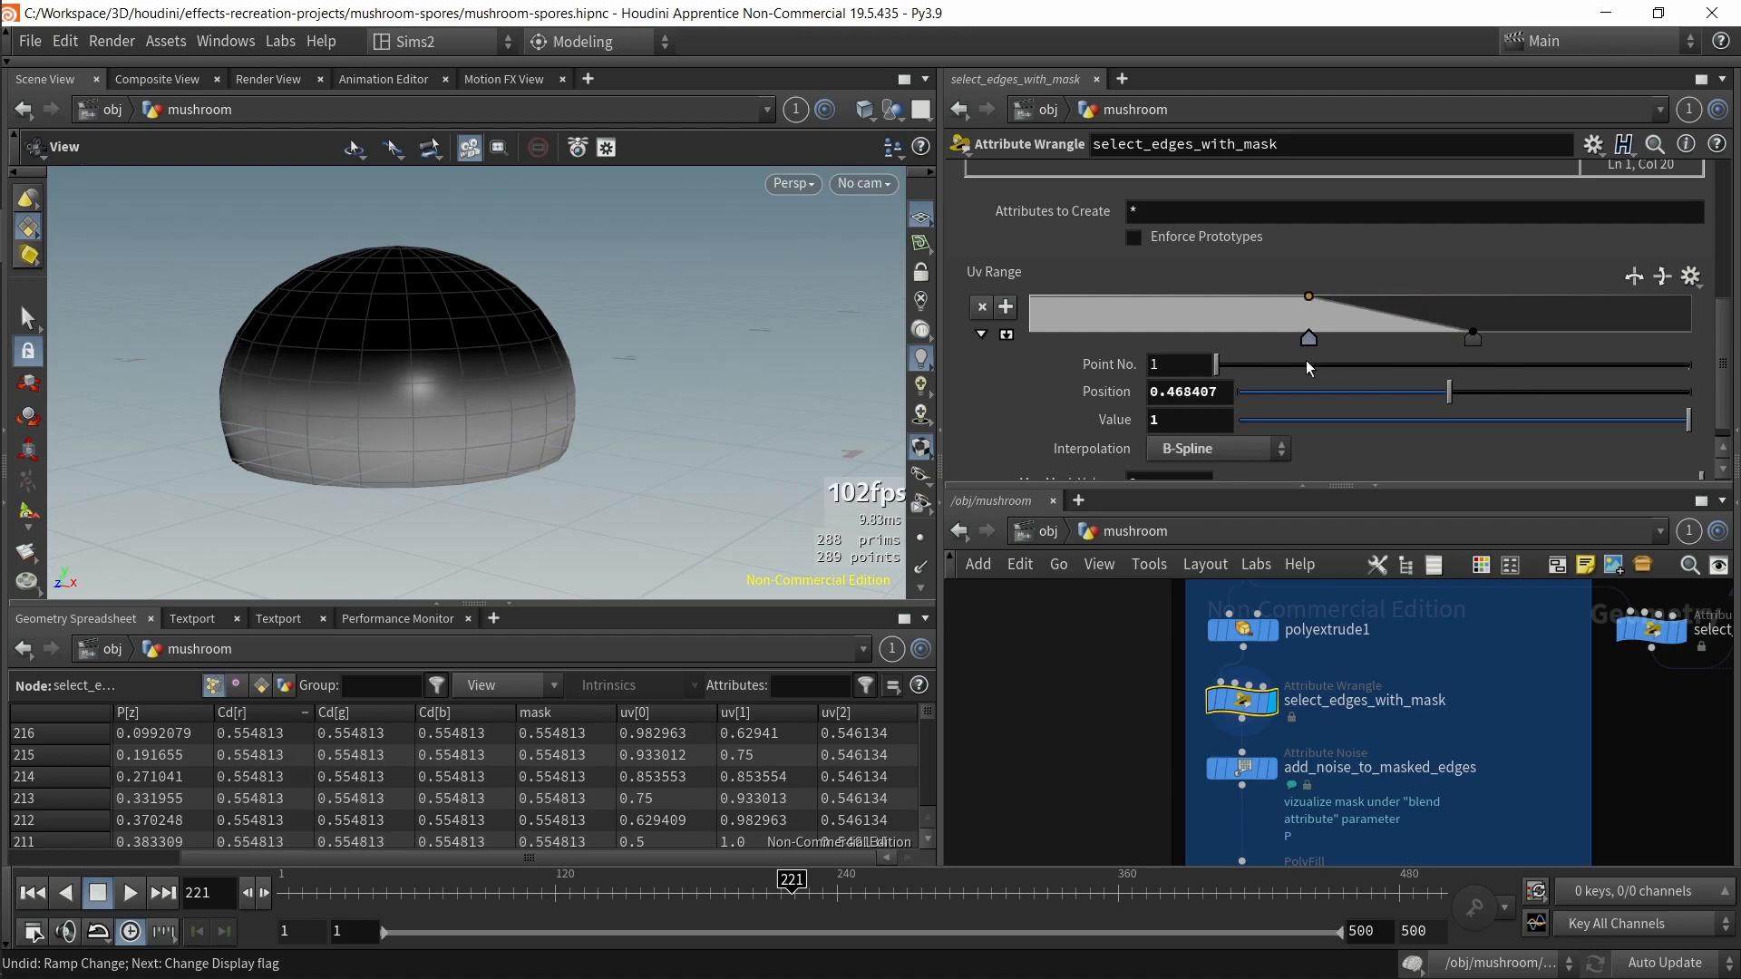
pyautogui.moveTo(1472, 338); pyautogui.dragTo(1386, 339)
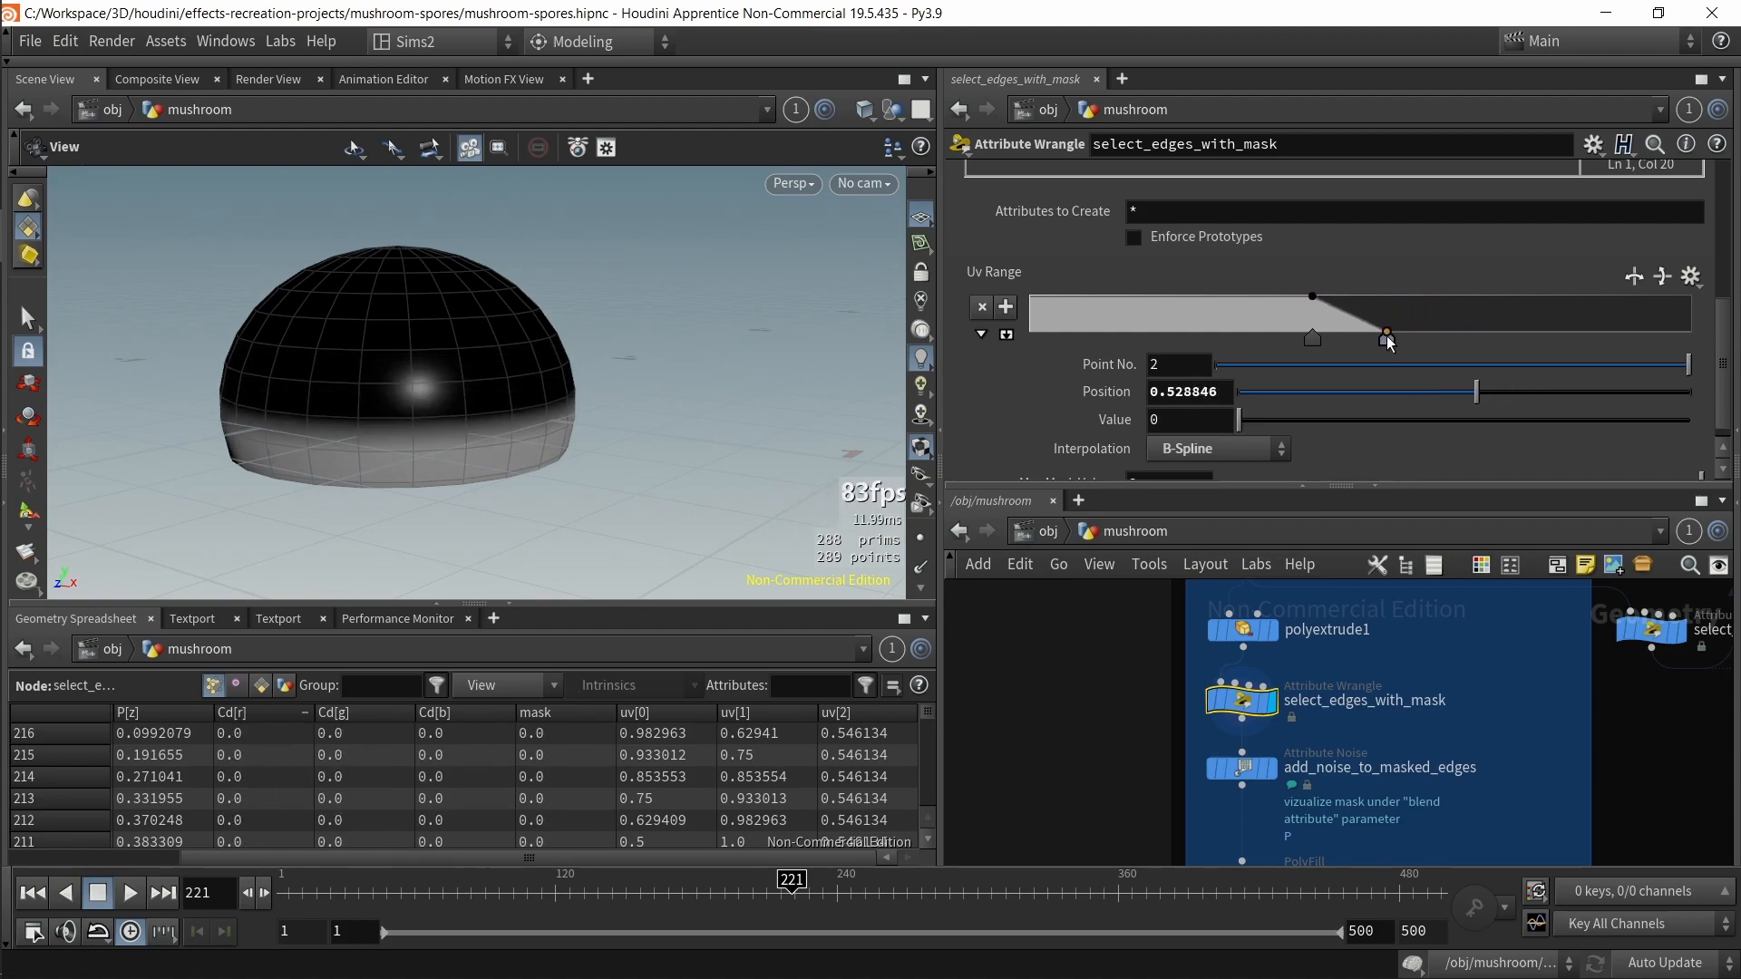
# Step: Nudge the add_noise_to_masked_edges element size and undo the change
pyautogui.click(1328, 742)
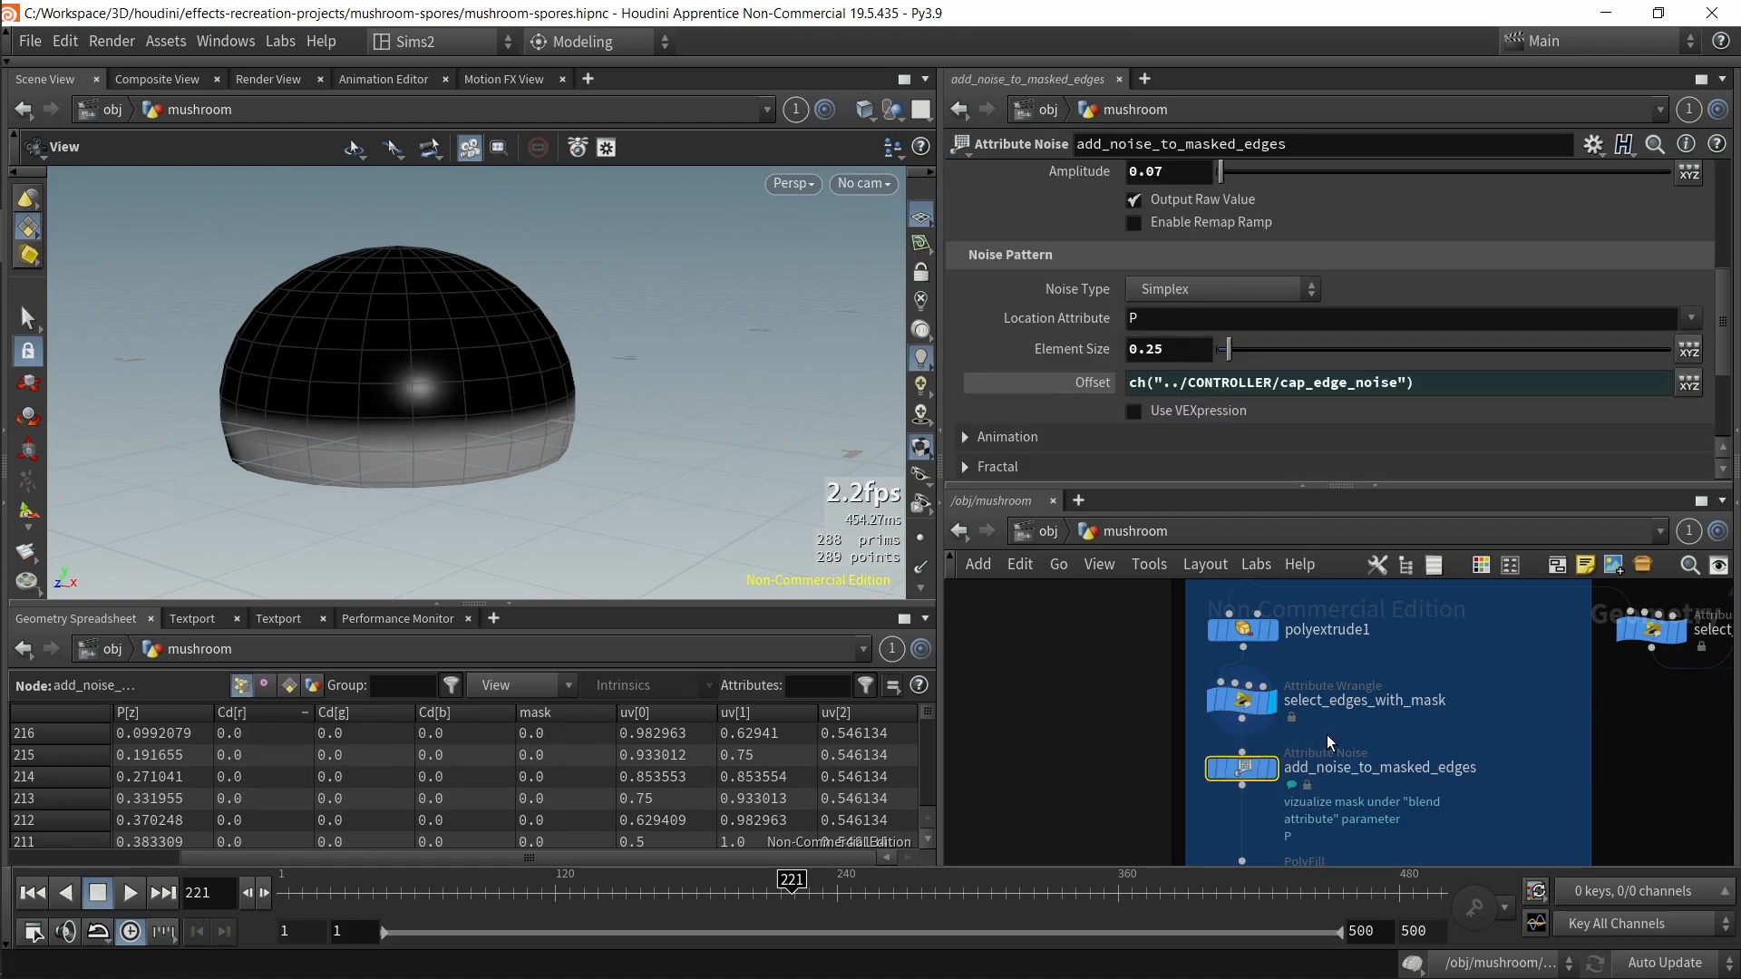
pyautogui.click(1240, 701)
pyautogui.click(1243, 768)
pyautogui.moveTo(1239, 349)
pyautogui.mouseDown()
pyautogui.moveTo(1390, 370)
pyautogui.moveTo(1243, 353)
pyautogui.mouseUp()
pyautogui.hotkey('ctrl', 'z')
# Step: Review the VEX lines computing mult, mask and the fit01 remap in select_edges_with_mask
pyautogui.moveTo(1057, 741); pyautogui.dragTo(1215, 704)
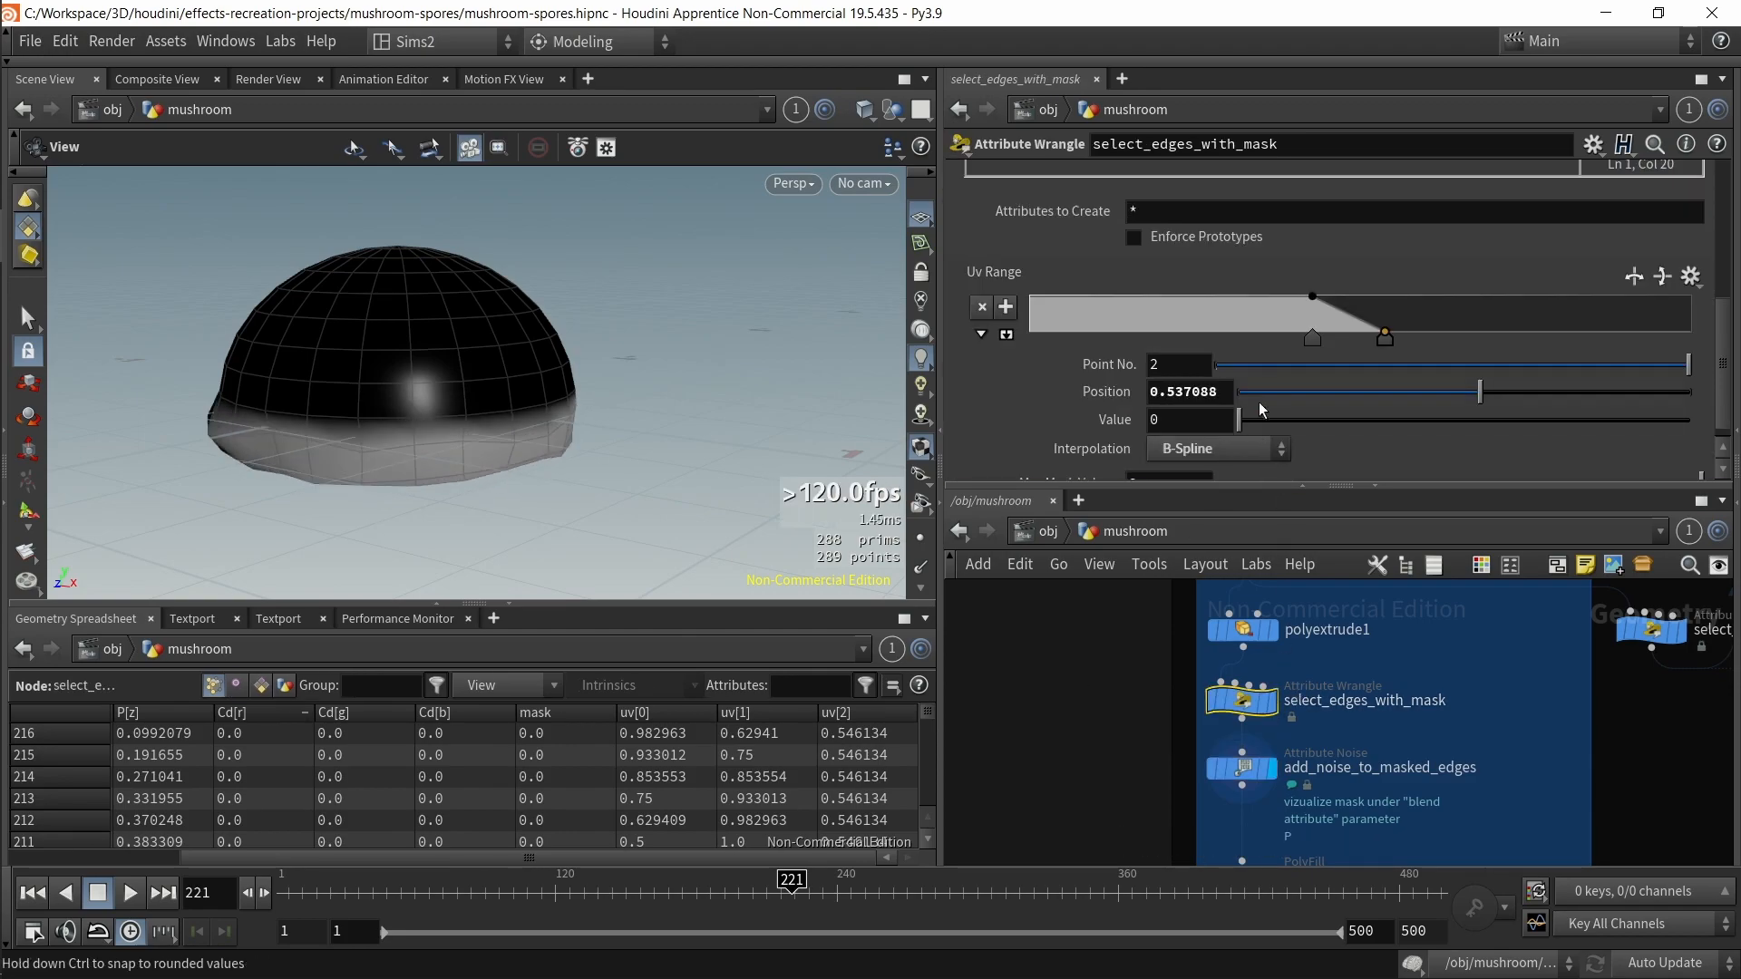
pyautogui.scroll(5, 1255, 416)
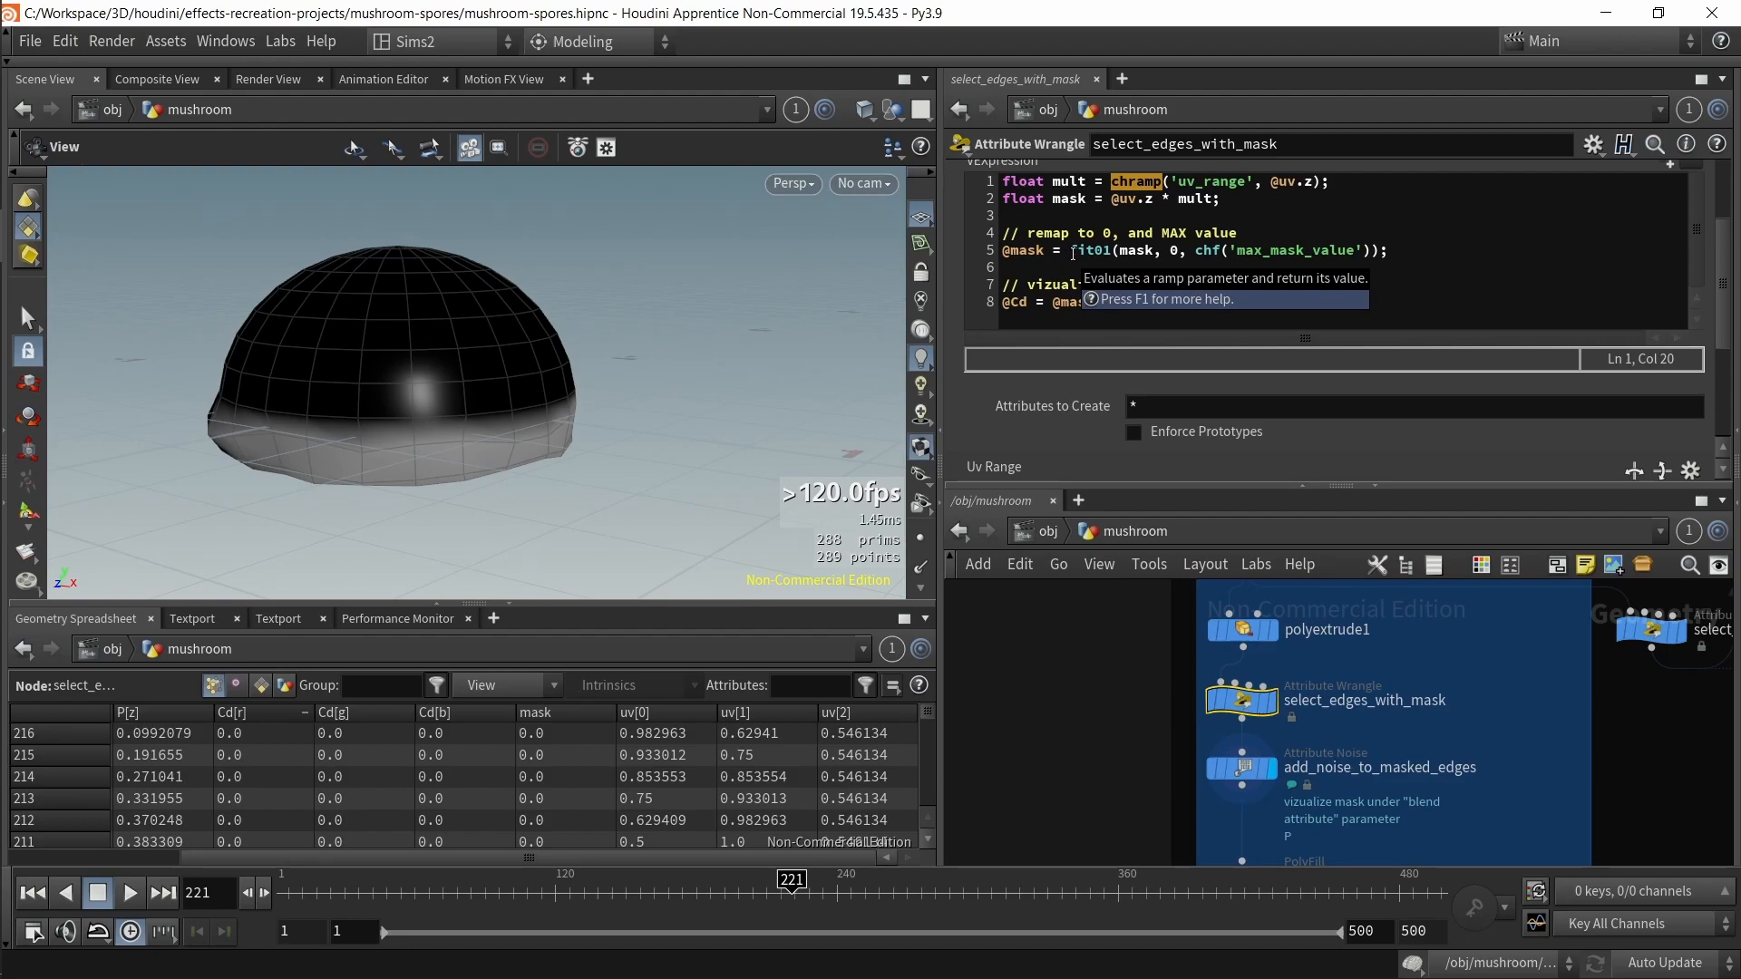
pyautogui.click(1195, 267)
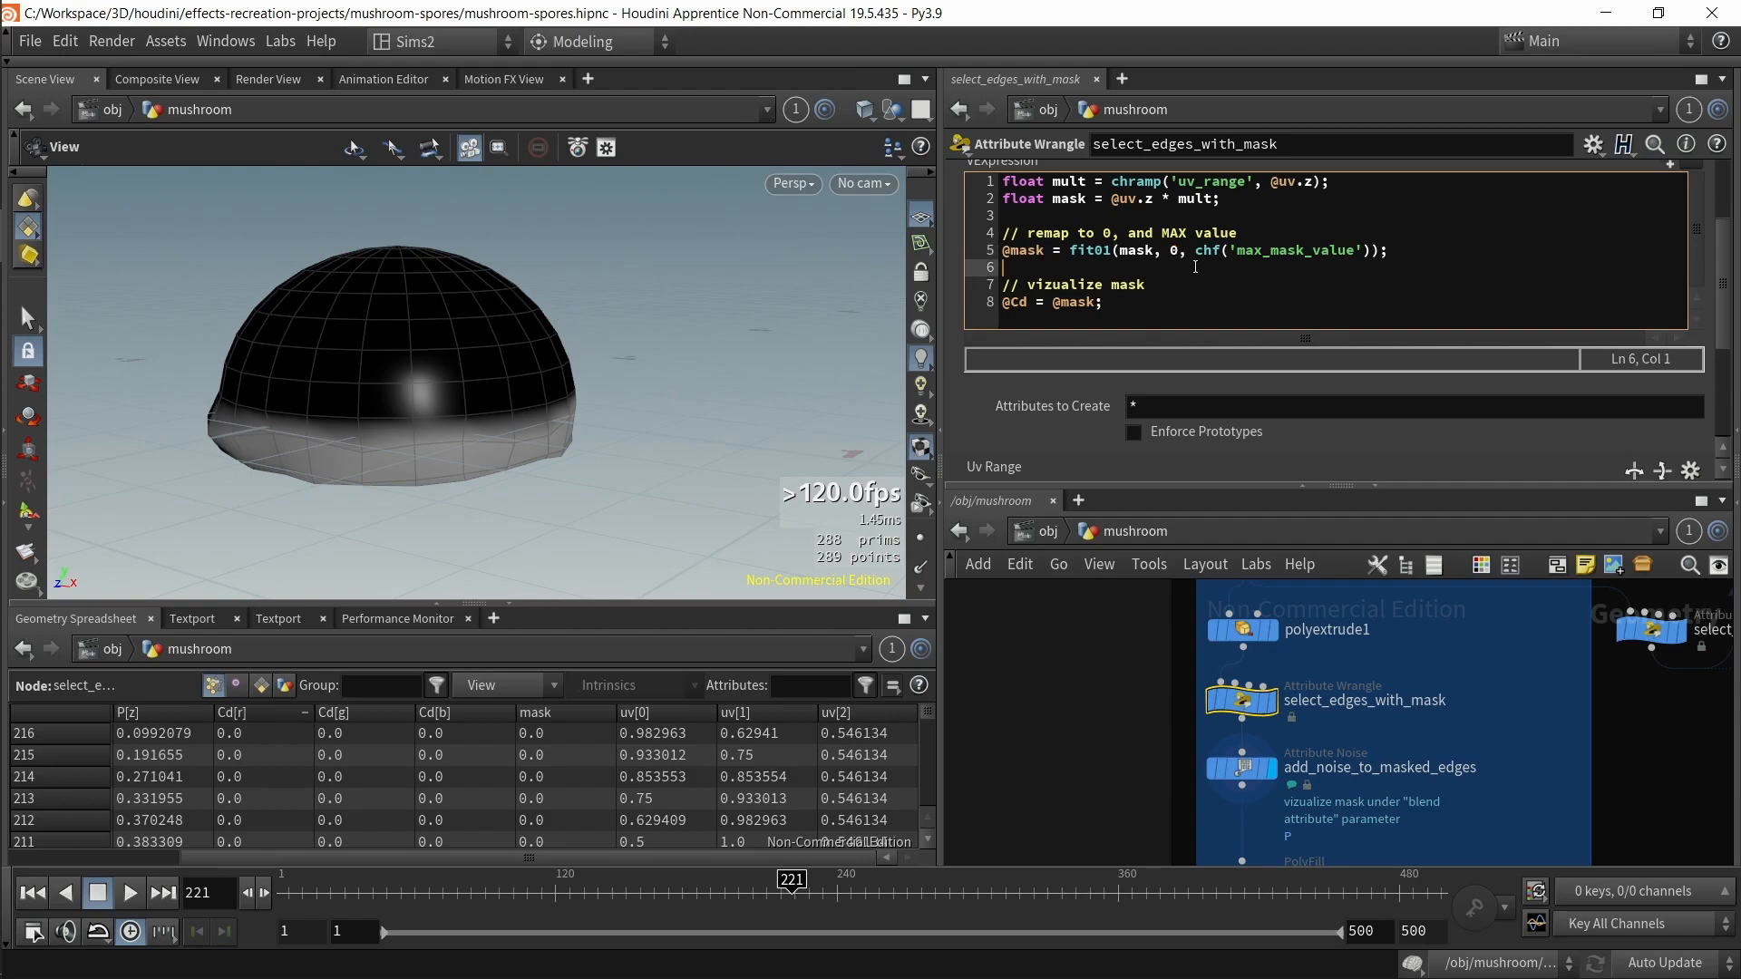
pyautogui.moveTo(1223, 199); pyautogui.dragTo(1028, 199)
pyautogui.click(1259, 309)
pyautogui.moveTo(1195, 249); pyautogui.dragTo(1407, 266)
pyautogui.scroll(-4, 1662, 281)
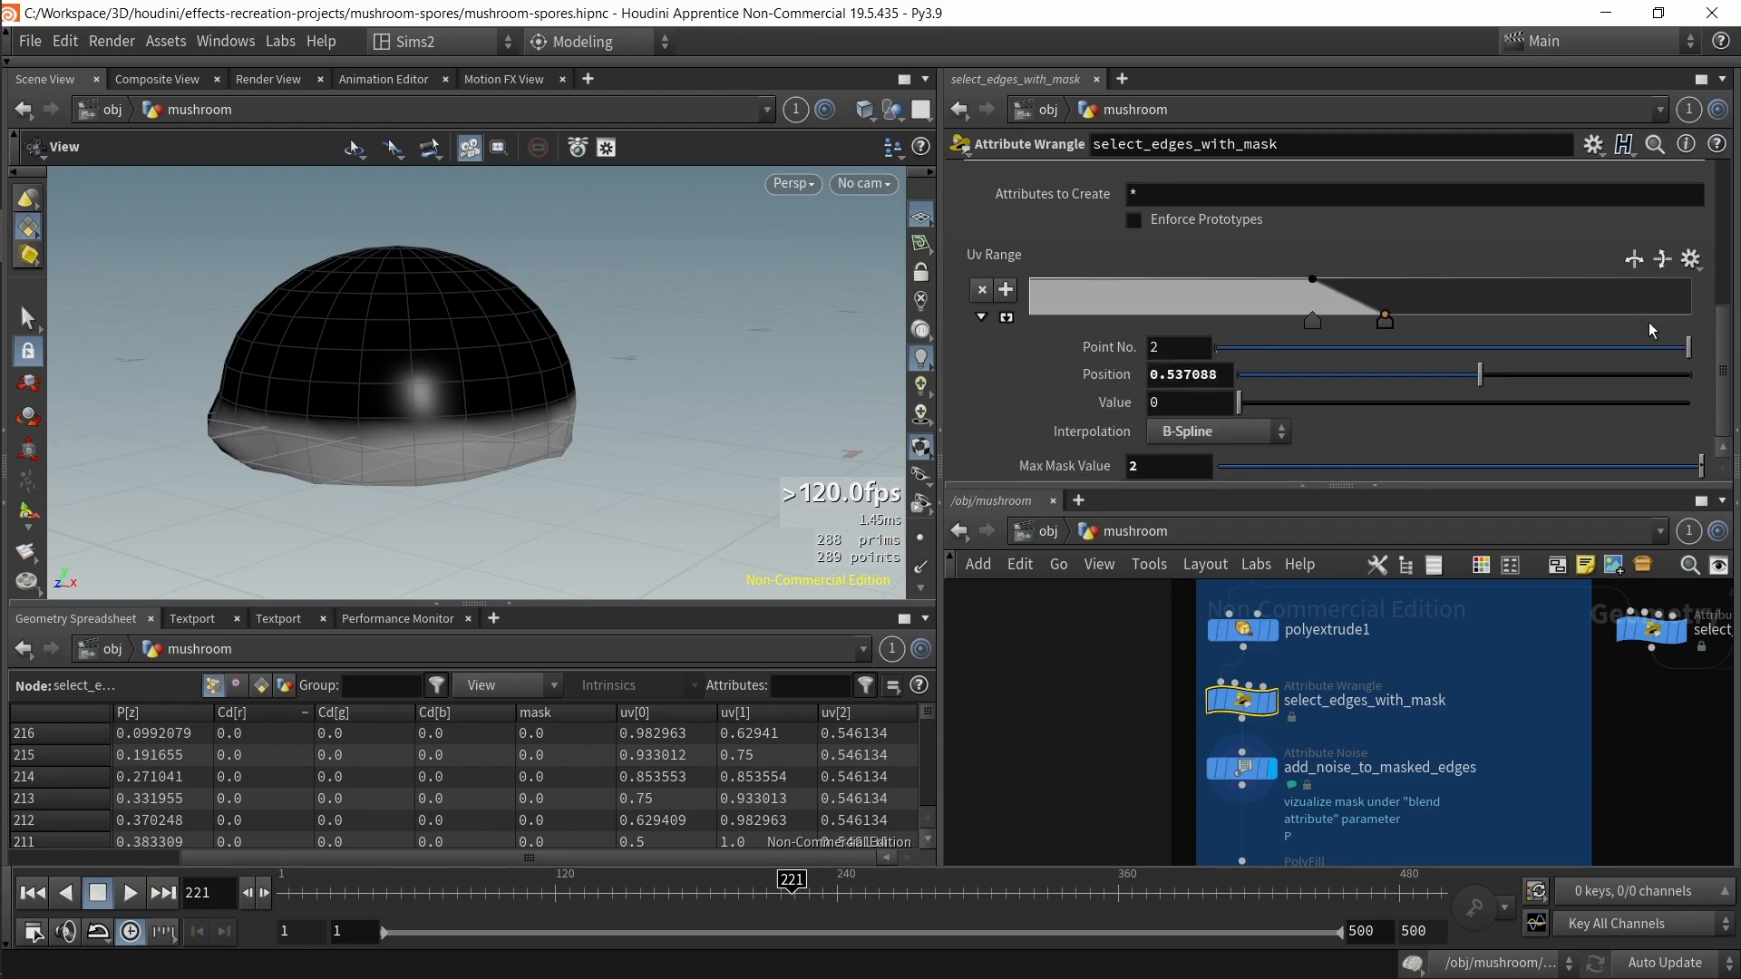
# Step: Raise the Max Mask Value stepwise through 3 and 4 to 5
pyautogui.moveTo(1147, 468); pyautogui.dragTo(1016, 478)
pyautogui.write('3')
pyautogui.press('Return')
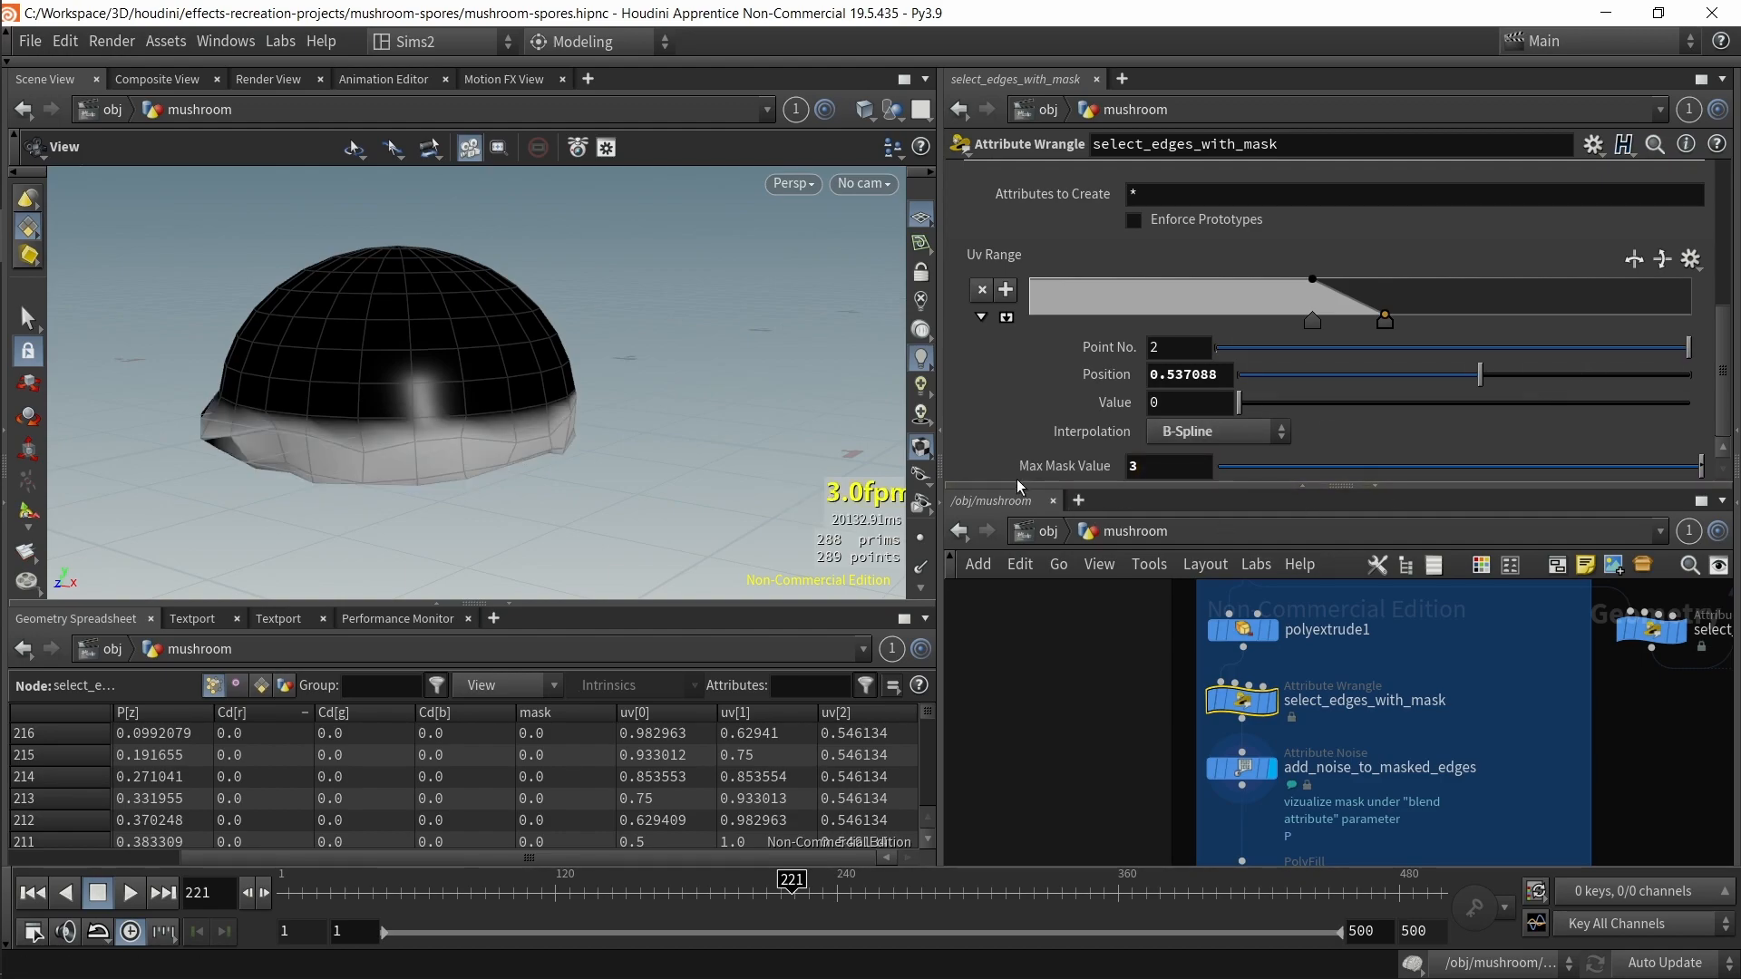
pyautogui.moveTo(1150, 471); pyautogui.dragTo(1059, 473)
pyautogui.write('4')
pyautogui.press('Return')
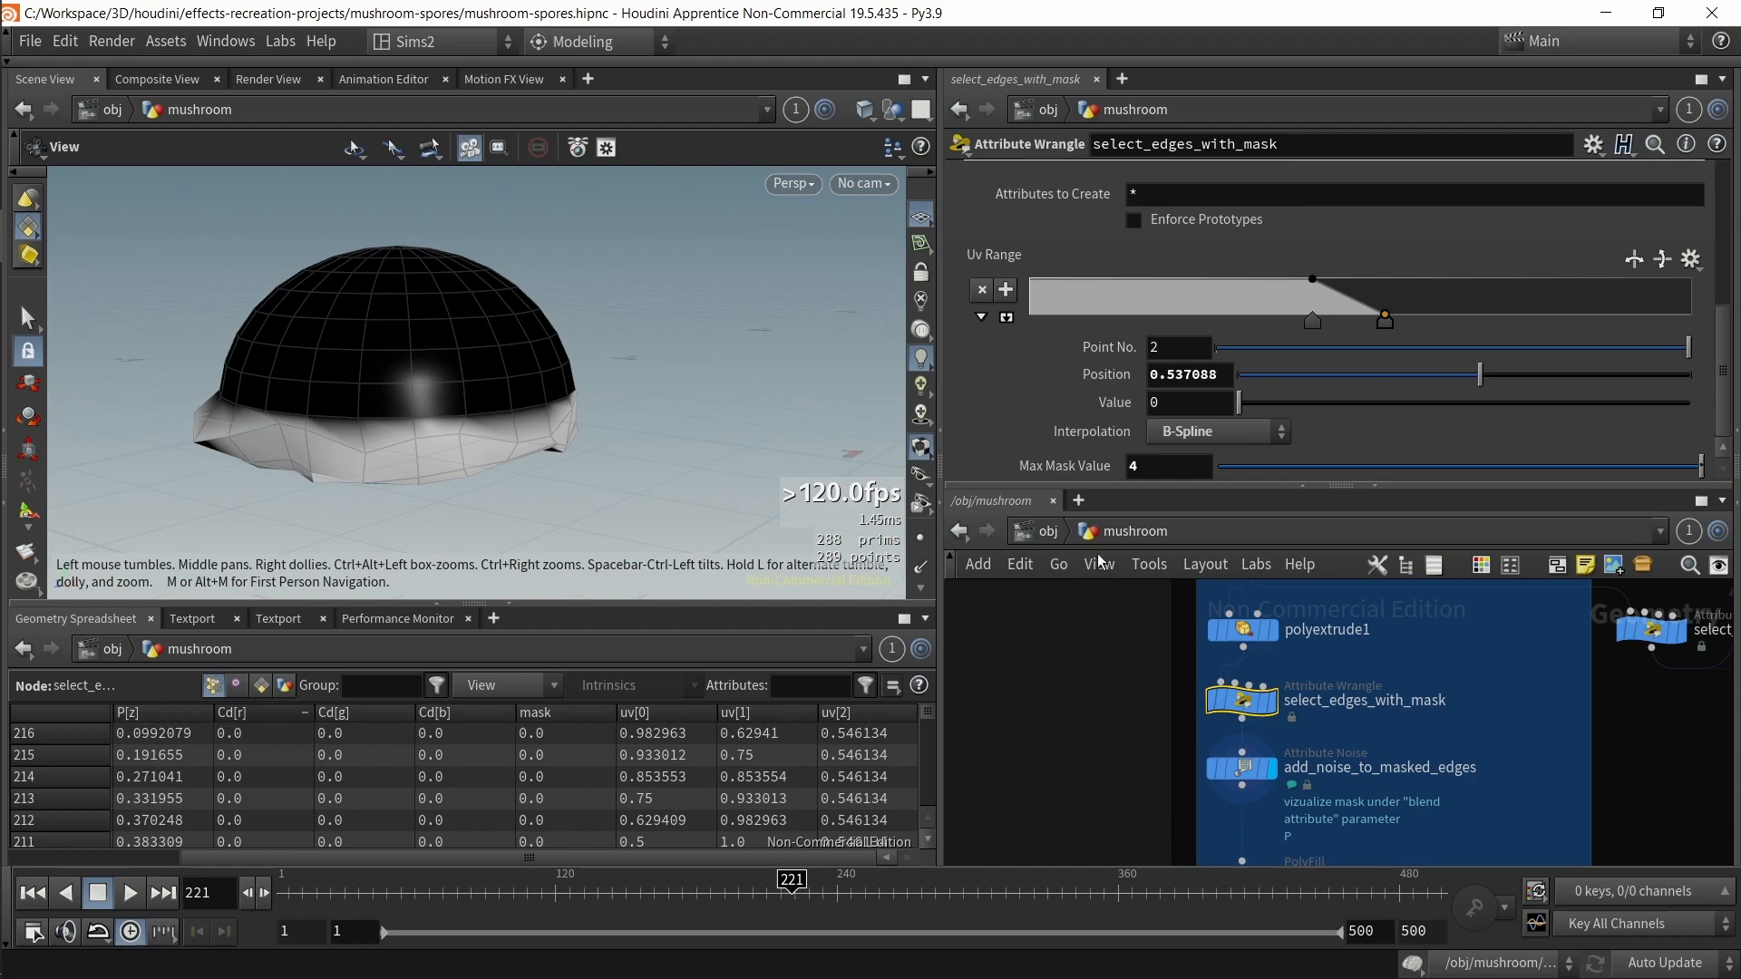
pyautogui.moveTo(1163, 470); pyautogui.dragTo(1089, 465)
pyautogui.write('5')
pyautogui.press('Return')
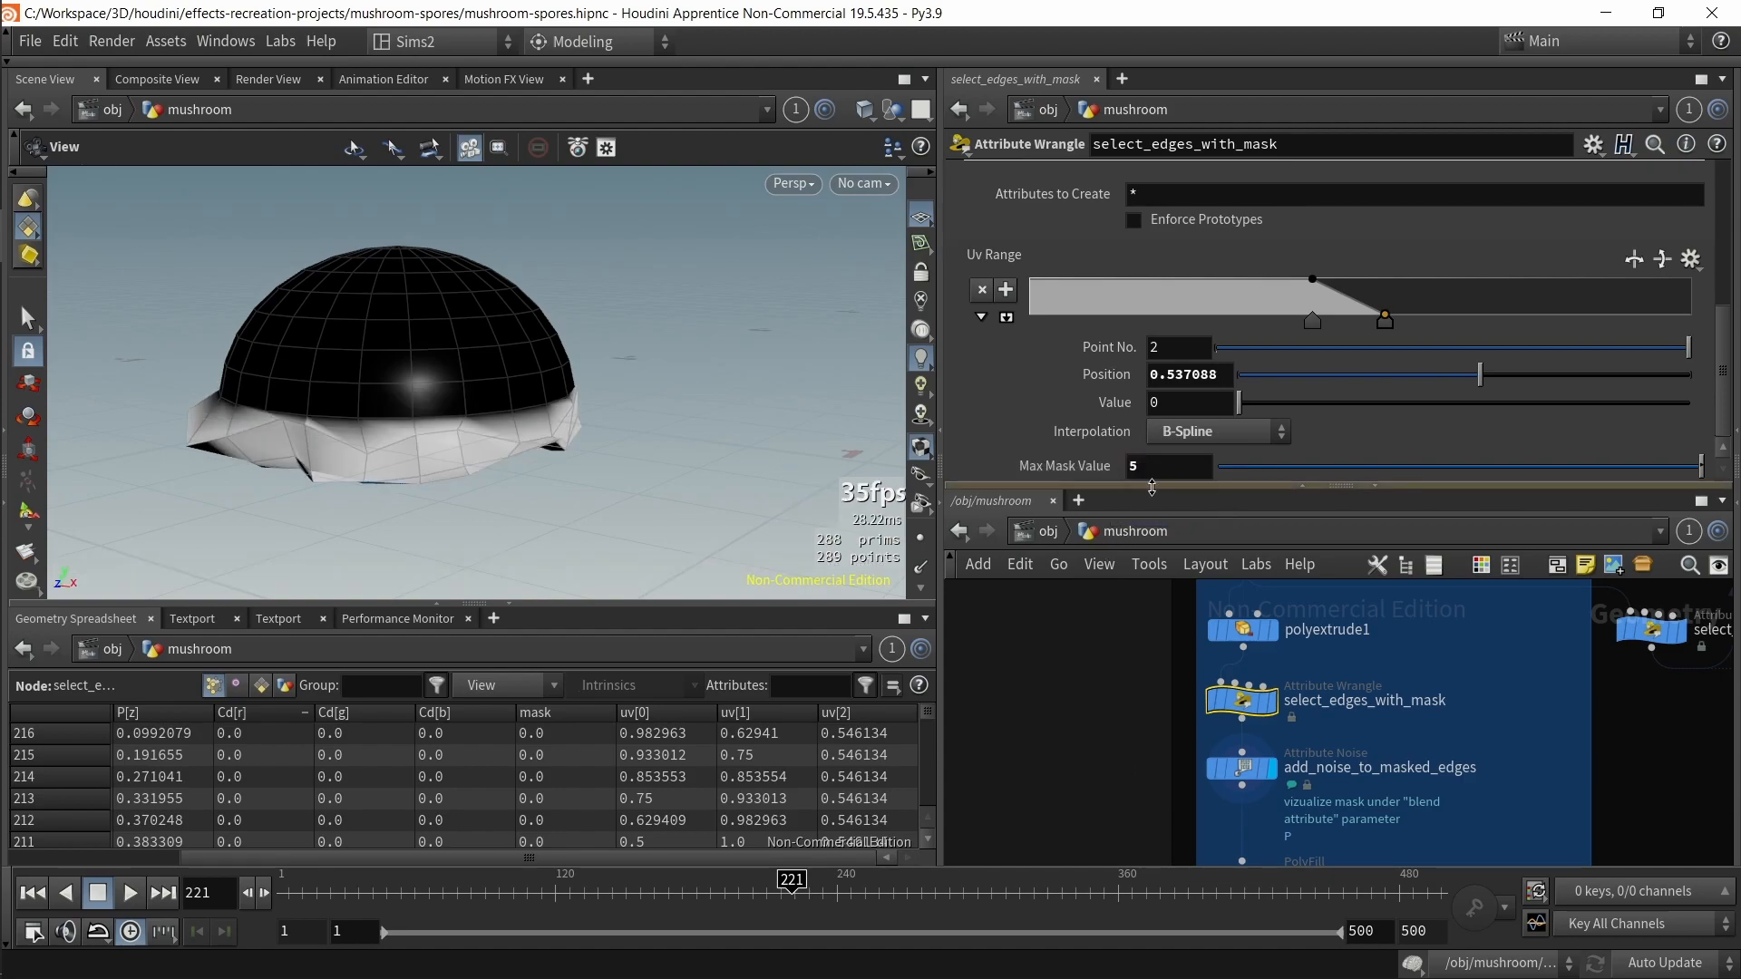
# Step: Set Max Mask Value to 1 and review the fit01 remap line that reads max_mask_value in the wrangle code
pyautogui.write('1')
pyautogui.press('Return')
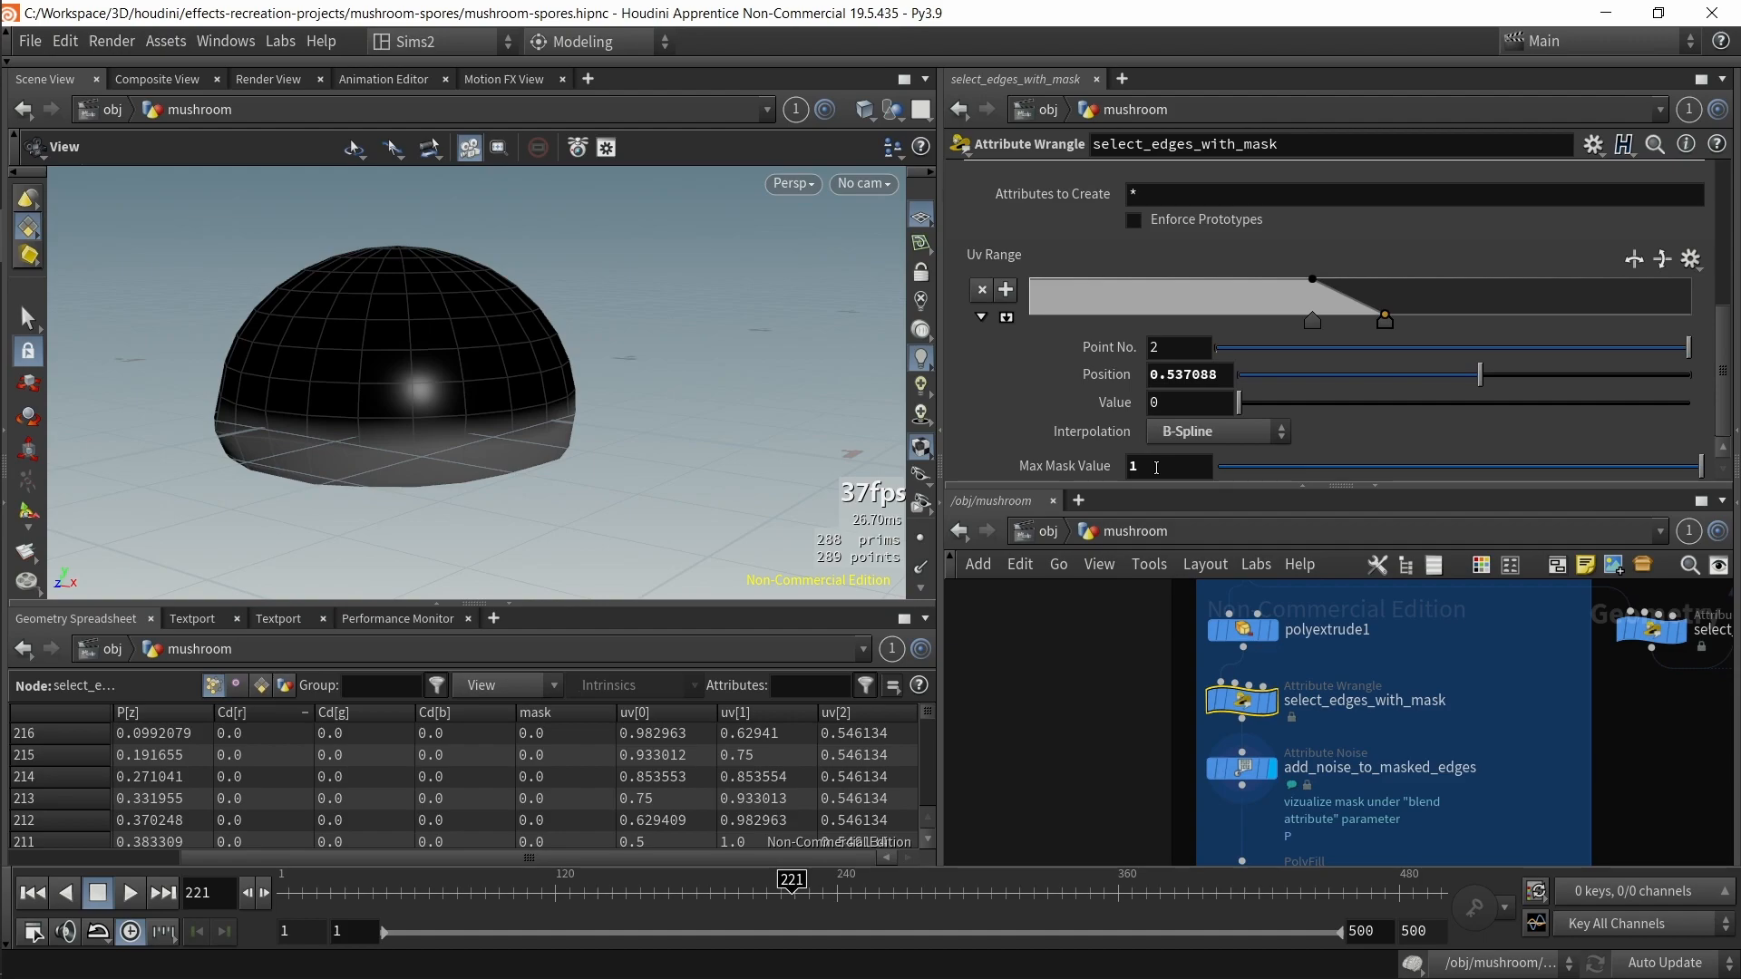
pyautogui.scroll(4, 1102, 394)
pyautogui.click(1259, 256)
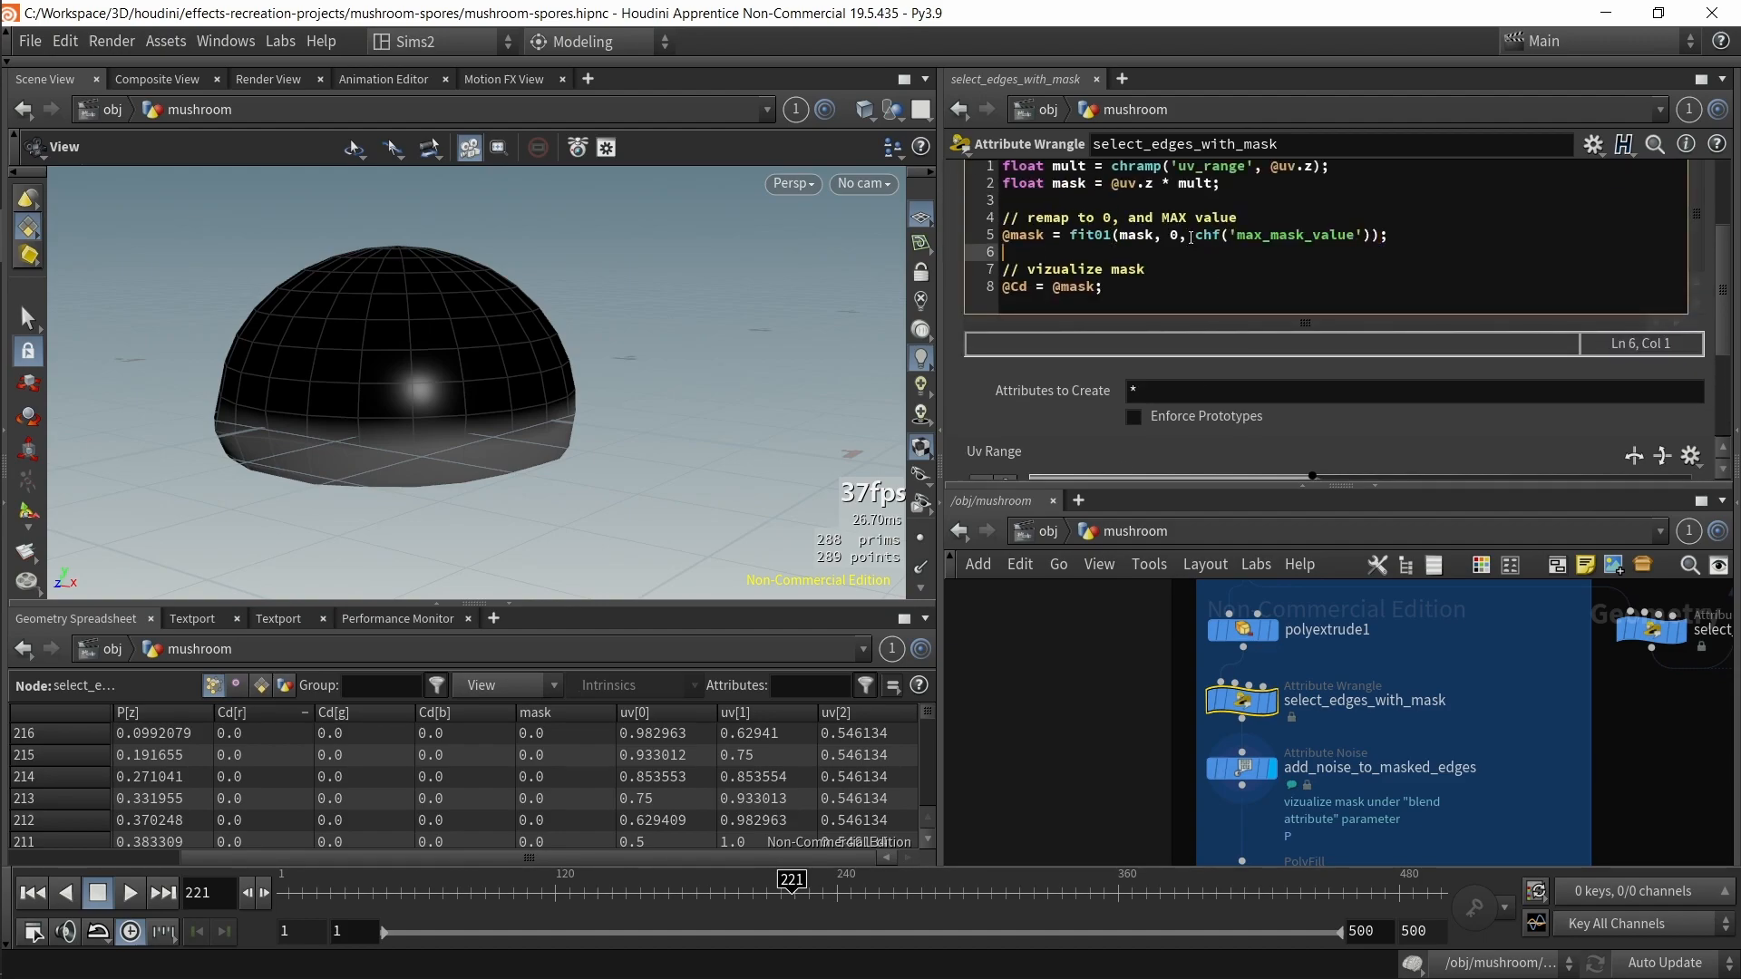
pyautogui.moveTo(1254, 191); pyautogui.dragTo(1052, 183)
pyautogui.doubleClick(1175, 236)
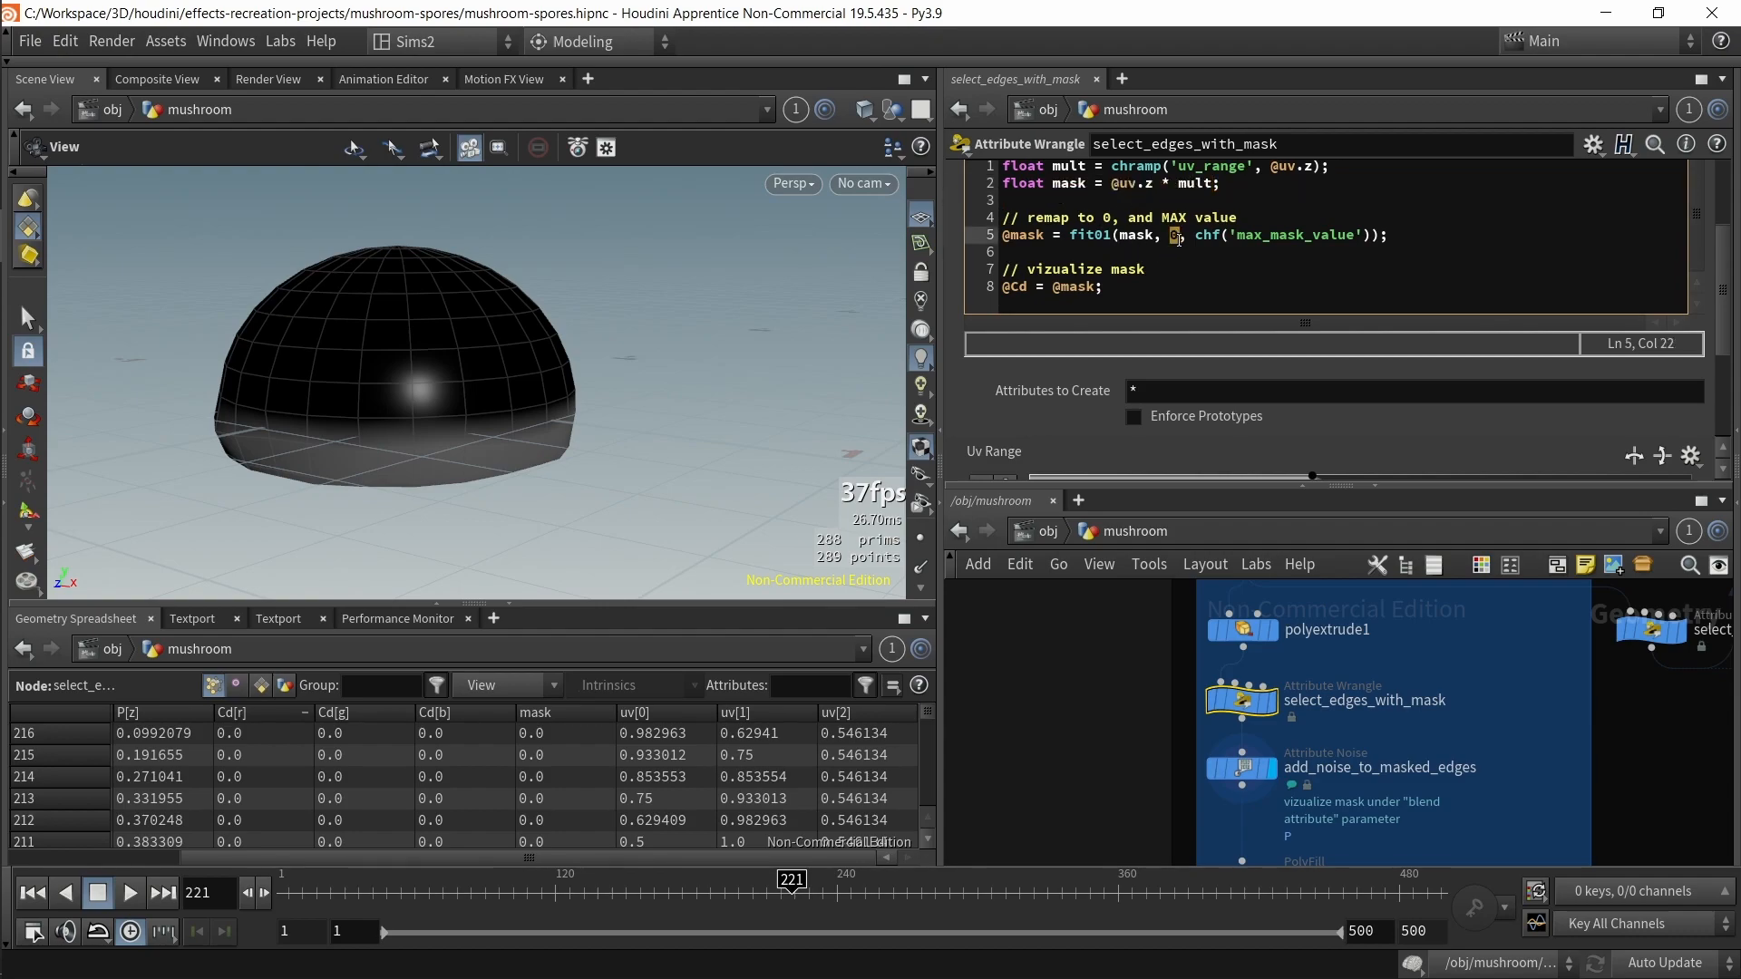
pyautogui.moveTo(1202, 238); pyautogui.dragTo(1197, 254)
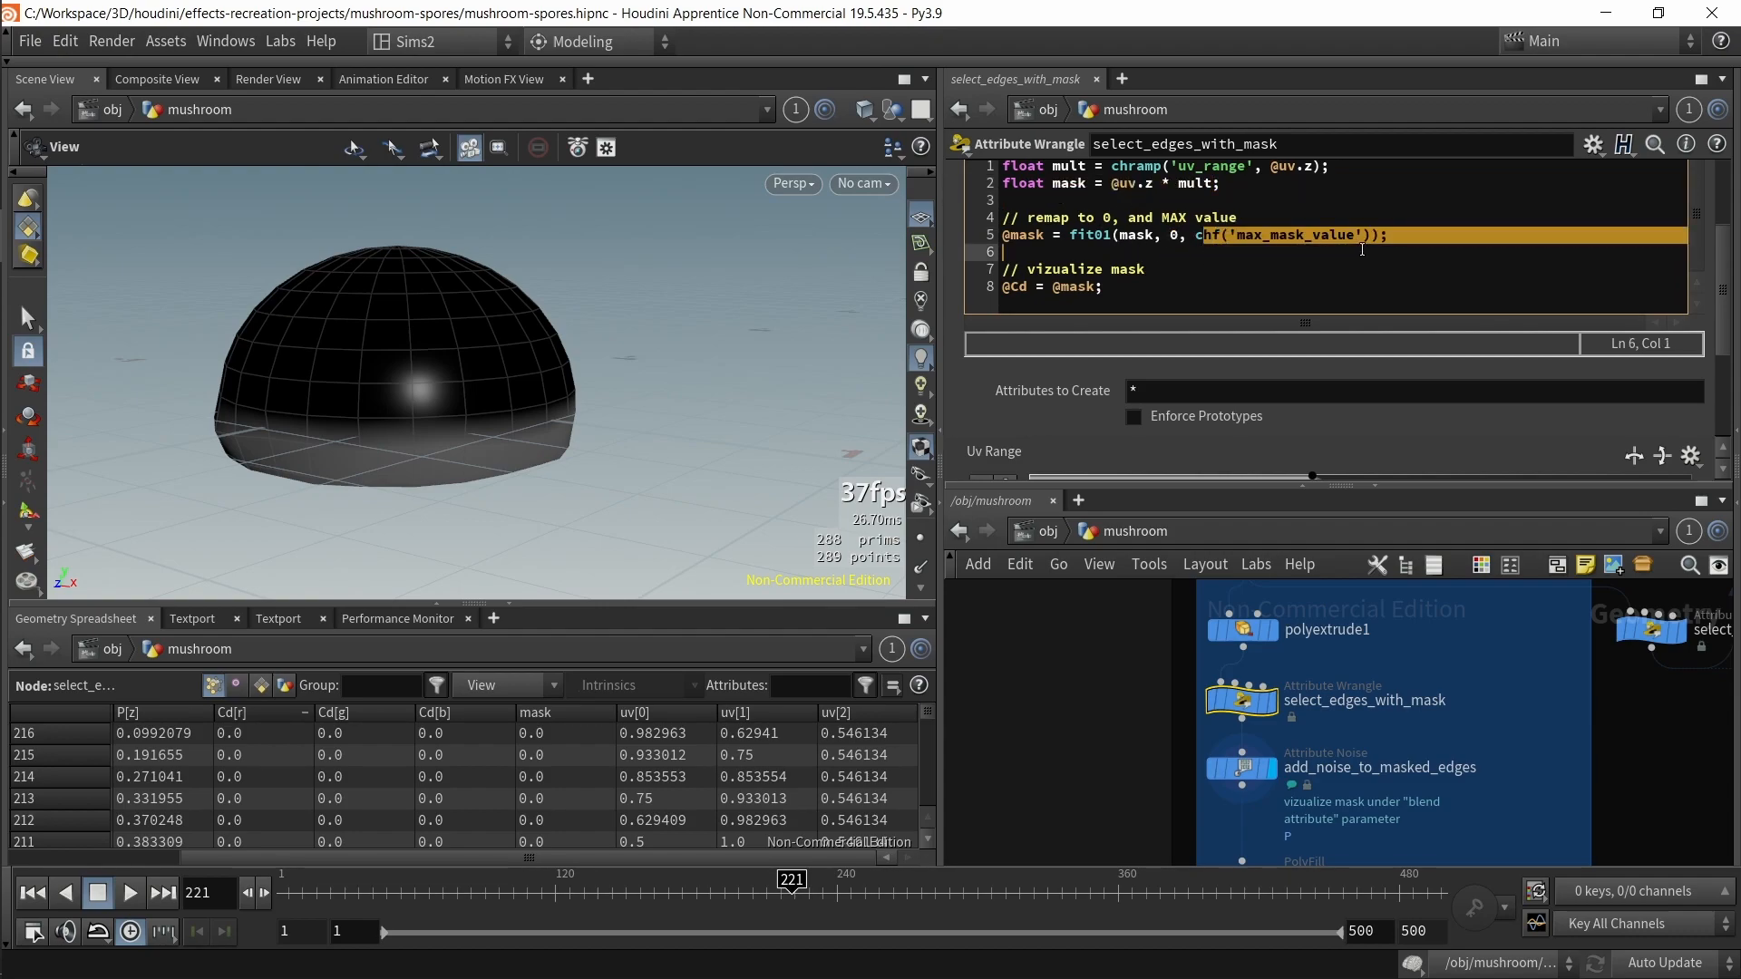
pyautogui.moveTo(408, 467); pyautogui.dragTo(420, 476)
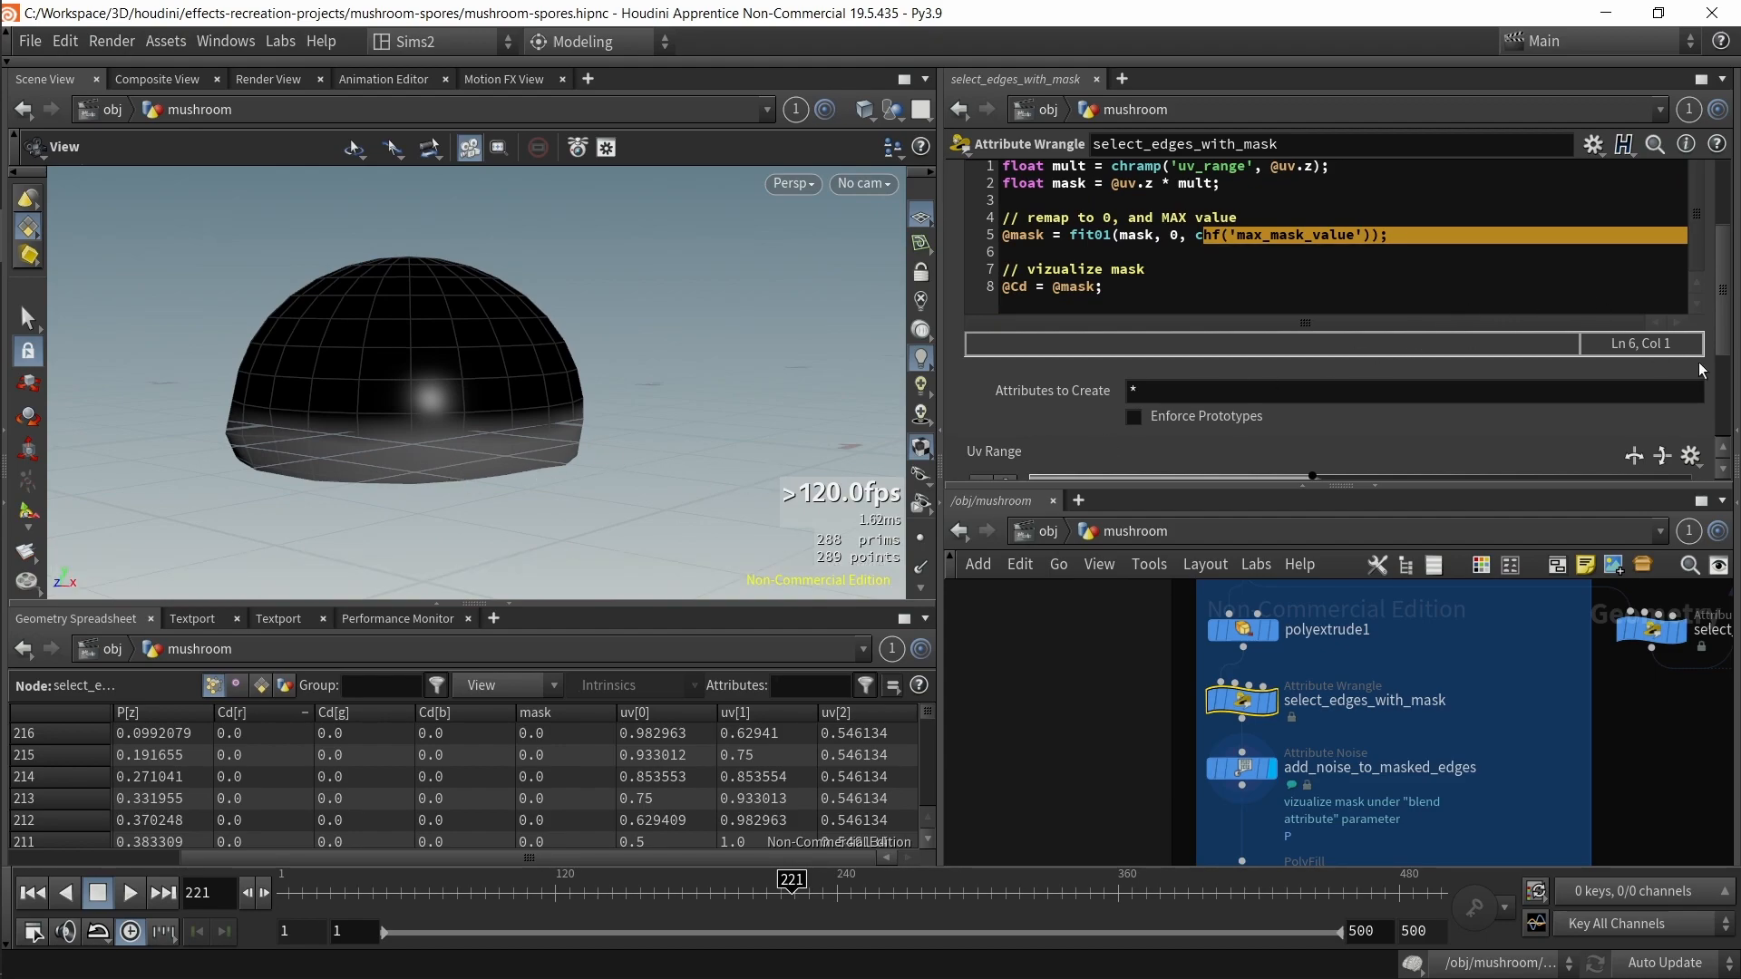
# Step: Set Max Mask Value to 2
pyautogui.scroll(-3, 1717, 387)
pyautogui.doubleClick(1193, 465)
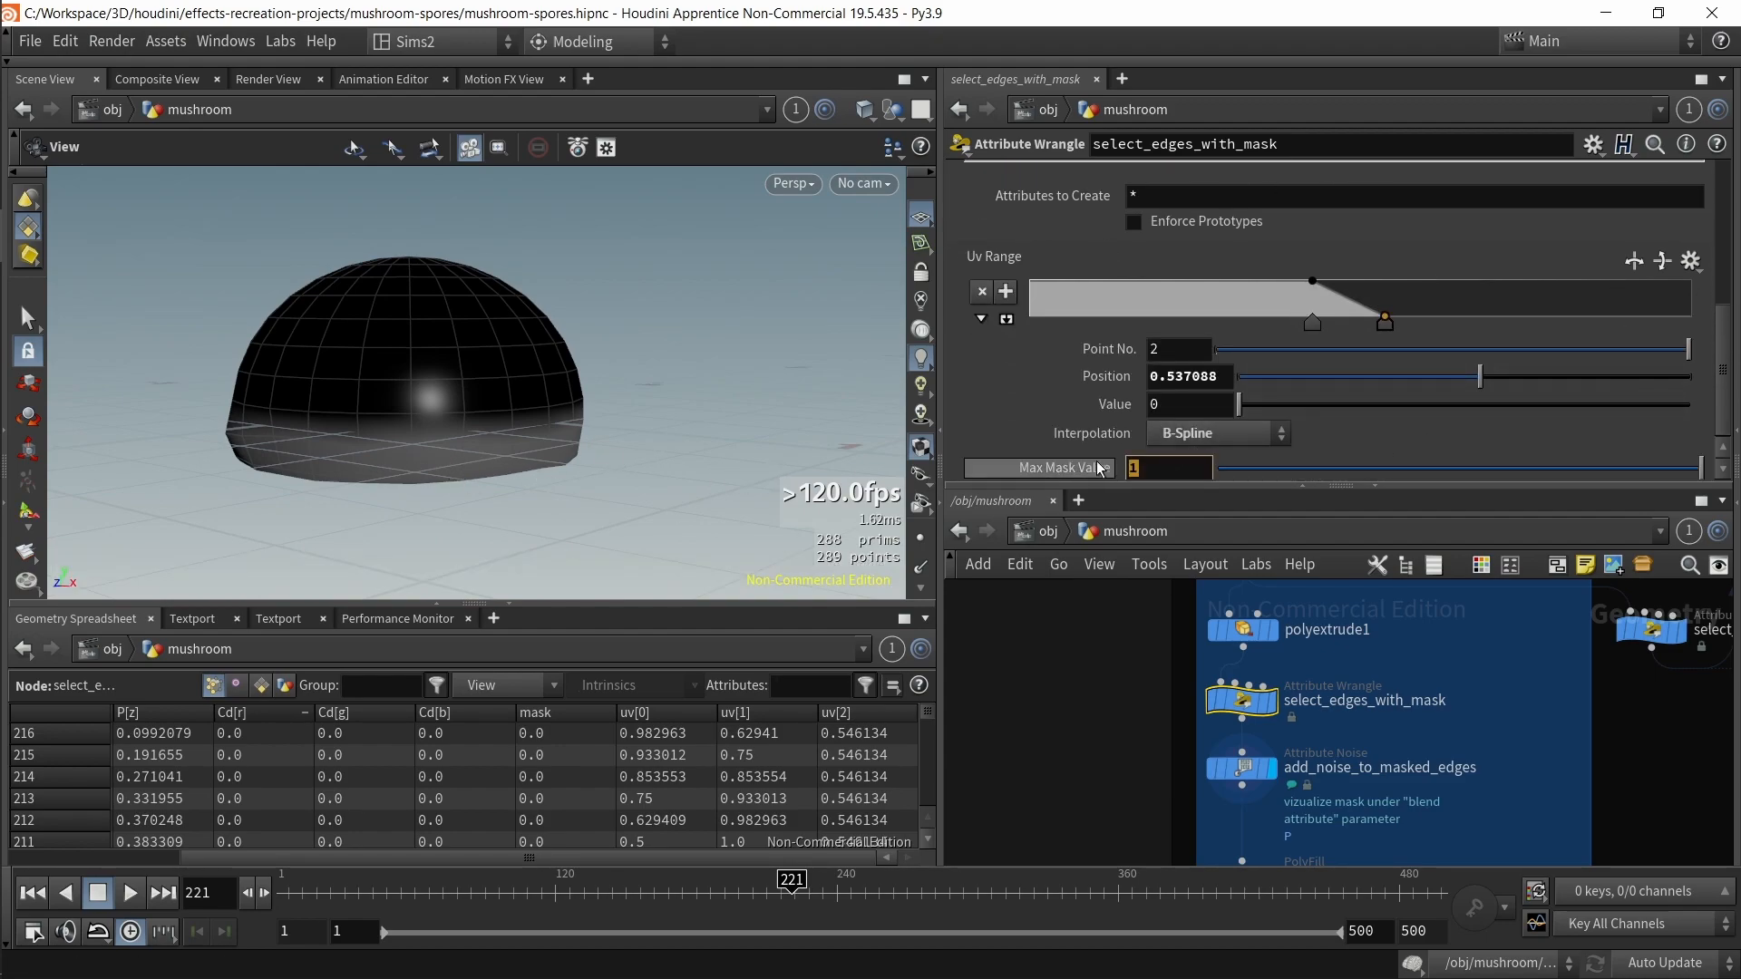
pyautogui.write('2')
pyautogui.press('Return')
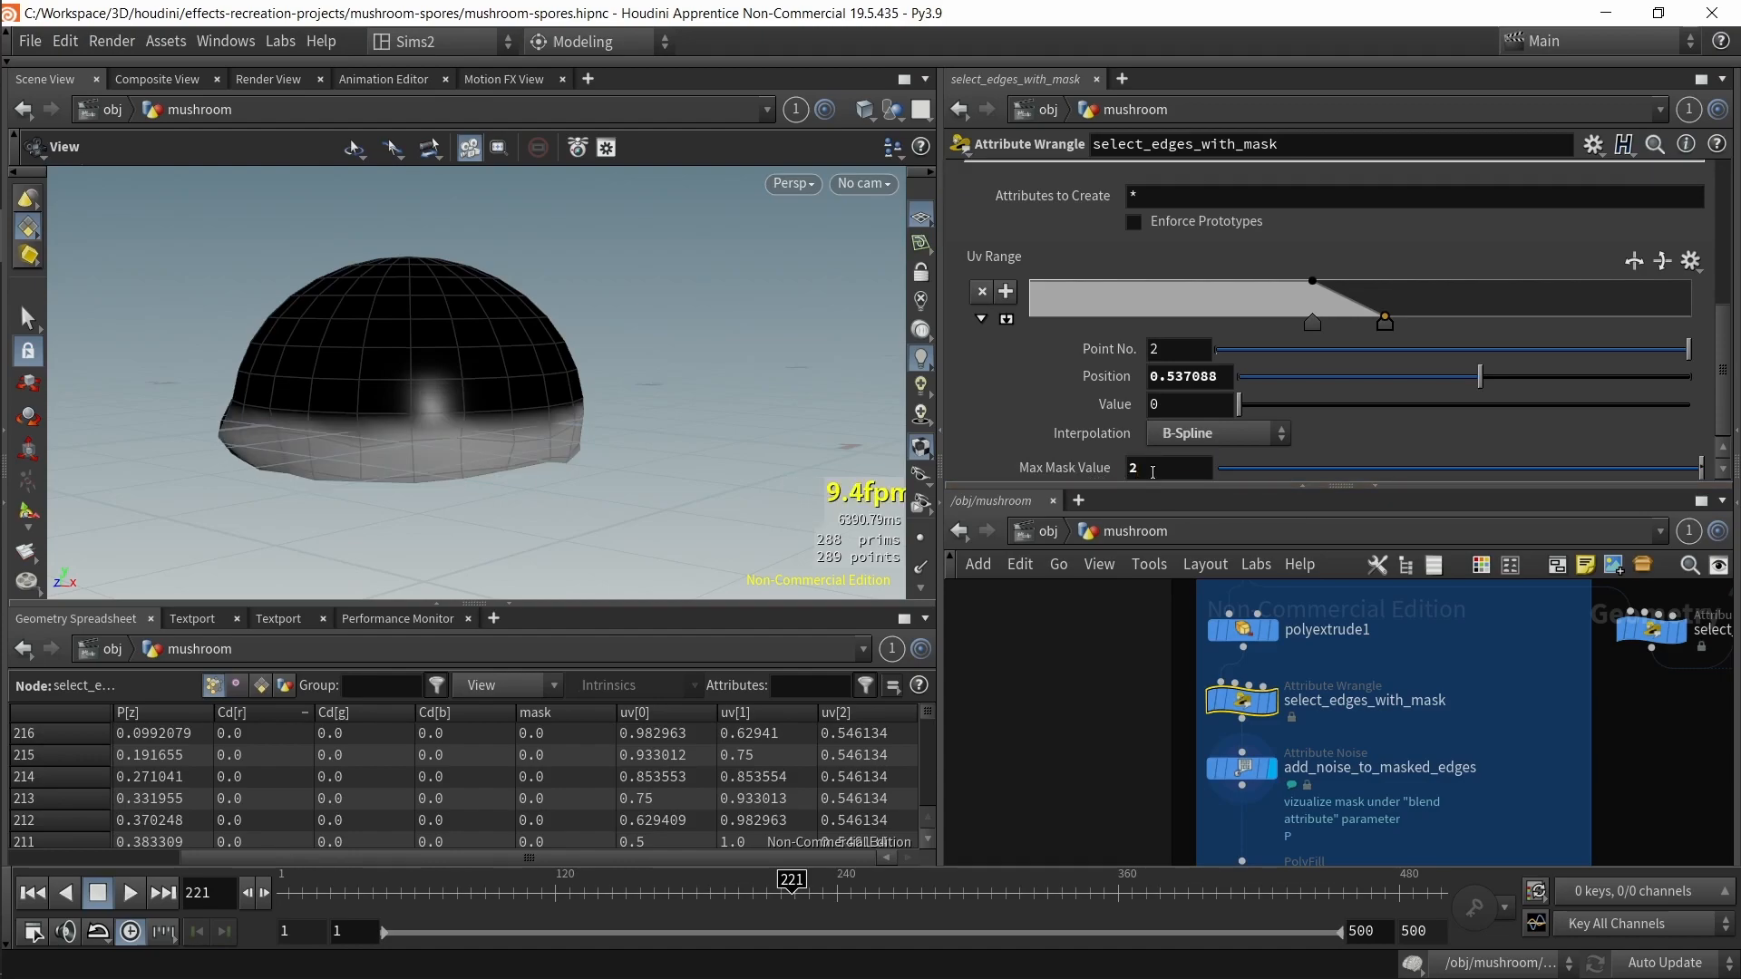
# Step: Re-read the remap comment and fit01 minimum in the code, then set Max Mask Value to 4
pyautogui.scroll(4, 1045, 410)
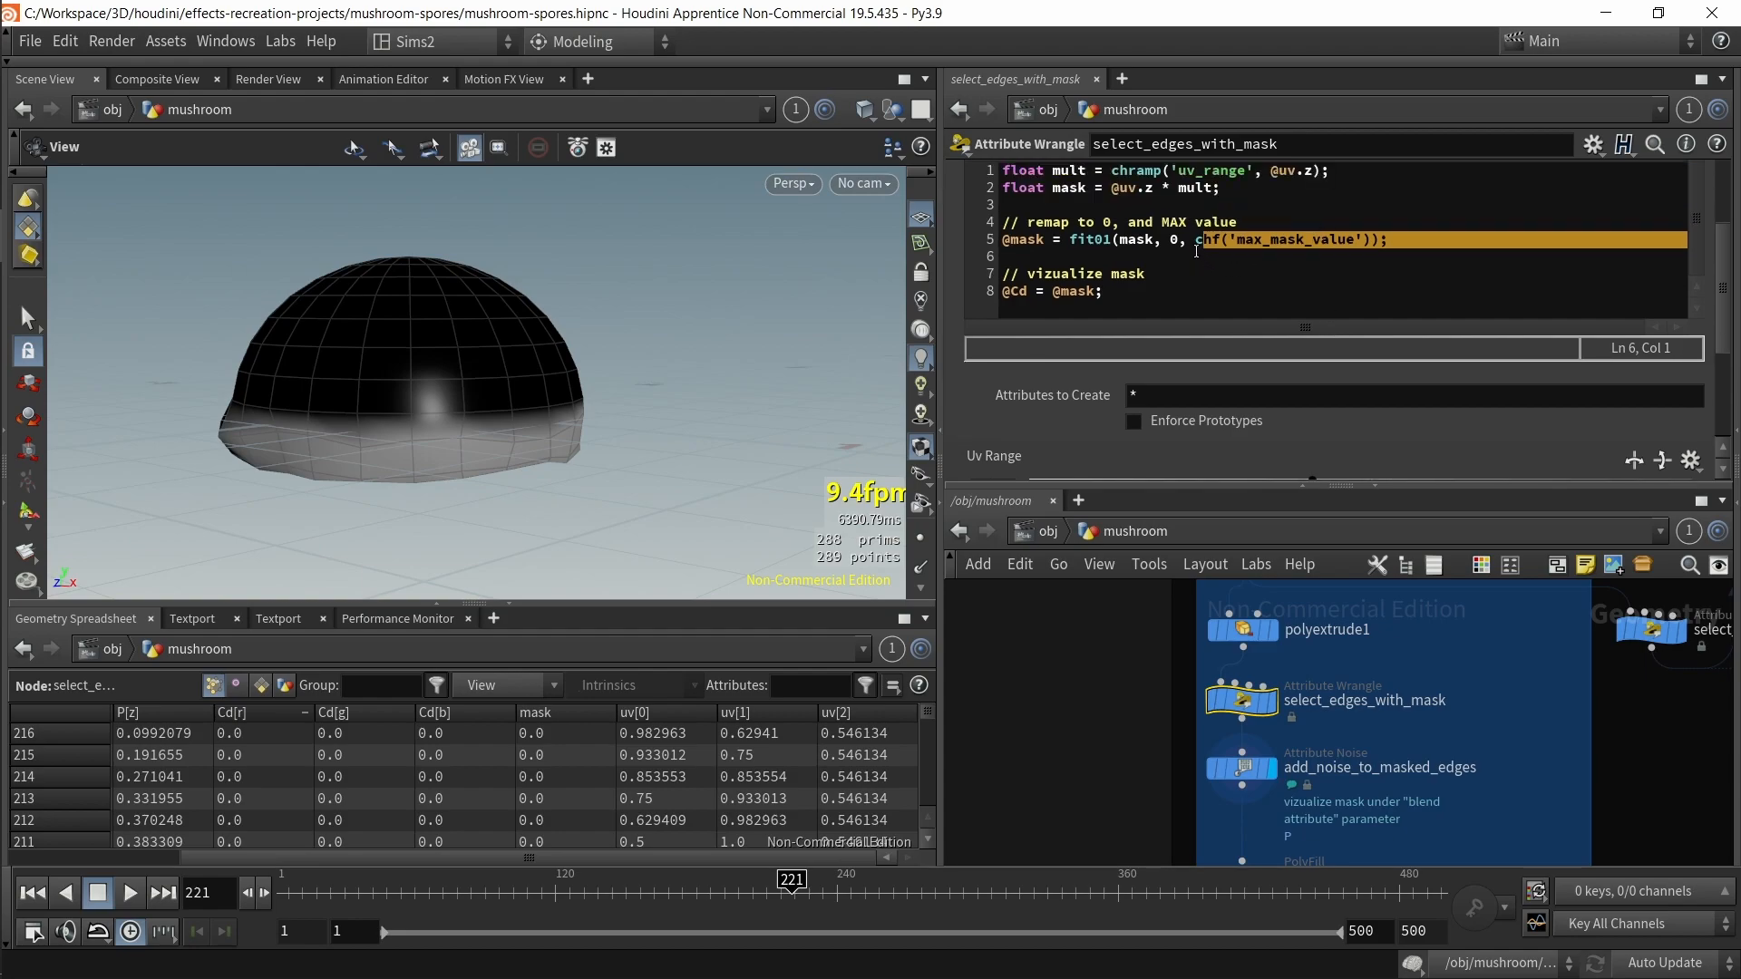
pyautogui.moveTo(1155, 222); pyautogui.dragTo(1259, 217)
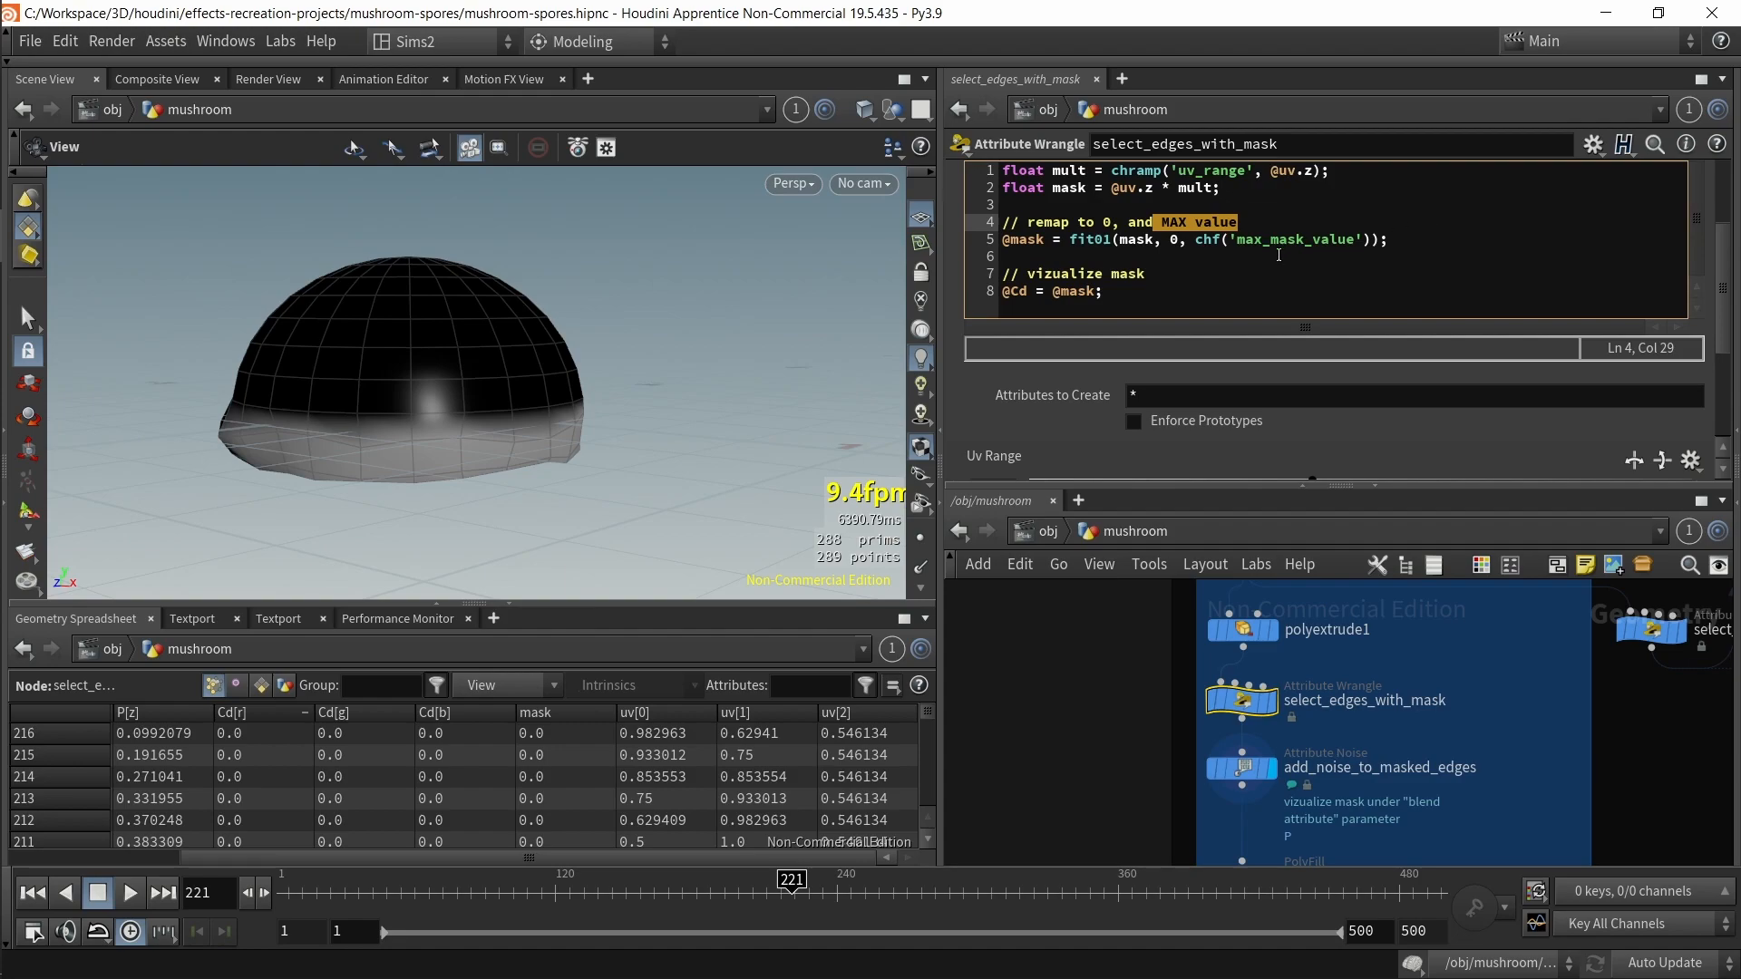
pyautogui.doubleClick(1173, 240)
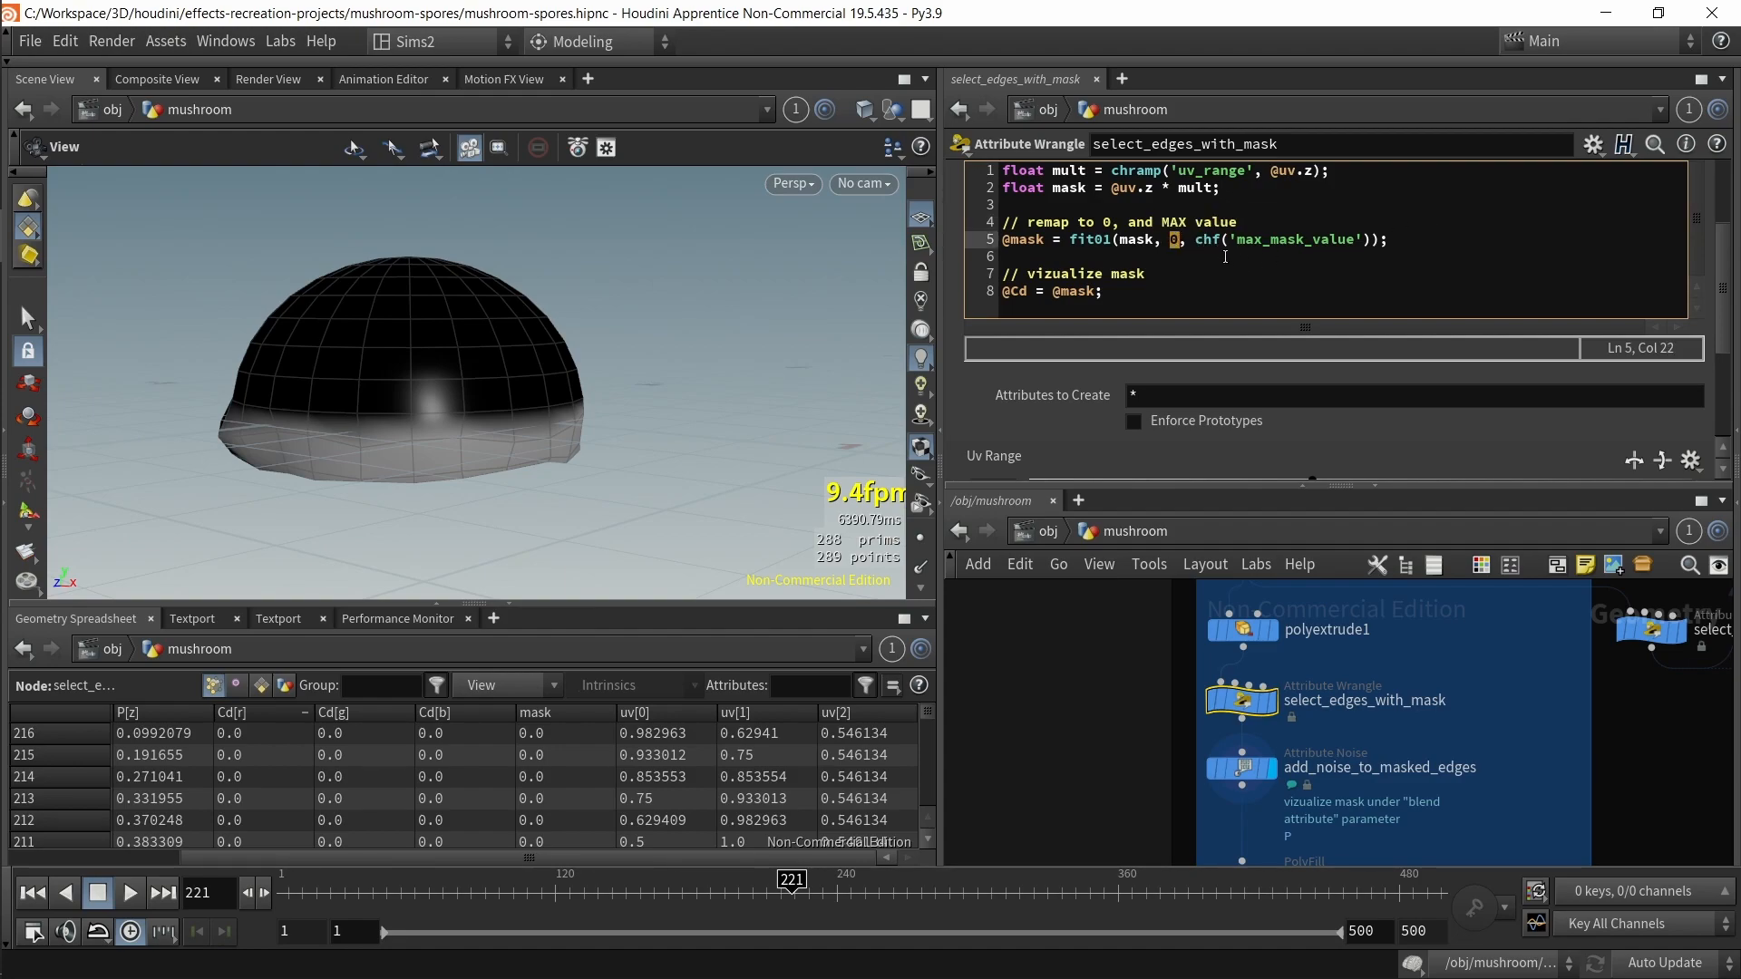
pyautogui.scroll(-4, 1536, 431)
pyautogui.moveTo(1169, 471); pyautogui.dragTo(1094, 452)
pyautogui.write('4')
pyautogui.press('Return')
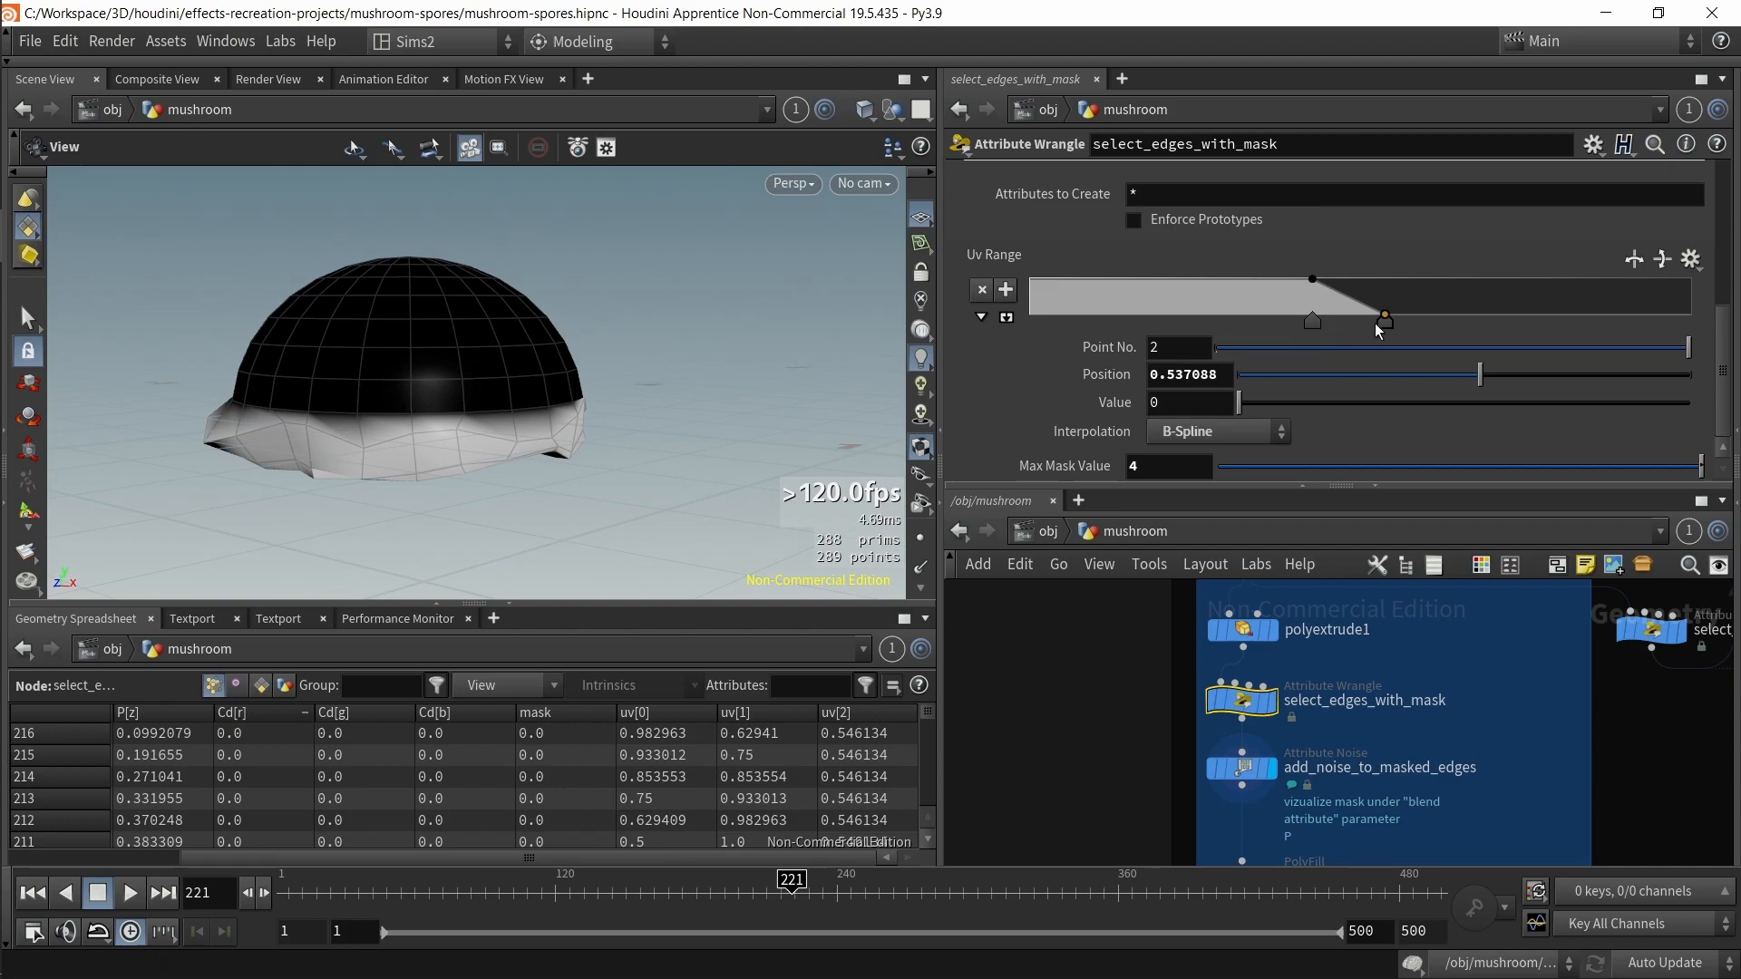
# Step: Move the second uv_range ramp point to about 0.74 and set Max Mask Value to 2
pyautogui.moveTo(1385, 319); pyautogui.dragTo(1520, 319)
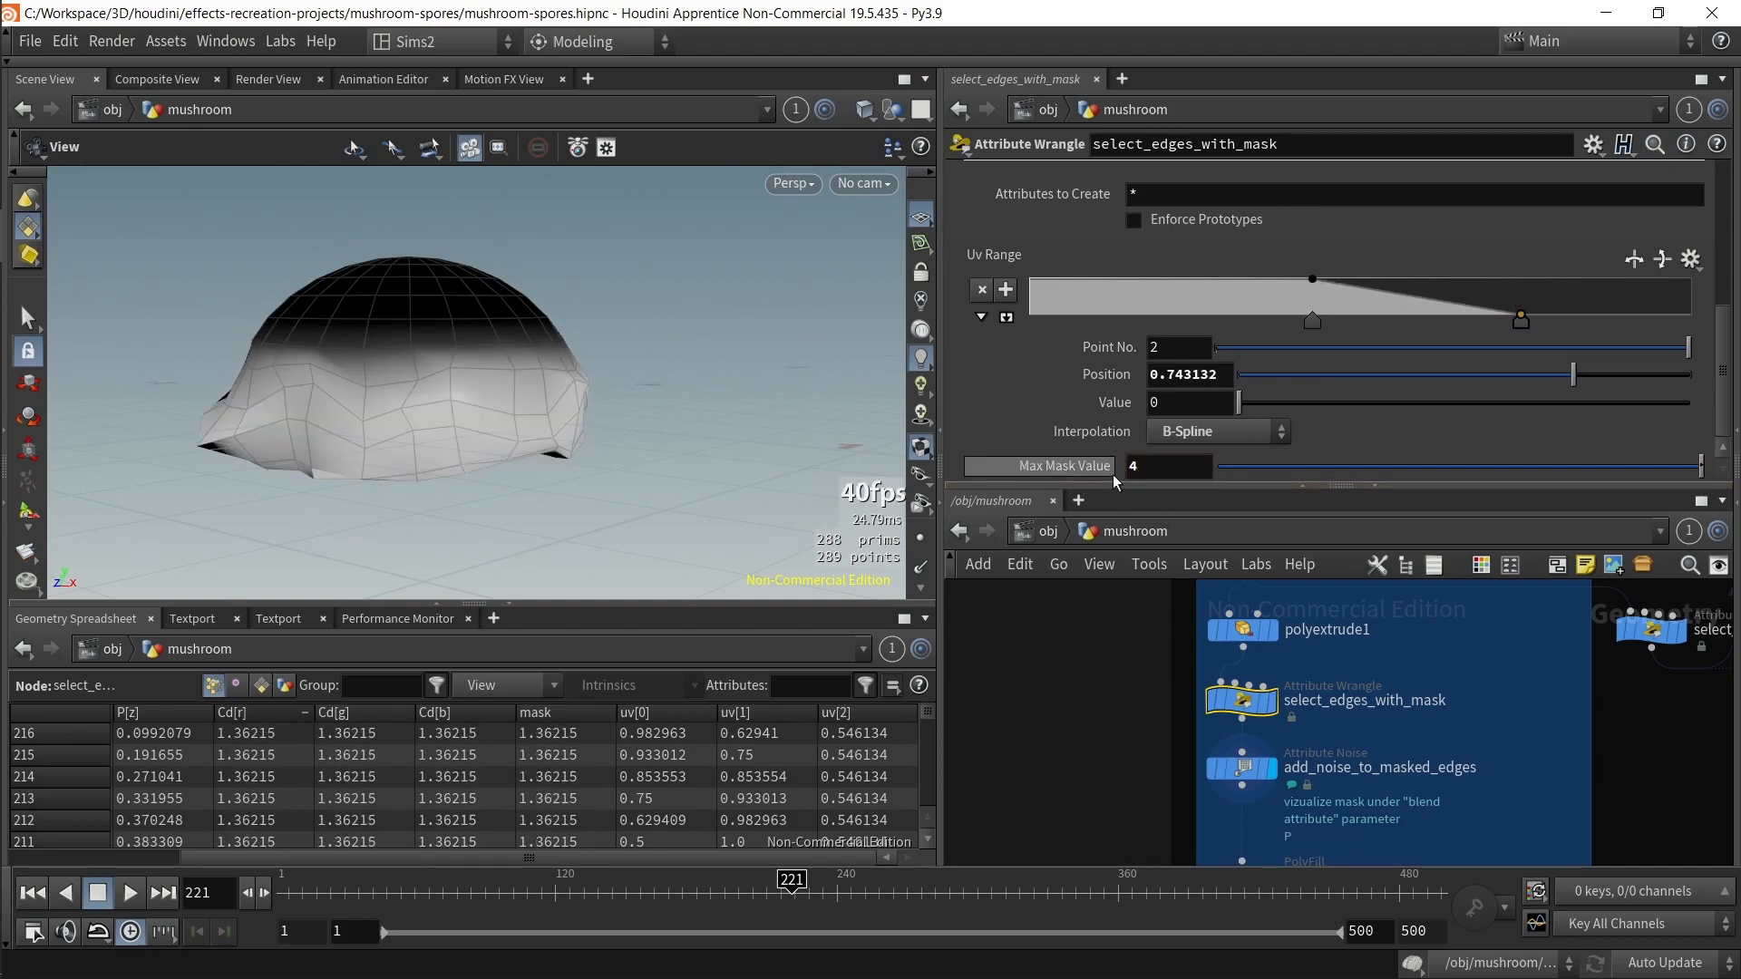
pyautogui.doubleClick(1134, 466)
pyautogui.write('2')
pyautogui.press('Return')
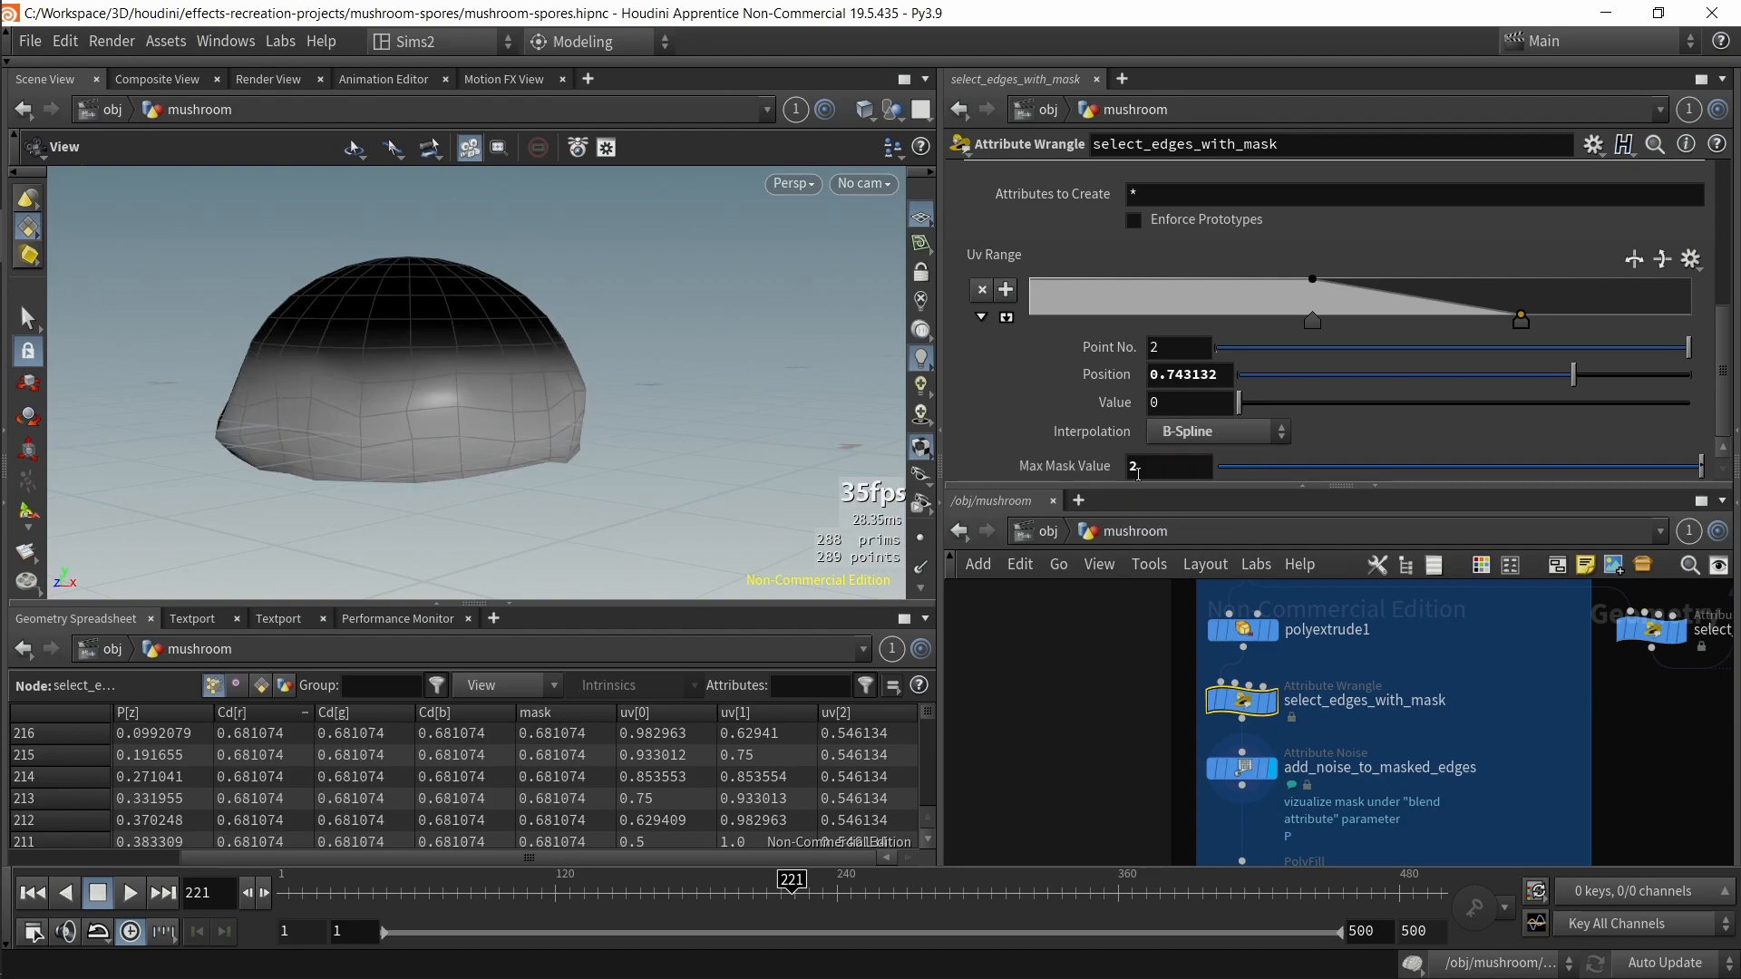
# Step: Step Max Mask Value through 3 and 4, then back to 2
pyautogui.doubleClick(1136, 468)
pyautogui.write('3')
pyautogui.press('Return')
pyautogui.doubleClick(1166, 471)
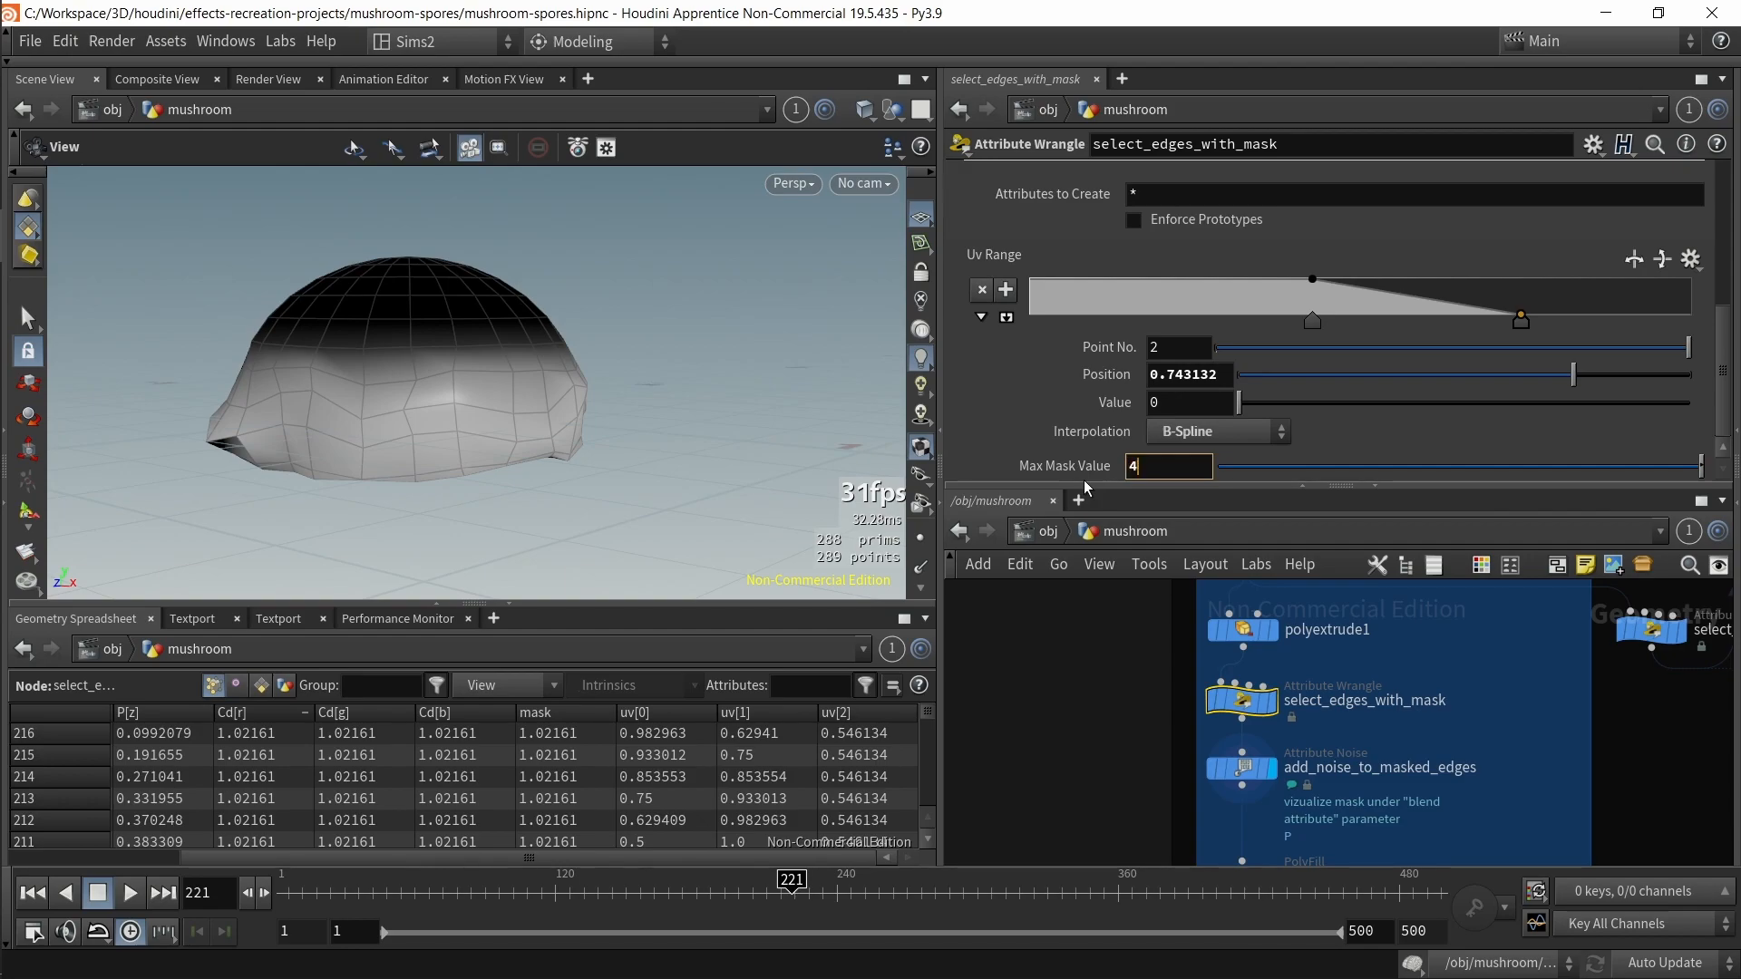
pyautogui.write('4')
pyautogui.press('Return')
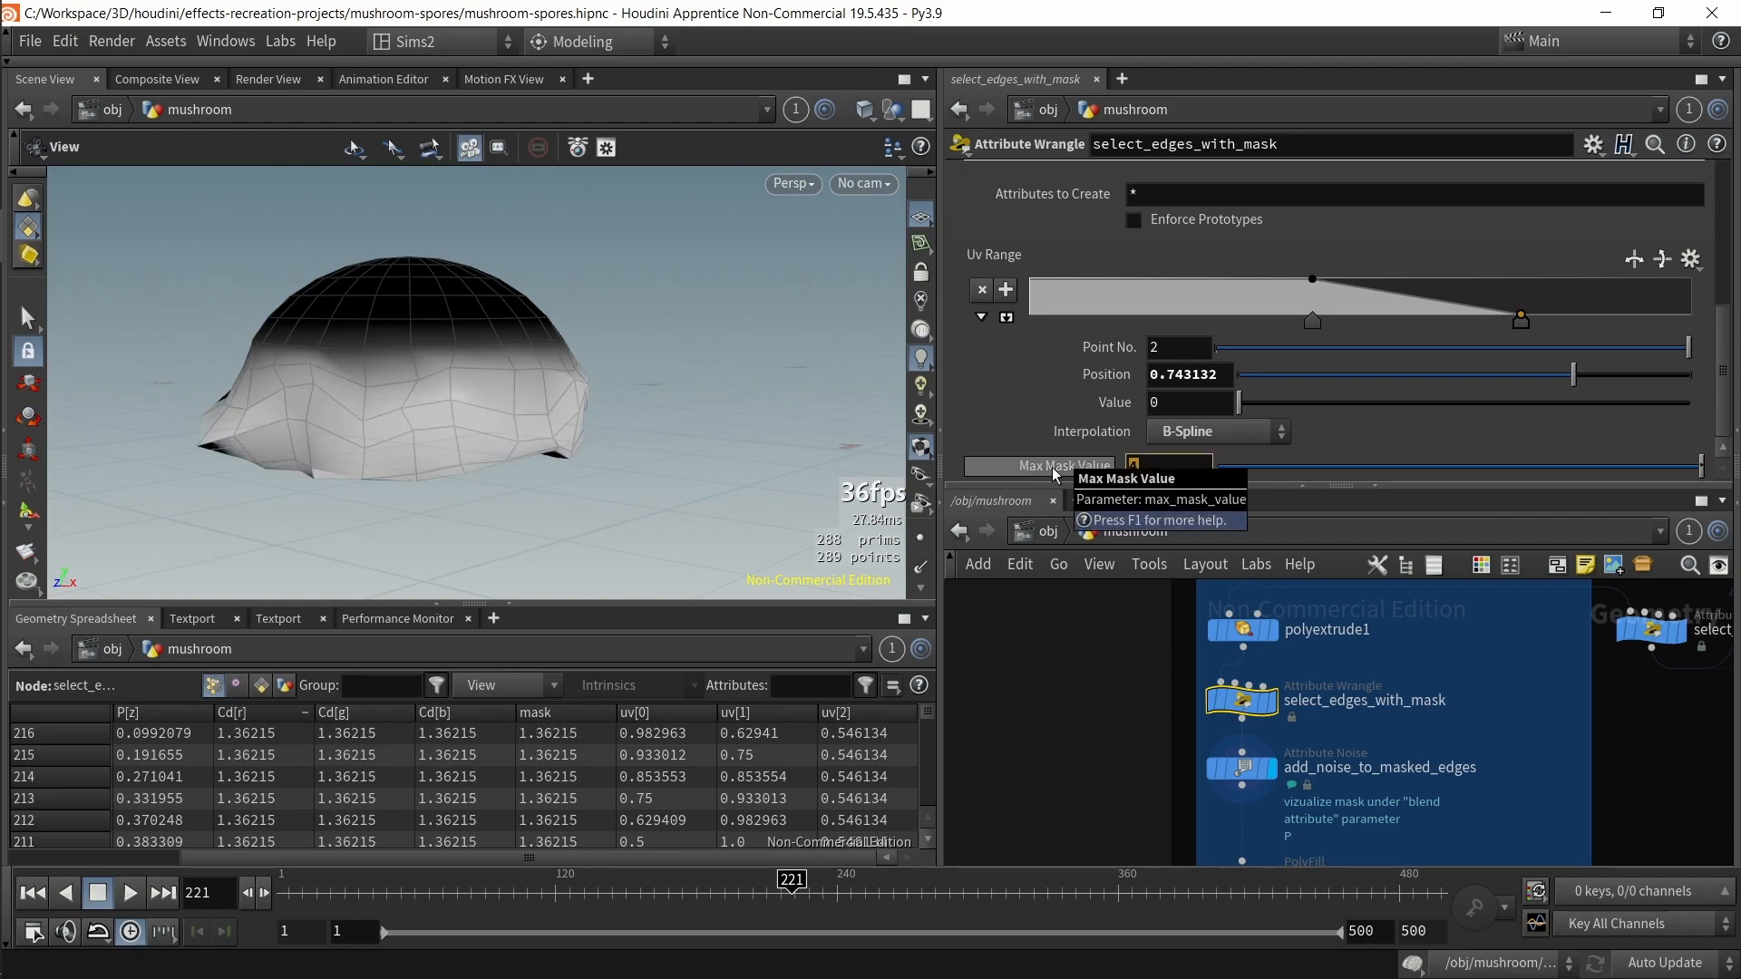
pyautogui.write('2')
pyautogui.press('Return')
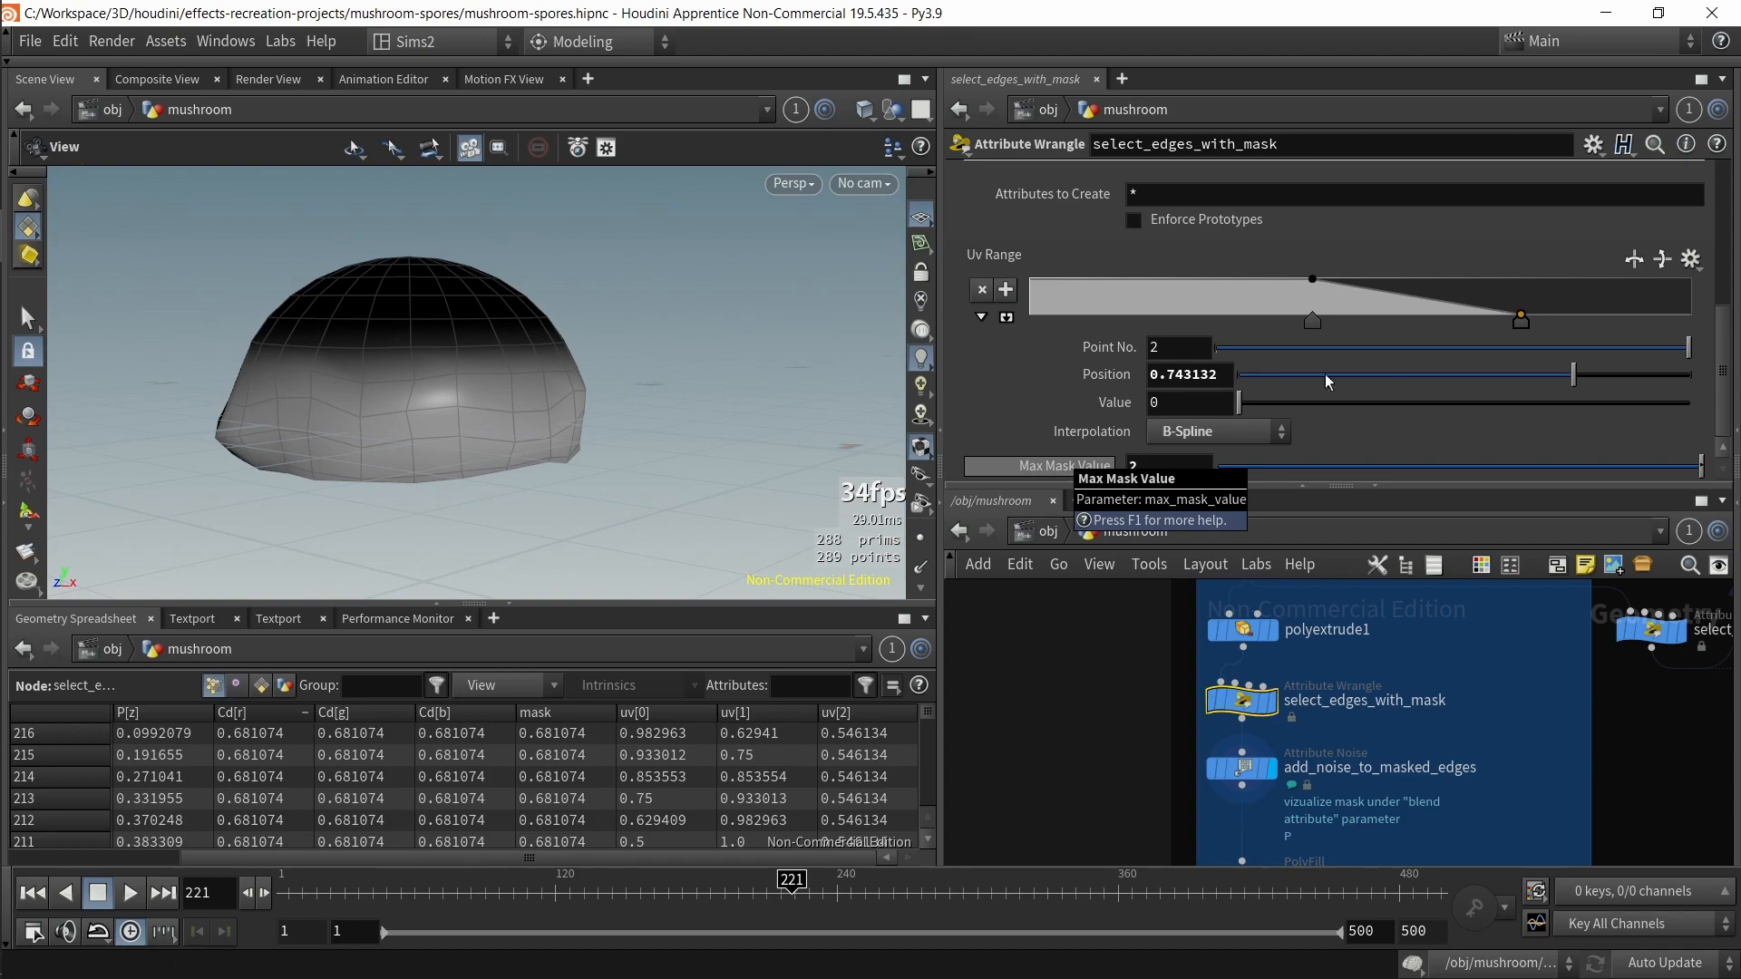
# Step: Drag the uv_range ramp points and undo a series of recent changes
pyautogui.moveTo(1518, 326); pyautogui.dragTo(1444, 330)
pyautogui.moveTo(1326, 317); pyautogui.dragTo(1481, 325)
pyautogui.hotkey('ctrl', 'z')
pyautogui.hotkey('ctrl', 'z')
pyautogui.hotkey('ctrl', 'z')
pyautogui.hotkey('ctrl', 'z')
pyautogui.hotkey('ctrl', 'z')
pyautogui.hotkey('ctrl', 'z')
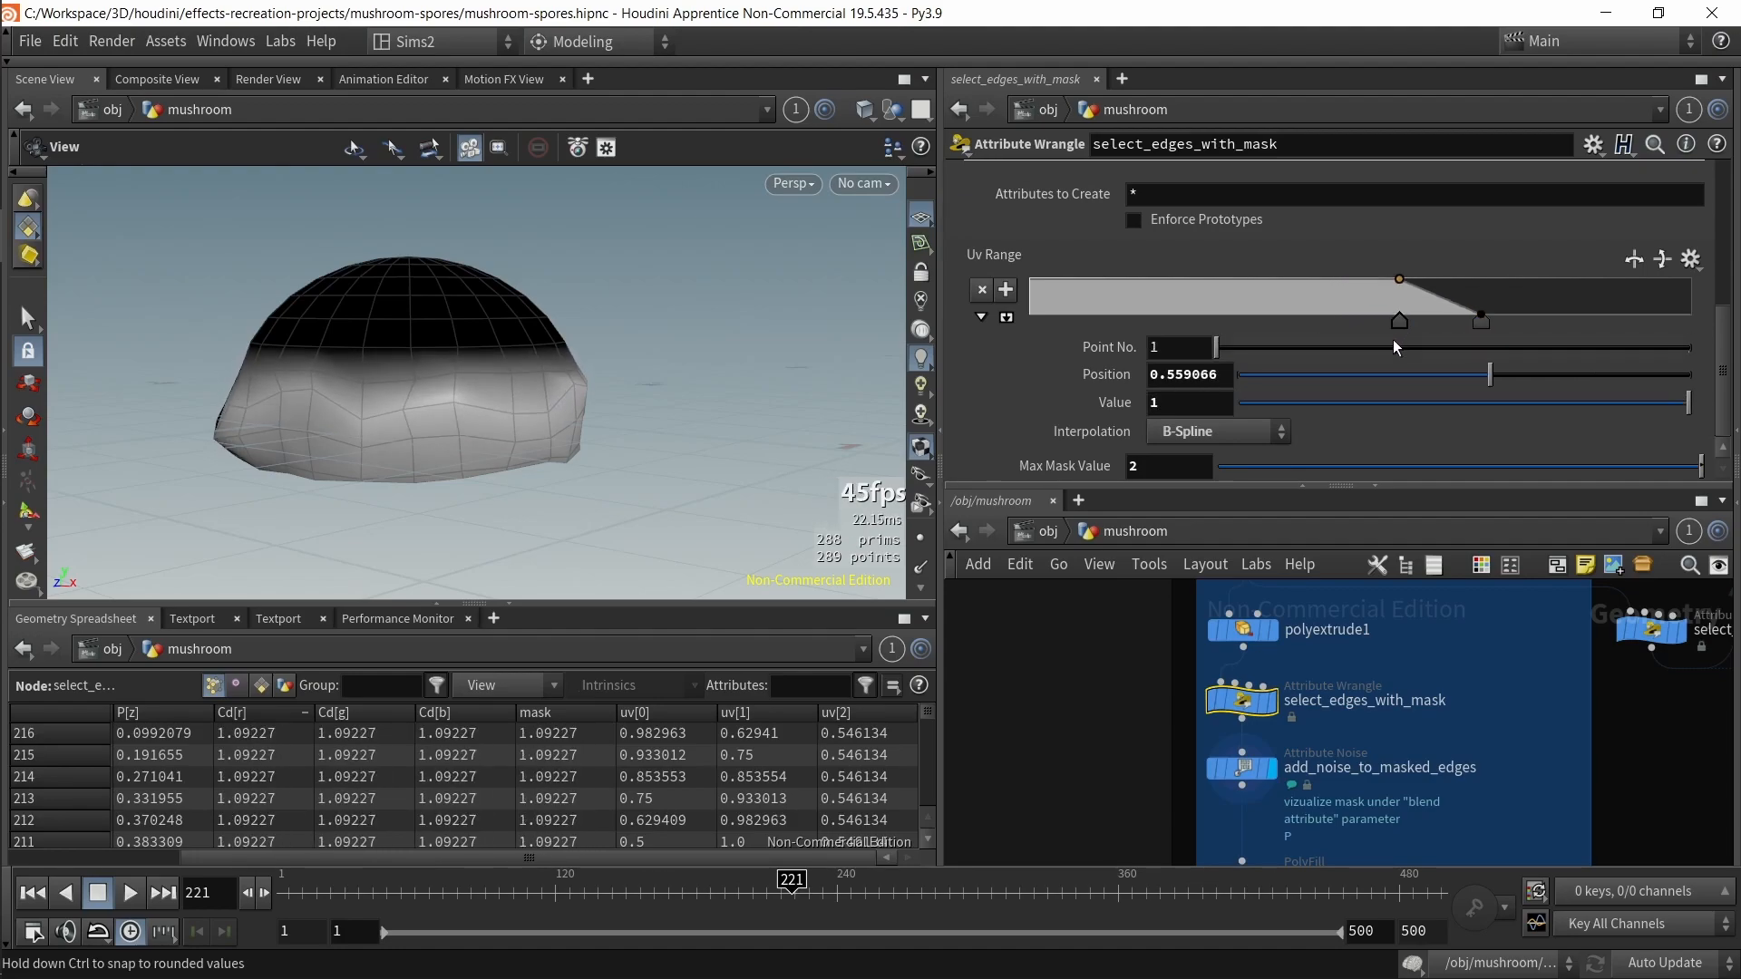
pyautogui.hotkey('ctrl', 'z')
pyautogui.hotkey('ctrl', 'z')
pyautogui.hotkey('ctrl', 'z')
pyautogui.hotkey('ctrl', 'z')
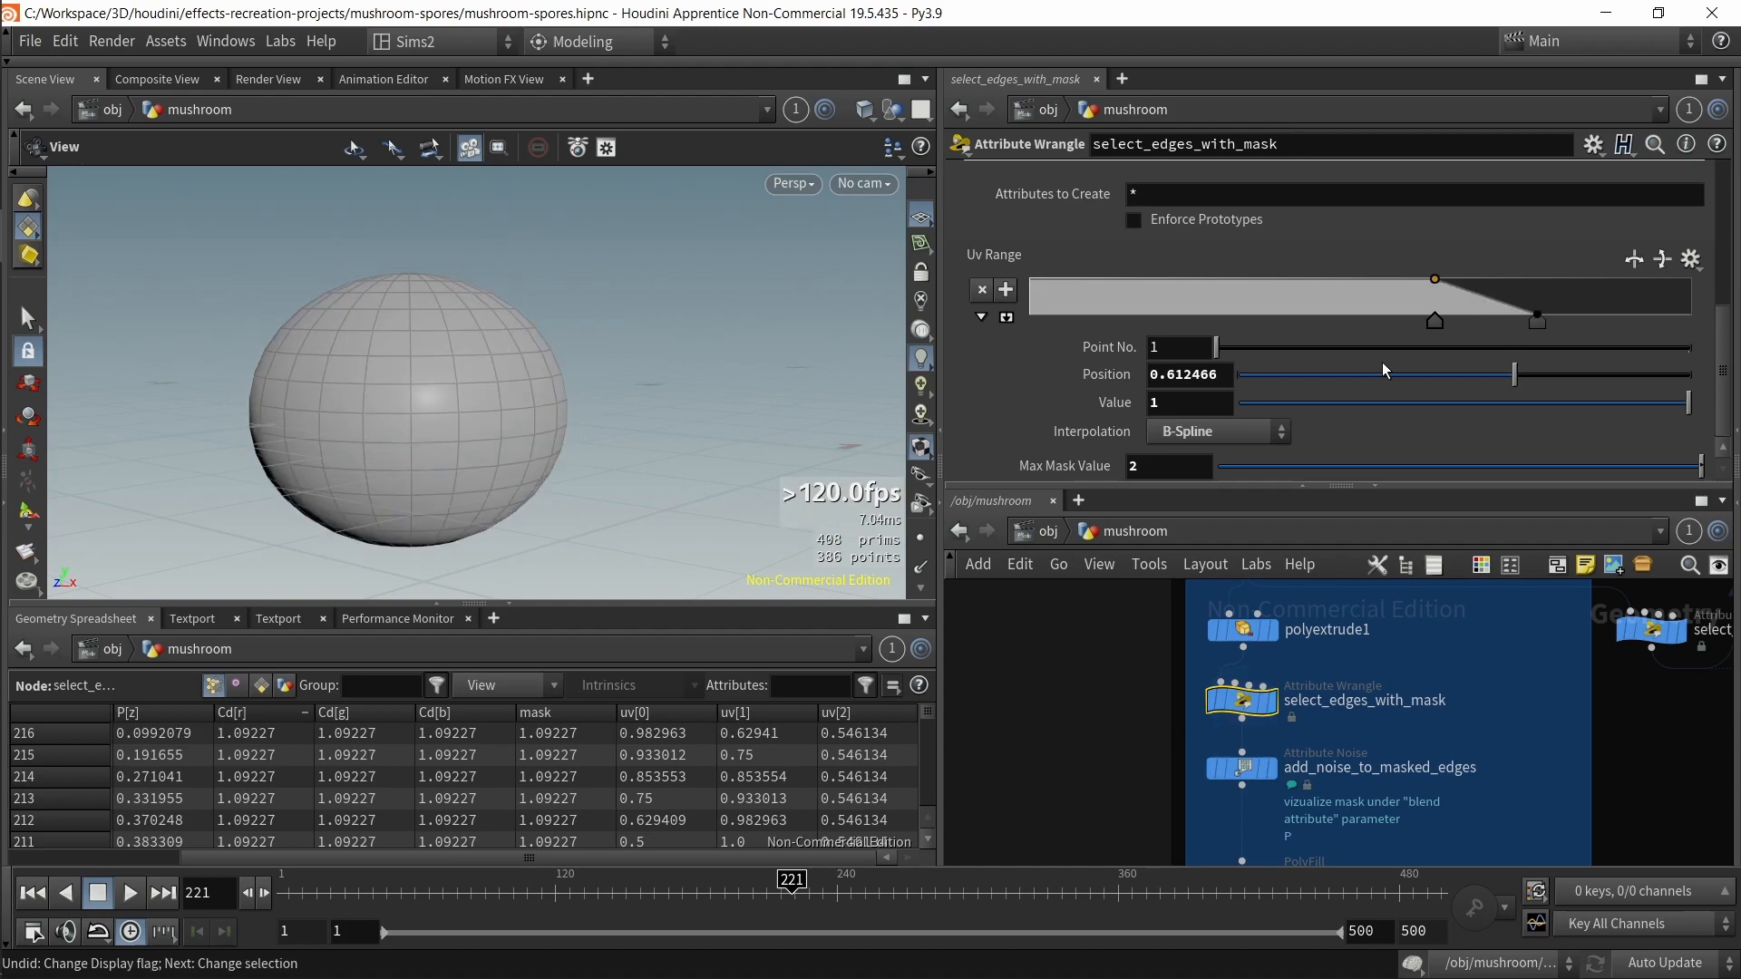
# Step: Add a new Attribute Noise node in the mushroom network next to add_noise_to_masked_edges
pyautogui.click(1273, 769)
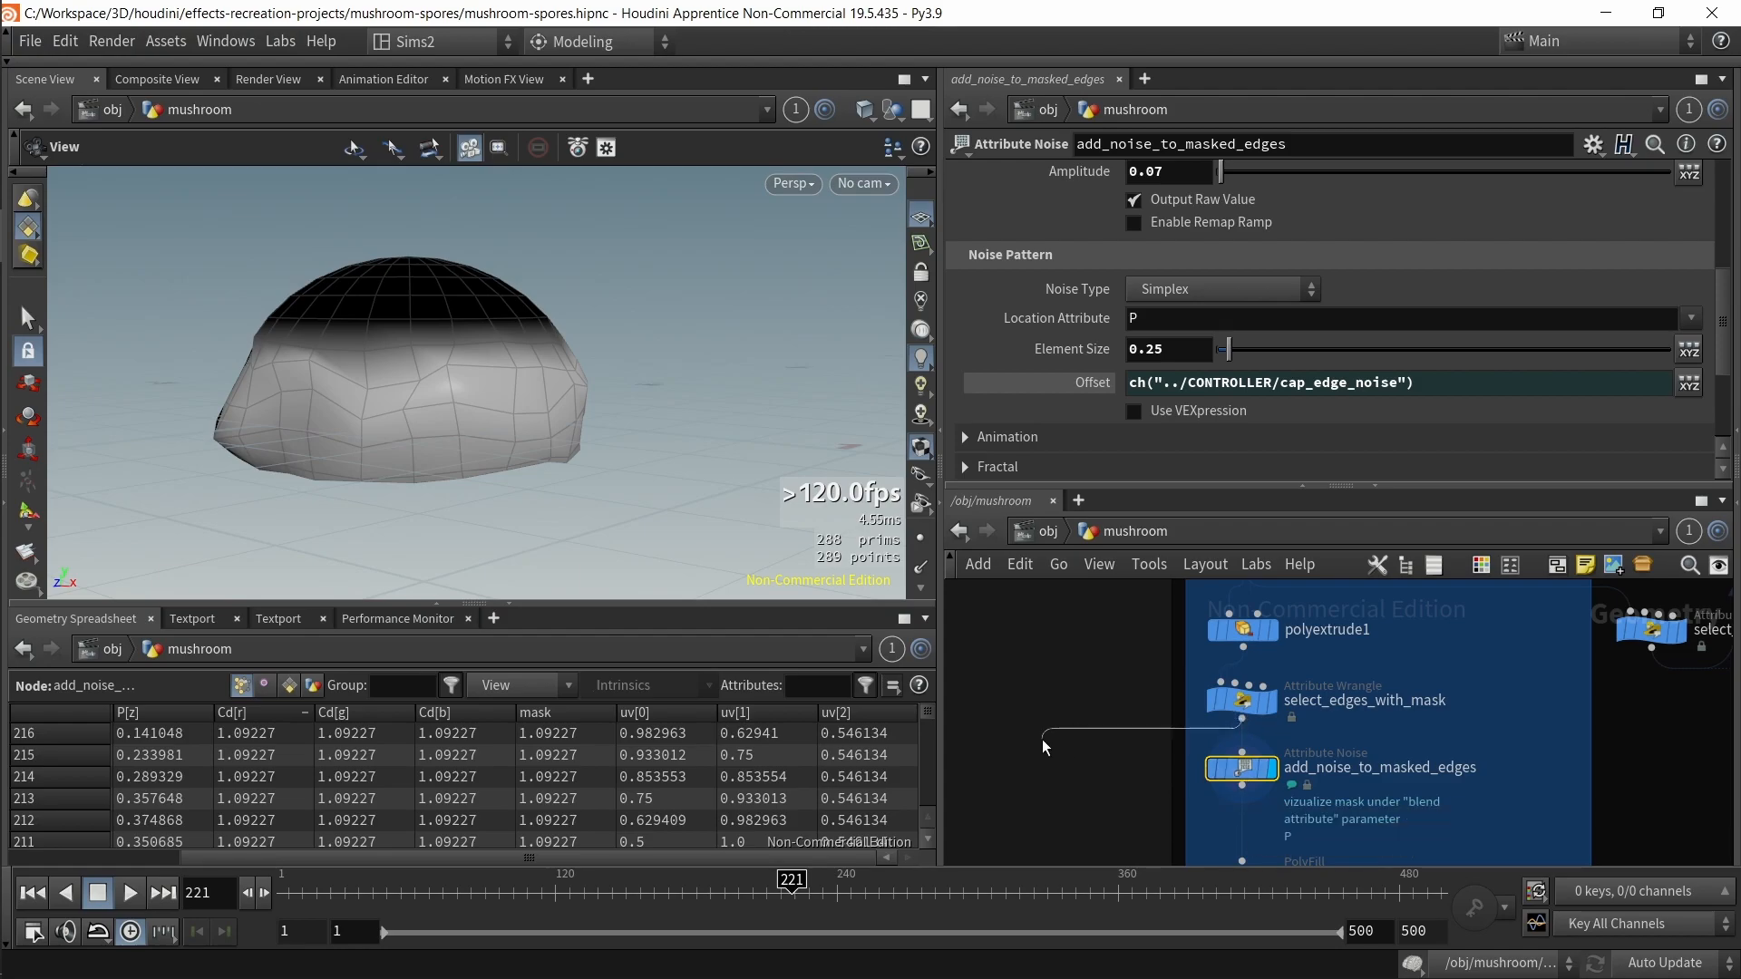
pyautogui.press('Tab')
pyautogui.write('atrn')
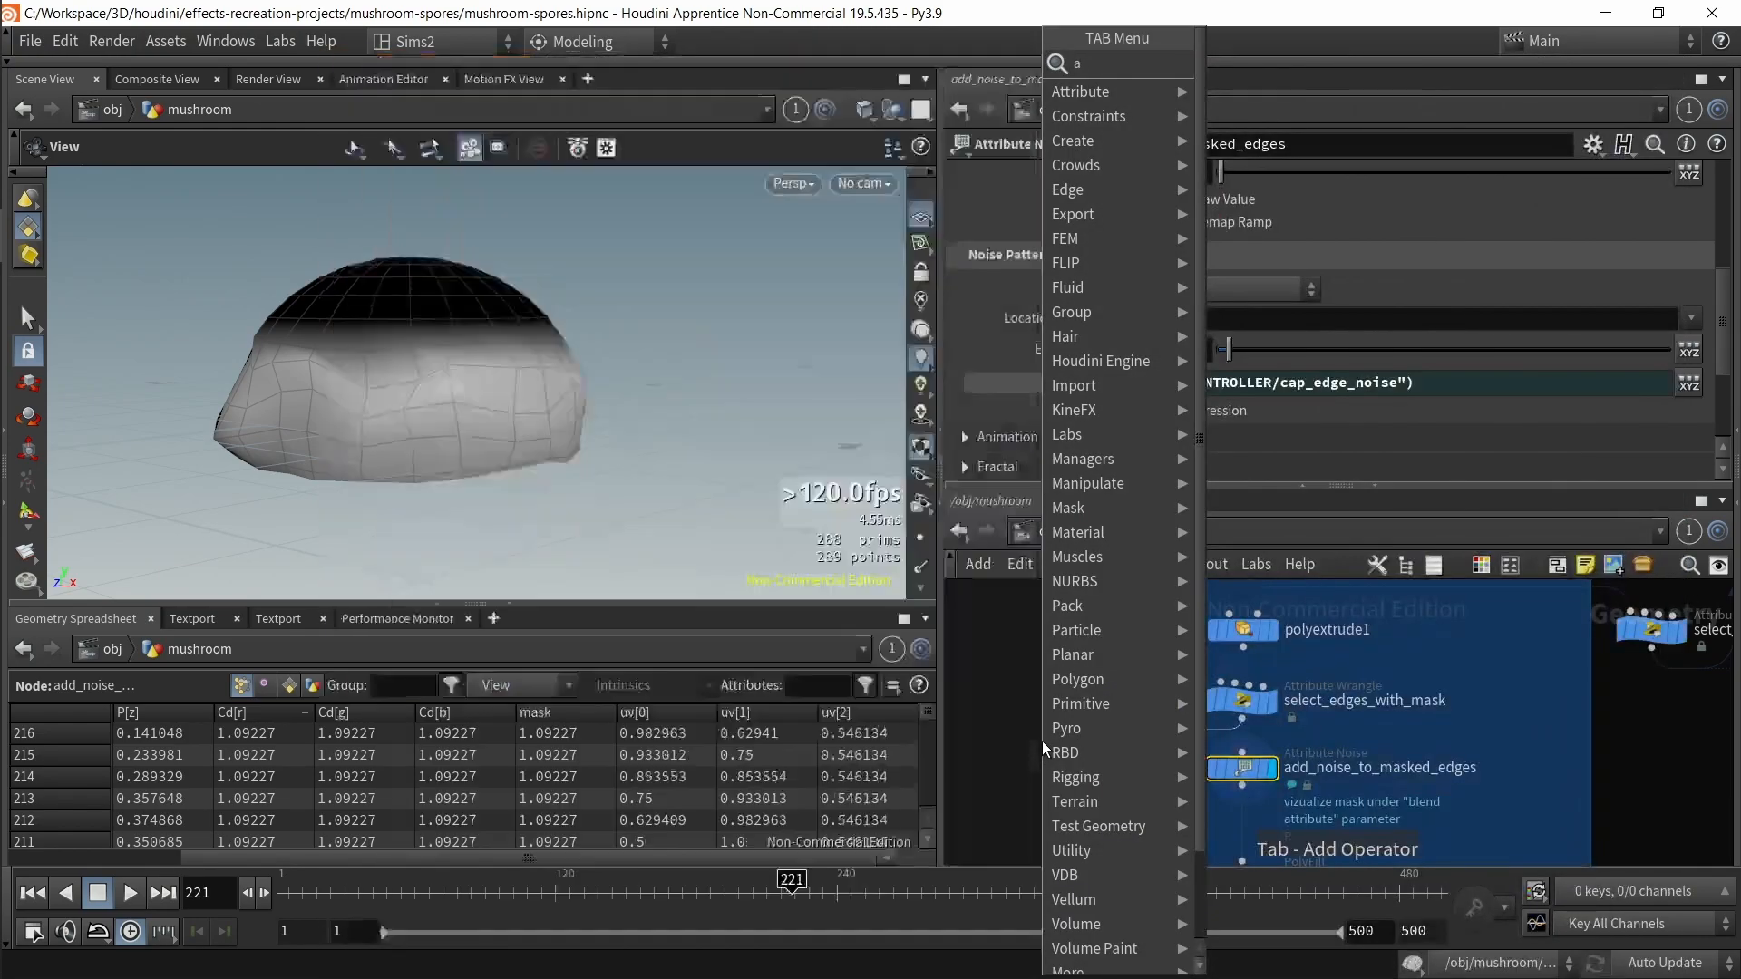
pyautogui.press('BackSpace')
pyautogui.press('BackSpace')
pyautogui.write('no')
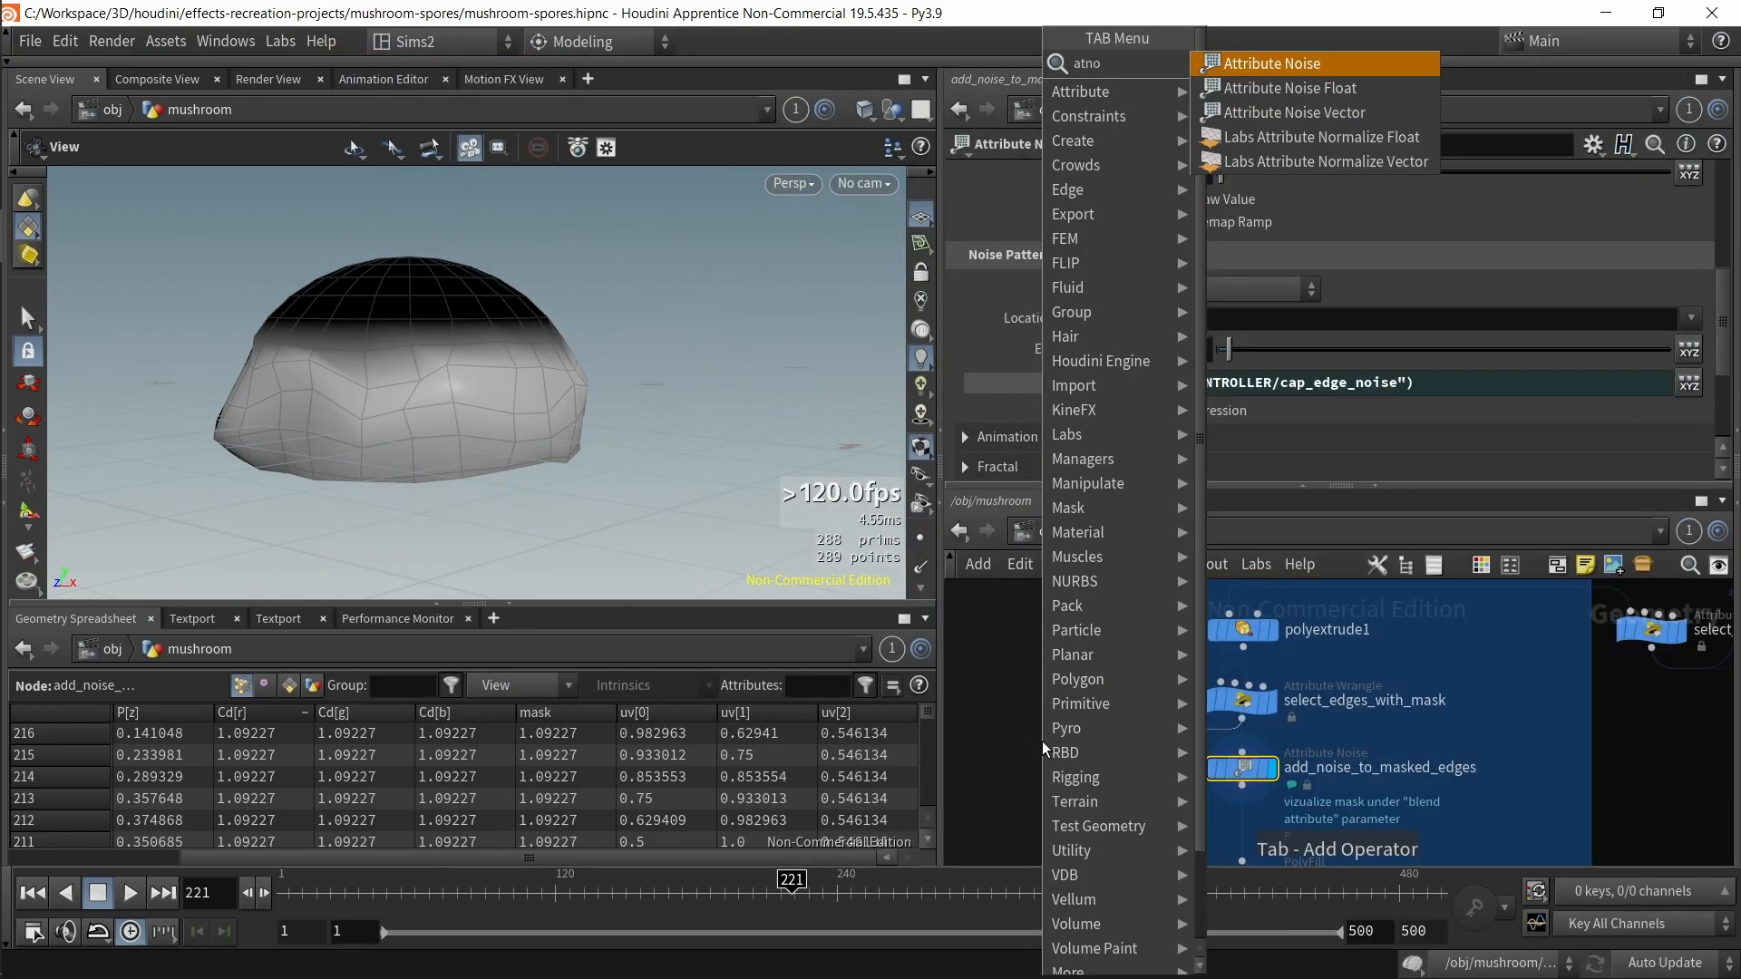
pyautogui.press('Return')
pyautogui.press('Return')
pyautogui.click(1124, 530)
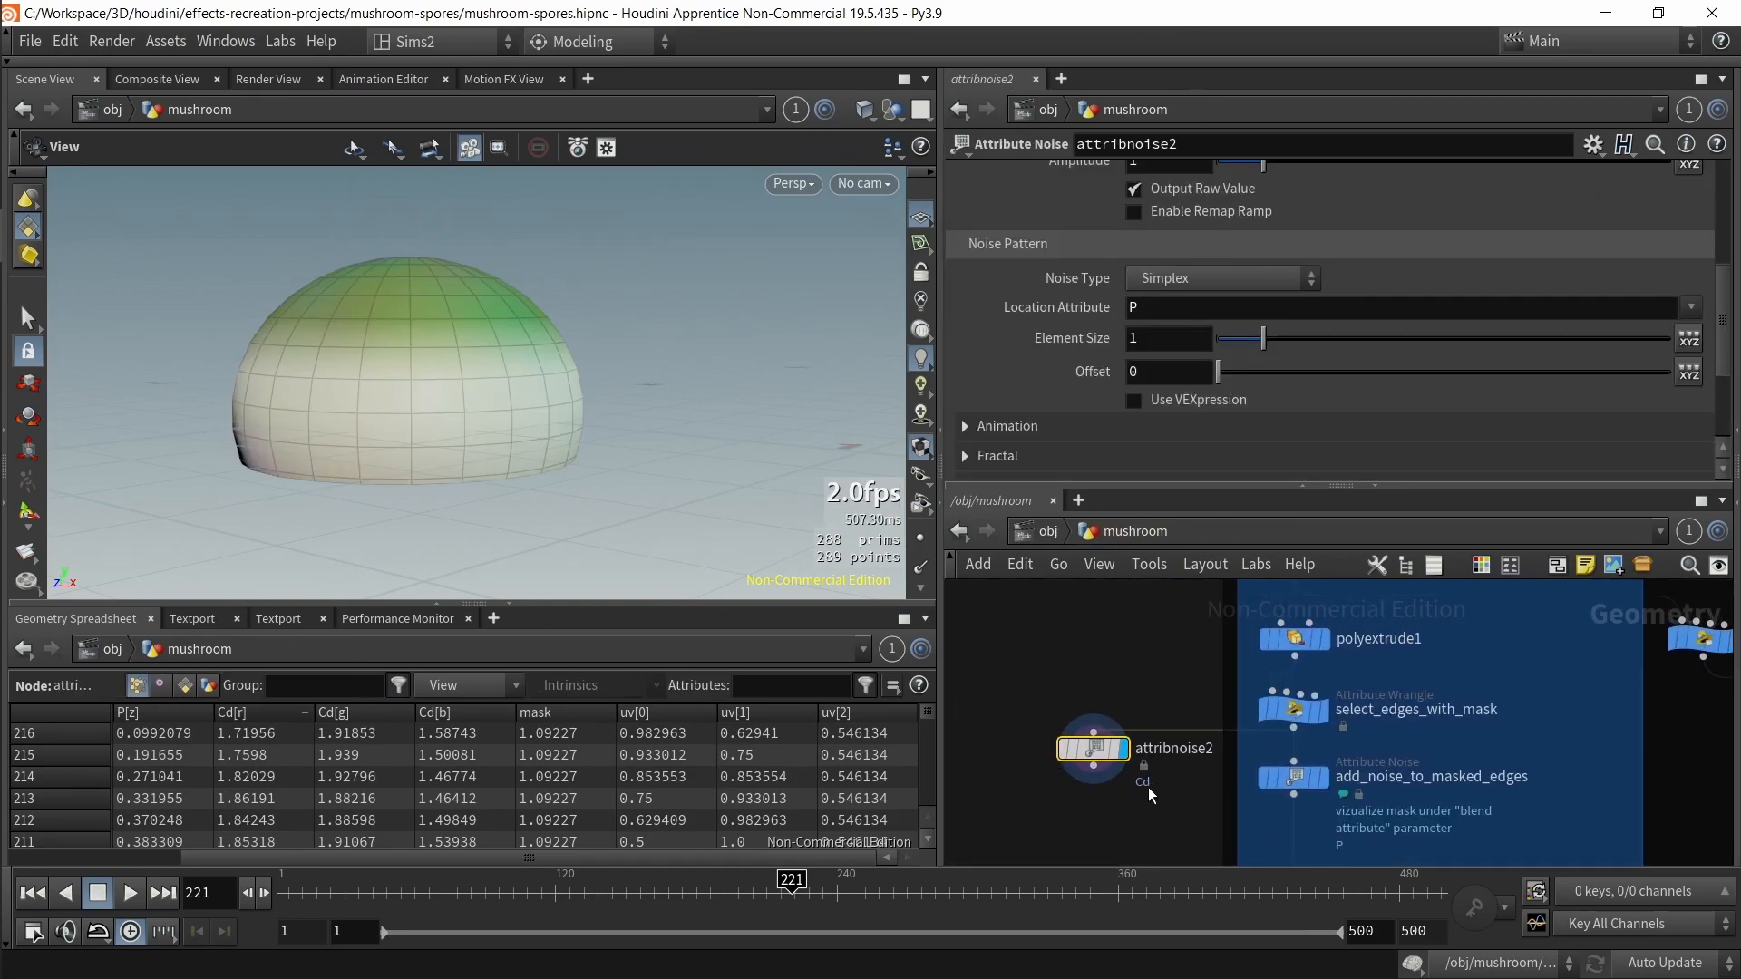
pyautogui.scroll(5, 1242, 379)
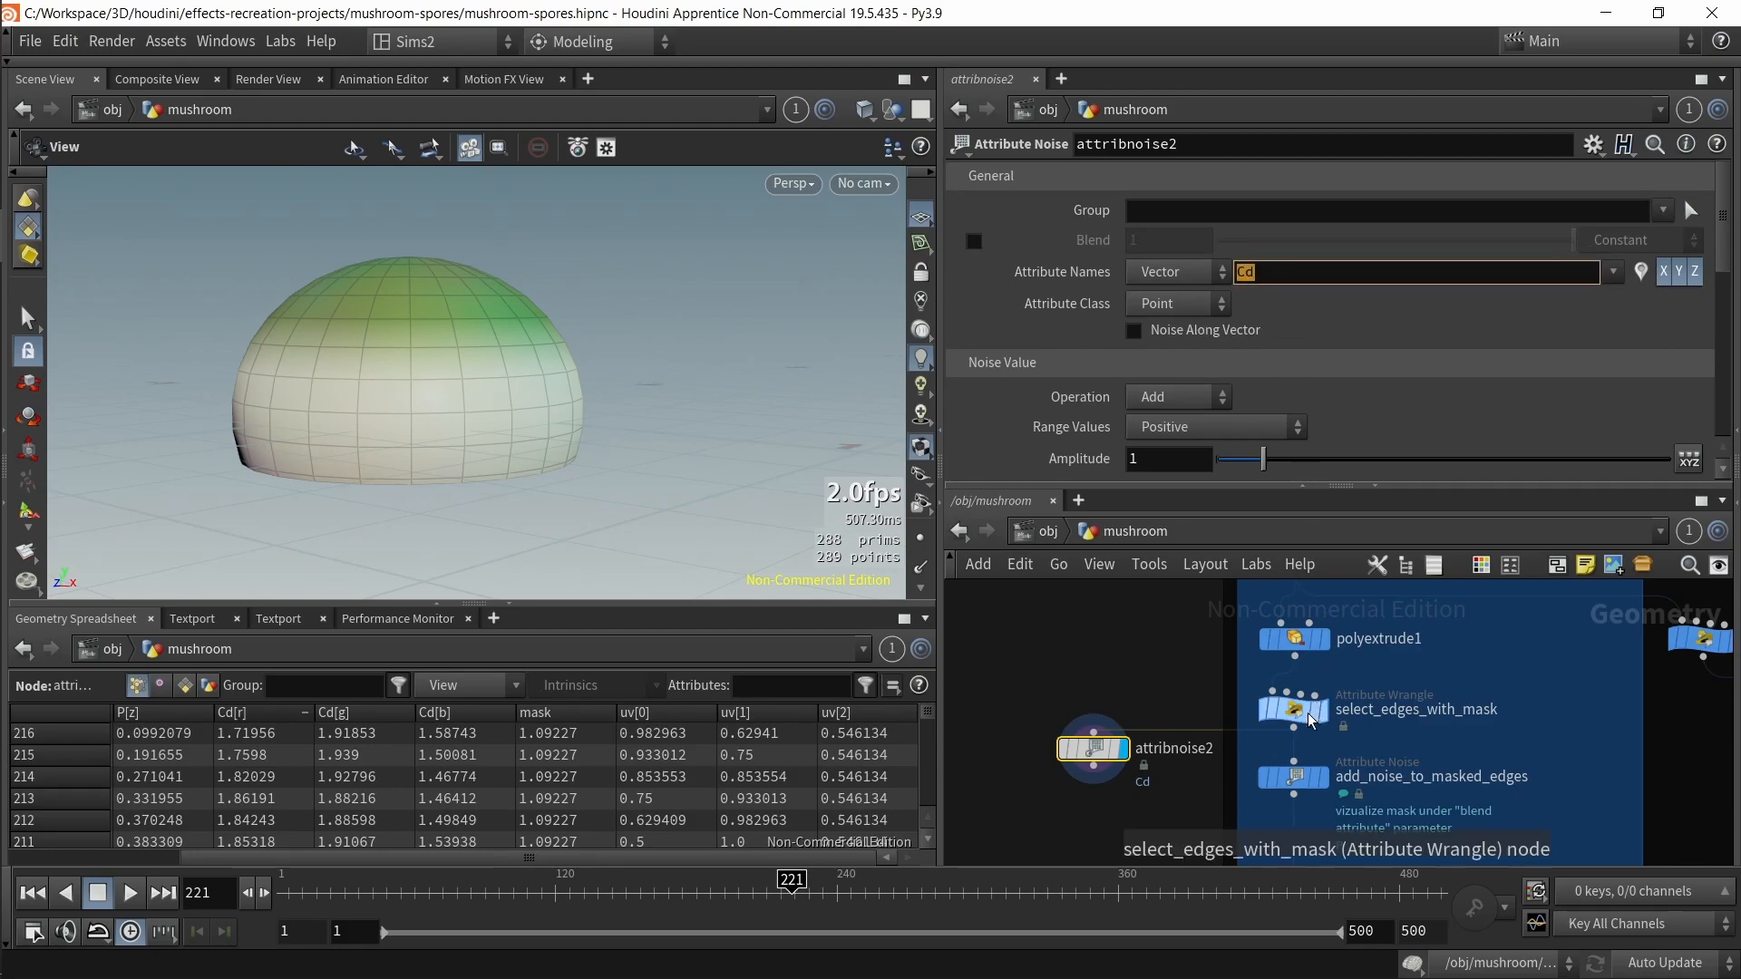
# Step: Open select_edges_with_mask's node info and visualize its mask attribute in the viewport
pyautogui.moveTo(1204, 337)
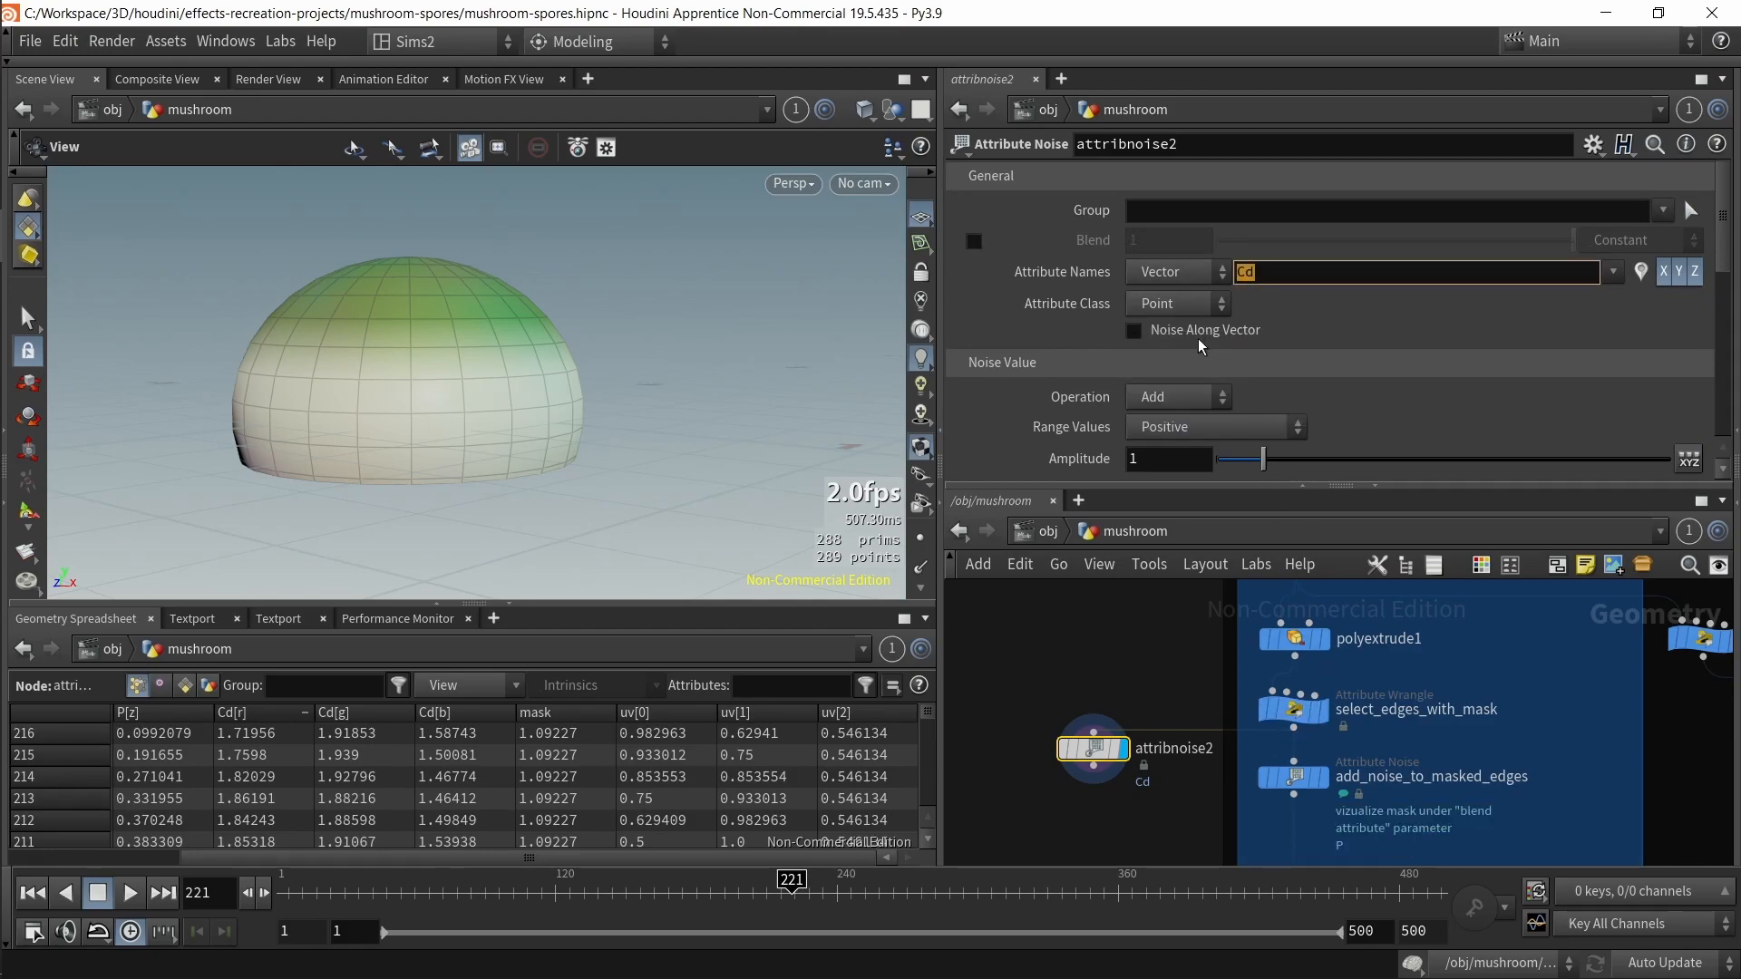
pyautogui.middleClick(1306, 721)
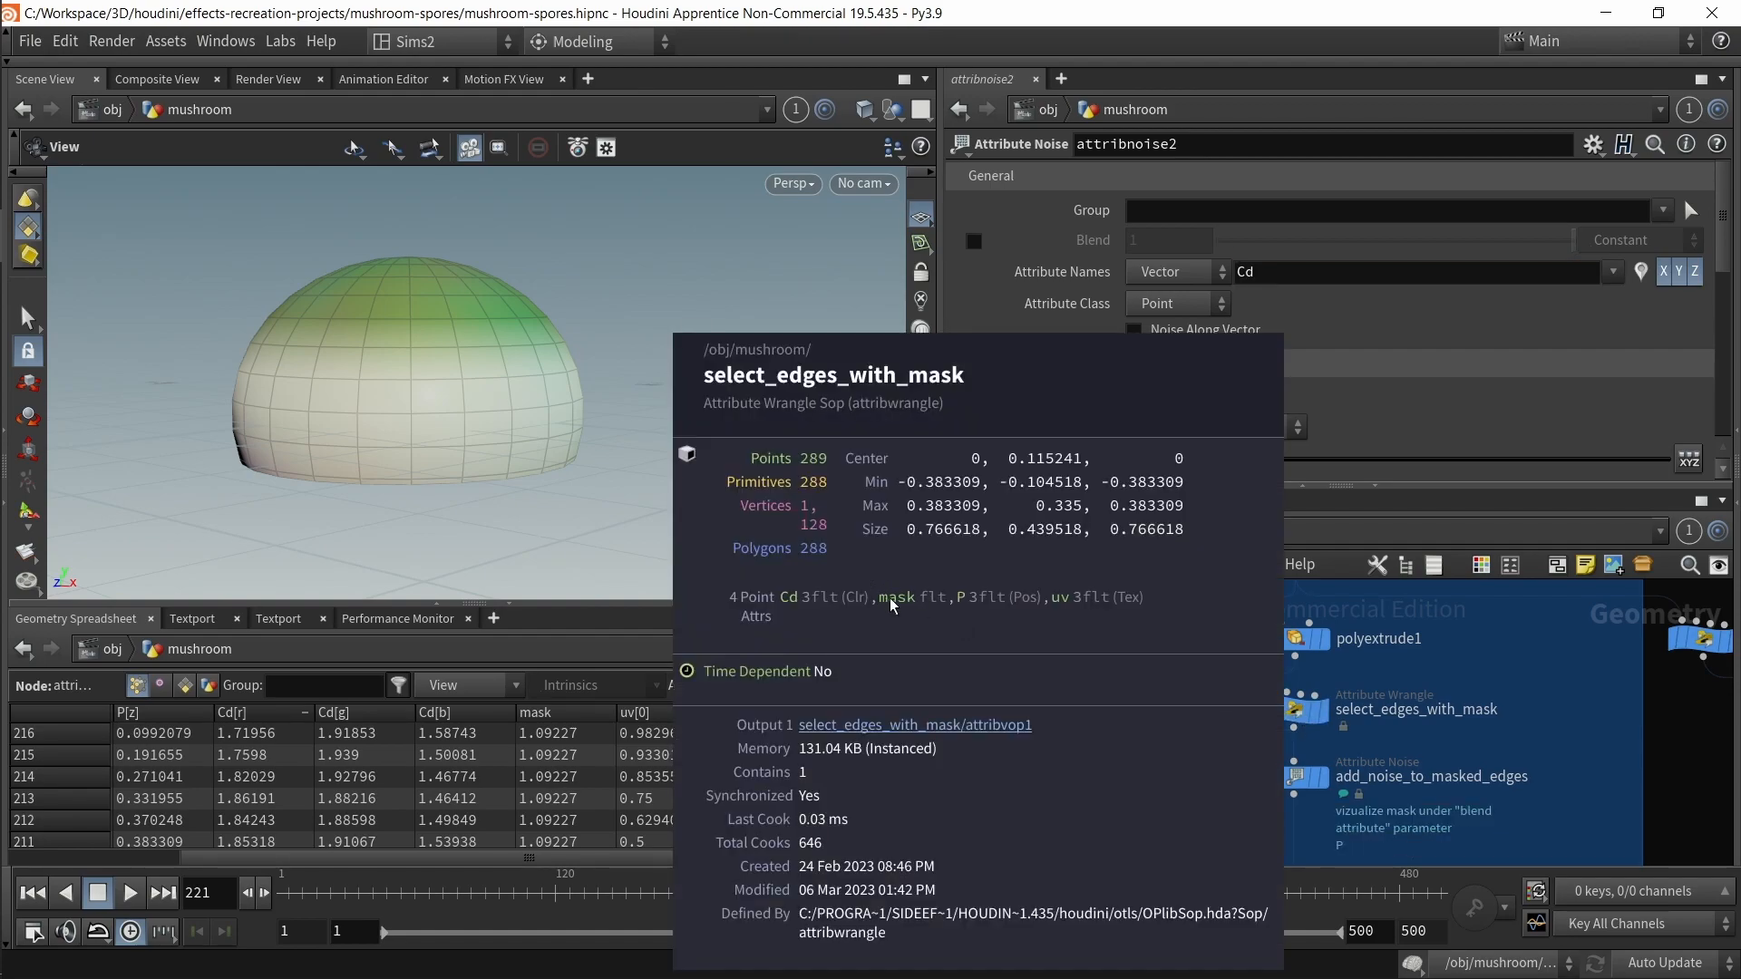
pyautogui.click(1324, 709)
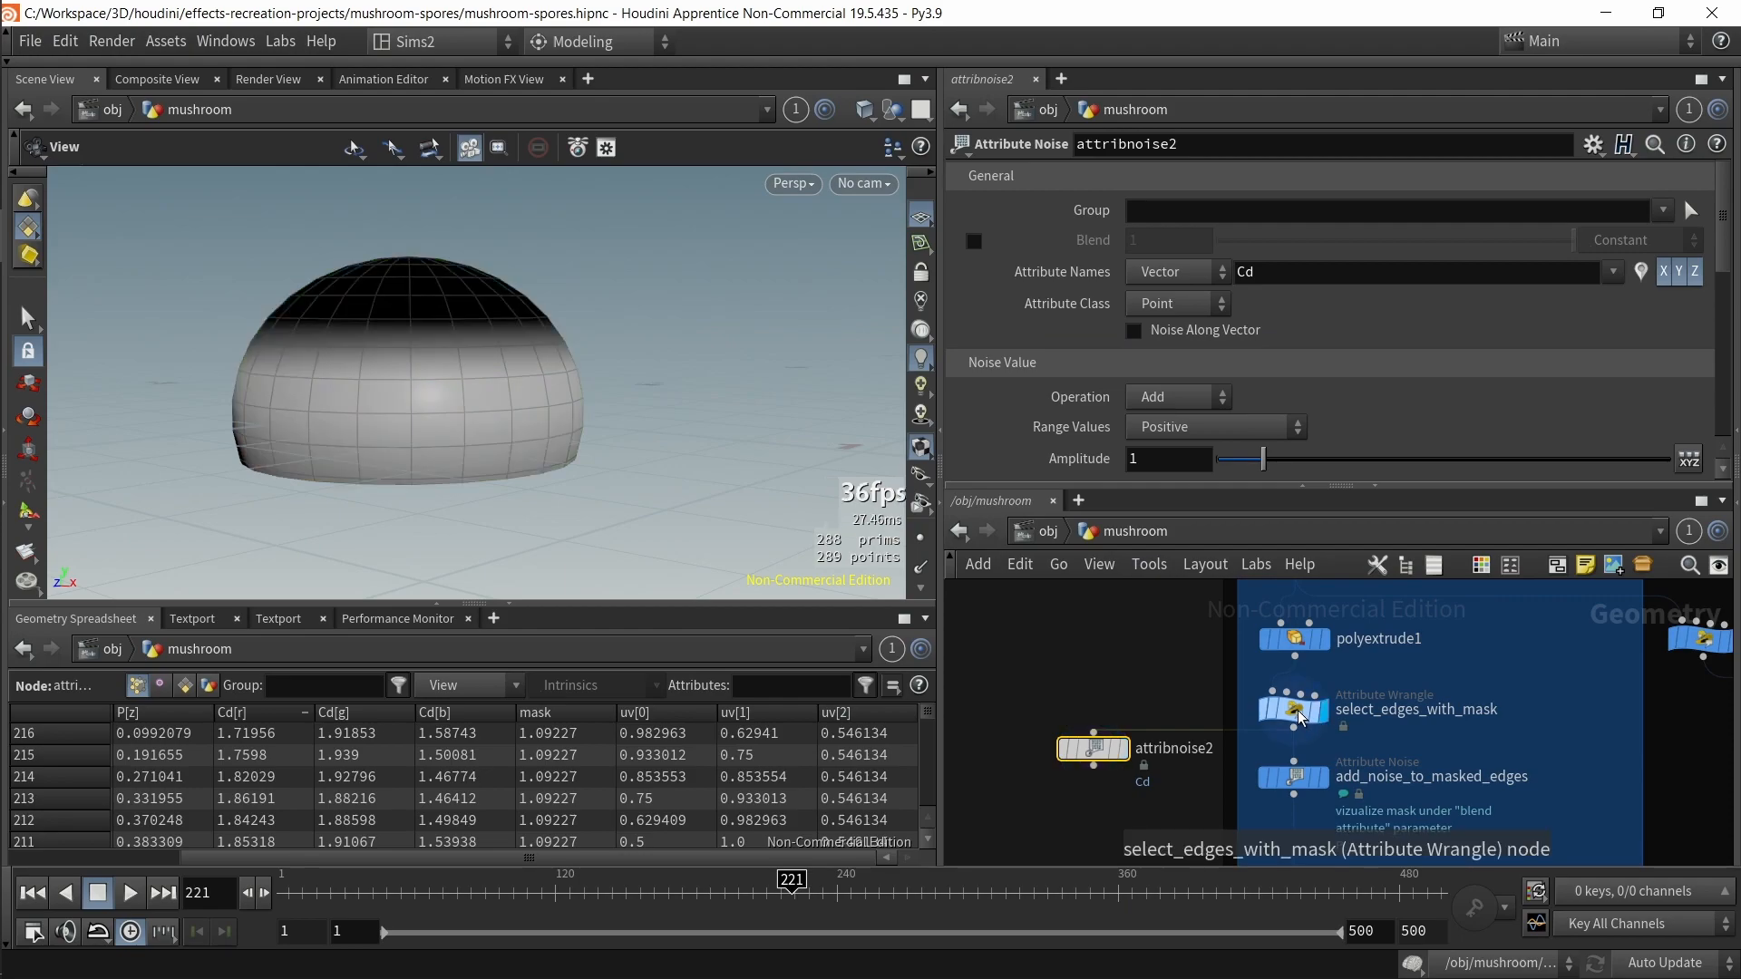
pyautogui.middleClick(1303, 718)
pyautogui.click(890, 460)
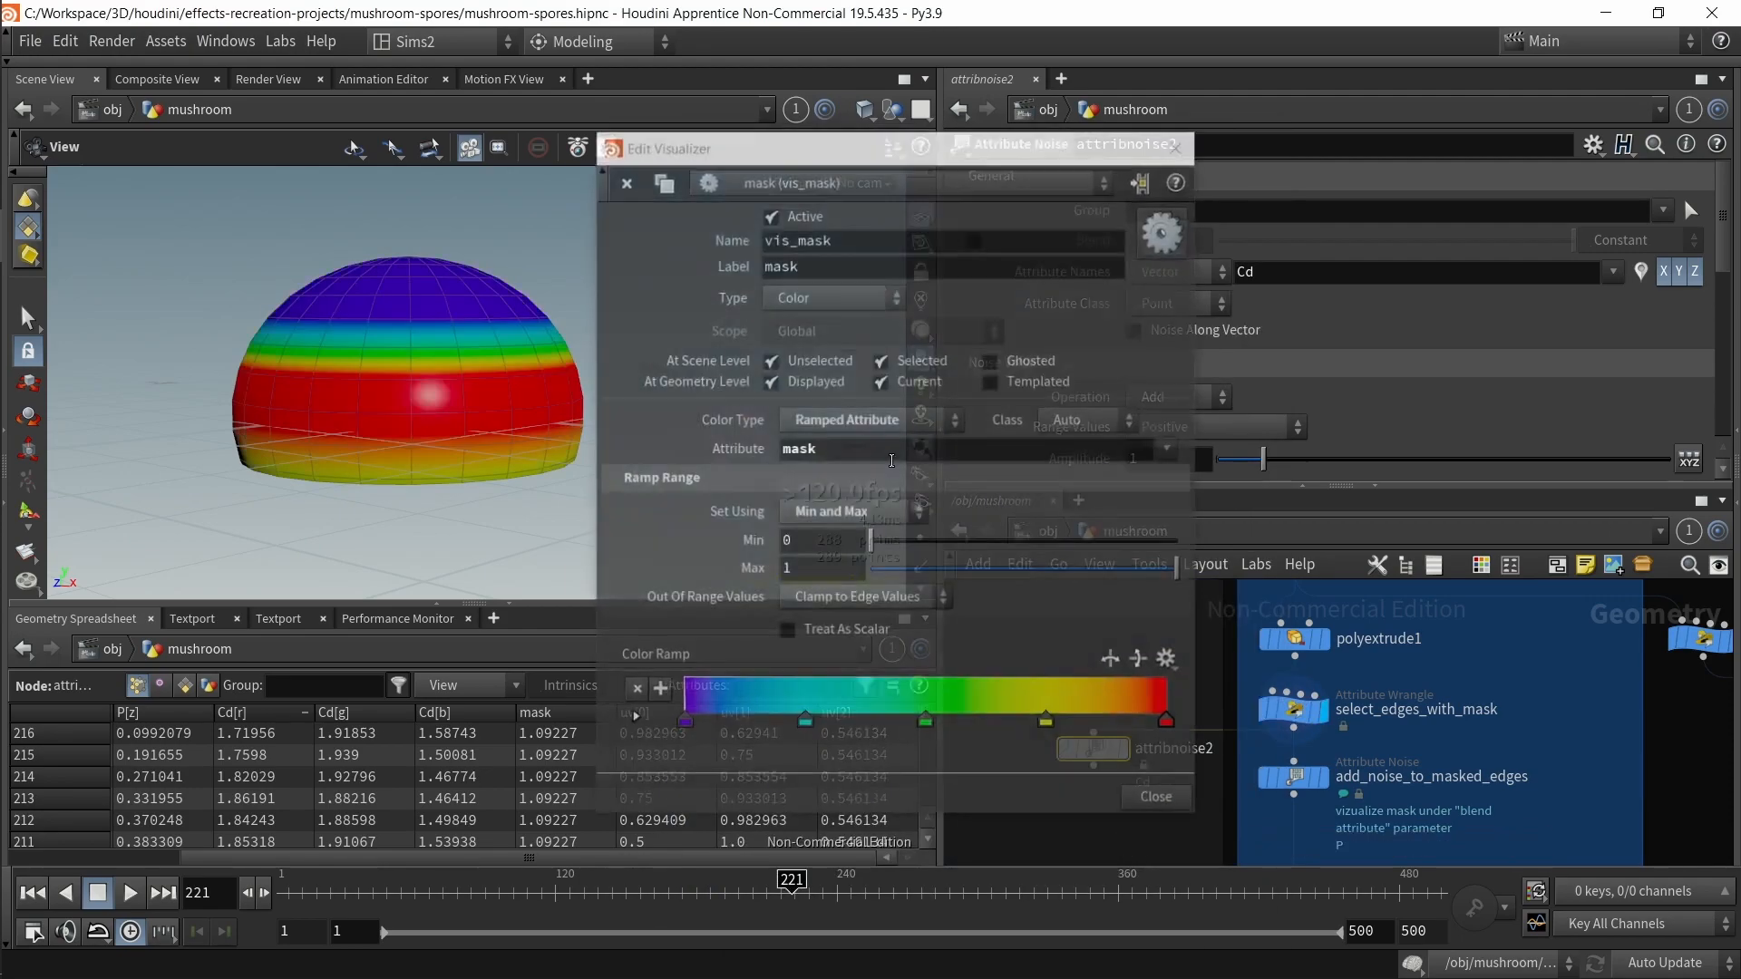
pyautogui.click(1178, 145)
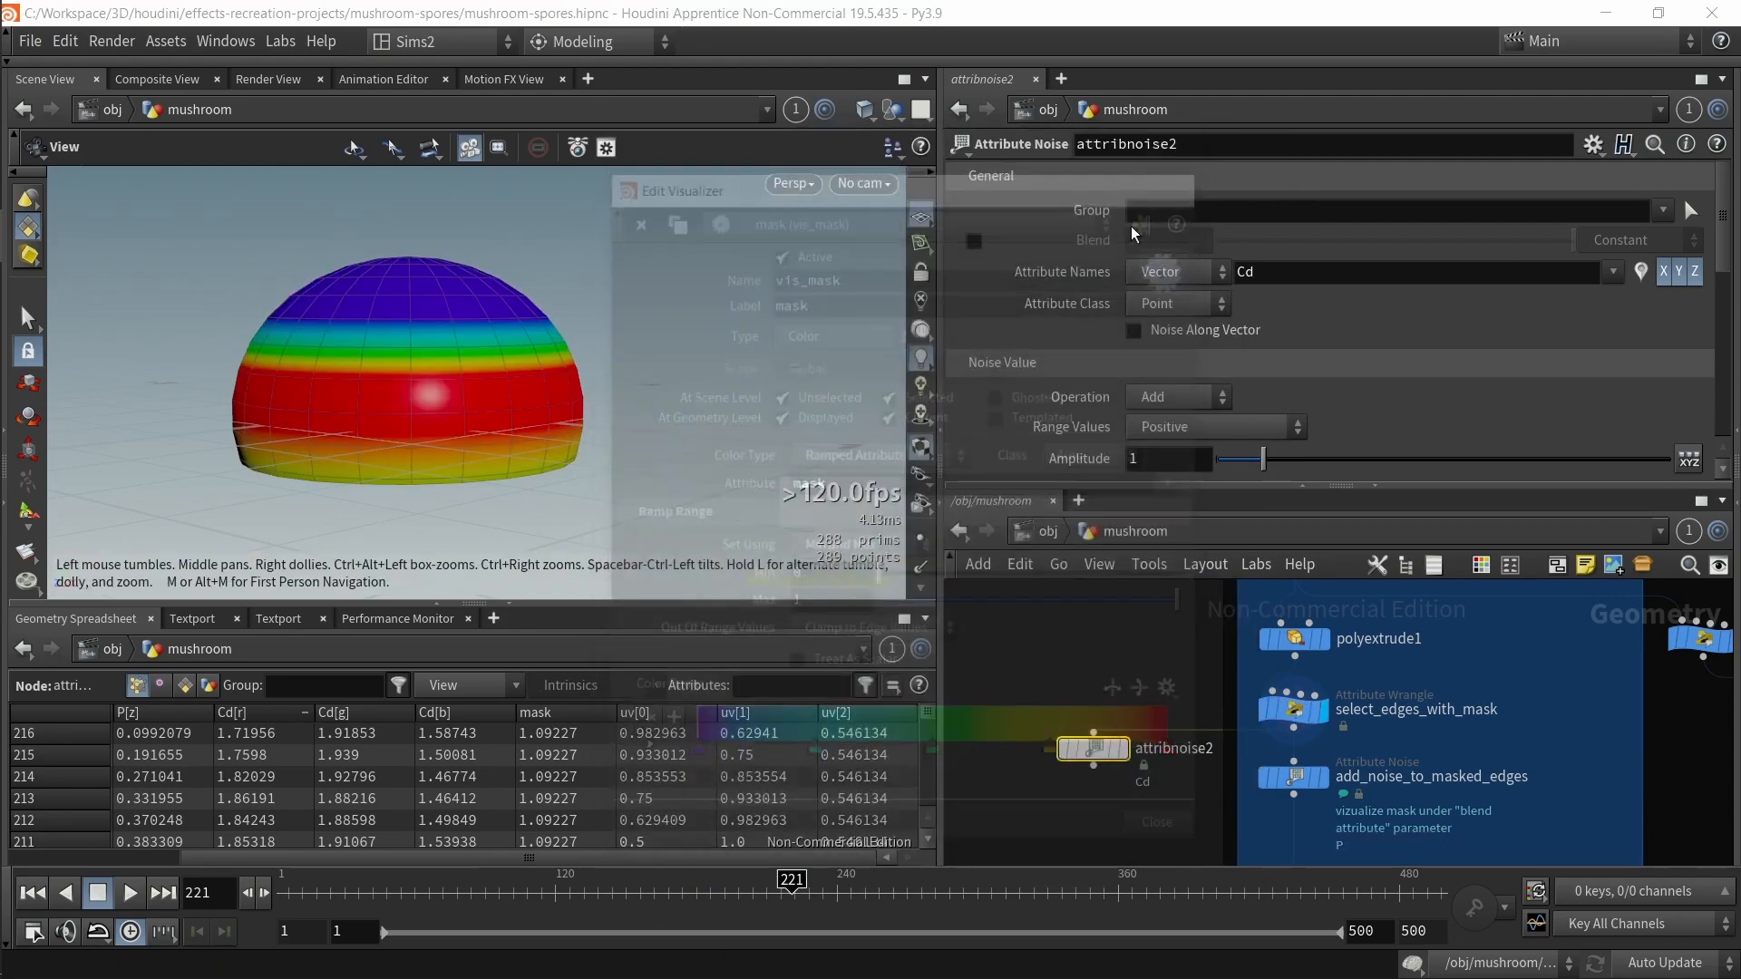
pyautogui.moveTo(1303, 669); pyautogui.dragTo(1269, 779, button='middle')
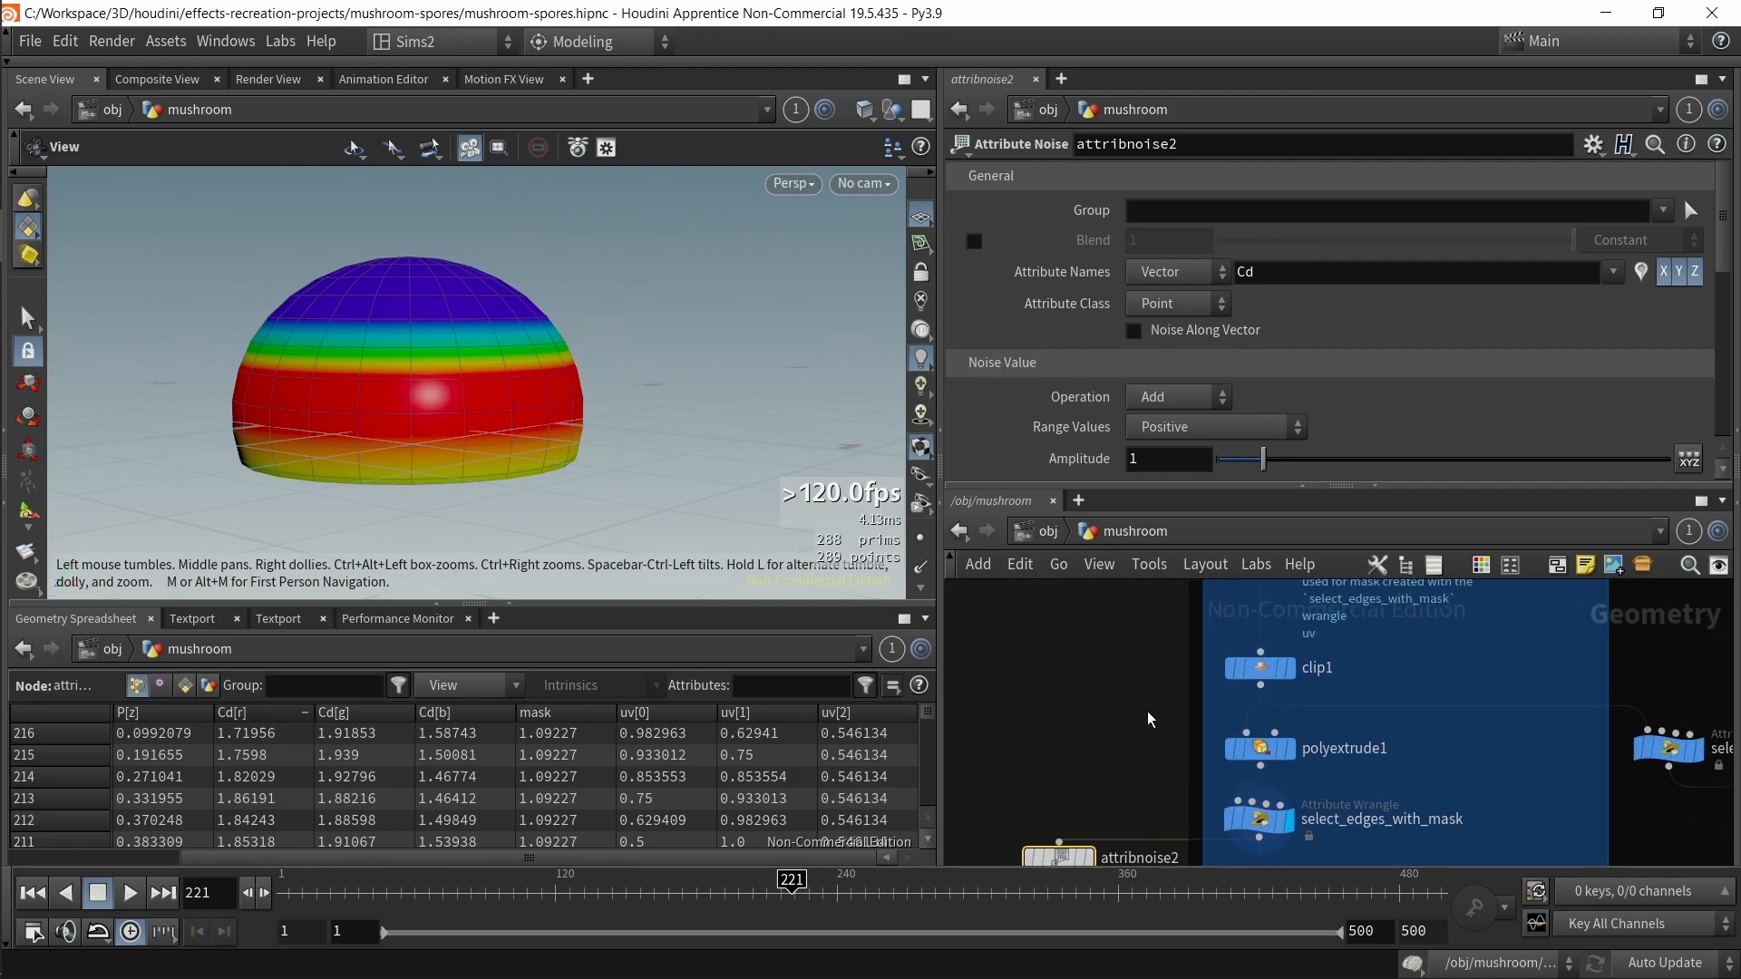
pyautogui.click(1259, 819)
pyautogui.scroll(3, 1195, 285)
pyautogui.scroll(1, 1195, 284)
pyautogui.click(1176, 270)
pyautogui.hotkey('ctrl', '/')
pyautogui.hotkey('ctrl', 's')
# Step: Inspect select_edges_with_mask's node info, toggling its mask and uv attribute visualizers
pyautogui.moveTo(1128, 749); pyautogui.dragTo(1125, 645, button='middle')
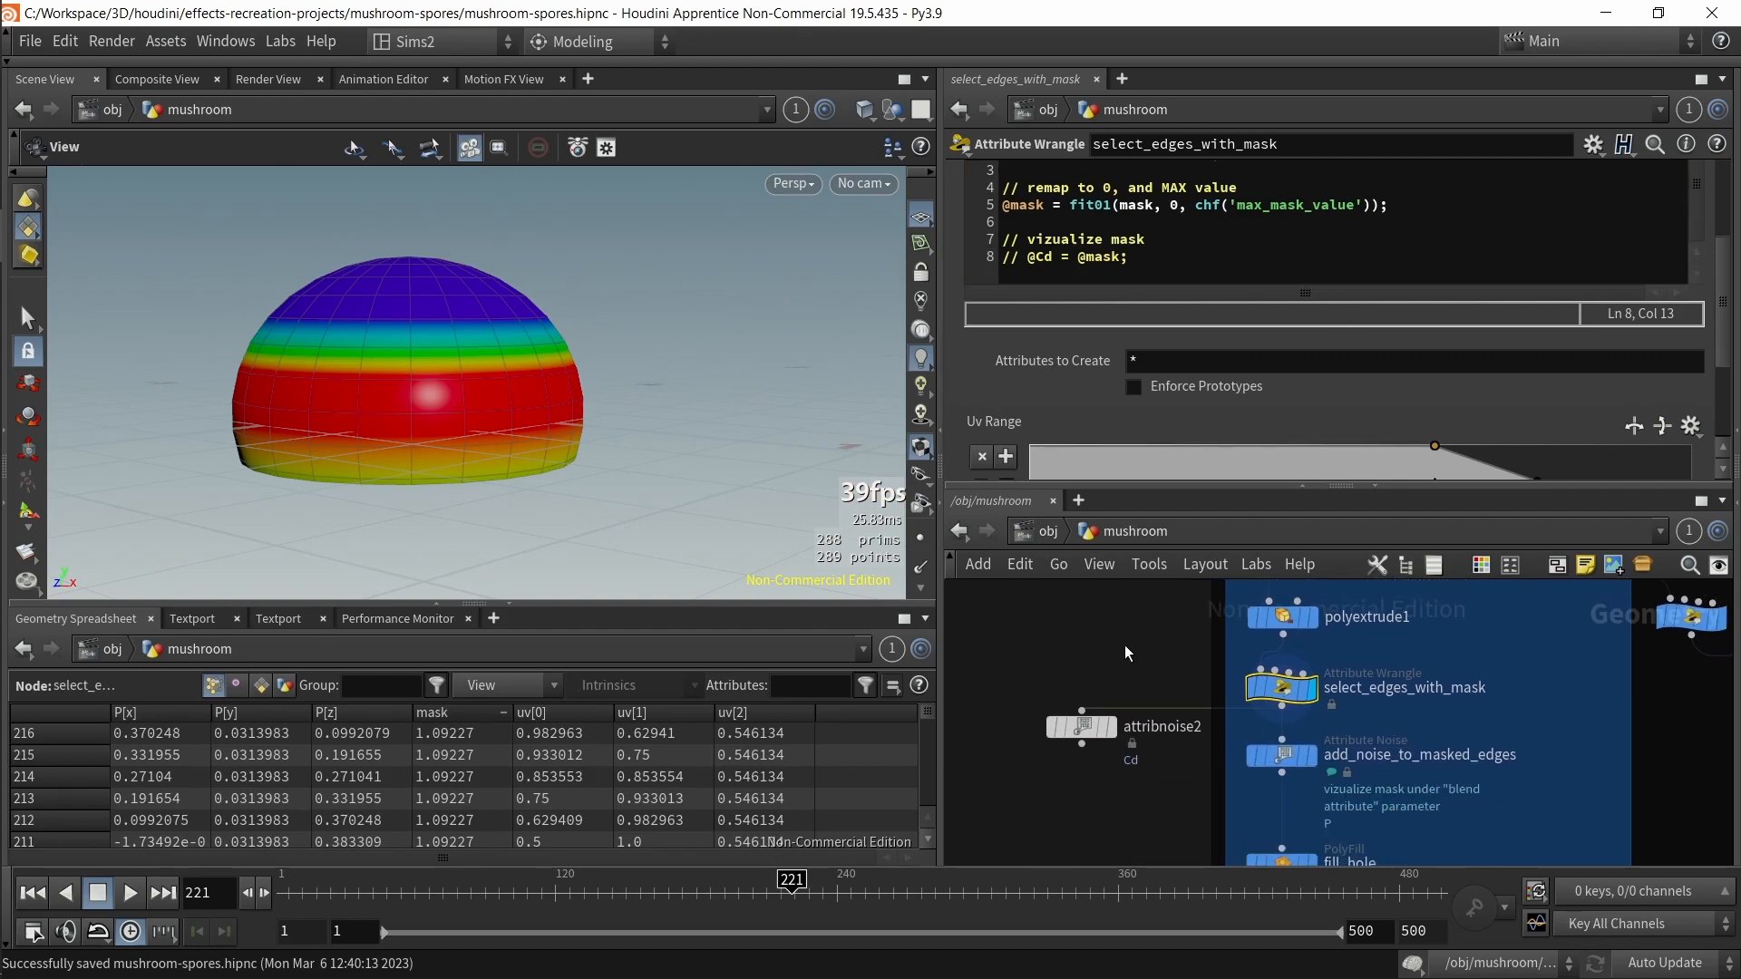
pyautogui.middleClick(1273, 689)
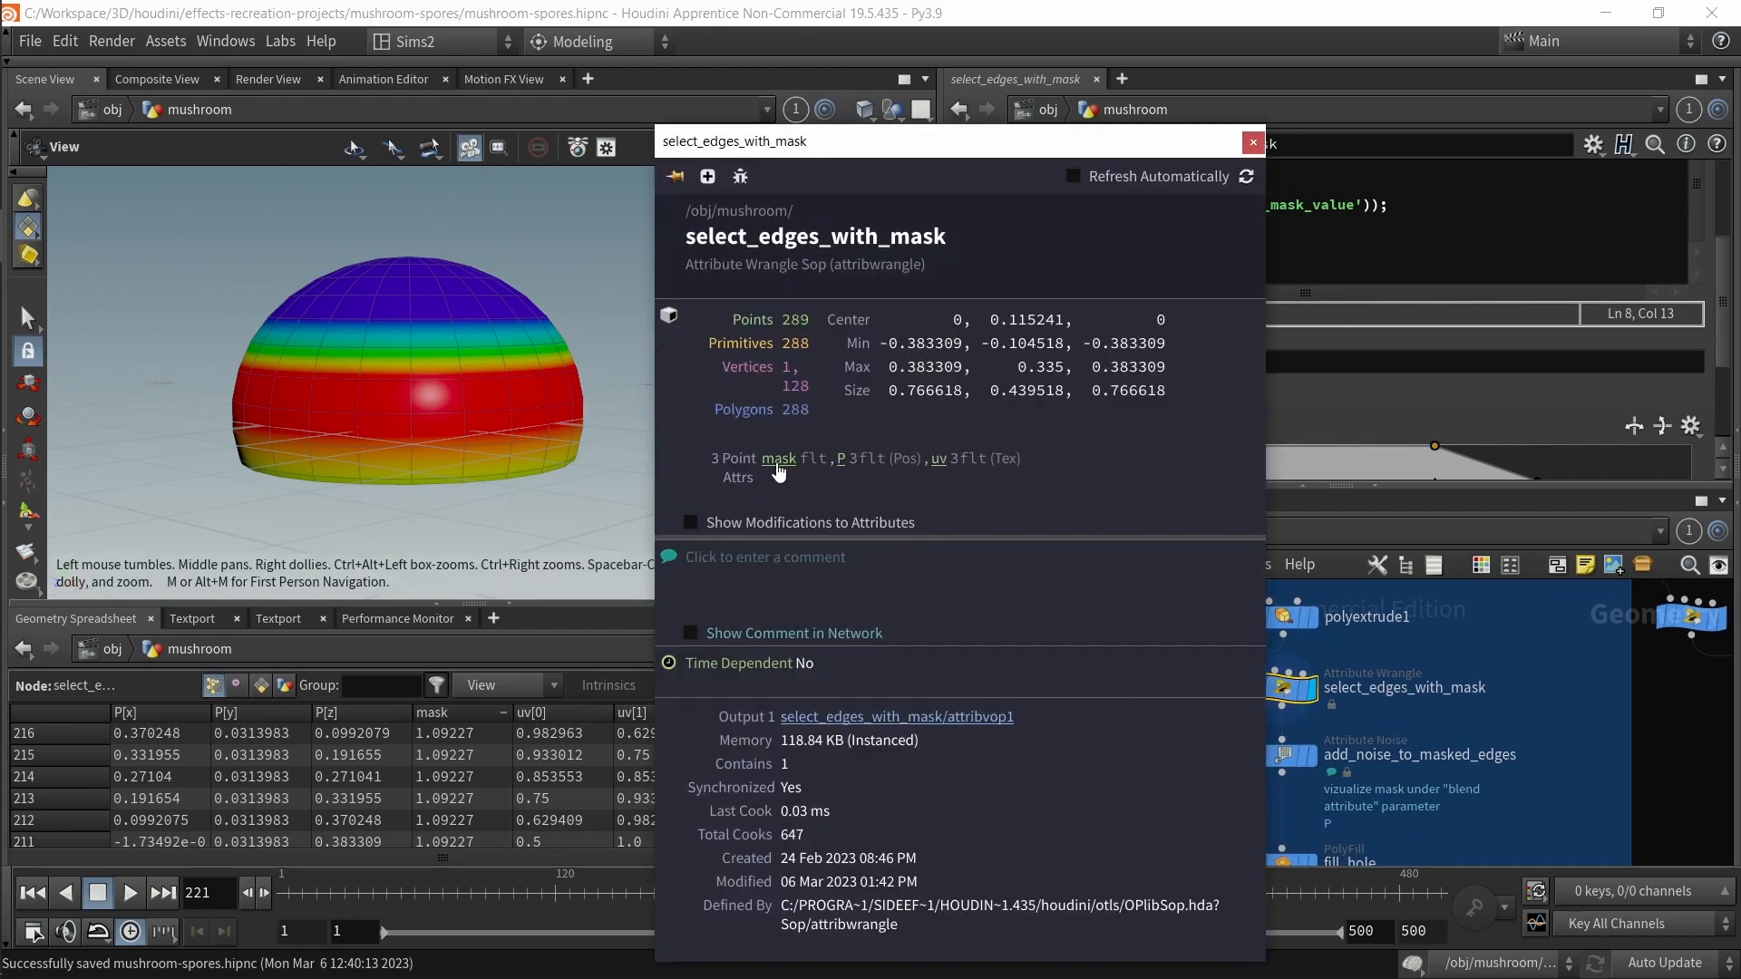
pyautogui.middleClick(1287, 693)
pyautogui.middleClick(1288, 691)
pyautogui.middleClick(1287, 690)
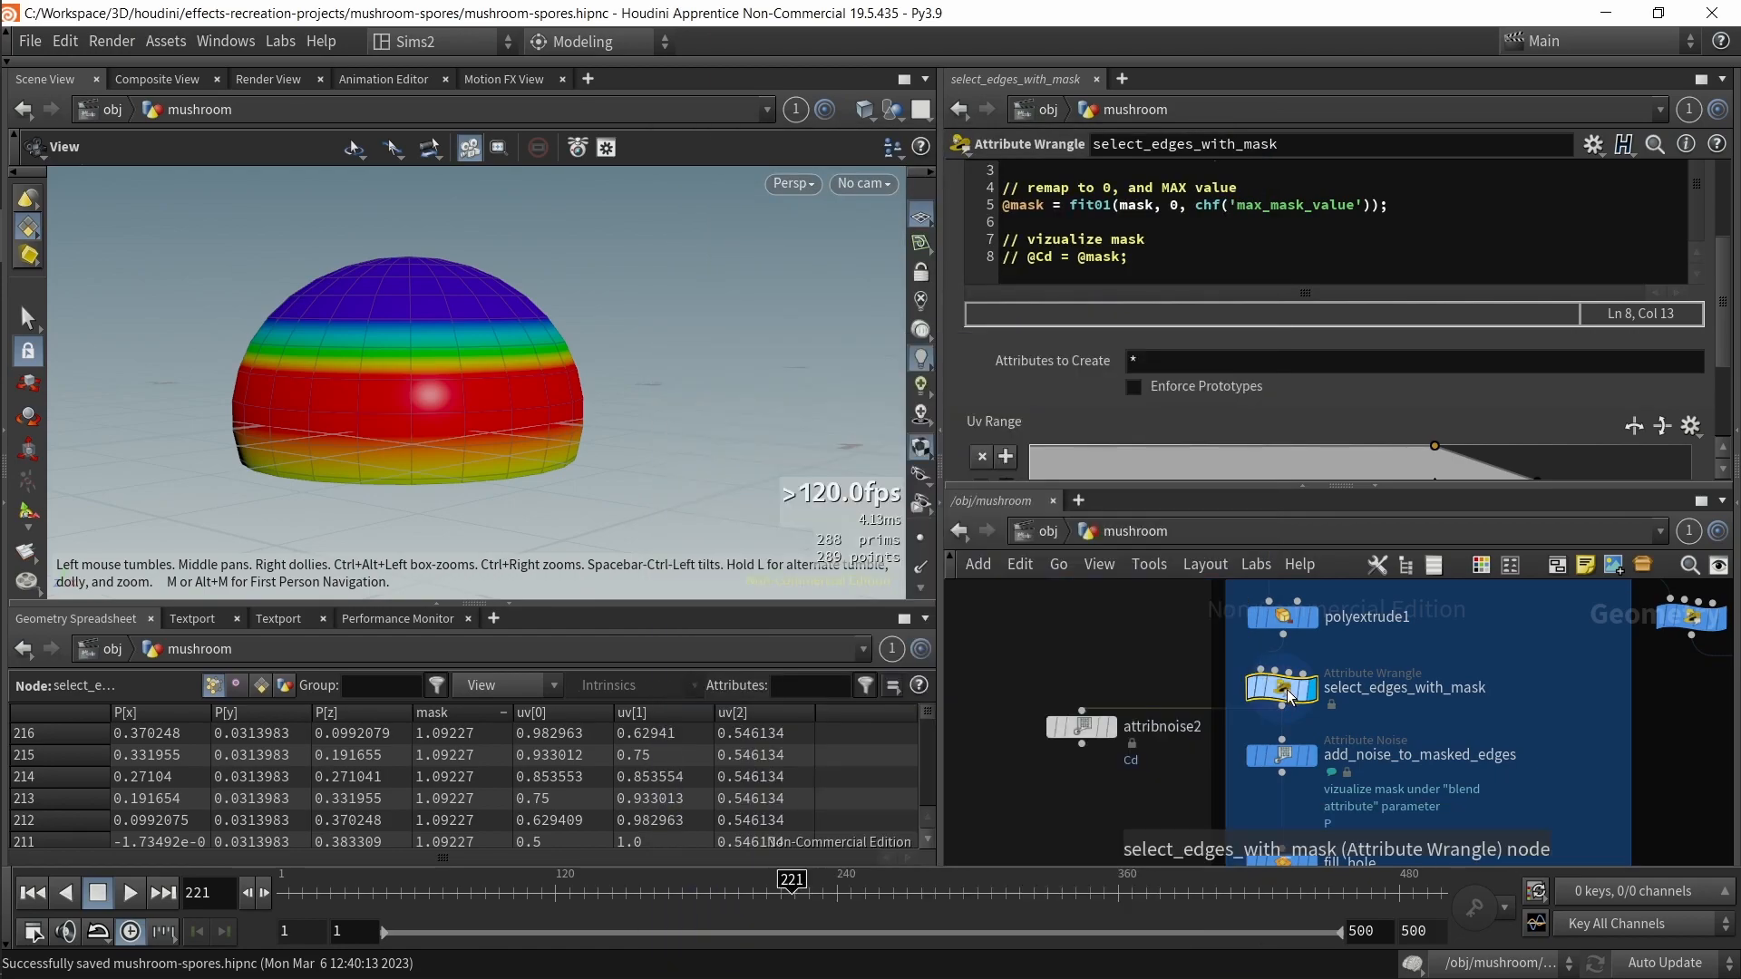
pyautogui.middleClick(1287, 693)
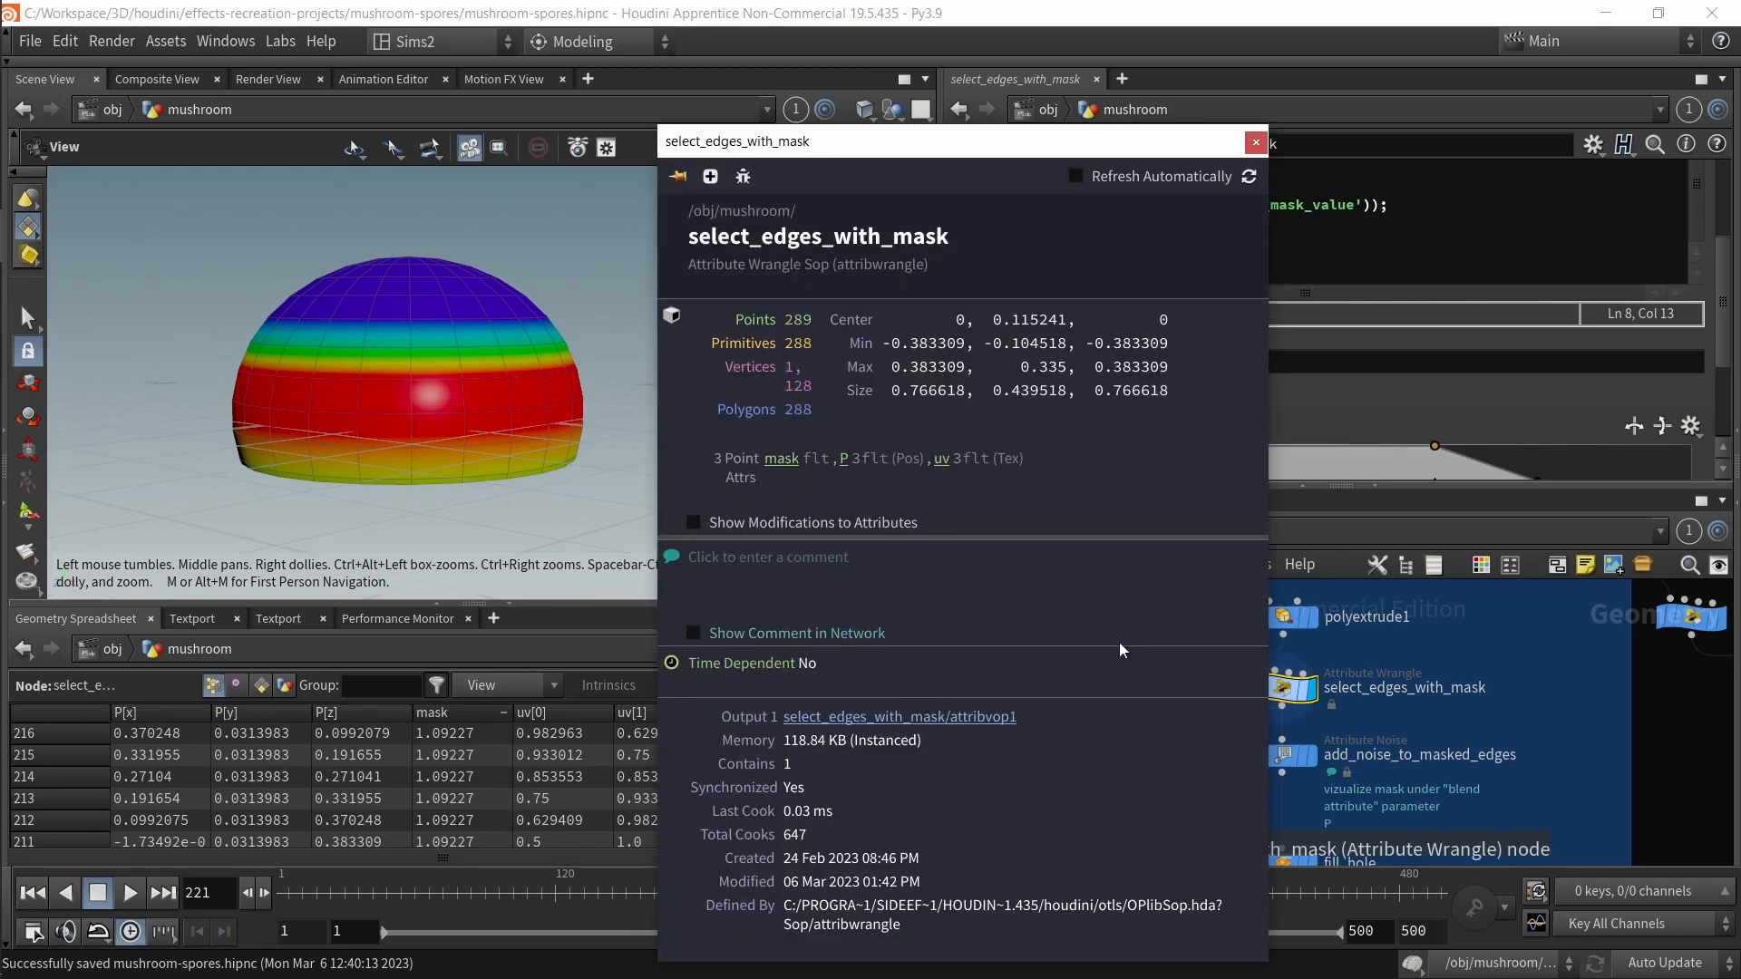
pyautogui.click(782, 459)
pyautogui.click(1256, 143)
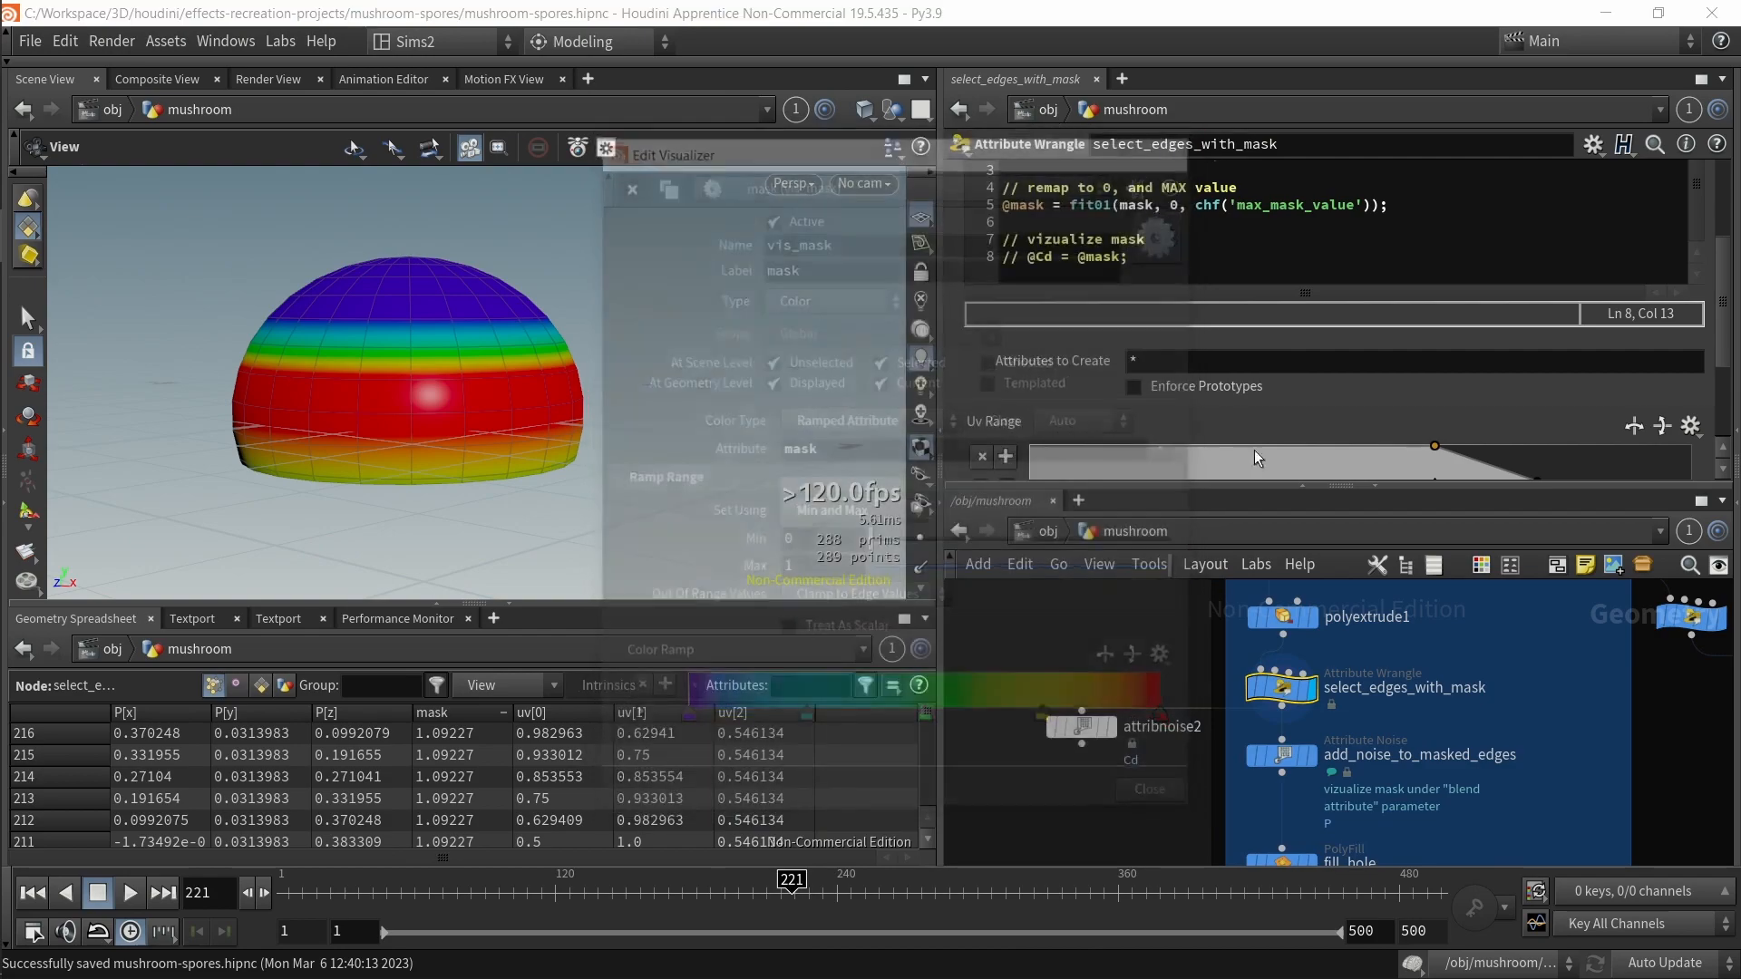
pyautogui.middleClick(1322, 705)
pyautogui.click(943, 460)
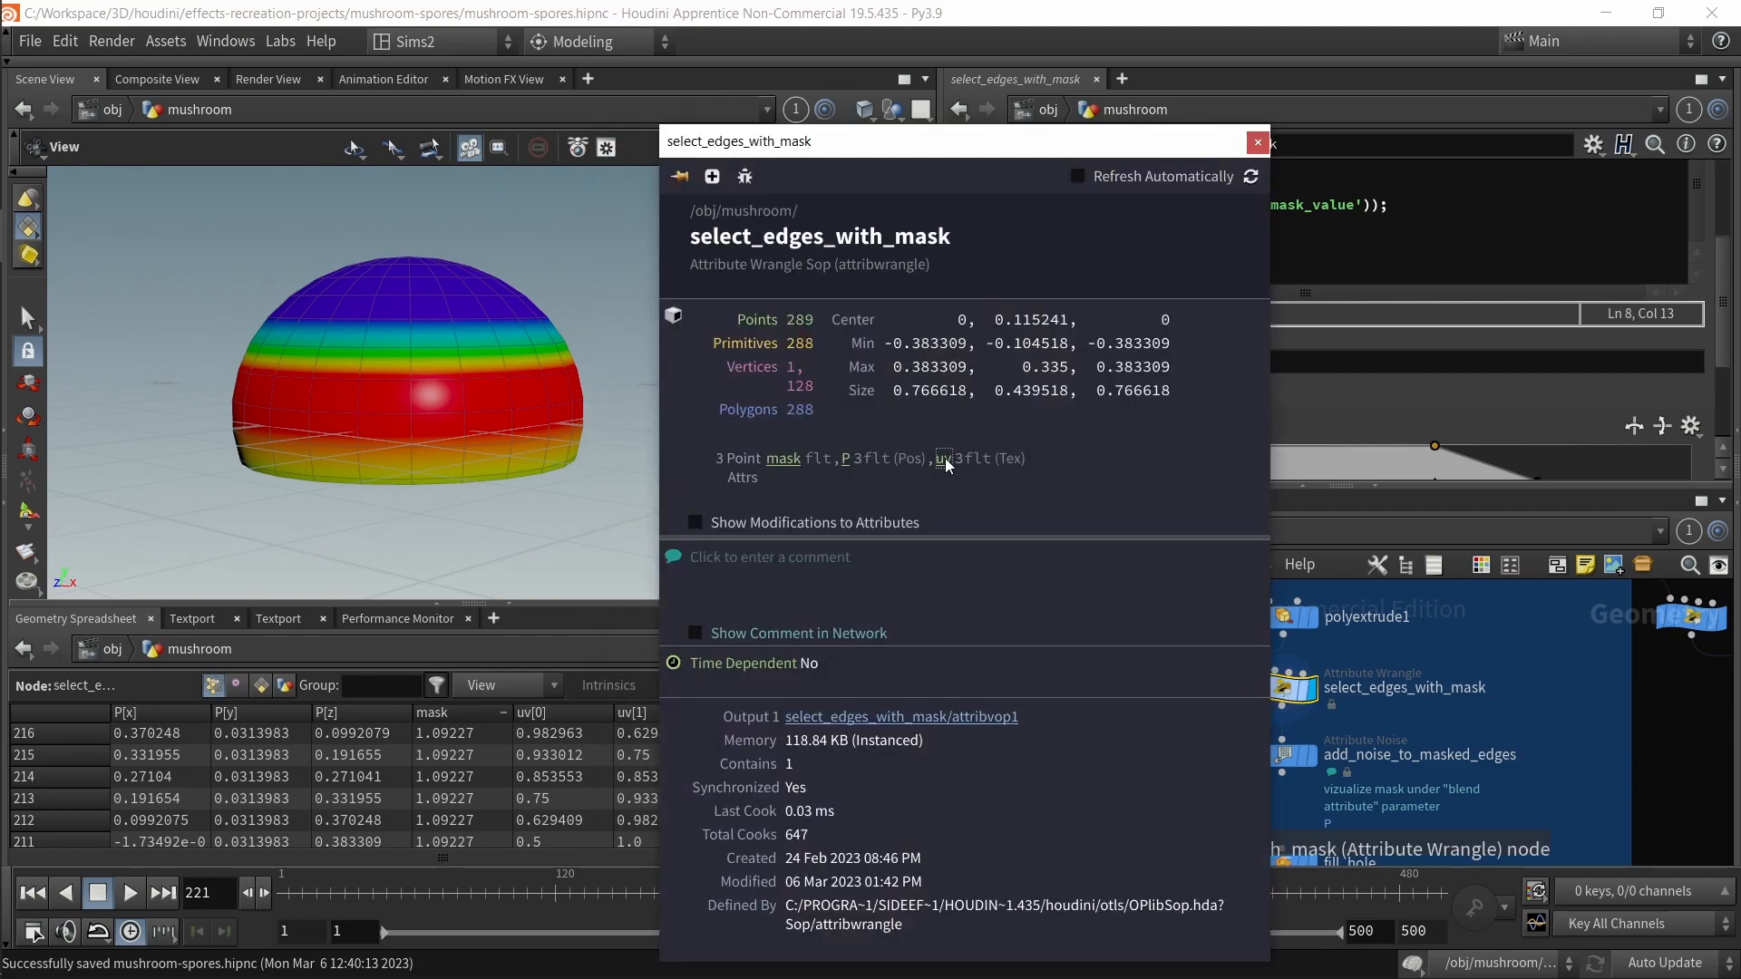
pyautogui.click(781, 458)
pyautogui.click(946, 460)
pyautogui.click(1258, 144)
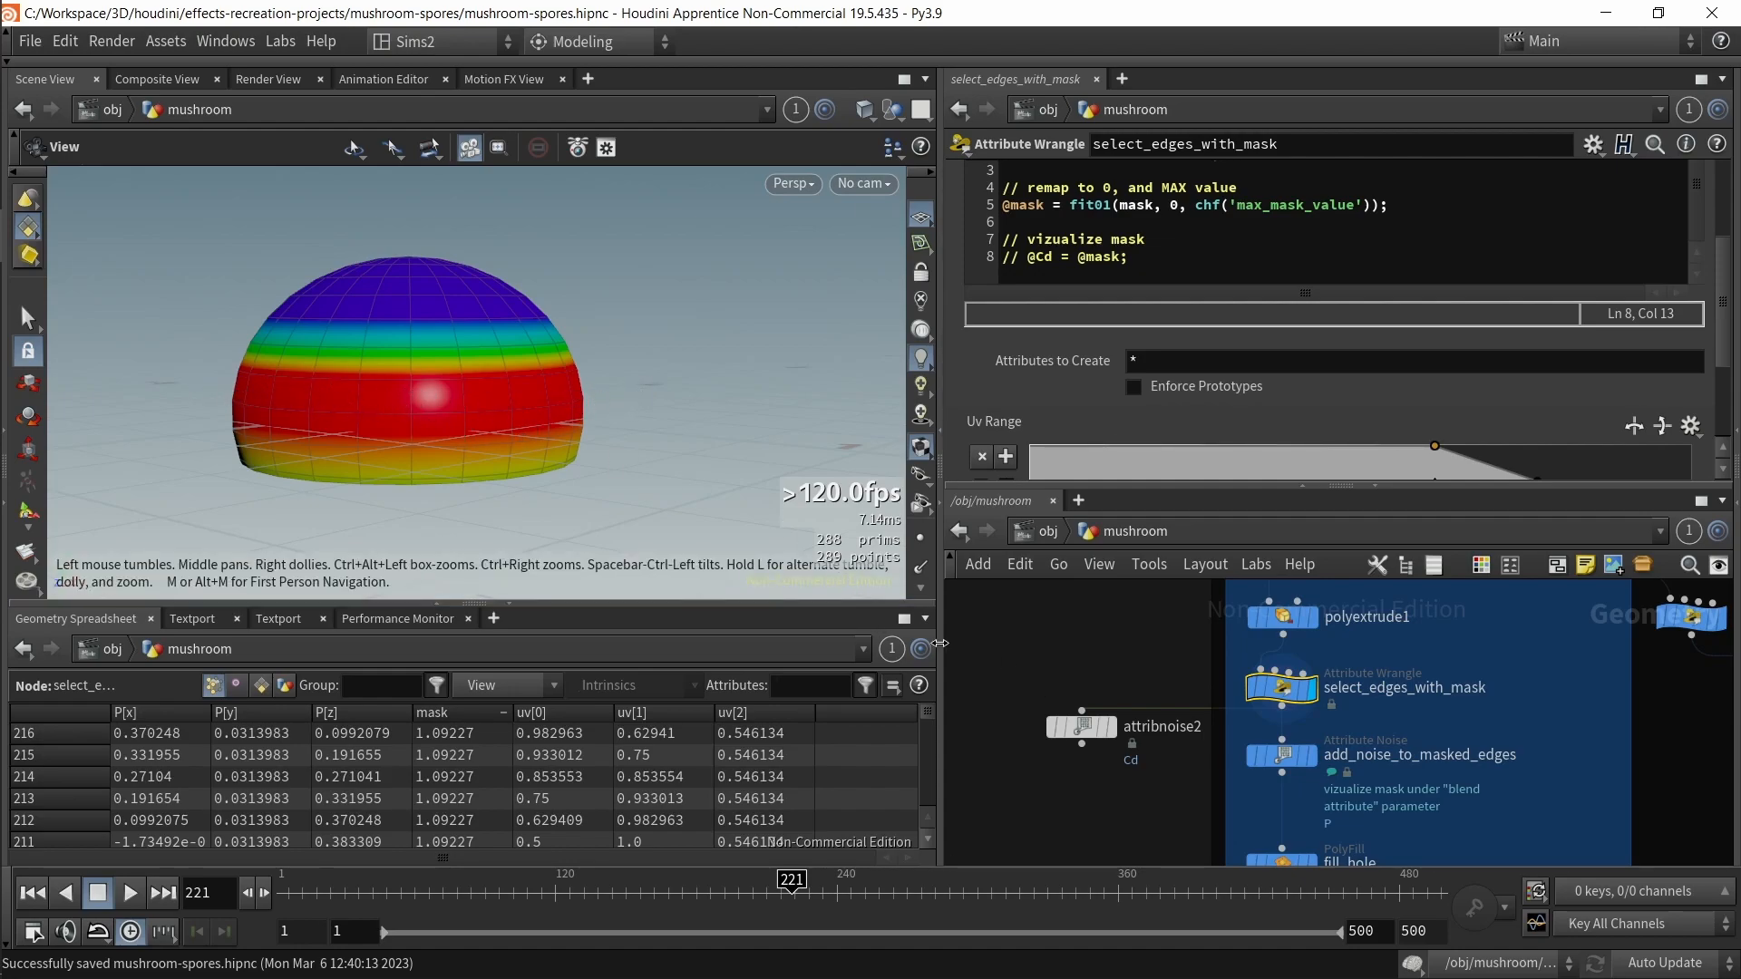
# Step: Set the new attribnoise2 node's Attribute Names to mask
pyautogui.moveTo(520, 334); pyautogui.dragTo(506, 297)
pyautogui.moveTo(940, 758); pyautogui.dragTo(886, 755)
pyautogui.click(1190, 744)
pyautogui.click(1052, 726)
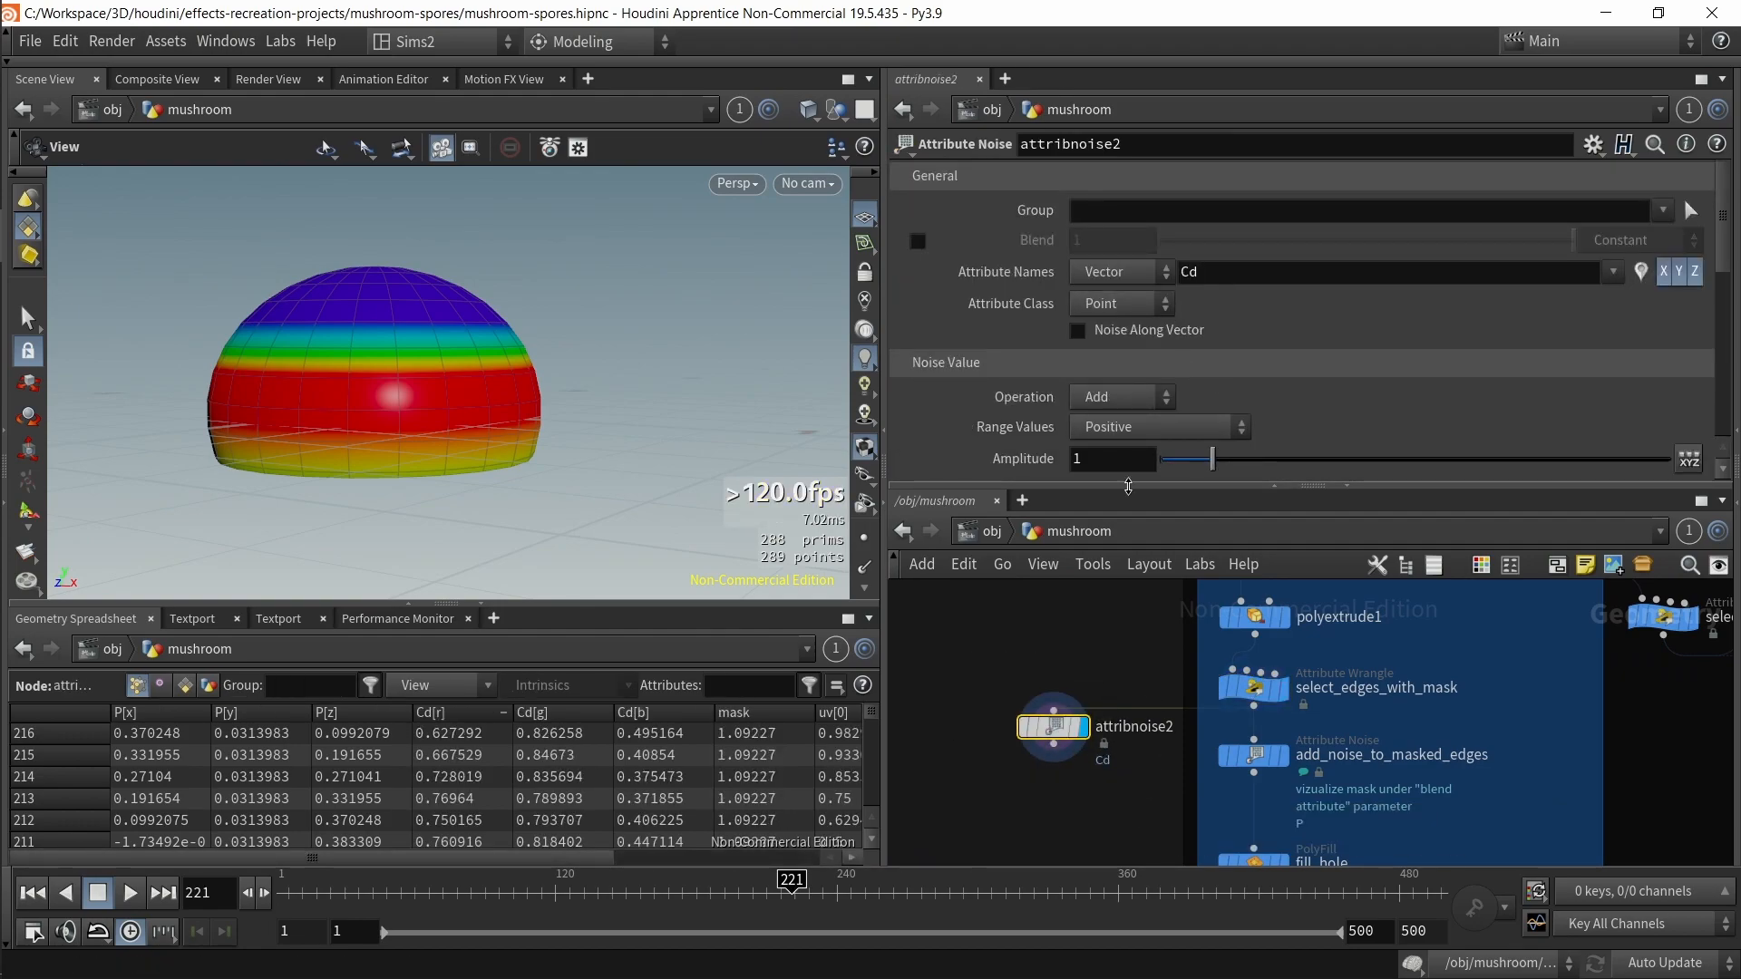
pyautogui.moveTo(1208, 275); pyautogui.dragTo(1078, 289)
pyautogui.write('mask')
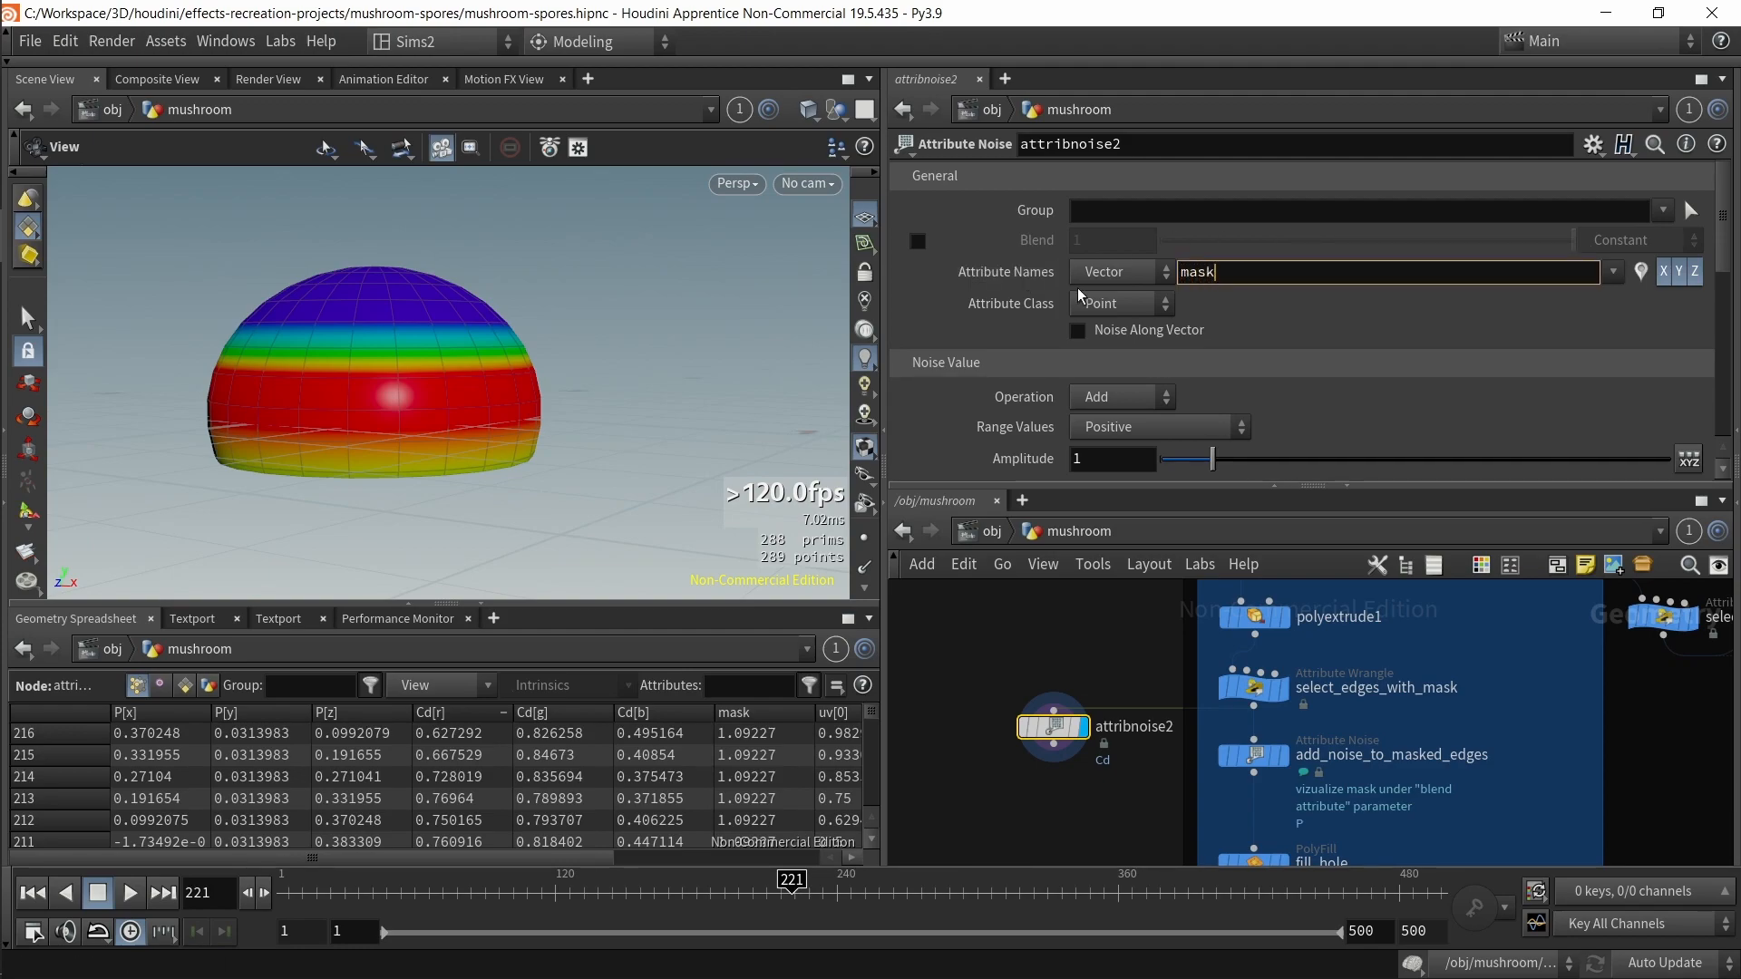
pyautogui.press('Return')
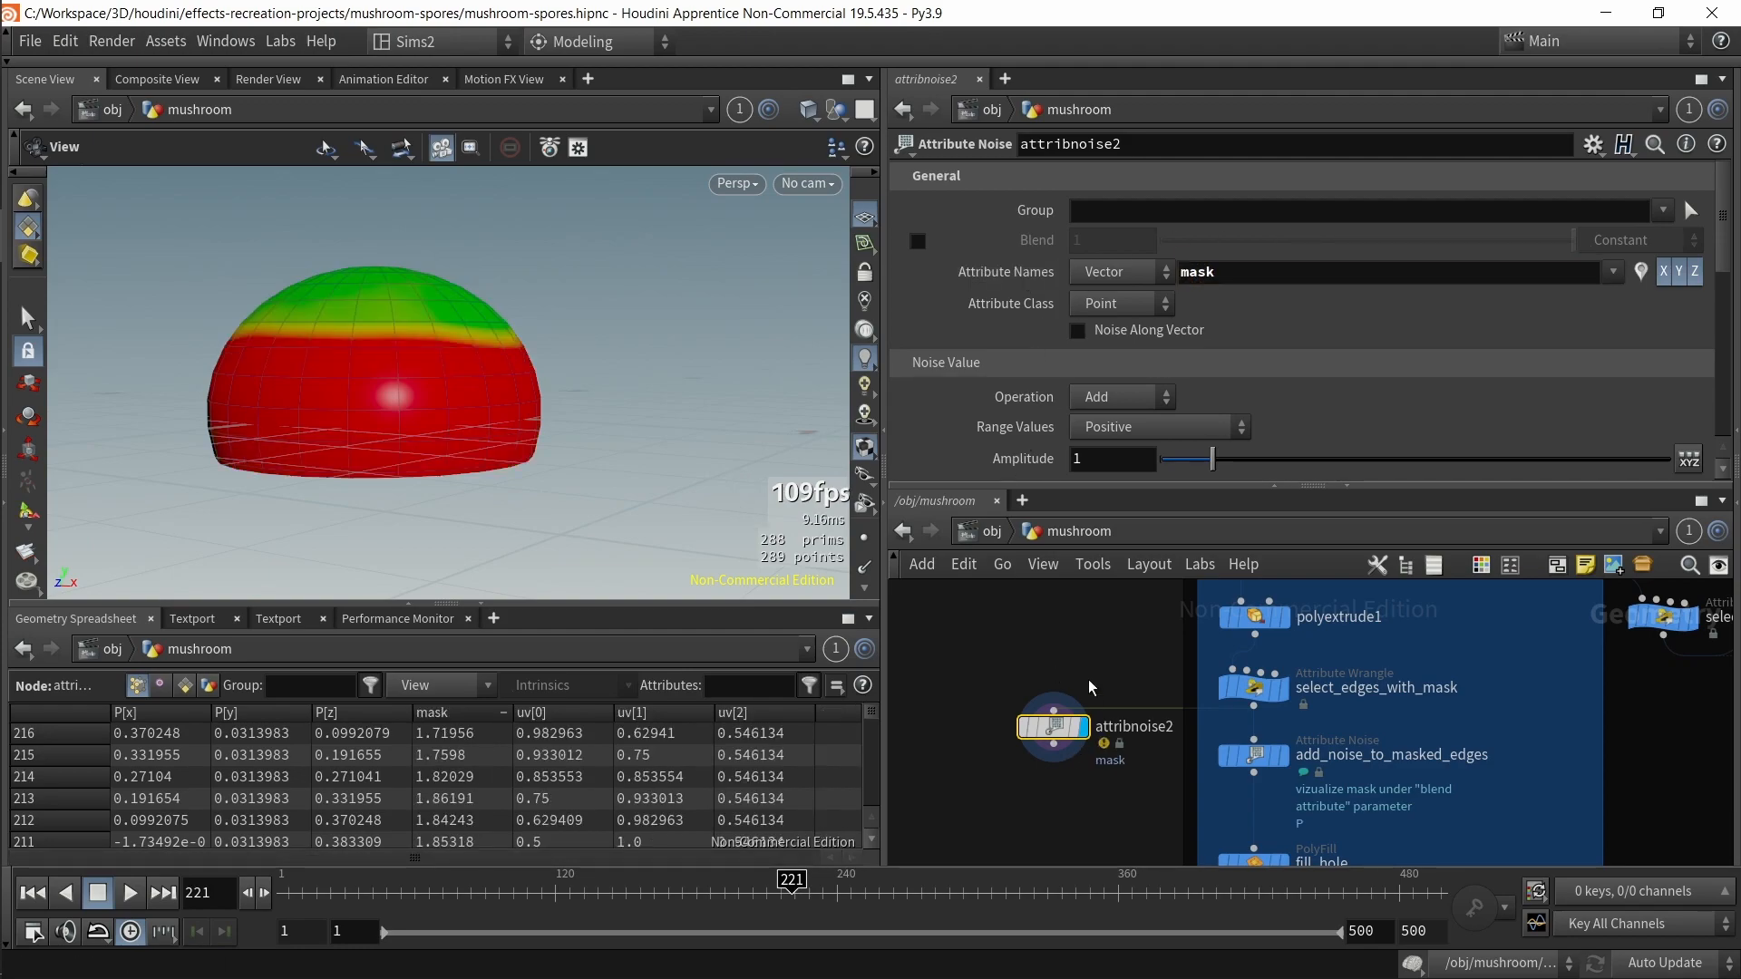
# Step: Try switching attribnoise2's attribute type to Float while checking its node info
pyautogui.middleClick(1055, 744)
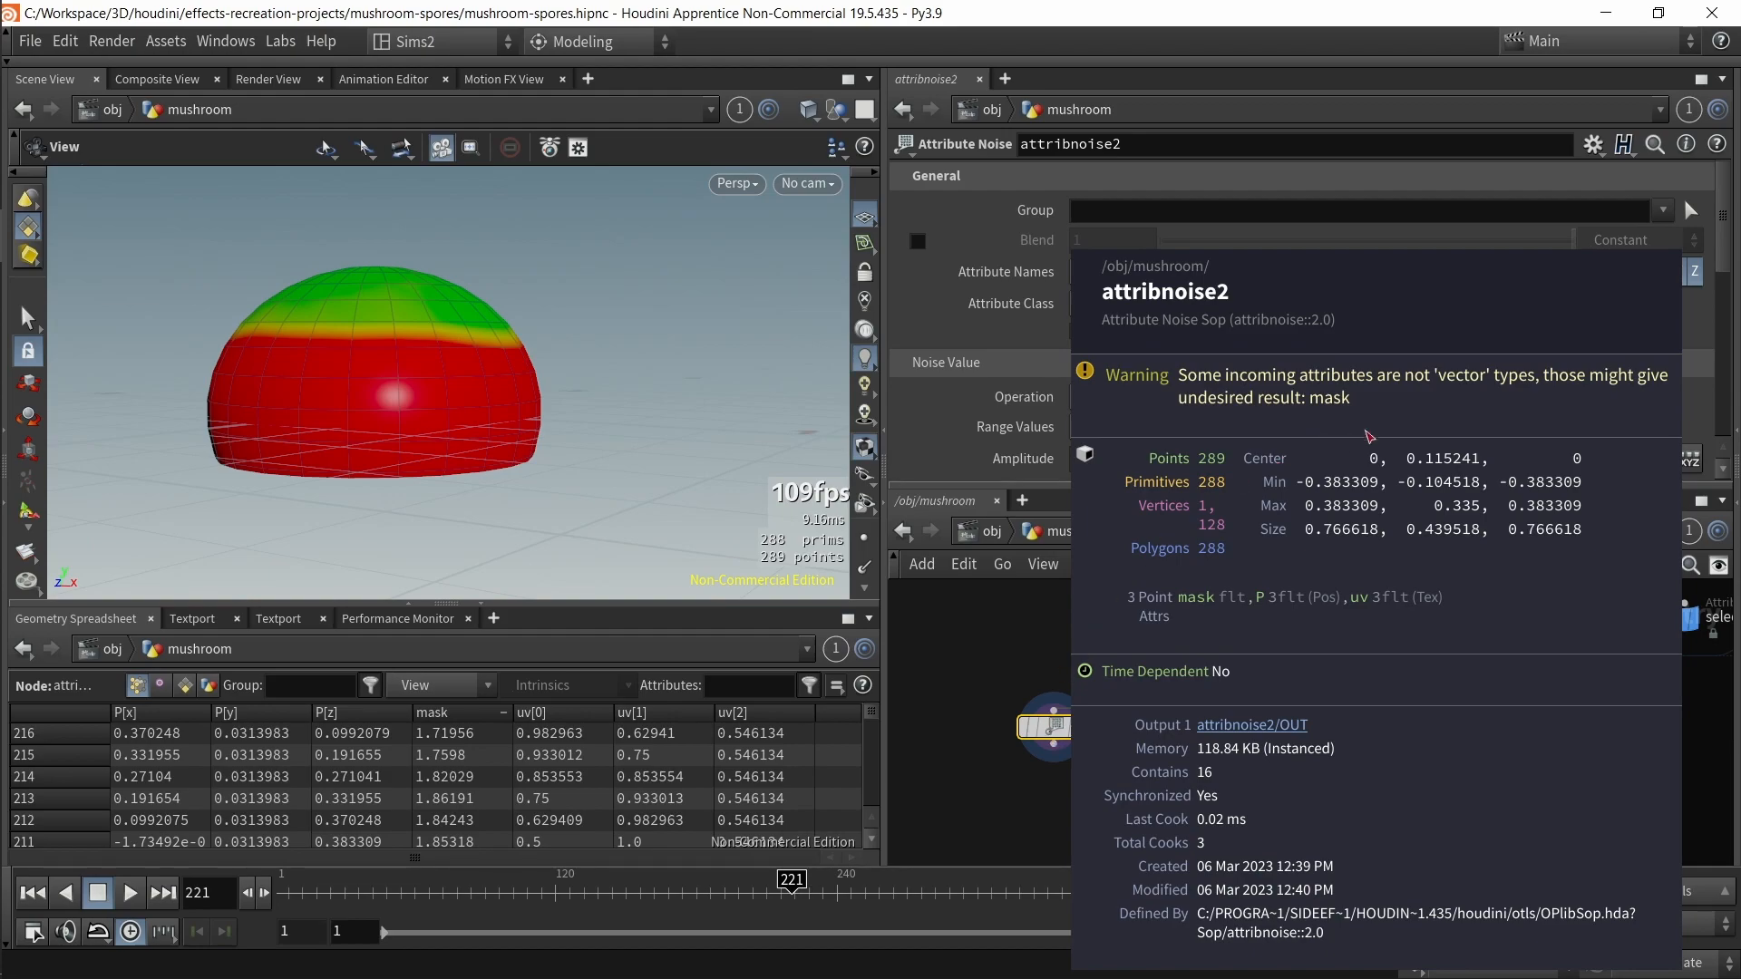
pyautogui.click(1129, 274)
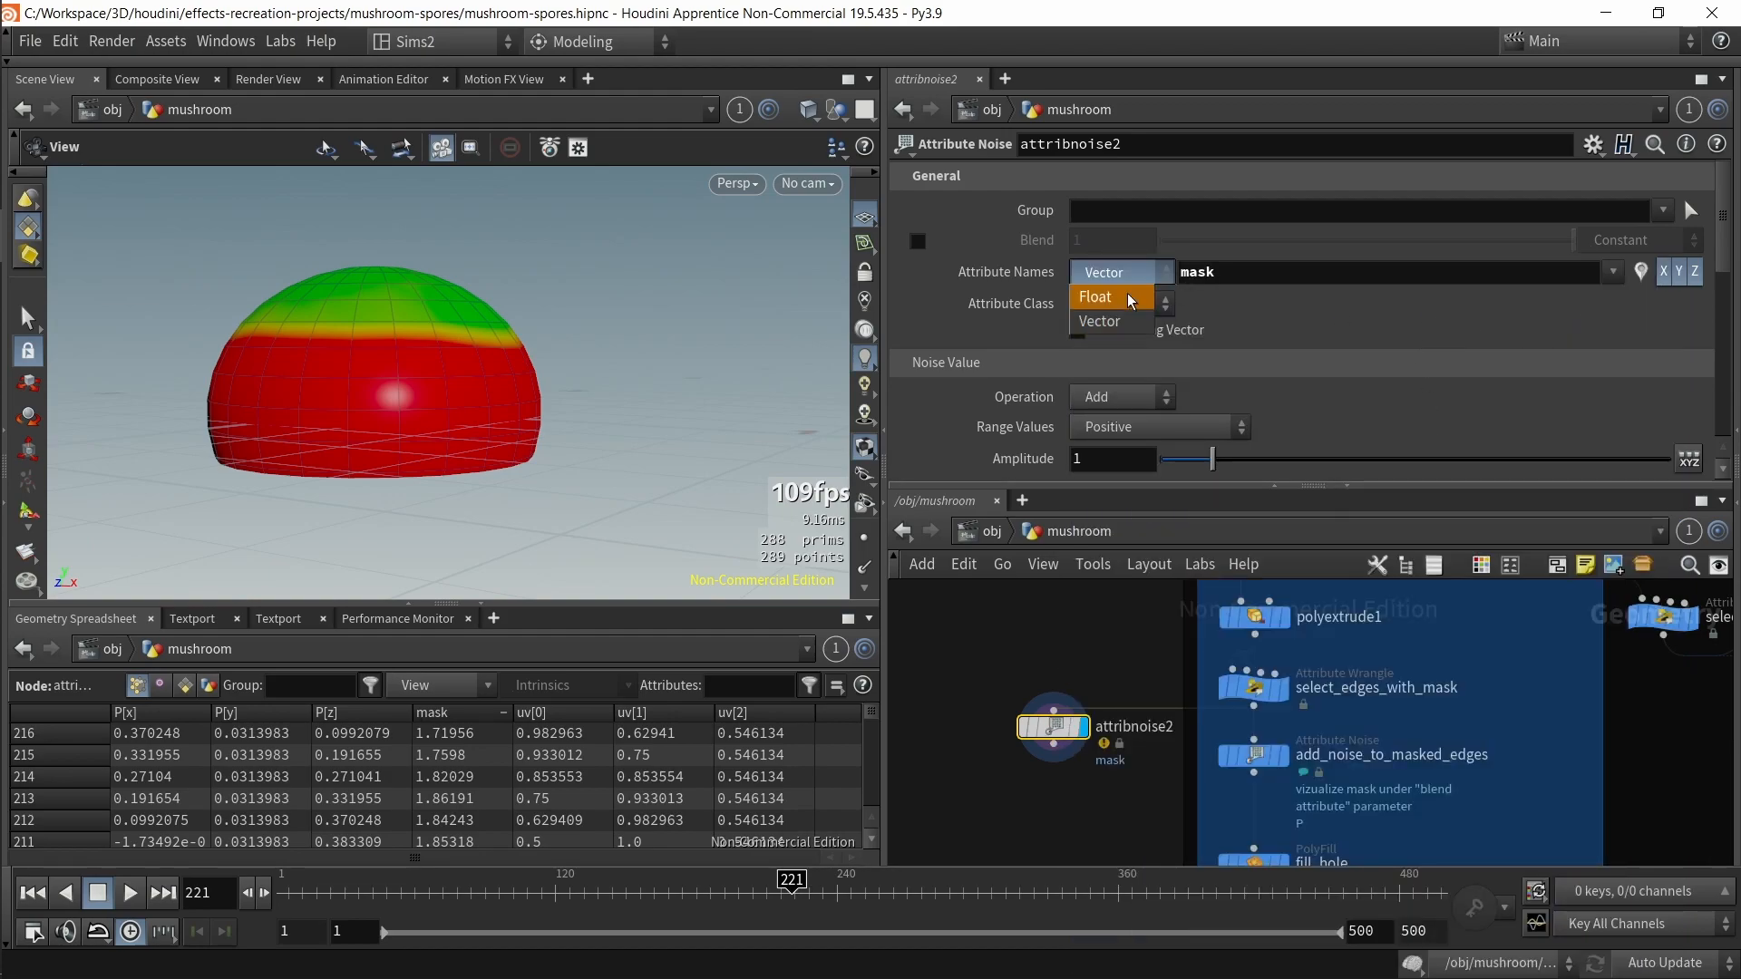
pyautogui.click(1116, 270)
pyautogui.middleClick(1062, 733)
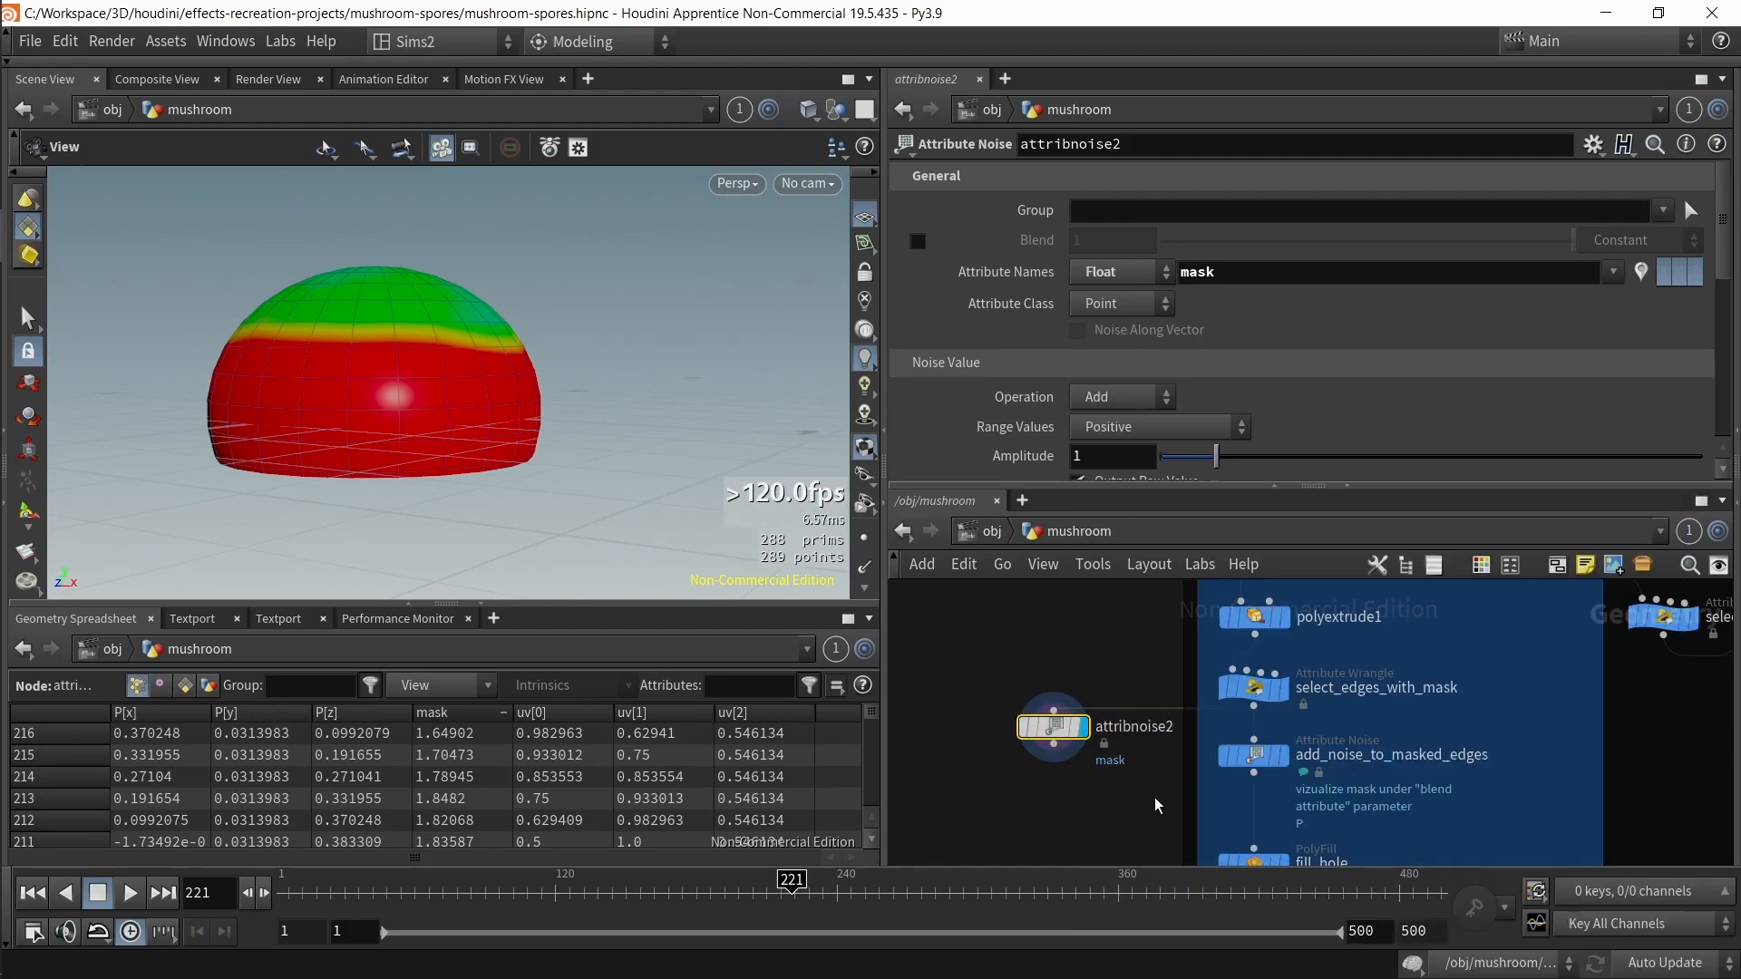
pyautogui.middleClick(1048, 736)
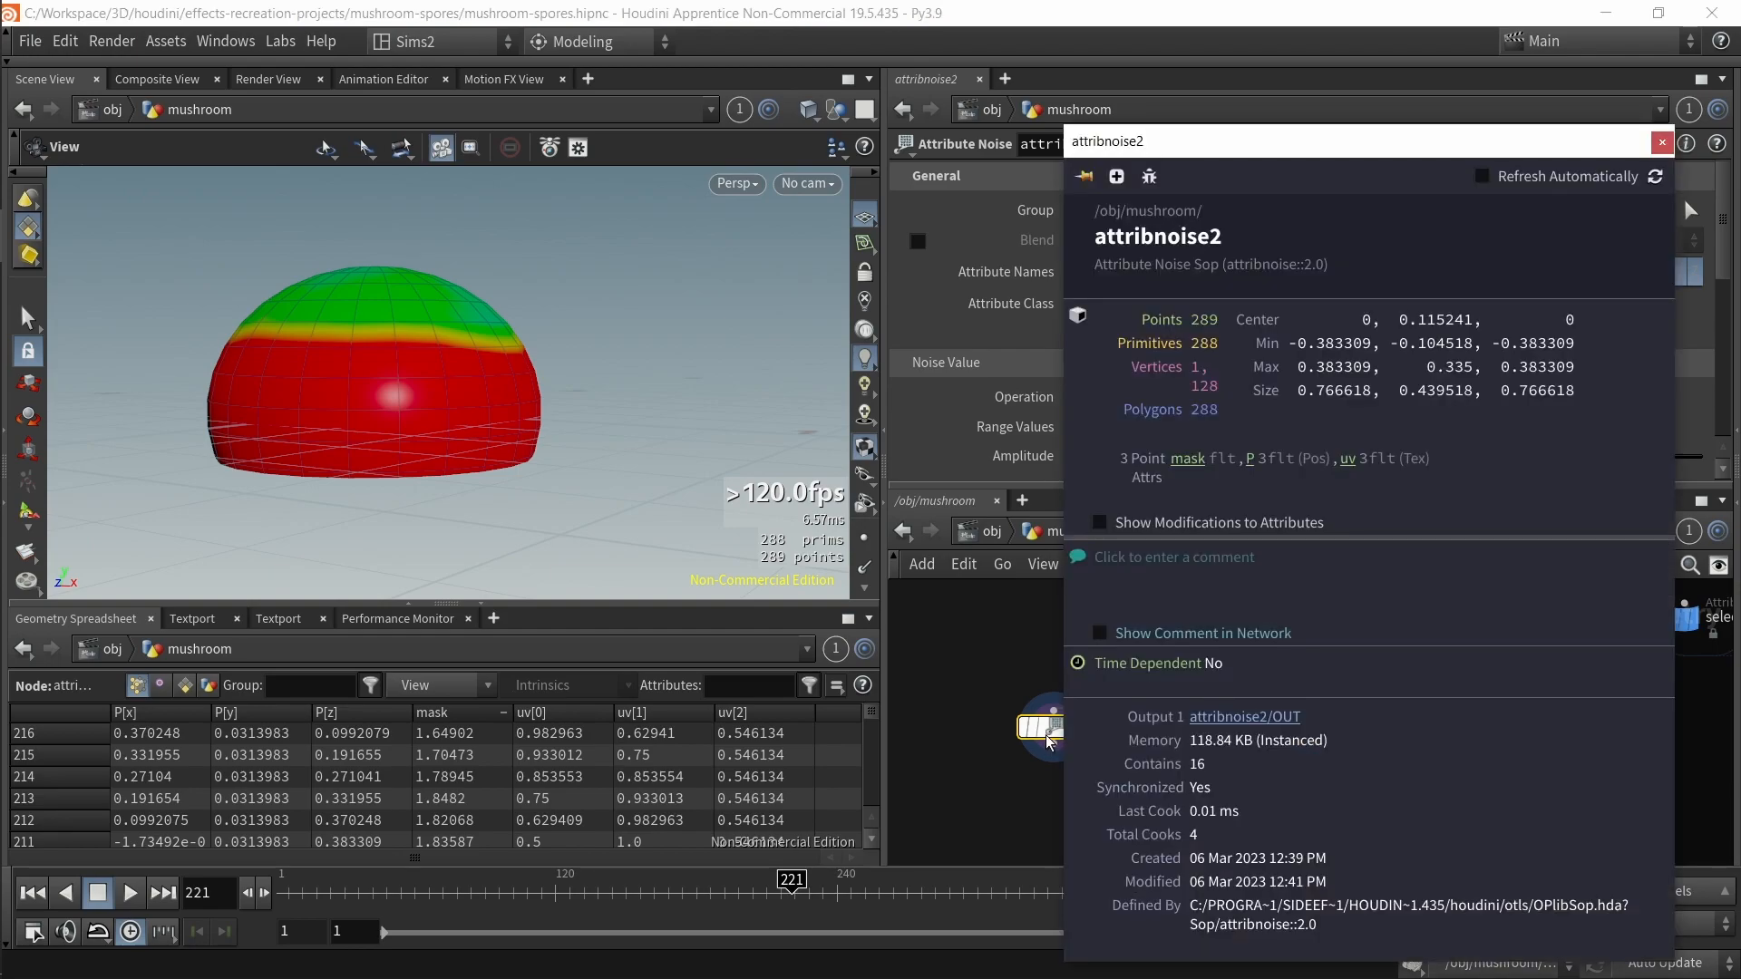
pyautogui.click(1188, 459)
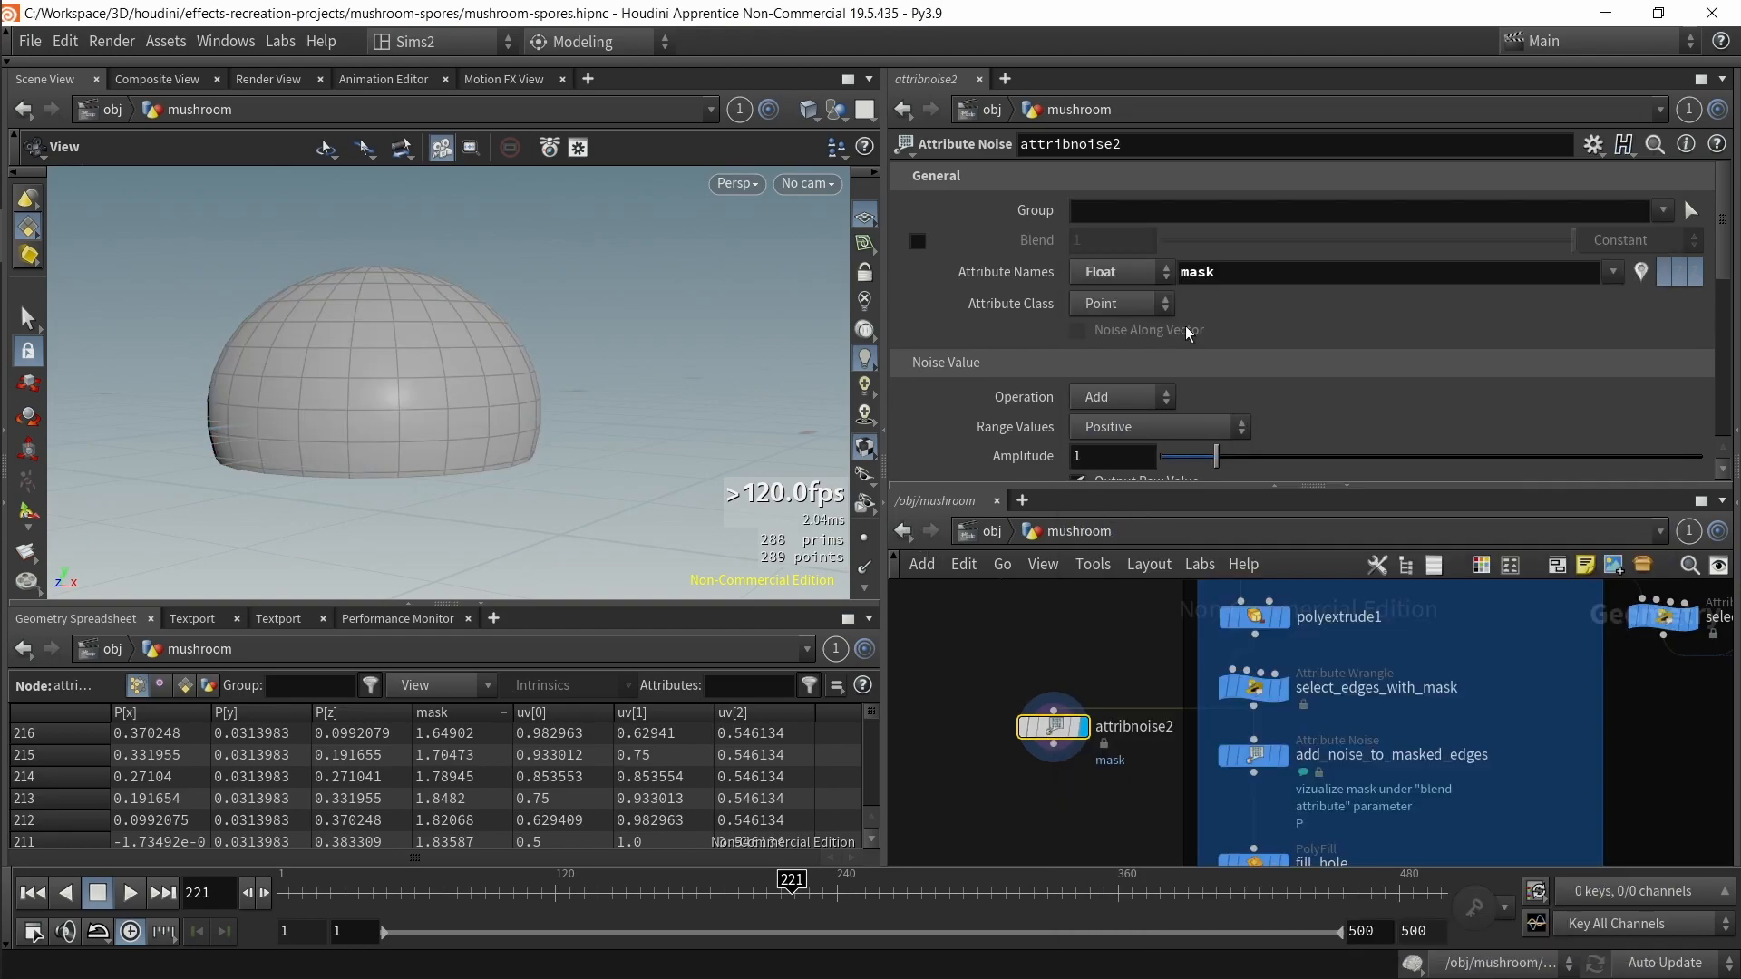
# Step: Try raising attribnoise2's amplitude to 3.45, then revert its noise parameters
pyautogui.moveTo(1216, 456); pyautogui.dragTo(1348, 457)
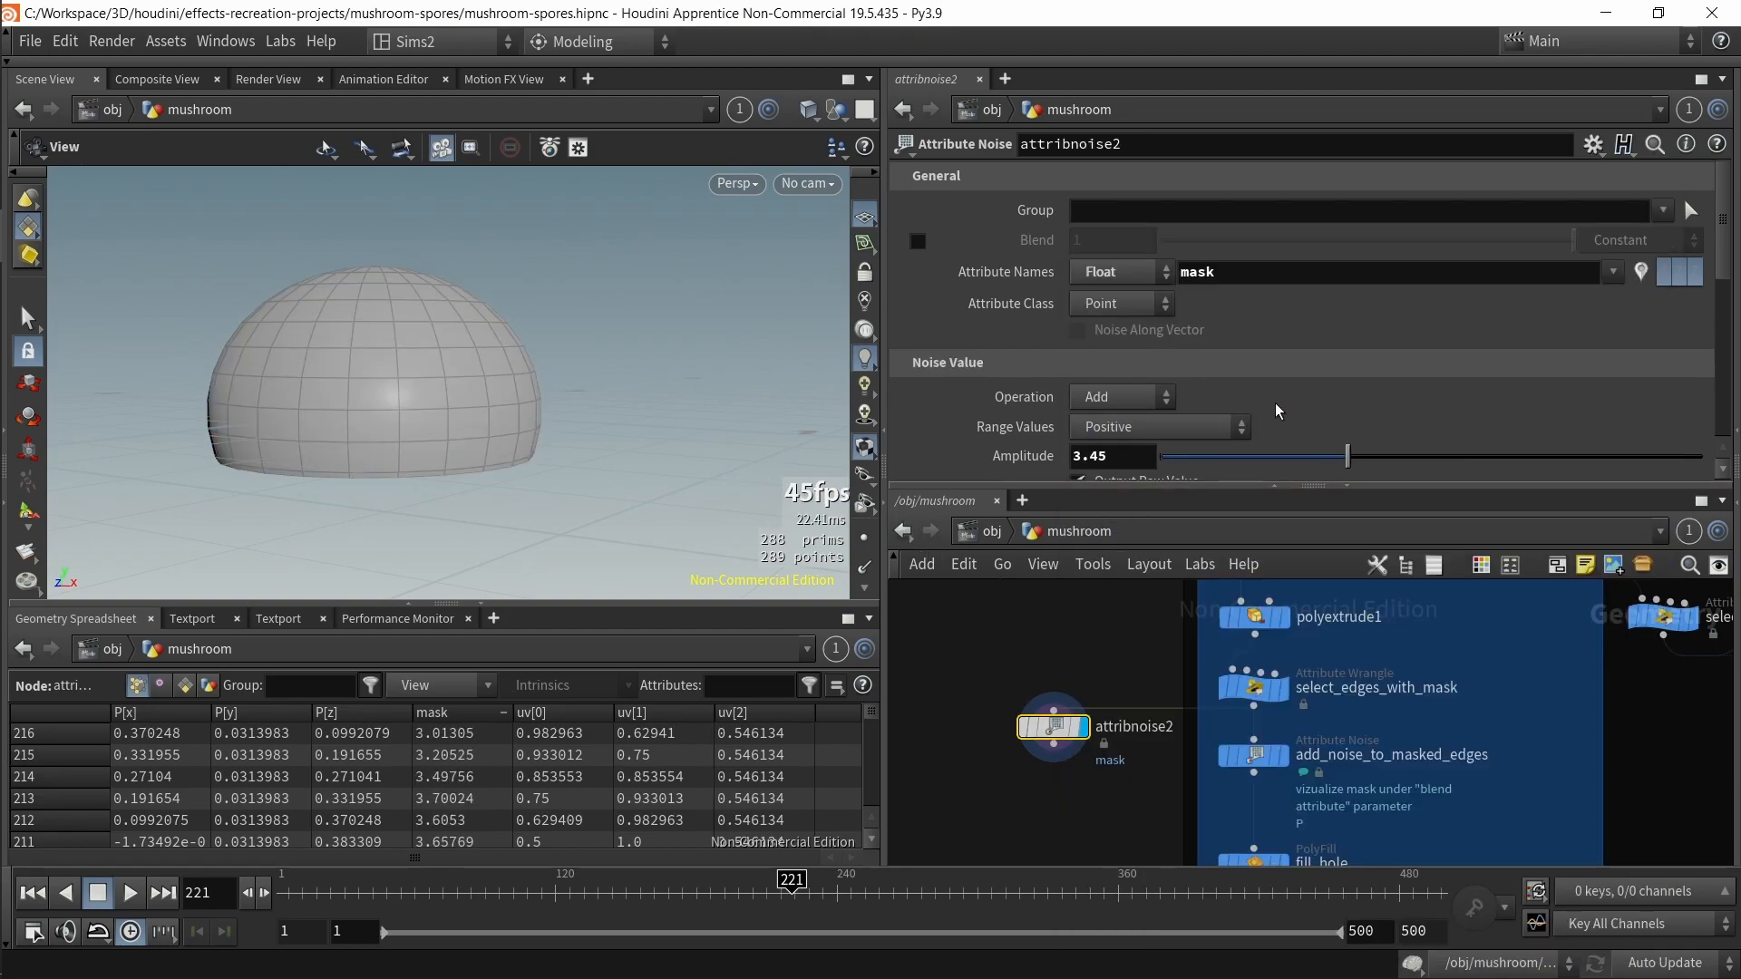
pyautogui.scroll(-5, 1244, 386)
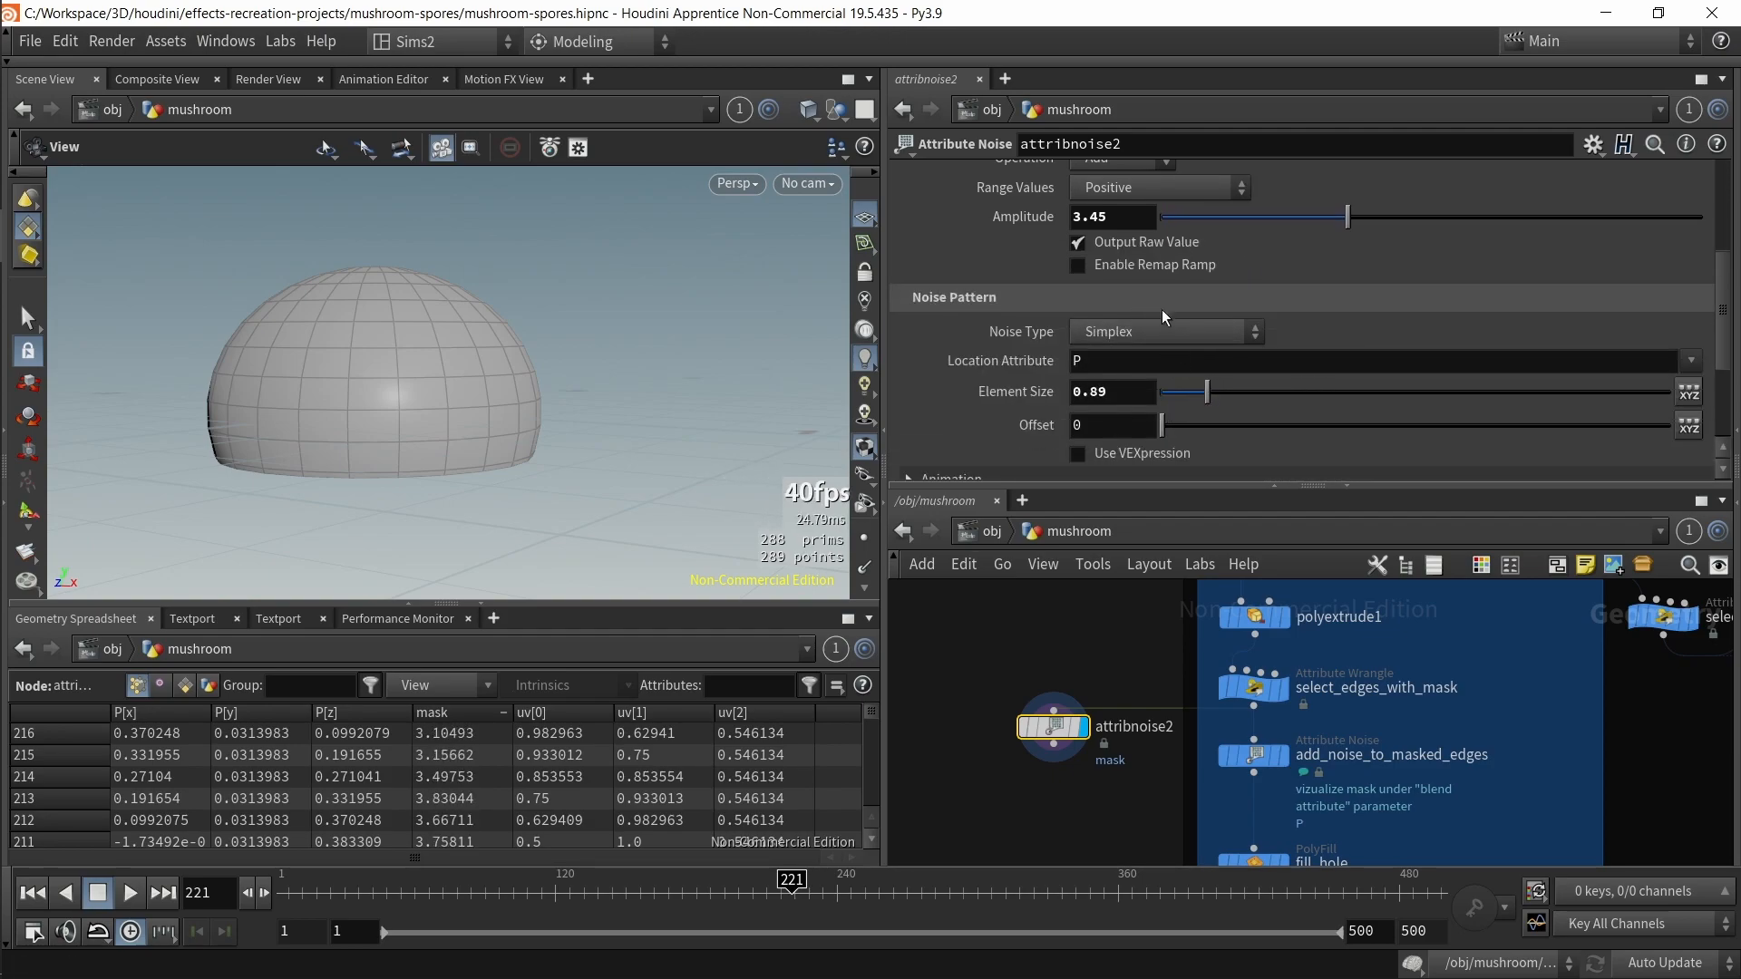
pyautogui.scroll(3, 1143, 263)
pyautogui.click(1131, 231)
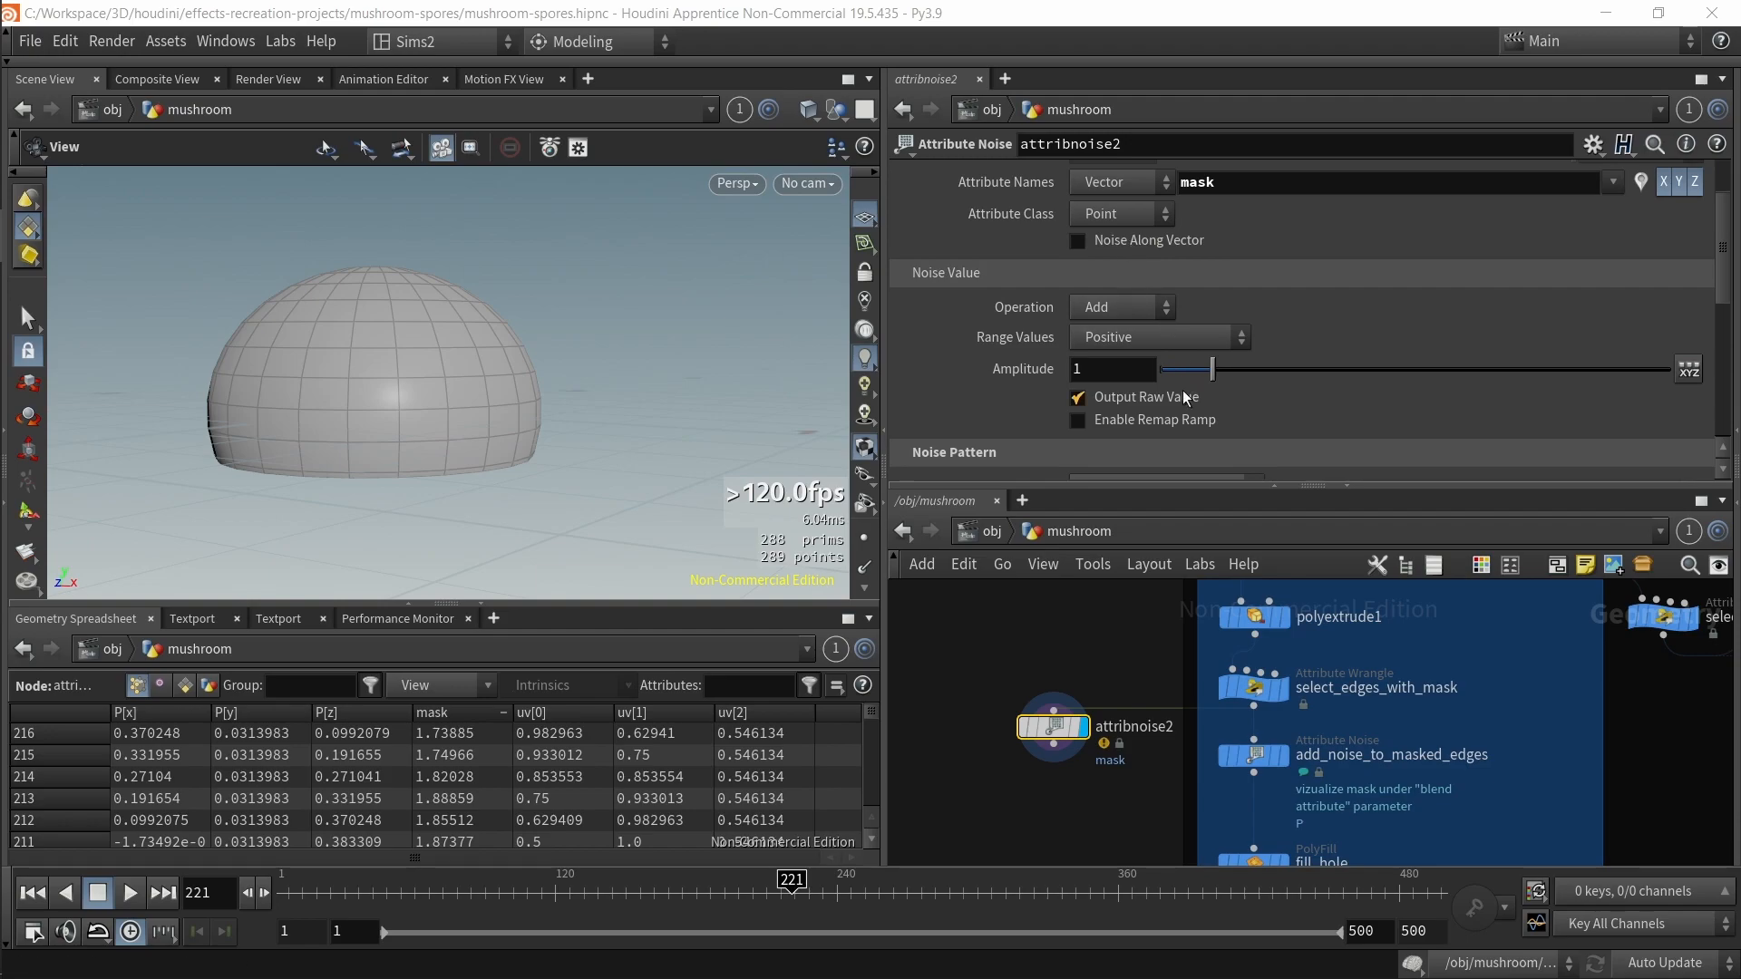
# Step: Set attribnoise2's Range Values to Zero Centered and its amplitude to 1.23
pyautogui.click(1110, 308)
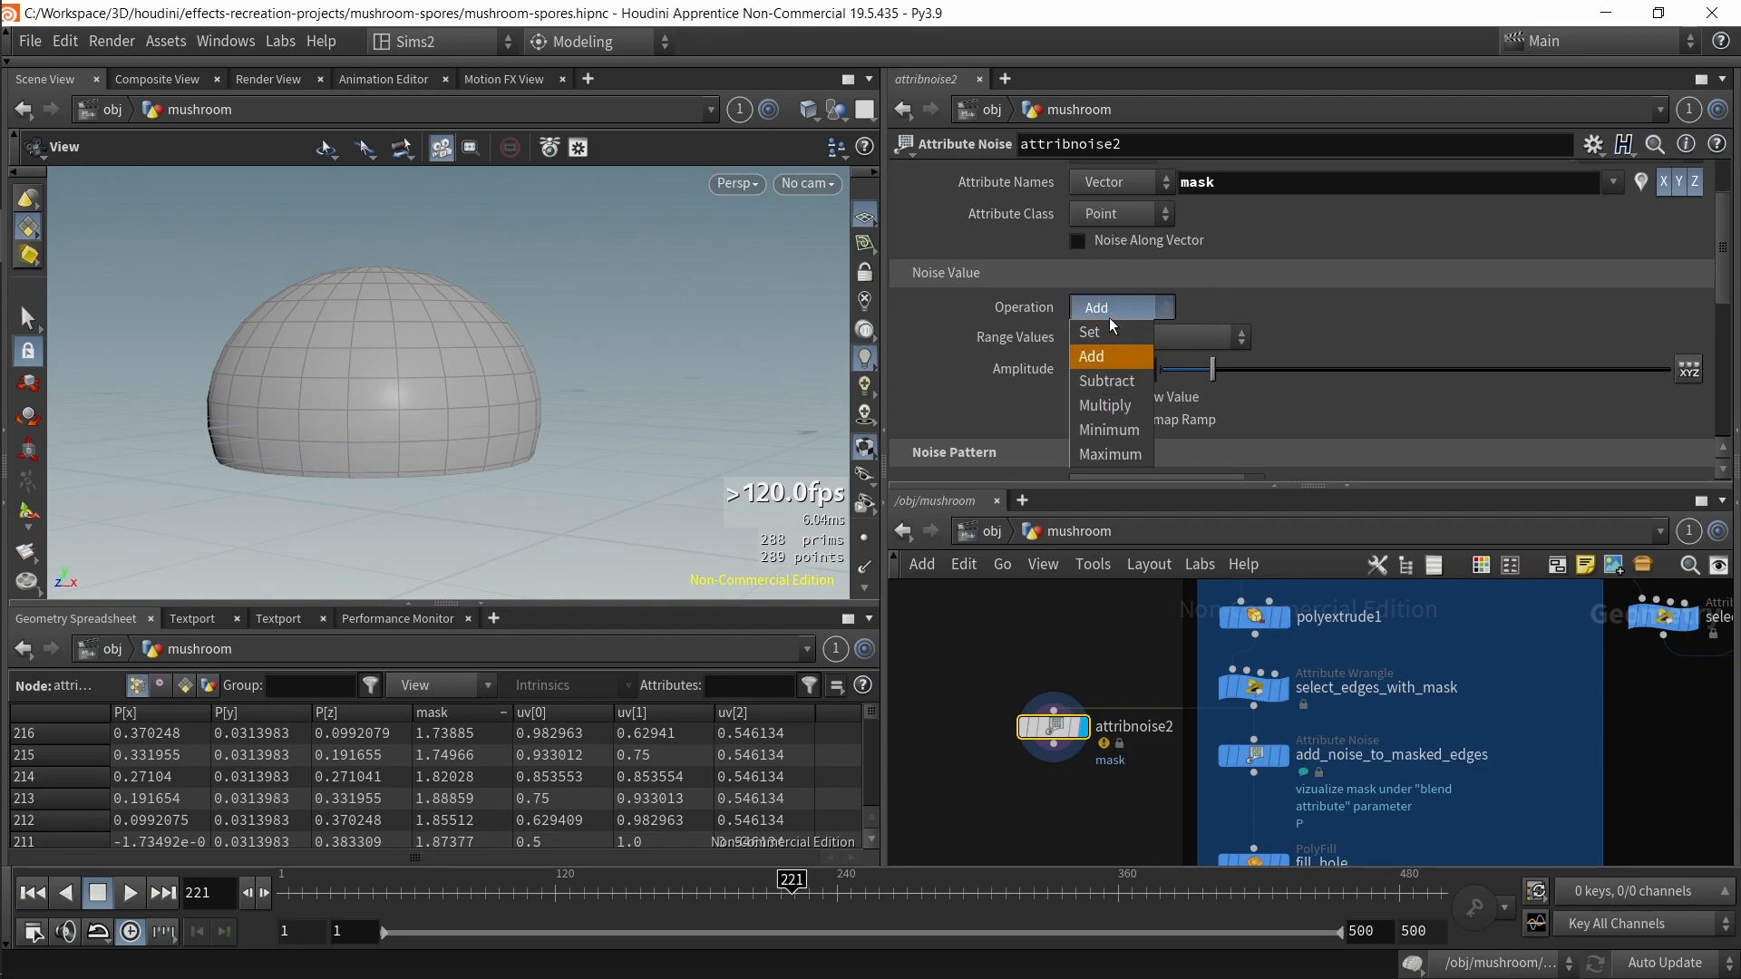
pyautogui.click(1139, 308)
pyautogui.click(1195, 337)
pyautogui.click(1124, 381)
pyautogui.scroll(2, 1250, 309)
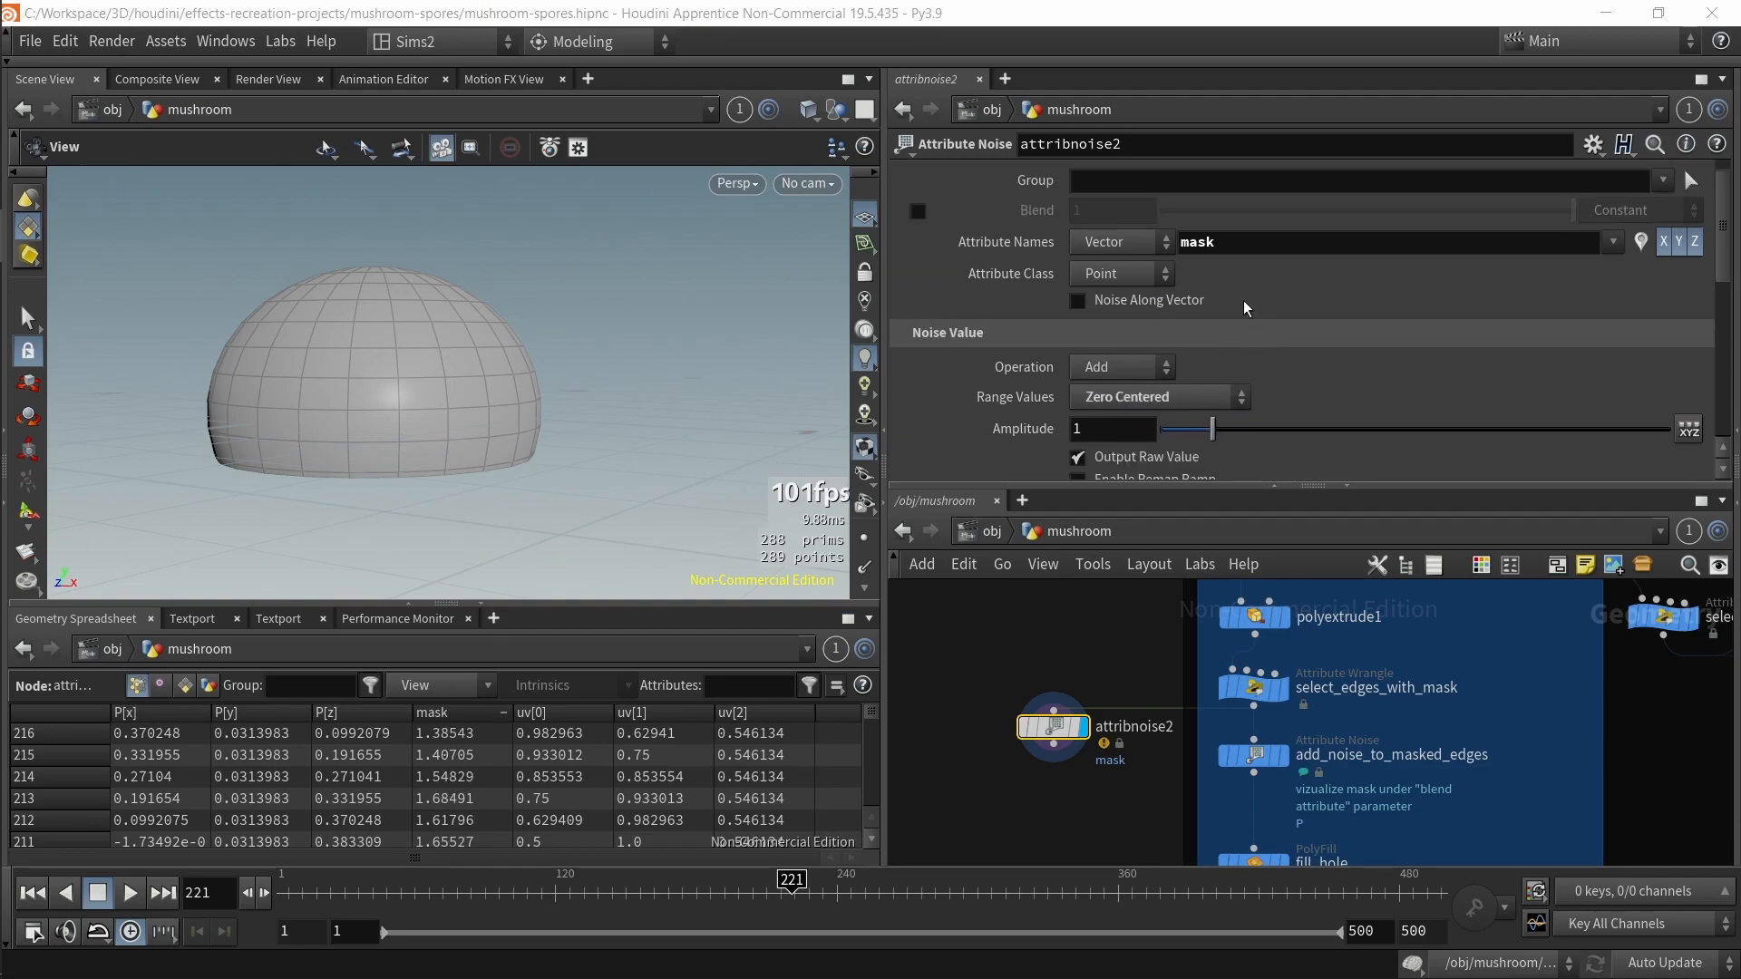
pyautogui.moveTo(1212, 428); pyautogui.dragTo(1224, 429)
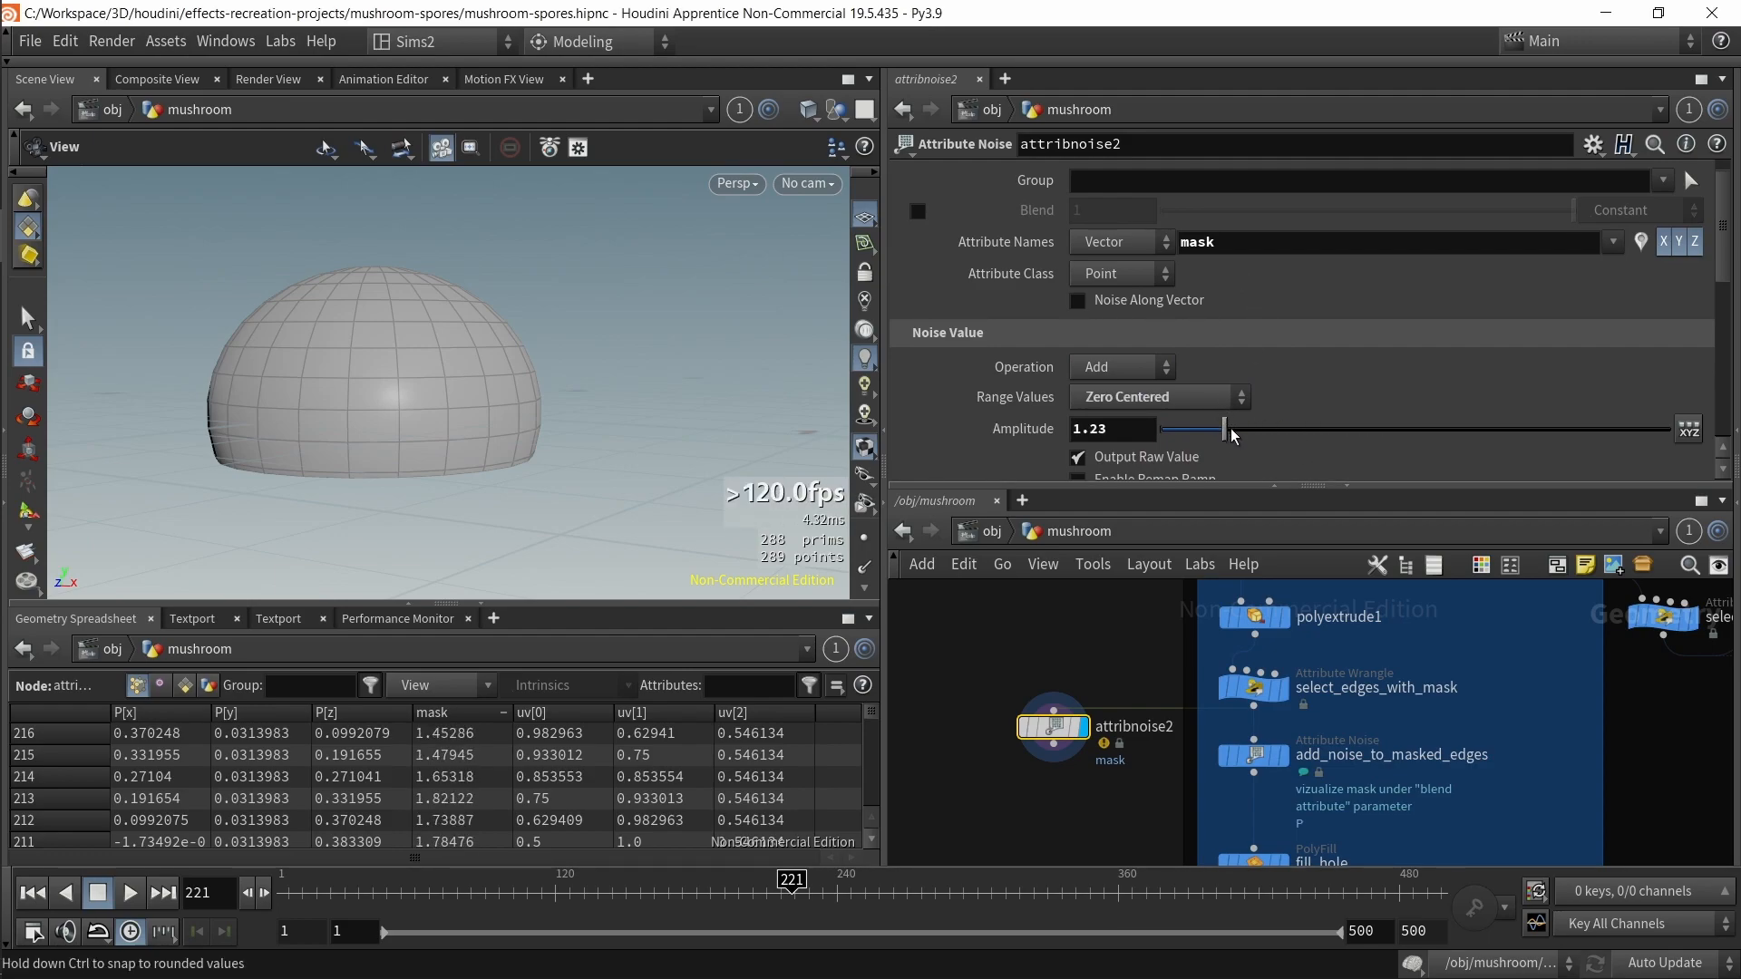
# Step: Enable attribnoise2's Blend using the mask attribute as the blend attribute
pyautogui.scroll(1, 1015, 317)
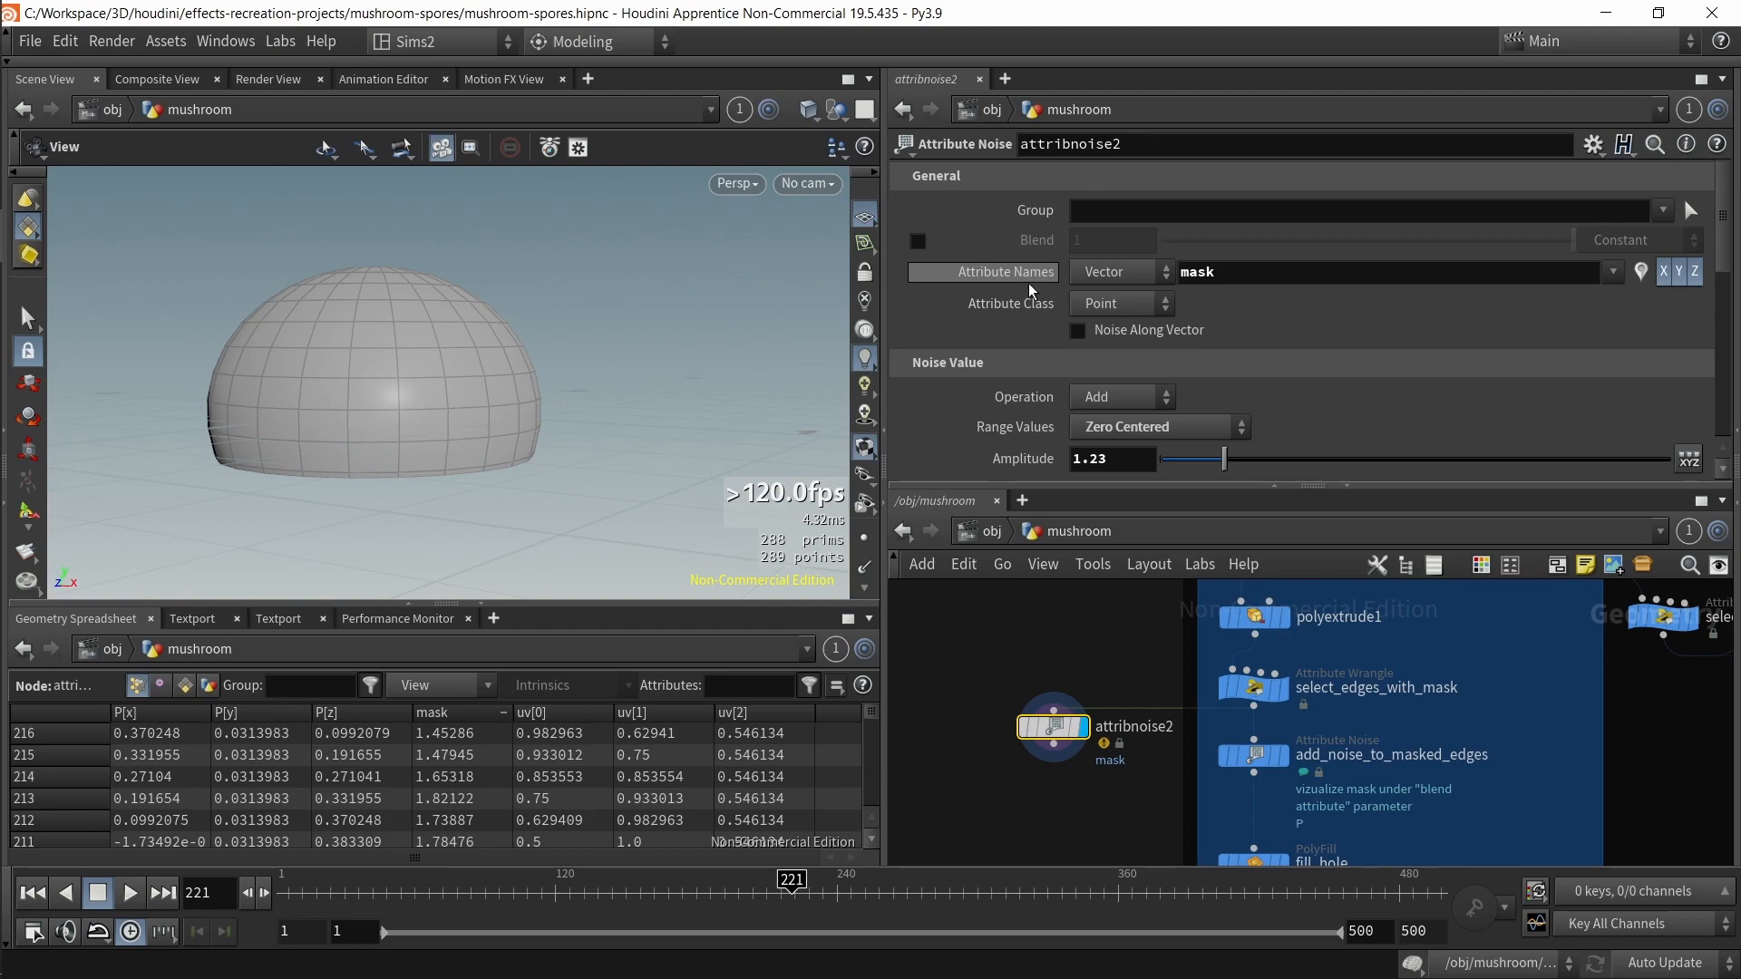
pyautogui.click(920, 245)
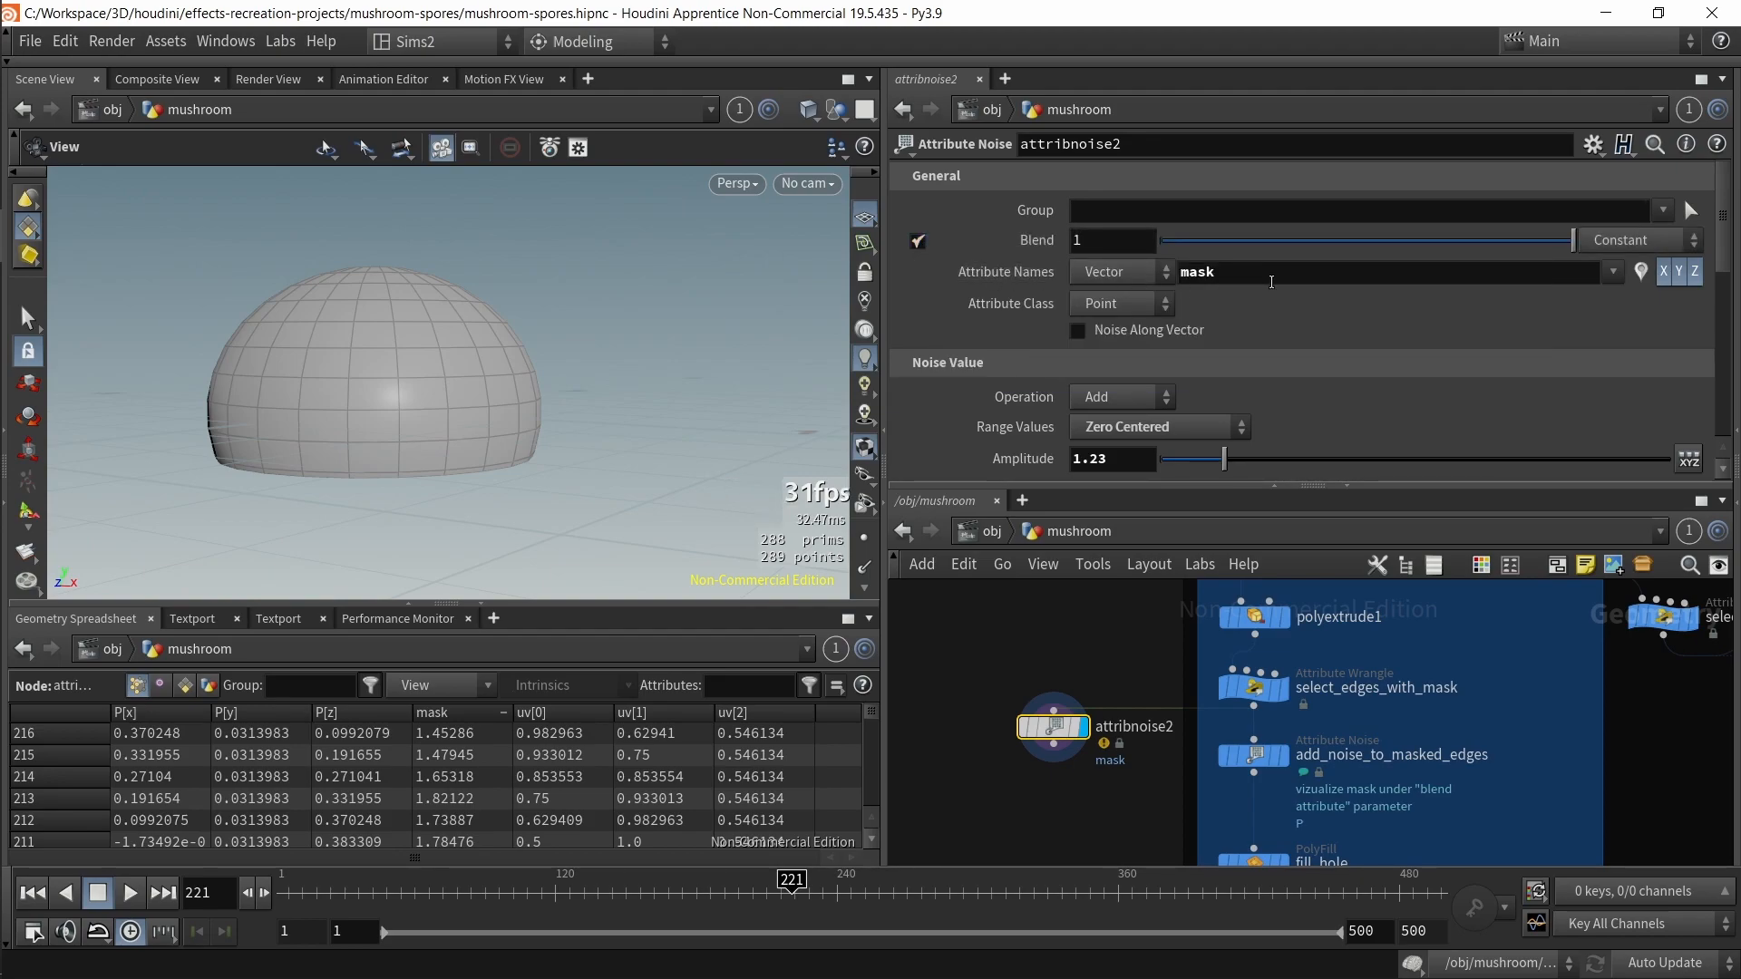
pyautogui.click(1662, 243)
pyautogui.click(1637, 262)
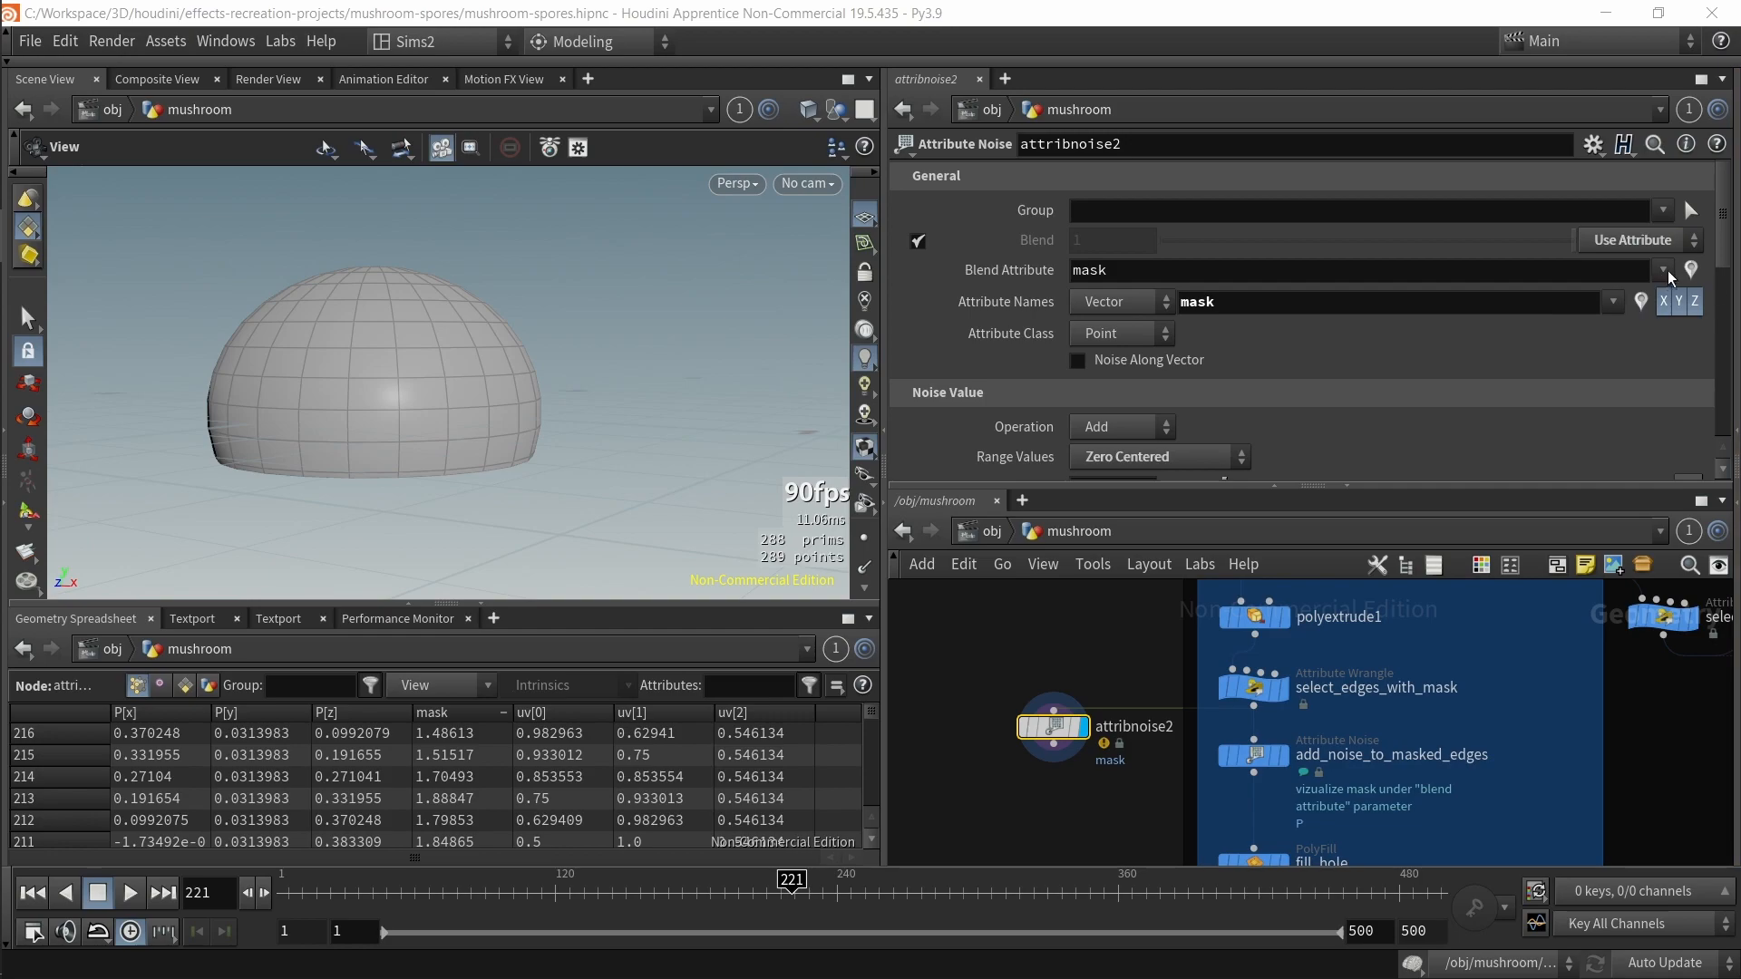
pyautogui.click(1683, 269)
pyautogui.click(1682, 269)
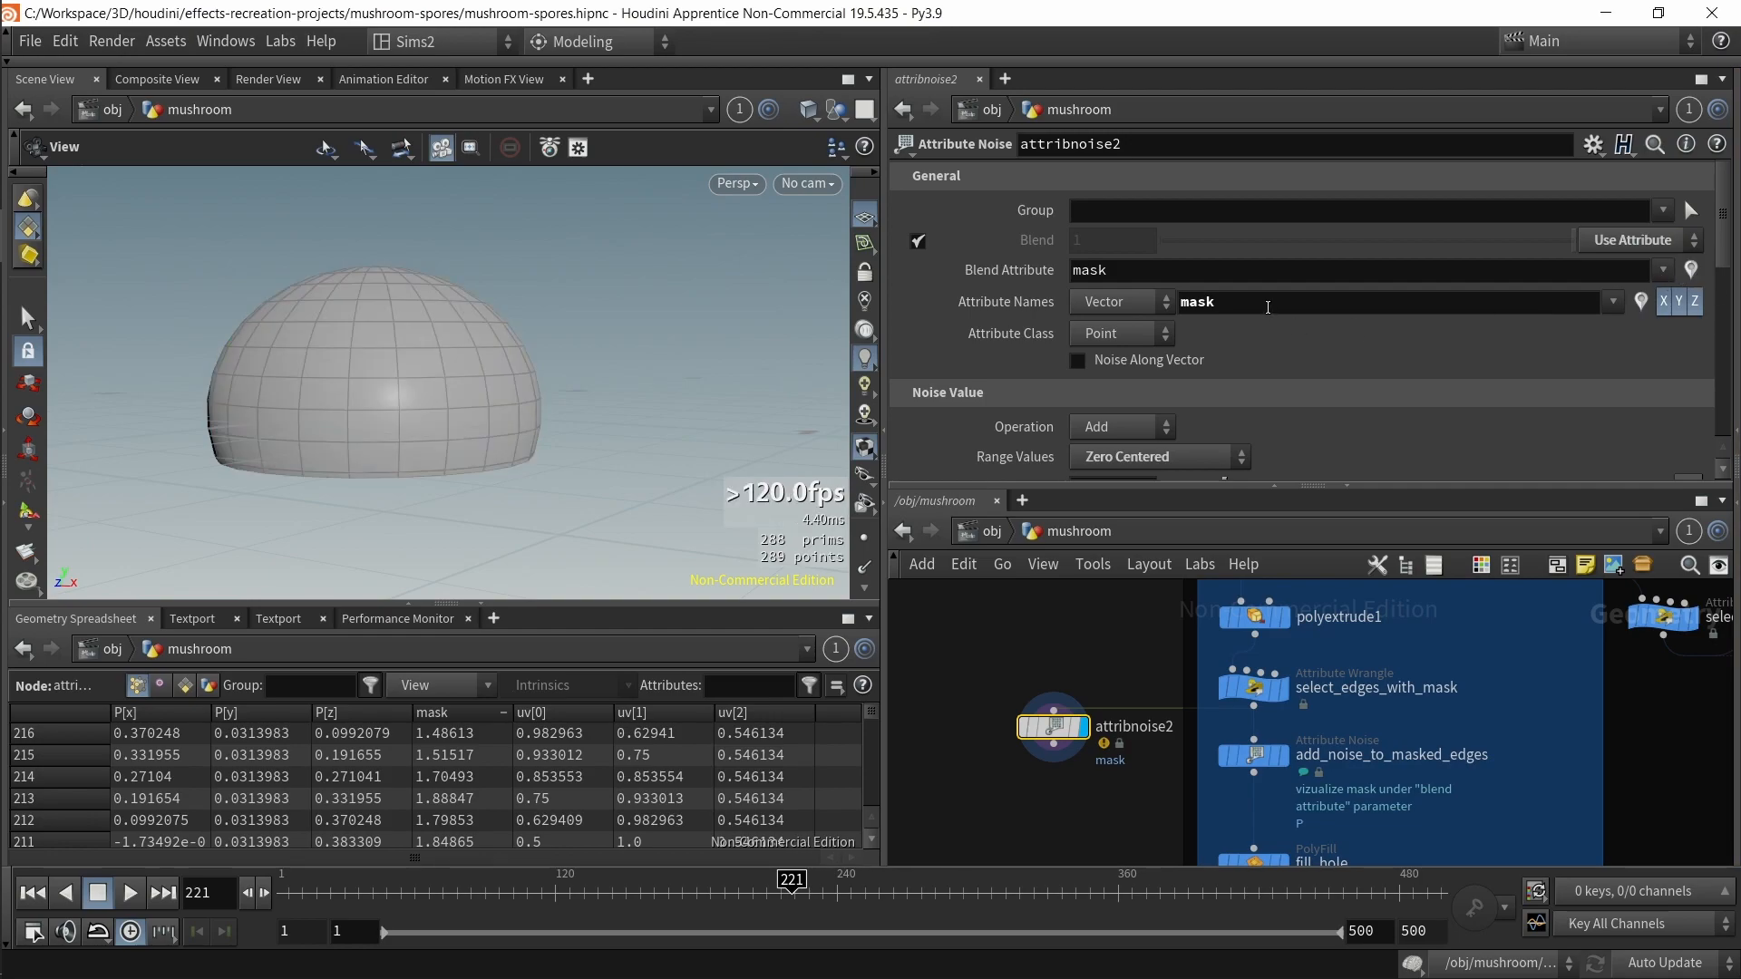
# Step: Compare with add_noise_to_masked_edges and set attribnoise2's Attribute Names to P
pyautogui.click(1279, 757)
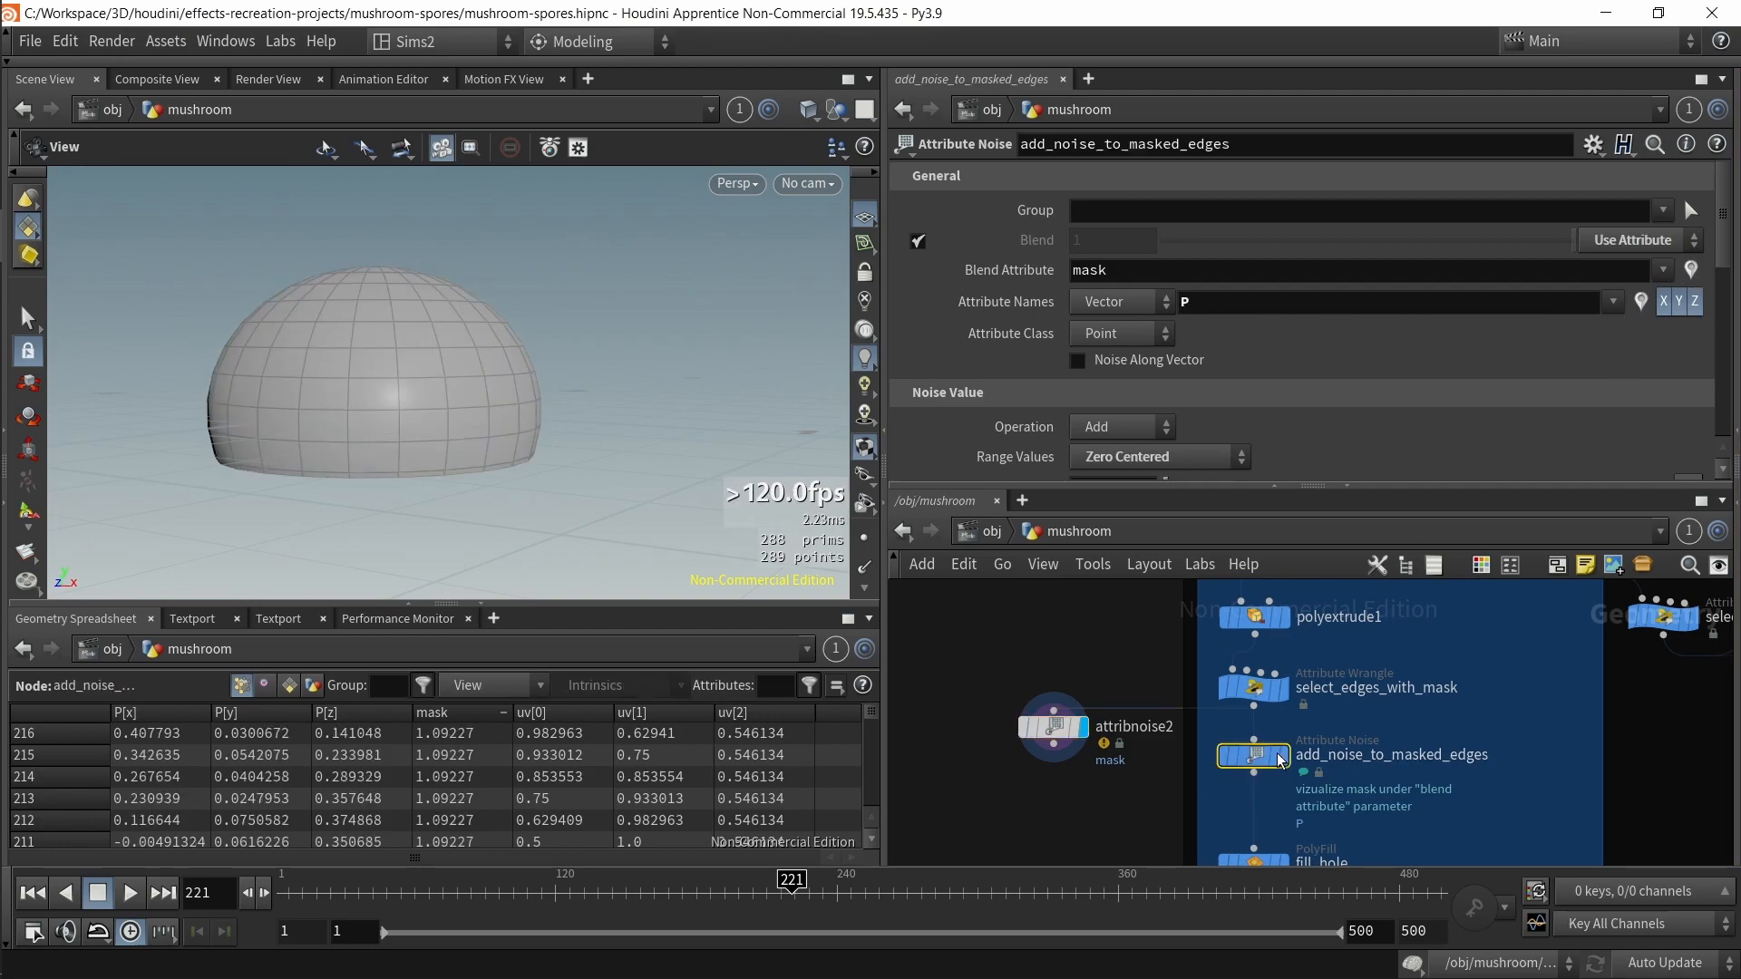
pyautogui.click(1194, 308)
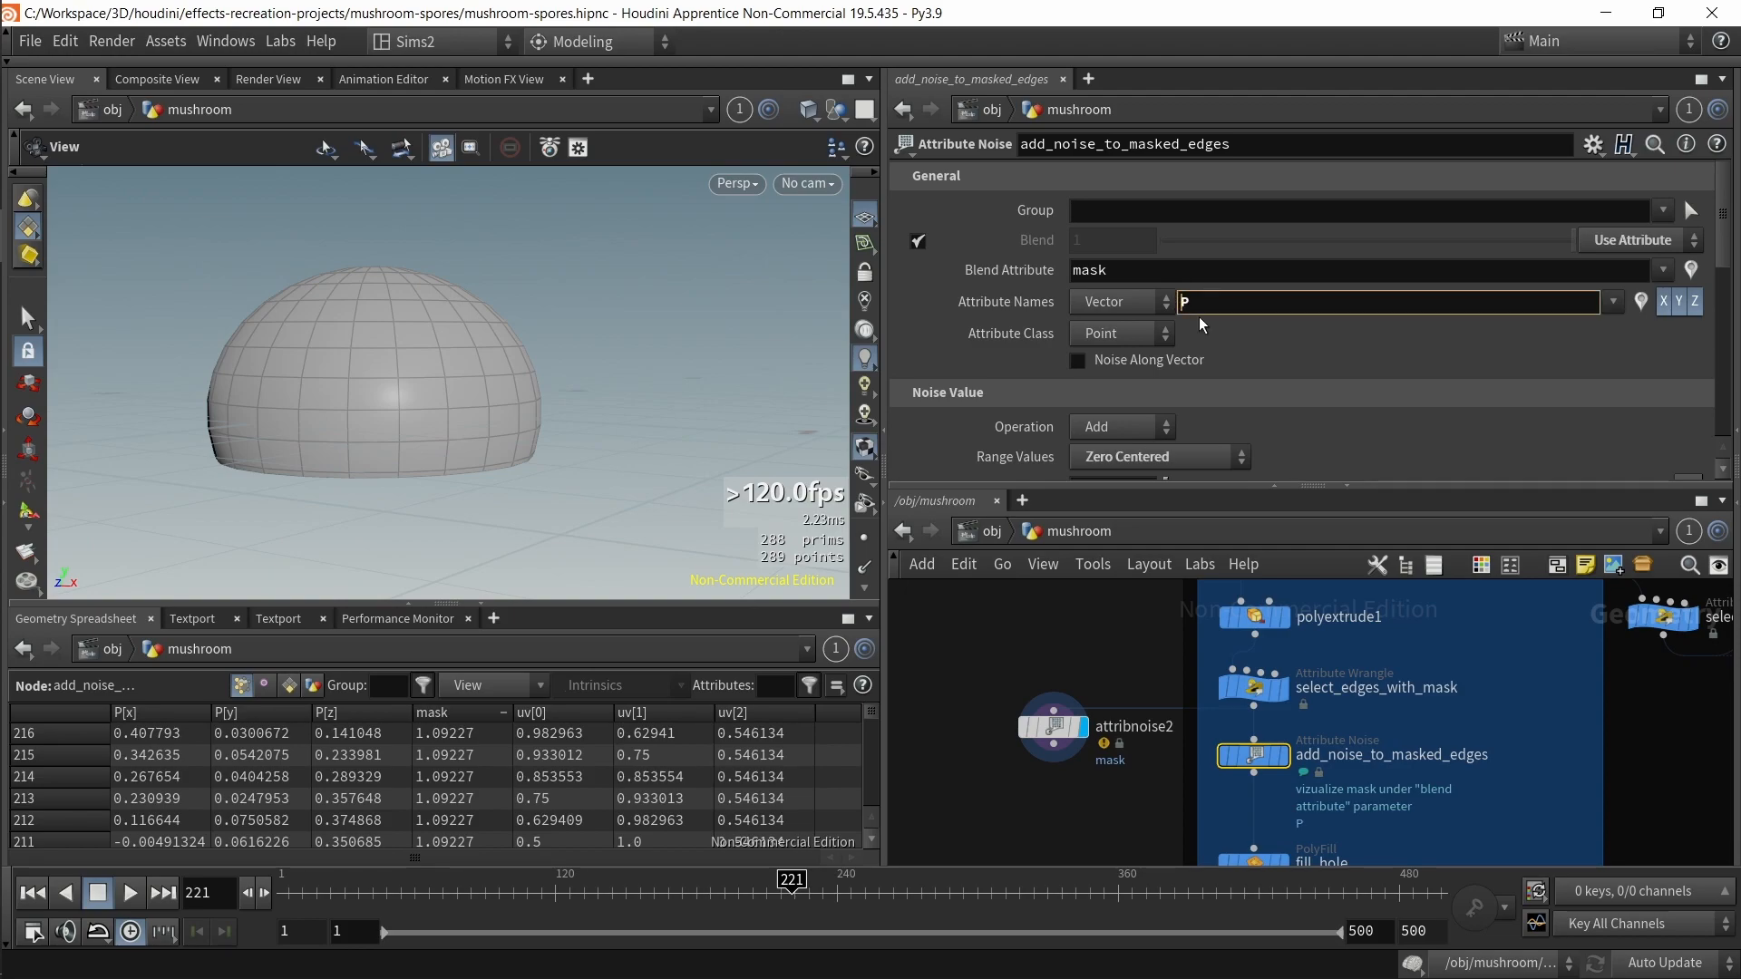
pyautogui.click(1051, 728)
pyautogui.moveTo(1243, 297); pyautogui.dragTo(1188, 280)
pyautogui.press('BackSpace')
pyautogui.write('P')
pyautogui.press('Return')
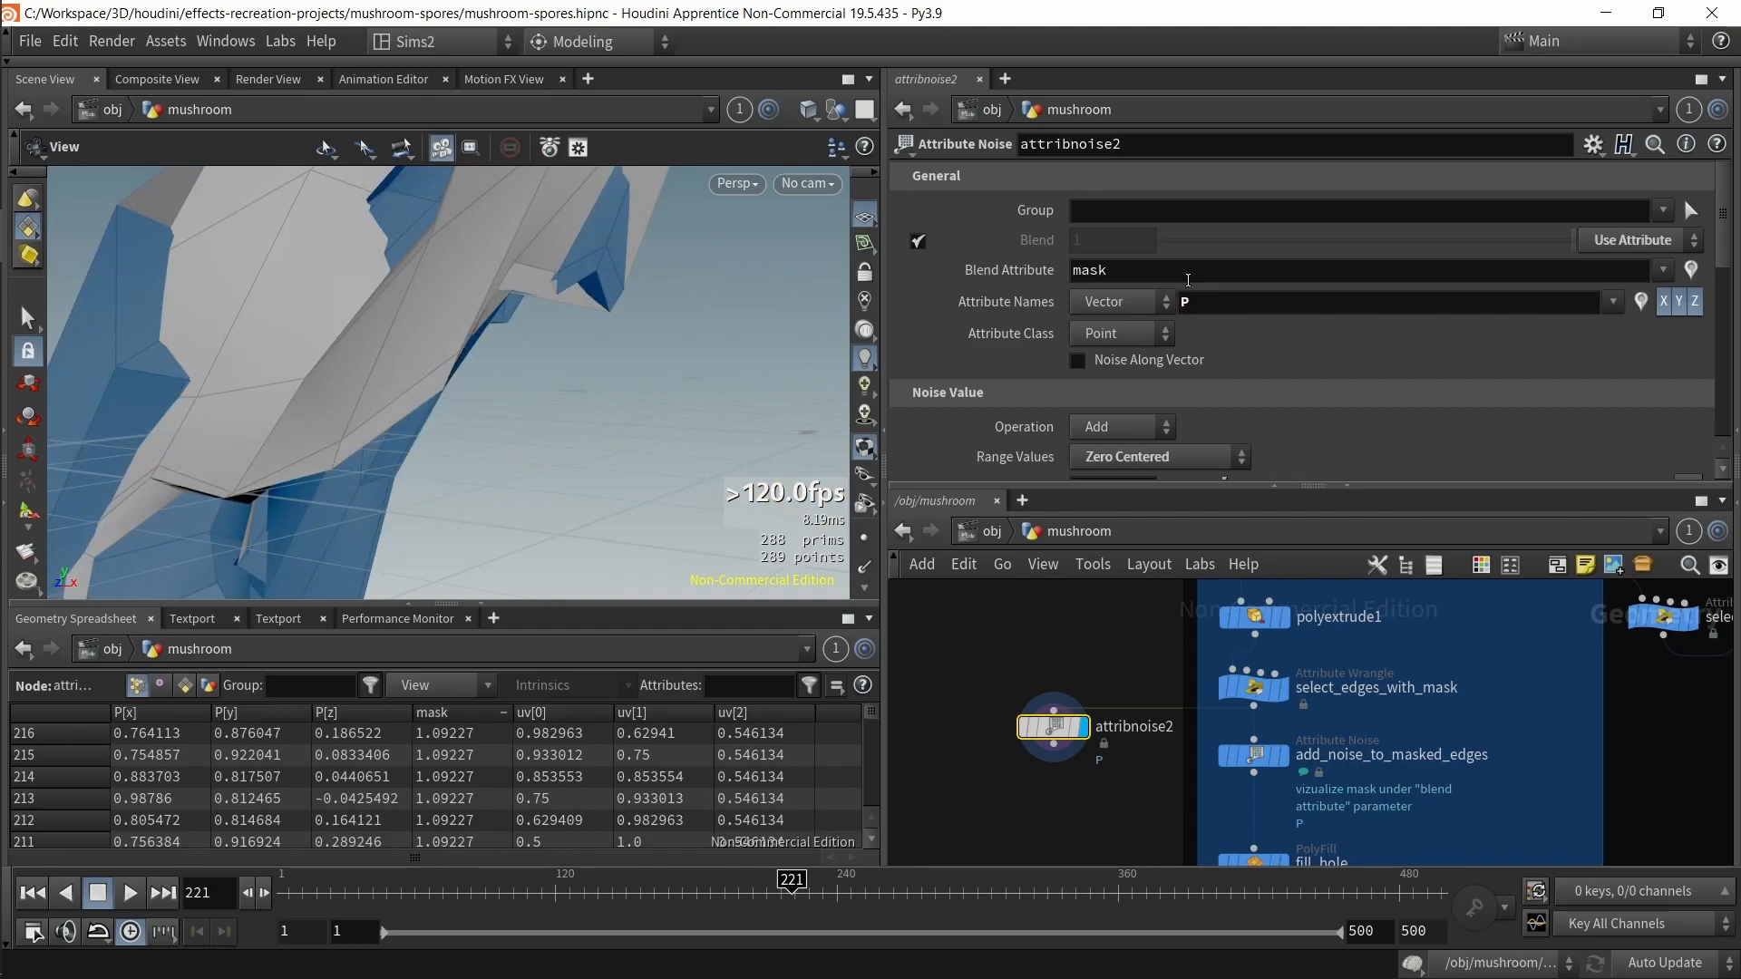
# Step: Toggle visualization of attribnoise2's mask blend attribute and lower its amplitude to 0.13
pyautogui.scroll(-3, 1215, 393)
pyautogui.scroll(-4, 451, 377)
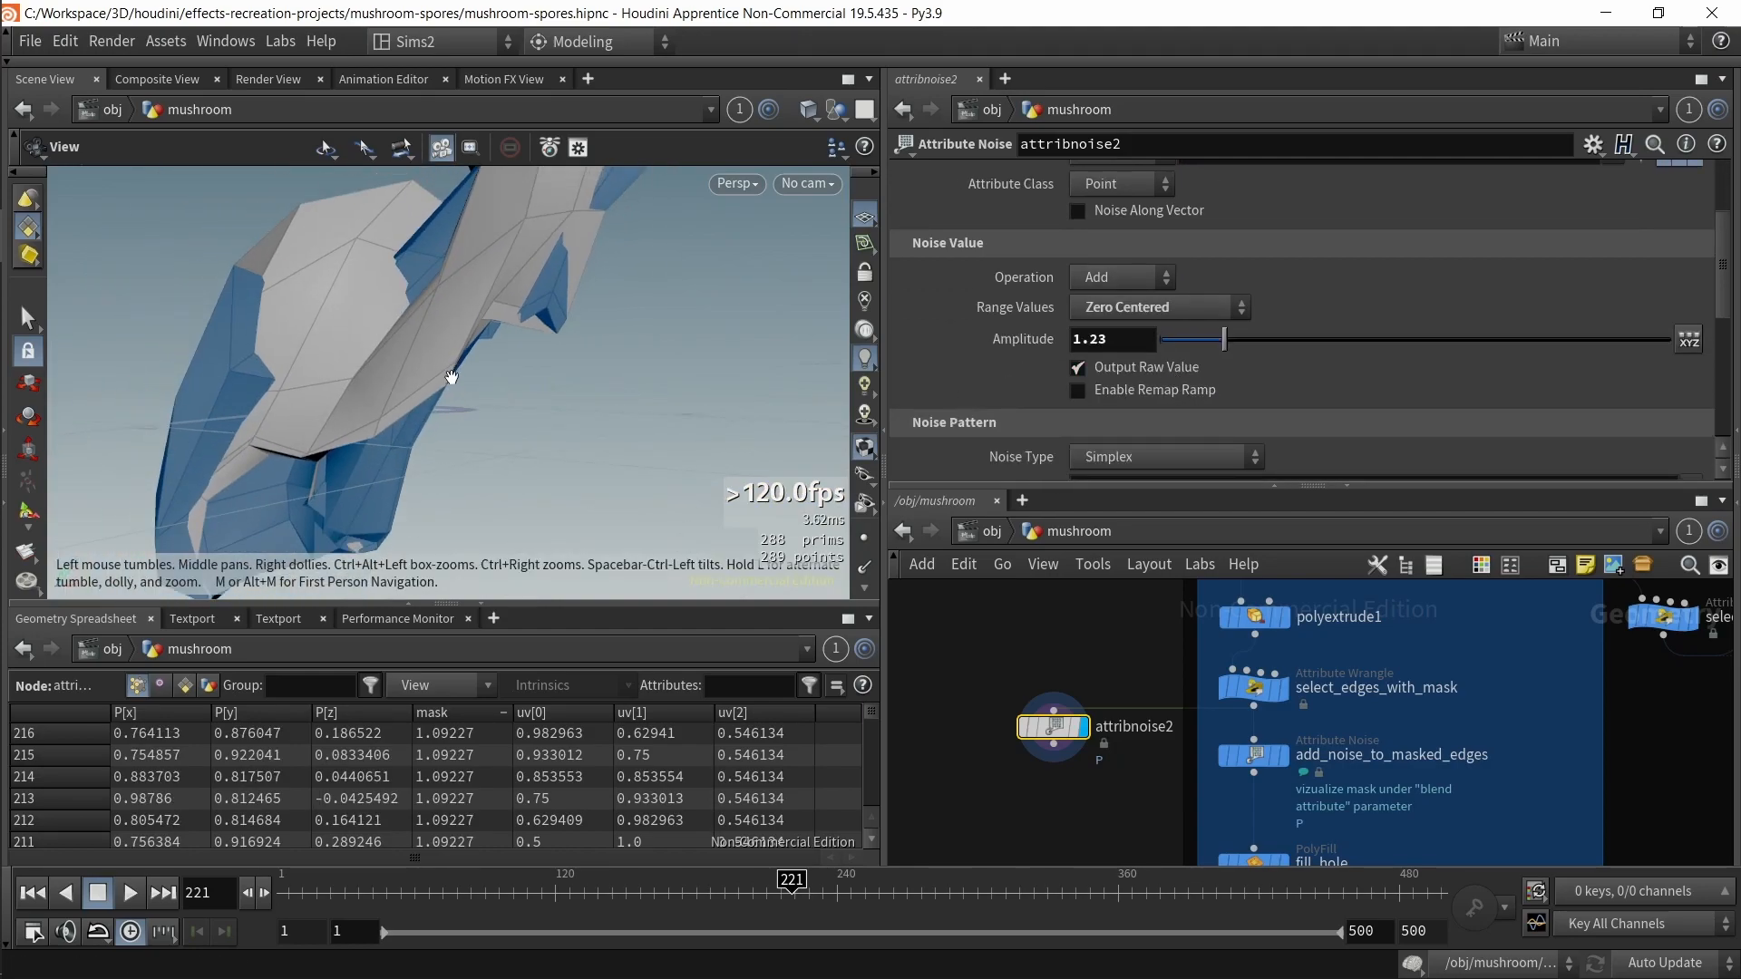
pyautogui.moveTo(1163, 341)
pyautogui.mouseDown()
pyautogui.moveTo(1191, 347)
pyautogui.moveTo(1170, 341)
pyautogui.mouseUp()
pyautogui.scroll(3, 1565, 258)
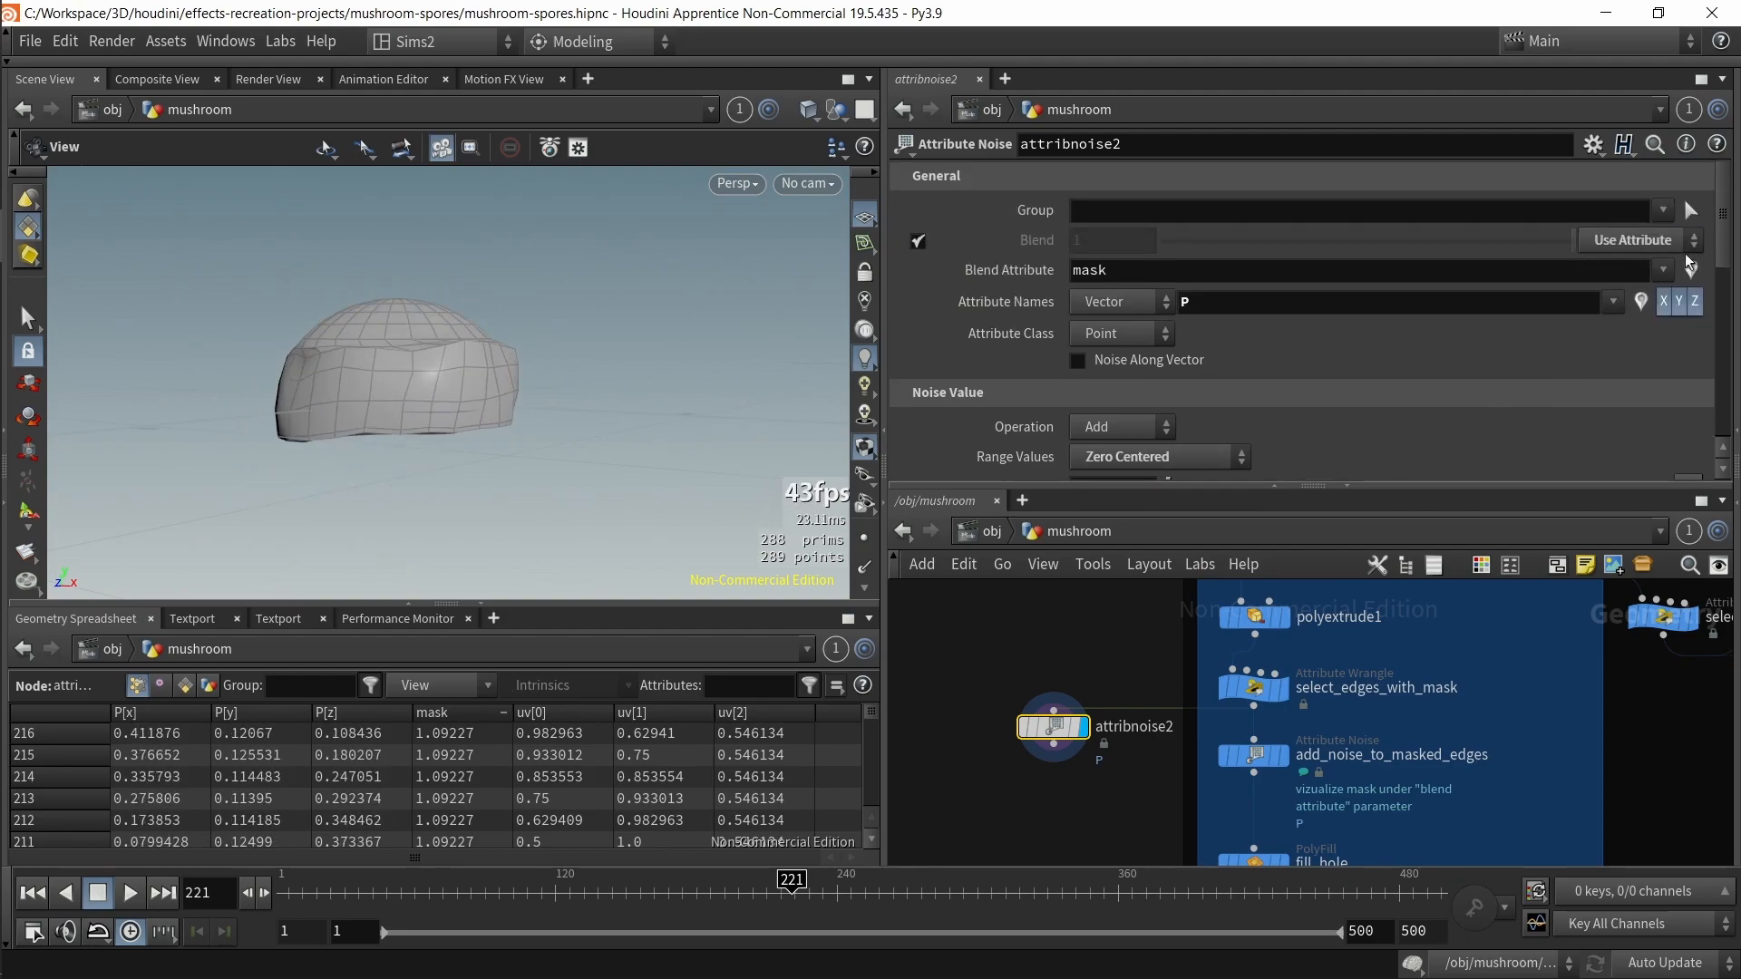
pyautogui.click(1690, 269)
pyautogui.moveTo(537, 474)
pyautogui.mouseDown()
pyautogui.moveTo(574, 561)
pyautogui.moveTo(561, 486)
pyautogui.mouseUp()
pyautogui.scroll(-3, 1220, 419)
pyautogui.scroll(-1, 1208, 432)
pyautogui.moveTo(1177, 443)
pyautogui.mouseDown()
pyautogui.moveTo(1284, 433)
pyautogui.moveTo(1172, 446)
pyautogui.mouseUp()
pyautogui.scroll(3, 1662, 217)
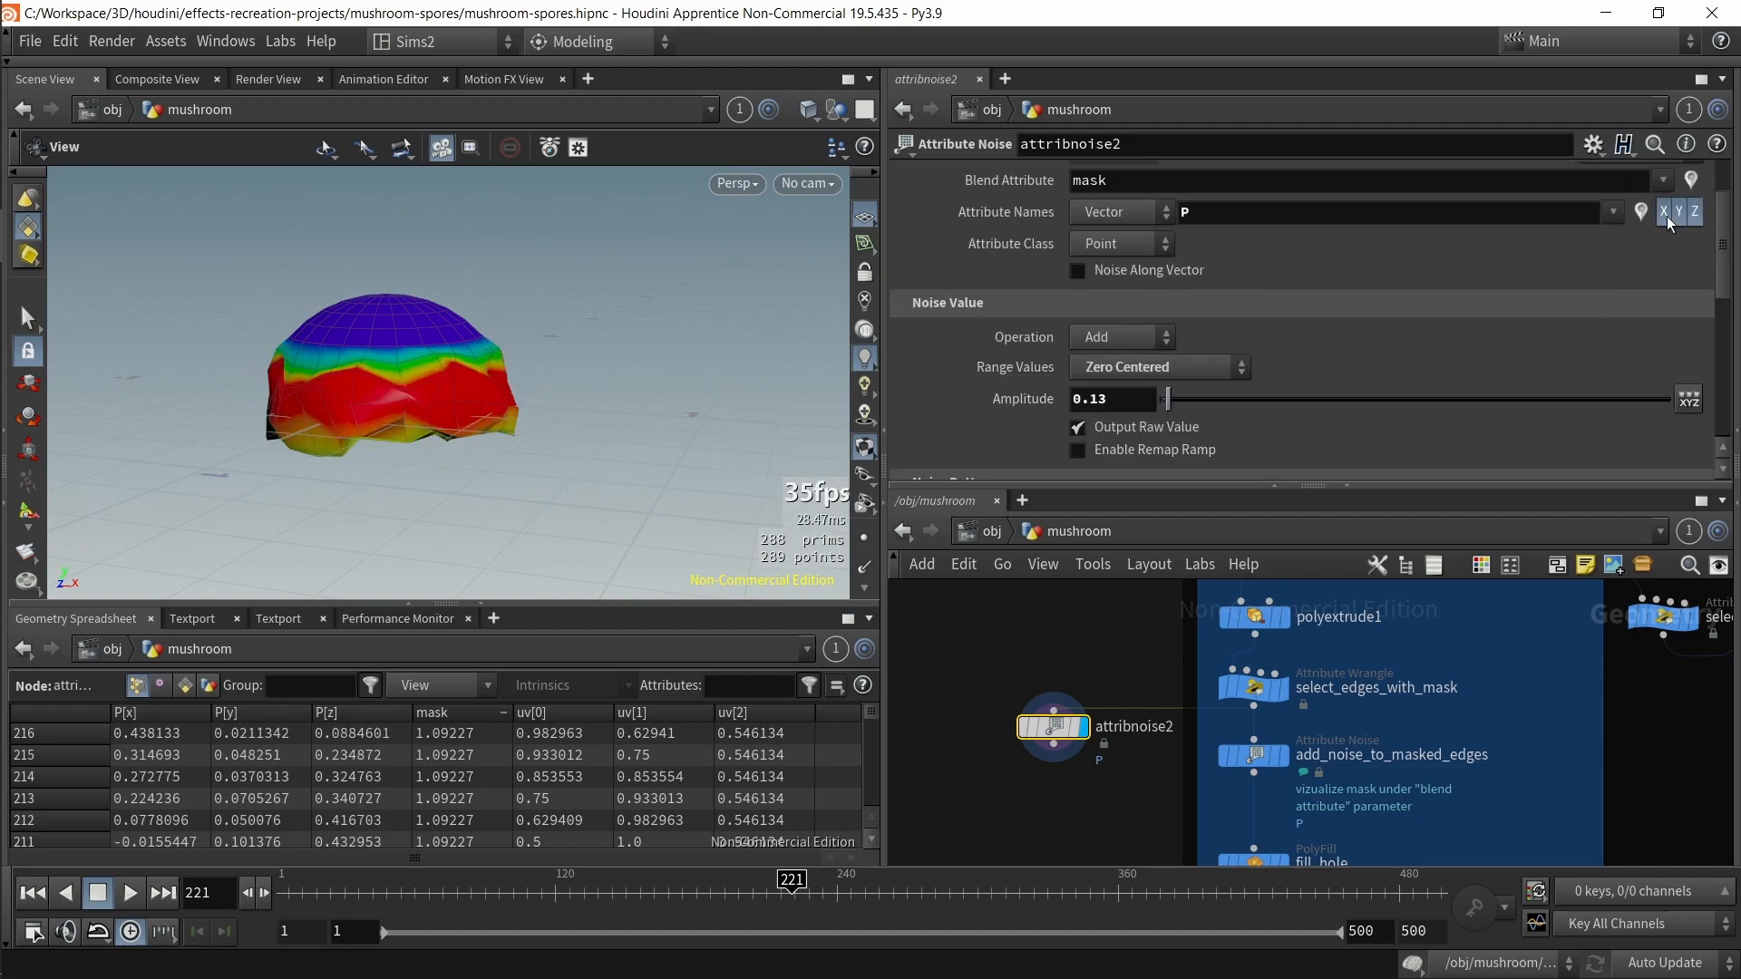
pyautogui.click(1692, 182)
# Step: Tune attribnoise2's amplitude to 0.09, element size to 0.21 and offset to 4.91
pyautogui.scroll(2, 1215, 376)
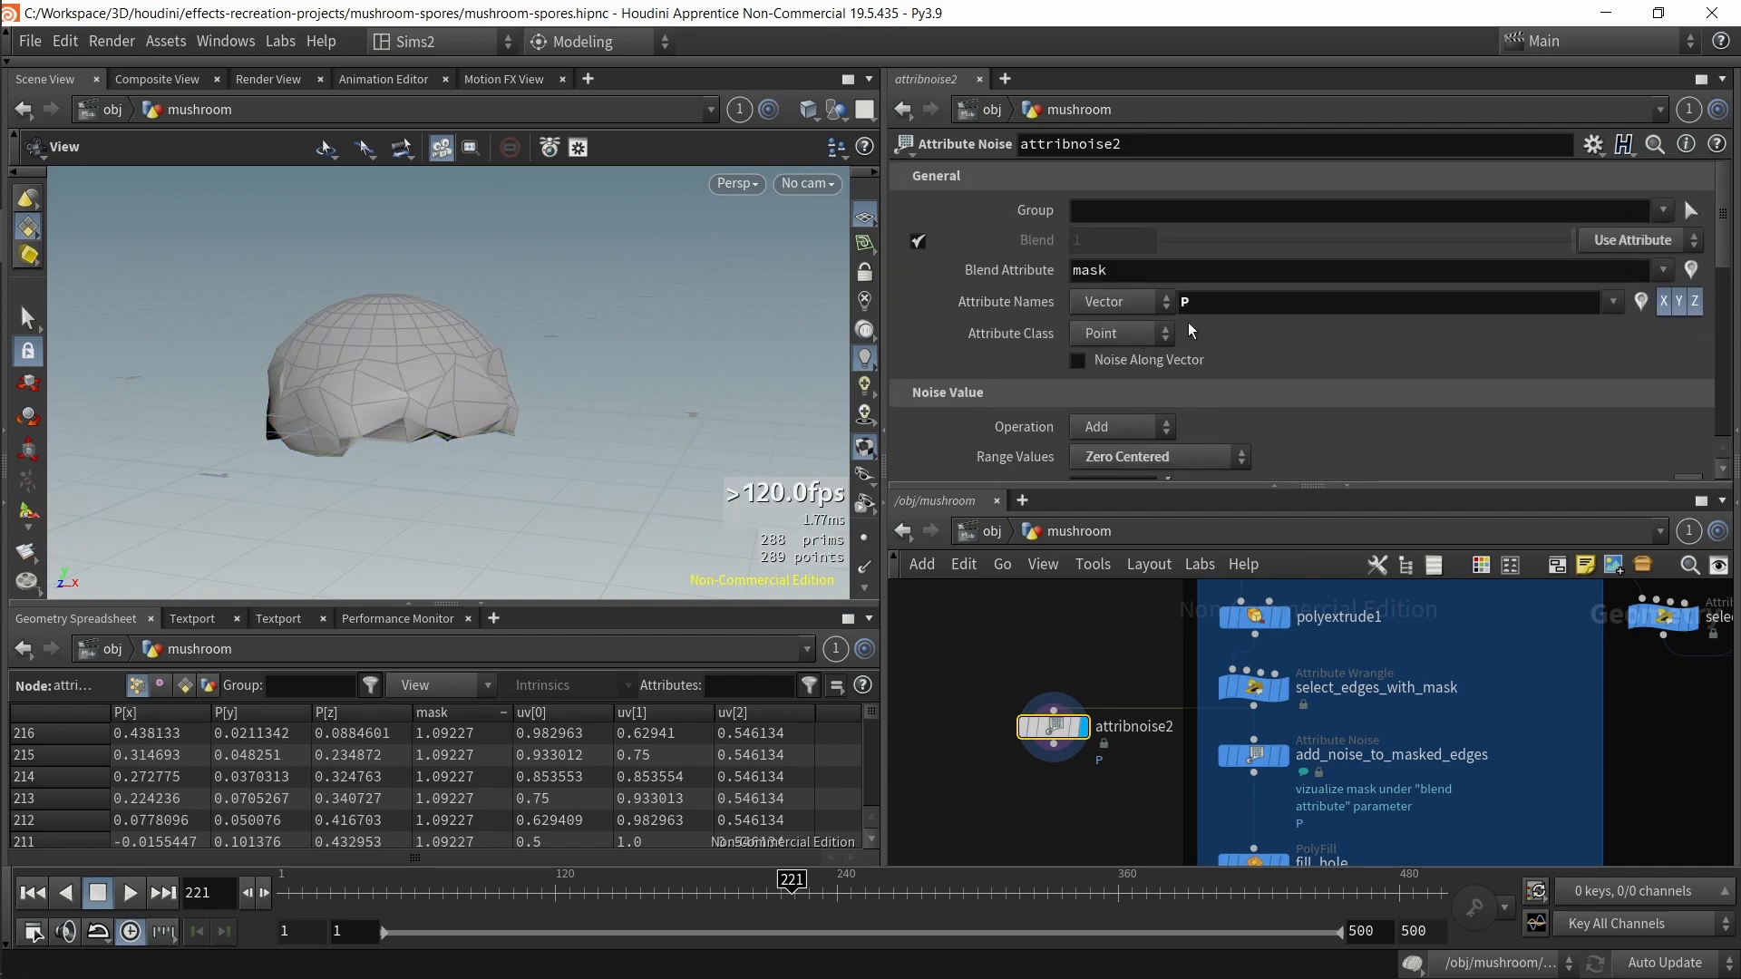
pyautogui.scroll(-3, 1173, 327)
pyautogui.moveTo(1170, 377); pyautogui.dragTo(1167, 376)
pyautogui.scroll(-2, 1177, 397)
pyautogui.moveTo(1170, 436); pyautogui.dragTo(1216, 428)
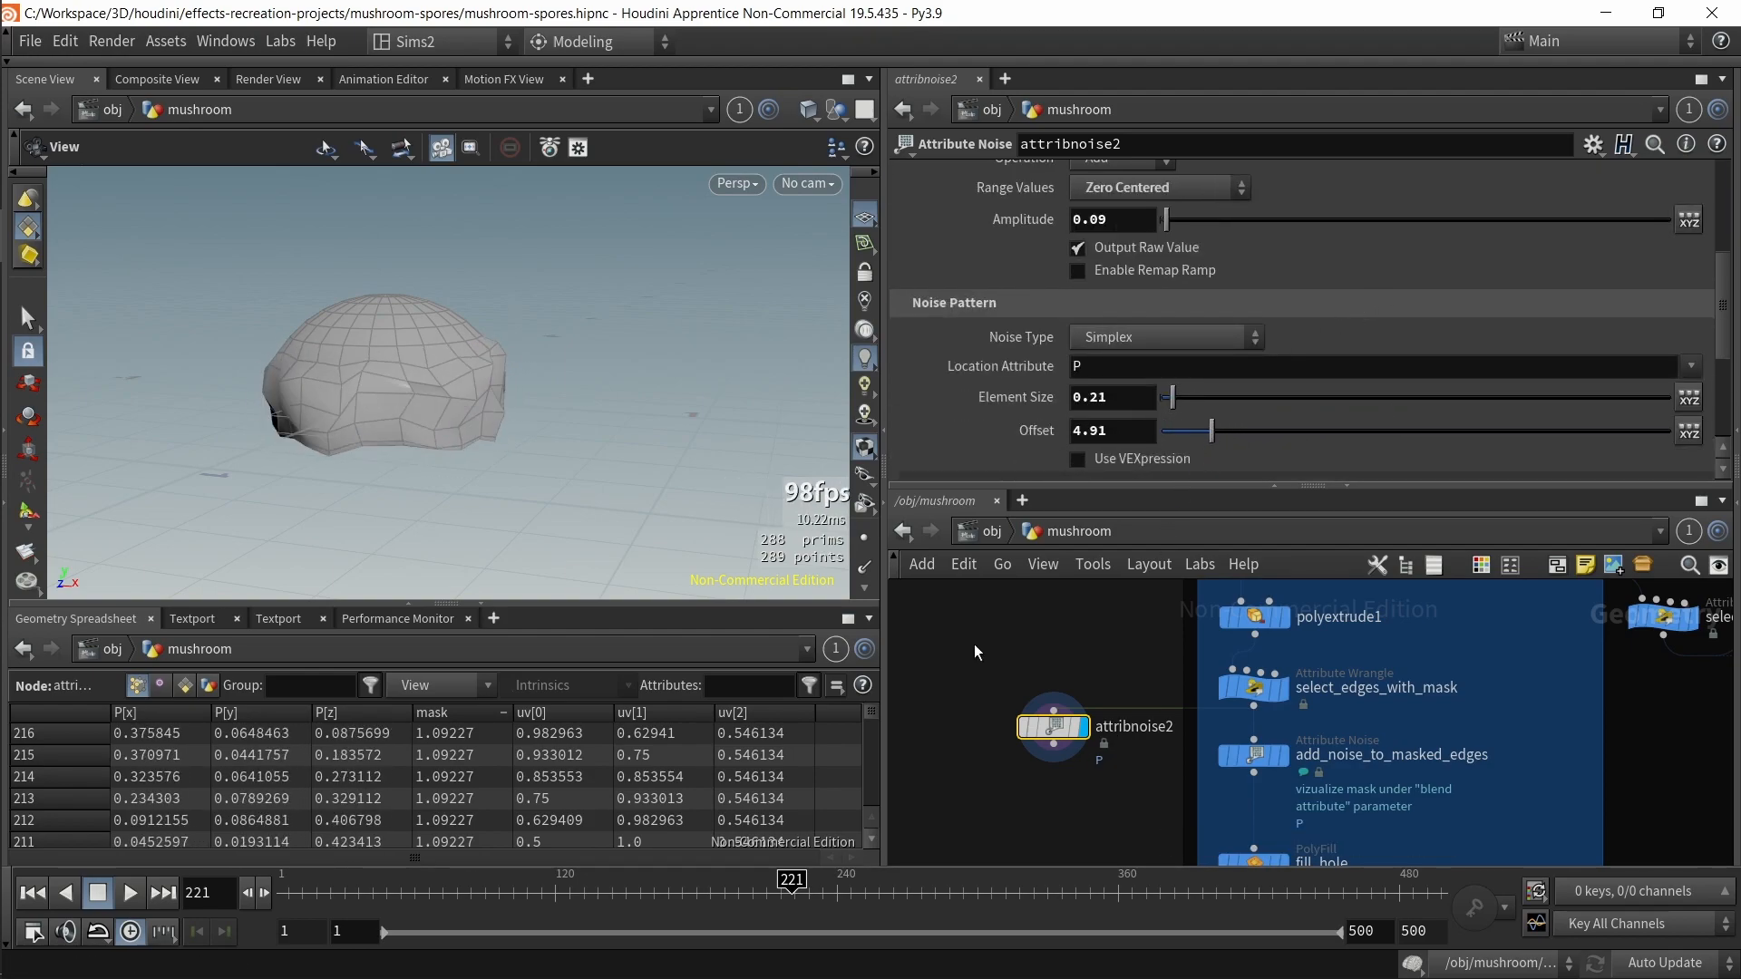
# Step: Delete the attribnoise2 node
pyautogui.press('Delete')
pyautogui.keyDown('ctrl'); pyautogui.scroll(-2, 1063, 738); pyautogui.keyUp('ctrl')
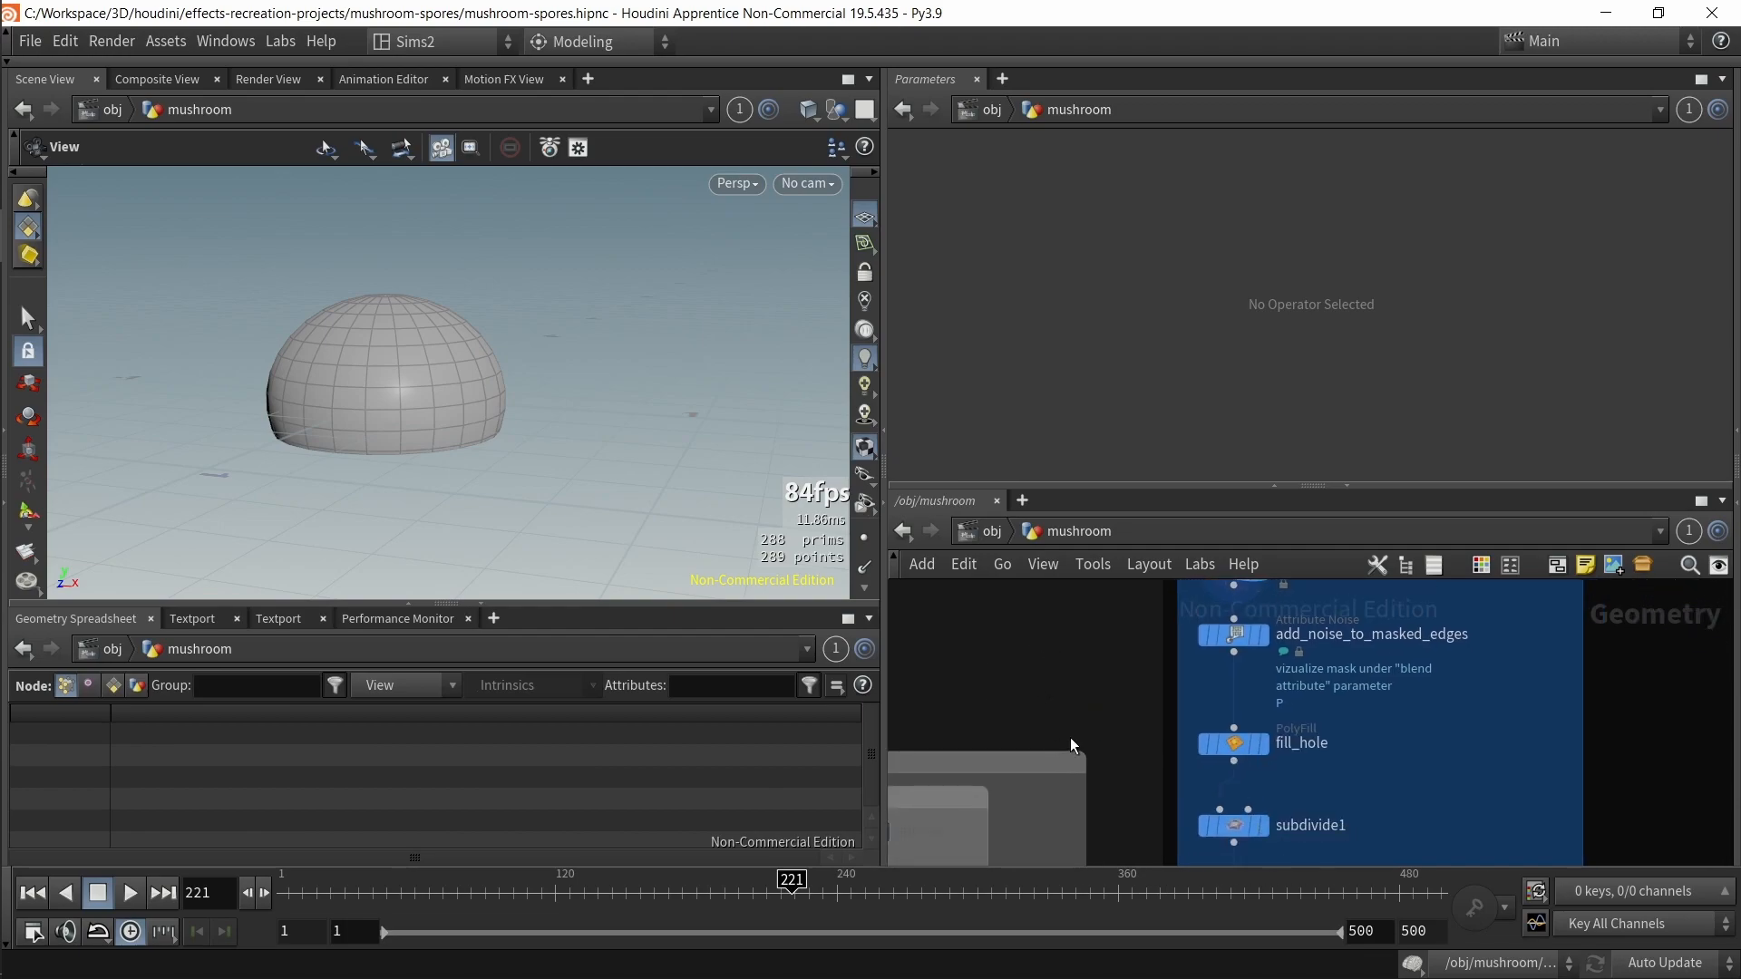
# Step: Select add_noise_to_masked_edges and inspect its noisy cap edge and noise settings
pyautogui.click(1262, 635)
pyautogui.moveTo(462, 464); pyautogui.dragTo(538, 443)
pyautogui.moveTo(384, 438); pyautogui.dragTo(578, 469)
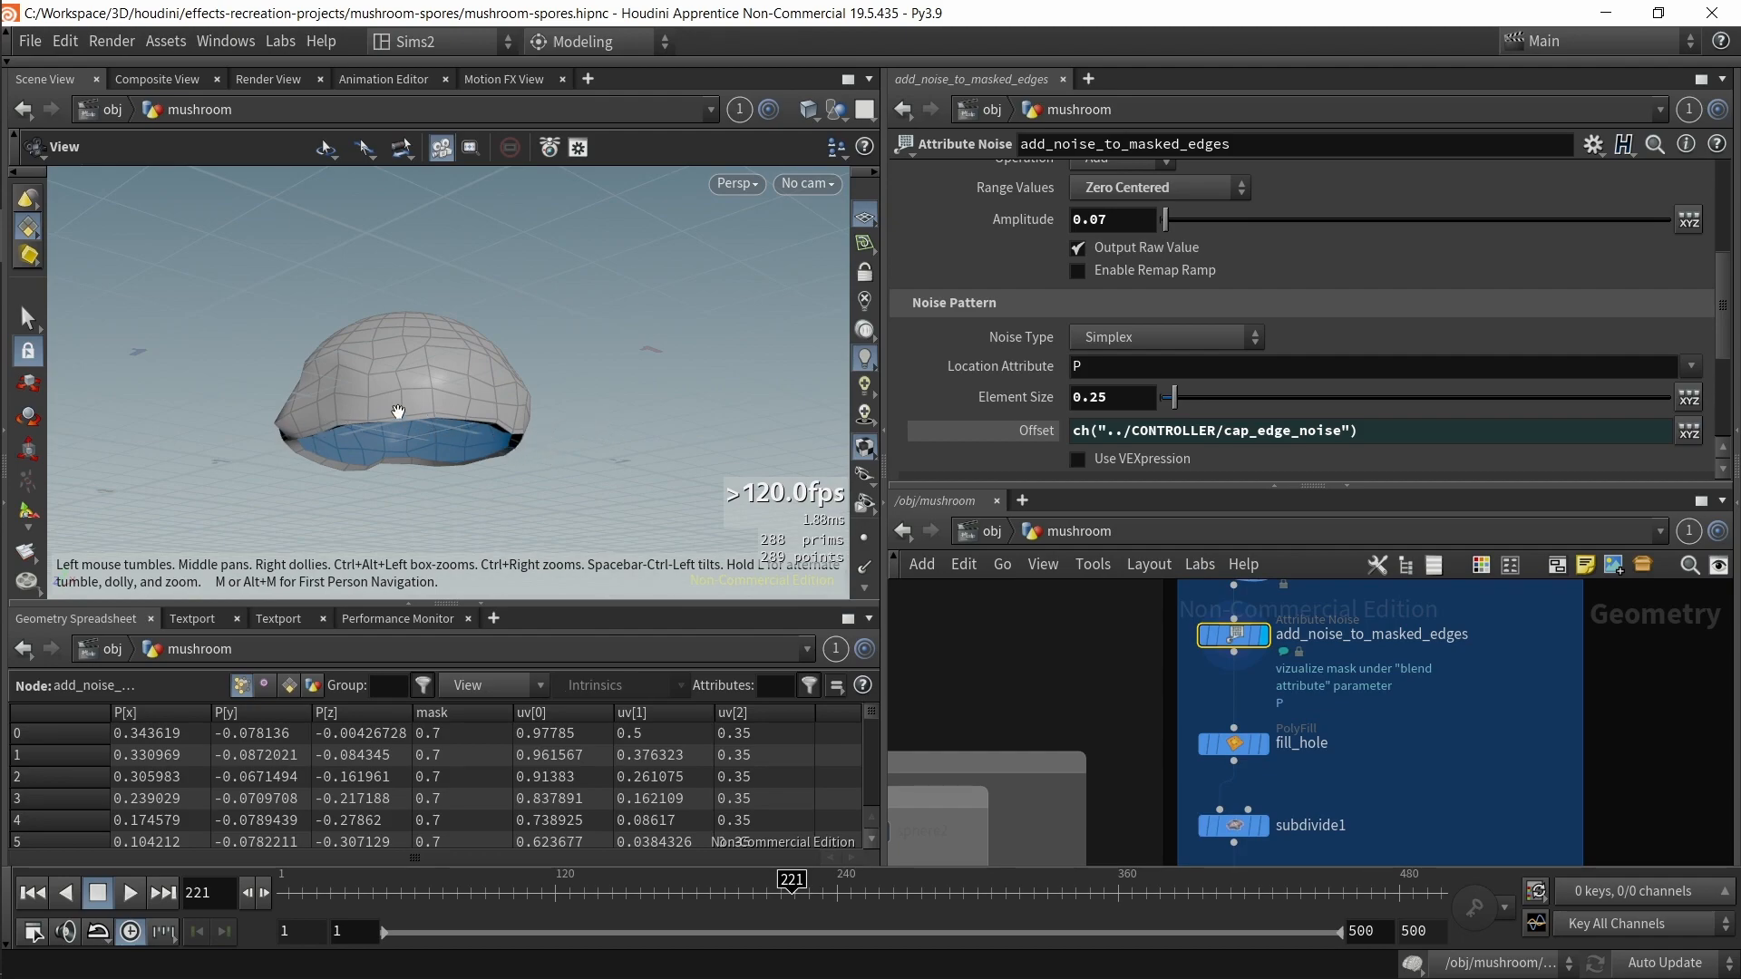
pyautogui.moveTo(544, 446); pyautogui.dragTo(582, 465)
pyautogui.scroll(2, 1057, 318)
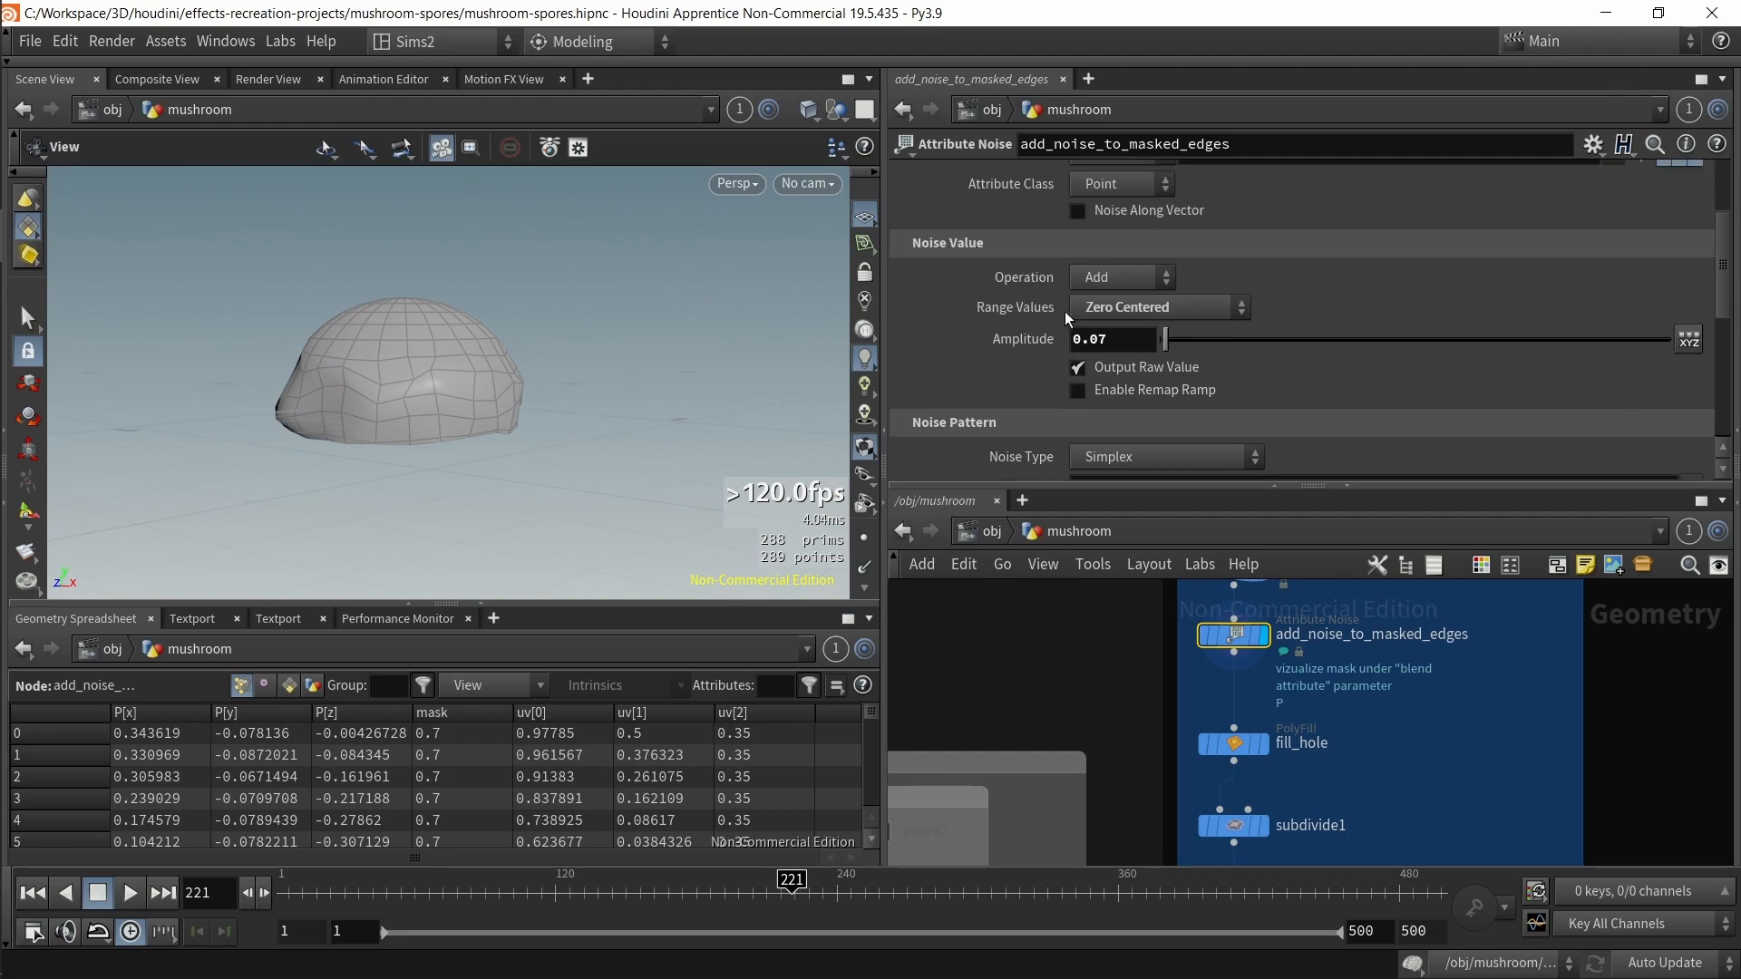
# Step: Select fill_hole and examine the filled underside of the mushroom cap from below
pyautogui.click(1231, 743)
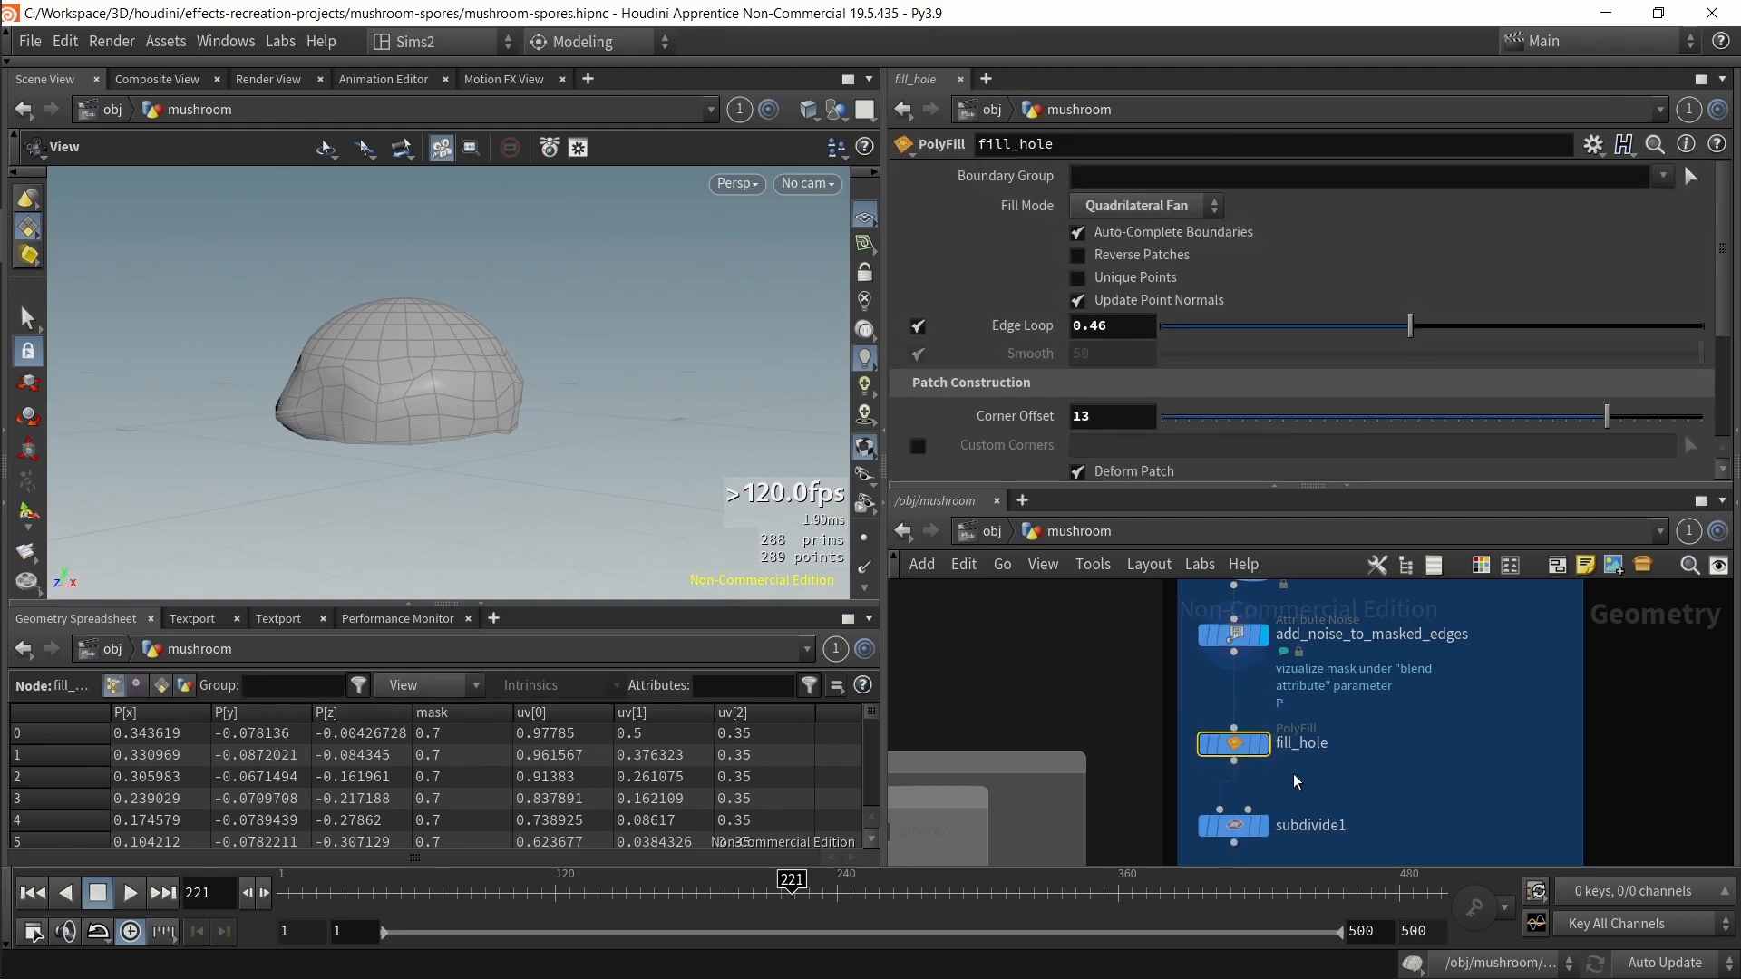
pyautogui.moveTo(399, 390); pyautogui.dragTo(385, 461)
pyautogui.press('q')
pyautogui.press('q')
pyautogui.press('q')
pyautogui.press('q')
pyautogui.press('q')
pyautogui.press('q')
pyautogui.press('q')
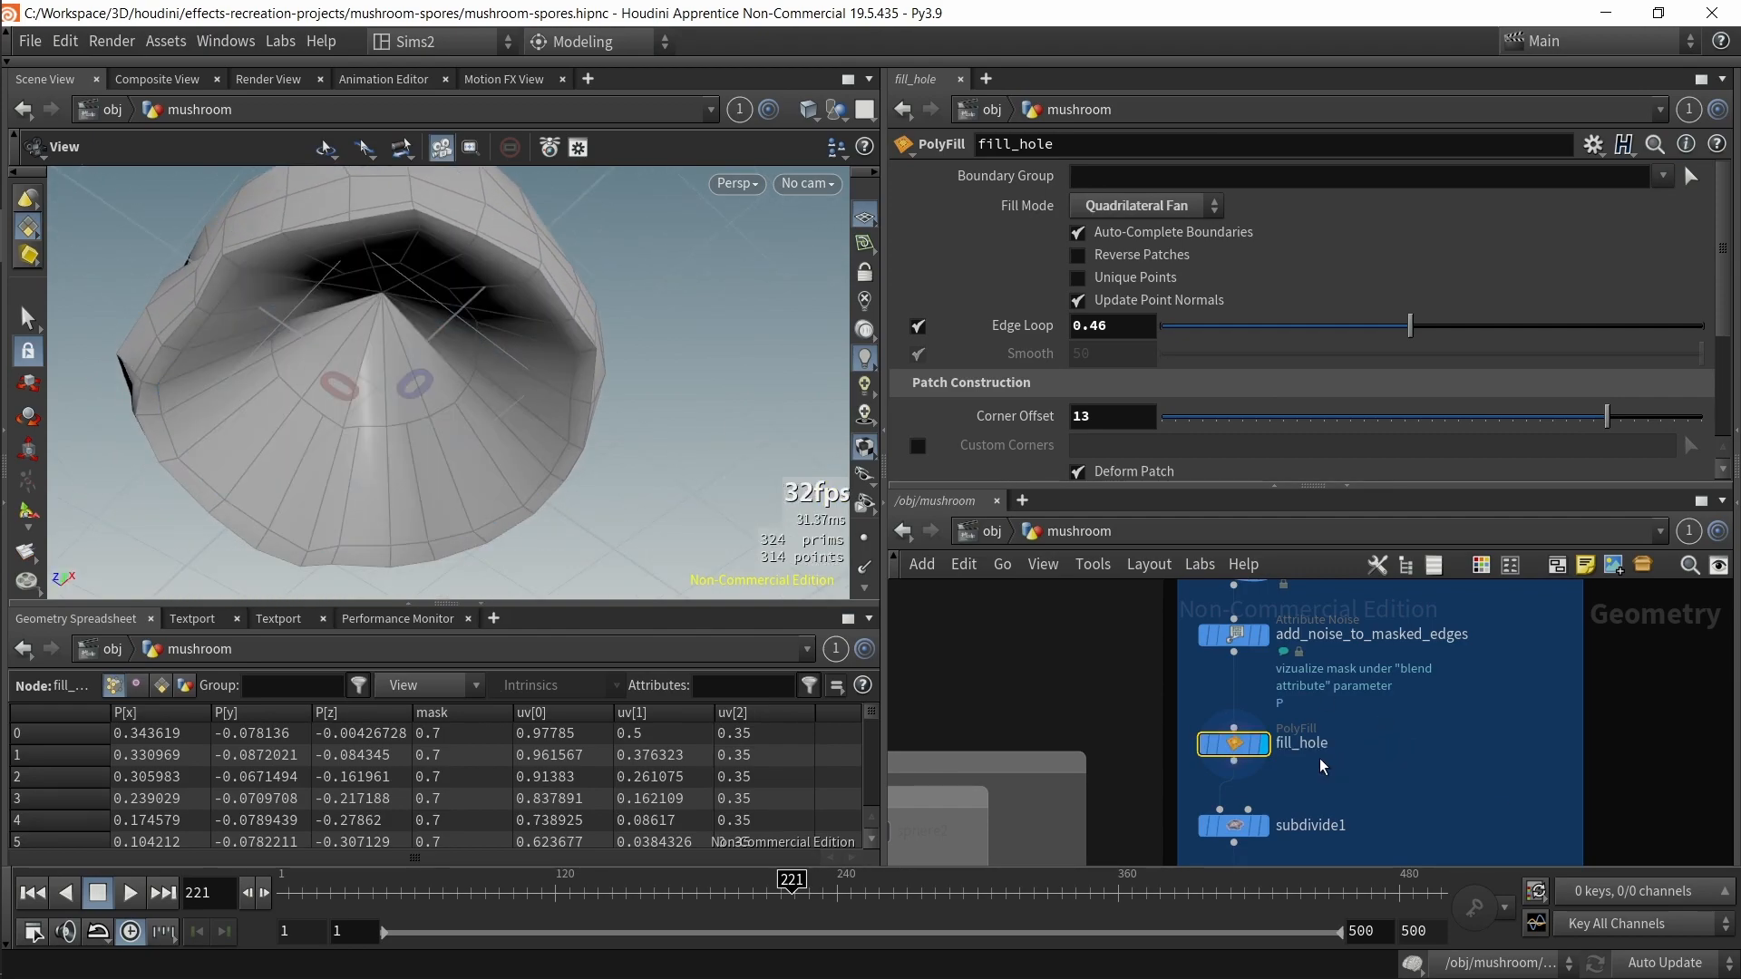
pyautogui.moveTo(392, 407); pyautogui.dragTo(517, 303)
pyautogui.scroll(5, 562, 275)
pyautogui.scroll(-5, 519, 281)
pyautogui.press('q')
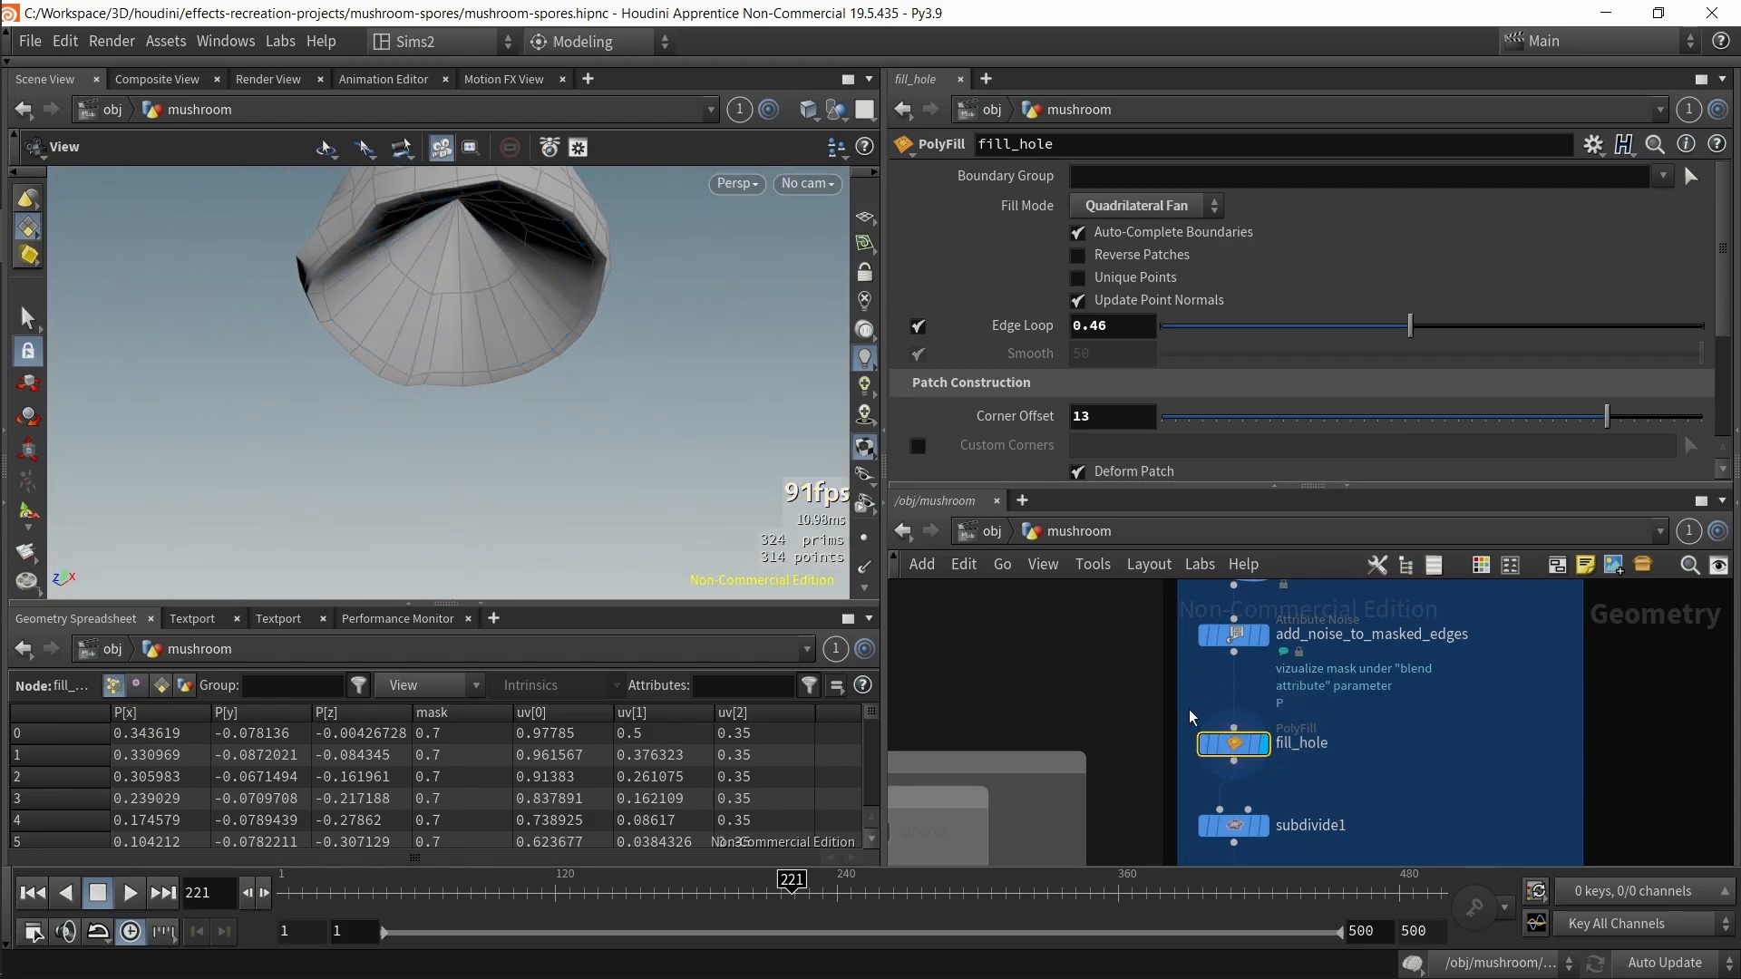
pyautogui.moveTo(661, 406); pyautogui.dragTo(392, 249)
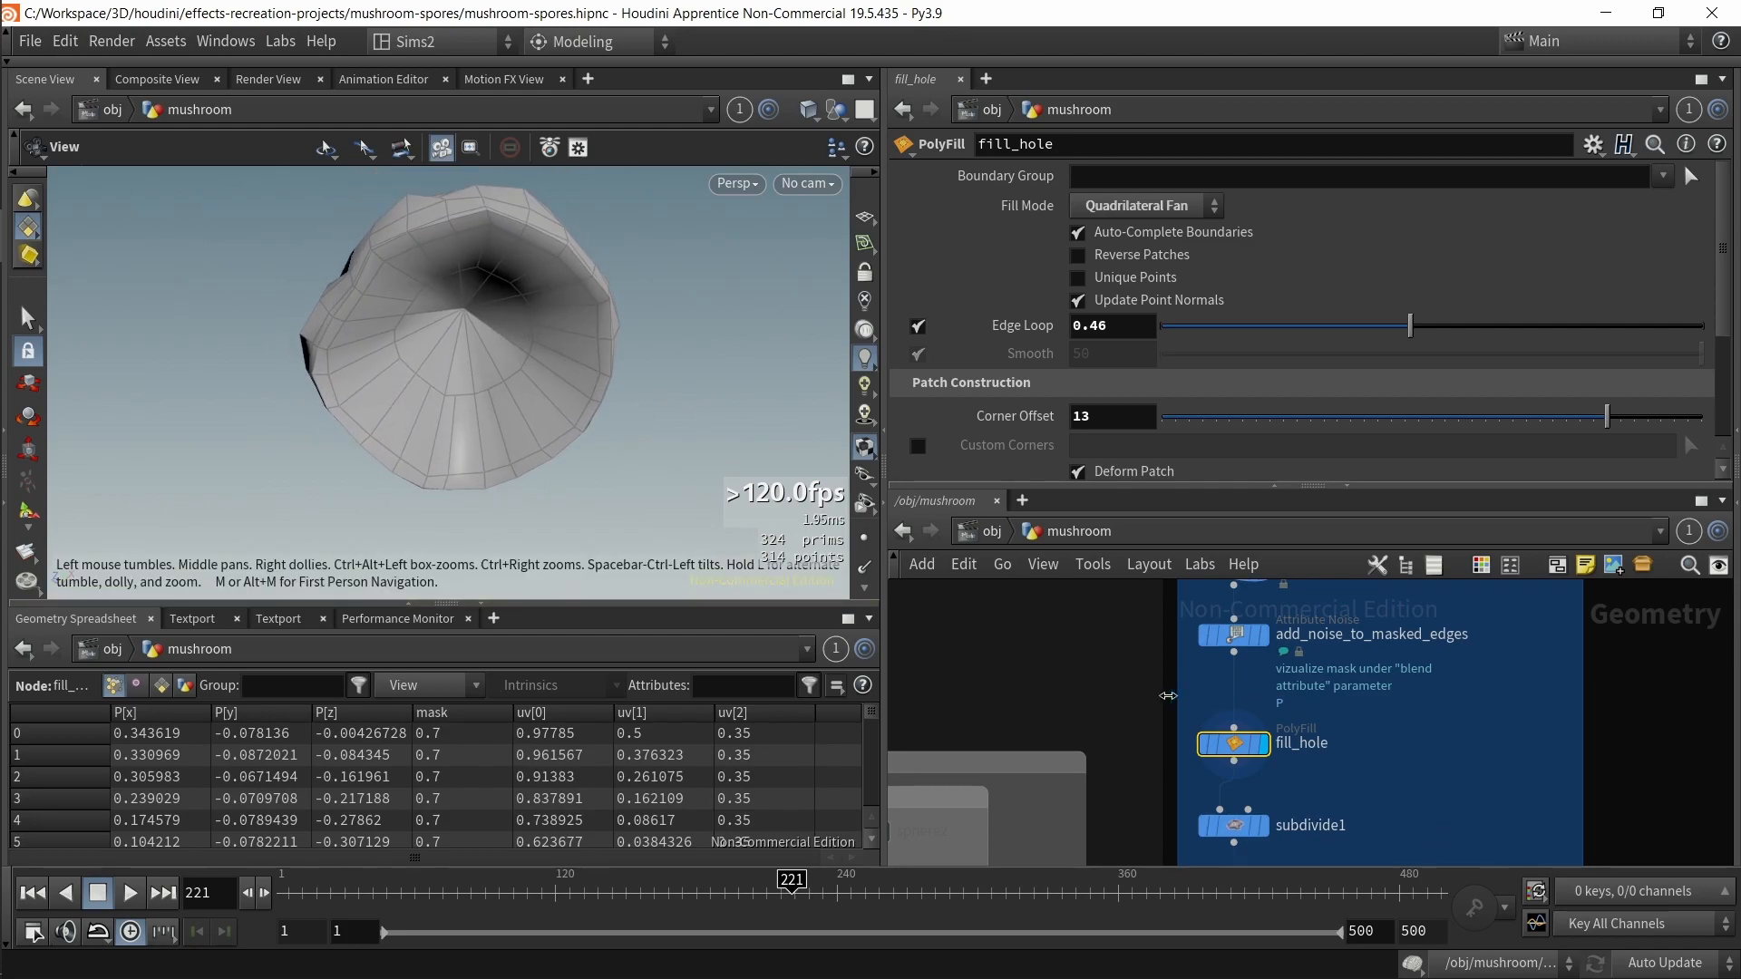
# Step: Select add_noise_to_masked_edges and switch its noise Range Values to Positive
pyautogui.click(1262, 635)
pyautogui.moveTo(697, 377); pyautogui.dragTo(708, 435)
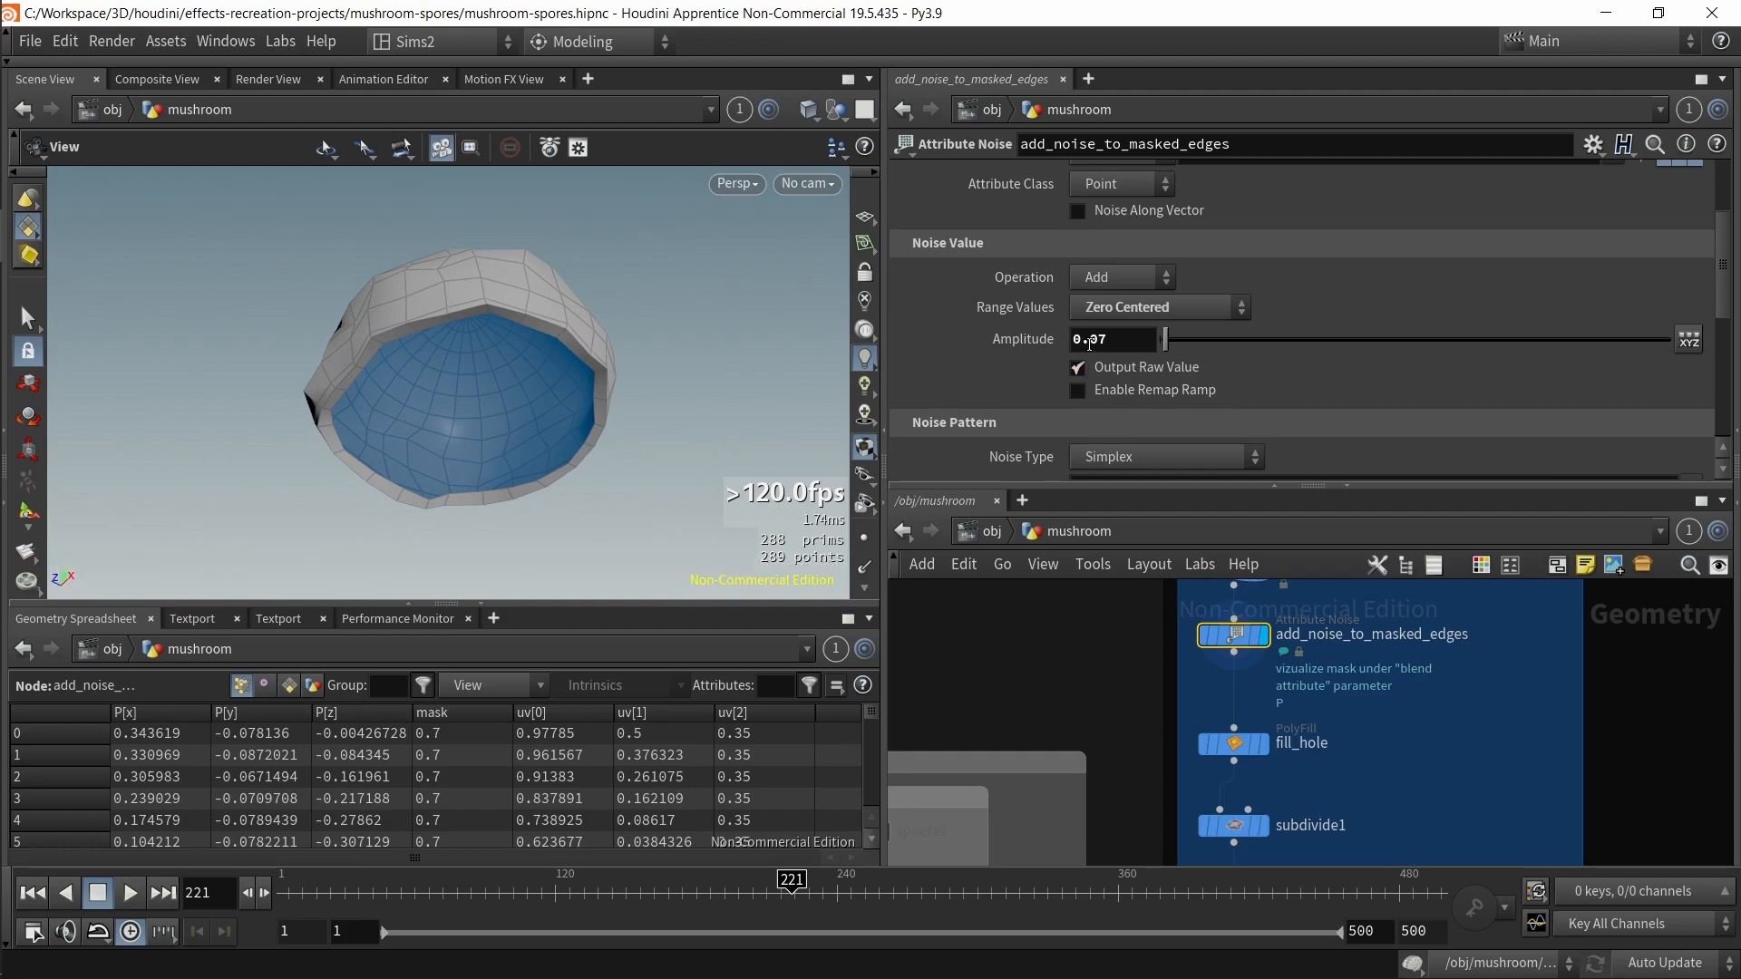
pyautogui.click(1134, 309)
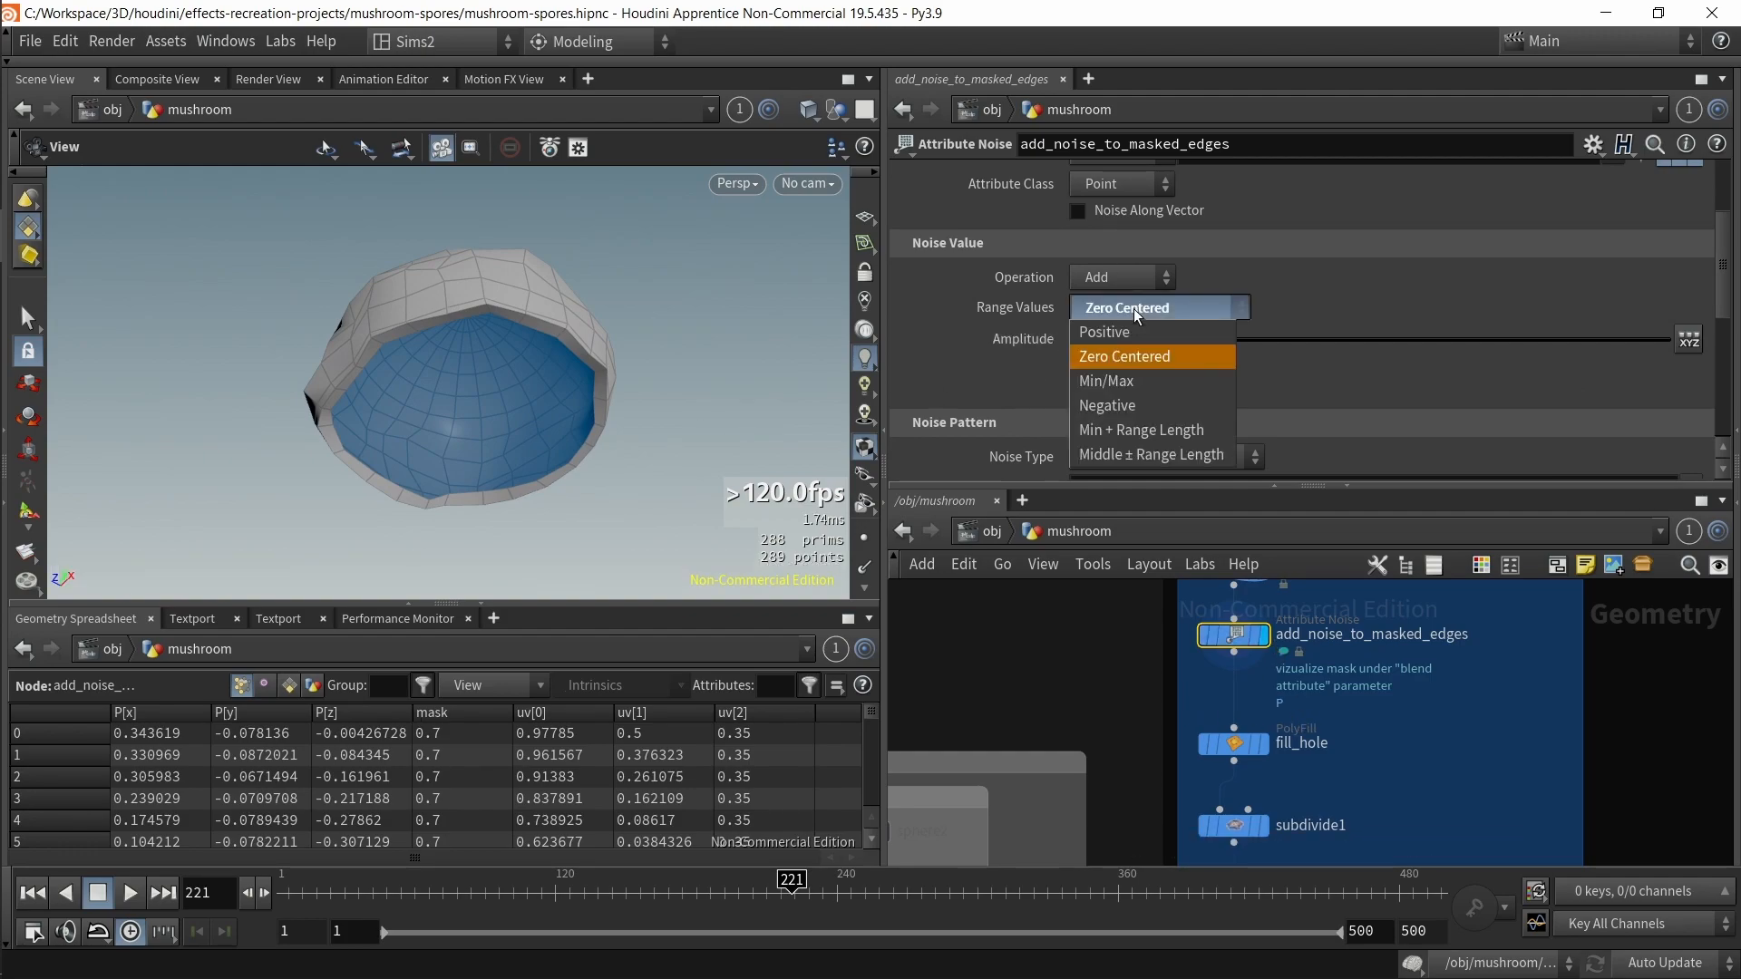
pyautogui.click(1112, 642)
pyautogui.click(1144, 310)
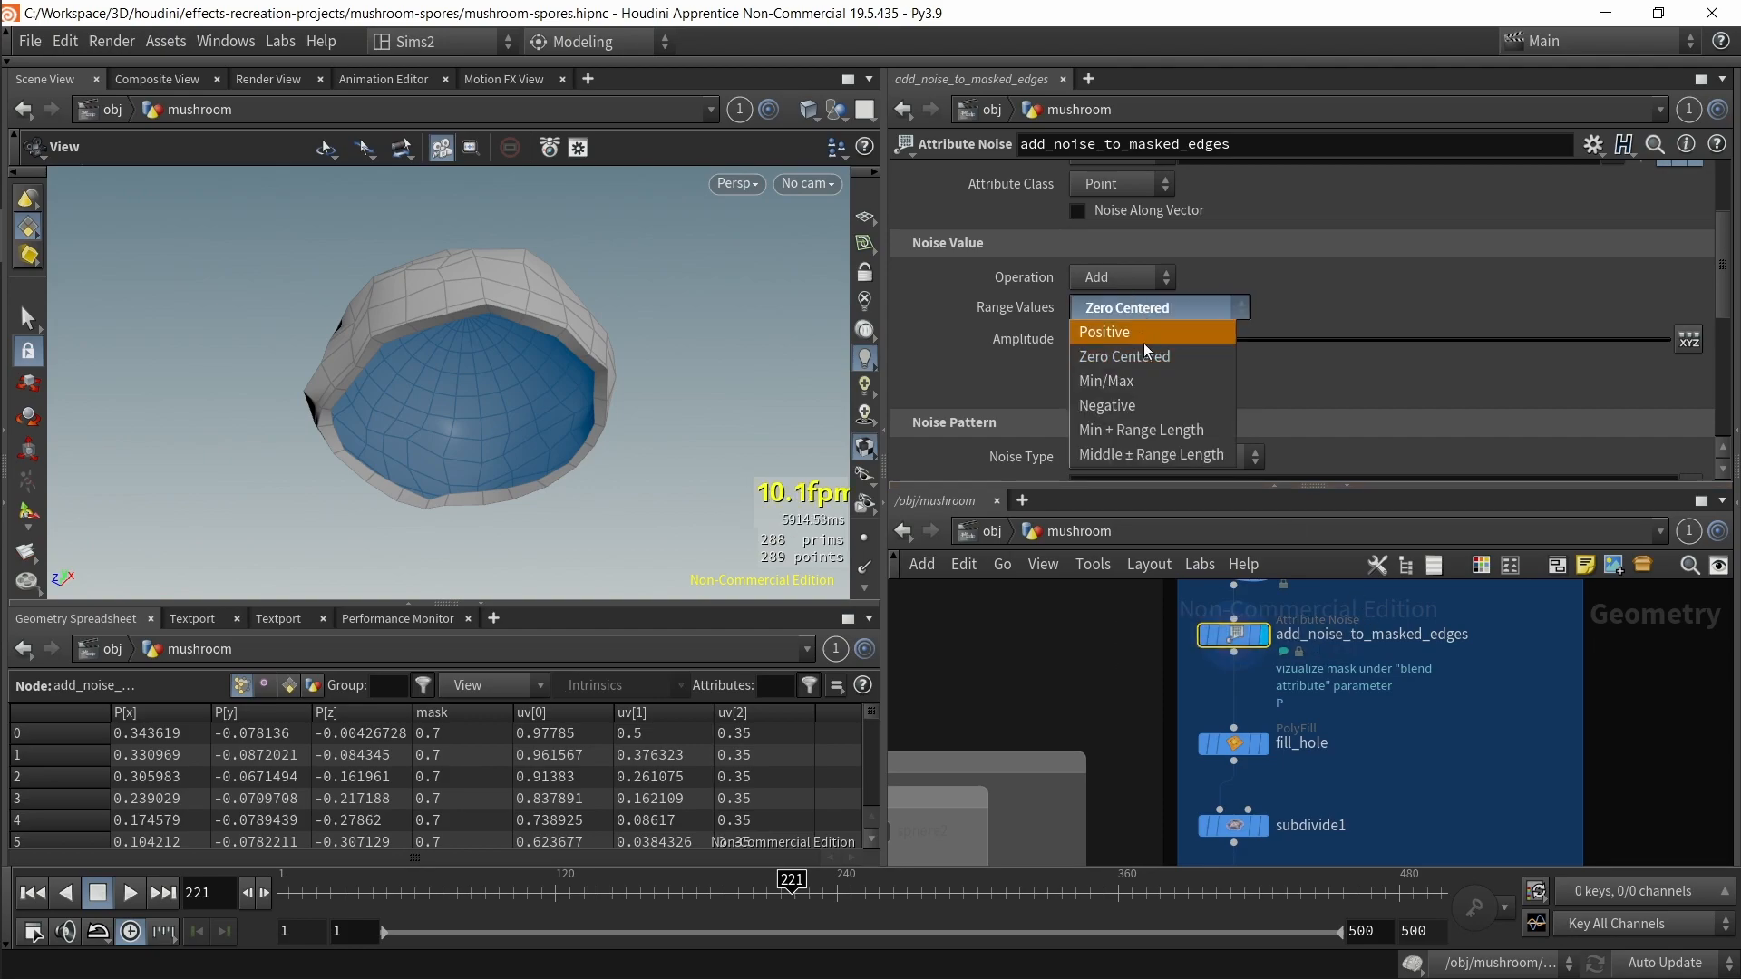
pyautogui.click(1148, 335)
pyautogui.moveTo(562, 396); pyautogui.dragTo(626, 453)
# Step: Undo the amplitude nudge and set the noise Range Values back to Zero Centered
pyautogui.moveTo(1168, 341); pyautogui.dragTo(1179, 342)
pyautogui.hotkey('ctrl', 'z')
pyautogui.scroll(-4, 1258, 325)
pyautogui.moveTo(1172, 410)
pyautogui.mouseDown()
pyautogui.moveTo(1204, 410)
pyautogui.moveTo(1176, 409)
pyautogui.mouseUp()
pyautogui.click(1124, 166)
pyautogui.click(1125, 166)
pyautogui.click(1216, 185)
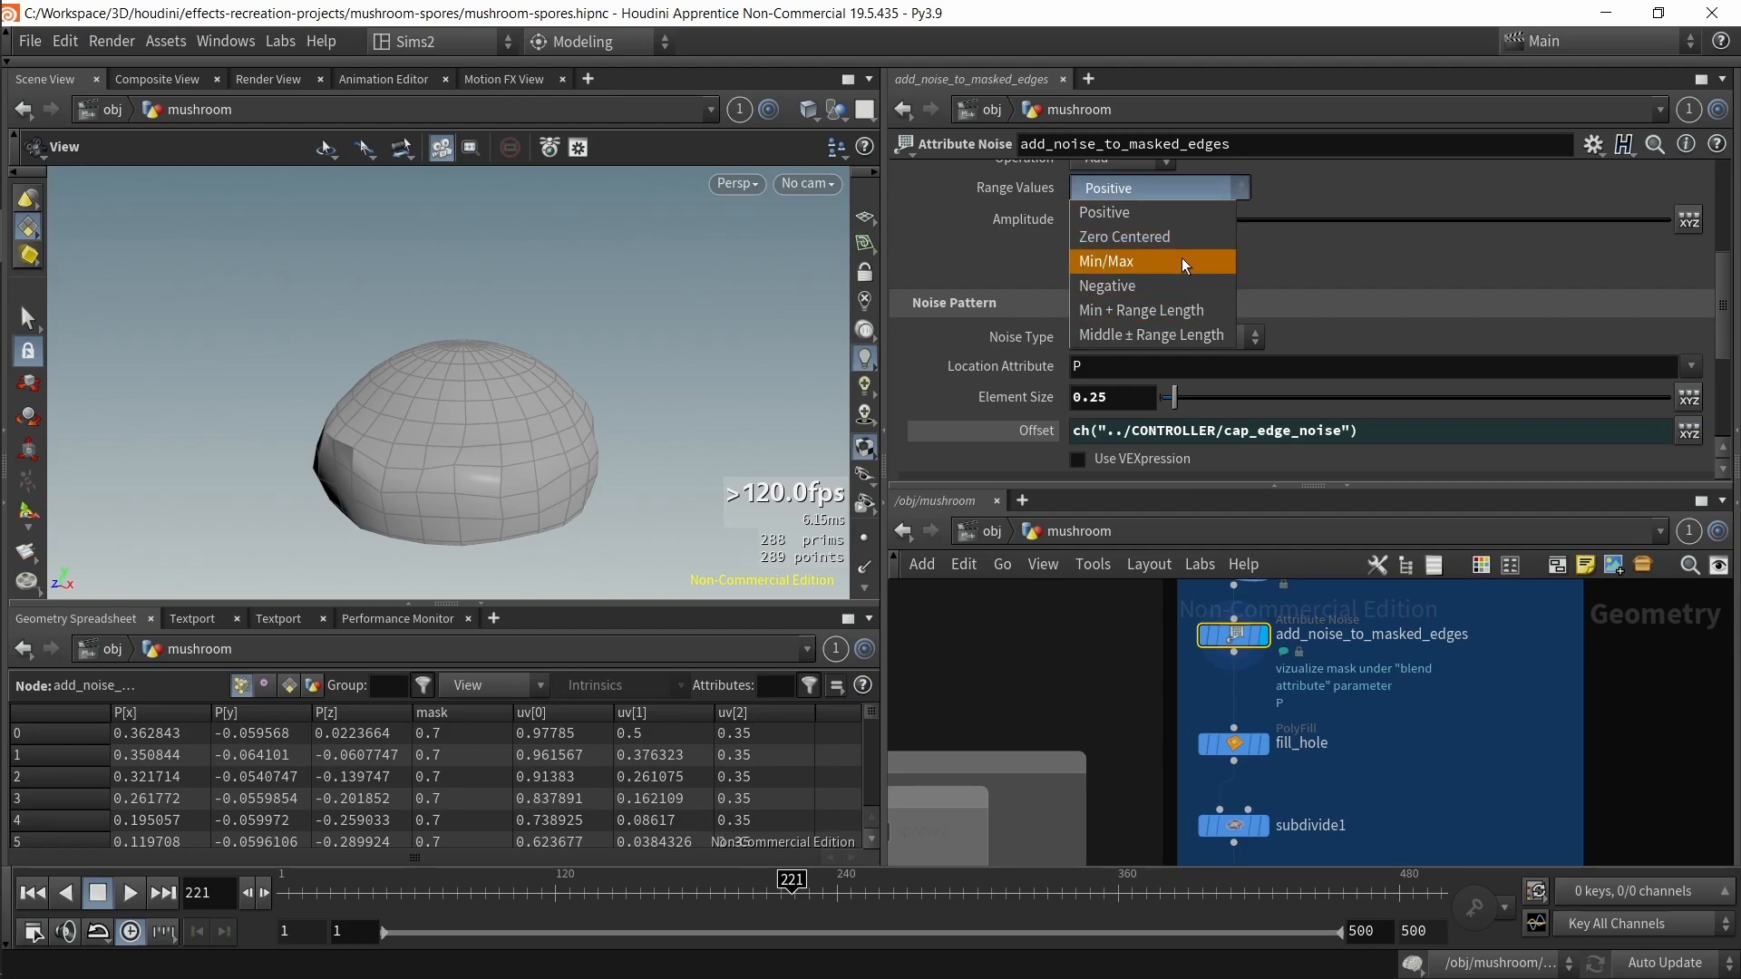
pyautogui.click(1170, 236)
# Step: Select fill_hole and set its Edge Loop to about 0.407
pyautogui.scroll(-2, 1337, 720)
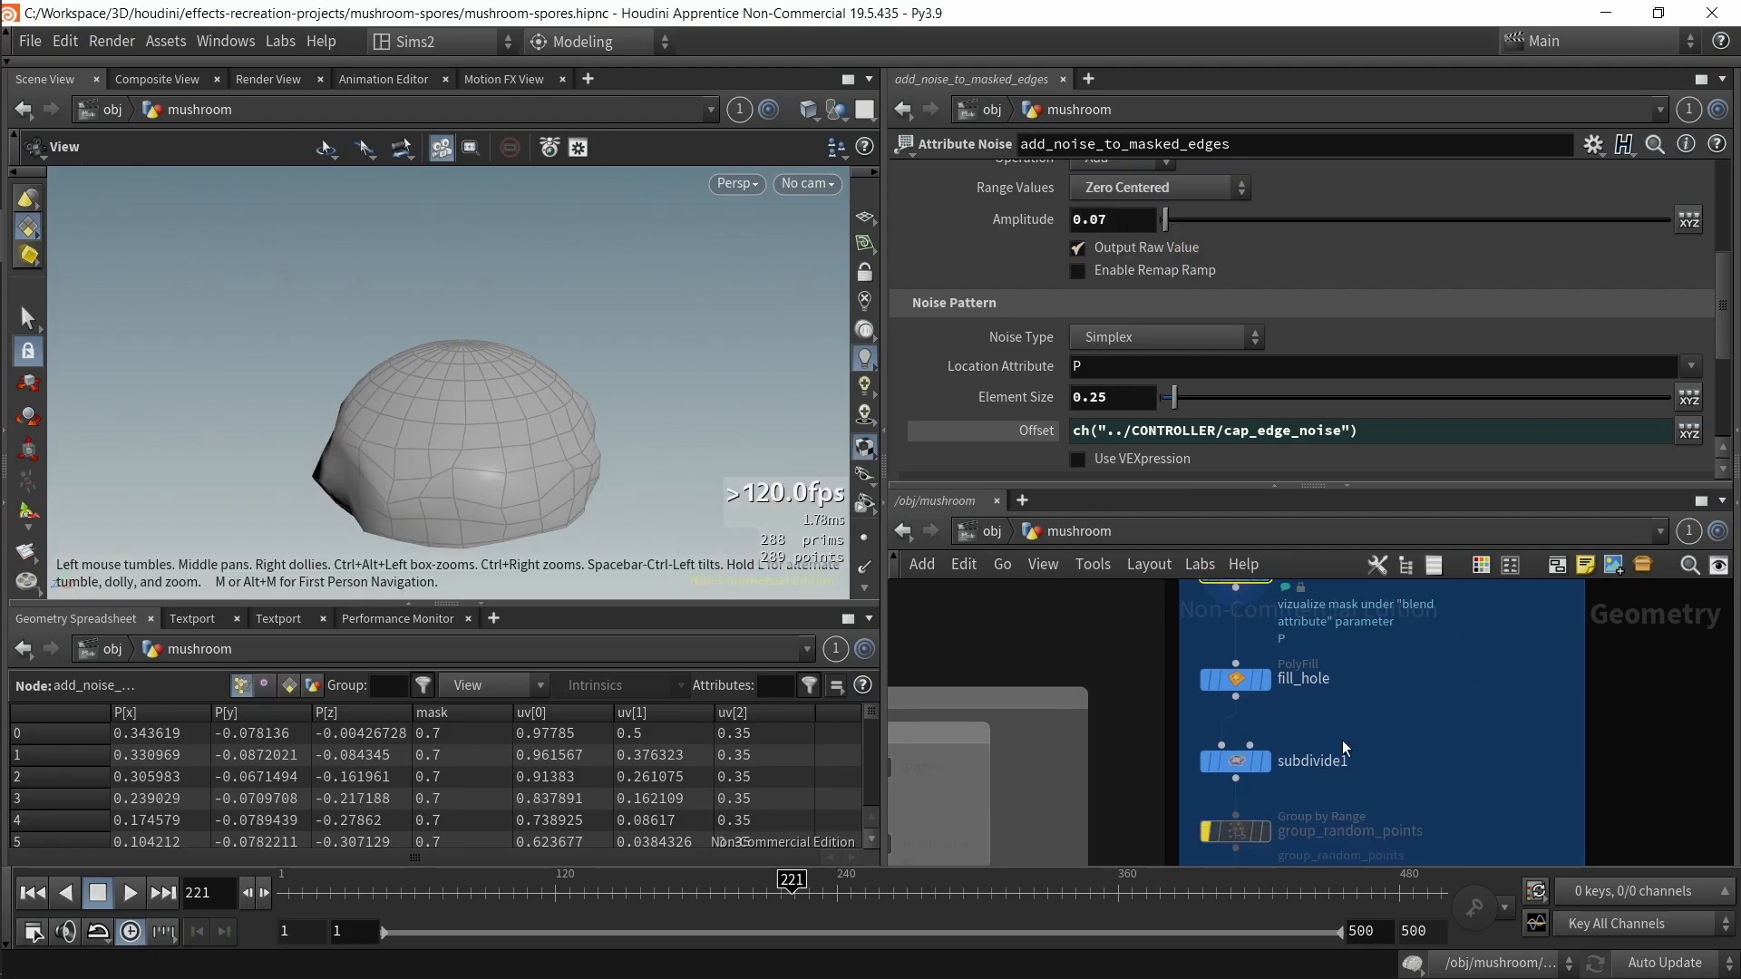
pyautogui.click(1266, 680)
pyautogui.moveTo(645, 430); pyautogui.dragTo(620, 243)
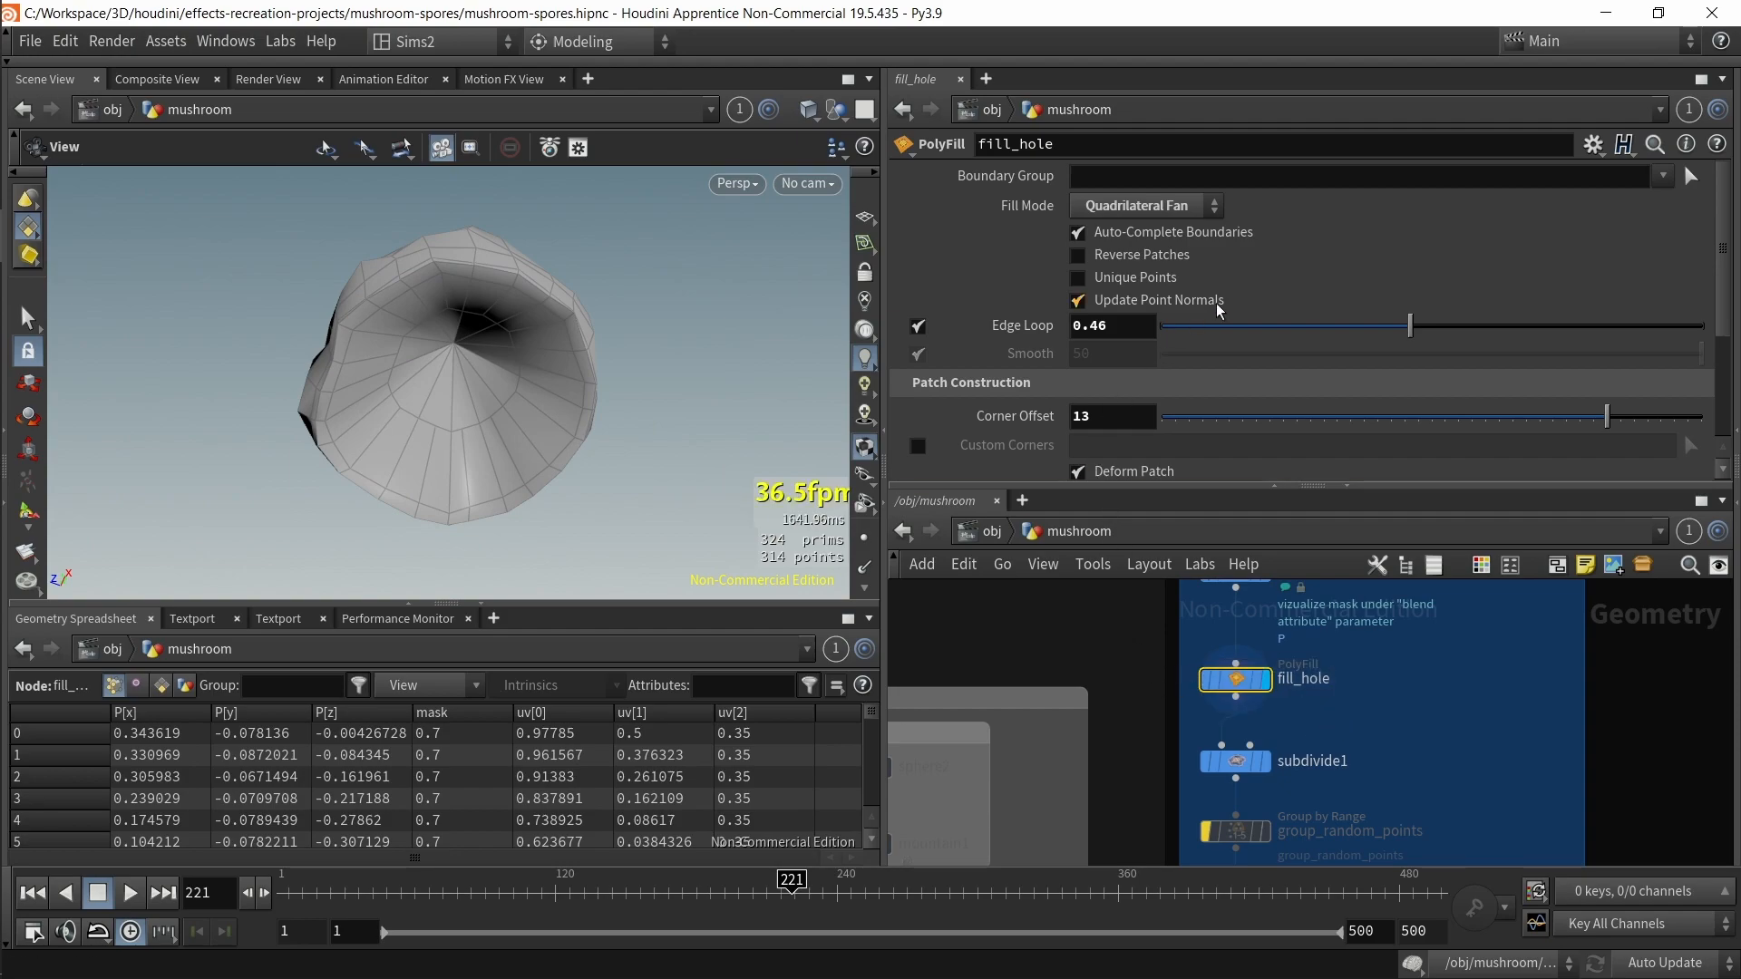
pyautogui.moveTo(1408, 333); pyautogui.dragTo(1381, 318)
pyautogui.click(927, 327)
pyautogui.click(920, 325)
pyautogui.click(920, 325)
pyautogui.click(972, 334)
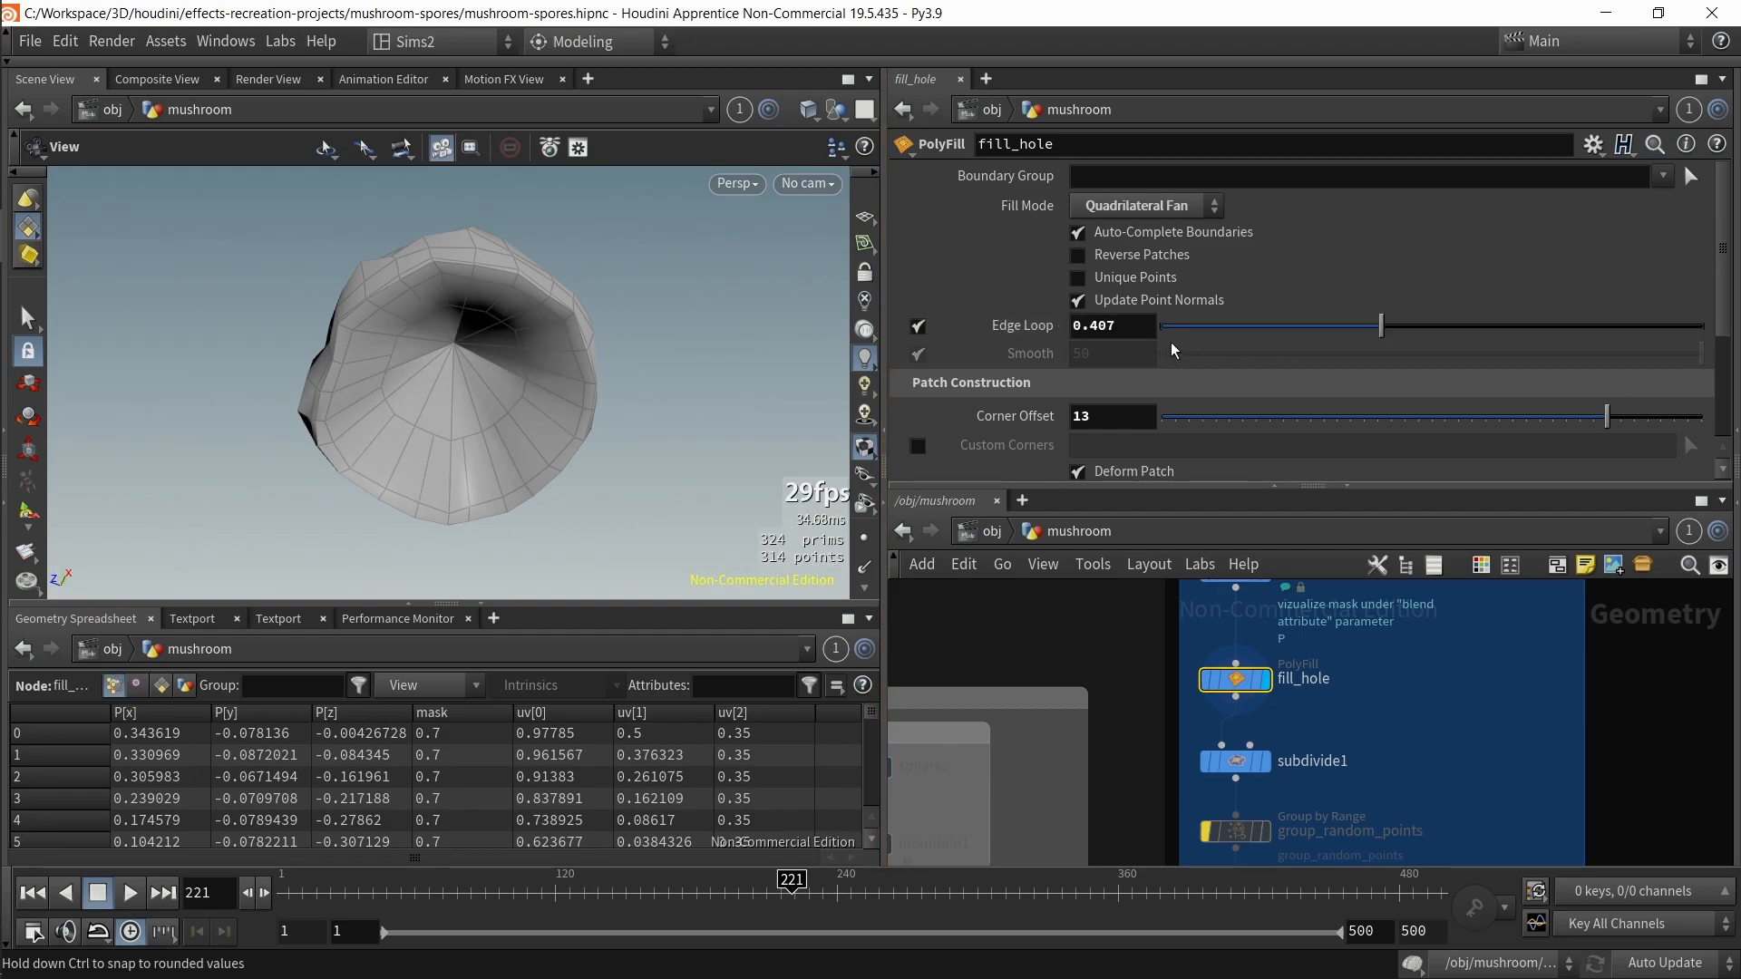
# Step: Set fill_hole's Corner Offset to 0
pyautogui.moveTo(1607, 416); pyautogui.dragTo(1531, 409)
pyautogui.hotkey('ctrl', 'z')
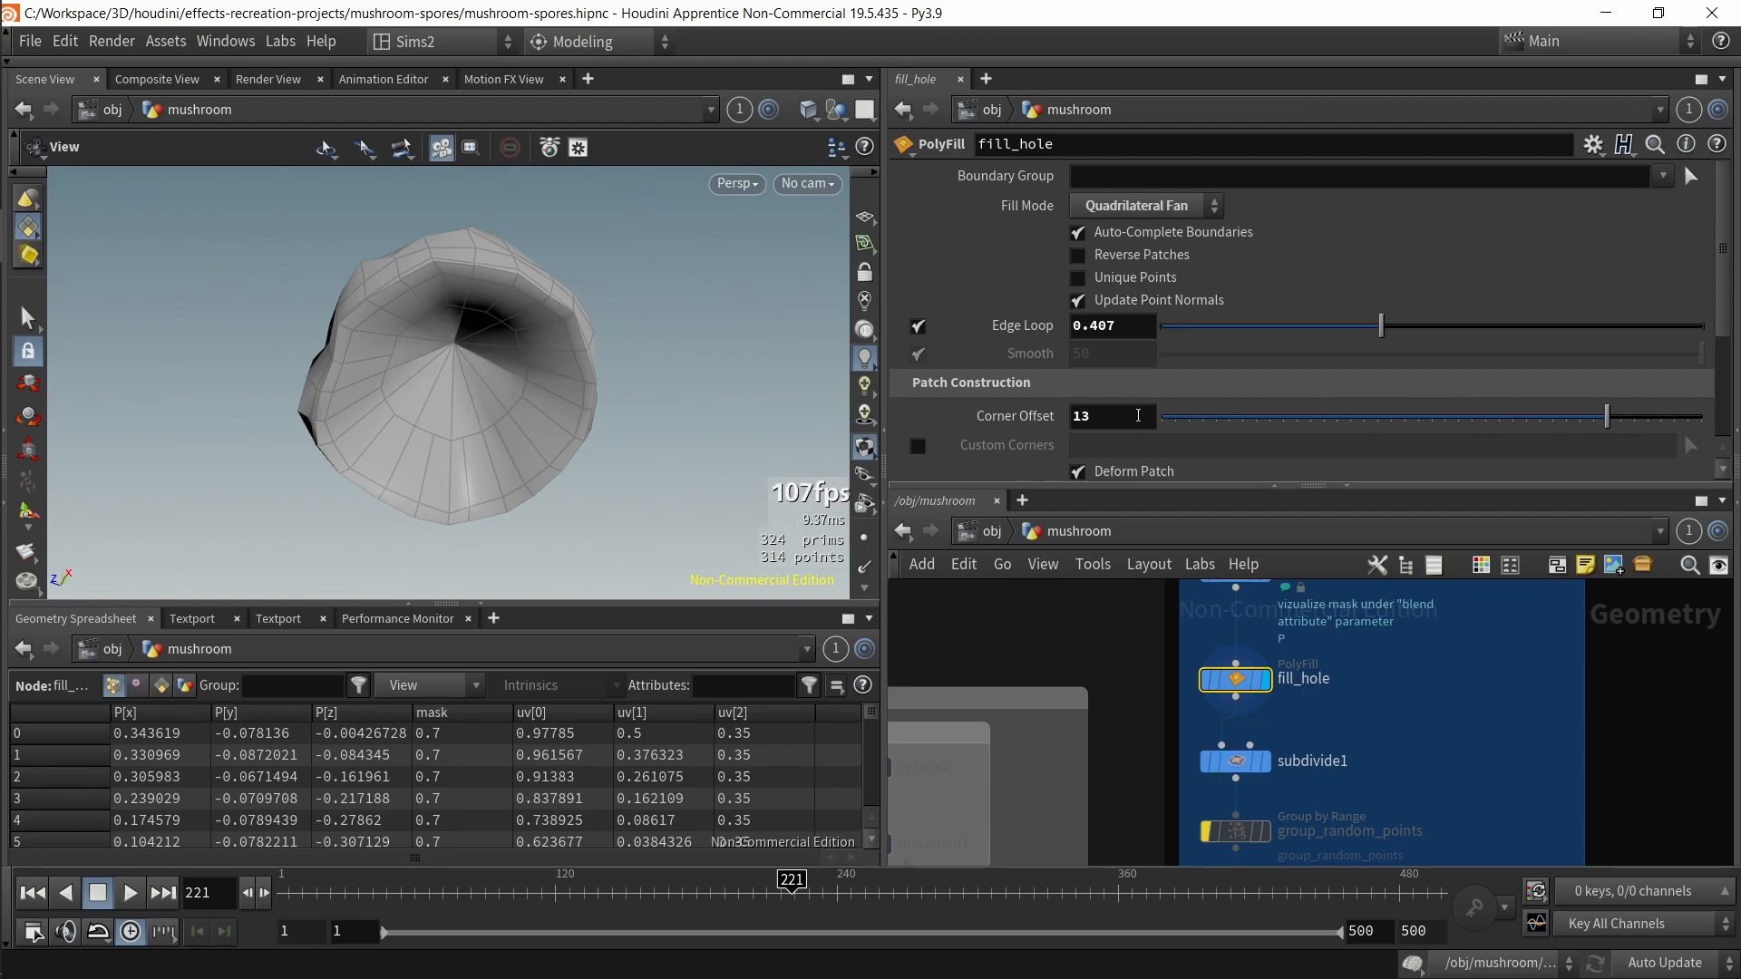
pyautogui.write('0')
pyautogui.press('Return')
# Step: Toggle Deform Patch off and back on to compare the filled cap underside
pyautogui.scroll(-3, 1118, 385)
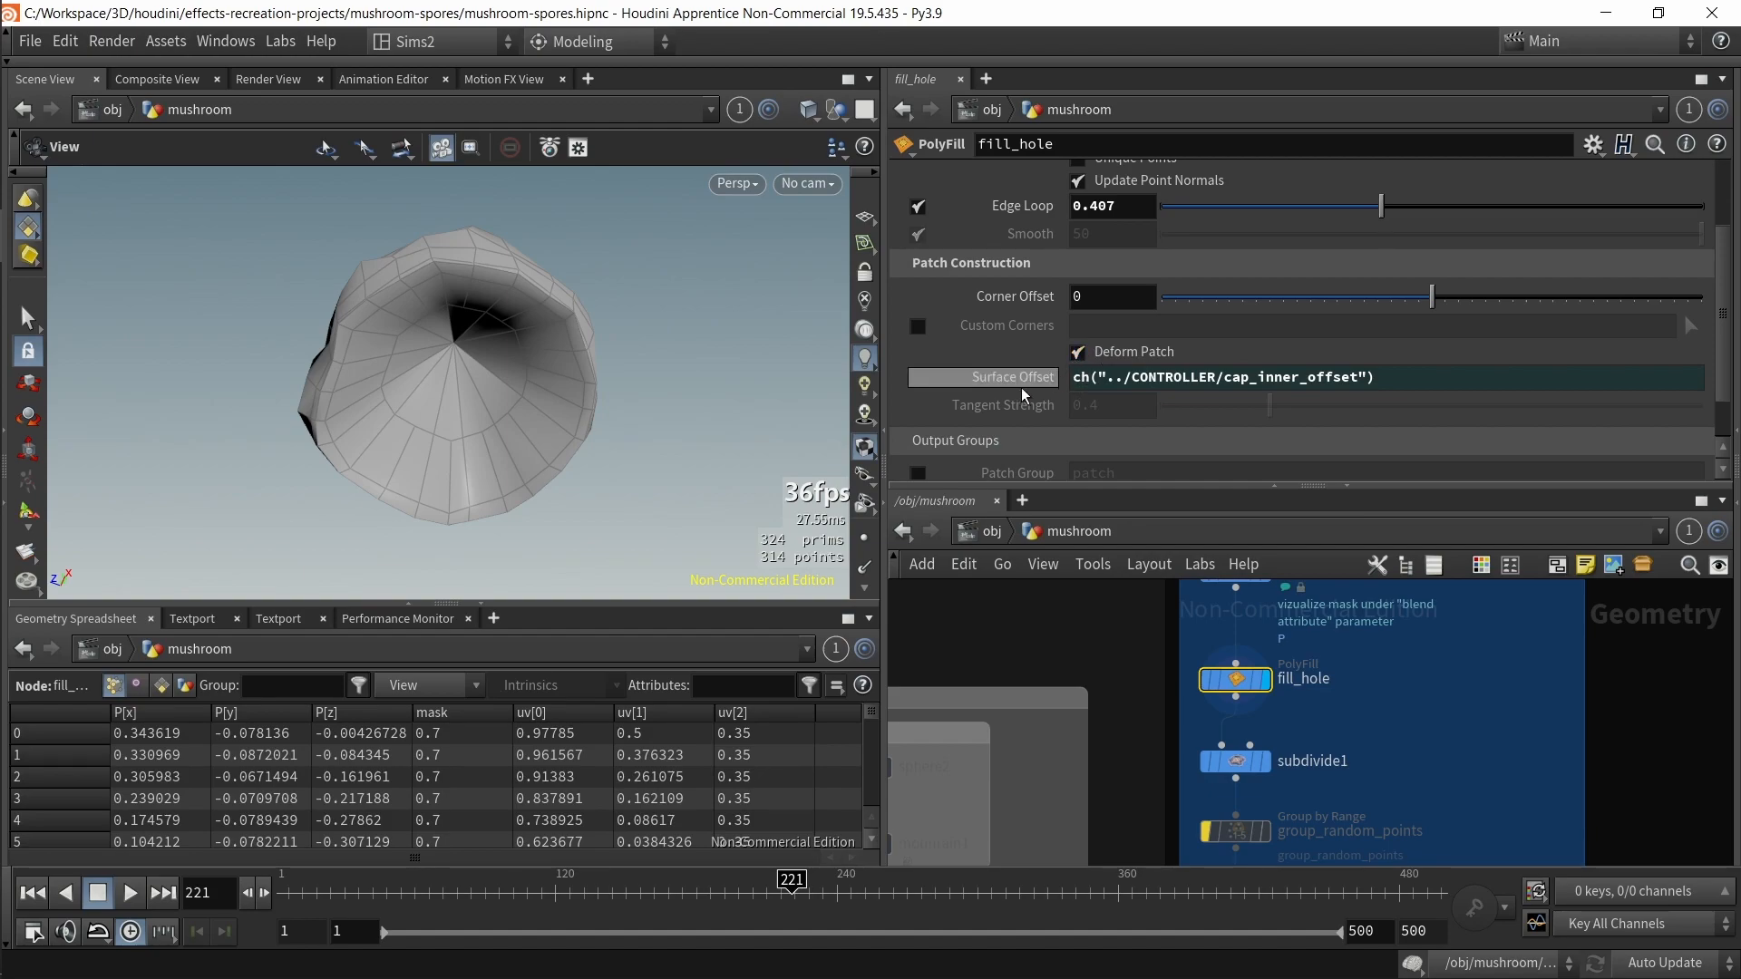
pyautogui.click(1082, 356)
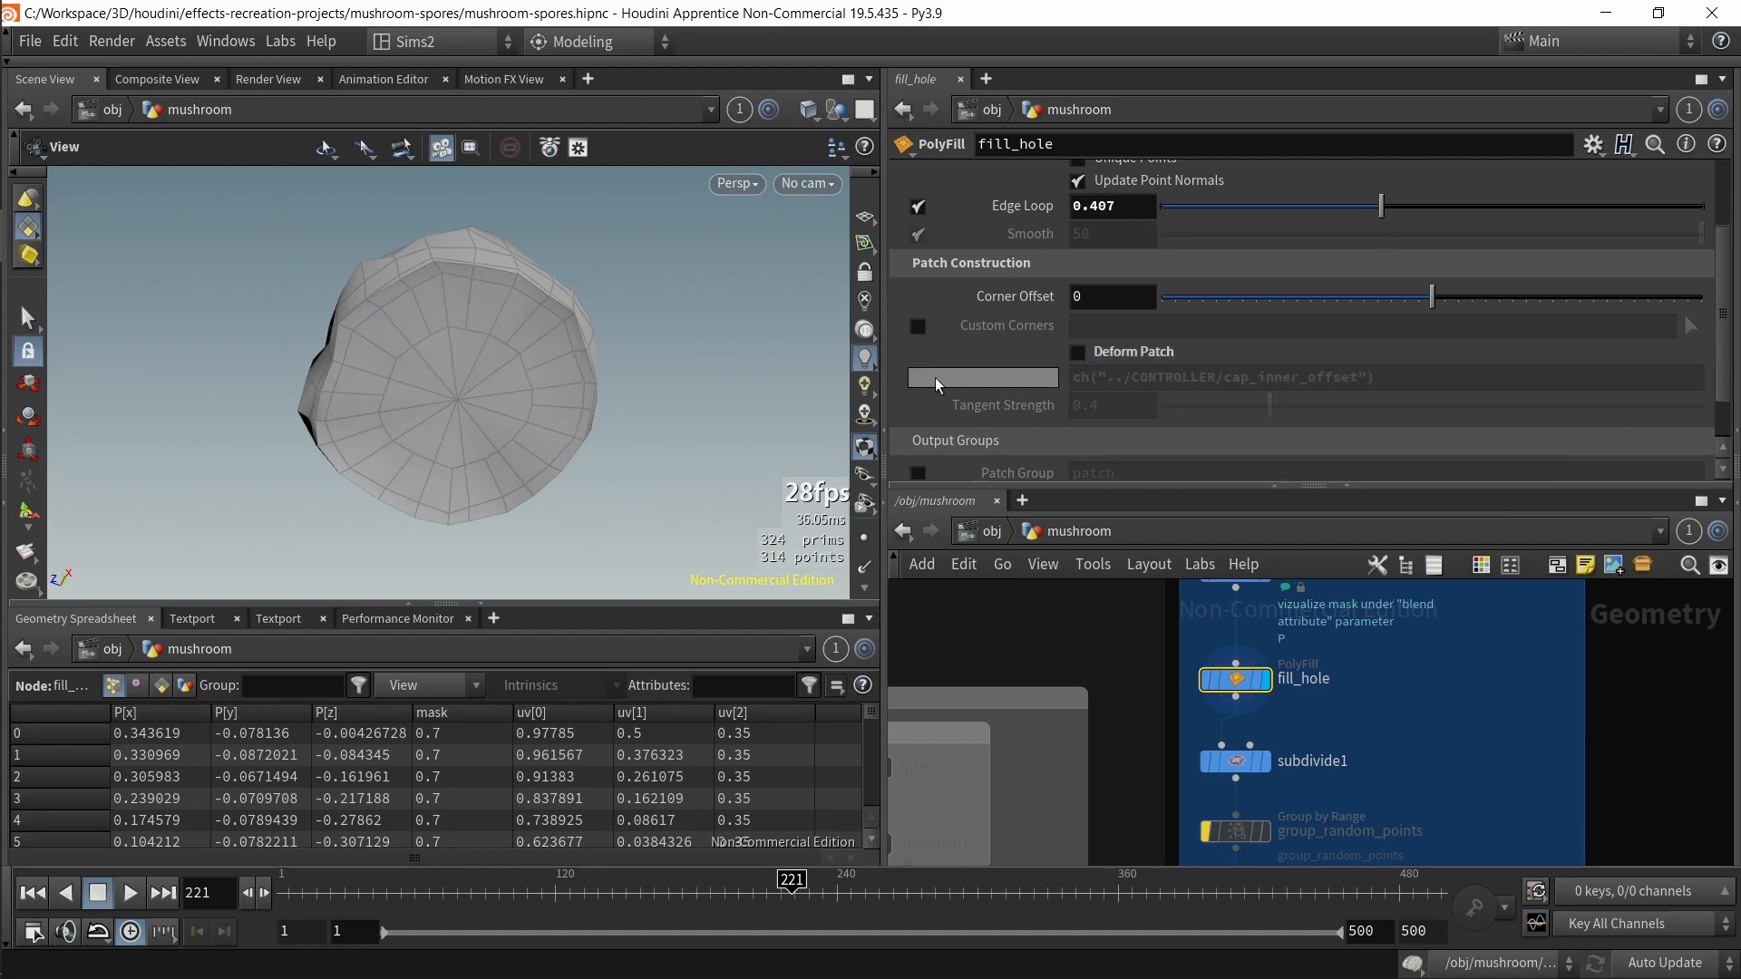
pyautogui.click(1077, 353)
pyautogui.moveTo(530, 508); pyautogui.dragTo(526, 439)
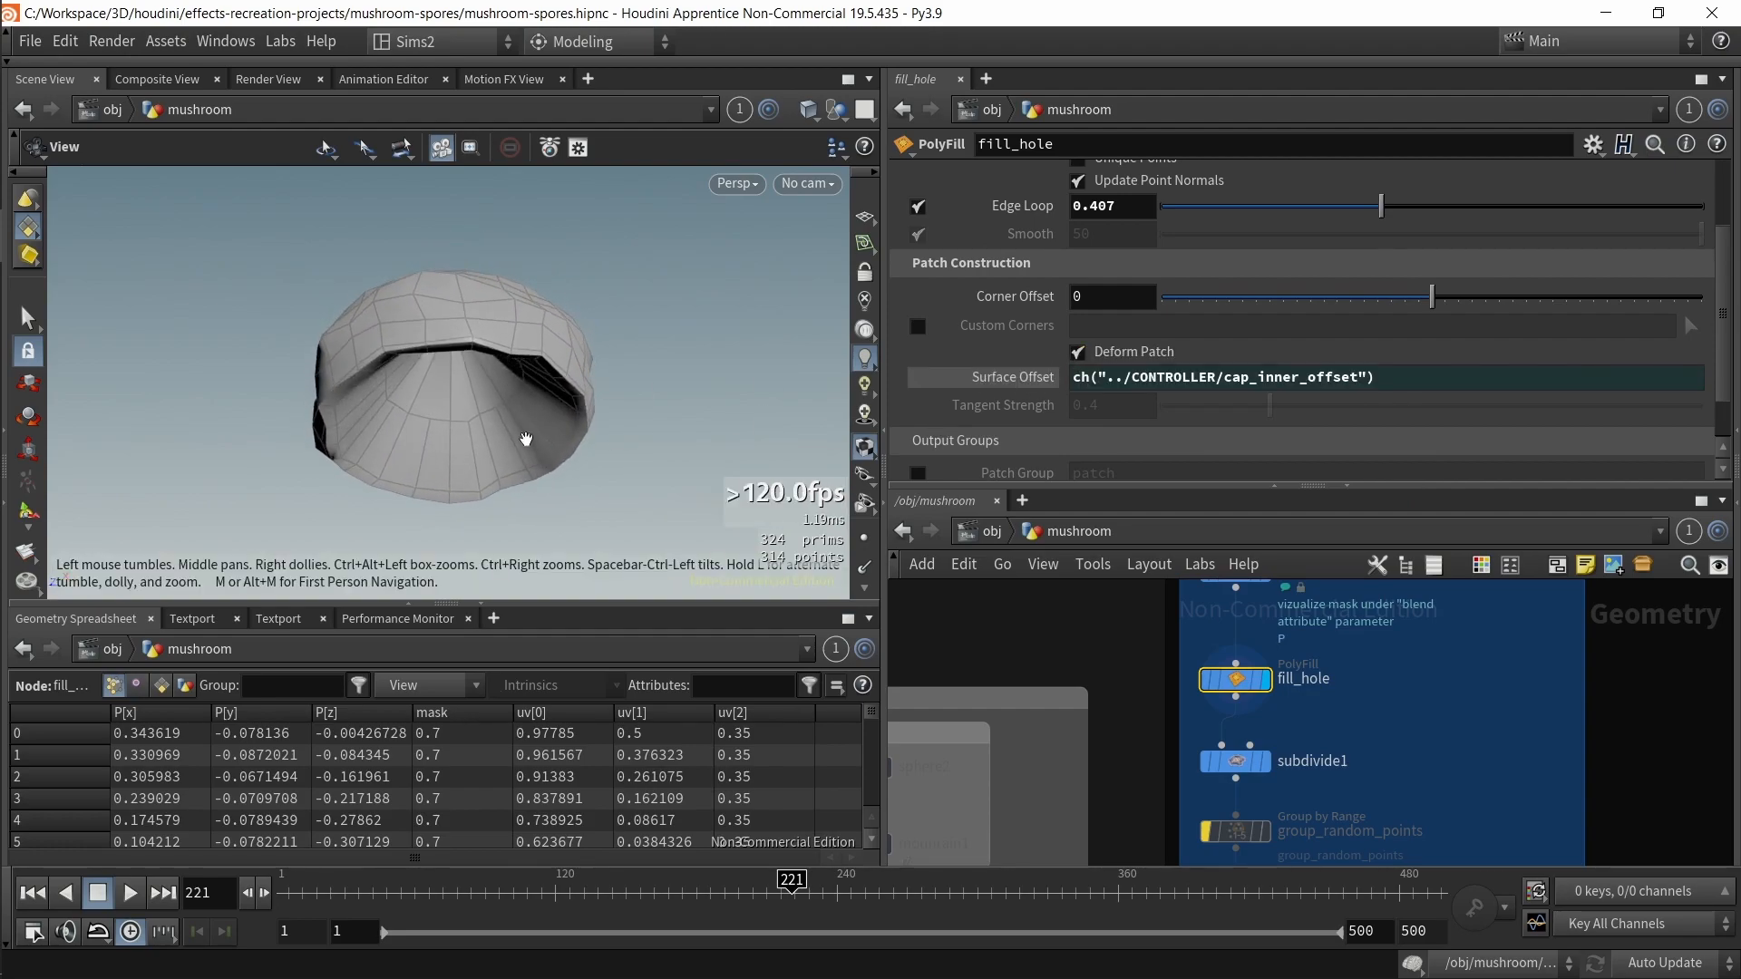
# Step: Select CONTROLLER and try adjusting cap_depth and cap_inner_offset, undoing both changes
pyautogui.scroll(-3, 1170, 726)
pyautogui.moveTo(1174, 731); pyautogui.dragTo(1236, 835, button='middle')
pyautogui.moveTo(1105, 617); pyautogui.dragTo(1230, 810, button='middle')
pyautogui.click(1124, 728)
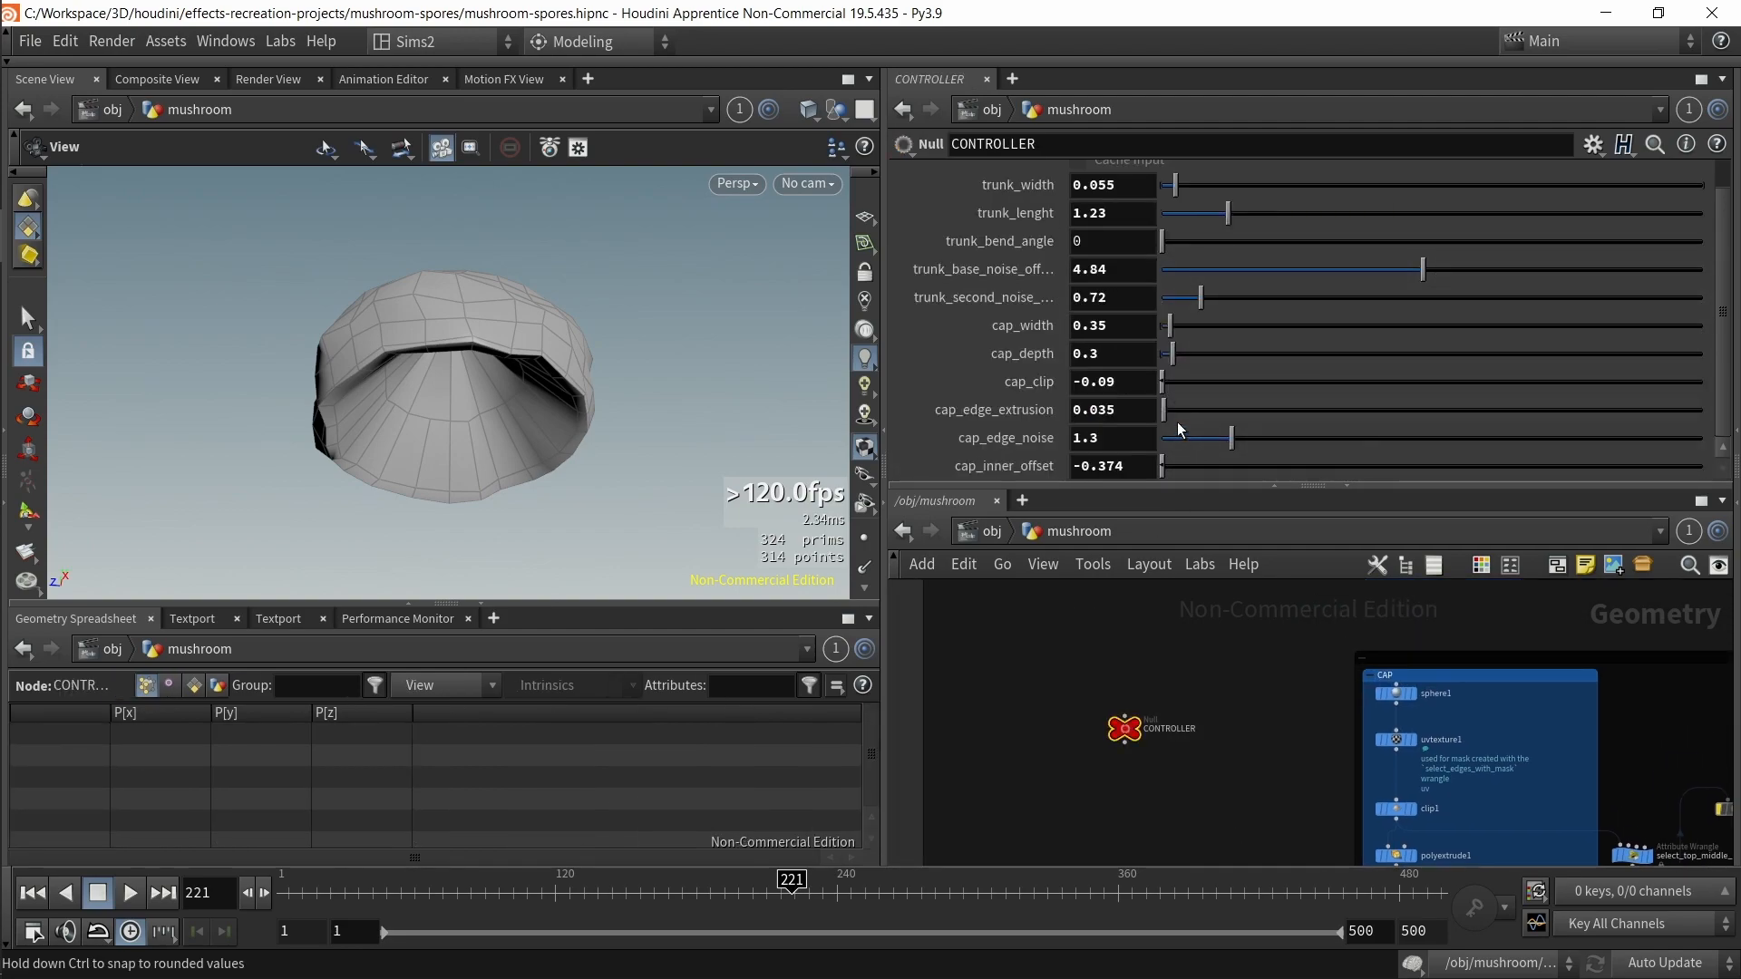
pyautogui.moveTo(1173, 357); pyautogui.dragTo(1188, 357)
pyautogui.hotkey('ctrl', 'z')
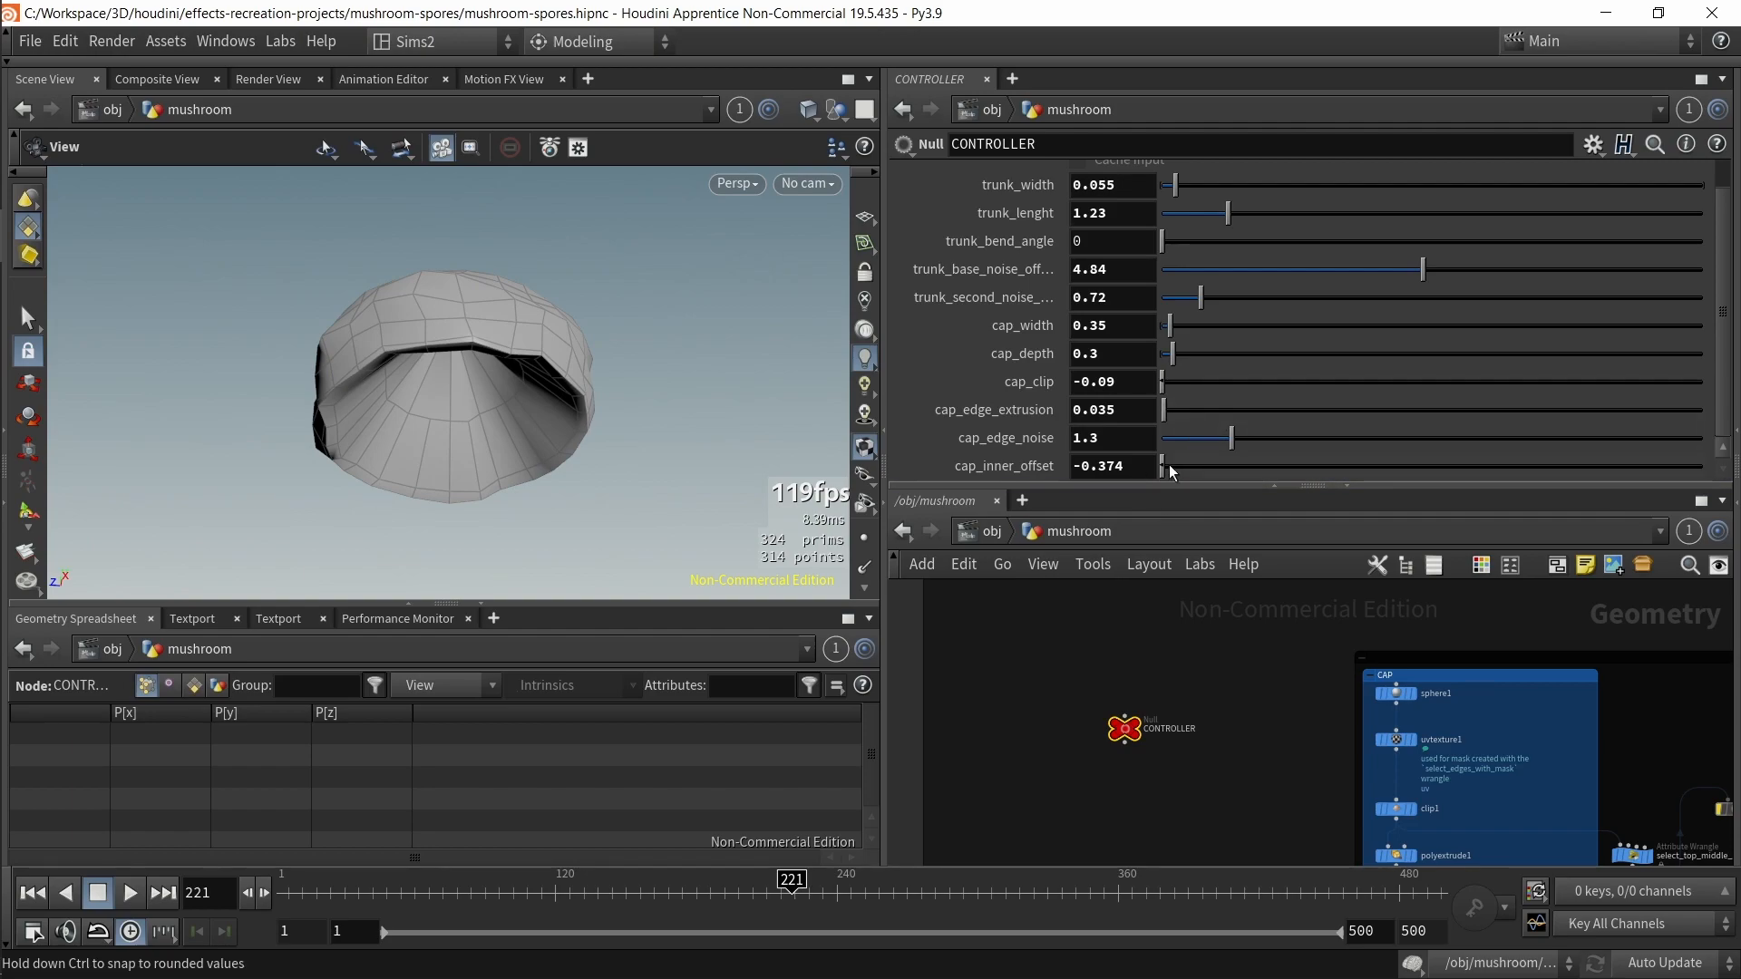
pyautogui.moveTo(1136, 466); pyautogui.dragTo(1176, 454, button='middle')
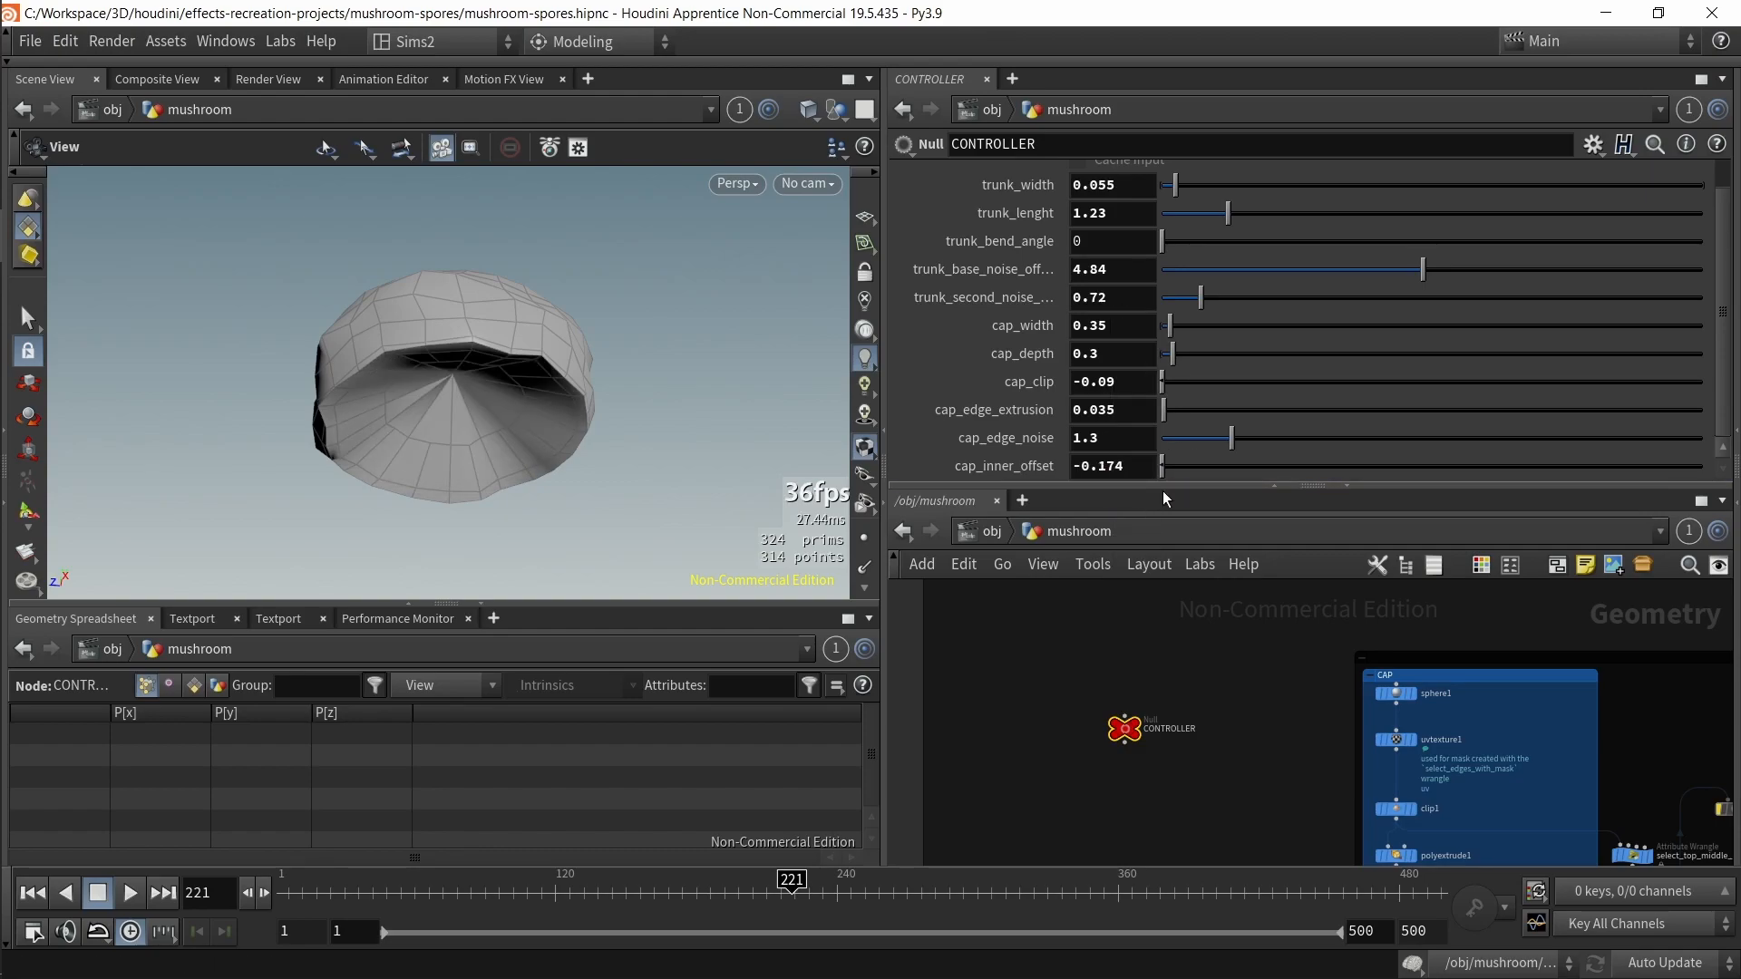
pyautogui.hotkey('ctrl', 'z')
pyautogui.moveTo(580, 408)
pyautogui.mouseDown()
pyautogui.moveTo(558, 314)
pyautogui.moveTo(585, 419)
pyautogui.mouseUp()
# Step: Select subdivide1 and inspect the subdivided cap and its Subdivide parameters
pyautogui.moveTo(1150, 798); pyautogui.dragTo(986, 517, button='middle')
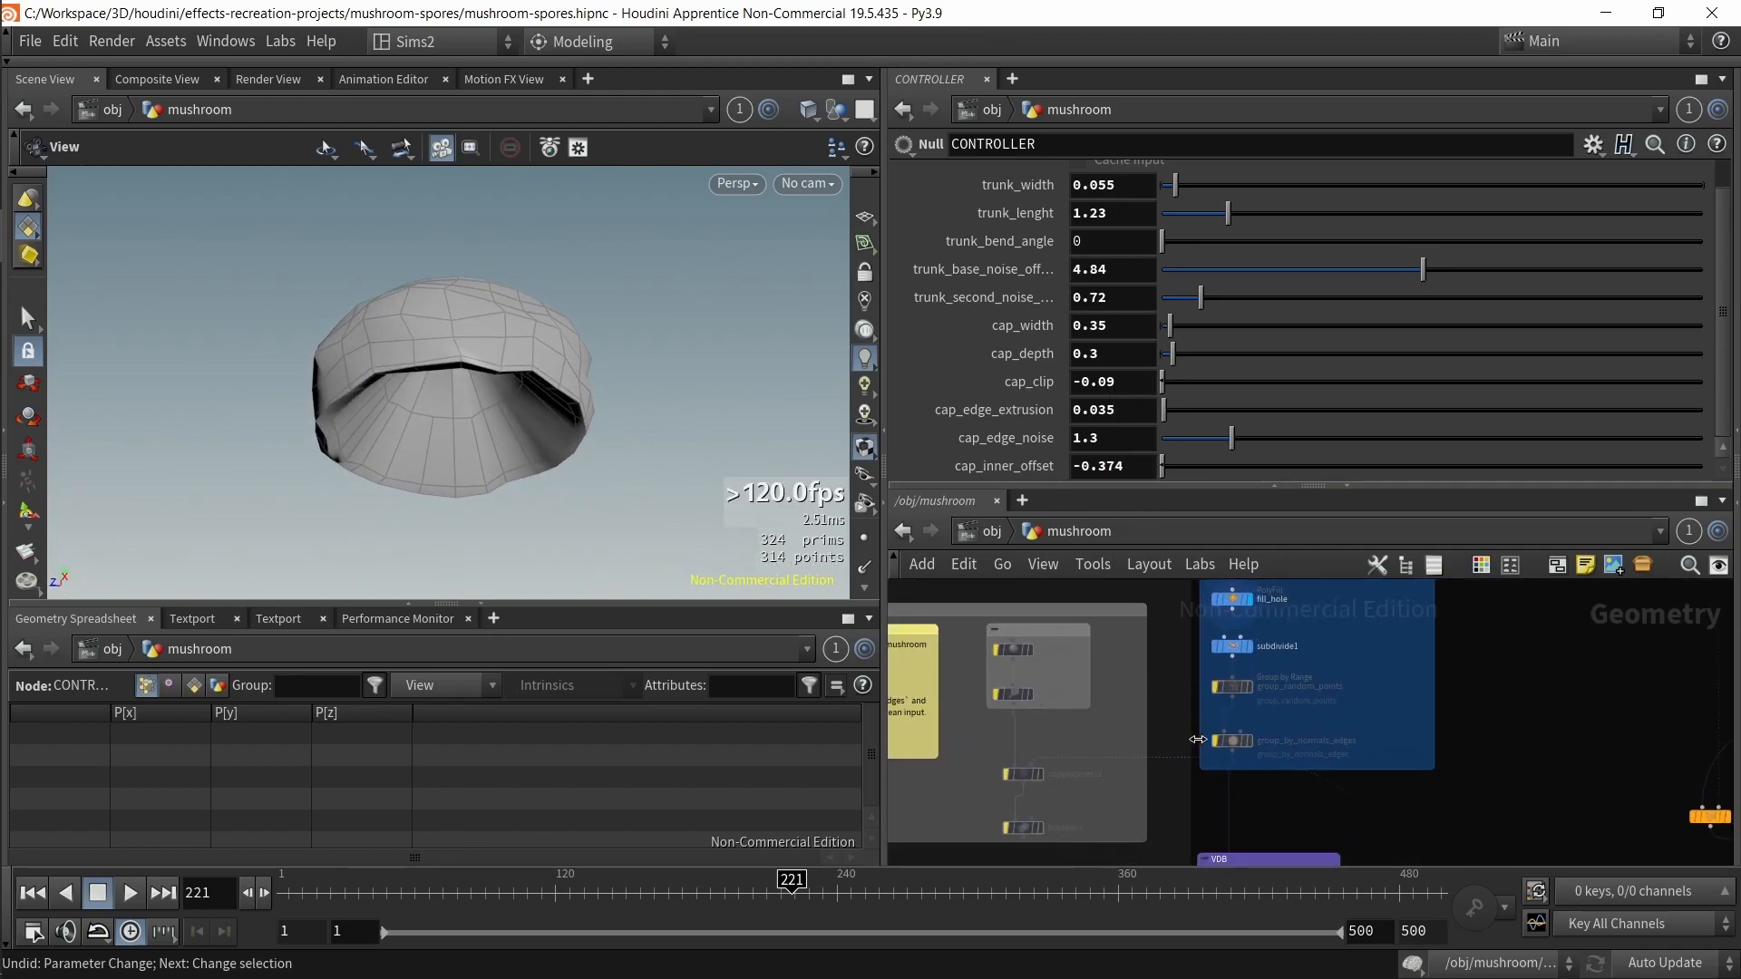
pyautogui.scroll(2, 1300, 662)
pyautogui.click(1224, 640)
pyautogui.moveTo(553, 372)
pyautogui.mouseDown()
pyautogui.moveTo(477, 450)
pyautogui.moveTo(409, 462)
pyautogui.moveTo(439, 444)
pyautogui.moveTo(558, 481)
pyautogui.moveTo(470, 350)
pyautogui.moveTo(690, 472)
pyautogui.mouseUp()
pyautogui.hotkey('shift', 'w')
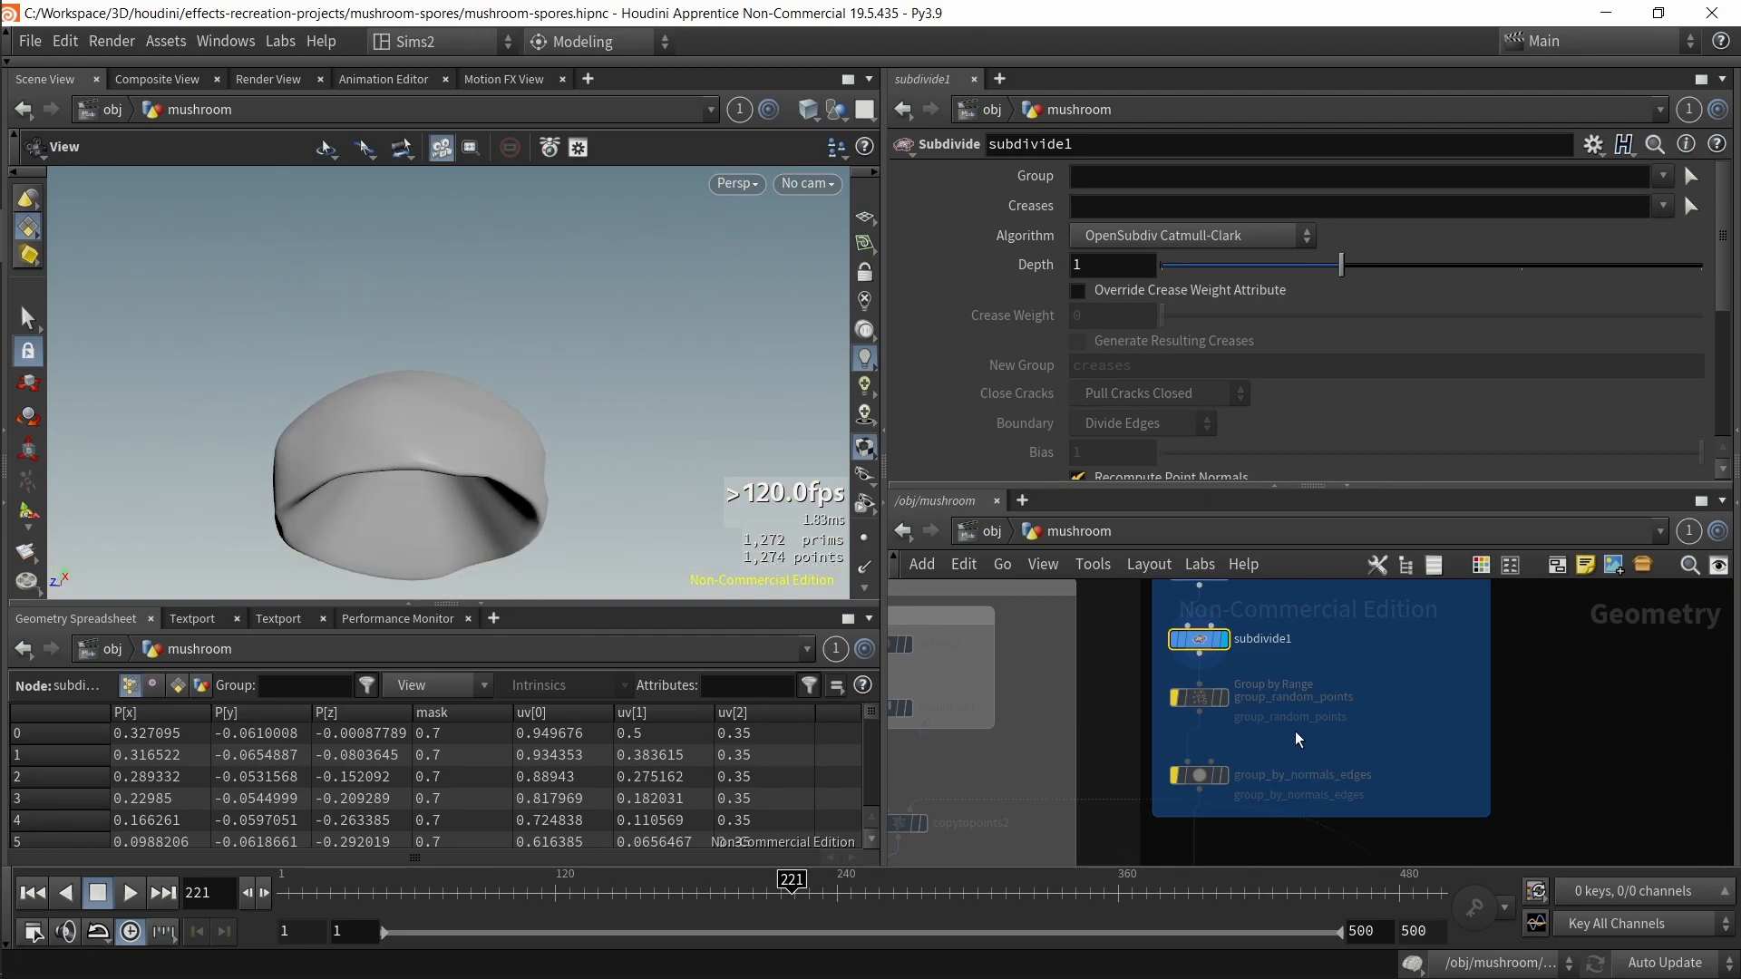
pyautogui.scroll(-4, 1173, 392)
pyautogui.hotkey('shift', 'w')
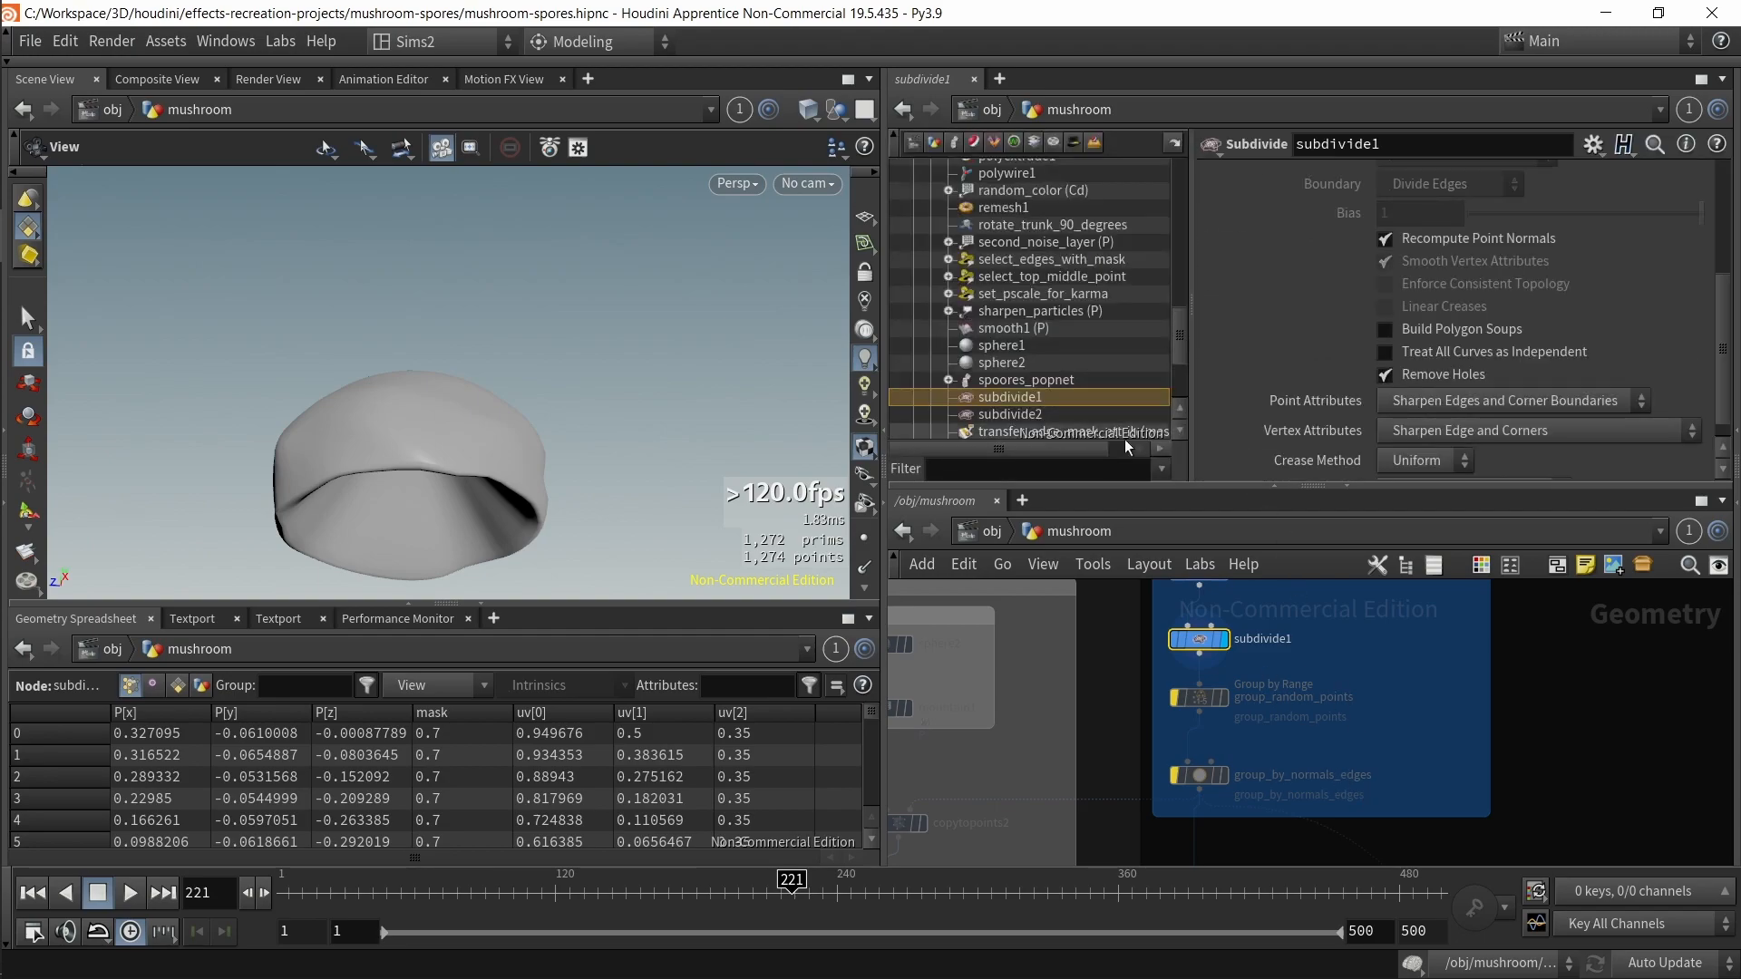
pyautogui.hotkey('shift', 'w')
# Step: Browse to the VDB network box and inspect vdbfrompolygons1's voxel settings and node info
pyautogui.moveTo(1366, 730); pyautogui.dragTo(1419, 699, button='middle')
pyautogui.moveTo(1298, 704); pyautogui.dragTo(1420, 677, button='middle')
pyautogui.scroll(-2, 1420, 678)
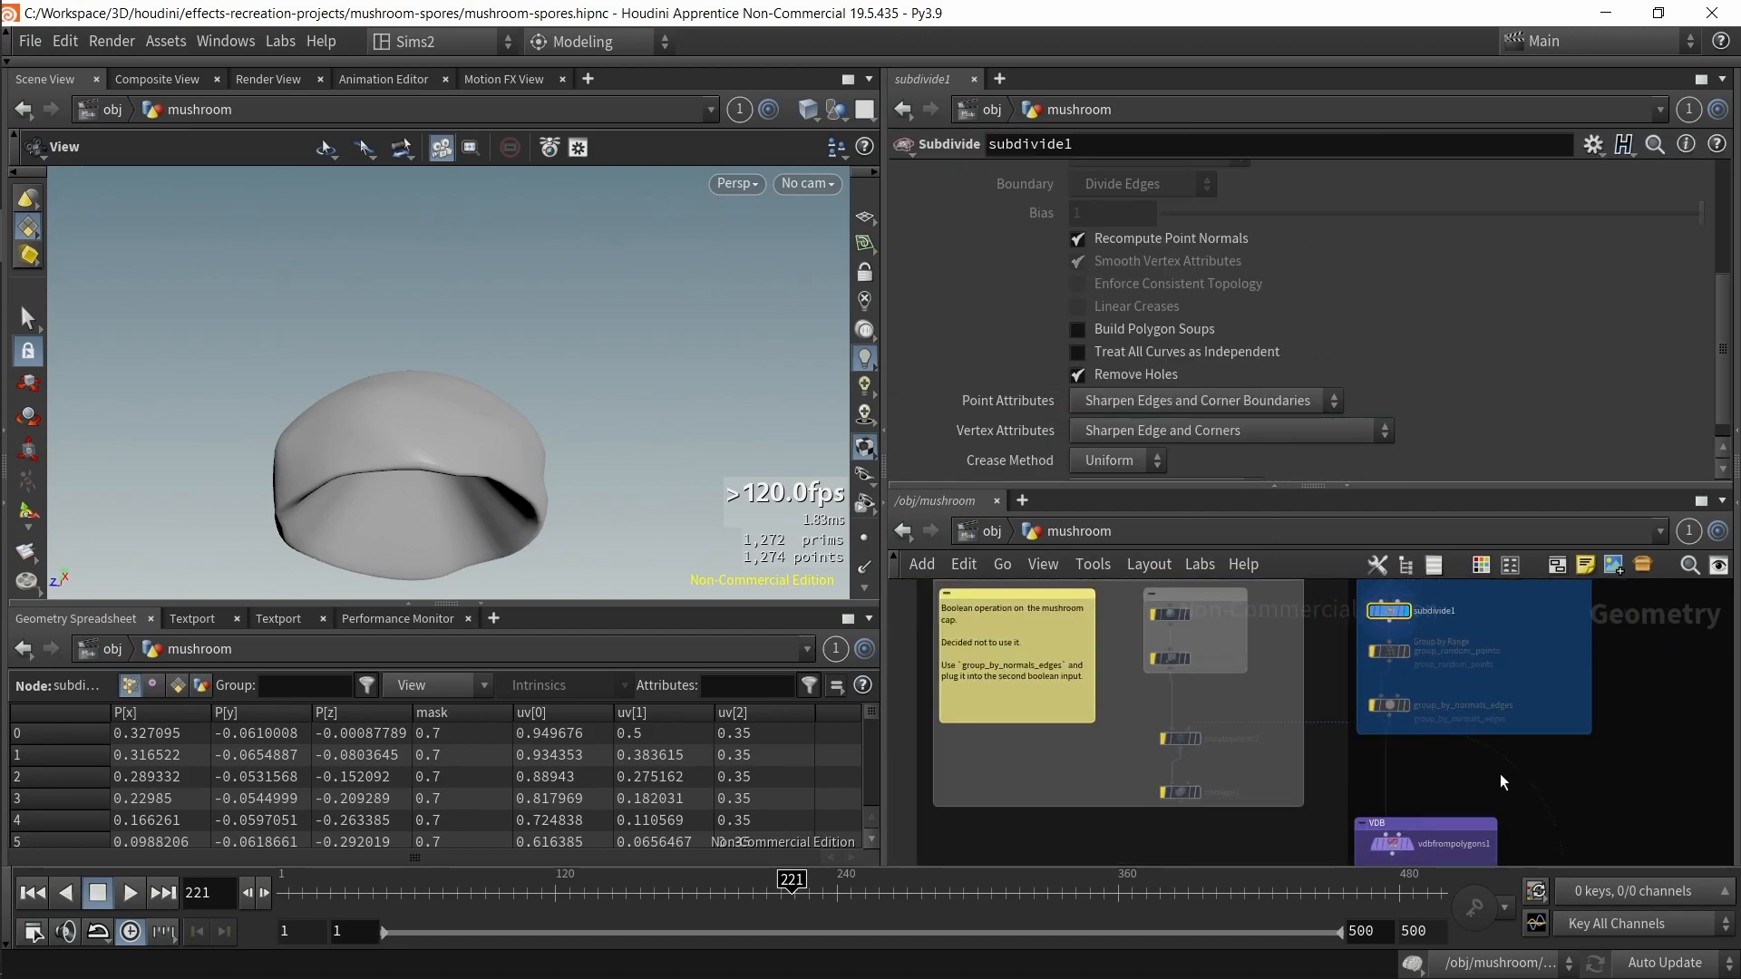
pyautogui.moveTo(1491, 767); pyautogui.dragTo(1393, 581, button='middle')
pyautogui.moveTo(1461, 683); pyautogui.dragTo(1422, 796, button='middle')
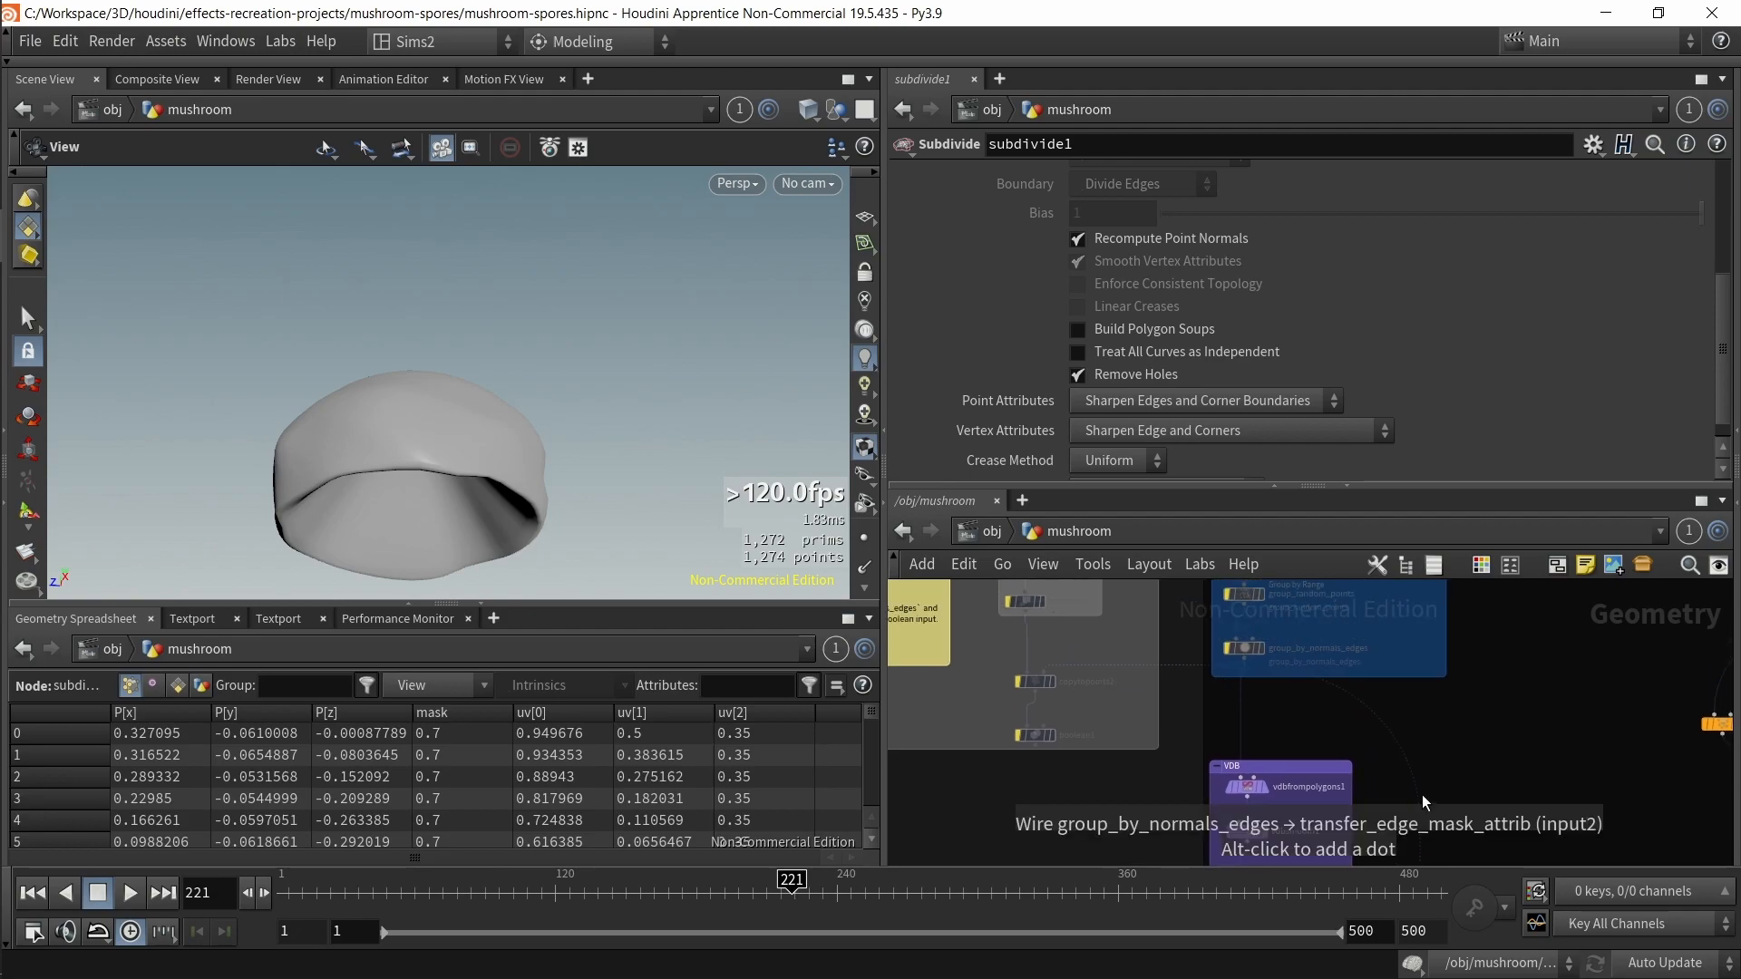
pyautogui.scroll(-2, 1428, 742)
pyautogui.moveTo(1011, 605); pyautogui.dragTo(1282, 765)
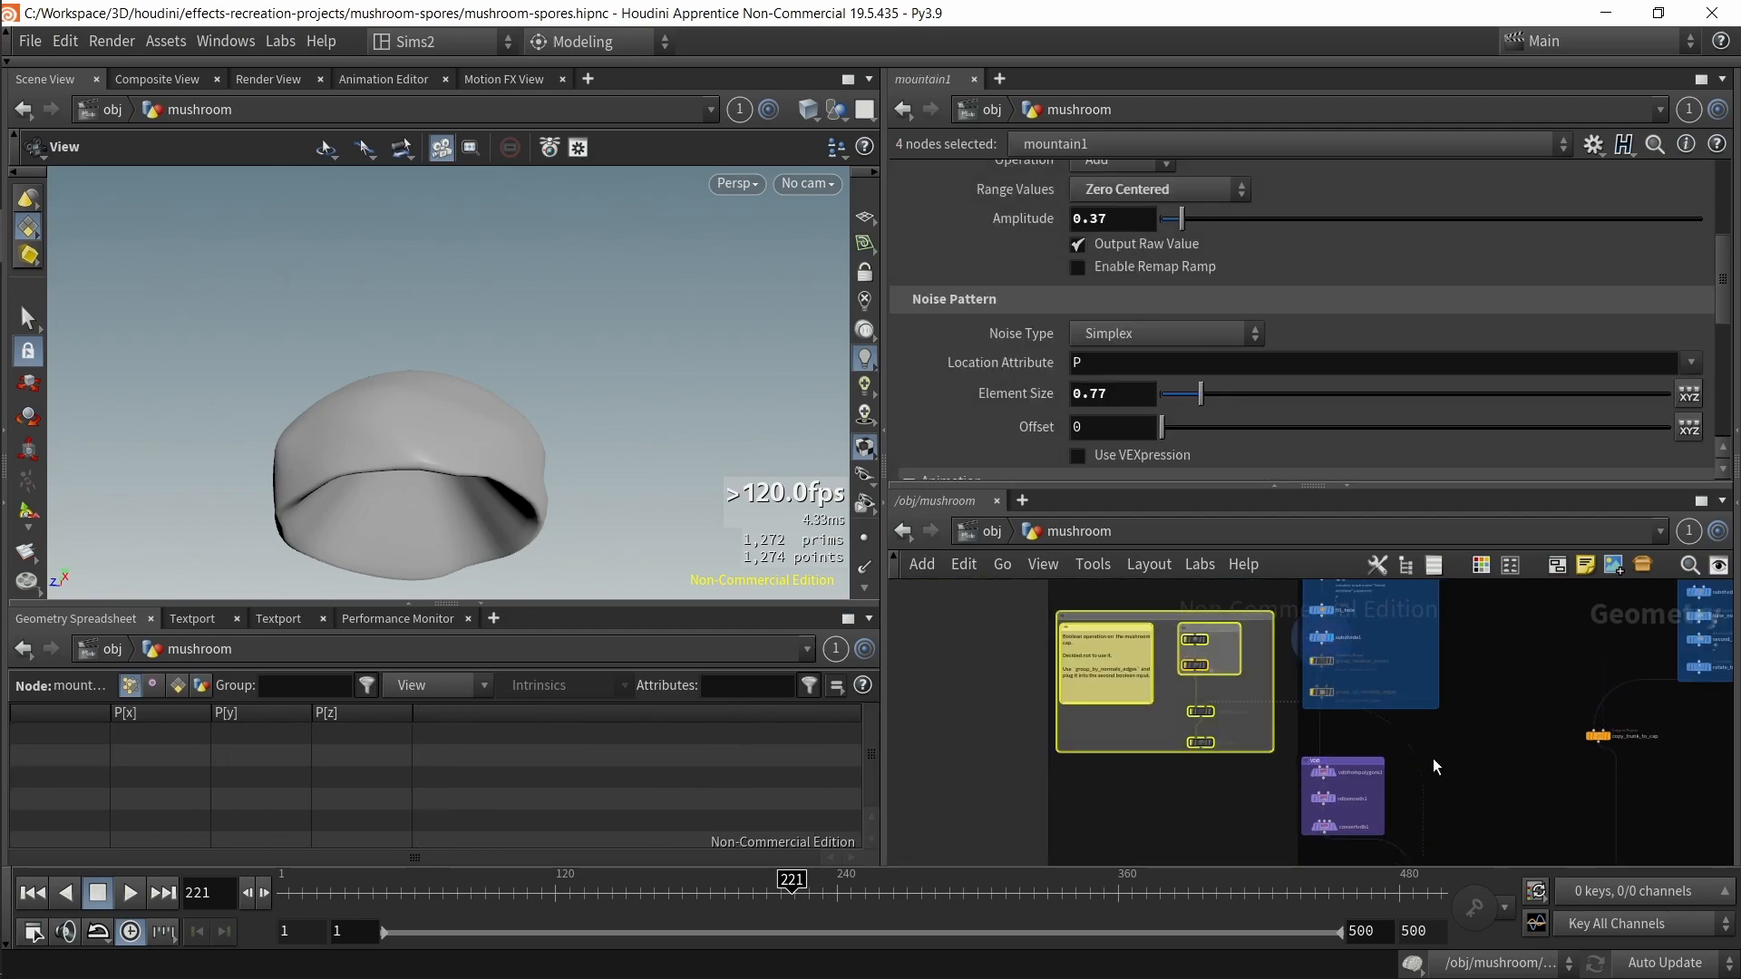
pyautogui.scroll(3, 1420, 801)
pyautogui.moveTo(1414, 797); pyautogui.dragTo(1352, 693, button='middle')
pyautogui.scroll(1, 1352, 692)
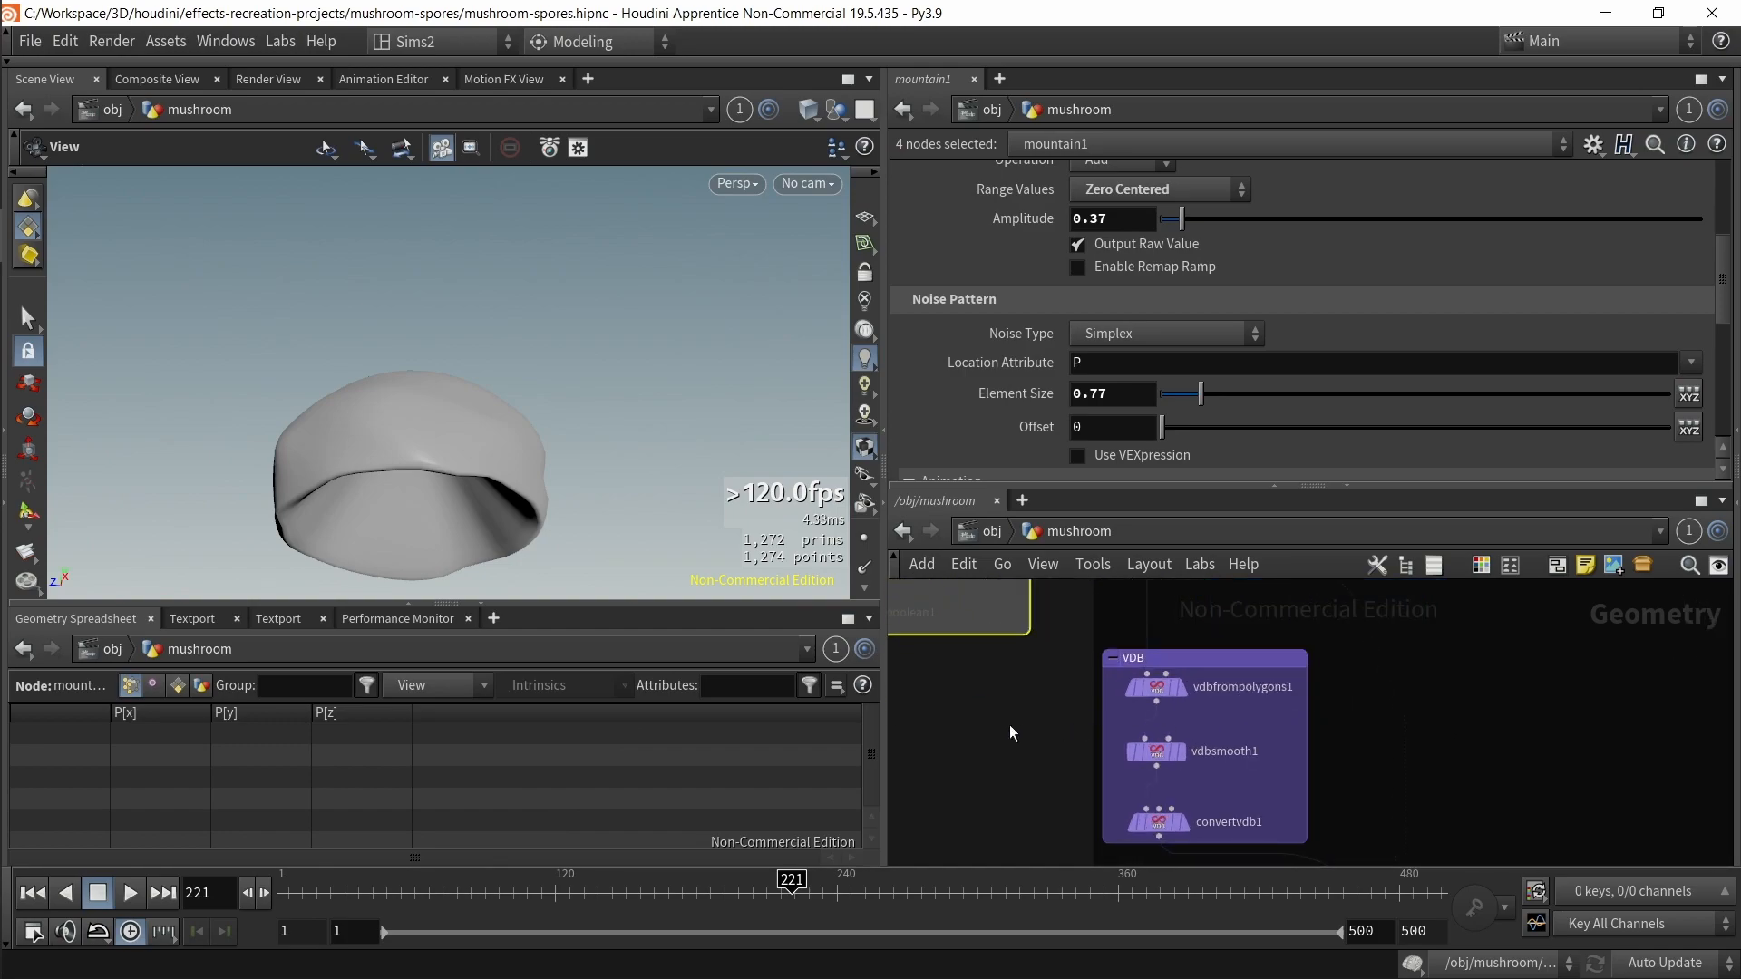
pyautogui.click(1221, 682)
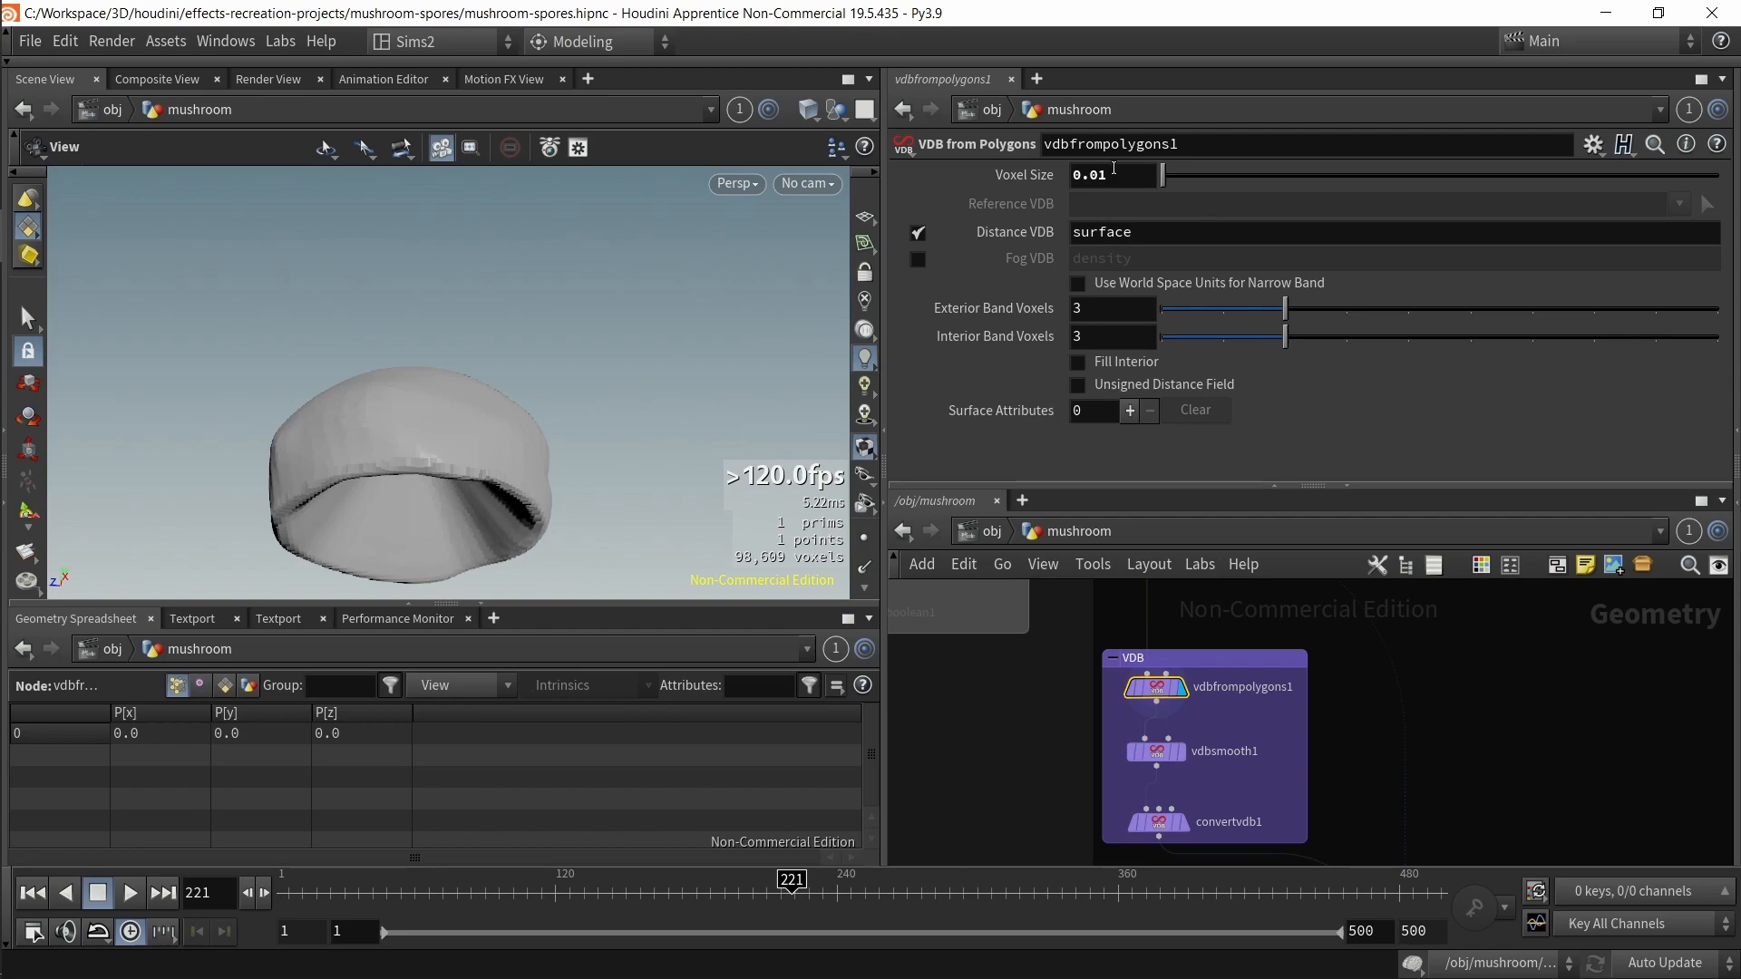
pyautogui.moveTo(482, 489); pyautogui.dragTo(485, 426)
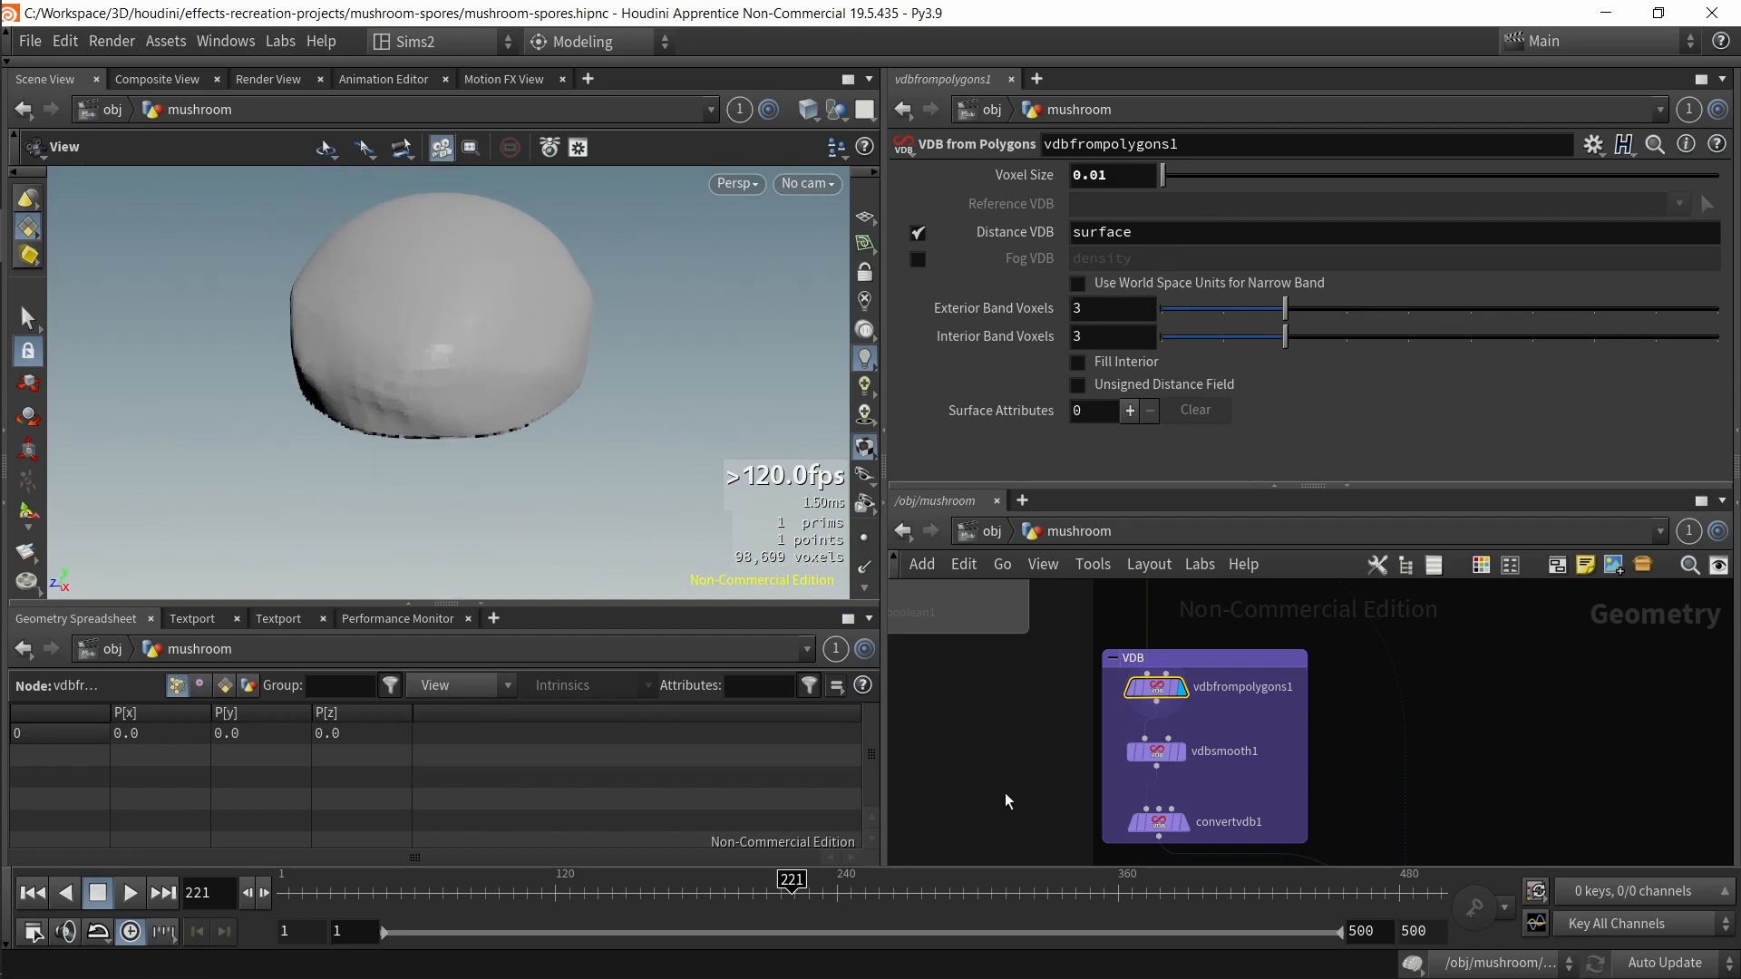
pyautogui.middleClick(1161, 687)
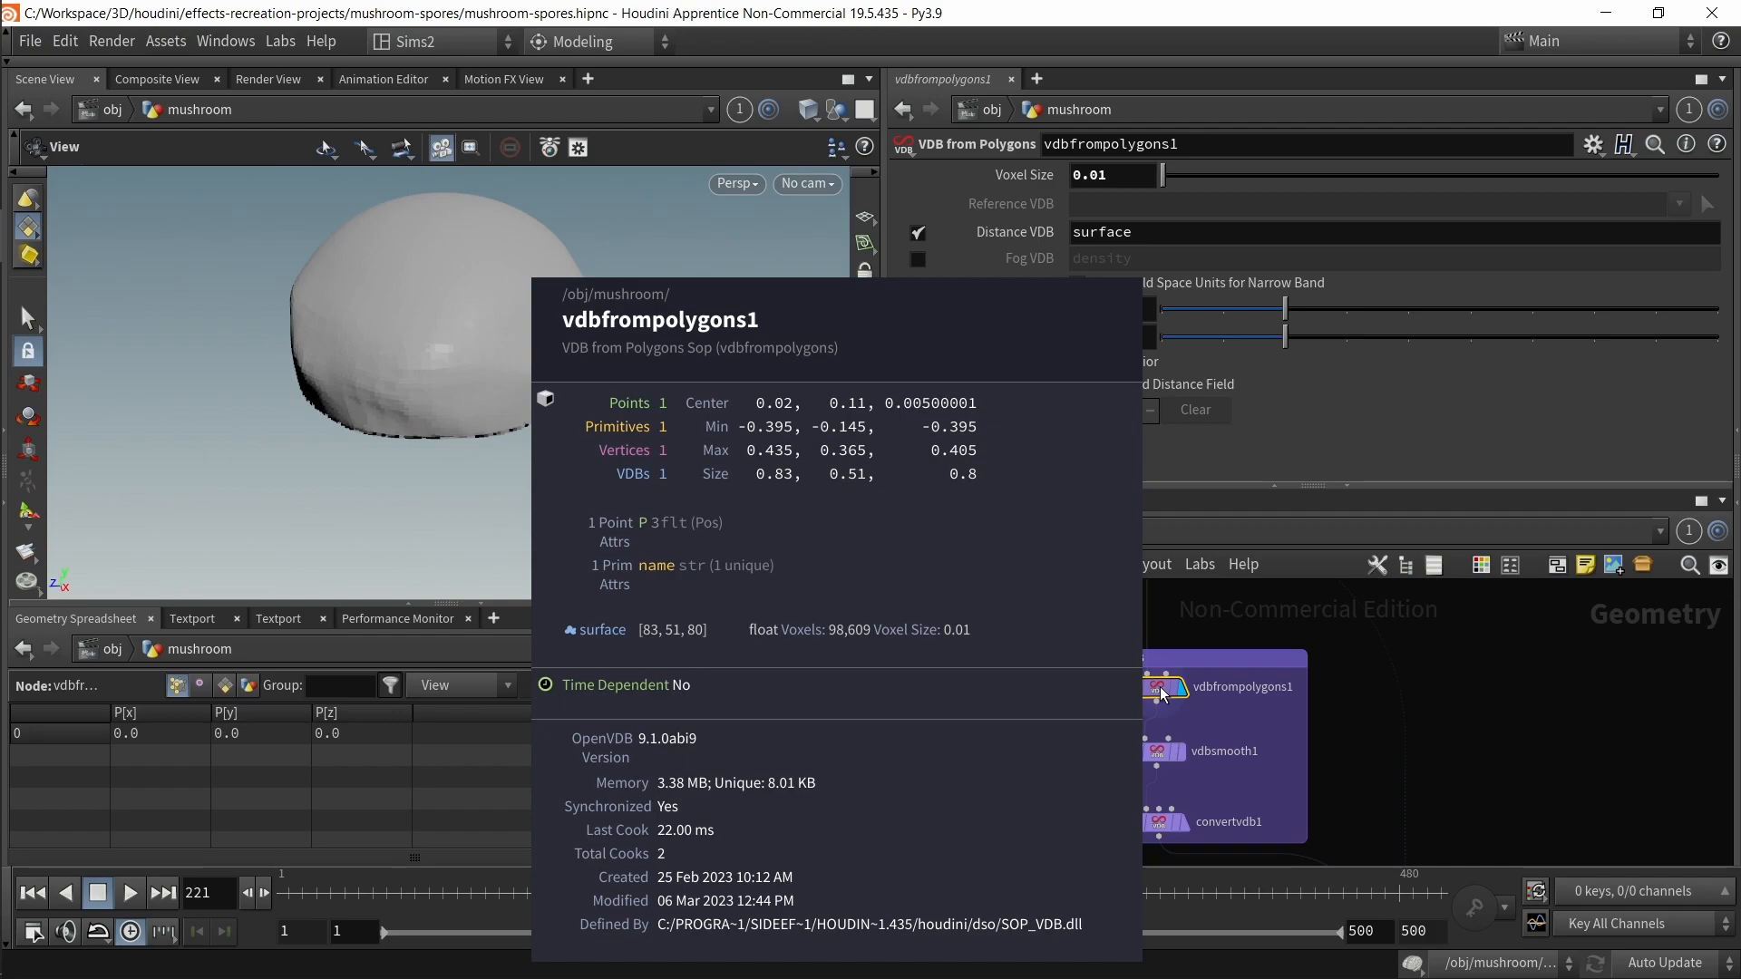
pyautogui.moveTo(1113, 179); pyautogui.dragTo(1057, 186)
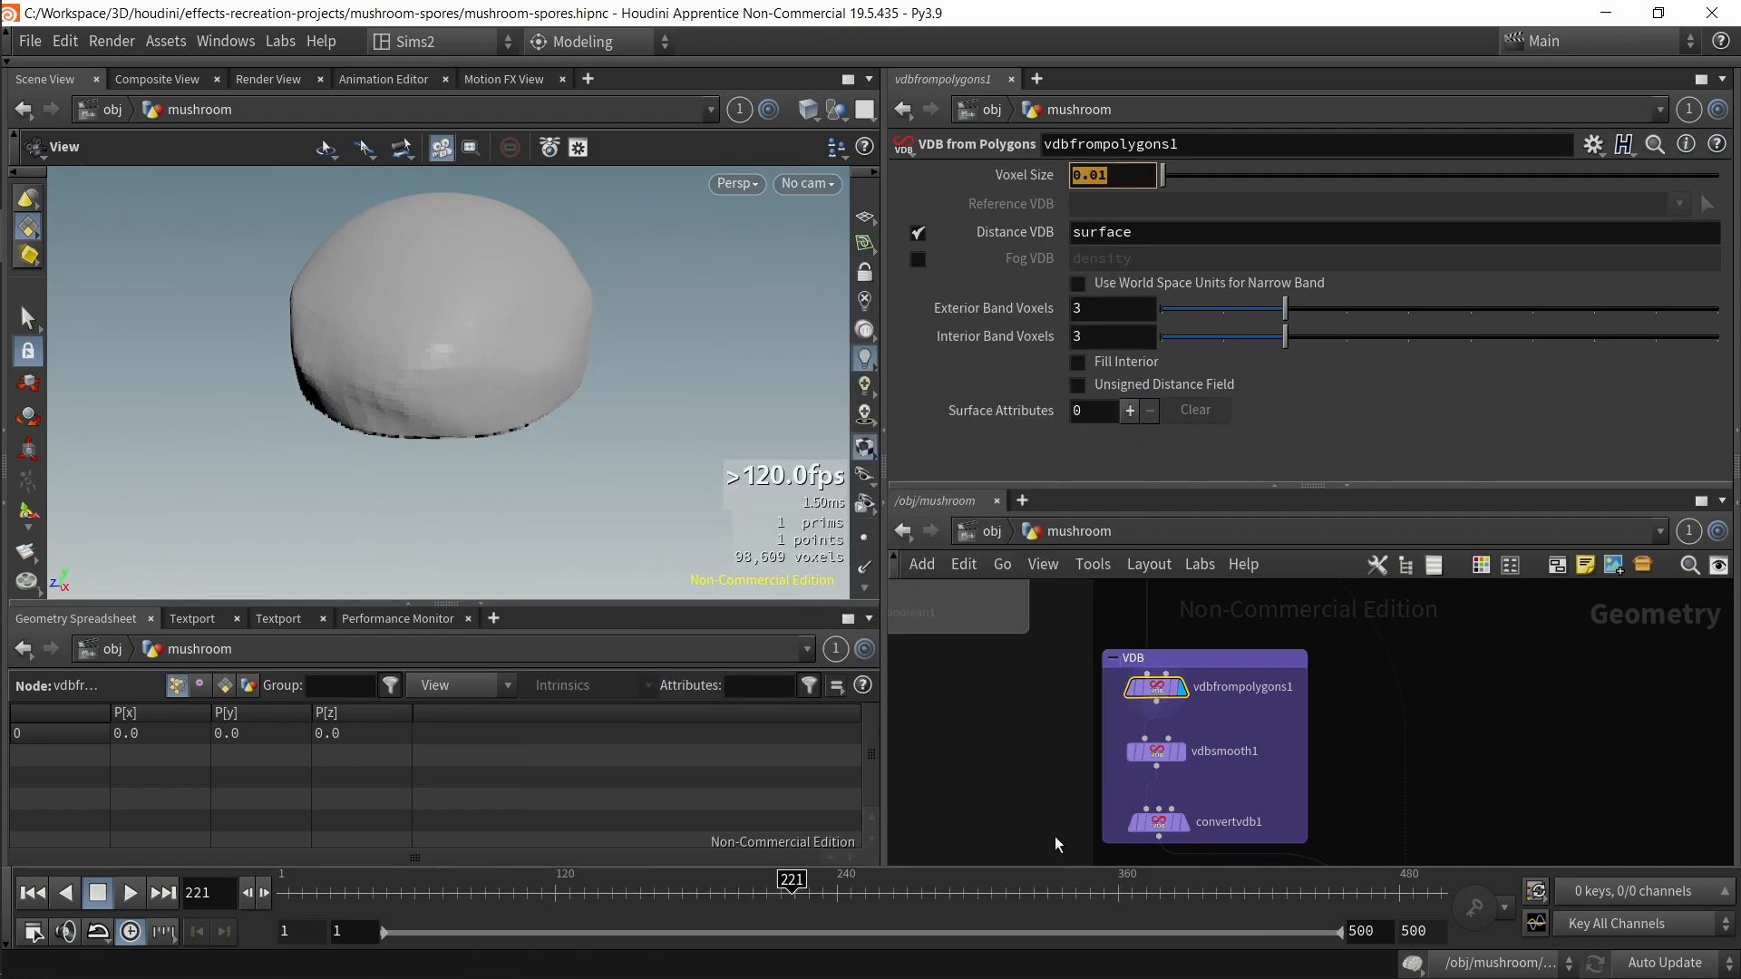
# Step: Inspect vdbsmooth1 and convertvdb1 and their smoothed cap results in the viewport
pyautogui.click(1156, 751)
pyautogui.moveTo(674, 584); pyautogui.dragTo(589, 381)
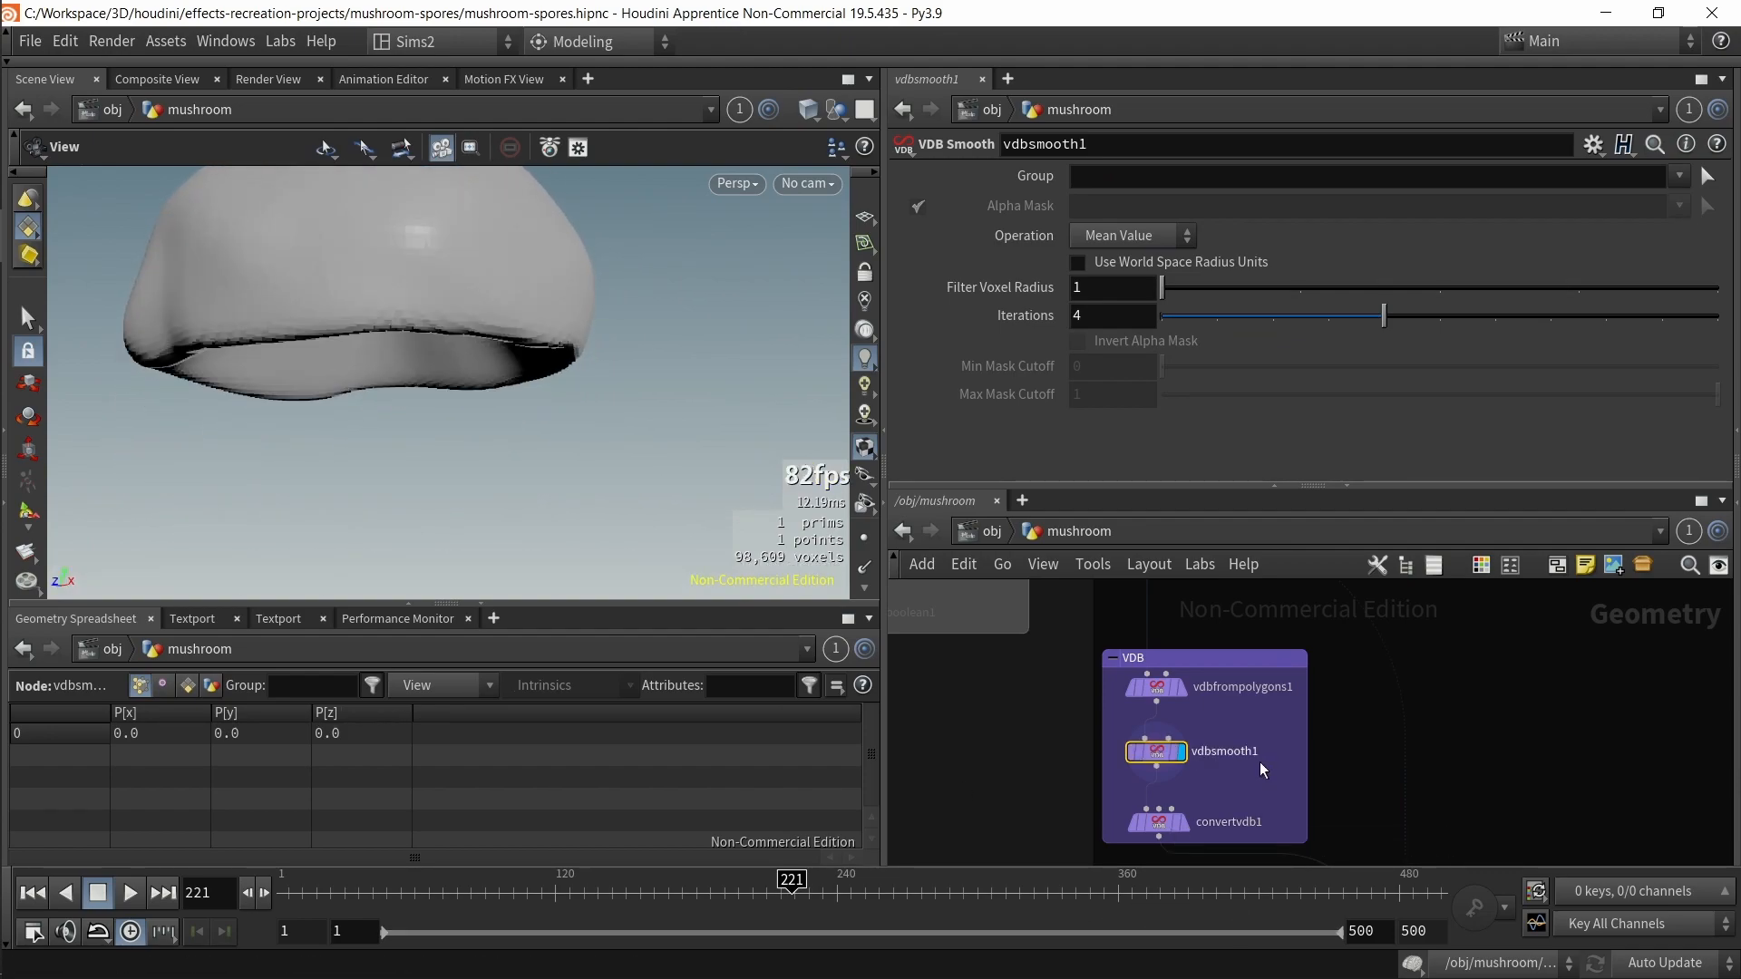
pyautogui.click(1182, 822)
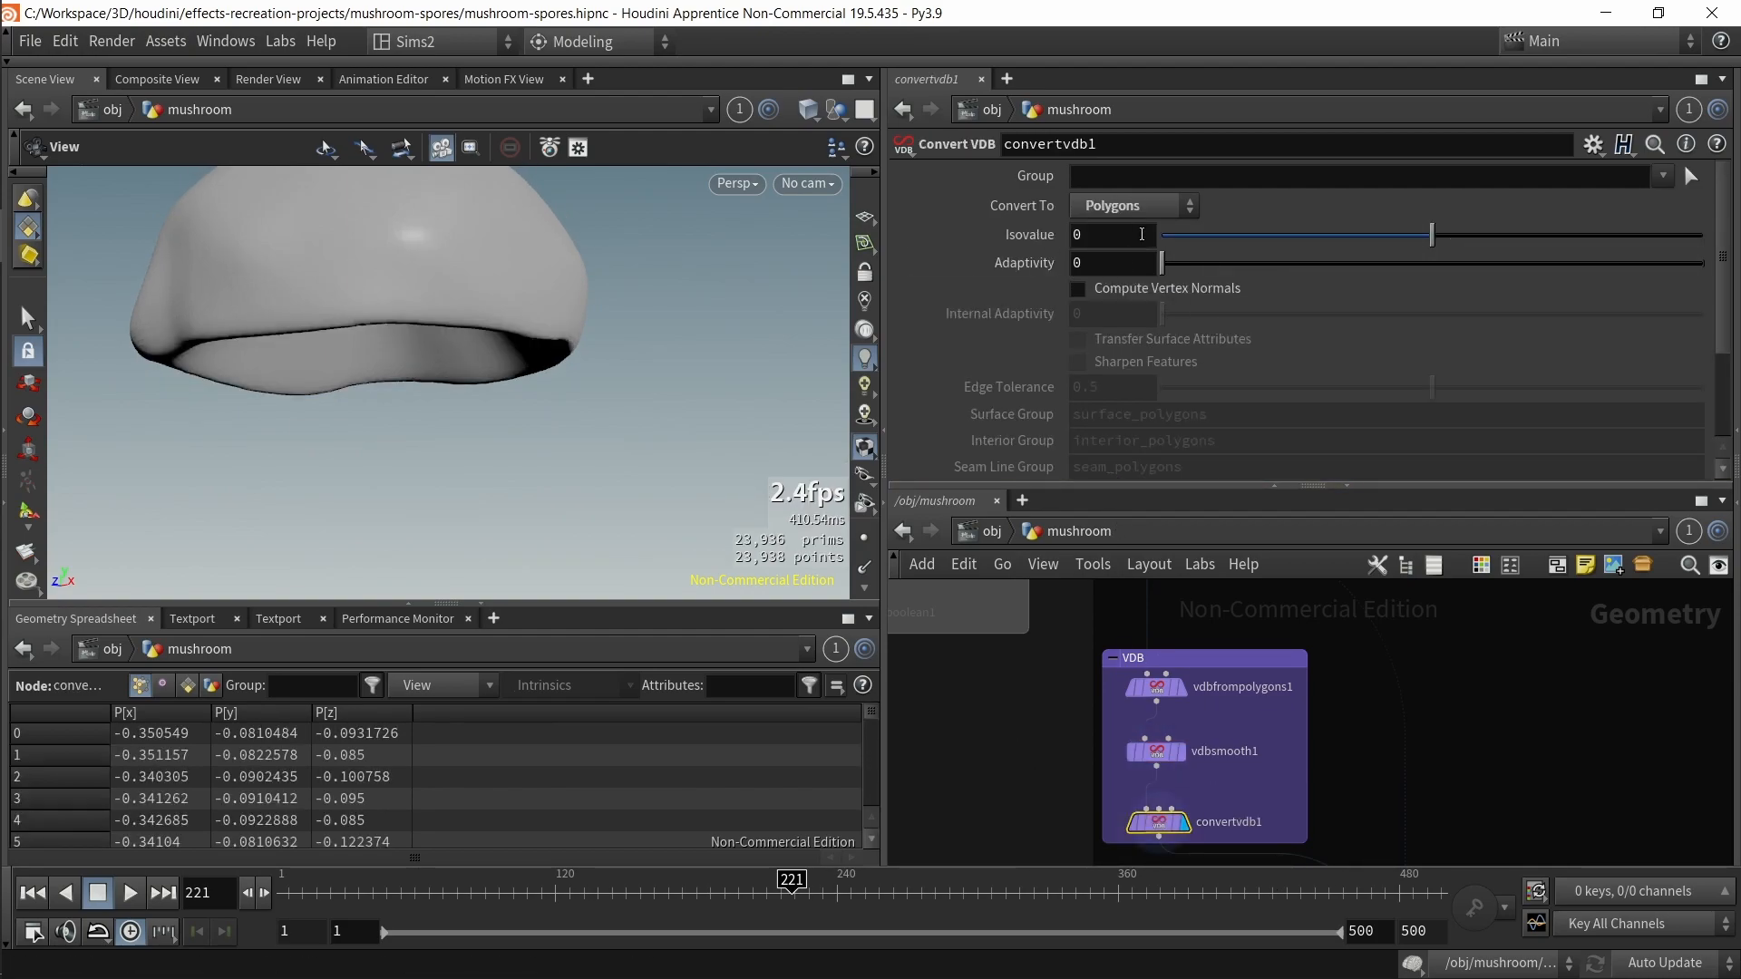
pyautogui.click(1132, 203)
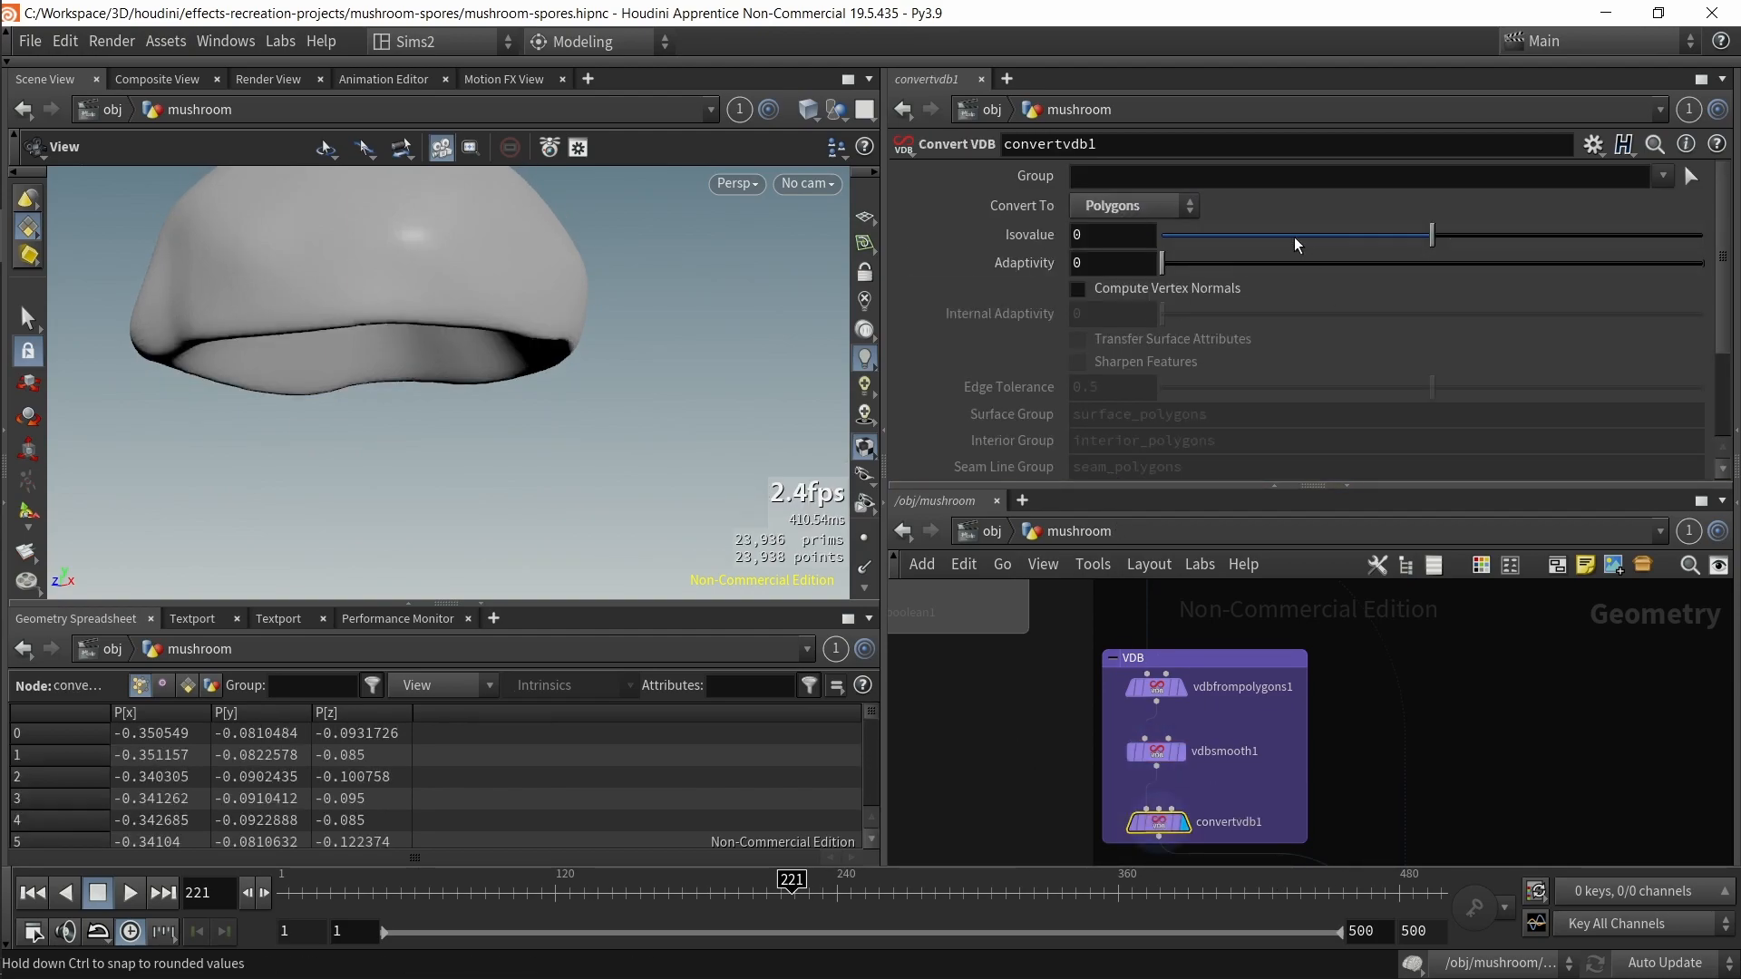
pyautogui.moveTo(1526, 803); pyautogui.dragTo(1525, 586, button='middle')
pyautogui.moveTo(1177, 755); pyautogui.dragTo(1061, 717, button='middle')
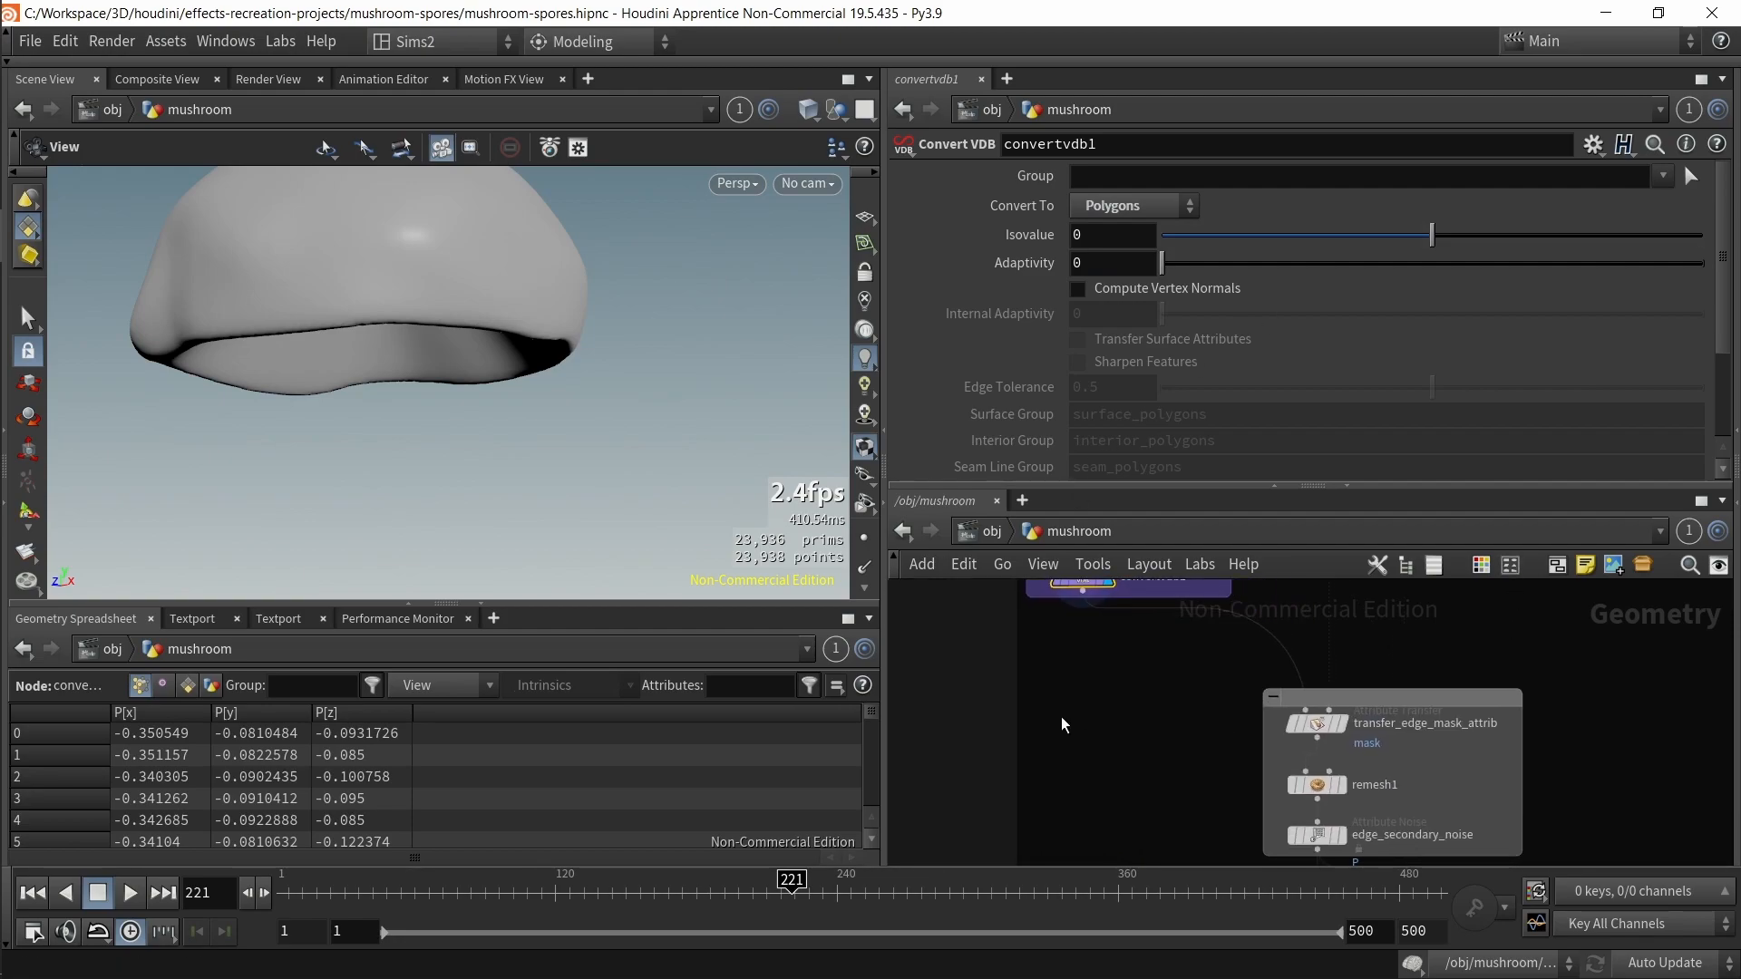
pyautogui.scroll(-2, 595, 403)
pyautogui.moveTo(602, 417); pyautogui.dragTo(638, 473, button='middle')
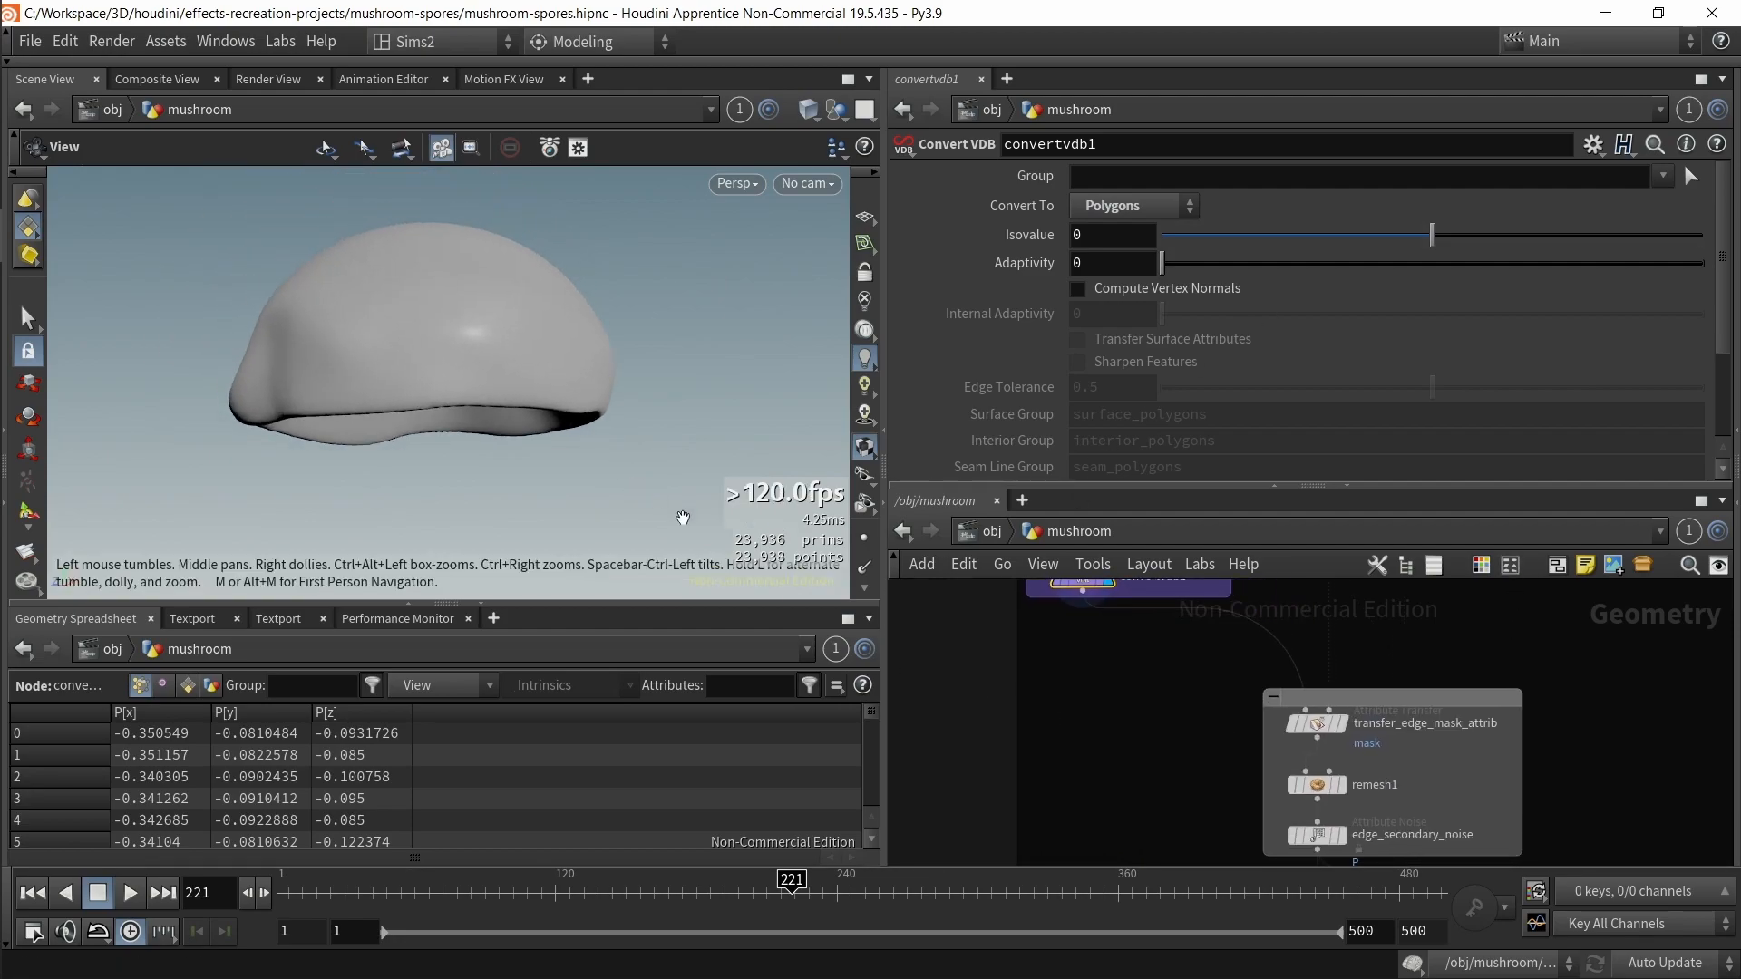
# Step: Select transfer_edge_mask_attrib and inspect its transferred mask attribute
pyautogui.moveTo(1182, 733); pyautogui.dragTo(1107, 780, button='middle')
pyautogui.moveTo(1112, 779); pyautogui.dragTo(1284, 776)
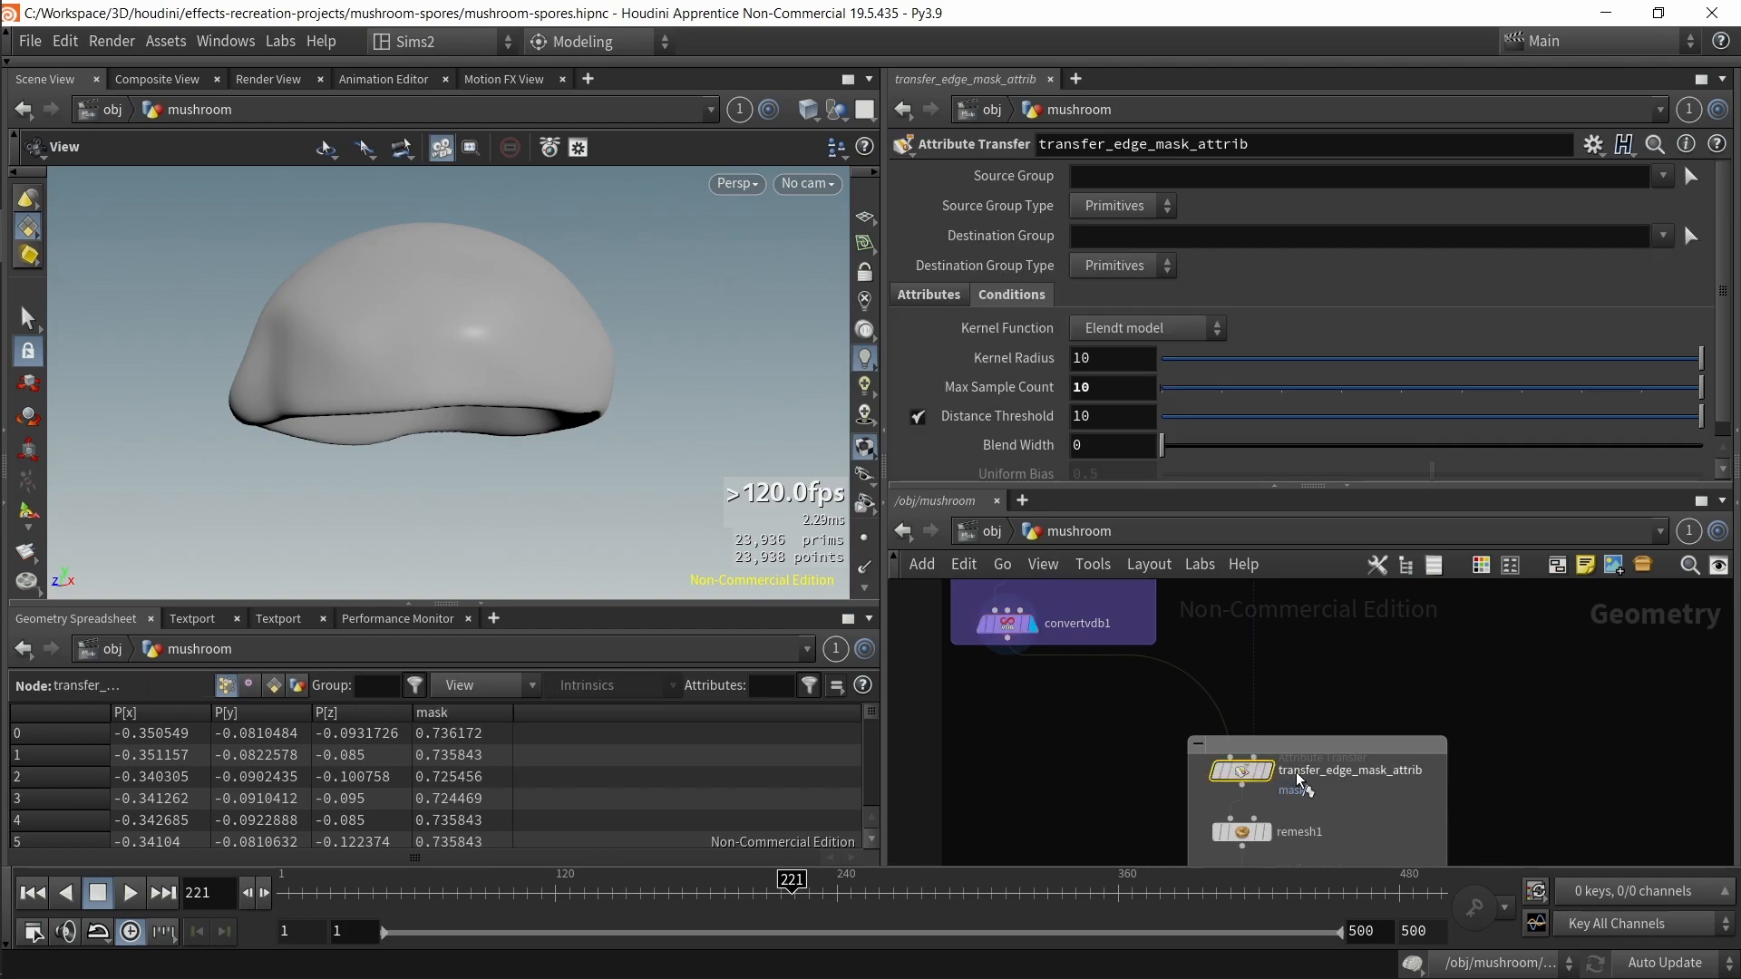
pyautogui.scroll(-3, 1262, 655)
pyautogui.scroll(5, 1179, 725)
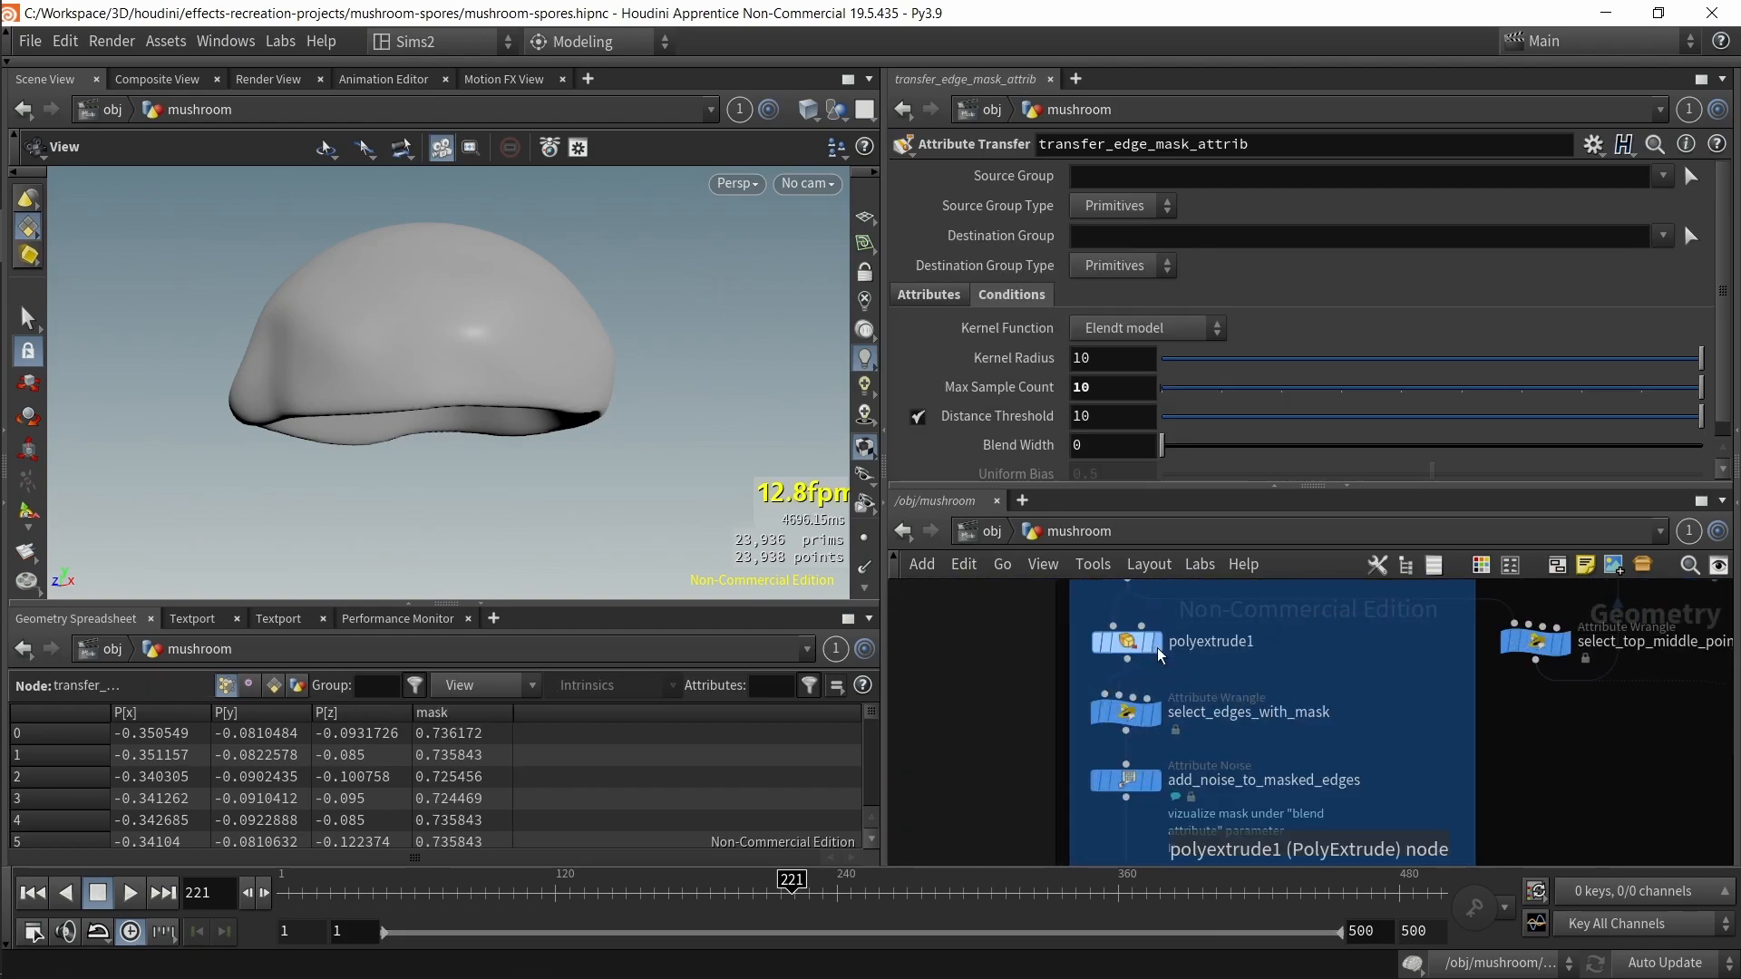
# Step: Select select_edges_with_mask and open its node info to review its attributes
pyautogui.click(1152, 717)
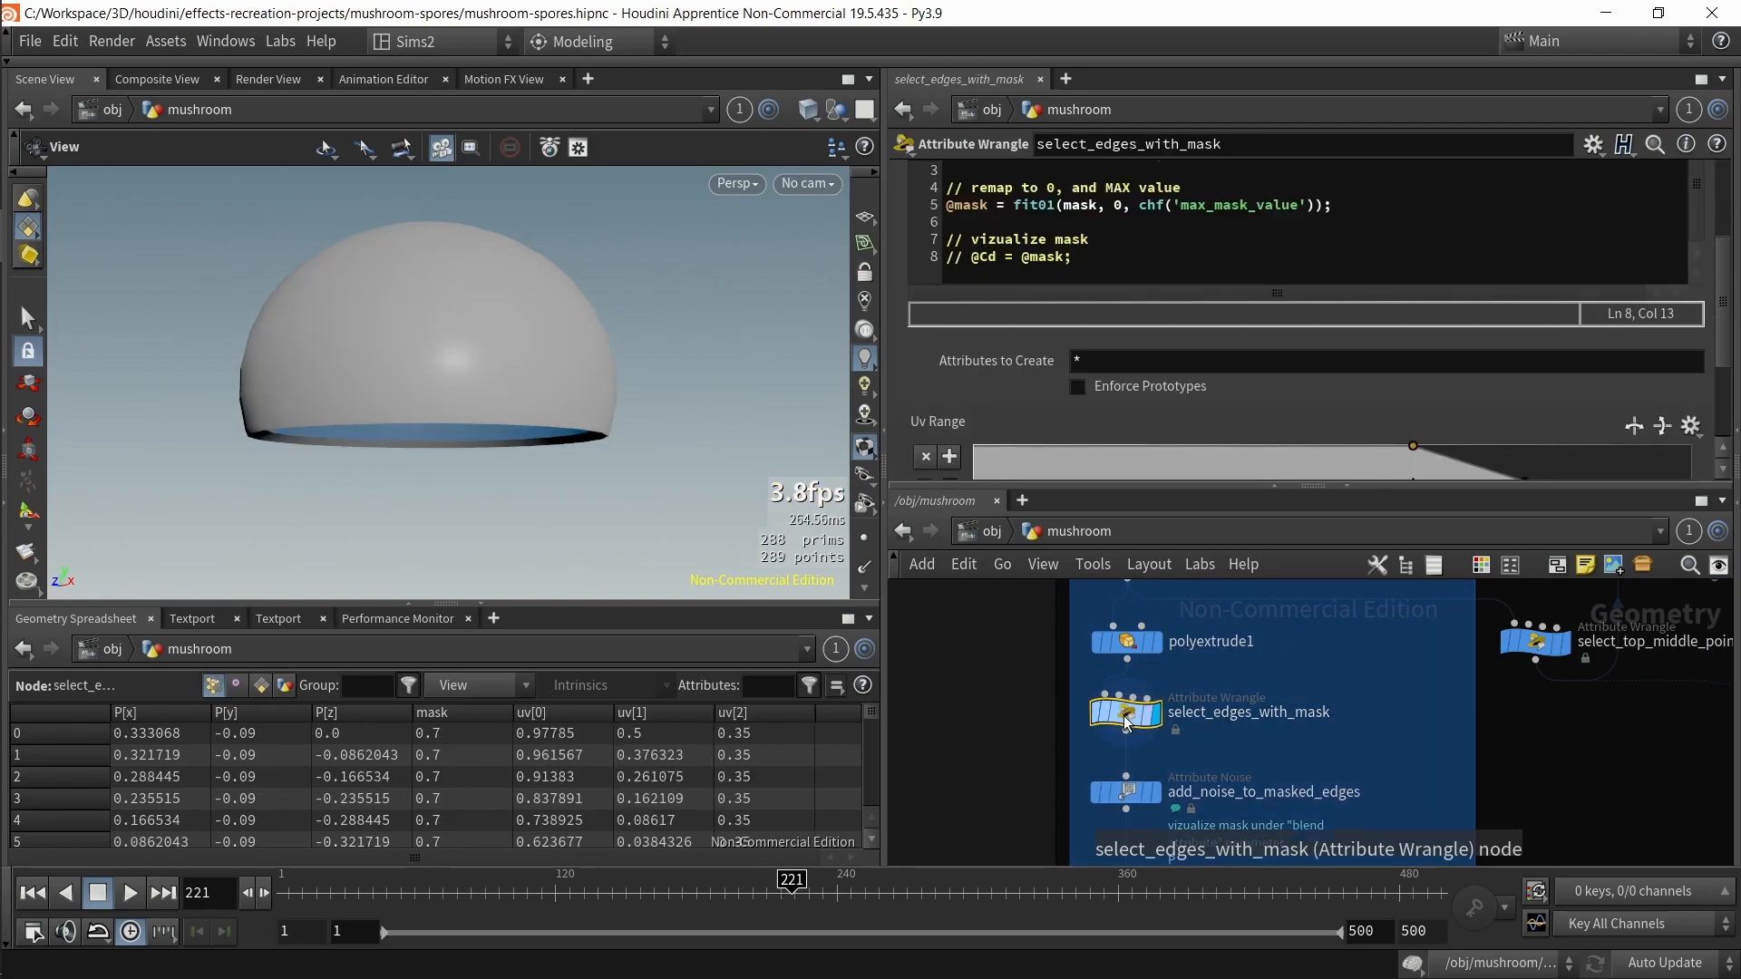
pyautogui.middleClick(1127, 721)
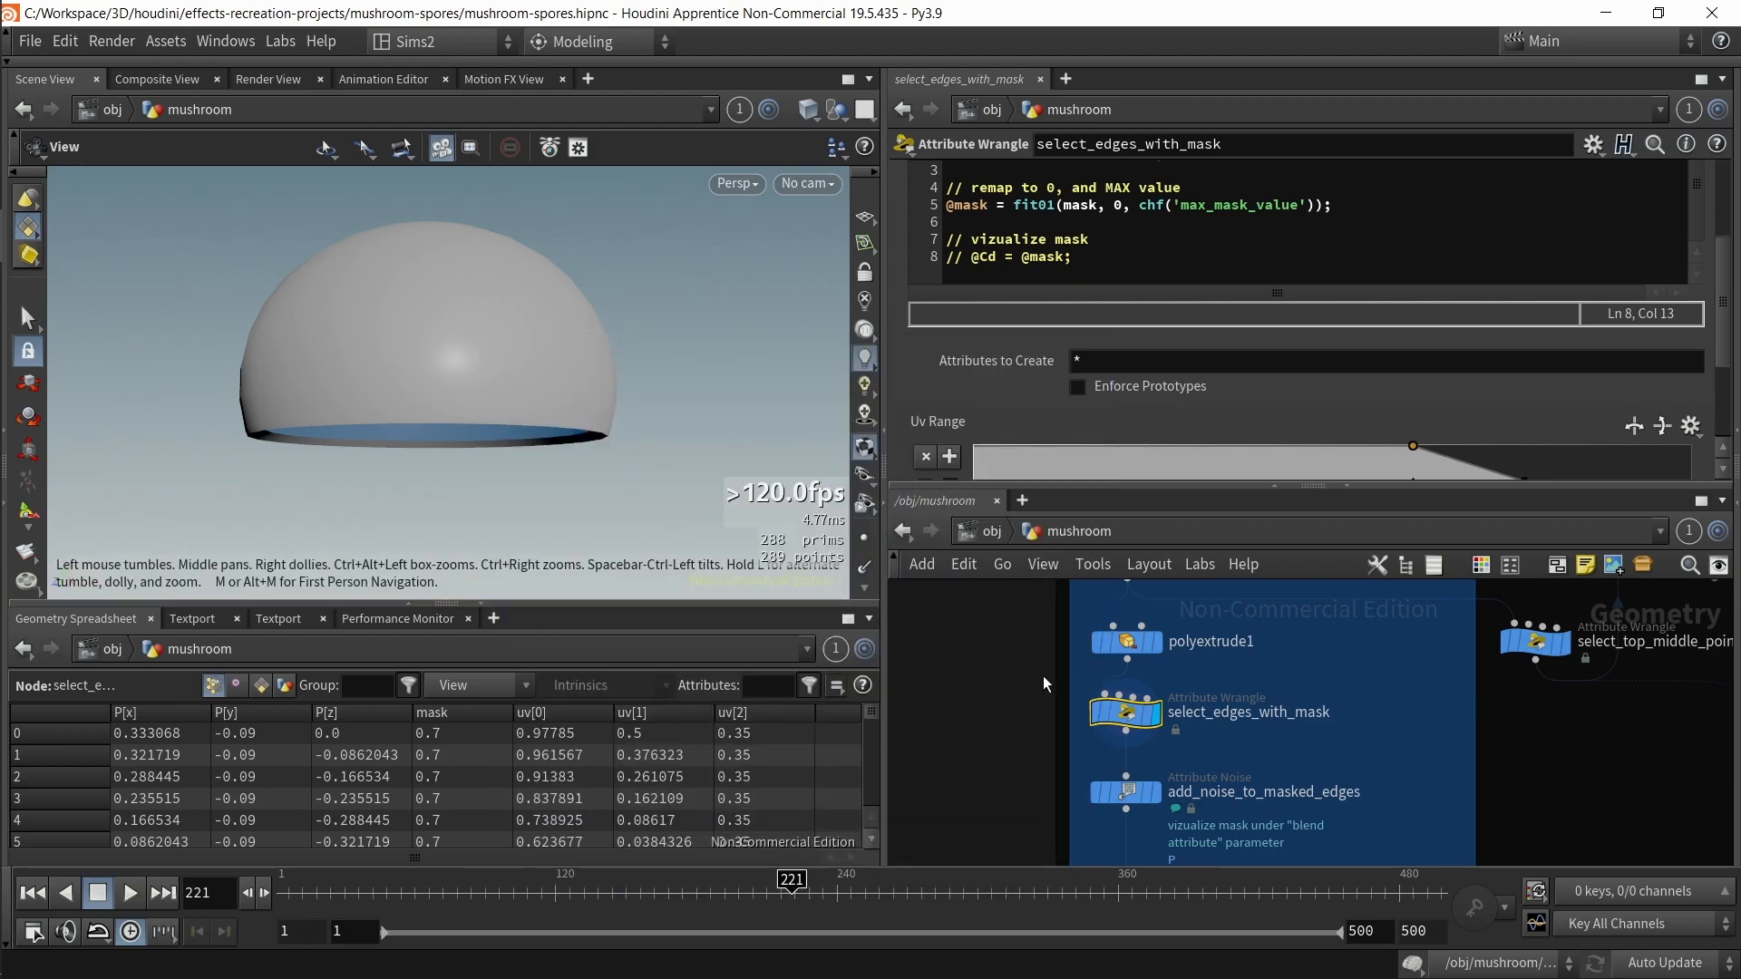
pyautogui.middleClick(1132, 720)
pyautogui.click(623, 461)
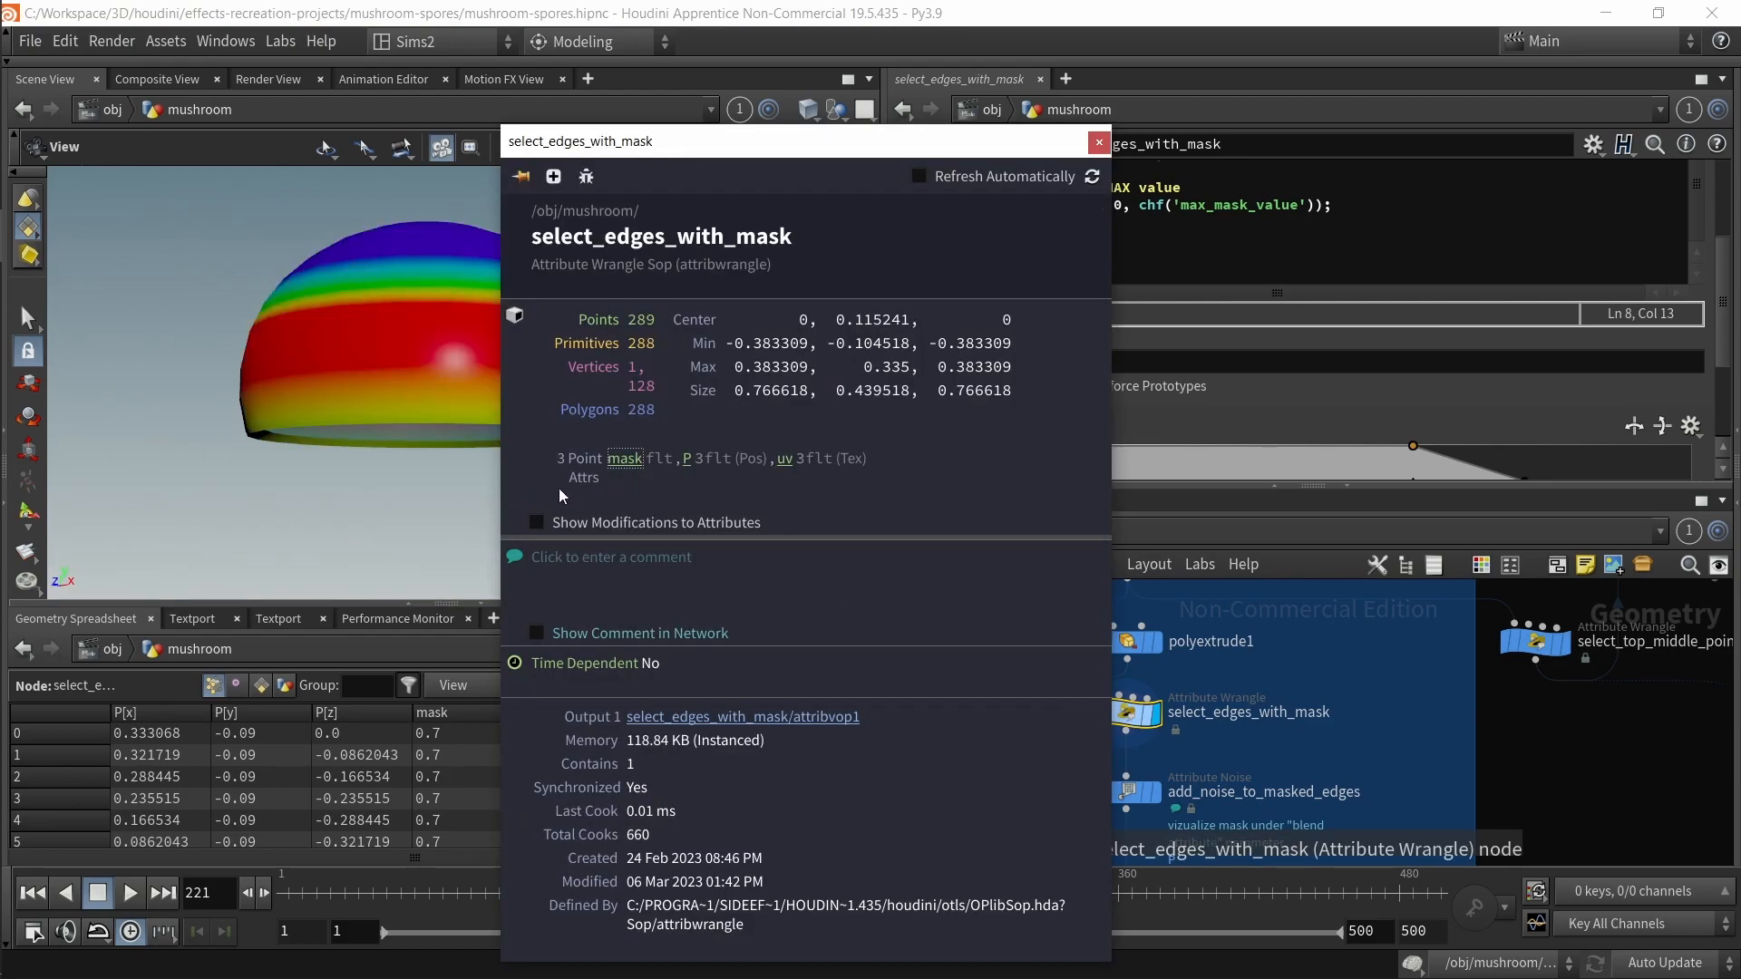
# Step: Review select_edges_with_mask's node info and toggle visualization of its mask attribute
pyautogui.moveTo(350, 408); pyautogui.dragTo(215, 444, button='middle')
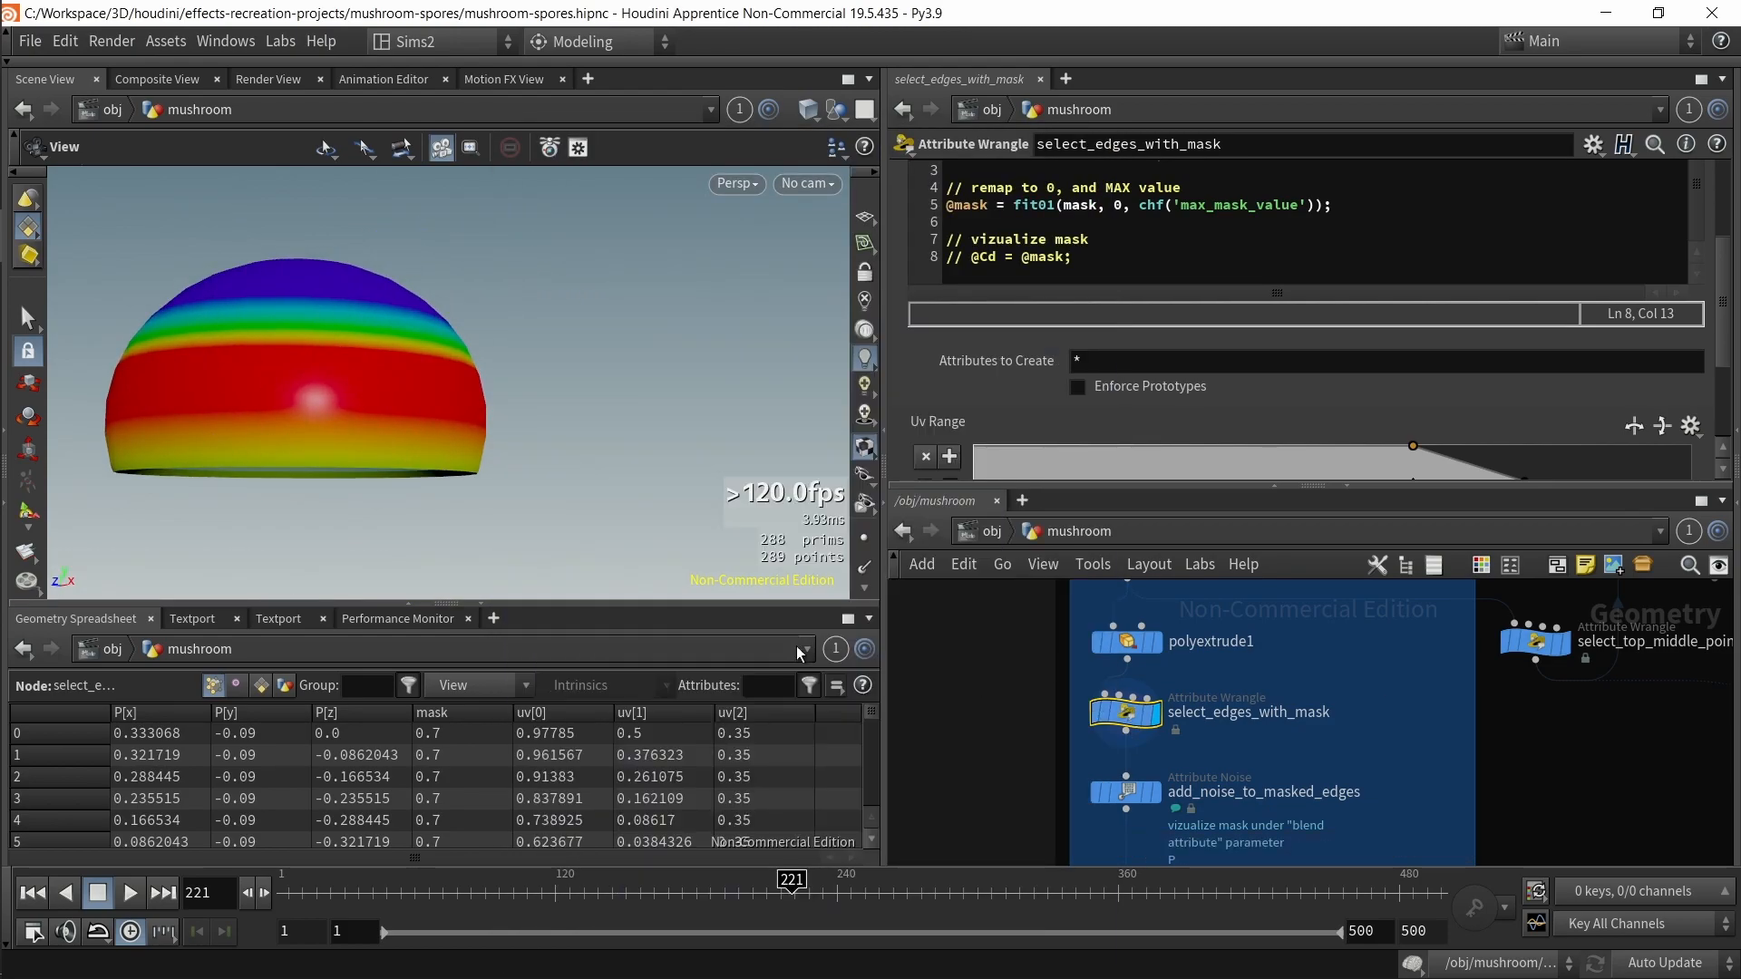
pyautogui.middleClick(1103, 708)
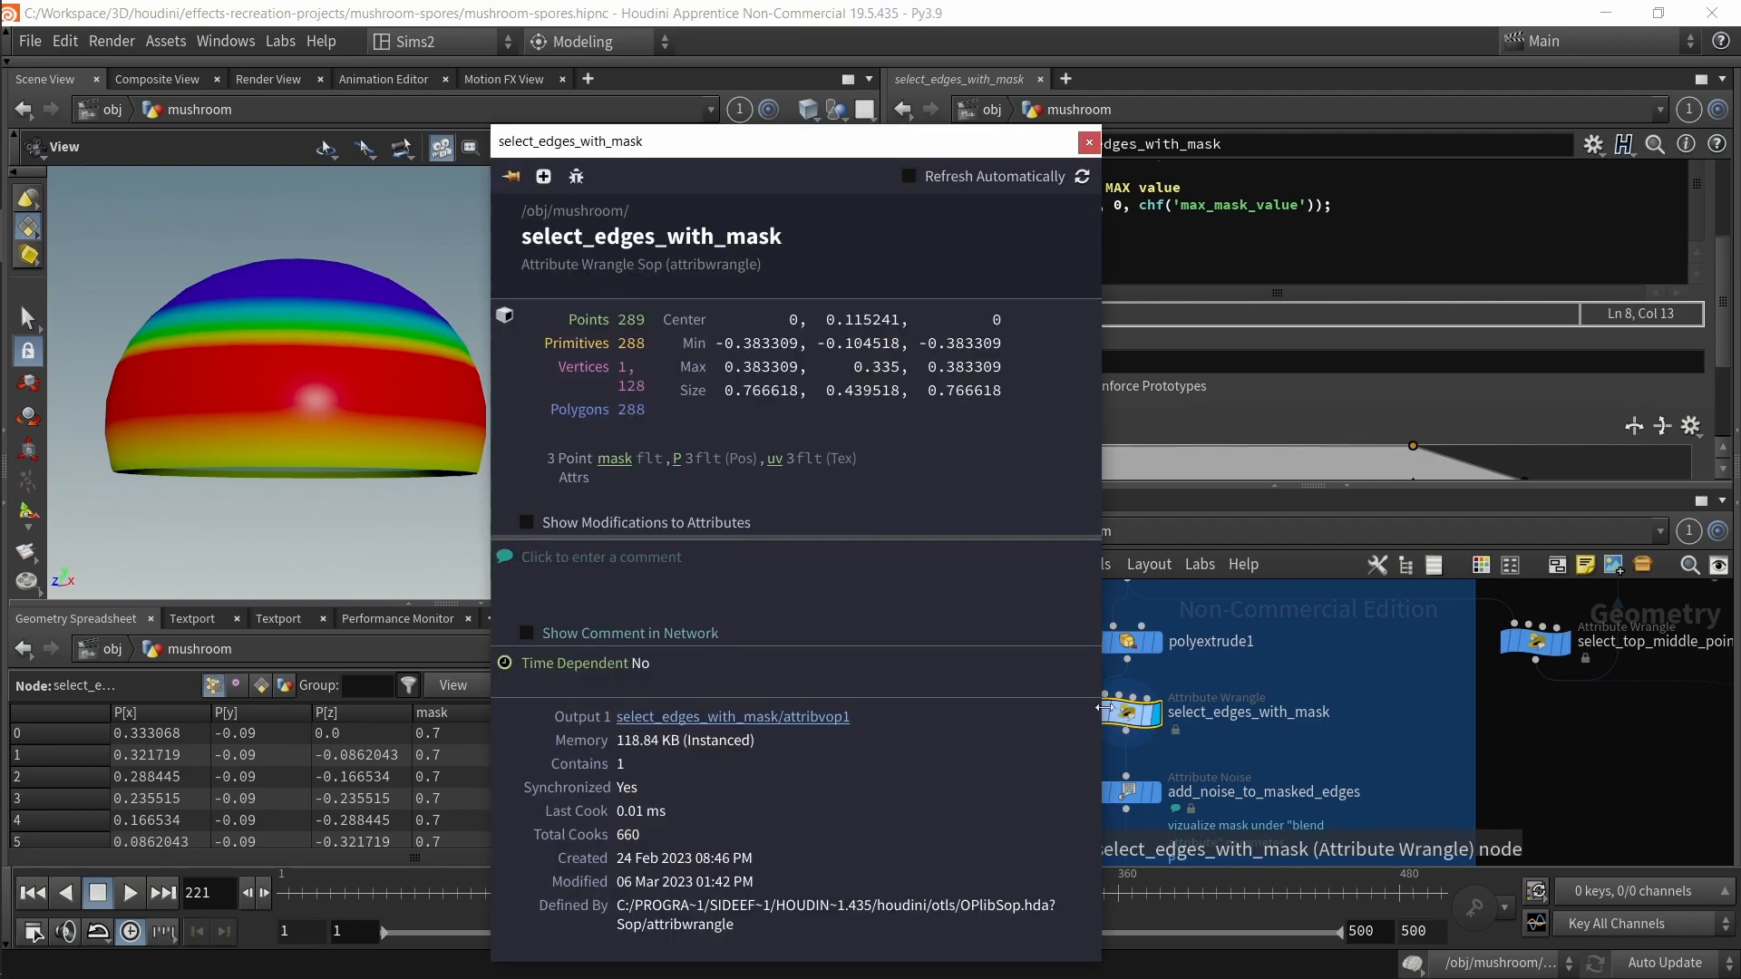
pyautogui.click(620, 466)
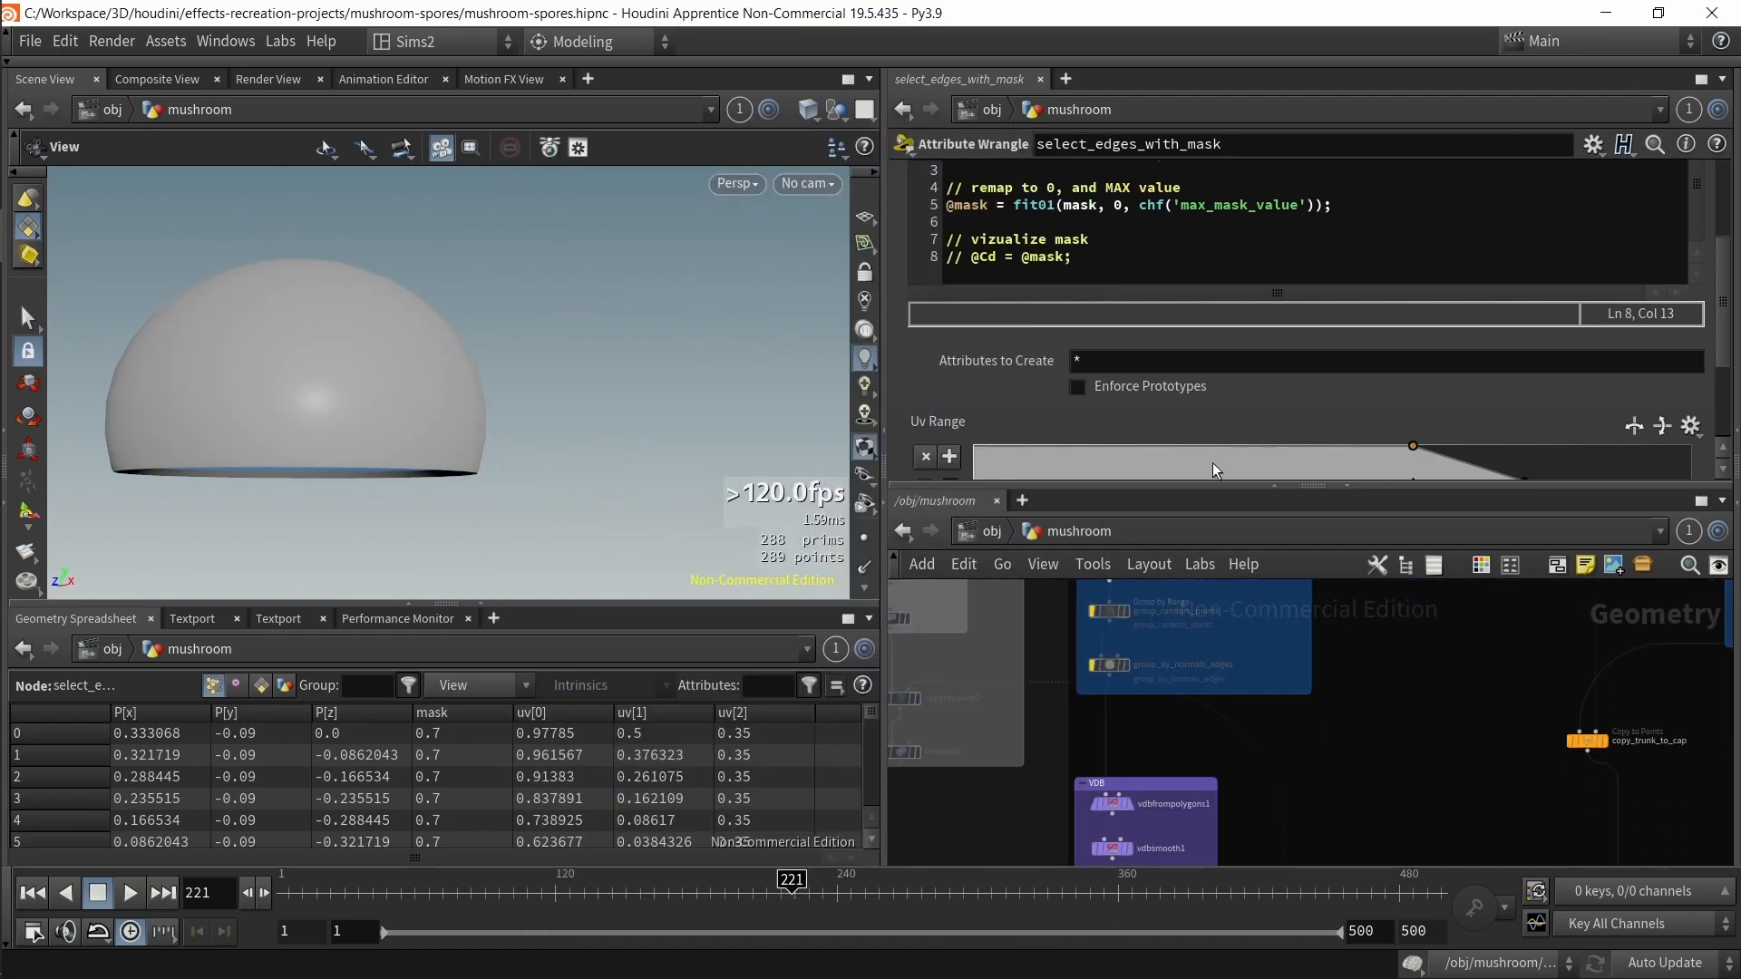
# Step: Select transfer_edge_mask_attrib and visualize its mask attribute on the cap from its node info
pyautogui.click(1265, 760)
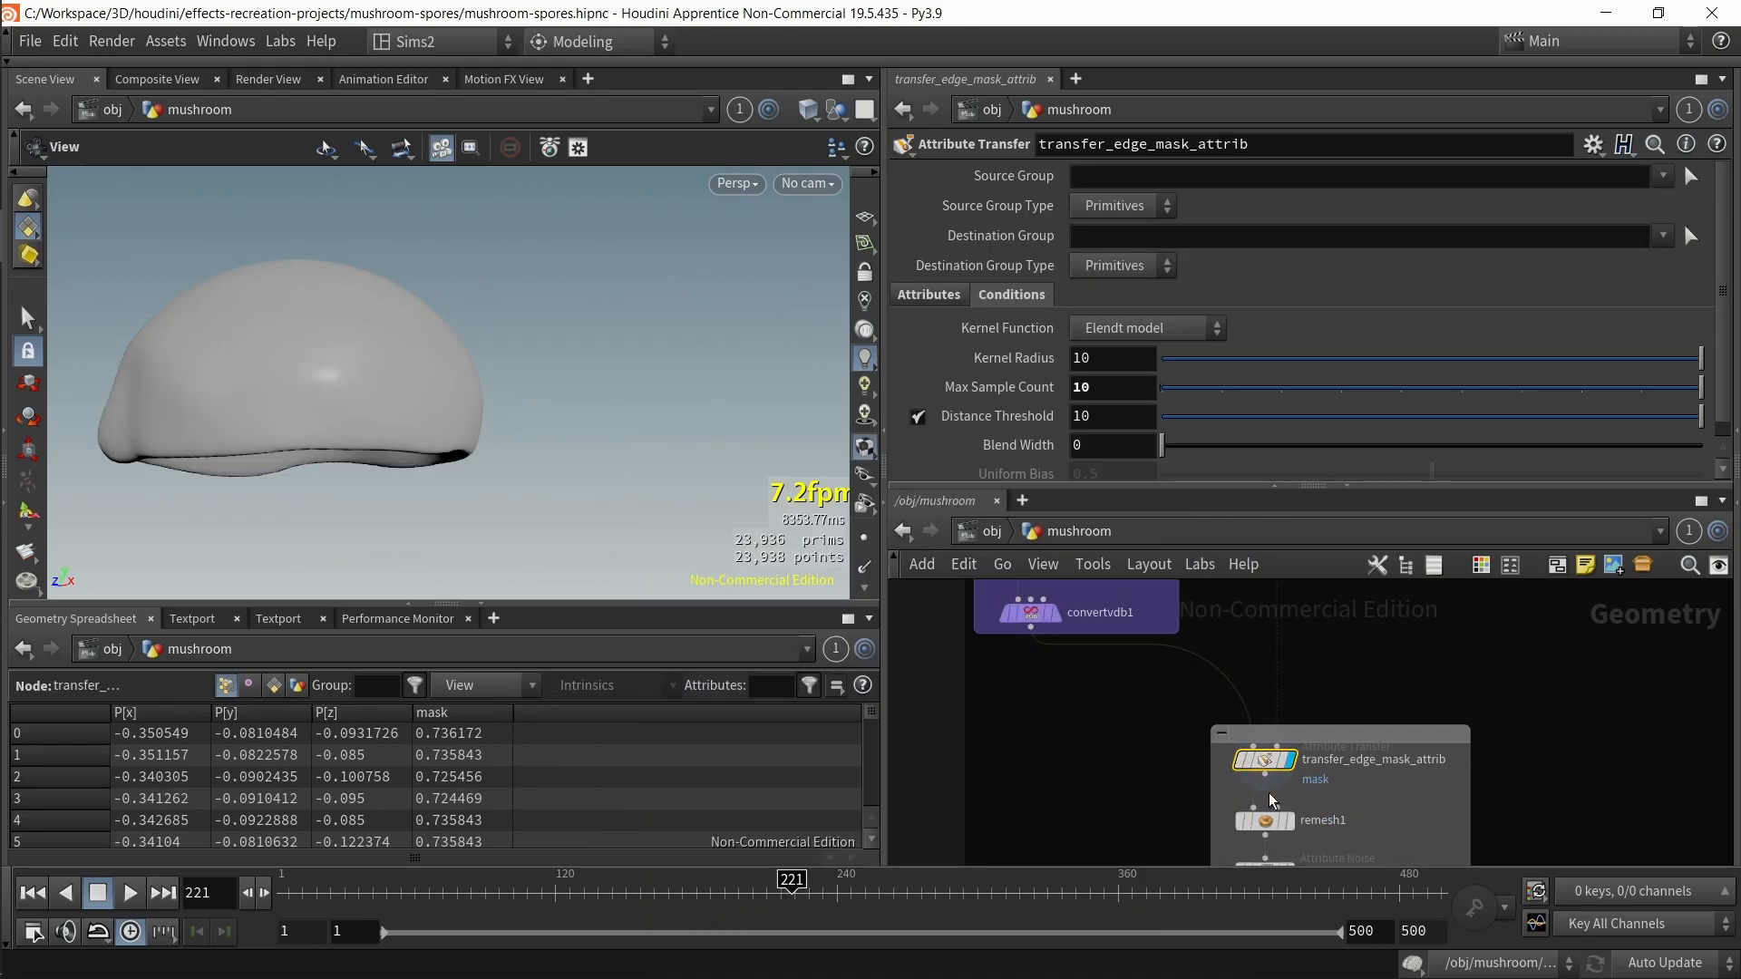
pyautogui.middleClick(1260, 764)
pyautogui.click(767, 506)
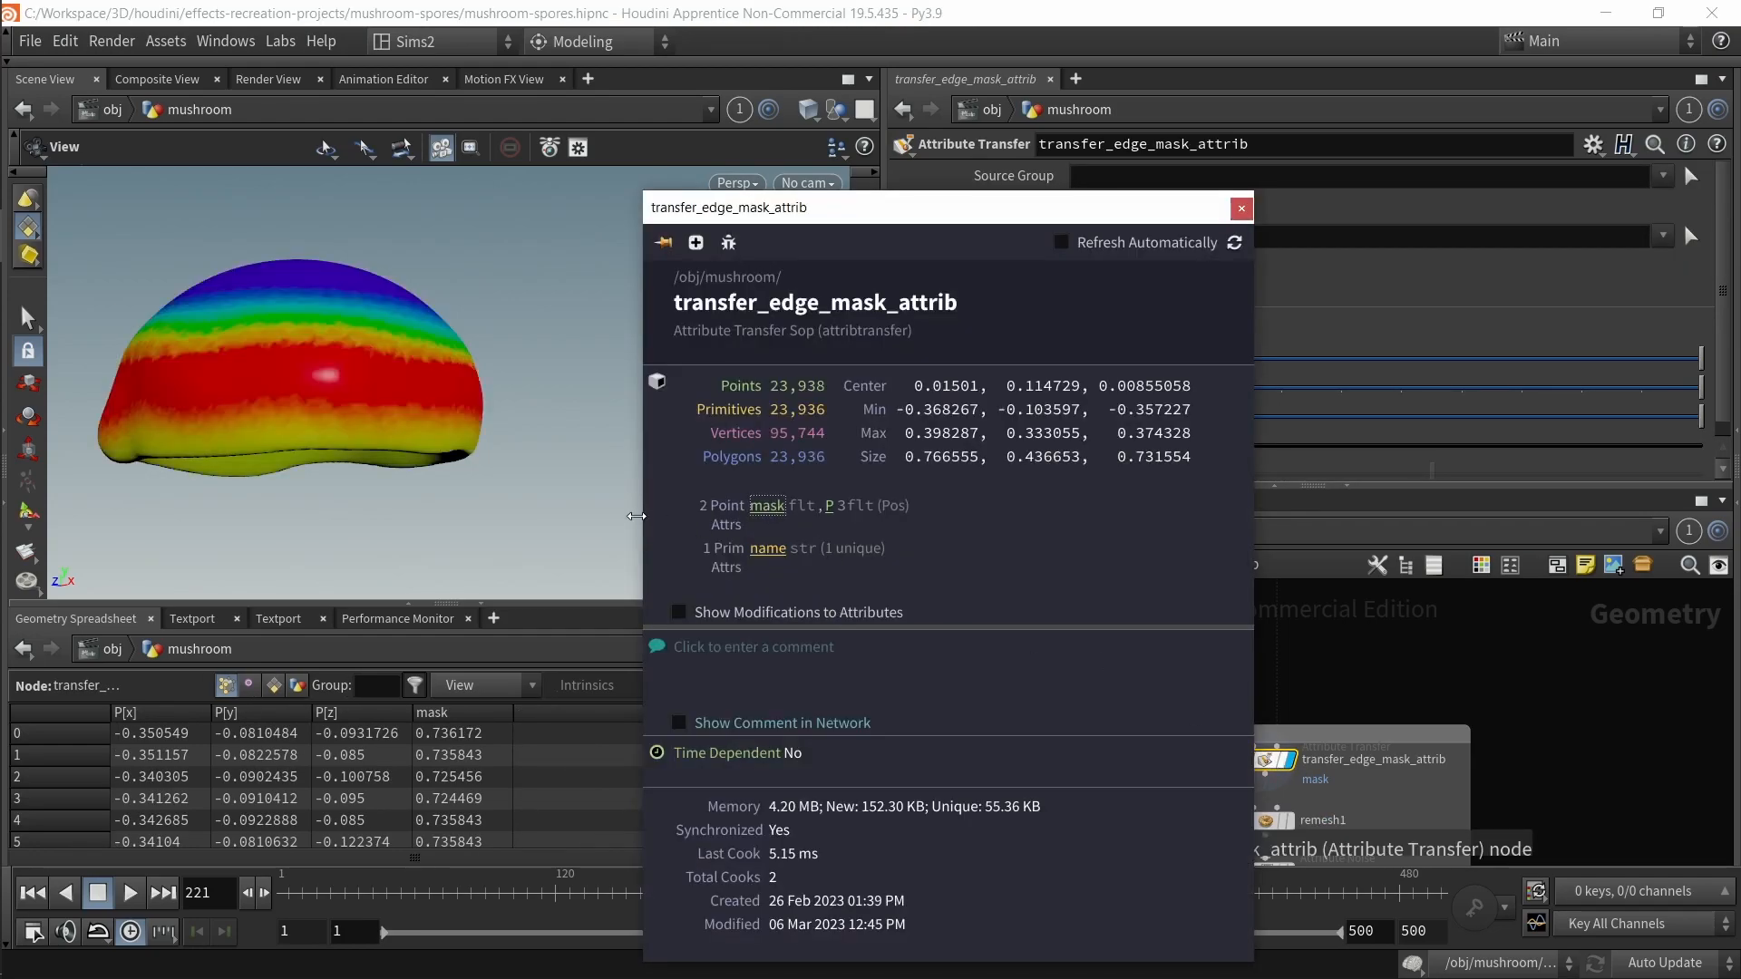
pyautogui.moveTo(317, 391); pyautogui.dragTo(368, 416, button='middle')
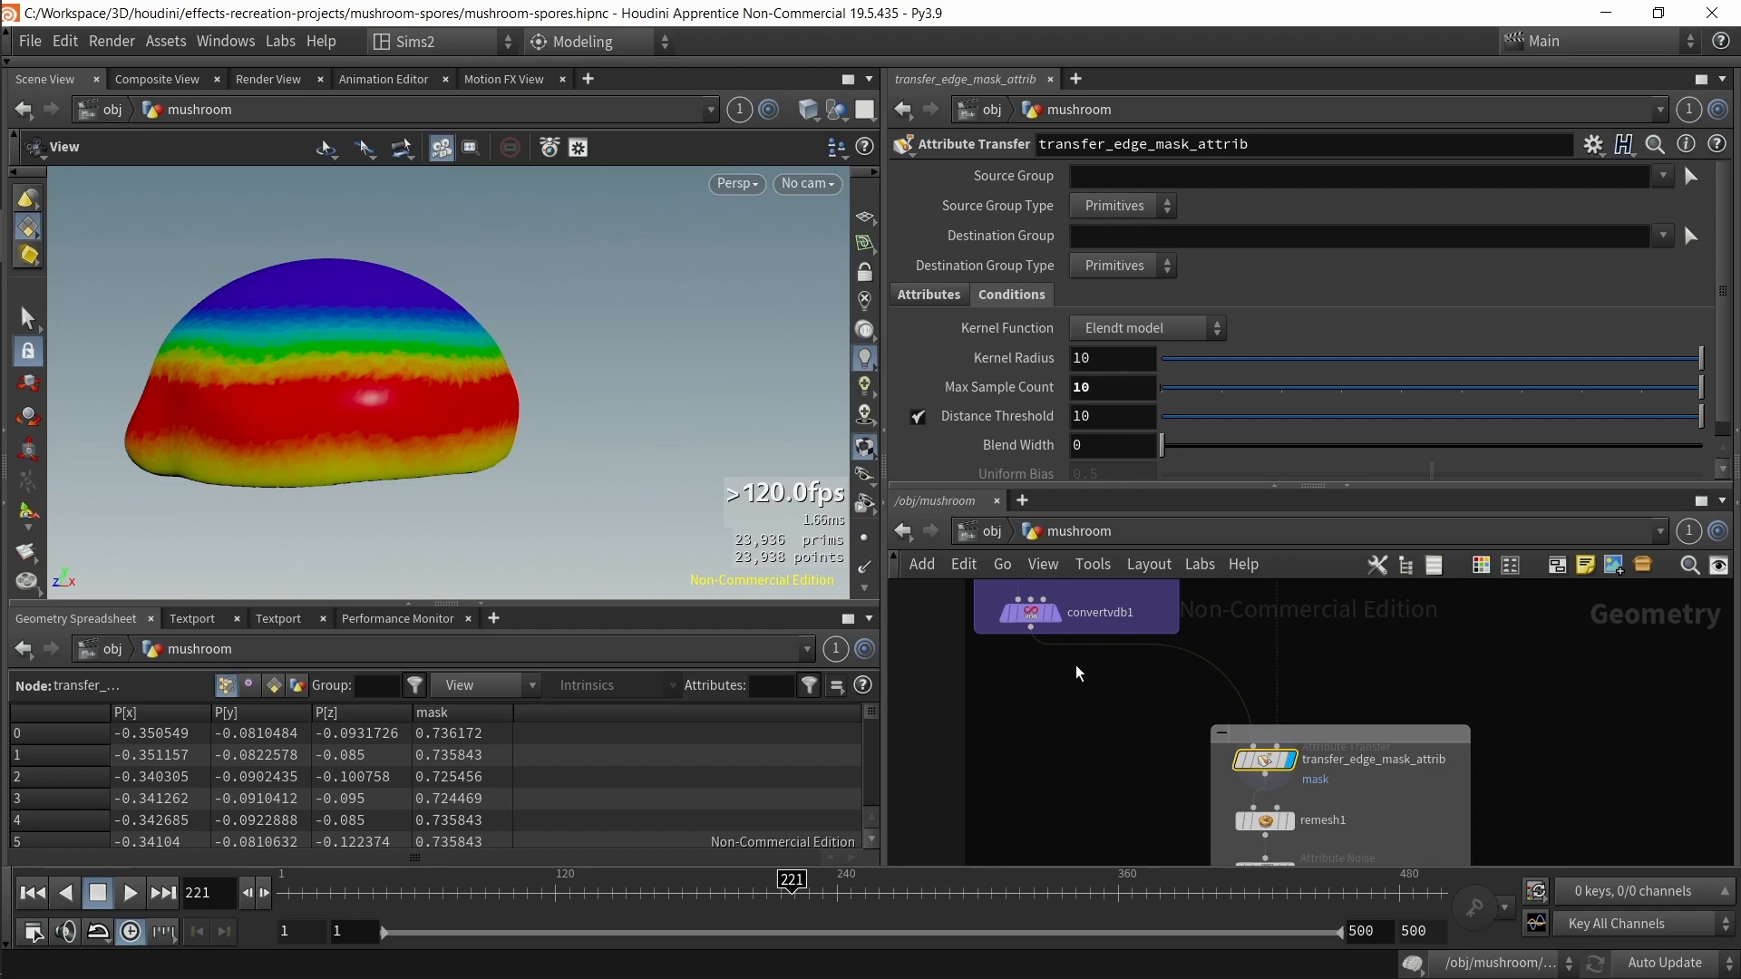
# Step: Select vdbfrompolygons1 and open its node info, then browse the network to subdivide1
pyautogui.moveTo(1085, 677); pyautogui.dragTo(1136, 799, button='middle')
pyautogui.click(1119, 691)
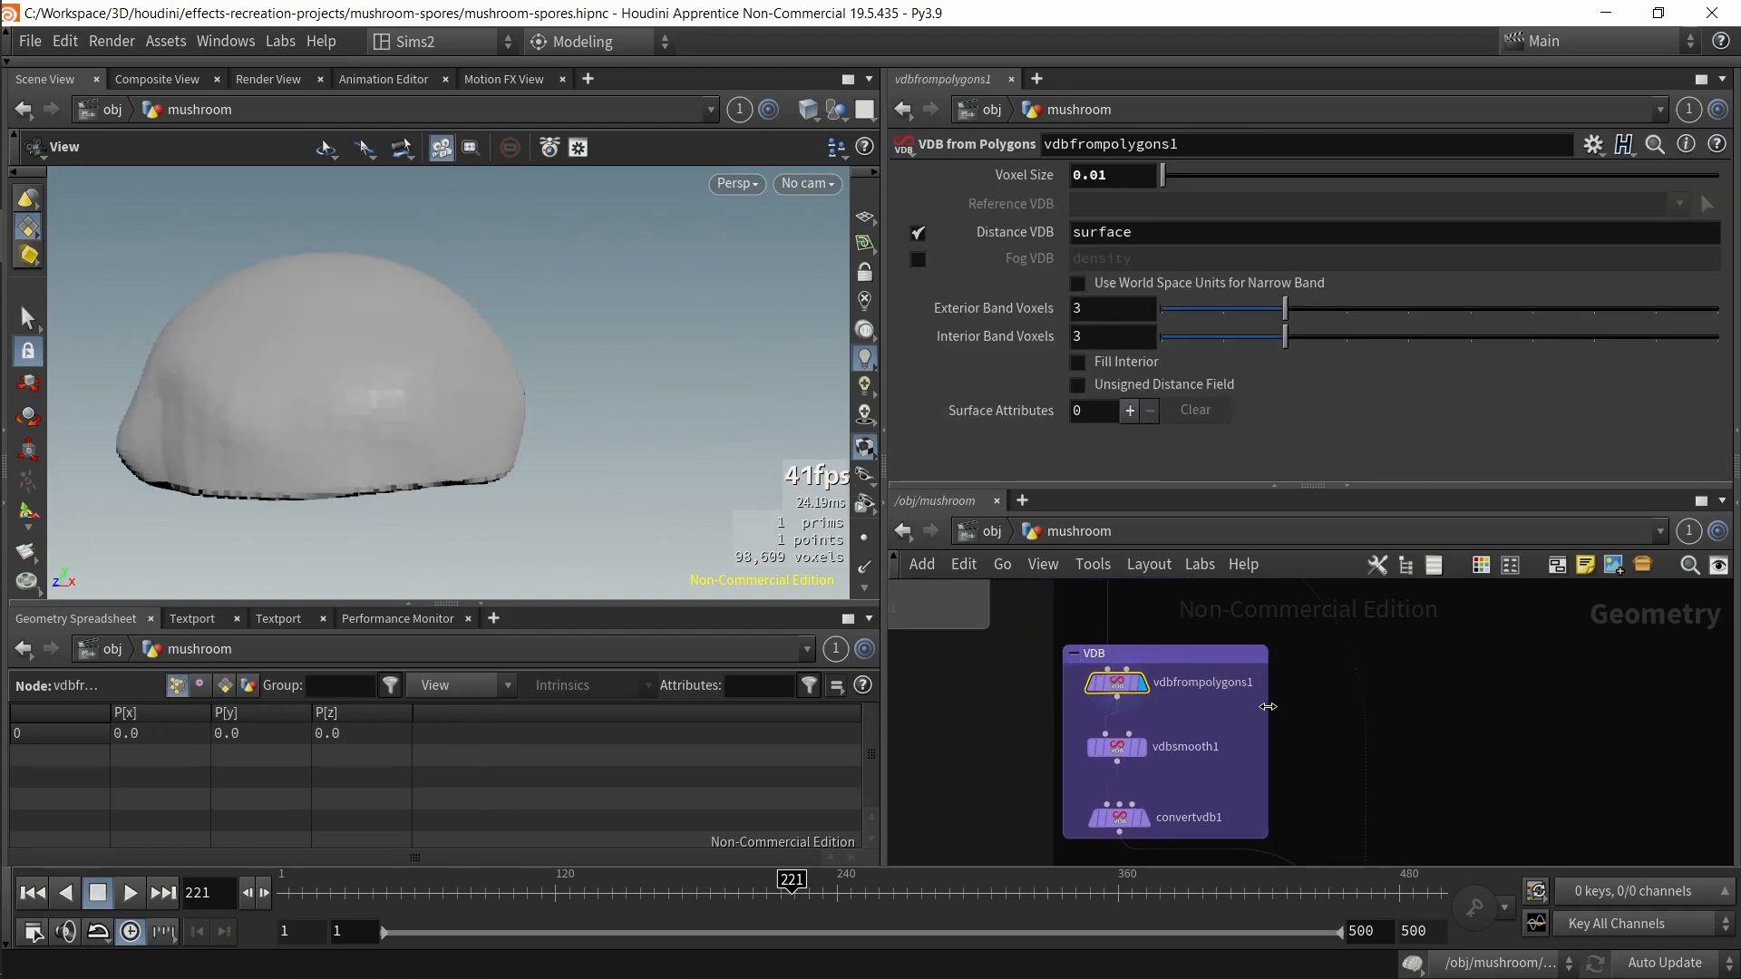
pyautogui.middleClick(1121, 696)
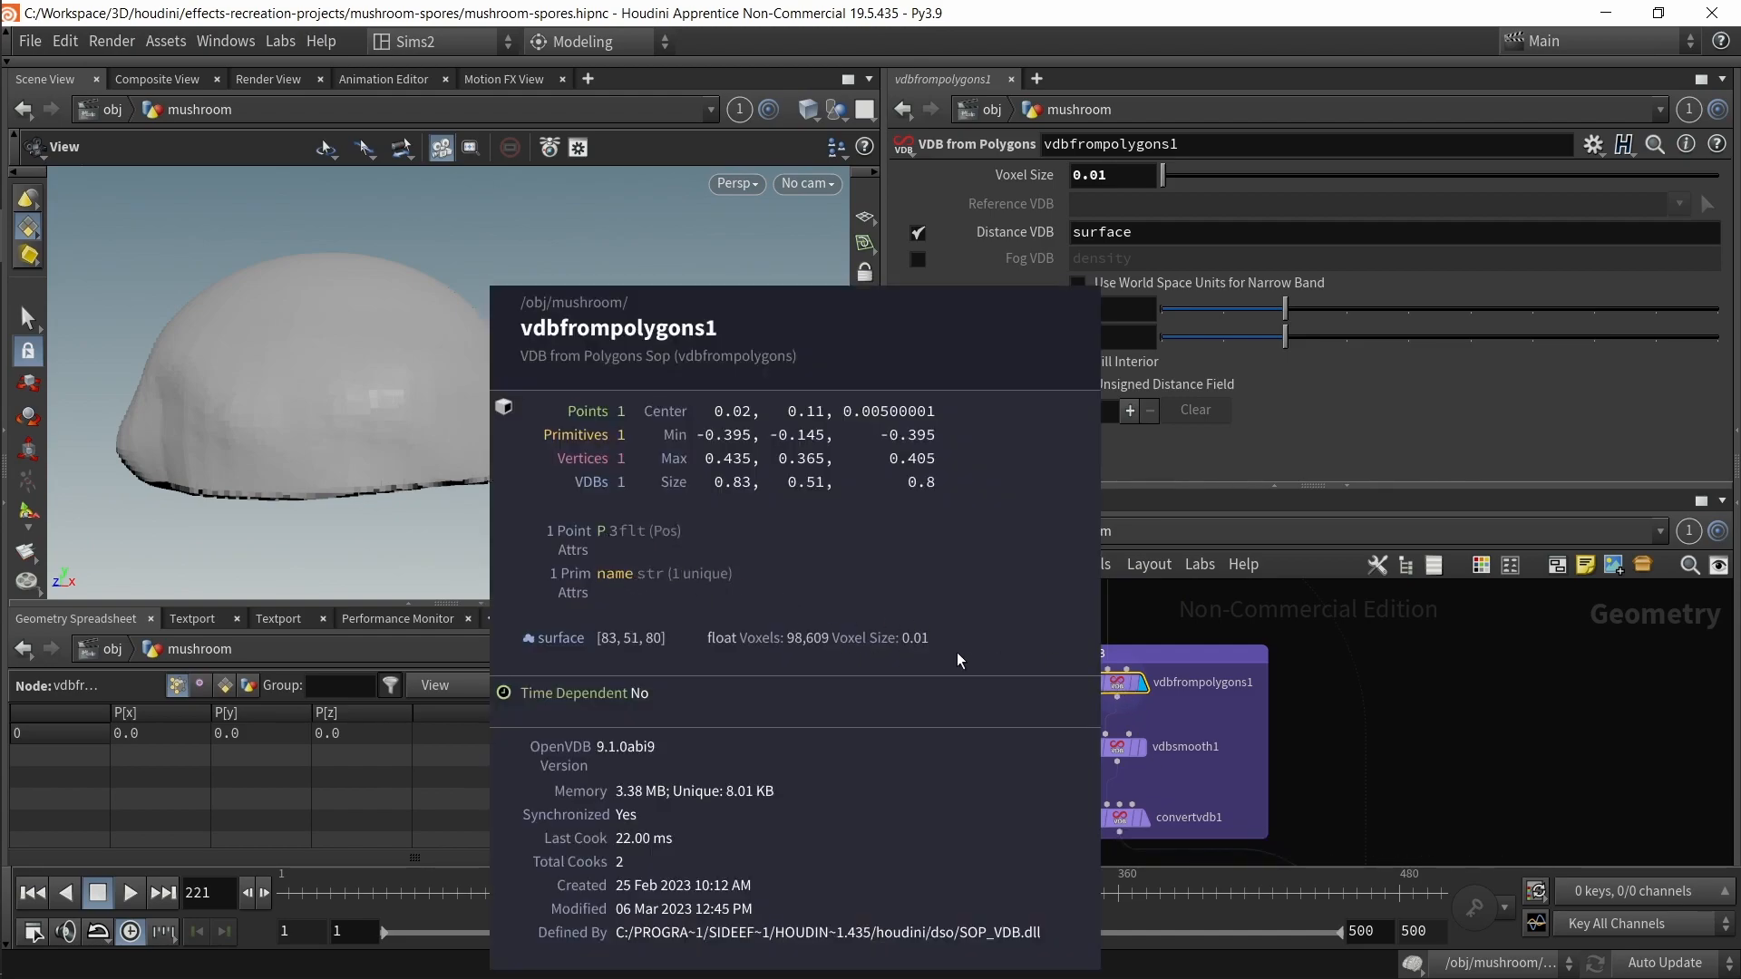
pyautogui.moveTo(1364, 687); pyautogui.dragTo(1375, 886, button='middle')
pyautogui.moveTo(988, 715); pyautogui.dragTo(1064, 773, button='middle')
pyautogui.scroll(-1, 1099, 716)
pyautogui.moveTo(1107, 715); pyautogui.dragTo(1111, 817, button='middle')
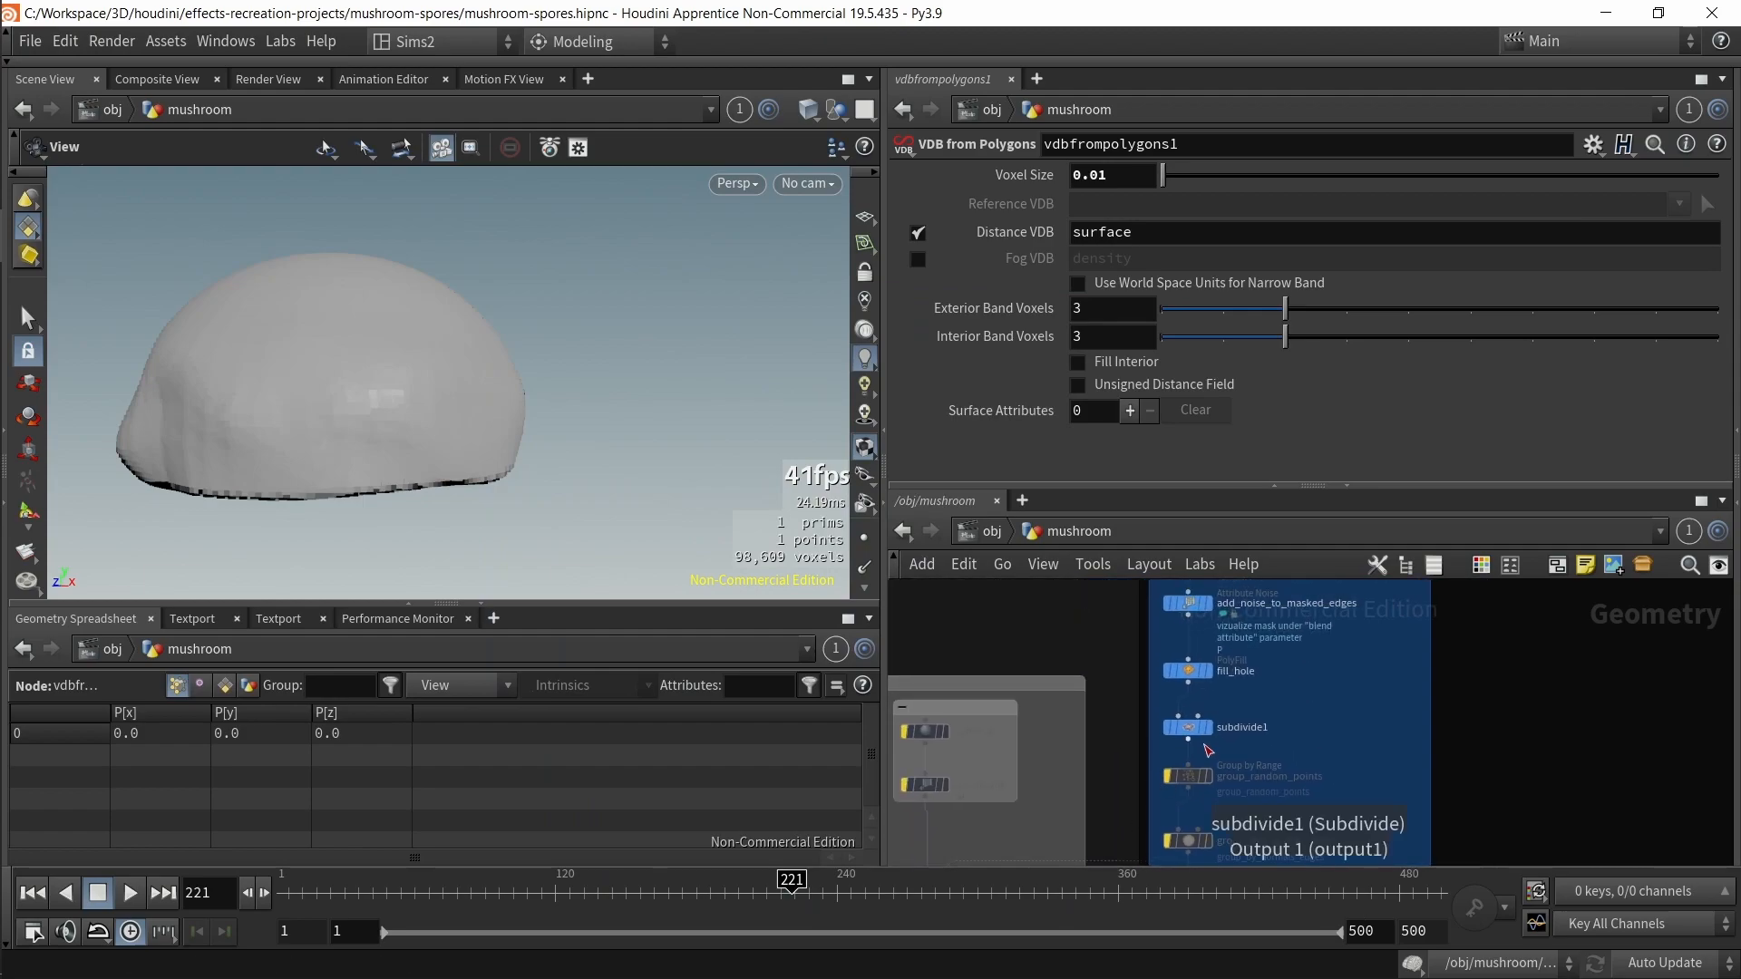
# Step: Compare subdivide1's node info with vdbfrompolygons1's node info
pyautogui.middleClick(1191, 728)
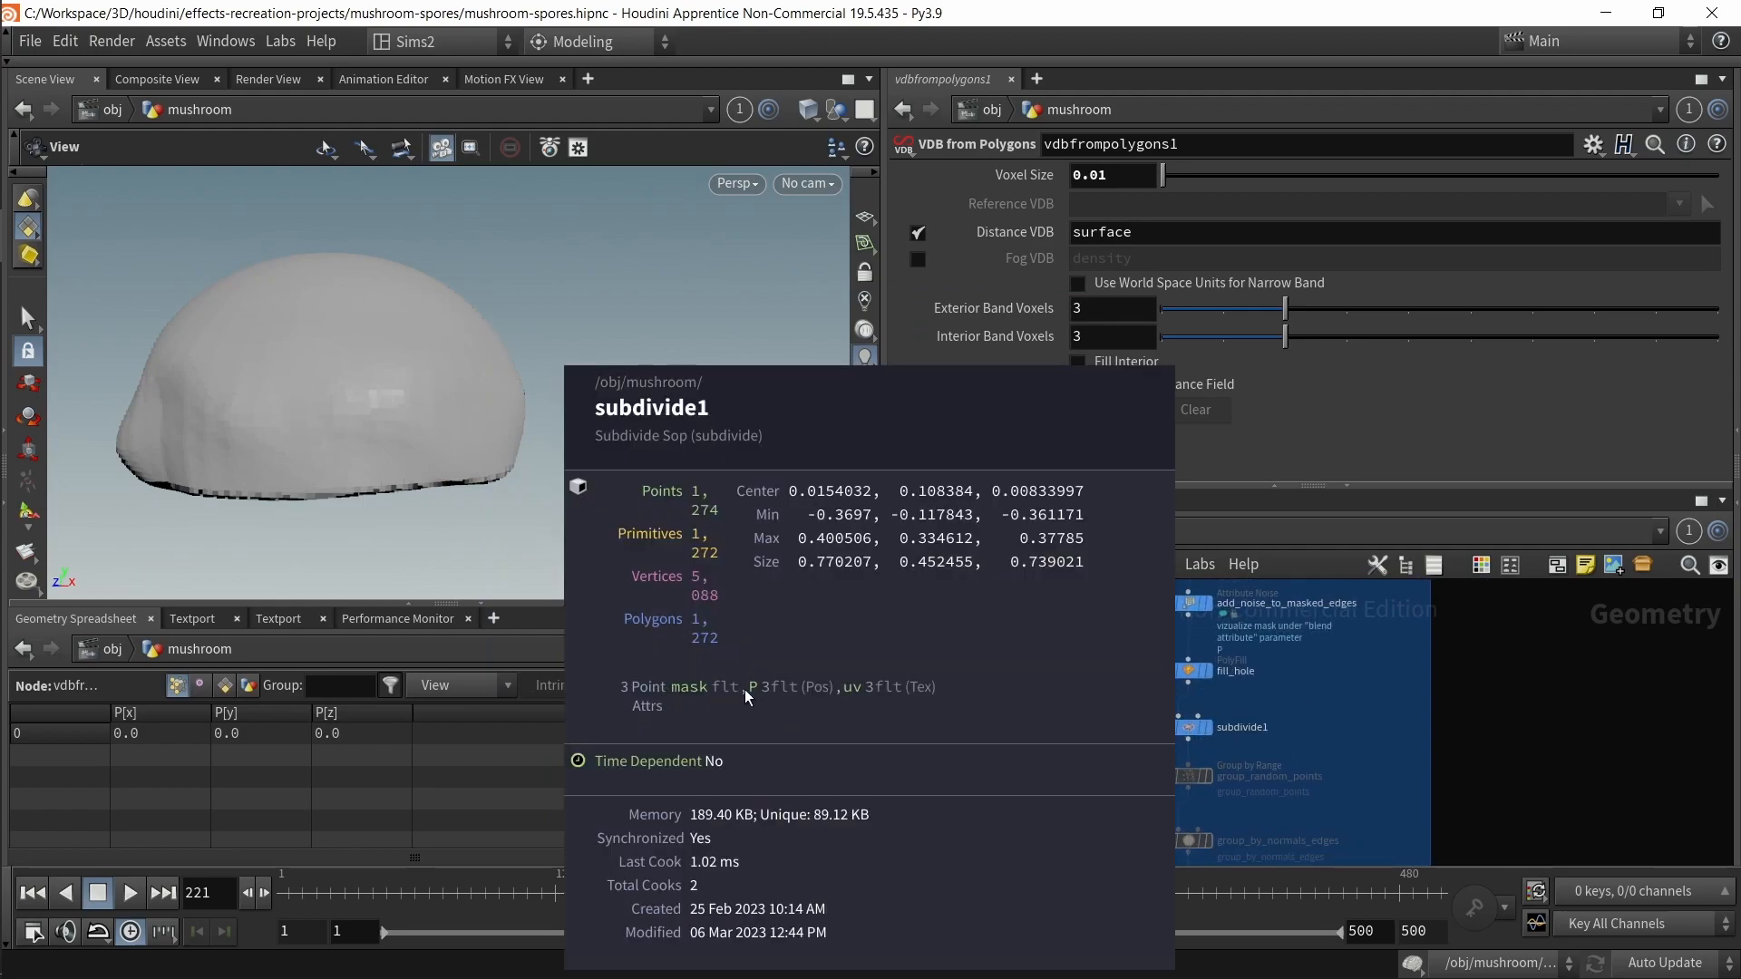
pyautogui.moveTo(1469, 848); pyautogui.dragTo(1438, 657, button='middle')
pyautogui.moveTo(1438, 746); pyautogui.dragTo(1432, 645, button='middle')
pyautogui.scroll(2, 1123, 732)
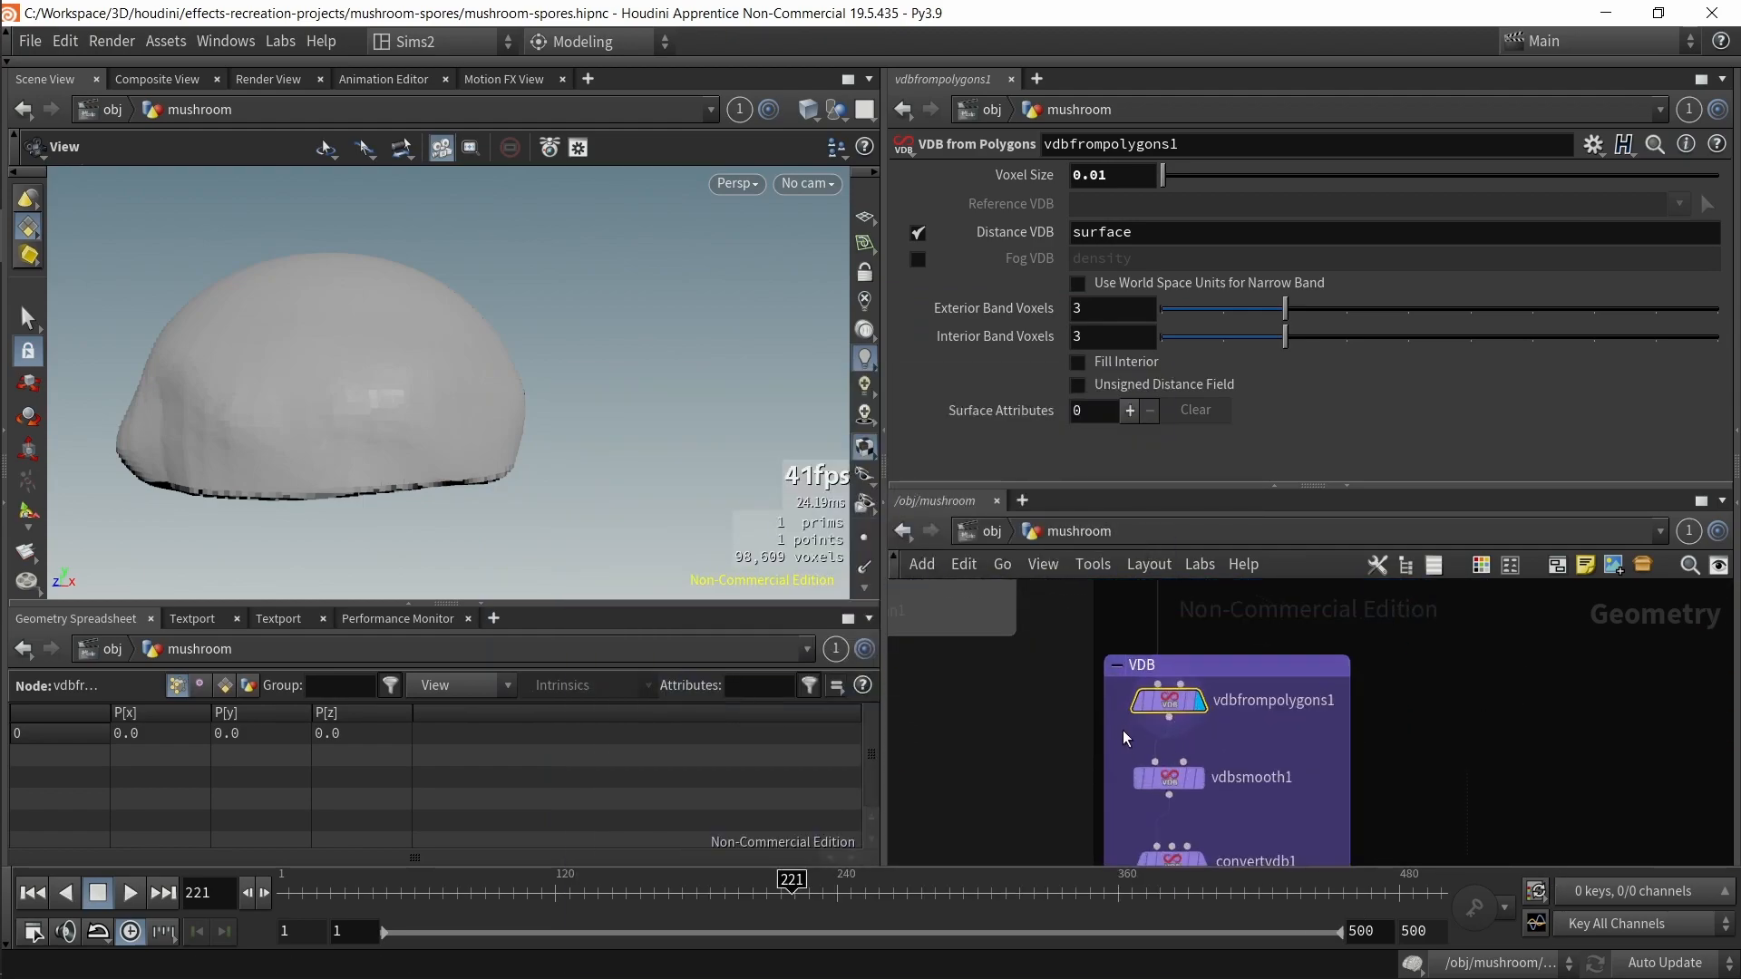
pyautogui.middleClick(1172, 705)
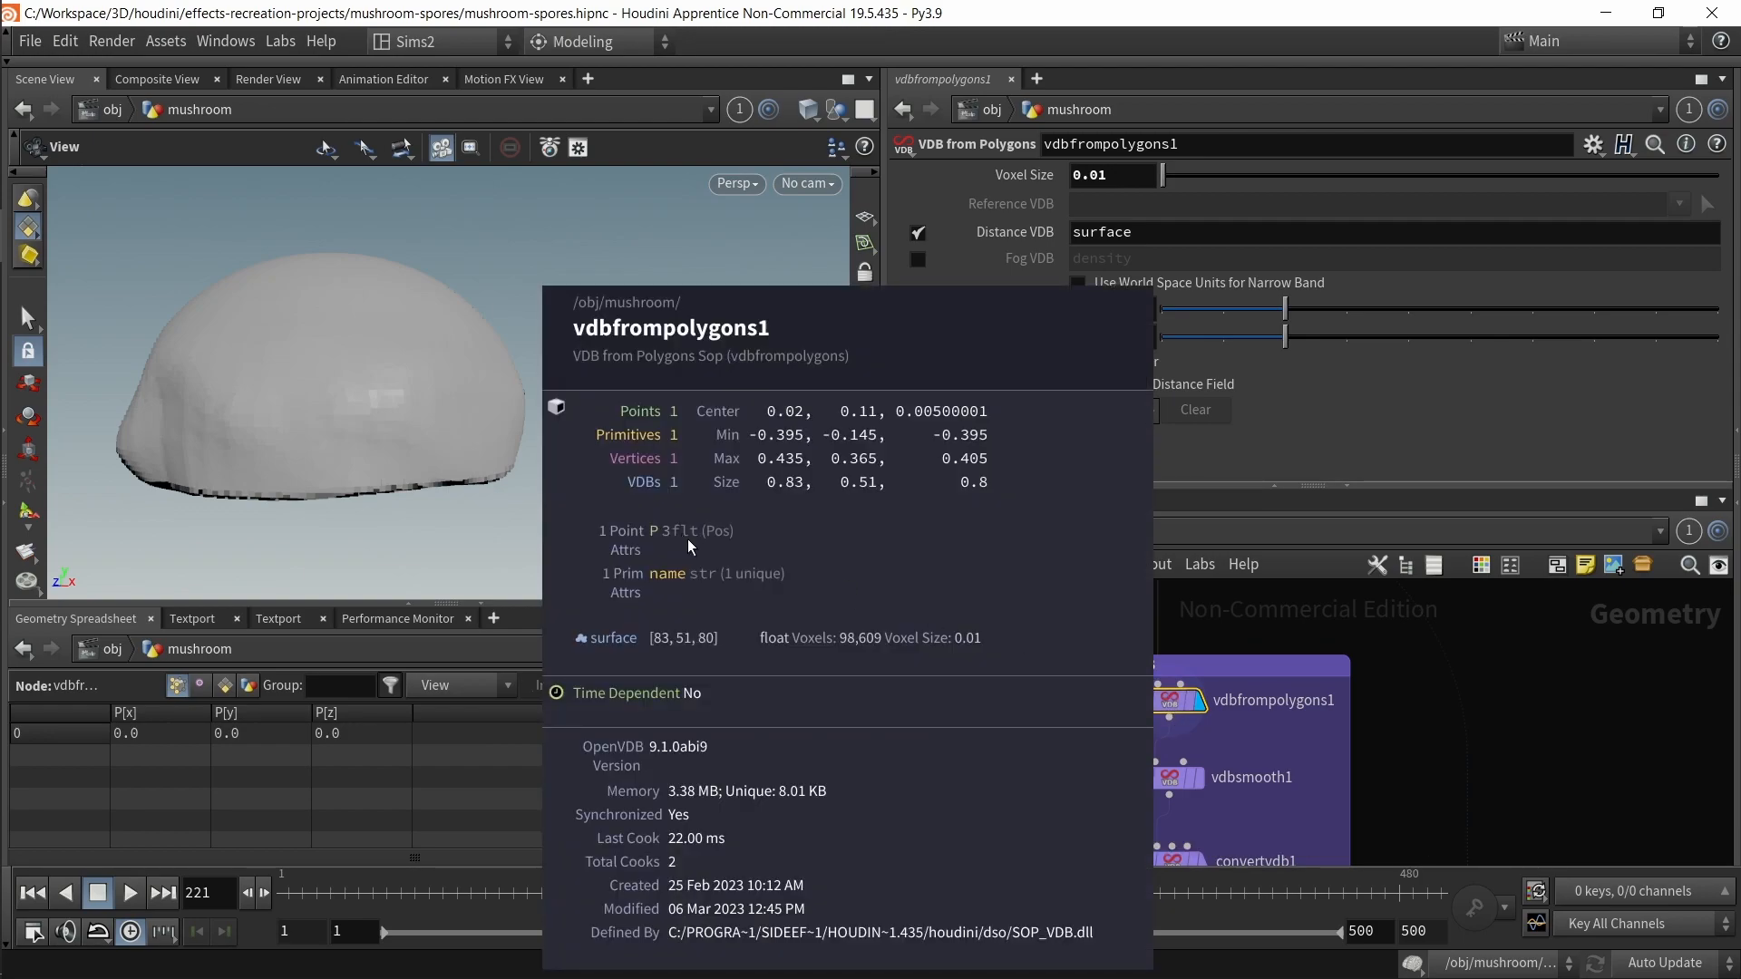
# Step: Open transfer_edge_mask_attrib's node info and make edge_secondary_noise the displayed node
pyautogui.moveTo(1515, 830); pyautogui.dragTo(1362, 547, button='middle')
pyautogui.moveTo(1178, 738); pyautogui.dragTo(1393, 811)
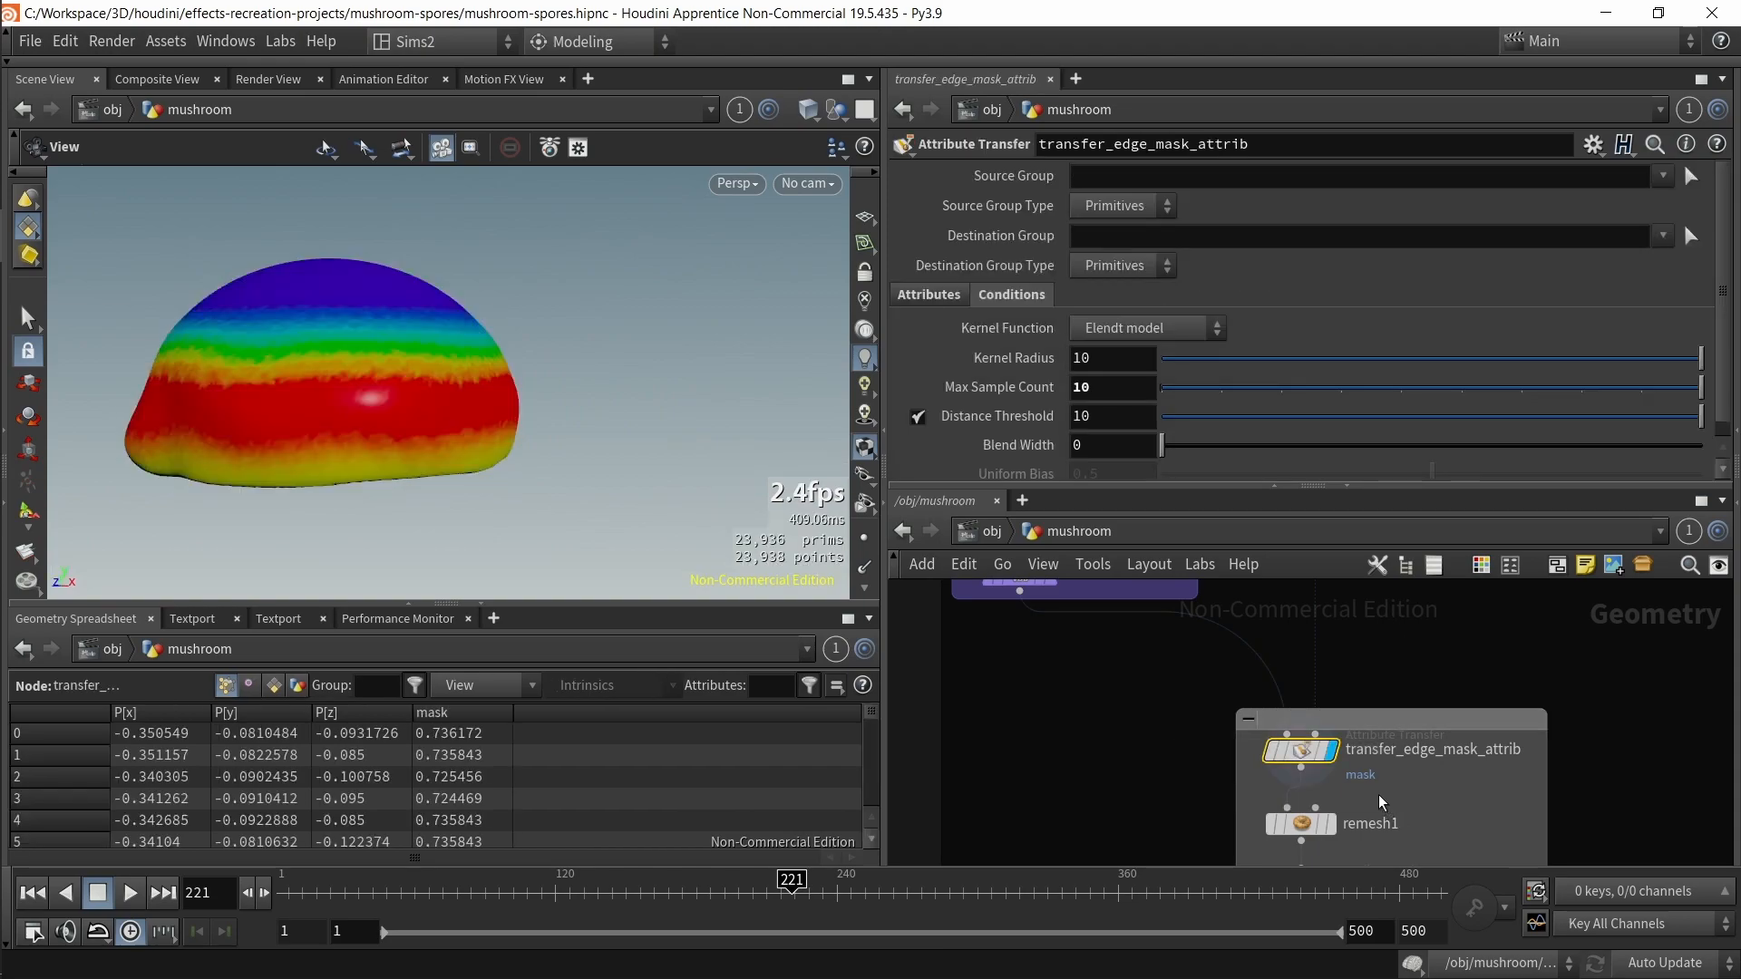
pyautogui.middleClick(1303, 753)
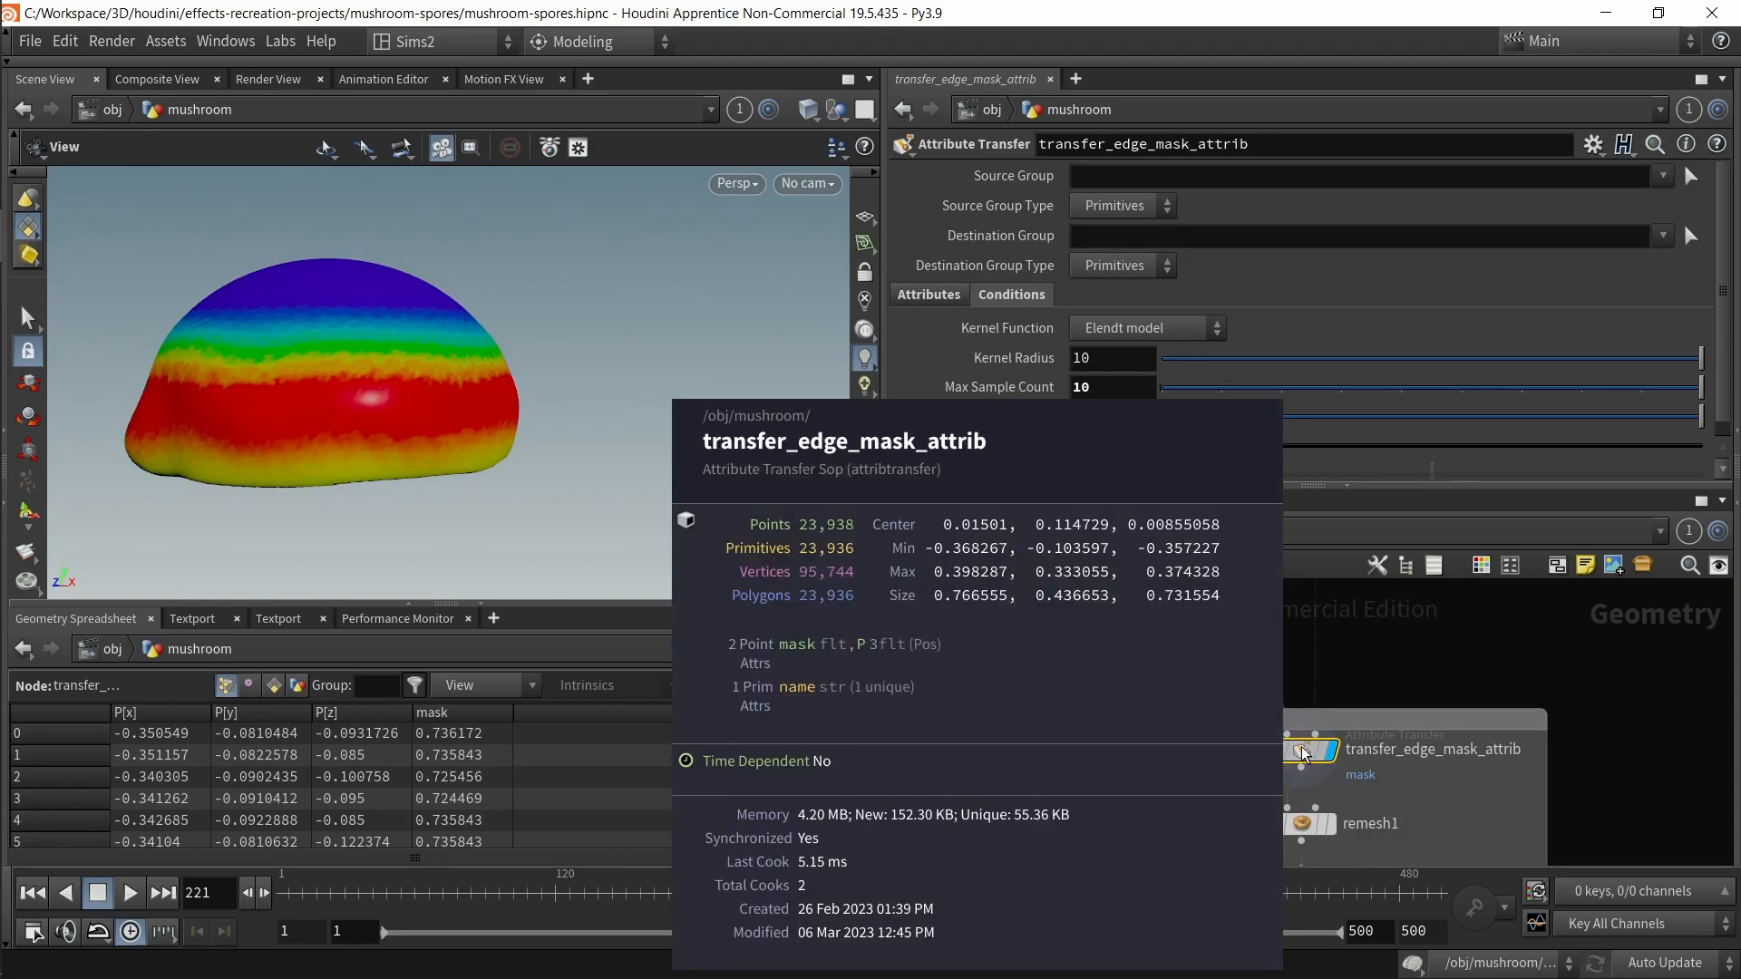
pyautogui.moveTo(1197, 805); pyautogui.dragTo(1166, 716, button='middle')
pyautogui.moveTo(1166, 712); pyautogui.dragTo(1306, 754)
pyautogui.press('r')
pyautogui.moveTo(1064, 785); pyautogui.dragTo(1315, 835)
pyautogui.press('r')
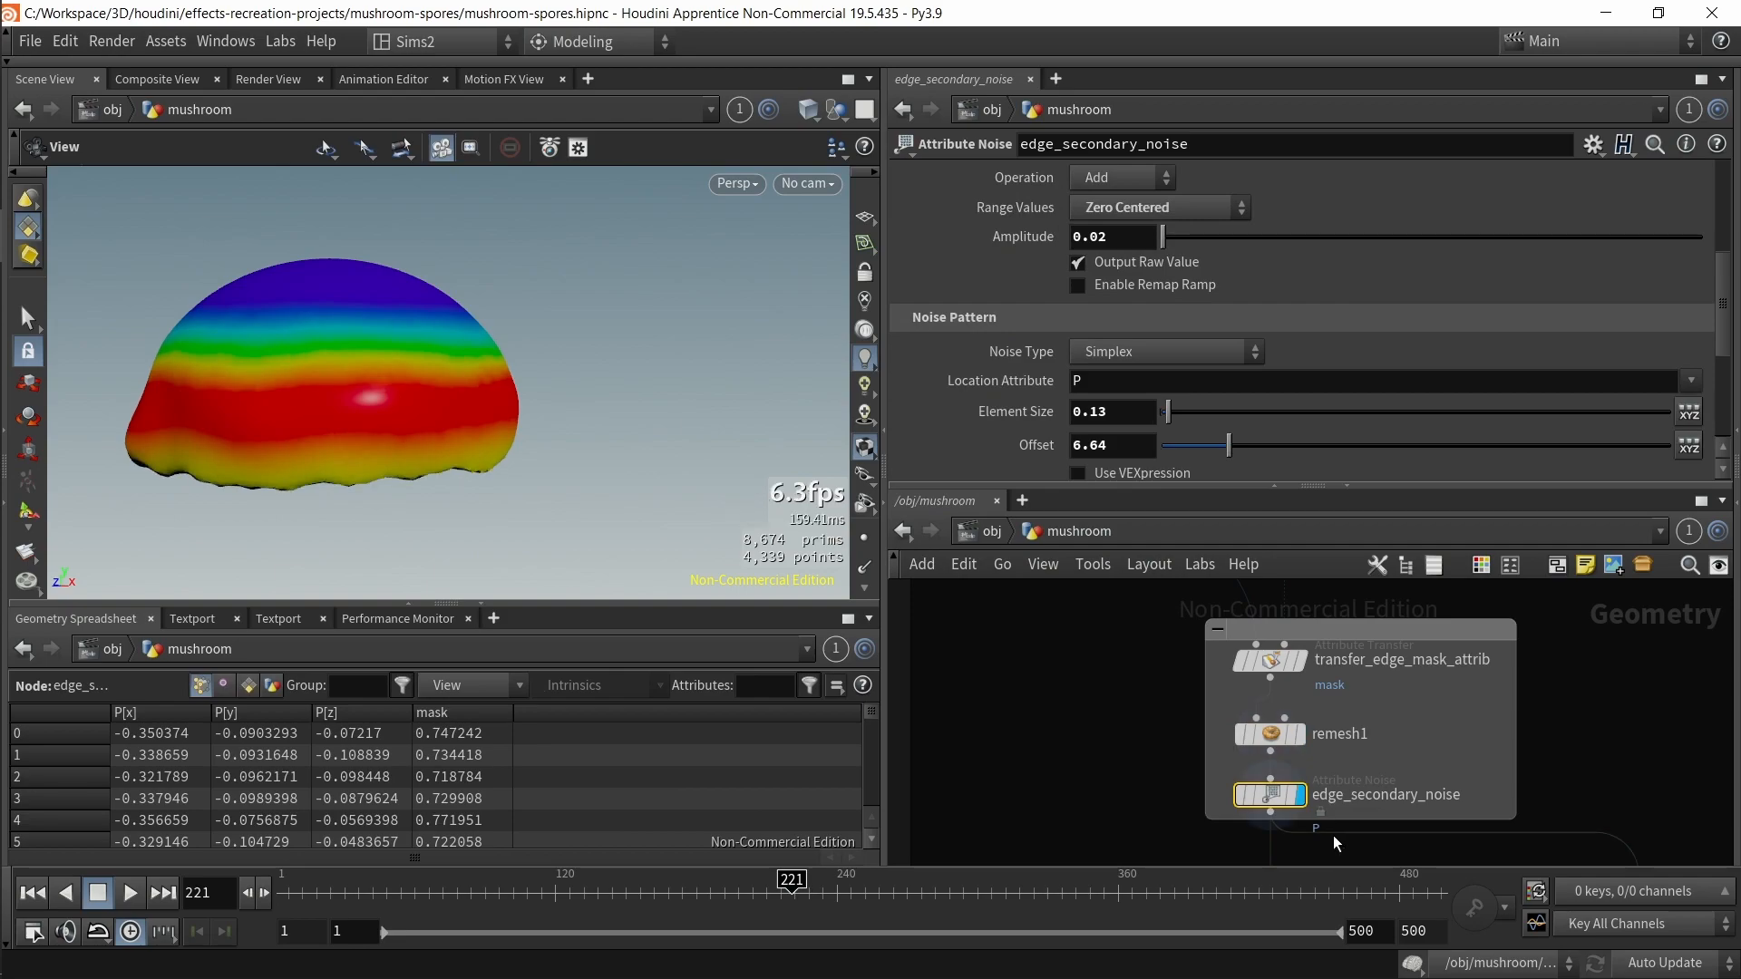
# Step: Open edge_secondary_noise's node info and toggle its mask attribute visualization
pyautogui.moveTo(494, 489); pyautogui.dragTo(327, 351)
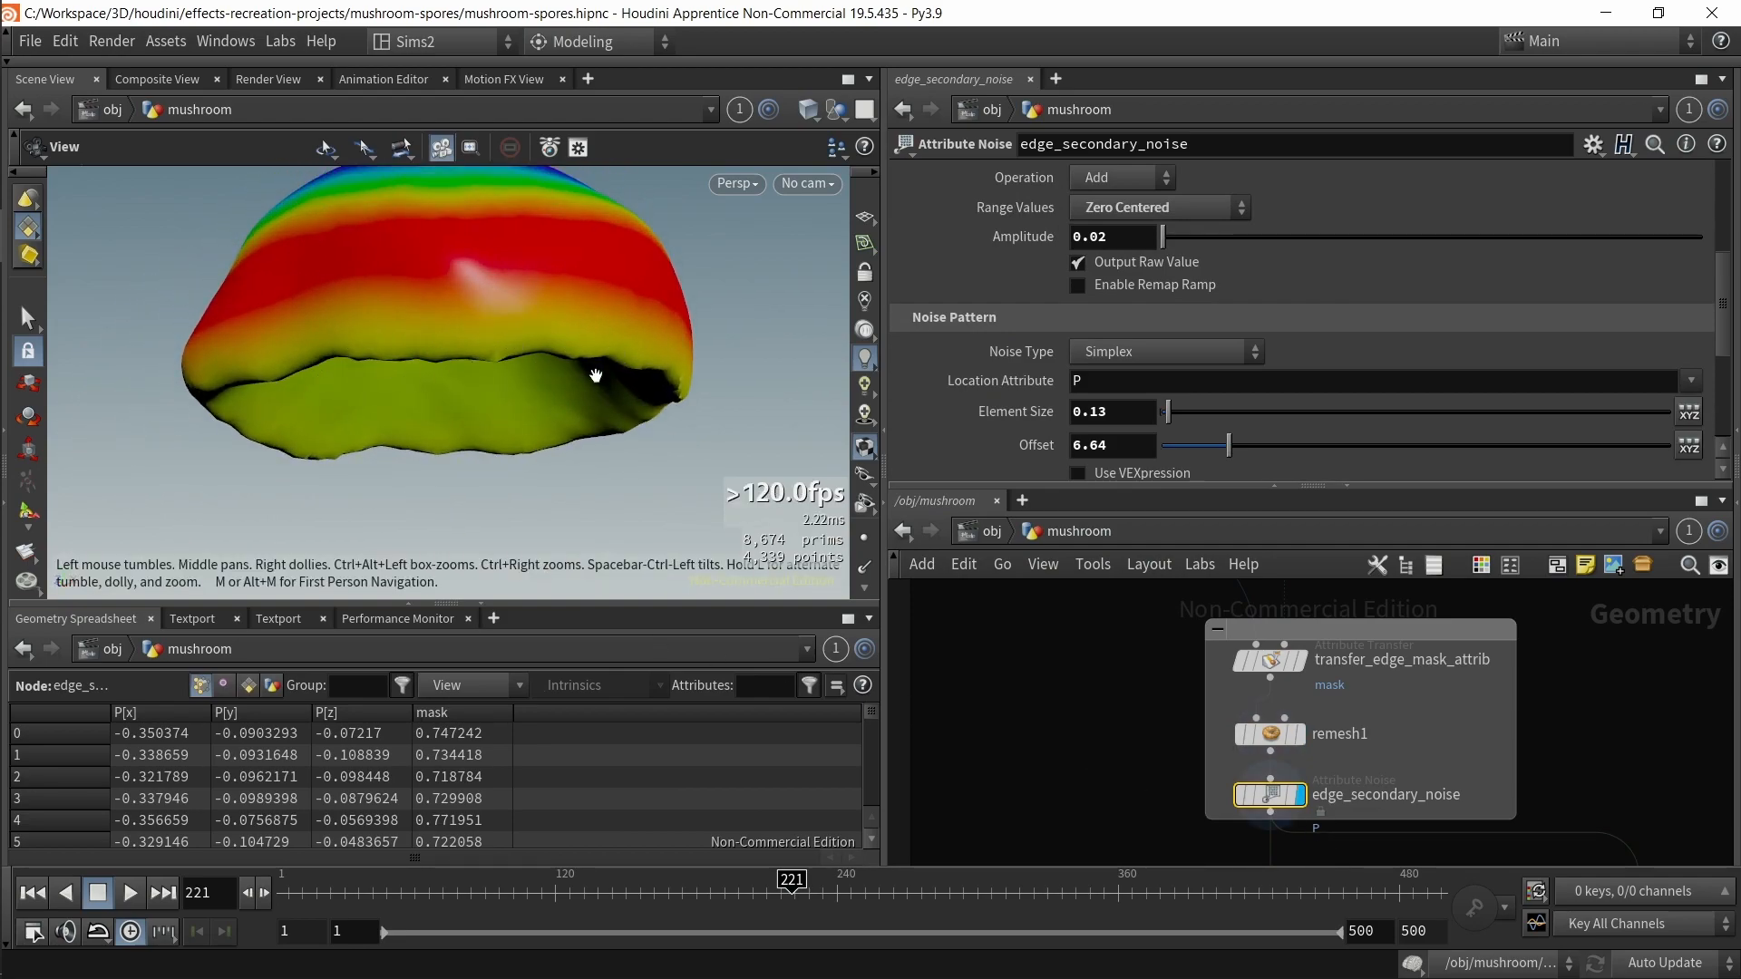
pyautogui.middleClick(1272, 797)
pyautogui.middleClick(1271, 796)
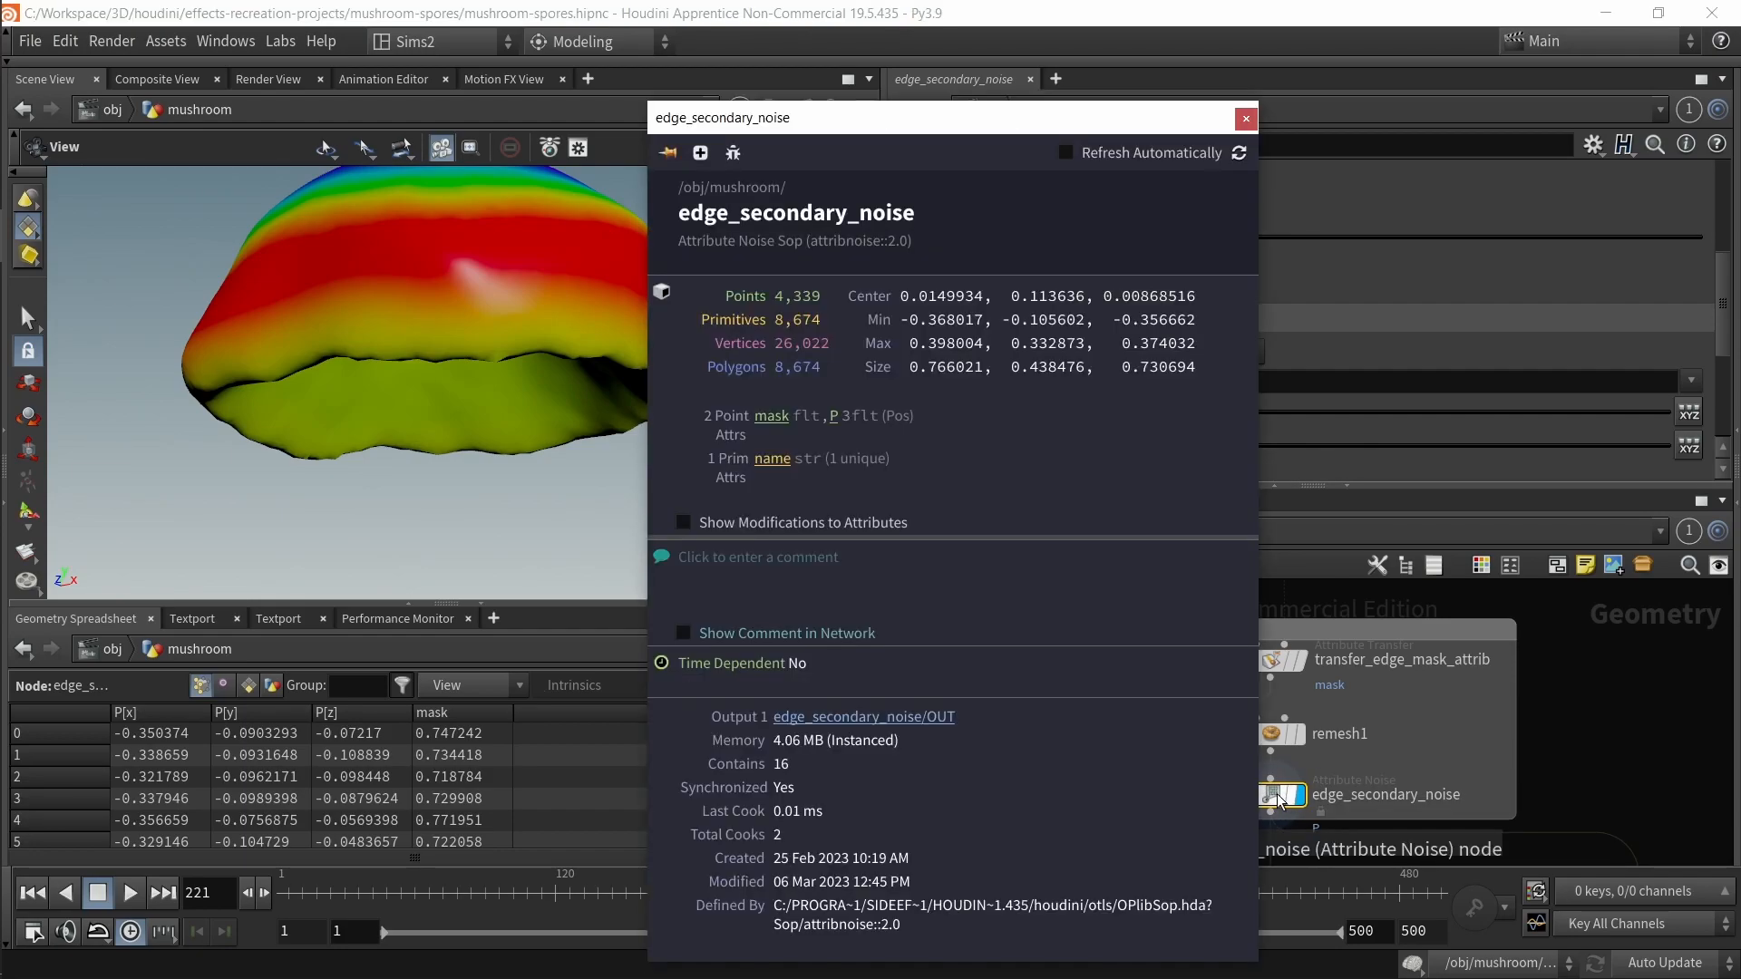
pyautogui.click(771, 415)
pyautogui.click(1245, 118)
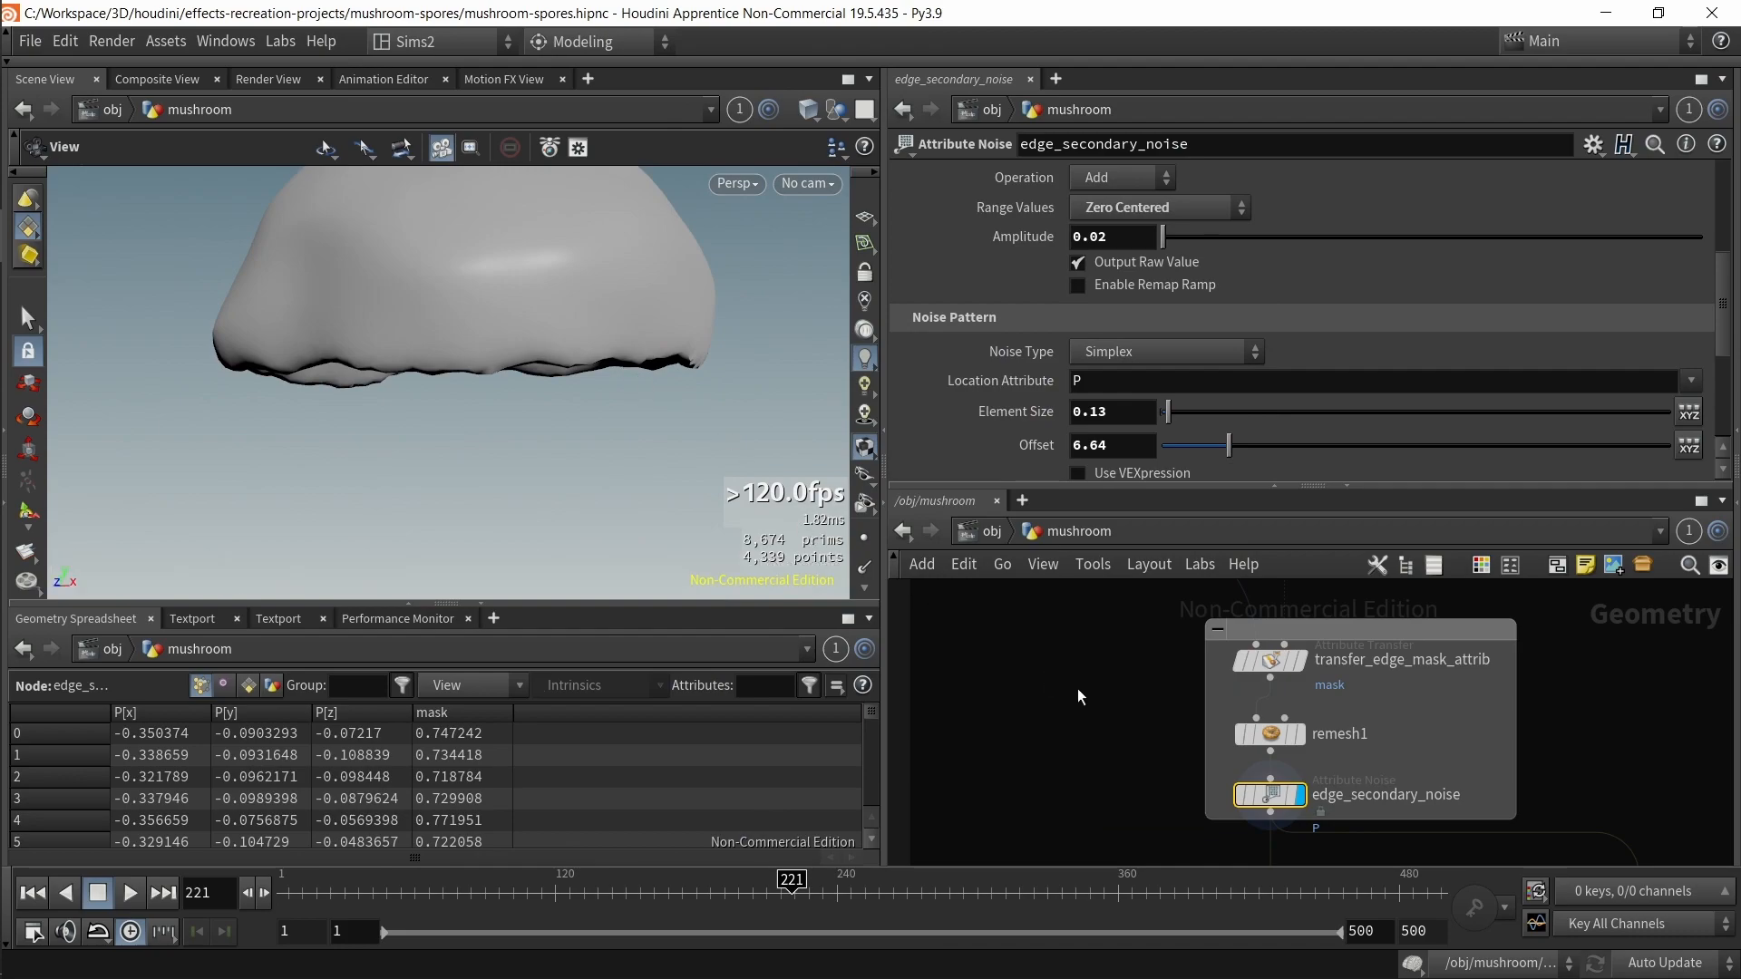
# Step: Select transfer_edge_mask_attrib and view its Attributes tab transfer settings
pyautogui.moveTo(1077, 688); pyautogui.dragTo(1042, 760, button='middle')
pyautogui.moveTo(1308, 691); pyautogui.dragTo(1310, 669)
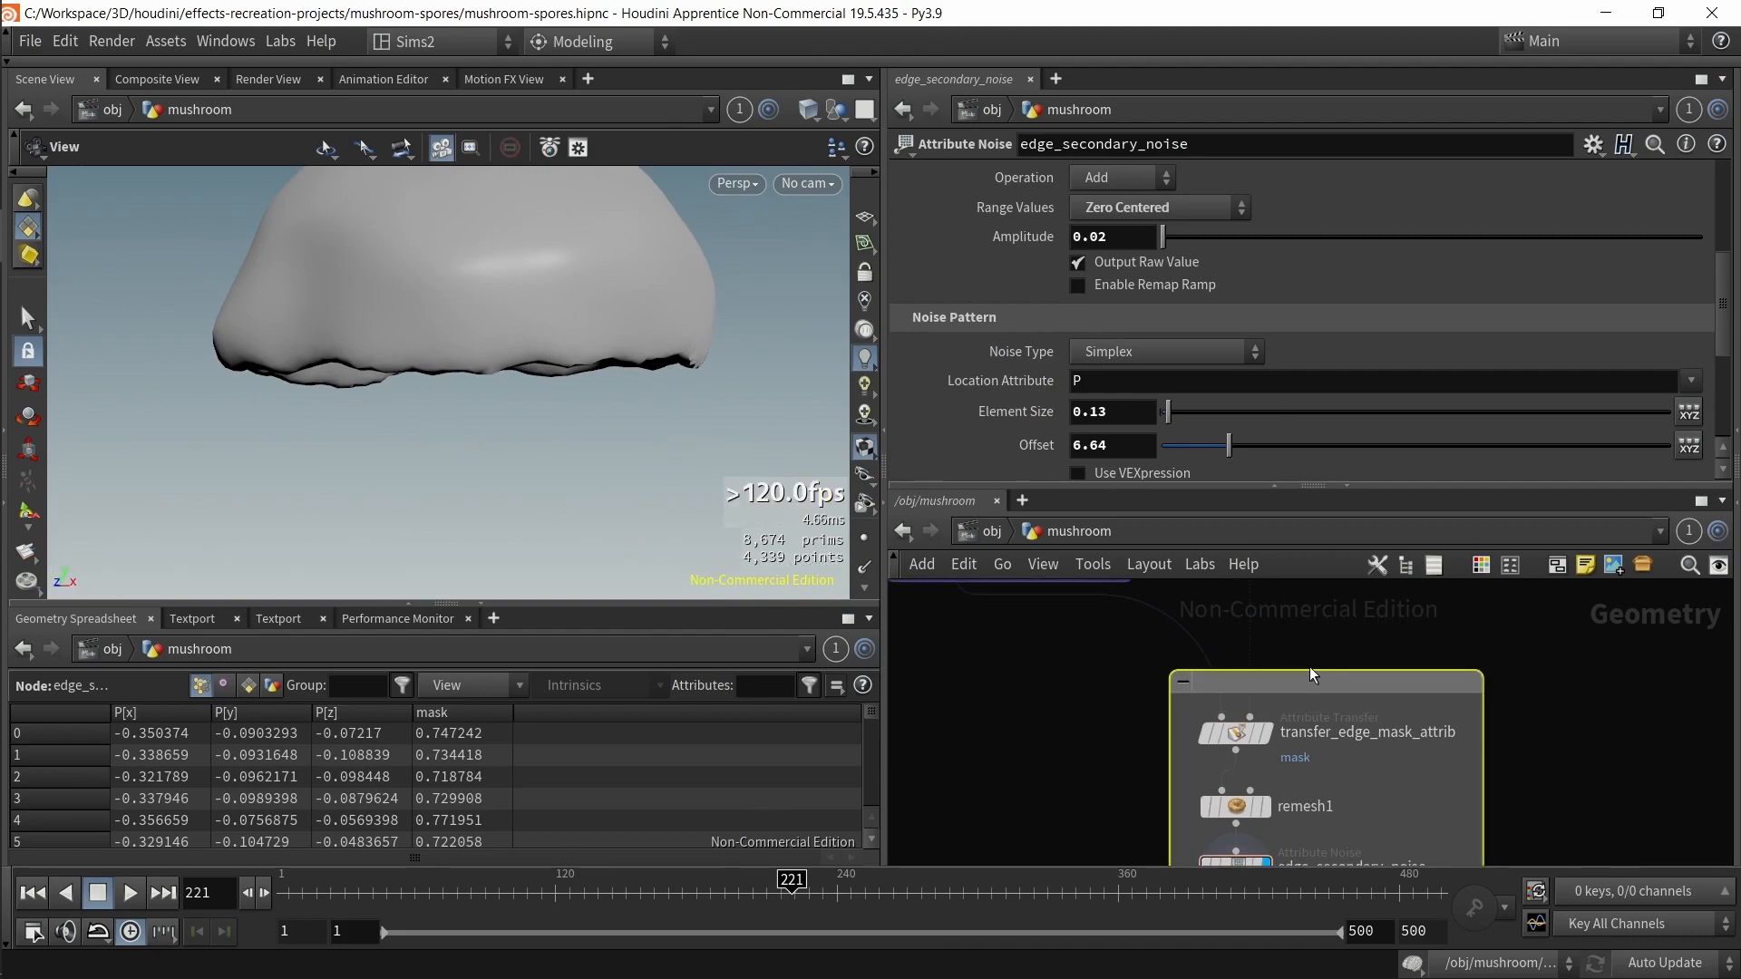
pyautogui.moveTo(606, 319); pyautogui.dragTo(645, 330)
pyautogui.moveTo(645, 330); pyautogui.dragTo(470, 420, button='middle')
pyautogui.moveTo(470, 420)
pyautogui.mouseDown()
pyautogui.moveTo(508, 345)
pyautogui.moveTo(476, 399)
pyautogui.mouseUp()
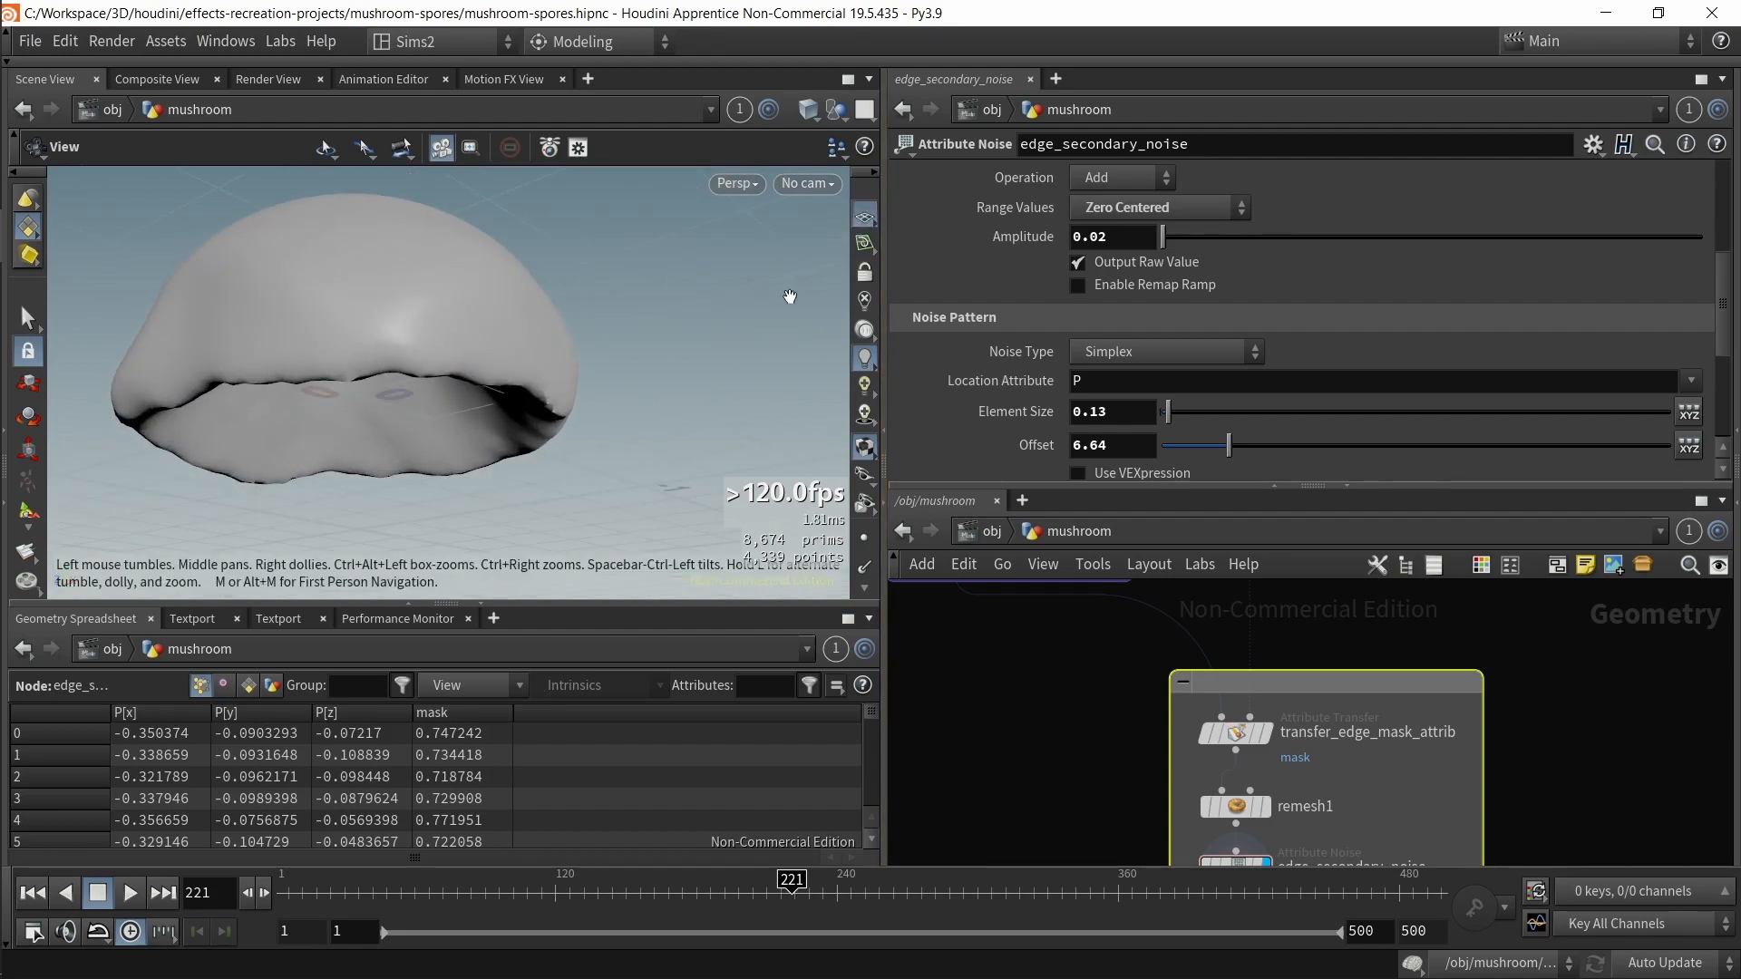
pyautogui.scroll(-3, 1028, 660)
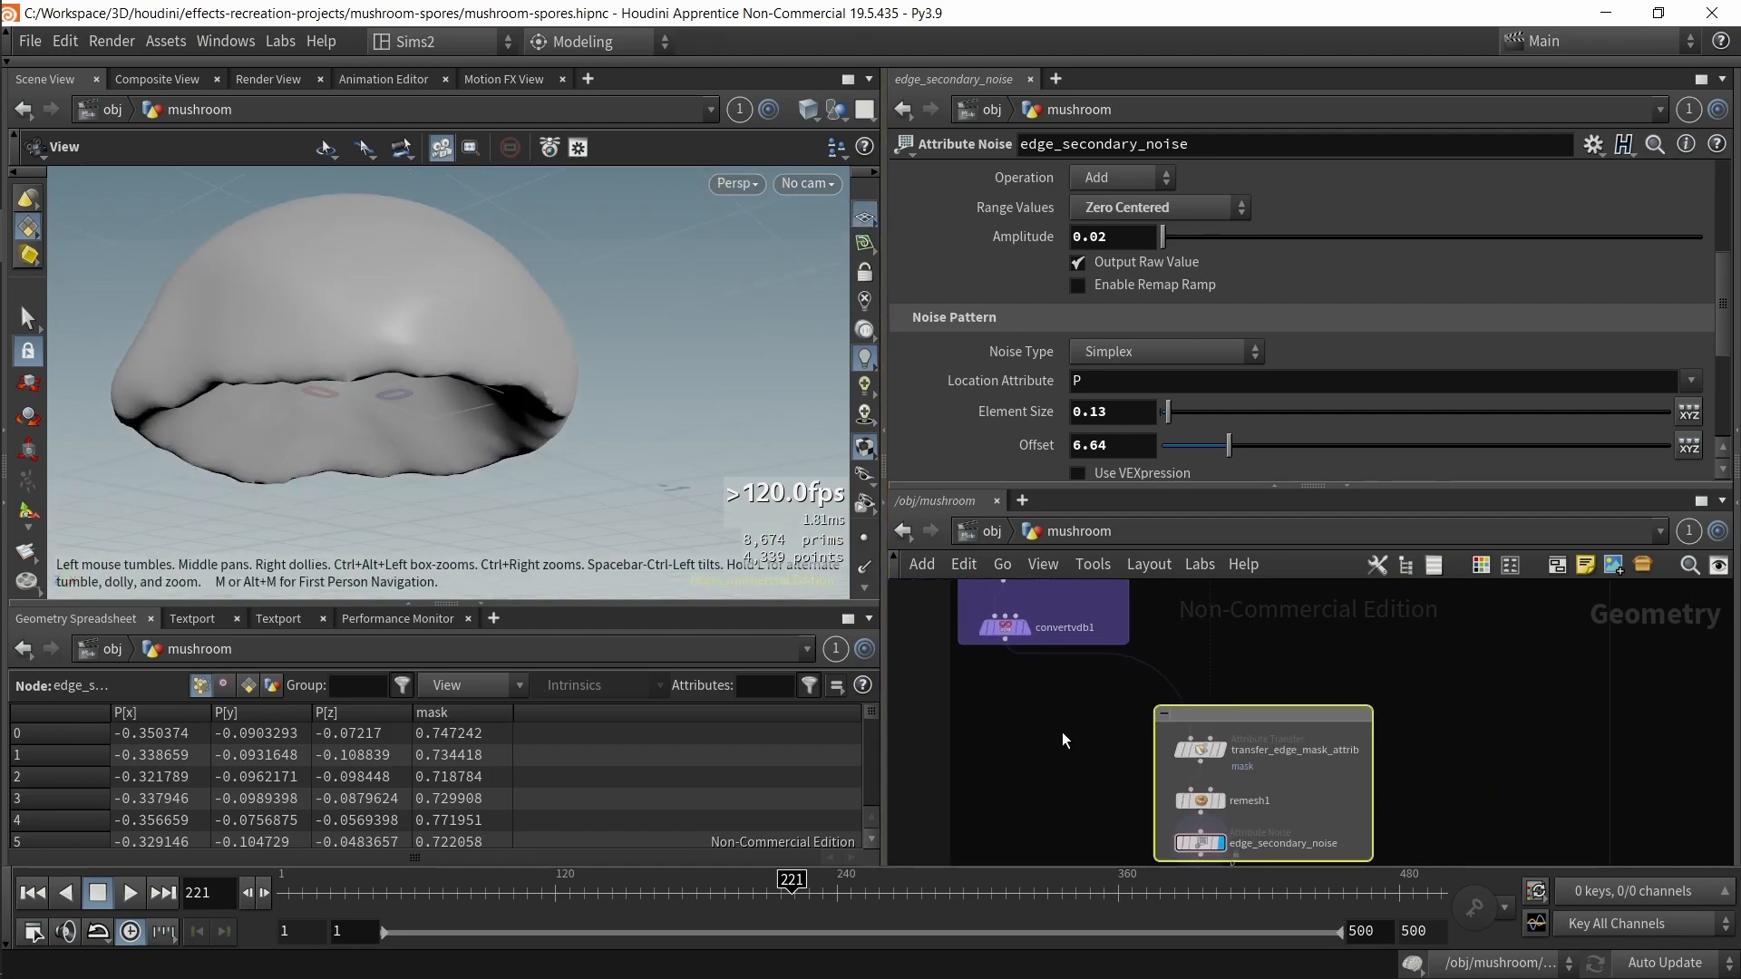
pyautogui.click(1200, 750)
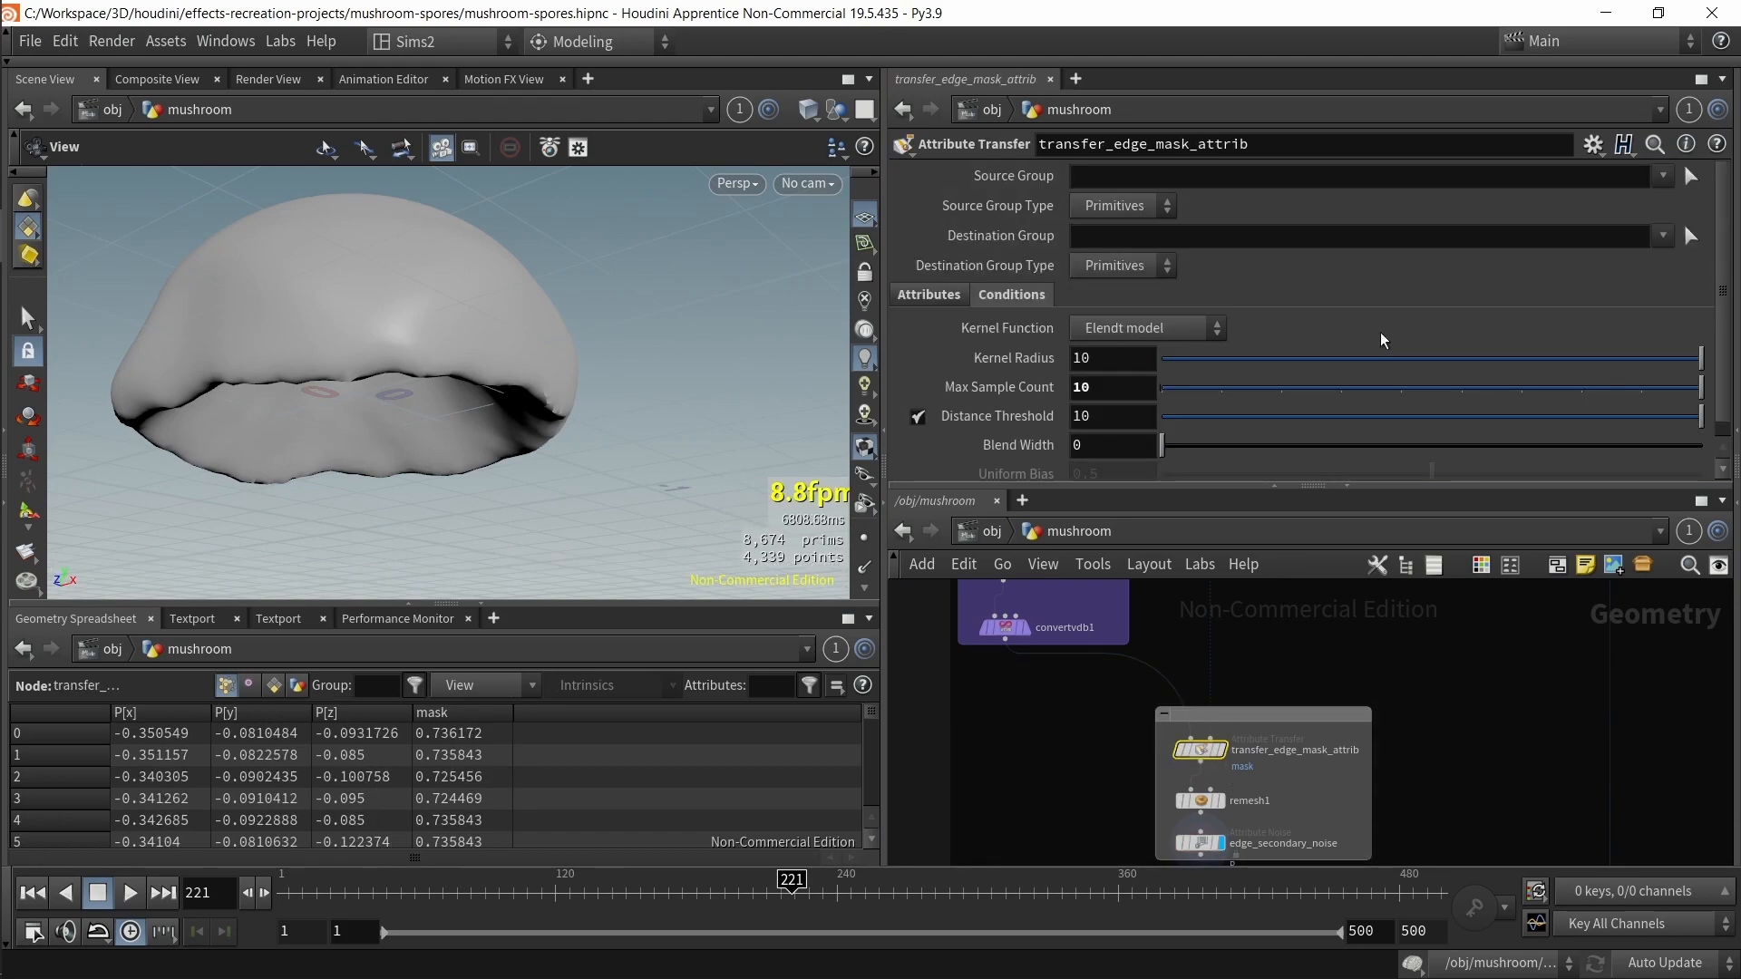
pyautogui.click(934, 295)
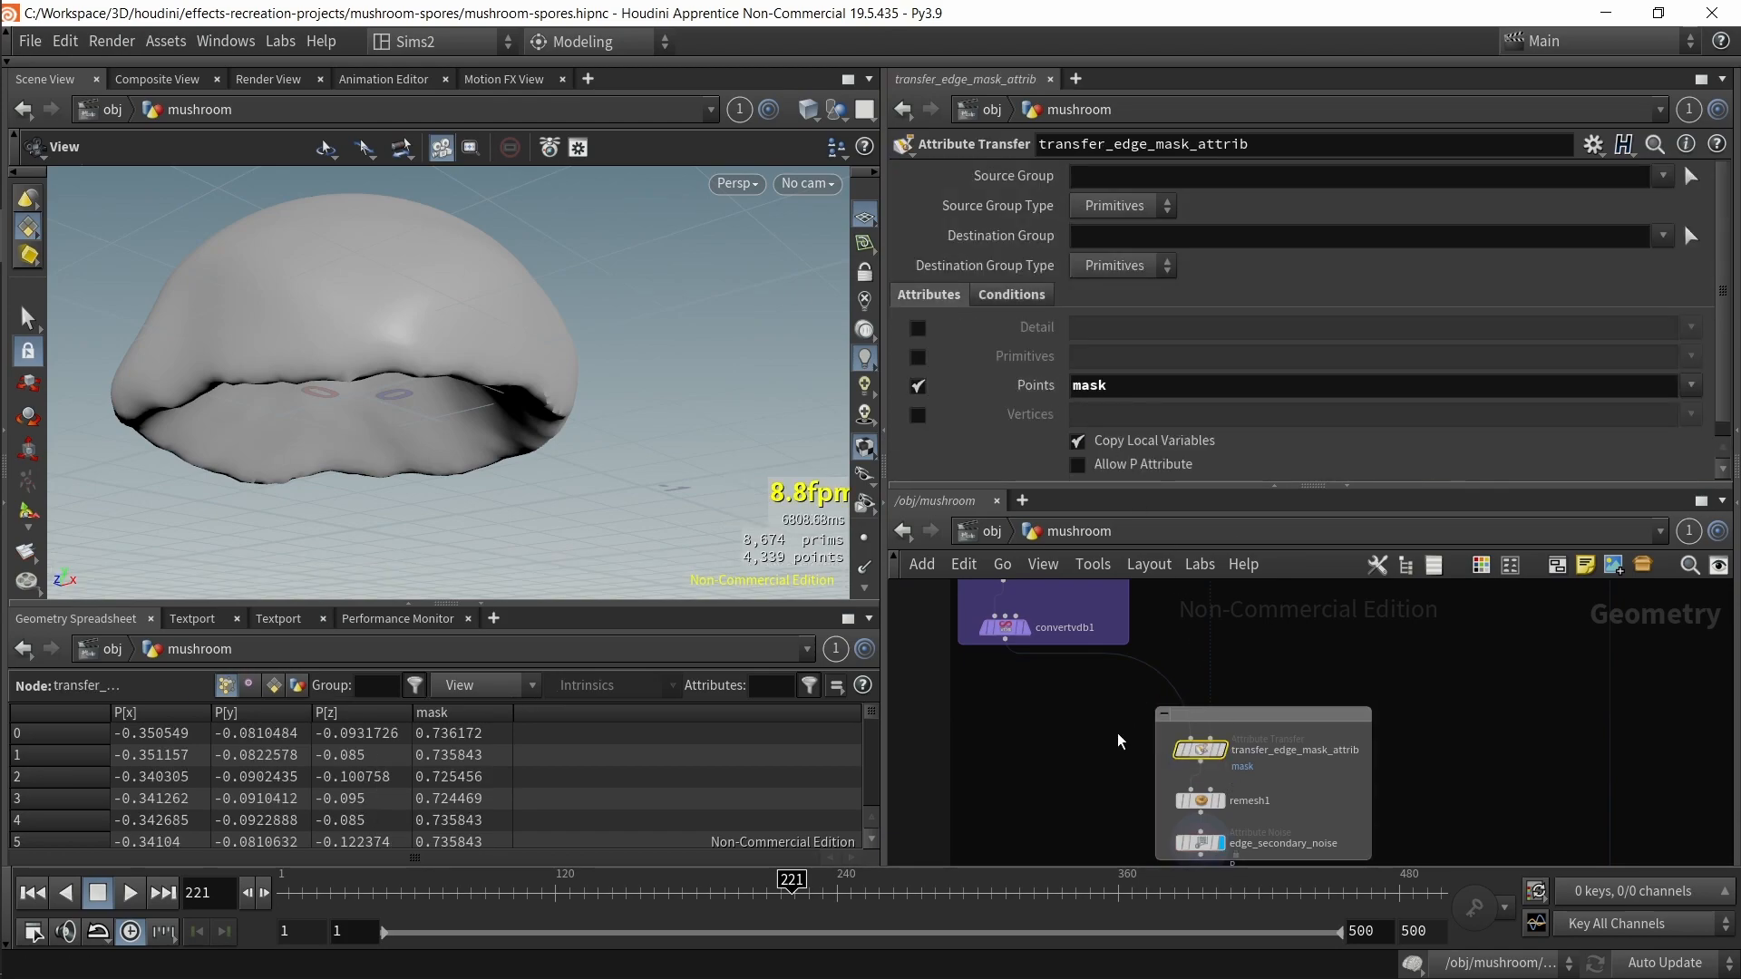
# Step: Trace transfer_edge_mask_attrib's first input back to convertvdb1
pyautogui.scroll(4, 1139, 757)
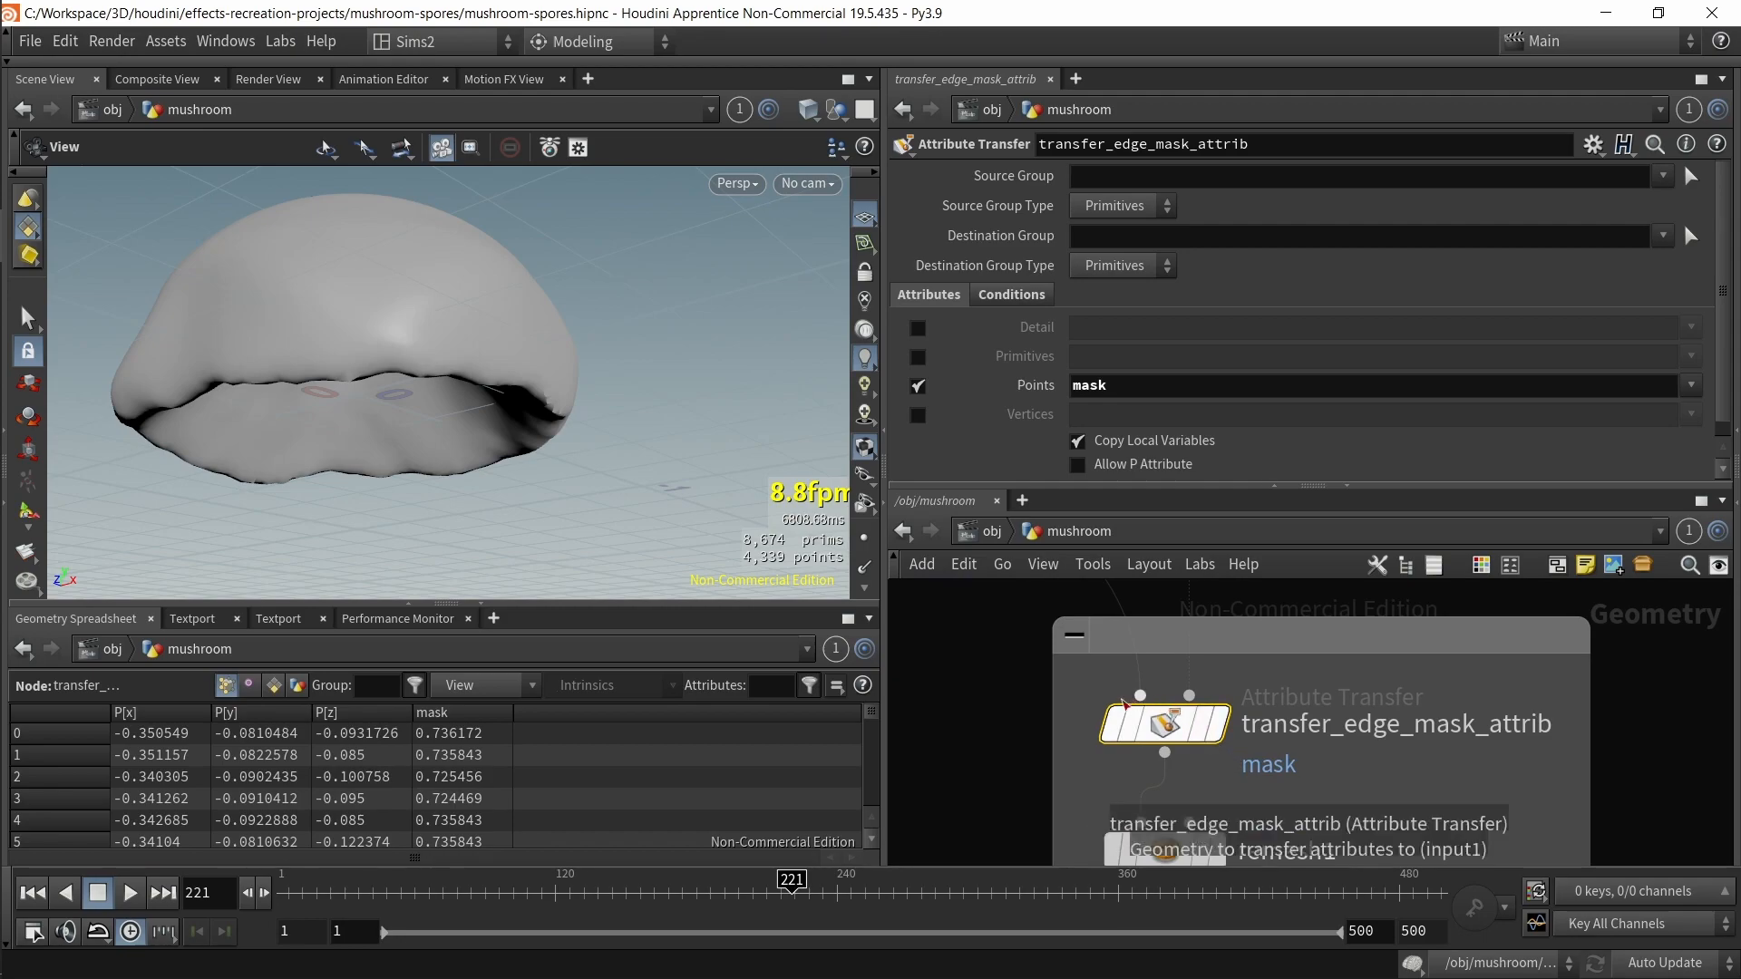
pyautogui.moveTo(1128, 702); pyautogui.dragTo(1331, 676, button='middle')
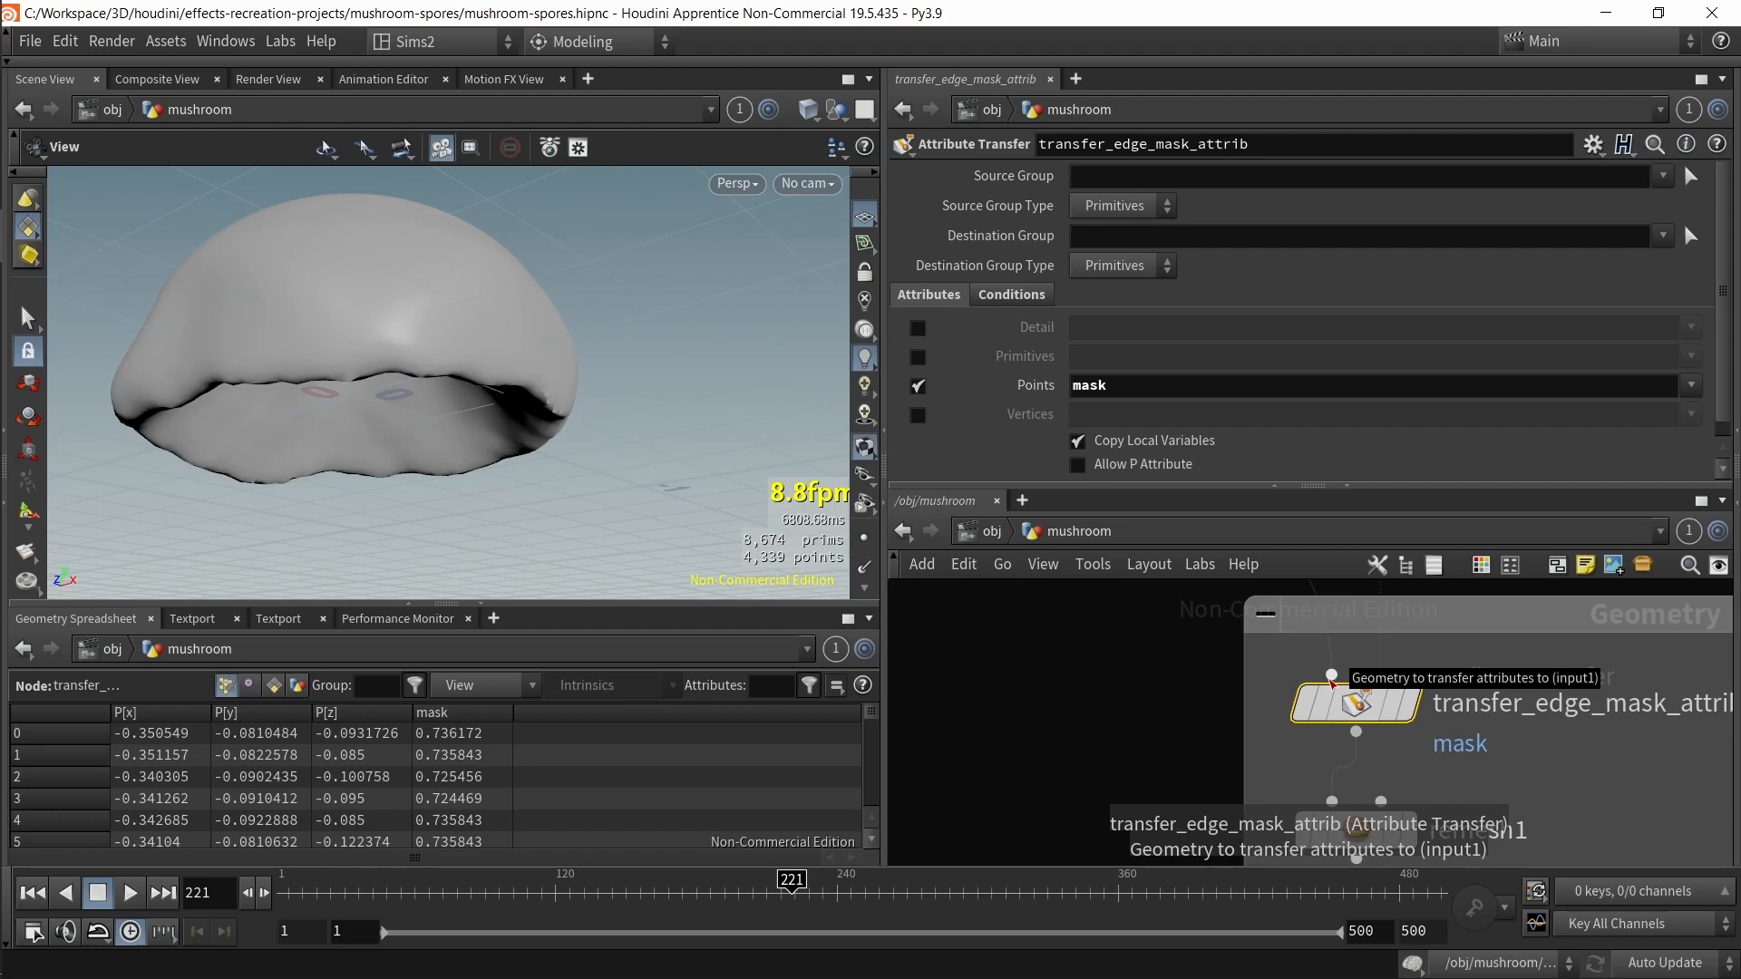
pyautogui.scroll(-1, 1249, 696)
pyautogui.moveTo(1175, 702); pyautogui.dragTo(1228, 975, button='middle')
pyautogui.scroll(-1, 1179, 730)
pyautogui.moveTo(1190, 785); pyautogui.dragTo(1234, 646, button='middle')
pyautogui.click(1094, 683)
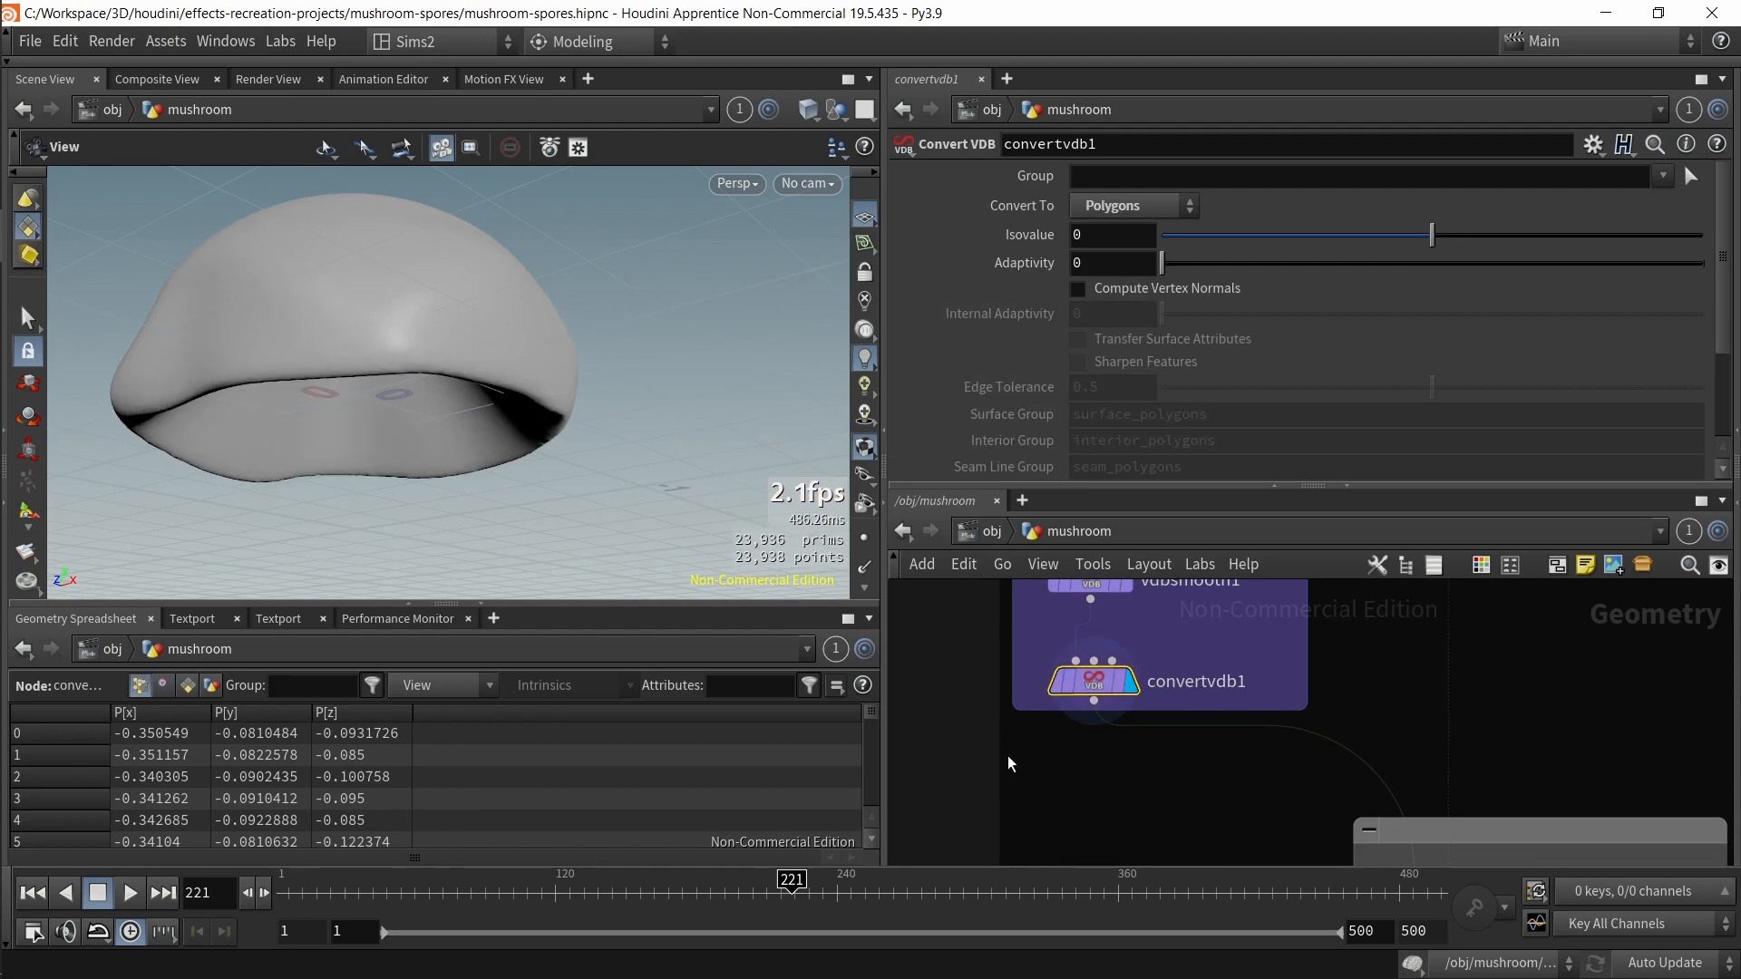
# Step: Trace transfer_edge_mask_attrib's second input back to select_edges_with_mask
pyautogui.moveTo(1014, 752); pyautogui.dragTo(1004, 655, button='middle')
pyautogui.moveTo(1040, 700); pyautogui.dragTo(1395, 775)
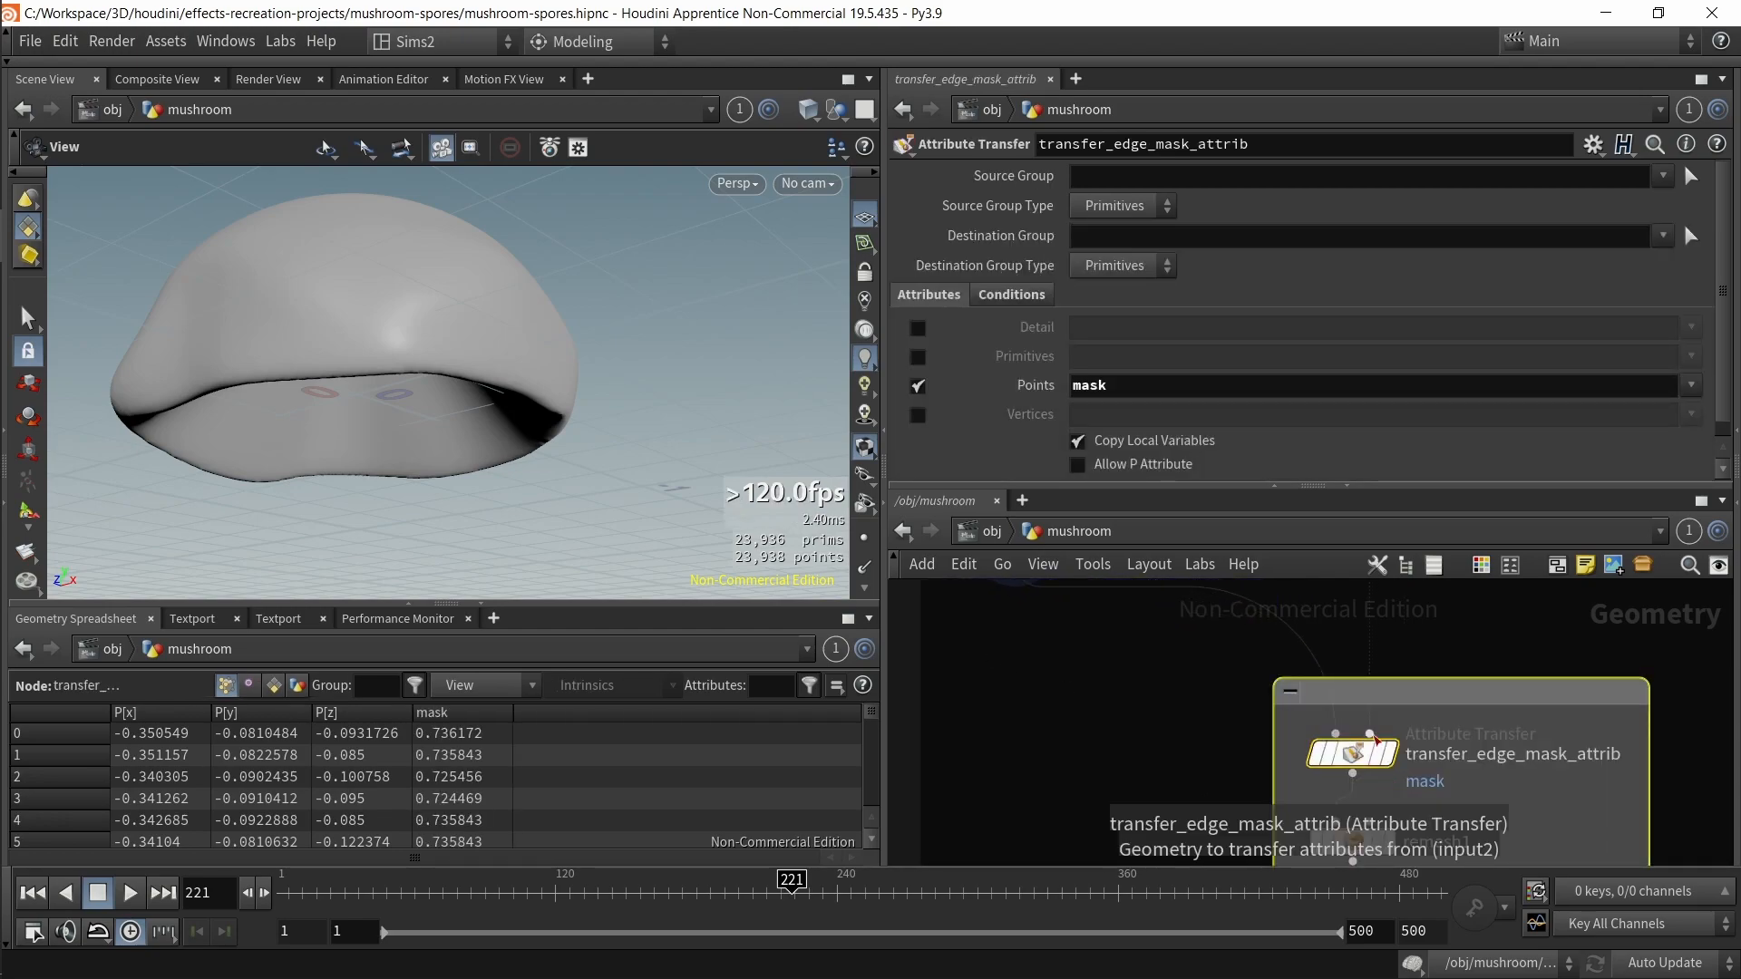
pyautogui.scroll(-2, 1411, 645)
pyautogui.moveTo(1403, 699)
pyautogui.mouseDown(button='middle')
pyautogui.moveTo(1340, 826)
pyautogui.moveTo(1324, 939)
pyautogui.mouseUp(button='middle')
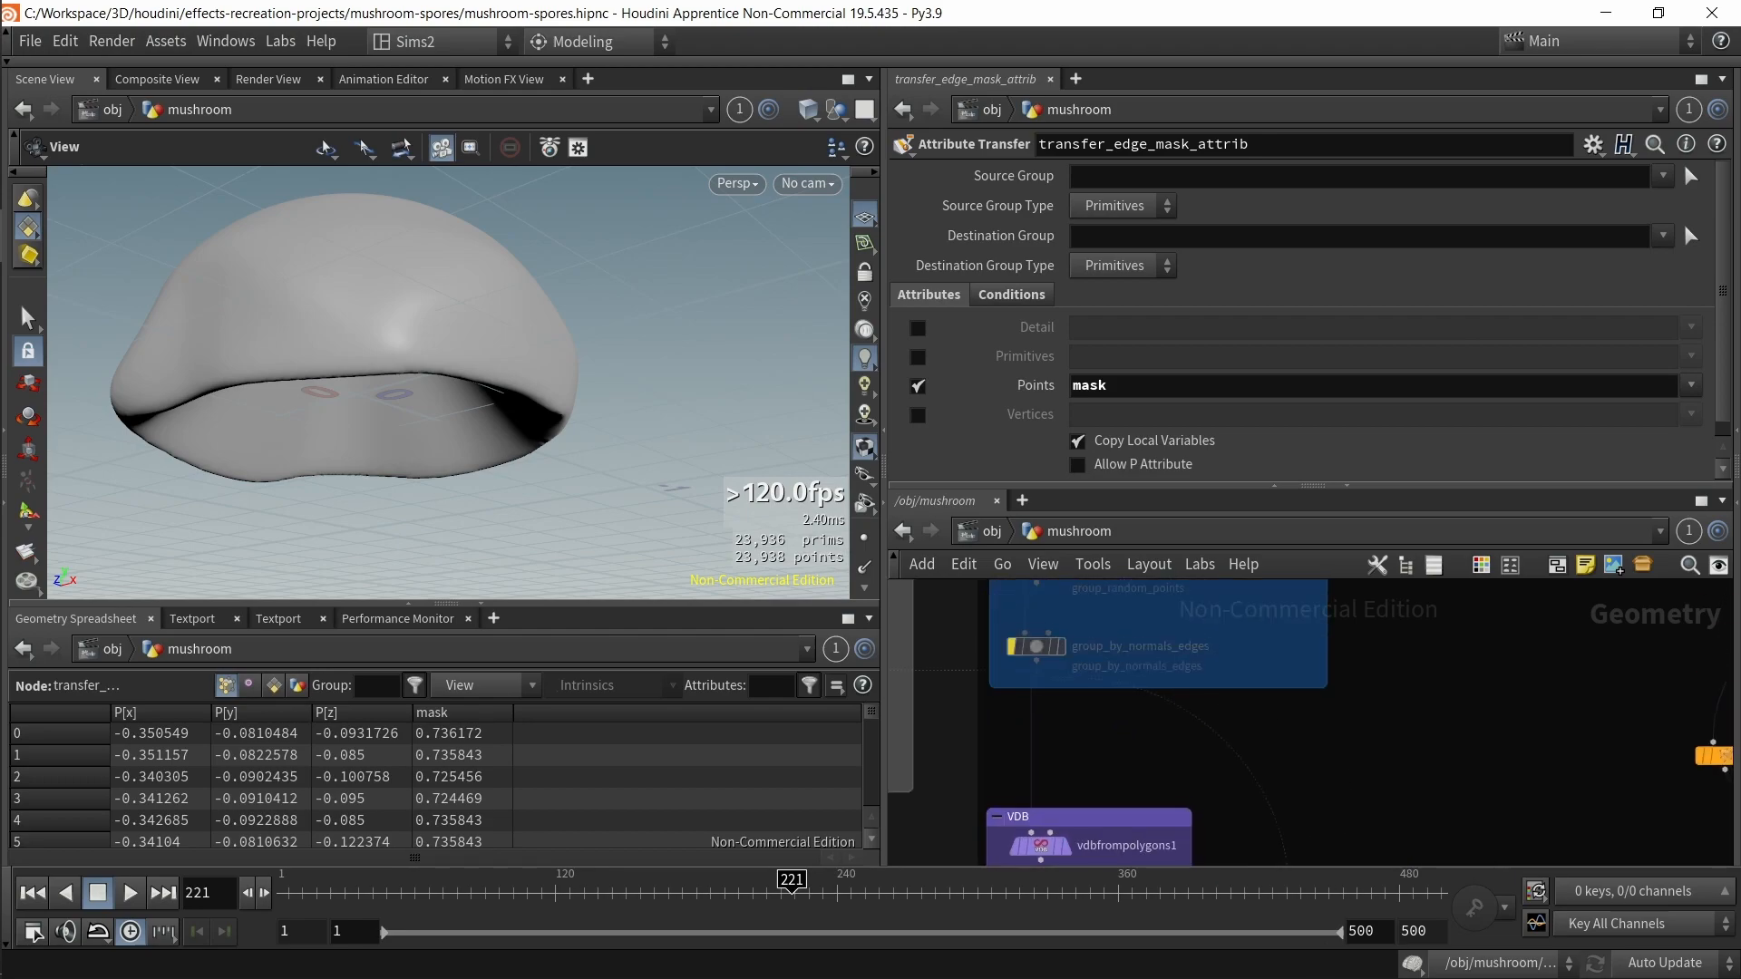
pyautogui.moveTo(1292, 733); pyautogui.dragTo(1309, 930, button='middle')
pyautogui.moveTo(1152, 673); pyautogui.dragTo(1176, 778, button='middle')
pyautogui.moveTo(956, 646); pyautogui.dragTo(932, 769, button='middle')
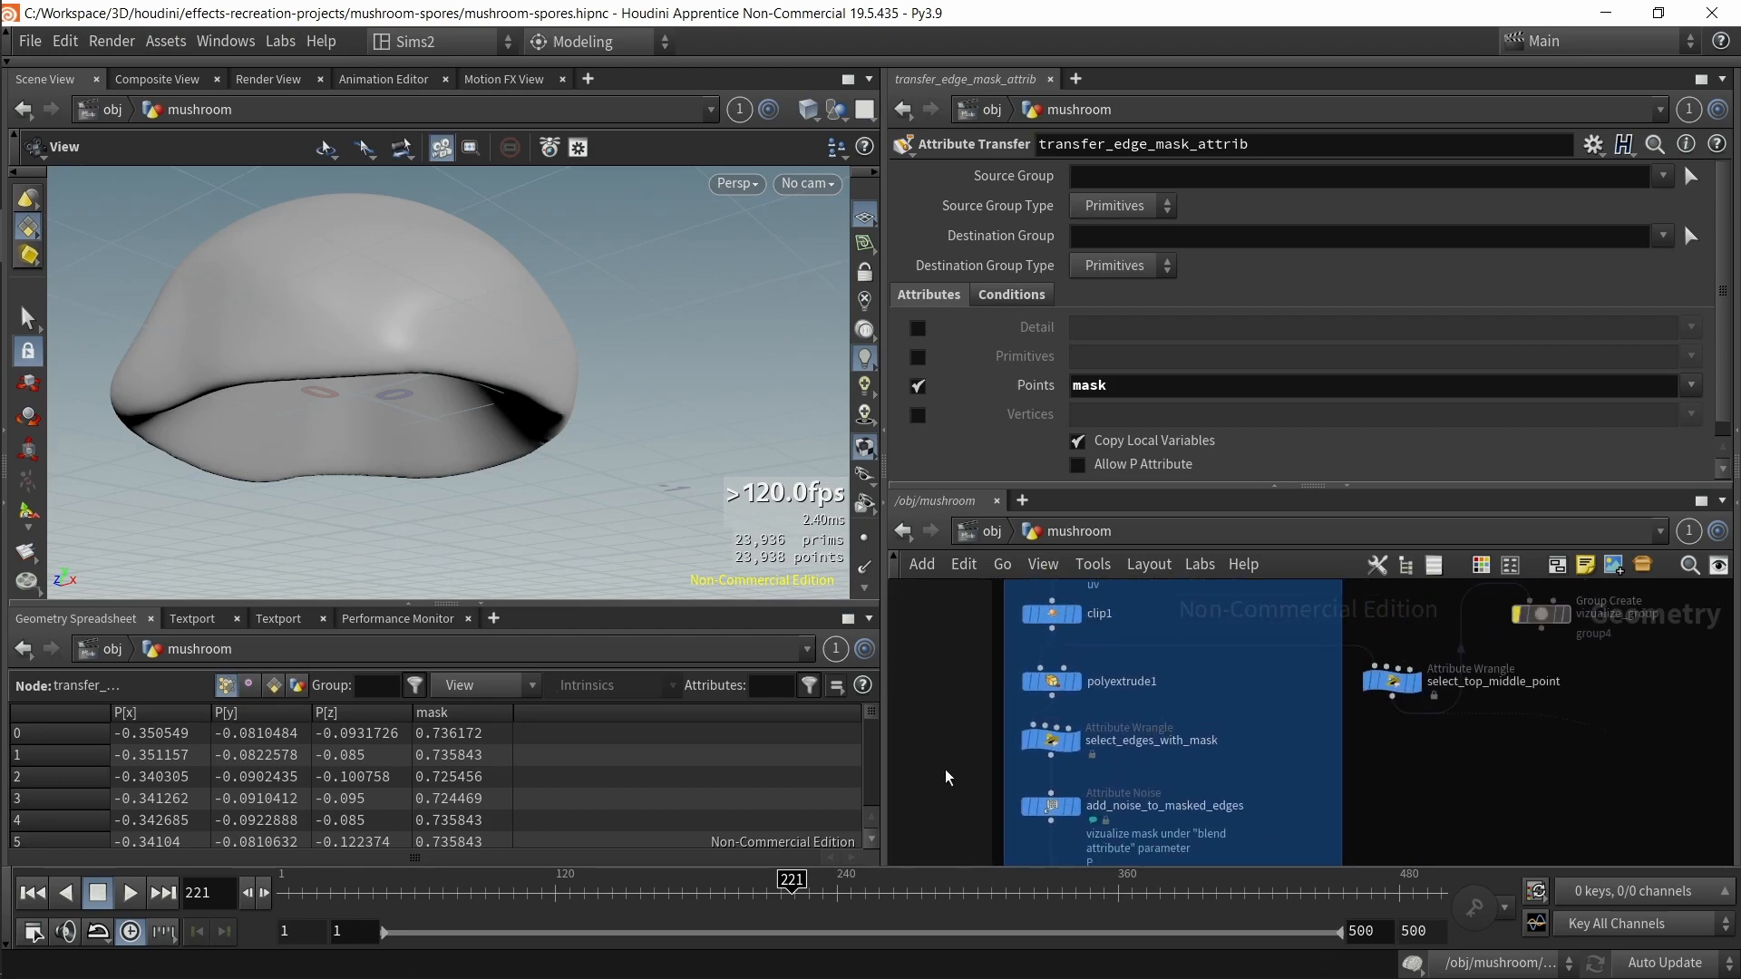
pyautogui.click(1079, 739)
# Step: Select remesh1 and switch the viewport to wireframe-on-shaded display
pyautogui.moveTo(1393, 804); pyautogui.dragTo(1313, 653, button='middle')
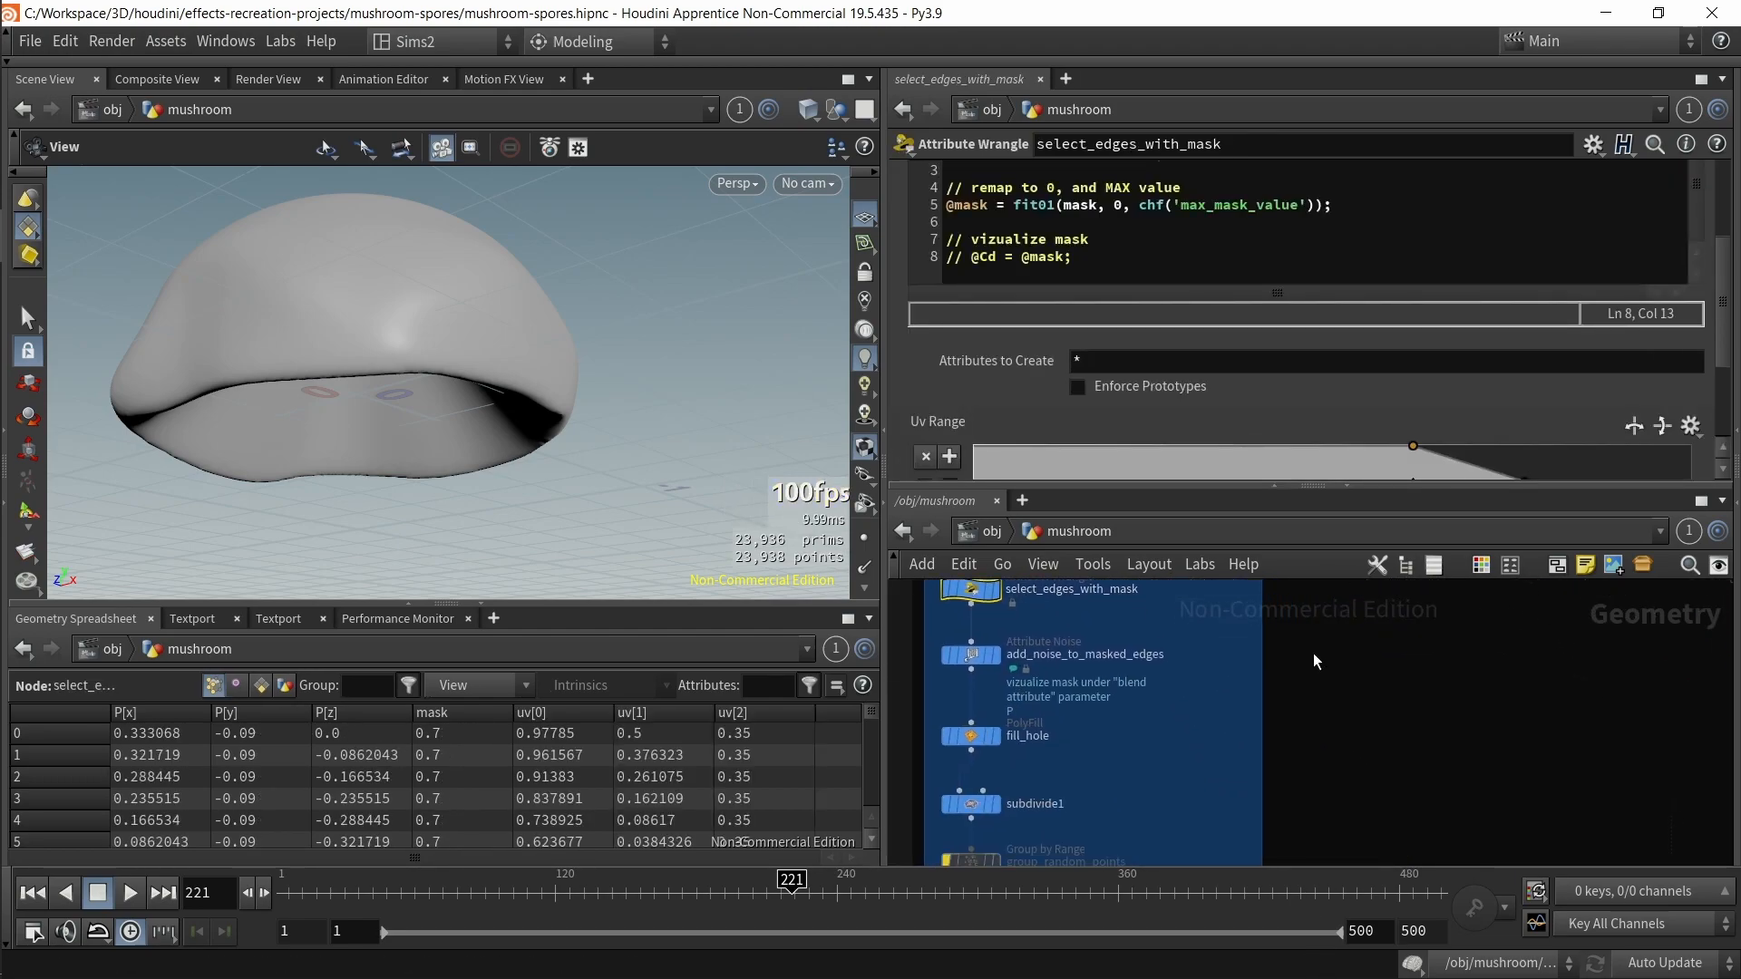
pyautogui.moveTo(1298, 788); pyautogui.dragTo(1349, 859, button='middle')
pyautogui.moveTo(1080, 711); pyautogui.dragTo(1238, 758)
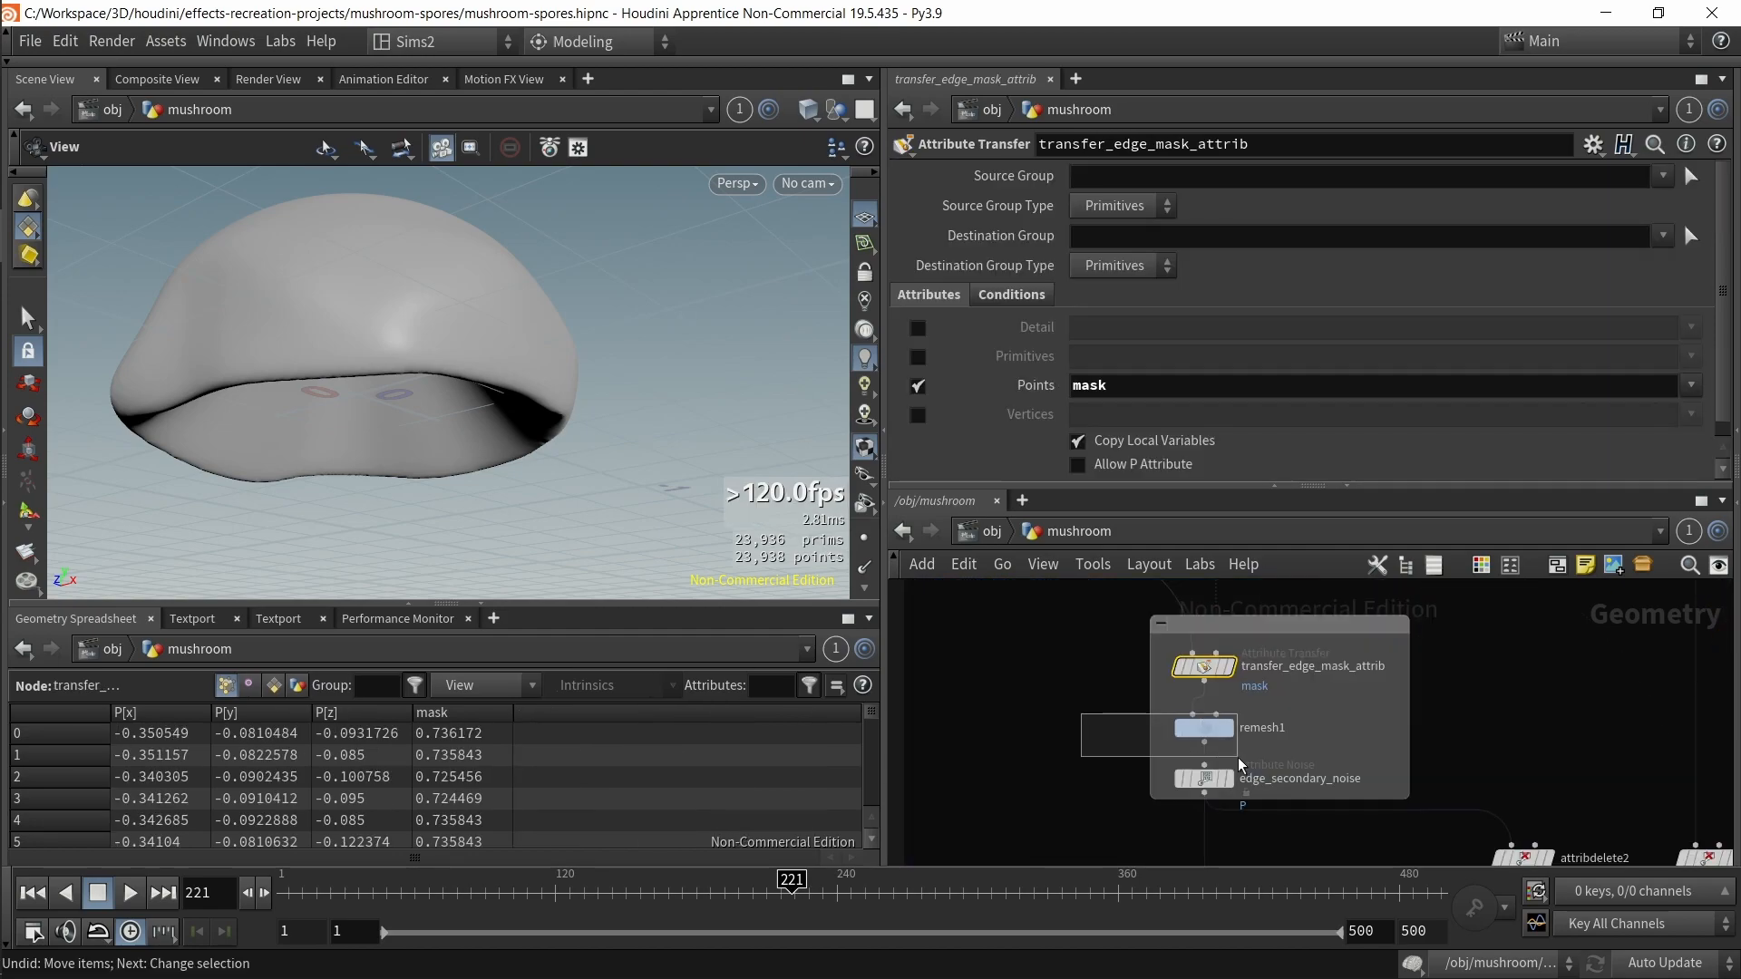
pyautogui.moveTo(1238, 758); pyautogui.dragTo(1240, 760)
pyautogui.click(1229, 729)
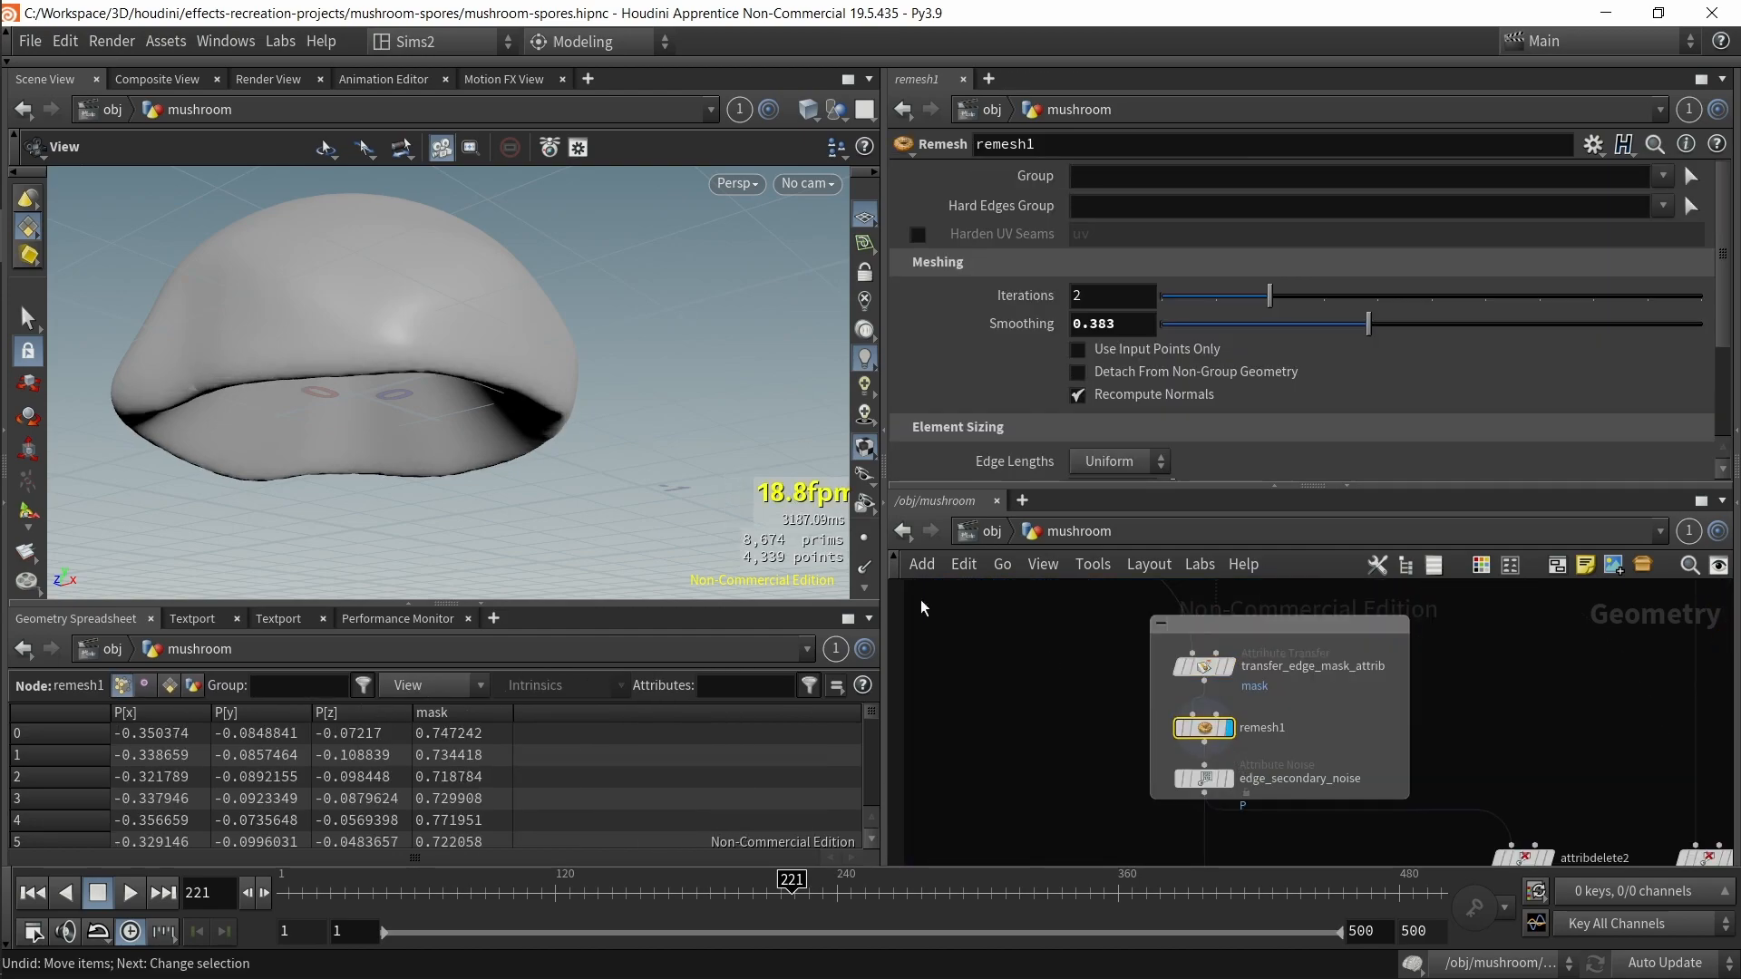
pyautogui.hotkey('shift', 'w')
pyautogui.moveTo(447, 365); pyautogui.dragTo(517, 455)
# Step: Display transfer_edge_mask_attrib and then remesh1 in the viewport to compare their meshes
pyautogui.moveTo(1062, 686)
pyautogui.mouseDown()
pyautogui.moveTo(1302, 695)
pyautogui.moveTo(1248, 662)
pyautogui.mouseUp()
pyautogui.press('r')
pyautogui.moveTo(496, 429); pyautogui.dragTo(559, 494, button='middle')
pyautogui.scroll(10, 464, 415)
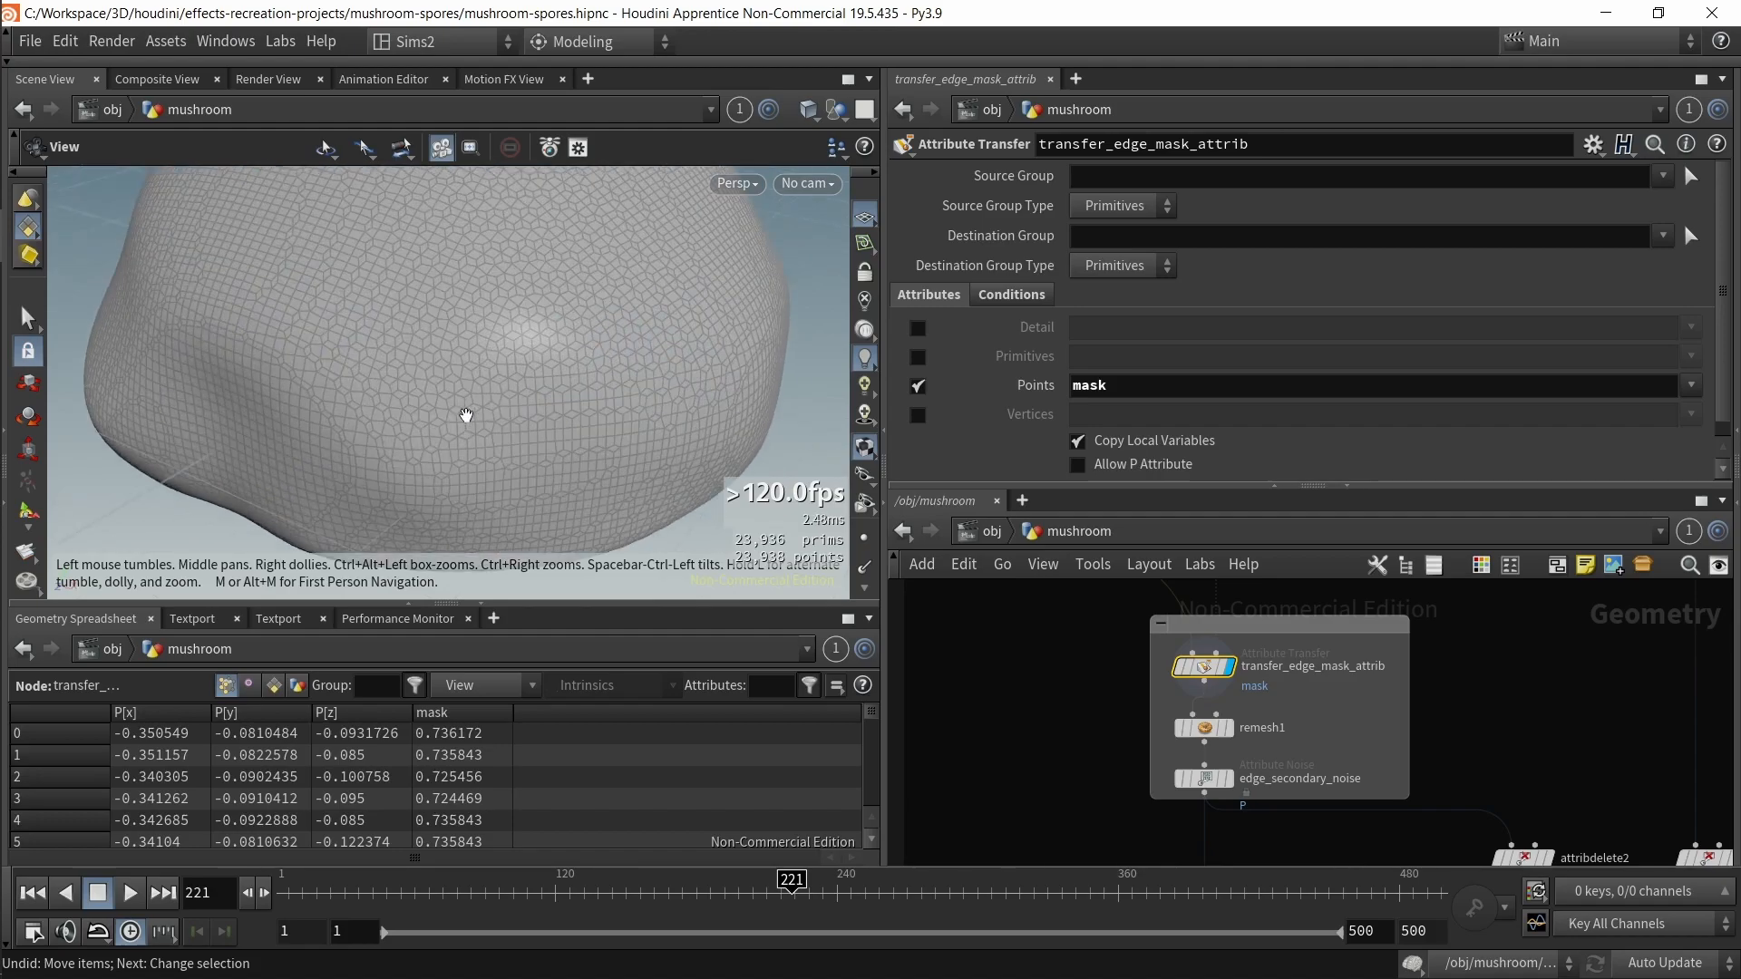
pyautogui.scroll(-10, 464, 414)
pyautogui.moveTo(1071, 726); pyautogui.dragTo(1290, 764)
pyautogui.press('r')
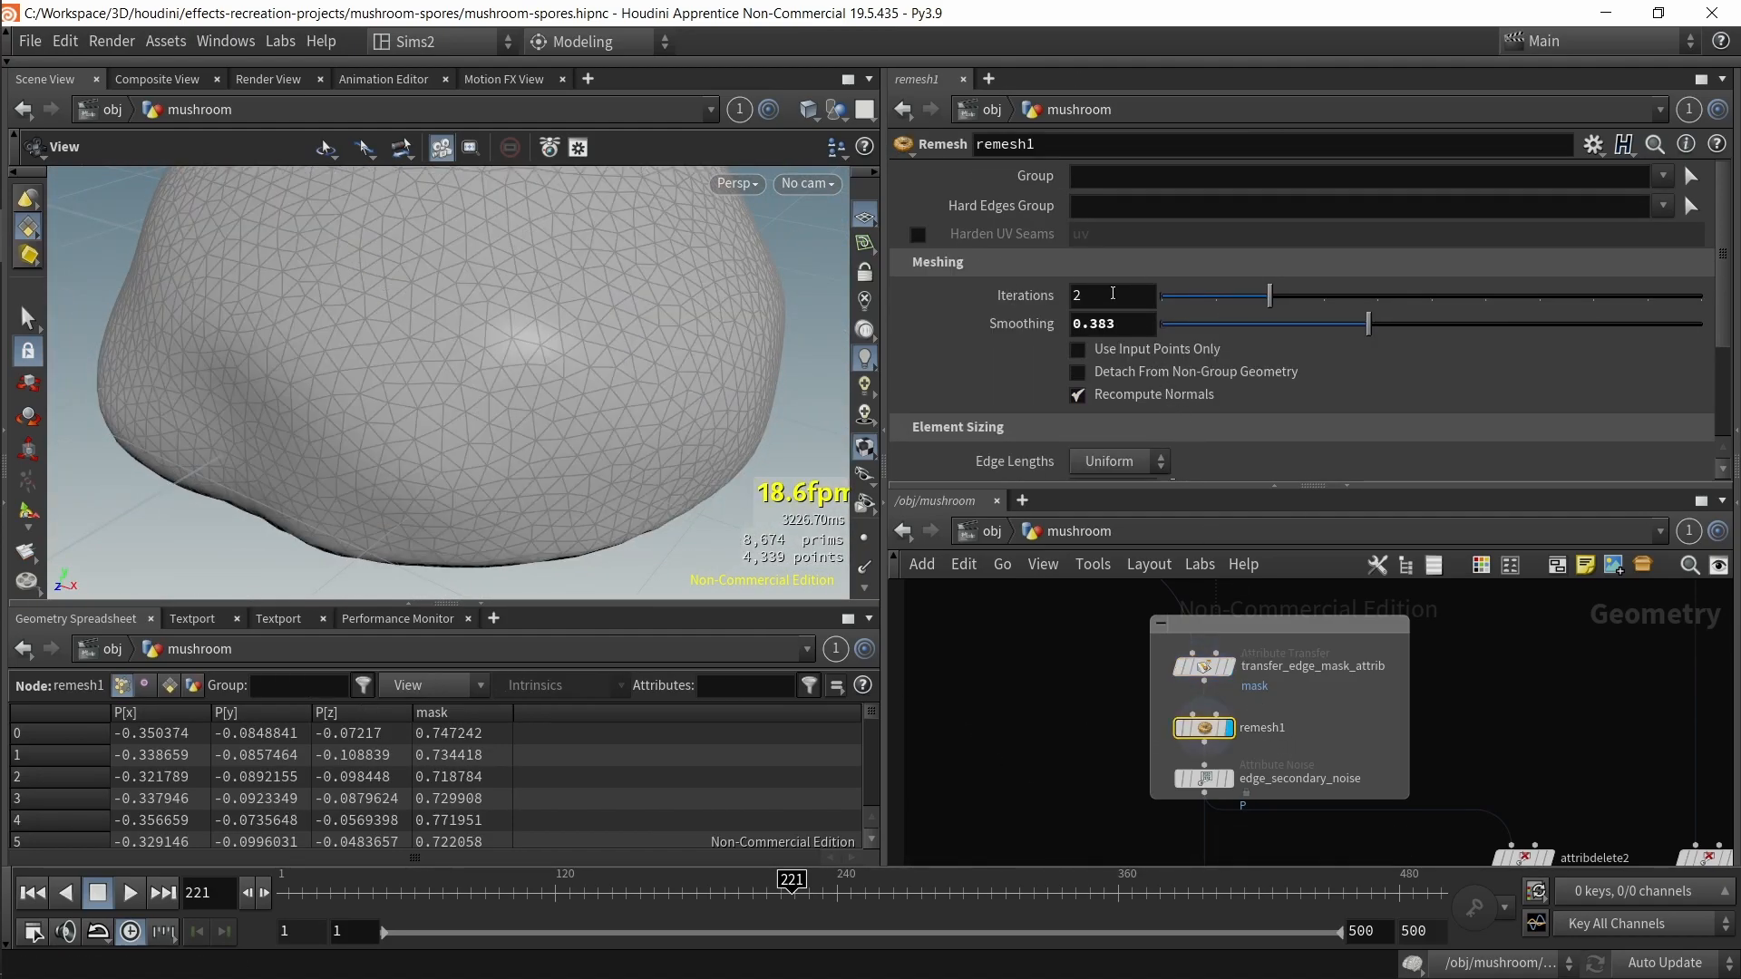
# Step: Review remesh1's Target Size setting and select edge_secondary_noise
pyautogui.scroll(-3, 1127, 370)
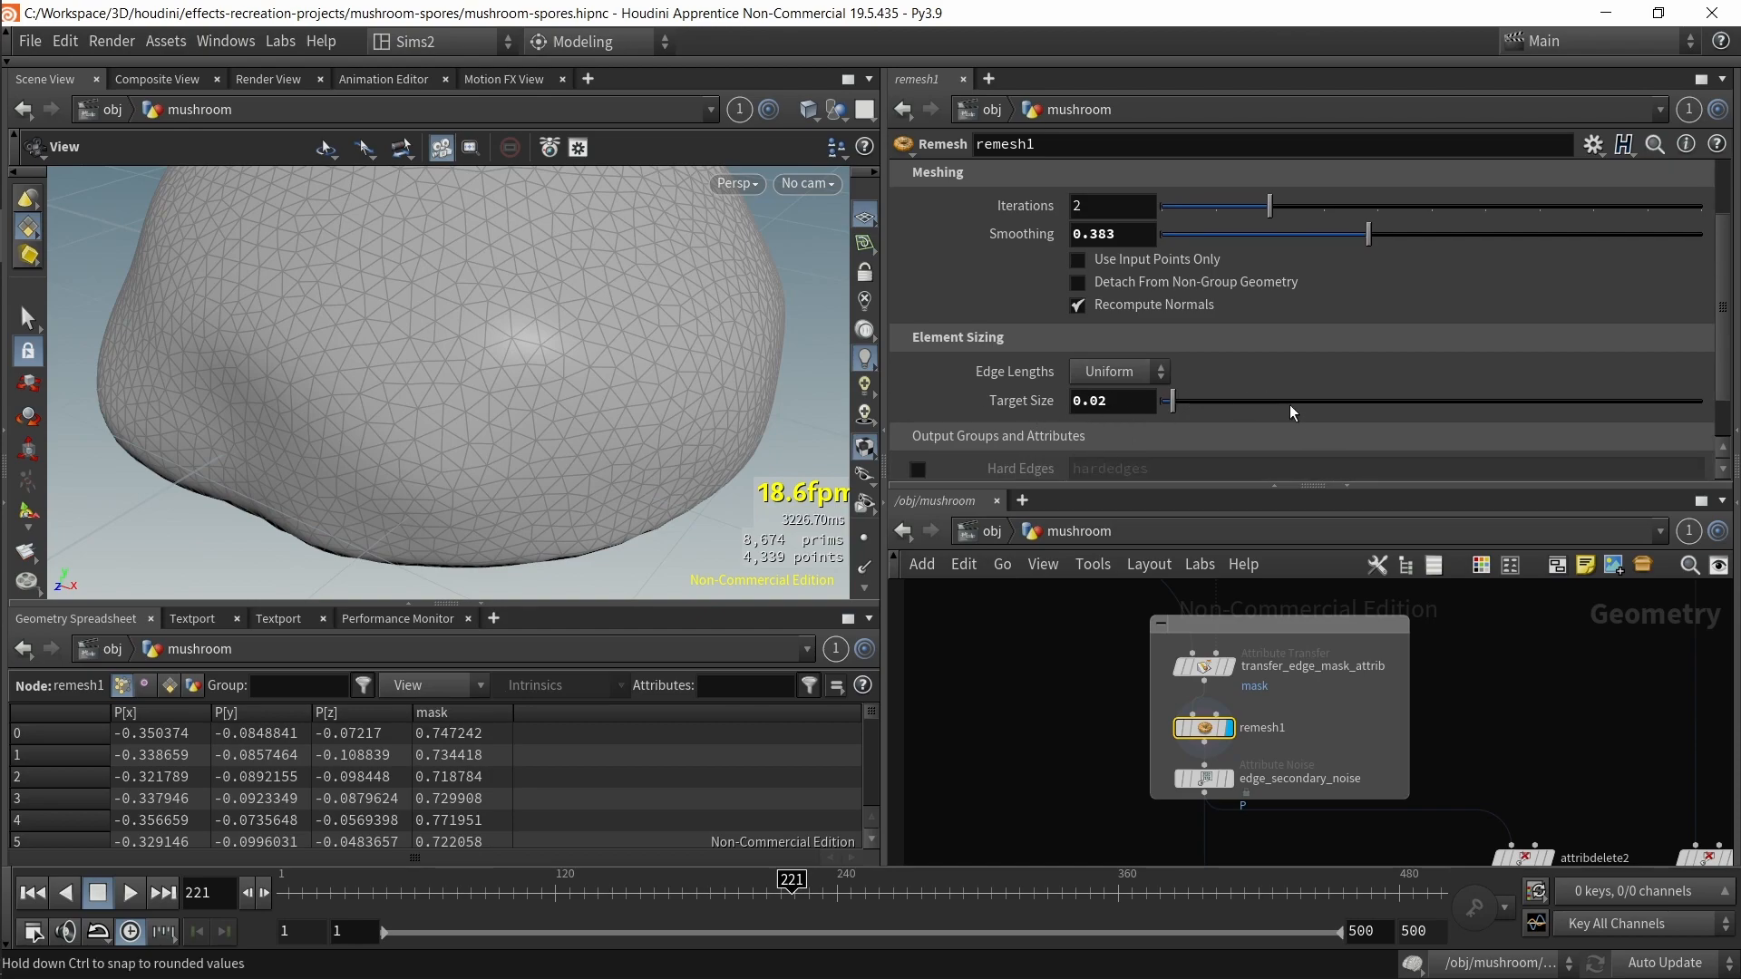
pyautogui.moveTo(1077, 782); pyautogui.dragTo(1277, 814)
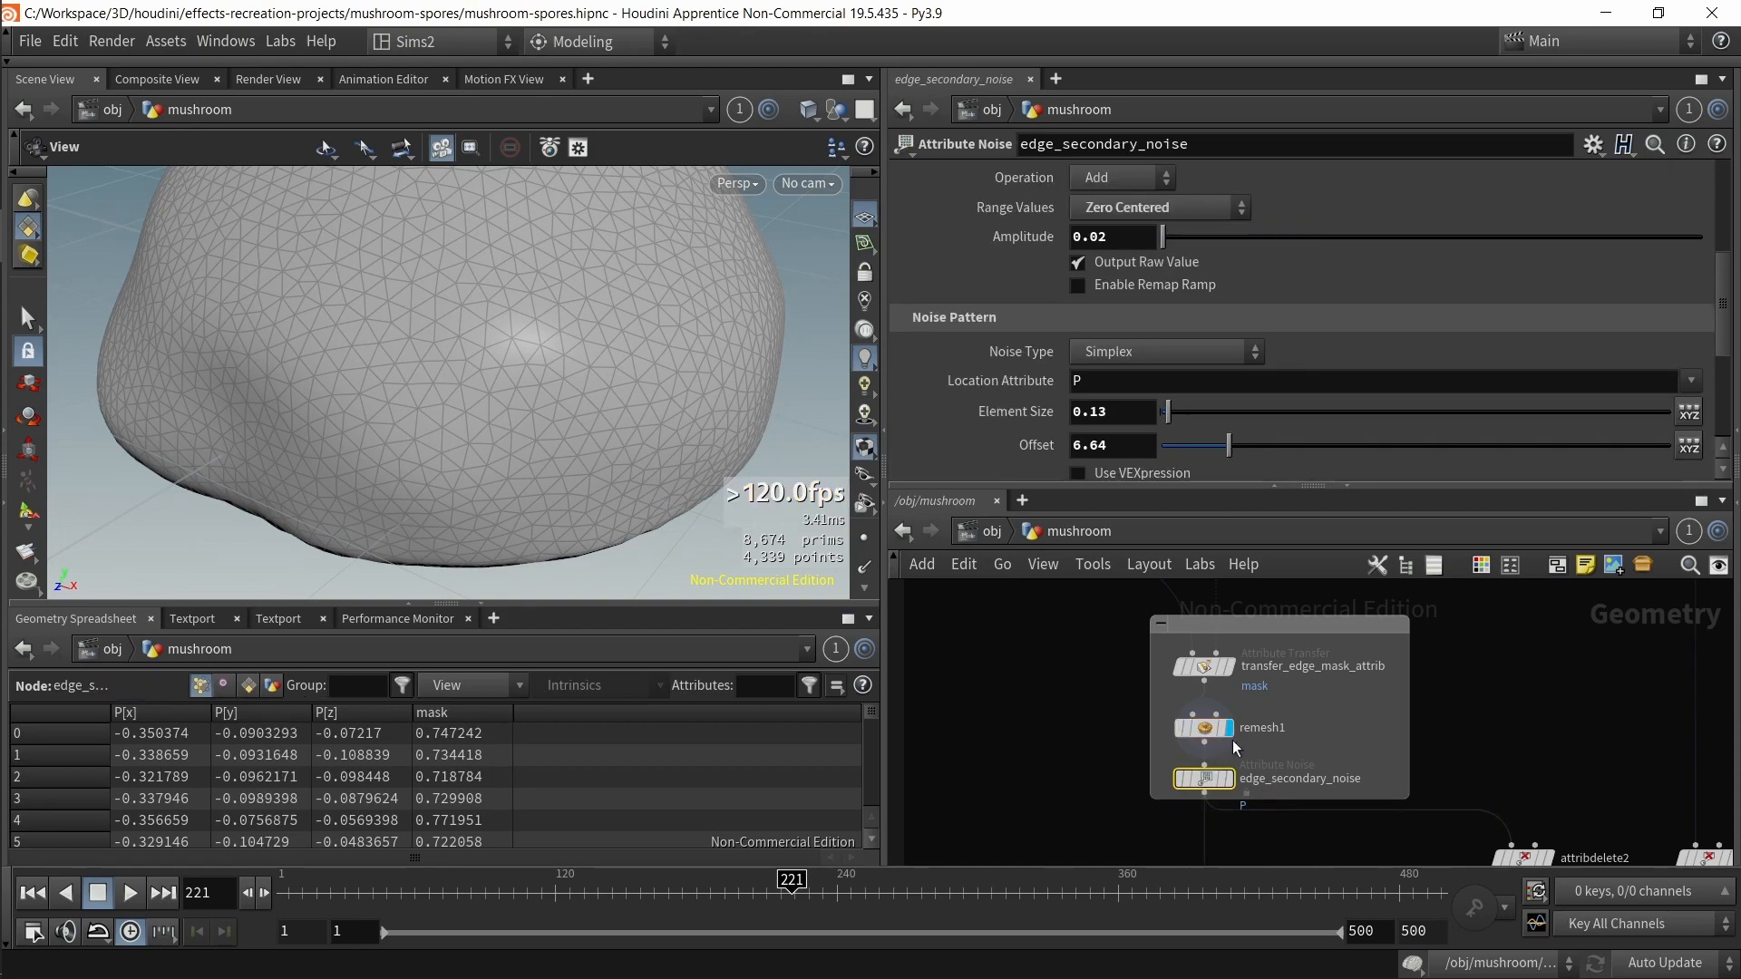
# Step: Review edge_secondary_noise's general parameters, including the mask blend attribute and noise along vector N
pyautogui.scroll(6, 1288, 304)
pyautogui.scroll(3, 1288, 304)
pyautogui.moveTo(1114, 278); pyautogui.dragTo(1062, 275)
pyautogui.moveTo(1063, 809); pyautogui.dragTo(1308, 770)
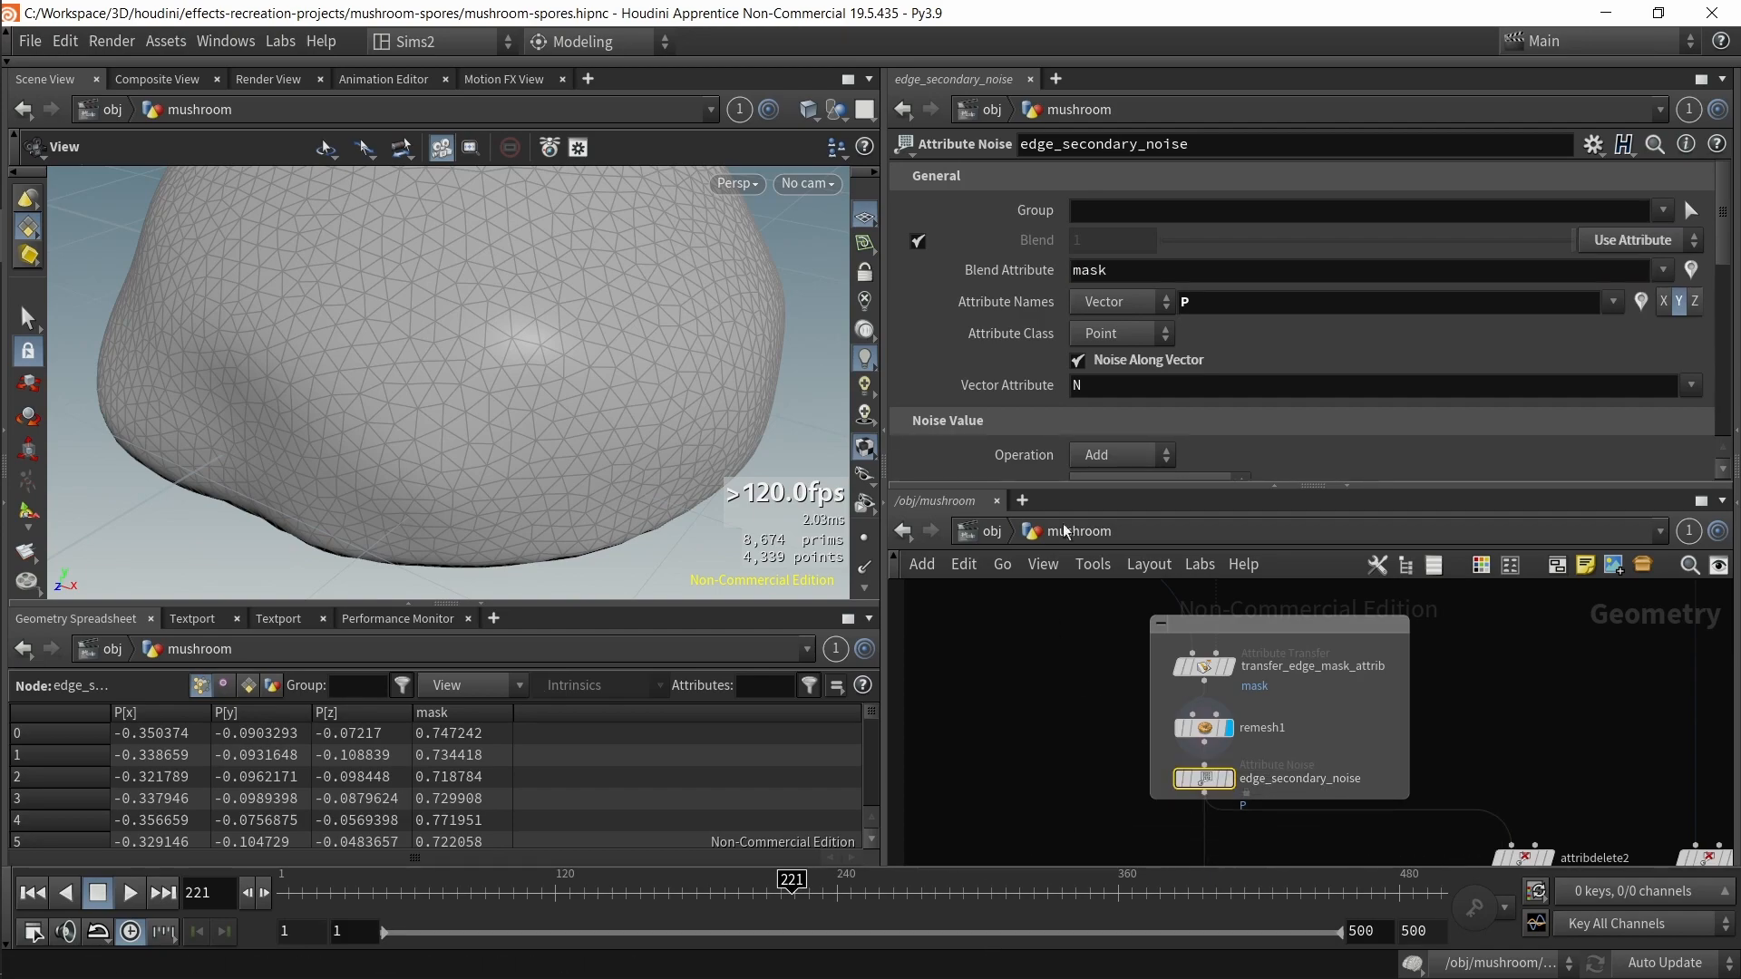
pyautogui.moveTo(1155, 265); pyautogui.dragTo(1070, 271)
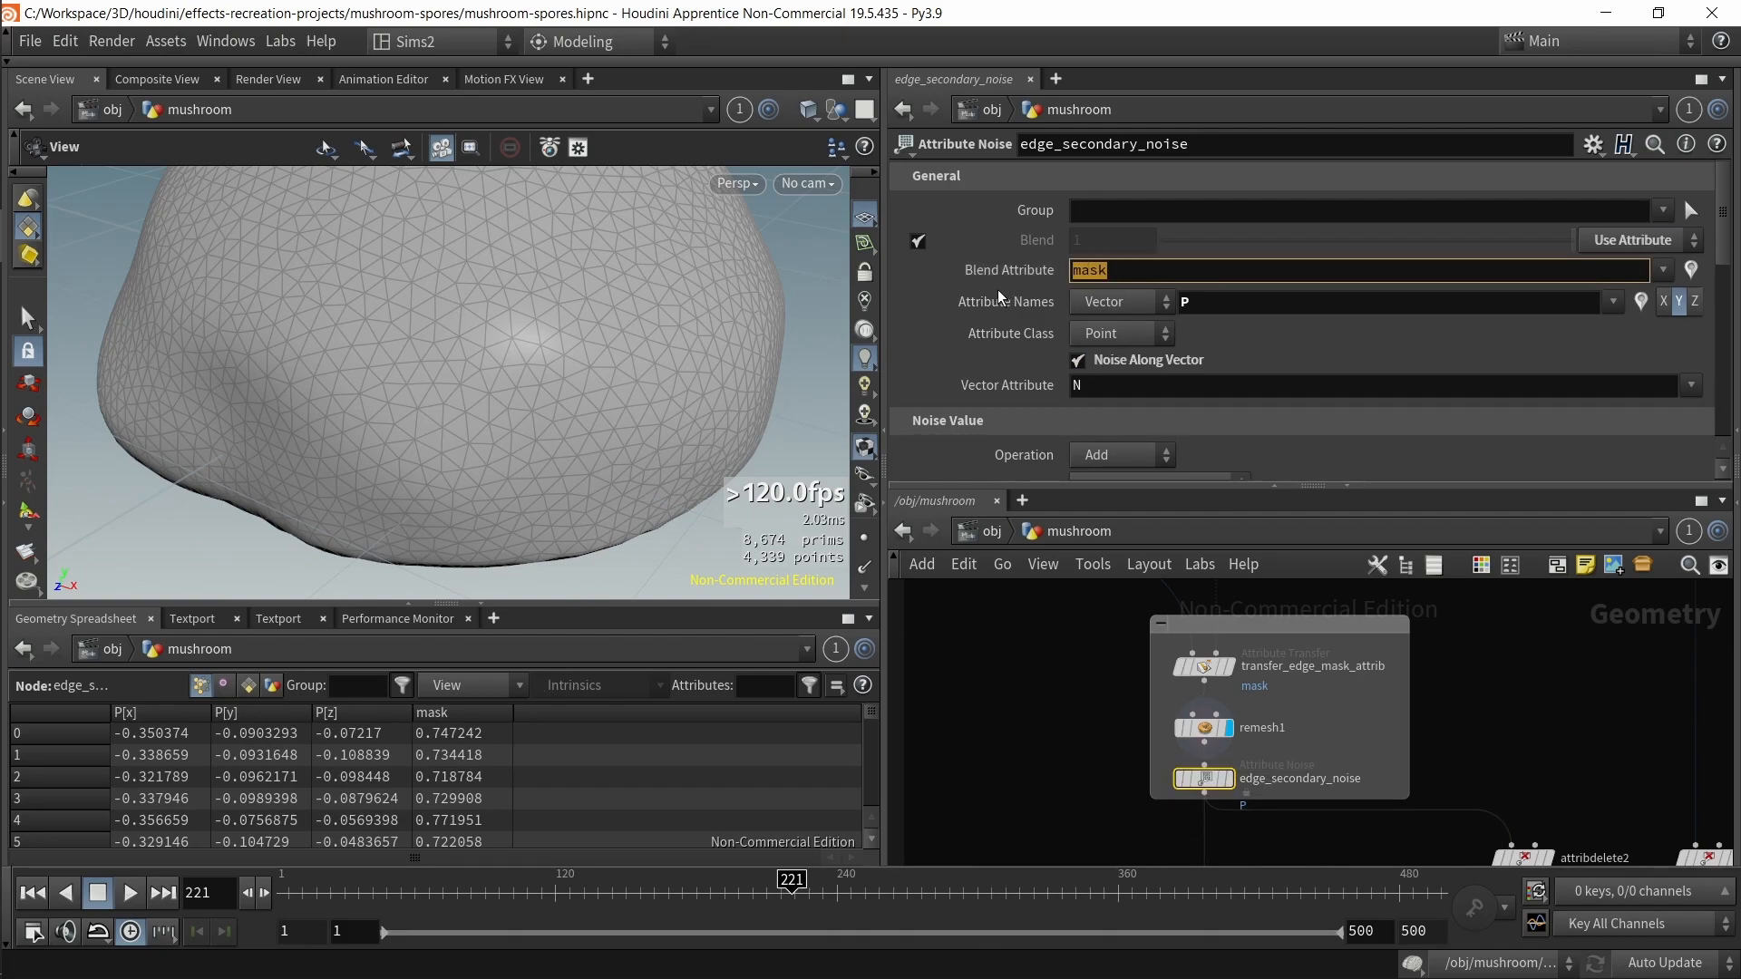
pyautogui.click(1666, 239)
pyautogui.click(1623, 288)
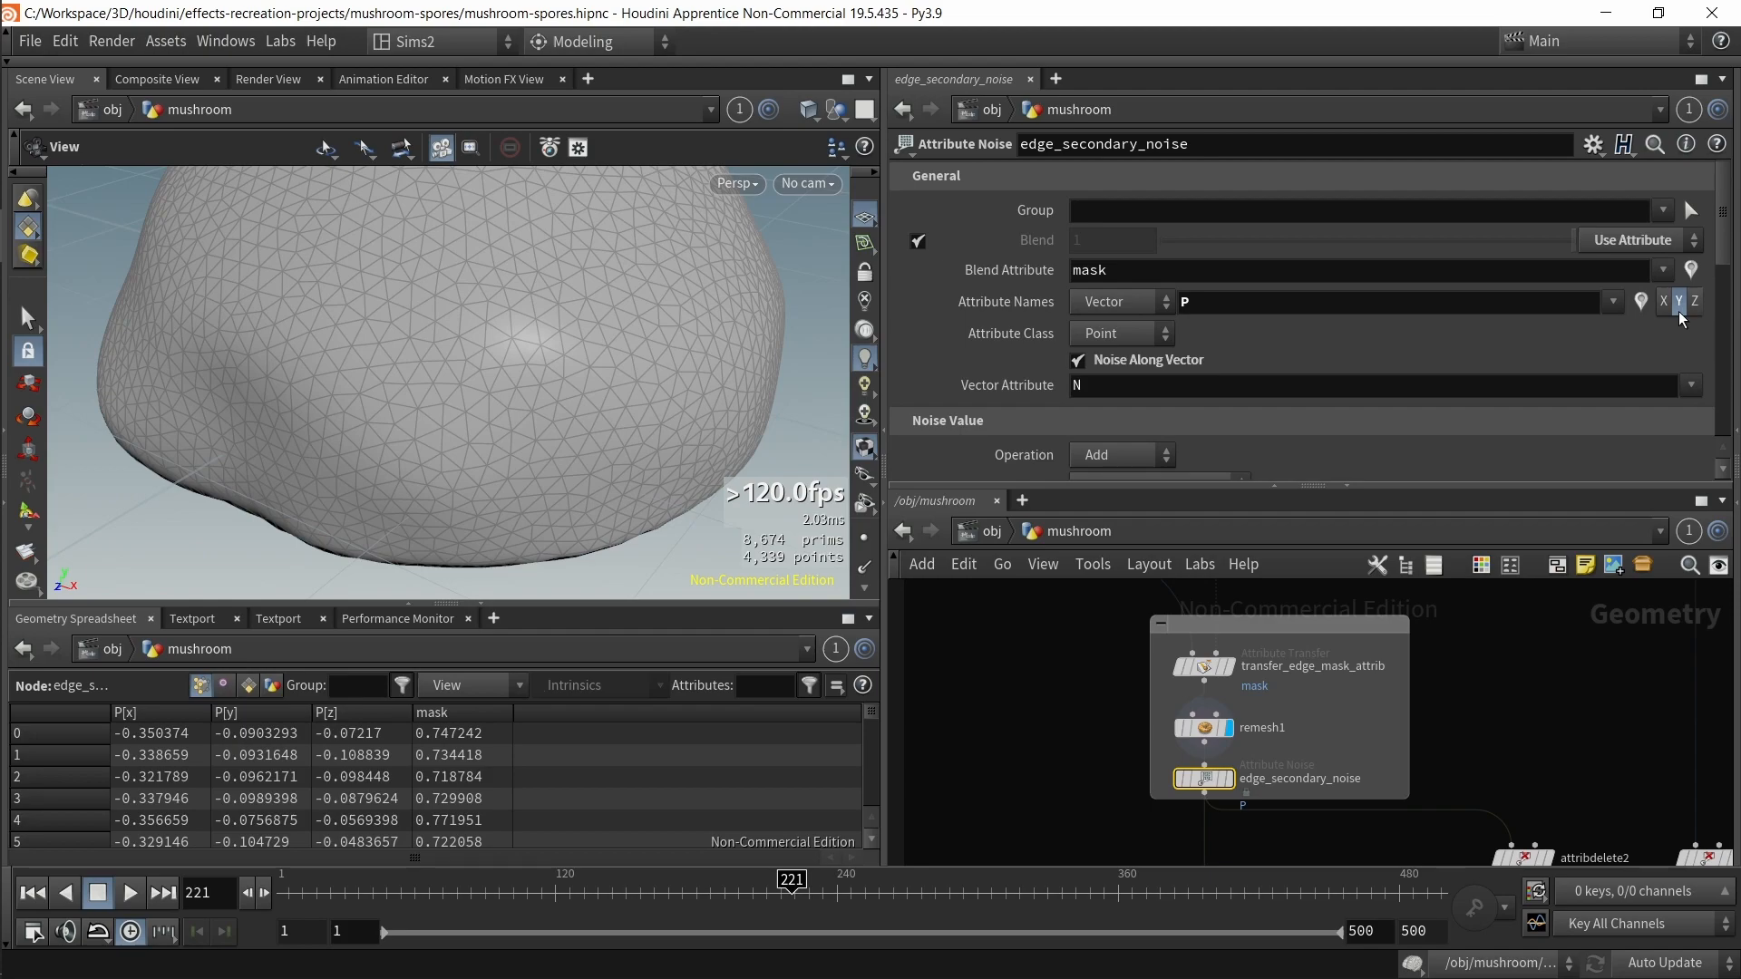
# Step: Select add_noise_to_masked_edges further up the network to compare its noise parameters
pyautogui.scroll(-3, 1079, 730)
pyautogui.moveTo(1072, 733); pyautogui.dragTo(1121, 821, button='middle')
pyautogui.scroll(4, 1115, 718)
pyautogui.moveTo(1059, 633); pyautogui.dragTo(1117, 849, button='middle')
pyautogui.click(1121, 694)
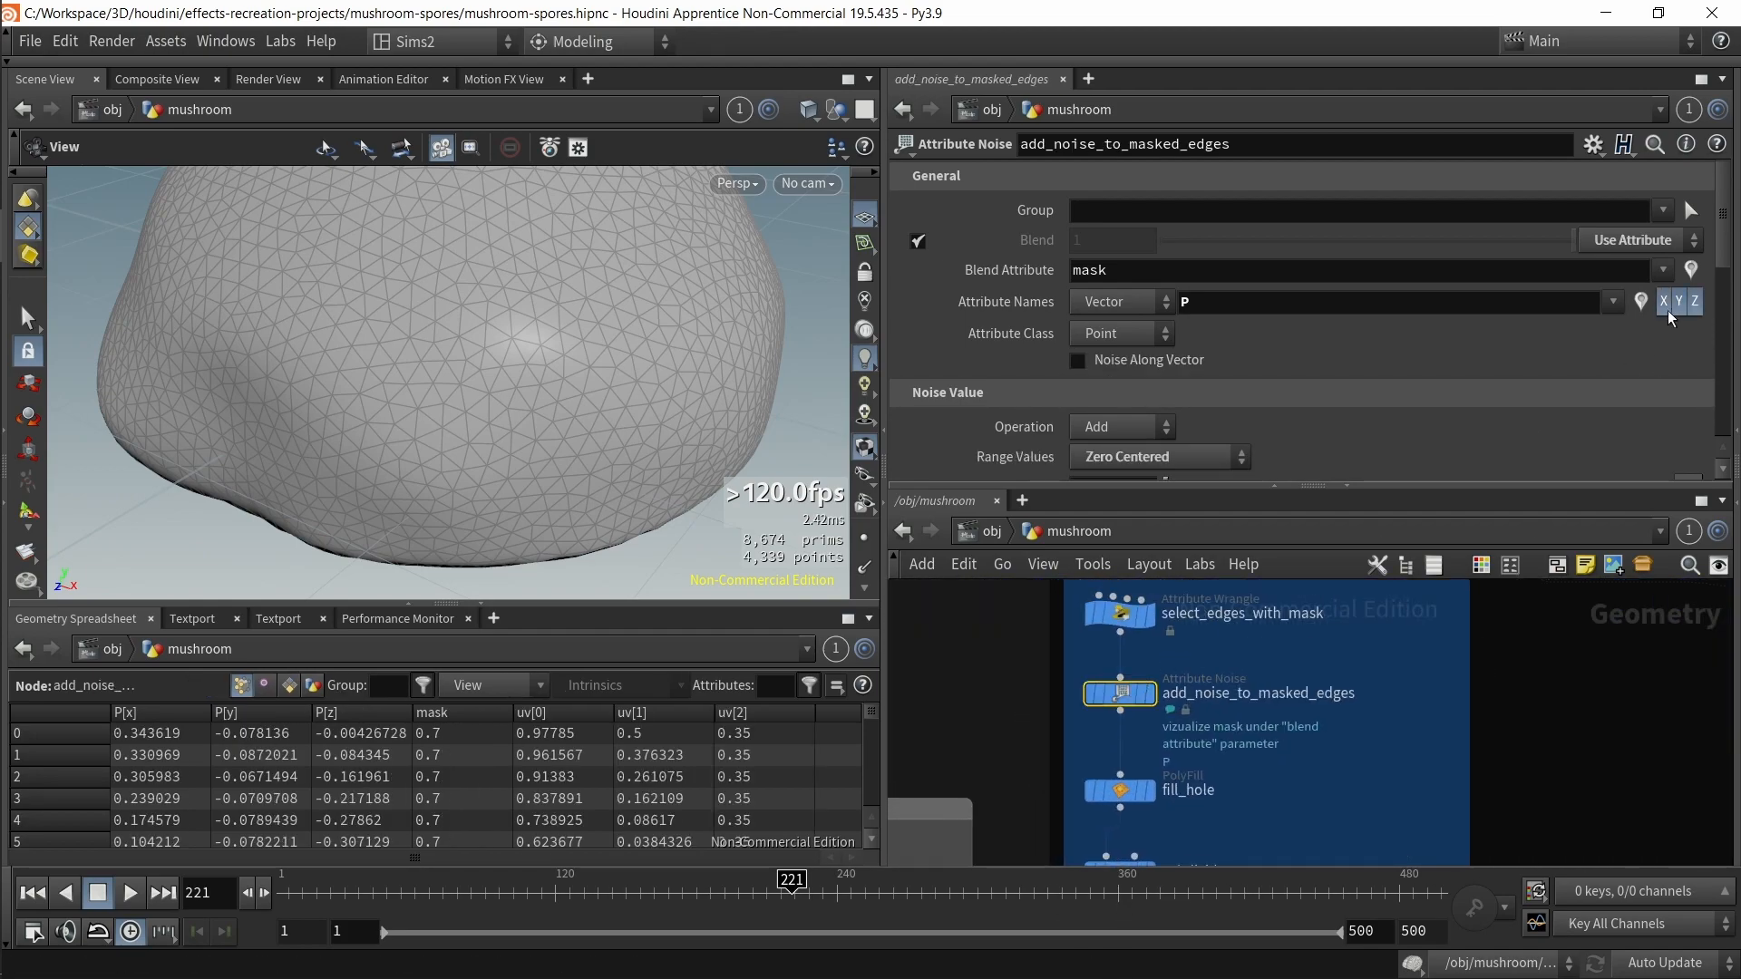
# Step: Return to edge_secondary_noise, switch the viewport to smooth shading, and toggle the node's bypass off and on to compare
pyautogui.moveTo(1553, 791); pyautogui.dragTo(1478, 622, button='middle')
pyautogui.moveTo(1428, 780); pyautogui.dragTo(1401, 567, button='middle')
pyautogui.moveTo(1462, 838)
pyautogui.mouseDown(button='middle')
pyautogui.moveTo(1410, 712)
pyautogui.moveTo(1388, 525)
pyautogui.mouseUp(button='middle')
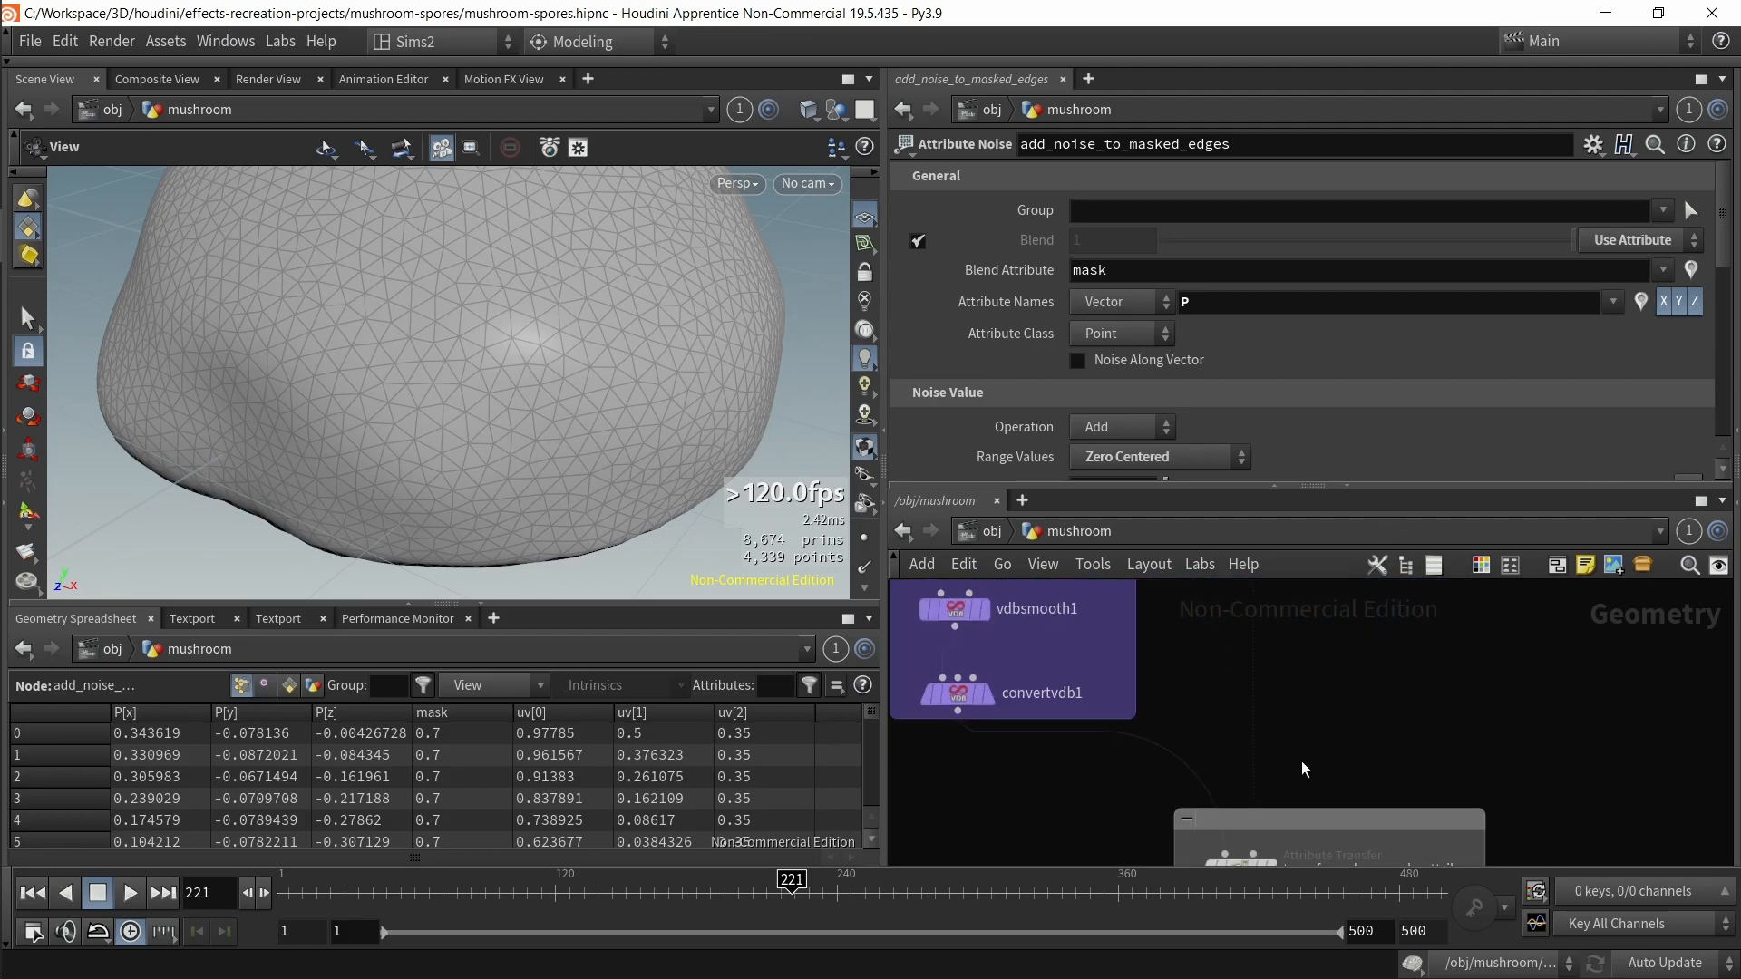
pyautogui.moveTo(1304, 769); pyautogui.dragTo(1275, 595, button='middle')
pyautogui.click(1211, 828)
pyautogui.moveTo(656, 510); pyautogui.dragTo(559, 326)
pyautogui.hotkey('shift', 'w')
pyautogui.moveTo(1111, 829); pyautogui.dragTo(1080, 721, button='middle')
pyautogui.moveTo(1085, 706); pyautogui.dragTo(1218, 743)
pyautogui.press('b')
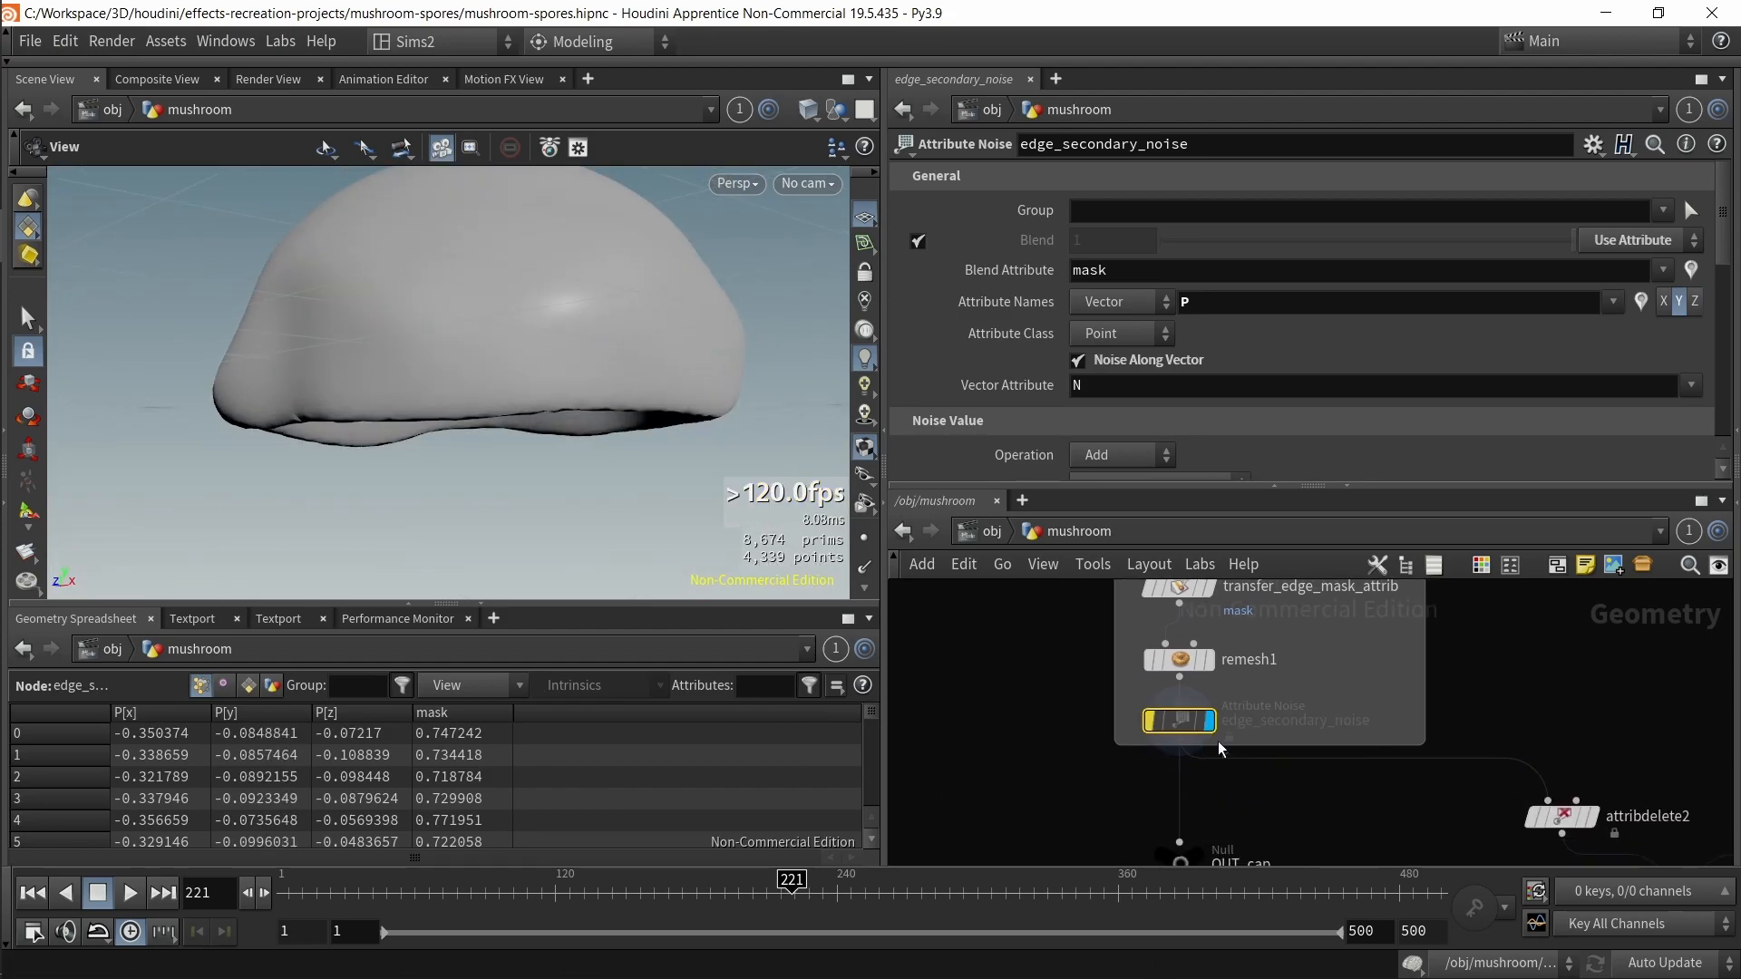
pyautogui.press('b')
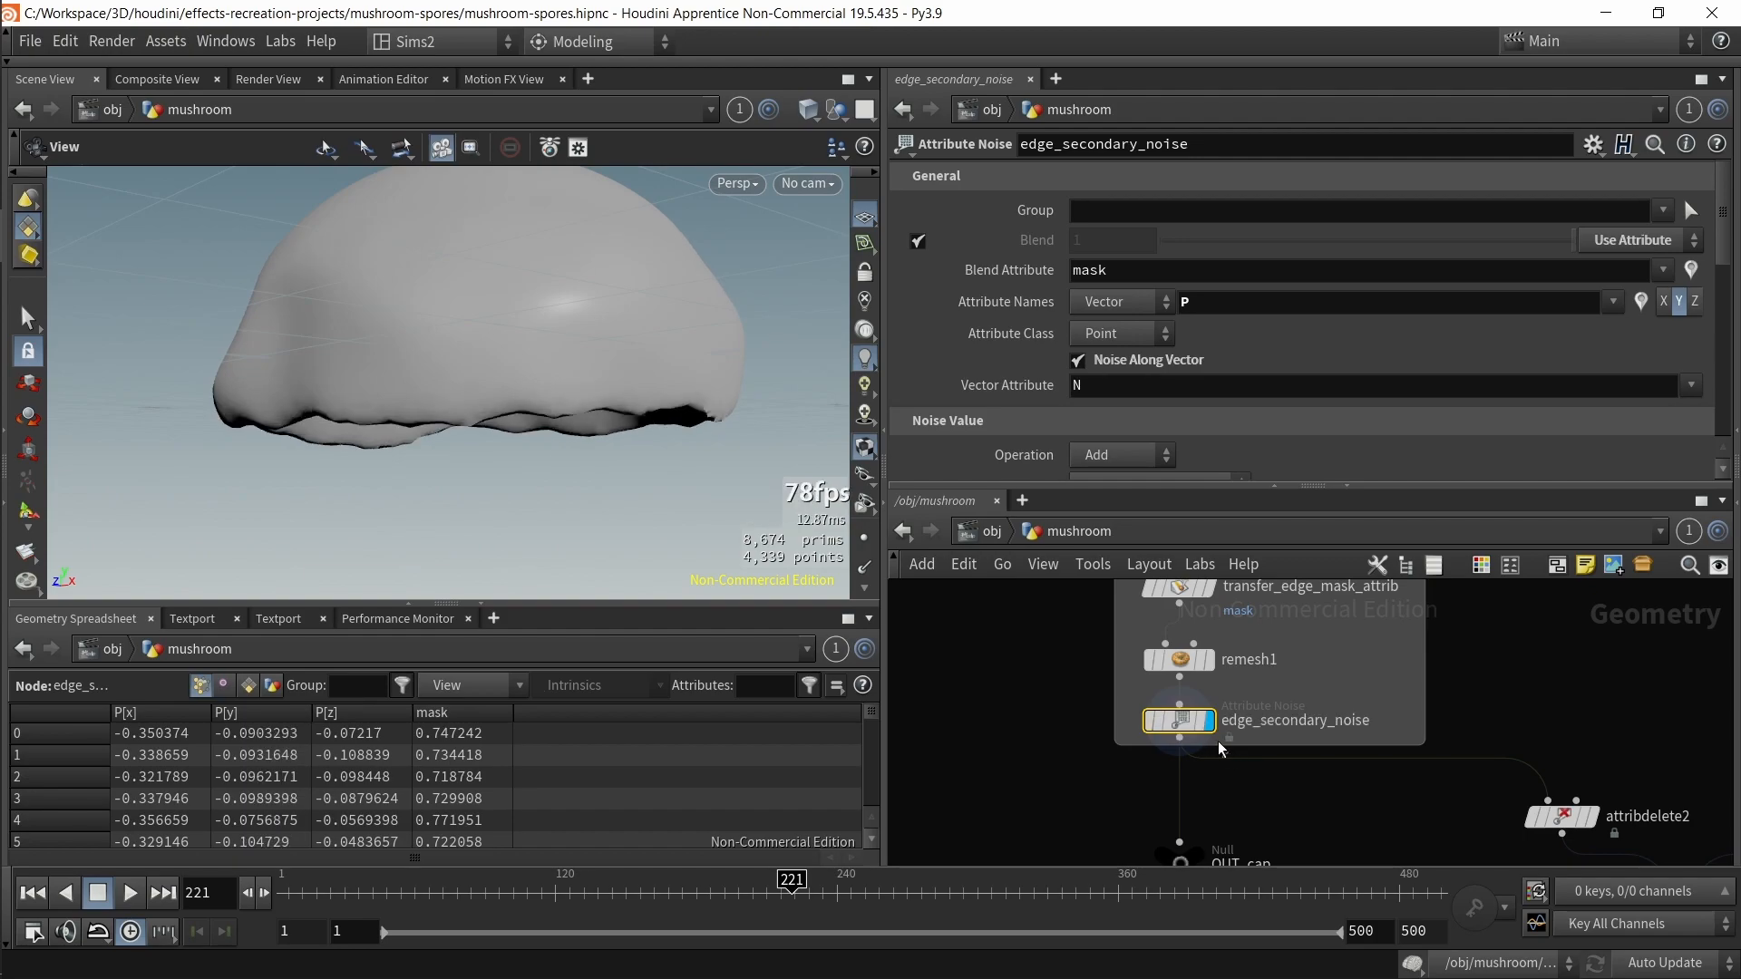
# Step: Inspect attribdelete2's node info and deleted primitive attribute, then select attribdelete1 to review its point attributes
pyautogui.scroll(-3, 1262, 768)
pyautogui.moveTo(1270, 751); pyautogui.dragTo(1221, 722, button='middle')
pyautogui.moveTo(1238, 783); pyautogui.dragTo(1216, 731, button='middle')
pyautogui.moveTo(1172, 673); pyautogui.dragTo(1138, 781, button='middle')
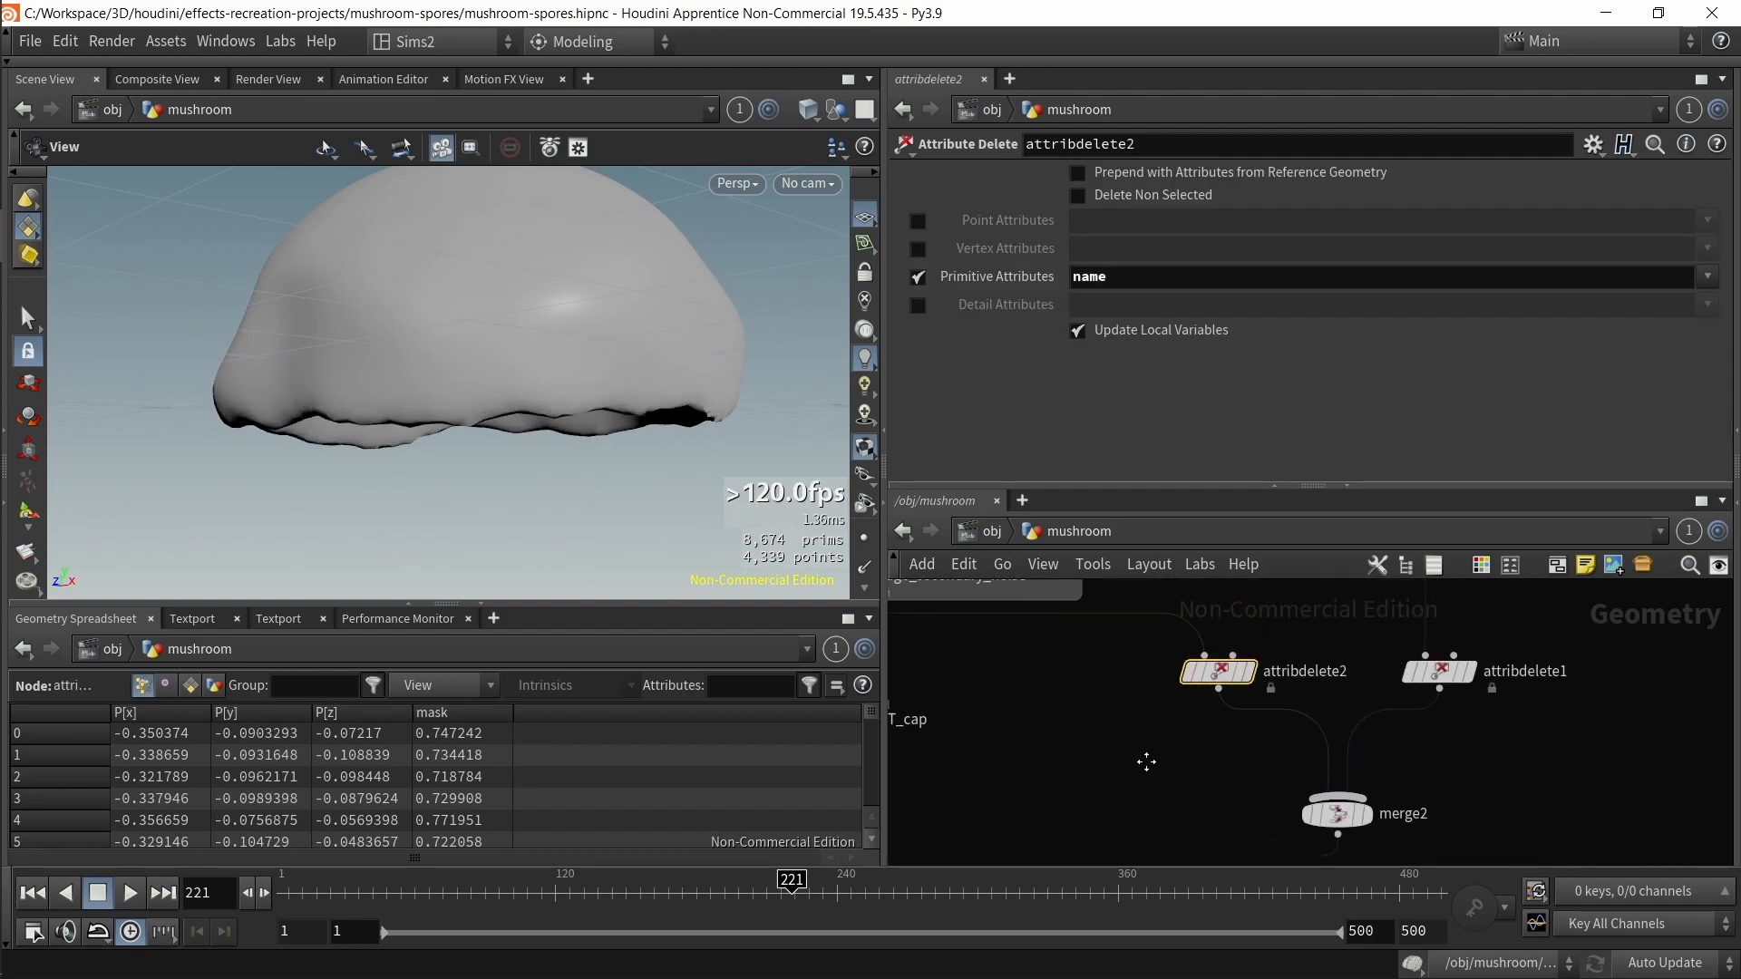
pyautogui.middleClick(1224, 710)
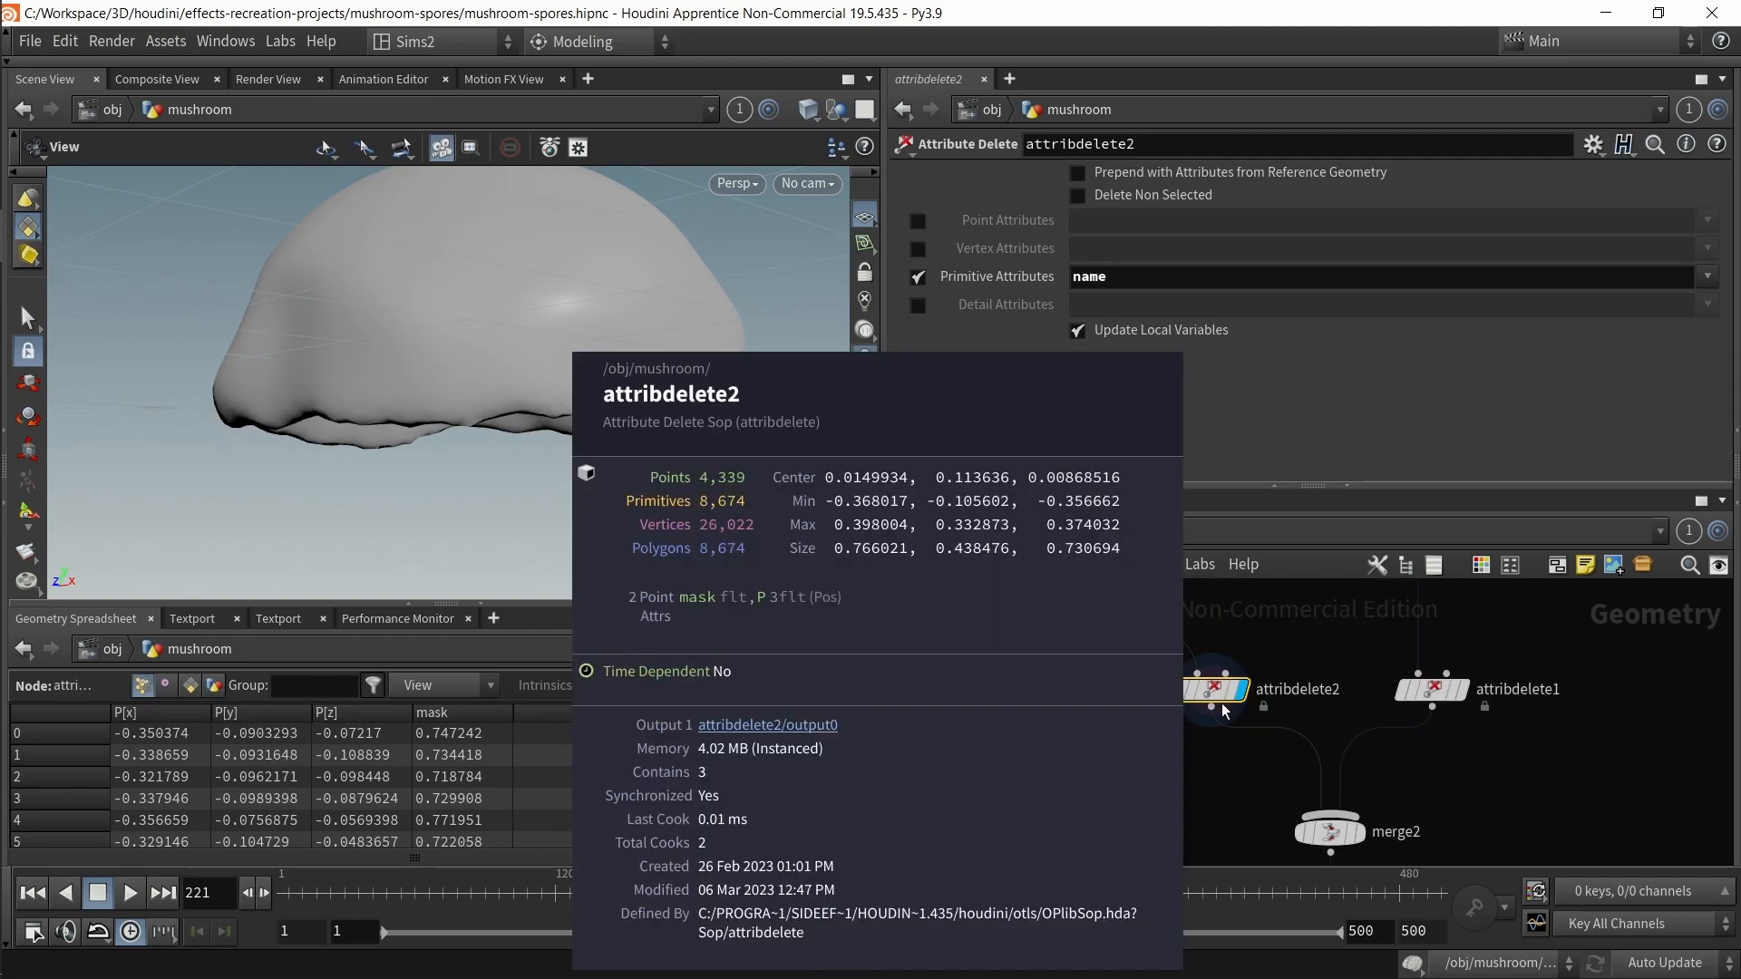
pyautogui.doubleClick(1127, 288)
pyautogui.click(1428, 690)
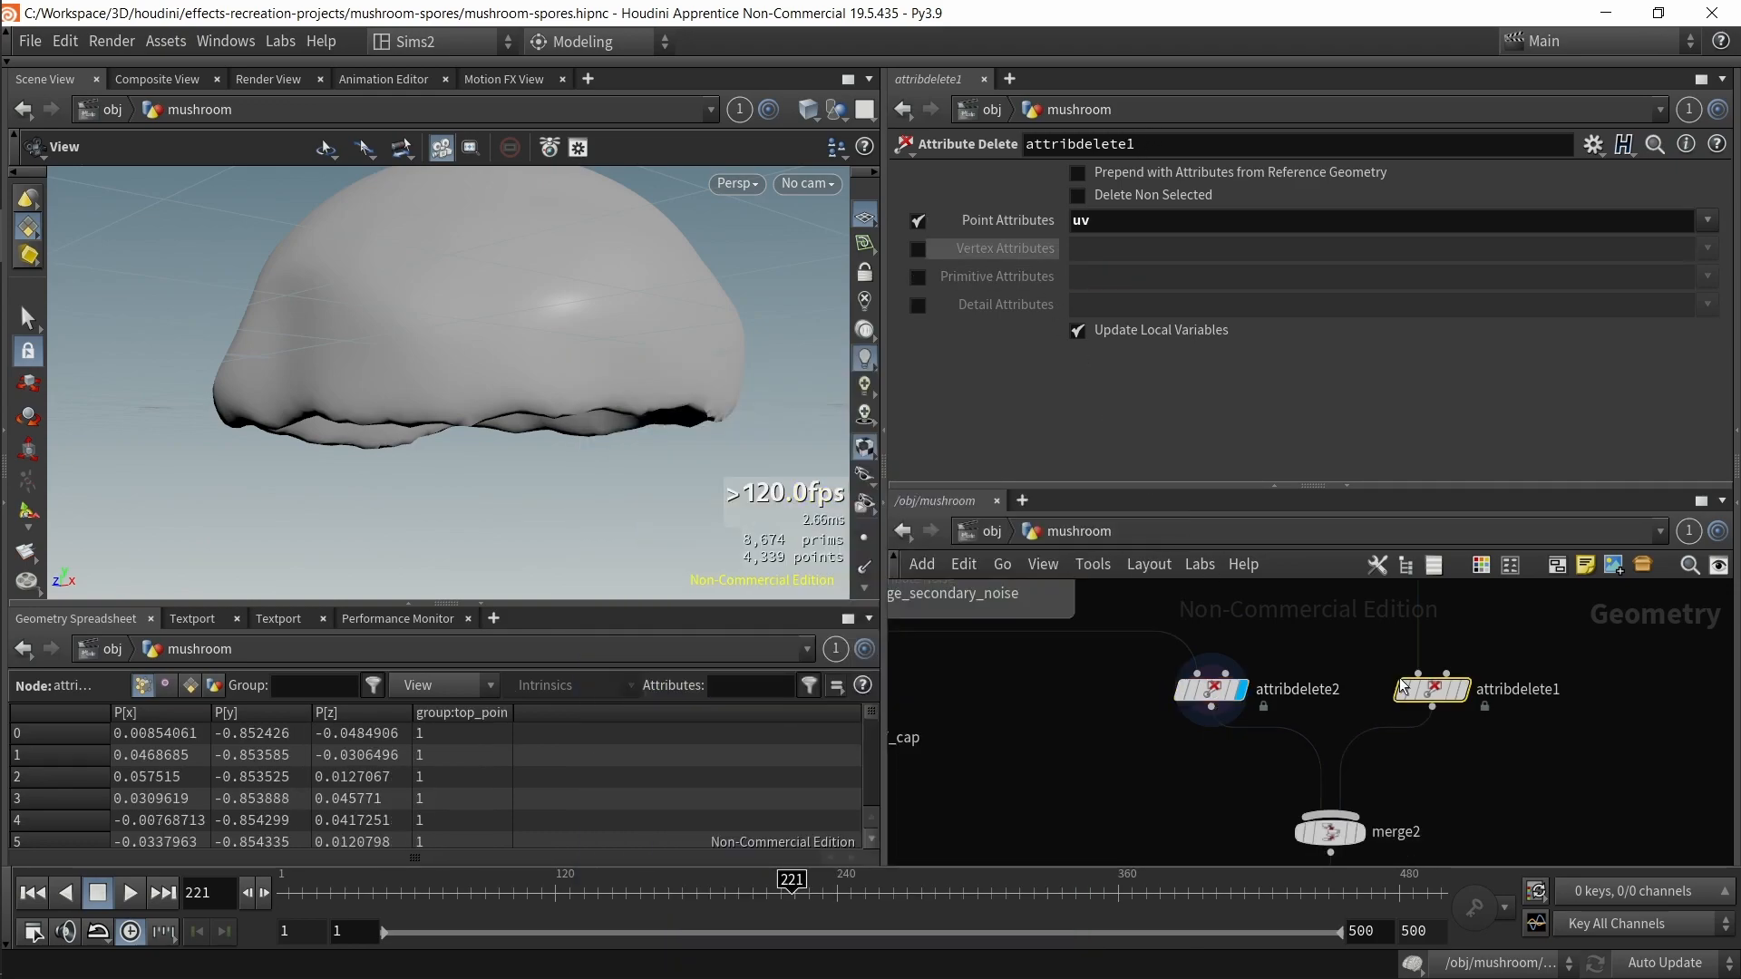
# Step: Select merge2 below the two attribute delete nodes to review its input operators
pyautogui.moveTo(1455, 749); pyautogui.dragTo(1431, 682, button='middle')
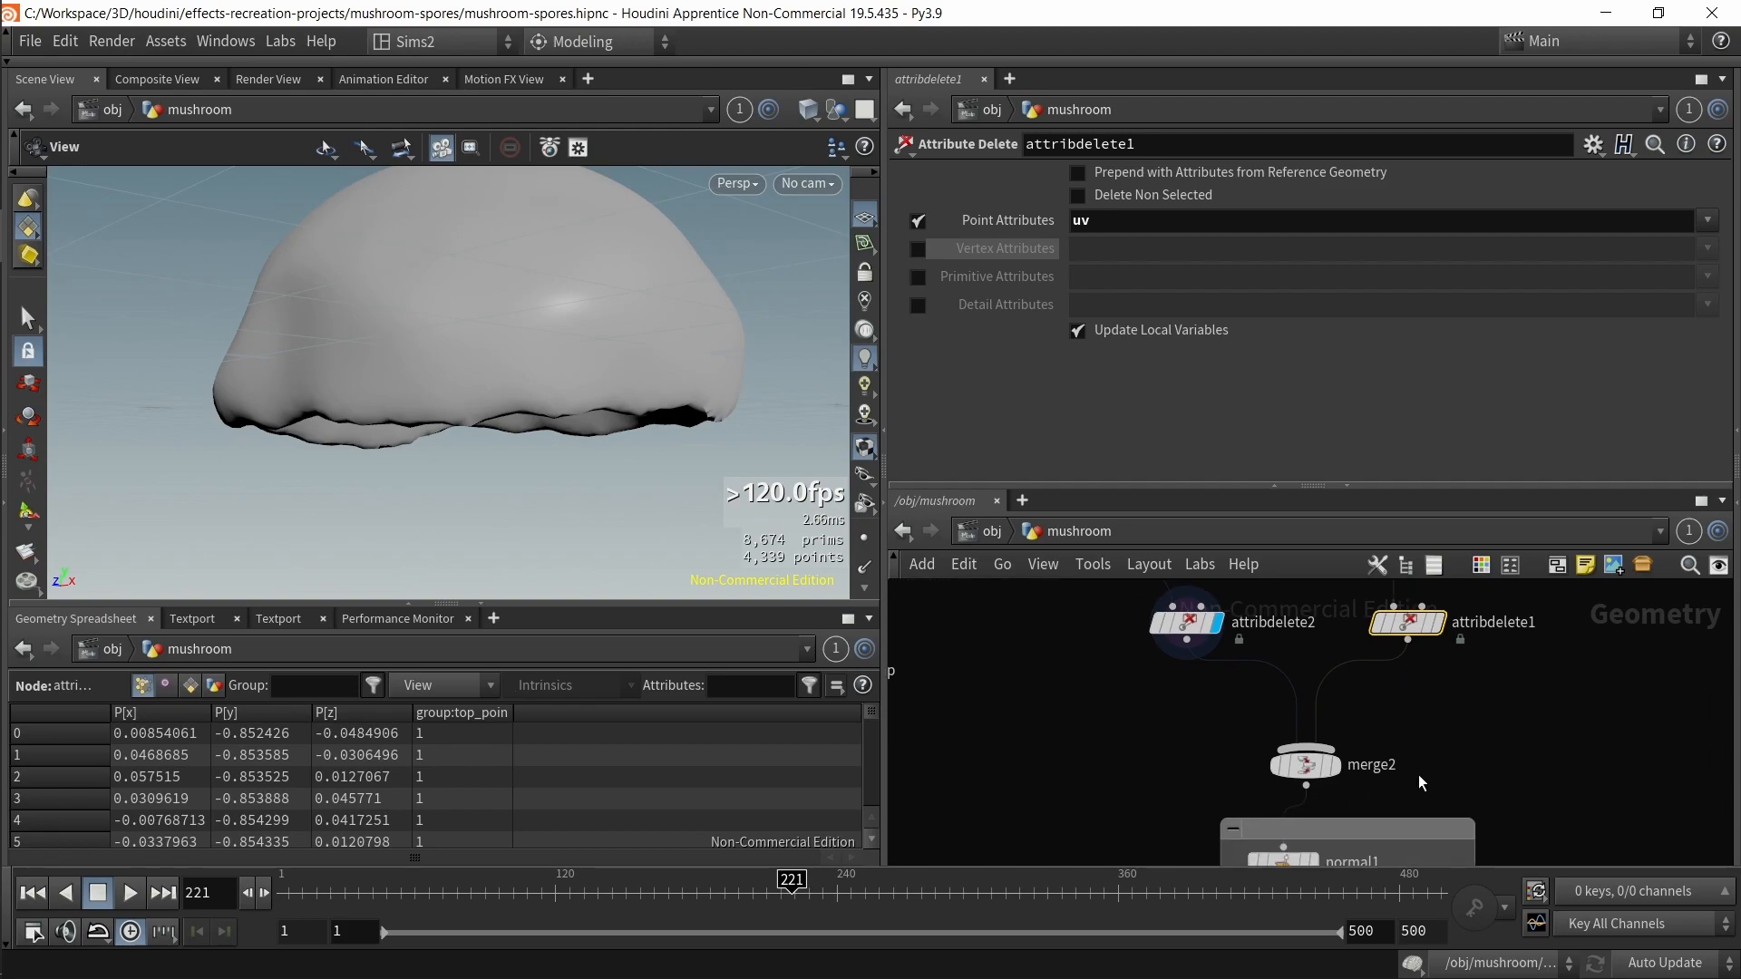
pyautogui.moveTo(1314, 770); pyautogui.dragTo(1305, 743)
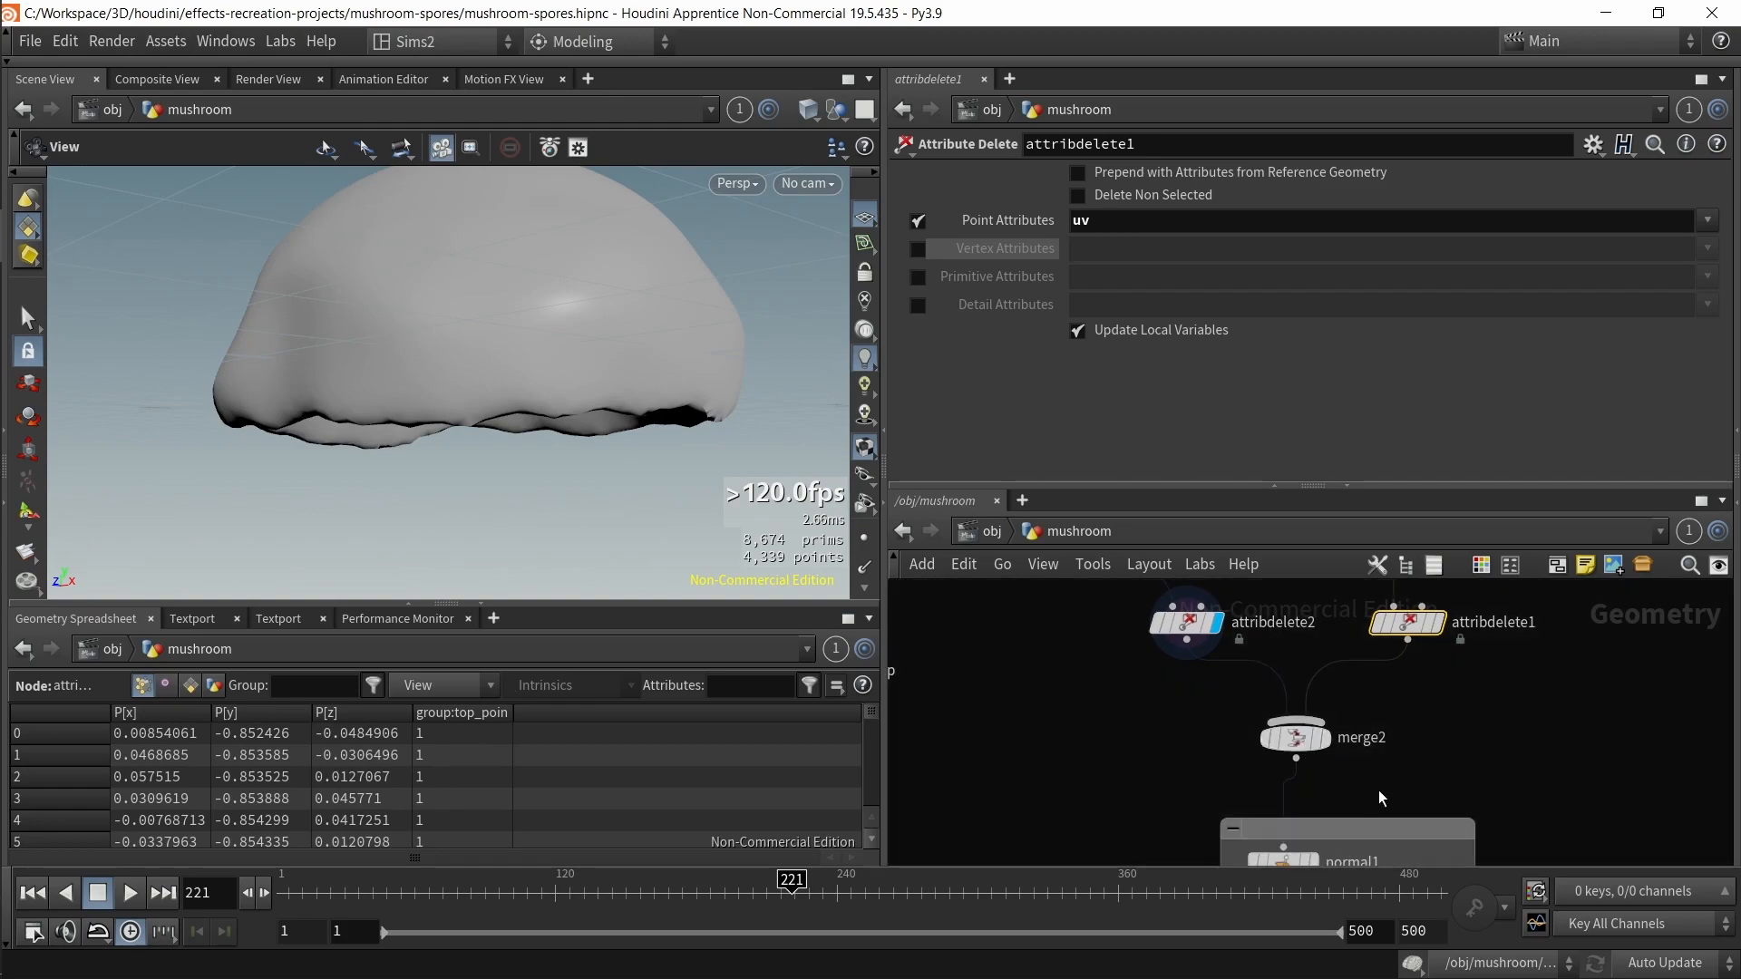
pyautogui.moveTo(1402, 767); pyautogui.dragTo(1270, 716)
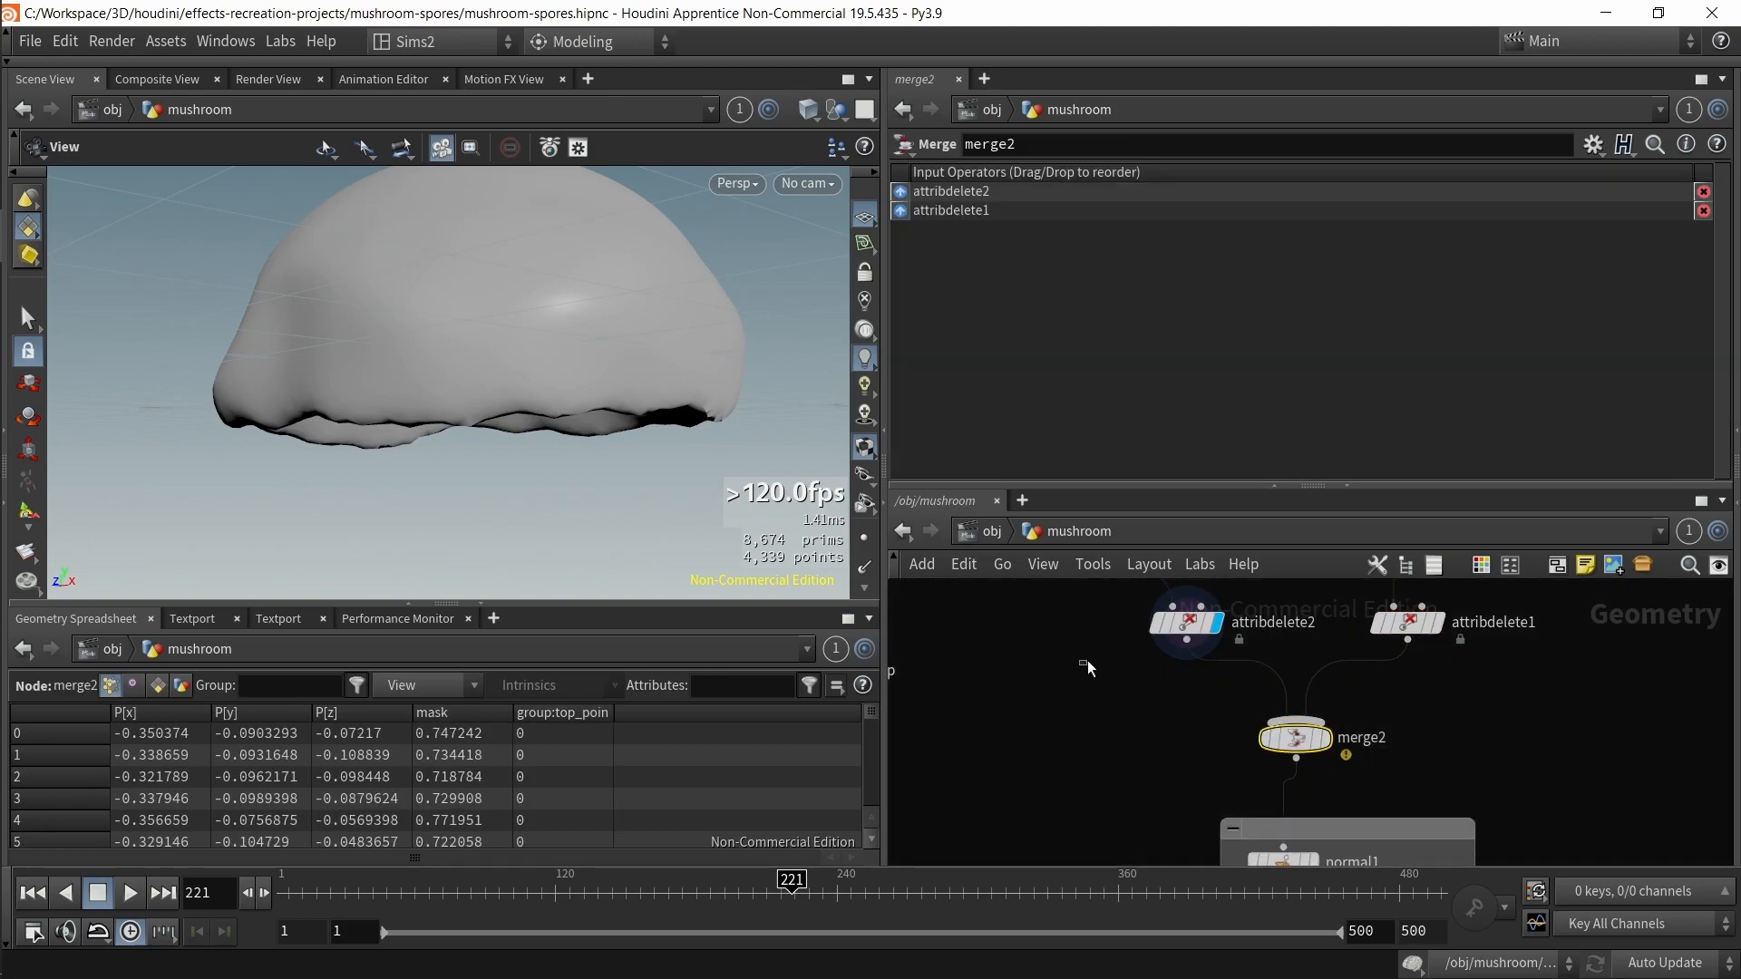
# Step: Toggle bypass on the attribute delete nodes and inspect merge2's node info
pyautogui.moveTo(1079, 665); pyautogui.dragTo(1206, 612)
pyautogui.press('b')
pyautogui.moveTo(1586, 694); pyautogui.dragTo(1406, 616)
pyautogui.press('b')
pyautogui.moveTo(1411, 769); pyautogui.dragTo(1240, 700)
pyautogui.middleClick(1295, 744)
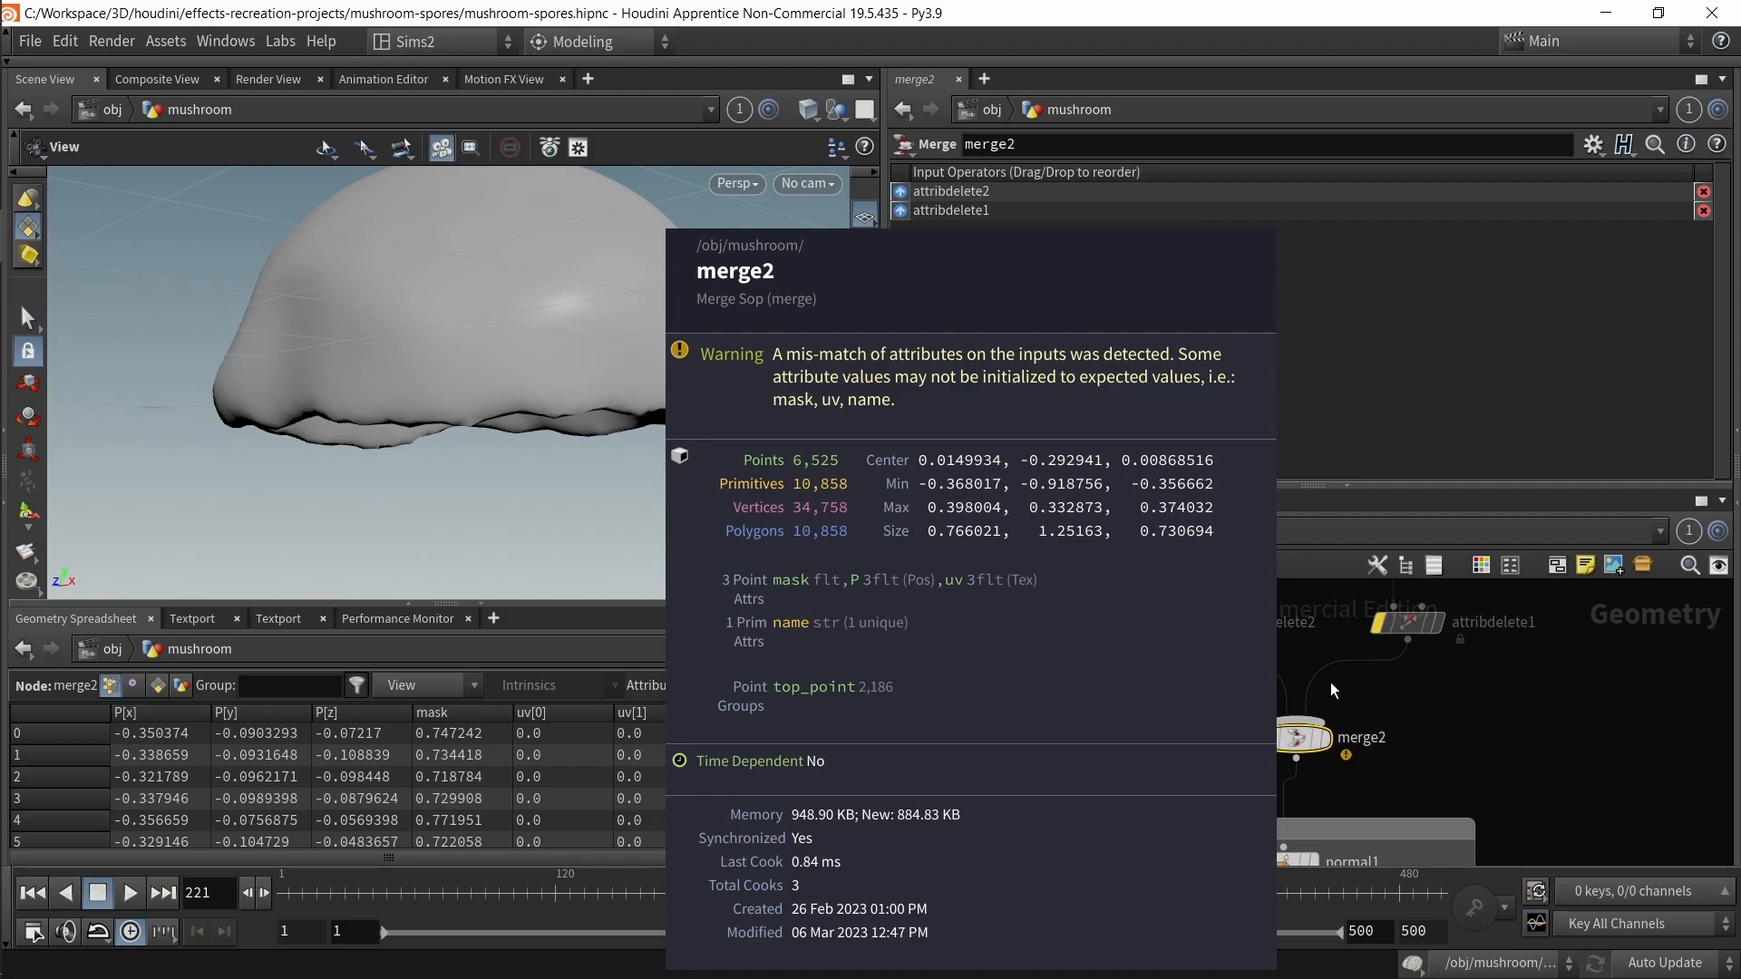
# Step: Toggle bypass off the attribute delete nodes and select attribdelete2
pyautogui.moveTo(1487, 684); pyautogui.dragTo(1085, 628)
pyautogui.press('b')
pyautogui.click(1096, 678)
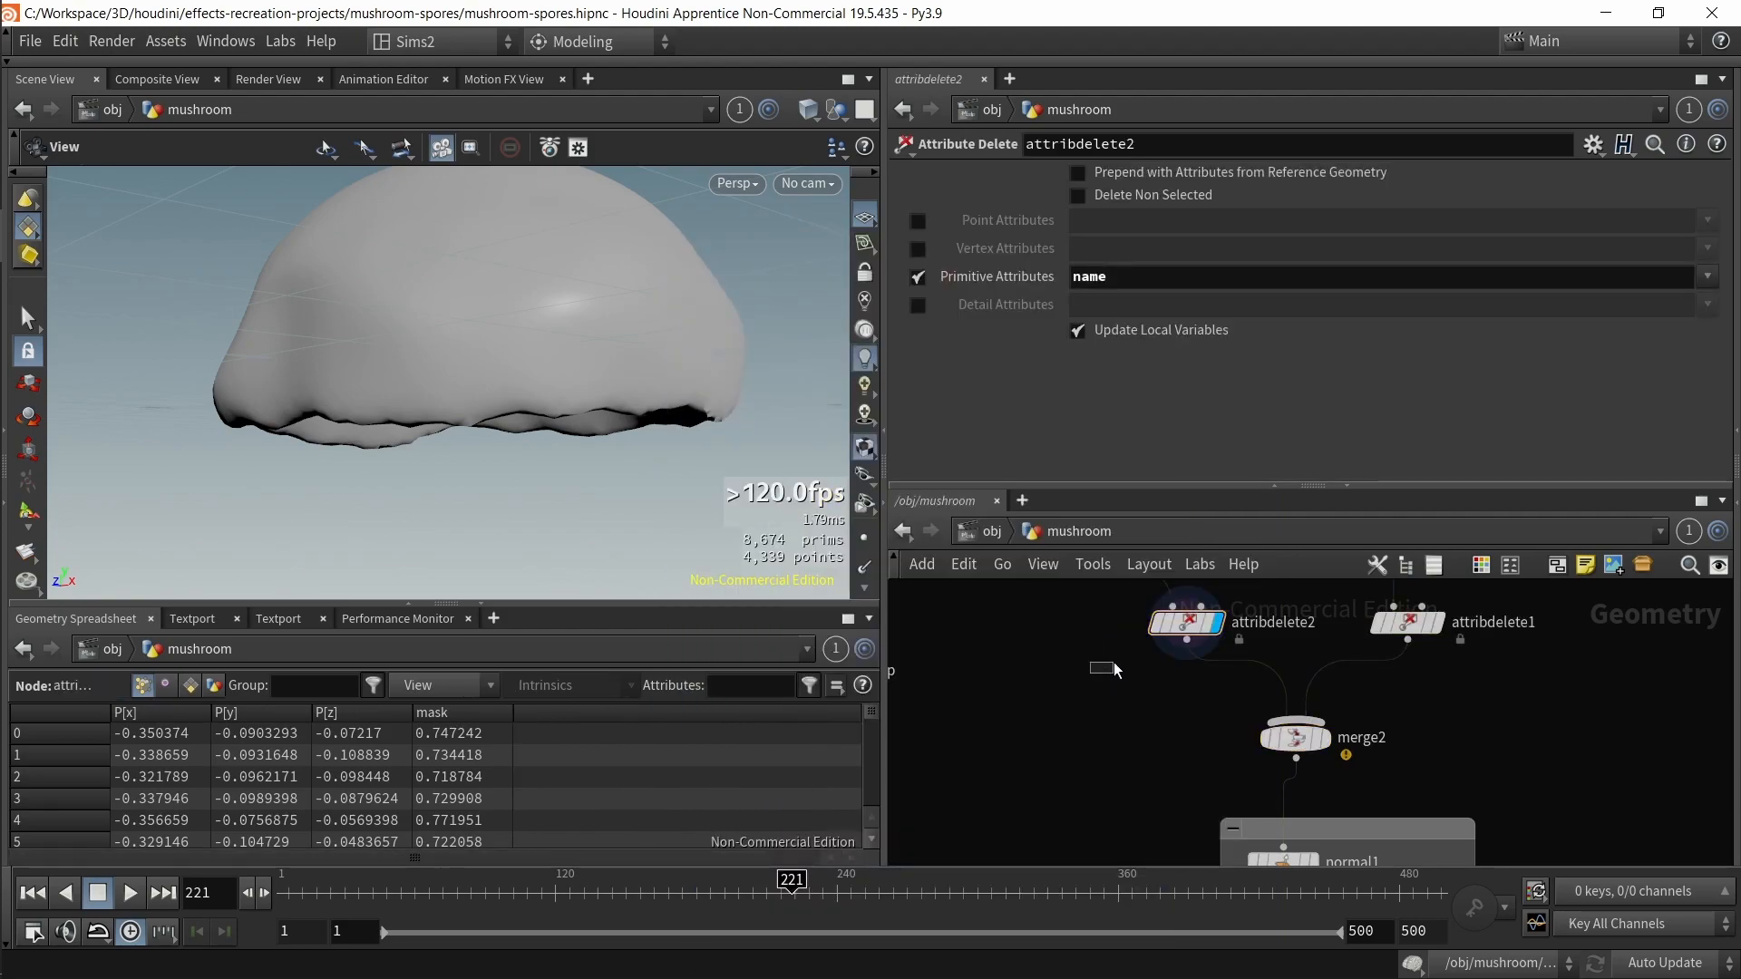
# Step: Select normal1 below merge2 and review its normal parameters
pyautogui.moveTo(1470, 712); pyautogui.dragTo(1448, 756, button='middle')
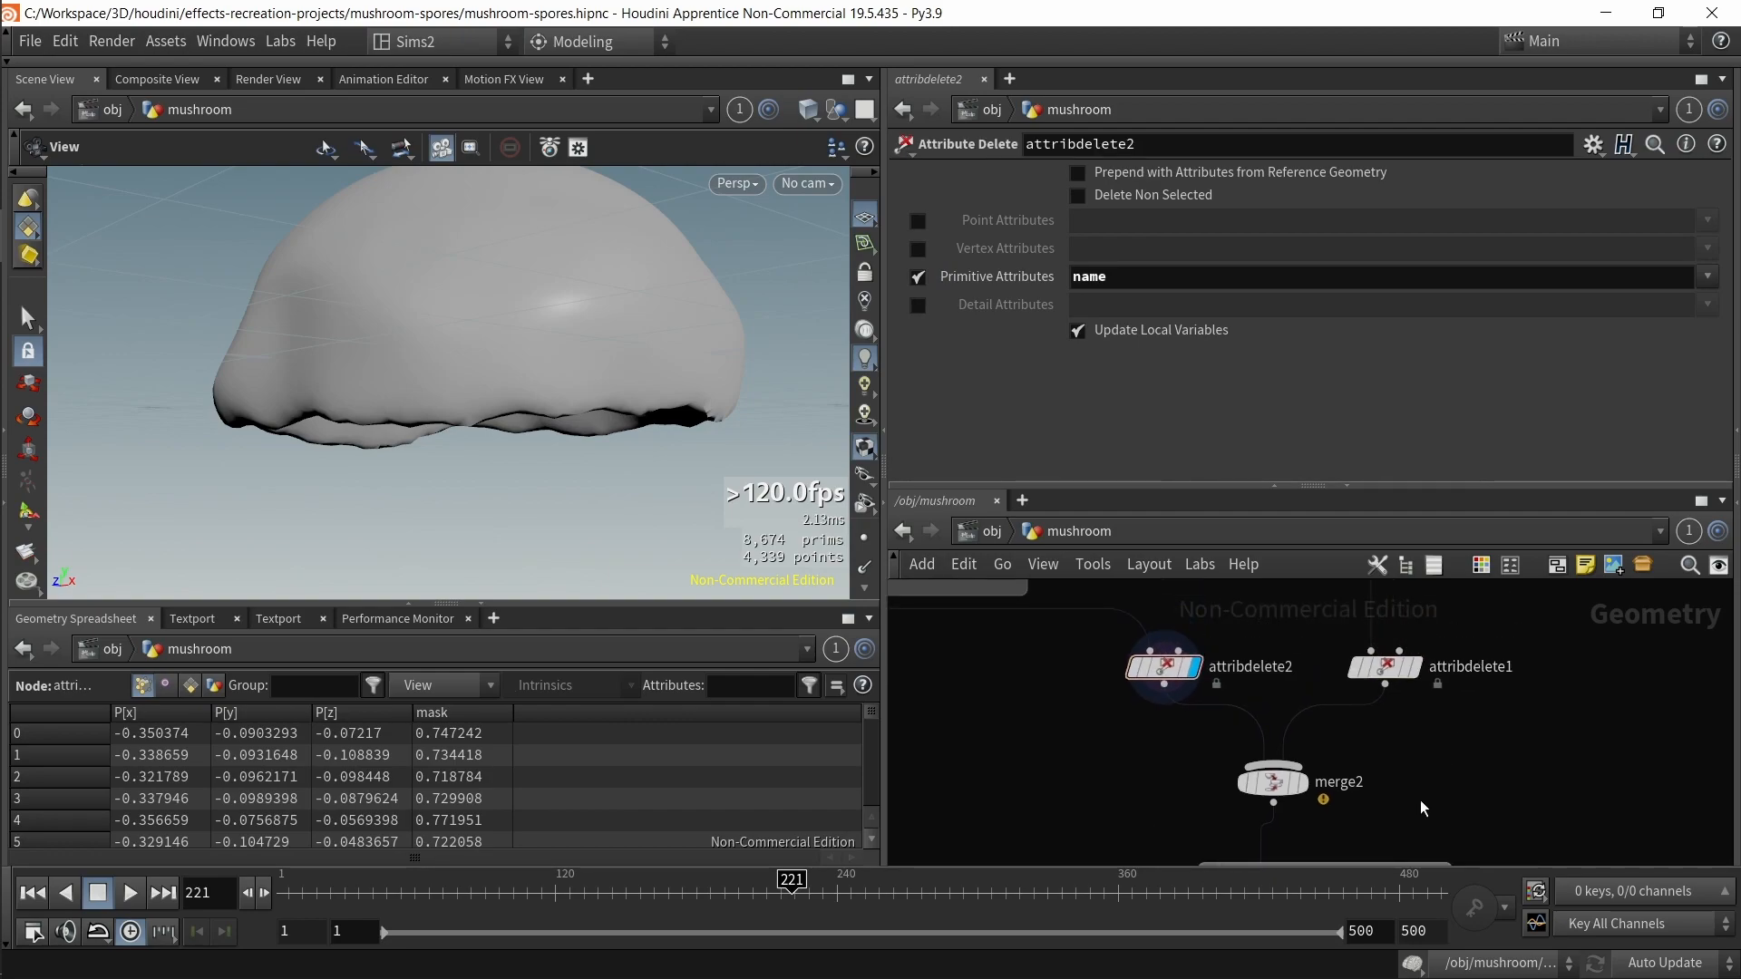
pyautogui.moveTo(1420, 801)
pyautogui.mouseDown(button='middle')
pyautogui.moveTo(1440, 778)
pyautogui.moveTo(1426, 625)
pyautogui.mouseUp(button='middle')
pyautogui.moveTo(1003, 769); pyautogui.dragTo(1021, 686, button='middle')
pyautogui.moveTo(1074, 682)
pyautogui.mouseDown()
pyautogui.moveTo(1395, 676)
pyautogui.moveTo(1406, 652)
pyautogui.mouseUp()
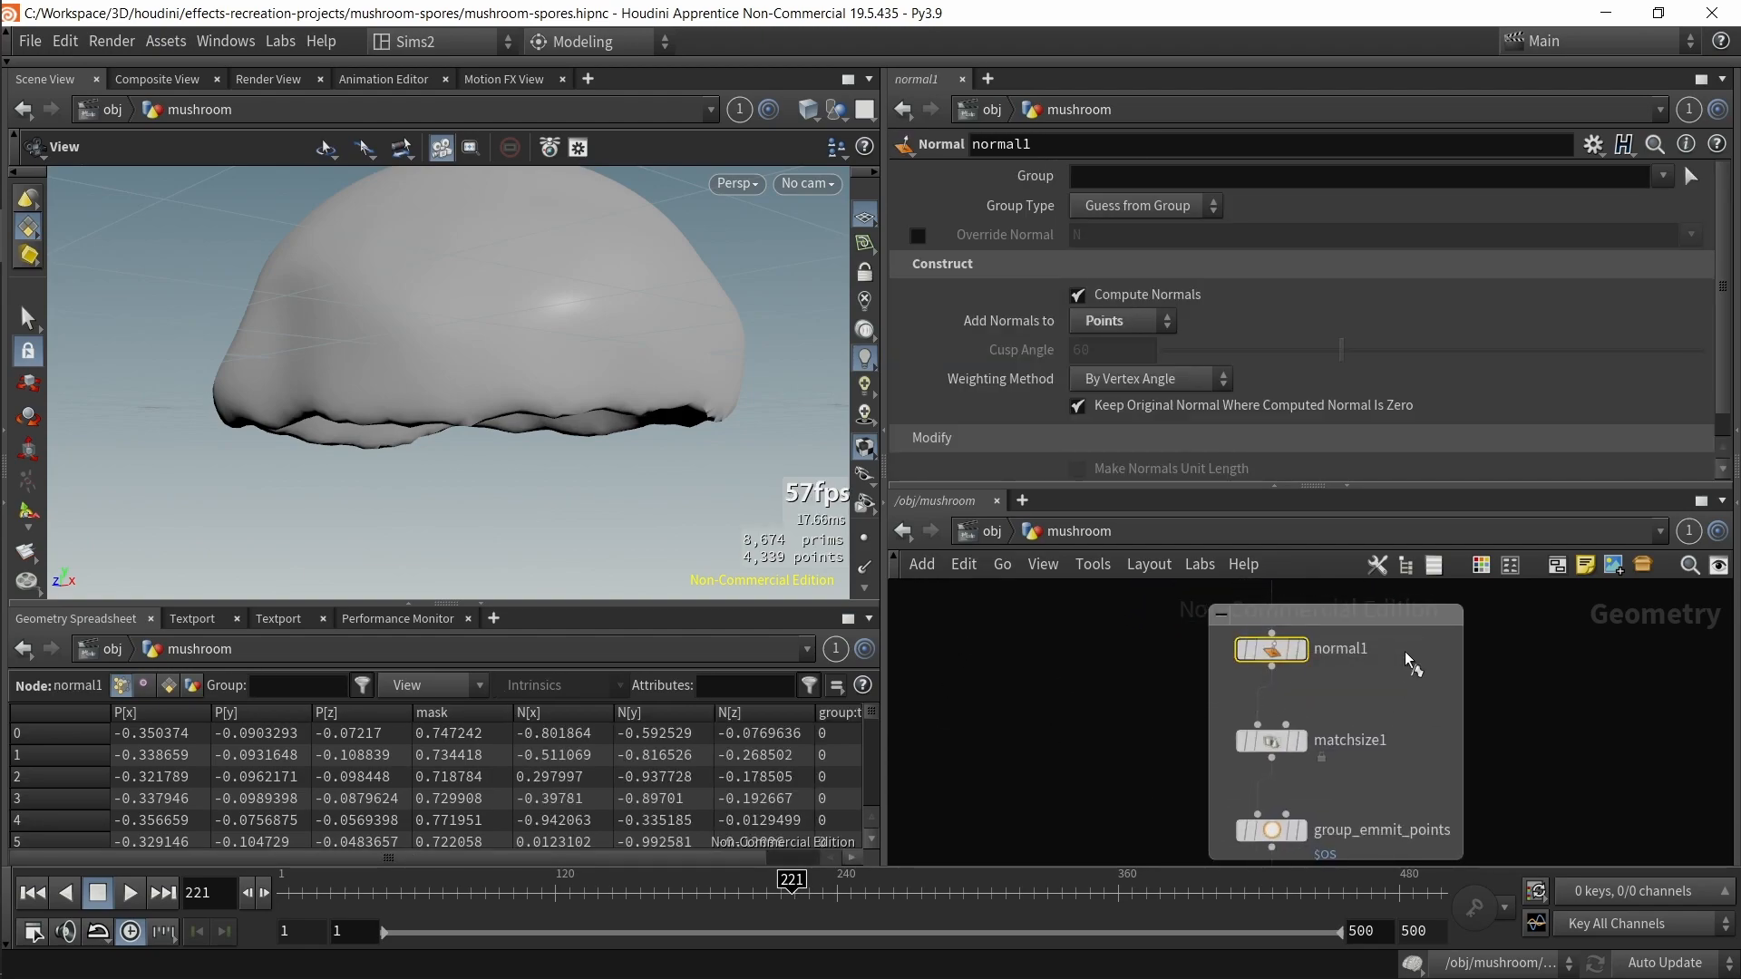
pyautogui.press('r')
pyautogui.scroll(-2, 504, 463)
pyautogui.moveTo(509, 454); pyautogui.dragTo(508, 377, button='middle')
pyautogui.scroll(-3, 1003, 746)
# Step: Select merge2 and examine the cap joined to the trunk in the viewport
pyautogui.moveTo(1036, 651); pyautogui.dragTo(1014, 786, button='middle')
pyautogui.moveTo(1015, 785); pyautogui.dragTo(1255, 737)
pyautogui.press('r')
pyautogui.moveTo(490, 427)
pyautogui.mouseDown()
pyautogui.moveTo(491, 323)
pyautogui.moveTo(495, 417)
pyautogui.mouseUp()
pyautogui.moveTo(1043, 795); pyautogui.dragTo(1038, 715, button='middle')
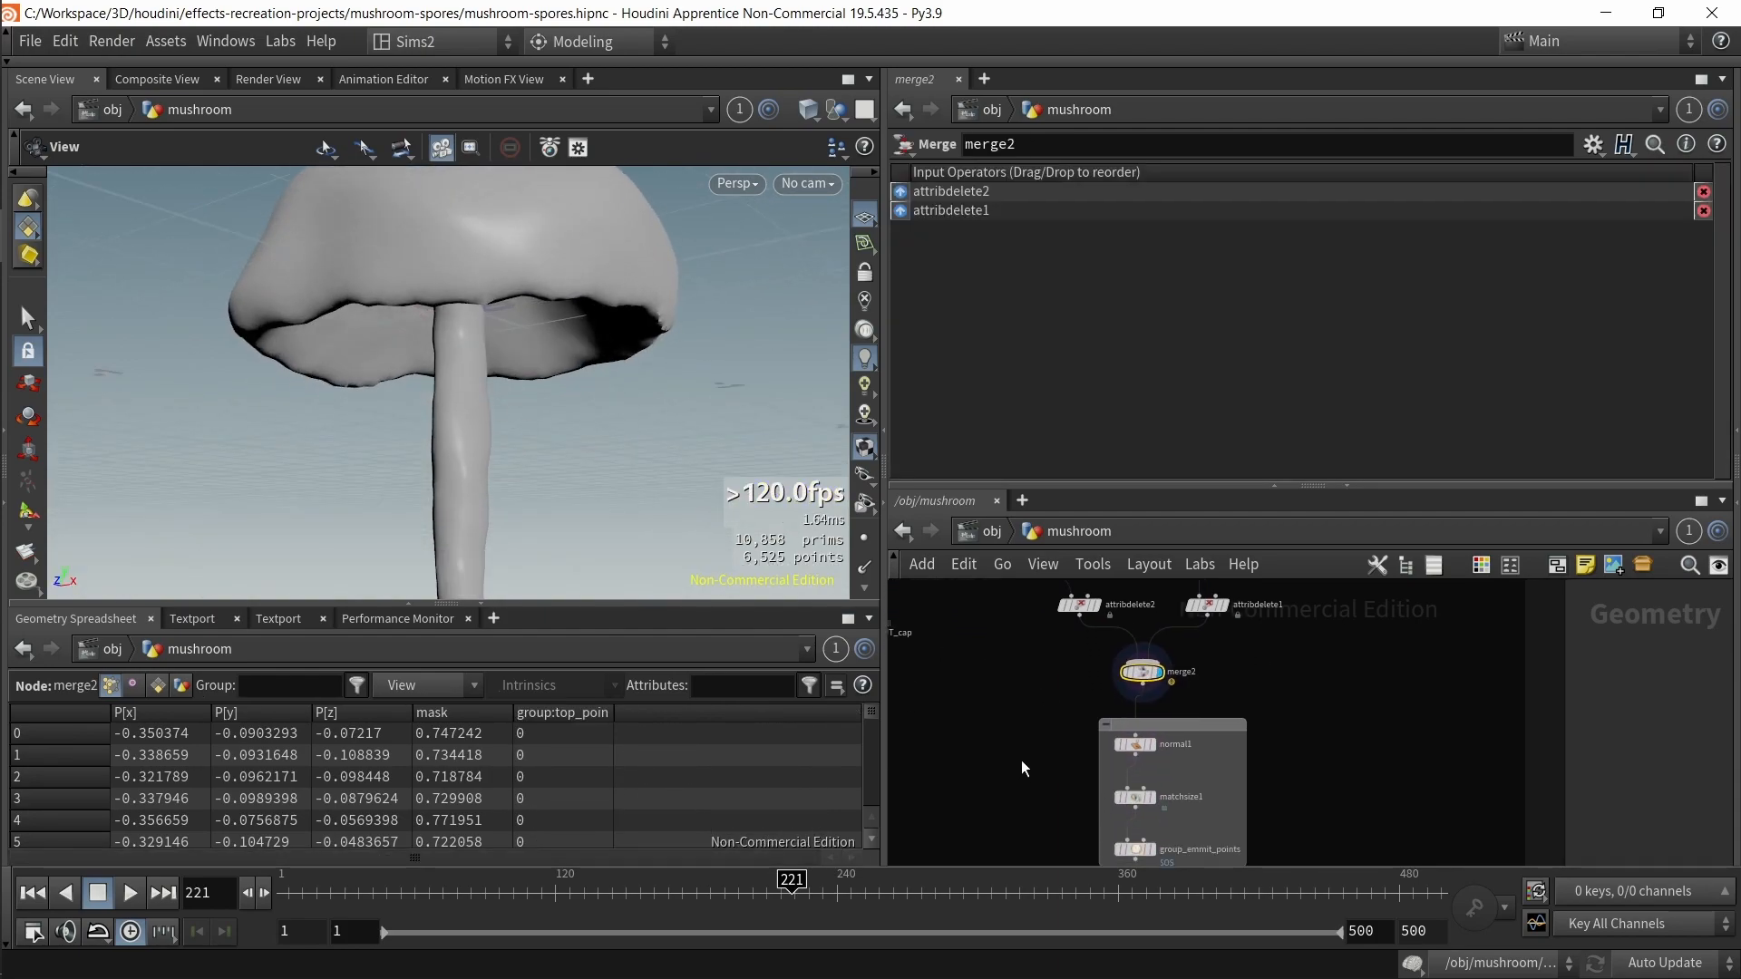
pyautogui.moveTo(1019, 762); pyautogui.dragTo(1211, 737)
# Step: Select matchsize1 to review its target and justification settings
pyautogui.press('r')
pyautogui.moveTo(1368, 711); pyautogui.dragTo(1389, 618, button='middle')
pyautogui.moveTo(1064, 678); pyautogui.dragTo(1227, 777)
pyautogui.moveTo(1412, 696); pyautogui.dragTo(1361, 809, button='middle')
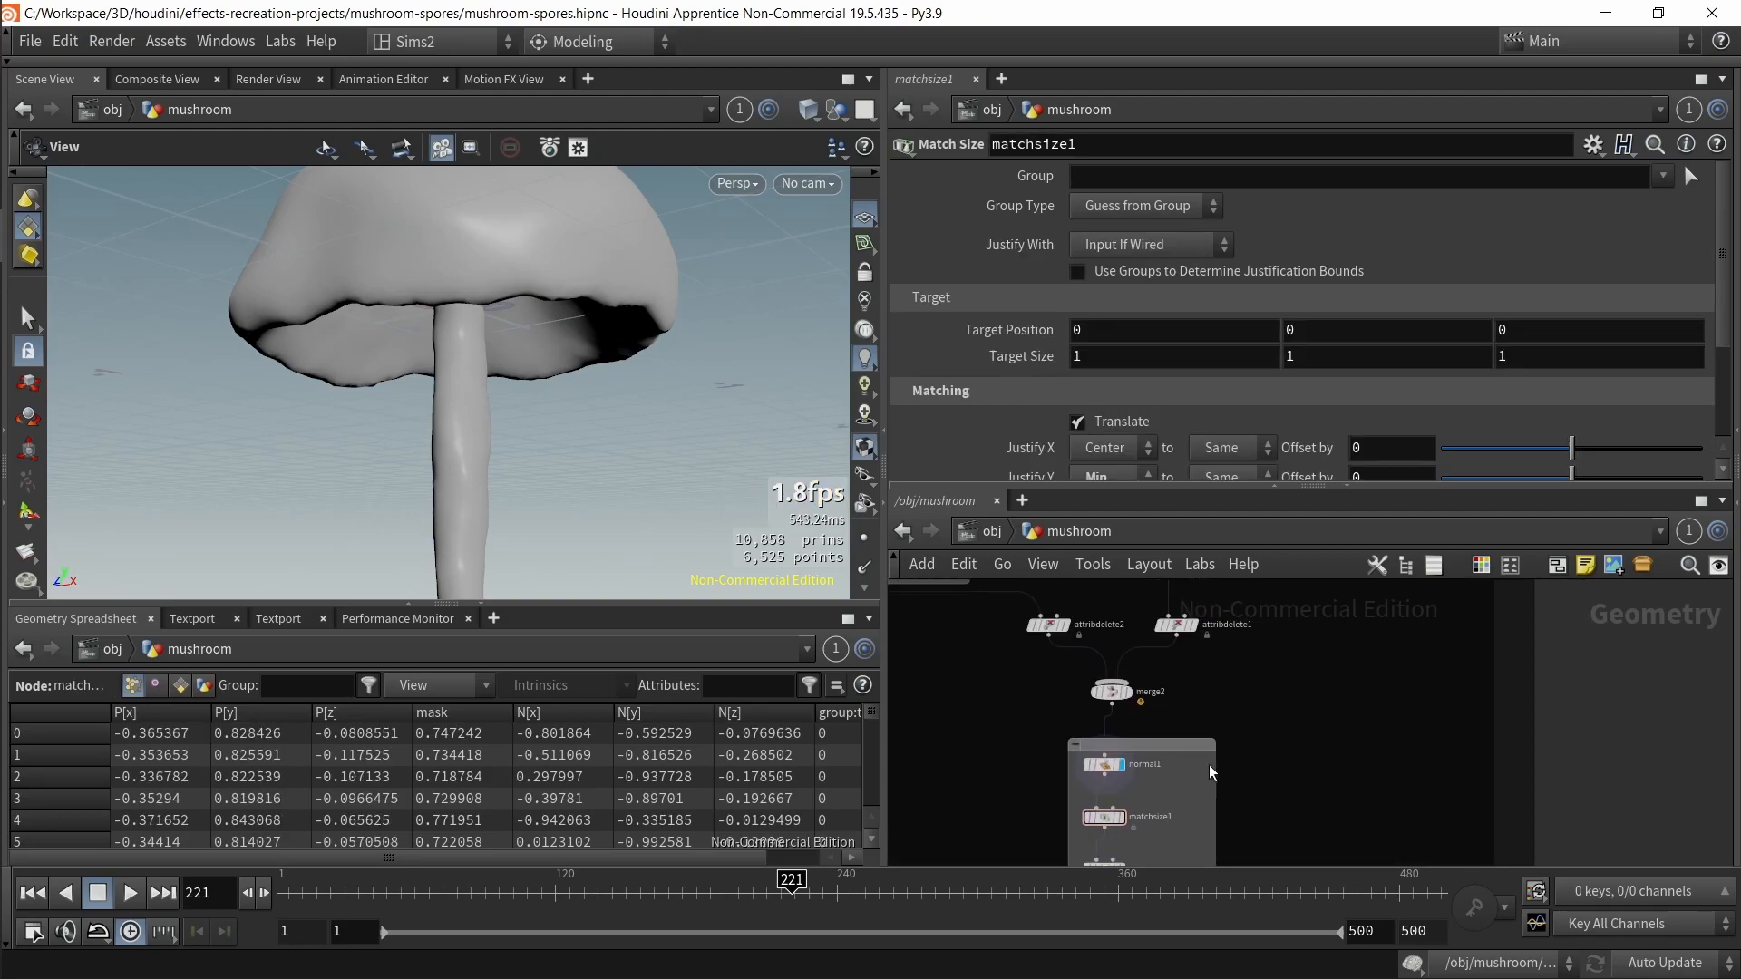
pyautogui.scroll(-2, 1292, 707)
pyautogui.moveTo(1340, 658); pyautogui.dragTo(1427, 587, button='middle')
pyautogui.moveTo(1329, 793); pyautogui.dragTo(1363, 593, button='middle')
# Step: Open line1 in the TRUNK network to review its length expression and point count
pyautogui.scroll(3, 1233, 671)
pyautogui.scroll(2, 1217, 749)
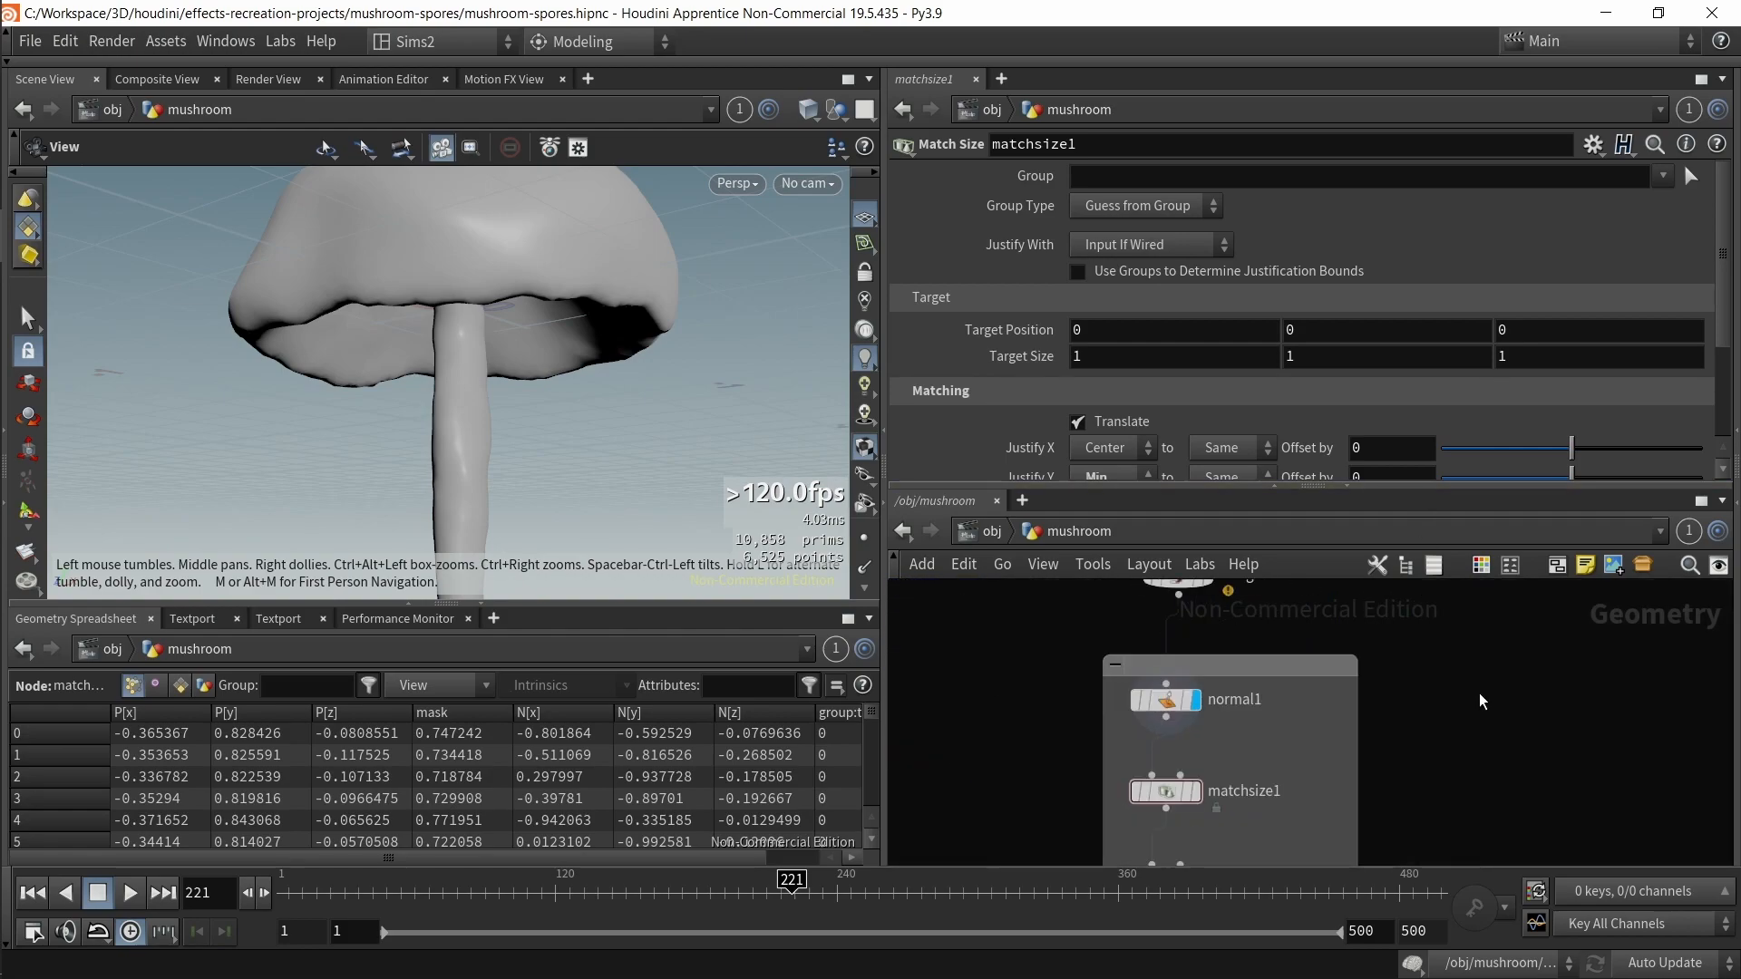
pyautogui.scroll(-5, 1480, 699)
pyautogui.moveTo(1492, 648); pyautogui.dragTo(1347, 846, button='middle')
pyautogui.moveTo(1444, 602); pyautogui.dragTo(1341, 808, button='middle')
pyautogui.scroll(3, 1351, 609)
pyautogui.moveTo(1339, 602); pyautogui.dragTo(1362, 719, button='middle')
pyautogui.scroll(2, 1360, 714)
pyautogui.click(1212, 646)
pyautogui.hotkey('space', 'f')
pyautogui.scroll(-1, 599, 486)
pyautogui.click(866, 538)
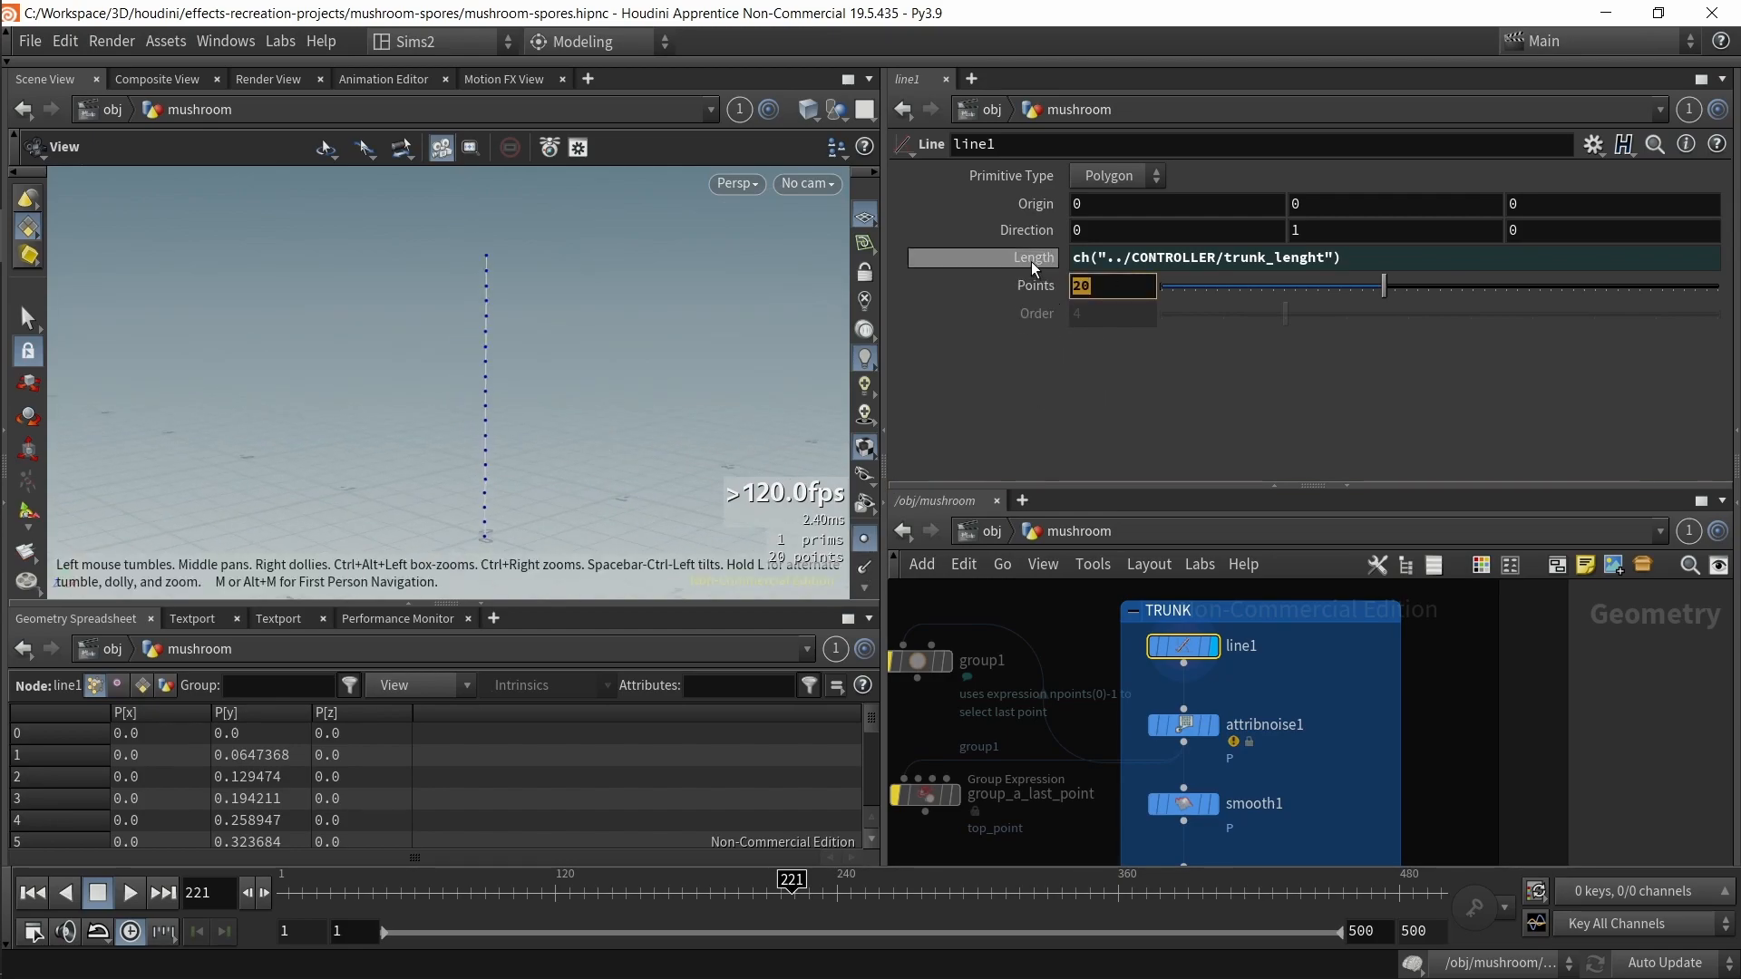
# Step: Select the CONTROLLER null to review its trunk and cap parameters
pyautogui.moveTo(1000, 658); pyautogui.dragTo(1730, 721, button='middle')
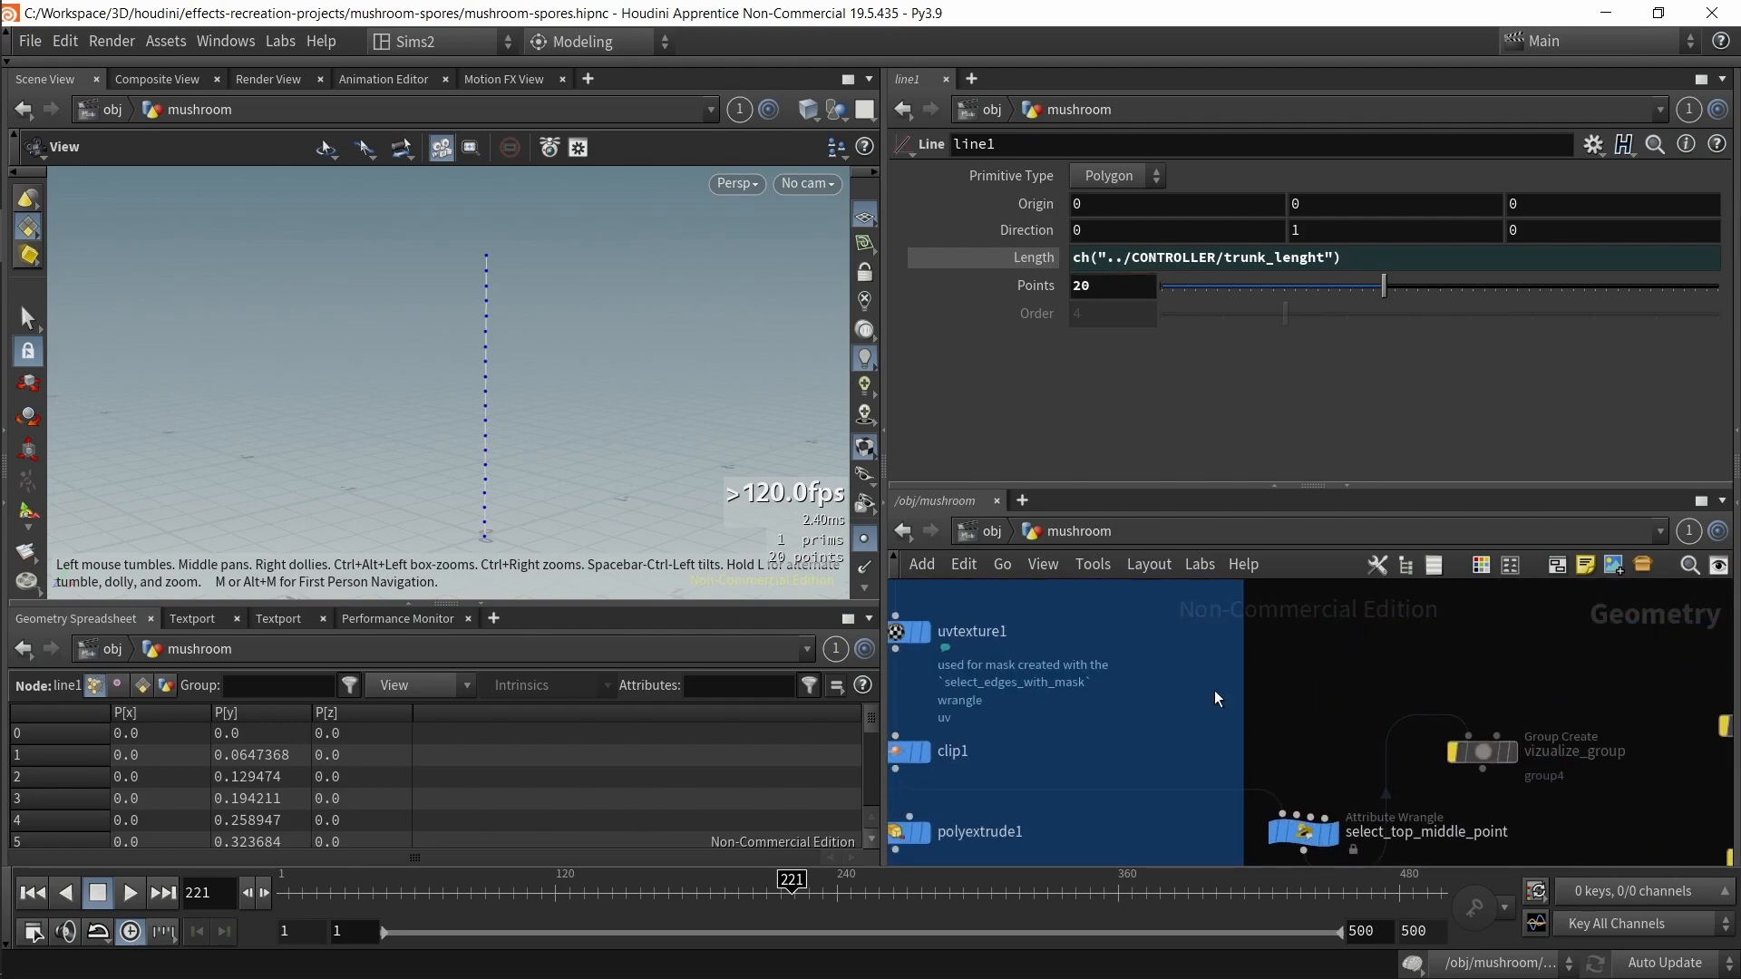
pyautogui.scroll(-1, 1215, 691)
pyautogui.moveTo(1215, 691); pyautogui.dragTo(1510, 755, button='middle')
pyautogui.scroll(-2, 1063, 686)
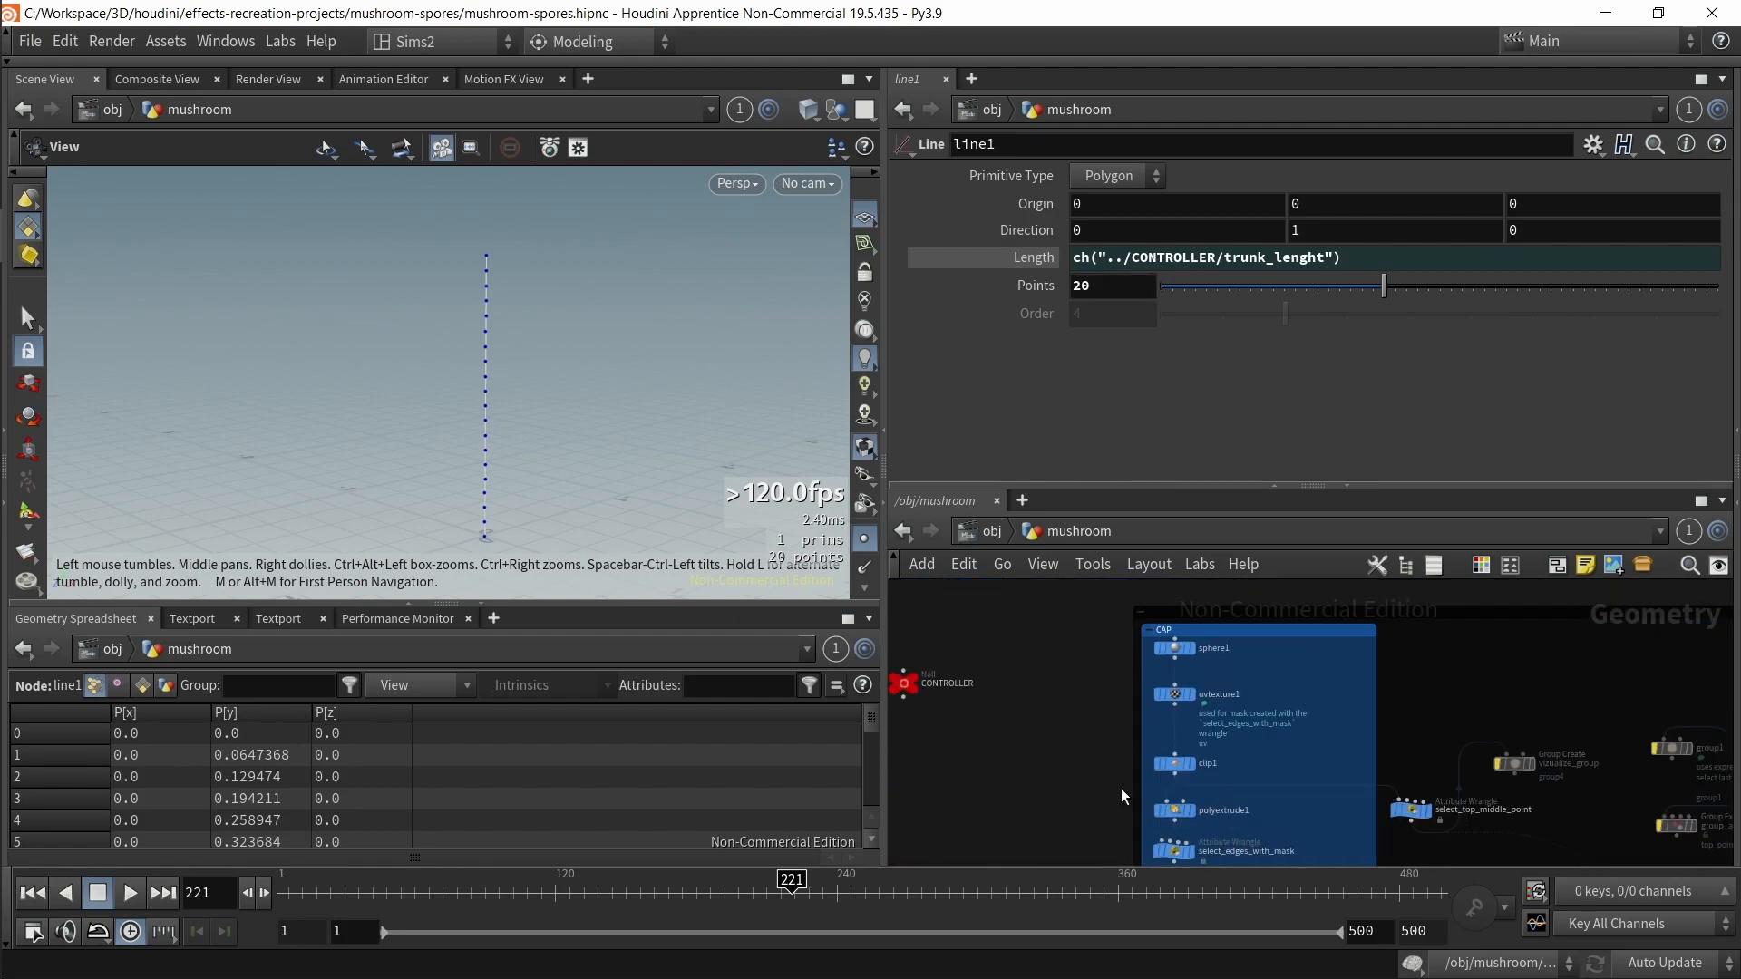
pyautogui.click(903, 679)
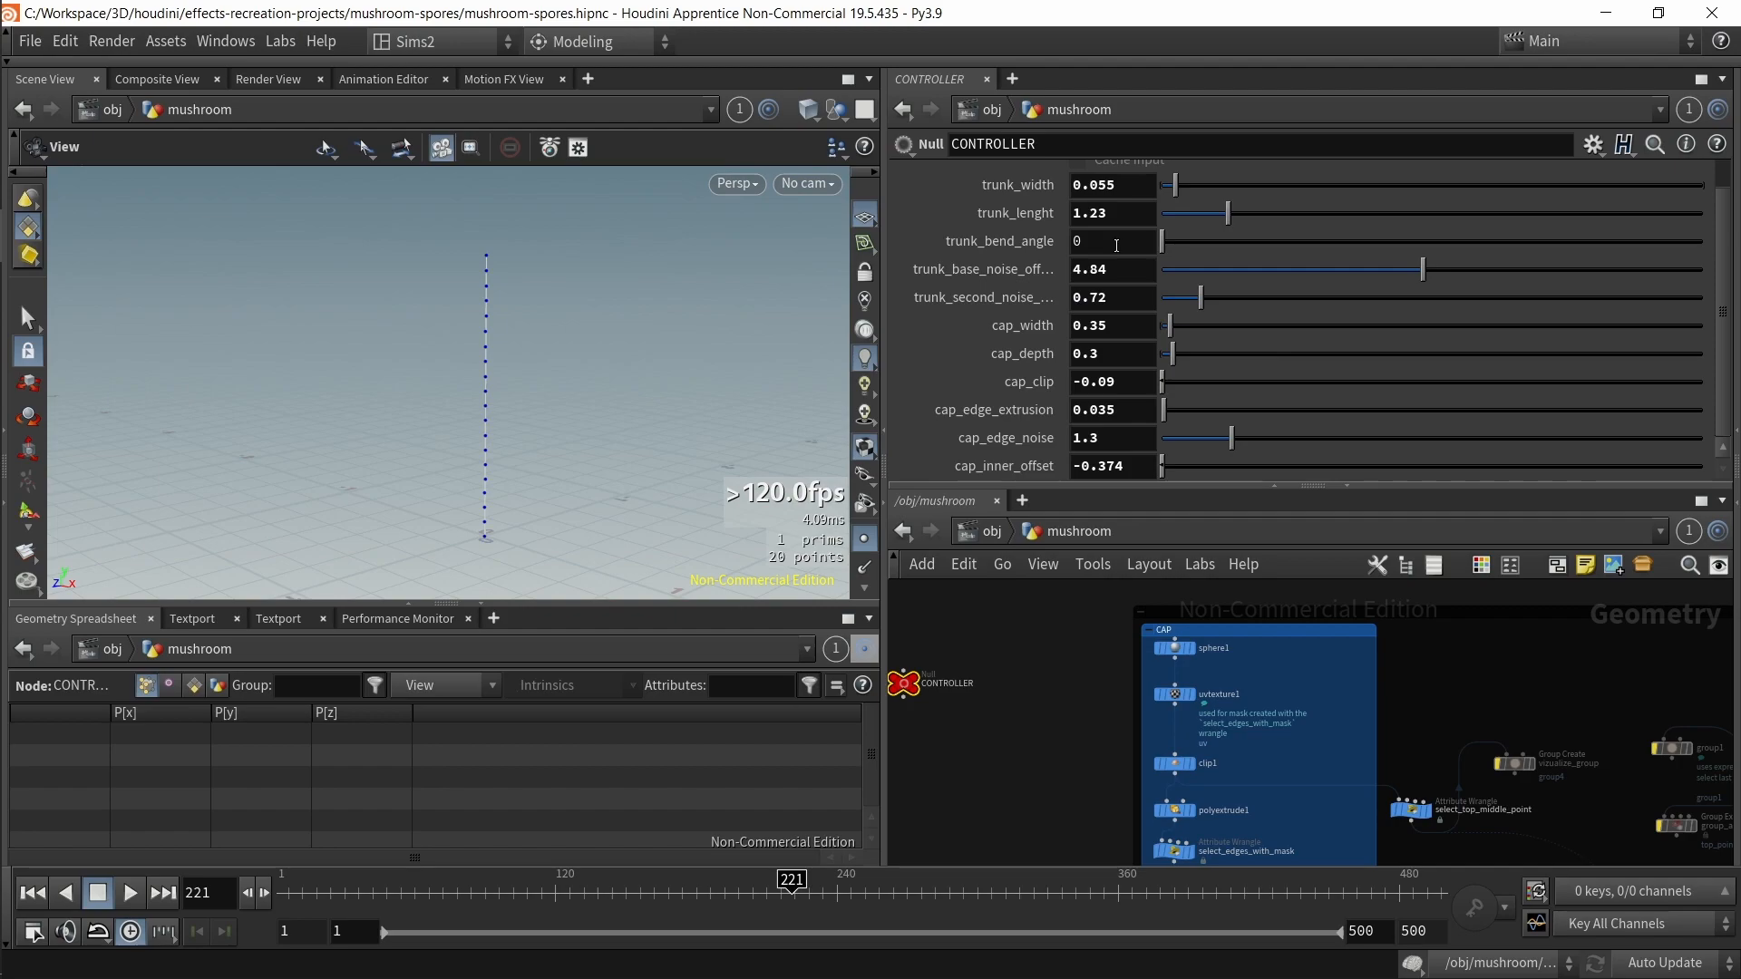
pyautogui.moveTo(989, 705); pyautogui.dragTo(1030, 697, button='middle')
# Step: Select attribnoise1 in the TRUNK network to review its noise settings
pyautogui.moveTo(1722, 770); pyautogui.dragTo(1108, 729, button='middle')
pyautogui.scroll(3, 1186, 717)
pyautogui.moveTo(1146, 714); pyautogui.dragTo(1287, 726)
pyautogui.hotkey('ctrl', 'z')
pyautogui.click(1207, 730)
pyautogui.press('r')
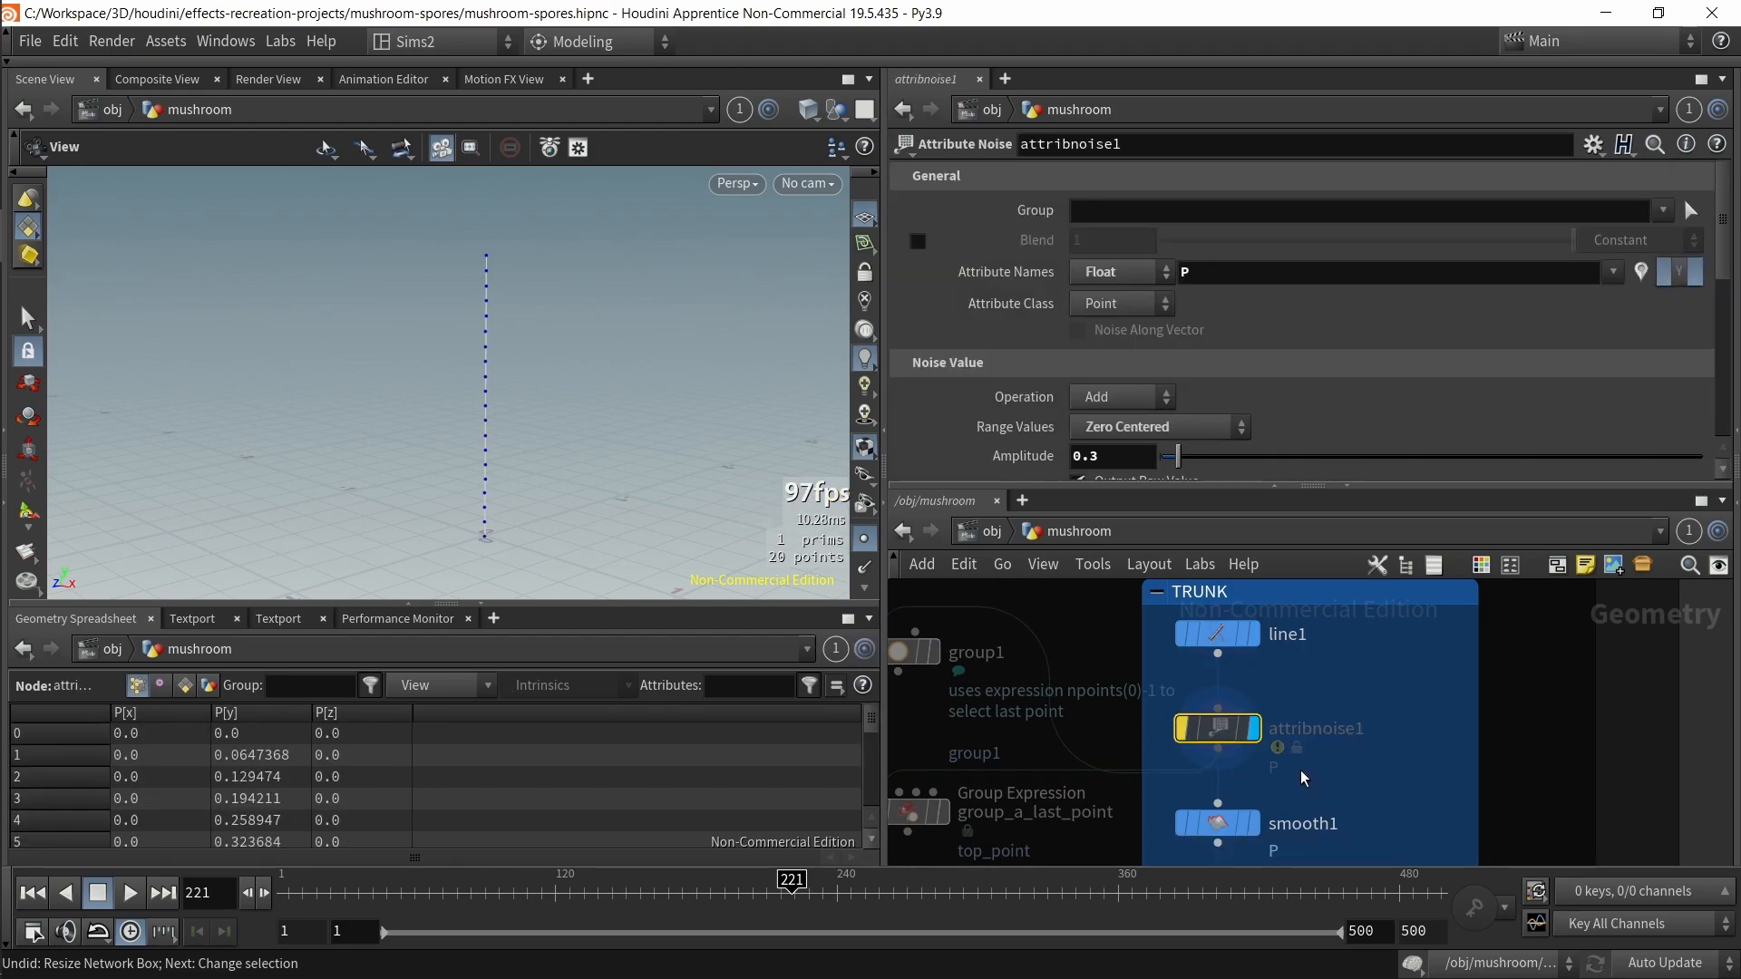
# Step: Select smooth1 and polywire1 and review the wire radius expression on the trunk
pyautogui.moveTo(1347, 791); pyautogui.dragTo(1333, 644, button='middle')
pyautogui.click(1271, 721)
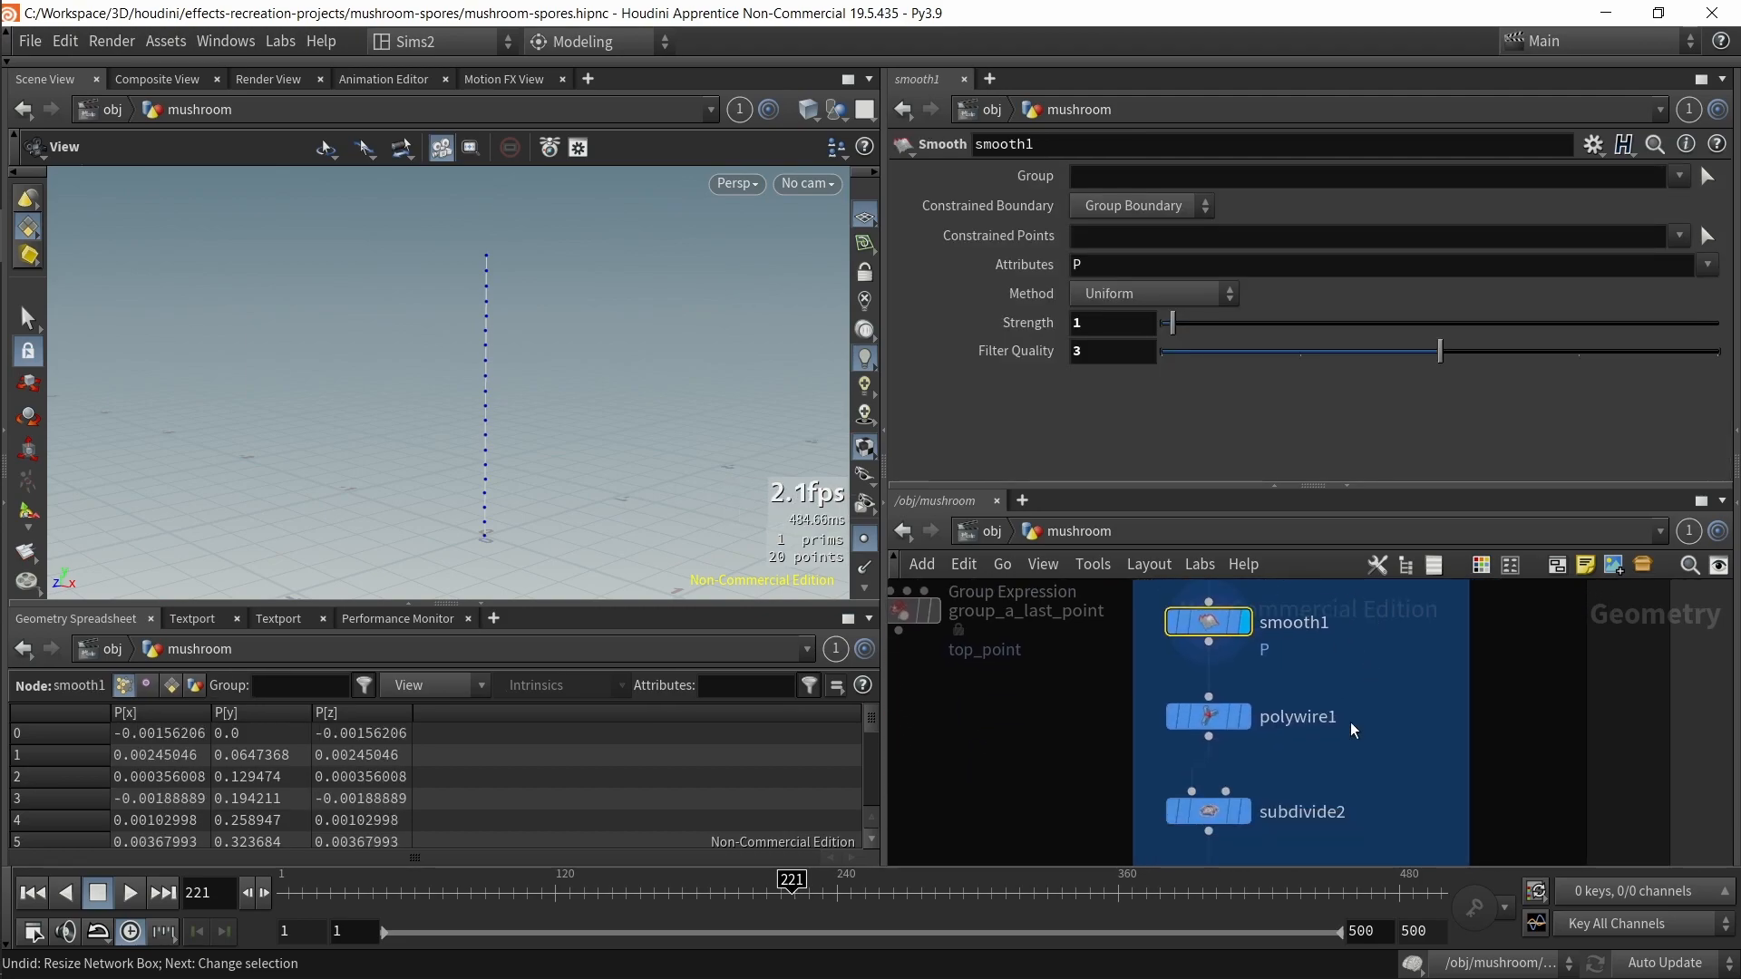
pyautogui.click(1211, 716)
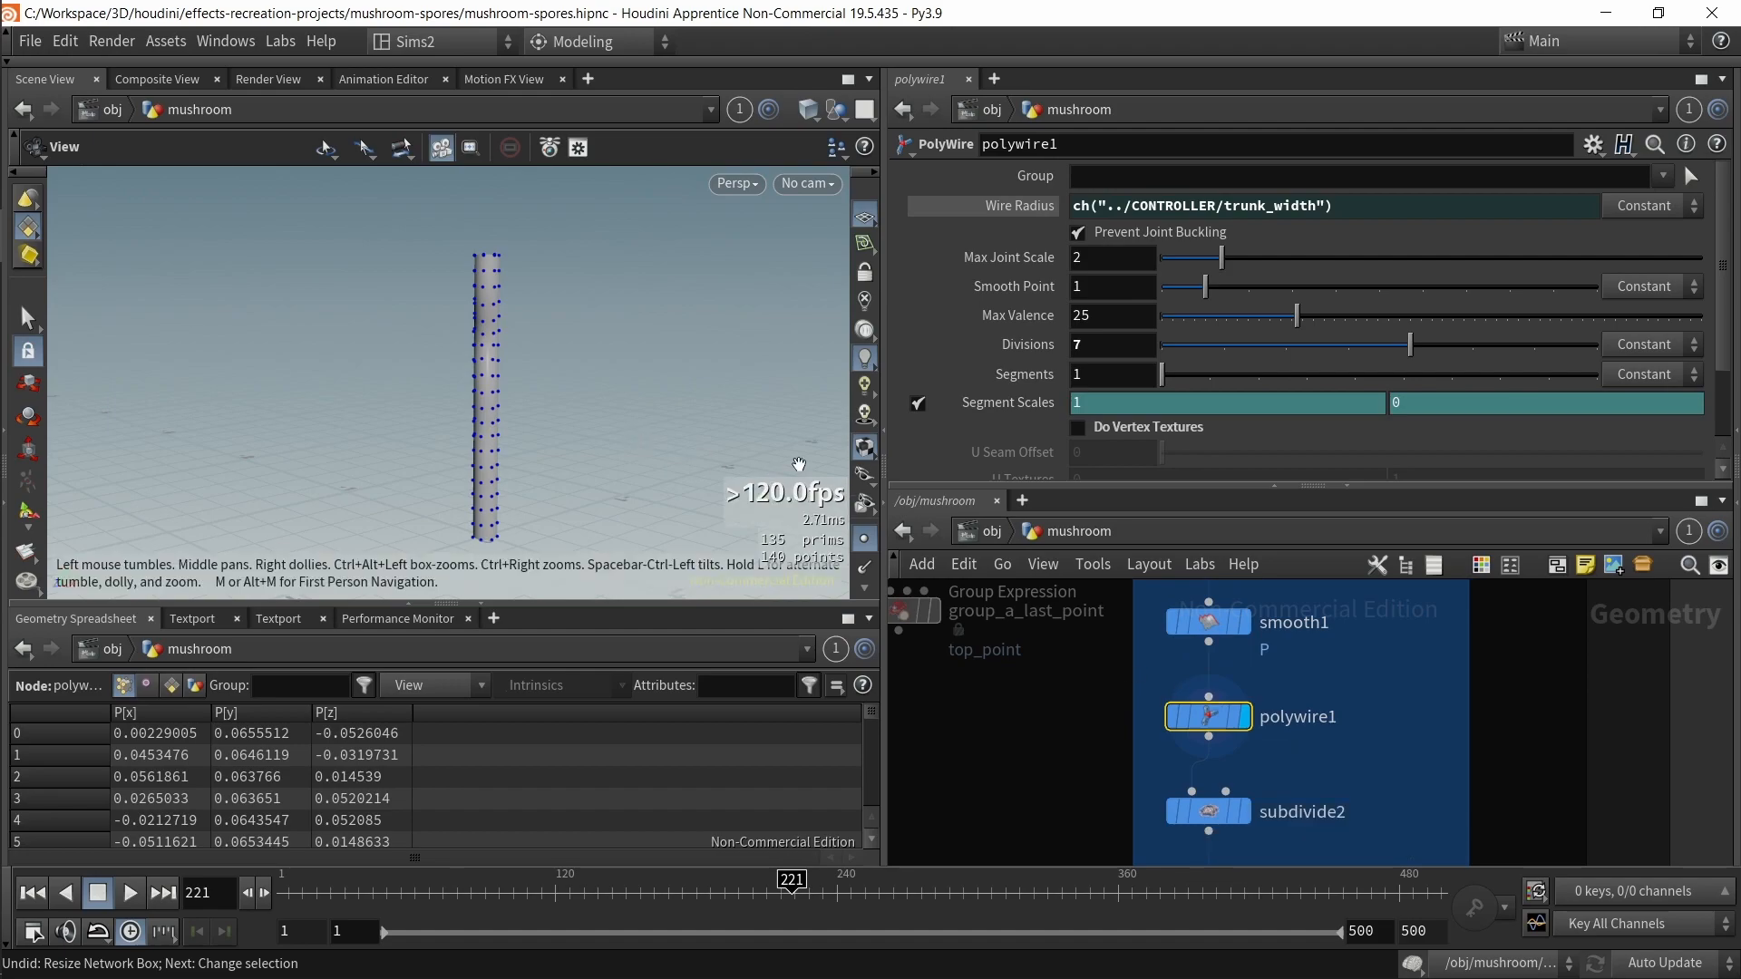
pyautogui.click(861, 549)
pyautogui.moveTo(408, 313); pyautogui.dragTo(373, 398)
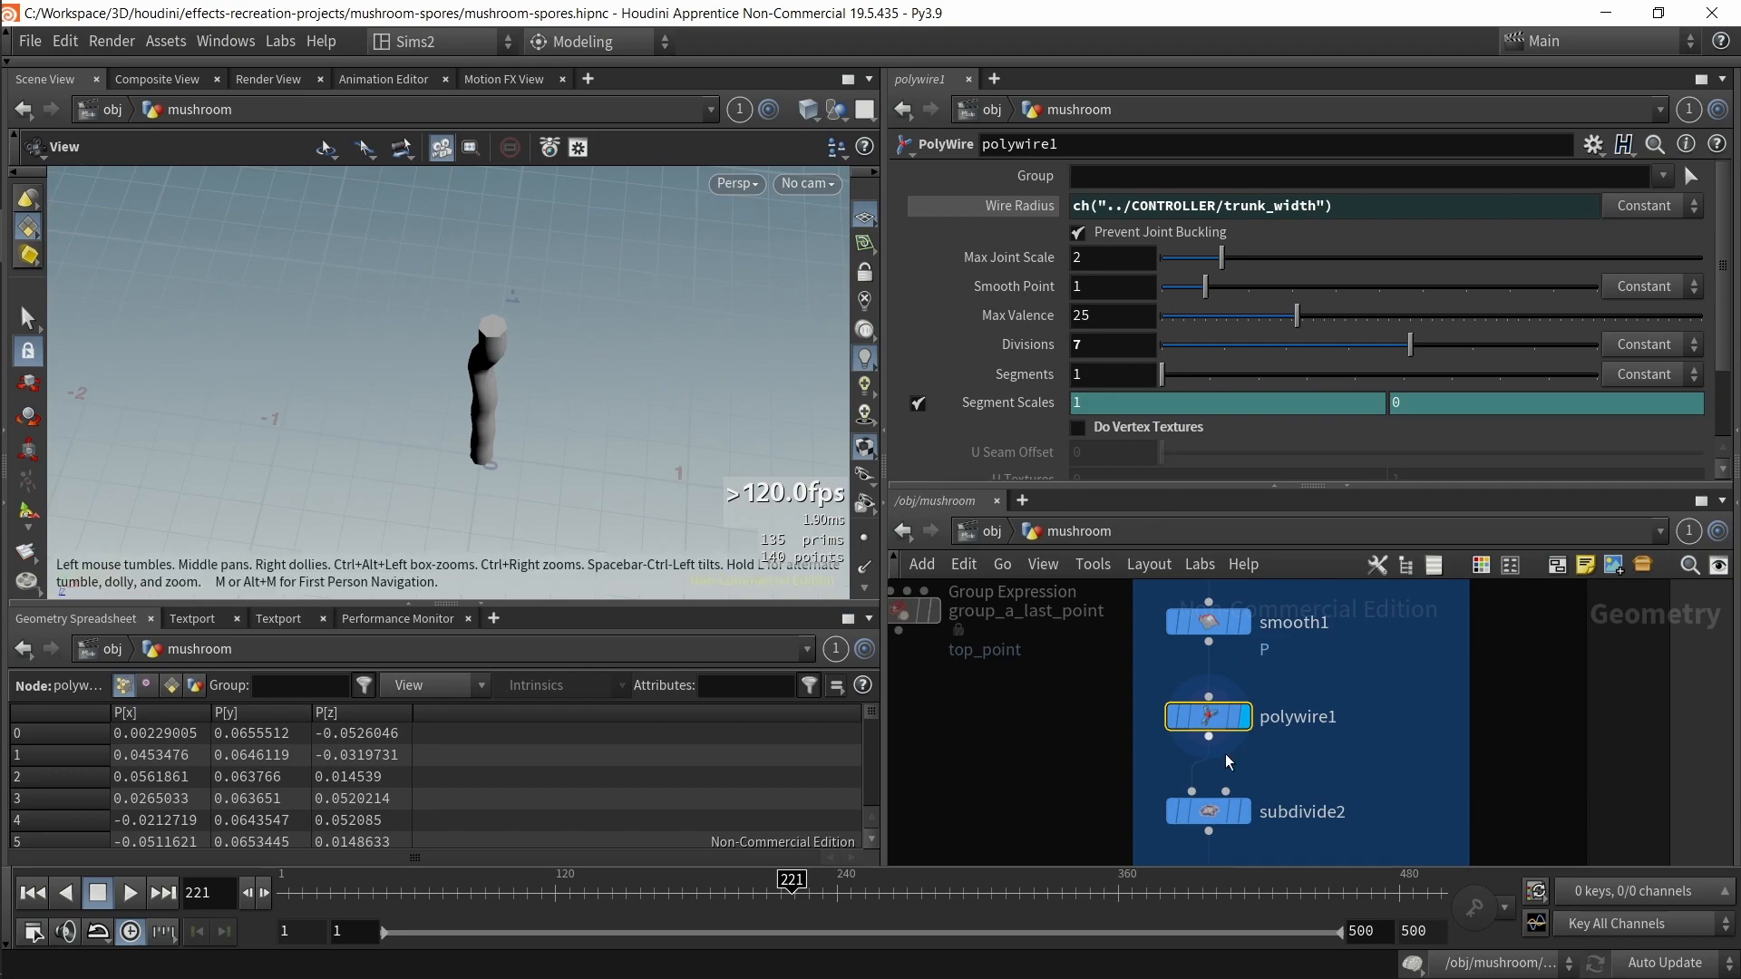
pyautogui.moveTo(1326, 700); pyautogui.dragTo(1350, 722, button='middle')
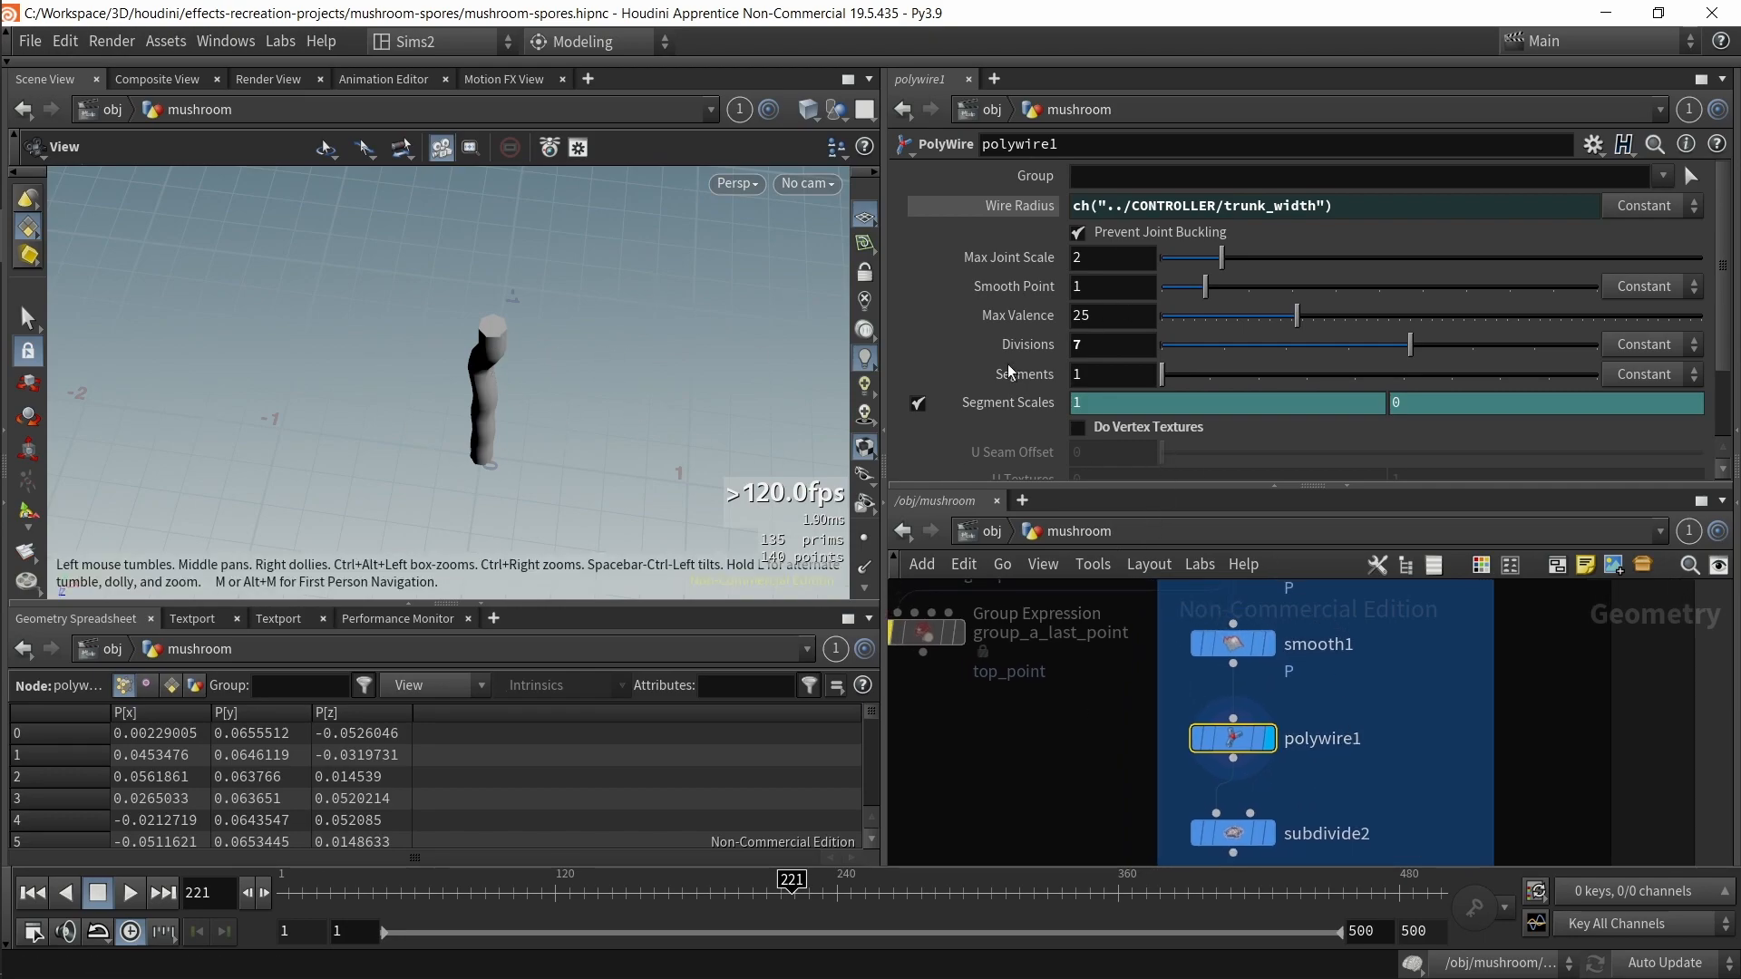
# Step: Toggle attribnoise1's bypass on and off to compare the trunk with and without noise
pyautogui.moveTo(1420, 370); pyautogui.dragTo(1478, 365)
pyautogui.moveTo(1365, 788); pyautogui.dragTo(1366, 827, button='middle')
pyautogui.moveTo(1369, 728); pyautogui.dragTo(1354, 856, button='middle')
pyautogui.click(1282, 736)
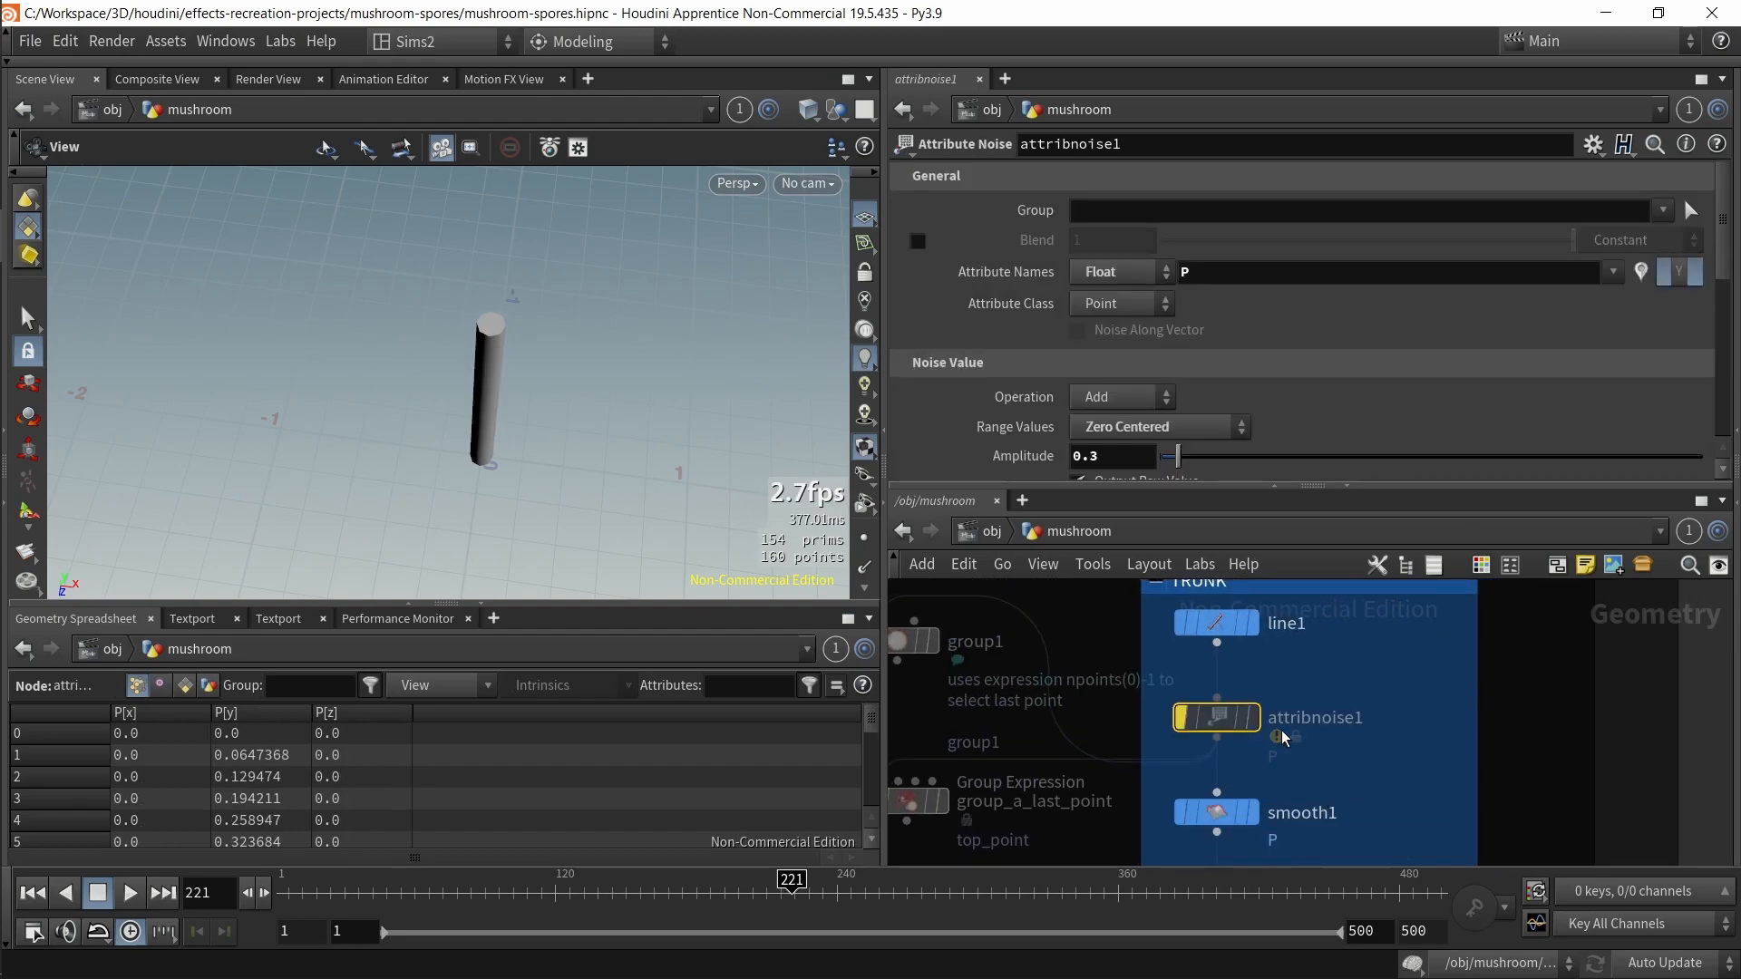
pyautogui.press('b')
pyautogui.press('b')
pyautogui.press('b')
pyautogui.moveTo(500, 342); pyautogui.dragTo(676, 382)
pyautogui.press('b')
pyautogui.press('b')
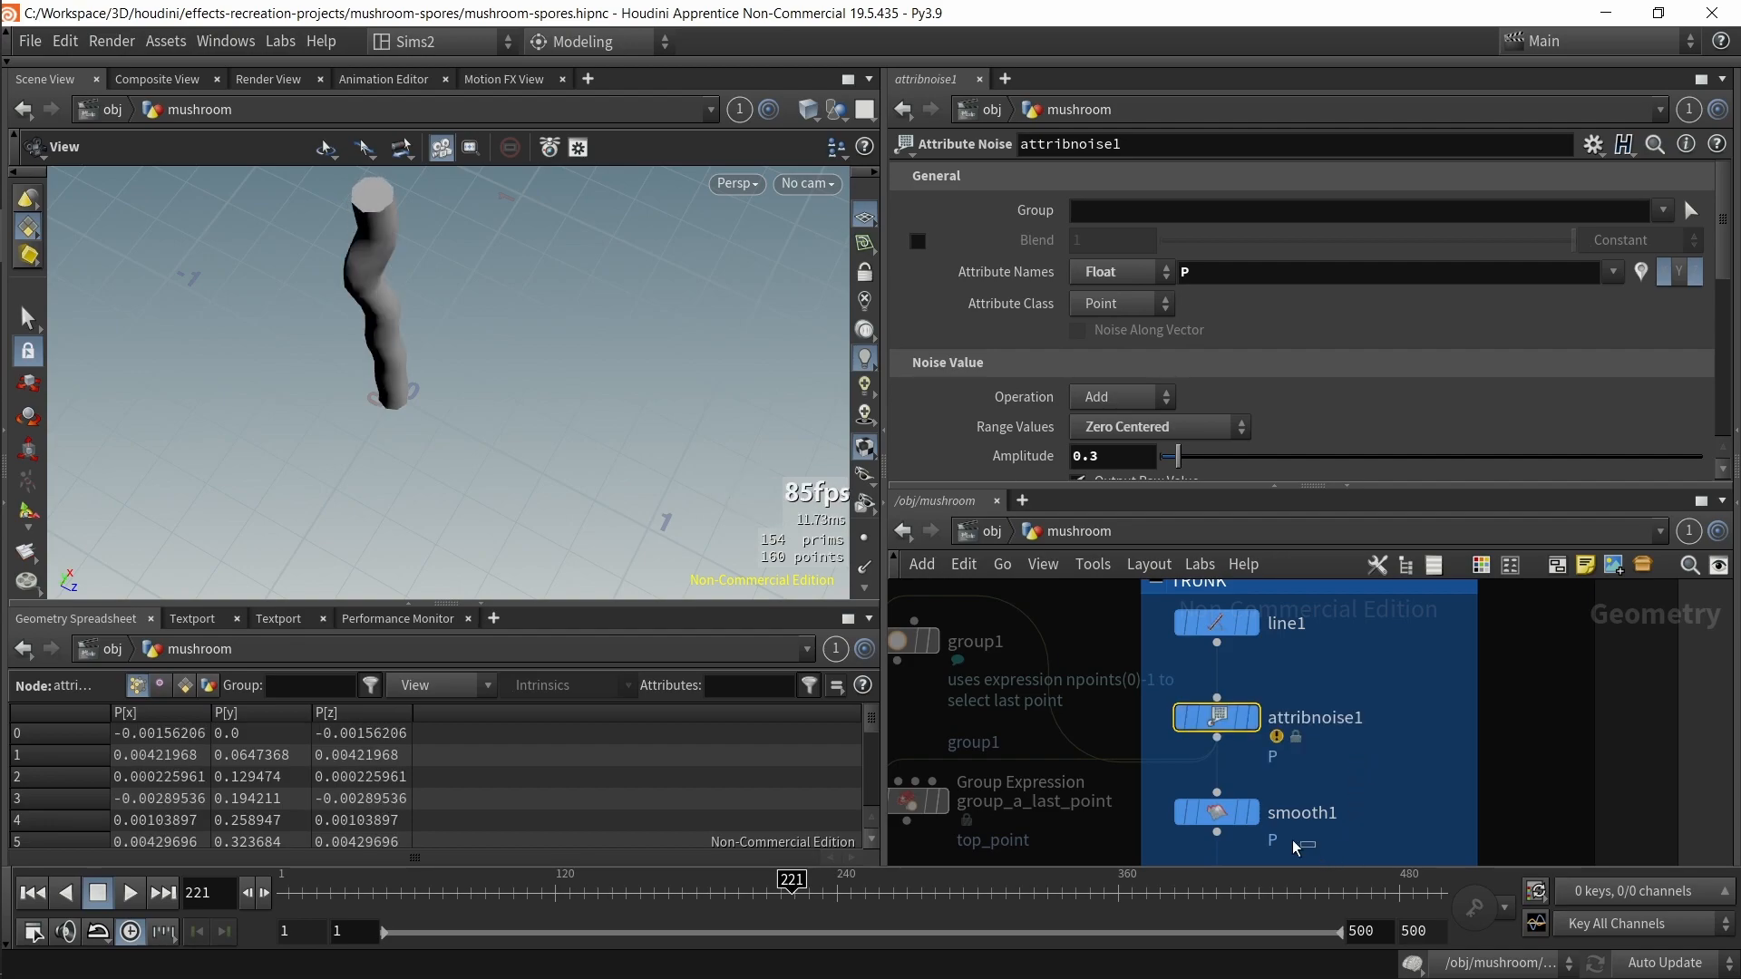
# Step: Select smooth1 and subdivide2 and show the trunk's wireframe over shading
pyautogui.click(1220, 811)
pyautogui.scroll(-3, 1265, 789)
pyautogui.moveTo(412, 291); pyautogui.dragTo(509, 356)
pyautogui.moveTo(1380, 646); pyautogui.dragTo(1383, 623, button='middle')
pyautogui.scroll(3, 1378, 789)
pyautogui.moveTo(1385, 856); pyautogui.dragTo(1372, 738, button='middle')
pyautogui.click(1337, 728)
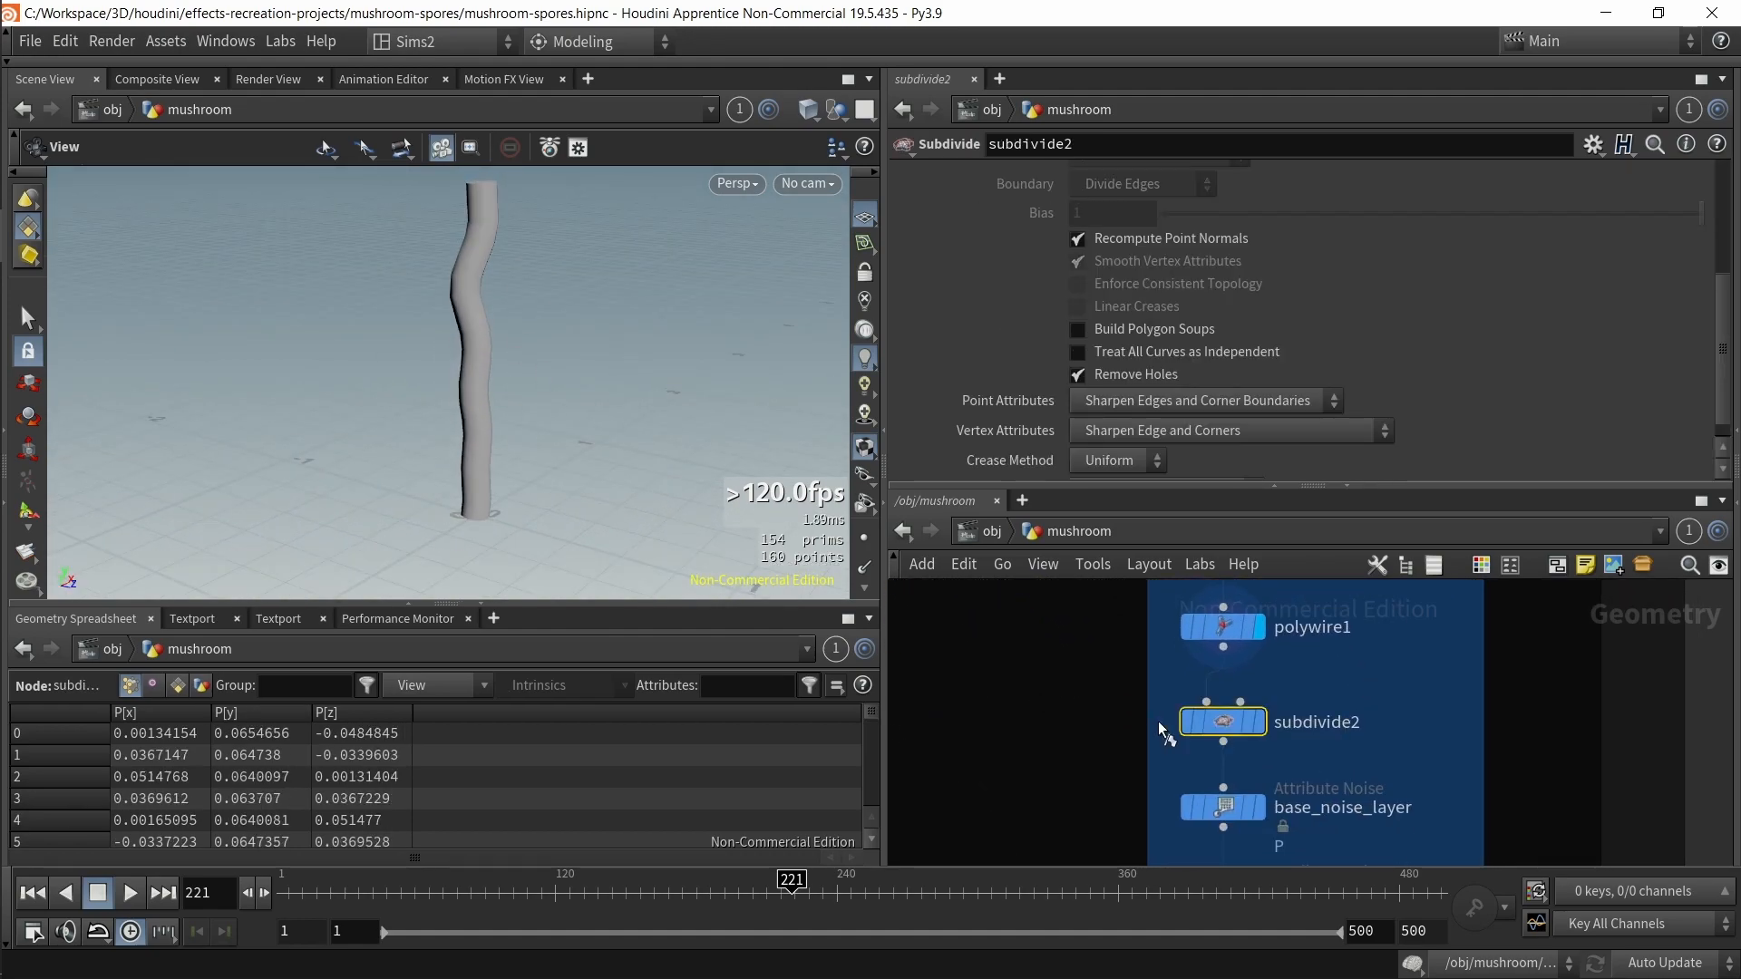
pyautogui.hotkey('shift', 'w')
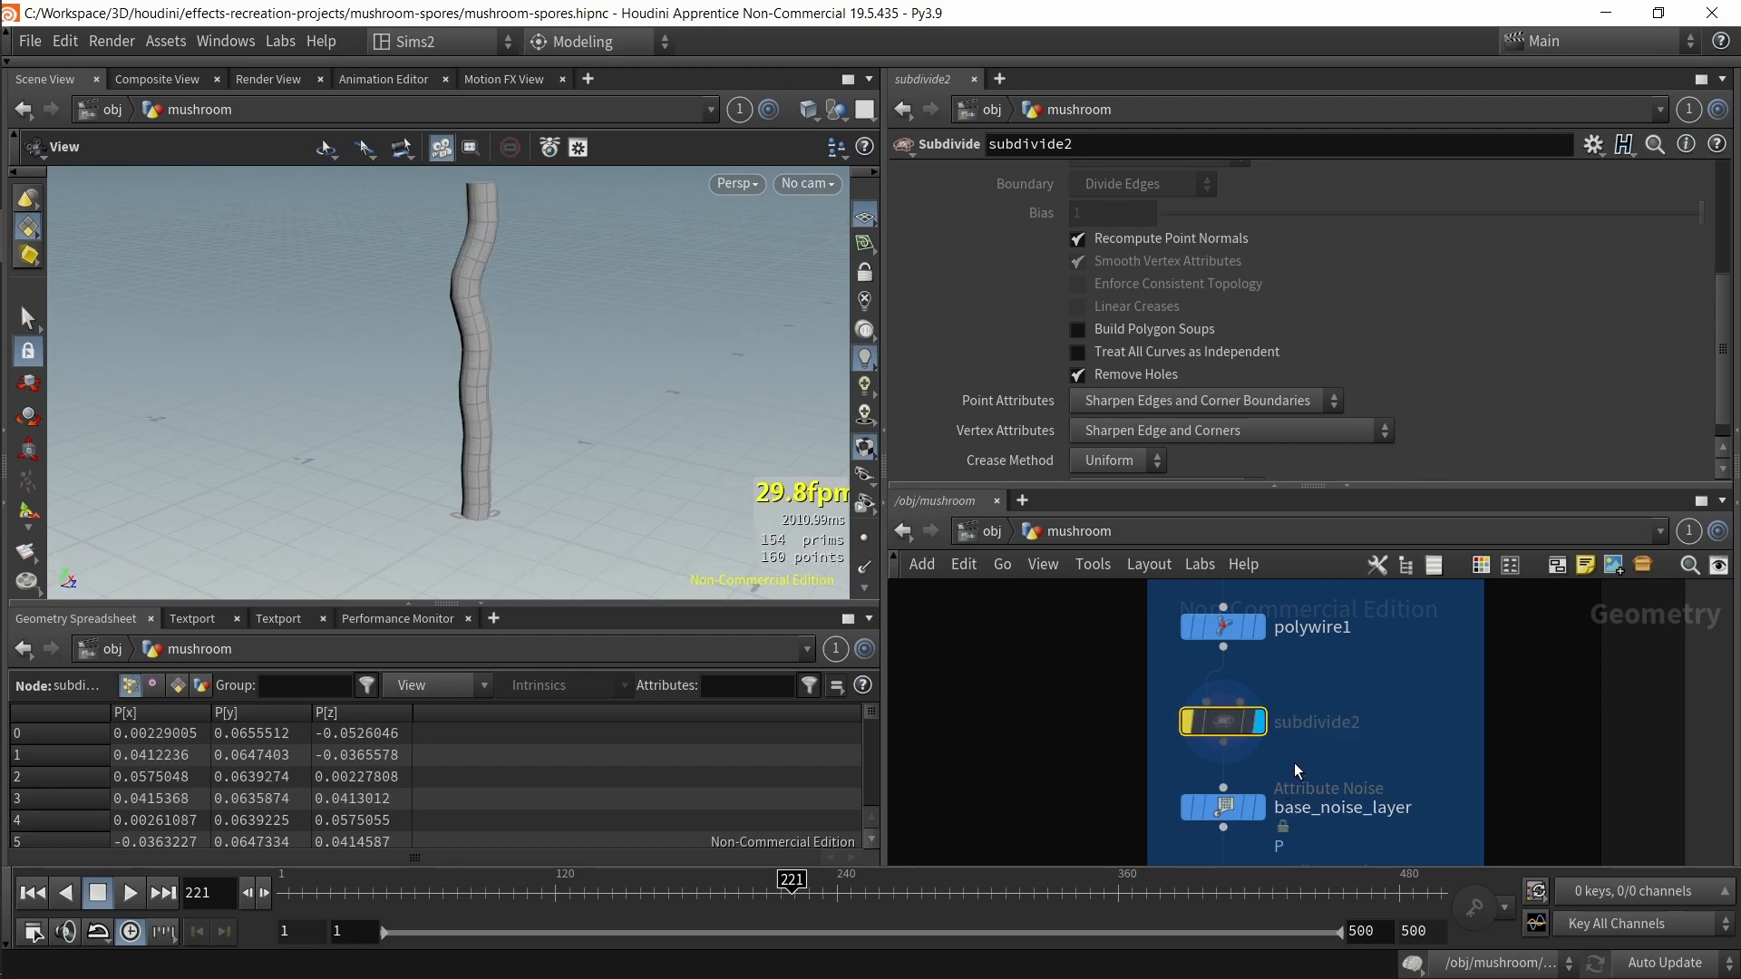
# Step: Select base_noise_layer and review its amplitude, element size and offset expression
pyautogui.moveTo(1293, 763); pyautogui.dragTo(1283, 675, button='middle')
pyautogui.click(1213, 718)
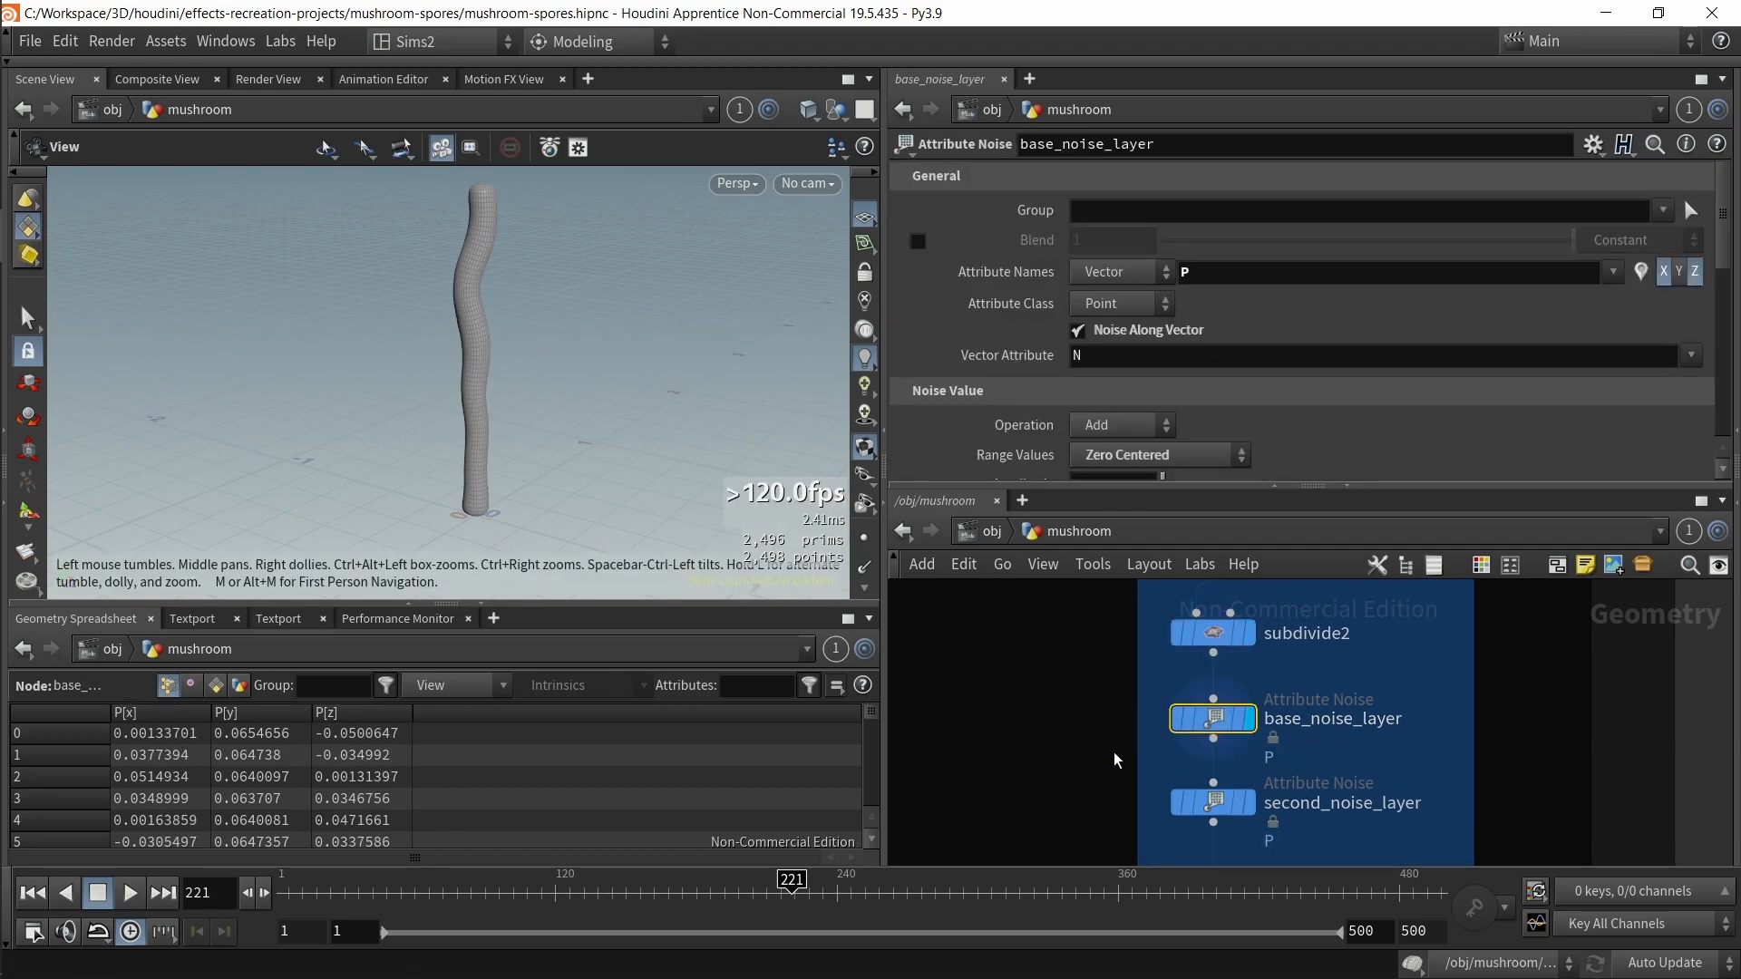
pyautogui.moveTo(604, 382); pyautogui.dragTo(594, 419)
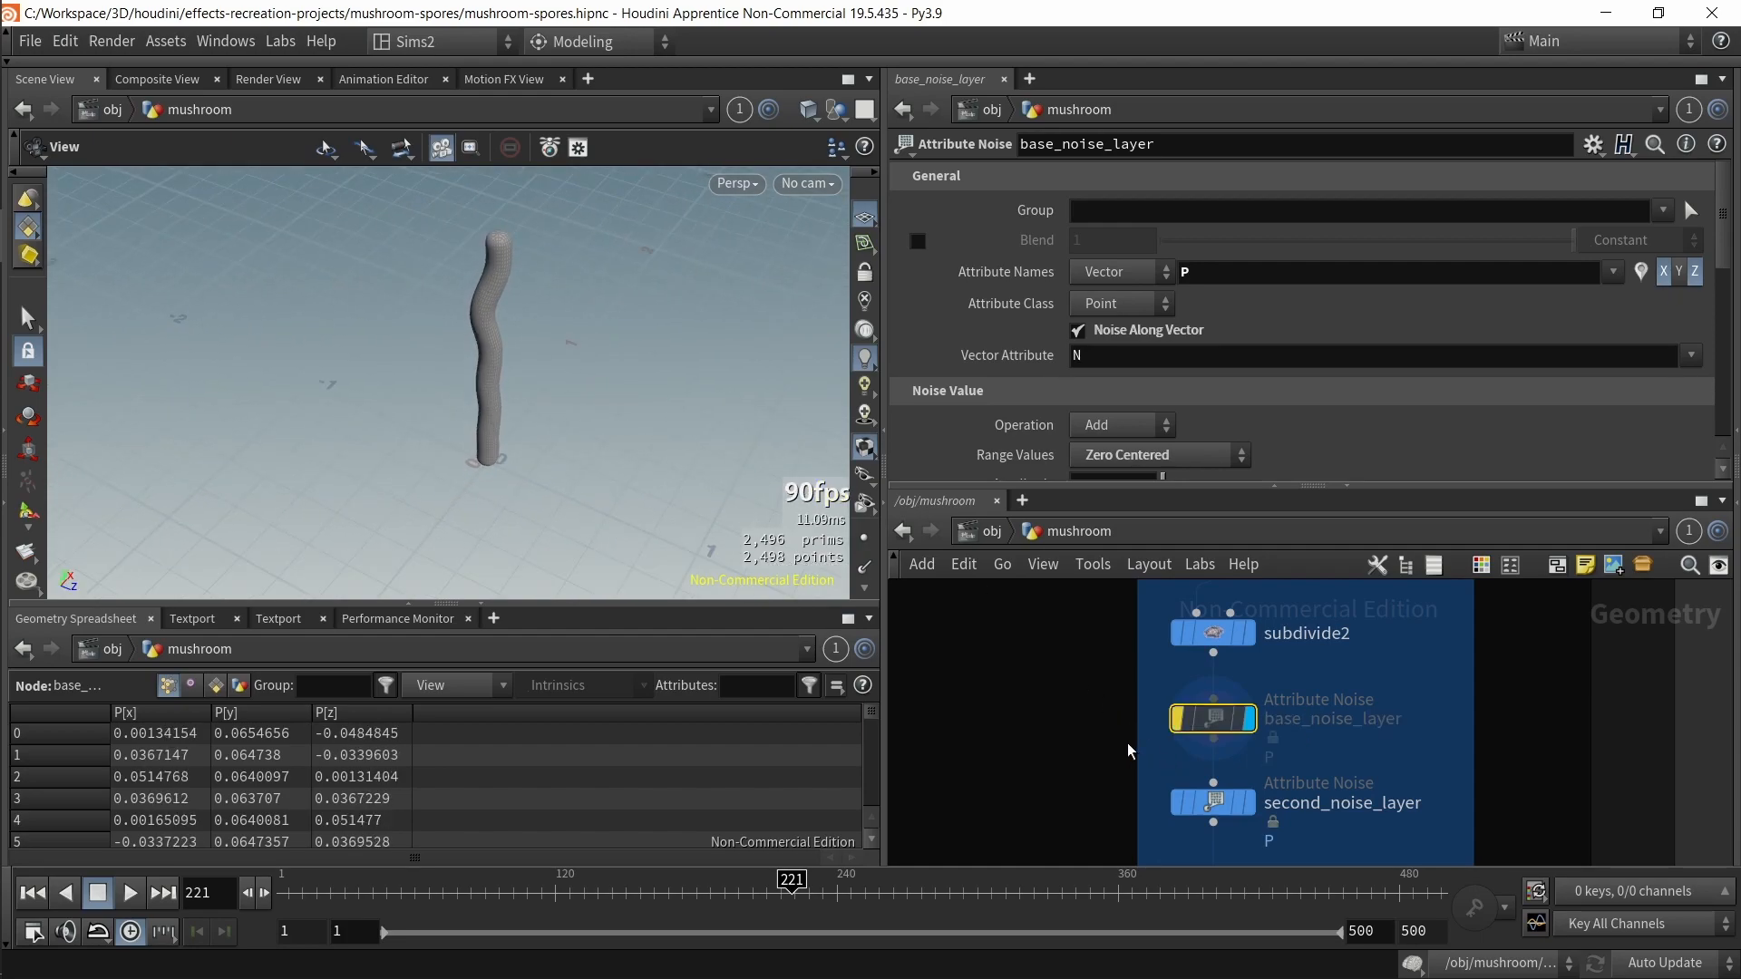
pyautogui.scroll(-8, 1329, 401)
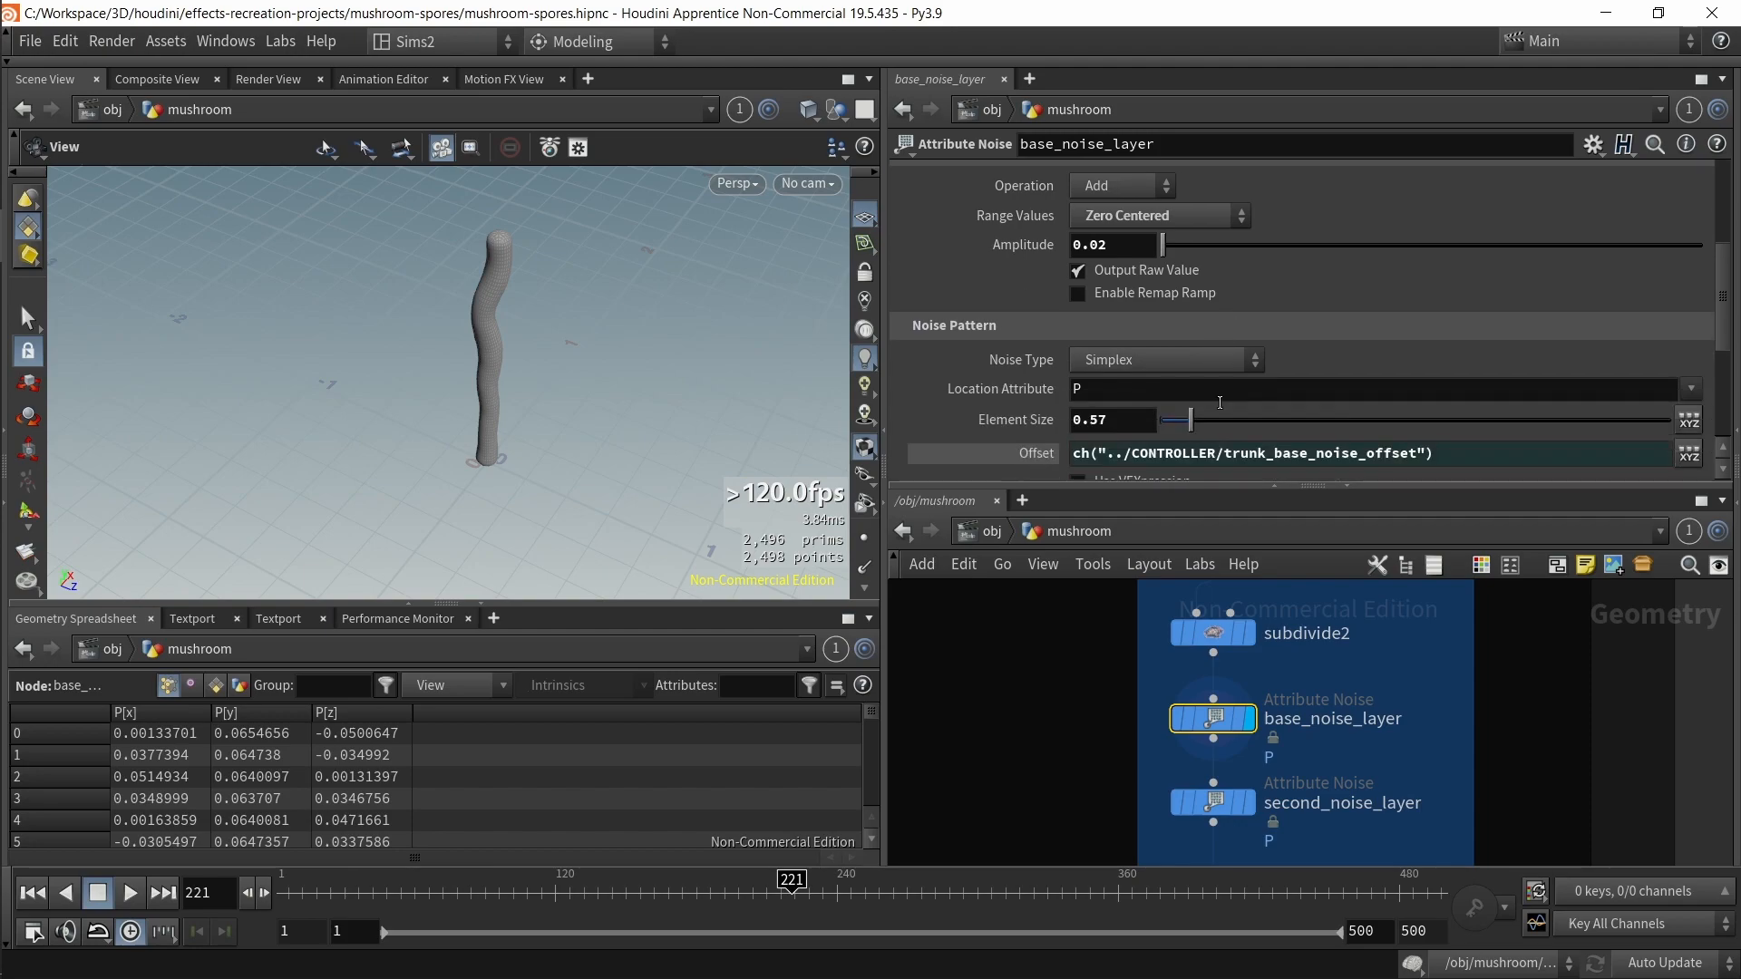
pyautogui.scroll(5, 1046, 341)
pyautogui.moveTo(1111, 337); pyautogui.dragTo(1121, 385, button='middle')
# Step: Select second_noise_layer and set its element size to 0.3
pyautogui.click(1214, 803)
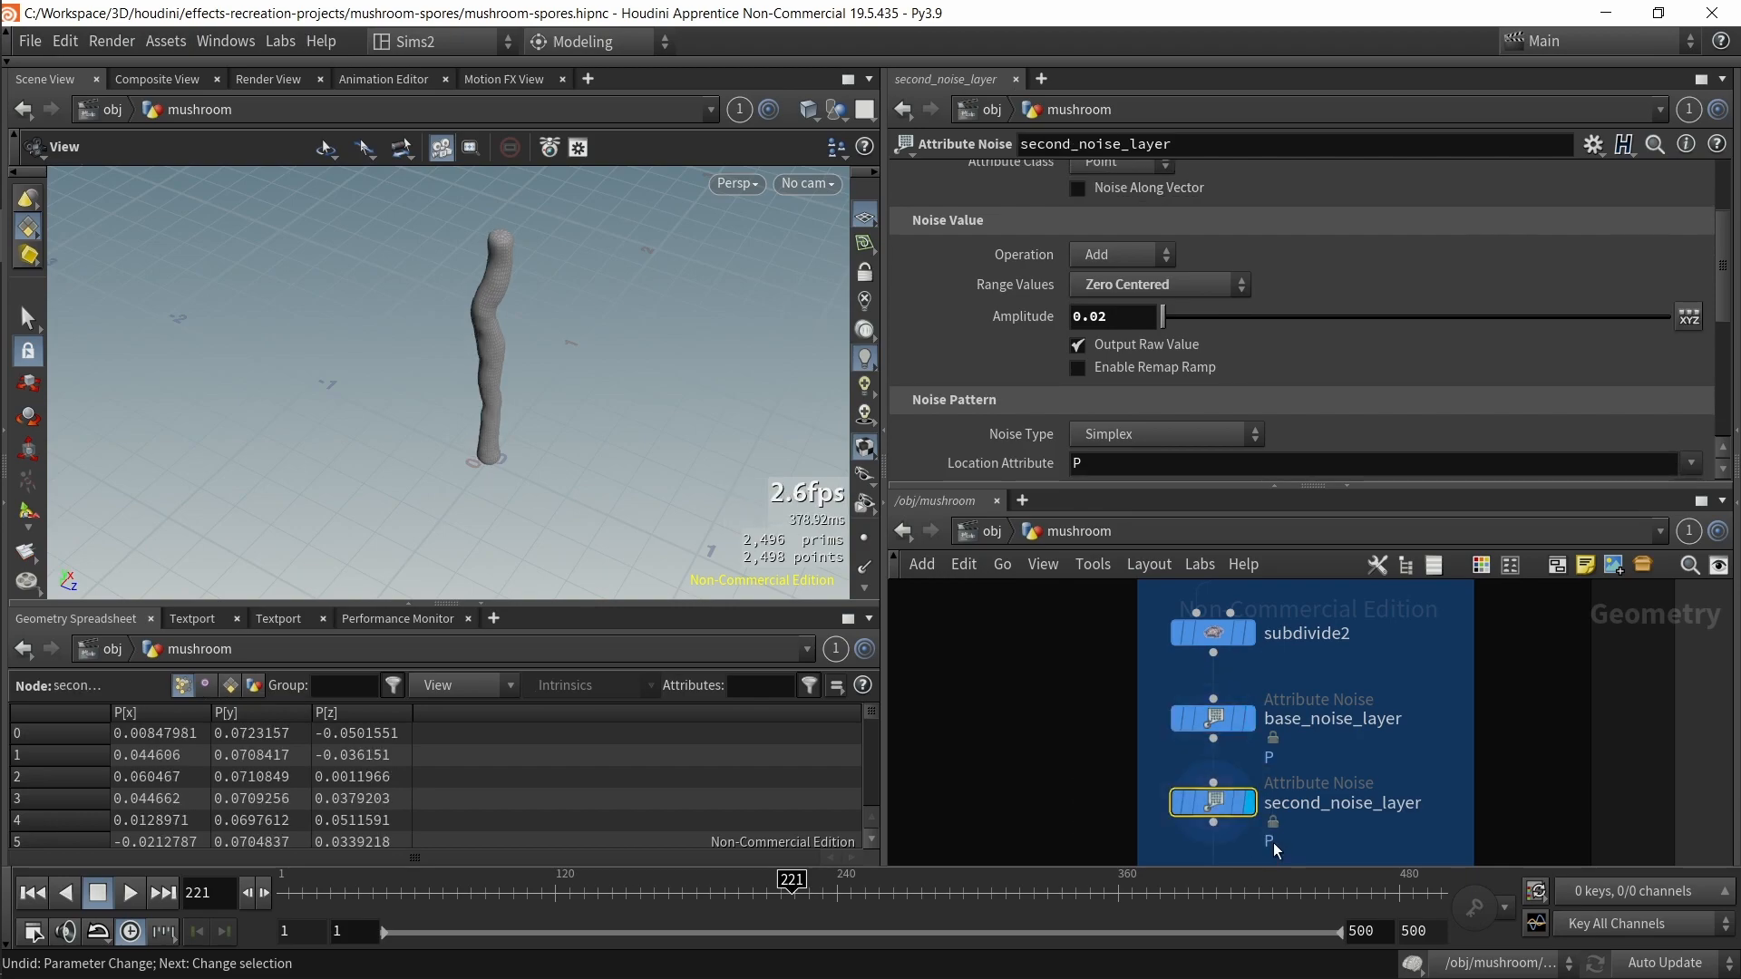
pyautogui.scroll(5, 481, 301)
pyautogui.scroll(-2, 1165, 345)
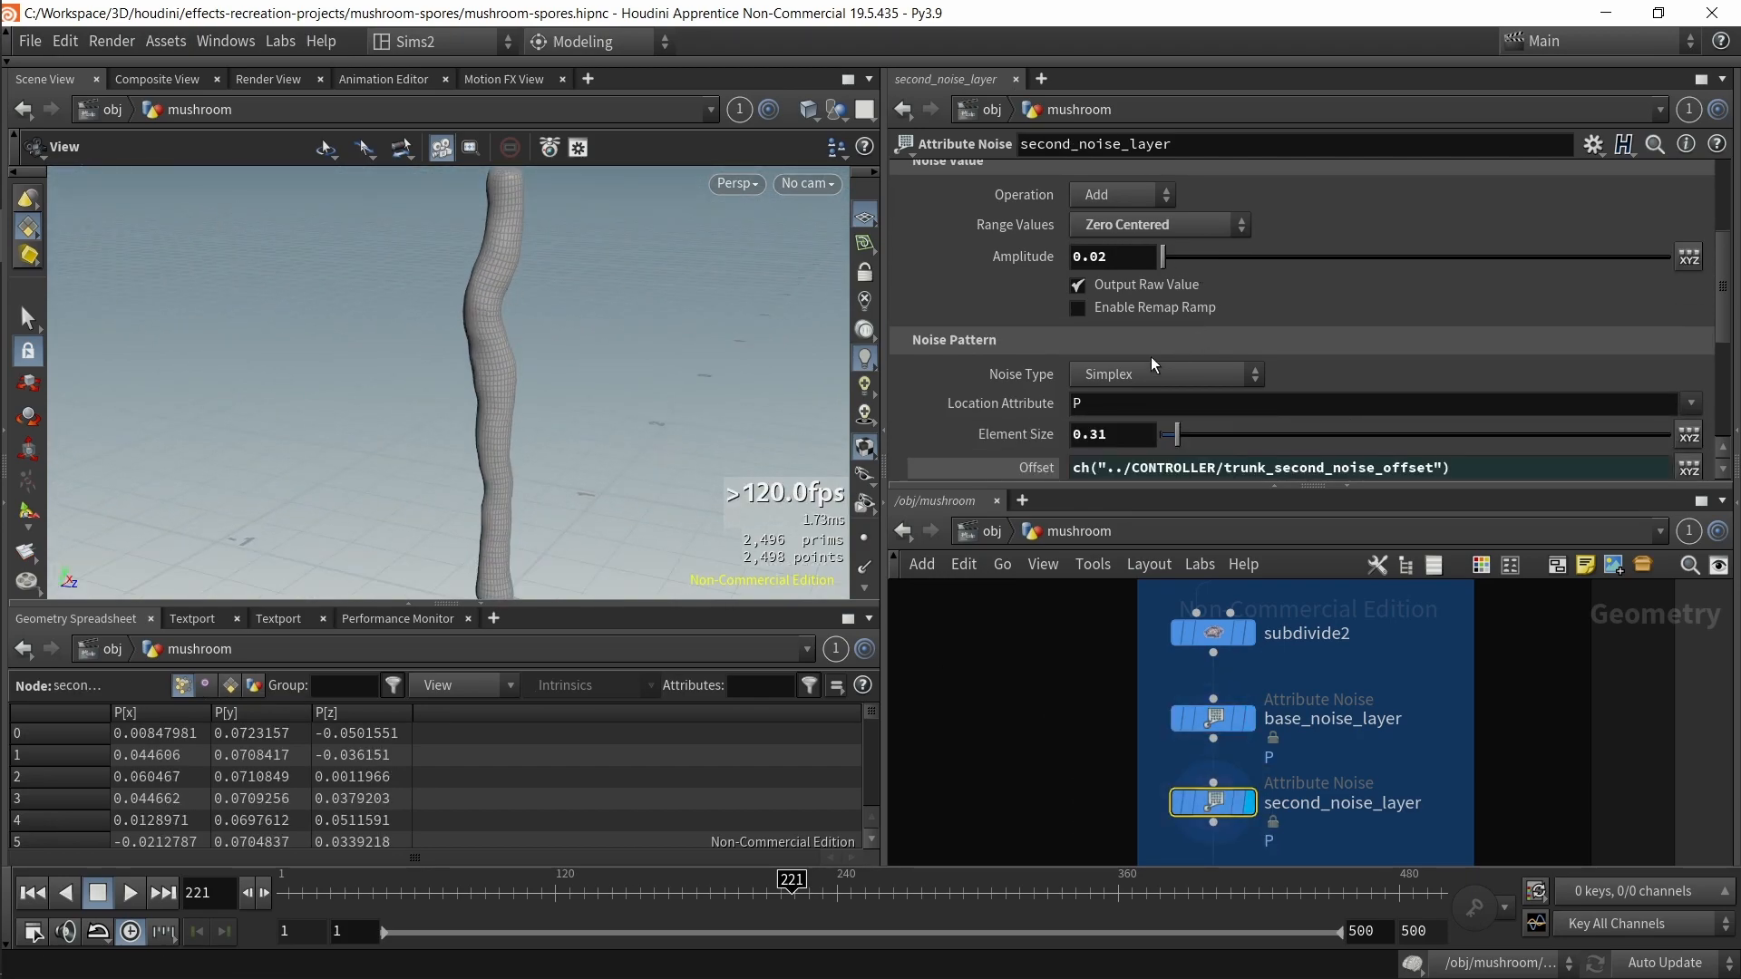
pyautogui.press('Return')
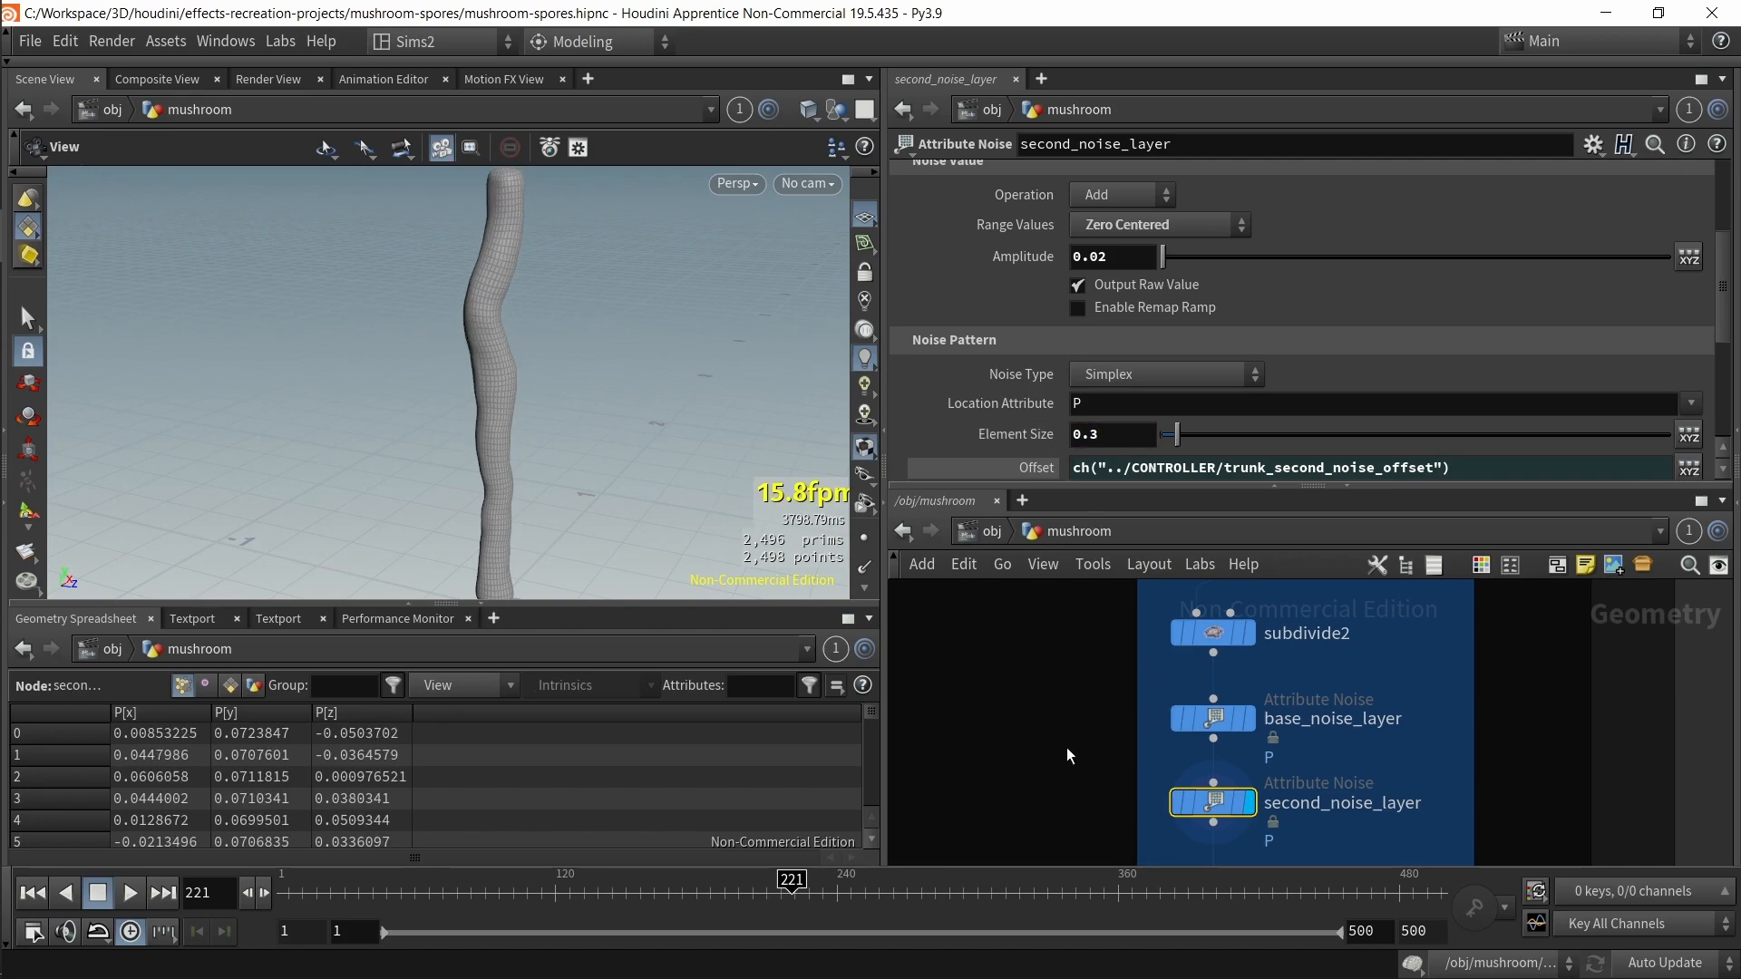
# Step: Set base_noise_layer's element size to 0.6 and save the scene
pyautogui.click(1326, 711)
pyautogui.click(1130, 453)
pyautogui.write('0.6')
pyautogui.press('Return')
pyautogui.hotkey('ctrl', 's')
# Step: Select rotate_trunk_90_degrees to review its translate expression and 90 degree rotation
pyautogui.click(1267, 818)
pyautogui.moveTo(1088, 816); pyautogui.dragTo(1058, 694, button='middle')
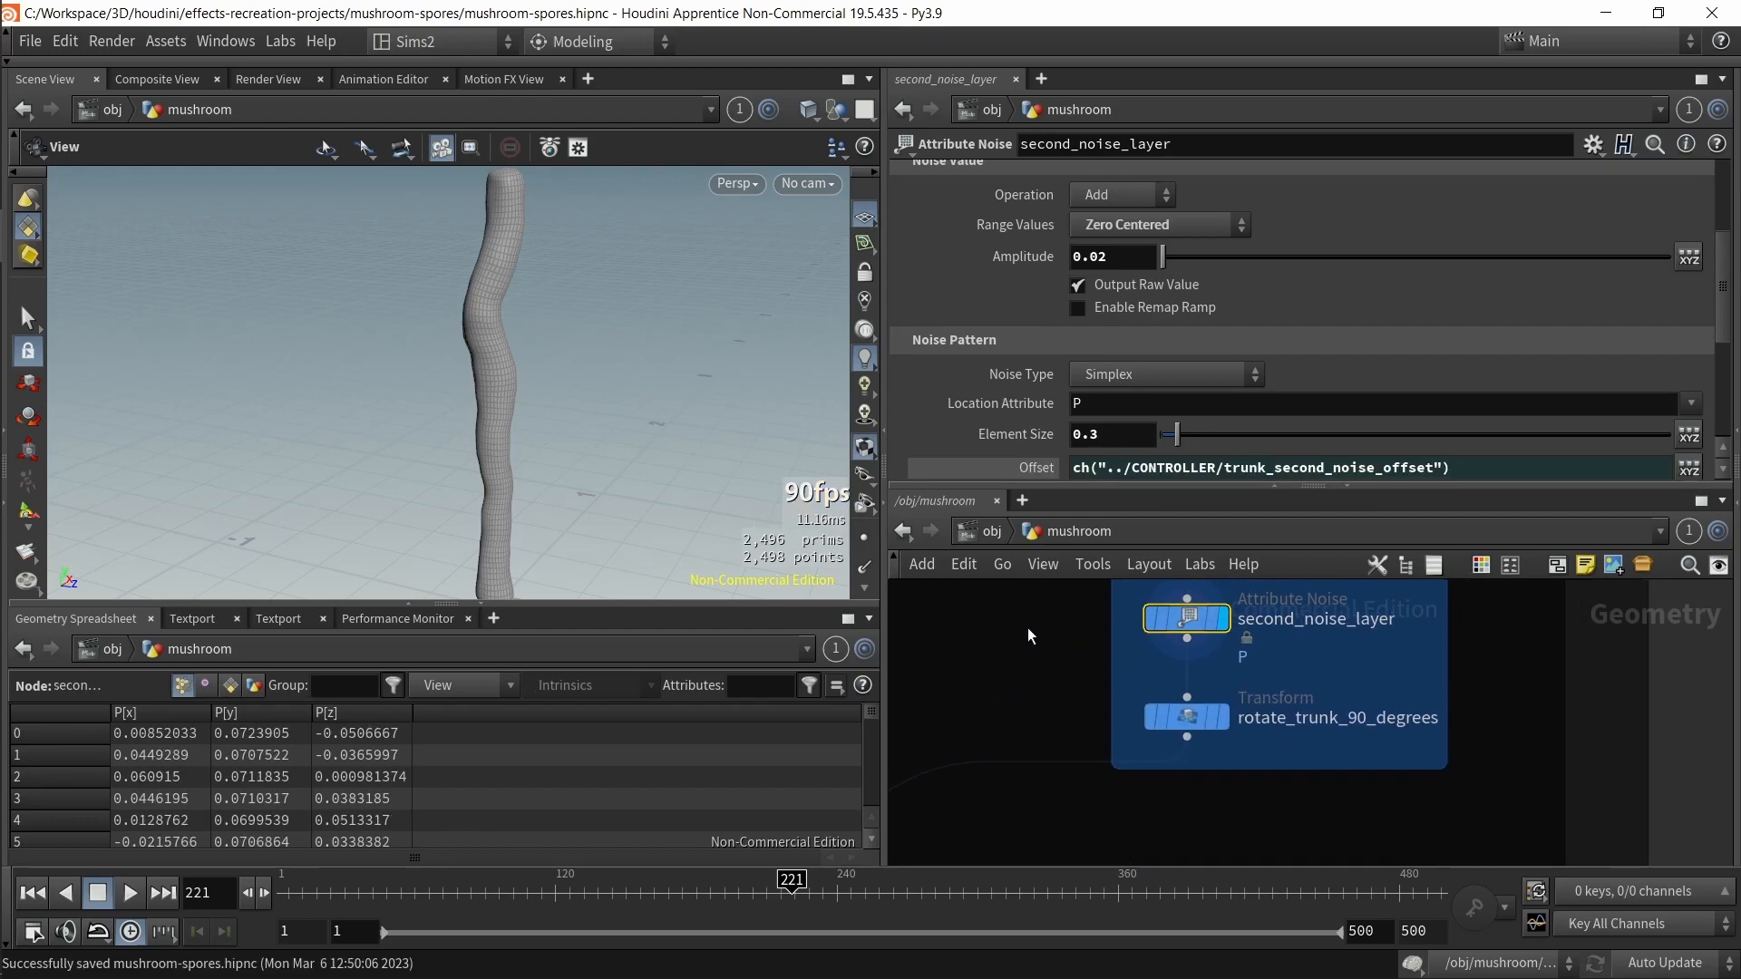
pyautogui.click(1187, 717)
pyautogui.press('r')
pyautogui.hotkey('space', 'f')
pyautogui.scroll(-7, 472, 494)
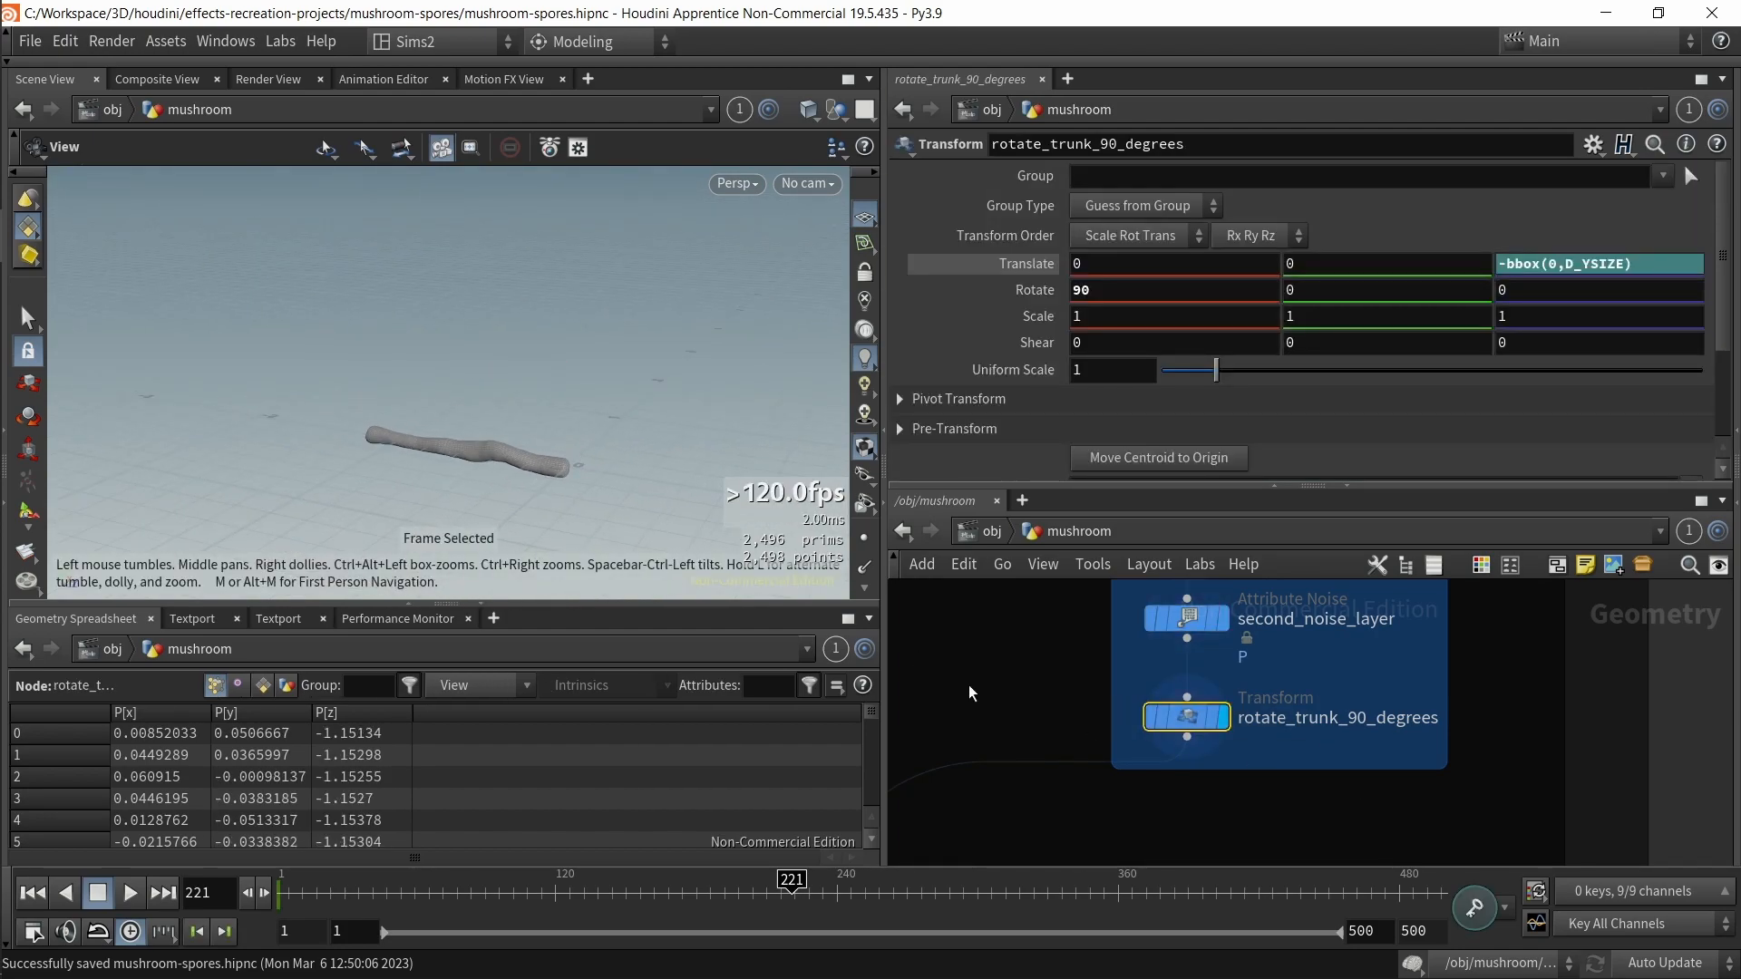
pyautogui.scroll(-5, 1111, 786)
# Step: Select copy_trunk_to_cap to review its target points and attribute copying settings
pyautogui.moveTo(1102, 780); pyautogui.dragTo(1176, 652, button='middle')
pyautogui.moveTo(1129, 760); pyautogui.dragTo(1041, 741)
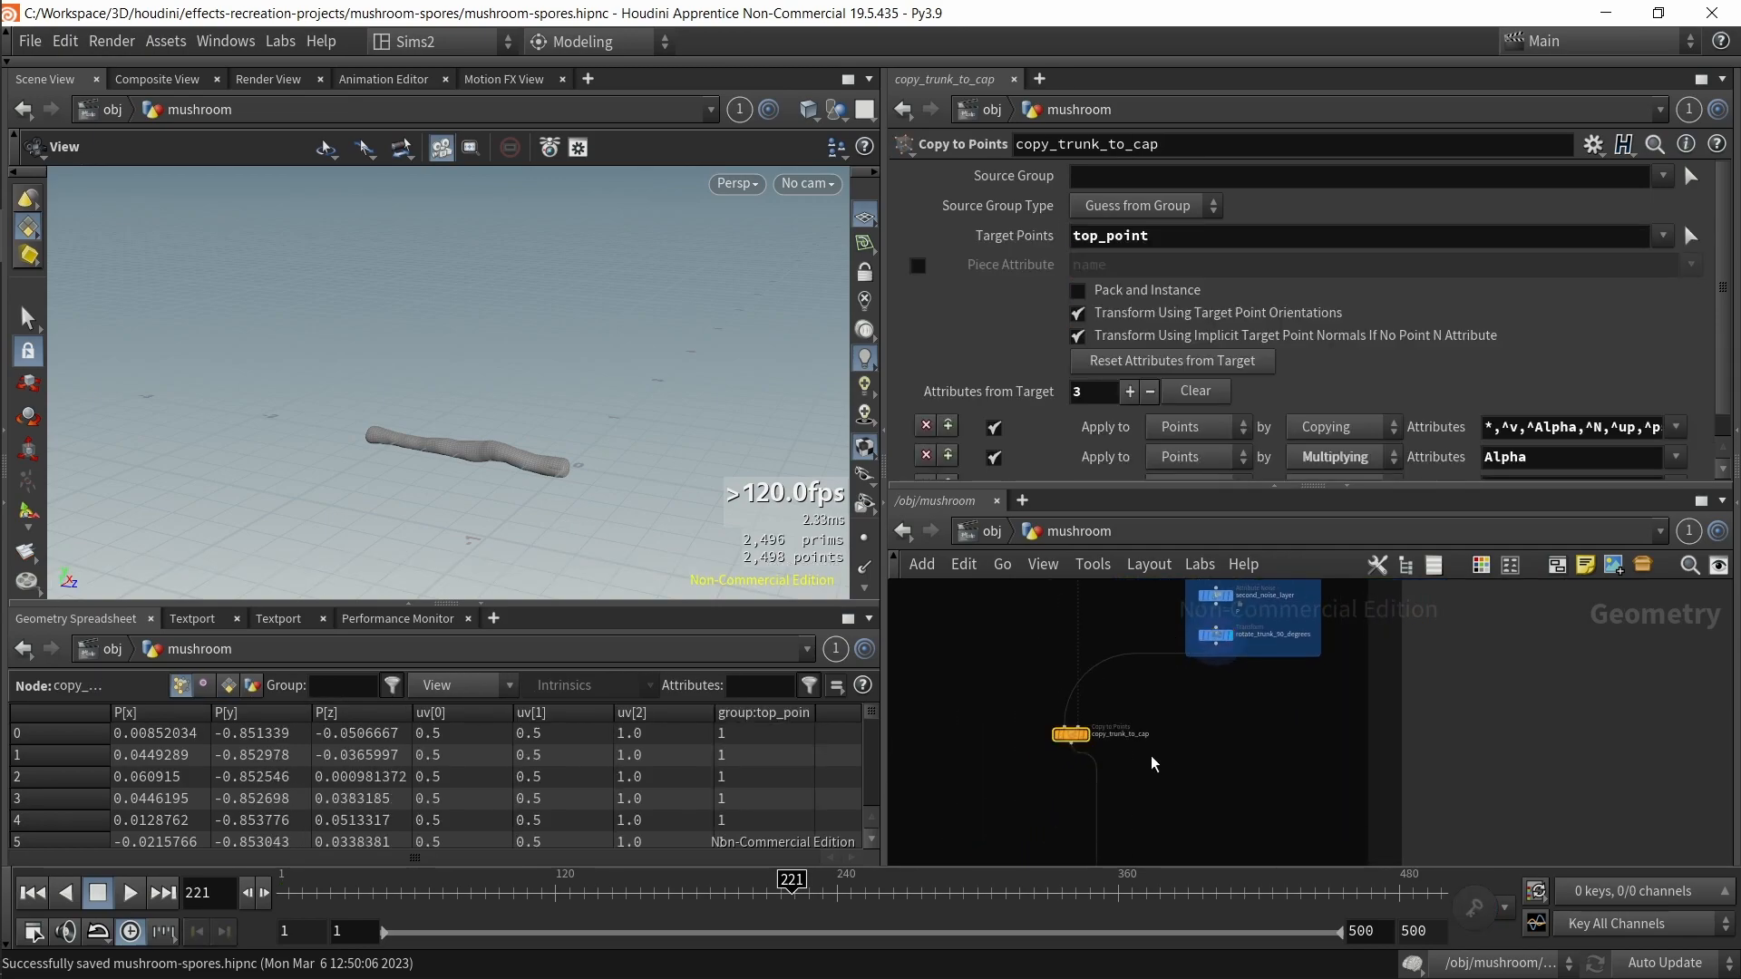
pyautogui.press('r')
pyautogui.scroll(-4, 1170, 717)
pyautogui.moveTo(1198, 717)
pyautogui.mouseDown(button='middle')
pyautogui.moveTo(1245, 824)
pyautogui.moveTo(1221, 789)
pyautogui.moveTo(1147, 753)
pyautogui.moveTo(1193, 712)
pyautogui.mouseUp(button='middle')
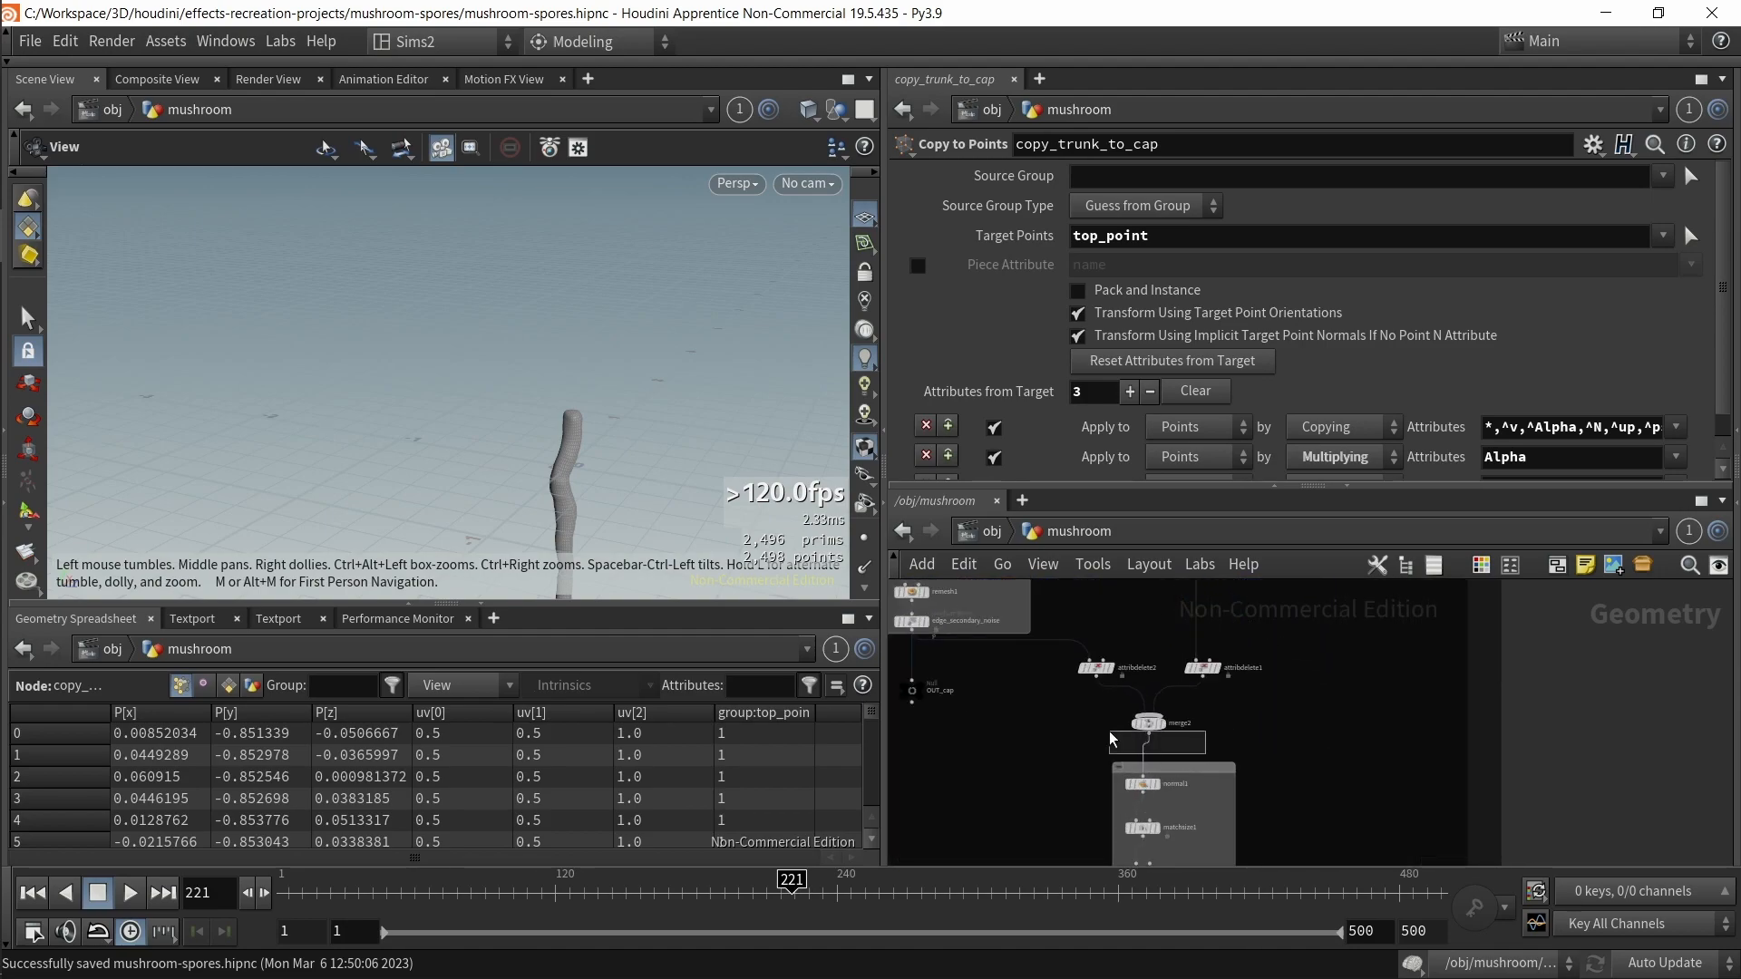
# Step: Select merge2 and orbit the viewport around the assembled mushroom
pyautogui.moveTo(1193, 711); pyautogui.dragTo(1100, 735)
pyautogui.press('r')
pyautogui.scroll(-1, 1098, 735)
pyautogui.scroll(-1, 857, 712)
pyautogui.scroll(-2, 1175, 733)
pyautogui.moveTo(1179, 726); pyautogui.dragTo(1275, 921, button='middle')
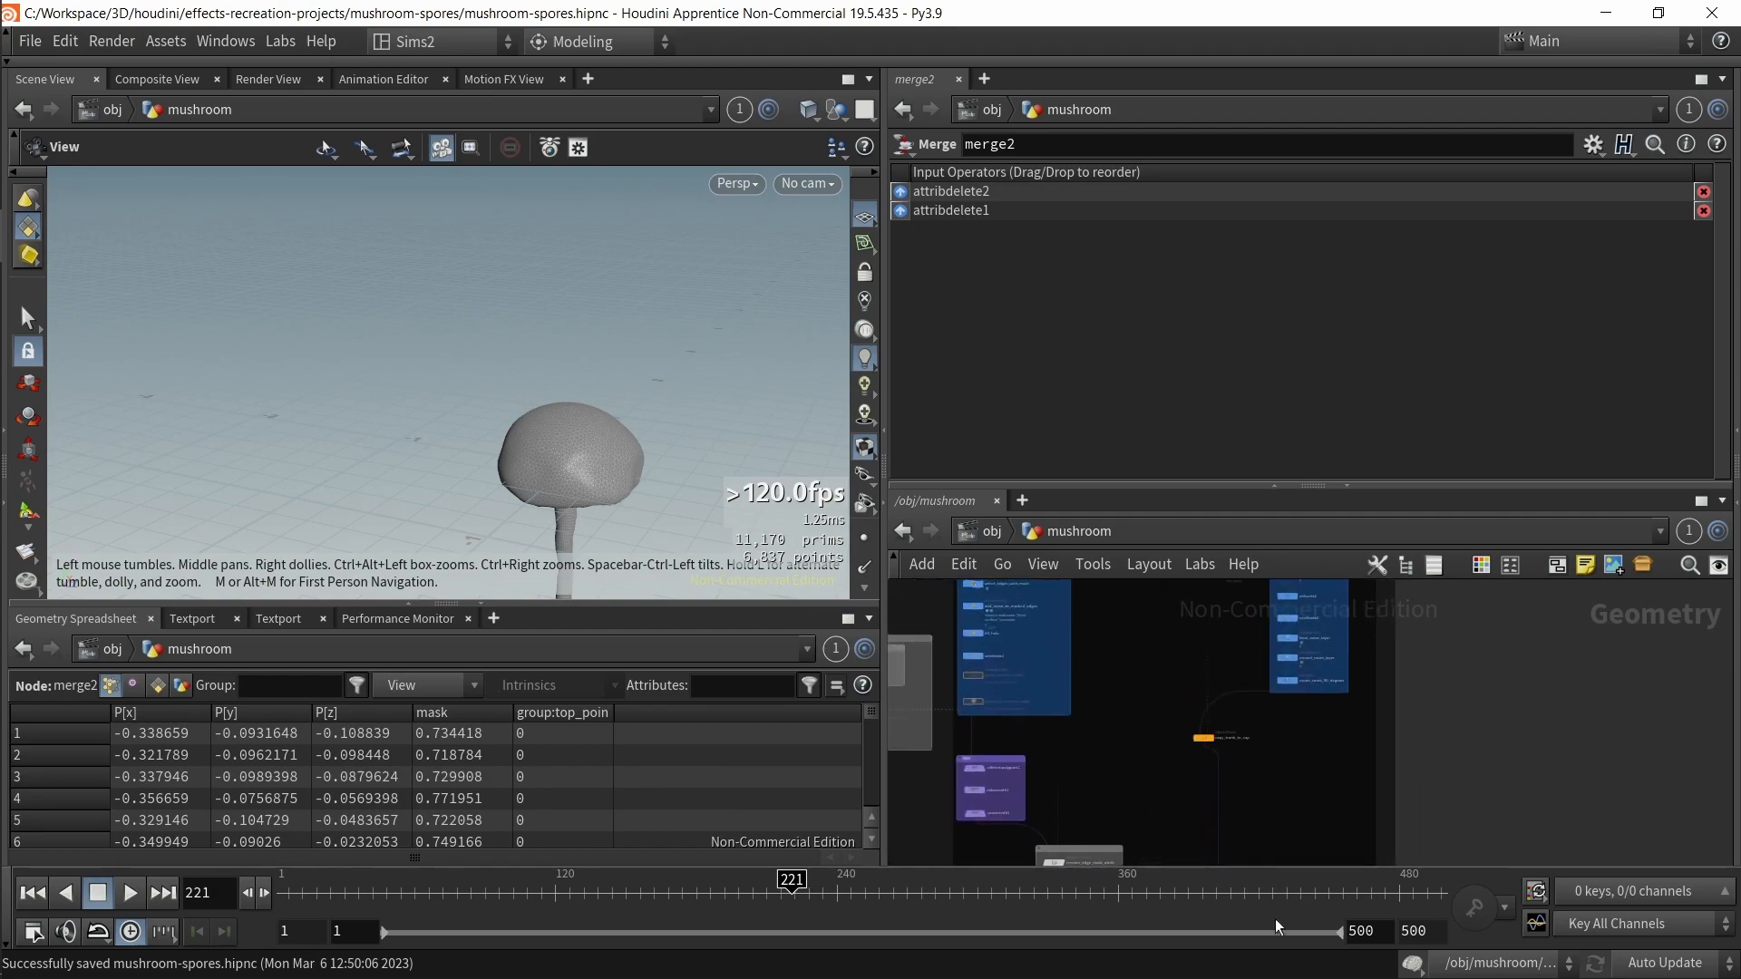
pyautogui.scroll(4, 1298, 716)
pyautogui.moveTo(1297, 699); pyautogui.dragTo(1318, 795, button='middle')
pyautogui.moveTo(628, 480); pyautogui.dragTo(573, 471)
pyautogui.moveTo(1139, 728); pyautogui.dragTo(1154, 623, button='middle')
pyautogui.moveTo(997, 646); pyautogui.dragTo(1184, 915, button='middle')
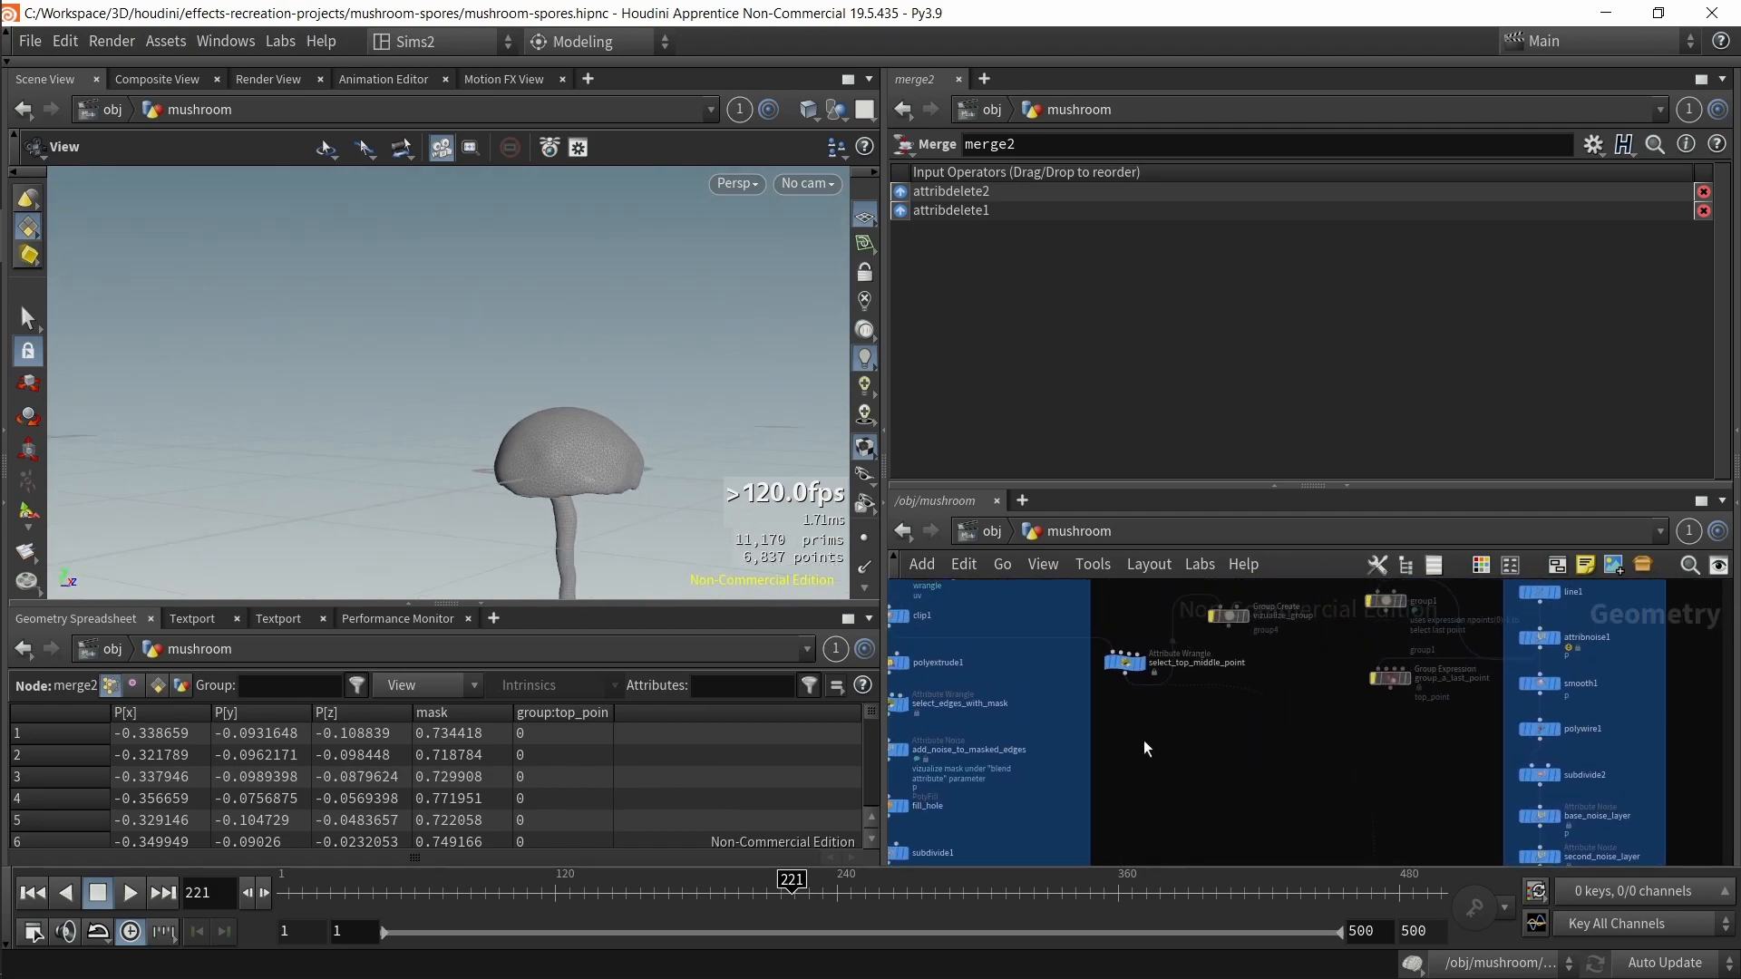
# Step: Select select_top_middle_point to review its VEX code grouping point 0 as top_point
pyautogui.click(1108, 658)
pyautogui.moveTo(1144, 761); pyautogui.dragTo(1108, 651, button='middle')
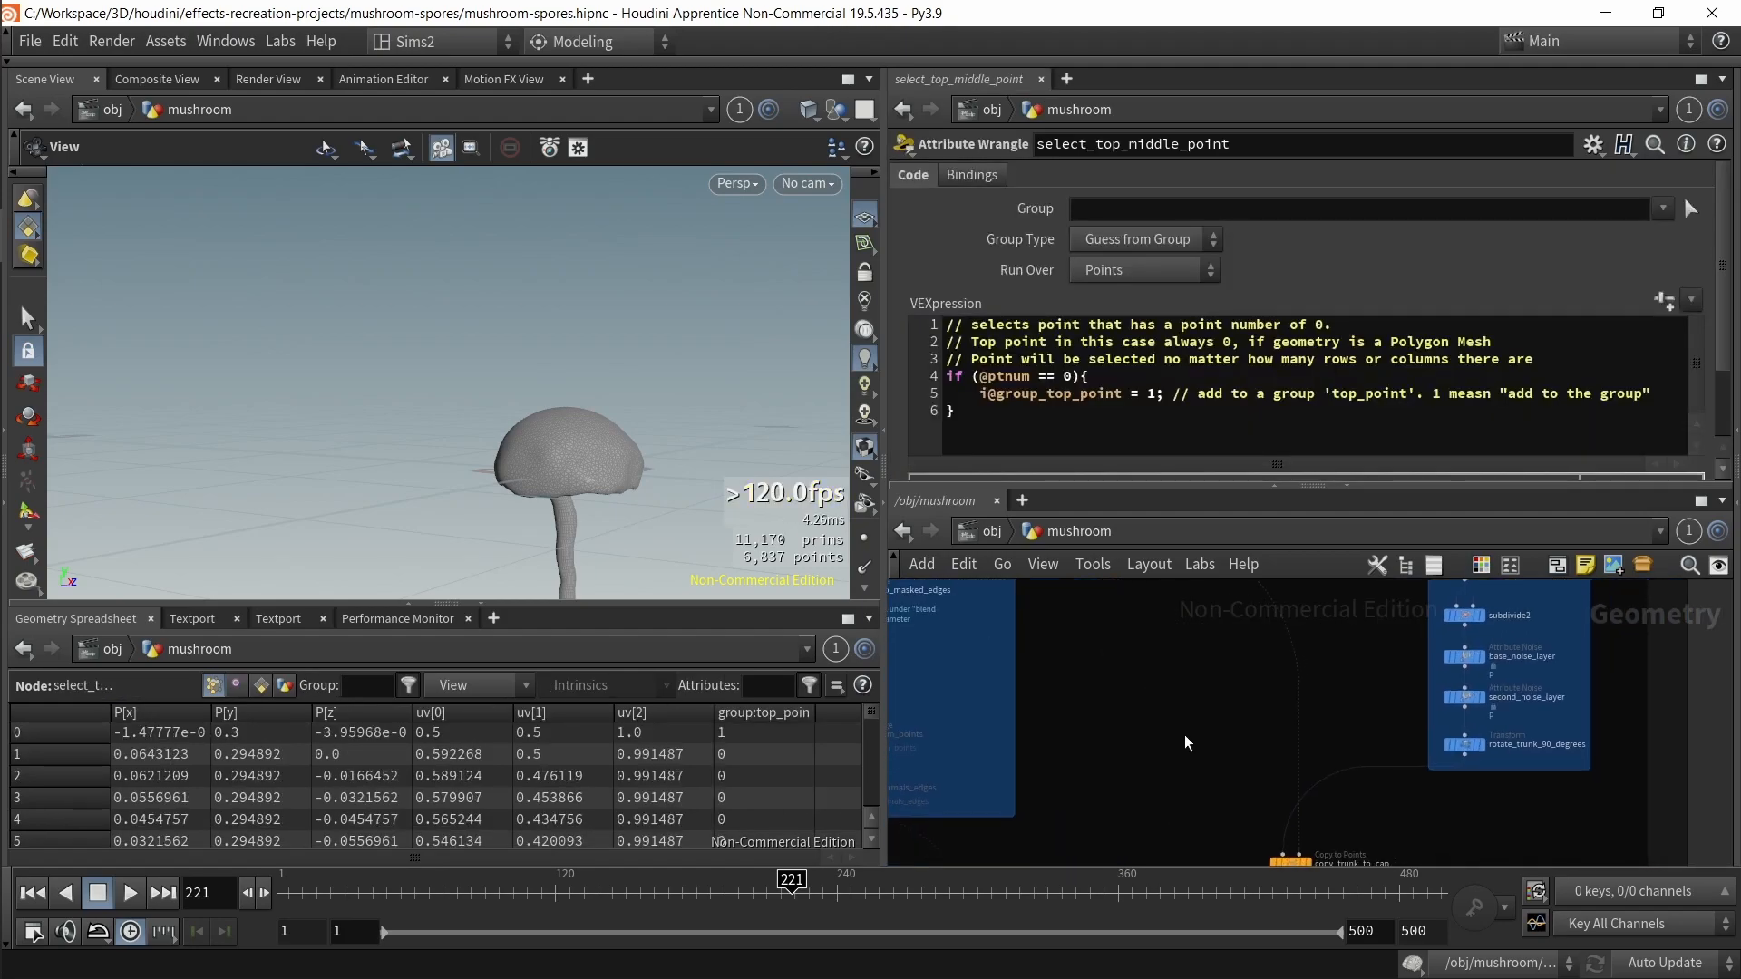
pyautogui.moveTo(555, 446); pyautogui.dragTo(594, 386)
# Step: Select rotate_trunk_90_degrees and orbit the viewport closely around the cap's underside
pyautogui.moveTo(1307, 727); pyautogui.dragTo(1235, 643, button='middle')
pyautogui.moveTo(1450, 695); pyautogui.dragTo(1410, 655)
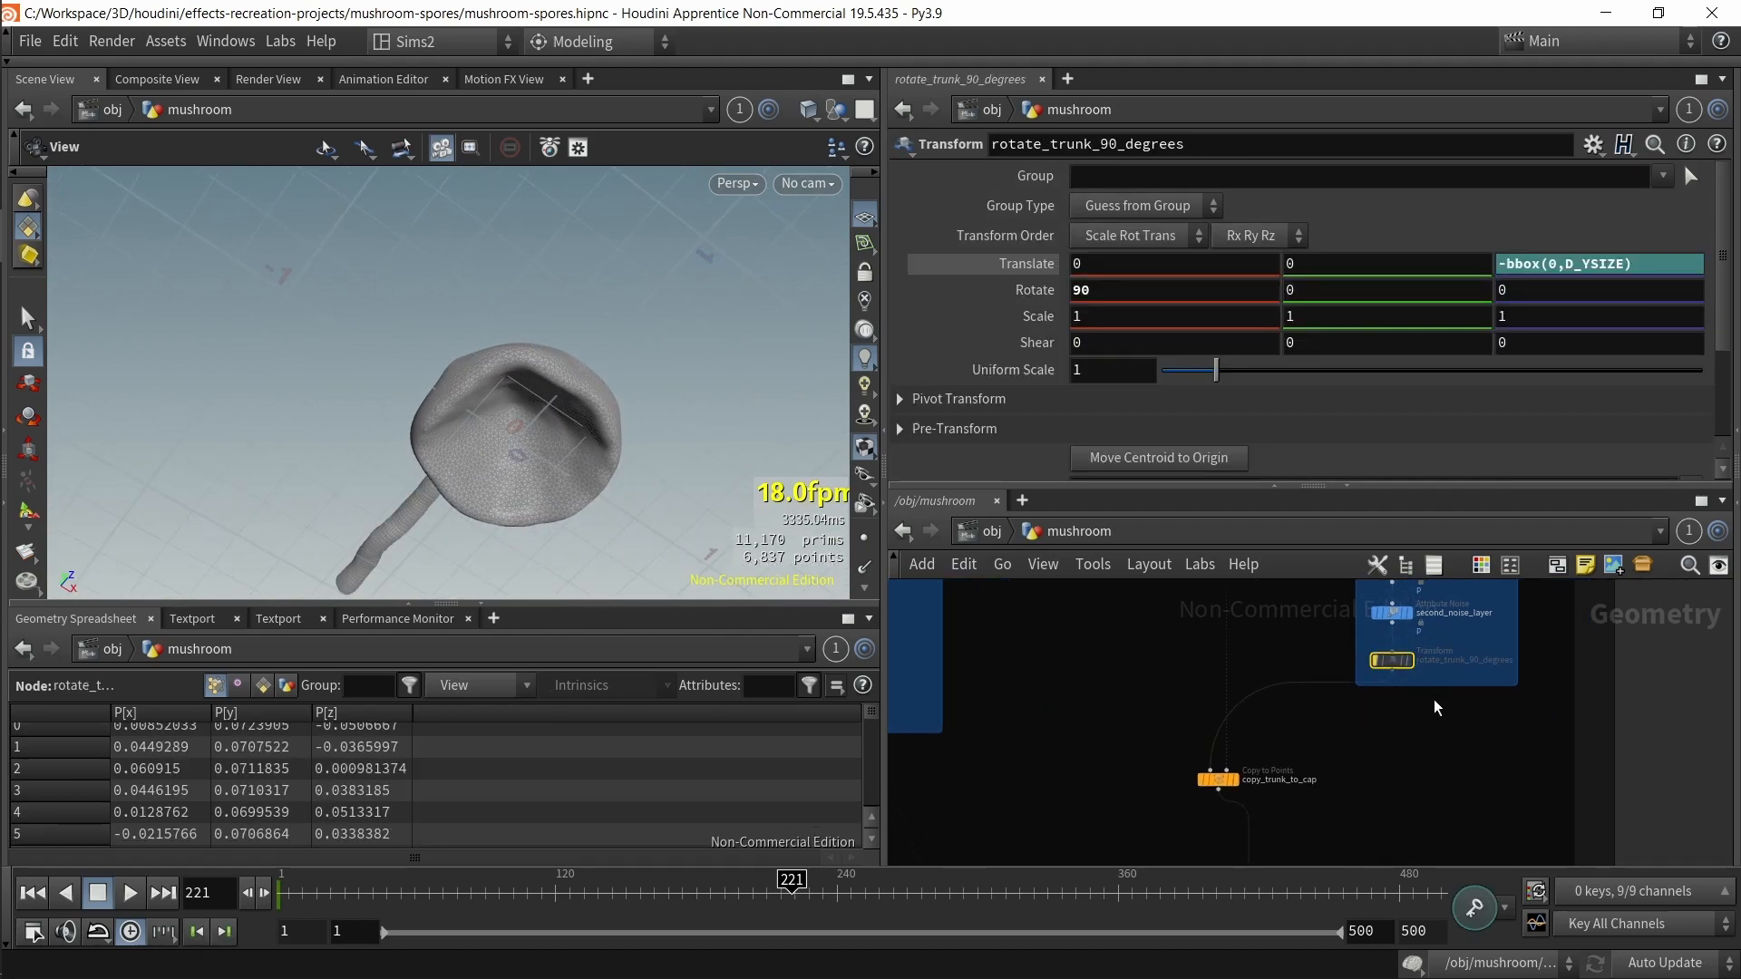
pyautogui.scroll(3, 1451, 667)
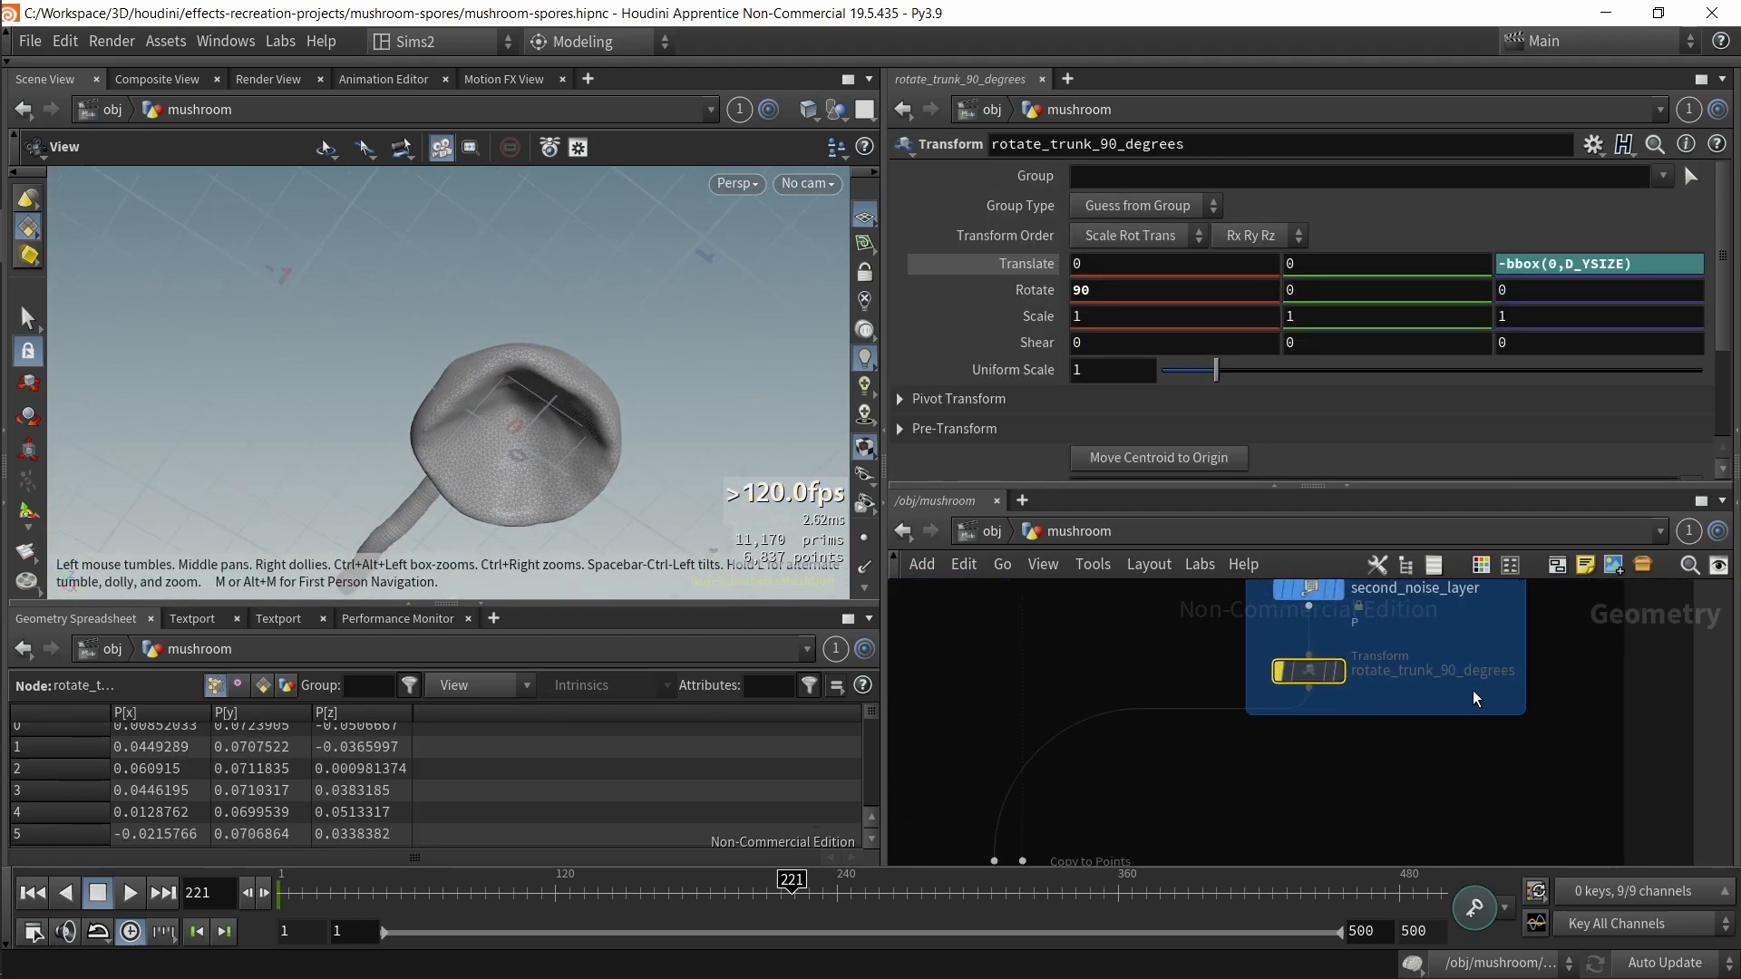
pyautogui.moveTo(532, 419); pyautogui.dragTo(654, 640)
pyautogui.moveTo(481, 315); pyautogui.dragTo(549, 442, button='right')
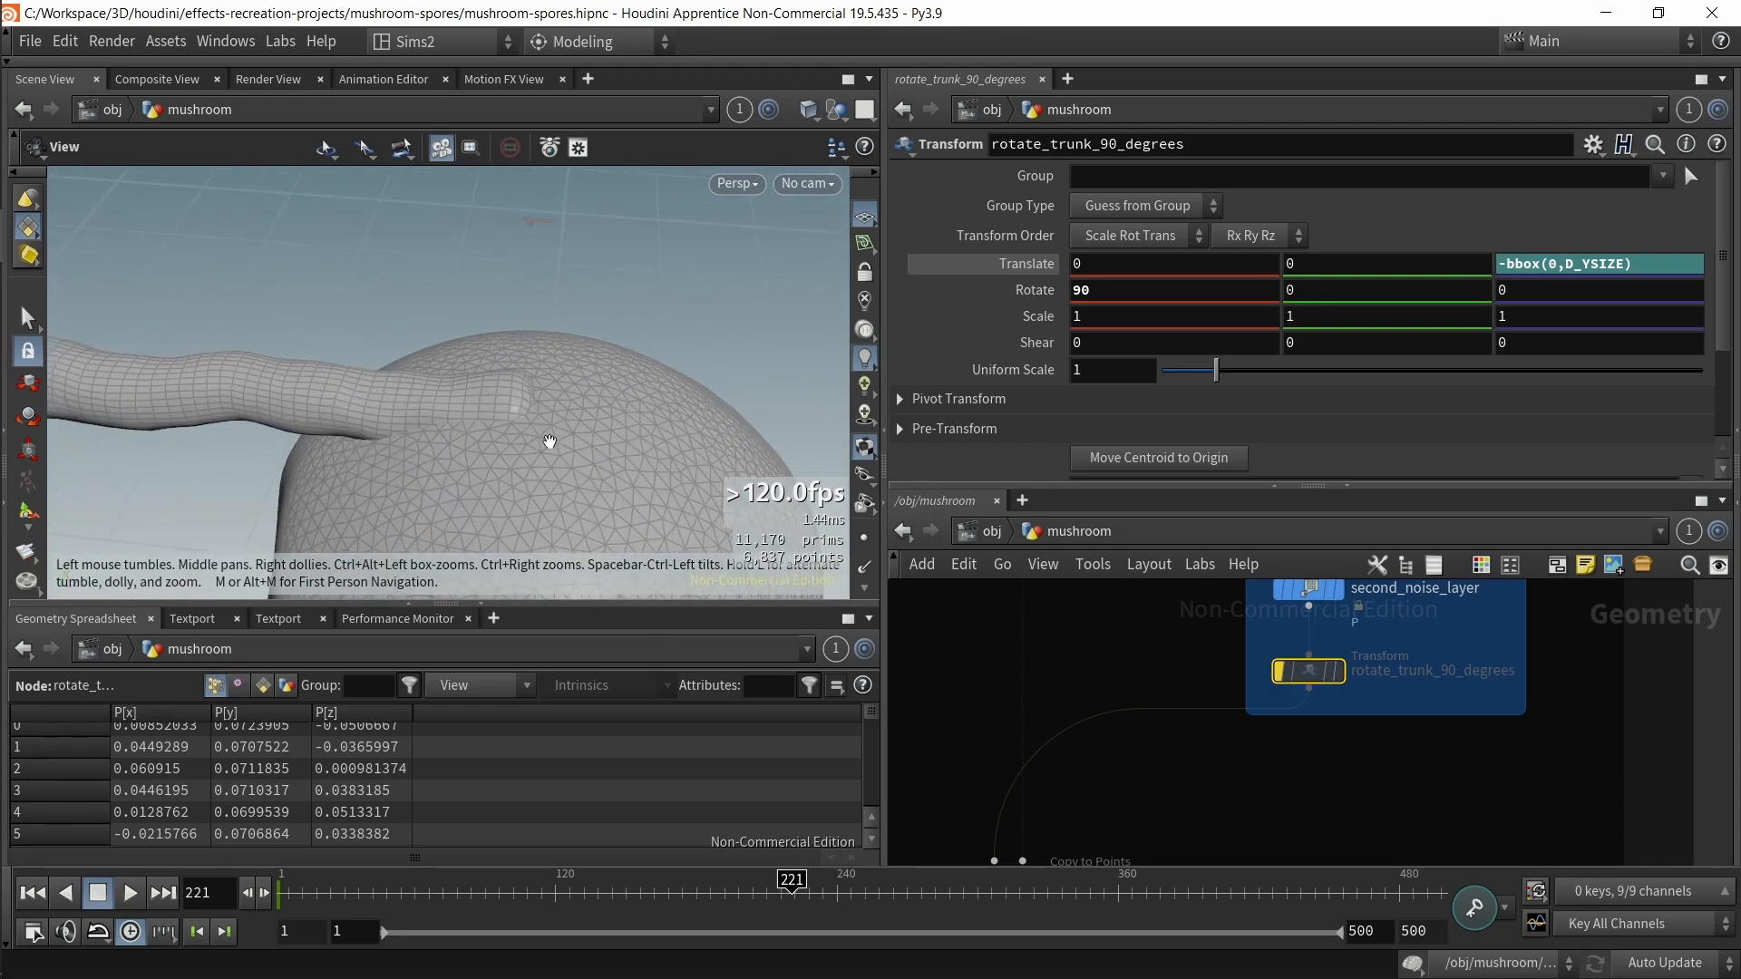
# Step: Enable Transform Using Target Point Orientations on copy_trunk_to_cap
pyautogui.scroll(-3, 1195, 763)
pyautogui.moveTo(1199, 758); pyautogui.dragTo(1231, 666, button='middle')
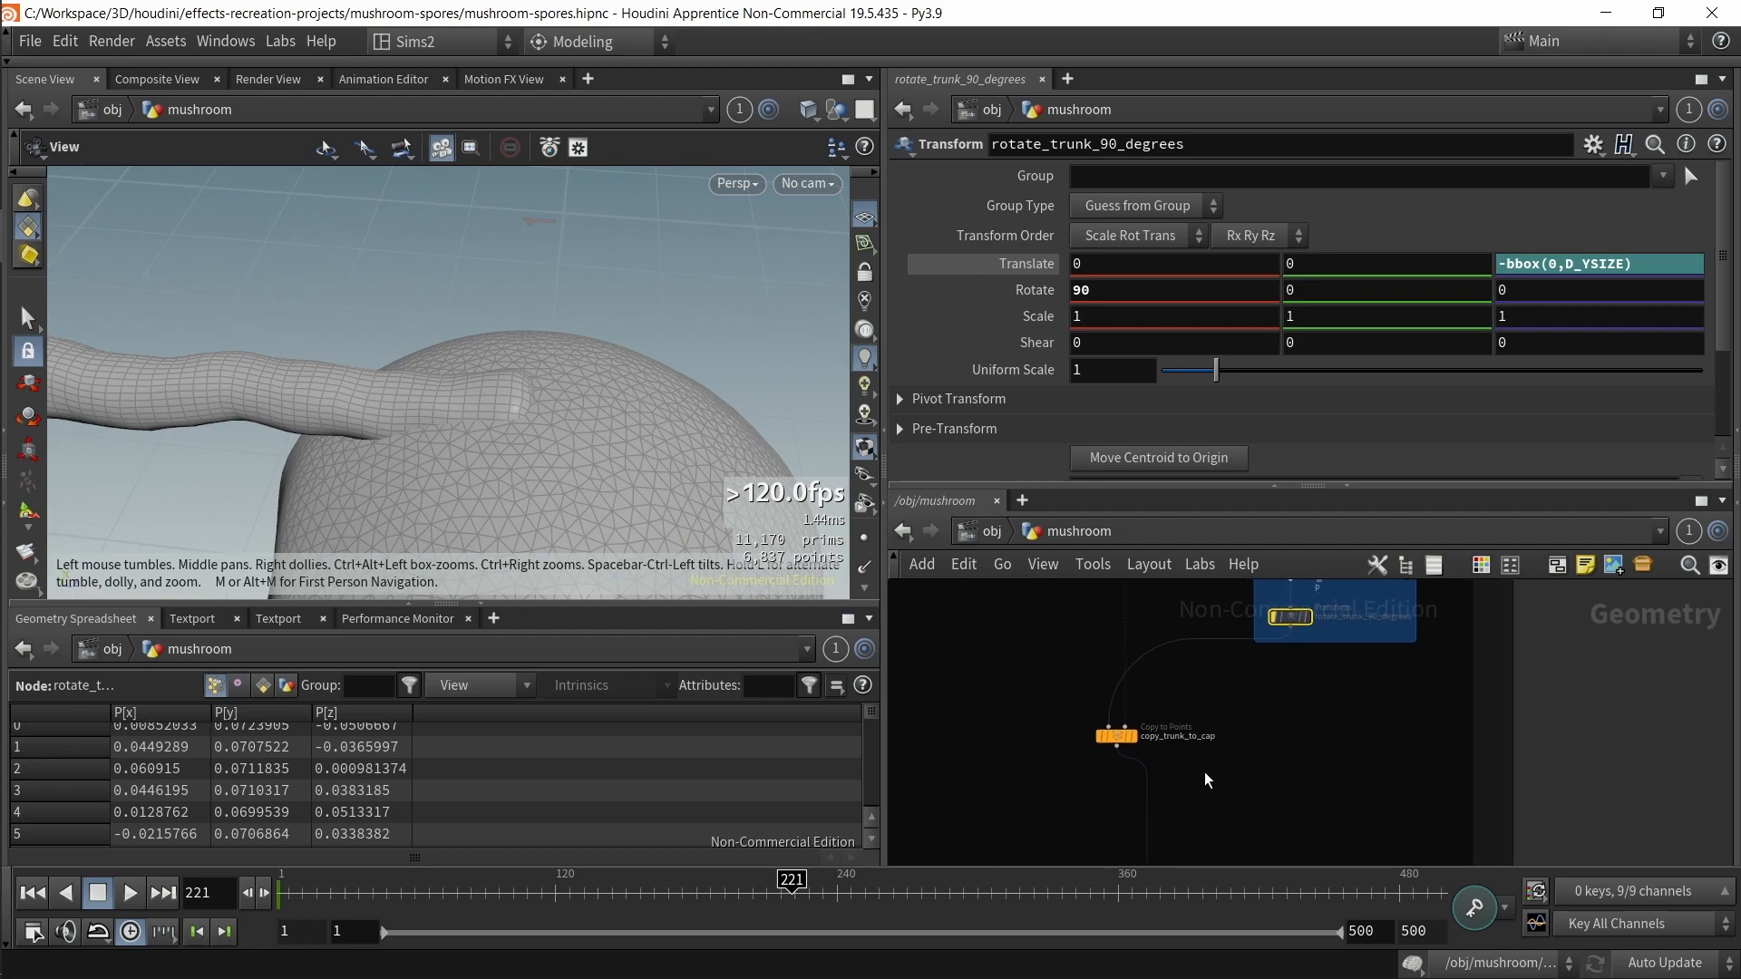
pyautogui.moveTo(1046, 691); pyautogui.dragTo(1148, 775)
pyautogui.click(1128, 314)
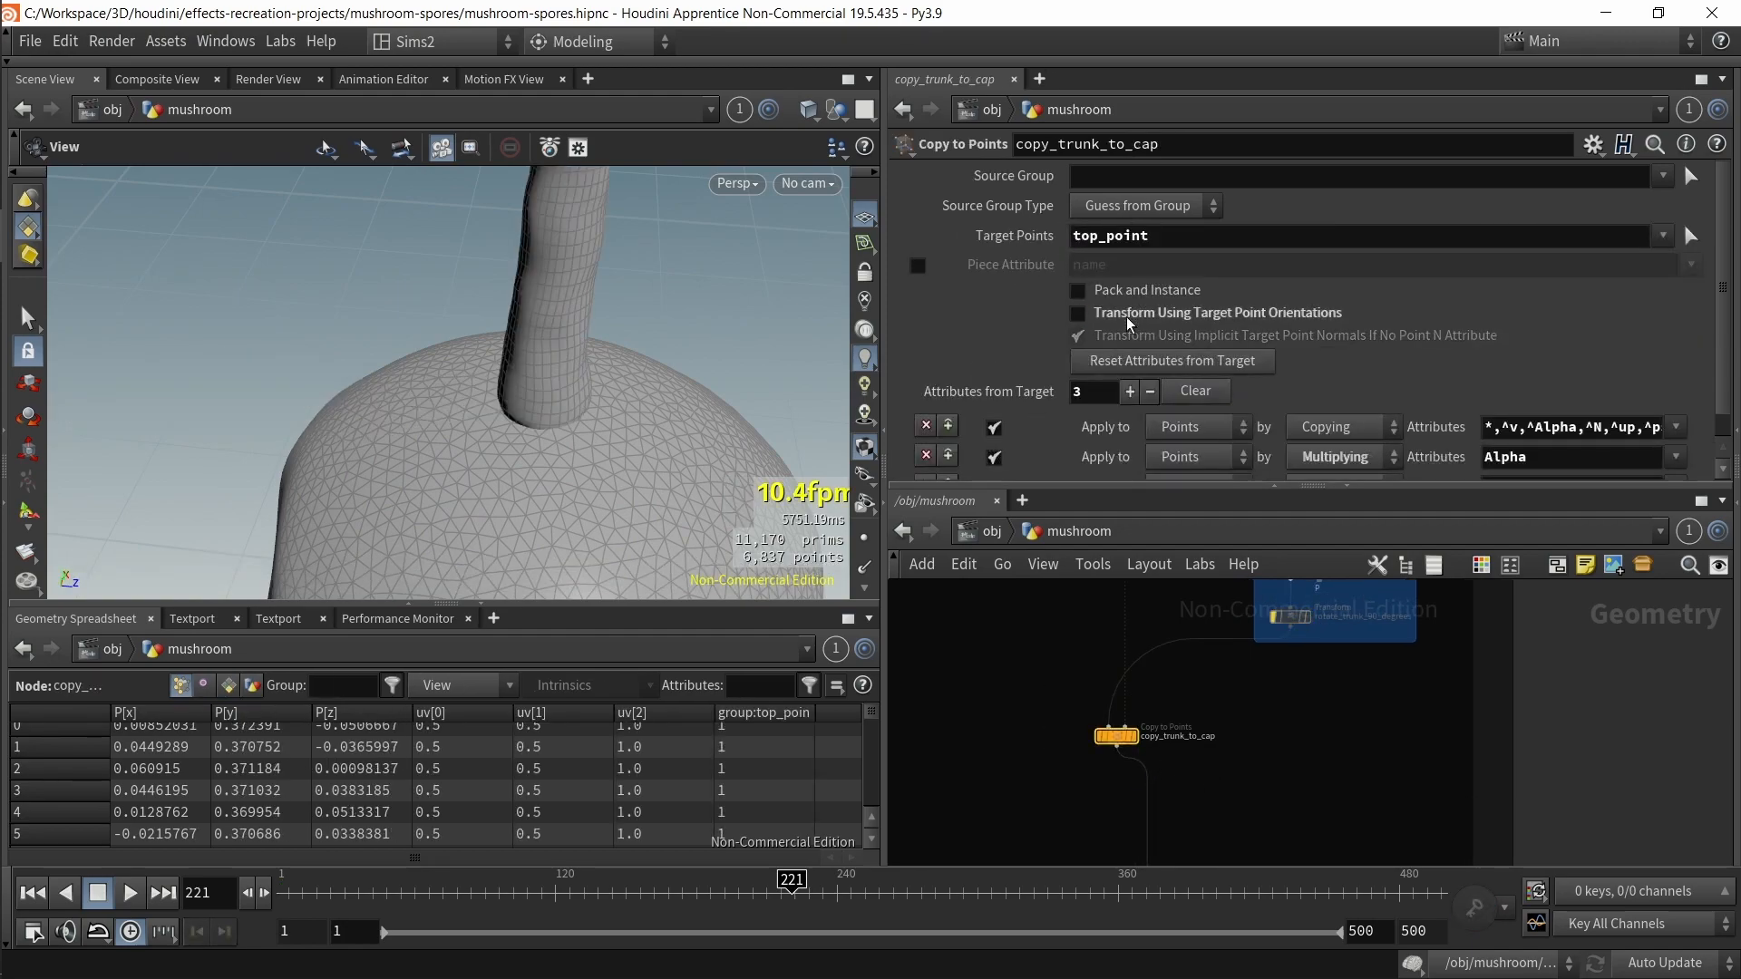
pyautogui.moveTo(726, 453); pyautogui.dragTo(932, 384, button='right')
pyautogui.moveTo(453, 458); pyautogui.dragTo(563, 378, button='right')
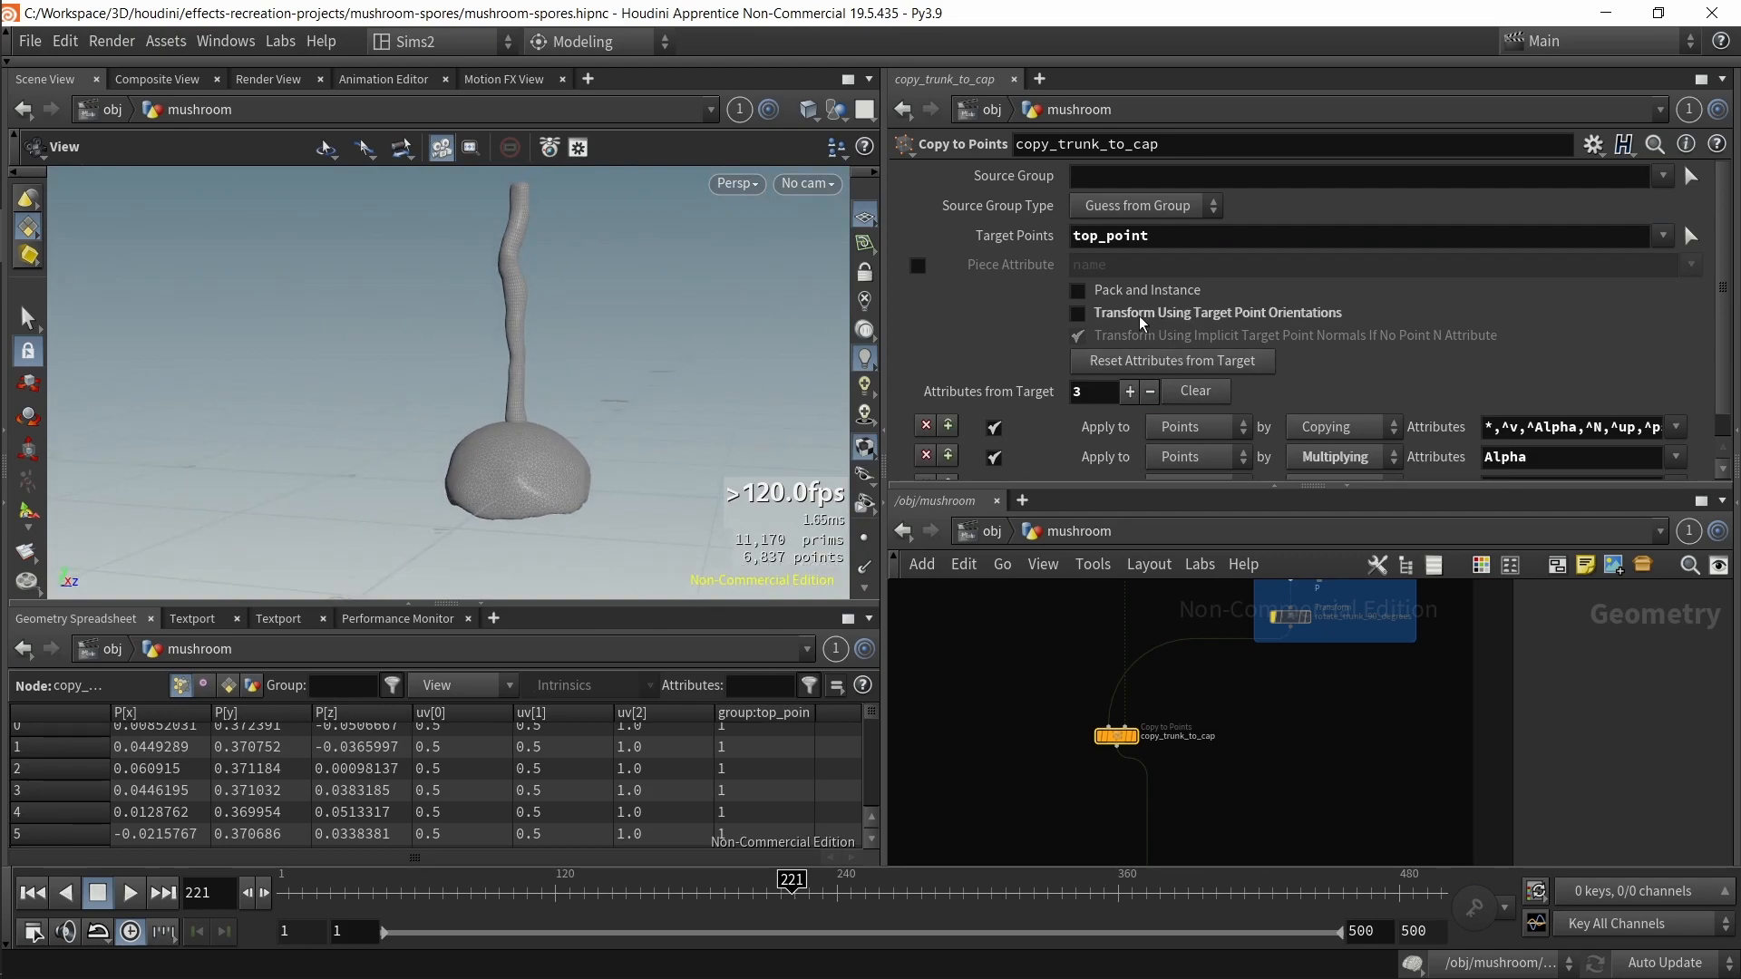
pyautogui.click(1082, 319)
pyautogui.click(1081, 317)
pyautogui.click(1080, 317)
pyautogui.click(1080, 315)
pyautogui.click(1079, 316)
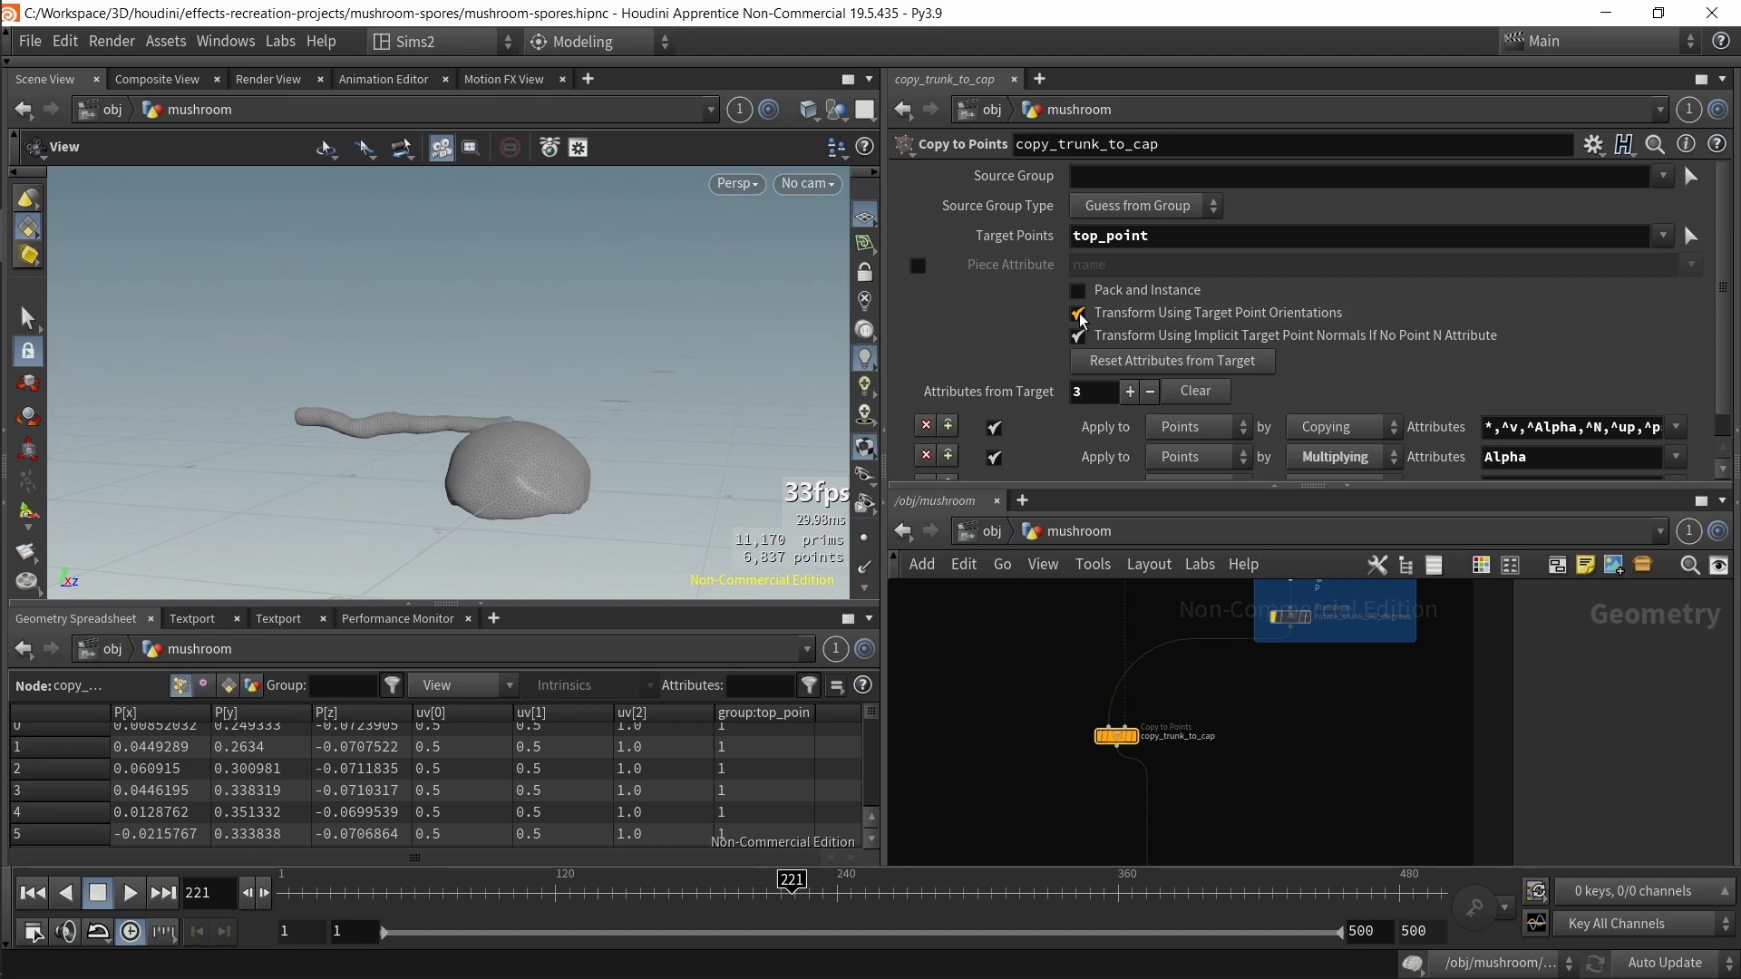
# Step: Bypass the rotate_trunk_90_degrees node
pyautogui.click(1296, 633)
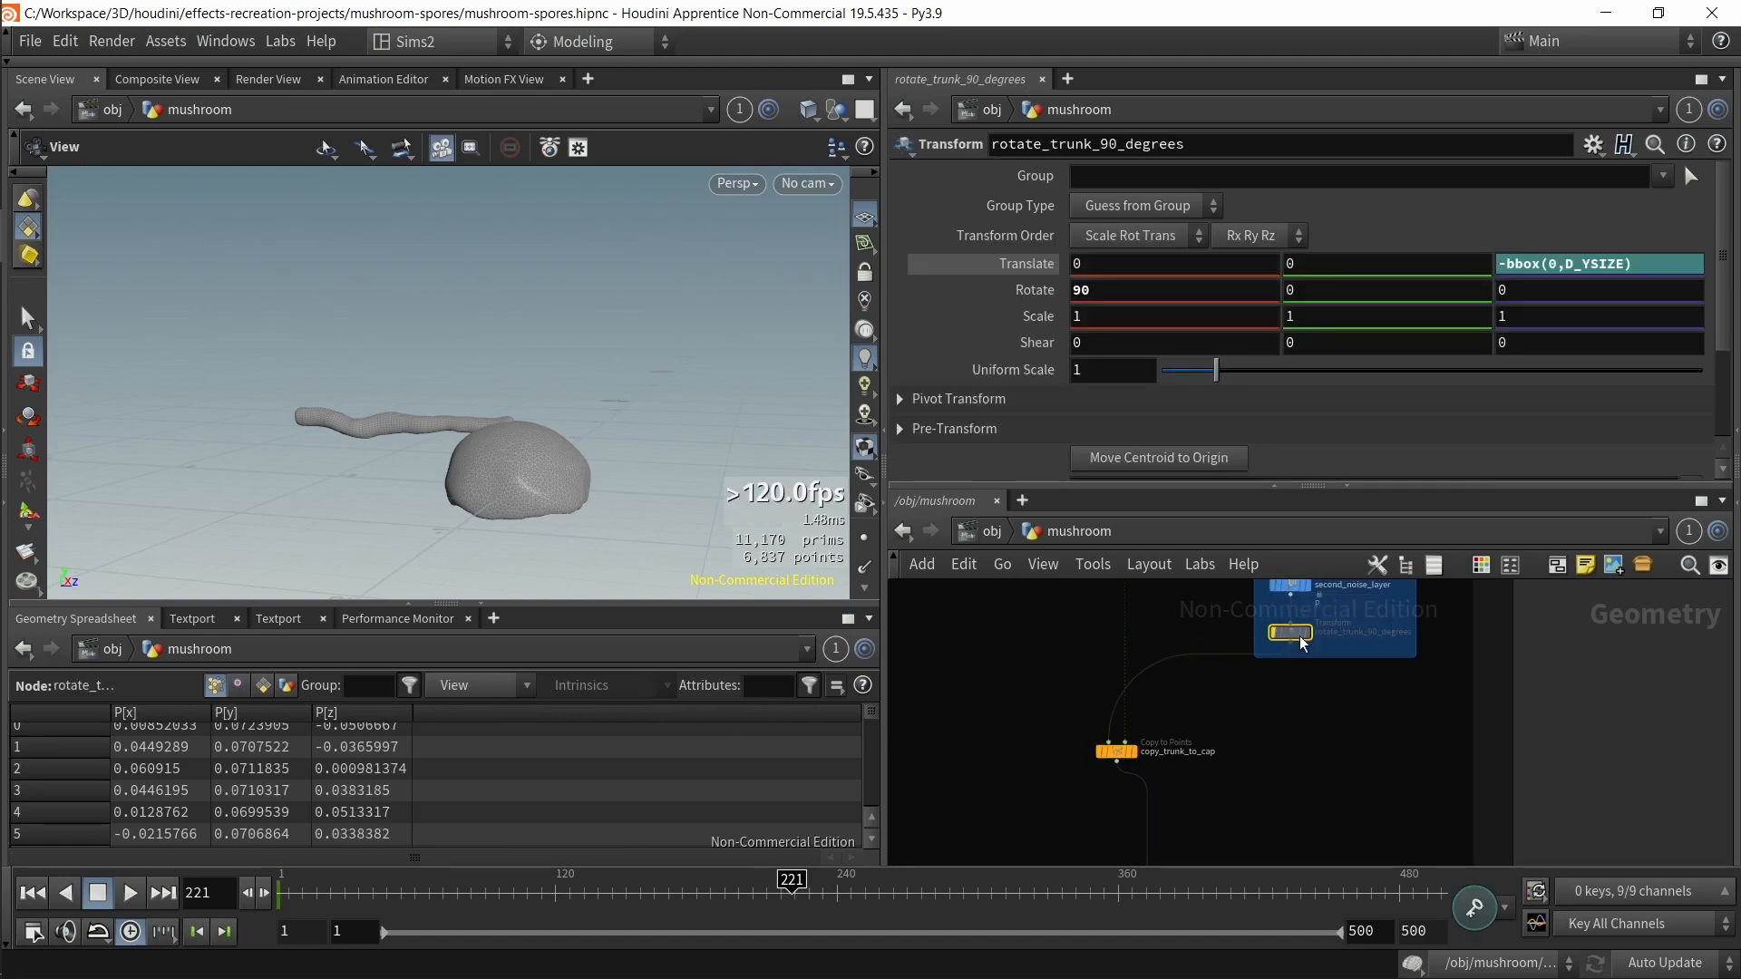
pyautogui.press('b')
pyautogui.scroll(-4, 1157, 698)
pyautogui.moveTo(1177, 711); pyautogui.dragTo(1294, 849, button='middle')
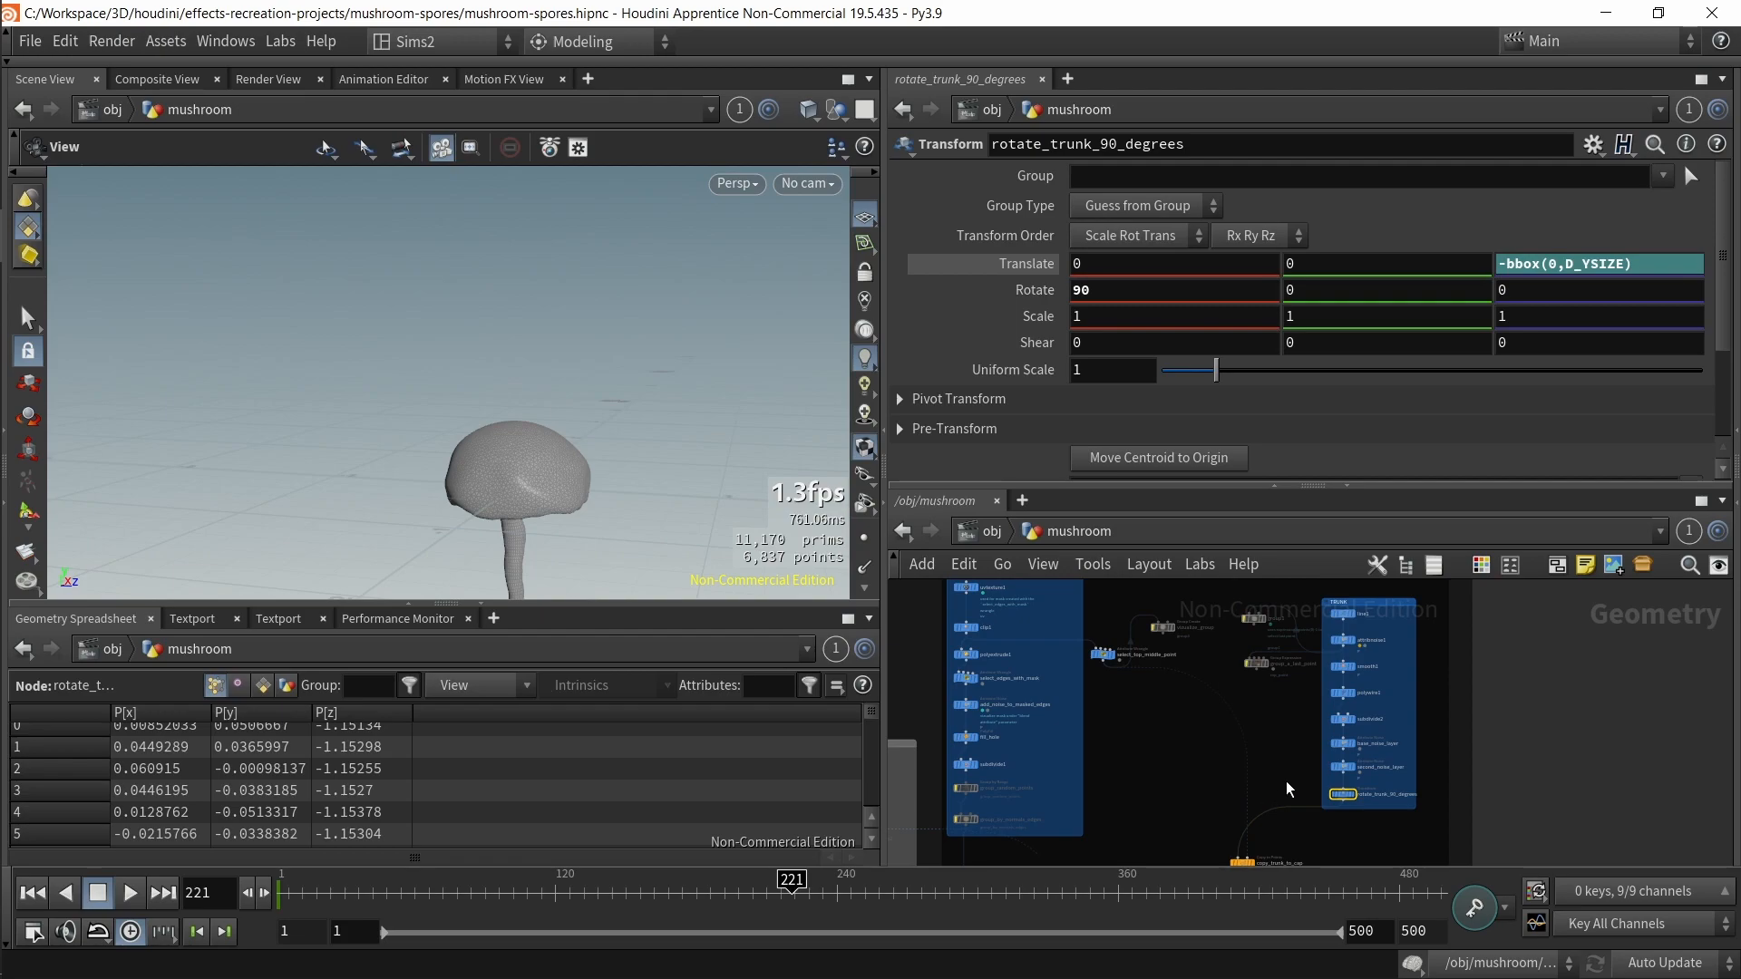
# Step: Select select_top_middle_point and frame its cap geometry in the viewport
pyautogui.scroll(3, 1192, 688)
pyautogui.moveTo(1189, 688); pyautogui.dragTo(1182, 544, button='middle')
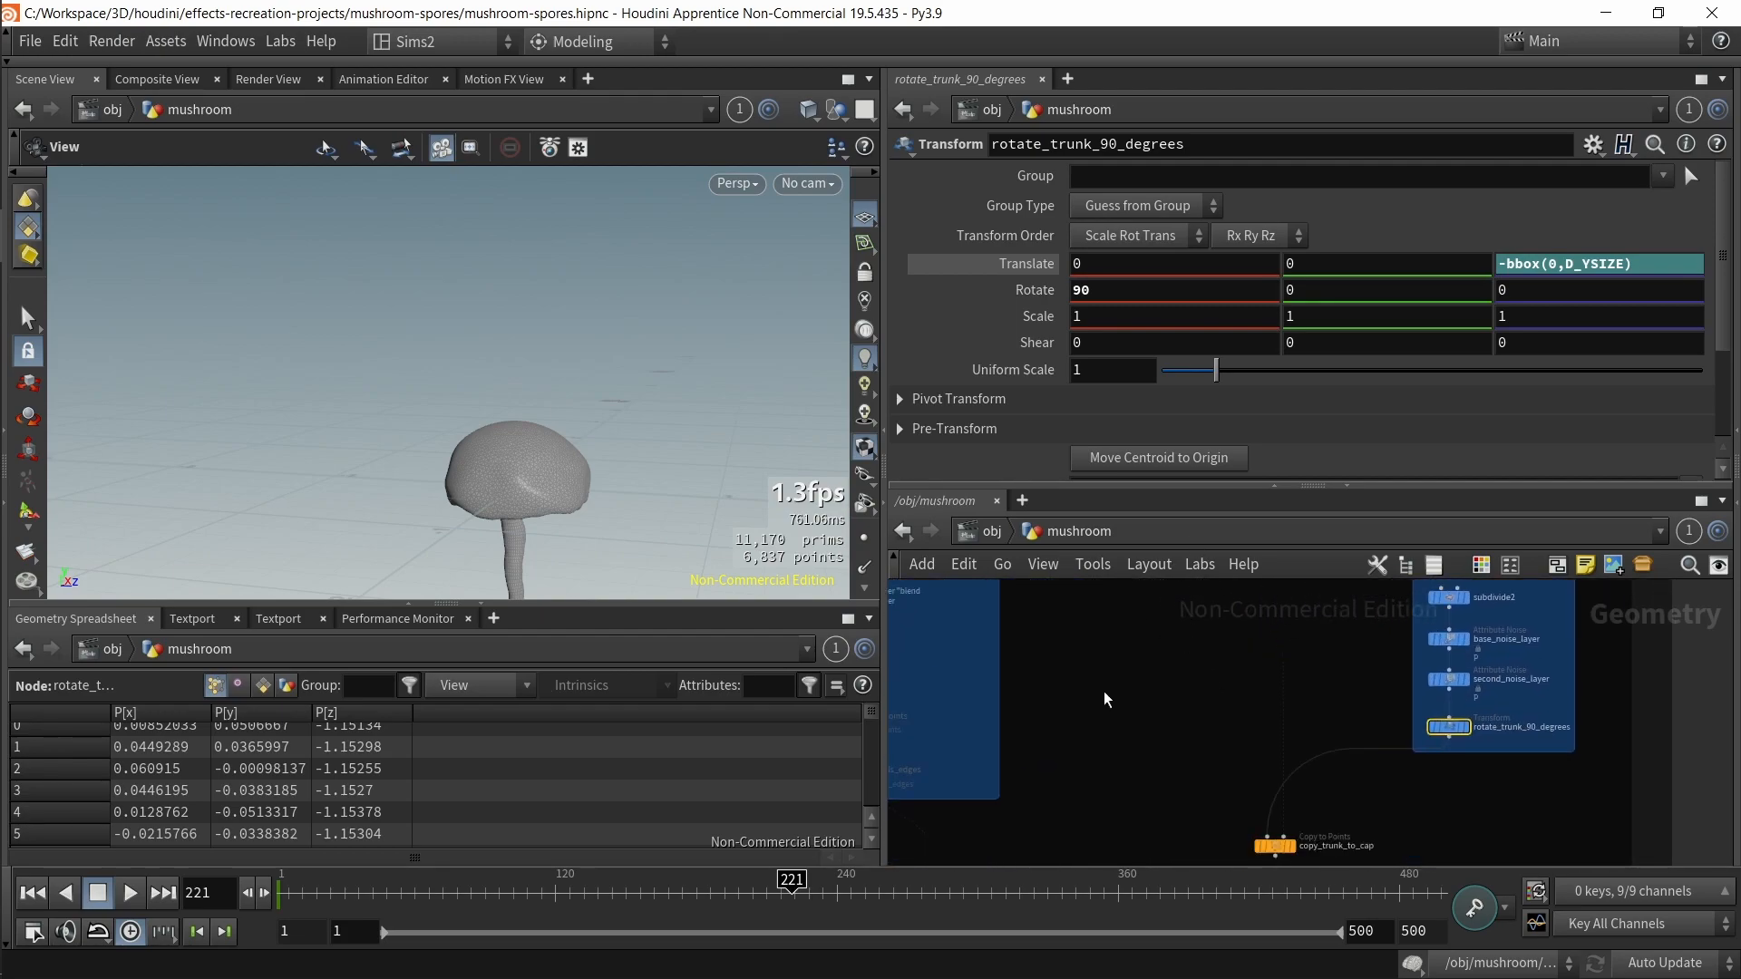
pyautogui.scroll(-2, 1107, 699)
pyautogui.moveTo(1111, 700); pyautogui.dragTo(1231, 826, button='middle')
pyautogui.scroll(3, 1178, 707)
pyautogui.click(1213, 692)
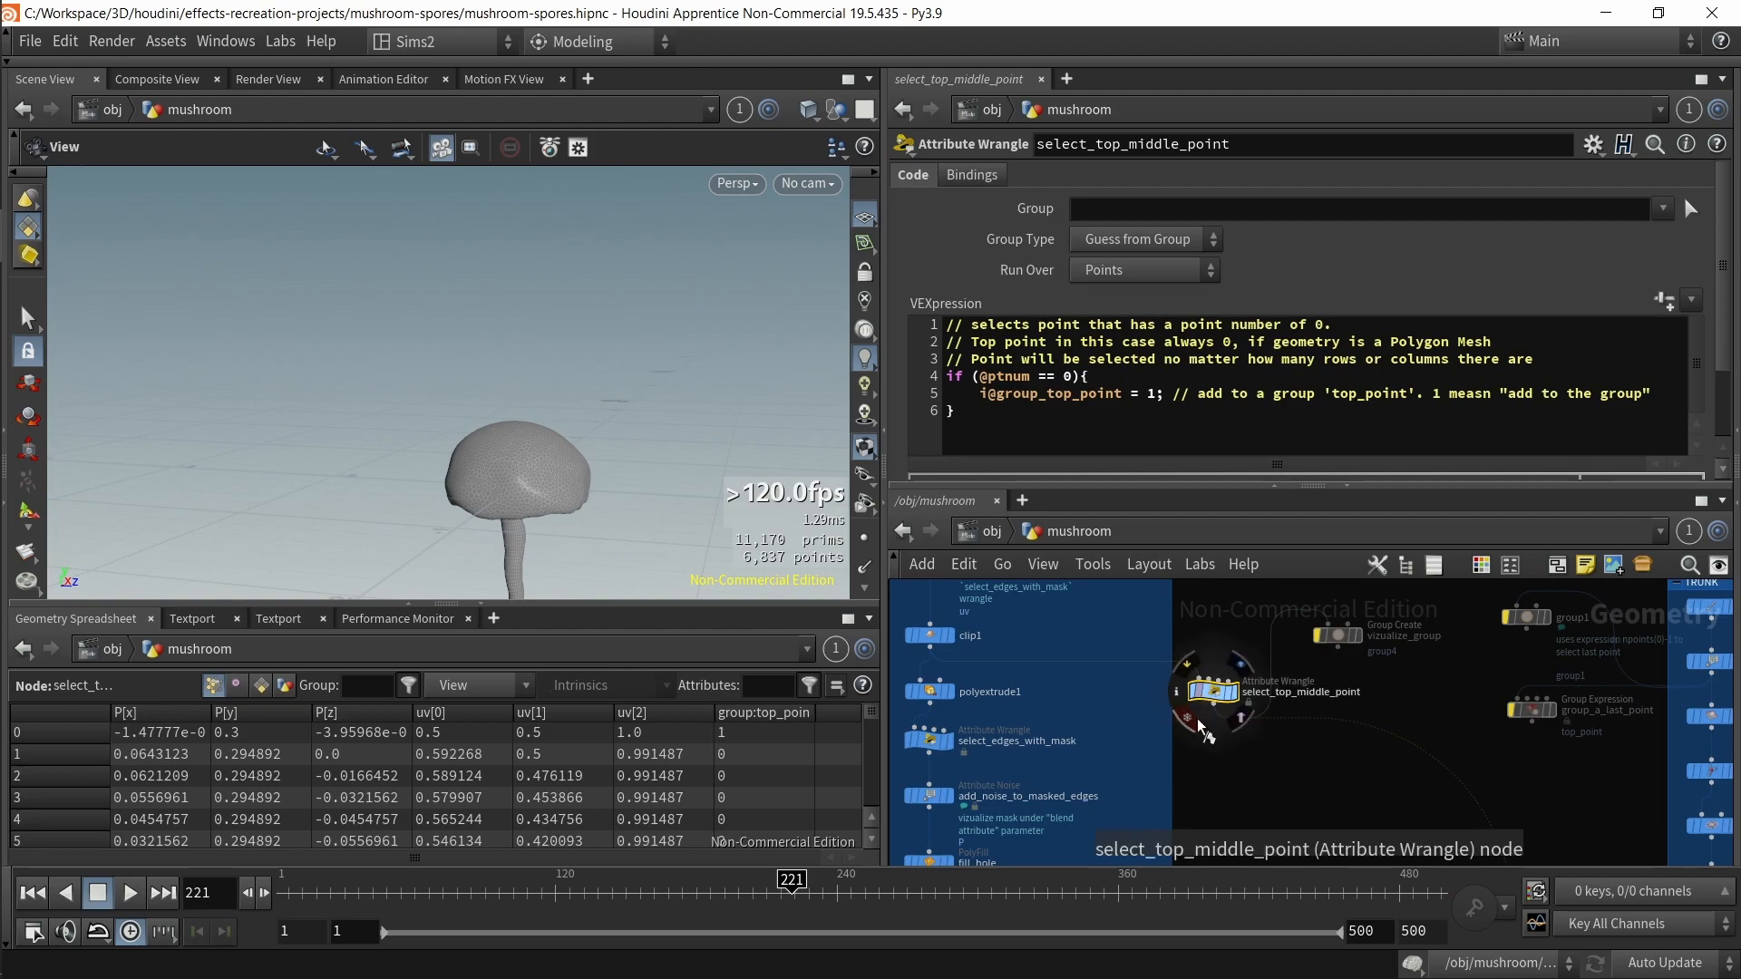
pyautogui.press('f')
pyautogui.press('f')
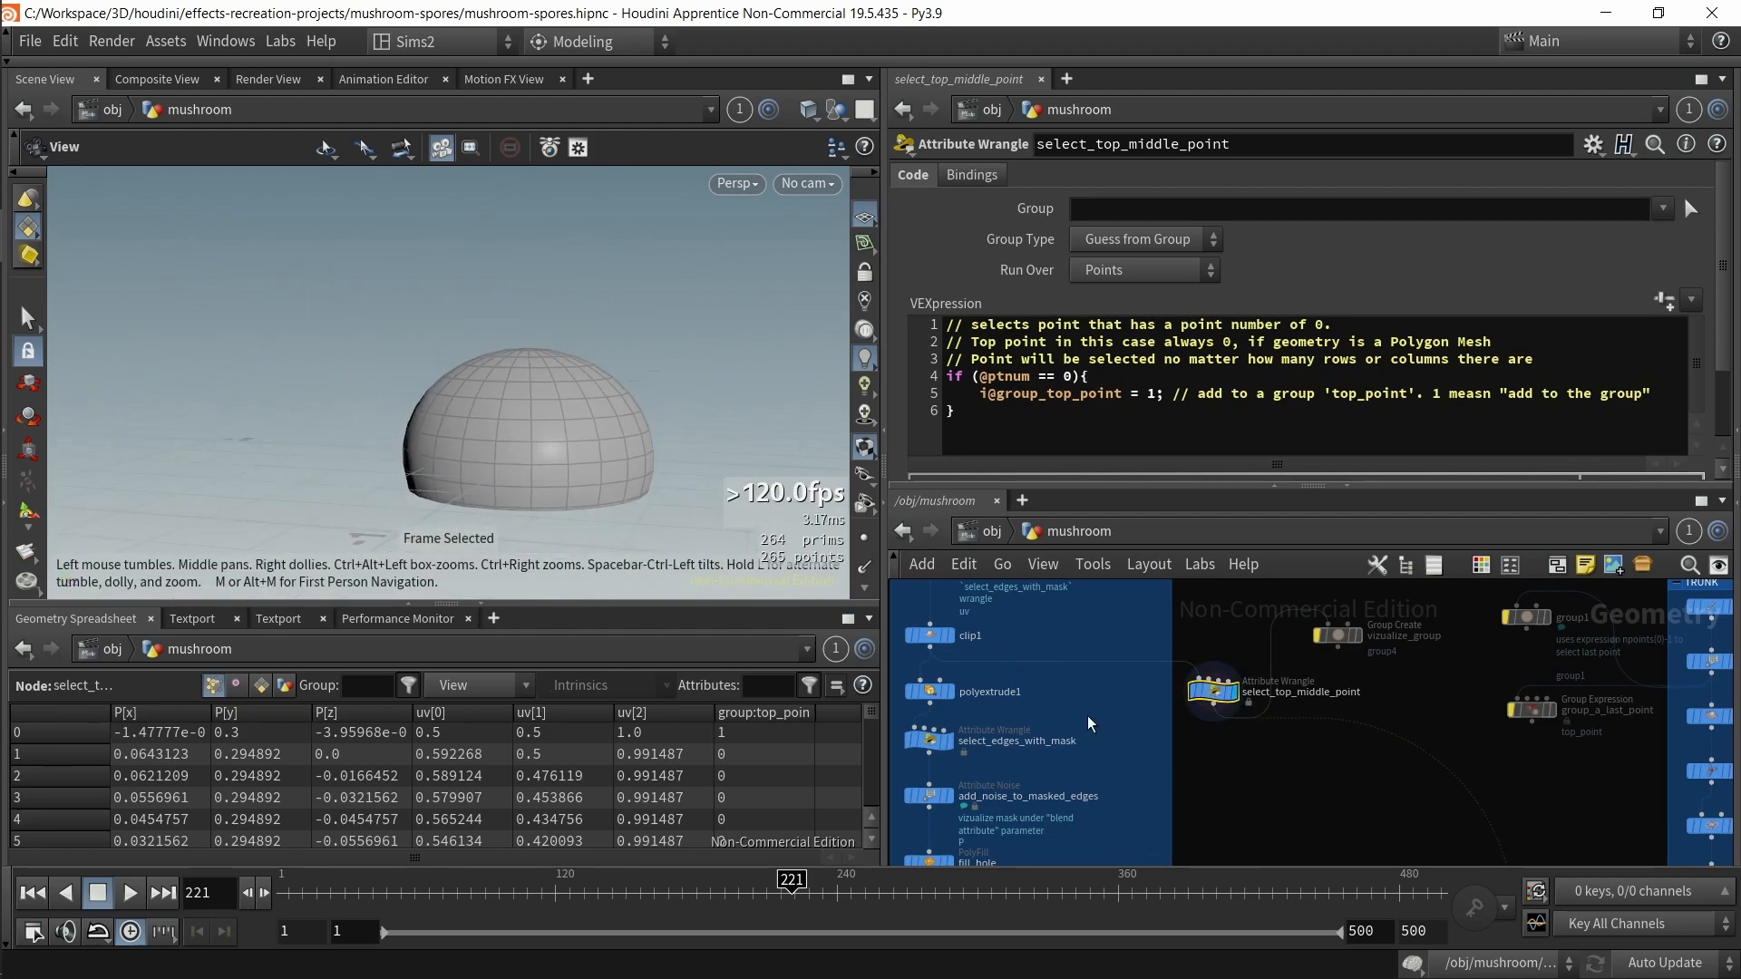
# Step: Display clip1's output, toggle wireframe shading, and turn on point markers in the viewport
pyautogui.click(931, 636)
pyautogui.press('r')
pyautogui.moveTo(687, 458); pyautogui.dragTo(668, 517)
pyautogui.hotkey('shift', 'w')
pyautogui.hotkey('shift', 'w')
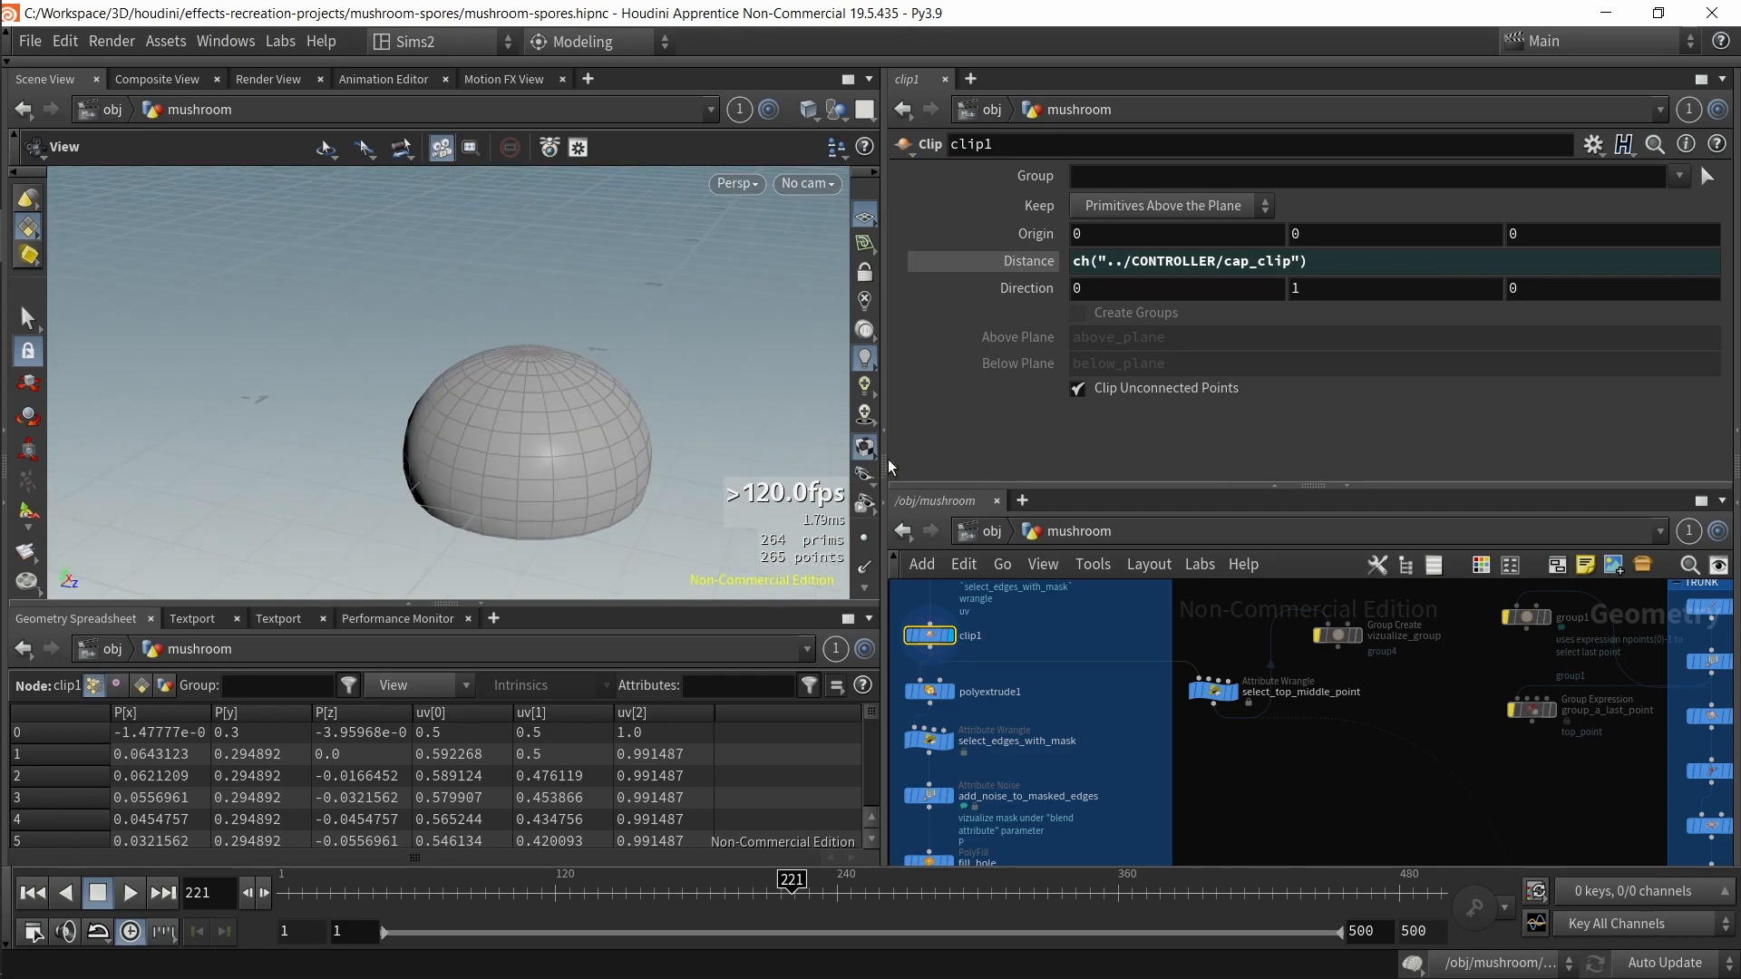
pyautogui.click(865, 538)
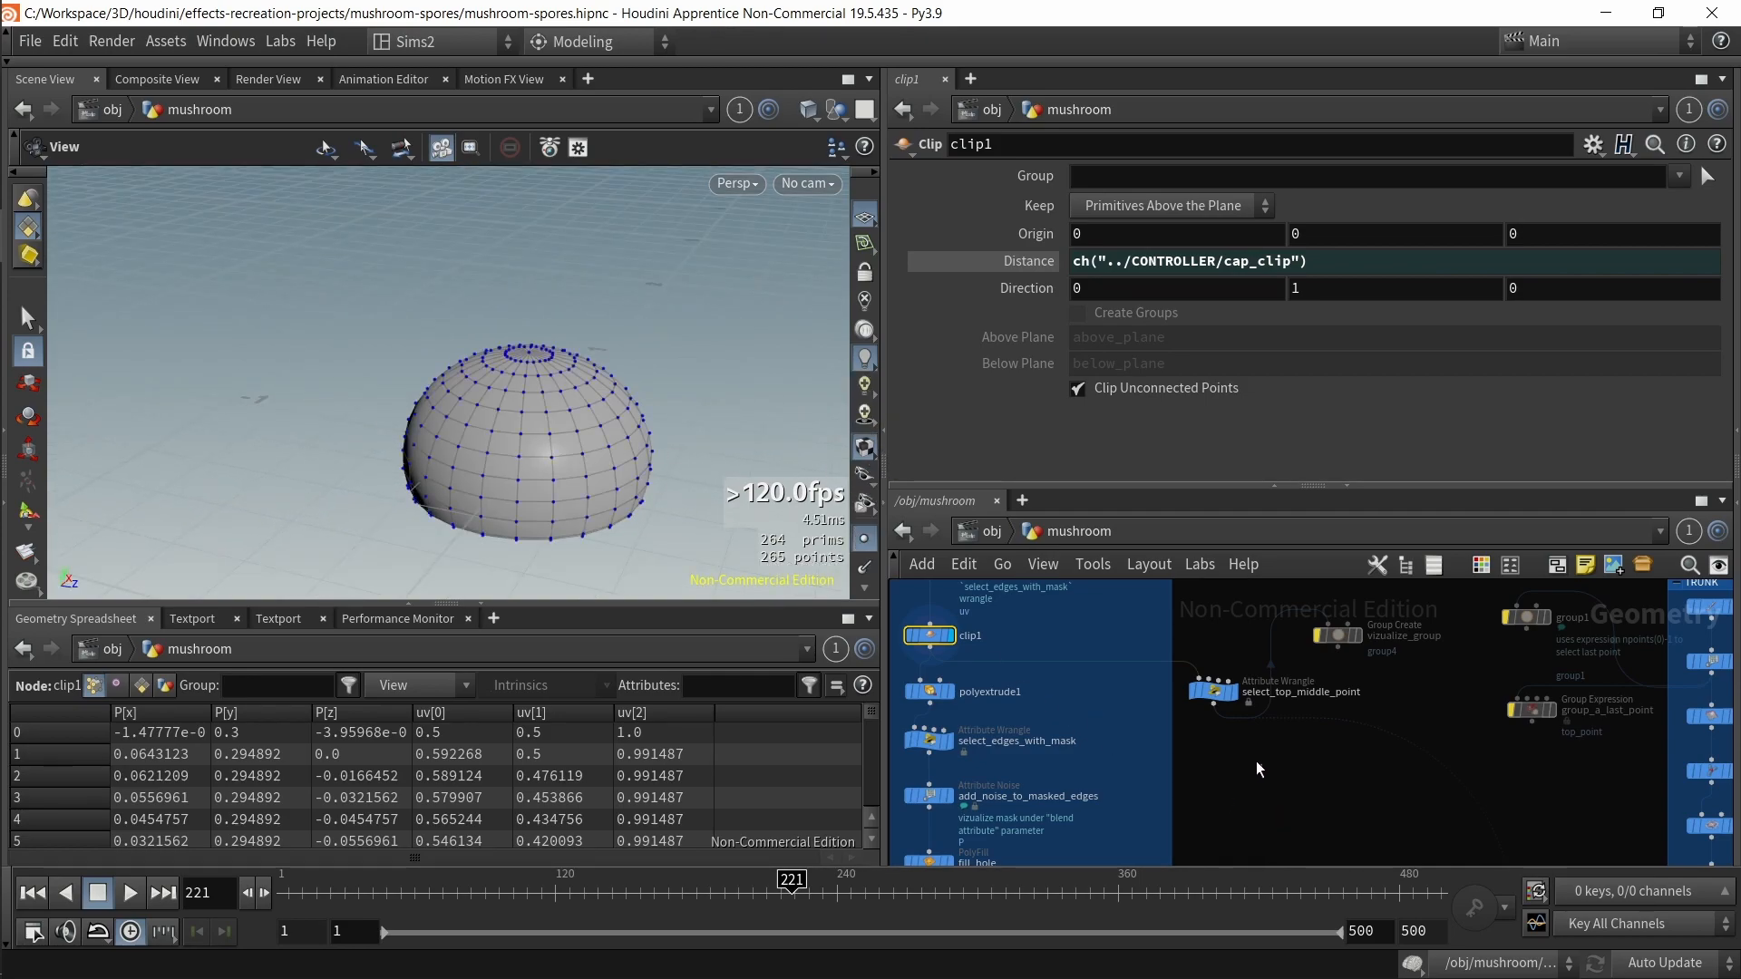
# Step: Set the display flag on select_top_middle_point and zoom in on the cap's top
pyautogui.click(1210, 693)
pyautogui.press('r')
pyautogui.moveTo(699, 454); pyautogui.dragTo(697, 519)
pyautogui.moveTo(1250, 745); pyautogui.dragTo(1209, 668)
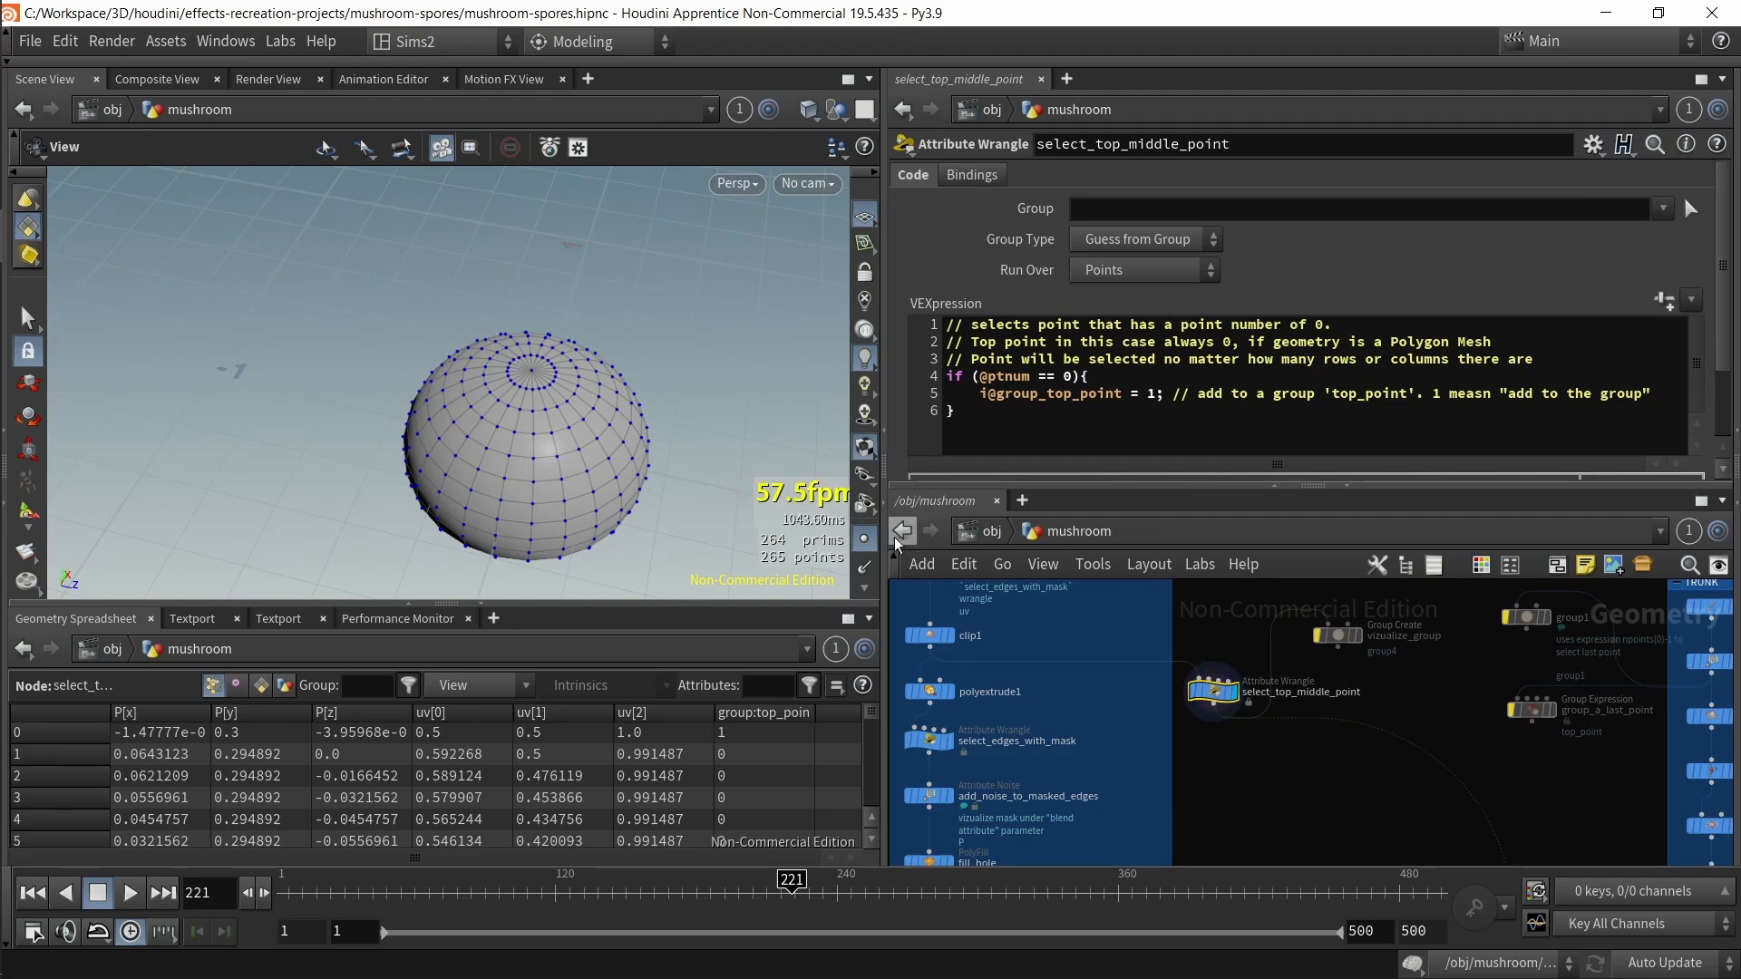
pyautogui.scroll(8, 566, 379)
pyautogui.scroll(-2, 525, 330)
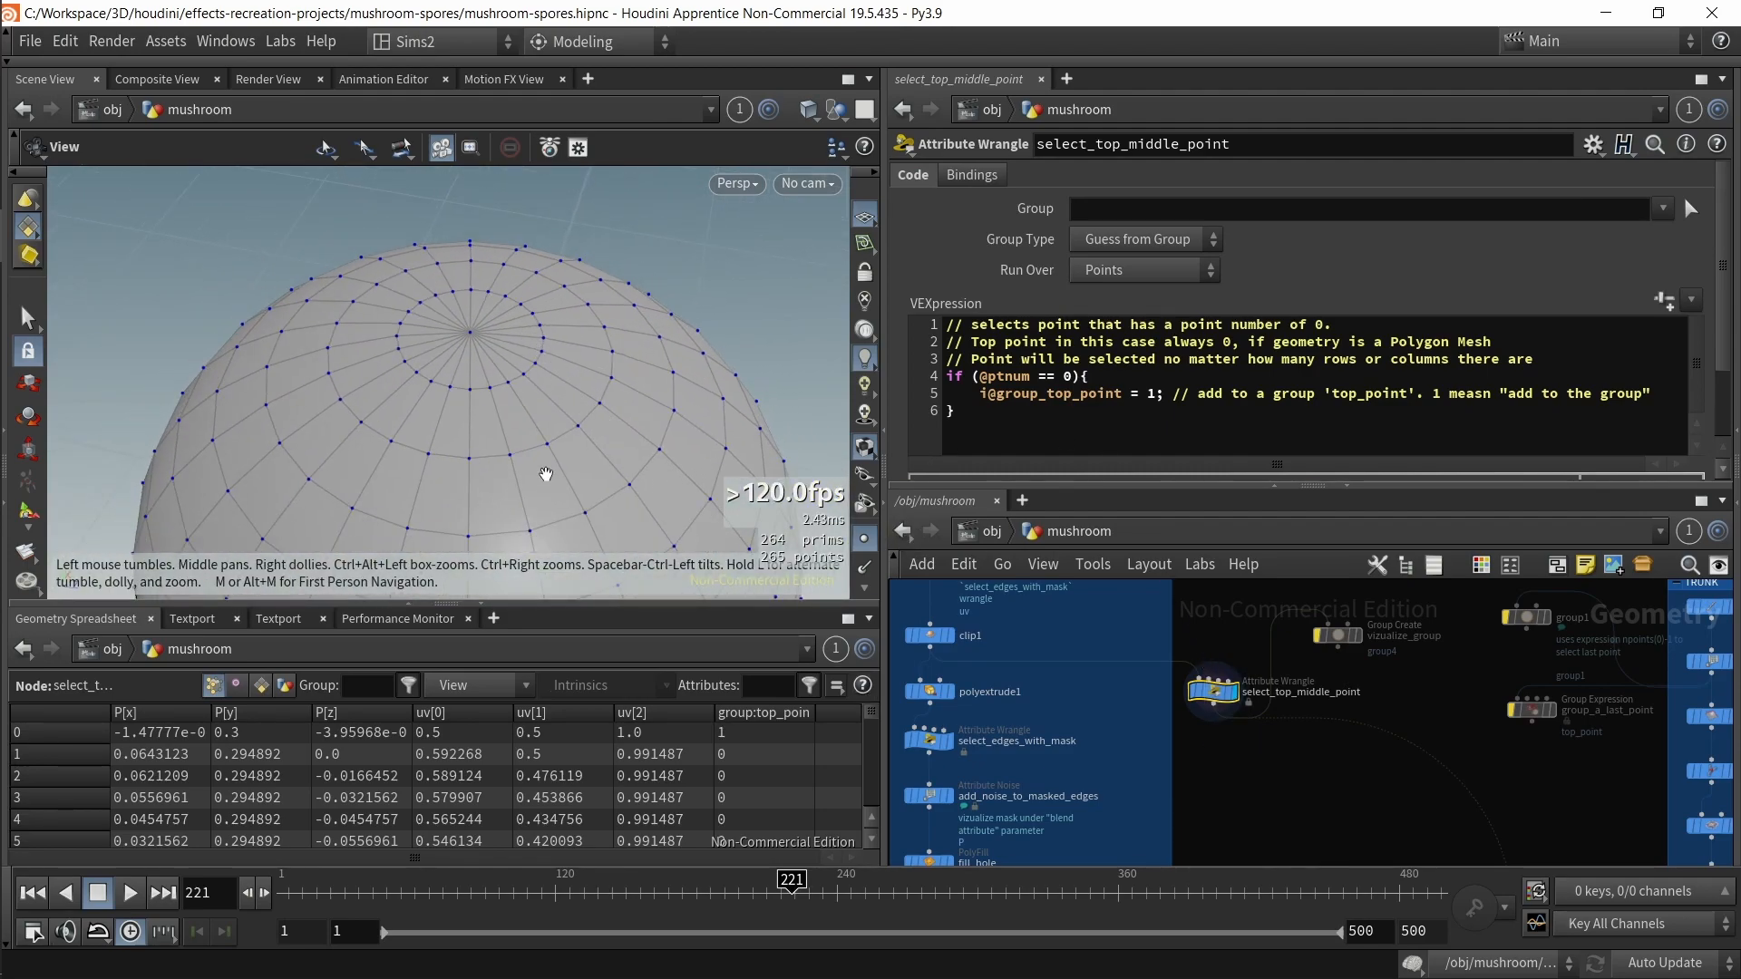
pyautogui.scroll(-1, 744, 777)
pyautogui.scroll(1, 755, 773)
# Step: Sort the geometry spreadsheet by the group:top_point column
pyautogui.click(750, 733)
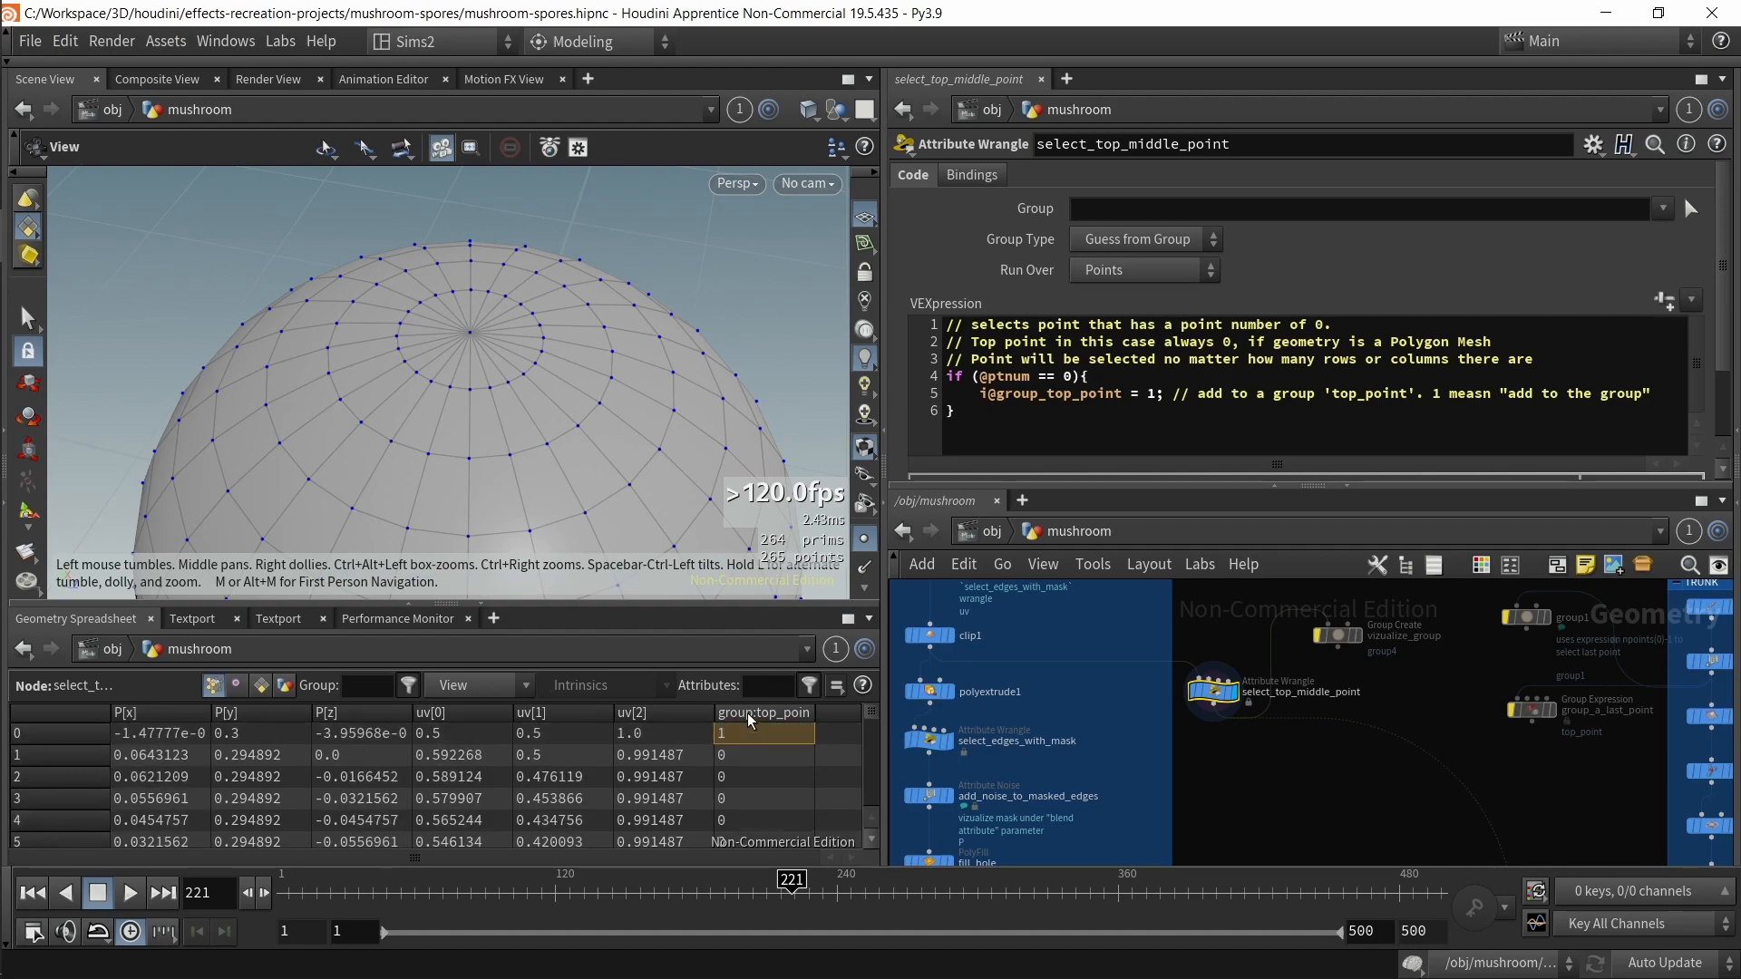
pyautogui.click(749, 716)
pyautogui.click(746, 715)
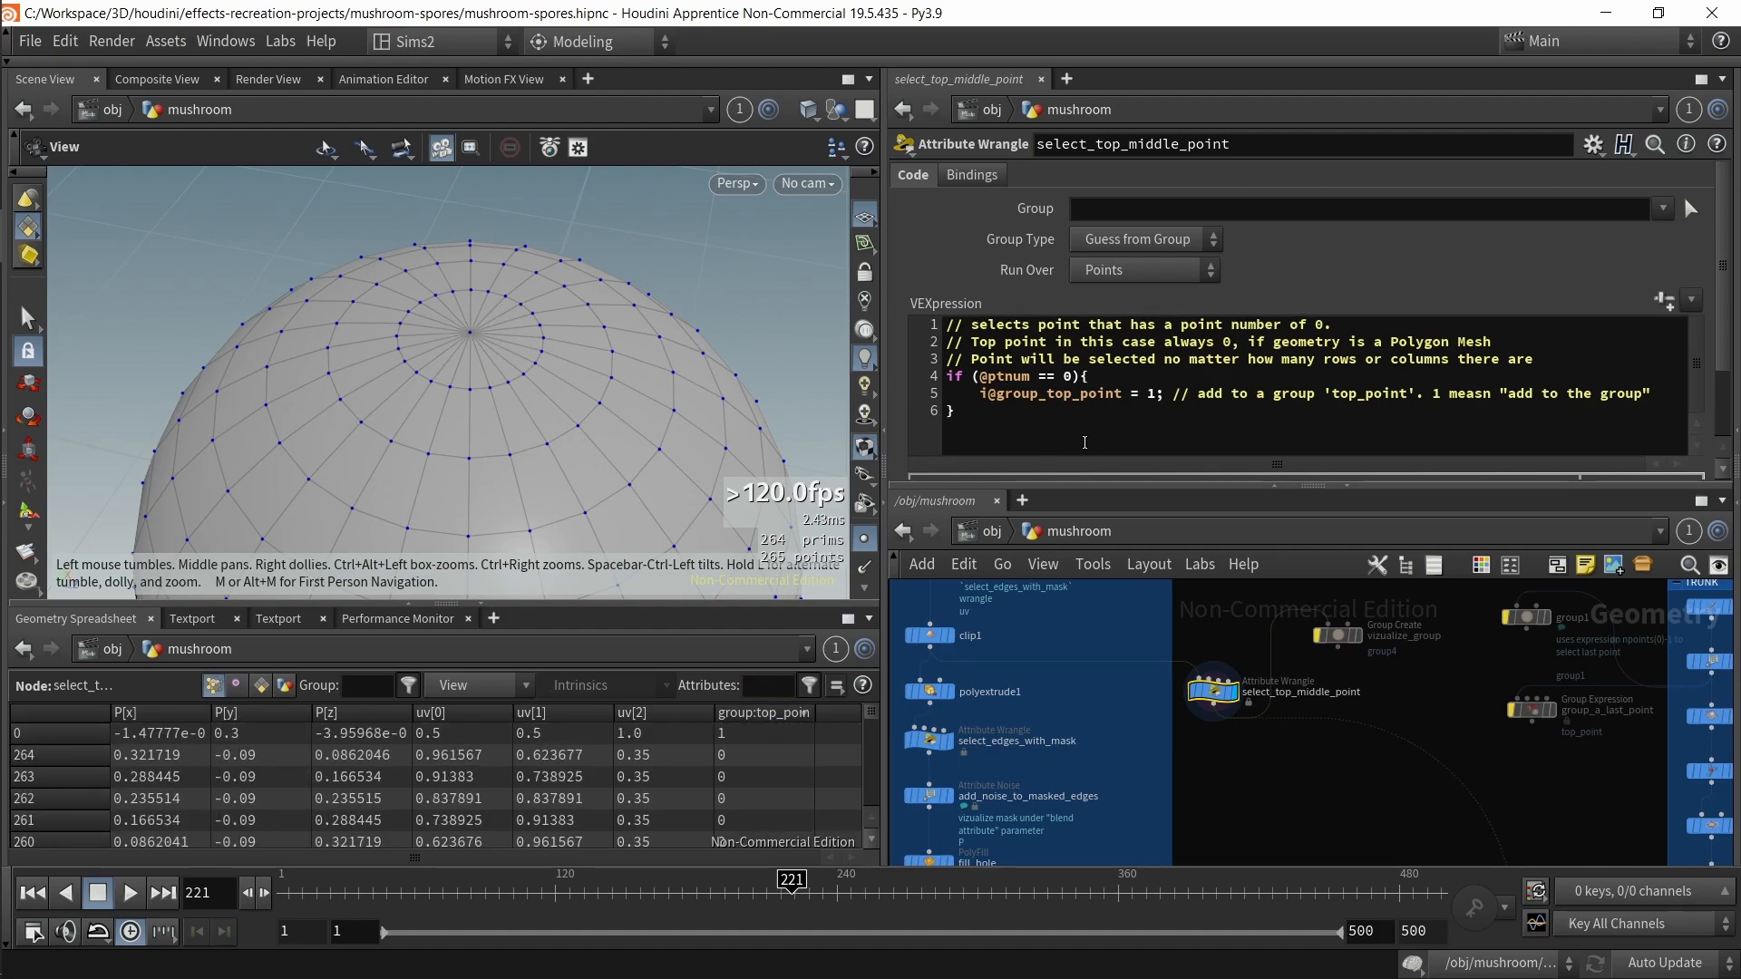
pyautogui.click(1026, 393)
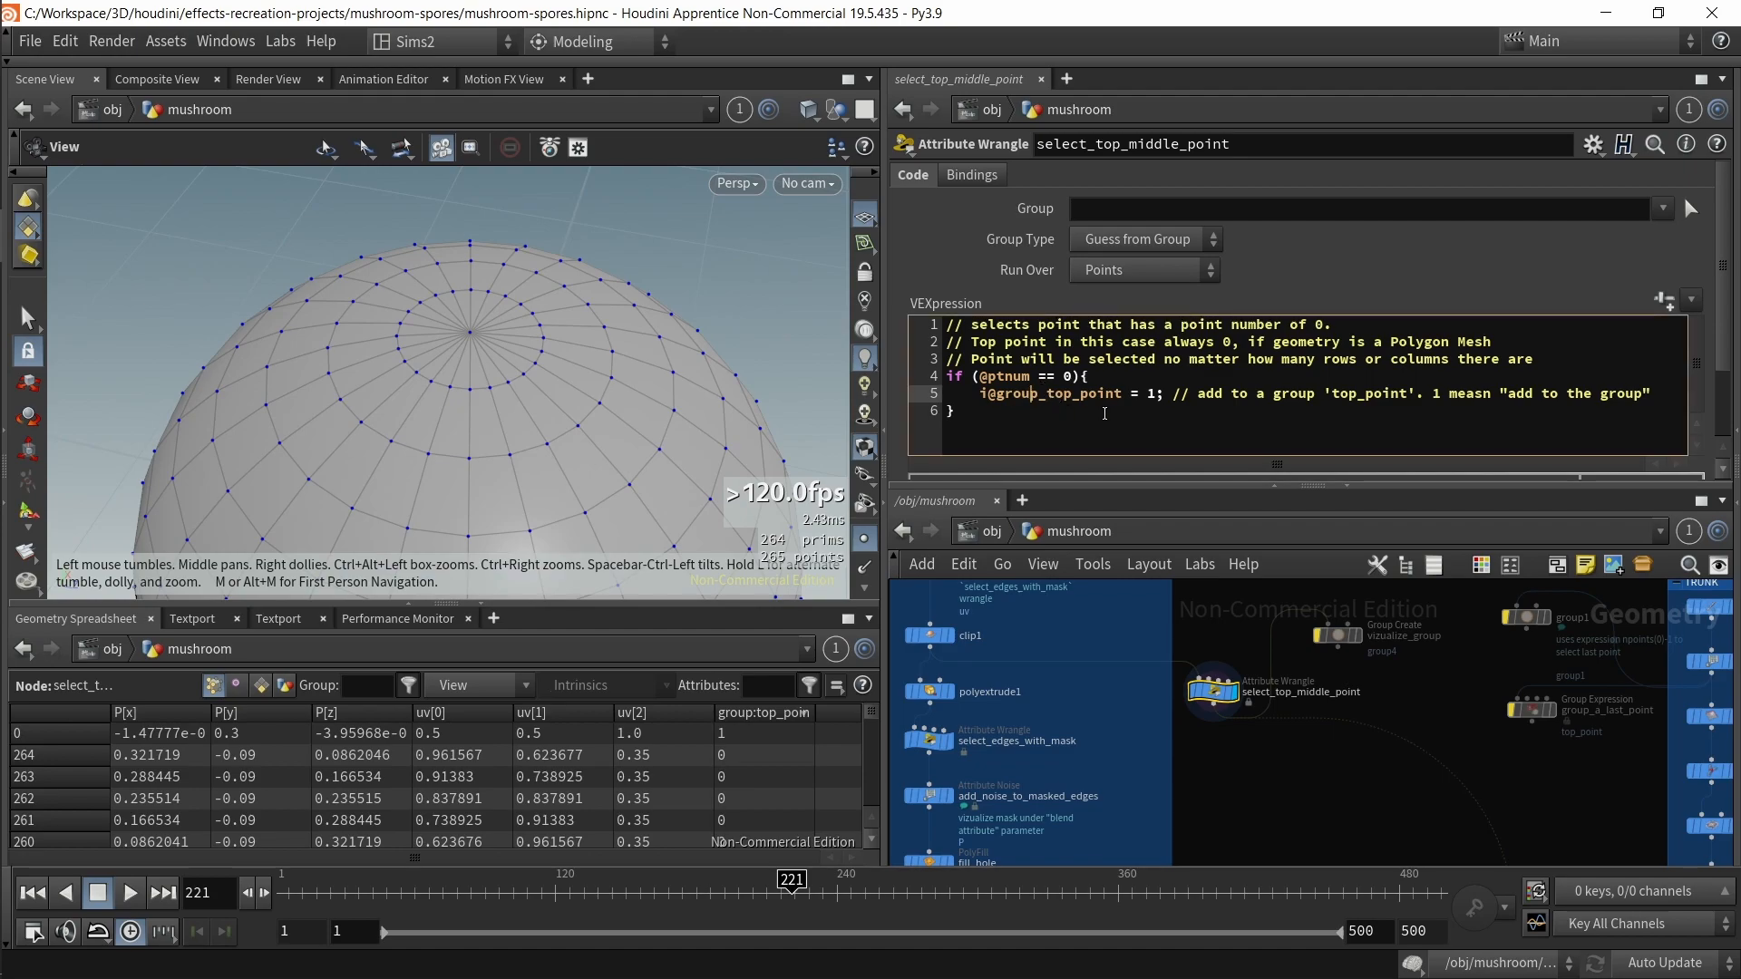
pyautogui.click(1126, 413)
# Step: Open the node info for select_top_middle_point to review its point groups, then close it
pyautogui.middleClick(1221, 698)
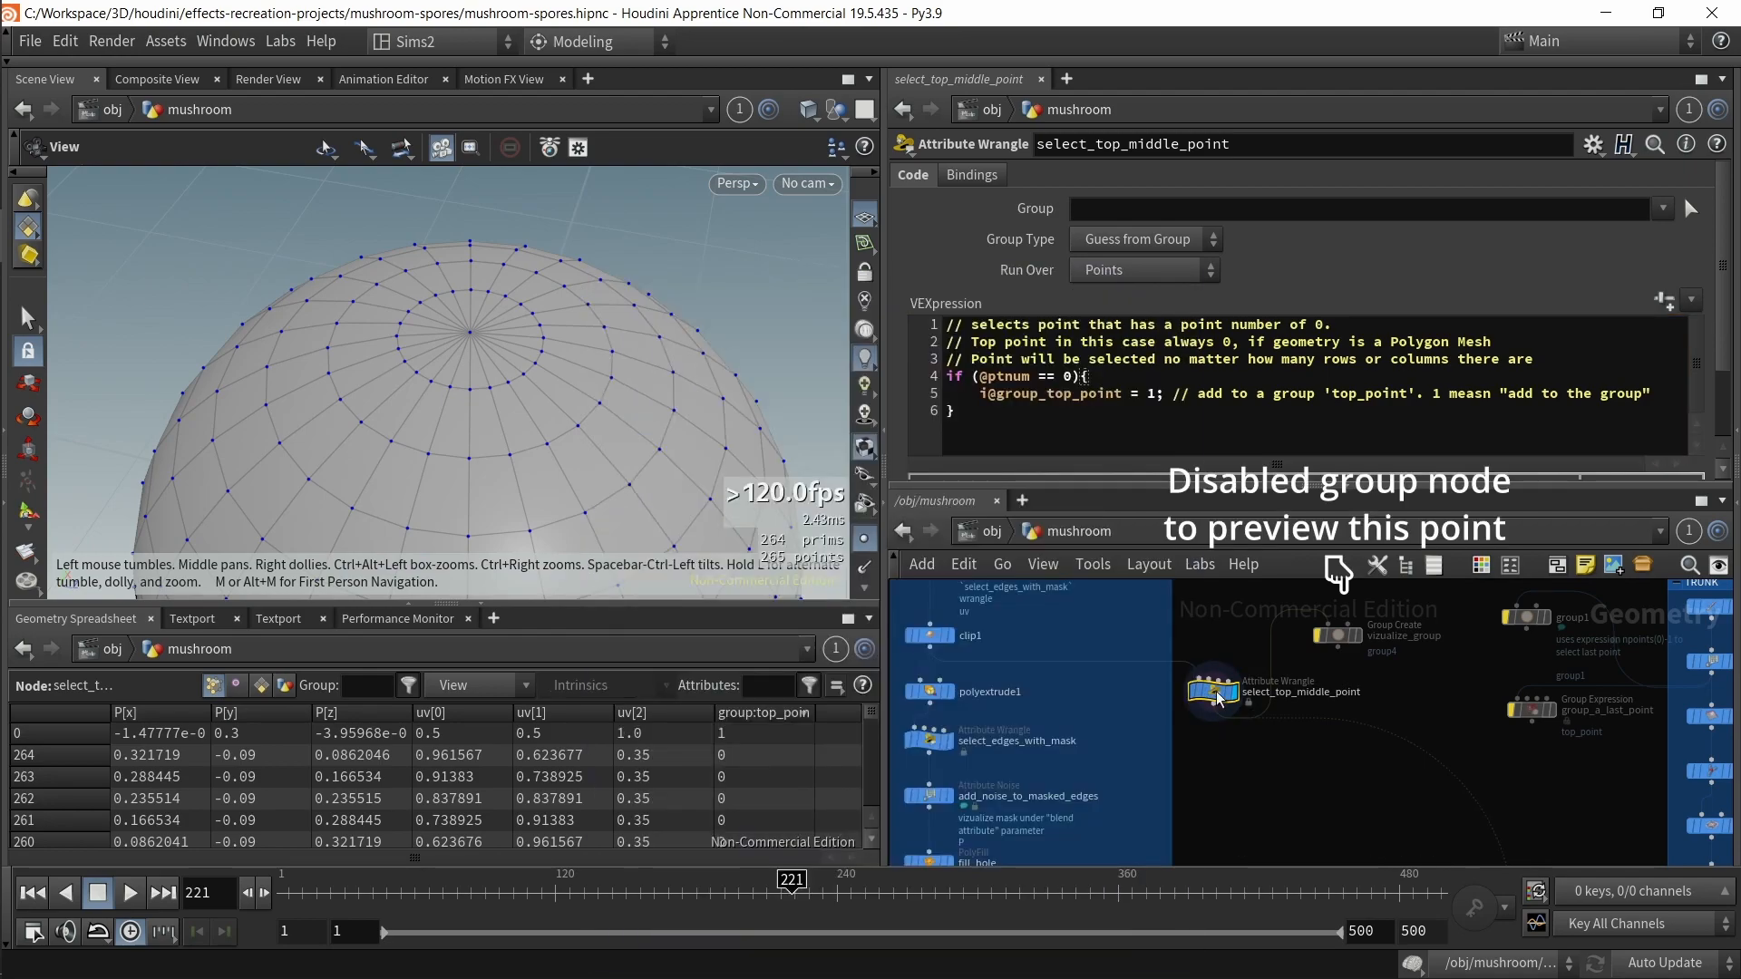
pyautogui.click(1187, 714)
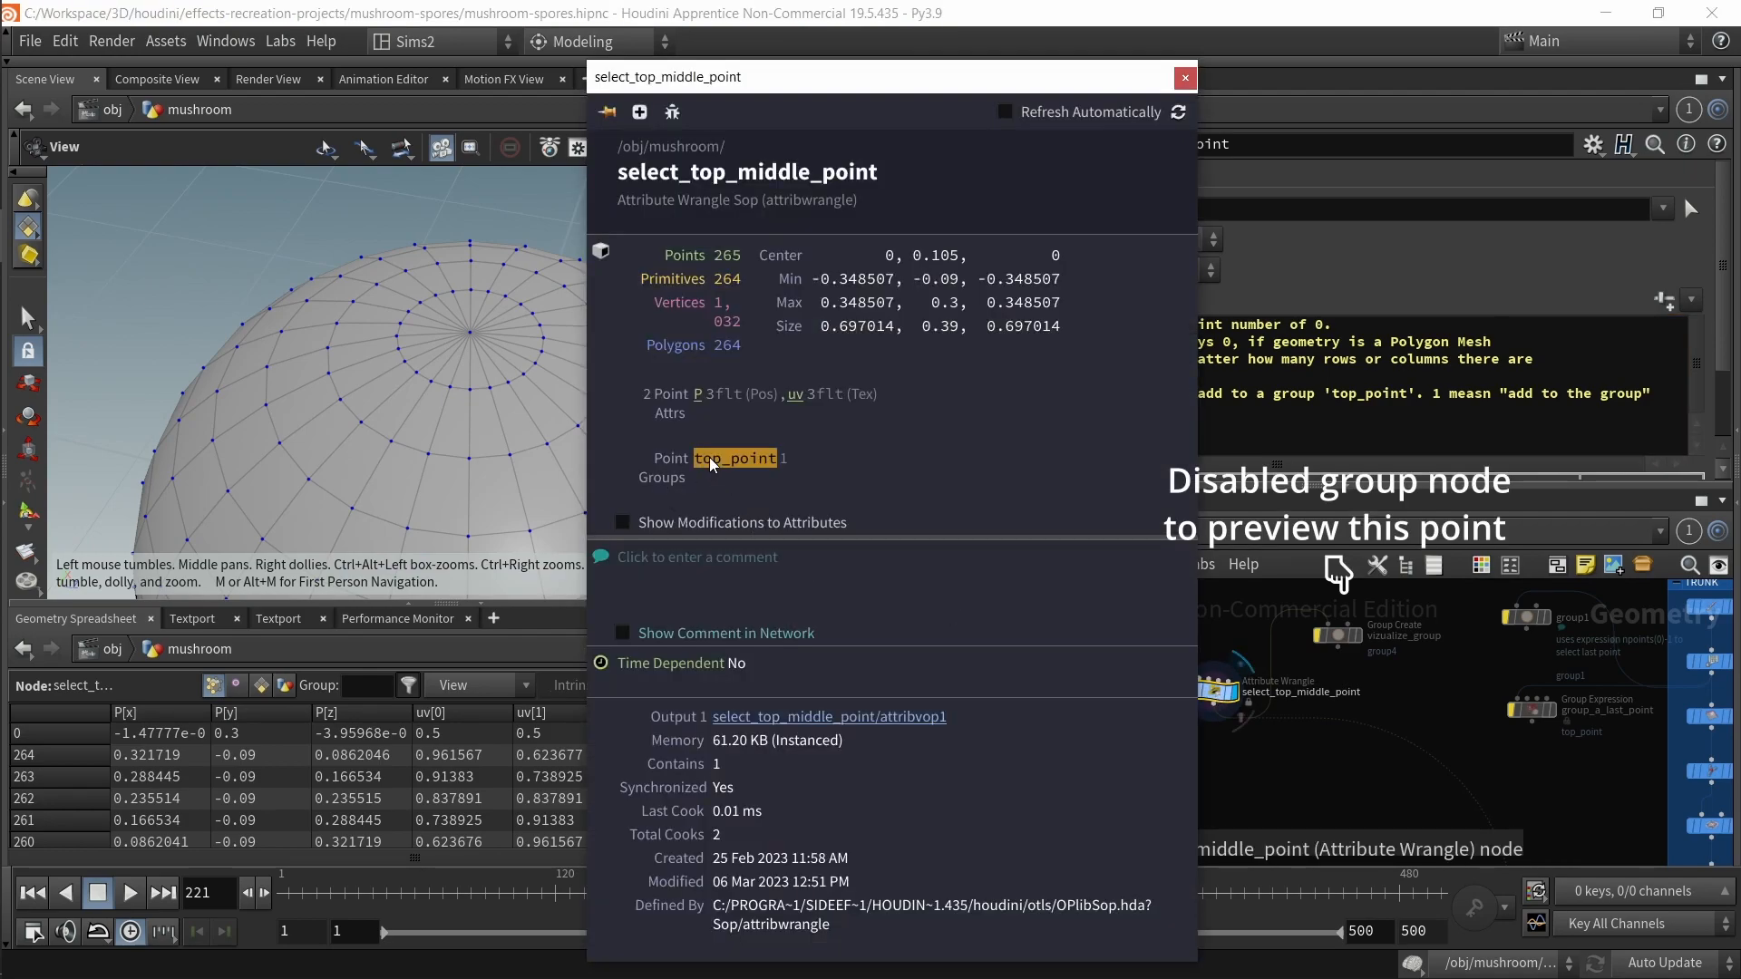
pyautogui.click(1185, 78)
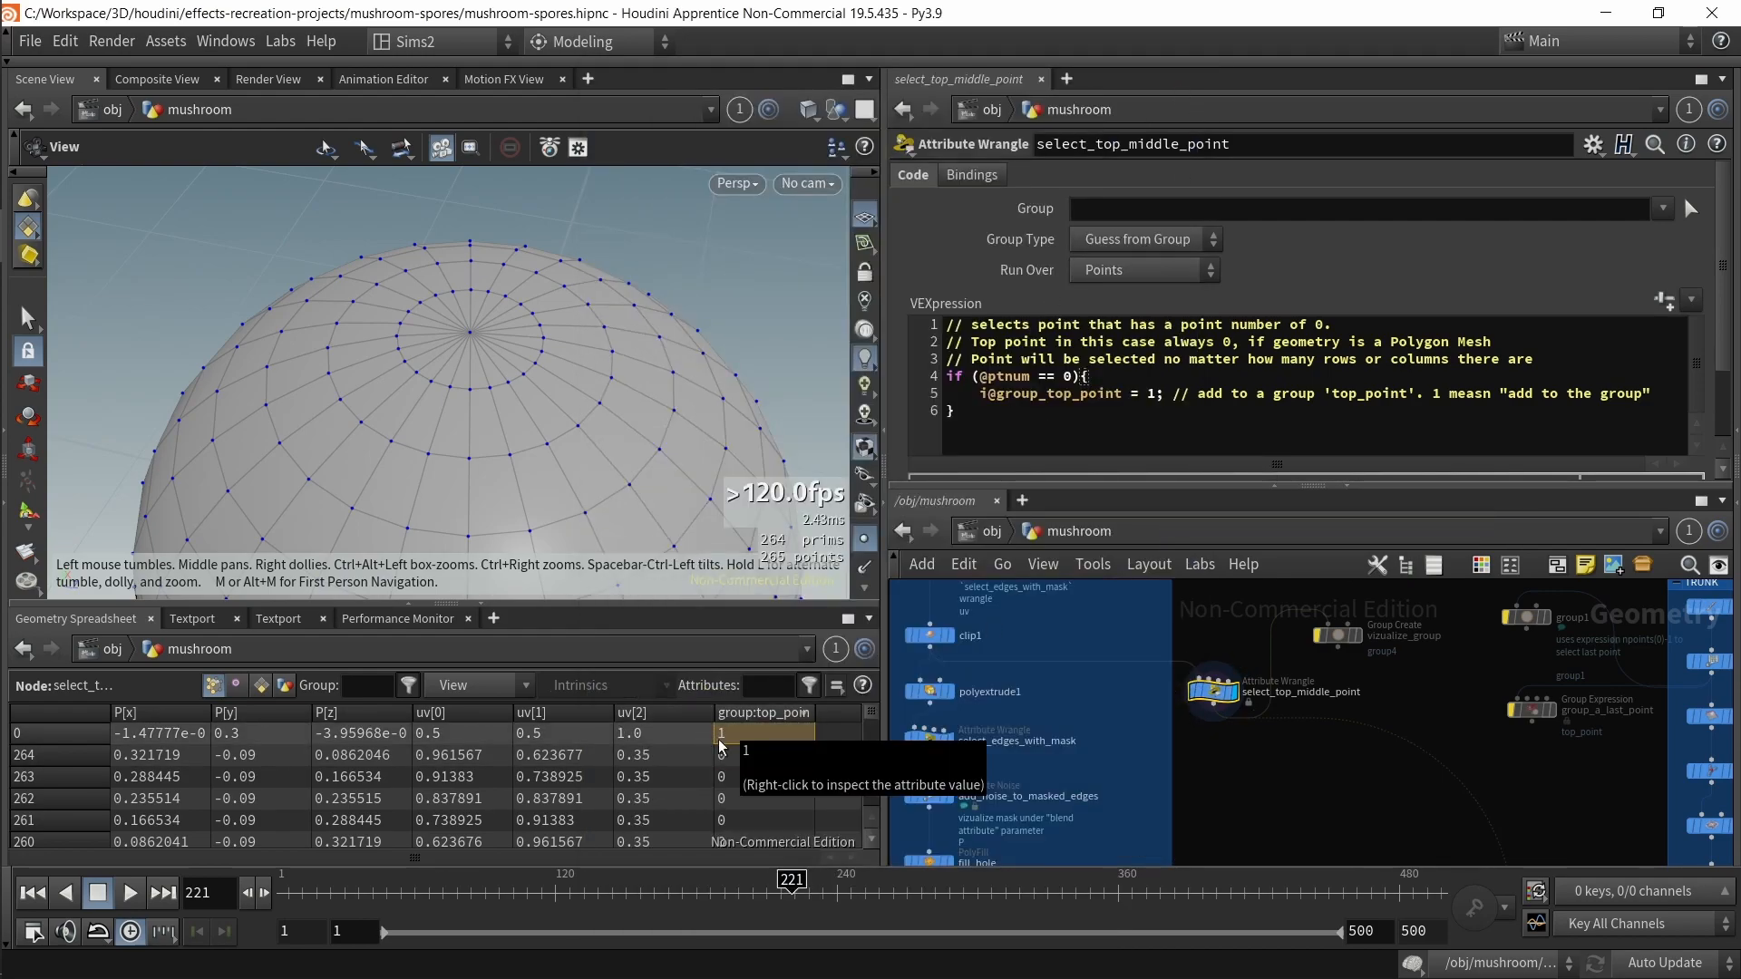
pyautogui.scroll(-3, 866, 436)
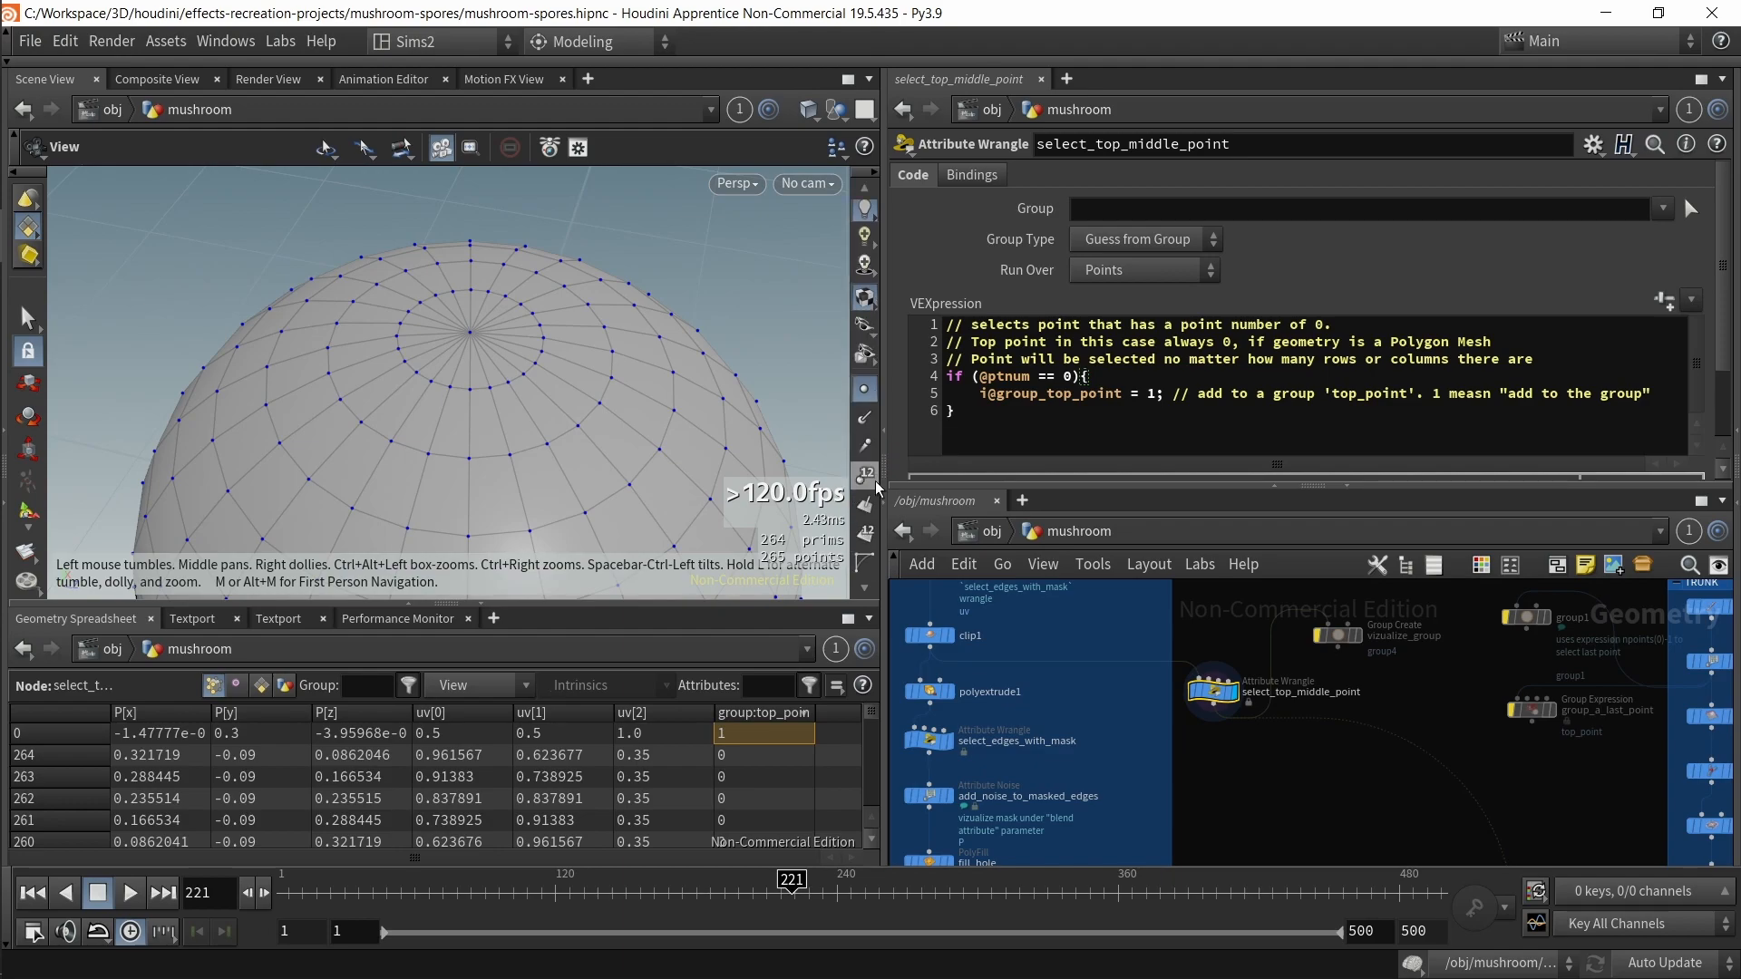
# Step: Show point numbers in the viewport and set the display options' point marker size to 7
pyautogui.click(867, 474)
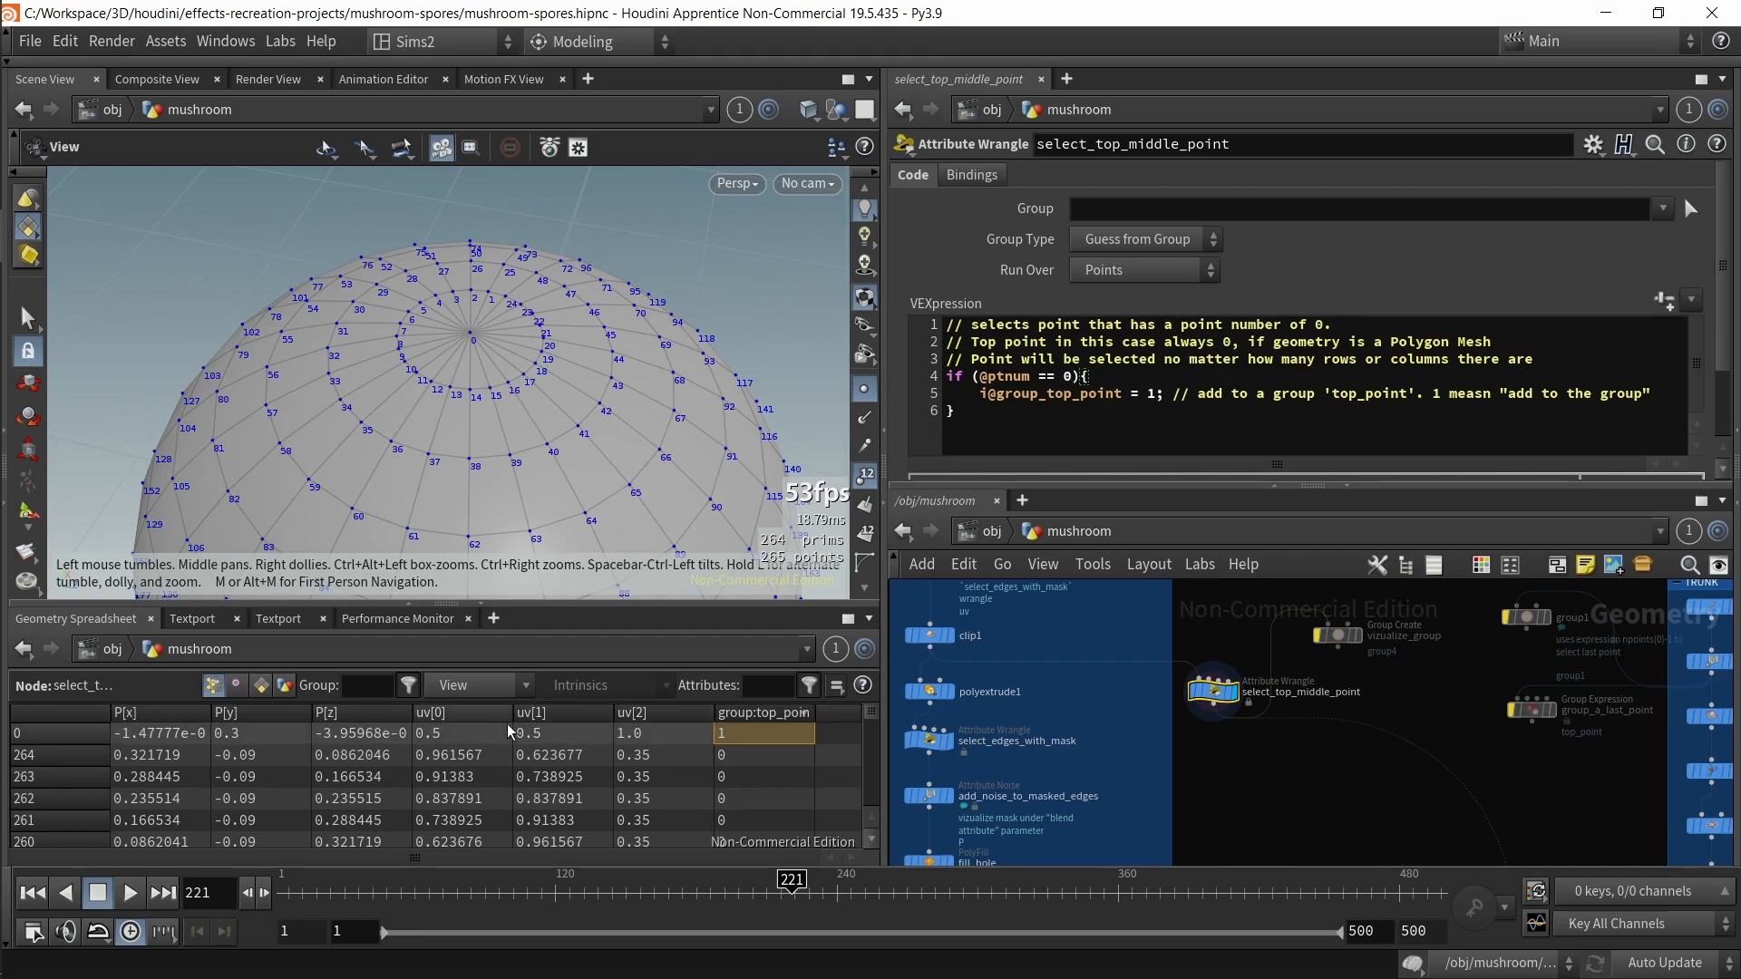
pyautogui.scroll(6, 490, 404)
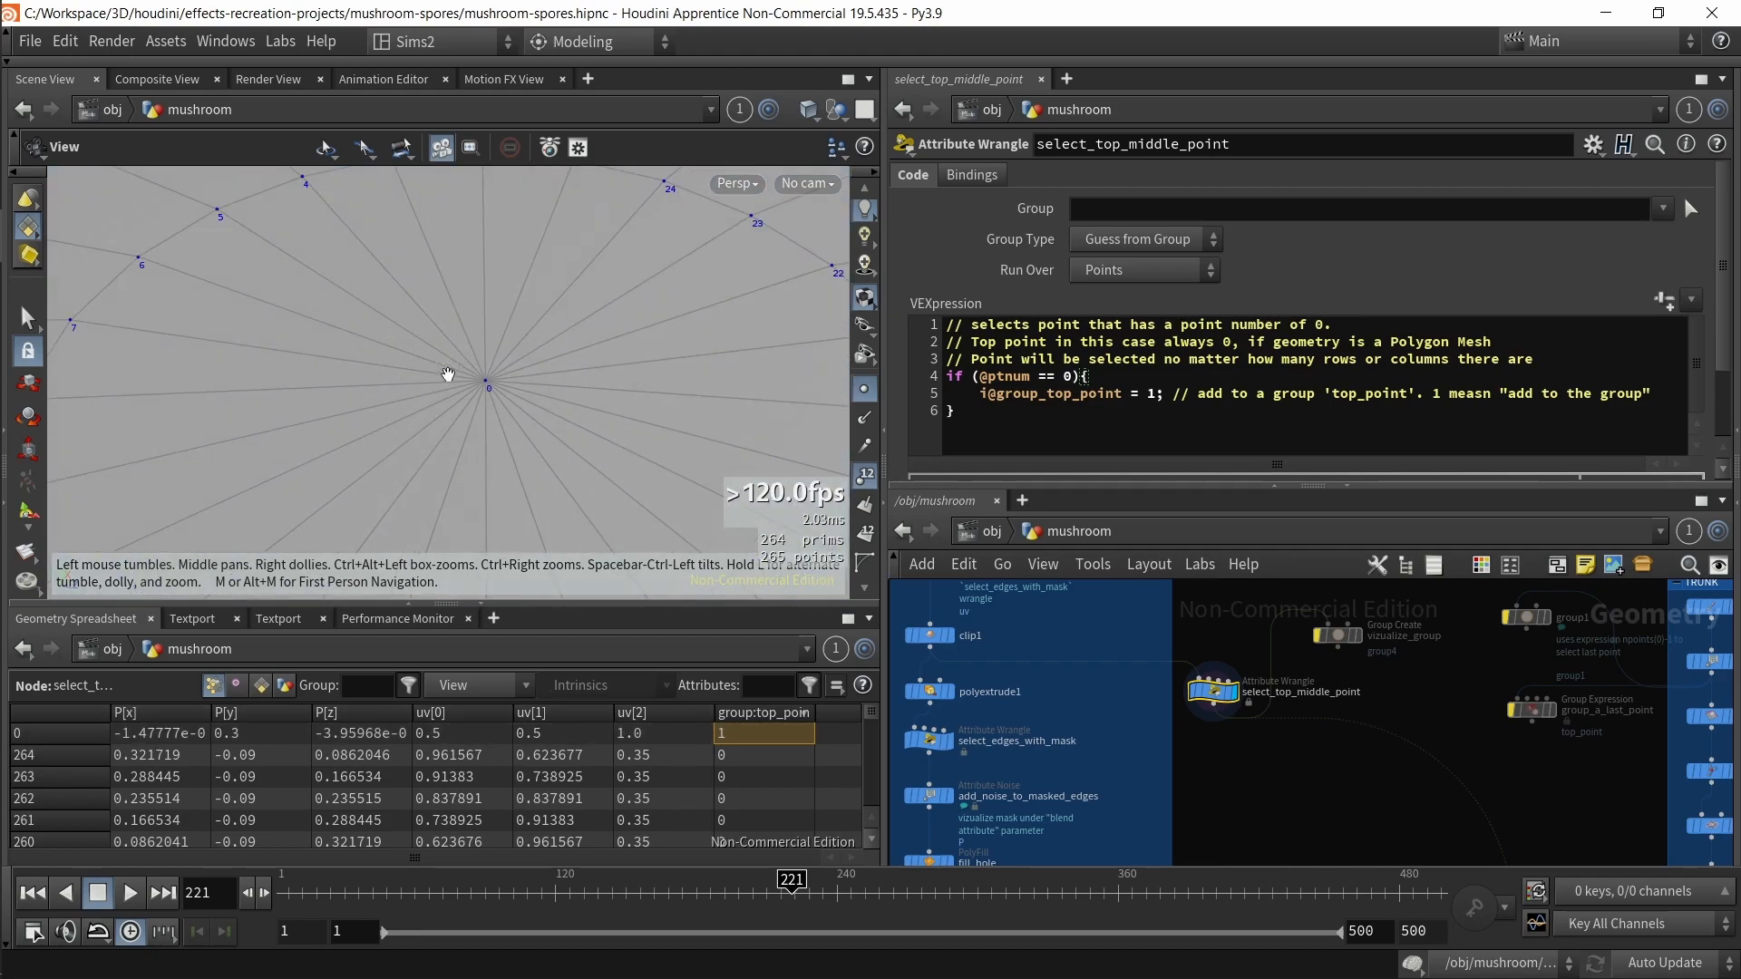
pyautogui.press('d')
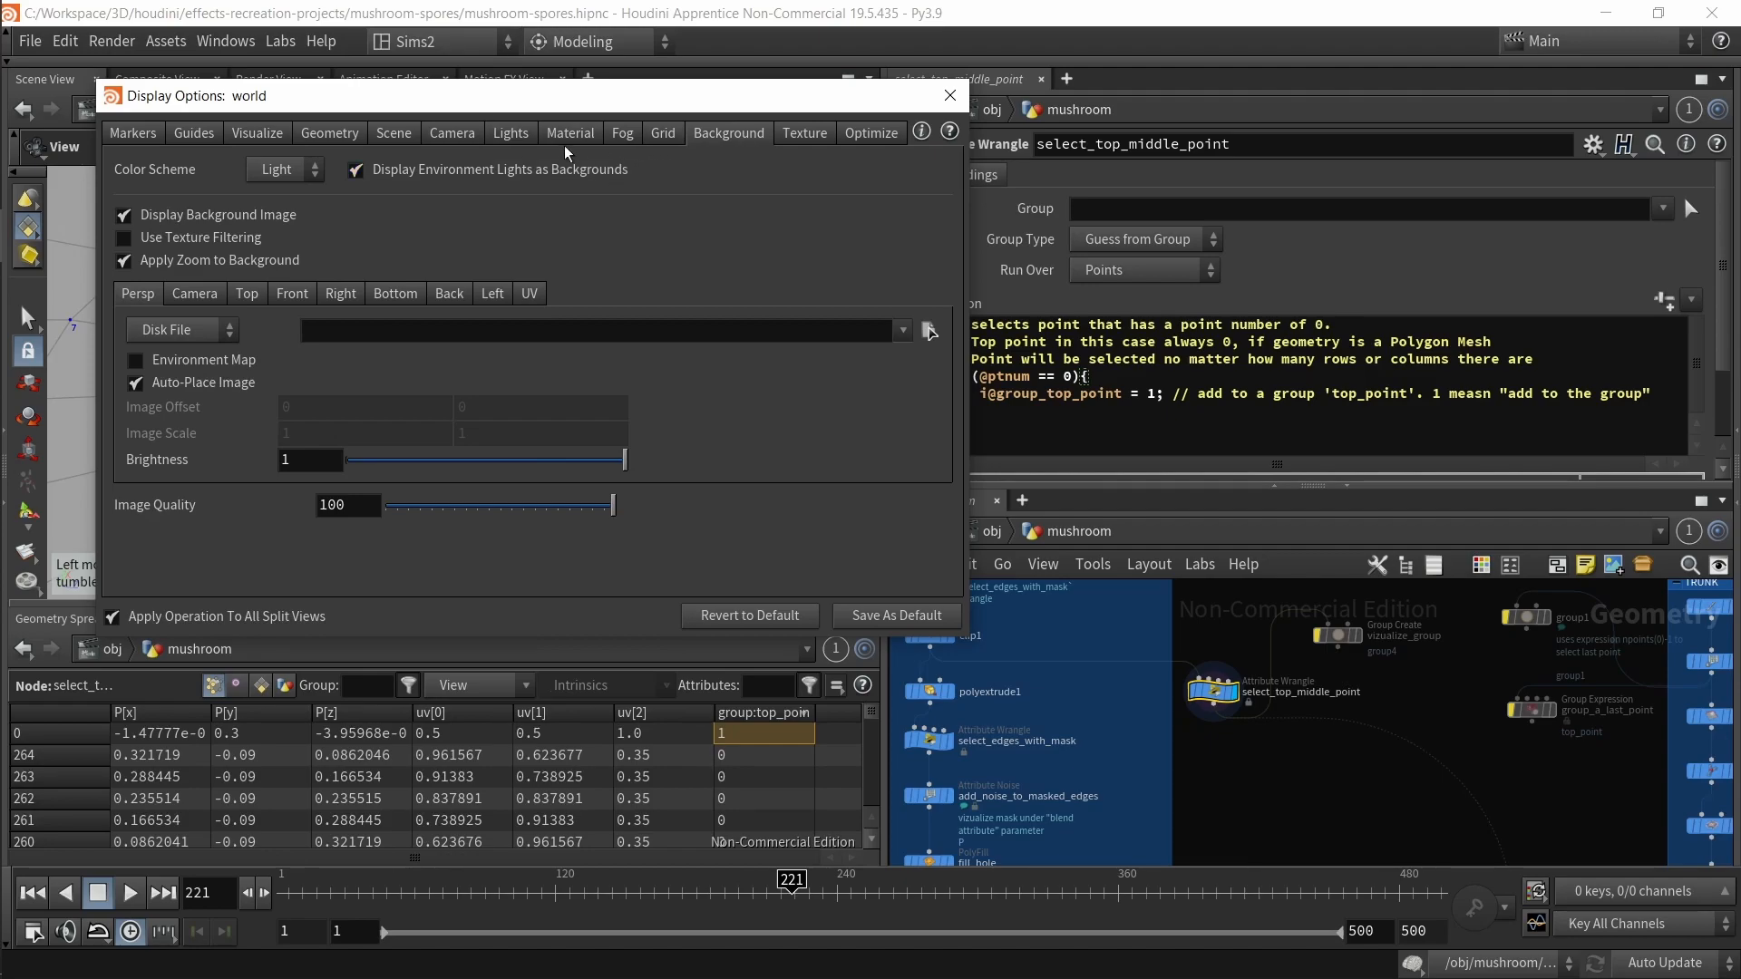
pyautogui.click(290, 136)
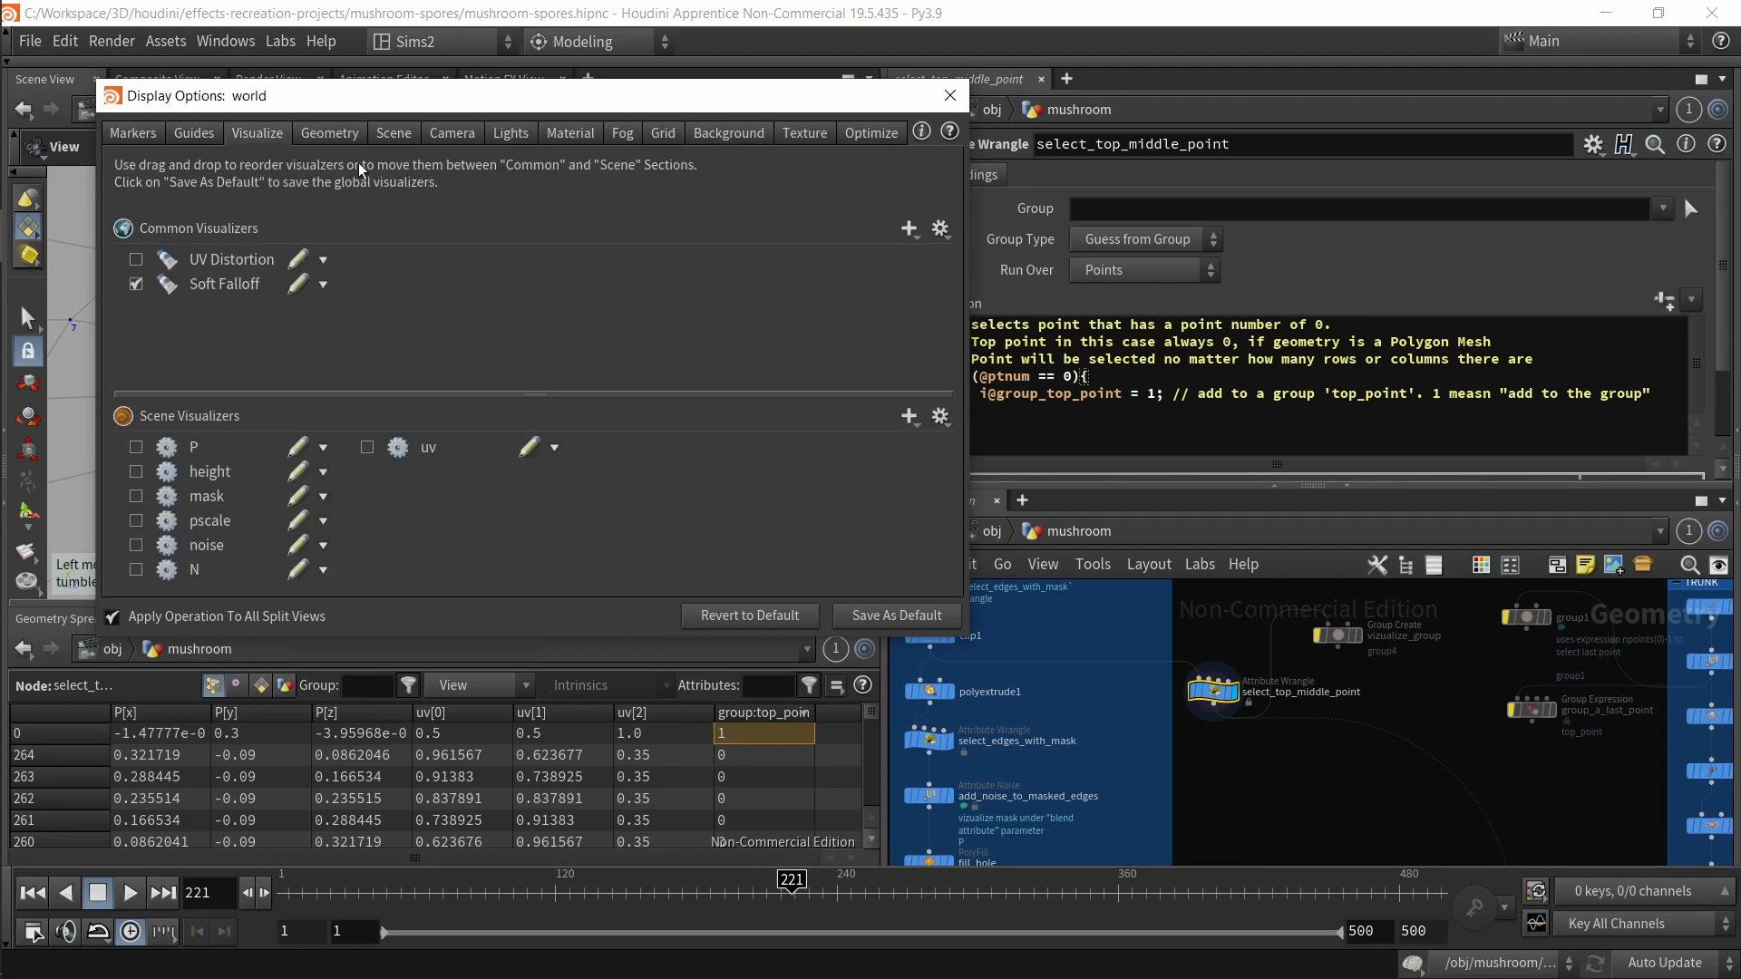
pyautogui.click(330, 133)
pyautogui.click(194, 133)
pyautogui.doubleClick(613, 423)
pyautogui.write('7')
pyautogui.press('Return')
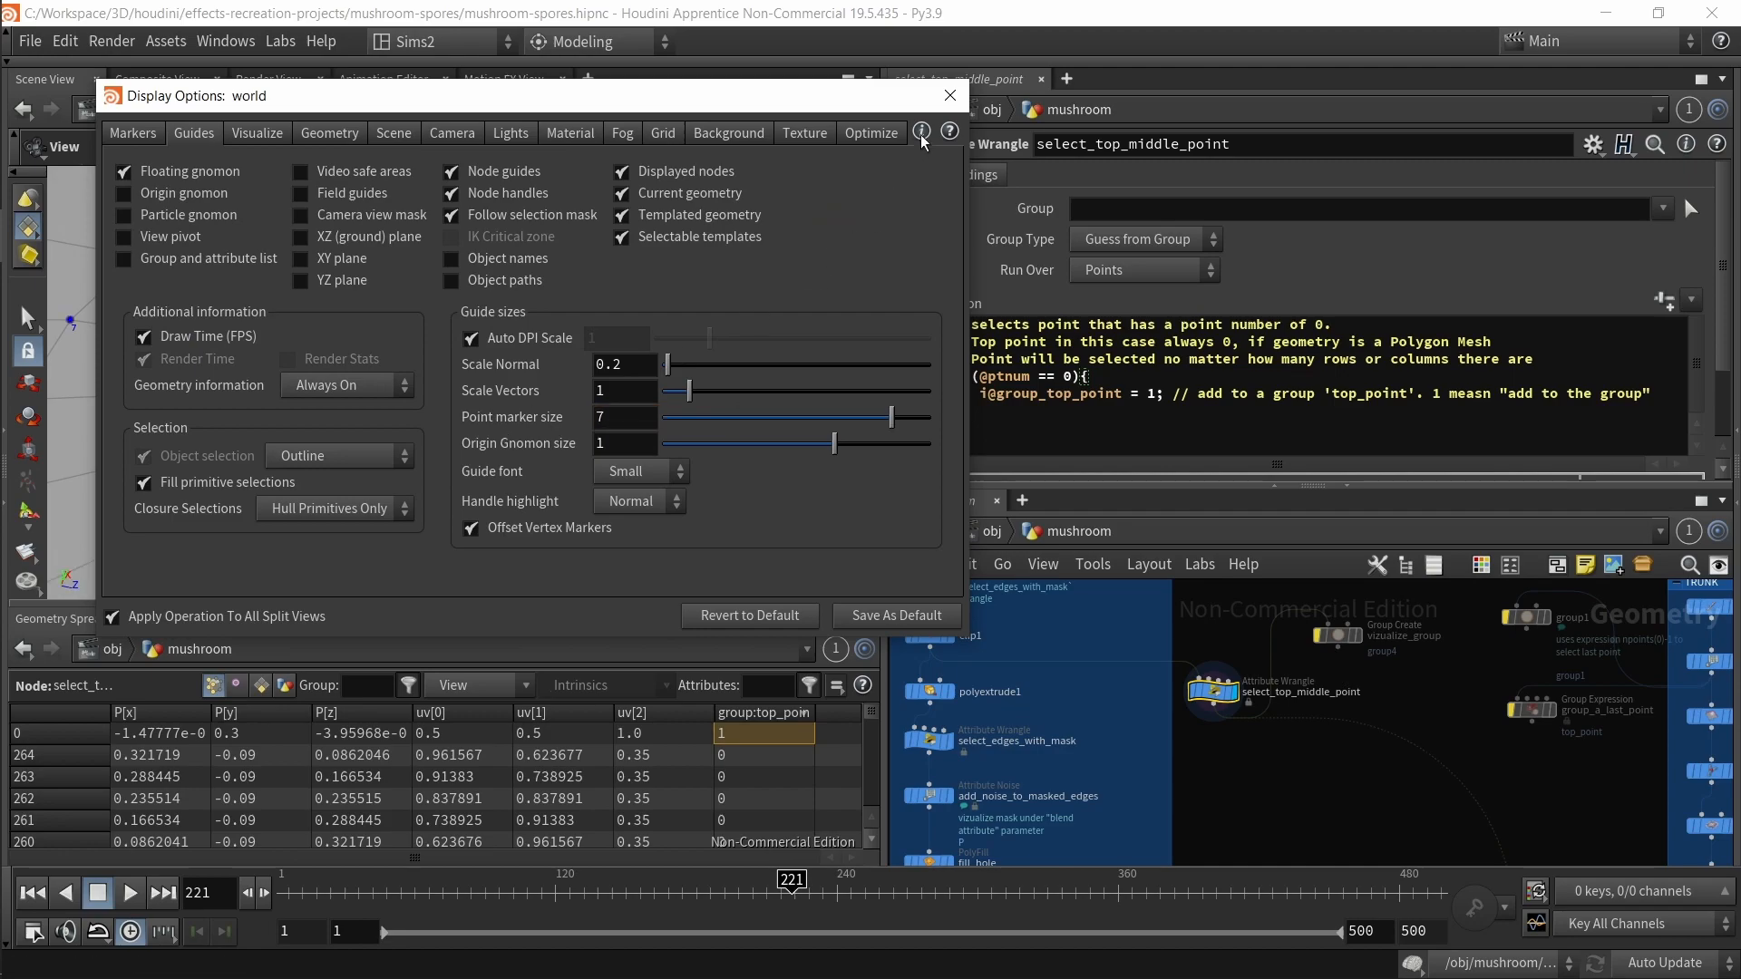
# Step: Set the viewport guide font to Medium and close the display options
pyautogui.click(949, 96)
pyautogui.press('d')
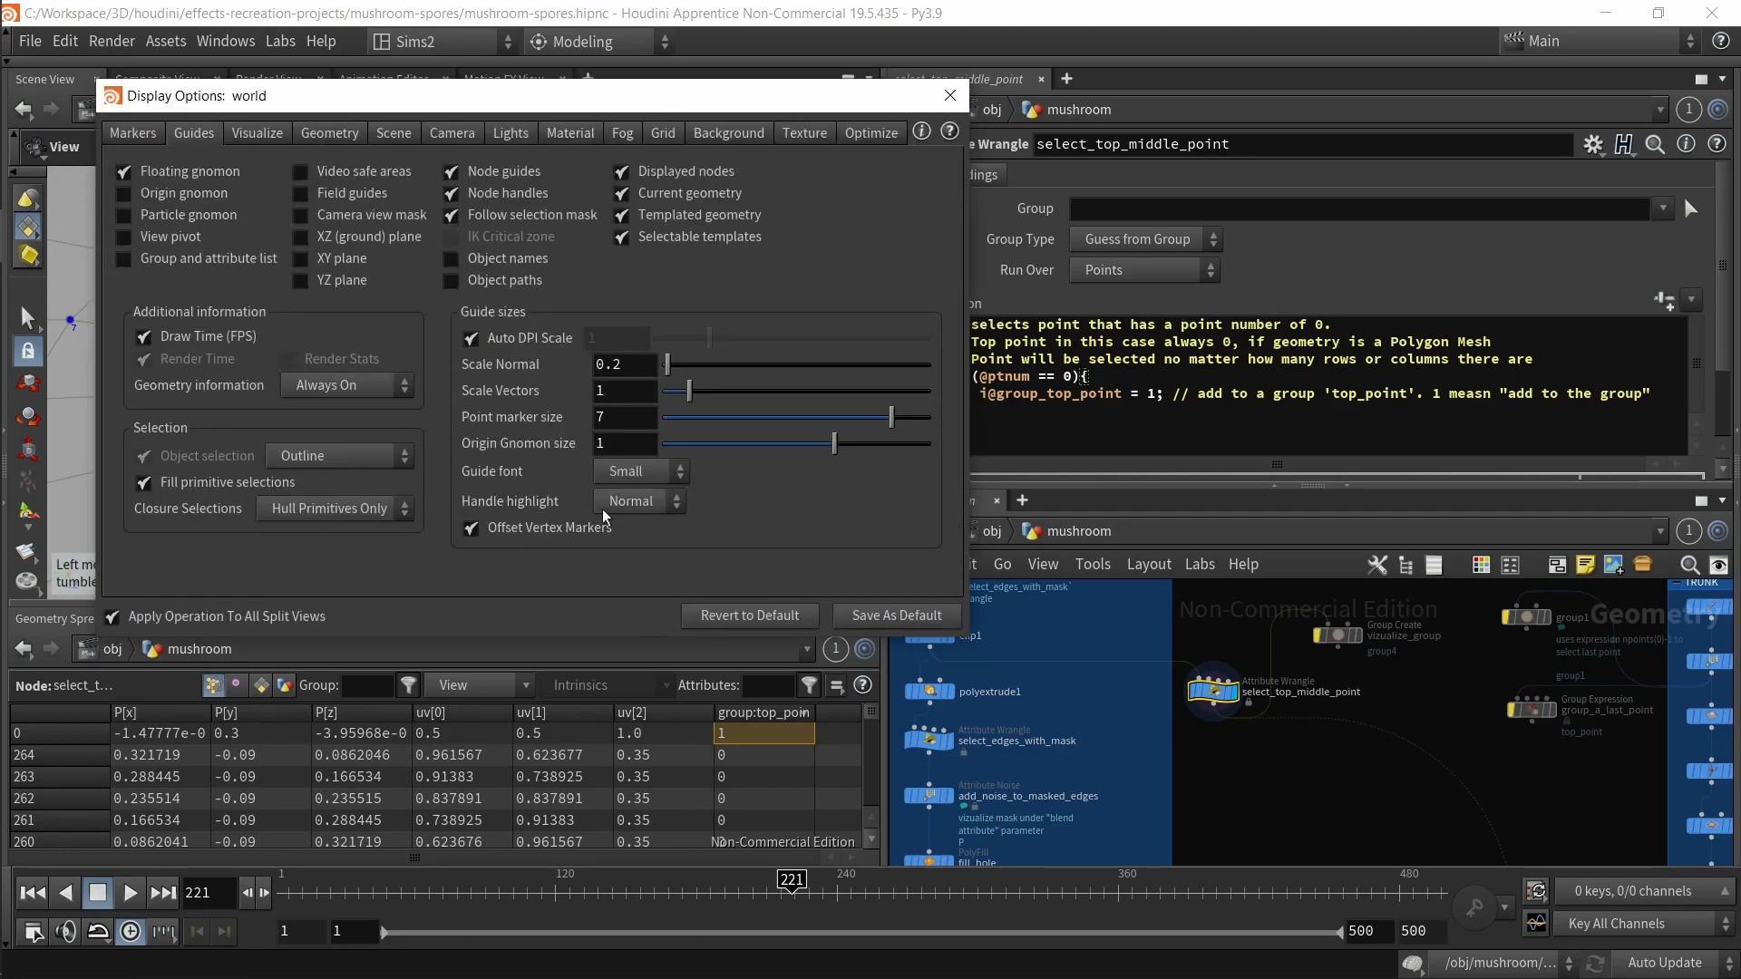
pyautogui.click(646, 473)
pyautogui.click(642, 544)
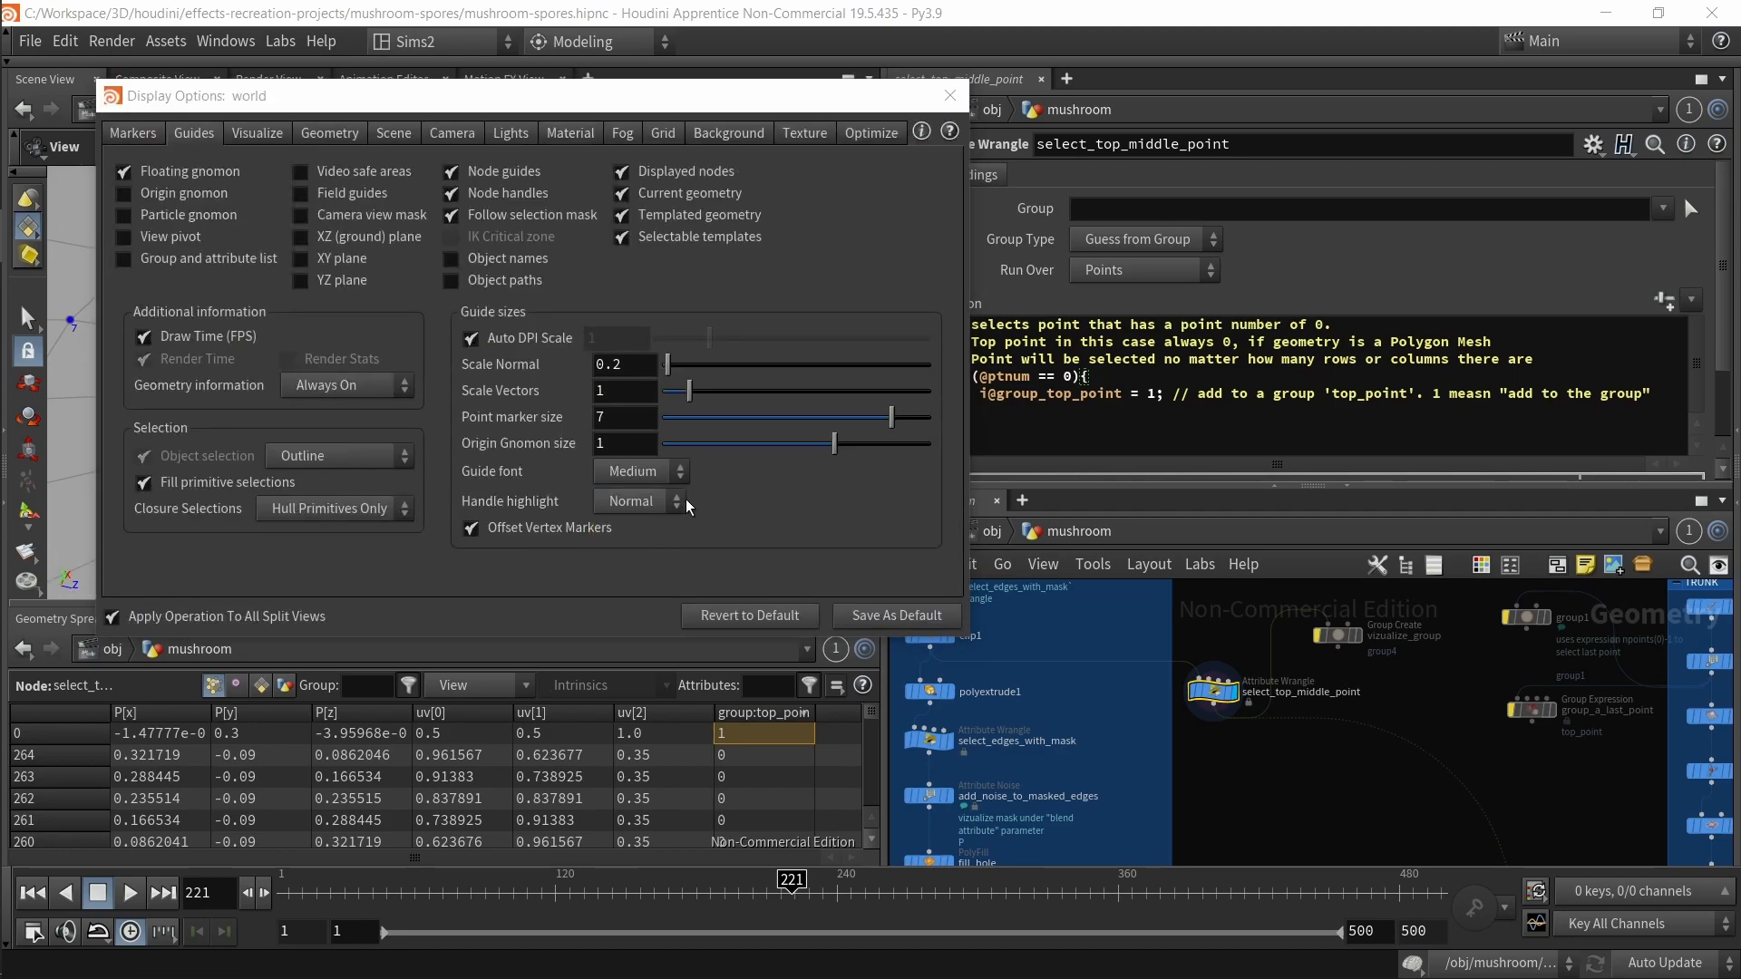
pyautogui.click(951, 95)
pyautogui.moveTo(479, 404); pyautogui.dragTo(517, 438)
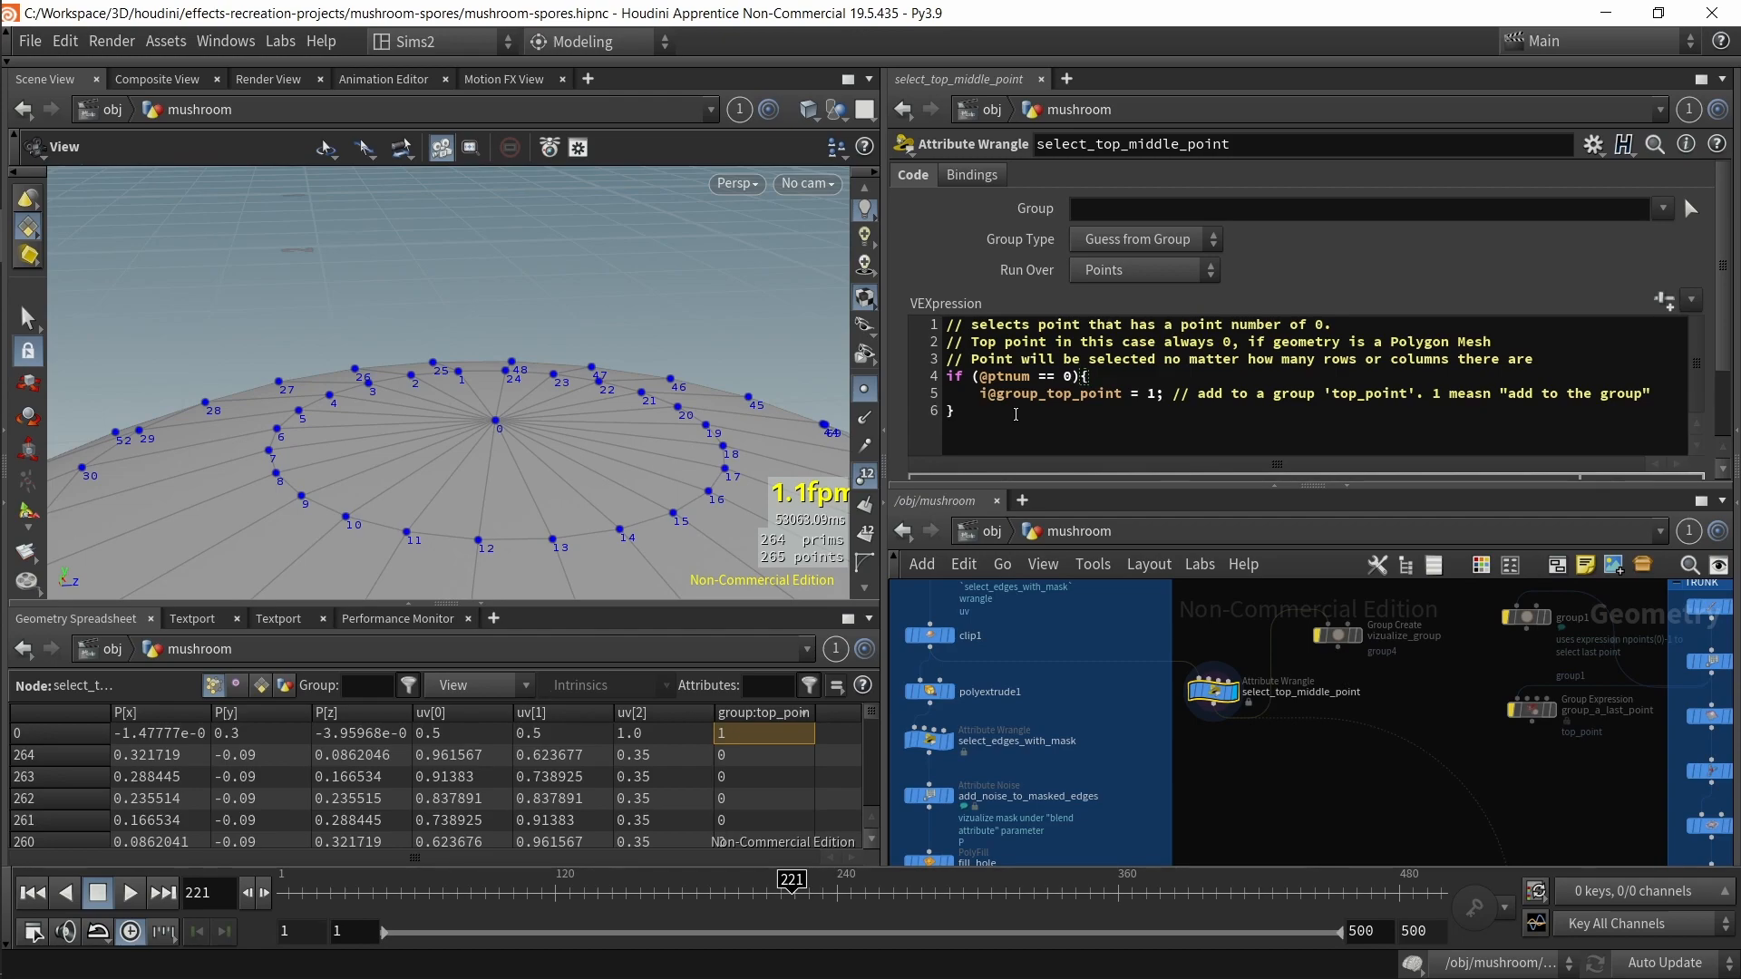
# Step: Correct the typo "measn" to "means" in the VEX comment on line 5
pyautogui.moveTo(1029, 382)
pyautogui.mouseDown()
pyautogui.moveTo(982, 379)
pyautogui.moveTo(1073, 385)
pyautogui.moveTo(993, 399)
pyautogui.moveTo(1079, 413)
pyautogui.moveTo(1043, 393)
pyautogui.moveTo(1079, 412)
pyautogui.moveTo(1122, 394)
pyautogui.moveTo(1051, 400)
pyautogui.mouseUp()
pyautogui.click(1103, 413)
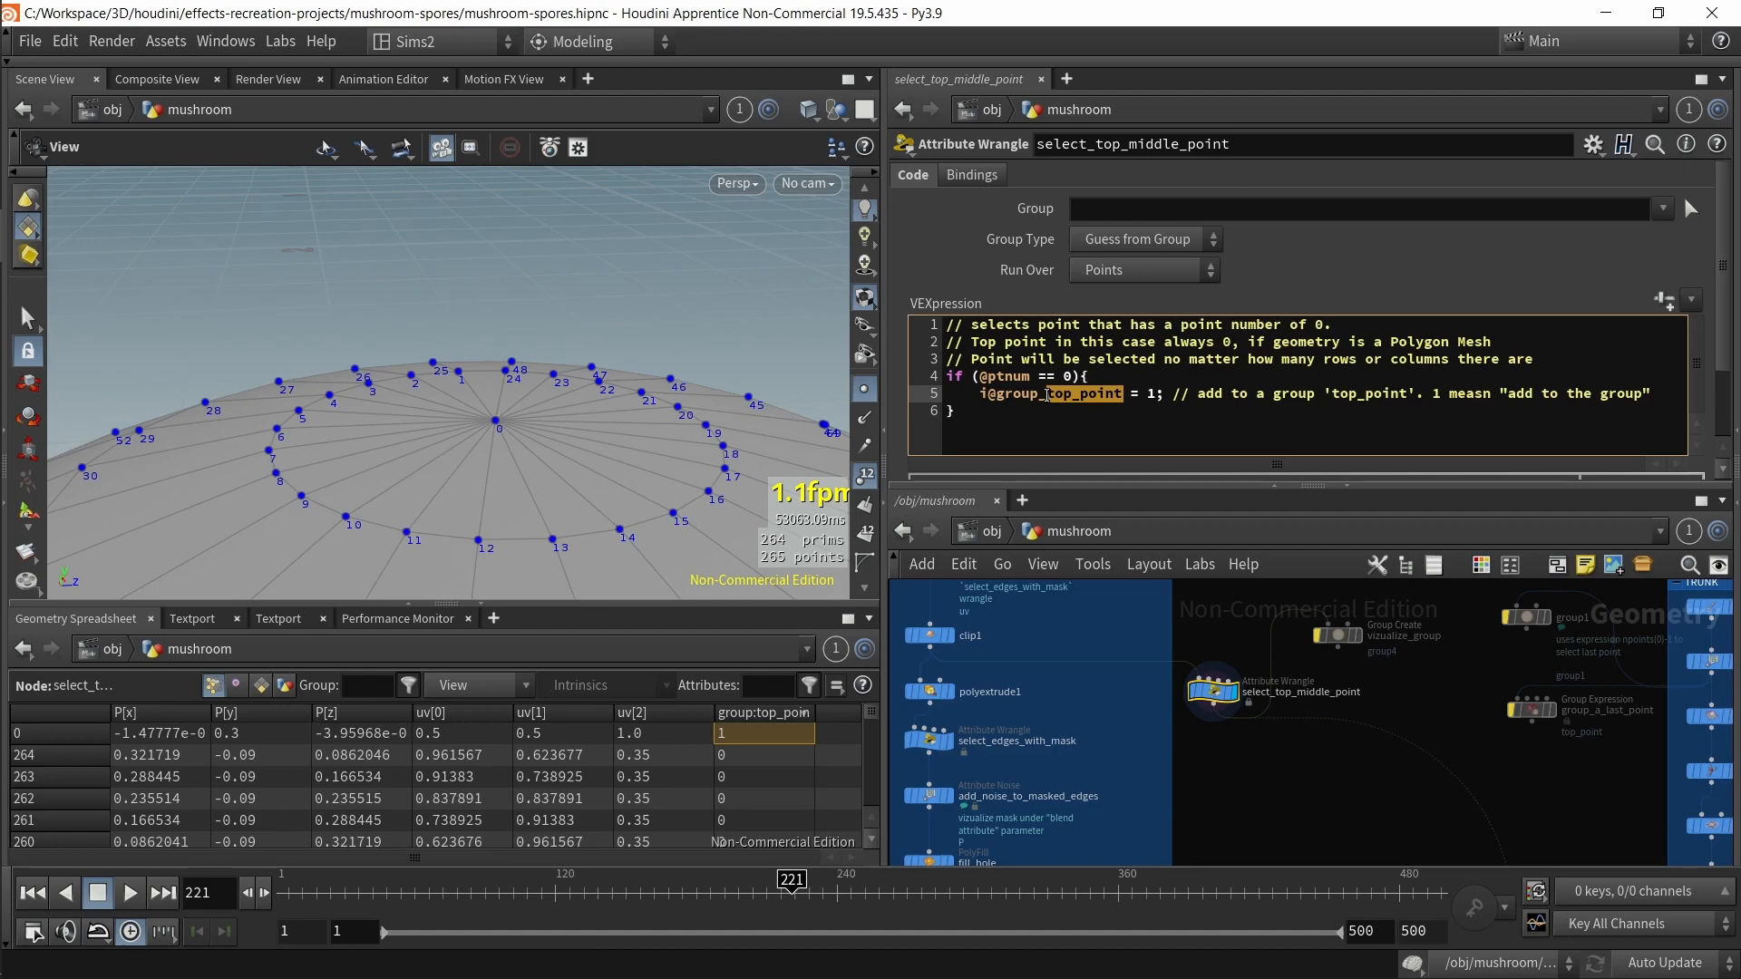
pyautogui.click(1154, 393)
pyautogui.press('BackSpace')
pyautogui.press('BackSpace')
pyautogui.write('a')
pyautogui.press('Right')
pyautogui.write('s')
pyautogui.press('BackSpace')
pyautogui.write('s')
# Step: Highlight the comment's group explanation and examine the group:top_point column in a maximized spreadsheet
pyautogui.doubleClick(1150, 396)
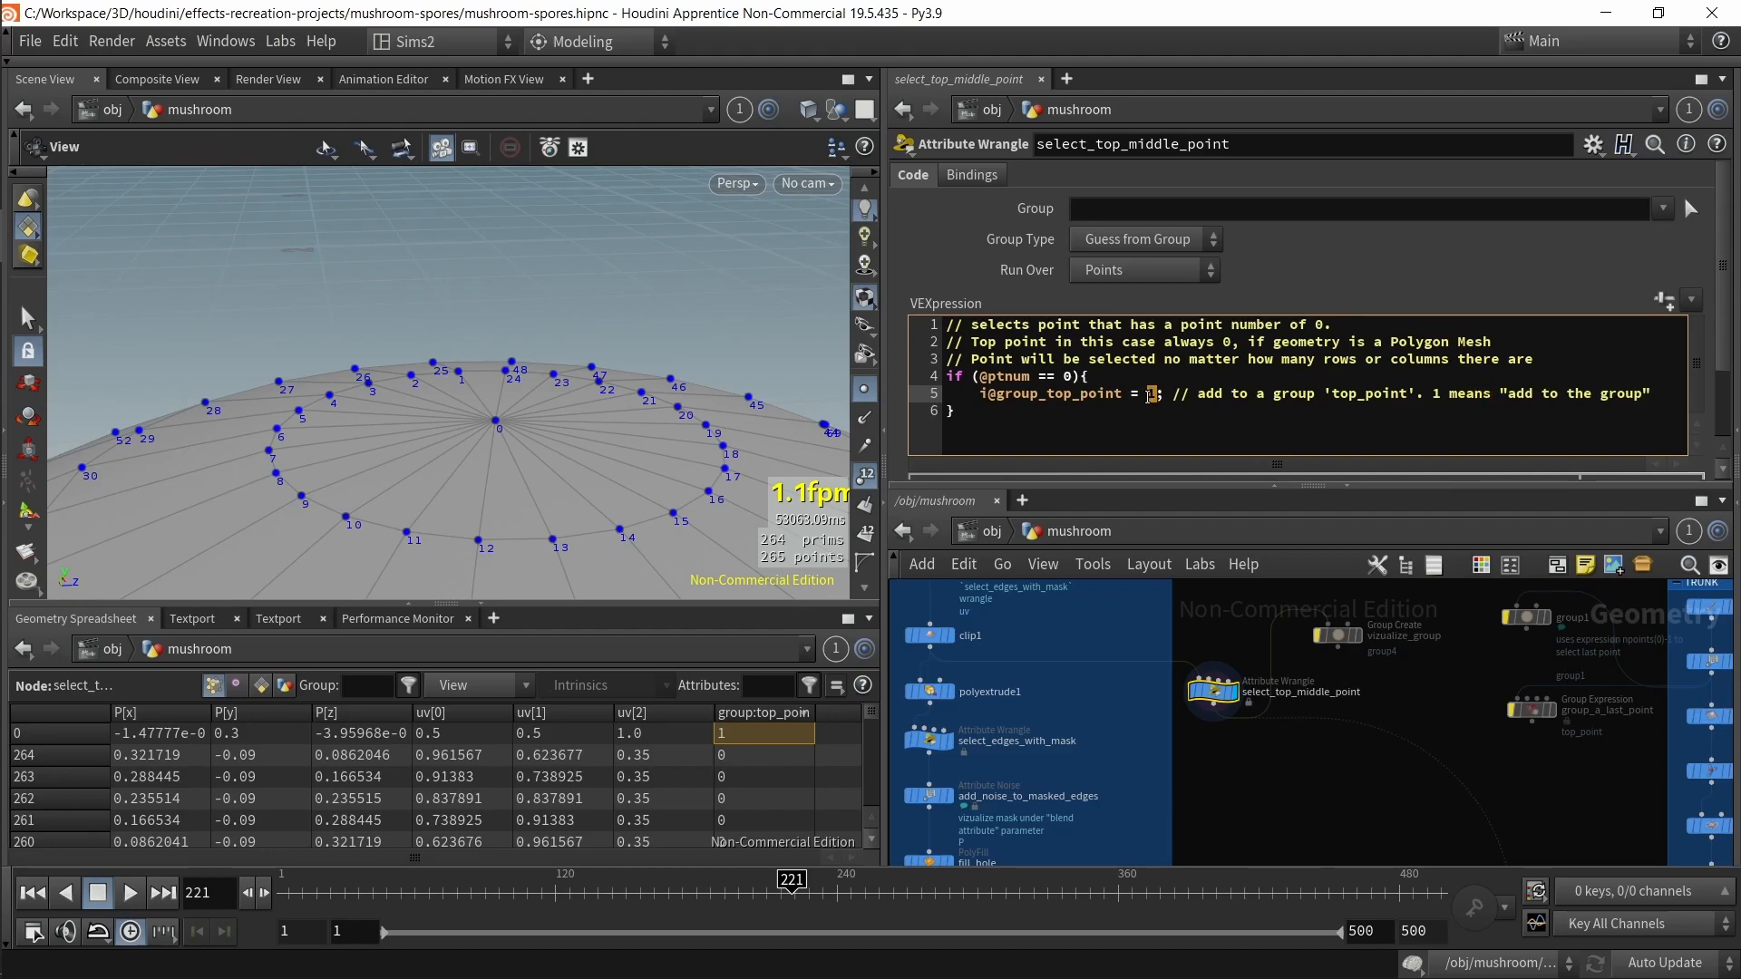
pyautogui.moveTo(1558, 406); pyautogui.dragTo(1444, 396)
pyautogui.click(1565, 420)
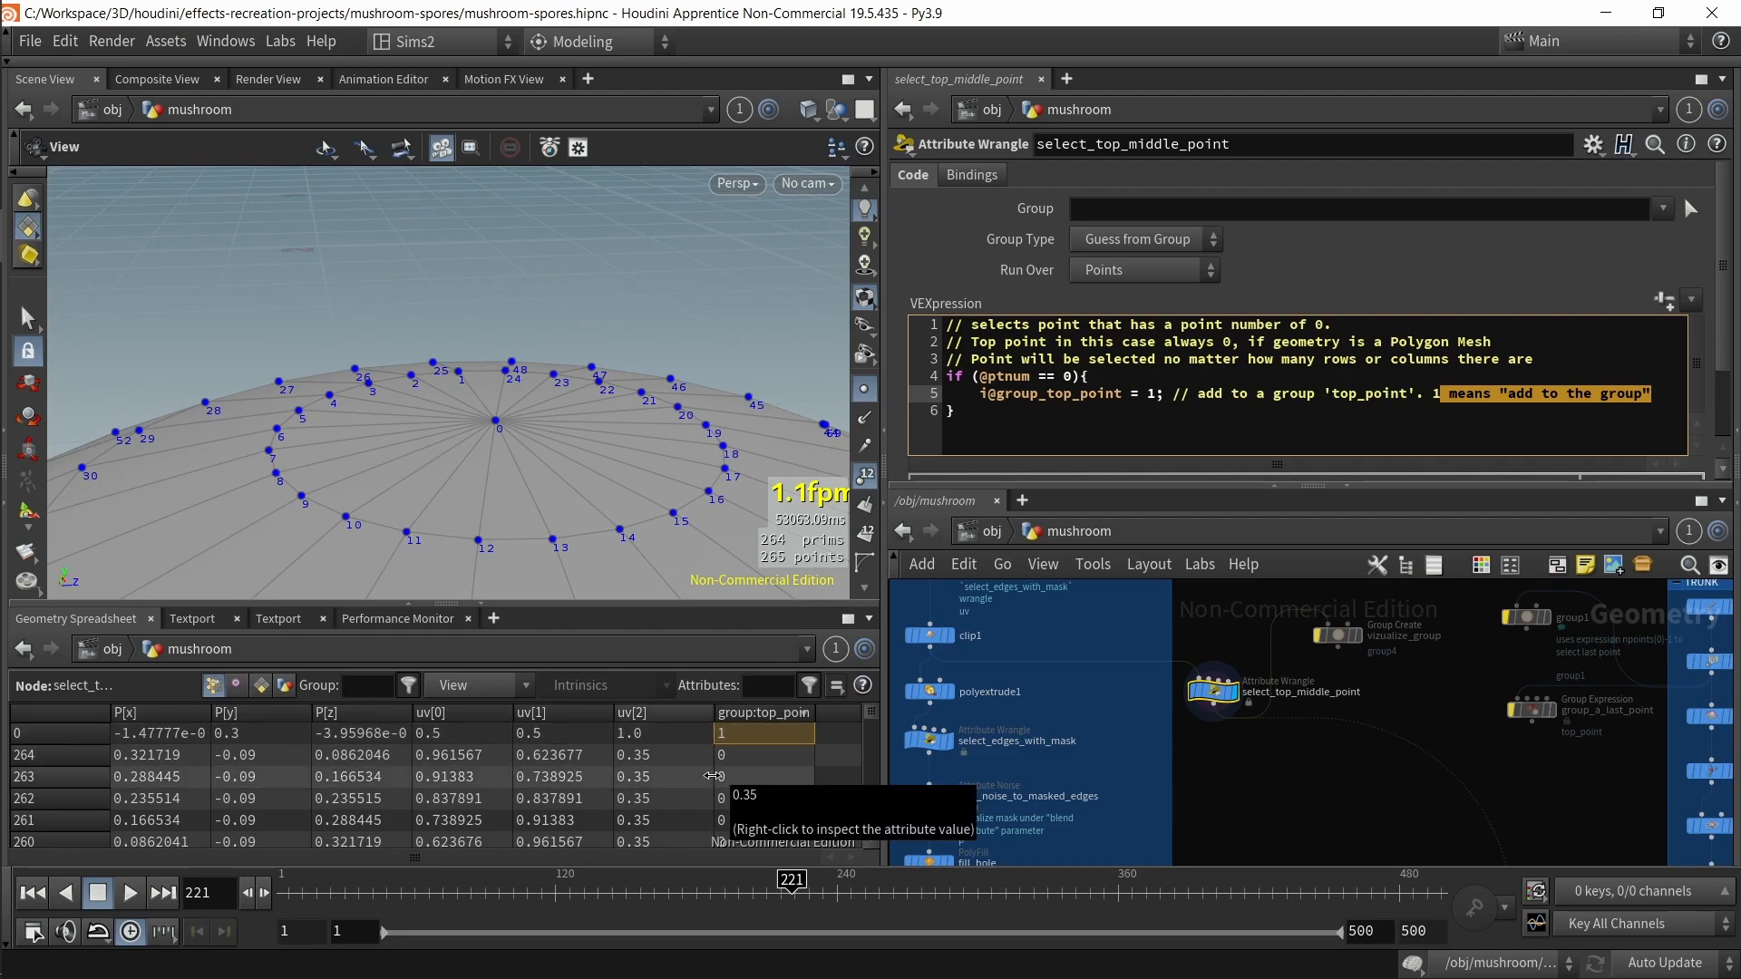
pyautogui.hotkey('ctrl', 'b')
pyautogui.hotkey('ctrl', 'b')
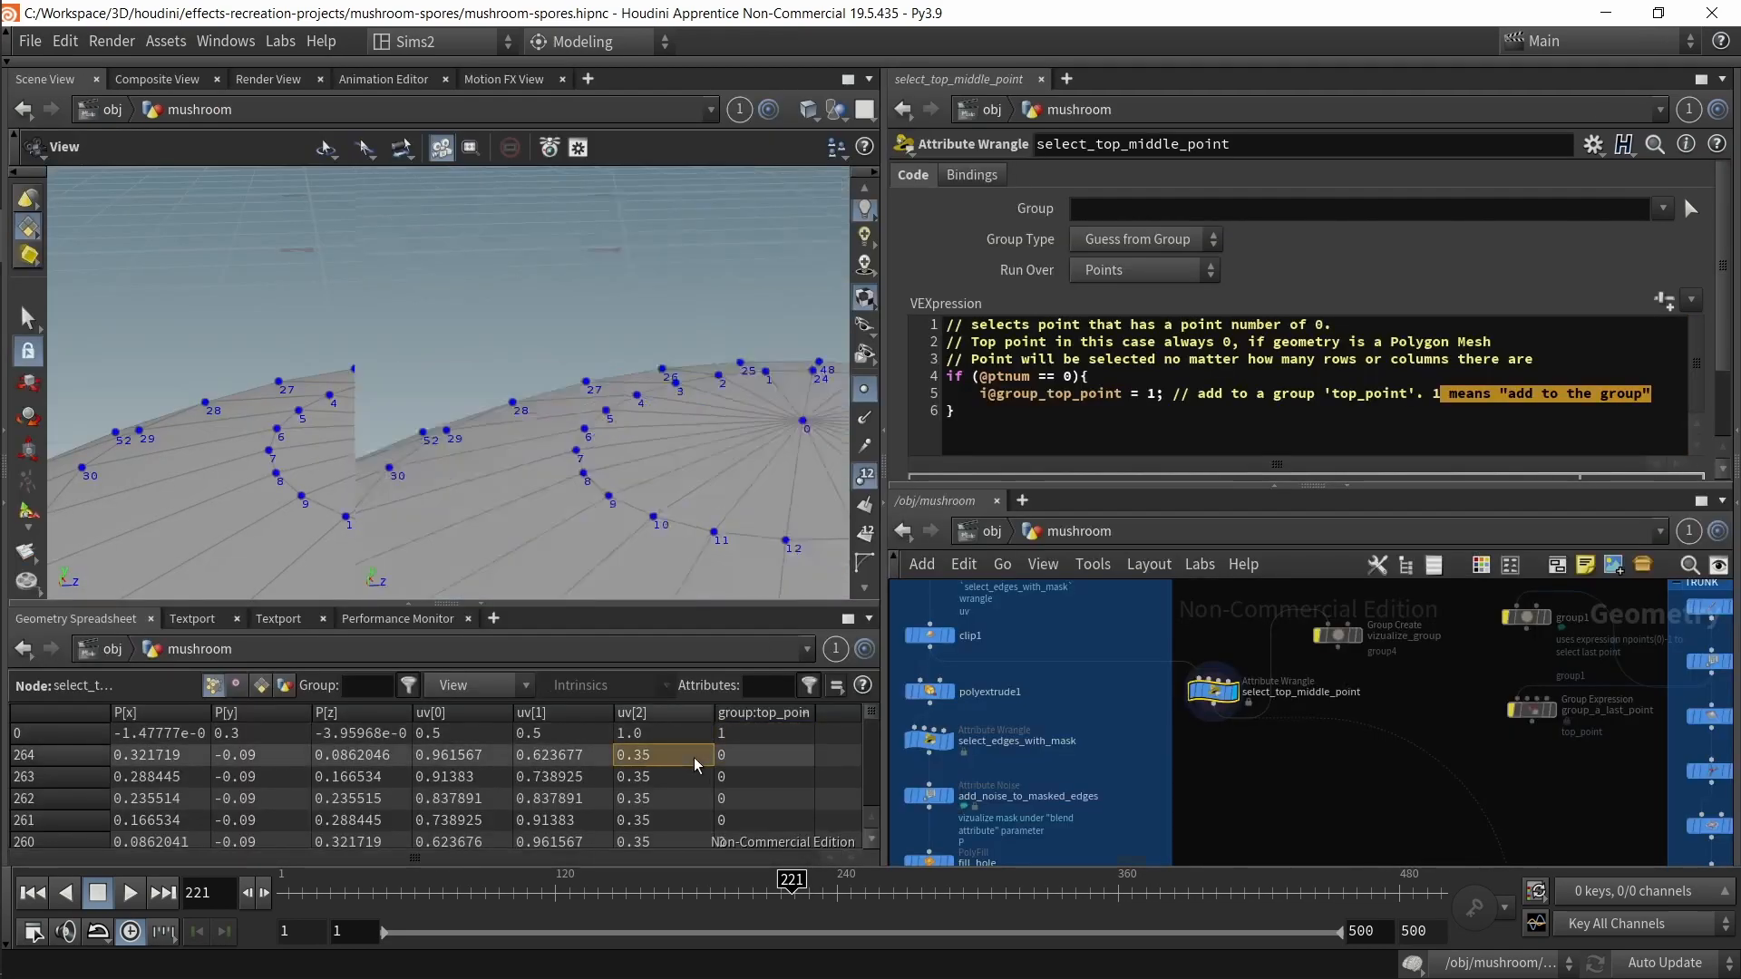
pyautogui.hotkey('ctrl', 'b')
pyautogui.moveTo(747, 215); pyautogui.dragTo(718, 534)
pyautogui.scroll(4, 731, 381)
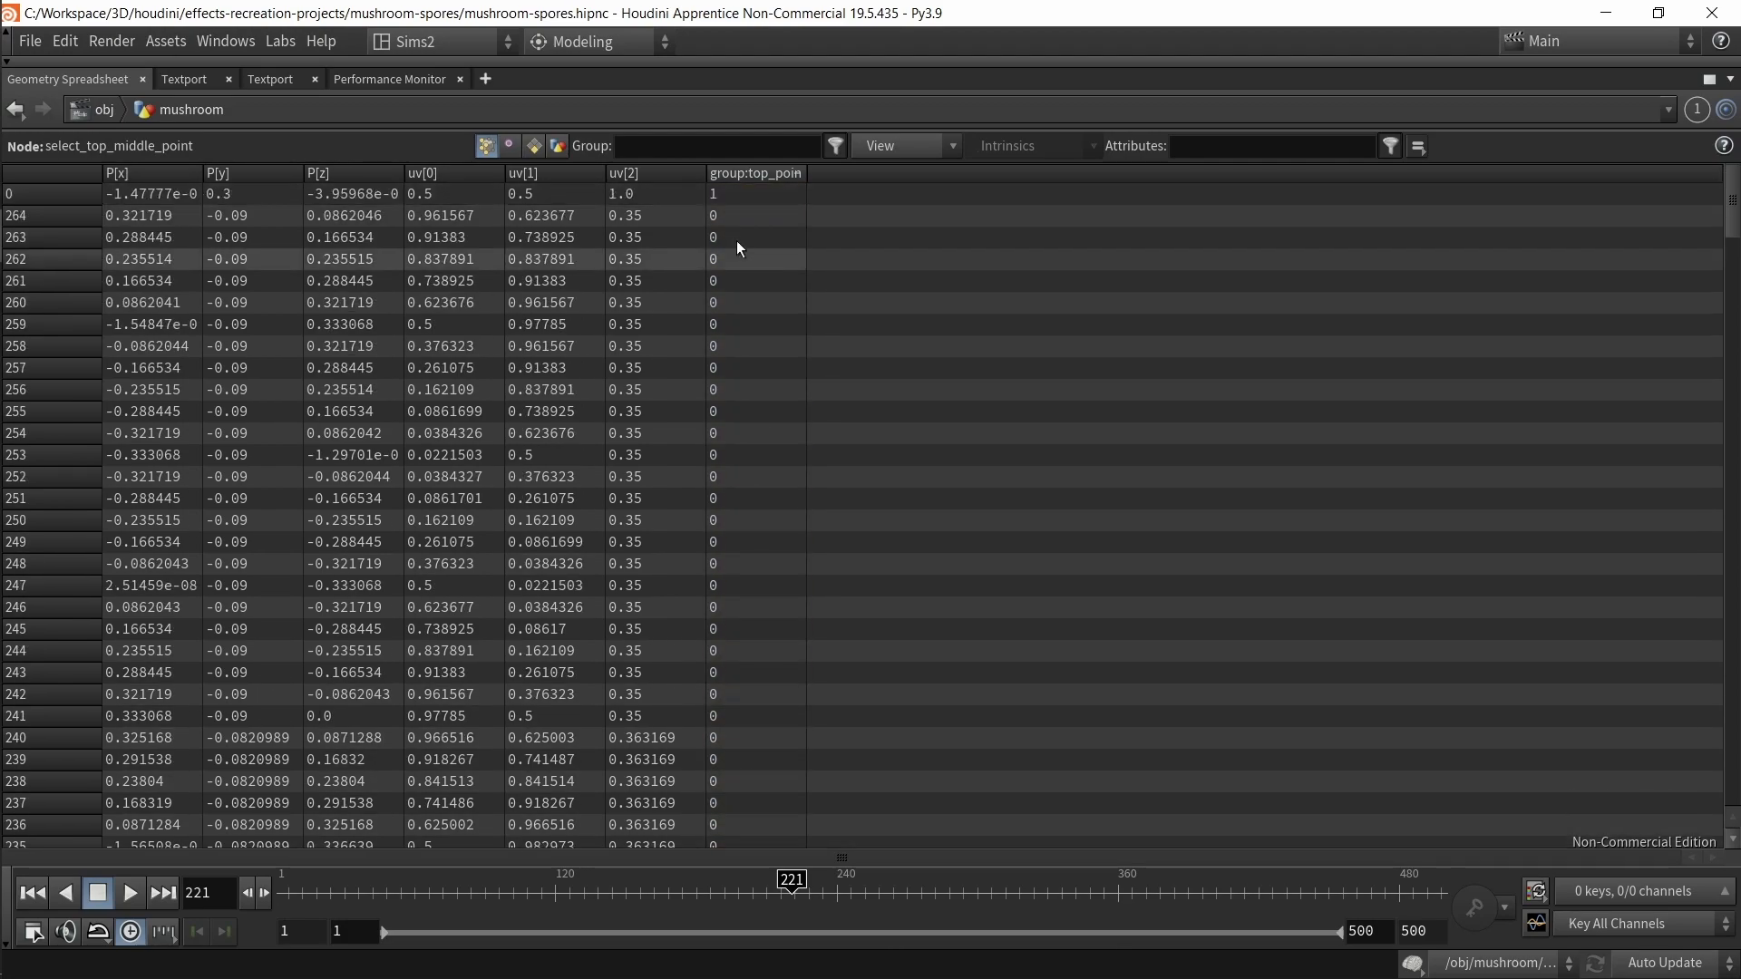
pyautogui.click(734, 194)
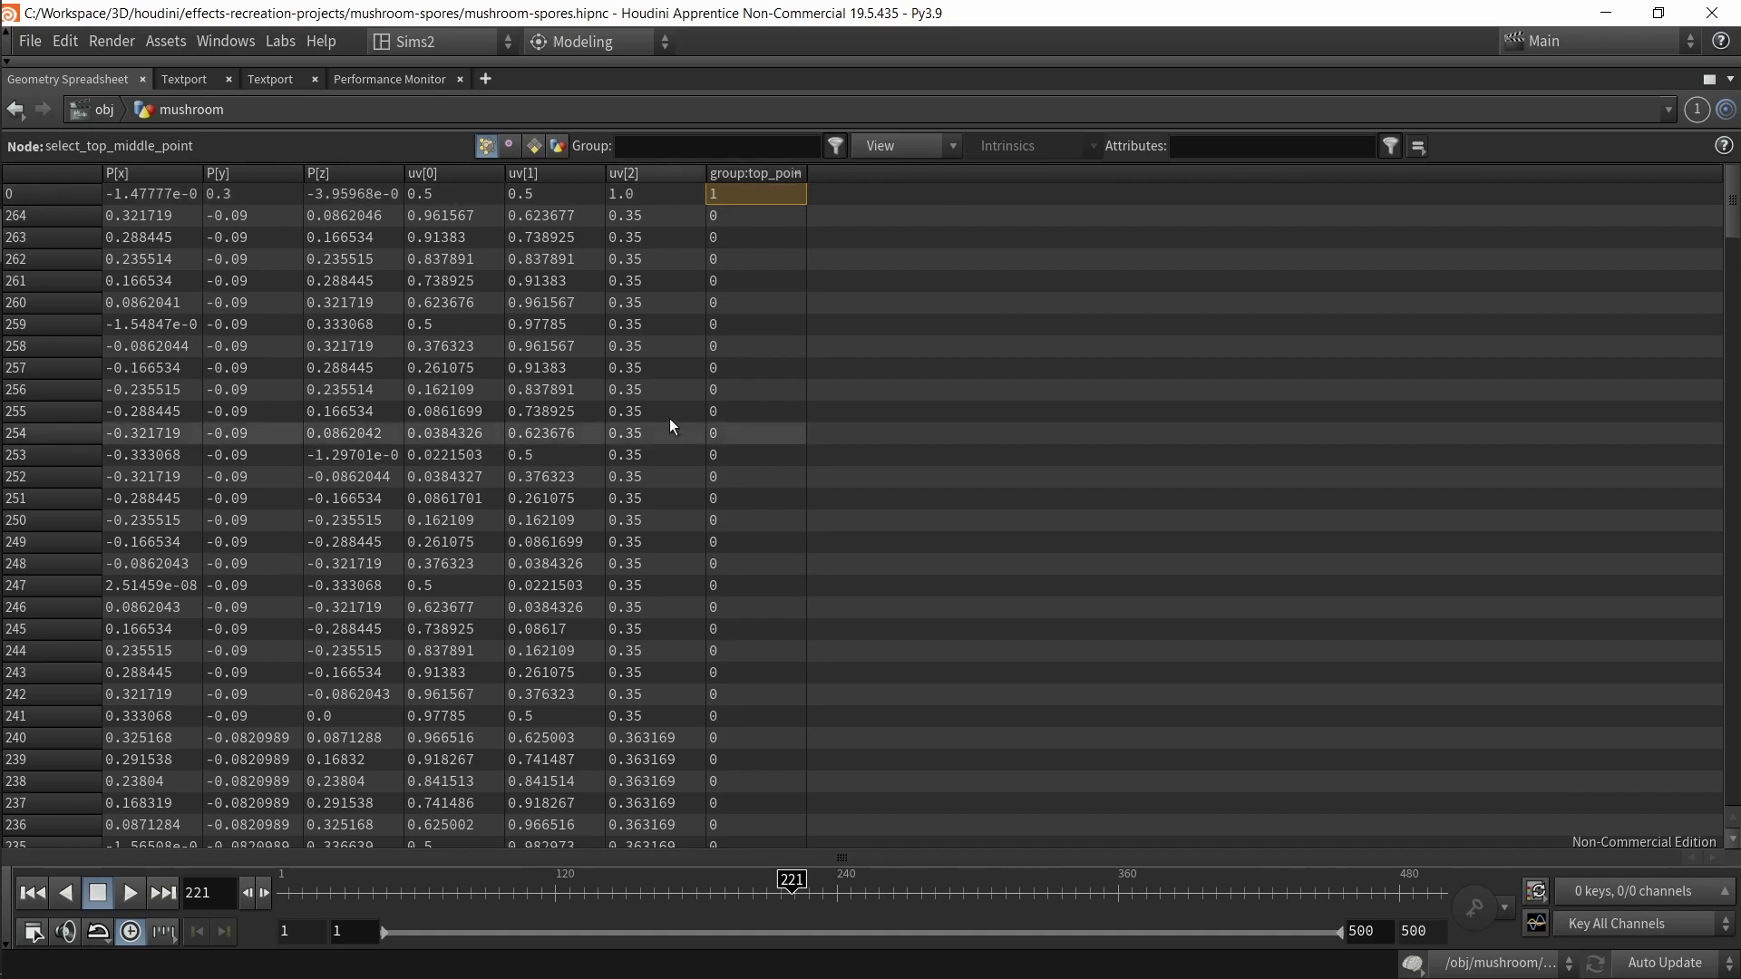
pyautogui.hotkey('ctrl', 'b')
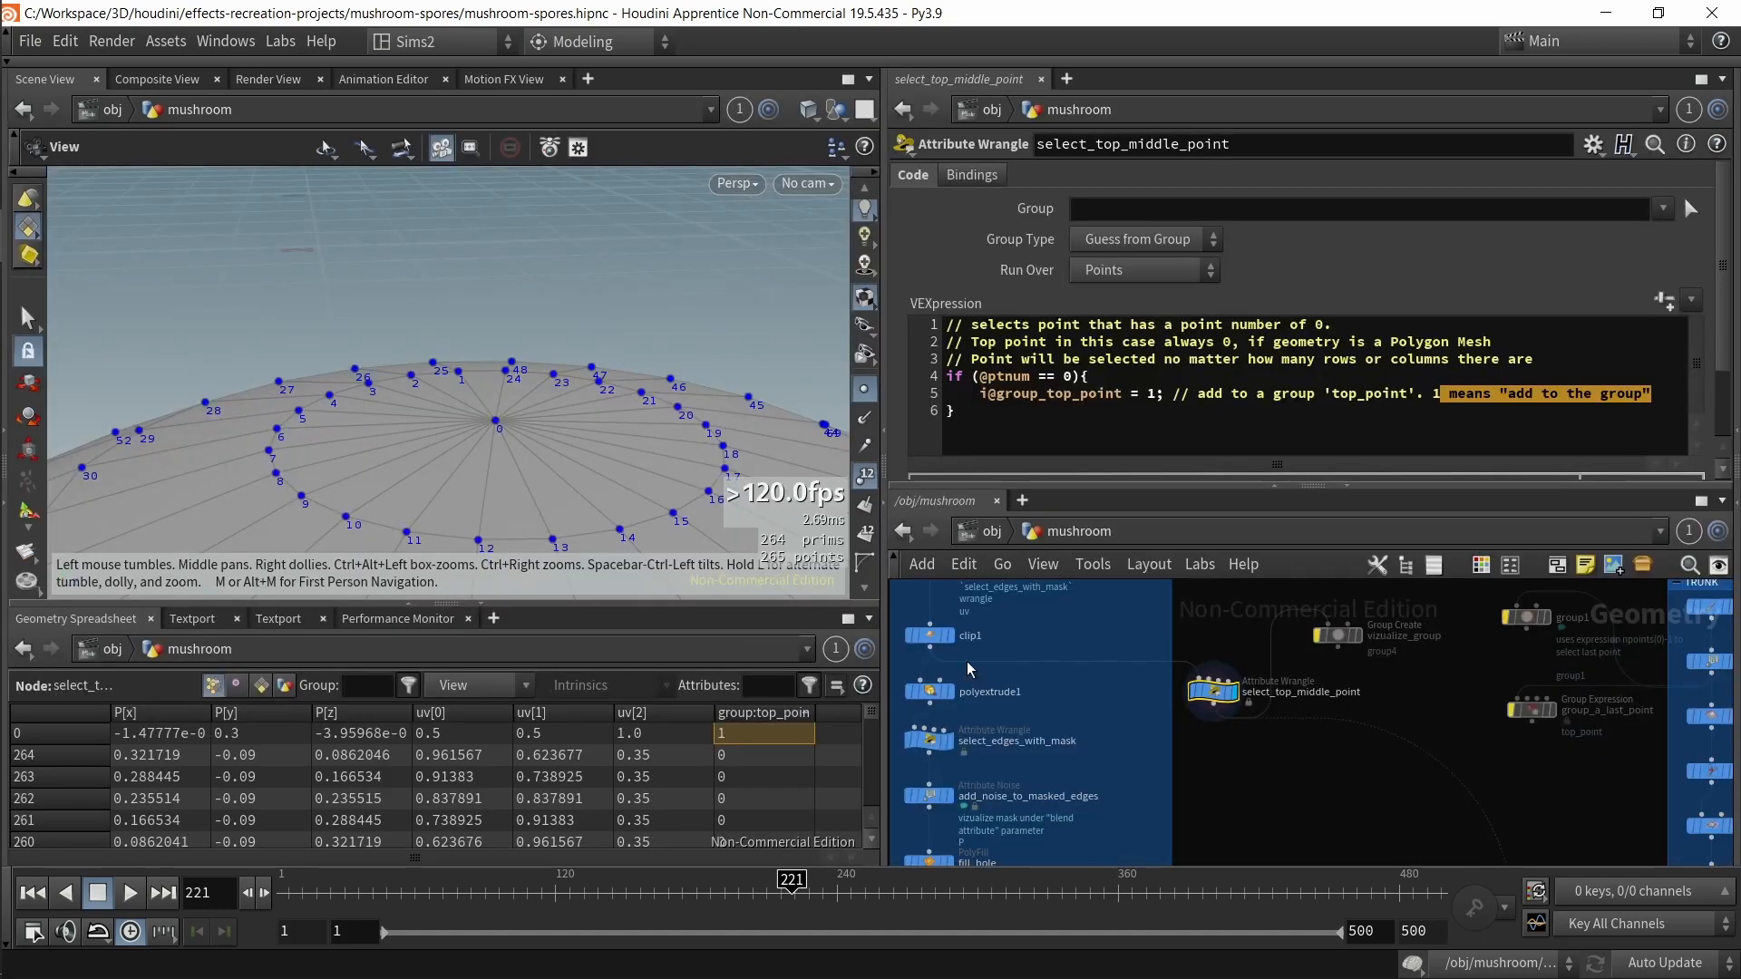
# Step: Highlight the value 1 in the top_point group assignment line of the VEX code
pyautogui.click(1142, 397)
pyautogui.doubleClick(1148, 394)
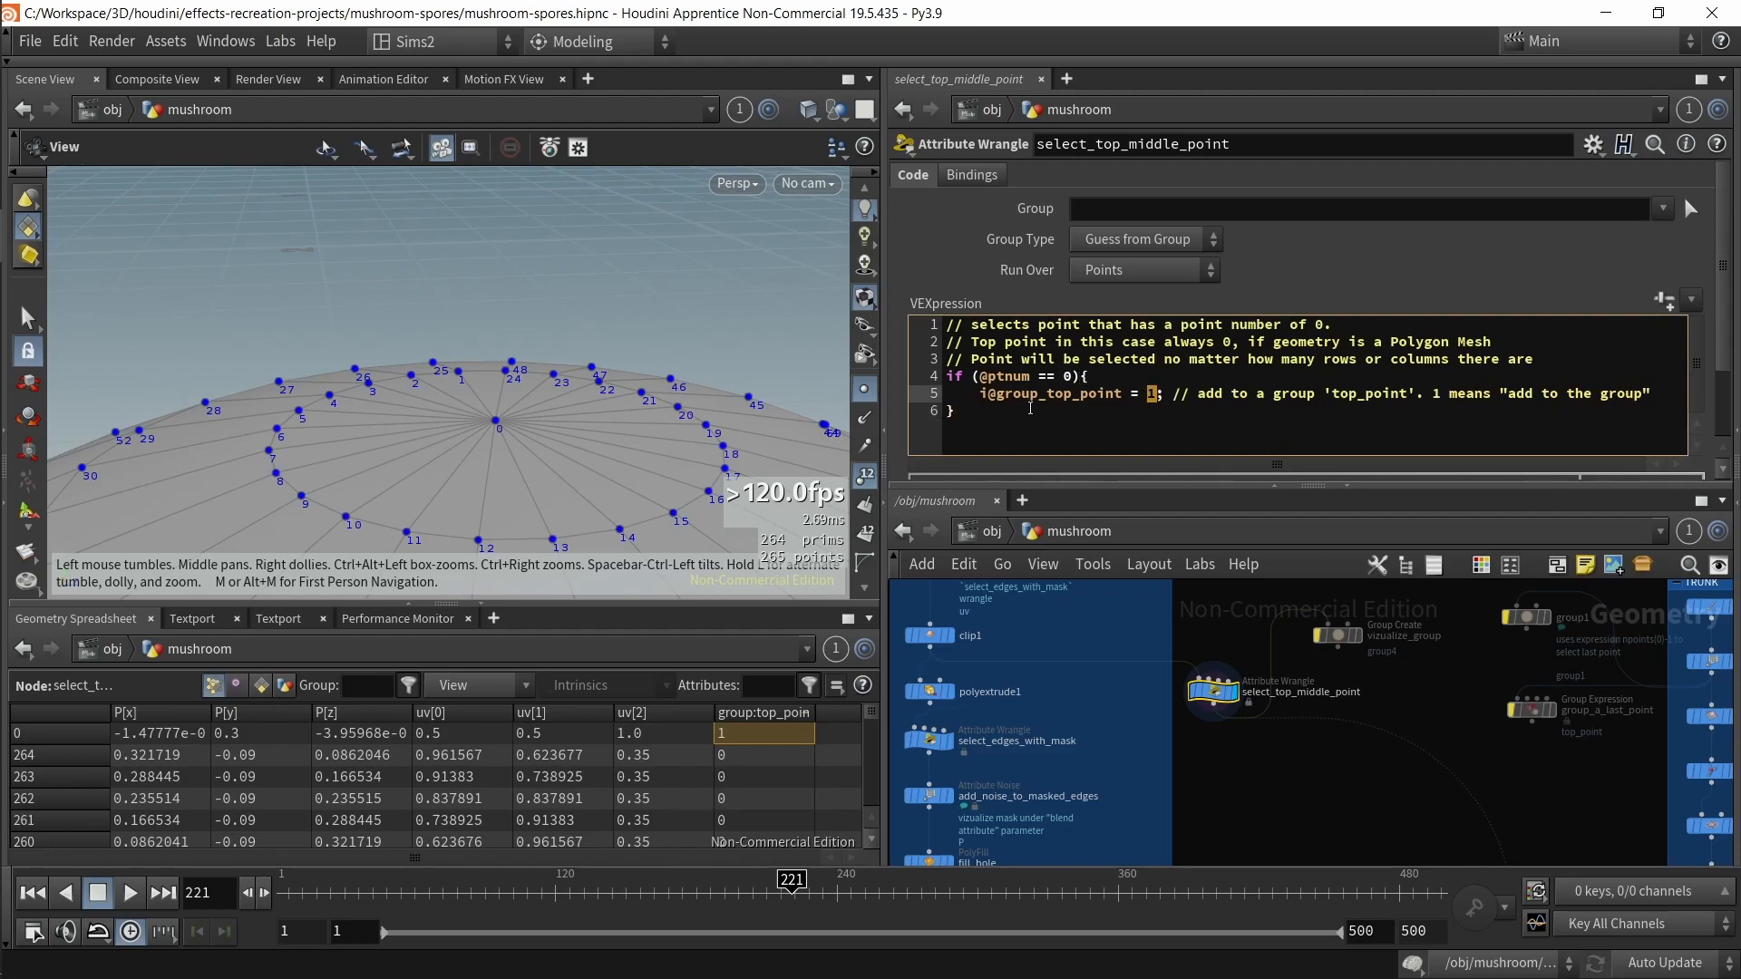
pyautogui.click(1079, 414)
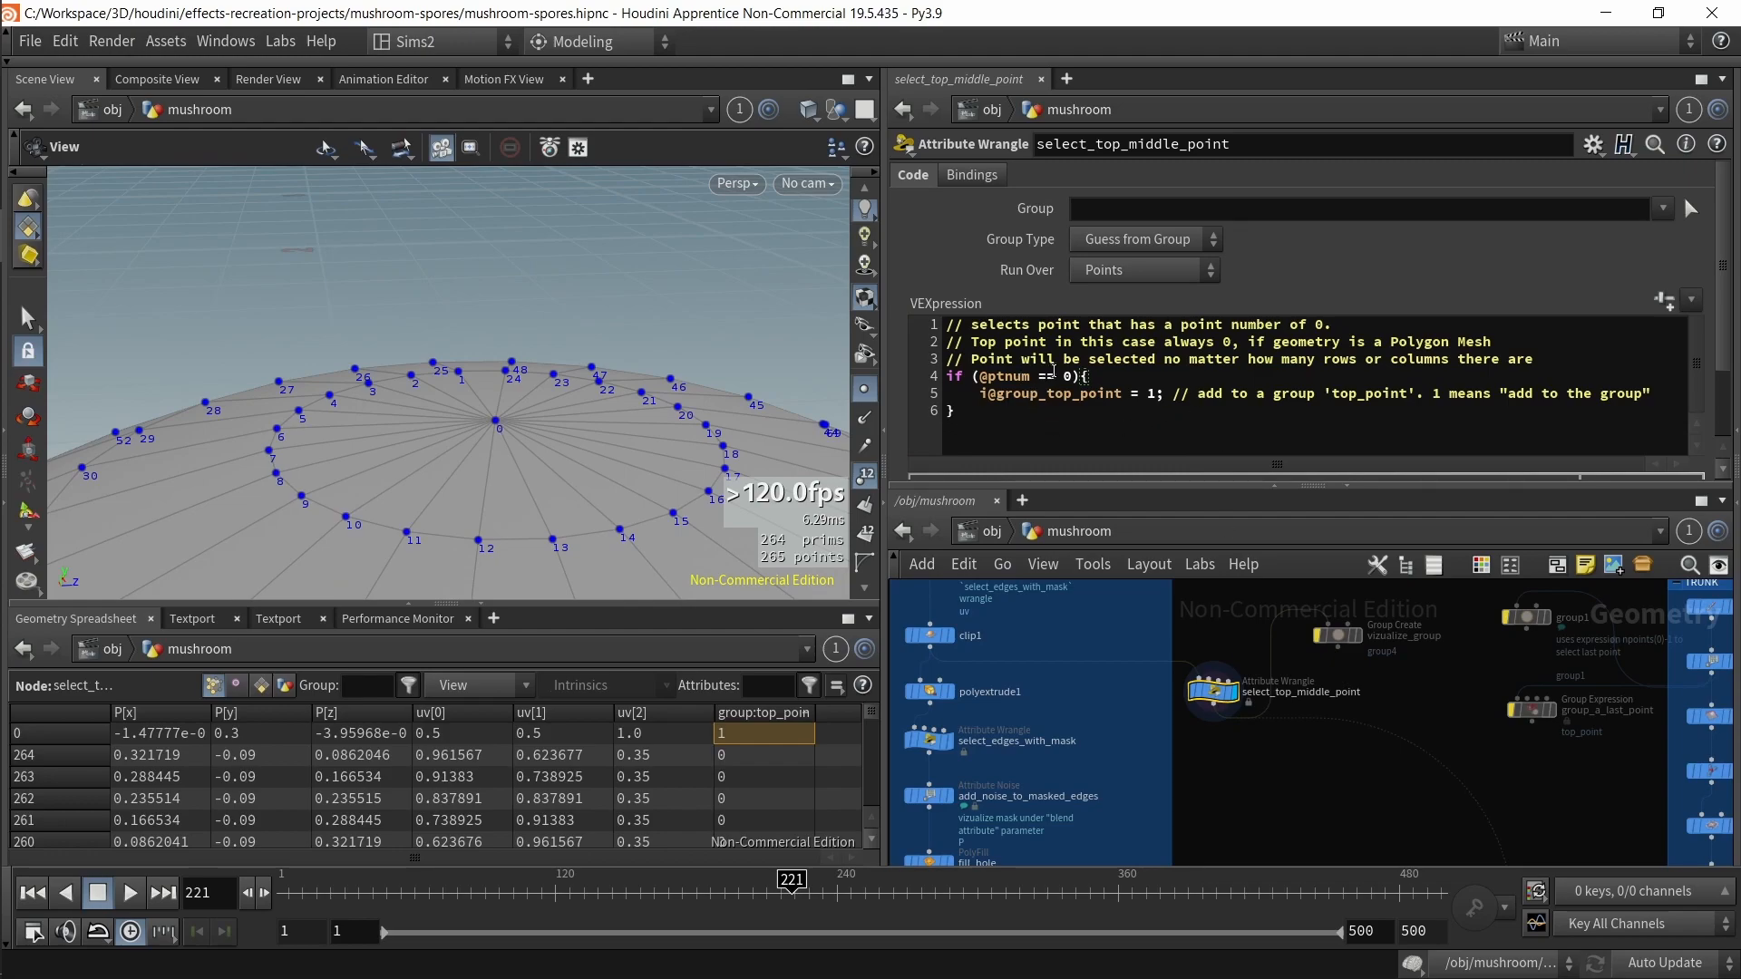
# Step: Select the copy_trunk_to_cap node and highlight its Target Points group top_point
pyautogui.moveTo(1360, 797); pyautogui.dragTo(1312, 665, button='middle')
pyautogui.scroll(-2, 1316, 664)
pyautogui.moveTo(1337, 767); pyautogui.dragTo(1299, 688, button='middle')
pyautogui.moveTo(1273, 794); pyautogui.dragTo(1396, 848)
pyautogui.moveTo(1155, 237); pyautogui.dragTo(1072, 239)
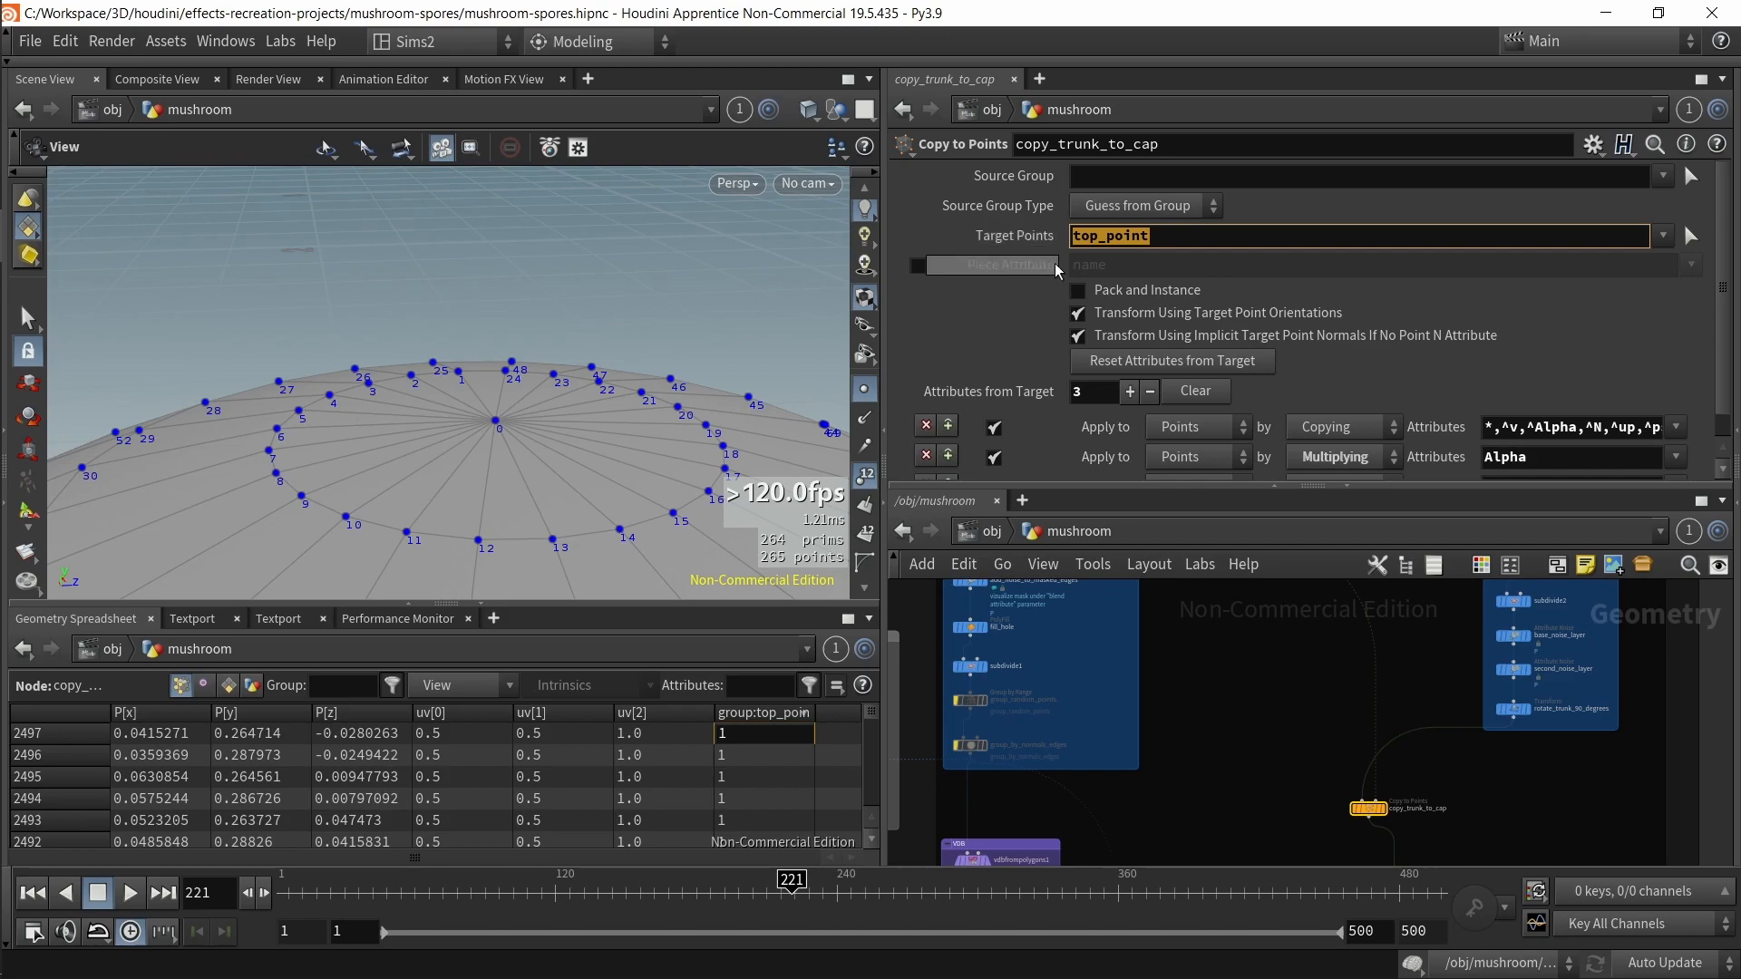
pyautogui.write('r')
pyautogui.press('Escape')
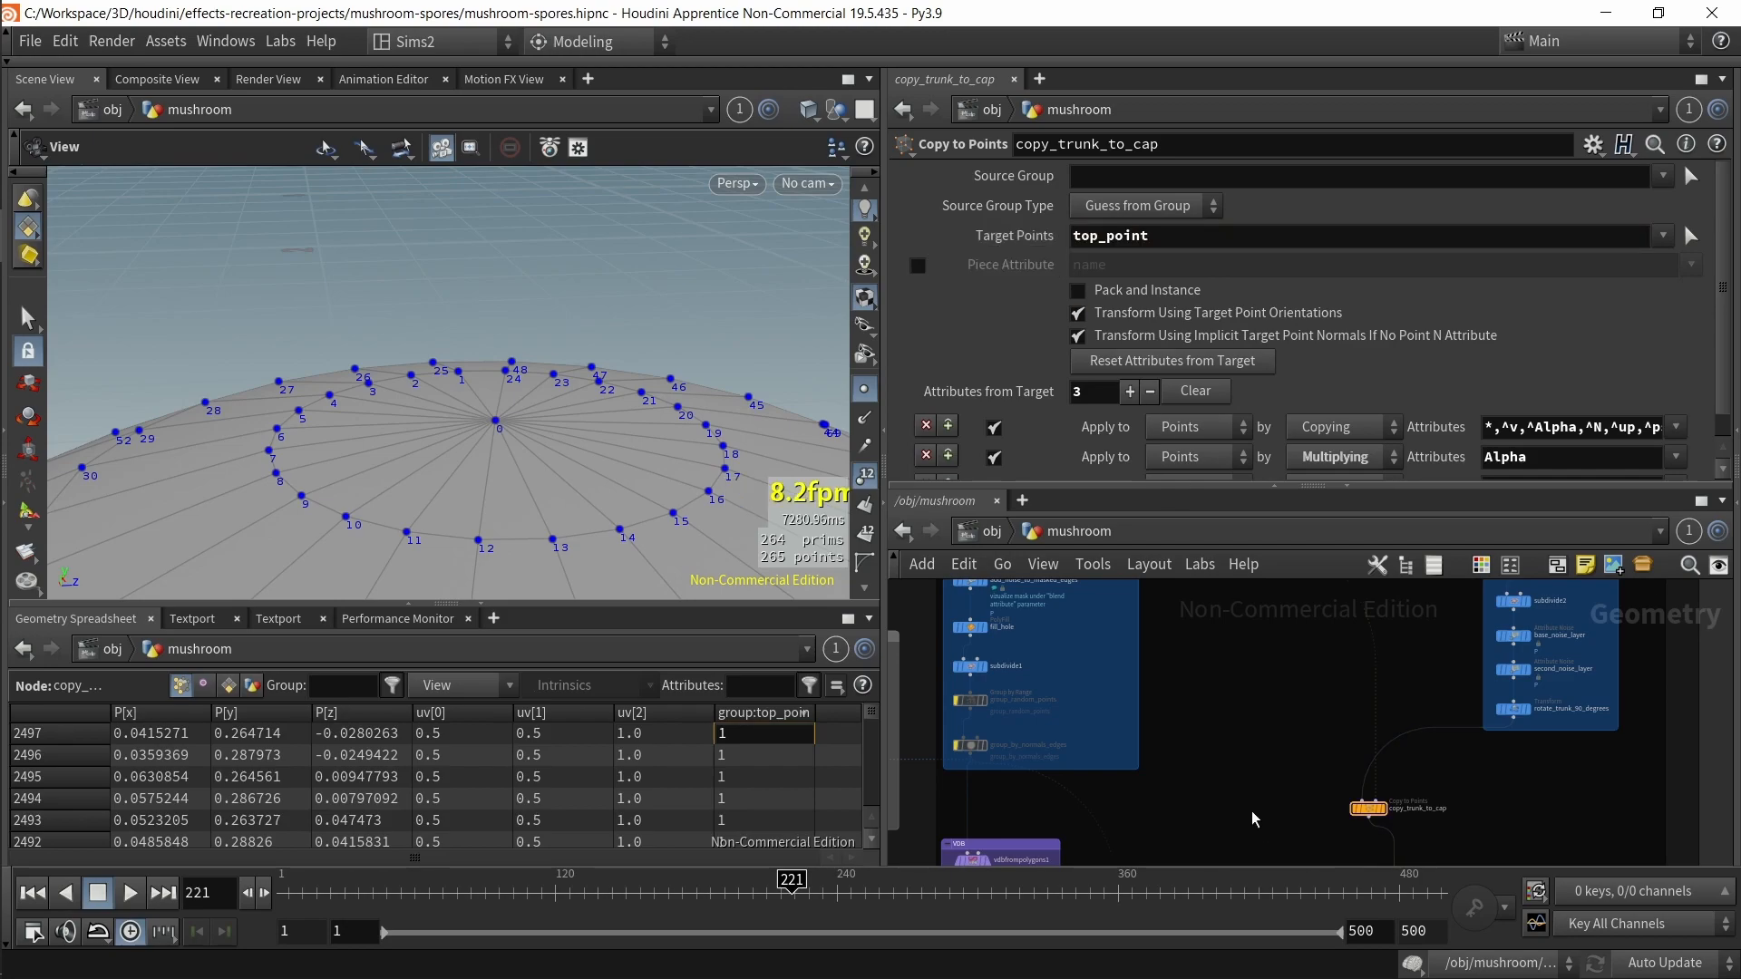
# Step: Frame the trunk in the viewport and turn off the point display
pyautogui.hotkey('space', 'f')
pyautogui.moveTo(575, 436); pyautogui.dragTo(600, 564)
pyautogui.moveTo(1251, 628); pyautogui.dragTo(1183, 620, button='middle')
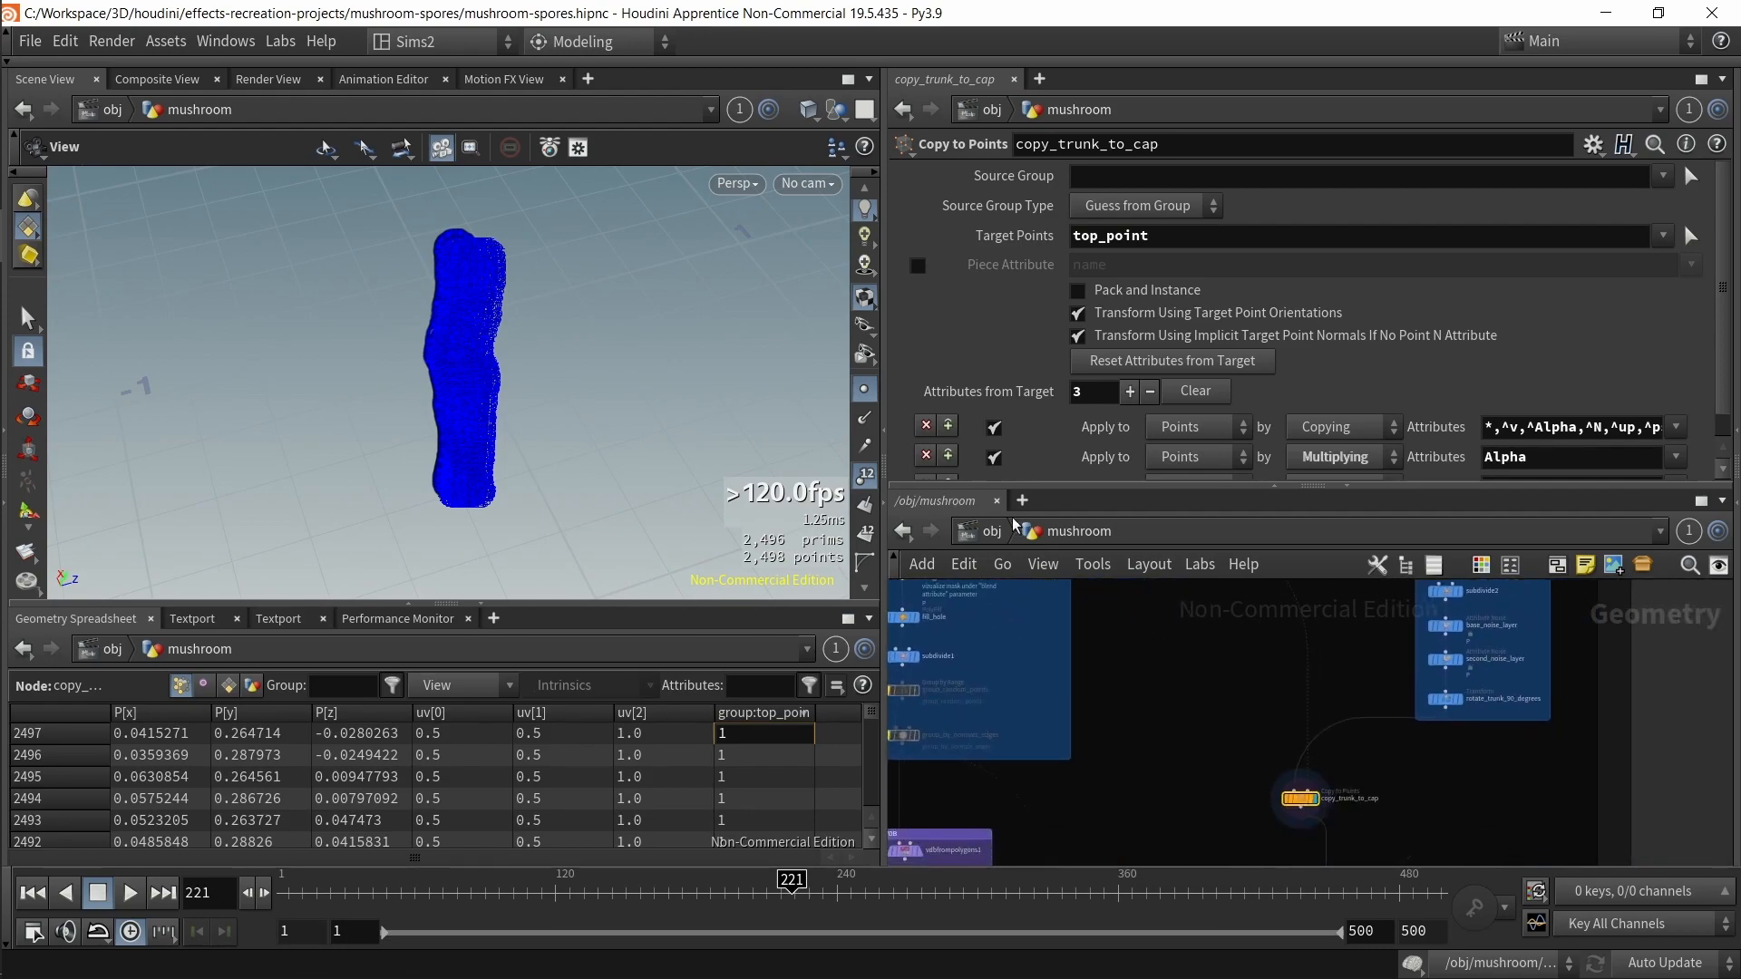
pyautogui.click(863, 479)
pyautogui.click(862, 389)
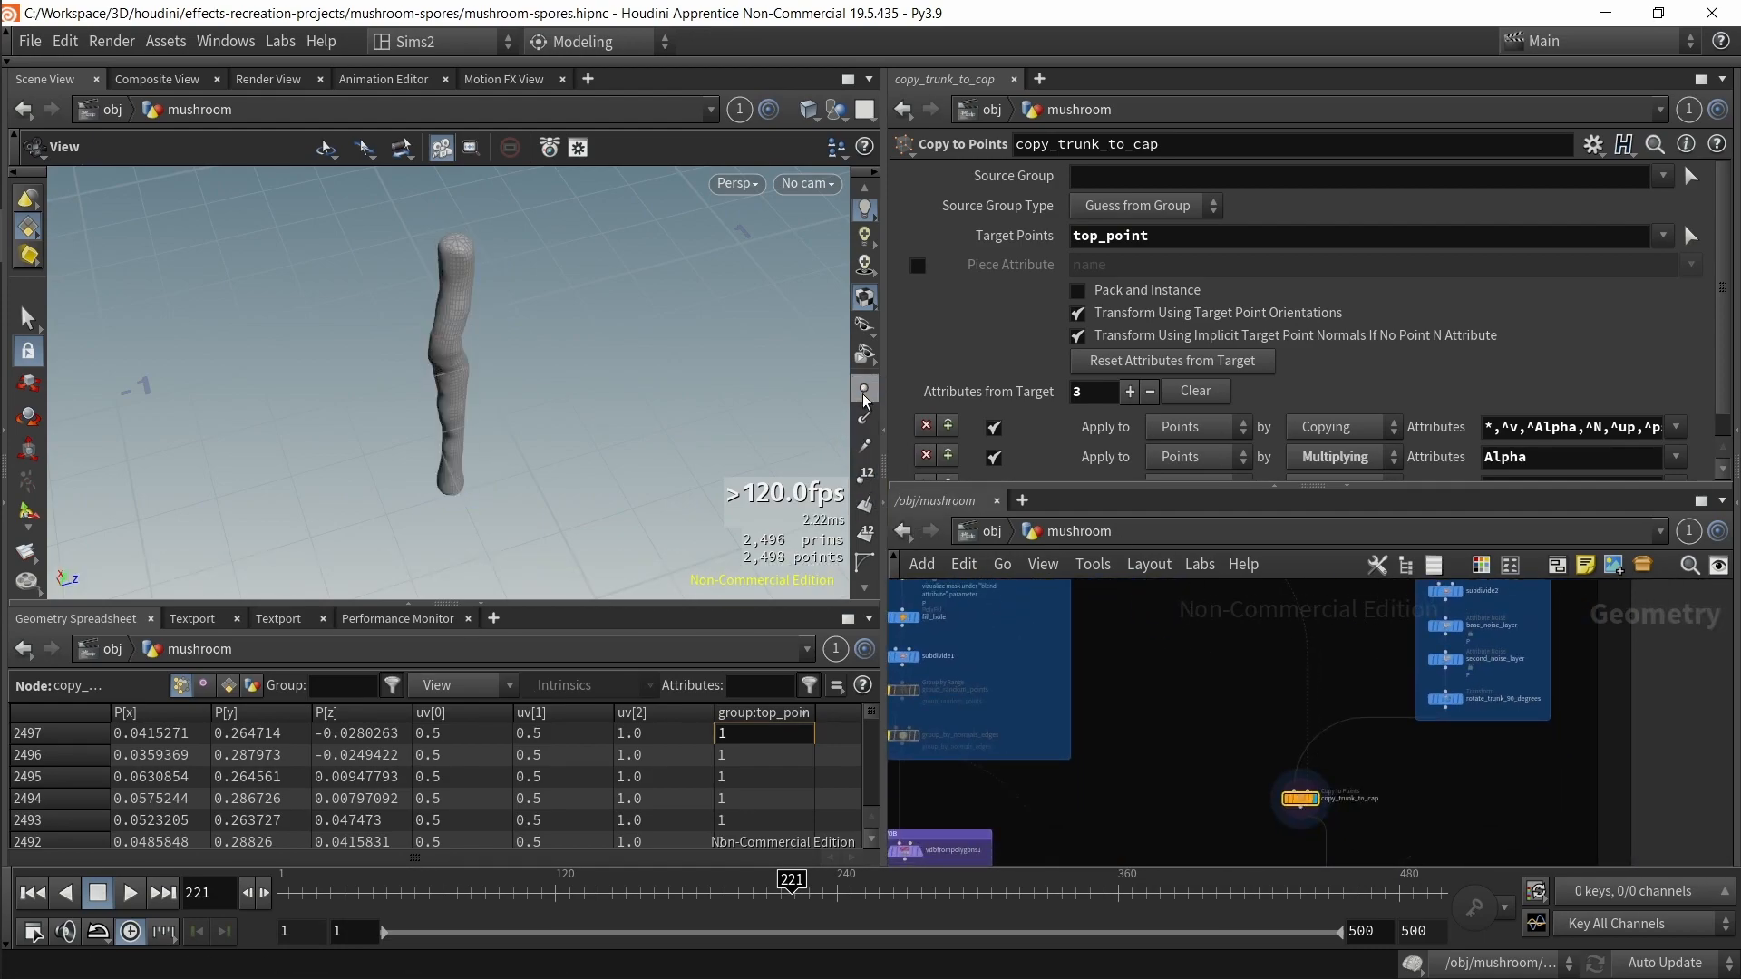
# Step: Select the select_top_middle_point node and examine the cap sphere and trunk in the viewport
pyautogui.moveTo(1182, 615); pyautogui.dragTo(1250, 806, button='middle')
pyautogui.click(1165, 689)
pyautogui.click(1166, 690)
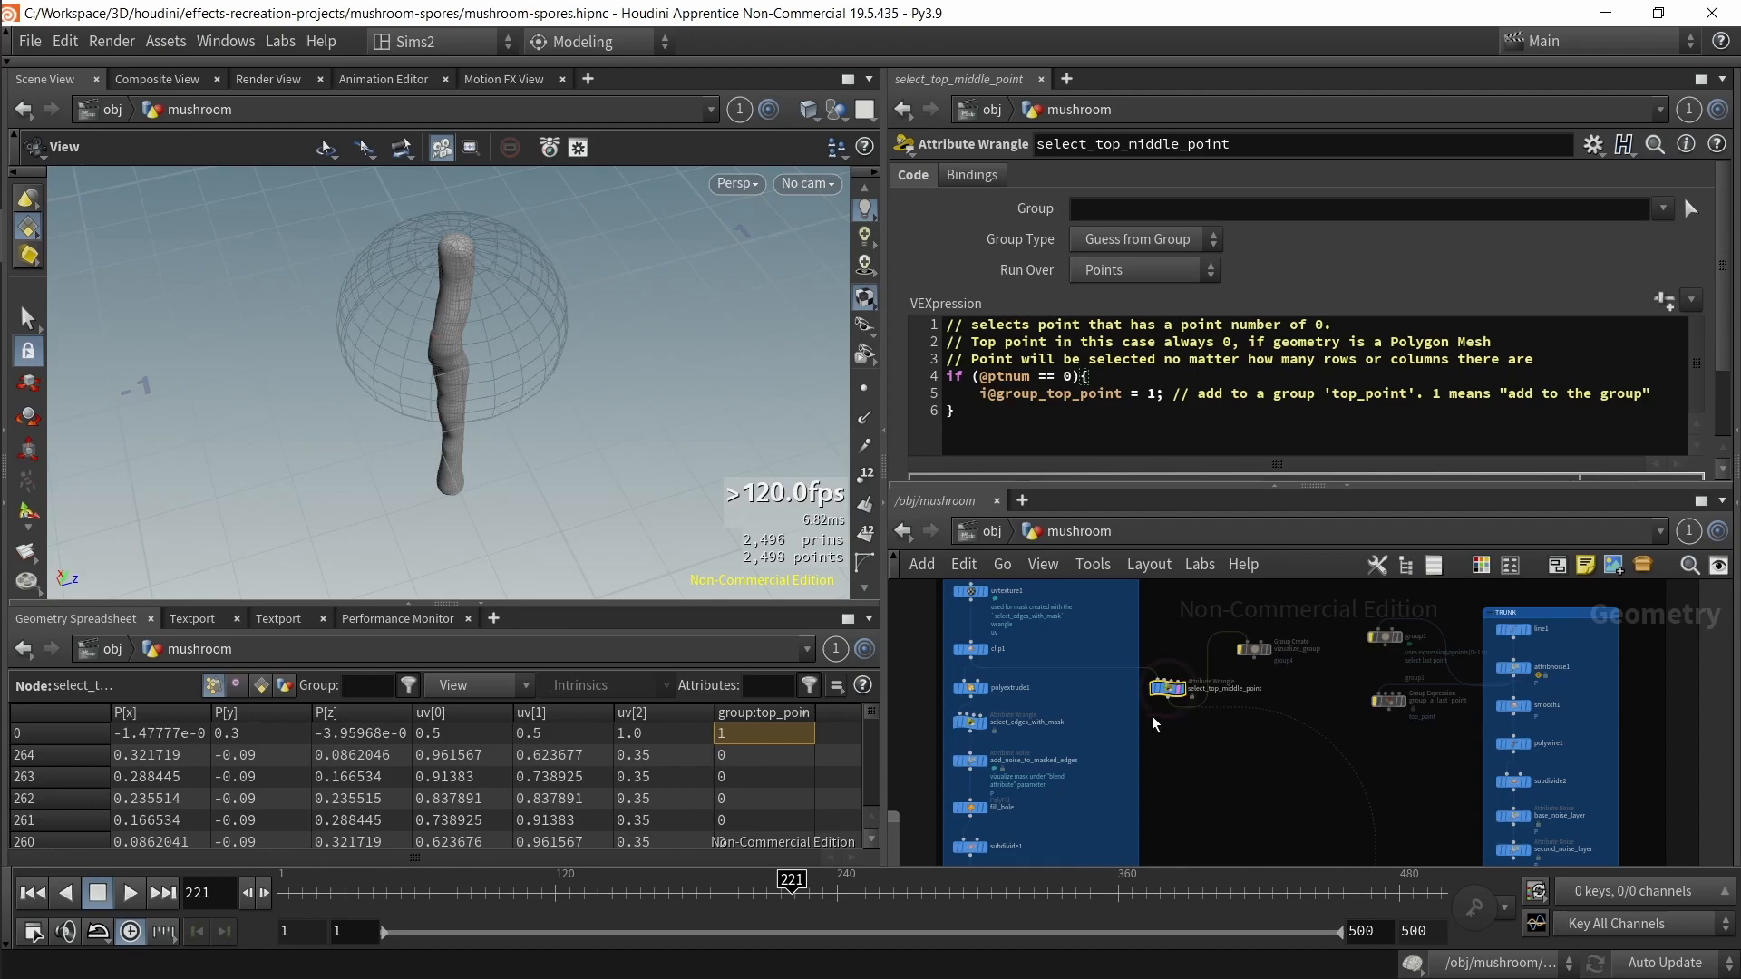
pyautogui.moveTo(509, 356); pyautogui.dragTo(498, 291)
pyautogui.moveTo(498, 291); pyautogui.dragTo(548, 447, button='middle')
pyautogui.scroll(6, 517, 395)
pyautogui.moveTo(486, 344); pyautogui.dragTo(486, 405)
pyautogui.scroll(5, 448, 345)
pyautogui.scroll(-3, 484, 333)
pyautogui.moveTo(490, 339); pyautogui.dragTo(661, 362)
pyautogui.scroll(-6, 559, 446)
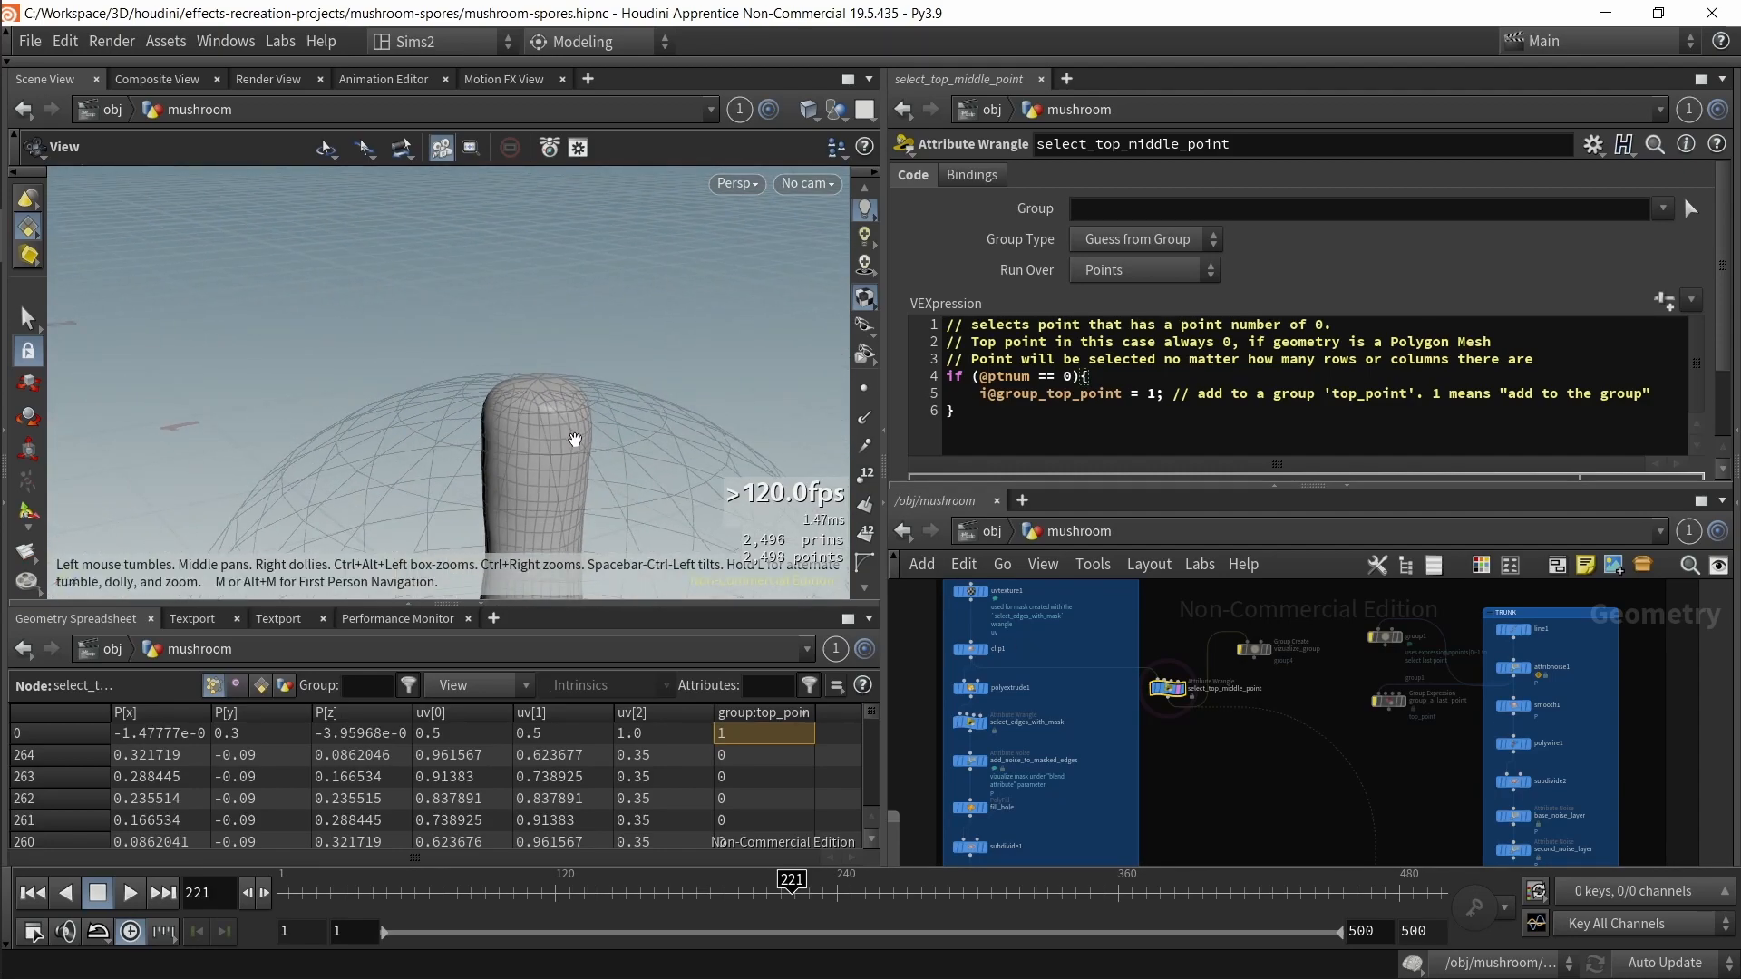
pyautogui.moveTo(1182, 780); pyautogui.dragTo(1172, 705, button='middle')
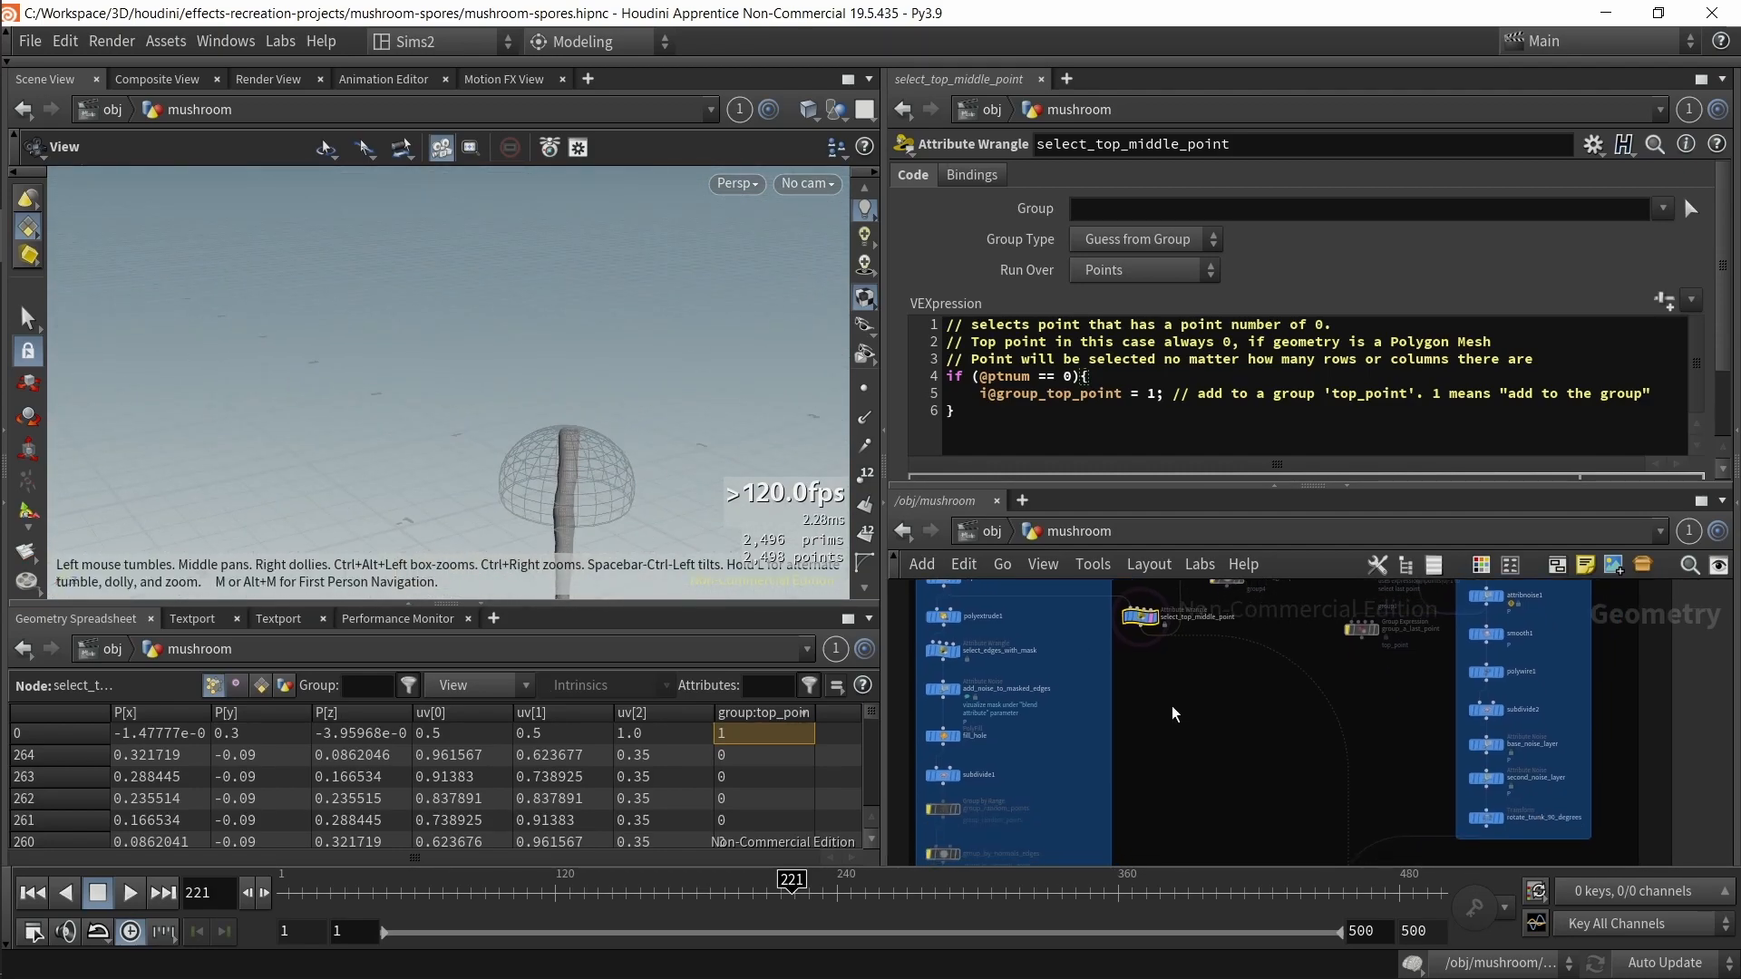
pyautogui.scroll(3, 566, 451)
pyautogui.moveTo(566, 451); pyautogui.dragTo(549, 382, button='middle')
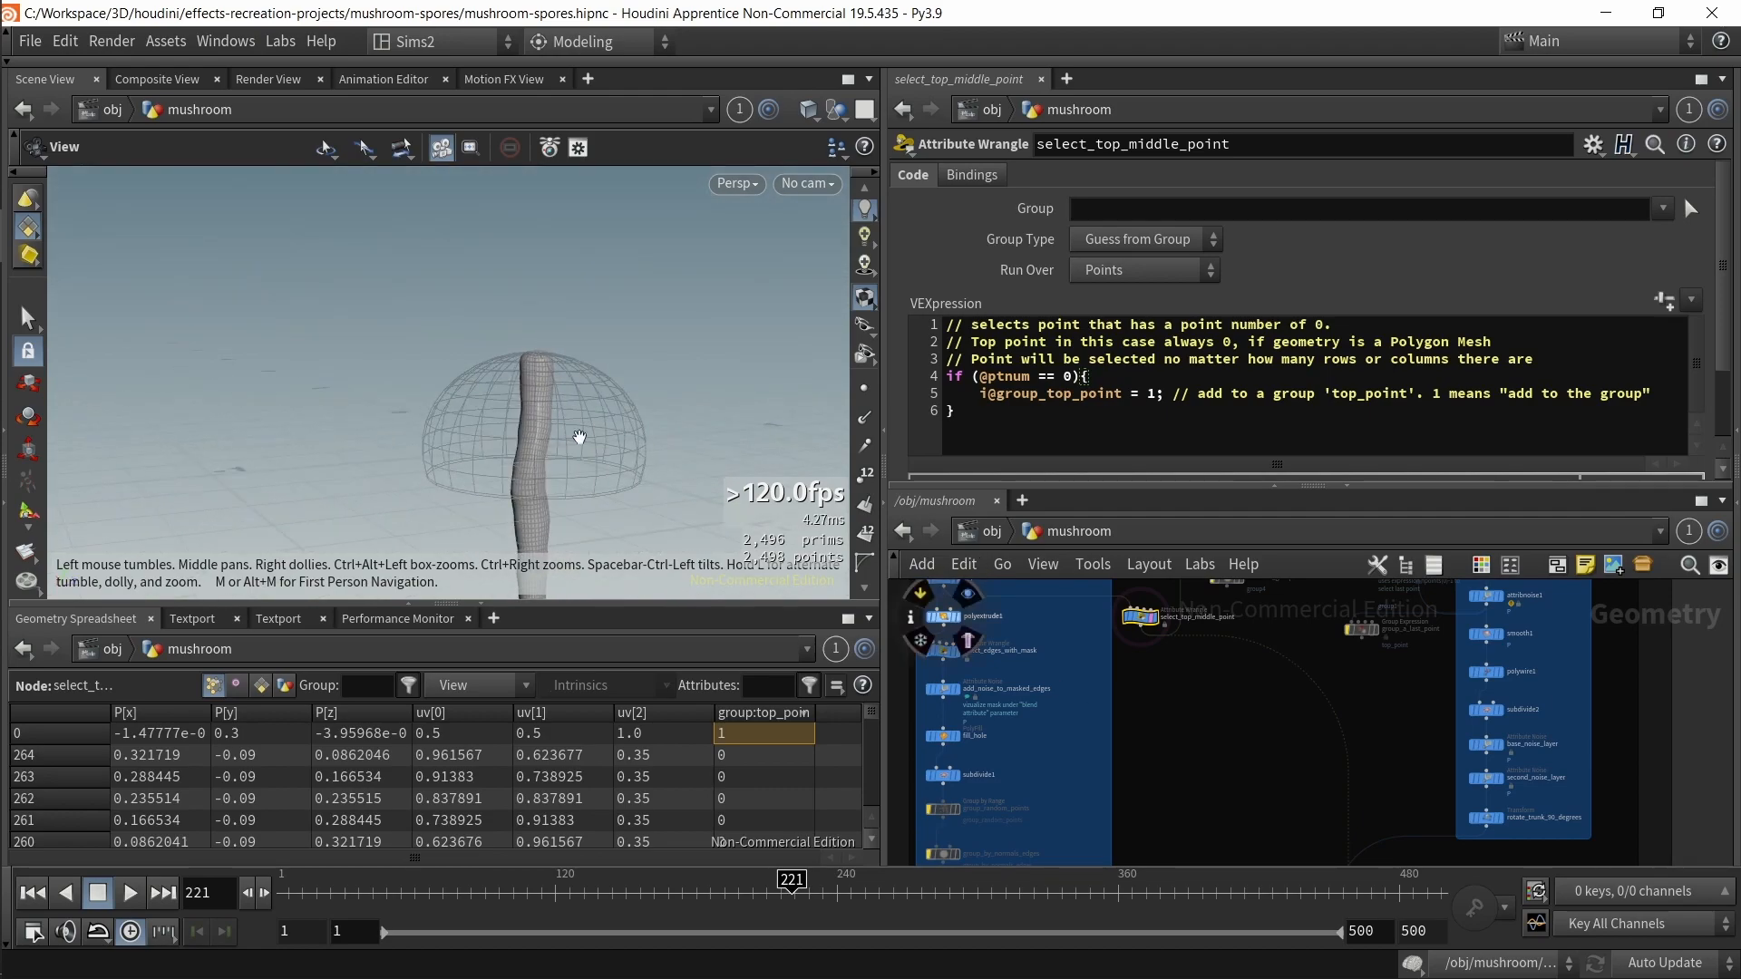
pyautogui.scroll(-2, 546, 368)
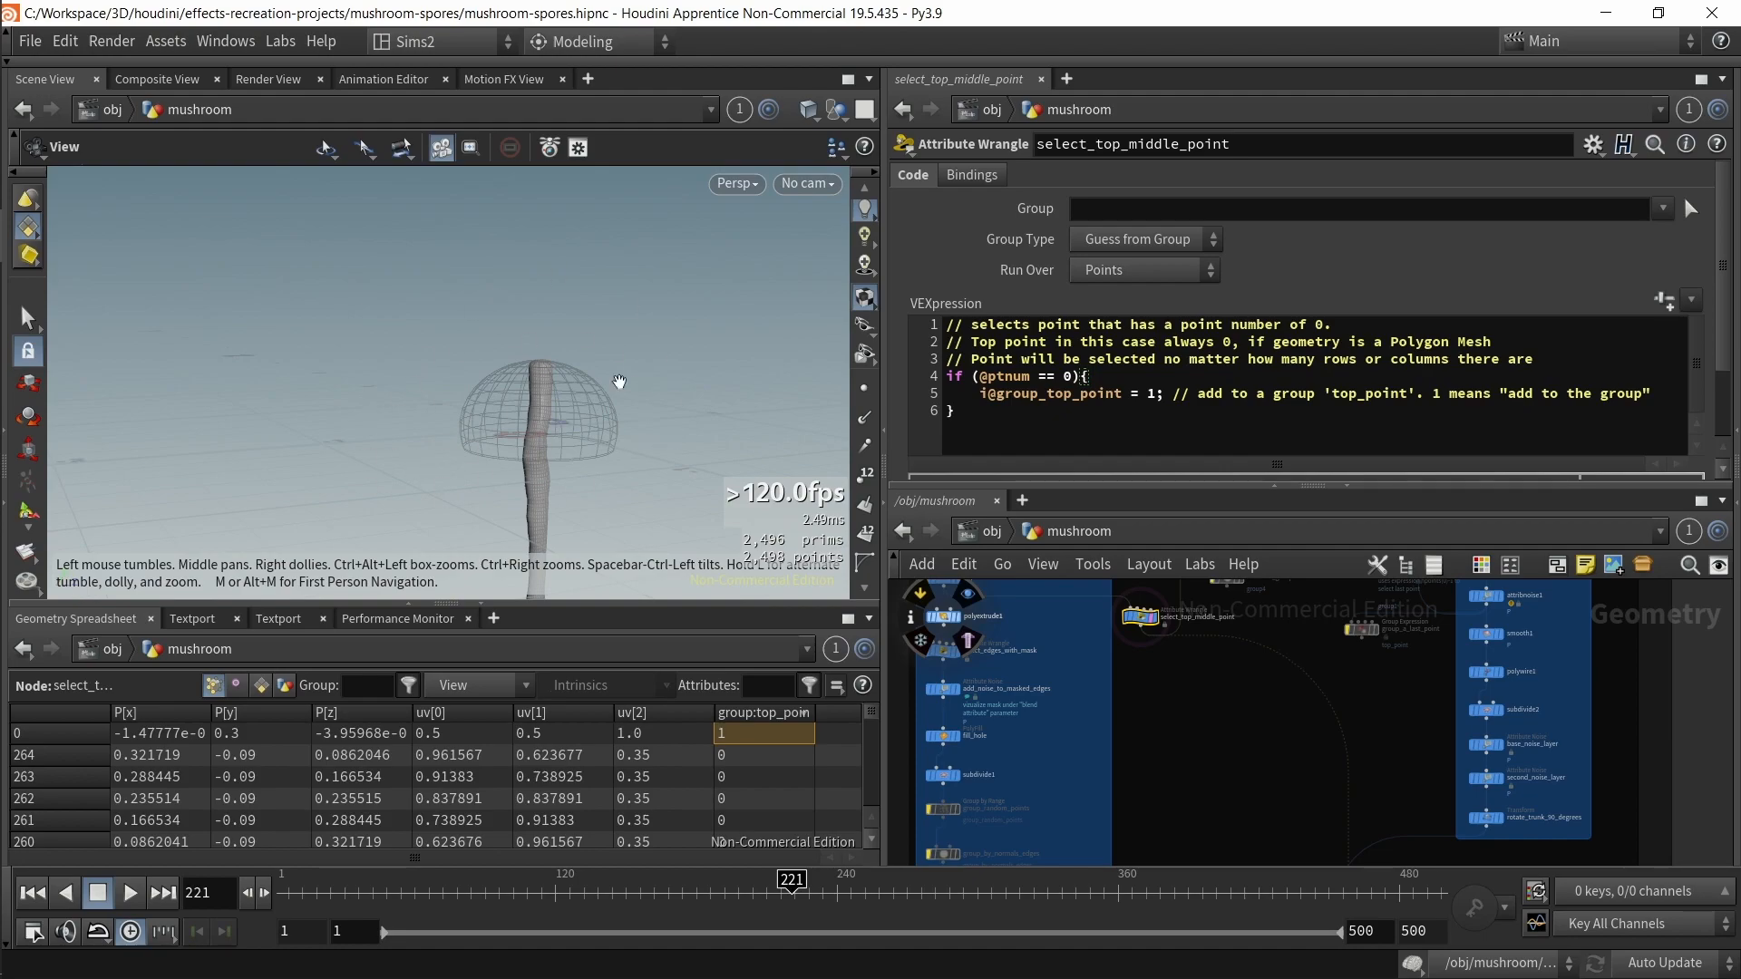
# Step: Select the rotate_trunk_90_degrees node to review its transform settings
pyautogui.moveTo(1274, 749); pyautogui.dragTo(1239, 663, button='middle')
pyautogui.scroll(-1, 1242, 667)
pyautogui.moveTo(1283, 776); pyautogui.dragTo(1259, 666, button='middle')
pyautogui.moveTo(1231, 843); pyautogui.dragTo(1202, 654, button='middle')
pyautogui.moveTo(1278, 704); pyautogui.dragTo(1298, 691, button='middle')
pyautogui.moveTo(1415, 596); pyautogui.dragTo(1205, 777, button='middle')
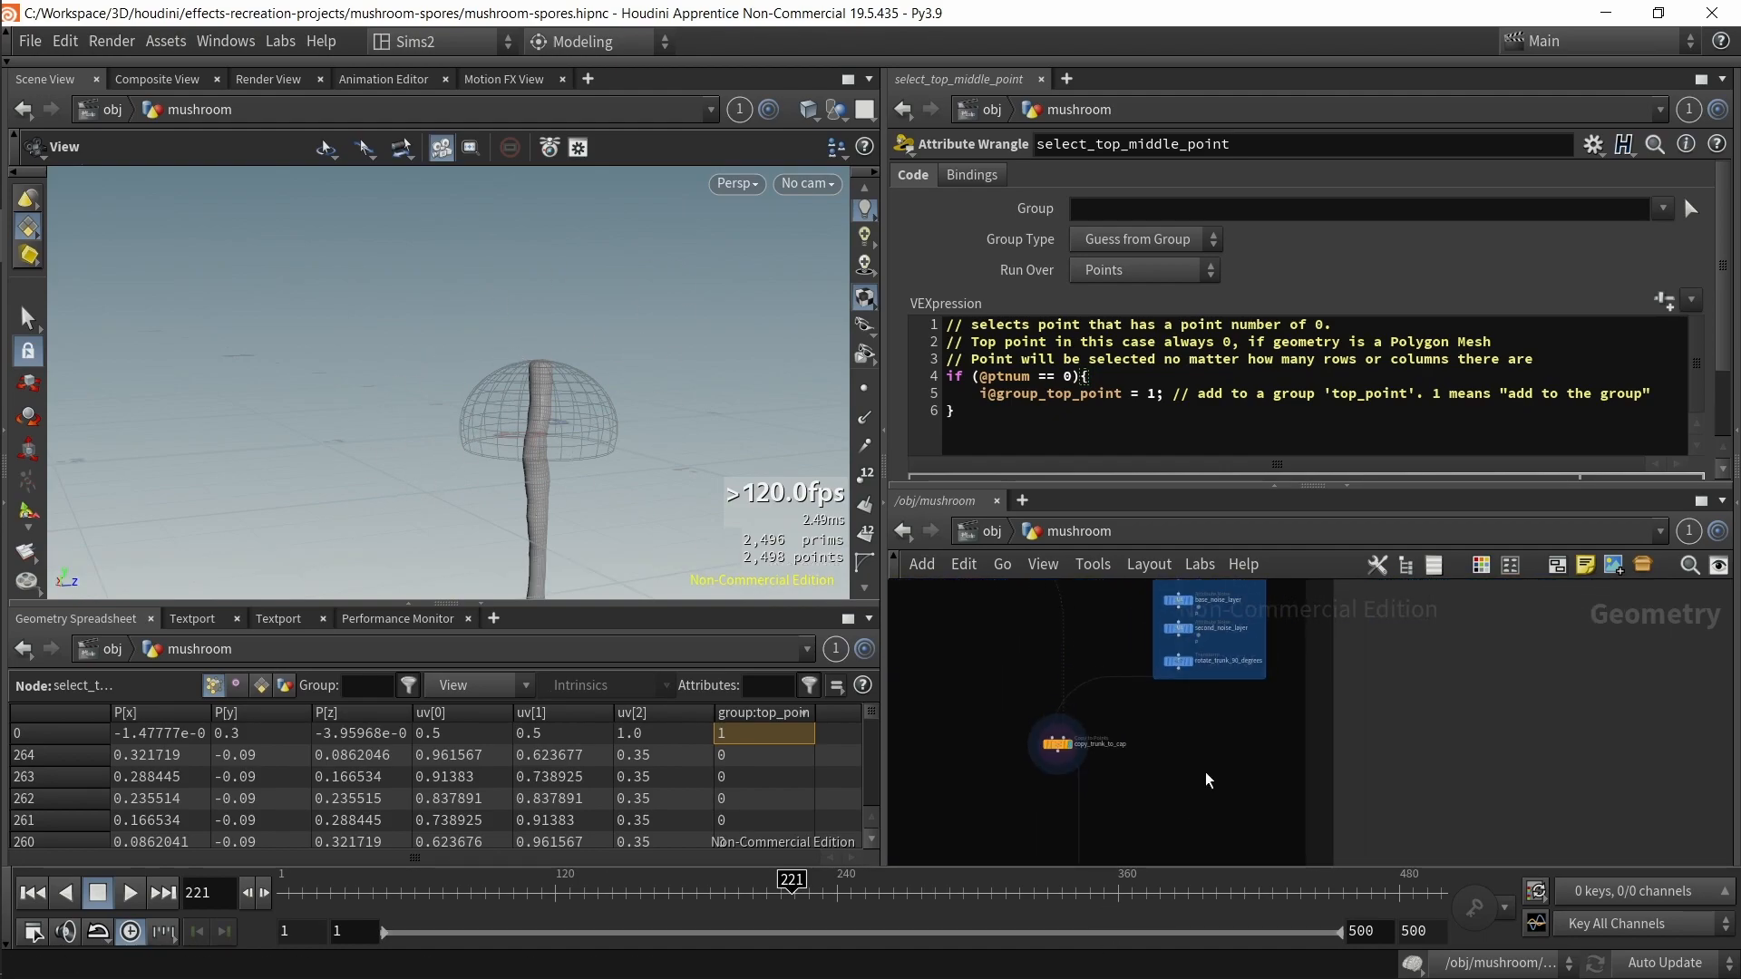
pyautogui.click(1174, 663)
pyautogui.click(1191, 662)
pyautogui.scroll(4, 1192, 659)
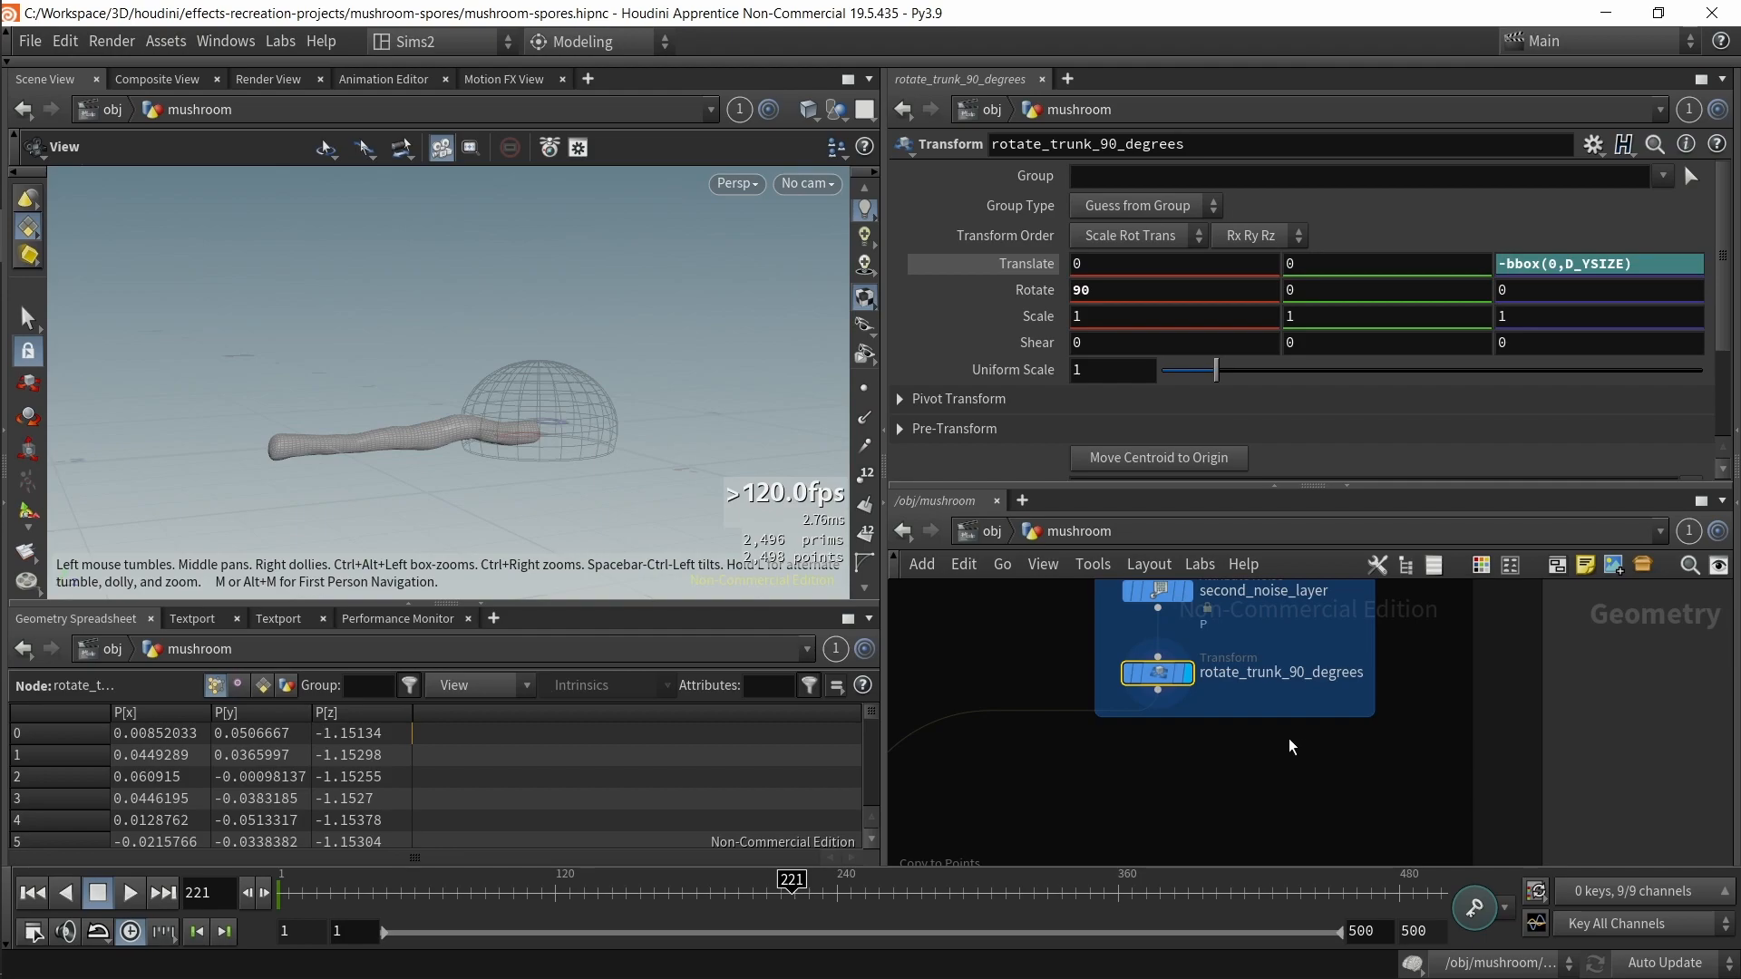
# Step: Navigate the network and select the merge2 node to view the combined mushroom
pyautogui.scroll(-3, 1239, 734)
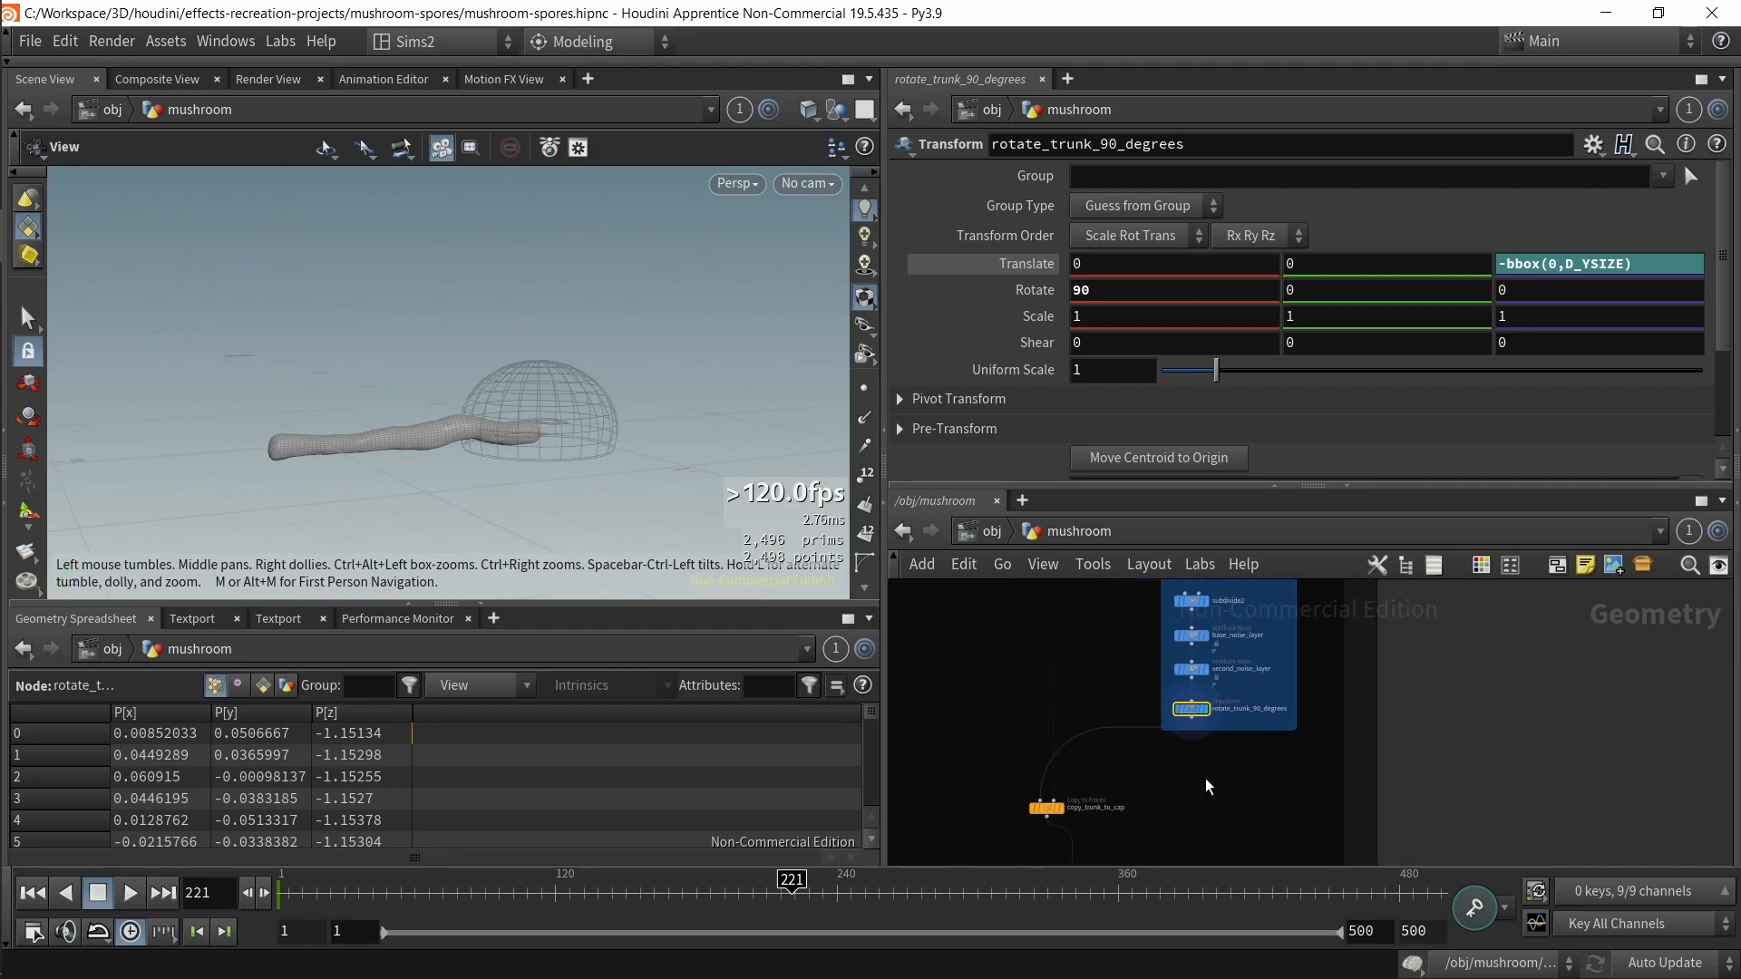
pyautogui.moveTo(1178, 862); pyautogui.dragTo(1226, 780, button='middle')
pyautogui.moveTo(1219, 782); pyautogui.dragTo(1019, 725)
pyautogui.click(1109, 727)
pyautogui.moveTo(1328, 710); pyautogui.dragTo(1325, 786, button='middle')
pyautogui.moveTo(1309, 759); pyautogui.dragTo(1215, 707)
pyautogui.moveTo(1182, 800); pyautogui.dragTo(1260, 681)
pyautogui.moveTo(1227, 812); pyautogui.dragTo(1319, 688, button='middle')
pyautogui.click(1298, 795)
pyautogui.moveTo(1308, 764); pyautogui.dragTo(1414, 545, button='middle')
pyautogui.moveTo(1179, 807); pyautogui.dragTo(1172, 778, button='middle')
pyautogui.moveTo(1333, 780); pyautogui.dragTo(1235, 767)
pyautogui.press('r')
pyautogui.moveTo(644, 464); pyautogui.dragTo(607, 429)
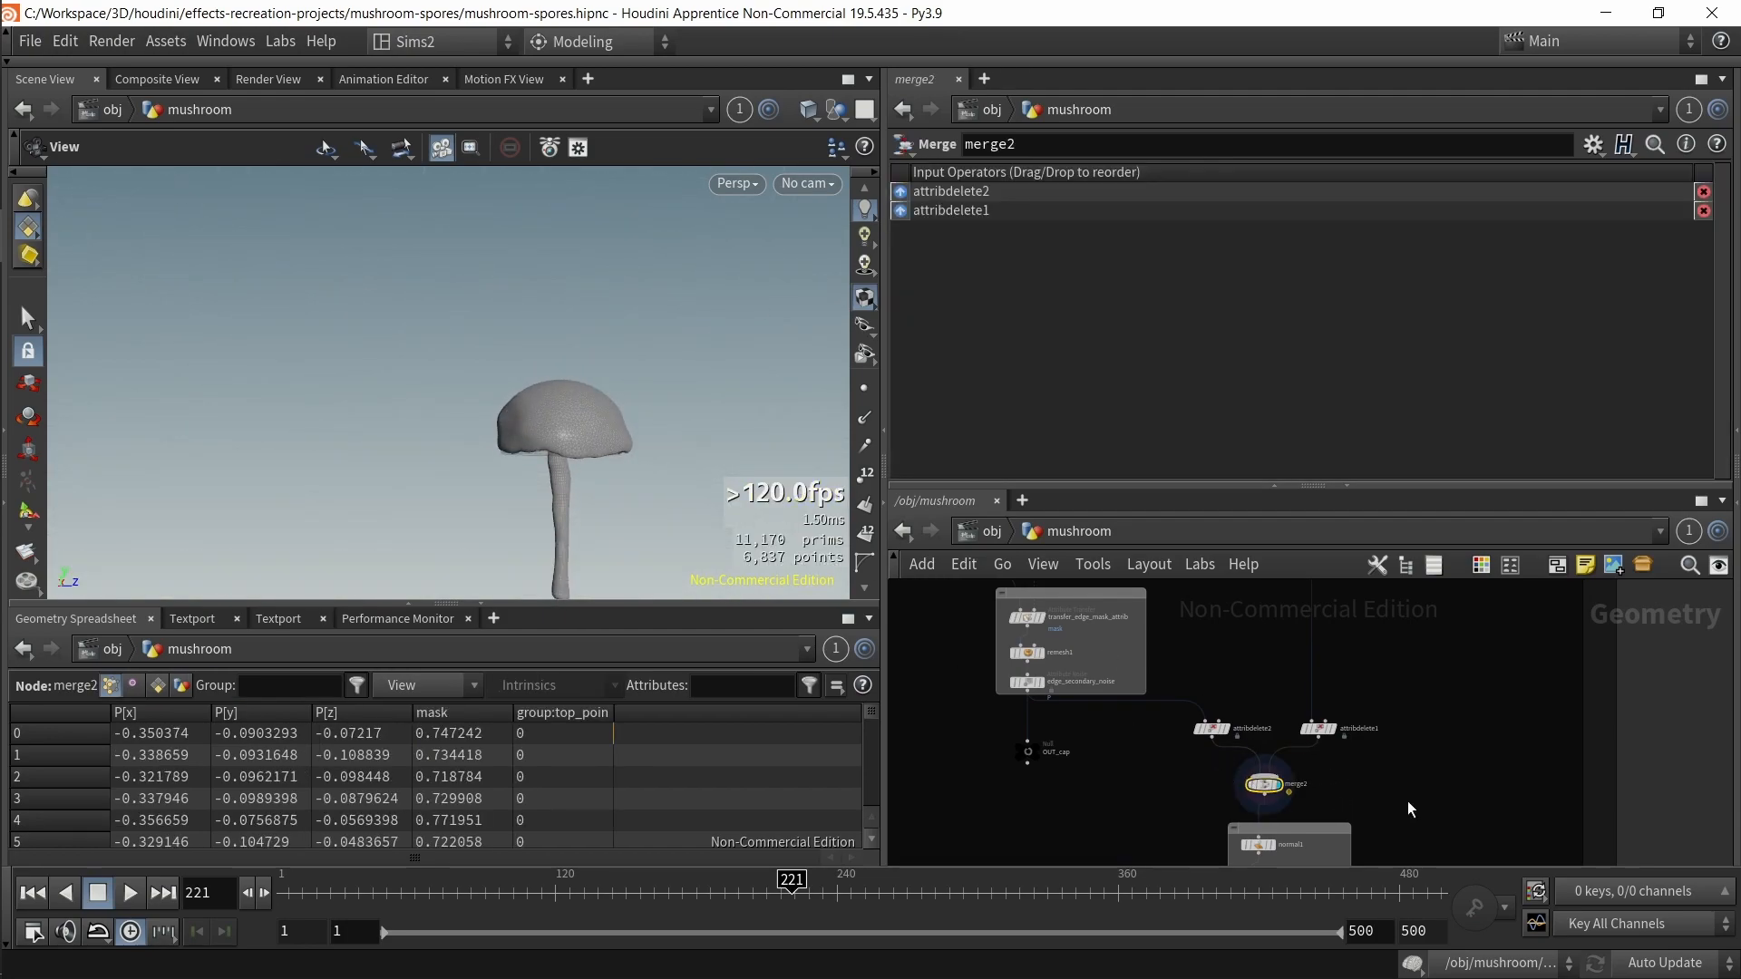
# Step: Navigate to the group_emmit_points node and orbit the viewport to examine the emission points
pyautogui.scroll(3, 1297, 720)
pyautogui.moveTo(1114, 662); pyautogui.dragTo(1245, 671)
pyautogui.press('r')
pyautogui.moveTo(1050, 740); pyautogui.dragTo(1325, 775)
pyautogui.press('r')
pyautogui.moveTo(555, 426); pyautogui.dragTo(586, 481)
pyautogui.scroll(-3, 1059, 731)
pyautogui.moveTo(1059, 731); pyautogui.dragTo(1211, 837, button='middle')
pyautogui.moveTo(1096, 687); pyautogui.dragTo(1166, 871, button='middle')
pyautogui.moveTo(1187, 661); pyautogui.dragTo(1156, 815, button='middle')
pyautogui.click(1113, 673)
pyautogui.moveTo(569, 470)
pyautogui.mouseDown()
pyautogui.moveTo(544, 416)
pyautogui.moveTo(536, 449)
pyautogui.moveTo(564, 490)
pyautogui.mouseUp()
pyautogui.moveTo(1300, 726); pyautogui.dragTo(1318, 614, button='middle')
pyautogui.moveTo(1250, 771); pyautogui.dragTo(1253, 682, button='middle')
pyautogui.scroll(3, 1169, 718)
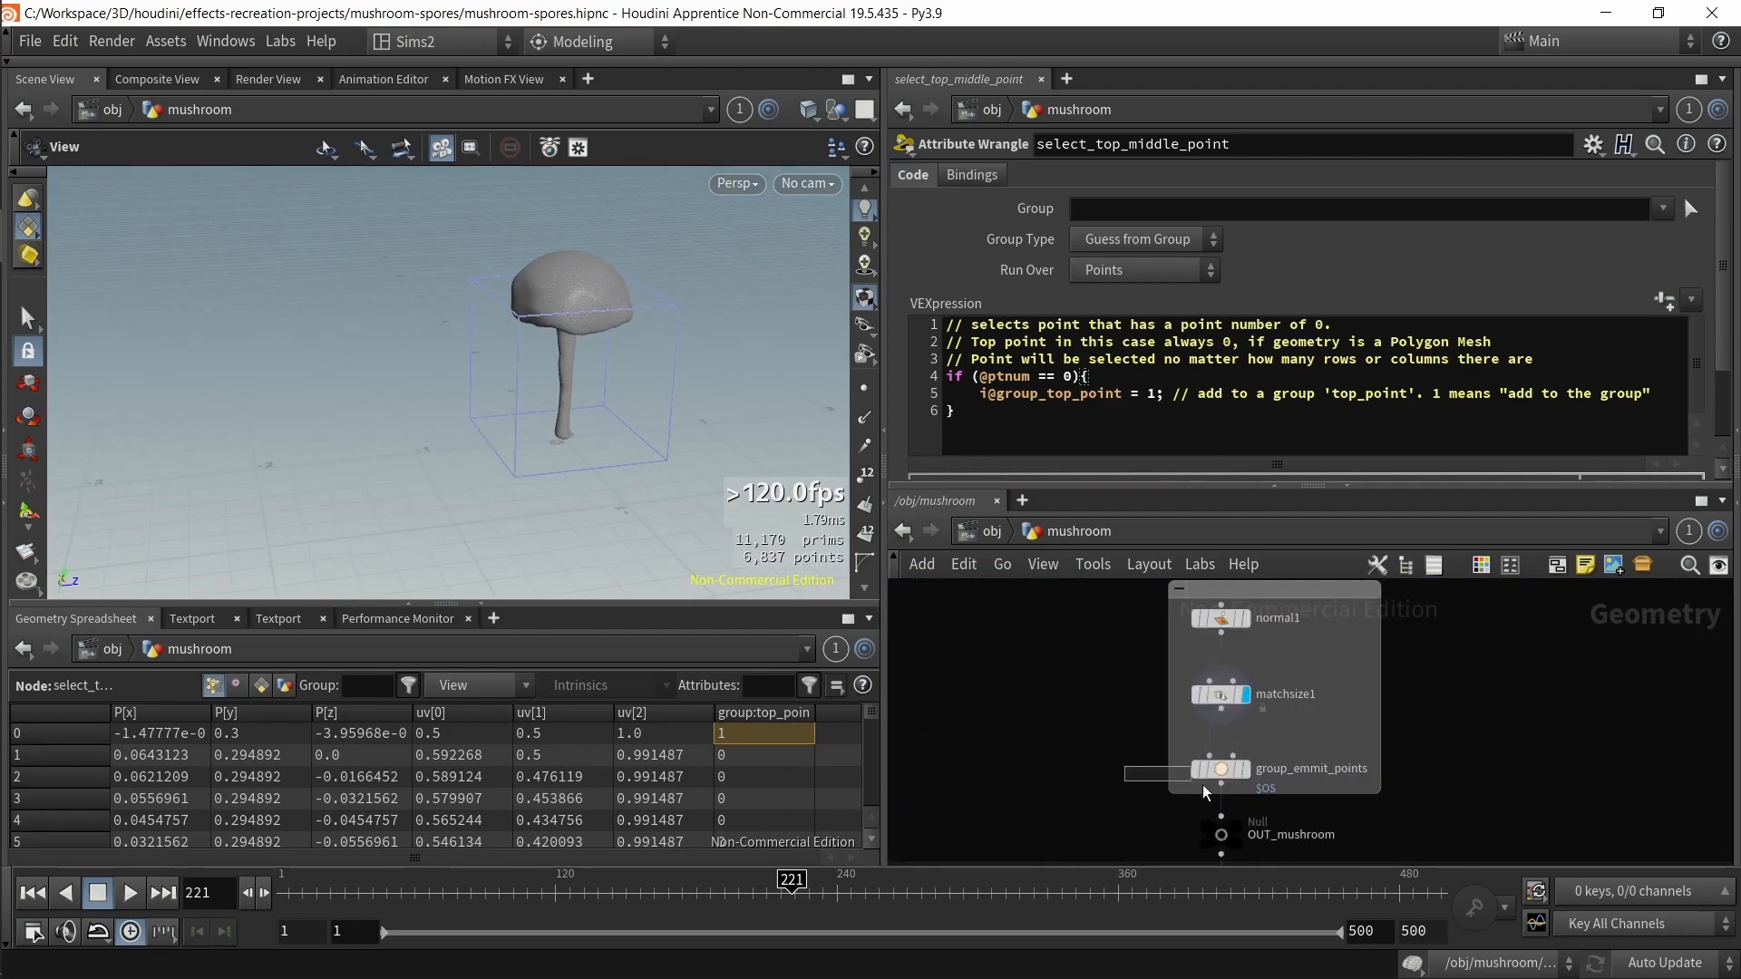
pyautogui.click(1219, 769)
pyautogui.click(1246, 769)
pyautogui.moveTo(715, 459); pyautogui.dragTo(714, 418)
pyautogui.moveTo(691, 352); pyautogui.dragTo(661, 302)
pyautogui.moveTo(606, 303); pyautogui.dragTo(591, 431, button='middle')
pyautogui.moveTo(590, 431); pyautogui.dragTo(610, 352)
pyautogui.scroll(4, 606, 348)
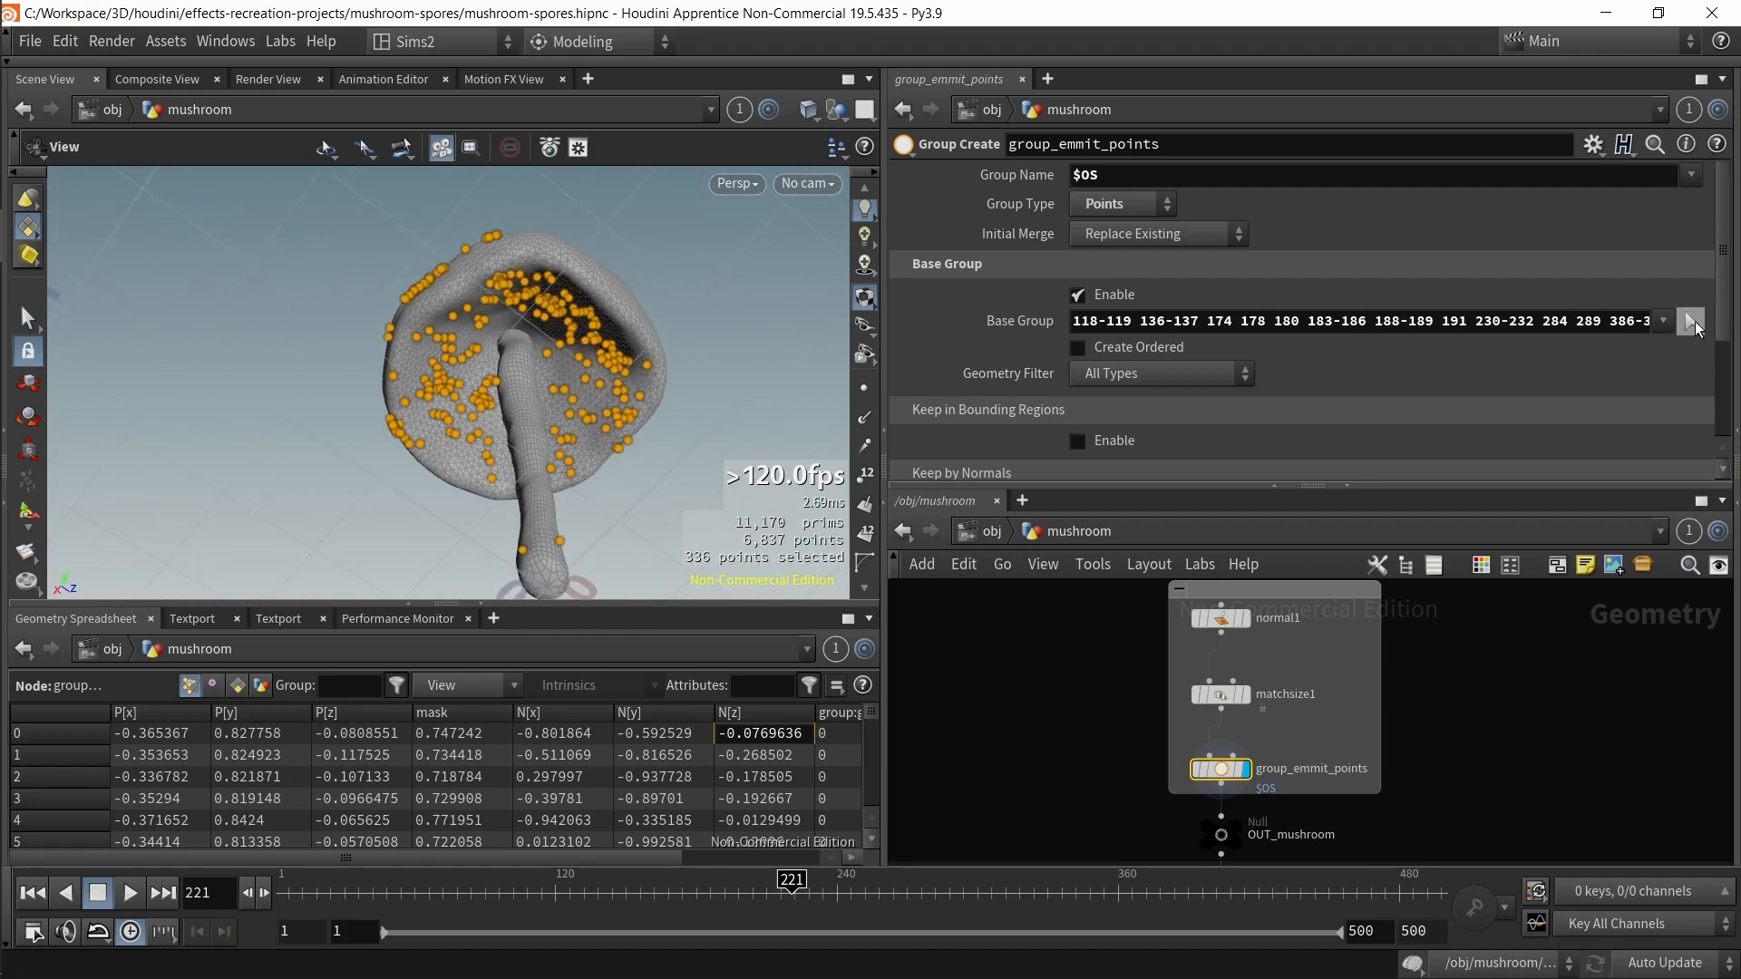
# Step: Edit the group_emmit_points Base Group entry, removing a character from the 188-189 range
pyautogui.click(1692, 321)
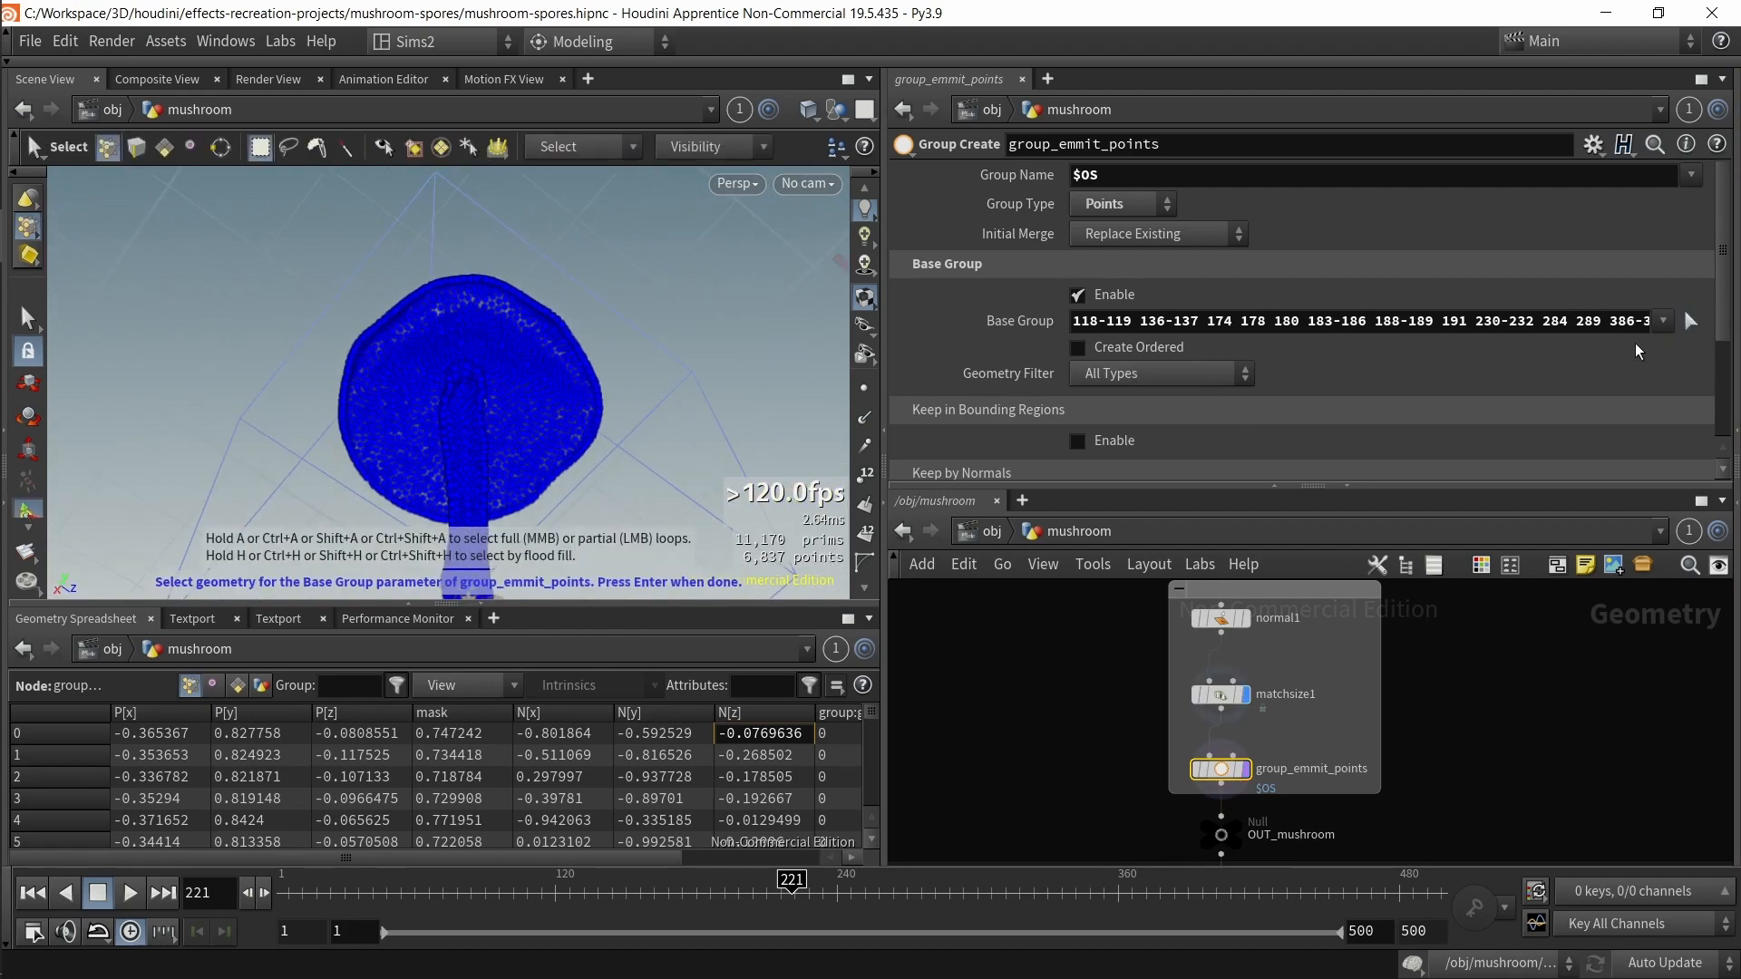
pyautogui.click(1389, 329)
pyautogui.press('BackSpace')
pyautogui.press('Return')
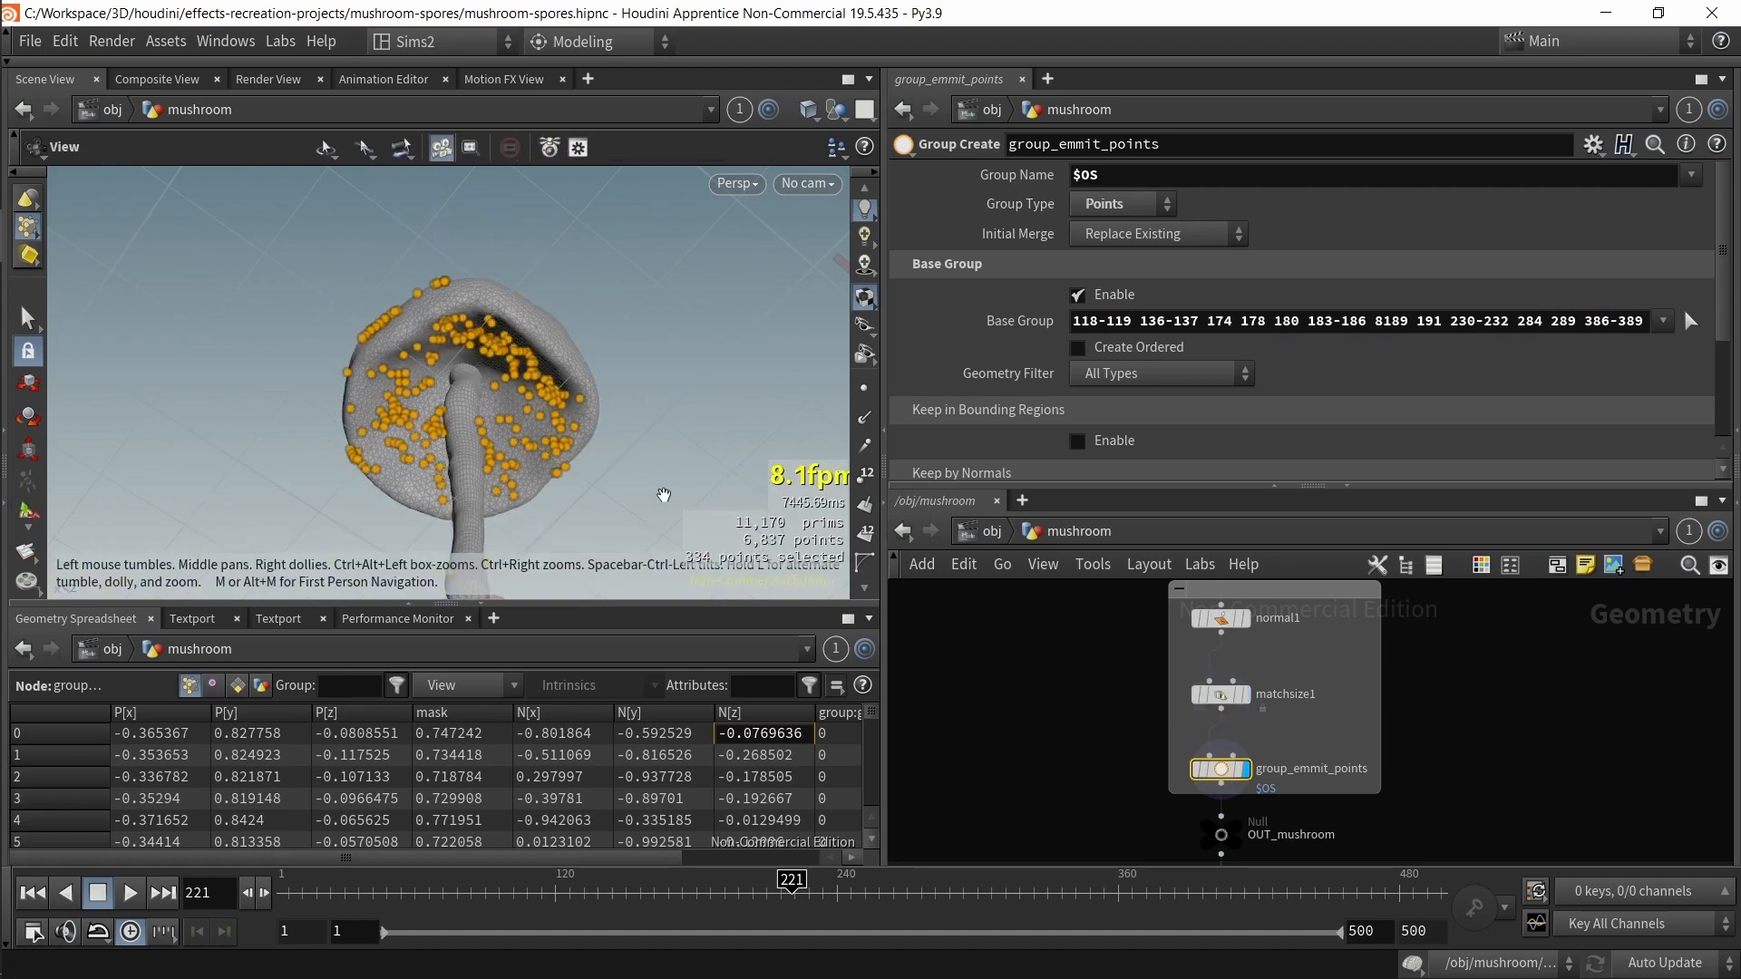
# Step: Navigate the network and select the OUT_mushroom node
pyautogui.scroll(-3, 1120, 744)
pyautogui.moveTo(1090, 689); pyautogui.dragTo(1105, 728, button='middle')
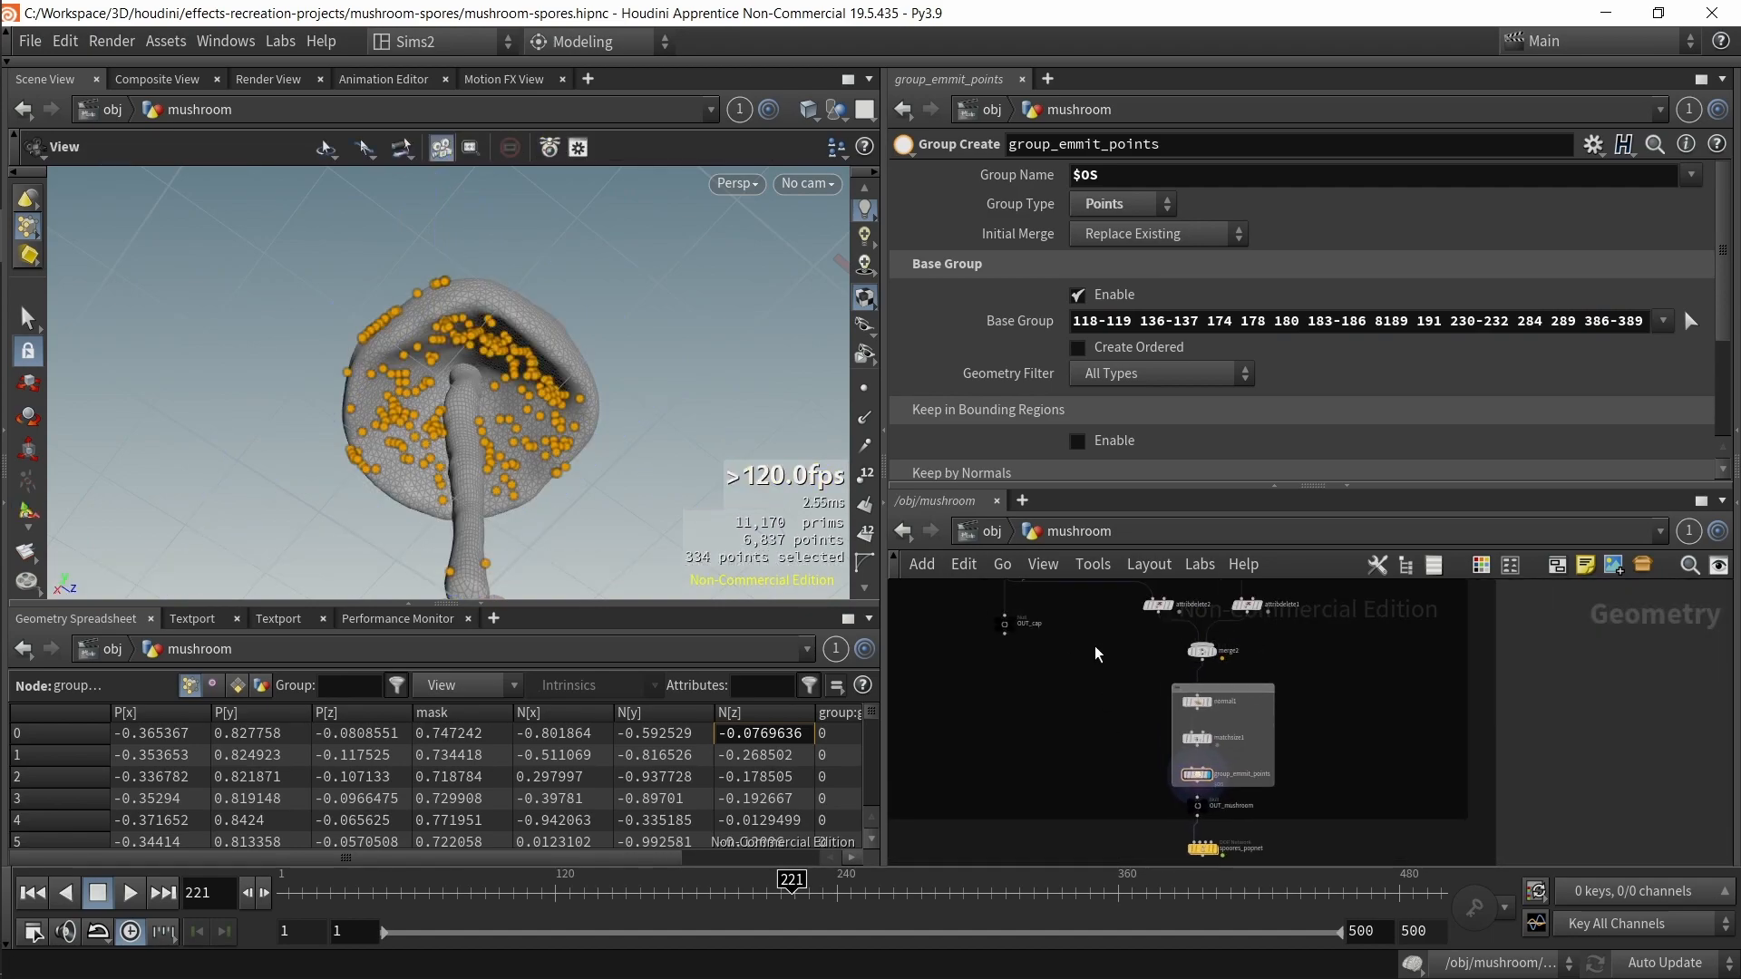
pyautogui.moveTo(634, 418); pyautogui.dragTo(585, 458)
pyautogui.scroll(-5, 1081, 715)
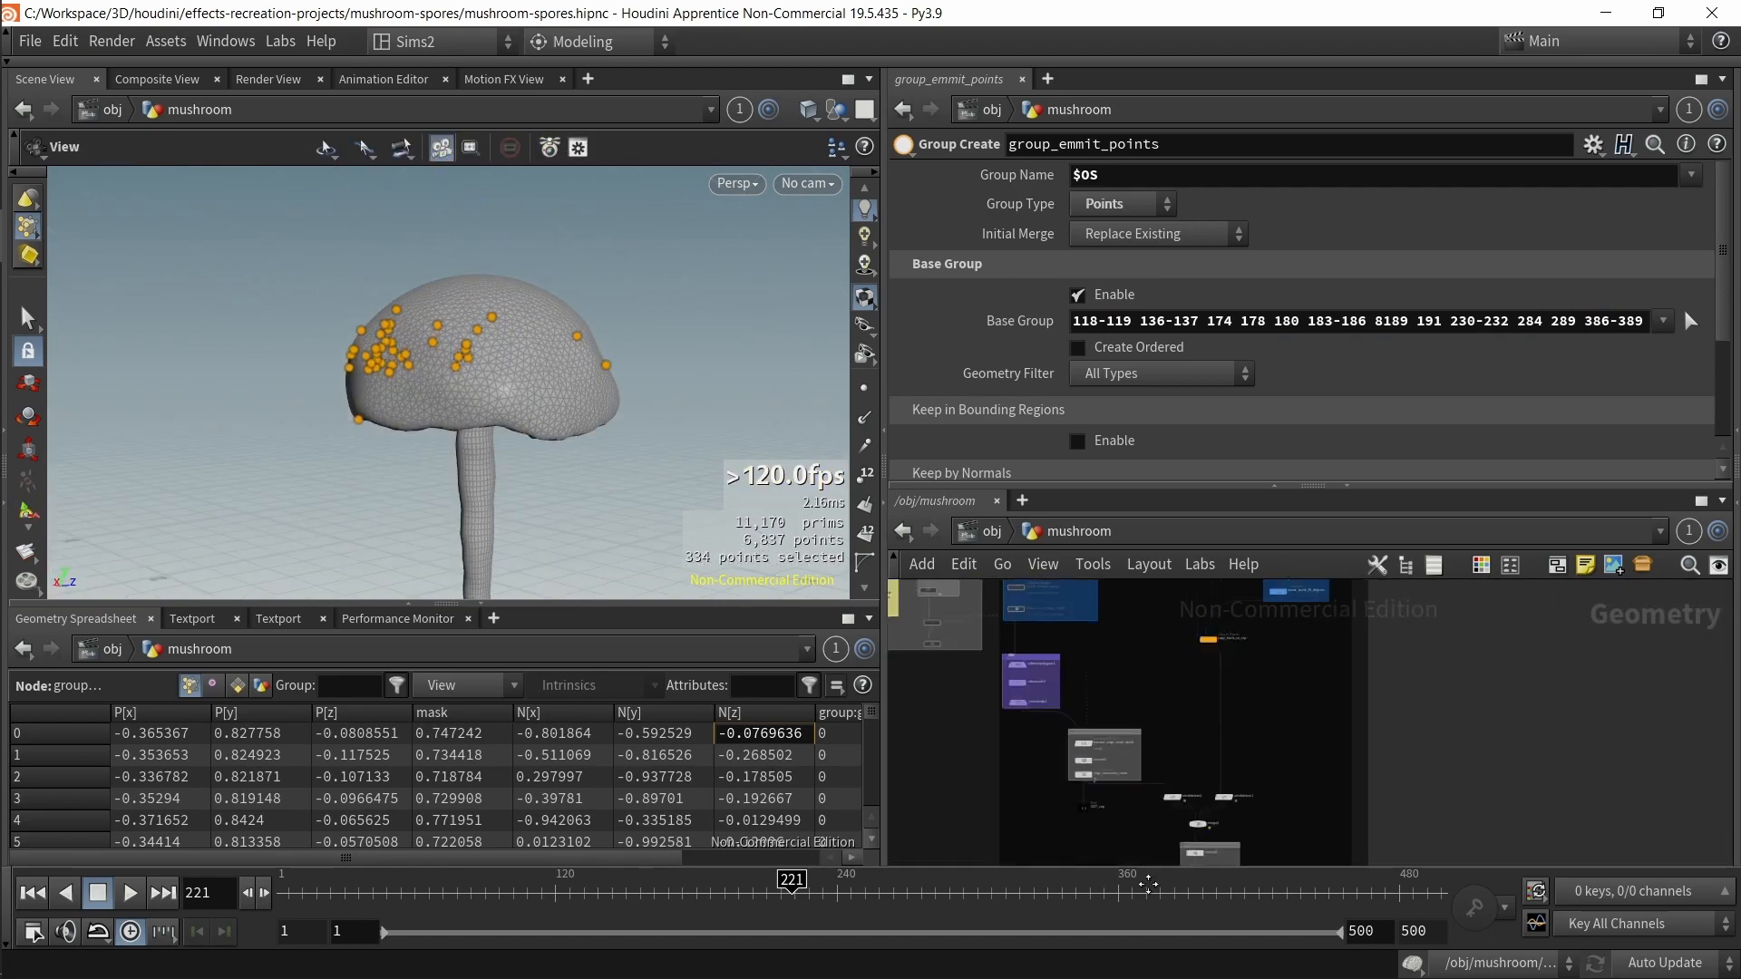
pyautogui.moveTo(1081, 714); pyautogui.dragTo(1025, 661)
pyautogui.click(1042, 689)
pyautogui.scroll(-3, 1302, 781)
pyautogui.moveTo(1301, 780); pyautogui.dragTo(1261, 581, button='middle')
pyautogui.scroll(5, 1315, 793)
pyautogui.scroll(4, 1303, 797)
pyautogui.moveTo(1201, 821); pyautogui.dragTo(1251, 738, button='middle')
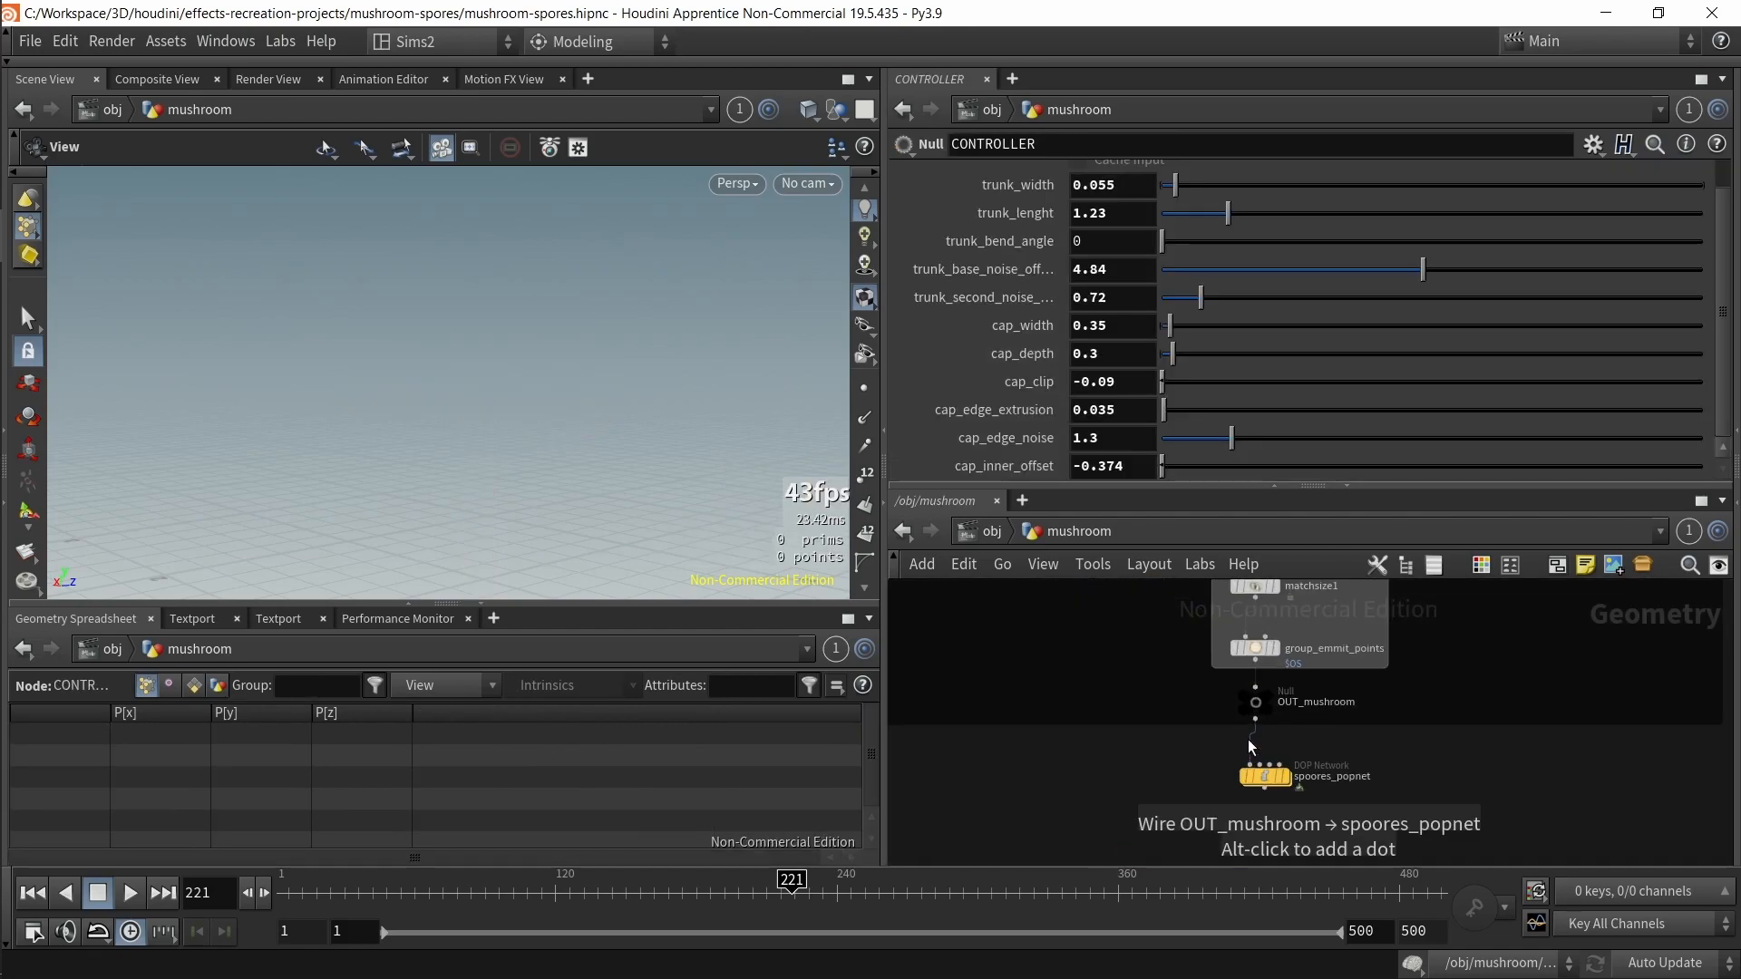
pyautogui.click(1307, 709)
# Step: Select the CONTROLLER node and orbit around the mushroom in the viewport
pyautogui.scroll(-4, 1075, 693)
pyautogui.moveTo(1056, 691); pyautogui.dragTo(1247, 953, button='middle')
pyautogui.scroll(-4, 1042, 724)
pyautogui.moveTo(1041, 725); pyautogui.dragTo(1221, 819, button='middle')
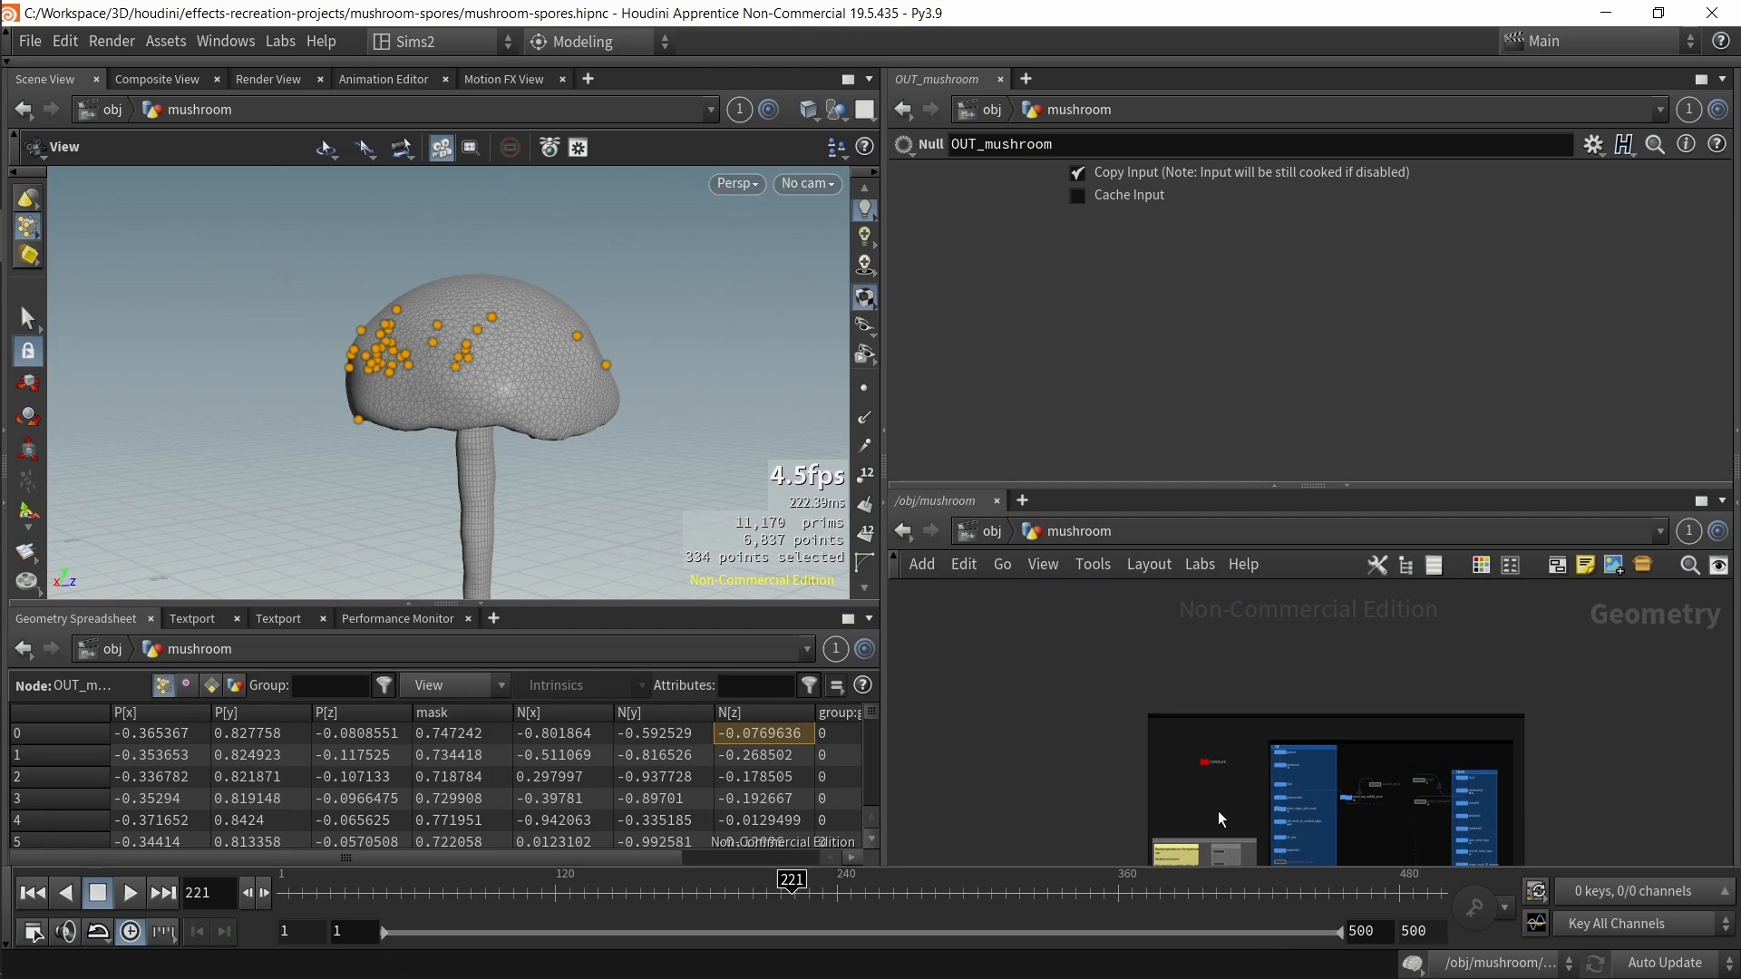
pyautogui.moveTo(1221, 778); pyautogui.dragTo(1205, 726)
pyautogui.scroll(5, 1220, 778)
pyautogui.scroll(-5, 583, 416)
pyautogui.moveTo(583, 416); pyautogui.dragTo(569, 379)
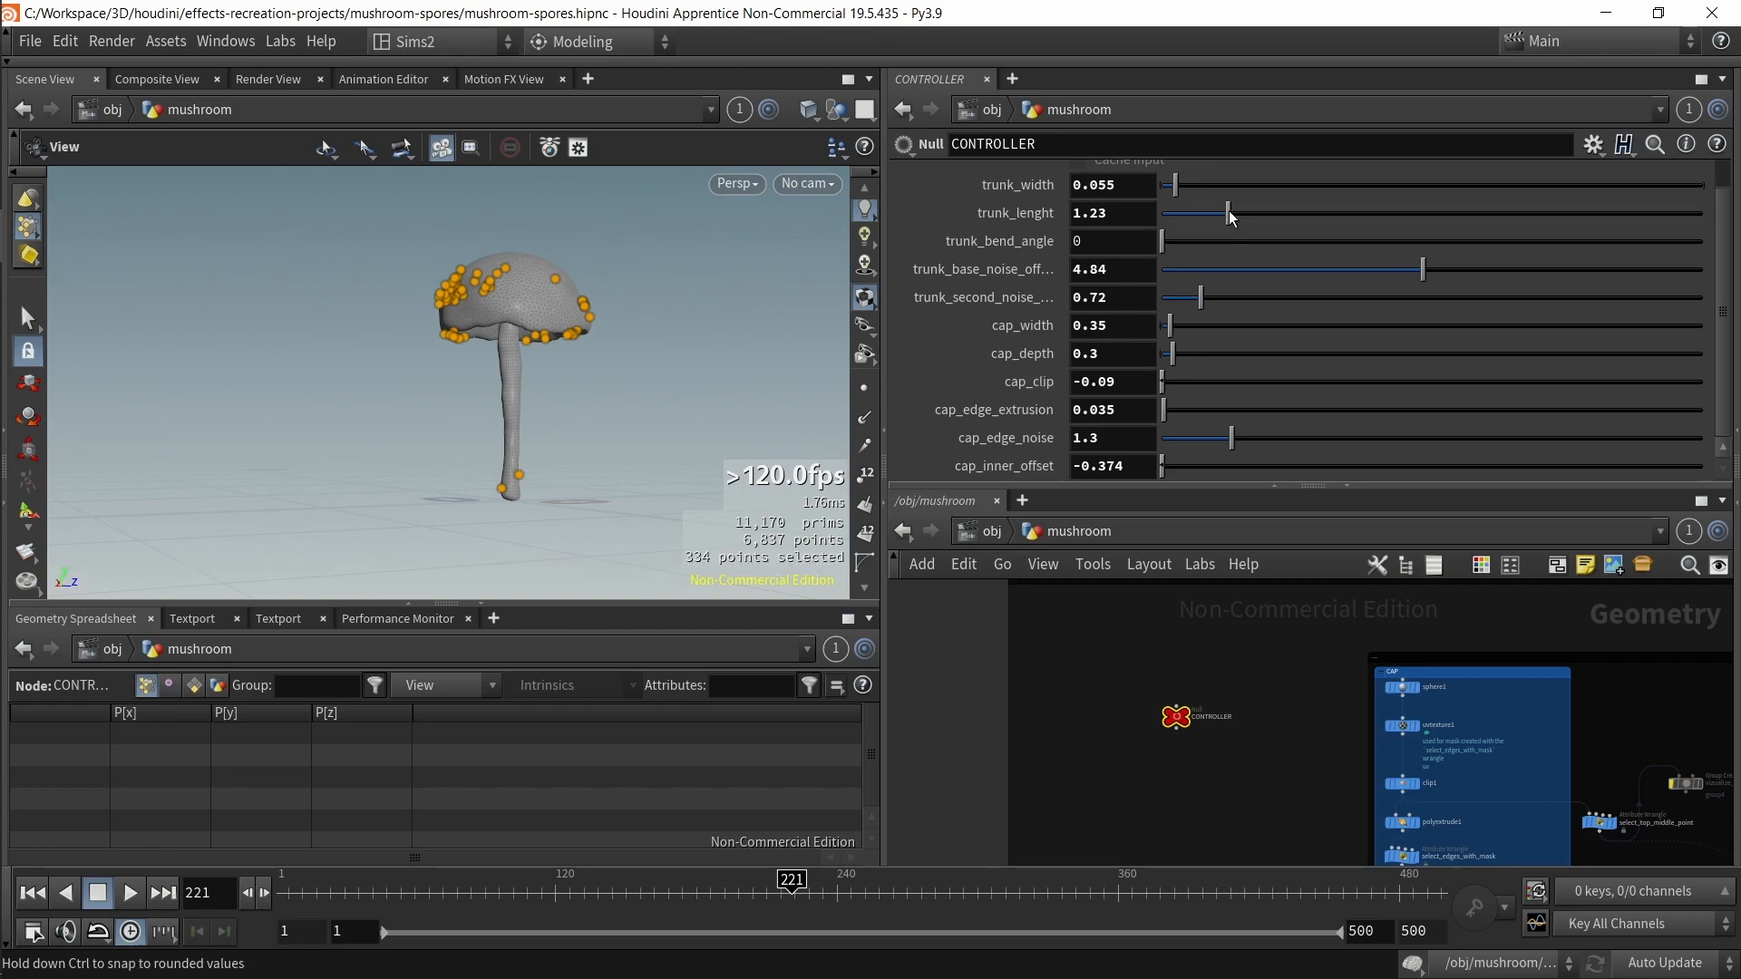
# Step: Drag the trunk_lenght slider back and forth while viewing the mushroom
pyautogui.moveTo(1227, 210)
pyautogui.mouseDown()
pyautogui.moveTo(1193, 214)
pyautogui.moveTo(1242, 214)
pyautogui.moveTo(1216, 225)
pyautogui.mouseUp()
pyautogui.moveTo(433, 412); pyautogui.dragTo(493, 420)
pyautogui.moveTo(1214, 211); pyautogui.dragTo(1332, 218)
pyautogui.moveTo(460, 245); pyautogui.dragTo(477, 295)
pyautogui.moveTo(1397, 218); pyautogui.dragTo(1196, 220)
pyautogui.moveTo(504, 535)
pyautogui.mouseDown()
pyautogui.moveTo(520, 435)
pyautogui.moveTo(448, 478)
pyautogui.mouseUp()
# Step: Toggle wire-over-shaded display and select the select_top_middle_point node
pyautogui.scroll(5, 357, 493)
pyautogui.hotkey('shift', 'w')
pyautogui.moveTo(1496, 852); pyautogui.dragTo(1330, 698, button='middle')
pyautogui.moveTo(1507, 764)
pyautogui.mouseDown(button='middle')
pyautogui.moveTo(1373, 711)
pyautogui.moveTo(1275, 625)
pyautogui.moveTo(1290, 813)
pyautogui.mouseUp(button='middle')
pyautogui.click(1324, 731)
pyautogui.scroll(2, 1240, 670)
pyautogui.moveTo(1188, 591); pyautogui.dragTo(1228, 711, button='middle')
pyautogui.click(1204, 647)
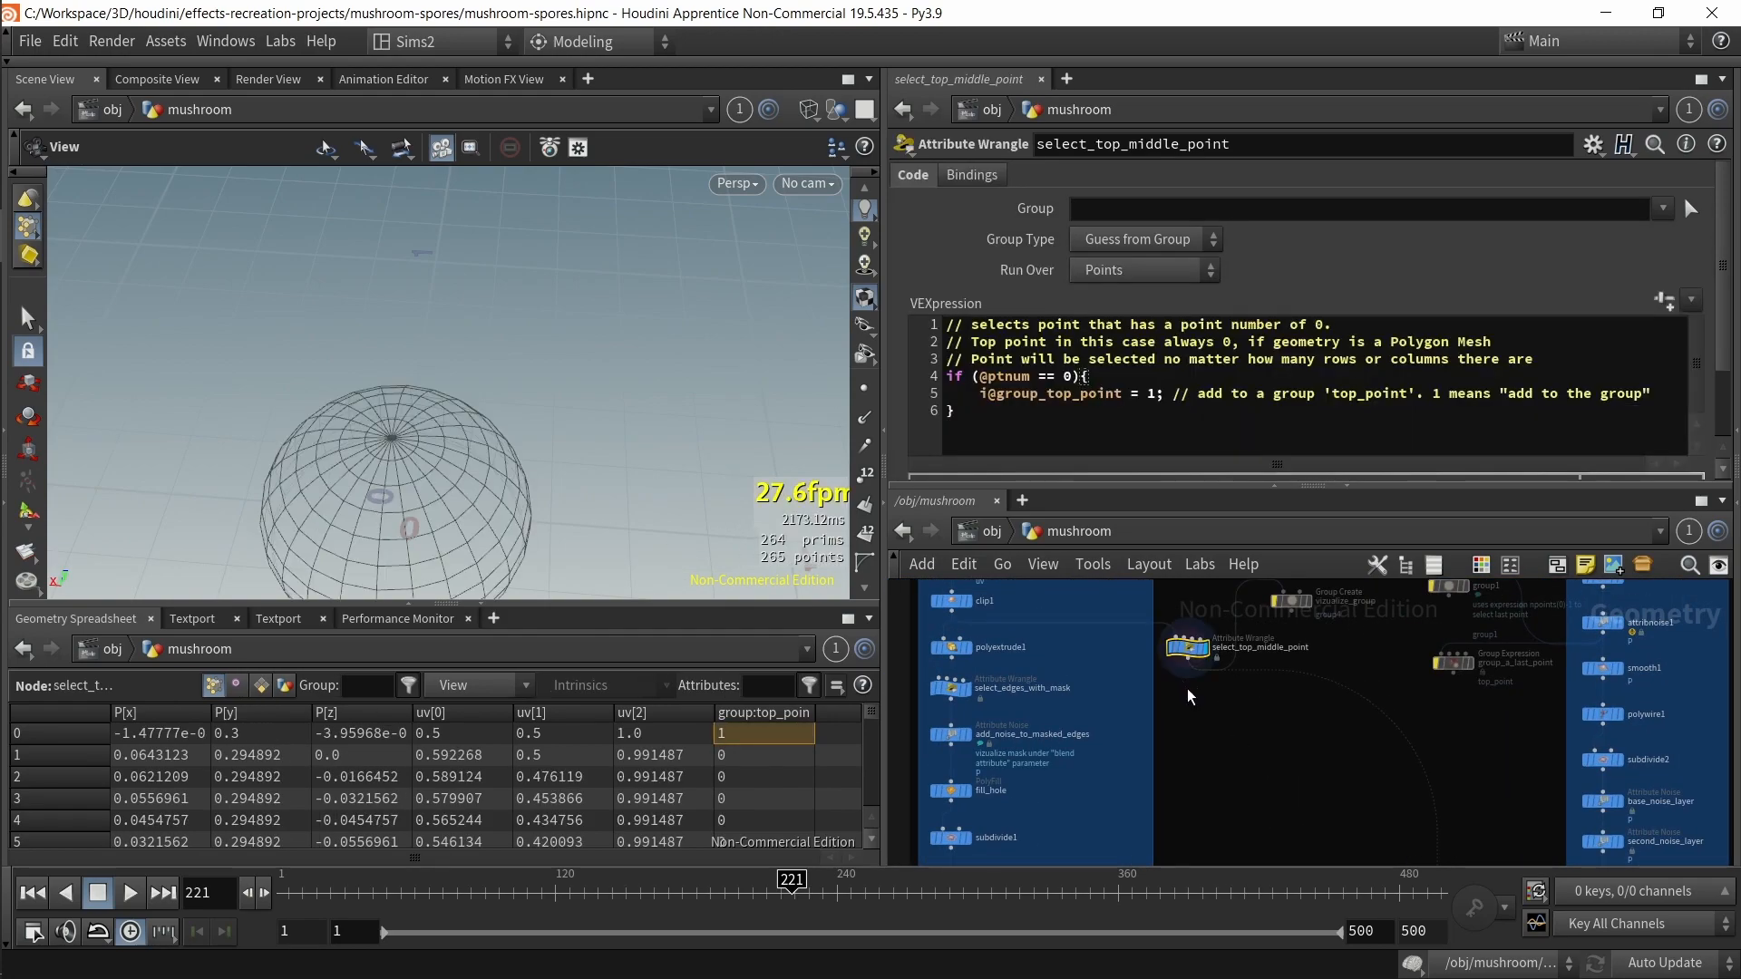
# Step: Zoom in on the sphere's top point in the viewport
pyautogui.scroll(8, 402, 462)
pyautogui.scroll(4, 463, 384)
pyautogui.scroll(-2, 344, 408)
pyautogui.moveTo(122, 424); pyautogui.dragTo(380, 346, button='middle')
pyautogui.click(864, 388)
pyautogui.moveTo(406, 365); pyautogui.dragTo(444, 501)
pyautogui.click(864, 388)
pyautogui.scroll(-5, 1189, 843)
pyautogui.moveTo(1189, 844); pyautogui.dragTo(1190, 748, button='middle')
pyautogui.scroll(4, 1274, 693)
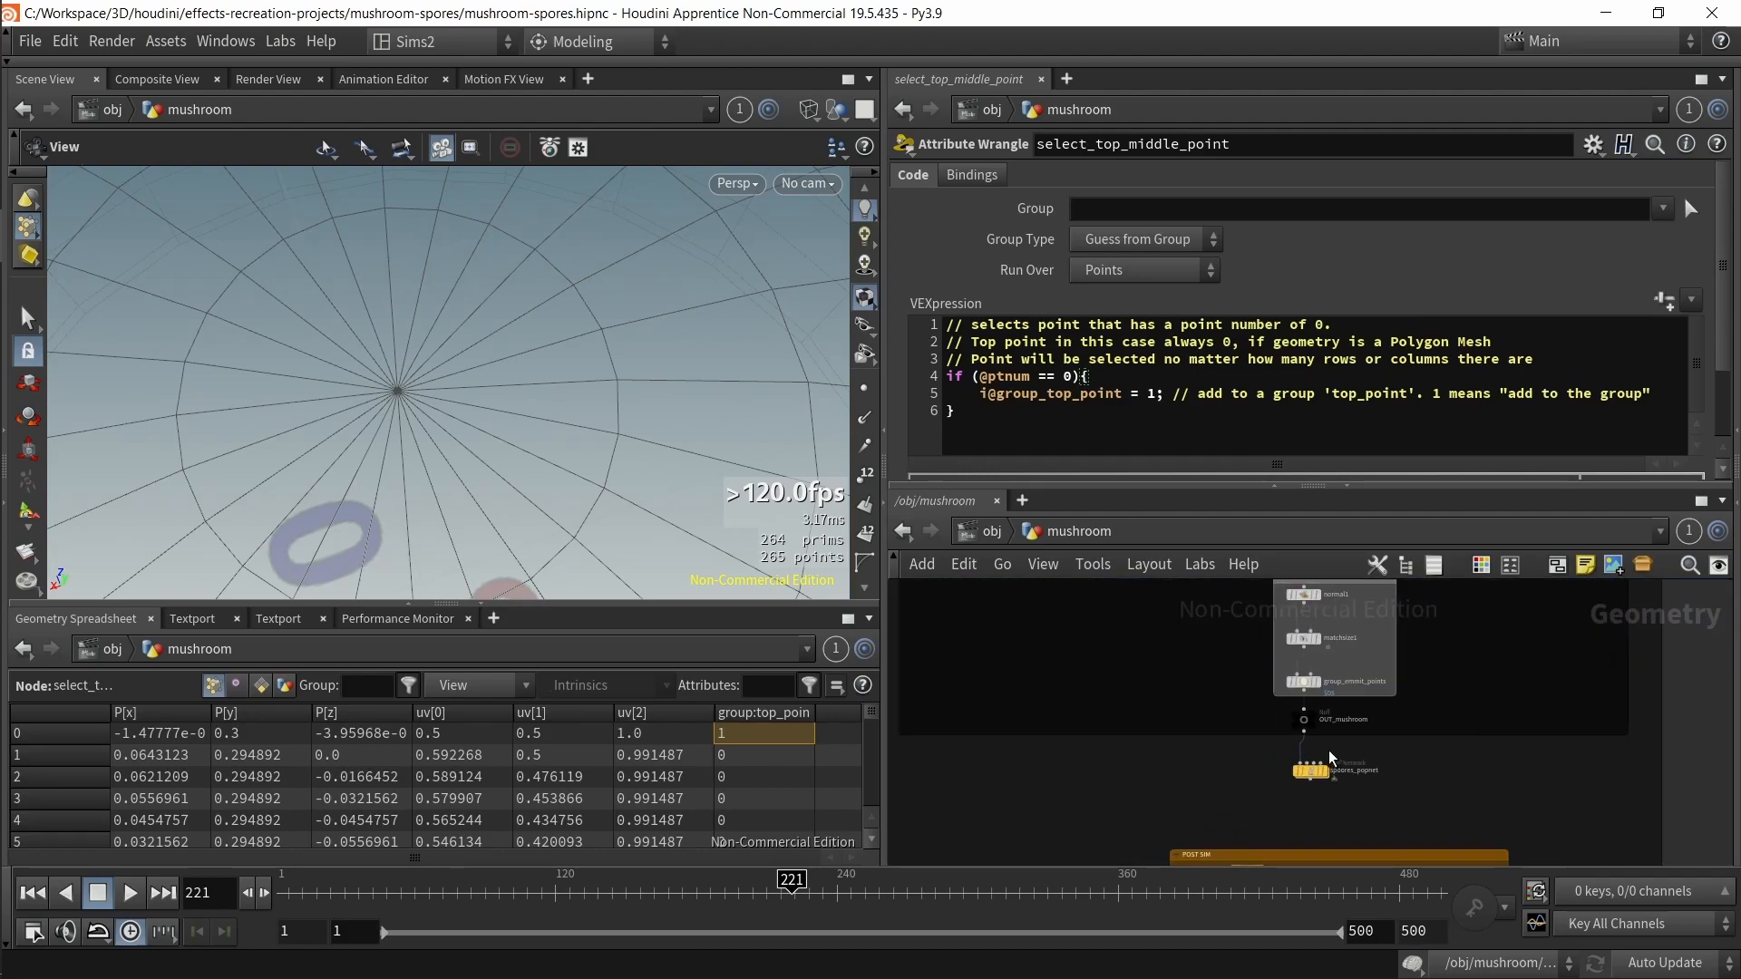
# Step: Display the OUT_mushroom node, frame it and toggle wire-over-shaded display back
pyautogui.click(1304, 719)
pyautogui.click(1314, 716)
pyautogui.press('f')
pyautogui.moveTo(496, 434)
pyautogui.mouseDown()
pyautogui.moveTo(509, 304)
pyautogui.moveTo(617, 319)
pyautogui.mouseUp()
pyautogui.hotkey('shift', 'w')
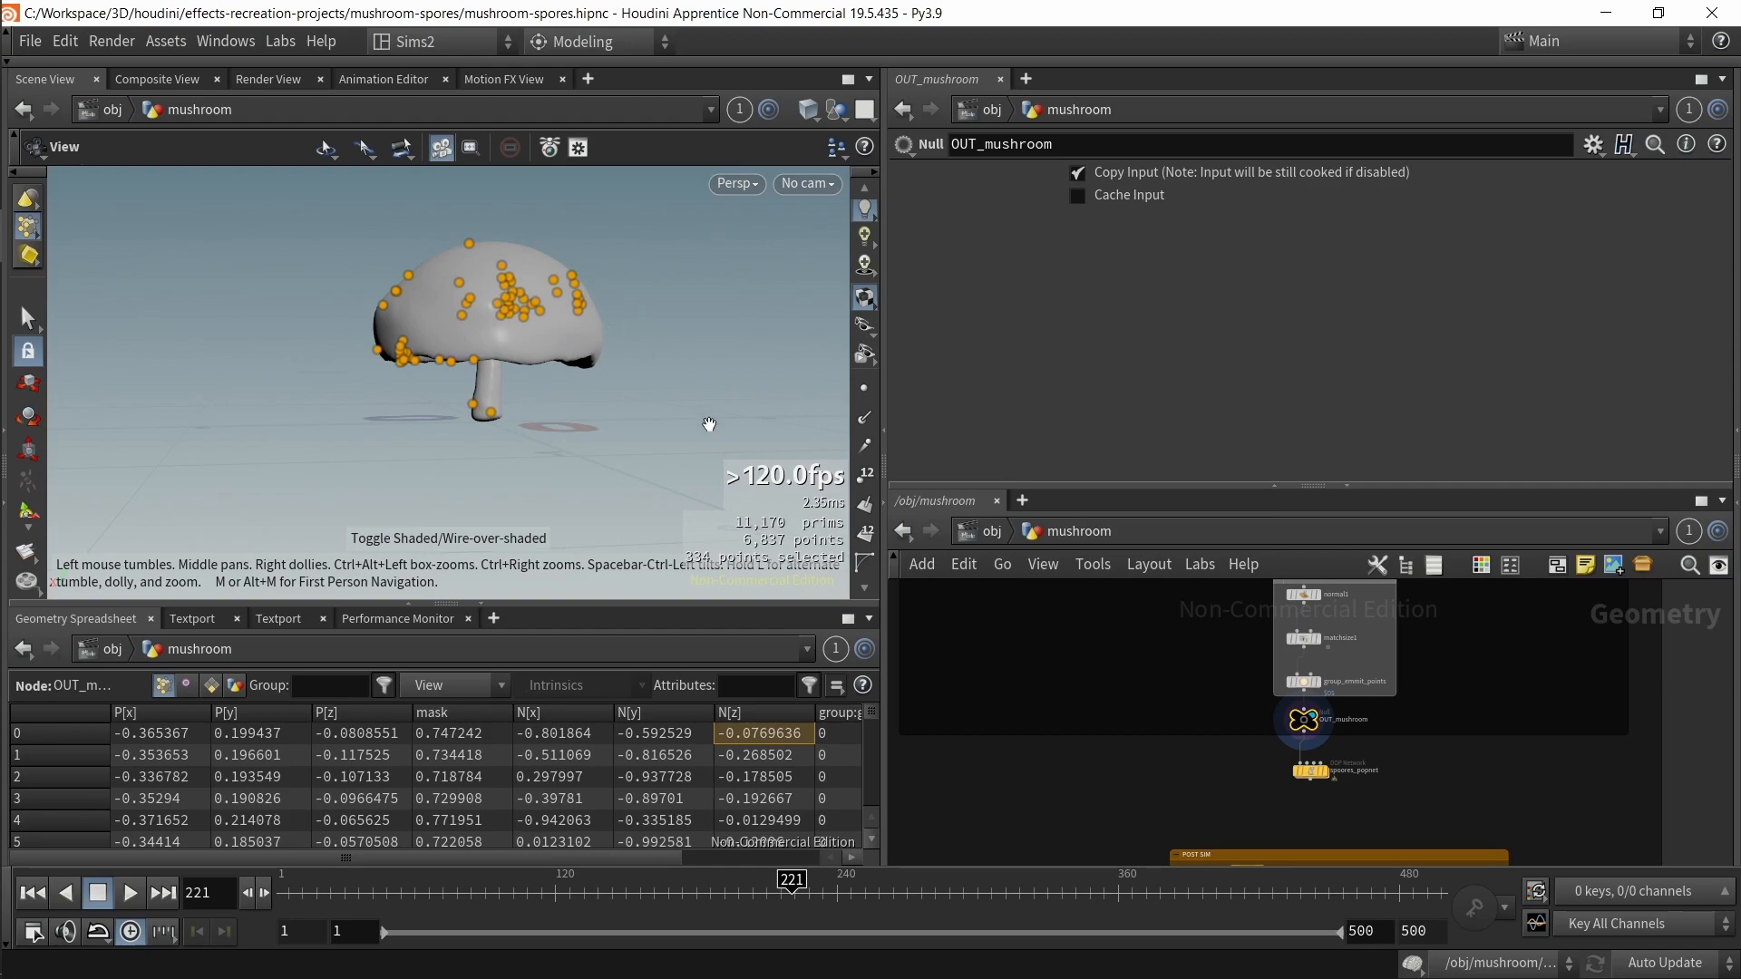
# Step: Select the group_emmit_points node to show its emission points
pyautogui.moveTo(1135, 700); pyautogui.dragTo(1159, 814, button='middle')
pyautogui.moveTo(1316, 812); pyautogui.dragTo(1319, 817)
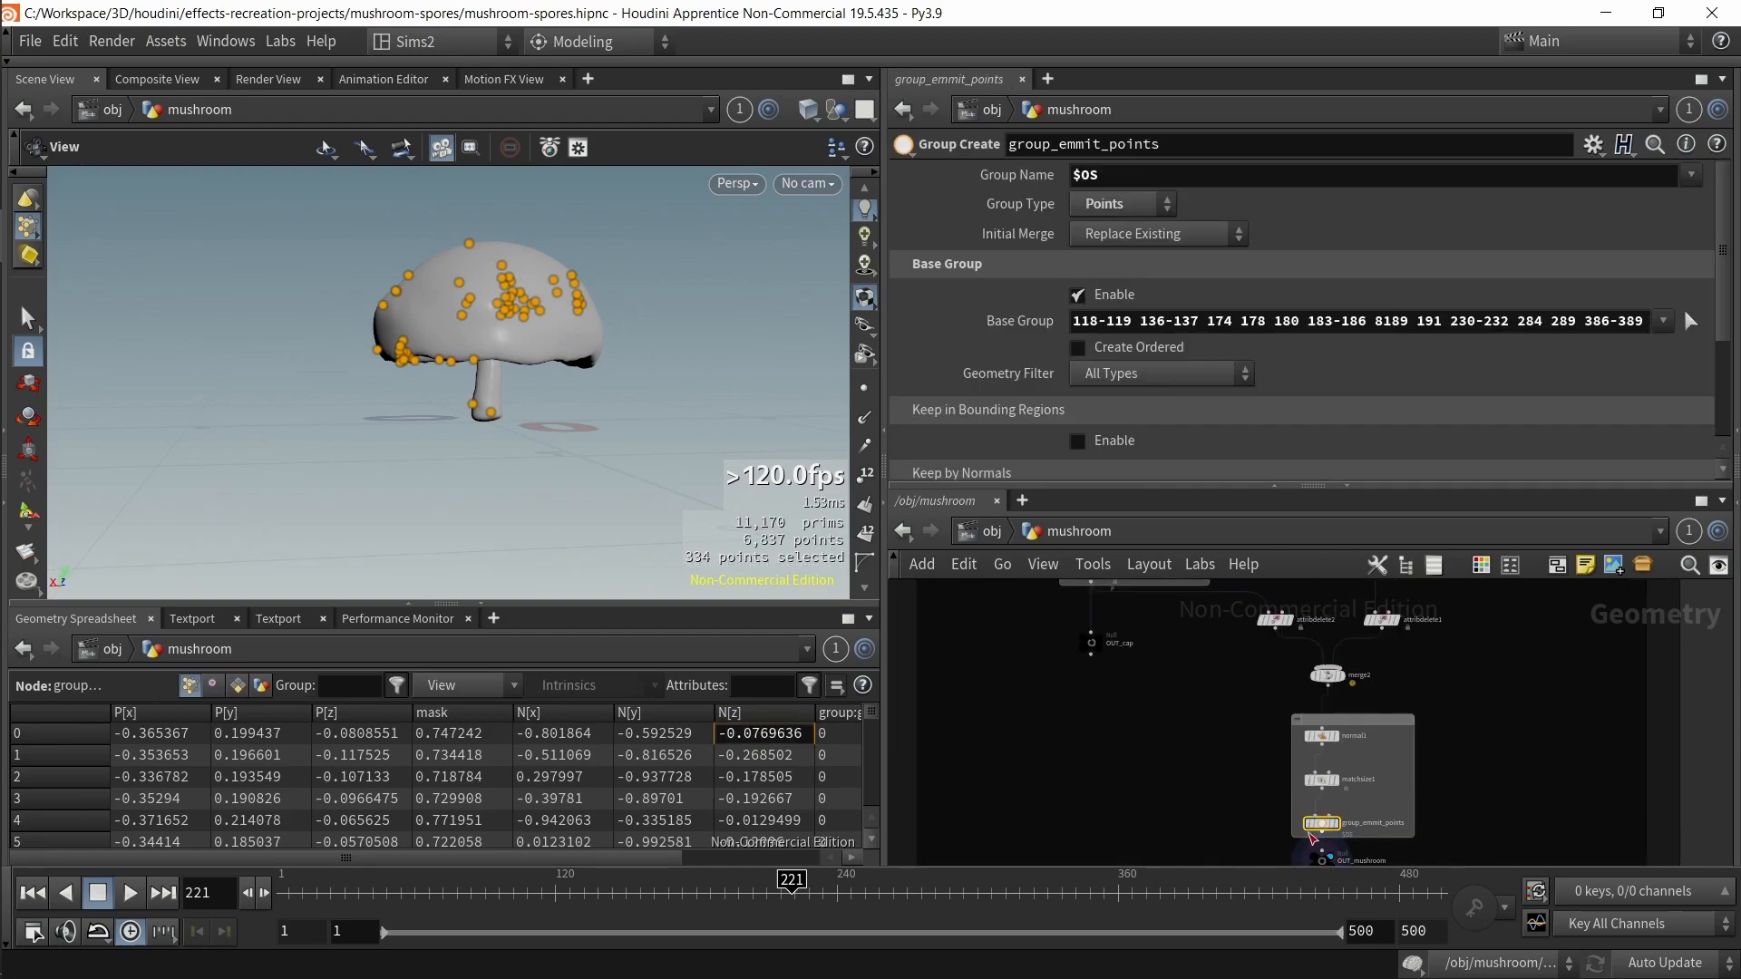
pyautogui.scroll(-5, 1100, 716)
pyautogui.moveTo(1086, 642); pyautogui.dragTo(1181, 800, button='middle')
pyautogui.scroll(3, 1182, 798)
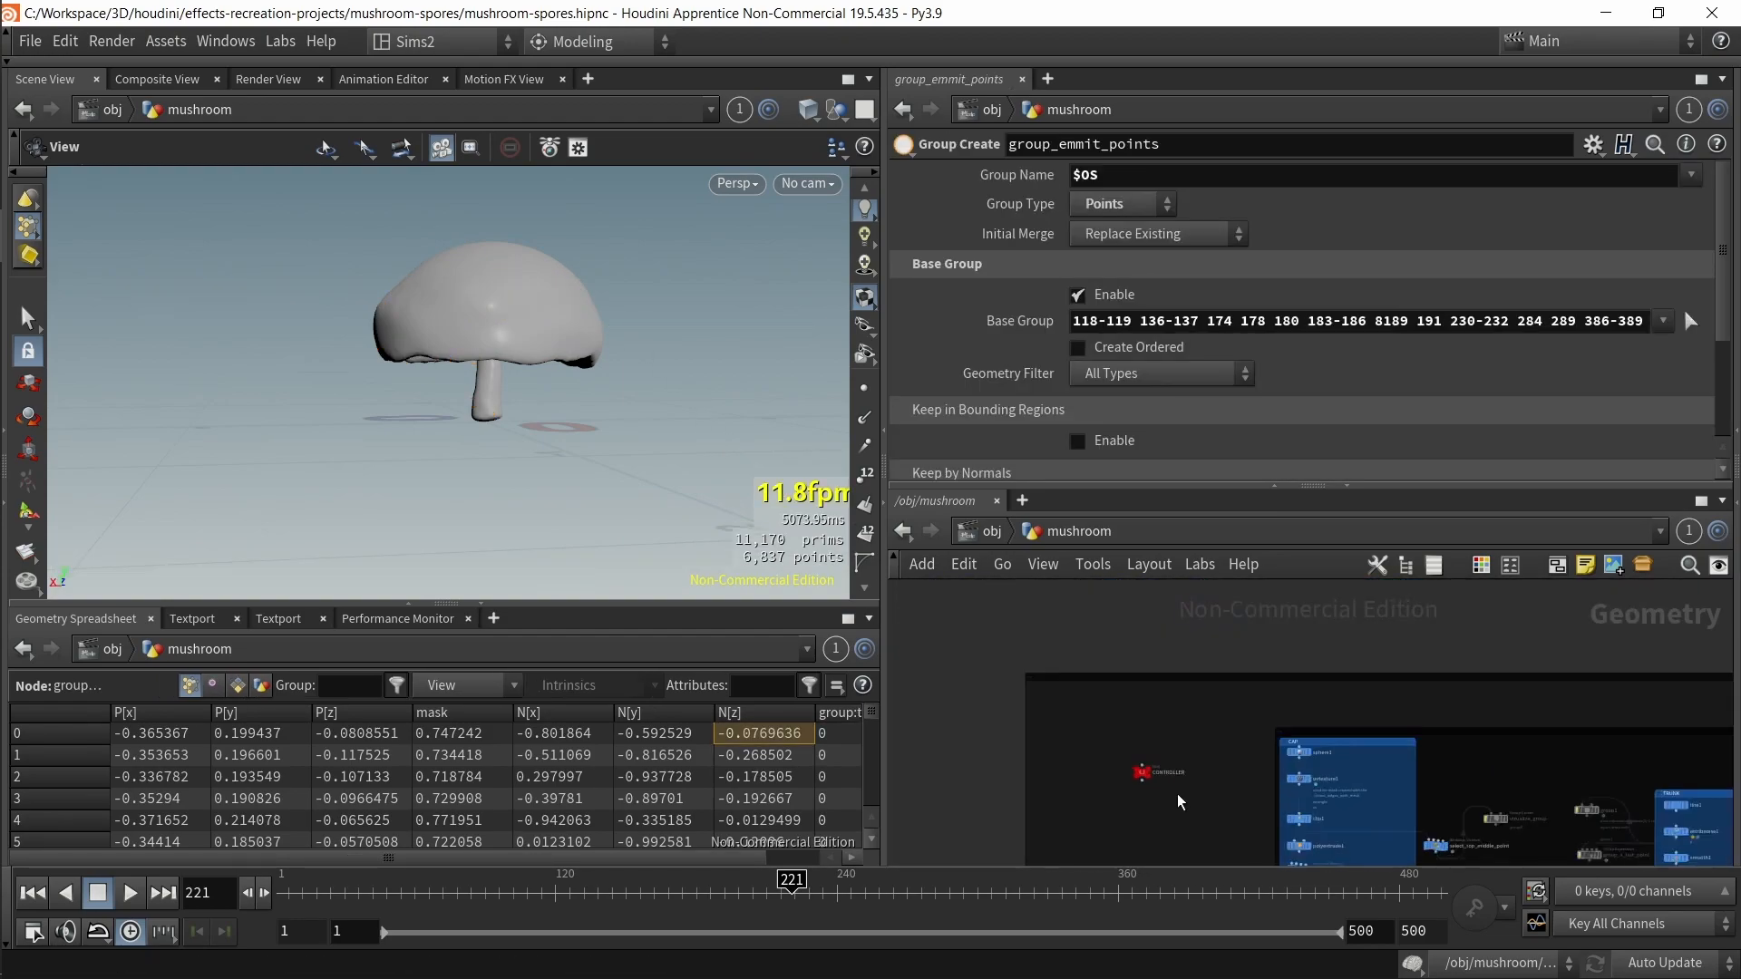
# Step: Set trunk_lenght on the CONTROLLER node to 1.04
pyautogui.click(1134, 767)
pyautogui.moveTo(1193, 215); pyautogui.dragTo(1218, 209)
pyautogui.scroll(-3, 397, 392)
pyautogui.moveTo(396, 393); pyautogui.dragTo(399, 472, button='middle')
# Step: Set trunk_width to 0.063 and undo the trunk bend angle change
pyautogui.moveTo(1192, 180); pyautogui.dragTo(1335, 181)
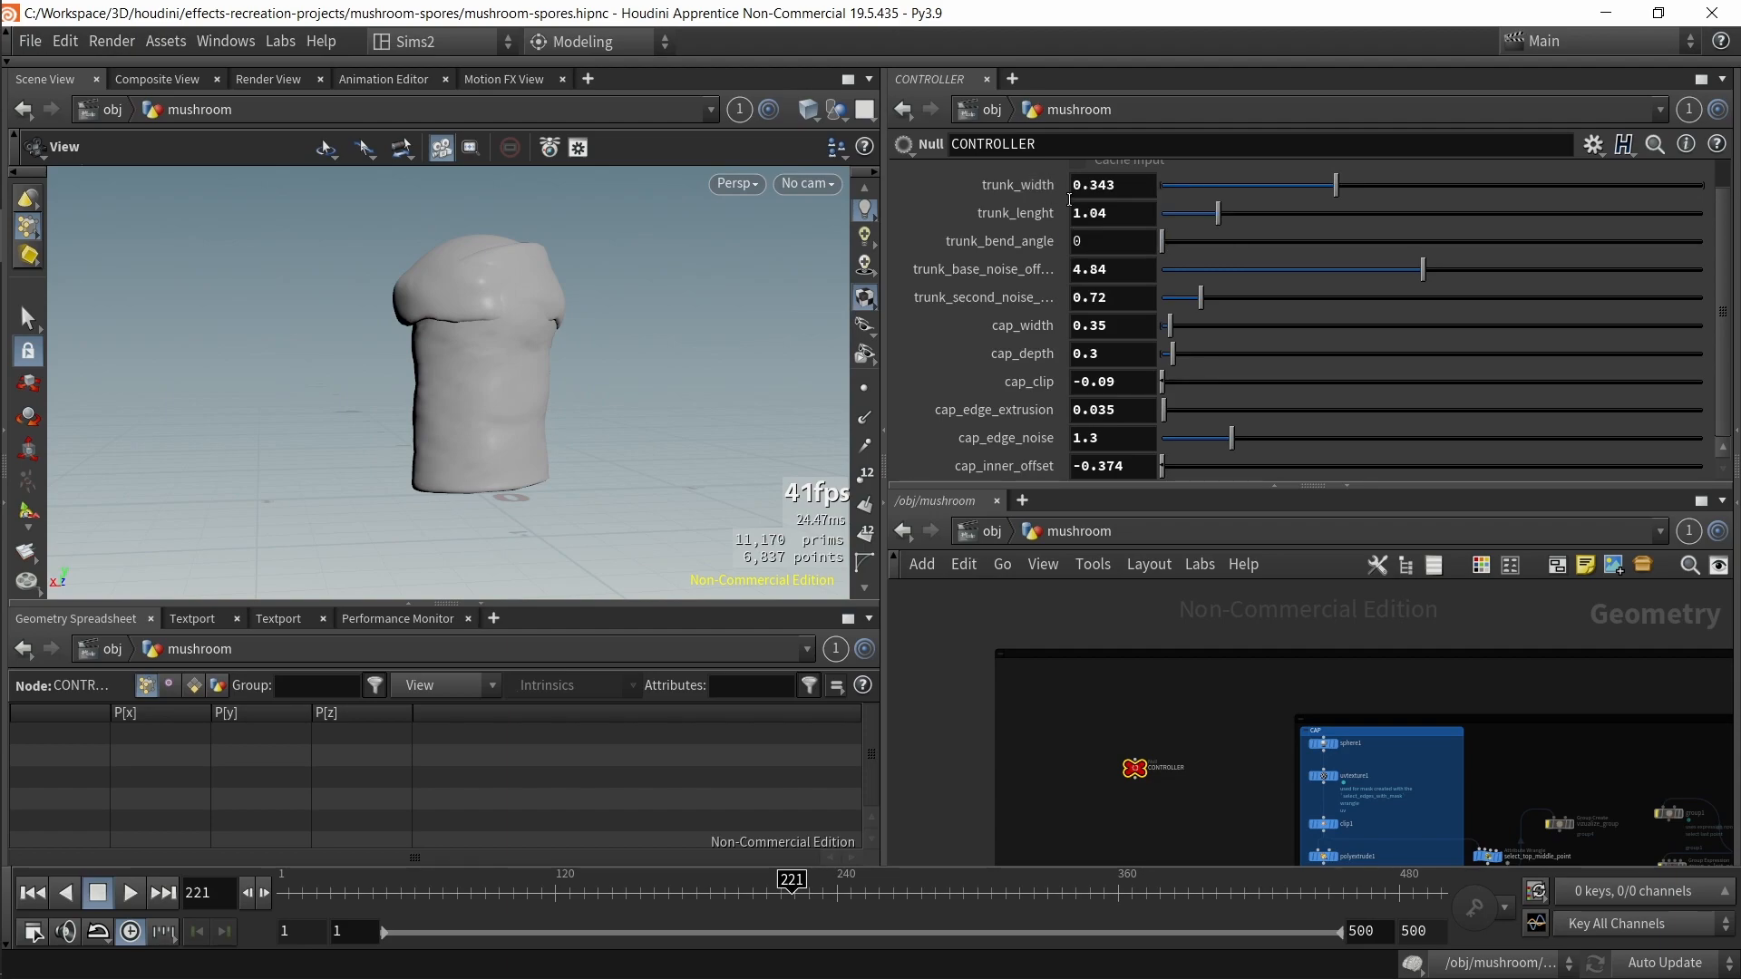
pyautogui.moveTo(572, 258)
pyautogui.mouseDown()
pyautogui.moveTo(556, 323)
pyautogui.moveTo(598, 357)
pyautogui.moveTo(564, 284)
pyautogui.mouseUp()
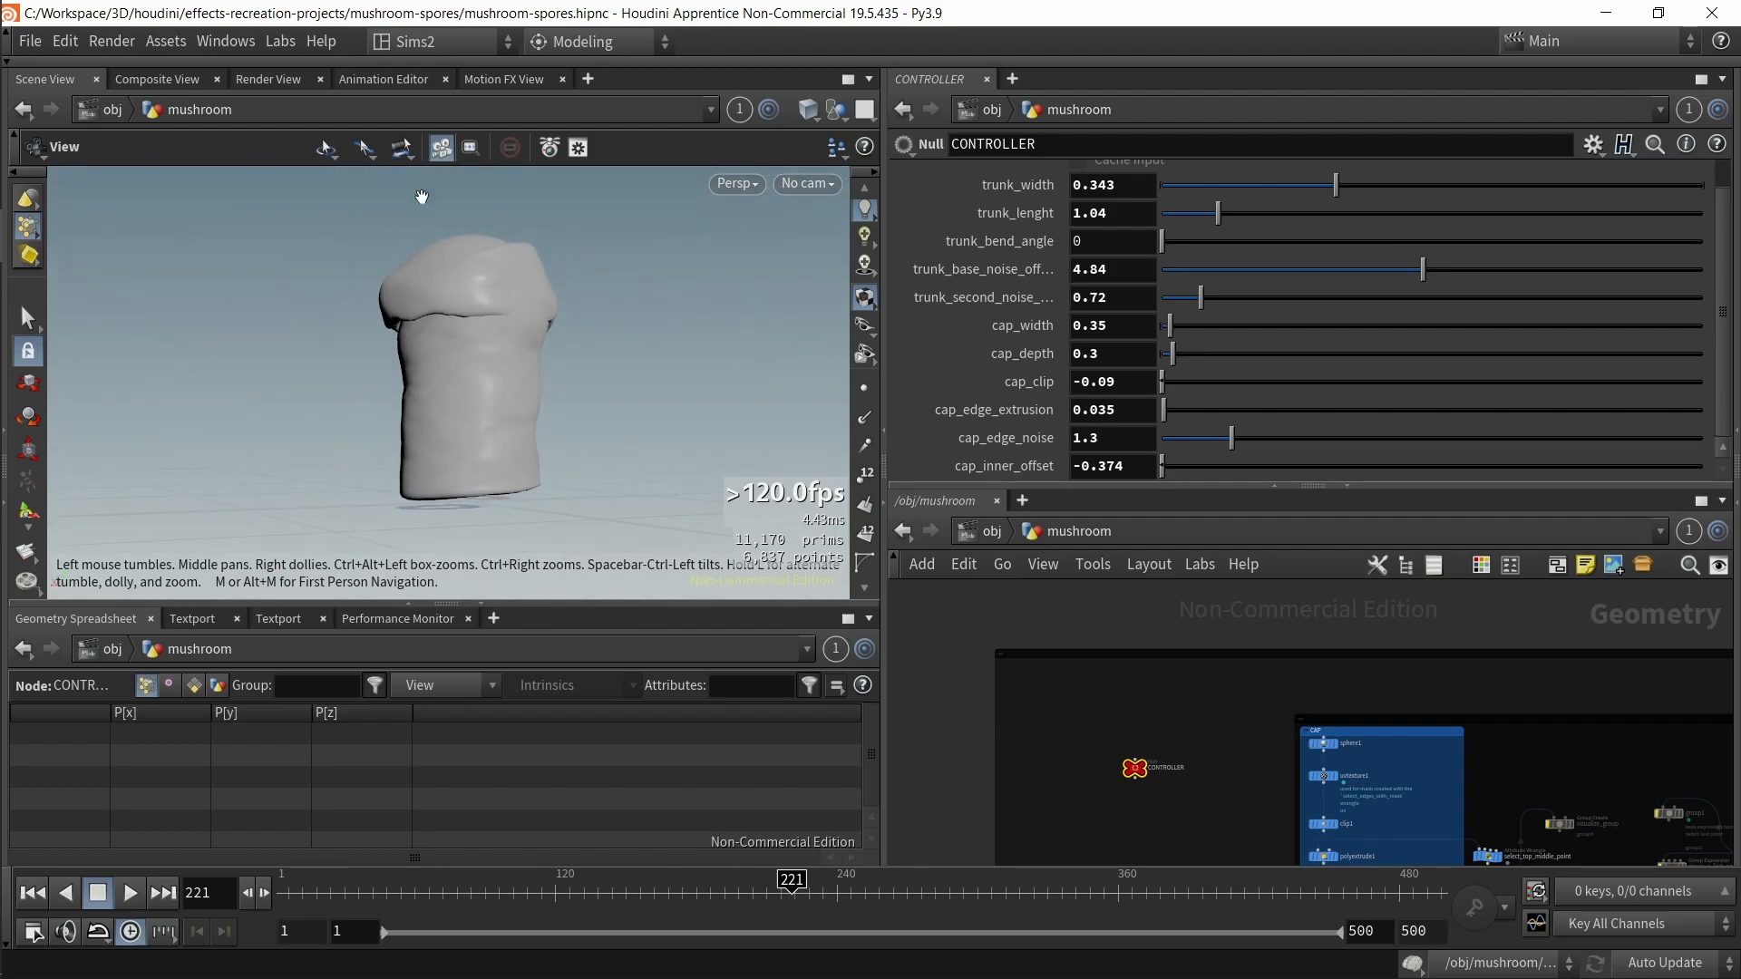
pyautogui.moveTo(1335, 181); pyautogui.dragTo(1181, 177)
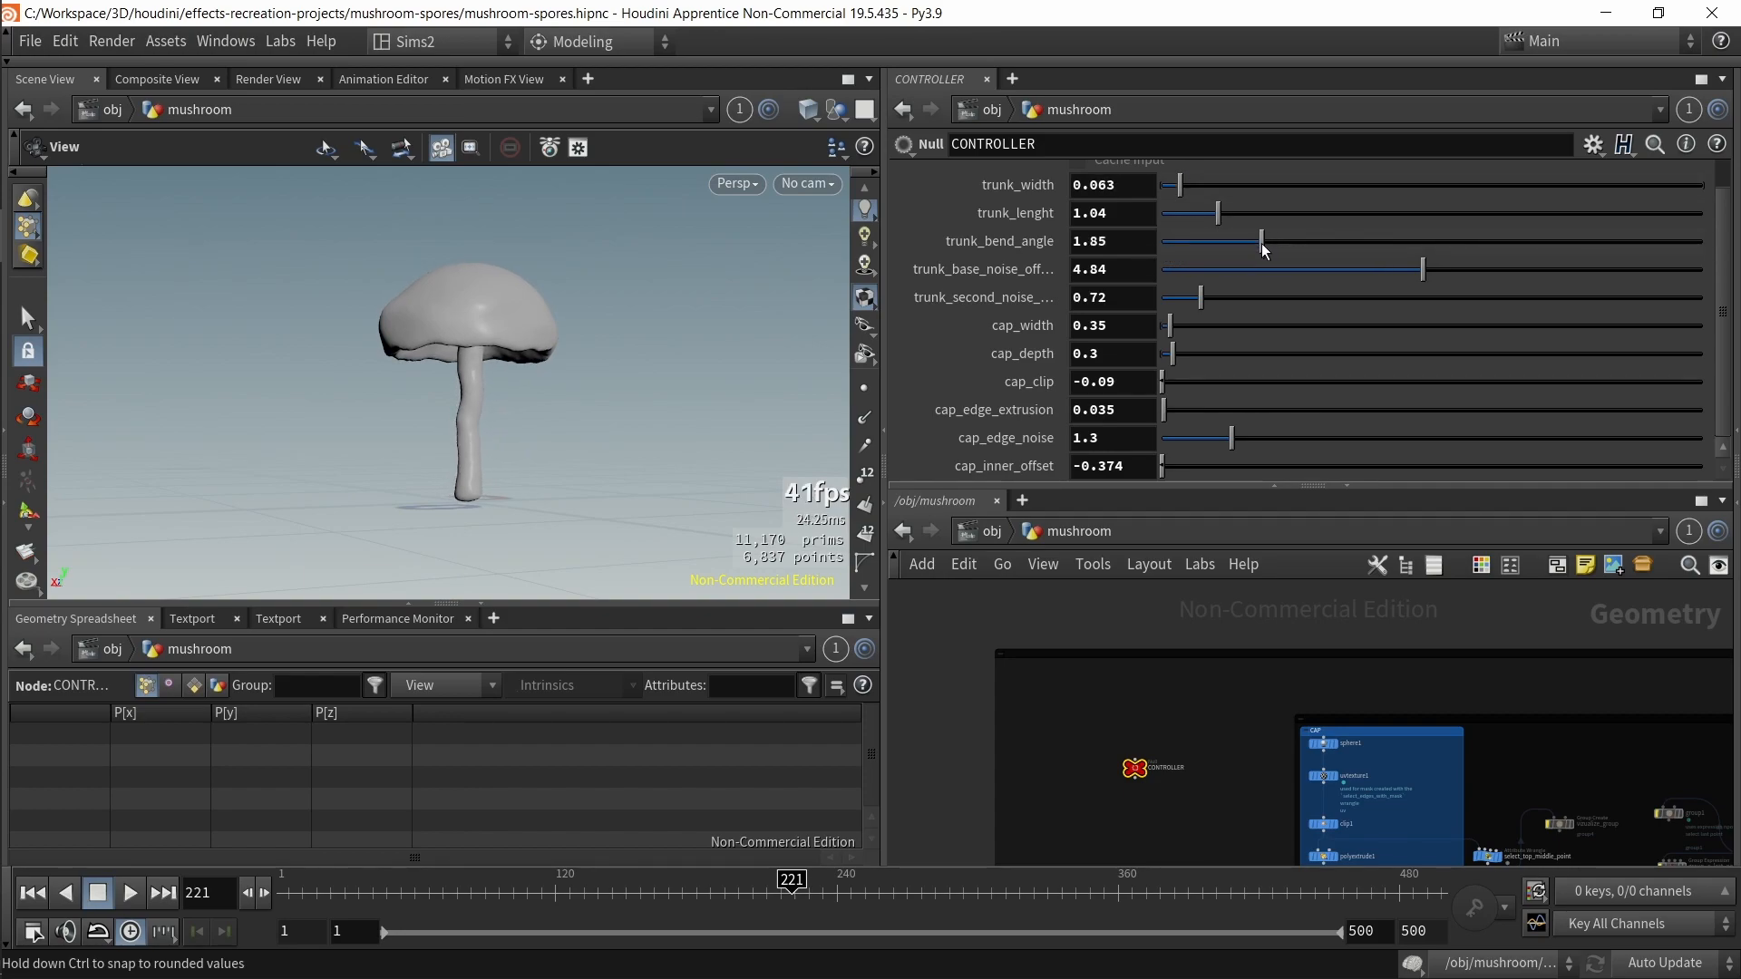
pyautogui.hotkey('ctrl', 'z')
pyautogui.scroll(-3, 1232, 673)
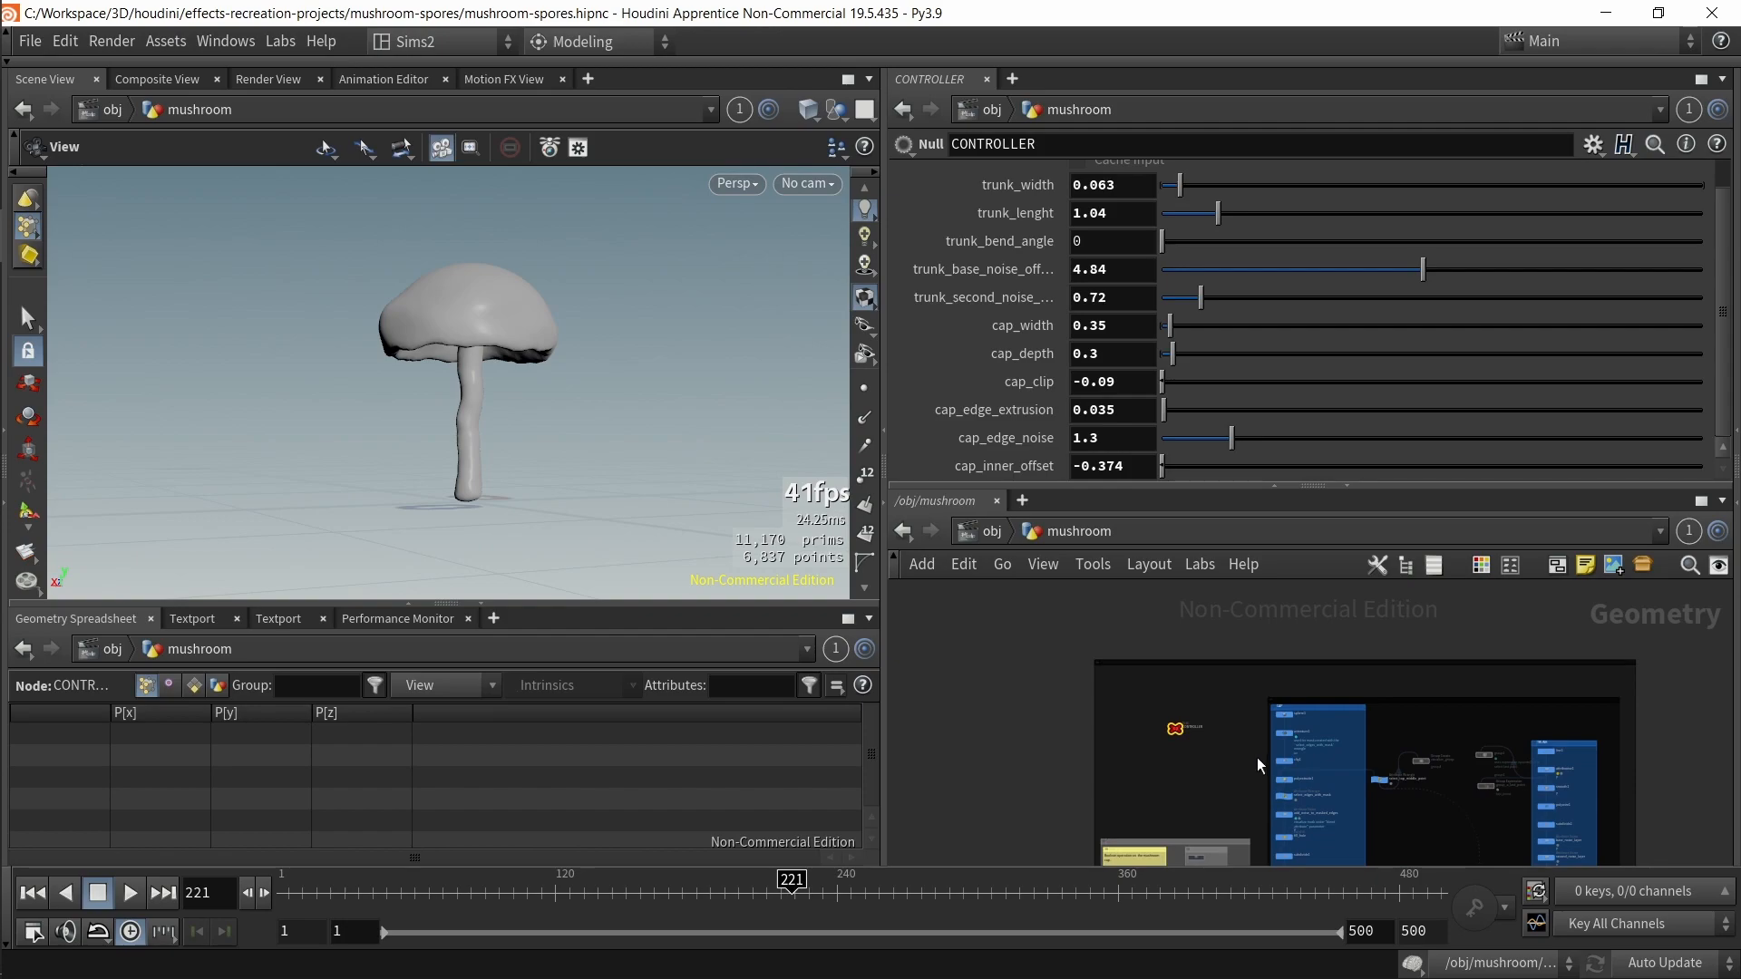
# Step: Pan through the network to examine the particle simulation nodes
pyautogui.moveTo(1471, 846); pyautogui.dragTo(1325, 593, button='middle')
pyautogui.scroll(4, 1479, 676)
pyautogui.scroll(-3, 1380, 698)
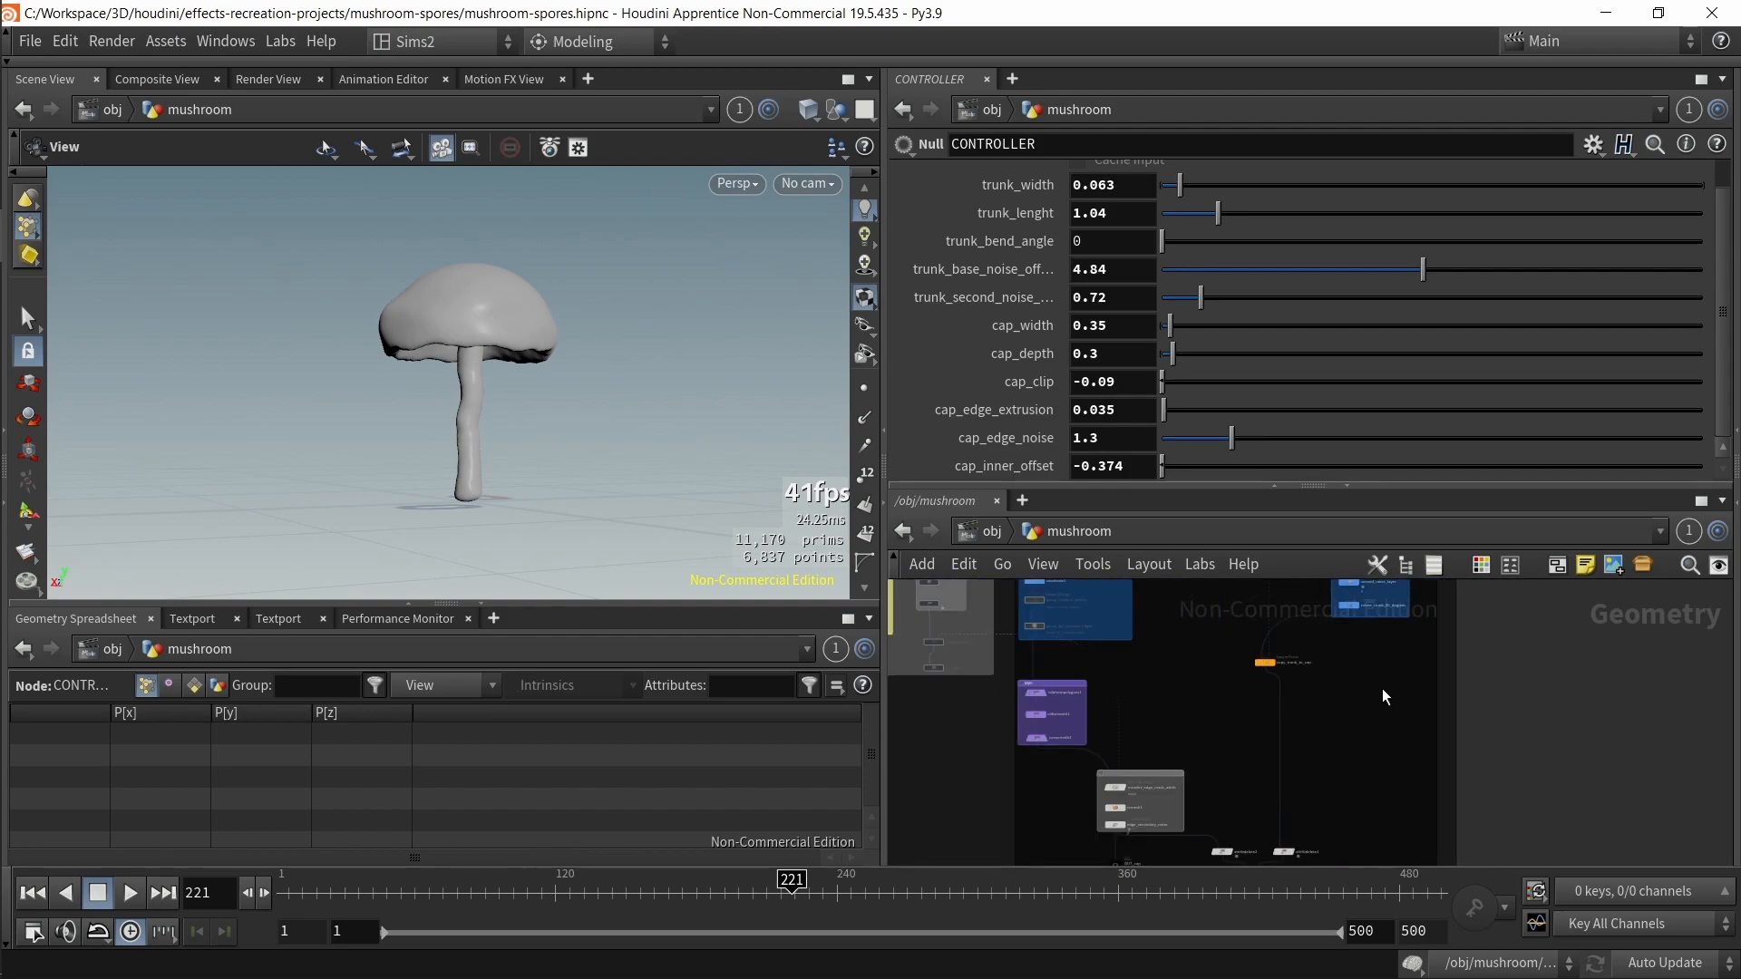
pyautogui.scroll(4, 1382, 689)
pyautogui.moveTo(1445, 741); pyautogui.dragTo(1456, 802, button='middle')
pyautogui.scroll(-3, 998, 804)
pyautogui.moveTo(1099, 852); pyautogui.dragTo(1333, 548, button='middle')
pyautogui.moveTo(1193, 798); pyautogui.dragTo(1232, 436, button='middle')
pyautogui.moveTo(1188, 730); pyautogui.dragTo(1155, 605, button='middle')
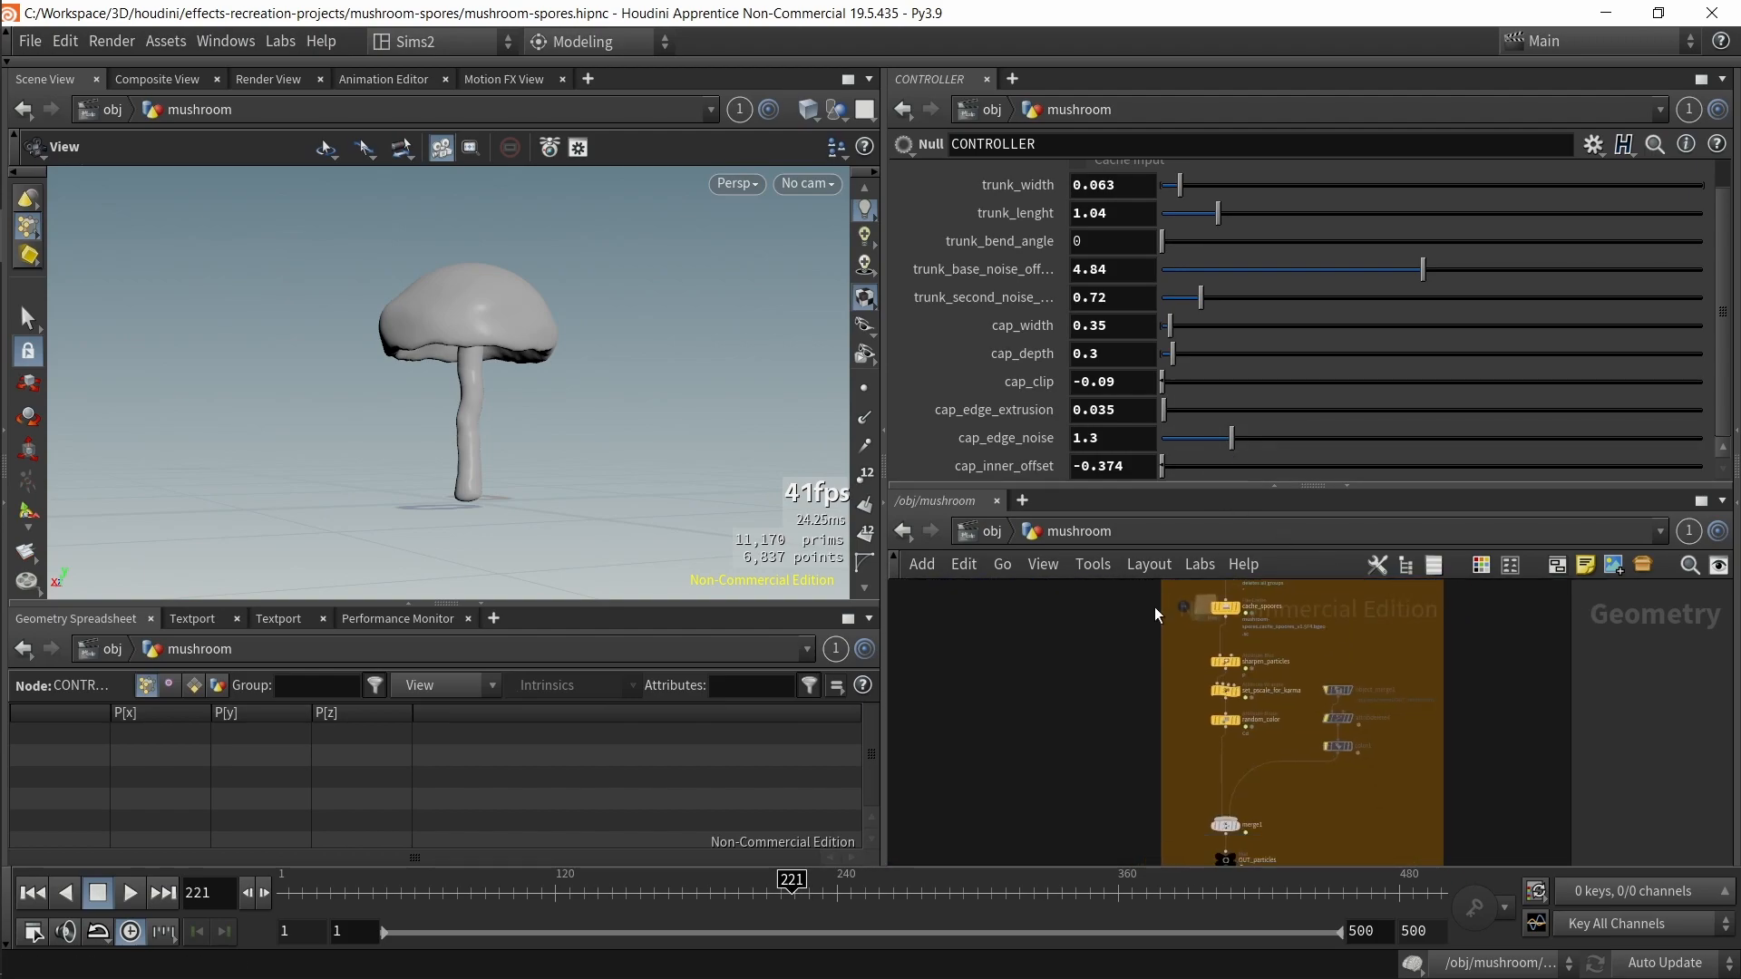
# Step: Return to the CONTROLLER node and drag cap_width up to about 1.14
pyautogui.scroll(-3, 1099, 715)
pyautogui.moveTo(1099, 716); pyautogui.dragTo(1112, 910, button='middle')
pyautogui.moveTo(1119, 631); pyautogui.dragTo(1146, 816, button='middle')
pyautogui.moveTo(1188, 659); pyautogui.dragTo(1255, 836, button='middle')
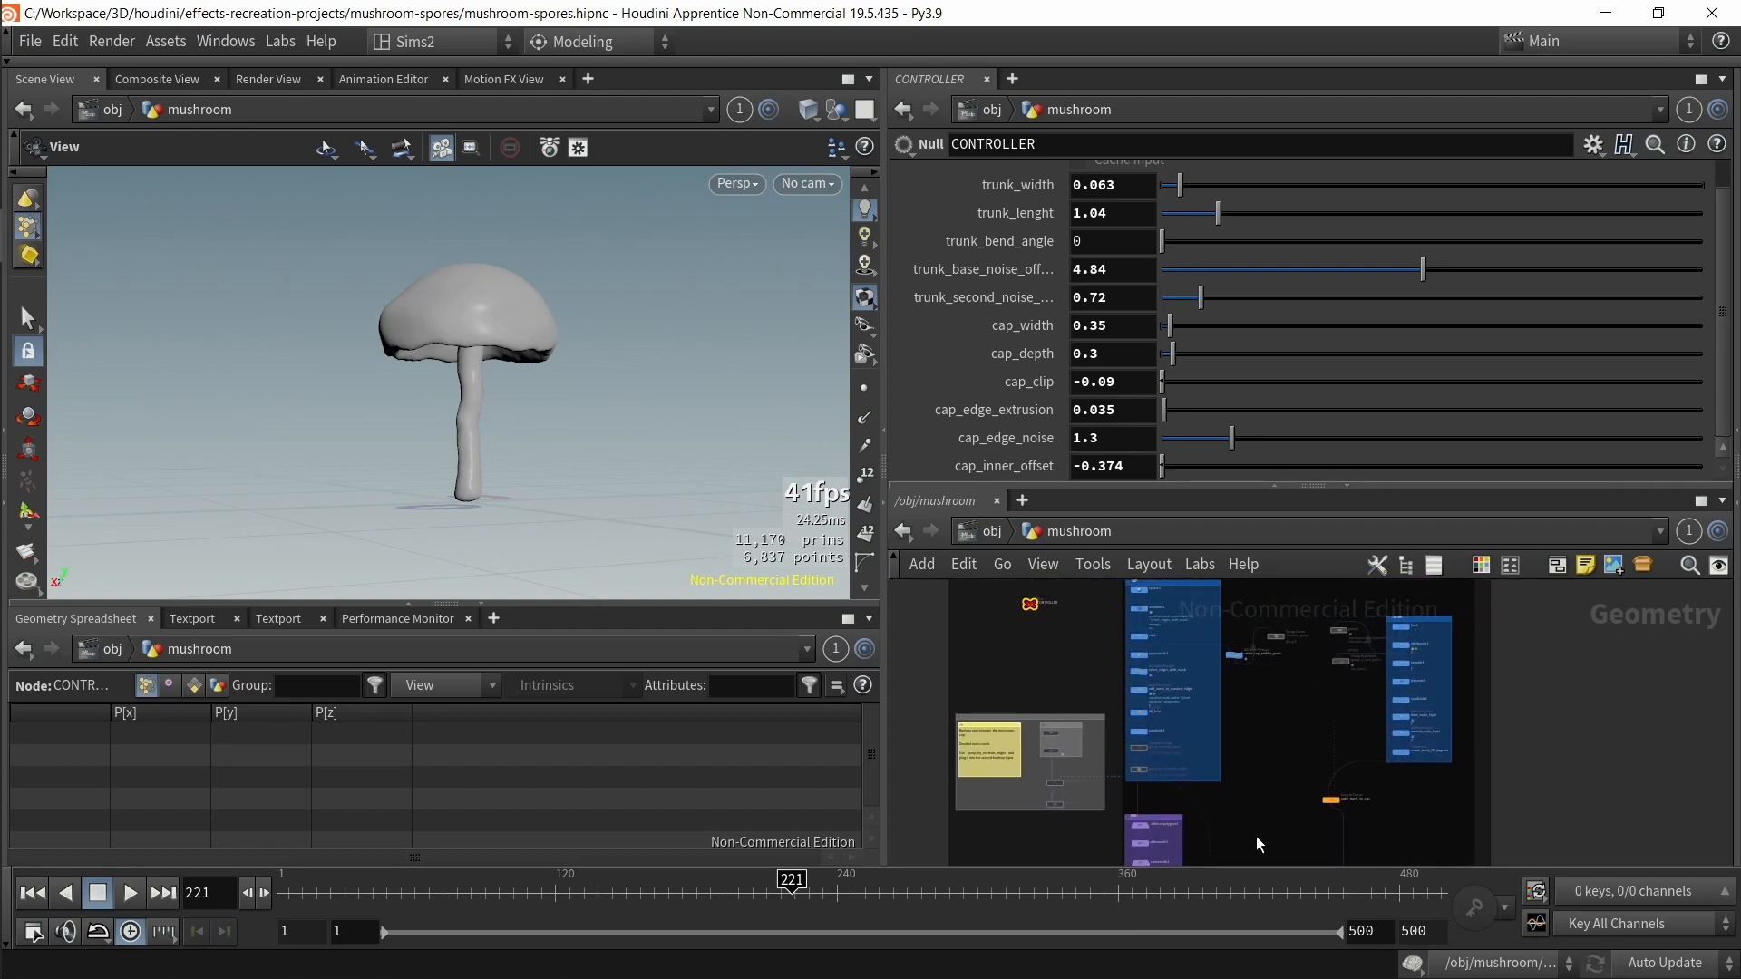
pyautogui.scroll(3, 1240, 786)
pyautogui.moveTo(1247, 763); pyautogui.dragTo(1249, 839, button='middle')
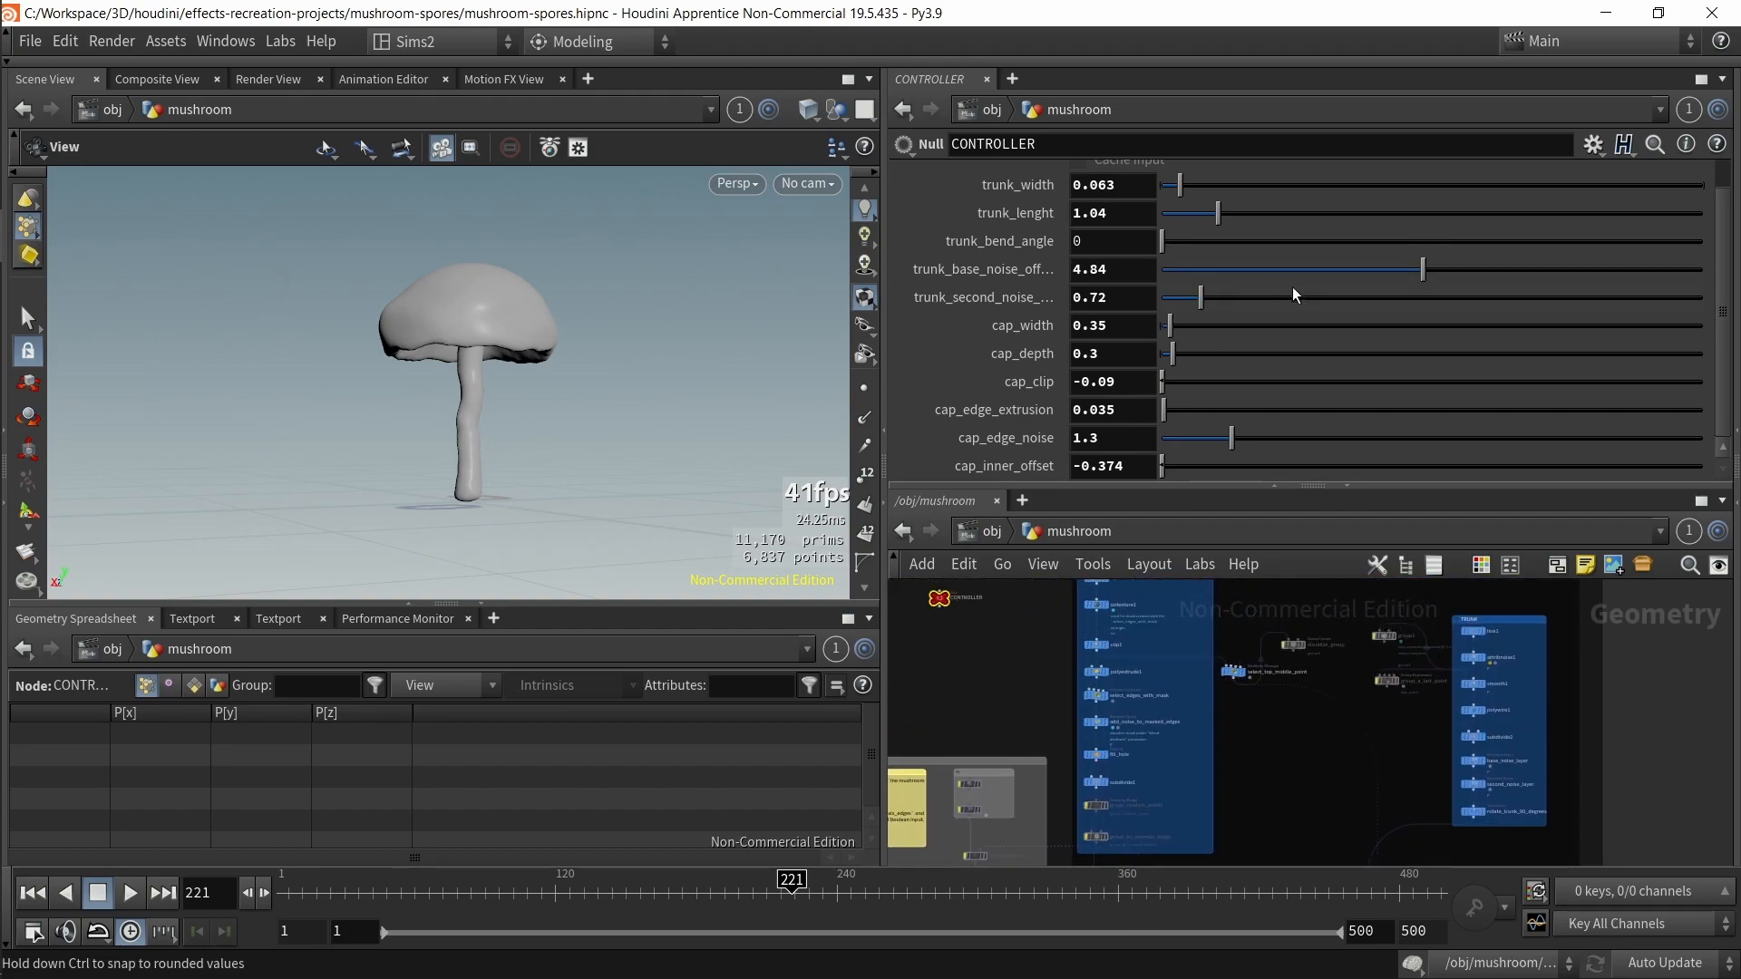
pyautogui.moveTo(1408, 274)
pyautogui.mouseDown()
pyautogui.moveTo(1284, 269)
pyautogui.moveTo(1423, 270)
pyautogui.mouseUp()
pyautogui.moveTo(1201, 297)
pyautogui.mouseDown()
pyautogui.moveTo(1315, 289)
pyautogui.moveTo(1214, 324)
pyautogui.mouseUp()
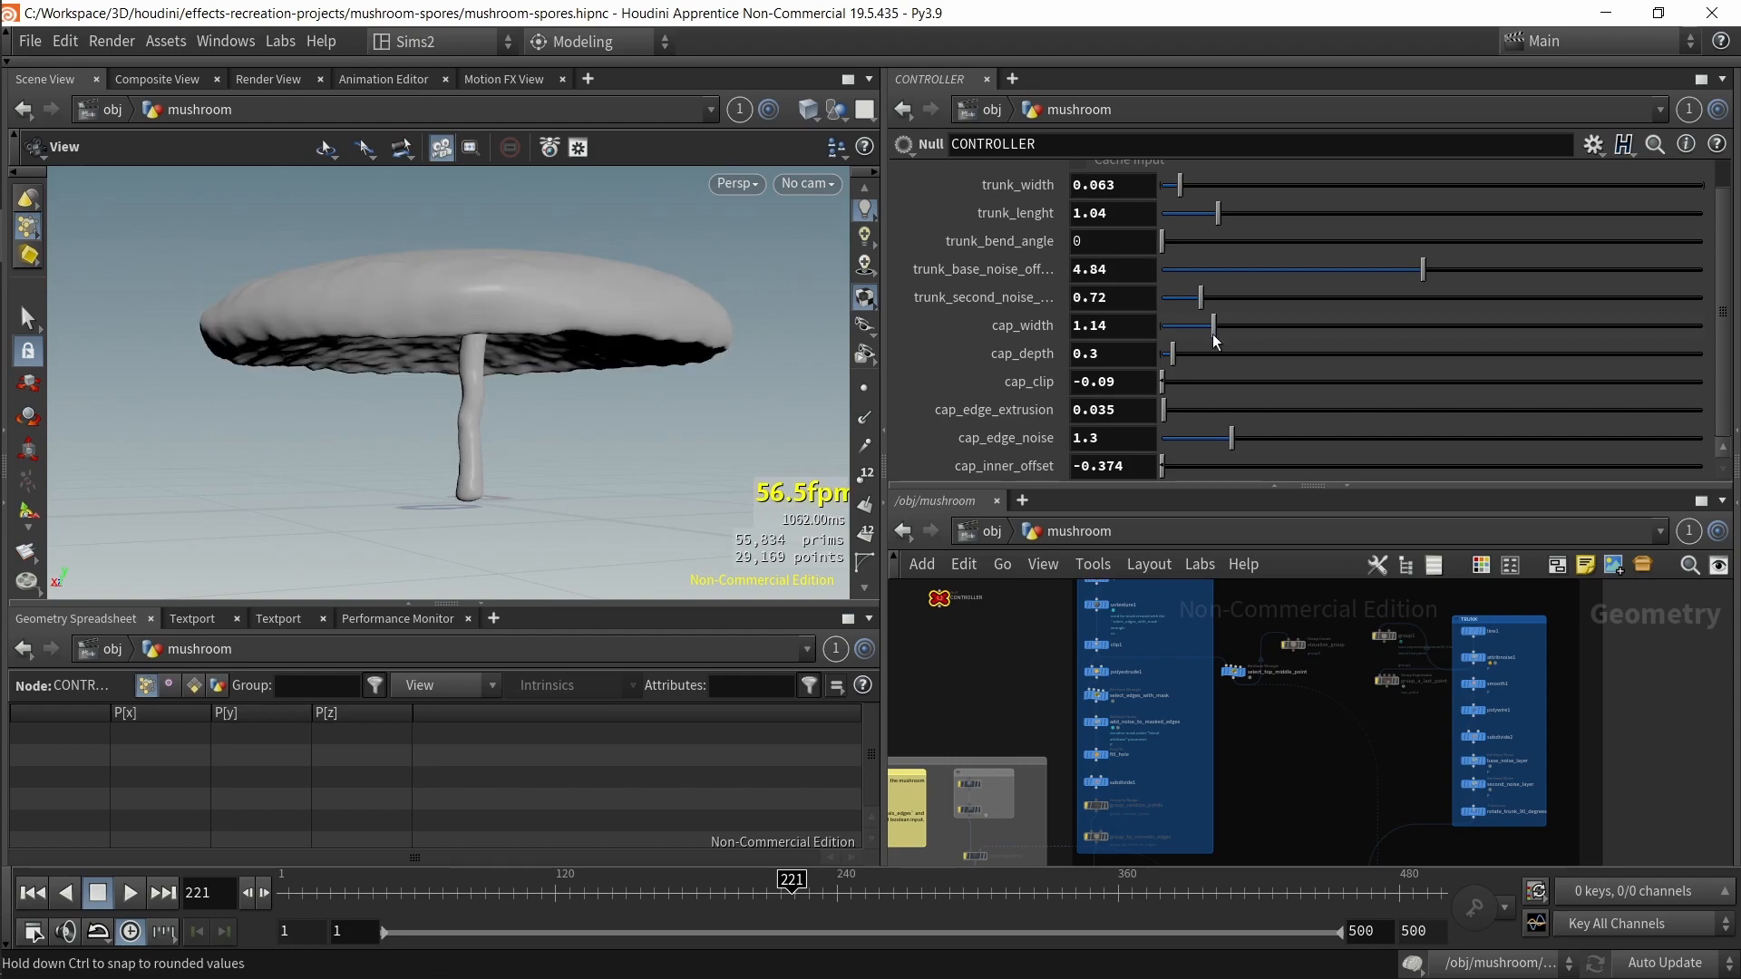
# Step: Set cap_depth to about 1.11 and orbit around the reshaped mushroom
pyautogui.moveTo(545, 406); pyautogui.dragTo(553, 440)
pyautogui.moveTo(1213, 325)
pyautogui.mouseDown()
pyautogui.moveTo(1172, 332)
pyautogui.moveTo(1215, 358)
pyautogui.mouseUp()
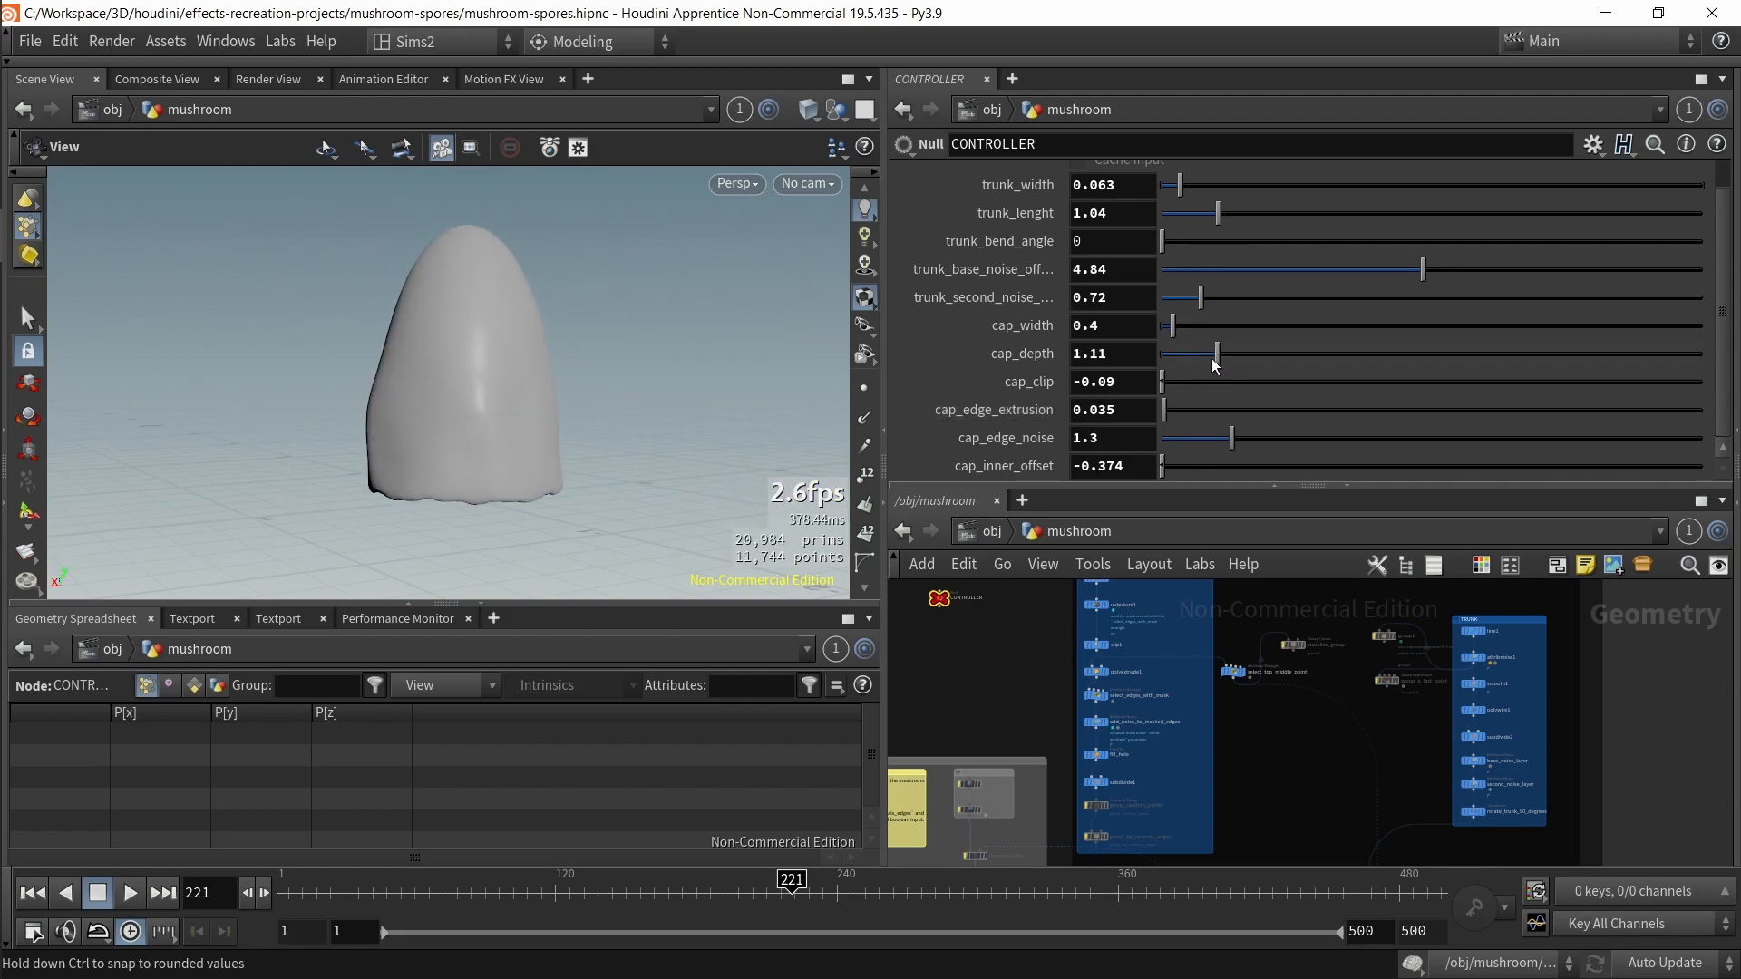
pyautogui.moveTo(610, 420); pyautogui.dragTo(621, 374)
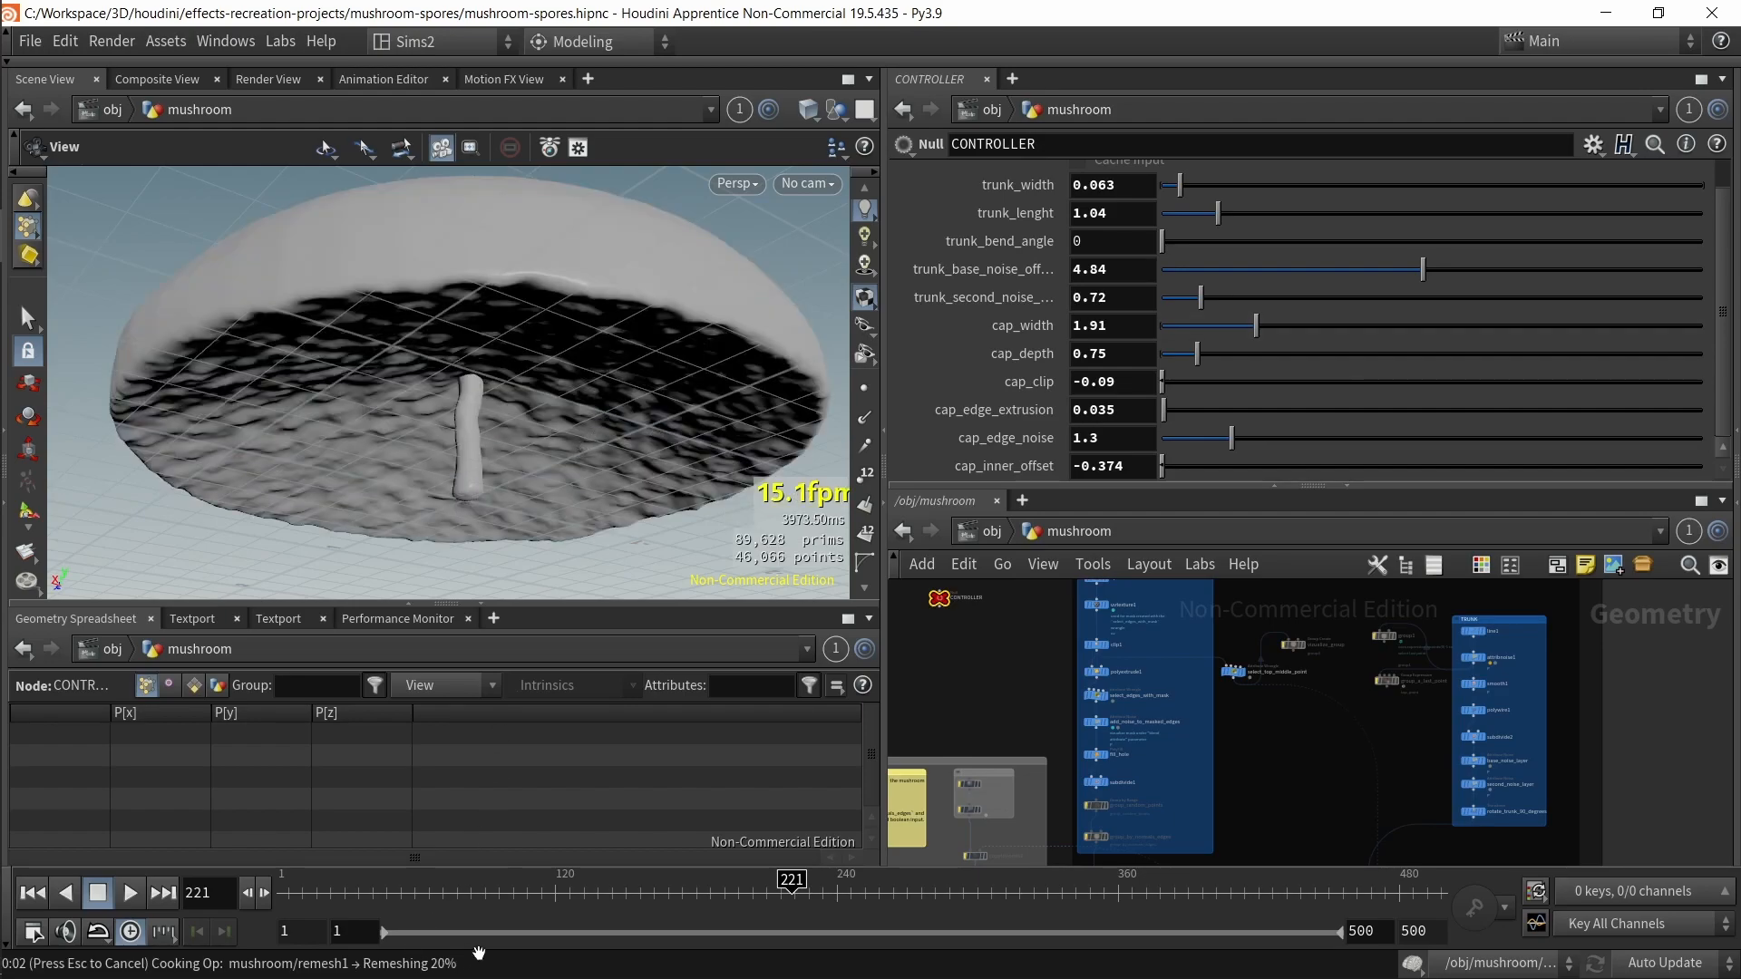
pyautogui.moveTo(485, 490); pyautogui.dragTo(485, 419)
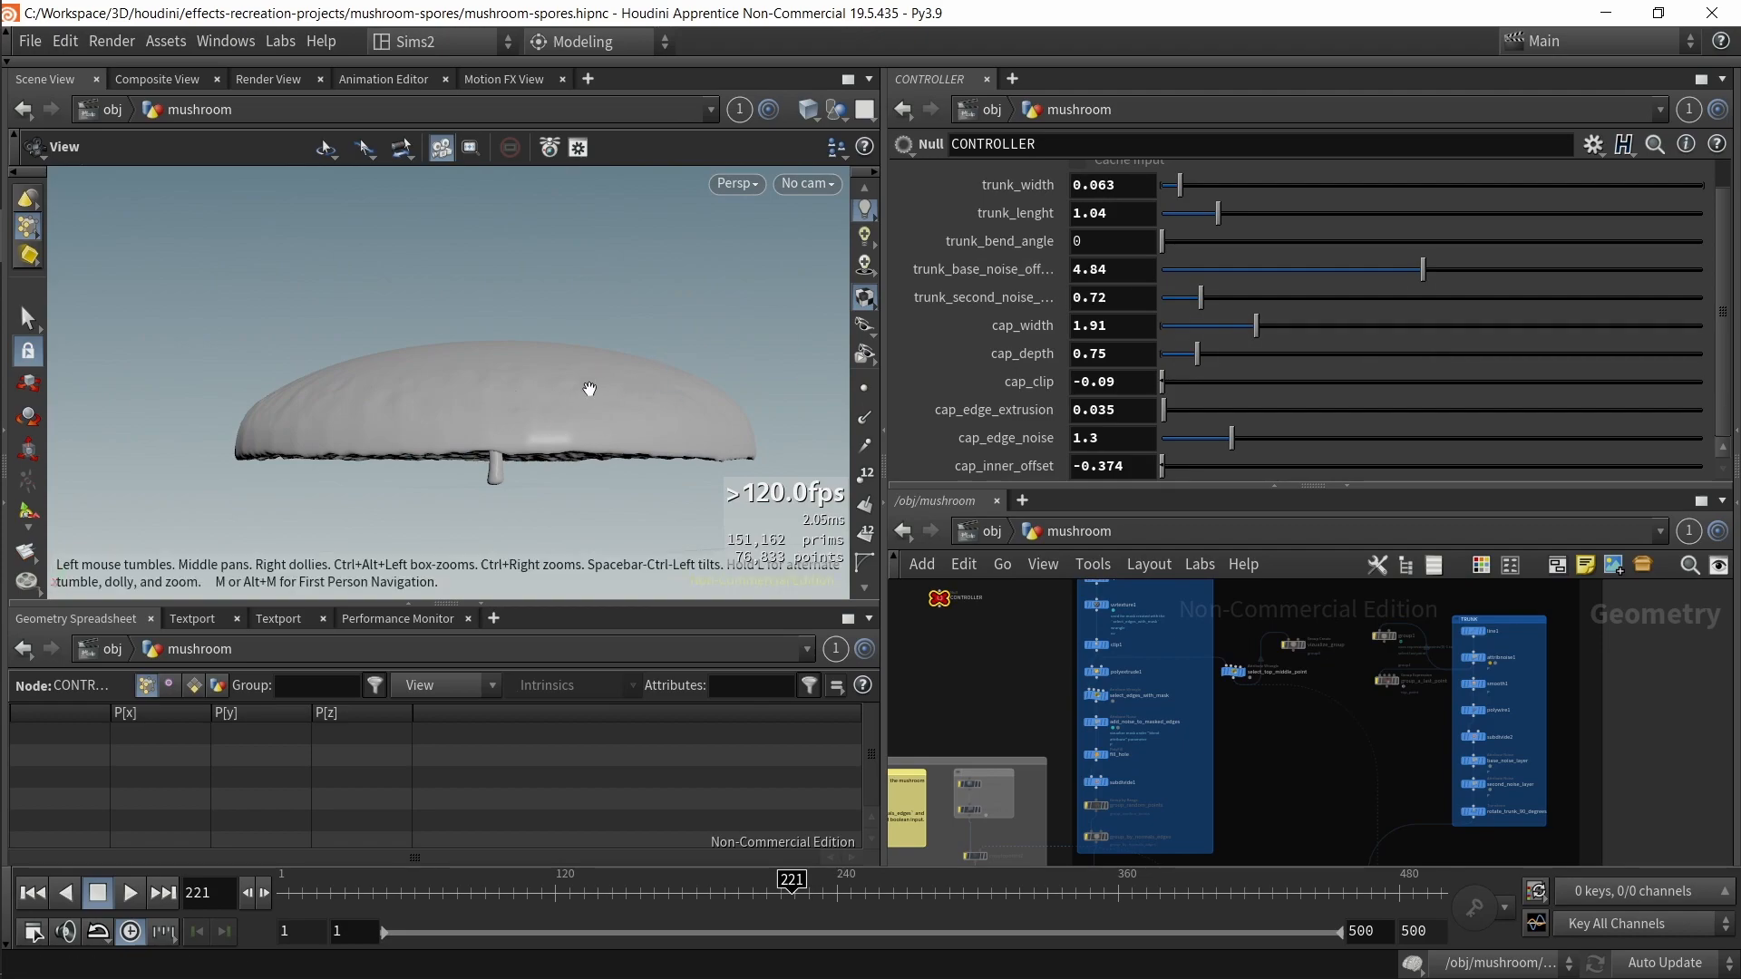
# Step: Lengthen trunk_lenght to about 2.64 while orbiting the view
pyautogui.moveTo(1218, 214); pyautogui.dragTo(1268, 214)
pyautogui.moveTo(576, 340); pyautogui.dragTo(544, 362)
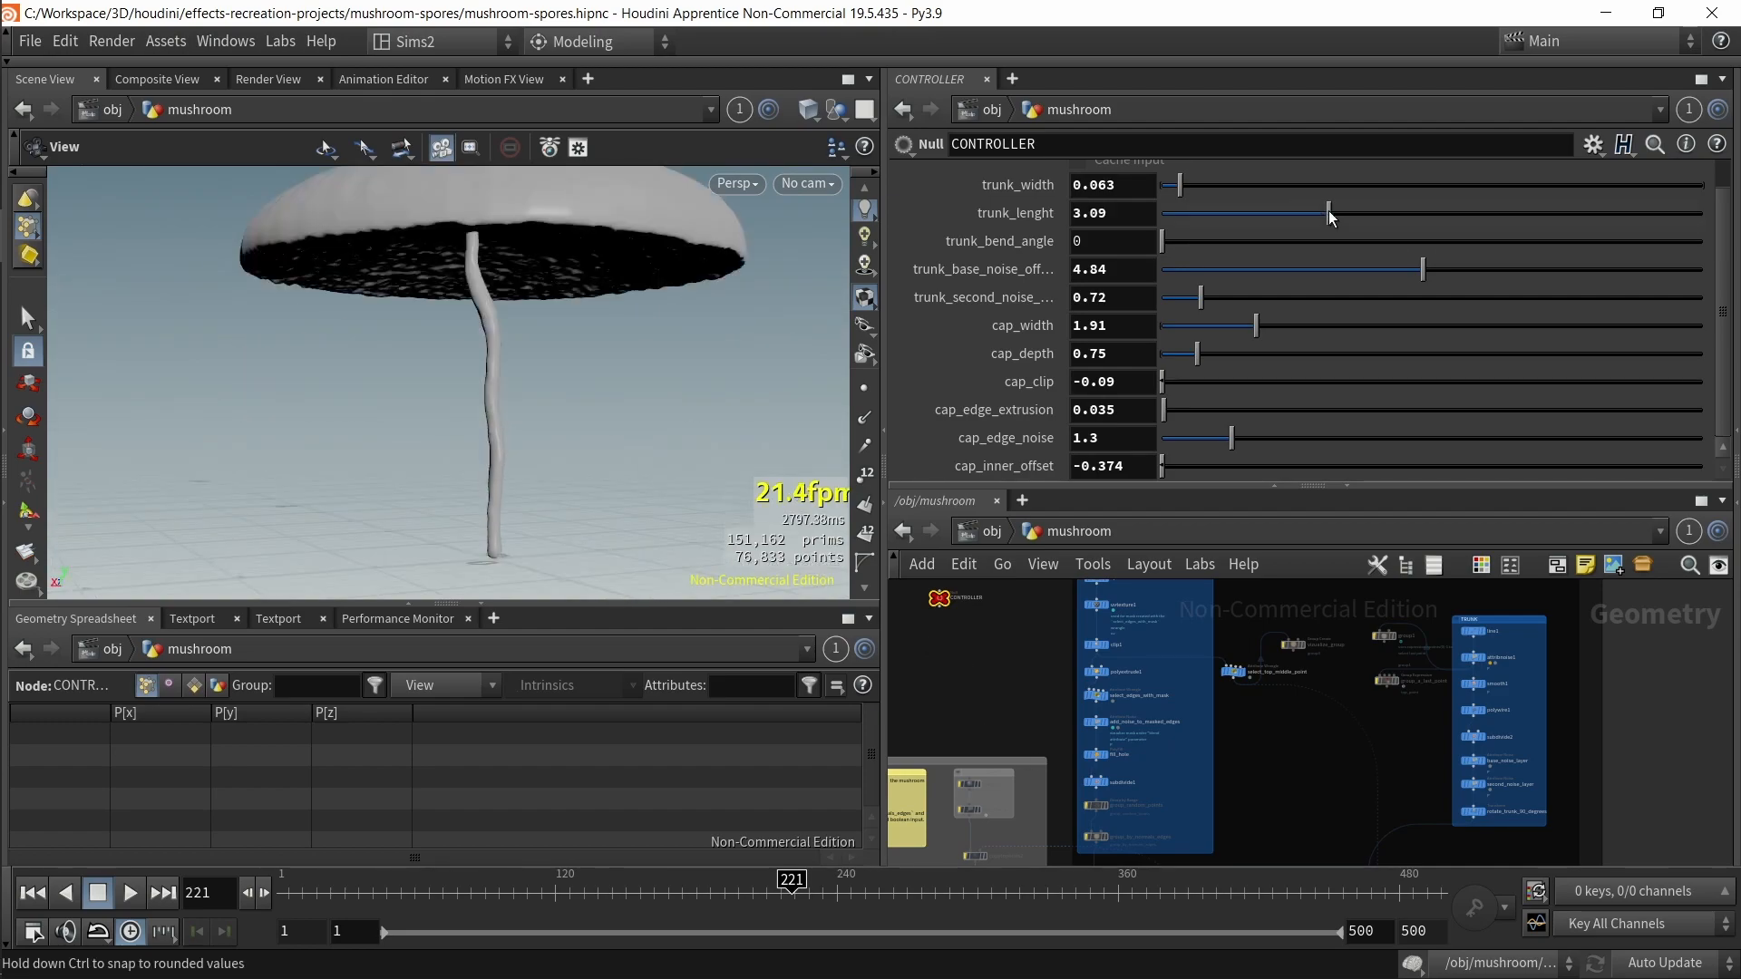
pyautogui.click(1197, 214)
pyautogui.moveTo(1197, 214); pyautogui.dragTo(1304, 214)
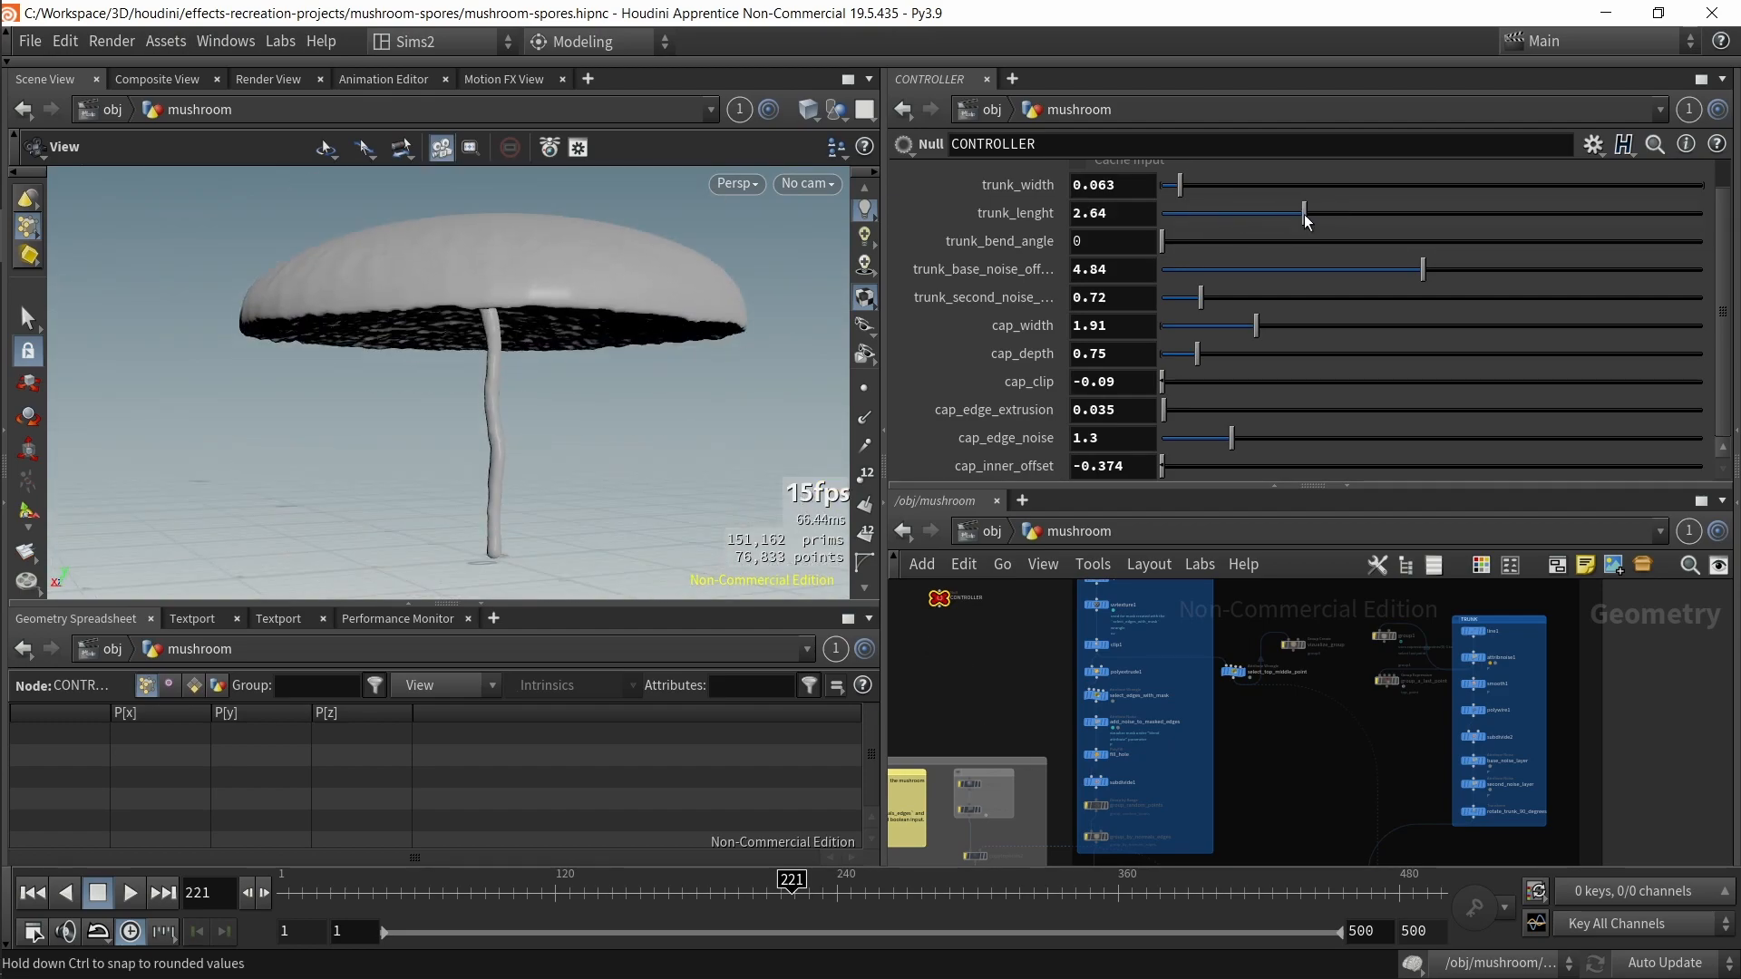
# Step: Scale the mushroom back down with cap_width 0.41, cap_depth 0.32 and trunk_lenght 1.08
pyautogui.click(1189, 329)
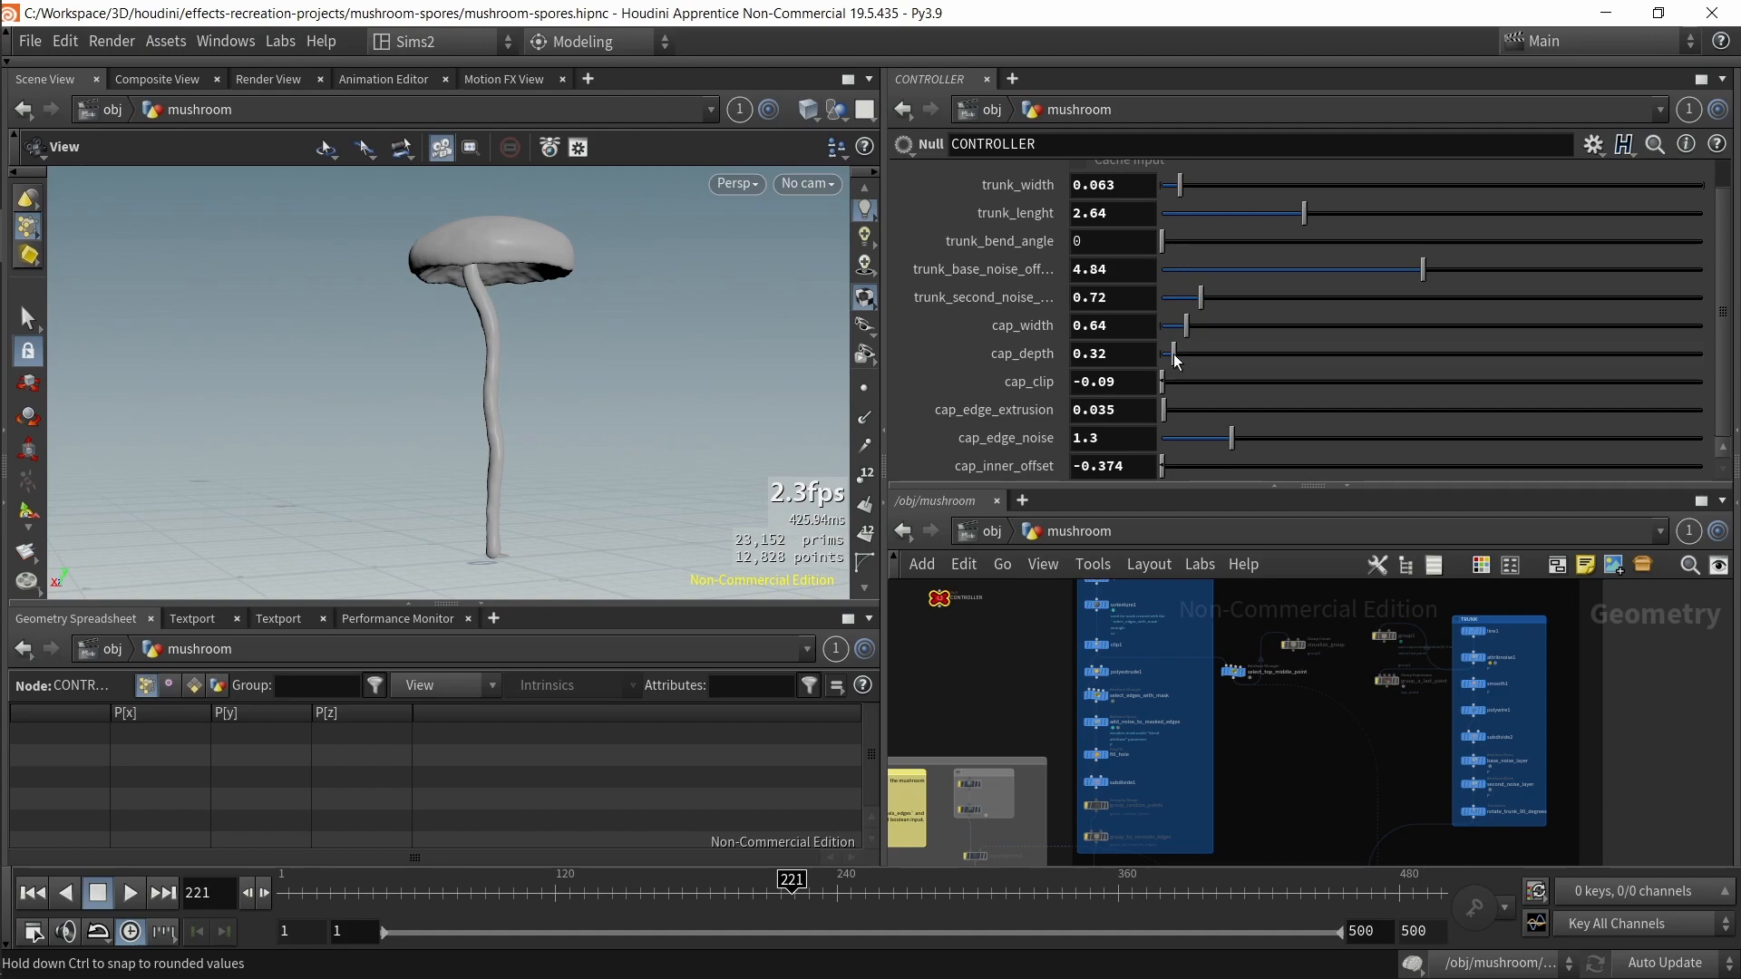
pyautogui.click(1206, 213)
pyautogui.moveTo(1206, 215); pyautogui.dragTo(1219, 215)
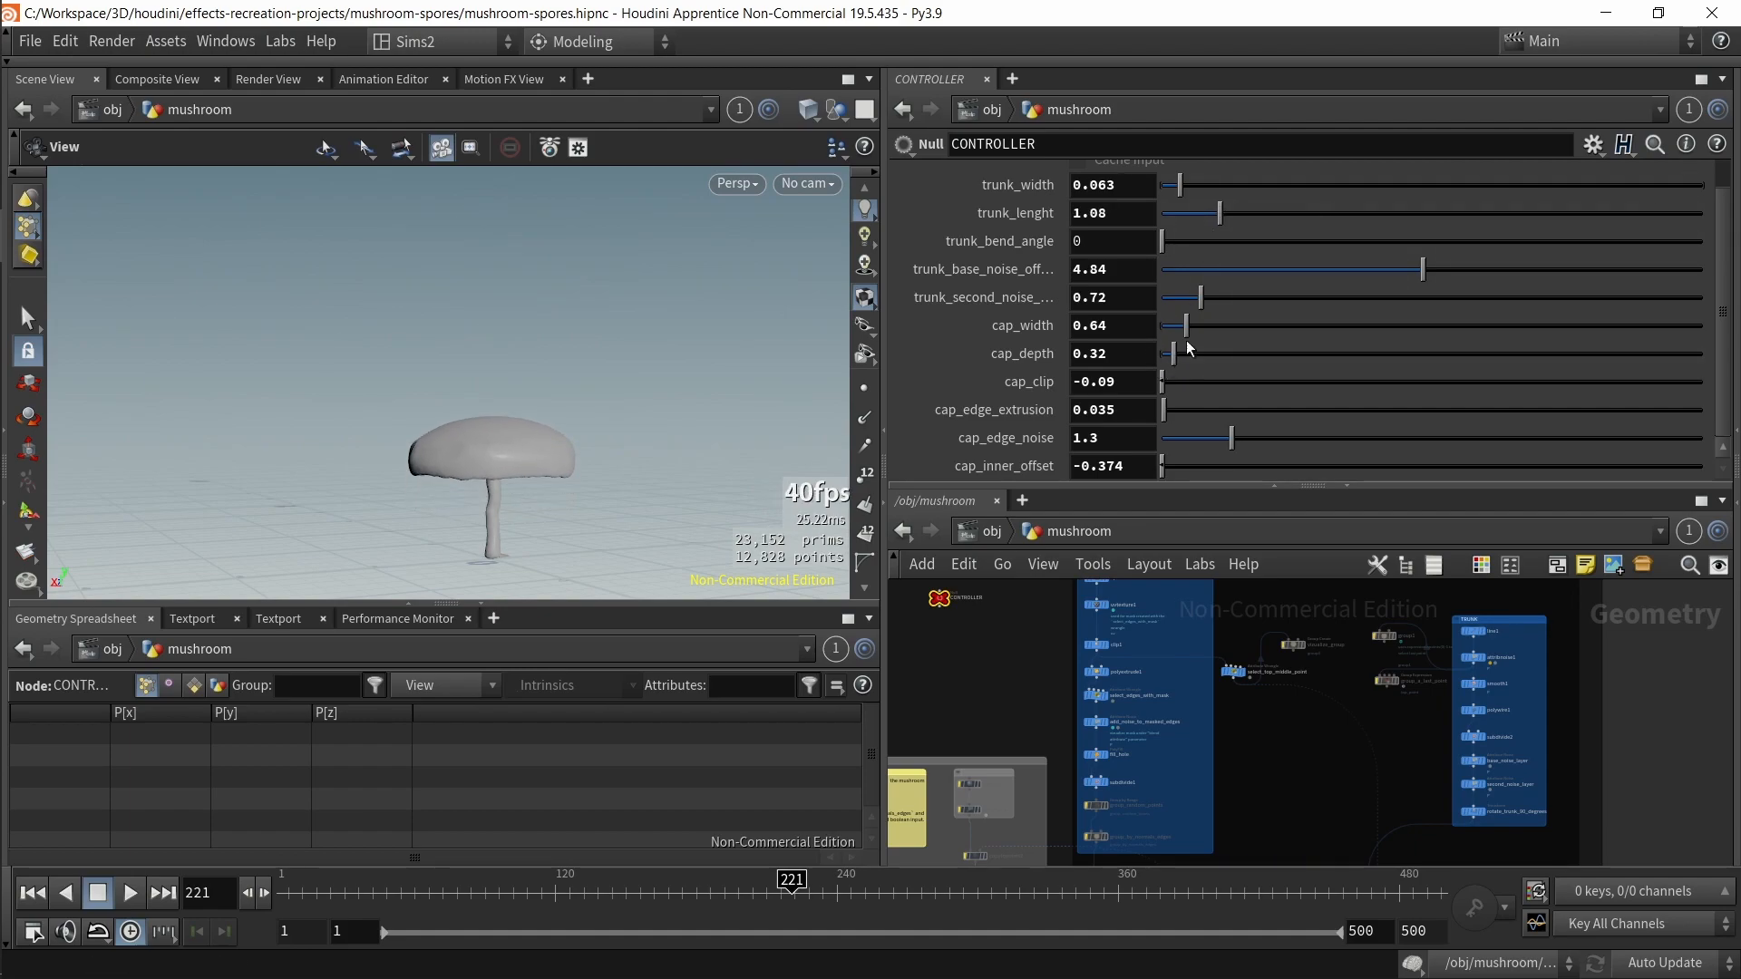
pyautogui.moveTo(1185, 339); pyautogui.dragTo(1175, 339)
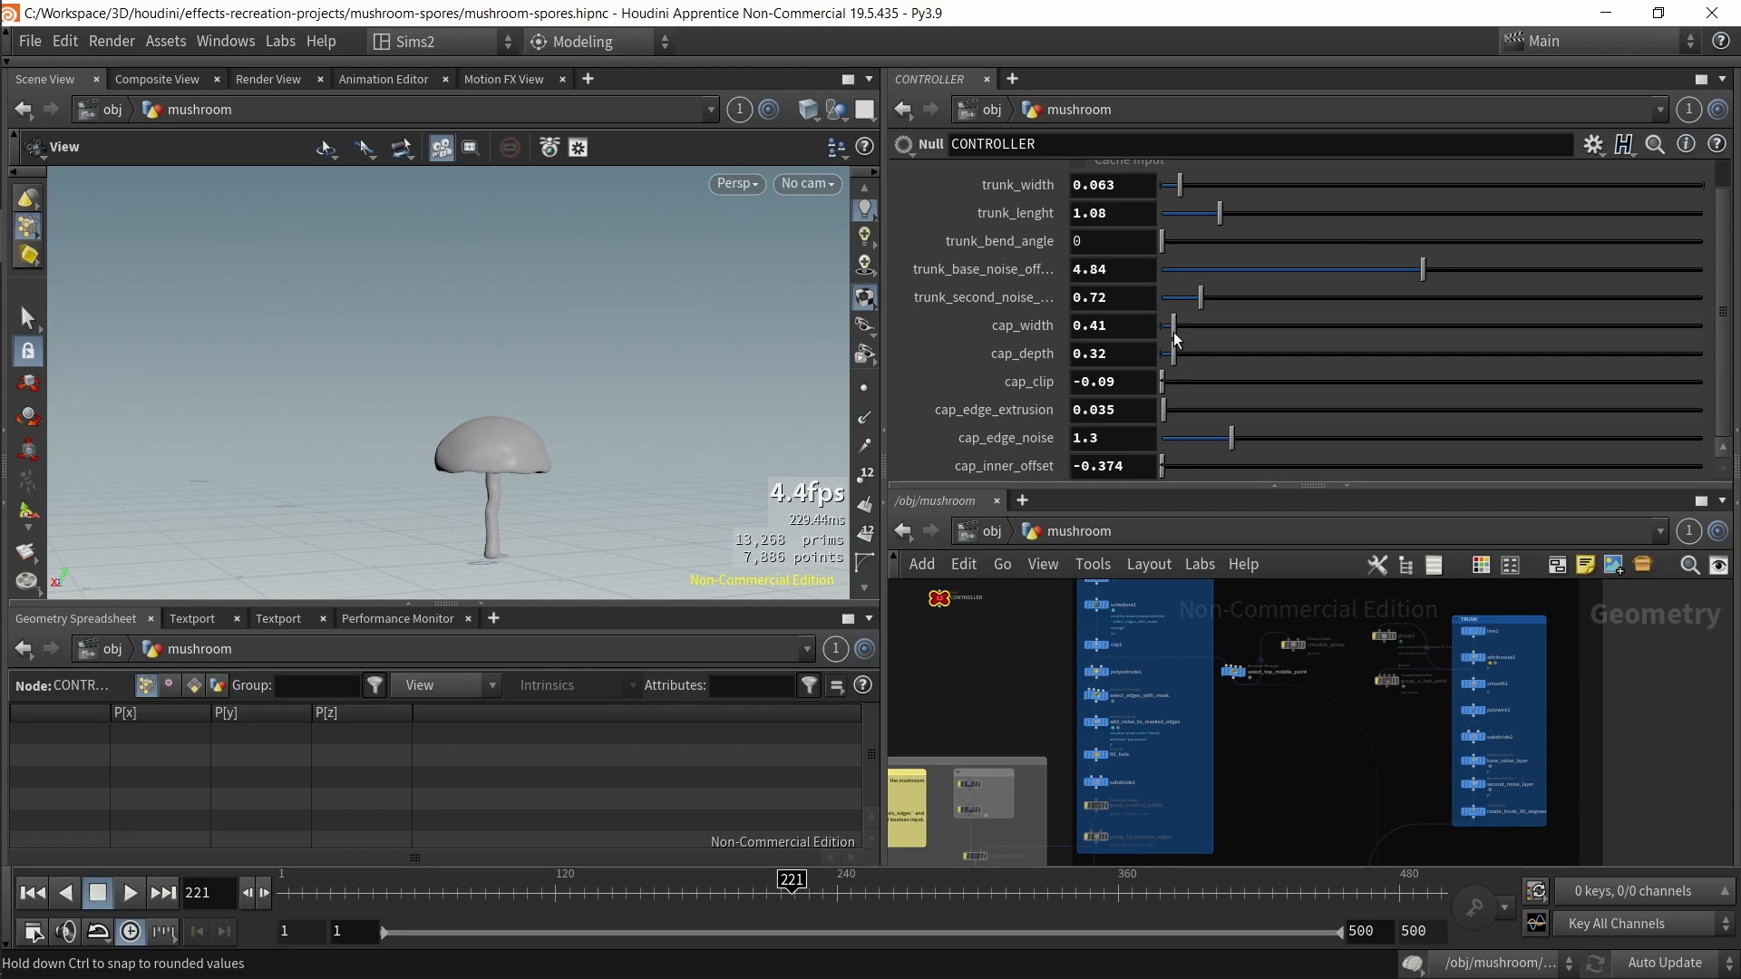
# Step: Raise cap_edge_noise on the CONTROLLER node to about 4.59
pyautogui.scroll(2, 535, 447)
pyautogui.moveTo(535, 447); pyautogui.dragTo(516, 413)
pyautogui.scroll(3, 516, 413)
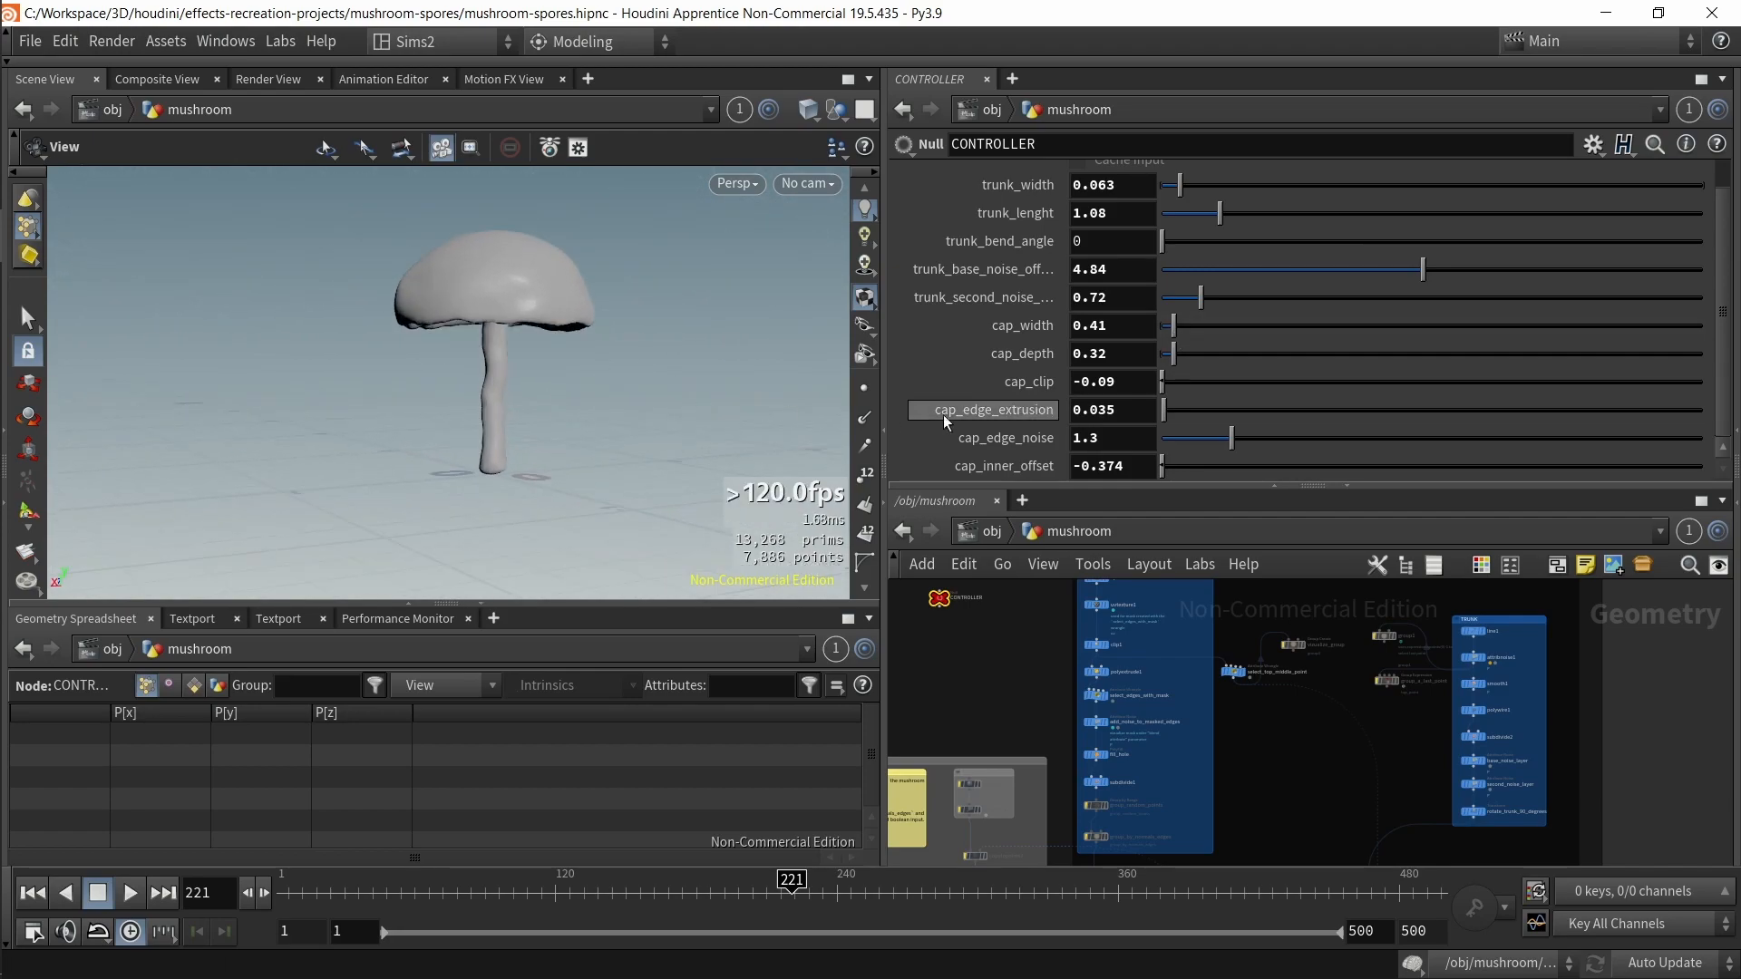
pyautogui.moveTo(1166, 411); pyautogui.dragTo(1174, 410)
pyautogui.moveTo(385, 351); pyautogui.dragTo(486, 366)
pyautogui.hotkey('ctrl', 'z')
pyautogui.moveTo(1231, 440); pyautogui.dragTo(1411, 487)
# Step: Select the add_noise_to_masked_edges node and examine its Offset expression
pyautogui.moveTo(1210, 789); pyautogui.dragTo(1332, 535, button='middle')
pyautogui.moveTo(1339, 694); pyautogui.dragTo(1216, 819, button='middle')
pyautogui.scroll(5, 1137, 632)
pyautogui.moveTo(1286, 743); pyautogui.dragTo(1363, 823, button='middle')
pyautogui.scroll(1, 978, 668)
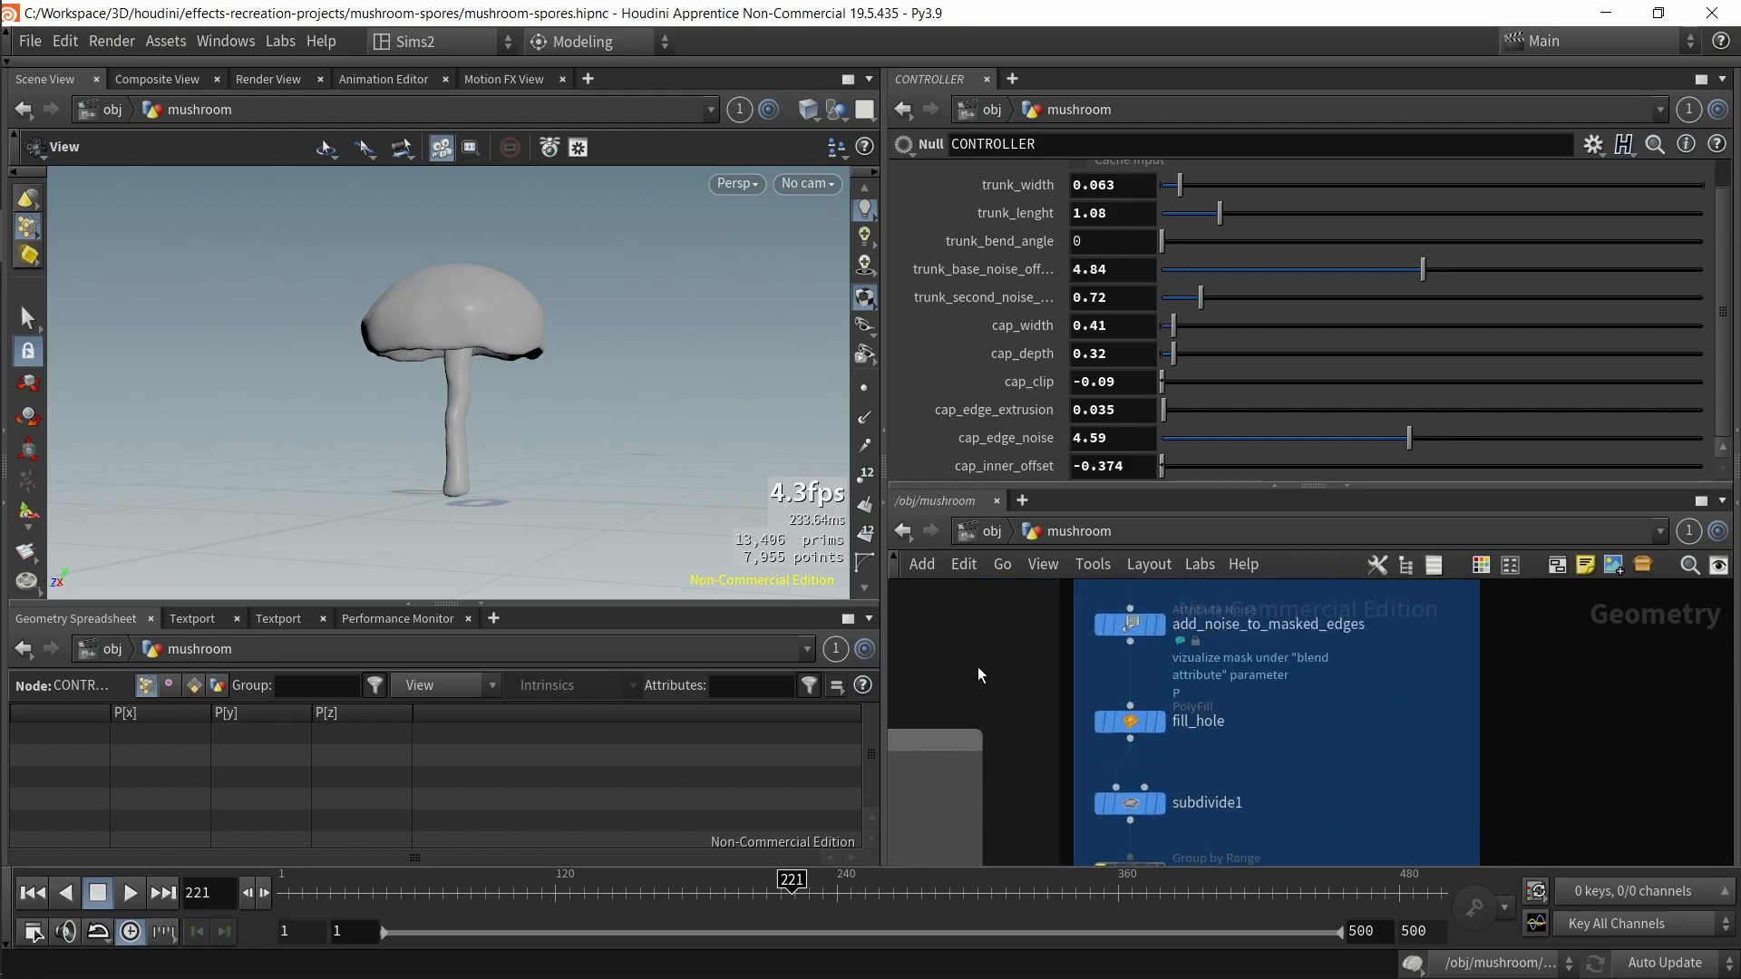
pyautogui.scroll(1, 979, 675)
pyautogui.click(1147, 619)
pyautogui.scroll(-3, 1146, 321)
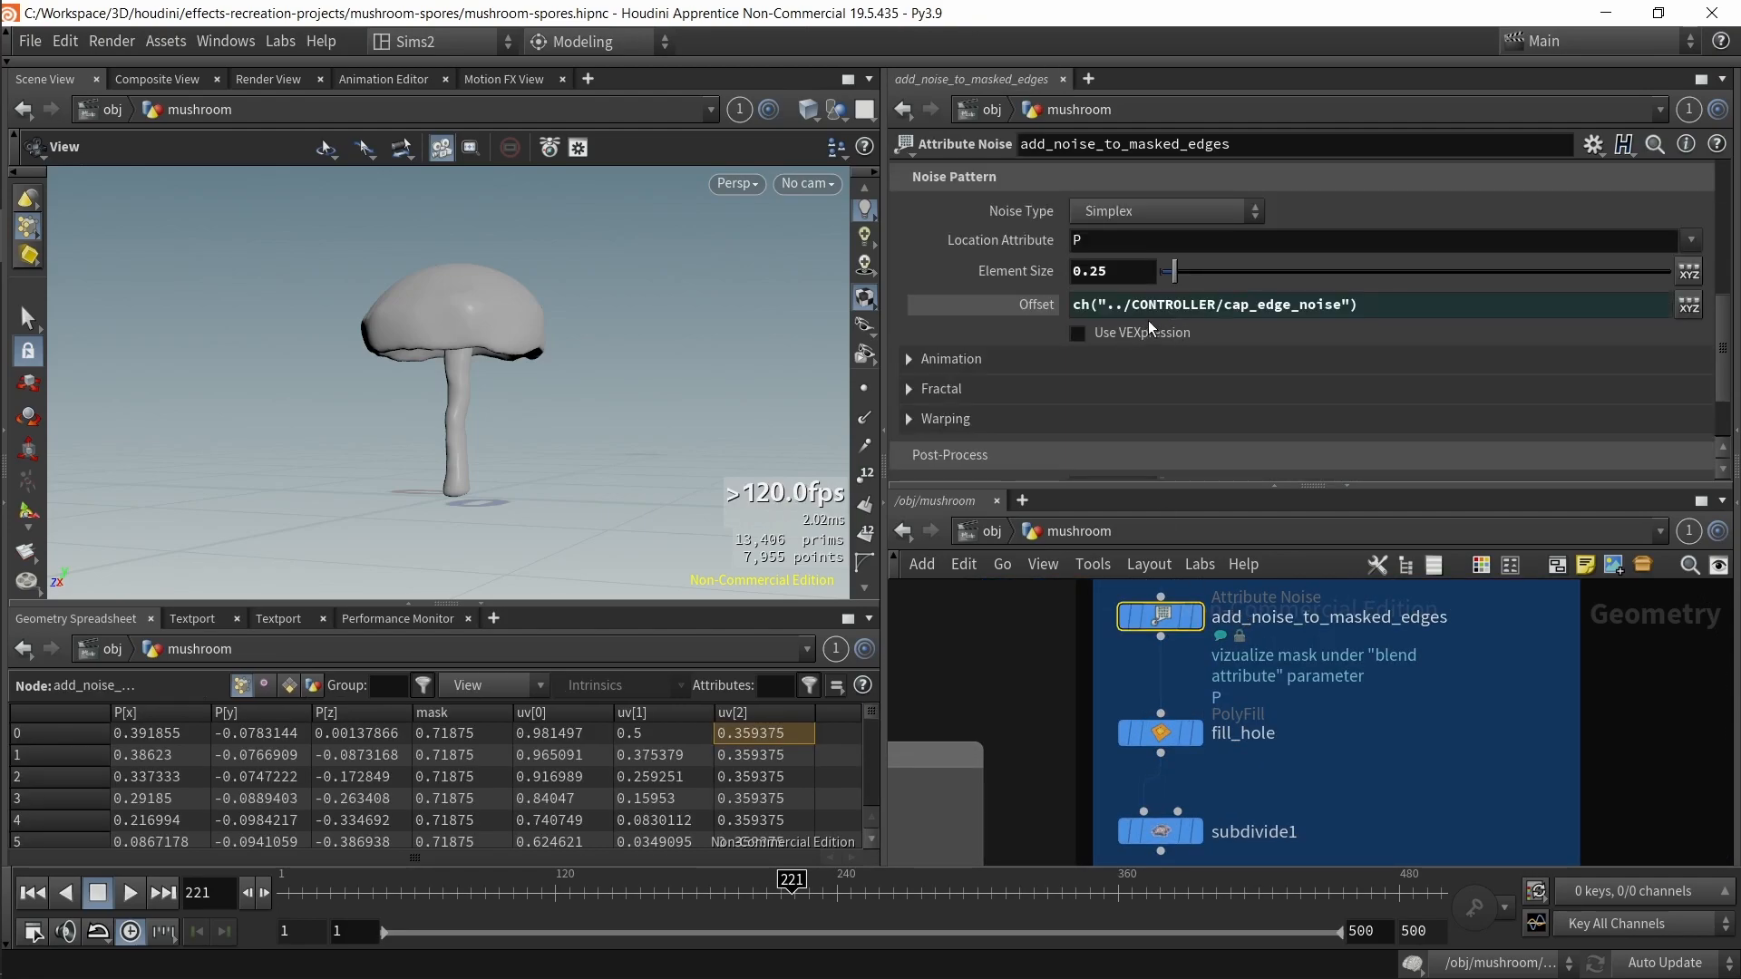
pyautogui.scroll(-6, 1057, 684)
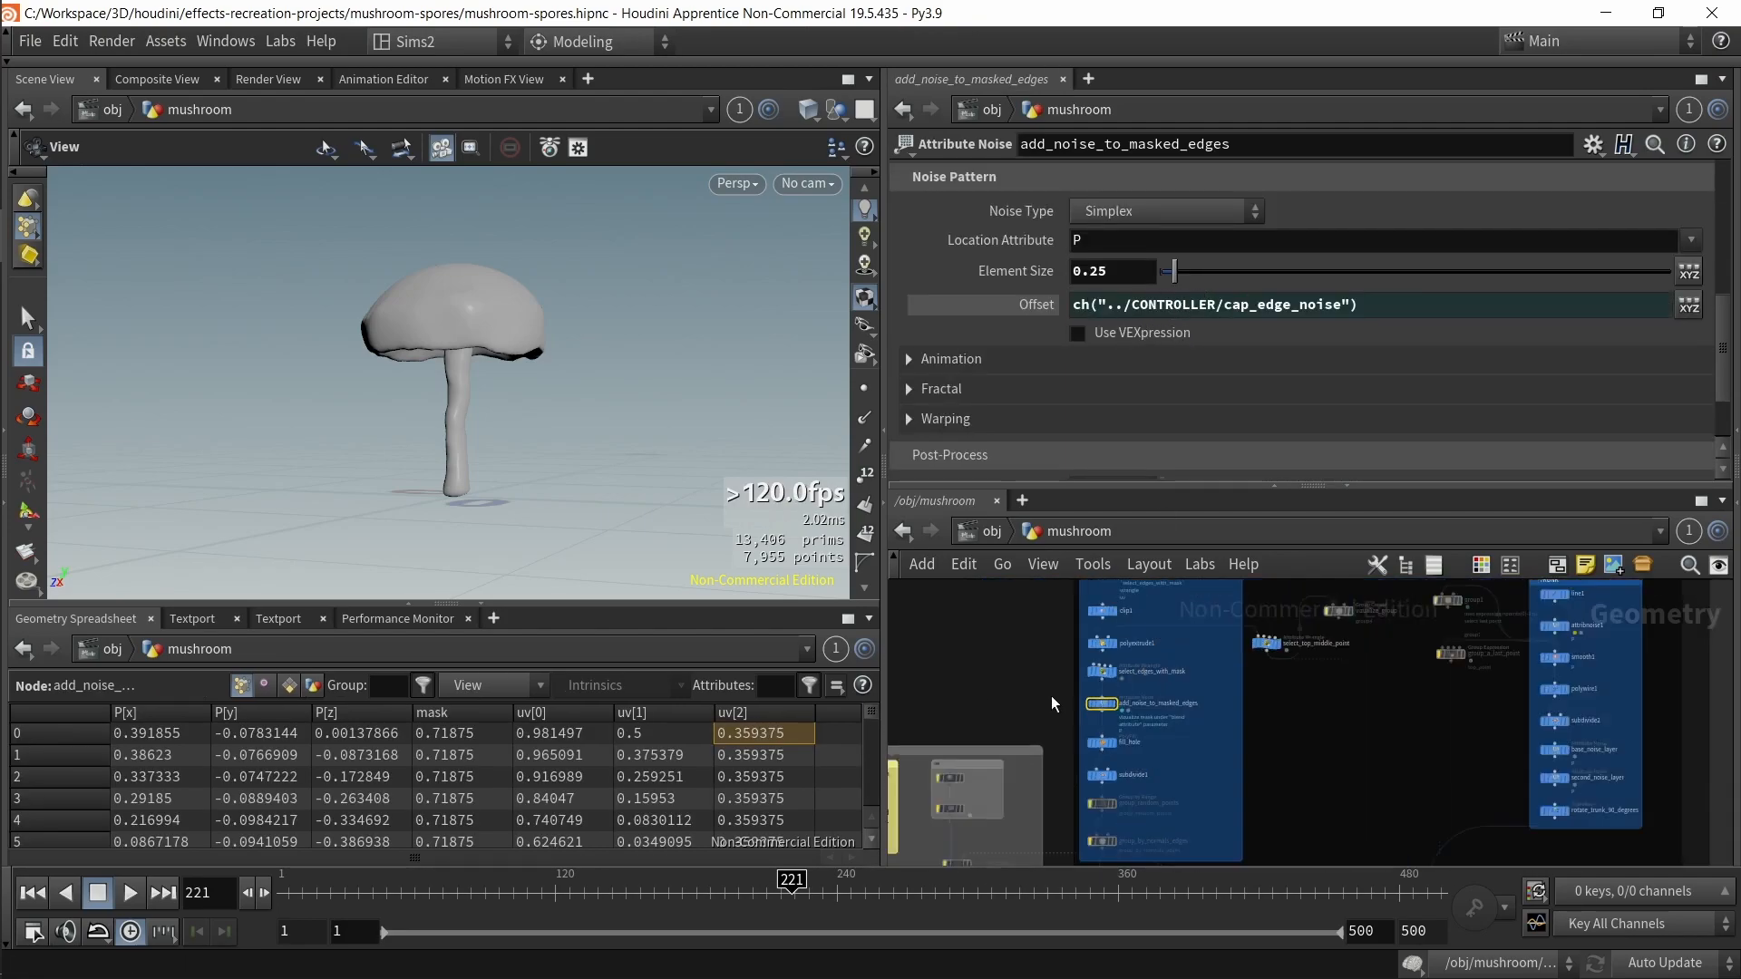
# Step: Create a new Null node beneath the CONTROLLER node
pyautogui.click(986, 684)
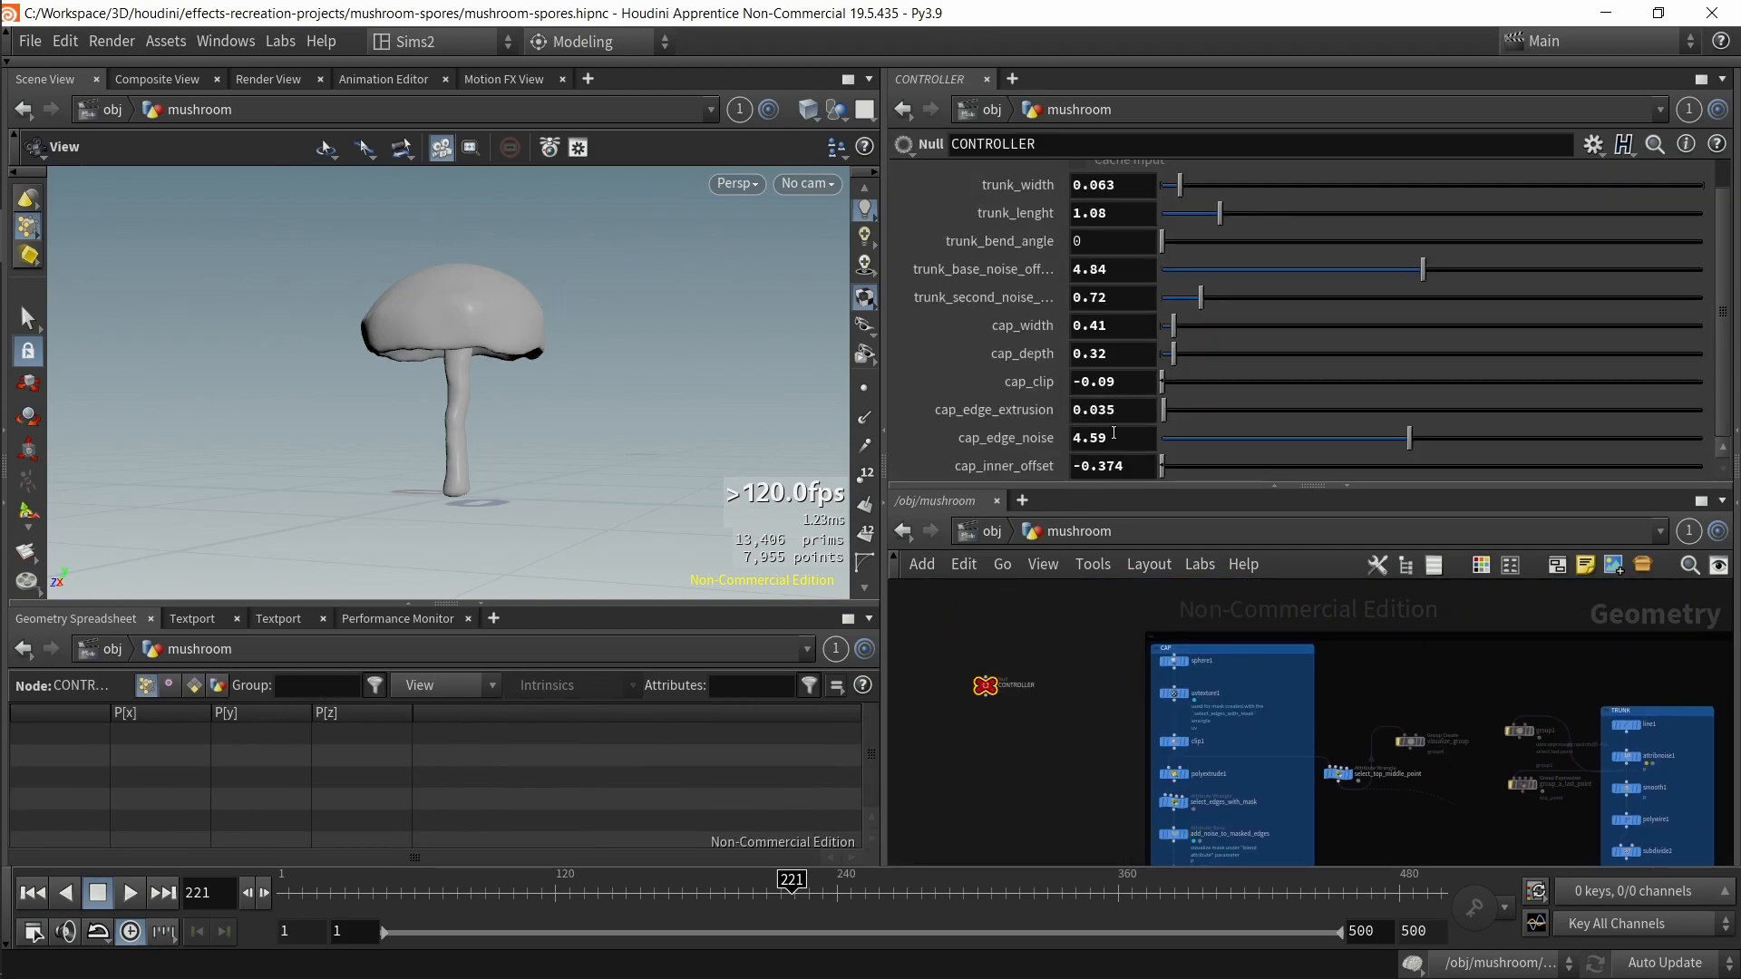
pyautogui.scroll(6, 981, 706)
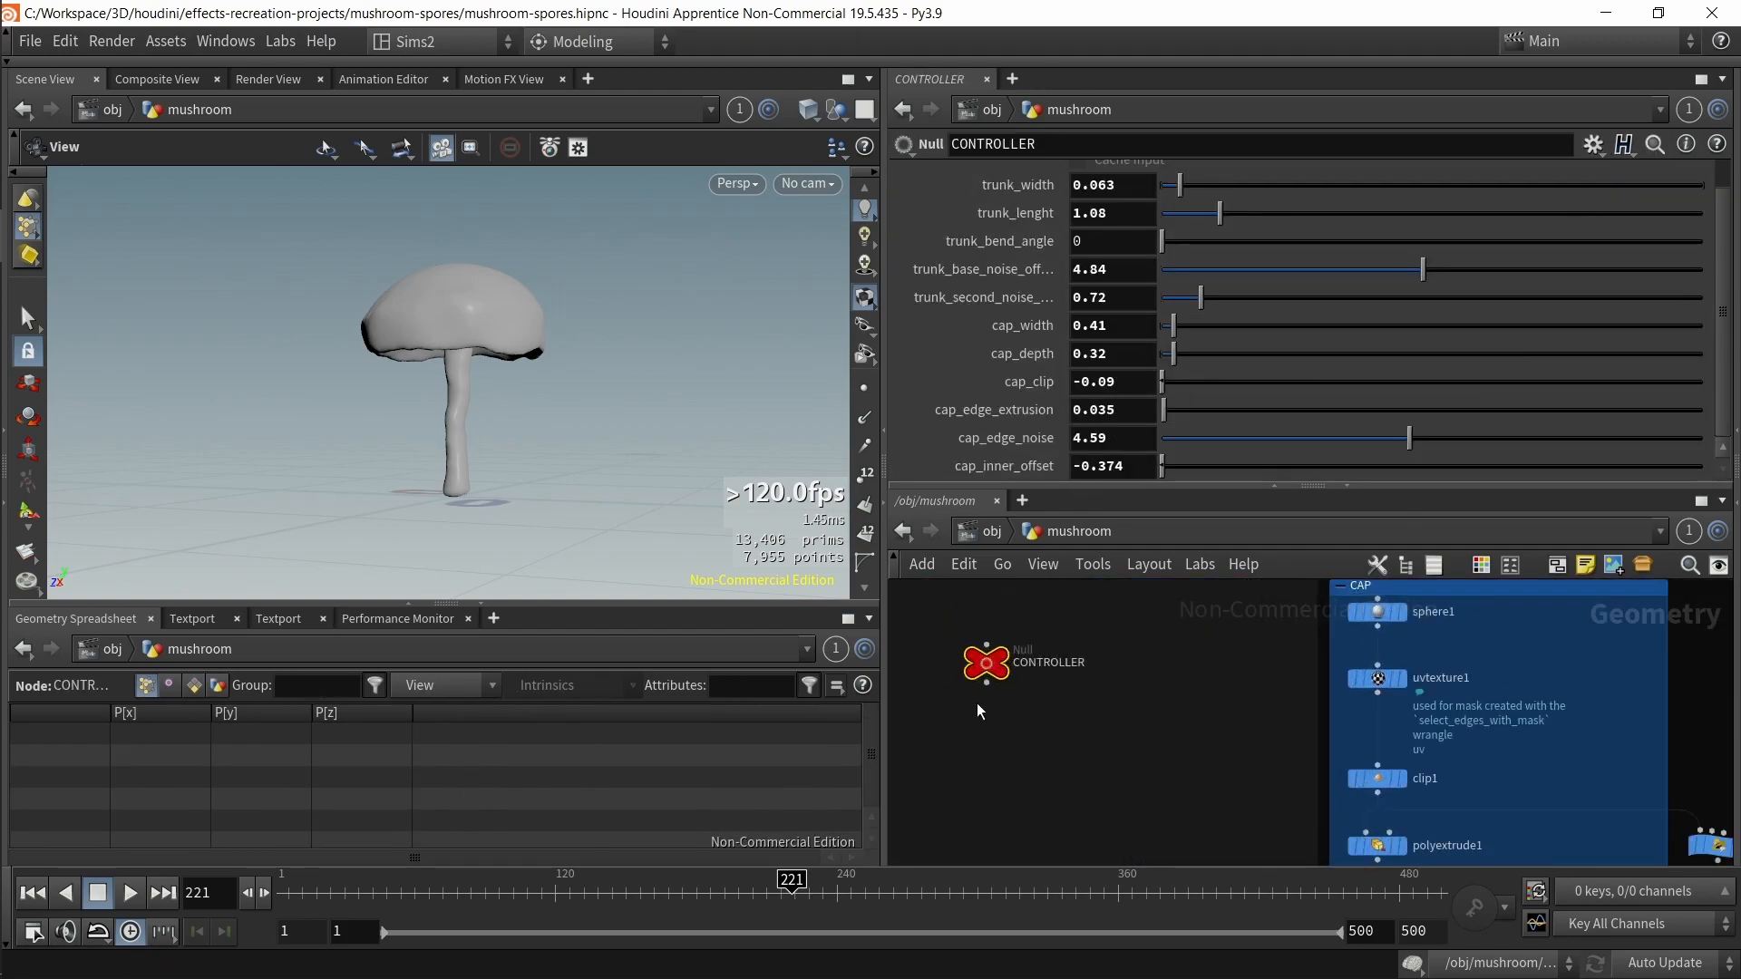
pyautogui.scroll(-2, 1213, 782)
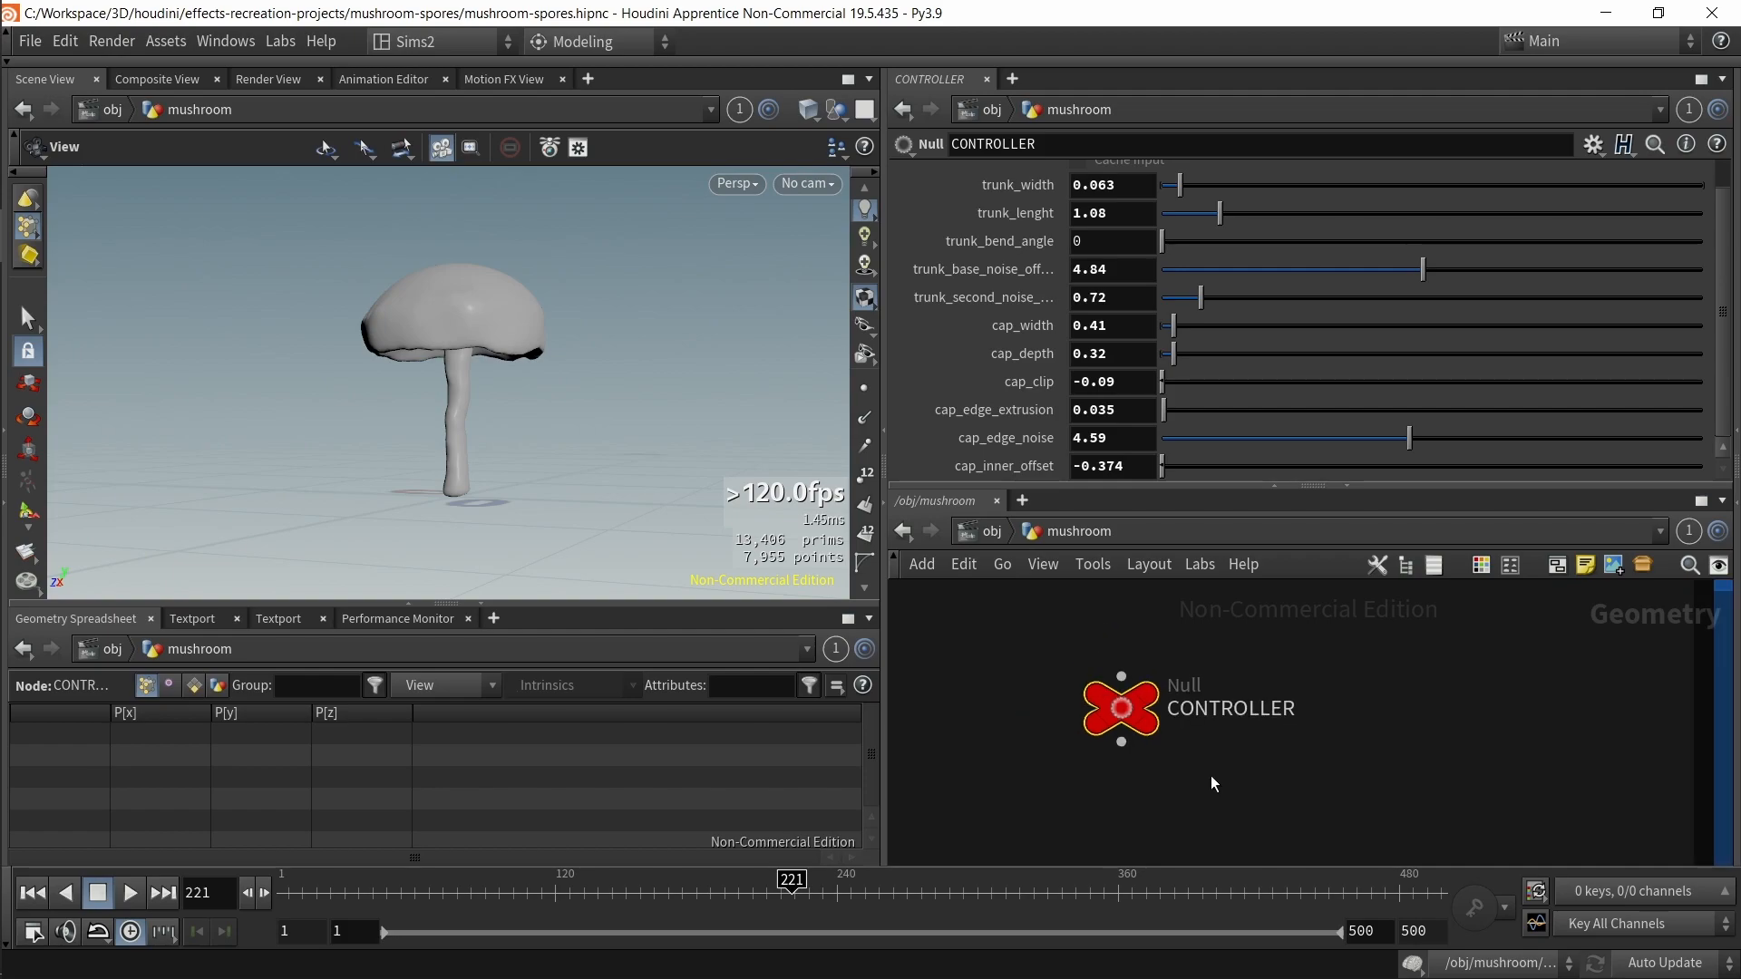
pyautogui.press('Tab')
pyautogui.write('null')
pyautogui.press('Return')
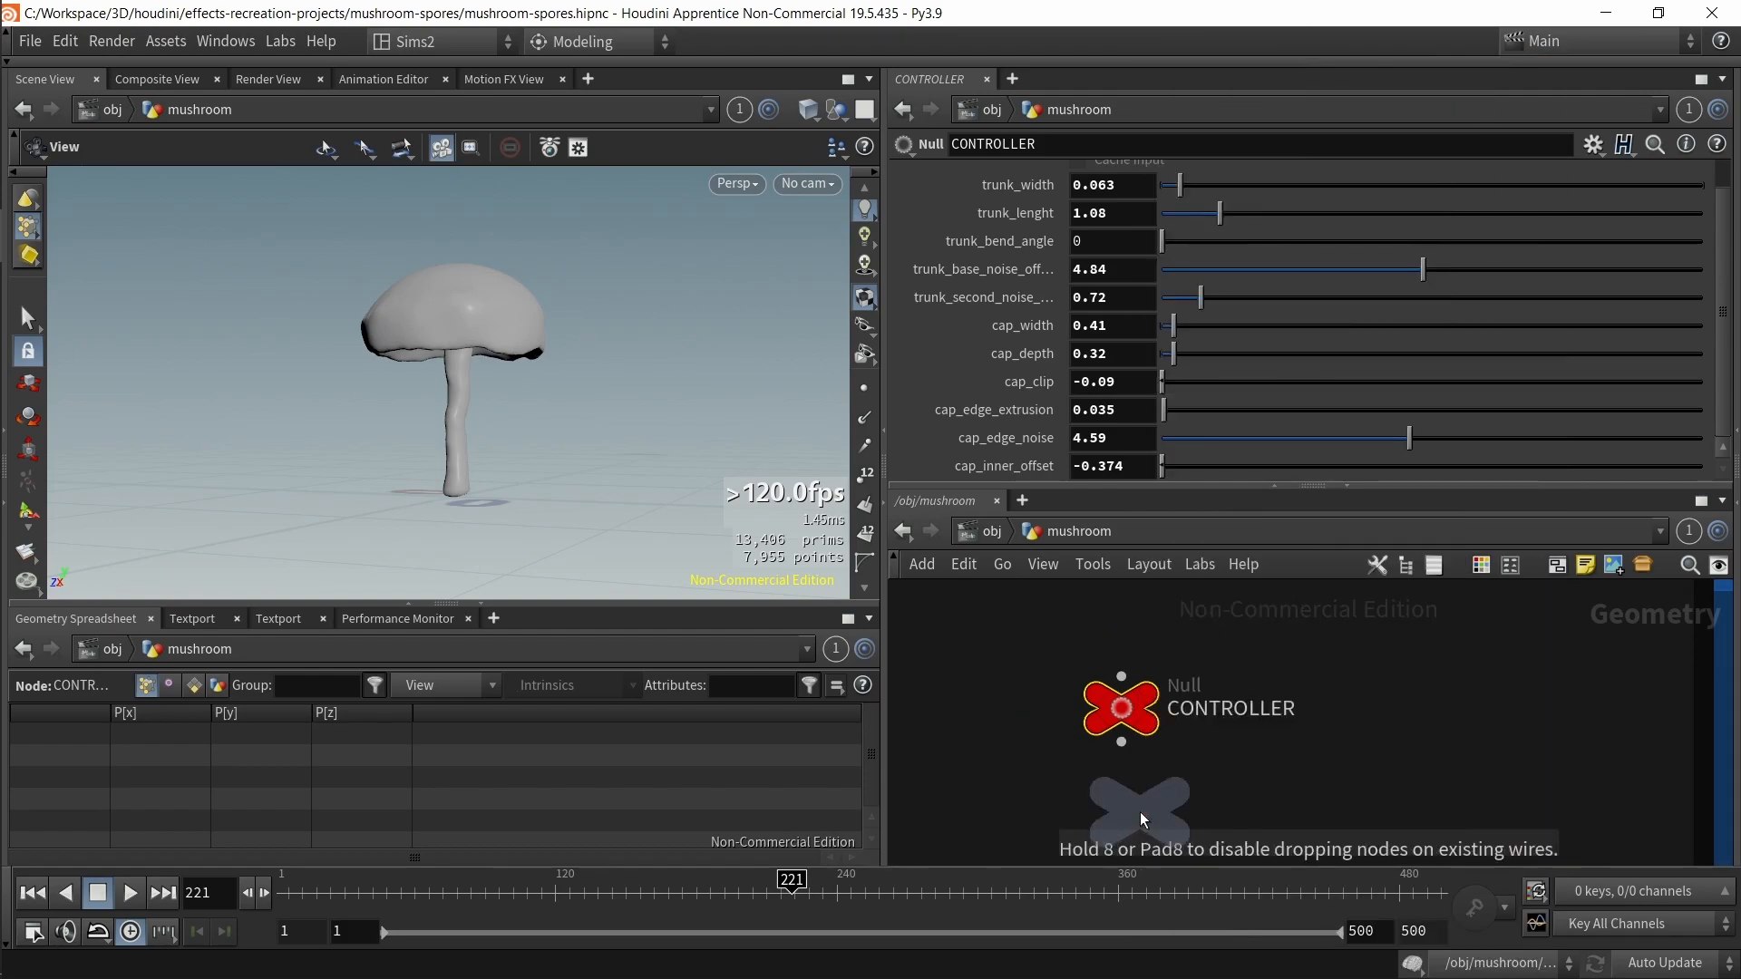
pyautogui.click(1140, 813)
# Step: Open the parameter interface editor for null1 and add a Float parameter
pyautogui.moveTo(1235, 710); pyautogui.dragTo(1234, 694, button='middle')
pyautogui.moveTo(1124, 701); pyautogui.dragTo(1103, 759)
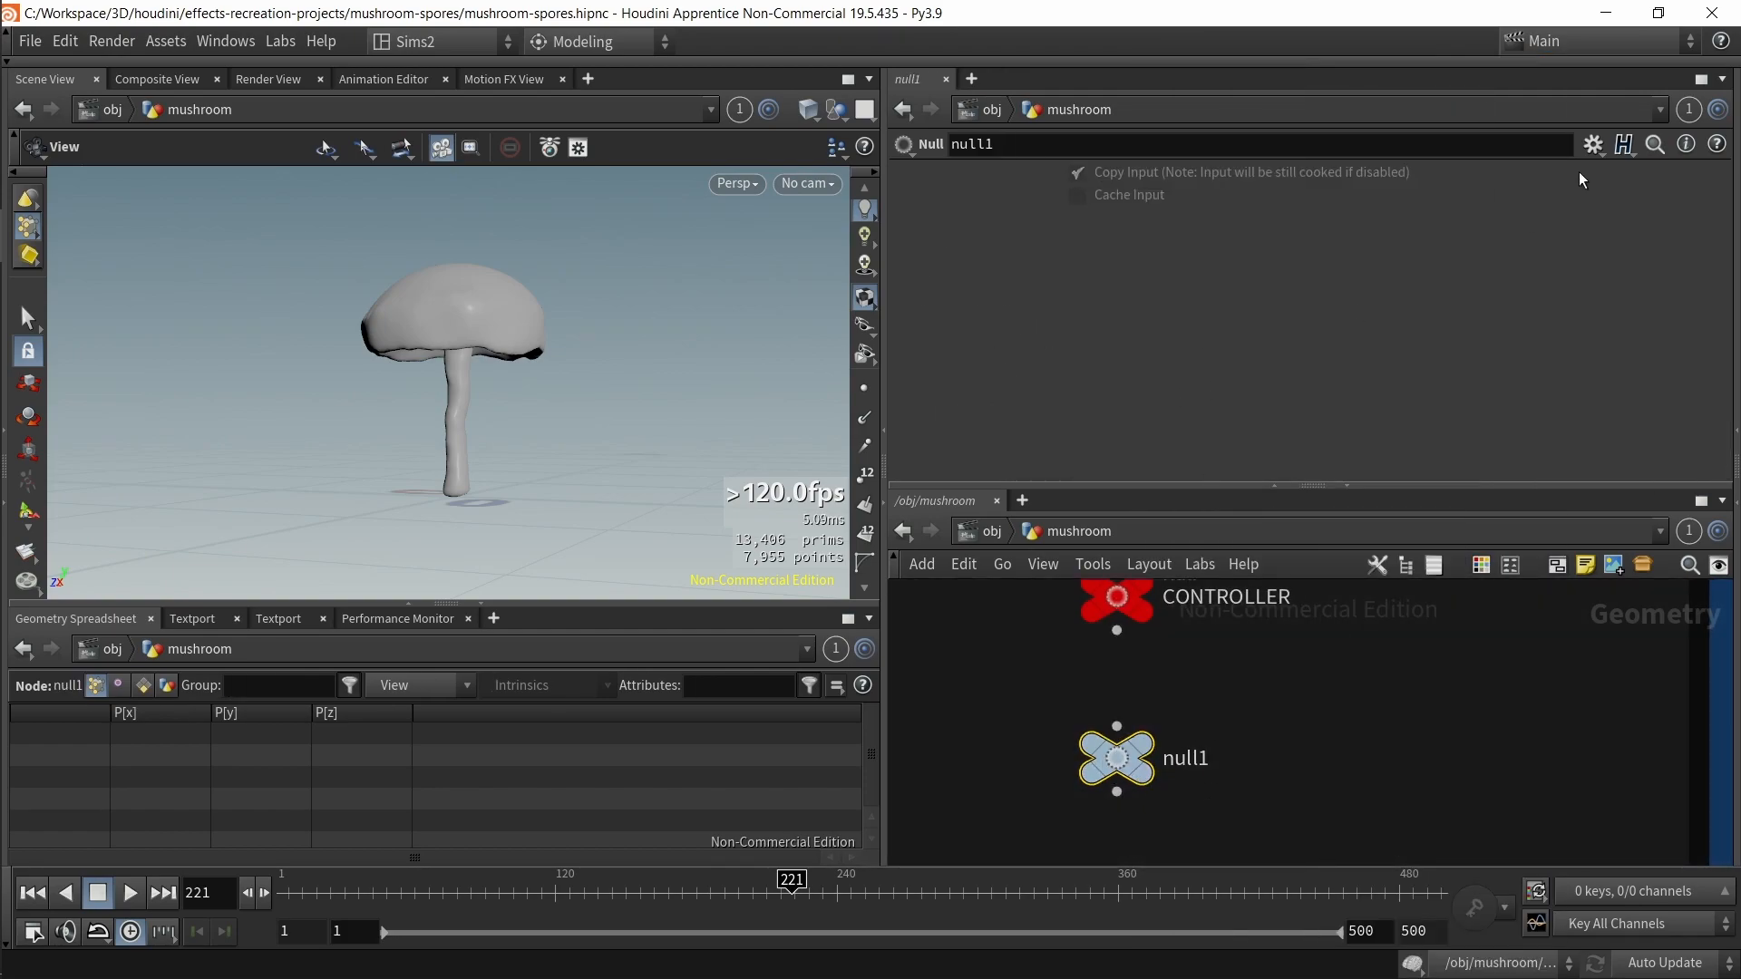
pyautogui.click(1594, 145)
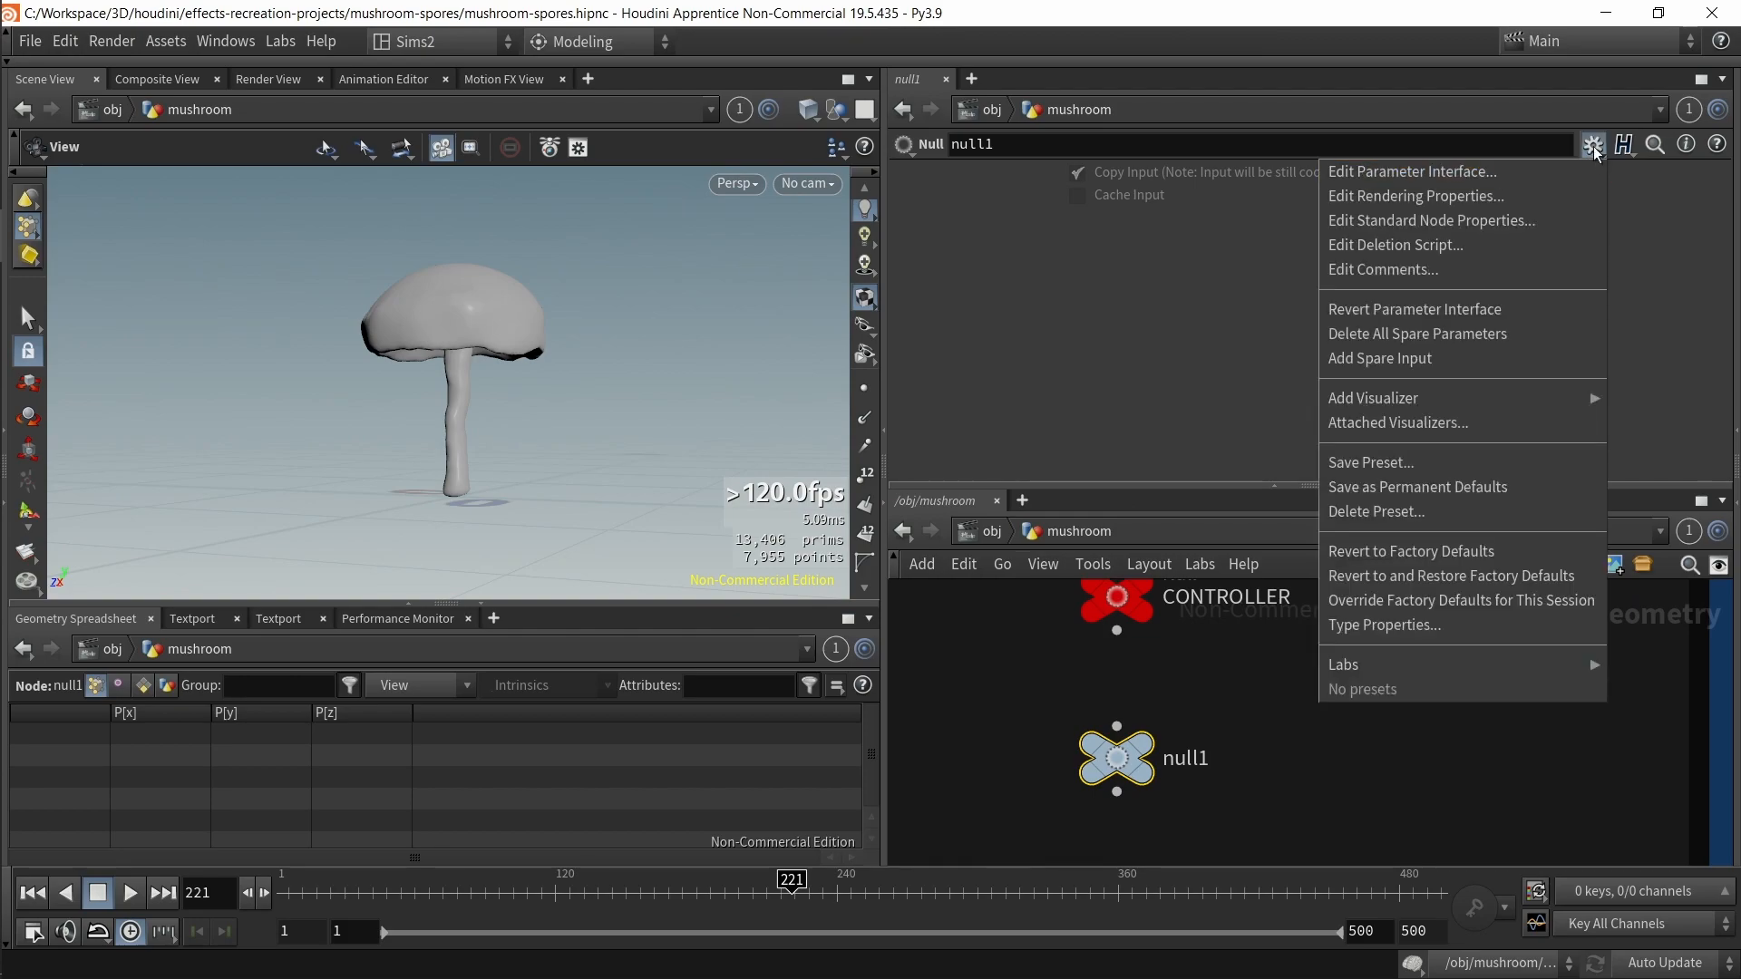
pyautogui.click(1502, 172)
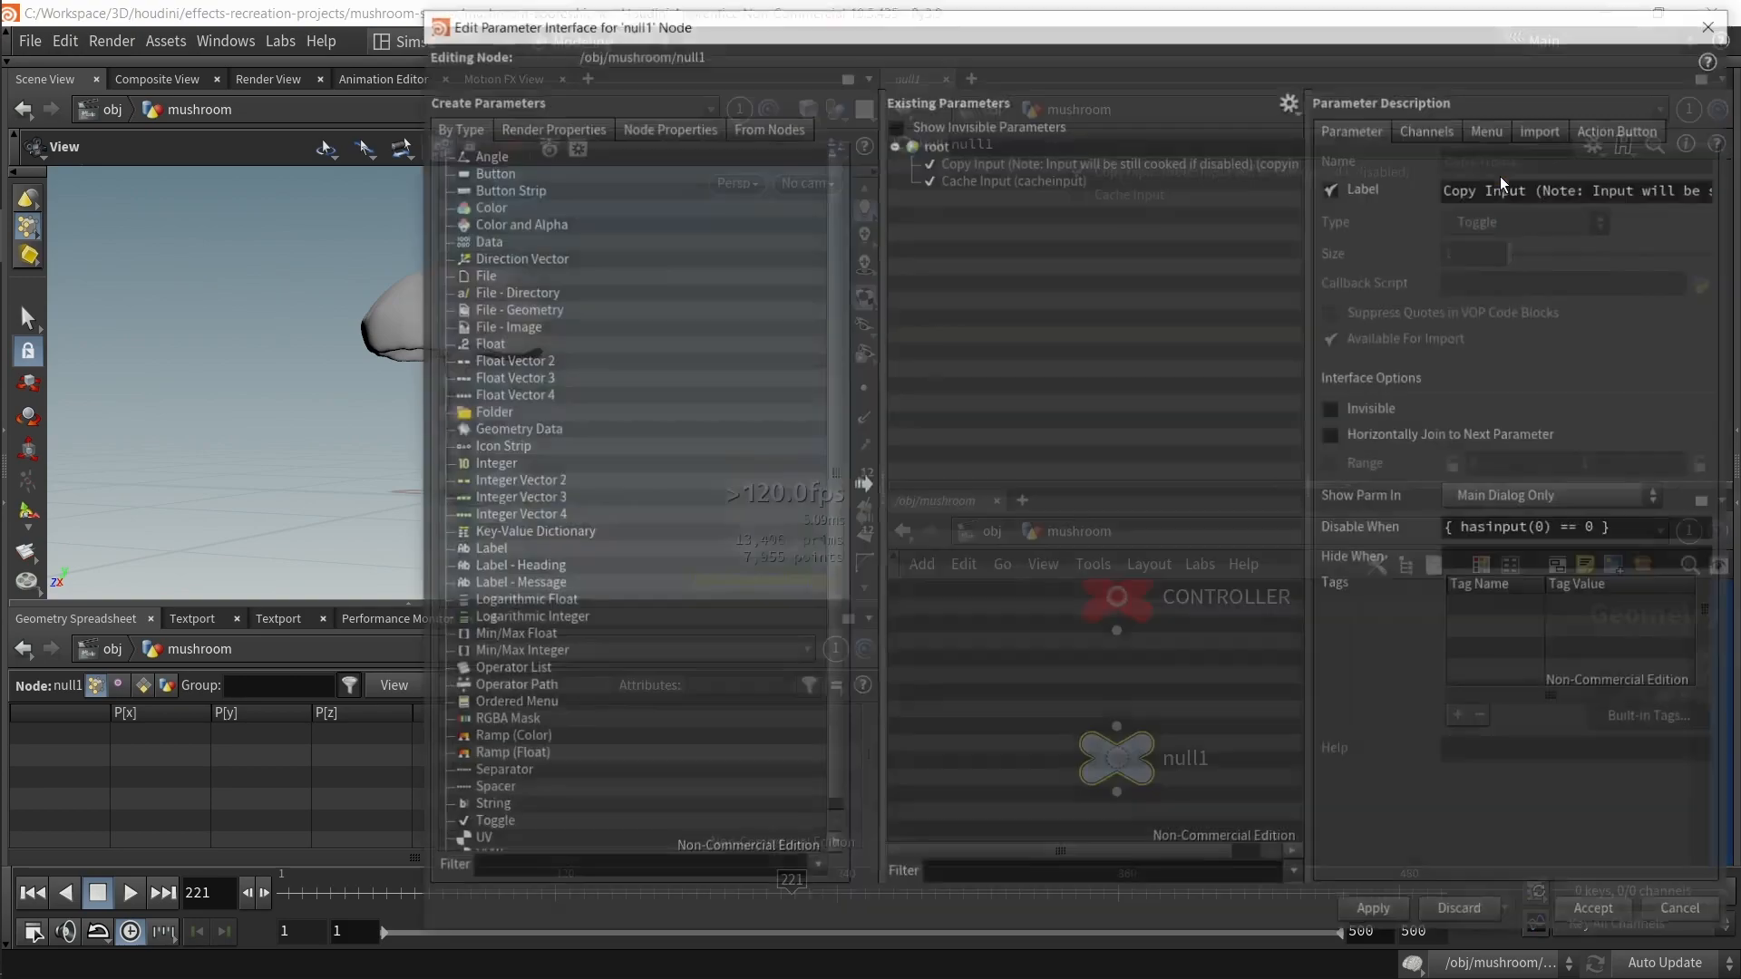
pyautogui.moveTo(484, 343); pyautogui.dragTo(1266, 199)
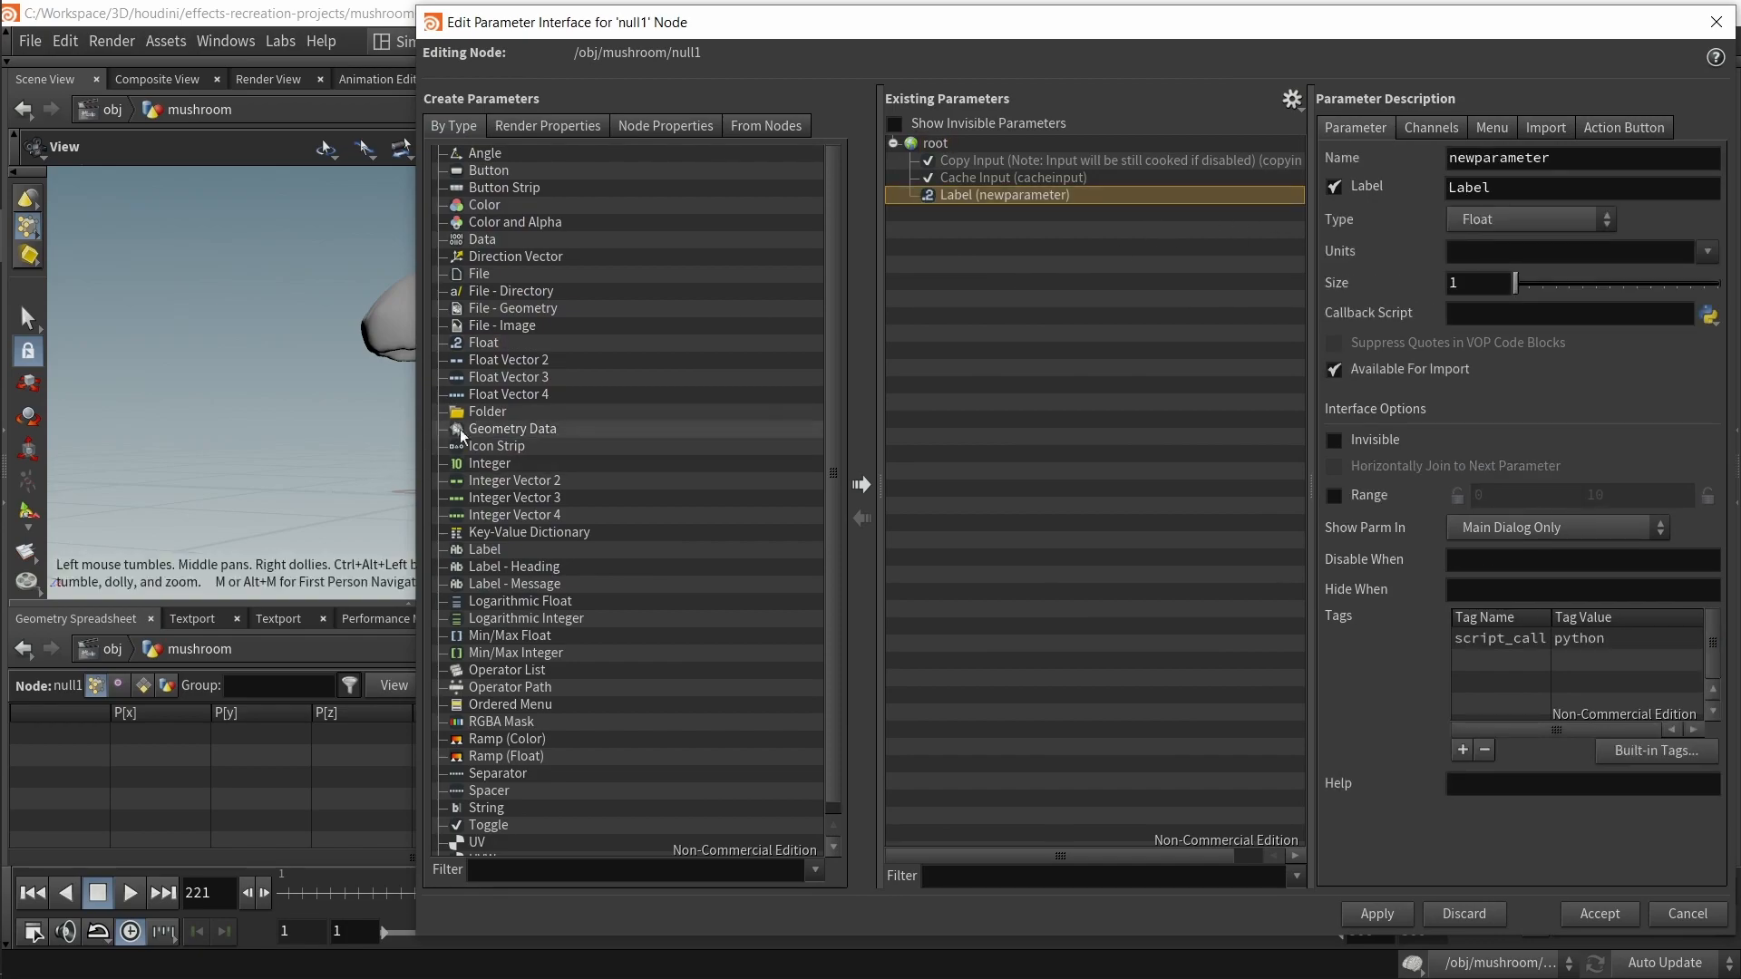
pyautogui.moveTo(492, 349); pyautogui.dragTo(772, 352)
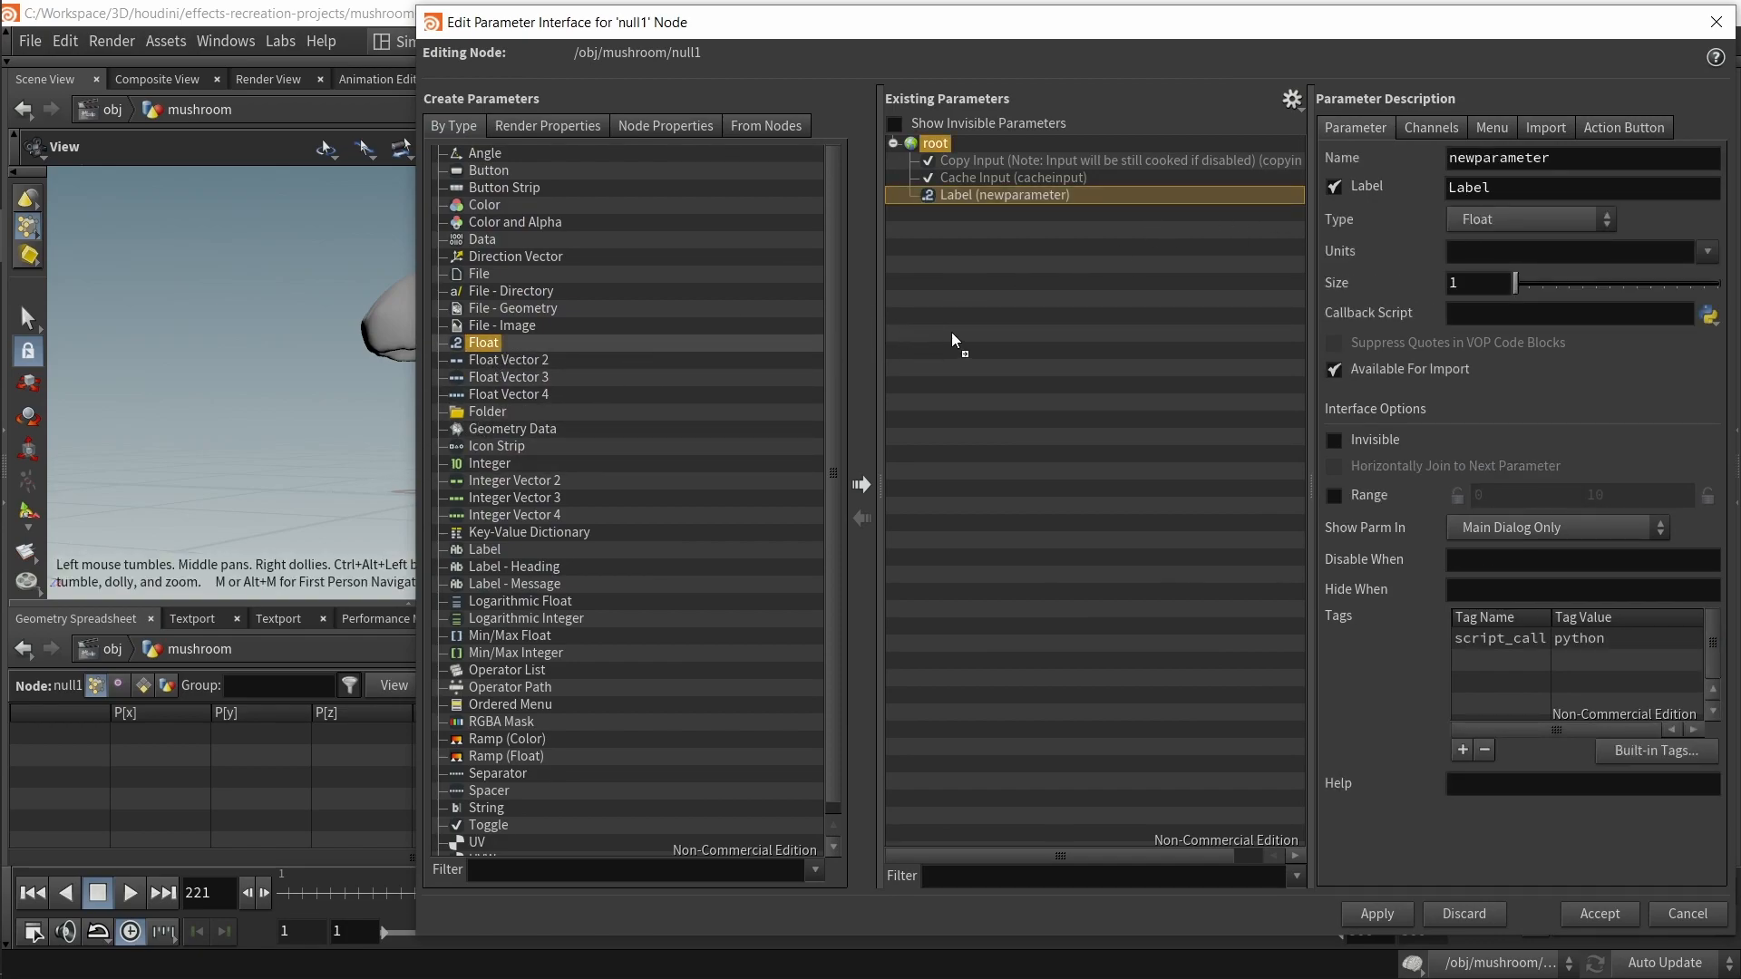
# Step: Name and label the new float parameter edge_noise
pyautogui.moveTo(950, 332); pyautogui.dragTo(950, 334)
pyautogui.doubleClick(1556, 157)
pyautogui.write('e')
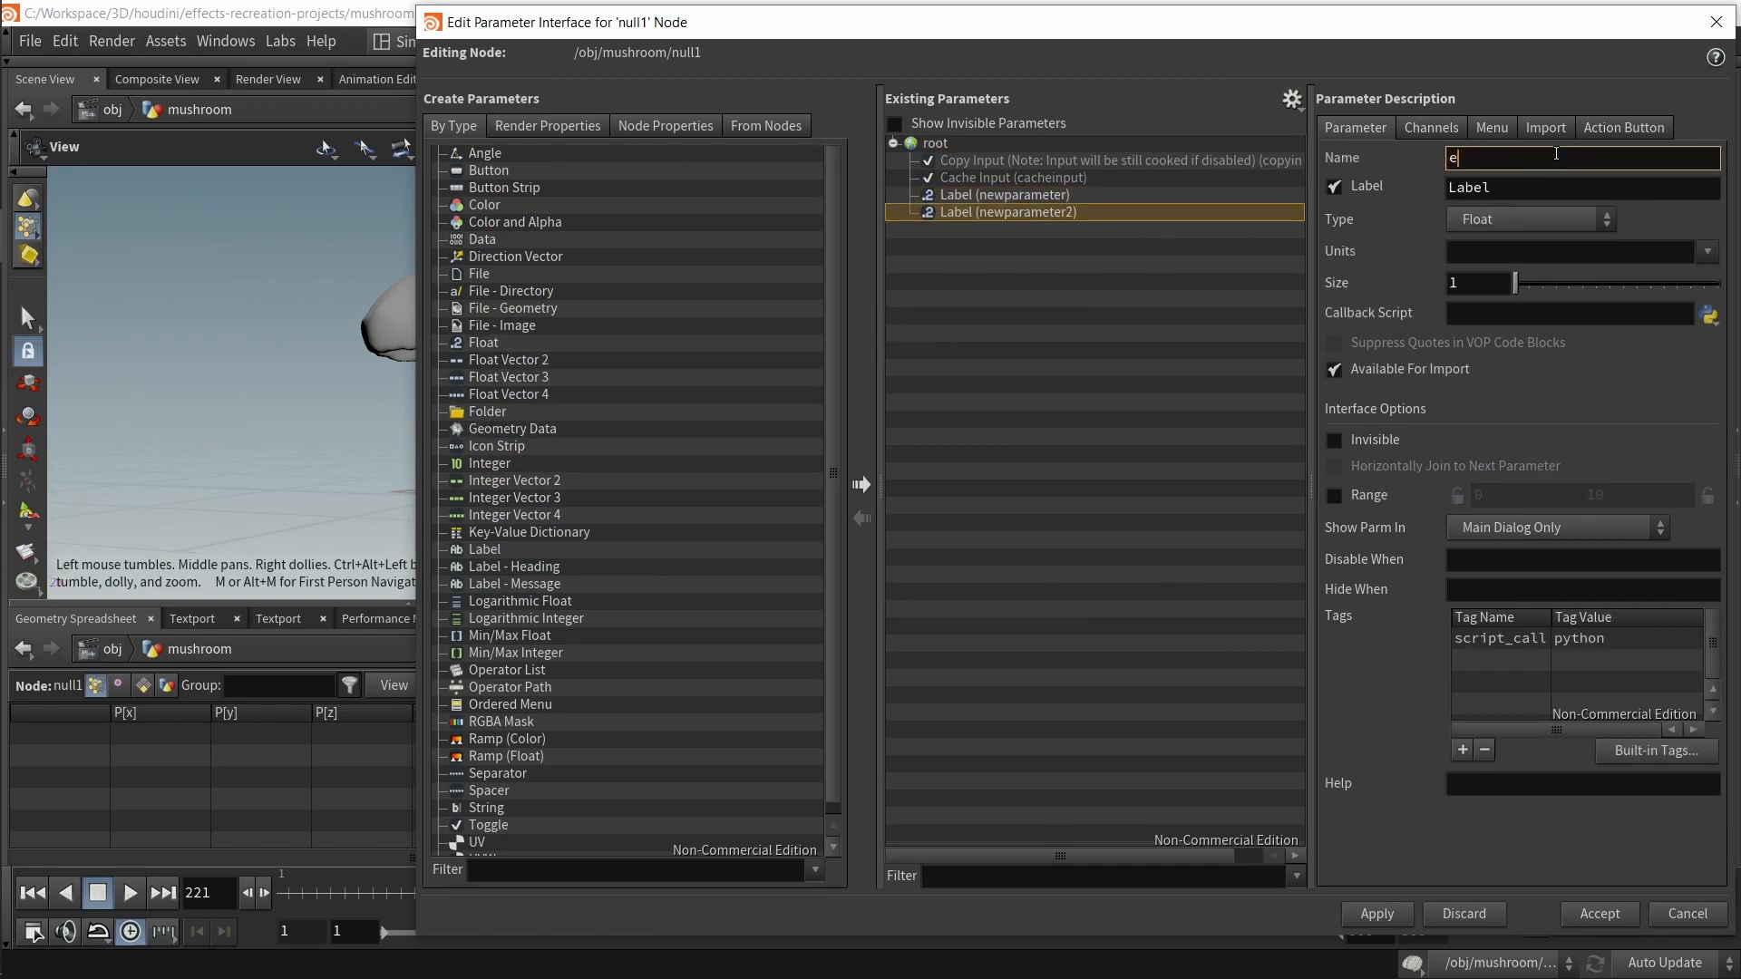
pyautogui.write('dge_noise')
pyautogui.press('Tab')
pyautogui.doubleClick(1556, 153)
pyautogui.hotkey('ctrl', 'v')
pyautogui.hotkey('ctrl', 'z')
pyautogui.doubleClick(1556, 154)
pyautogui.hotkey('ctrl', 'c')
pyautogui.press('Tab')
pyautogui.hotkey('ctrl', 'v')
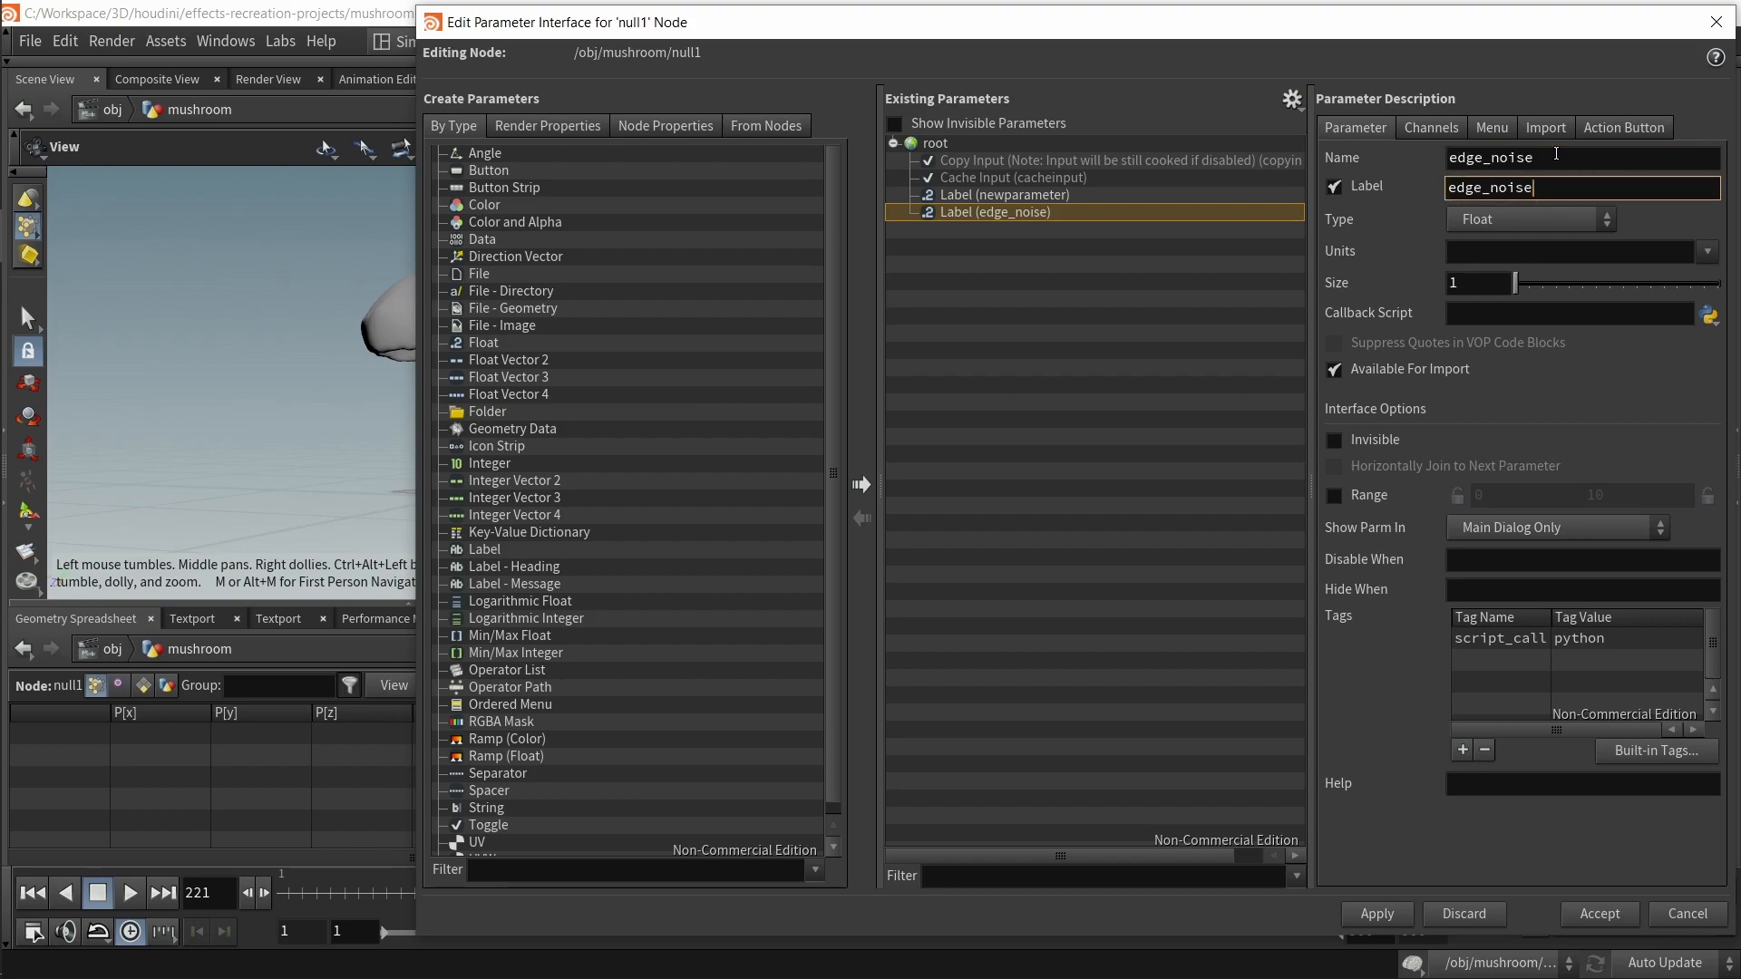
# Step: Delete the leftover newparameter and accept the interface changes
pyautogui.click(1090, 196)
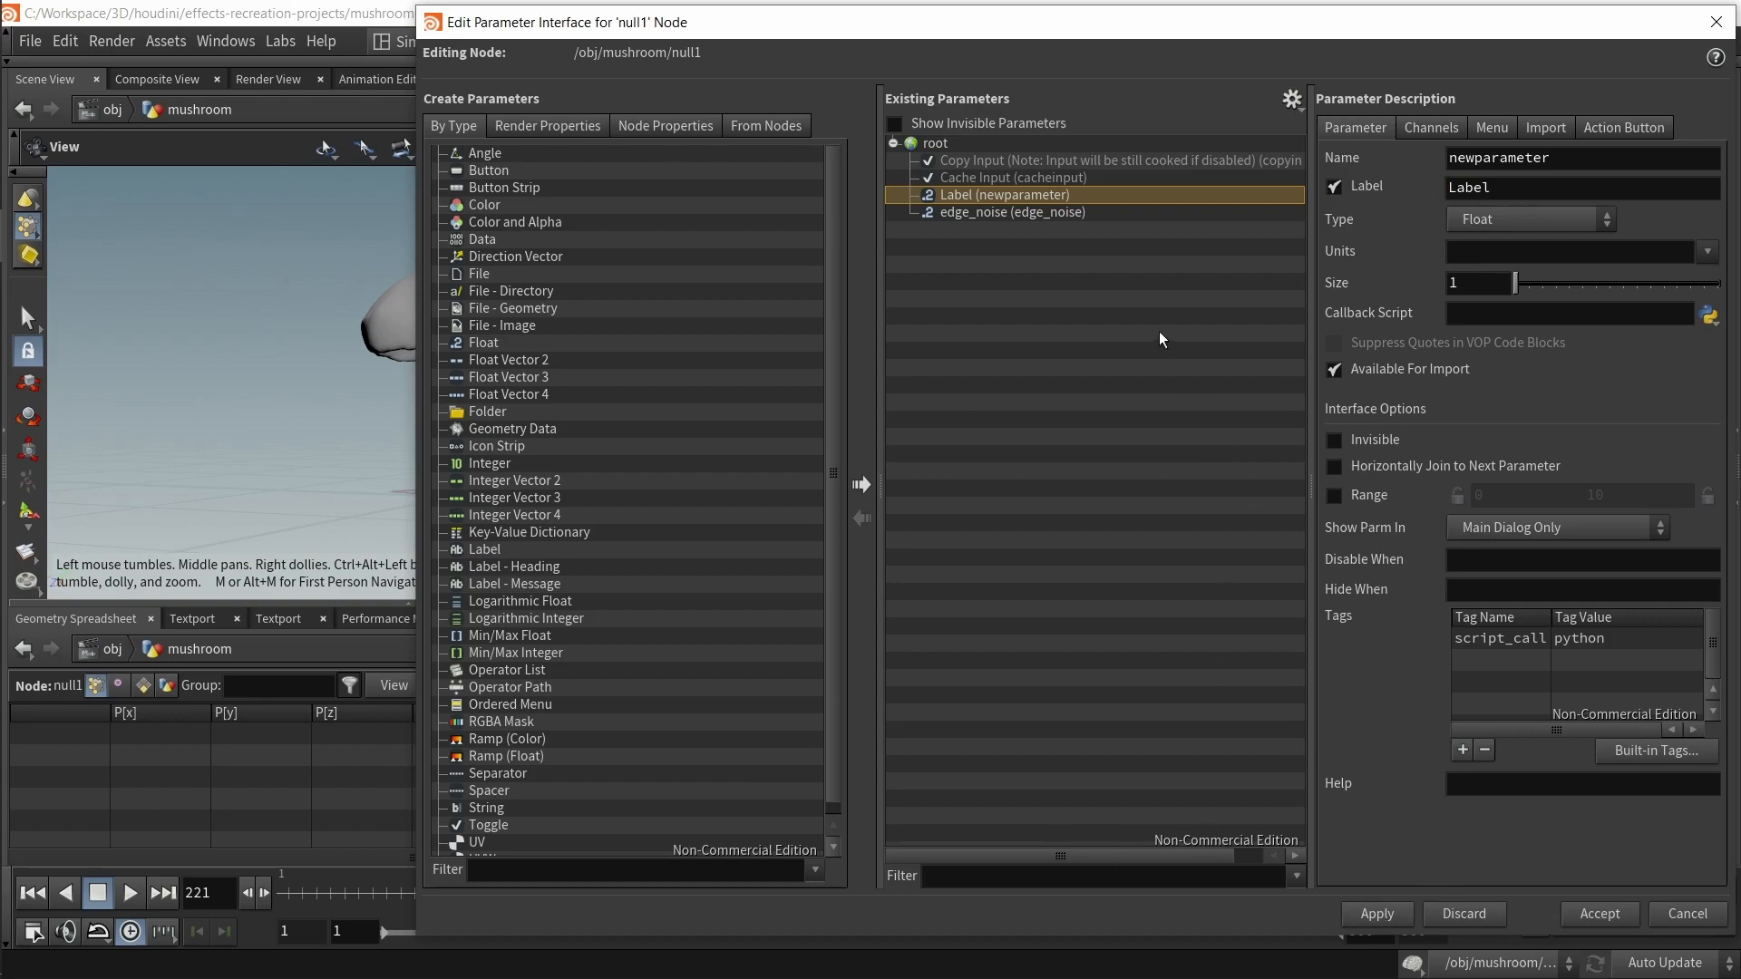
pyautogui.press('Delete')
pyautogui.click(1588, 914)
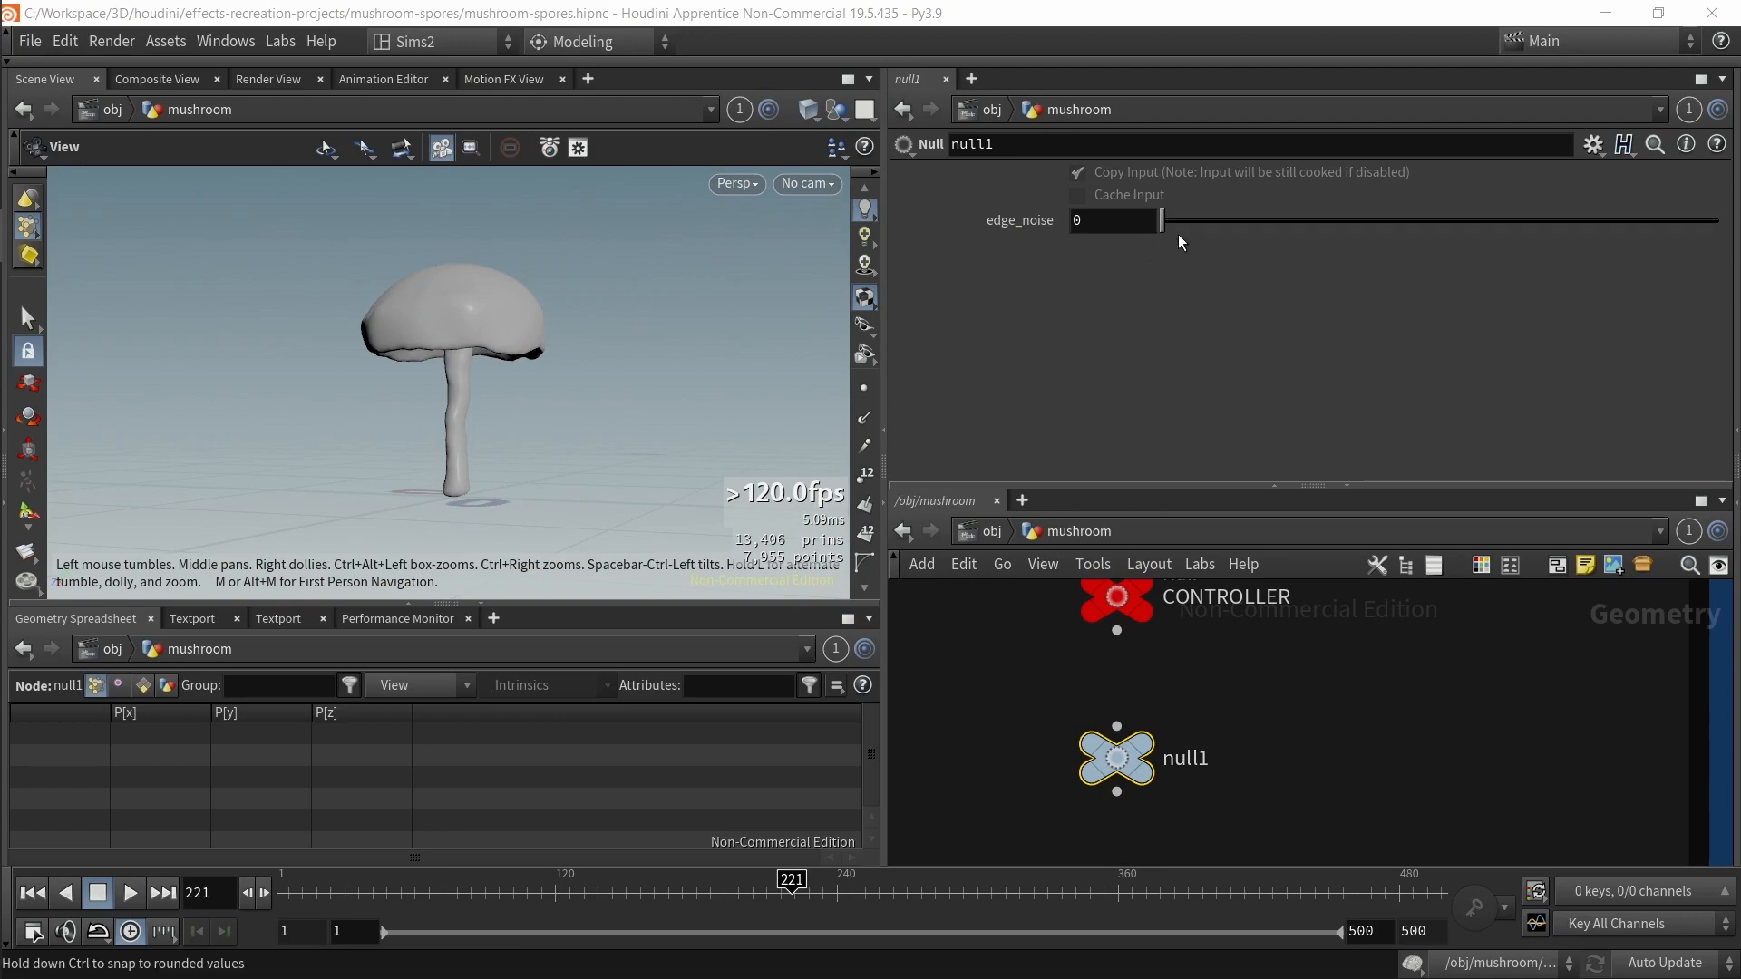
# Step: Set null1's edge_noise to 4.65 and copy the parameter
pyautogui.moveTo(1169, 222); pyautogui.dragTo(1239, 218)
pyautogui.moveTo(1445, 241); pyautogui.dragTo(1352, 318)
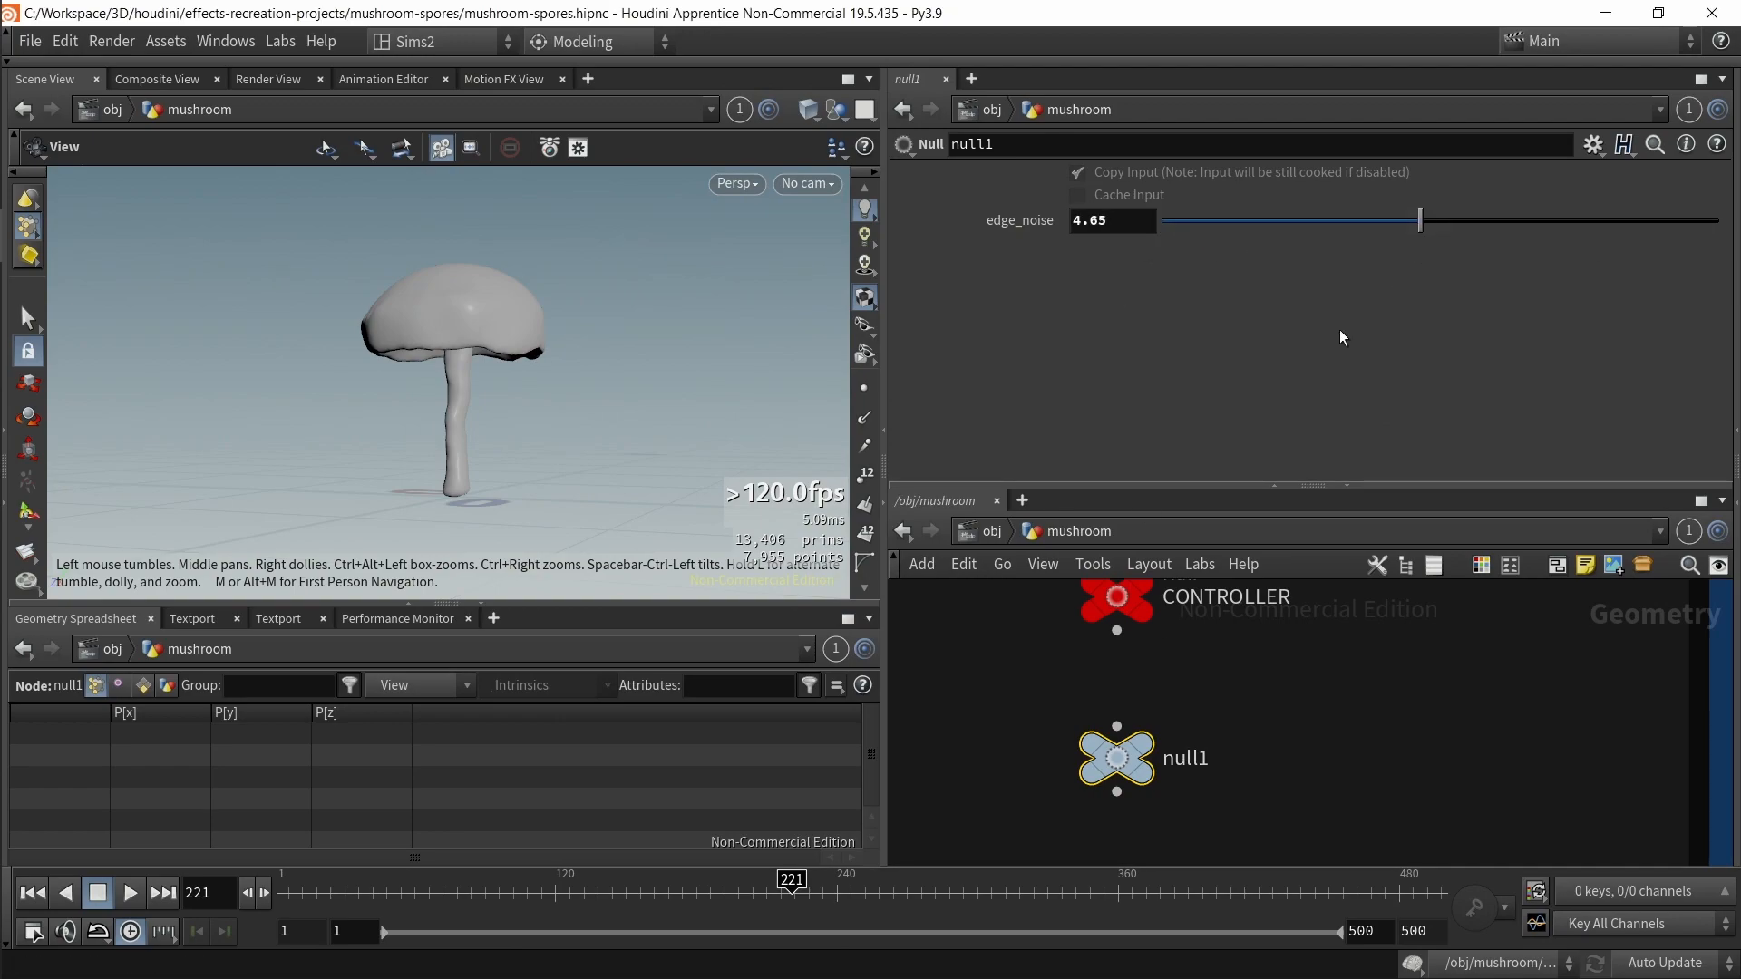
pyautogui.rightClick(1098, 221)
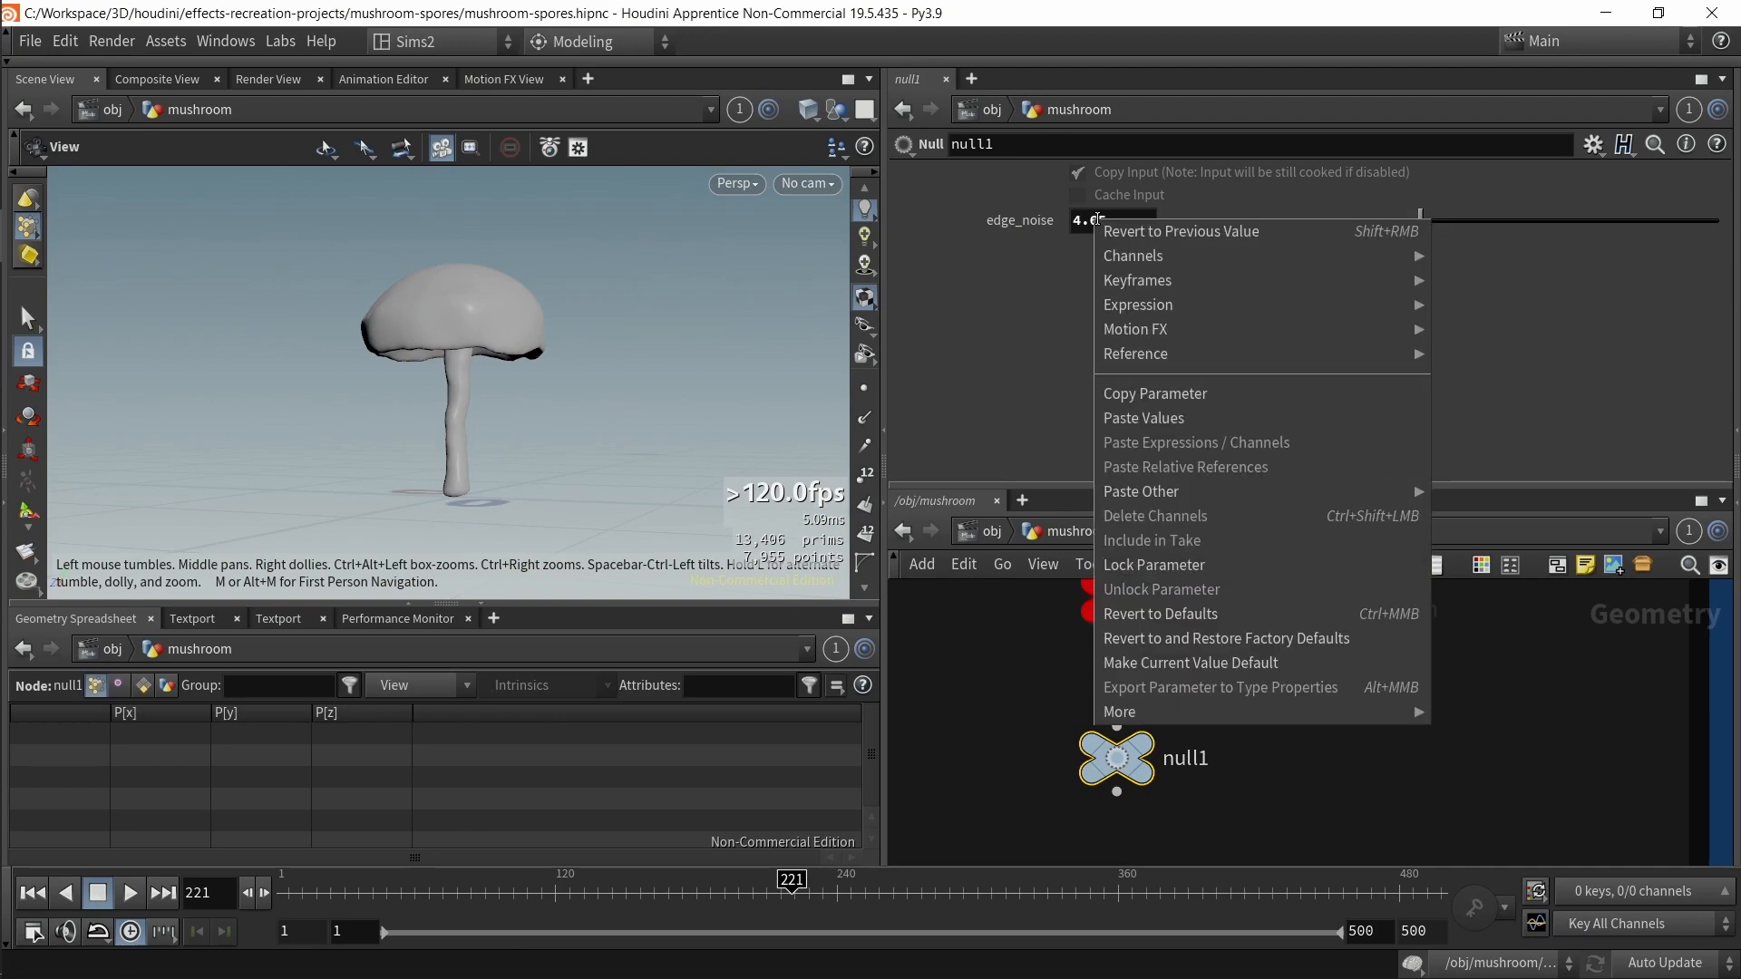
pyautogui.click(1167, 389)
# Step: Paste a relative reference to null1's edge_noise into the Offset of add_noise_to_masked_edges
pyautogui.scroll(-3, 1308, 662)
pyautogui.moveTo(1405, 834); pyautogui.dragTo(1313, 672, button='middle')
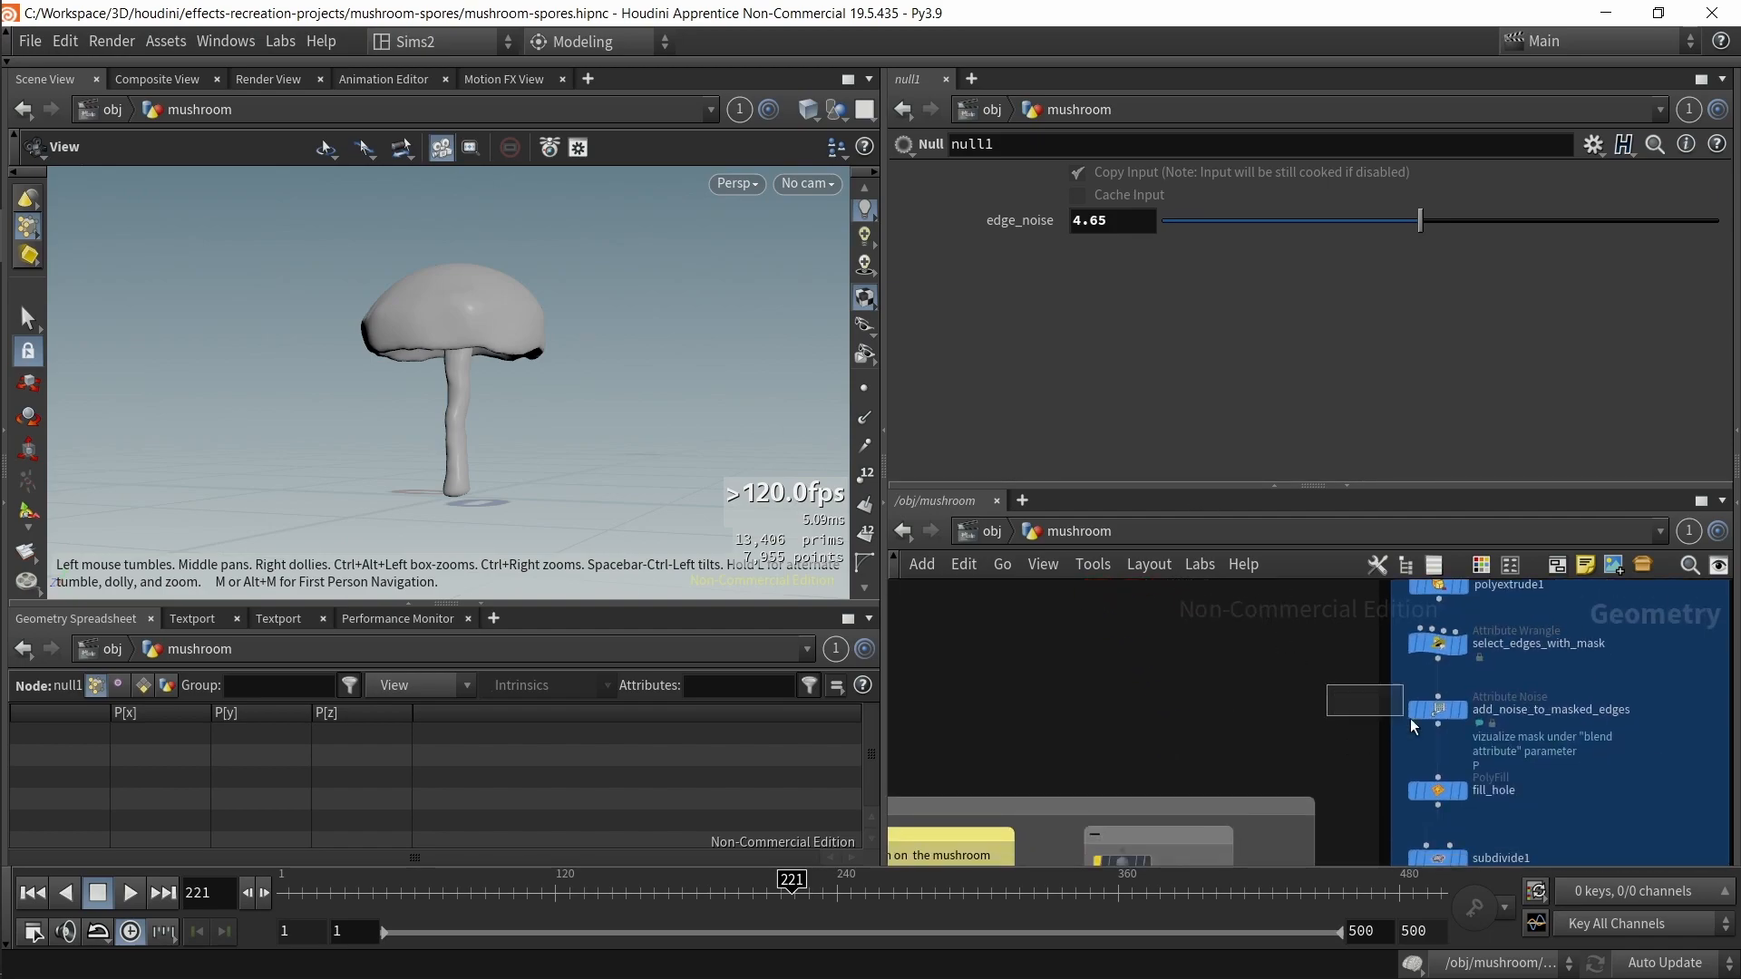
pyautogui.moveTo(1455, 736); pyautogui.dragTo(1460, 710)
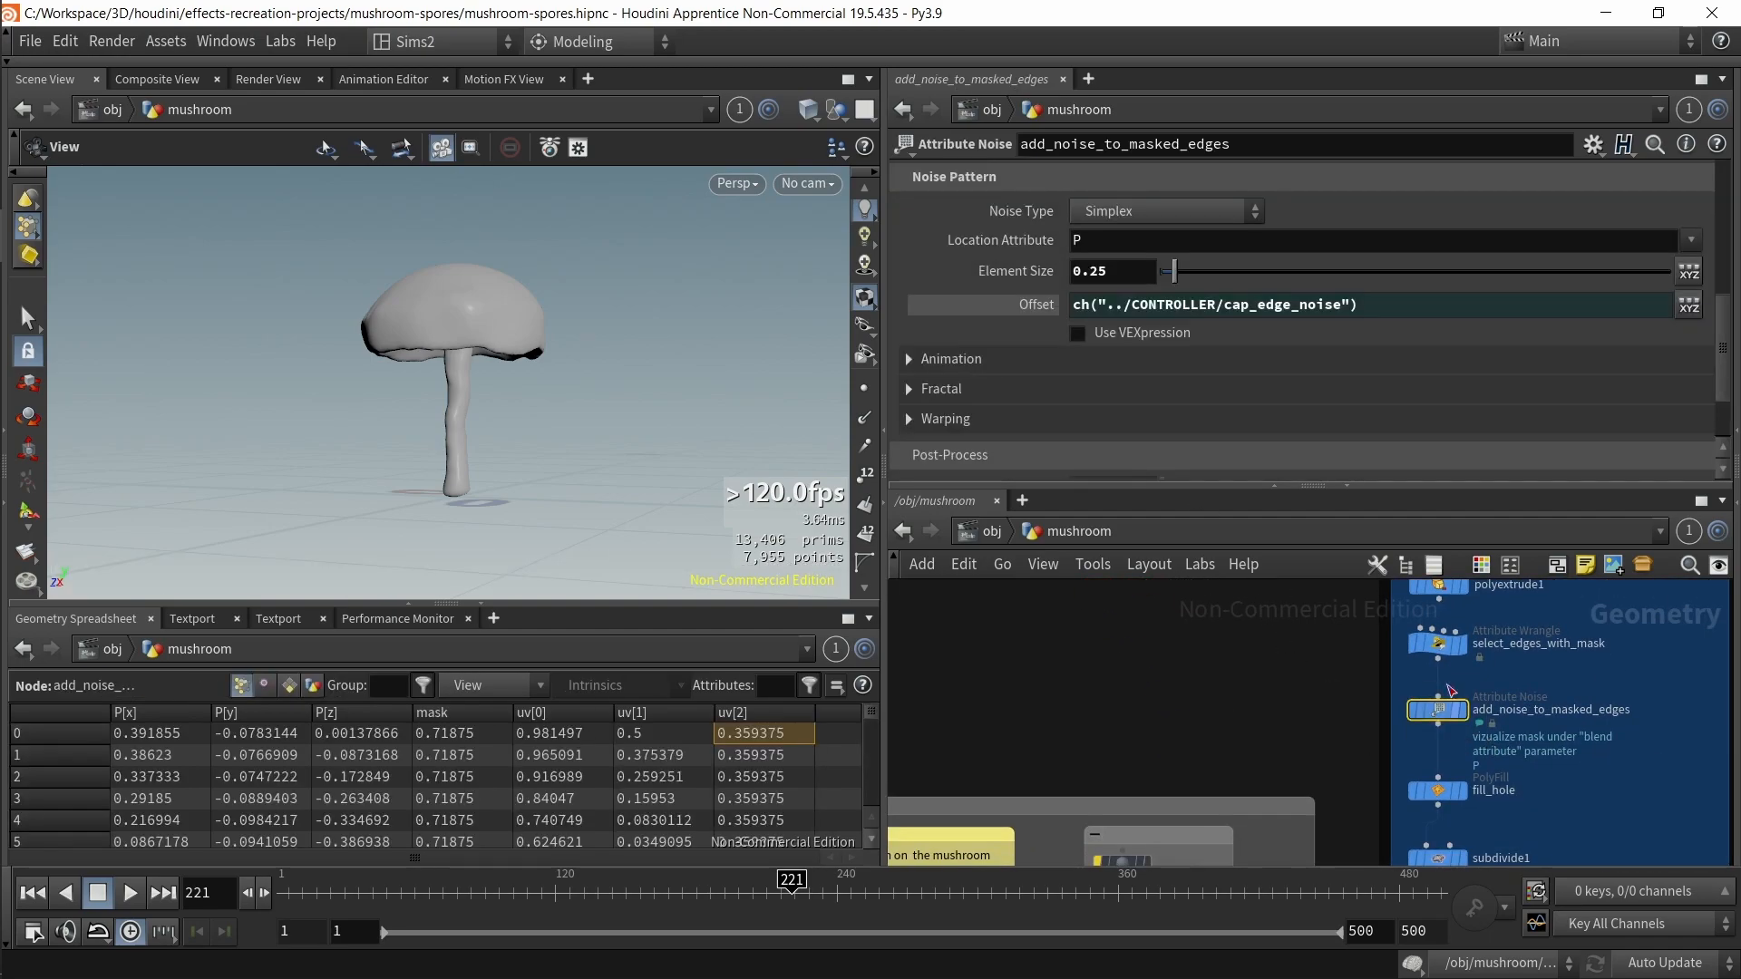
pyautogui.rightClick(1131, 318)
pyautogui.click(1197, 559)
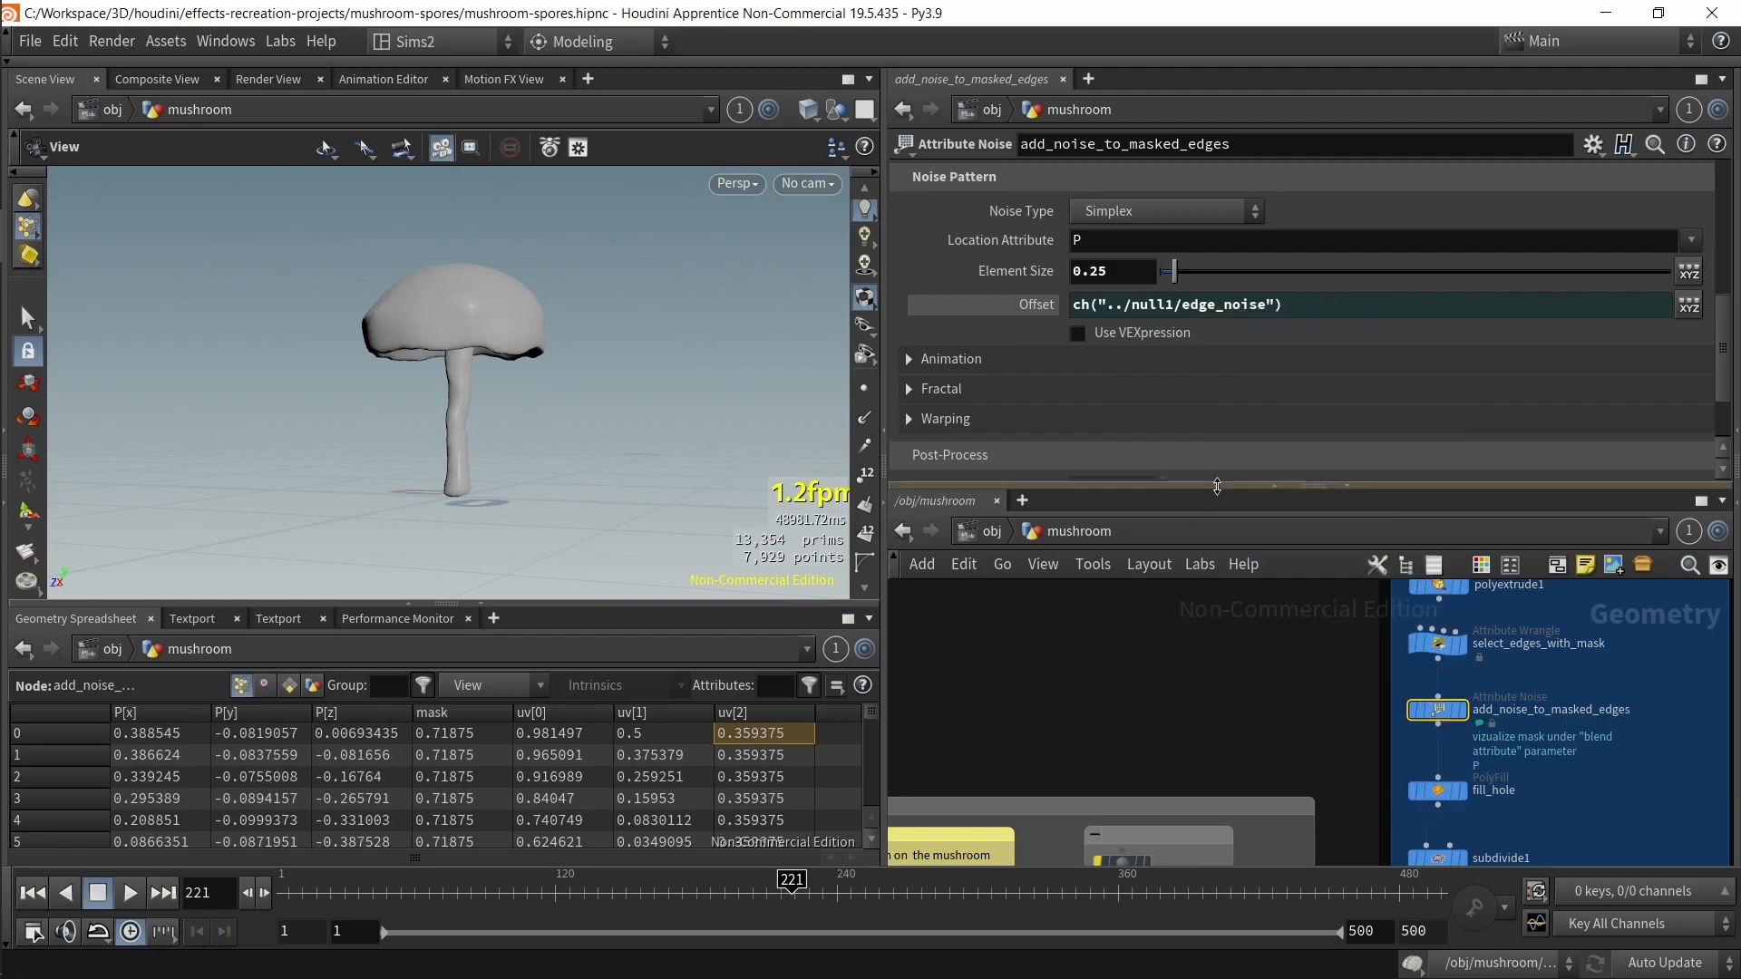
pyautogui.moveTo(1312, 315); pyautogui.dragTo(1083, 313)
# Step: Adjust null1's edge_noise slider and move the null1 node
pyautogui.moveTo(1206, 675); pyautogui.dragTo(1379, 940, button='middle')
pyautogui.moveTo(1325, 808); pyautogui.dragTo(1201, 739)
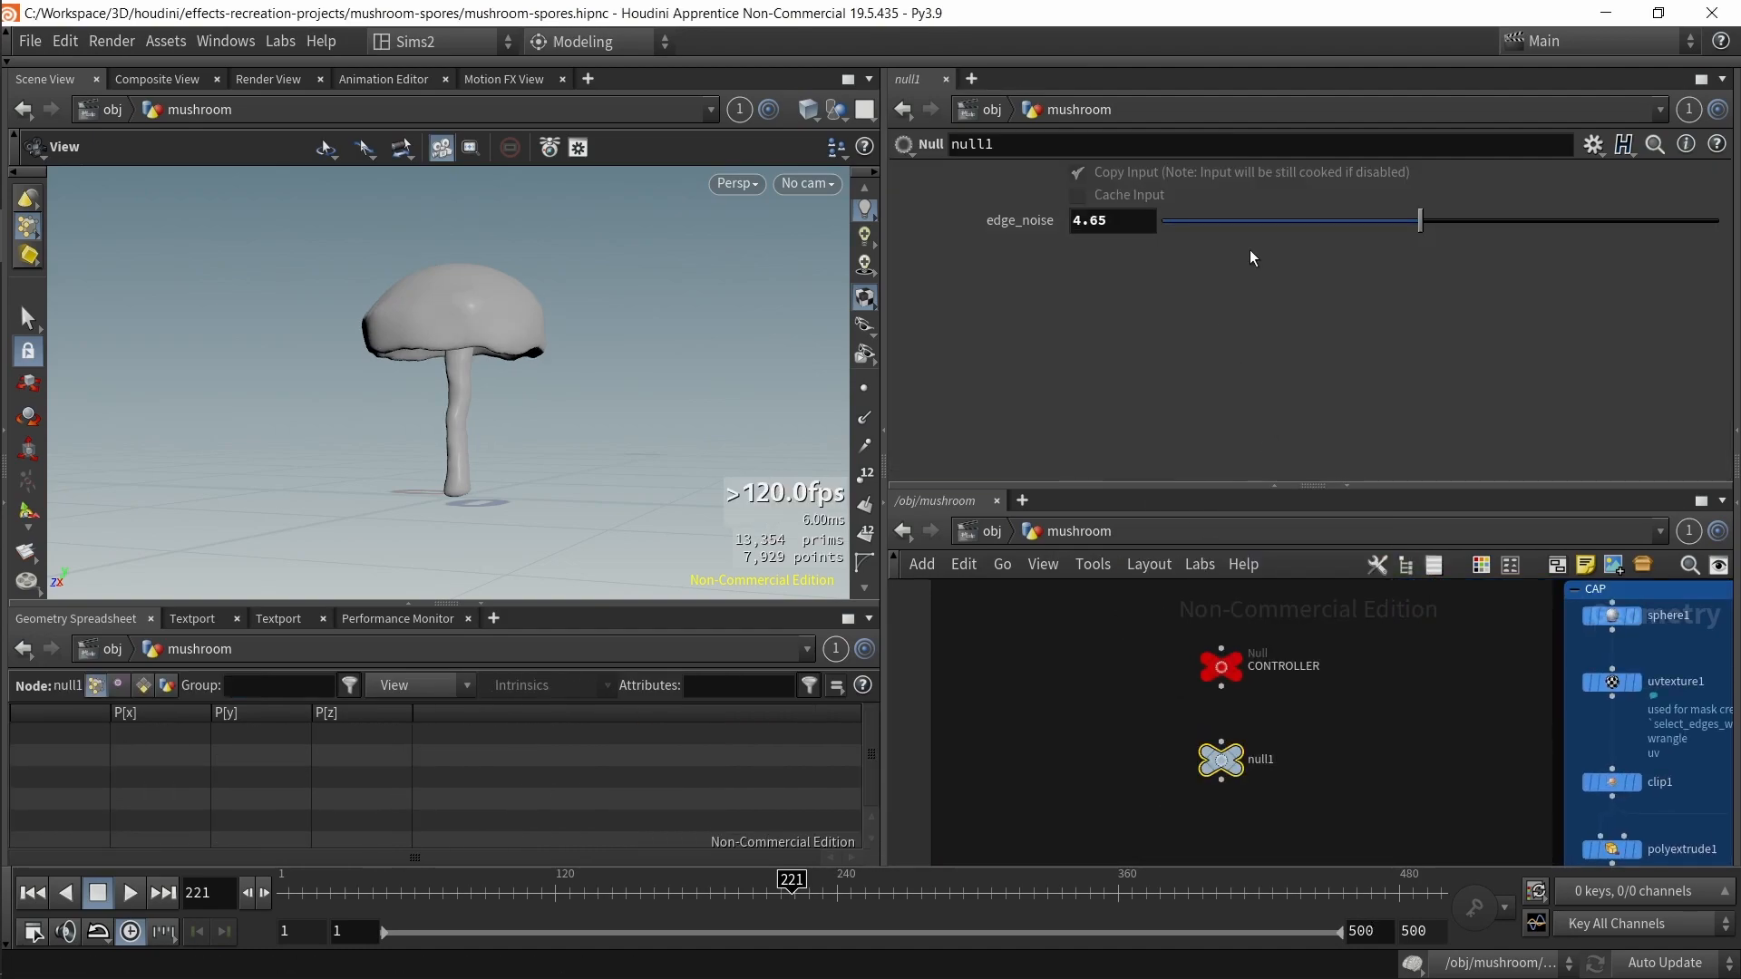
pyautogui.moveTo(1277, 214); pyautogui.dragTo(1155, 222)
pyautogui.click(1362, 775)
pyautogui.moveTo(1361, 780); pyautogui.dragTo(1200, 594, button='middle')
# Step: Undo the last five changes, including the pasted Offset reference
pyautogui.hotkey('ctrl', 'z')
pyautogui.hotkey('ctrl', 'z')
pyautogui.hotkey('ctrl', 'z')
pyautogui.hotkey('ctrl', 'z')
pyautogui.hotkey('ctrl', 'z')
pyautogui.moveTo(1369, 774); pyautogui.dragTo(1487, 835)
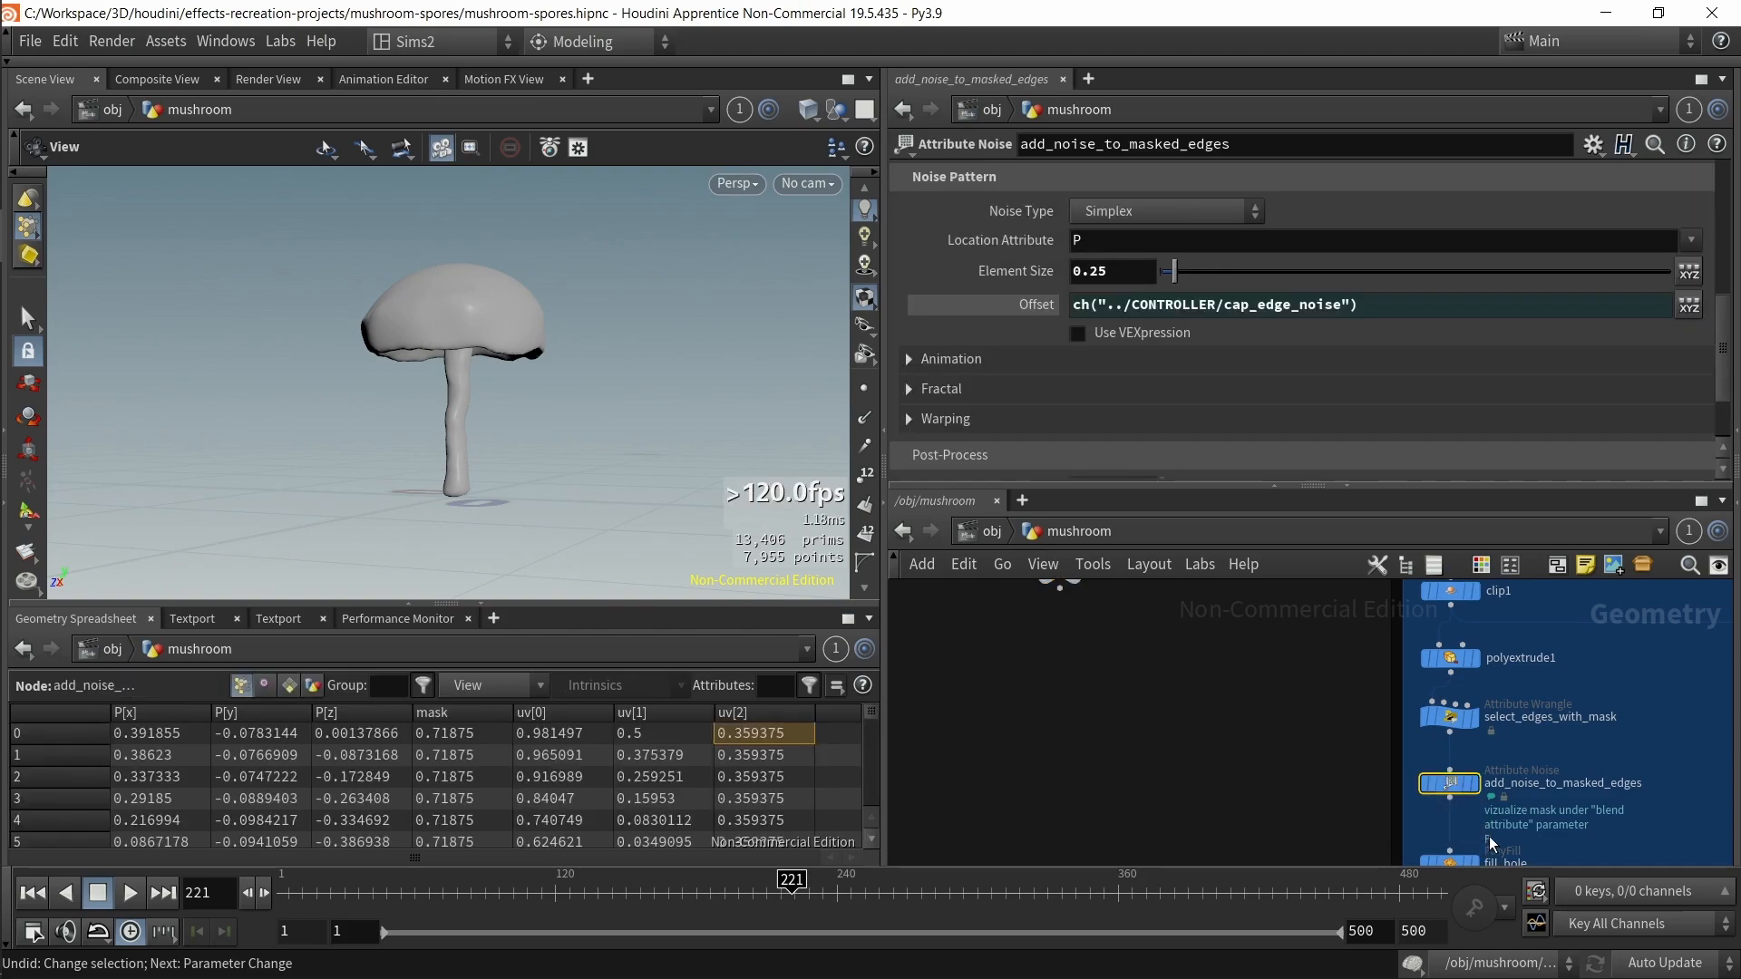
# Step: Delete the demonstration null1 node from the network
pyautogui.moveTo(1172, 643); pyautogui.dragTo(1319, 824, button='middle')
pyautogui.moveTo(1270, 676); pyautogui.dragTo(1123, 731)
pyautogui.press('Delete')
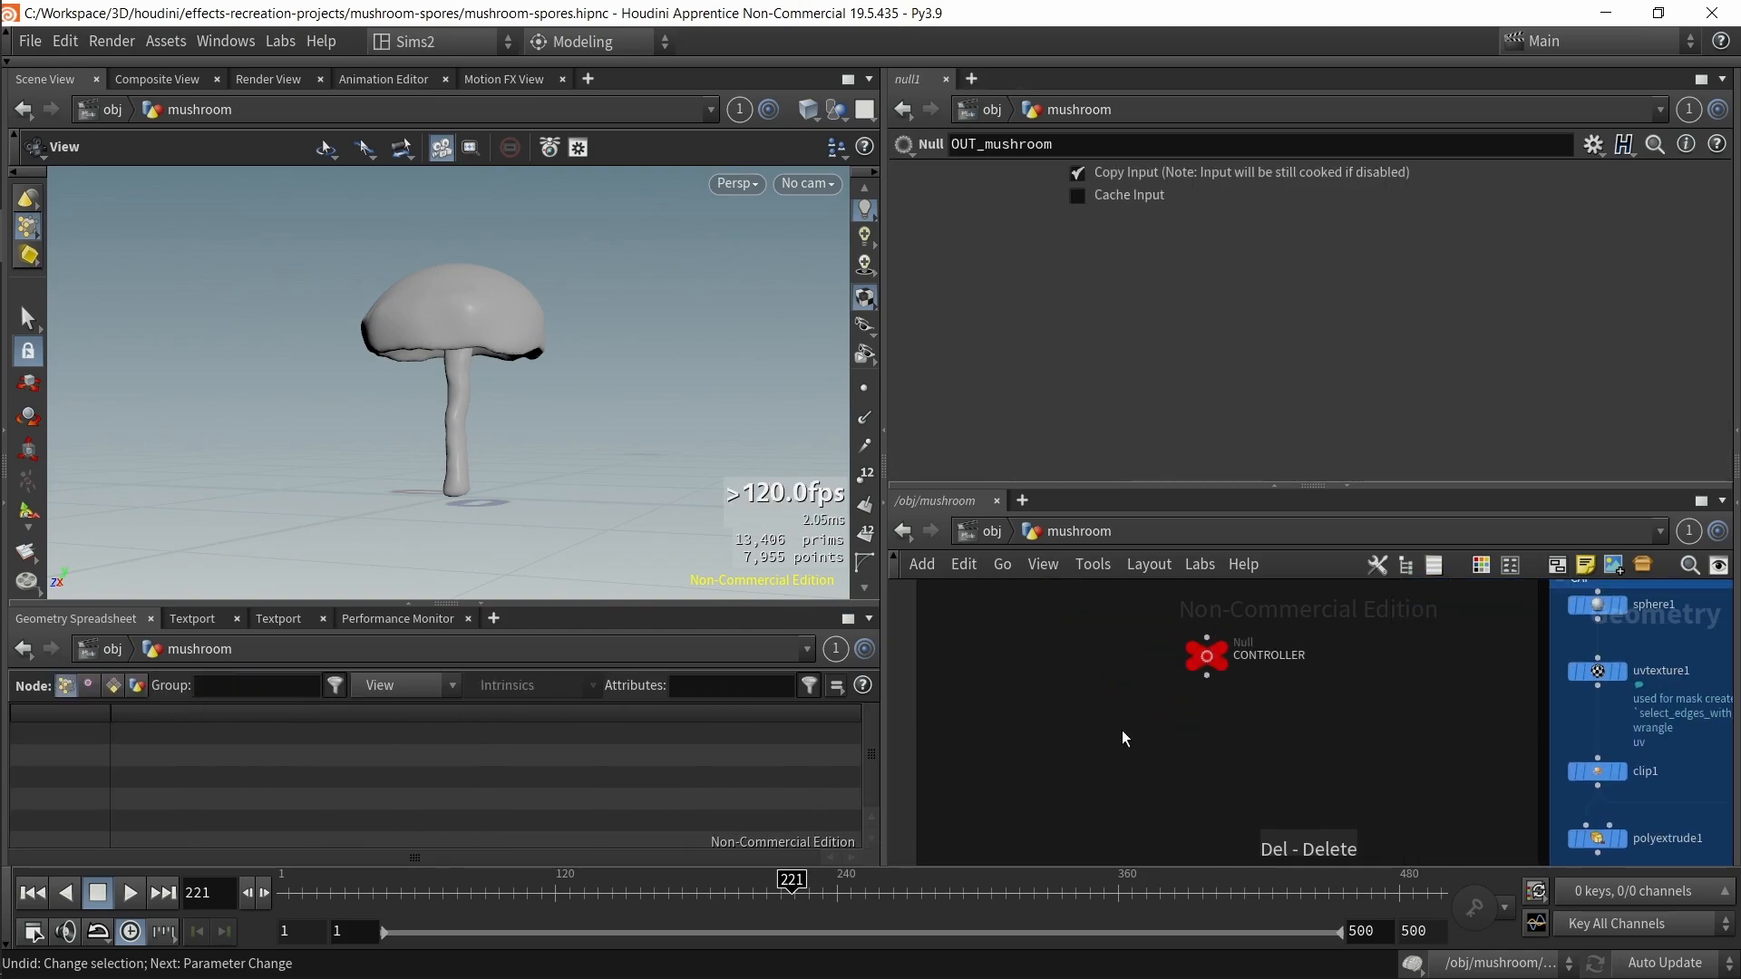
# Step: Select the CONTROLLER node and review its trunk and cap parameters
pyautogui.click(1292, 659)
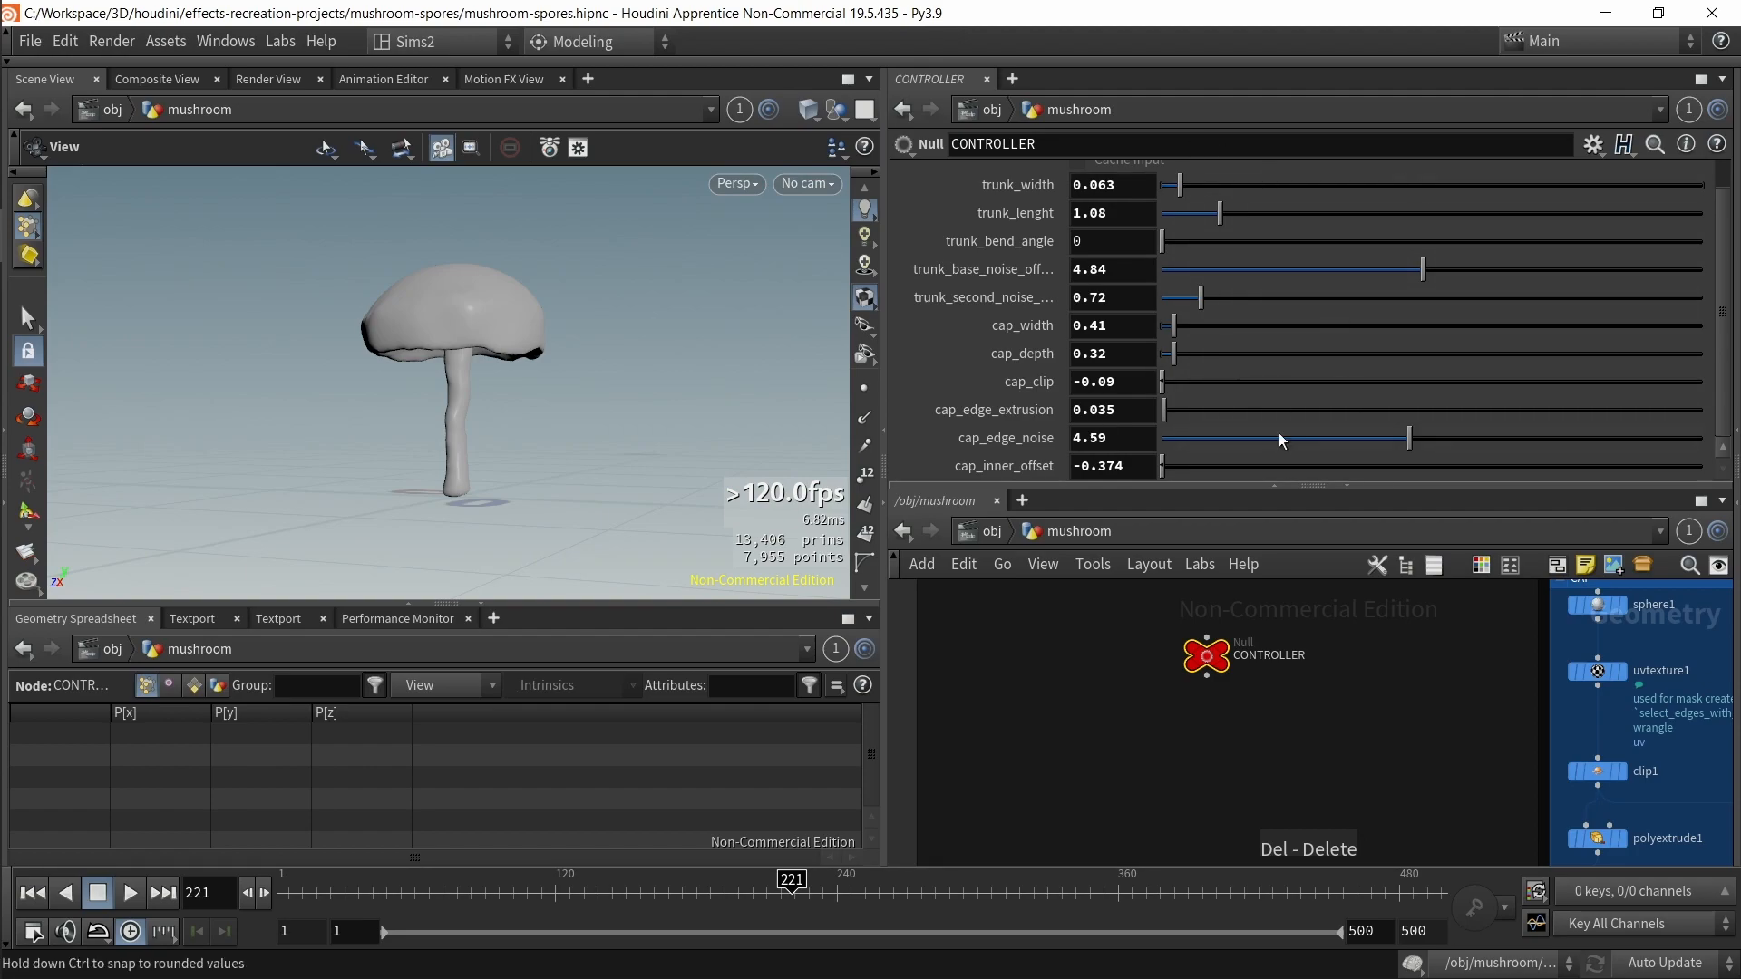
pyautogui.scroll(-4, 1244, 727)
pyautogui.moveTo(1284, 844); pyautogui.dragTo(1042, 602, button='middle')
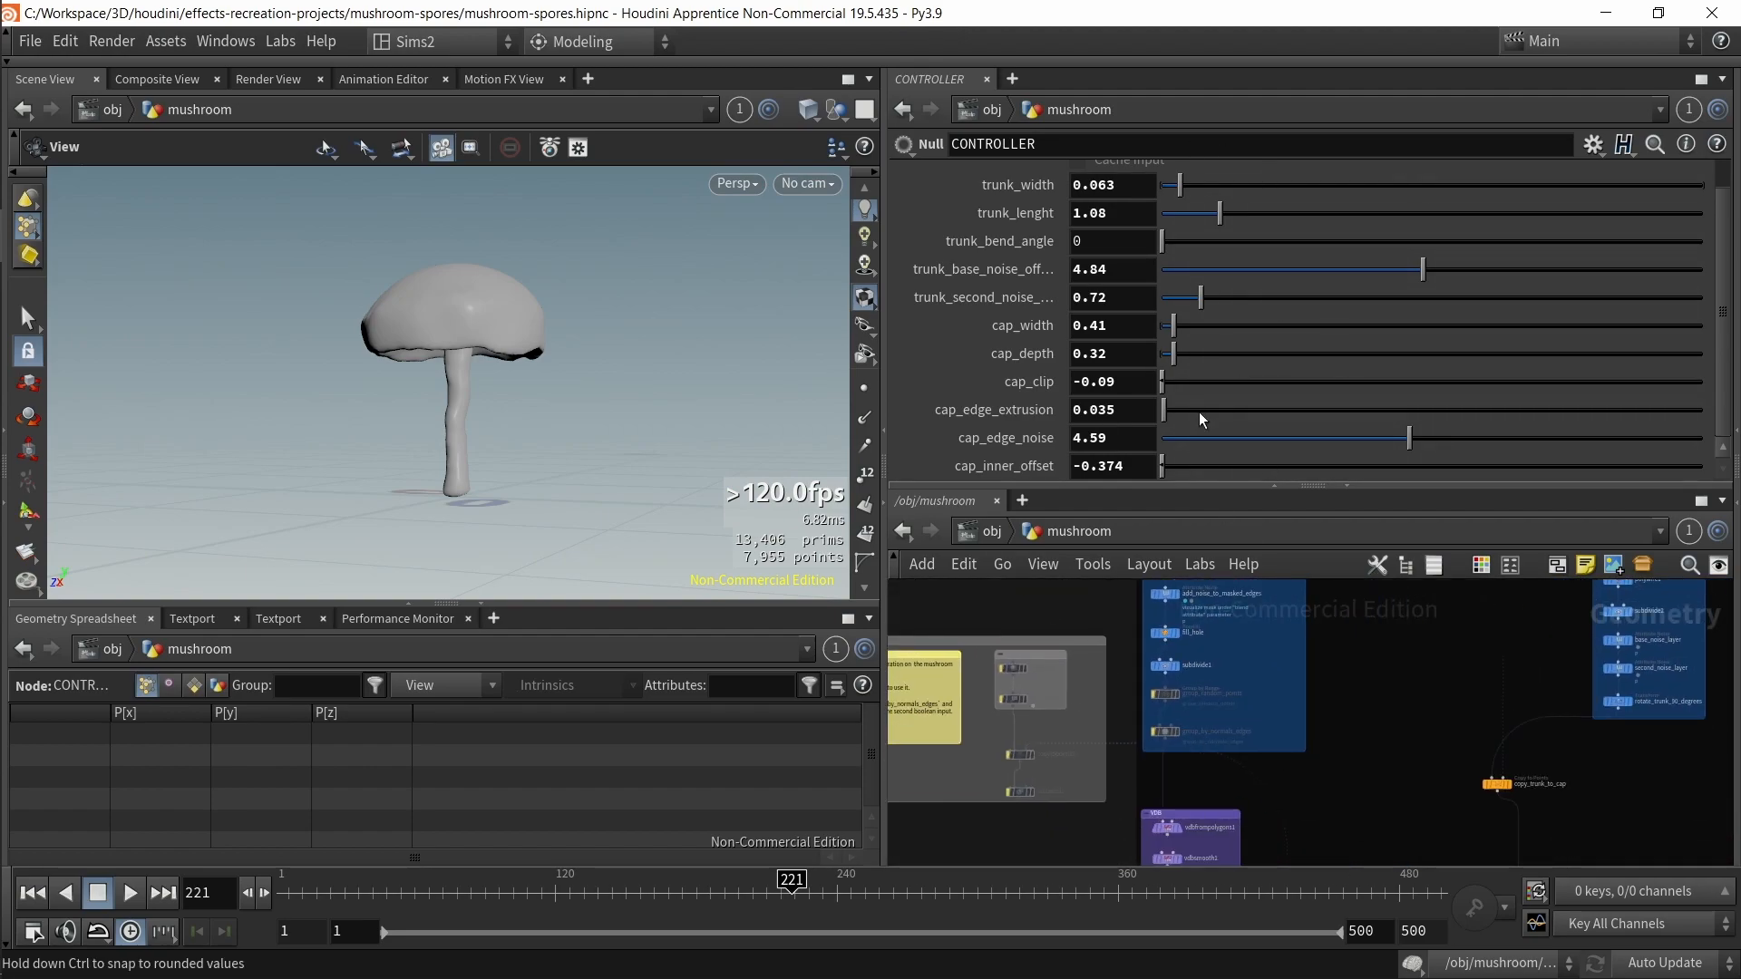
pyautogui.moveTo(471, 362); pyautogui.dragTo(529, 311)
pyautogui.scroll(4, 435, 271)
# Step: Adjust the CONTROLLER's cap_inner_offset with the value ladder and undo the change
pyautogui.moveTo(1130, 472); pyautogui.dragTo(1136, 529, button='middle')
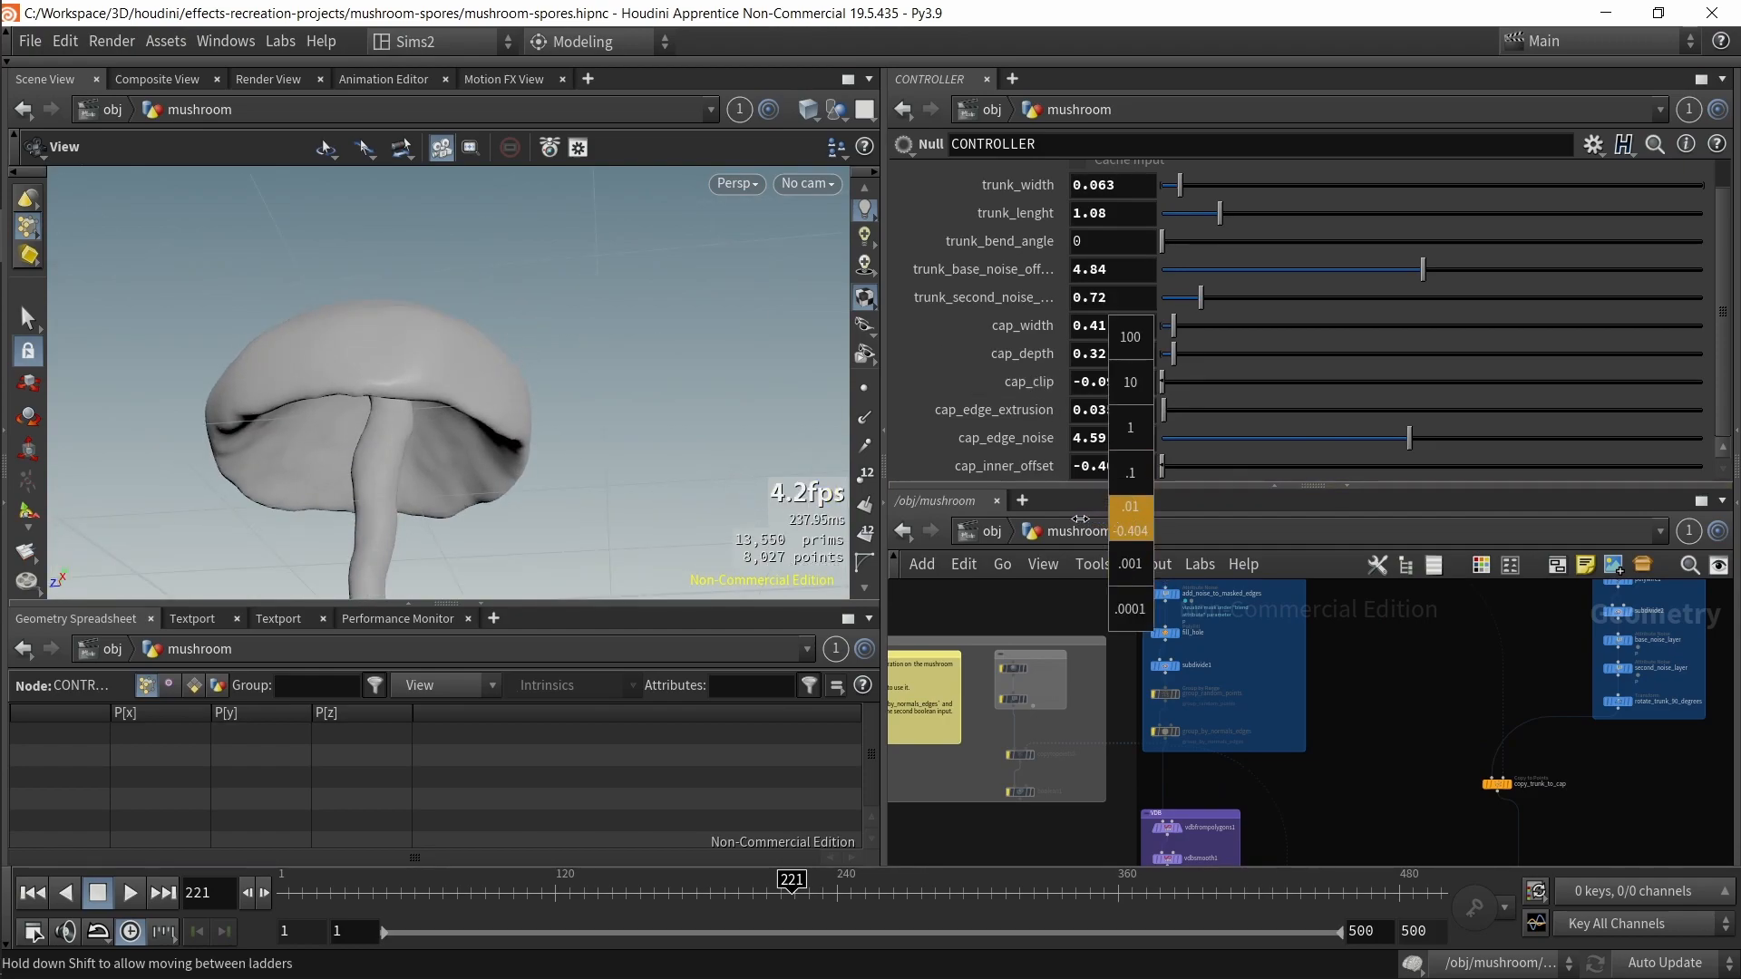
pyautogui.moveTo(1266, 561); pyautogui.dragTo(1671, 486, button='middle')
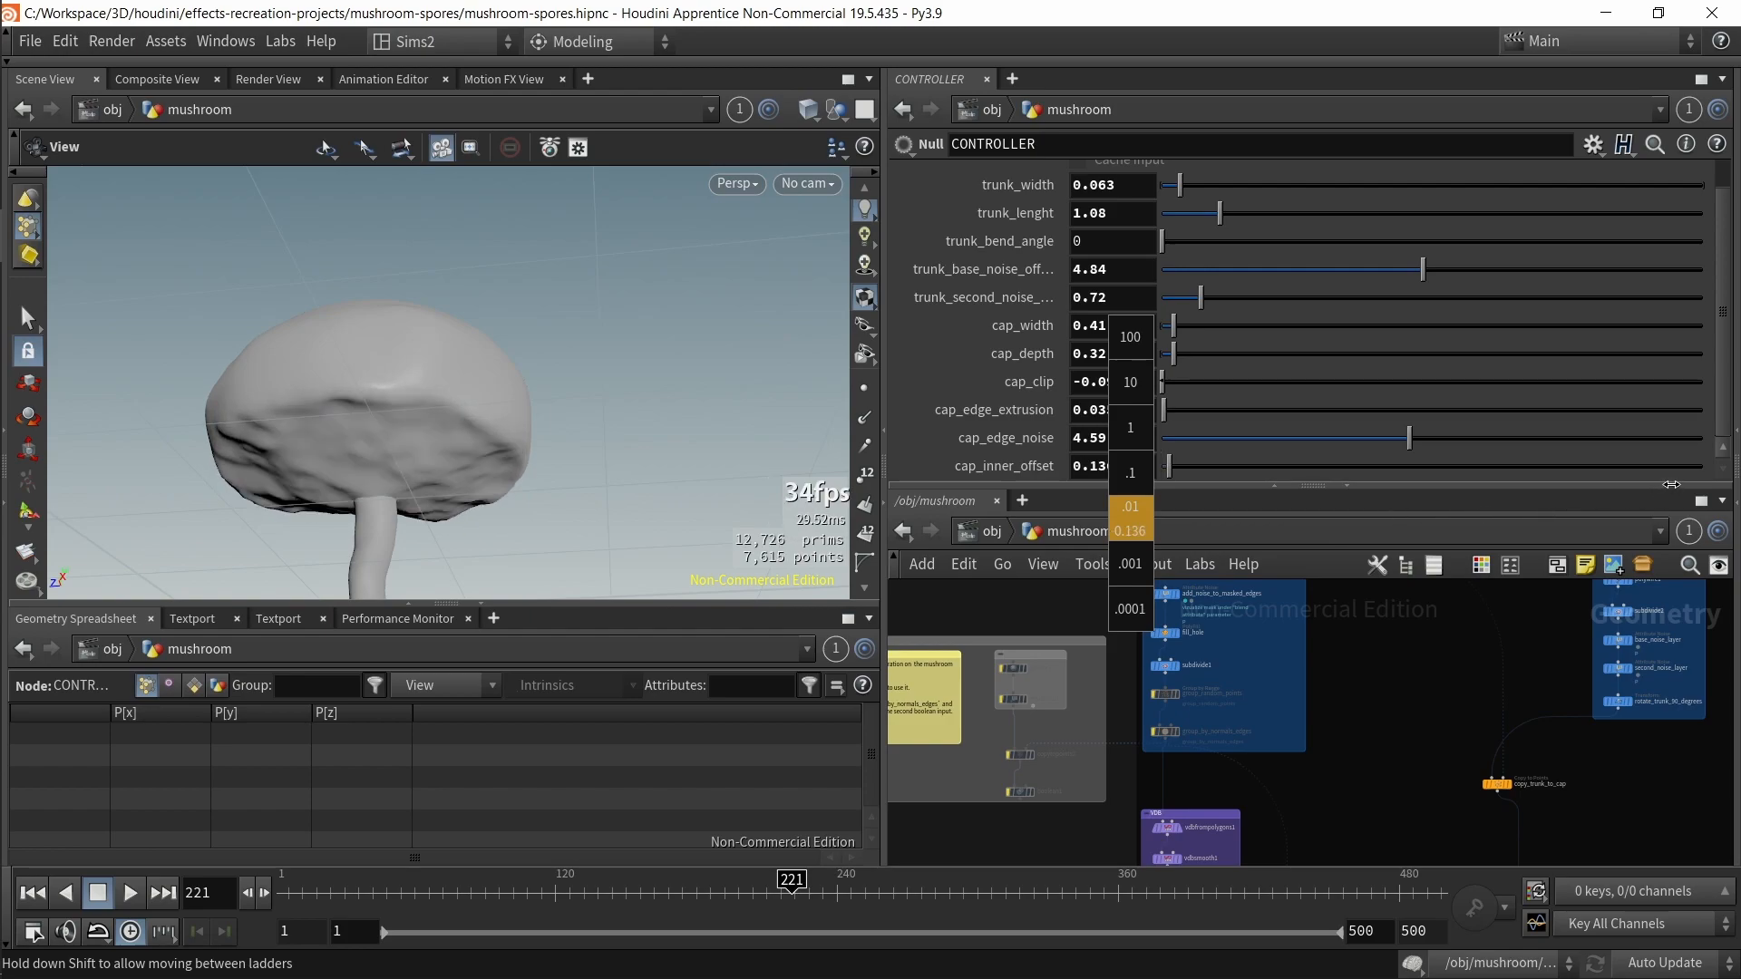
pyautogui.hotkey('ctrl', 'z')
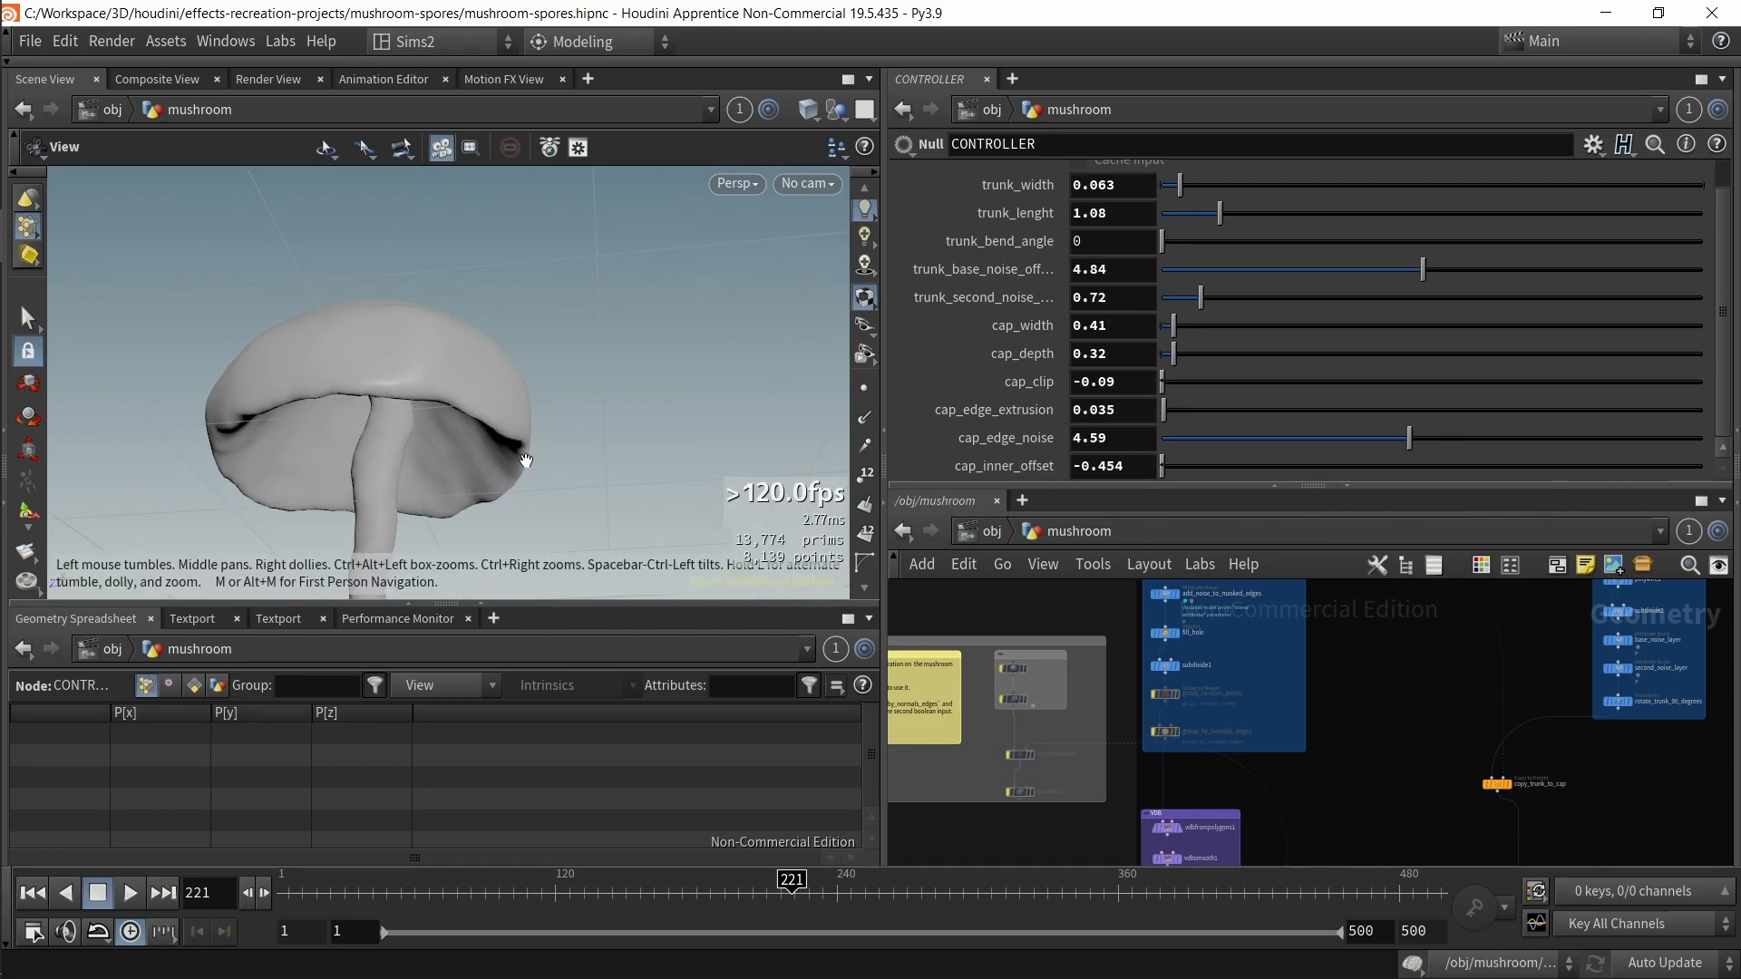
pyautogui.moveTo(466, 381); pyautogui.dragTo(501, 490)
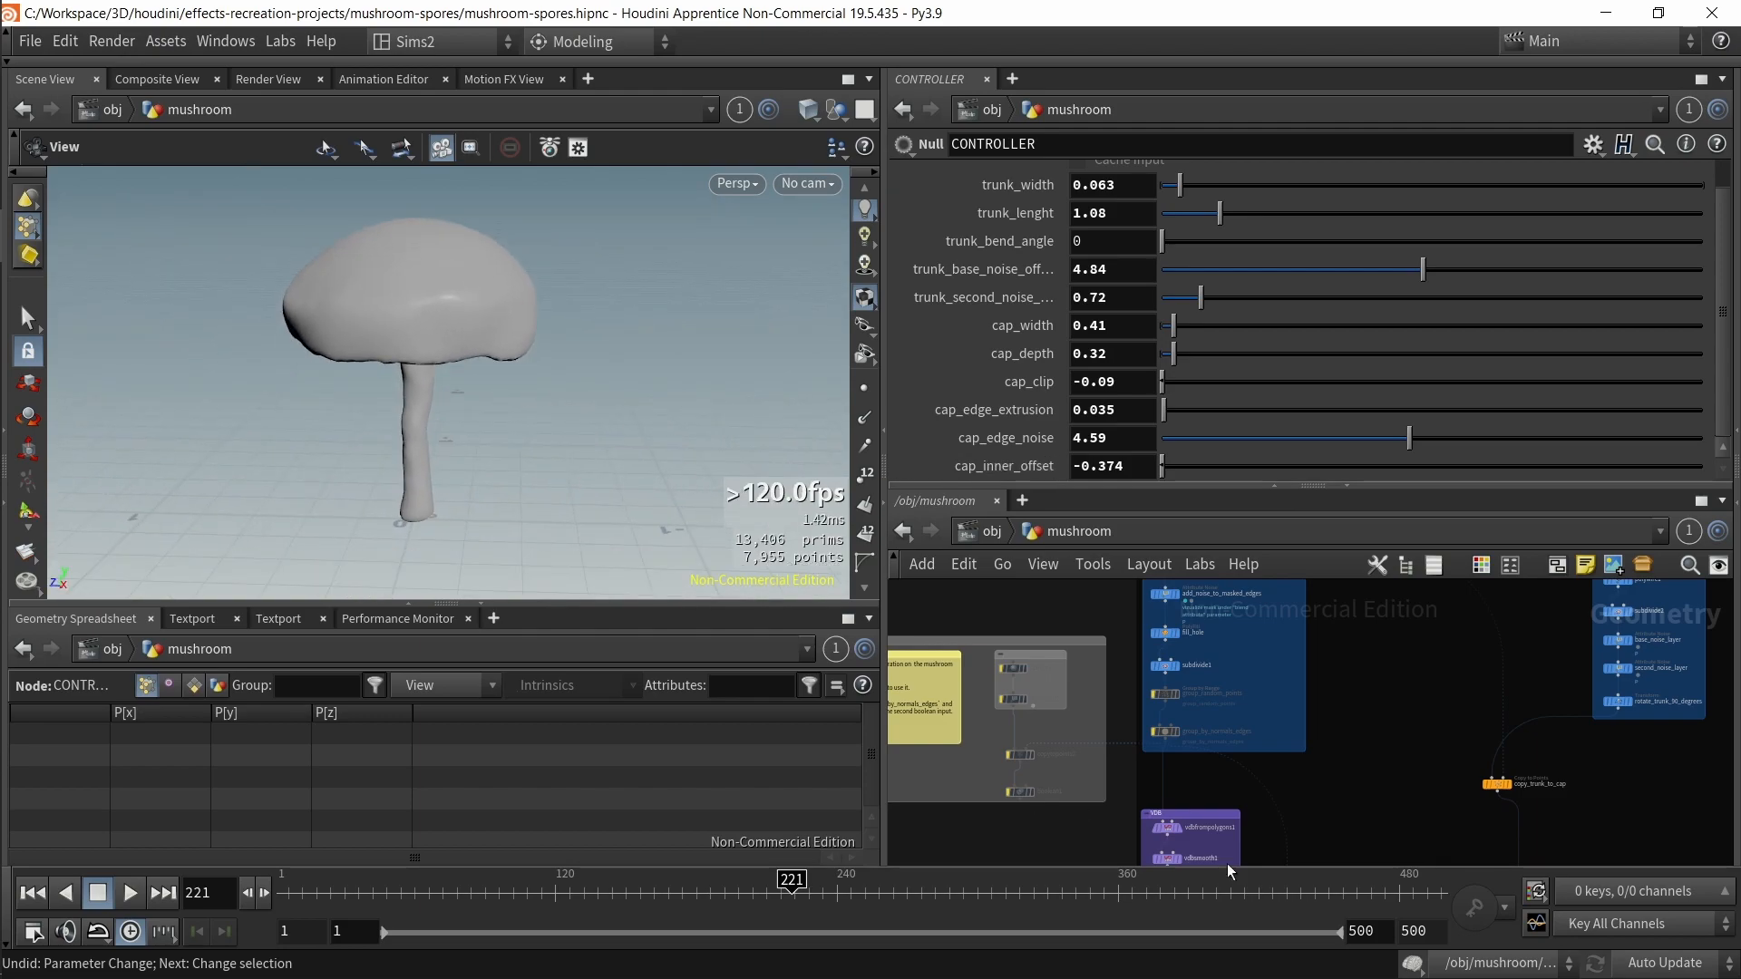
# Step: Browse into the mushroom1 particle network and back out to the object level
pyautogui.moveTo(1362, 825); pyautogui.dragTo(1367, 717, button='middle')
pyautogui.scroll(-5, 1368, 709)
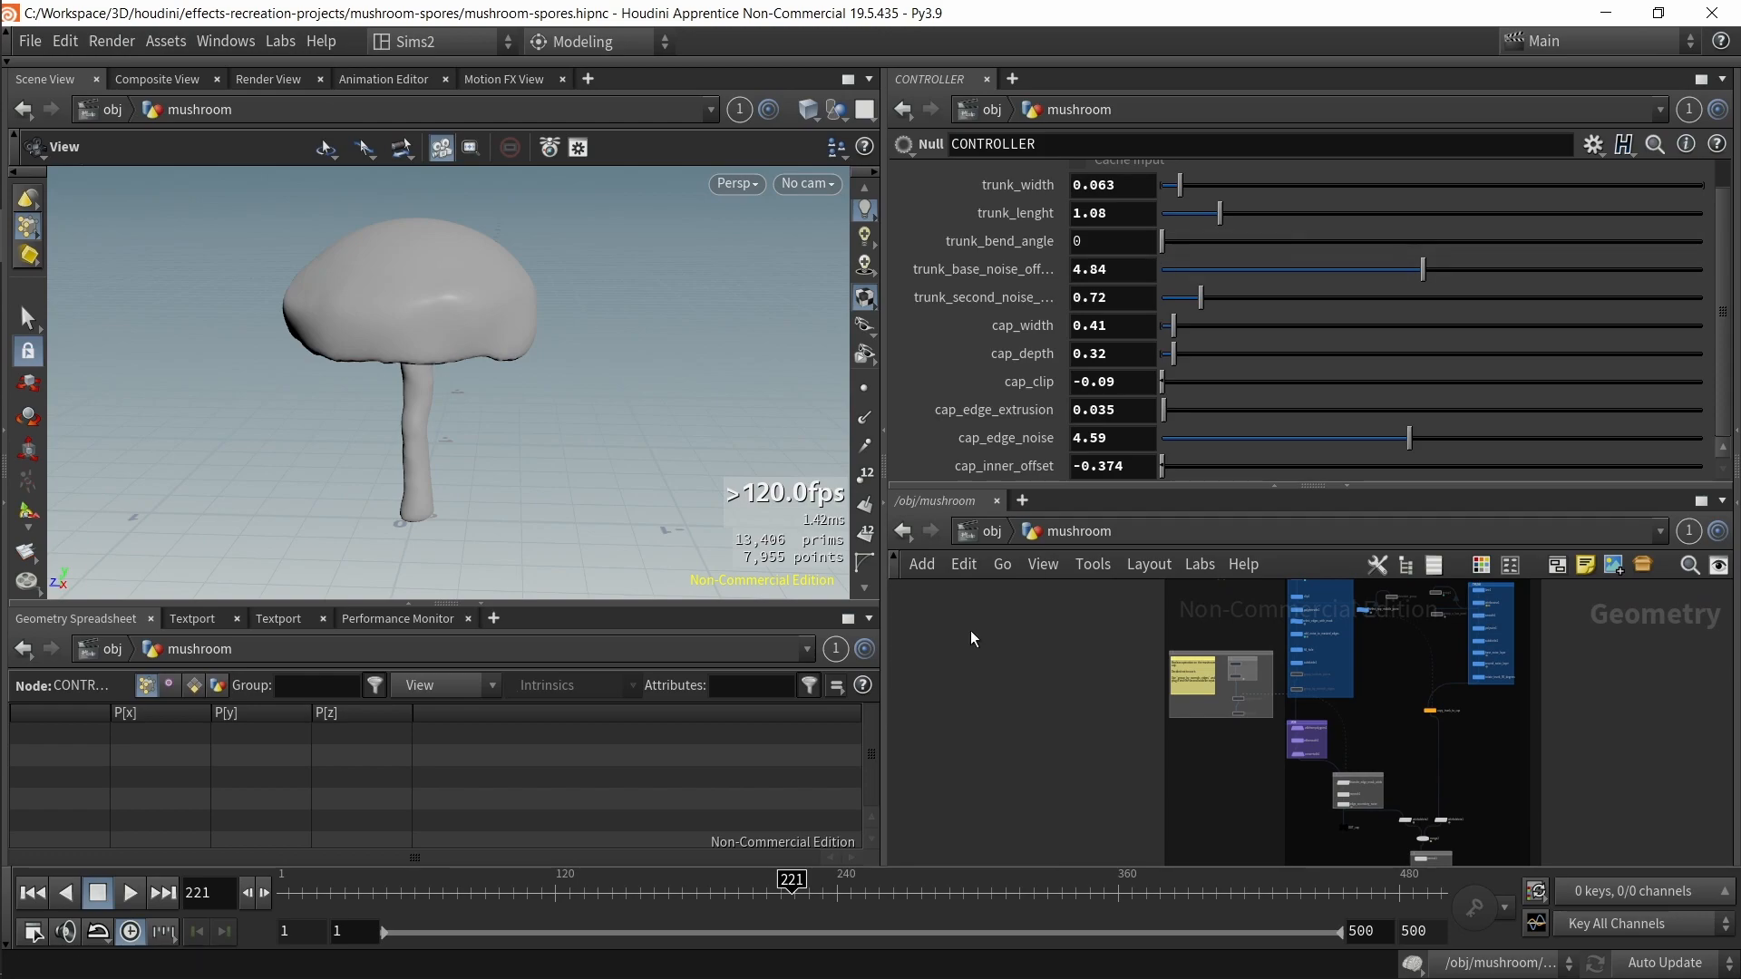
pyautogui.press('u')
pyautogui.doubleClick(1500, 796)
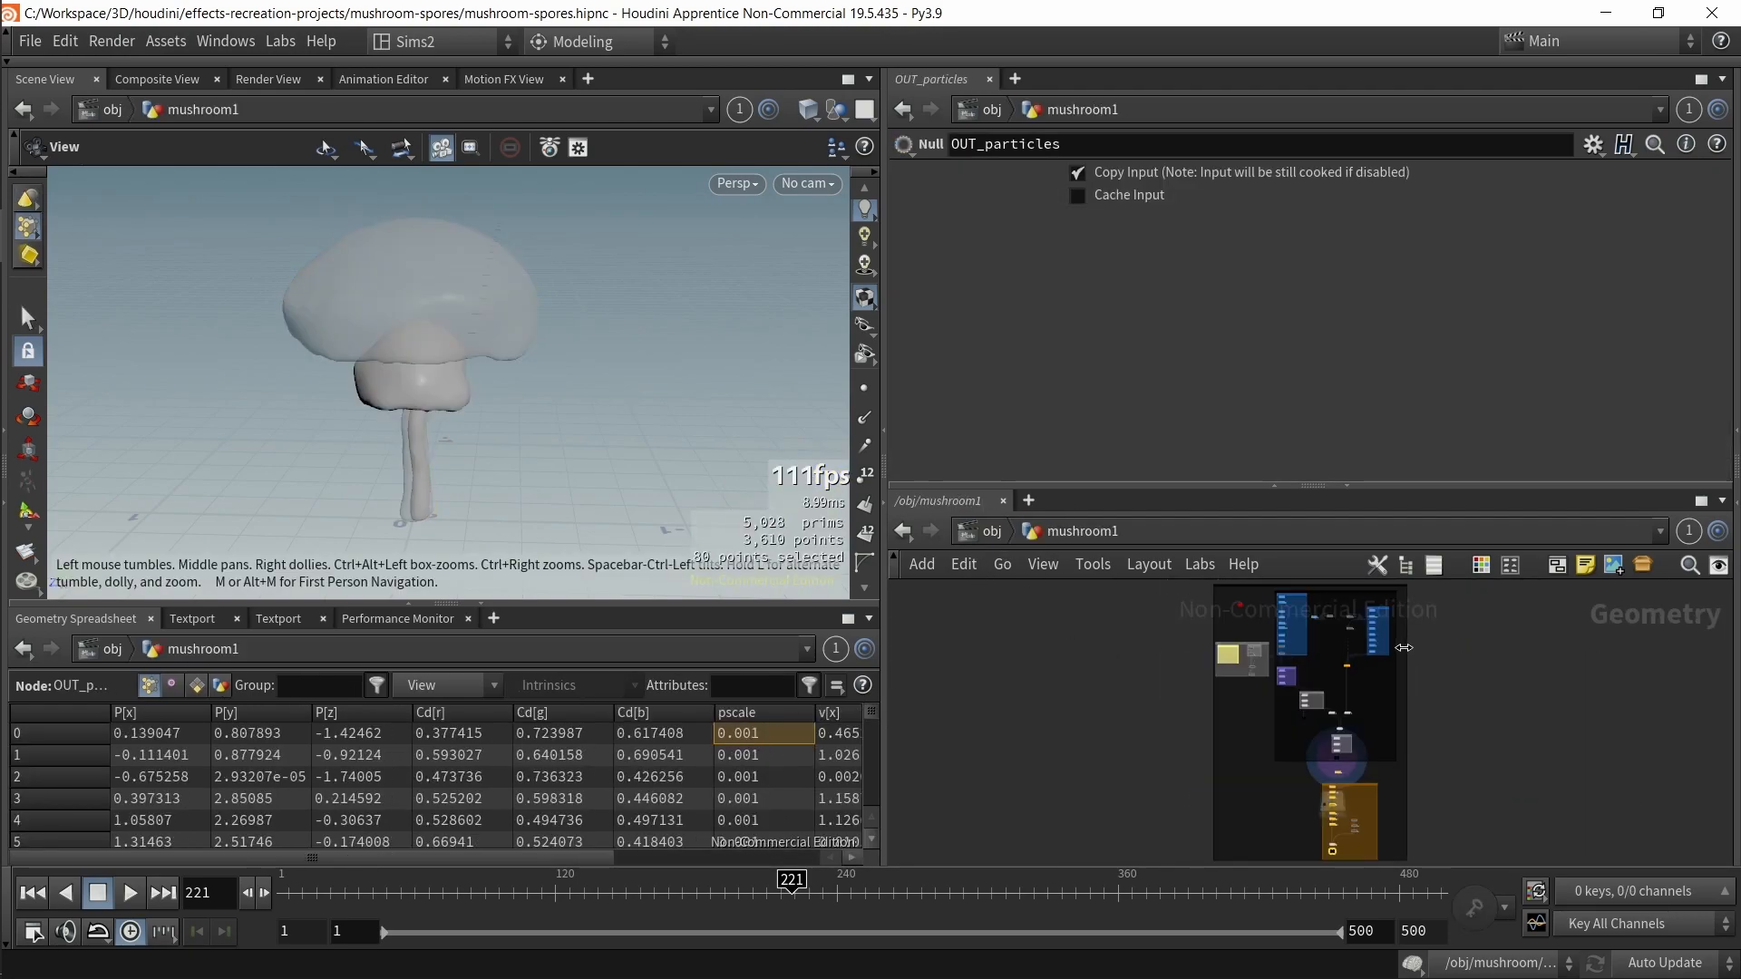
pyautogui.moveTo(1384, 679); pyautogui.dragTo(1384, 901, button='middle')
pyautogui.scroll(3, 1309, 795)
pyautogui.scroll(-3, 1397, 760)
pyautogui.moveTo(1396, 760); pyautogui.dragTo(1398, 795, button='middle')
pyautogui.scroll(3, 1364, 689)
pyautogui.scroll(-6, 1113, 729)
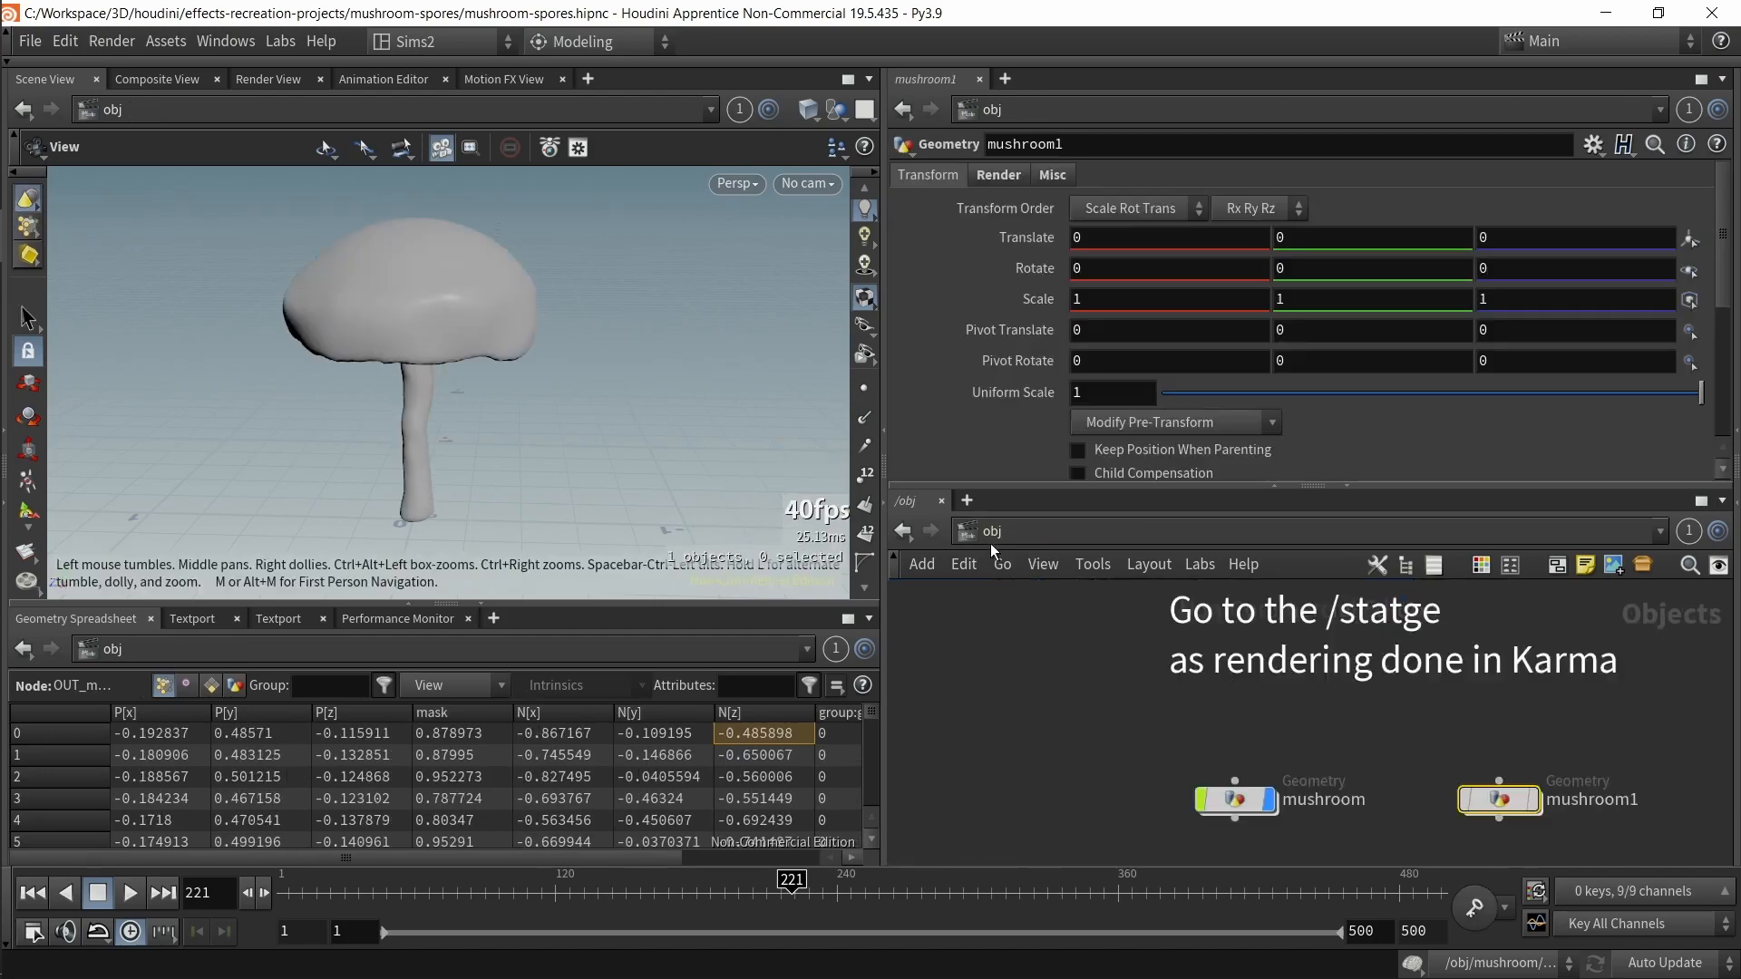
# Step: Insert a Bend node directly below subdivide2 in the trunk chain of the mushroom network
pyautogui.doubleClick(1246, 804)
pyautogui.scroll(7, 1411, 822)
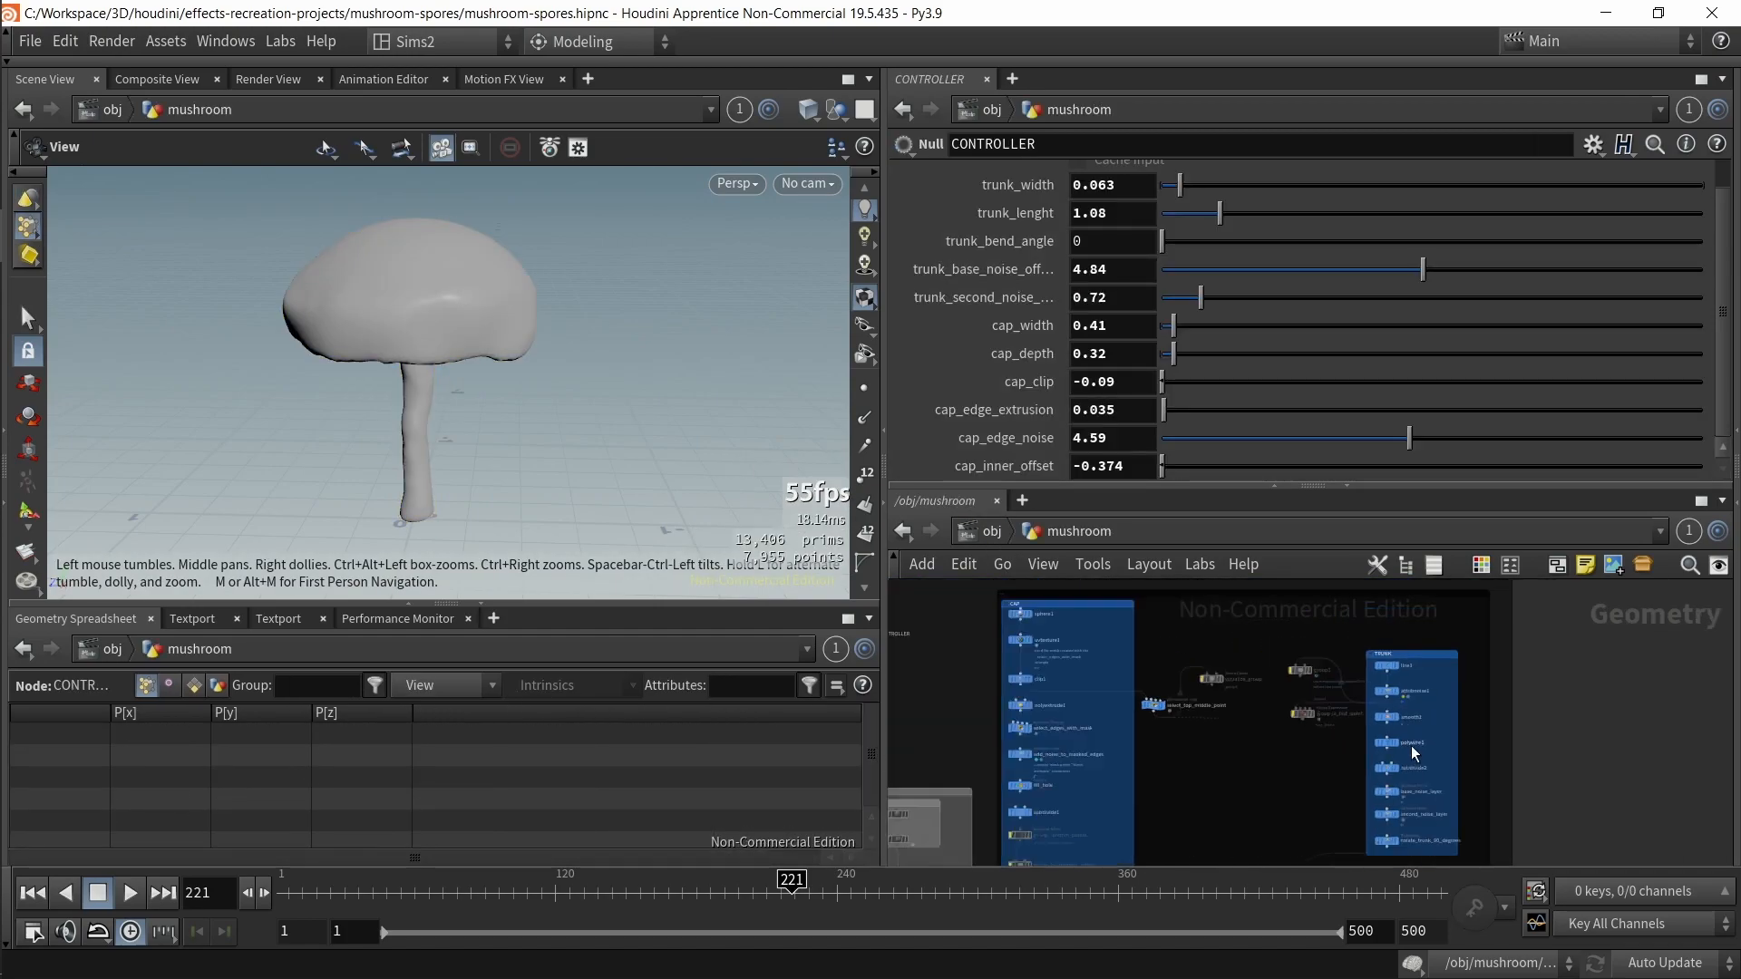
pyautogui.moveTo(1315, 726); pyautogui.dragTo(1175, 764, button='middle')
pyautogui.scroll(2, 1184, 794)
pyautogui.click(1257, 751)
pyautogui.click(1298, 758)
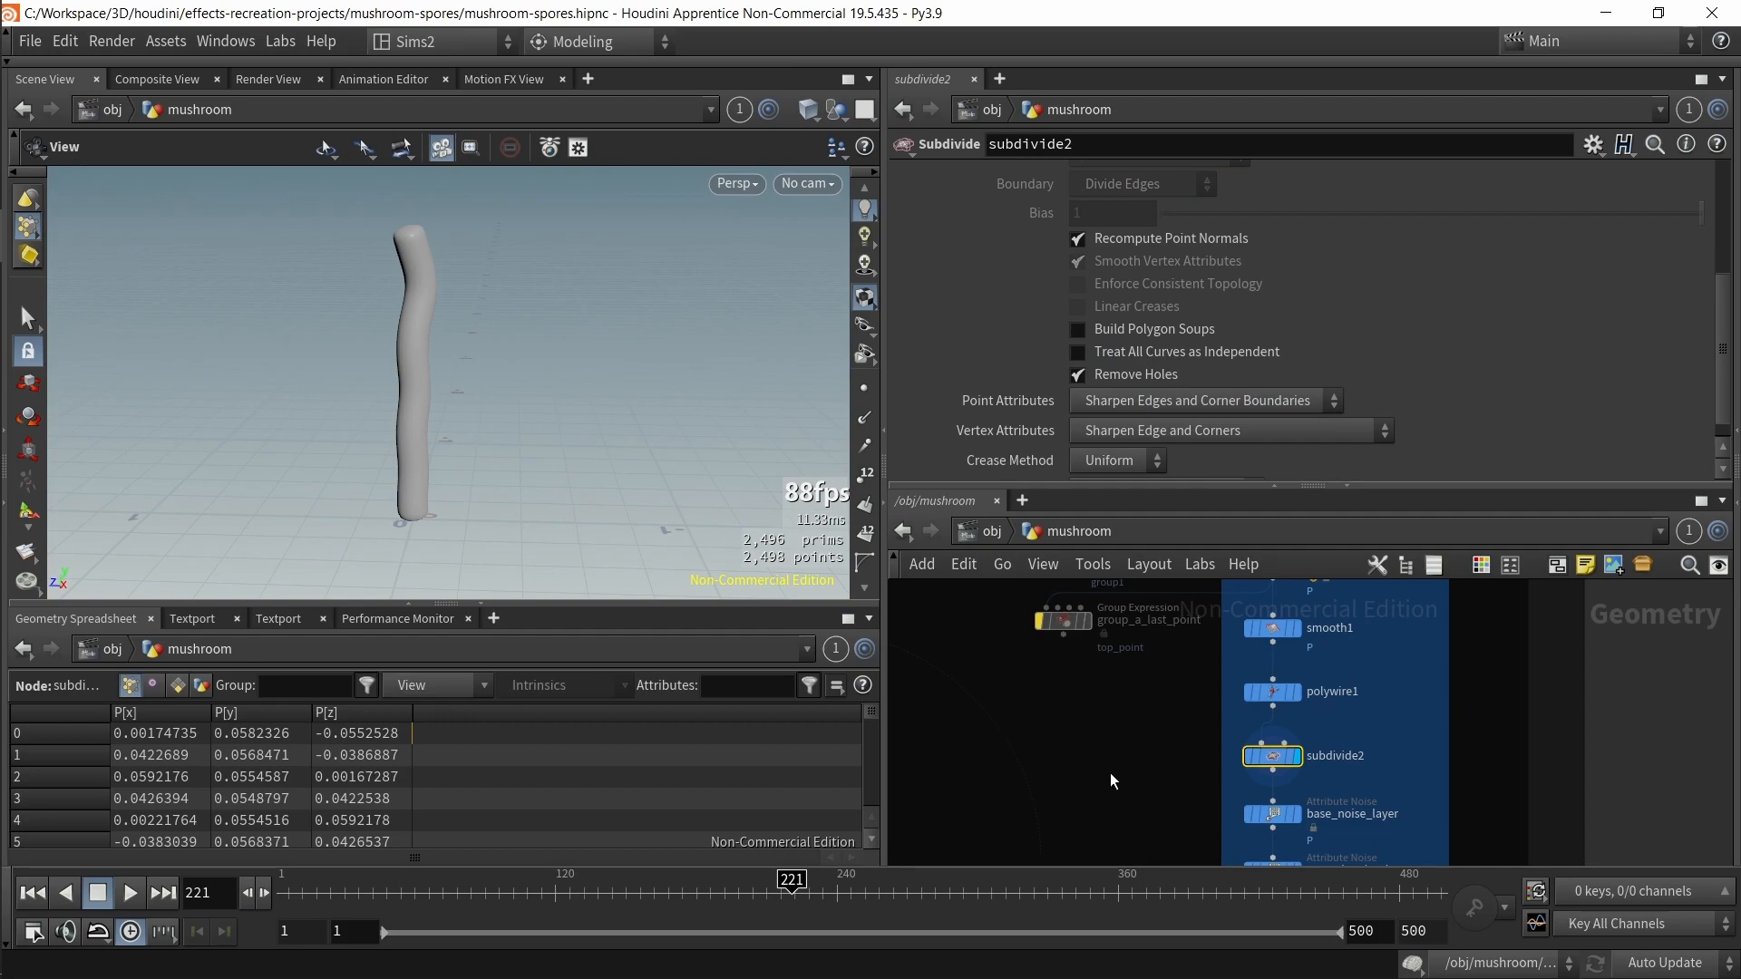
pyautogui.press('Tab')
pyautogui.write('ben')
pyautogui.press('Return')
pyautogui.click(1284, 785)
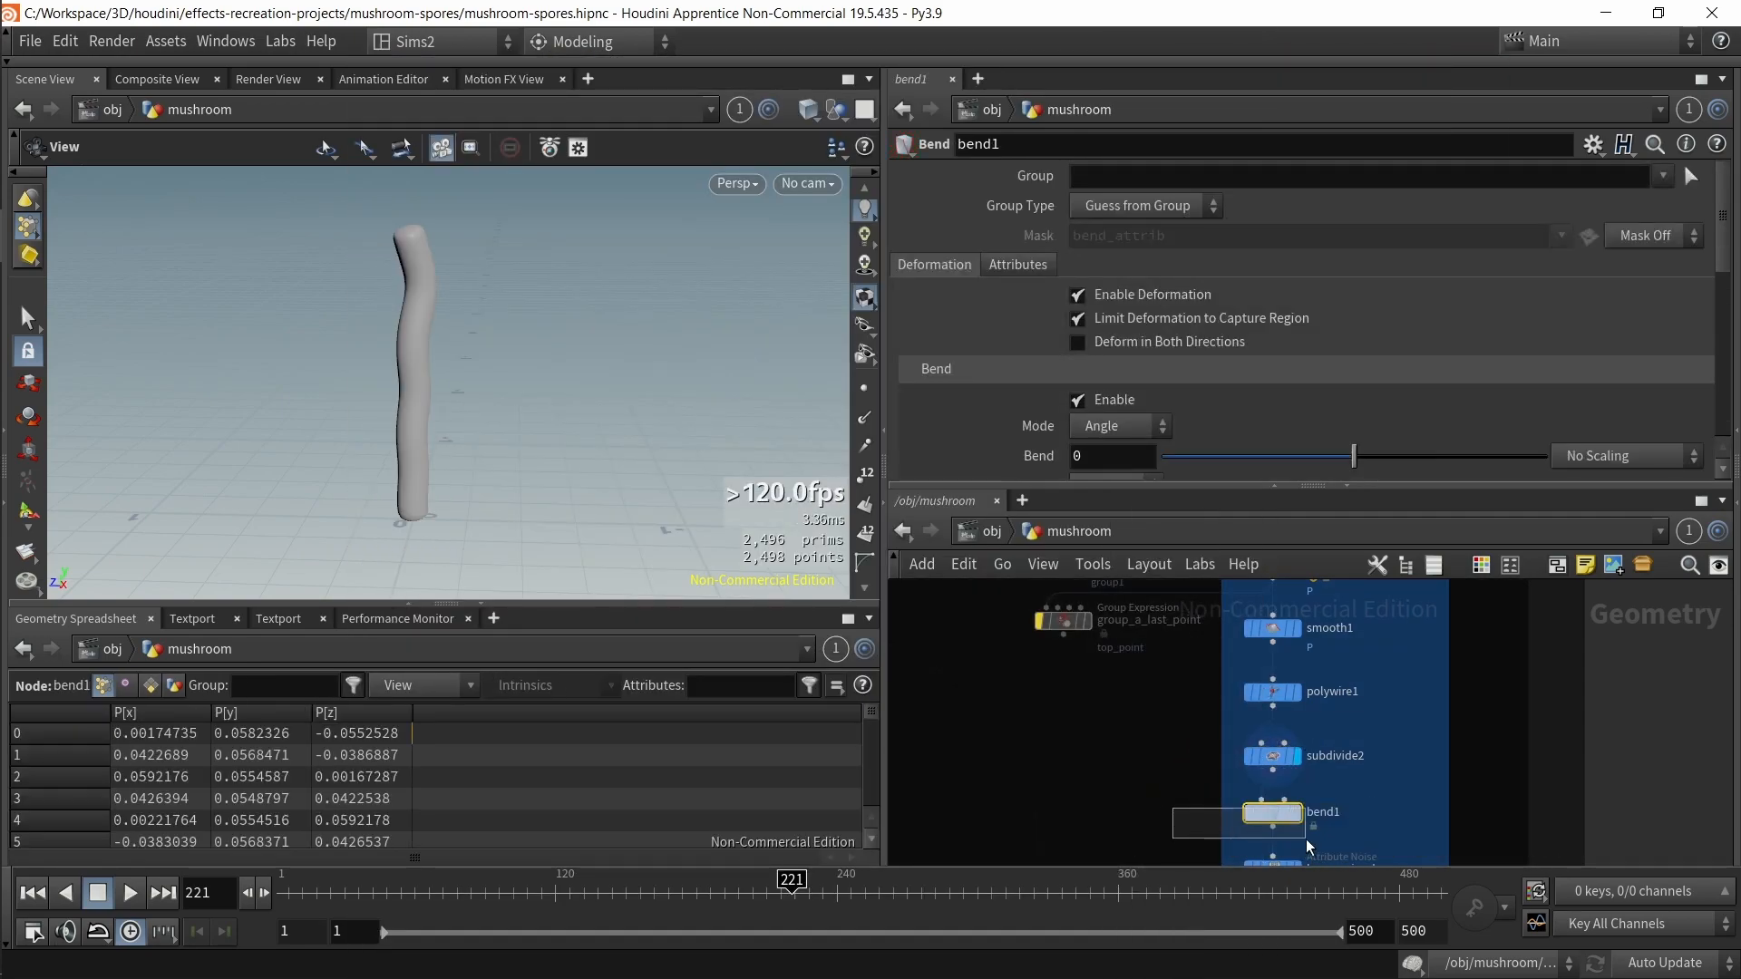
# Step: Set the Bend's Up Vector to 0, 0, -1 using its viewport capture handle
pyautogui.scroll(-2, 1126, 466)
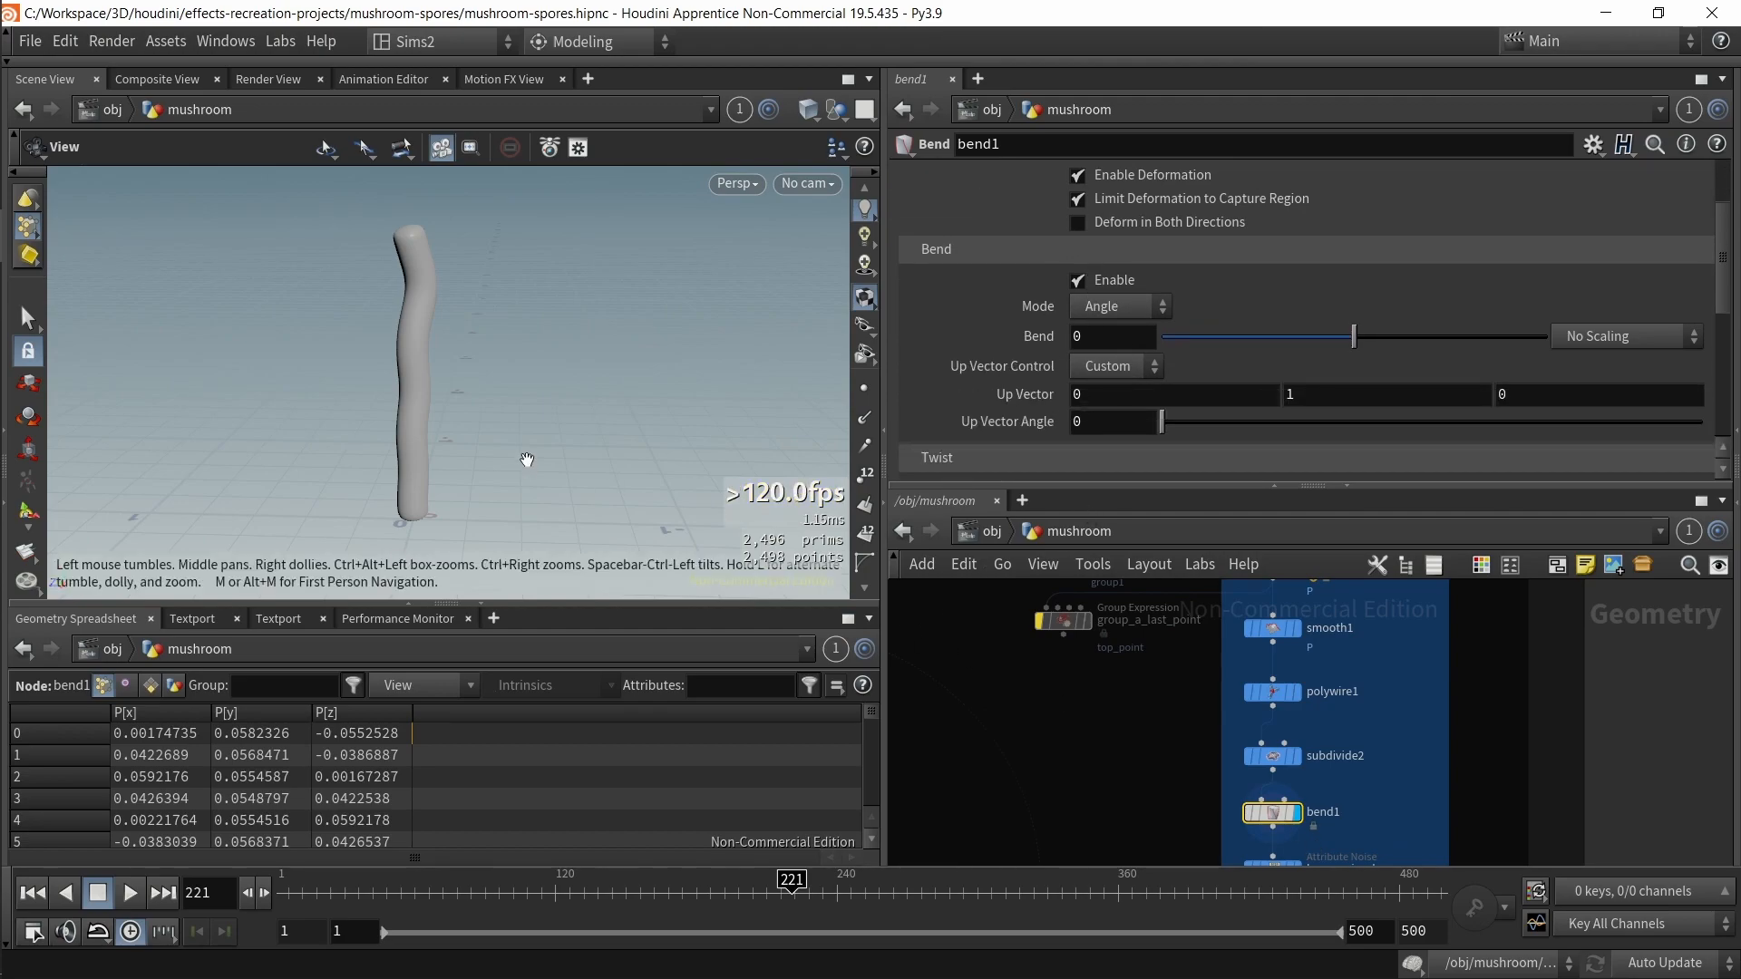
pyautogui.press('Return')
pyautogui.scroll(-3, 1262, 343)
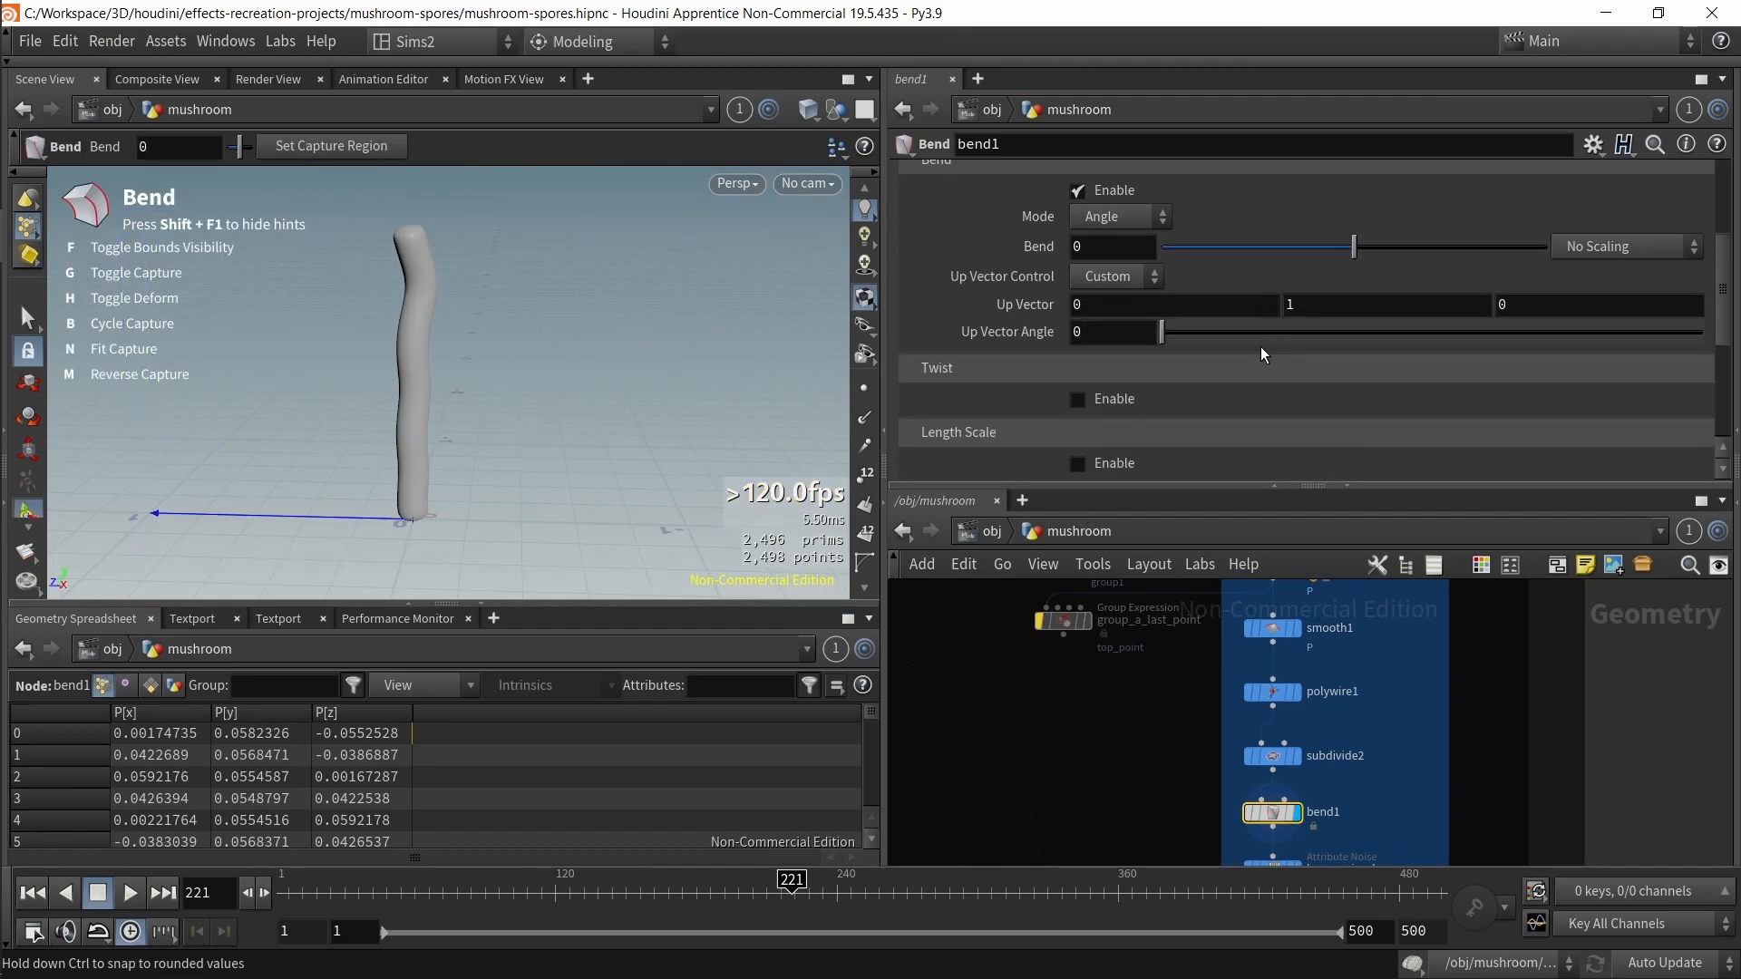
pyautogui.scroll(3, 1258, 368)
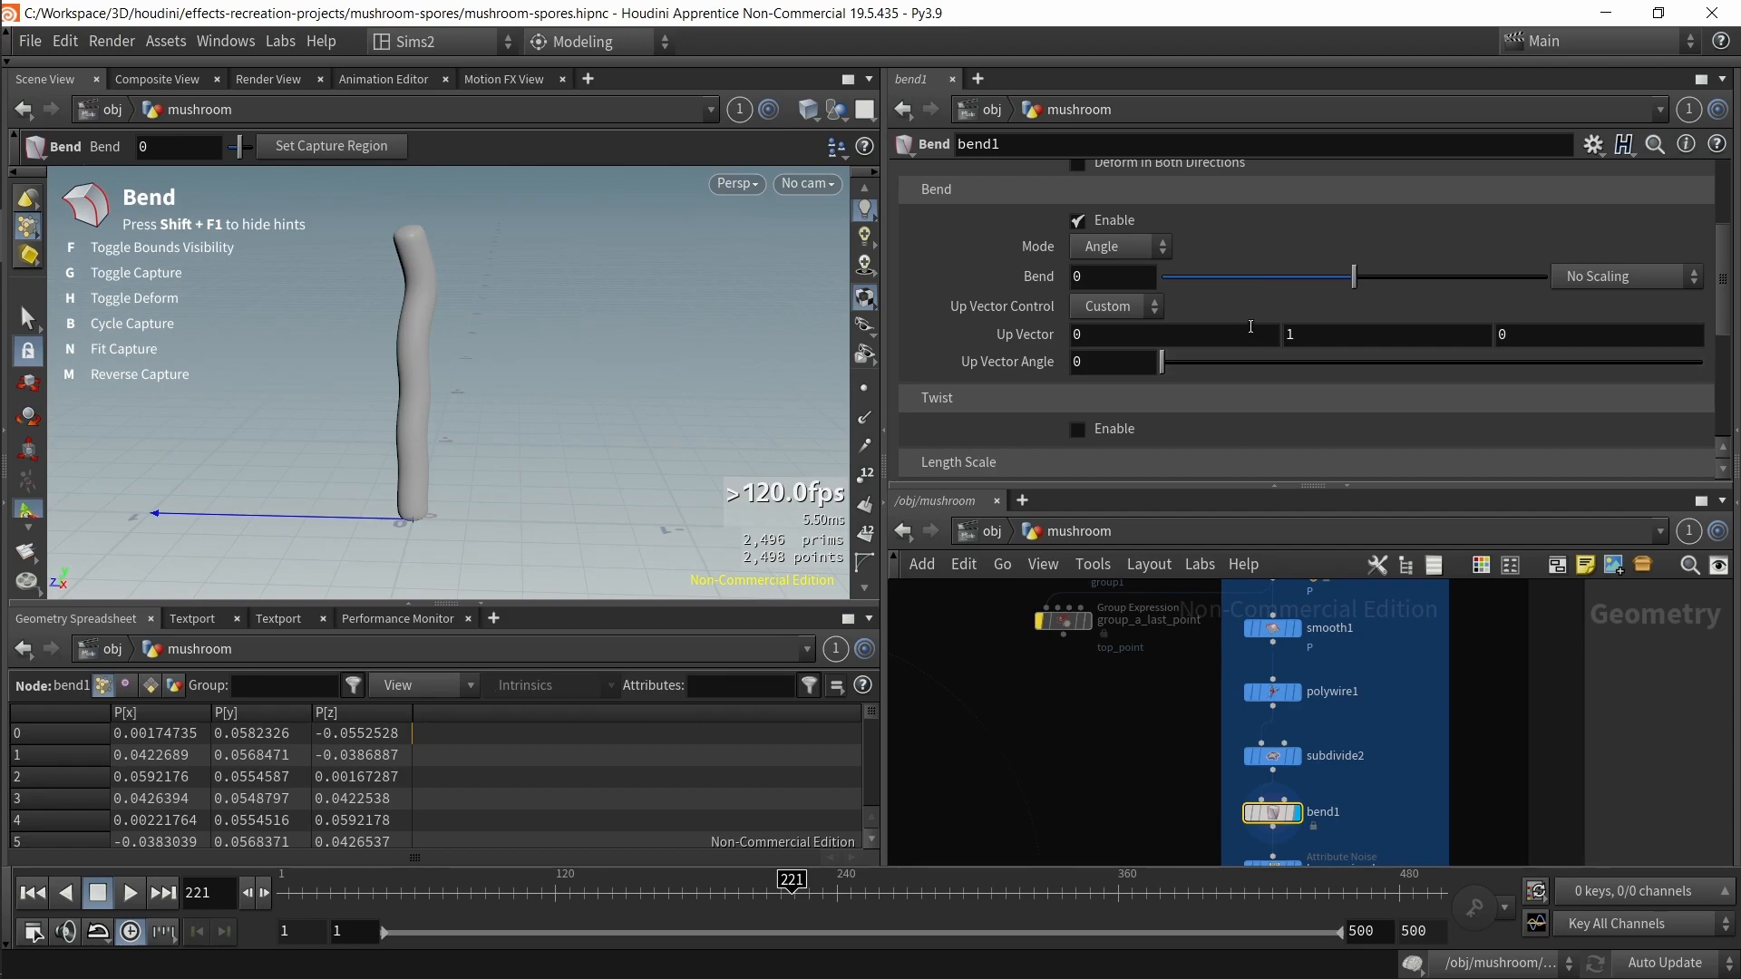
pyautogui.scroll(5, 1253, 384)
pyautogui.scroll(-6, 1247, 363)
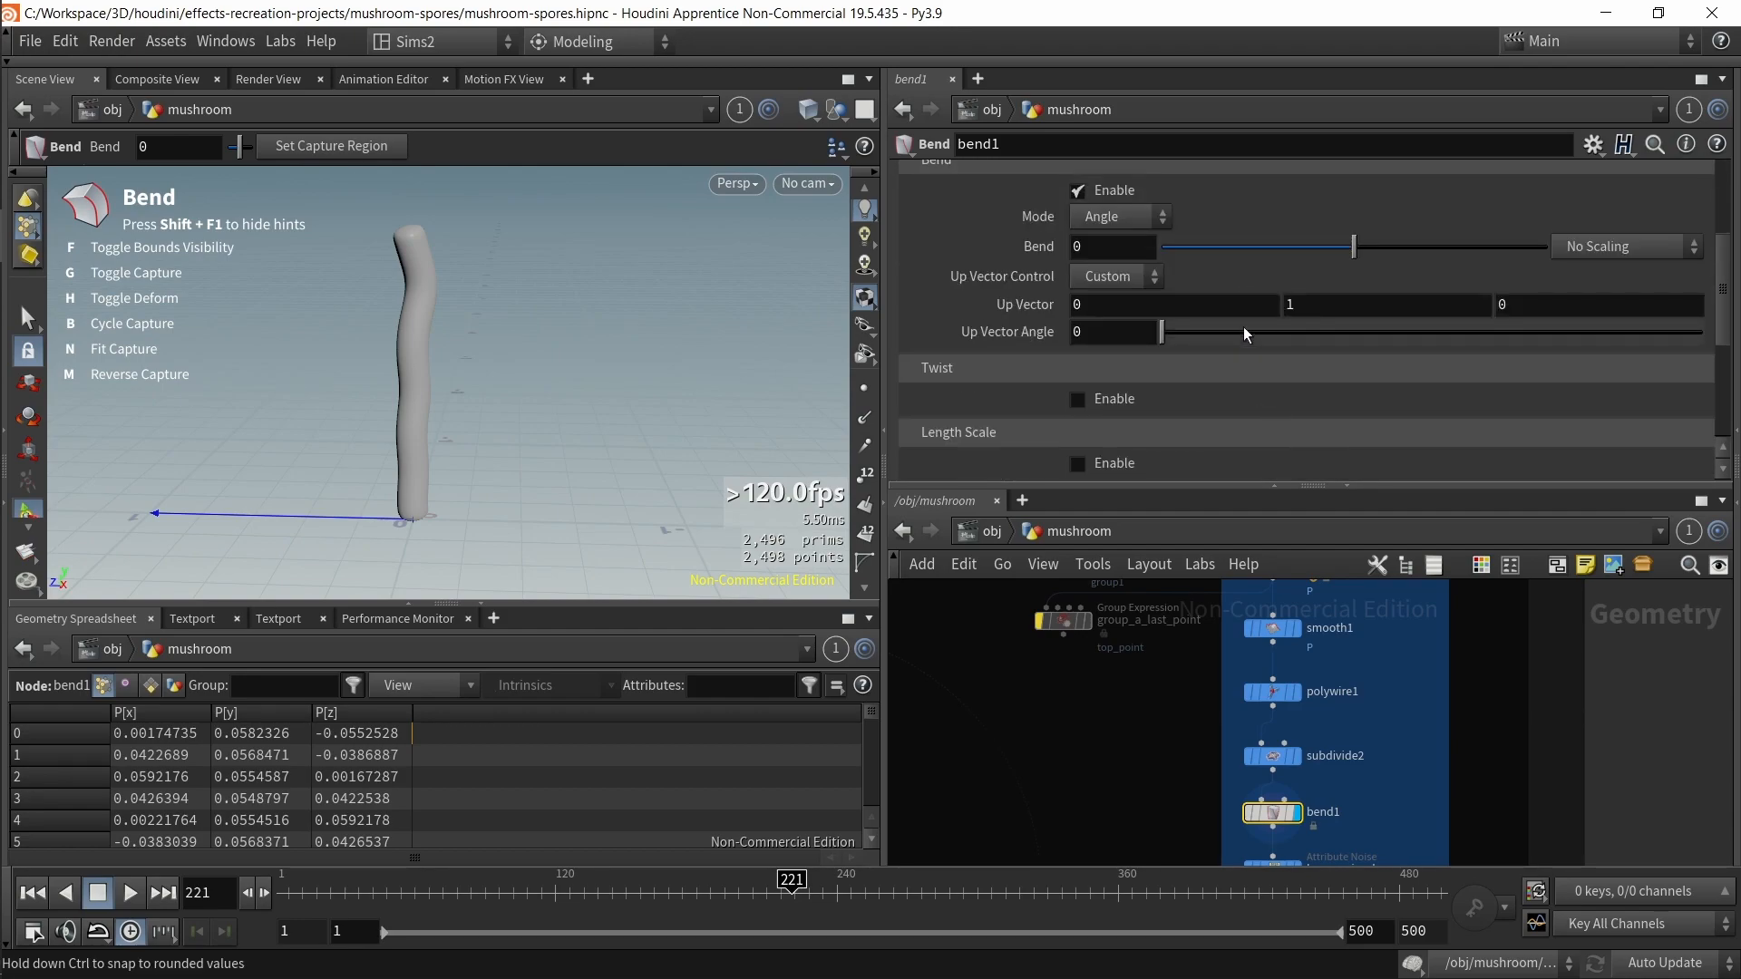
pyautogui.moveTo(1195, 337)
pyautogui.mouseDown()
pyautogui.moveTo(1237, 344)
pyautogui.moveTo(1216, 346)
pyautogui.mouseUp()
pyautogui.hotkey('ctrl', 'z')
pyautogui.moveTo(597, 418)
pyautogui.keyDown('alt'); pyautogui.mouseDown()
pyautogui.moveTo(454, 416)
pyautogui.moveTo(629, 432)
pyautogui.moveTo(612, 433)
pyautogui.mouseUp(); pyautogui.keyUp('alt')
pyautogui.press('g')
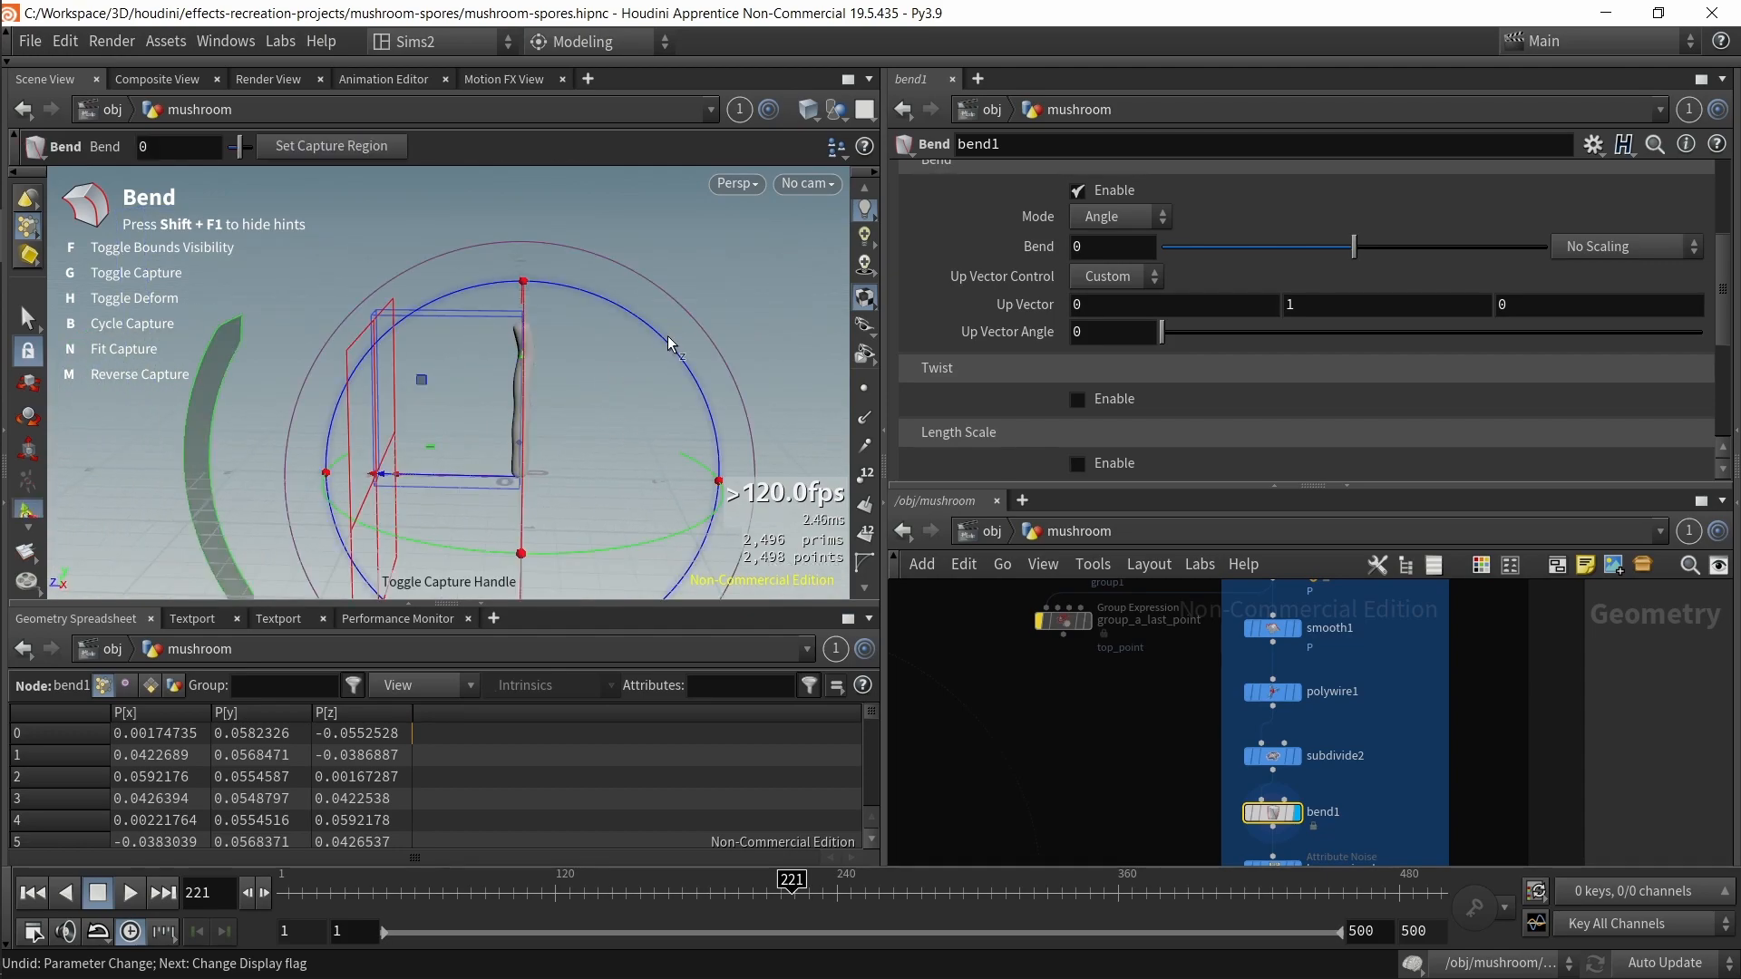
pyautogui.moveTo(698, 370); pyautogui.dragTo(666, 635)
pyautogui.press('g')
pyautogui.scroll(-3, 634, 439)
pyautogui.scroll(4, 536, 336)
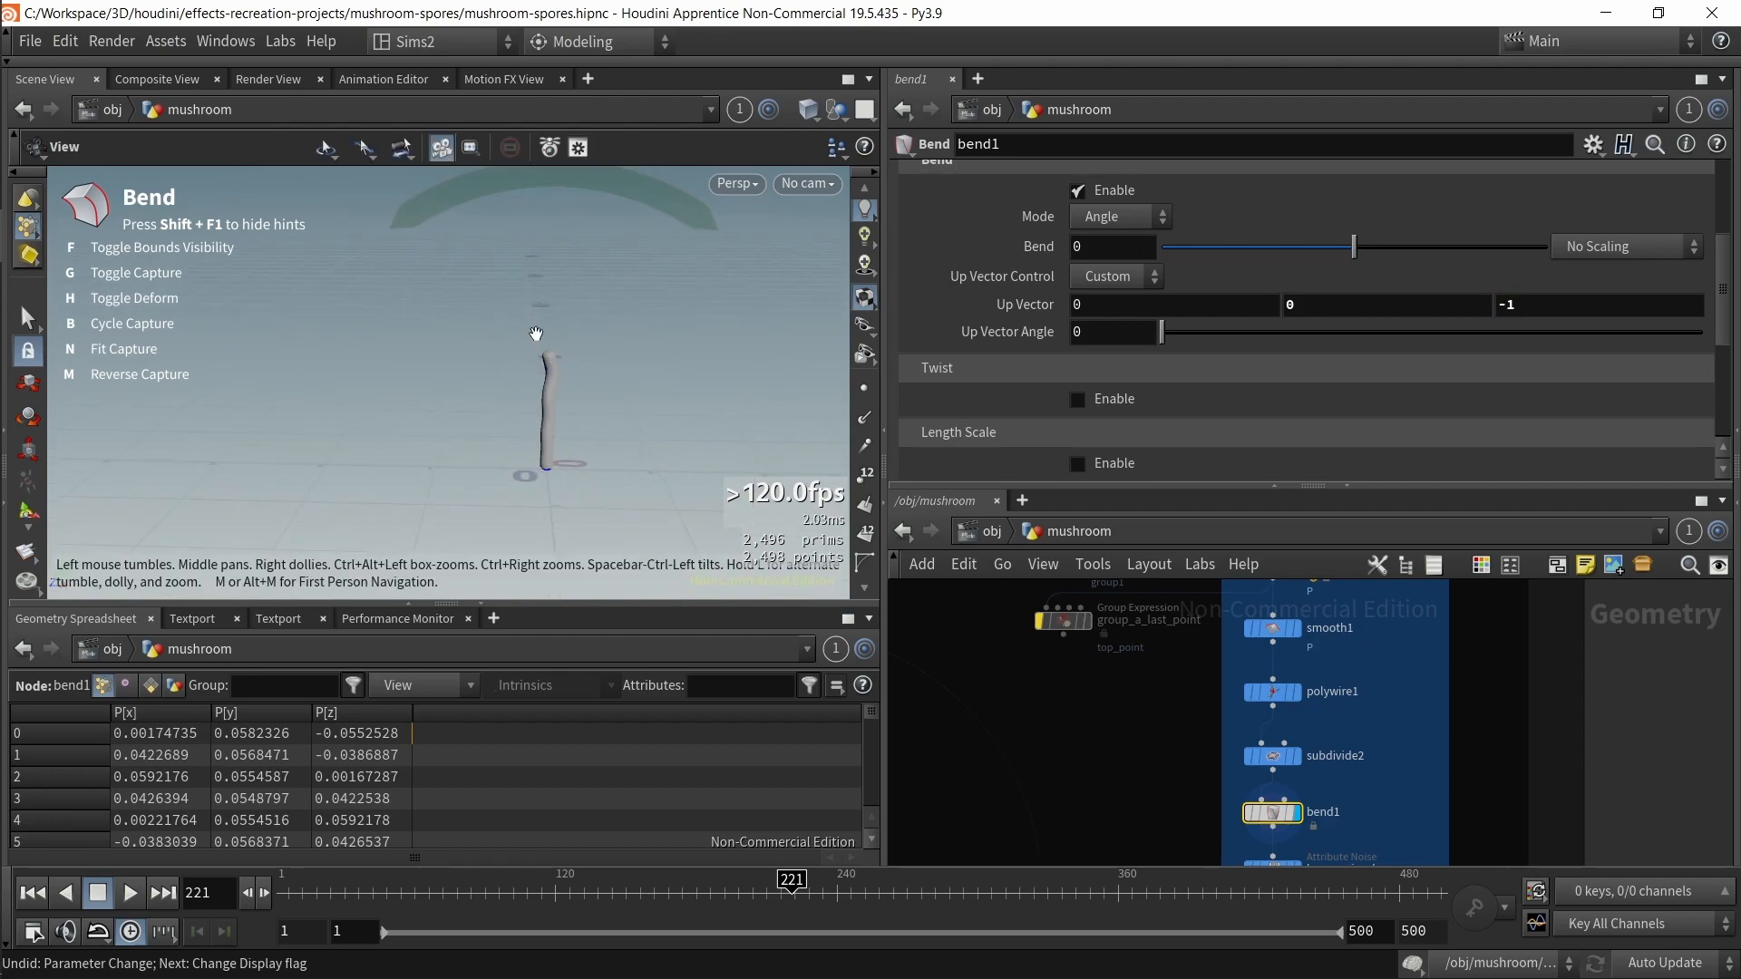
pyautogui.scroll(2, 736, 358)
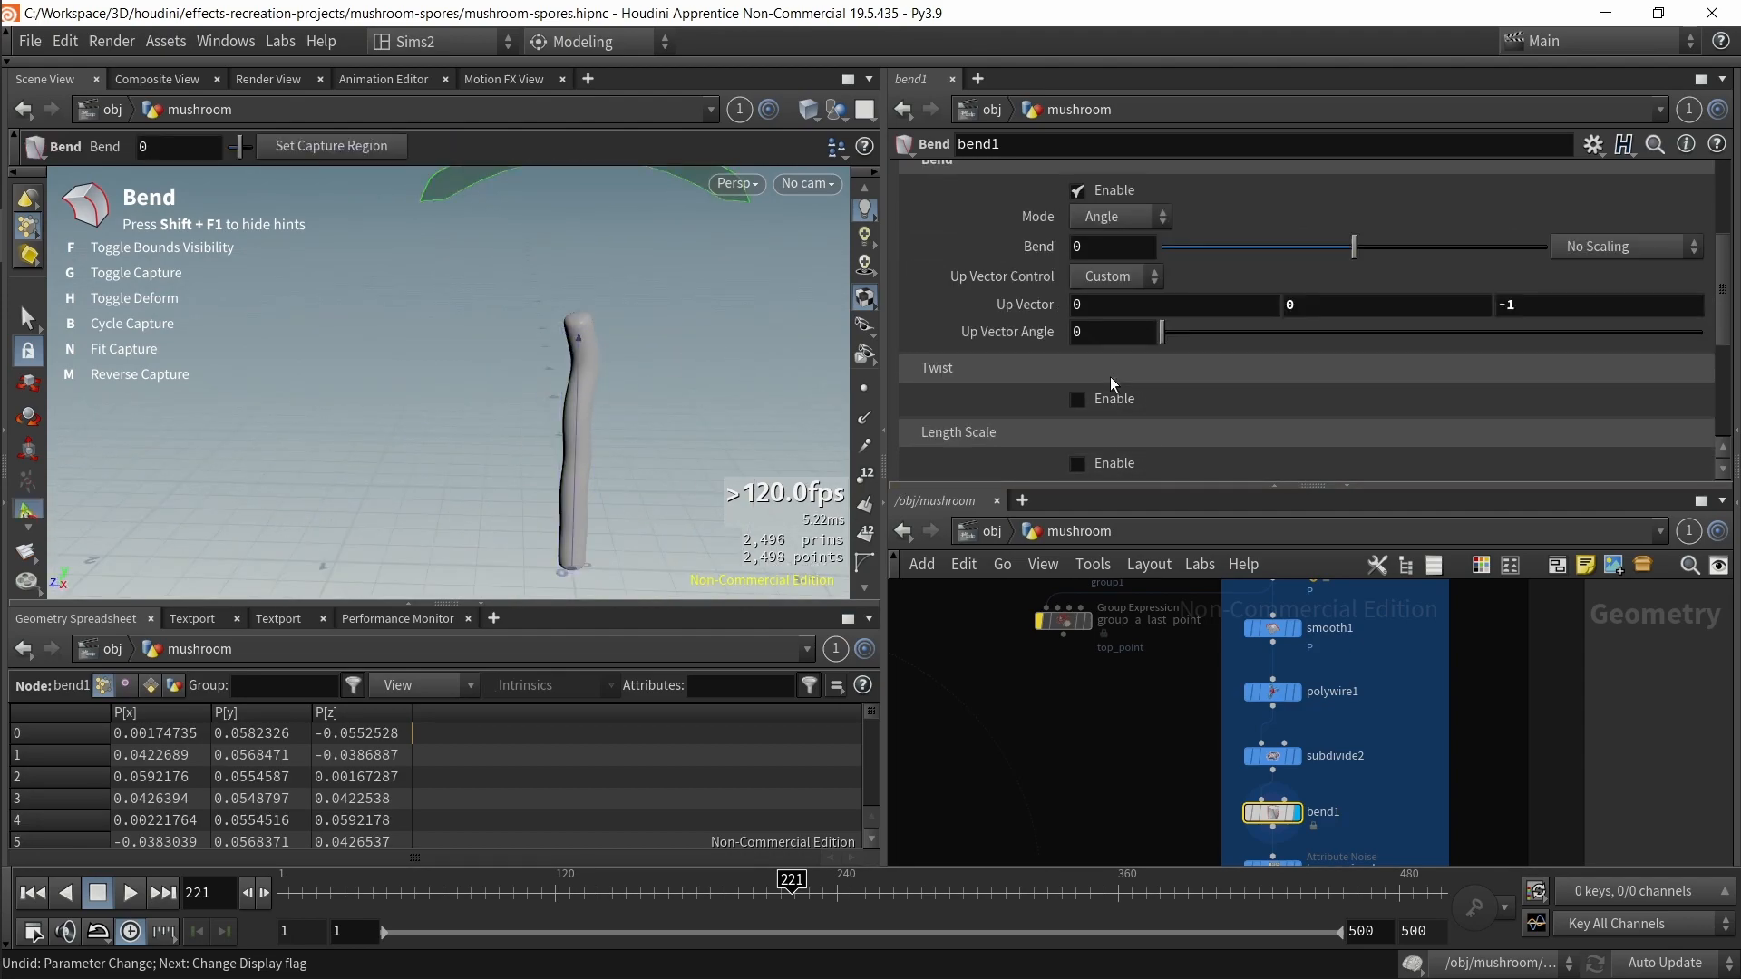
# Step: Copy line1's Length parameter and paste it as a relative reference into bend1's Capture Length
pyautogui.scroll(-5, 1098, 353)
pyautogui.moveTo(1190, 674); pyautogui.dragTo(1160, 912, button='middle')
pyautogui.click(1270, 735)
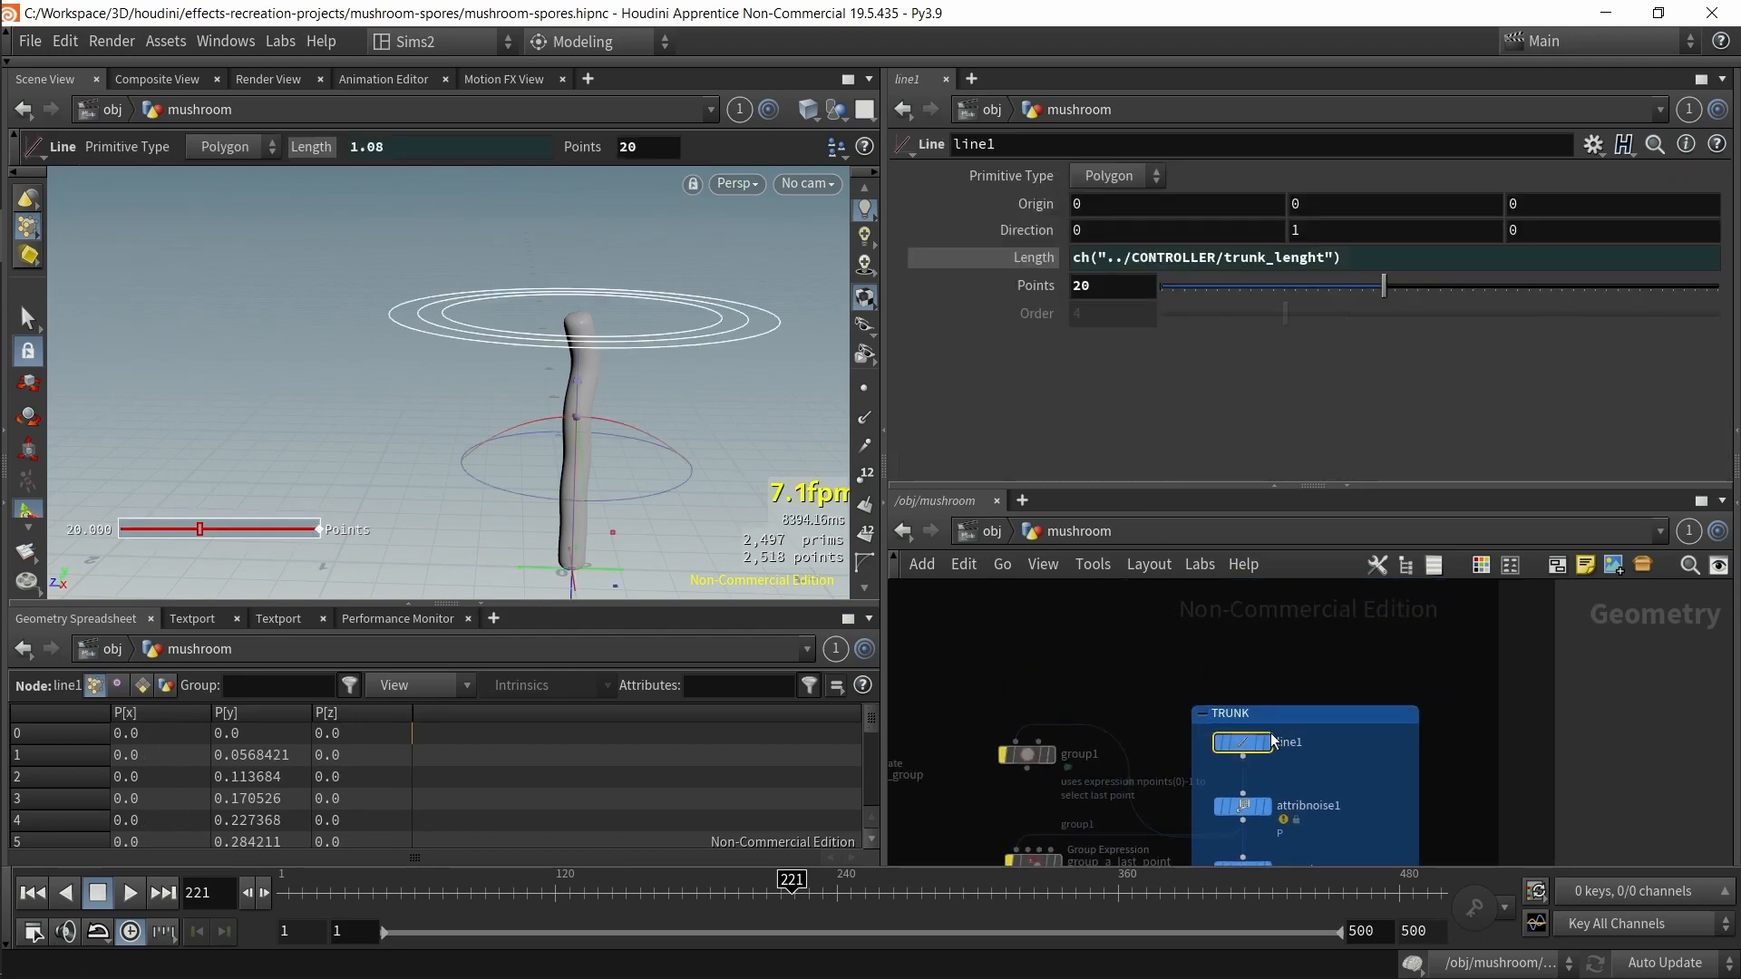
pyautogui.rightClick(1090, 265)
pyautogui.click(1157, 437)
pyautogui.moveTo(1261, 682); pyautogui.dragTo(1263, 424, button='middle')
pyautogui.click(1250, 800)
pyautogui.rightClick(1111, 422)
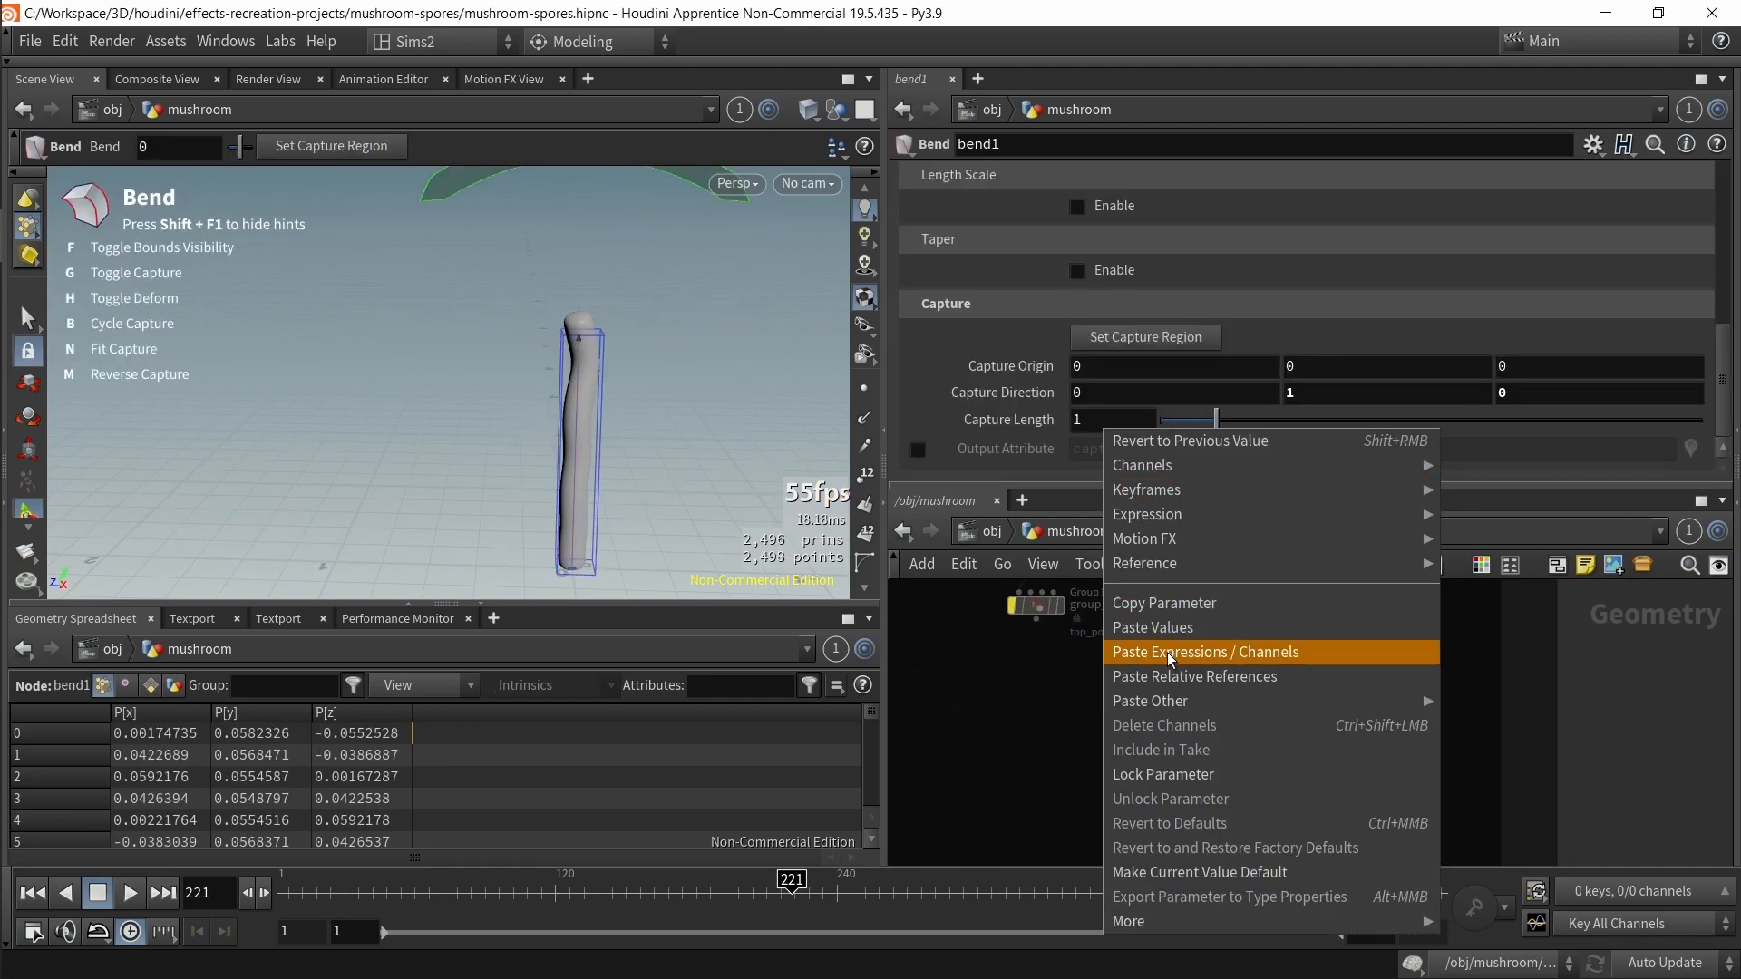
pyautogui.click(1165, 676)
pyautogui.scroll(3, 497, 254)
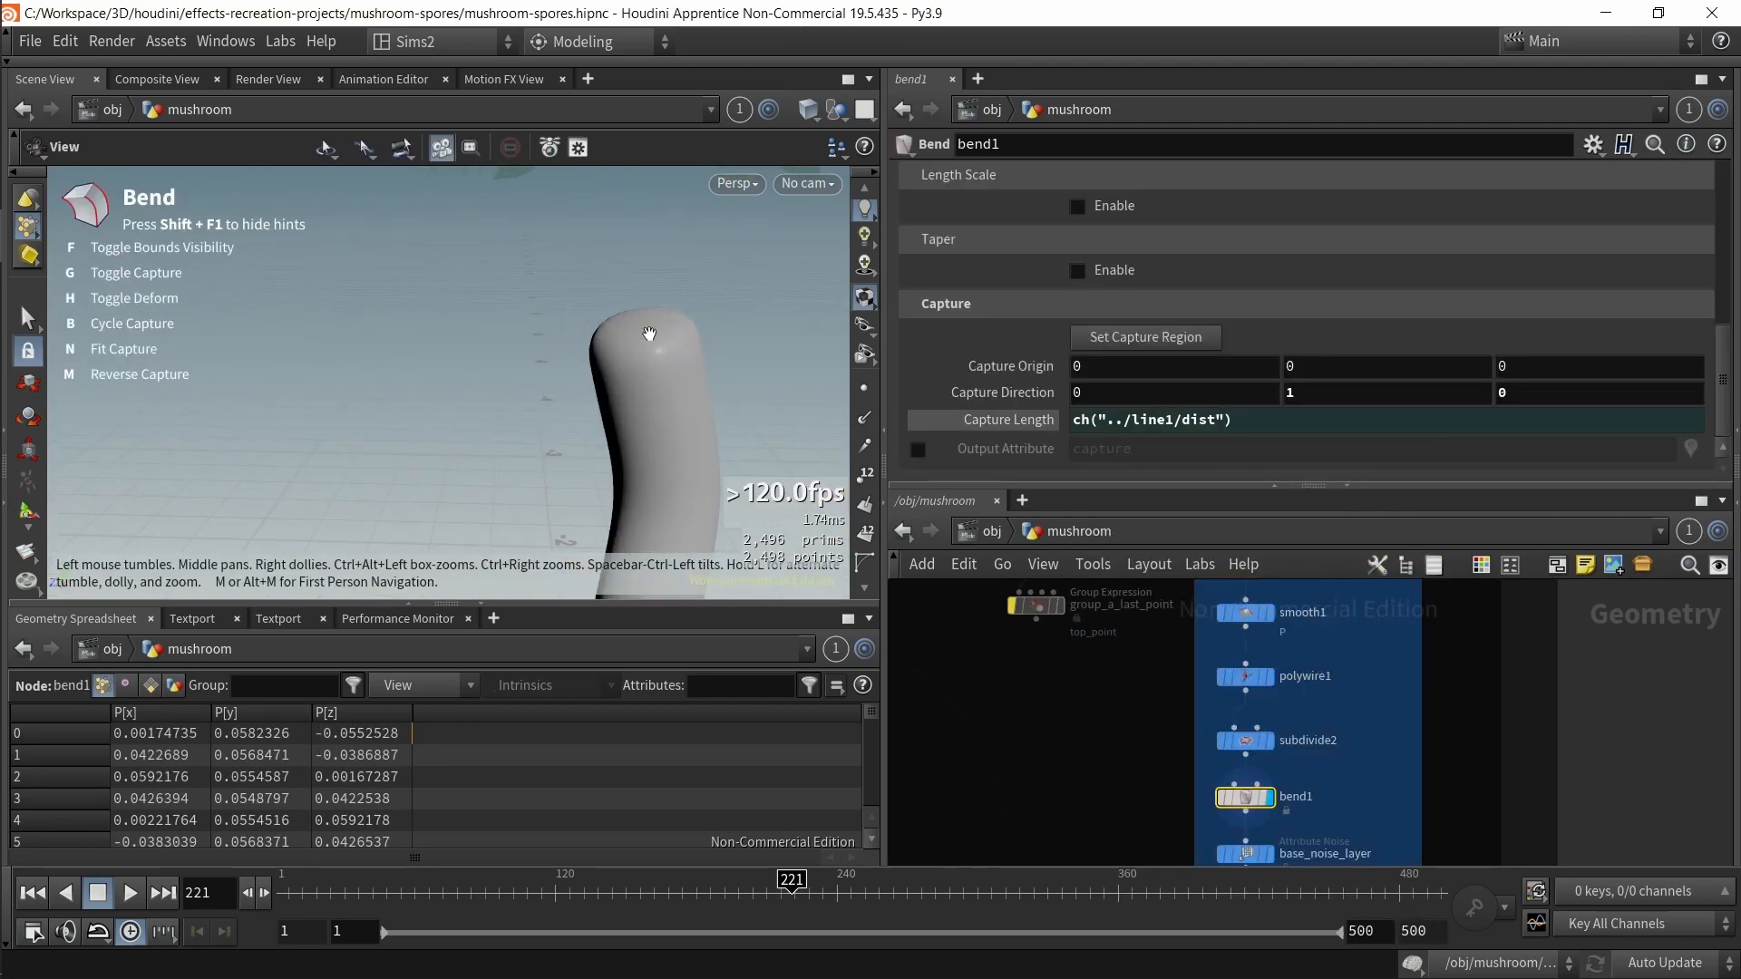
# Step: Undo and redo the pasted Capture Length reference
pyautogui.hotkey('ctrl', 'z')
pyautogui.moveTo(679, 410); pyautogui.dragTo(571, 388)
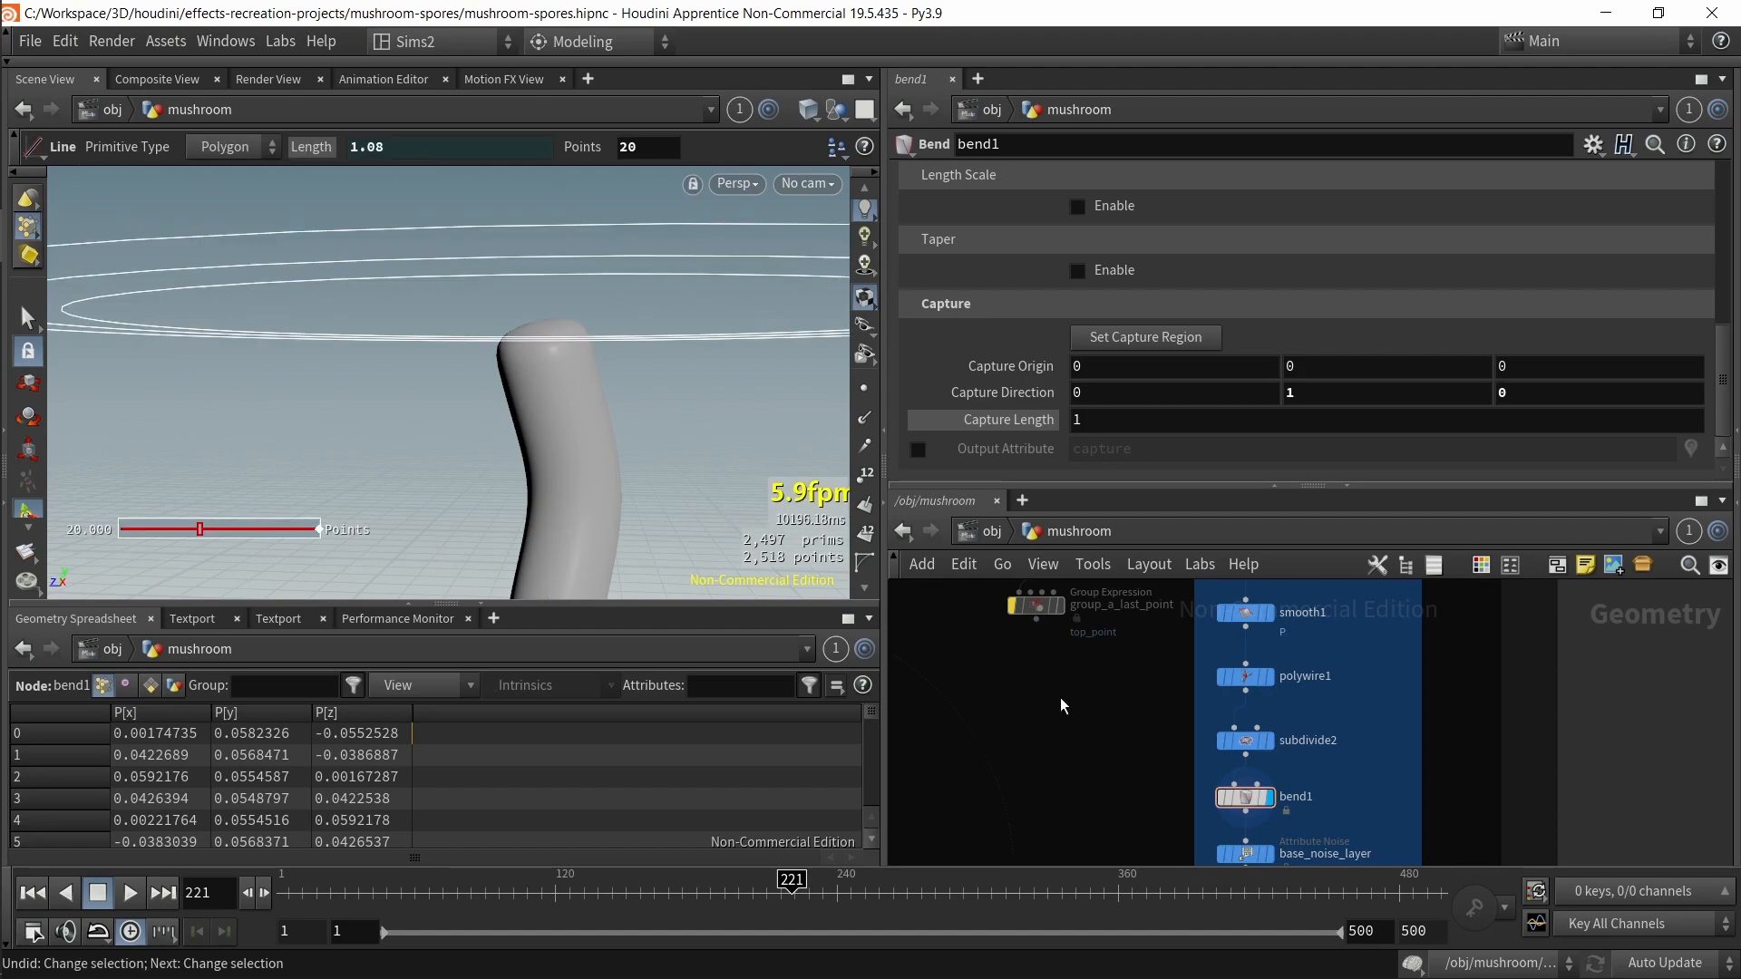
pyautogui.hotkey('ctrl', 'y')
# Step: Copy the CONTROLLER's trunk_bend_angle and paste it as a relative reference into bend1's Bend parameter
pyautogui.scroll(-2, 1107, 658)
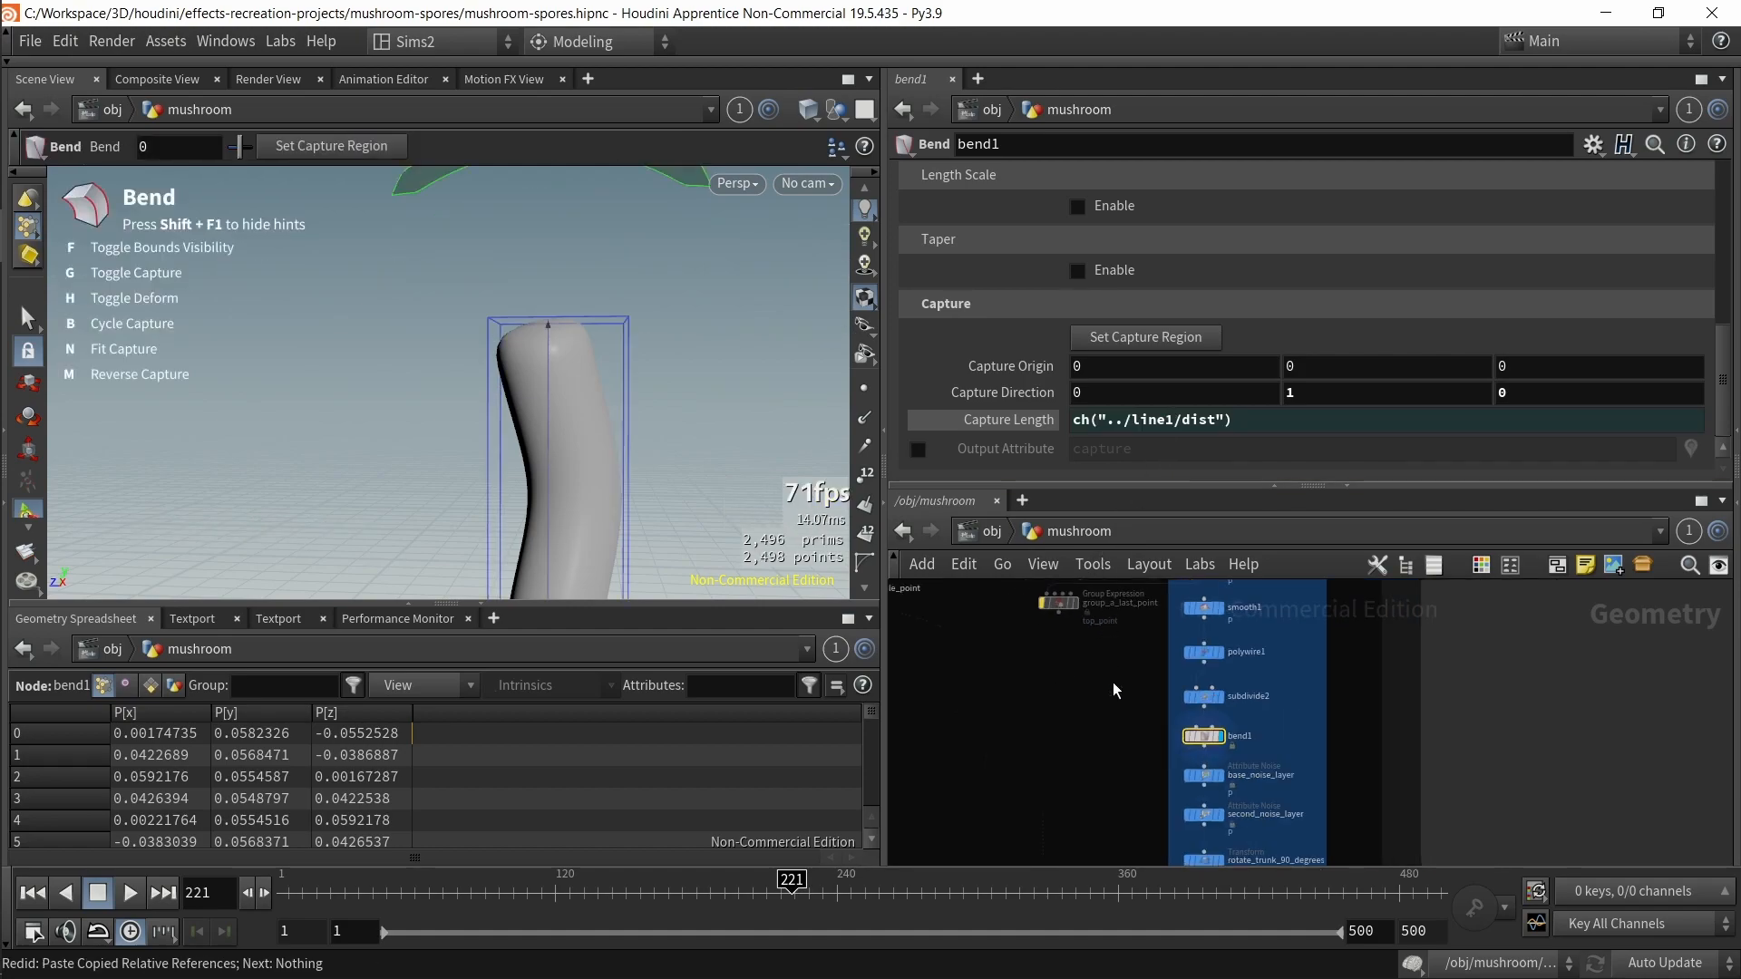
pyautogui.hotkey('space', 'h')
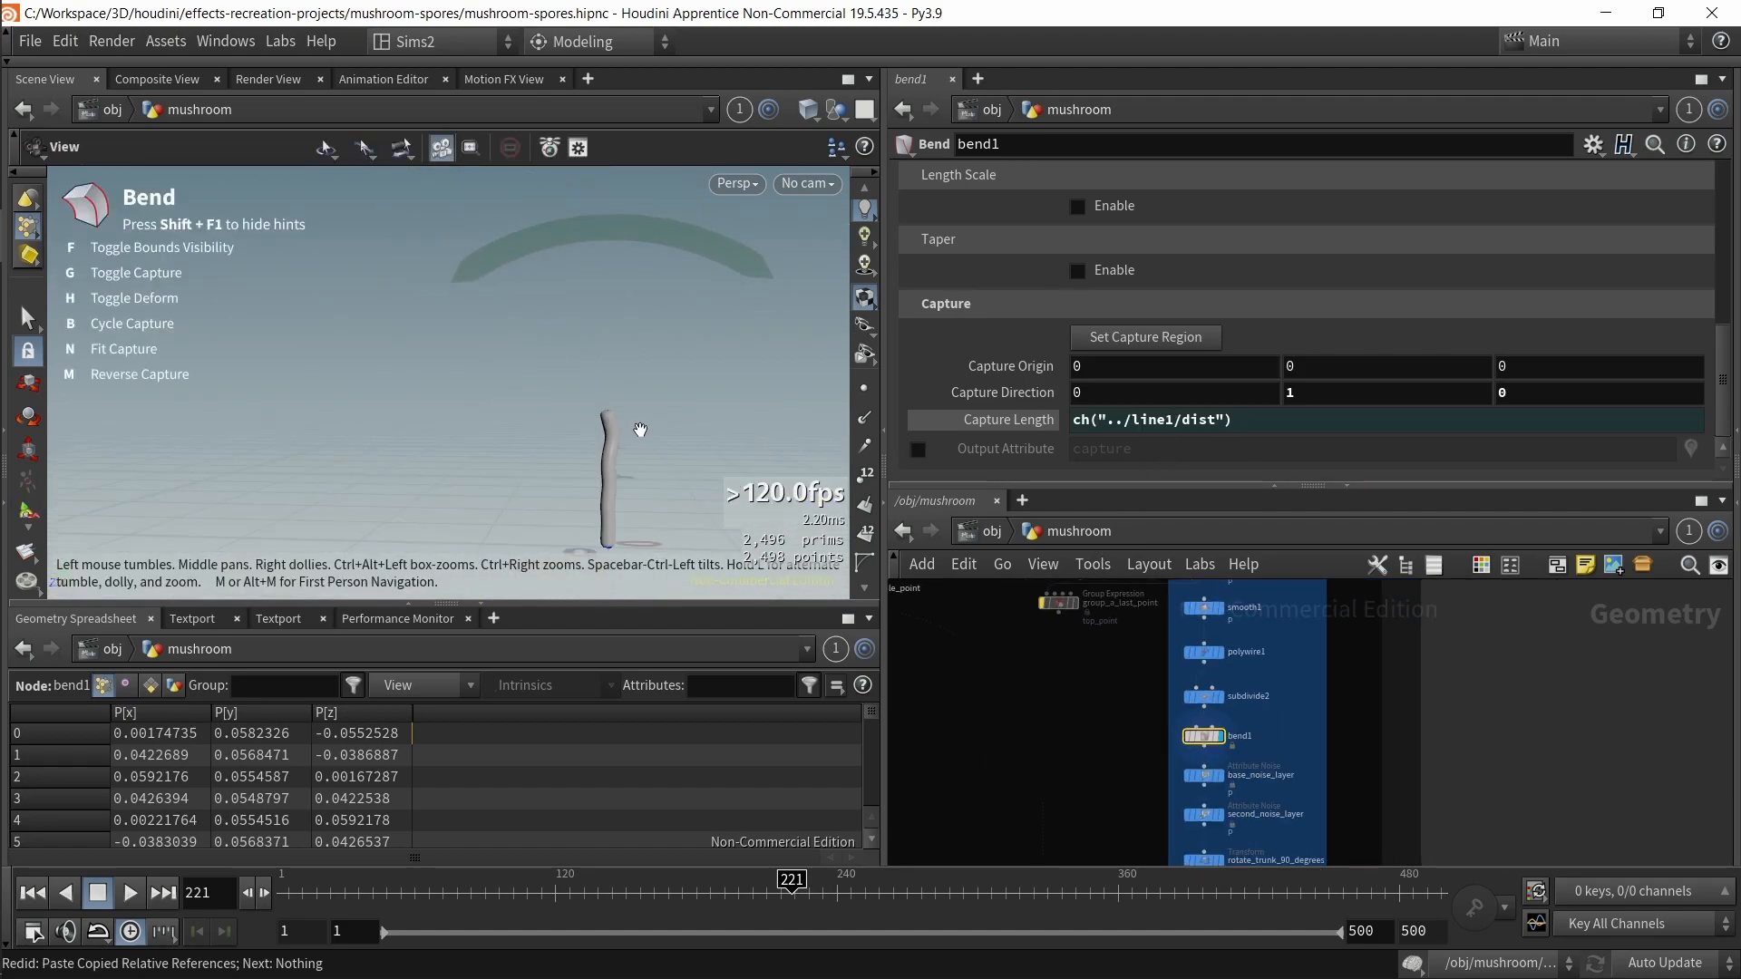
pyautogui.scroll(3, 1077, 372)
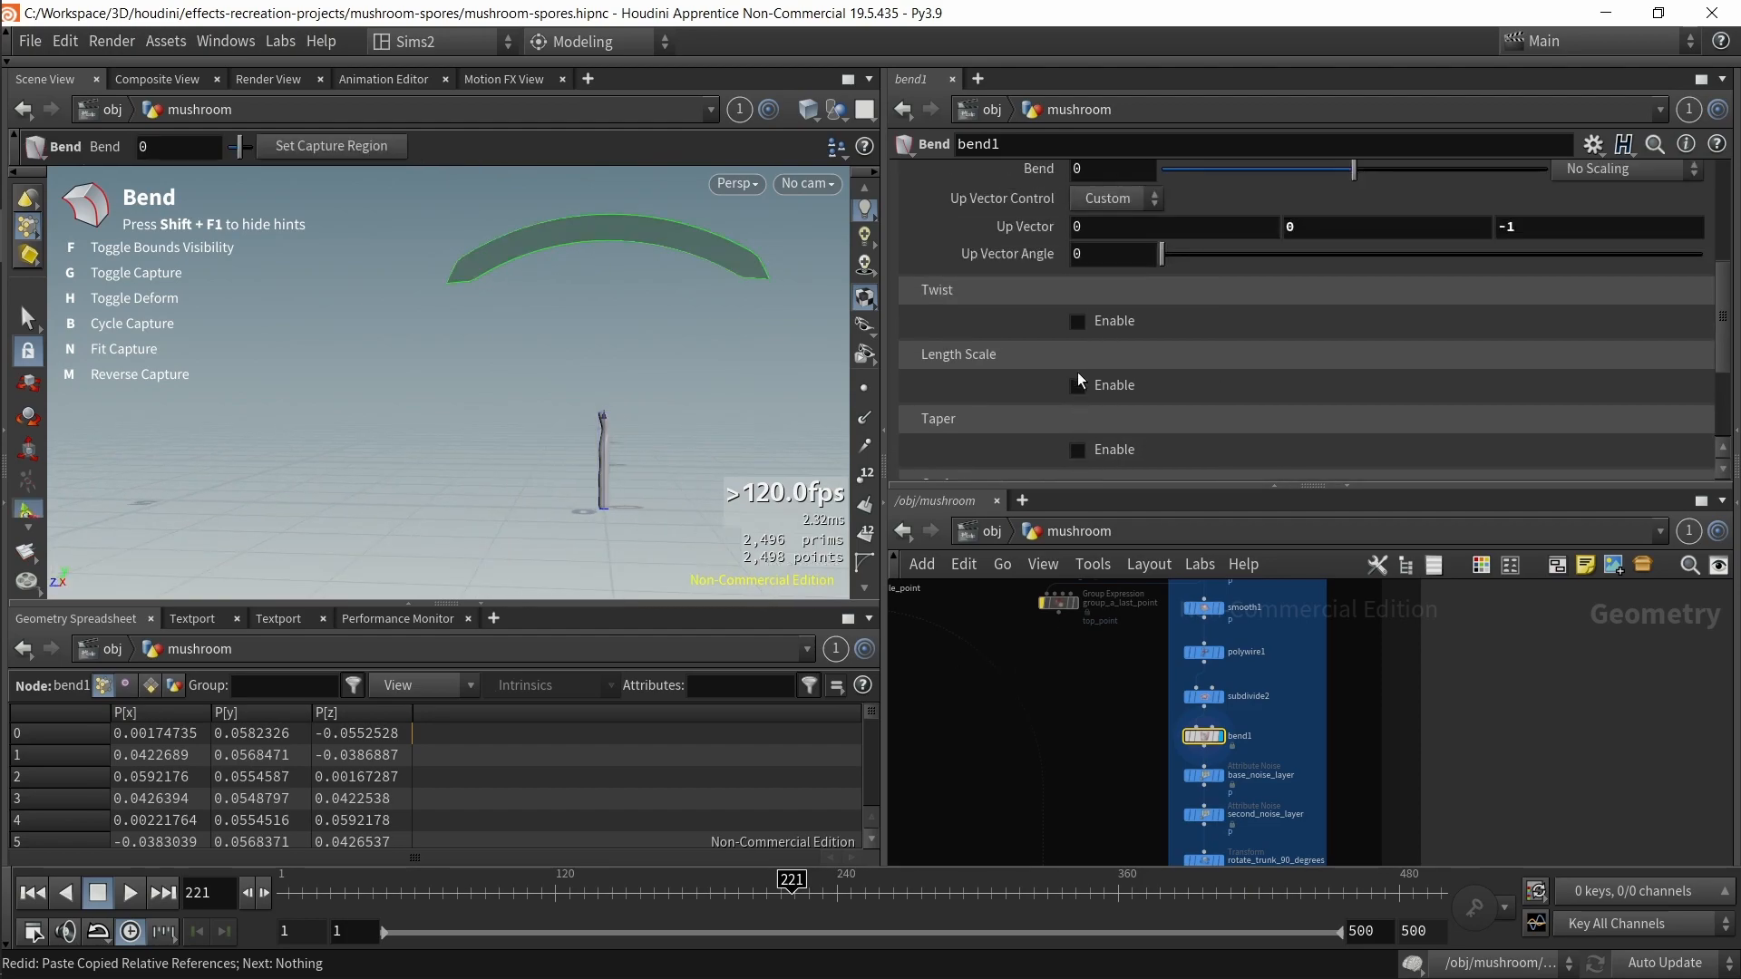
pyautogui.moveTo(897, 587); pyautogui.dragTo(1032, 782, button='middle')
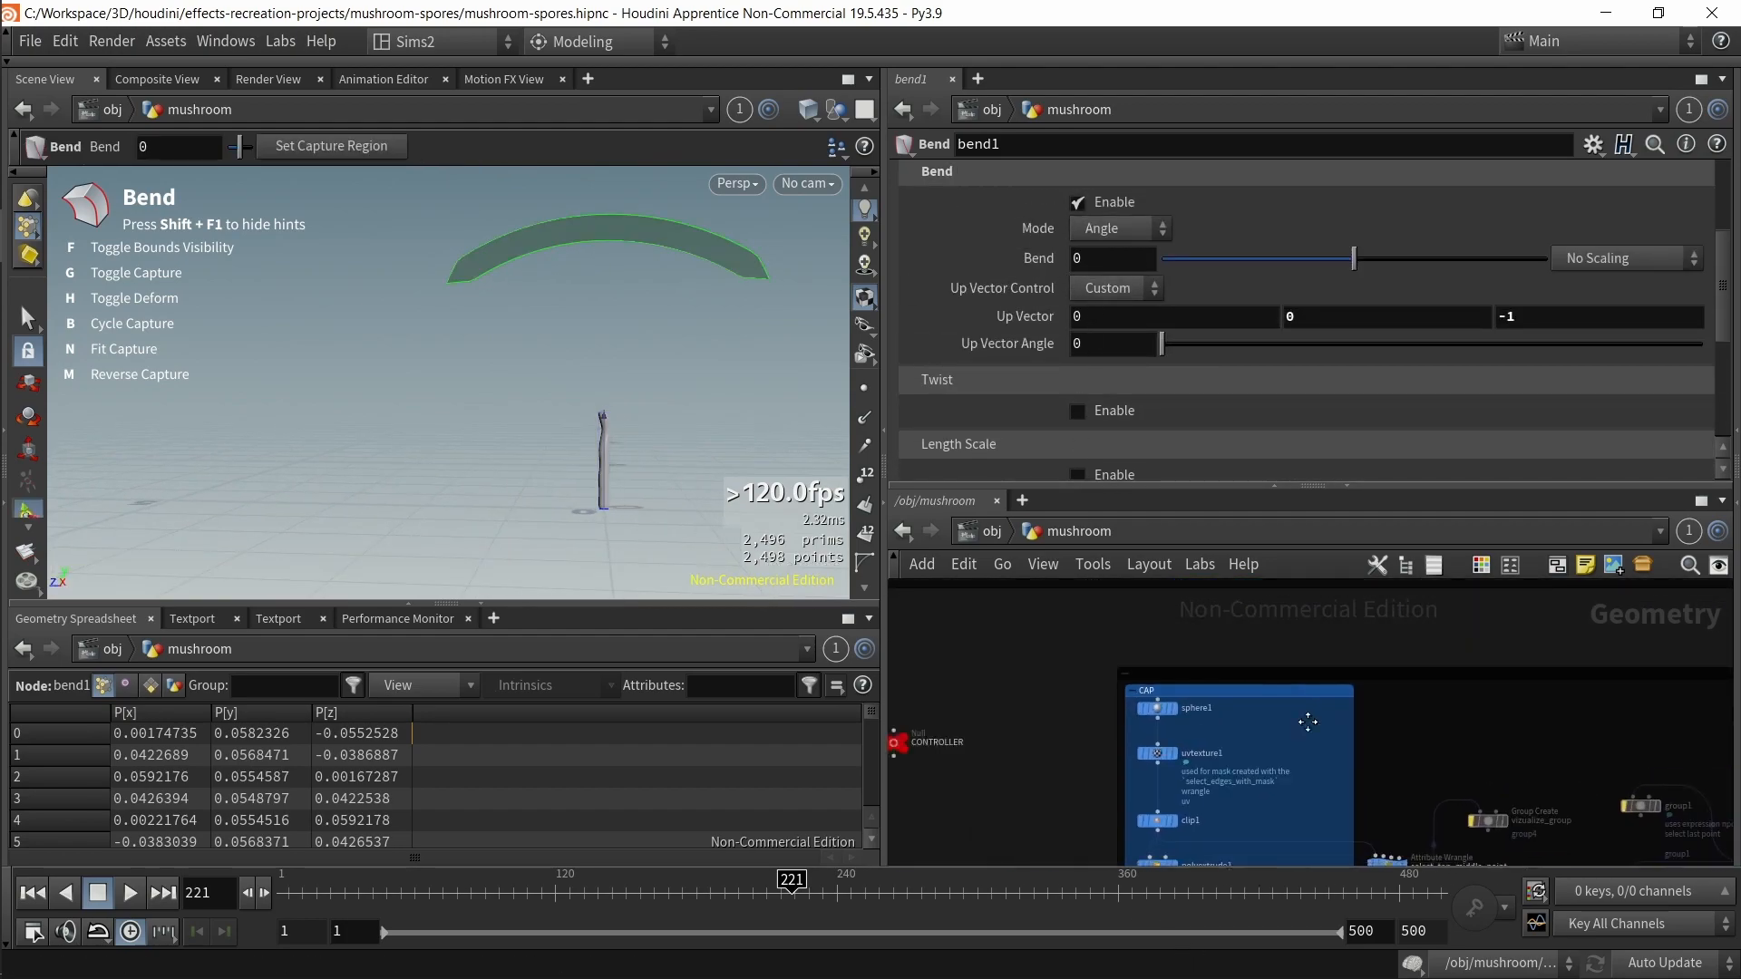
pyautogui.click(1025, 700)
pyautogui.rightClick(1127, 268)
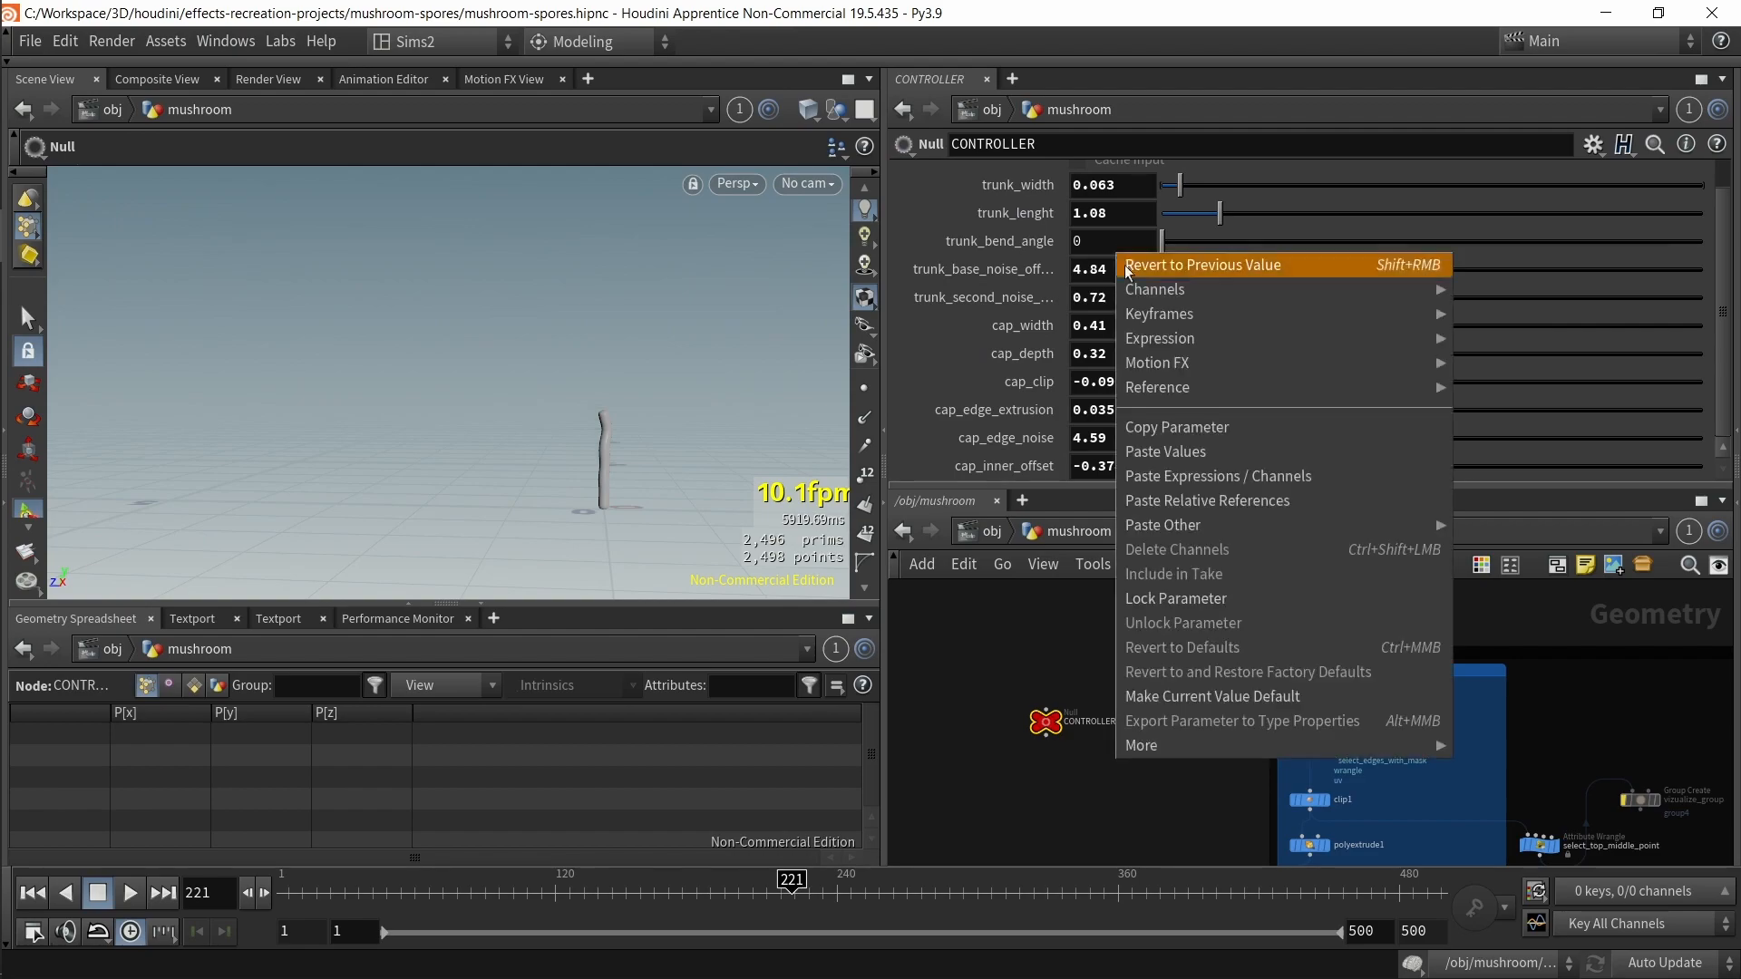
pyautogui.click(1145, 428)
pyautogui.moveTo(1410, 820); pyautogui.dragTo(933, 575, button='middle')
pyautogui.moveTo(1295, 829); pyautogui.dragTo(1217, 780, button='middle')
pyautogui.scroll(3, 1220, 780)
pyautogui.click(1364, 766)
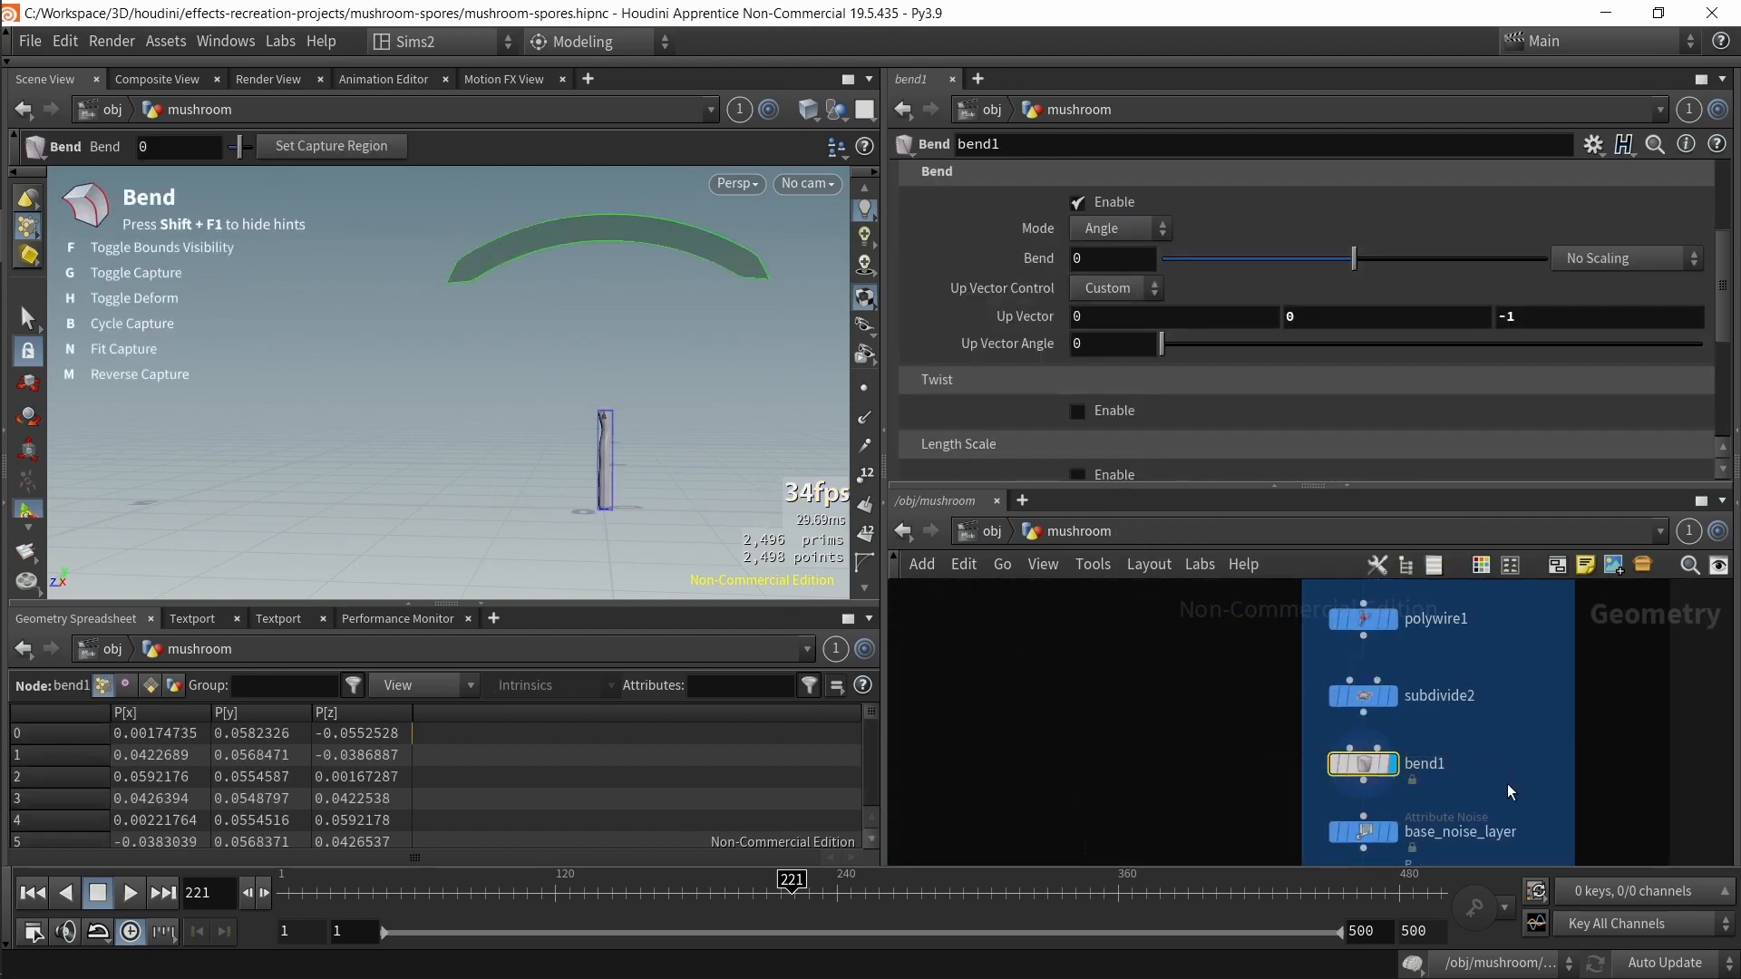
pyautogui.rightClick(1122, 258)
pyautogui.click(1184, 523)
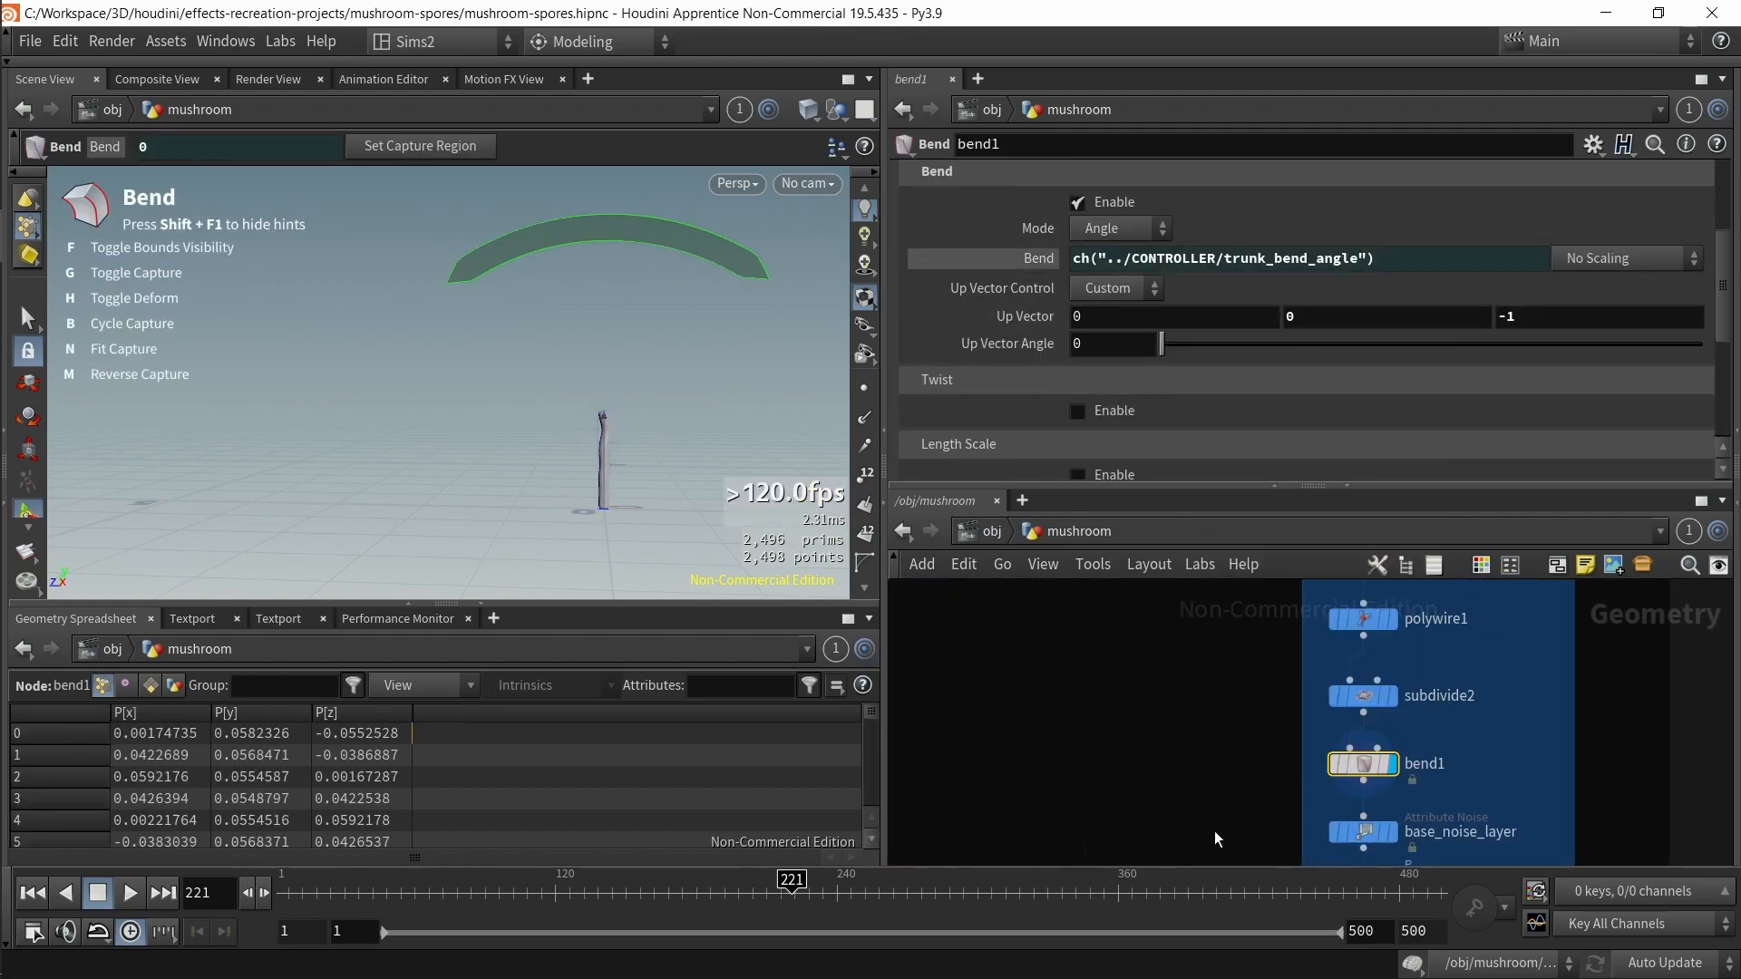
# Step: Bend the trunk with the CONTROLLER's trunk_bend_angle slider and save the scene
pyautogui.scroll(-3, 1226, 840)
pyautogui.moveTo(1220, 707); pyautogui.dragTo(1565, 897, button='middle')
pyautogui.moveTo(965, 696); pyautogui.dragTo(1142, 777, button='middle')
pyautogui.click(997, 705)
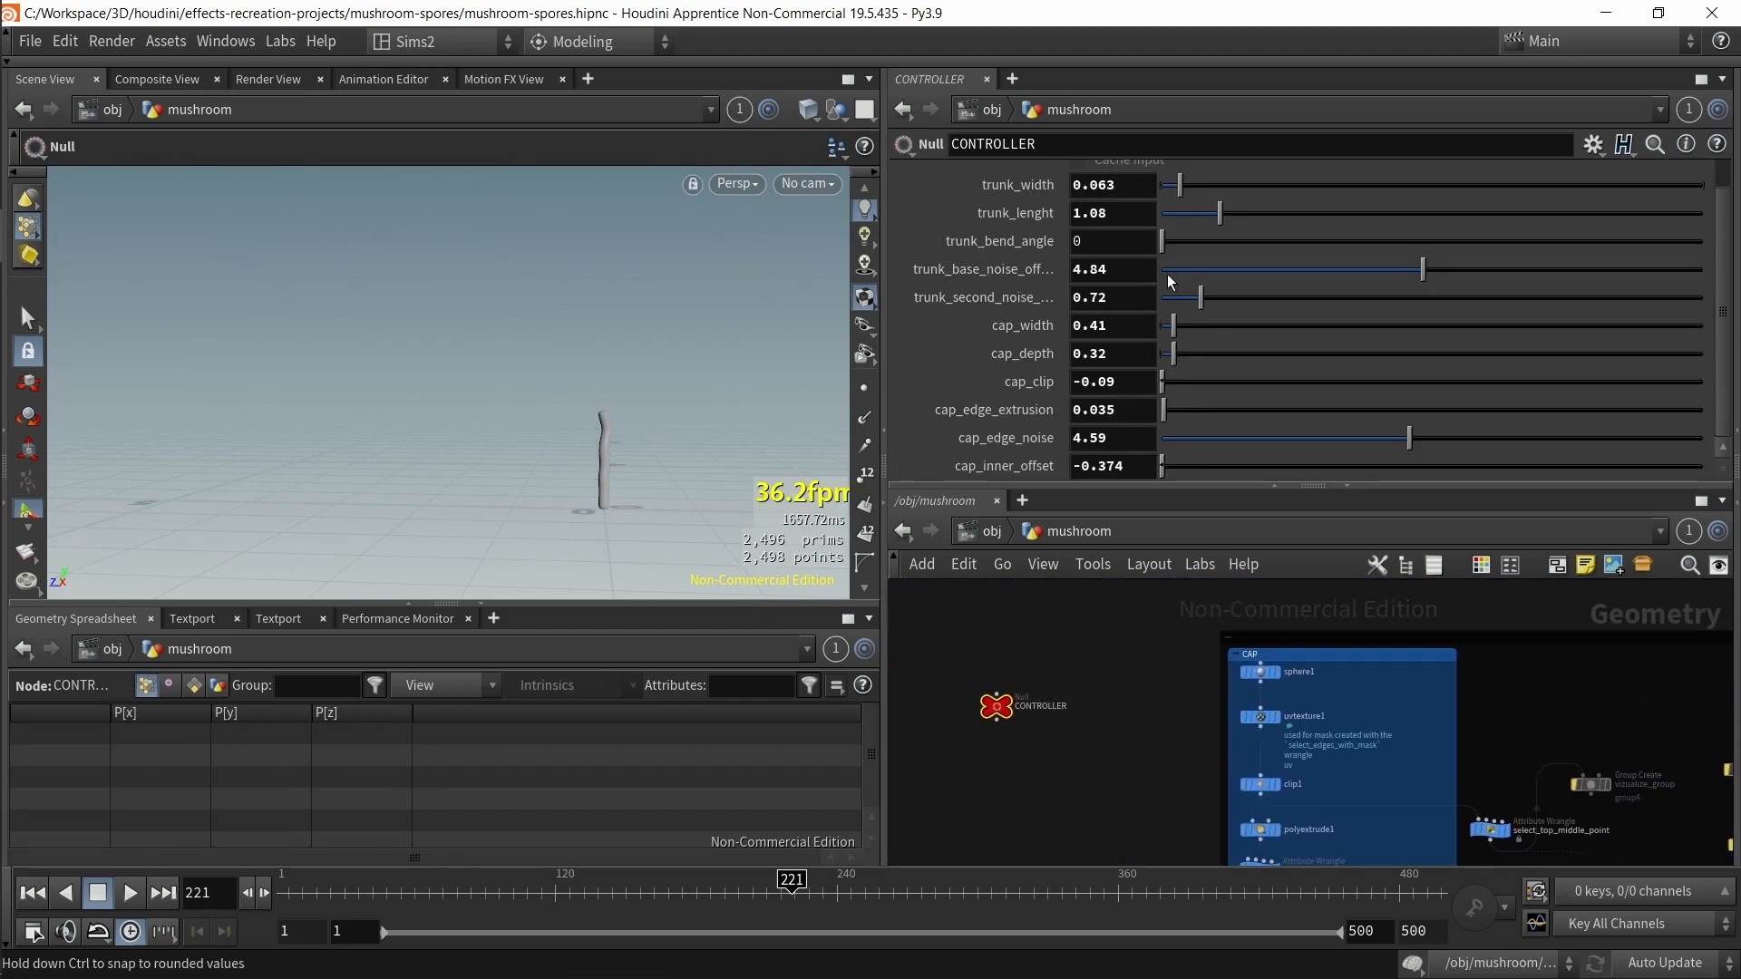
pyautogui.moveTo(1685, 295); pyautogui.dragTo(1156, 295)
pyautogui.keyDown('alt'); pyautogui.moveTo(517, 426); pyautogui.dragTo(669, 479, button='right'); pyautogui.keyUp('alt')
pyautogui.keyDown('alt'); pyautogui.moveTo(670, 479); pyautogui.dragTo(587, 447, button='middle'); pyautogui.keyUp('alt')
pyautogui.moveTo(1117, 232); pyautogui.dragTo(1324, 852, button='middle')
pyautogui.moveTo(1136, 236); pyautogui.dragTo(1275, 284, button='middle')
pyautogui.hotkey('ctrl', 's')
# Step: Browse the network from OUT_mushroom and the post-sim nodes back to the trunk's bend1
pyautogui.scroll(-4, 1116, 702)
pyautogui.moveTo(1119, 719); pyautogui.dragTo(1053, 618, button='middle')
pyautogui.scroll(4, 1066, 634)
pyautogui.moveTo(1178, 610); pyautogui.dragTo(1439, 662)
pyautogui.press('r')
pyautogui.keyDown('alt'); pyautogui.moveTo(517, 373); pyautogui.dragTo(532, 446); pyautogui.keyUp('alt')
pyautogui.scroll(3, 523, 356)
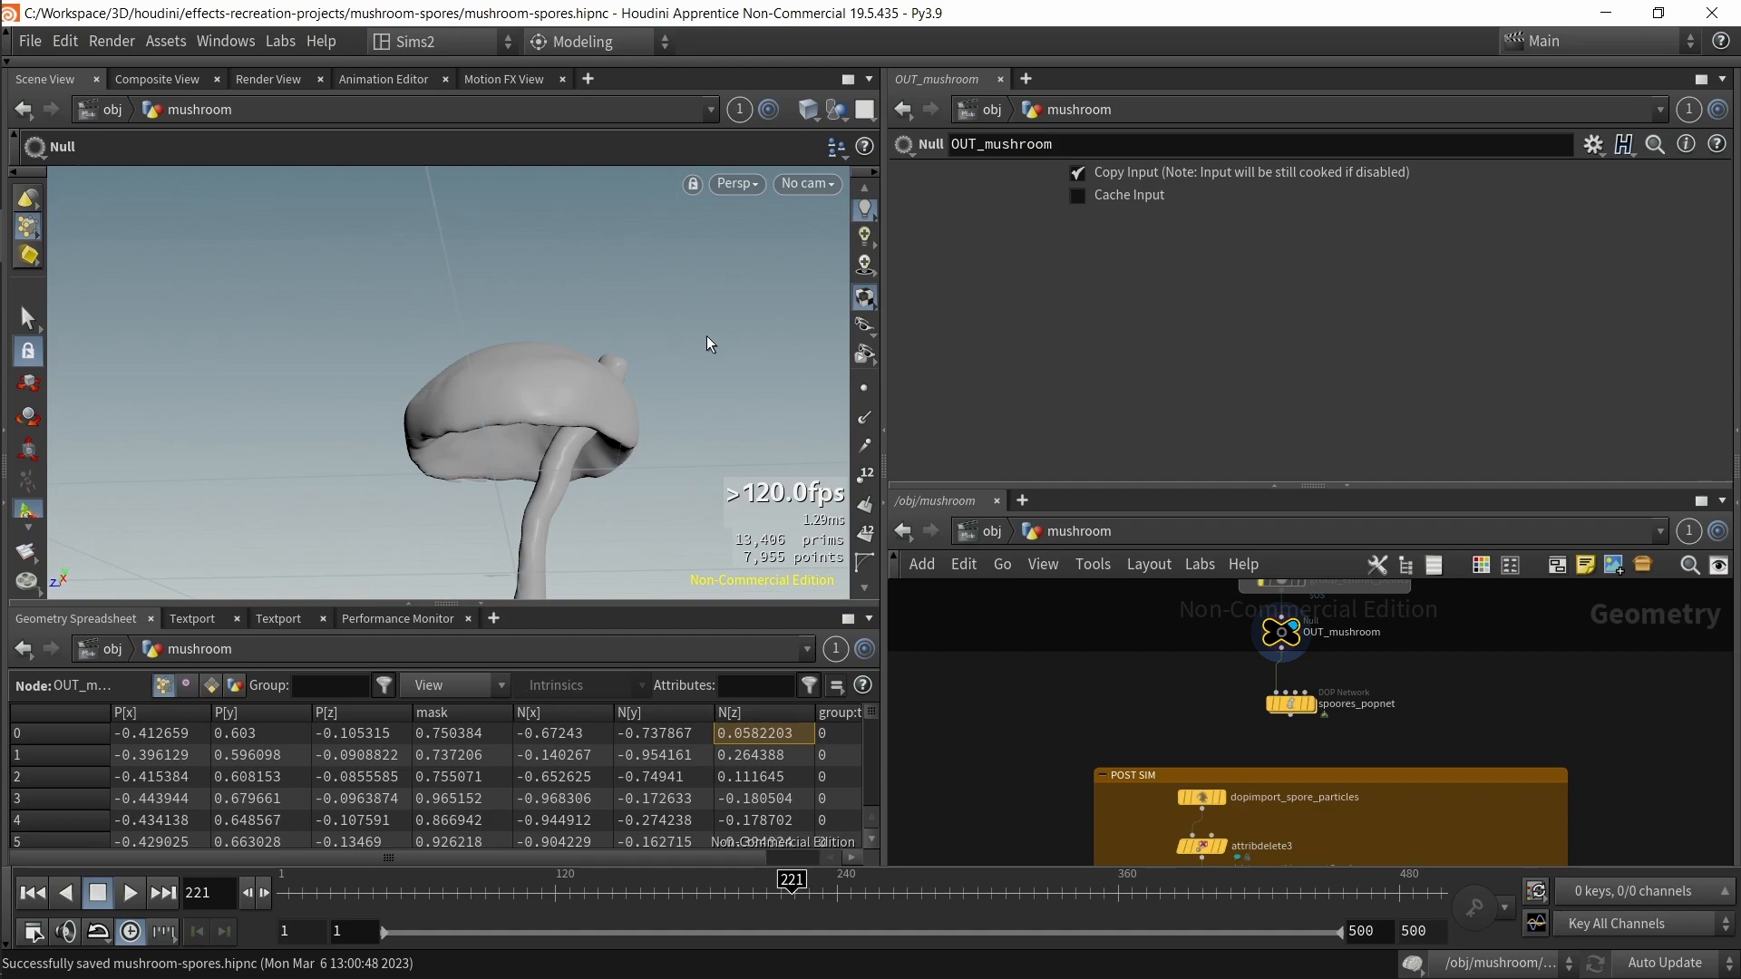
pyautogui.scroll(-4, 1141, 685)
pyautogui.moveTo(1139, 687); pyautogui.dragTo(1140, 782, button='middle')
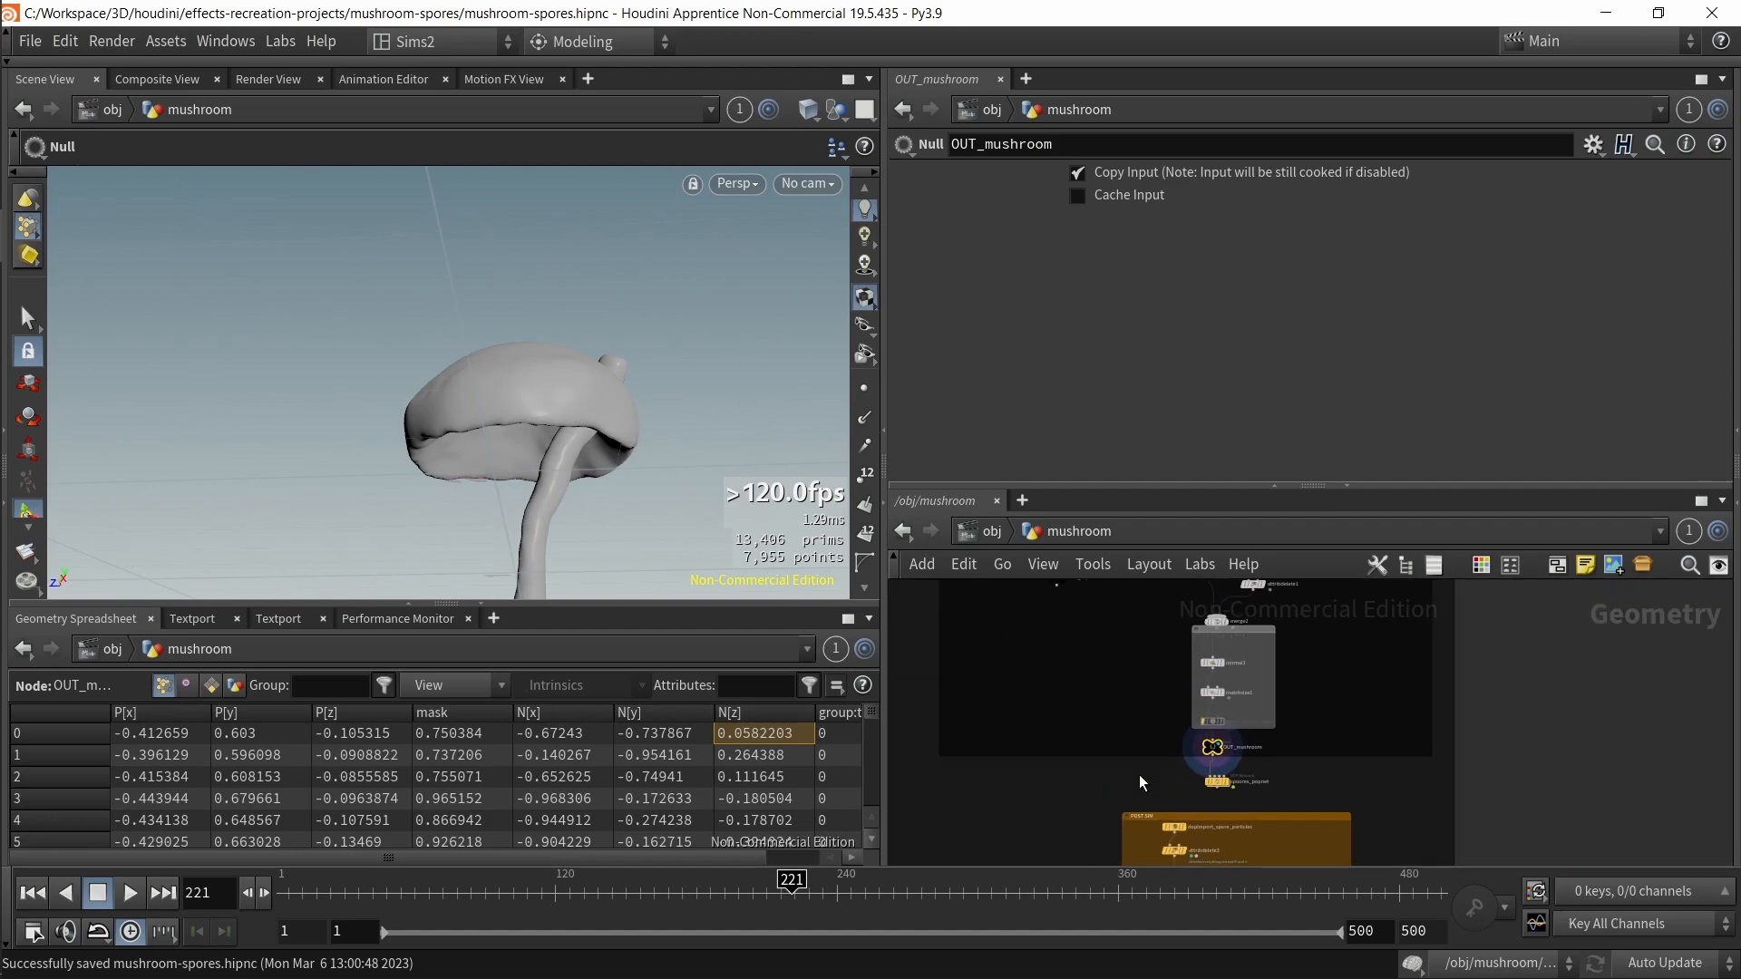
pyautogui.scroll(-3, 1140, 698)
pyautogui.moveTo(1143, 585); pyautogui.dragTo(1142, 766, button='middle')
pyautogui.scroll(5, 1252, 640)
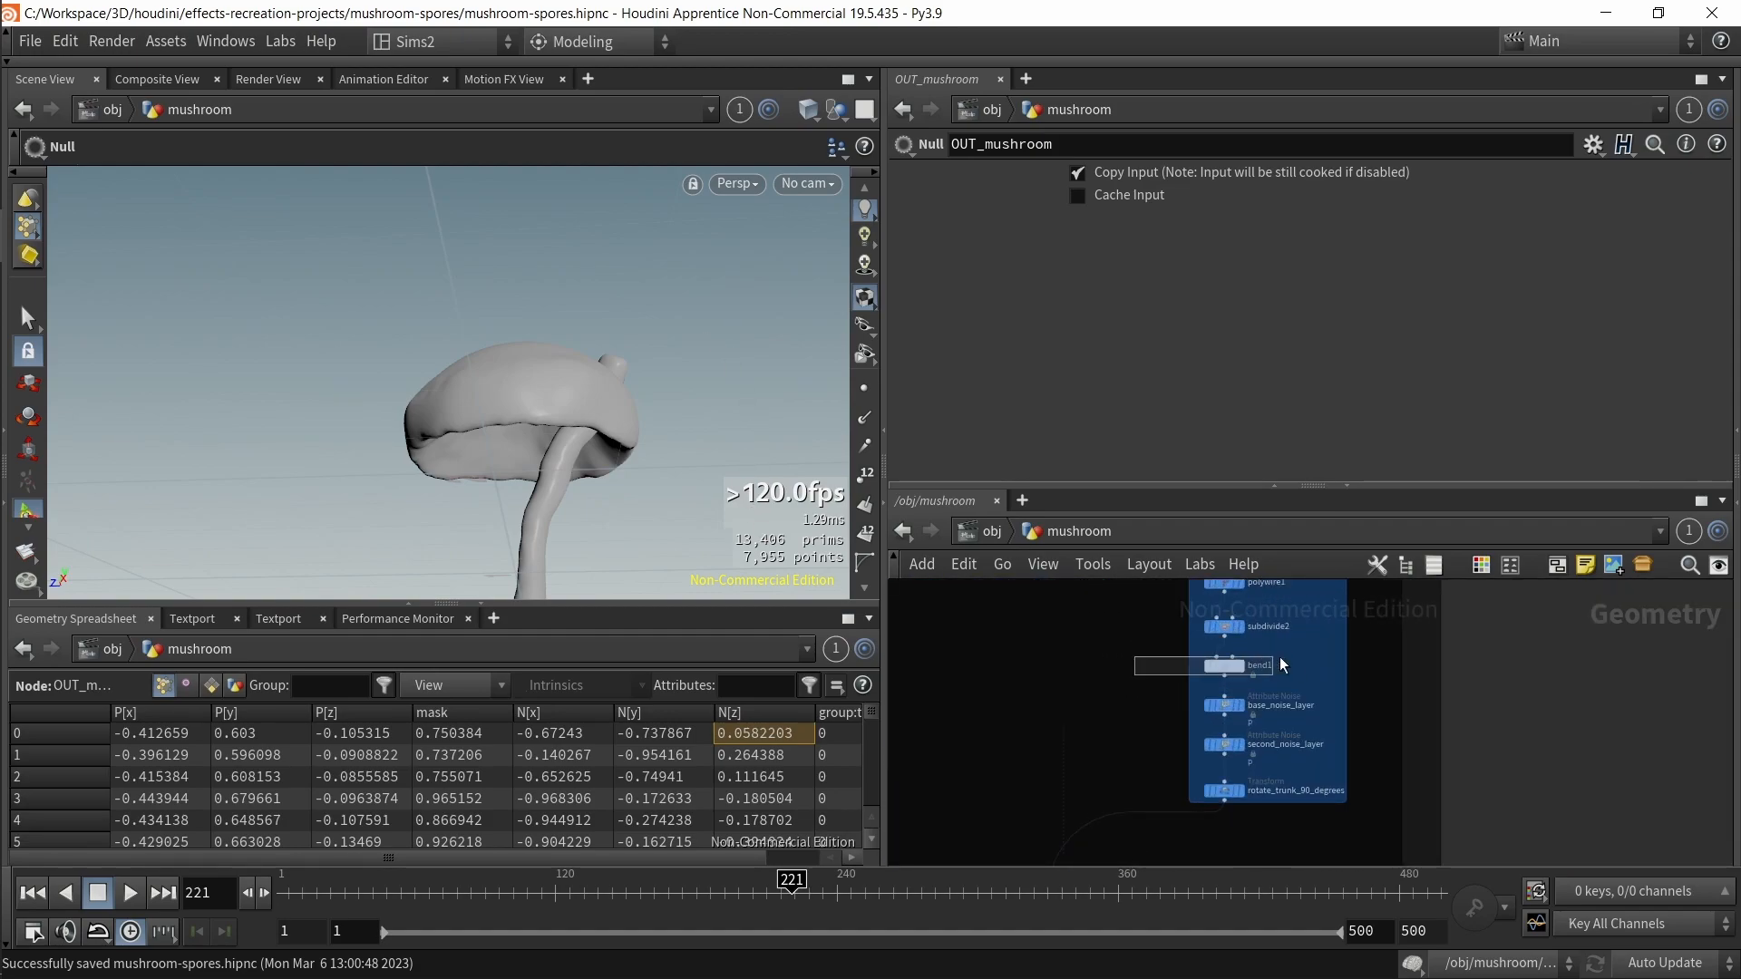
# Step: Reset the CONTROLLER's trunk_bend_angle to 0
pyautogui.click(1266, 660)
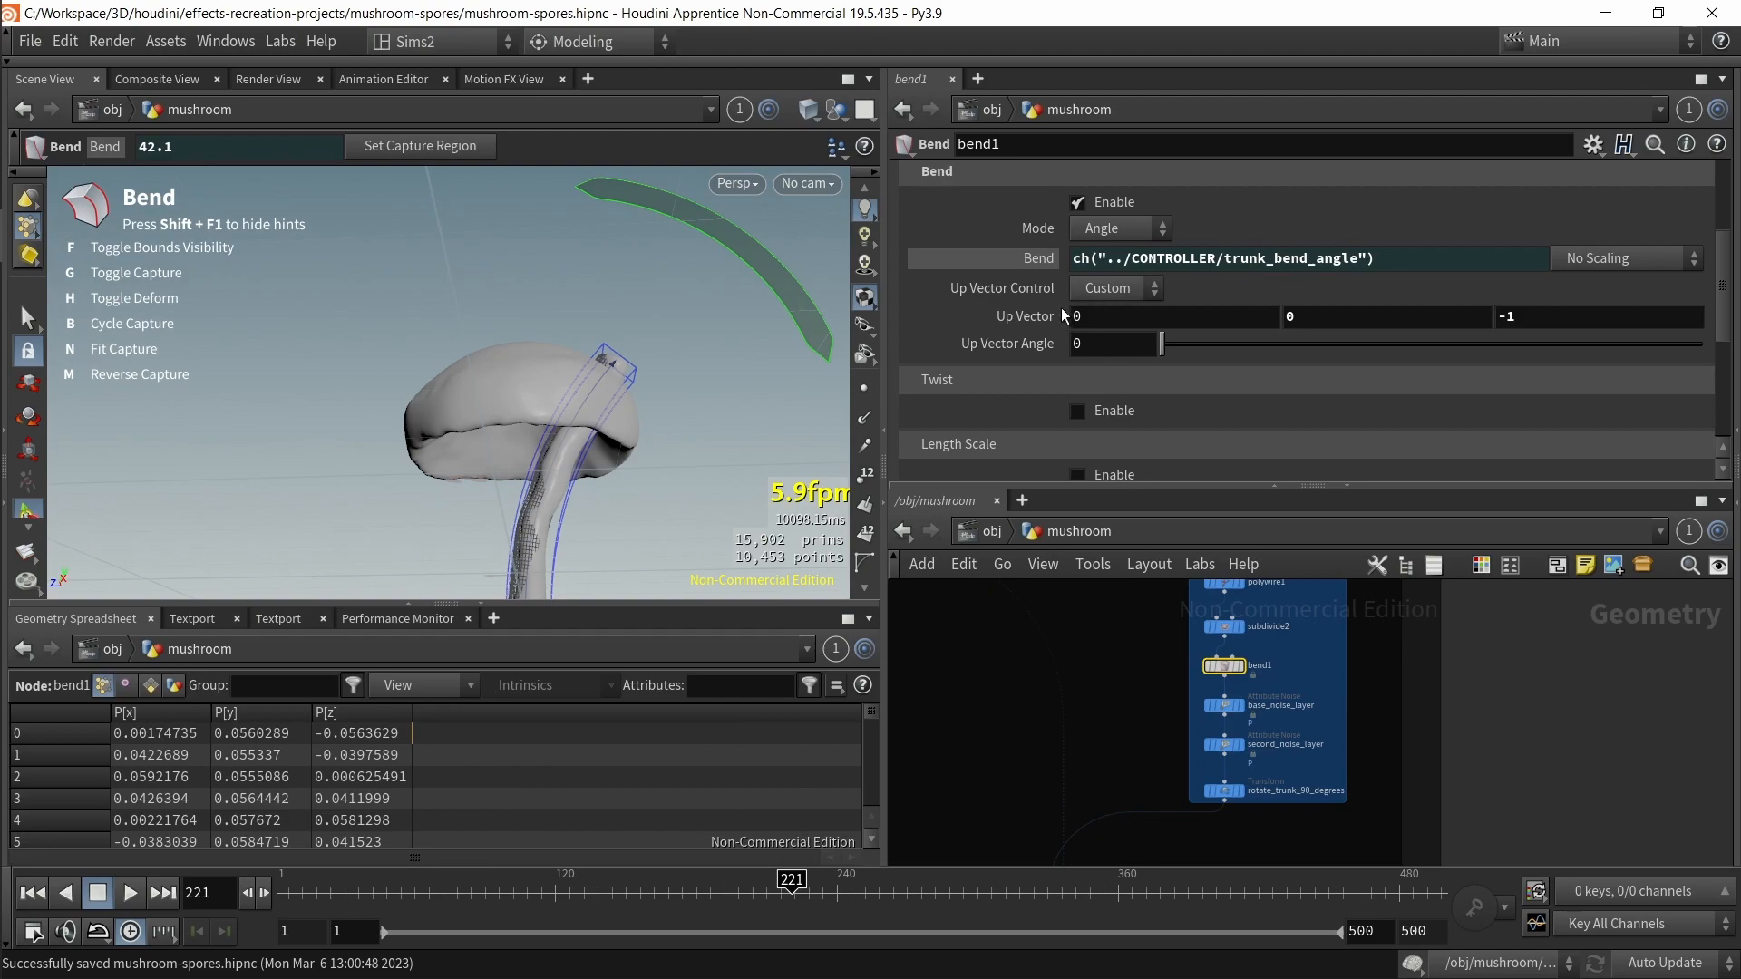
pyautogui.scroll(-3, 1131, 680)
pyautogui.moveTo(1131, 680); pyautogui.dragTo(1379, 848, button='middle')
pyautogui.moveTo(1043, 680); pyautogui.dragTo(1252, 753, button='middle')
pyautogui.click(1054, 747)
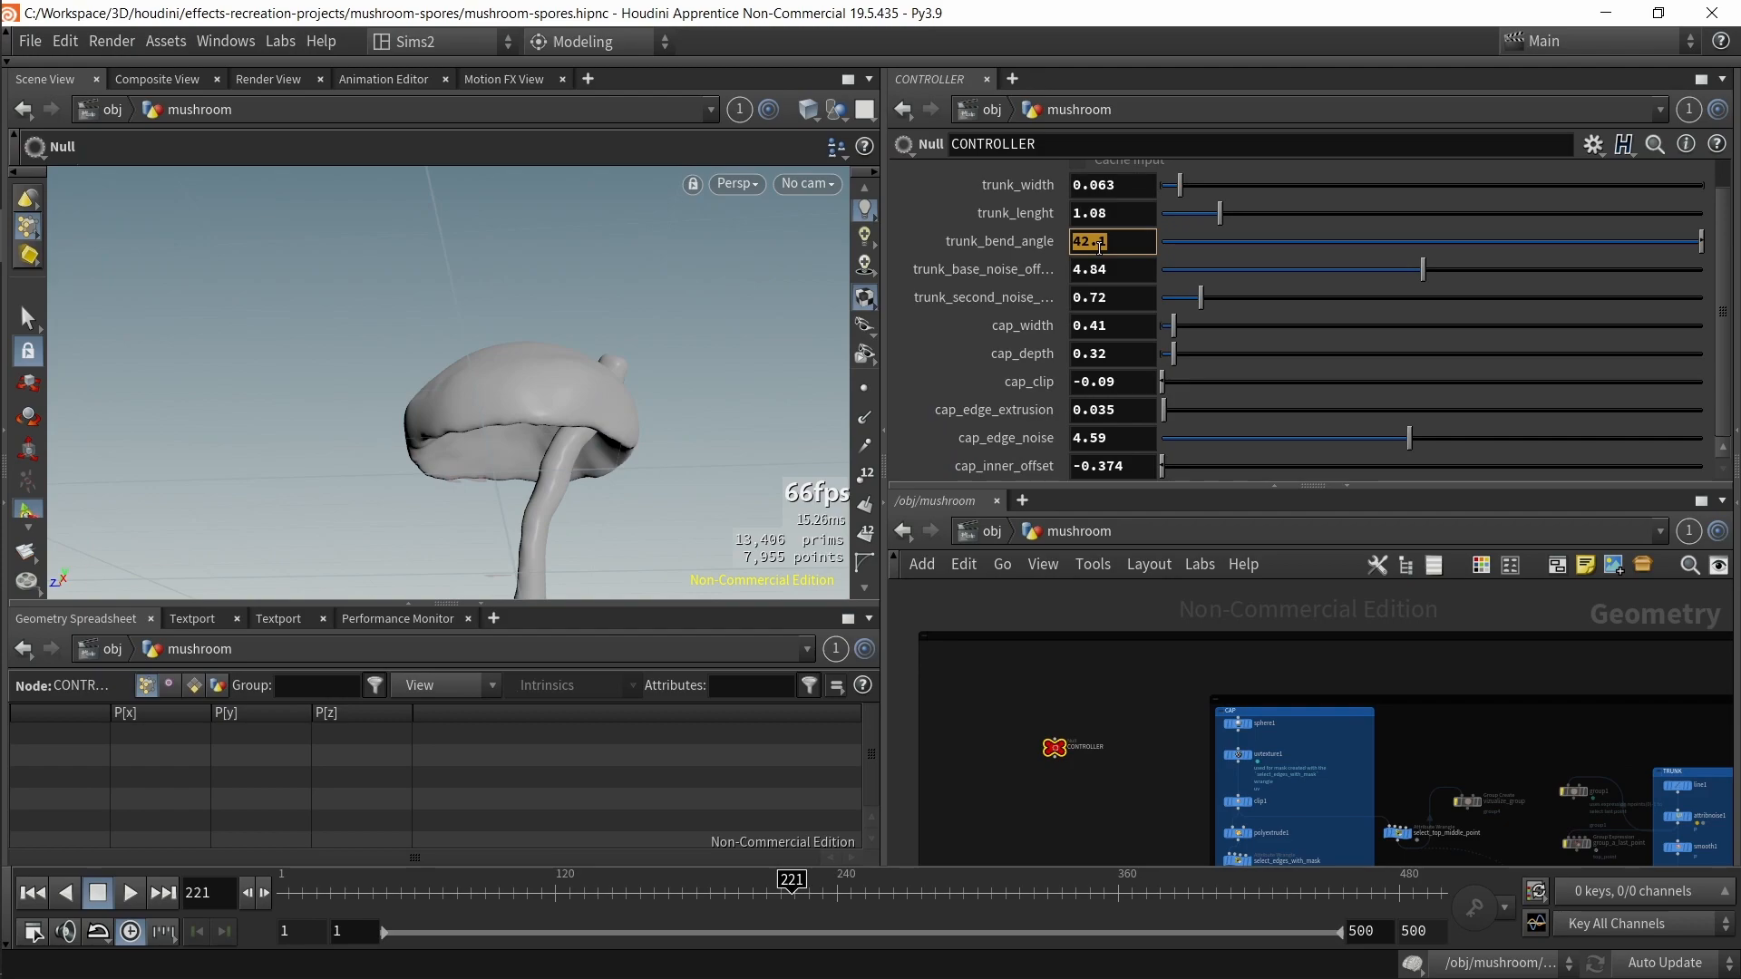
pyautogui.press('Return')
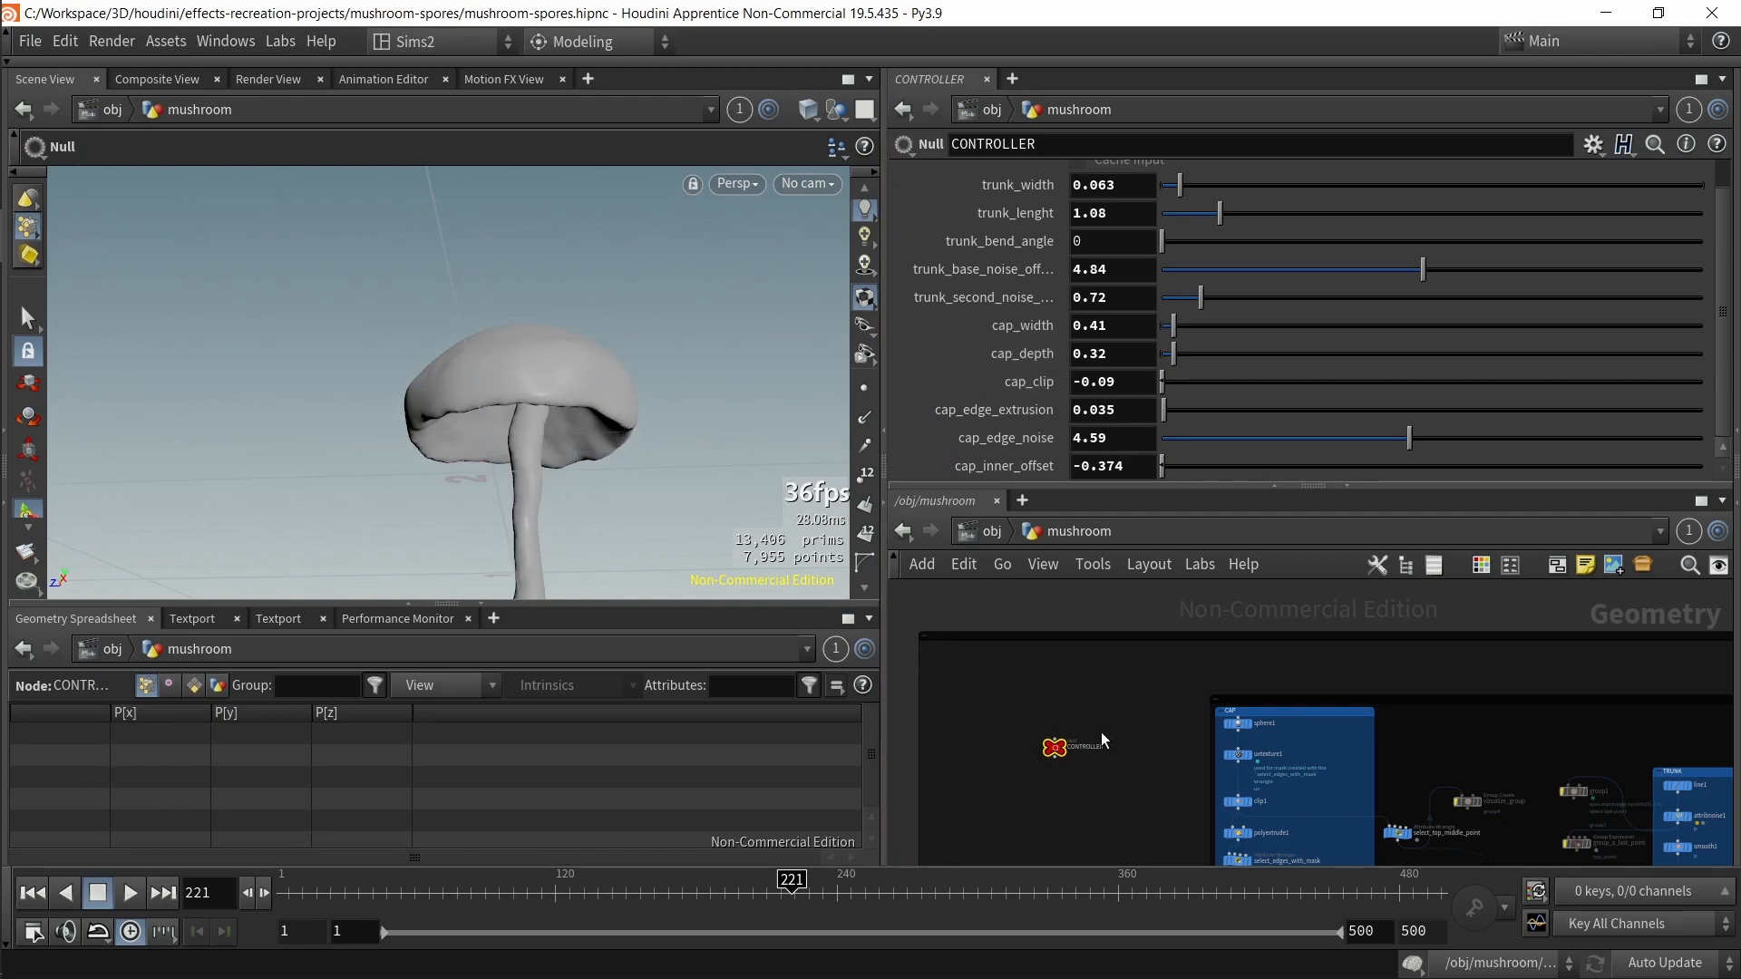
# Step: Browse the network up to the spores DOP network and the group_emmit_points node
pyautogui.moveTo(1189, 760); pyautogui.dragTo(1157, 623, button='middle')
pyautogui.moveTo(1155, 715); pyautogui.dragTo(1008, 408, button='middle')
pyautogui.moveTo(1280, 696); pyautogui.dragTo(1228, 611, button='middle')
pyautogui.moveTo(1335, 778); pyautogui.dragTo(1283, 599, button='middle')
pyautogui.moveTo(1320, 807); pyautogui.dragTo(1233, 675, button='middle')
pyautogui.scroll(4, 1135, 731)
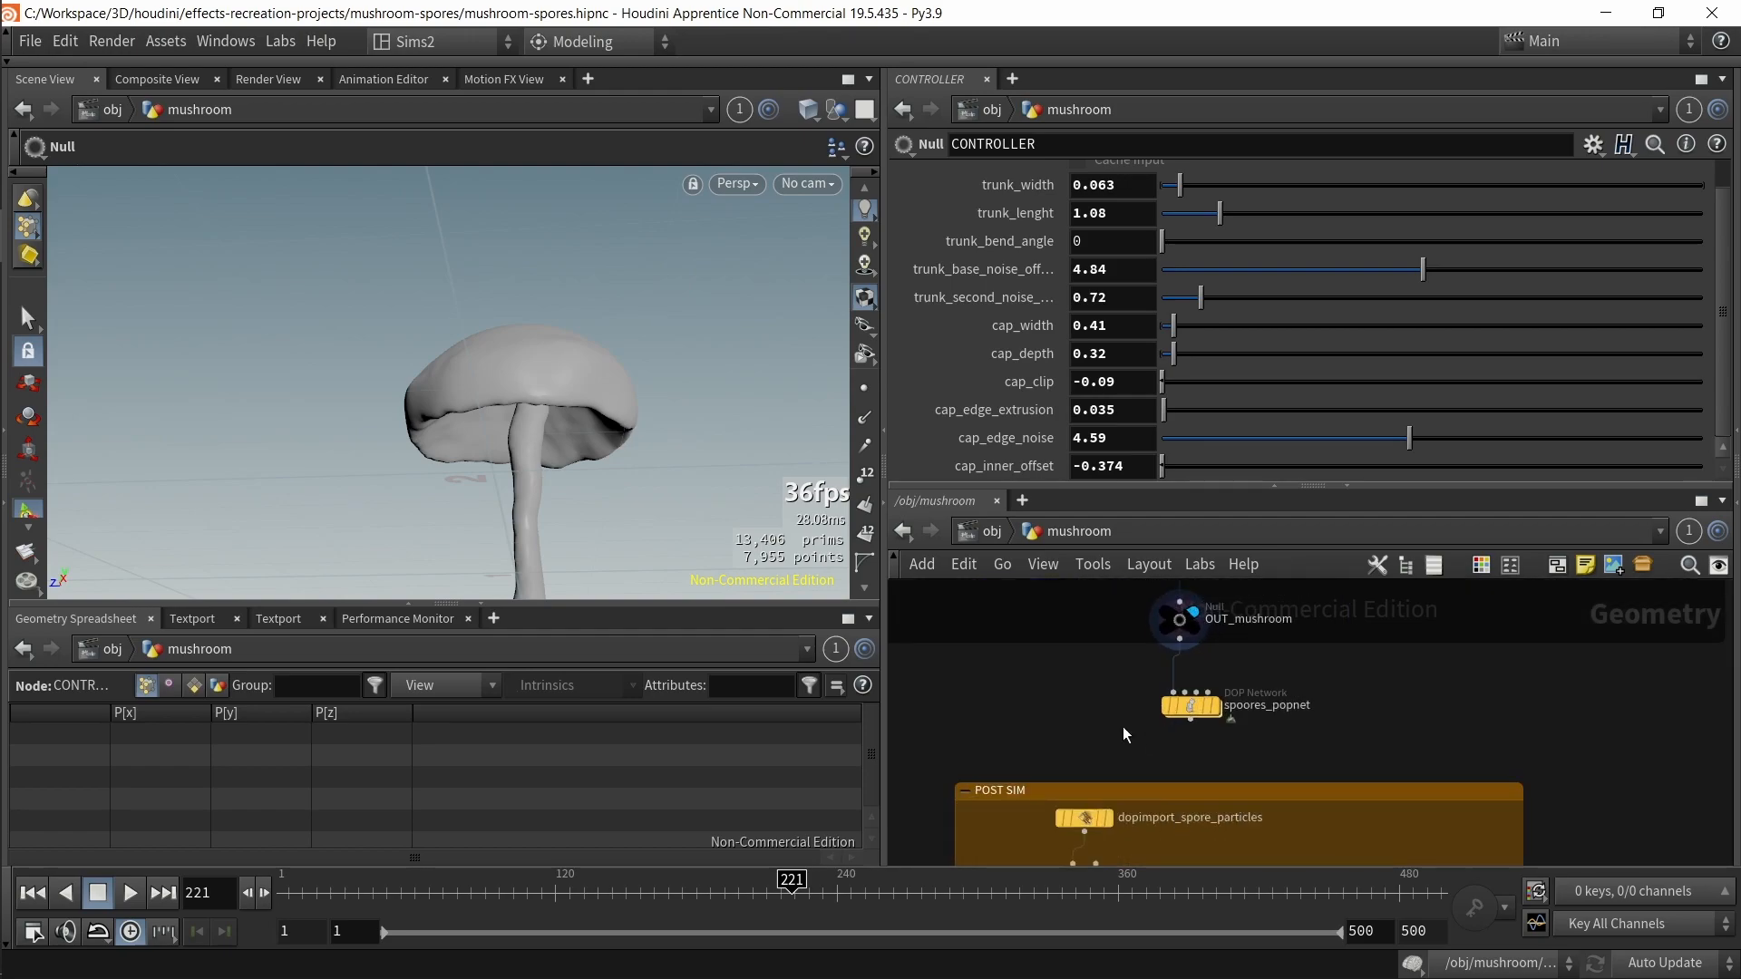
pyautogui.moveTo(1058, 645); pyautogui.dragTo(1074, 651)
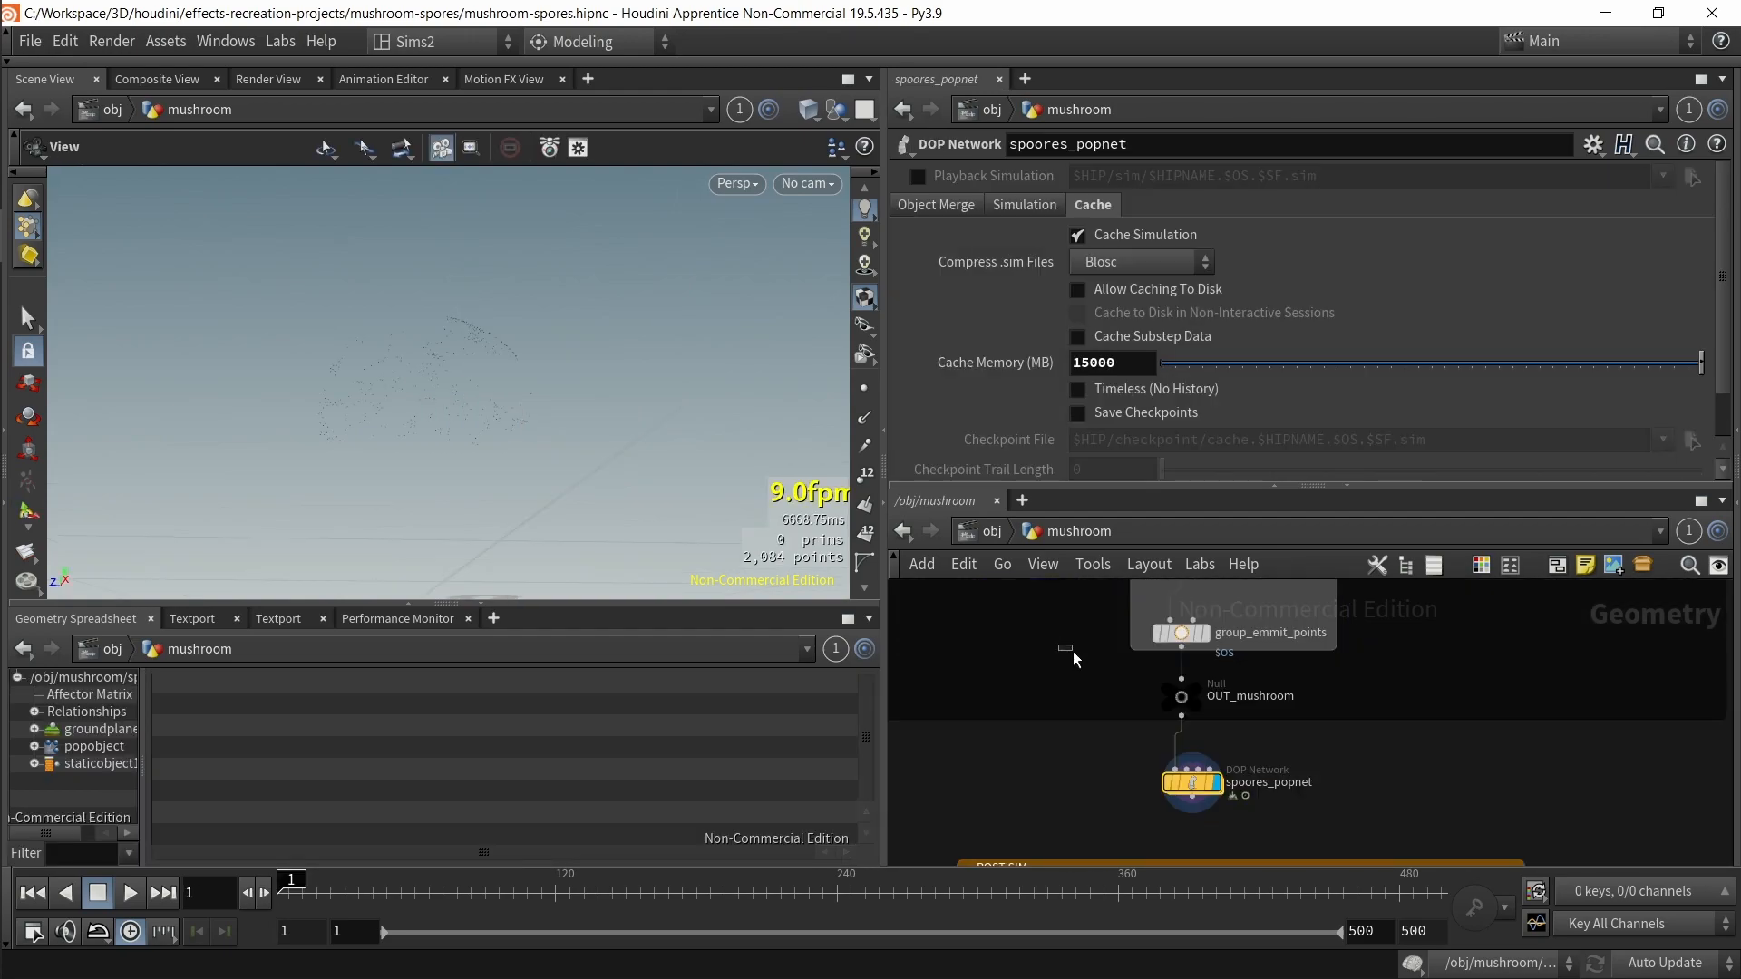
pyautogui.moveTo(1074, 651); pyautogui.dragTo(1079, 755, button='middle')
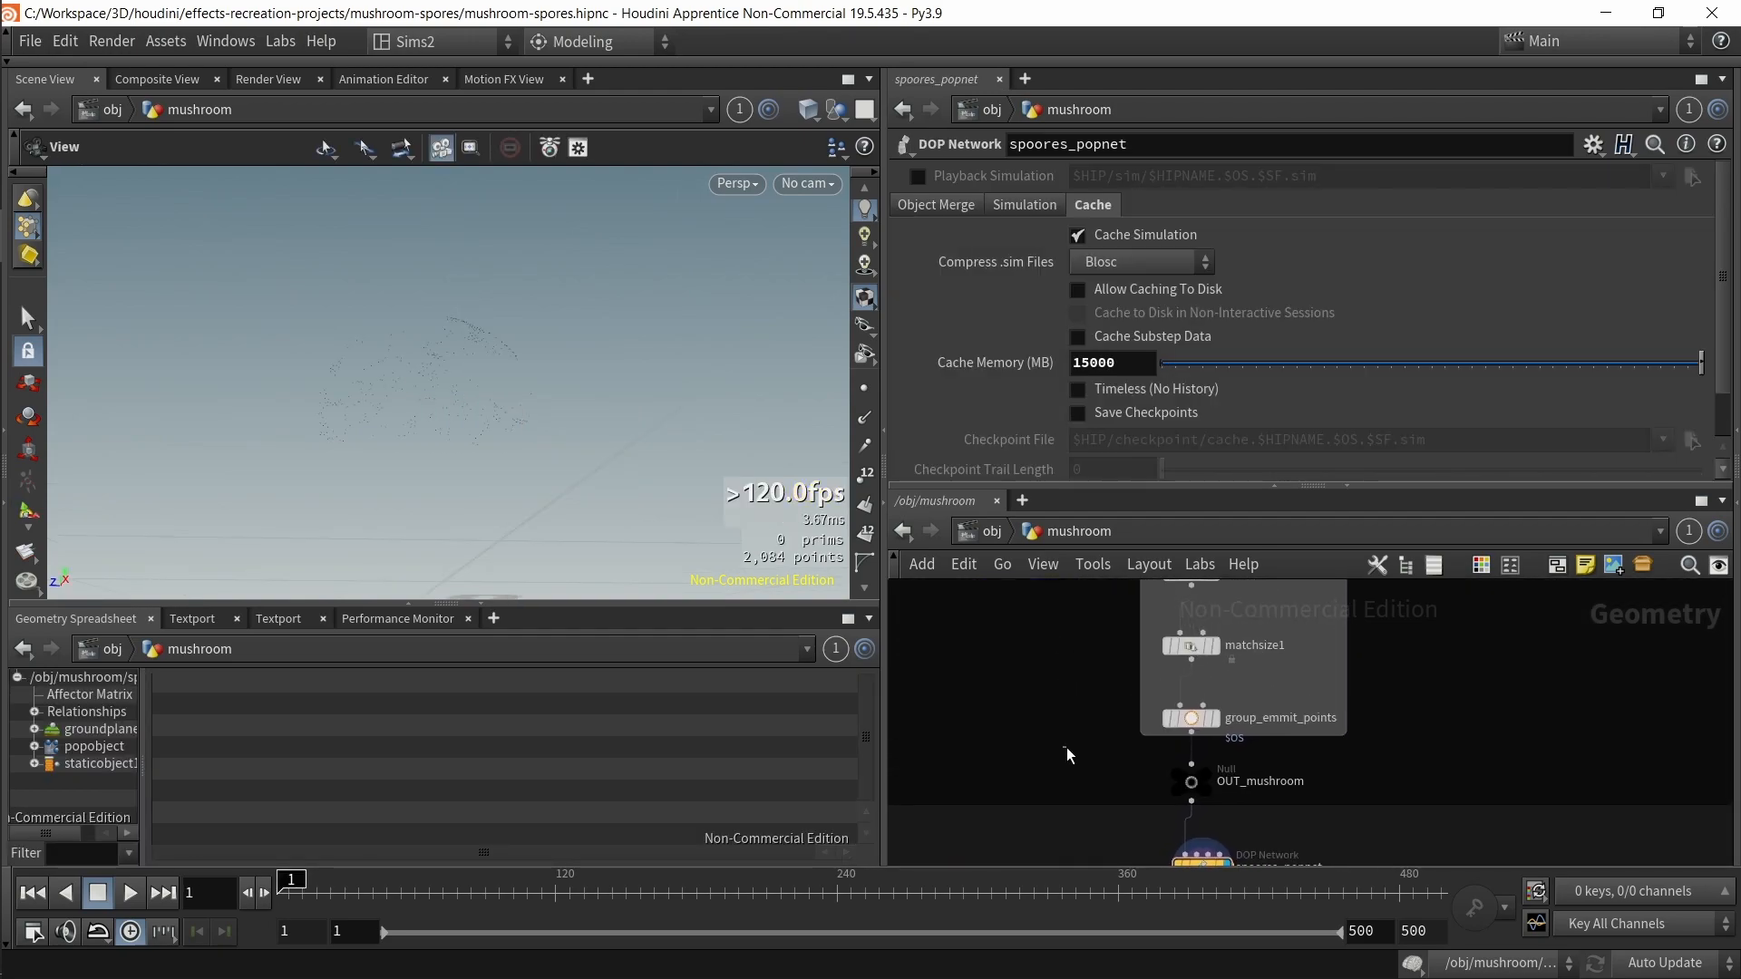
pyautogui.moveTo(1065, 748); pyautogui.dragTo(1236, 719)
pyautogui.click(1213, 718)
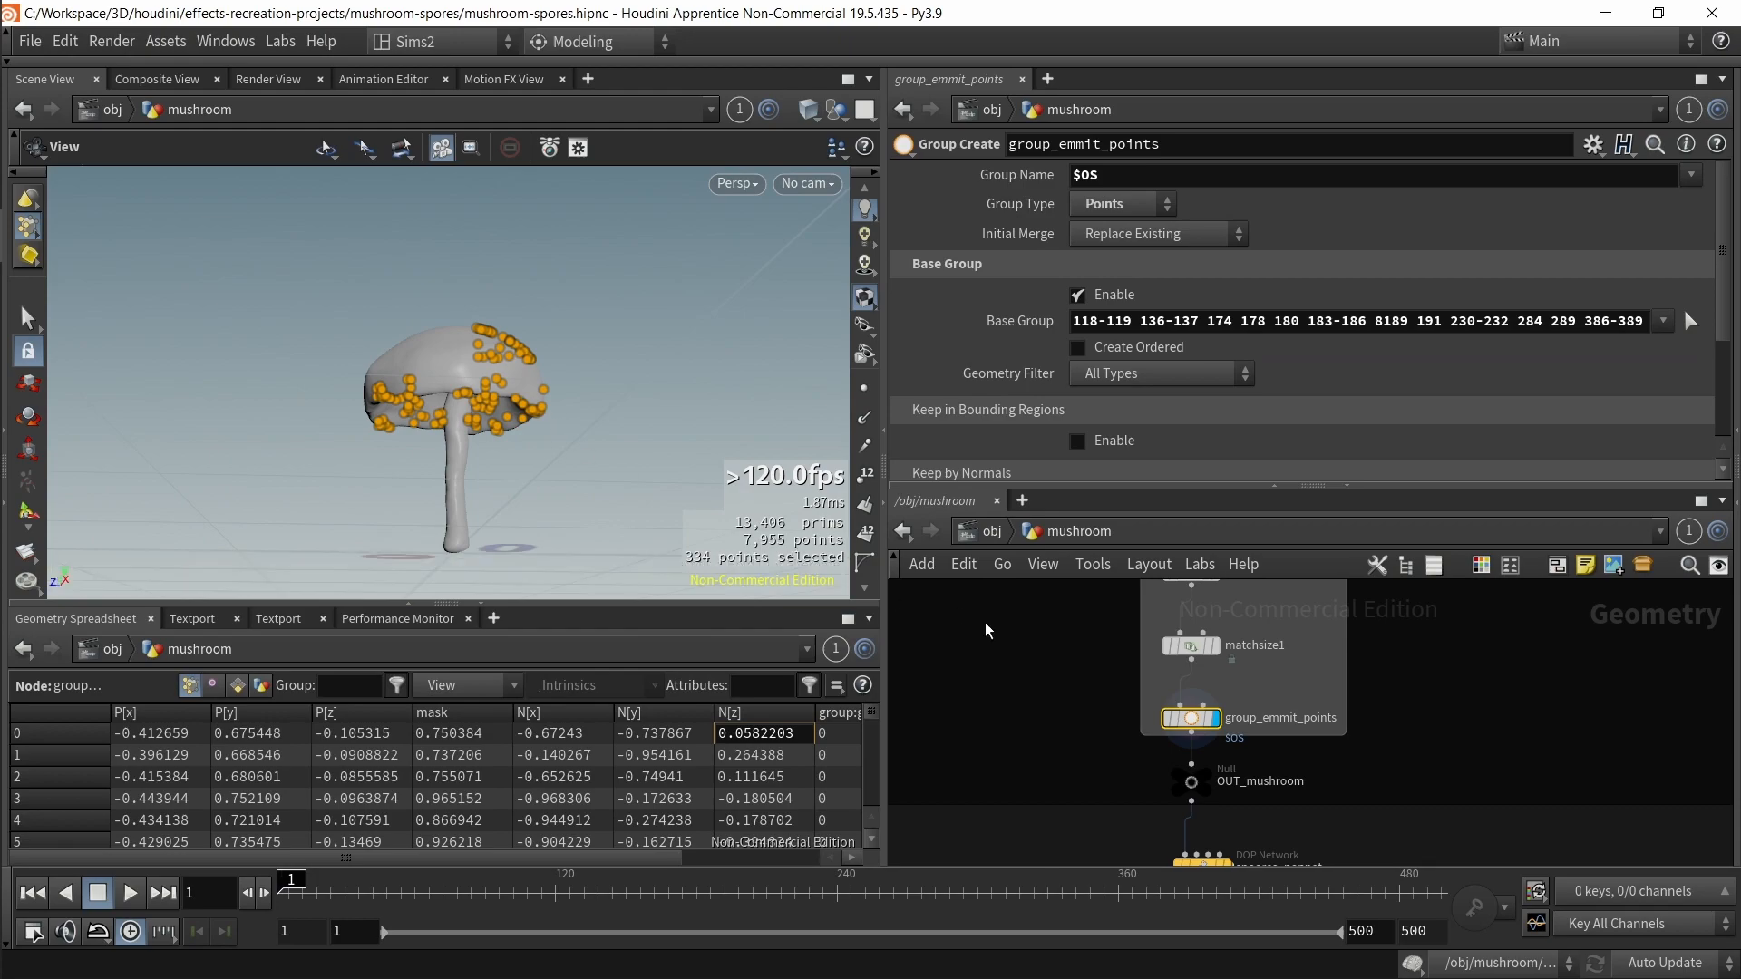
pyautogui.scroll(3, 1279, 751)
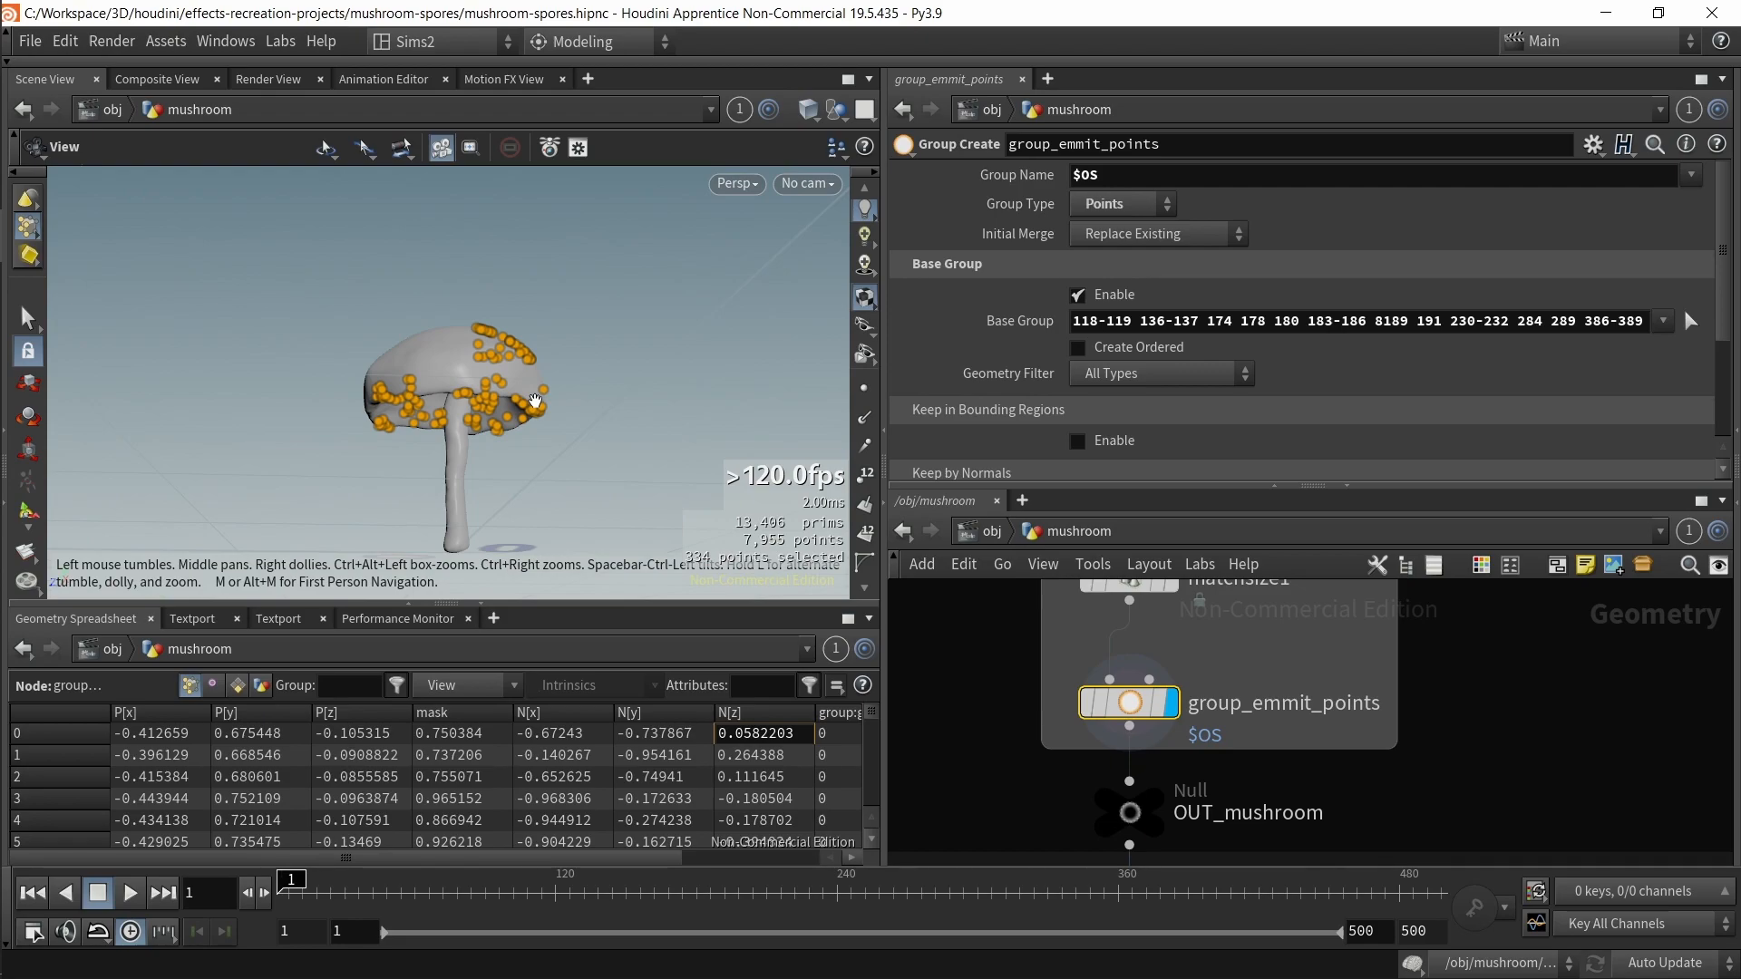
# Step: Clear the Base Group pattern of the group_emmit_points node
pyautogui.moveTo(535, 400); pyautogui.dragTo(533, 358)
pyautogui.click(1457, 320)
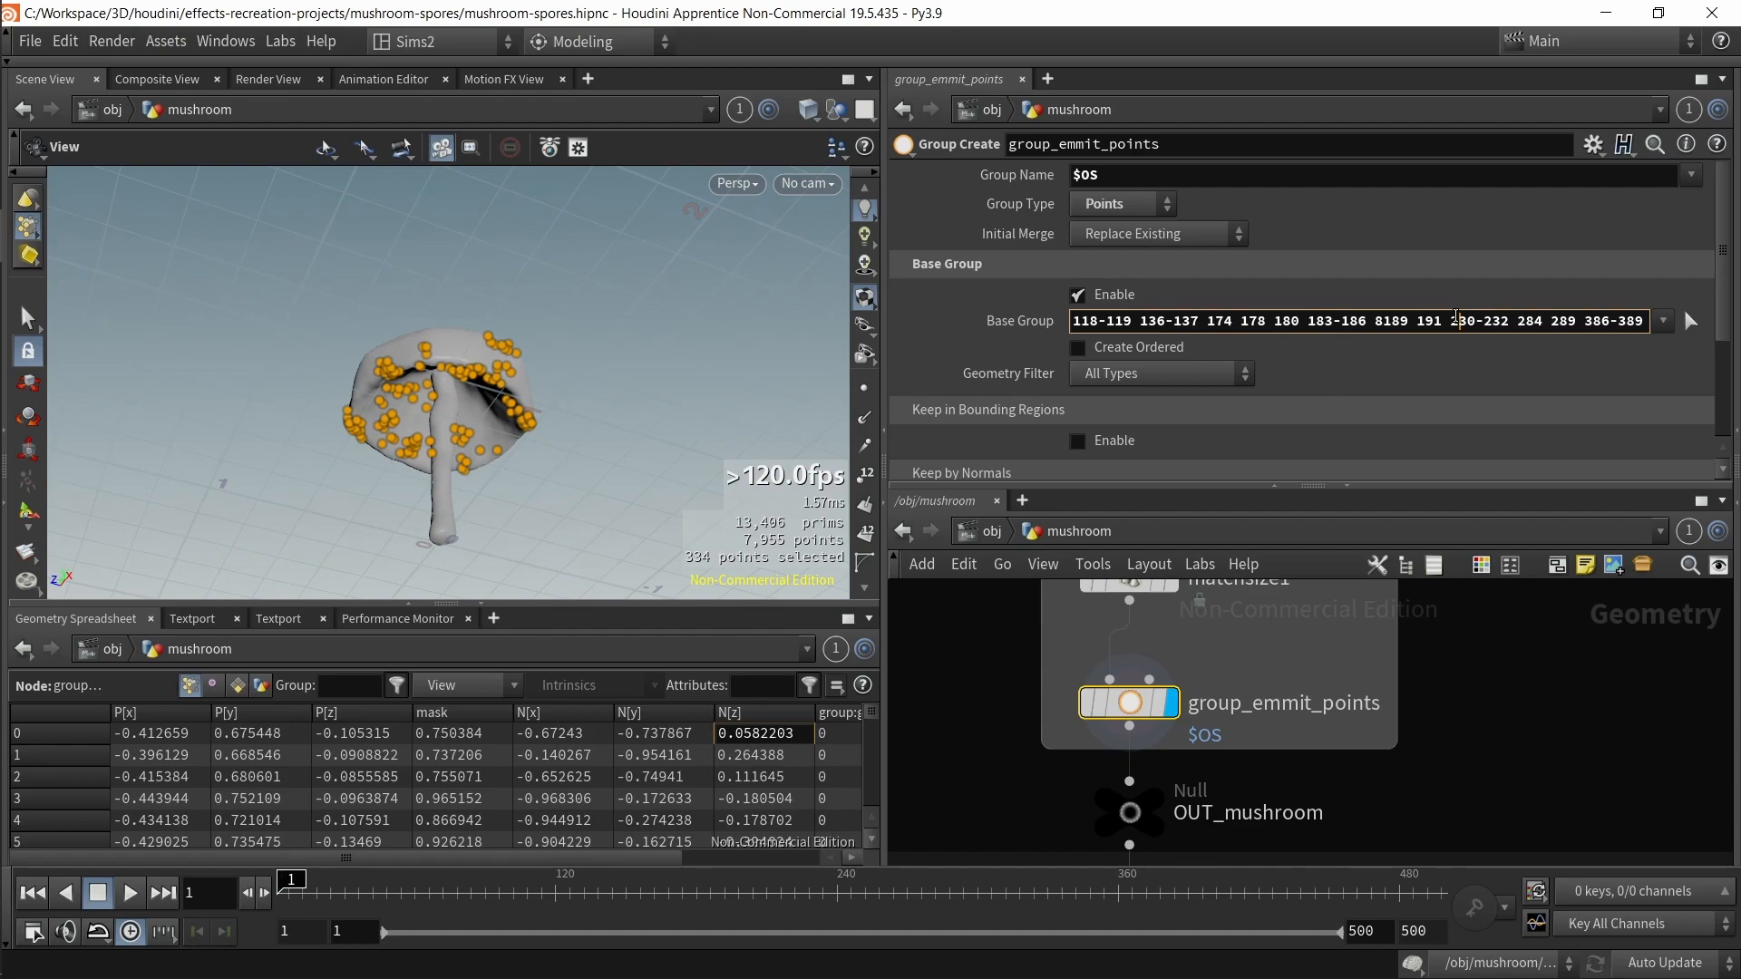
pyautogui.hotkey('shift', 'Home')
pyautogui.hotkey('shift', 'End')
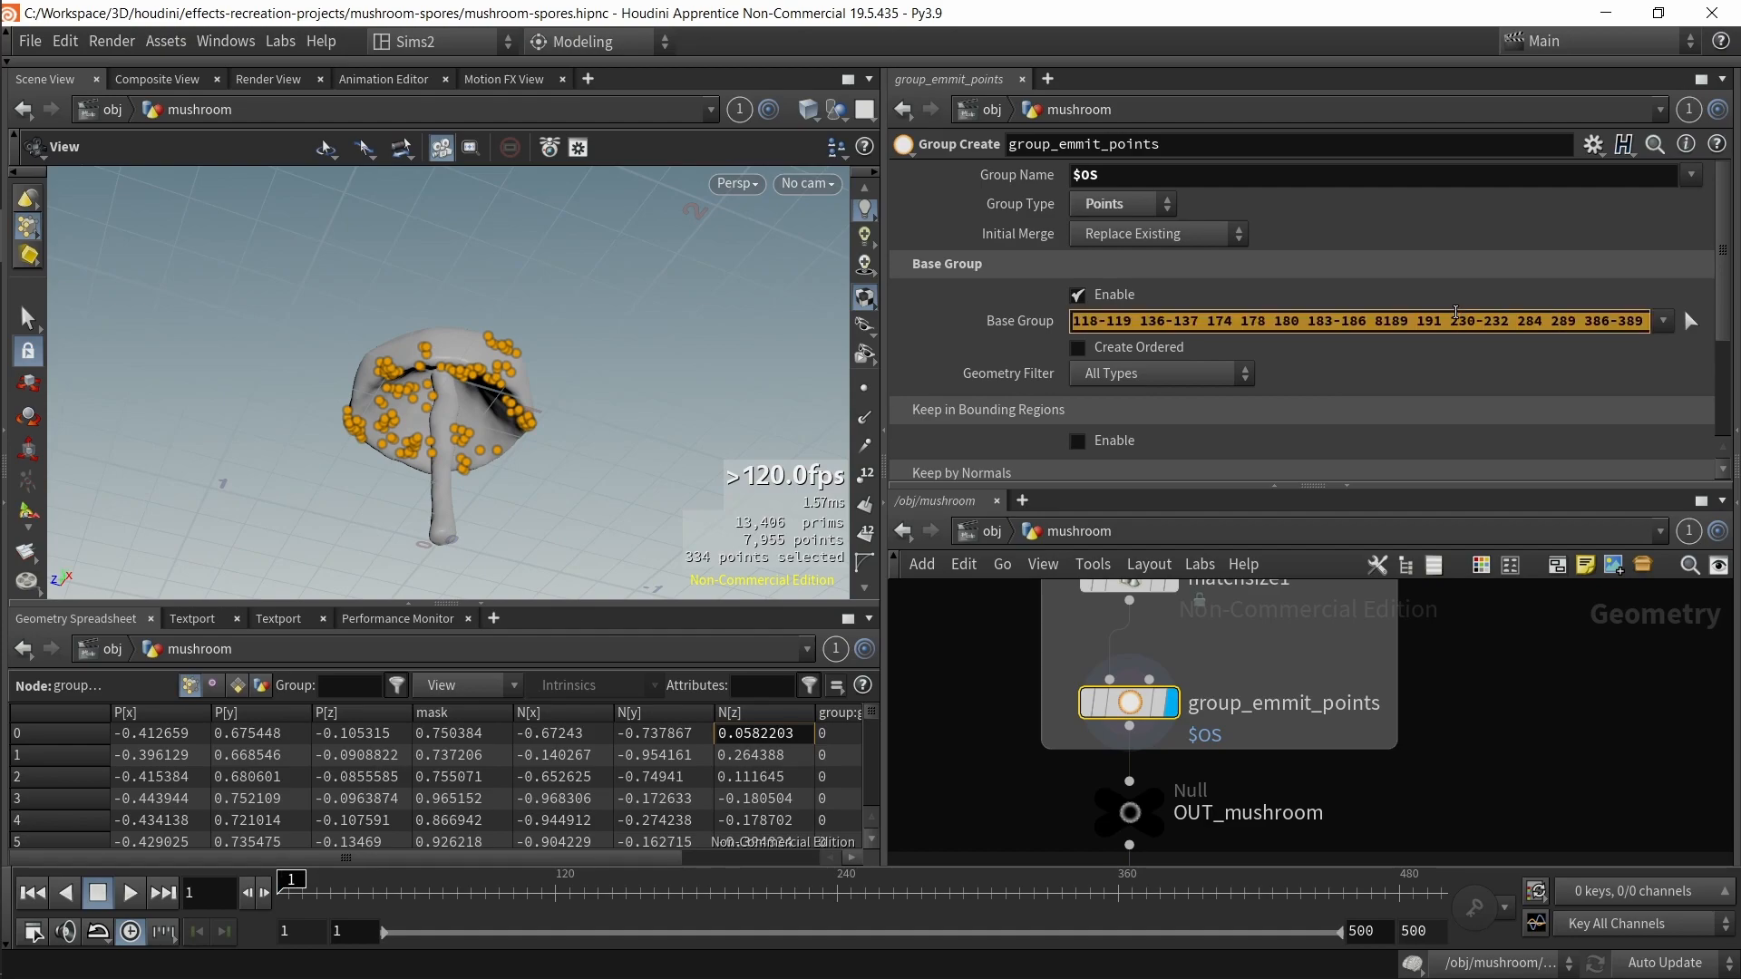
pyautogui.press('Delete')
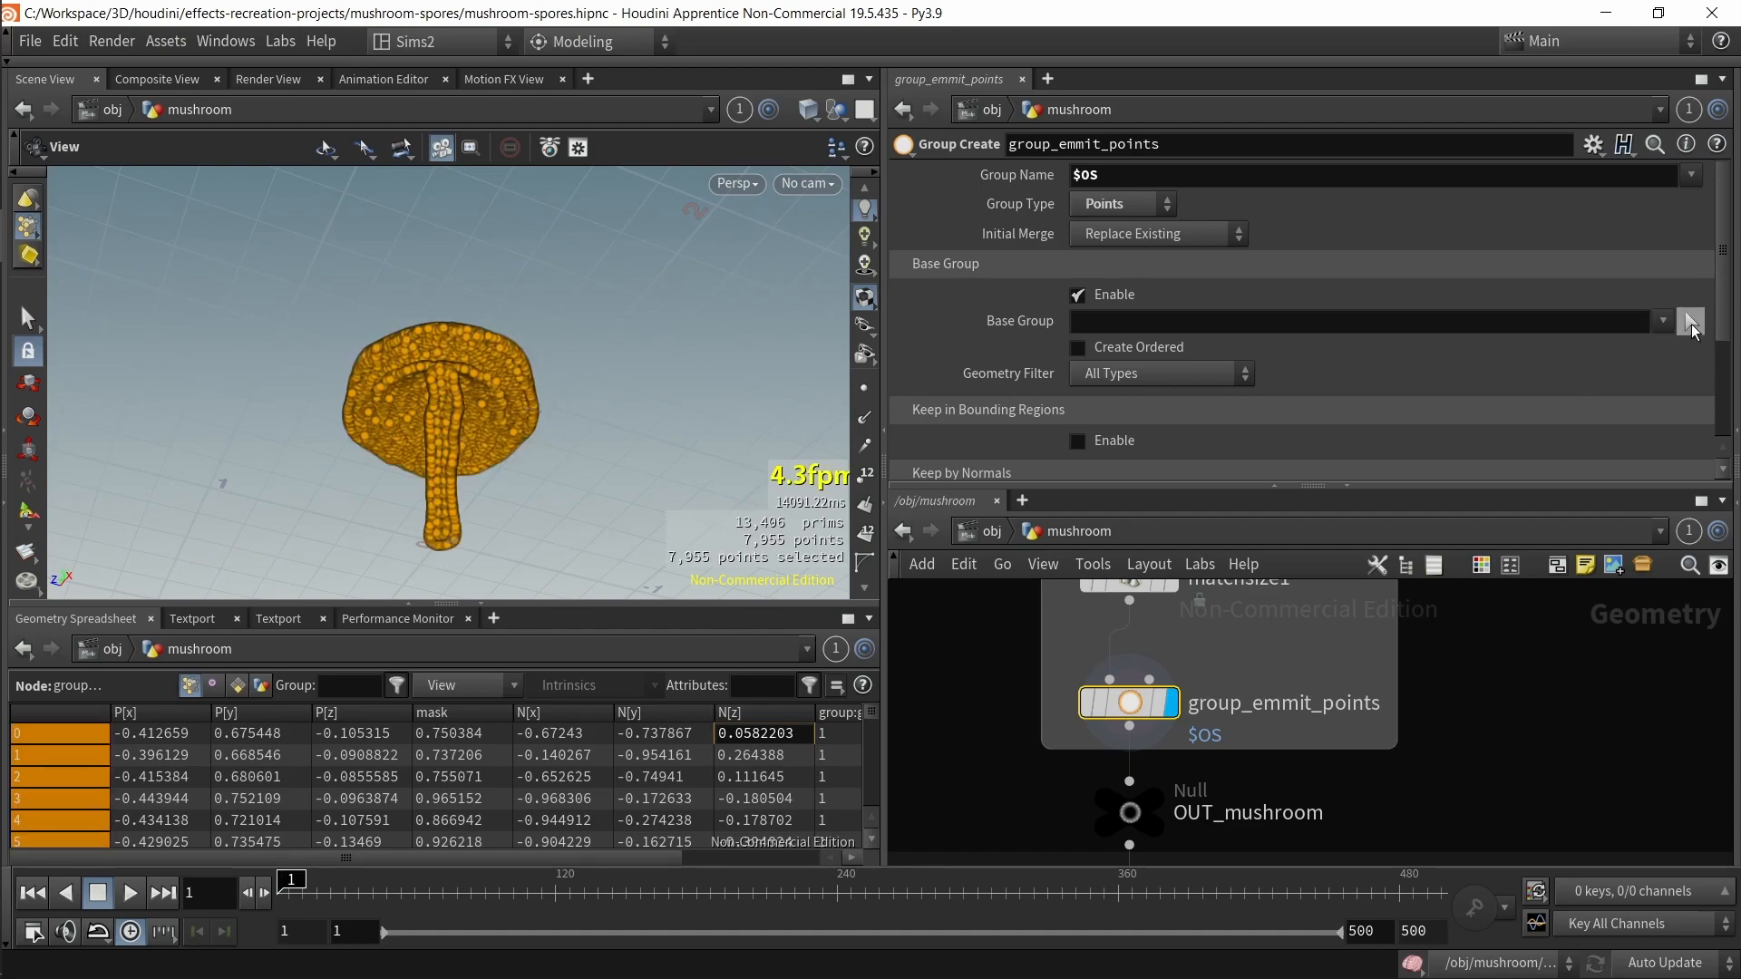
# Step: Interactively pick a ring of points under the mushroom cap as group_emmit_points' new Base Group
pyautogui.click(1691, 321)
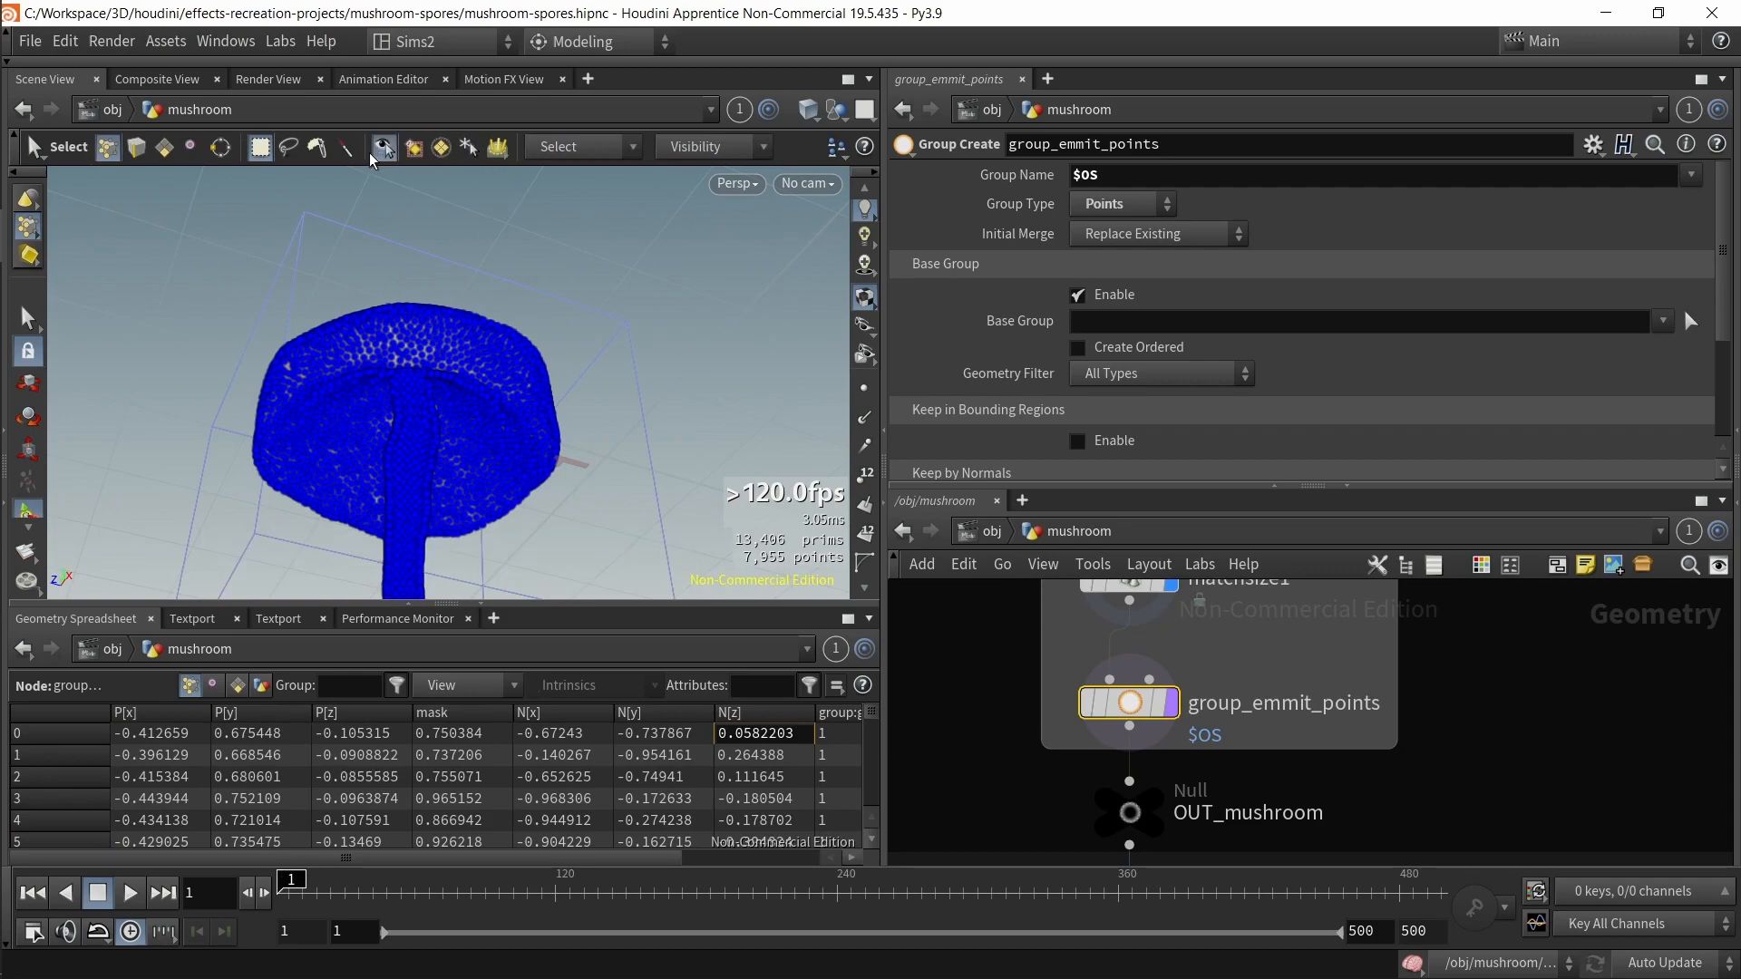
pyautogui.click(316, 152)
pyautogui.moveTo(508, 299)
pyautogui.keyDown('alt'); pyautogui.mouseDown()
pyautogui.moveTo(594, 376)
pyautogui.moveTo(616, 271)
pyautogui.mouseUp(); pyautogui.keyUp('alt')
pyautogui.scroll(4, 616, 272)
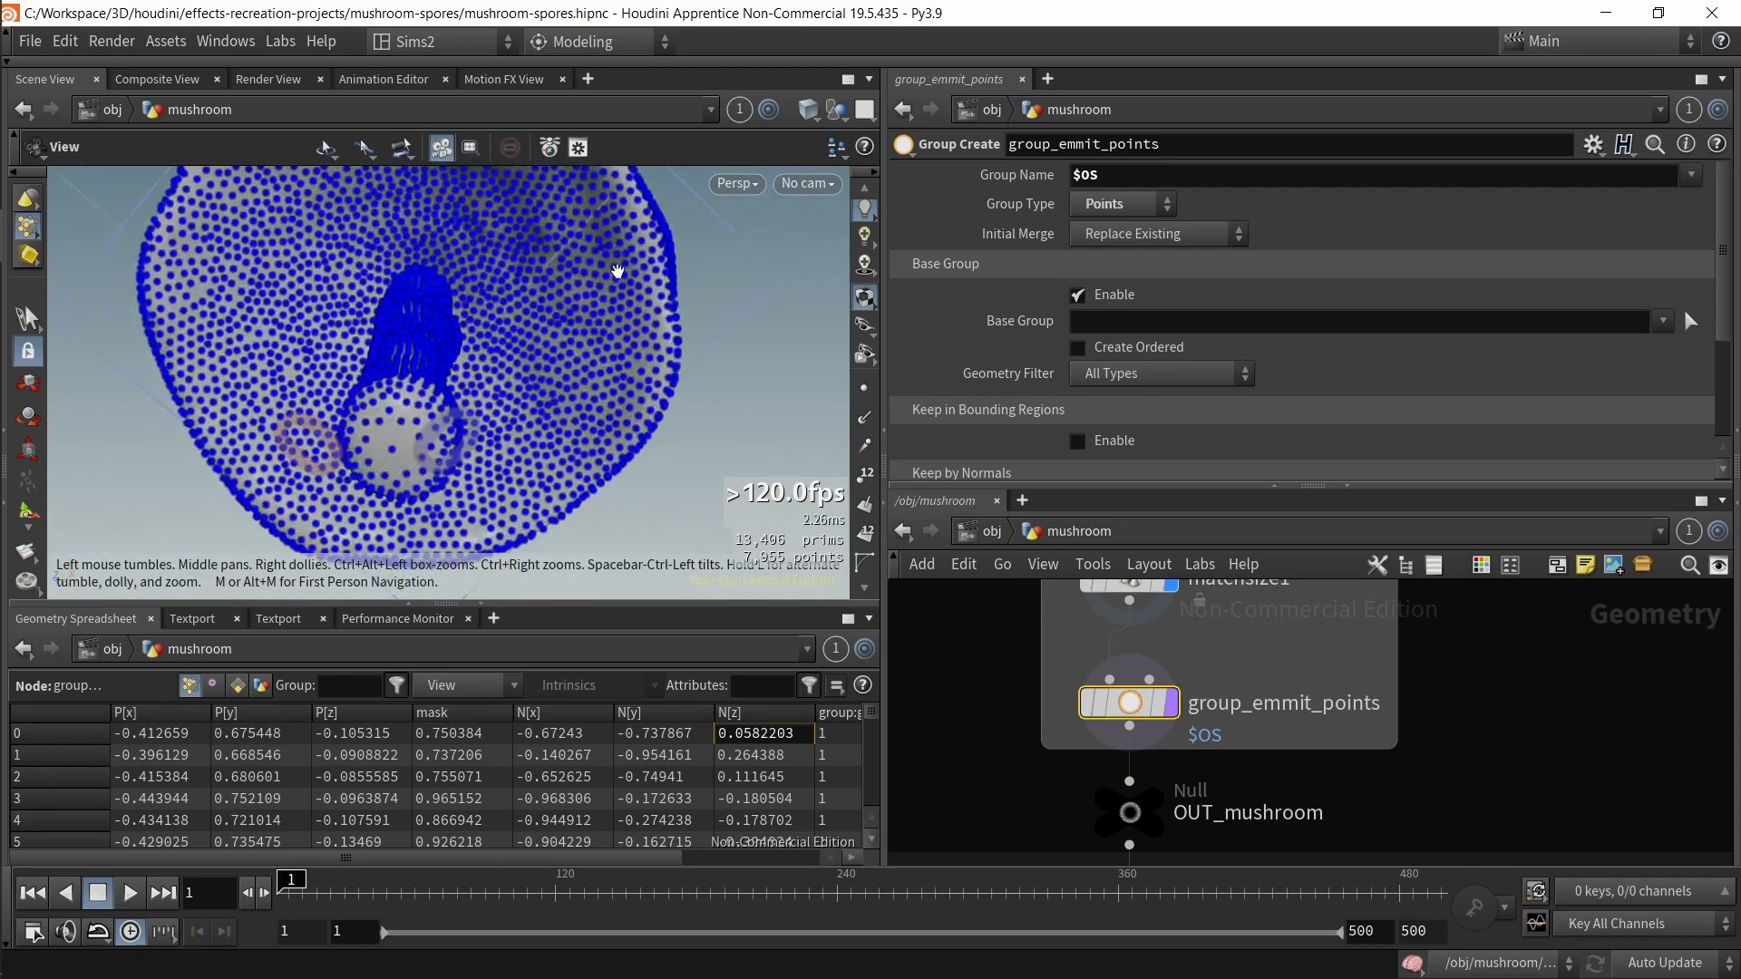
pyautogui.moveTo(558, 372)
pyautogui.mouseDown()
pyautogui.moveTo(519, 238)
pyautogui.moveTo(314, 222)
pyautogui.moveTo(260, 355)
pyautogui.mouseUp()
pyautogui.moveTo(503, 426); pyautogui.dragTo(458, 472)
pyautogui.keyDown('alt'); pyautogui.moveTo(471, 476); pyautogui.dragTo(527, 379, button='middle'); pyautogui.keyUp('alt')
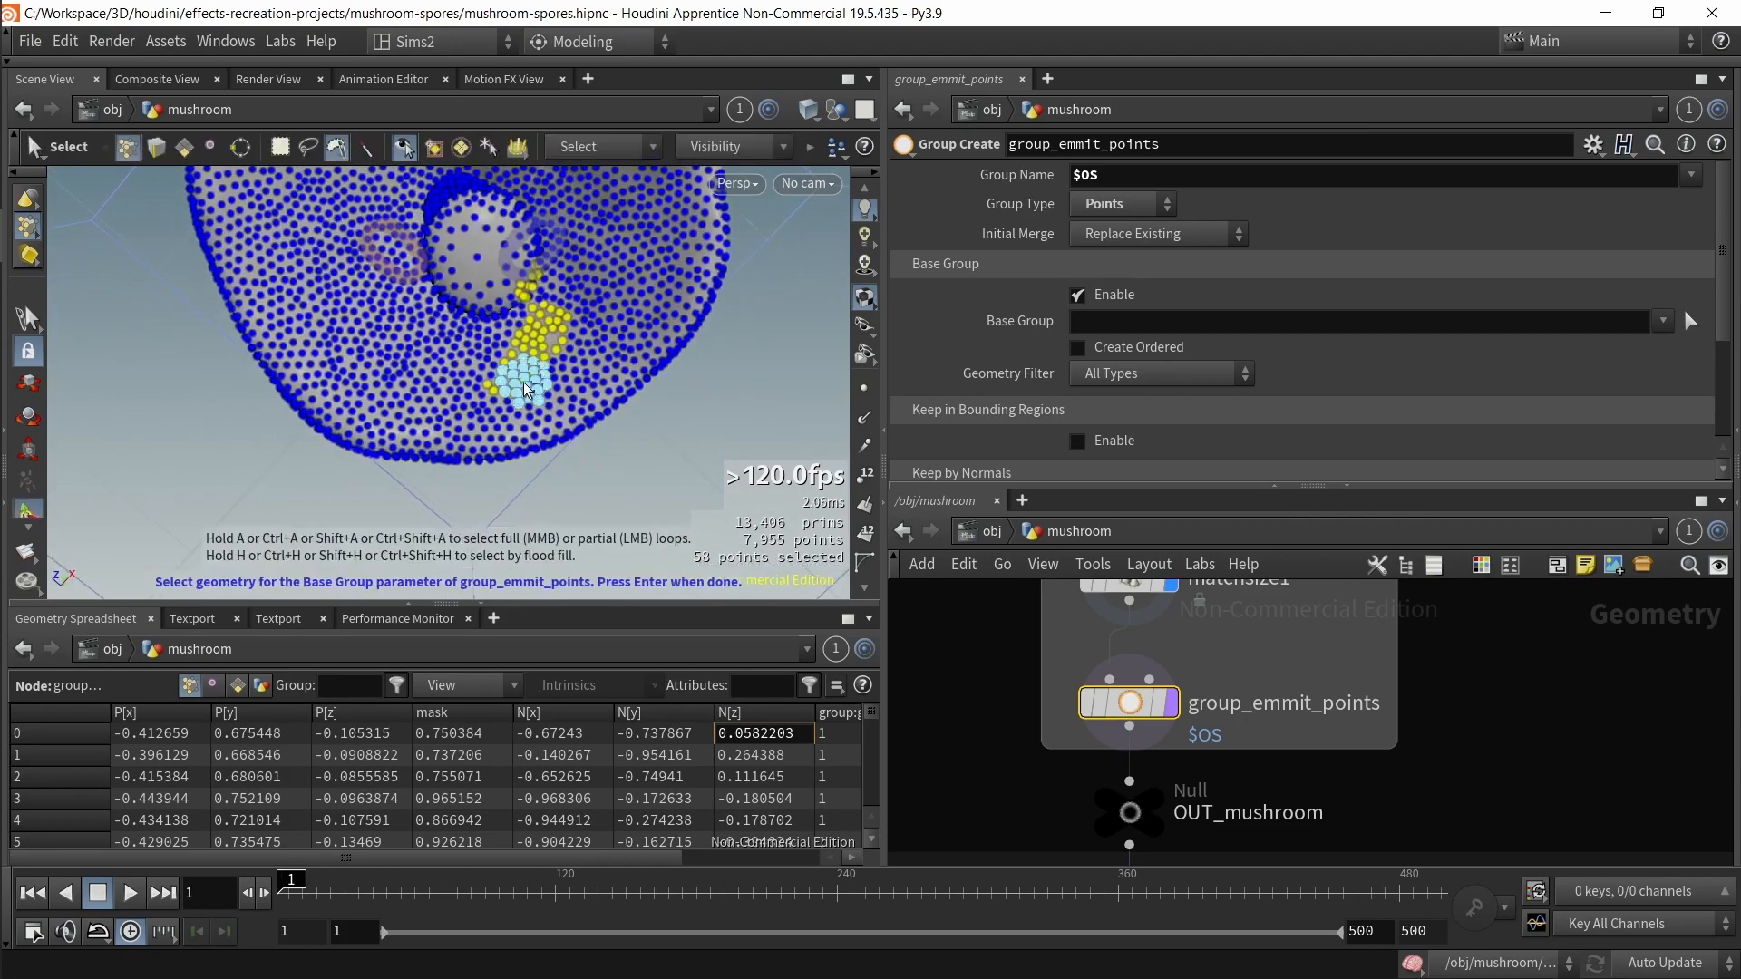
pyautogui.hotkey('ctrl', 'z')
pyautogui.moveTo(526, 381)
pyautogui.keyDown('alt'); pyautogui.mouseDown()
pyautogui.moveTo(426, 340)
pyautogui.moveTo(518, 404)
pyautogui.mouseUp(); pyautogui.keyUp('alt')
pyautogui.keyDown('shift'); pyautogui.click(667, 305); pyautogui.keyUp('shift')
pyautogui.hotkey('ctrl', 'z')
pyautogui.keyDown('shift'); pyautogui.click(585, 344); pyautogui.keyUp('shift')
pyautogui.keyDown('shift'); pyautogui.click(408, 292); pyautogui.keyUp('shift')
pyautogui.keyDown('alt'); pyautogui.moveTo(518, 403); pyautogui.dragTo(521, 357, button='right'); pyautogui.keyUp('alt')
pyautogui.keyDown('shift'); pyautogui.click(416, 316); pyautogui.keyUp('shift')
pyautogui.keyDown('alt'); pyautogui.moveTo(625, 354); pyautogui.dragTo(628, 277); pyautogui.keyUp('alt')
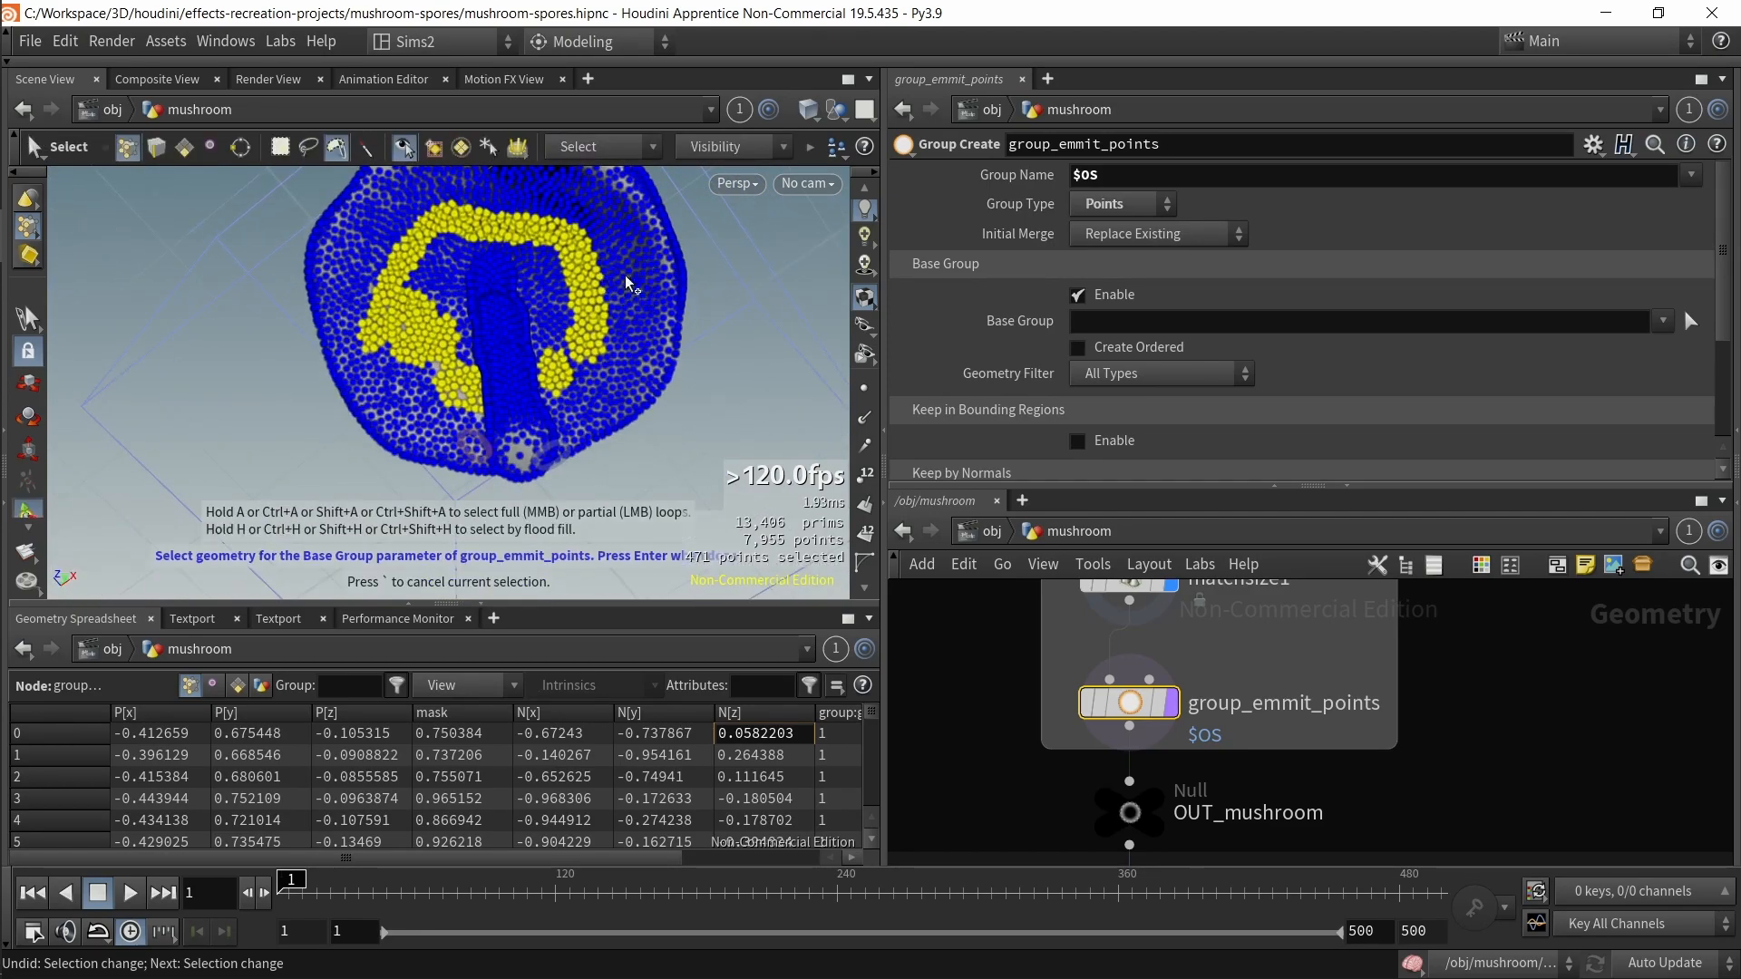
pyautogui.keyDown('alt'); pyautogui.moveTo(641, 351); pyautogui.dragTo(651, 421); pyautogui.keyUp('alt')
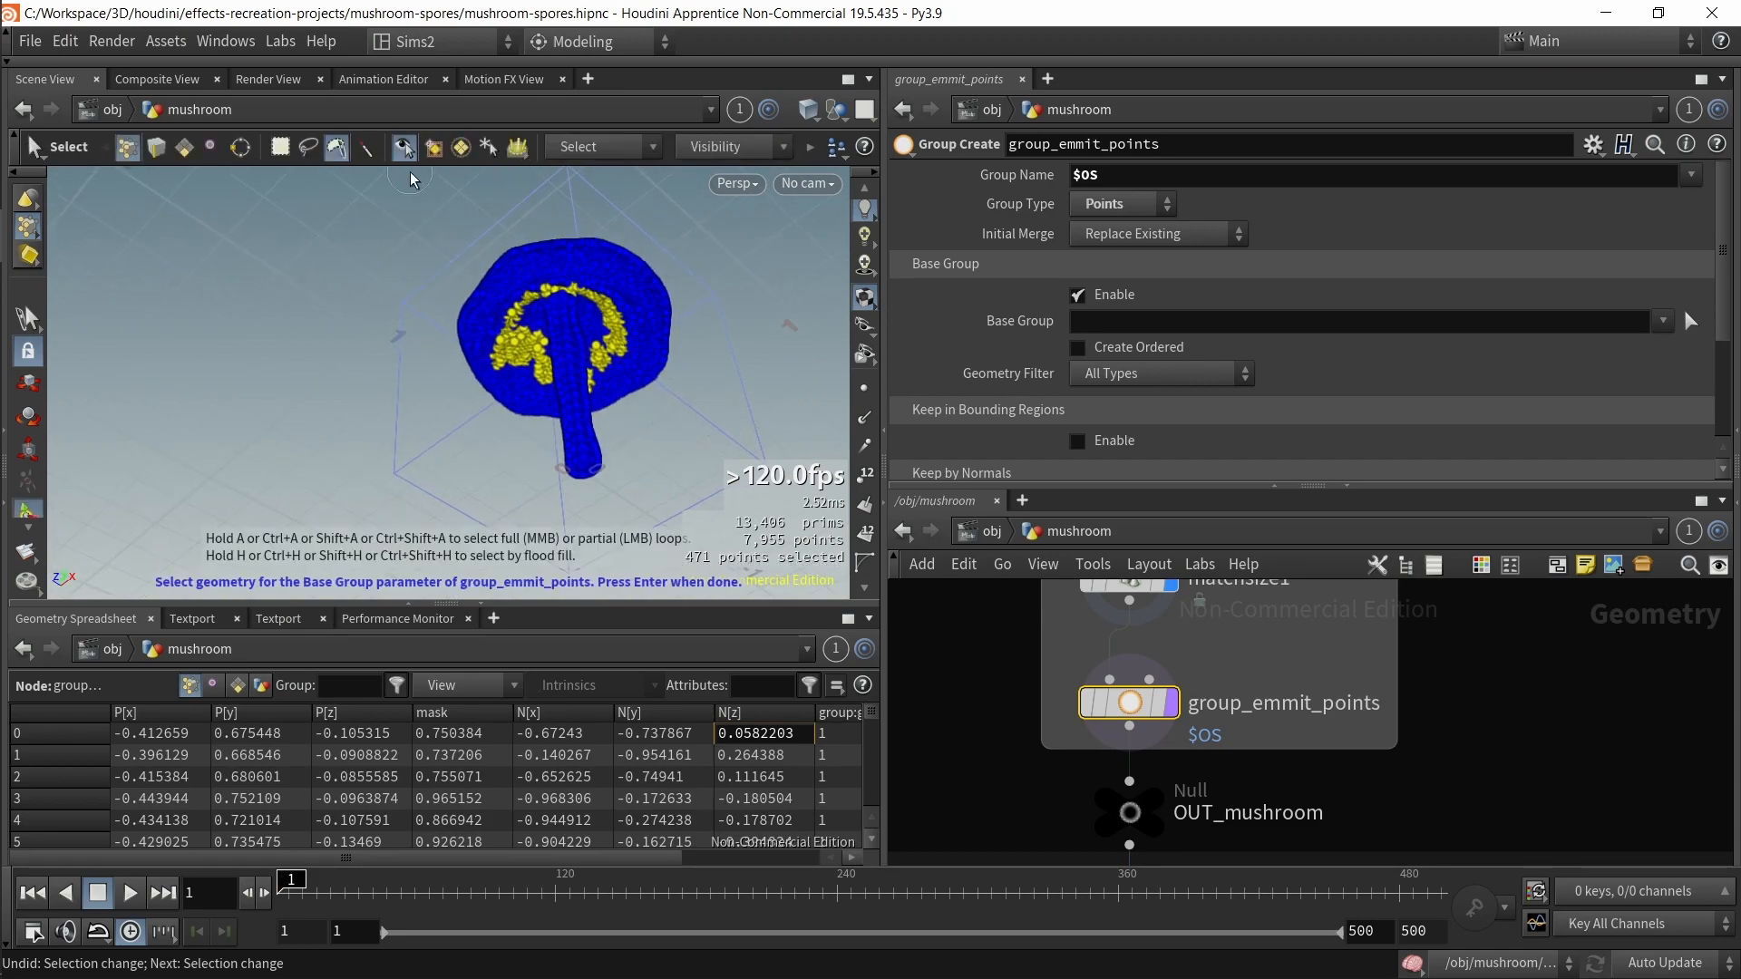
pyautogui.press('Return')
# Step: Select spoores_popnet, save the scene, and play back the spores simulation
pyautogui.moveTo(708, 456); pyautogui.dragTo(607, 359)
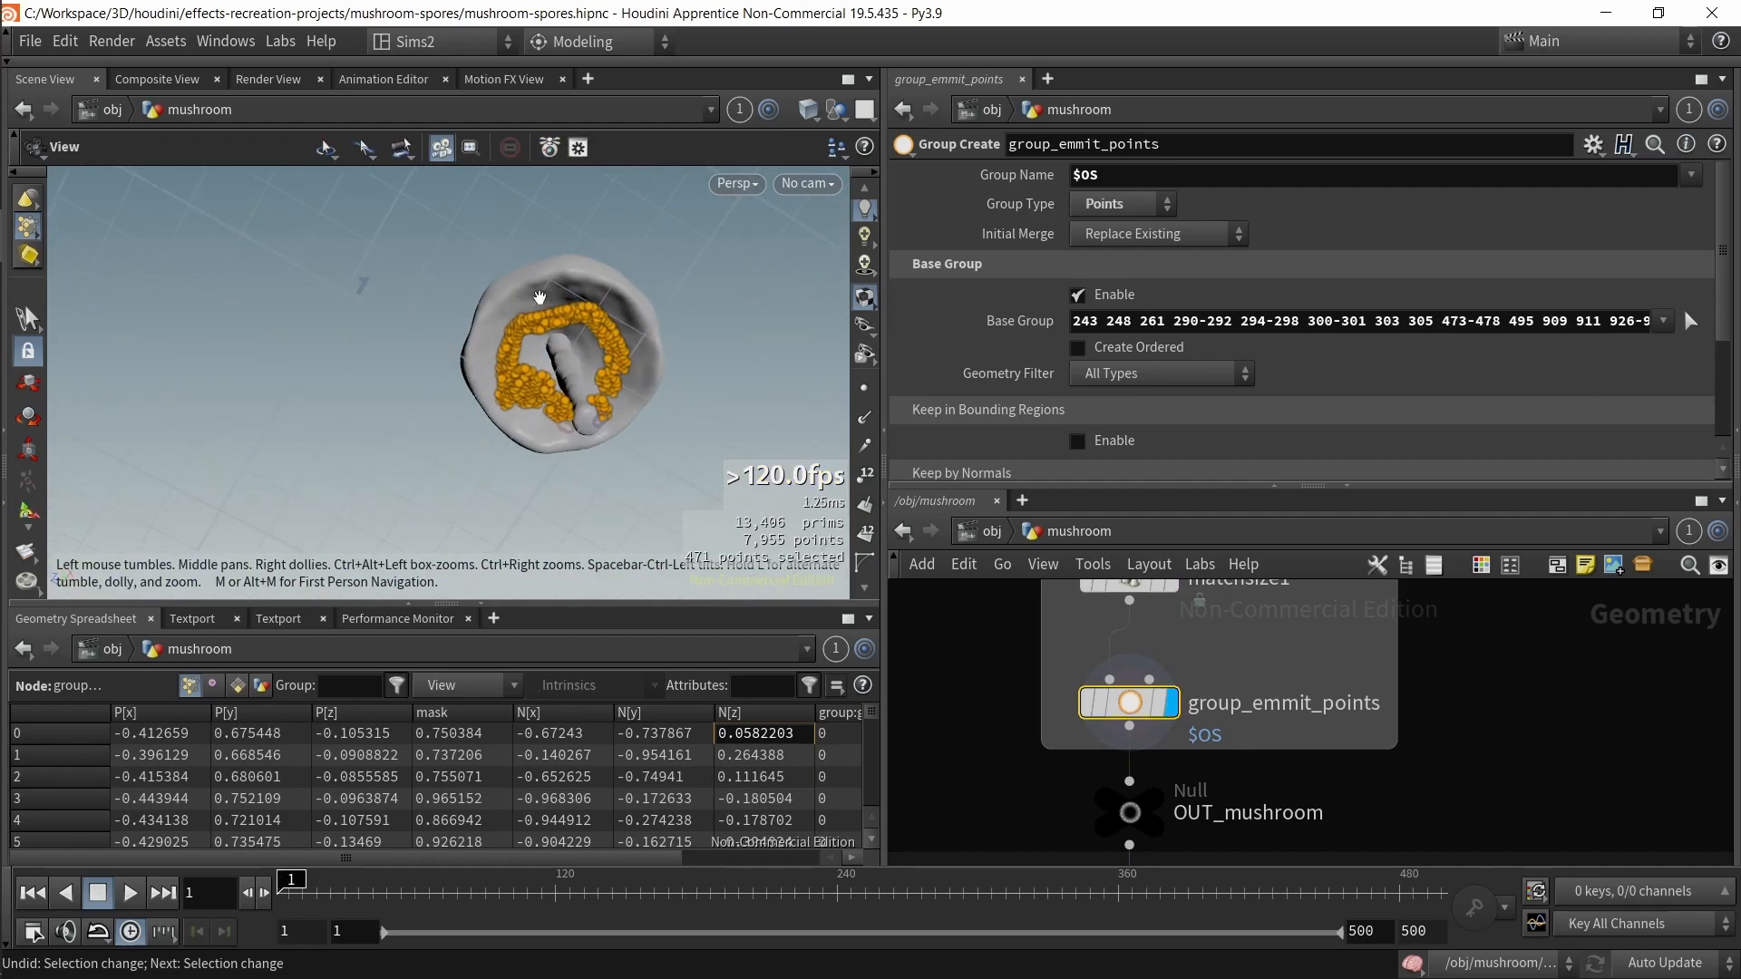
pyautogui.moveTo(1066, 828); pyautogui.dragTo(1045, 626, button='middle')
pyautogui.scroll(-1, 1038, 726)
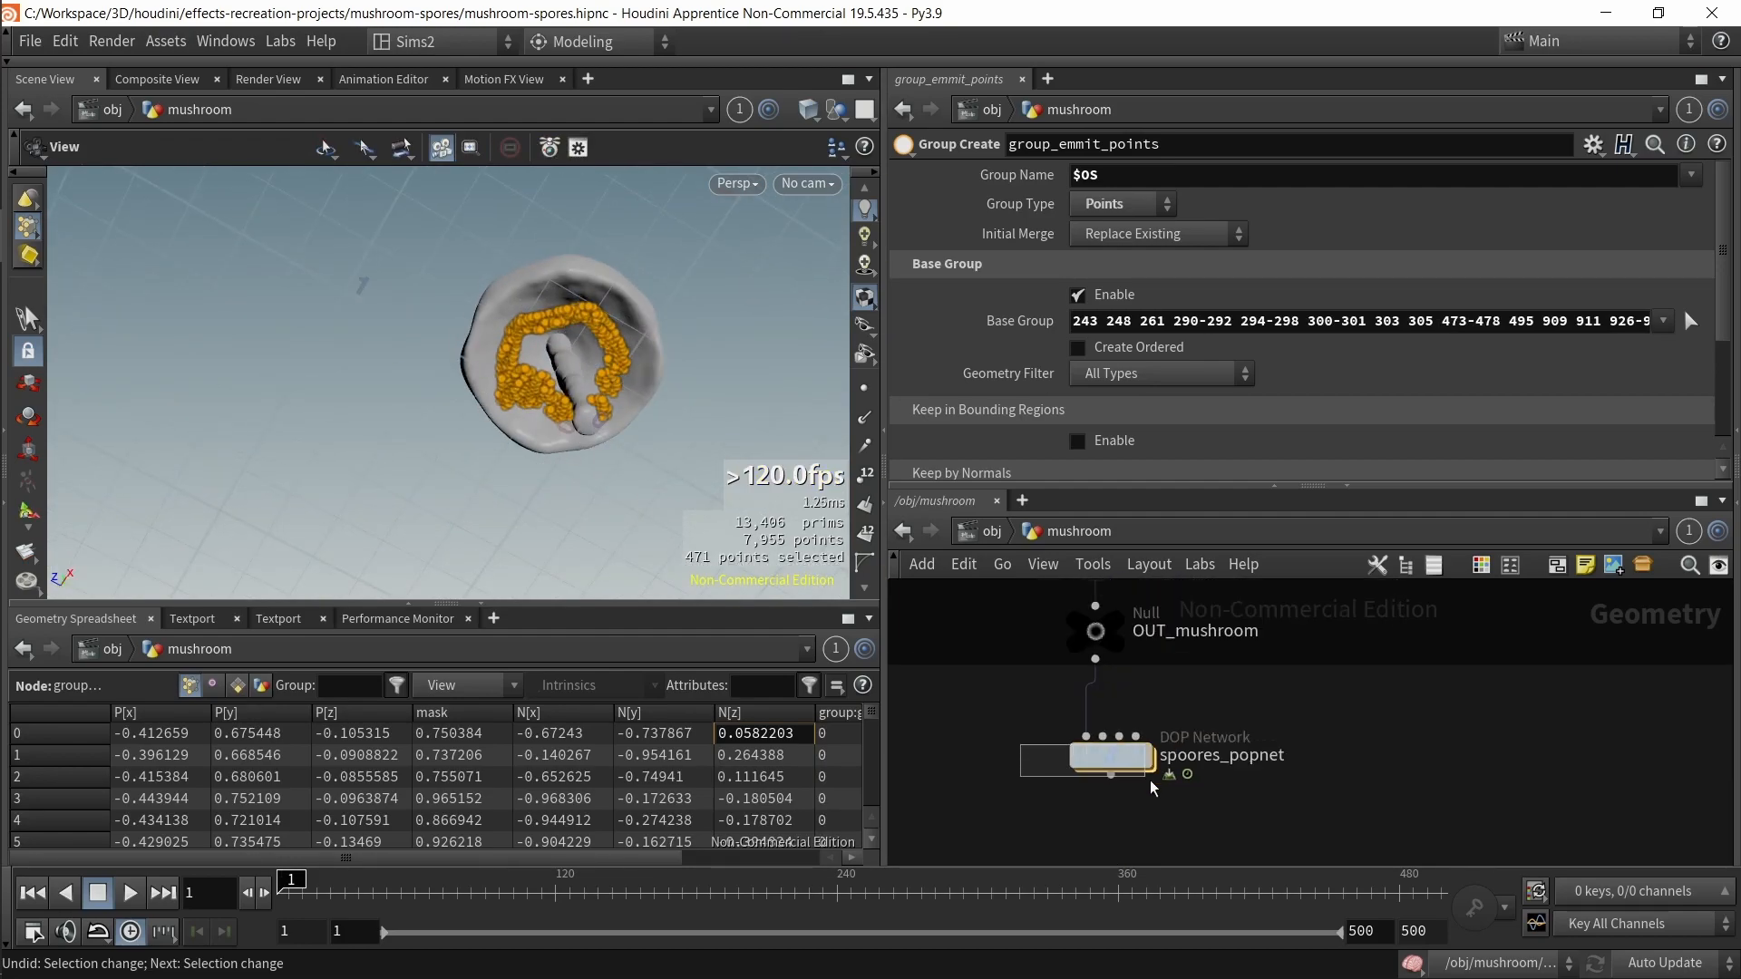
pyautogui.click(1147, 758)
pyautogui.moveTo(564, 517); pyautogui.dragTo(588, 413)
pyautogui.hotkey('ctrl', 's')
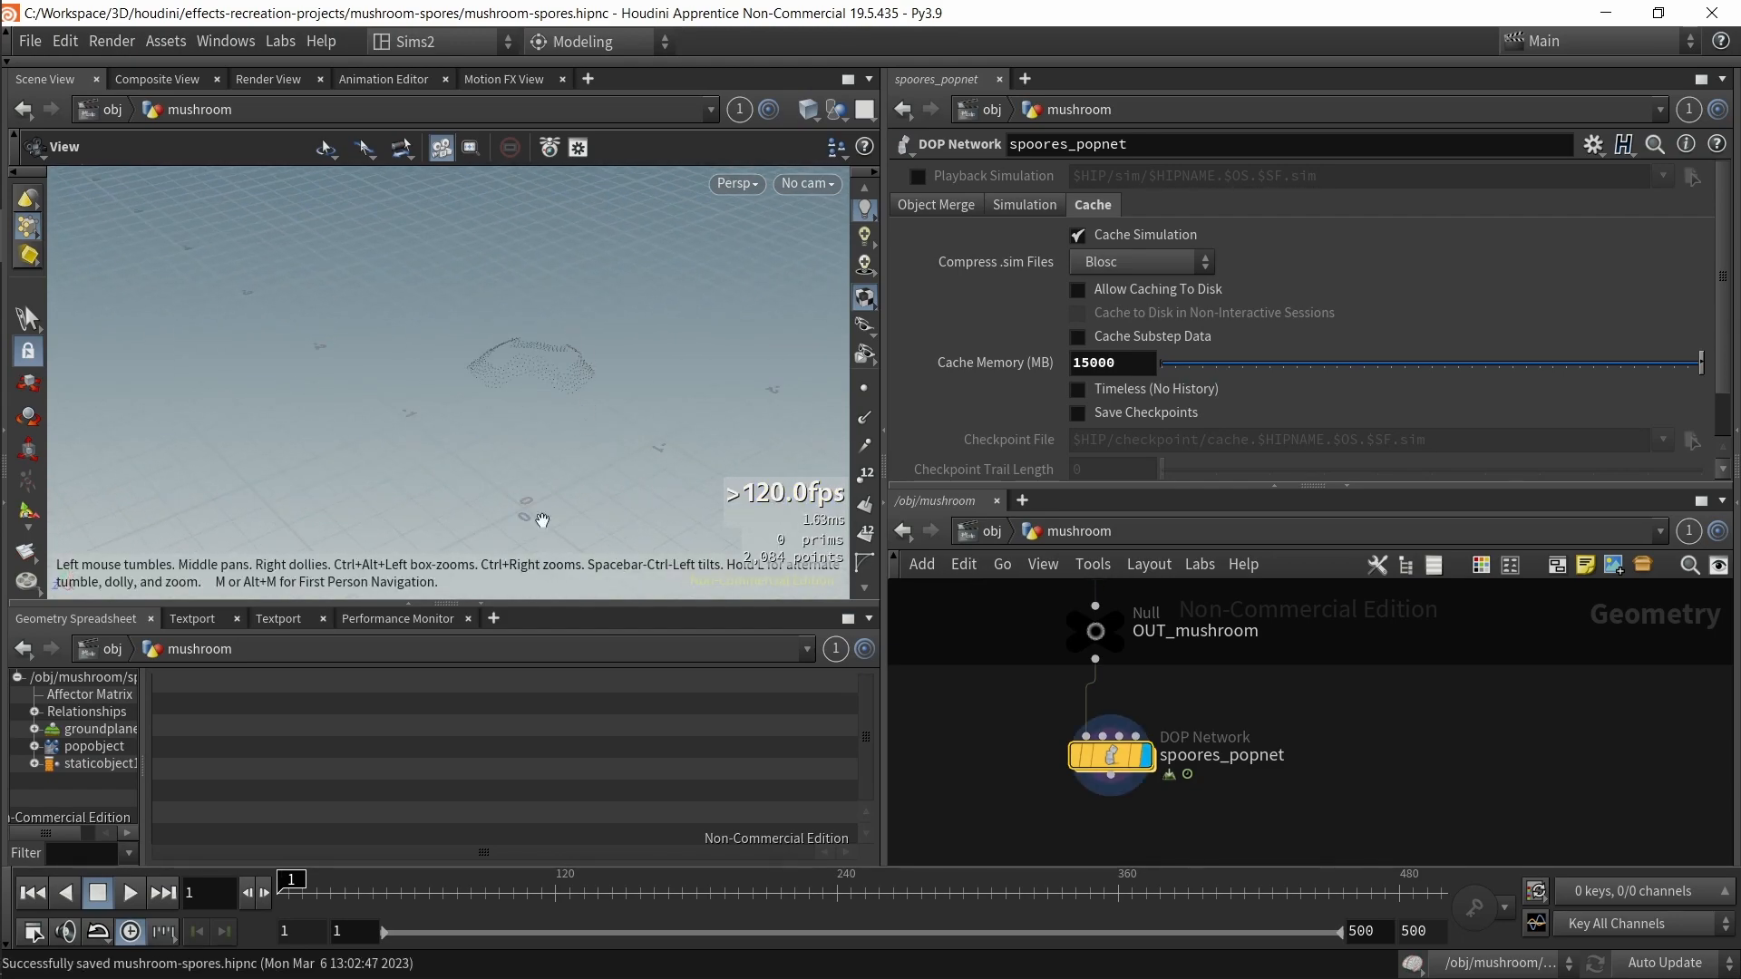
pyautogui.click(129, 893)
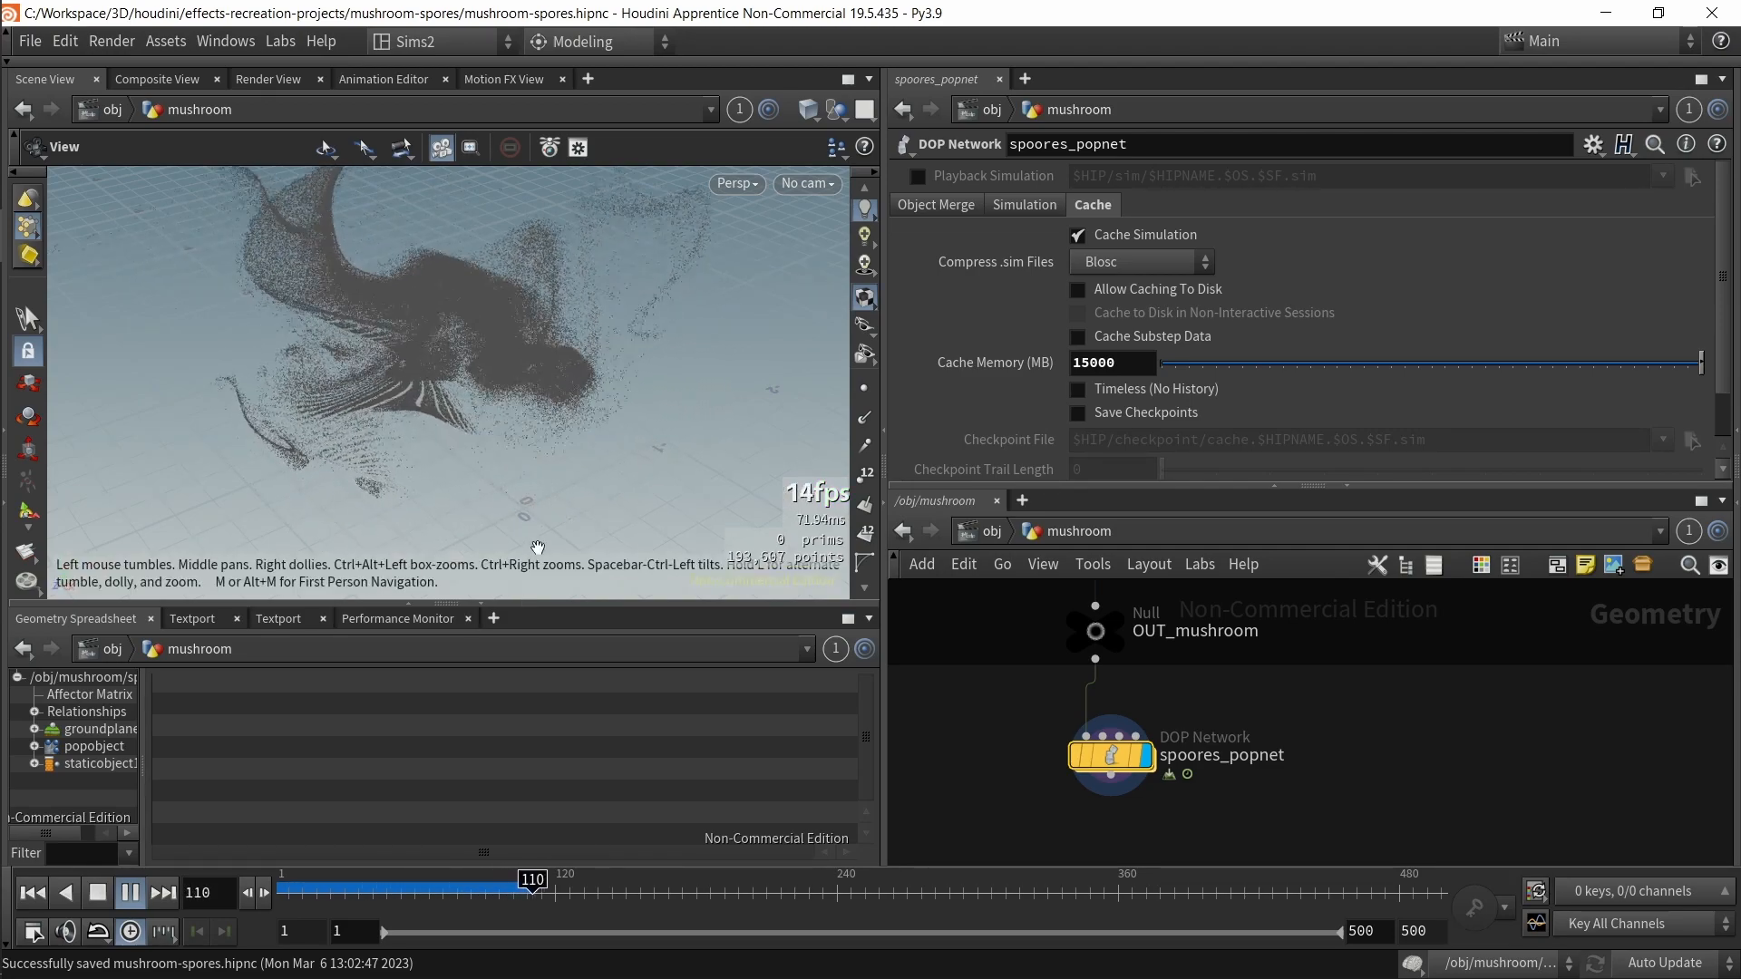
pyautogui.click(100, 895)
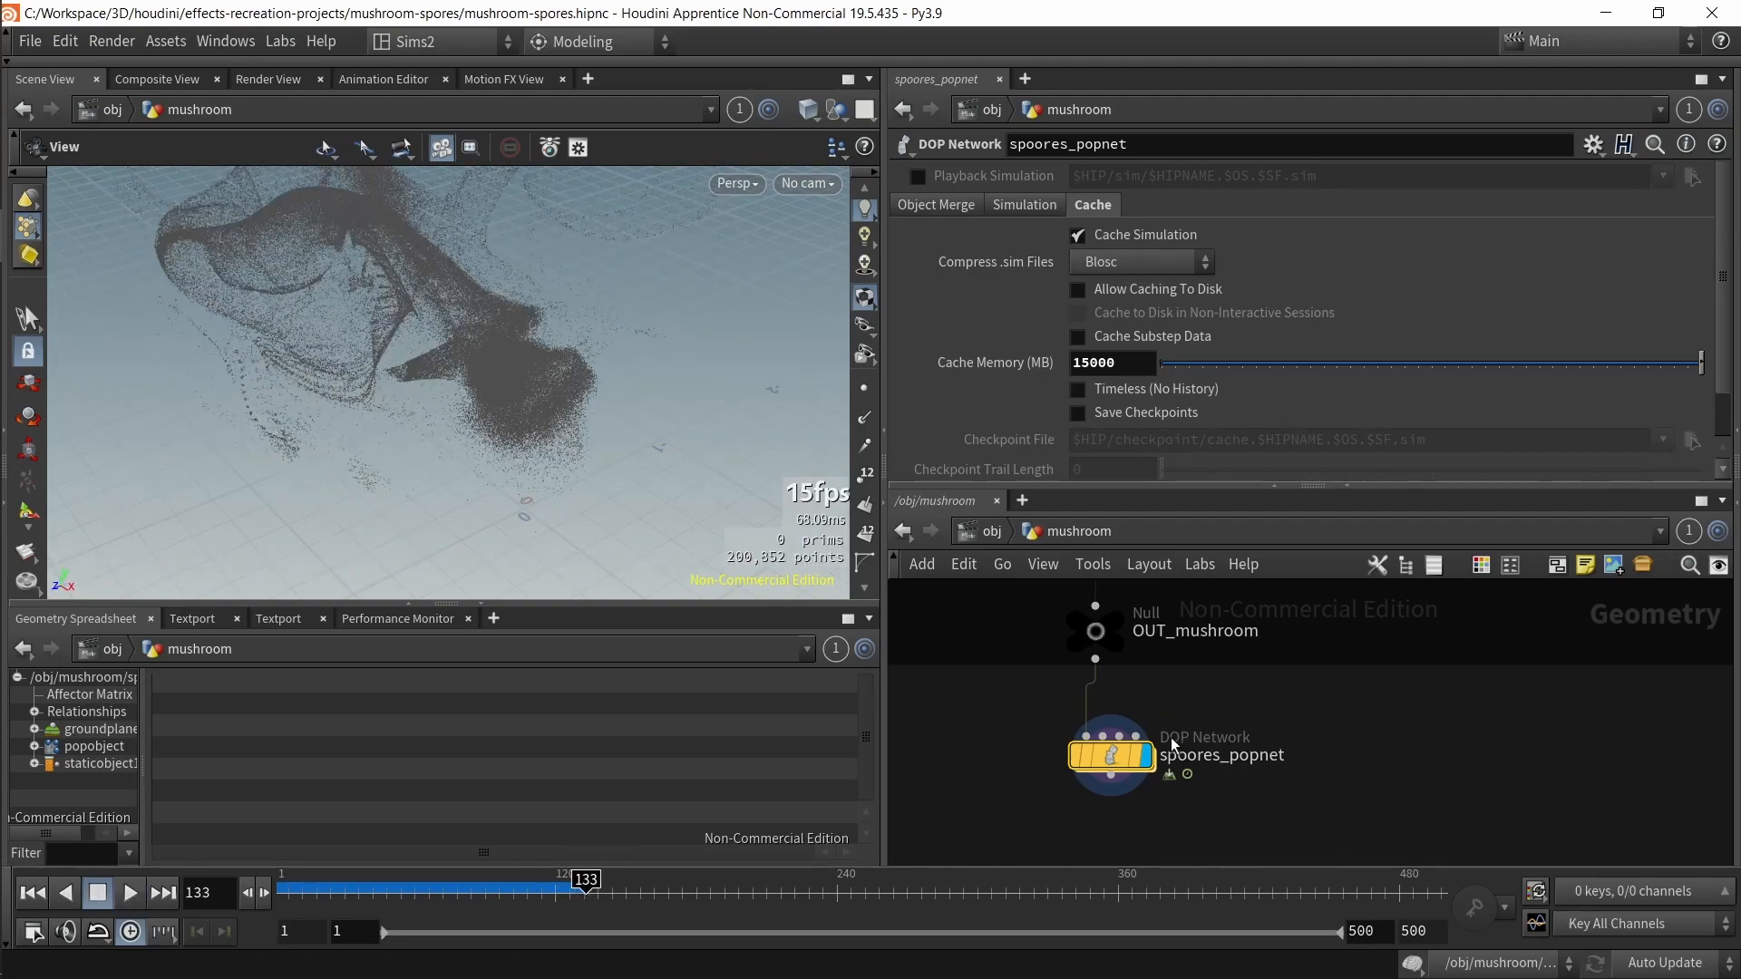
# Step: Inspect the picked emission points on group_emmit_points from several angles
pyautogui.moveTo(1039, 690); pyautogui.dragTo(1085, 752, button='middle')
pyautogui.click(1218, 691)
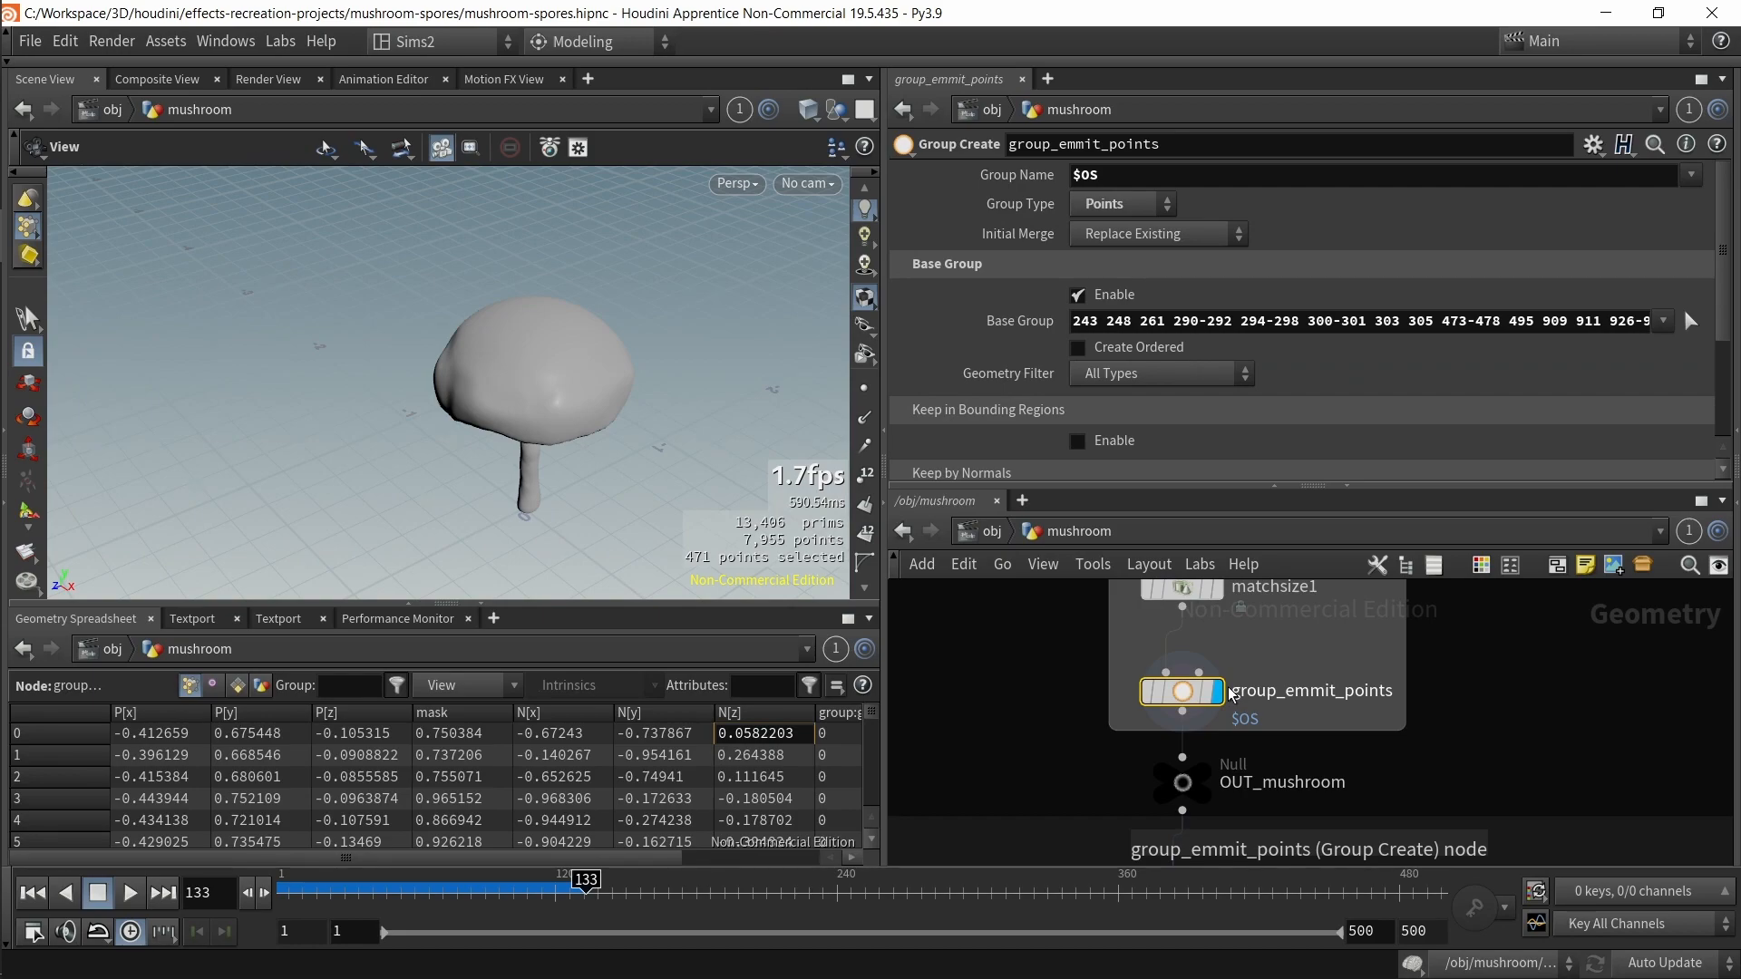
pyautogui.moveTo(704, 405); pyautogui.dragTo(651, 250)
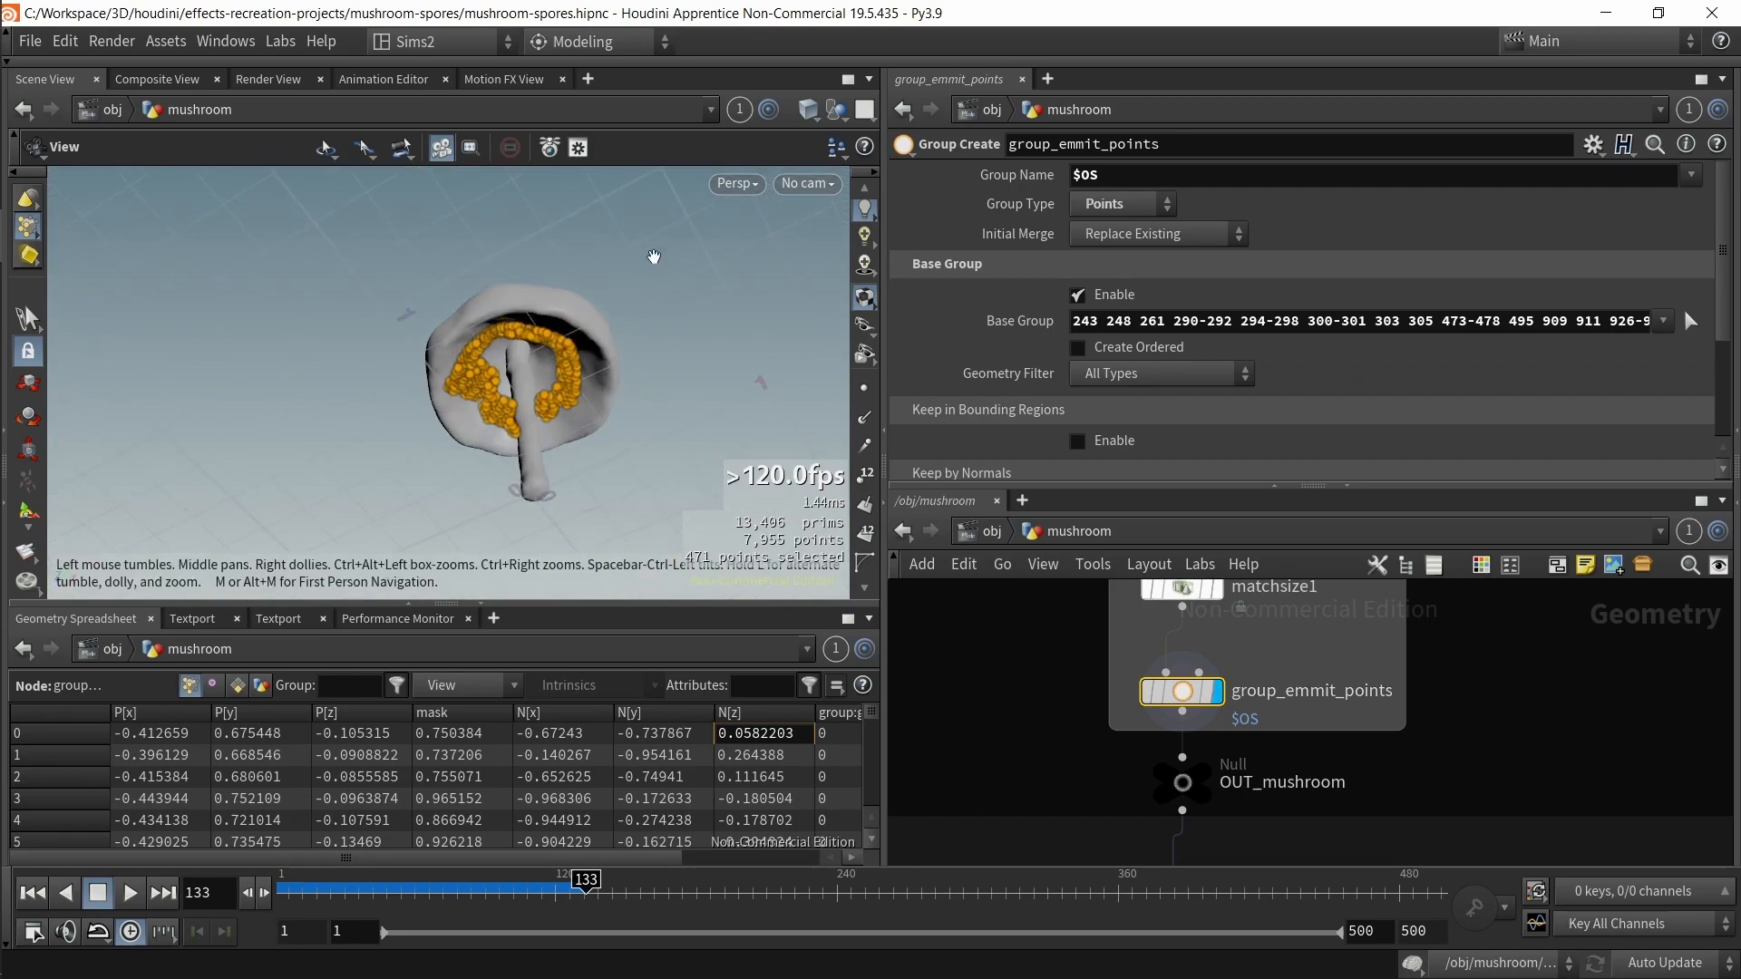
pyautogui.moveTo(610, 417); pyautogui.dragTo(614, 405)
pyautogui.scroll(-2, 996, 412)
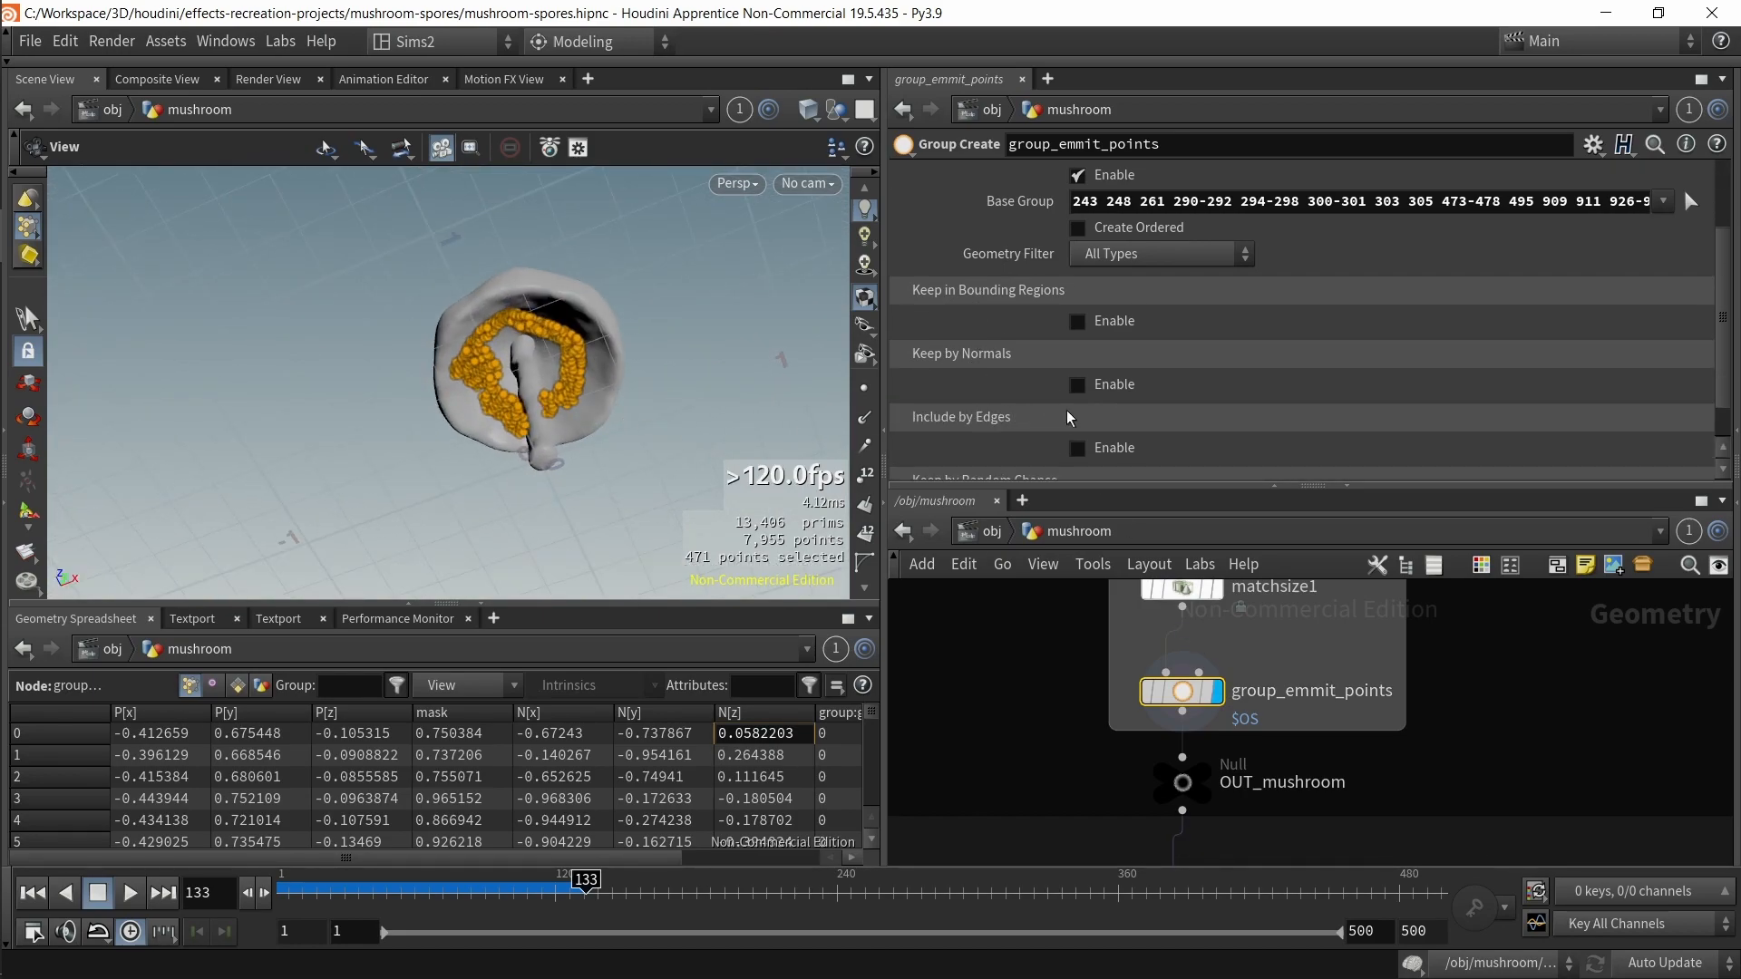
pyautogui.moveTo(668, 388); pyautogui.dragTo(716, 446)
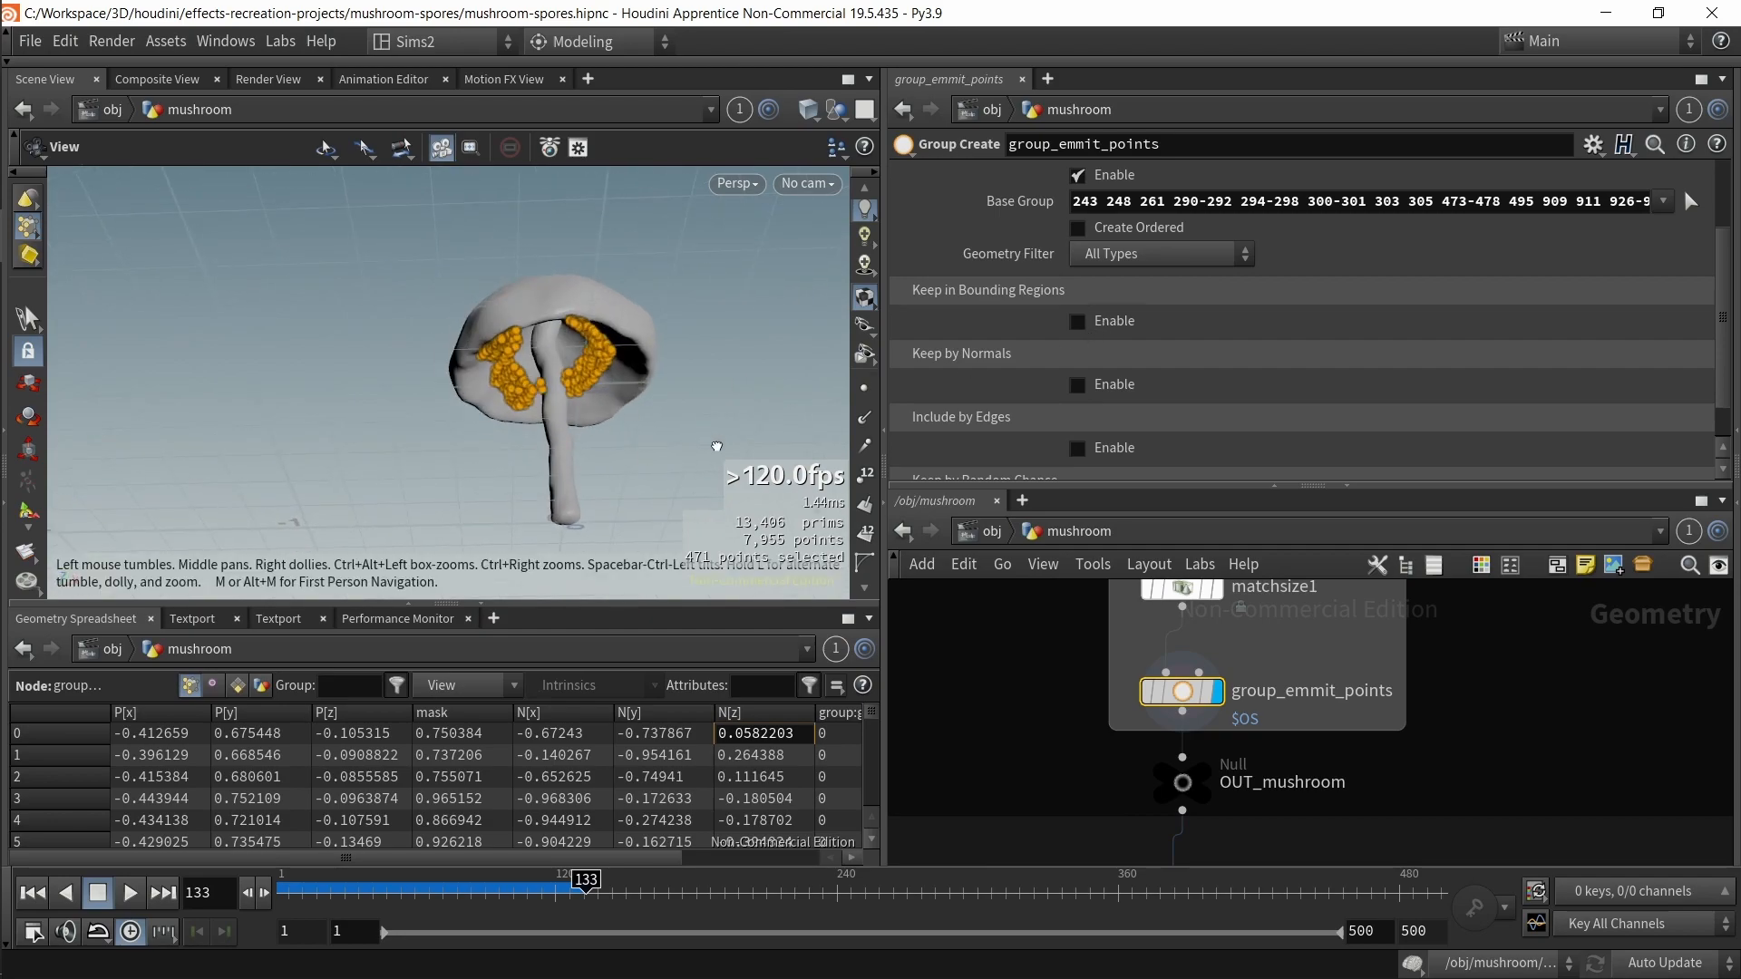
pyautogui.moveTo(604, 388)
pyautogui.mouseDown()
pyautogui.moveTo(610, 350)
pyautogui.moveTo(634, 381)
pyautogui.moveTo(637, 488)
pyautogui.moveTo(603, 408)
pyautogui.moveTo(622, 377)
pyautogui.moveTo(602, 404)
pyautogui.moveTo(625, 399)
pyautogui.moveTo(575, 406)
pyautogui.mouseUp()
pyautogui.moveTo(520, 310); pyautogui.dragTo(612, 479)
pyautogui.moveTo(598, 420)
pyautogui.mouseDown()
pyautogui.moveTo(591, 448)
pyautogui.moveTo(608, 444)
pyautogui.mouseUp()
# Step: Dive into the spoores_popnet DOP network to view its POP nodes
pyautogui.moveTo(1039, 771); pyautogui.dragTo(1039, 671, button='middle')
pyautogui.moveTo(1041, 672); pyautogui.dragTo(1233, 747)
pyautogui.press('r')
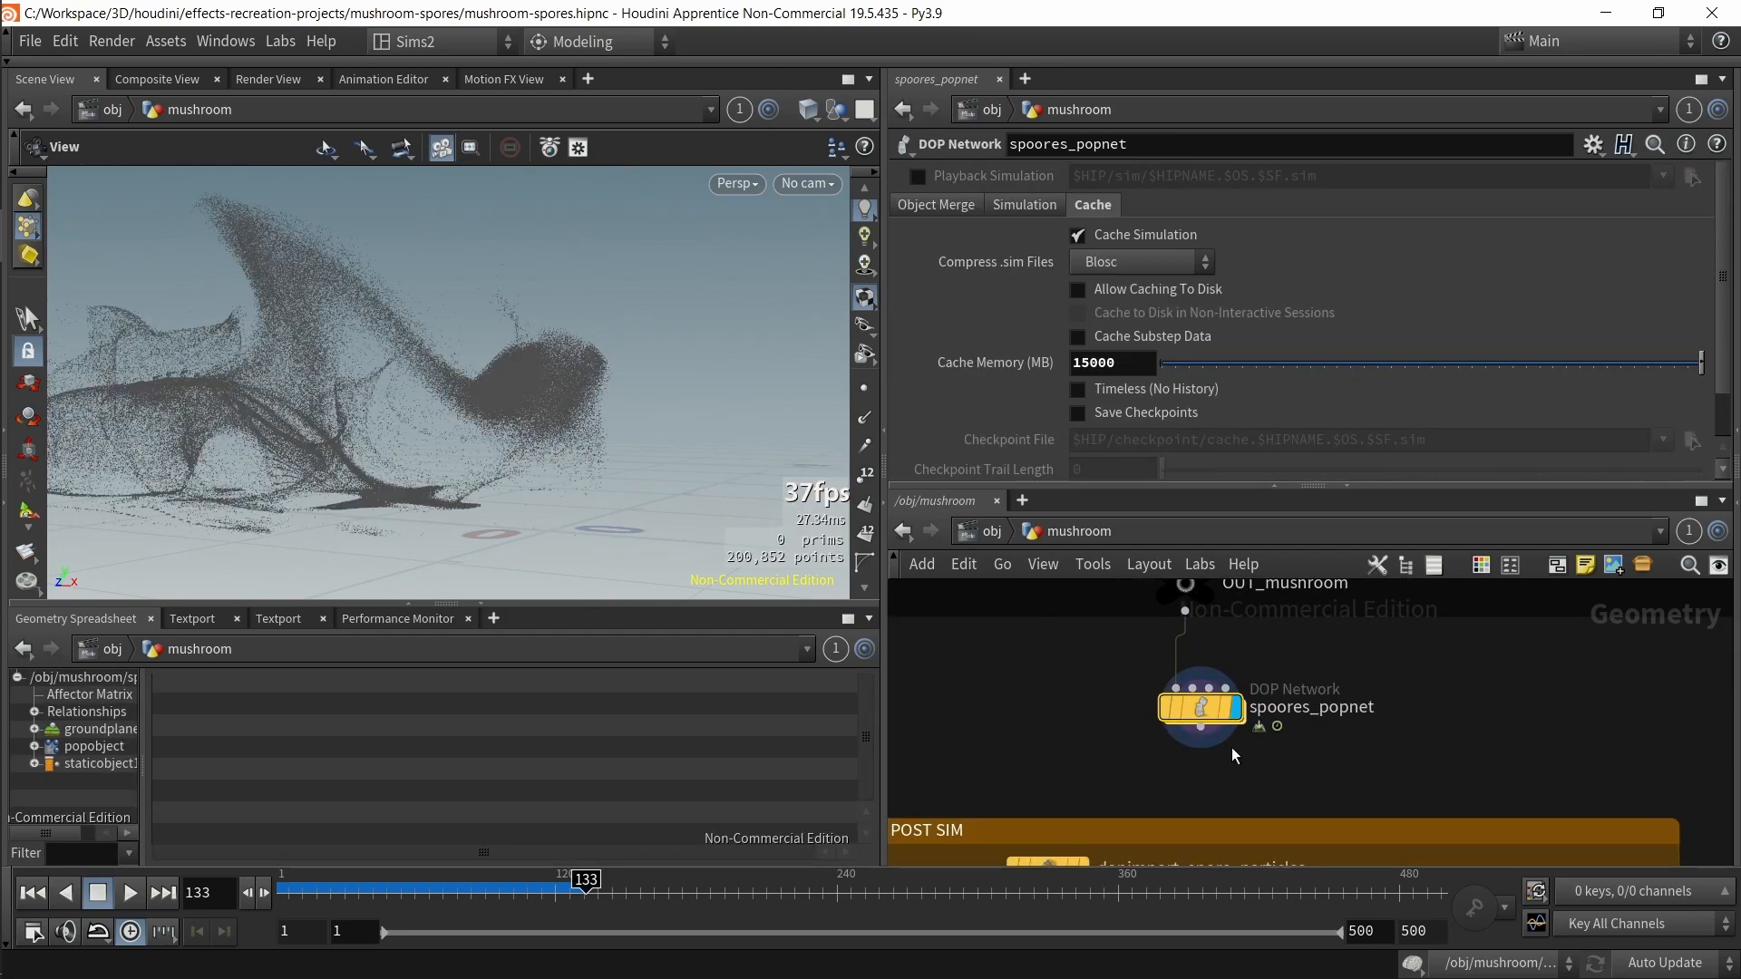
pyautogui.scroll(-1, 634, 490)
pyautogui.scroll(1, 1137, 720)
pyautogui.doubleClick(1221, 720)
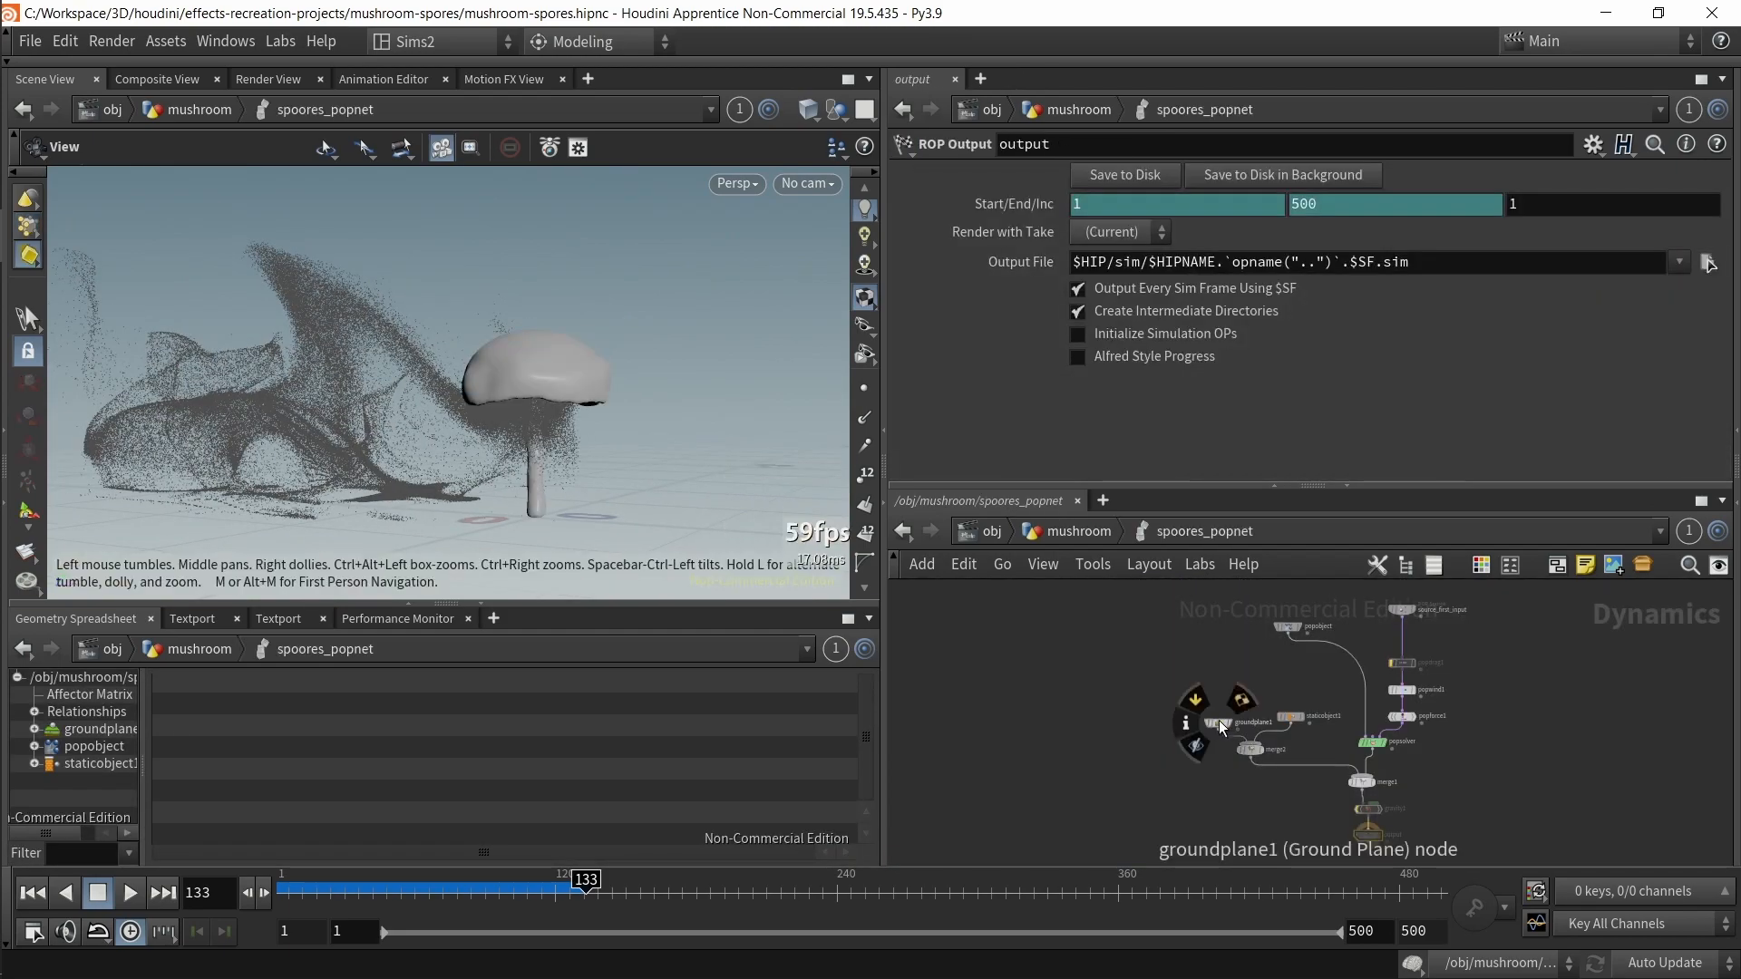
pyautogui.scroll(4, 1473, 727)
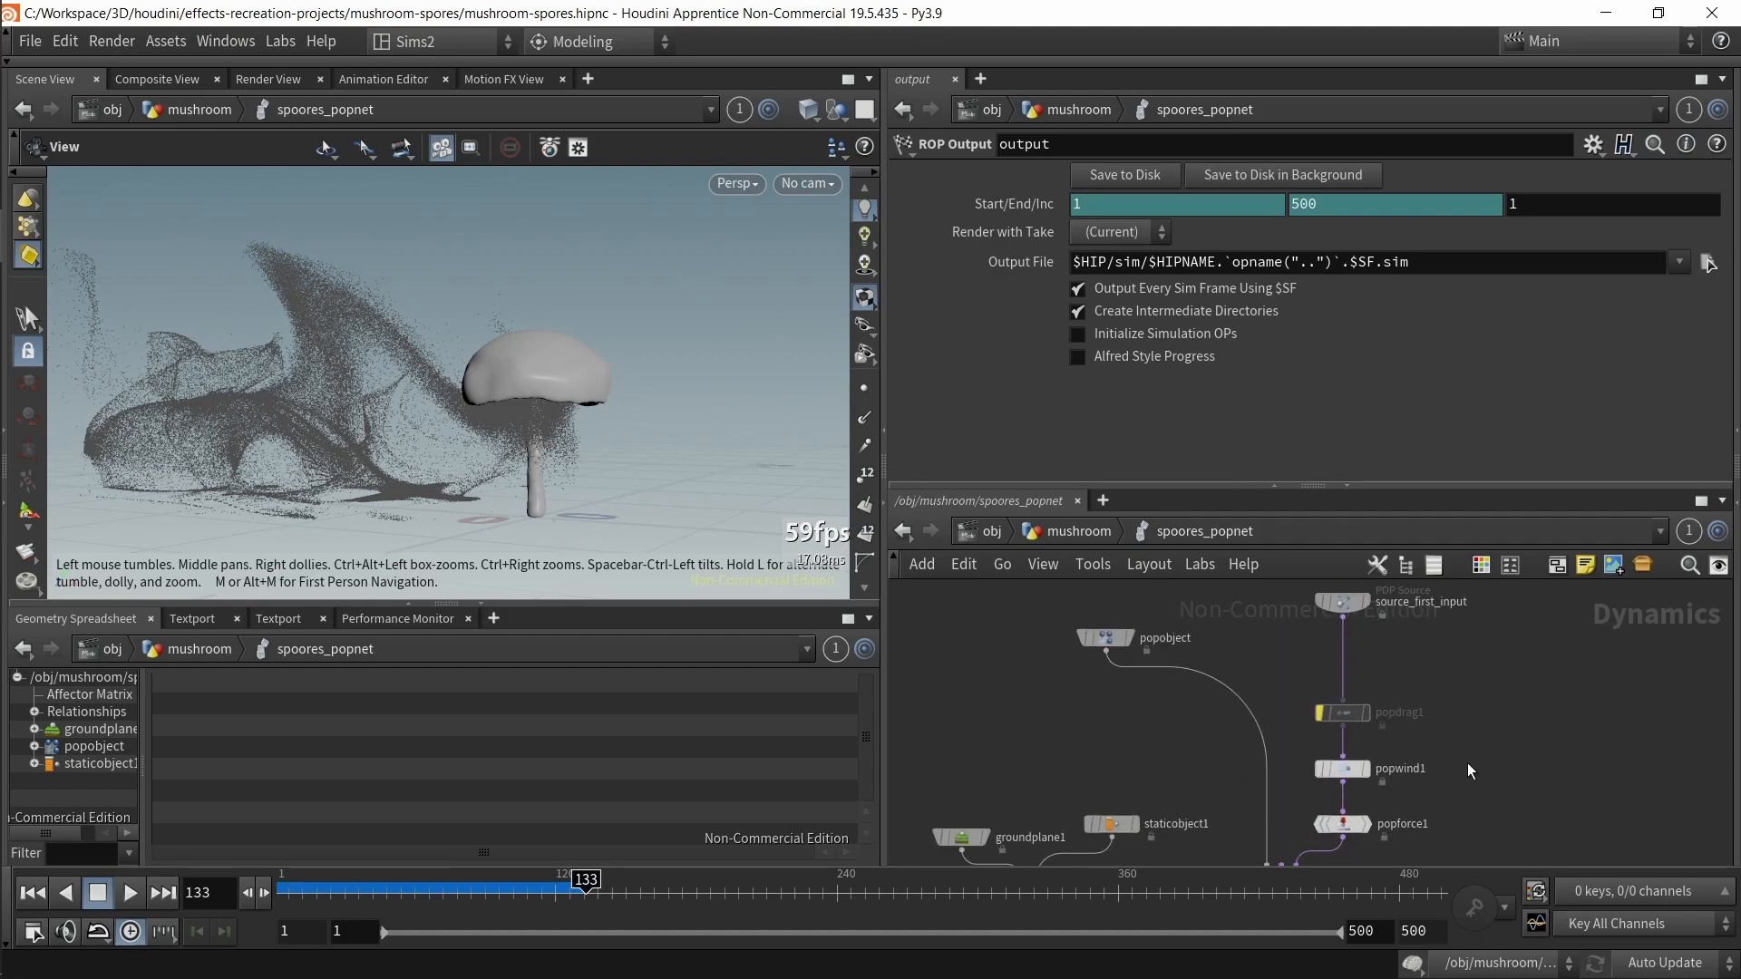
# Step: Open the source_first_input POP Source node's Source tab and examine its Source Group
pyautogui.moveTo(1468, 761); pyautogui.dragTo(1484, 659, button='middle')
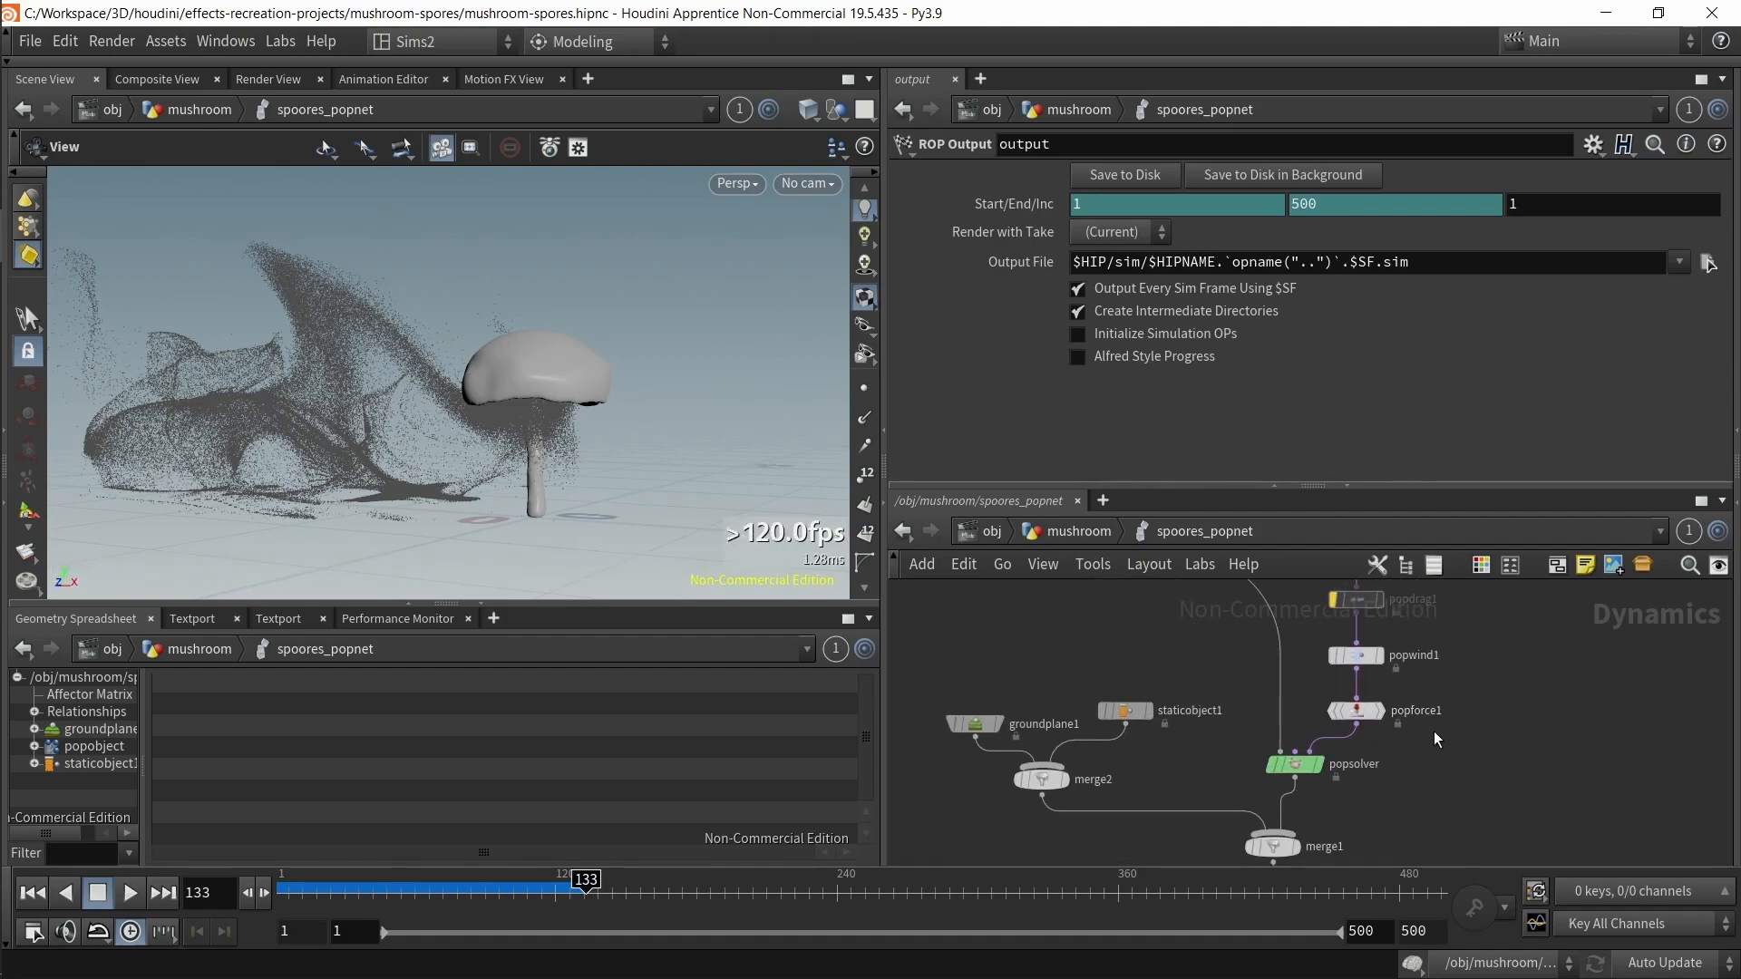
pyautogui.moveTo(1056, 654); pyautogui.dragTo(915, 821, button='middle')
pyautogui.click(1269, 667)
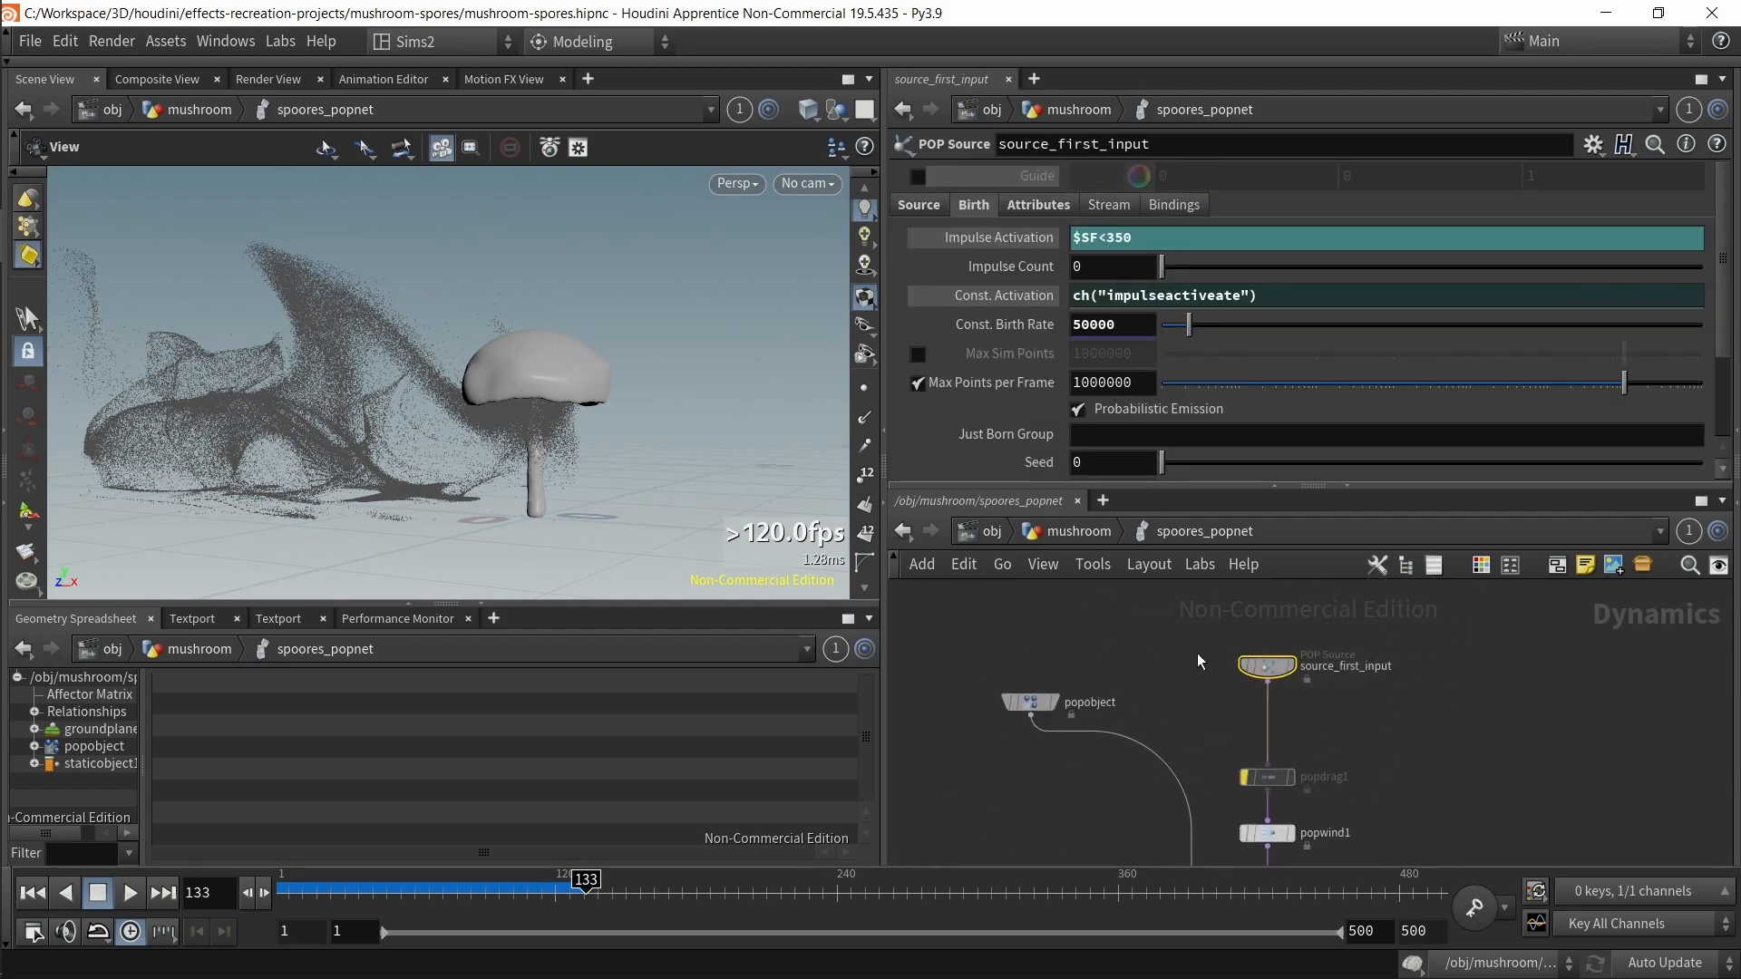
pyautogui.click(918, 205)
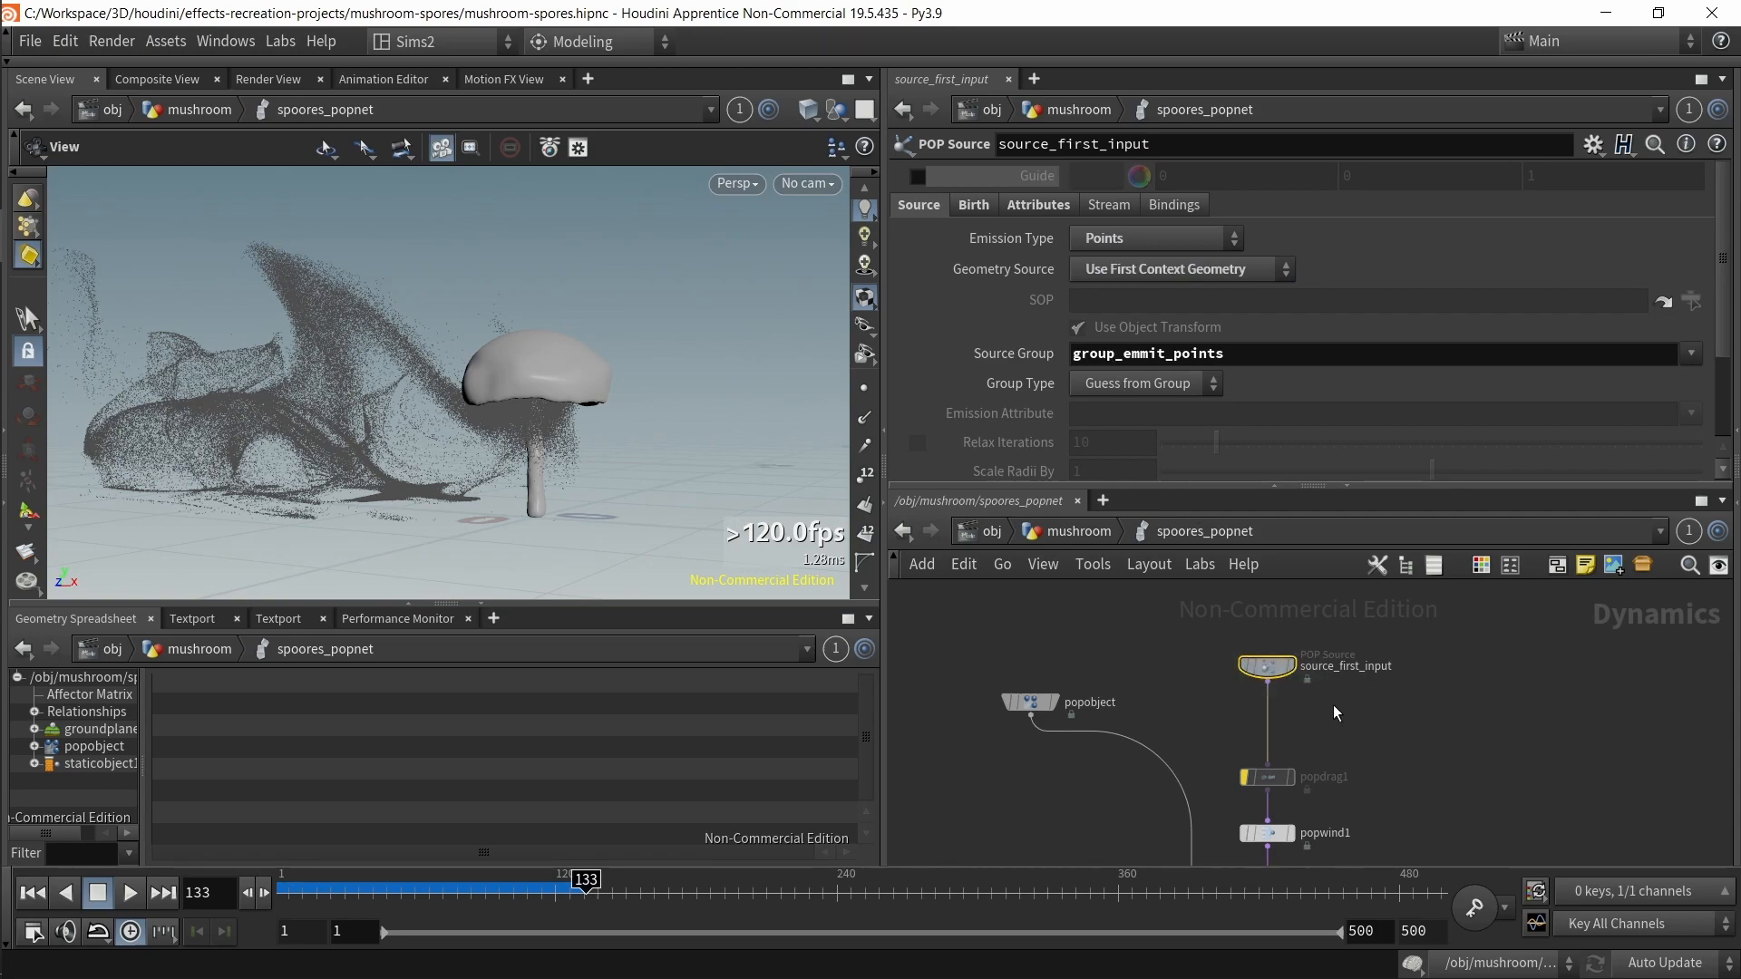
pyautogui.scroll(3, 1331, 700)
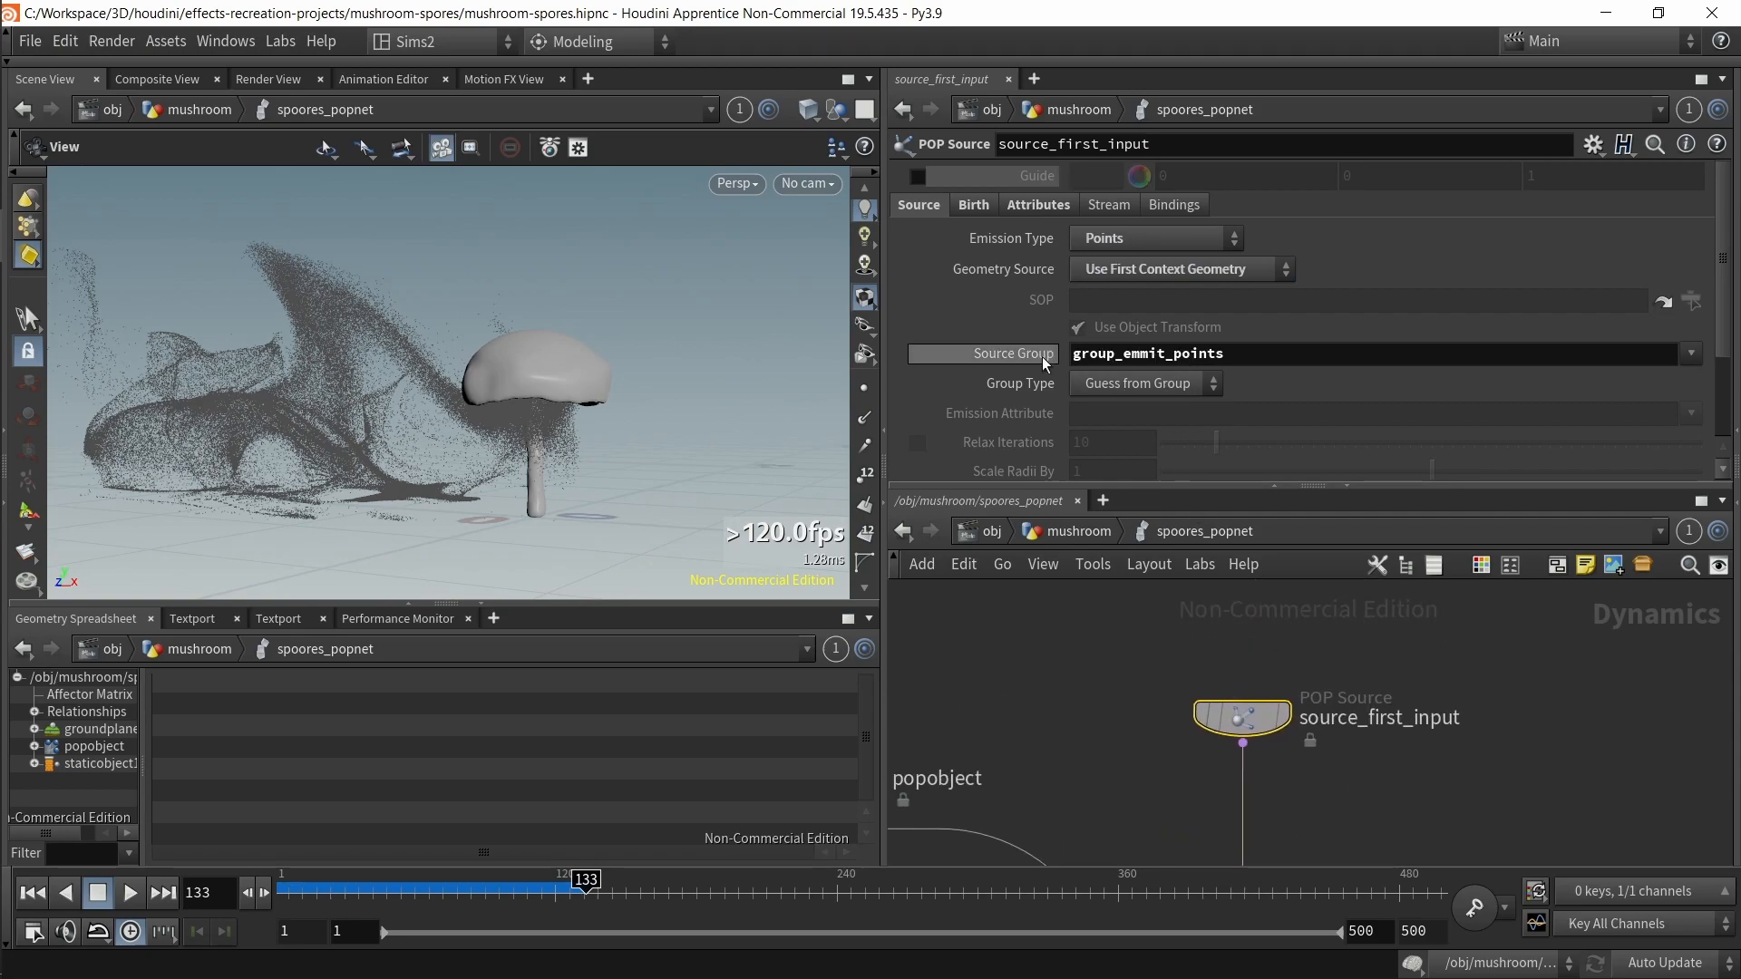
pyautogui.click(1128, 275)
pyautogui.click(1128, 275)
pyautogui.doubleClick(1103, 354)
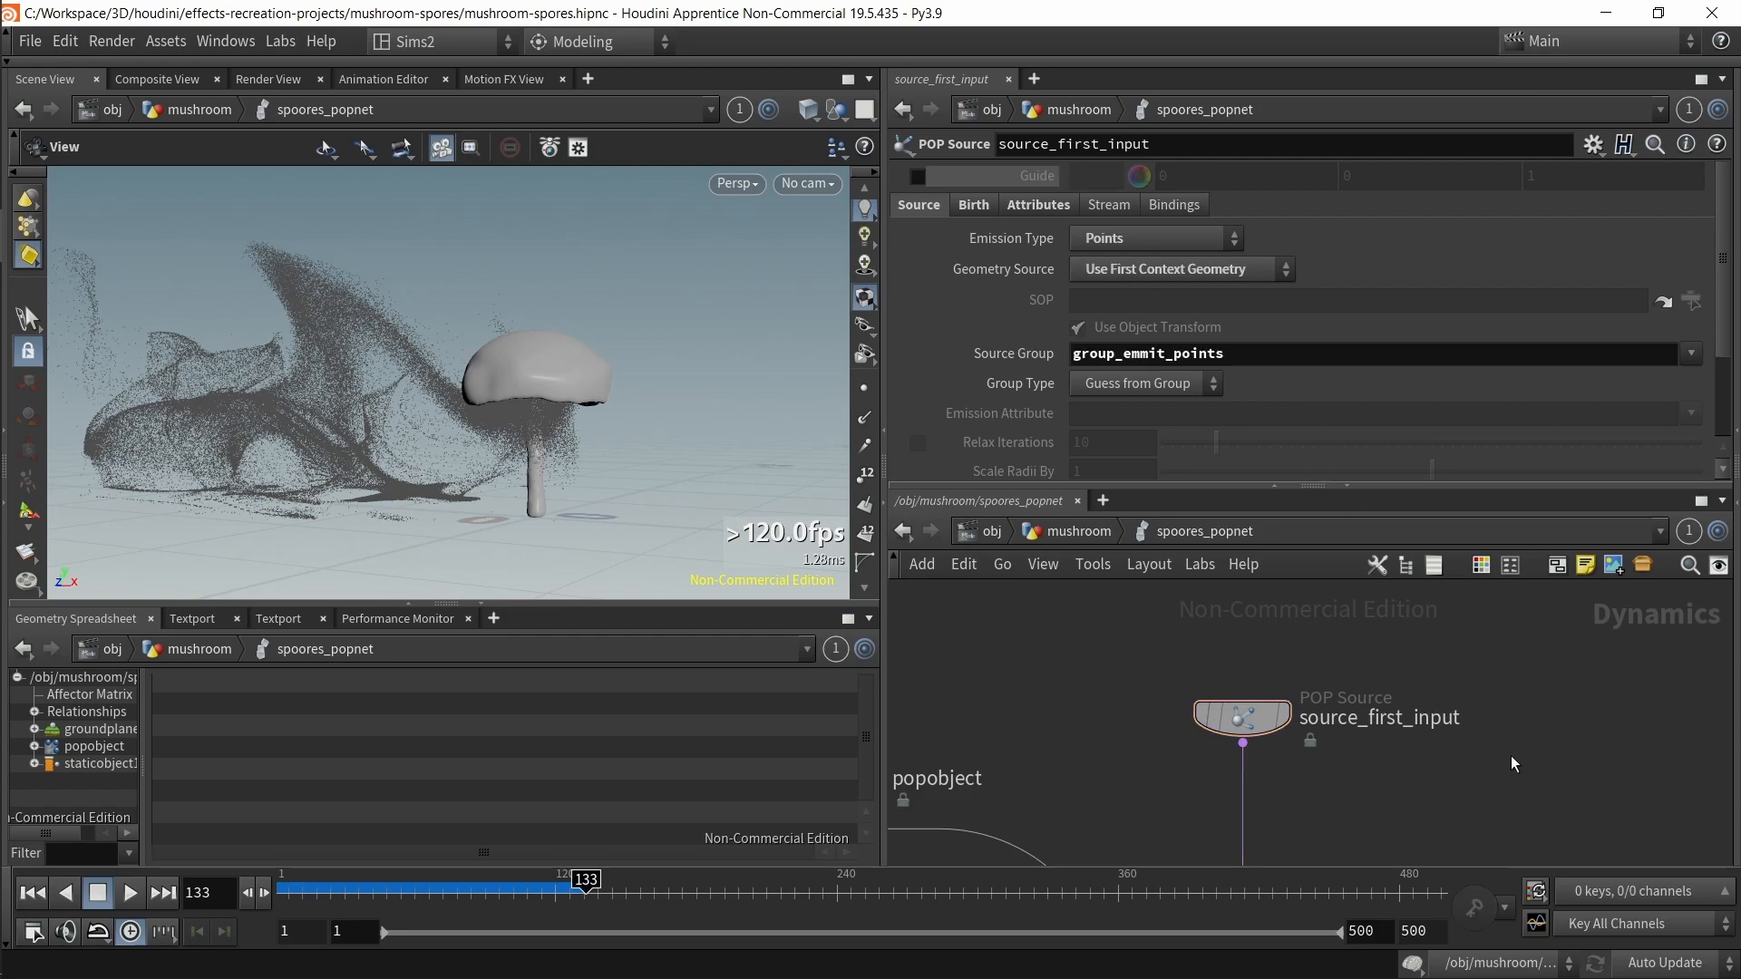
# Step: Add a POP Source node to the spoores_popnet network beside source_first_input
pyautogui.press('Tab')
pyautogui.write('pop so')
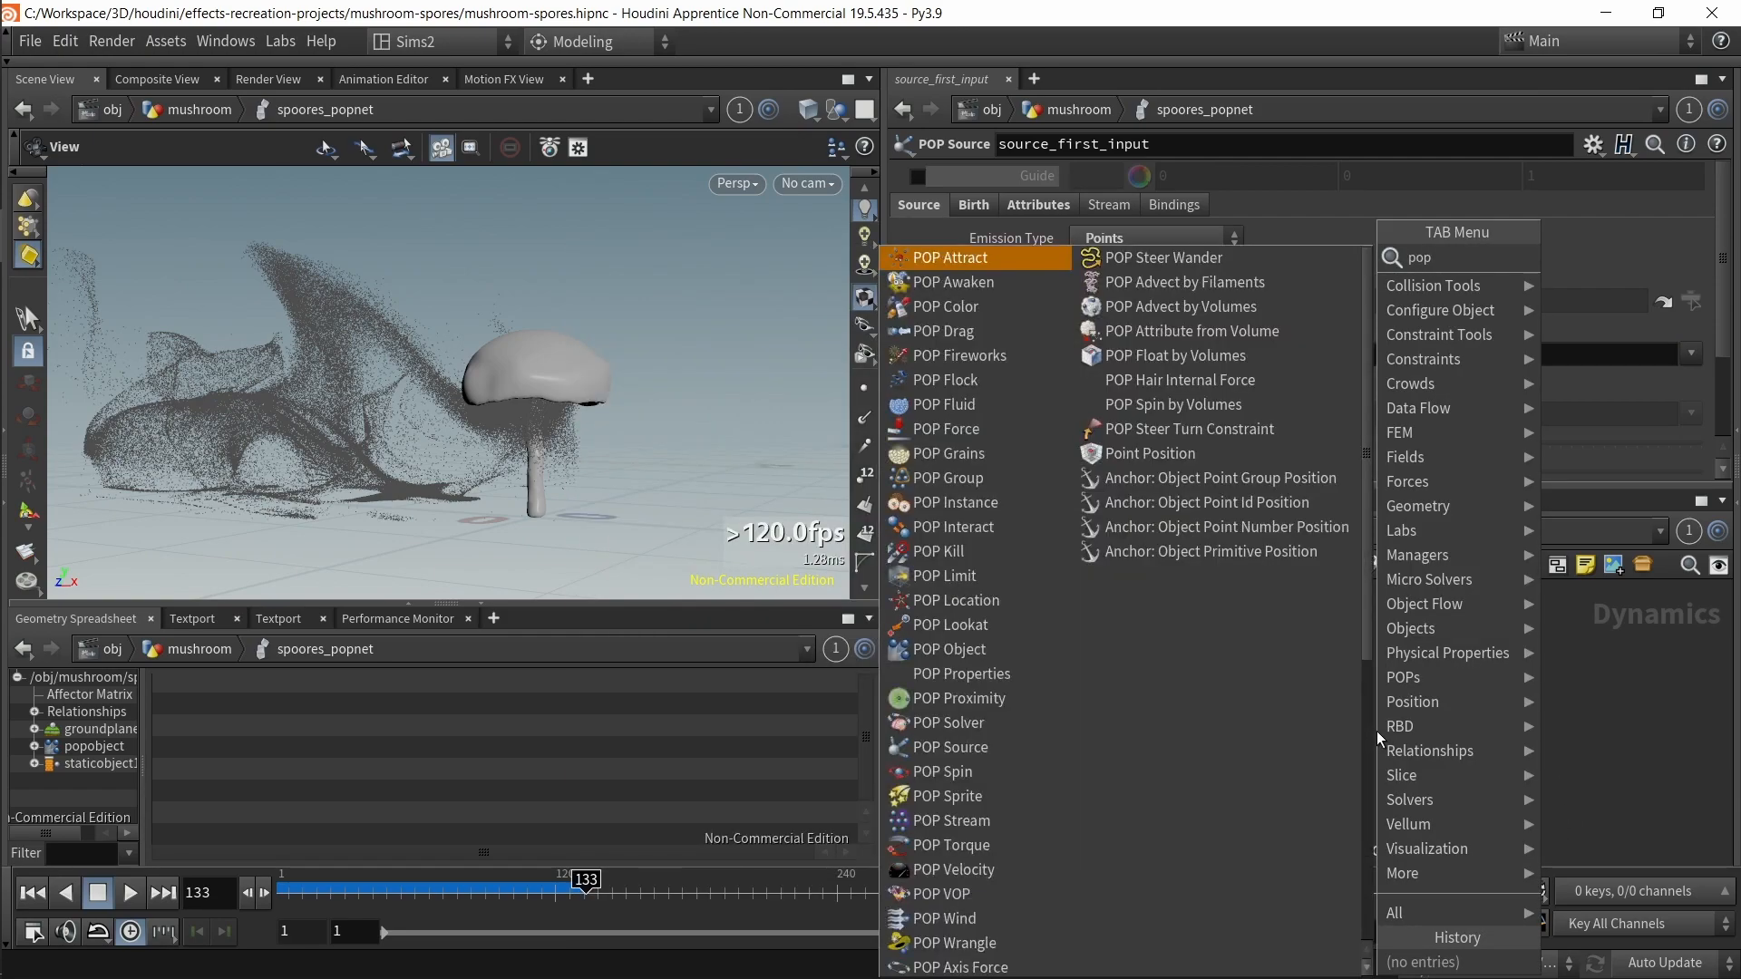
pyautogui.press('BackSpace')
pyautogui.press('BackSpace')
pyautogui.write('s')
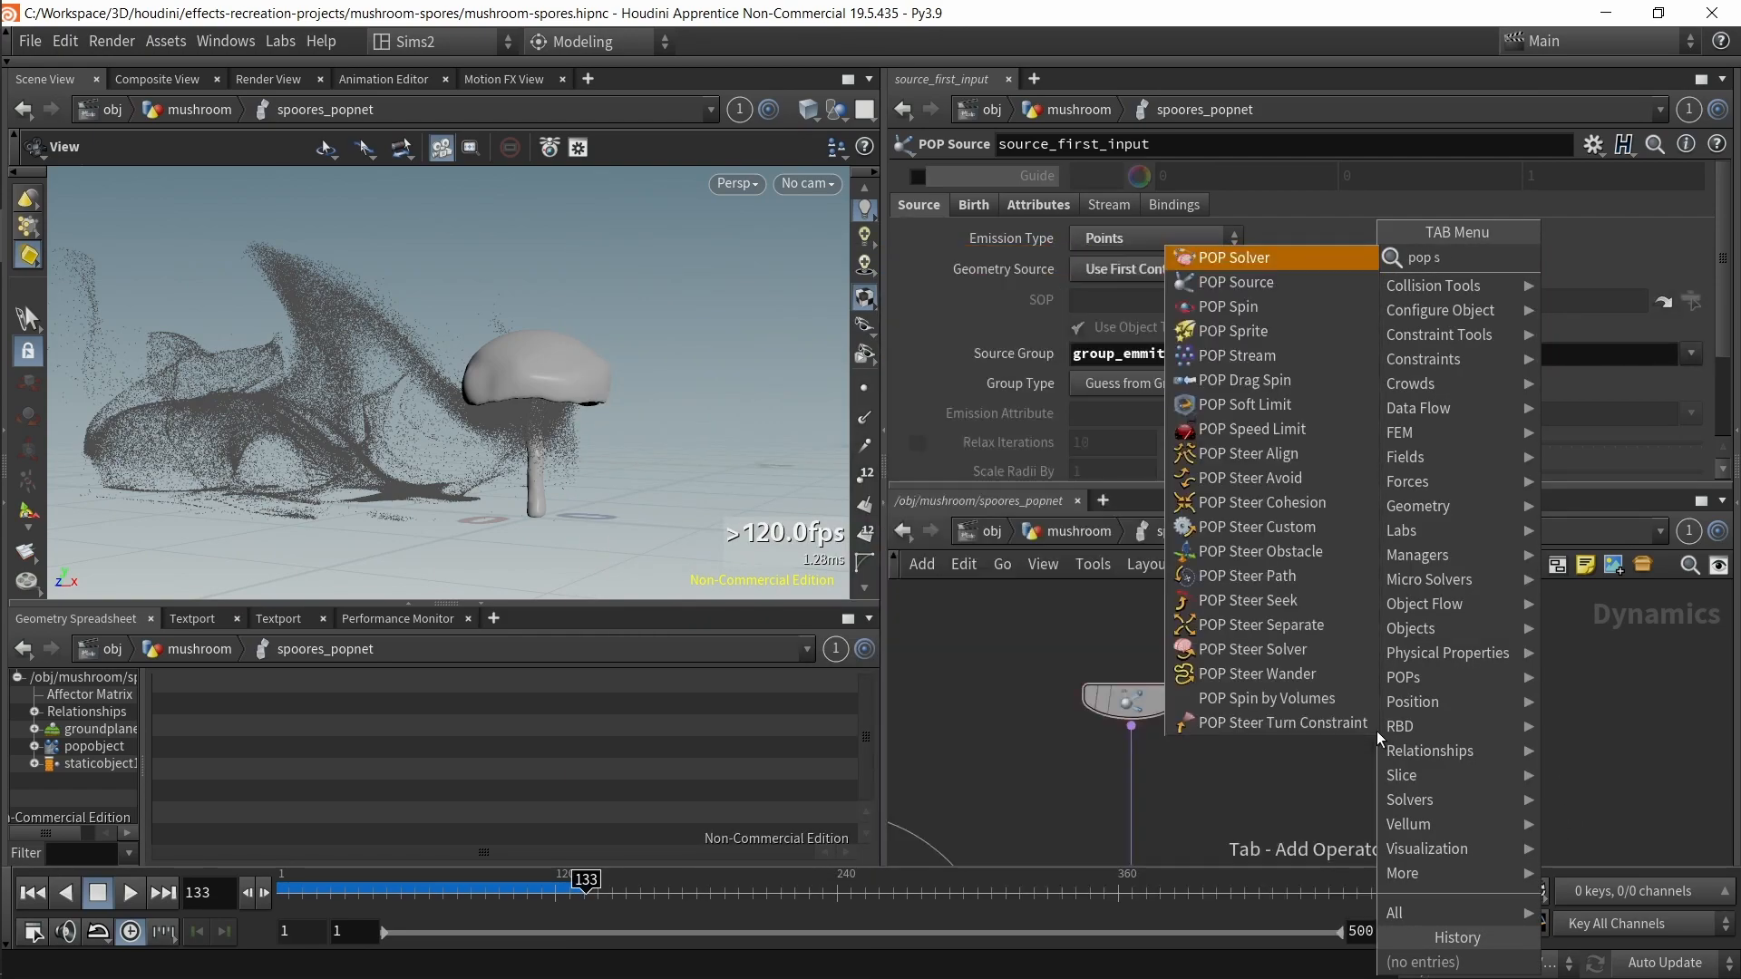
pyautogui.press('Down')
pyautogui.press('Return')
pyautogui.doubleClick(1451, 732)
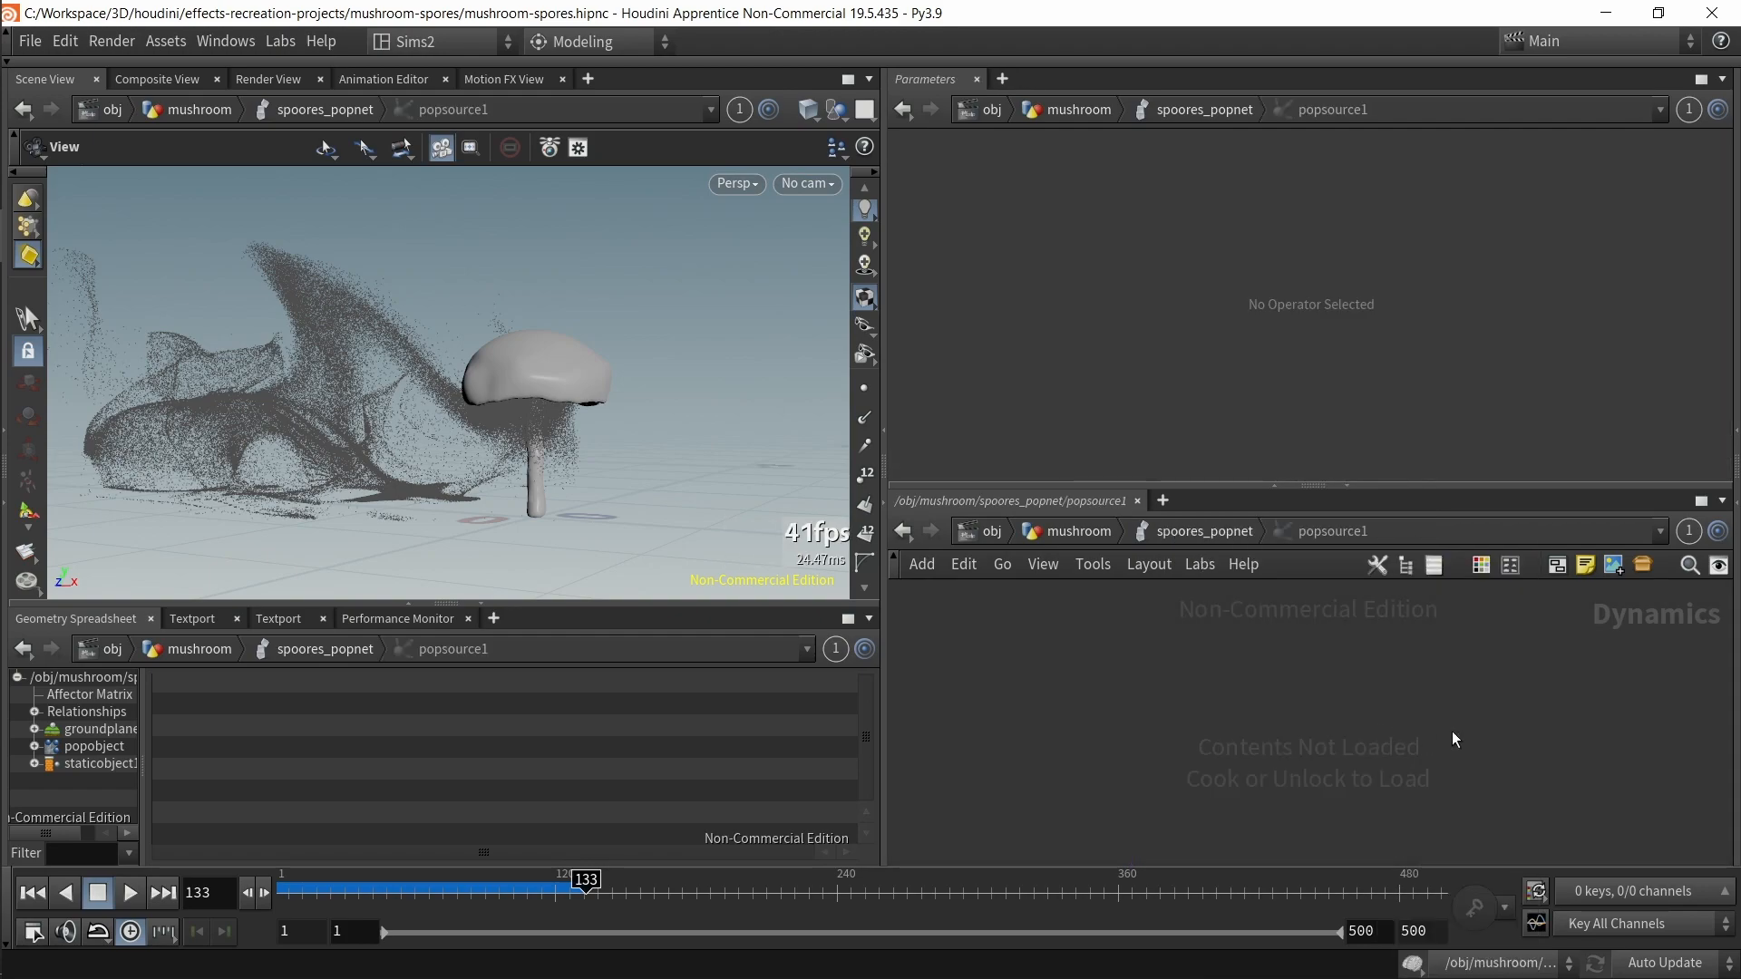
pyautogui.click(1189, 532)
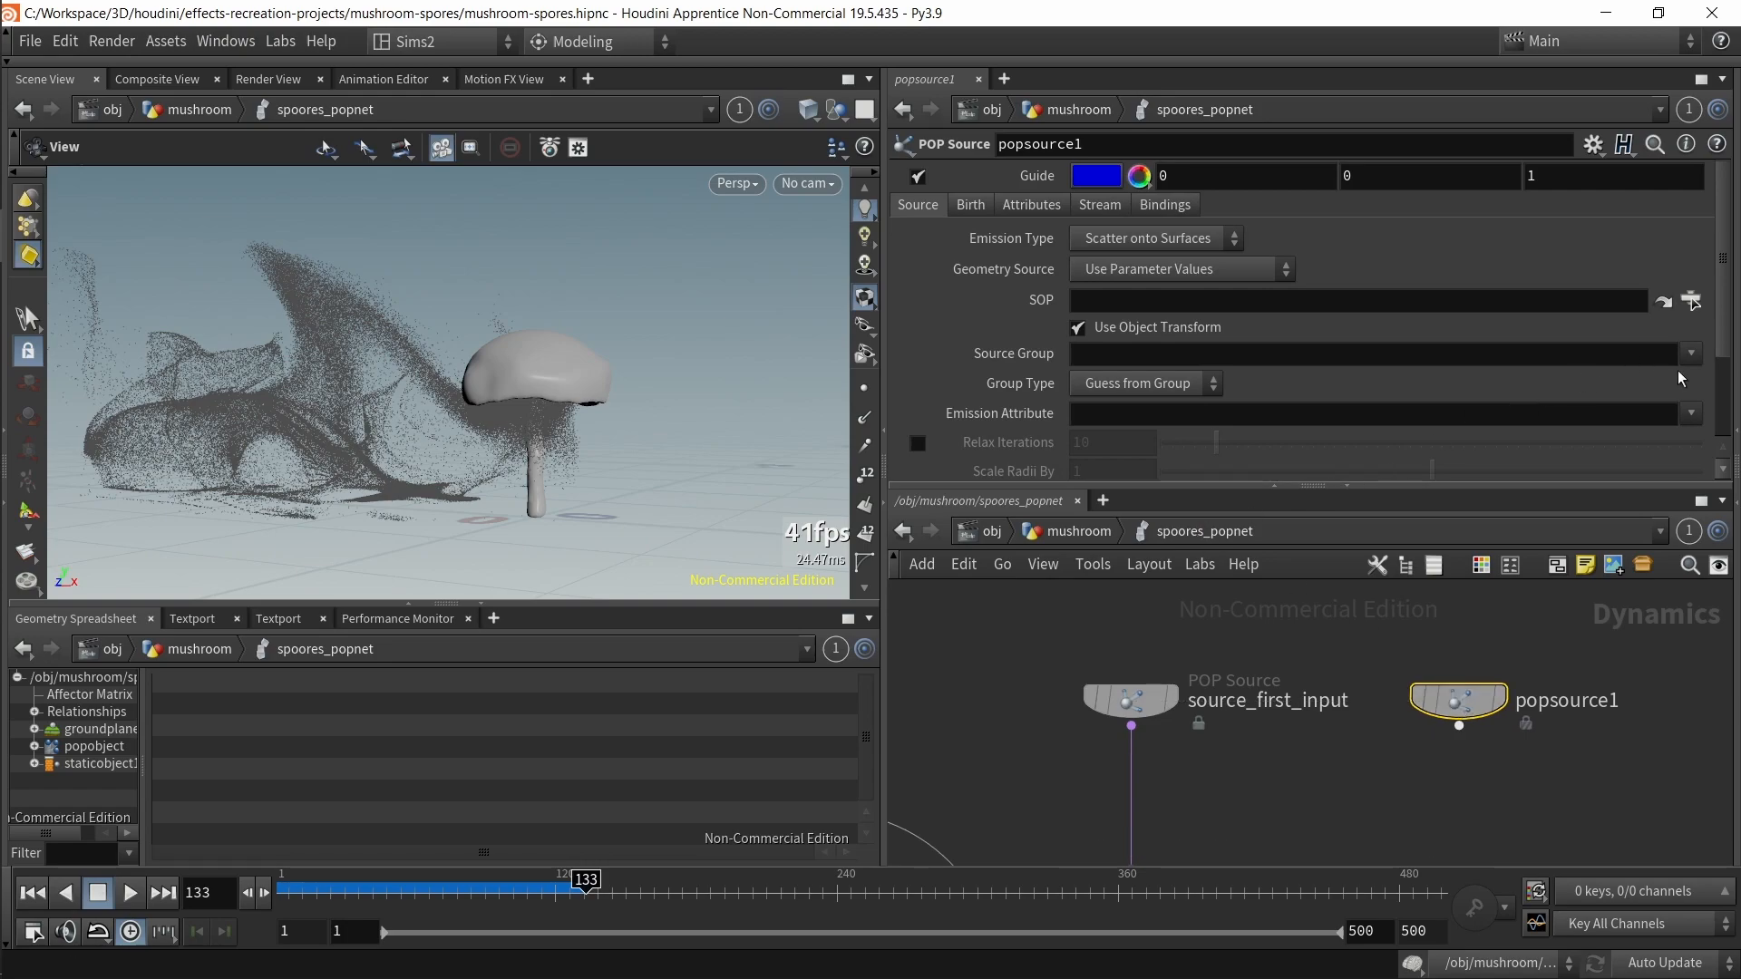
# Step: Compare the Emission Type settings of source_first_input and popsource1 by switching between the two nodes
pyautogui.moveTo(1311, 774); pyautogui.dragTo(1074, 650)
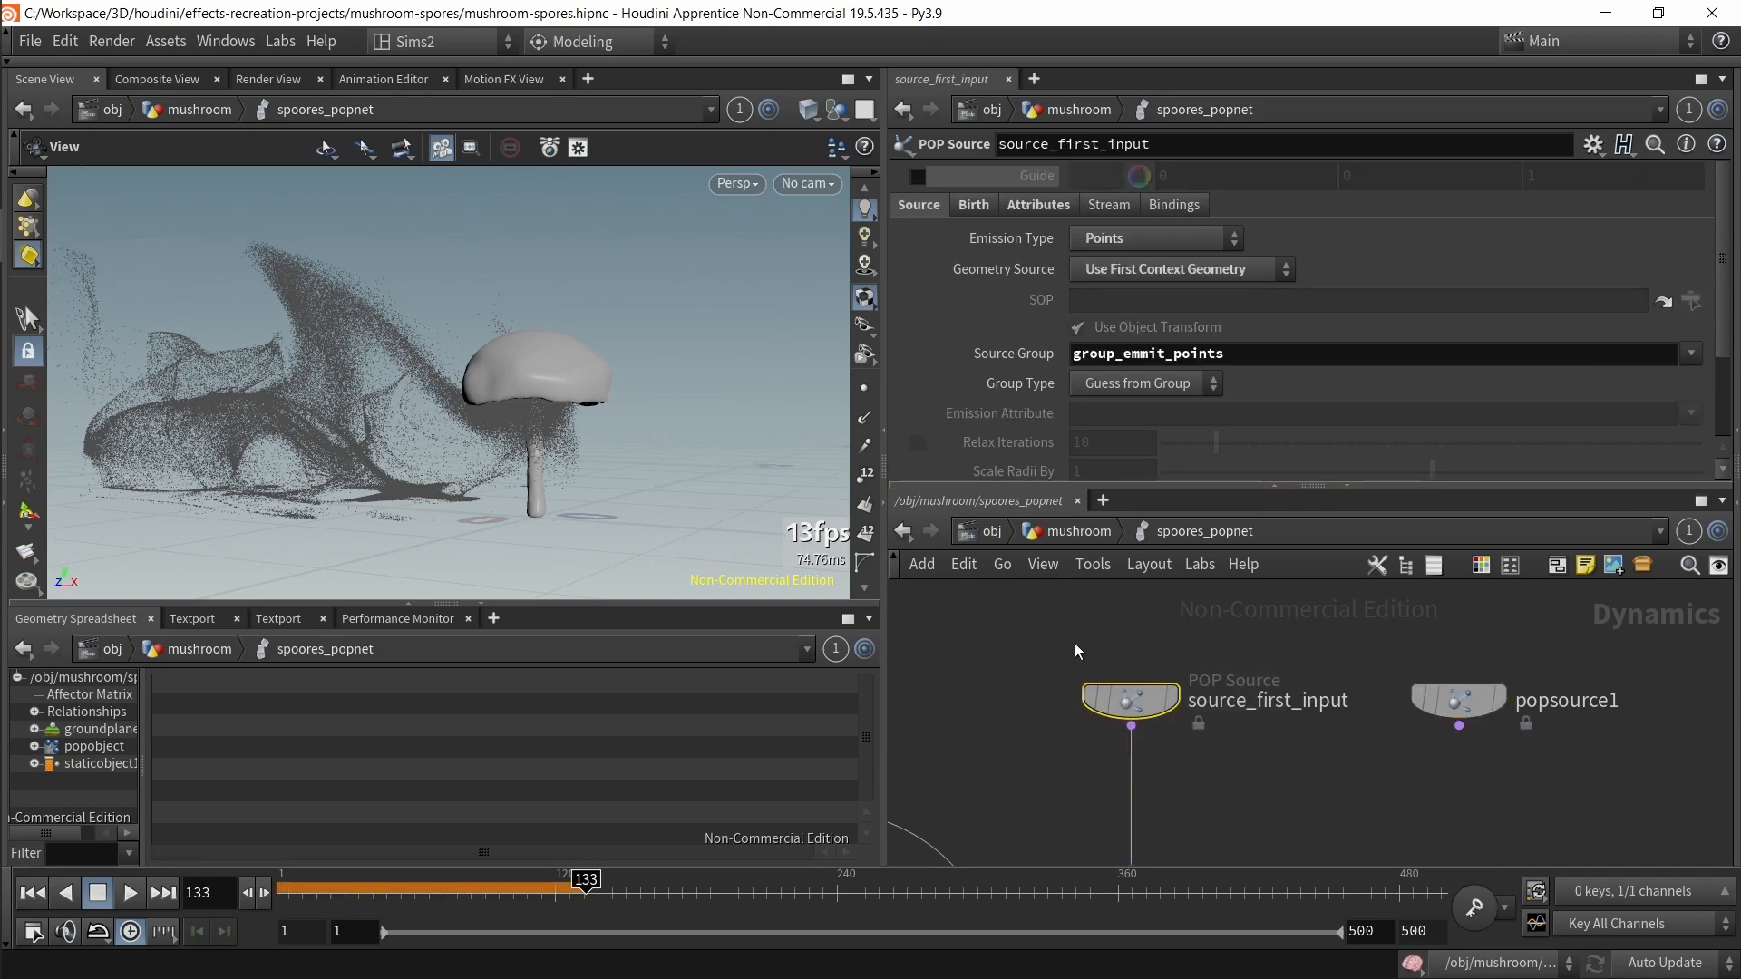
pyautogui.moveTo(1256, 594); pyautogui.dragTo(1718, 798)
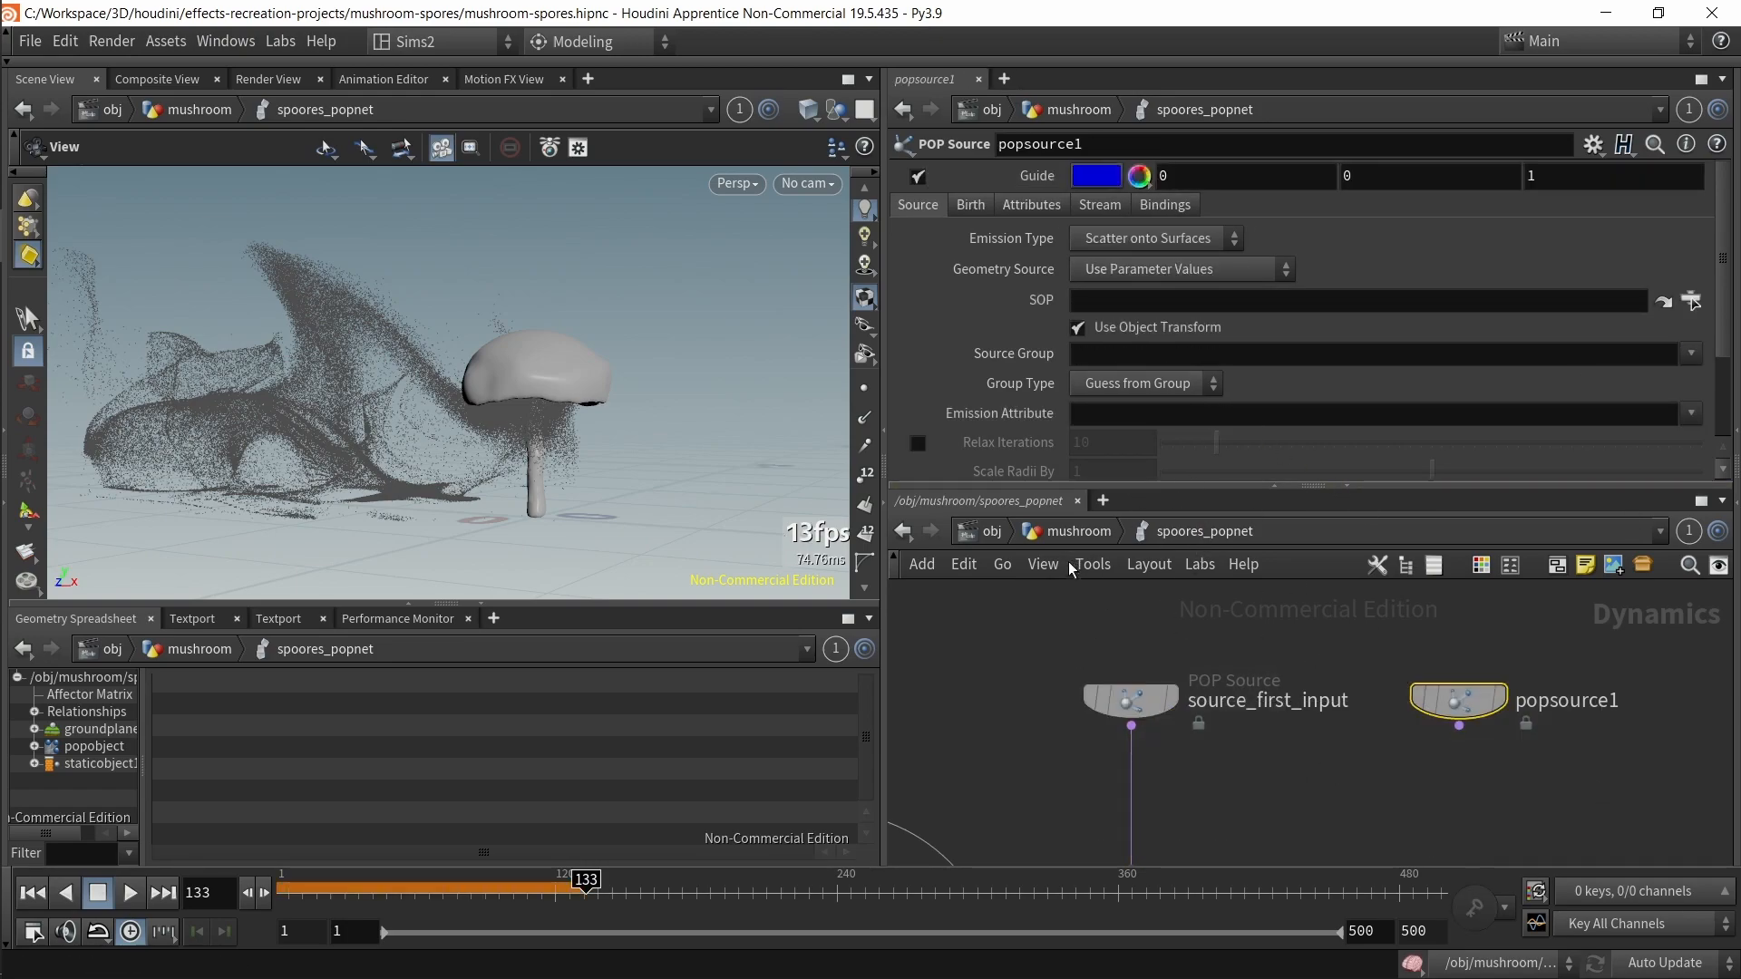
pyautogui.moveTo(1077, 592); pyautogui.dragTo(1259, 769)
pyautogui.moveTo(1401, 664); pyautogui.dragTo(1558, 813)
pyautogui.moveTo(1284, 774); pyautogui.dragTo(981, 603)
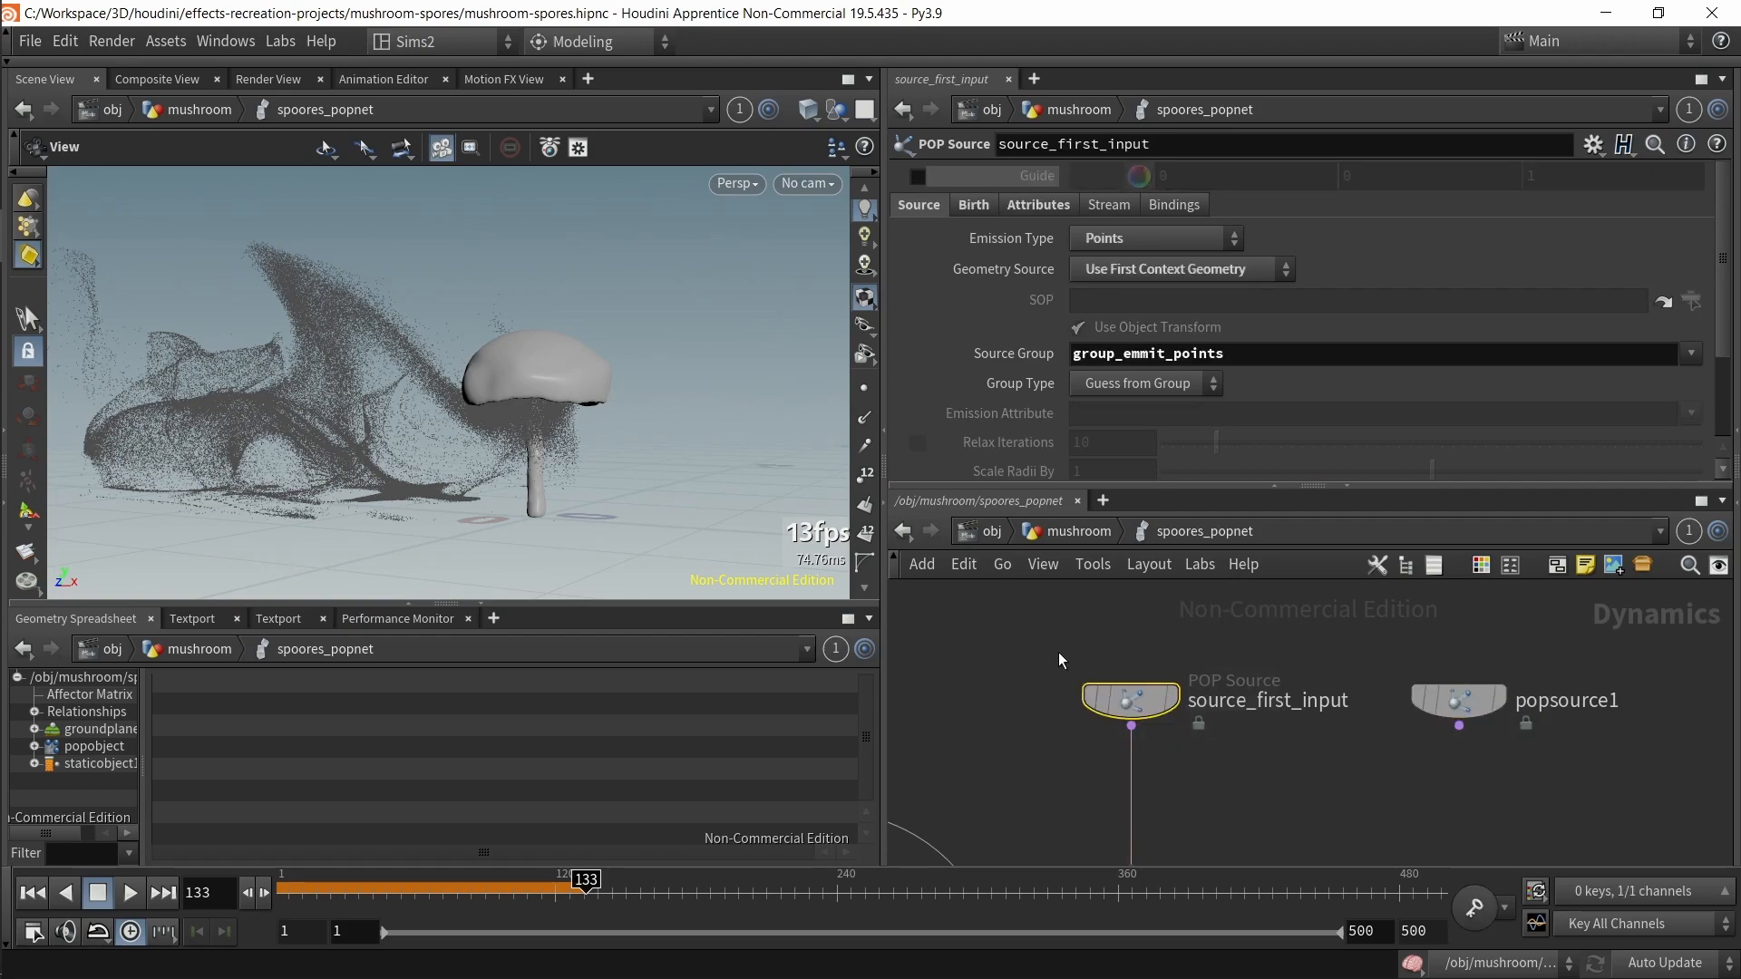
pyautogui.click(1114, 253)
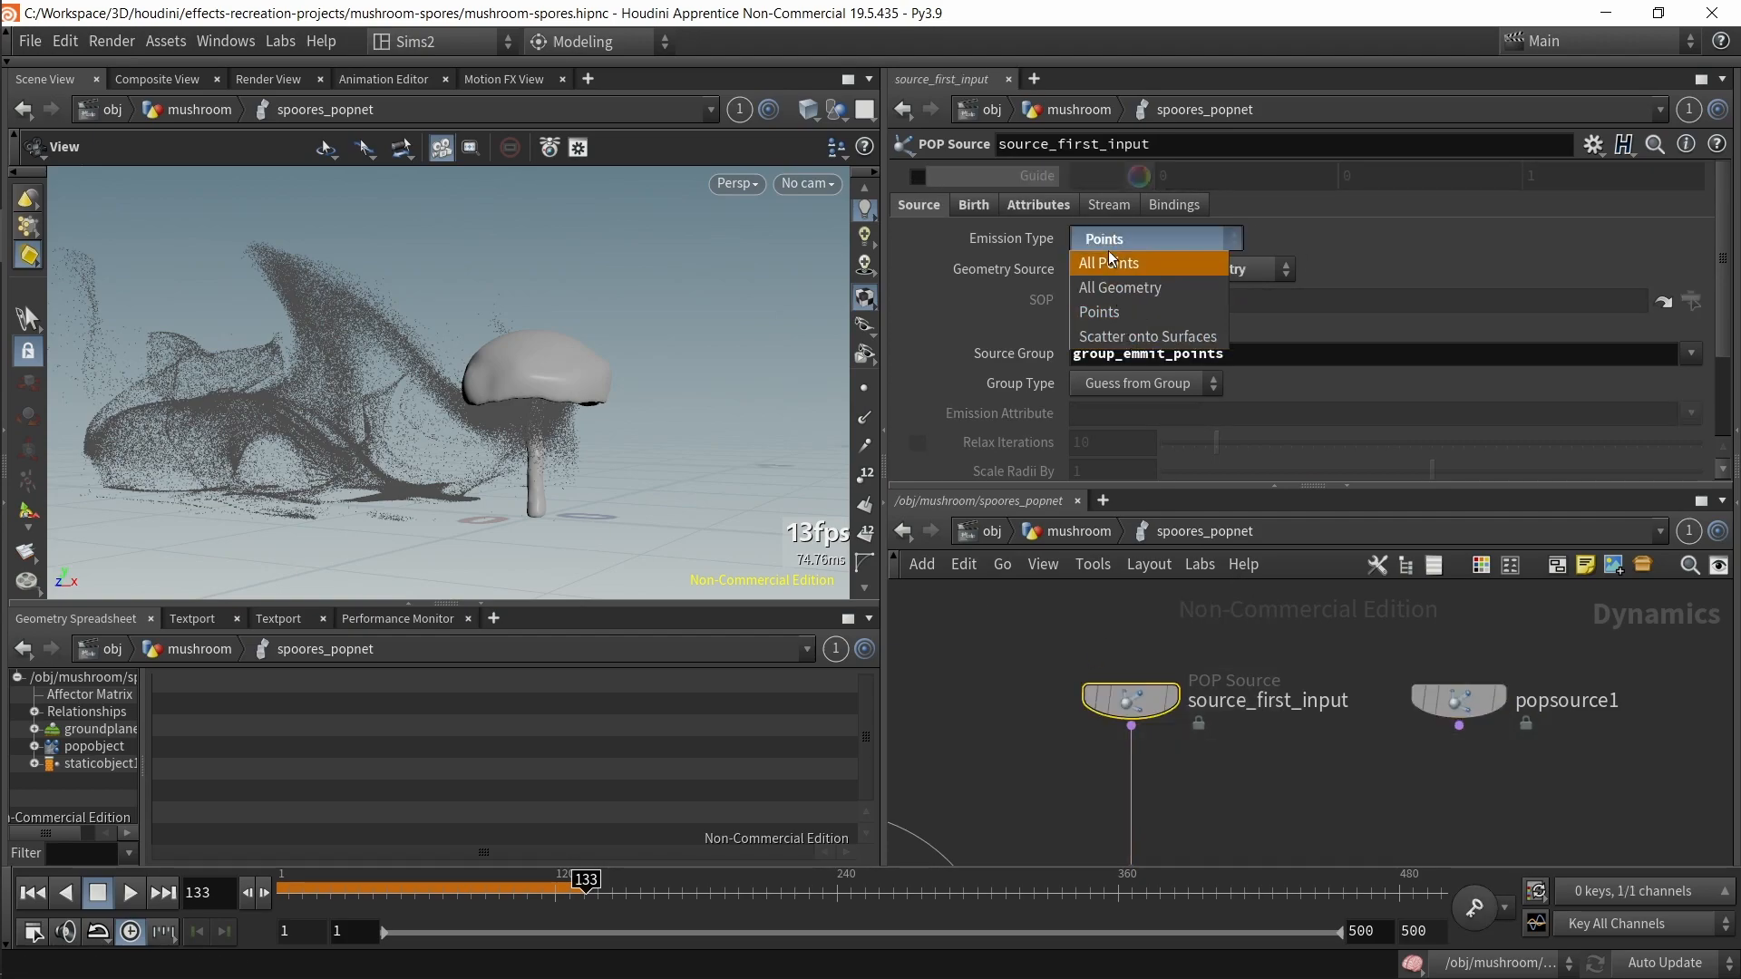
pyautogui.press('Escape')
pyautogui.moveTo(1304, 622); pyautogui.dragTo(1571, 755)
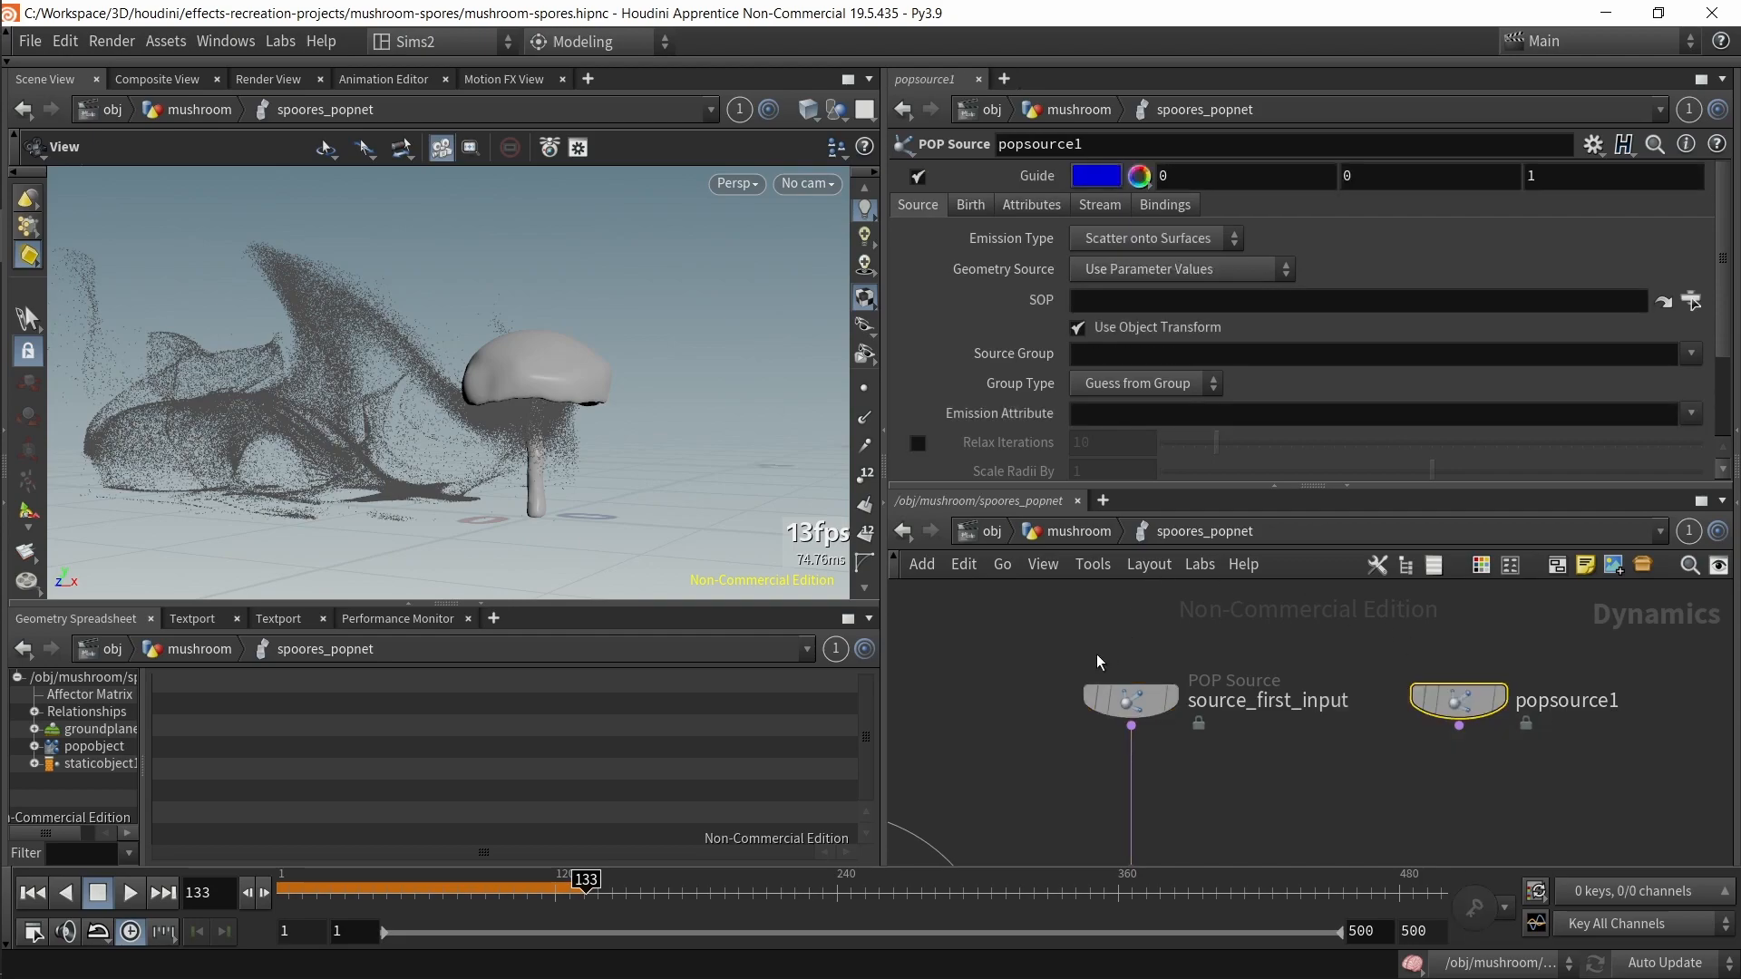
pyautogui.moveTo(1104, 659); pyautogui.dragTo(1179, 732)
# Step: Compare the Geometry Source and Source Group parameters of source_first_input and popsource1
pyautogui.click(1158, 272)
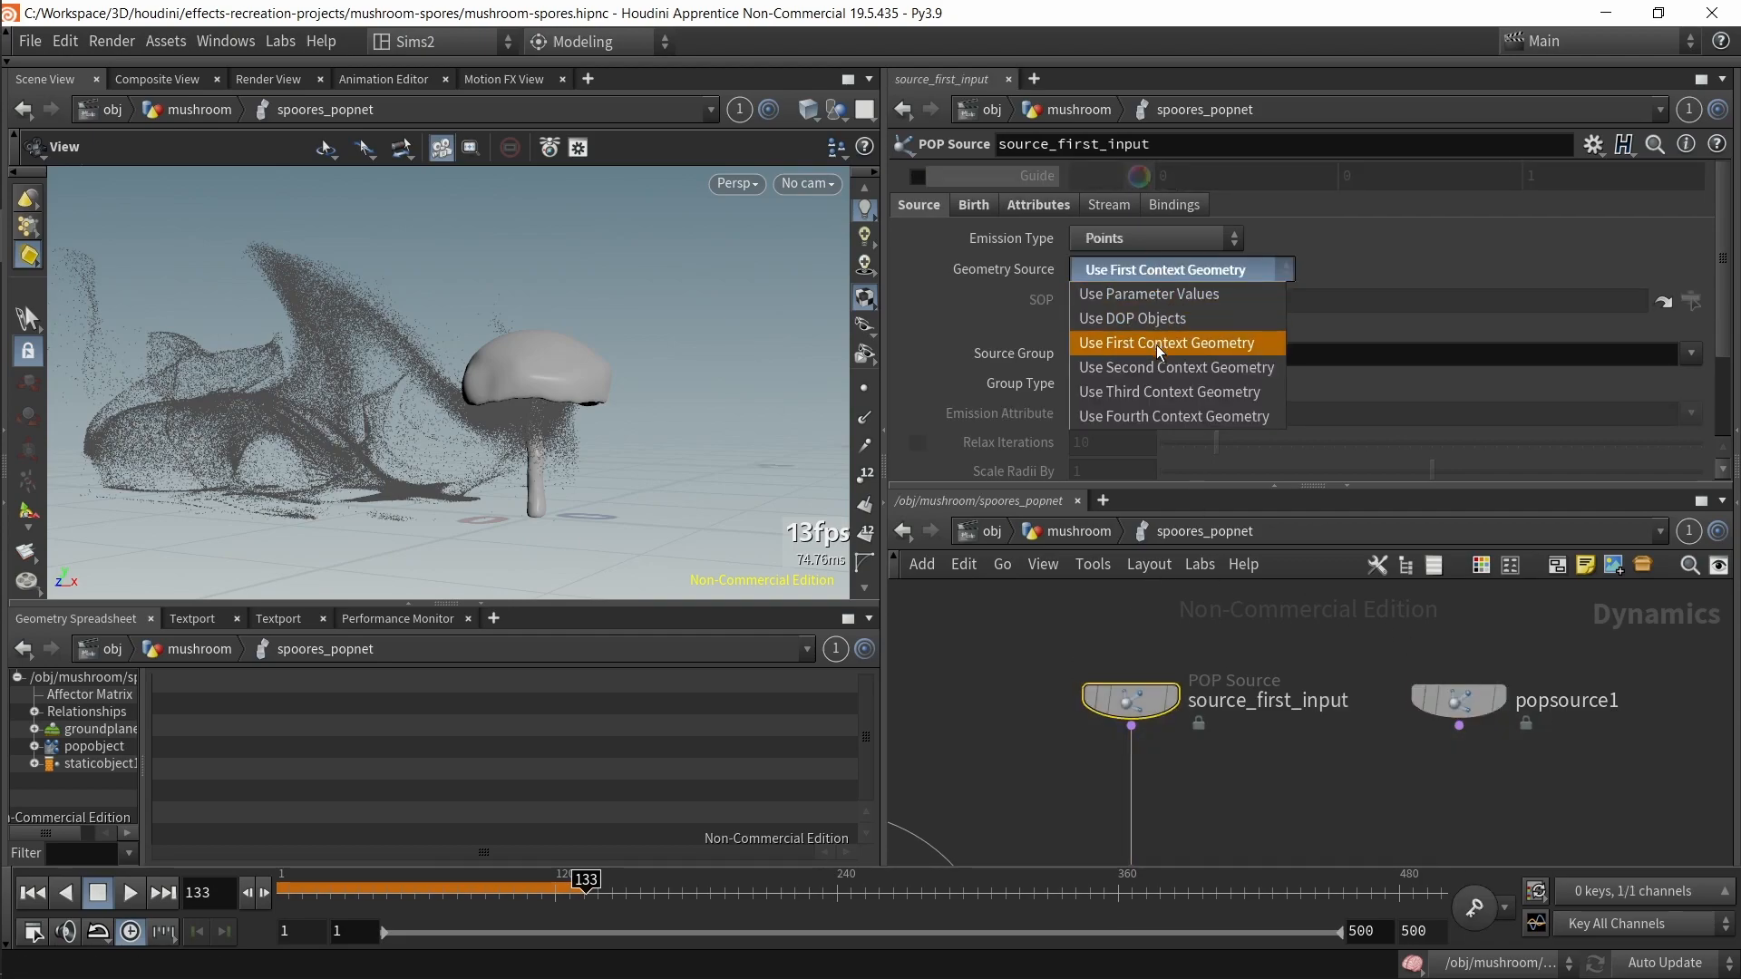
pyautogui.click(1162, 368)
pyautogui.click(1460, 720)
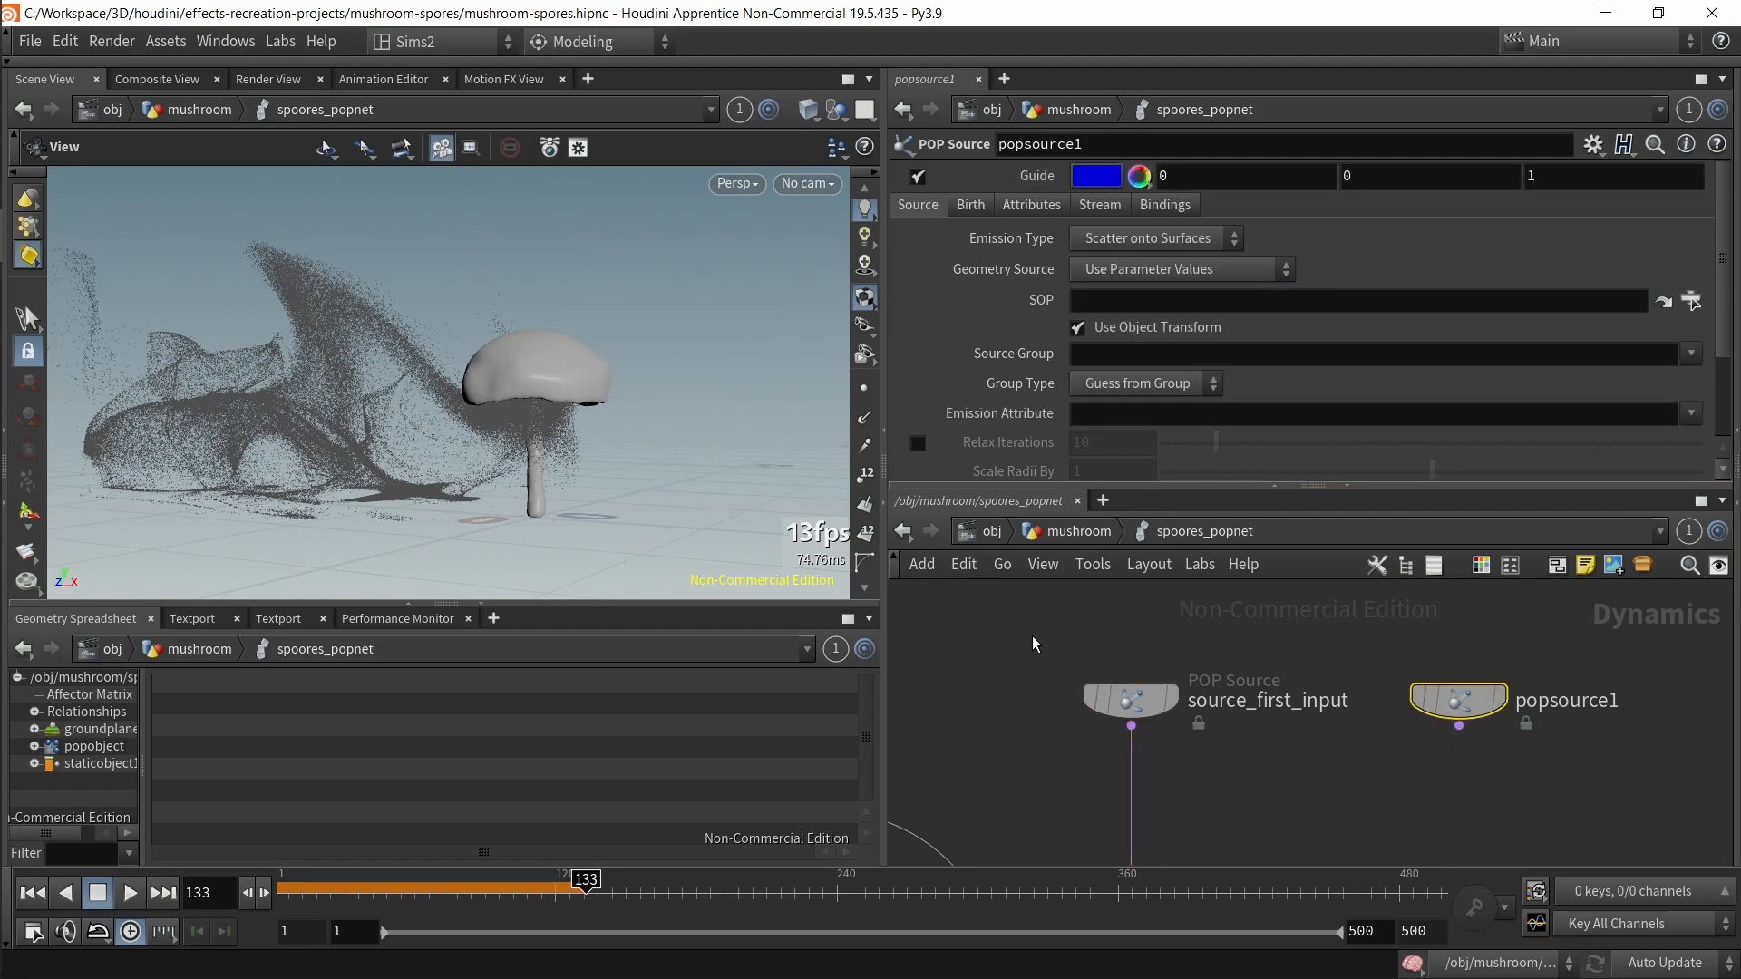
pyautogui.click(1168, 360)
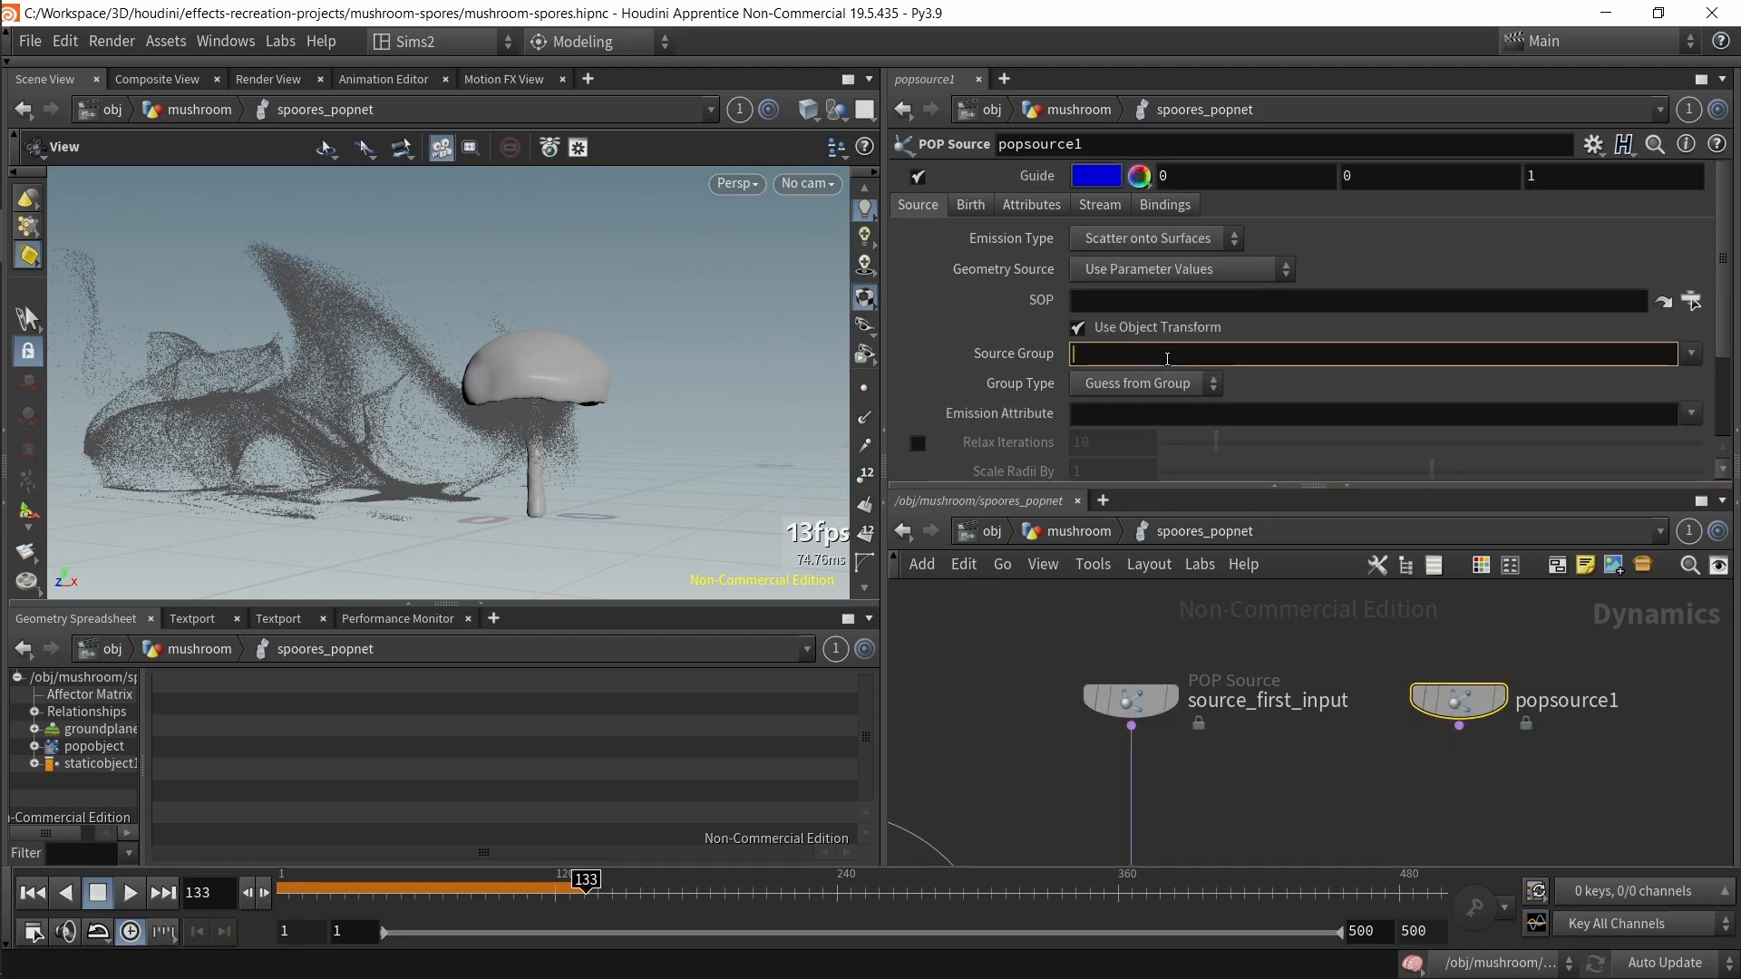
pyautogui.click(1118, 698)
pyautogui.click(1108, 354)
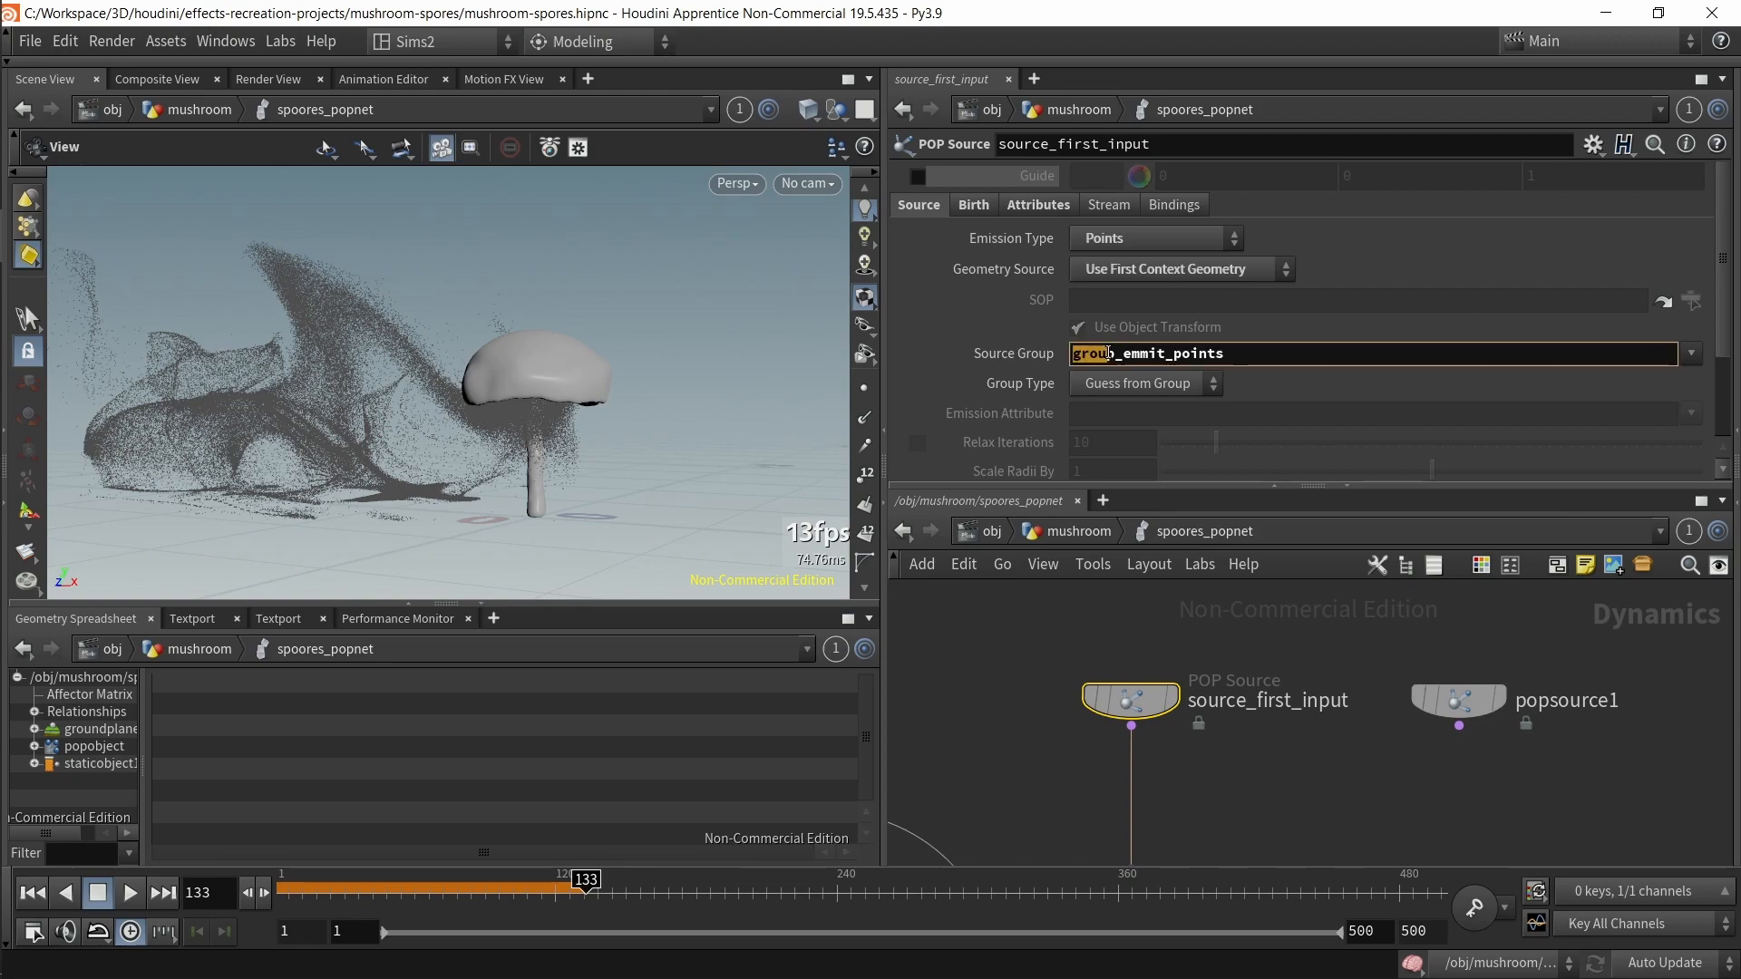
# Step: Return to the mushroom network and examine group_emmit_points' Group Name parameter
pyautogui.click(1087, 537)
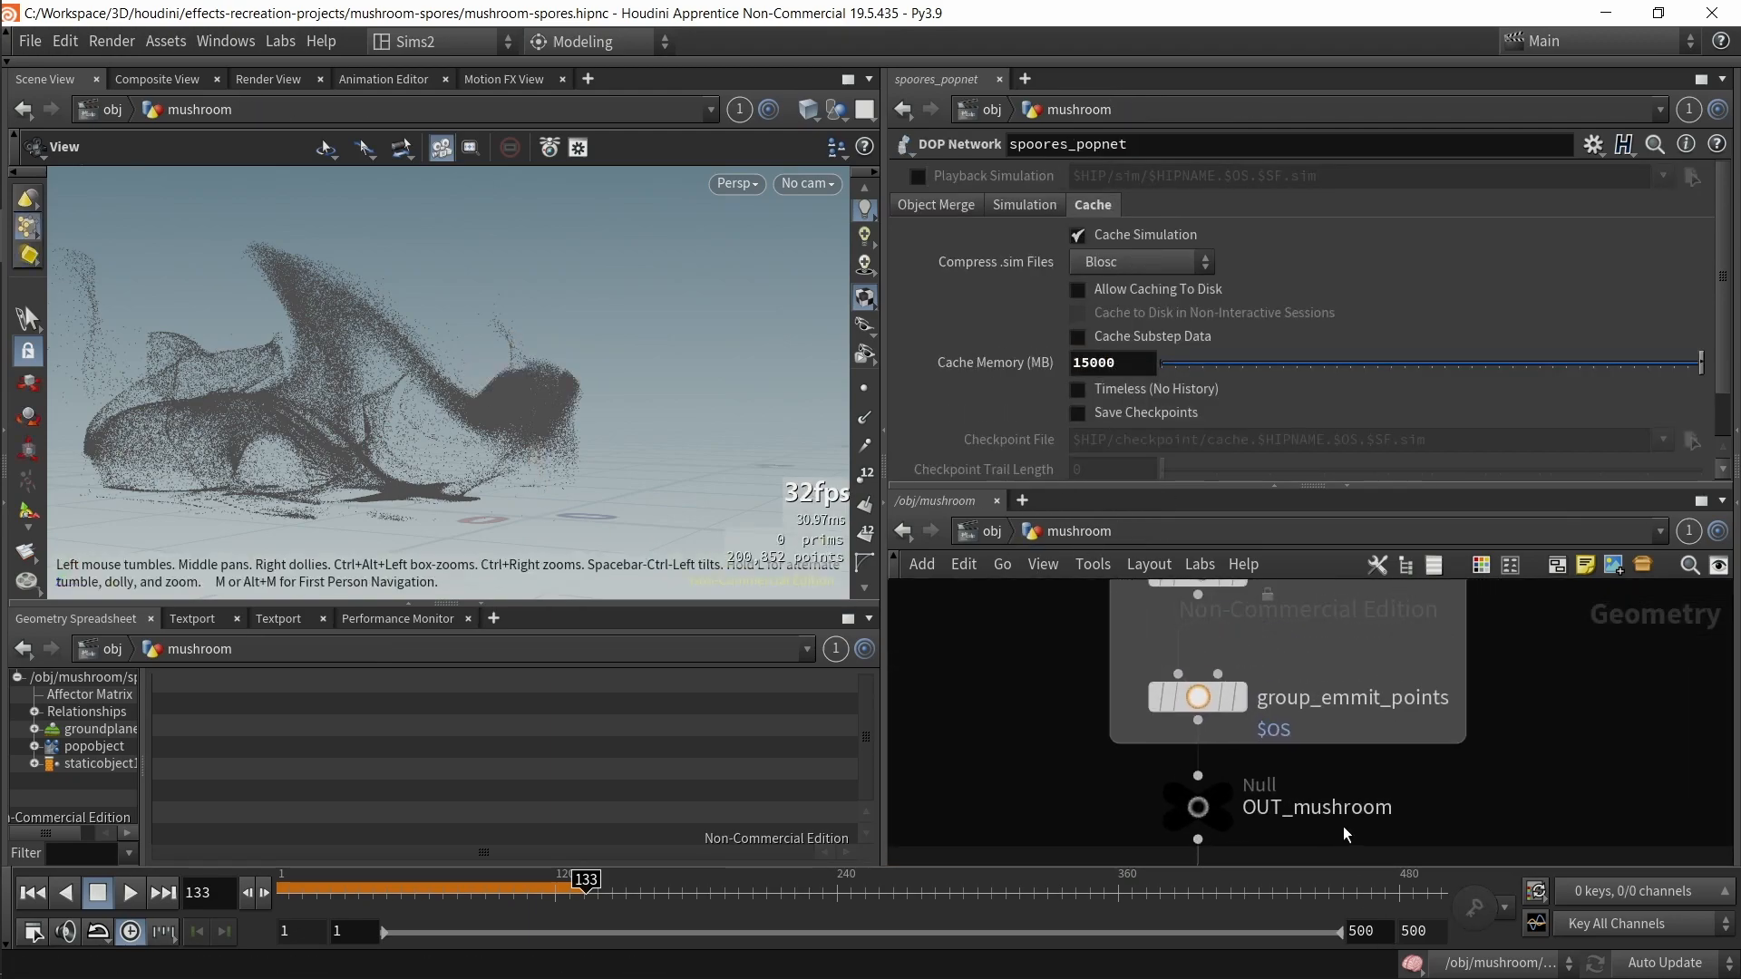
pyautogui.click(1198, 698)
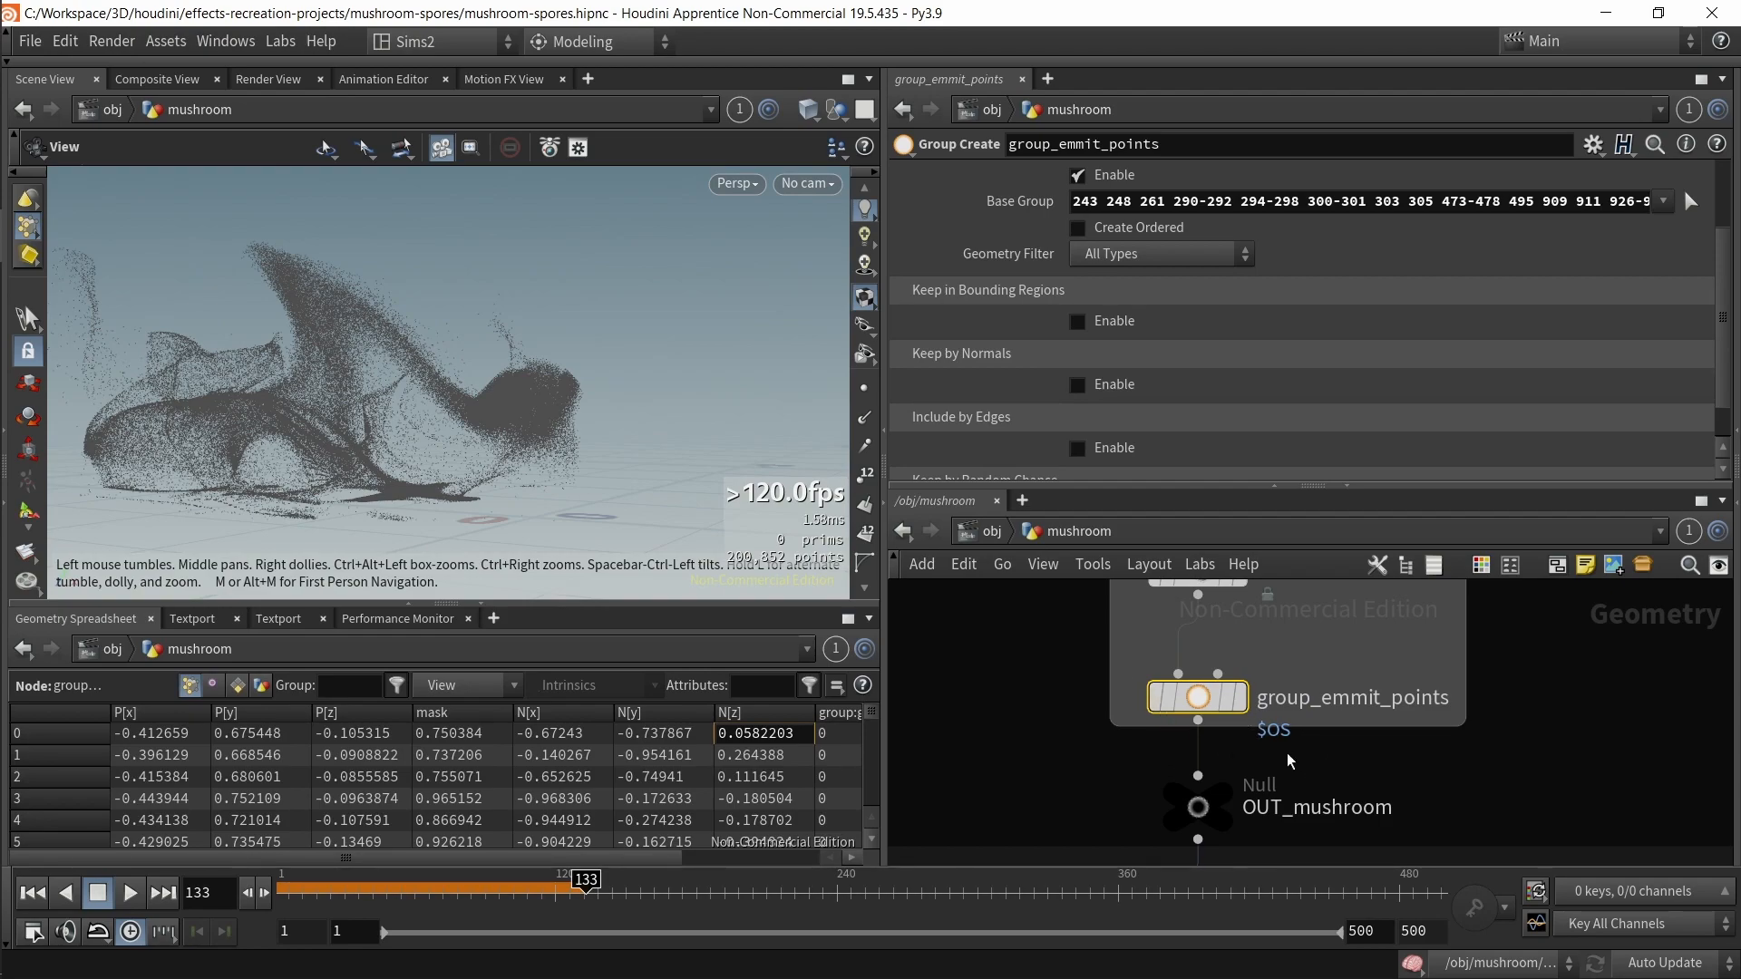
pyautogui.scroll(3, 1121, 363)
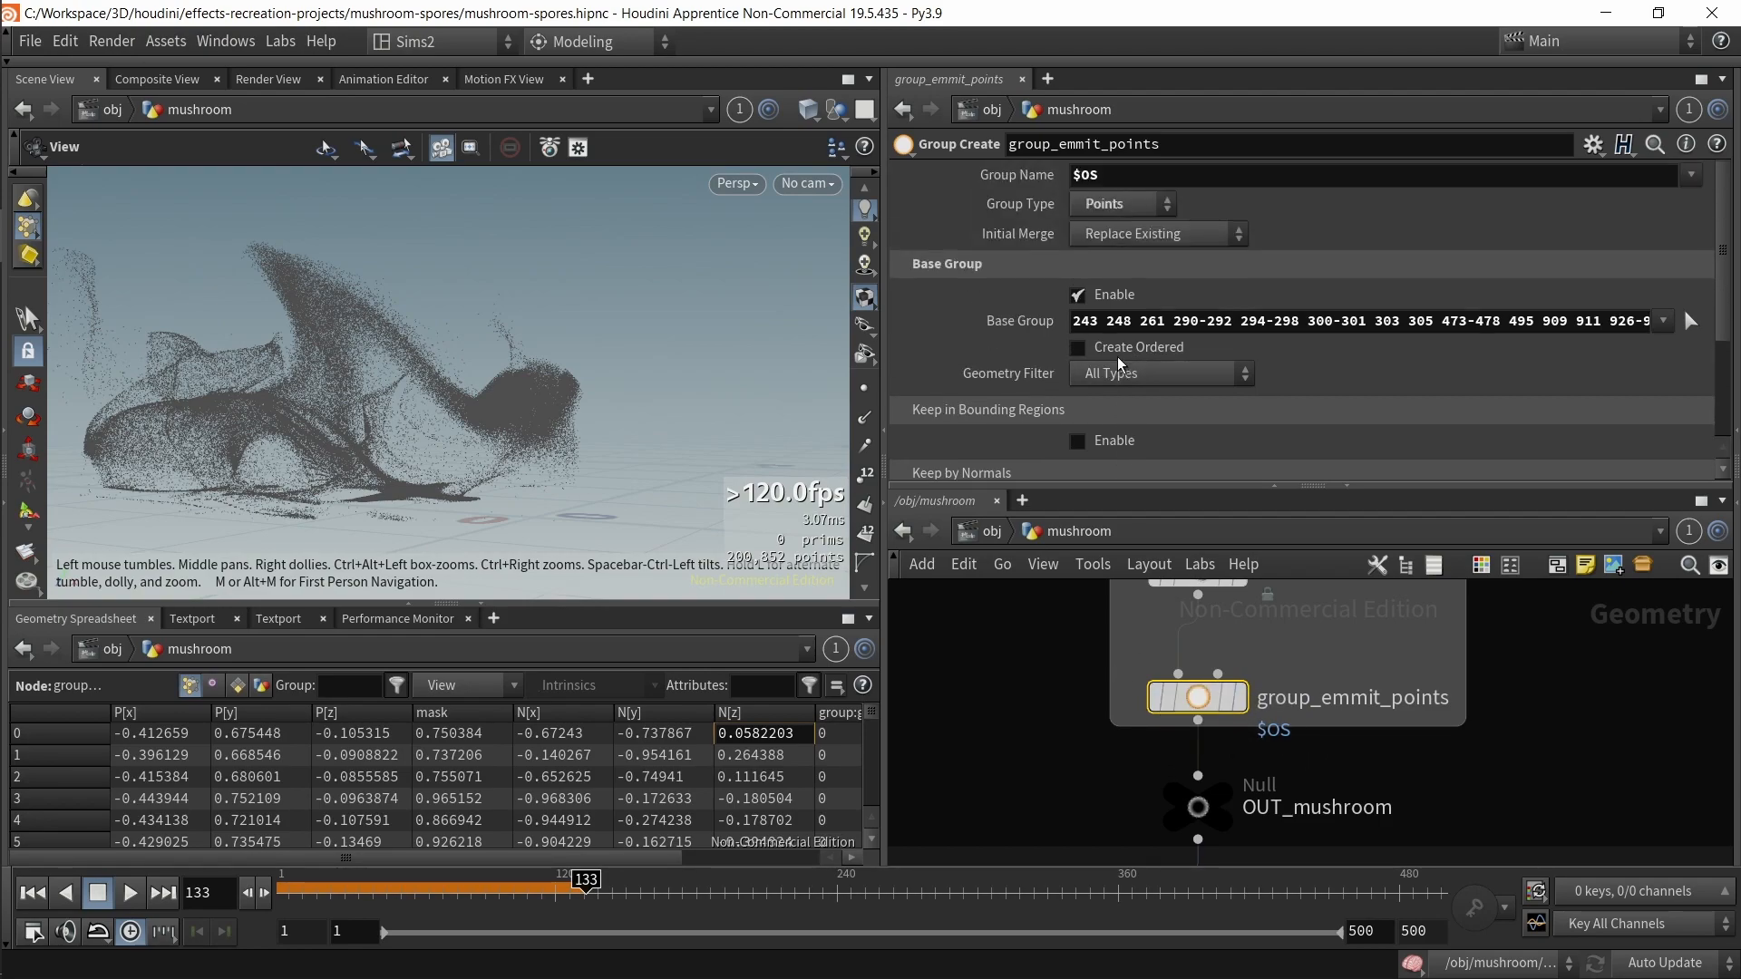
pyautogui.doubleClick(1102, 176)
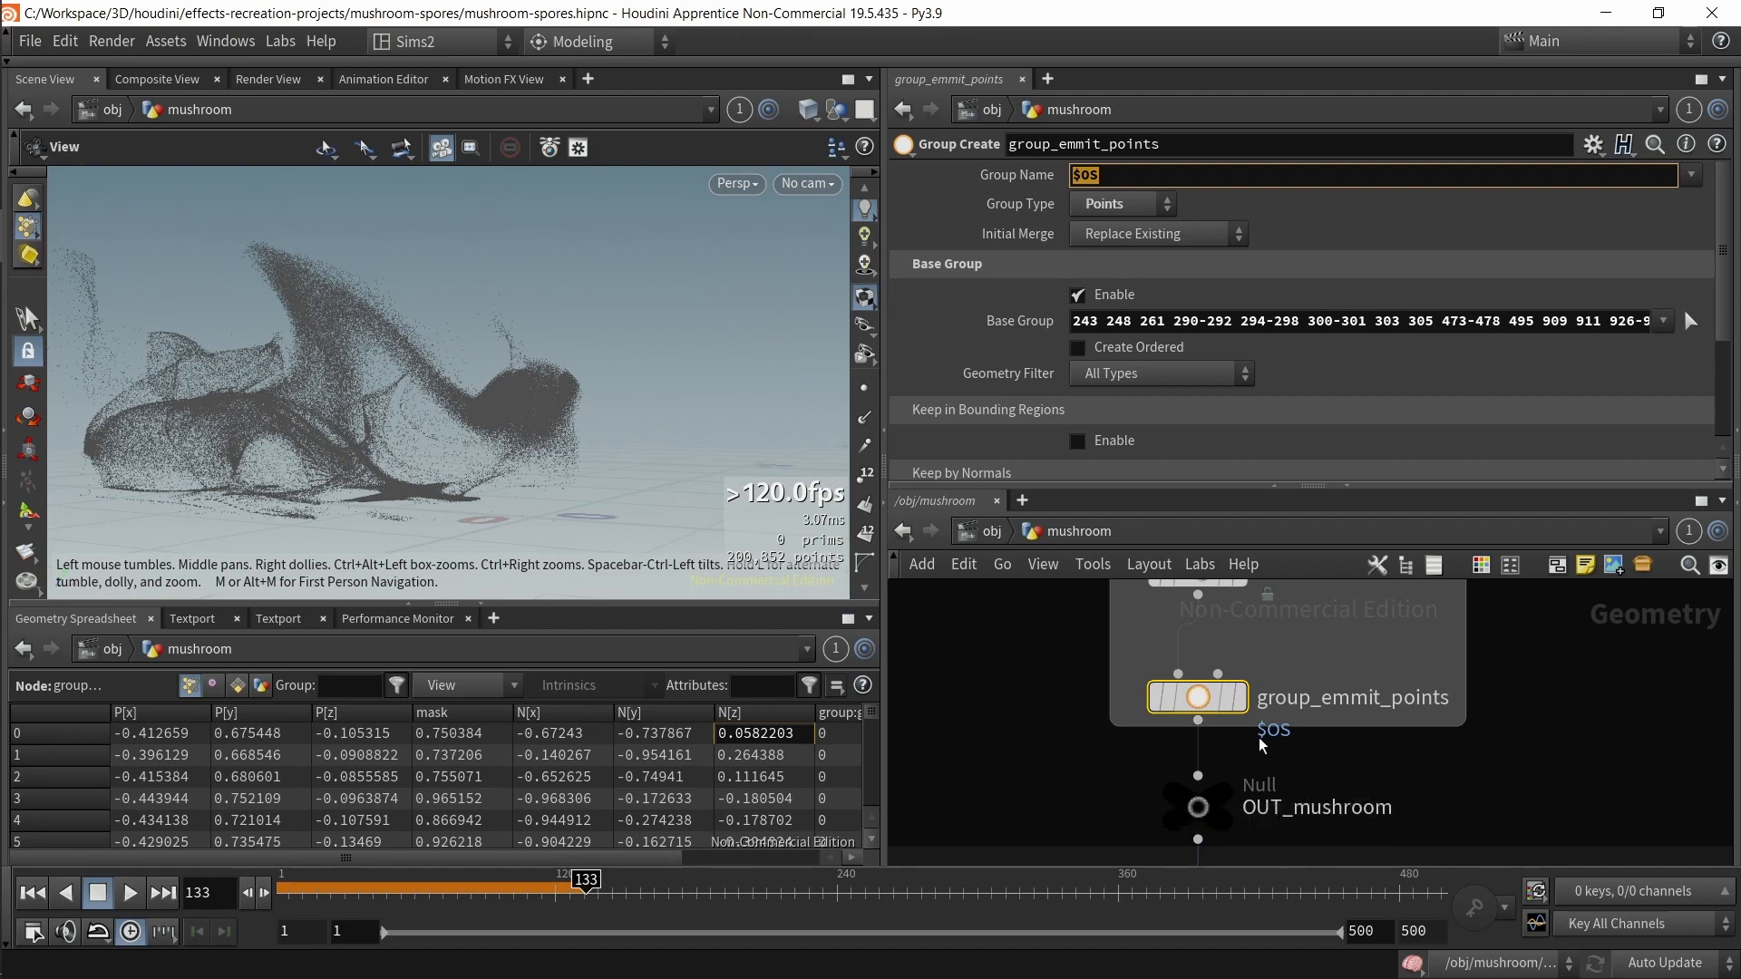
# Step: Rename the group_emmit_points node to group_emmit_points_AAAAAAA
pyautogui.doubleClick(1314, 701)
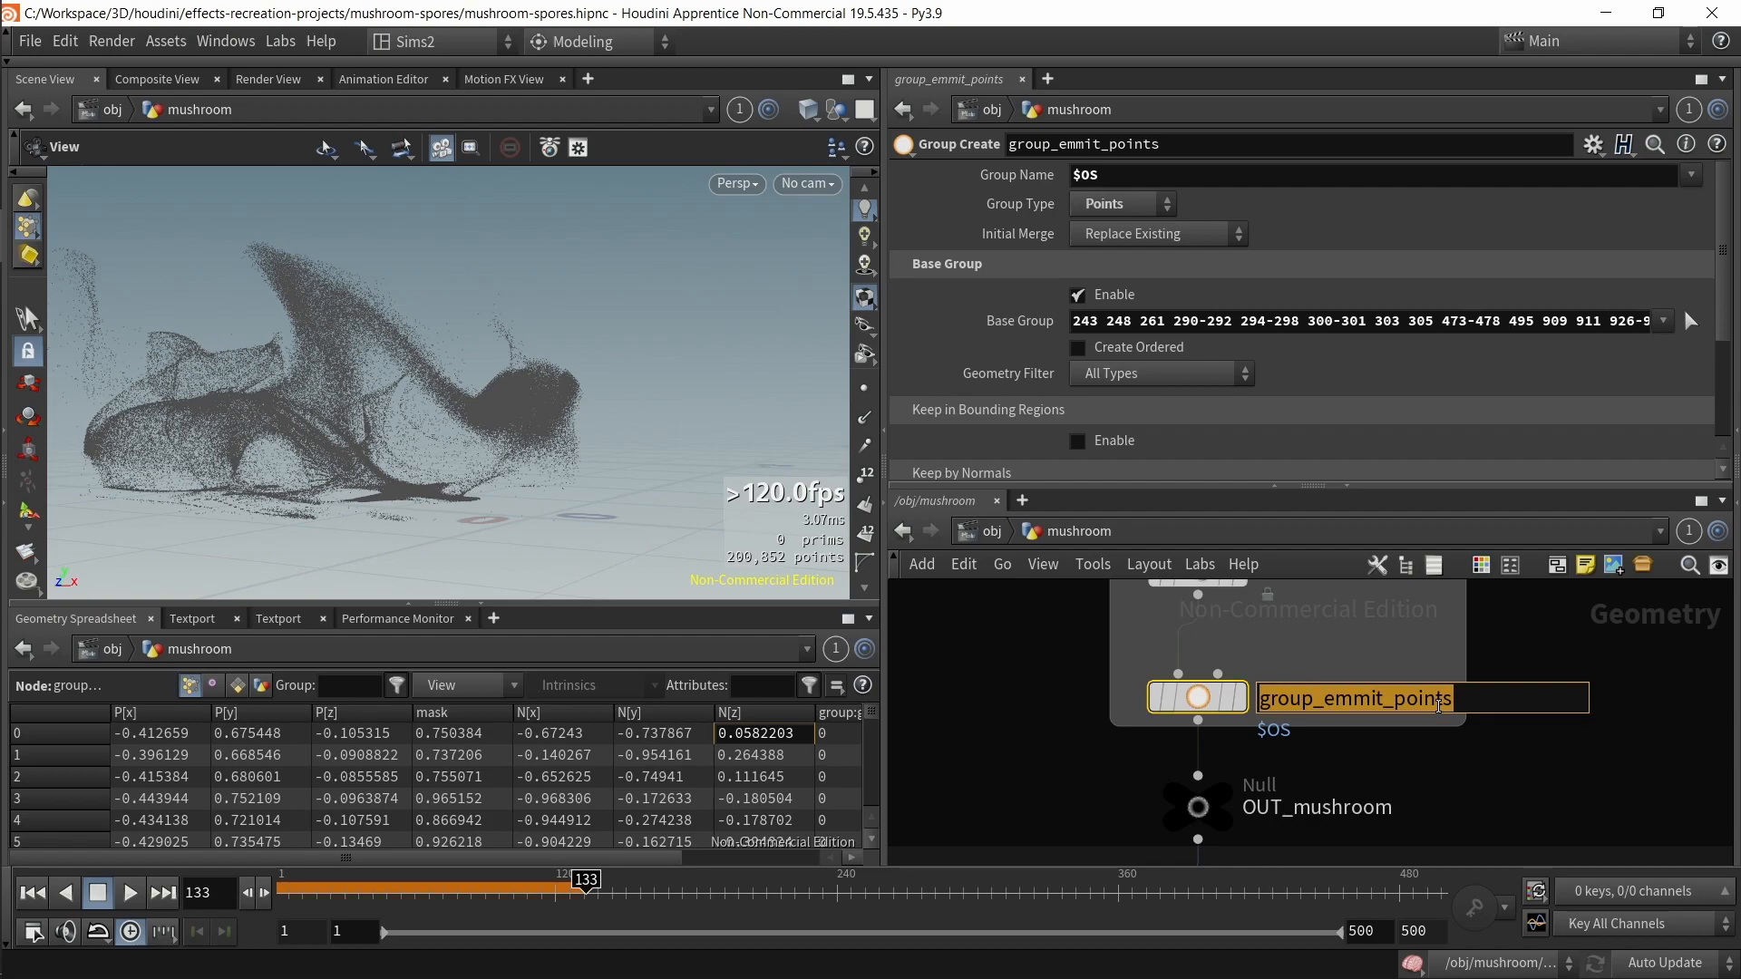
pyautogui.press('Right')
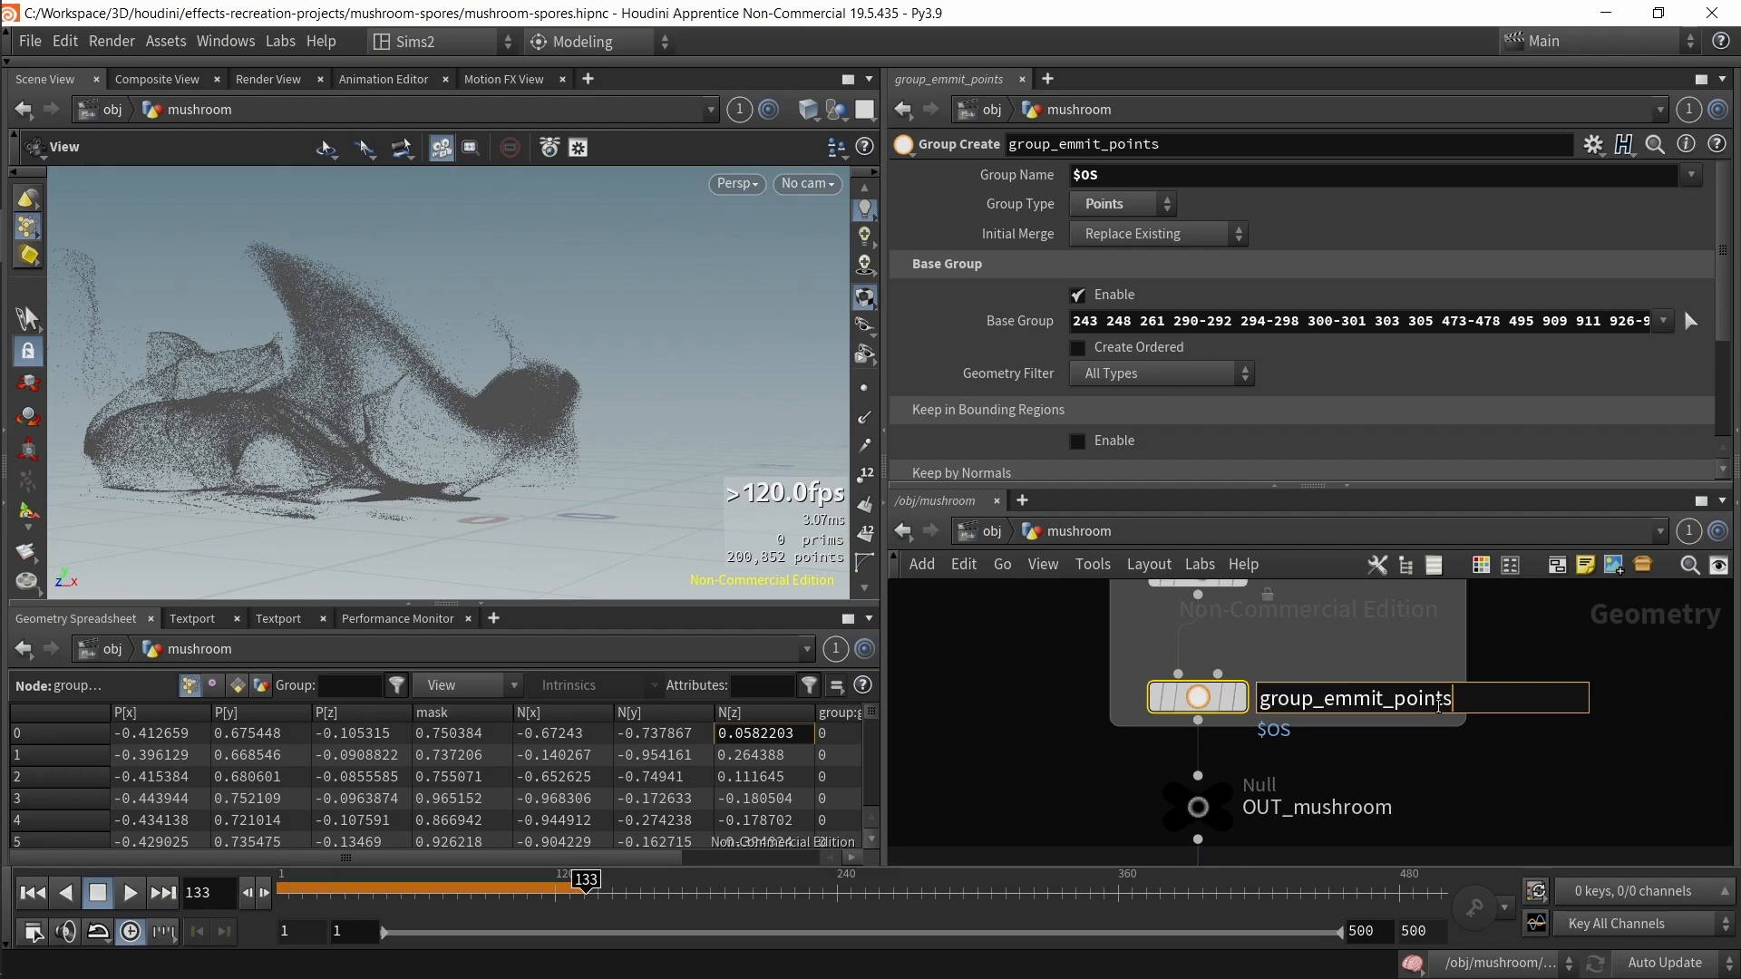
pyautogui.write('_AAAAAA')
pyautogui.press('Return')
pyautogui.moveTo(1342, 762); pyautogui.dragTo(1361, 634, button='middle')
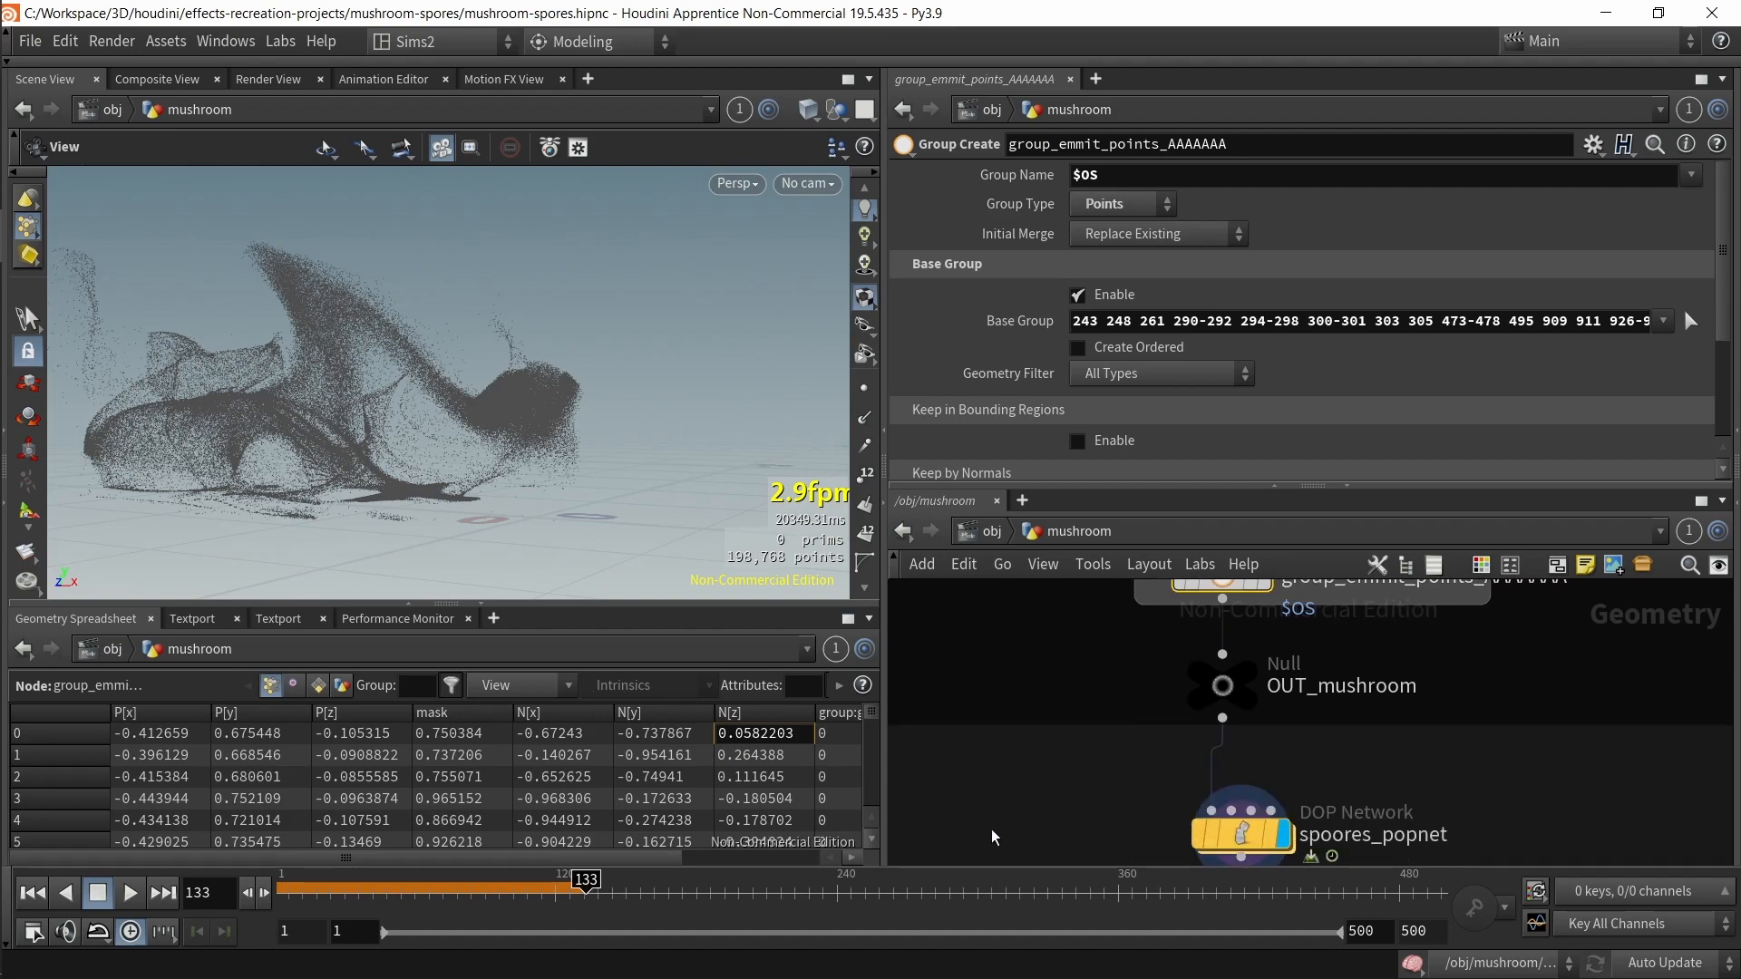
# Step: Set source_first_input's Source Group to group_emmit_points_AAAAAAA, then undo that change
pyautogui.click(1249, 847)
pyautogui.doubleClick(1250, 846)
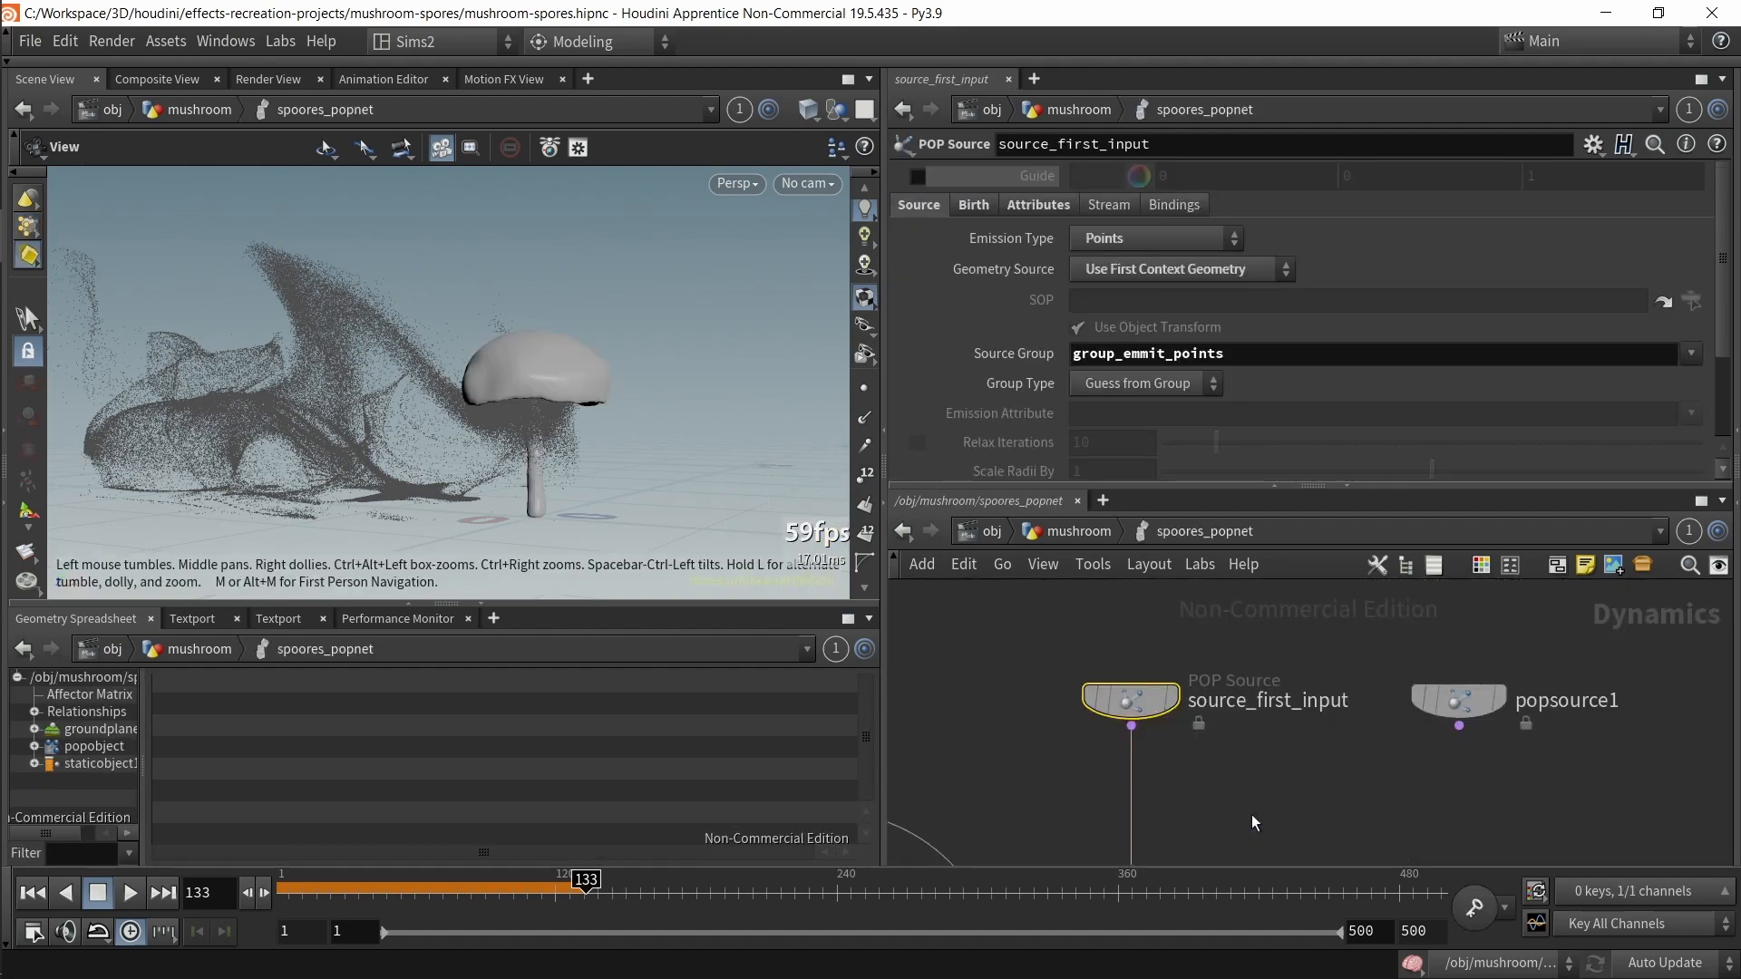
pyautogui.click(1688, 355)
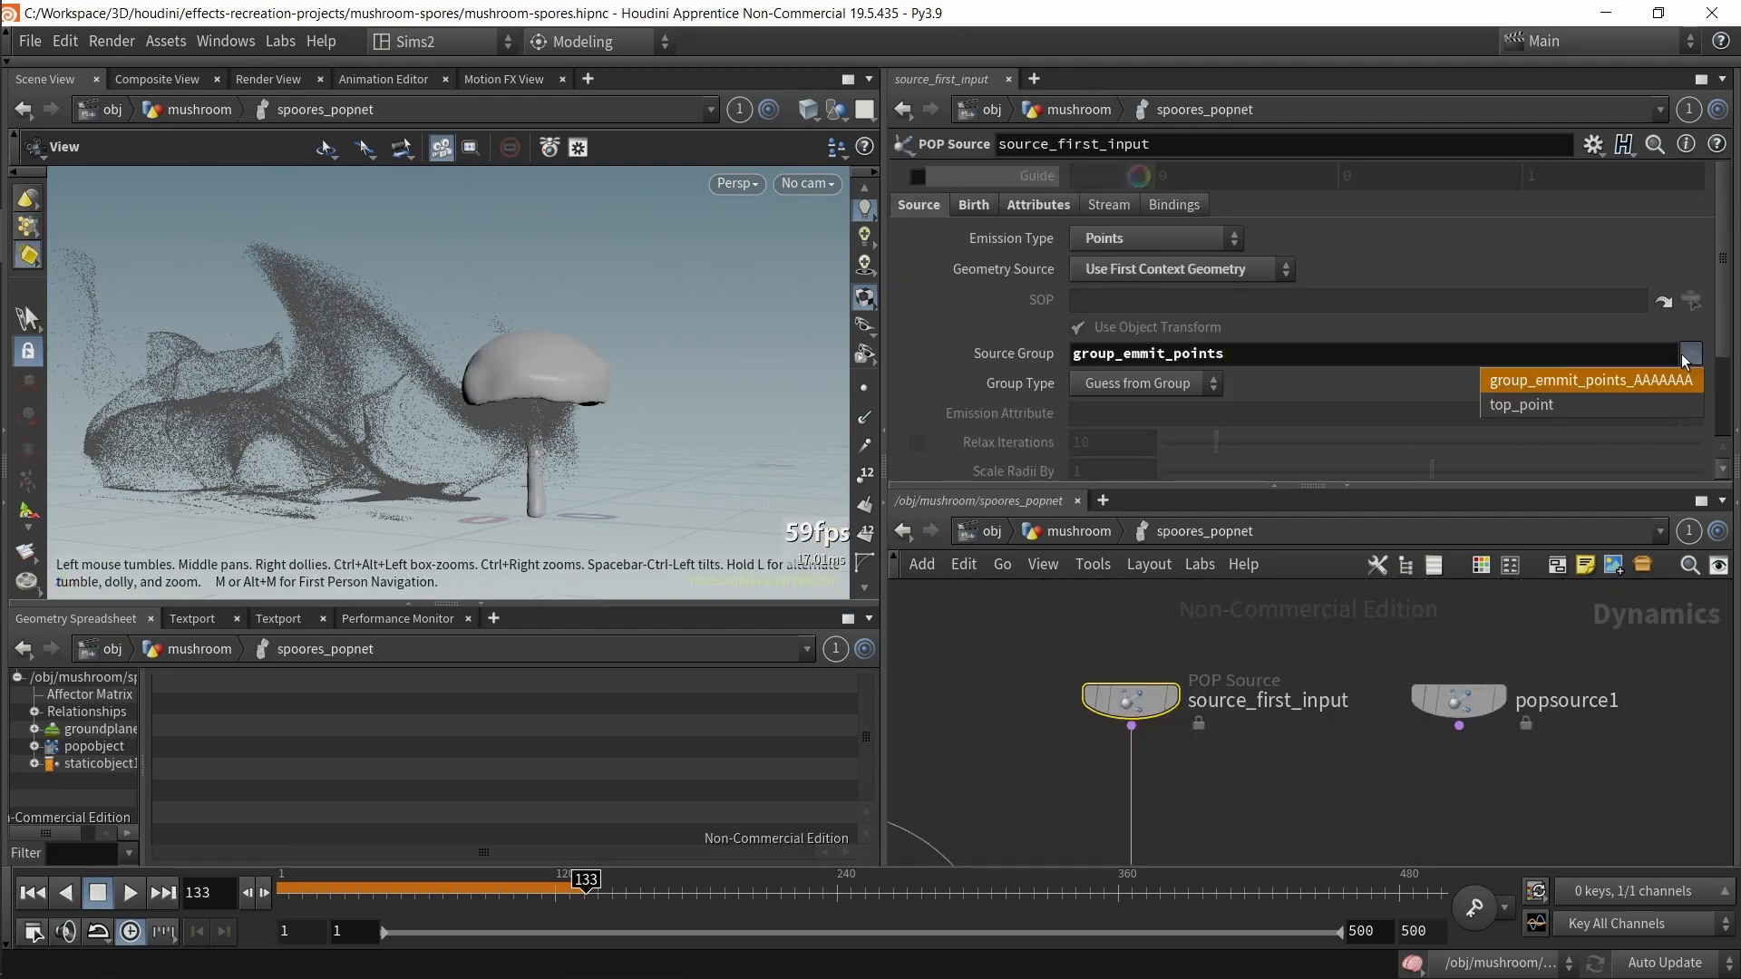
pyautogui.click(1613, 384)
pyautogui.hotkey('ctrl', 'z')
# Step: Undo the group node rename and save the scene
pyautogui.click(1078, 531)
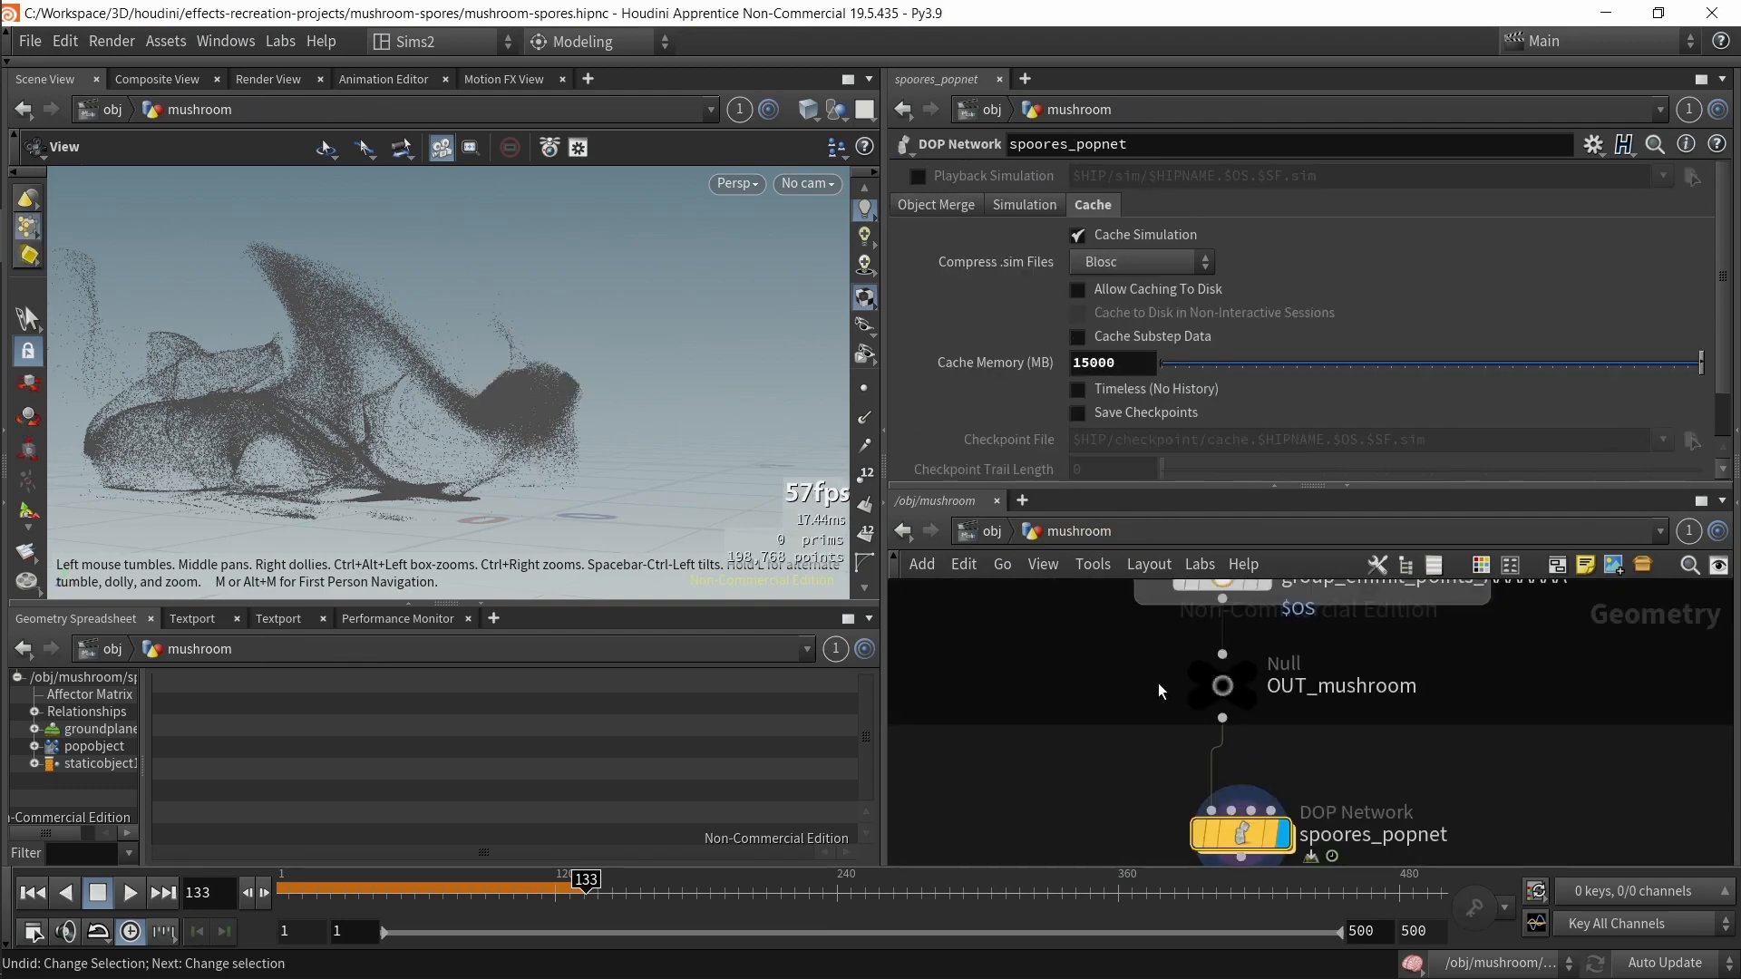
pyautogui.moveTo(1083, 725); pyautogui.dragTo(1068, 580, button='middle')
pyautogui.hotkey('ctrl', 'z')
pyautogui.hotkey('ctrl', 'z')
pyautogui.hotkey('ctrl', 'z')
pyautogui.hotkey('ctrl', 's')
# Step: Delete the popsource1 node from the spoores_popnet network
pyautogui.doubleClick(1252, 769)
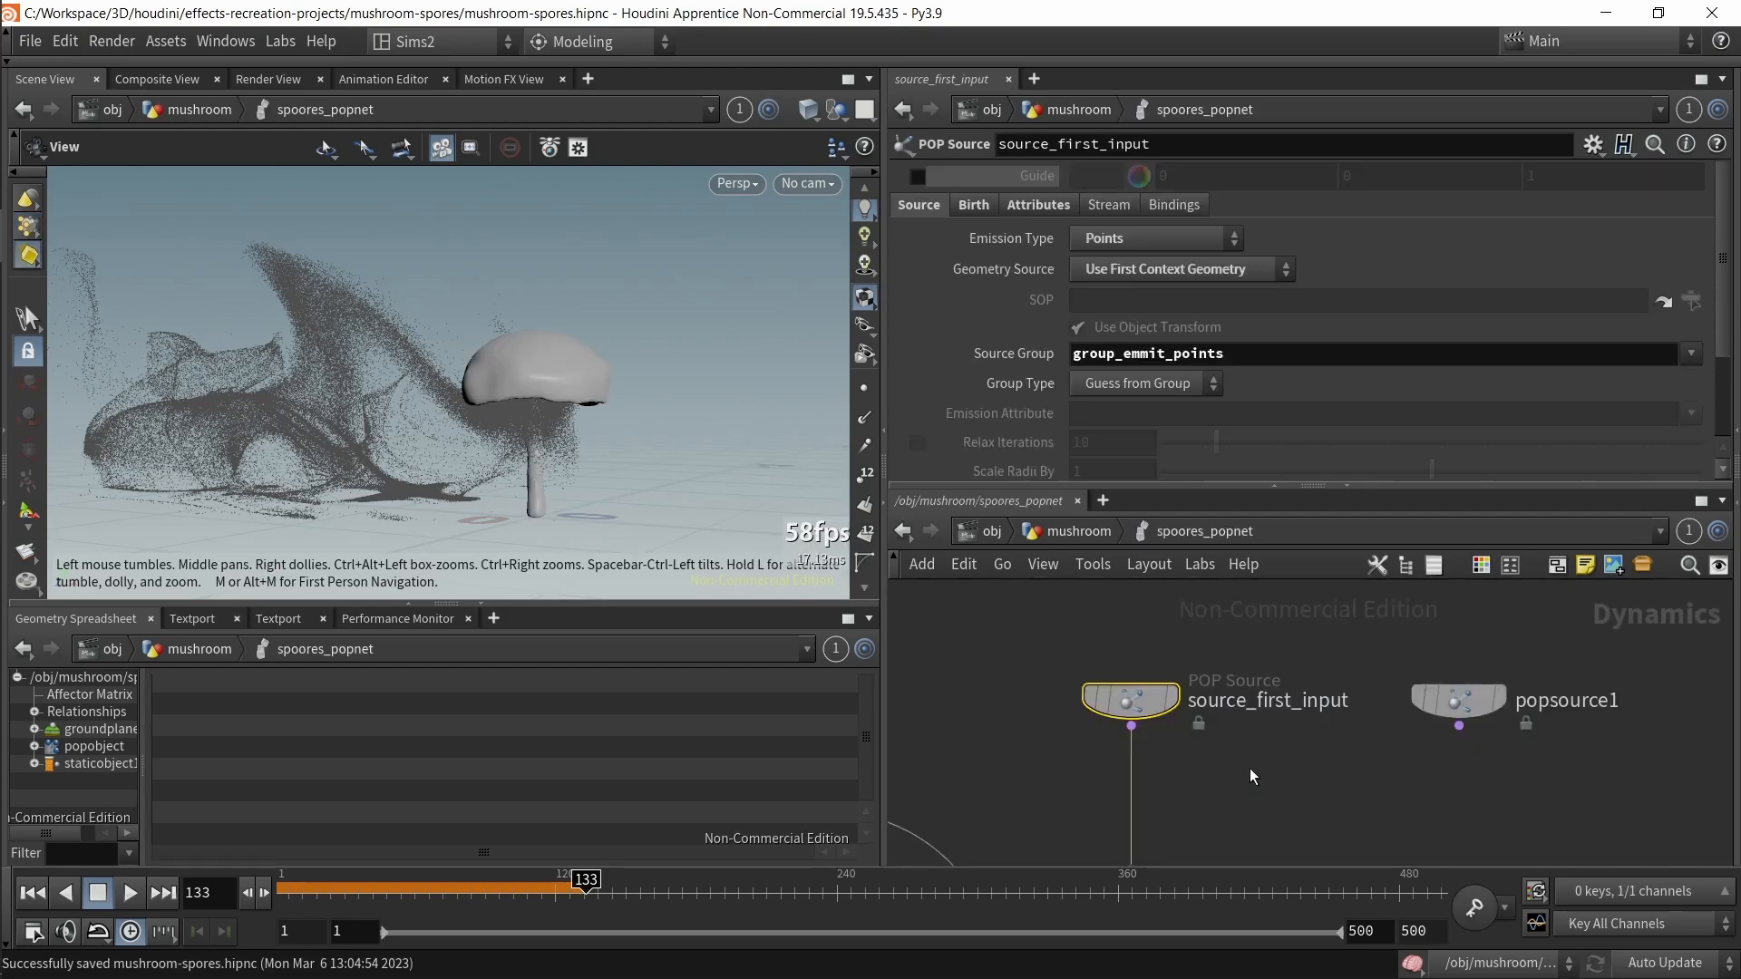
pyautogui.scroll(-3, 1260, 776)
pyautogui.moveTo(1261, 776); pyautogui.dragTo(1288, 626, button='middle')
pyautogui.scroll(-2, 1315, 637)
pyautogui.click(1406, 583)
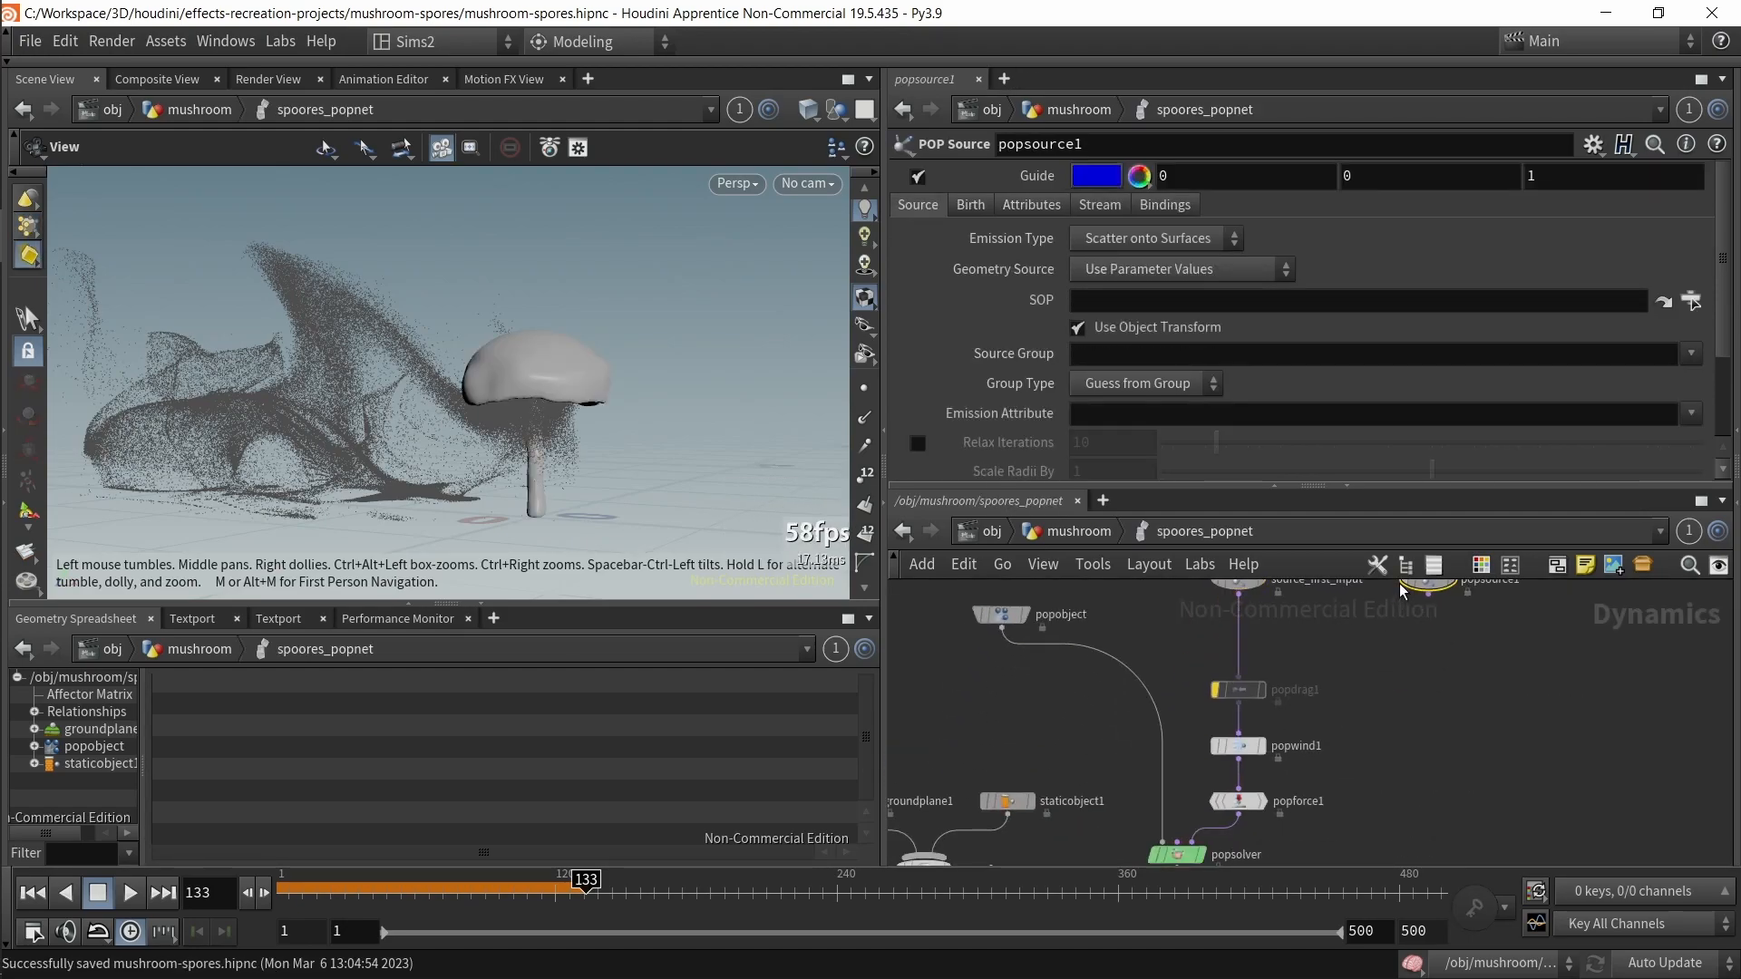
pyautogui.press('Delete')
# Step: Frame the network and examine popwind1's wind and noise parameters
pyautogui.press('h')
pyautogui.click(1261, 734)
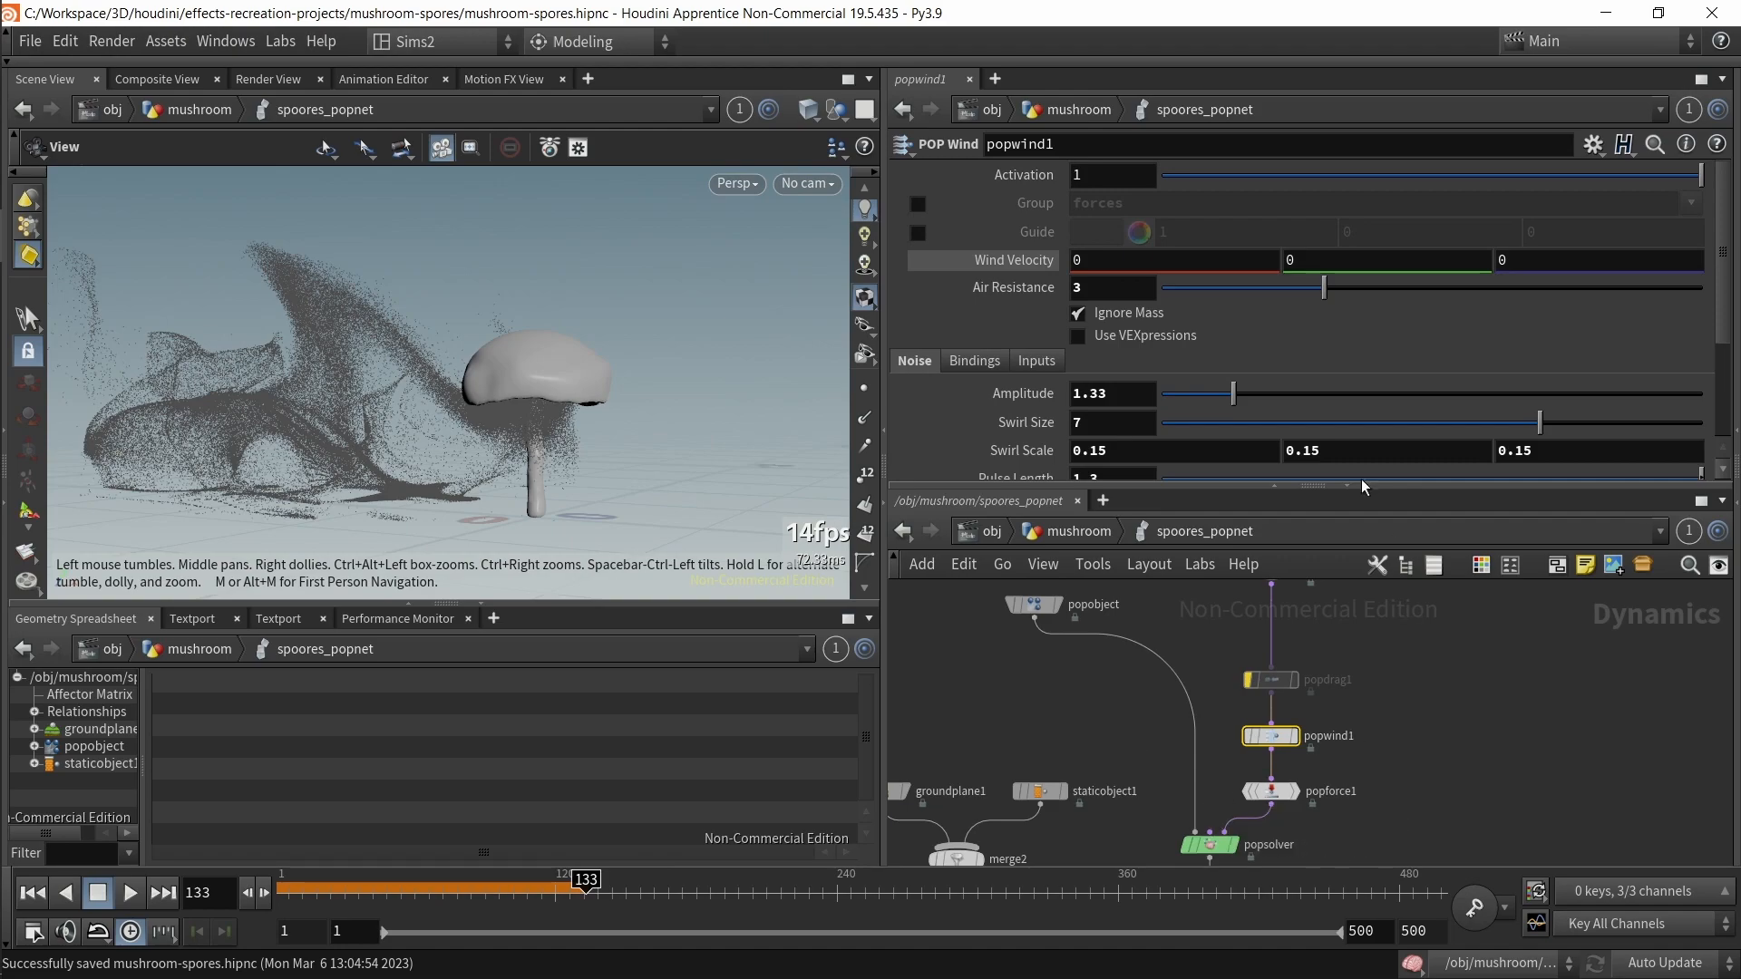
pyautogui.scroll(-3, 961, 381)
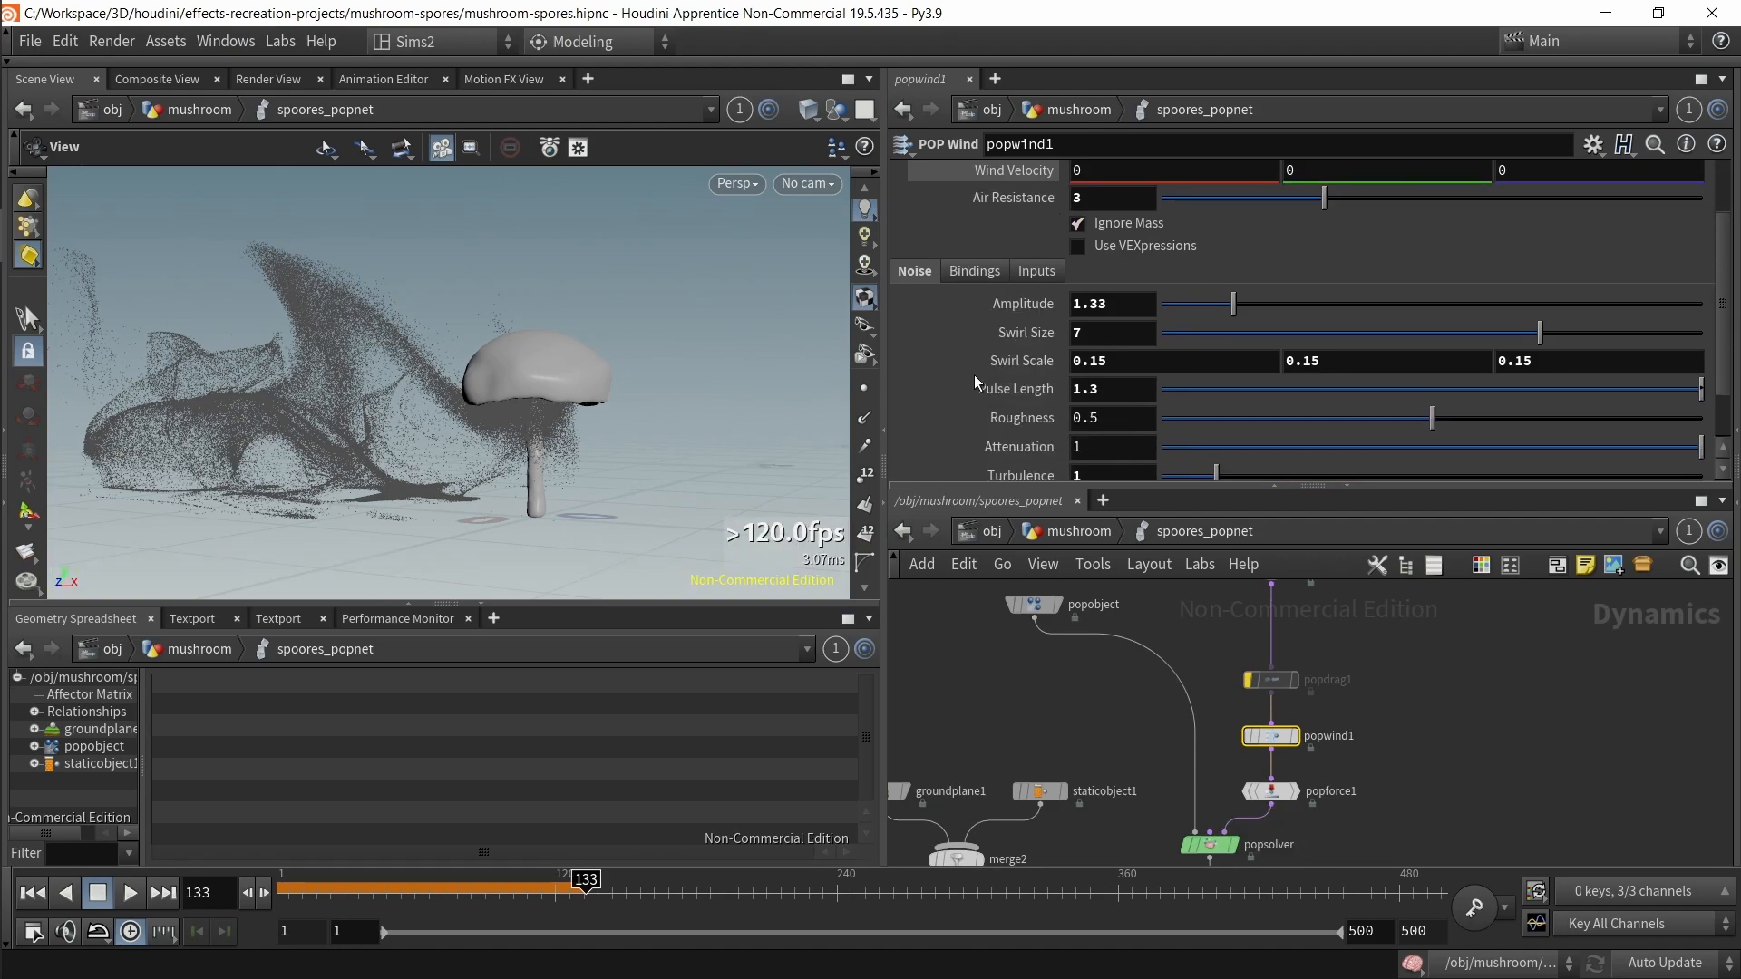
pyautogui.scroll(-2, 973, 374)
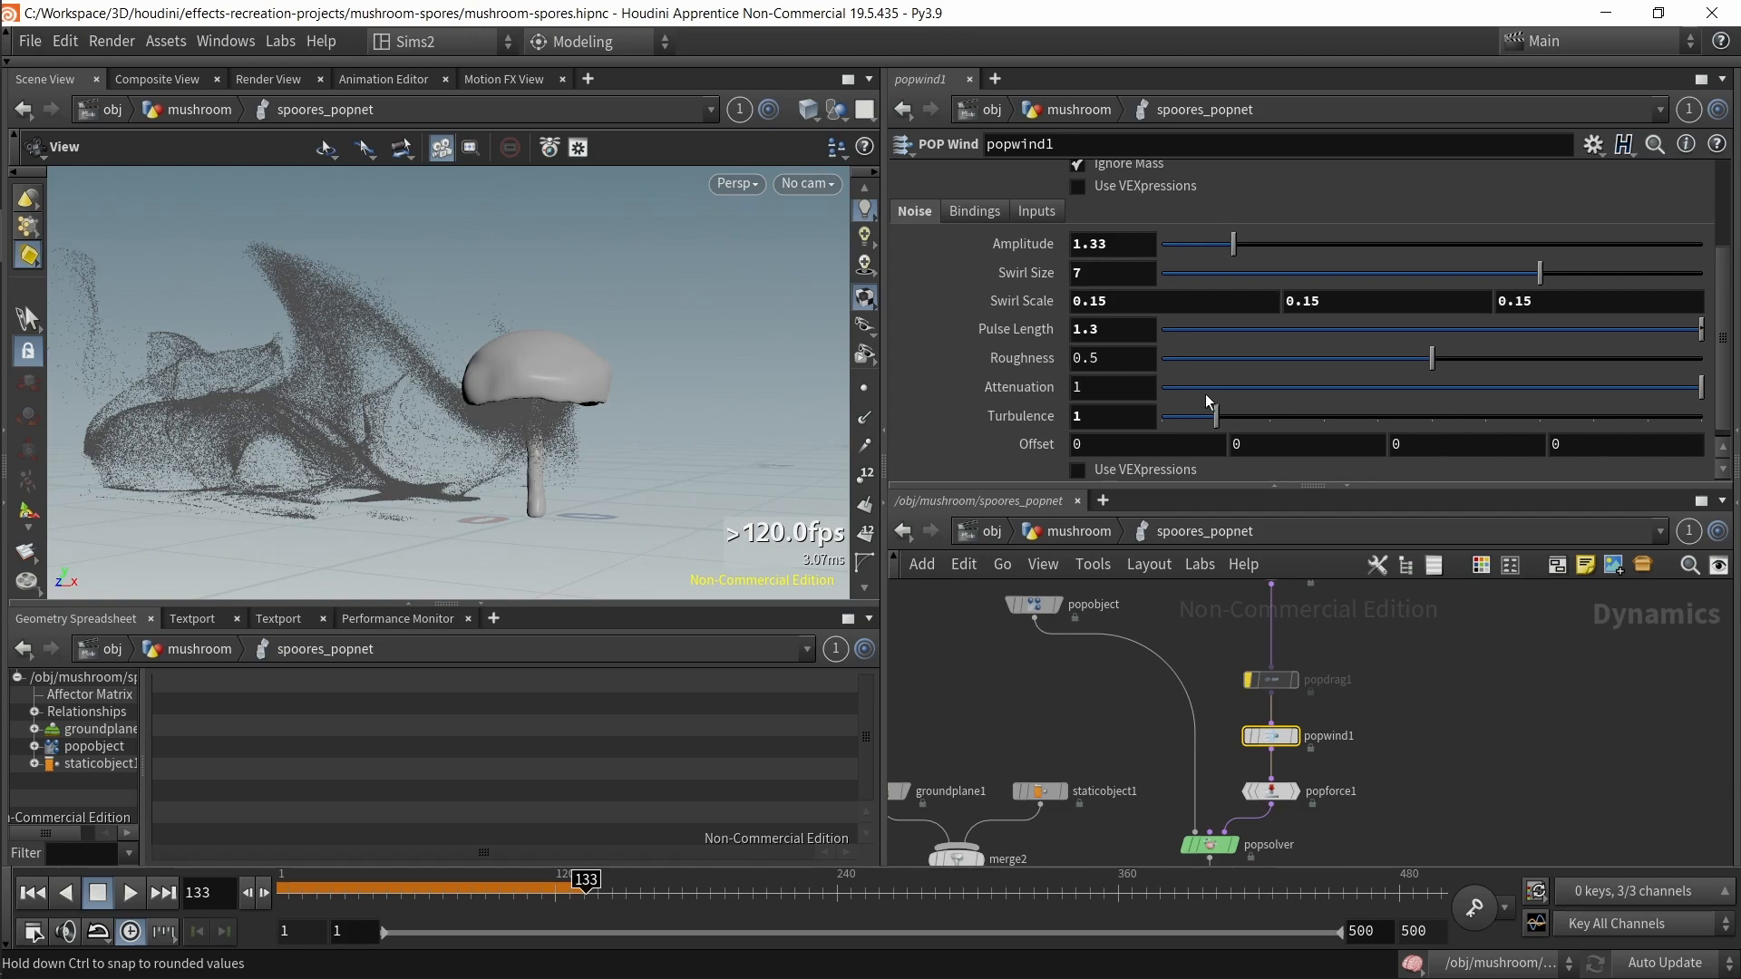
pyautogui.scroll(3, 1101, 301)
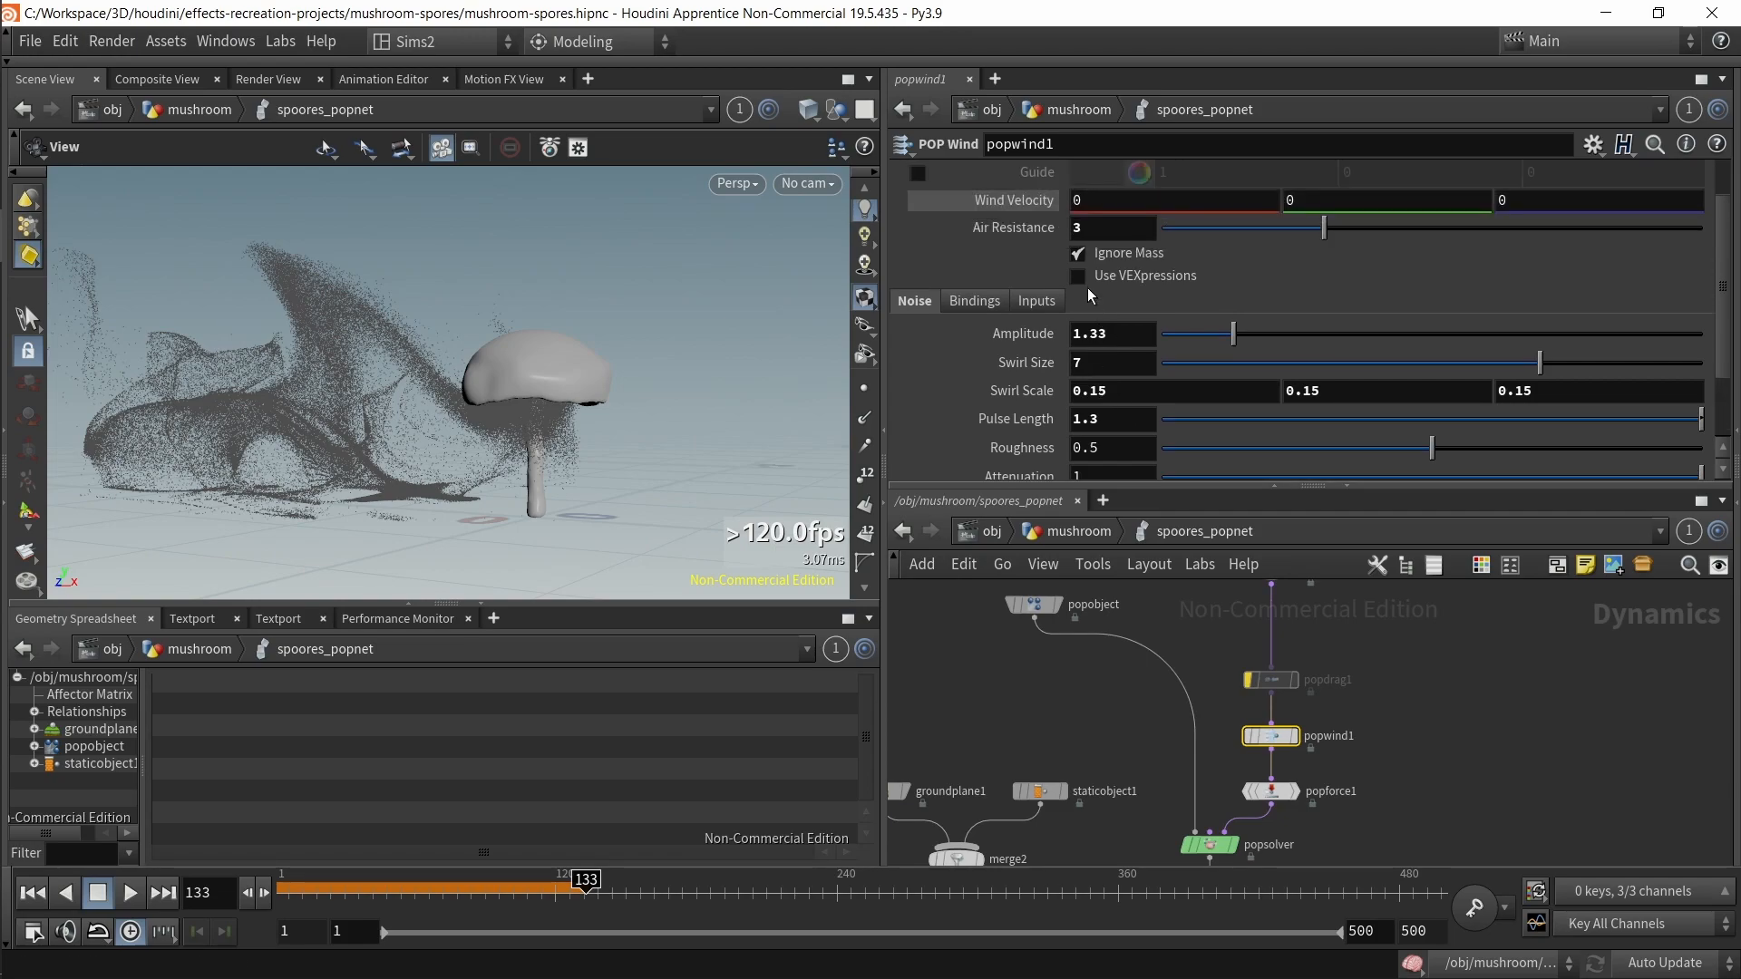
pyautogui.scroll(2, 968, 290)
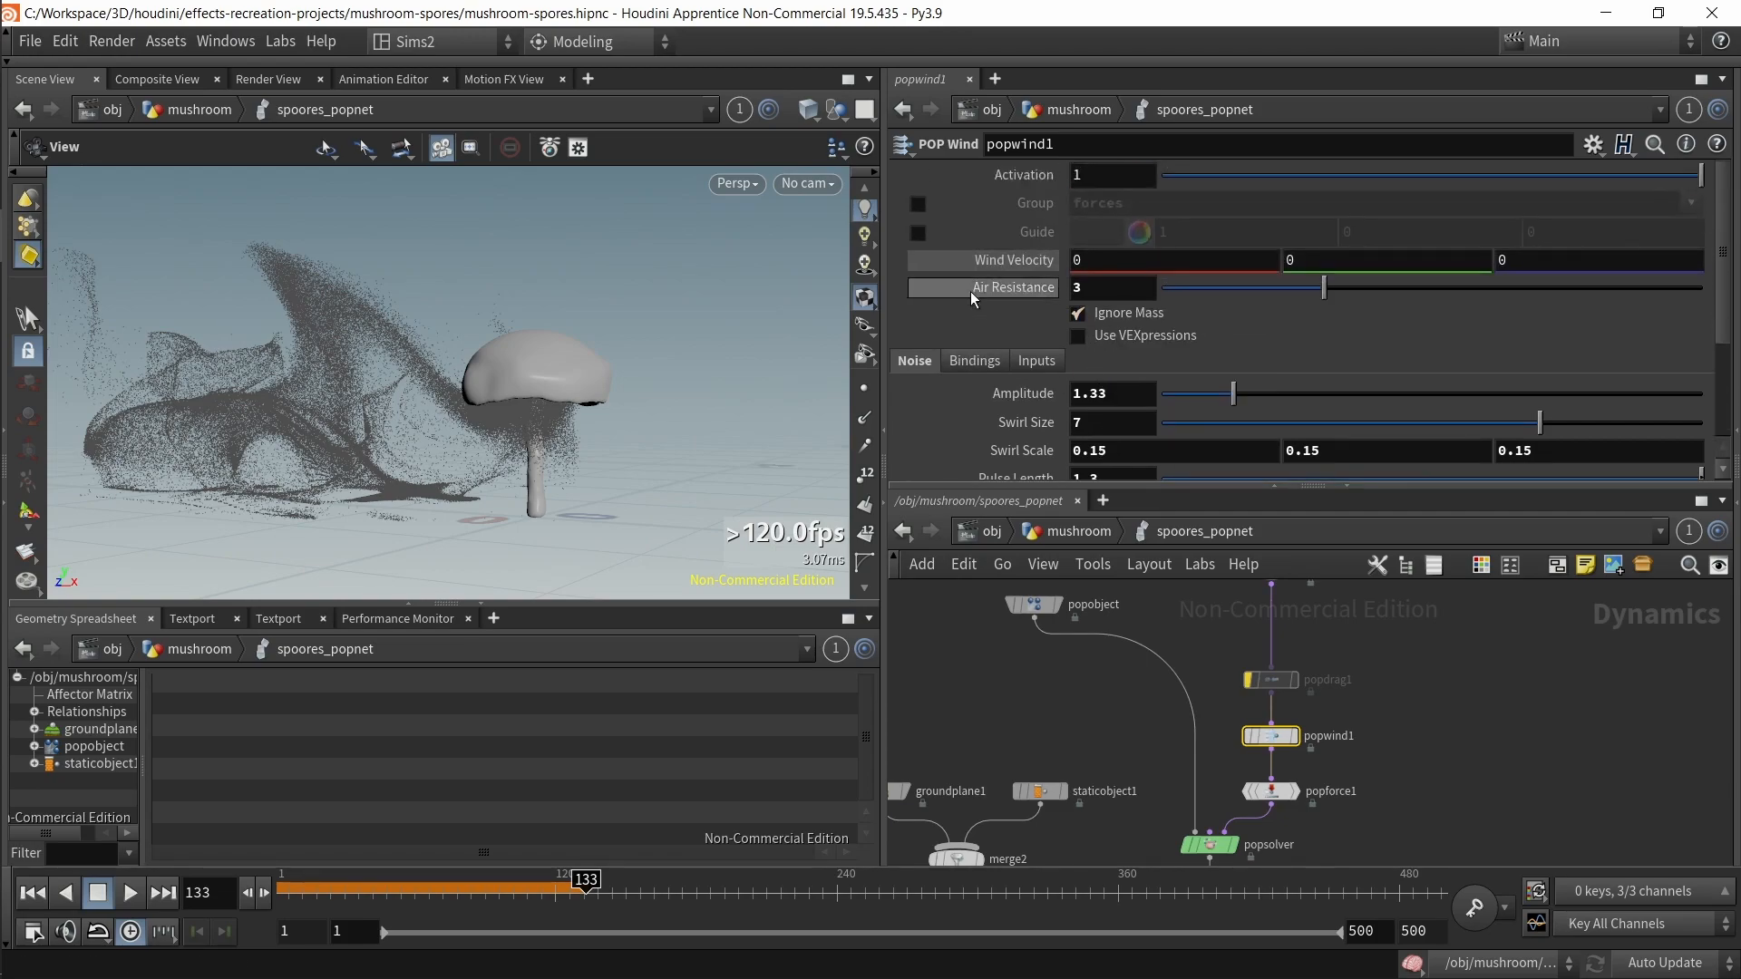
pyautogui.scroll(-3, 992, 328)
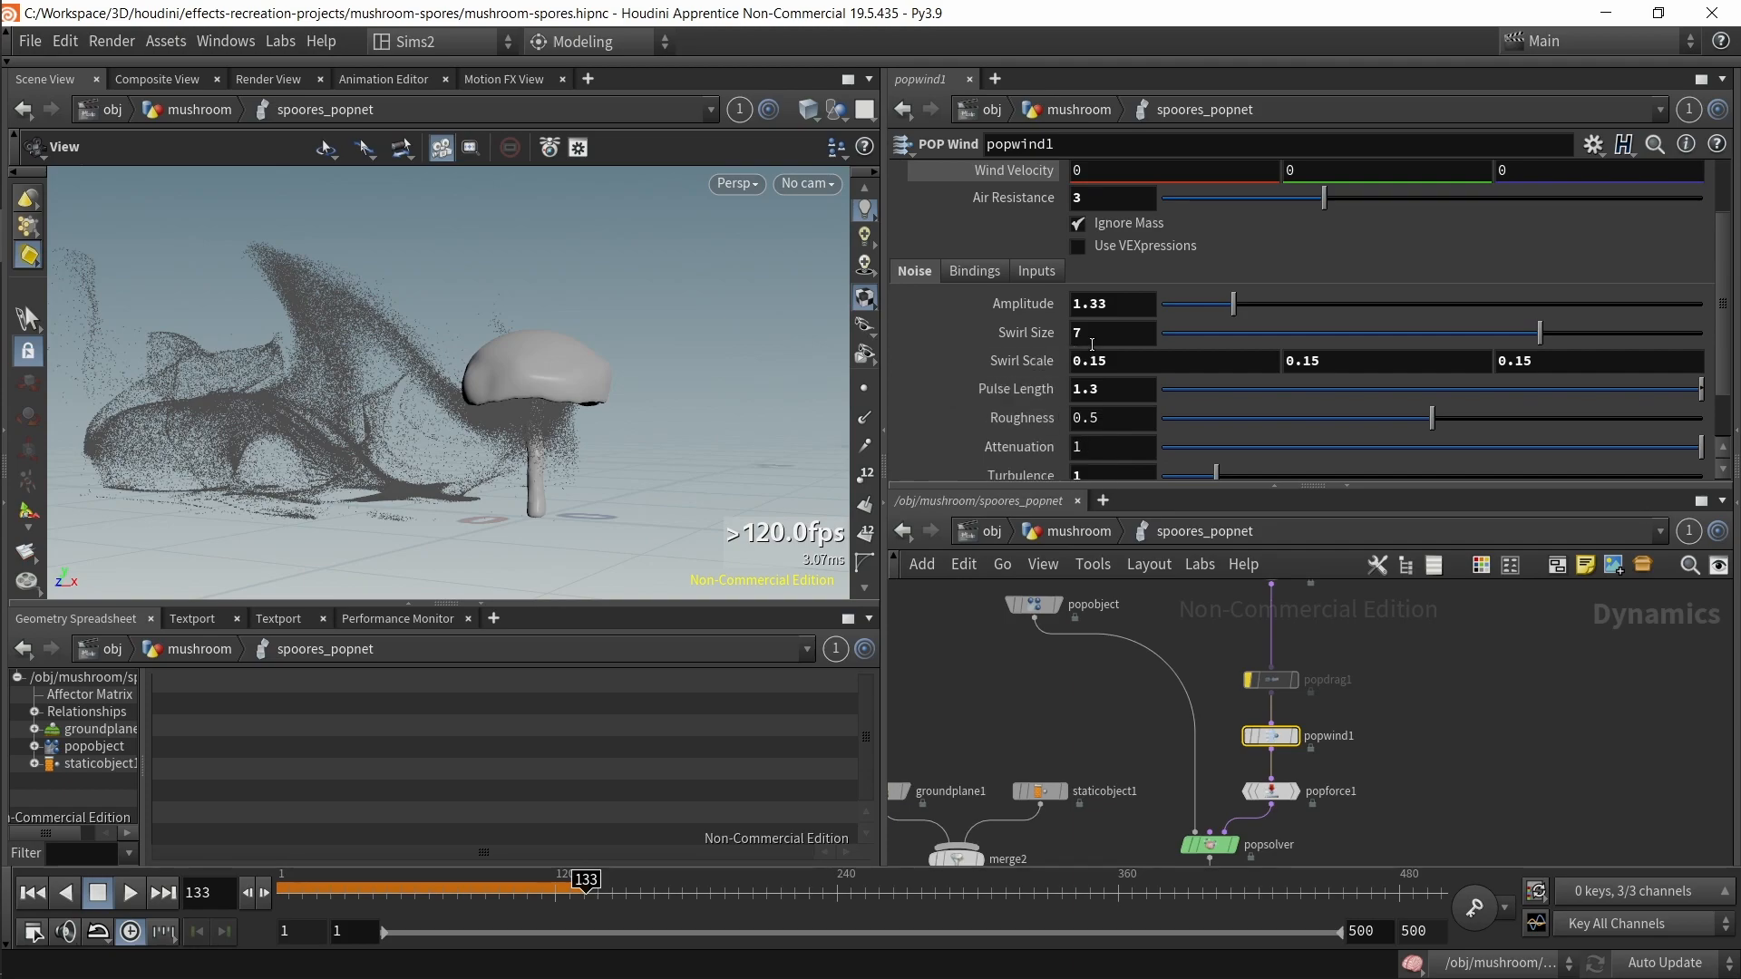
# Step: Play back and scrub the spores simulation to watch the wind effect
pyautogui.click(130, 892)
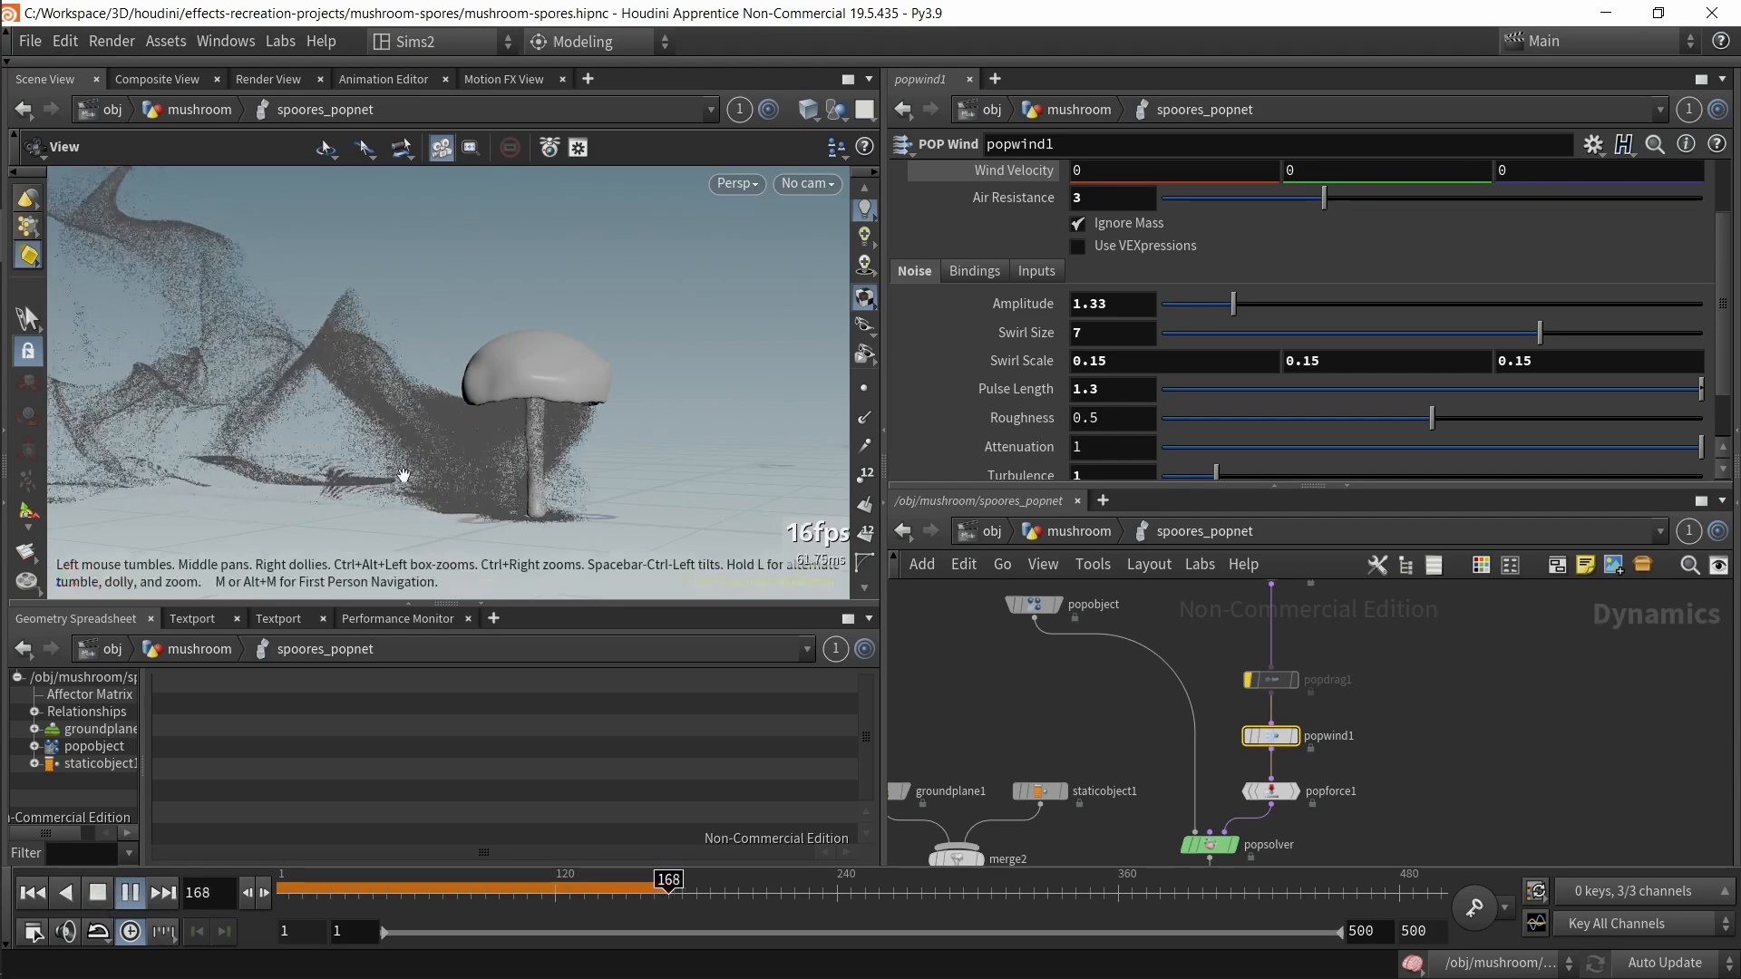
pyautogui.click(130, 894)
pyautogui.click(1088, 335)
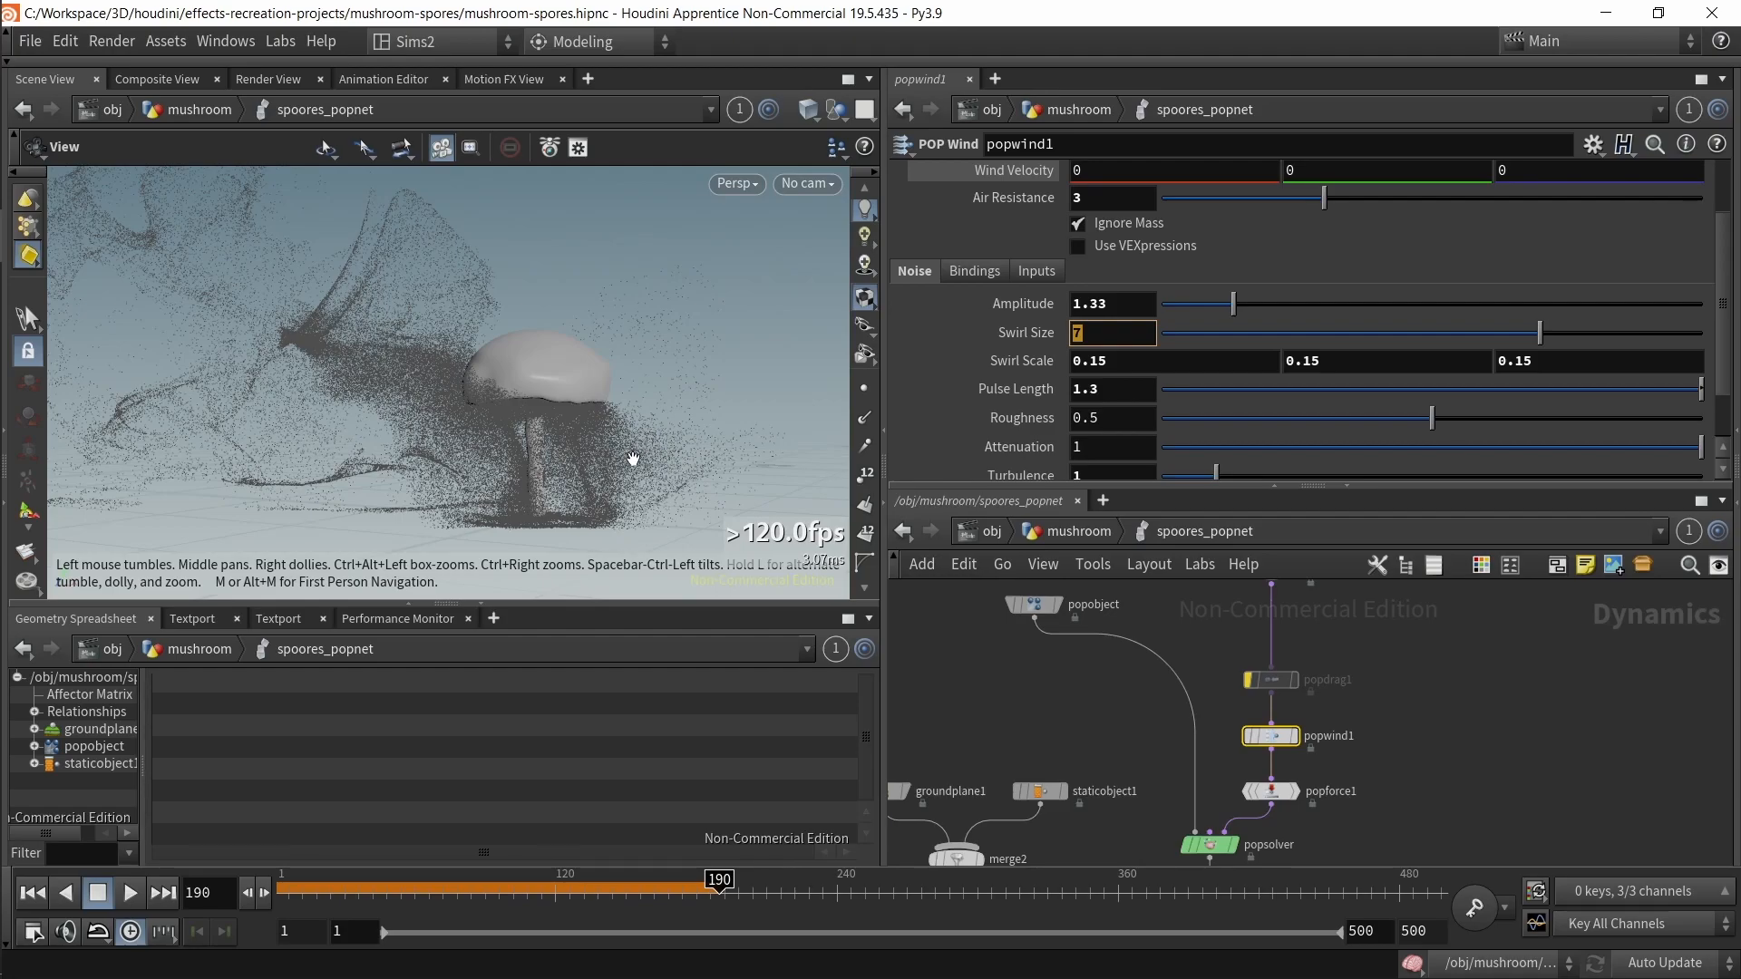
pyautogui.moveTo(313, 884)
pyautogui.mouseDown()
pyautogui.moveTo(688, 800)
pyautogui.moveTo(418, 859)
pyautogui.moveTo(504, 836)
pyautogui.mouseUp()
pyautogui.scroll(-2, 974, 416)
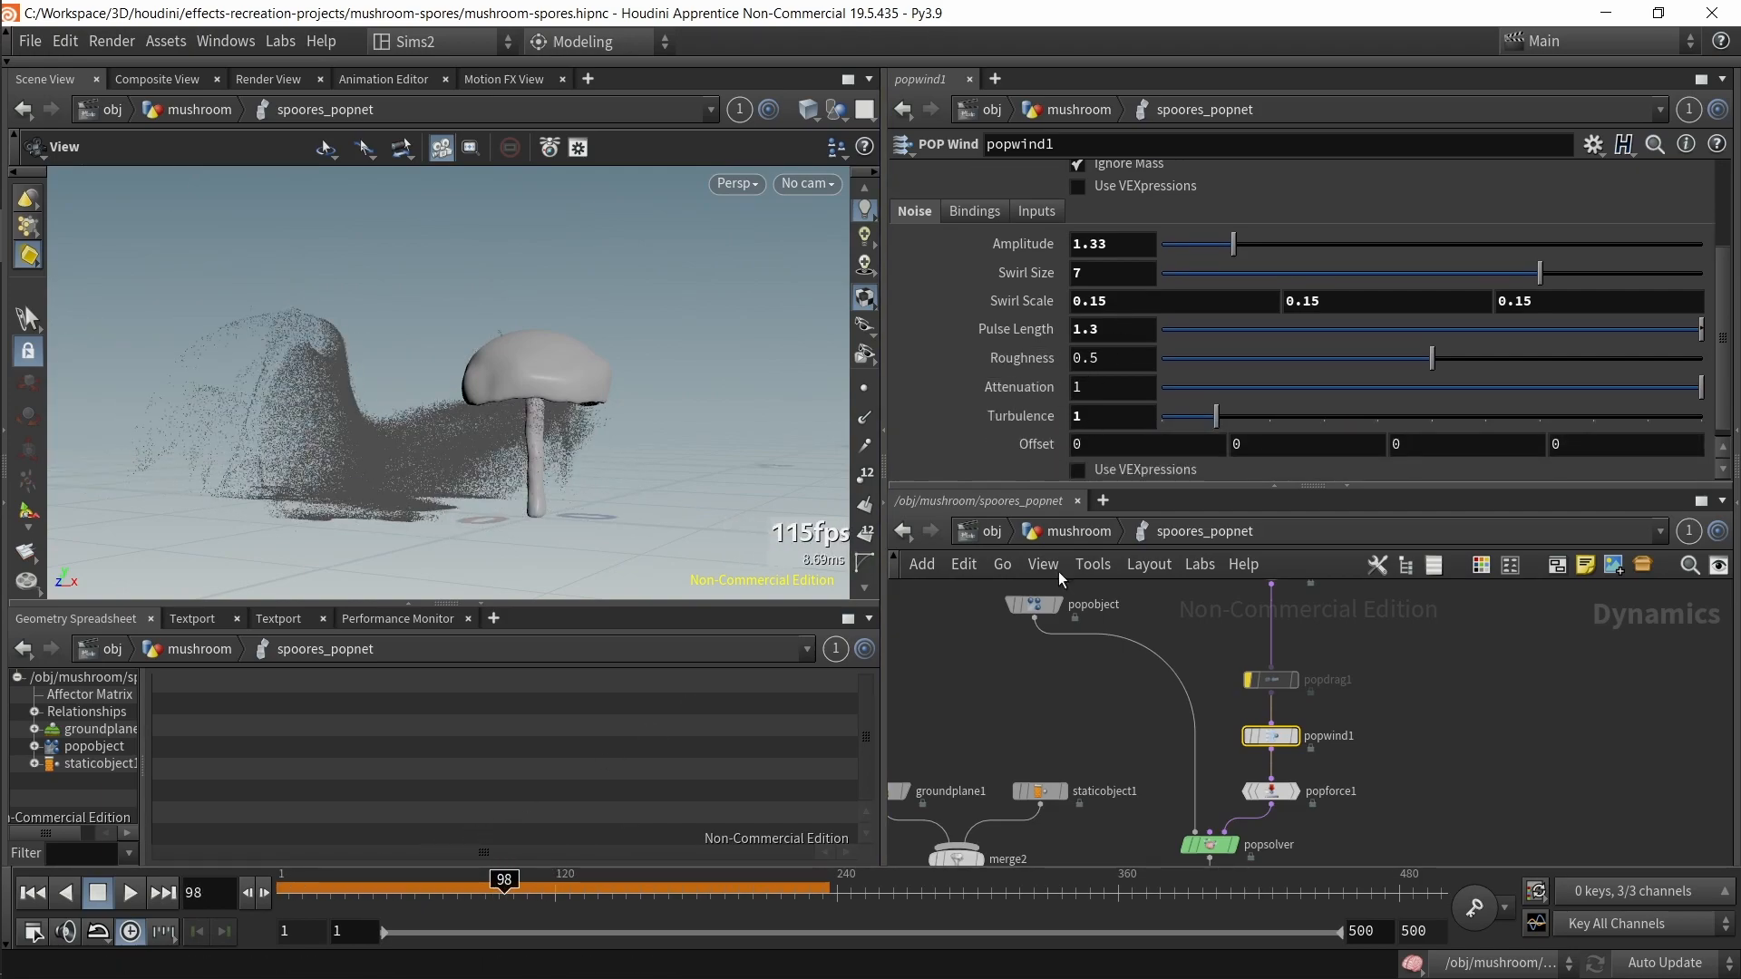
# Step: Select popforce1 to view its force settings and rewind the timeline to frame 1
pyautogui.click(1271, 791)
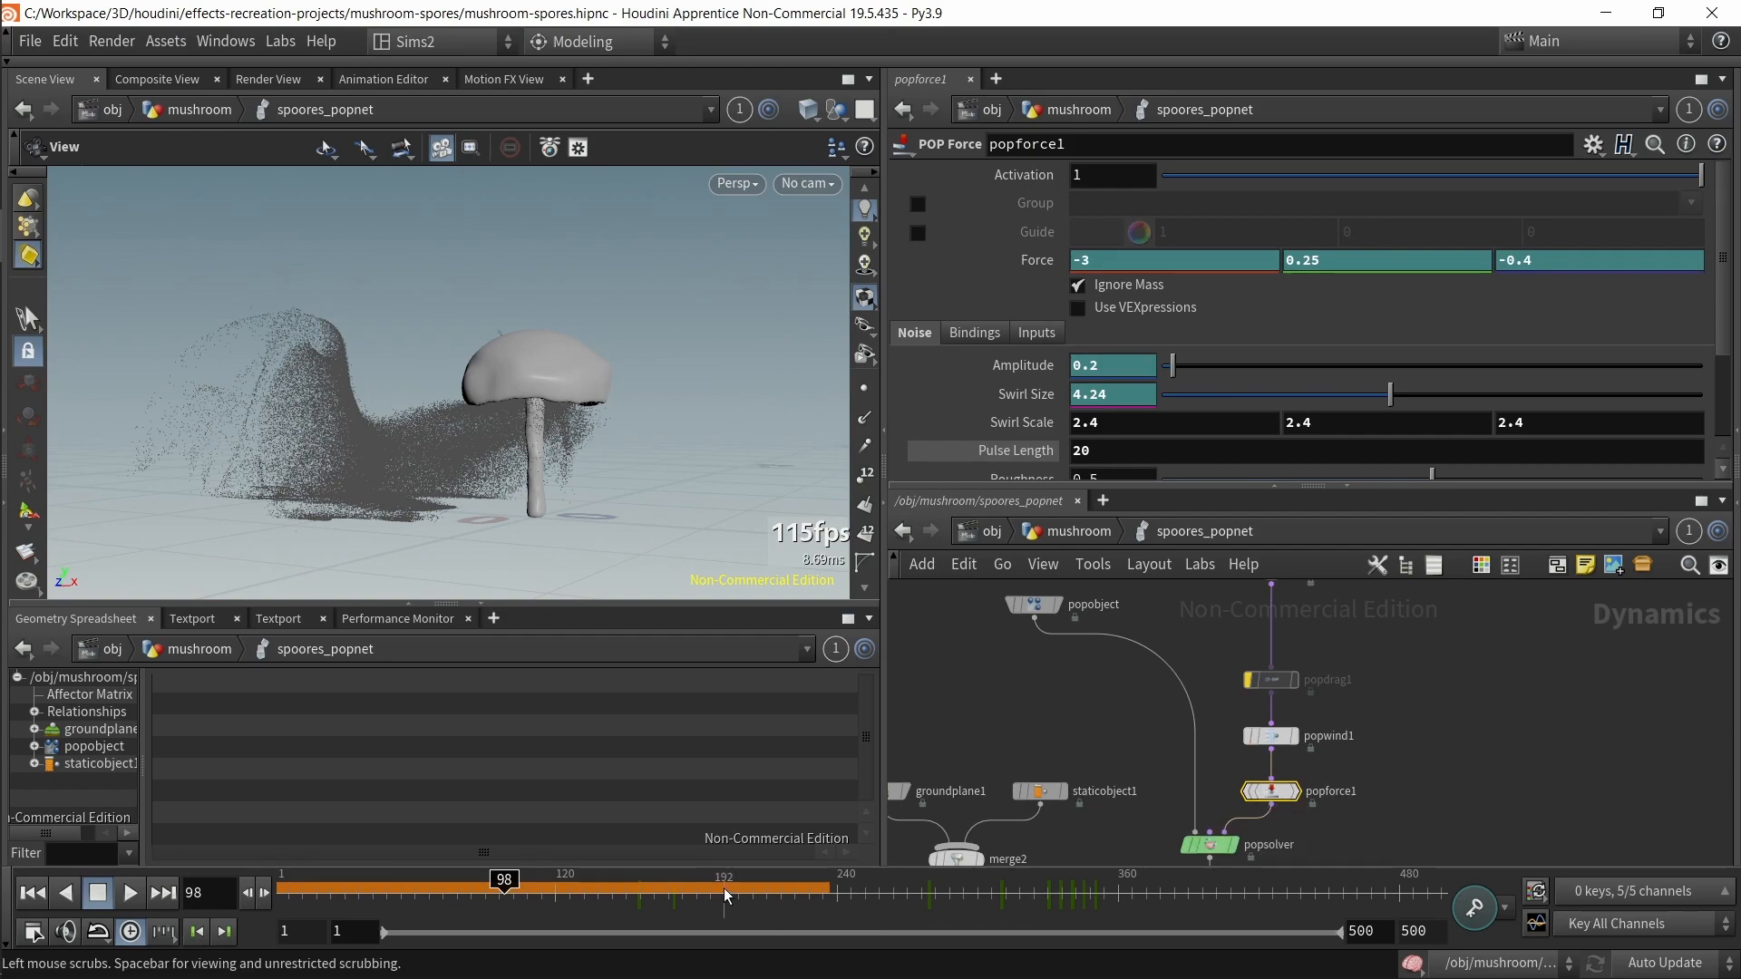
pyautogui.moveTo(504, 883); pyautogui.dragTo(457, 882)
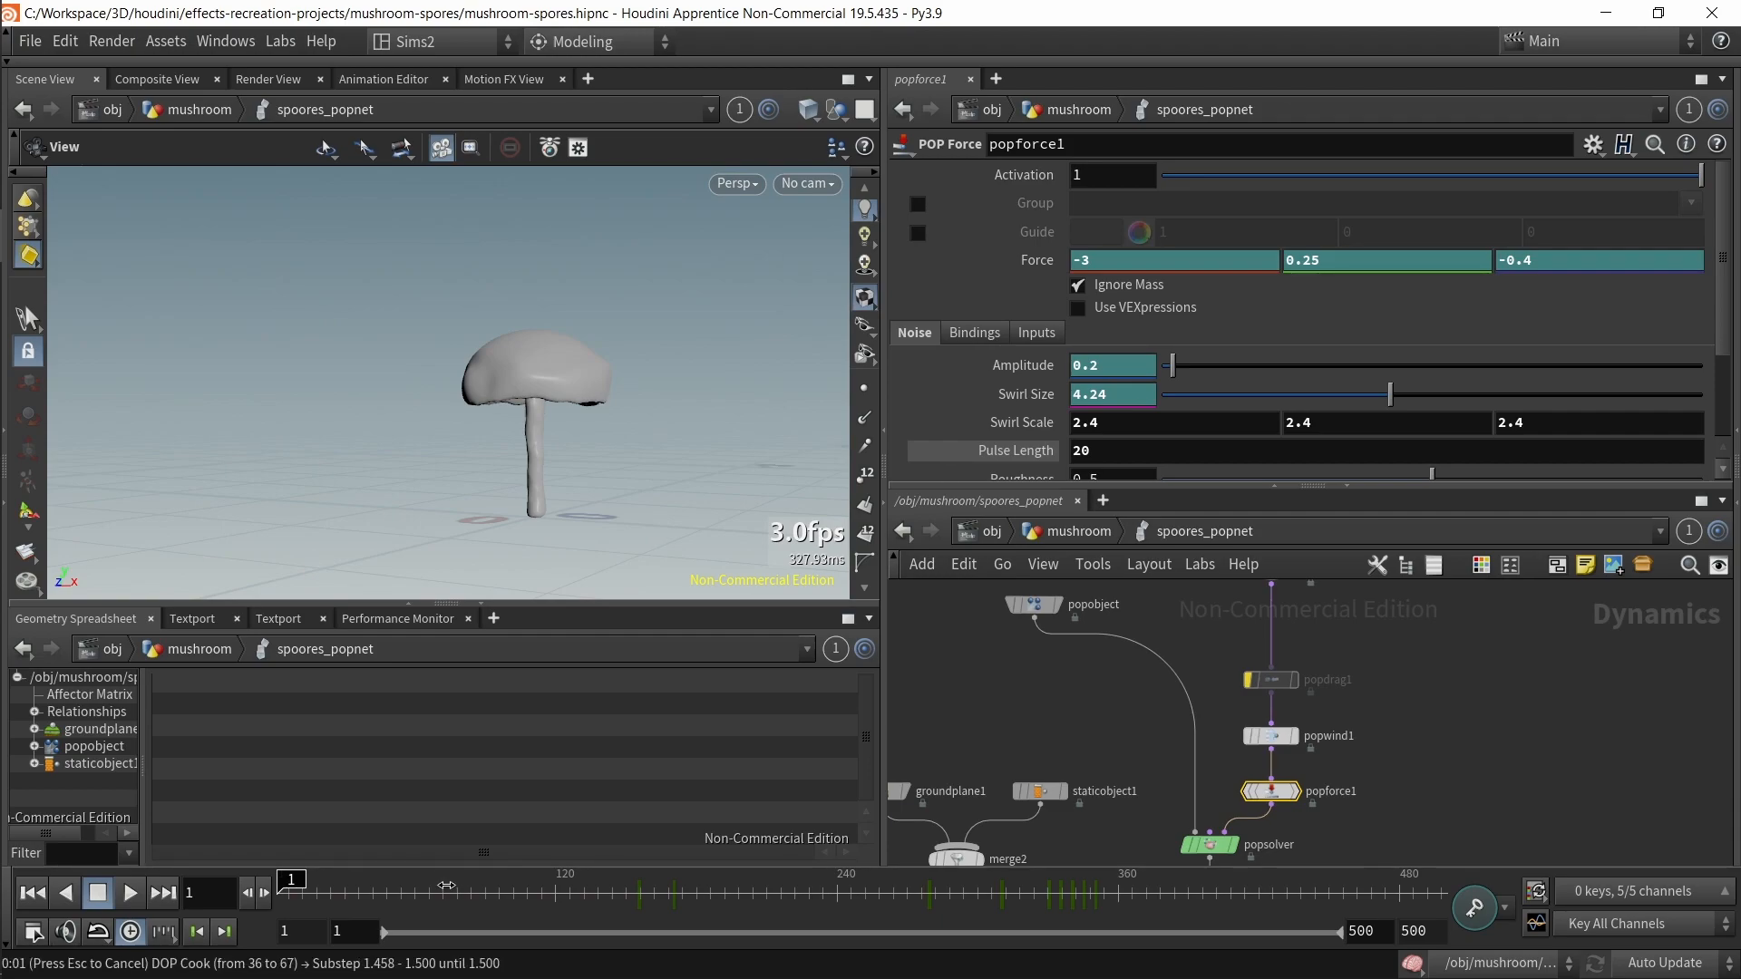
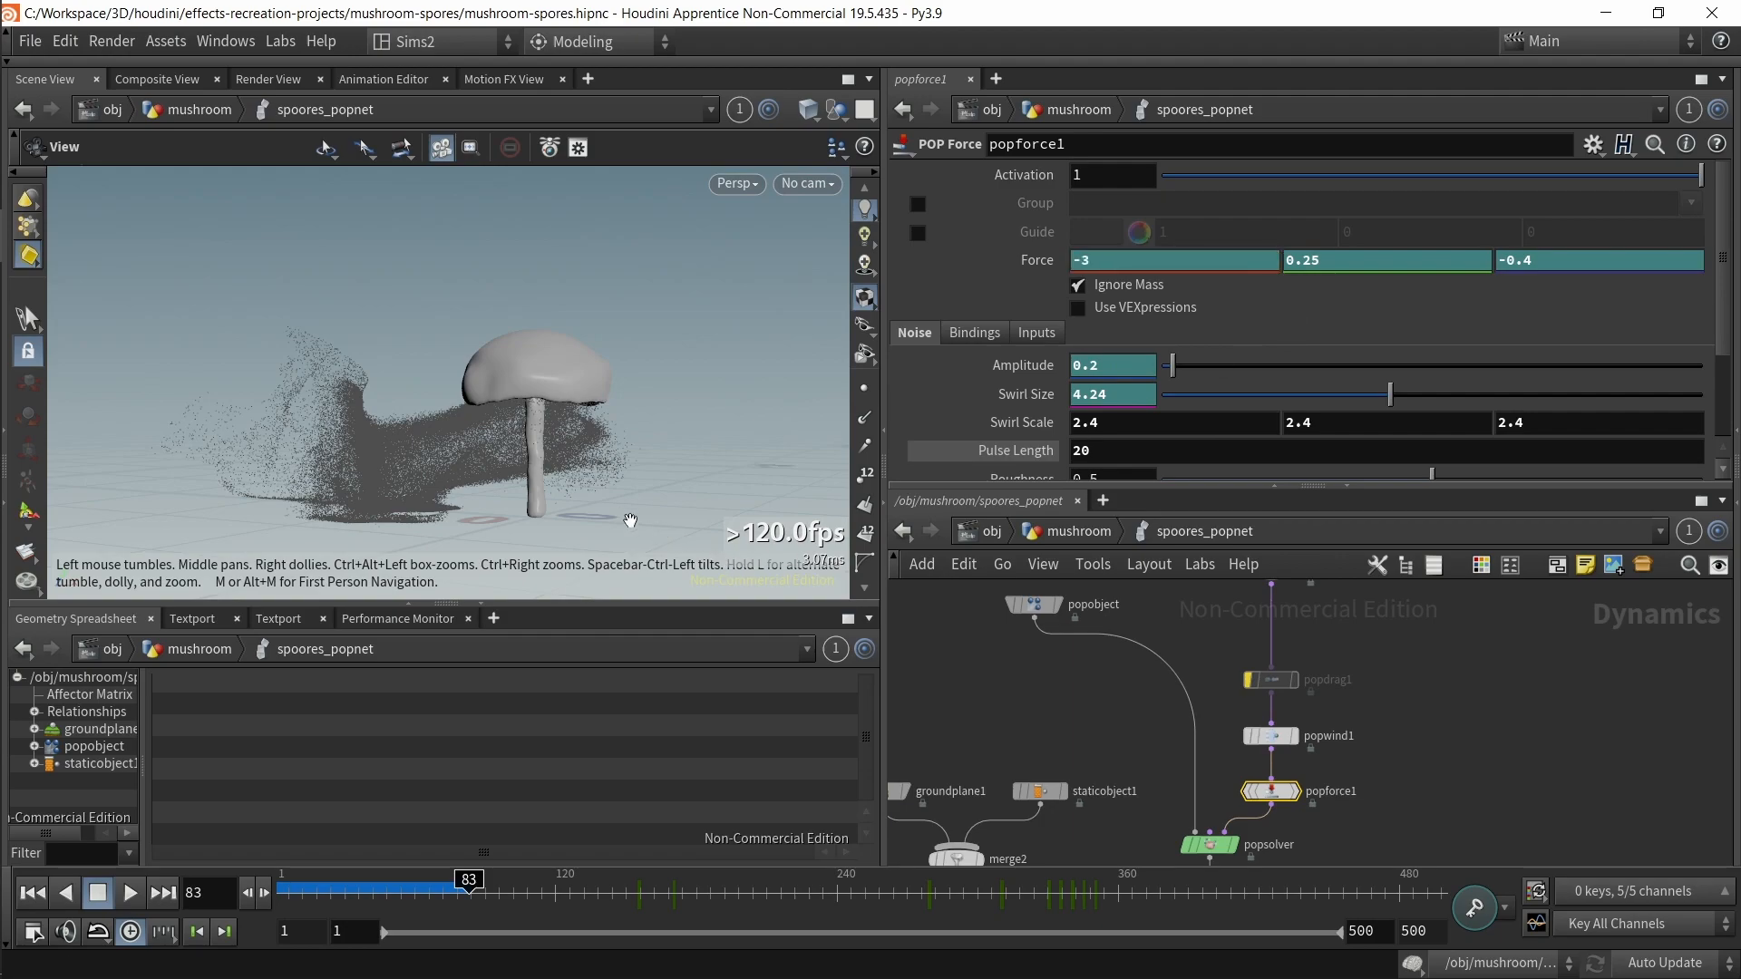
# Step: Orbit the viewport and scrub and play the spores simulation to observe popforce1's effect
pyautogui.press('d')
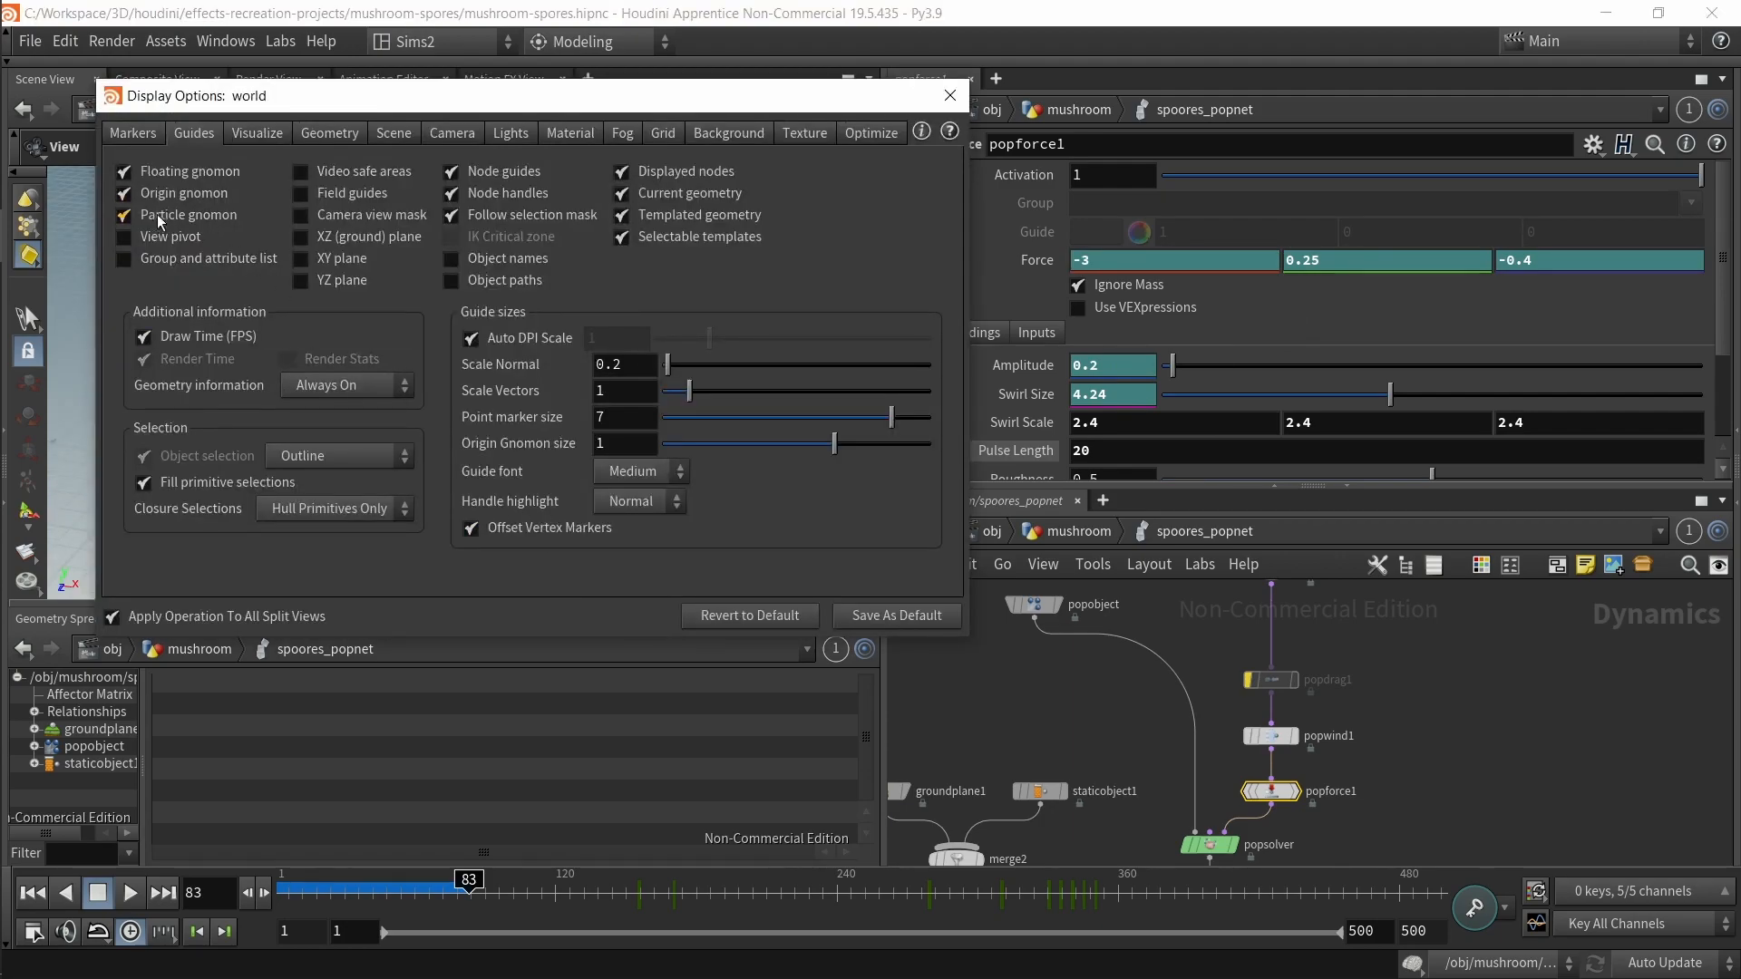
pyautogui.press('Escape')
pyautogui.scroll(3, 571, 517)
pyautogui.moveTo(572, 517); pyautogui.dragTo(520, 366, button='middle')
pyautogui.moveTo(519, 366); pyautogui.dragTo(595, 508)
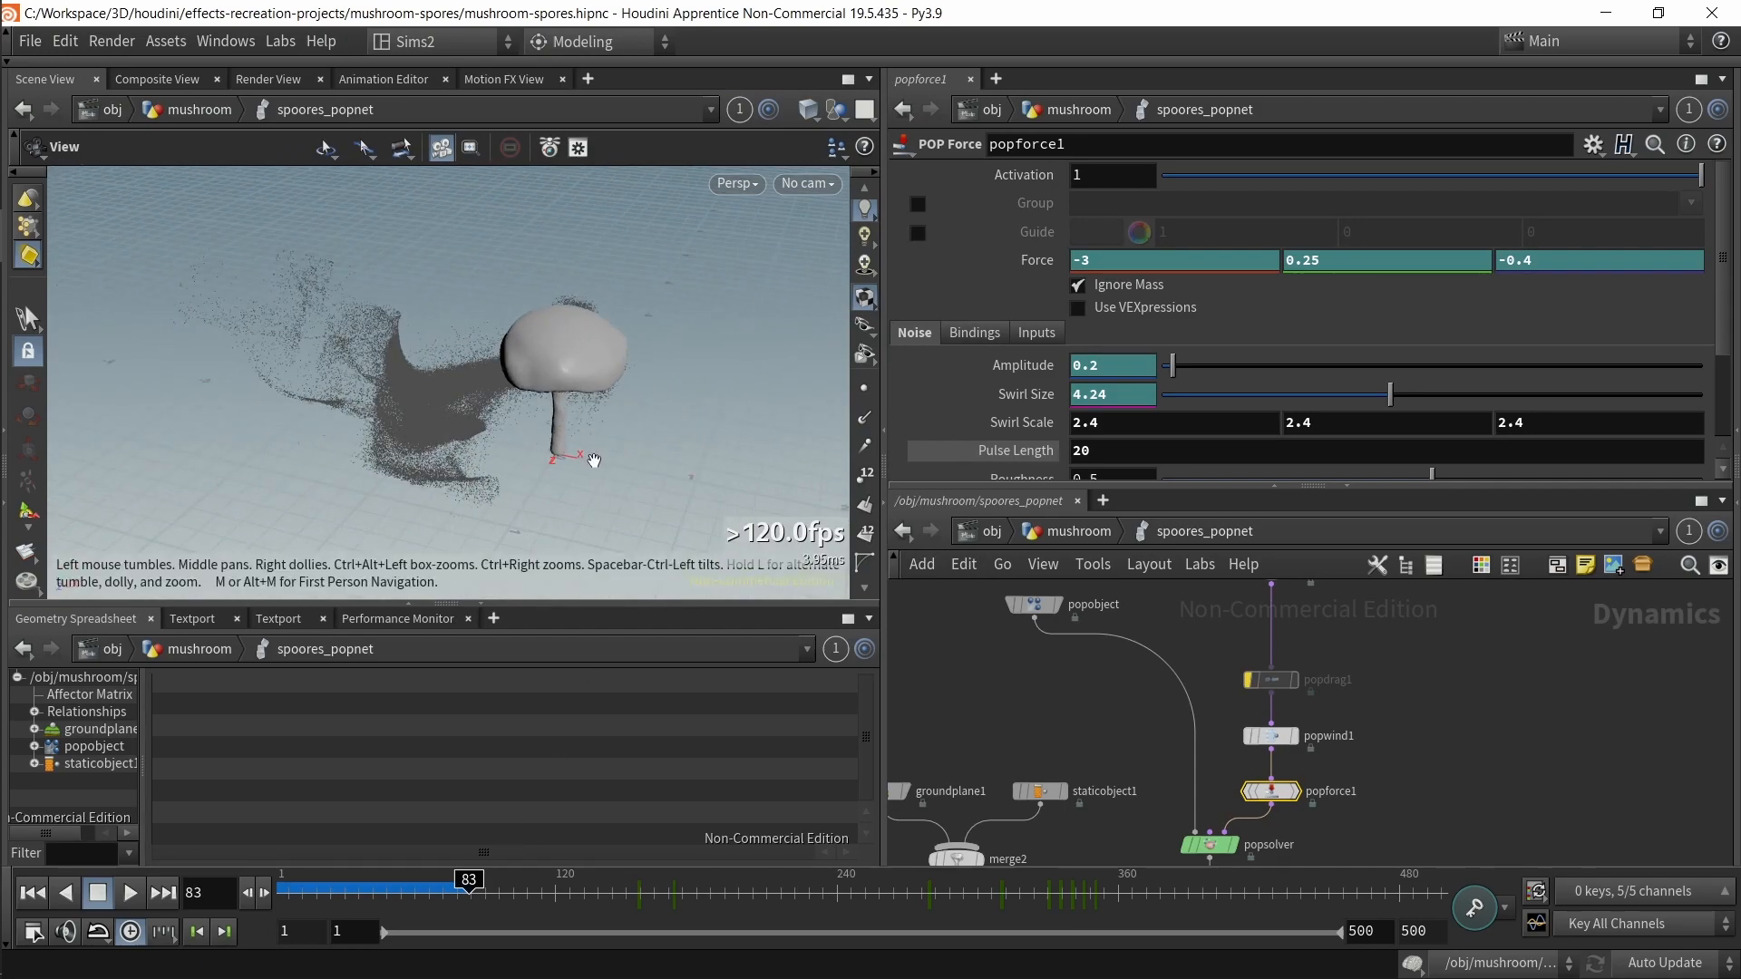
pyautogui.moveTo(490, 408); pyautogui.dragTo(468, 340)
pyautogui.moveTo(469, 882); pyautogui.dragTo(856, 886)
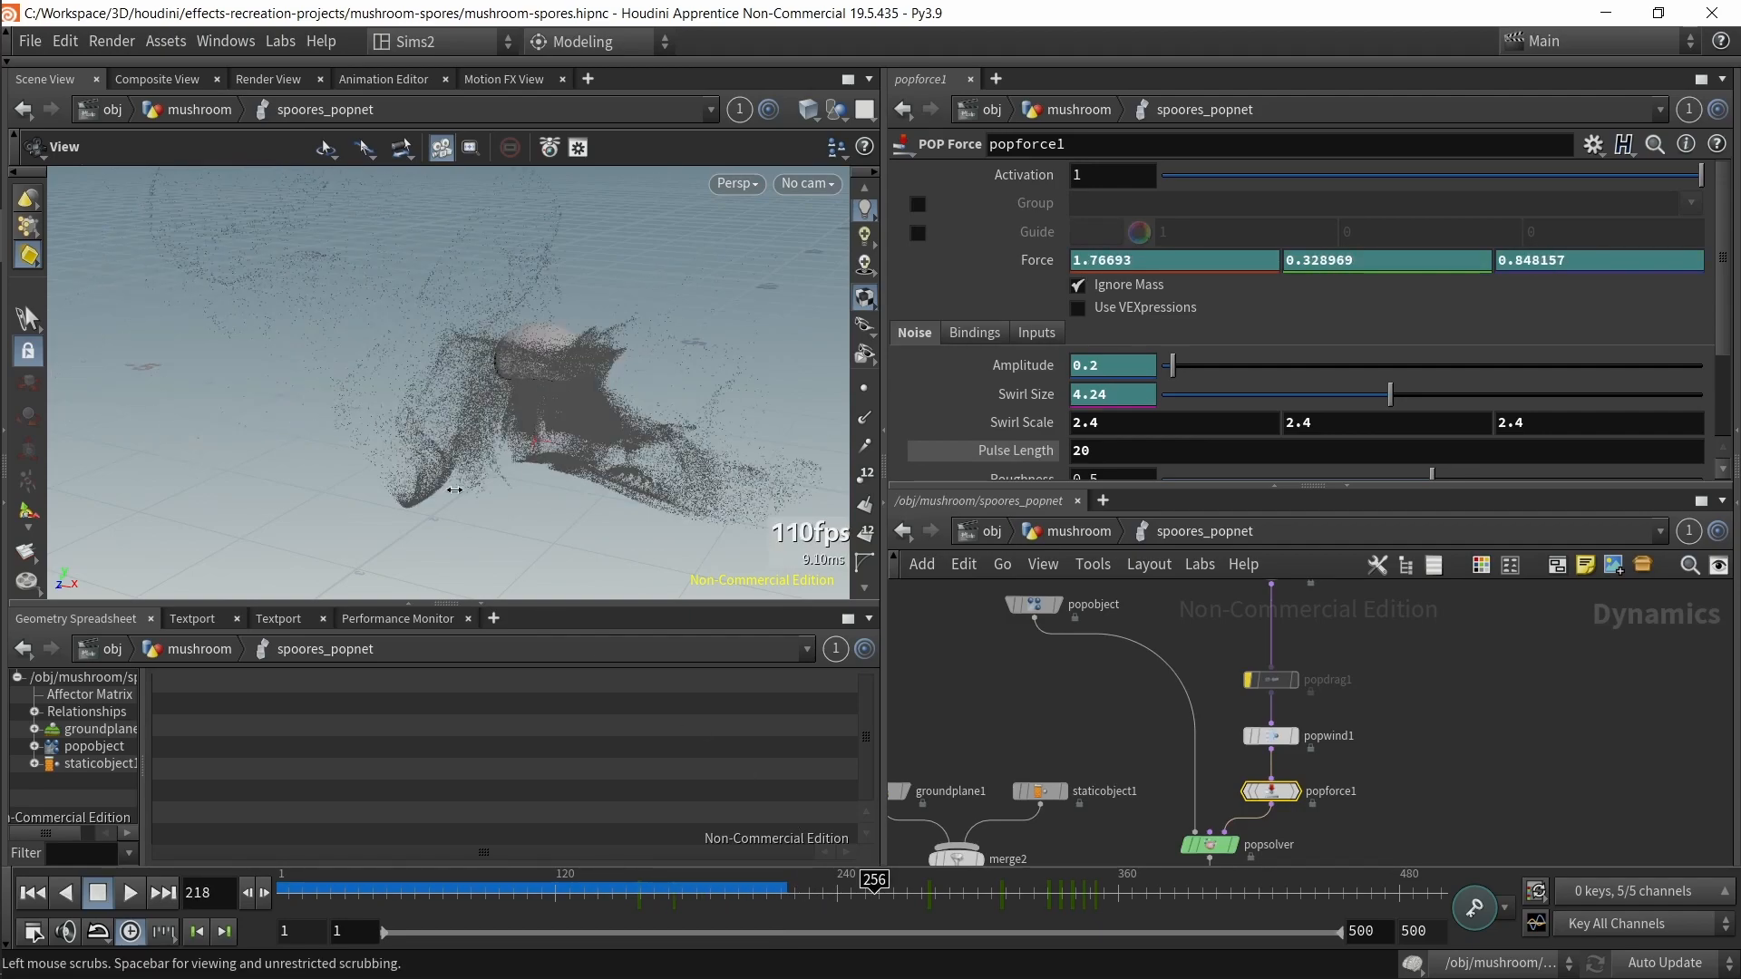
pyautogui.moveTo(498, 491); pyautogui.dragTo(611, 544)
pyautogui.moveTo(875, 884); pyautogui.dragTo(1028, 887)
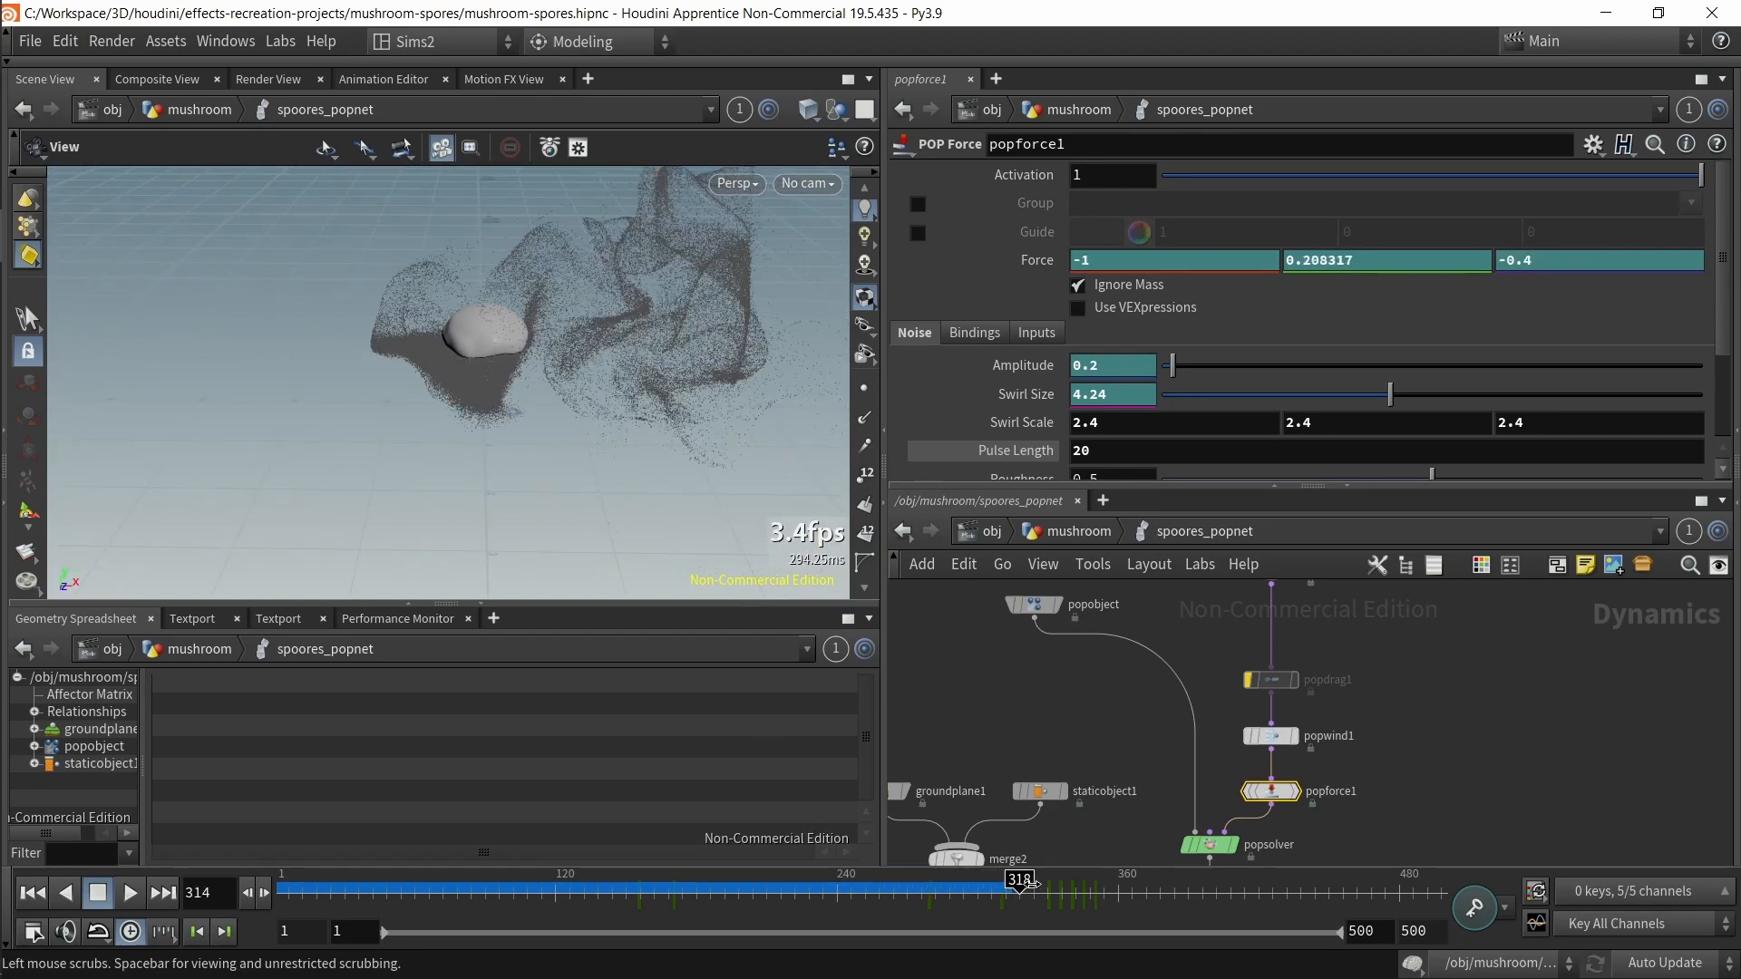
pyautogui.moveTo(571, 327); pyautogui.dragTo(540, 401)
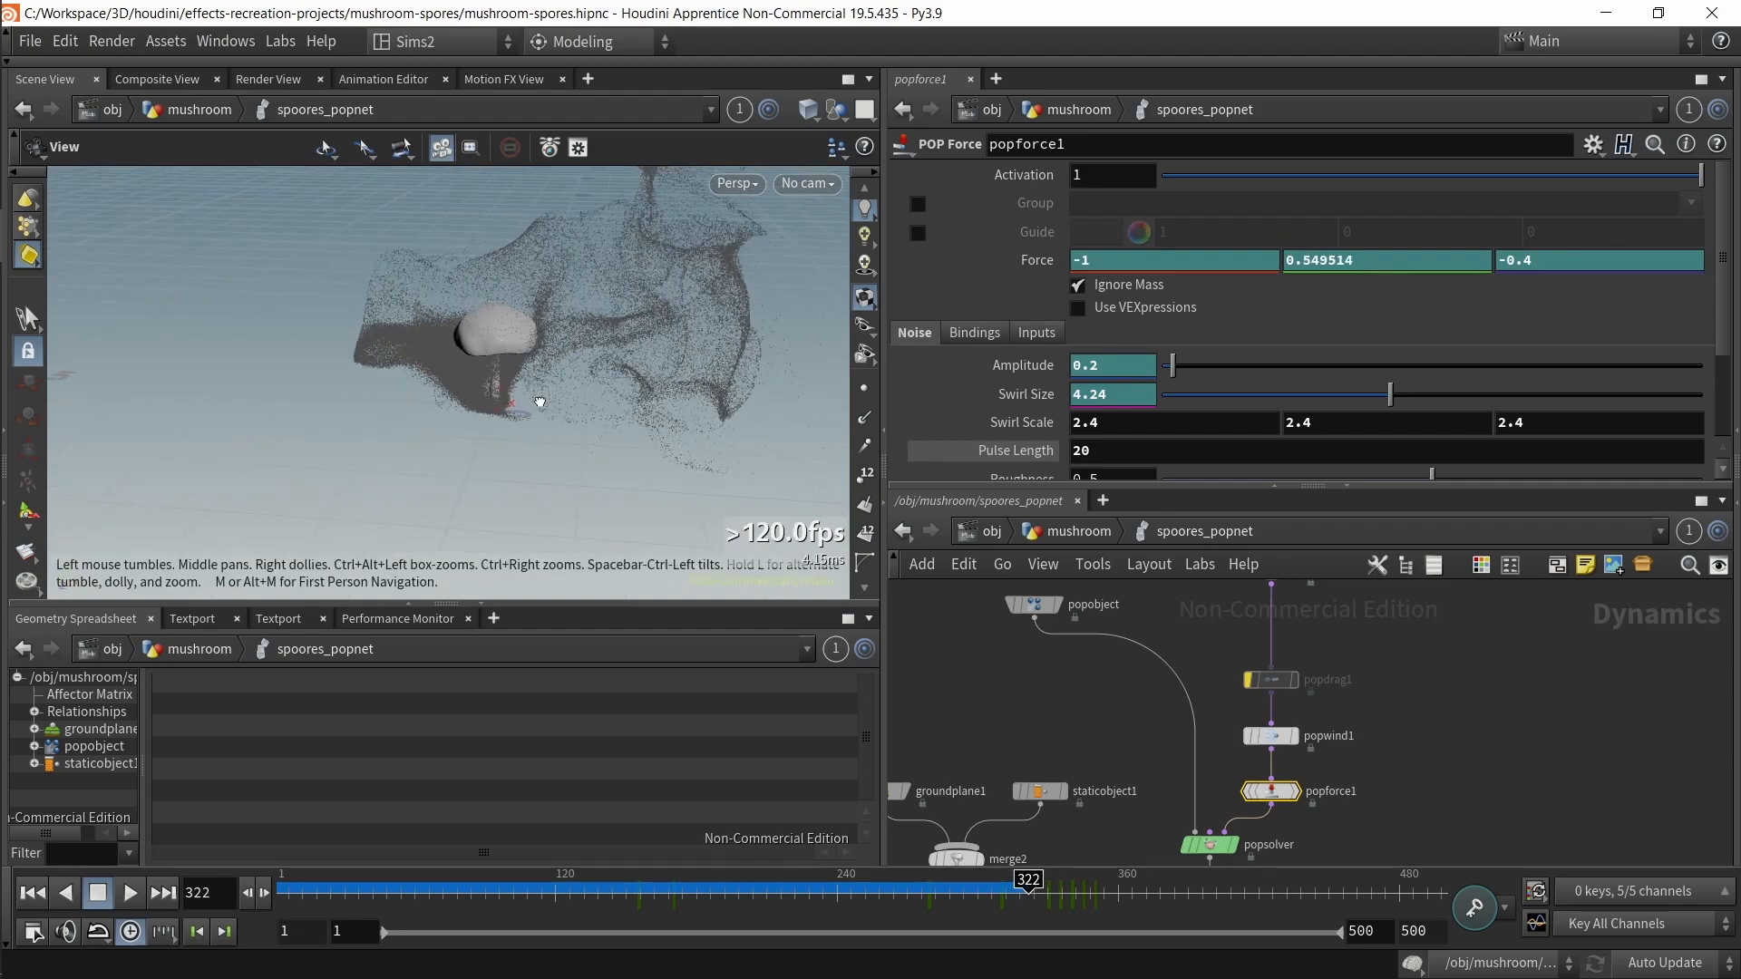
pyautogui.click(128, 893)
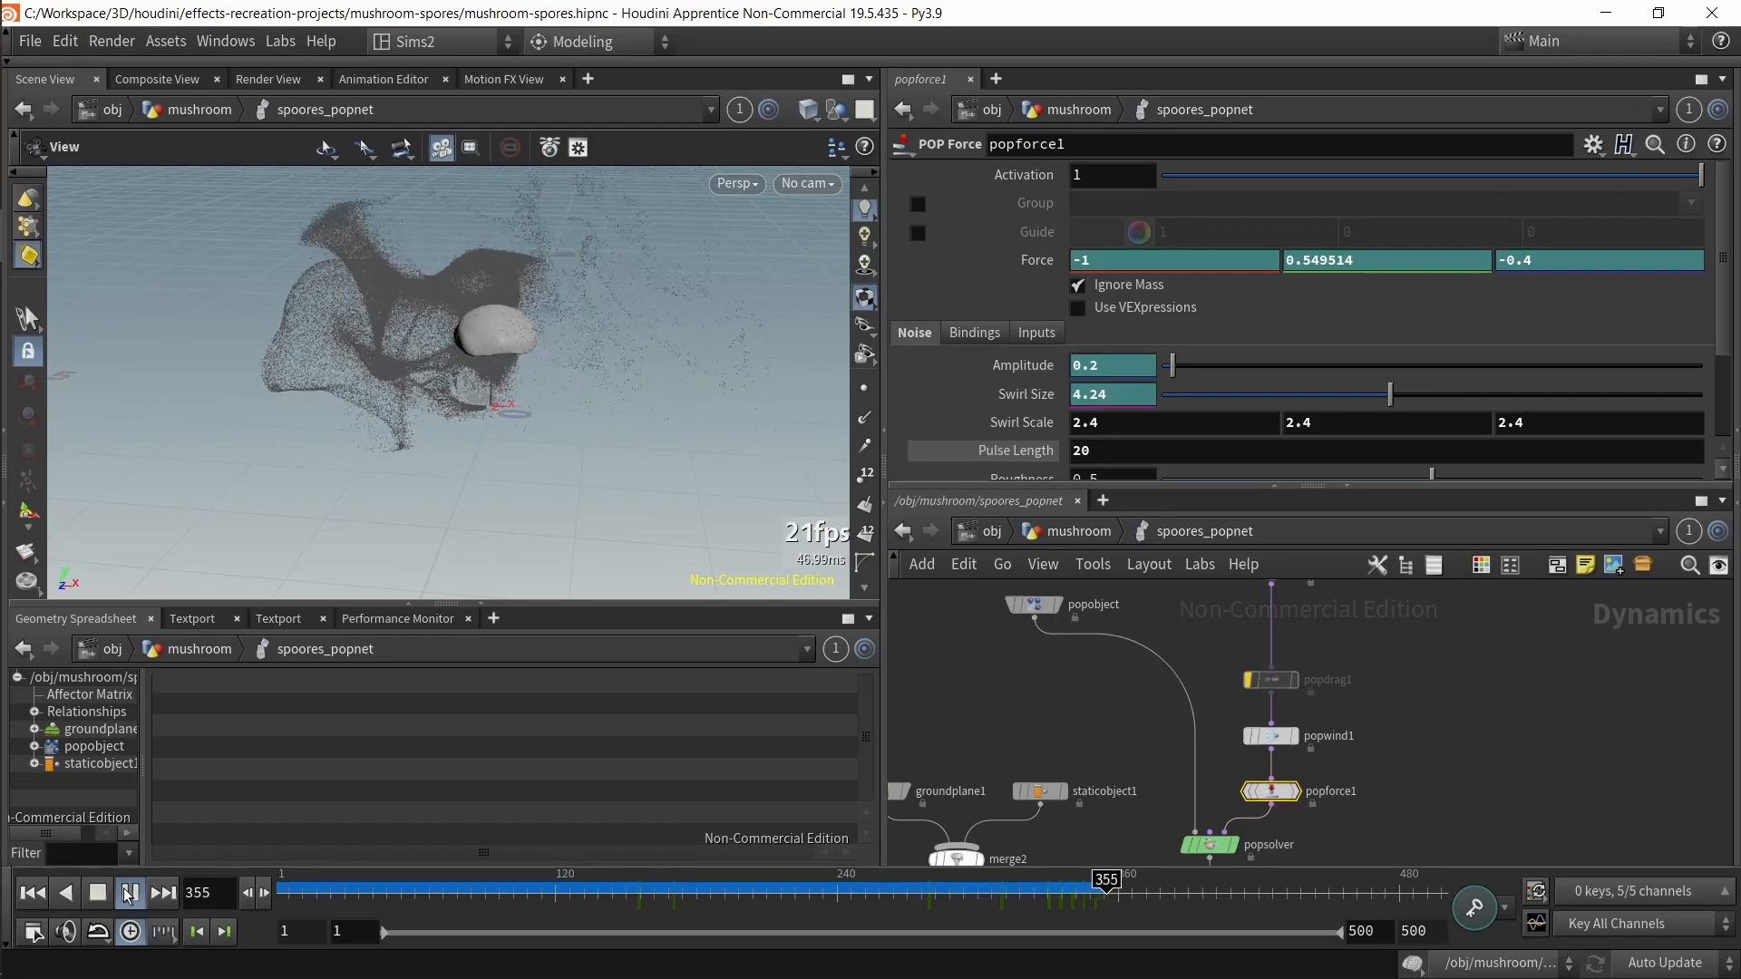
# Step: Replay and scrub the simulation again, then rewind the timeline to frame 1
pyautogui.moveTo(286, 415); pyautogui.dragTo(532, 346)
pyautogui.moveTo(1116, 902); pyautogui.dragTo(1039, 890)
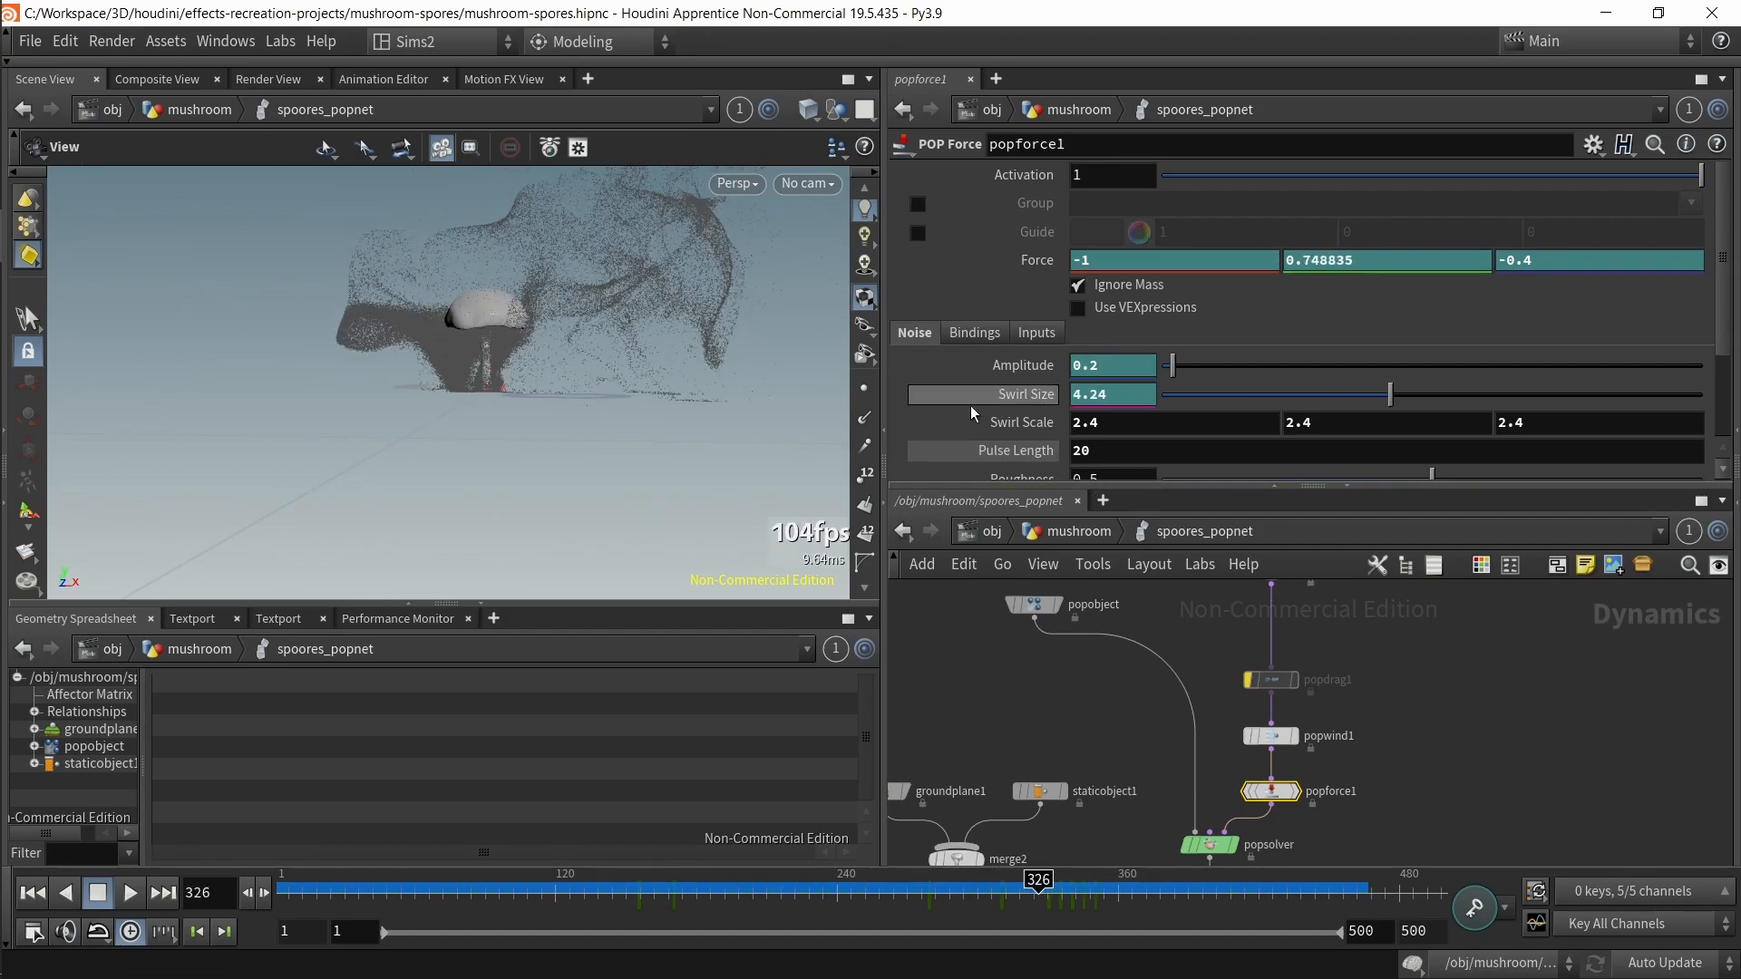
pyautogui.click(919, 912)
pyautogui.moveTo(919, 912); pyautogui.dragTo(387, 882)
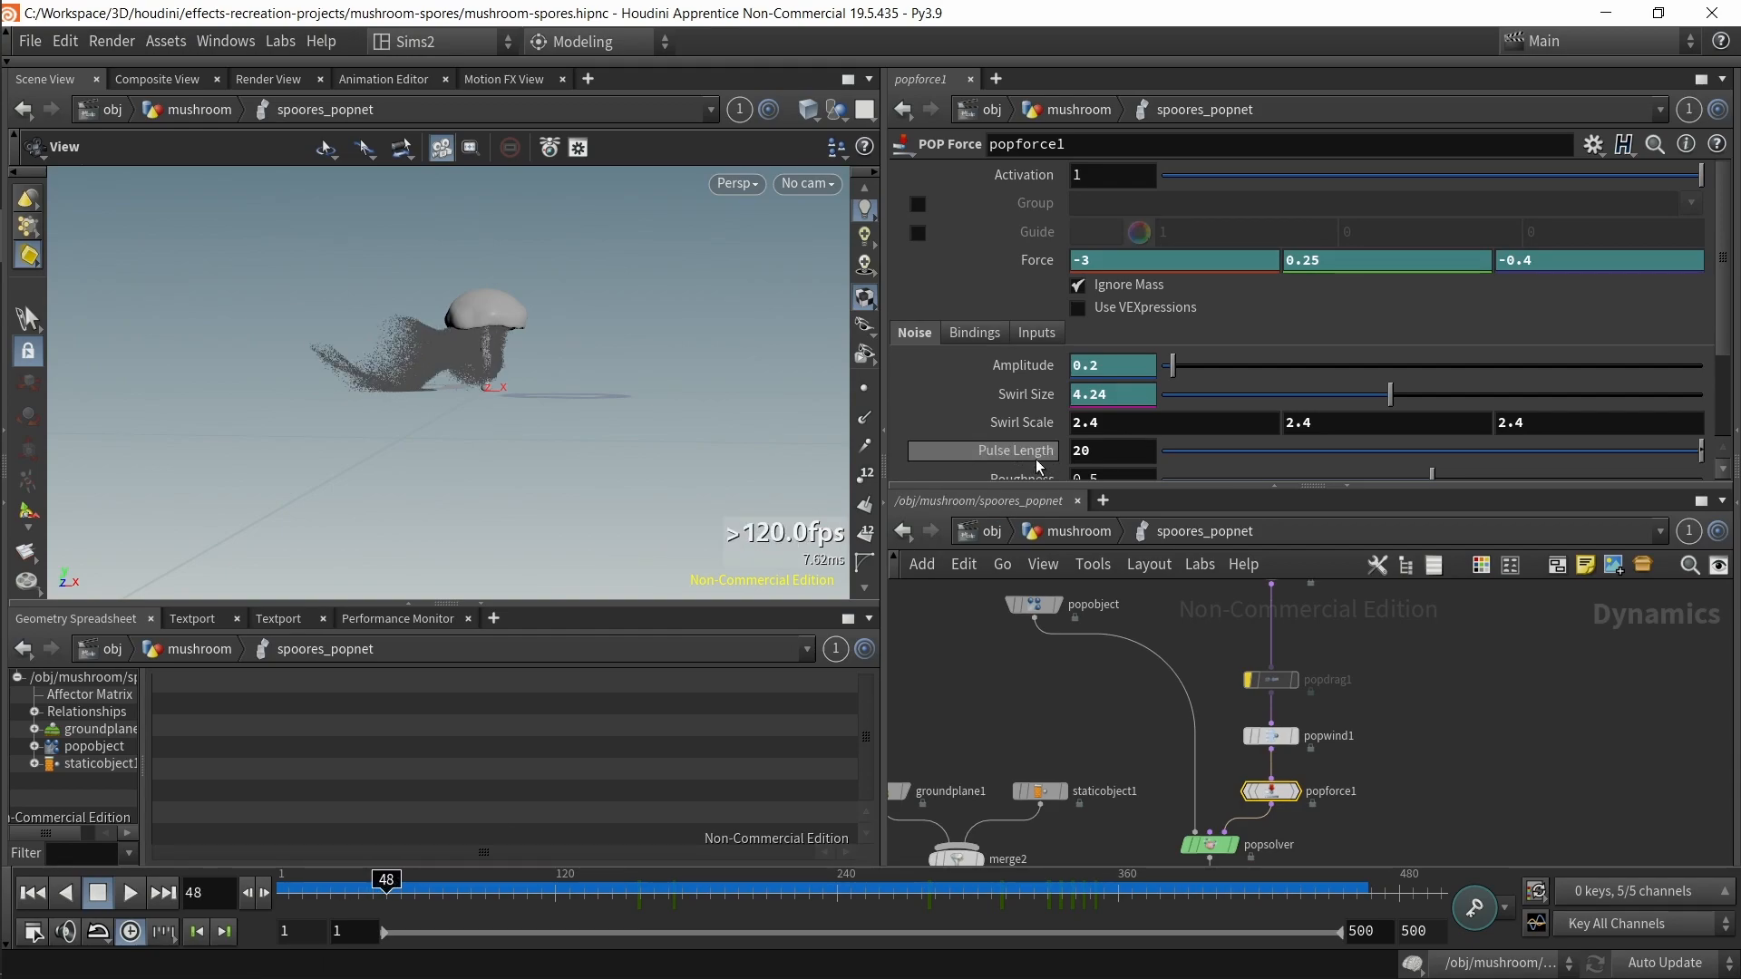
pyautogui.moveTo(386, 881); pyautogui.dragTo(613, 882)
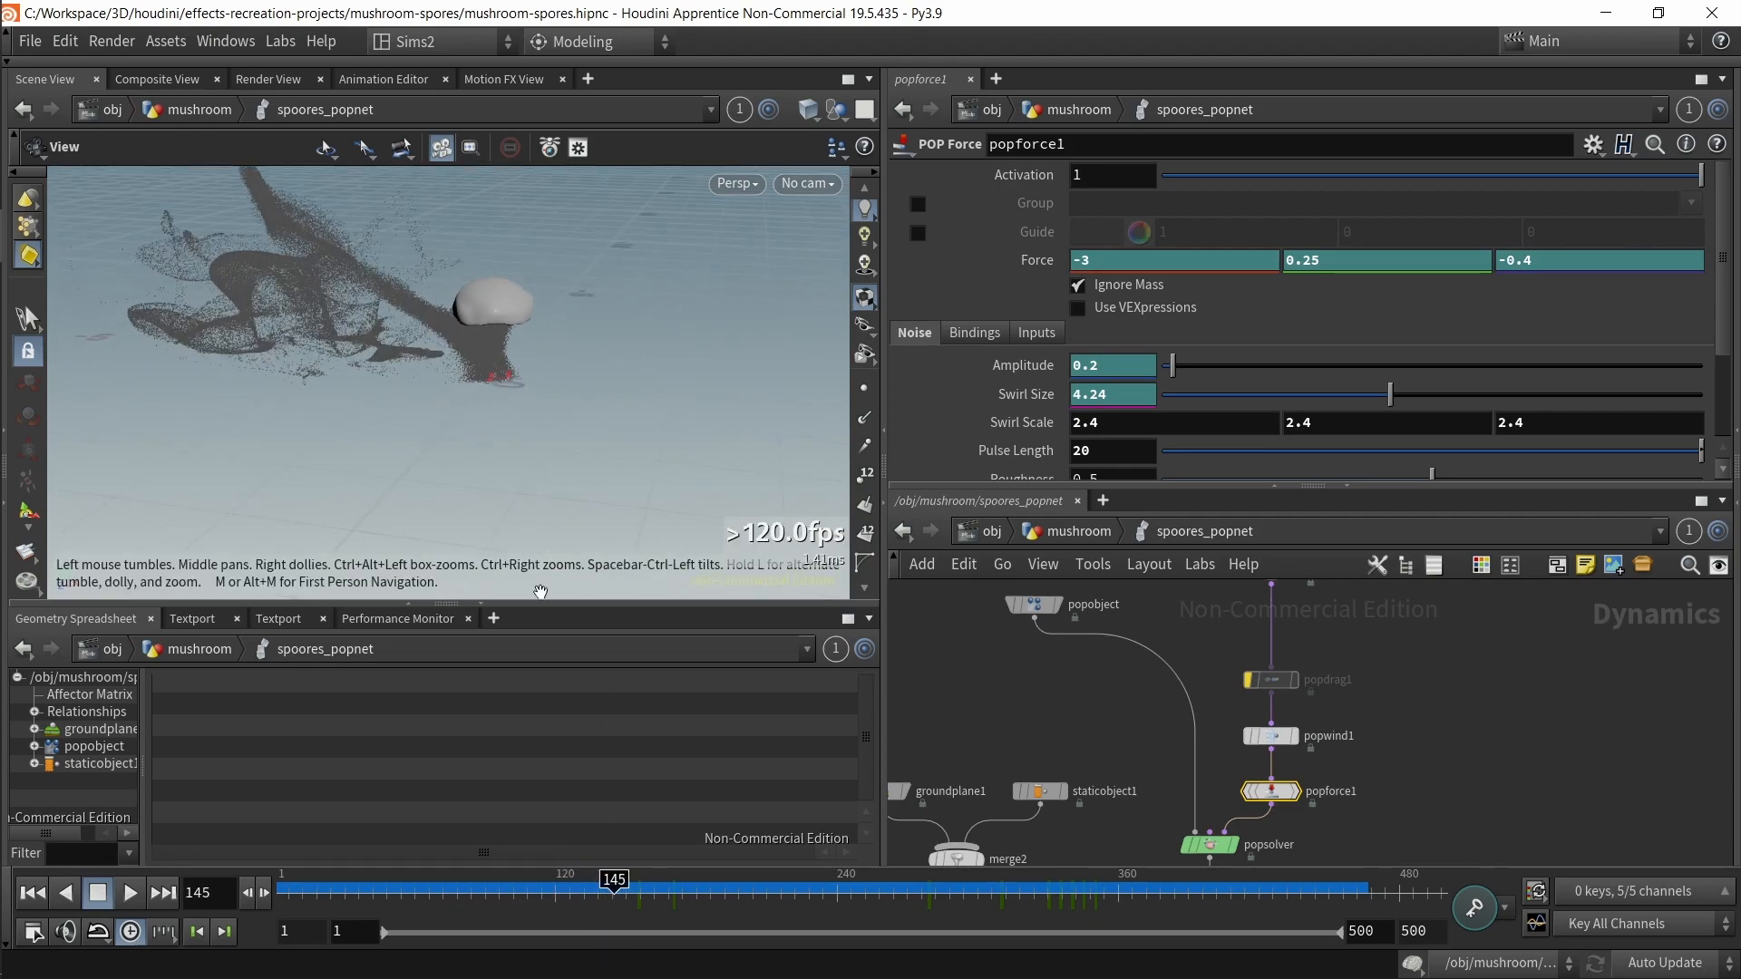
pyautogui.click(383, 880)
pyautogui.moveTo(387, 871); pyautogui.dragTo(596, 873)
pyautogui.moveTo(421, 882); pyautogui.dragTo(268, 887)
pyautogui.click(129, 903)
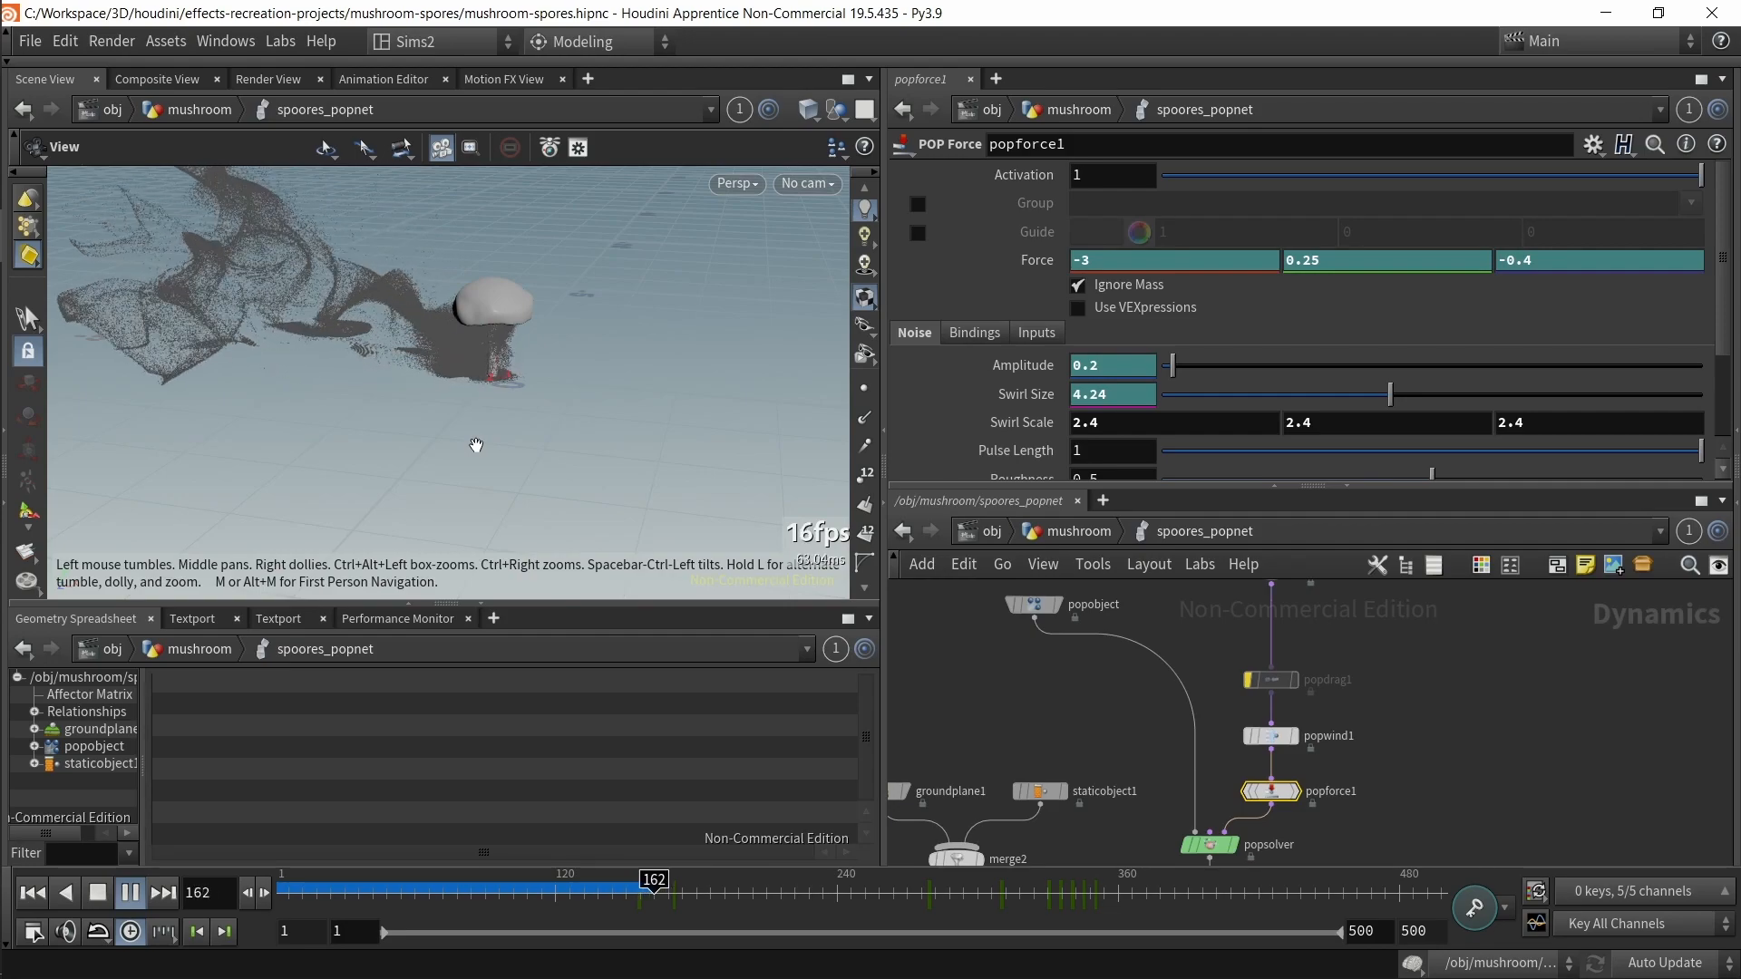
pyautogui.moveTo(474, 439); pyautogui.dragTo(422, 379)
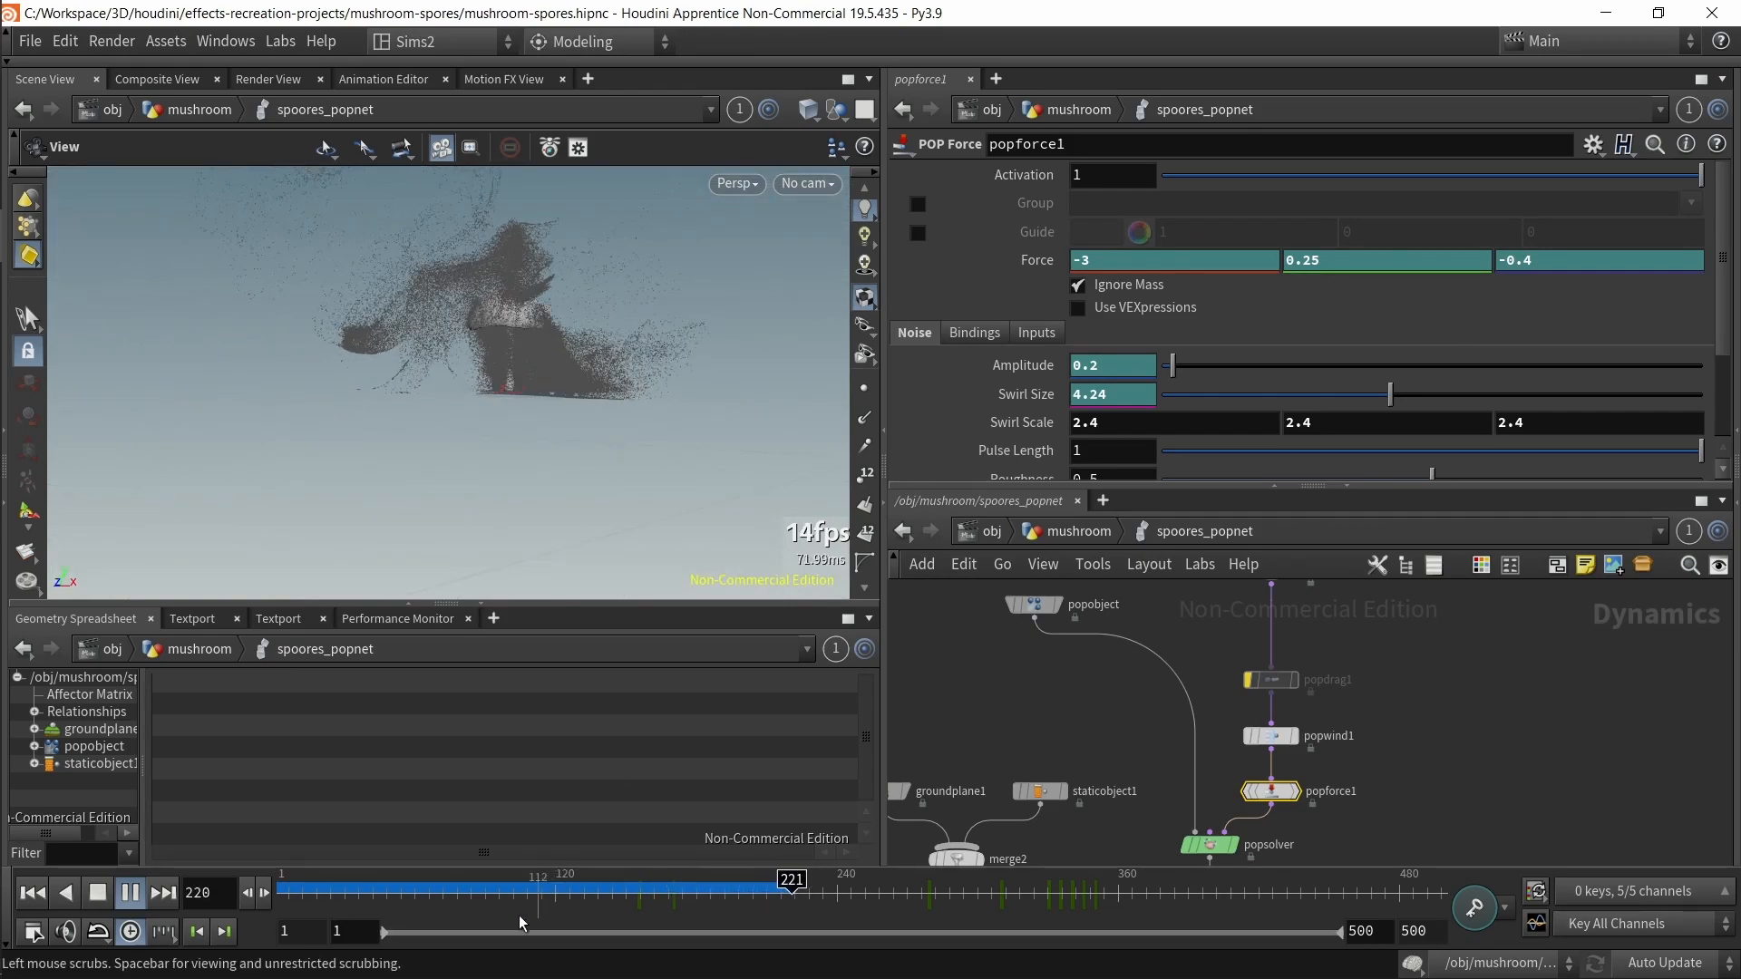
pyautogui.hotkey('ctrl', 'Up')
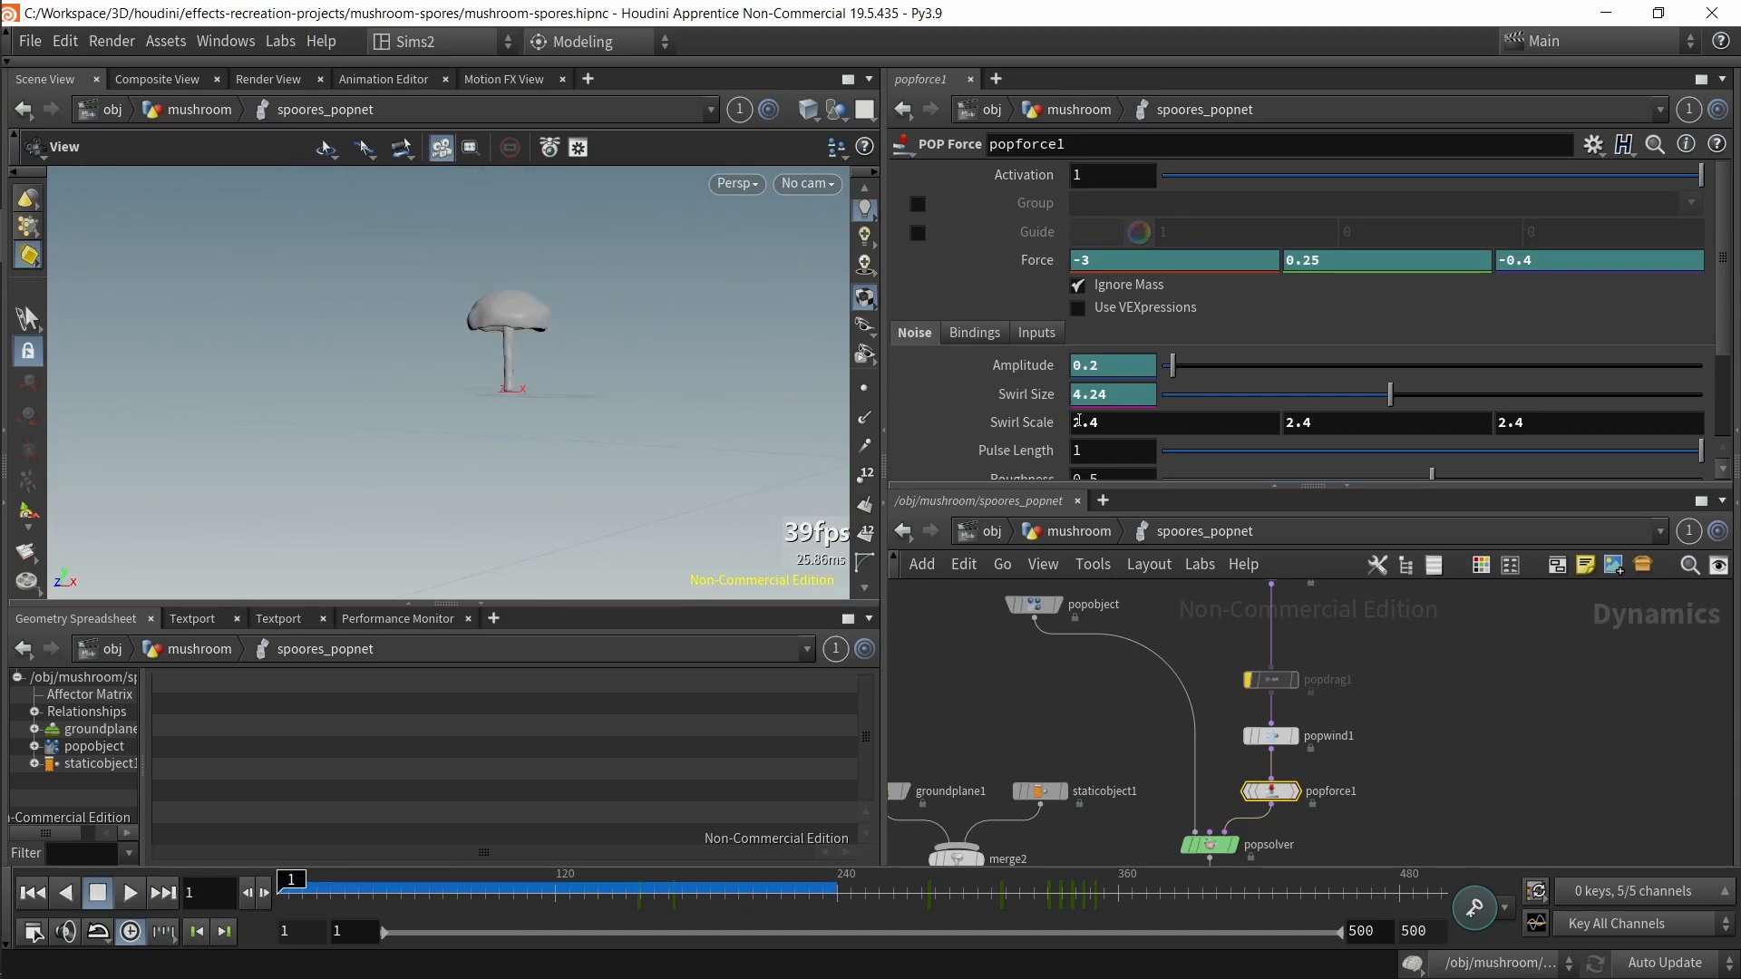
# Step: Set popforce1's Pulse Length to 20 and play back the simulation to watch the noise
pyautogui.doubleClick(1133, 449)
pyautogui.write('20')
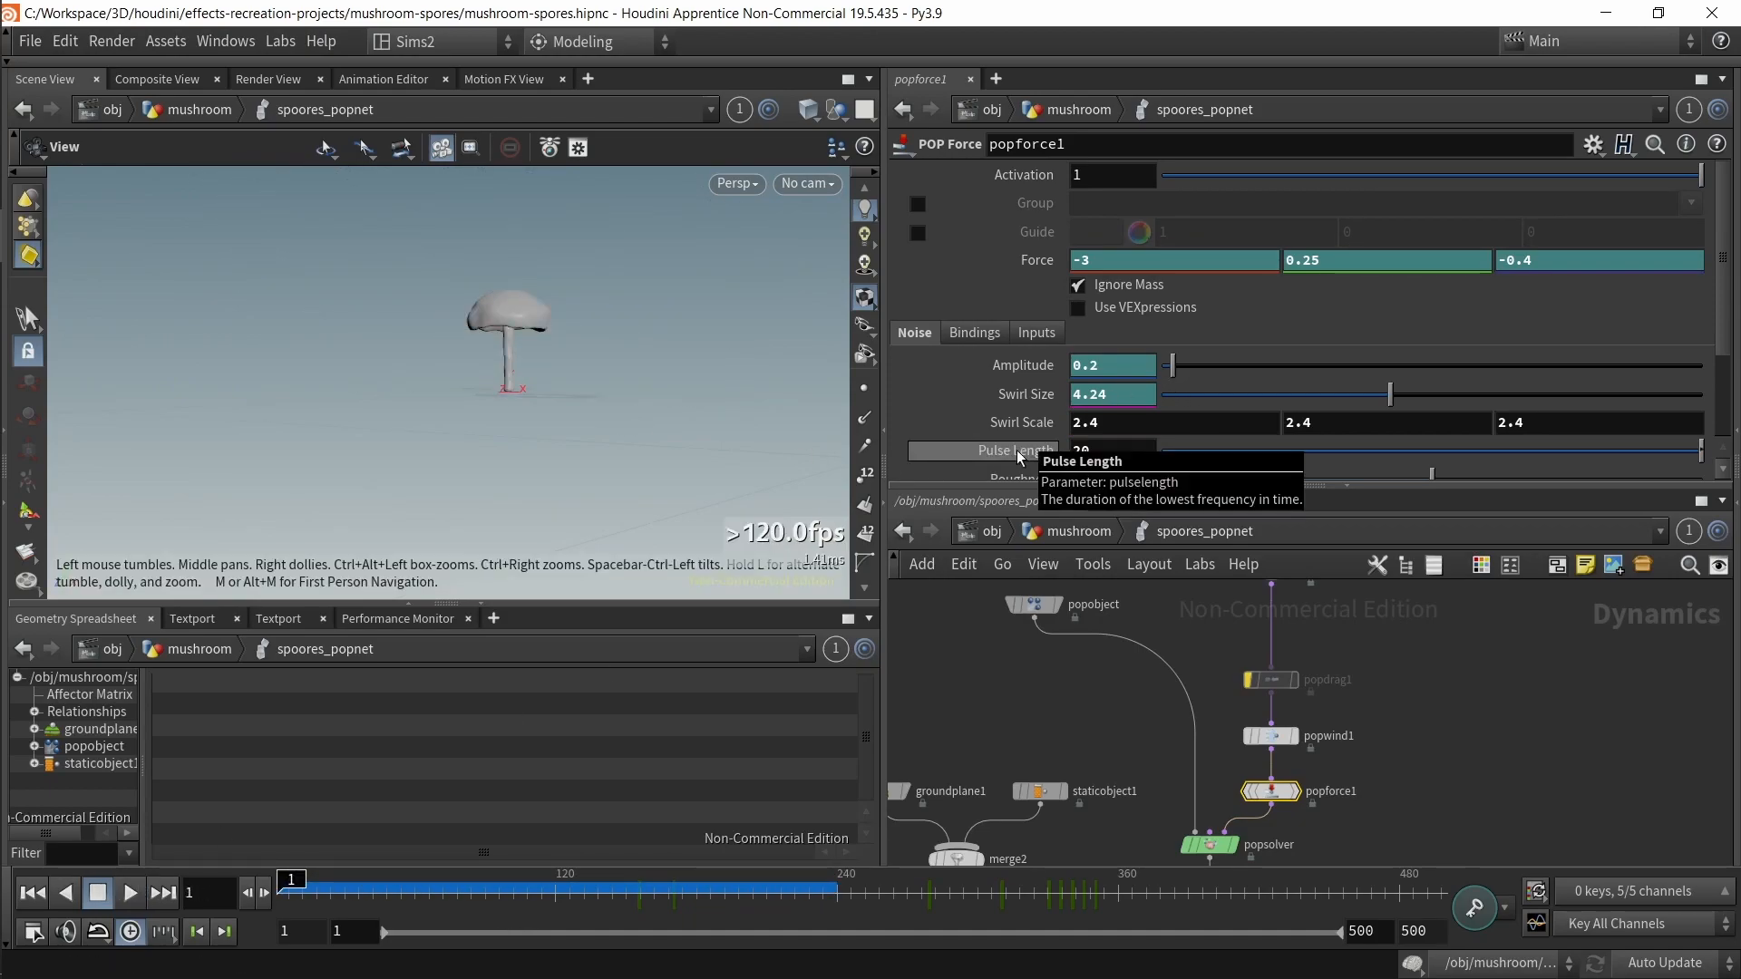
pyautogui.press('Return')
pyautogui.click(138, 894)
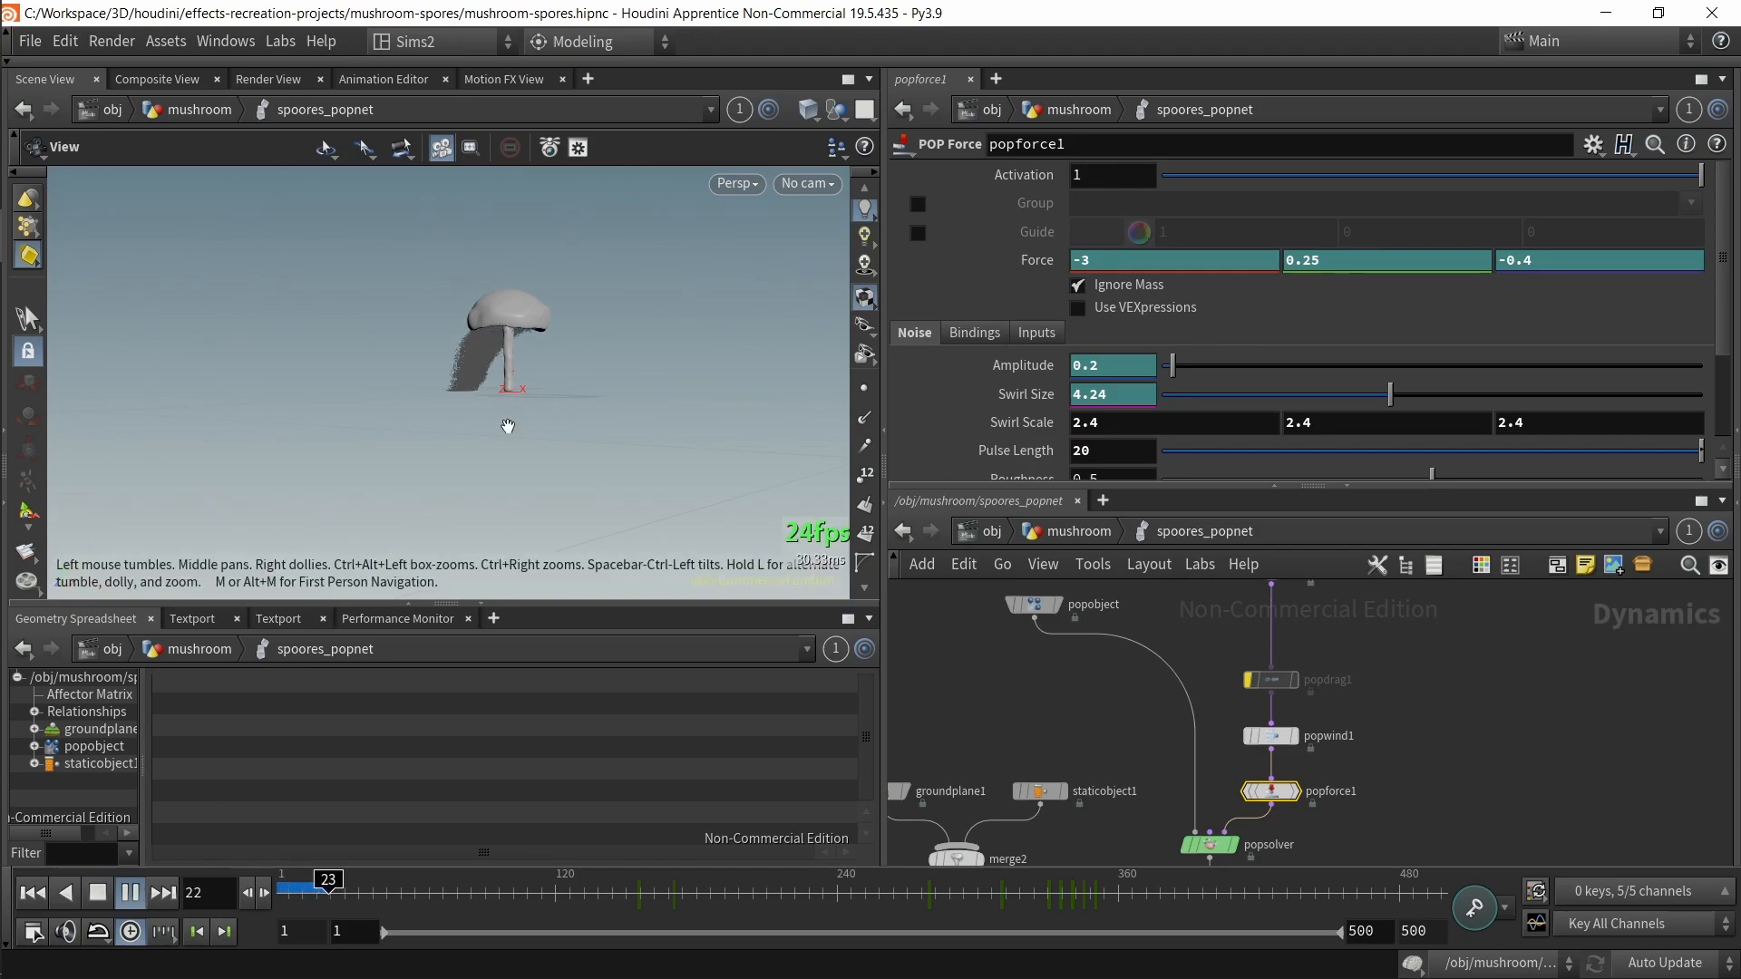
pyautogui.moveTo(519, 426); pyautogui.dragTo(514, 462)
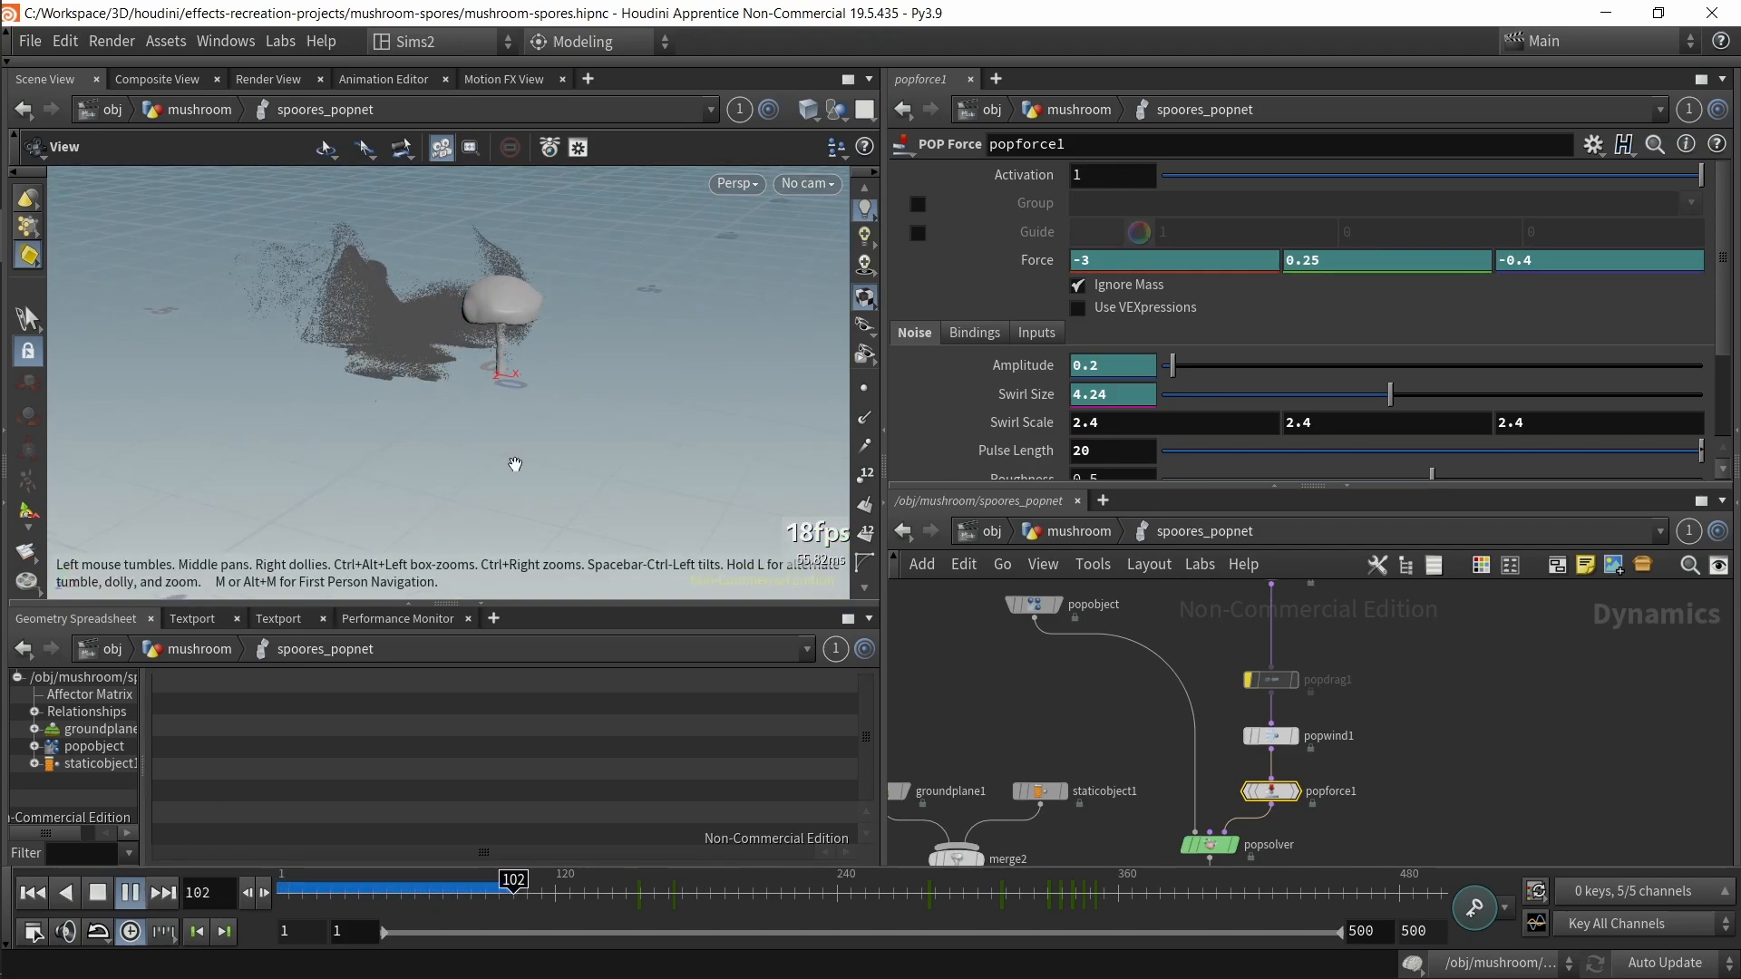
pyautogui.moveTo(585, 885); pyautogui.dragTo(527, 884)
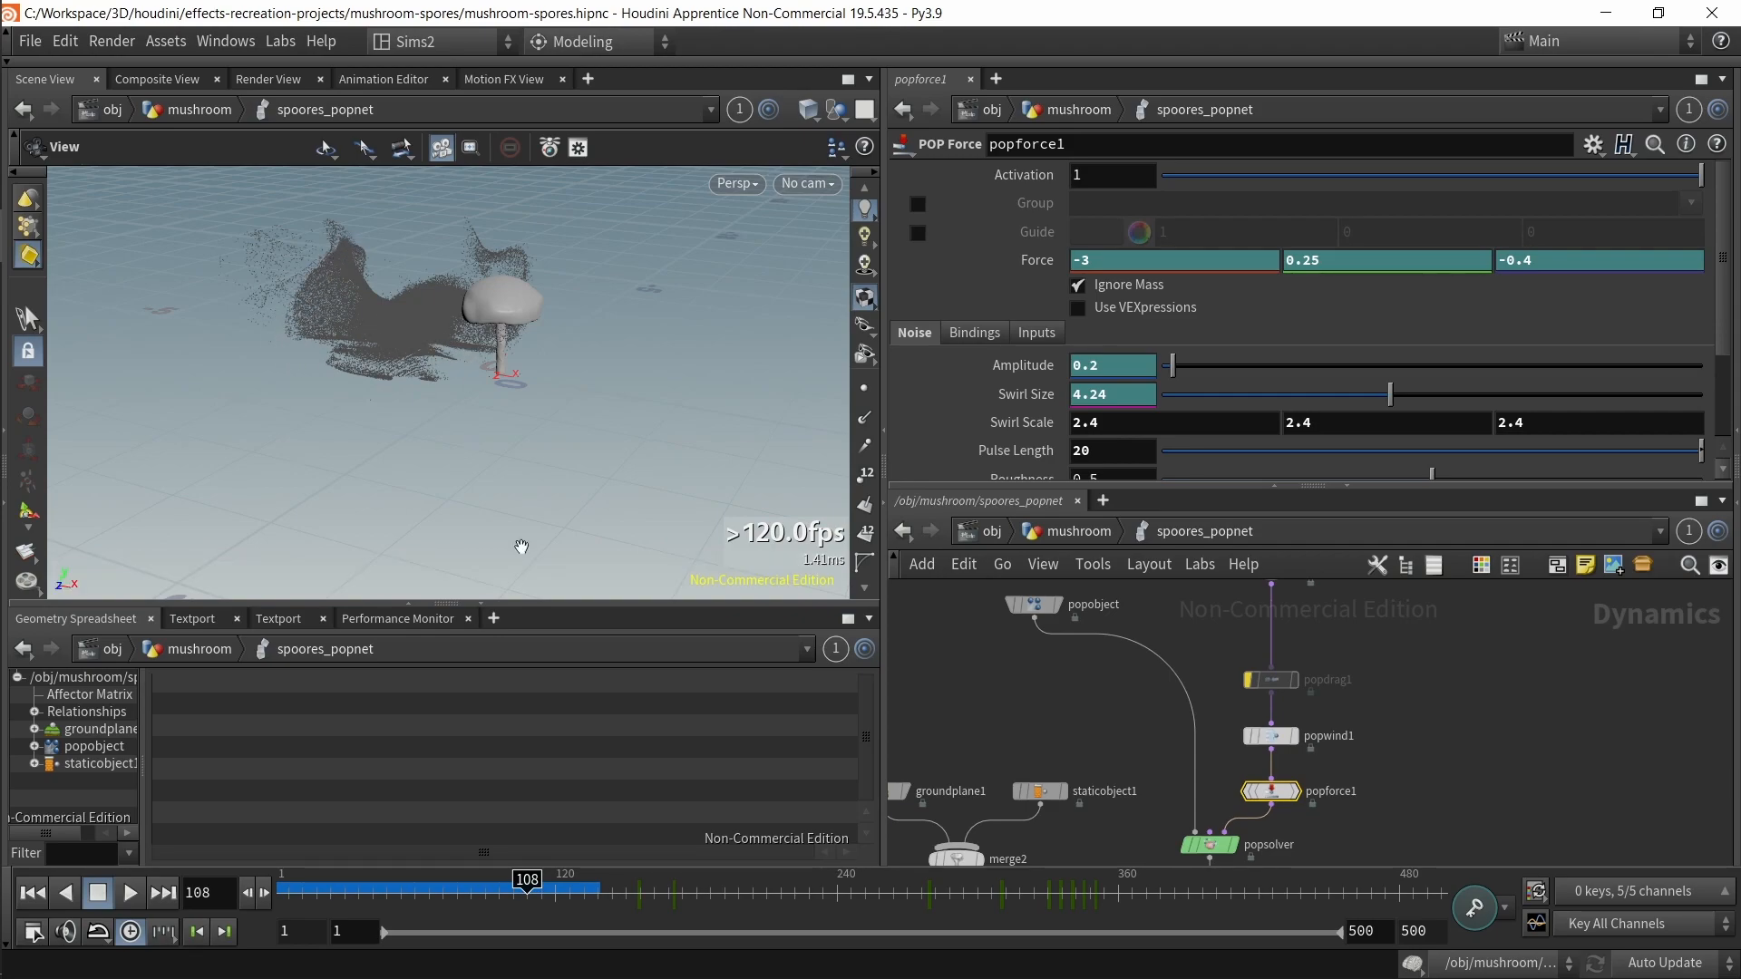
pyautogui.moveTo(527, 882); pyautogui.dragTo(445, 880)
# Step: Set Pulse Length to 1 and scrub the simulation to compare the motion
pyautogui.moveTo(1097, 457); pyautogui.dragTo(981, 456)
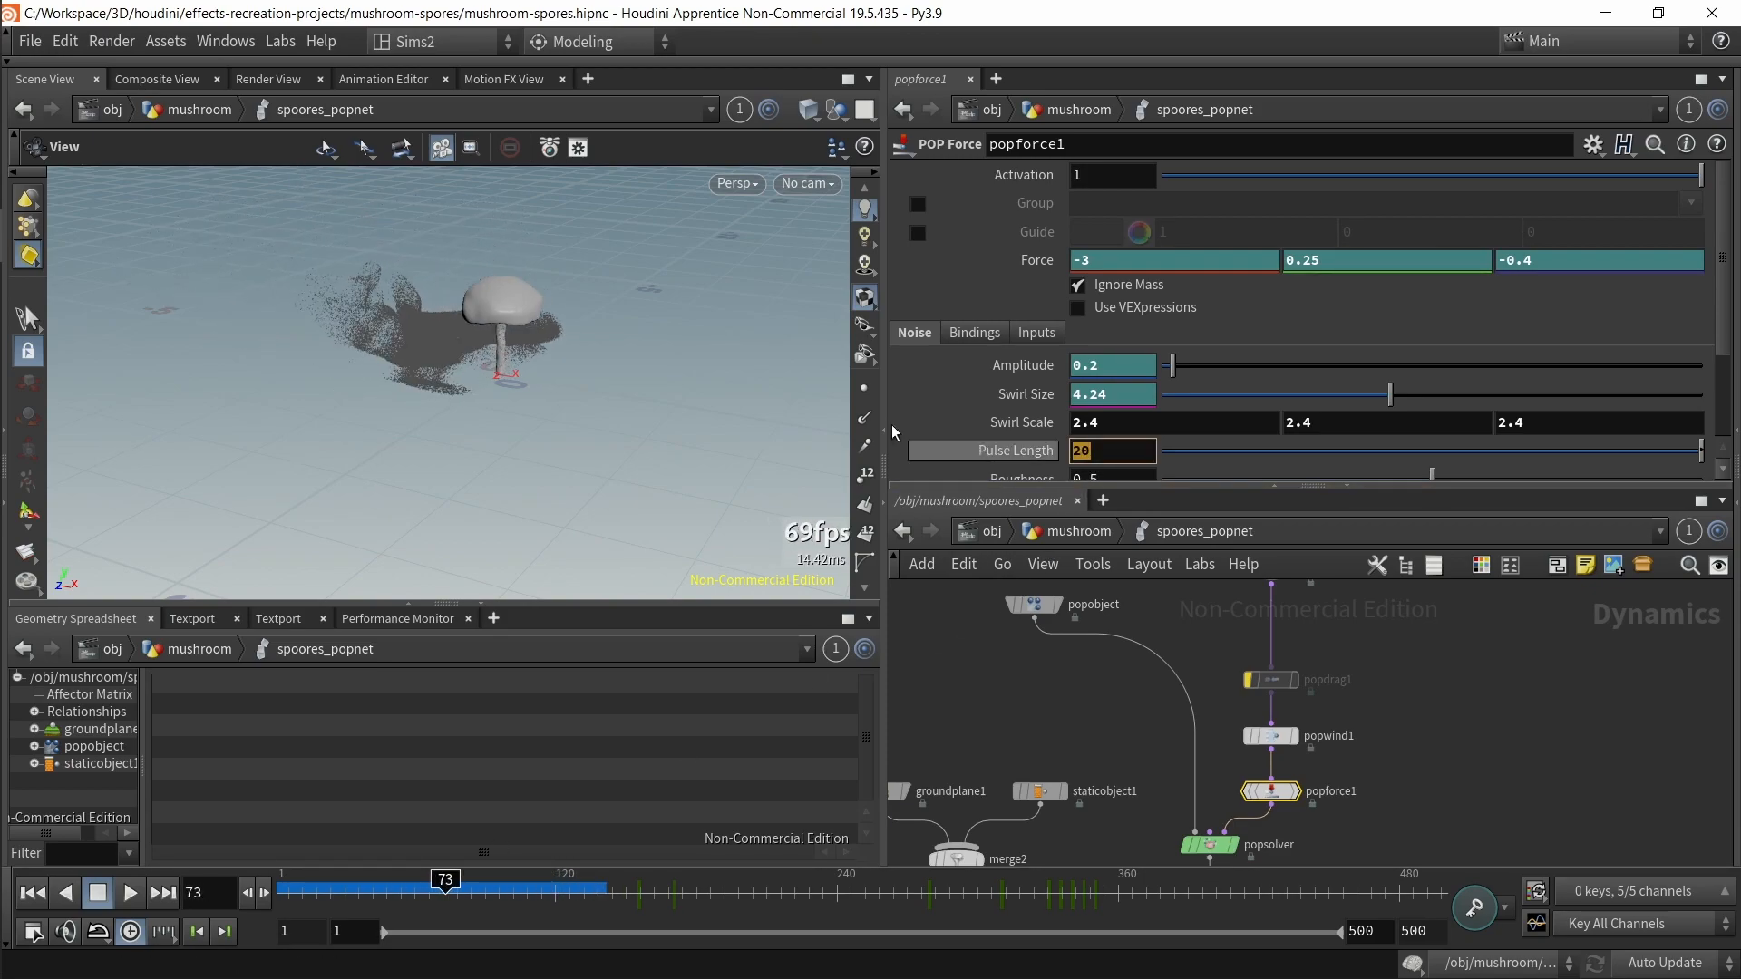
pyautogui.write('1')
pyautogui.press('Return')
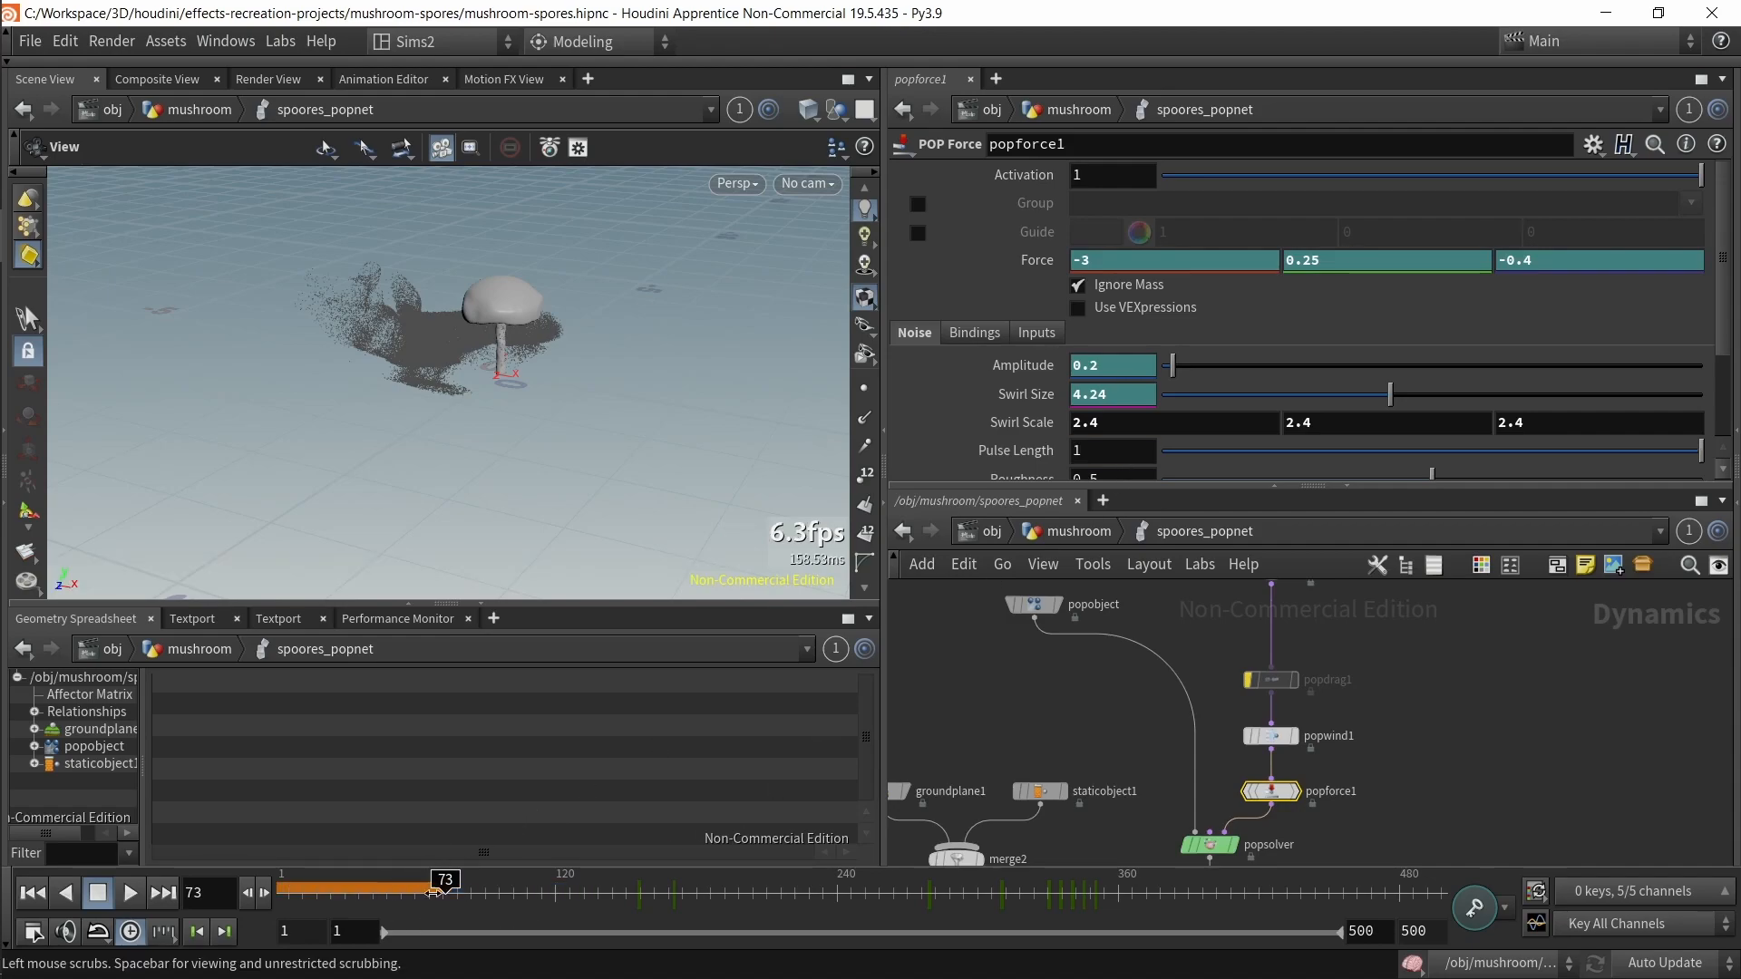
pyautogui.moveTo(432, 898); pyautogui.dragTo(203, 911)
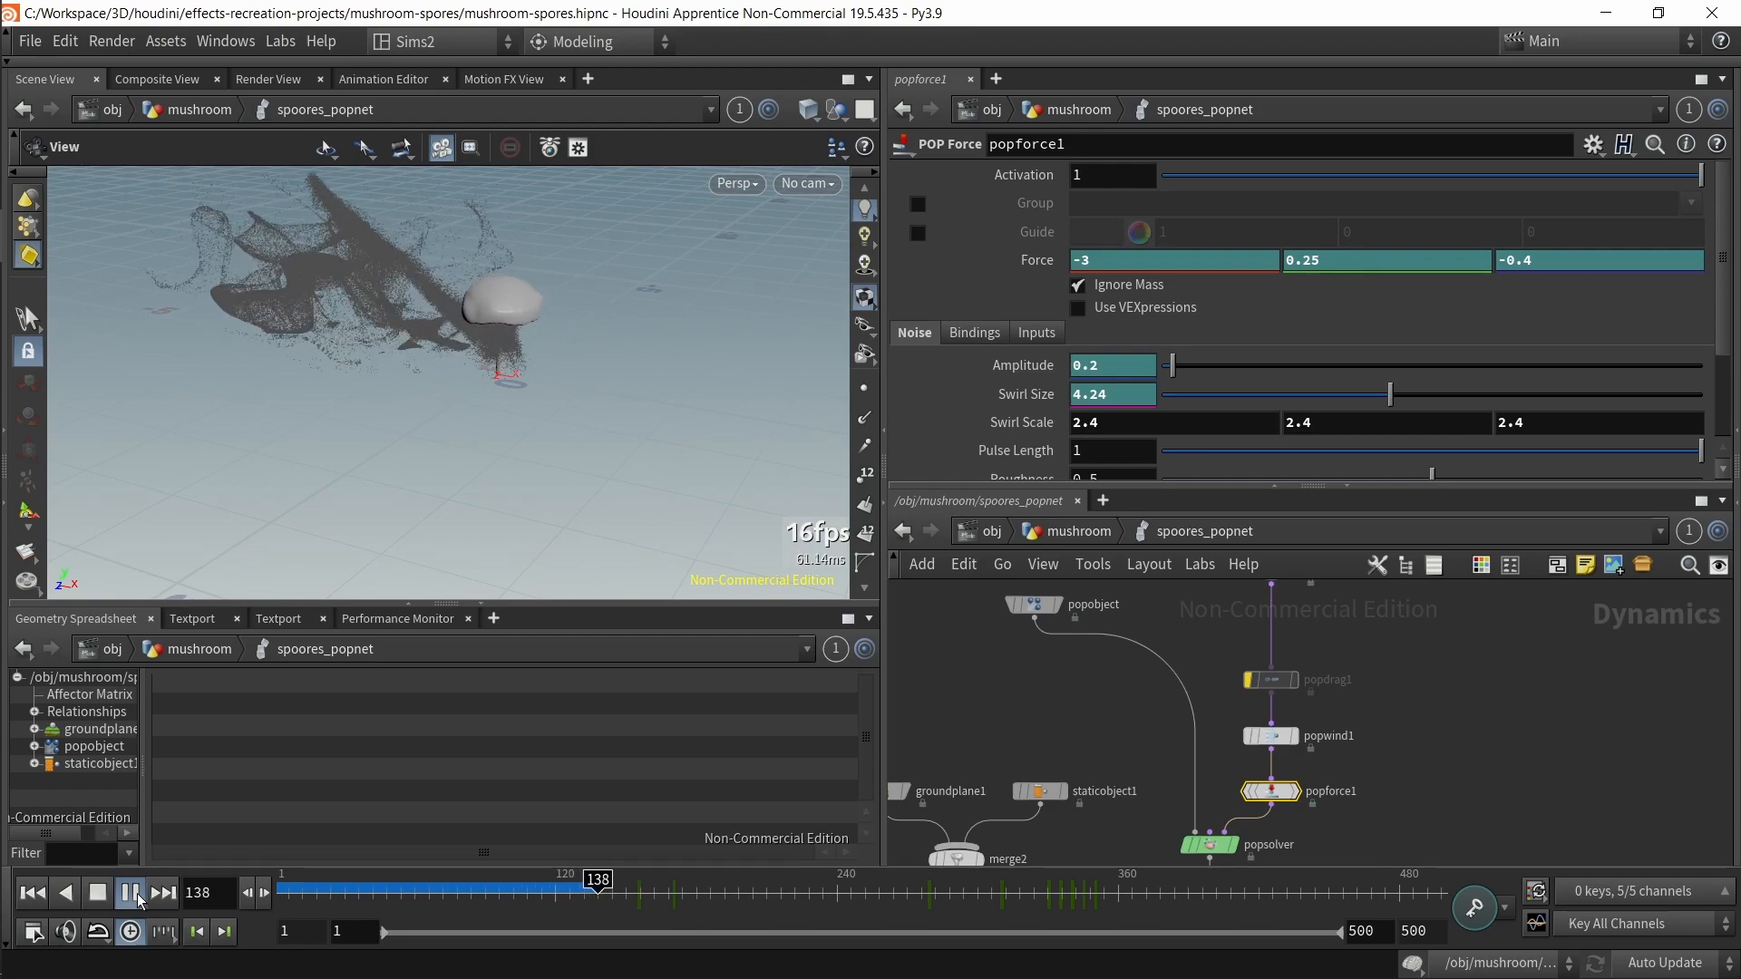
pyautogui.click(320, 893)
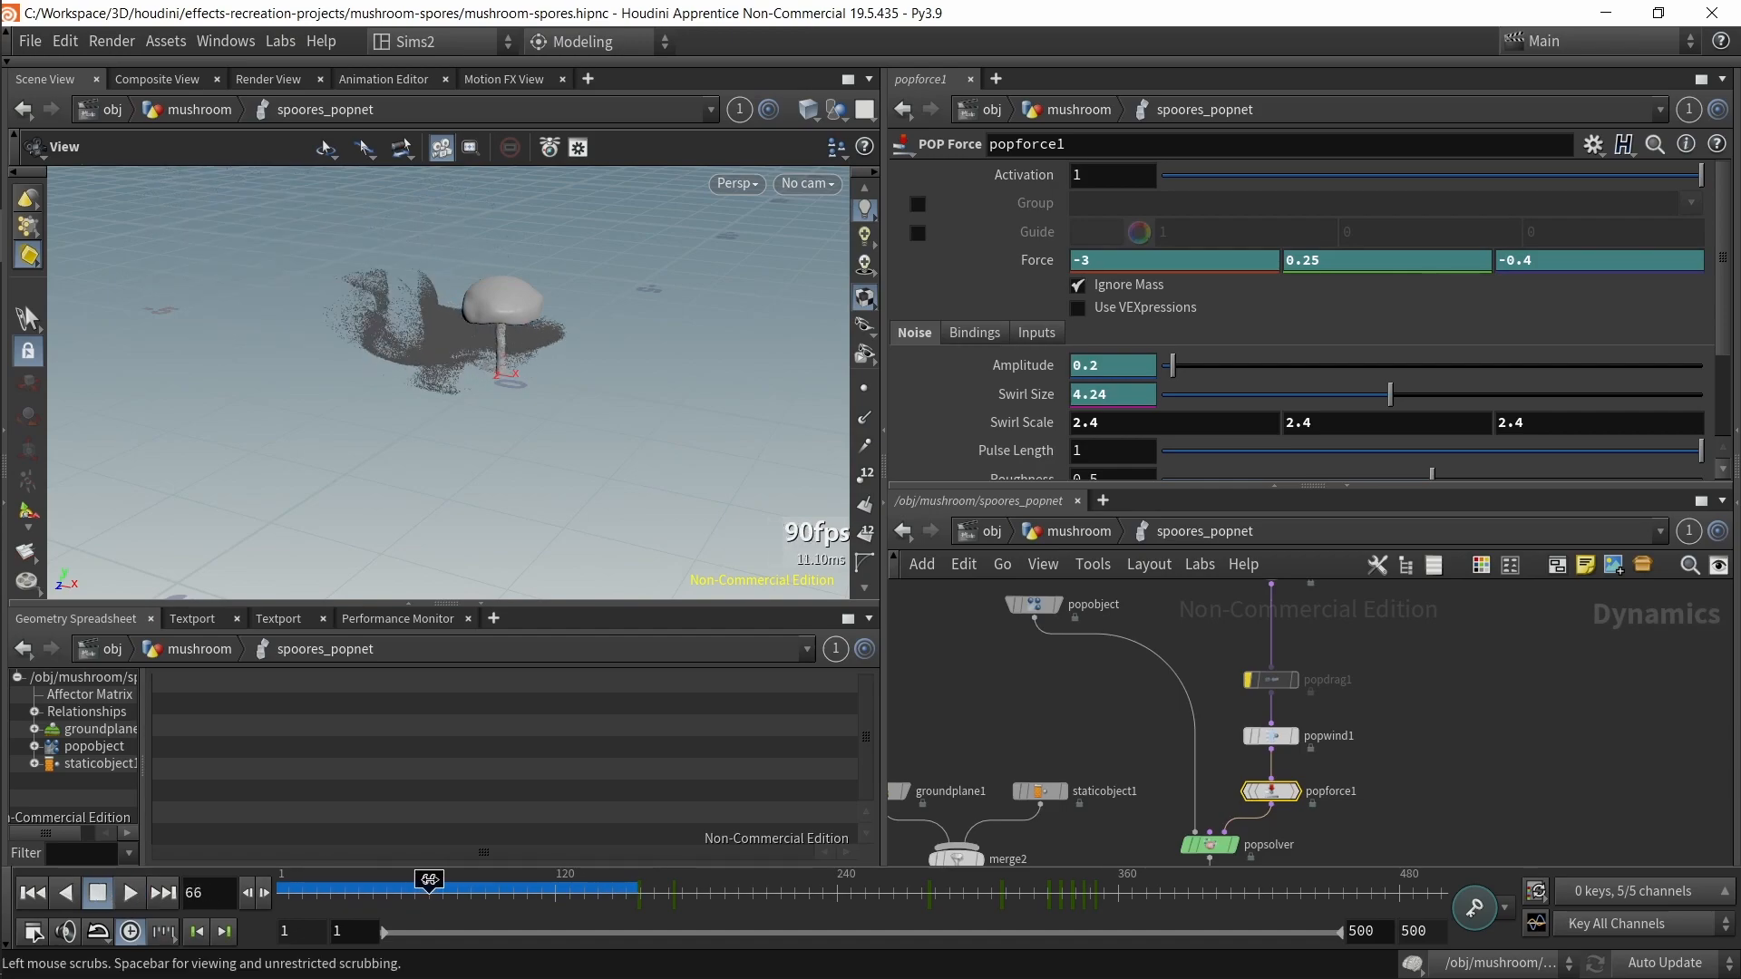
pyautogui.moveTo(471, 879); pyautogui.dragTo(427, 852)
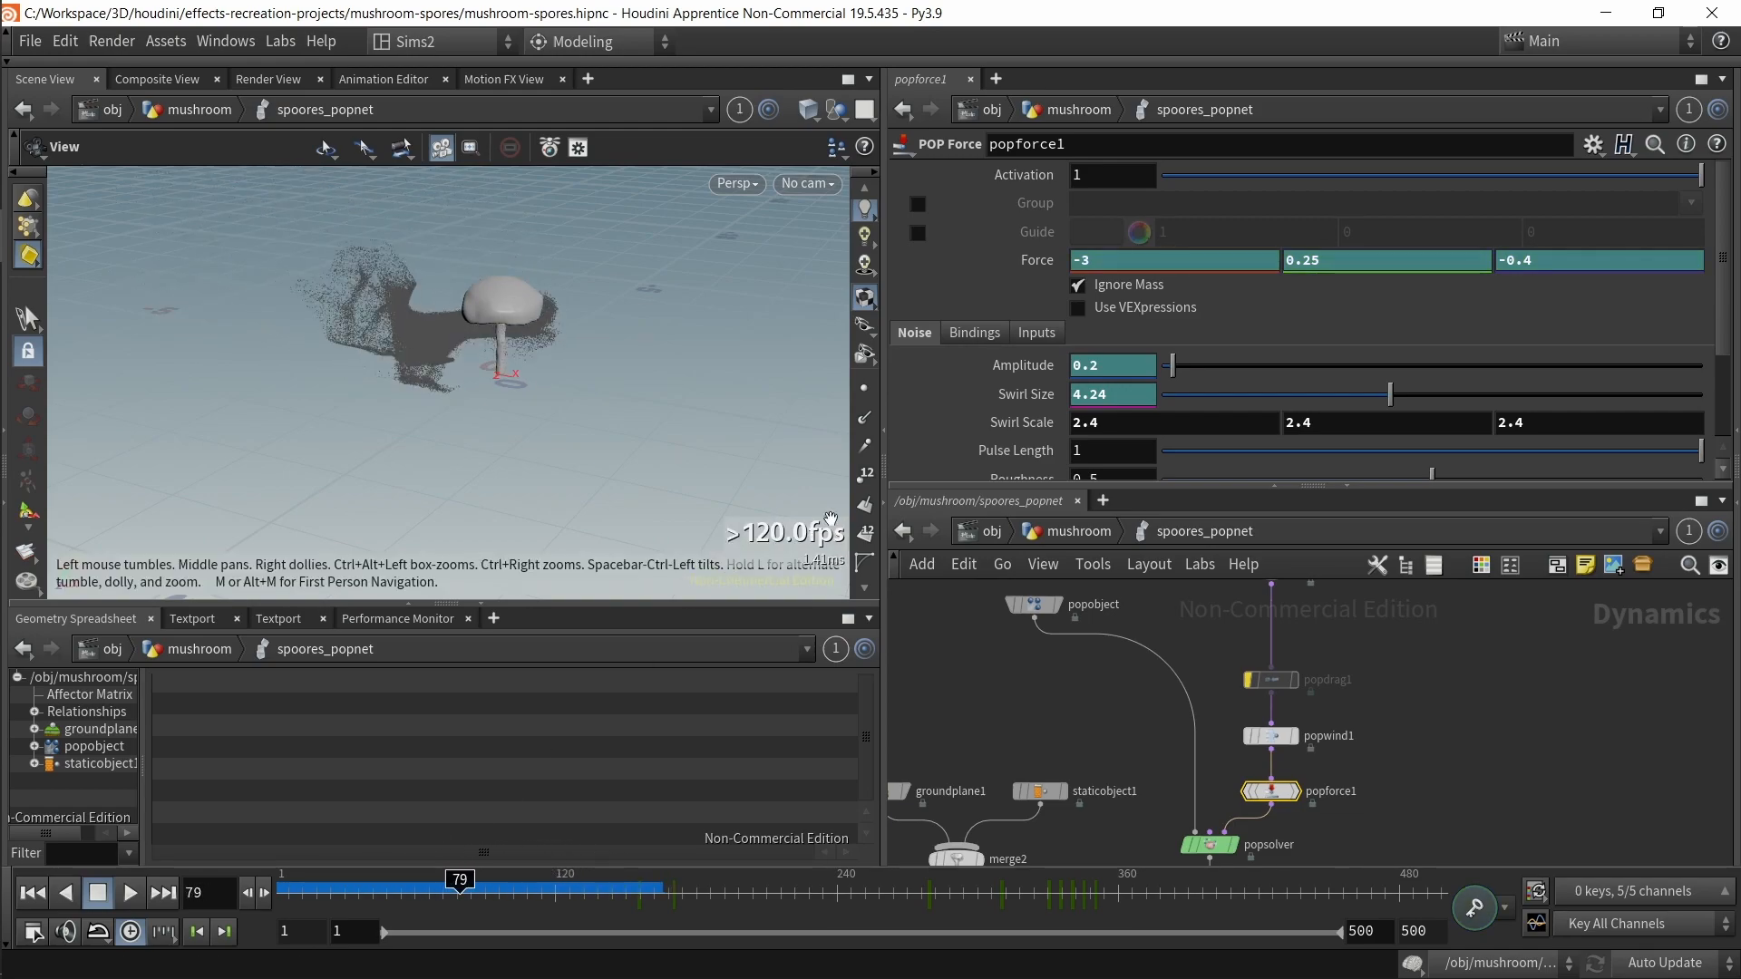
# Step: Set Pulse Length to 30 and scrub through the simulation to view the result
pyautogui.write('30')
pyautogui.press('Return')
pyautogui.moveTo(313, 913); pyautogui.dragTo(160, 907)
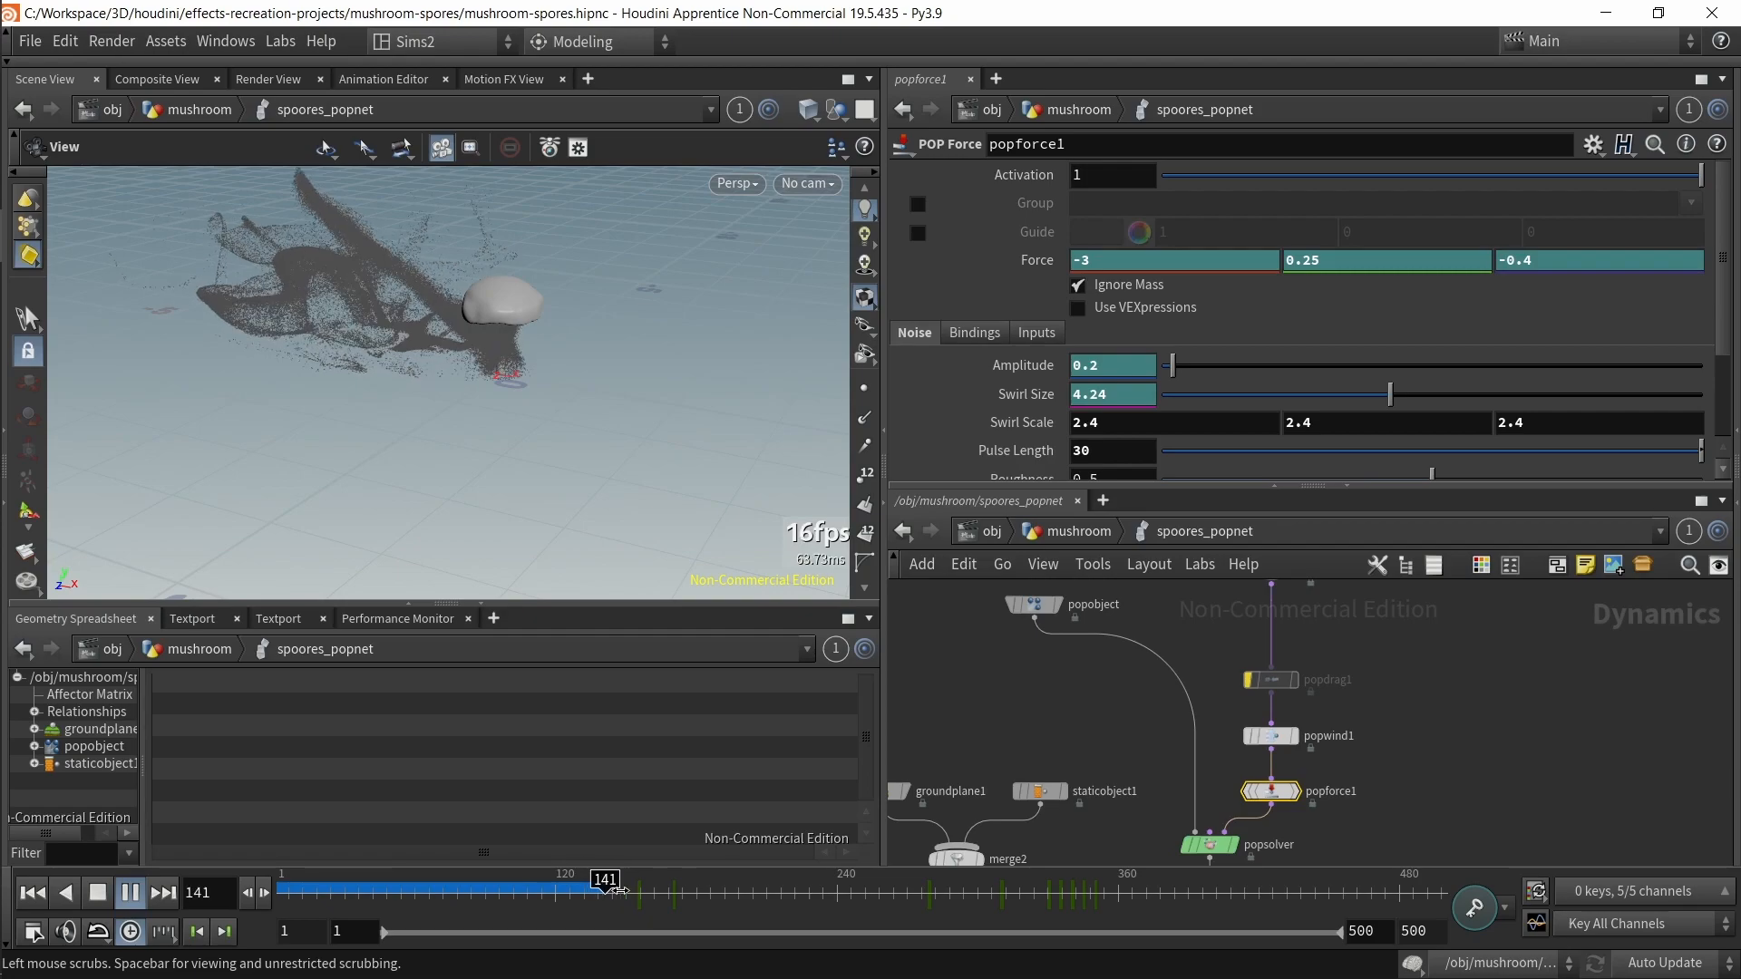
pyautogui.moveTo(621, 888); pyautogui.dragTo(322, 875)
pyautogui.moveTo(545, 875)
pyautogui.mouseDown()
pyautogui.moveTo(600, 876)
pyautogui.moveTo(548, 860)
pyautogui.moveTo(648, 876)
pyautogui.moveTo(564, 878)
pyautogui.mouseUp()
pyautogui.moveTo(424, 856)
pyautogui.mouseDown()
pyautogui.moveTo(640, 854)
pyautogui.moveTo(485, 855)
pyautogui.moveTo(641, 851)
pyautogui.moveTo(497, 833)
pyautogui.moveTo(569, 830)
pyautogui.moveTo(649, 887)
pyautogui.moveTo(495, 889)
pyautogui.moveTo(675, 887)
pyautogui.mouseUp()
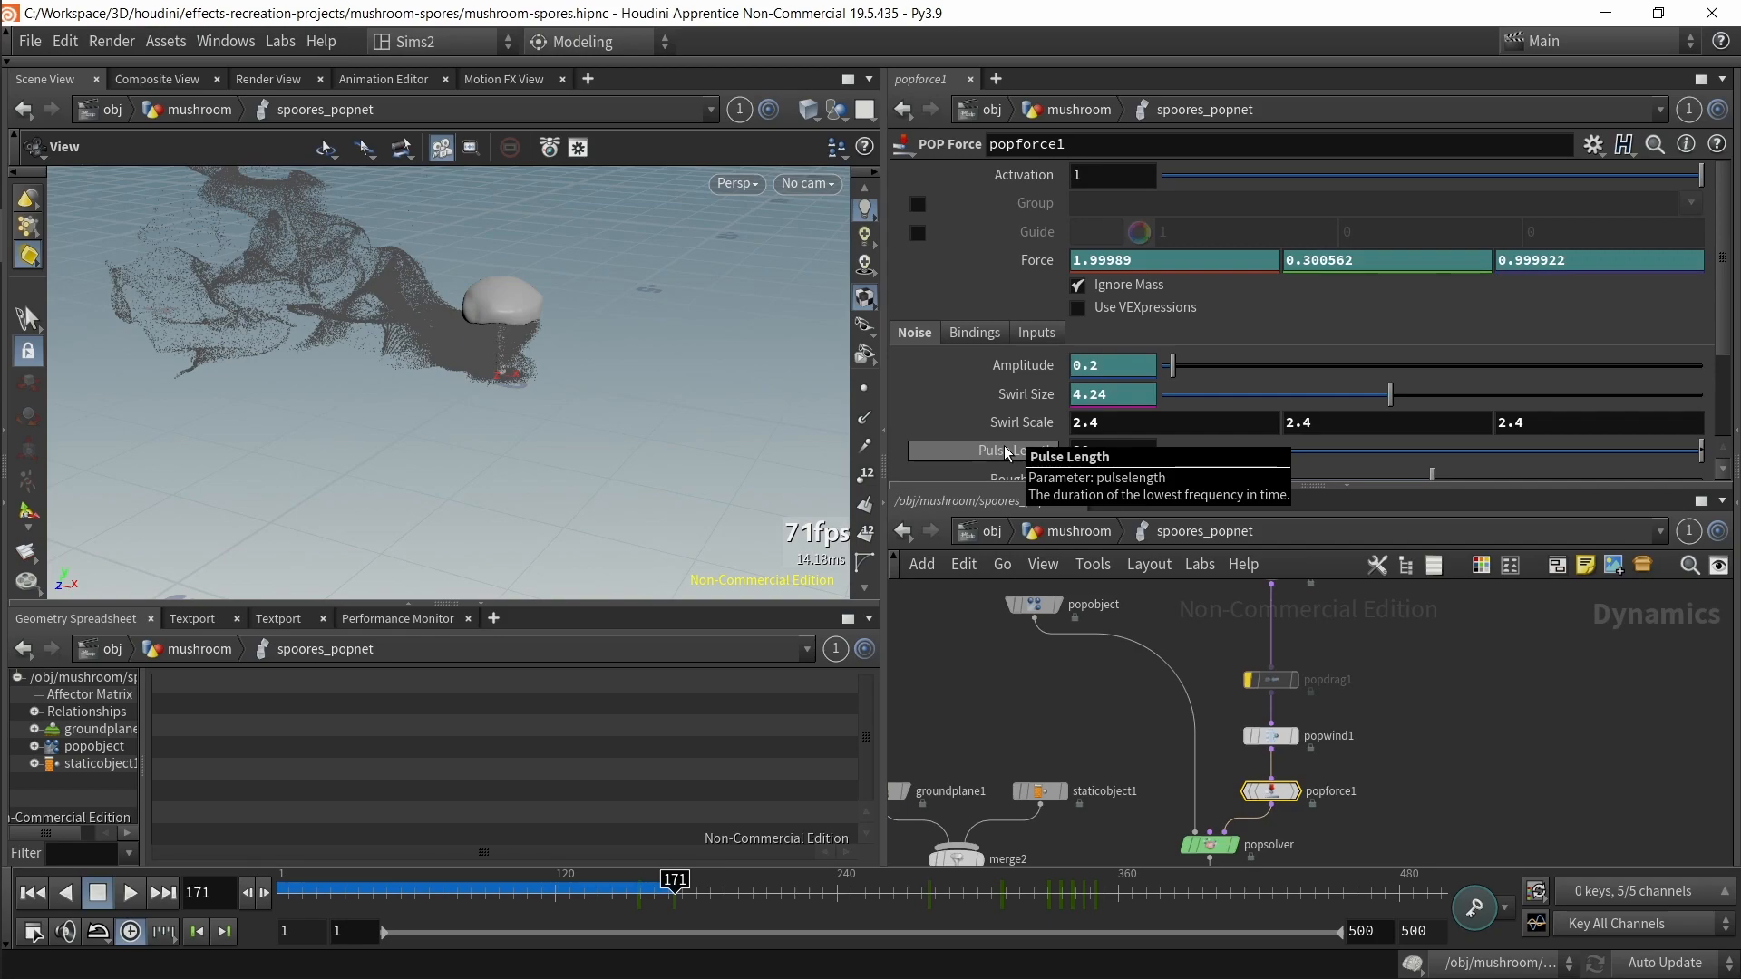
pyautogui.moveTo(675, 884)
pyautogui.mouseDown()
pyautogui.moveTo(613, 886)
pyautogui.moveTo(640, 888)
pyautogui.mouseUp()
# Step: Pan the network and select staticobject1 to view its parameters
pyautogui.moveTo(1444, 802); pyautogui.dragTo(1518, 649, button='middle')
pyautogui.moveTo(1400, 766); pyautogui.dragTo(1450, 791, button='middle')
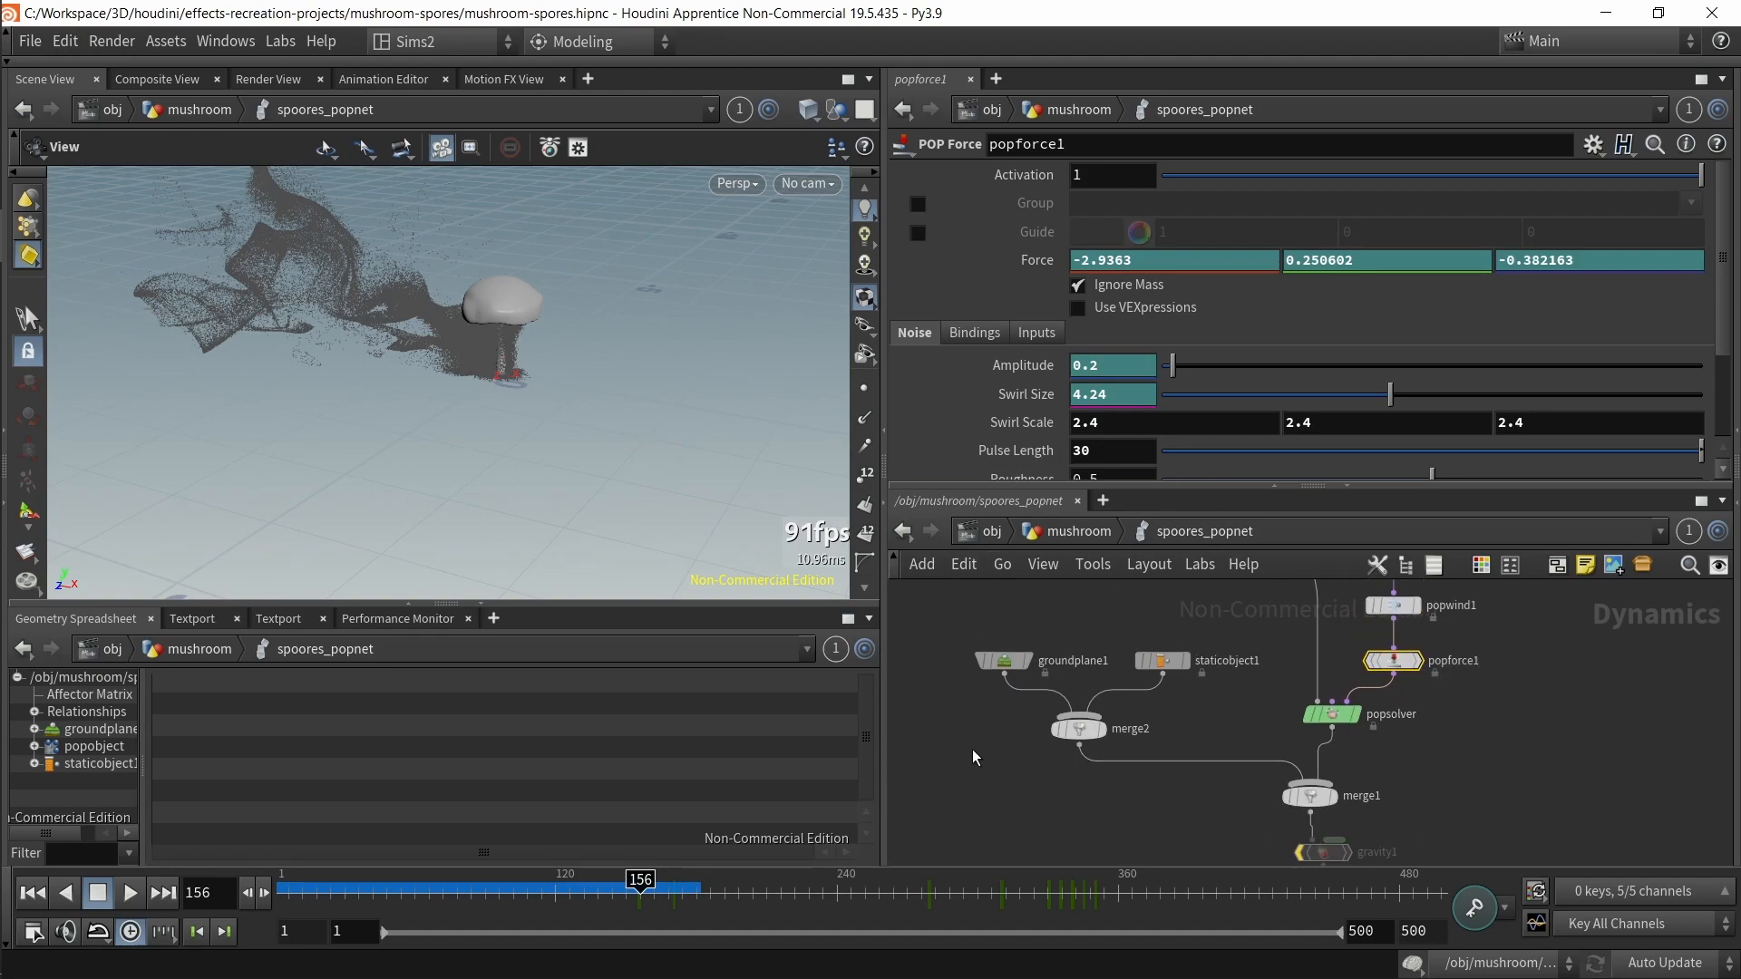
pyautogui.moveTo(965, 750); pyautogui.dragTo(987, 763, button='middle')
pyautogui.moveTo(974, 704); pyautogui.dragTo(1015, 681)
pyautogui.click(1179, 674)
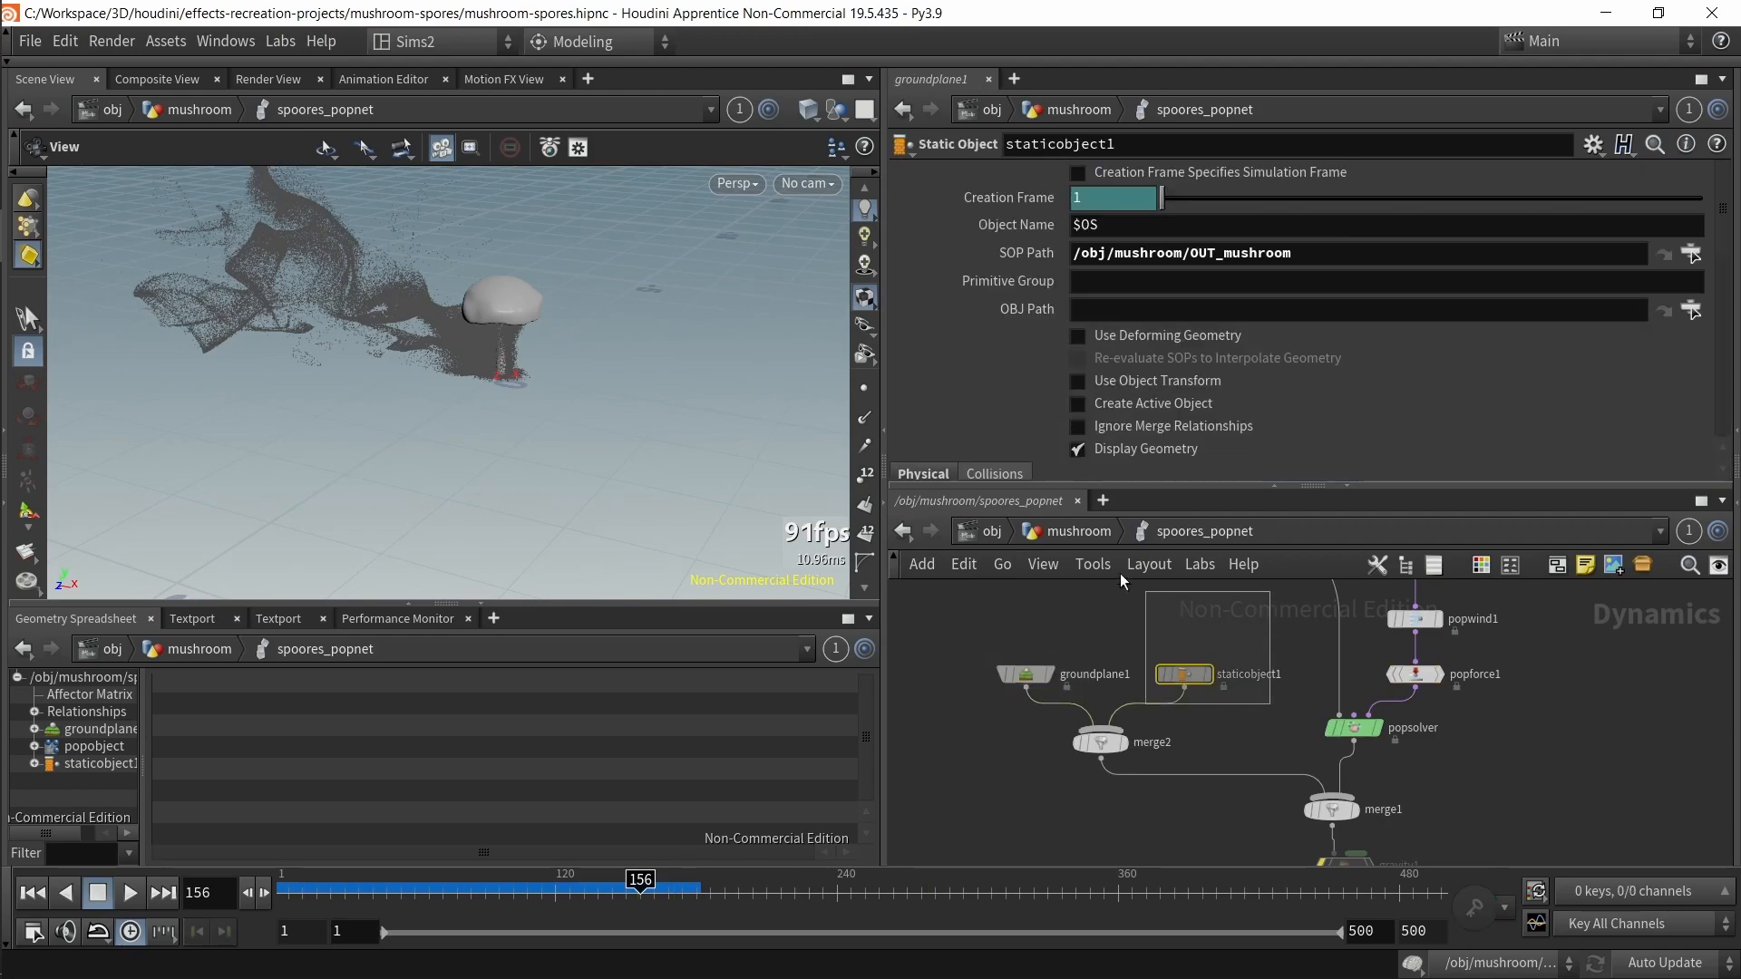
# Step: Enable Show Guide Geometry on staticobject1 to display its collision hull around the mushroom
pyautogui.moveTo(446, 258); pyautogui.dragTo(545, 312, button='right')
pyautogui.scroll(3, 551, 360)
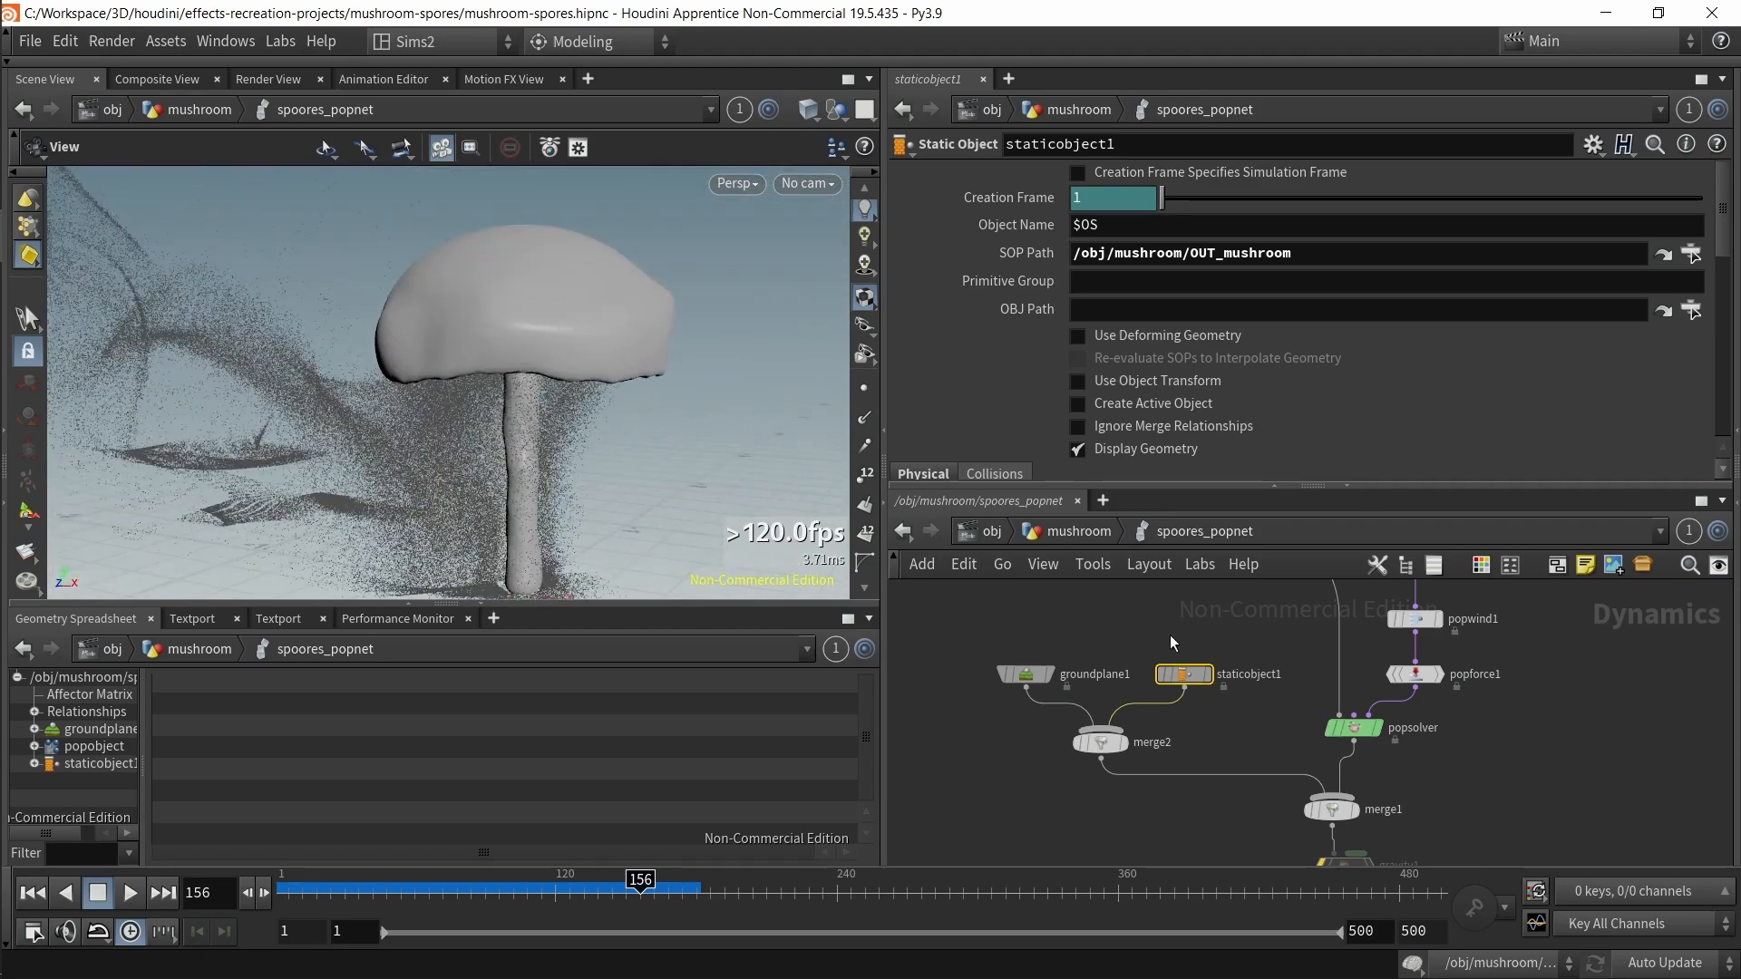
pyautogui.scroll(-3, 1063, 363)
pyautogui.click(1014, 327)
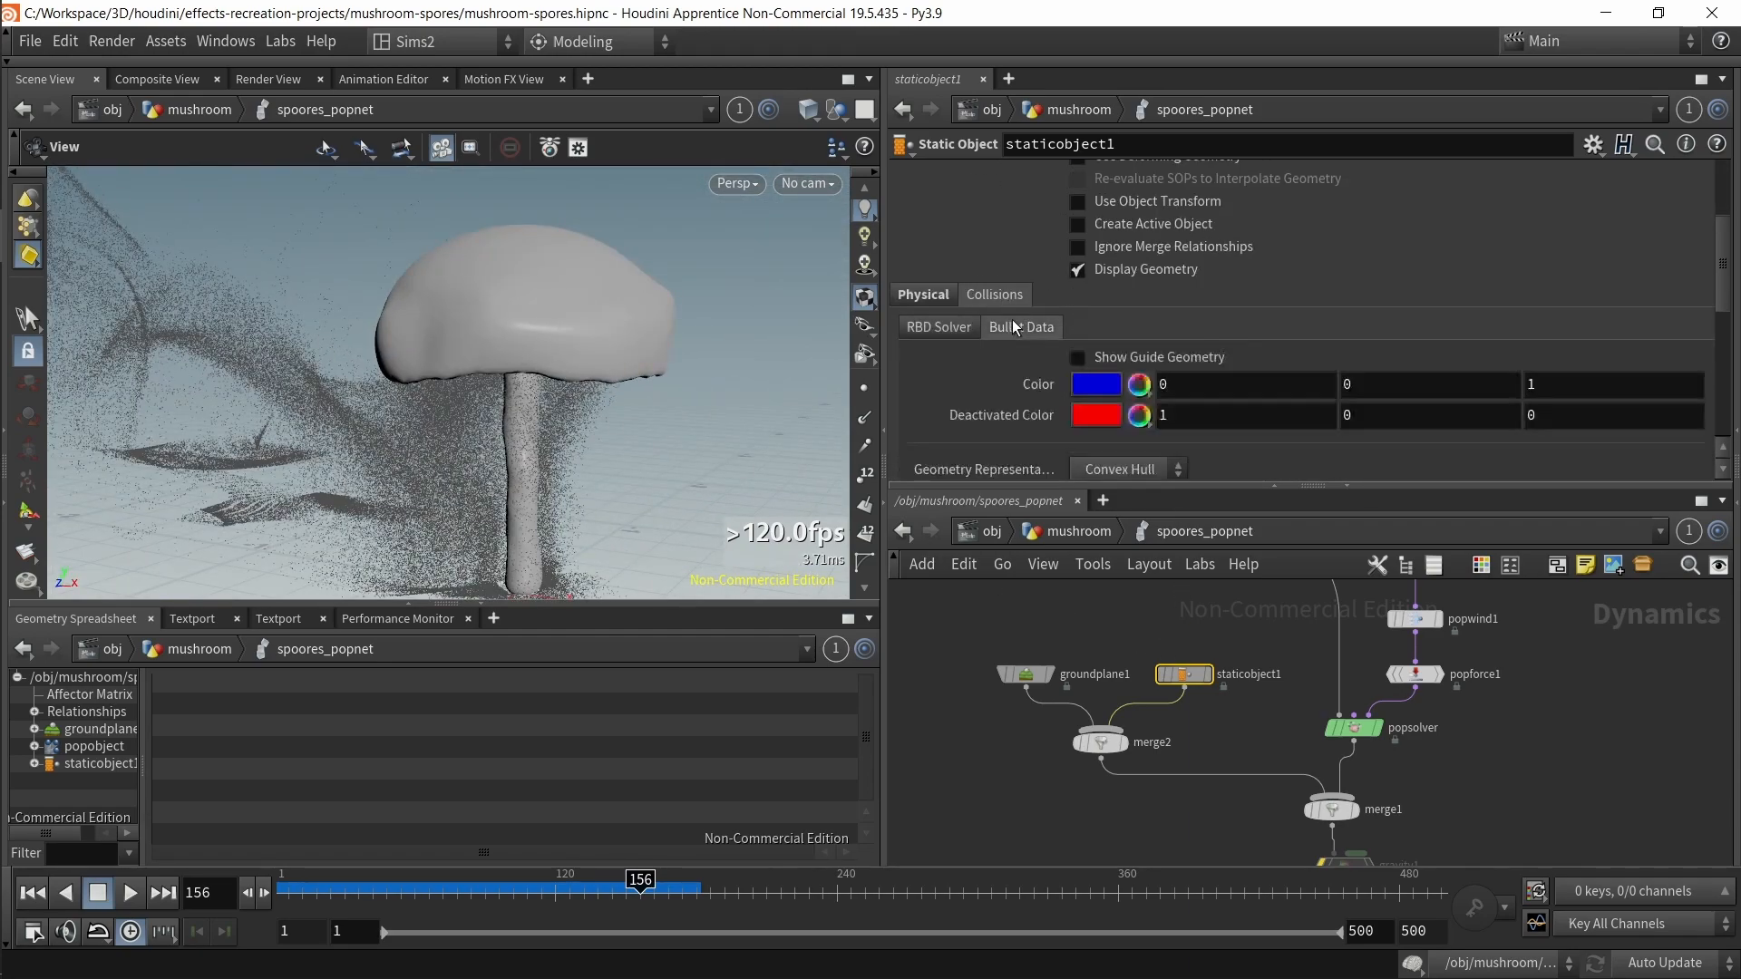
pyautogui.click(1104, 363)
pyautogui.moveTo(816, 433); pyautogui.dragTo(759, 436)
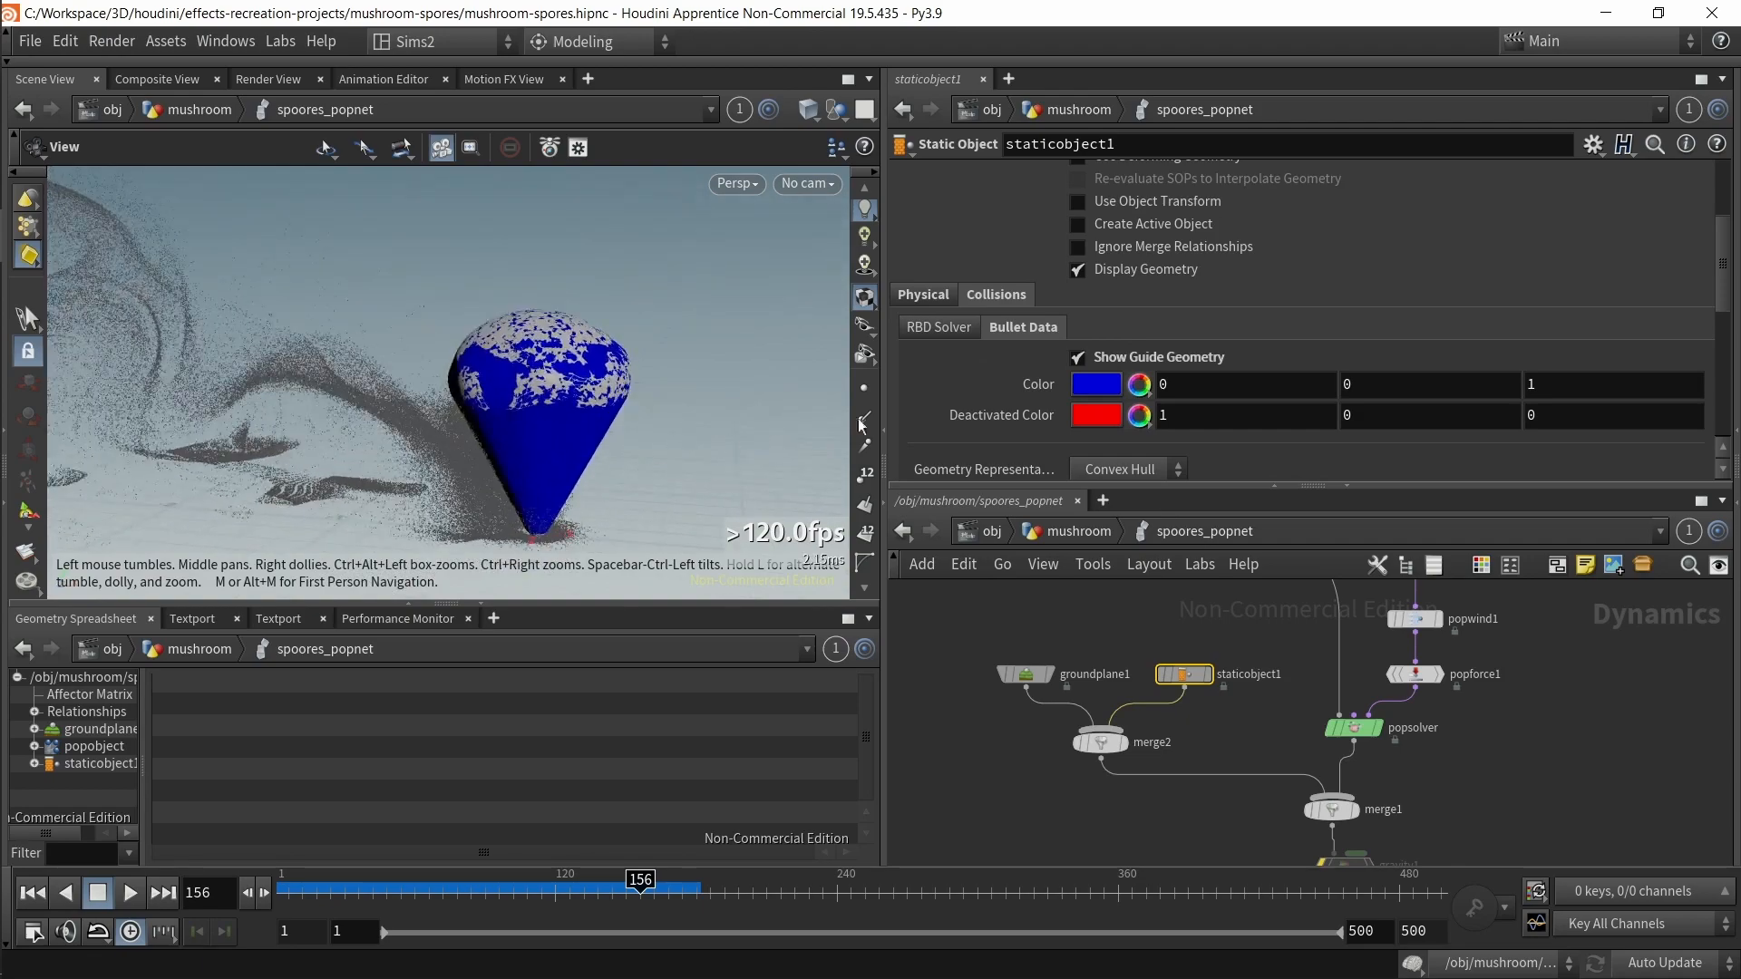
# Step: Browse staticobject1's Bullet Data settings and the Geometry Representation options
pyautogui.scroll(-3, 1009, 364)
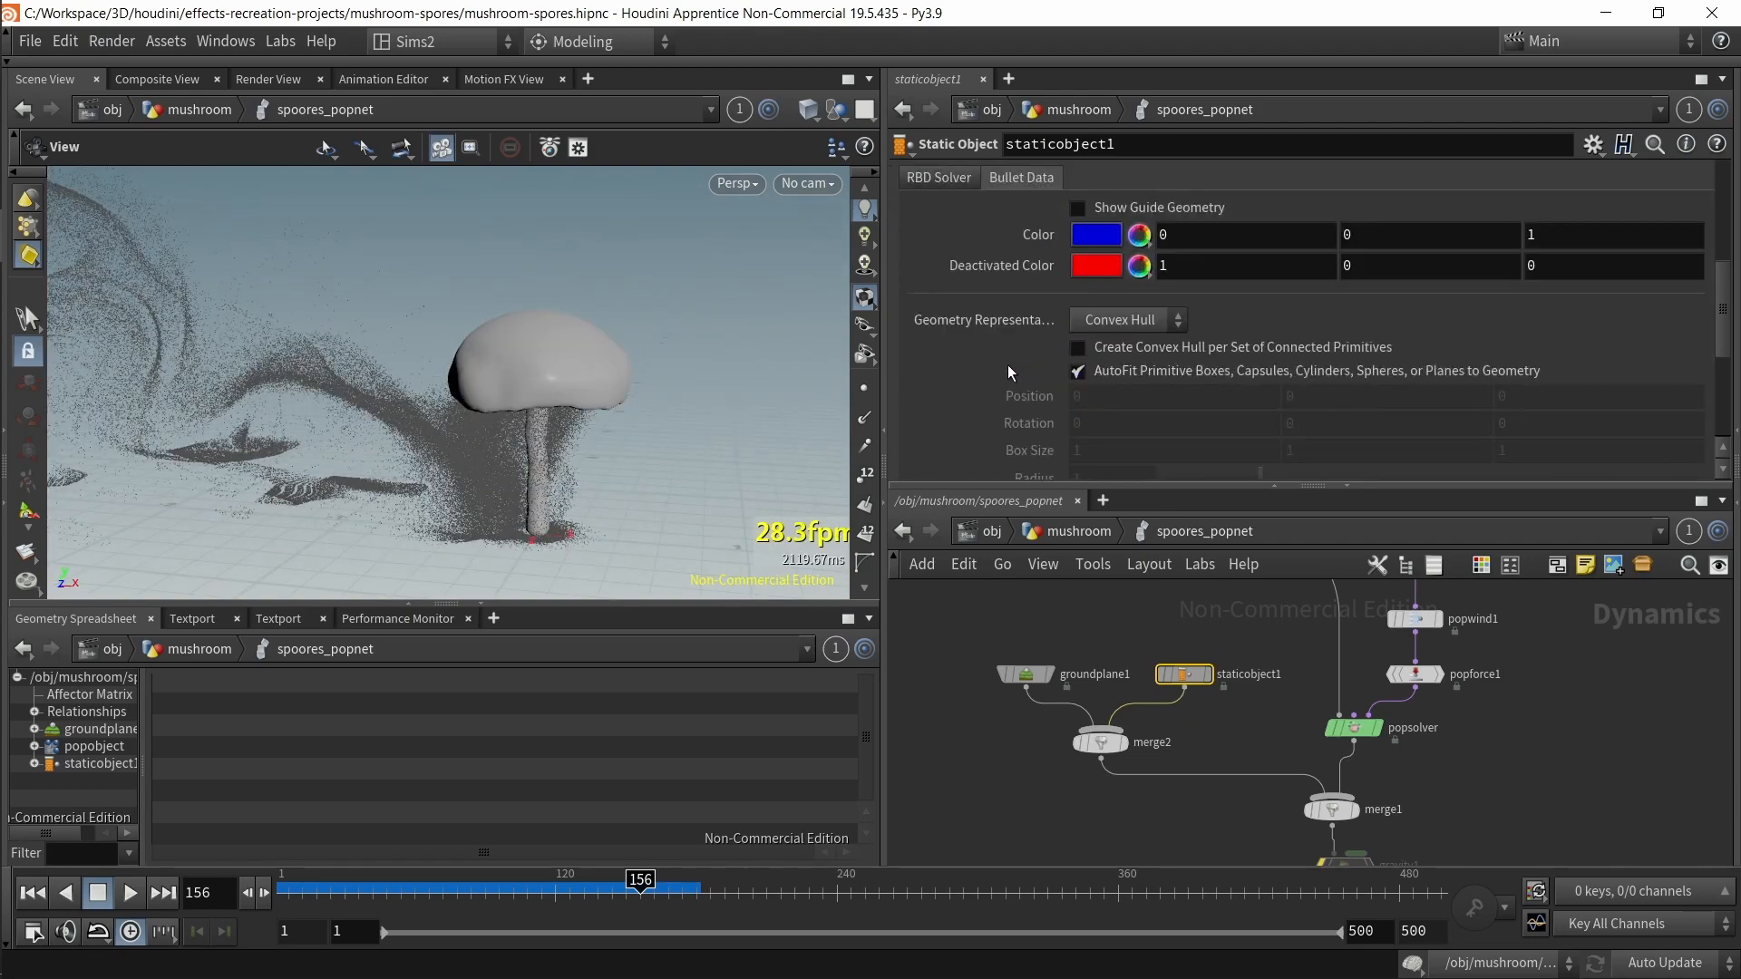
pyautogui.scroll(2, 999, 345)
pyautogui.click(930, 263)
pyautogui.scroll(-3, 1011, 322)
pyautogui.scroll(3, 1002, 326)
pyautogui.click(934, 237)
pyautogui.click(998, 238)
pyautogui.click(1023, 267)
pyautogui.scroll(-2, 1048, 363)
pyautogui.click(1110, 292)
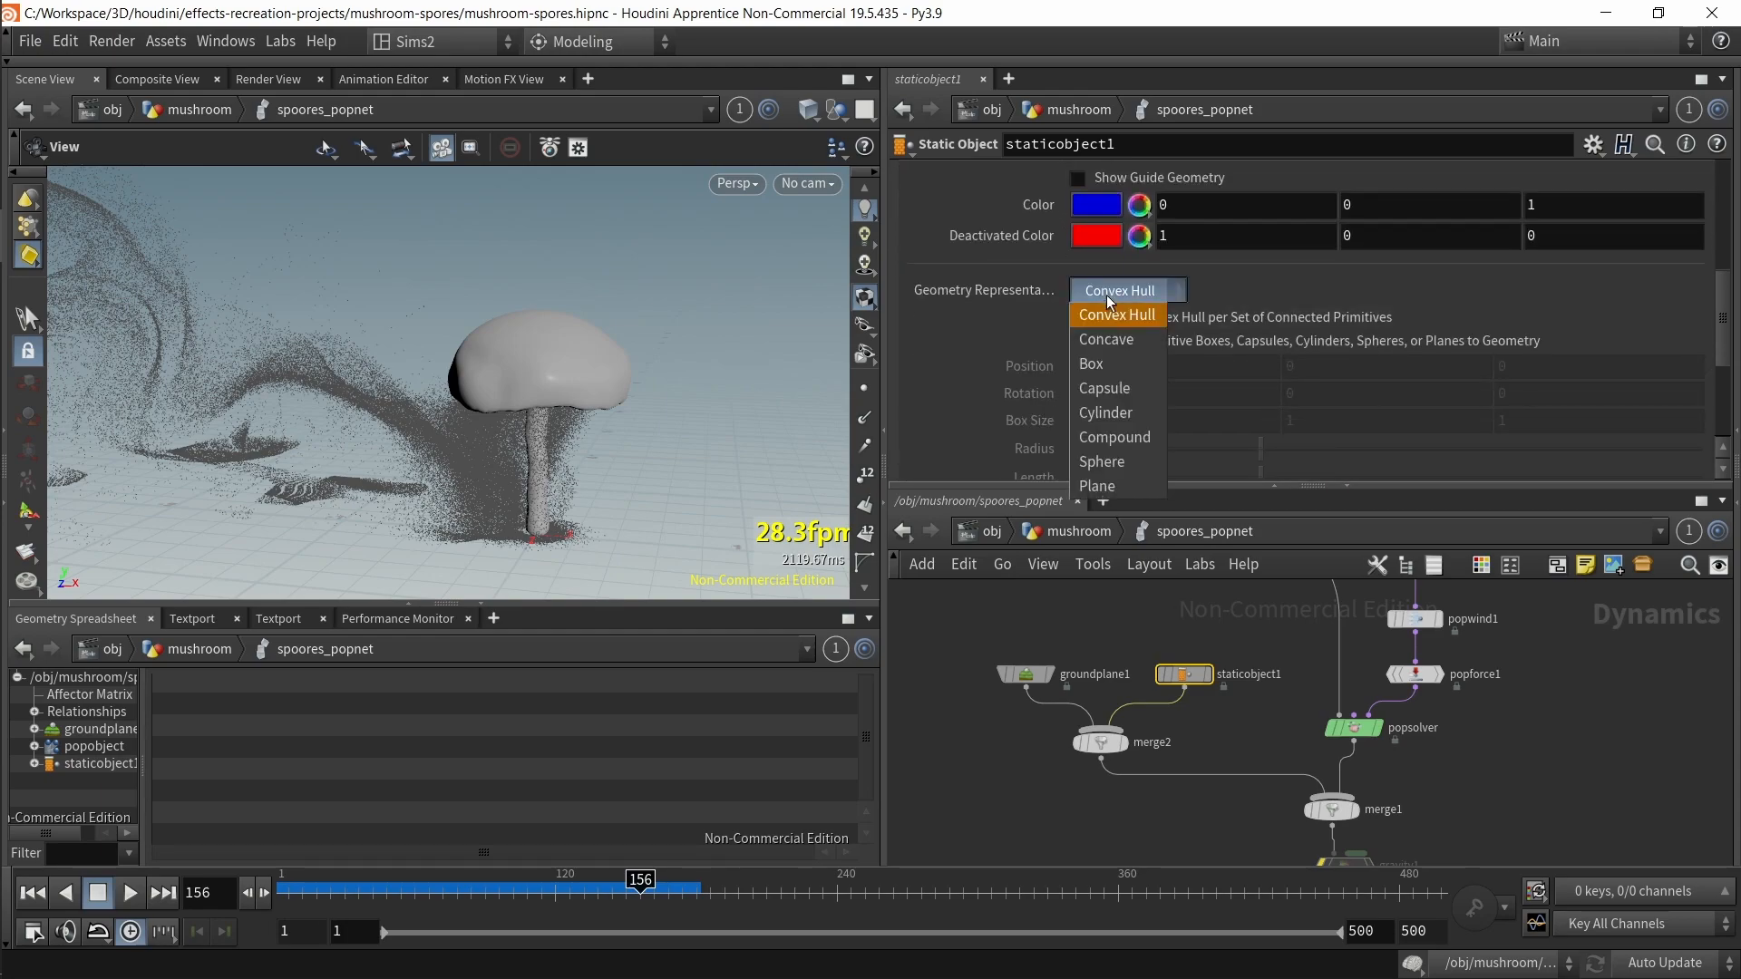
pyautogui.click(1108, 292)
# Step: Examine staticobject1's collision volume Mode options and surface collision settings
pyautogui.scroll(2, 1014, 335)
pyautogui.scroll(-6, 1012, 340)
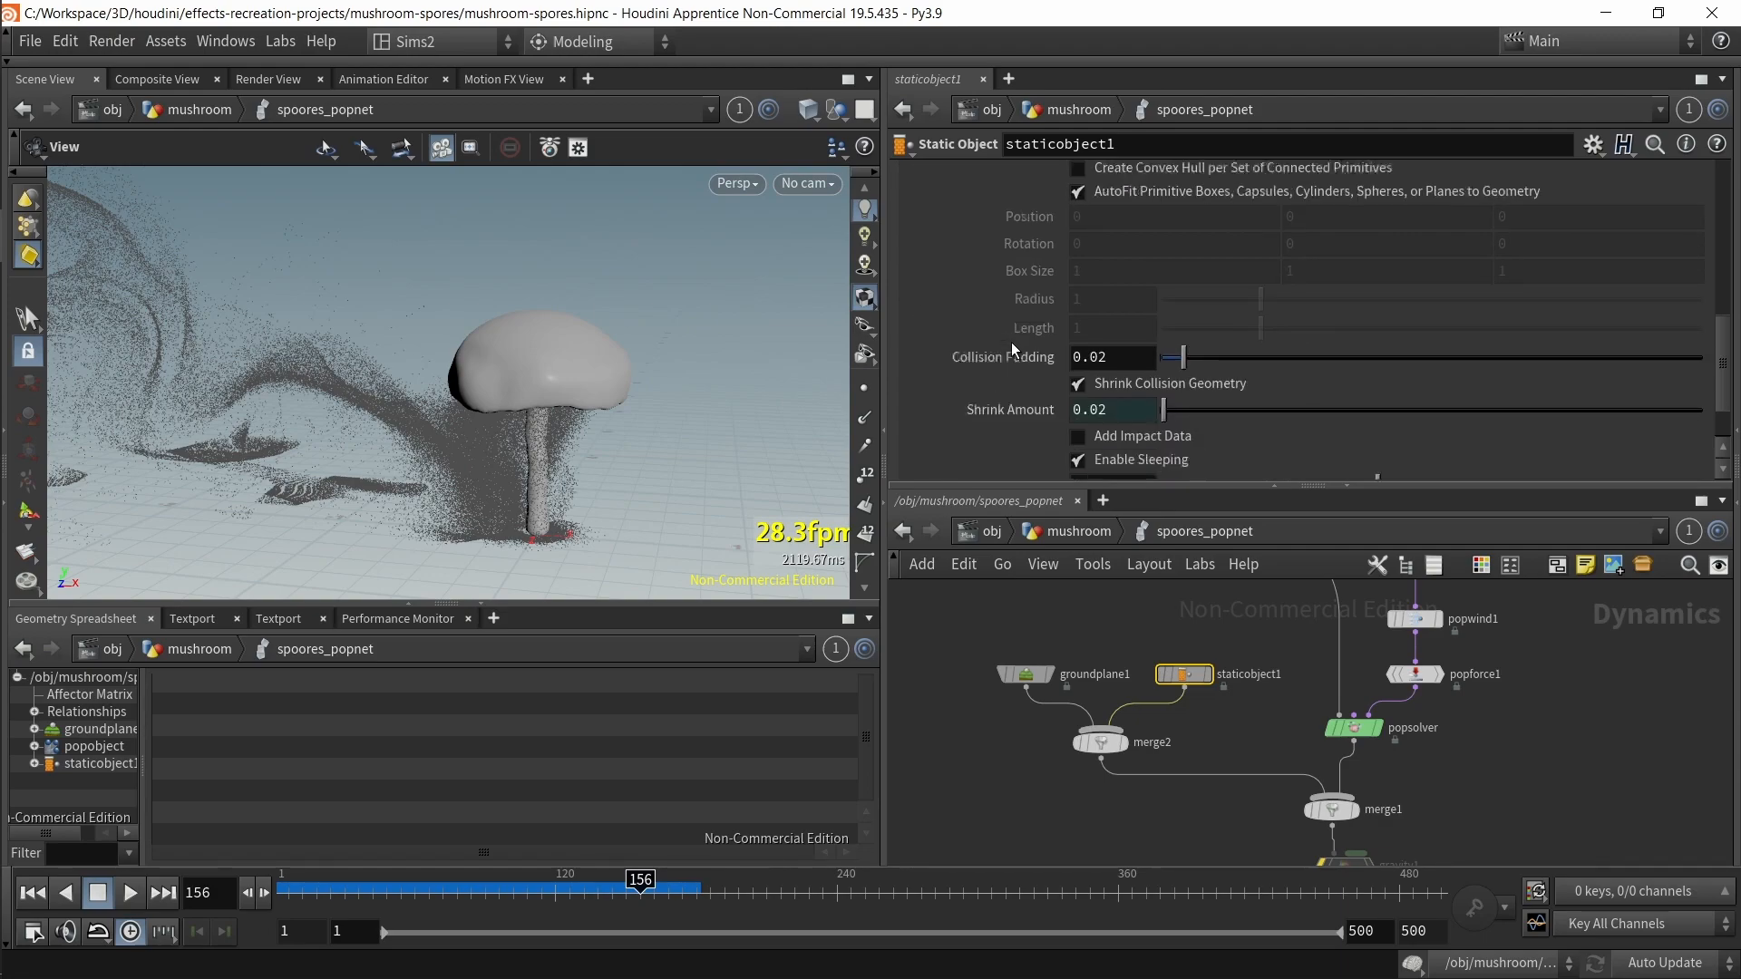
pyautogui.scroll(7, 1014, 346)
pyautogui.click(944, 310)
pyautogui.scroll(-3, 987, 404)
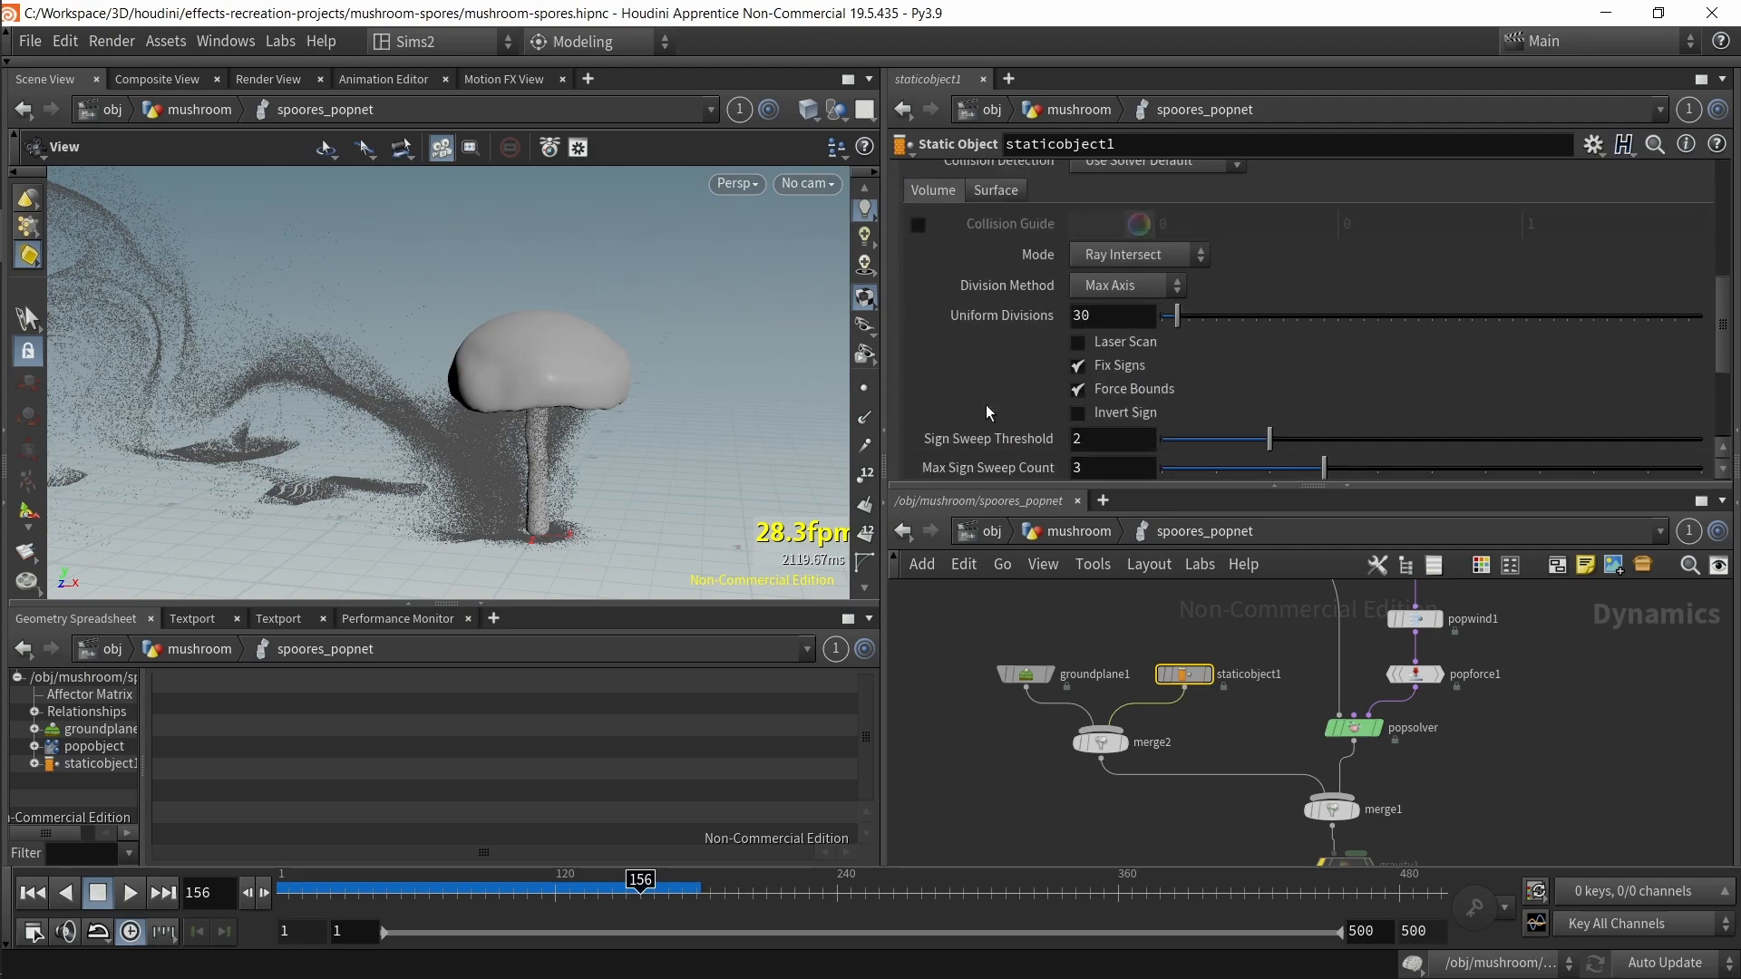
pyautogui.click(1110, 251)
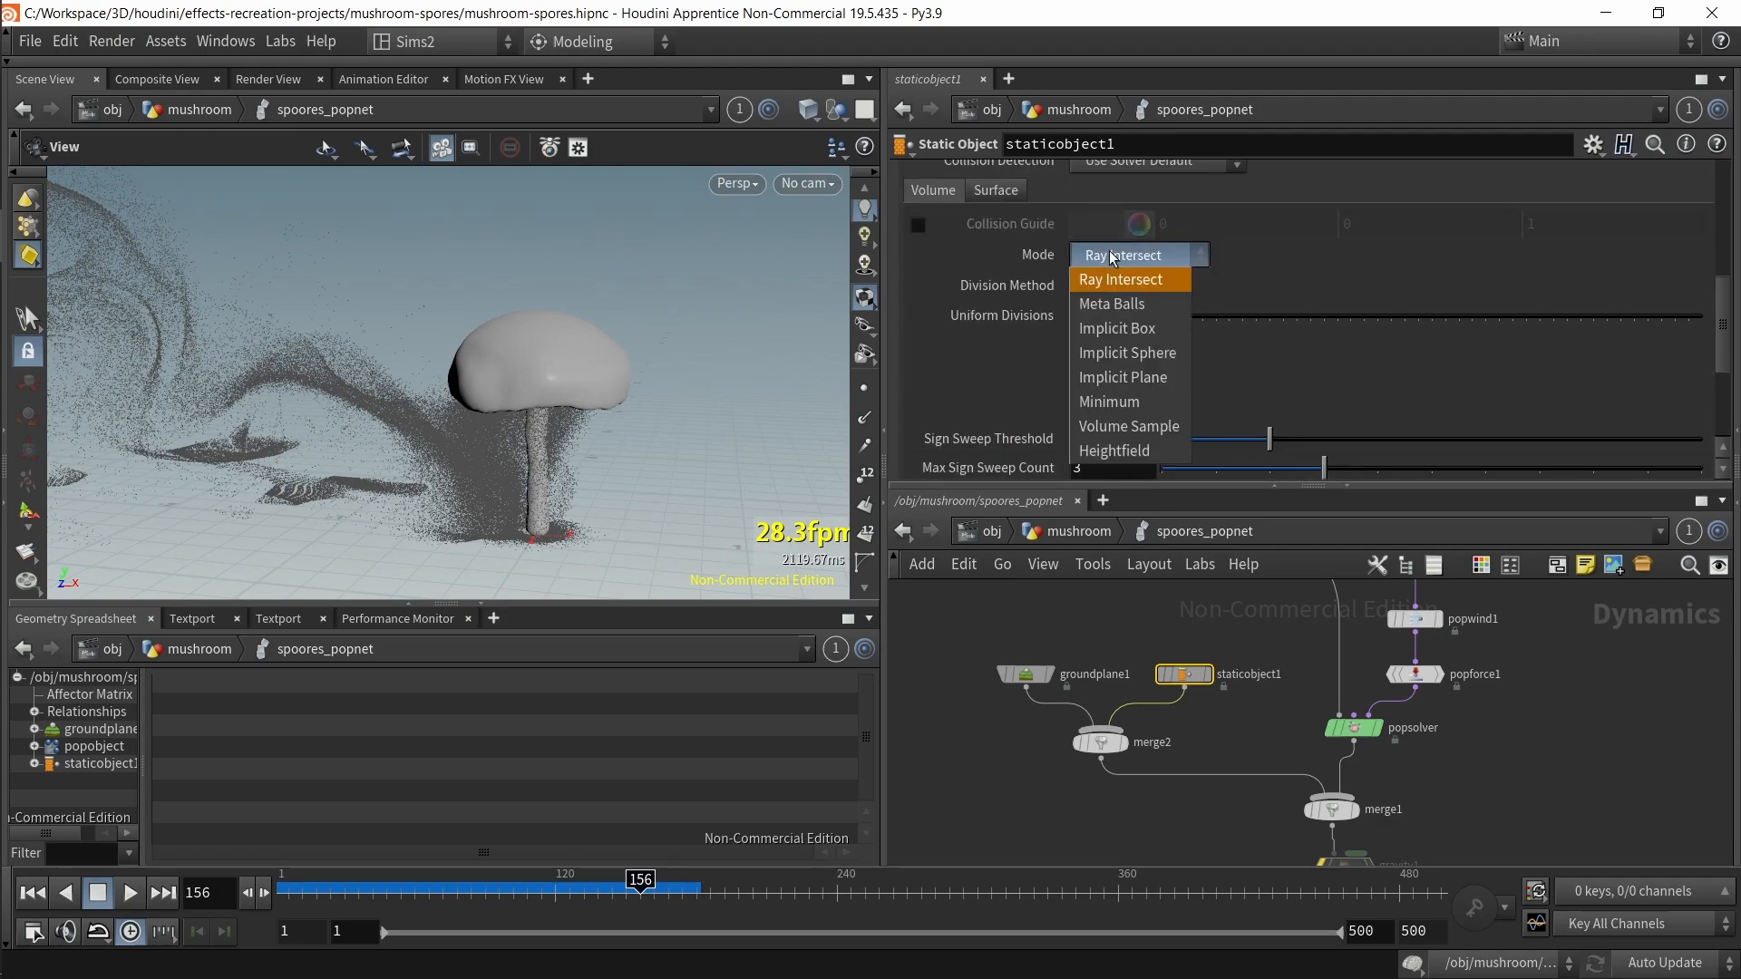
pyautogui.click(992, 324)
pyautogui.scroll(2, 992, 299)
pyautogui.click(992, 285)
pyautogui.scroll(-1, 998, 309)
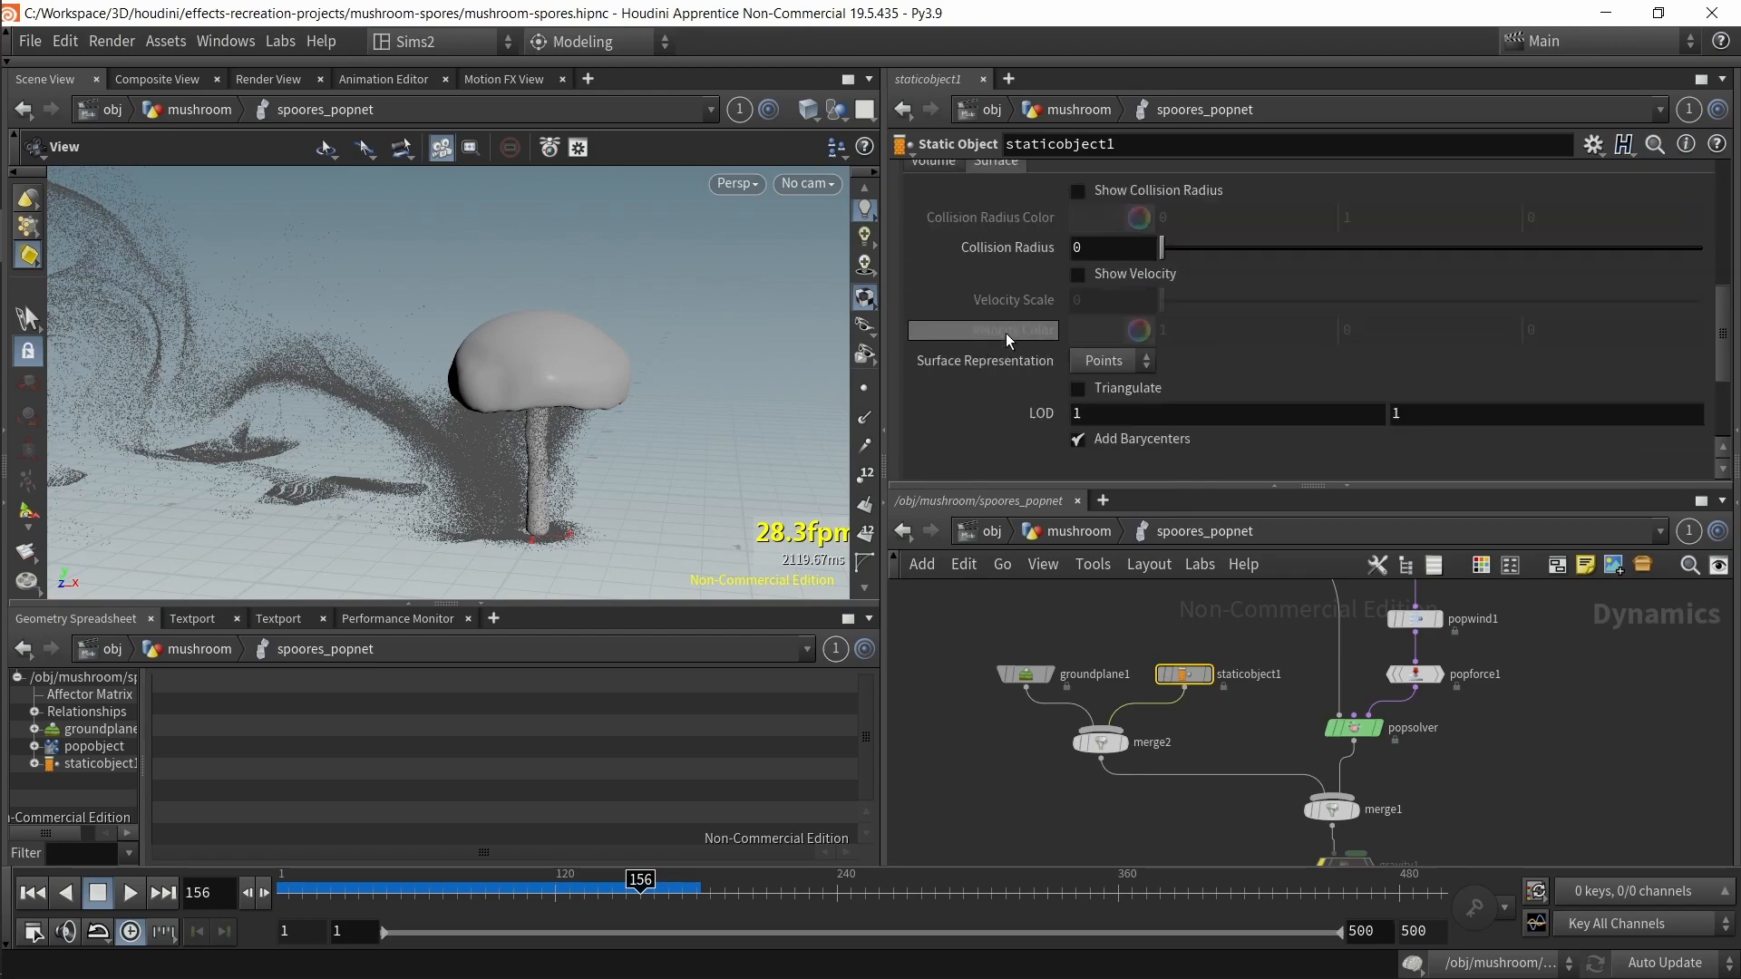
pyautogui.scroll(-3, 1005, 334)
pyautogui.click(1092, 334)
pyautogui.click(970, 324)
pyautogui.scroll(5, 943, 319)
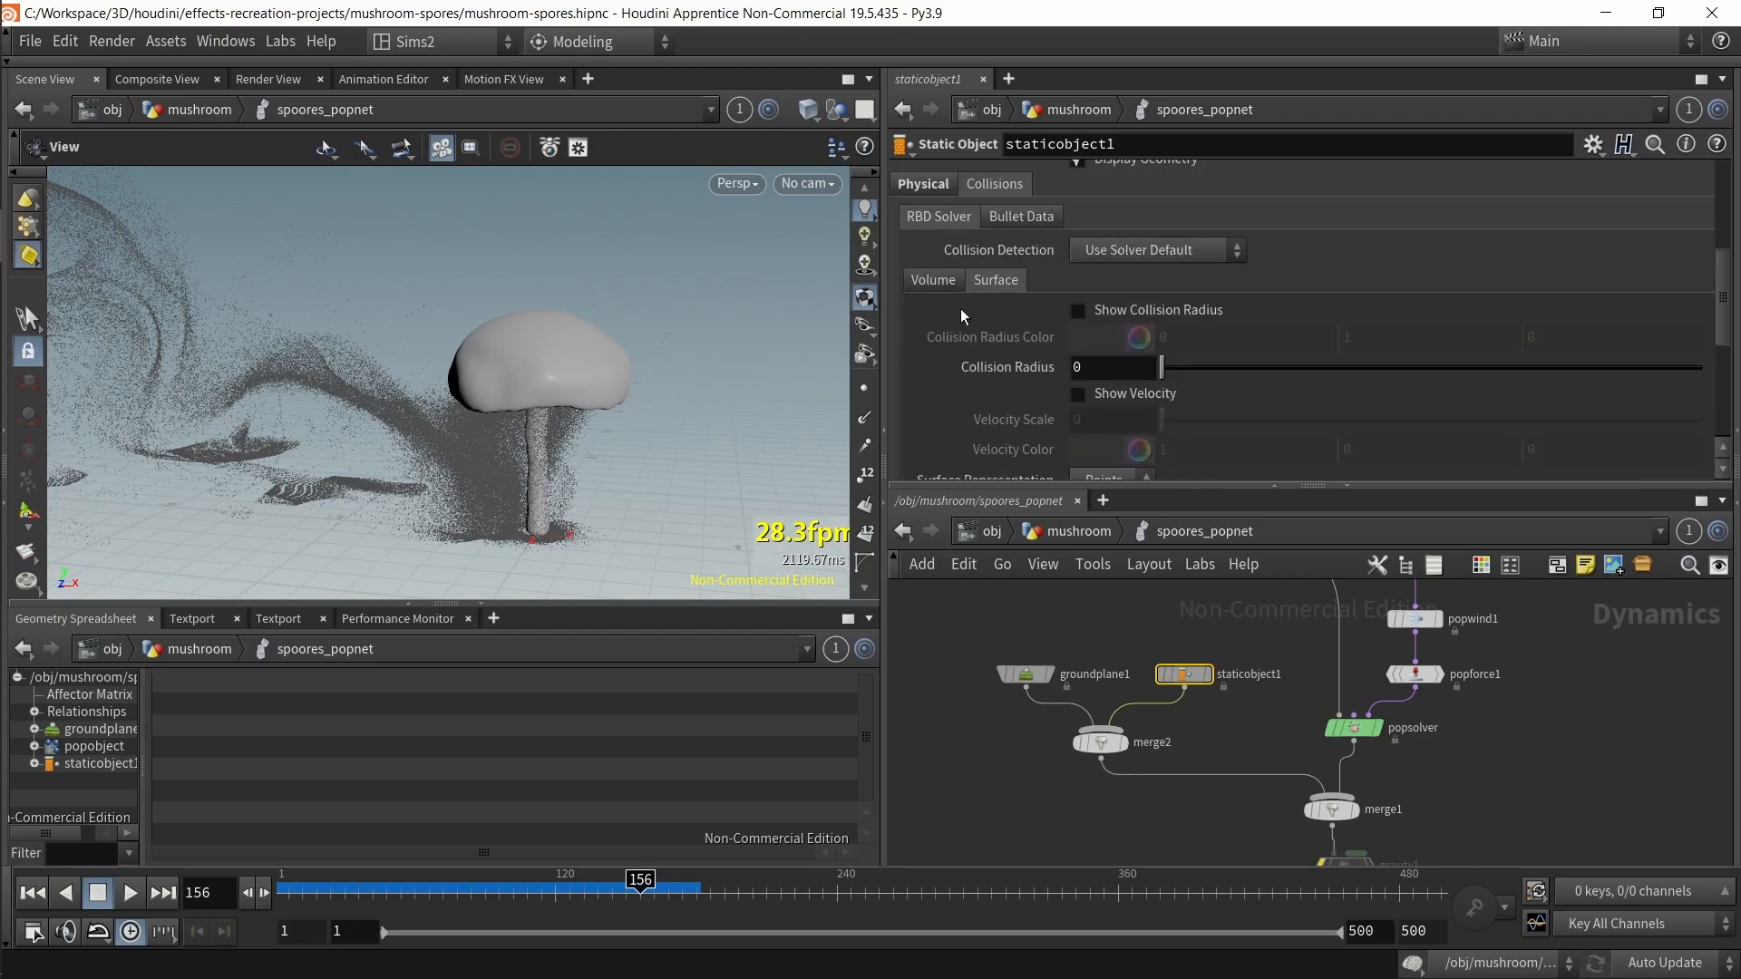
# Step: Try different Collision Detection options on staticobject1 and set it back to Use Solver Default
pyautogui.click(1107, 253)
pyautogui.click(1107, 299)
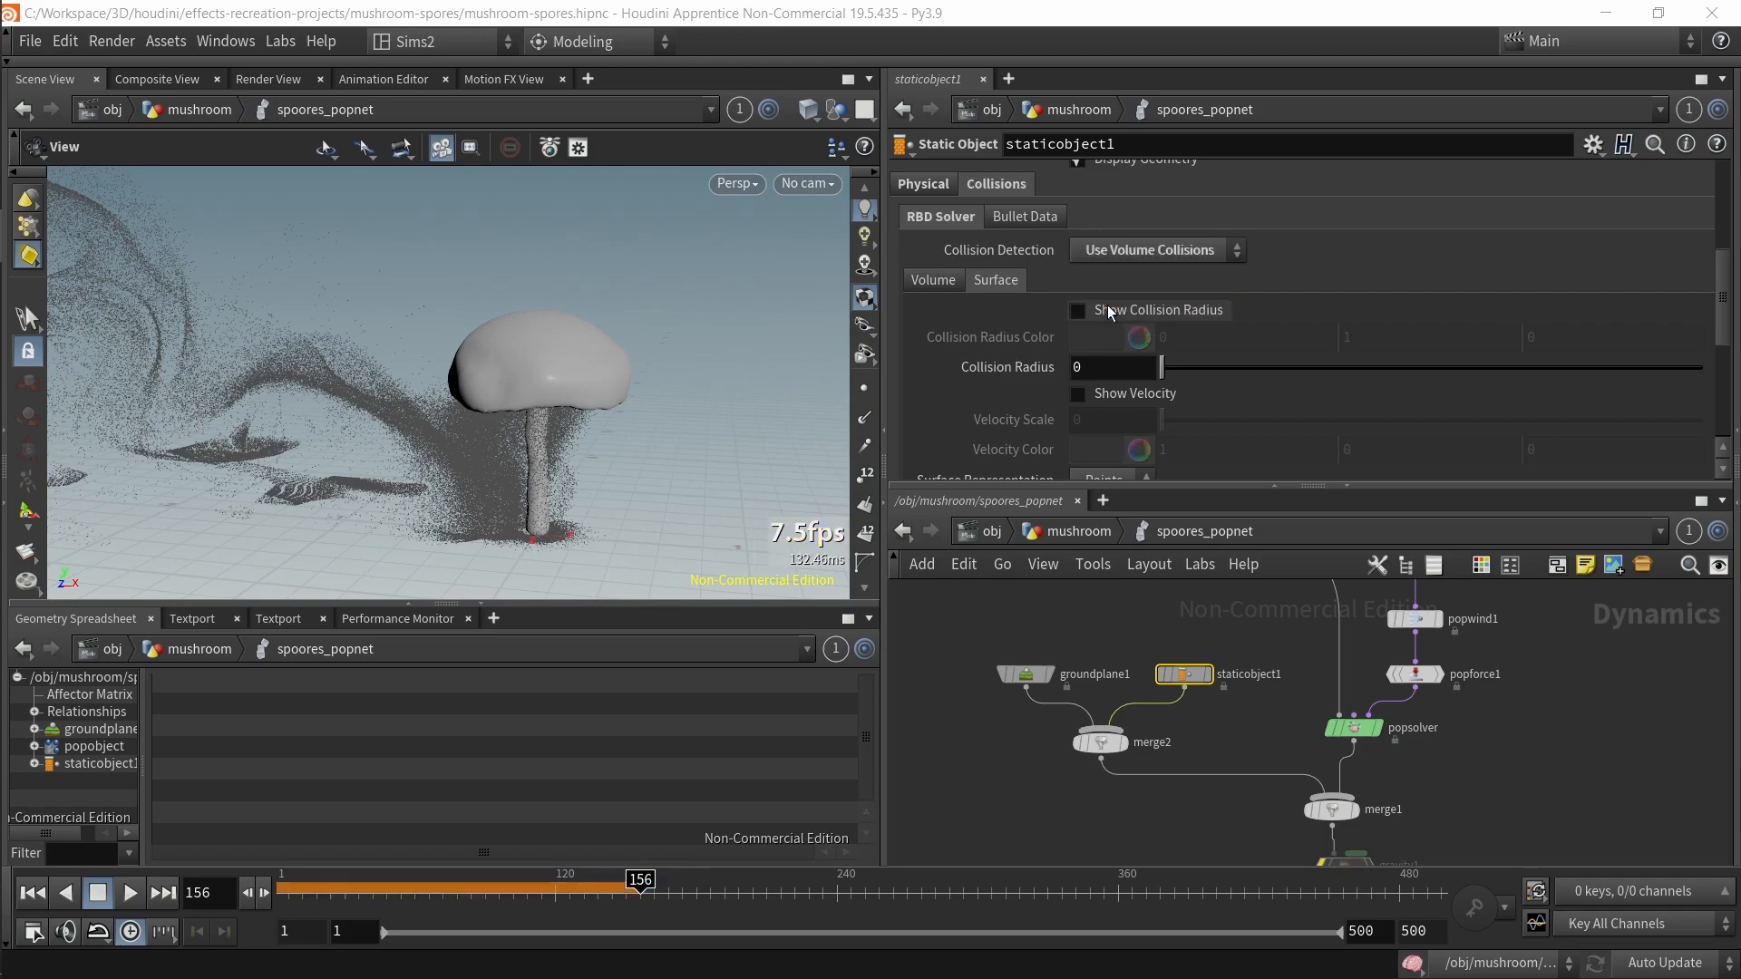
pyautogui.click(946, 279)
pyautogui.scroll(-3, 949, 299)
pyautogui.scroll(3, 948, 299)
pyautogui.click(1148, 252)
pyautogui.click(1141, 298)
pyautogui.click(1110, 254)
pyautogui.click(1111, 275)
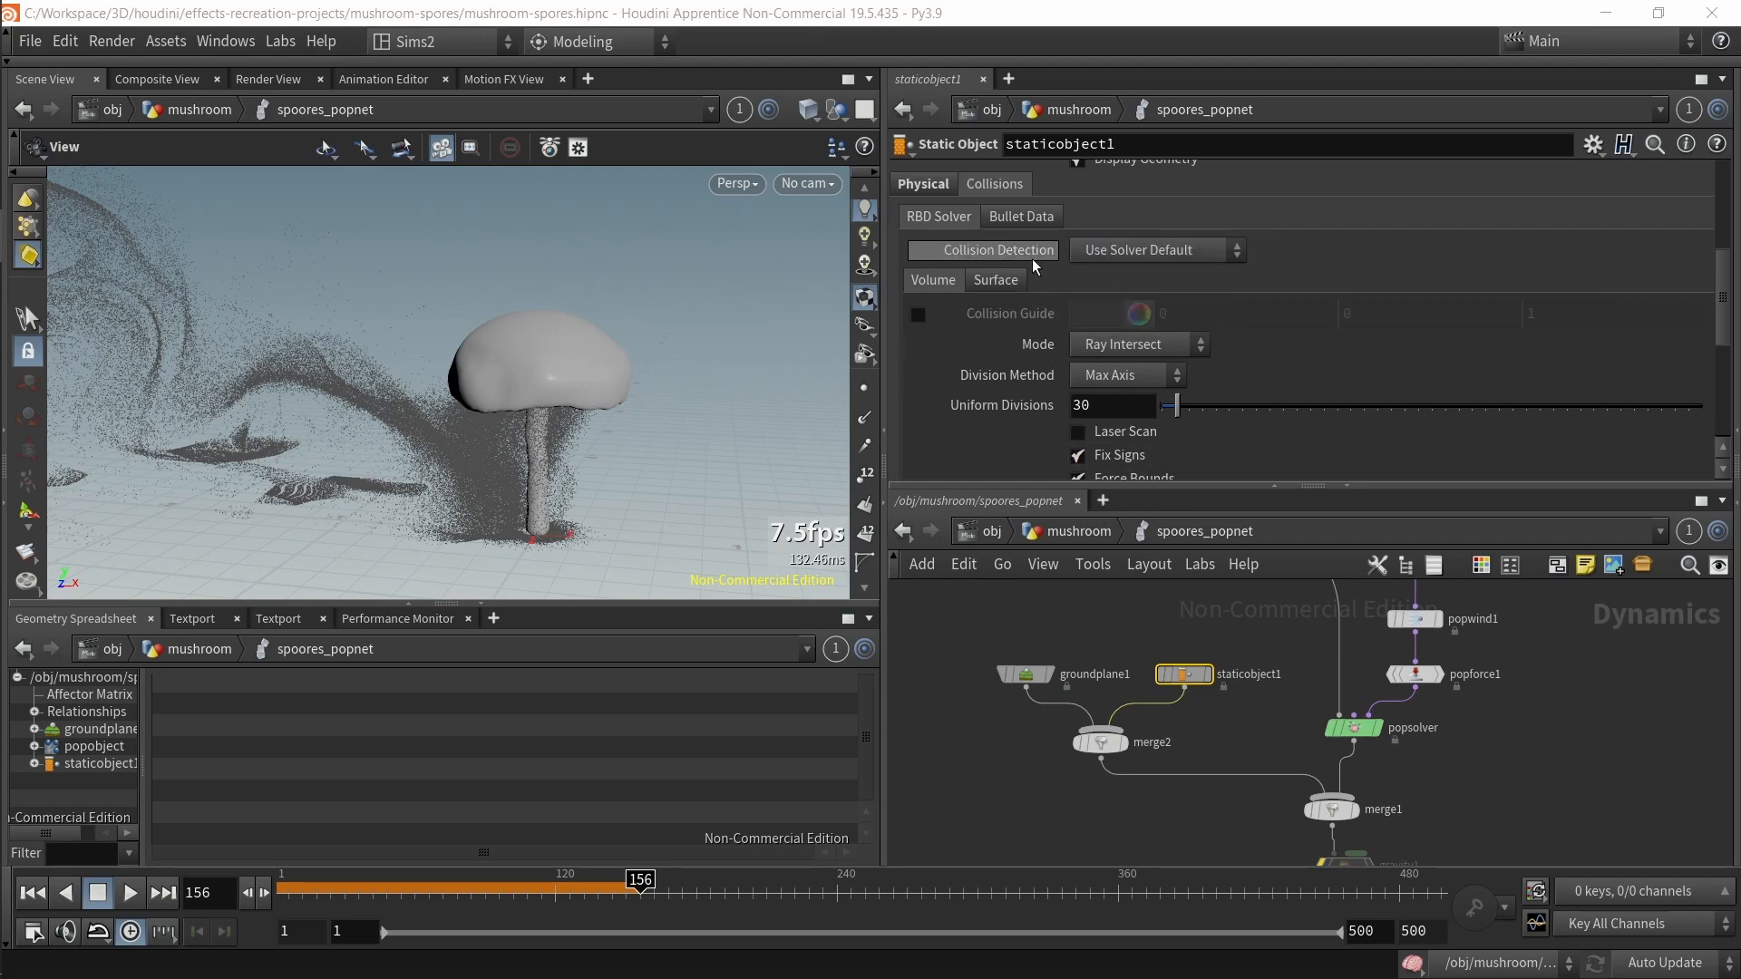
# Step: Review staticobject1's Physical bounce and friction settings while orbiting around the mushroom
pyautogui.scroll(3, 961, 272)
pyautogui.click(931, 279)
pyautogui.moveTo(575, 408); pyautogui.dragTo(558, 365)
pyautogui.moveTo(558, 364); pyautogui.dragTo(593, 453, button='right')
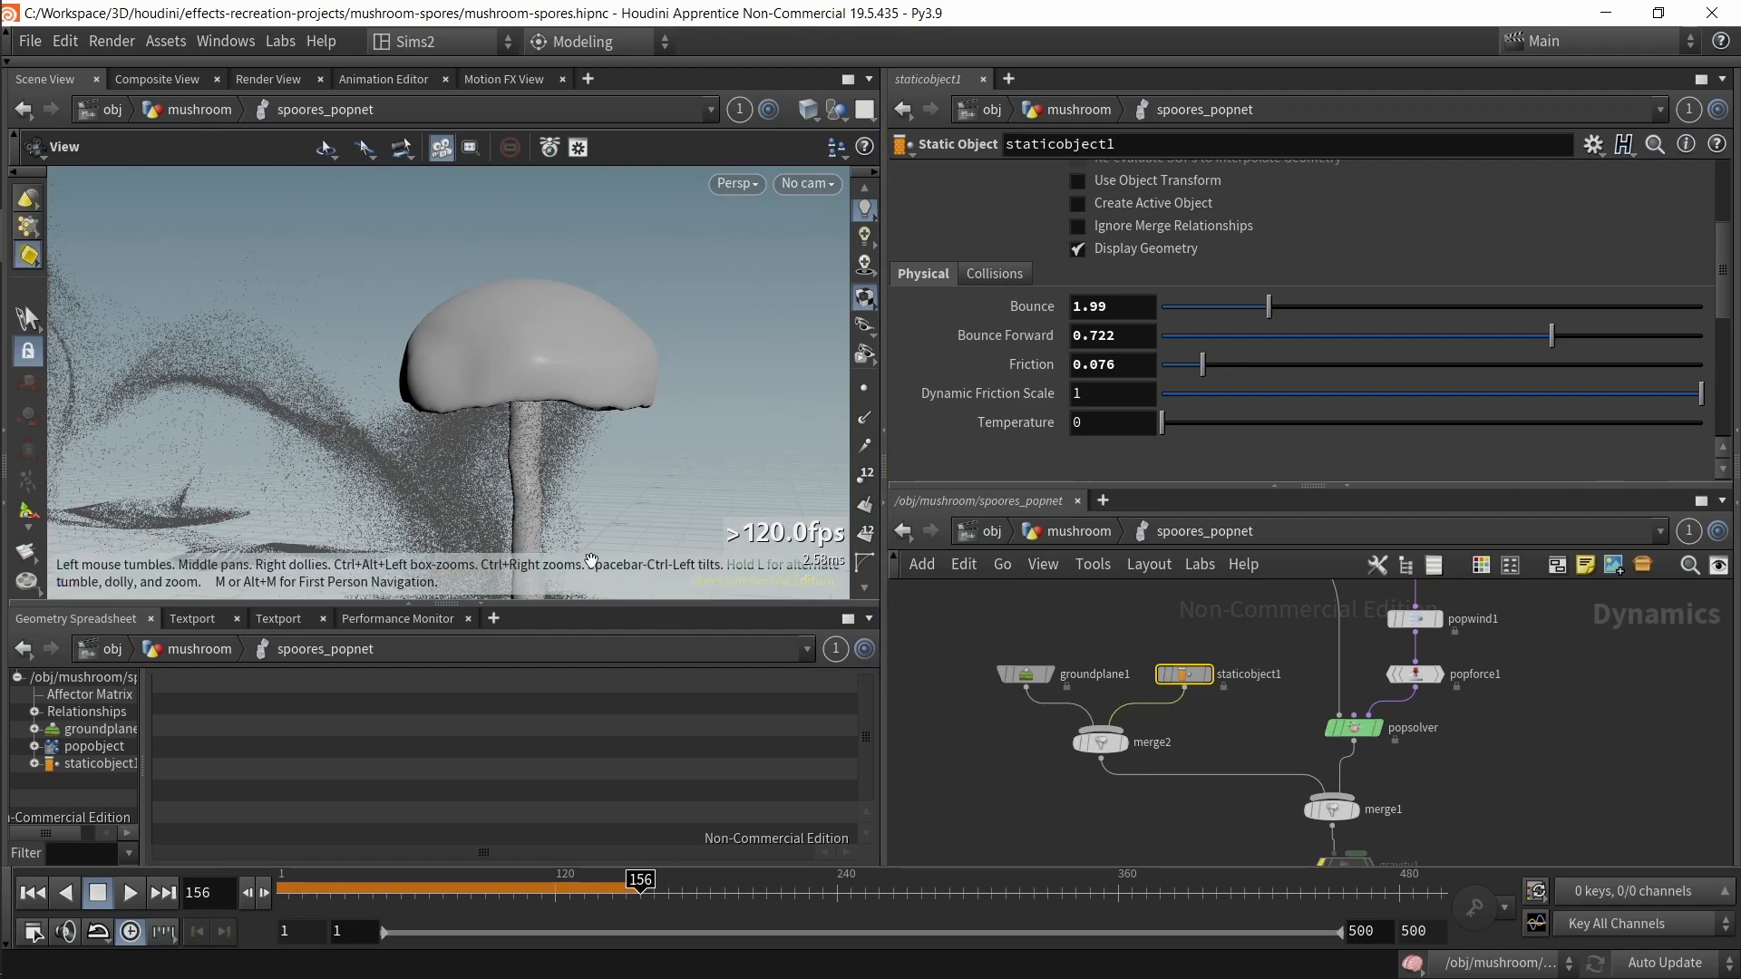
pyautogui.moveTo(475, 428); pyautogui.dragTo(427, 441)
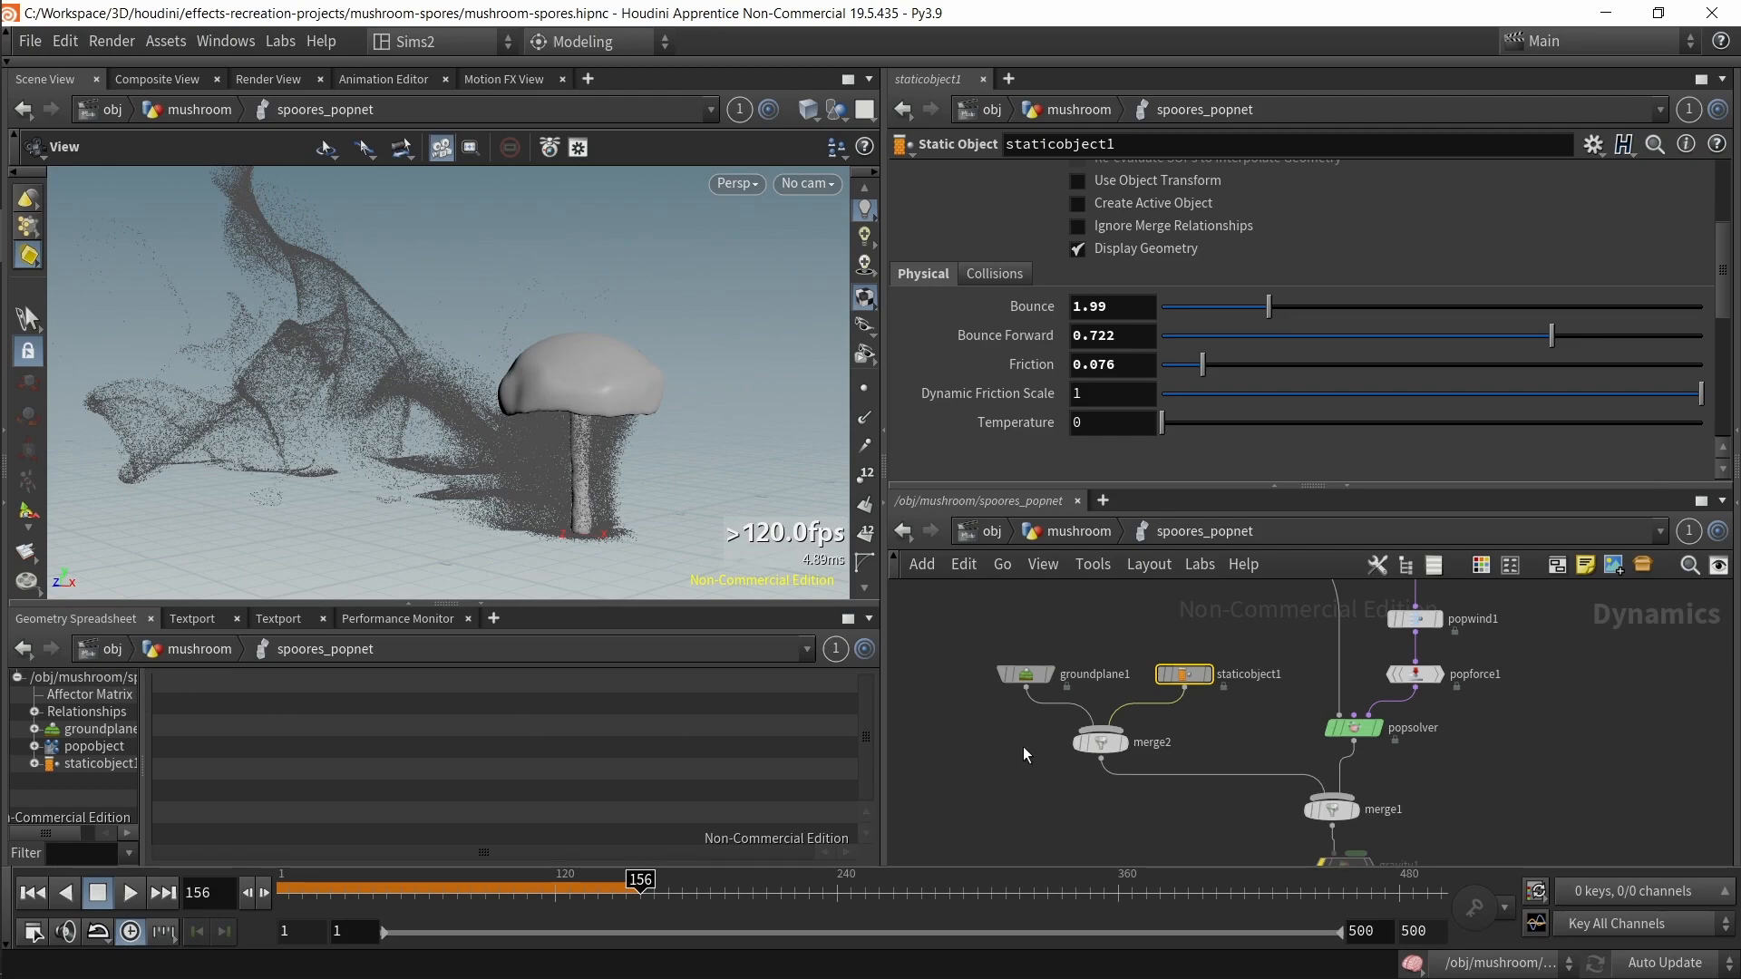
# Step: Select groundplane1 and inspect the OBJ Path on its Initial State settings
pyautogui.click(1022, 671)
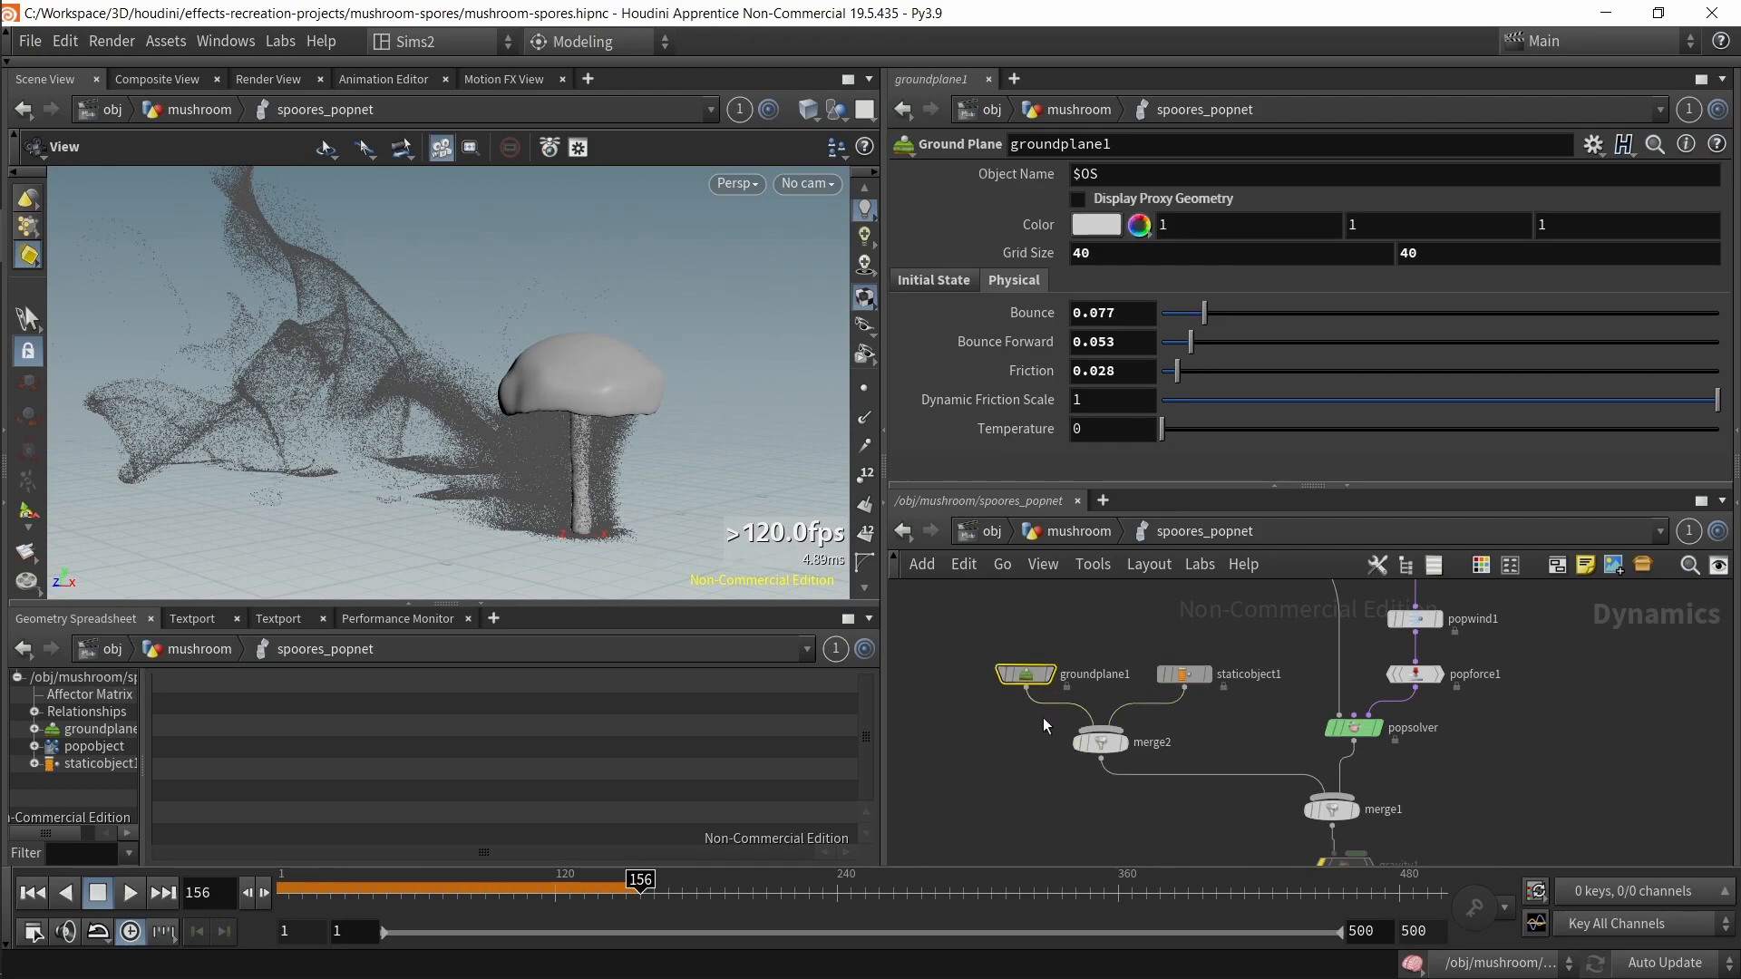
pyautogui.click(943, 280)
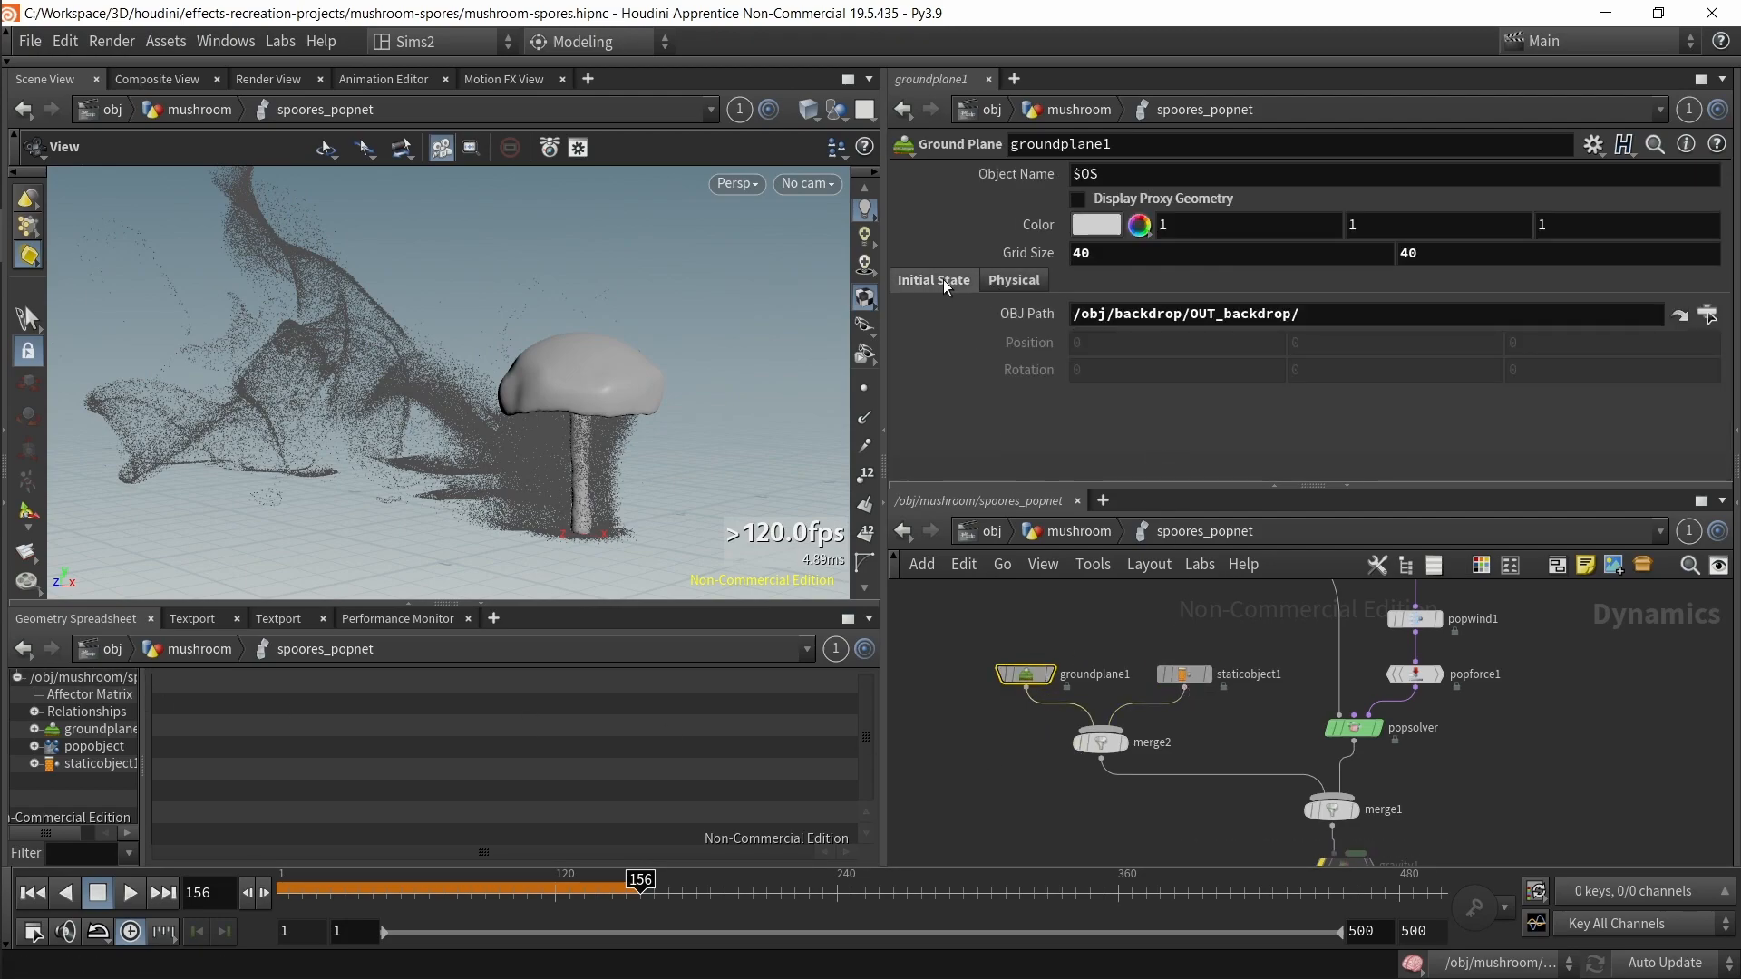
pyautogui.moveTo(1307, 316); pyautogui.dragTo(1075, 338)
pyautogui.click(1349, 319)
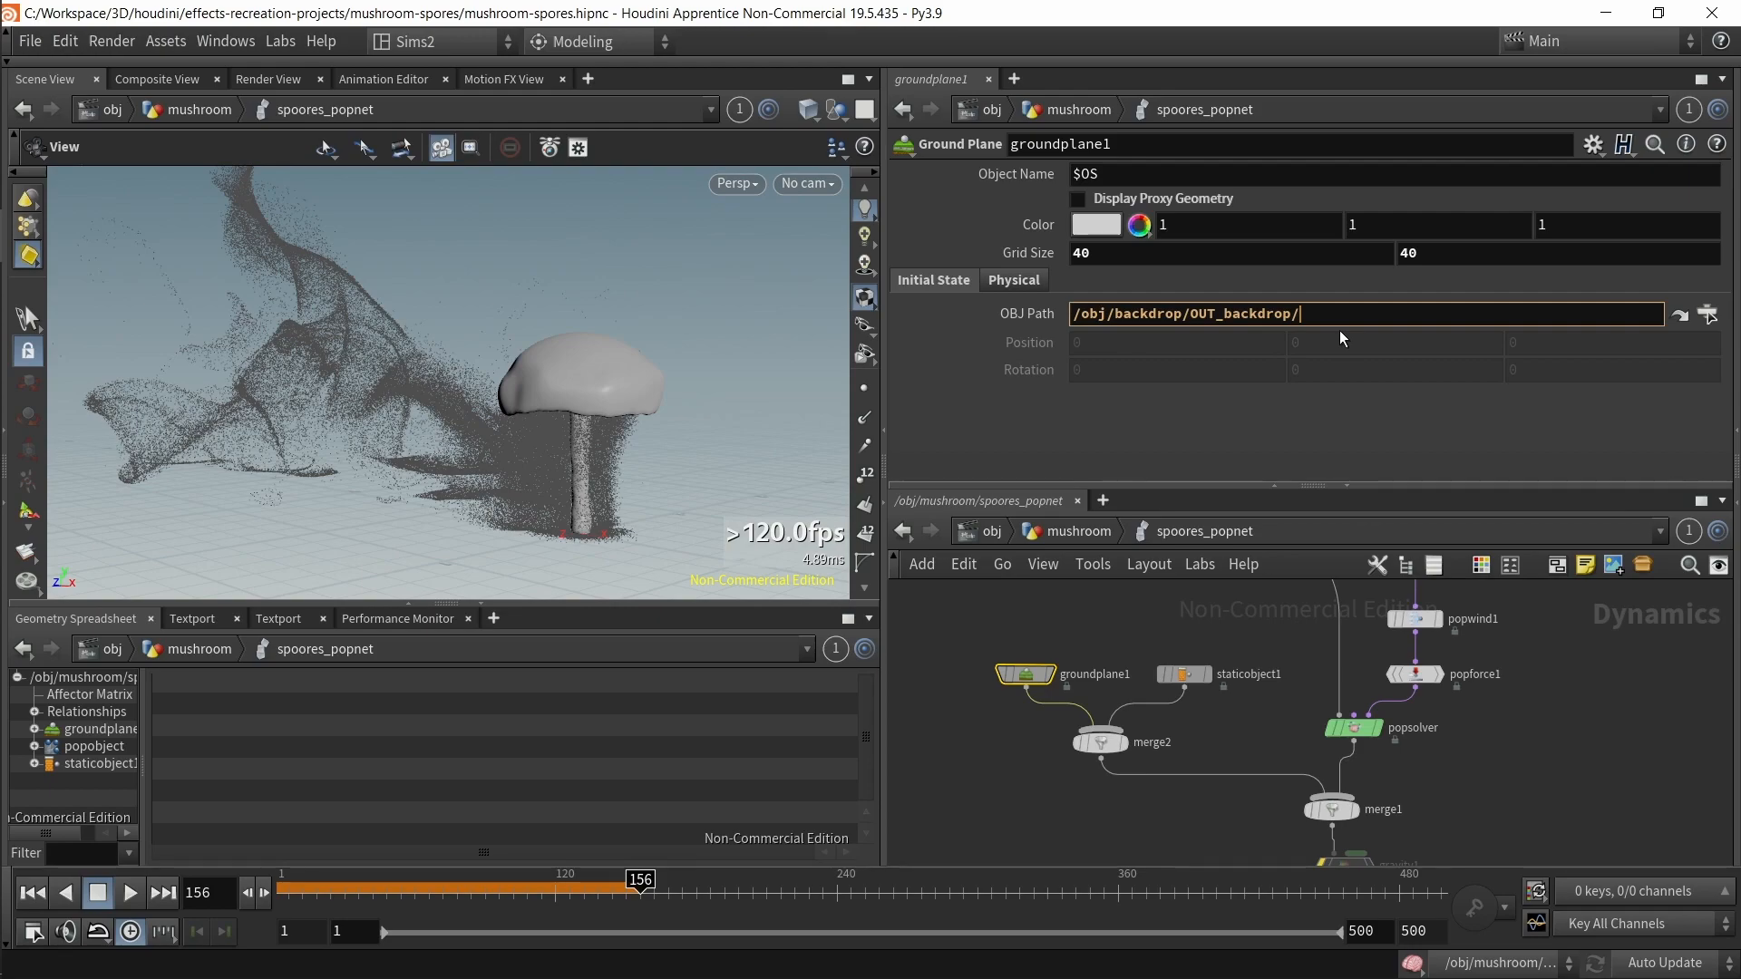
# Step: Navigate up to the object level and select the backdrop geometry node
pyautogui.click(1063, 535)
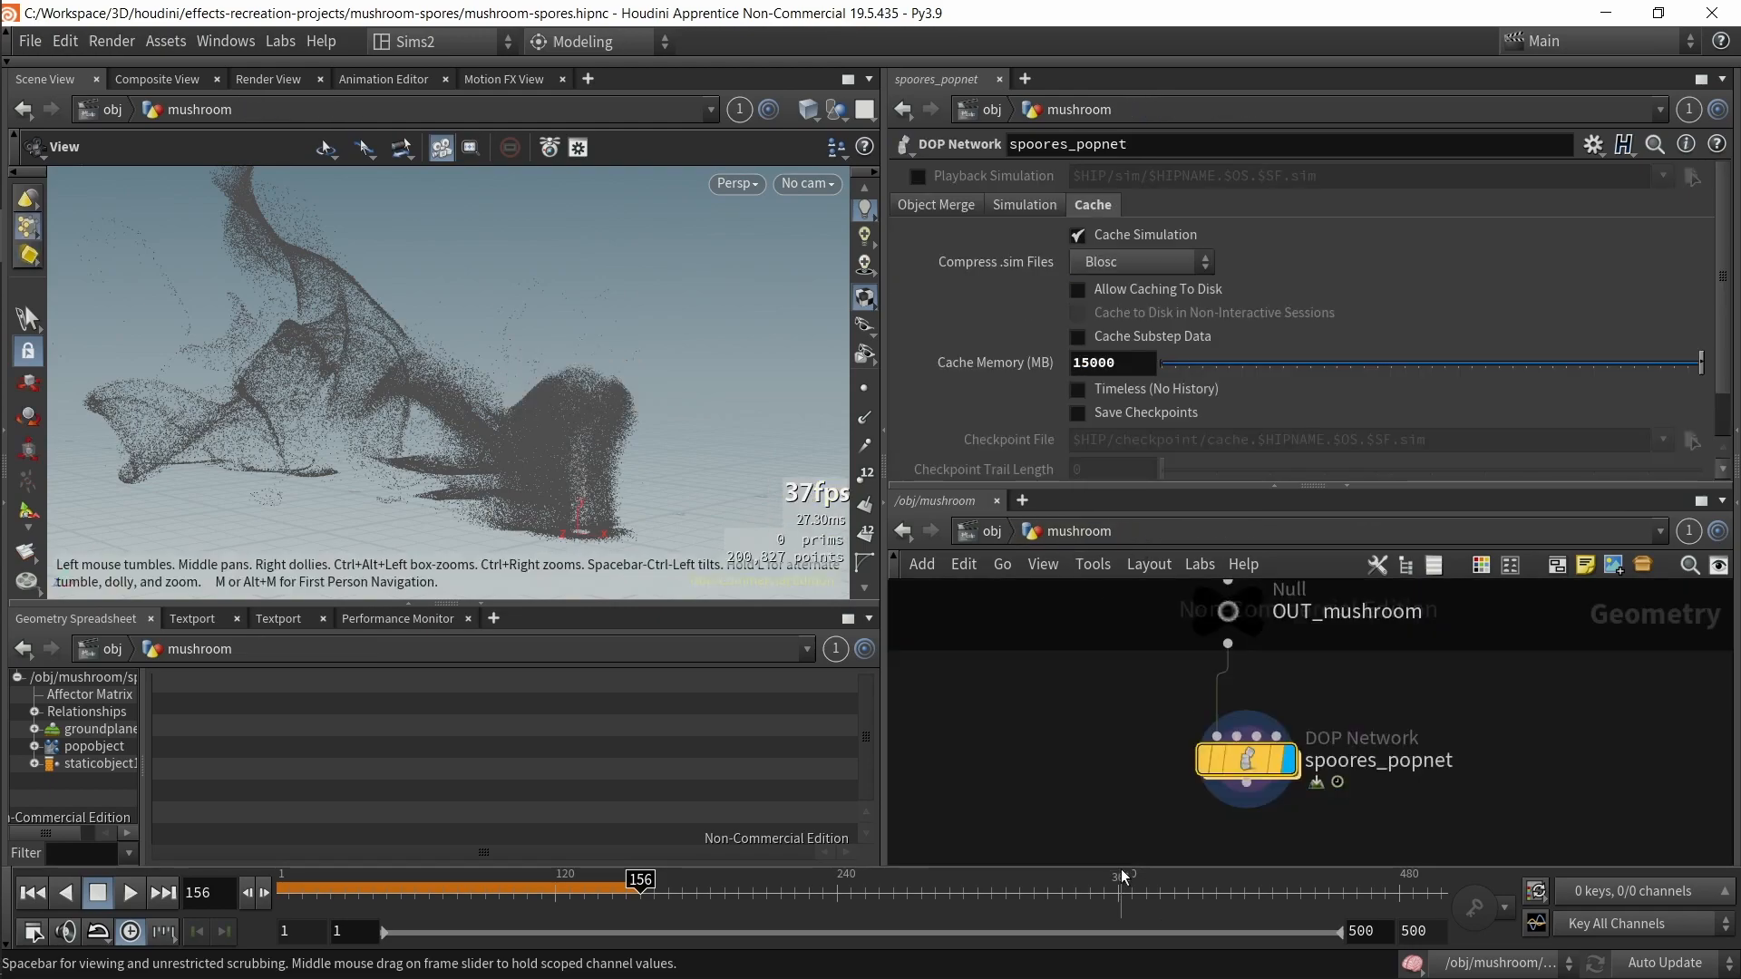
pyautogui.click(987, 534)
pyautogui.click(1309, 739)
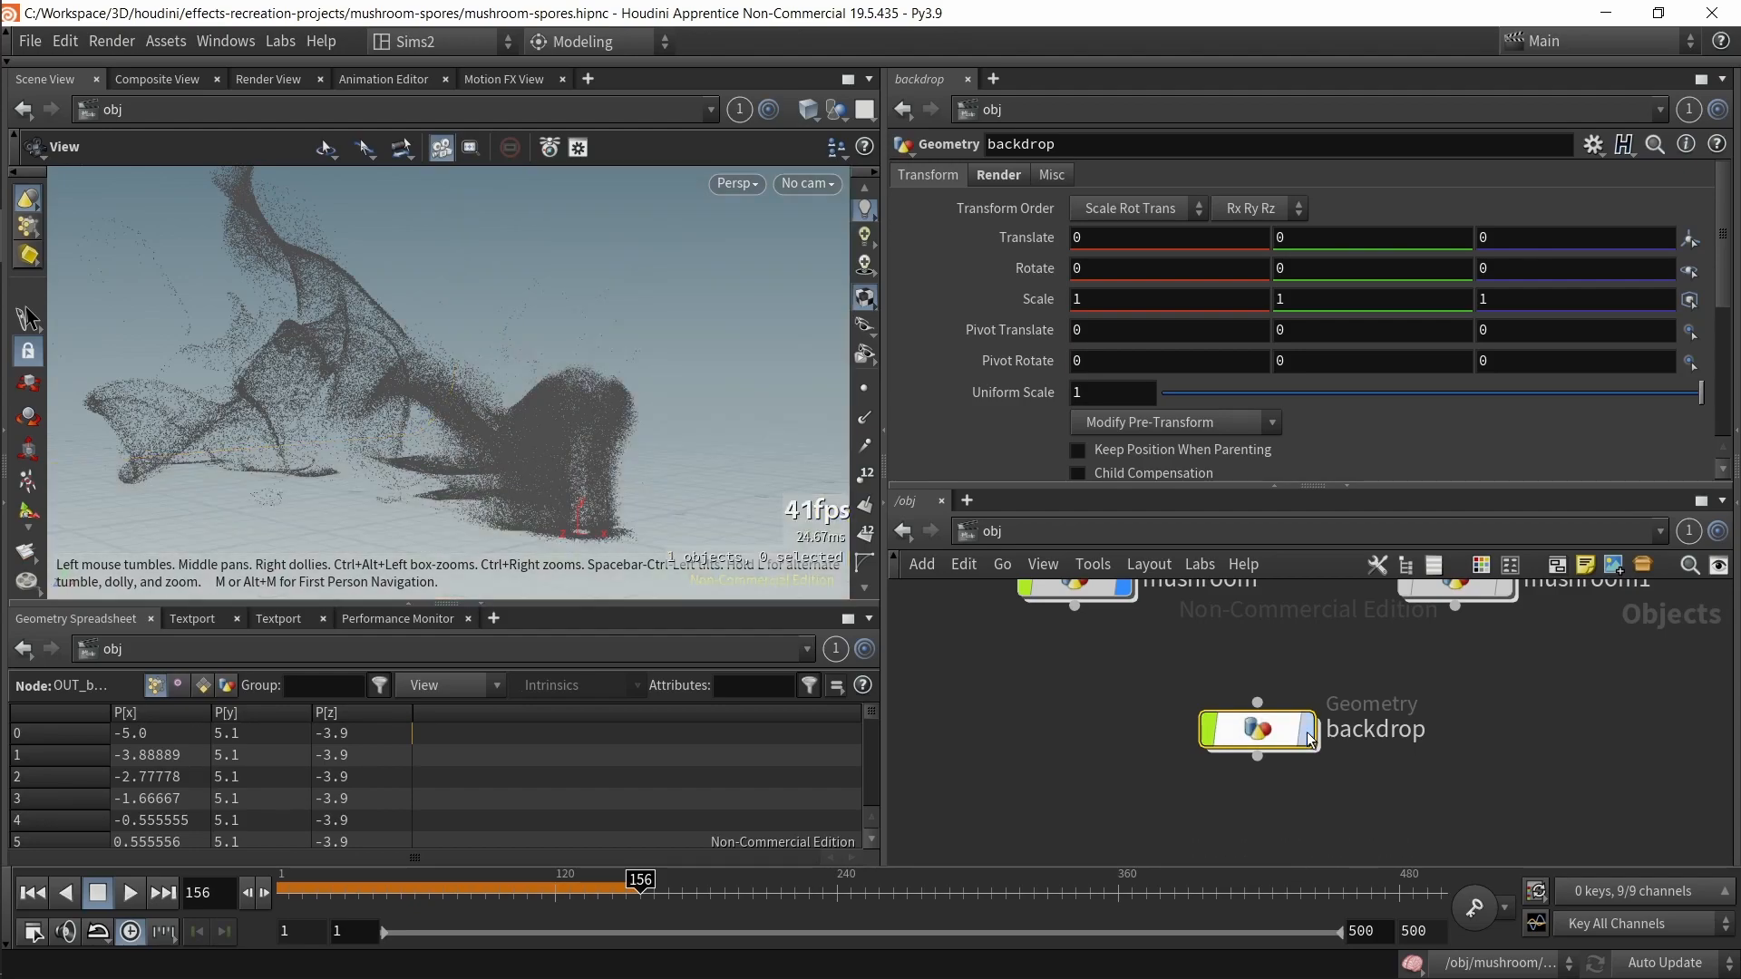
pyautogui.moveTo(555, 485); pyautogui.dragTo(668, 481)
pyautogui.moveTo(1100, 644)
pyautogui.mouseDown(button='middle')
pyautogui.moveTo(1162, 793)
pyautogui.moveTo(1080, 666)
pyautogui.mouseUp(button='middle')
# Step: Return into spoores_popnet, inspect the output node's settings, and scrub the timeline to frame 115
pyautogui.doubleClick(1133, 727)
pyautogui.doubleClick(1256, 780)
pyautogui.click(1242, 786)
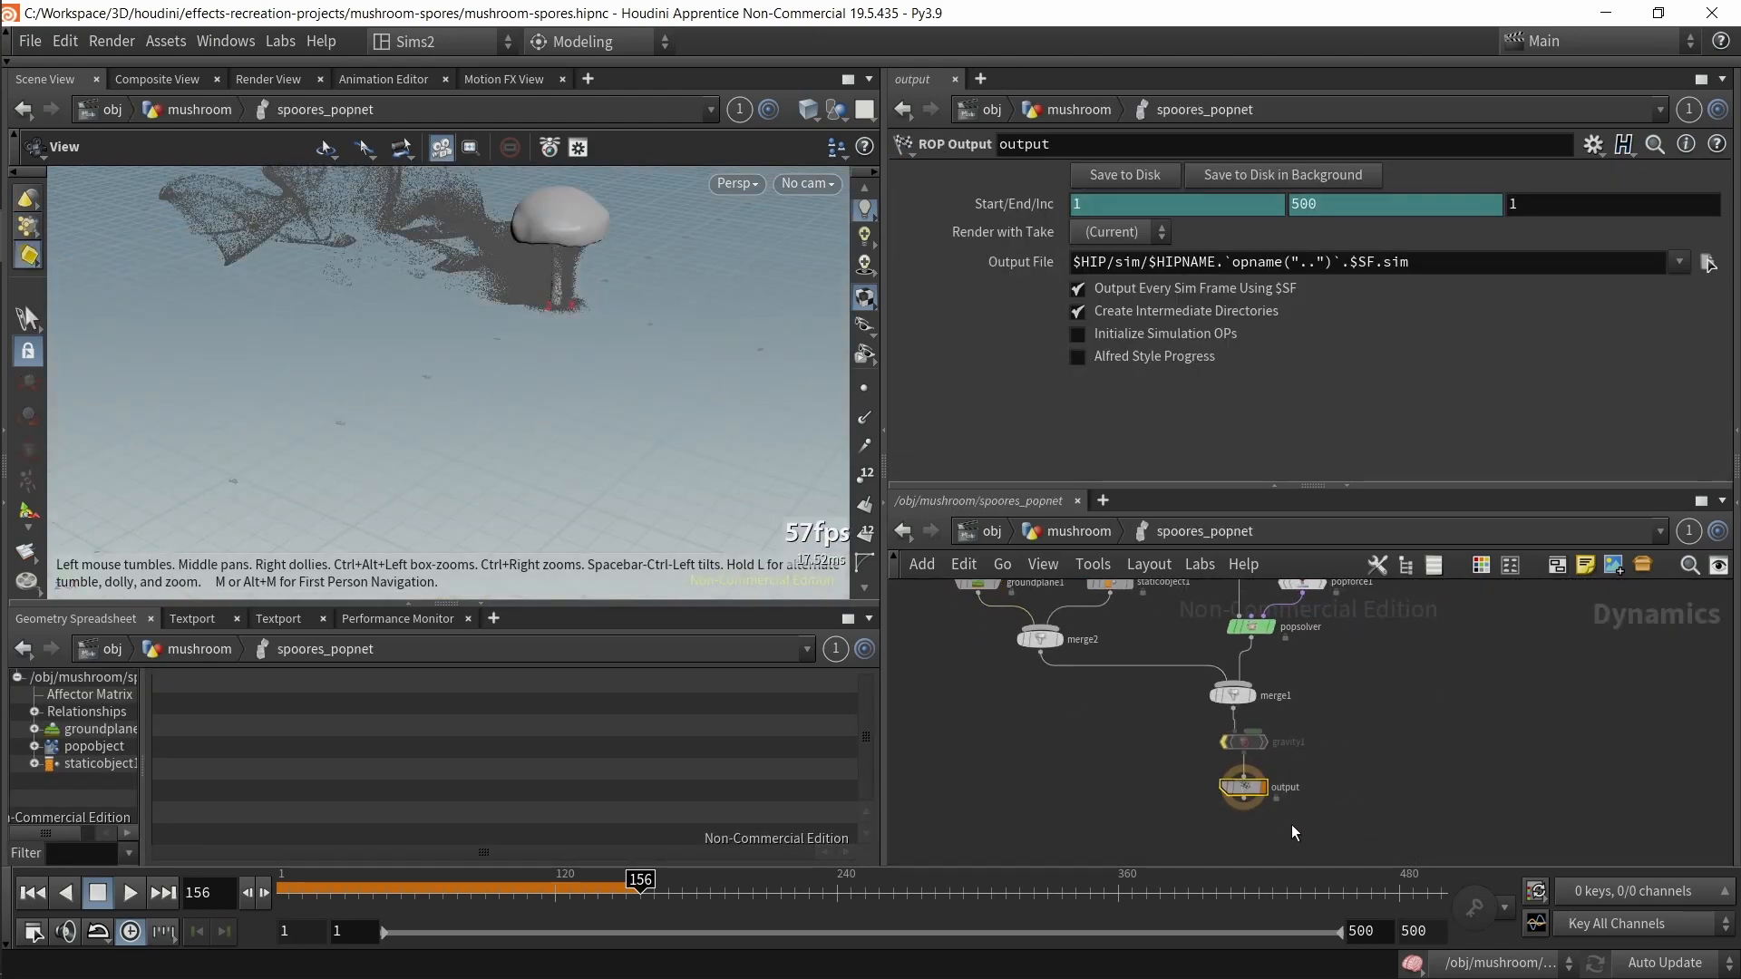
pyautogui.moveTo(1284, 747); pyautogui.dragTo(1289, 748)
pyautogui.moveTo(1347, 810); pyautogui.dragTo(1169, 785)
pyautogui.moveTo(639, 890); pyautogui.dragTo(544, 892)
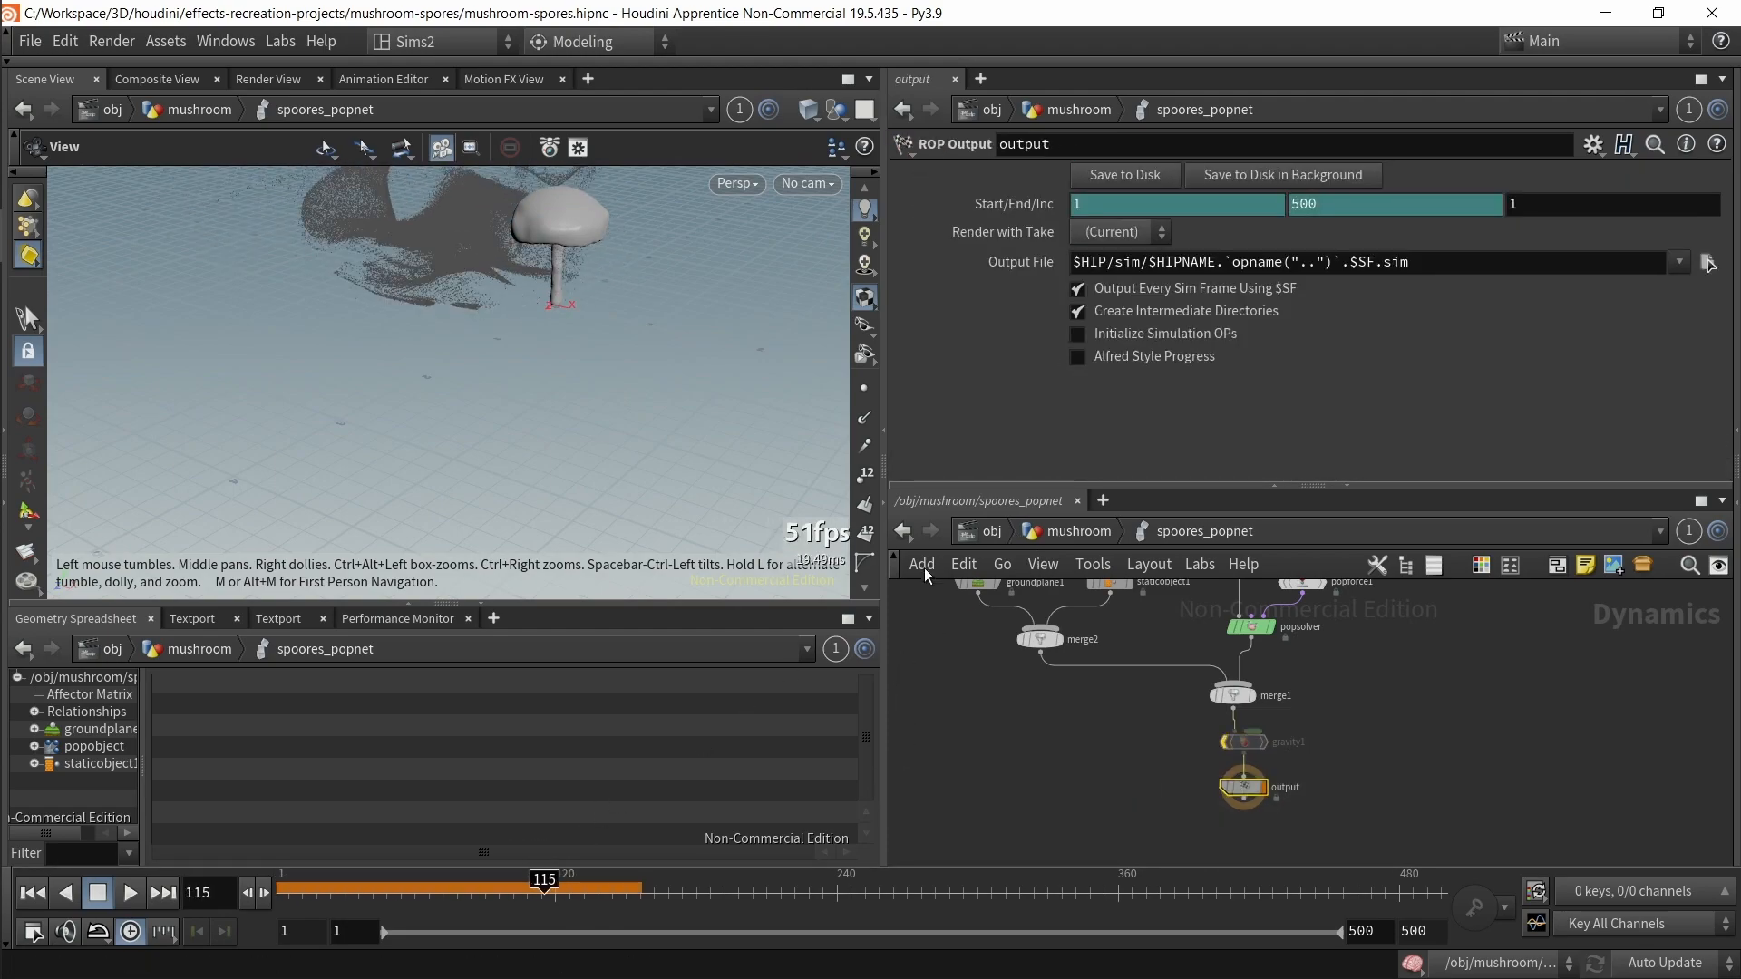
# Step: Go to the mushroom geometry network and examine the Objects field of dopimport_spore_particles
pyautogui.scroll(-1, 649, 393)
pyautogui.click(1049, 542)
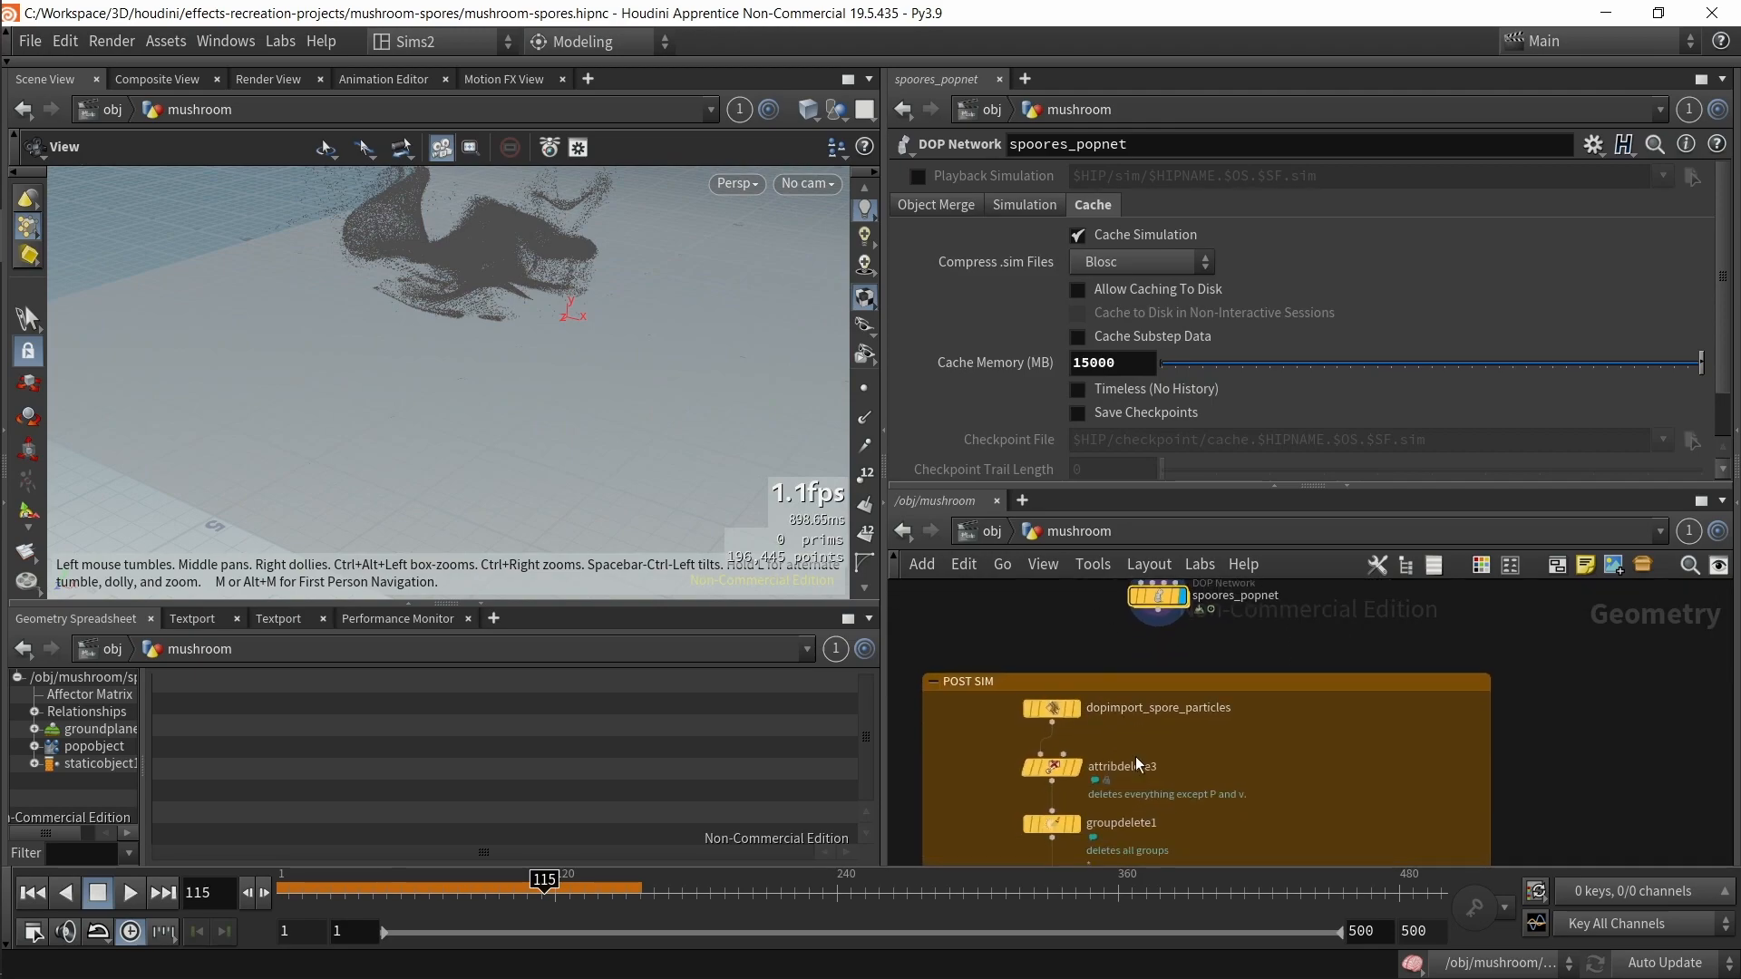
pyautogui.click(1072, 710)
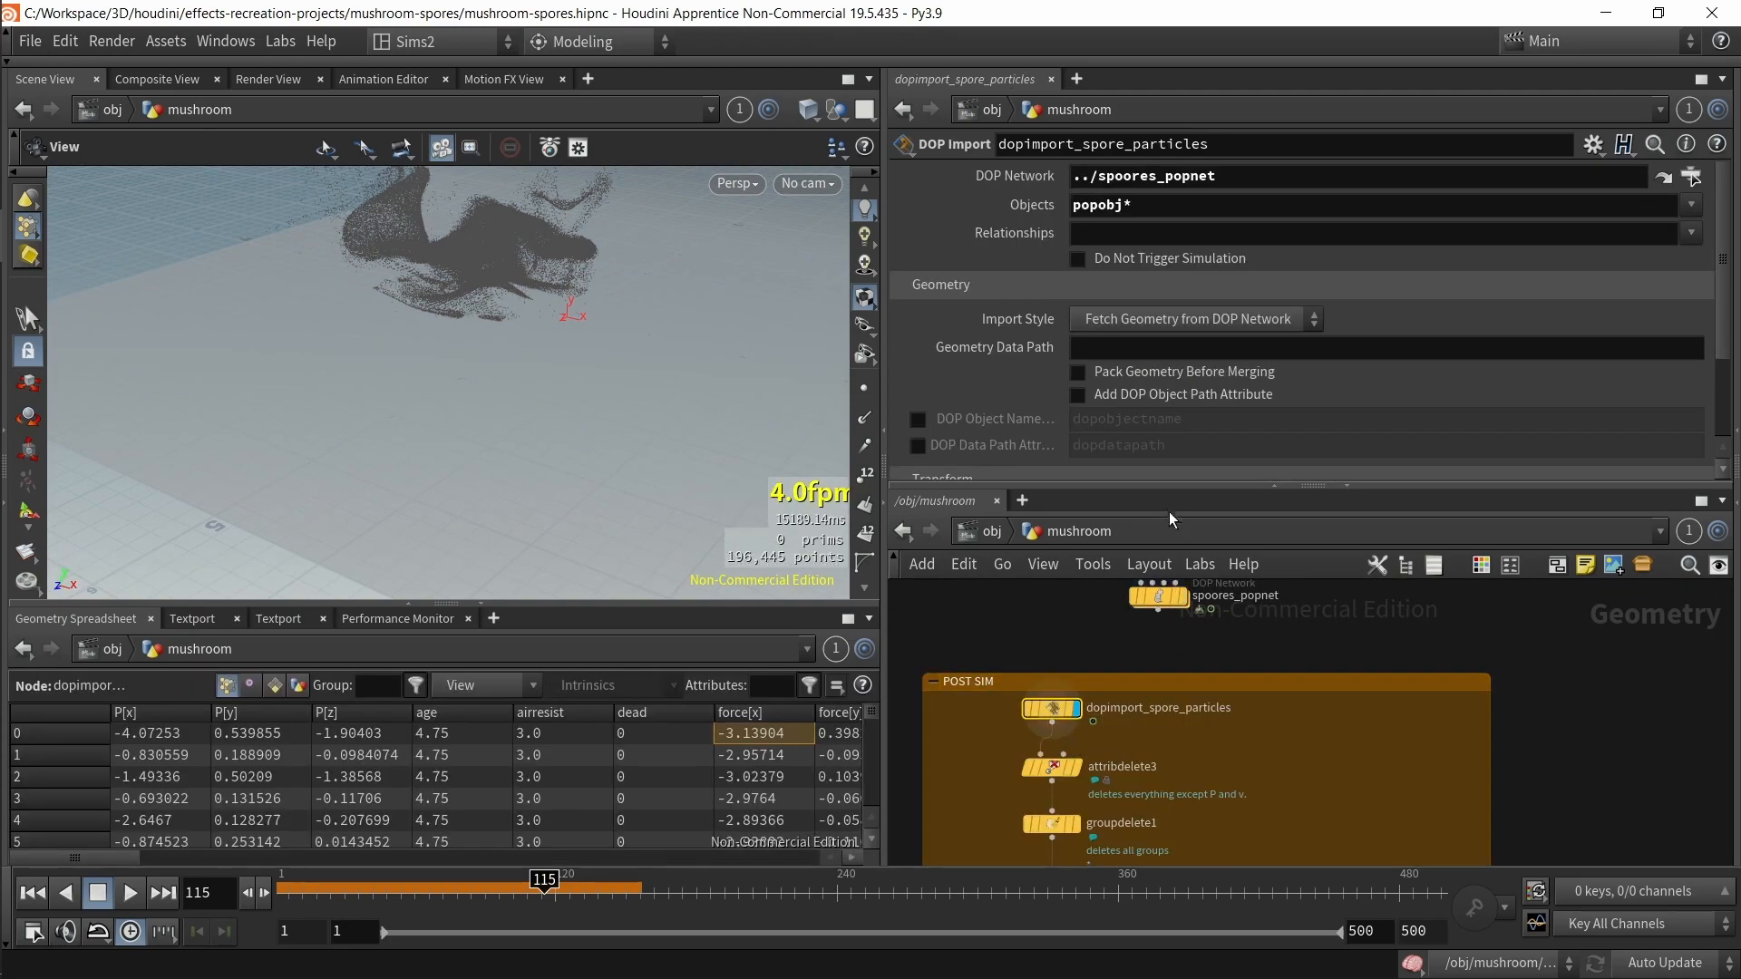
pyautogui.scroll(2, 1101, 733)
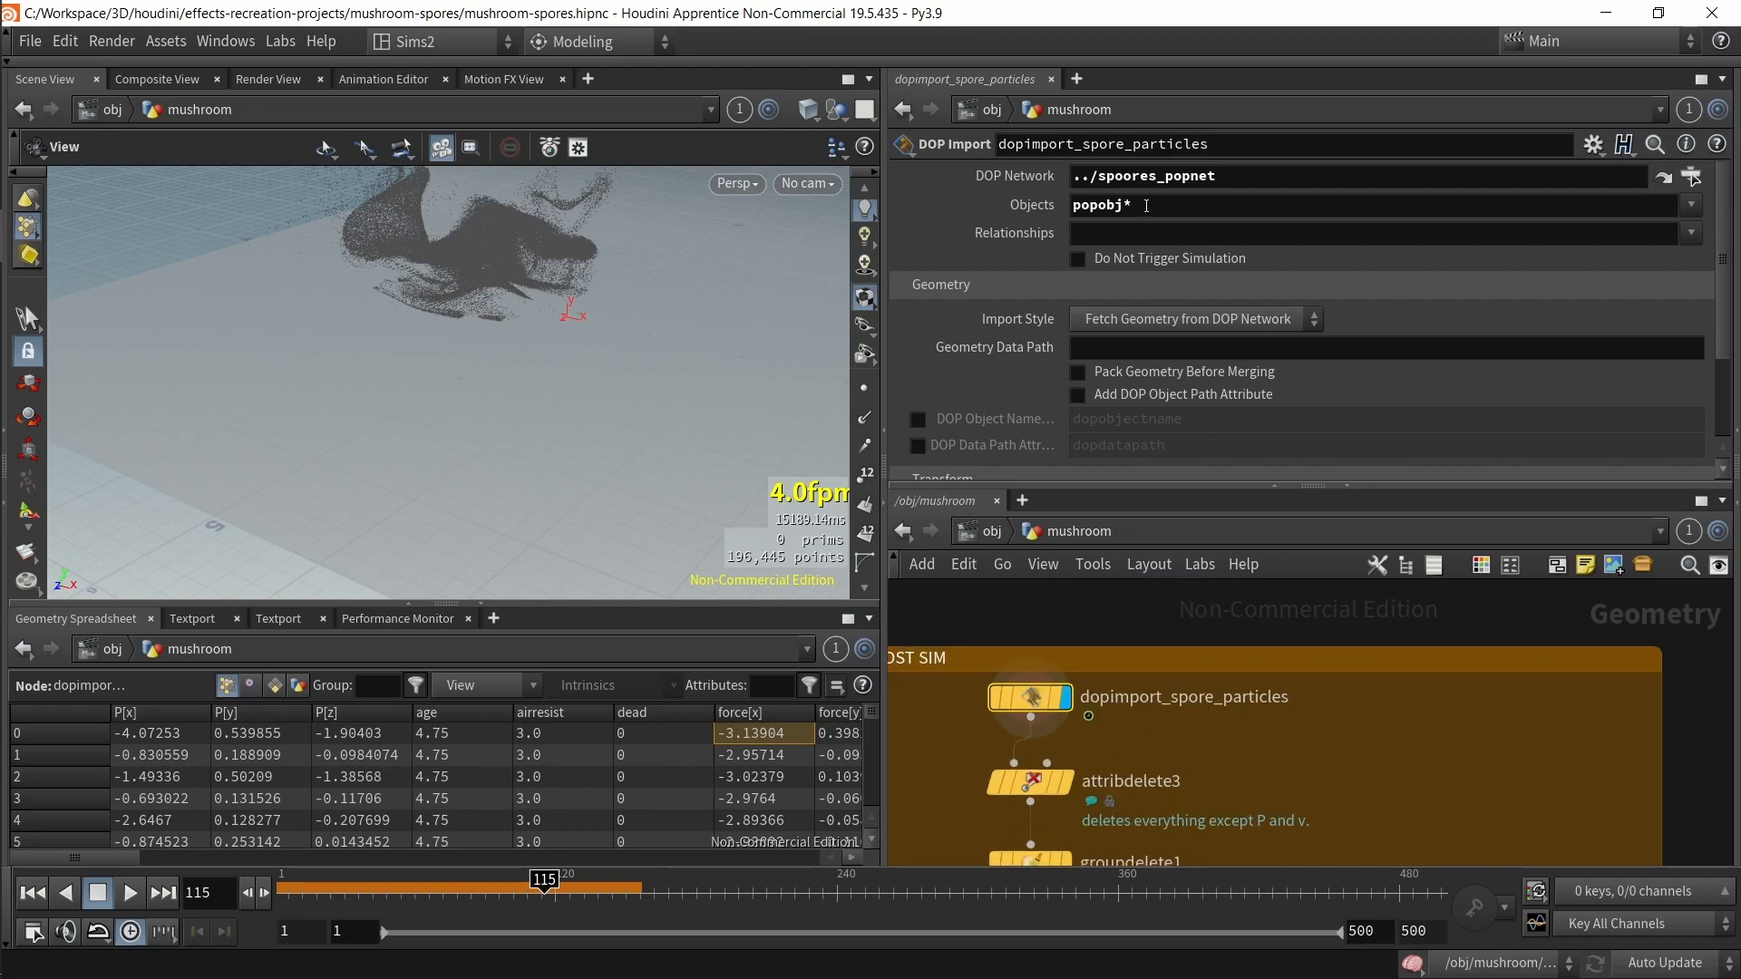
pyautogui.scroll(-1, 1238, 650)
pyautogui.moveTo(1239, 652); pyautogui.dragTo(1181, 786, button='middle')
pyautogui.moveTo(1122, 690); pyautogui.dragTo(1257, 288)
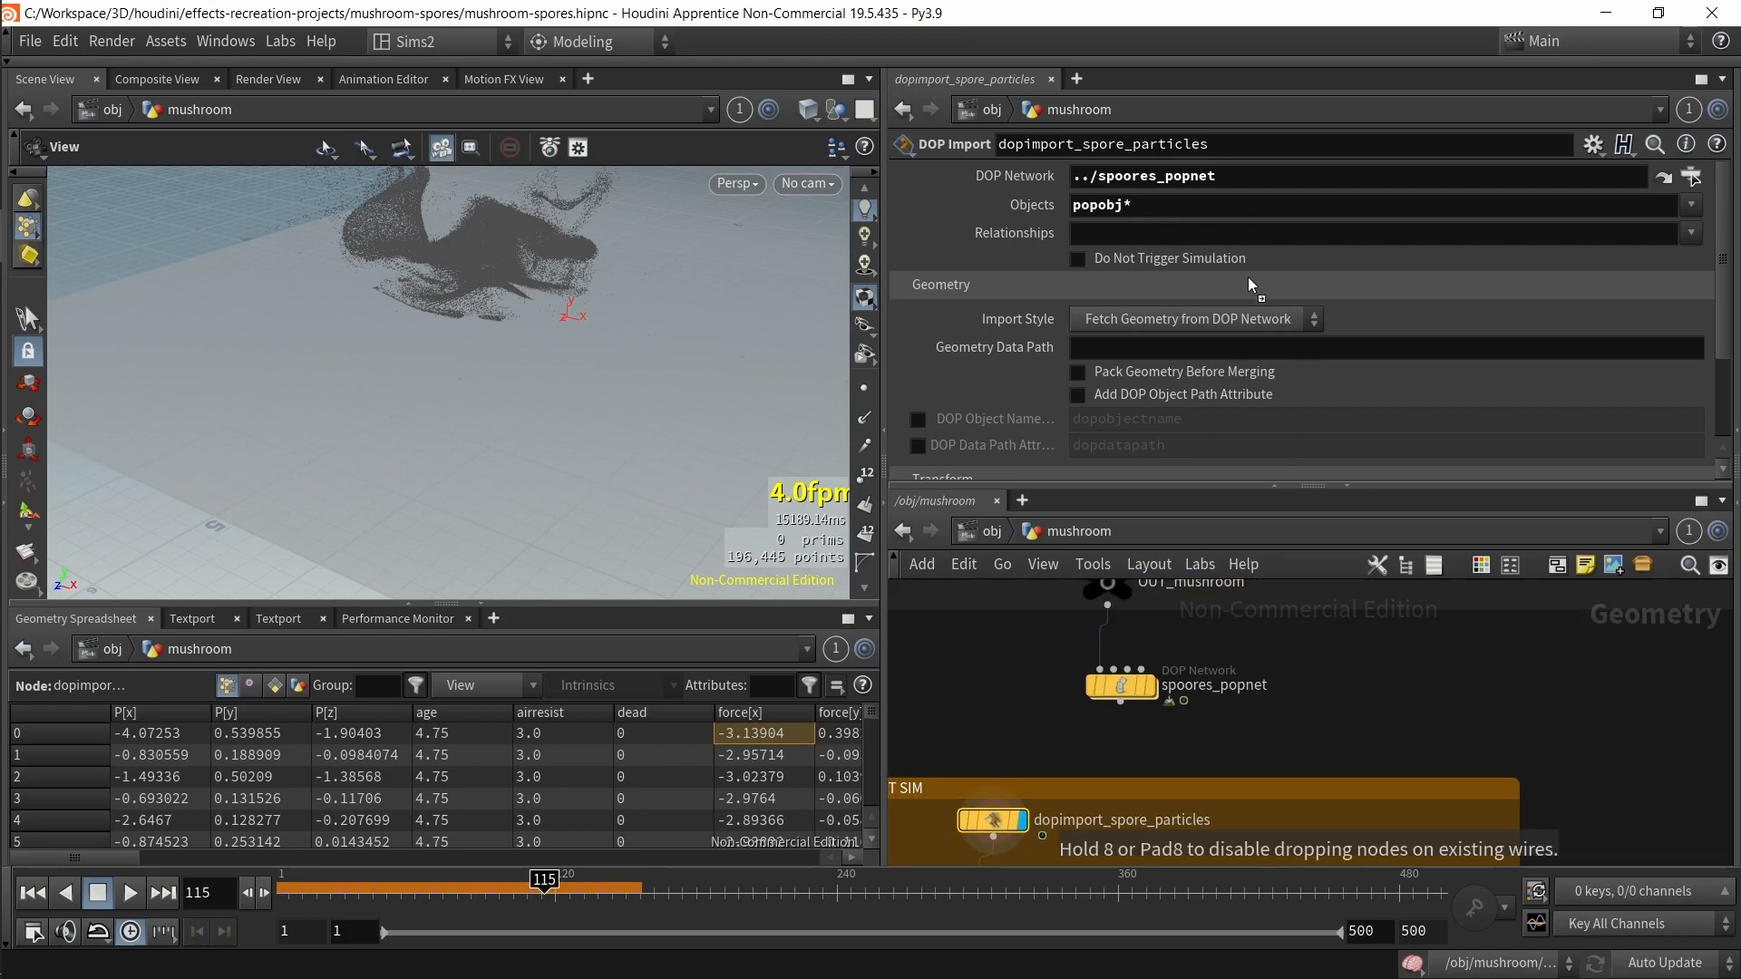
pyautogui.moveTo(1124, 181); pyautogui.dragTo(1133, 506)
pyautogui.moveTo(1226, 176); pyautogui.dragTo(1217, 182)
pyautogui.doubleClick(1117, 205)
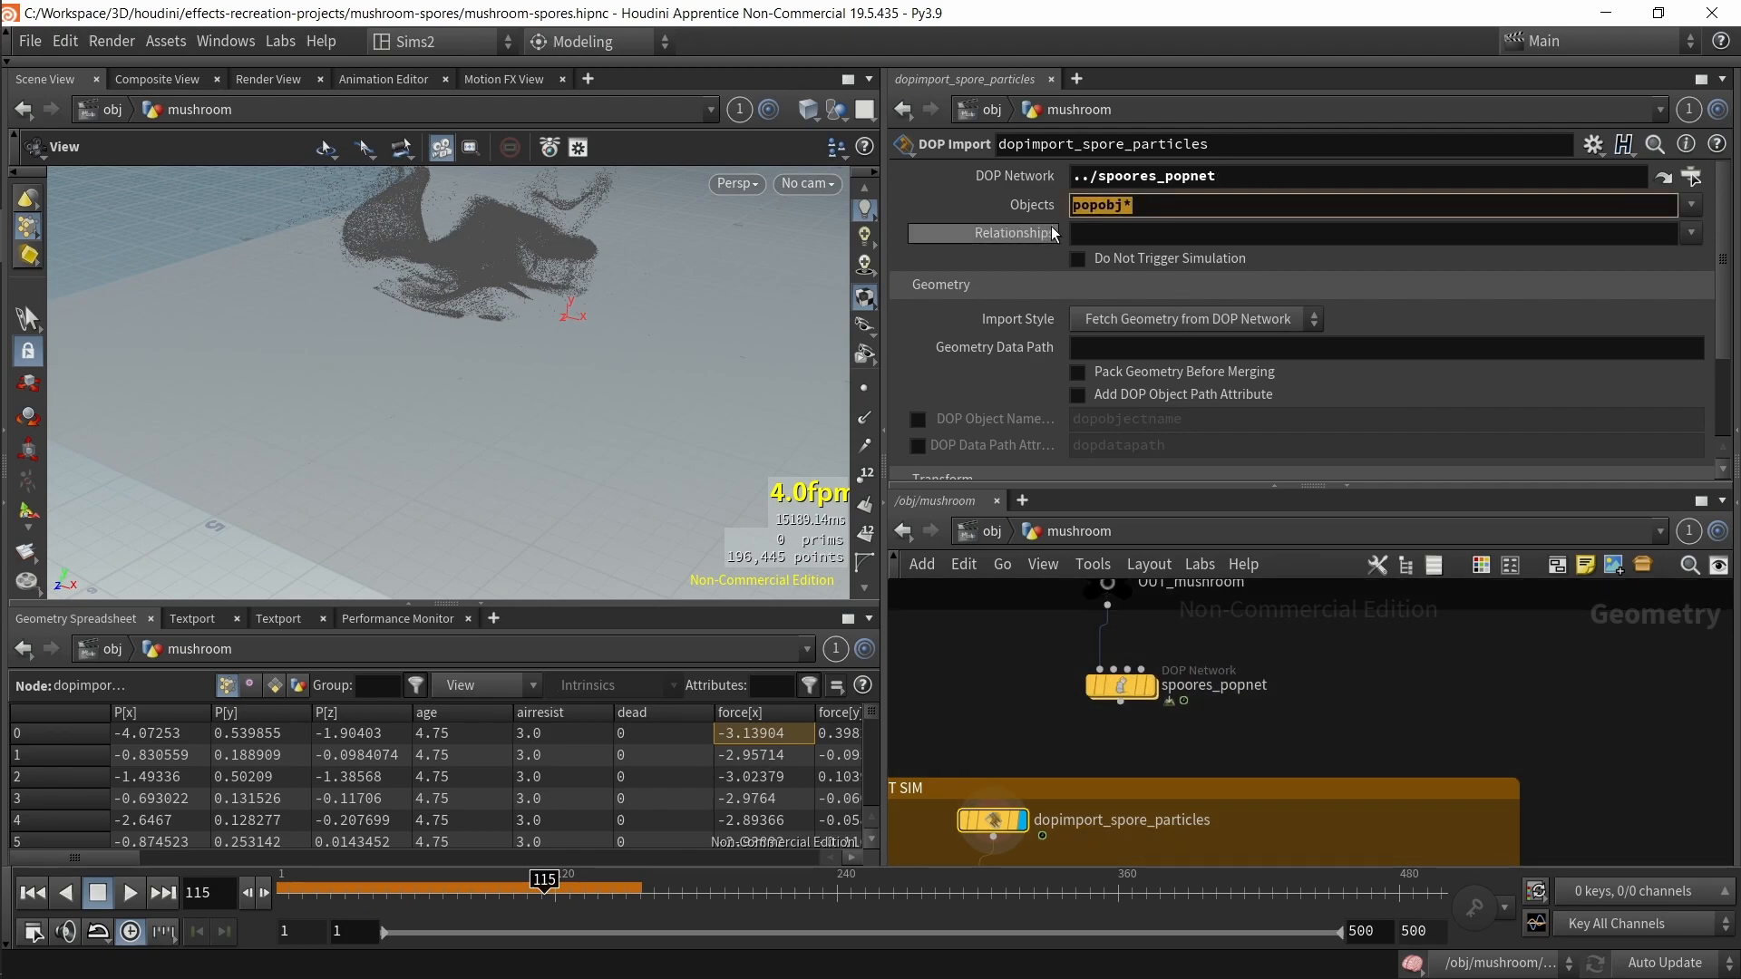
# Step: Set the spoores_popnet DOP network's Object field to *
pyautogui.click(1122, 686)
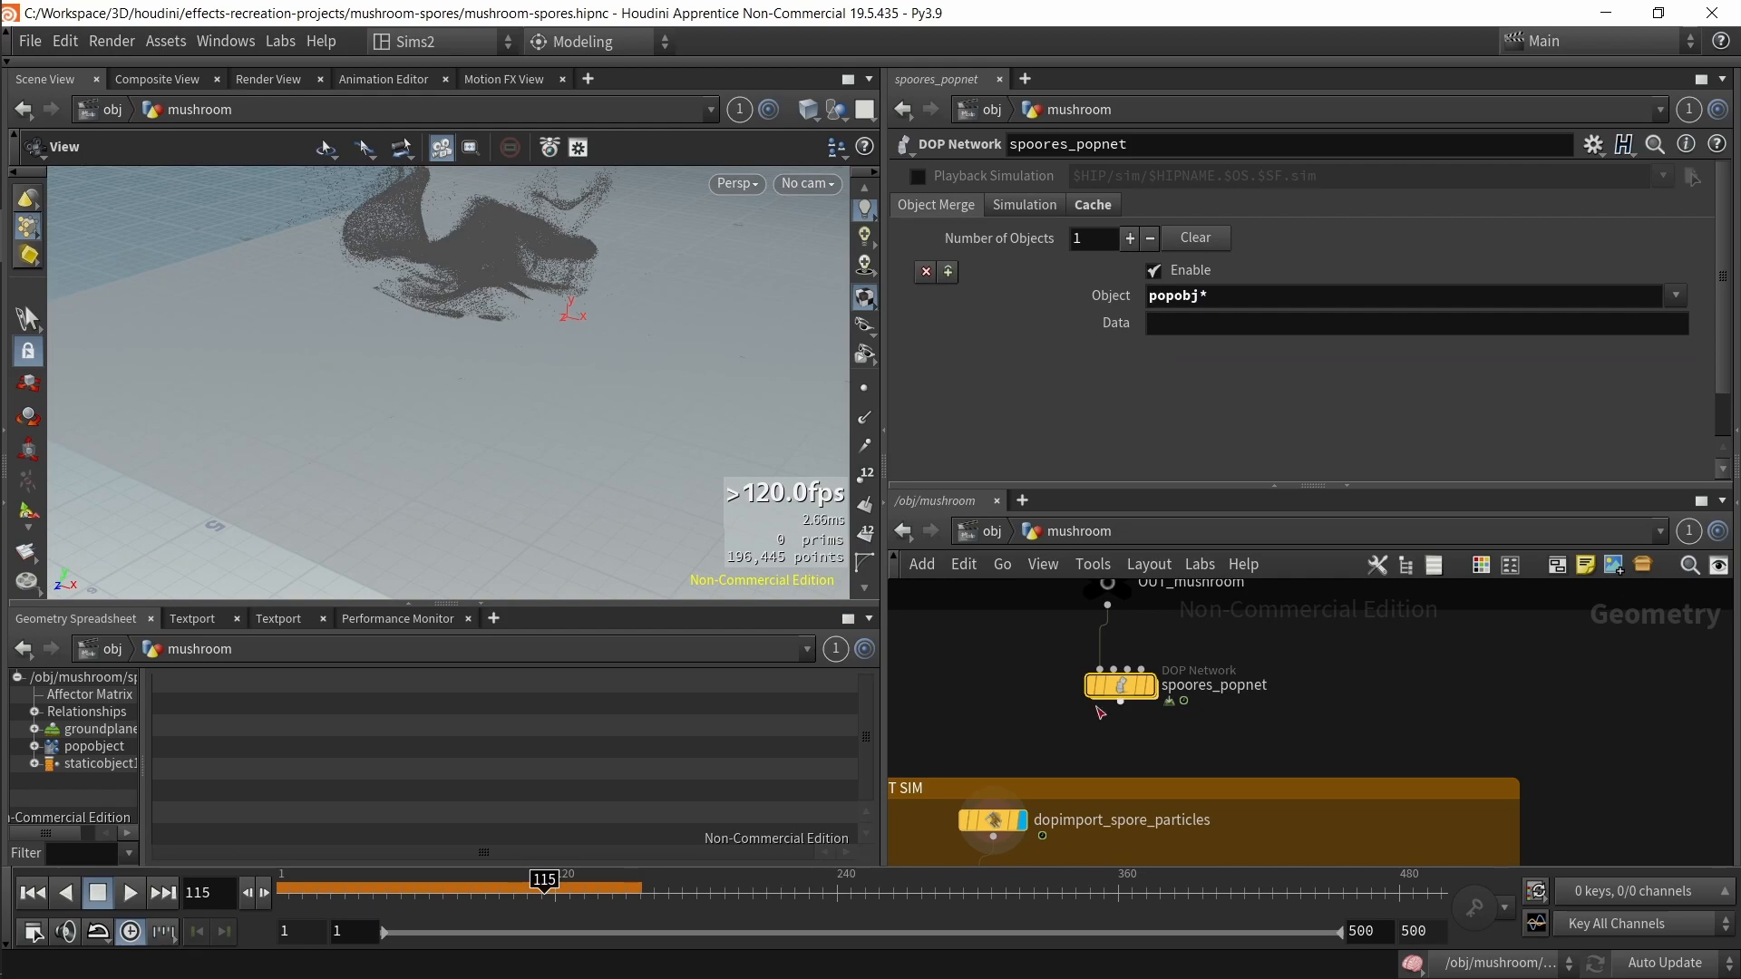
pyautogui.write('*')
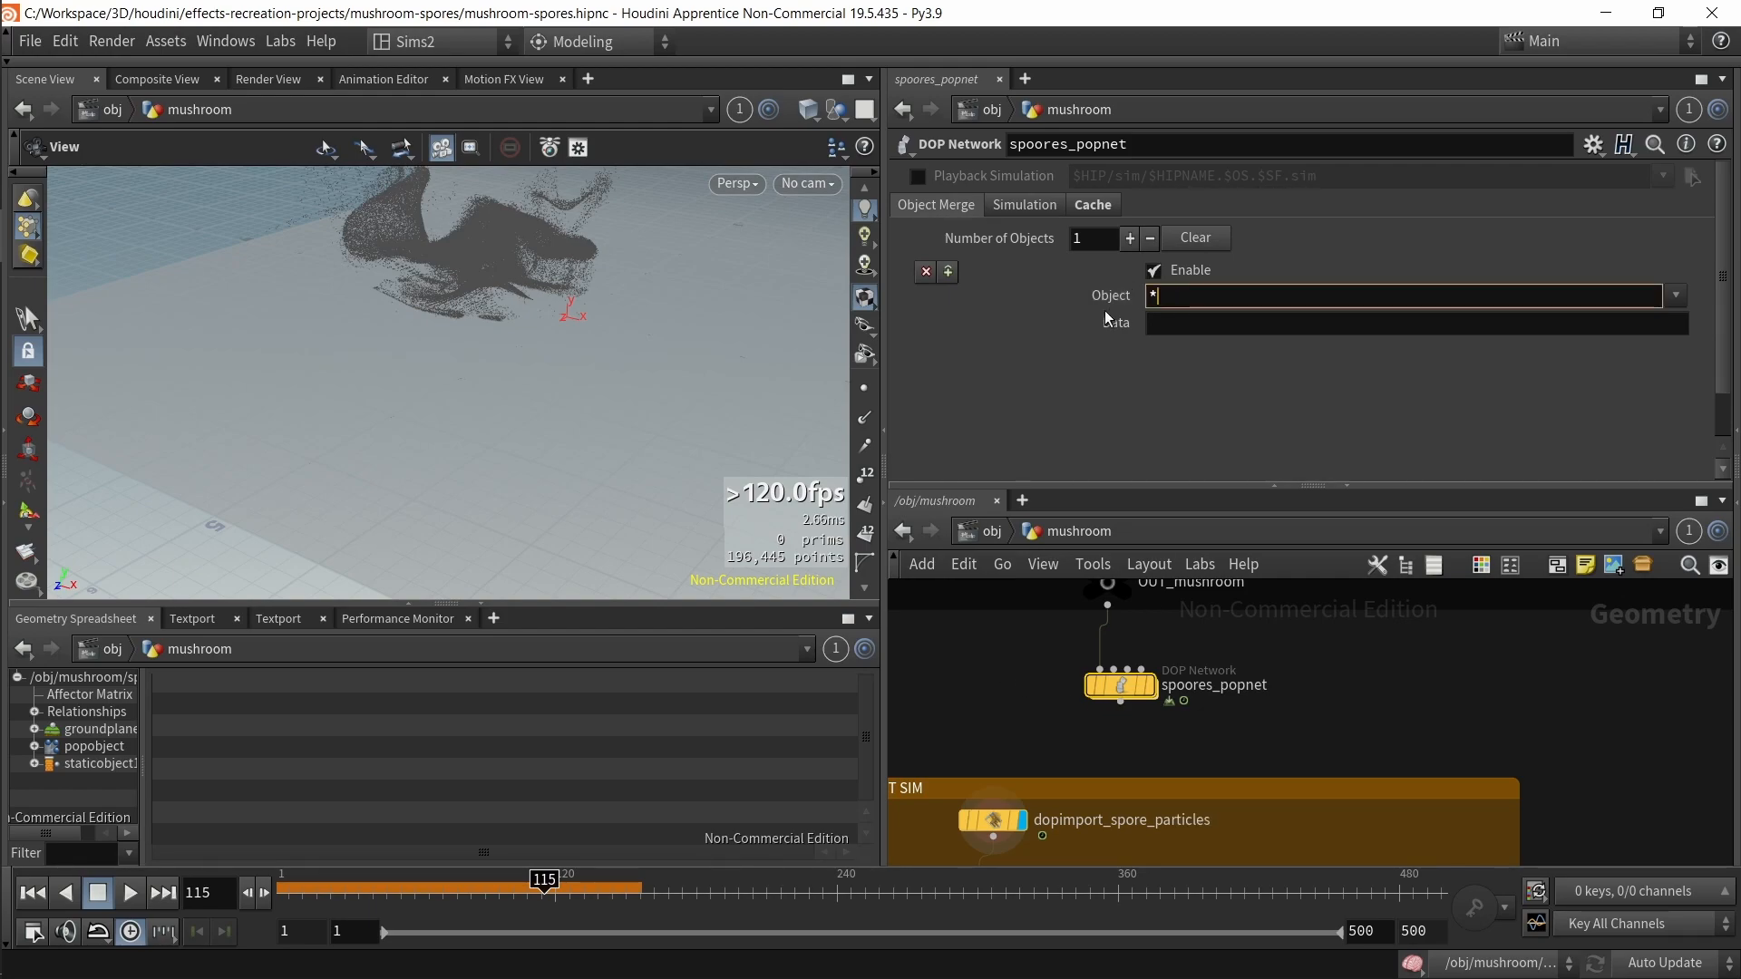
pyautogui.press('Return')
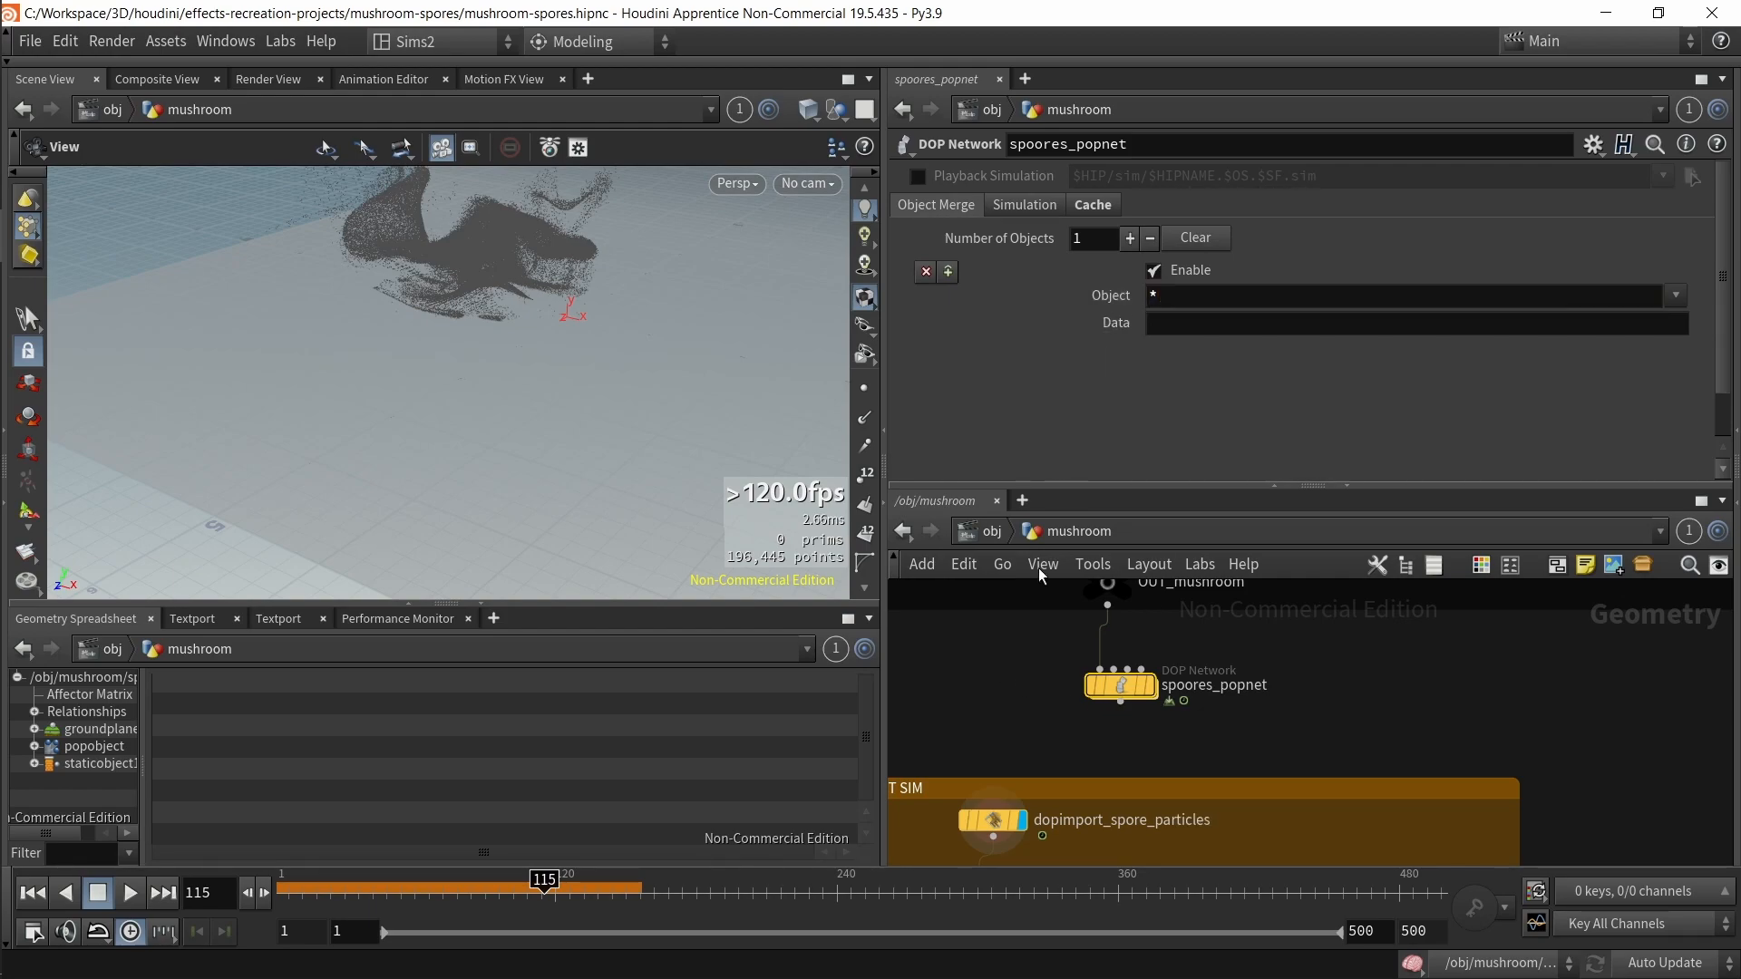
# Step: Change dopimport_spore_particles' Objects field to *
pyautogui.click(1121, 701)
pyautogui.press('Escape')
pyautogui.click(1003, 819)
pyautogui.moveTo(1124, 207); pyautogui.dragTo(972, 216)
pyautogui.press('BackSpace')
pyautogui.press('Return')
# Step: Set the viewport to hide other objects
pyautogui.scroll(-5, 523, 377)
pyautogui.moveTo(553, 400); pyautogui.dragTo(577, 372)
pyautogui.click(837, 109)
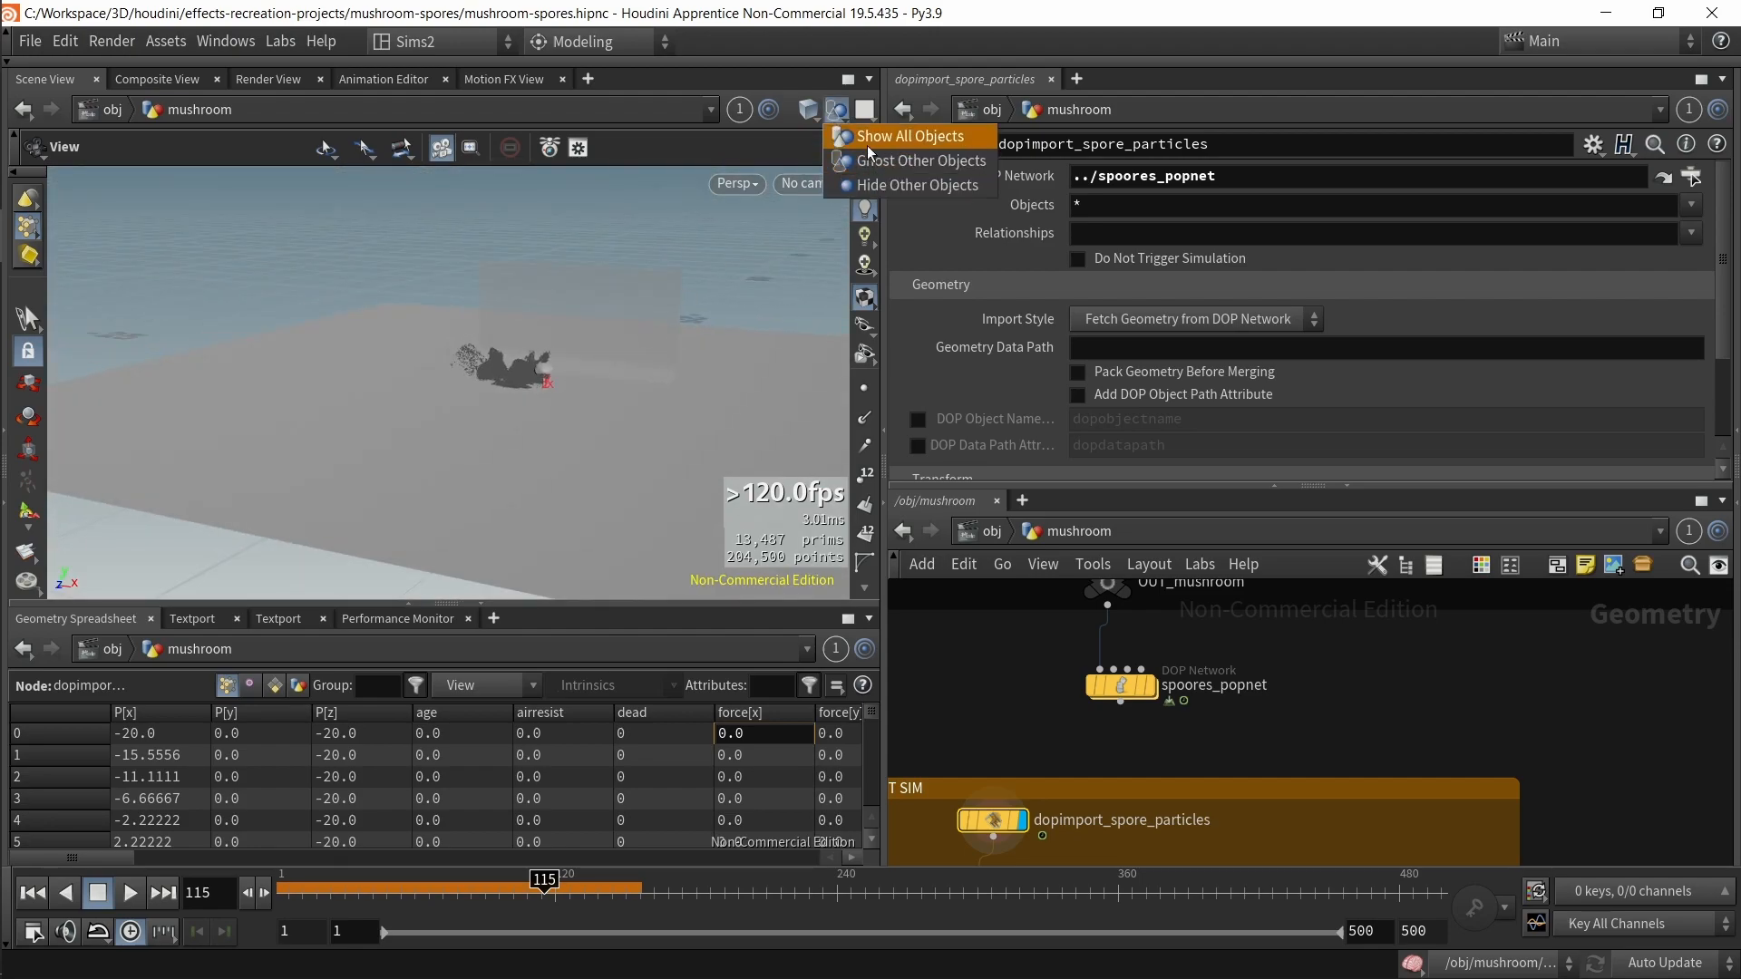
pyautogui.click(916, 185)
pyautogui.scroll(10, 555, 377)
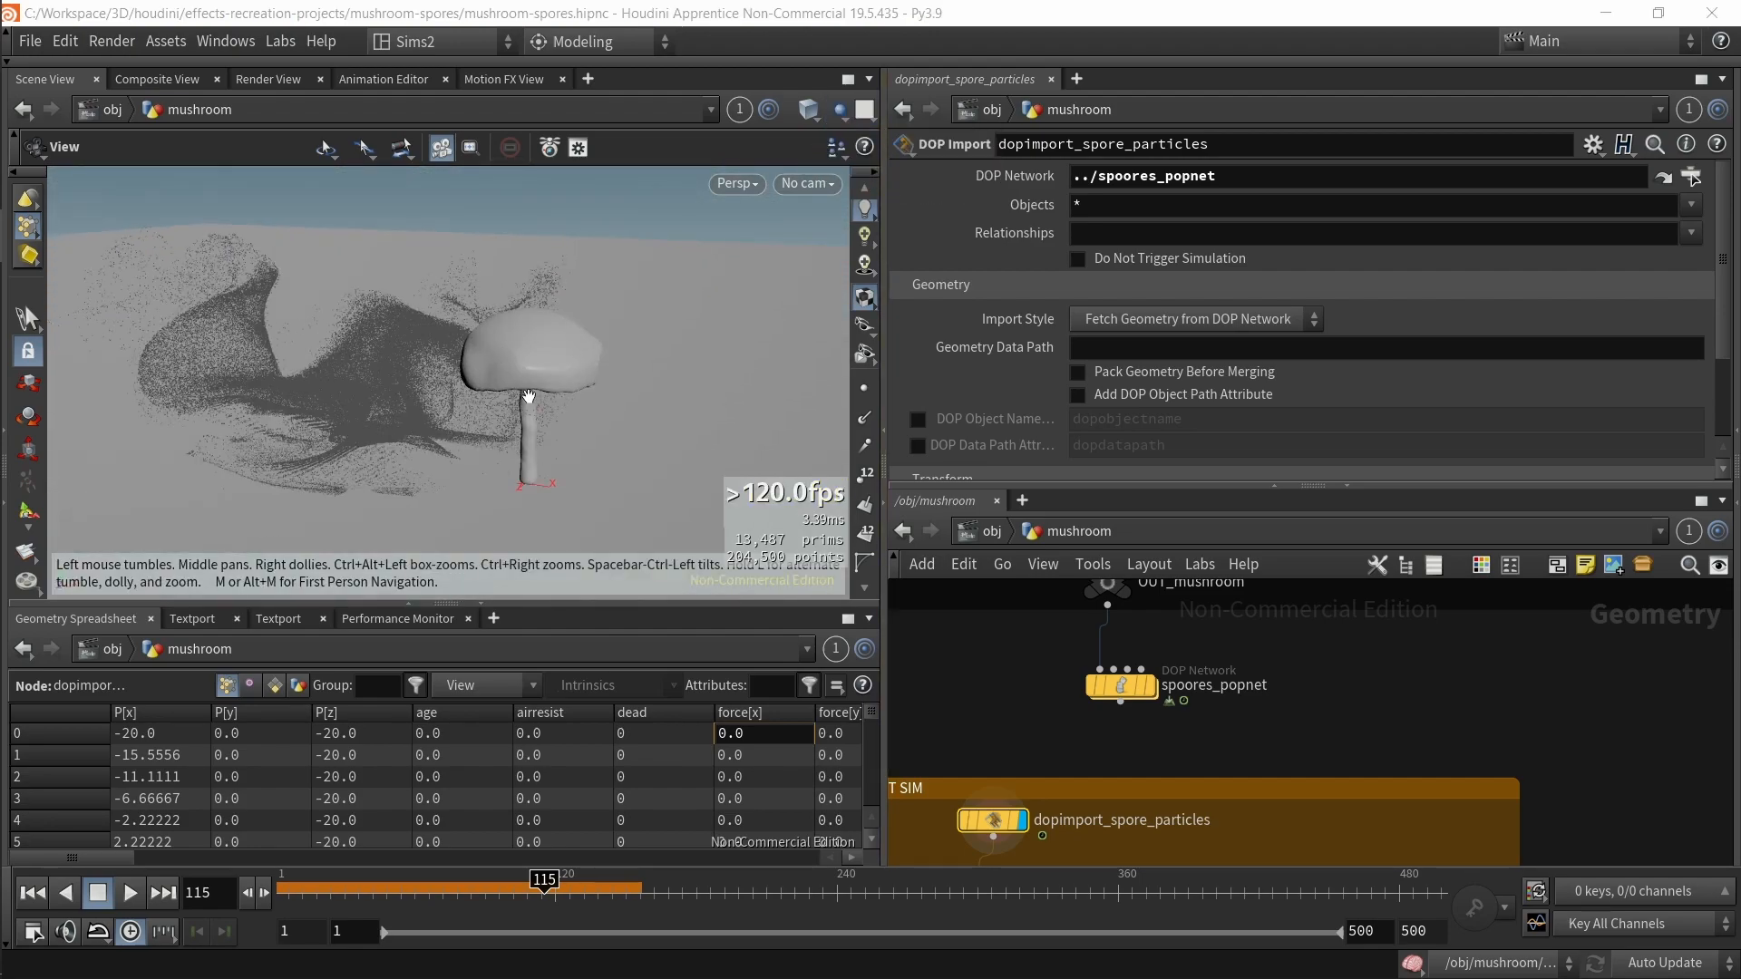
# Step: Set dopimport_spore_particles' Objects field to popobj*
pyautogui.moveTo(1062, 720); pyautogui.dragTo(1177, 595, button='middle')
pyautogui.scroll(2, 1110, 733)
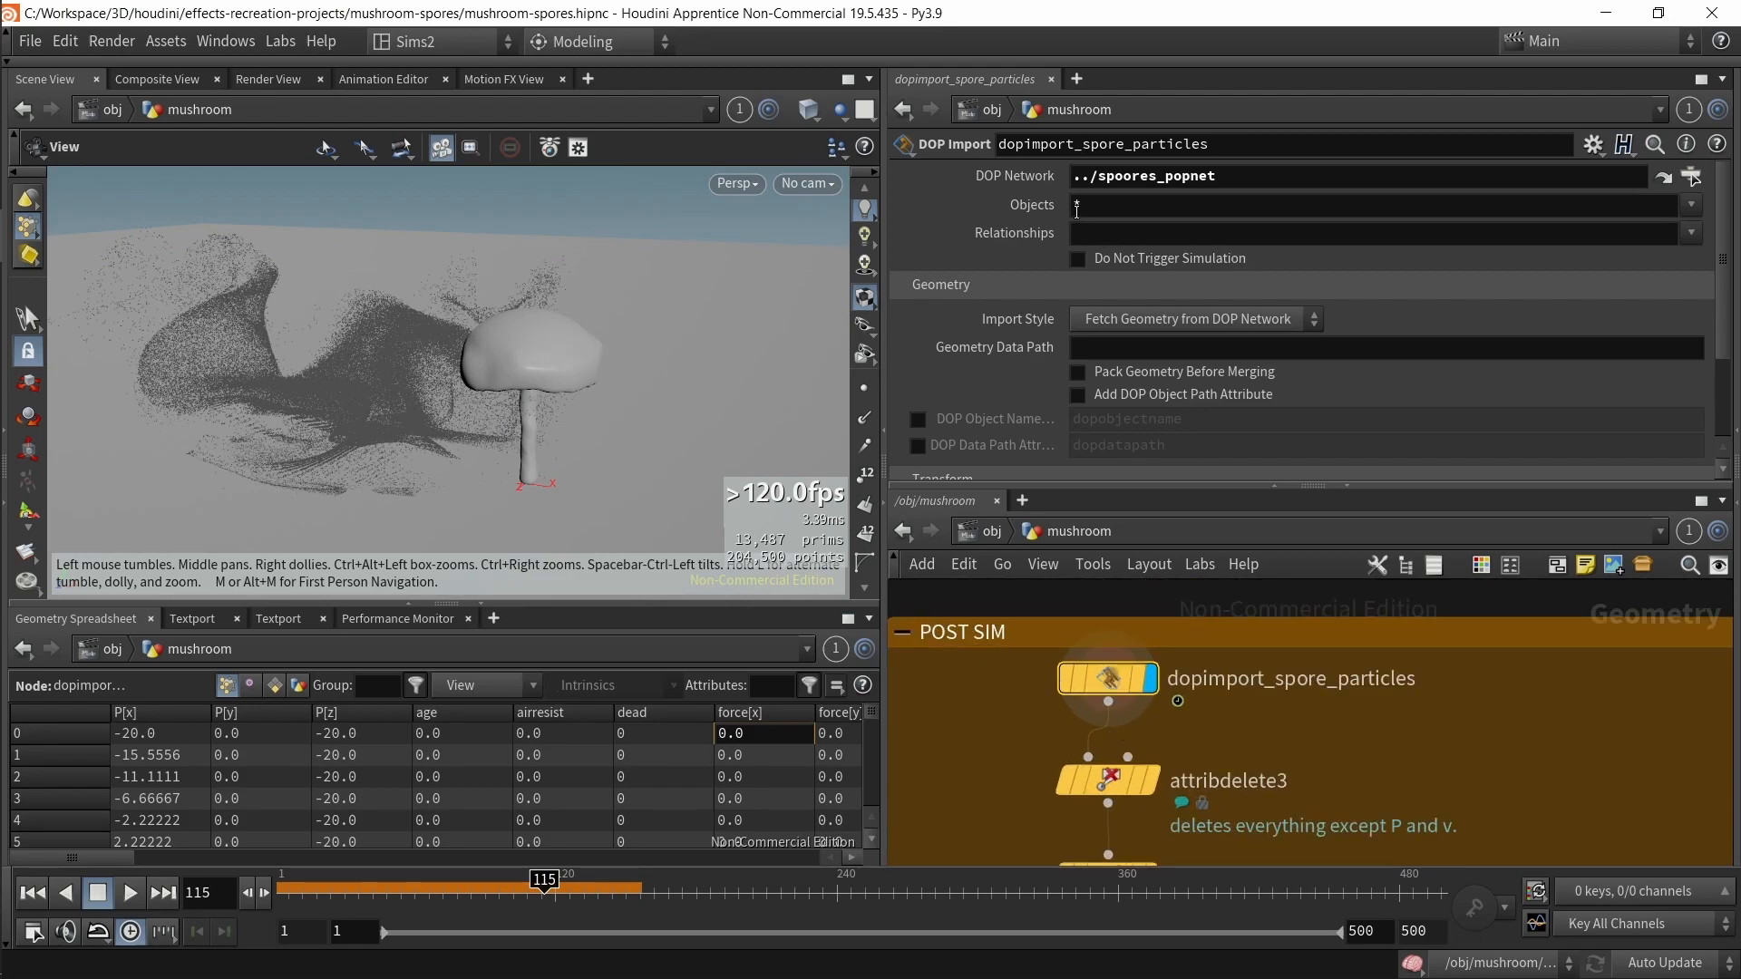
pyautogui.write('p*')
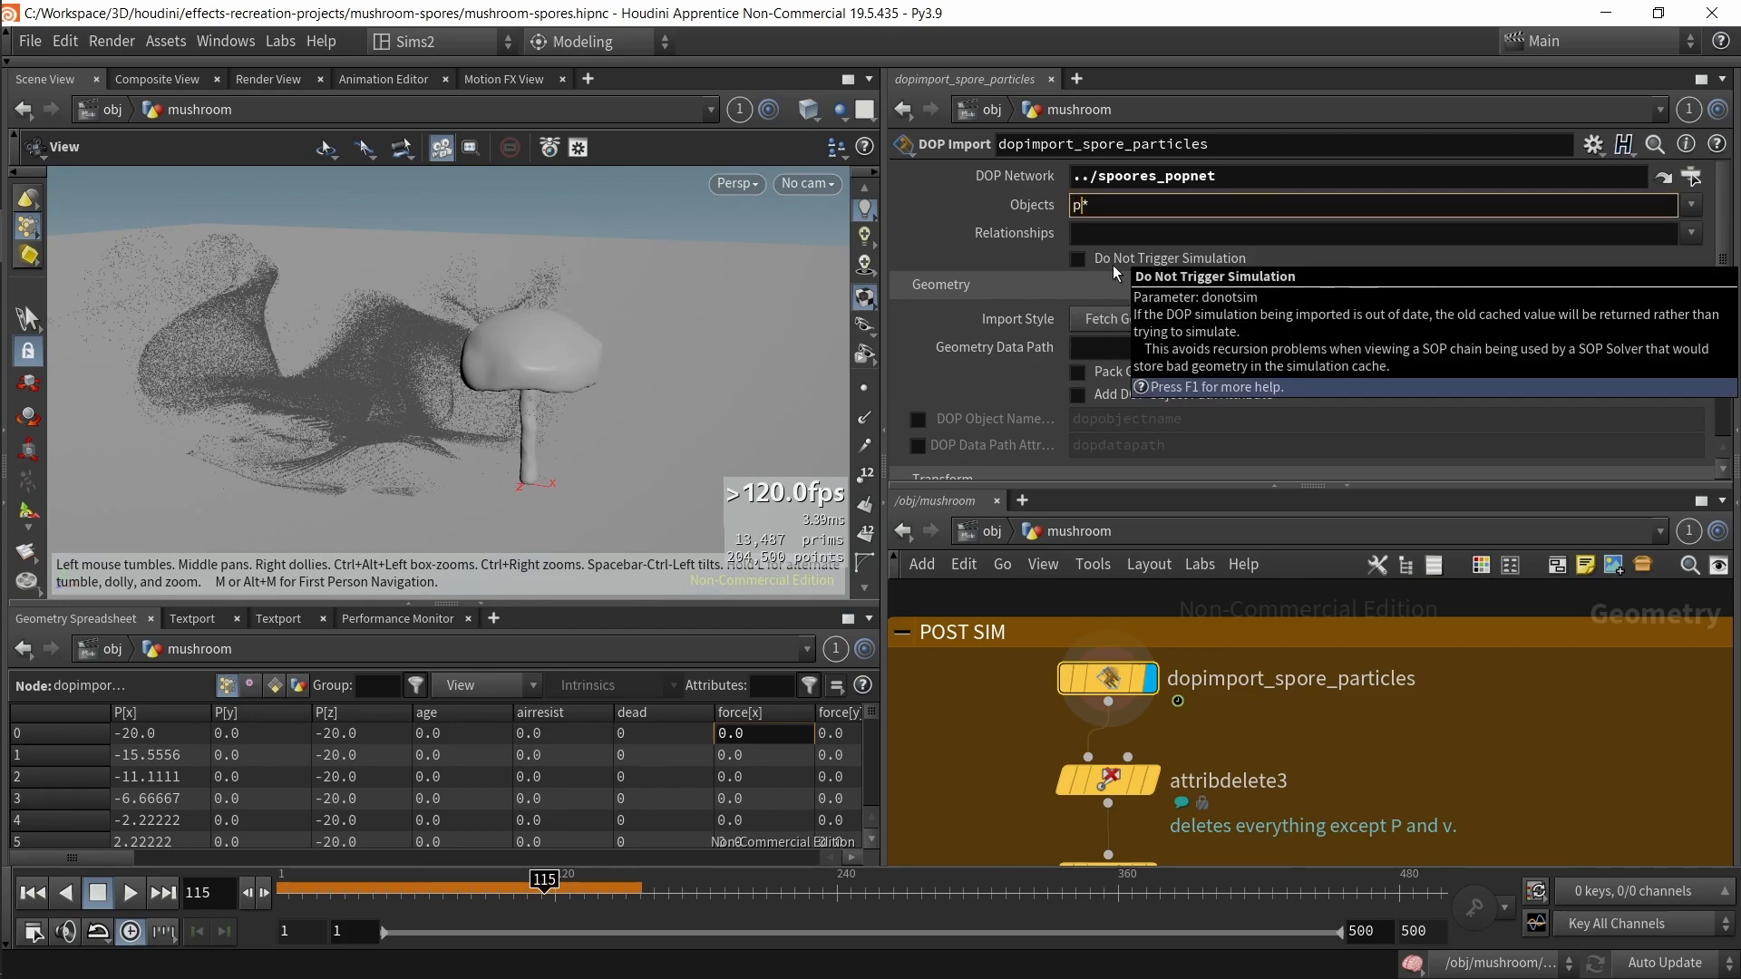
pyautogui.write('opobj')
pyautogui.press('Return')
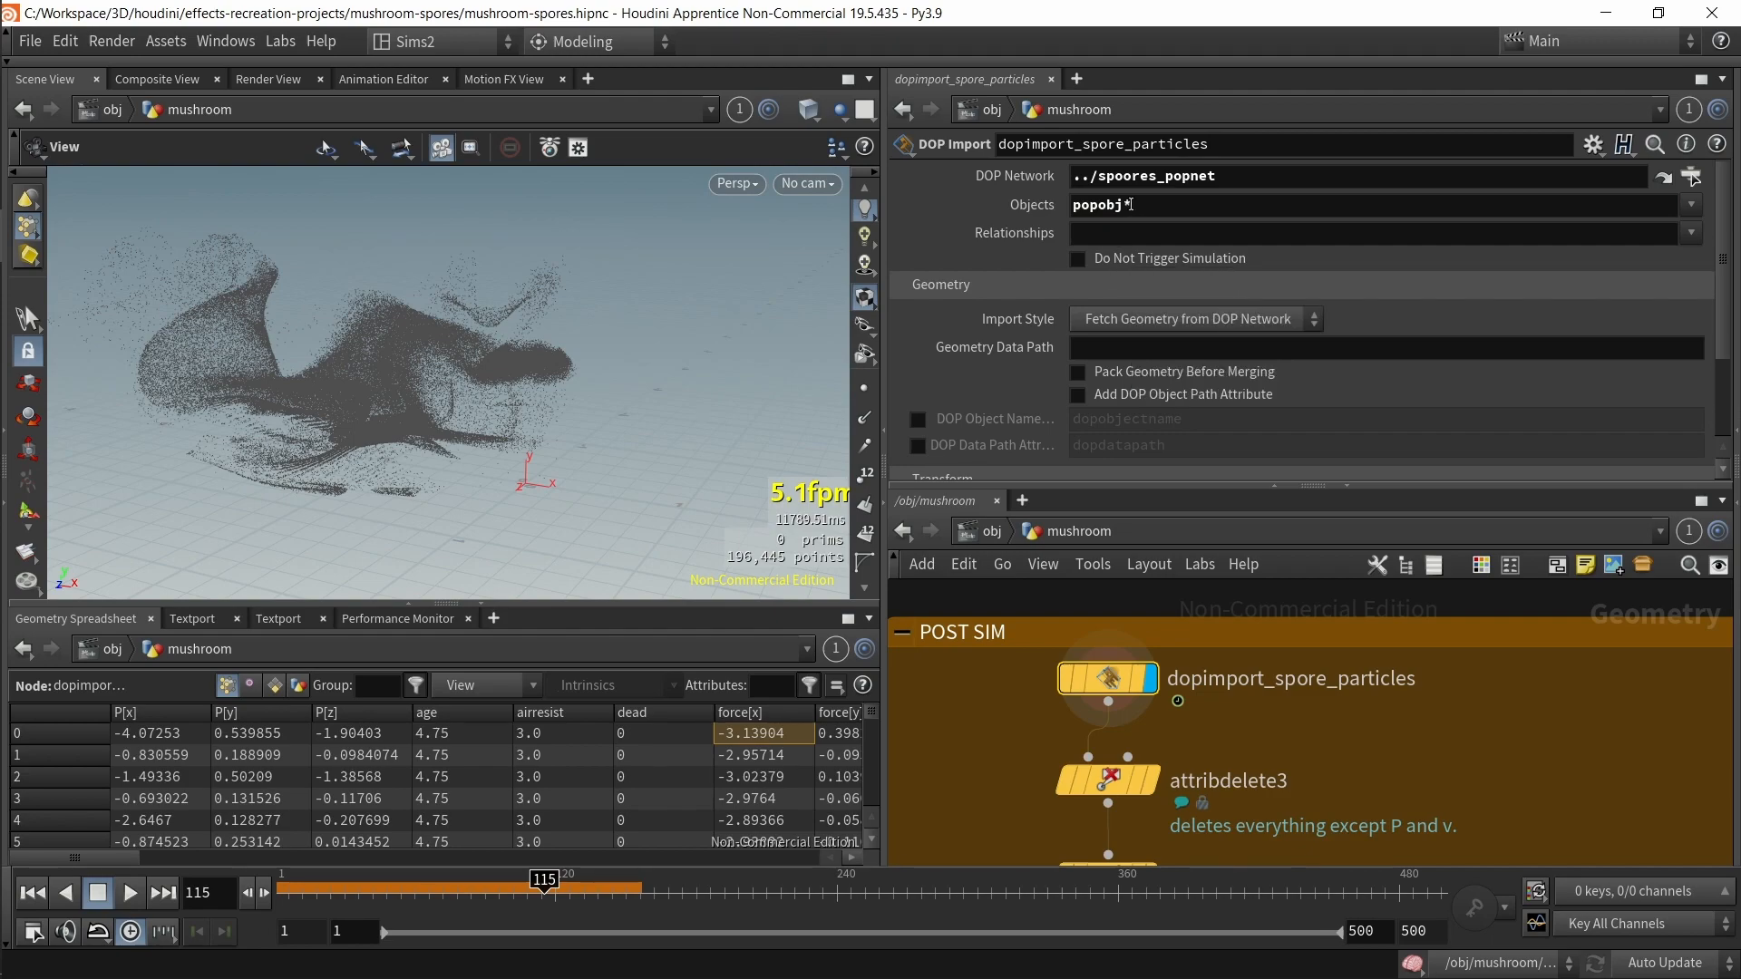
# Step: Highlight the popobj part of the Objects field pattern
pyautogui.doubleClick(1071, 204)
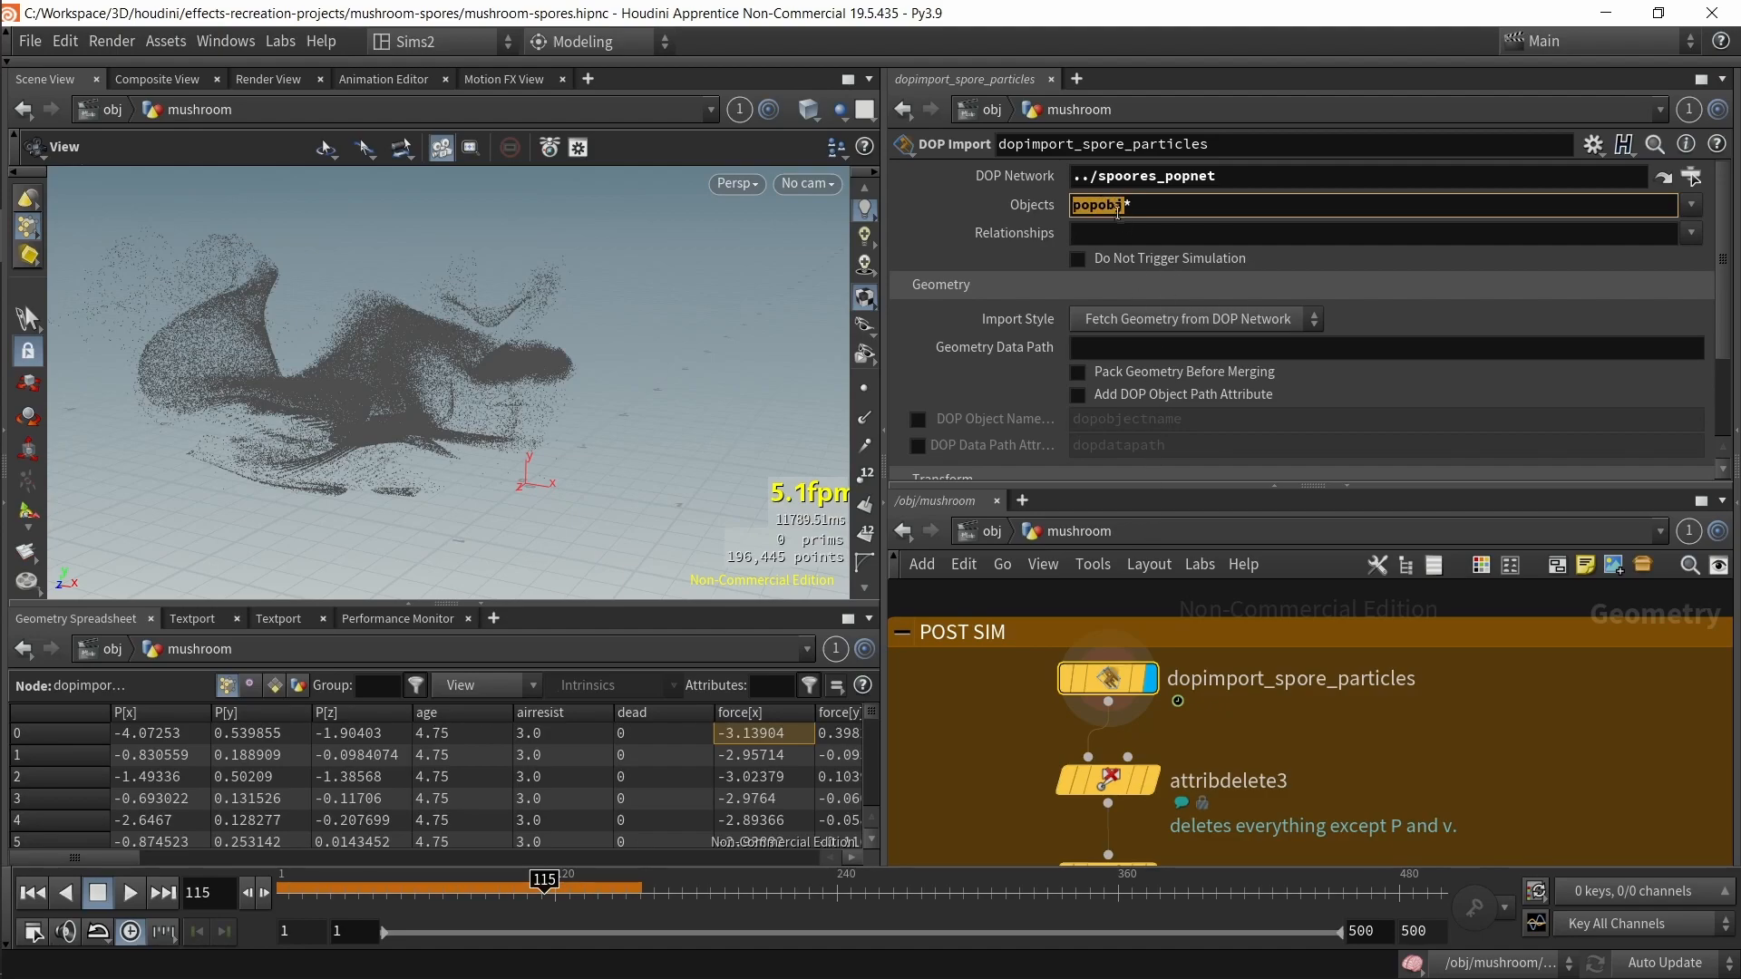
pyautogui.click(1152, 215)
pyautogui.moveTo(1120, 214); pyautogui.dragTo(1098, 199)
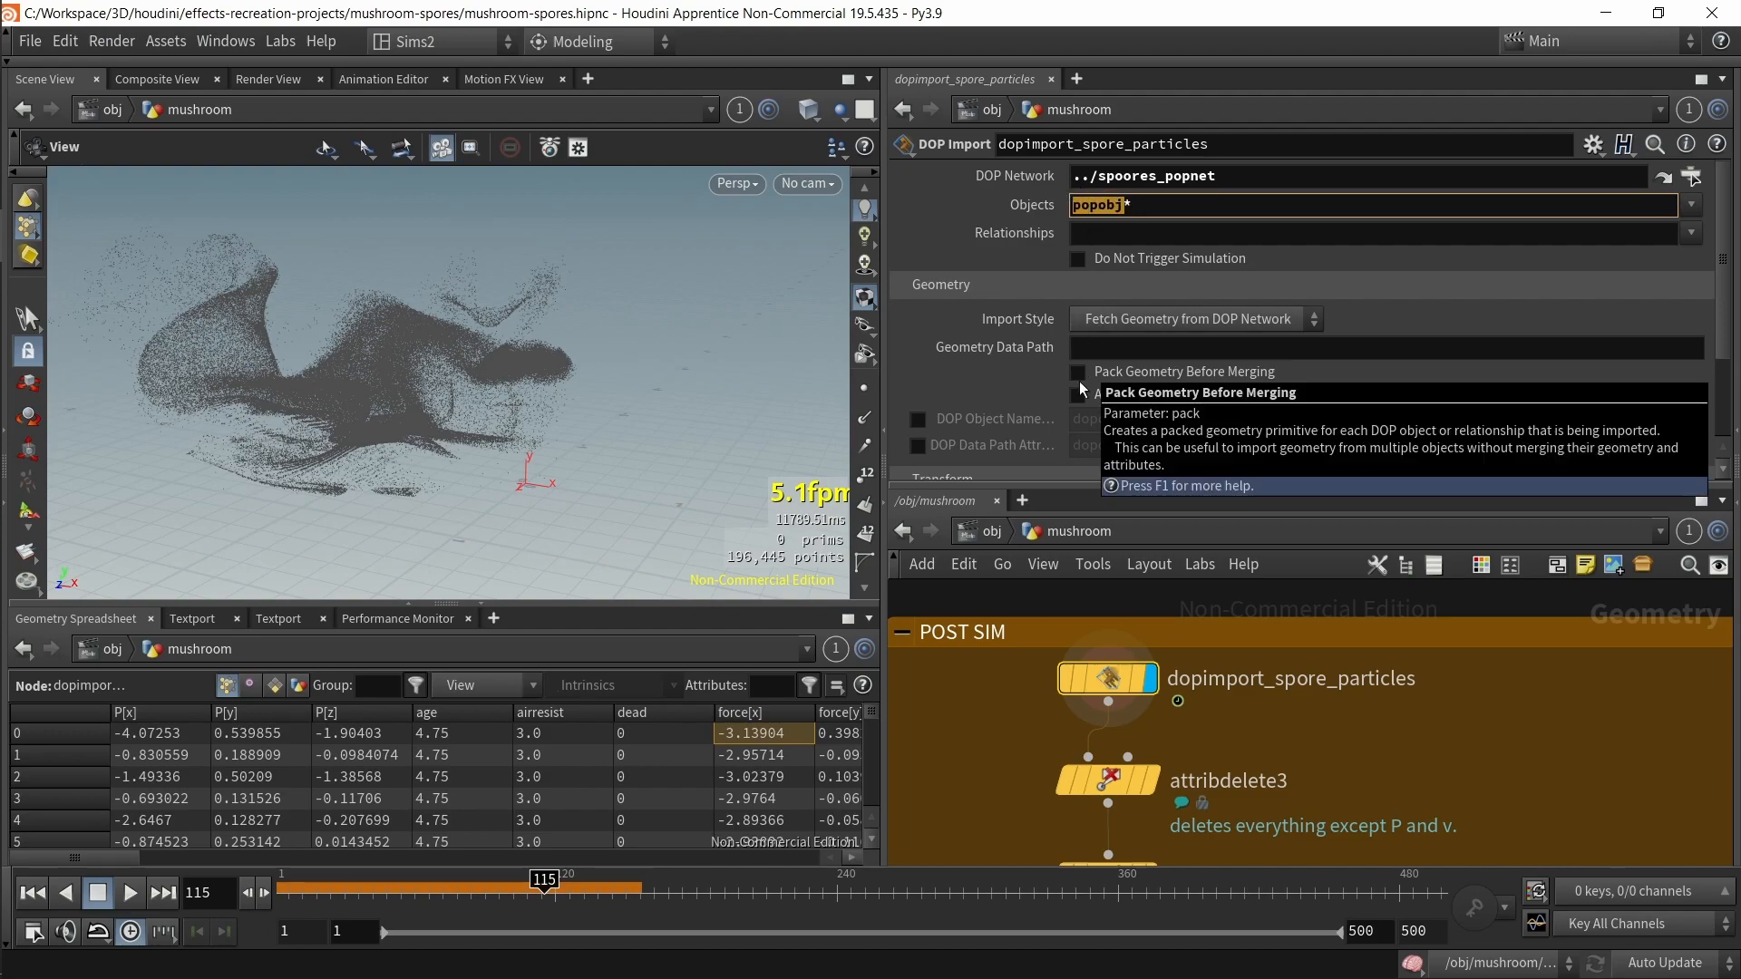
# Step: Enter spoores_popnet and rename the popobject node to popobject_LALALALA
pyautogui.moveTo(1292, 591); pyautogui.dragTo(1262, 758, button='middle')
pyautogui.doubleClick(1262, 651)
pyautogui.moveTo(1111, 740); pyautogui.dragTo(1242, 959, button='middle')
pyautogui.moveTo(1184, 725); pyautogui.dragTo(1119, 798, button='middle')
pyautogui.scroll(5, 1119, 785)
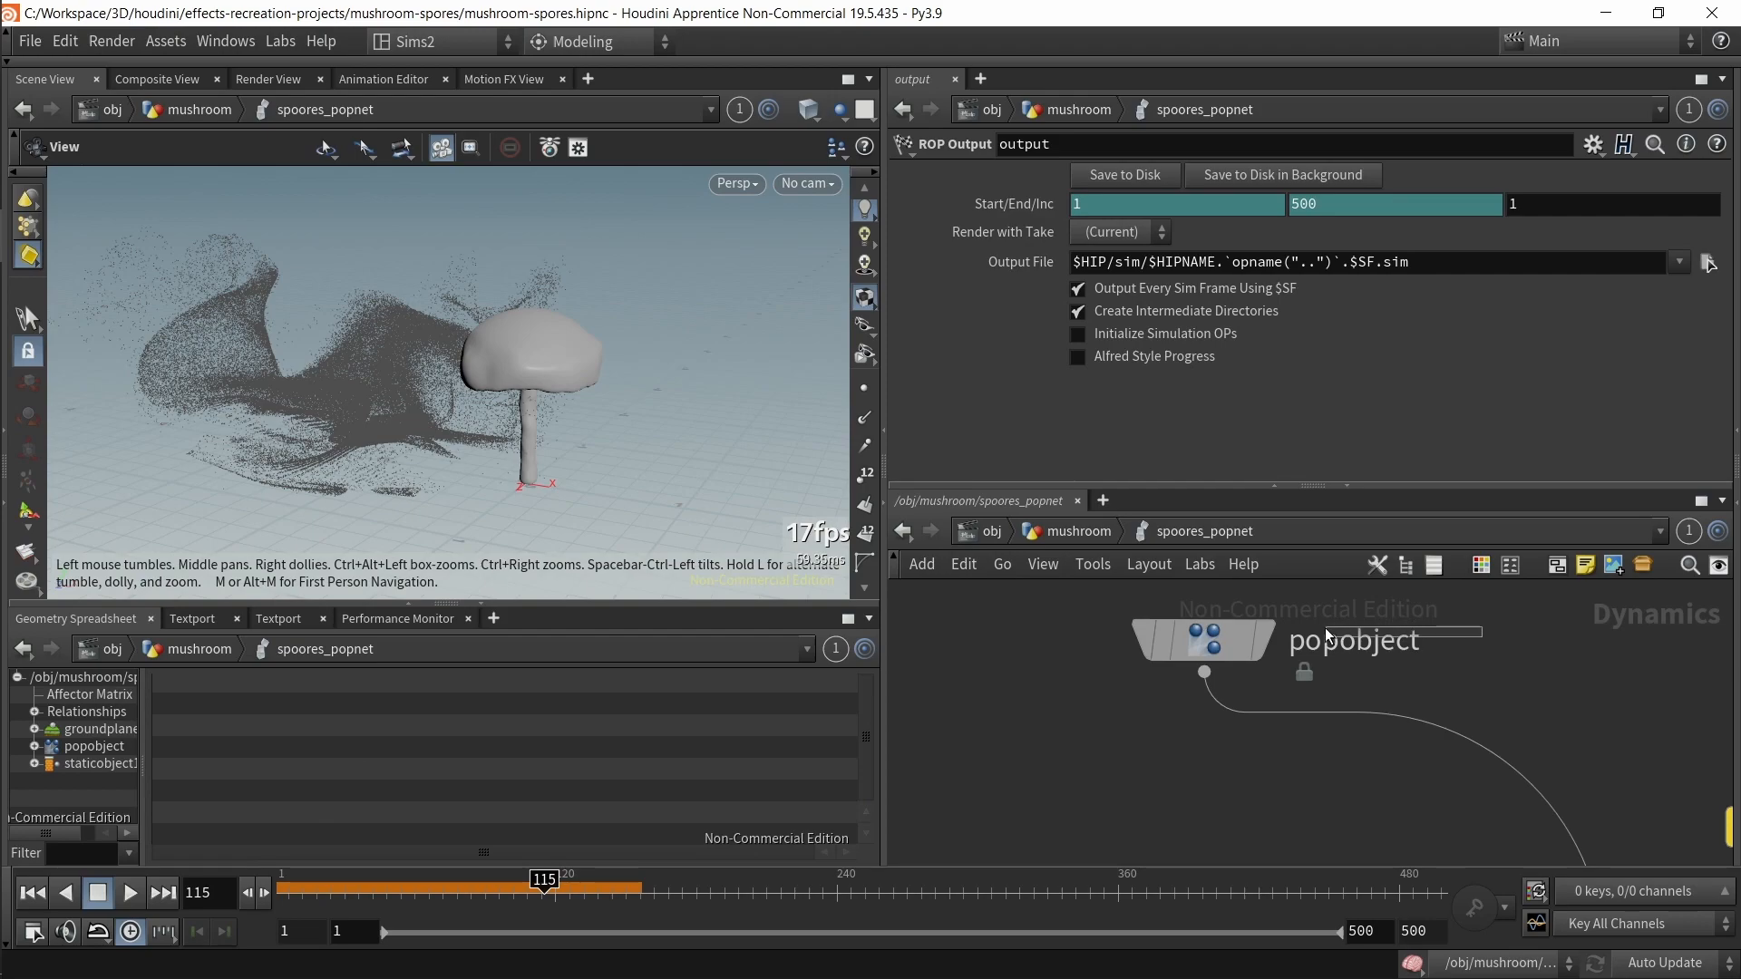
pyautogui.click(1242, 659)
pyautogui.doubleClick(1412, 642)
pyautogui.click(1465, 635)
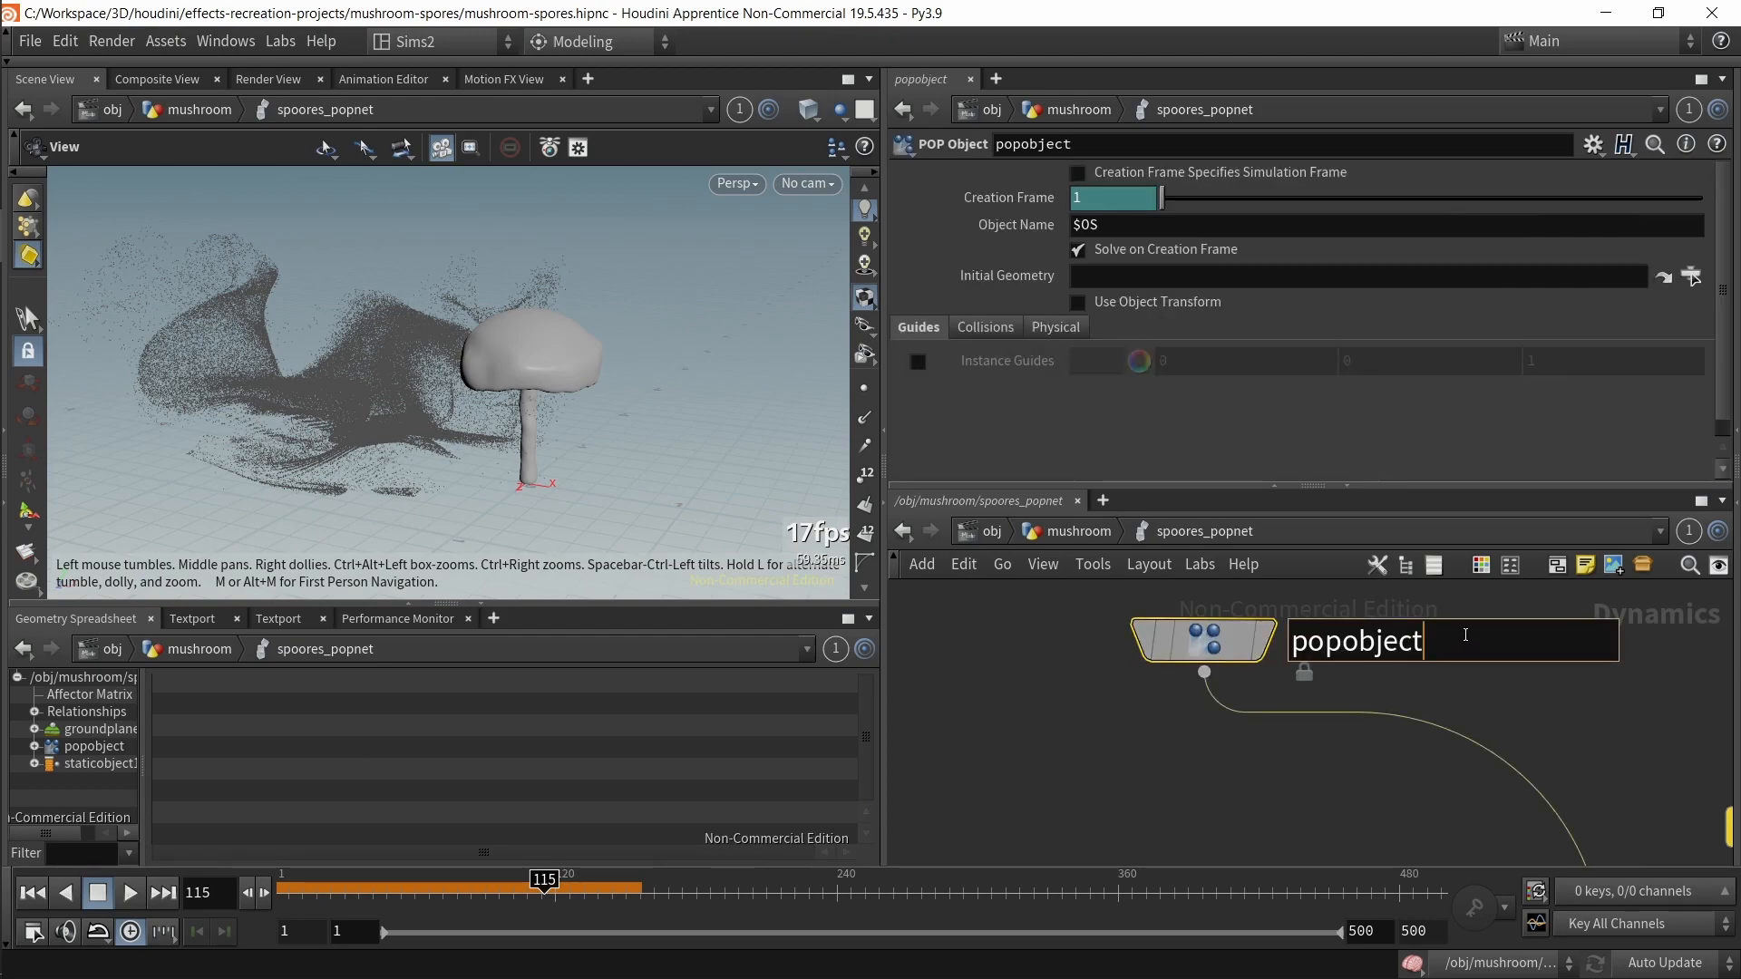
pyautogui.write('_LALALALA')
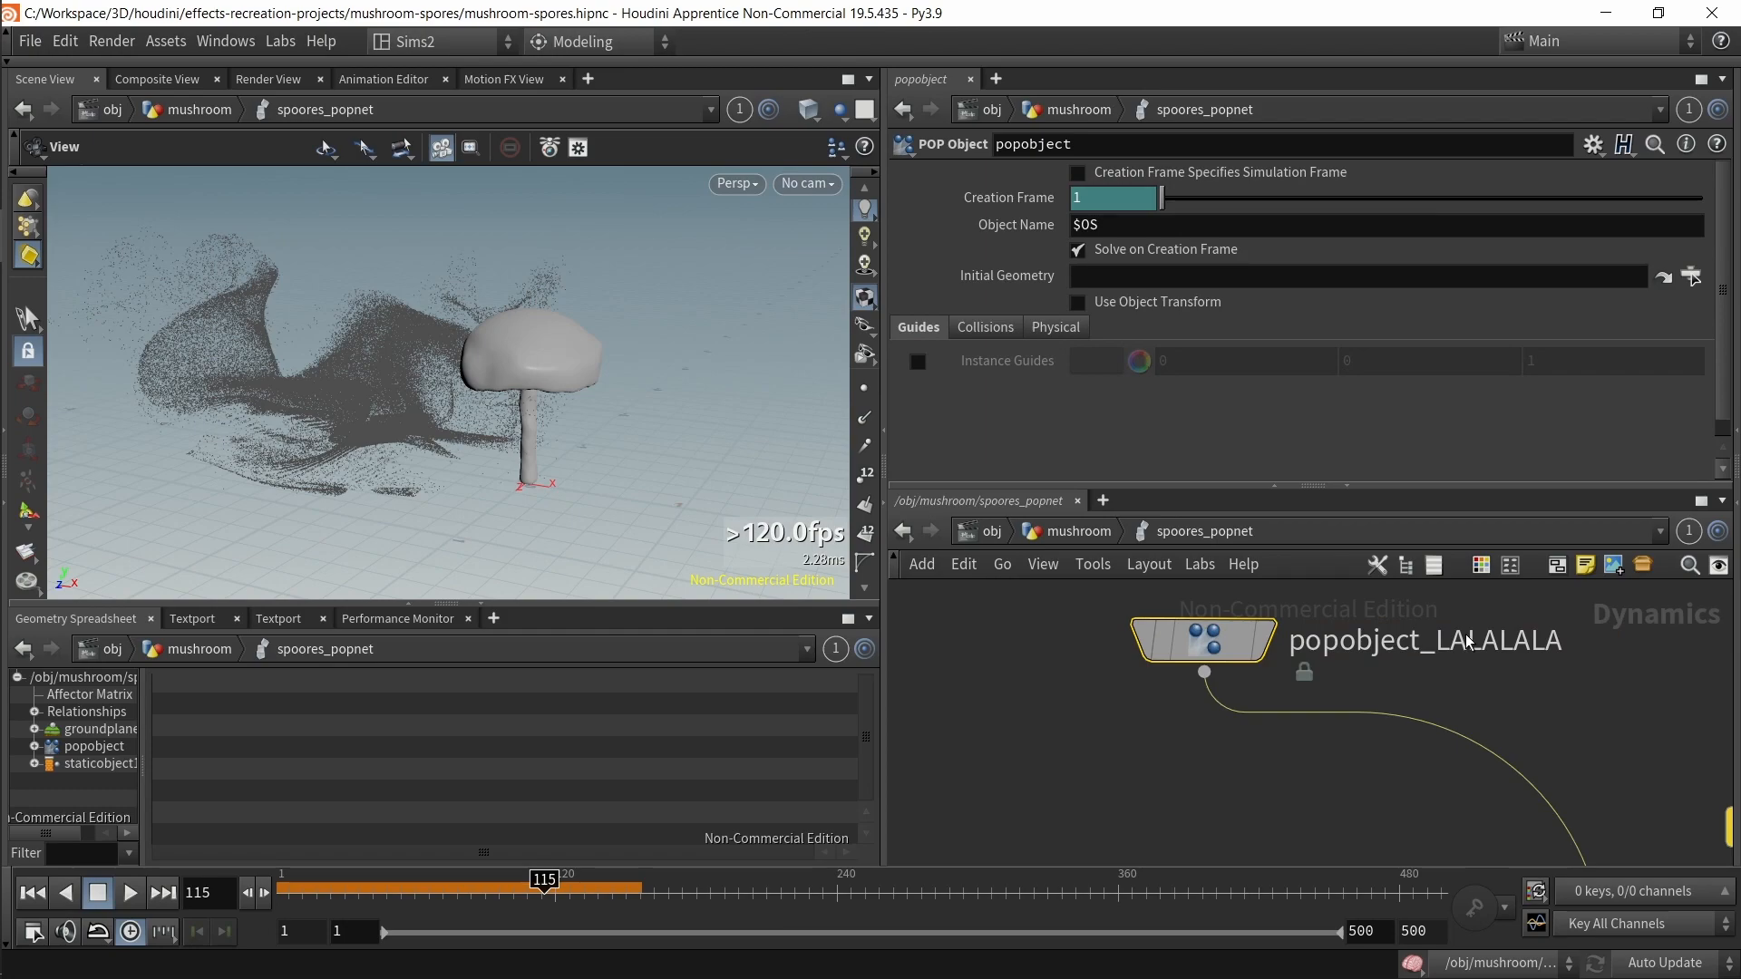
pyautogui.press('Return')
# Step: Check dopimport_spore_particles' Objects field, then navigate back into spoores_popnet
pyautogui.press('u')
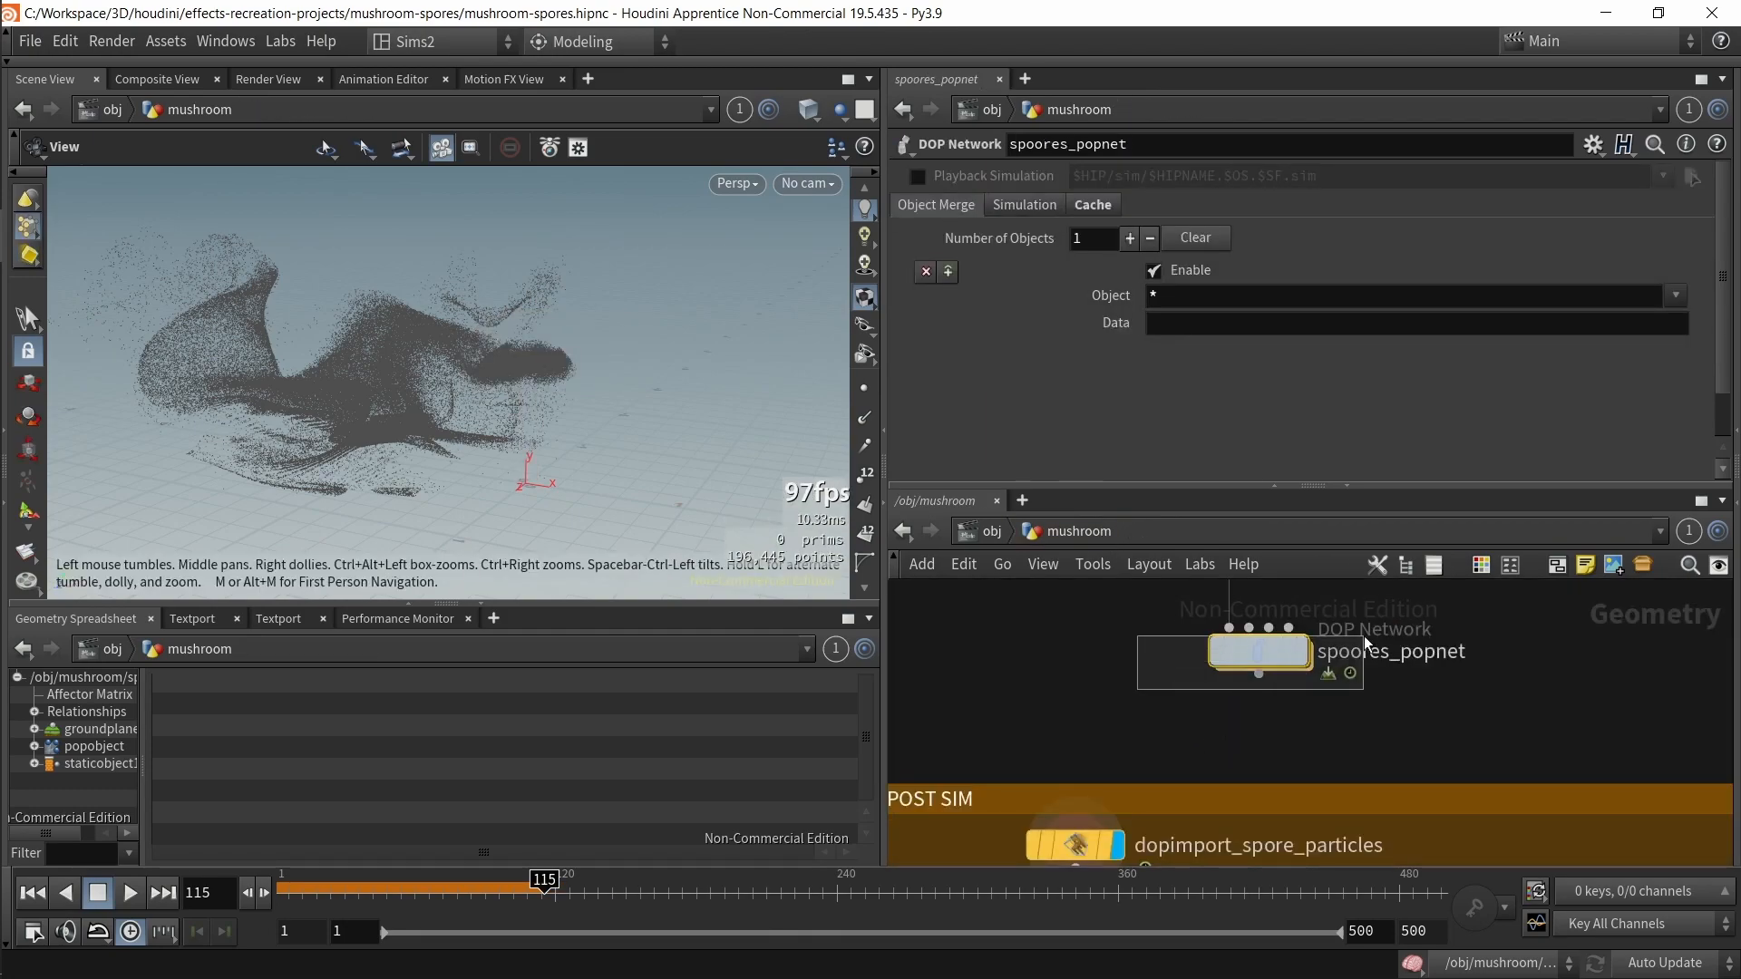
pyautogui.moveTo(1145, 805); pyautogui.dragTo(1193, 666, button='middle')
pyautogui.click(1126, 707)
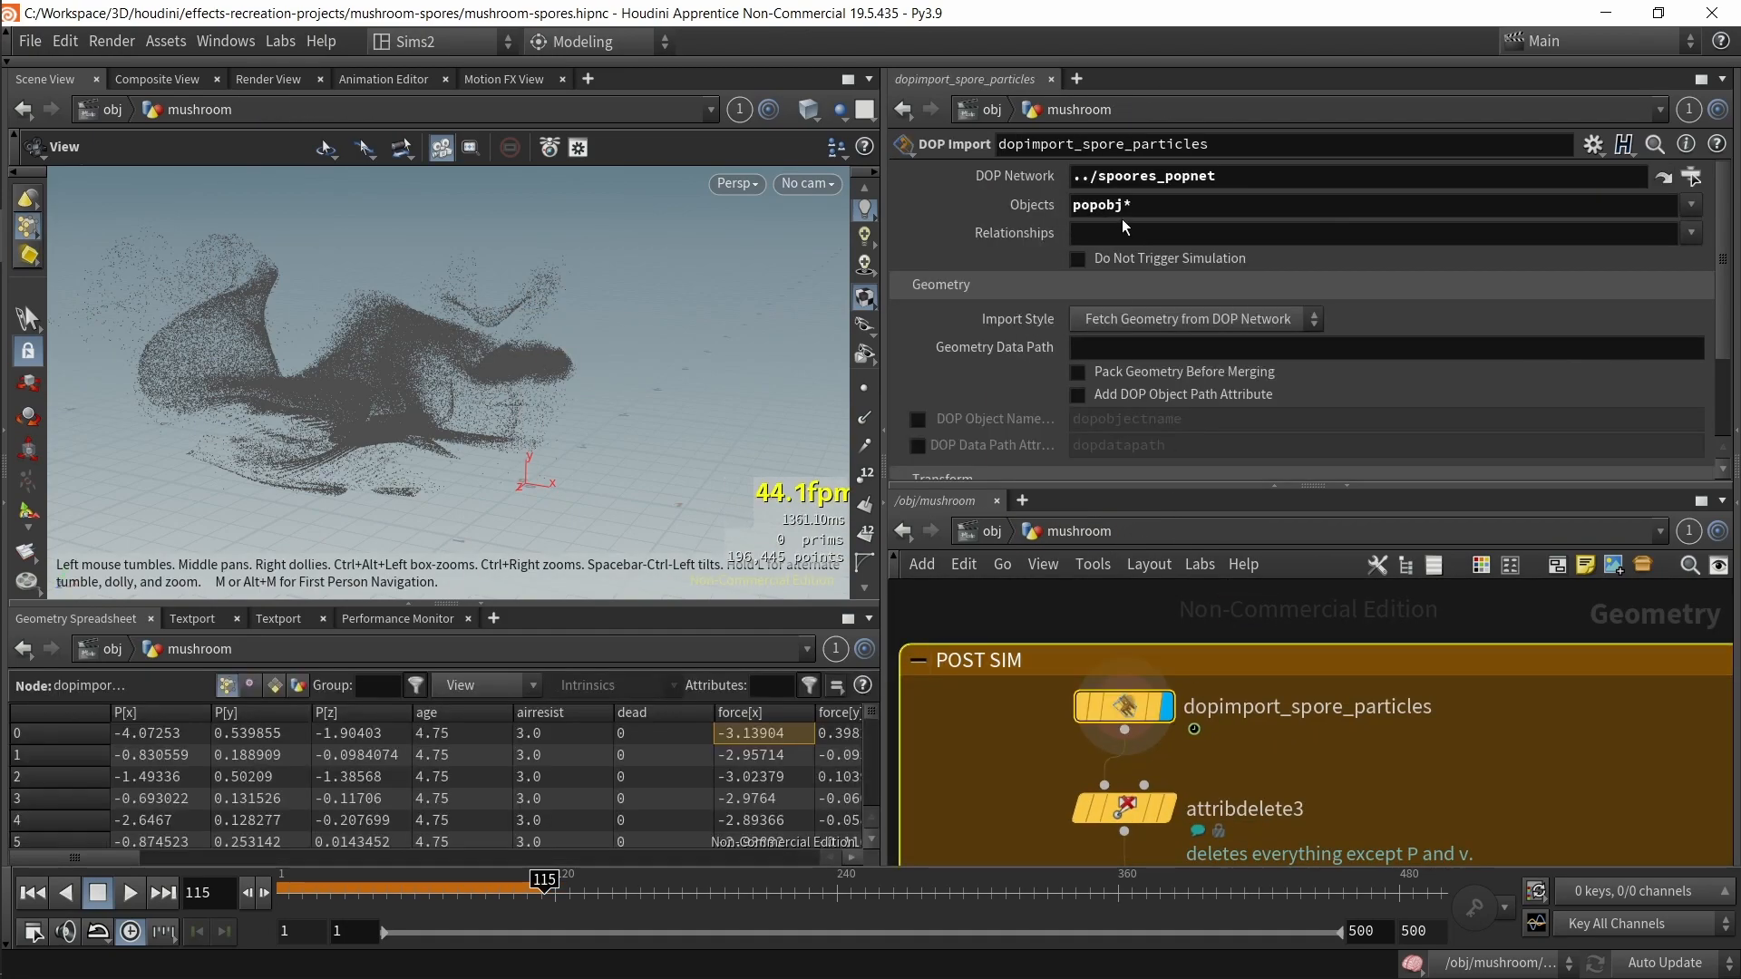
pyautogui.click(1004, 533)
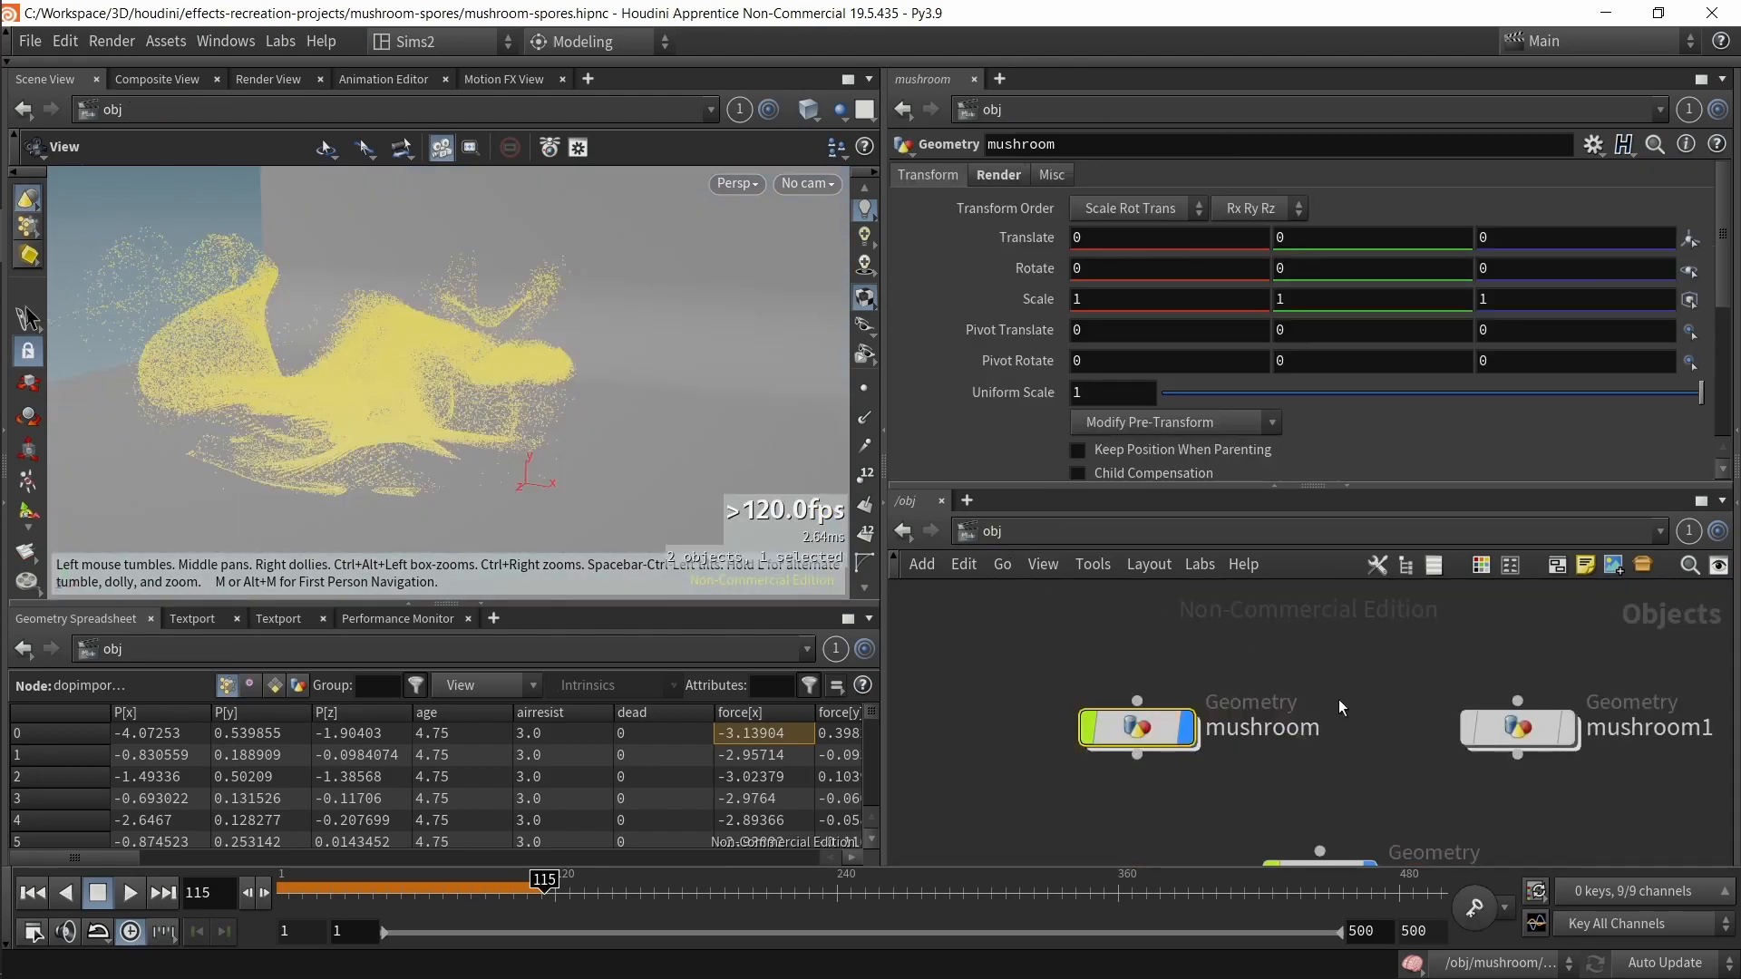
pyautogui.doubleClick(1133, 730)
pyautogui.moveTo(1333, 684); pyautogui.dragTo(1058, 917, button='middle')
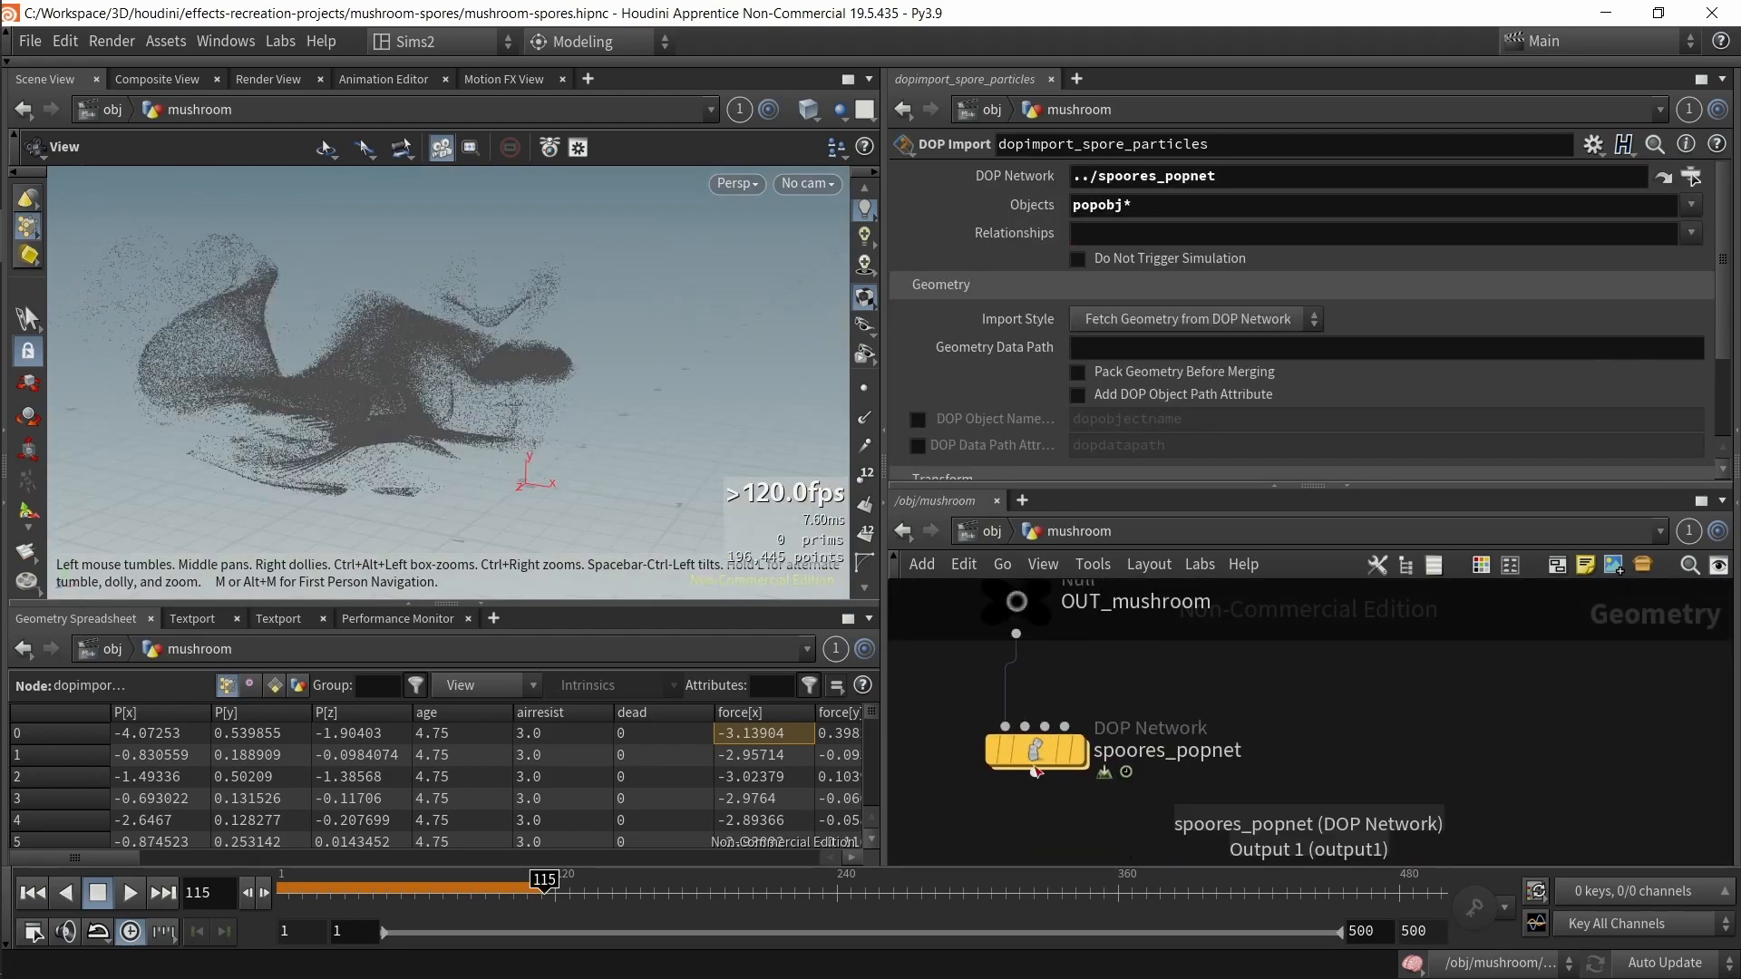
pyautogui.doubleClick(1038, 752)
pyautogui.moveTo(1588, 713); pyautogui.dragTo(1244, 766, button='middle')
pyautogui.scroll(-1, 943, 950)
# Step: Rename the POP object node back to popobject
pyautogui.doubleClick(1251, 705)
pyautogui.click(1253, 704)
pyautogui.press('BackSpace')
pyautogui.press('BackSpace')
pyautogui.press('BackSpace')
pyautogui.press('BackSpace')
pyautogui.press('BackSpace')
pyautogui.press('BackSpace')
pyautogui.press('BackSpace')
pyautogui.press('BackSpace')
pyautogui.press('Return')
# Step: Undo the accidental rewiring of popobject in the DOP network and save the scene file
pyautogui.scroll(-2, 1140, 679)
pyautogui.moveTo(1140, 678); pyautogui.dragTo(1247, 659, button='middle')
pyautogui.moveTo(1063, 637); pyautogui.dragTo(1058, 727)
pyautogui.moveTo(1125, 676); pyautogui.dragTo(1132, 717)
pyautogui.scroll(-2, 1102, 653)
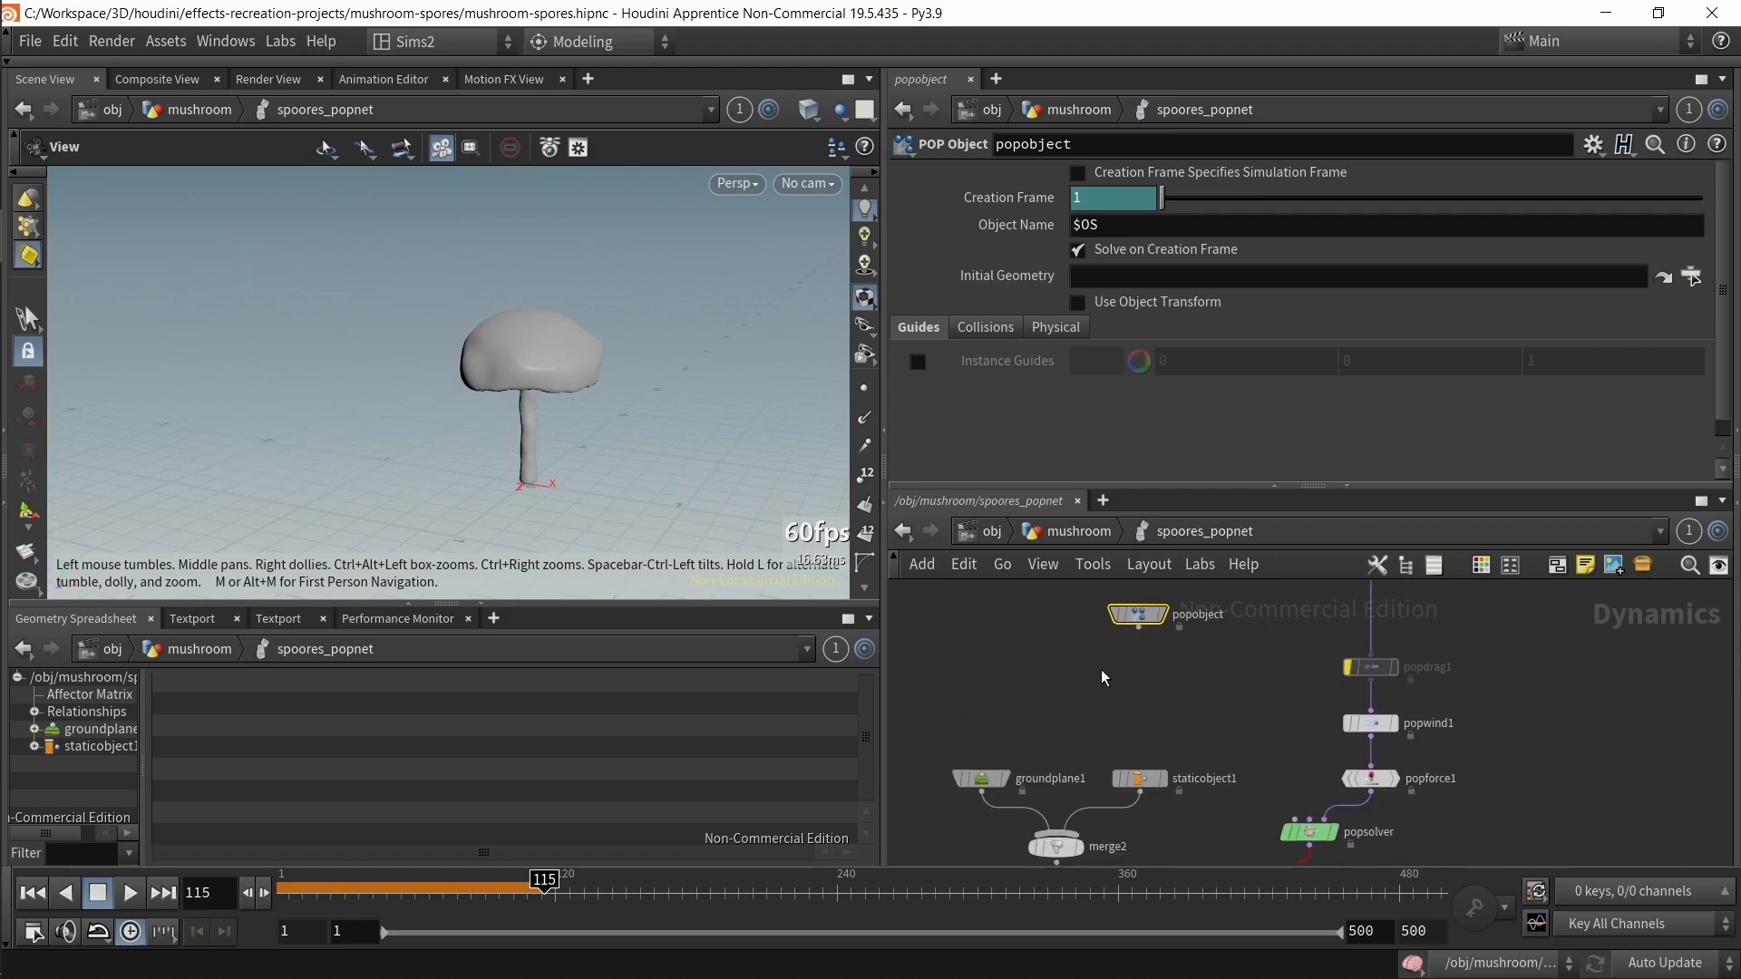
pyautogui.hotkey('ctrl', 'z')
pyautogui.hotkey('ctrl', 's')
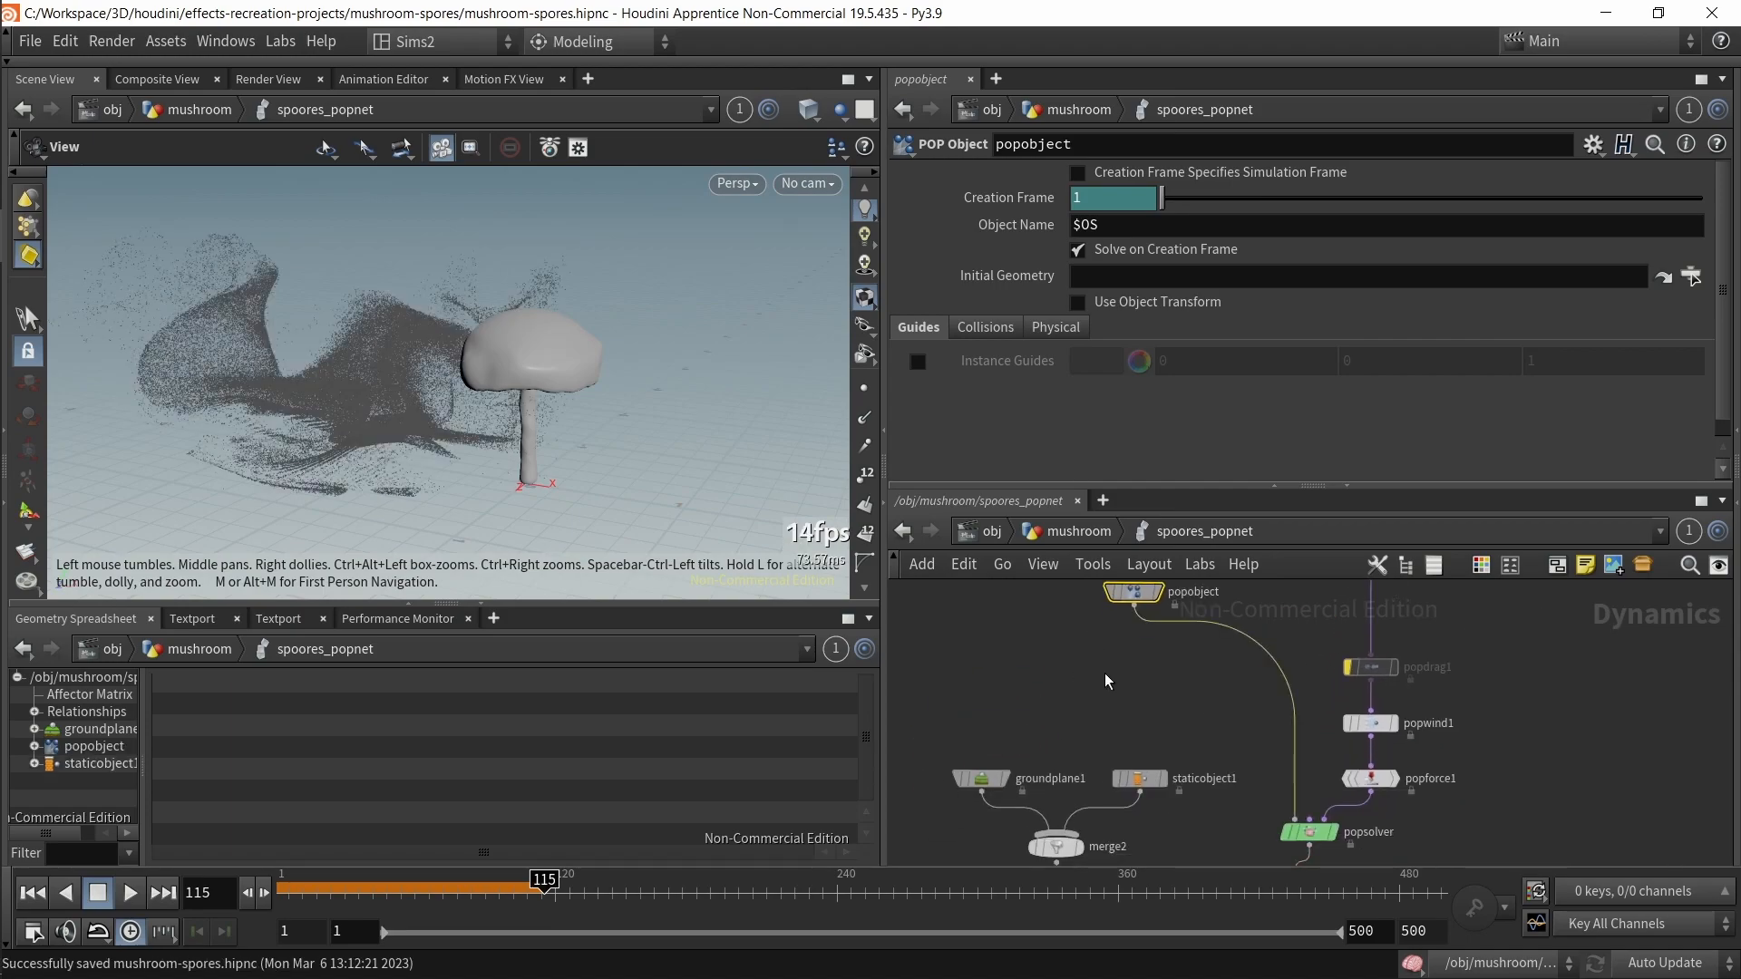
# Step: Return to the mushroom geometry network and inspect the attribdelete3 node's parameters
pyautogui.click(1054, 540)
pyautogui.click(1274, 719)
pyautogui.middleClick(1225, 707)
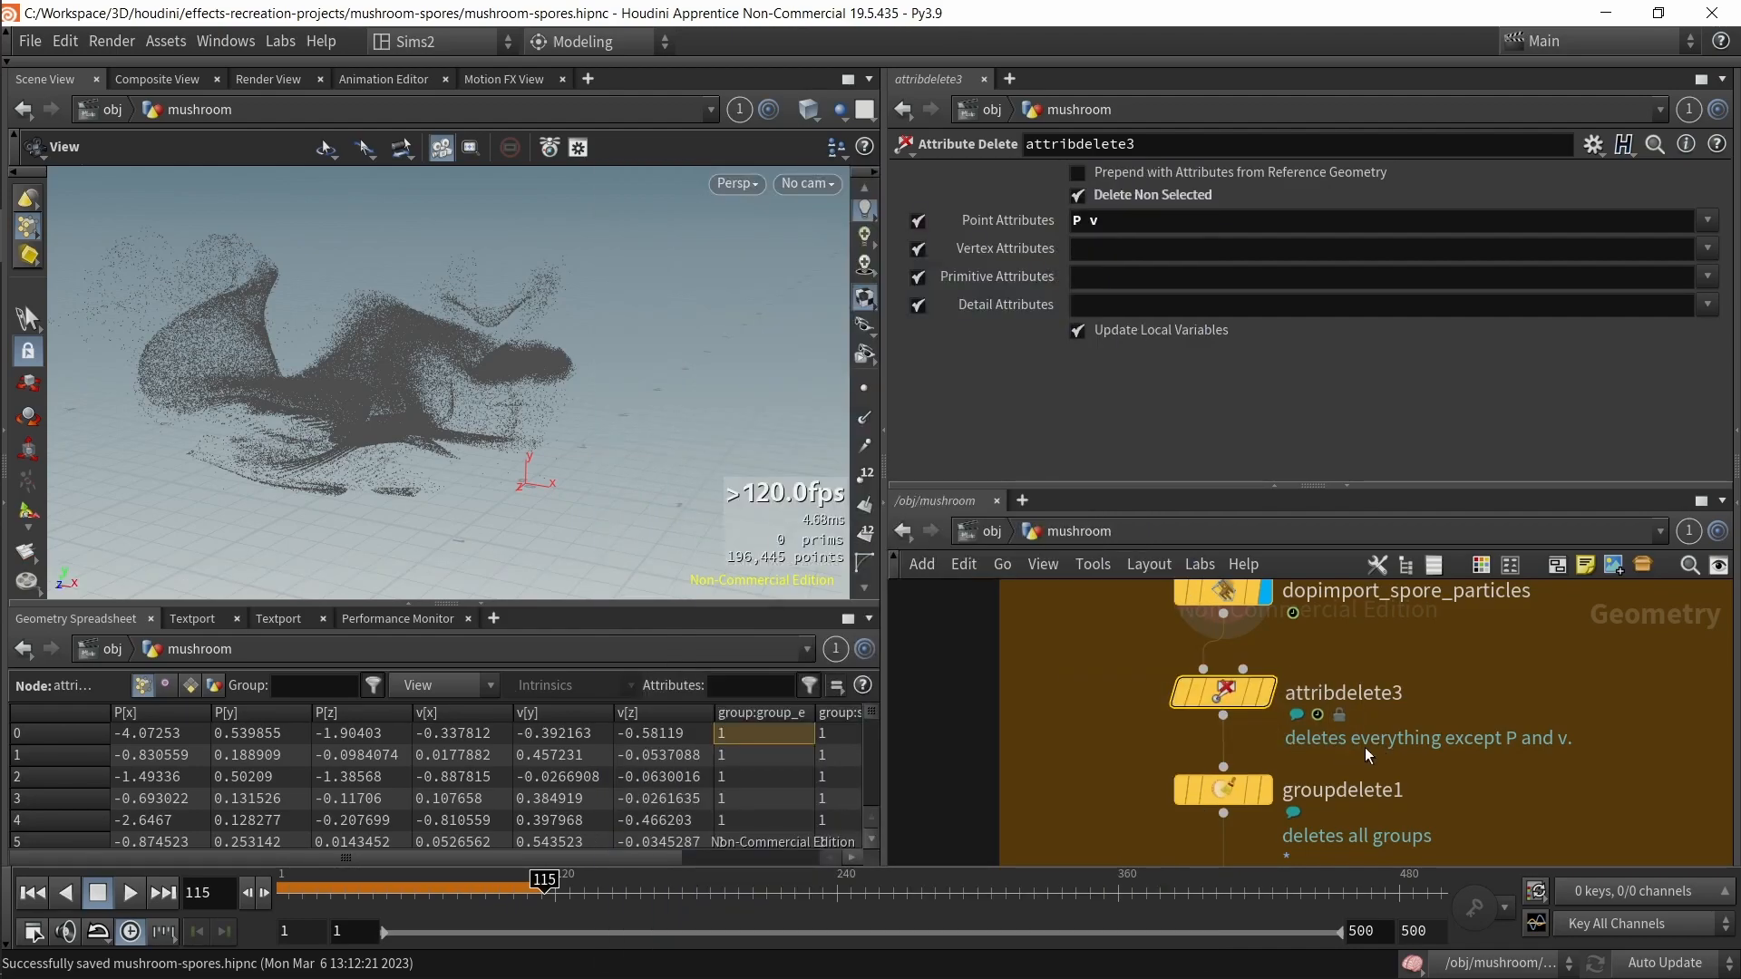
pyautogui.click(1265, 693)
pyautogui.click(865, 447)
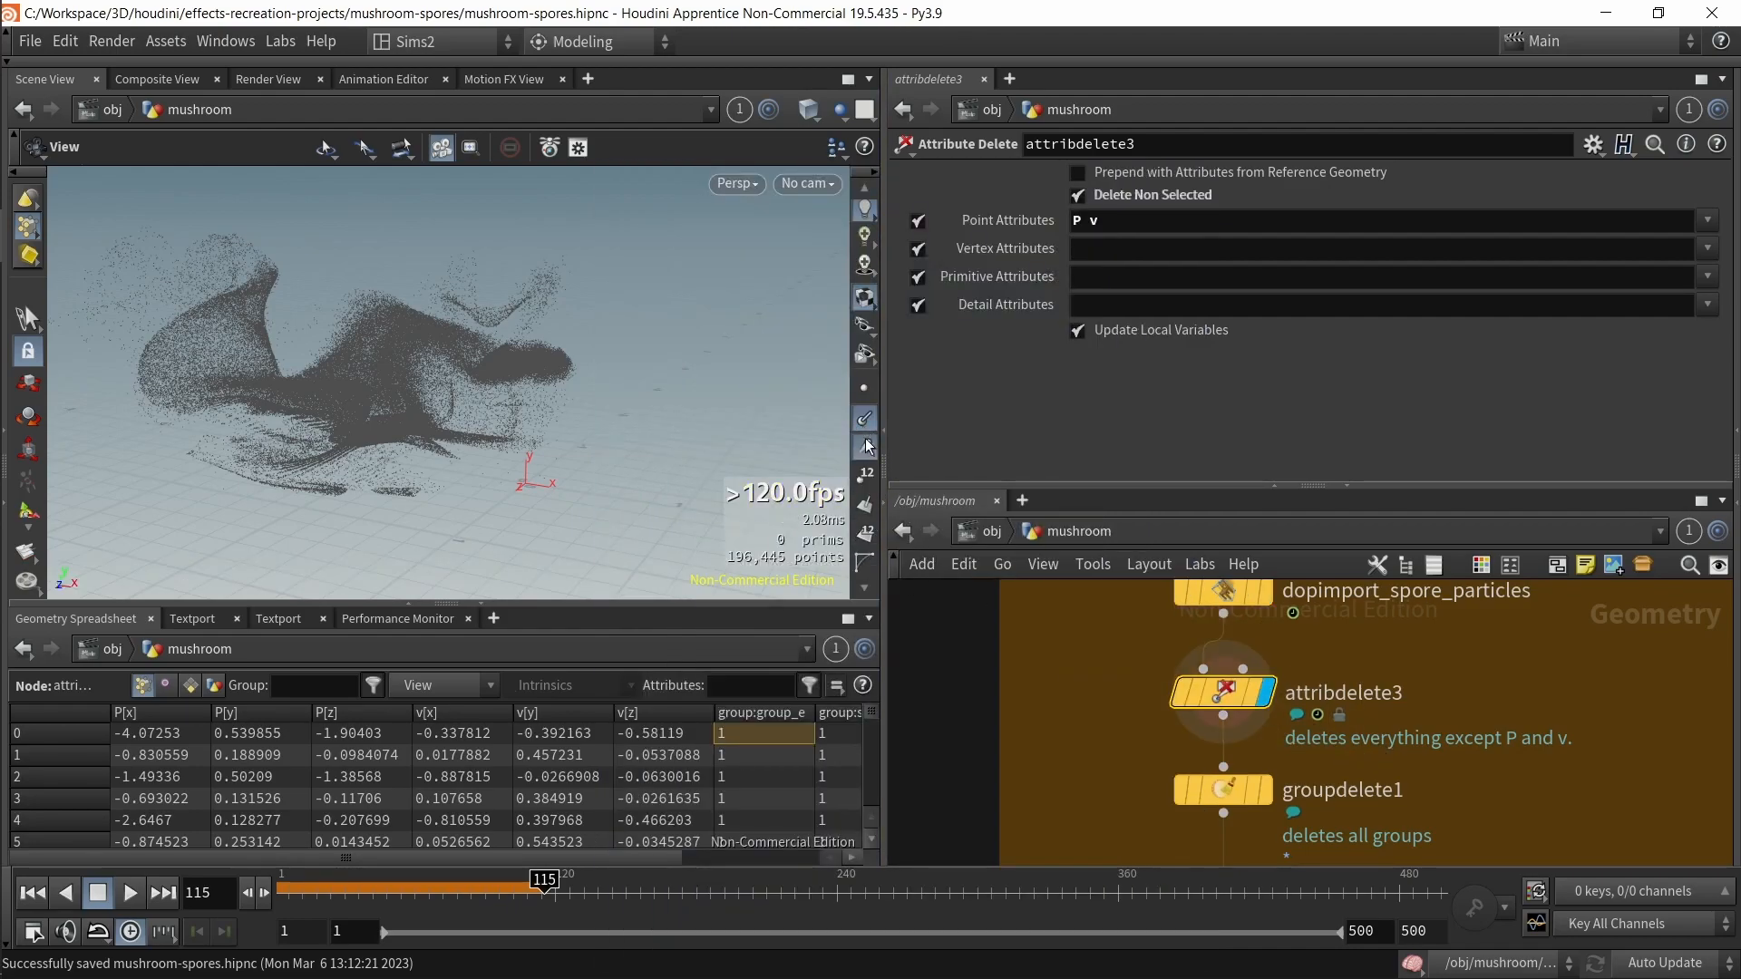
# Step: Scrub the timeline to cook and preview the spore particle simulation
pyautogui.click(281, 879)
pyautogui.moveTo(281, 879); pyautogui.dragTo(569, 879)
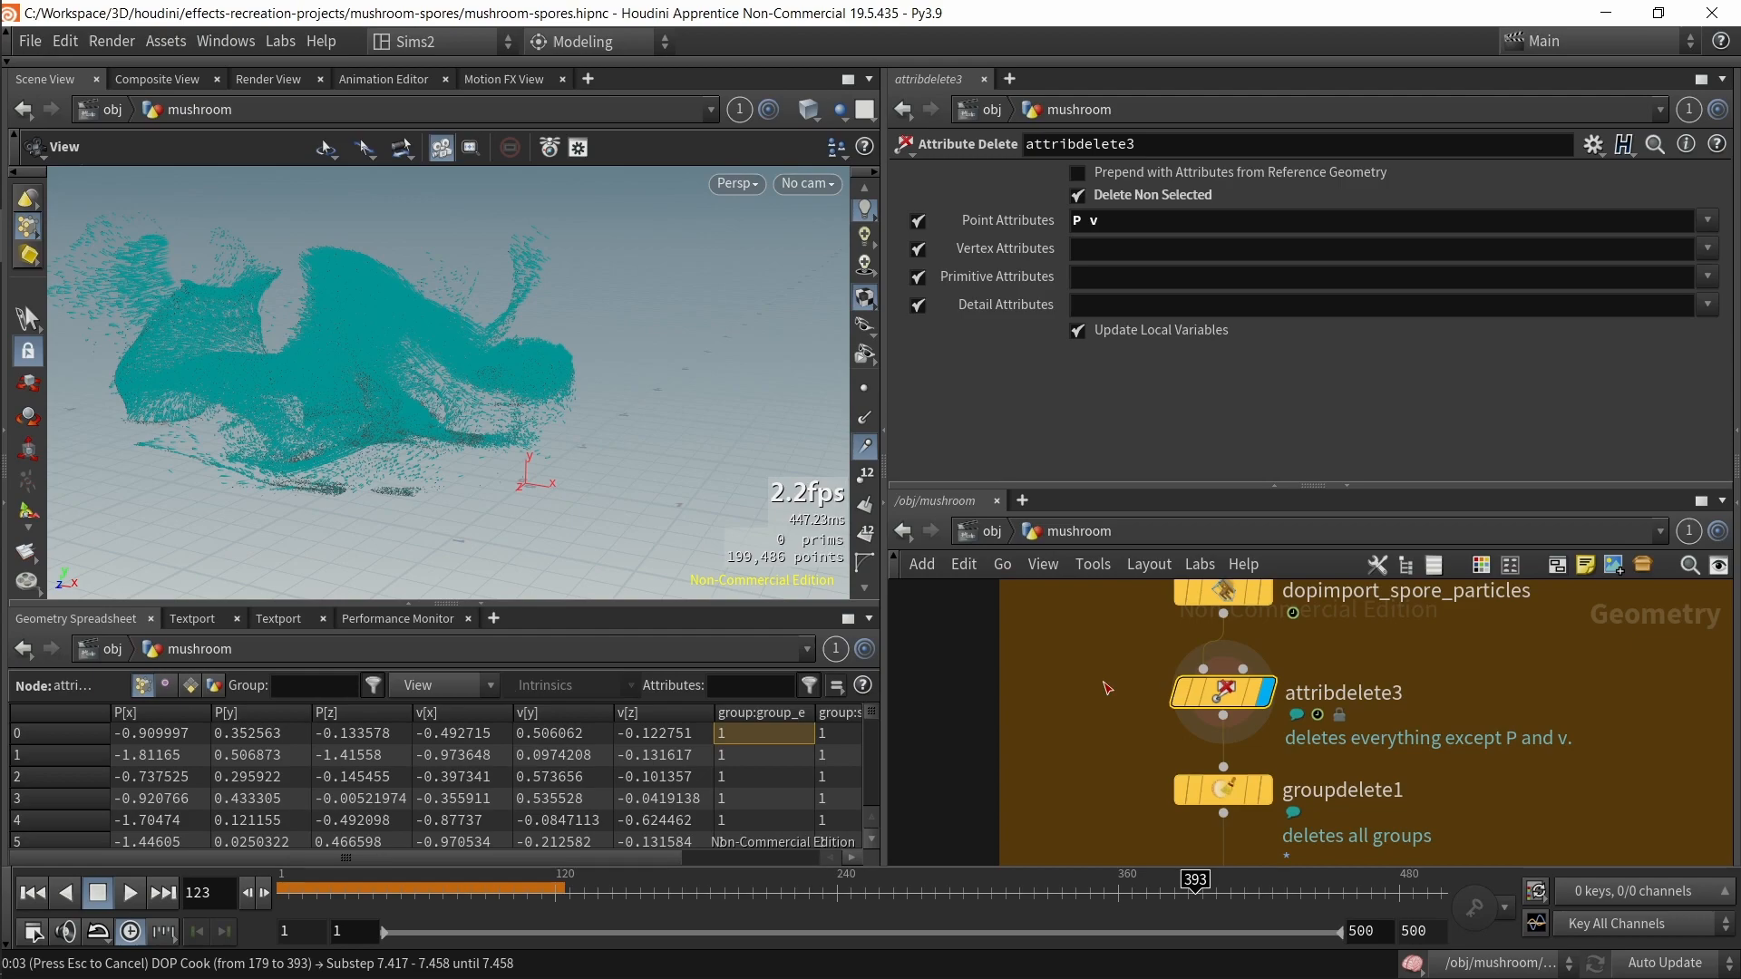
pyautogui.press('Escape')
pyautogui.moveTo(287, 893); pyautogui.dragTo(902, 890)
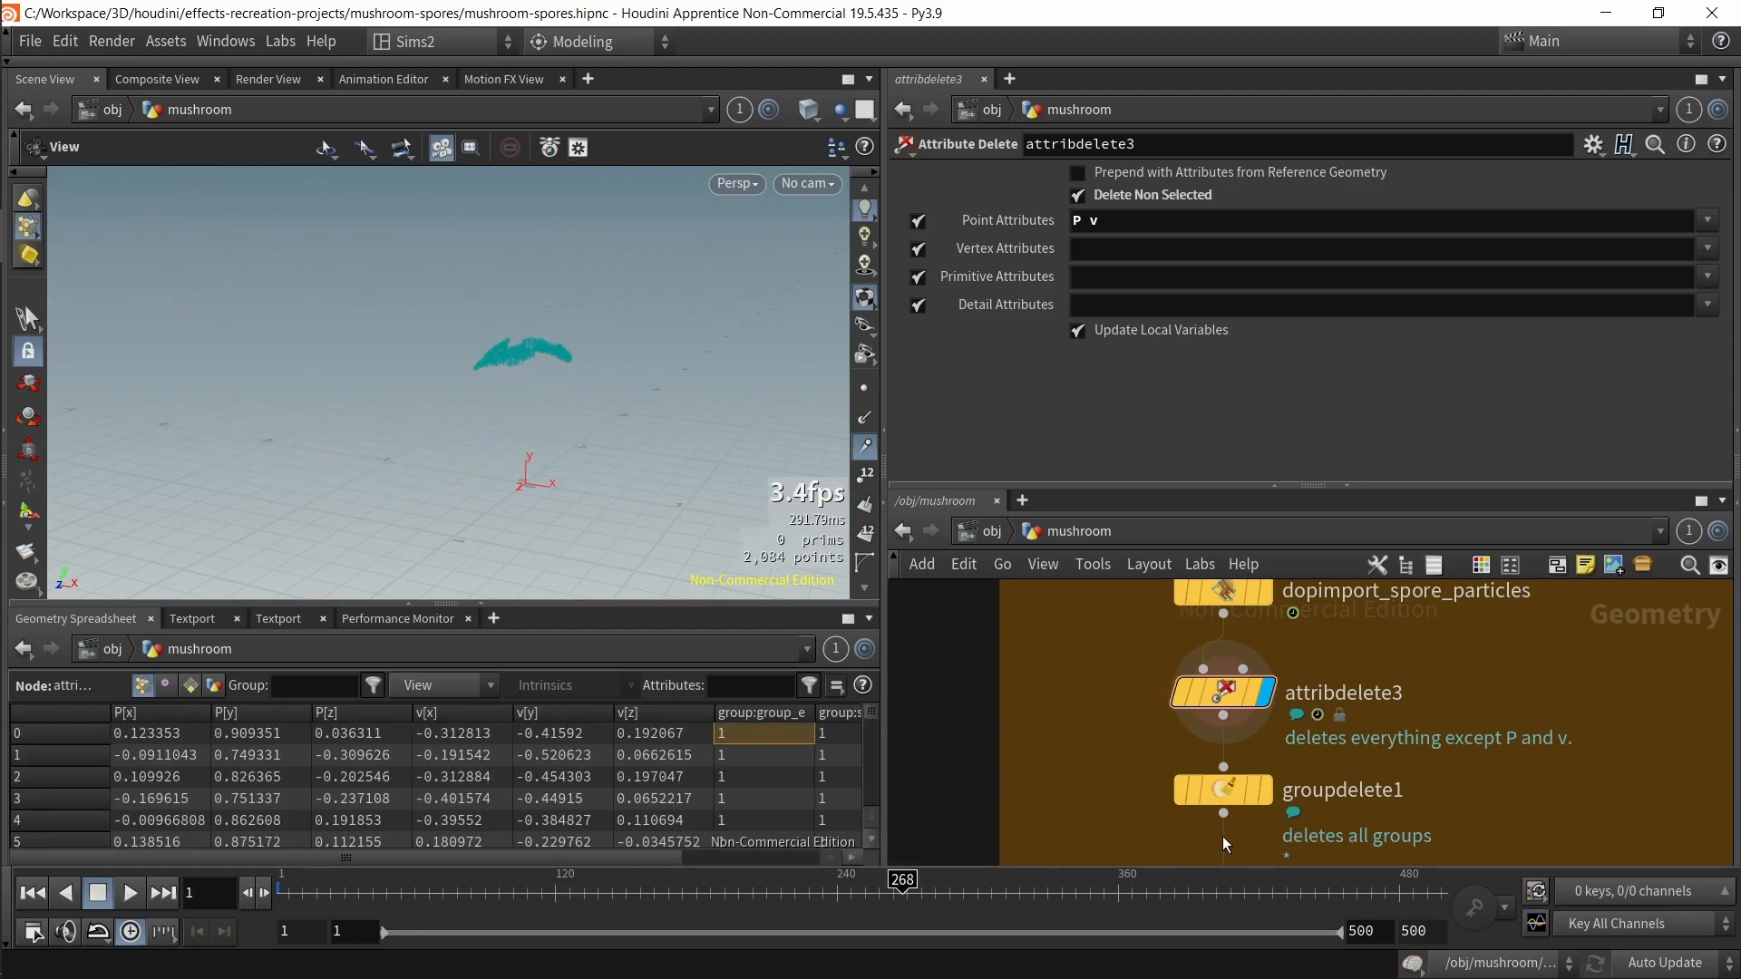
# Step: Select groupdelete1 and play back the simulation to view the spore particles up close
pyautogui.click(1197, 794)
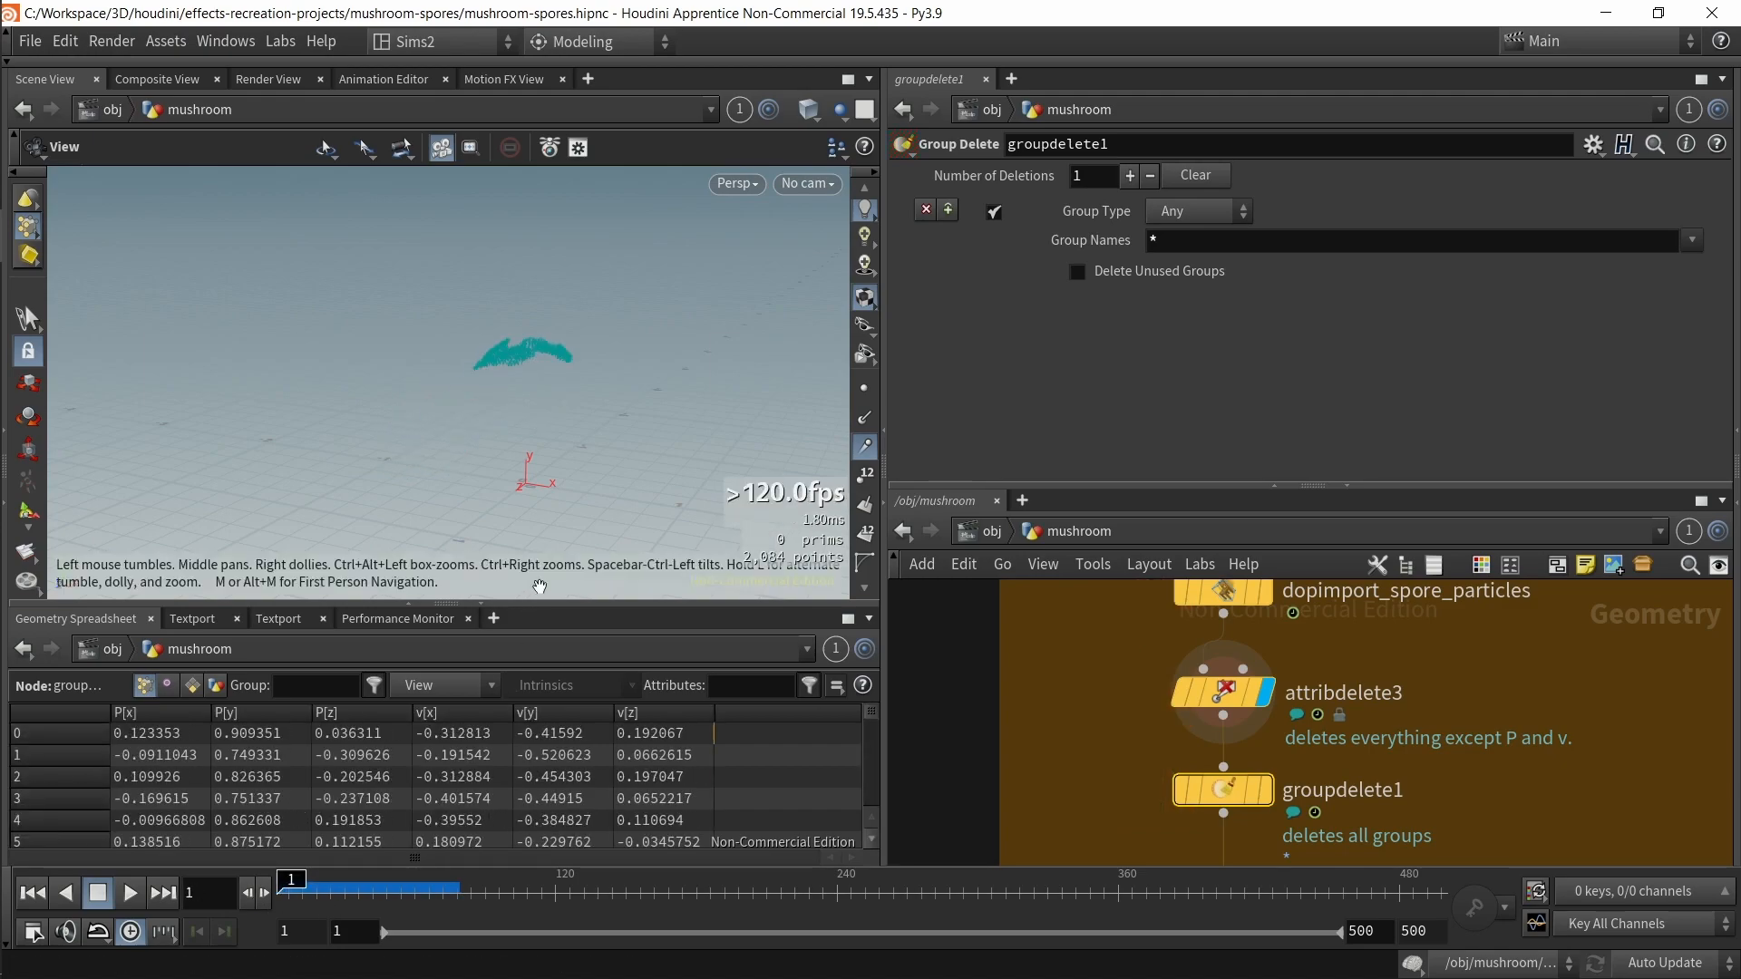
pyautogui.click(120, 900)
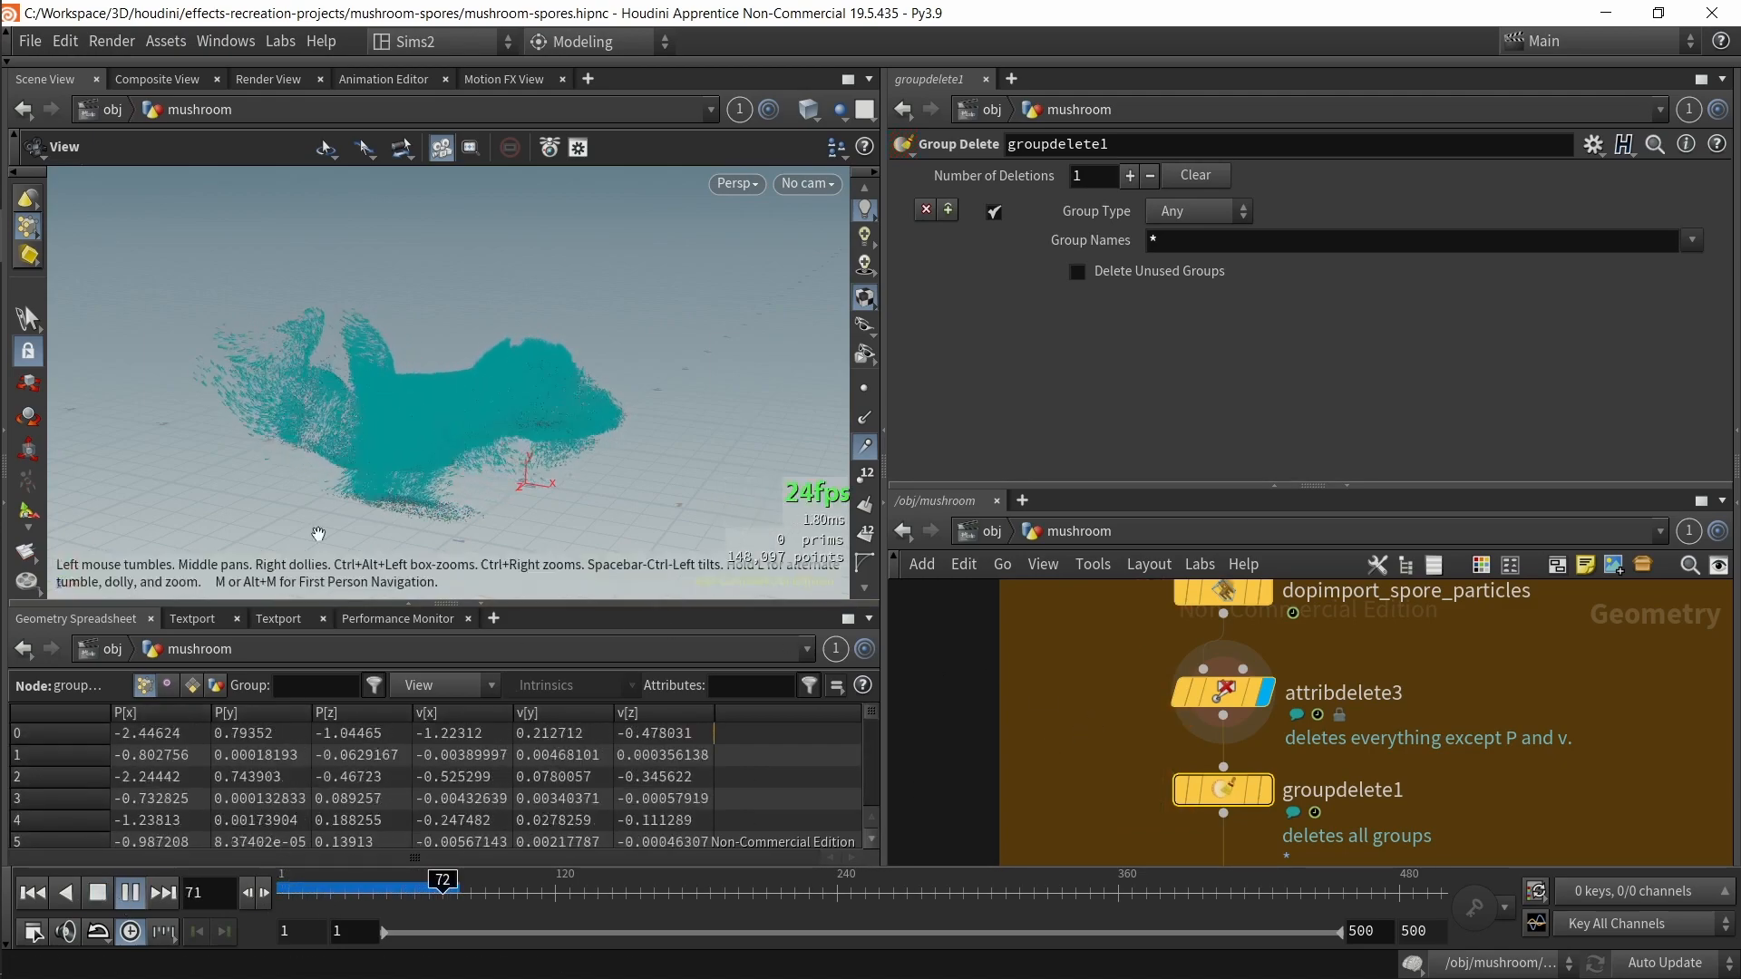
pyautogui.scroll(10, 330, 427)
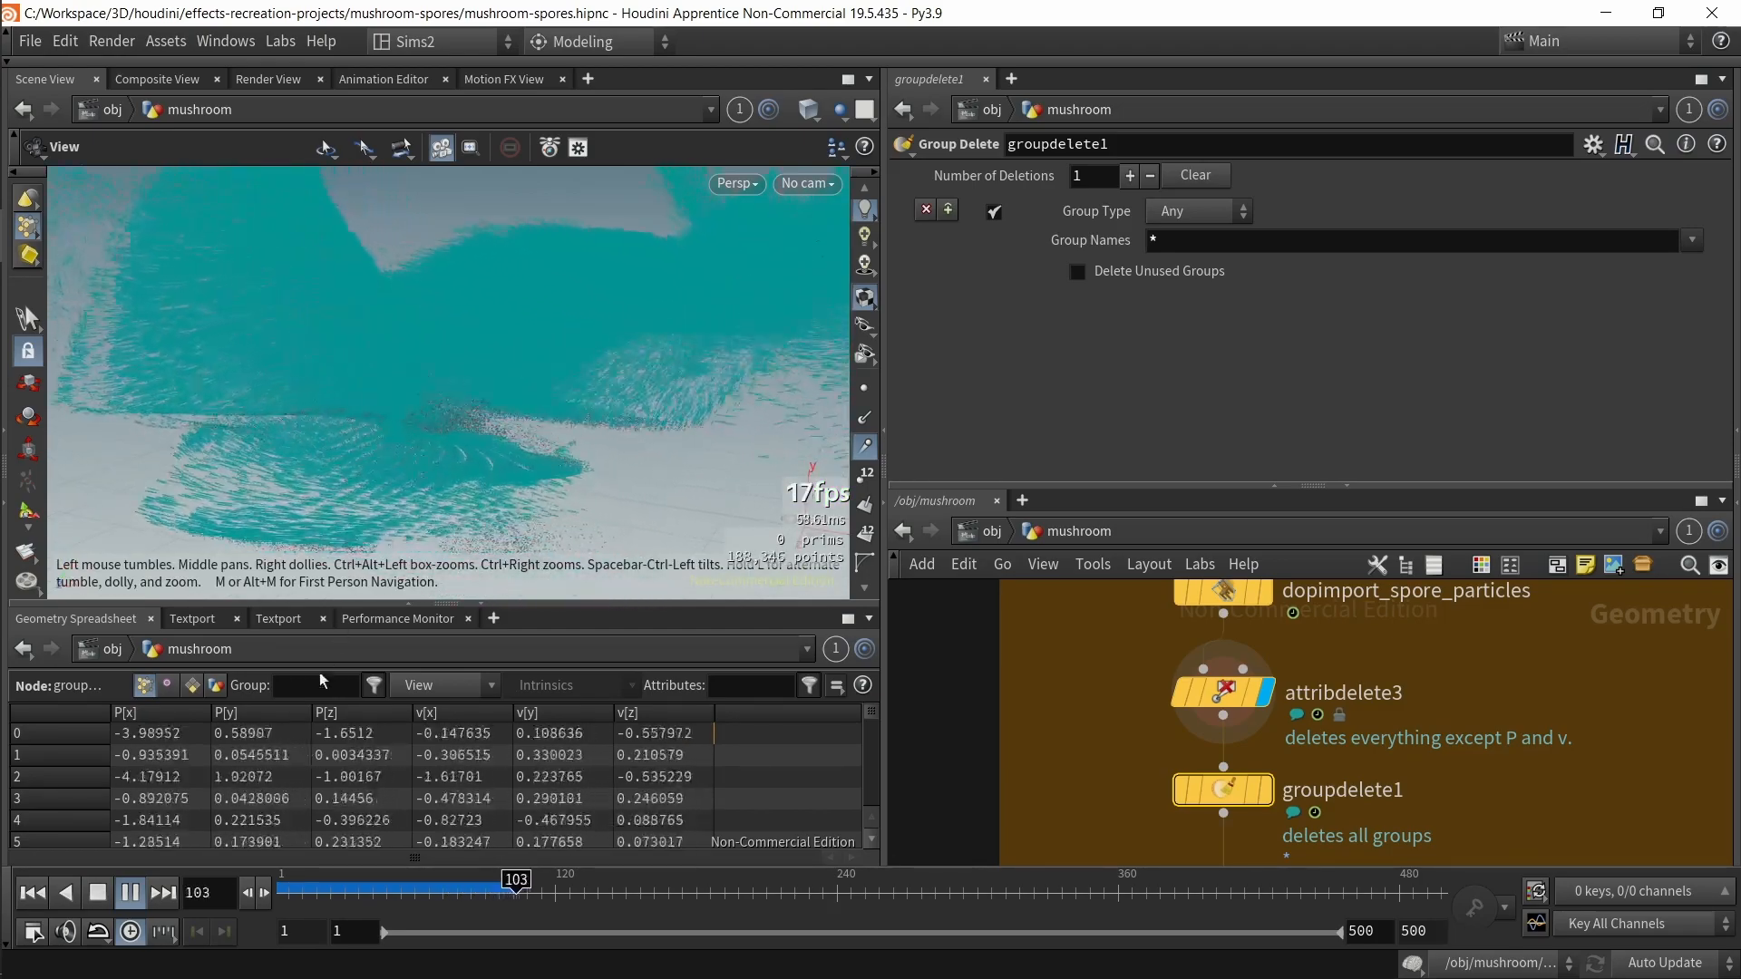
pyautogui.click(107, 898)
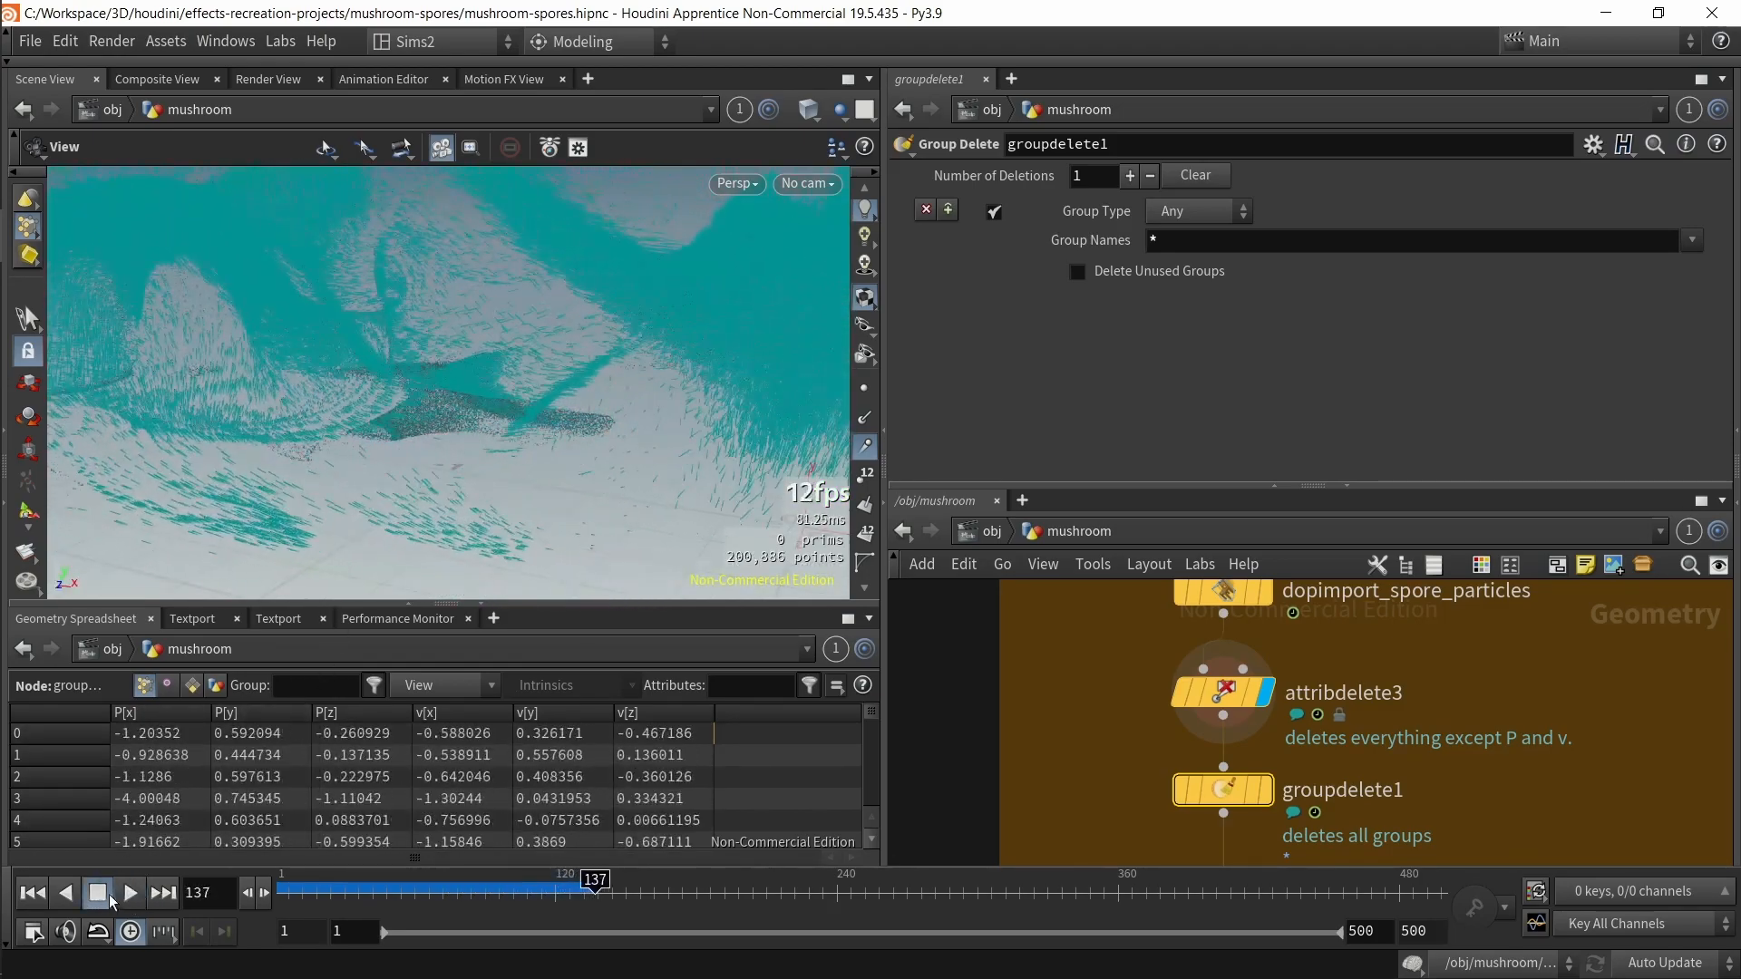
pyautogui.click(865, 446)
# Step: Orbit around the particle cloud and open the node info for groupdelete1
pyautogui.moveTo(466, 423); pyautogui.dragTo(517, 302)
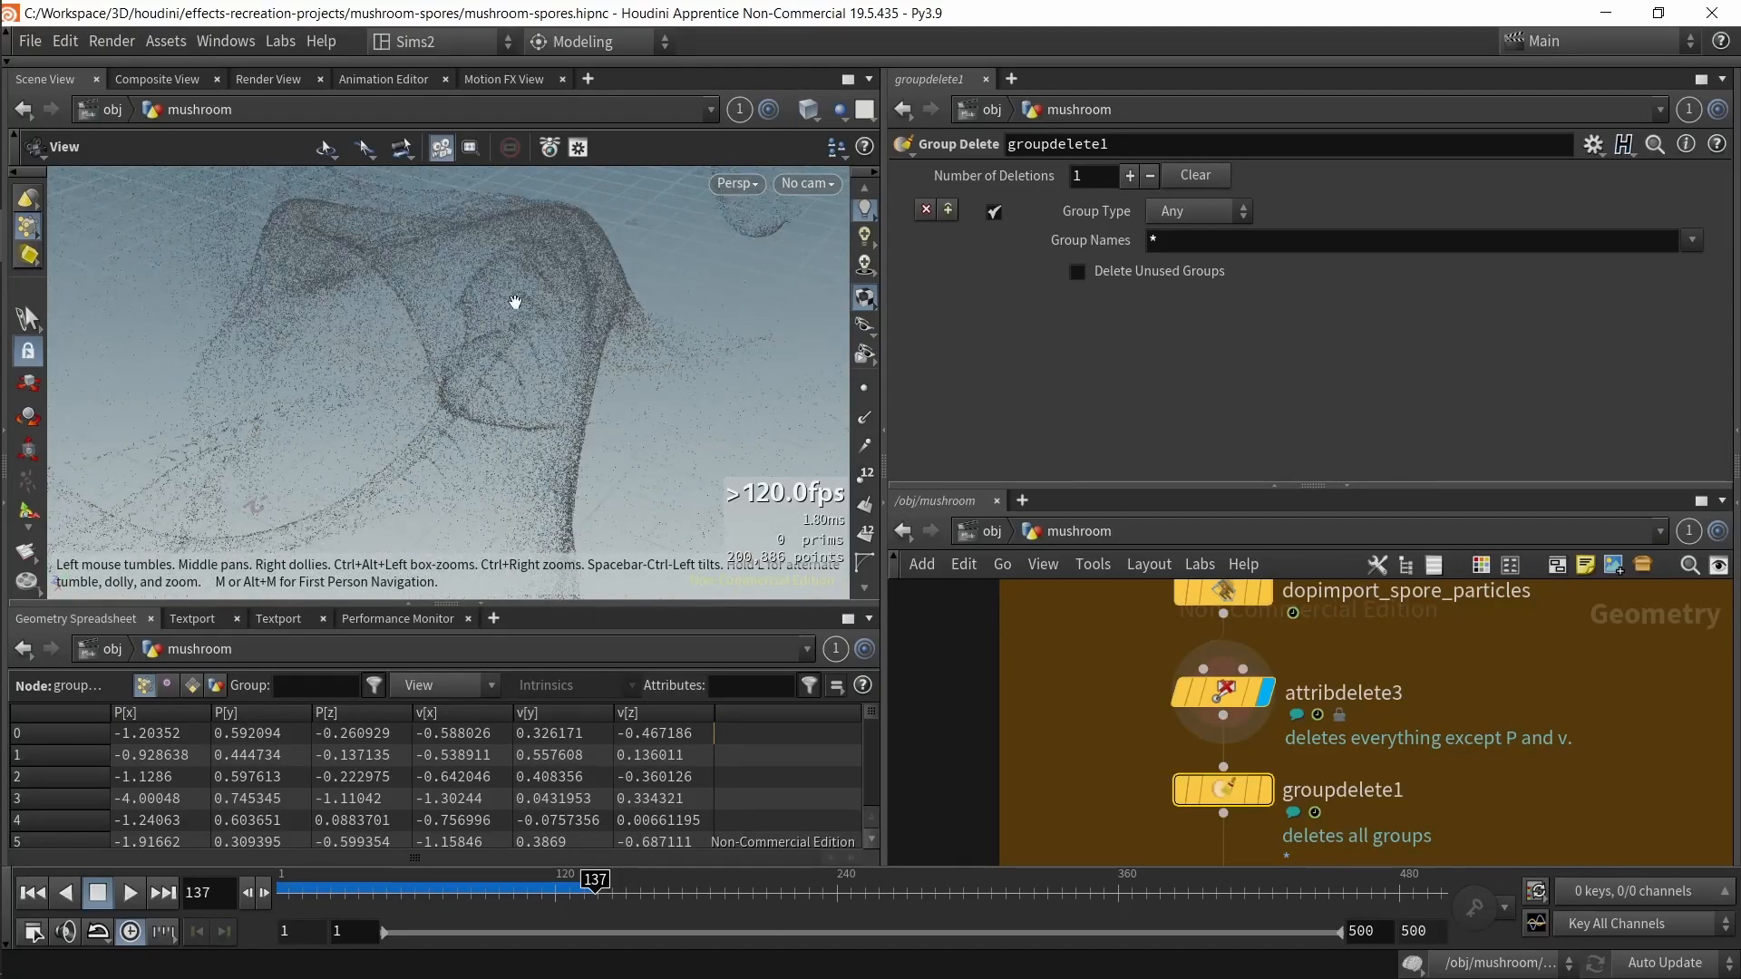
pyautogui.moveTo(598, 221); pyautogui.dragTo(542, 508)
pyautogui.moveTo(584, 898); pyautogui.dragTo(521, 904)
pyautogui.moveTo(472, 380); pyautogui.dragTo(526, 324)
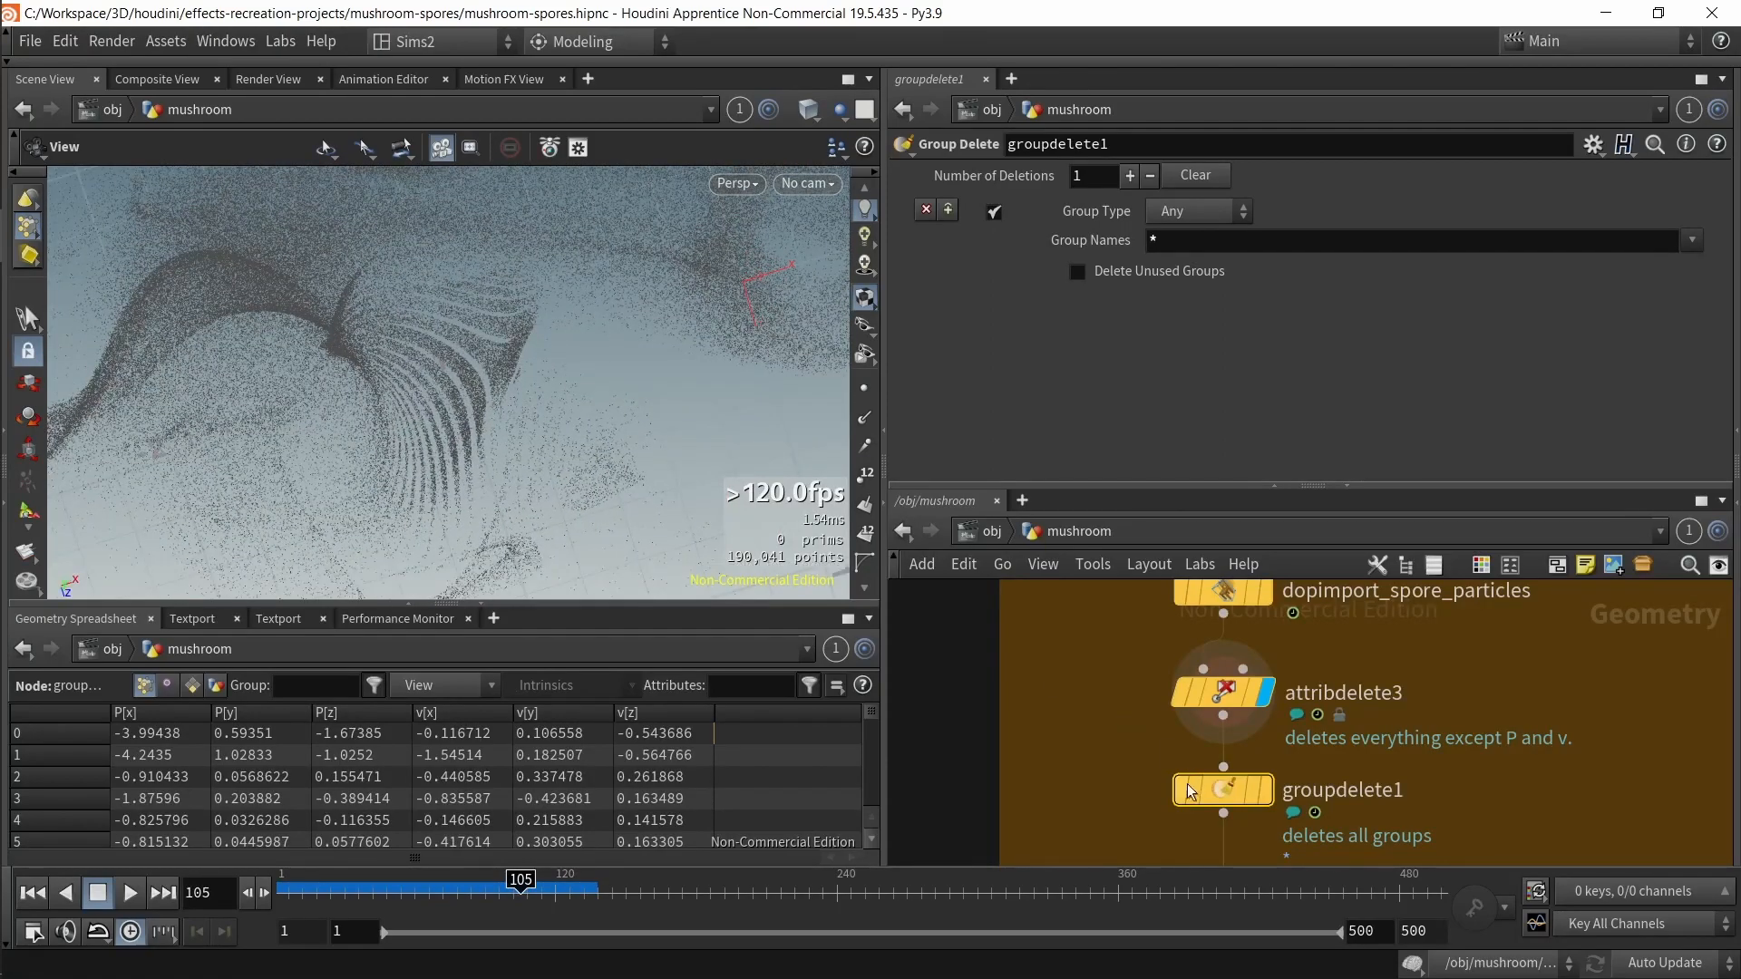
pyautogui.moveTo(1068, 787); pyautogui.dragTo(1095, 673, button='middle')
pyautogui.moveTo(576, 427); pyautogui.dragTo(453, 349)
pyautogui.click(1294, 678)
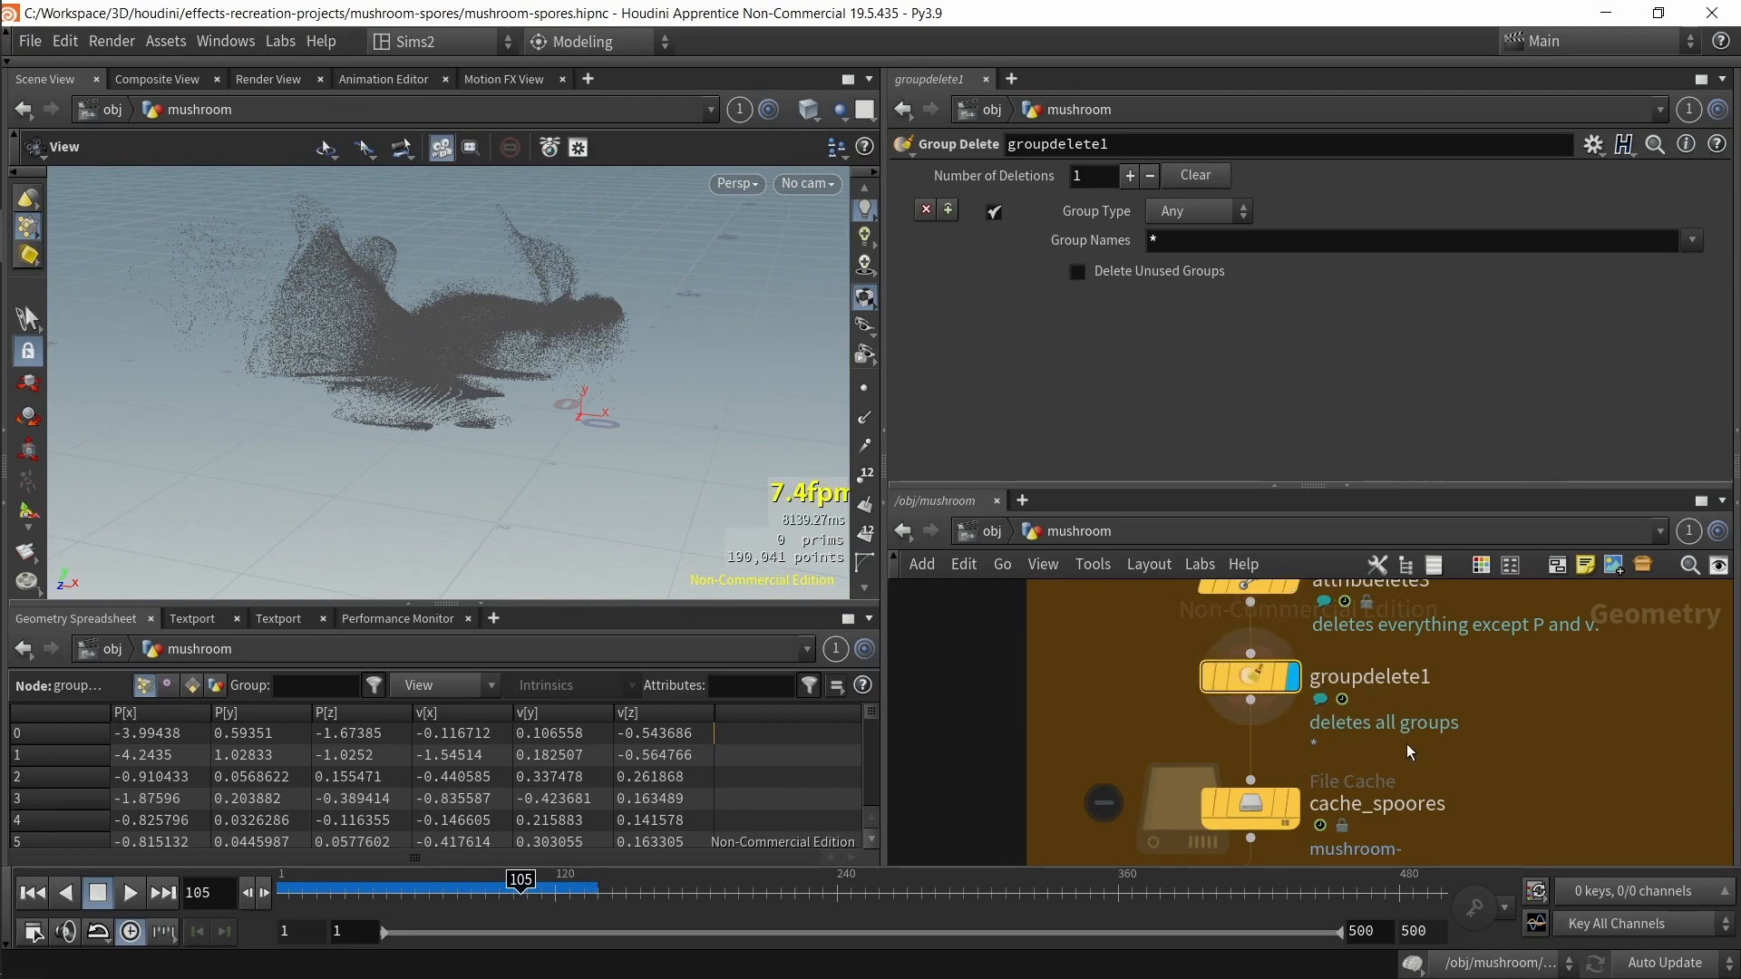
pyautogui.middleClick(1260, 680)
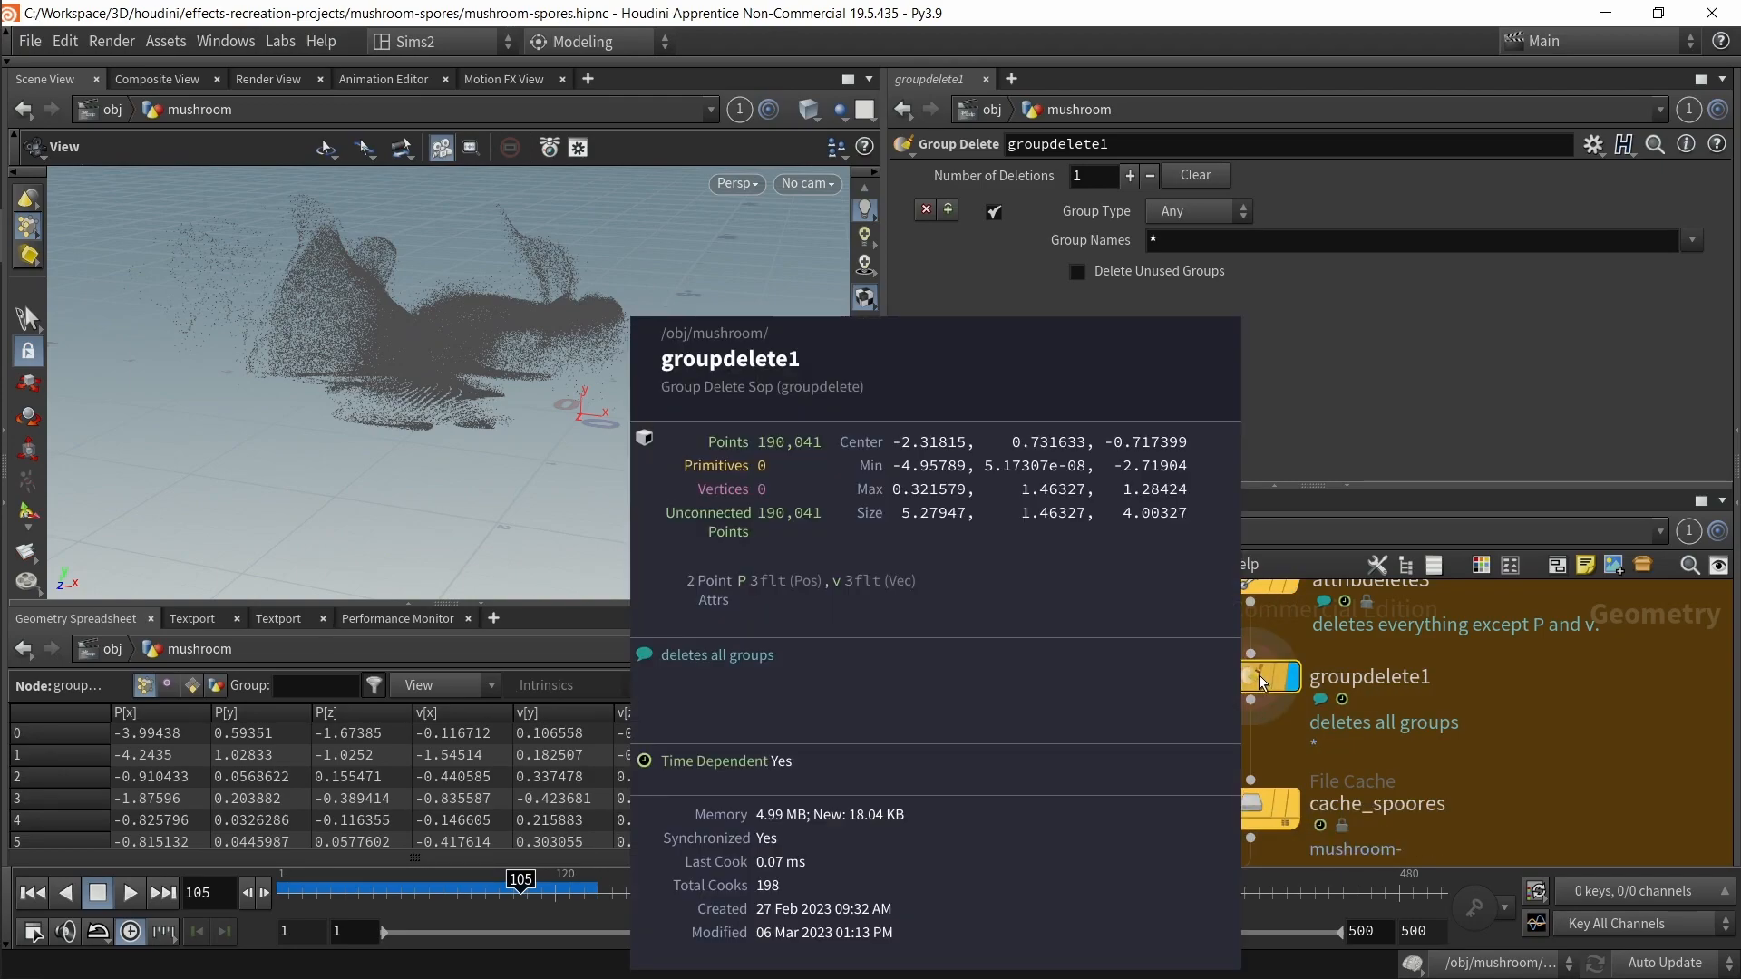
pyautogui.moveTo(1454, 638); pyautogui.dragTo(1343, 779, button='middle')
# Step: Compare the node info of dopimport_spore_particles with that of groupdelete1
pyautogui.middleClick(1150, 627)
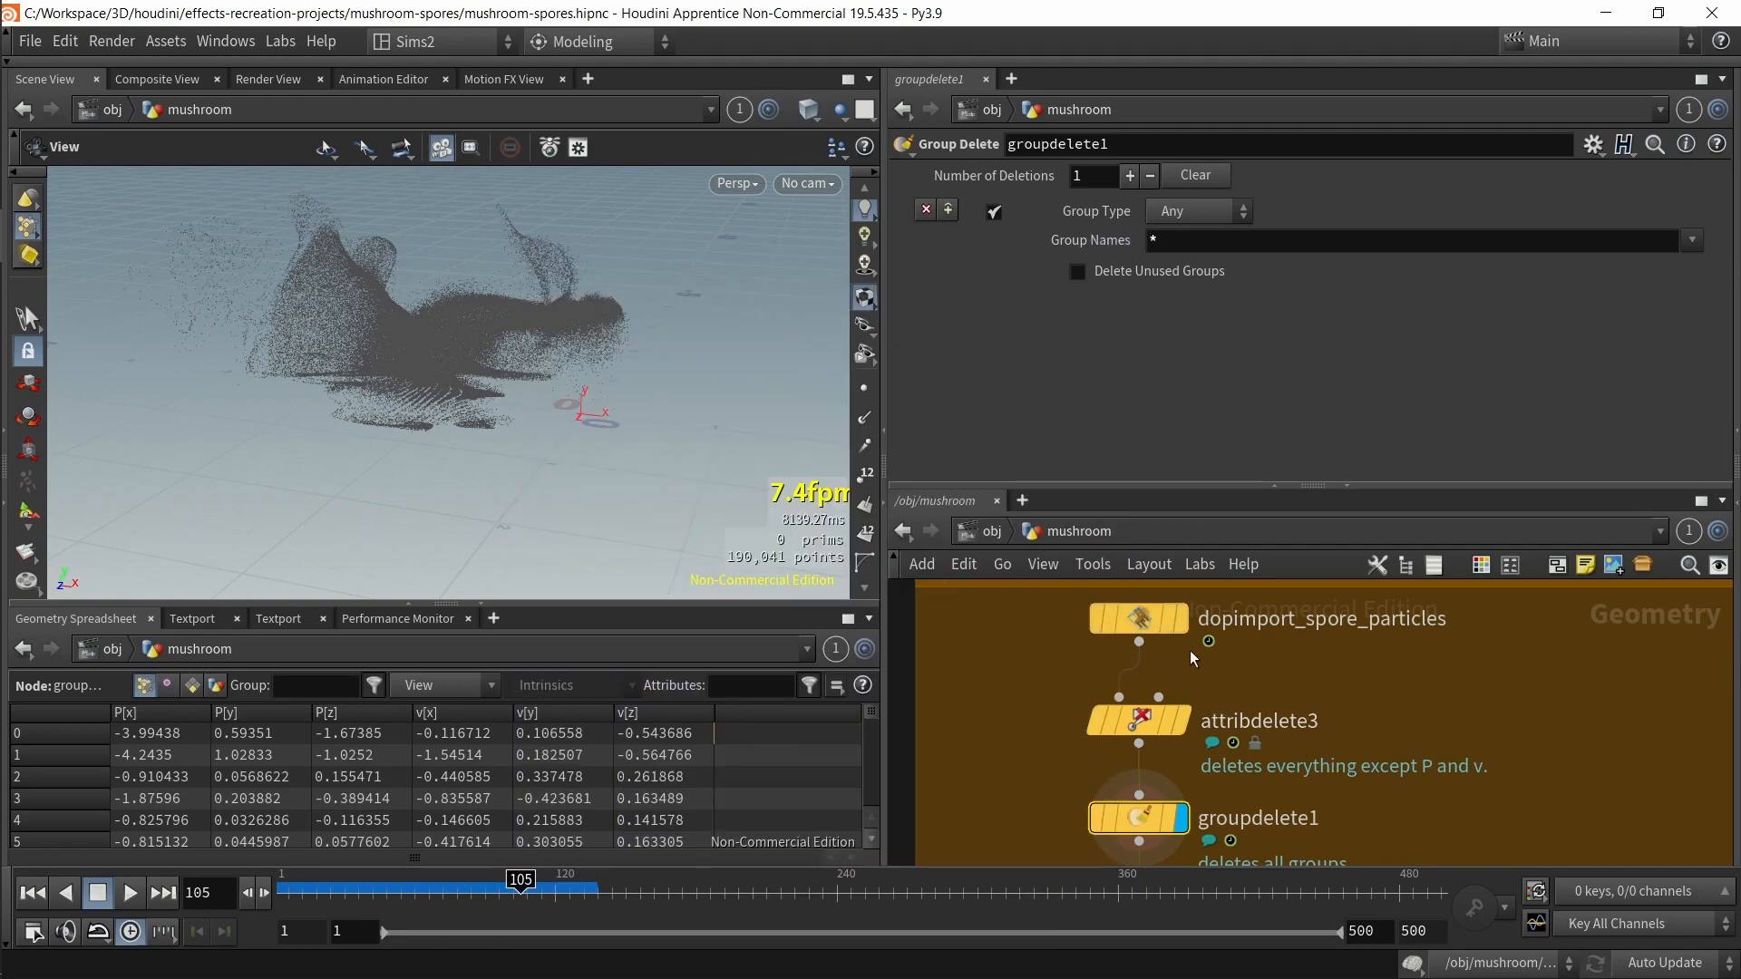
pyautogui.middleClick(1157, 631)
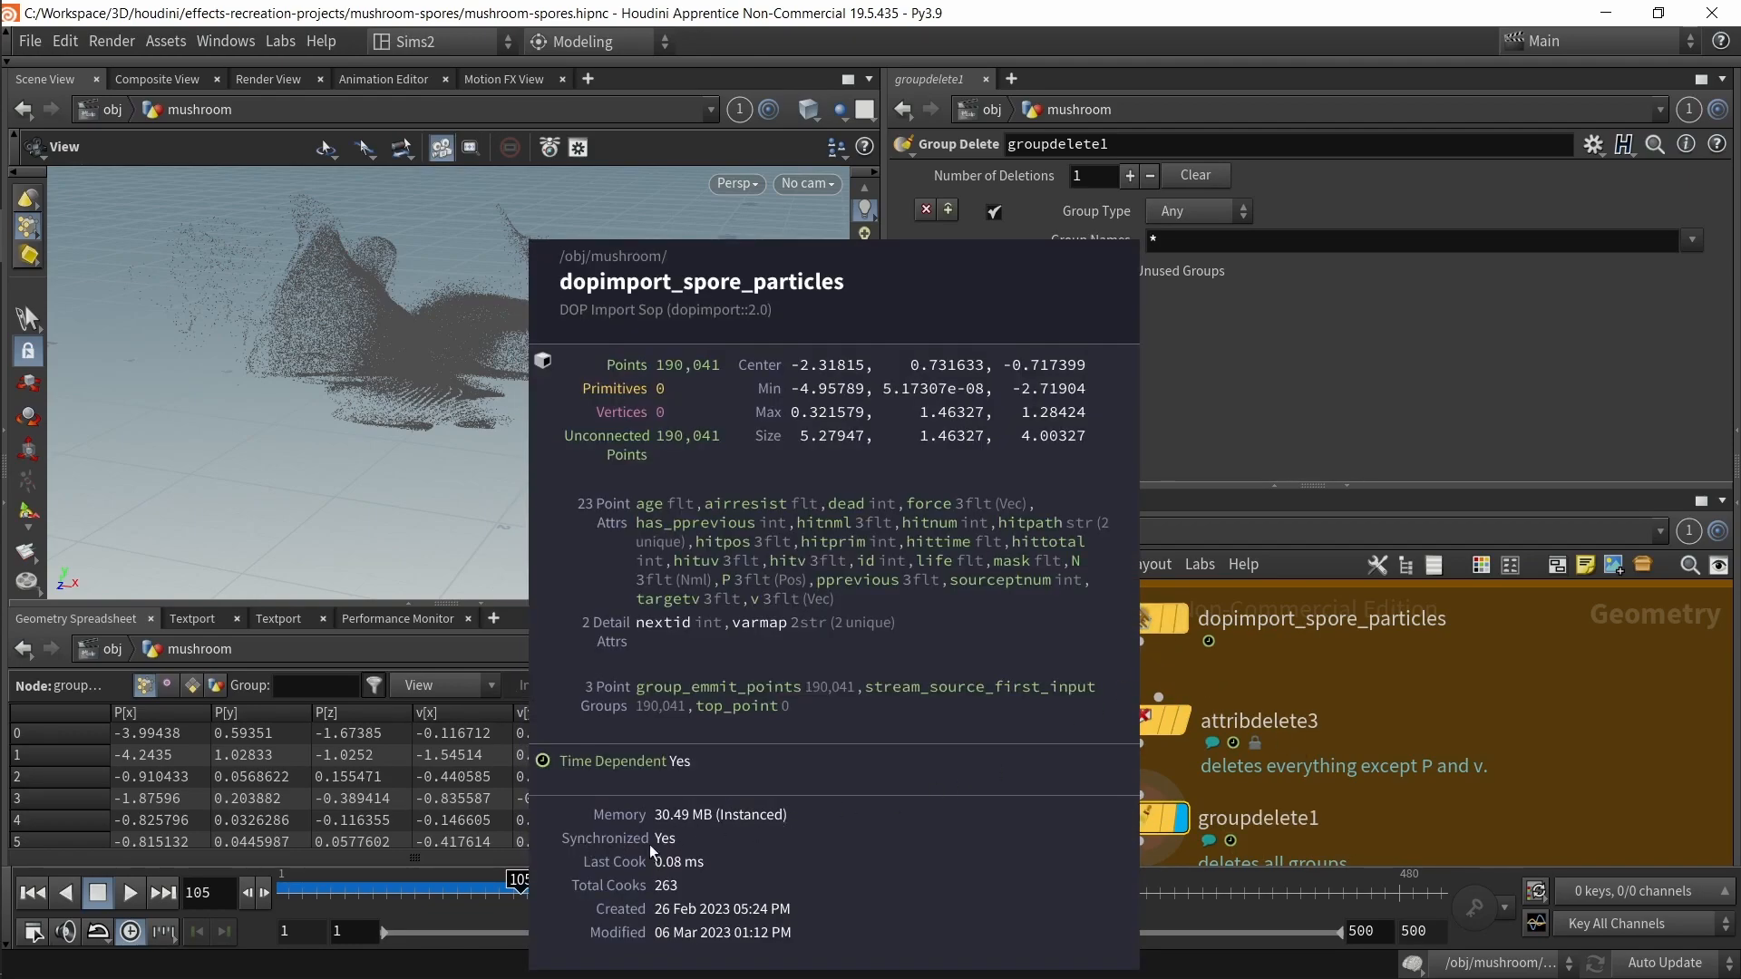
pyautogui.middleClick(1156, 626)
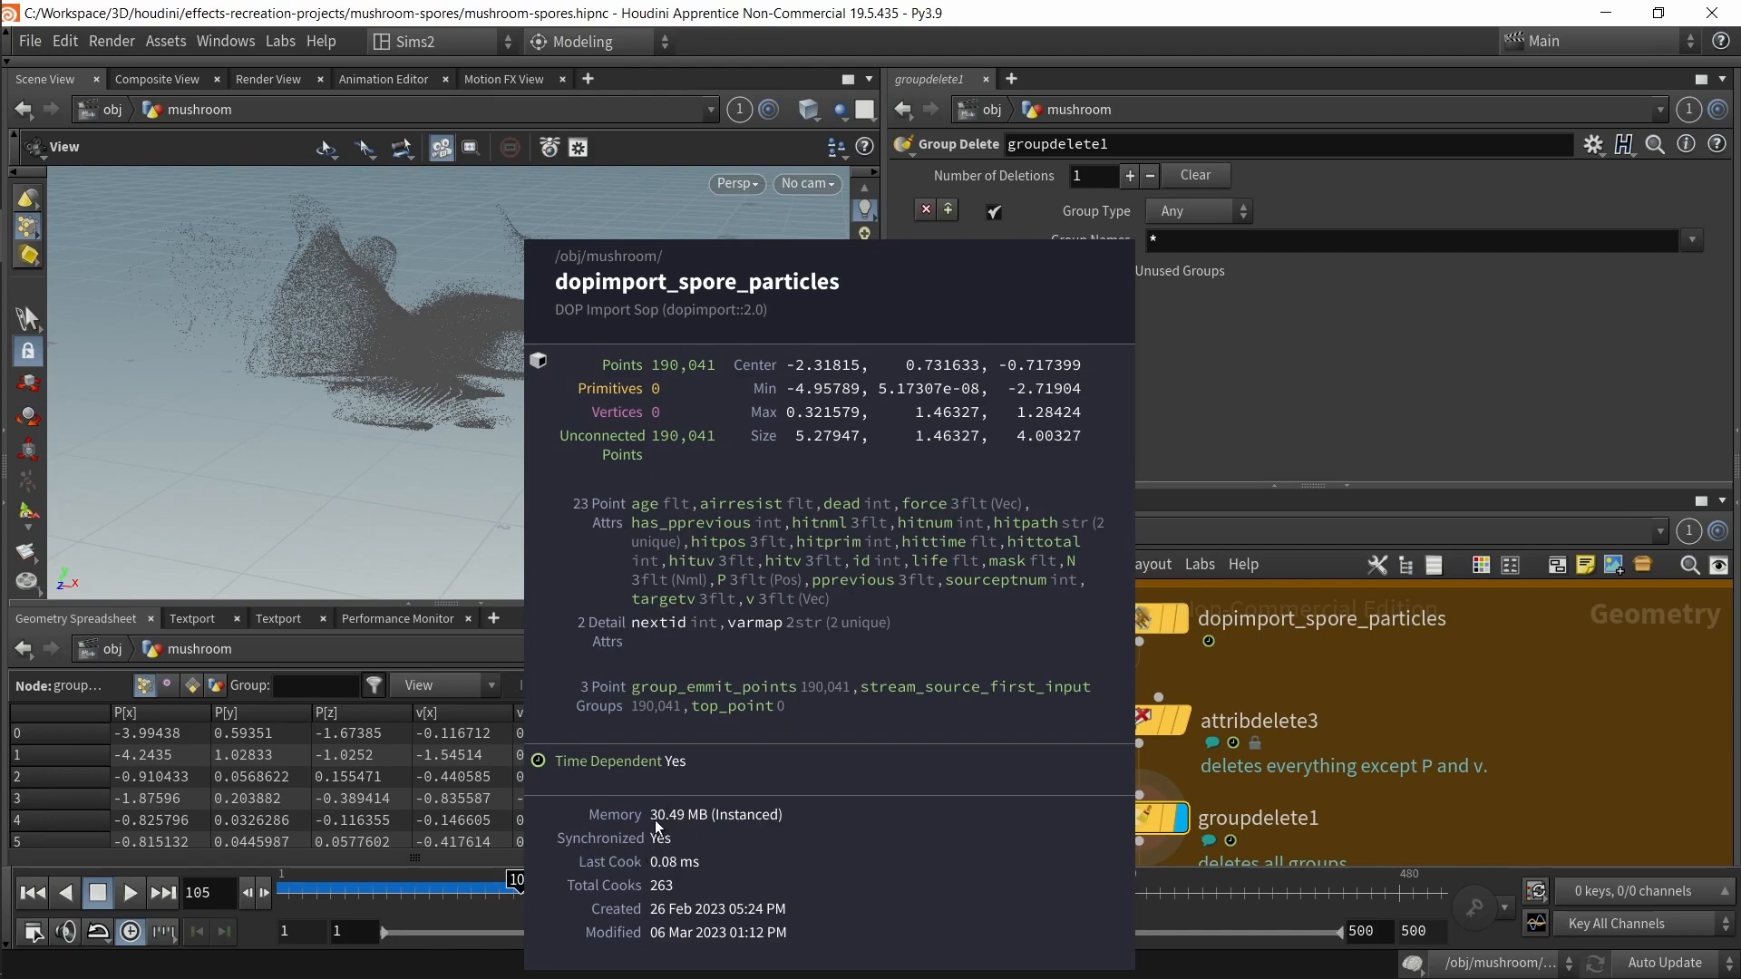
pyautogui.moveTo(1317, 739); pyautogui.dragTo(1304, 611, button='middle')
pyautogui.middleClick(1118, 693)
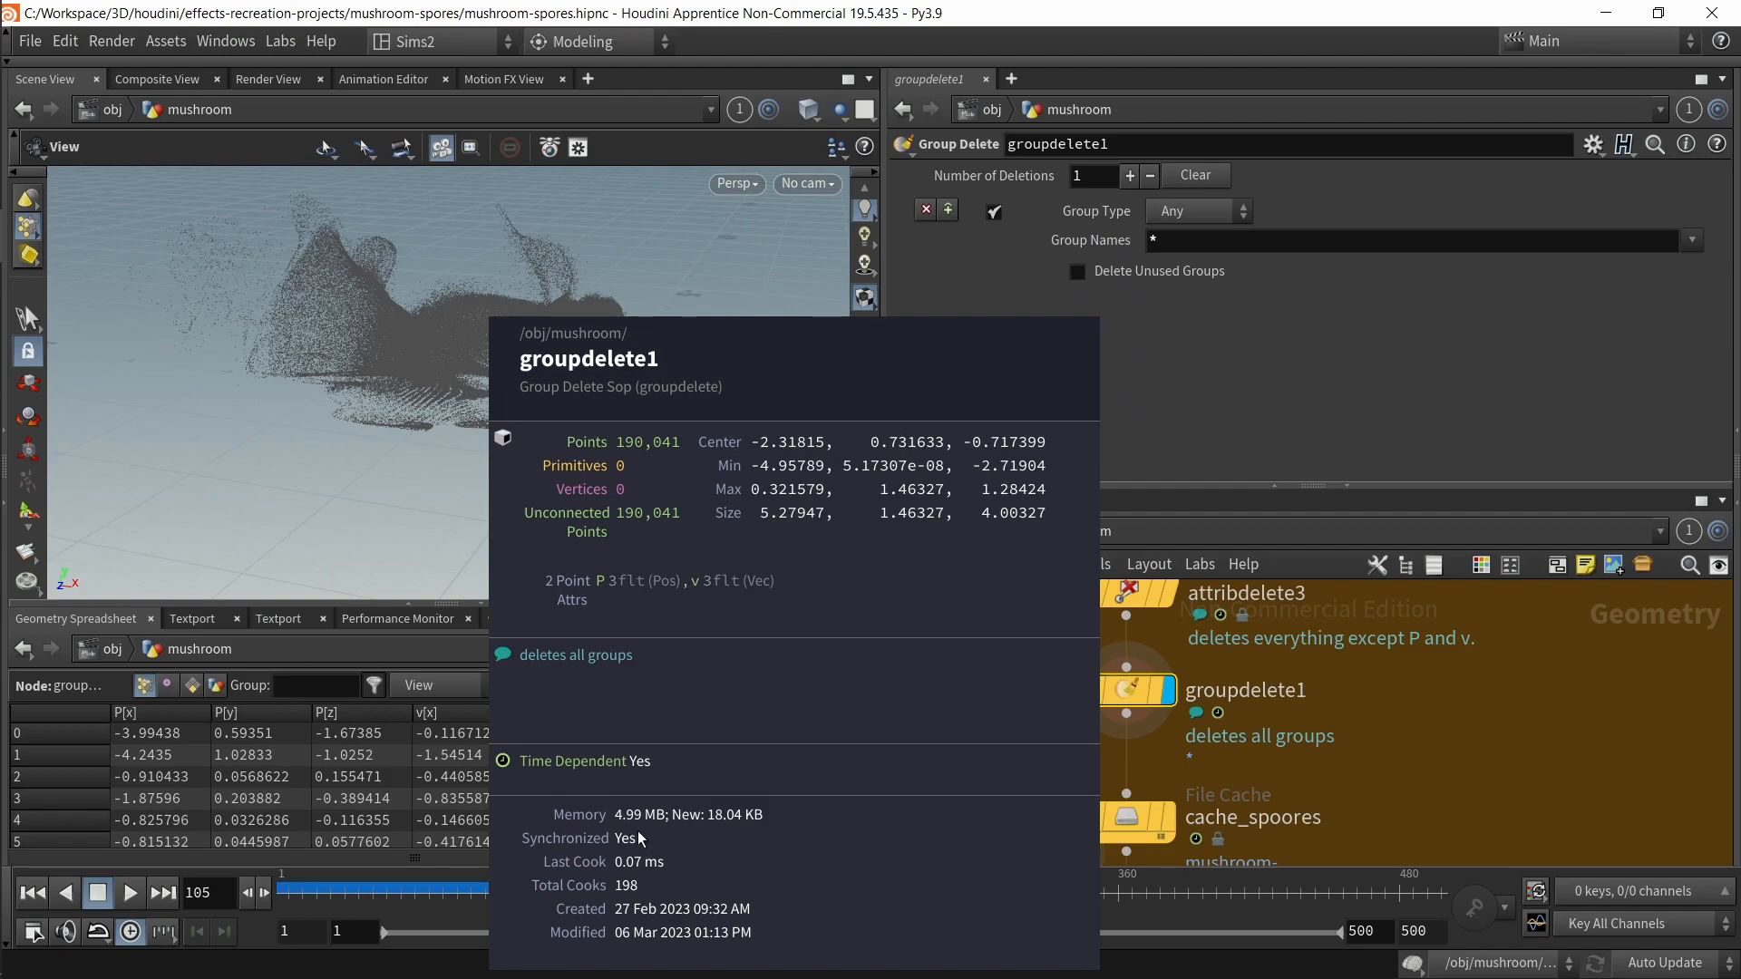
# Step: Select the cache_spoores File Cache node and review its Caching and Advanced settings
pyautogui.moveTo(1495, 755); pyautogui.dragTo(1266, 775, button='middle')
pyautogui.scroll(-3, 1482, 751)
pyautogui.moveTo(1266, 760); pyautogui.dragTo(1019, 659)
pyautogui.moveTo(1223, 728); pyautogui.dragTo(1256, 634, button='middle')
pyautogui.moveTo(970, 729); pyautogui.dragTo(1272, 798)
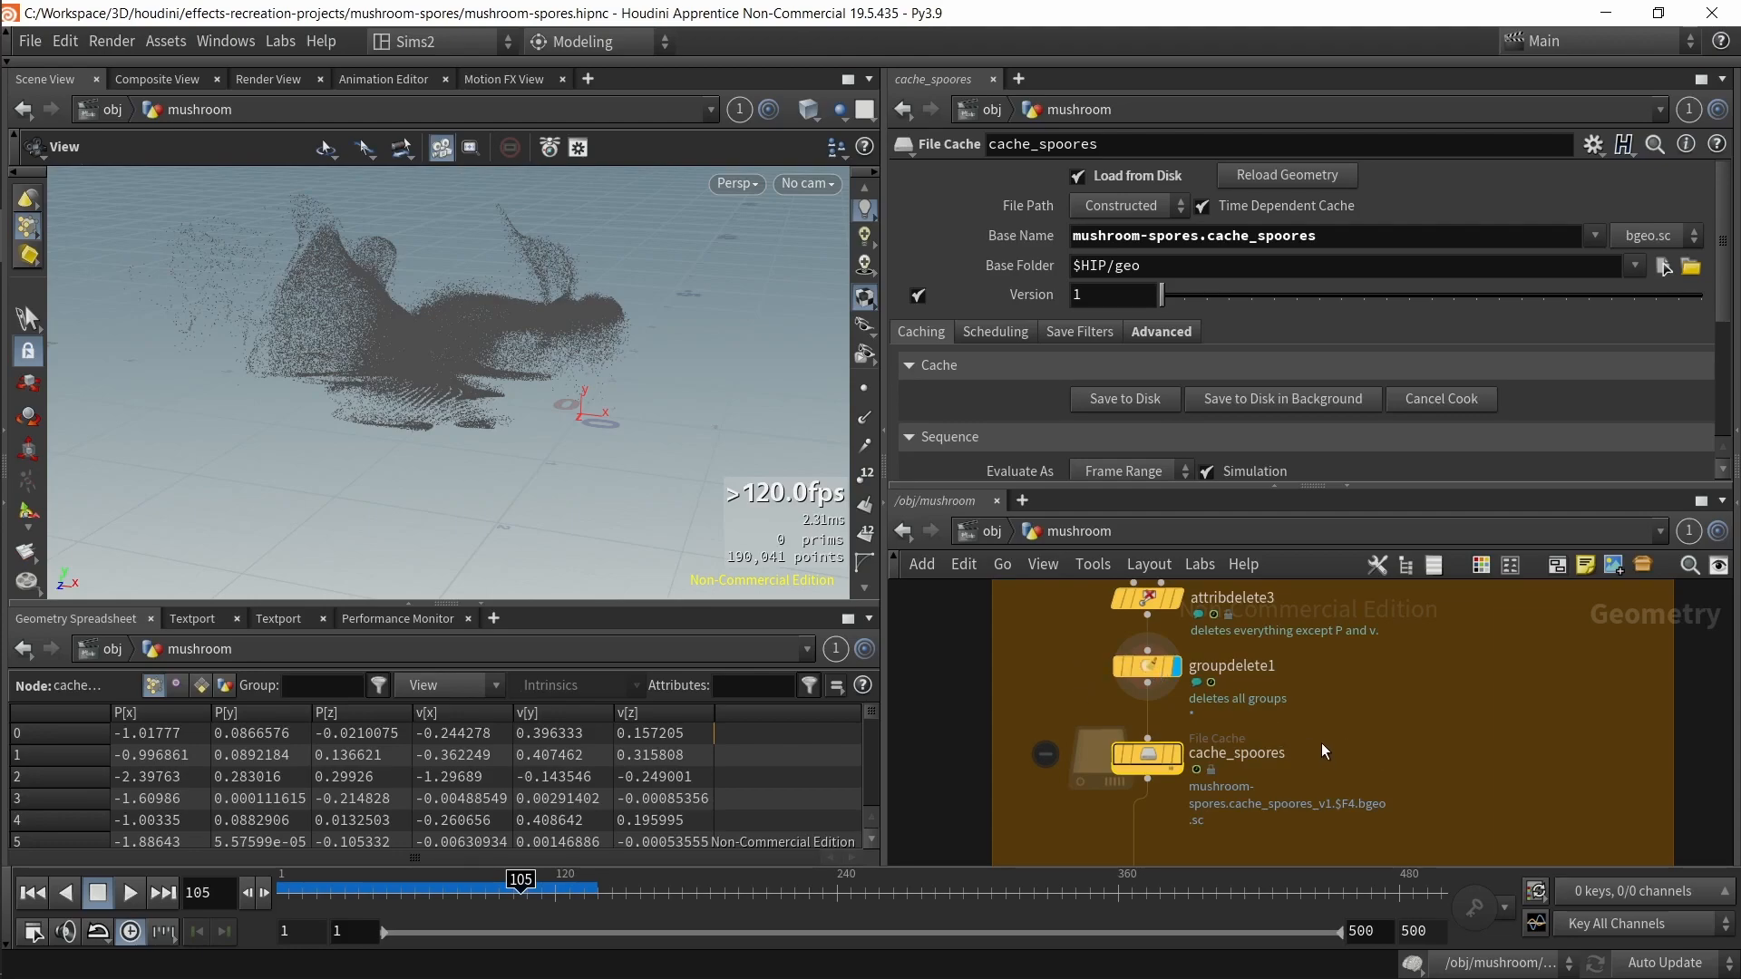
pyautogui.scroll(-3, 1294, 287)
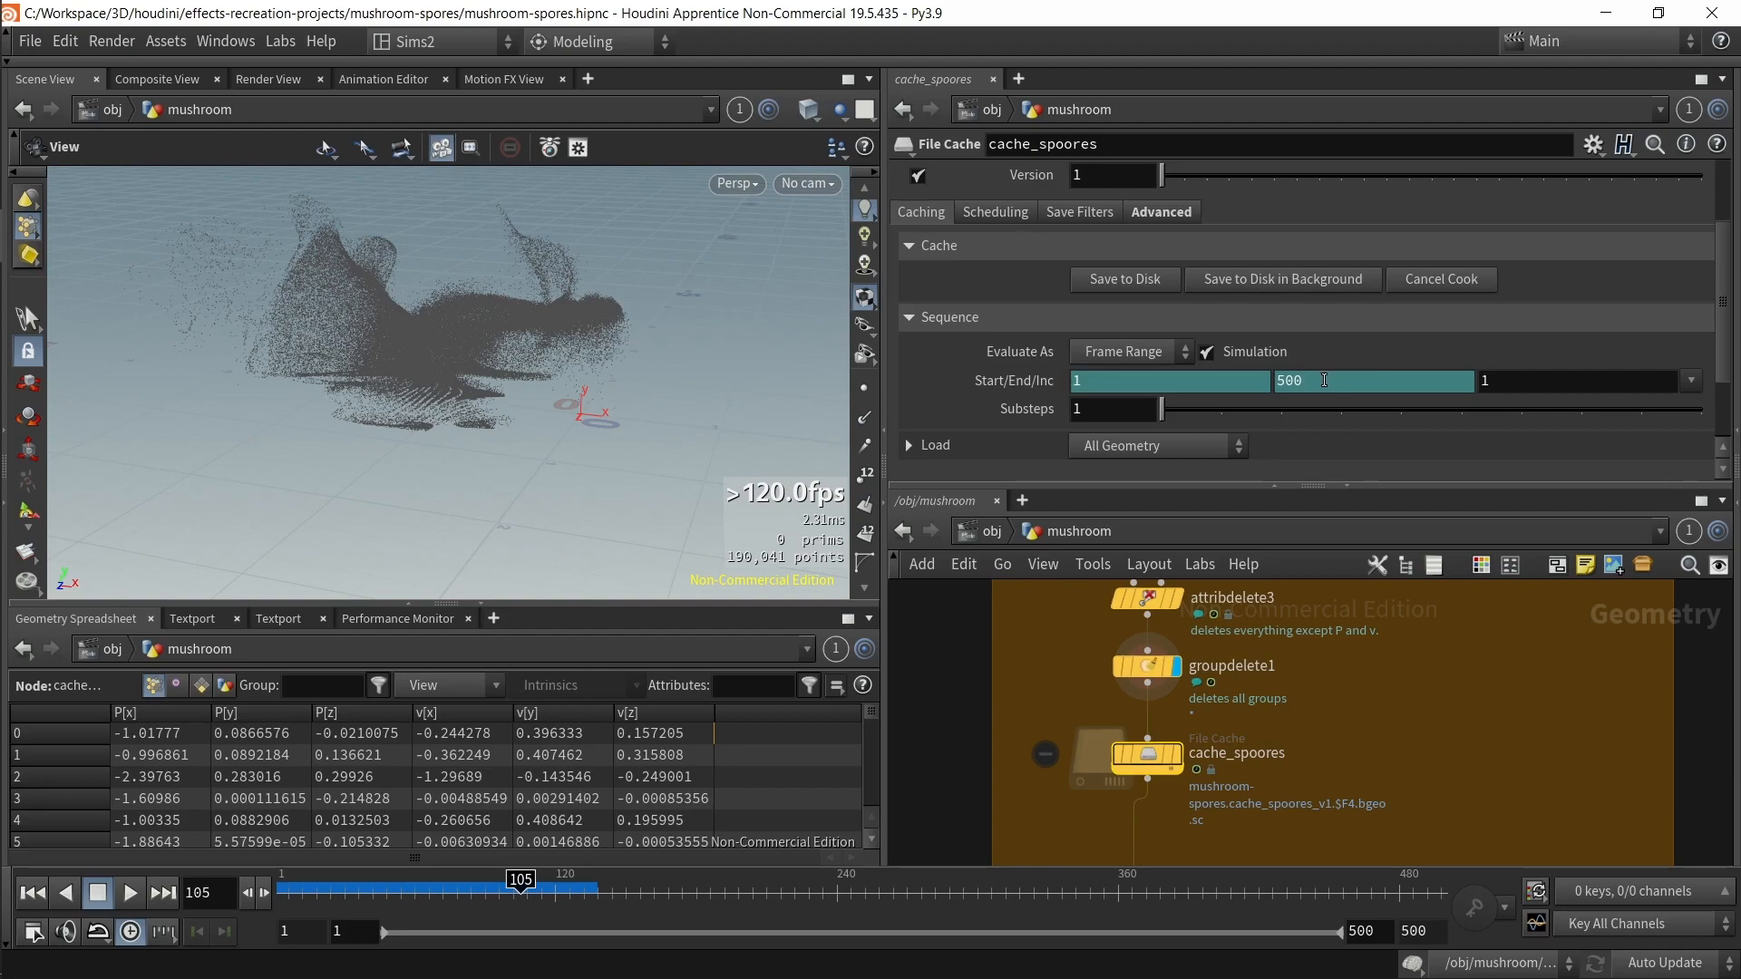
pyautogui.scroll(2, 1324, 380)
pyautogui.click(1161, 300)
pyautogui.scroll(-1, 1006, 406)
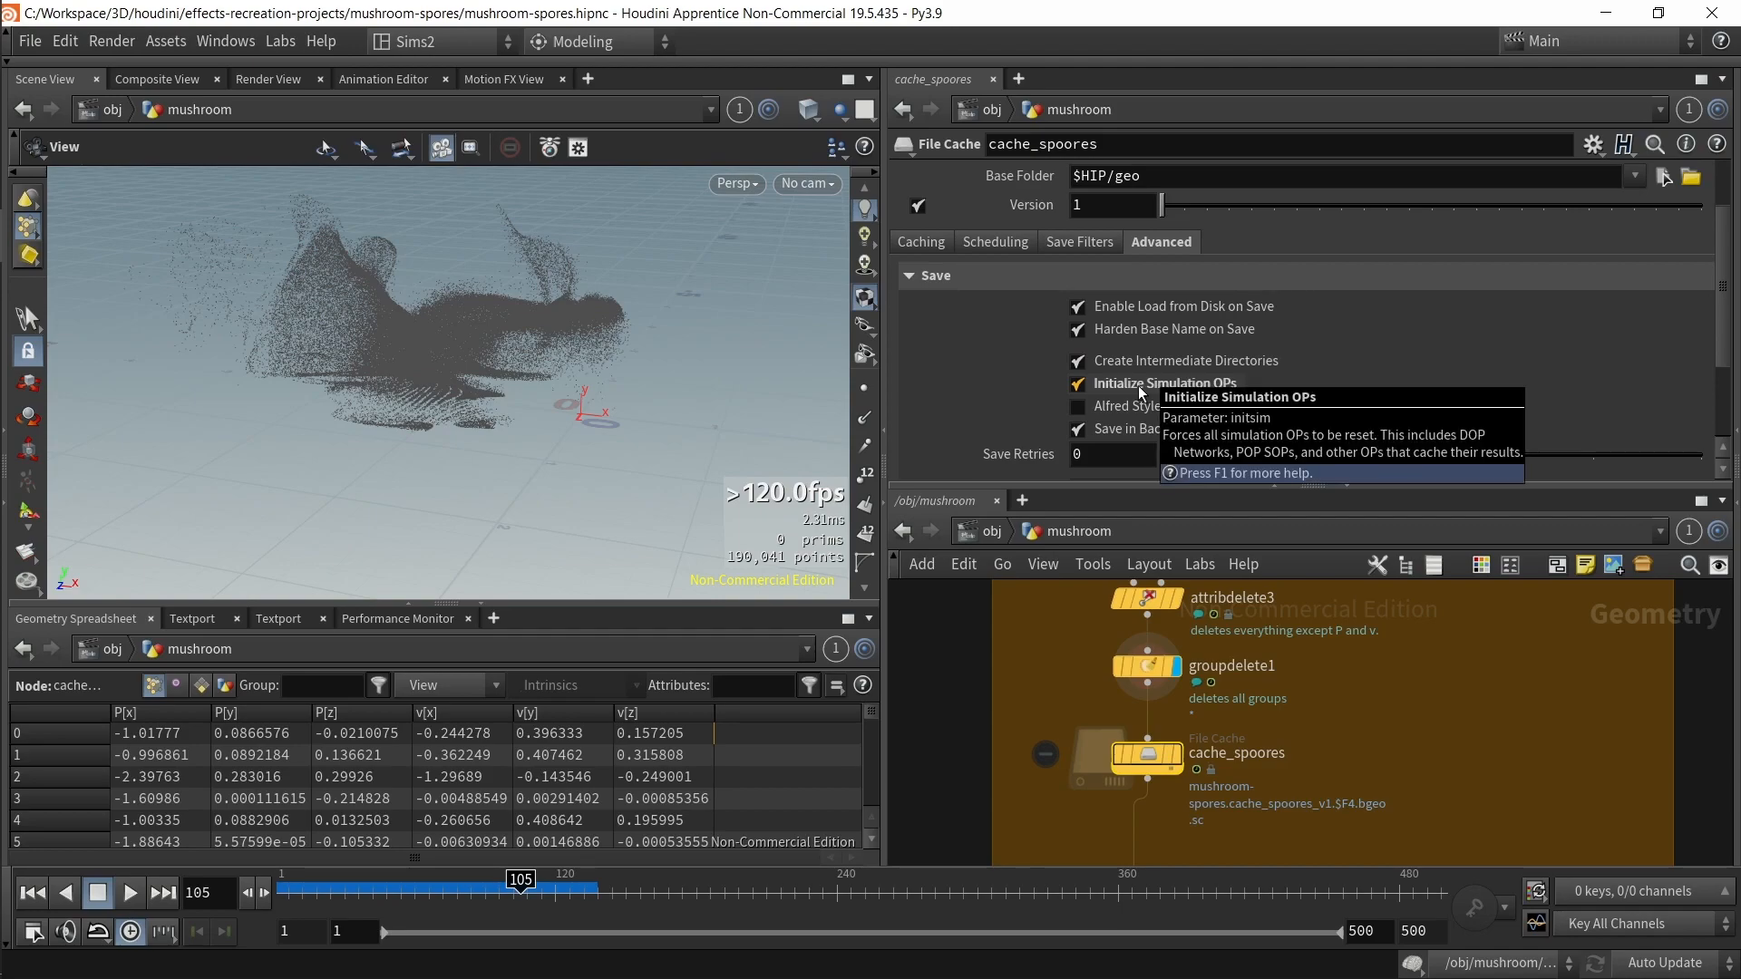
pyautogui.click(929, 243)
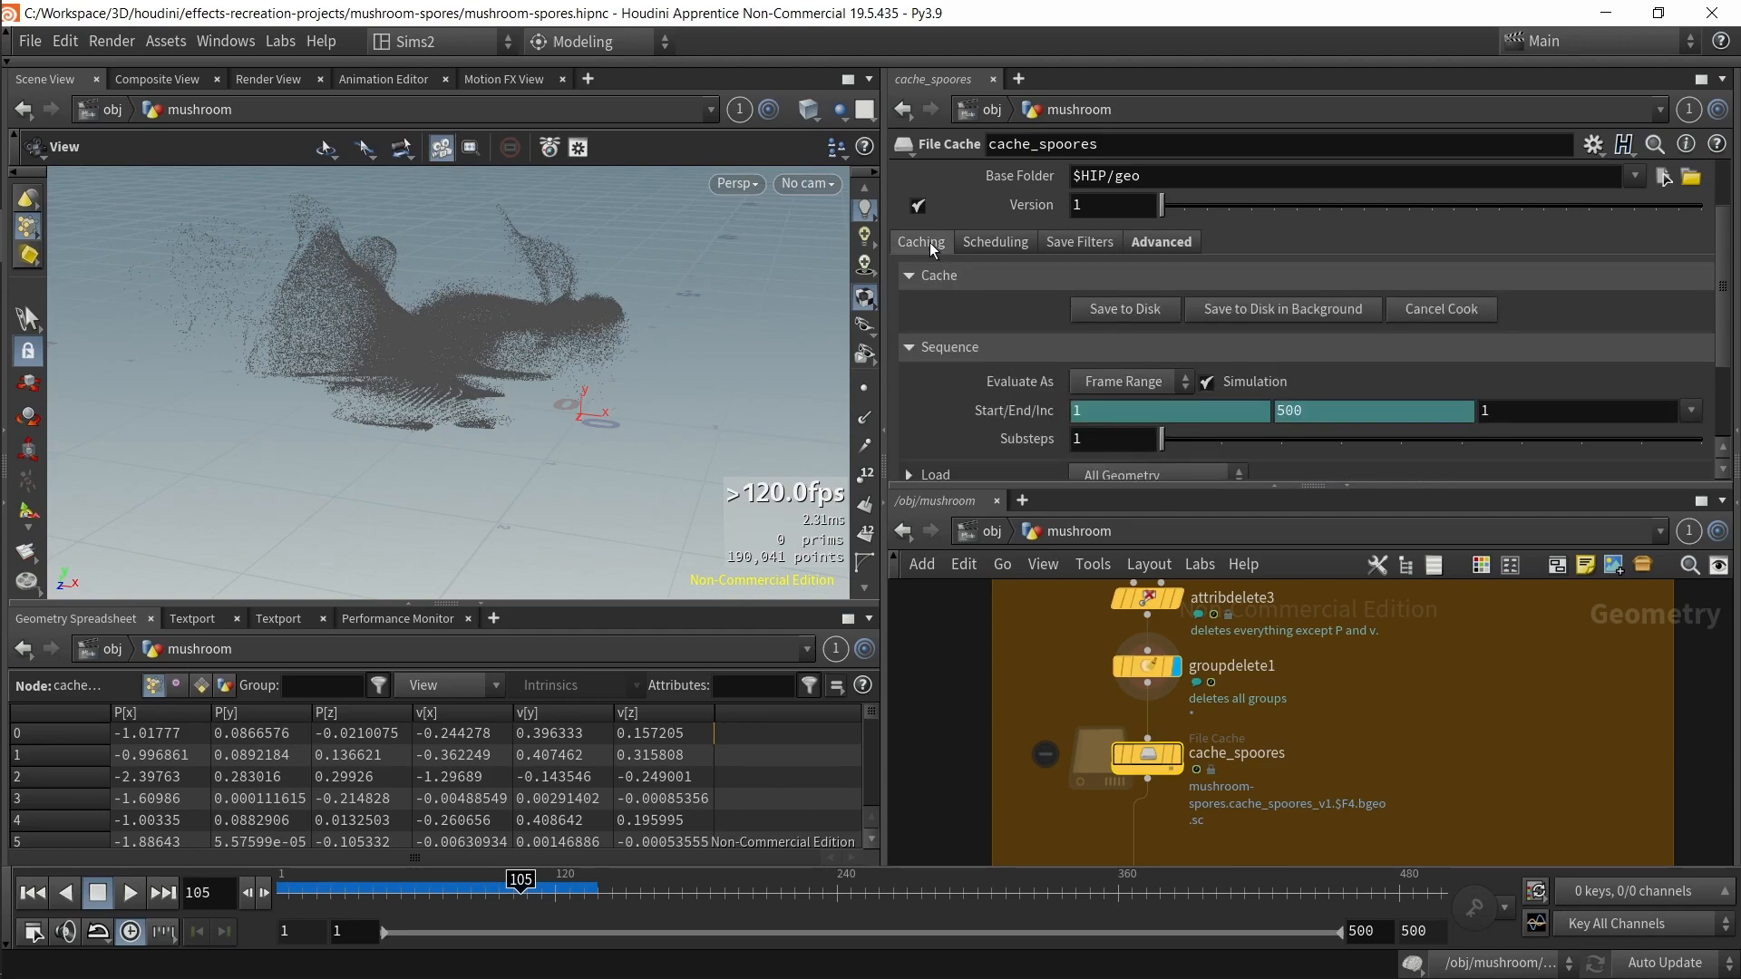
pyautogui.scroll(-3, 1019, 731)
pyautogui.scroll(2, 994, 666)
pyautogui.moveTo(1020, 731)
pyautogui.mouseDown(button='middle')
pyautogui.moveTo(999, 651)
pyautogui.moveTo(1043, 718)
pyautogui.mouseUp(button='middle')
pyautogui.scroll(-2, 1048, 670)
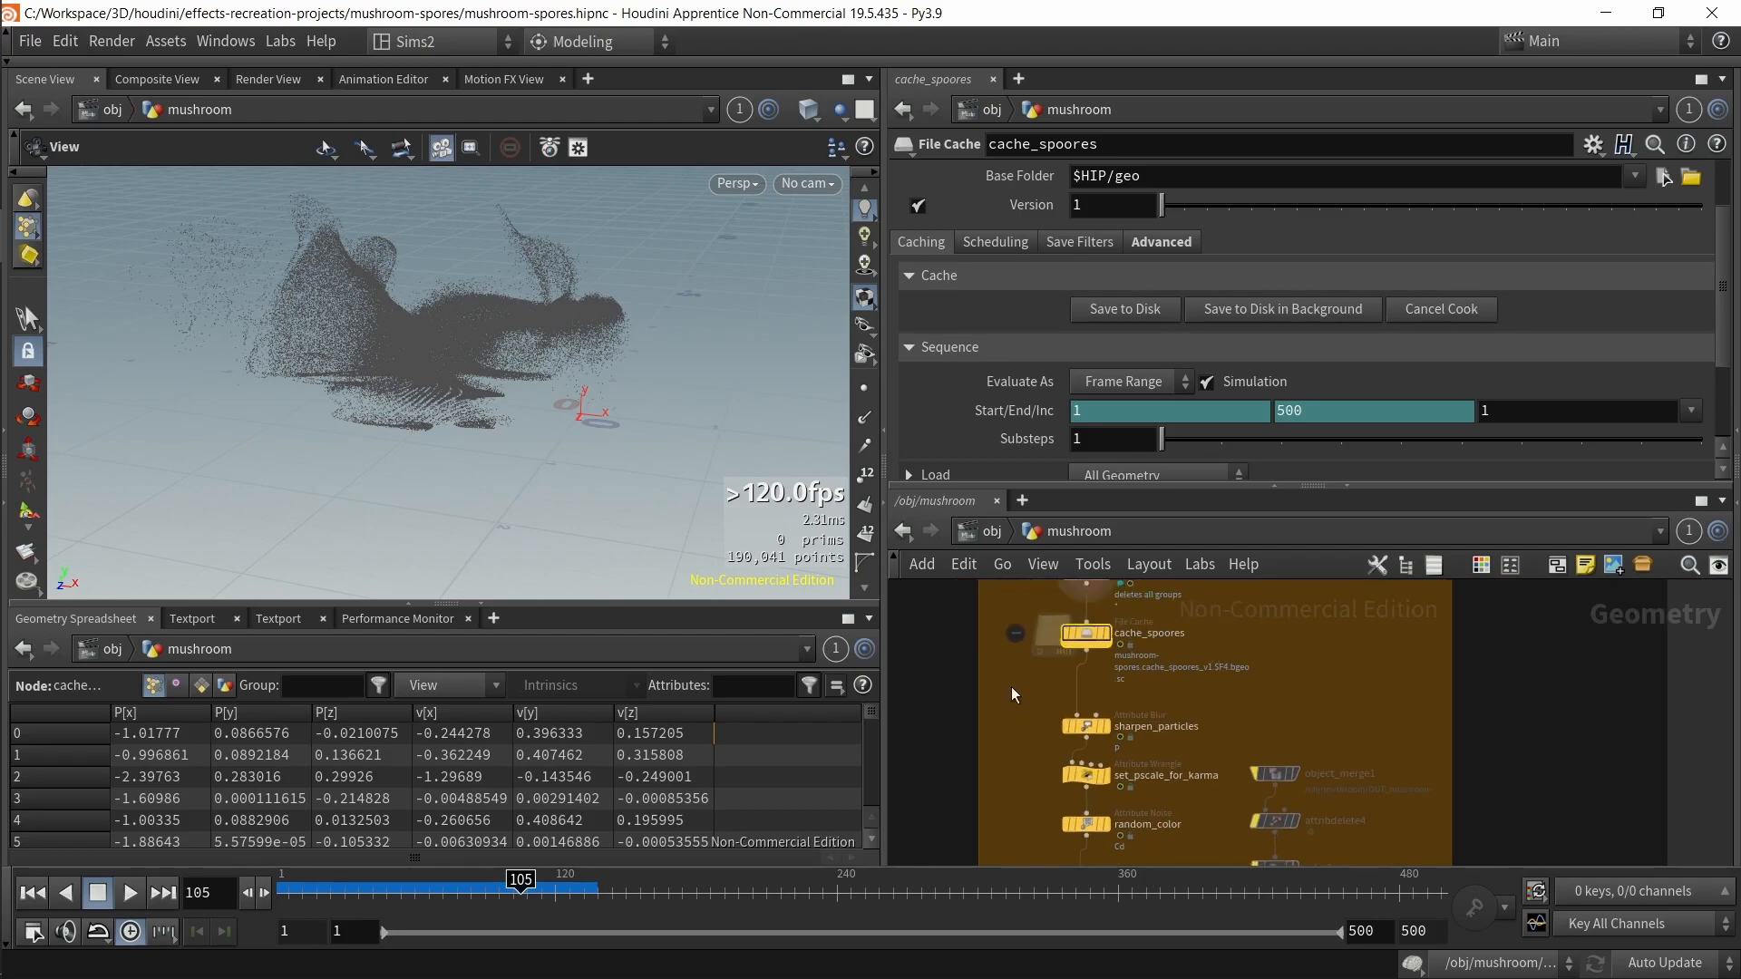
# Step: Select sharpen_particles and review its Method and Blurring Iterations settings
pyautogui.click(1107, 633)
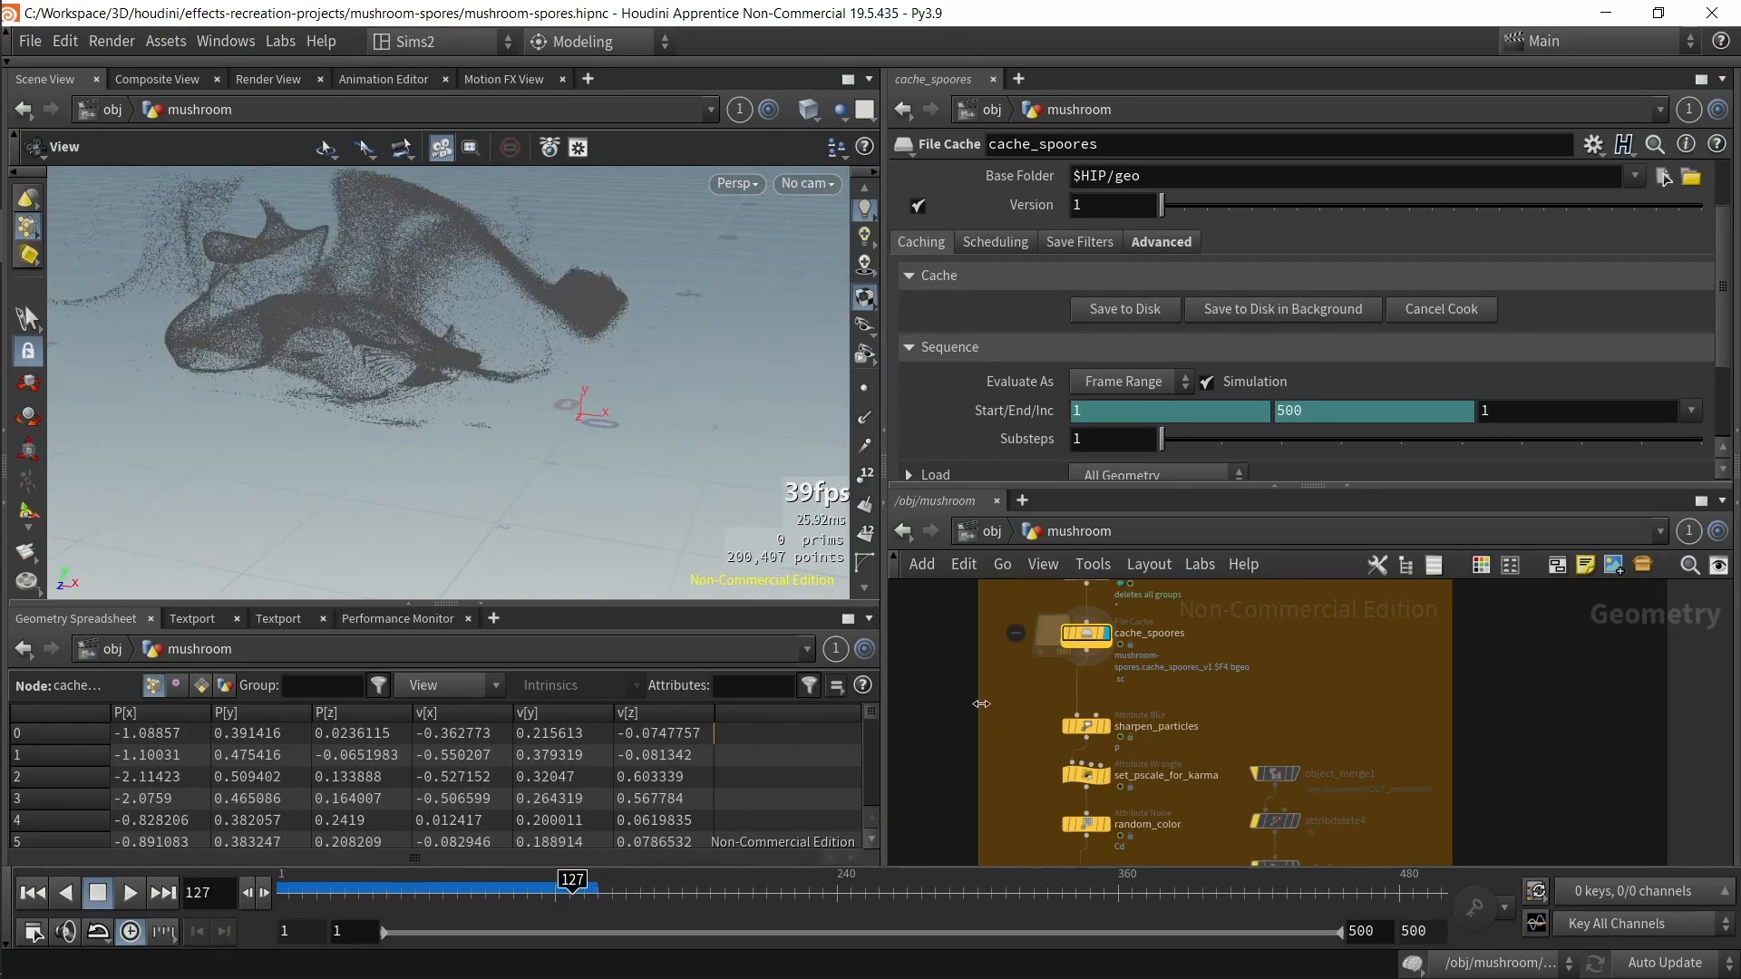
pyautogui.scroll(3, 985, 717)
pyautogui.click(1236, 770)
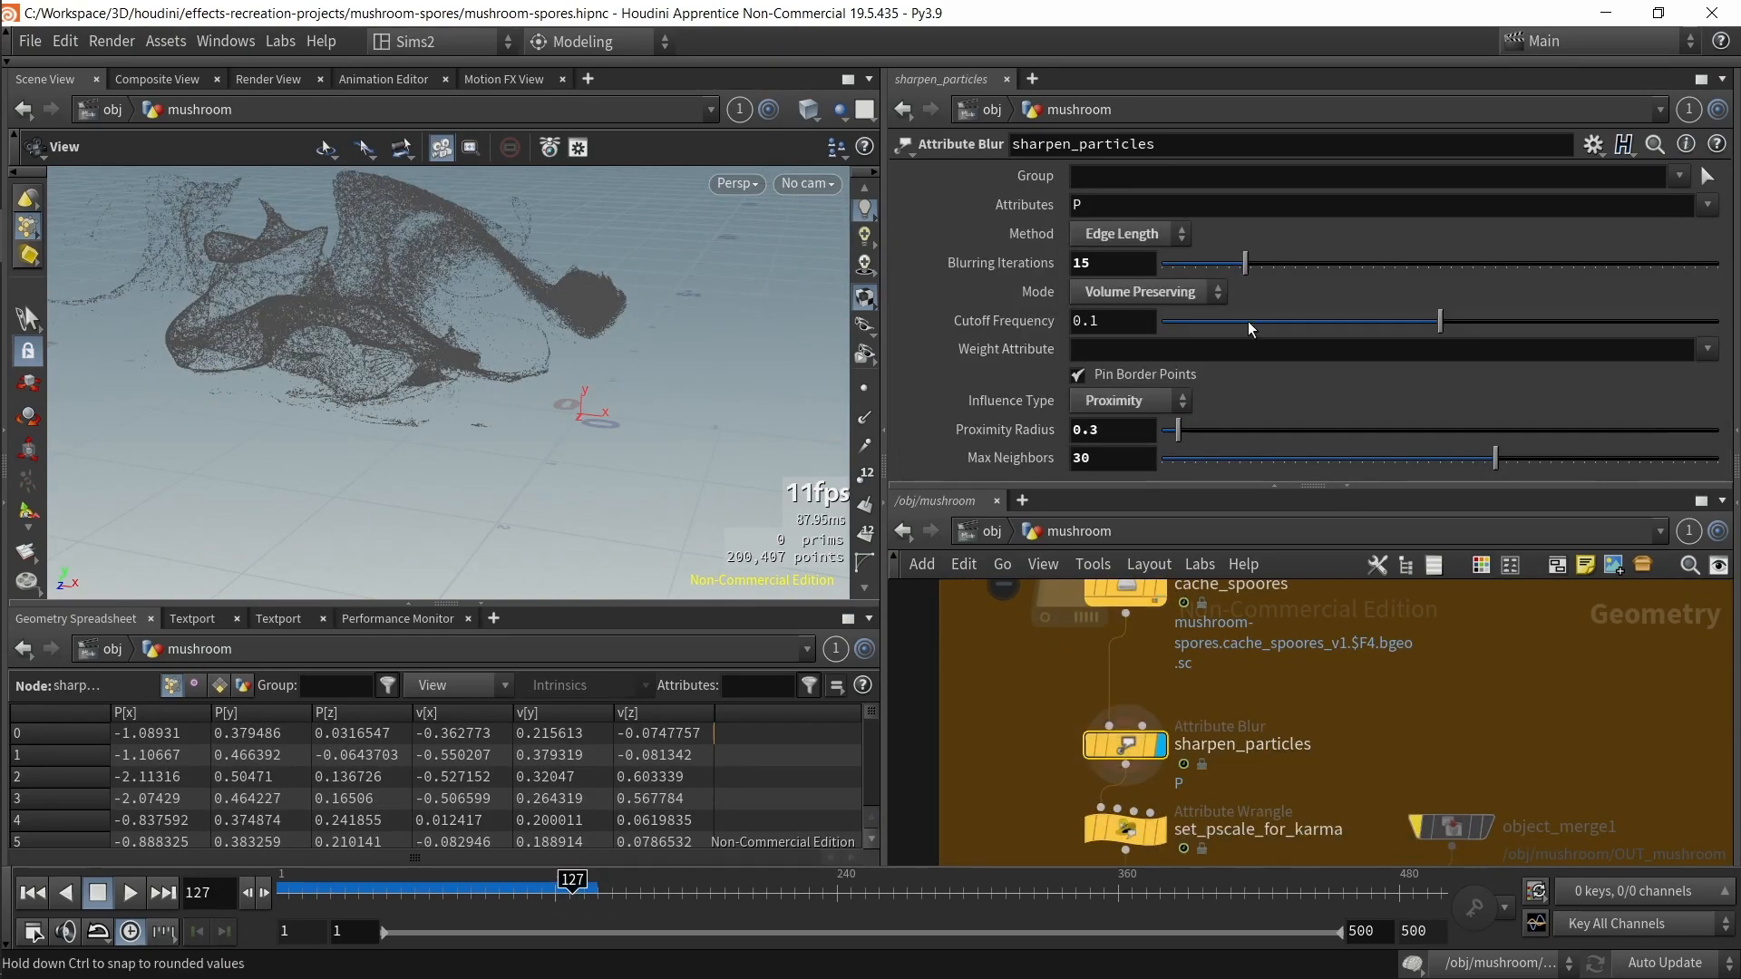
pyautogui.click(1135, 236)
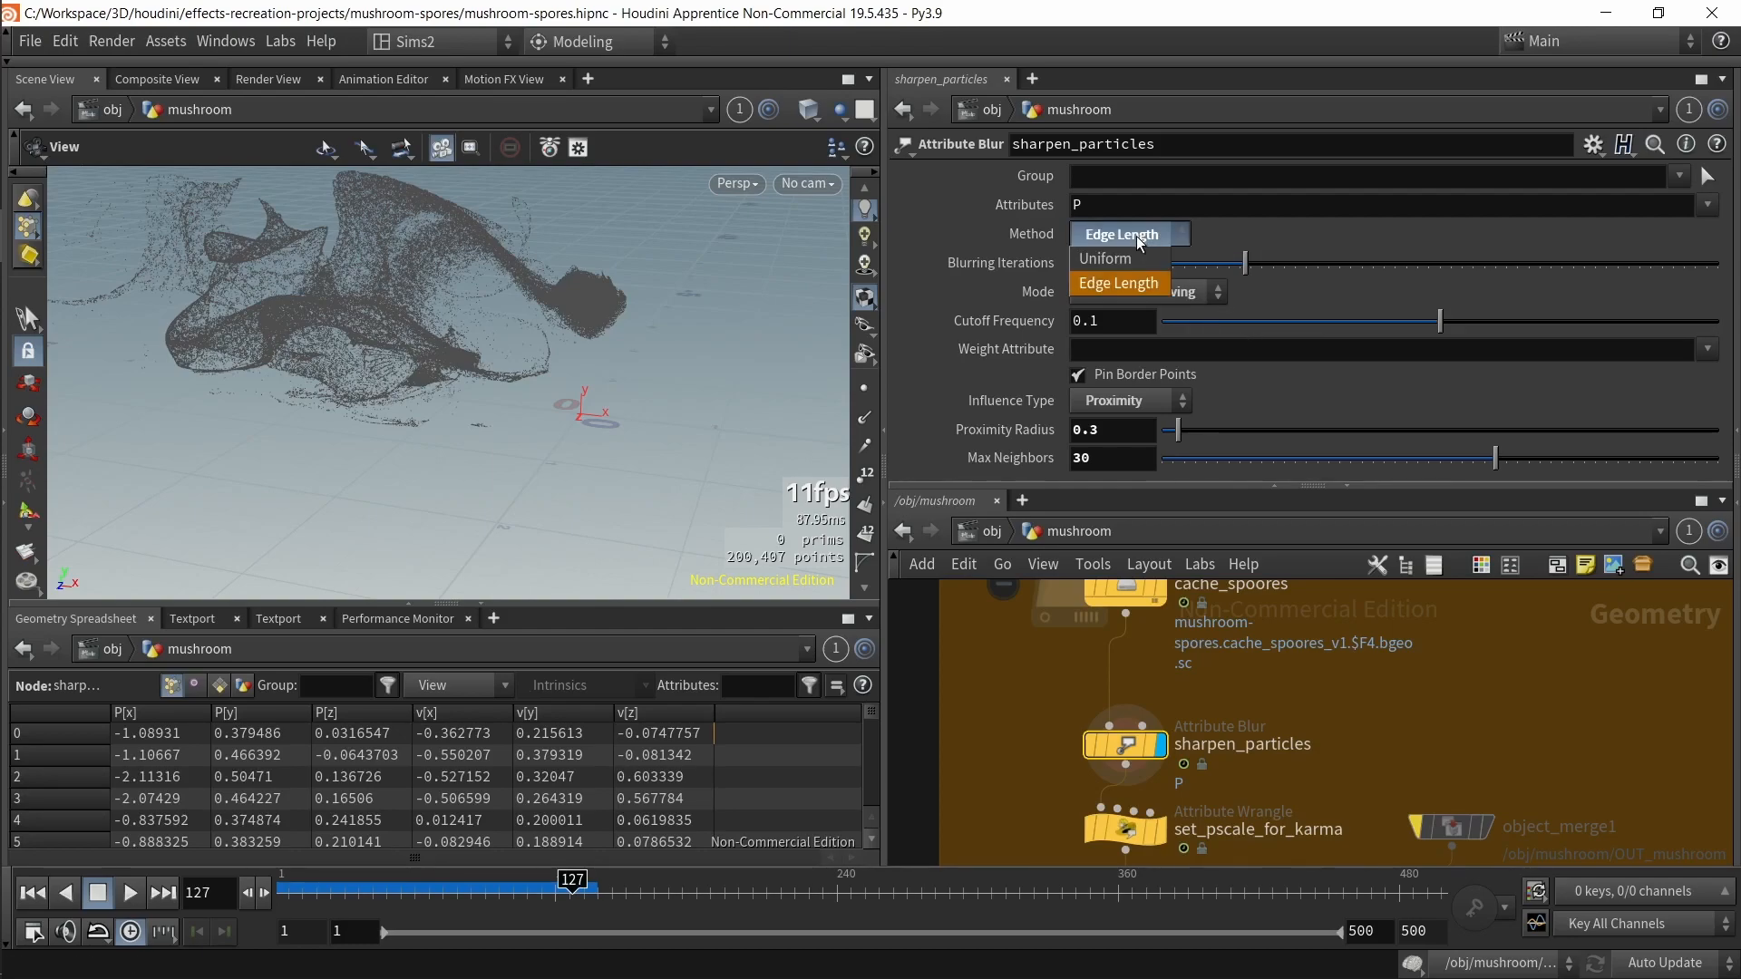
pyautogui.click(1136, 235)
pyautogui.moveTo(1245, 261); pyautogui.dragTo(1704, 255)
# Step: Switch the viewport to a dark background
pyautogui.press('d')
pyautogui.click(741, 132)
pyautogui.click(295, 173)
pyautogui.click(280, 216)
pyautogui.click(950, 95)
# Step: Try adjusting a sharpen_particles slider, then undo the last two parameter changes
pyautogui.moveTo(426, 435); pyautogui.dragTo(550, 462)
pyautogui.moveTo(1453, 265); pyautogui.dragTo(1291, 292)
pyautogui.hotkey('ctrl', 'z')
pyautogui.hotkey('ctrl', 'z')
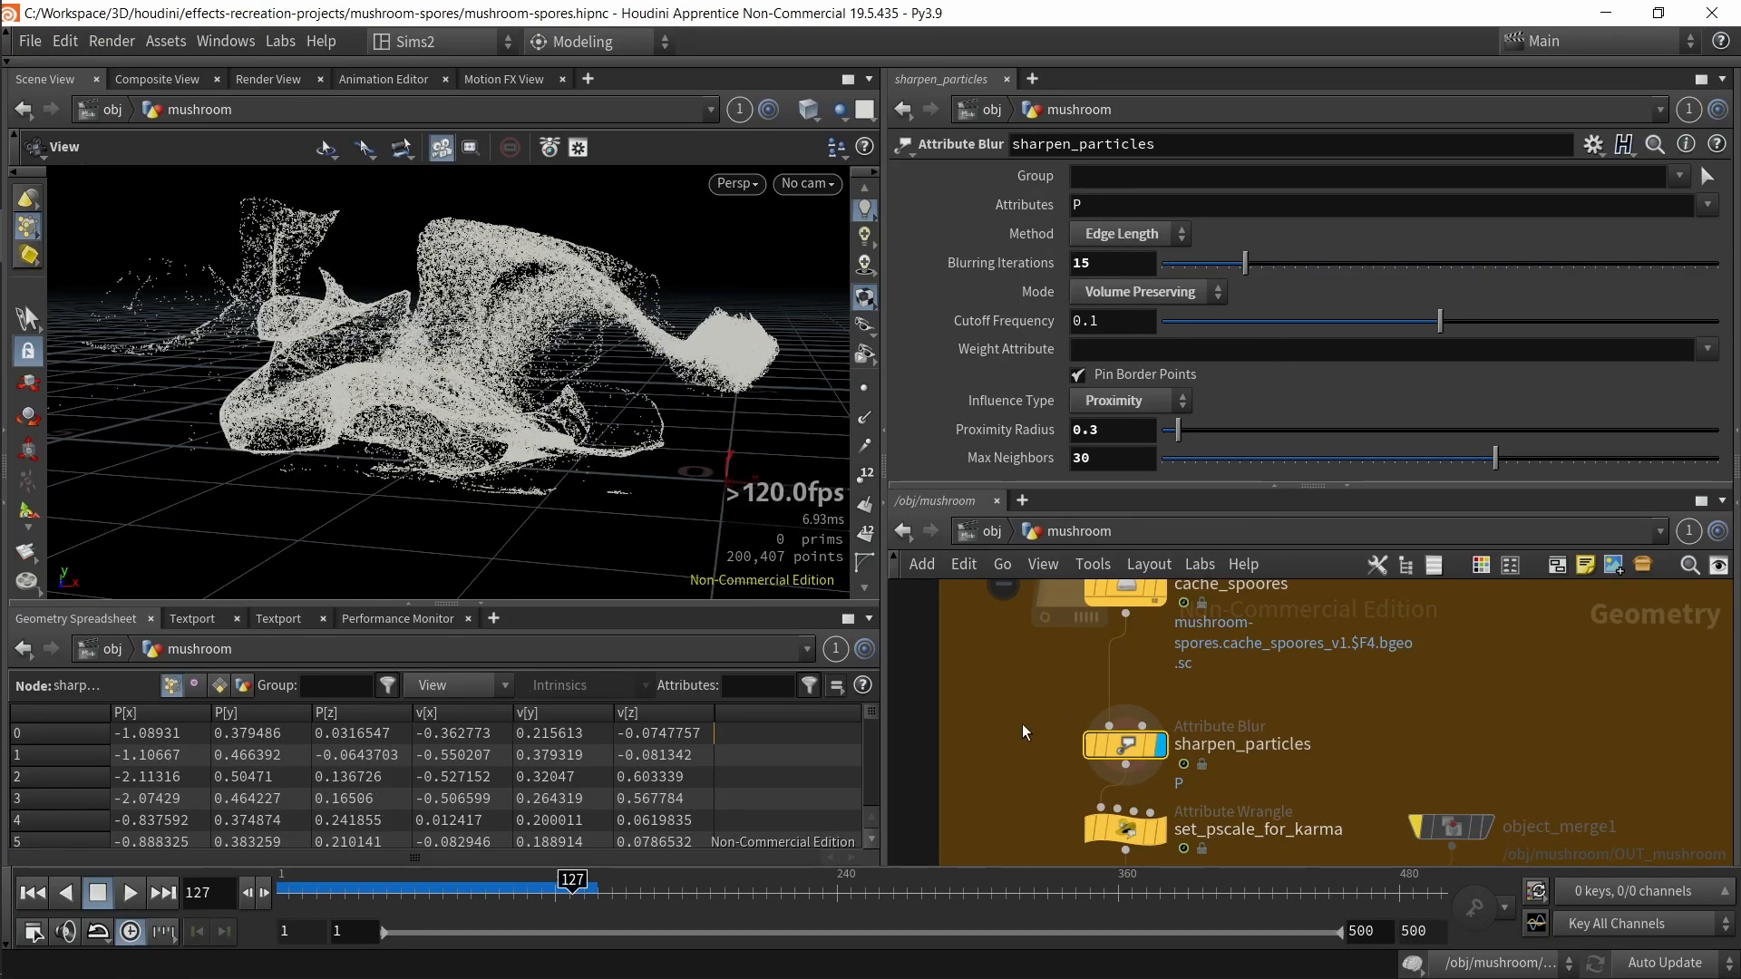
# Step: Toggle the bypass on sharpen_particles repeatedly to compare the blurred and unblurred particles
pyautogui.press('b')
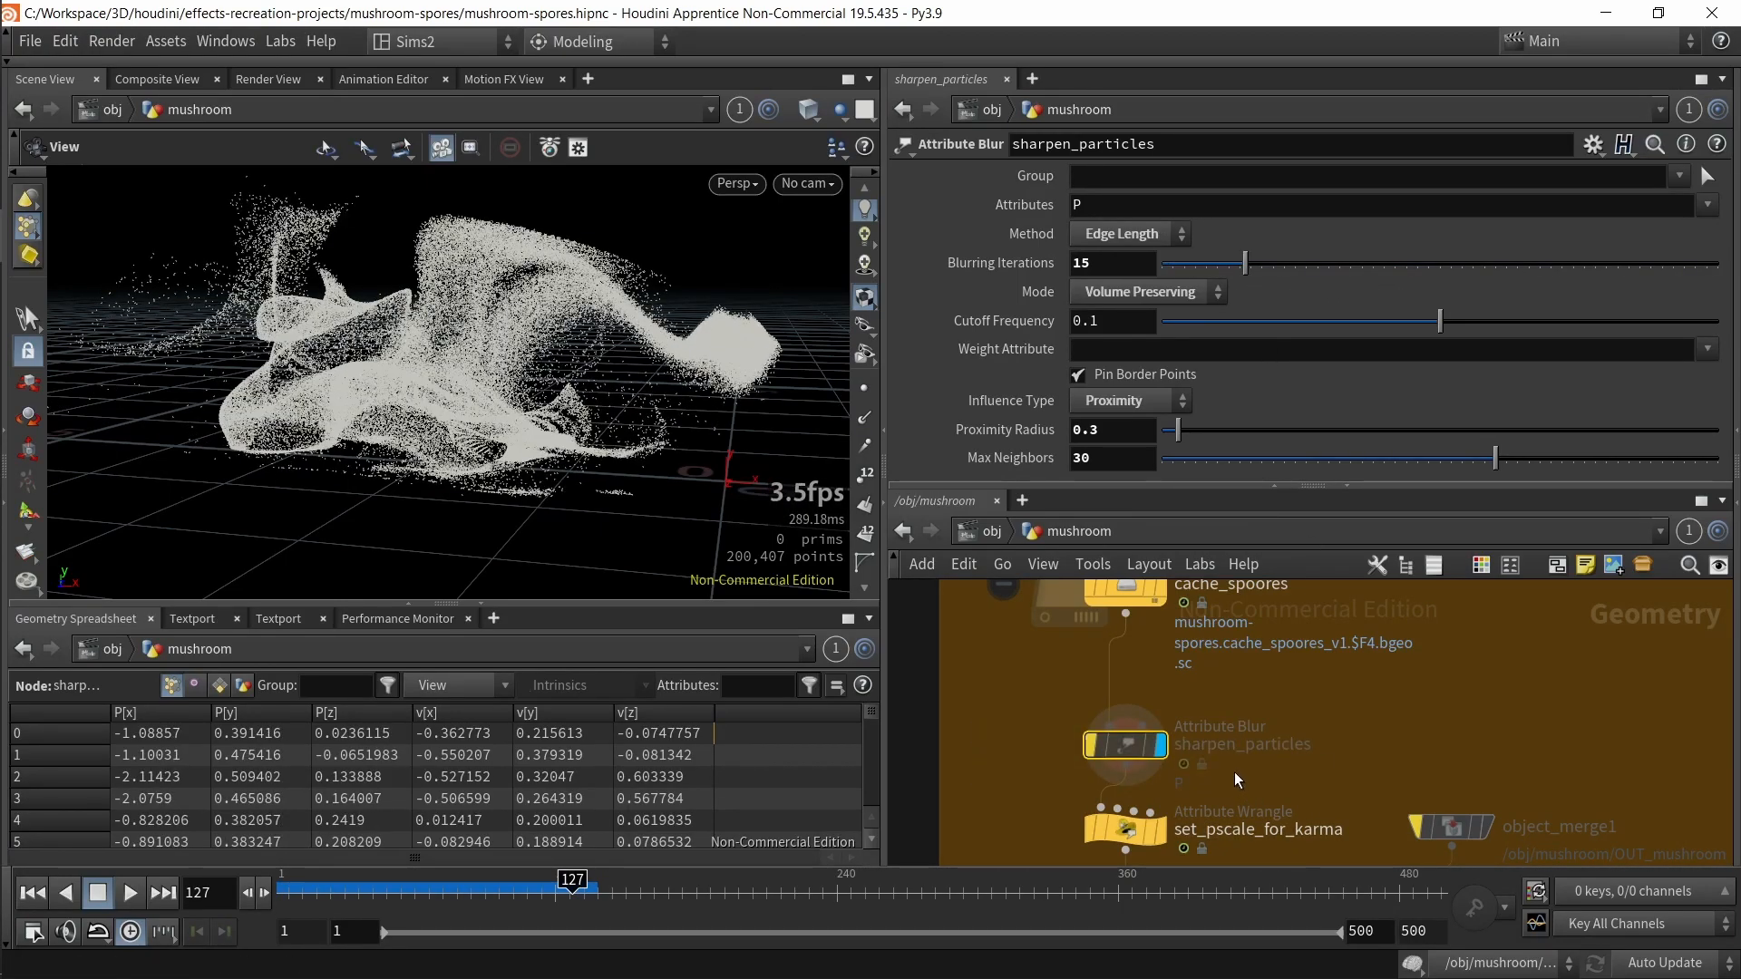
pyautogui.press('b')
pyautogui.press('b')
pyautogui.press('b')
pyautogui.press('b')
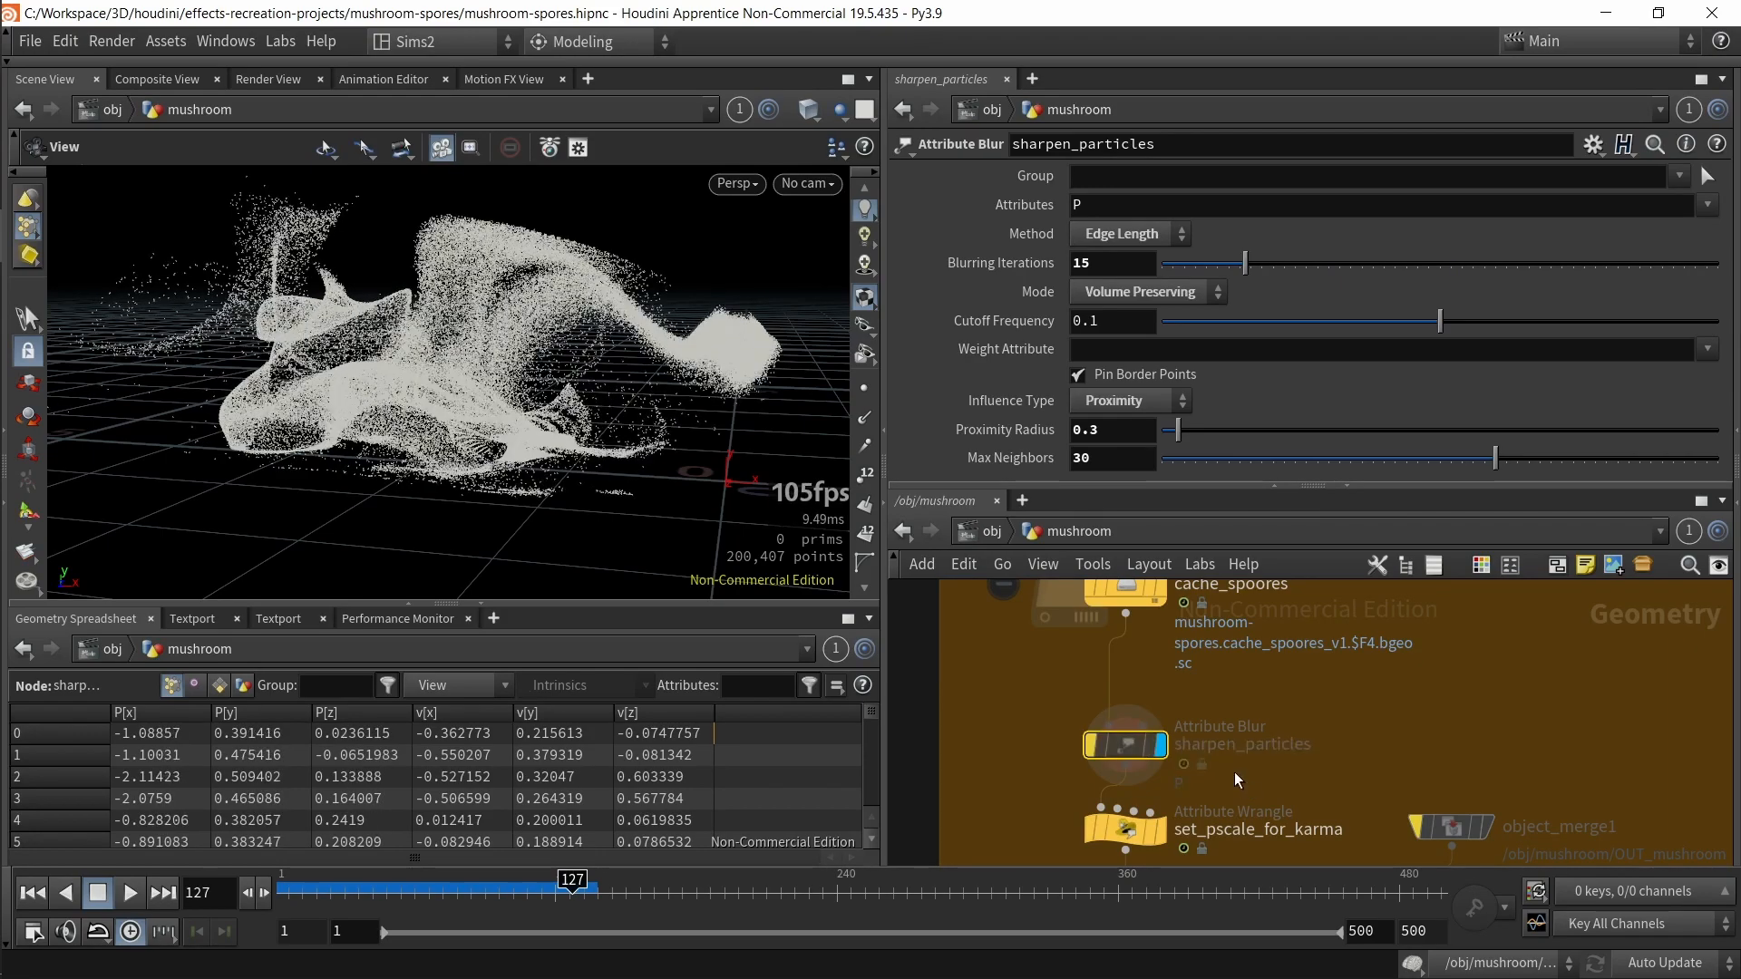
pyautogui.press('b')
pyautogui.press('b')
pyautogui.press('b')
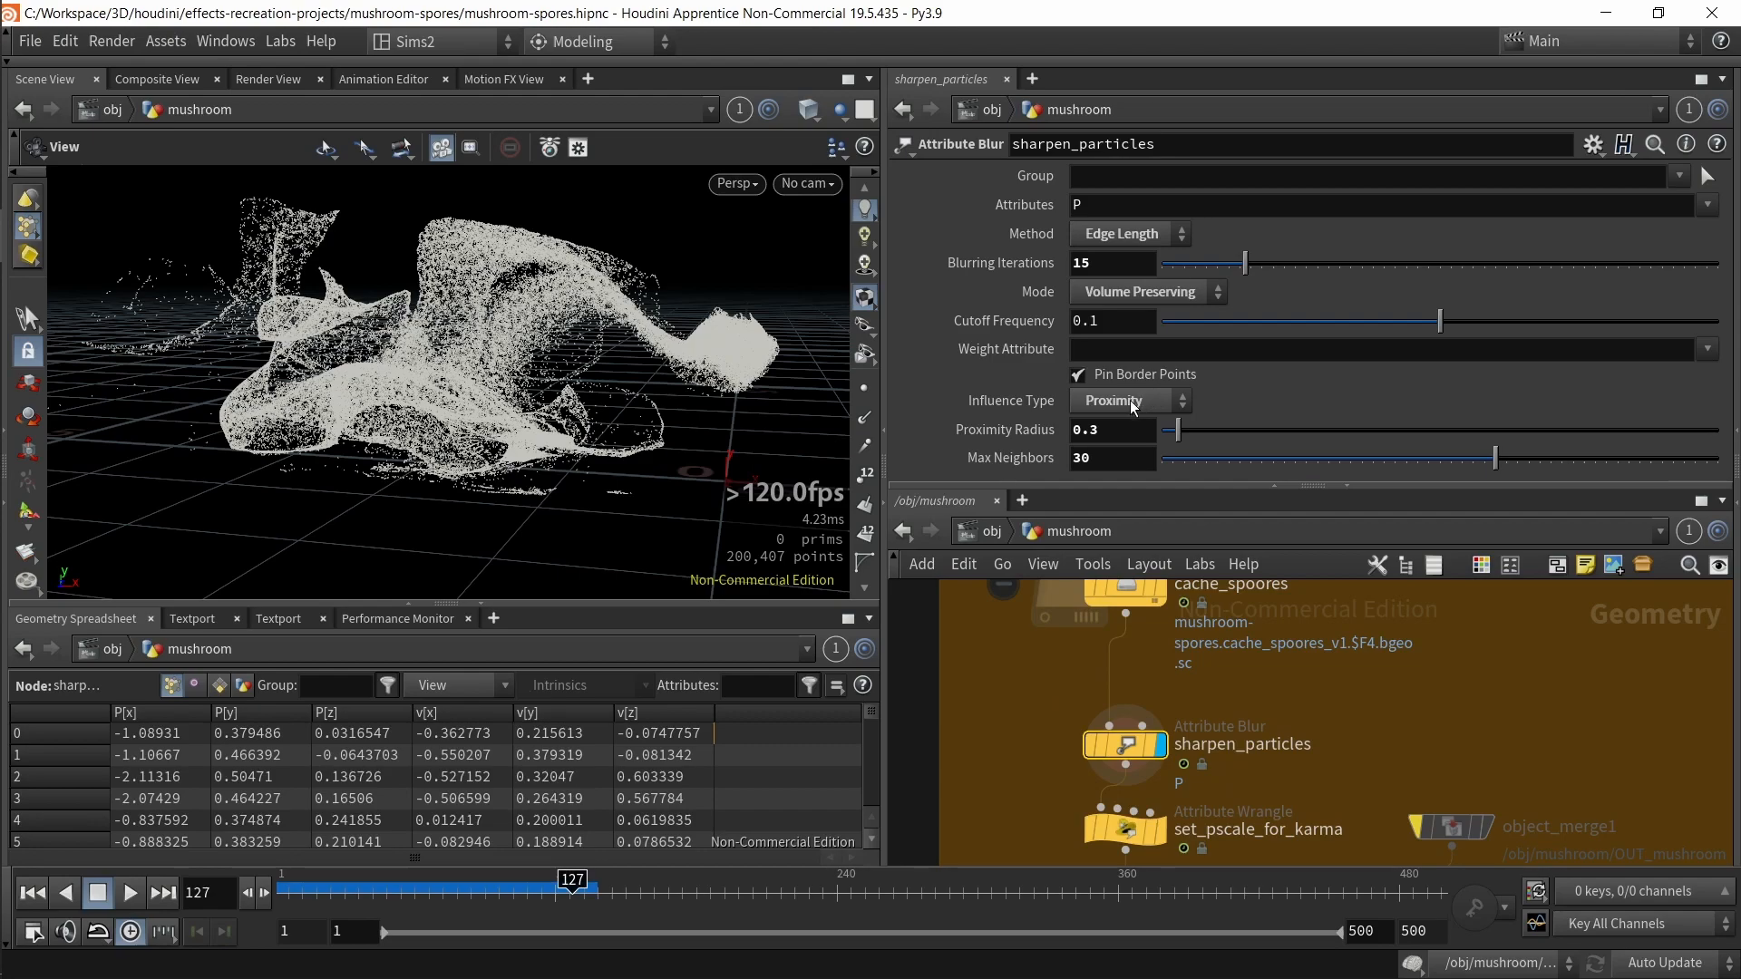
# Step: Review the Mode and Influence Type options of sharpen_particles
pyautogui.click(1161, 299)
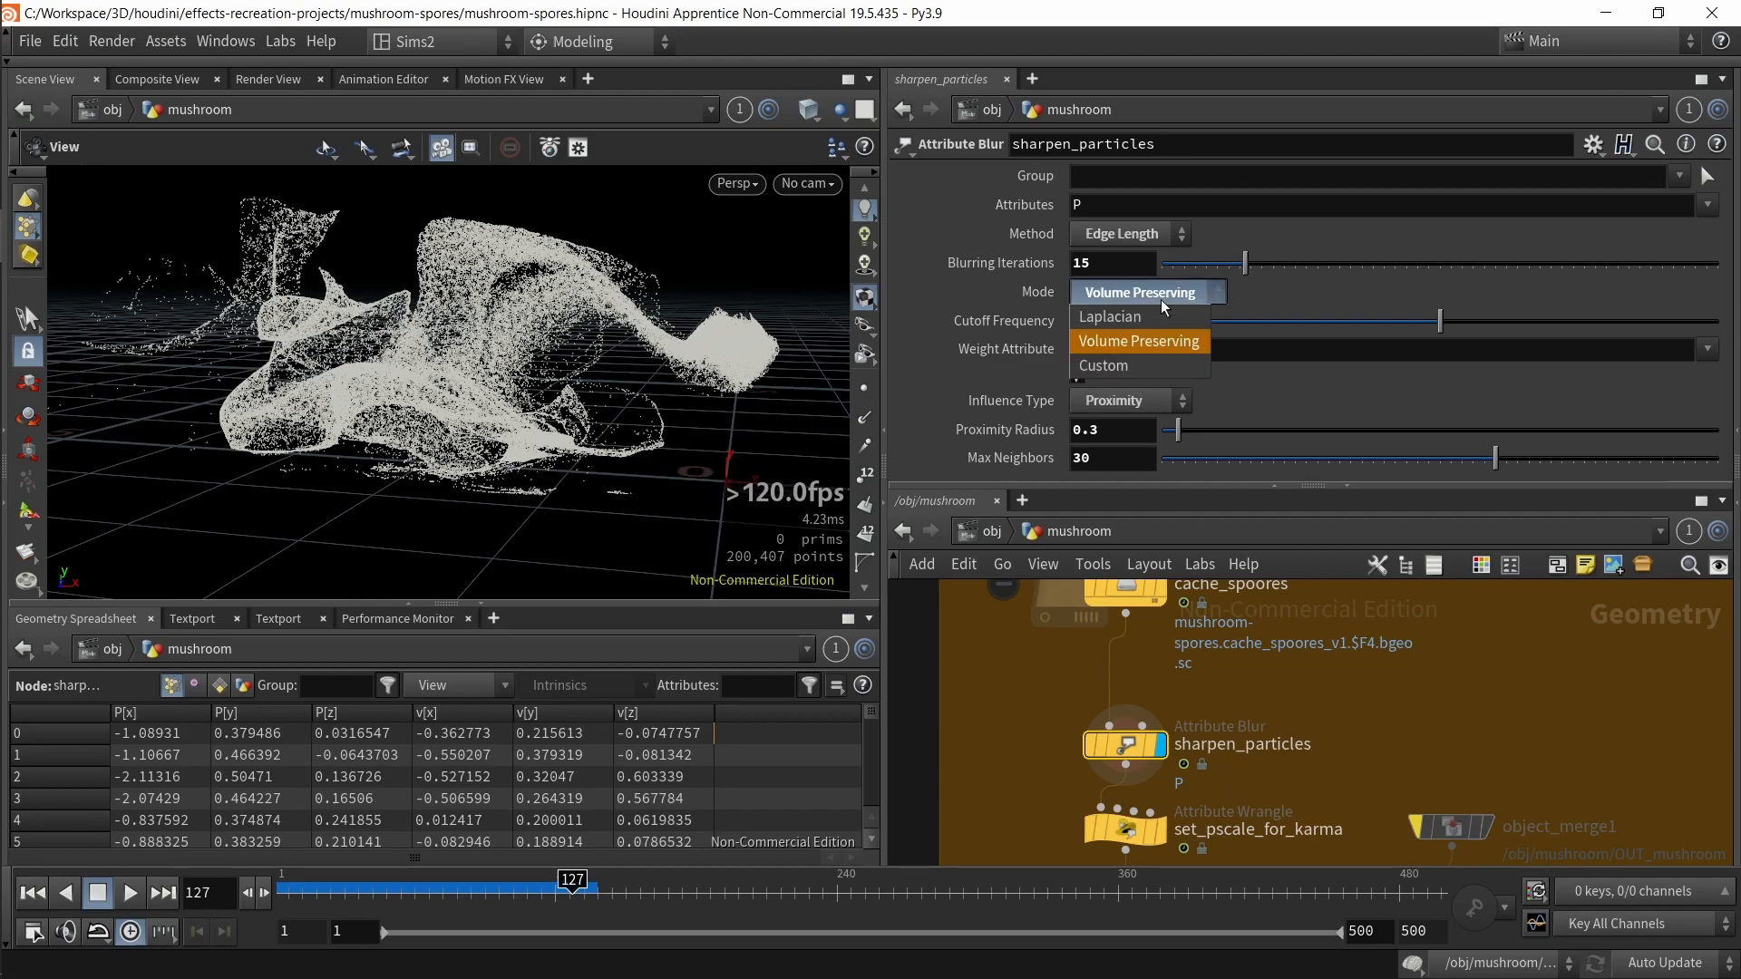
pyautogui.click(1179, 287)
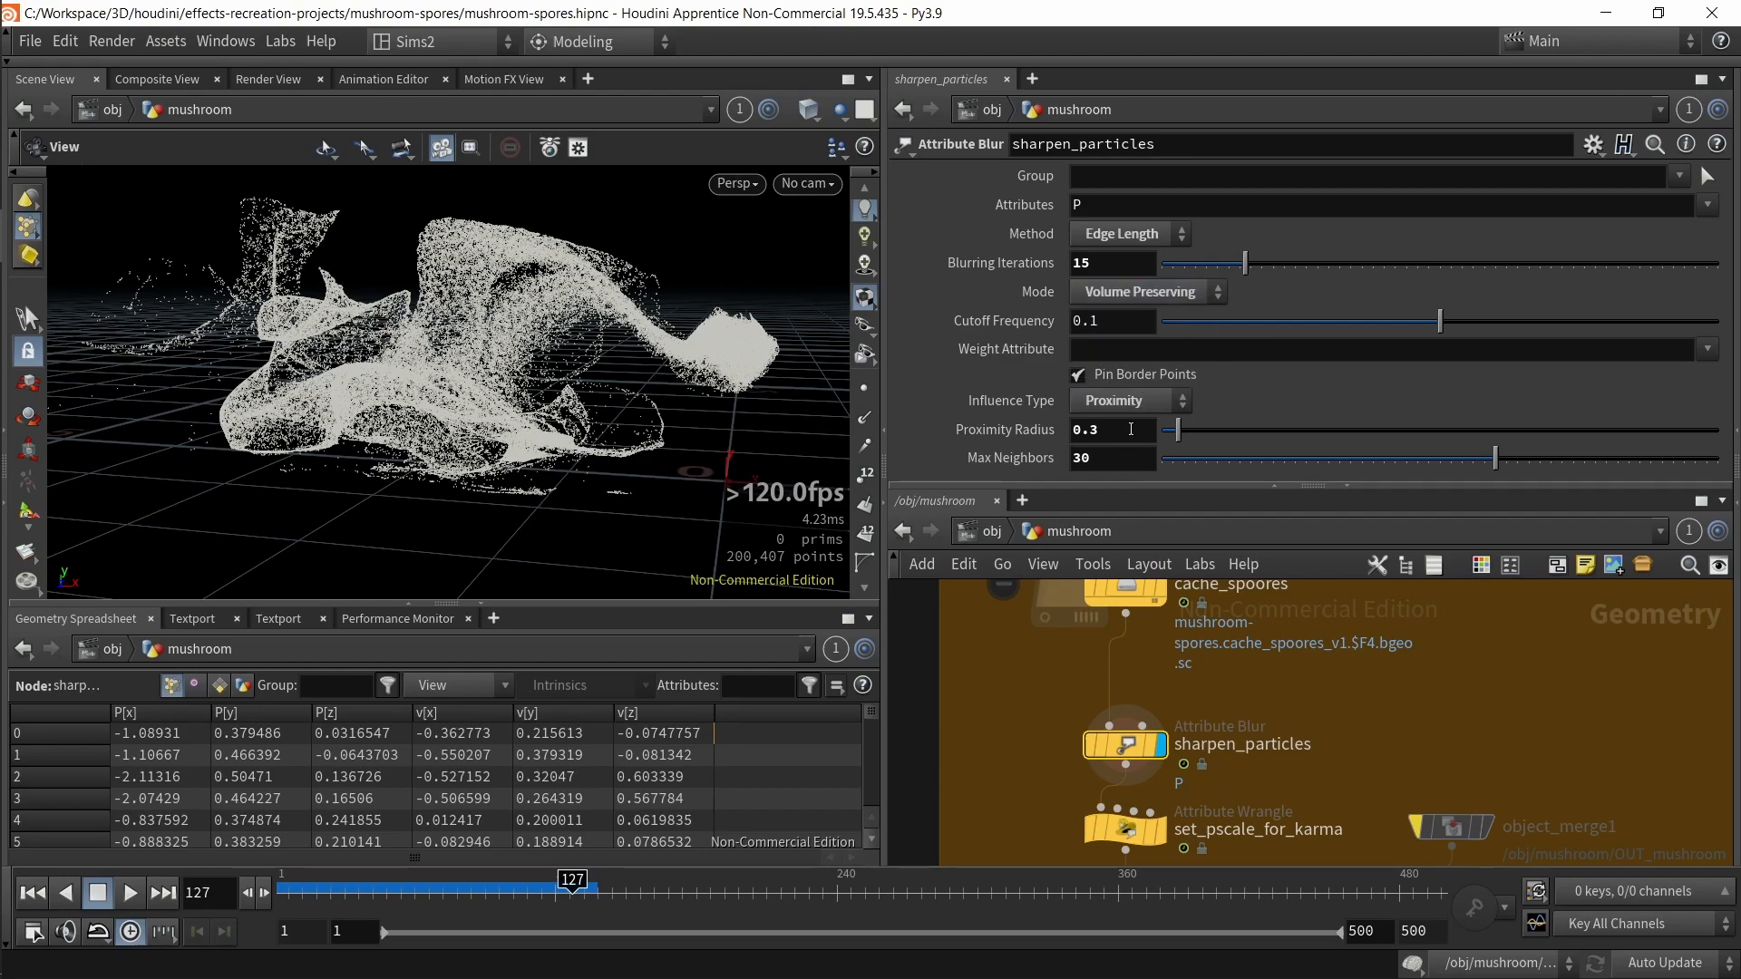
pyautogui.click(1141, 395)
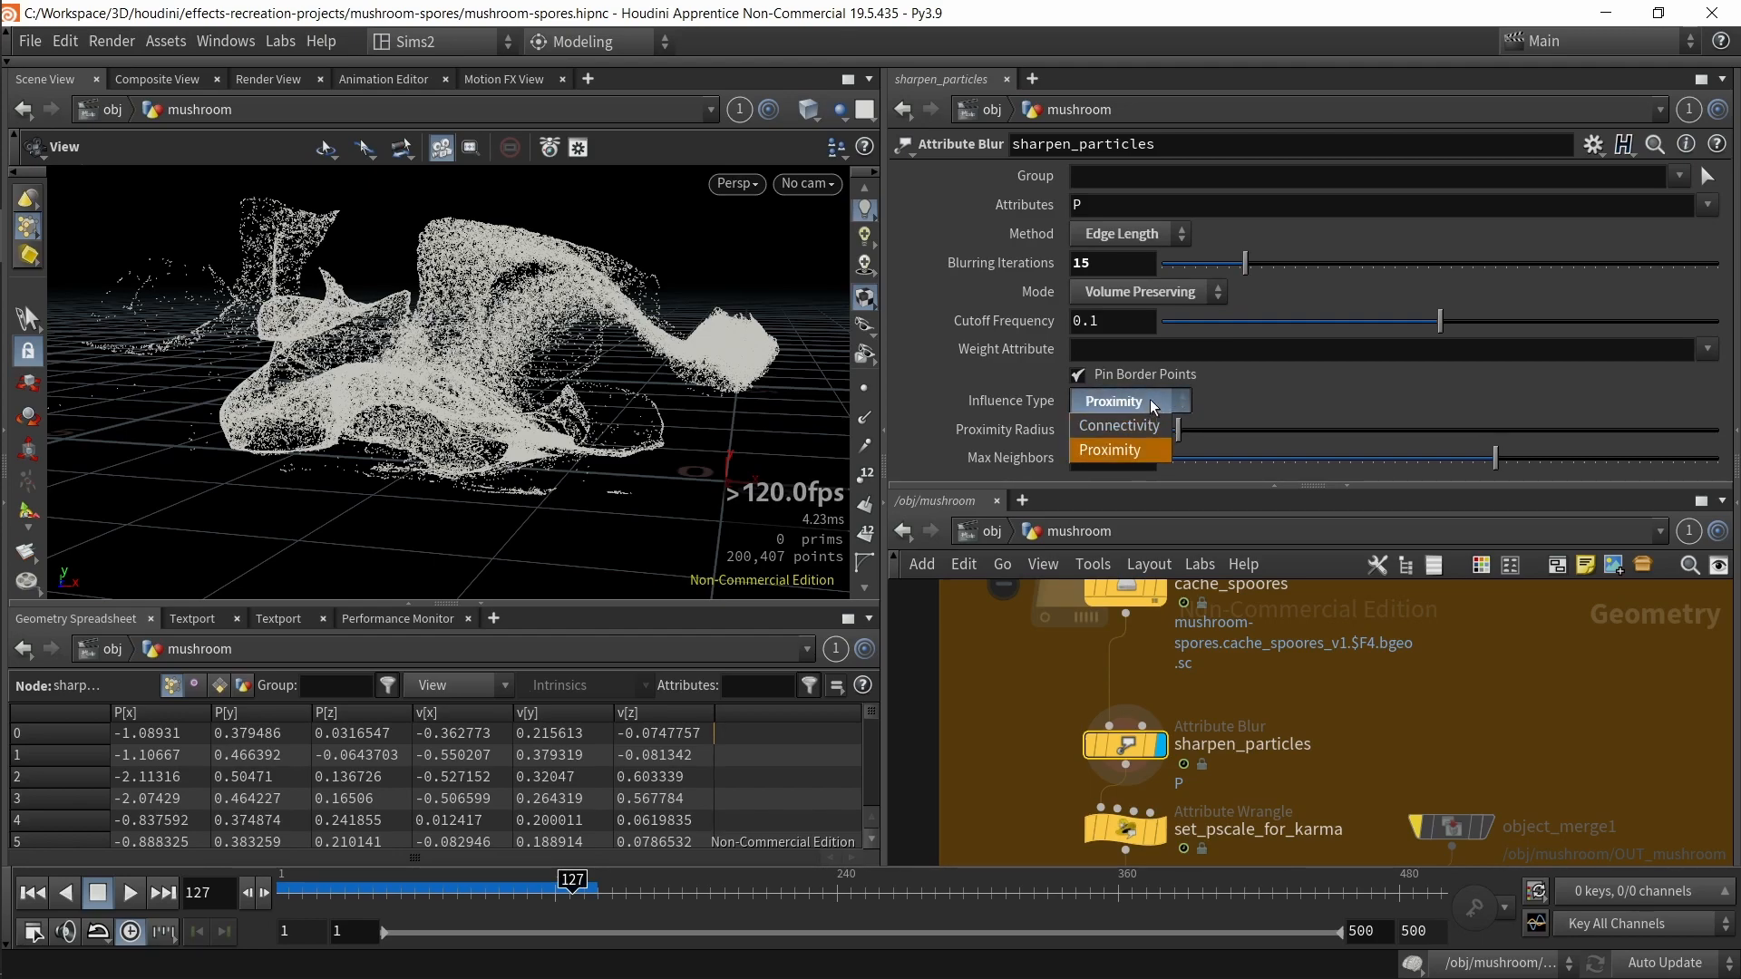
# Step: Try a Proximity Radius of about 2.38 and undo it
pyautogui.click(935, 443)
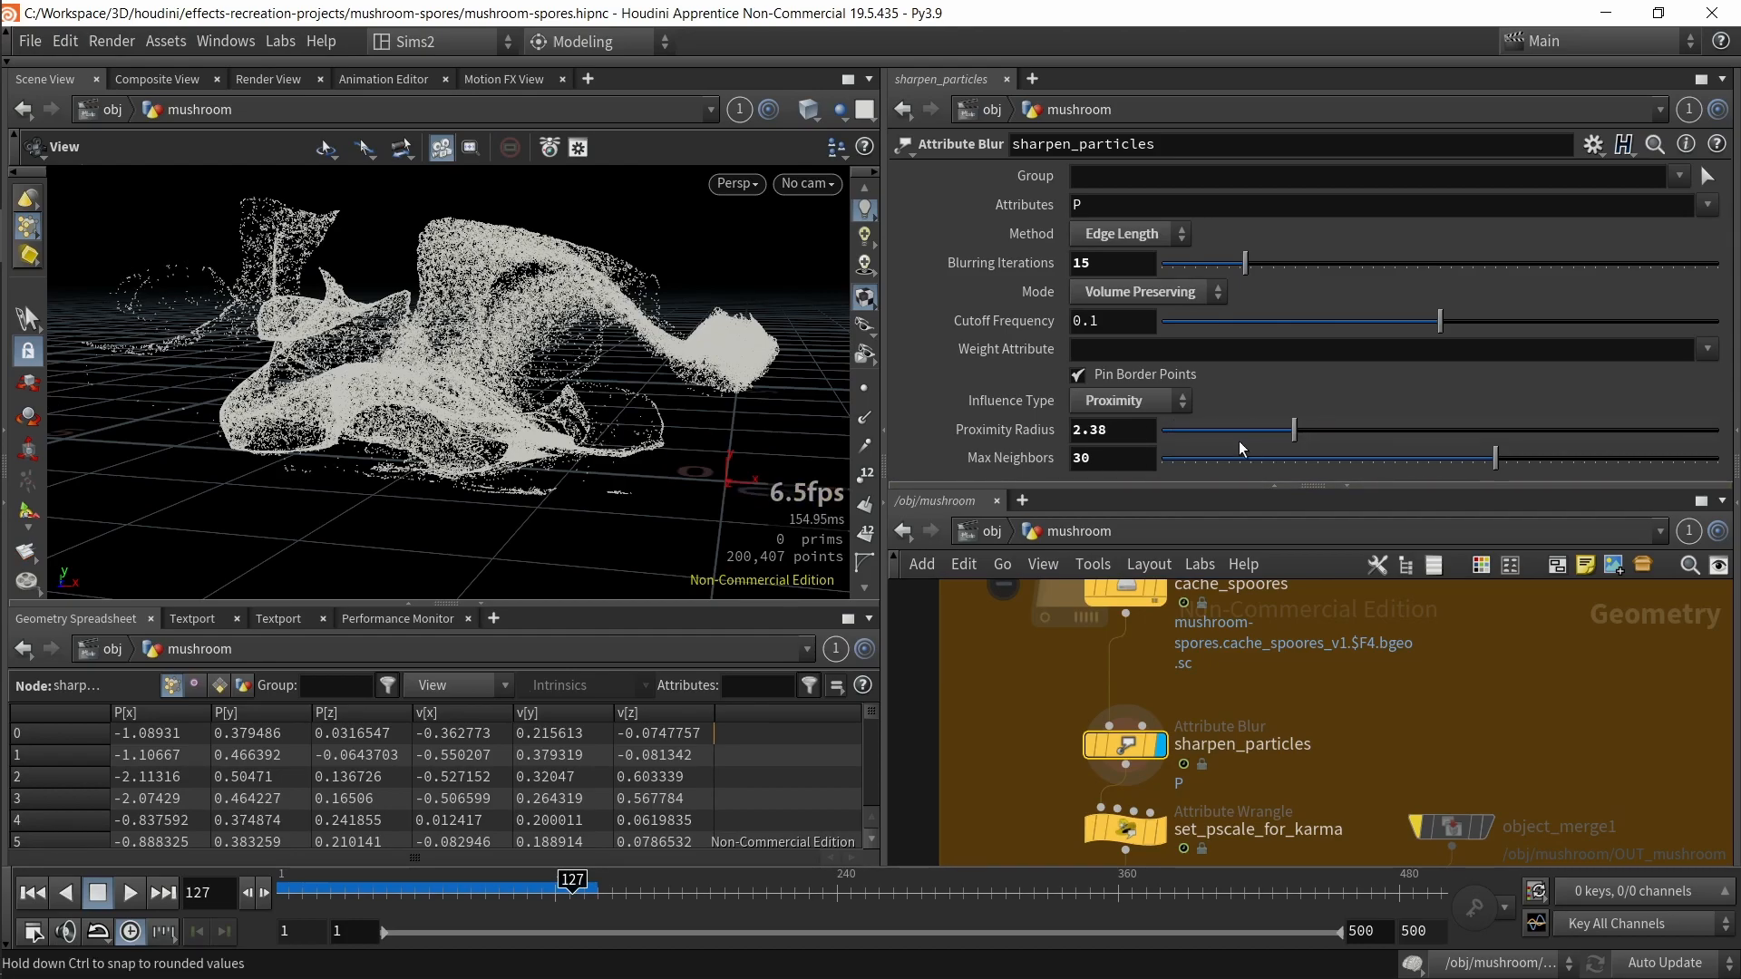
pyautogui.moveTo(1493, 465); pyautogui.dragTo(1527, 421)
pyautogui.hotkey('ctrl', 'z')
# Step: Select set_pscale_for_karma and view its VEX expression setting pscale
pyautogui.moveTo(1305, 763); pyautogui.dragTo(1311, 662, button='middle')
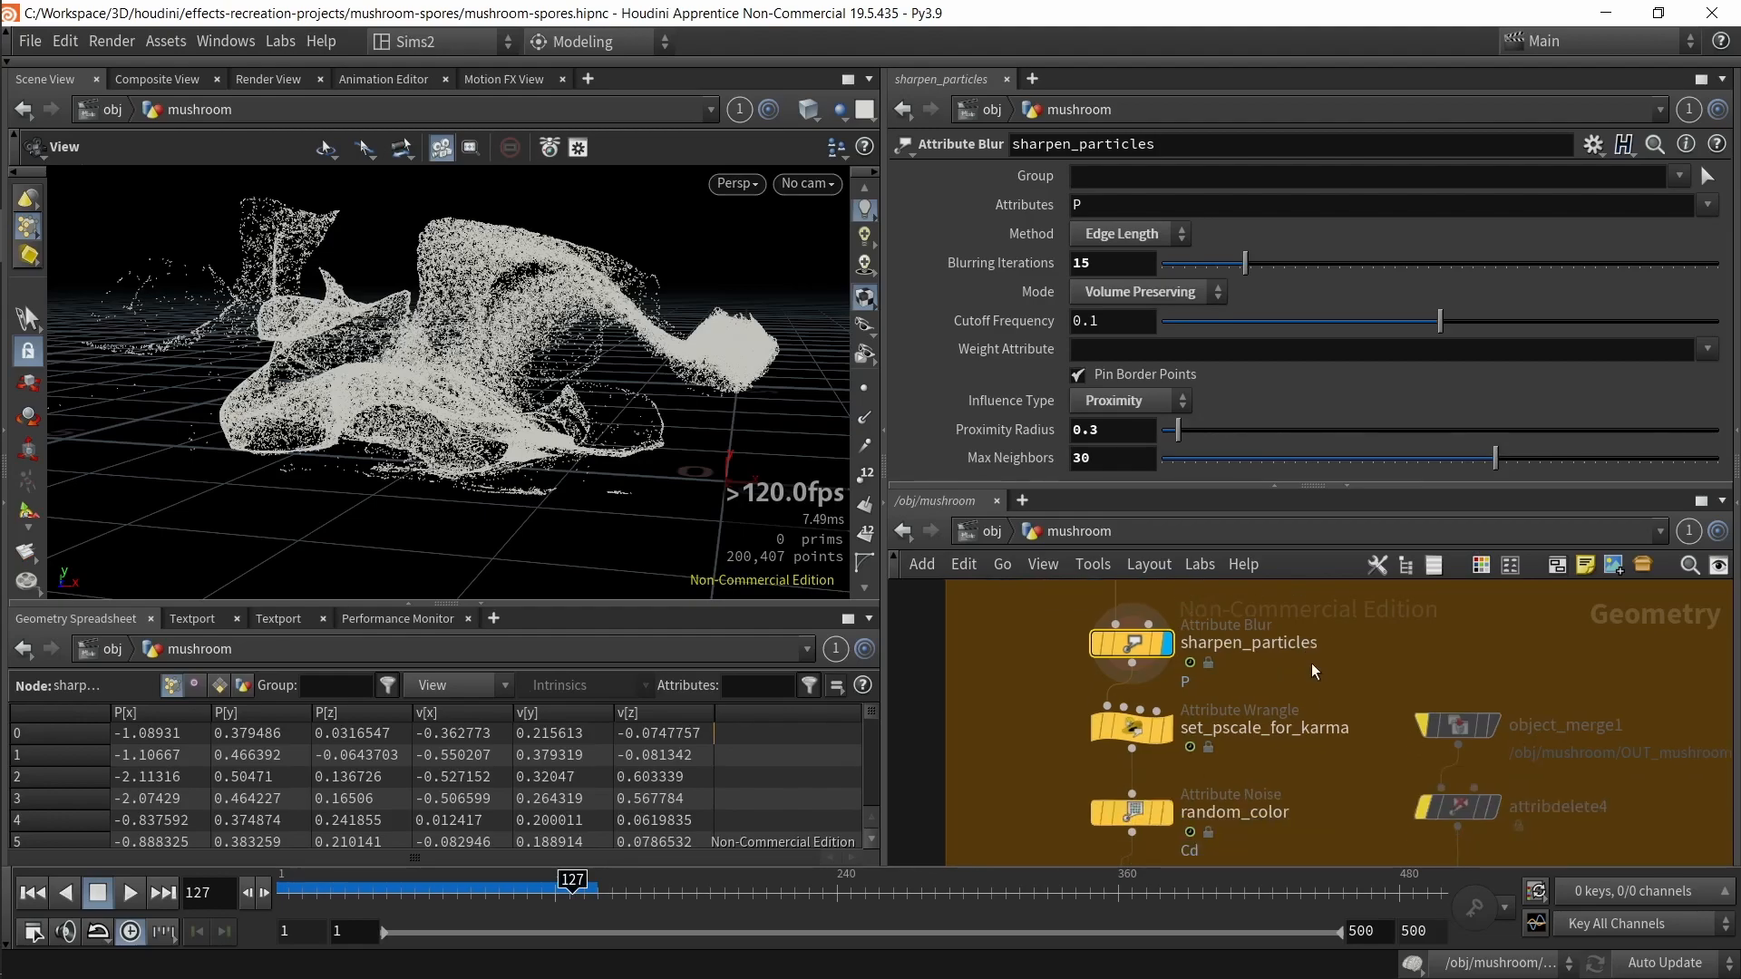
pyautogui.moveTo(1025, 705); pyautogui.dragTo(1182, 753)
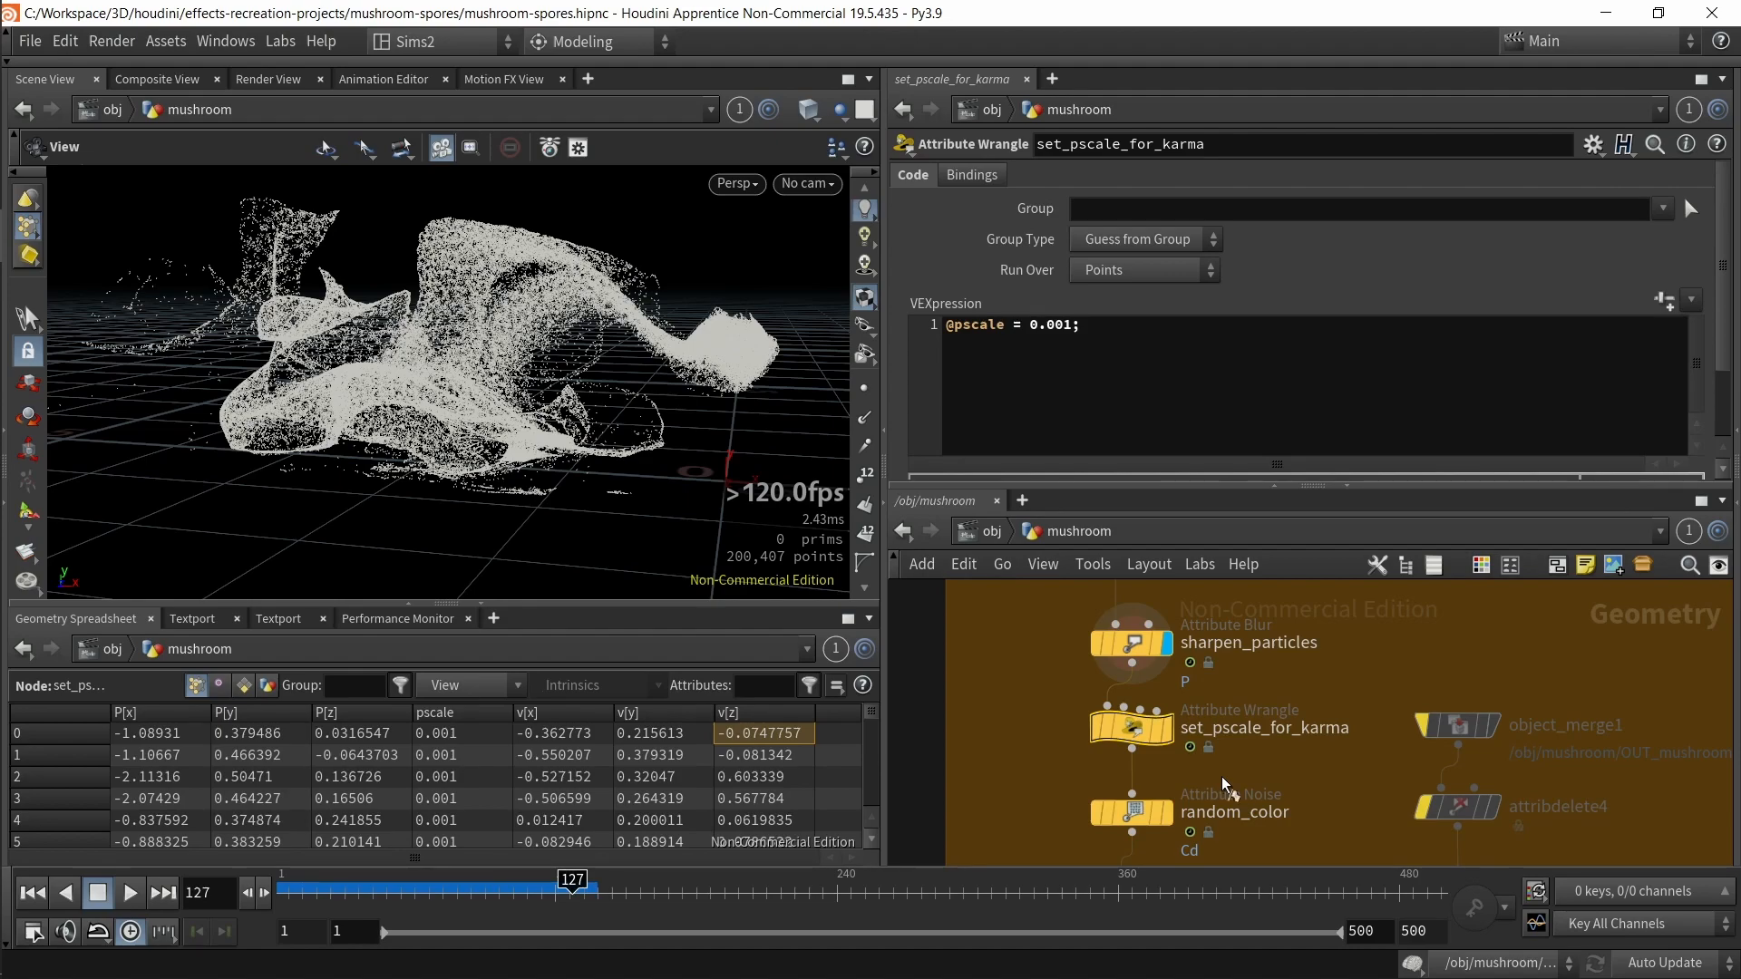
pyautogui.press('r')
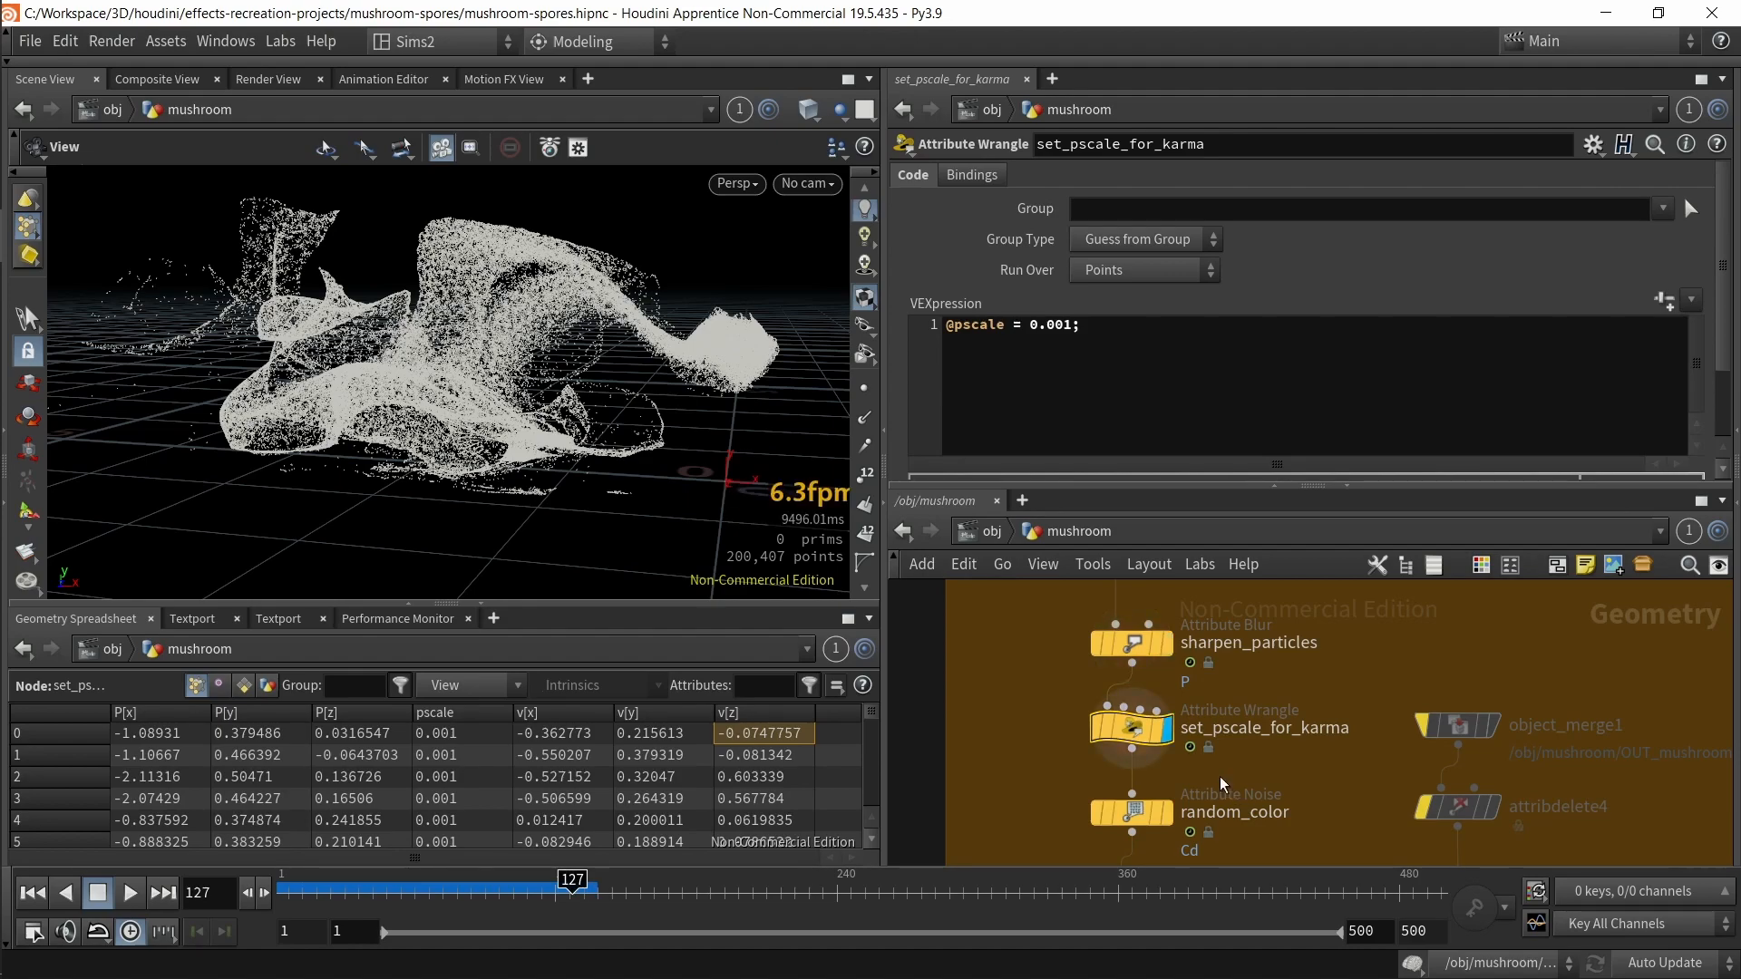
# Step: Select the random_color Attribute Noise node and review its noise value and noise pattern settings
pyautogui.moveTo(1100, 328); pyautogui.dragTo(1029, 330)
pyautogui.click(1094, 331)
pyautogui.moveTo(979, 819); pyautogui.dragTo(988, 716, button='middle')
pyautogui.click(1146, 710)
pyautogui.press('r')
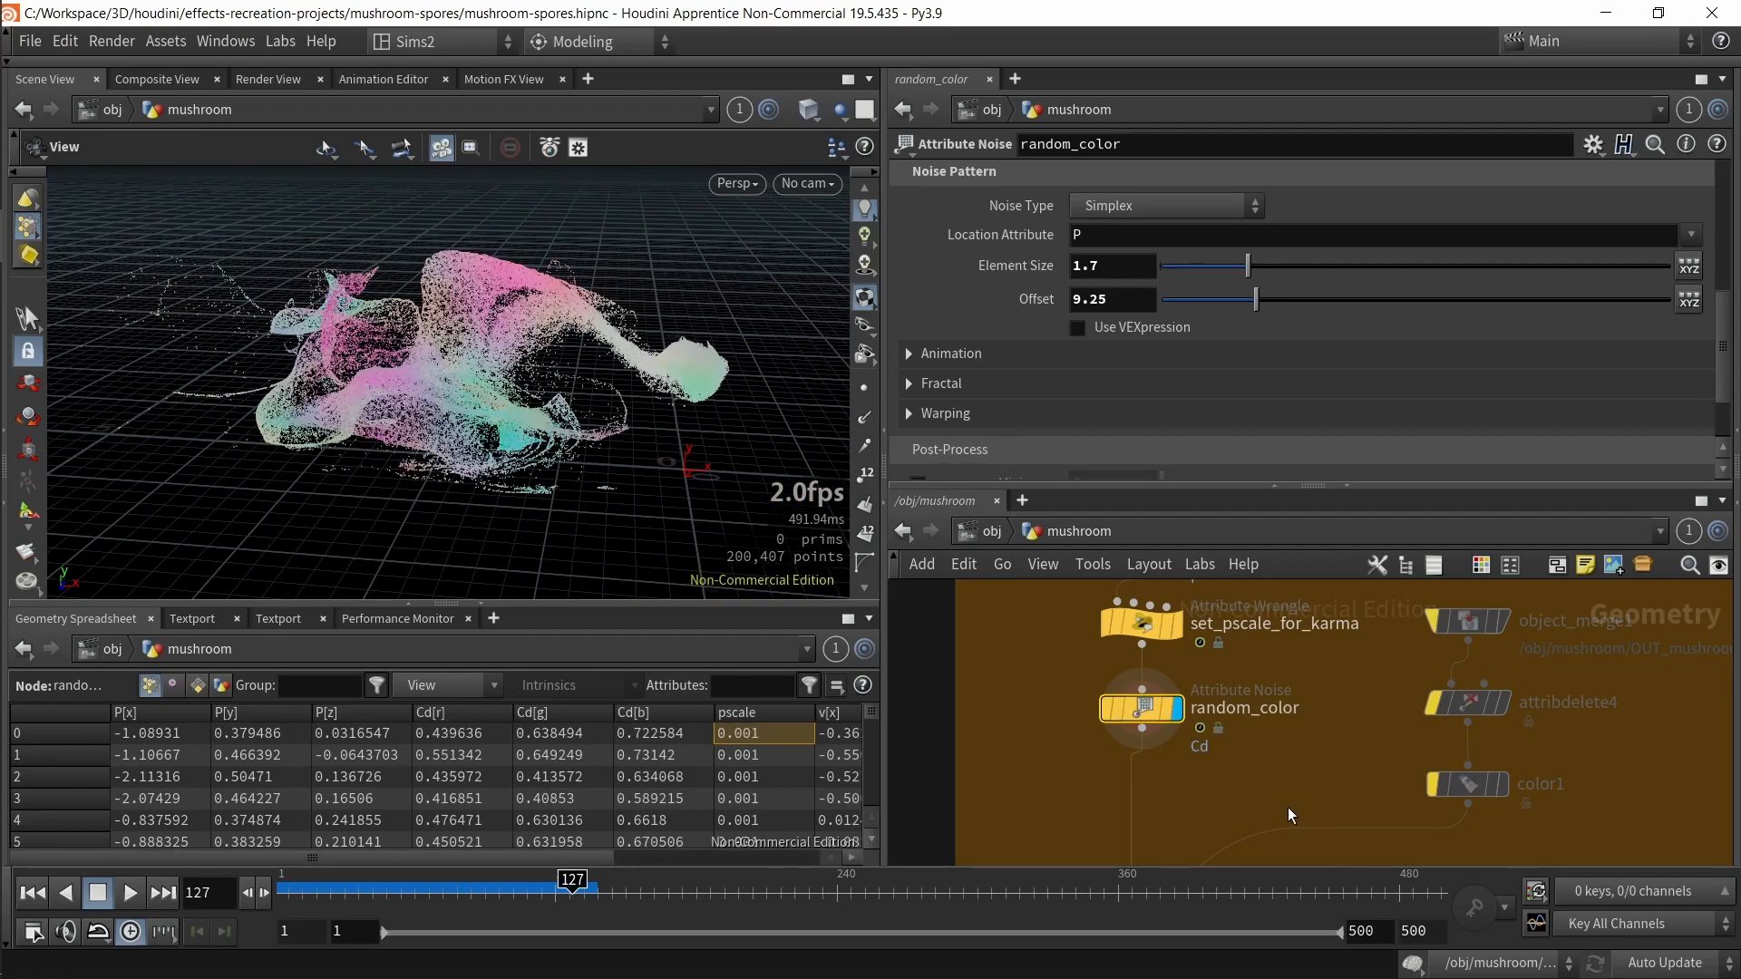
pyautogui.scroll(5, 1257, 284)
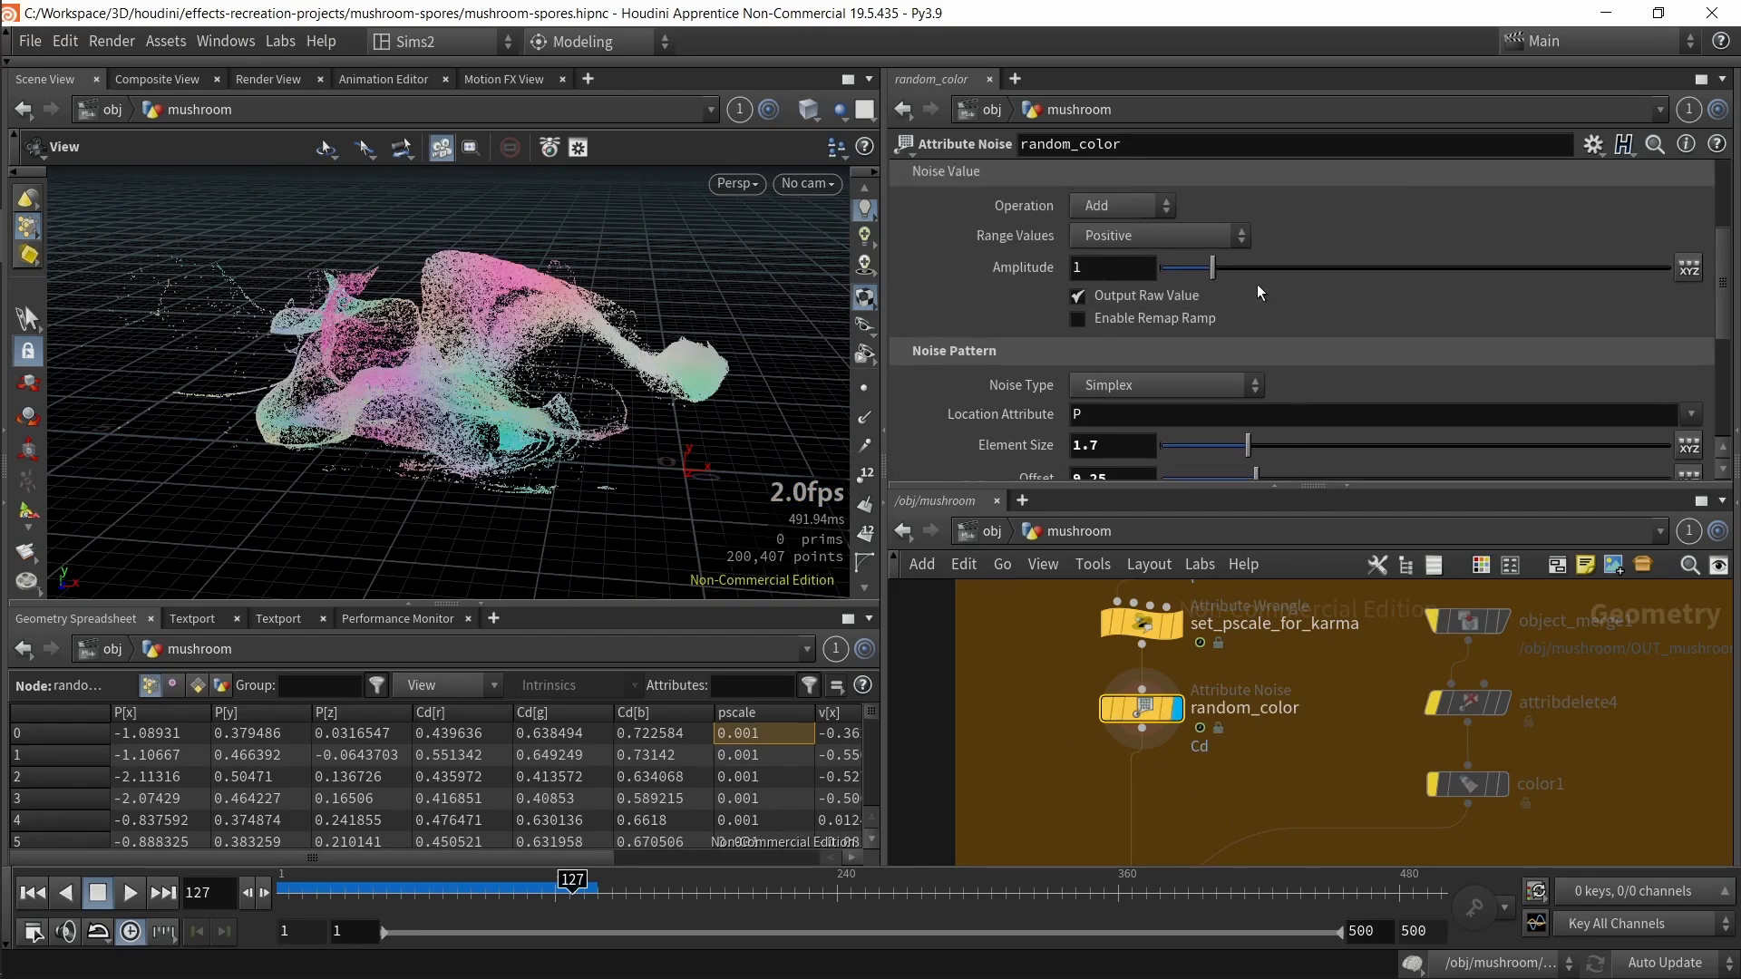
pyautogui.scroll(-5, 1260, 308)
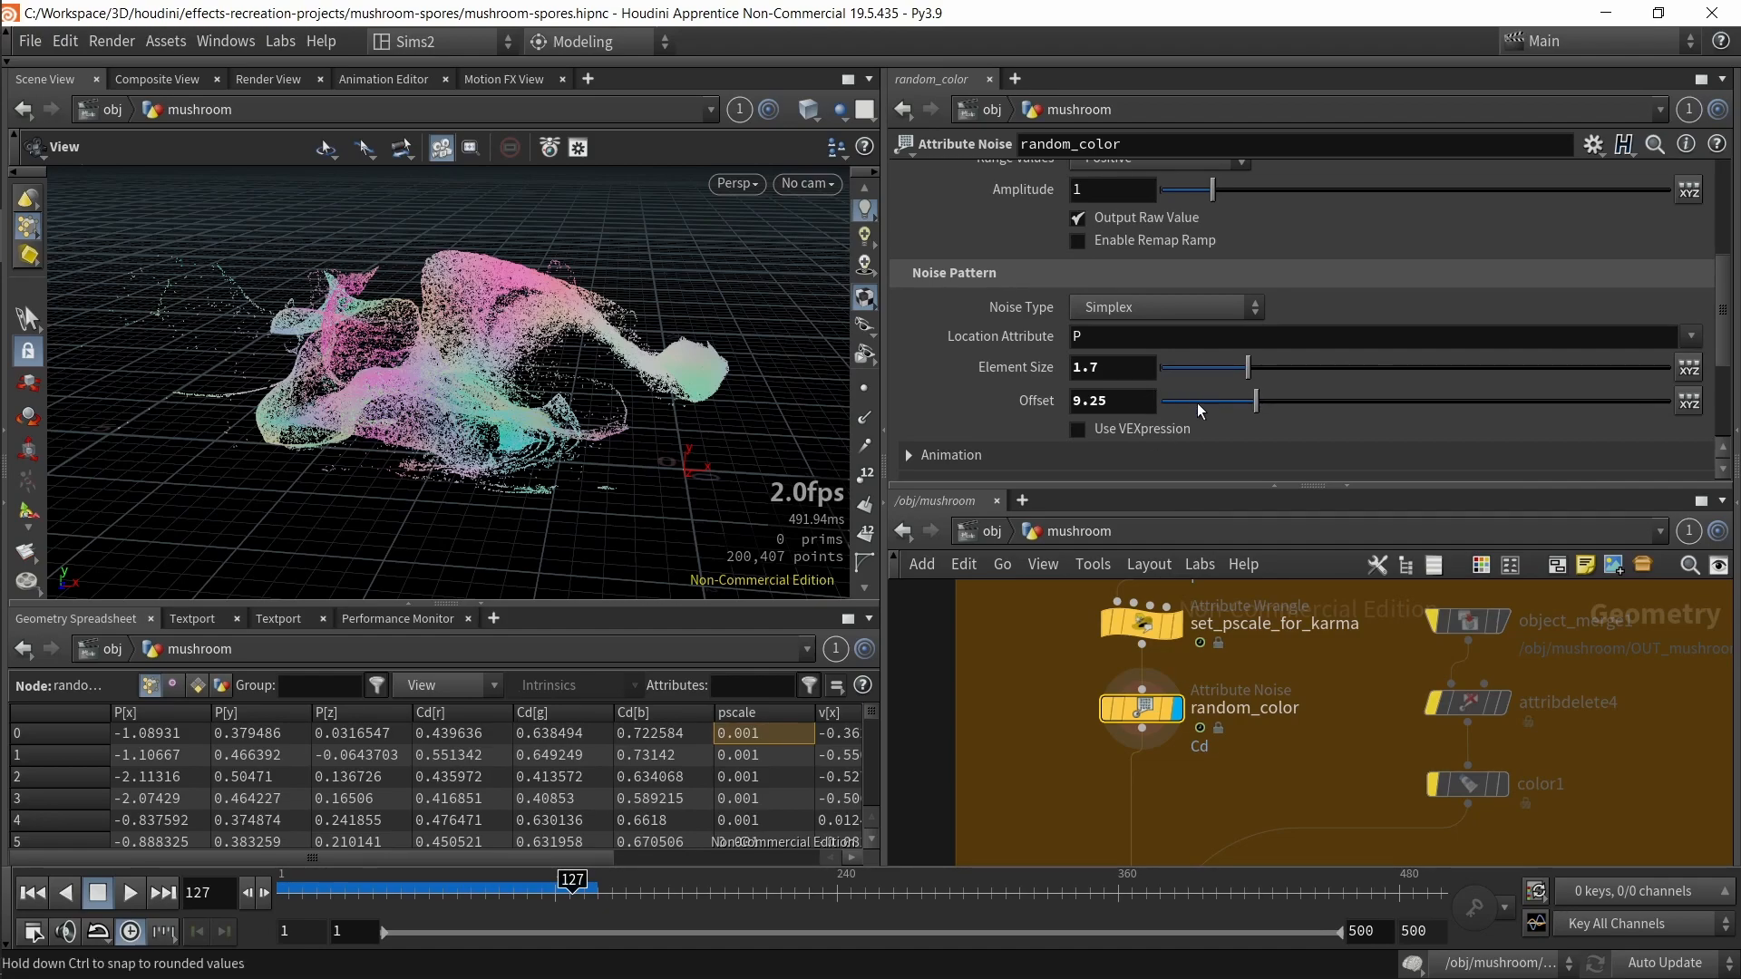
# Step: Try a random_color noise Offset of about 21.34 and undo it
pyautogui.moveTo(1248, 367); pyautogui.dragTo(1380, 402)
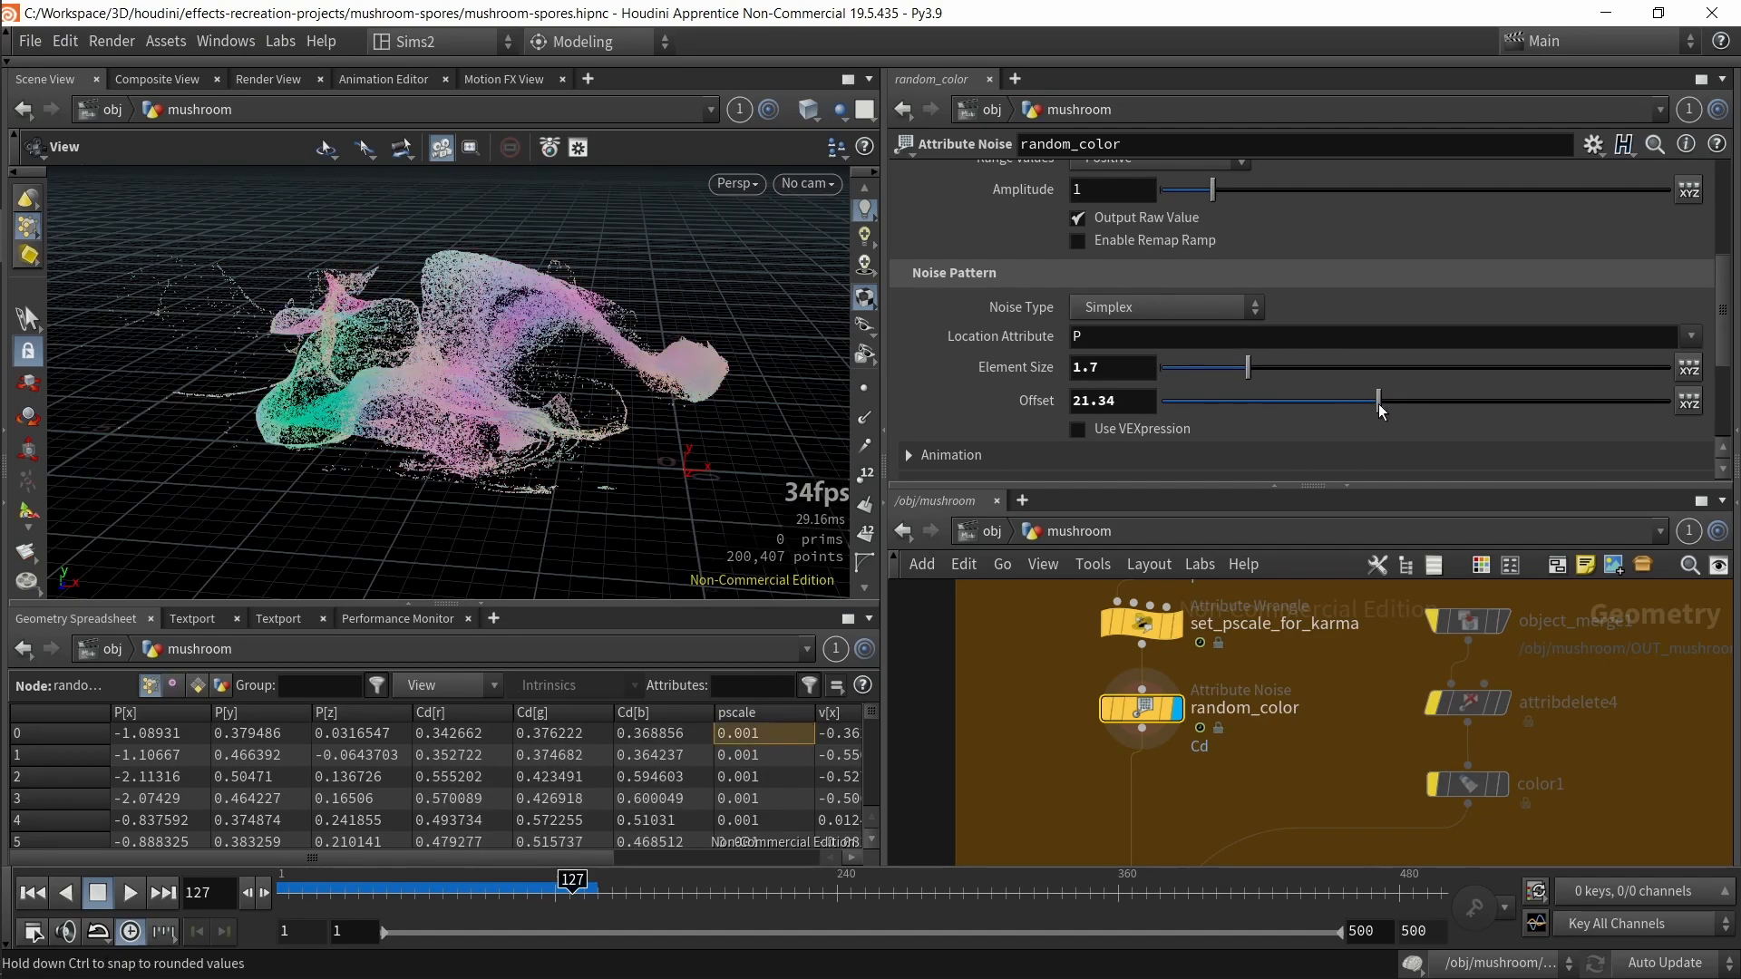
pyautogui.hotkey('ctrl', 'z')
# Step: Toggle the bypass on object_merge1, attribdelete4 and color1 repeatedly to compare the merged output with and without the mushroom
pyautogui.scroll(-3, 1363, 680)
pyautogui.moveTo(1313, 739); pyautogui.dragTo(1328, 585, button='middle')
pyautogui.moveTo(1333, 795); pyautogui.dragTo(1088, 746)
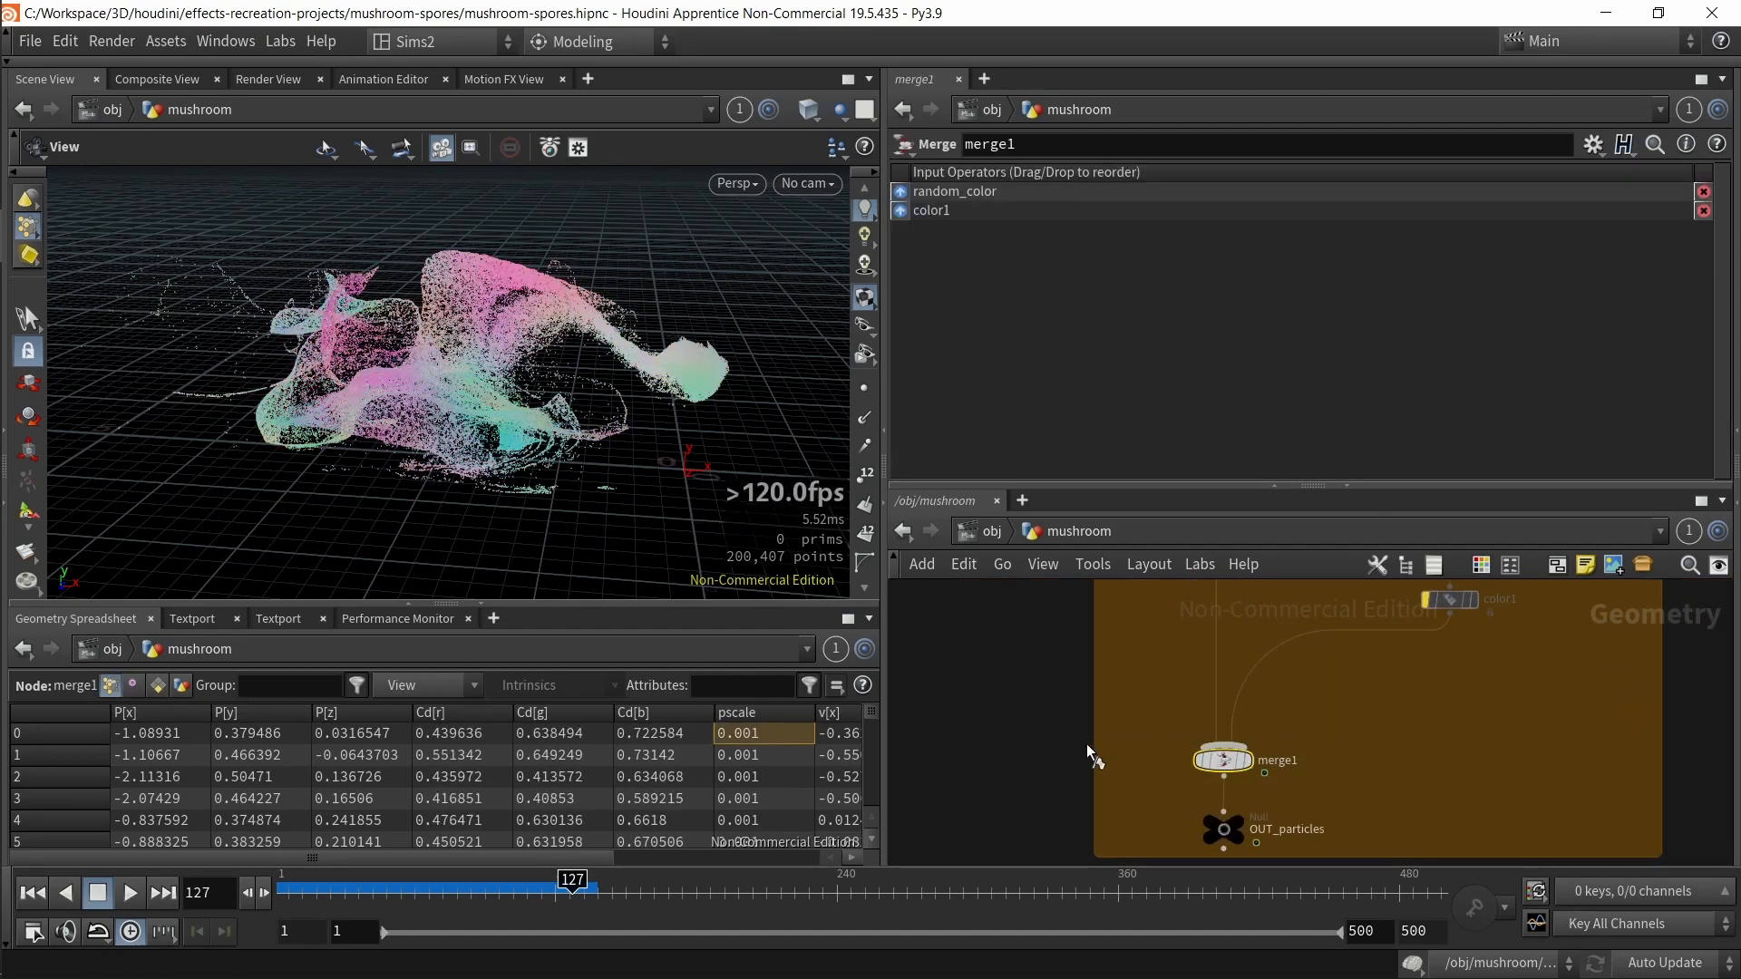
pyautogui.scroll(-2, 1331, 821)
pyautogui.moveTo(1331, 821)
pyautogui.mouseDown(button='middle')
pyautogui.moveTo(1363, 827)
pyautogui.moveTo(1314, 821)
pyautogui.moveTo(1312, 798)
pyautogui.mouseUp(button='middle')
pyautogui.moveTo(1370, 674); pyautogui.dragTo(1335, 744, button='middle')
pyautogui.scroll(4, 1336, 743)
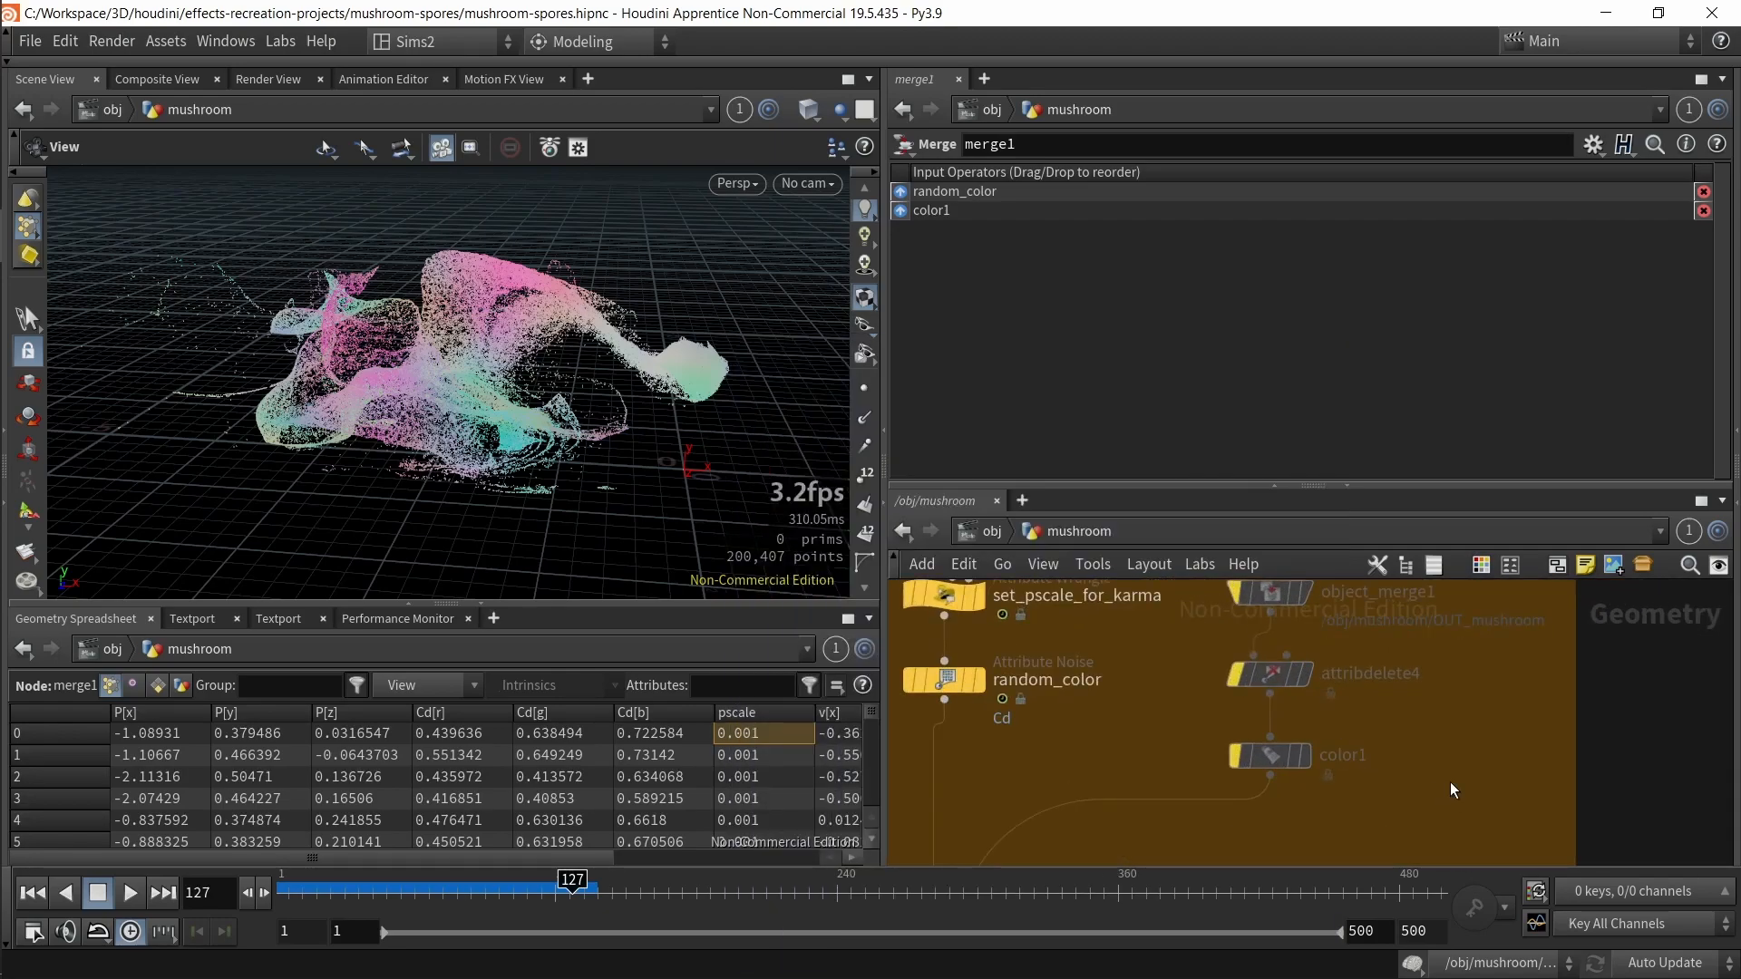
pyautogui.scroll(-2, 1453, 791)
pyautogui.moveTo(1464, 802); pyautogui.dragTo(1302, 631)
pyautogui.press('b')
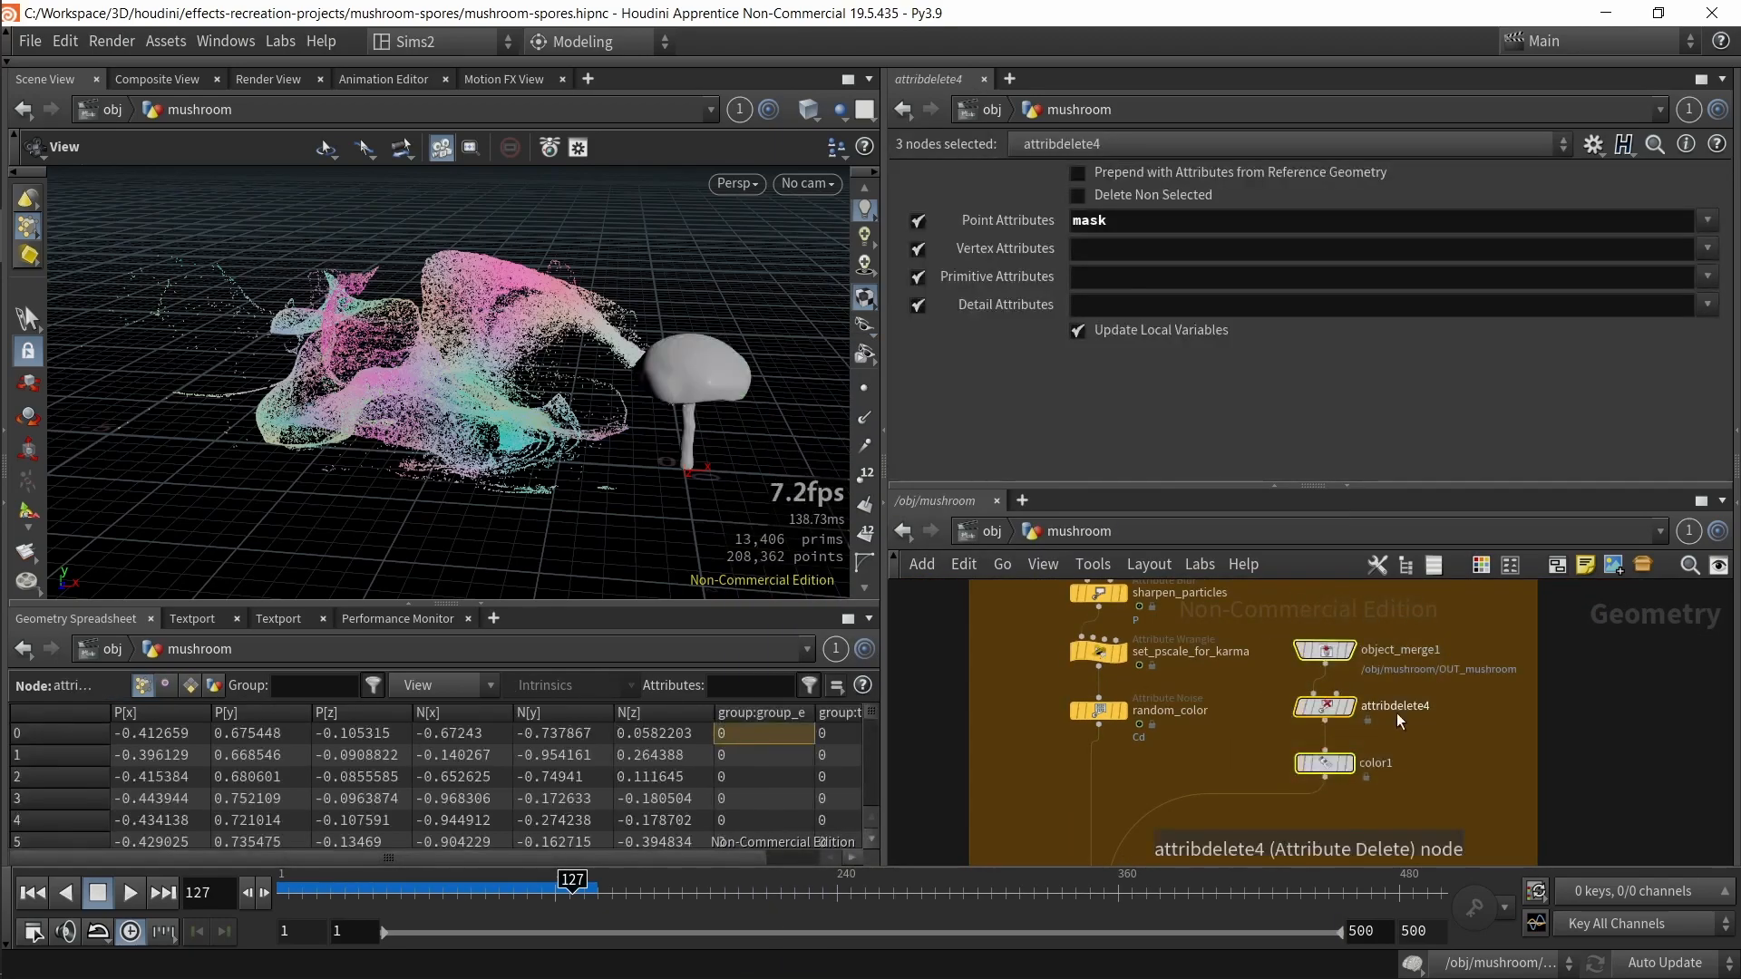
pyautogui.press('b')
pyautogui.press('b')
pyautogui.press('b')
pyautogui.press('b')
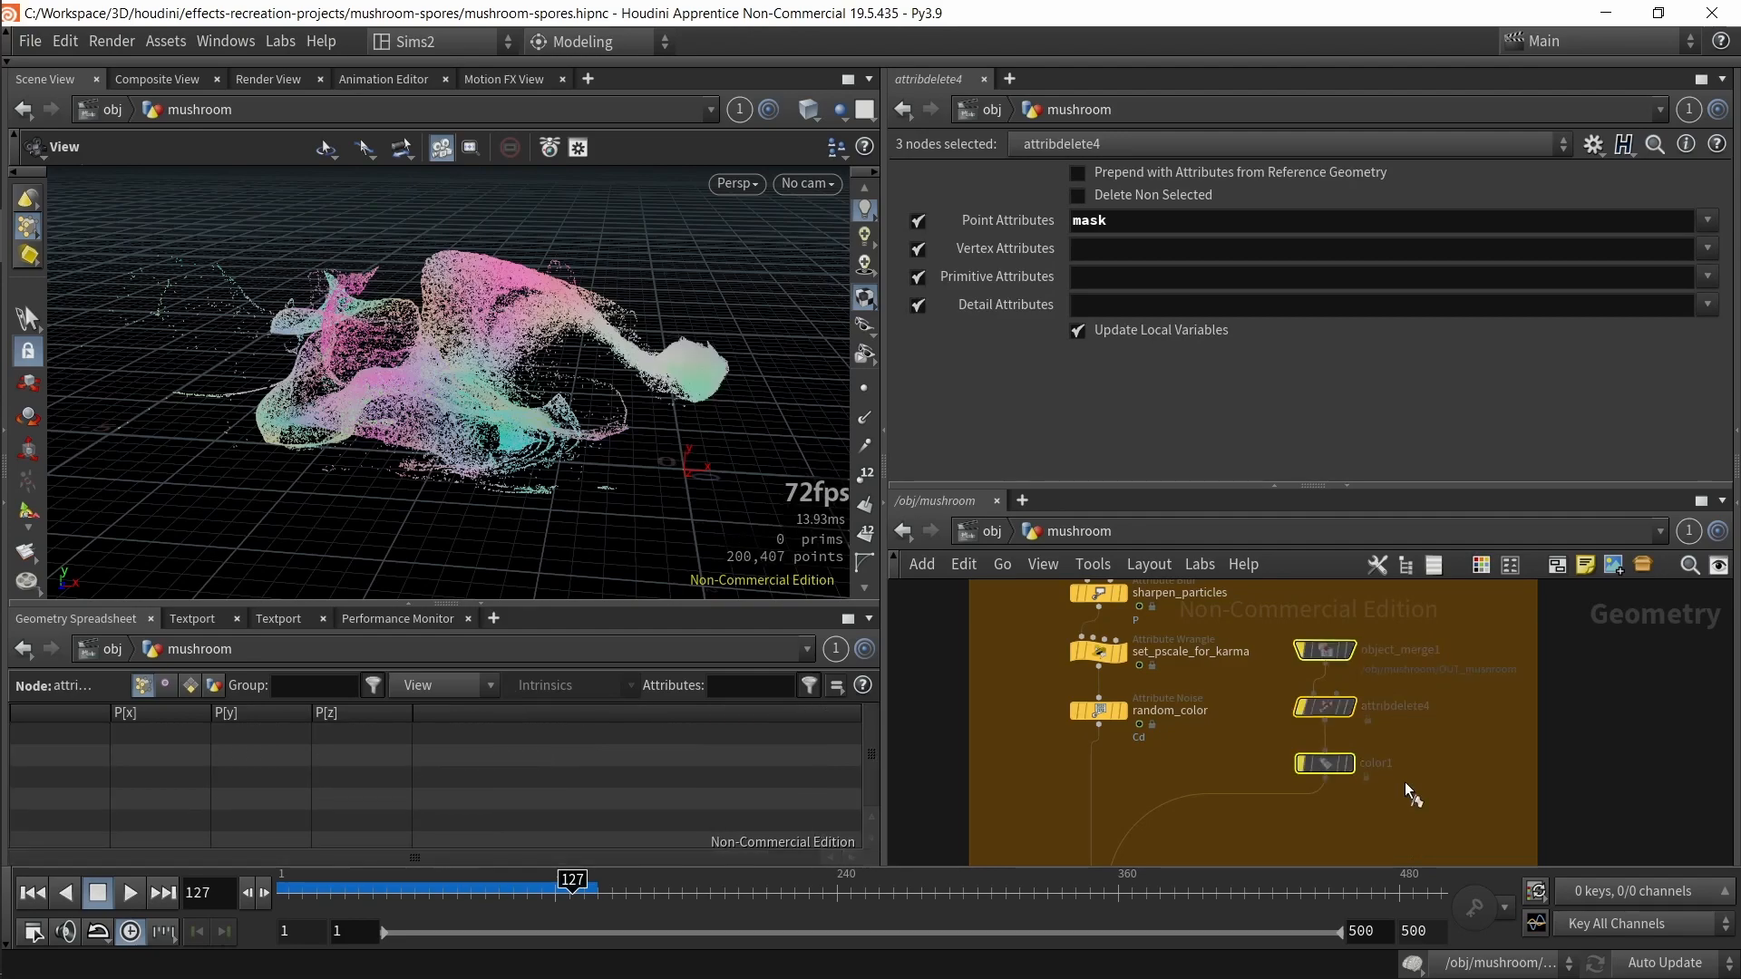
pyautogui.press('b')
# Step: Select the OUT_particles null and then the OUT_mushroom null to inspect the two output branches
pyautogui.keyDown('ctrl'); pyautogui.click(1328, 651); pyautogui.keyUp('ctrl')
pyautogui.moveTo(1393, 806); pyautogui.dragTo(1415, 645, button='middle')
pyautogui.moveTo(1223, 803); pyautogui.dragTo(1254, 704, button='middle')
pyautogui.click(1175, 731)
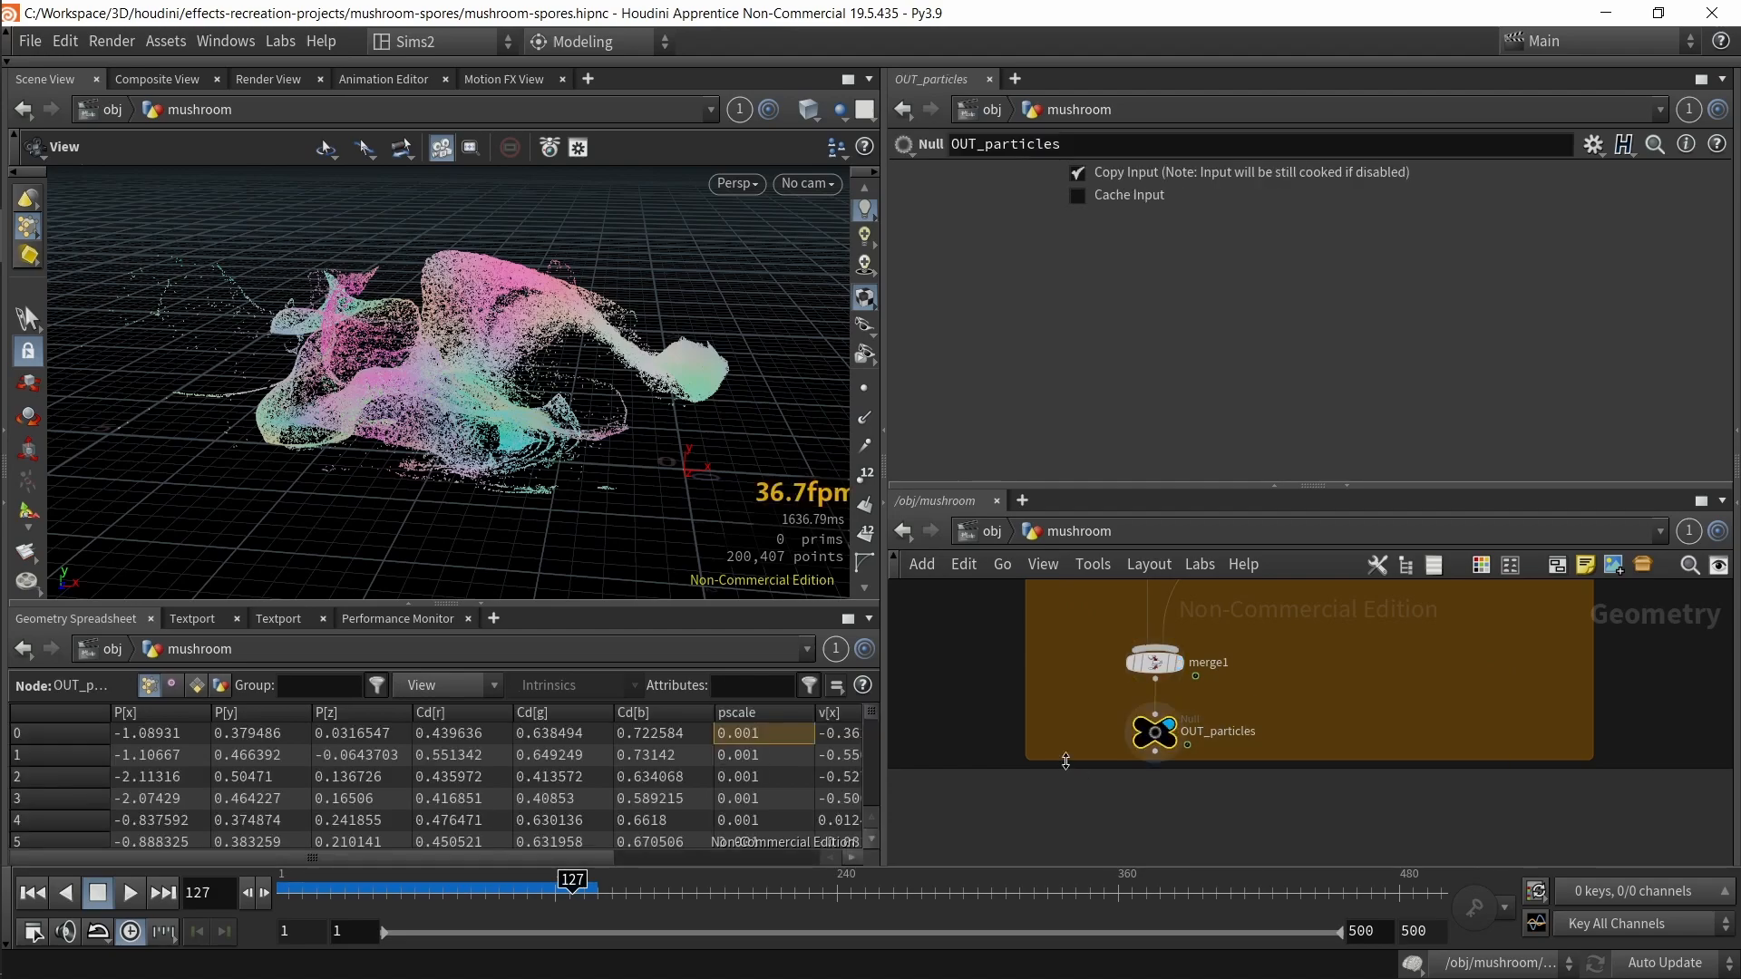
pyautogui.scroll(4, 1216, 769)
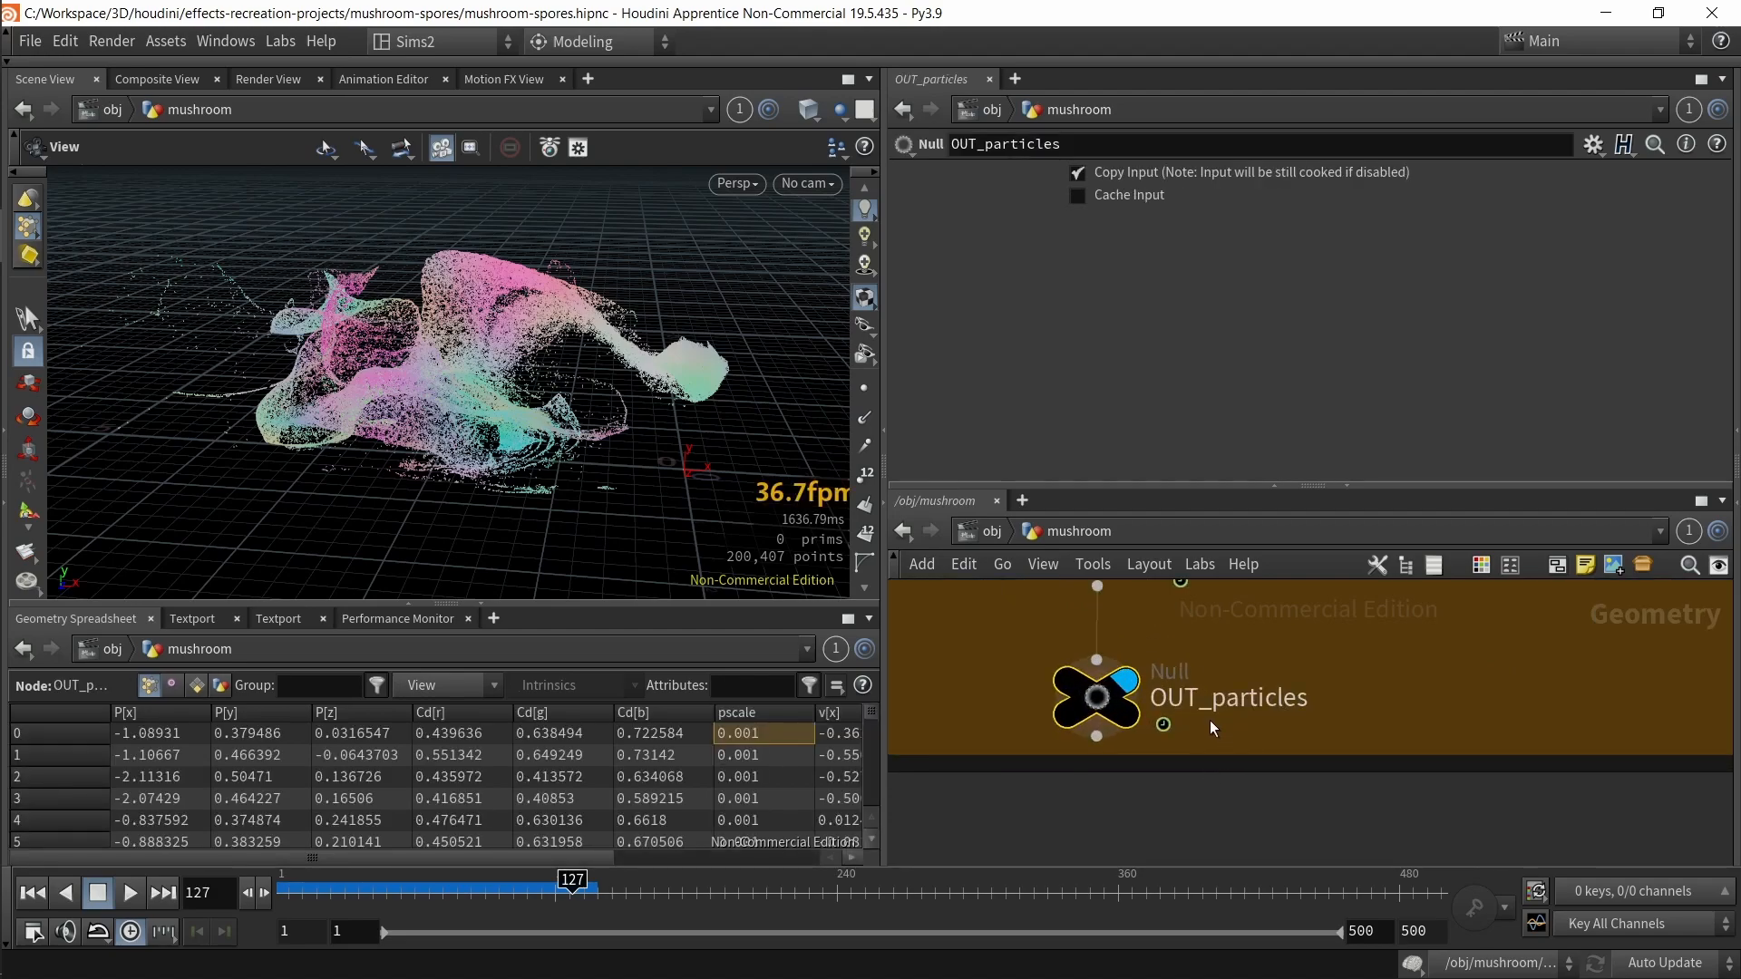
pyautogui.scroll(-6, 1215, 730)
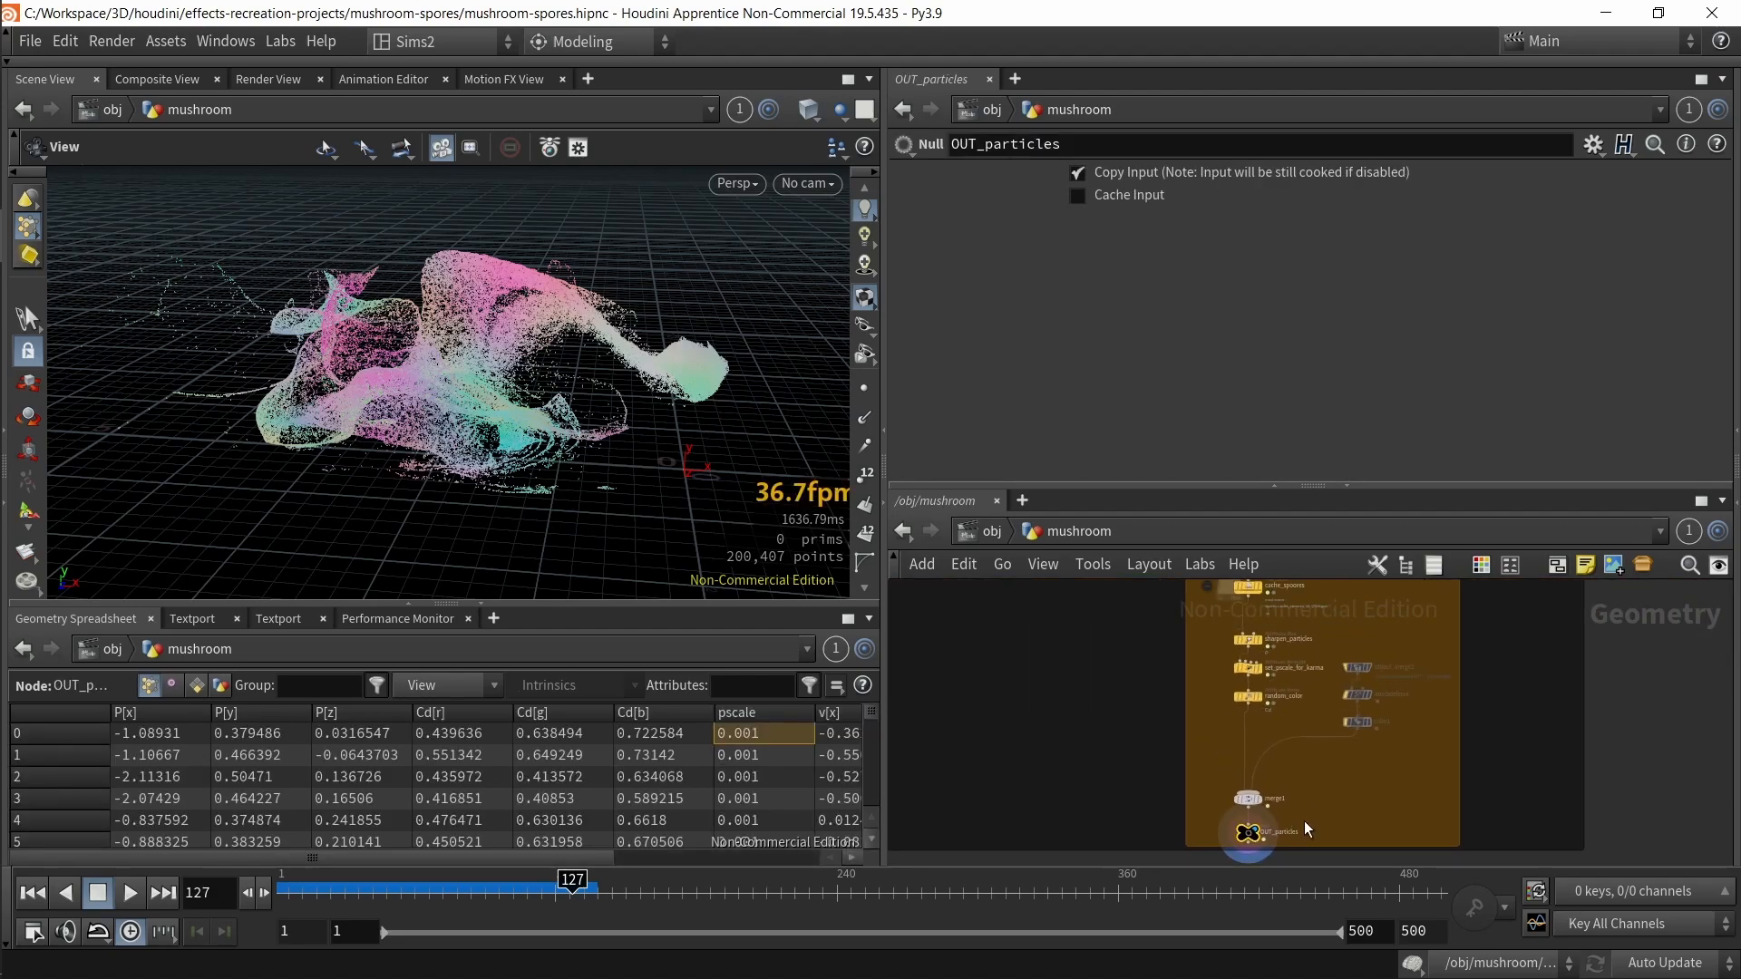
pyautogui.press('f')
pyautogui.moveTo(1147, 646); pyautogui.dragTo(1134, 732)
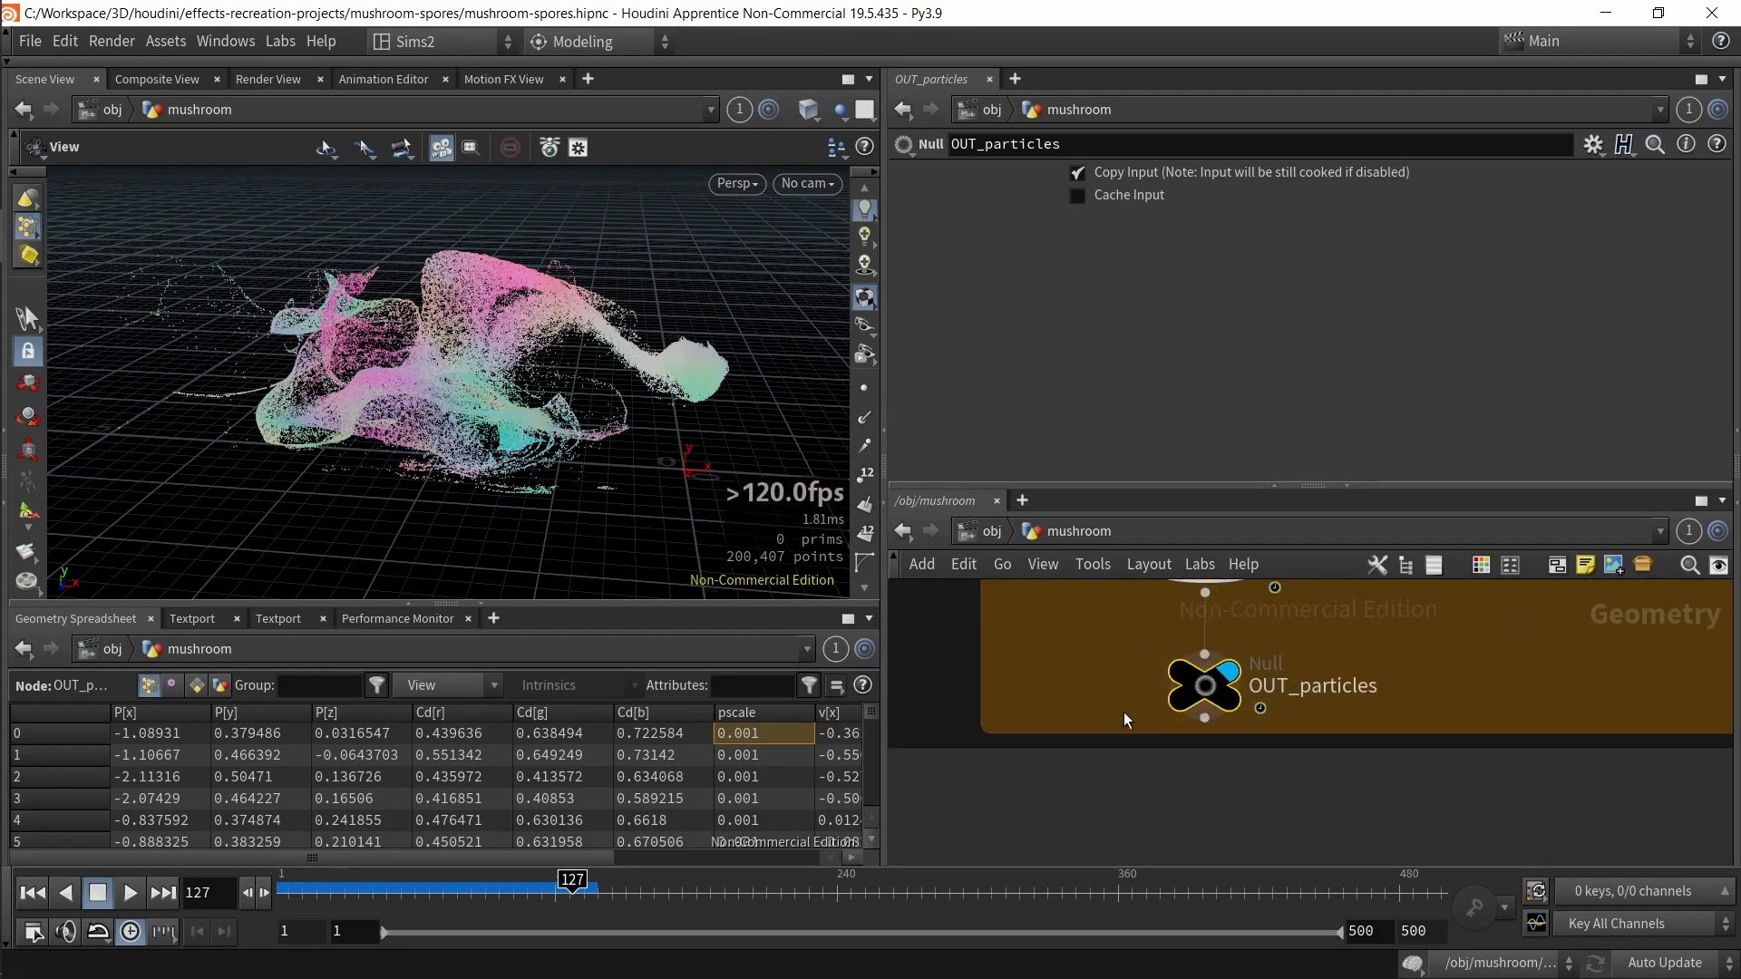
pyautogui.scroll(-4, 1130, 728)
pyautogui.moveTo(1129, 728); pyautogui.dragTo(1297, 893, button='middle')
pyautogui.moveTo(1193, 721); pyautogui.dragTo(1227, 921, button='middle')
pyautogui.moveTo(1022, 694); pyautogui.dragTo(1182, 752)
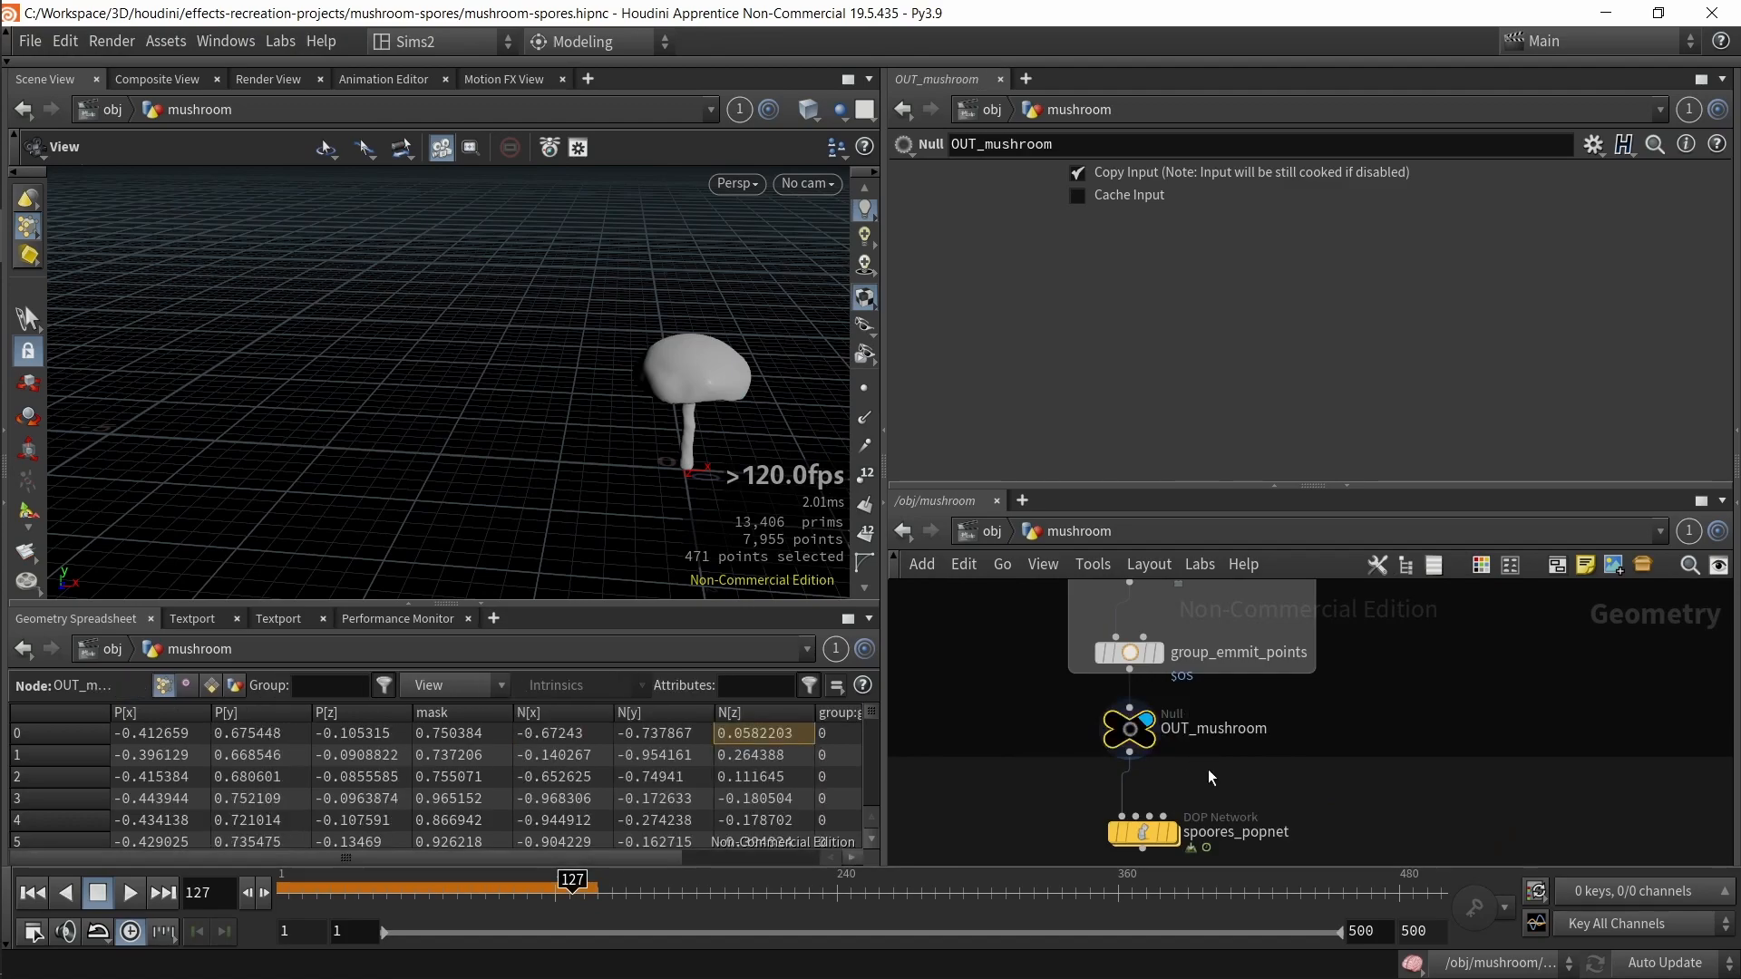
# Step: Look inside the mushroom1 object's network and return to the mushroom network
pyautogui.moveTo(635, 408); pyautogui.dragTo(602, 276, button='middle')
pyautogui.scroll(-2, 602, 275)
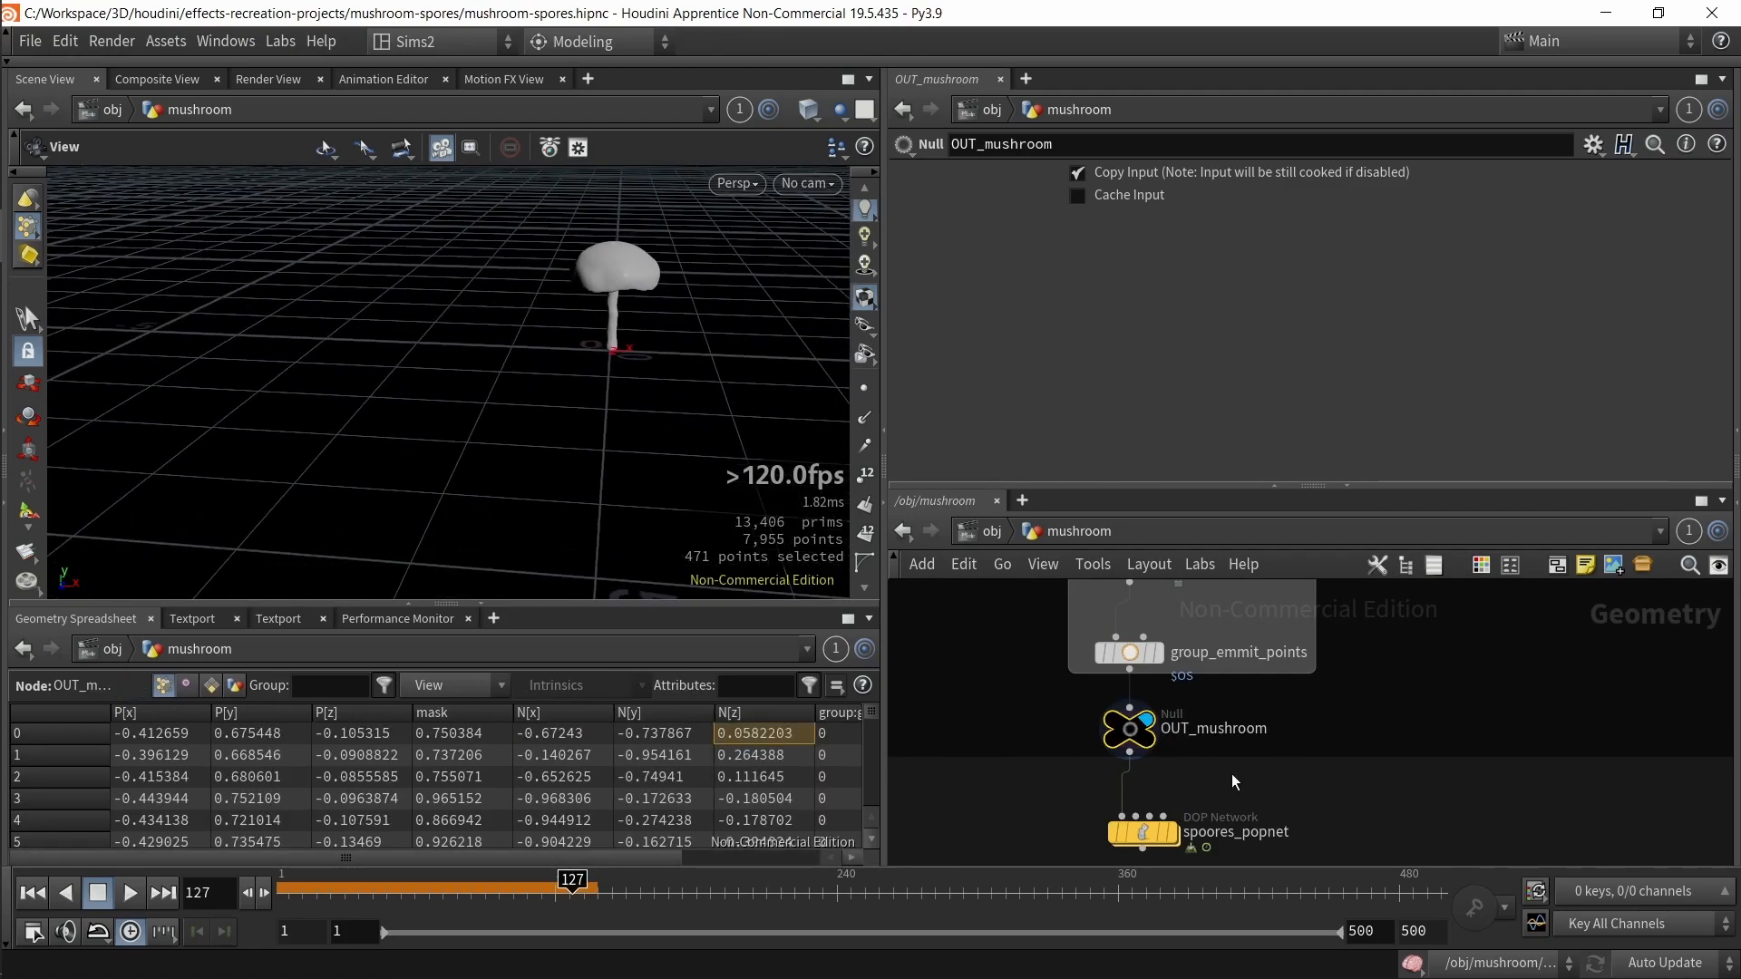
pyautogui.scroll(-1, 1234, 777)
pyautogui.scroll(-2, 1379, 802)
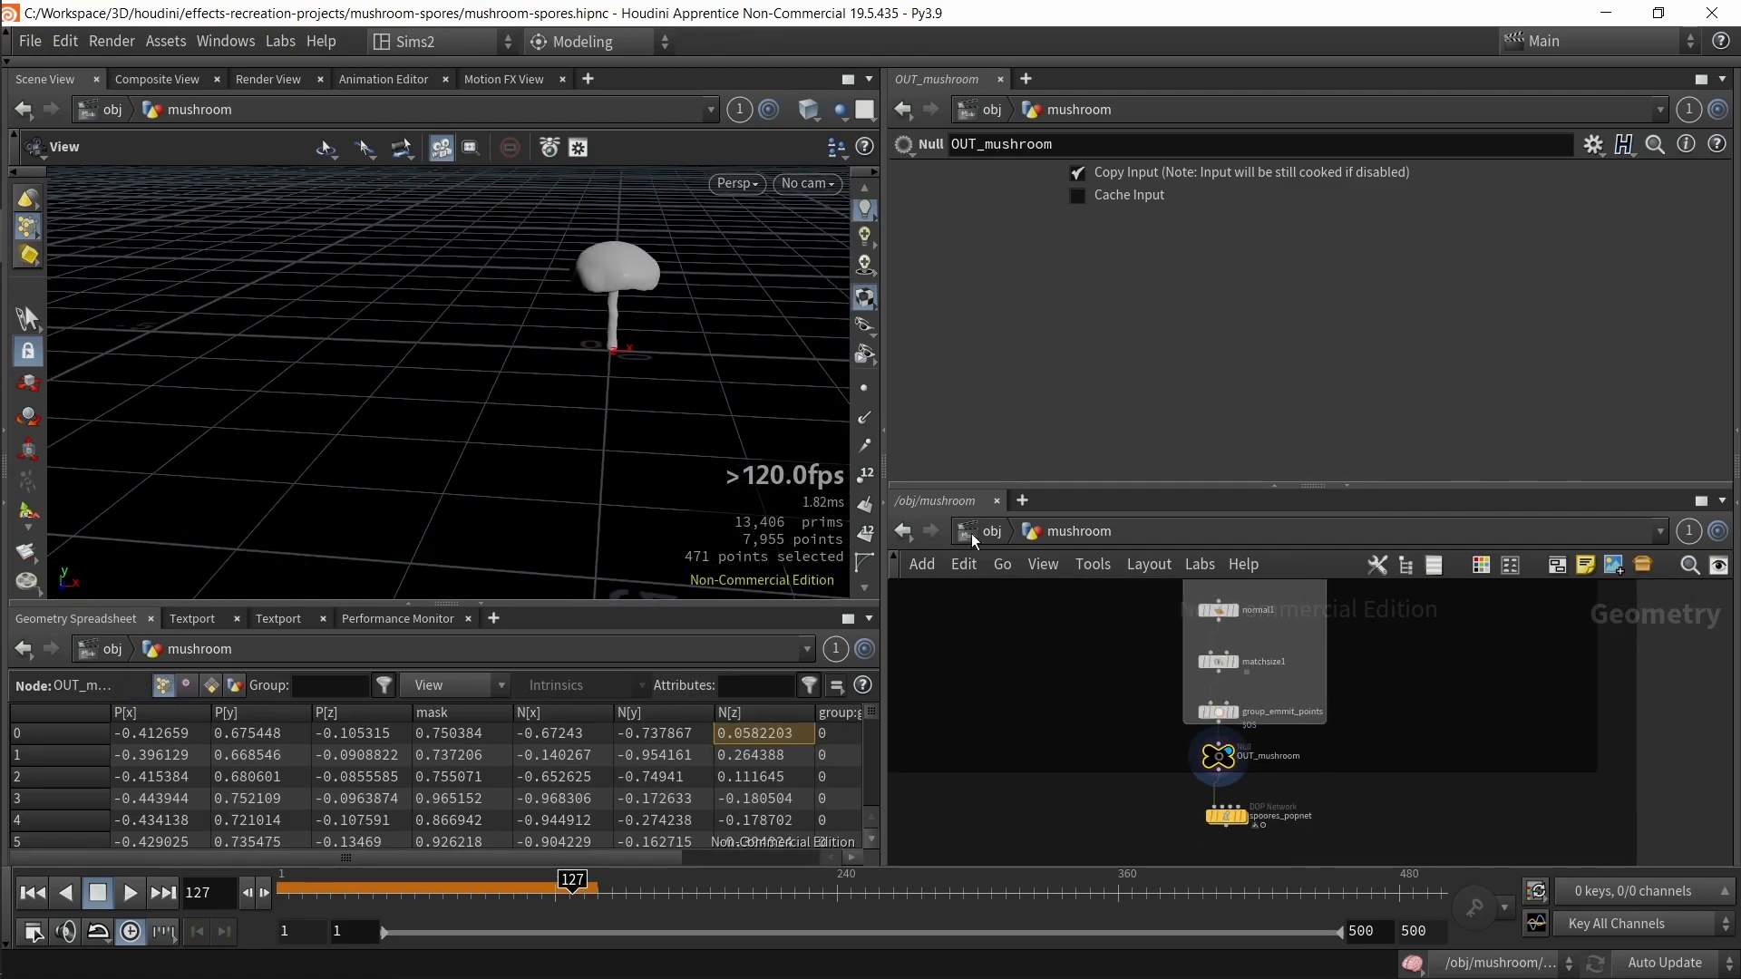
pyautogui.press('u')
pyautogui.doubleClick(1522, 728)
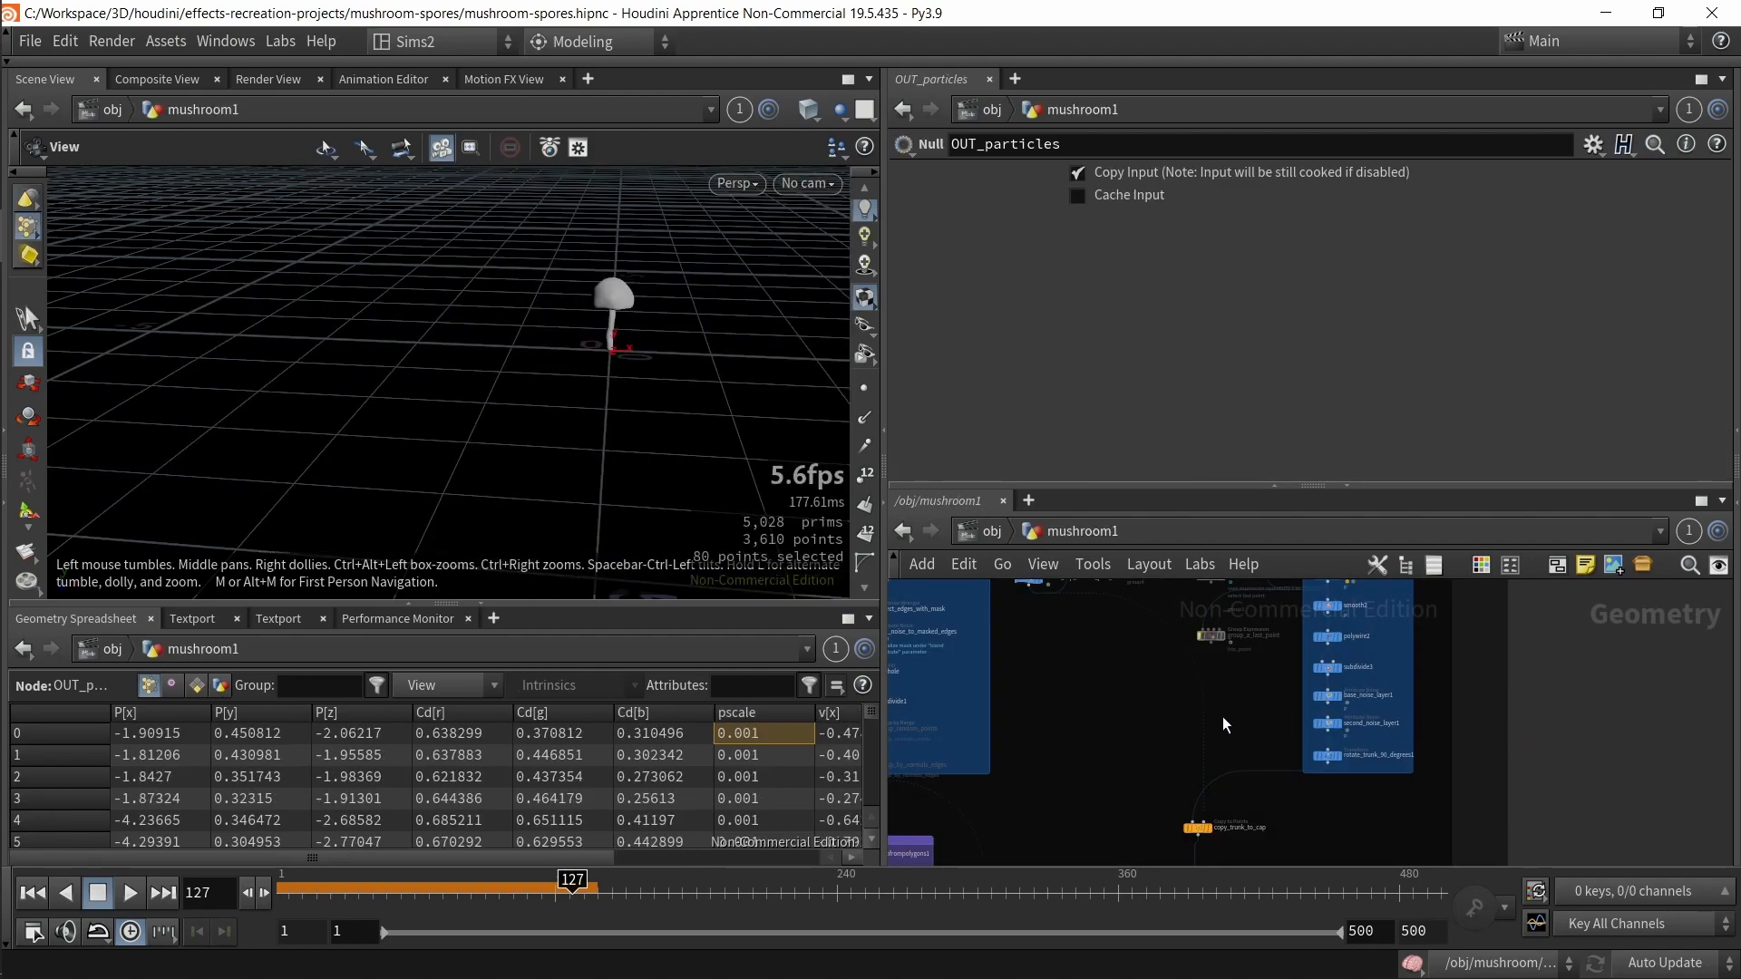
pyautogui.moveTo(1329, 825); pyautogui.dragTo(1445, 650, button='middle')
pyautogui.scroll(-2, 1347, 787)
pyautogui.moveTo(1532, 849); pyautogui.dragTo(1451, 687, button='middle')
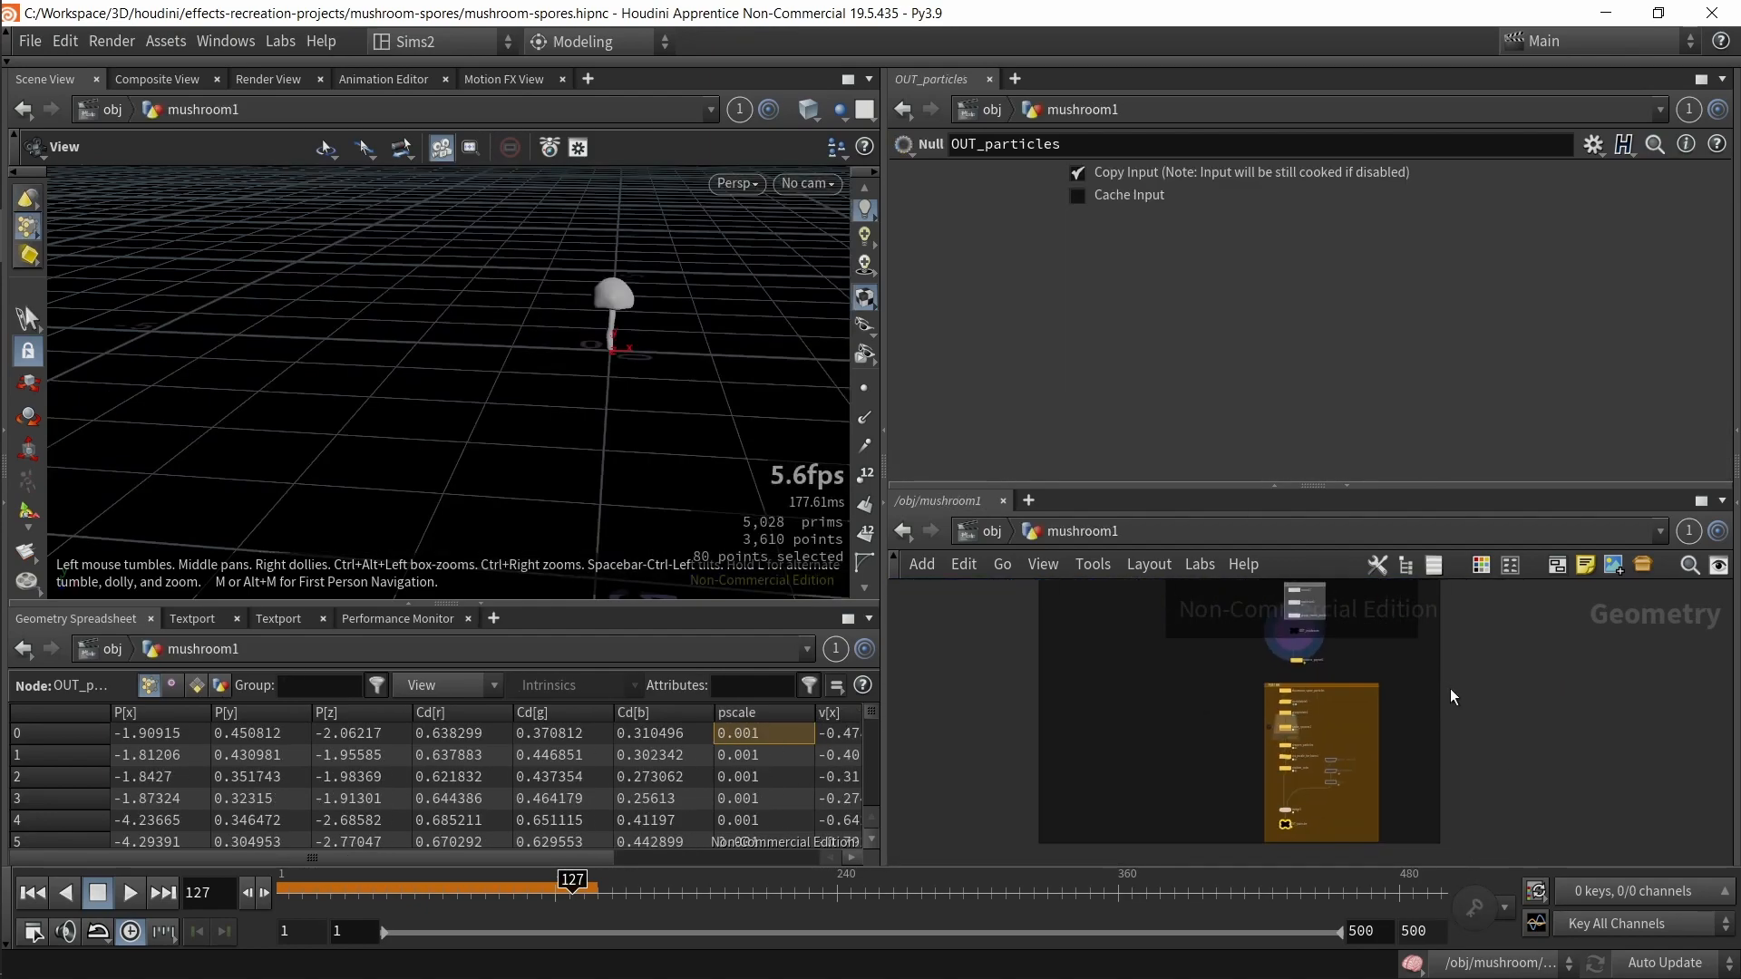
pyautogui.moveTo(1414, 779); pyautogui.dragTo(1382, 693, button='middle')
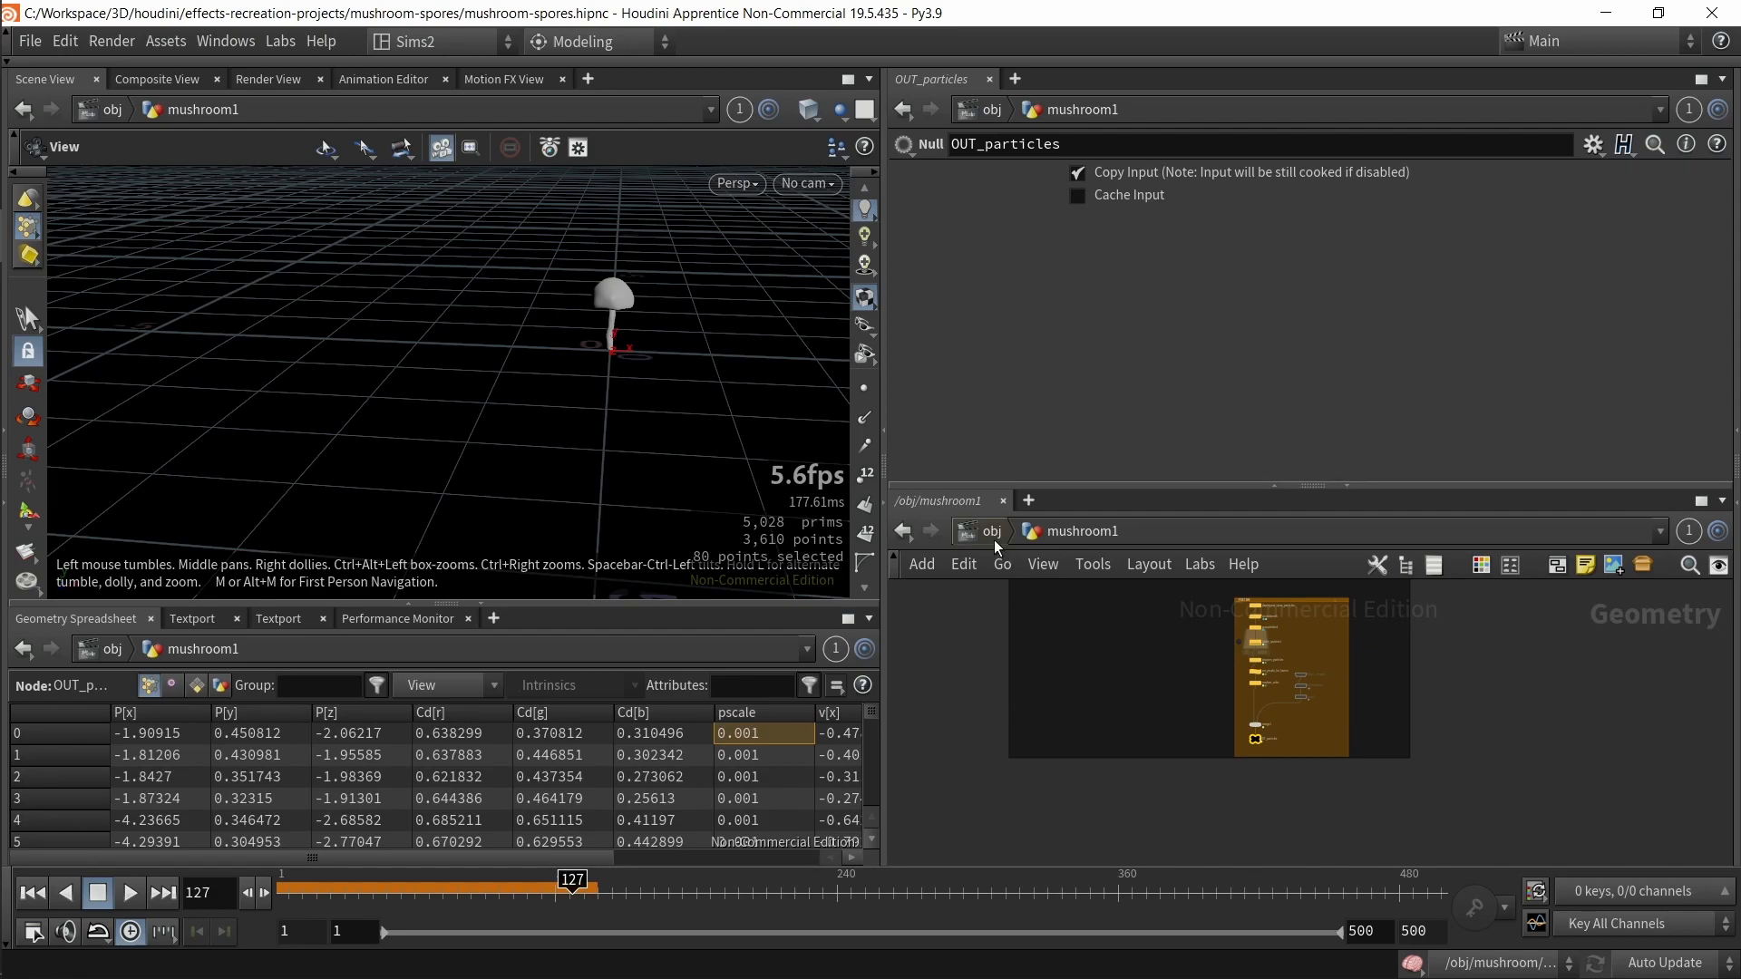
pyautogui.press('u')
pyautogui.doubleClick(1127, 721)
# Step: Browse the nodes that build the mushroom's emission point groups and the boolean cut of the cap
pyautogui.moveTo(1131, 735); pyautogui.dragTo(1167, 872, button='middle')
pyautogui.moveTo(1015, 754); pyautogui.dragTo(1138, 878, button='middle')
pyautogui.scroll(3, 1119, 812)
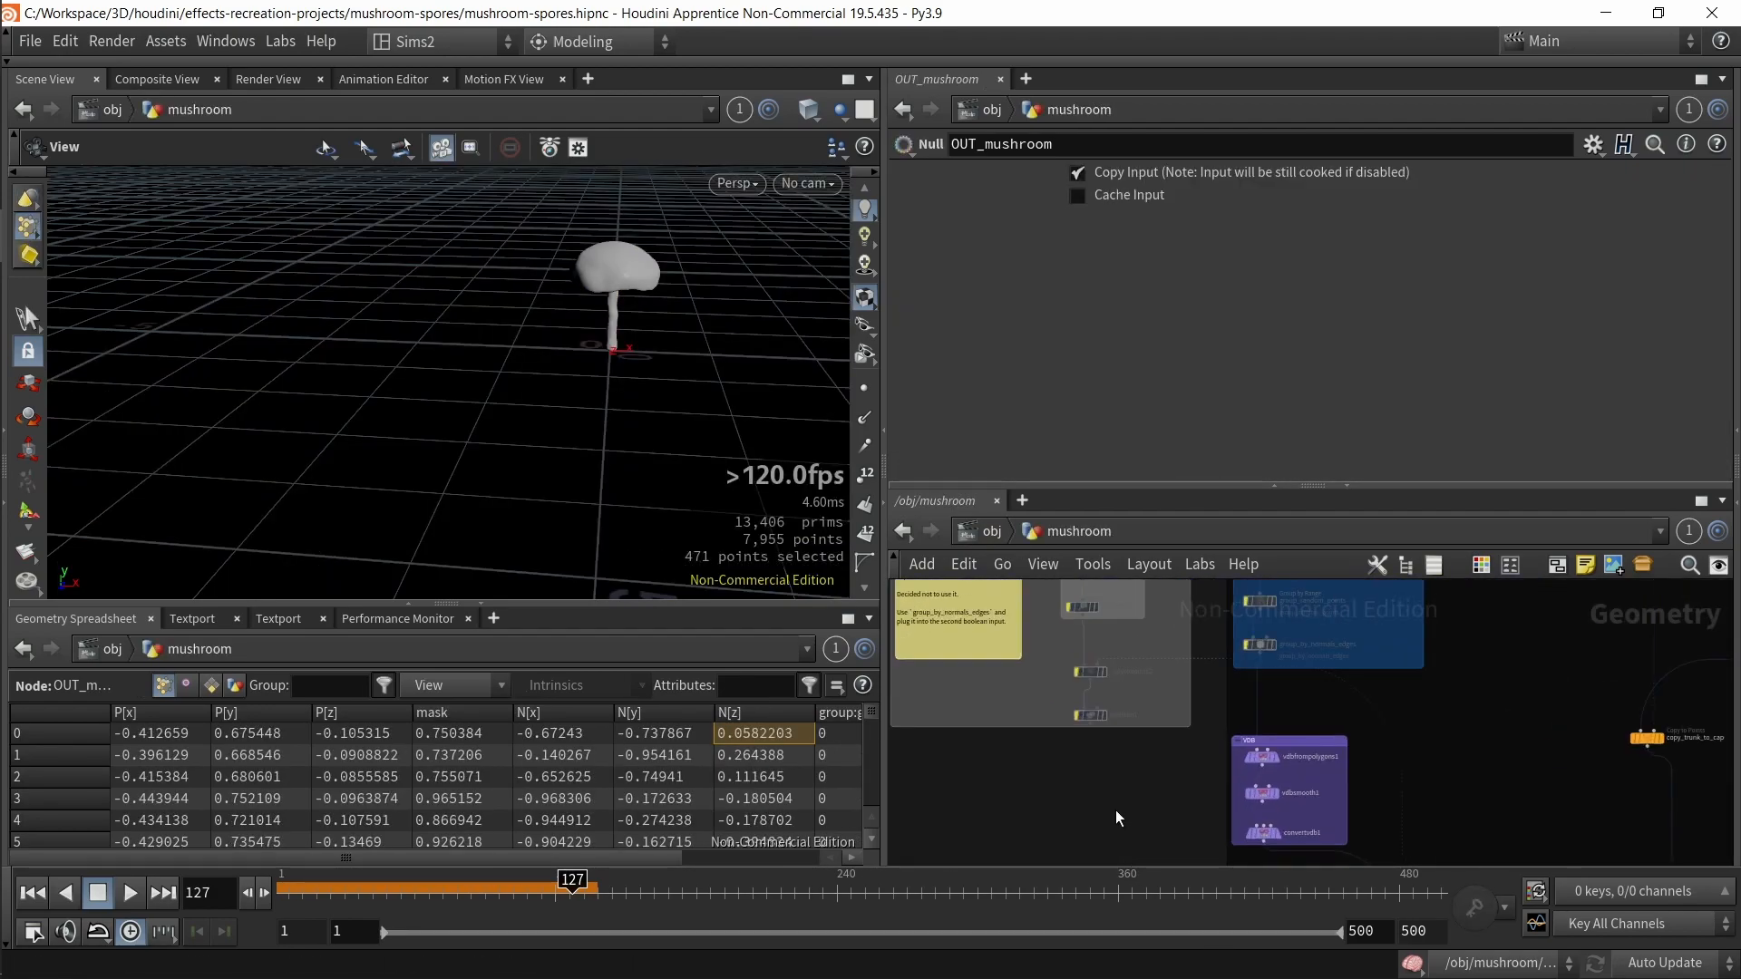
pyautogui.moveTo(1078, 769); pyautogui.dragTo(1187, 819, button='middle')
pyautogui.moveTo(1129, 758); pyautogui.dragTo(1120, 849, button='middle')
pyautogui.scroll(-1, 1166, 764)
pyautogui.moveTo(1166, 763); pyautogui.dragTo(1205, 746, button='middle')
pyautogui.moveTo(1285, 815); pyautogui.dragTo(1145, 720, button='middle')
pyautogui.scroll(-1, 1152, 722)
pyautogui.moveTo(1518, 761); pyautogui.dragTo(1437, 615)
pyautogui.moveTo(1577, 778); pyautogui.dragTo(1415, 847, button='middle')
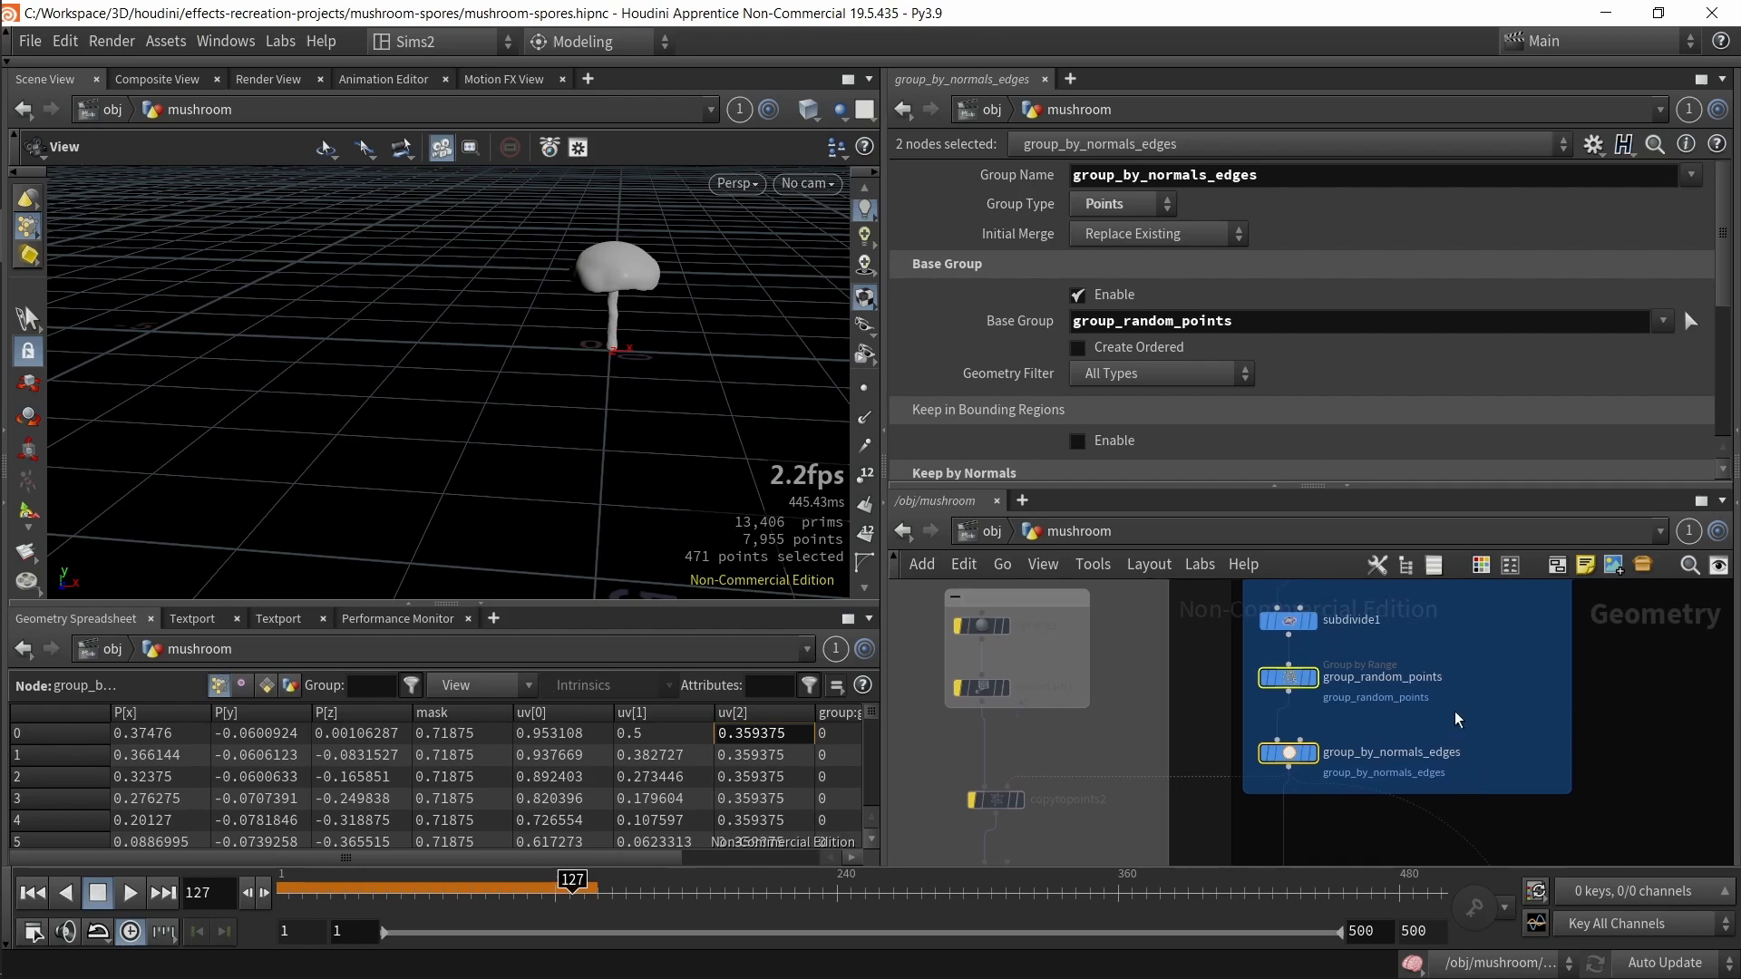
pyautogui.moveTo(1217, 763); pyautogui.dragTo(1281, 665, button='middle')
pyautogui.click(1058, 778)
pyautogui.scroll(-3, 1048, 731)
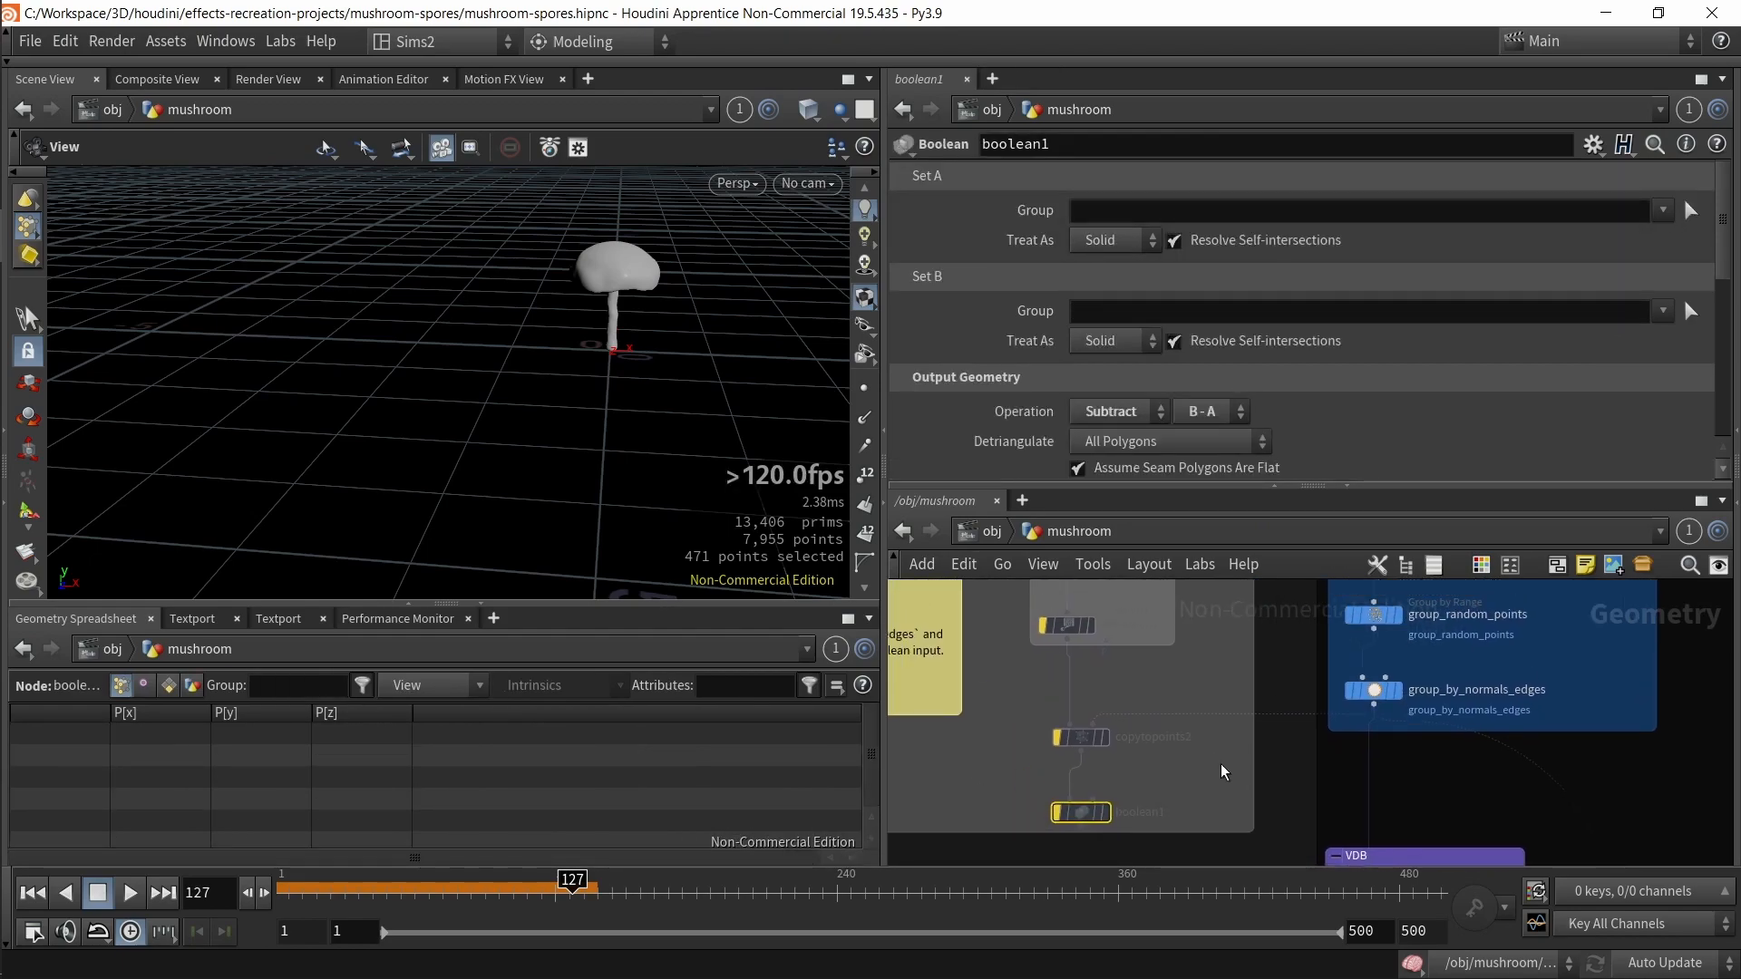
pyautogui.moveTo(1116, 671); pyautogui.dragTo(1170, 803)
pyautogui.scroll(2, 1165, 800)
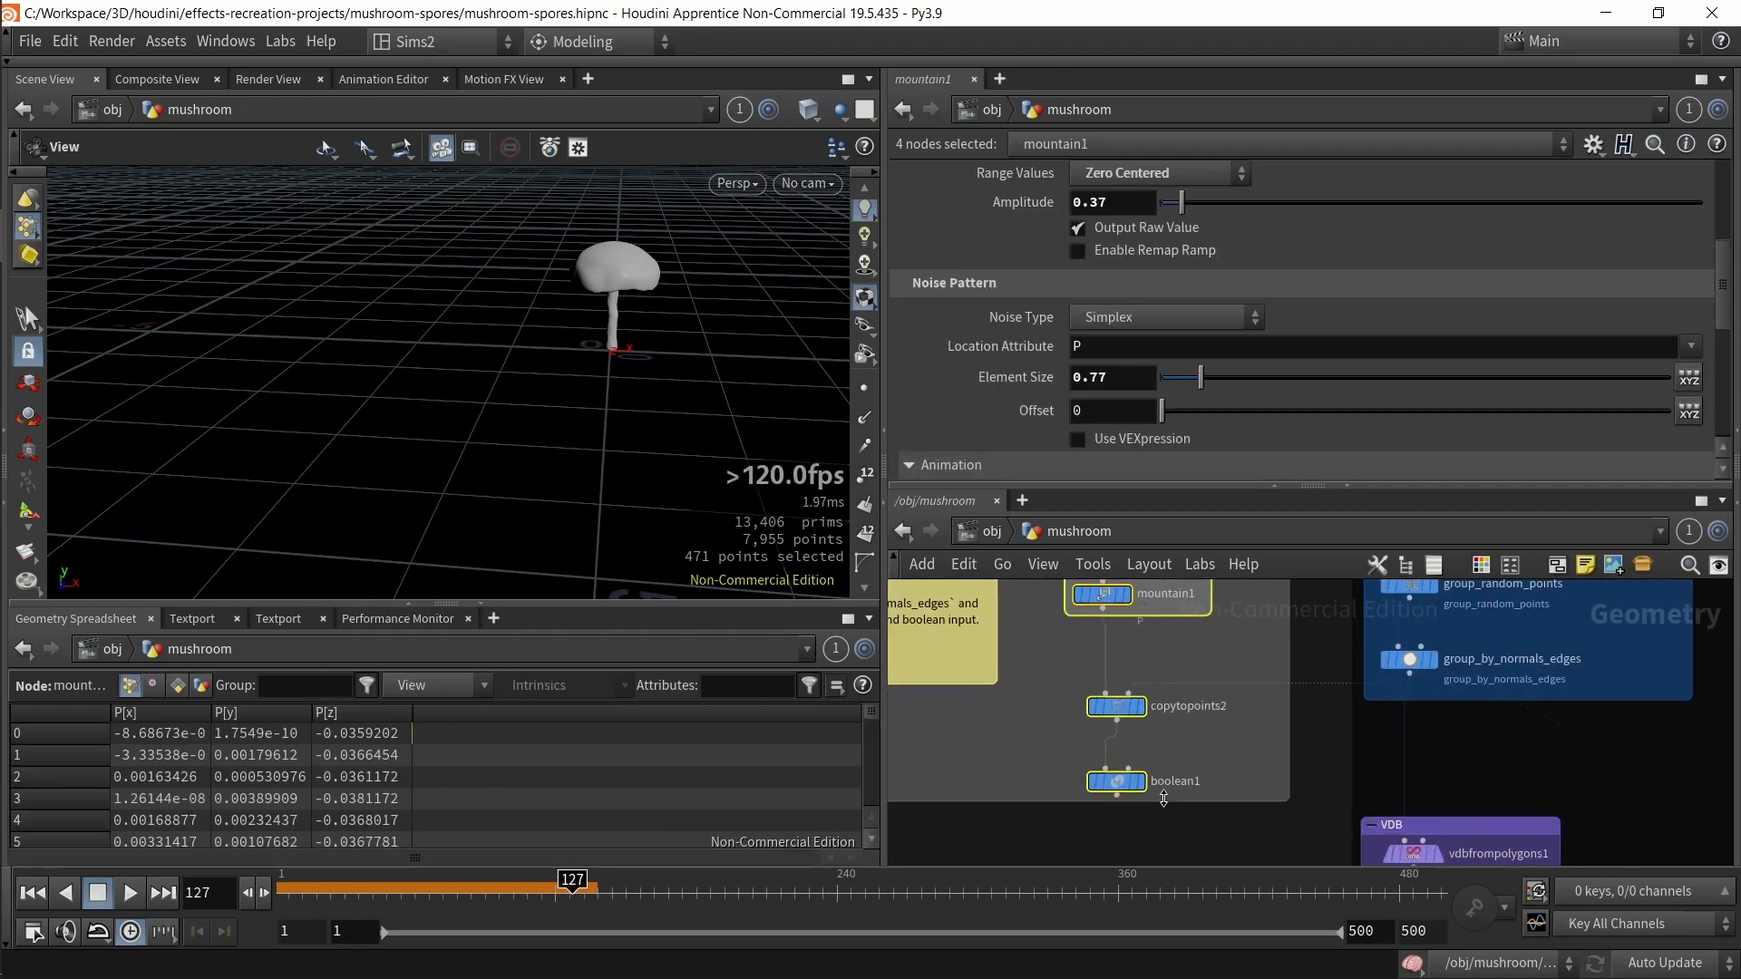
pyautogui.press('Escape')
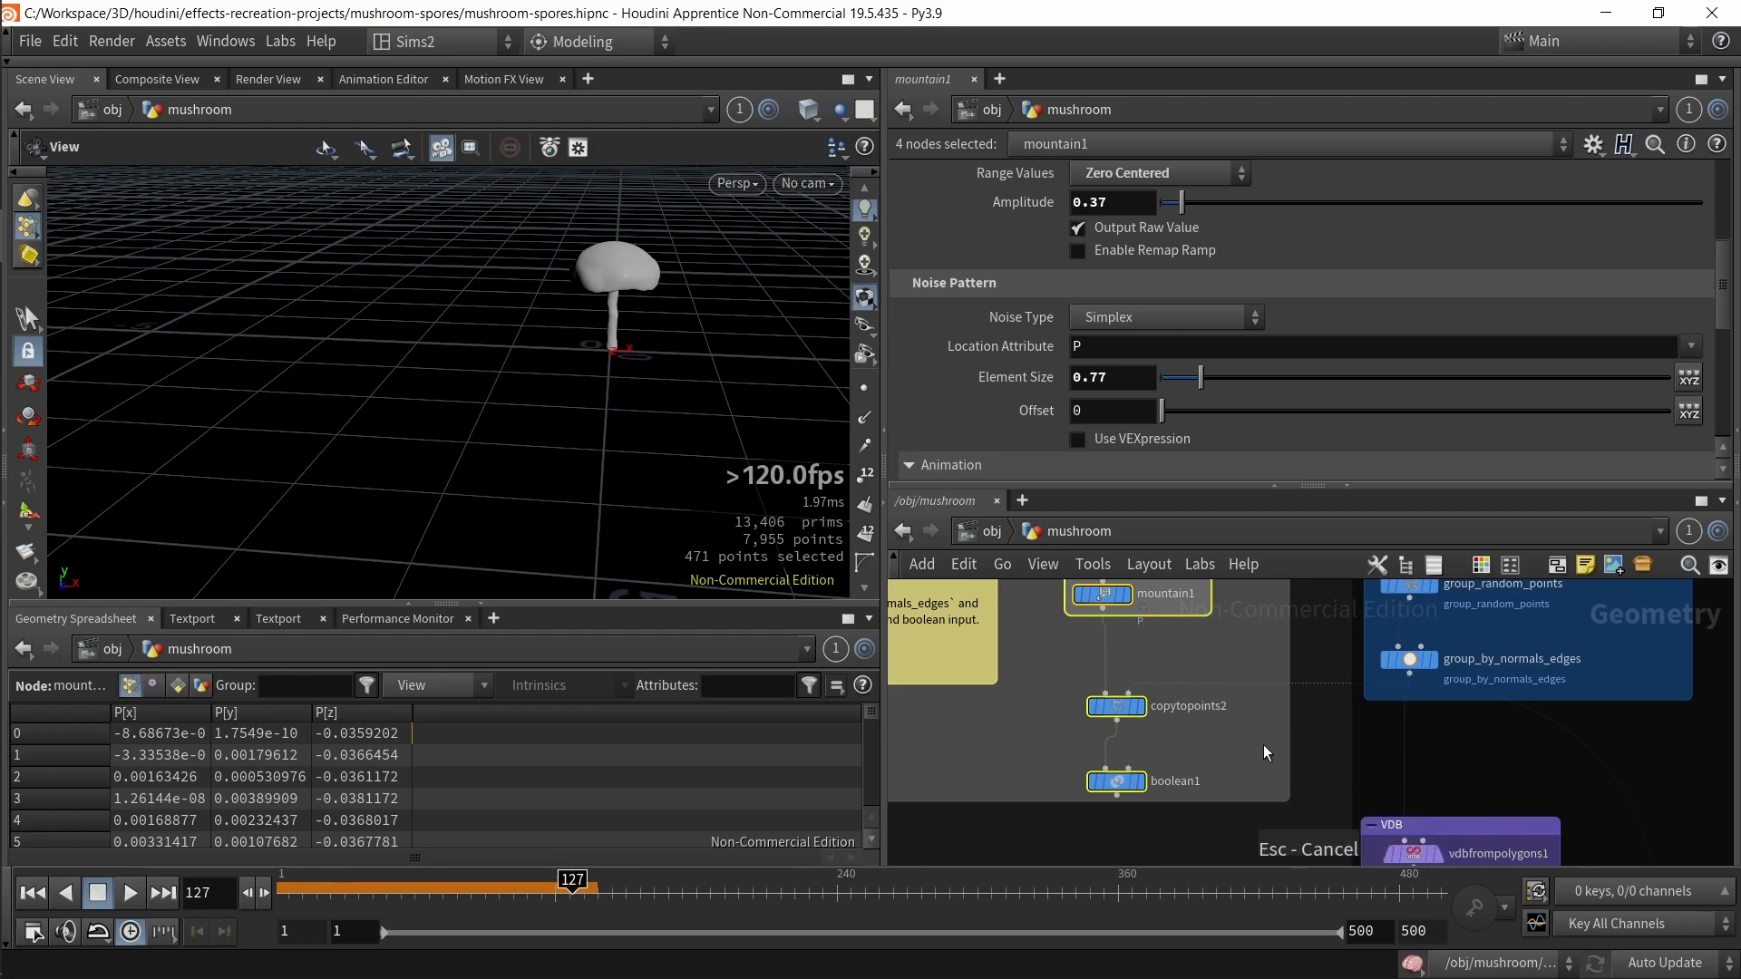
# Step: Set boolean1 as the displayed node to view the cut mushroom cap
pyautogui.click(1088, 781)
pyautogui.press('r')
pyautogui.press('f')
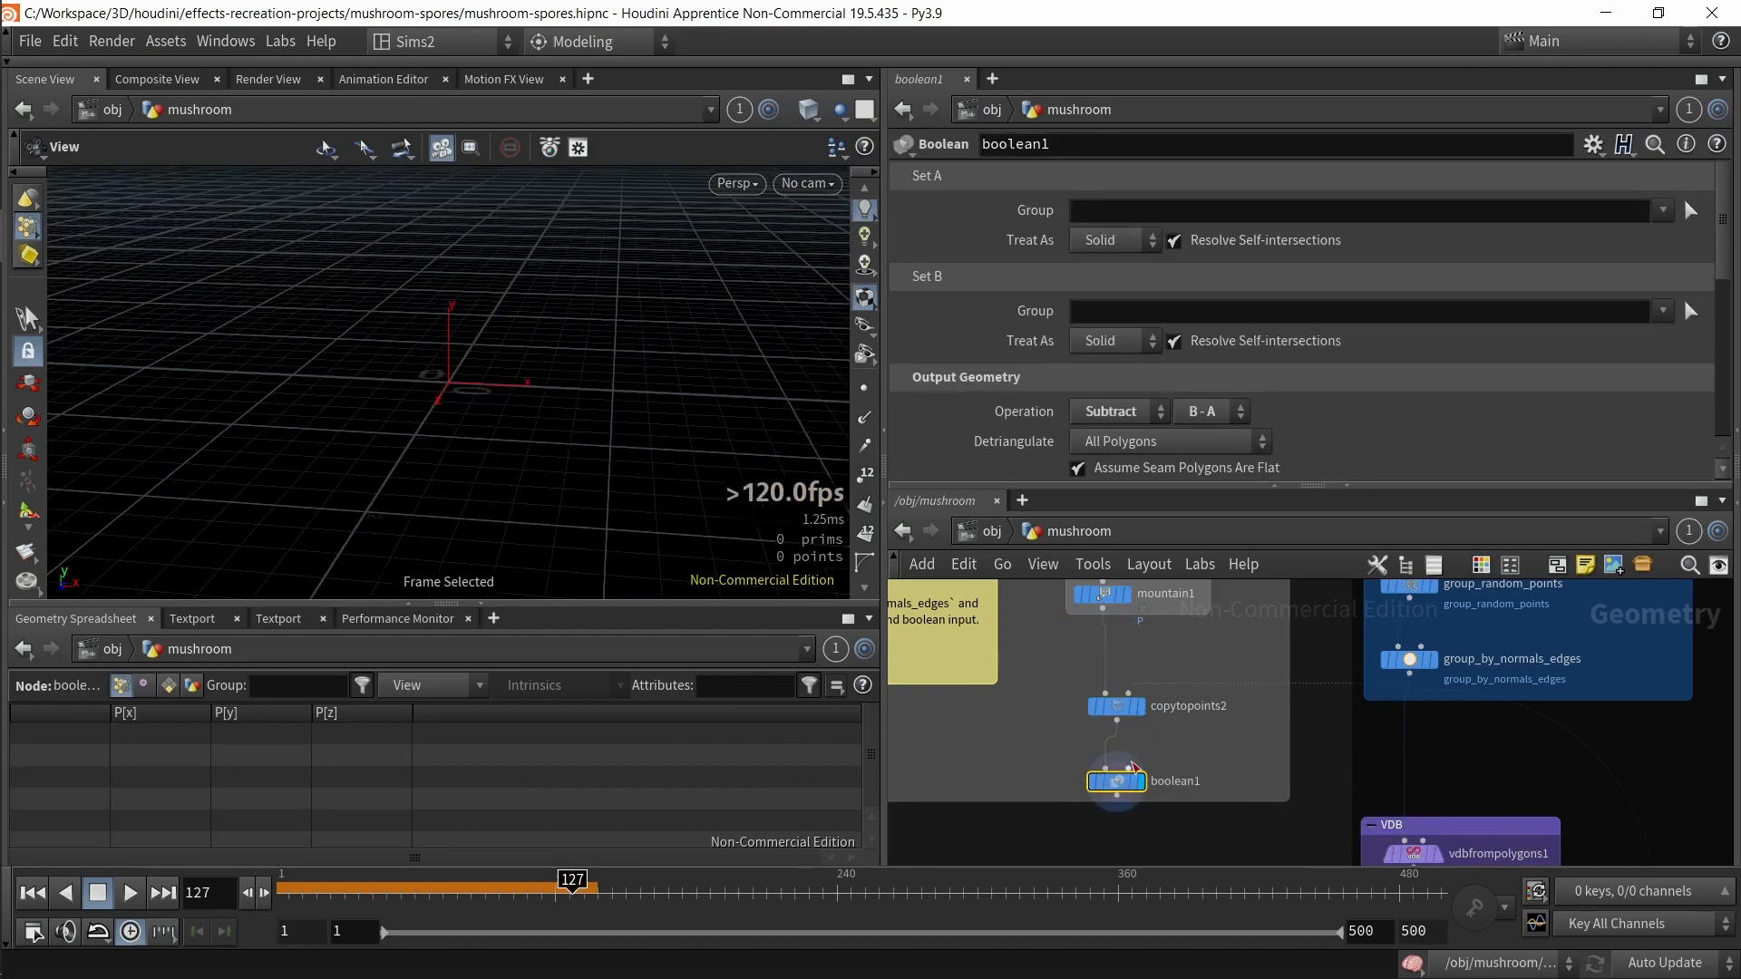
pyautogui.click(1131, 769)
pyautogui.click(1450, 700)
pyautogui.scroll(3, 487, 381)
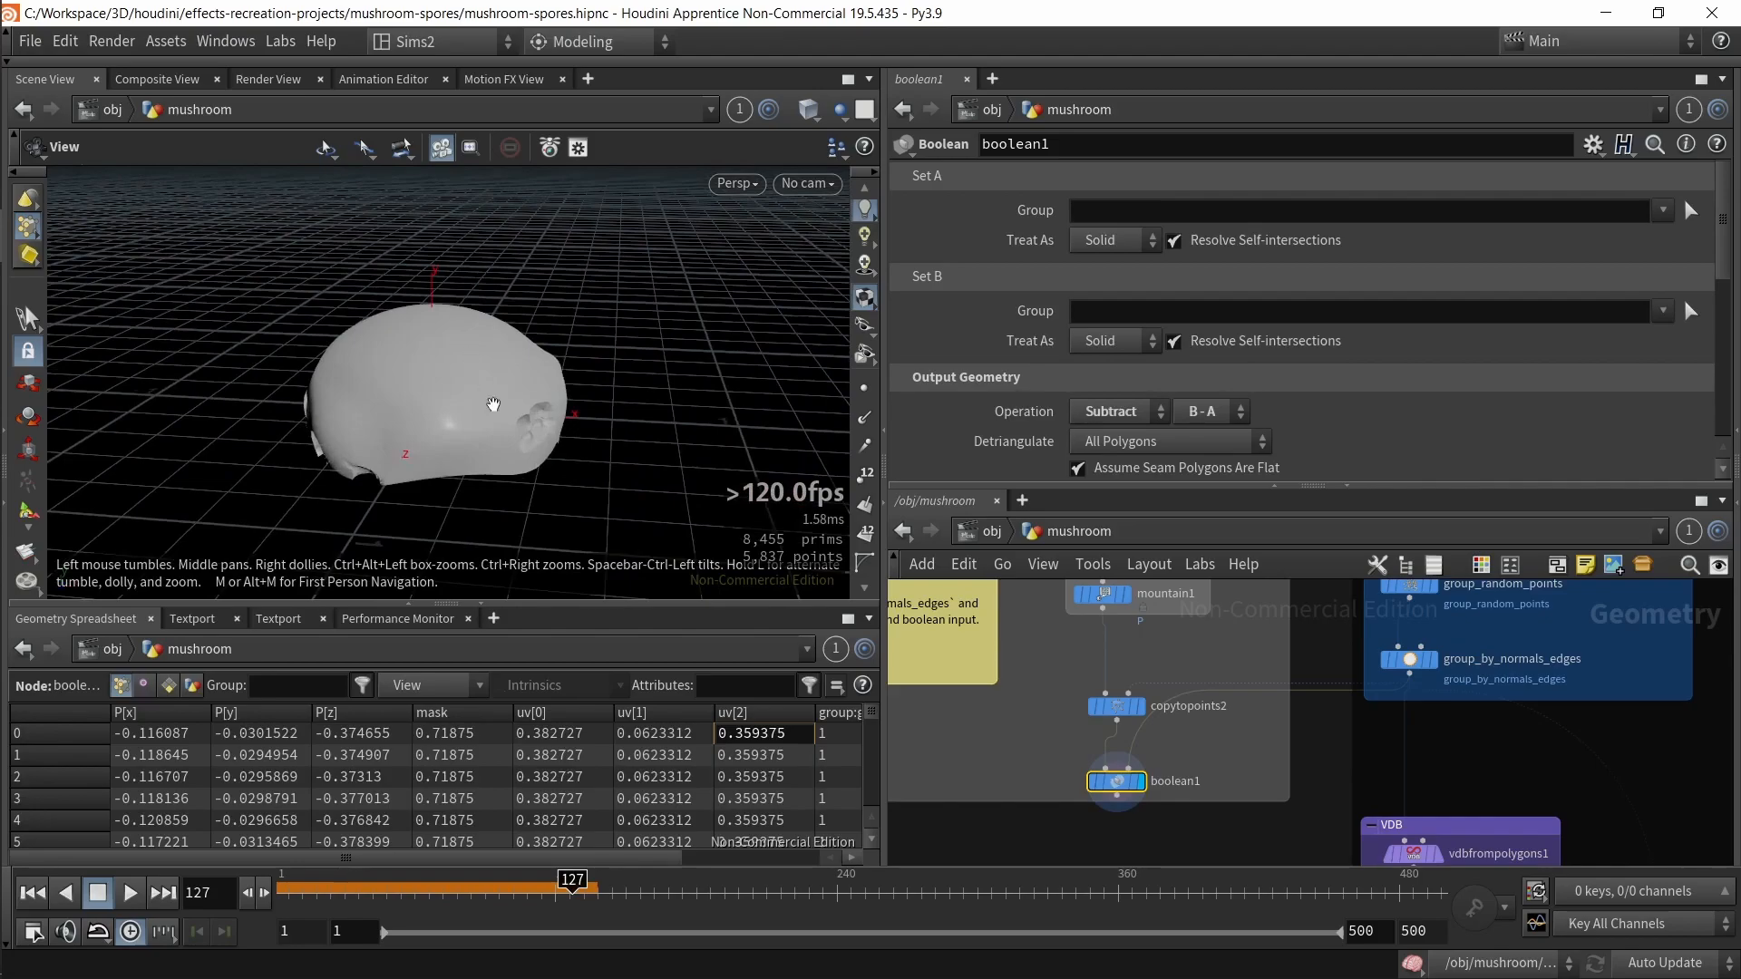
# Step: Open and close the viewport display options while inspecting the cap
pyautogui.moveTo(486, 381); pyautogui.dragTo(498, 402)
pyautogui.press('d')
pyautogui.click(182, 138)
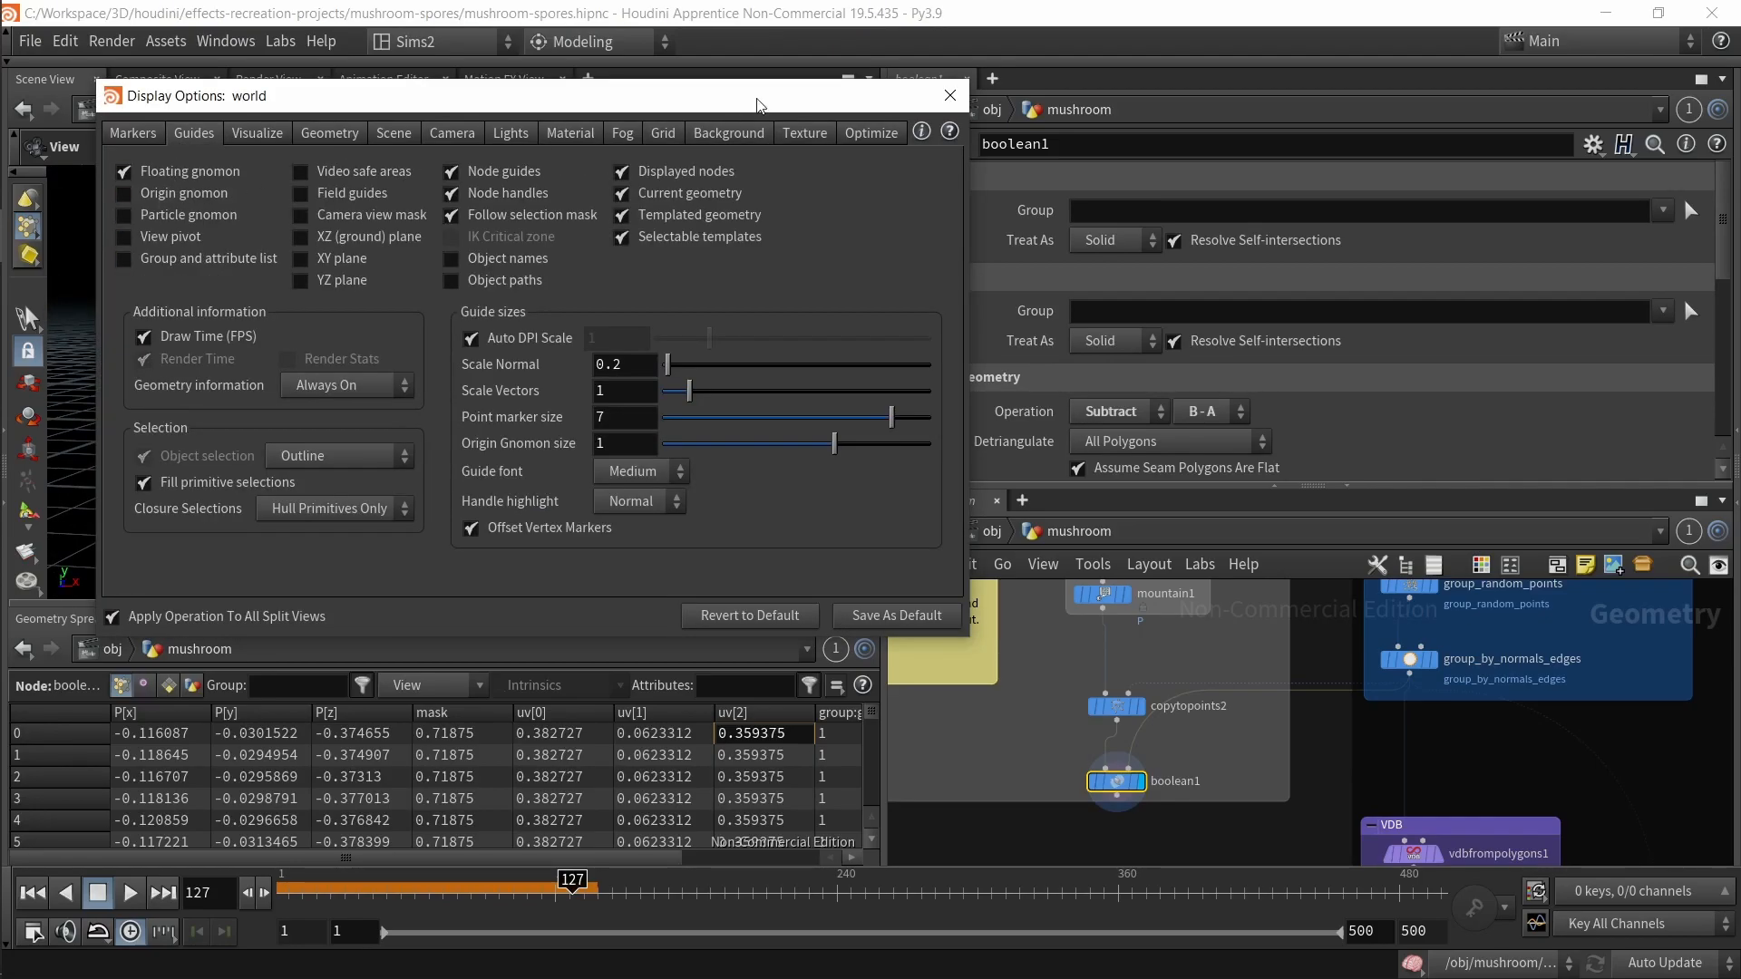
pyautogui.click(952, 101)
pyautogui.moveTo(586, 473); pyautogui.dragTo(542, 390)
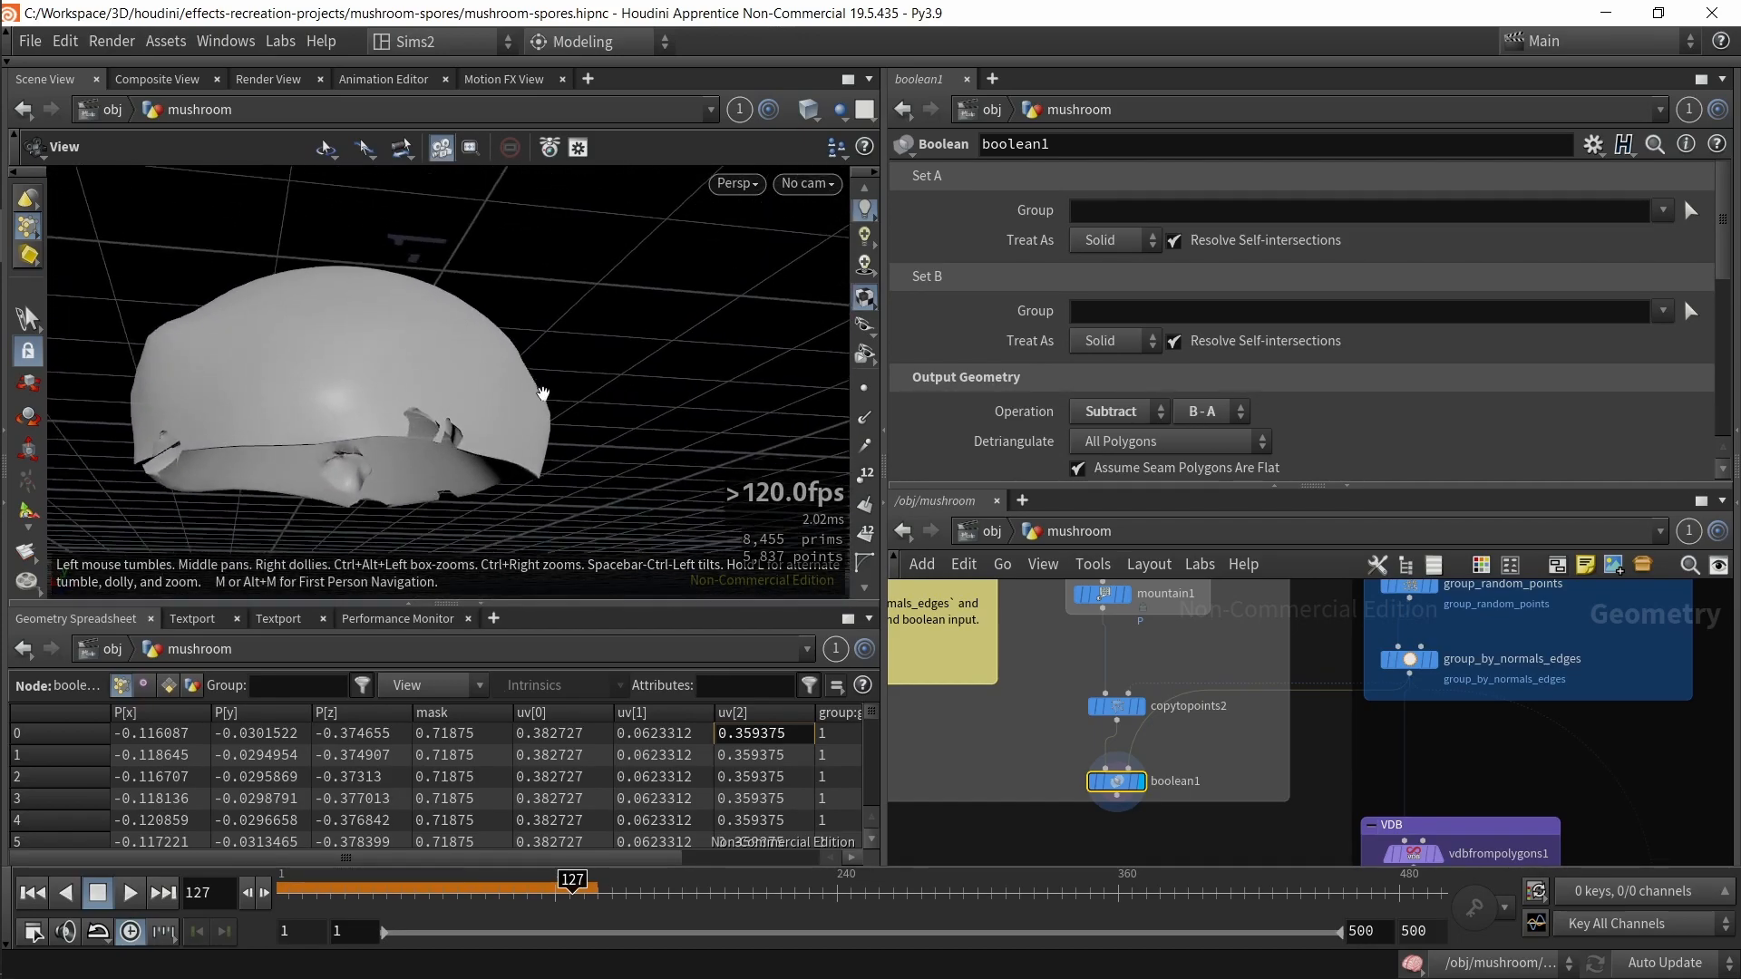
pyautogui.scroll(-2, 1012, 787)
pyautogui.moveTo(1012, 789); pyautogui.dragTo(1070, 885, button='middle')
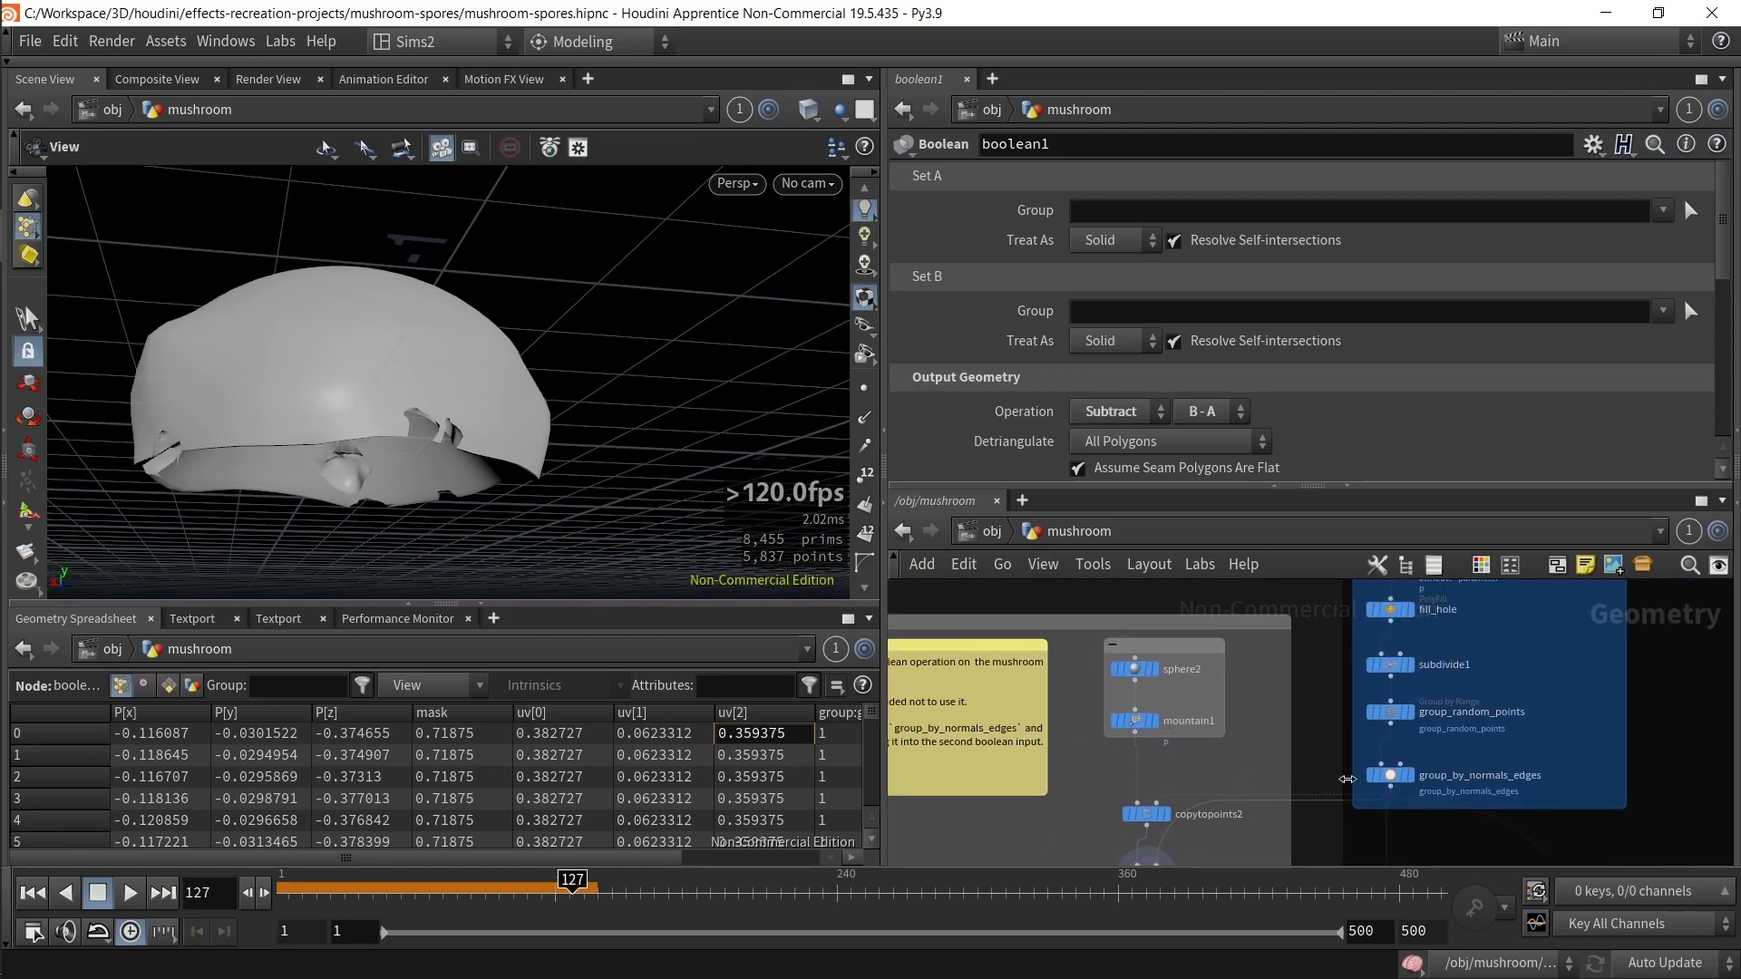
# Step: Display group_random_points and then group_by_normals_edges to view their grouped points on the cap
pyautogui.scroll(3, 1500, 762)
pyautogui.click(1320, 678)
pyautogui.moveTo(415, 505); pyautogui.dragTo(453, 432)
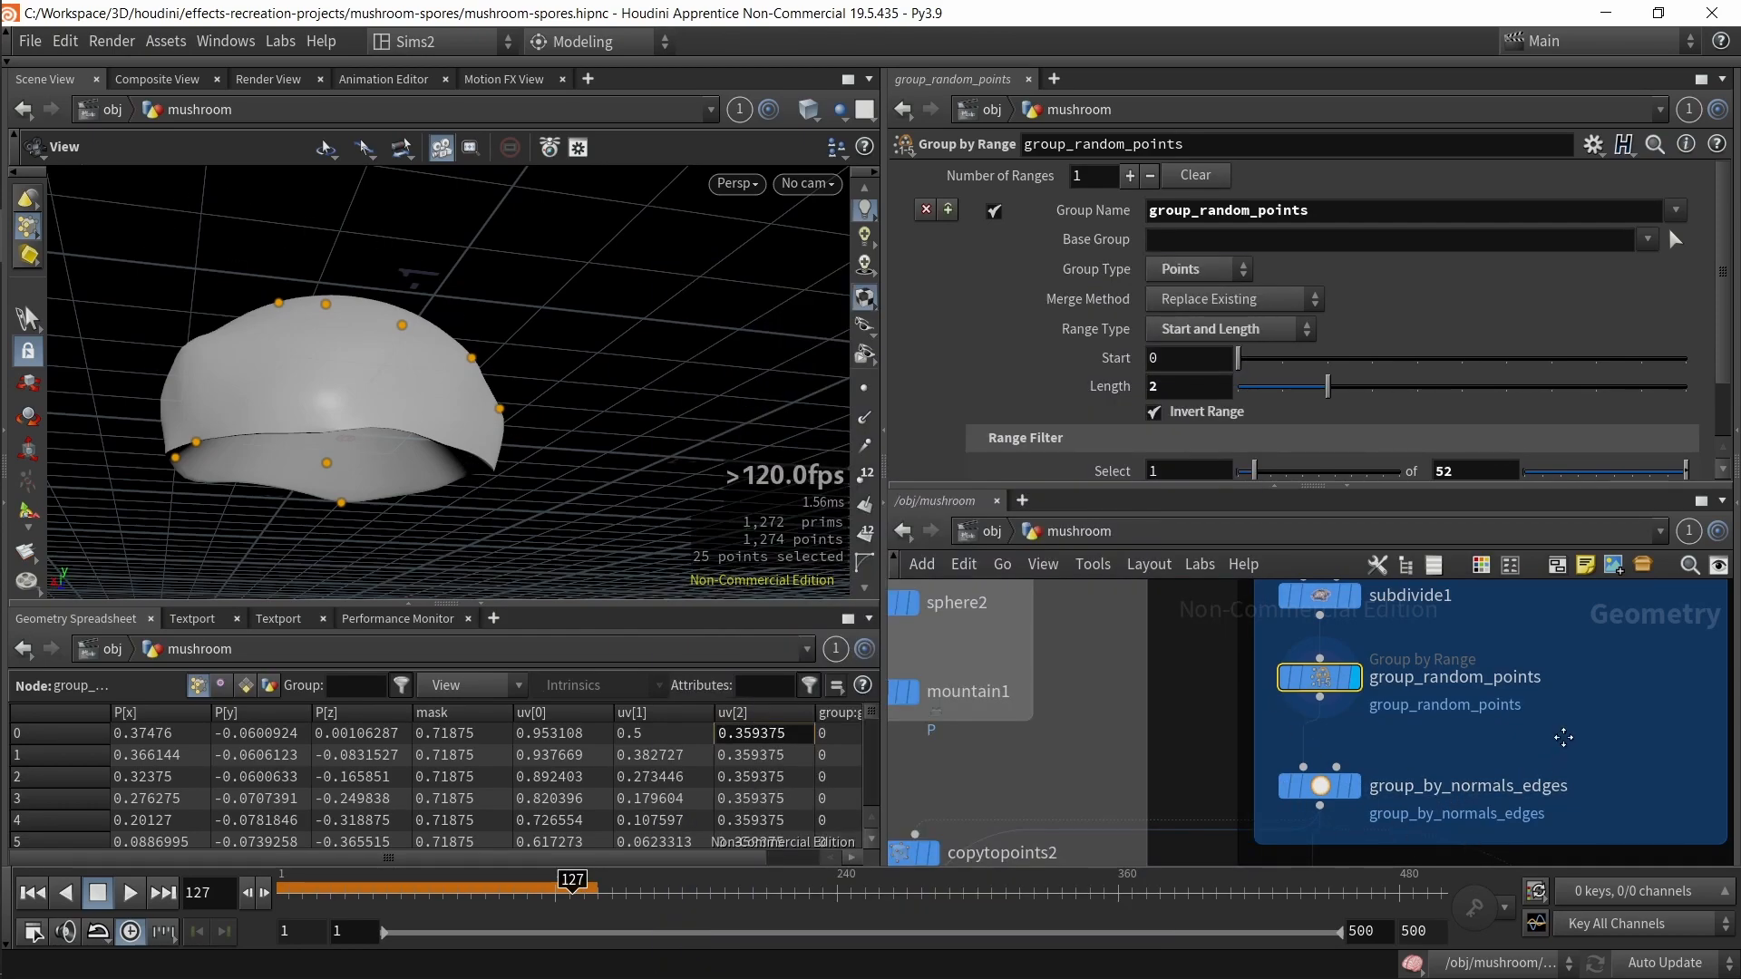
pyautogui.moveTo(1559, 764); pyautogui.dragTo(1558, 692, button='middle')
pyautogui.moveTo(1347, 723); pyautogui.dragTo(1347, 723)
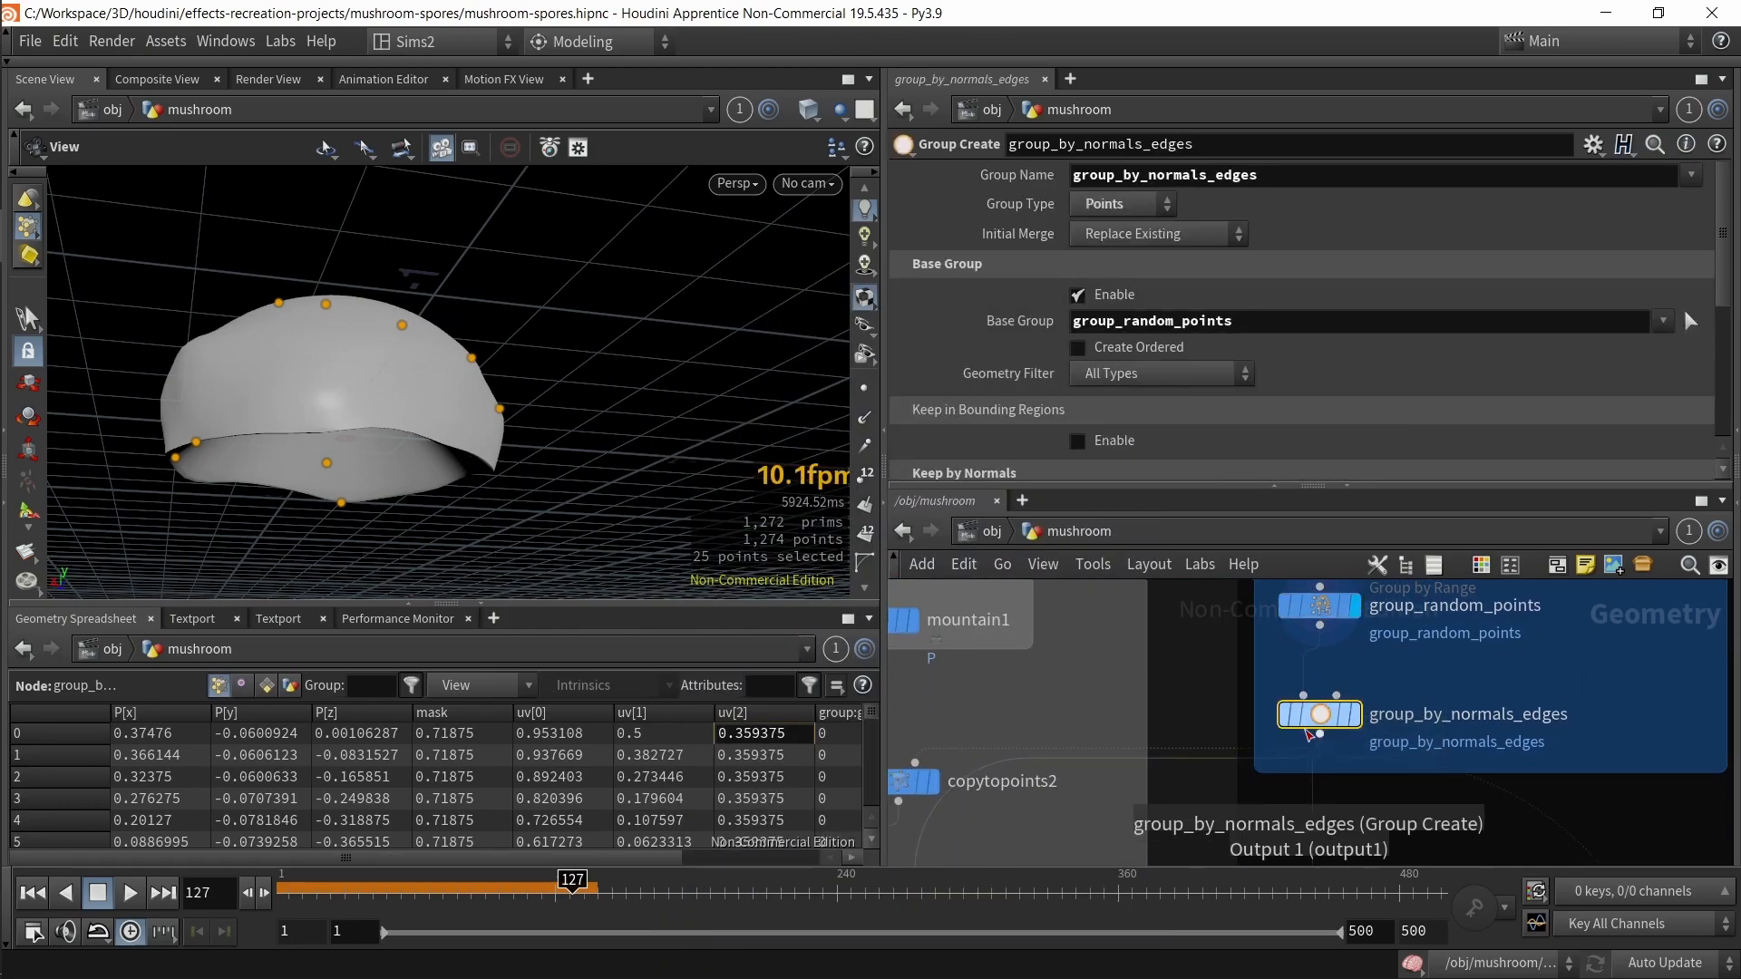
# Step: Switch the viewport to wireframe and review the Keep by Normals settings of group_by_normals_edges
pyautogui.moveTo(447, 436); pyautogui.dragTo(672, 393)
pyautogui.hotkey('shift', 'w')
pyautogui.moveTo(672, 392); pyautogui.dragTo(622, 424, button='middle')
pyautogui.scroll(-5, 1245, 437)
pyautogui.scroll(1, 1245, 436)
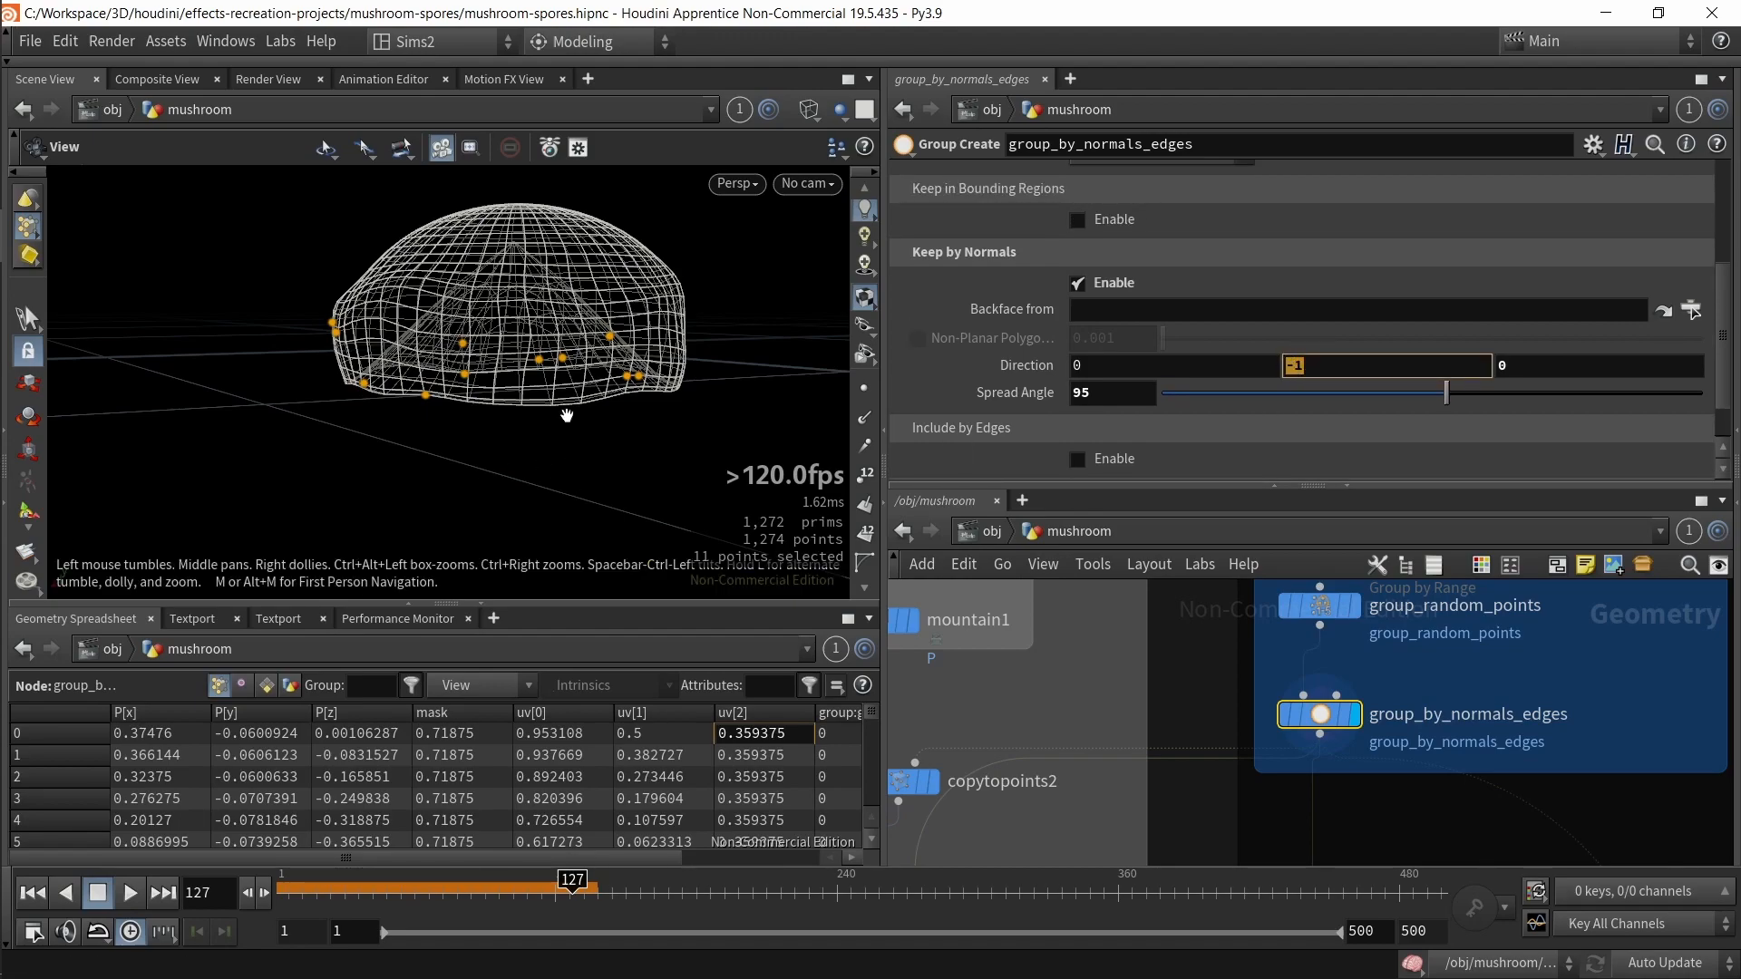
pyautogui.write('d')
pyautogui.press('Escape')
pyautogui.press('Escape')
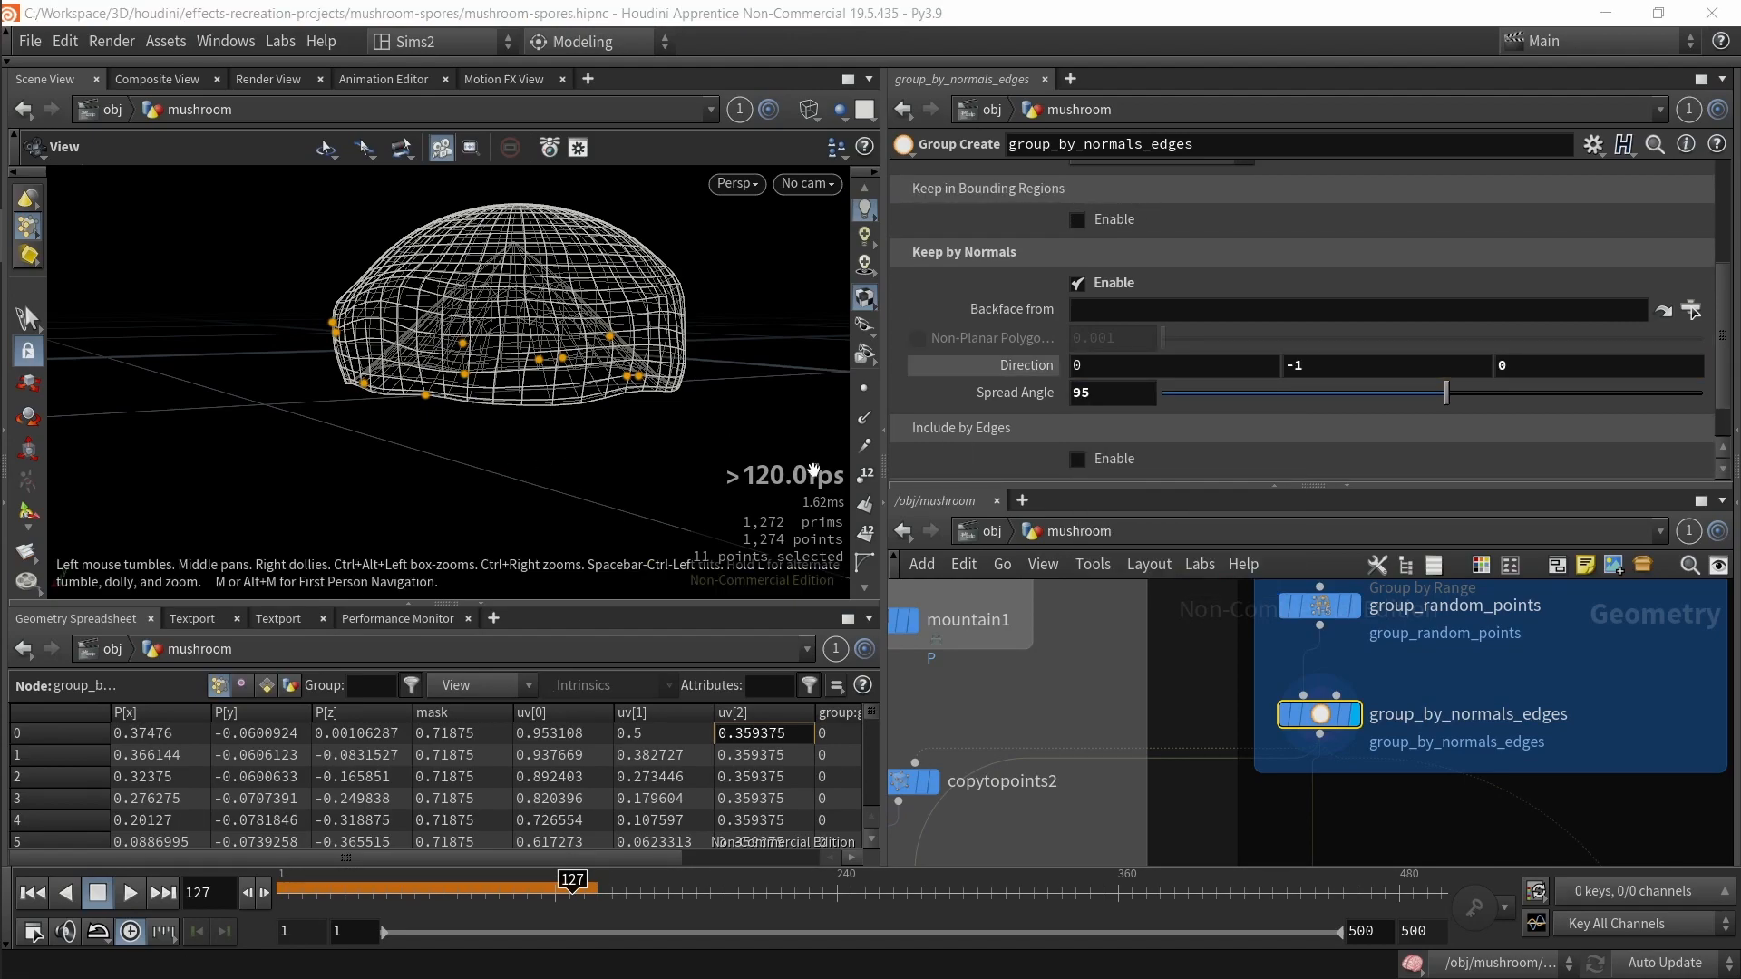
# Step: Try smaller Spread Angle values on group_by_normals_edges and undo them
pyautogui.moveTo(1448, 397); pyautogui.dragTo(1525, 415)
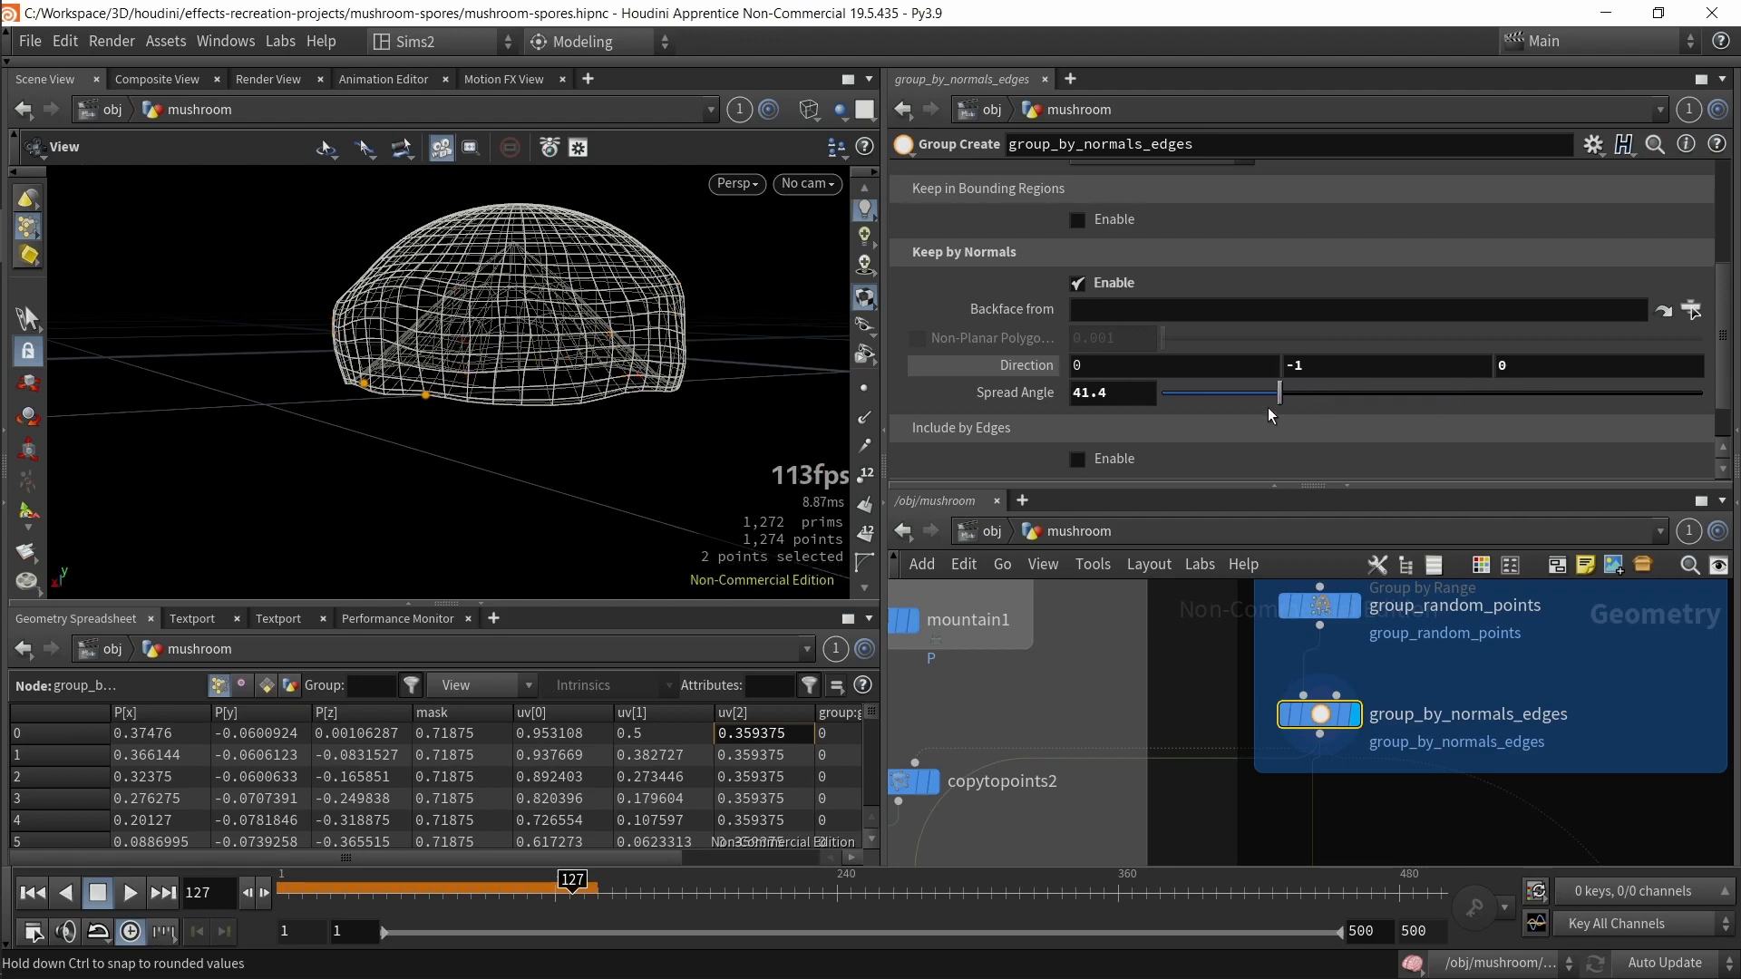
pyautogui.hotkey('ctrl', 'z')
pyautogui.moveTo(1240, 388); pyautogui.dragTo(1317, 401)
pyautogui.hotkey('ctrl', 'z')
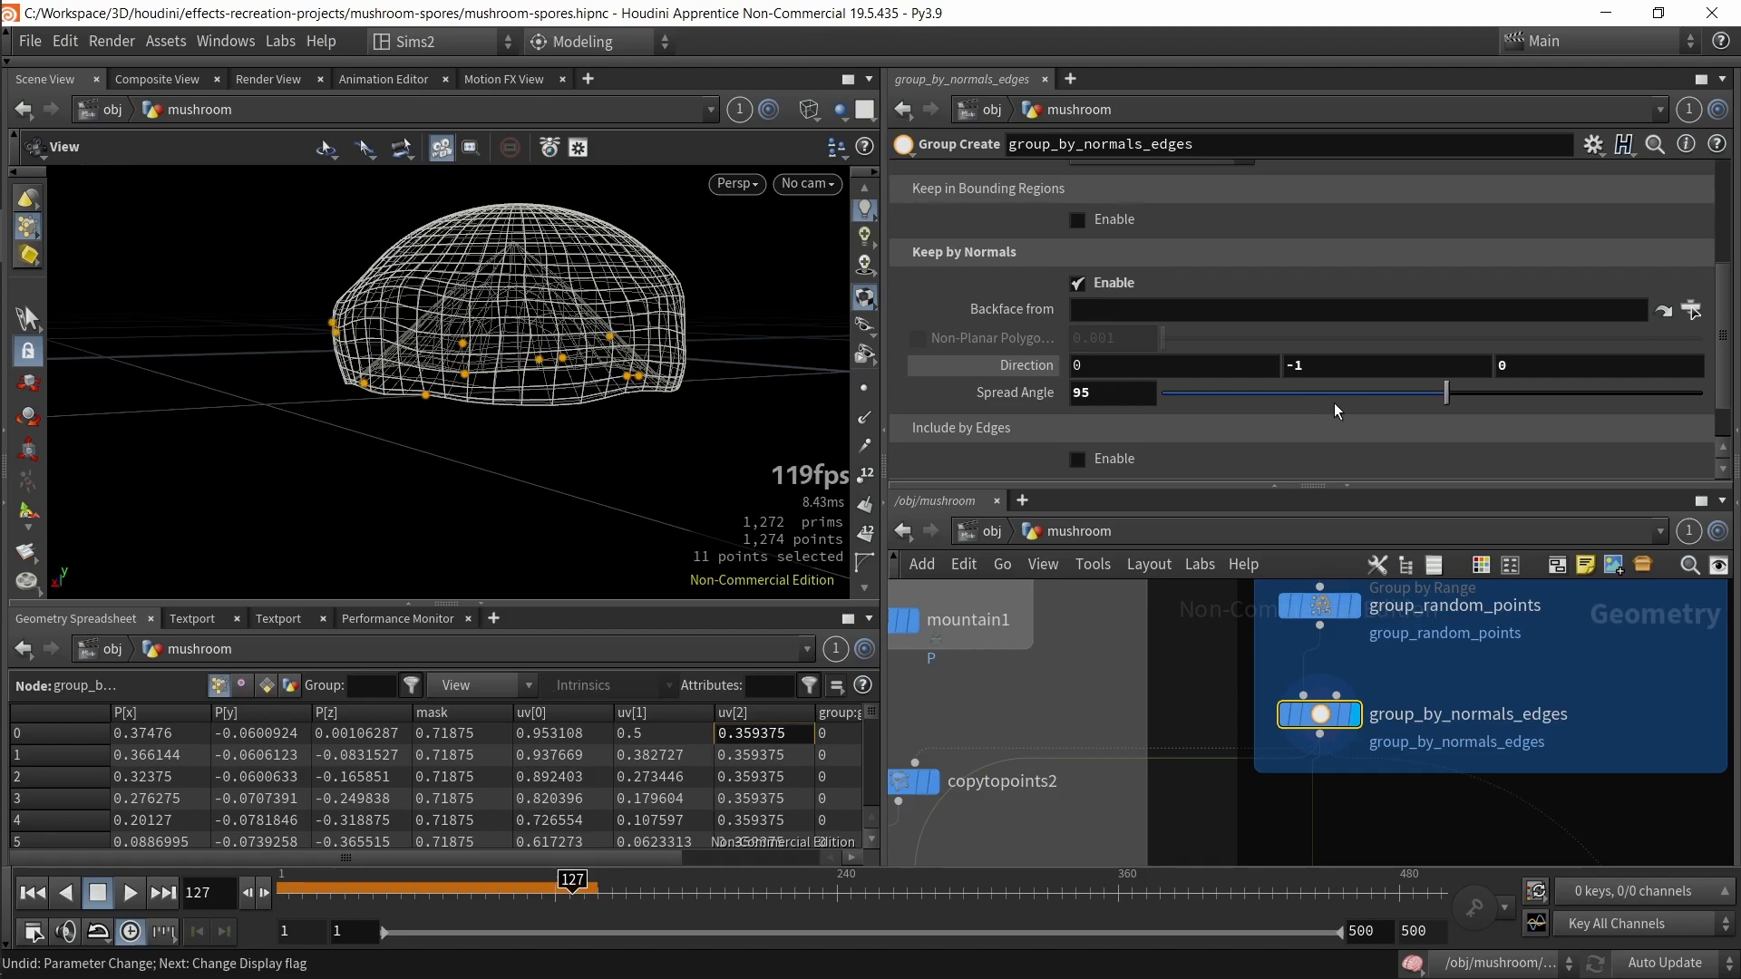
# Step: Set the Spread Angle of group_by_normals_edges to about 51.4
pyautogui.moveTo(472, 390); pyautogui.dragTo(653, 473)
pyautogui.moveTo(790, 454); pyautogui.dragTo(730, 404)
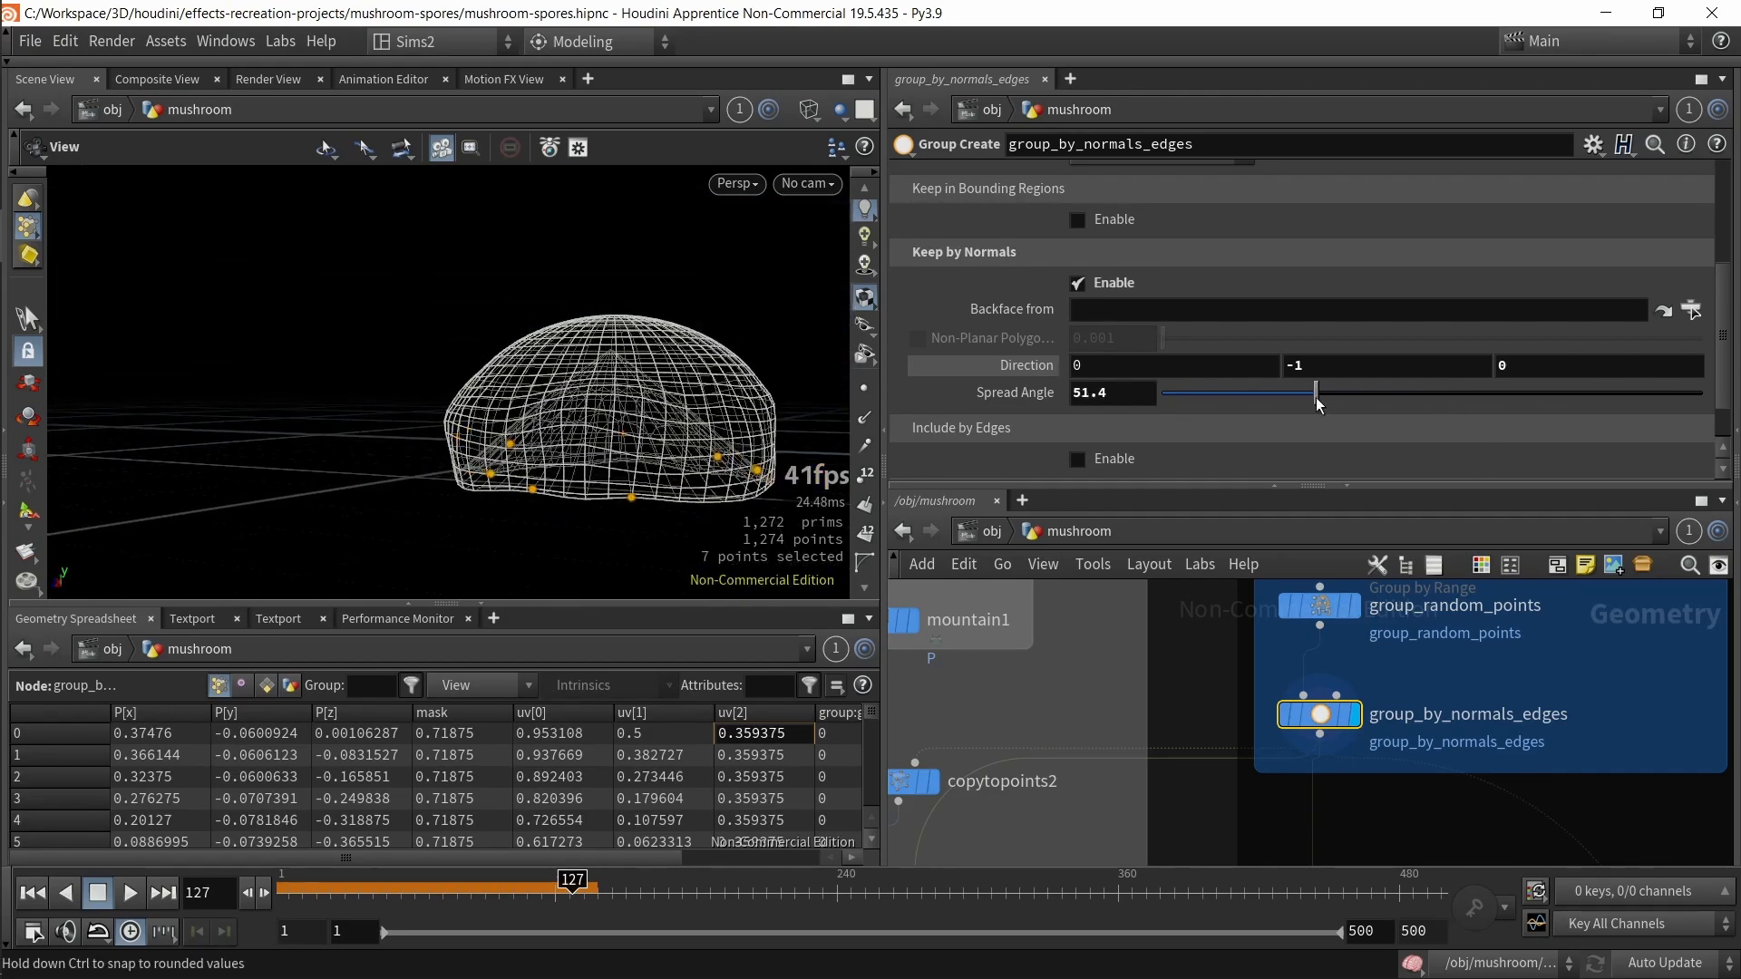
# Step: Navigate the mushroom network and display sphere2 to view the cutter sphere on its own
pyautogui.press('b')
pyautogui.moveTo(671, 317); pyautogui.dragTo(615, 245)
pyautogui.press('b')
pyautogui.moveTo(1395, 842); pyautogui.dragTo(1504, 690, button='middle')
pyautogui.click(1007, 738)
pyautogui.scroll(-3, 1179, 839)
pyautogui.moveTo(1213, 856); pyautogui.dragTo(1245, 957, button='middle')
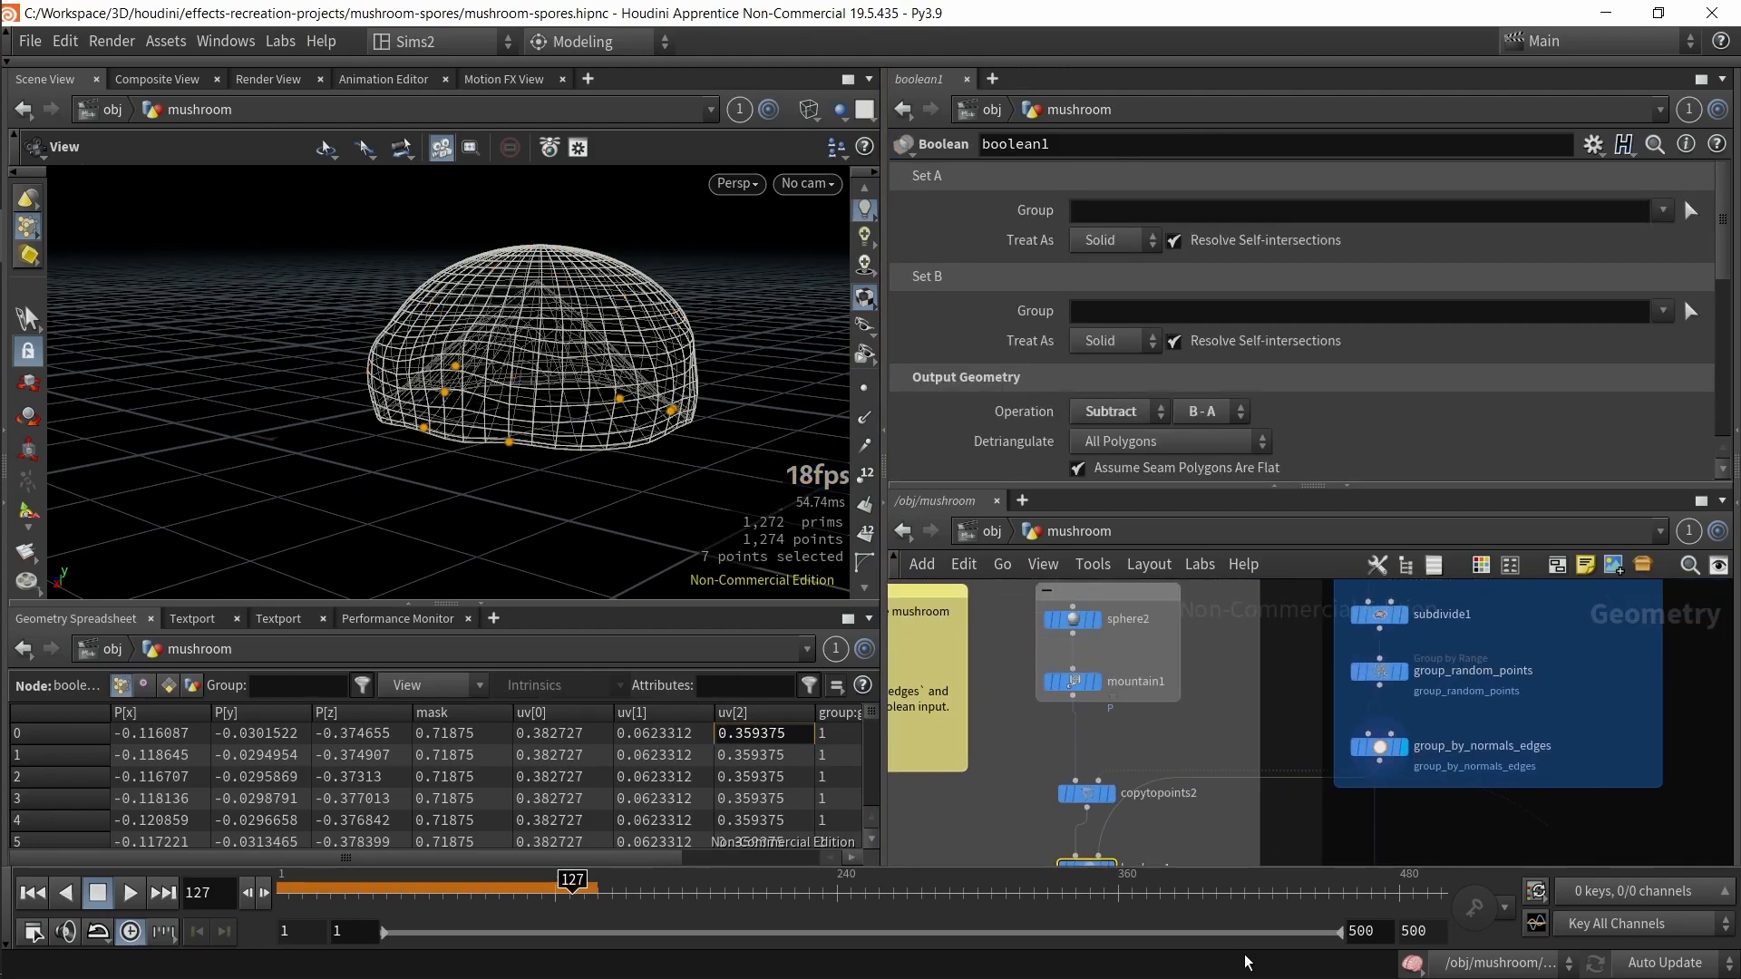
pyautogui.moveTo(1008, 672); pyautogui.dragTo(1020, 737, button='middle')
pyautogui.click(1088, 682)
pyautogui.press('r')
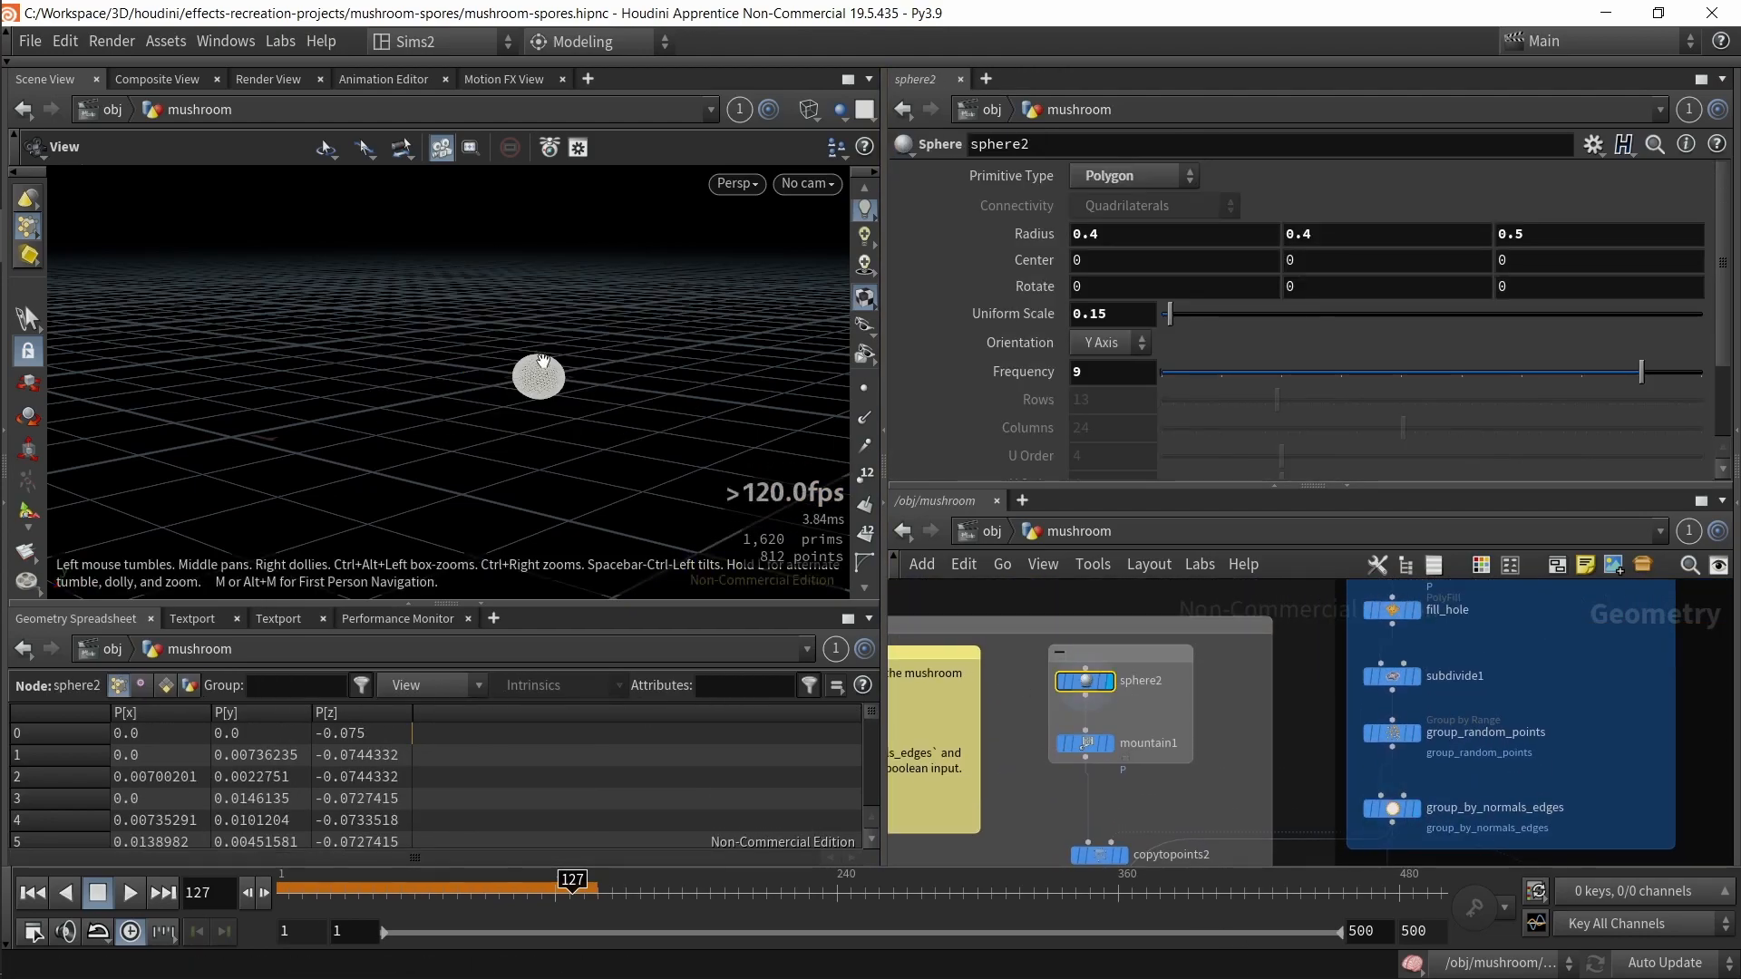
# Step: Toggle the viewport shading mode and display mountain1 to view the noise-deformed sphere
pyautogui.scroll(4, 551, 366)
pyautogui.moveTo(552, 366); pyautogui.dragTo(573, 424)
pyautogui.hotkey('shift', 'w')
pyautogui.hotkey('shift', 'w')
pyautogui.hotkey('shift', 'w')
pyautogui.scroll(4, 573, 425)
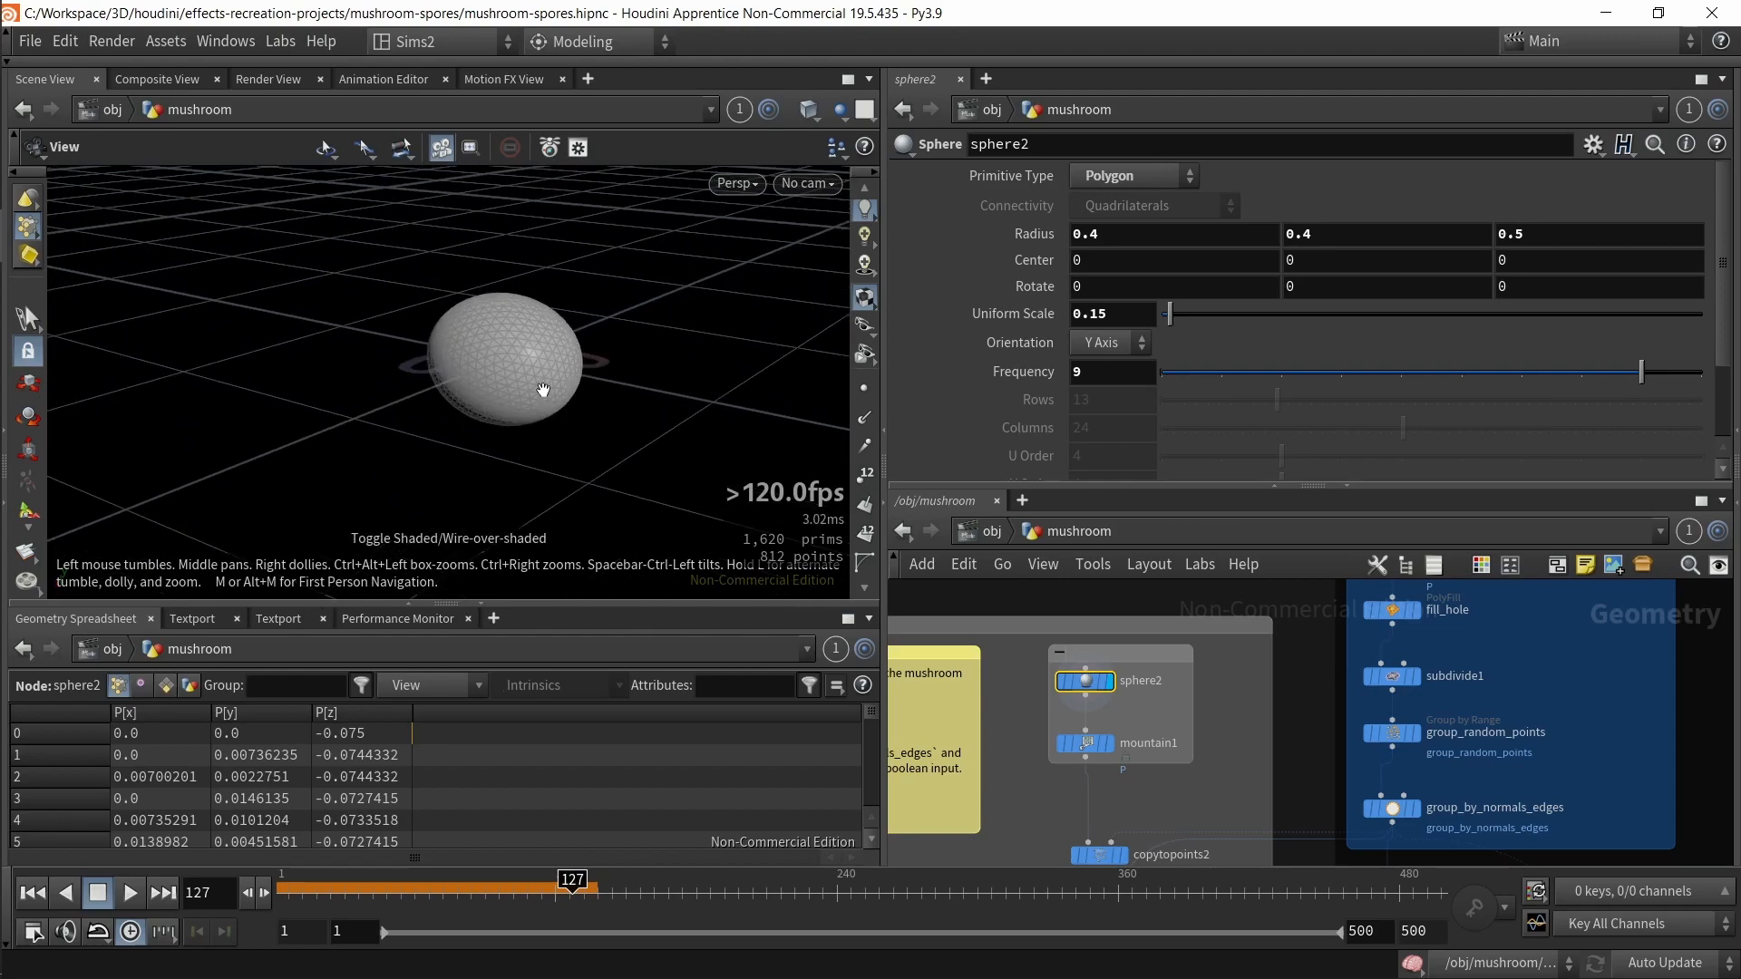
pyautogui.click(1097, 741)
pyautogui.press('r')
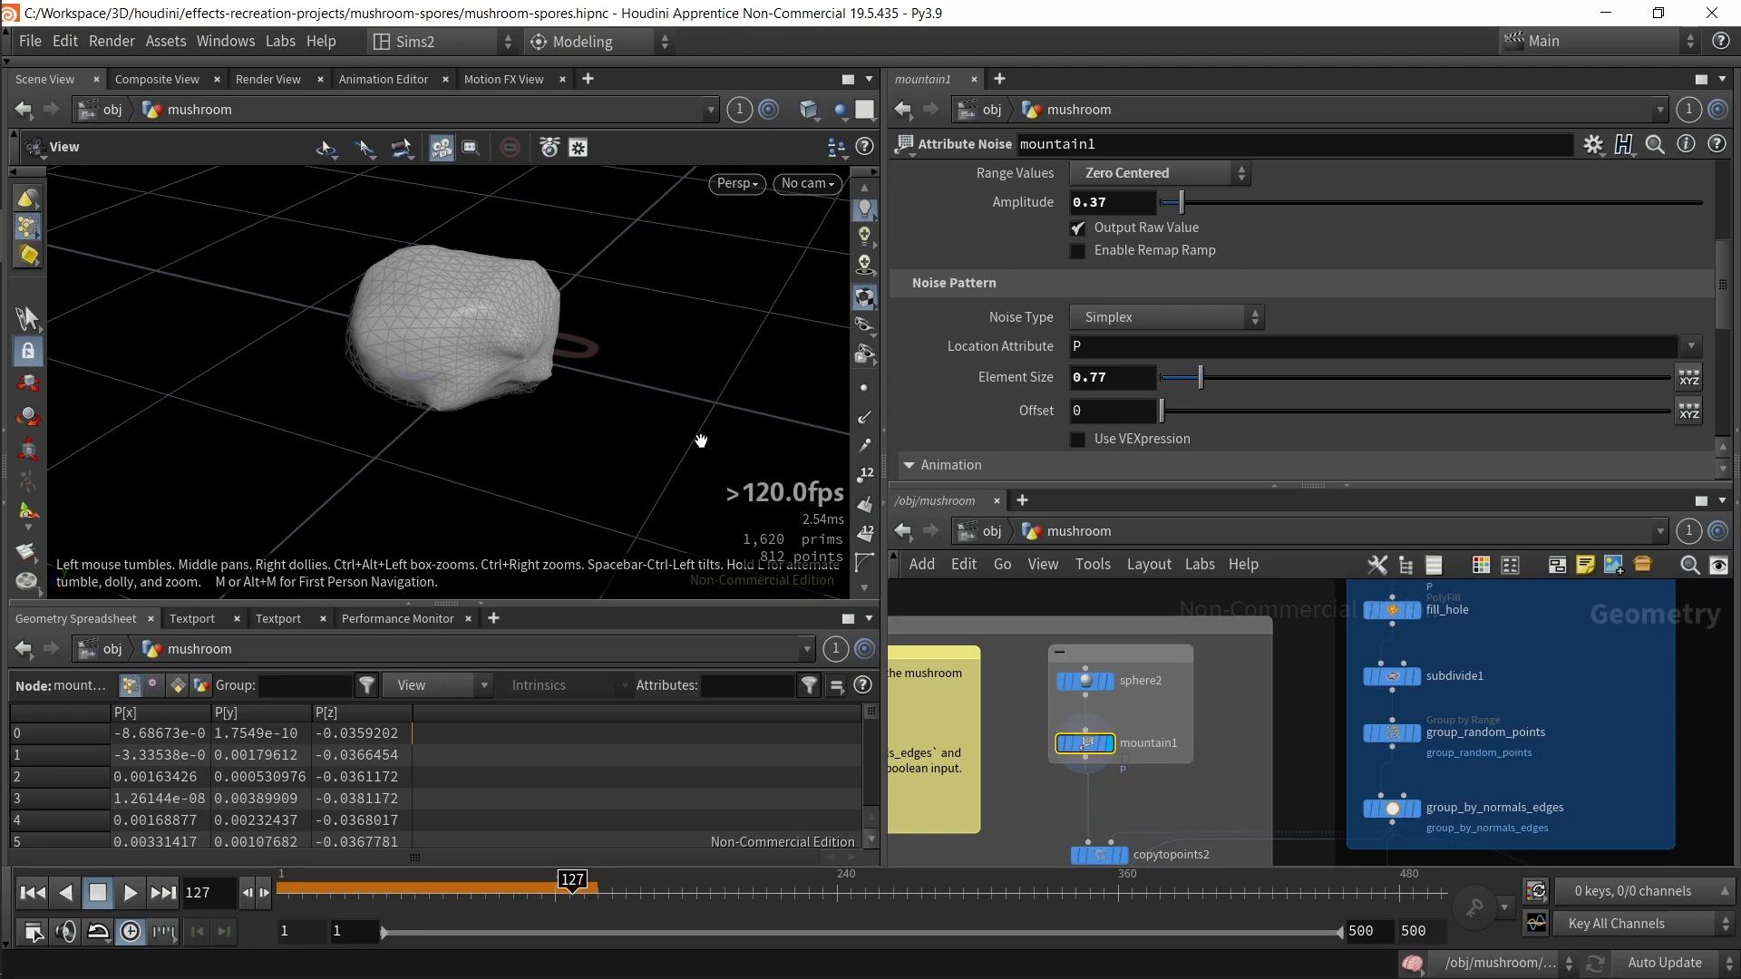
# Step: Display copytopoints2 to view the deformed spheres copied onto the grouped cap points
pyautogui.moveTo(1178, 825); pyautogui.dragTo(1216, 674, button='middle')
pyautogui.click(1148, 728)
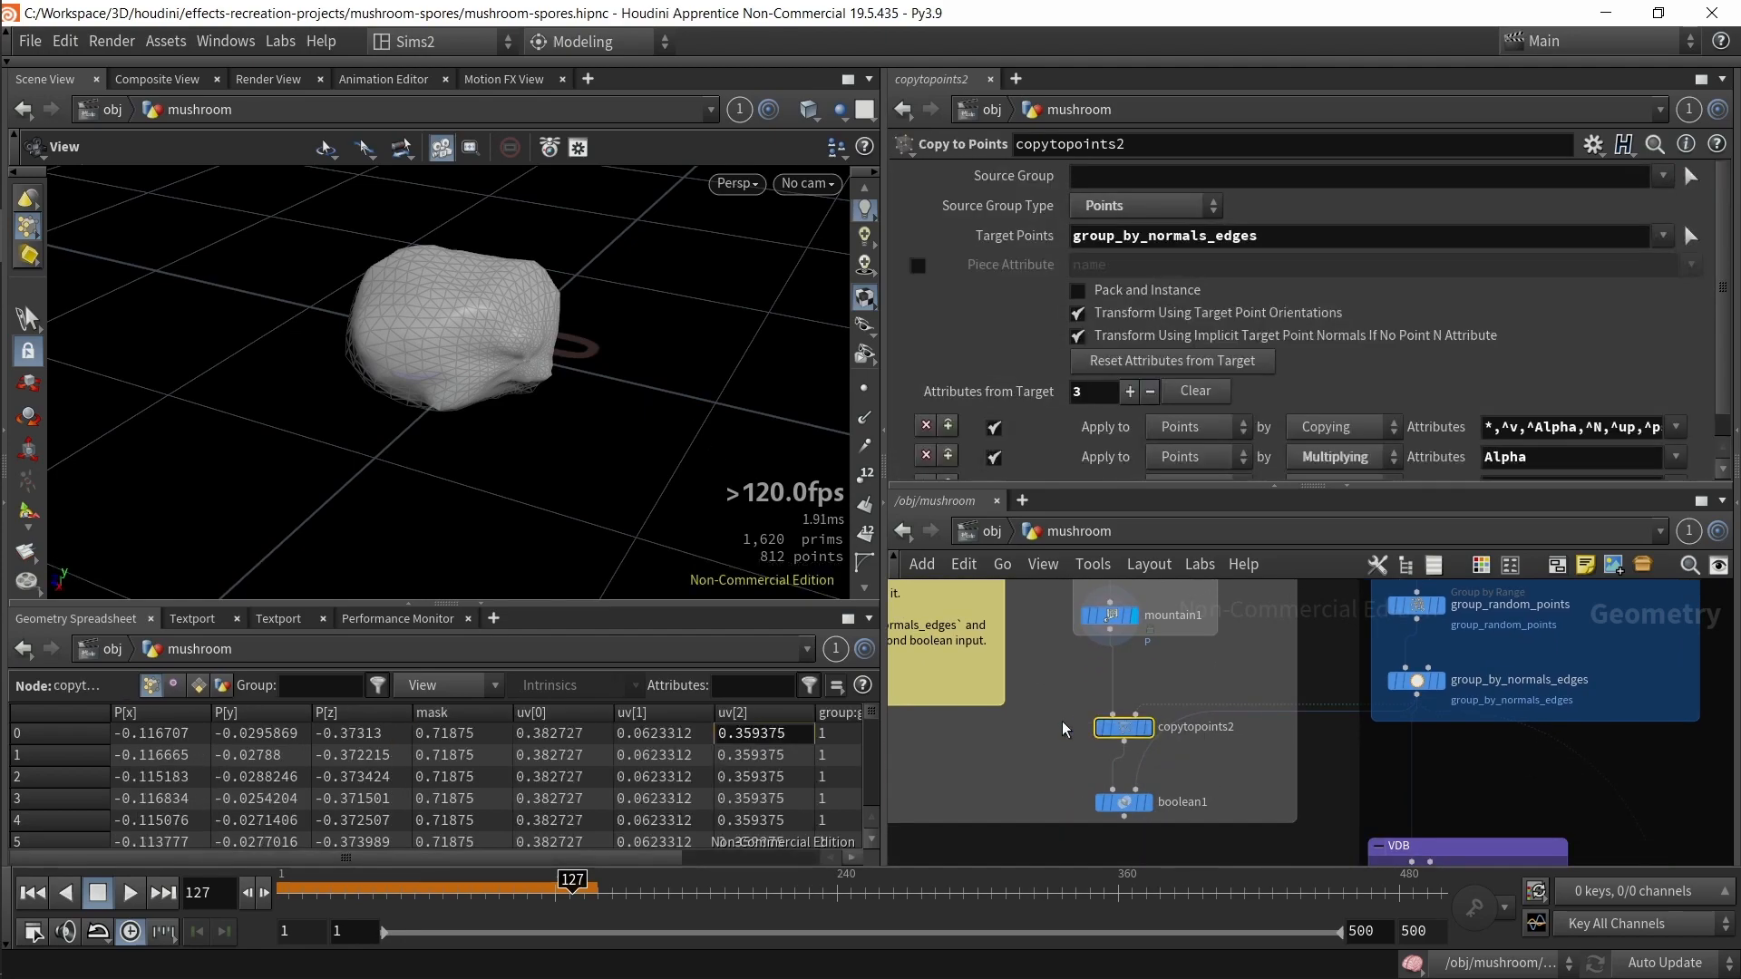
pyautogui.hotkey('space', 'g')
pyautogui.click(1433, 681)
pyautogui.moveTo(649, 452); pyautogui.dragTo(639, 416)
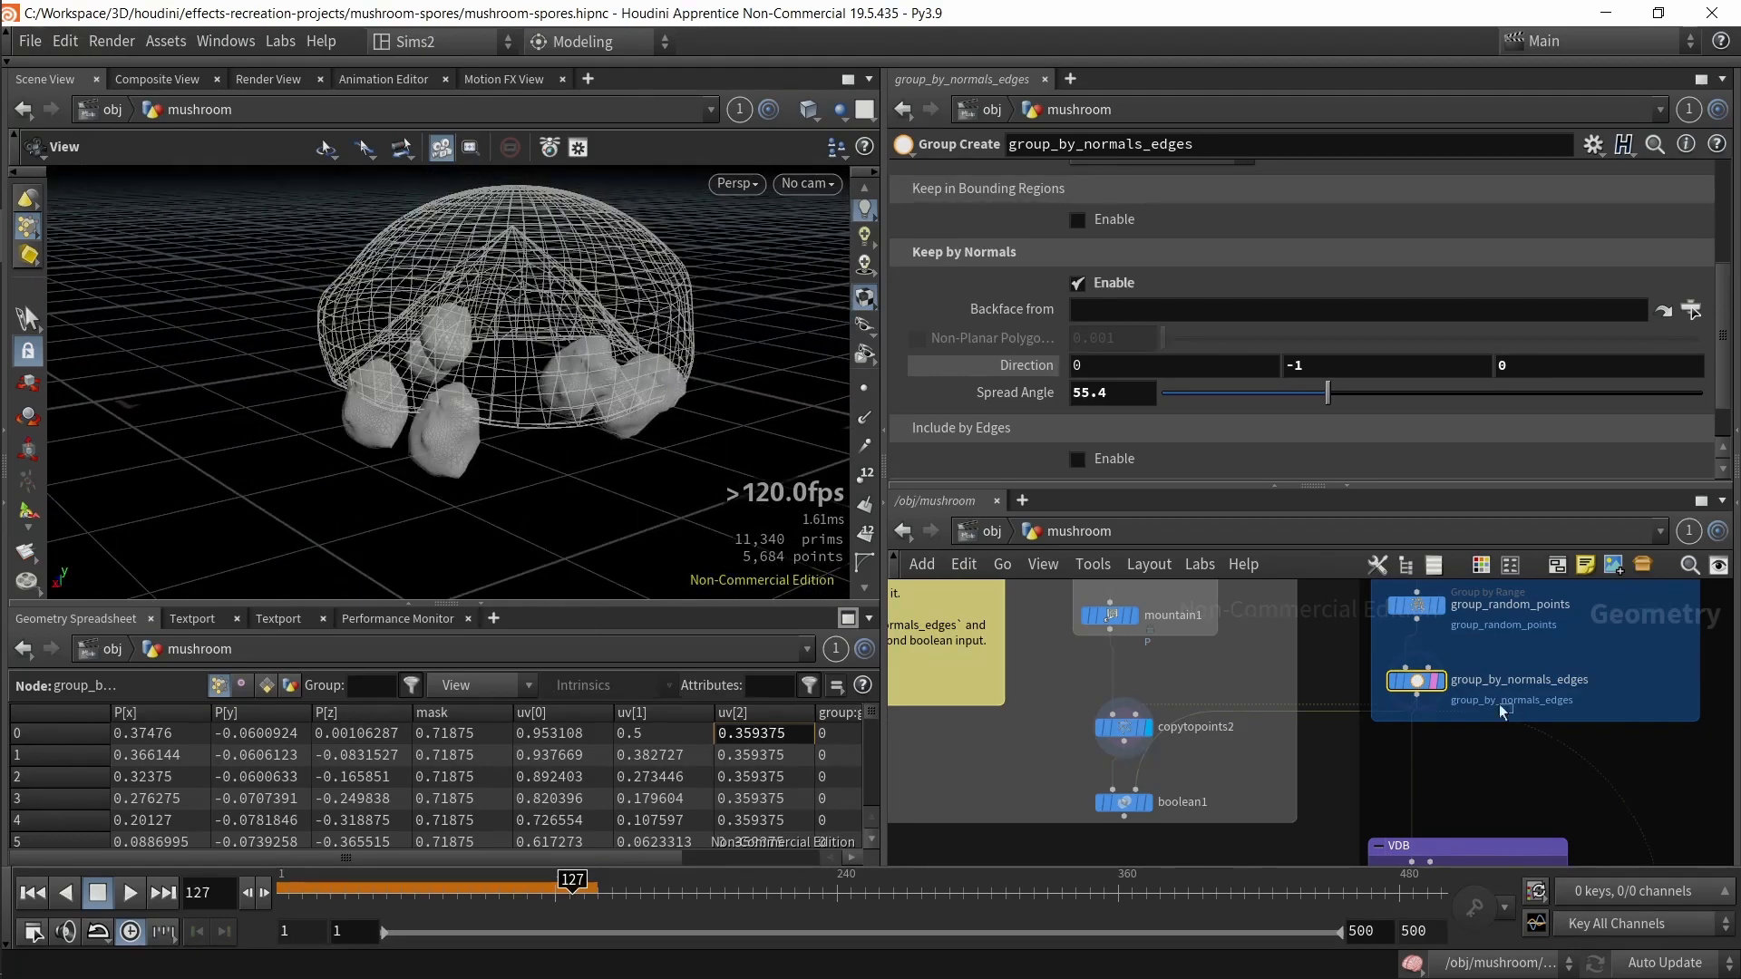
# Step: Display boolean1 to view the cap with the copied spheres subtracted from it
pyautogui.click(1434, 681)
pyautogui.moveTo(1298, 765); pyautogui.dragTo(1306, 725, button='middle')
pyautogui.click(1156, 762)
pyautogui.moveTo(707, 435); pyautogui.dragTo(637, 372)
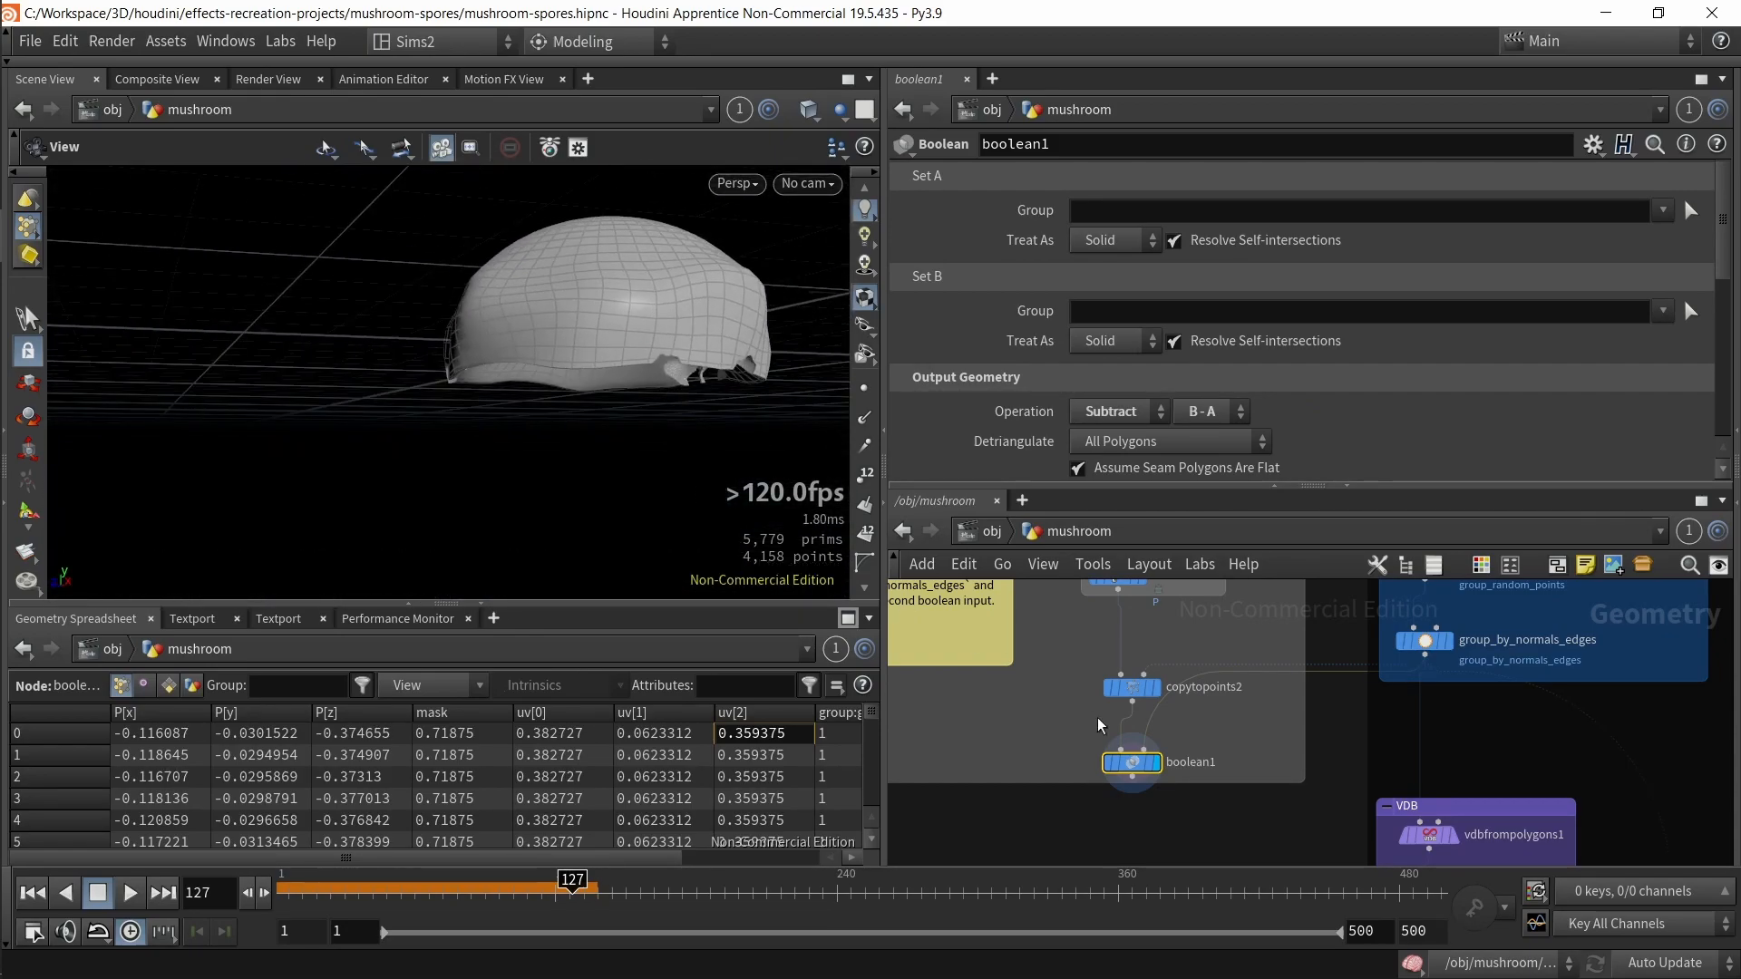
# Step: Navigate down the mushroom network and display OUT_particles to view the final coloured spore particles
pyautogui.scroll(-5, 1114, 728)
pyautogui.scroll(5, 1152, 795)
pyautogui.moveTo(1115, 824); pyautogui.dragTo(1048, 608)
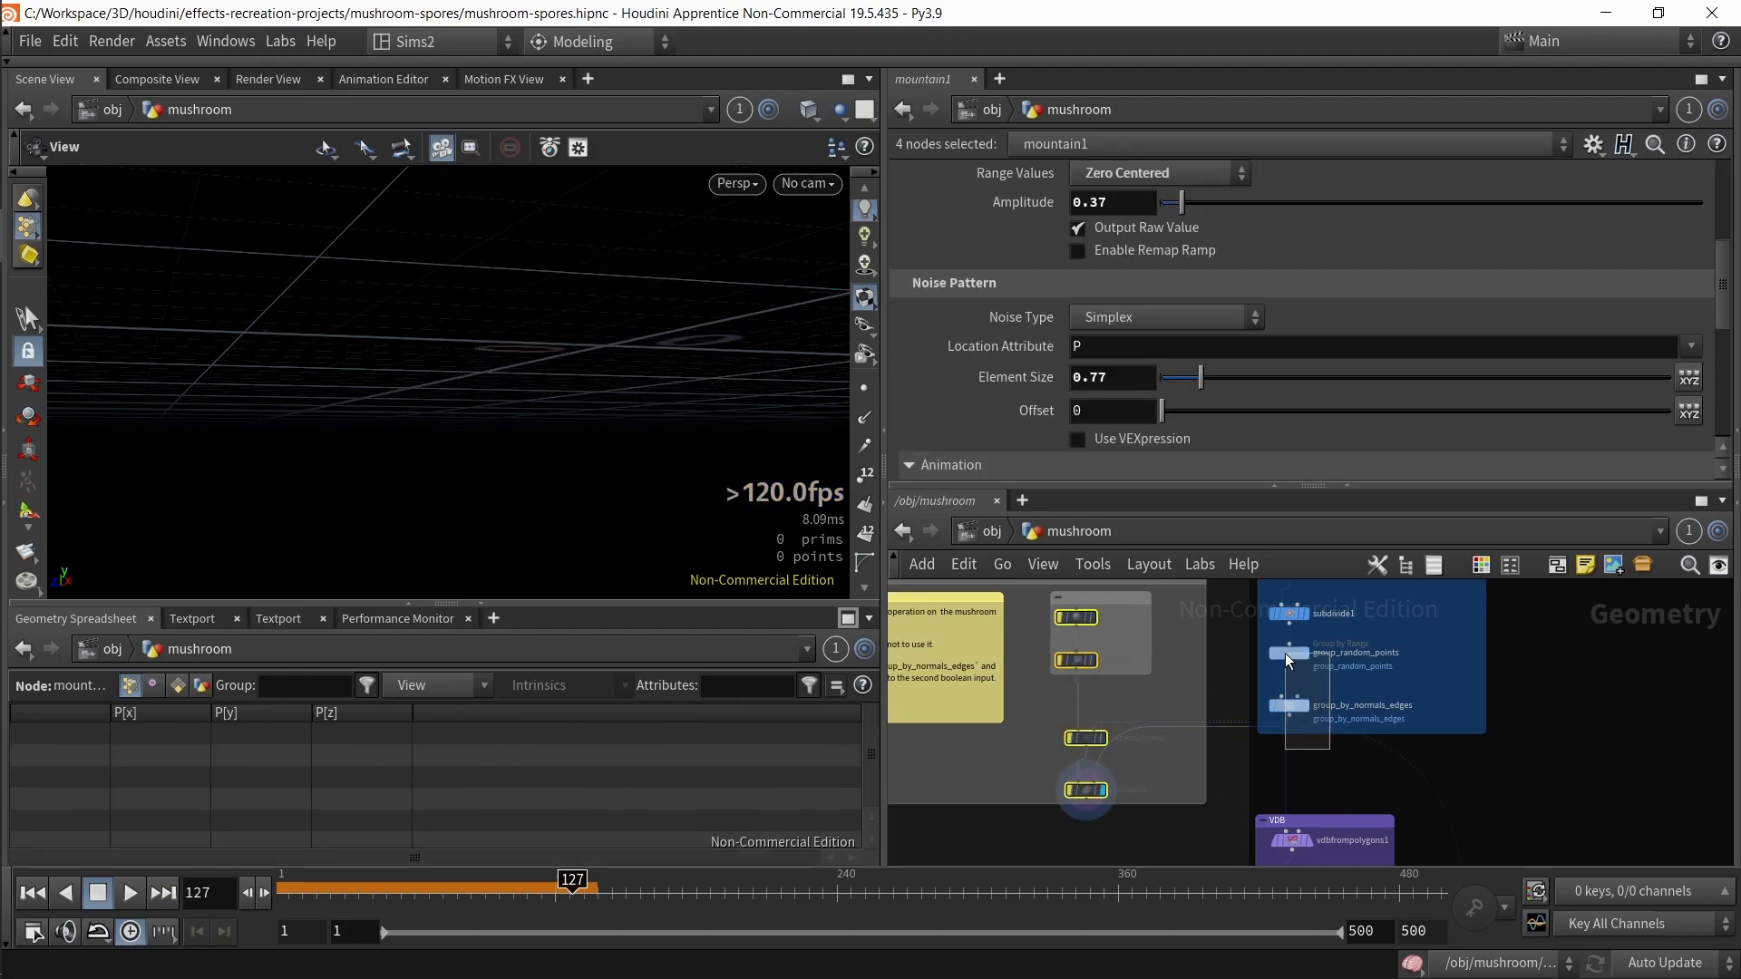
pyautogui.click(1289, 706)
pyautogui.scroll(-3, 1115, 820)
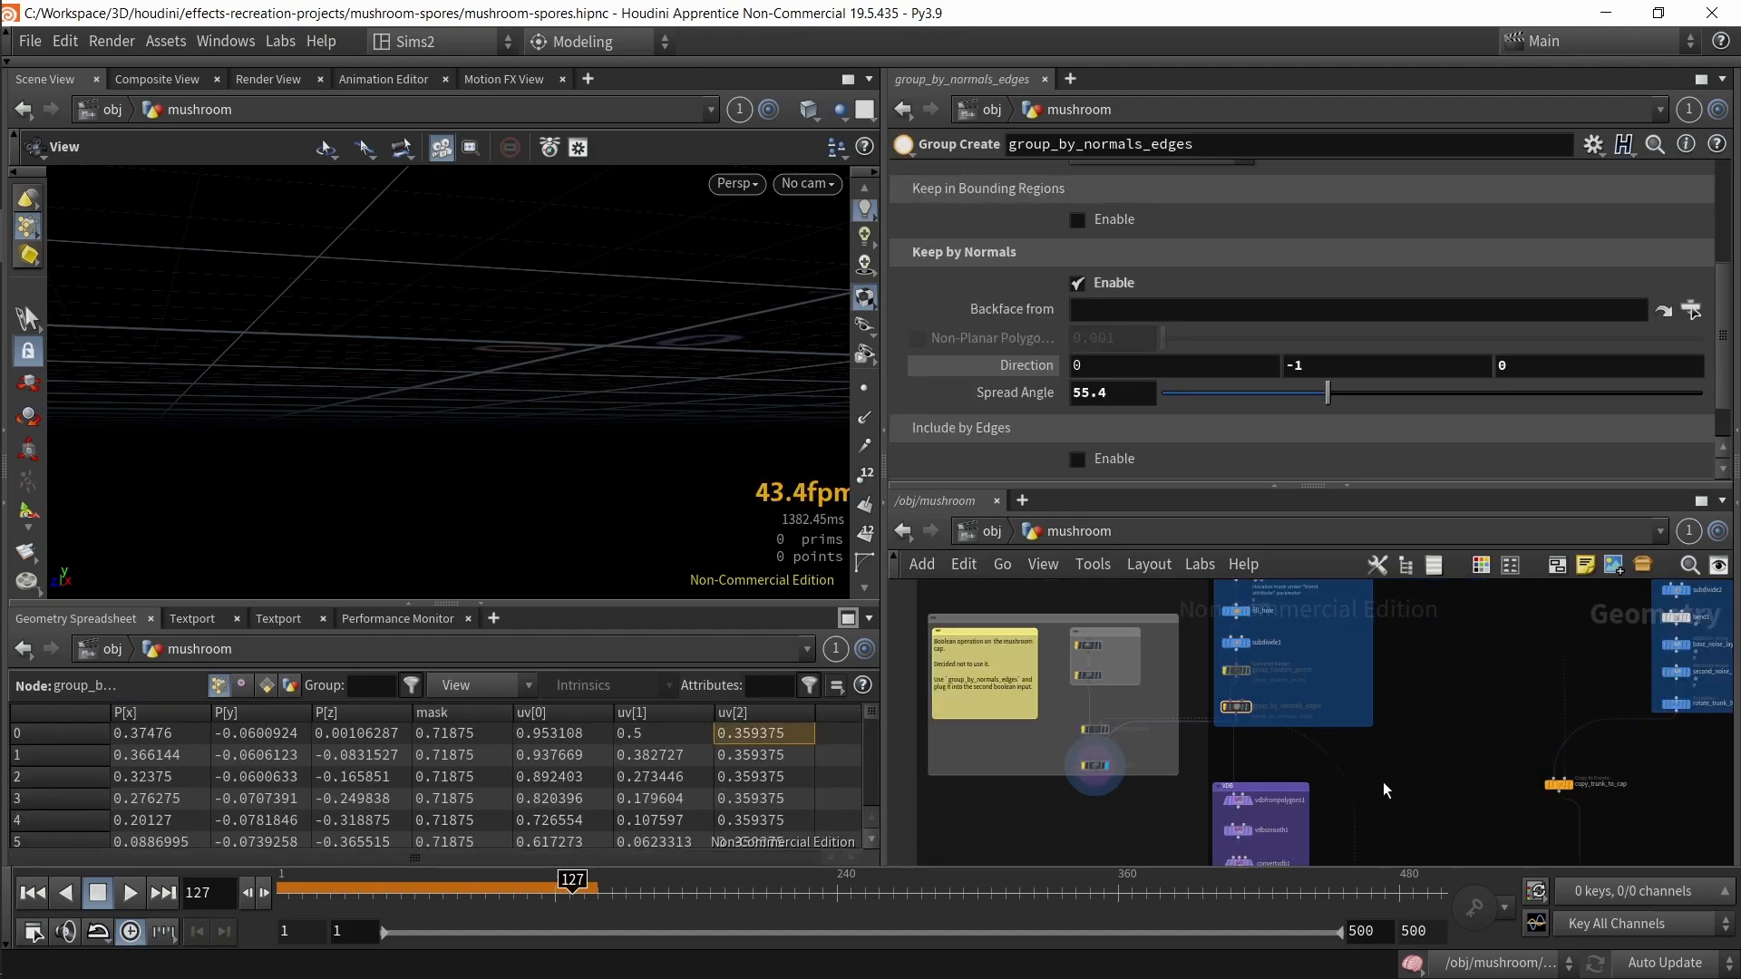
pyautogui.scroll(-2, 1403, 842)
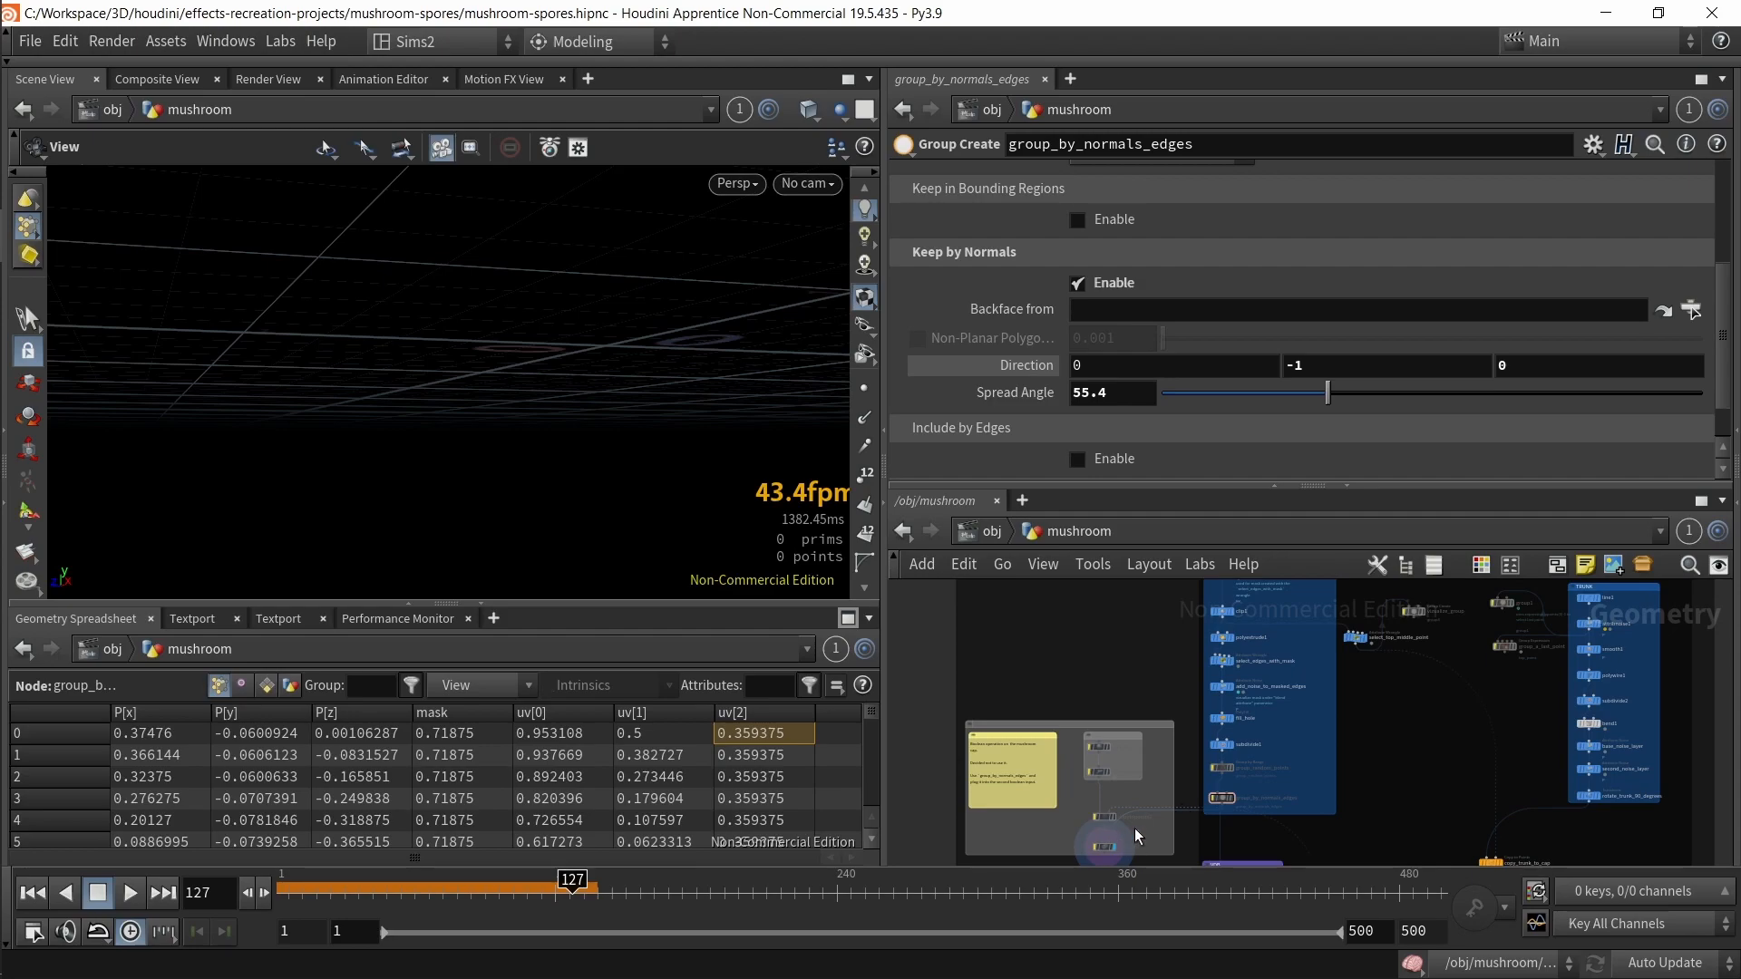
pyautogui.moveTo(1380, 731); pyautogui.dragTo(1522, 583, button='middle')
pyautogui.moveTo(1461, 830); pyautogui.dragTo(1350, 625, button='middle')
pyautogui.moveTo(1250, 824)
pyautogui.mouseDown(button='middle')
pyautogui.moveTo(1158, 753)
pyautogui.moveTo(1063, 627)
pyautogui.mouseUp(button='middle')
pyautogui.moveTo(1220, 775); pyautogui.dragTo(1011, 689, button='middle')
pyautogui.click(1085, 732)
pyautogui.moveTo(689, 496); pyautogui.dragTo(656, 396)
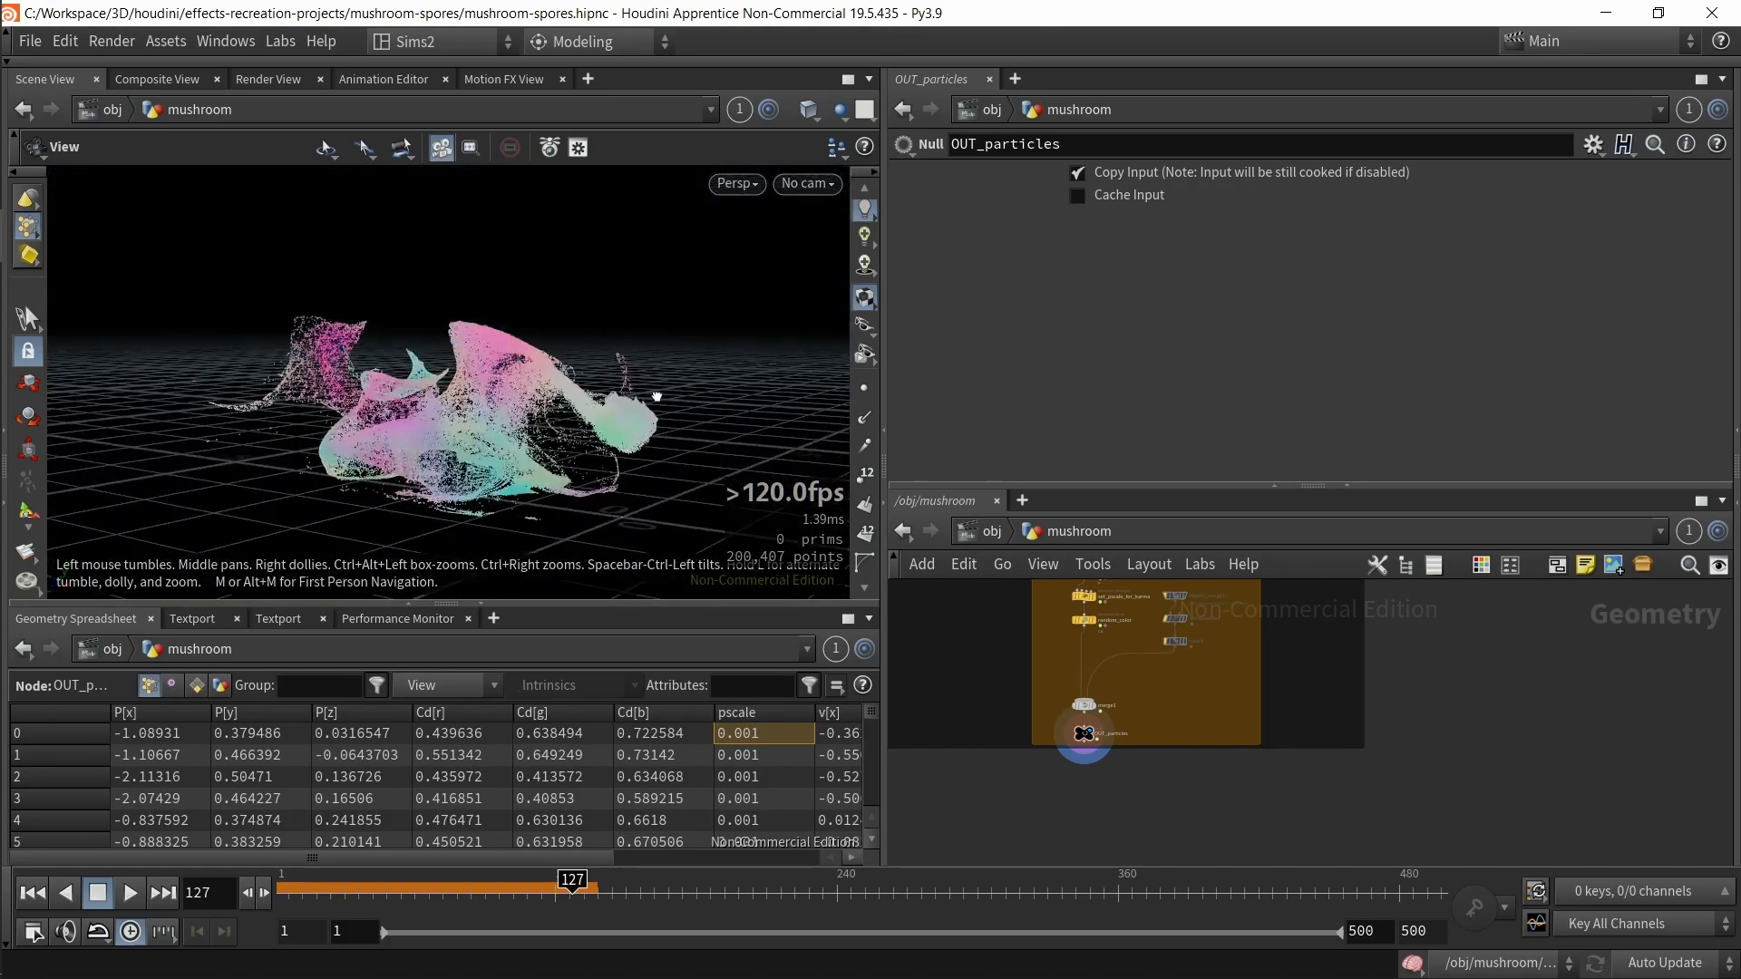
# Step: Switch to the stage network and inspect the MUSHROOM 1 SOP Import nodes in a maximized network pane
pyautogui.click(995, 534)
pyautogui.click(1003, 529)
pyautogui.click(1053, 705)
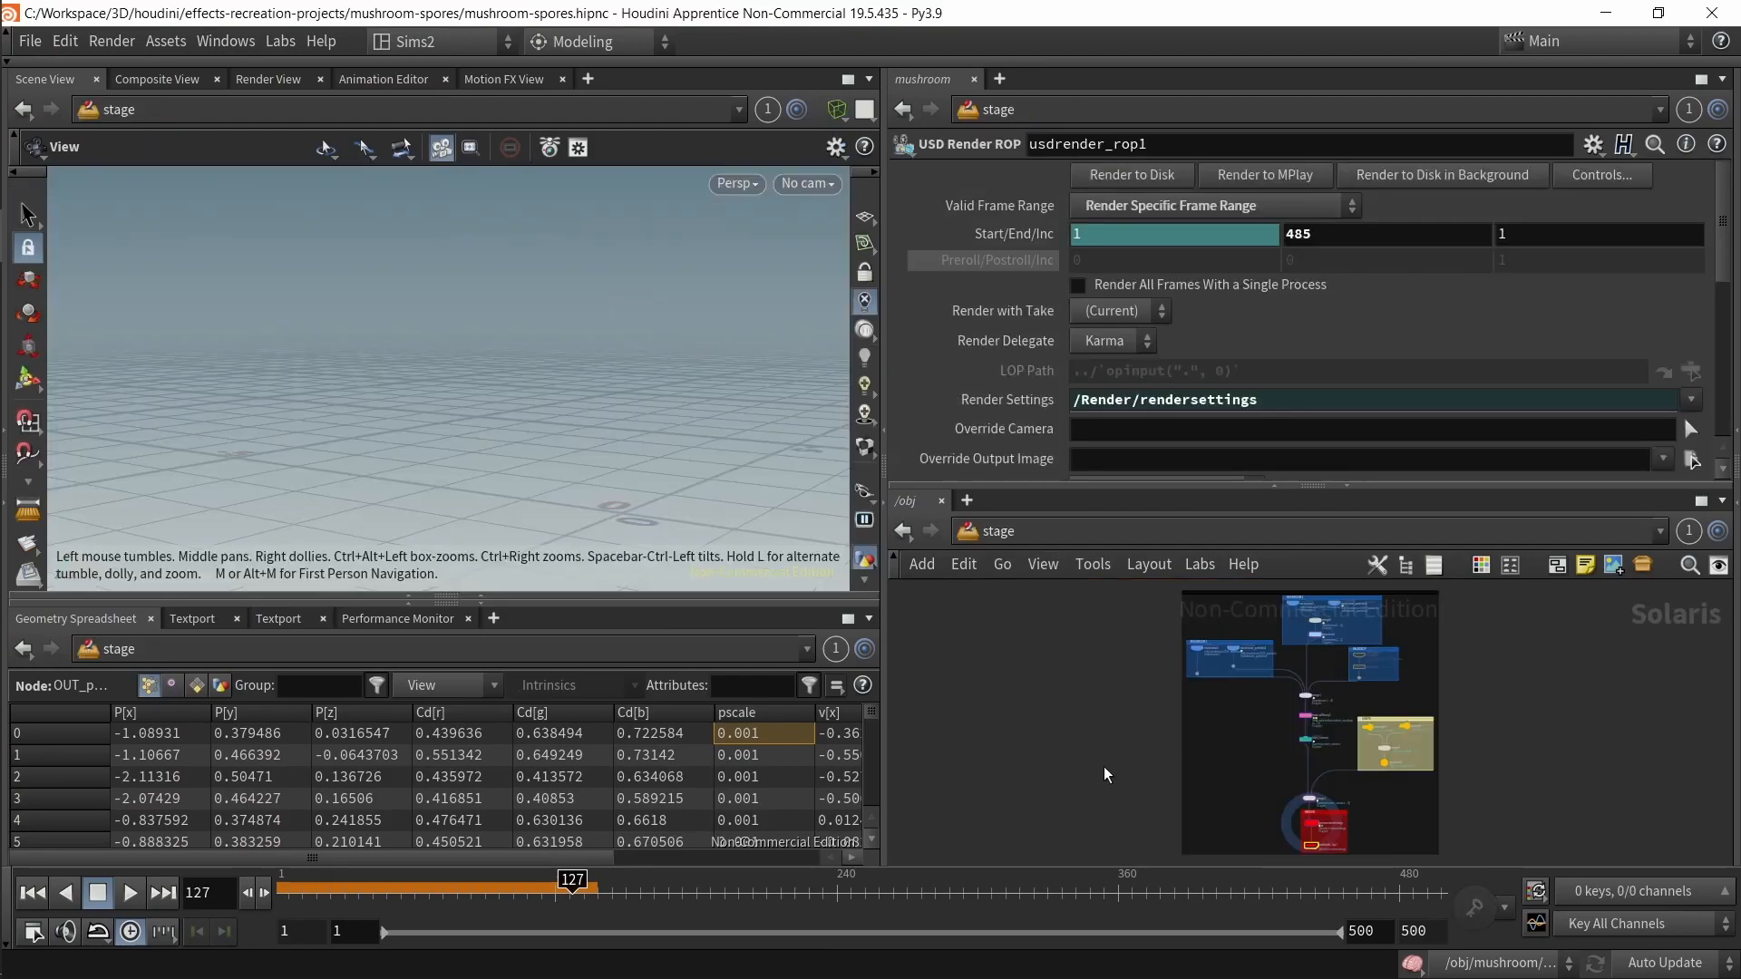
pyautogui.moveTo(588, 373); pyautogui.dragTo(475, 388)
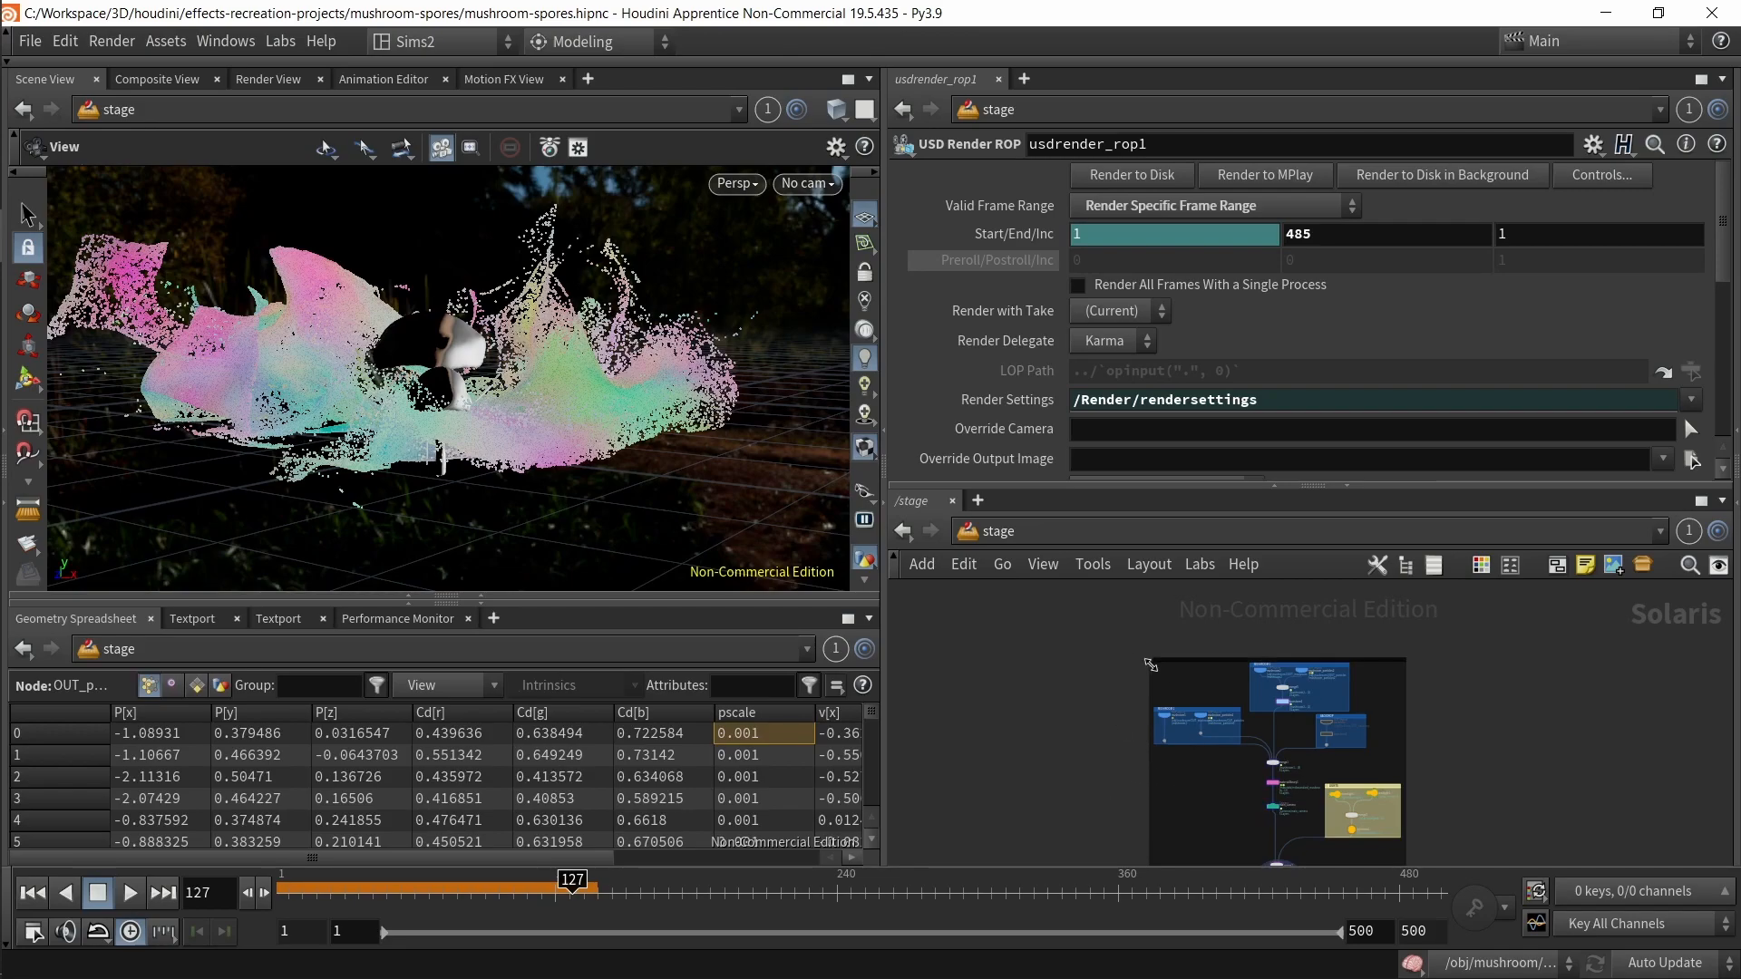
pyautogui.scroll(10, 1154, 671)
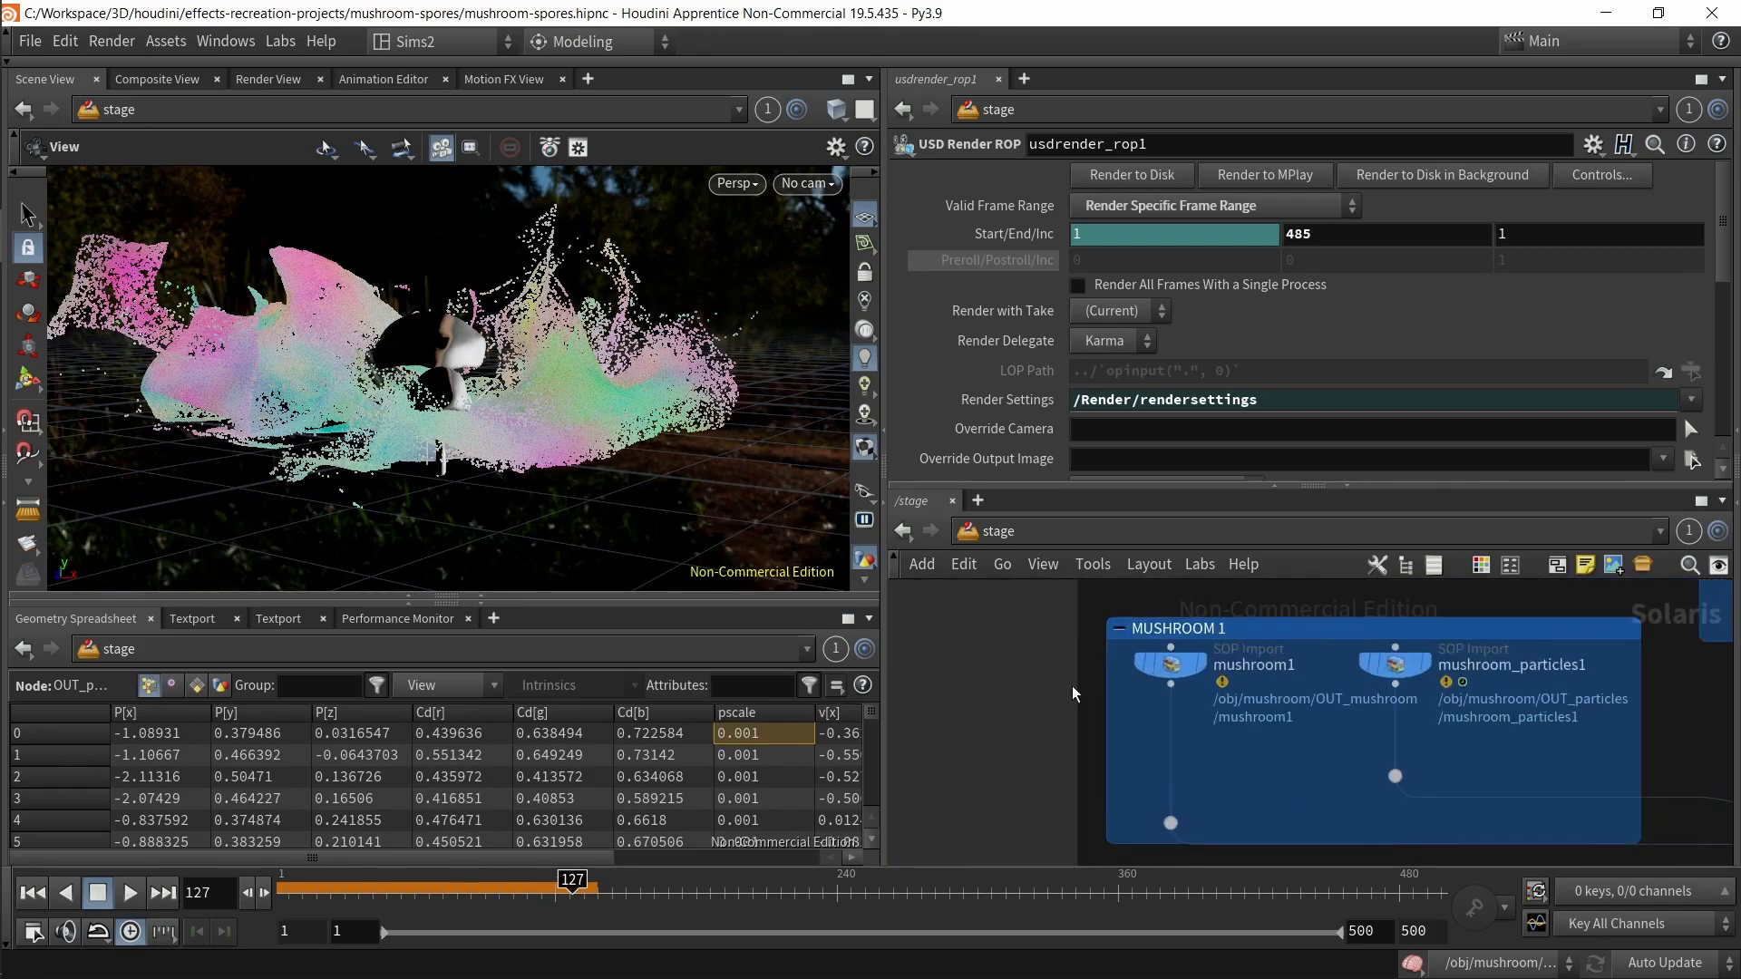
pyautogui.hotkey('ctrl', 'b')
pyautogui.press('p')
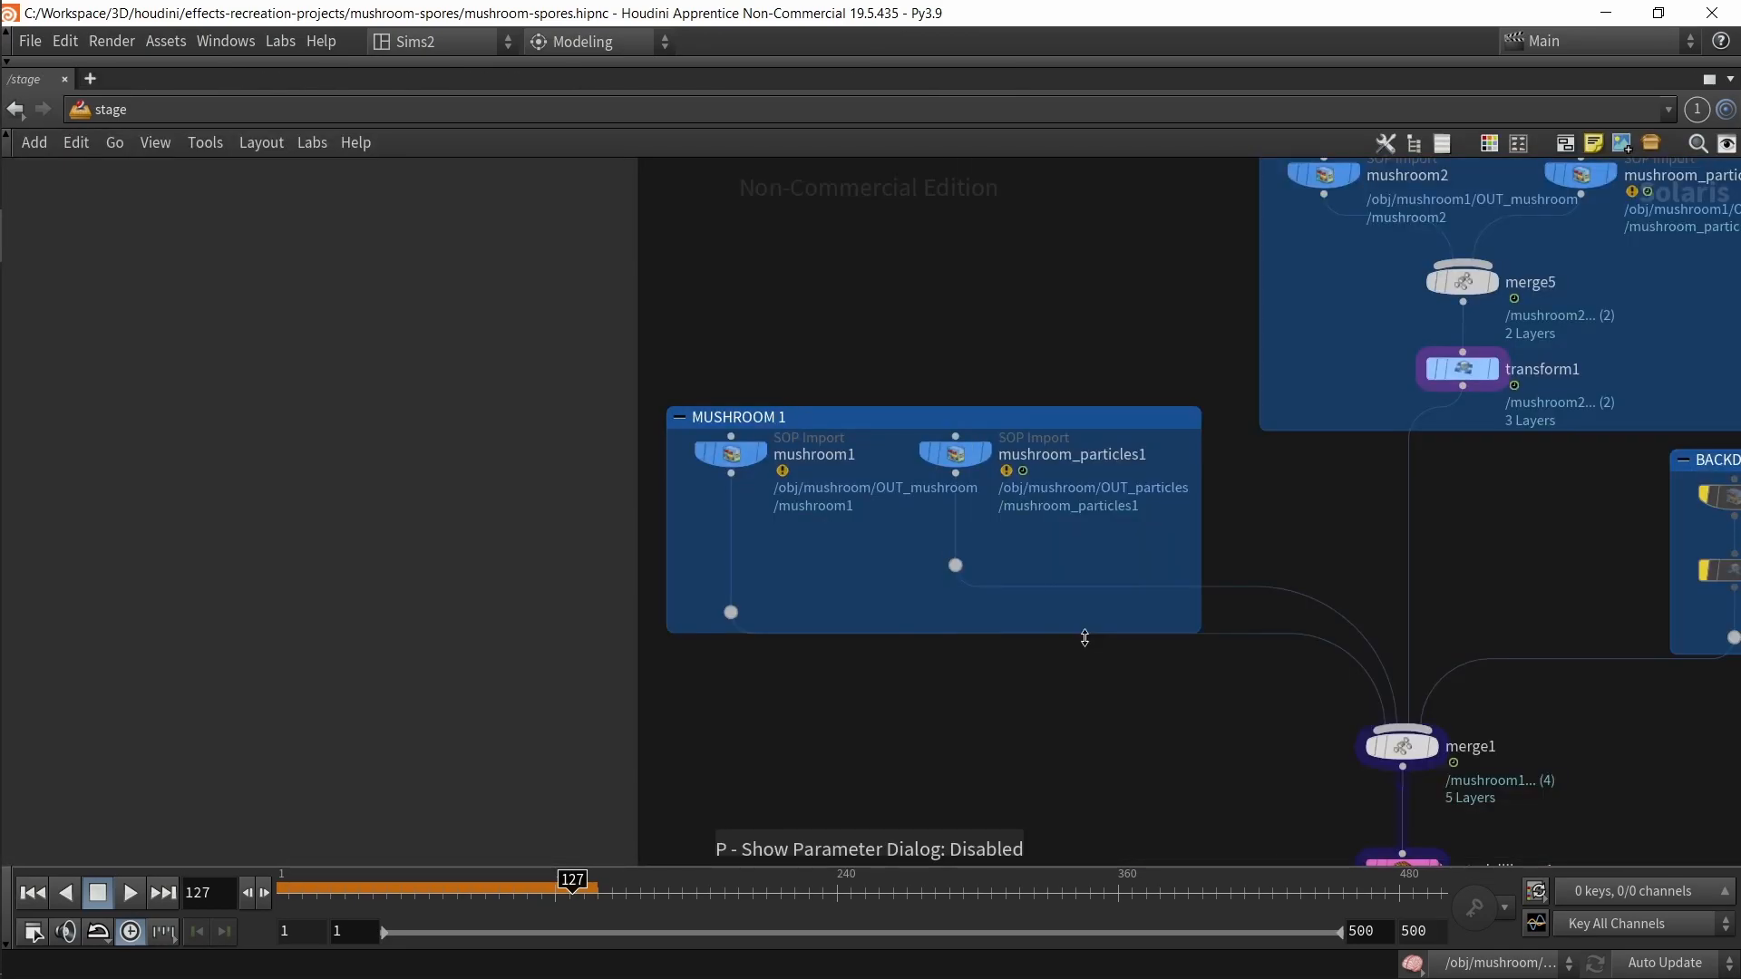
pyautogui.moveTo(1085, 638); pyautogui.dragTo(982, 756, button='middle')
pyautogui.moveTo(482, 506); pyautogui.dragTo(964, 591)
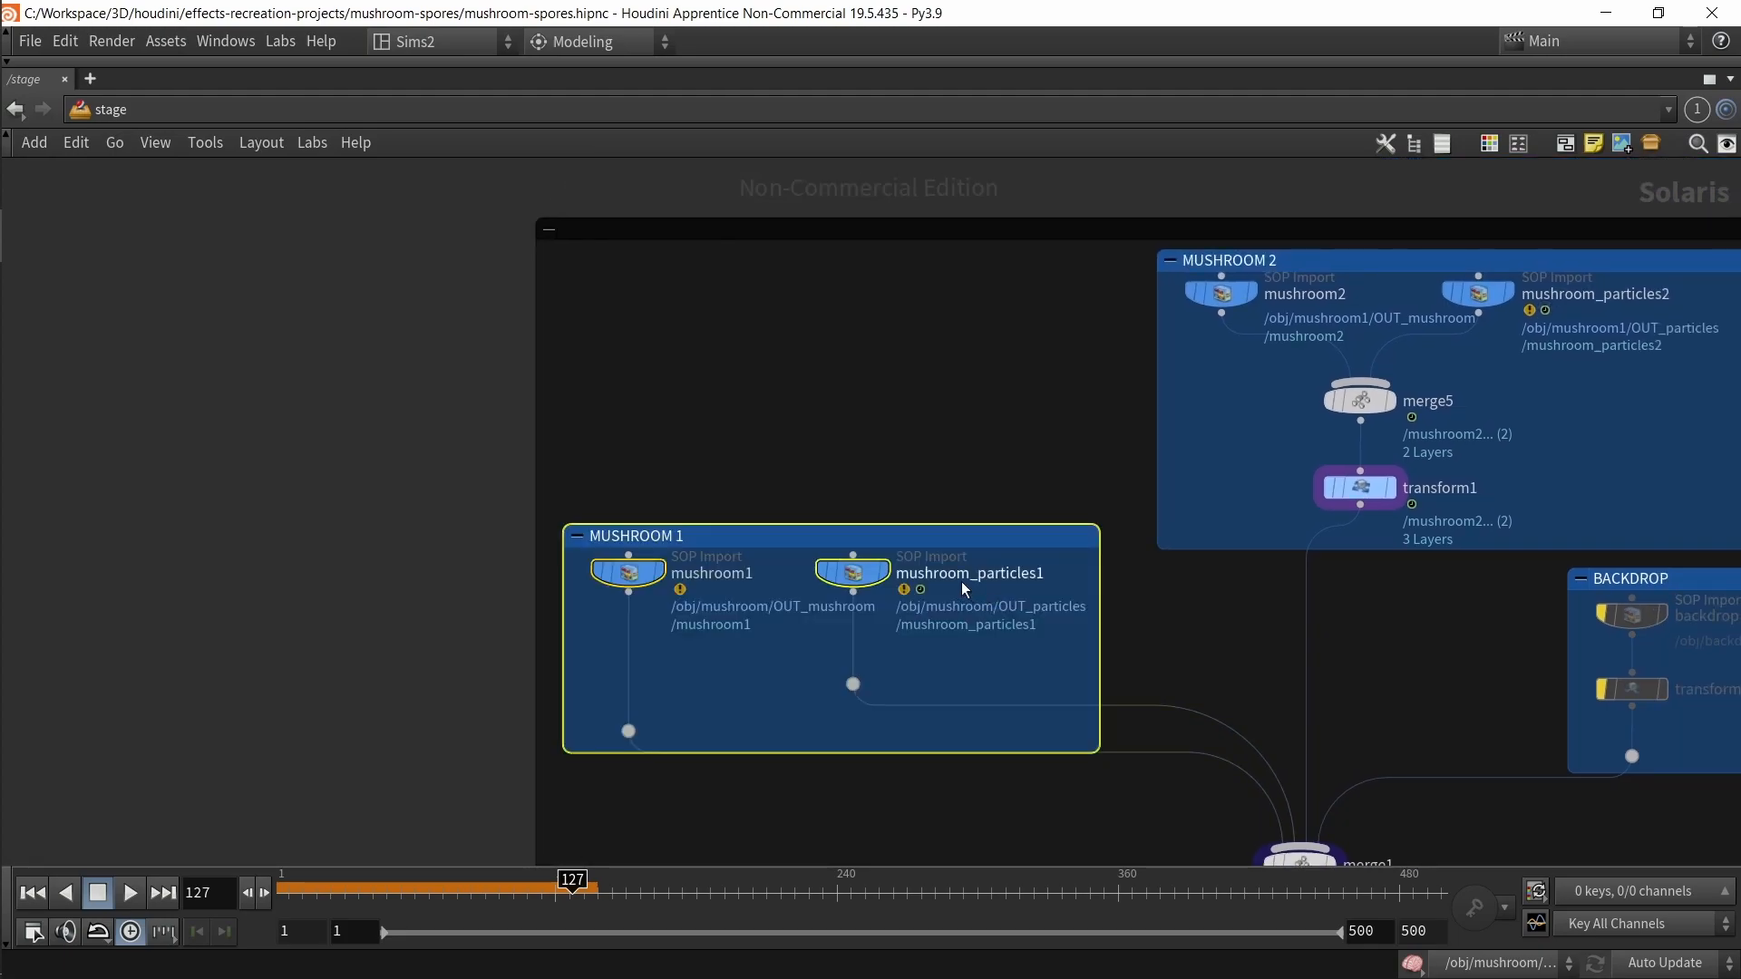
pyautogui.hotkey('ctrl', 'b')
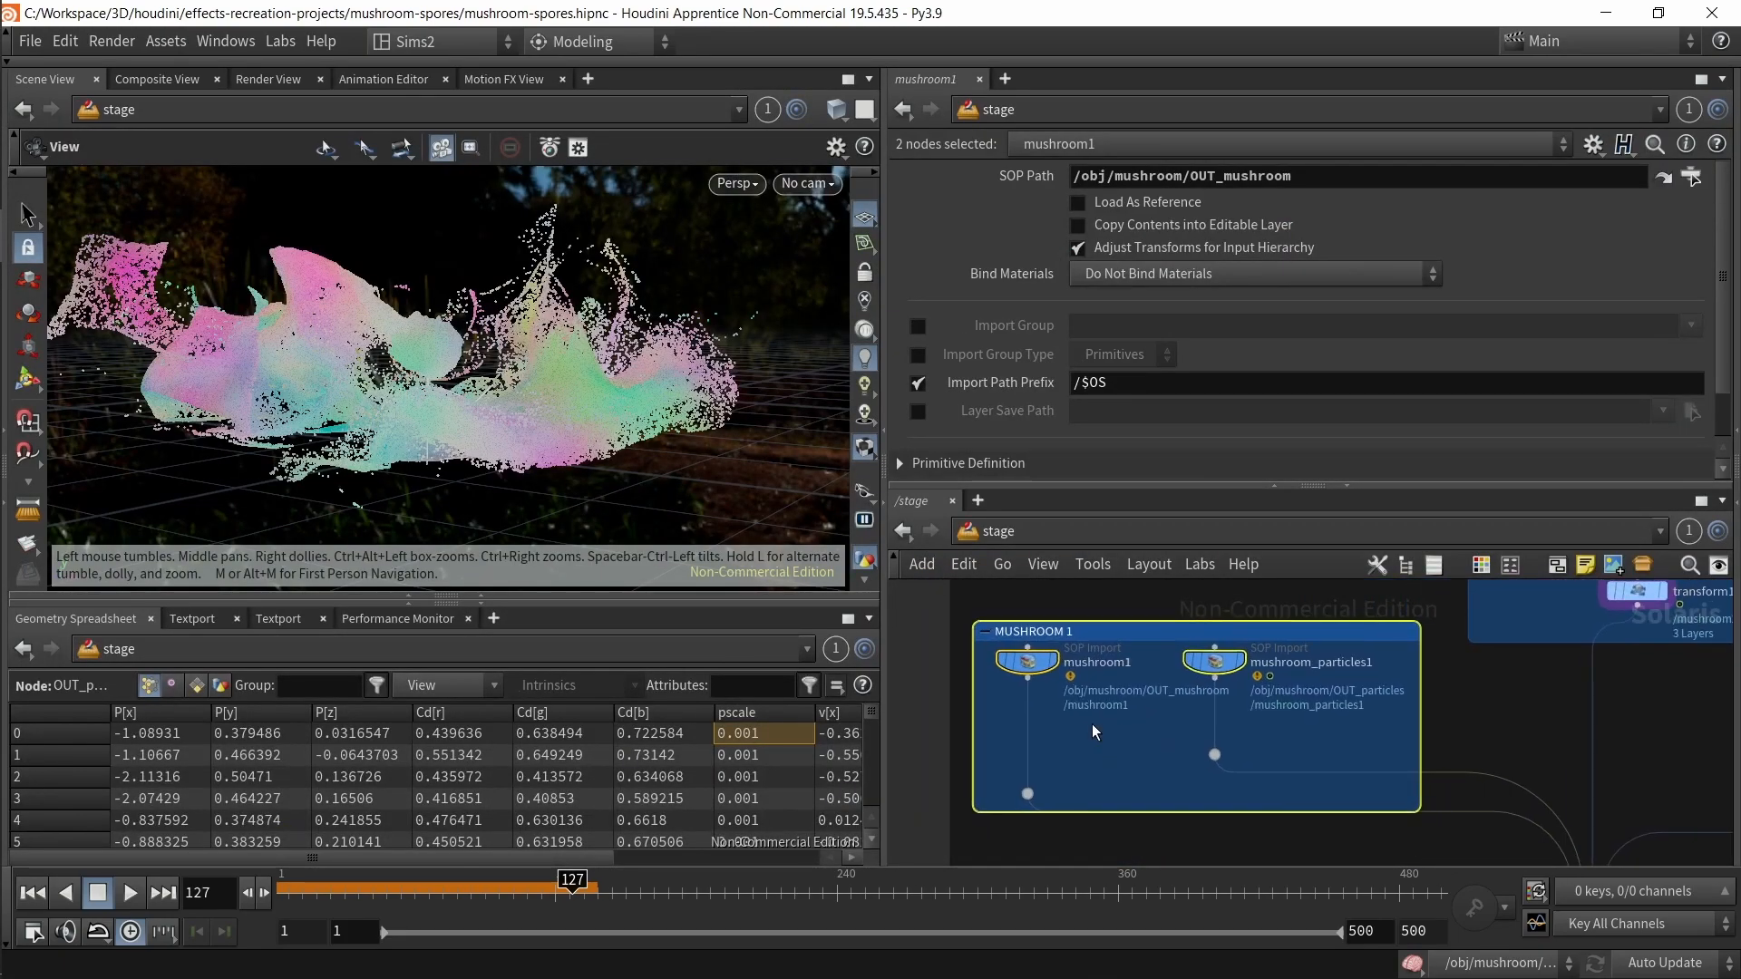
# Step: Undo the accidental move of the MUSHROOM 1 box and select mushroom_particles1 to read its SOP Path
pyautogui.scroll(2, 1100, 733)
pyautogui.click(1021, 656)
pyautogui.hotkey('ctrl', 'z')
pyautogui.moveTo(1222, 730); pyautogui.dragTo(1297, 662)
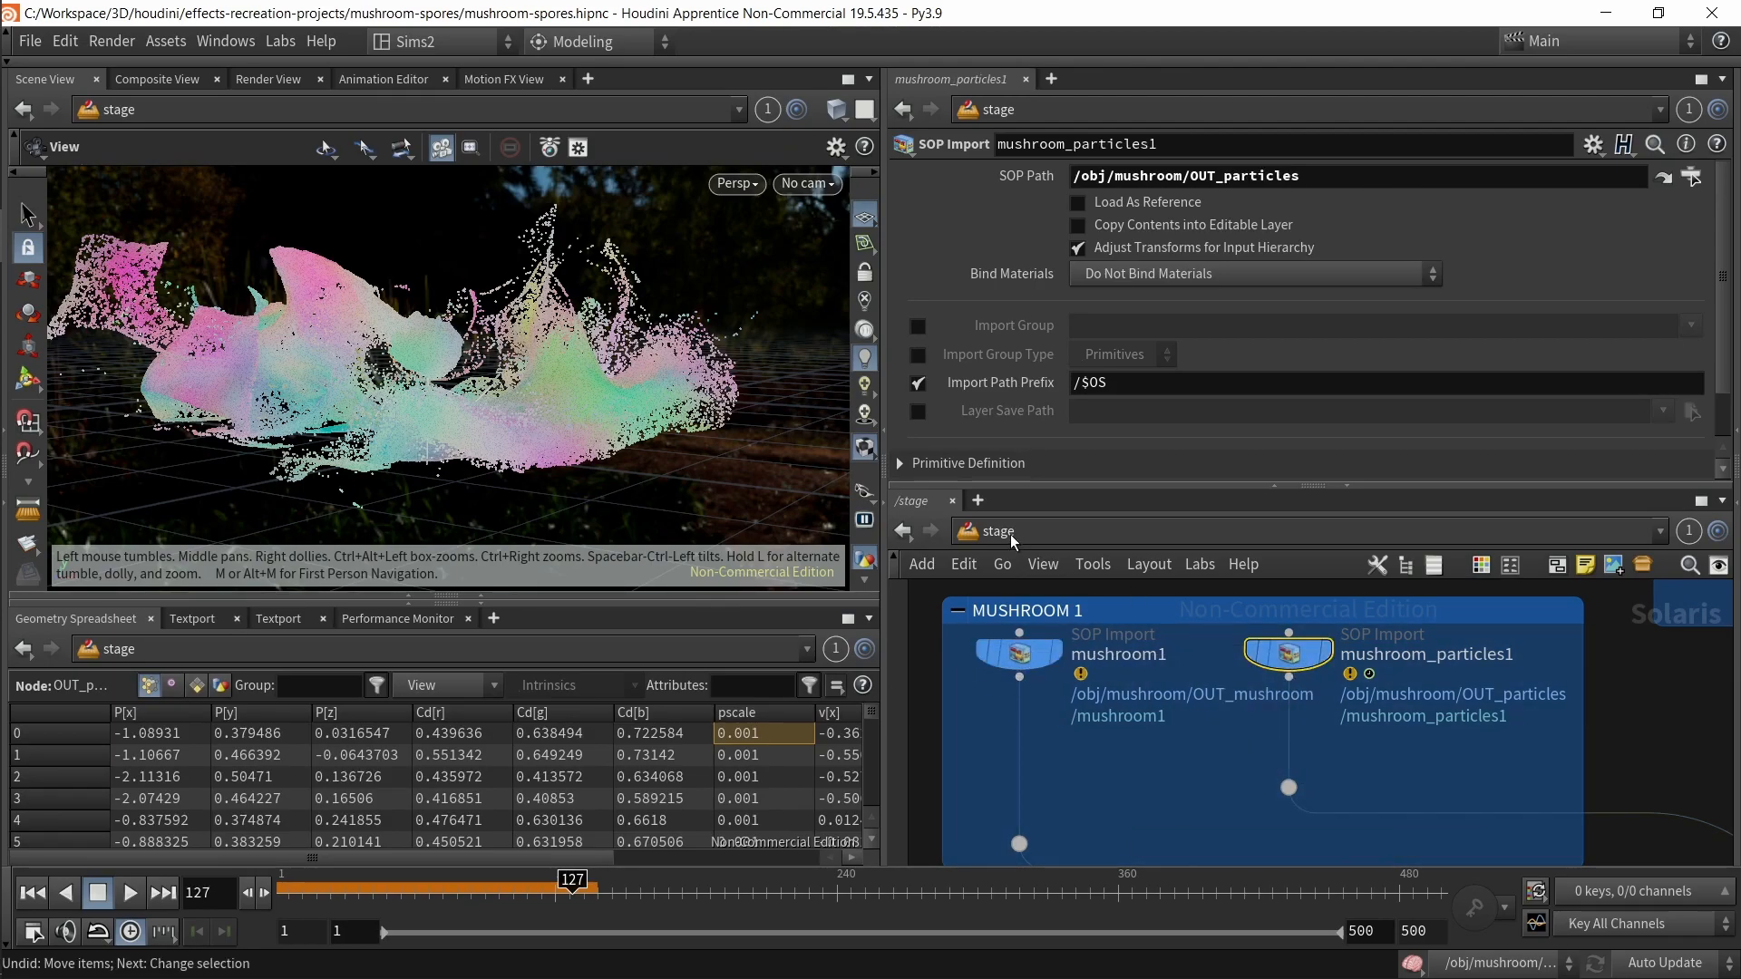
# Step: Set quickmark 1 in the stage network and quickmark 2 at OUT_particles inside the mushroom object
pyautogui.click(982, 537)
pyautogui.click(1213, 796)
pyautogui.hotkey('ctrl', '1')
pyautogui.click(979, 530)
pyautogui.click(1035, 637)
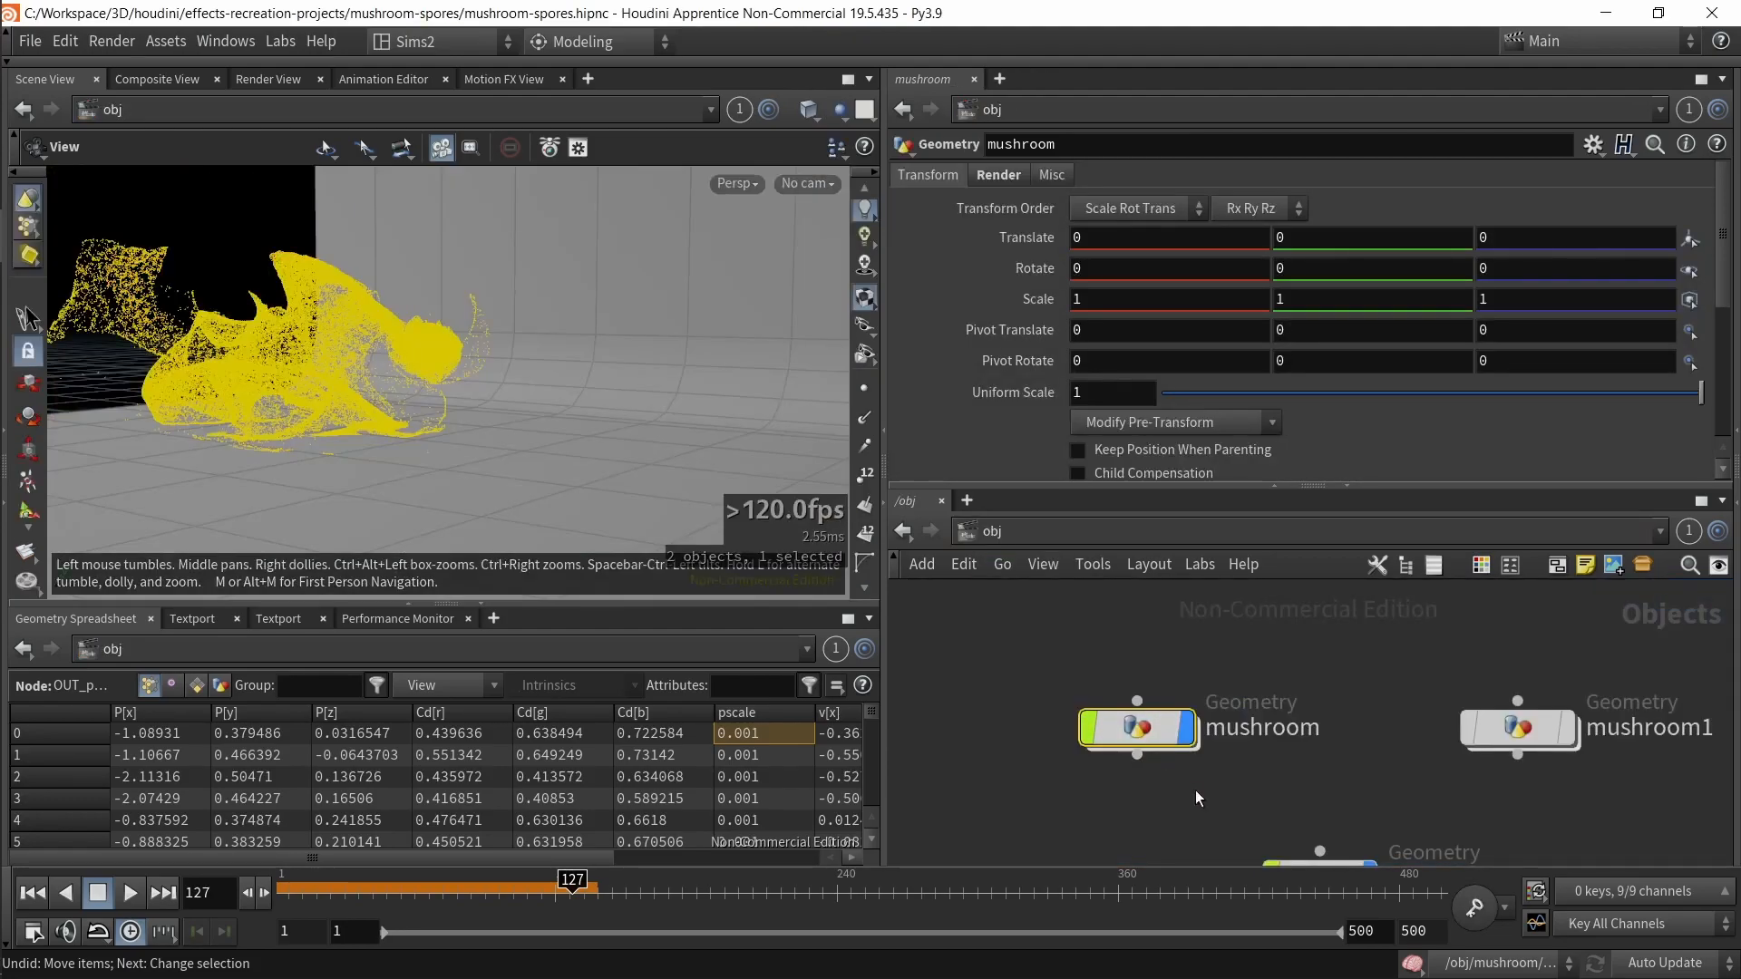
pyautogui.doubleClick(1140, 729)
pyautogui.moveTo(1149, 759); pyautogui.dragTo(1189, 788, button='middle')
pyautogui.scroll(5, 1189, 798)
pyautogui.hotkey('ctrl', '2')
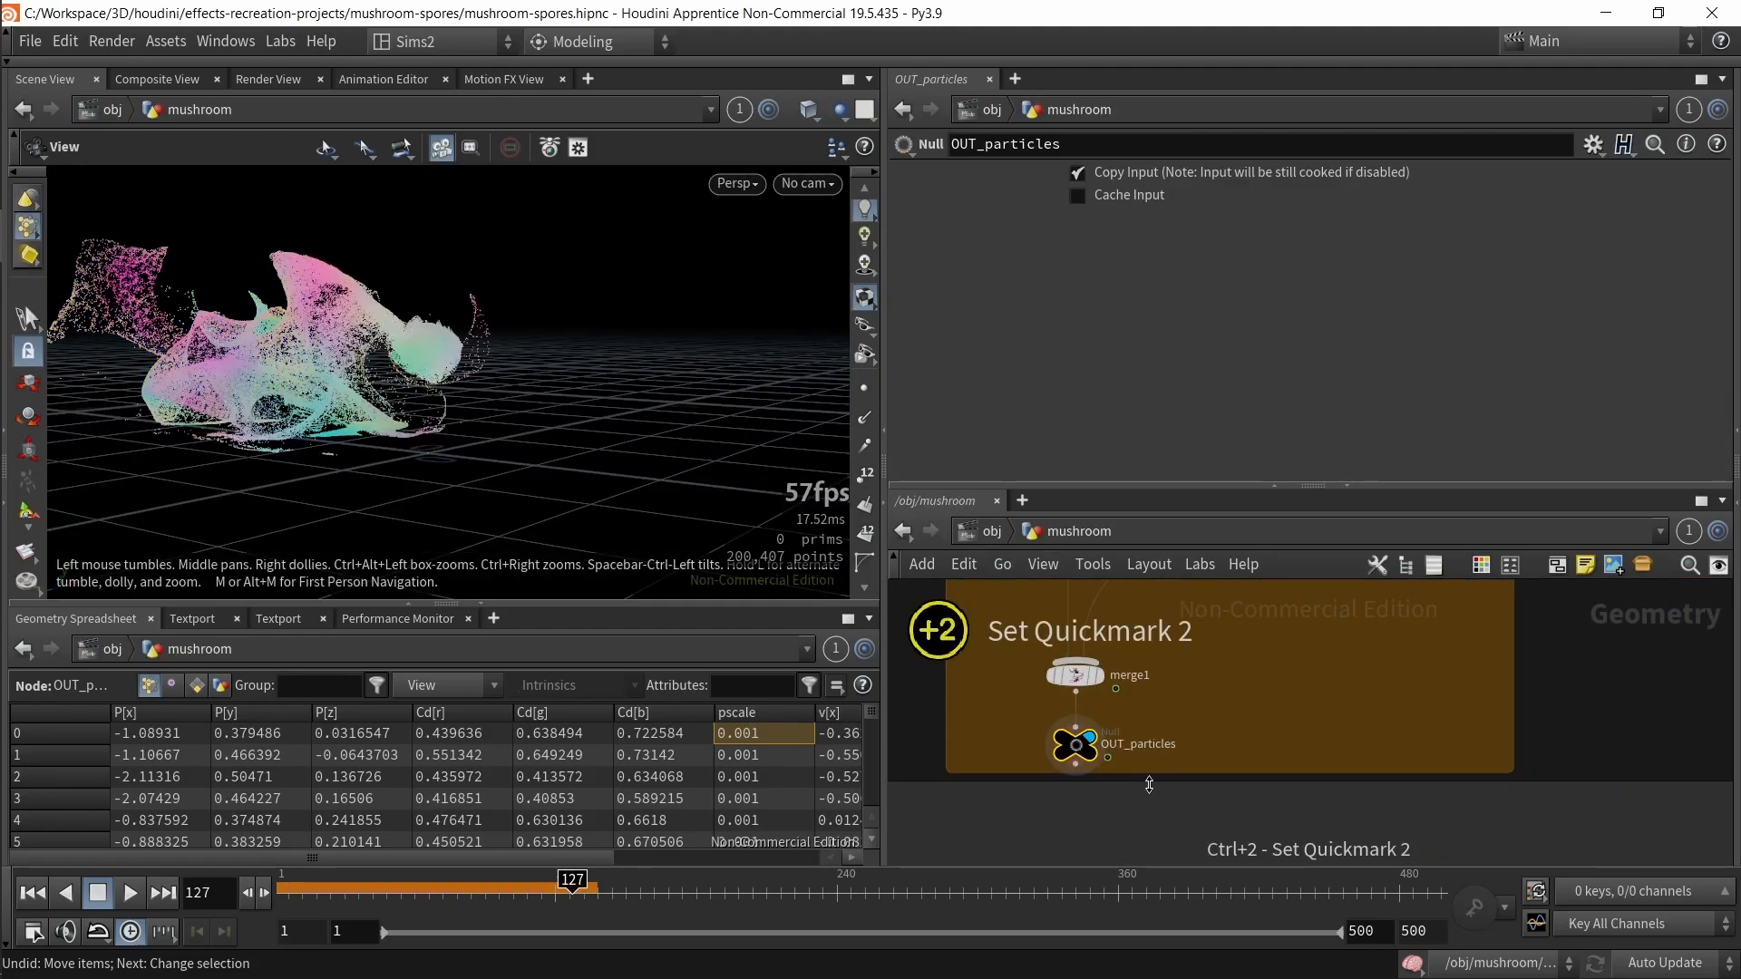
# Step: Jump from mushroom1's SOP Path to the OUT_mushroom node inside the mushroom object and frame it
pyautogui.press('1')
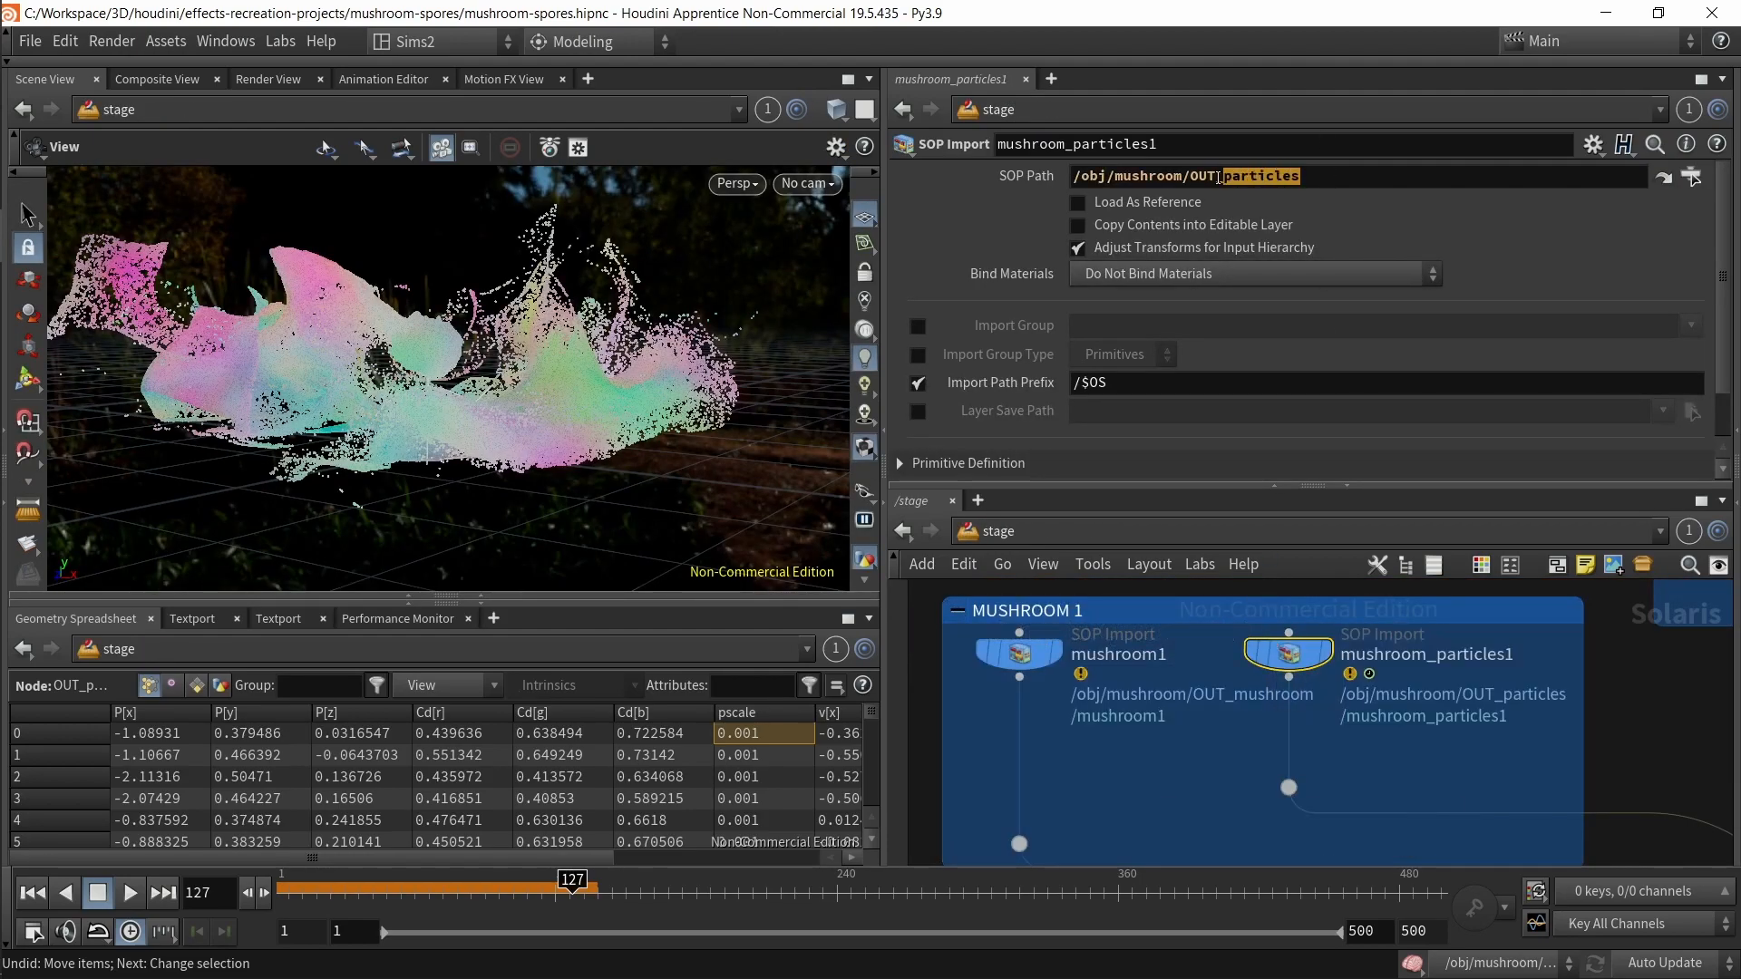
pyautogui.click(1019, 653)
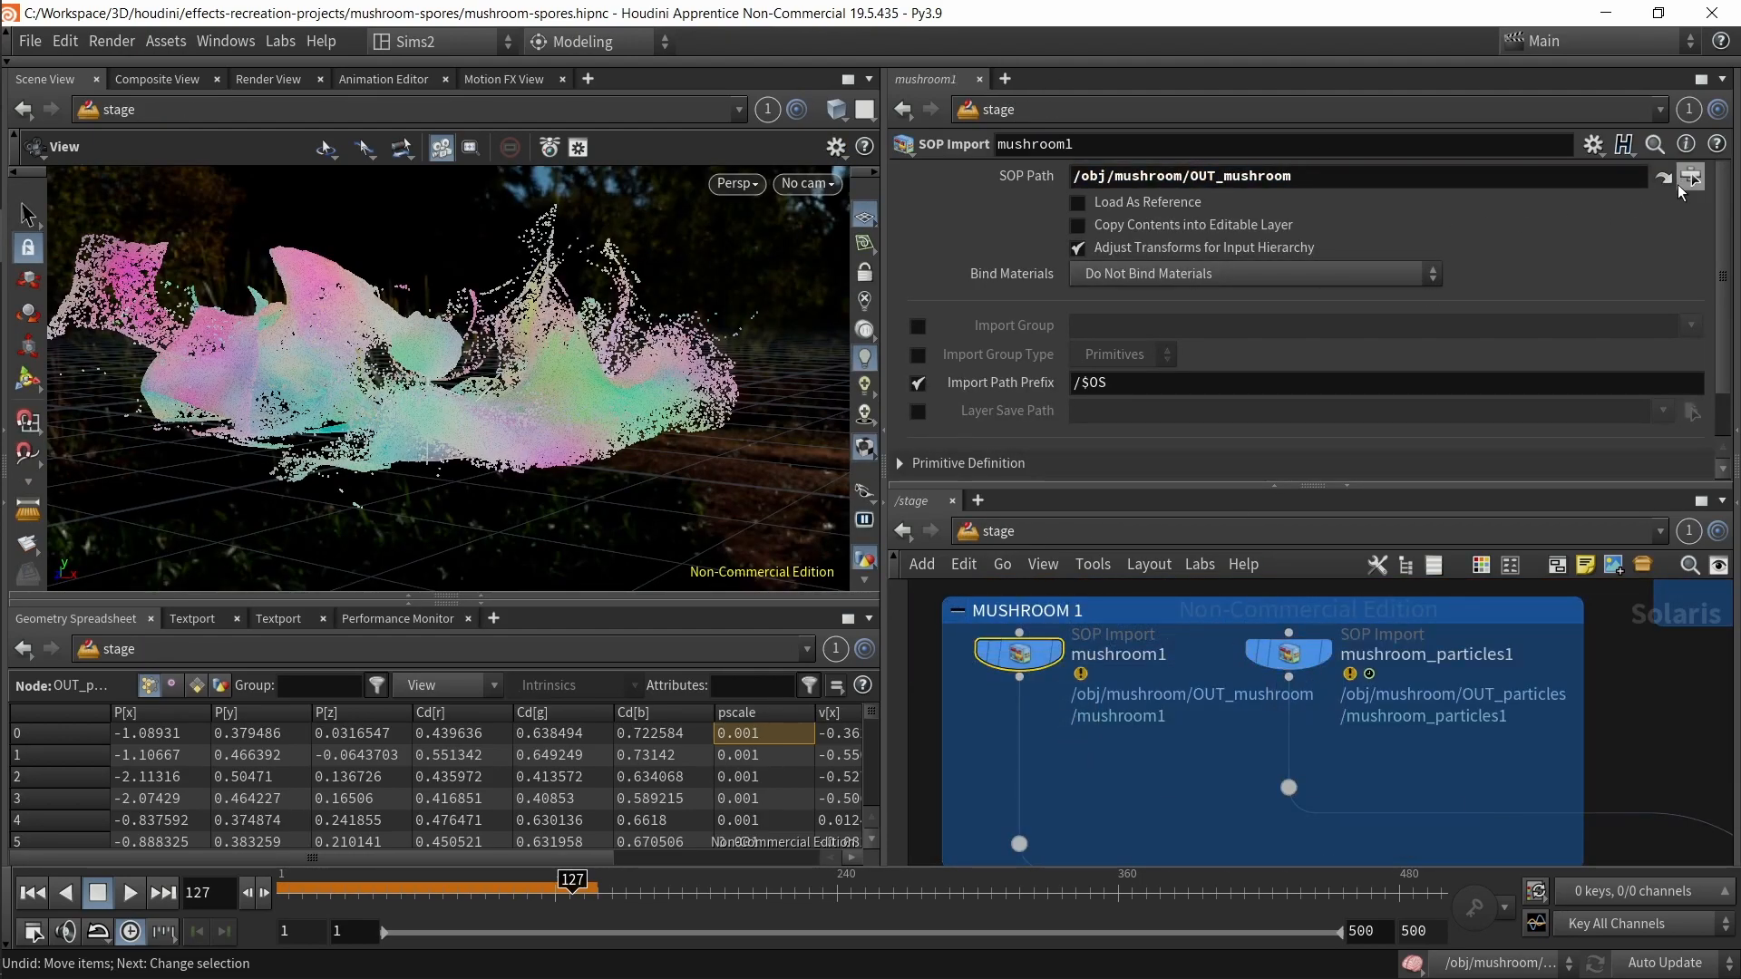
pyautogui.click(1666, 179)
pyautogui.click(992, 534)
pyautogui.doubleClick(1121, 728)
pyautogui.press('2')
pyautogui.press('1')
pyautogui.click(1663, 179)
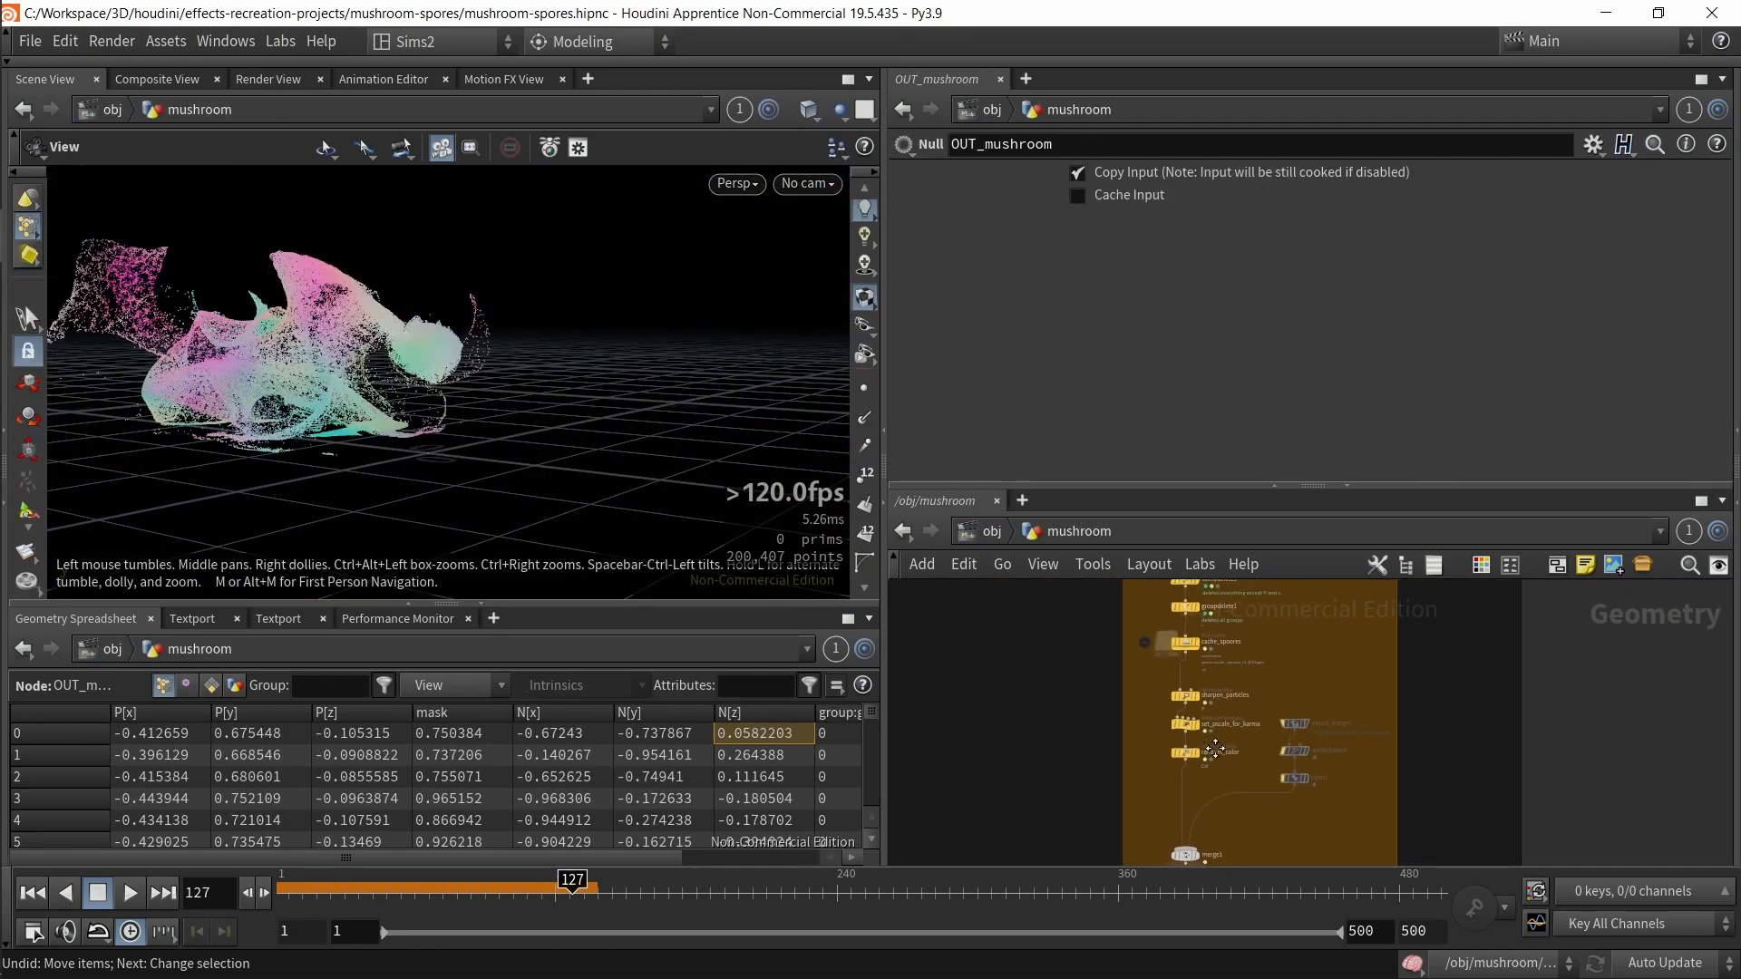
pyautogui.press('f')
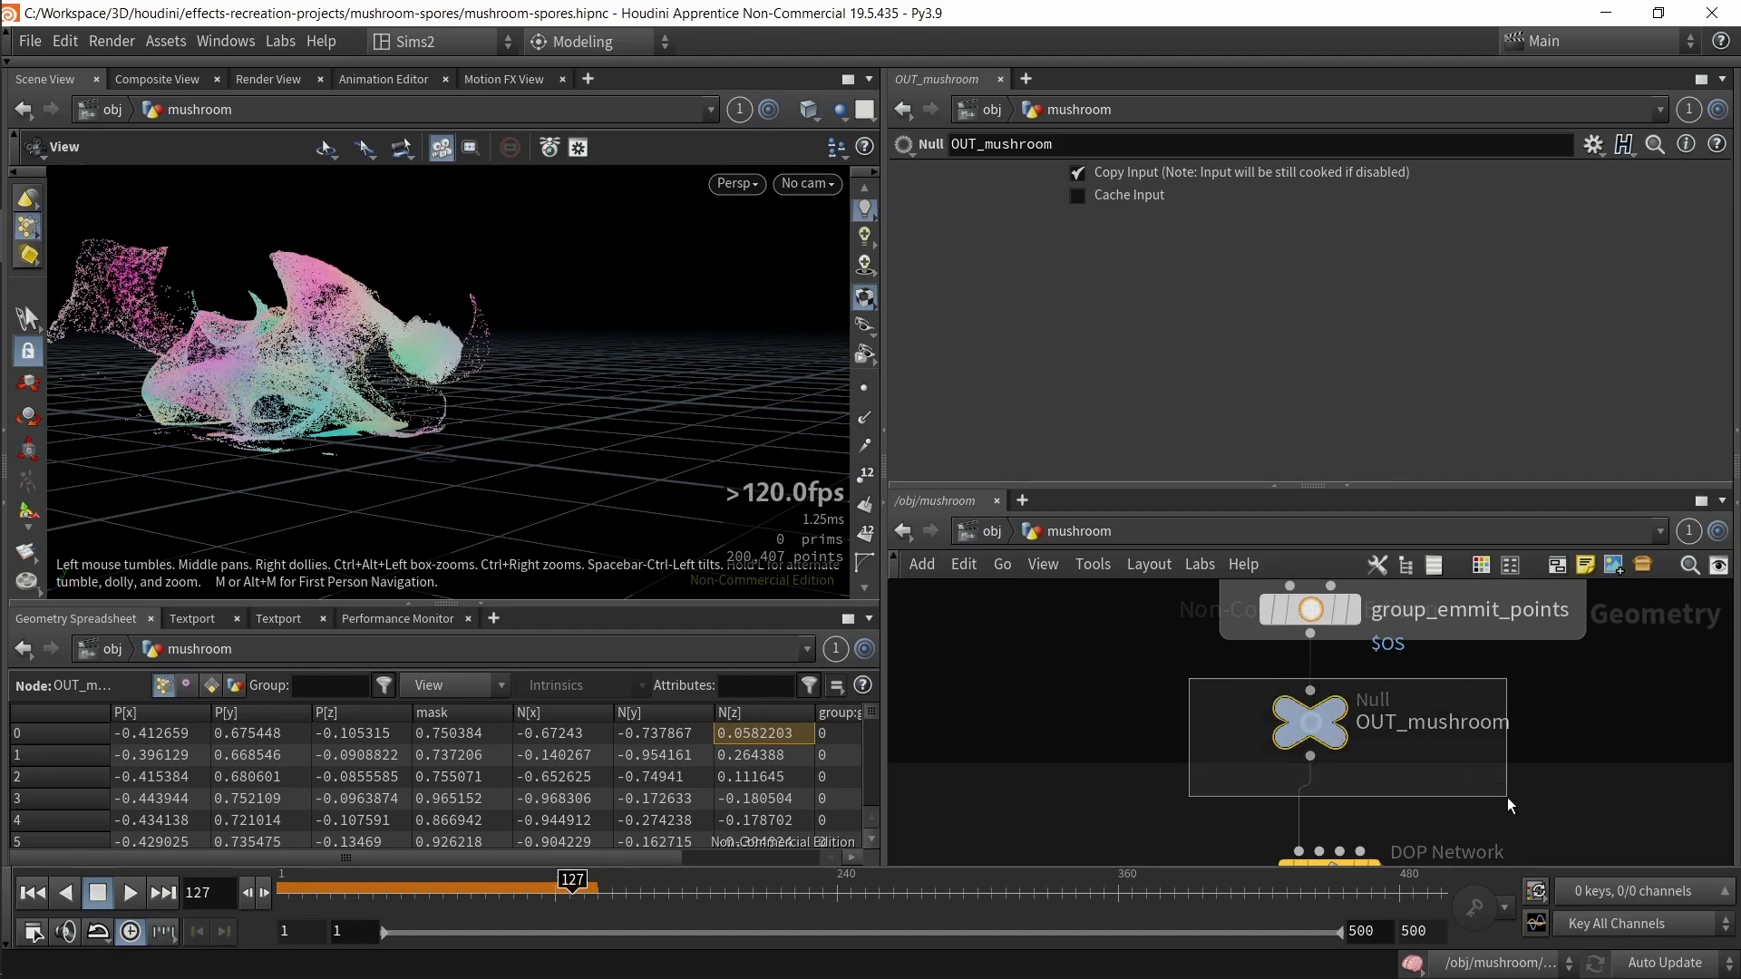
# Step: Locate OUT_particles in the mushroom network and switch between the quickmarks back to the stage
pyautogui.scroll(-3, 1115, 733)
pyautogui.moveTo(1133, 737); pyautogui.dragTo(1189, 420, button='middle')
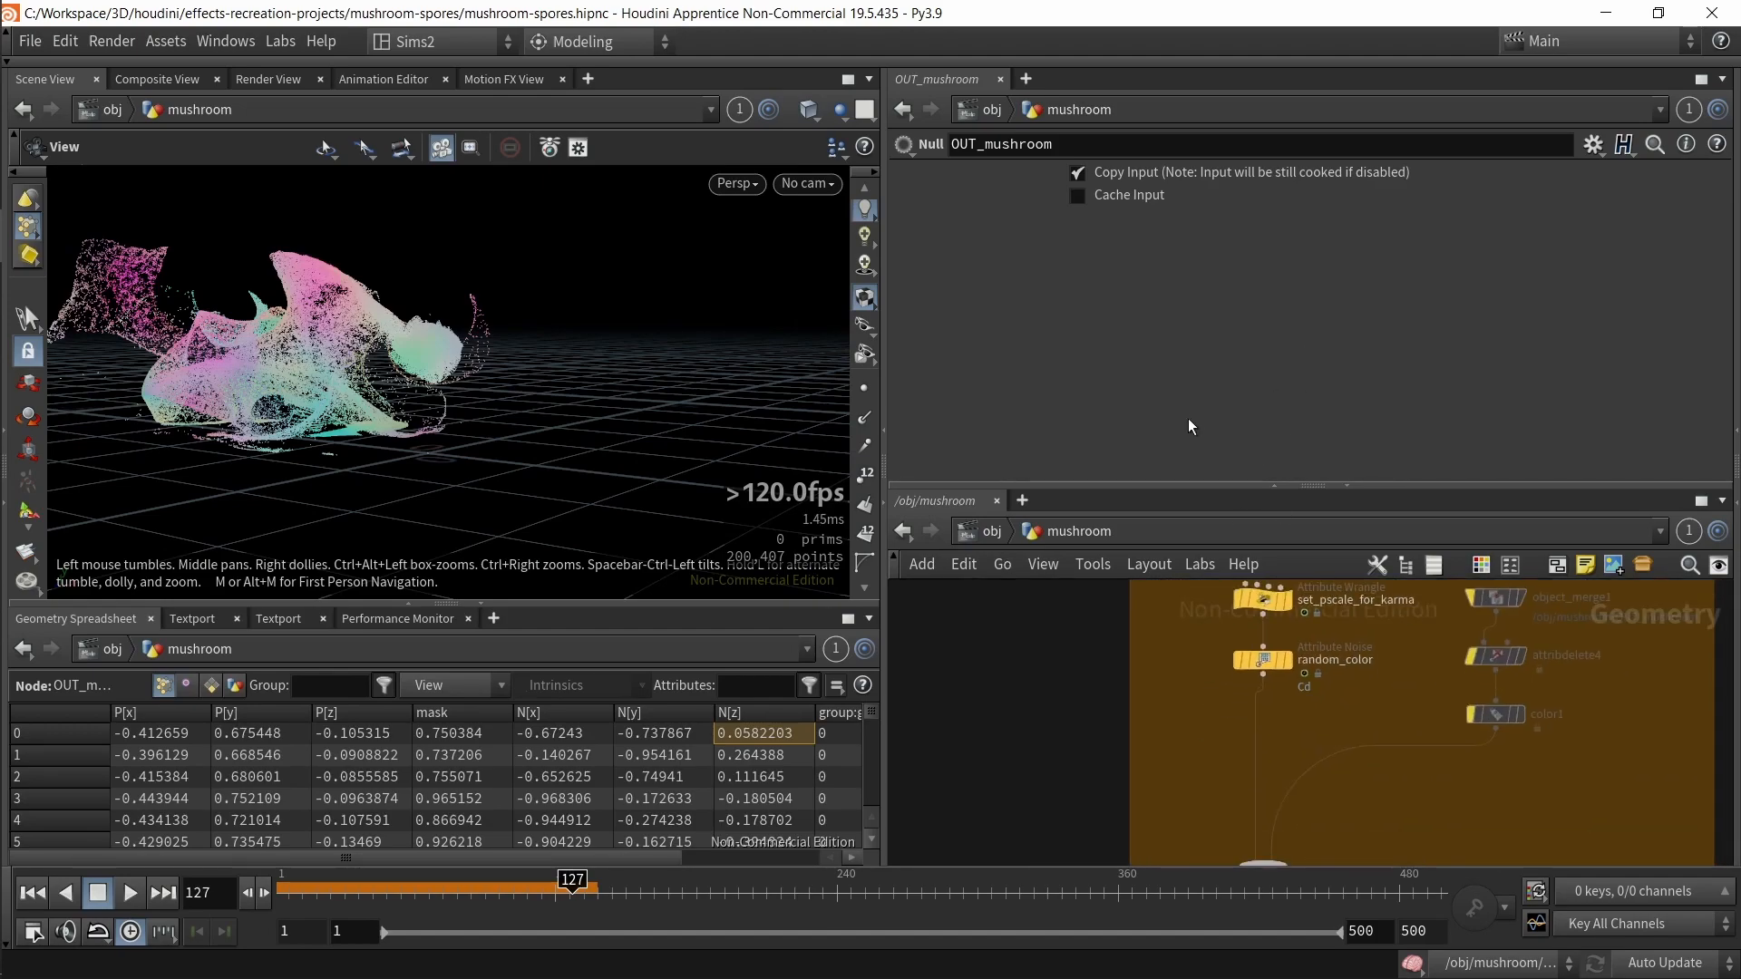
pyautogui.moveTo(1115, 844); pyautogui.dragTo(1106, 572, button='middle')
pyautogui.moveTo(1208, 751); pyautogui.dragTo(1154, 849, button='middle')
pyautogui.click(1195, 760)
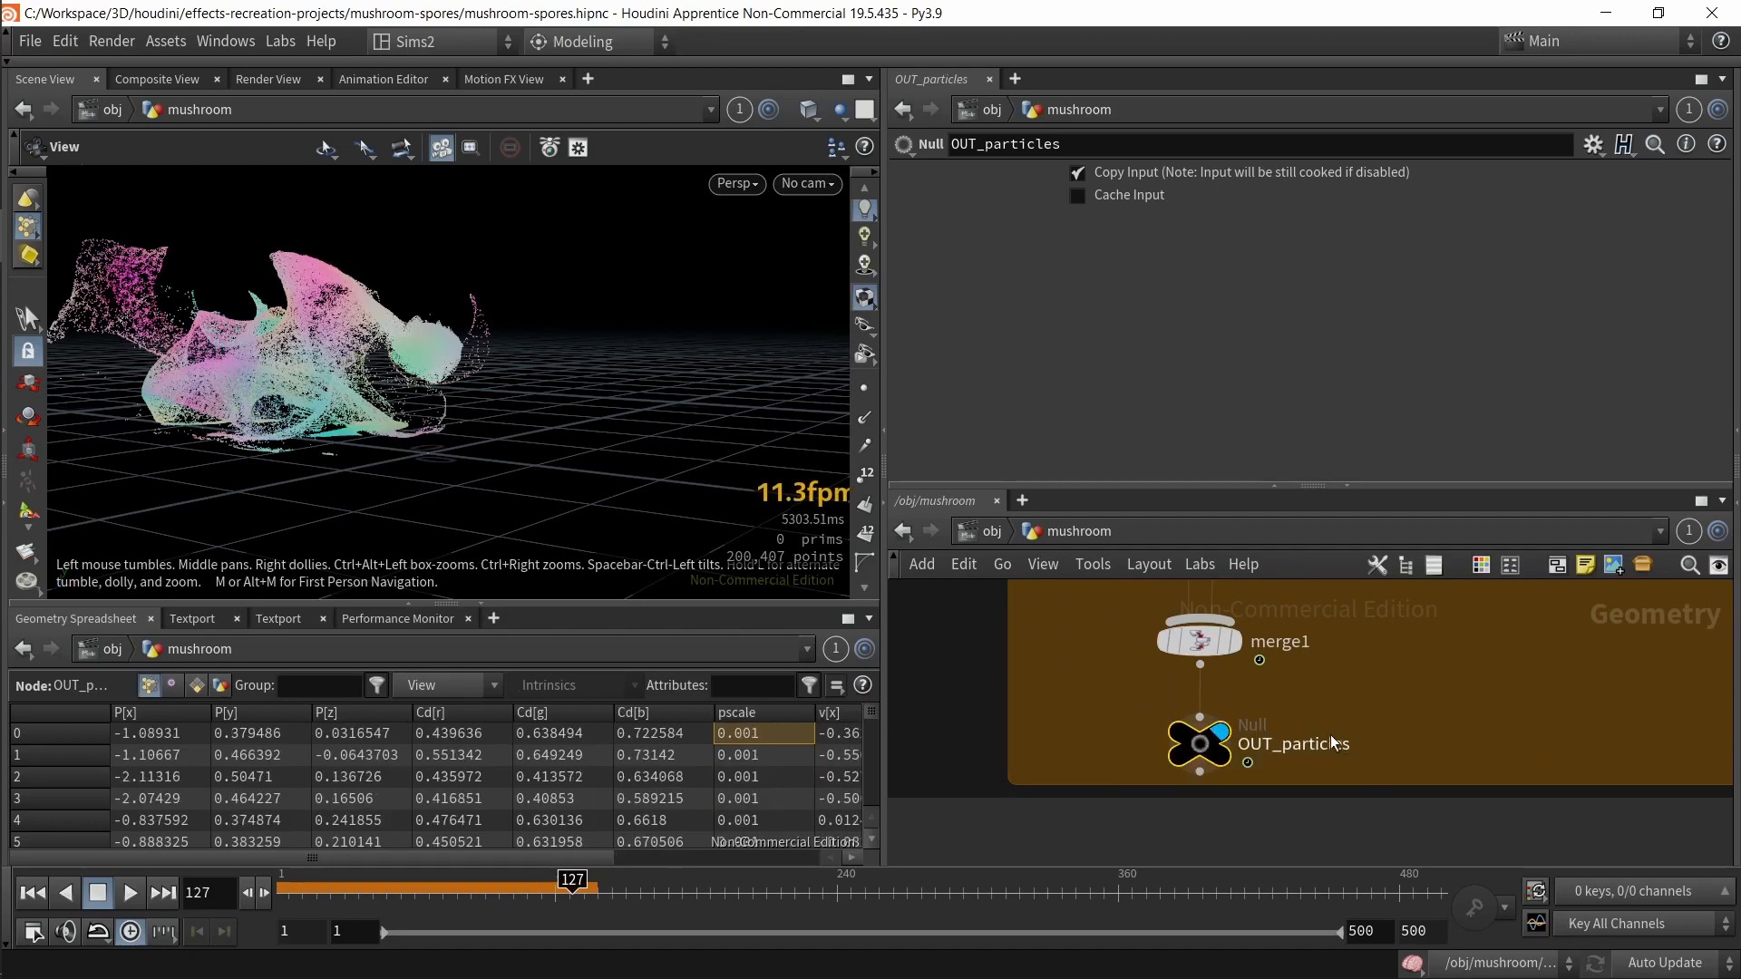
pyautogui.press('2')
pyautogui.press('1')
# Step: Inspect the MUSHROOM 2 SOP Import nodes and the merge5 node in the stage network
pyautogui.moveTo(1404, 746); pyautogui.dragTo(1248, 562, button='middle')
pyautogui.scroll(-3, 1333, 778)
pyautogui.moveTo(1591, 606); pyautogui.dragTo(1210, 933, button='middle')
pyautogui.scroll(2, 1059, 693)
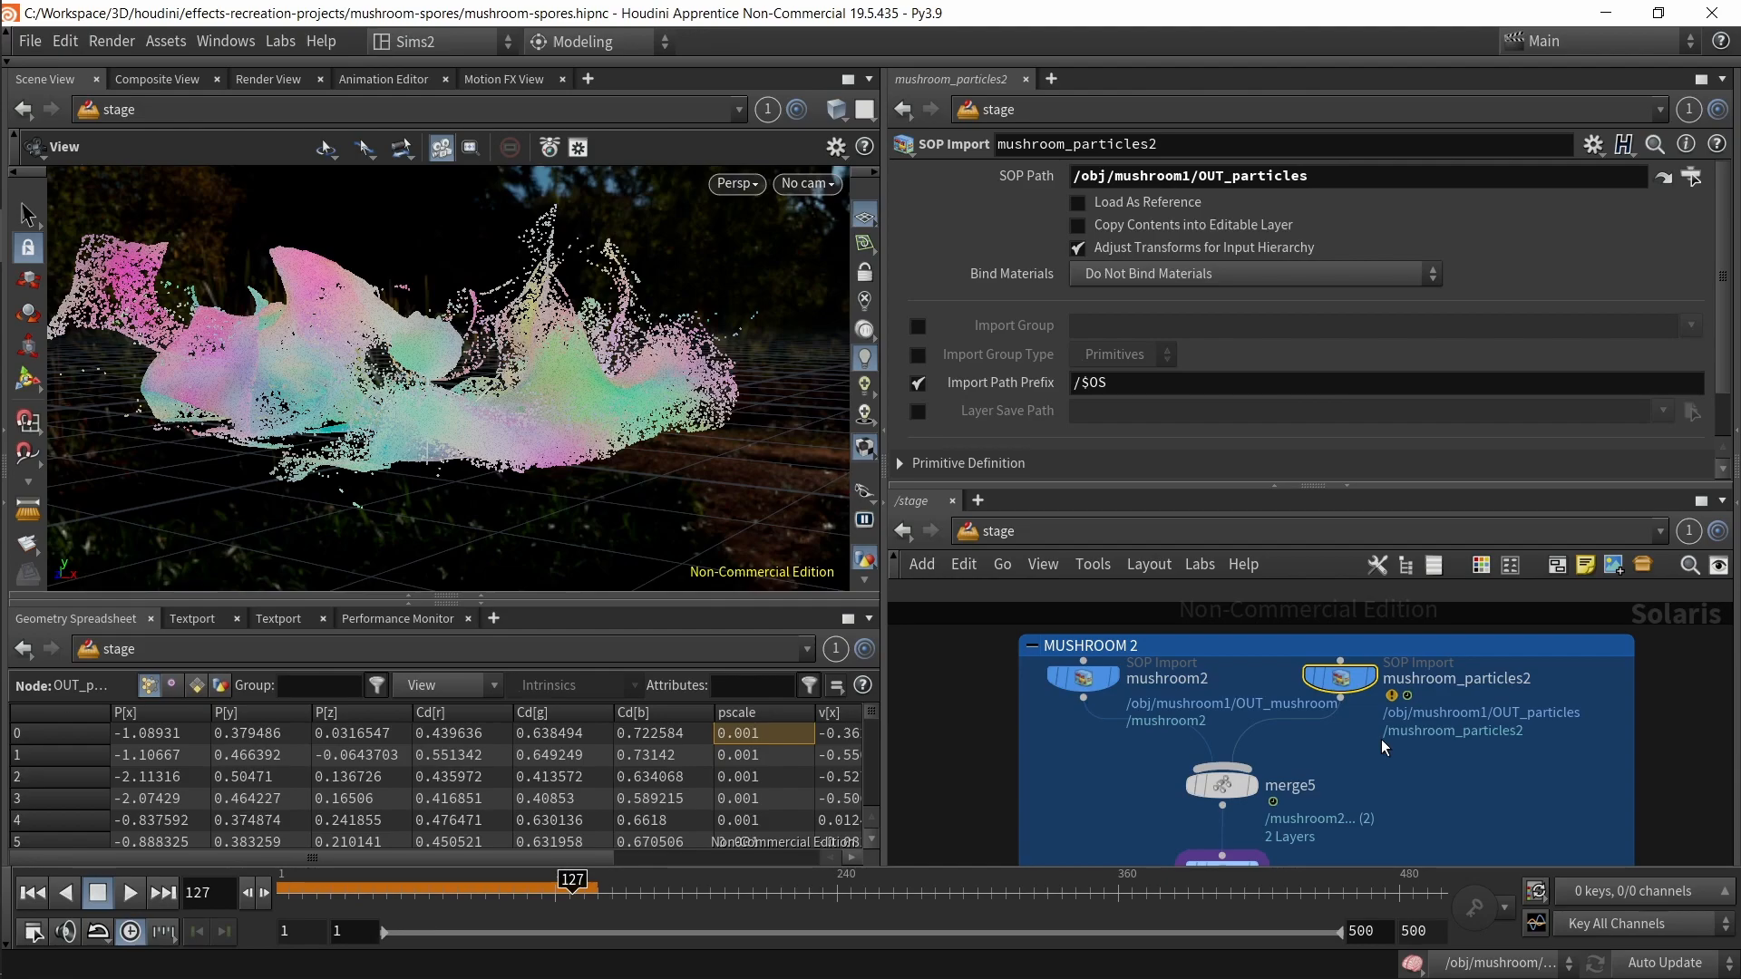
pyautogui.scroll(-3, 1023, 780)
pyautogui.moveTo(1025, 780); pyautogui.dragTo(1123, 660, button='middle')
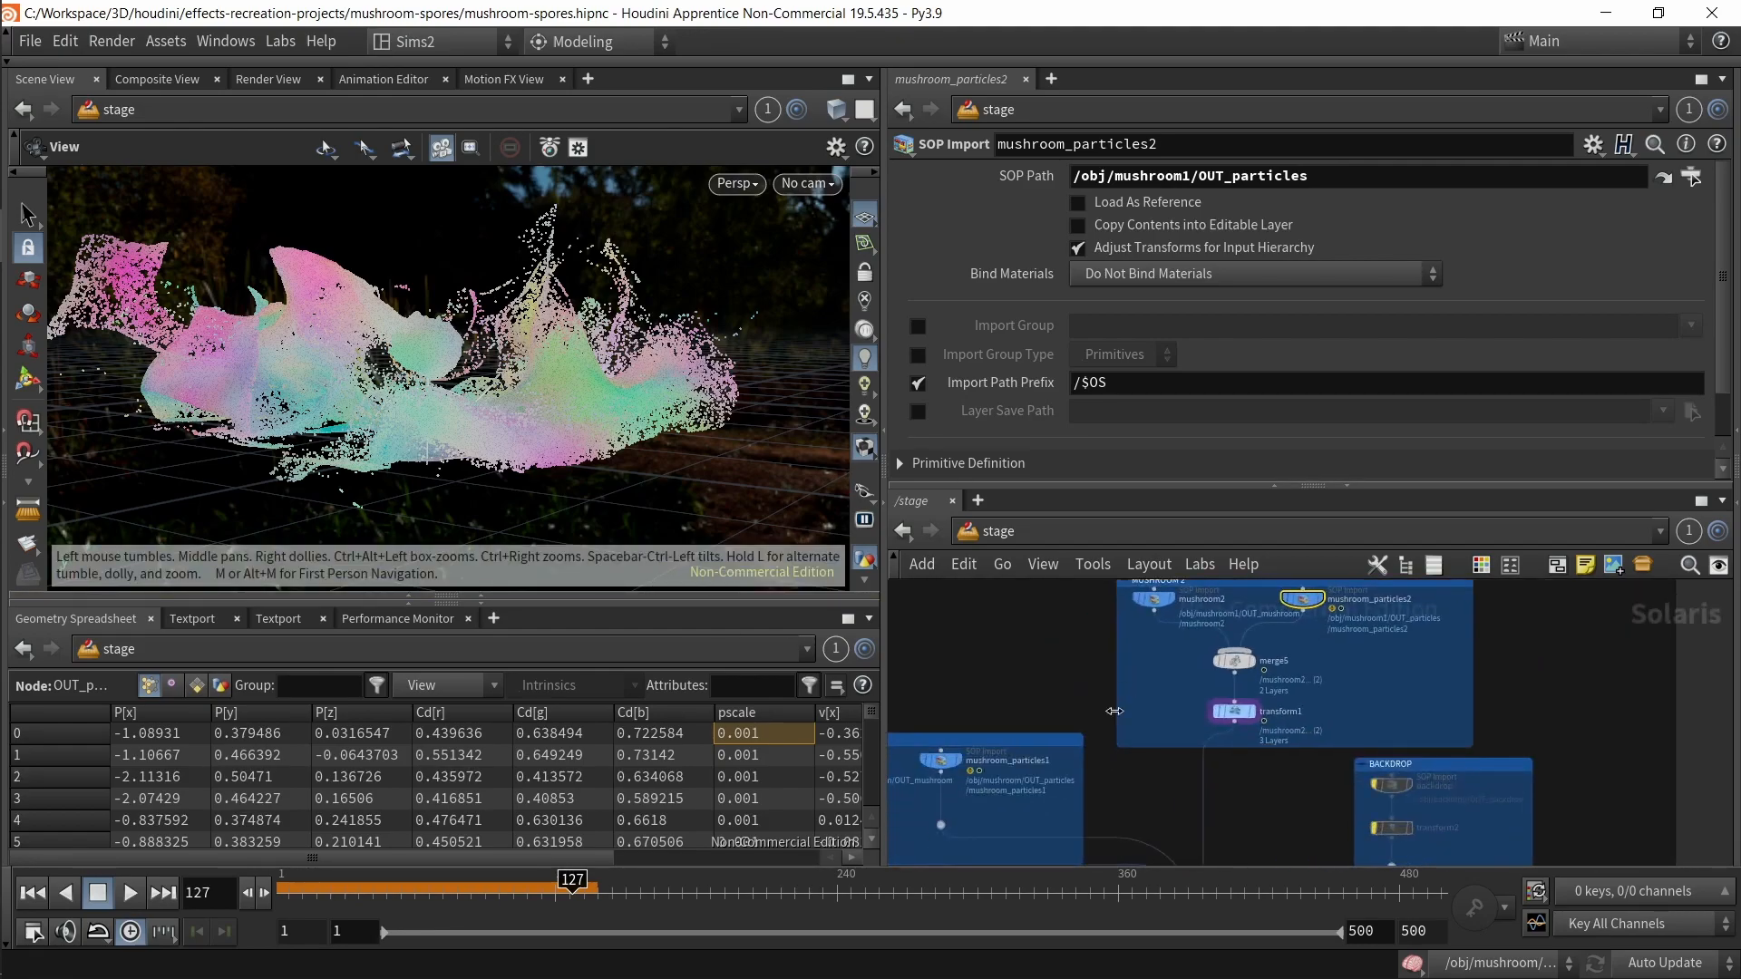
pyautogui.click(1232, 661)
pyautogui.moveTo(1102, 798); pyautogui.dragTo(1340, 633, button='middle')
pyautogui.moveTo(1455, 738); pyautogui.dragTo(1289, 955, button='middle')
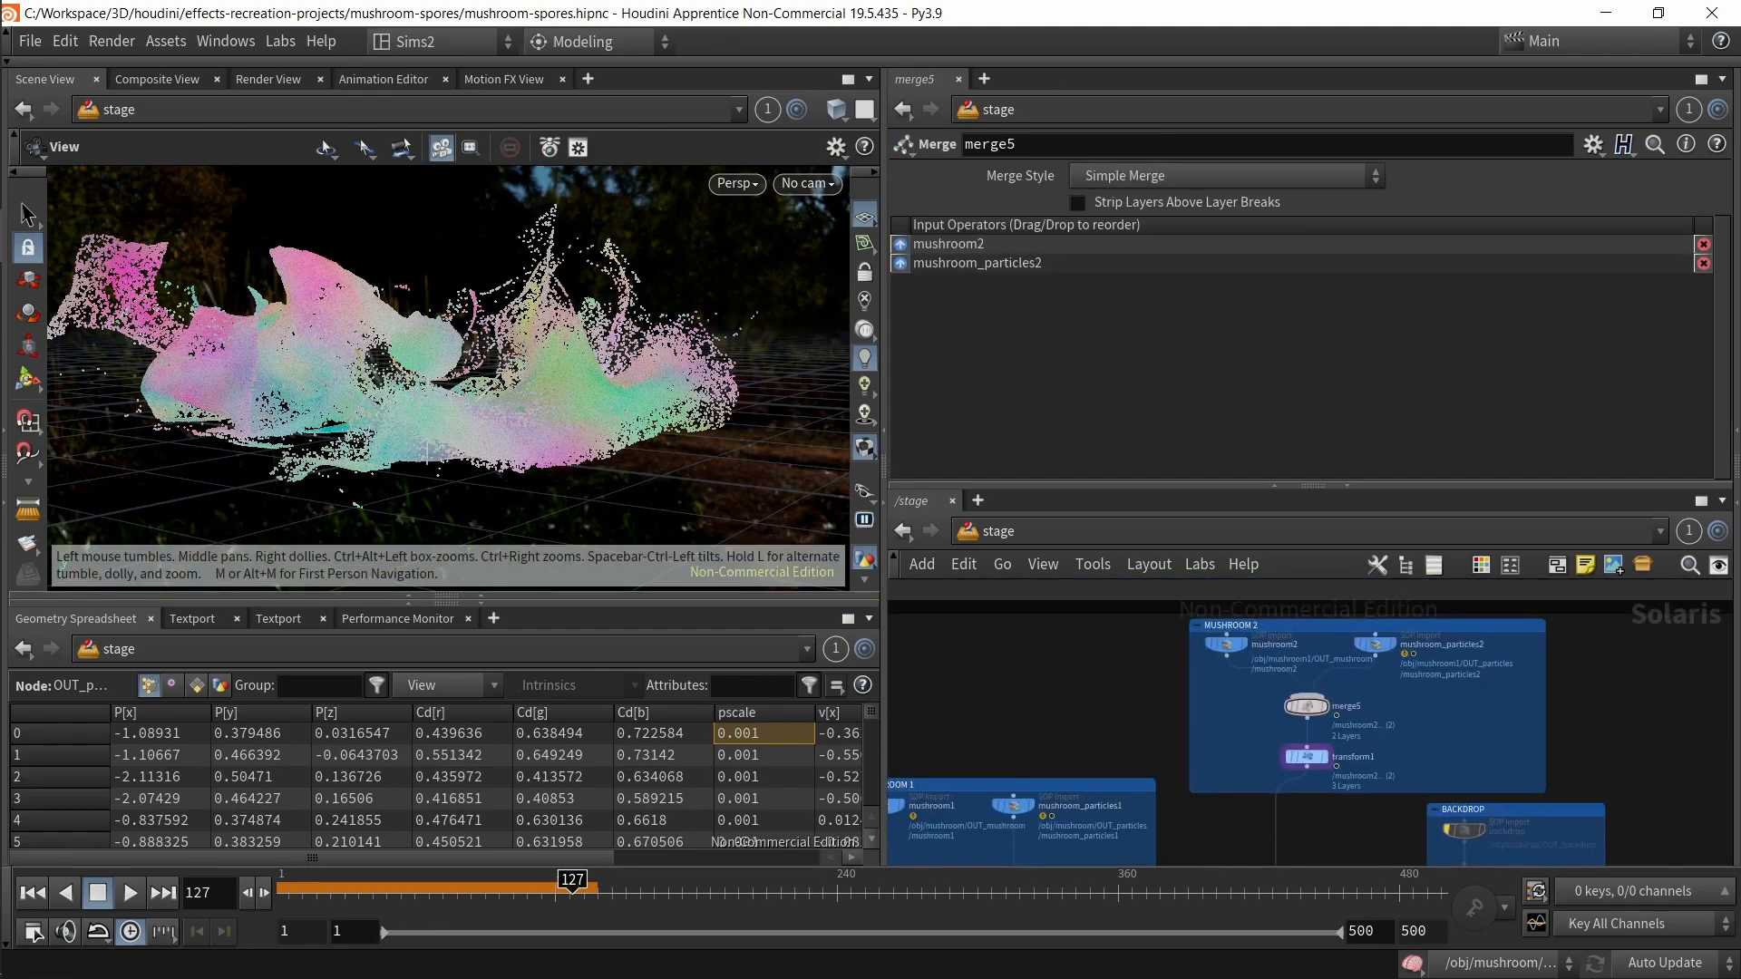
# Step: Display merge5, mushroom2 and mushroom_particles2 in turn to view the second mushroom and its spores
pyautogui.scroll(2, 1216, 714)
pyautogui.click(1346, 704)
pyautogui.moveTo(433, 352); pyautogui.dragTo(780, 516)
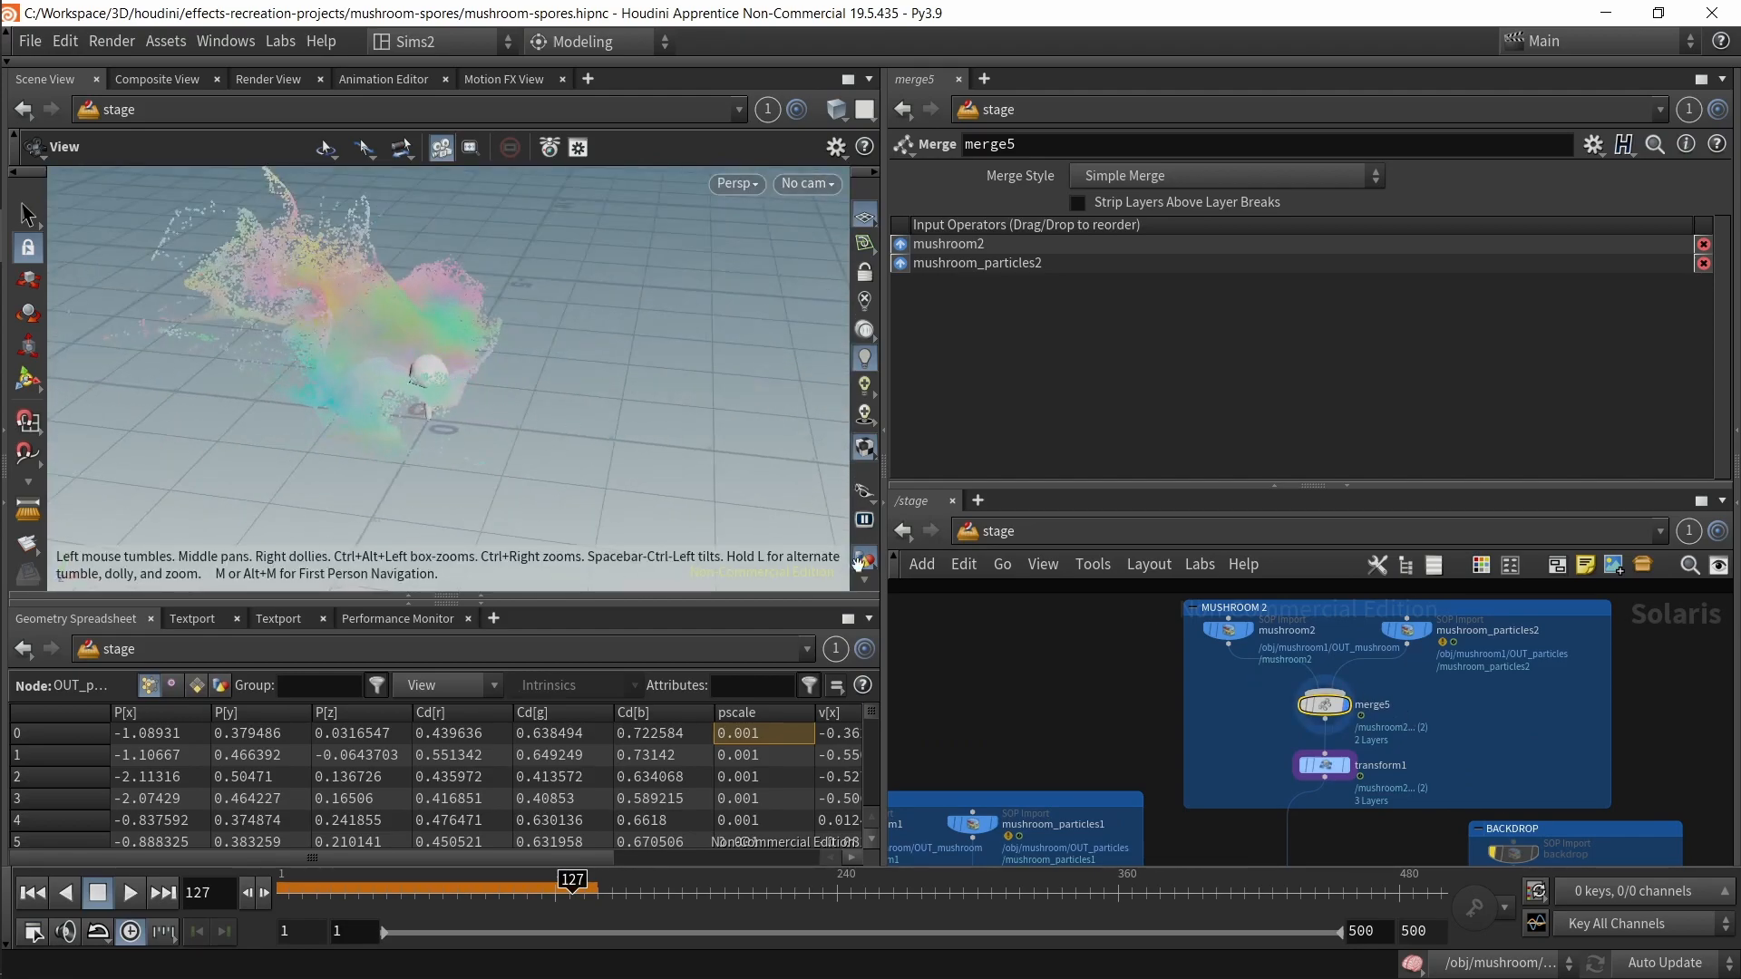
pyautogui.moveTo(1232, 770); pyautogui.dragTo(1359, 810)
pyautogui.moveTo(1177, 744); pyautogui.dragTo(1178, 742)
pyautogui.click(1249, 630)
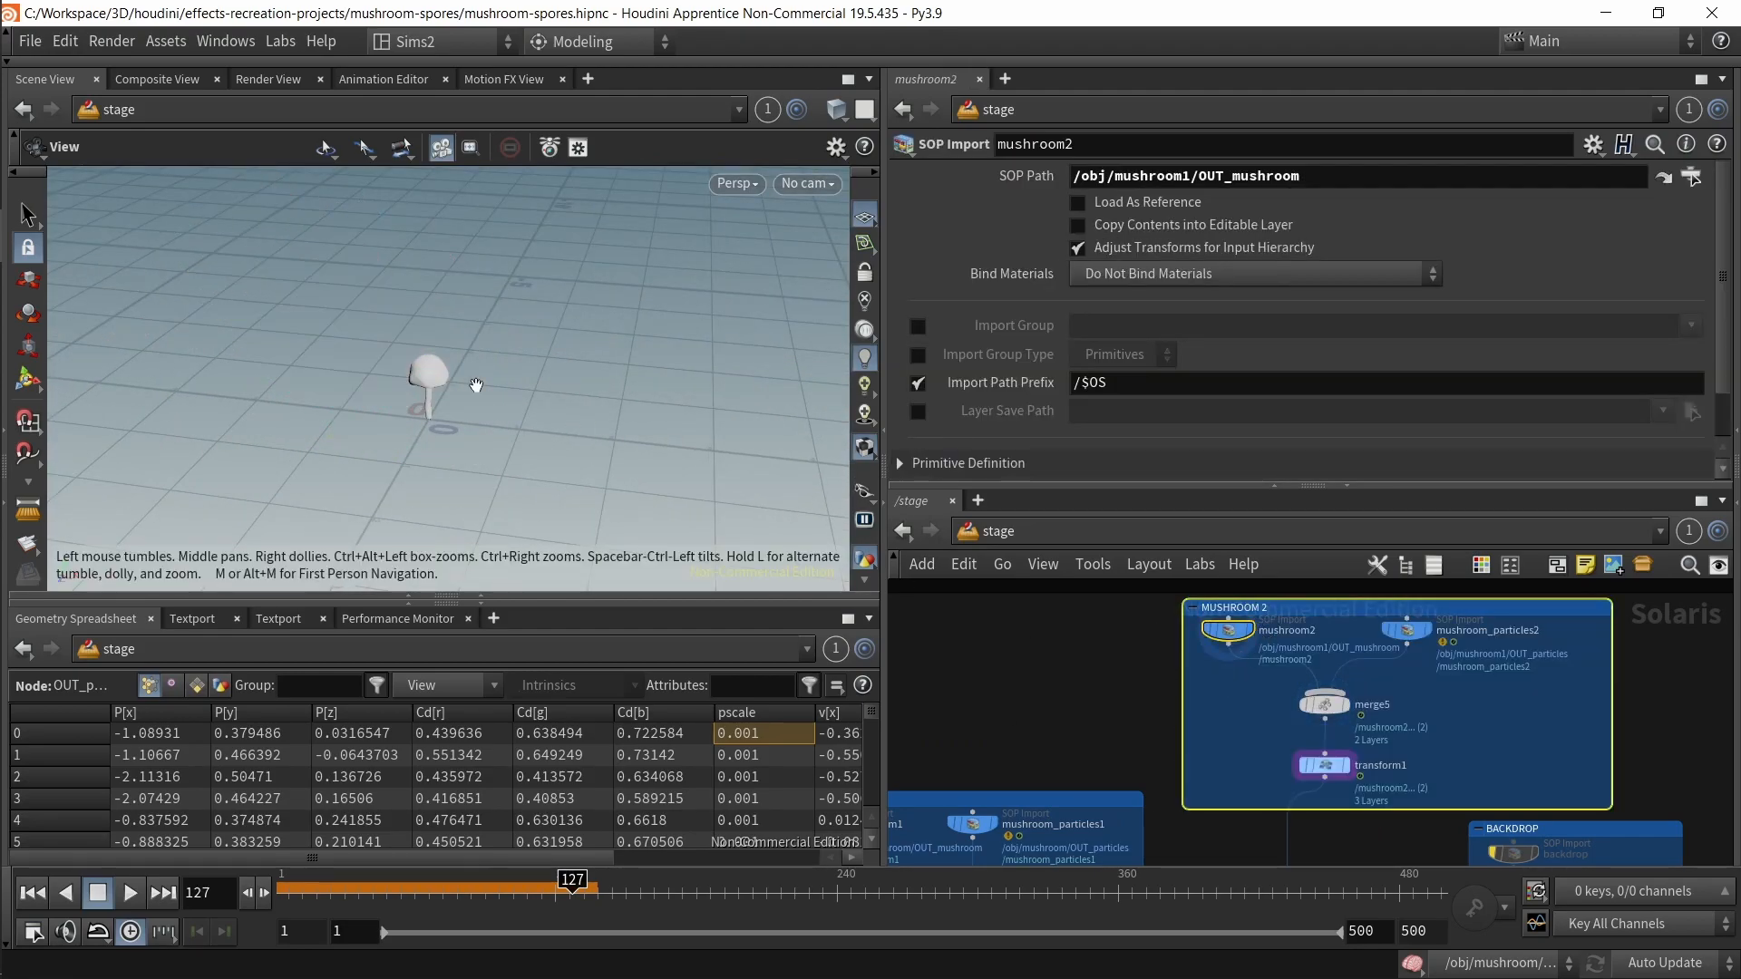
pyautogui.scroll(5, 474, 381)
pyautogui.moveTo(474, 381); pyautogui.dragTo(412, 397)
pyautogui.scroll(3, 1445, 706)
pyautogui.click(1194, 678)
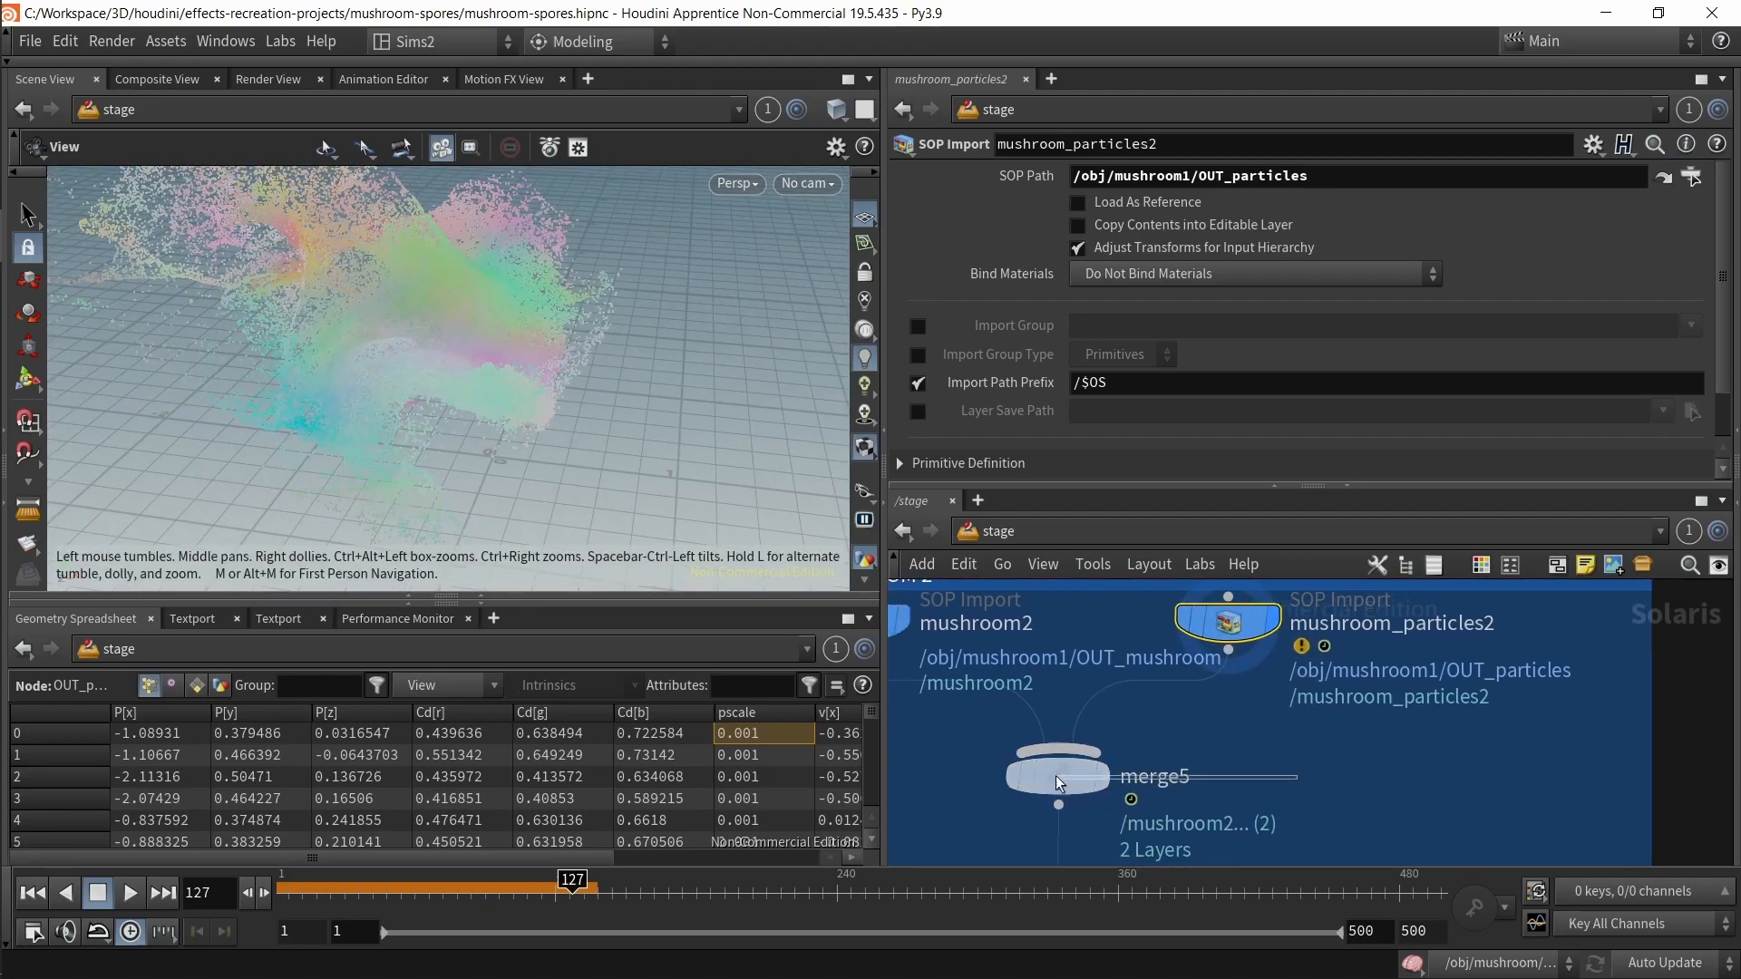
# Step: Scrub the timeline to frame 39 and display transform1 to view the moved and rotated second mushroom
pyautogui.click(1070, 777)
pyautogui.moveTo(626, 371); pyautogui.dragTo(692, 427)
pyautogui.moveTo(449, 893)
pyautogui.mouseDown()
pyautogui.moveTo(283, 896)
pyautogui.moveTo(613, 895)
pyautogui.moveTo(366, 900)
pyautogui.mouseUp()
pyautogui.moveTo(1479, 788); pyautogui.dragTo(1453, 666, button='middle')
pyautogui.moveTo(1283, 775); pyautogui.dragTo(1355, 694, button='middle')
pyautogui.moveTo(1328, 730); pyautogui.dragTo(1109, 698)
pyautogui.click(1152, 697)
pyautogui.moveTo(640, 412); pyautogui.dragTo(486, 476)
pyautogui.moveTo(482, 472); pyautogui.dragTo(433, 347, button='middle')
pyautogui.moveTo(433, 346); pyautogui.dragTo(487, 400)
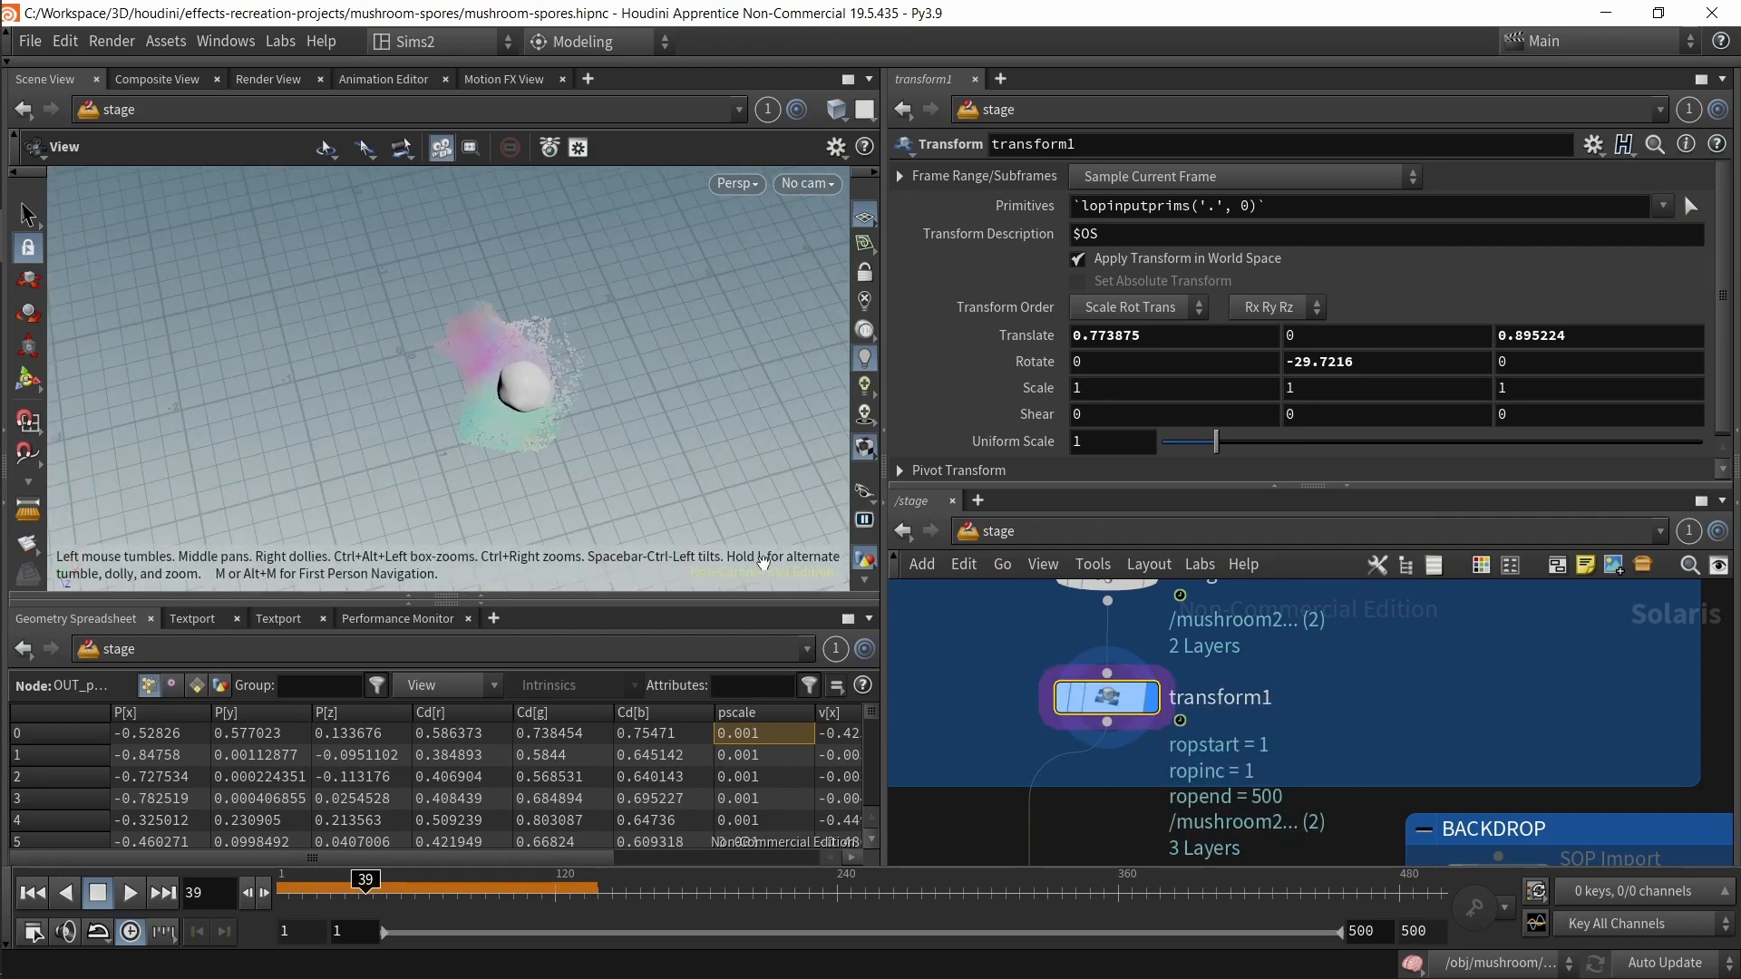
pyautogui.scroll(-5, 1006, 785)
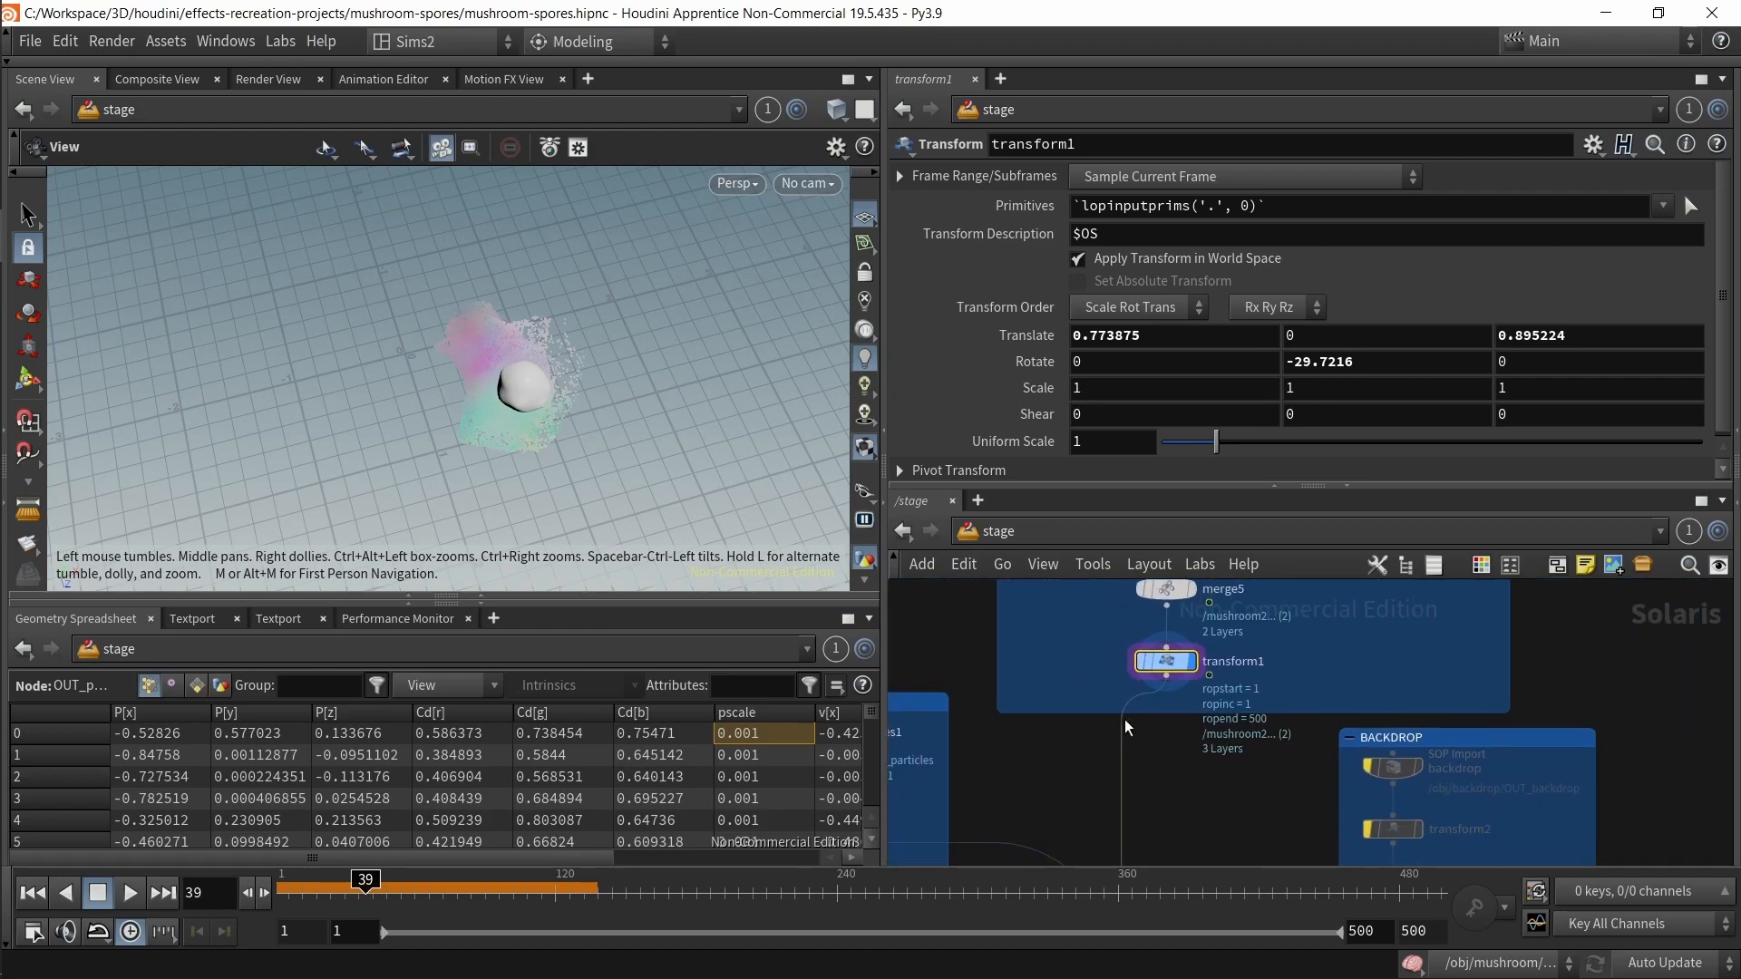
pyautogui.moveTo(961, 728); pyautogui.dragTo(1077, 637, button='middle')
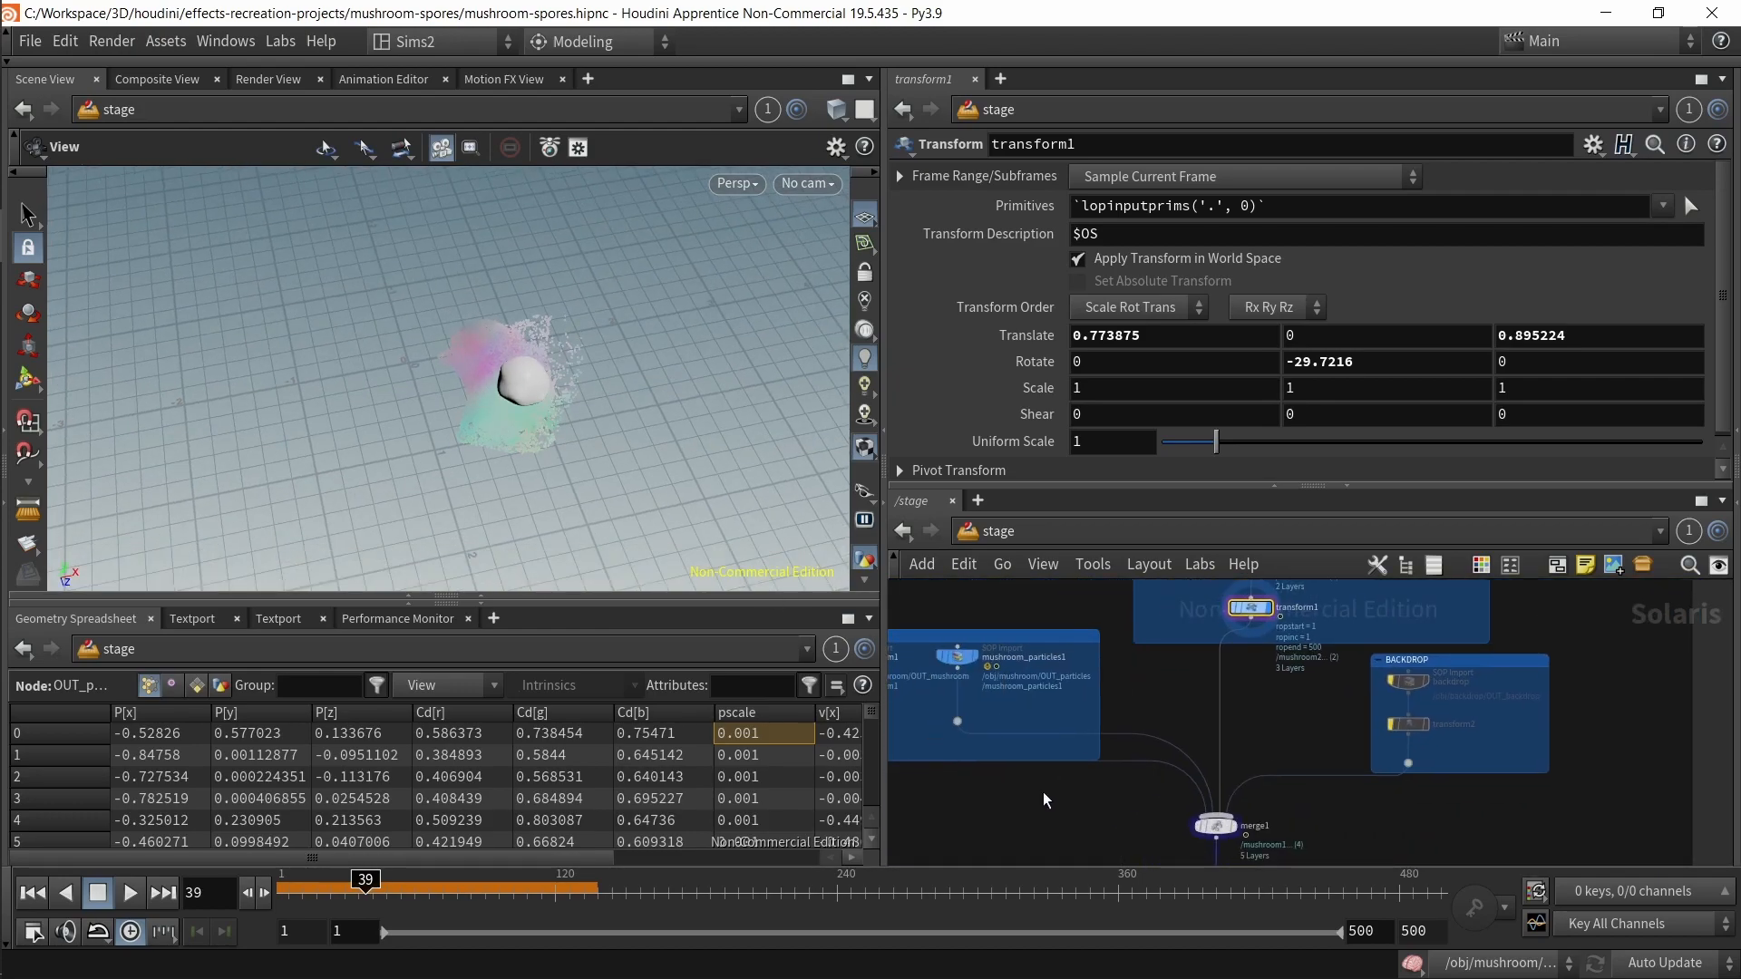
# Step: Inspect the BACKDROP SOP Import and transform2 nodes in the stage network
pyautogui.moveTo(955, 798); pyautogui.dragTo(988, 776, button='middle')
pyautogui.moveTo(1216, 817); pyautogui.dragTo(1193, 806)
pyautogui.moveTo(1501, 645); pyautogui.dragTo(1516, 660)
pyautogui.scroll(4, 1473, 722)
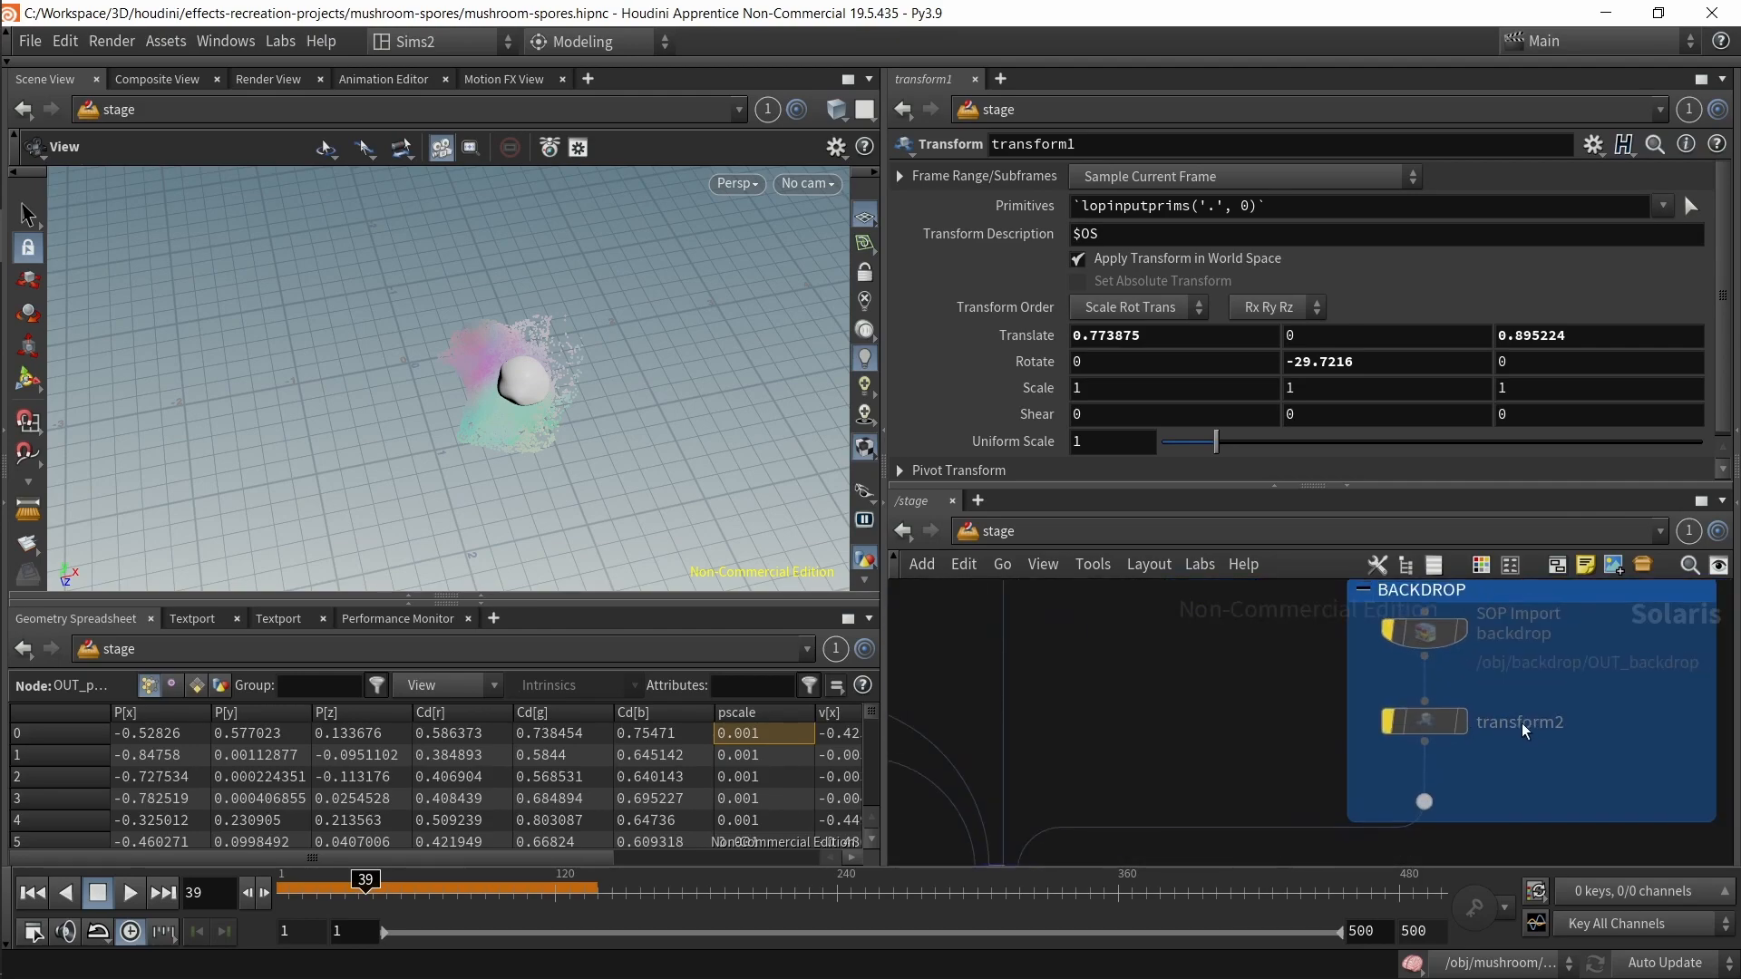
pyautogui.moveTo(1467, 717); pyautogui.dragTo(1322, 754, button='middle')
pyautogui.scroll(-2, 1376, 764)
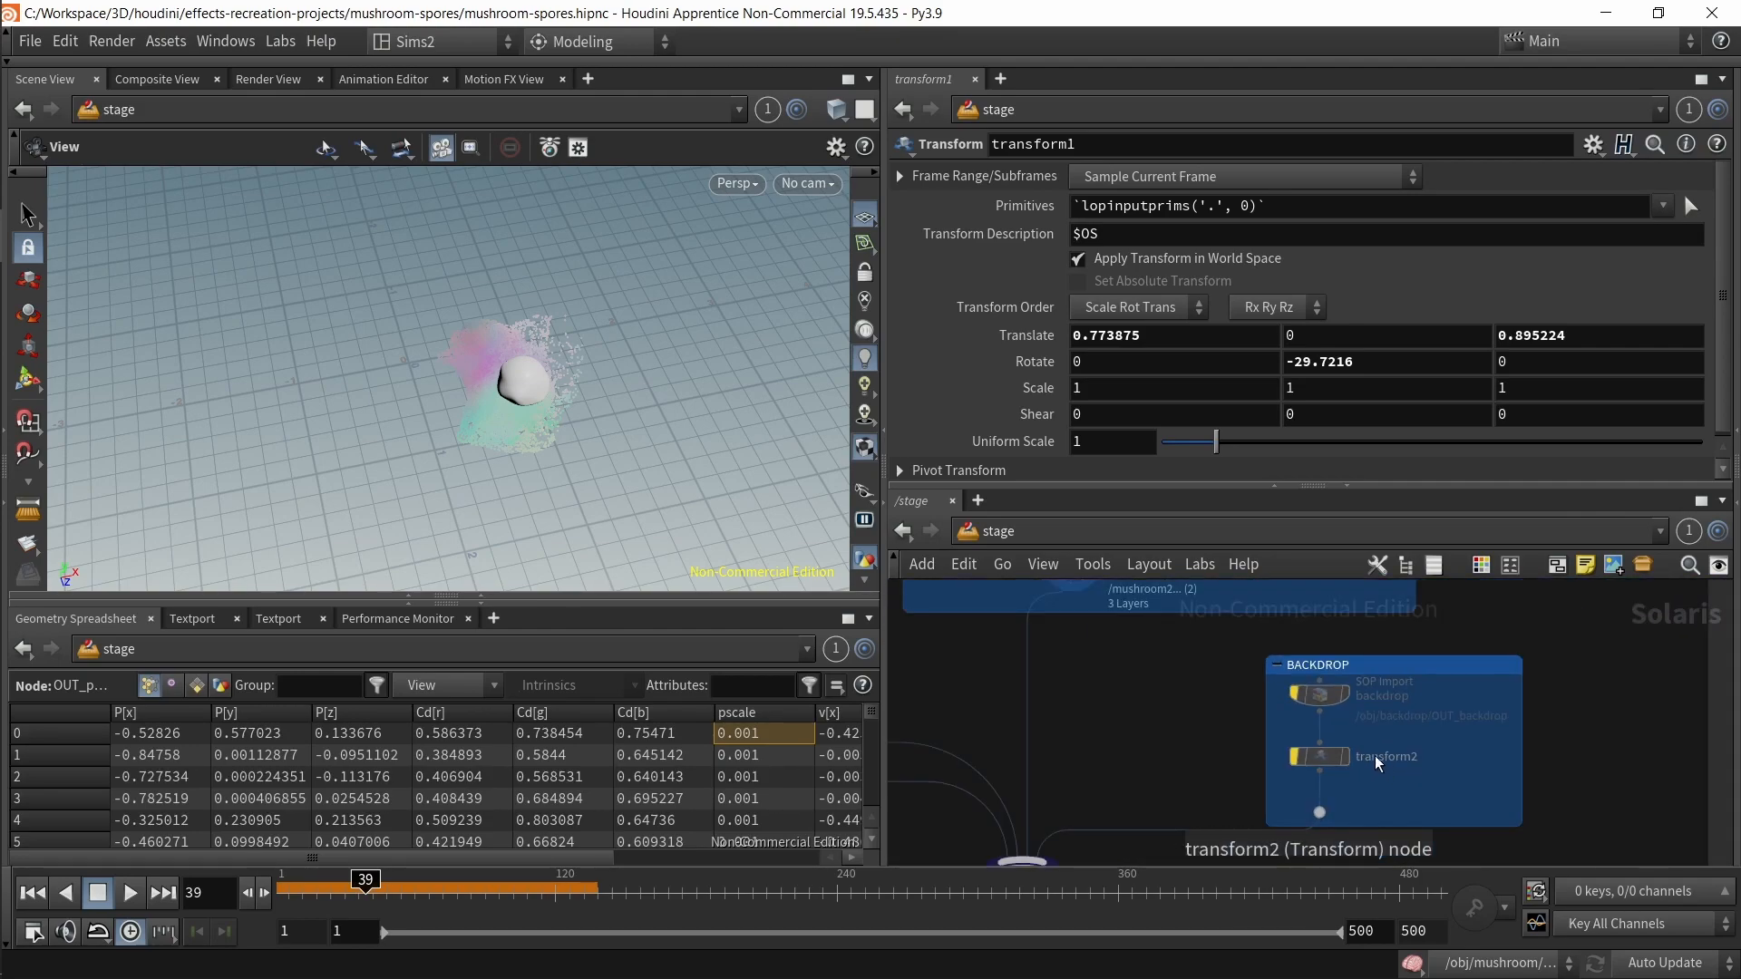
pyautogui.scroll(-3, 1376, 758)
pyautogui.moveTo(1279, 830); pyautogui.dragTo(1349, 728, button='middle')
pyautogui.scroll(3, 1316, 731)
# Step: Display the merge1 node and scrub the timeline to view both mushrooms with their spores
pyautogui.click(1166, 716)
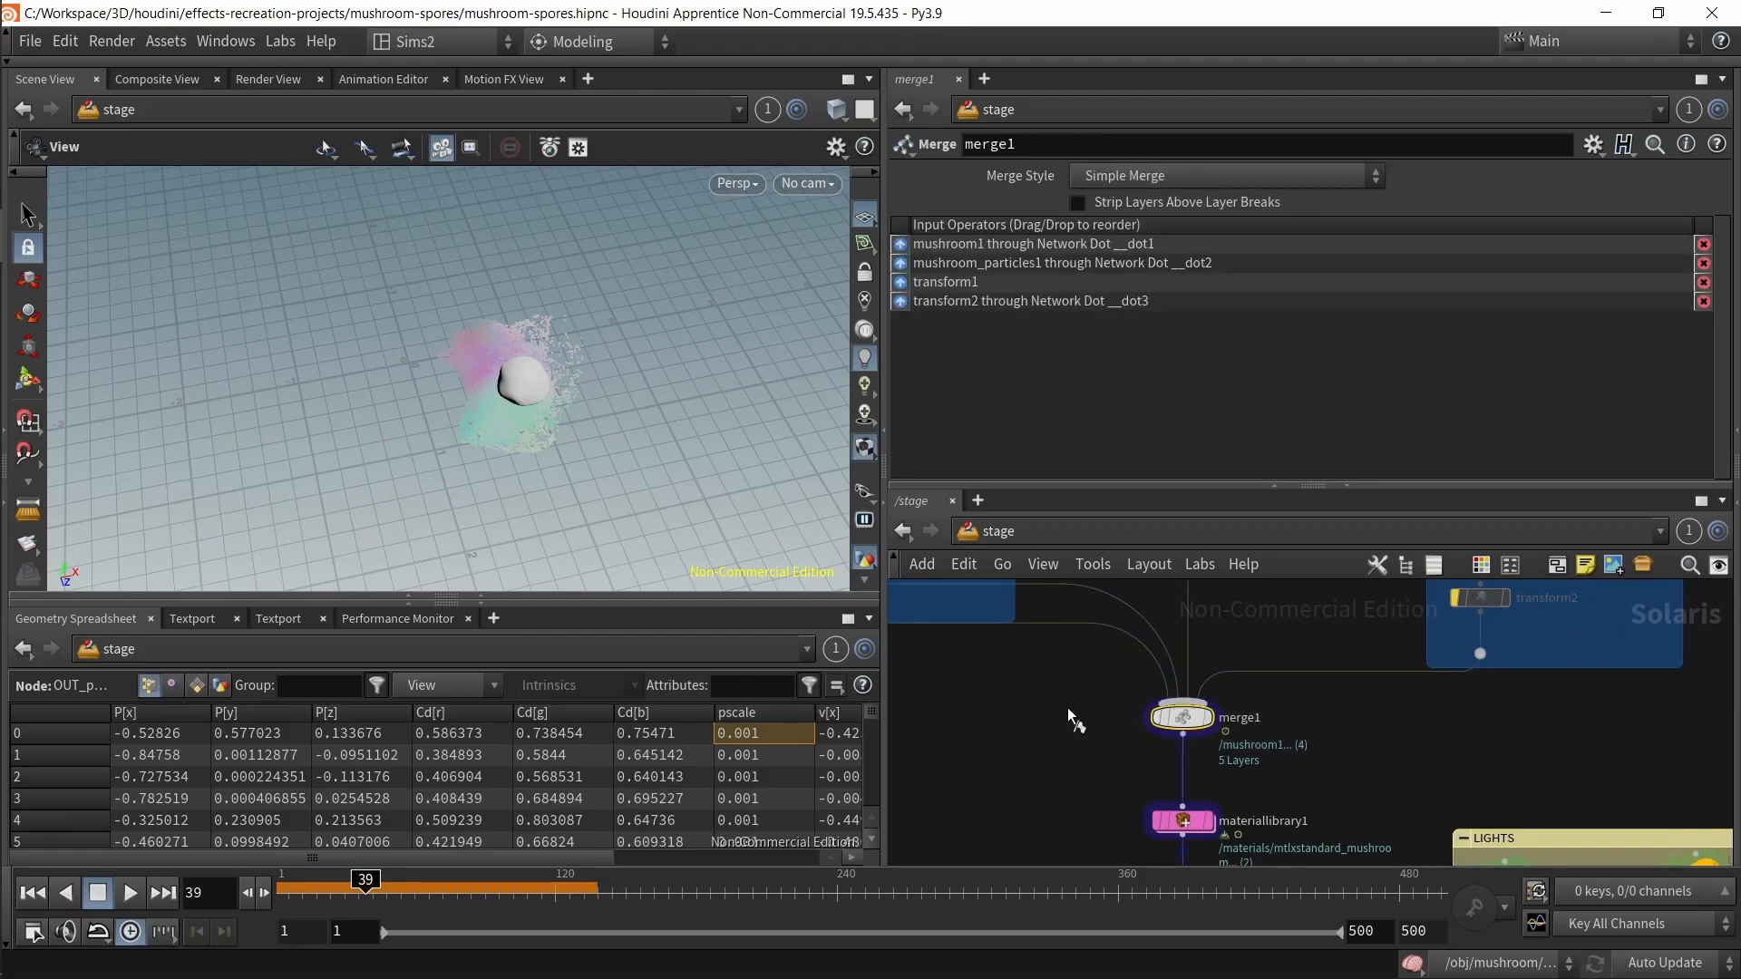
pyautogui.press('r')
pyautogui.moveTo(518, 414)
pyautogui.mouseDown()
pyautogui.moveTo(498, 390)
pyautogui.moveTo(549, 413)
pyautogui.moveTo(642, 505)
pyautogui.moveTo(548, 426)
pyautogui.mouseUp()
pyautogui.moveTo(362, 859); pyautogui.dragTo(400, 876)
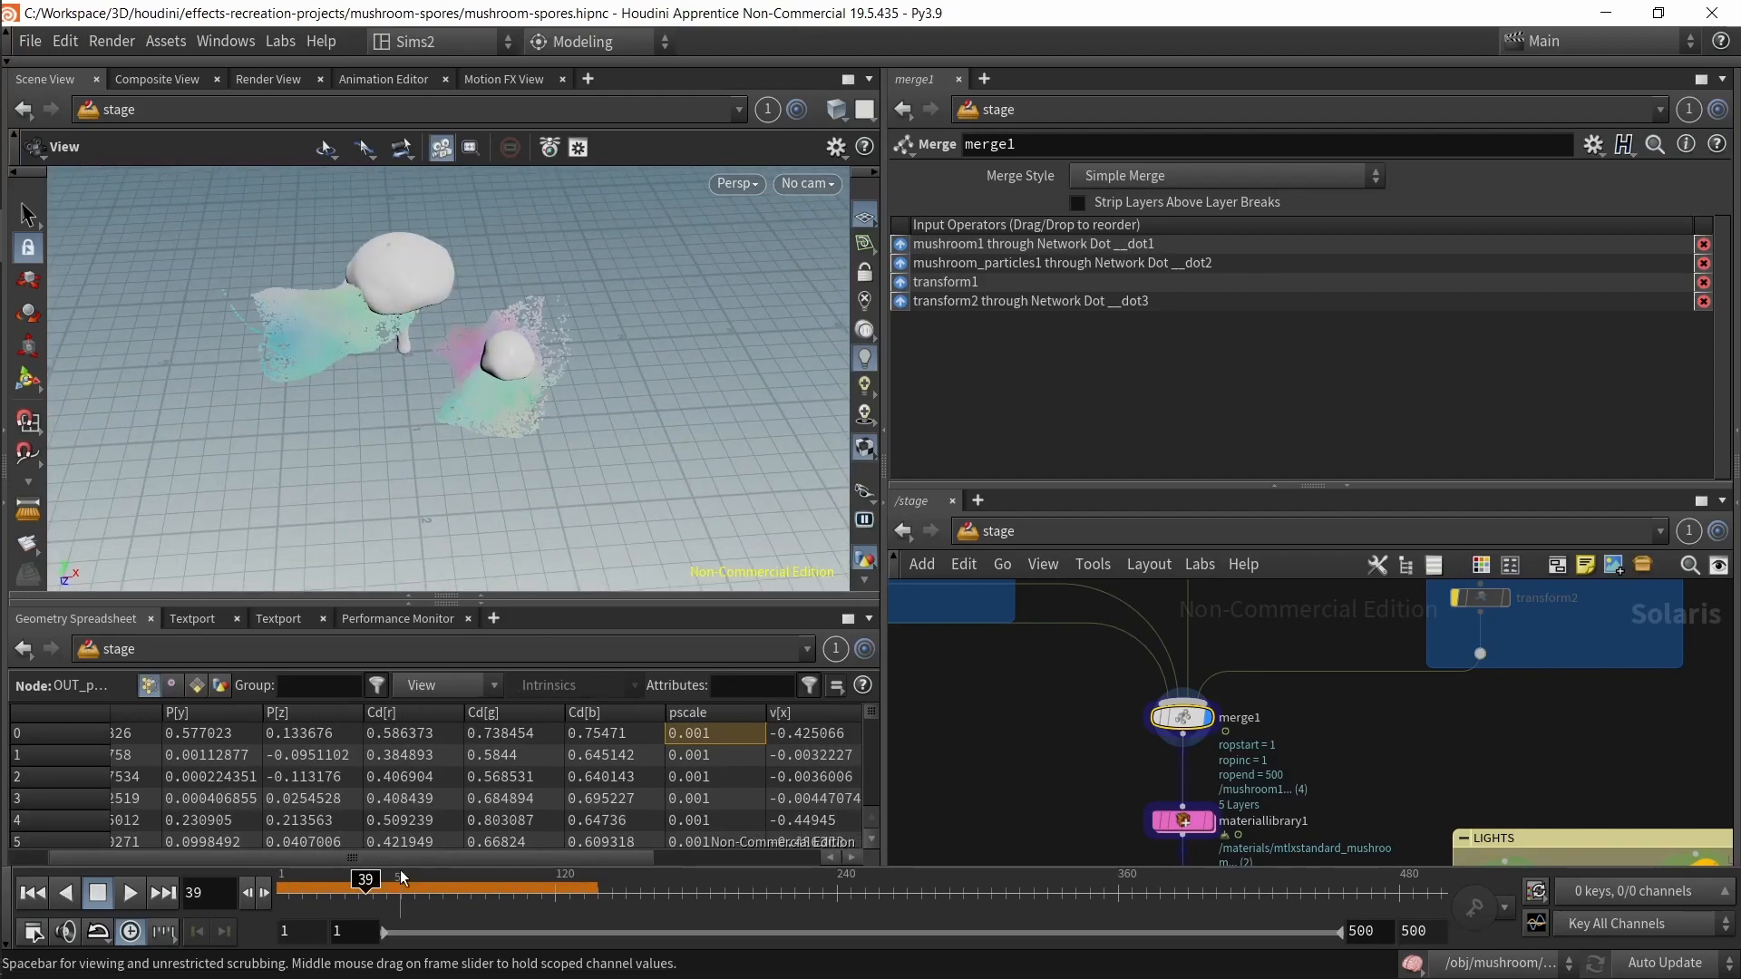
pyautogui.moveTo(570, 889); pyautogui.dragTo(363, 886)
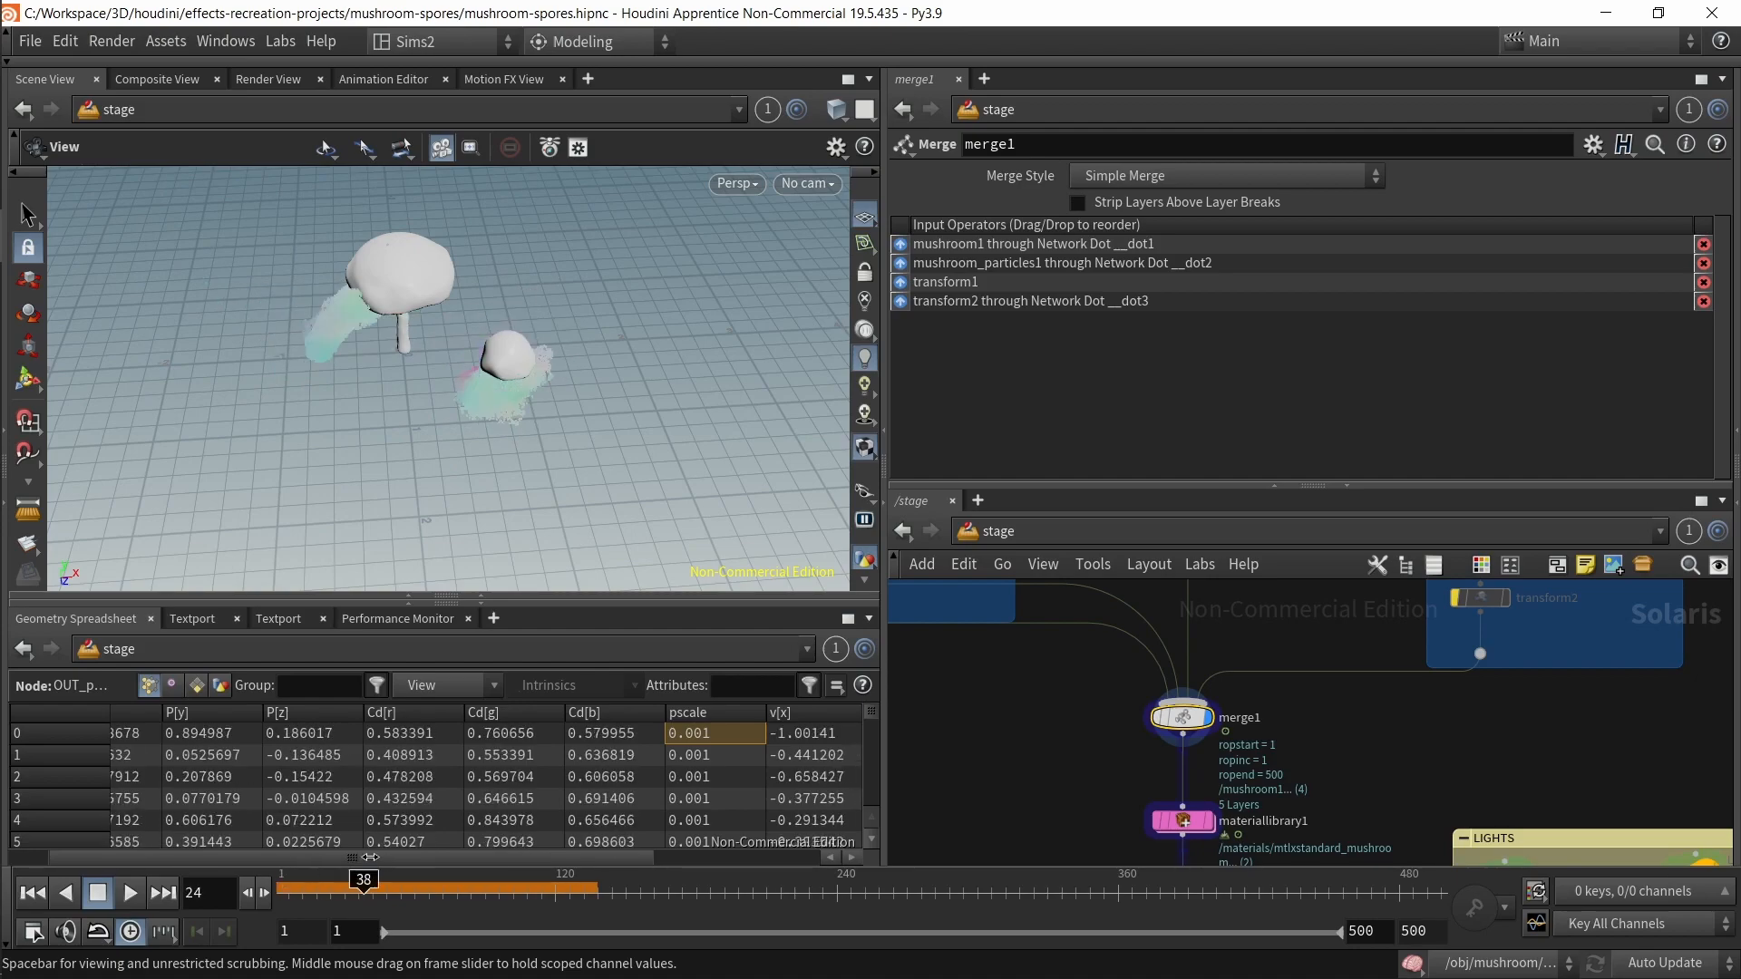
pyautogui.moveTo(1021, 769); pyautogui.dragTo(1016, 708, button='middle')
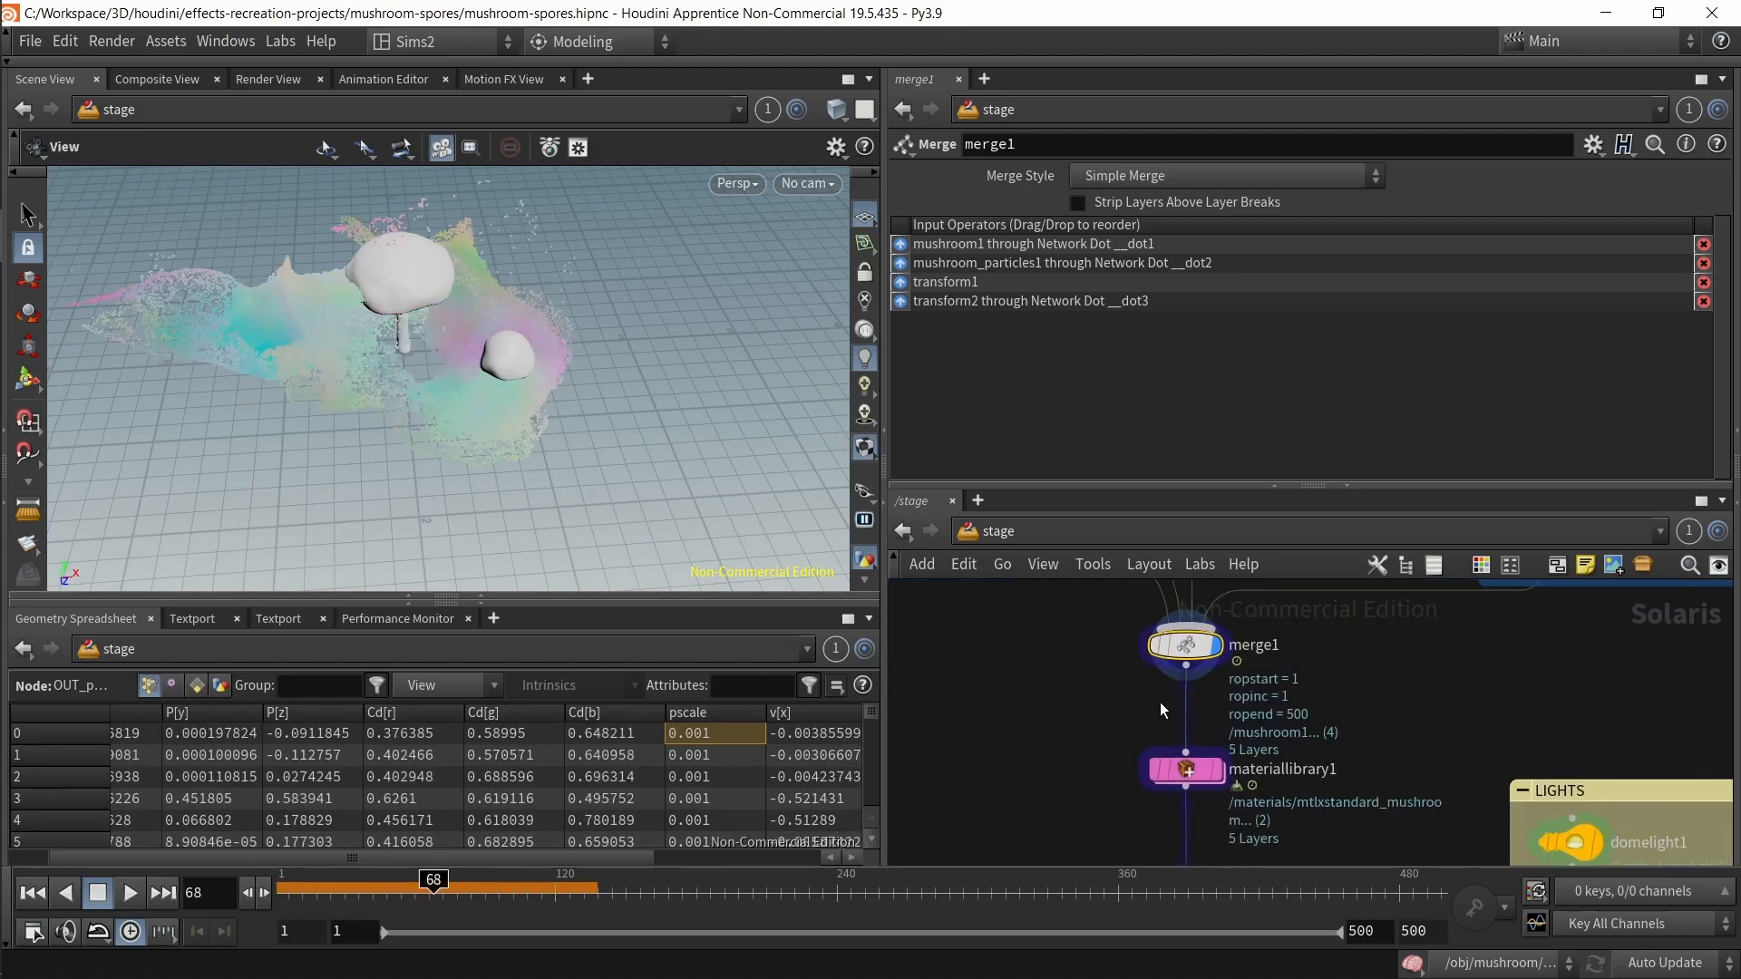
pyautogui.scroll(2, 1198, 792)
pyautogui.scroll(2, 1156, 705)
pyautogui.moveTo(1037, 709); pyautogui.dragTo(1011, 623, button='middle')
pyautogui.moveTo(973, 703); pyautogui.dragTo(1066, 724, button='middle')
pyautogui.press('Tab')
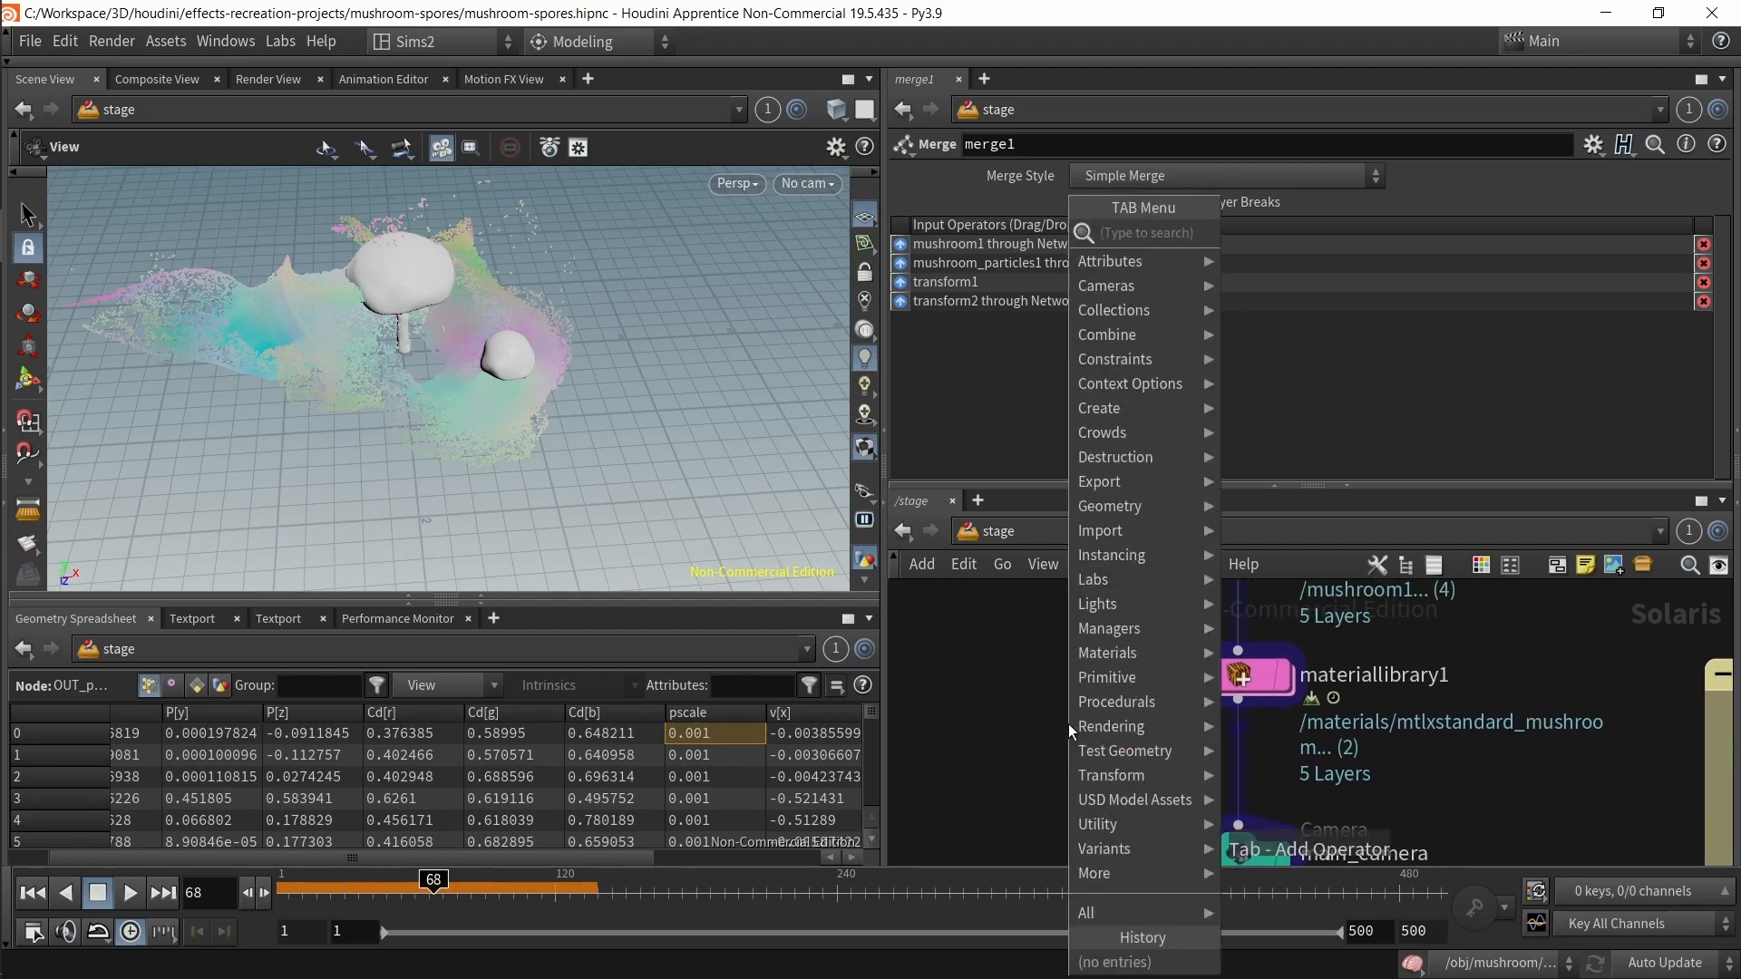
pyautogui.write('lib')
pyautogui.press('Return')
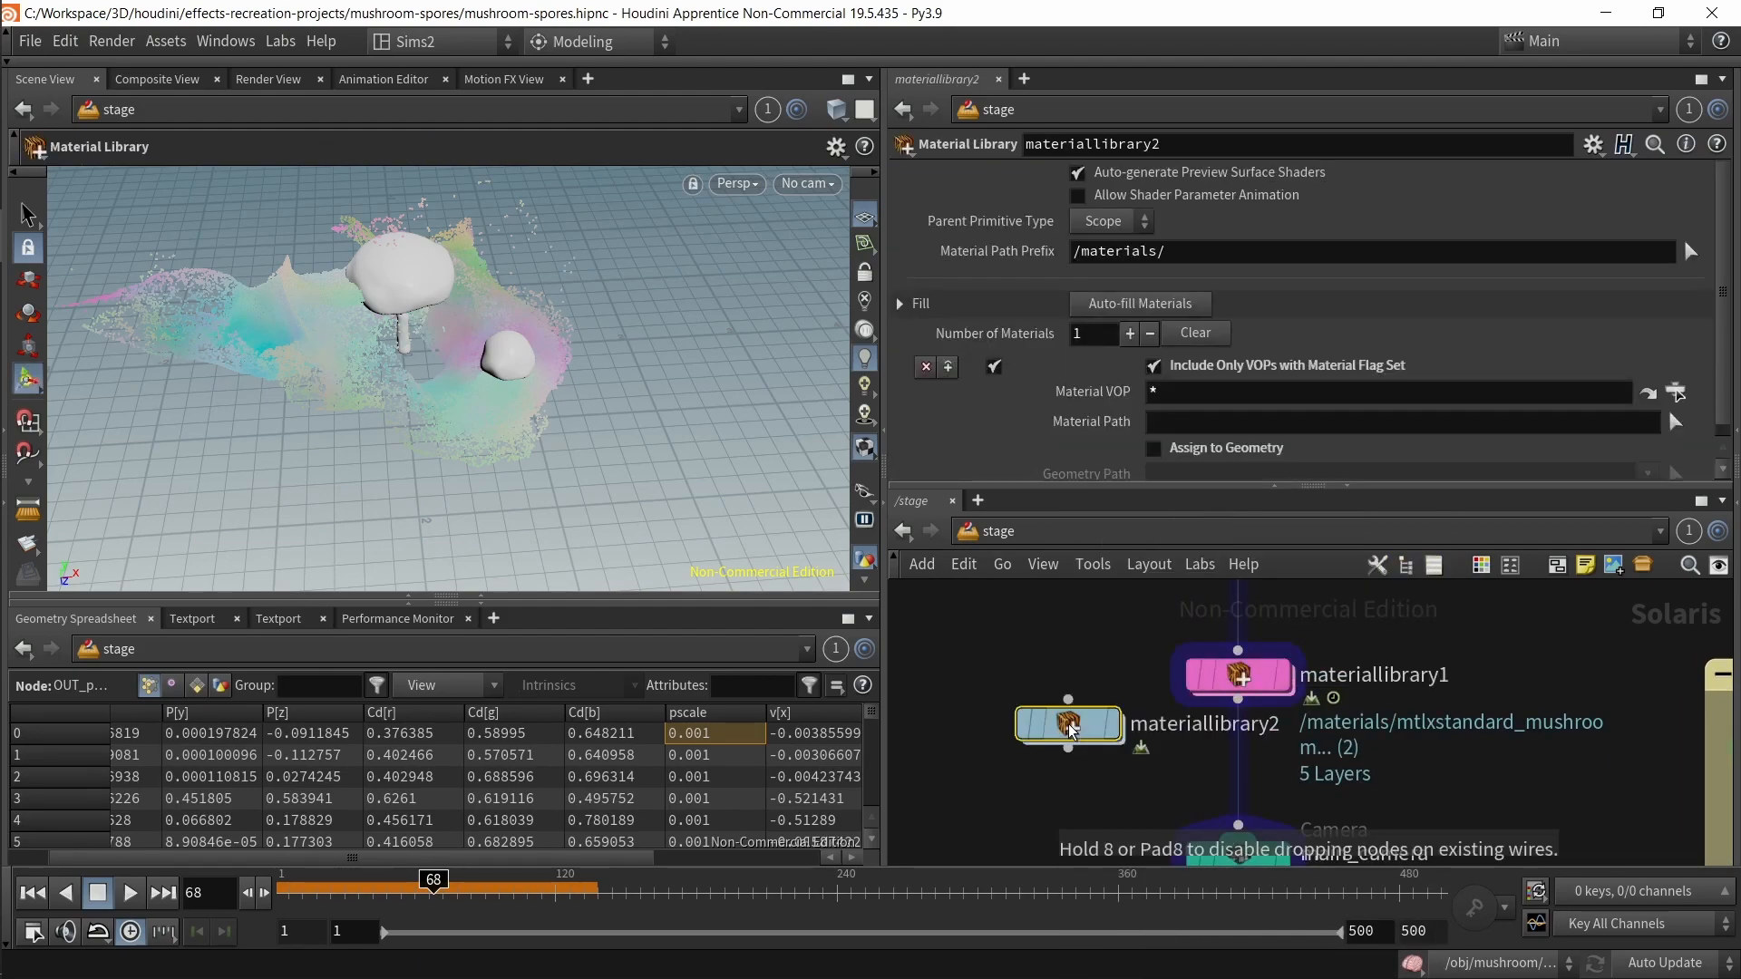
pyautogui.click(961, 625)
pyautogui.press('p')
pyautogui.press('Tab')
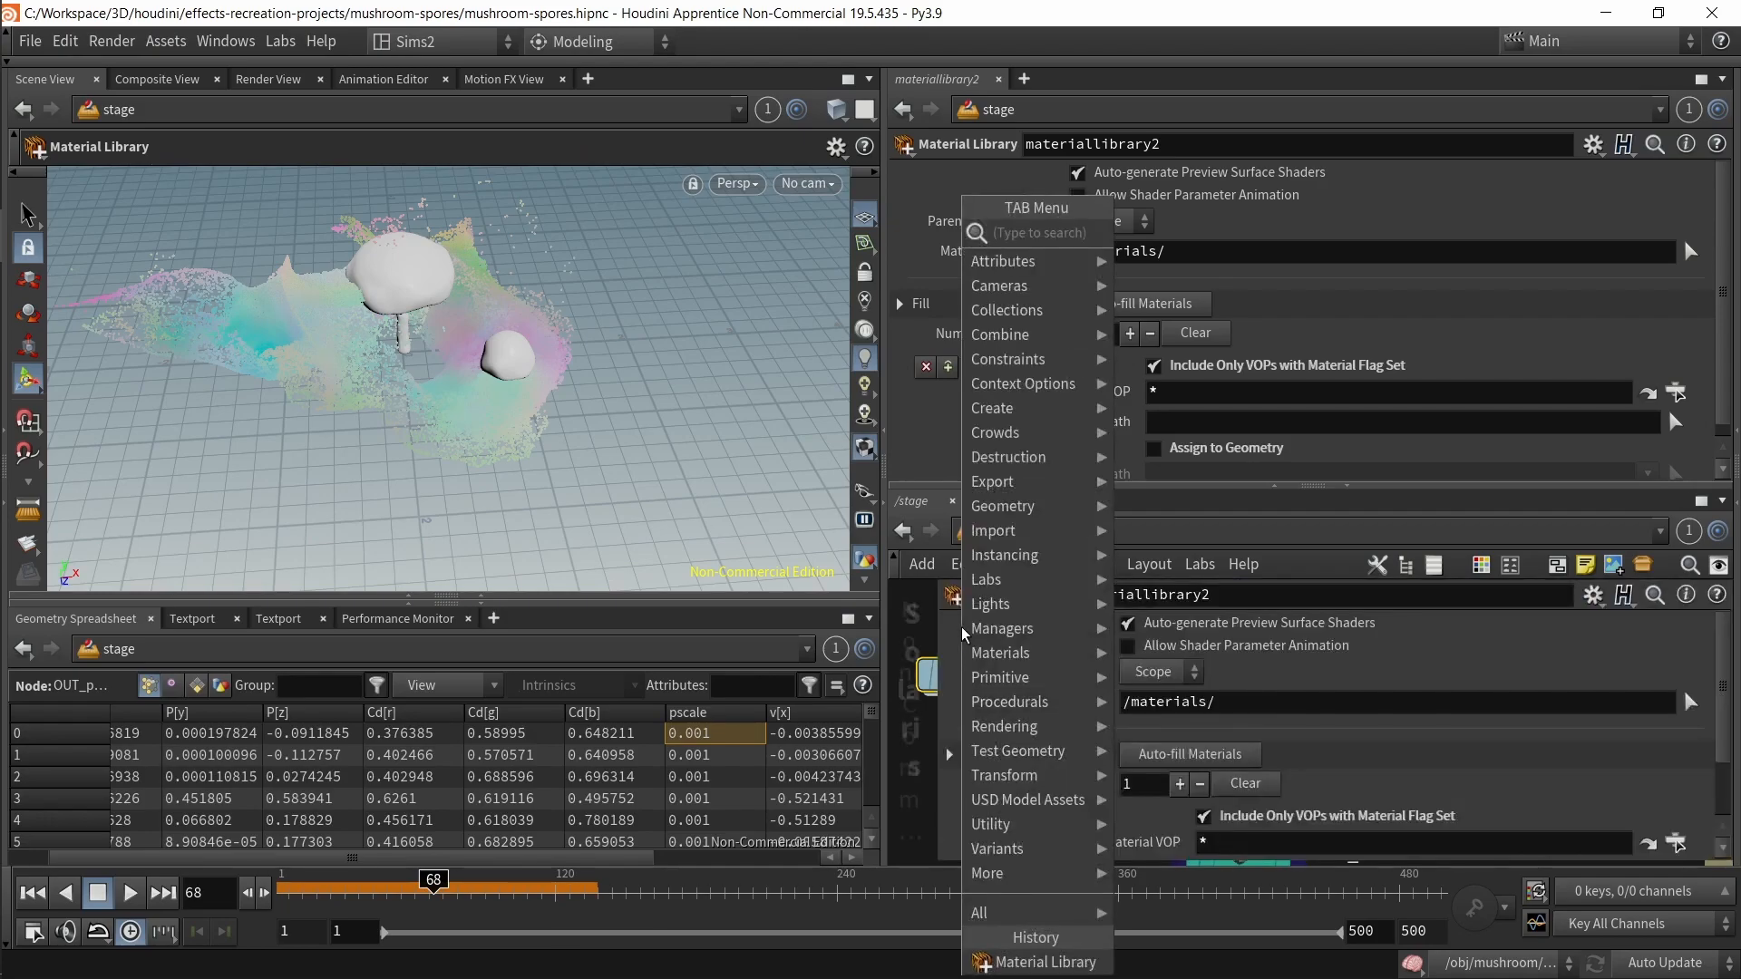
pyautogui.press('Escape')
pyautogui.press('p')
pyautogui.press('Delete')
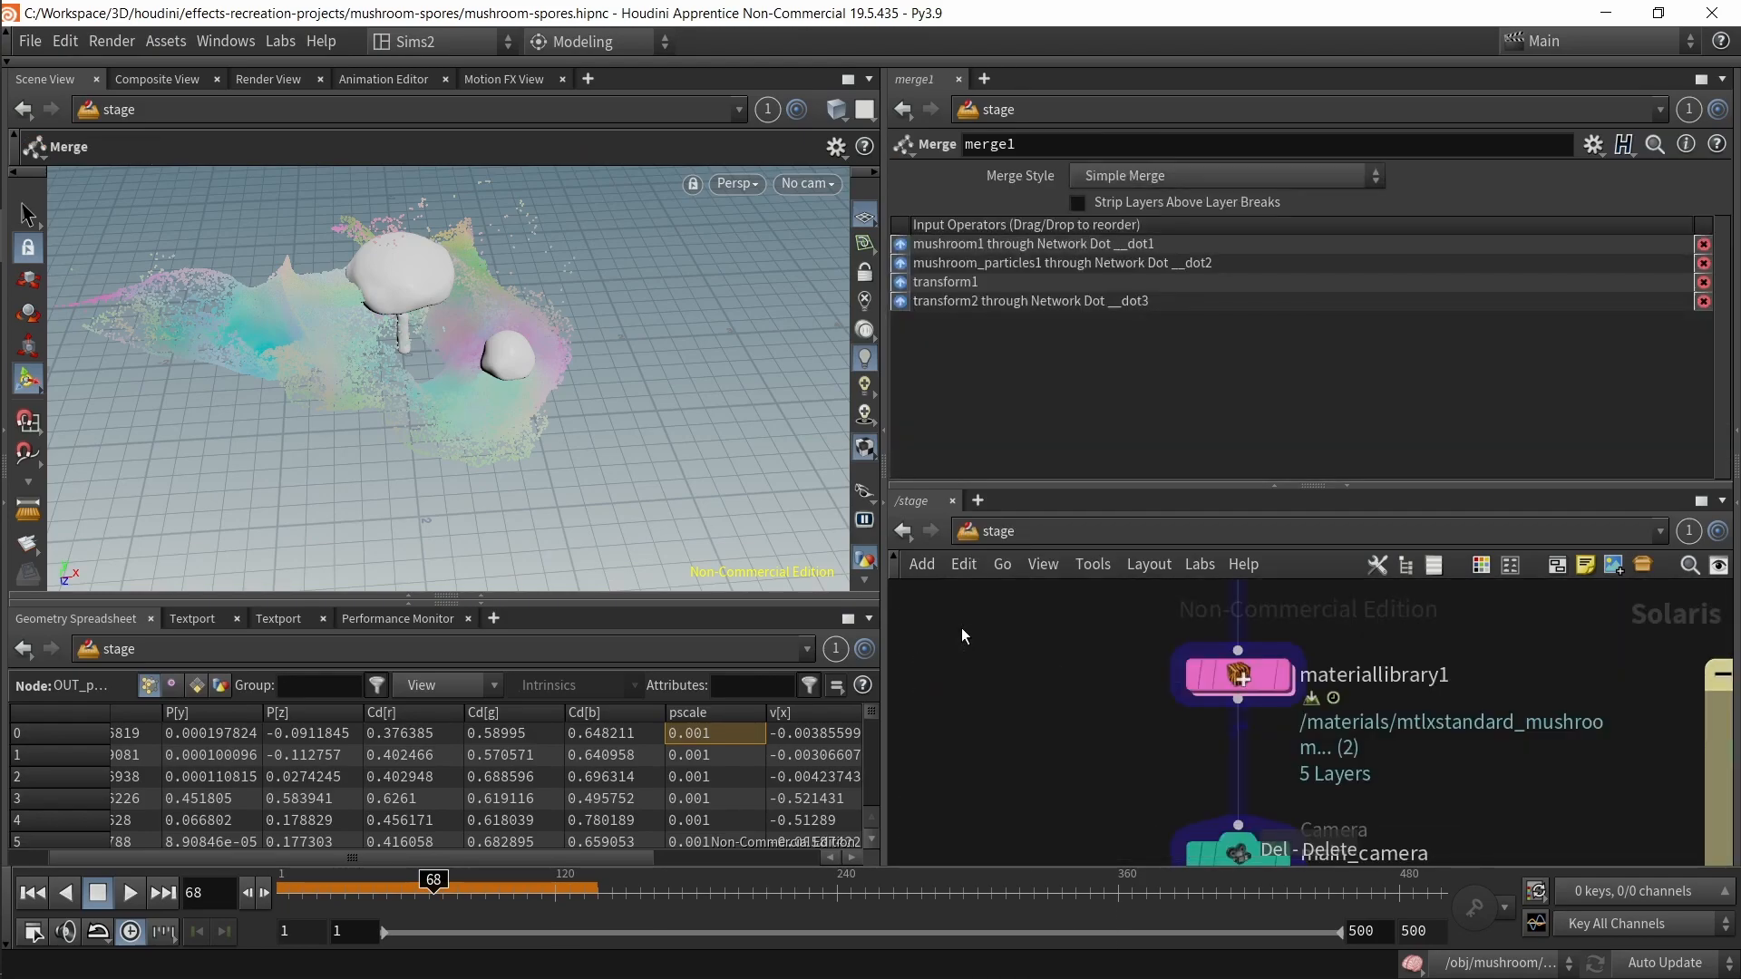
# Step: Dive into materiallibrary1 and select the mtlxstandard_mushroom material to inspect its subsurface settings
pyautogui.doubleClick(1278, 673)
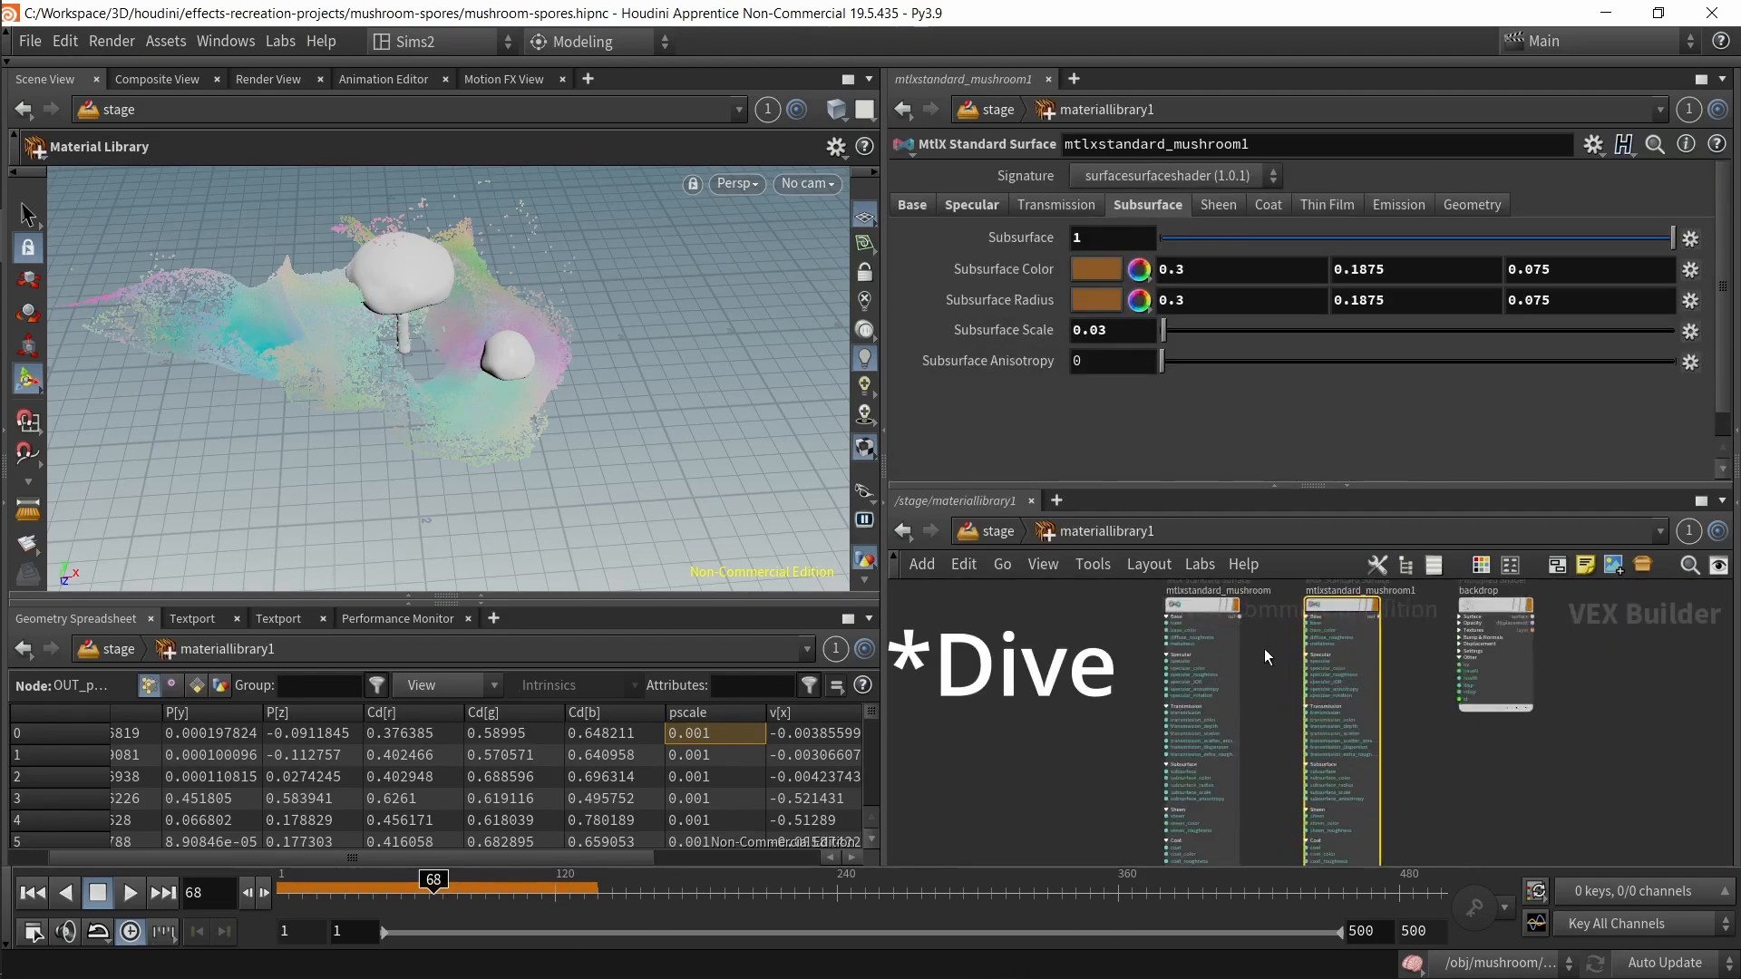
pyautogui.scroll(10, 1261, 640)
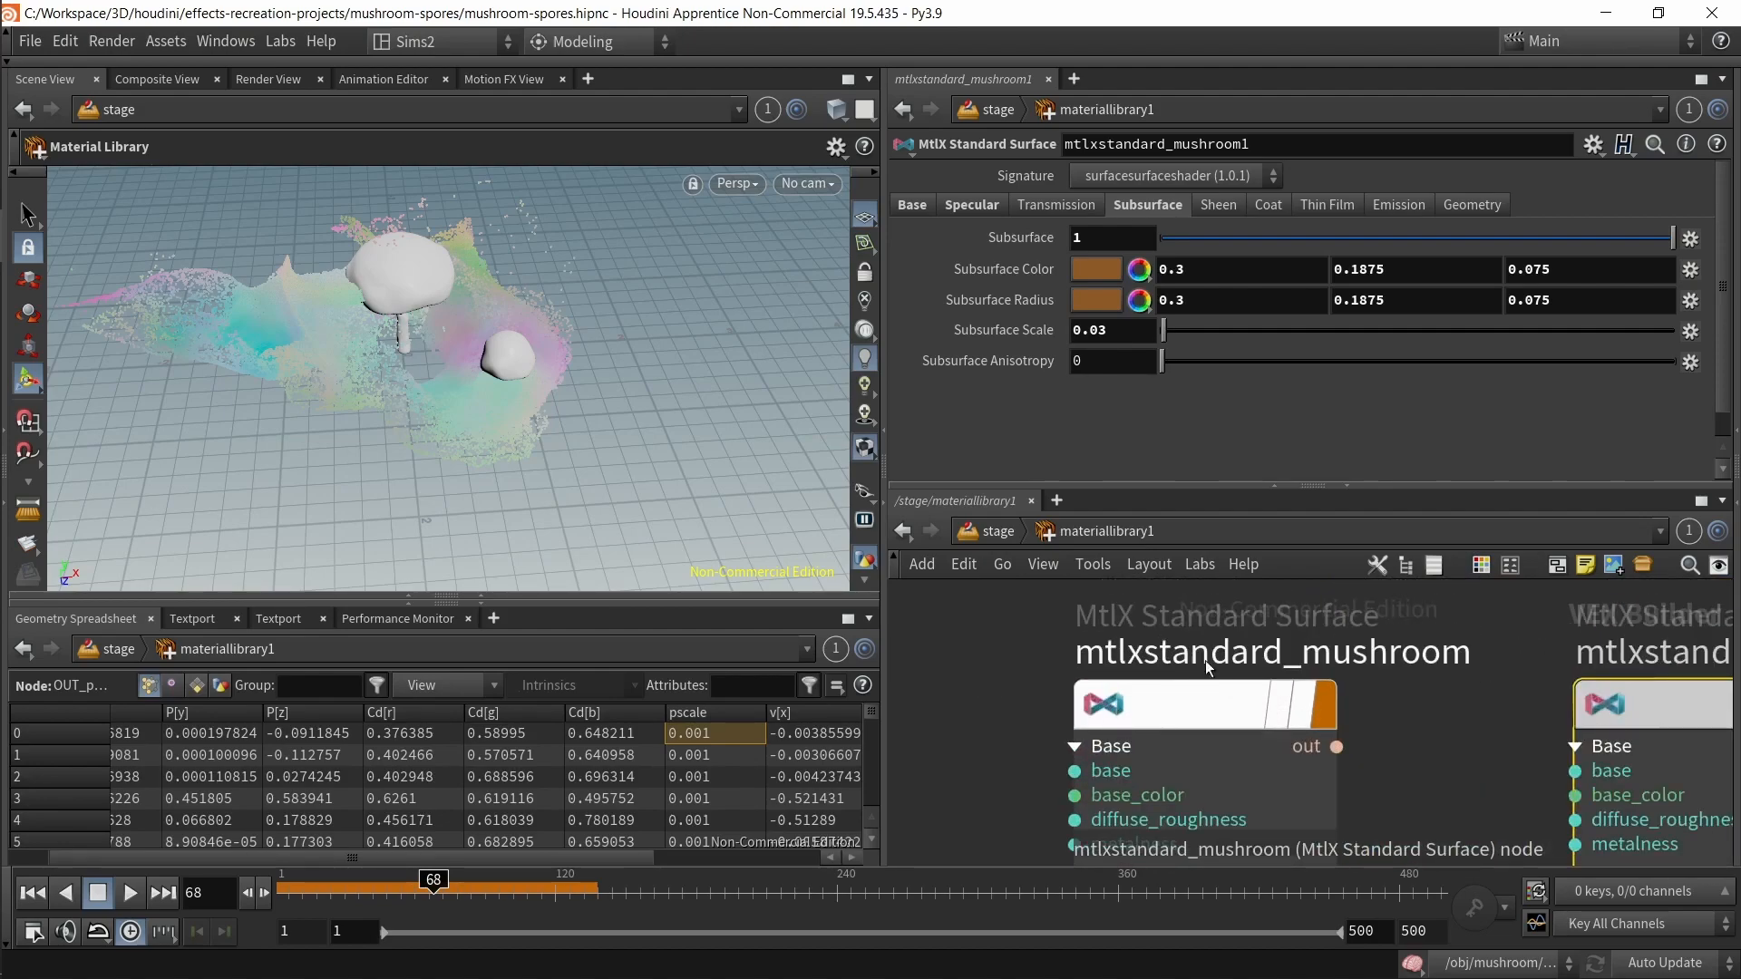
pyautogui.scroll(-5, 1190, 671)
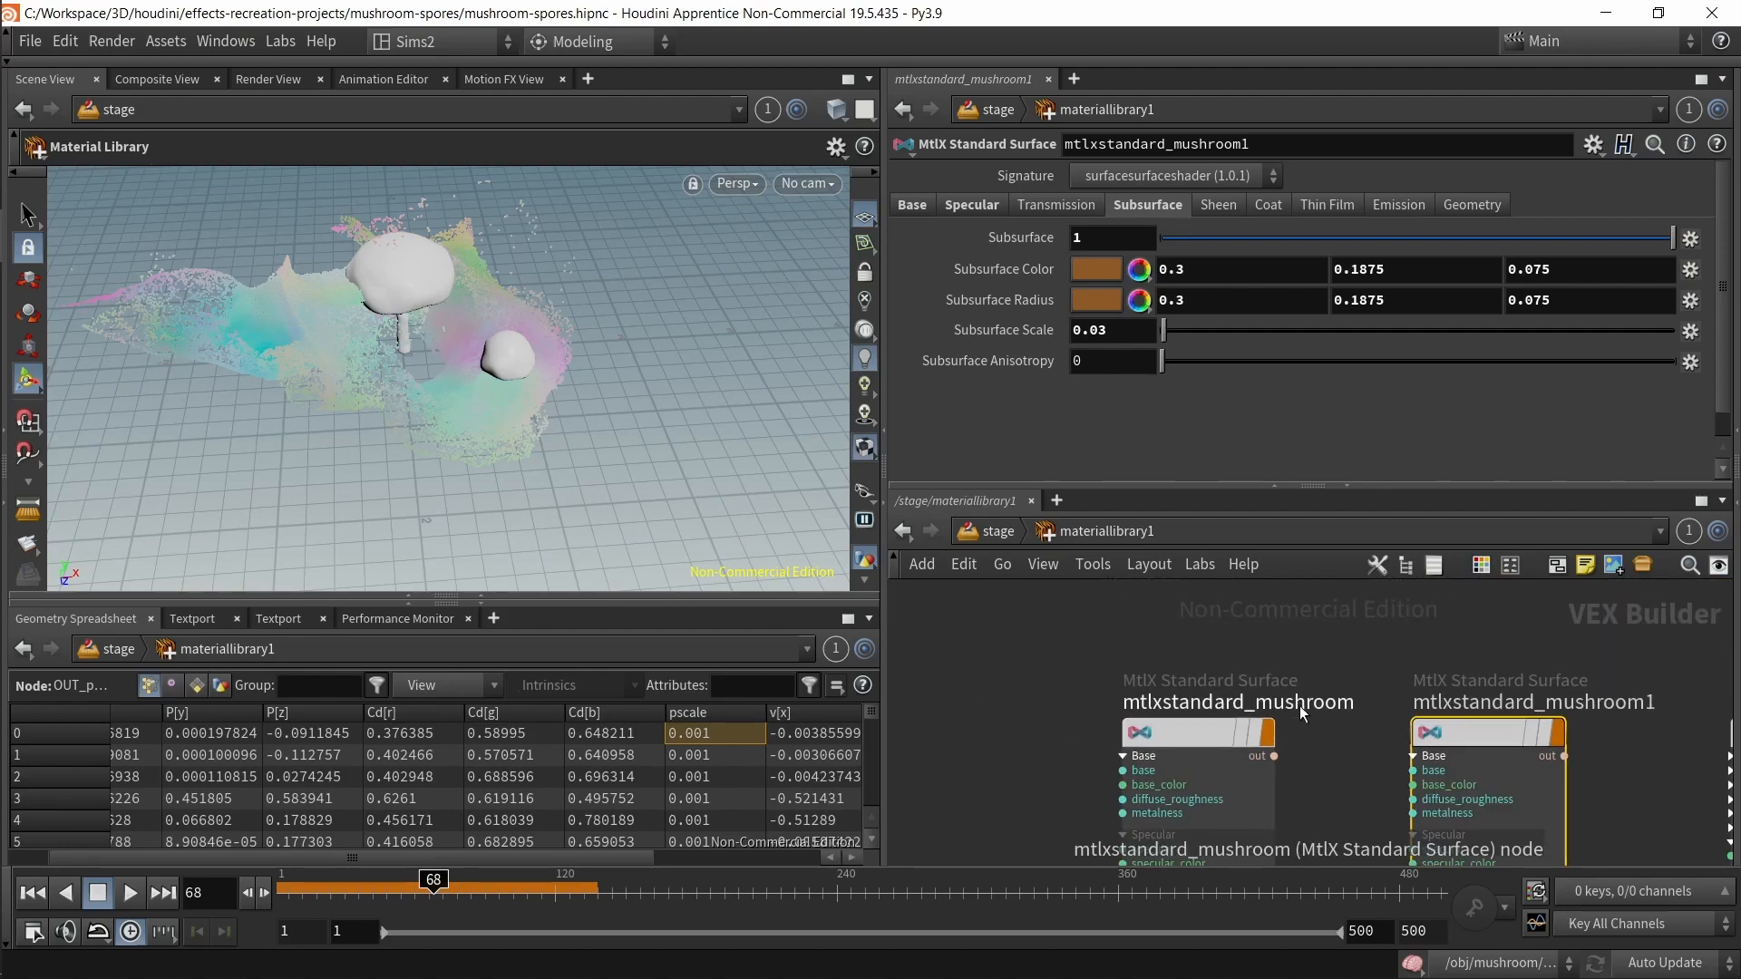
pyautogui.scroll(-4, 1209, 698)
pyautogui.press('Tab')
pyautogui.click(1091, 689)
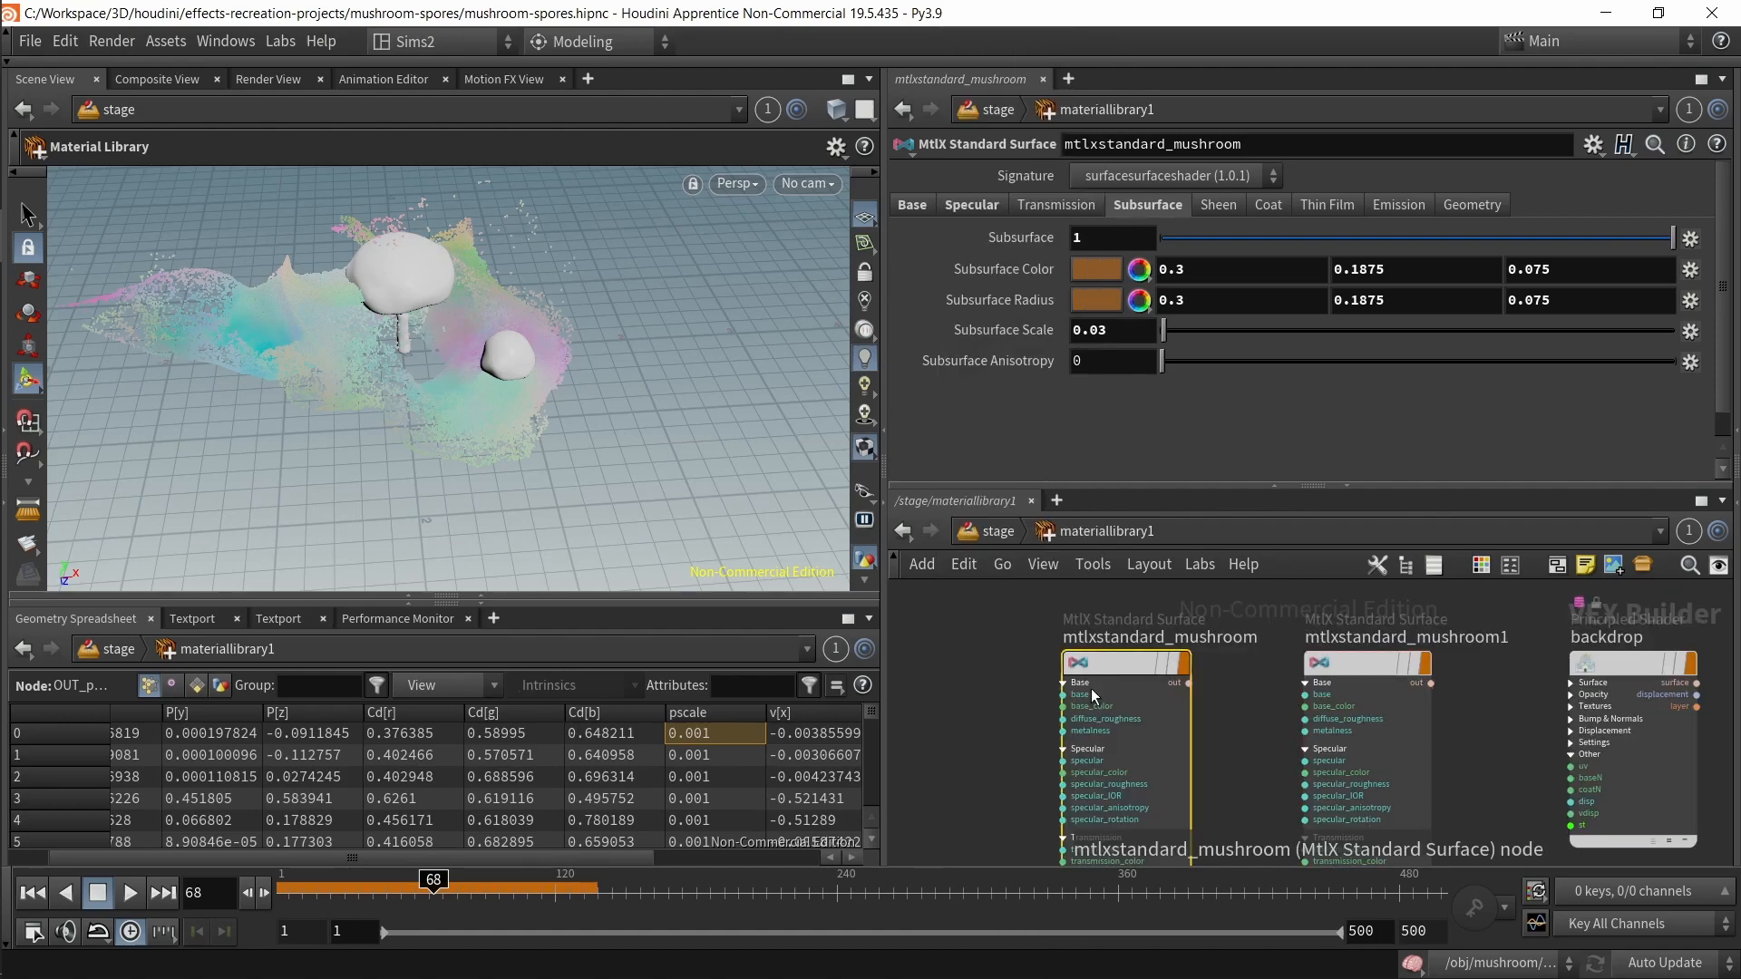
# Step: Inspect the mushroom material's Base settings, then display materiallibrary1 to preview the materials in the viewport
pyautogui.click(911, 206)
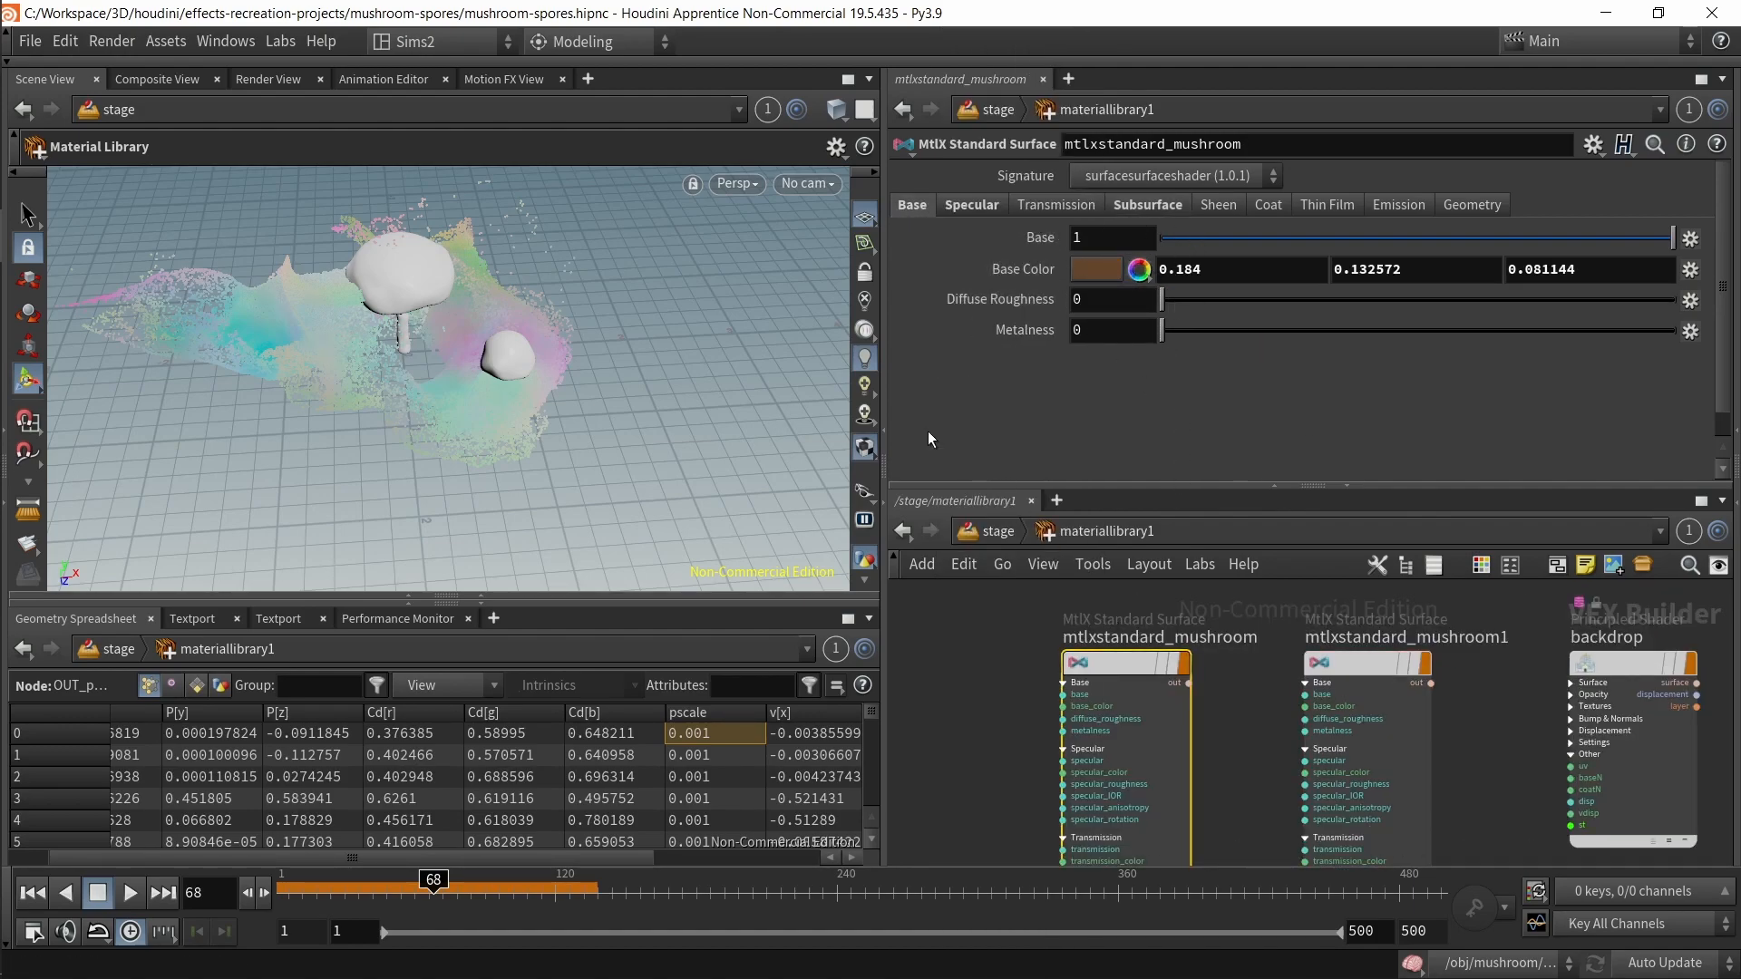
pyautogui.click(865, 386)
pyautogui.click(865, 415)
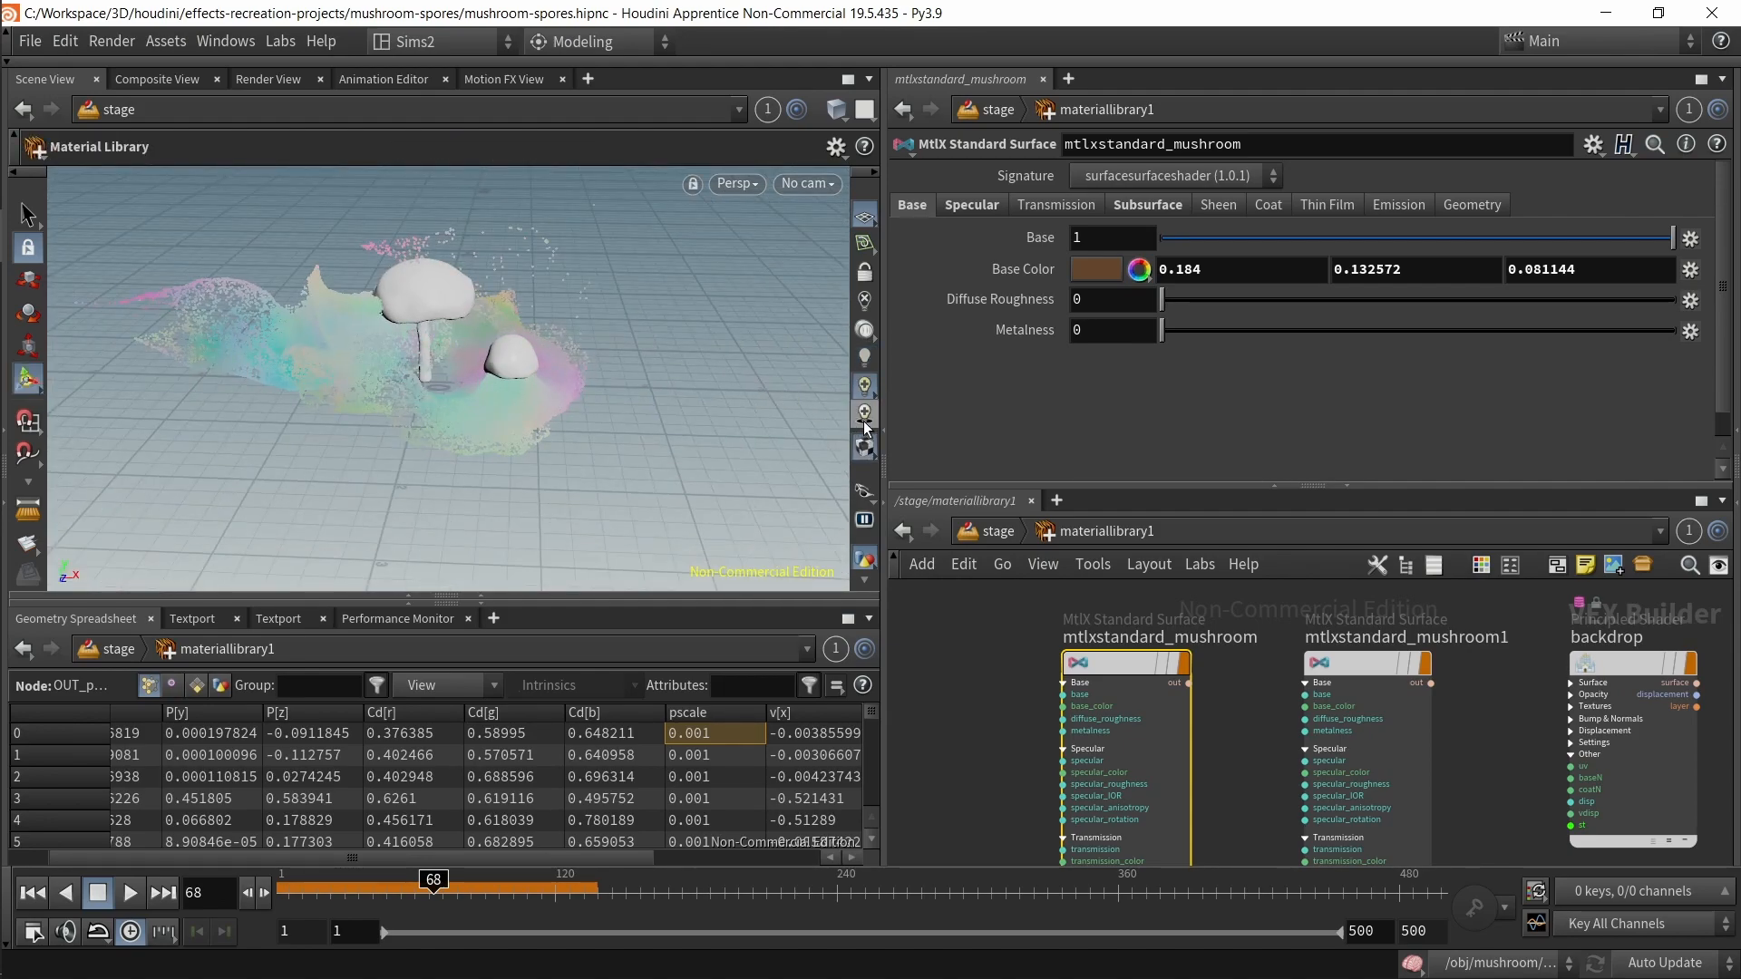
pyautogui.click(865, 357)
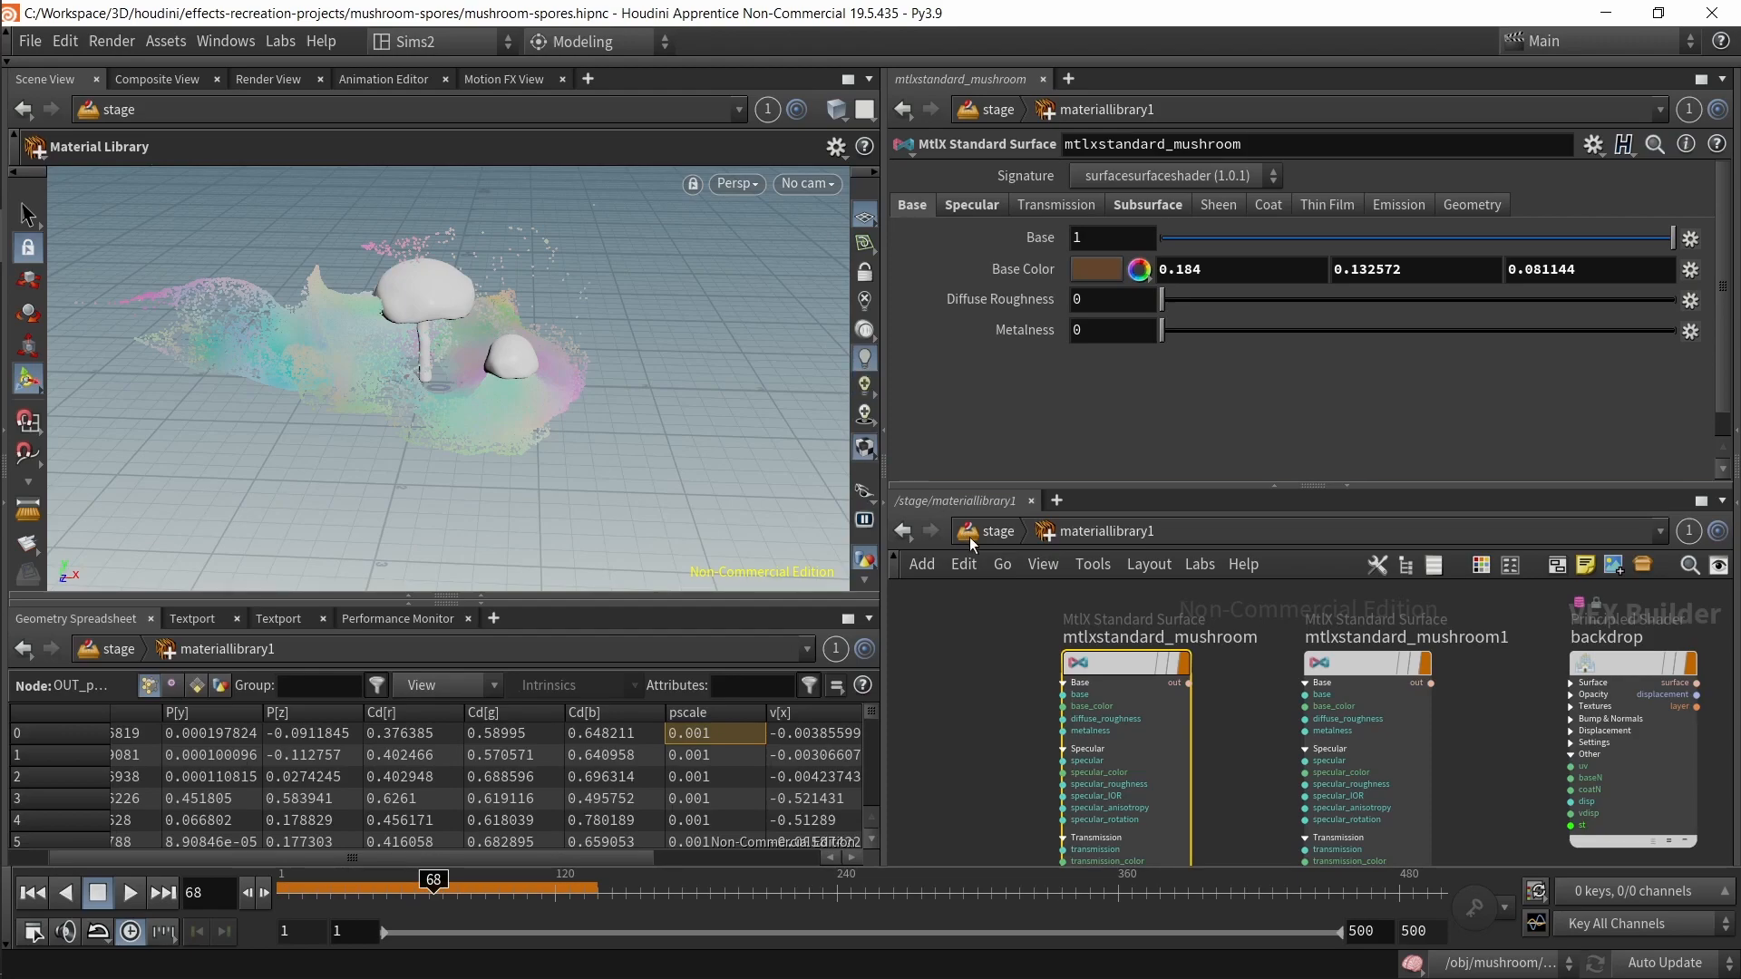
pyautogui.click(993, 542)
pyautogui.click(1284, 676)
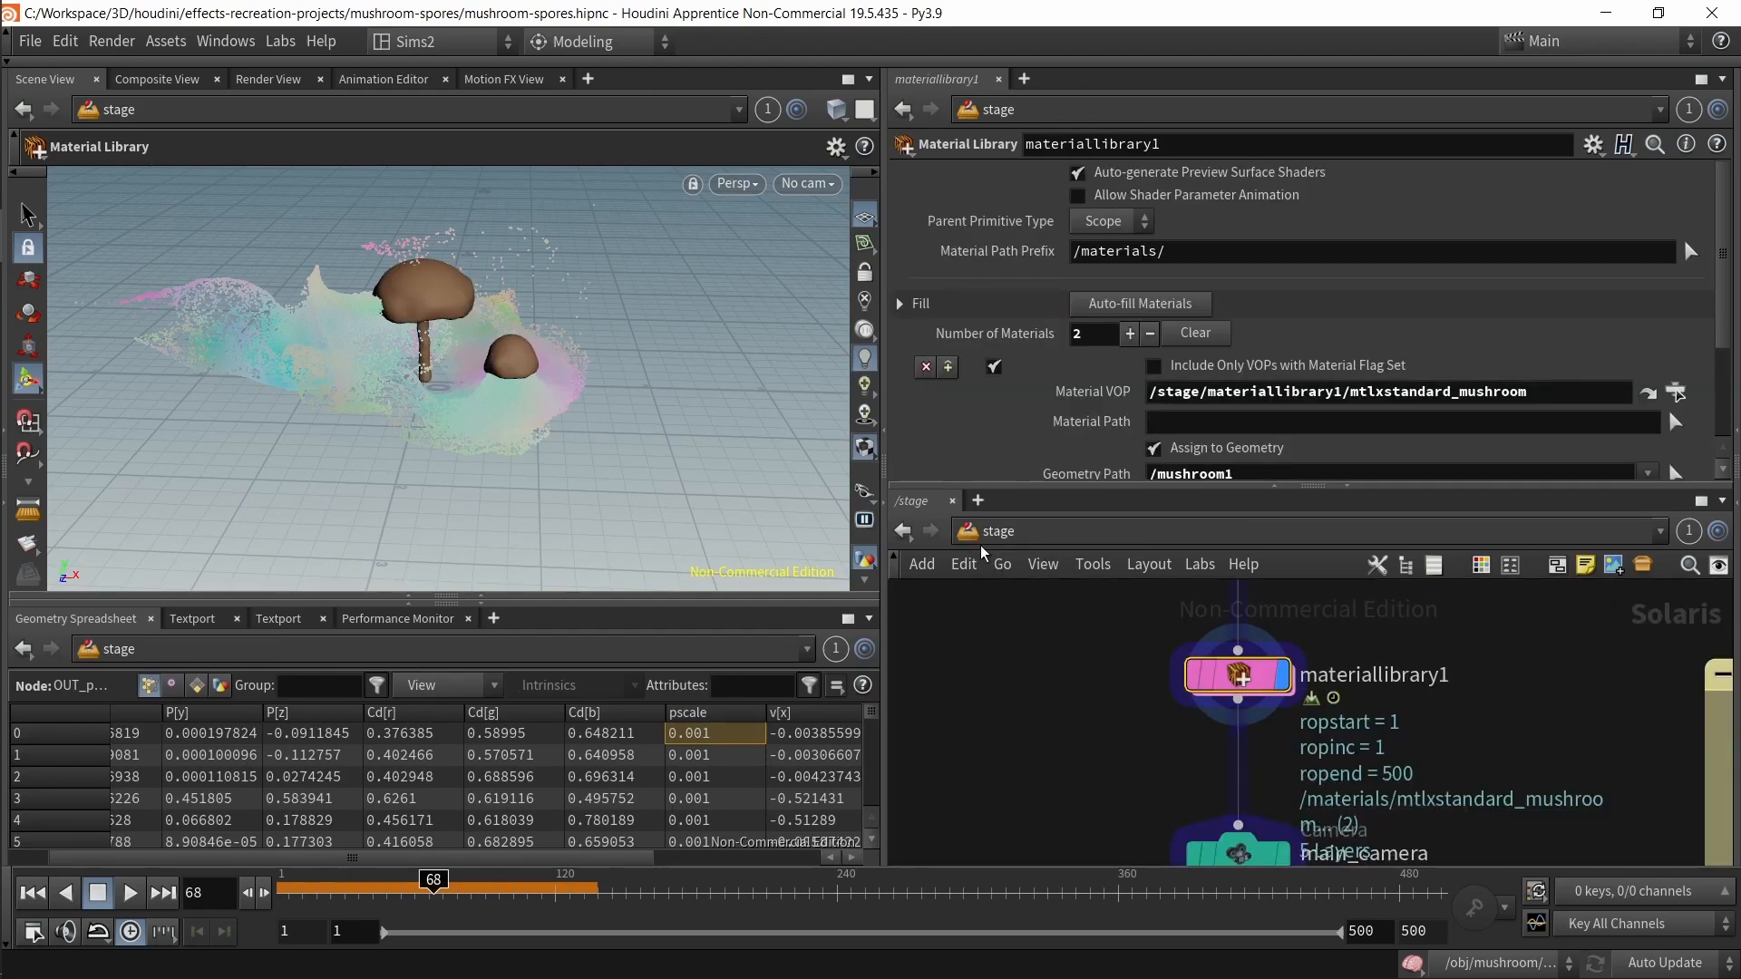
# Step: Inspect the Specular and Subsurface settings of both mushroom materials and the backdrop Principled Shader
pyautogui.doubleClick(1247, 686)
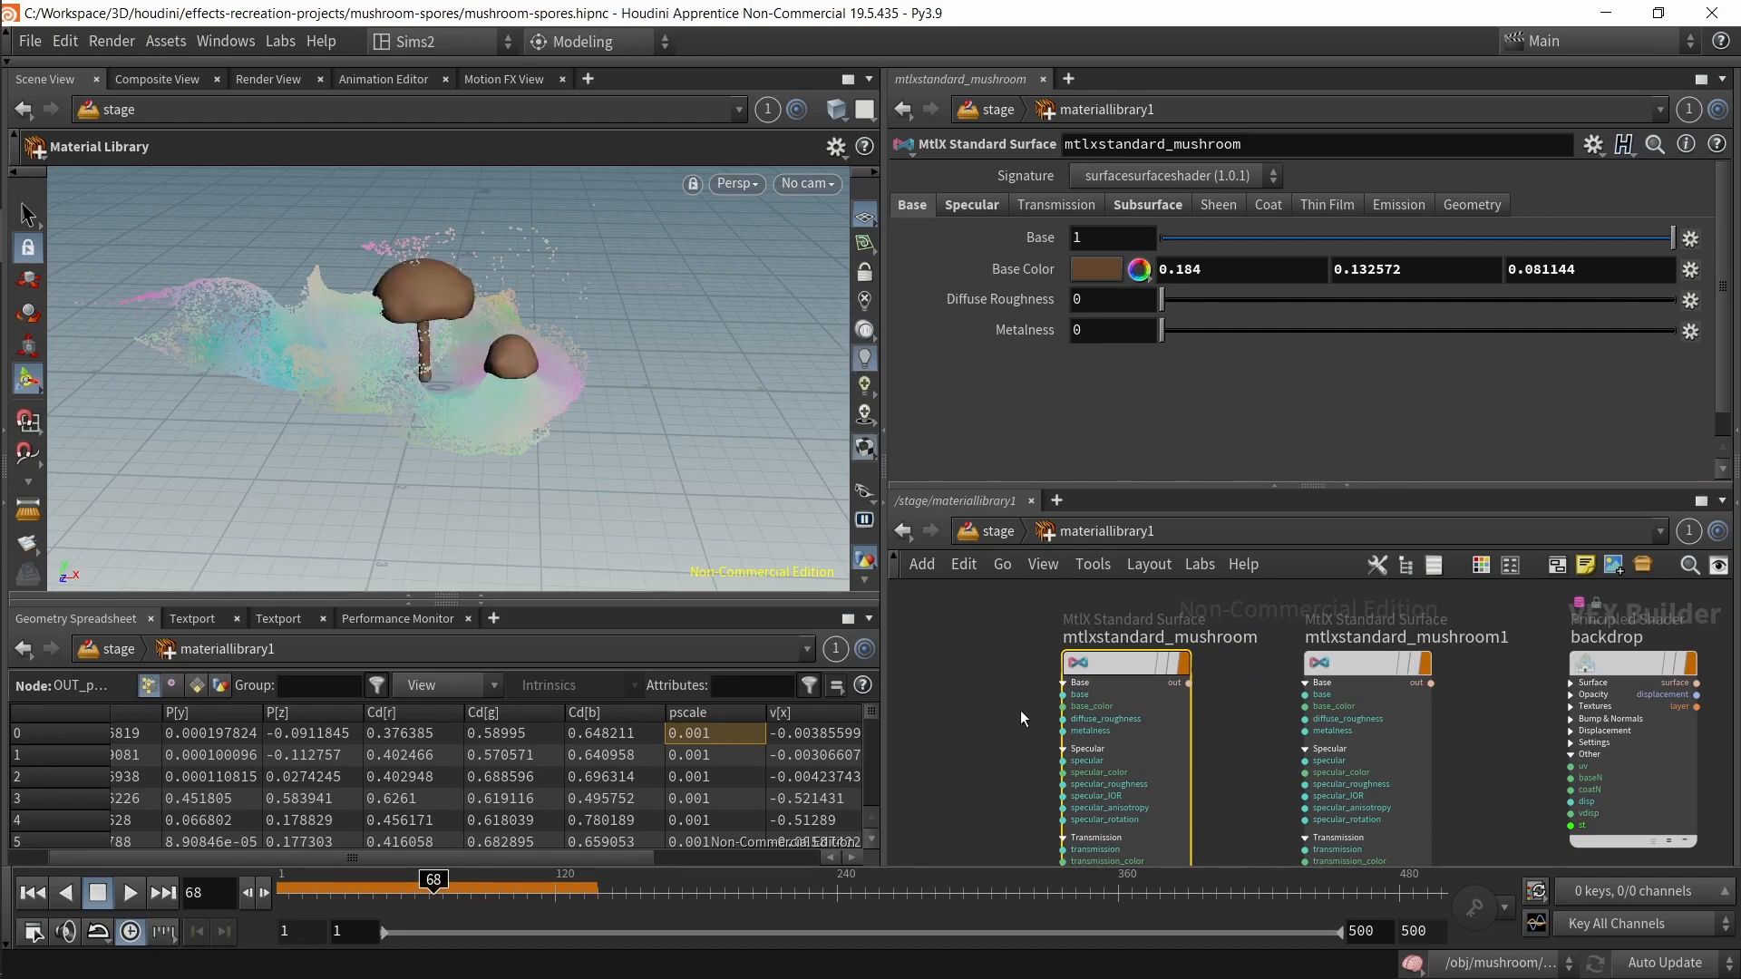
pyautogui.click(972, 204)
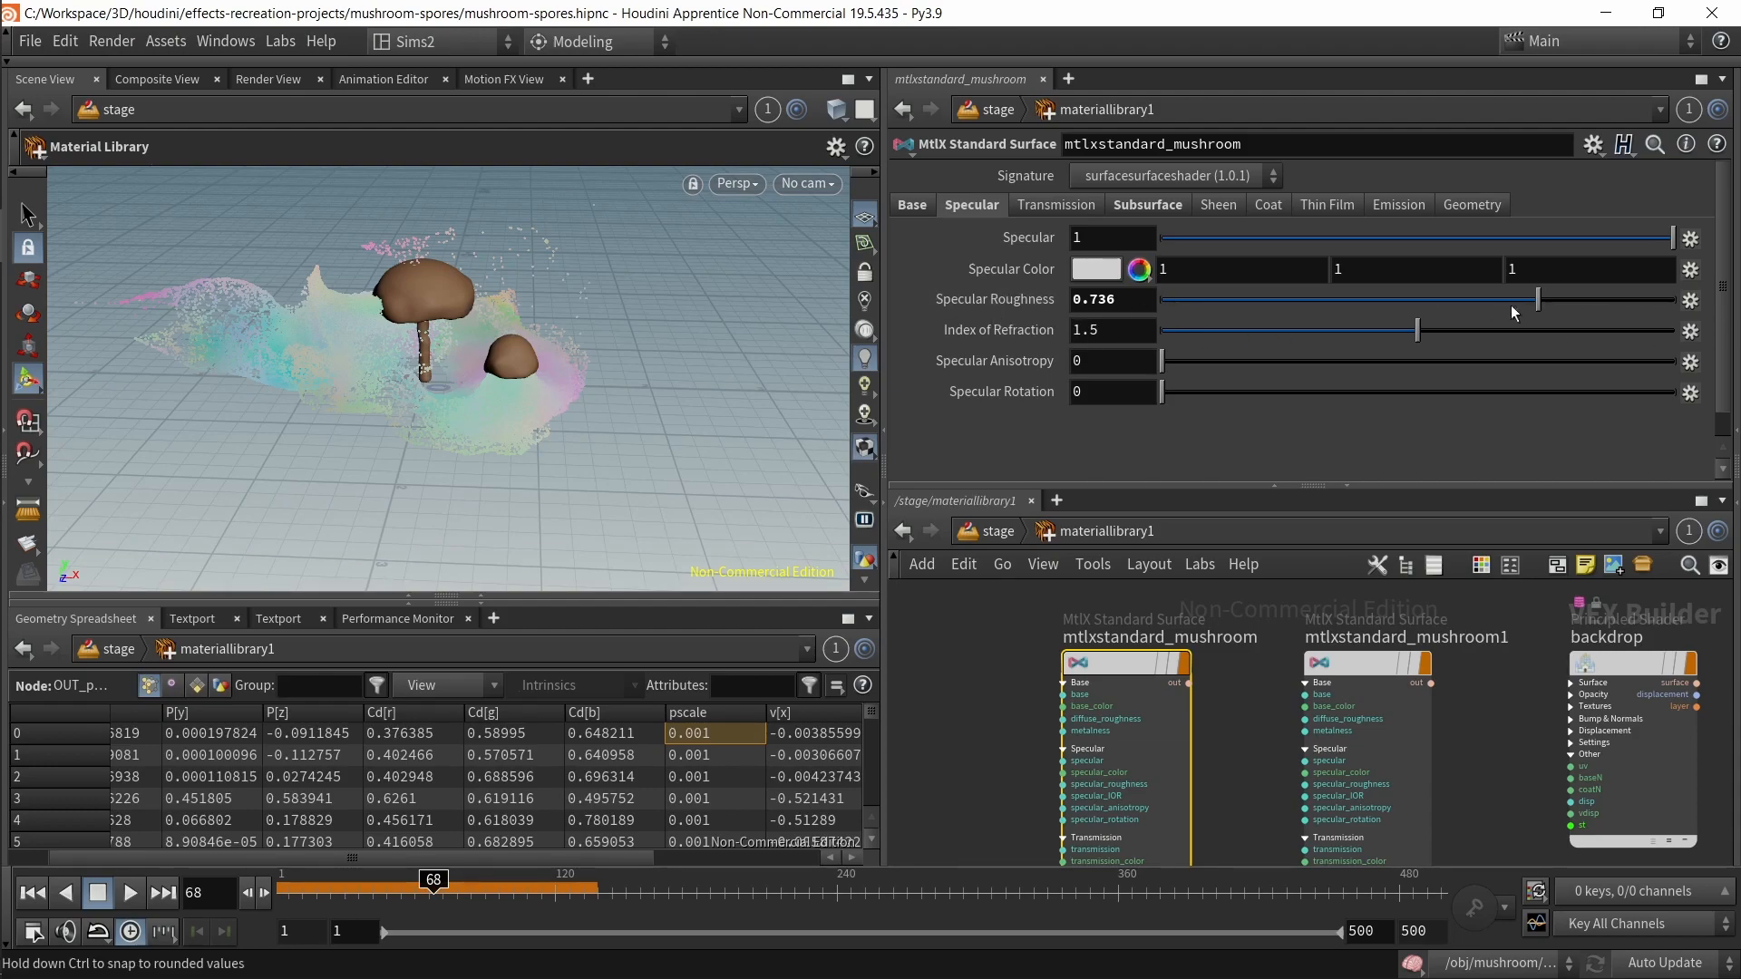
pyautogui.click(1132, 207)
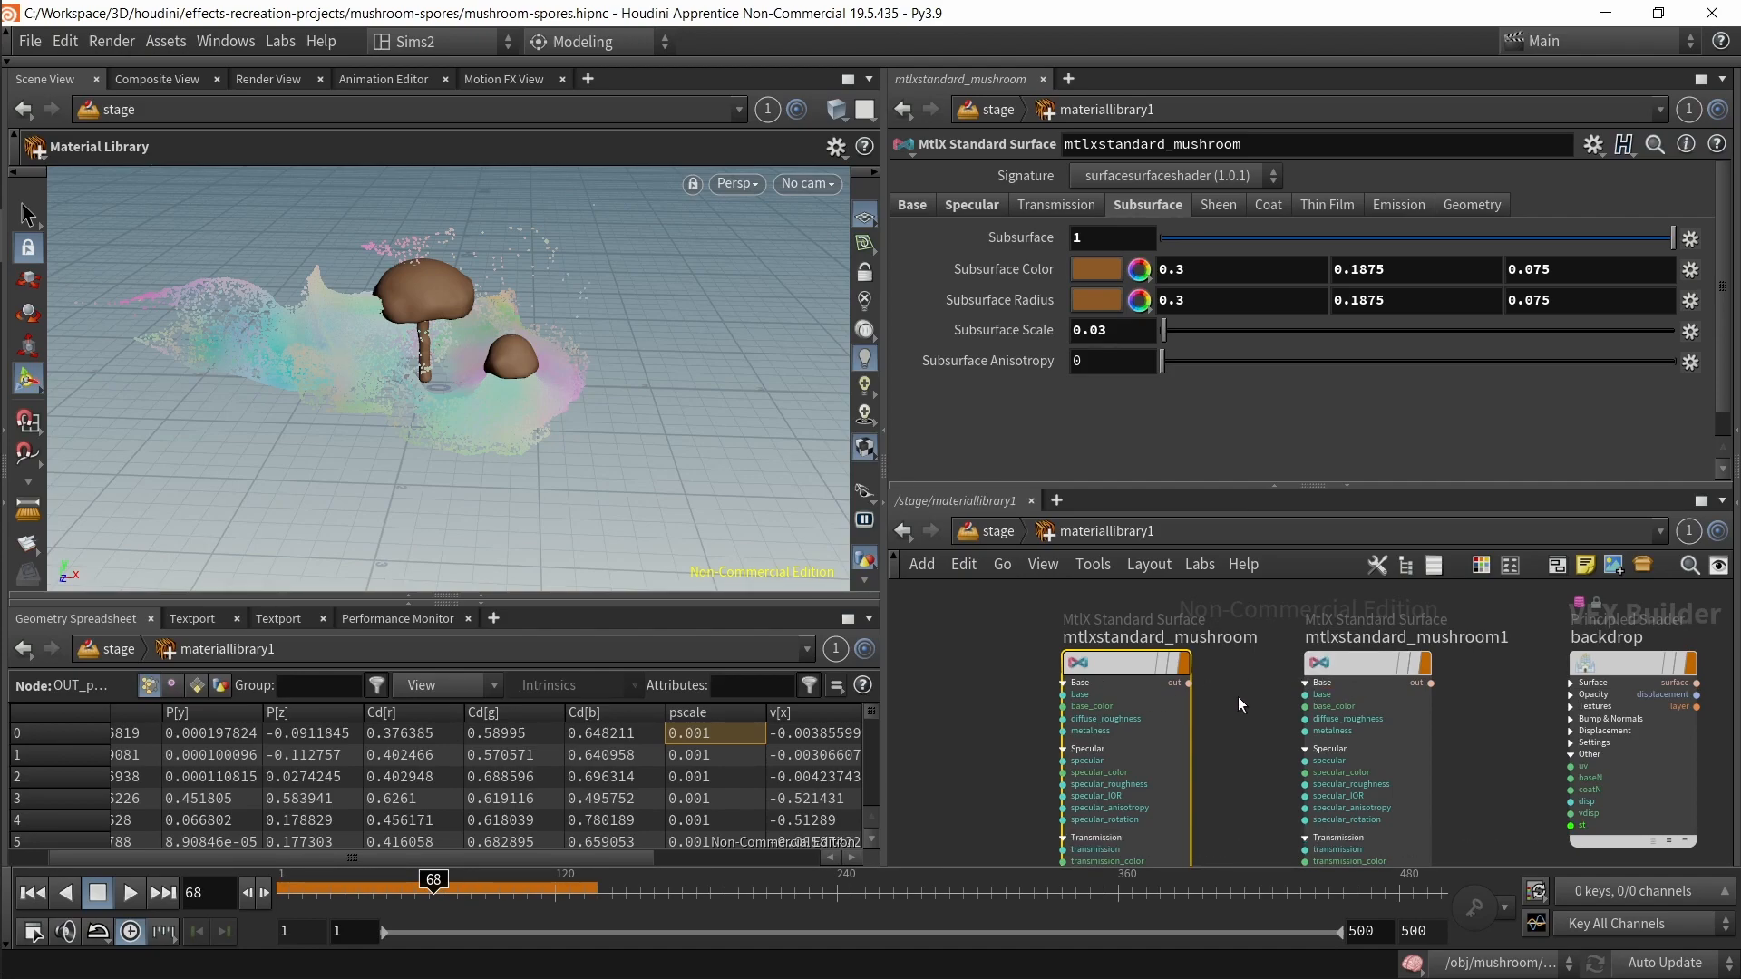
pyautogui.moveTo(1142, 669); pyautogui.dragTo(1133, 659)
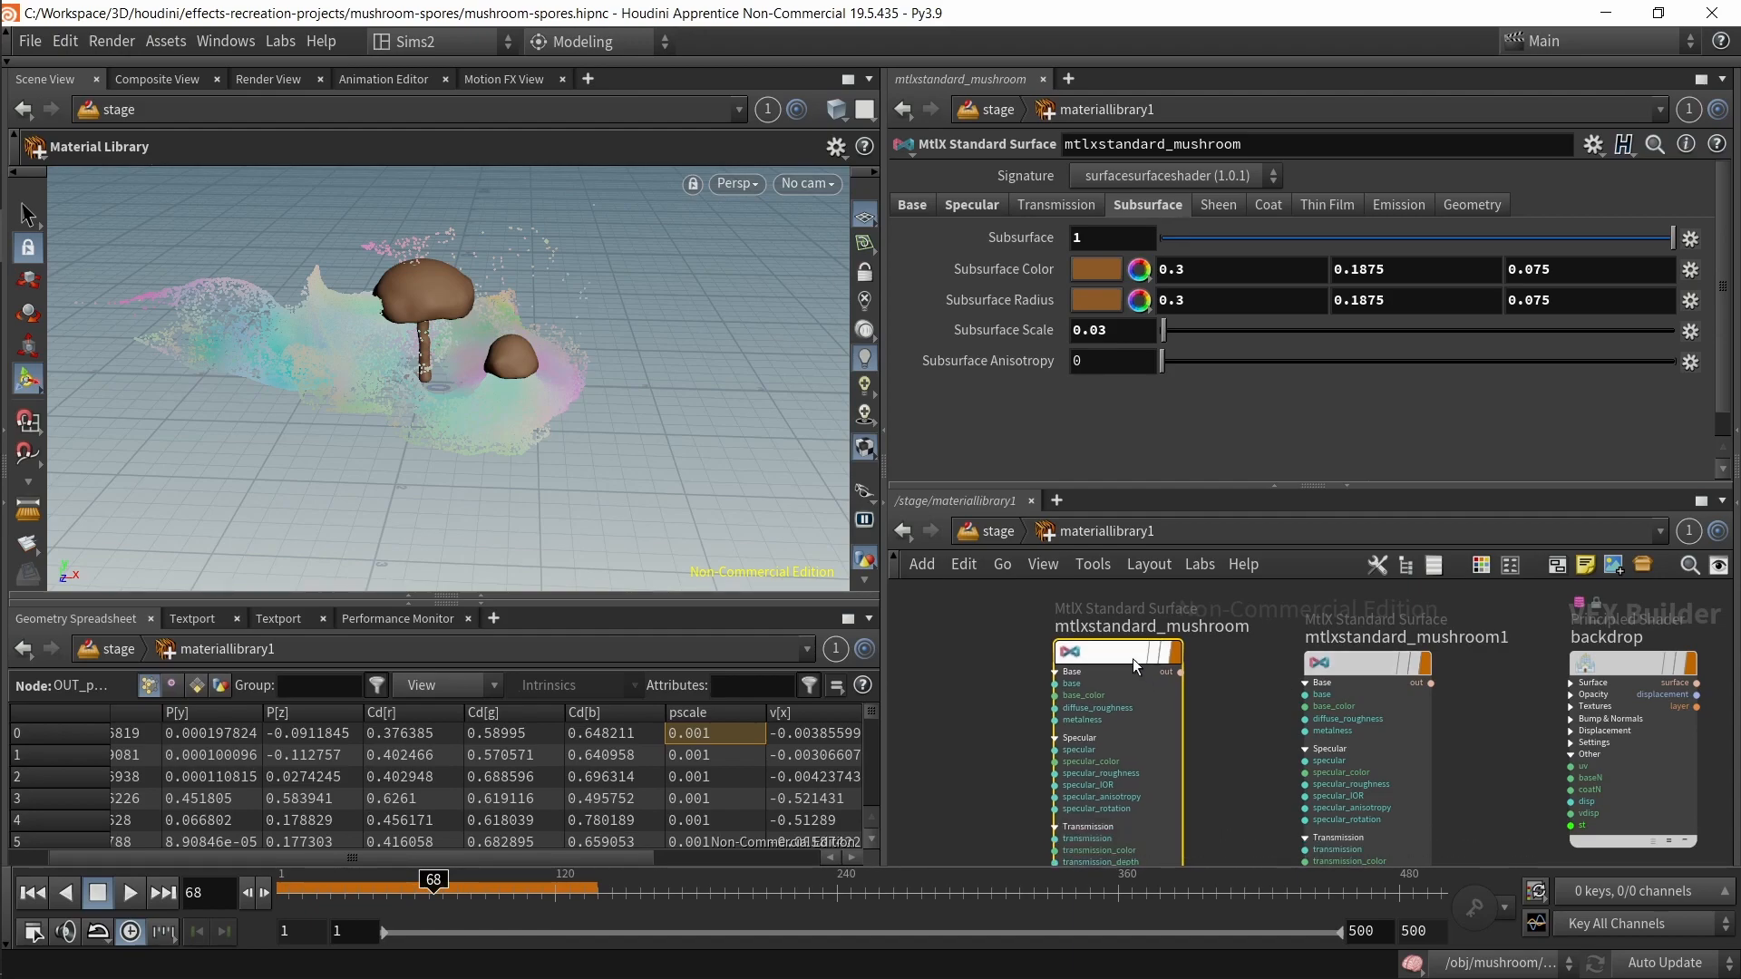
pyautogui.click(1589, 671)
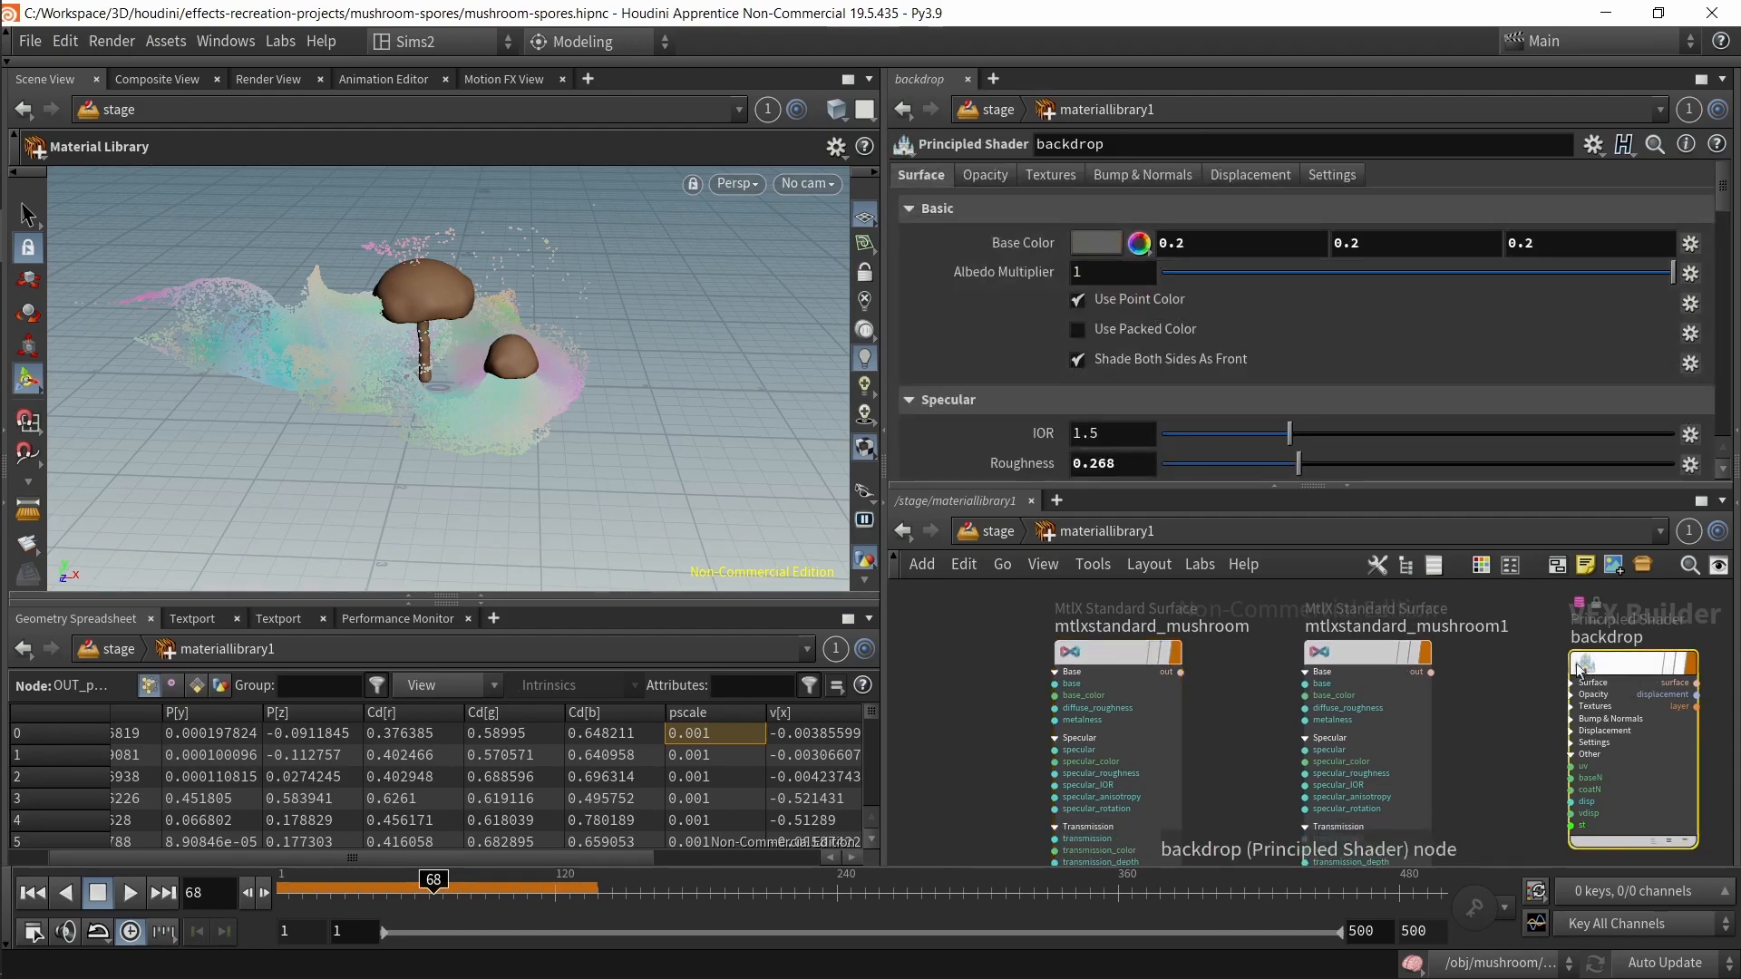
pyautogui.click(1310, 694)
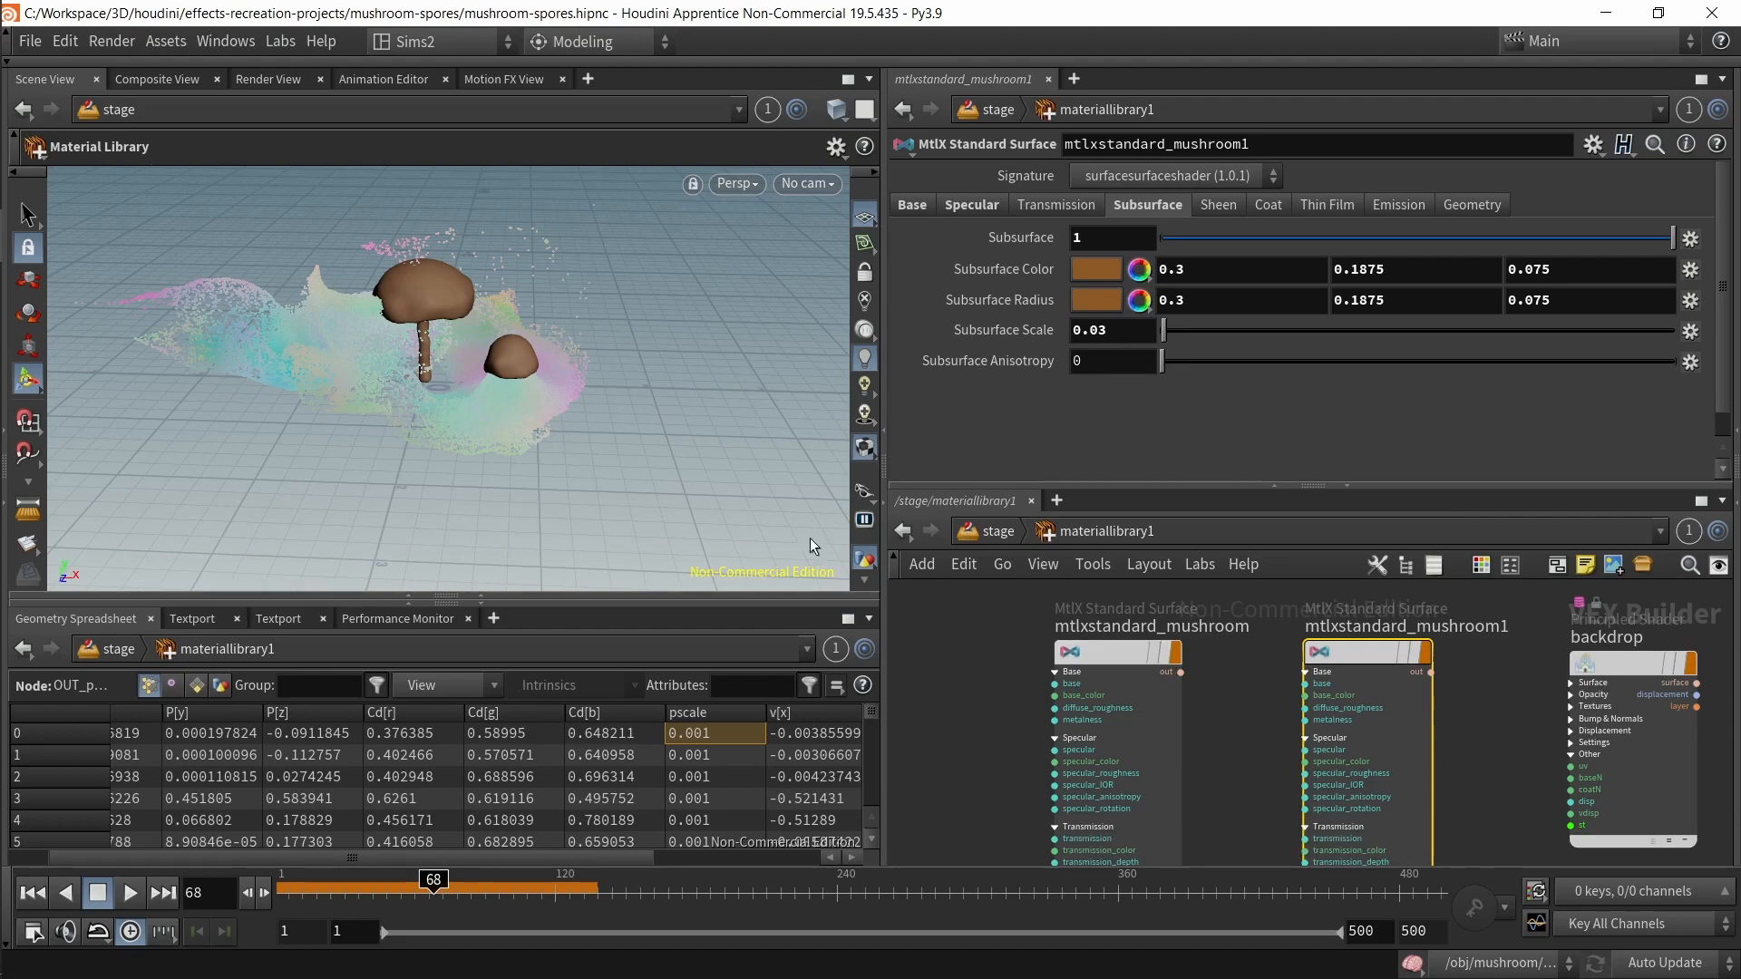
pyautogui.click(1108, 652)
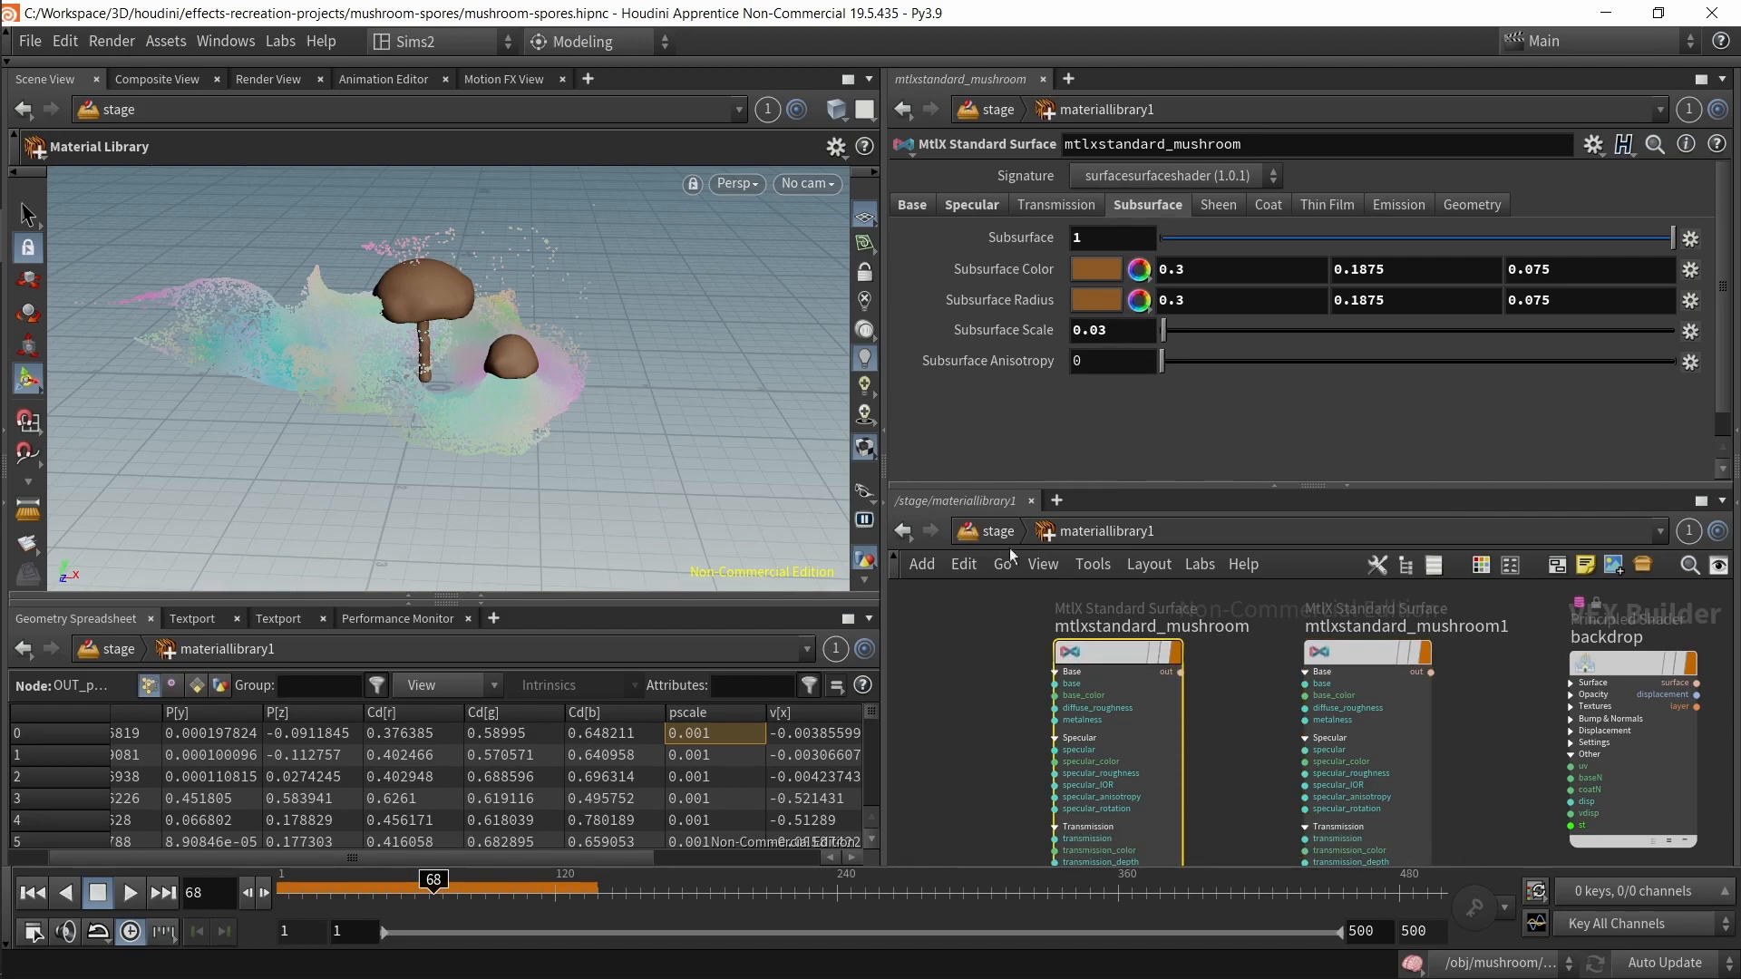
pyautogui.click(1322, 672)
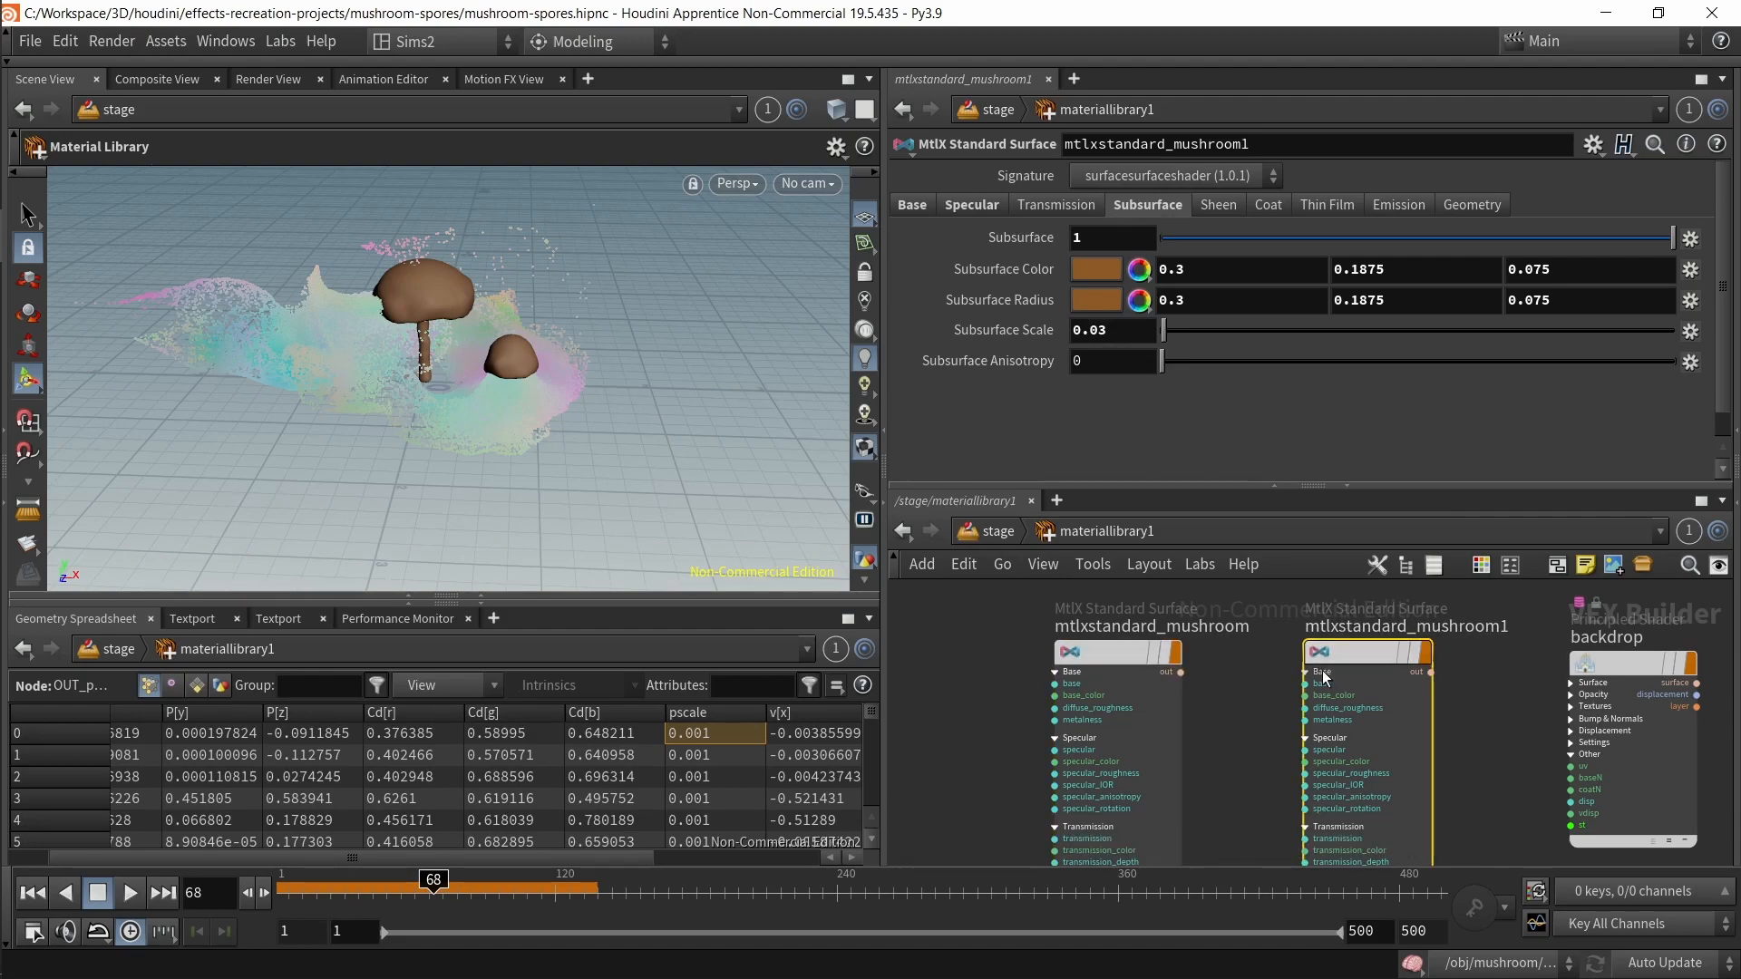
# Step: Return to the stage network and select the main_camera node to inspect its View settings
pyautogui.click(997, 531)
pyautogui.moveTo(1226, 798); pyautogui.dragTo(1232, 810)
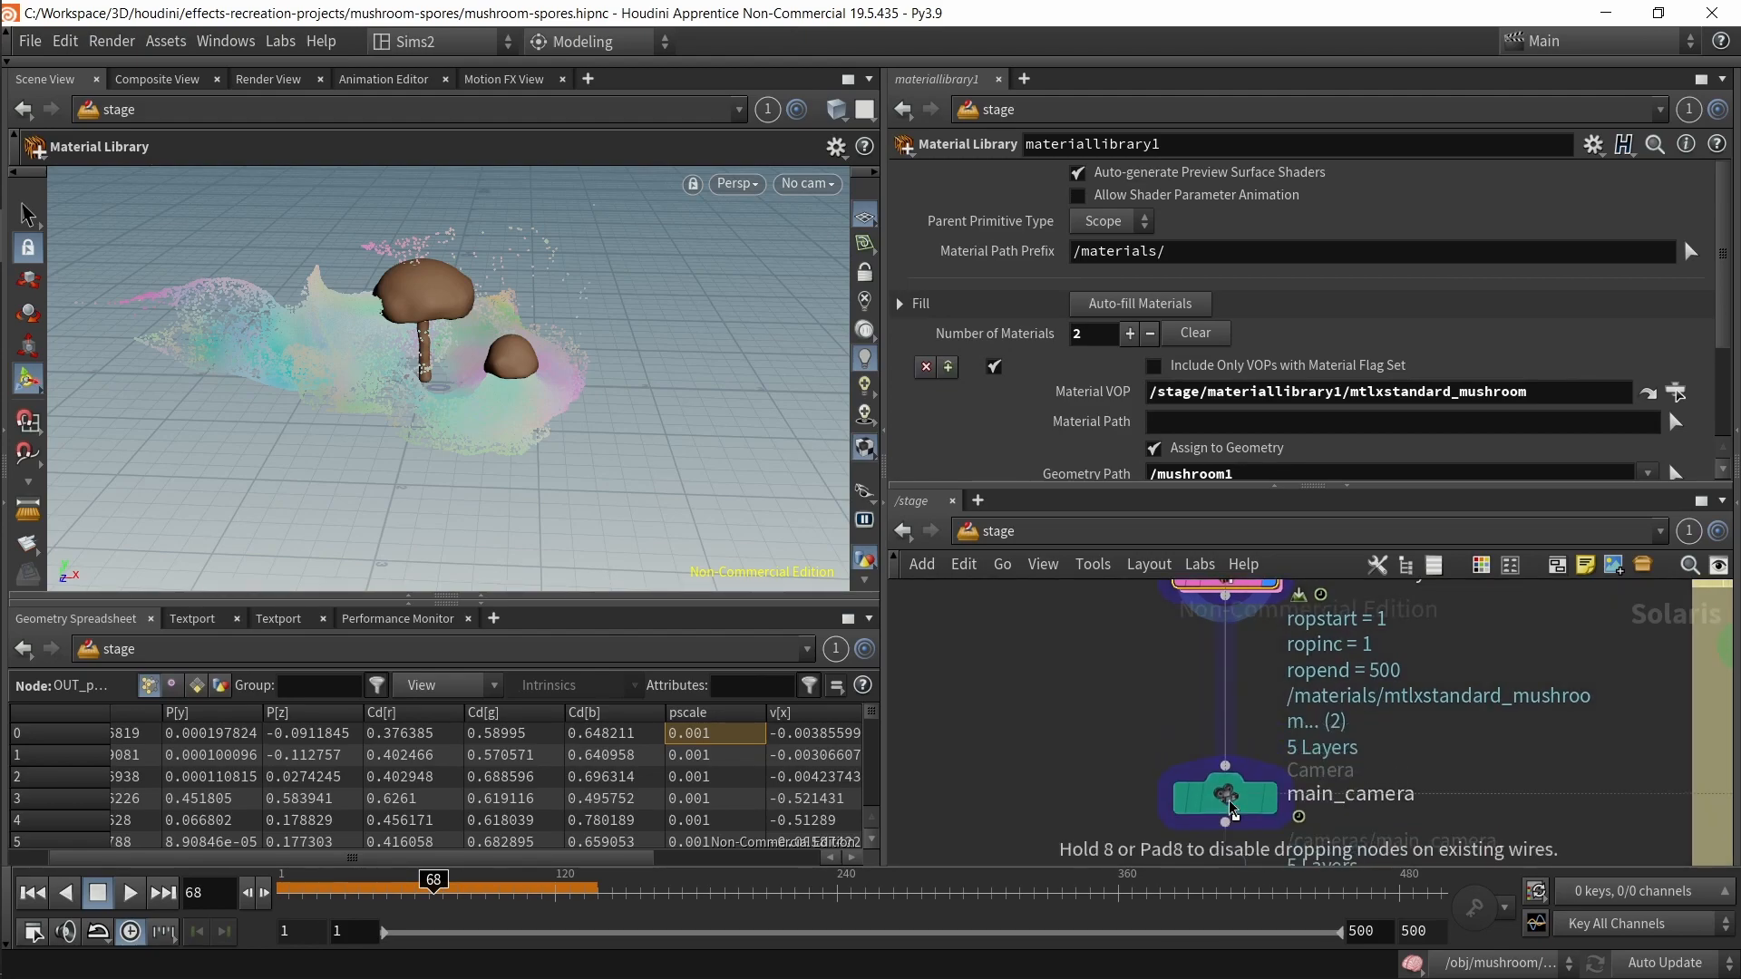
pyautogui.moveTo(1153, 767); pyautogui.dragTo(1115, 672, button='middle')
pyautogui.moveTo(1018, 661); pyautogui.dragTo(1258, 792)
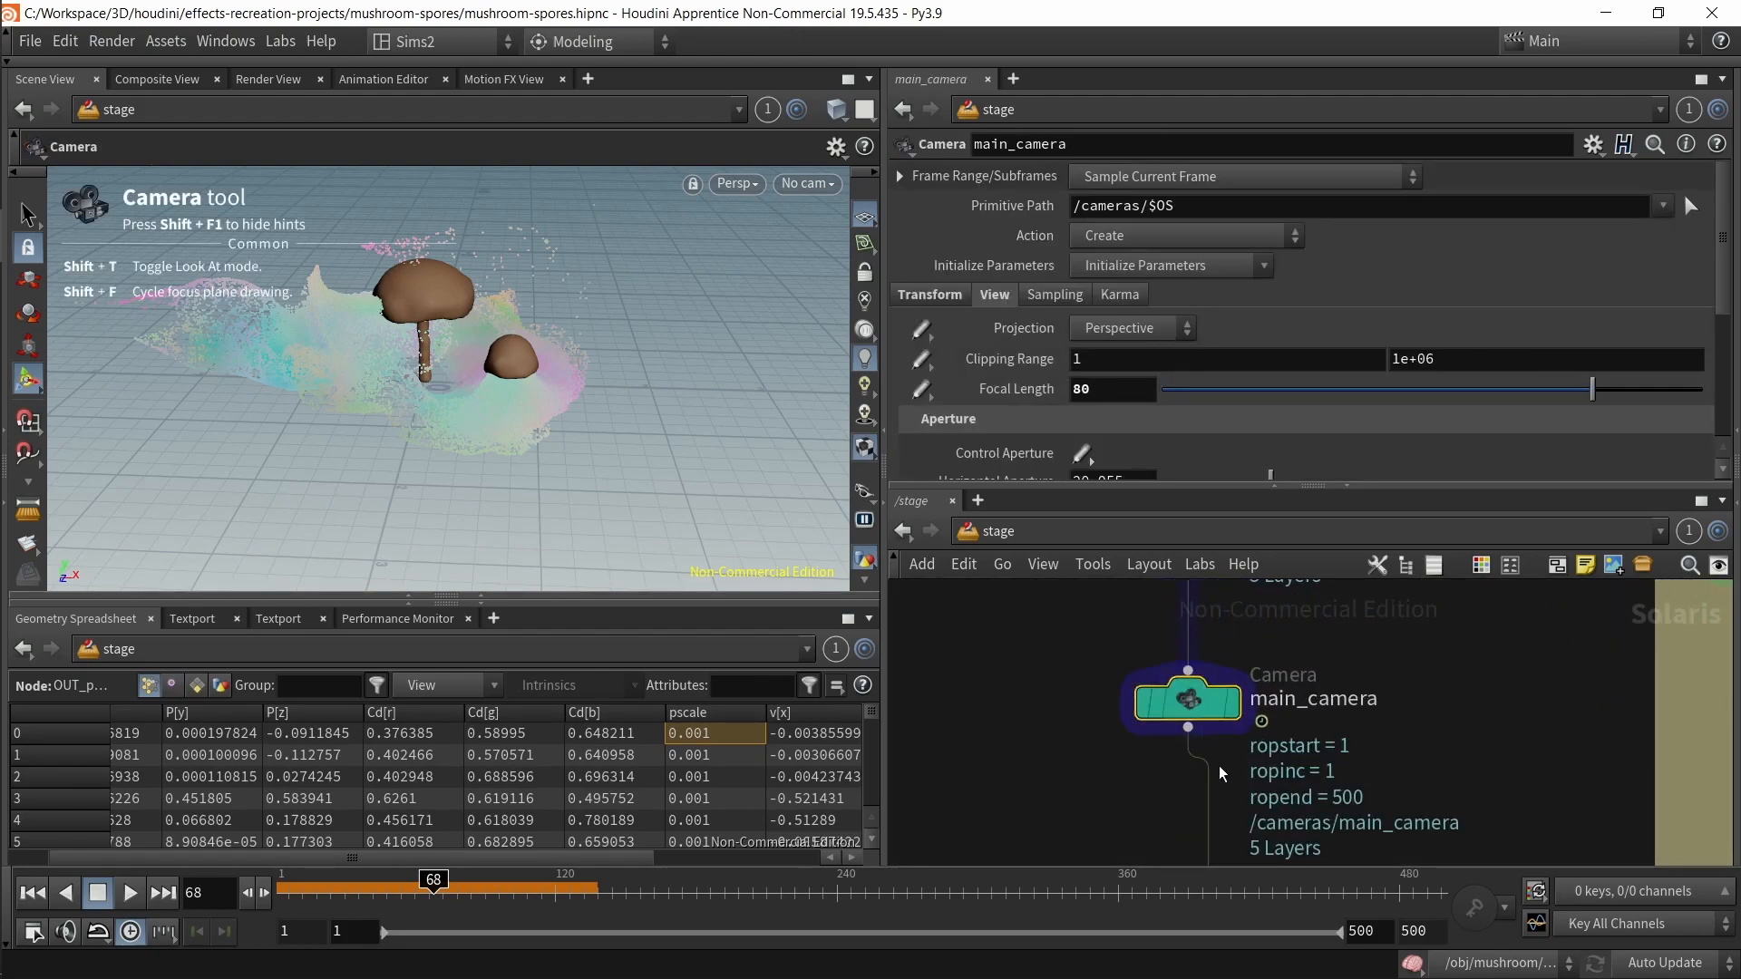
pyautogui.press('Tab')
pyautogui.write('cam')
pyautogui.press('Return')
pyautogui.click(997, 774)
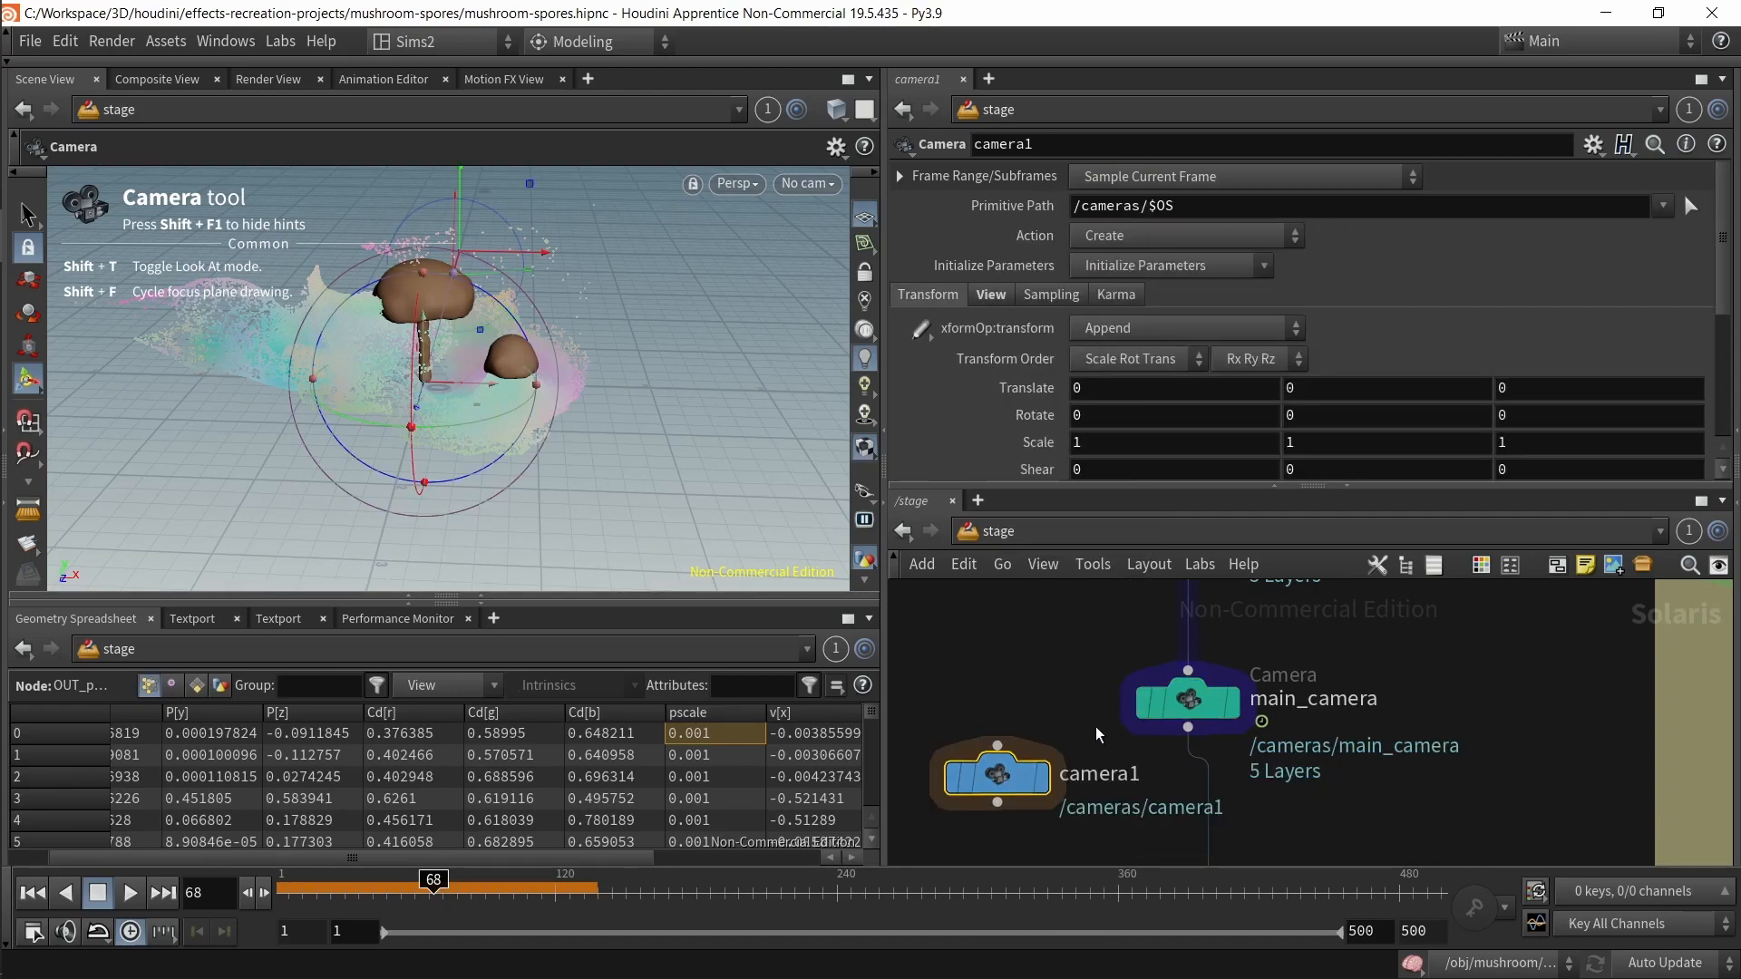
pyautogui.hotkey('ctrl', 'z')
pyautogui.press('Return')
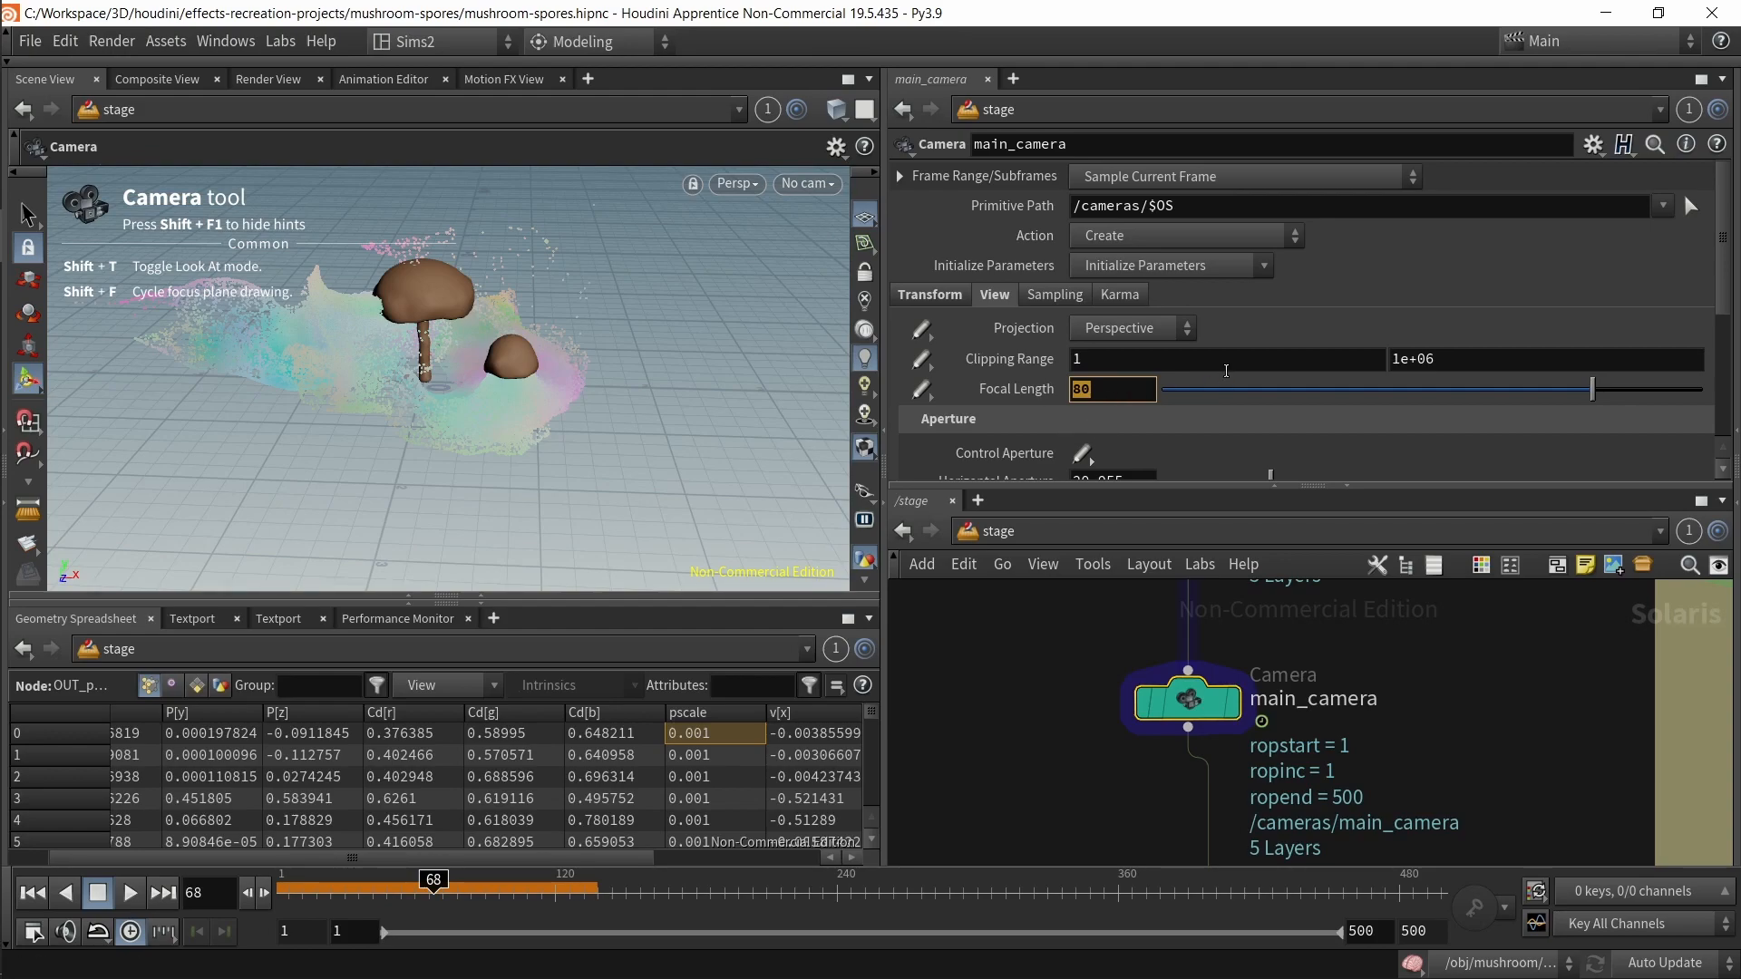
pyautogui.keyDown('shift'); pyautogui.click(1016, 388); pyautogui.keyUp('shift')
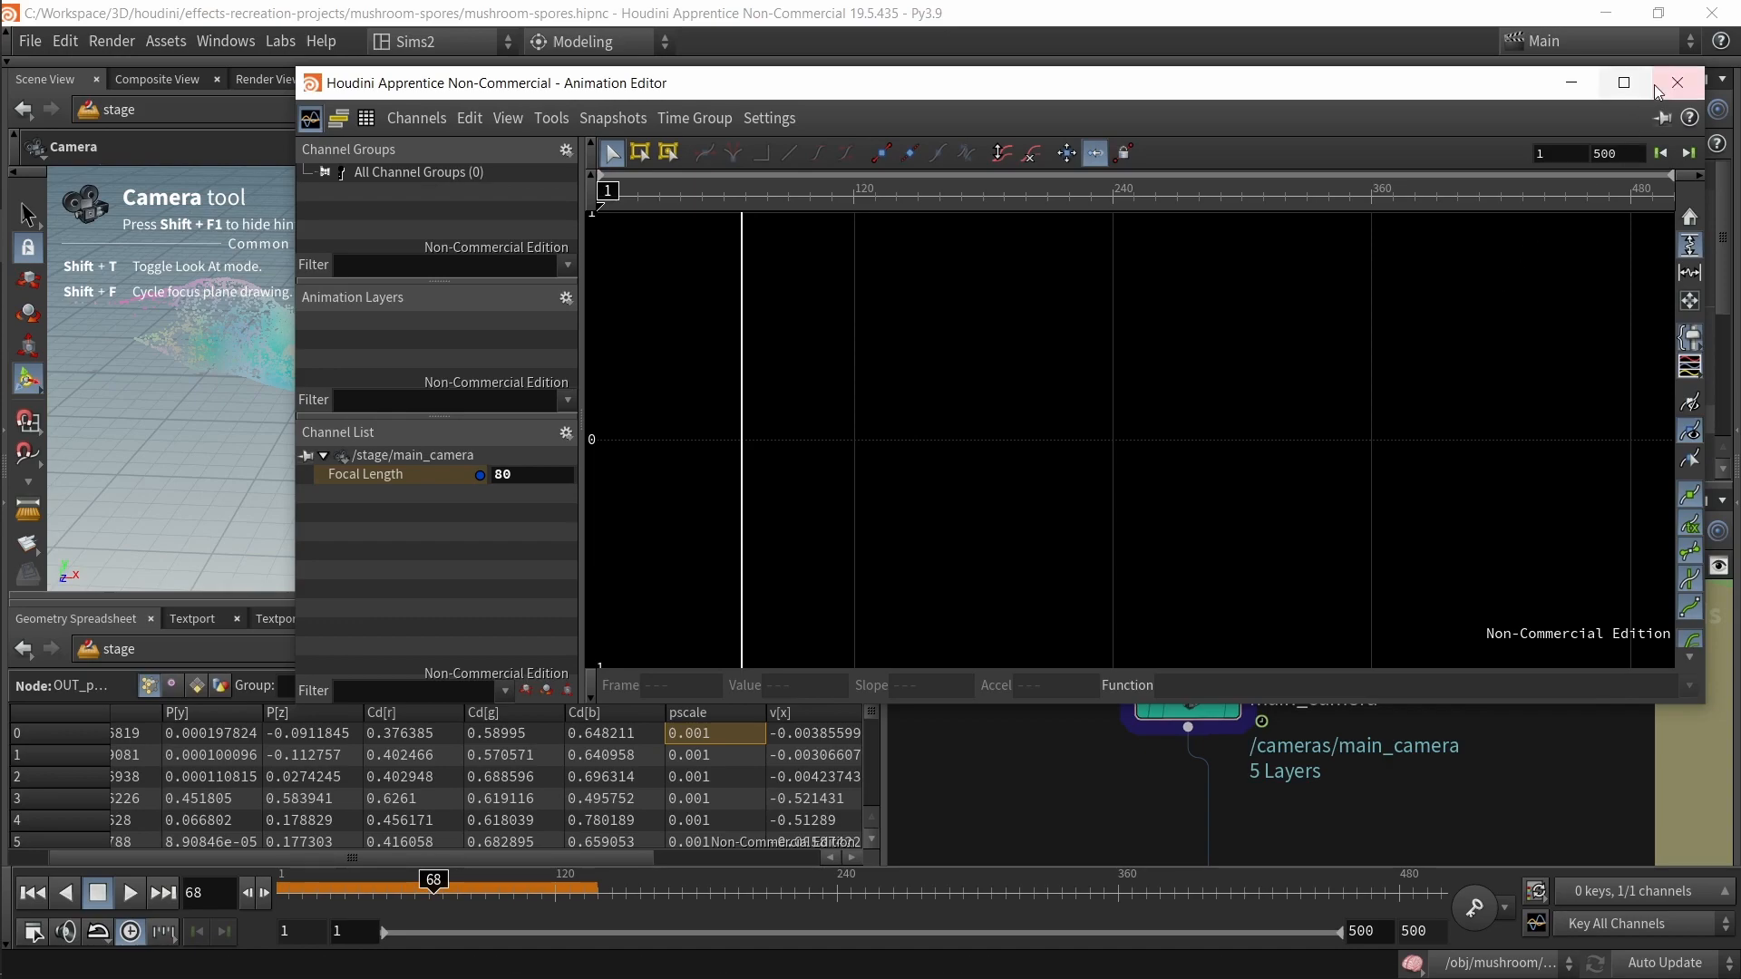
pyautogui.click(1715, 16)
pyautogui.click(1682, 129)
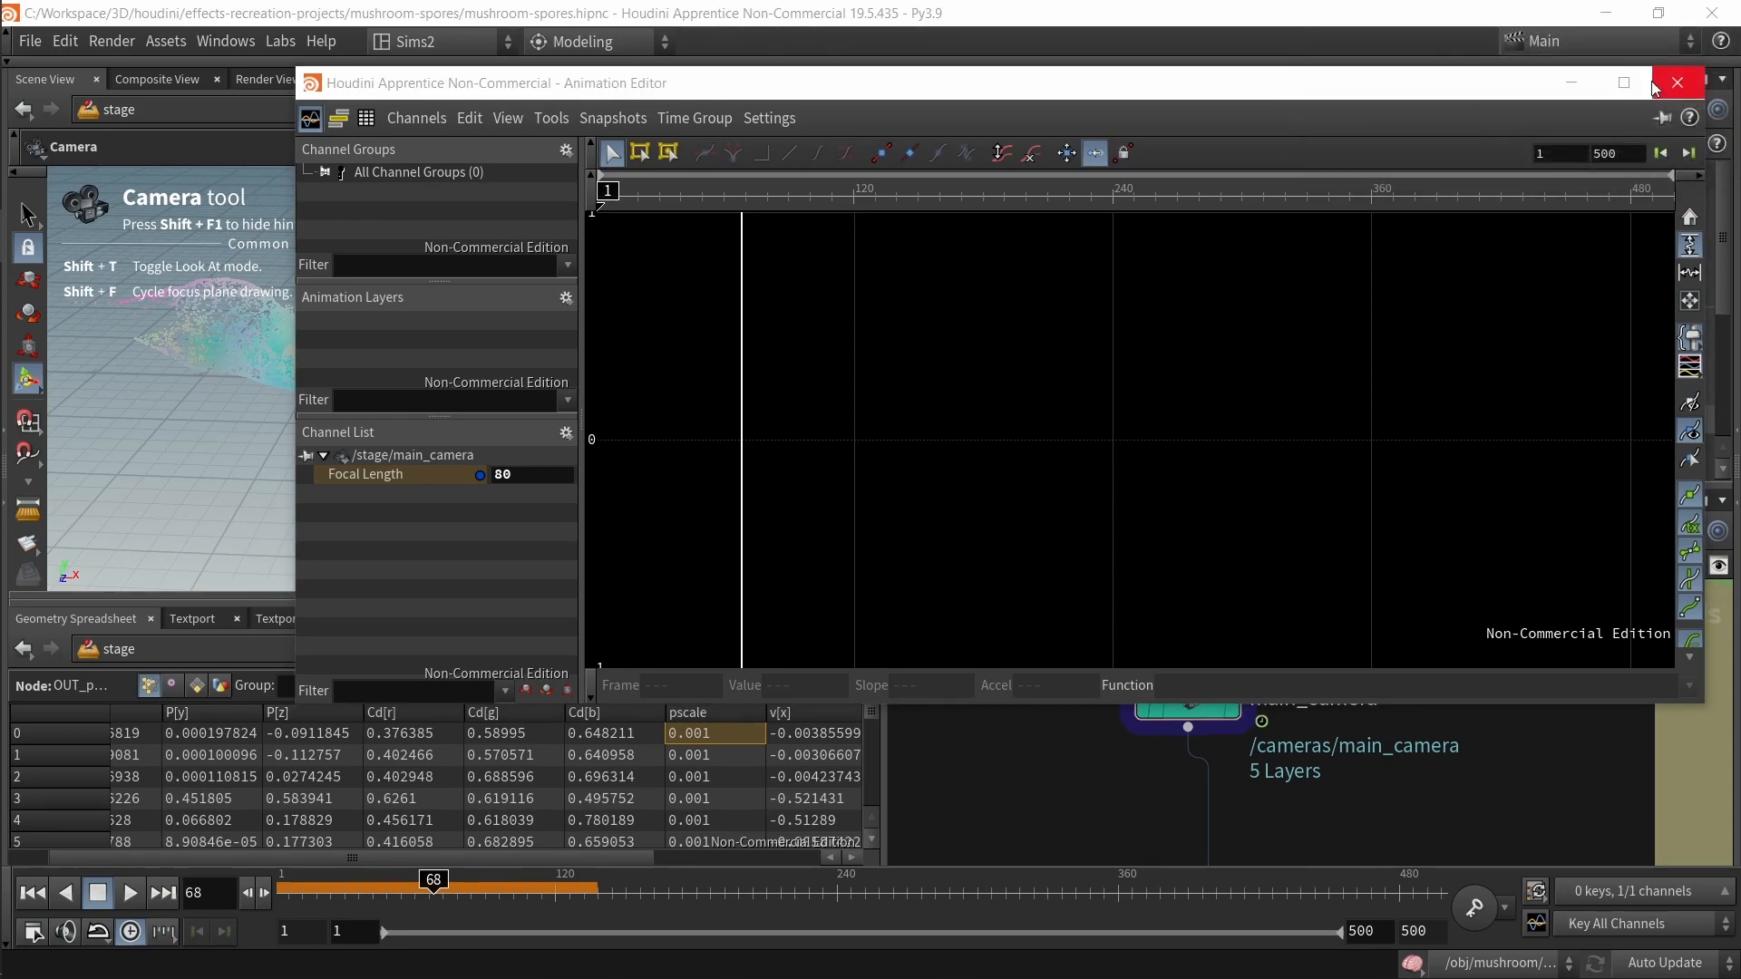
pyautogui.click(1654, 85)
pyautogui.hotkey('ctrl', 'z')
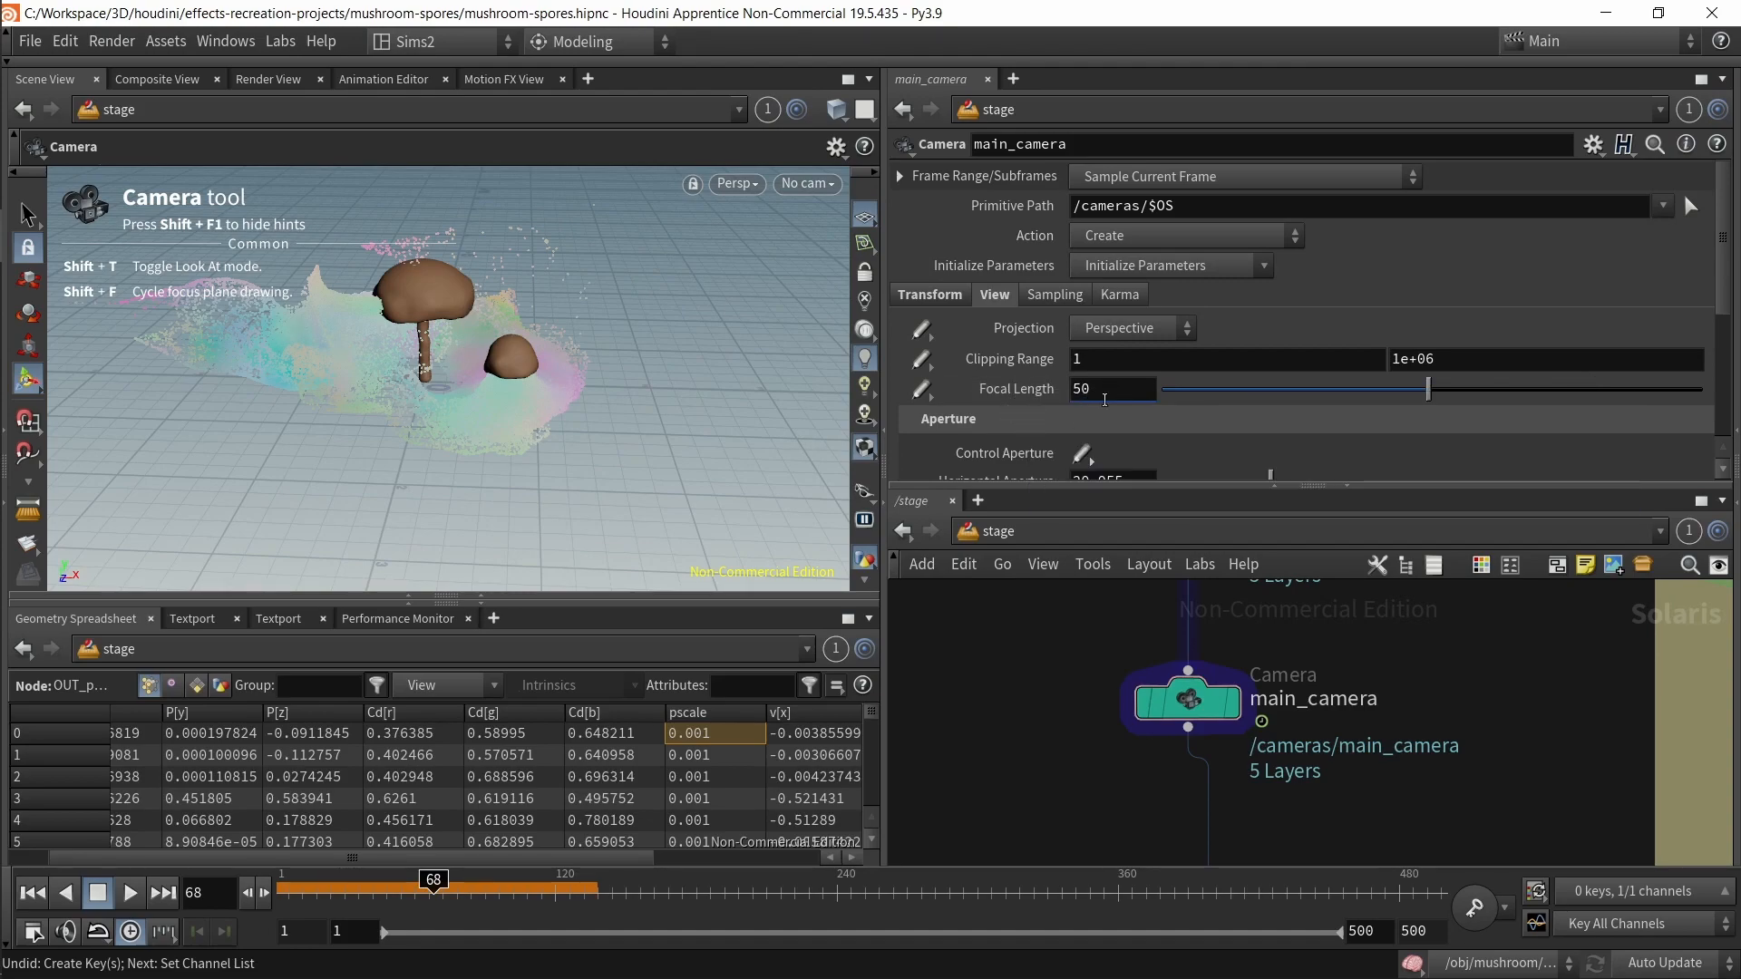
pyautogui.hotkey('ctrl', 'z')
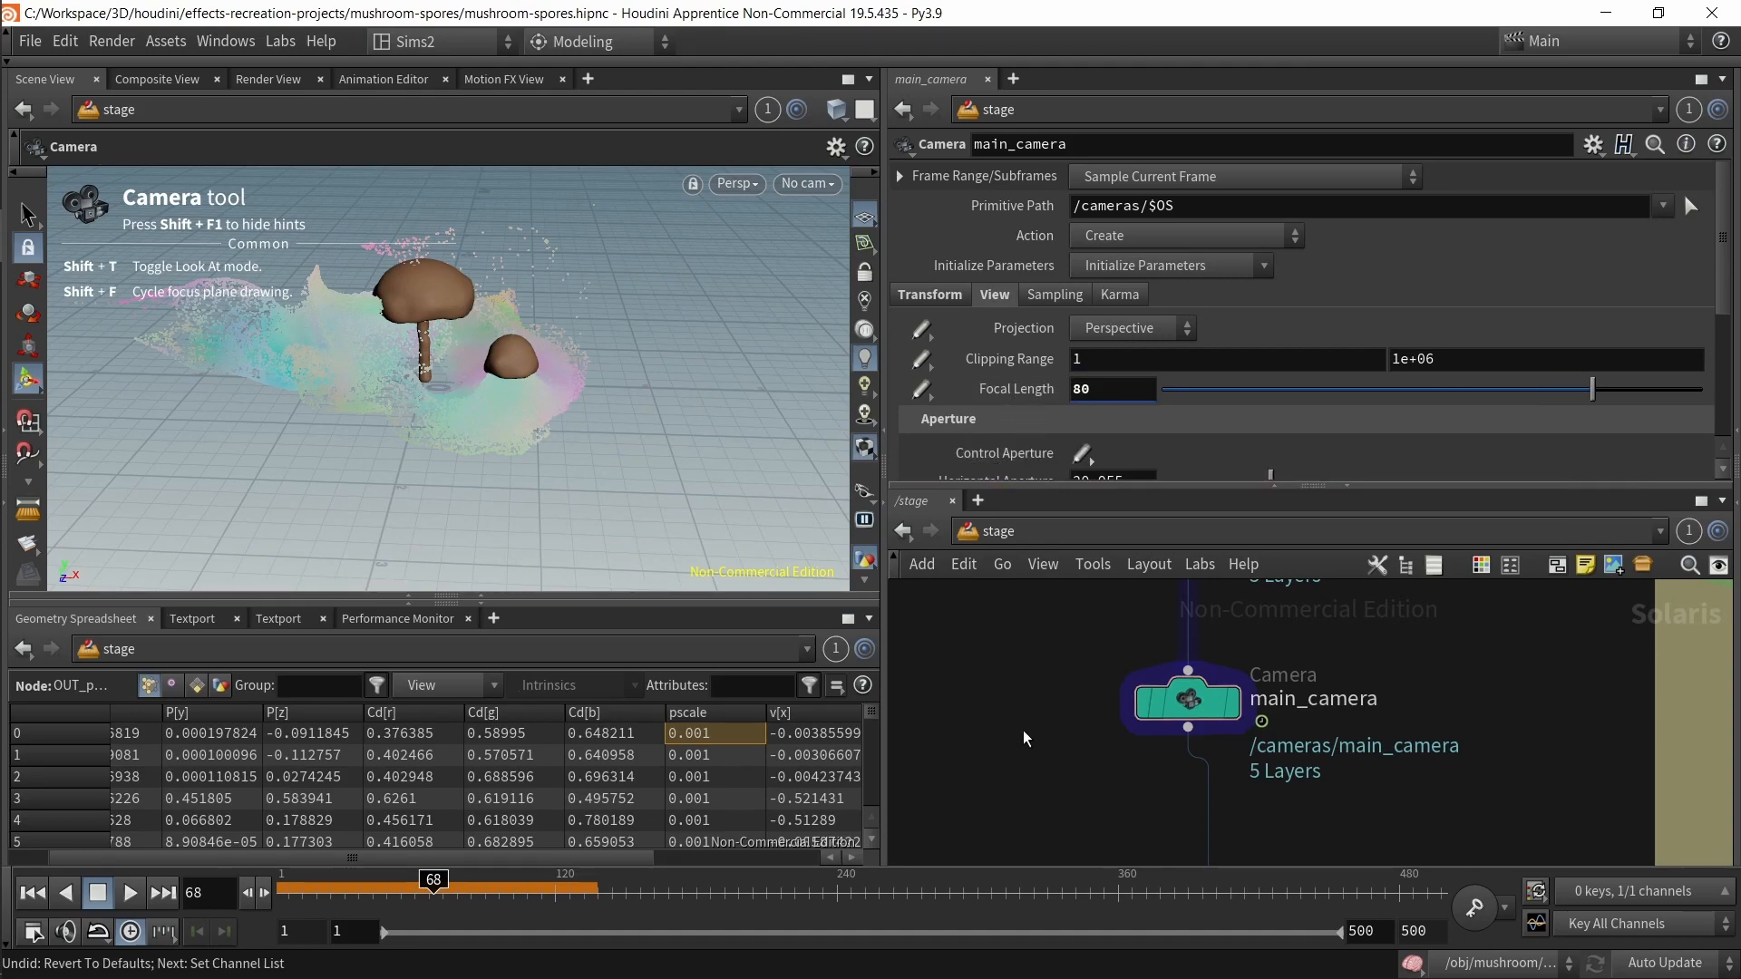
pyautogui.moveTo(1088, 761); pyautogui.dragTo(1095, 673, button='middle')
pyautogui.scroll(-2, 1094, 672)
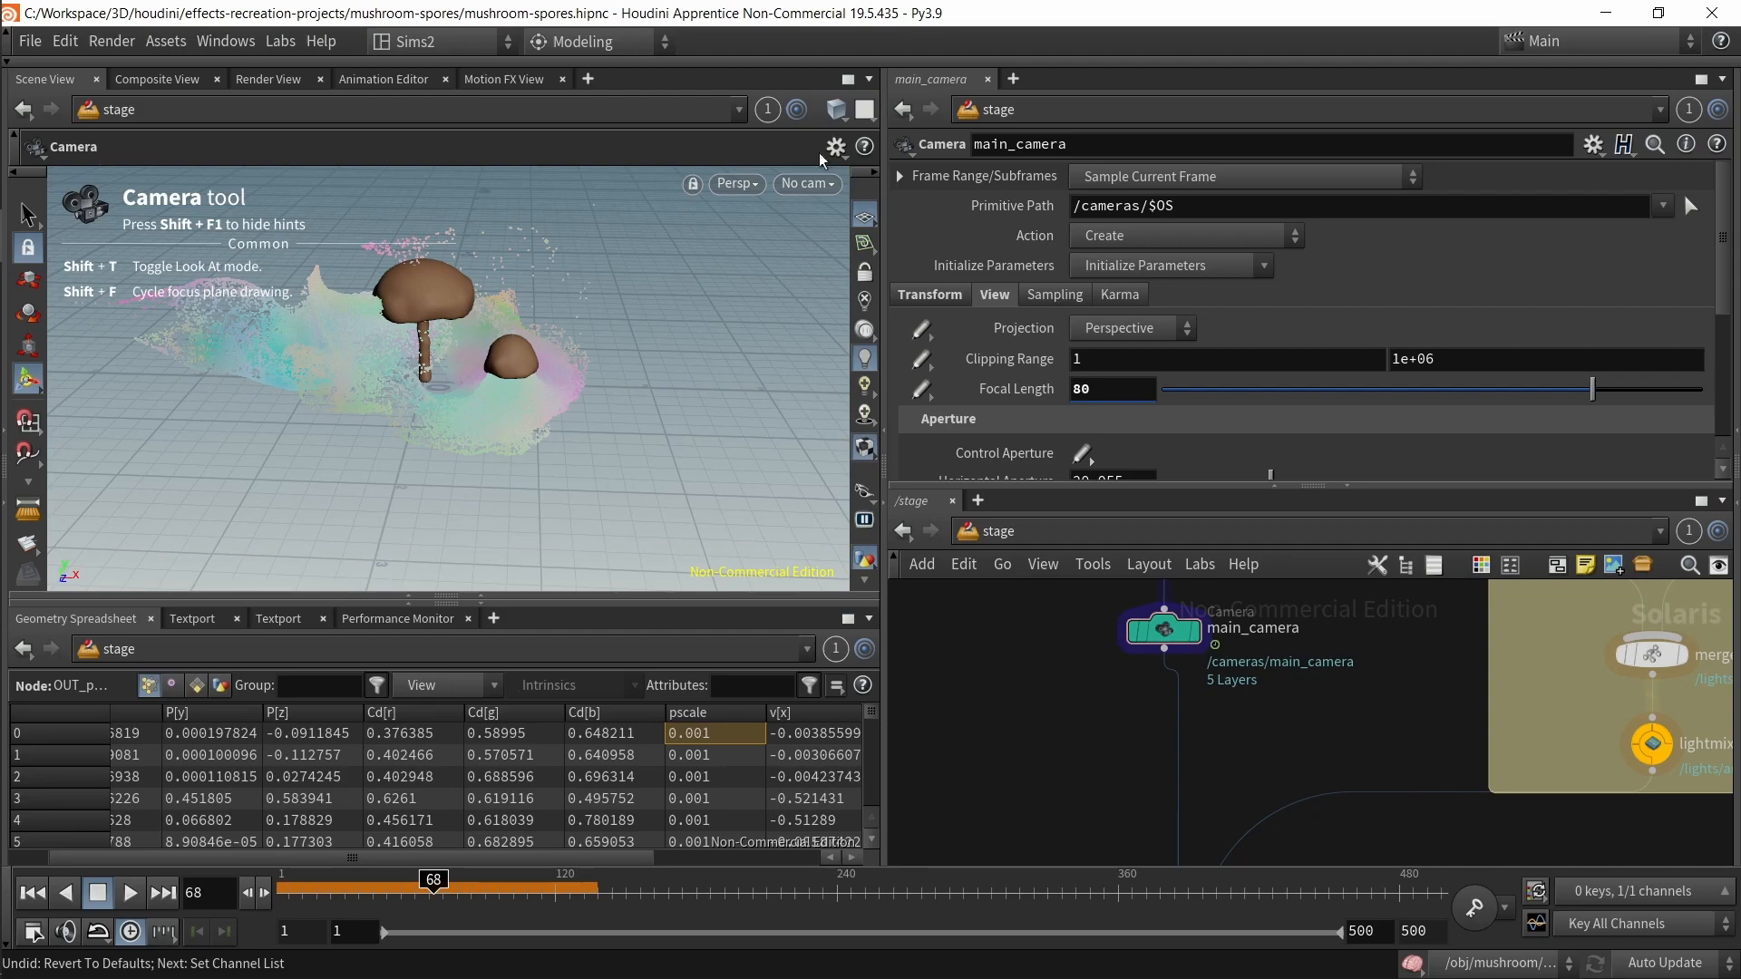
# Step: Inspect the main_camera node's Transform settings
pyautogui.click(807, 183)
pyautogui.click(1114, 769)
pyautogui.moveTo(1080, 716); pyautogui.dragTo(1208, 637)
pyautogui.click(1196, 631)
pyautogui.scroll(-2, 1158, 399)
pyautogui.scroll(2, 1158, 399)
pyautogui.click(930, 295)
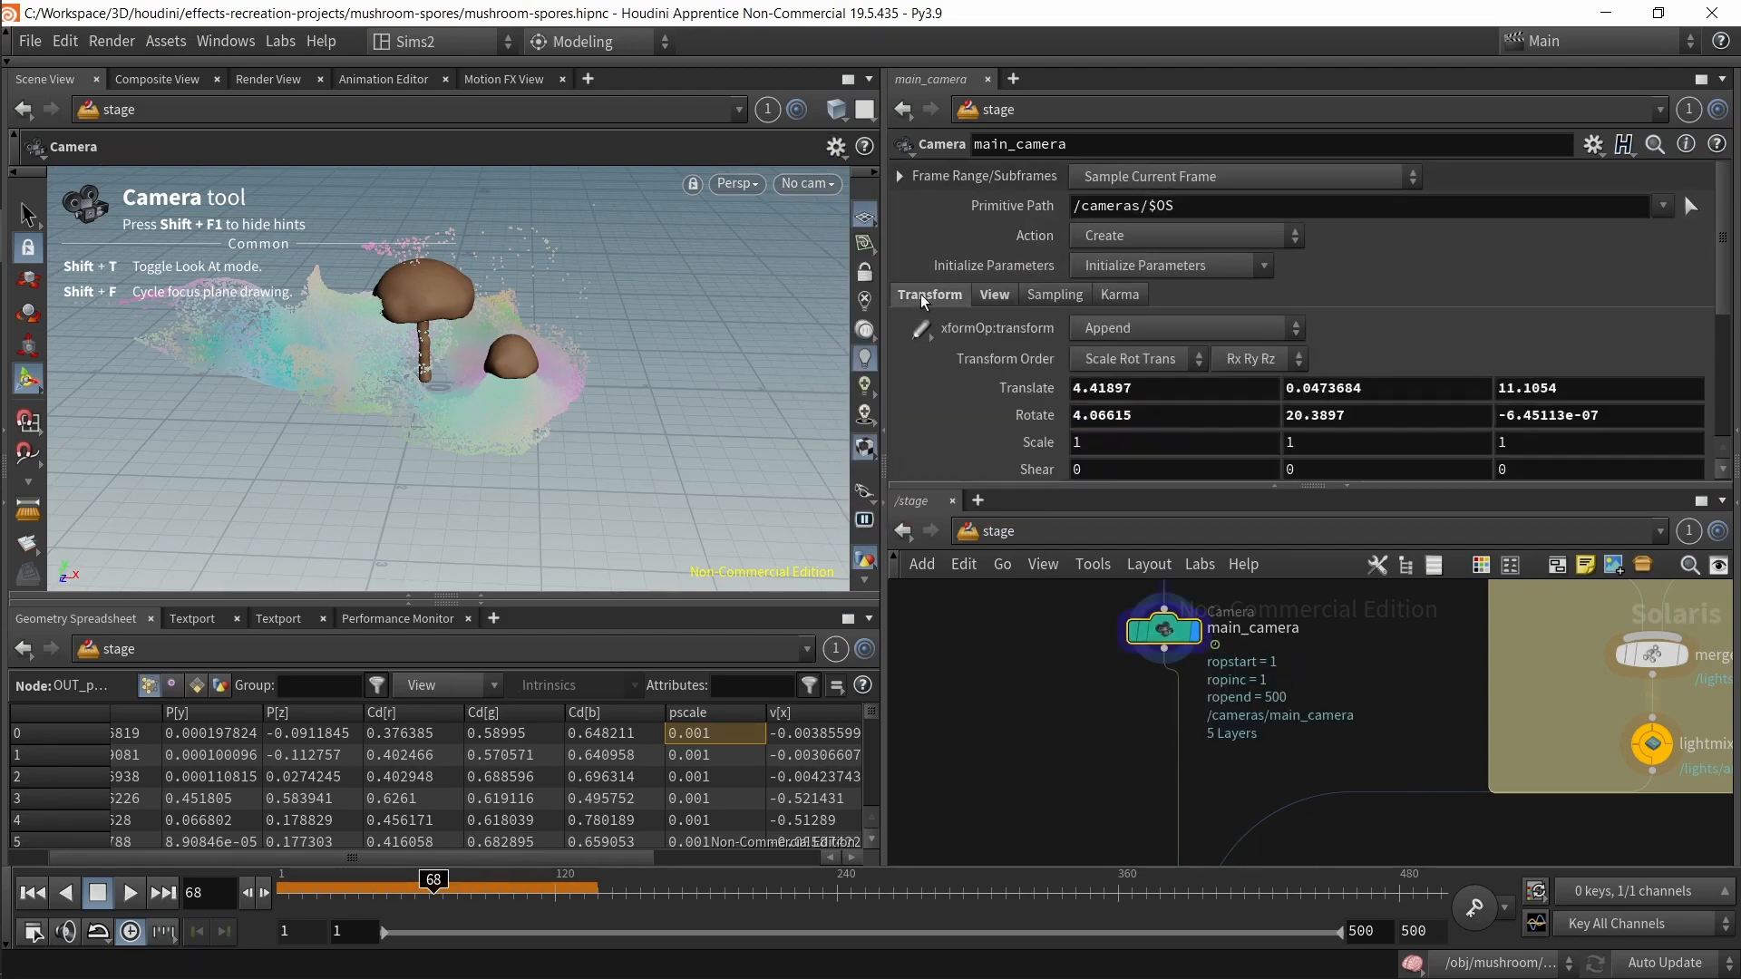
# Step: Look through main_camera in the viewport, then orbit out and browse the stage network
pyautogui.click(803, 181)
pyautogui.click(868, 208)
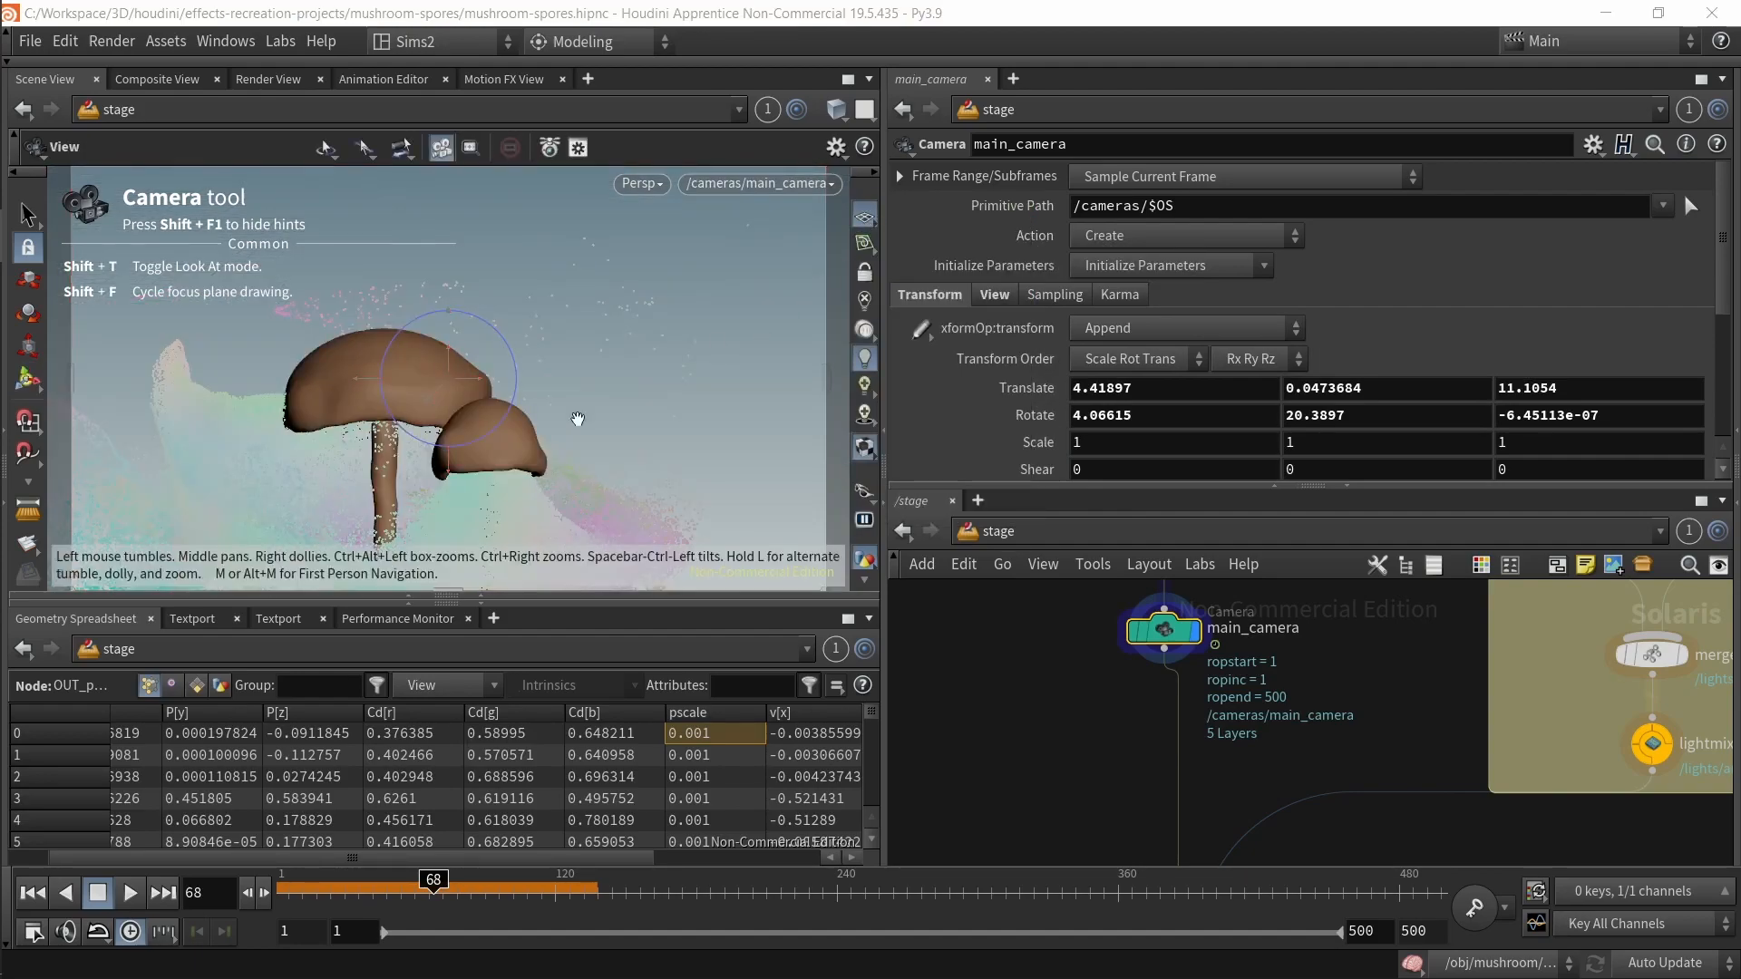
pyautogui.scroll(-10, 528, 467)
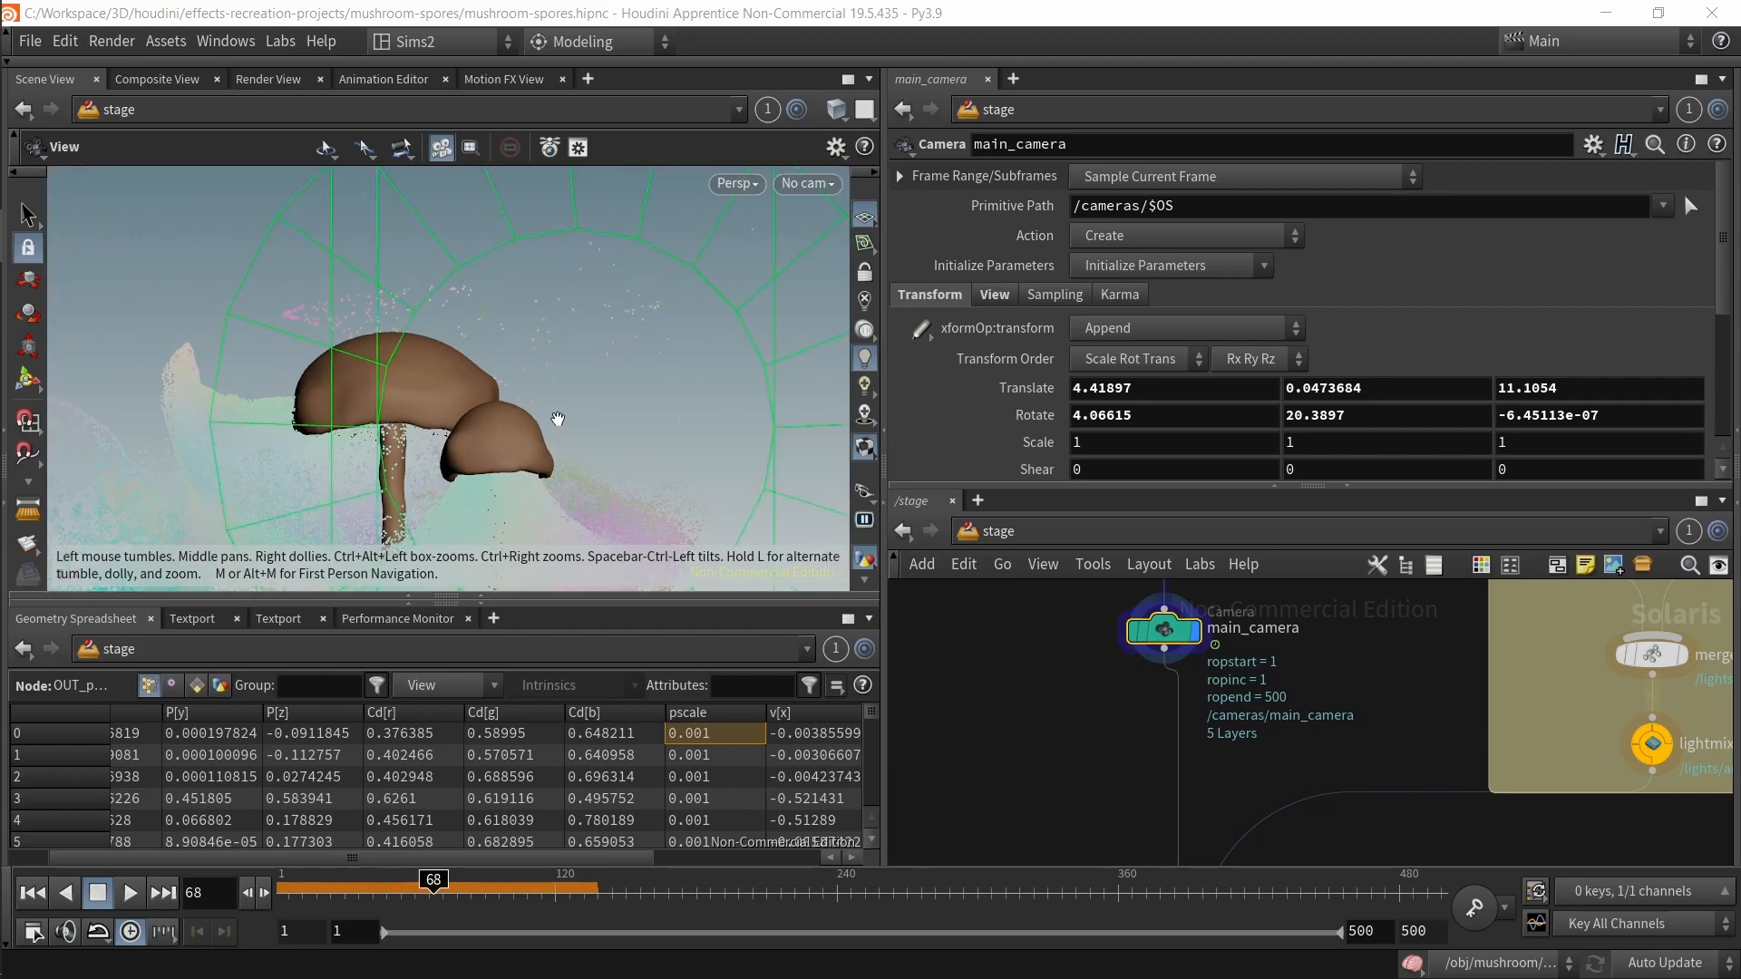
pyautogui.moveTo(562, 463); pyautogui.dragTo(218, 506)
pyautogui.moveTo(370, 300); pyautogui.dragTo(606, 389)
pyautogui.moveTo(606, 389); pyautogui.dragTo(462, 342, button='middle')
pyautogui.scroll(-3, 509, 370)
pyautogui.moveTo(1124, 857); pyautogui.dragTo(1100, 703, button='middle')
pyautogui.scroll(-3, 1100, 687)
pyautogui.moveTo(1353, 707); pyautogui.dragTo(1298, 828, button='middle')
pyautogui.scroll(1, 1169, 641)
pyautogui.moveTo(1170, 641); pyautogui.dragTo(1094, 710, button='middle')
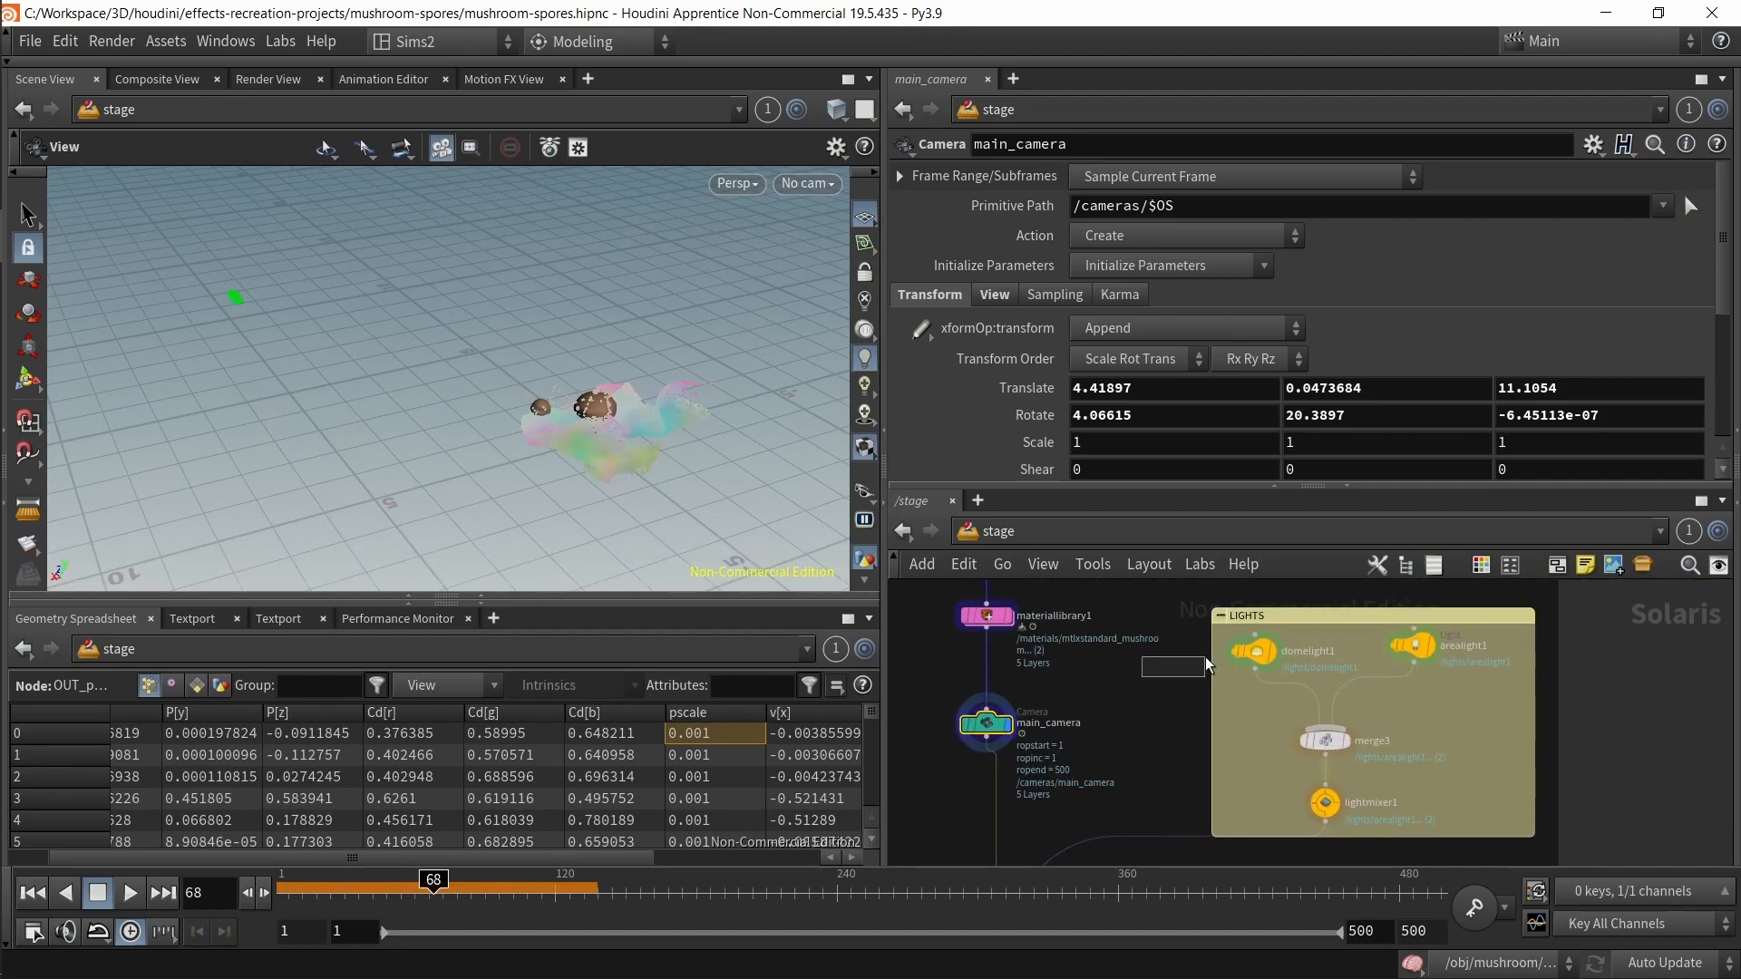
# Step: Select domelight1 and inspect its Base Properties, including intensity and the HDRI texture path
pyautogui.click(1254, 651)
pyautogui.moveTo(682, 485); pyautogui.dragTo(1005, 402)
pyautogui.moveTo(602, 288); pyautogui.dragTo(512, 304)
pyautogui.scroll(3, 1241, 695)
pyautogui.scroll(-1, 1242, 700)
pyautogui.moveTo(1224, 723); pyautogui.dragTo(1298, 637)
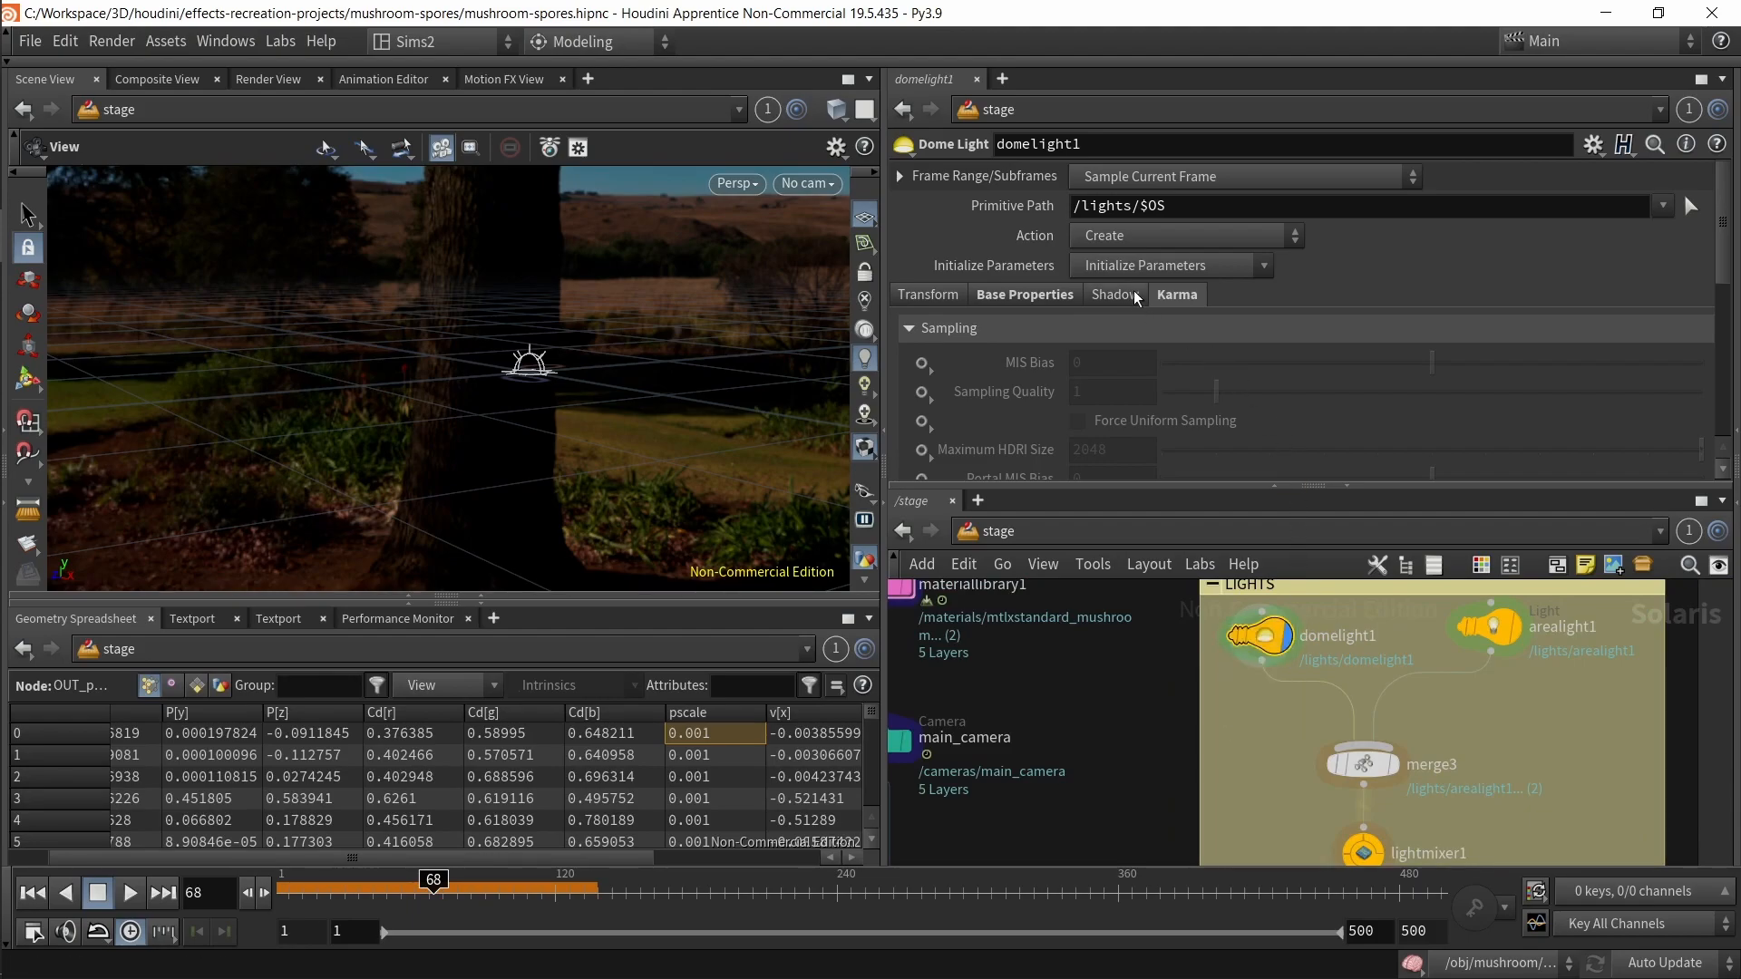
pyautogui.click(1023, 298)
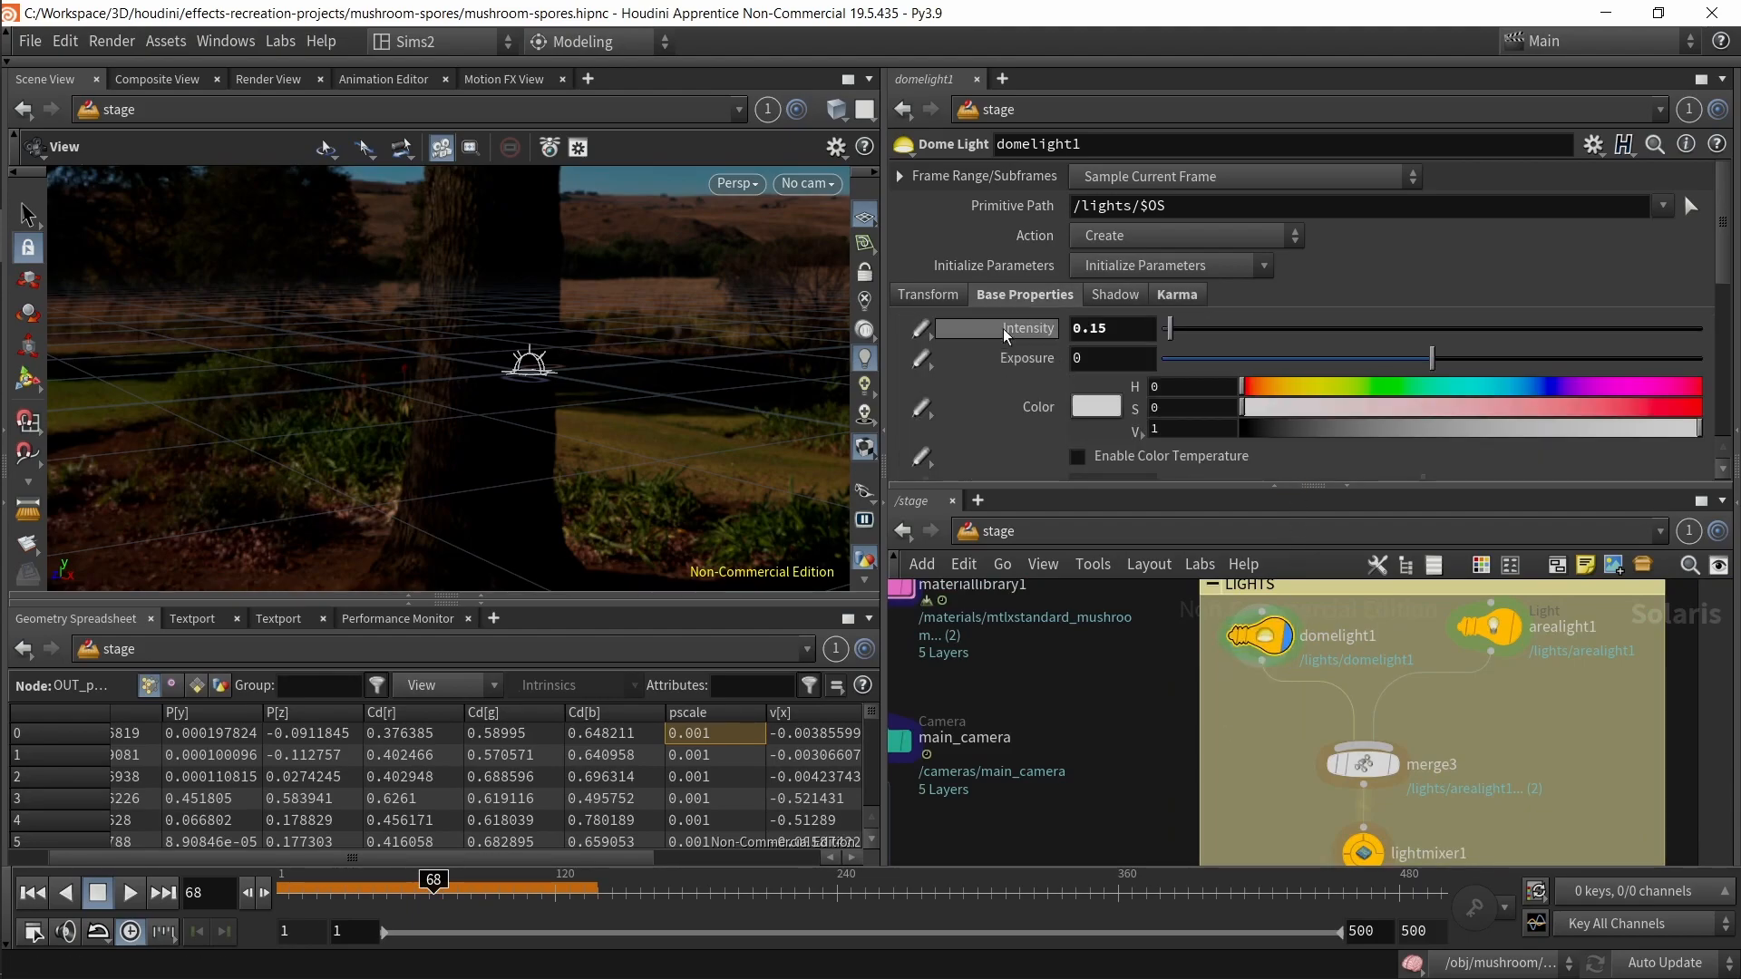
pyautogui.moveTo(1180, 340)
pyautogui.mouseDown()
pyautogui.moveTo(1220, 340)
pyautogui.moveTo(1171, 340)
pyautogui.mouseUp()
pyautogui.scroll(-3, 988, 458)
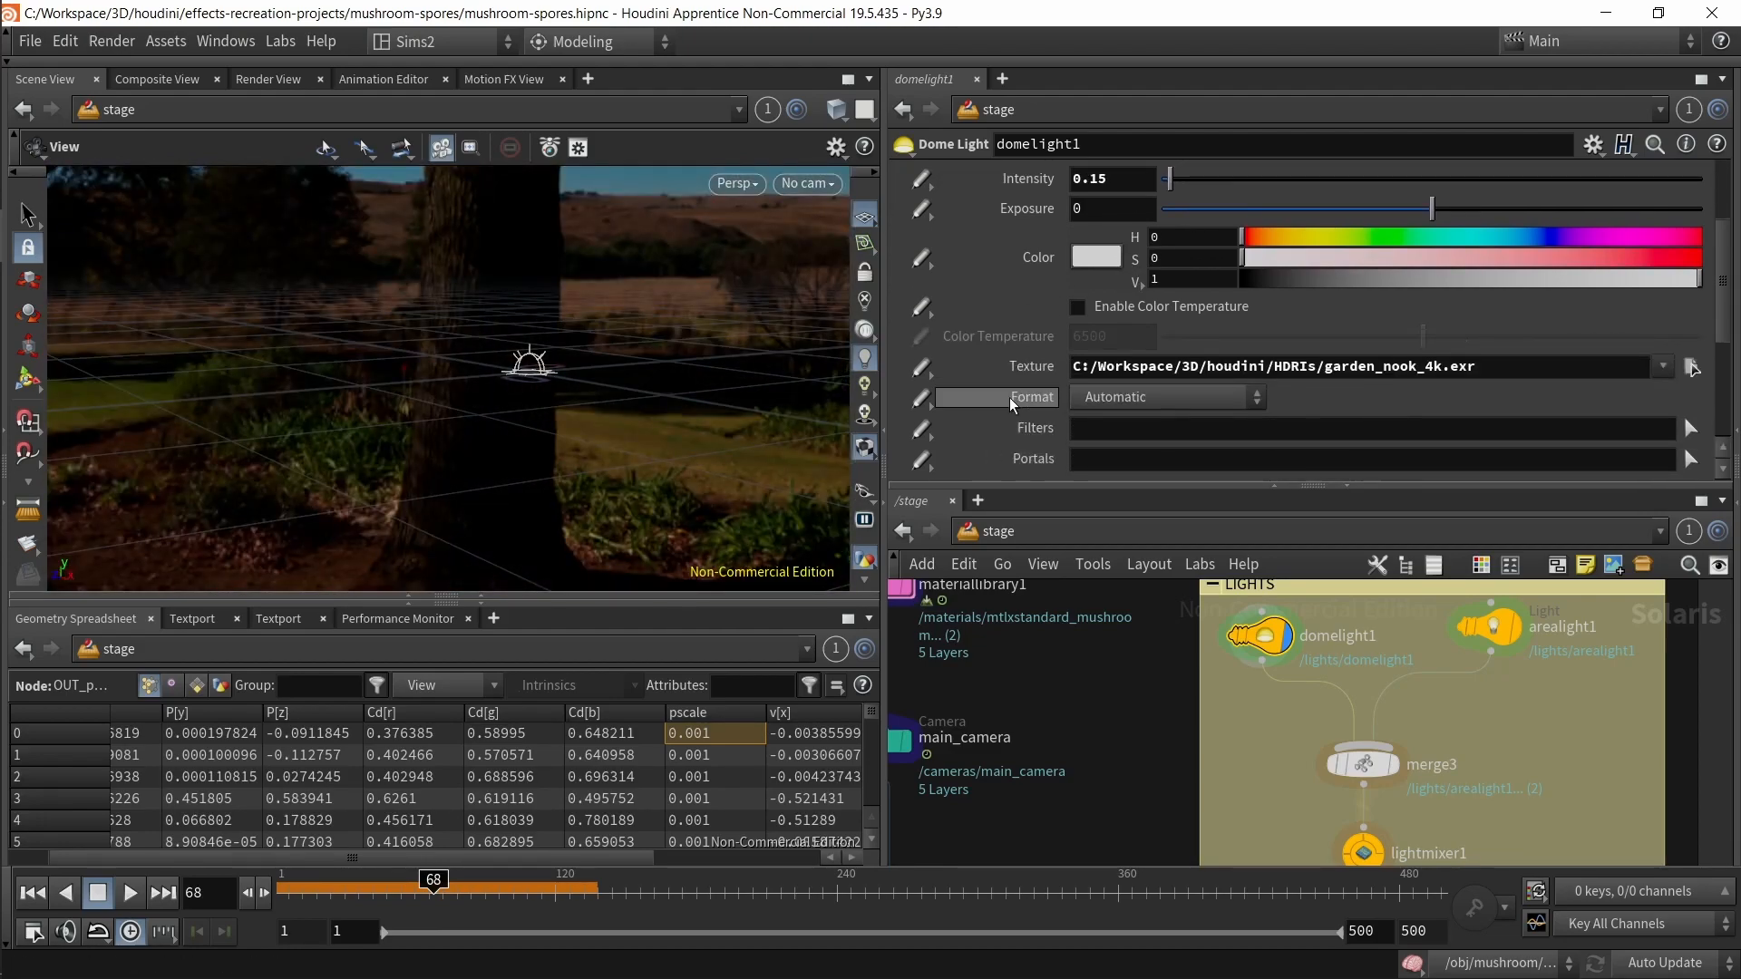
pyautogui.moveTo(1480, 368); pyautogui.dragTo(1058, 405)
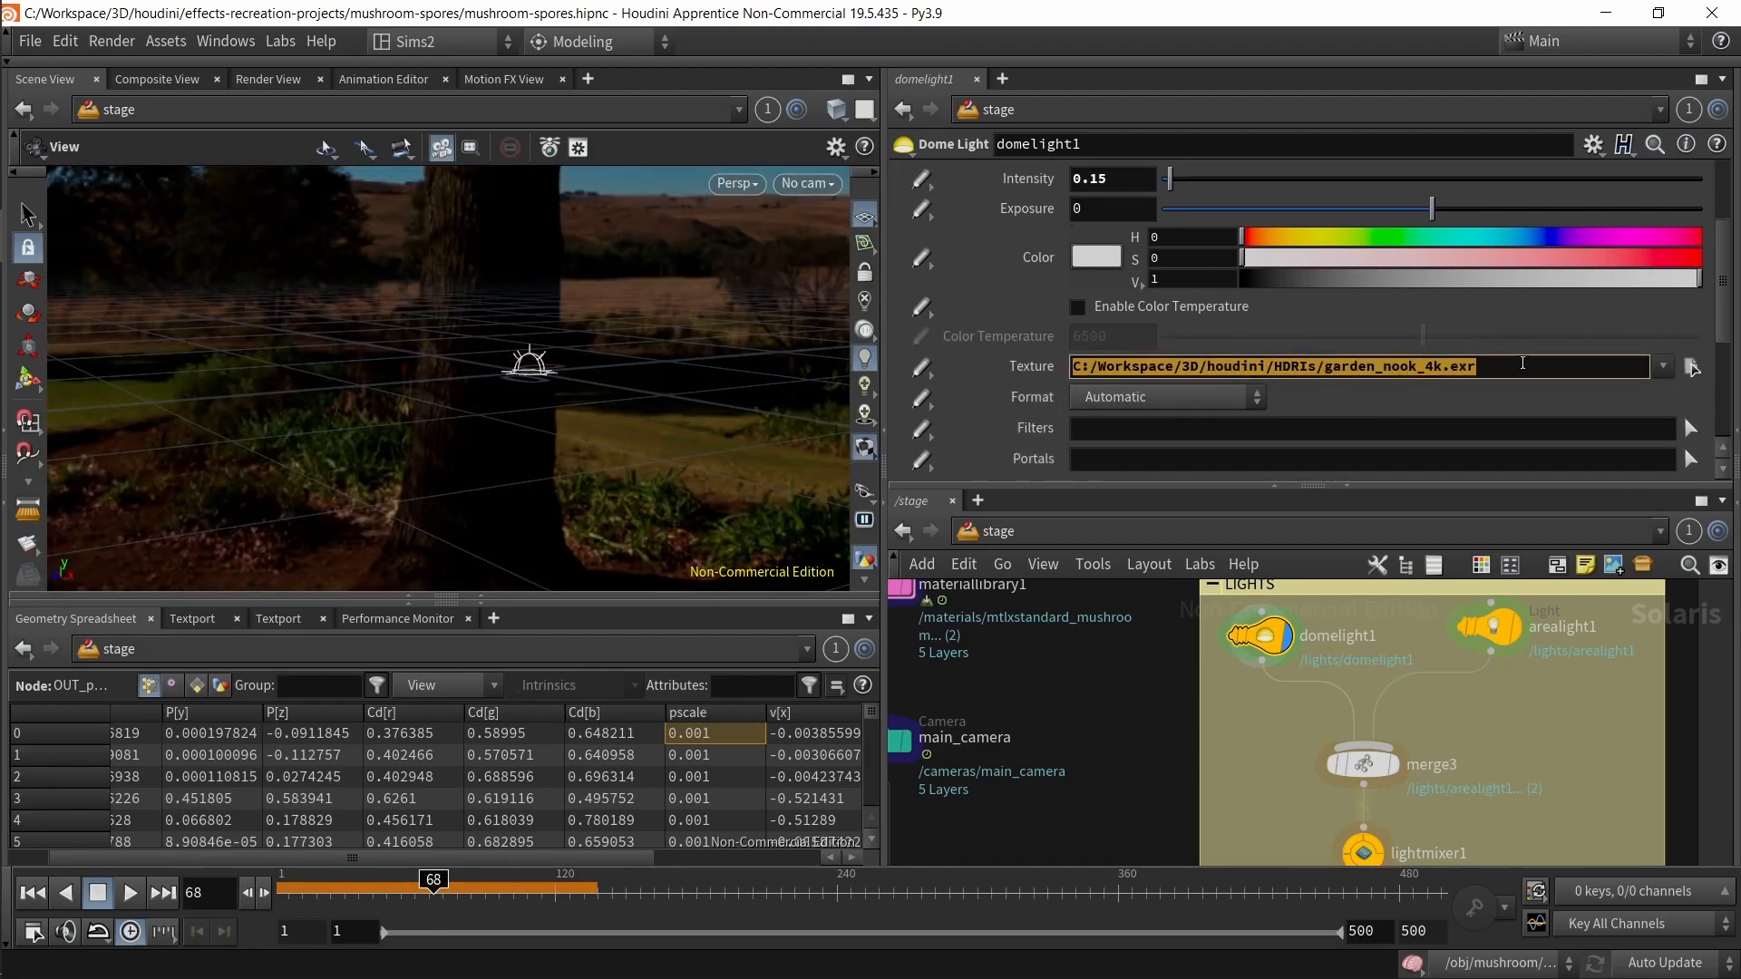
pyautogui.click(1522, 366)
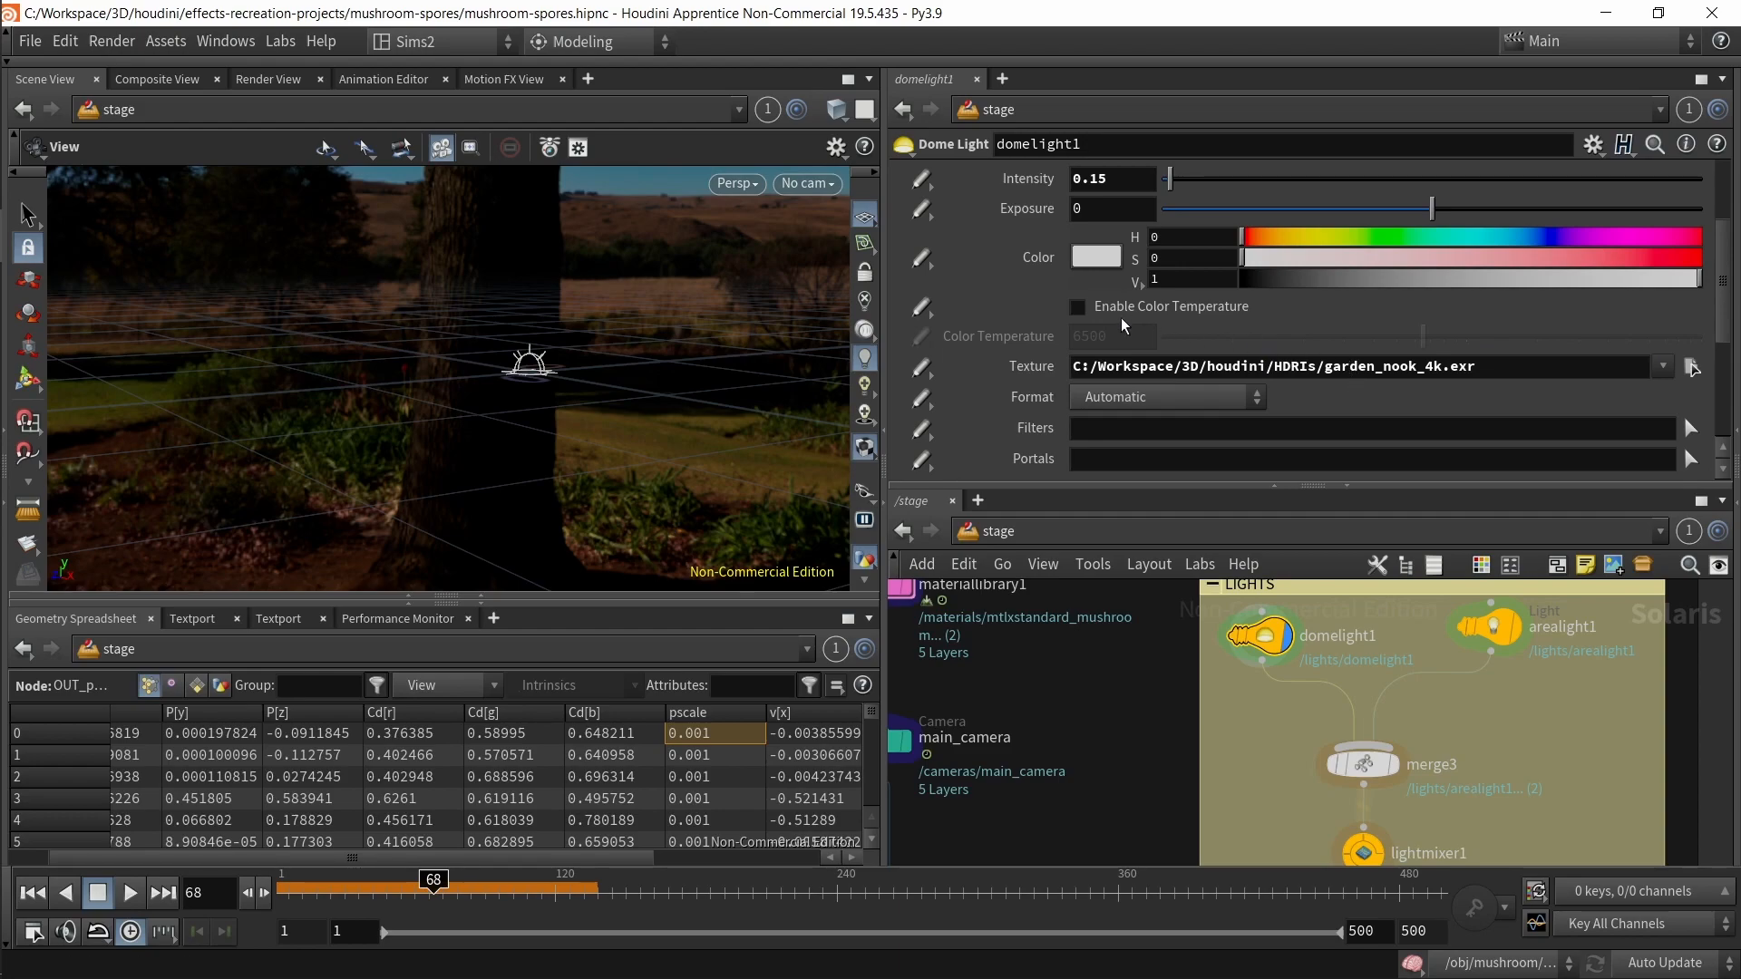
pyautogui.scroll(-3, 1124, 326)
pyautogui.scroll(8, 1151, 318)
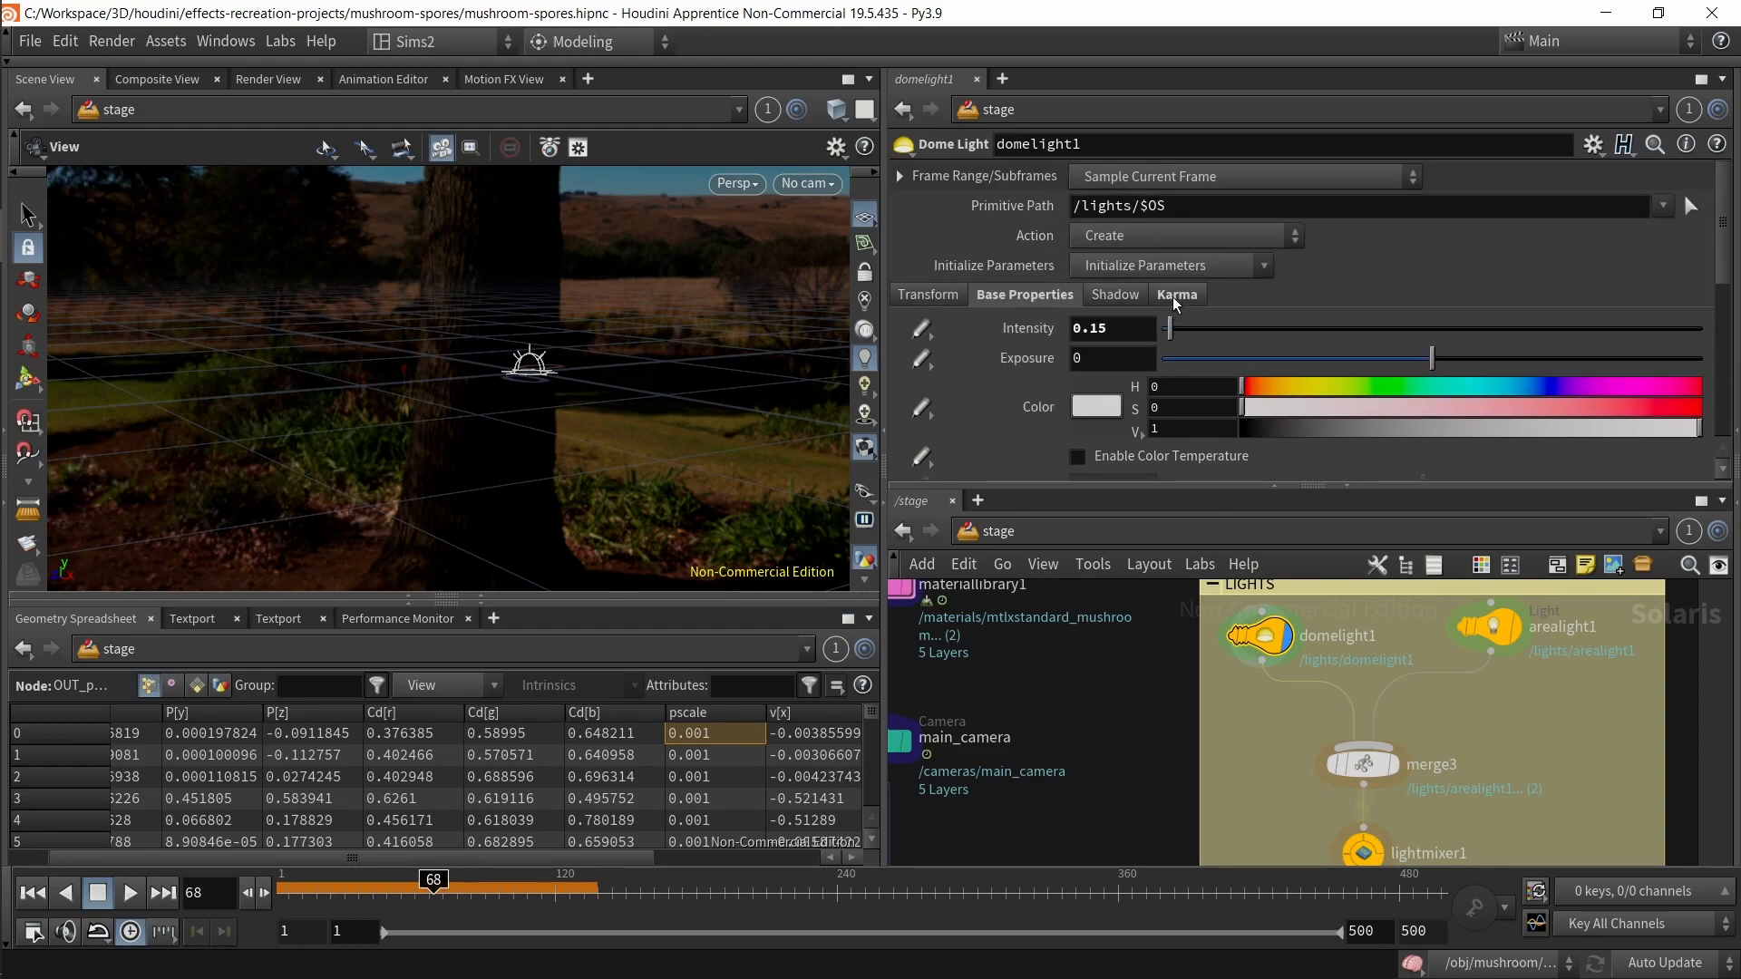
# Step: Select the karmarendersettings node in the RENDER box to inspect its render settings
pyautogui.moveTo(644, 321); pyautogui.dragTo(632, 353)
pyautogui.scroll(-3, 1267, 807)
pyautogui.moveTo(1267, 813); pyautogui.dragTo(1360, 590, button='middle')
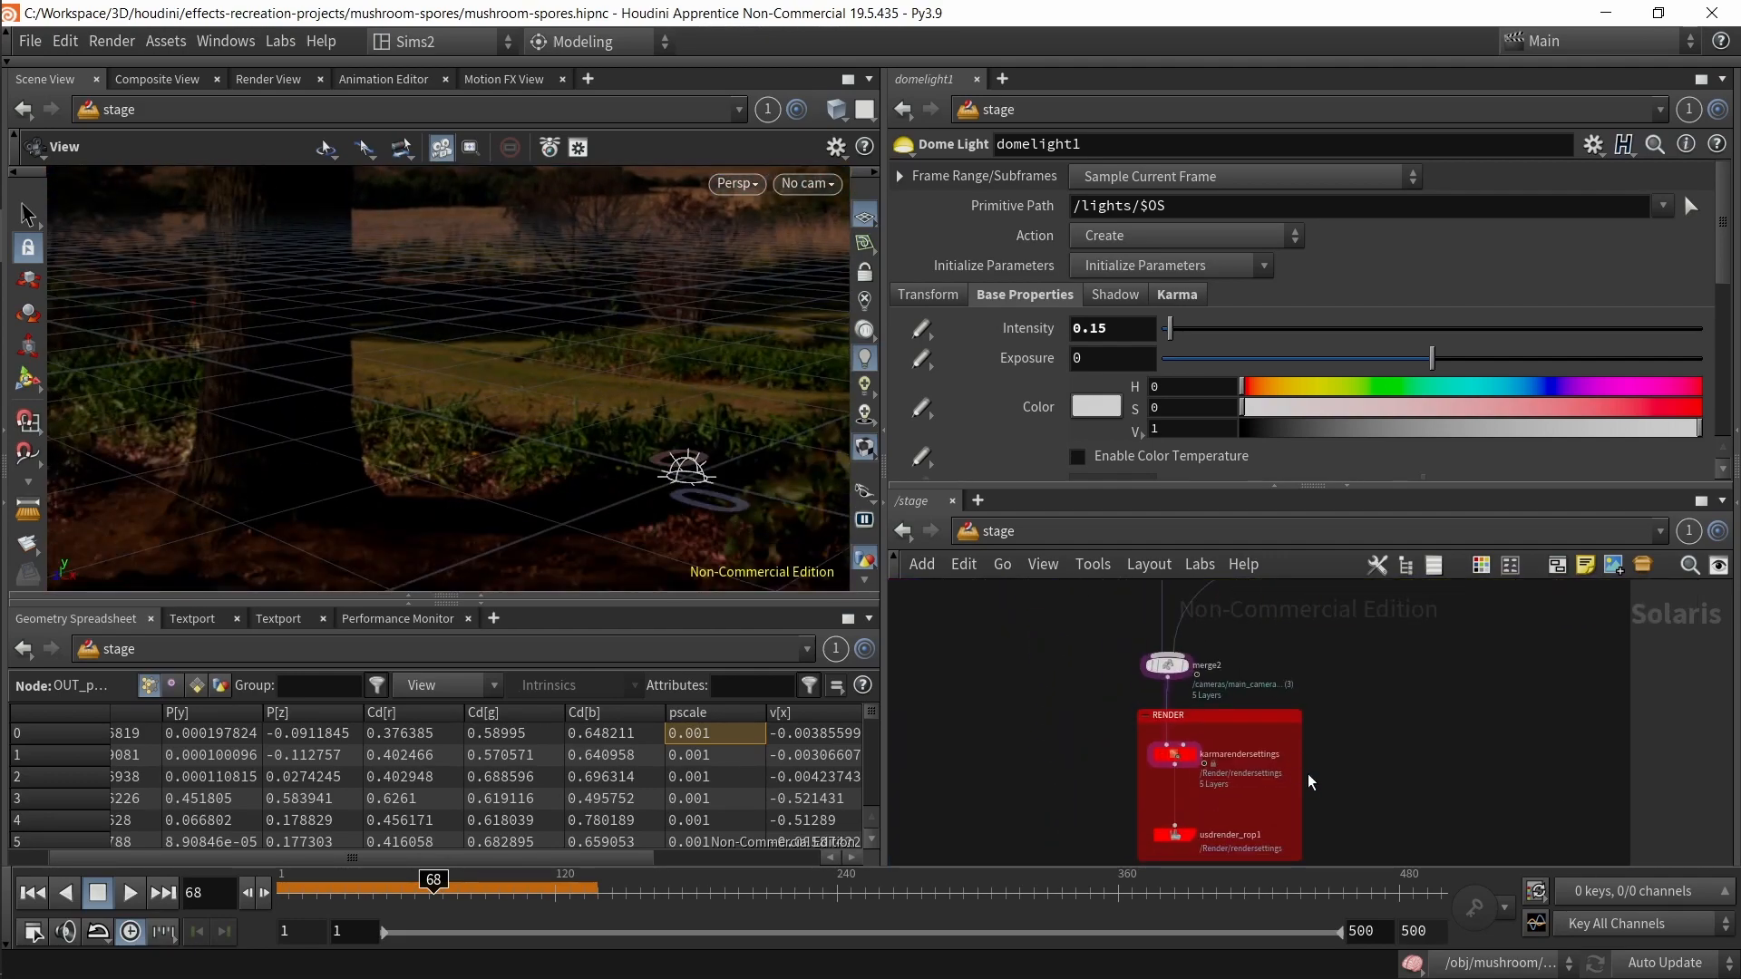
pyautogui.scroll(3, 1043, 726)
pyautogui.click(1310, 722)
pyautogui.moveTo(1429, 647); pyautogui.dragTo(1297, 855, button='middle')
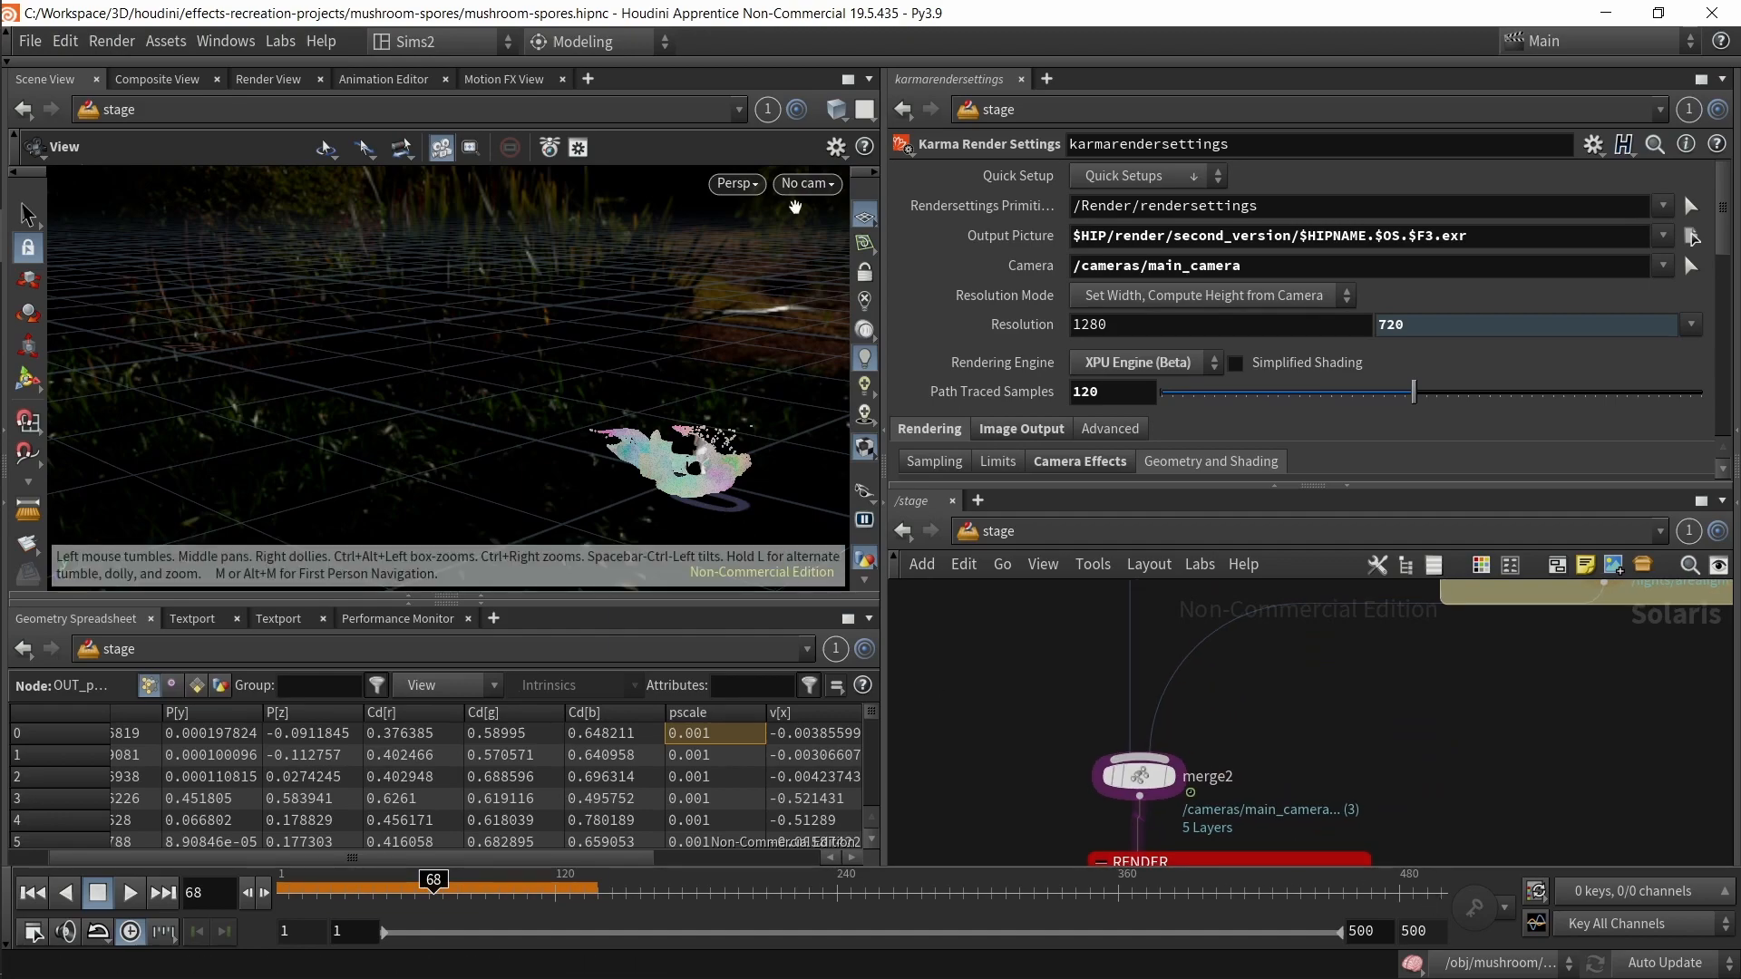
# Step: Look through /cameras/main_camera and switch the viewport renderer to Karma
pyautogui.click(809, 184)
pyautogui.click(821, 205)
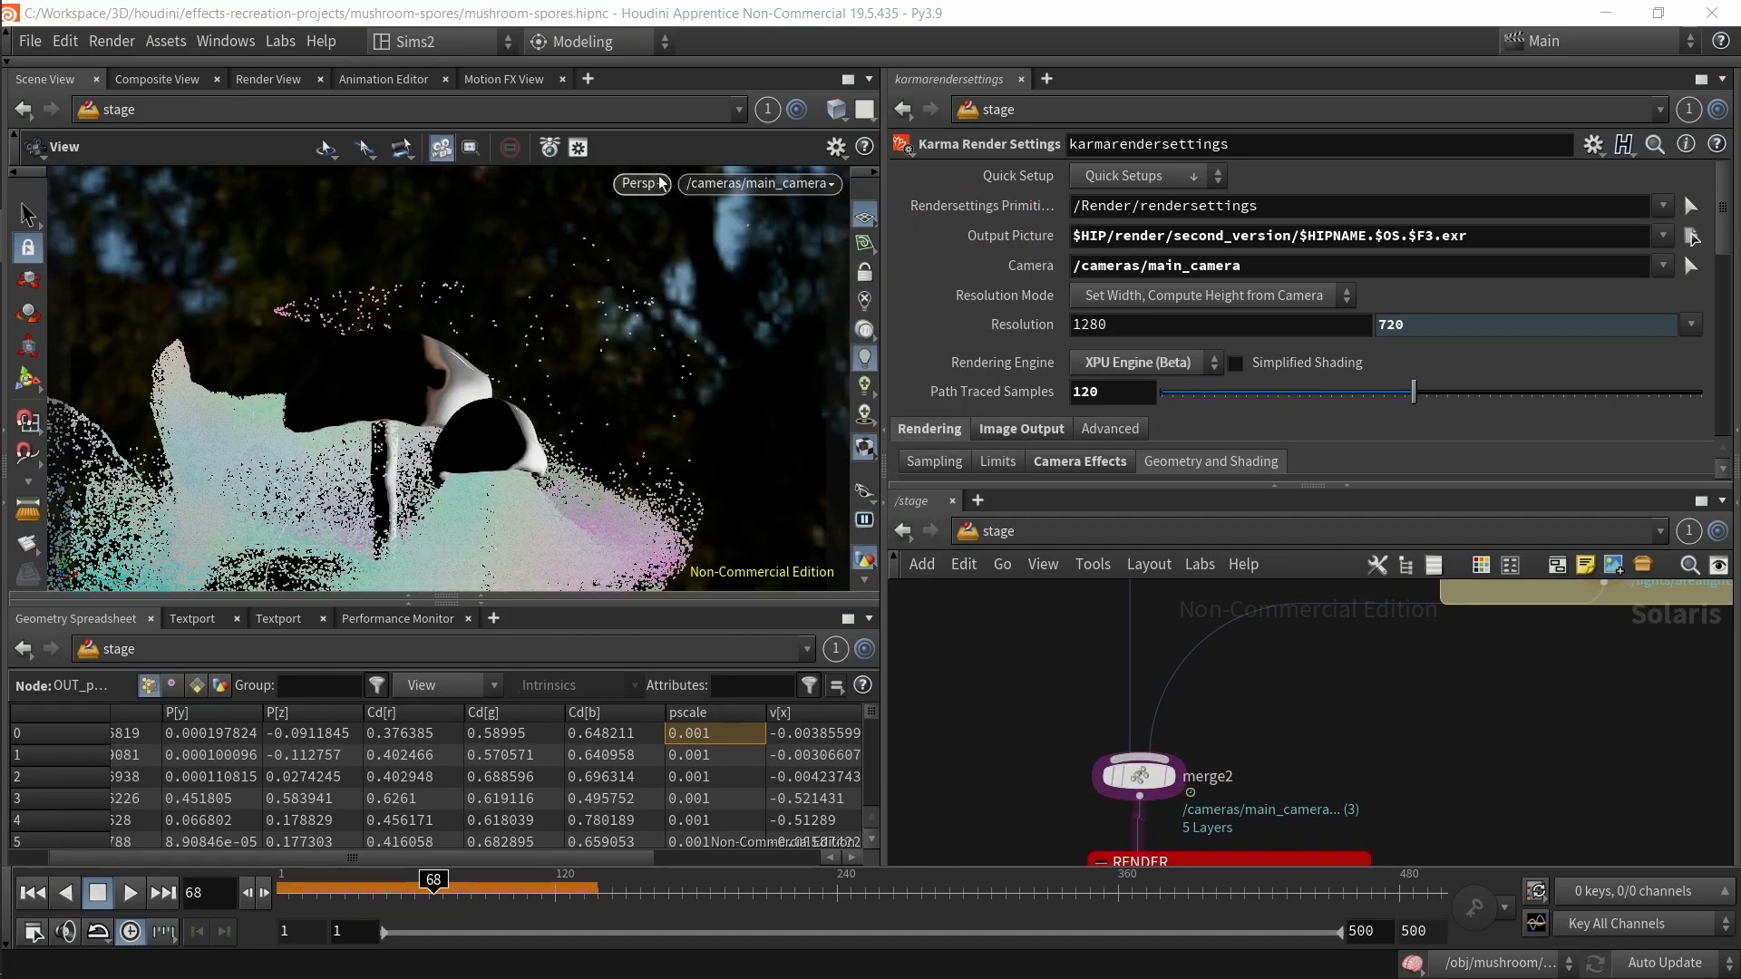
pyautogui.click(807, 184)
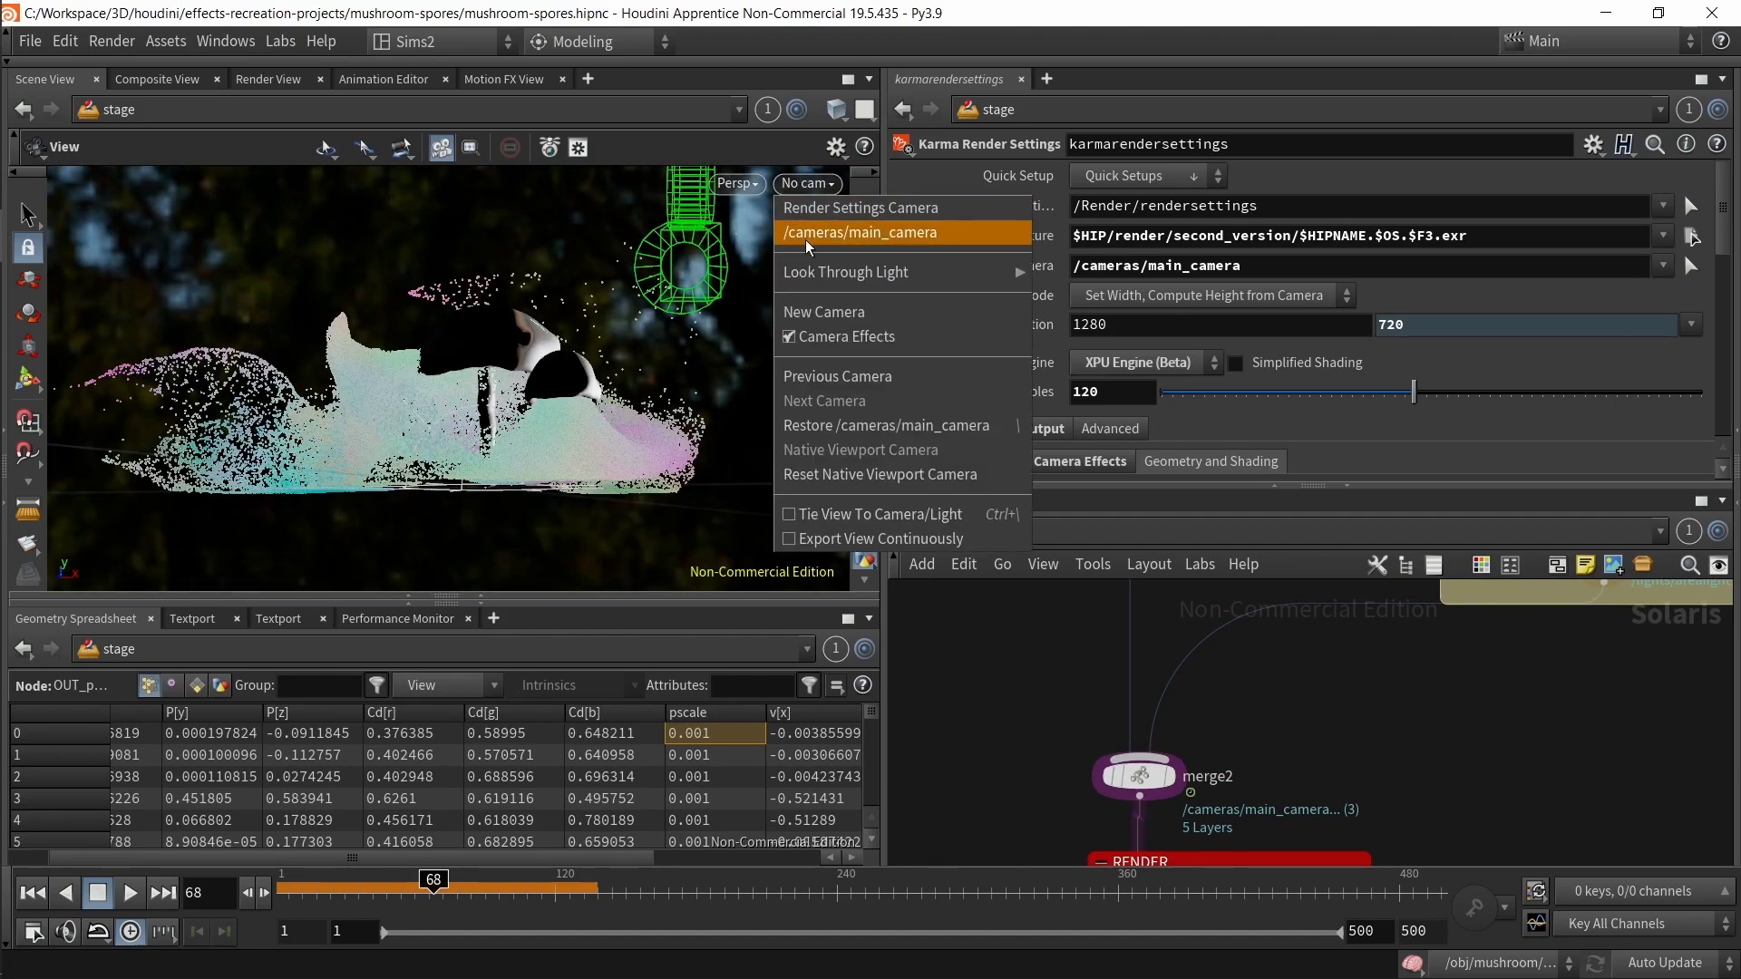
pyautogui.click(826, 224)
pyautogui.click(641, 184)
pyautogui.click(668, 296)
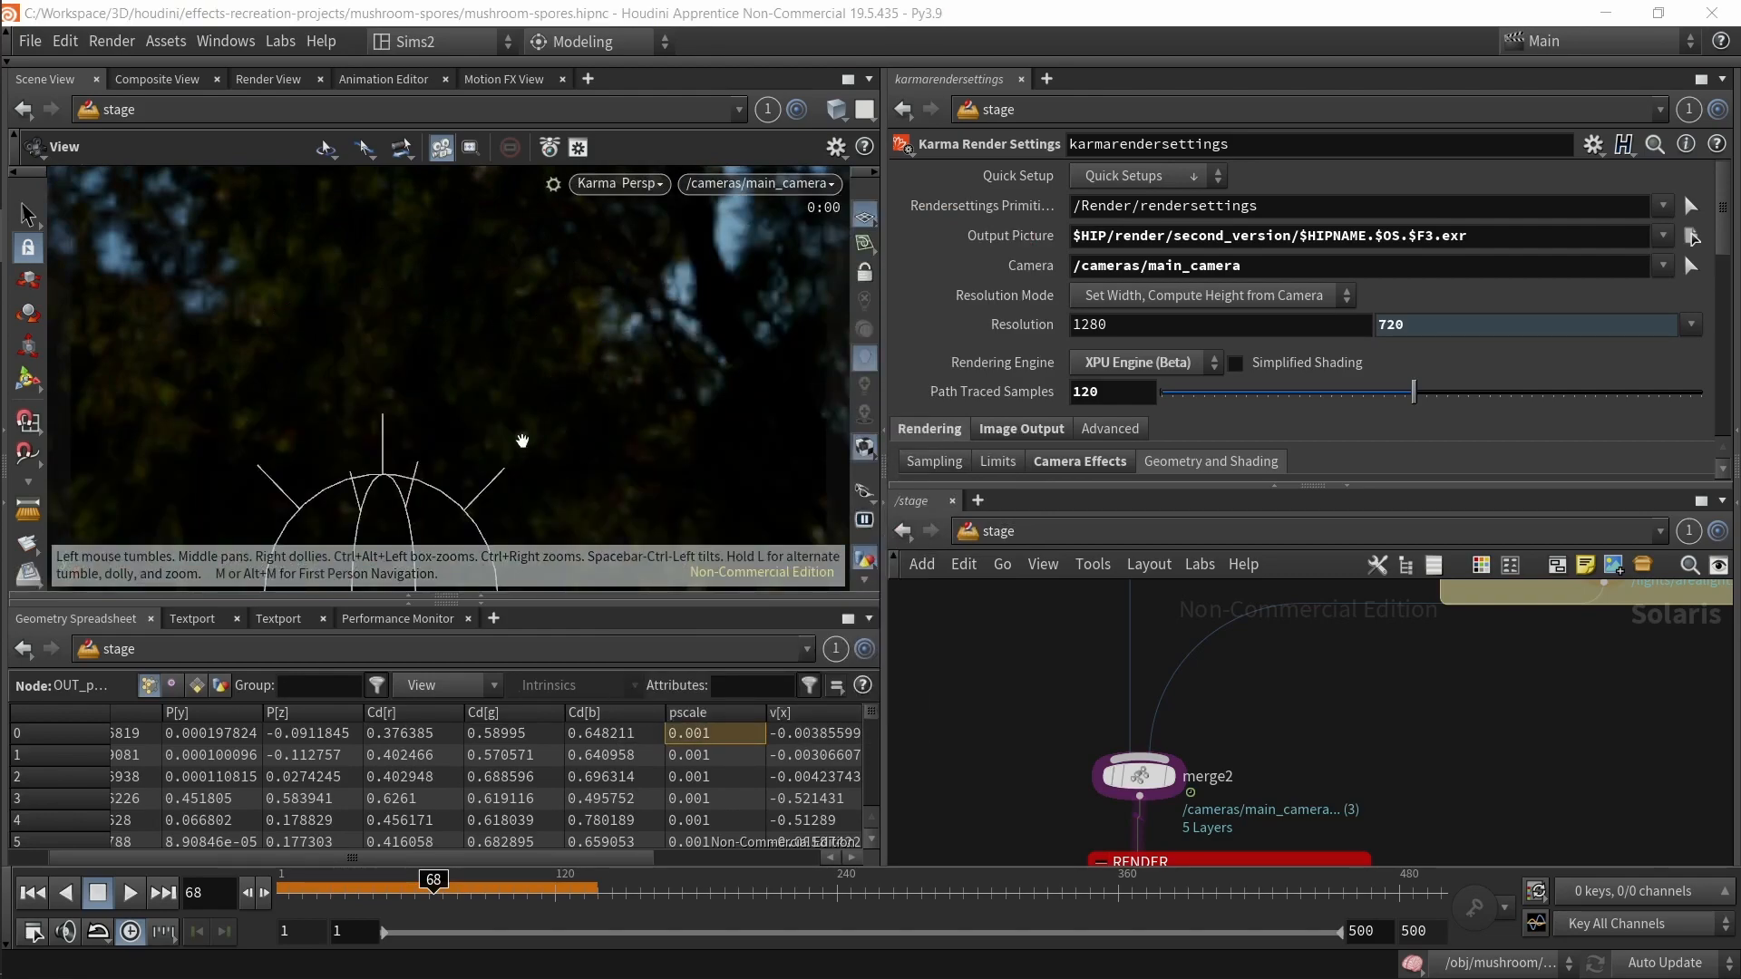
# Step: Disable Render Light Geometry in domelight1's Karma settings and restart the viewport render
pyautogui.scroll(-3, 1466, 794)
pyautogui.moveTo(1474, 717); pyautogui.dragTo(1331, 862, button='middle')
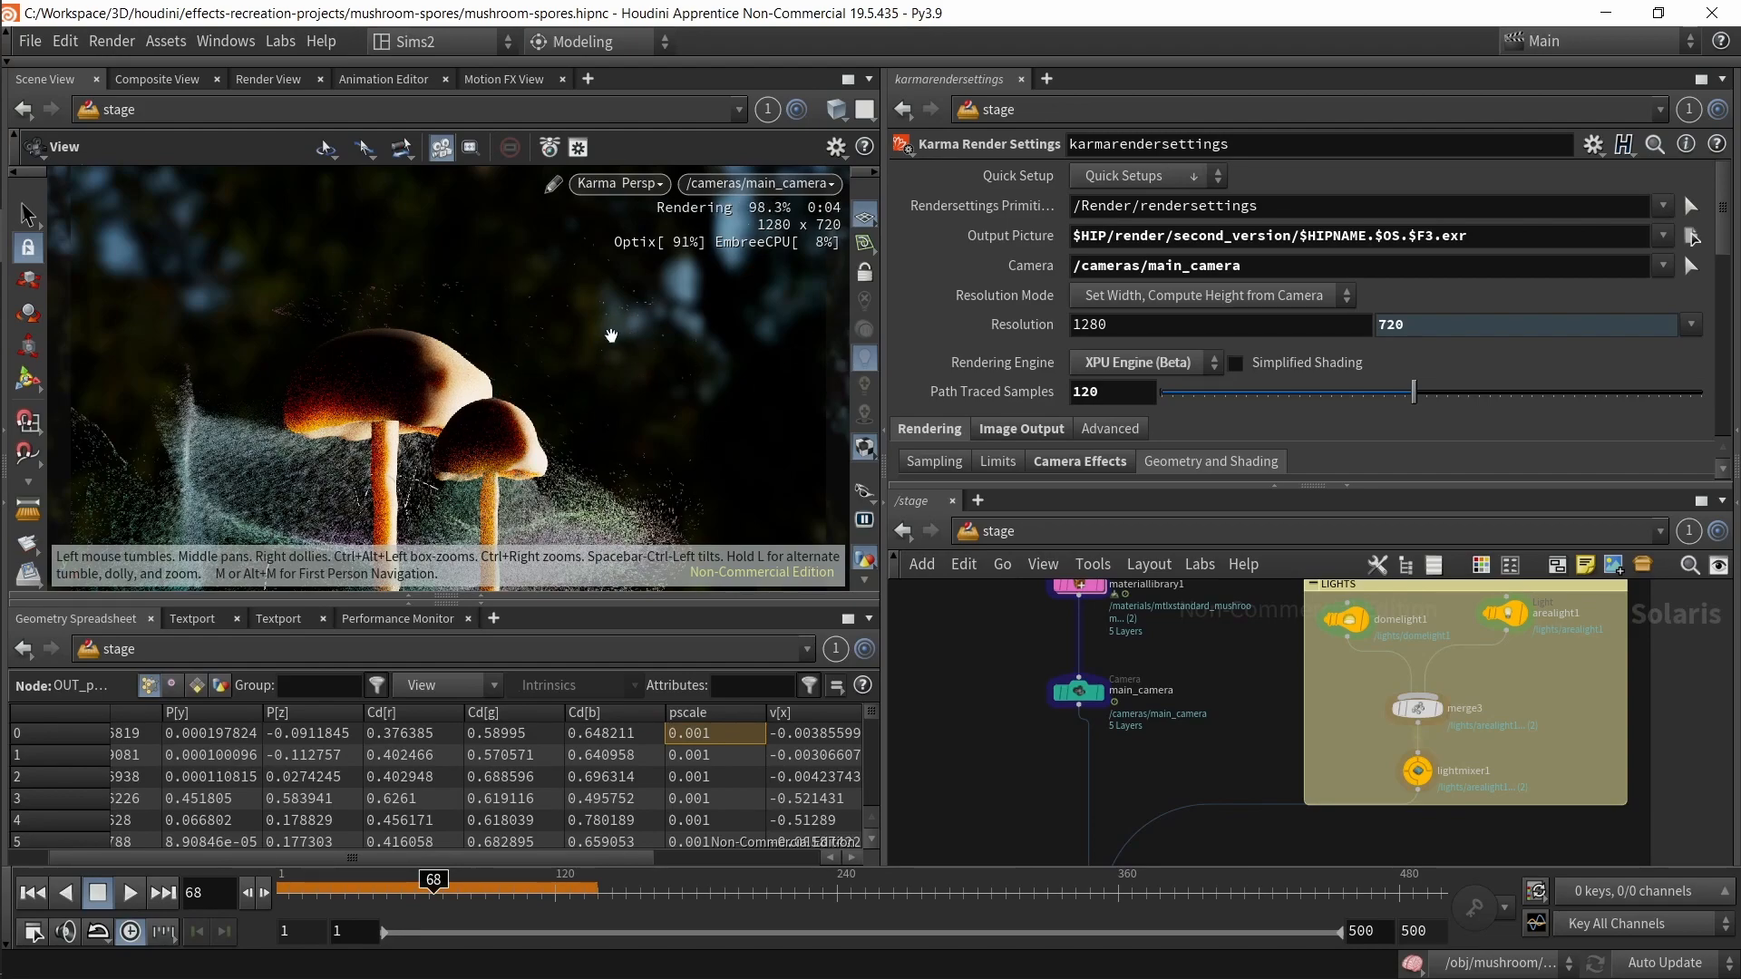
pyautogui.moveTo(1271, 699); pyautogui.dragTo(1199, 800, button='middle')
pyautogui.scroll(3, 1199, 800)
pyautogui.click(1326, 670)
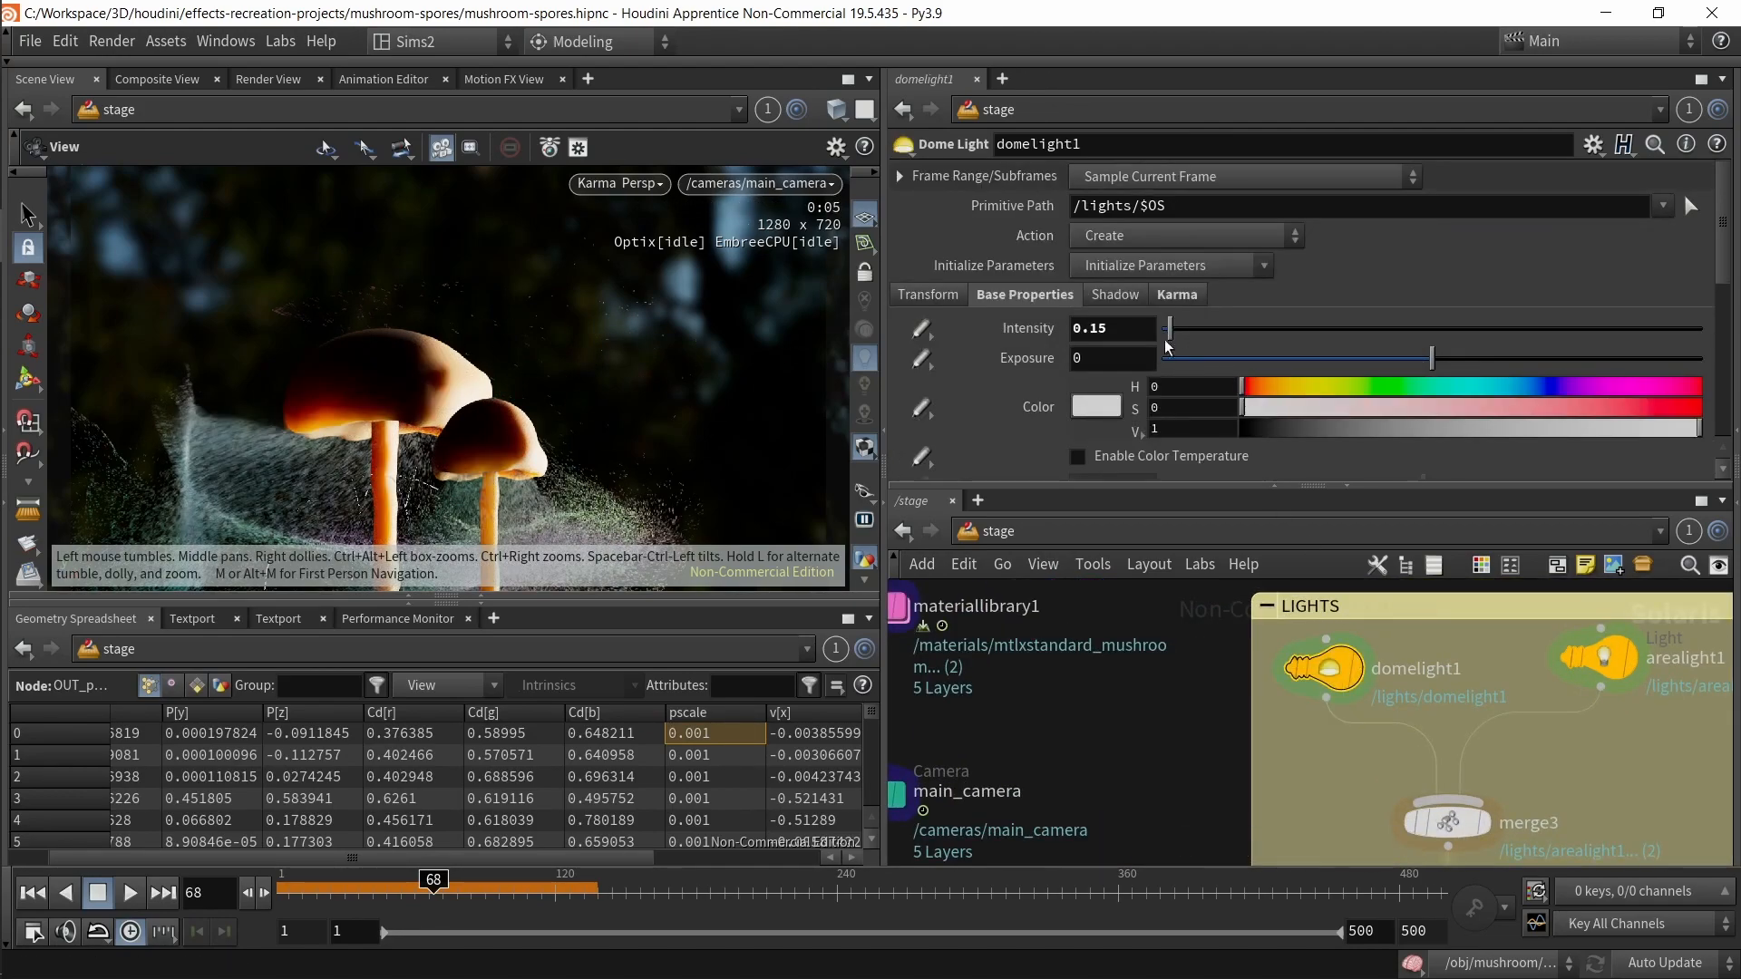
pyautogui.click(1177, 294)
pyautogui.scroll(-2, 1224, 353)
pyautogui.scroll(-3, 1243, 355)
pyautogui.click(930, 216)
pyautogui.click(932, 216)
pyautogui.scroll(-2, 1014, 403)
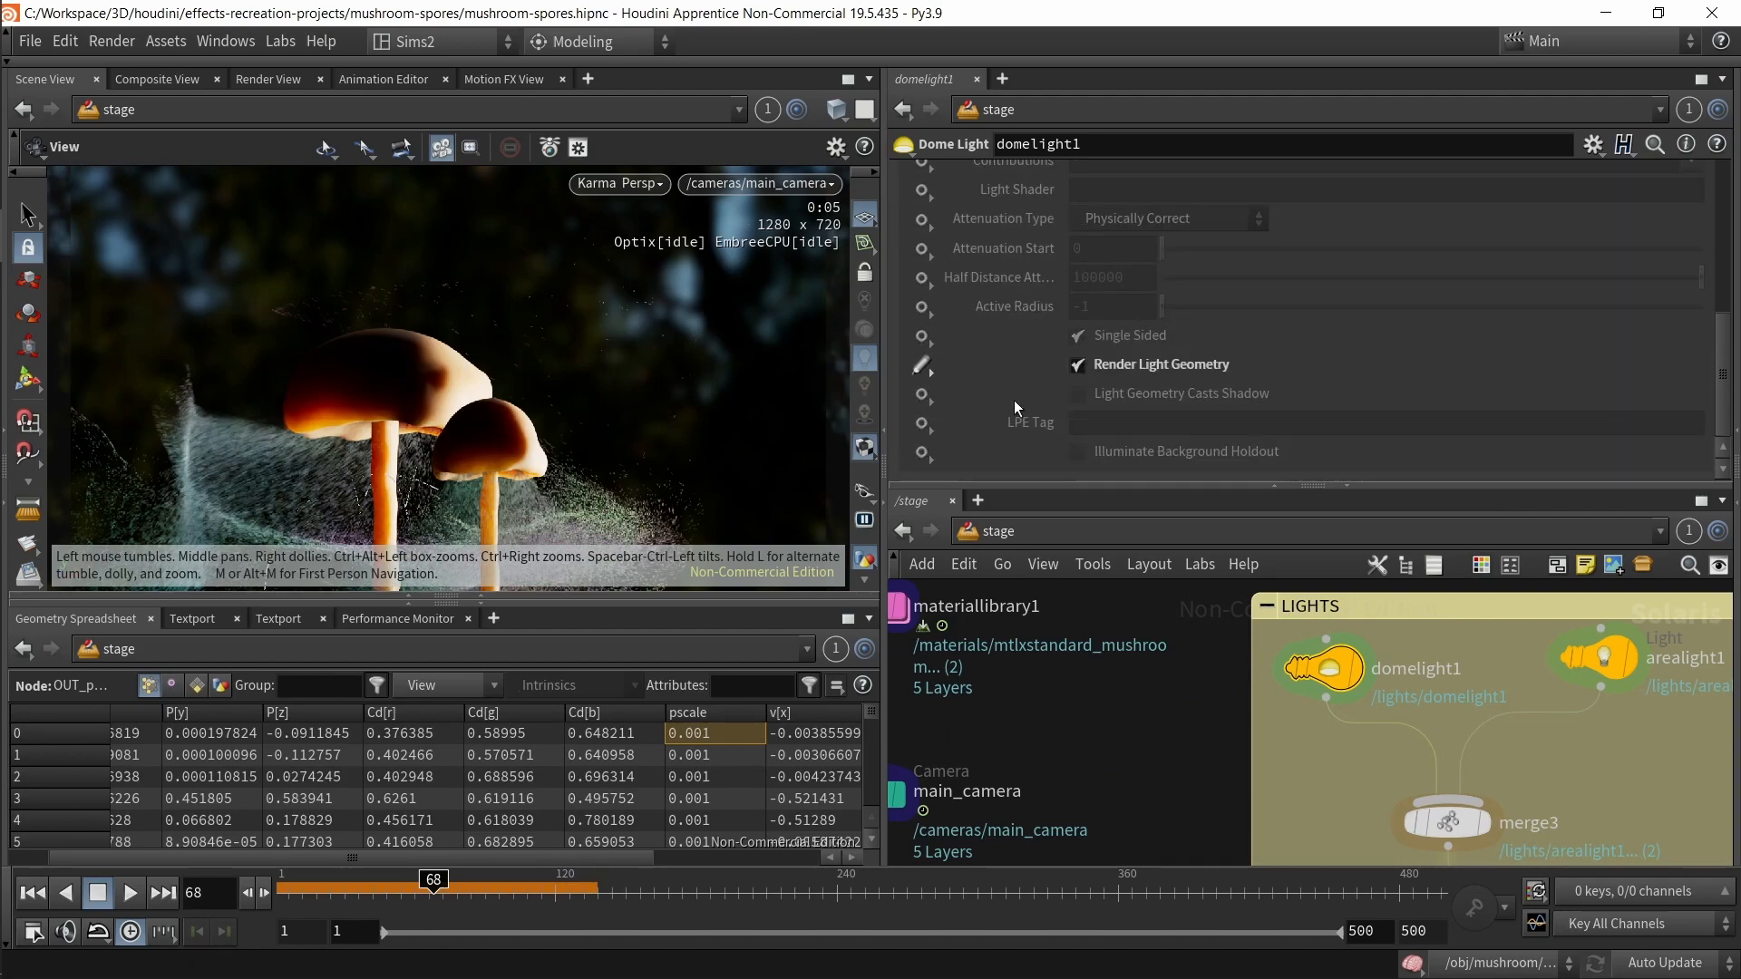
pyautogui.click(1079, 366)
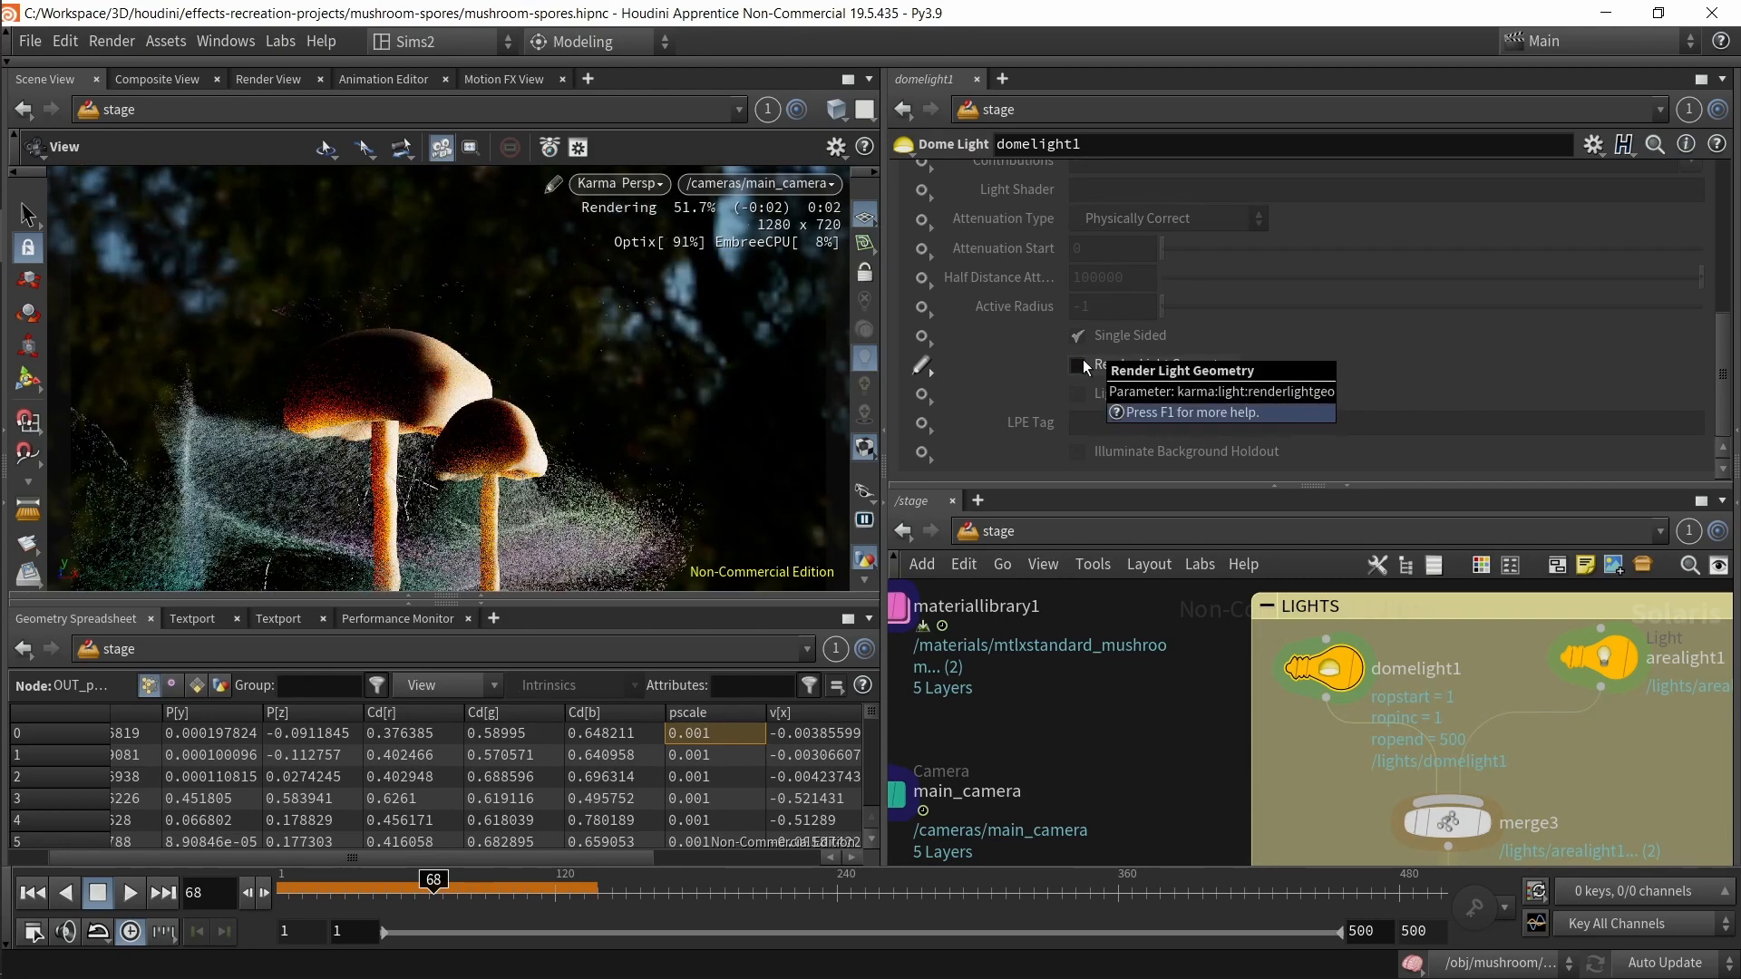
pyautogui.click(622, 187)
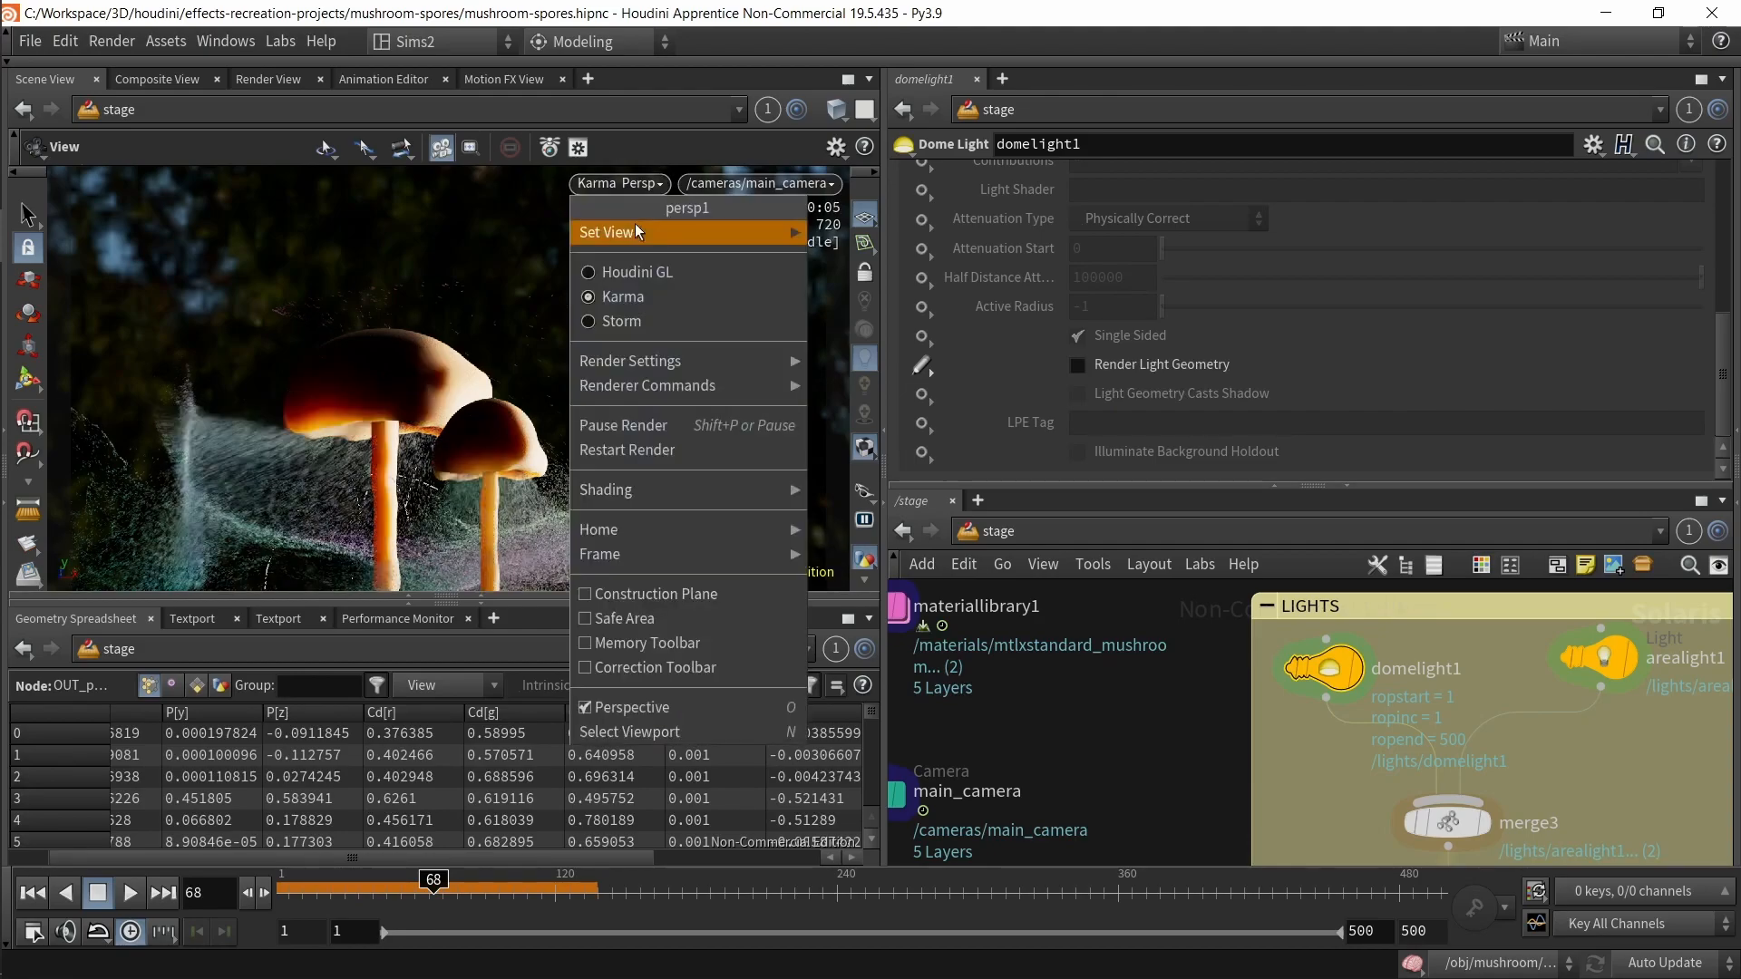
pyautogui.click(671, 444)
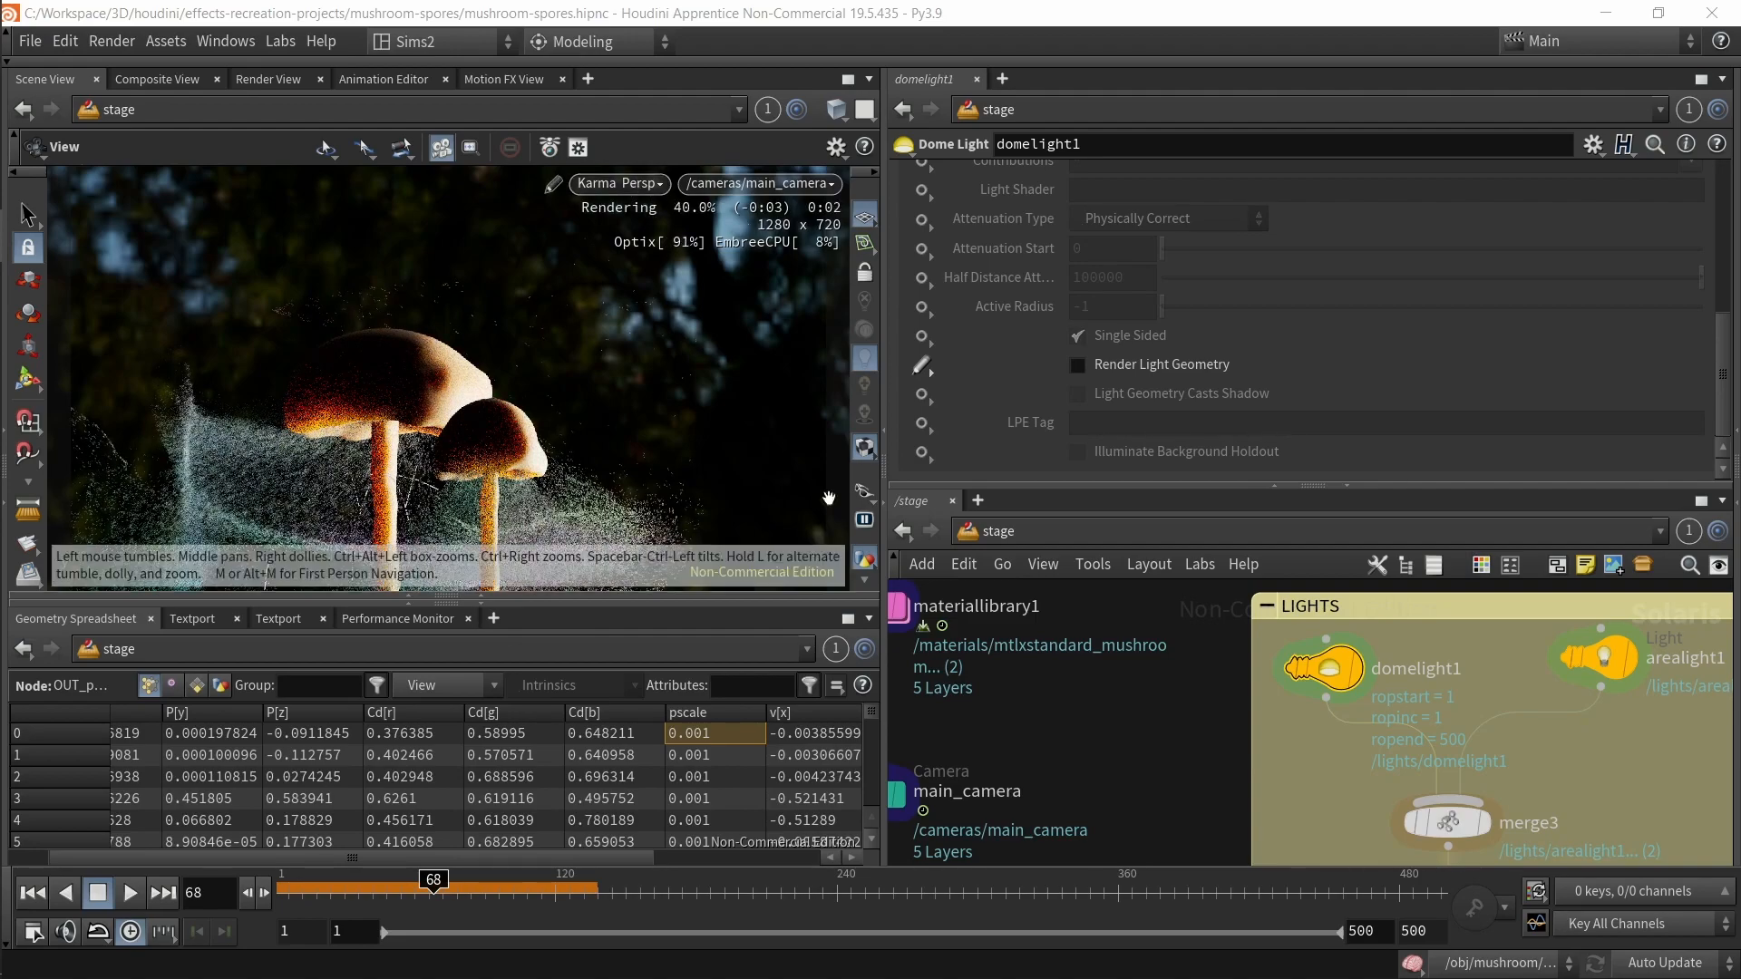
# Step: On usdrender_rop1, set Valid Frame Range to Render Current Frame and render it to MPlay
pyautogui.scroll(-3, 1369, 616)
pyautogui.moveTo(1397, 853); pyautogui.dragTo(1379, 651, button='middle')
pyautogui.moveTo(1085, 796); pyautogui.dragTo(1256, 845)
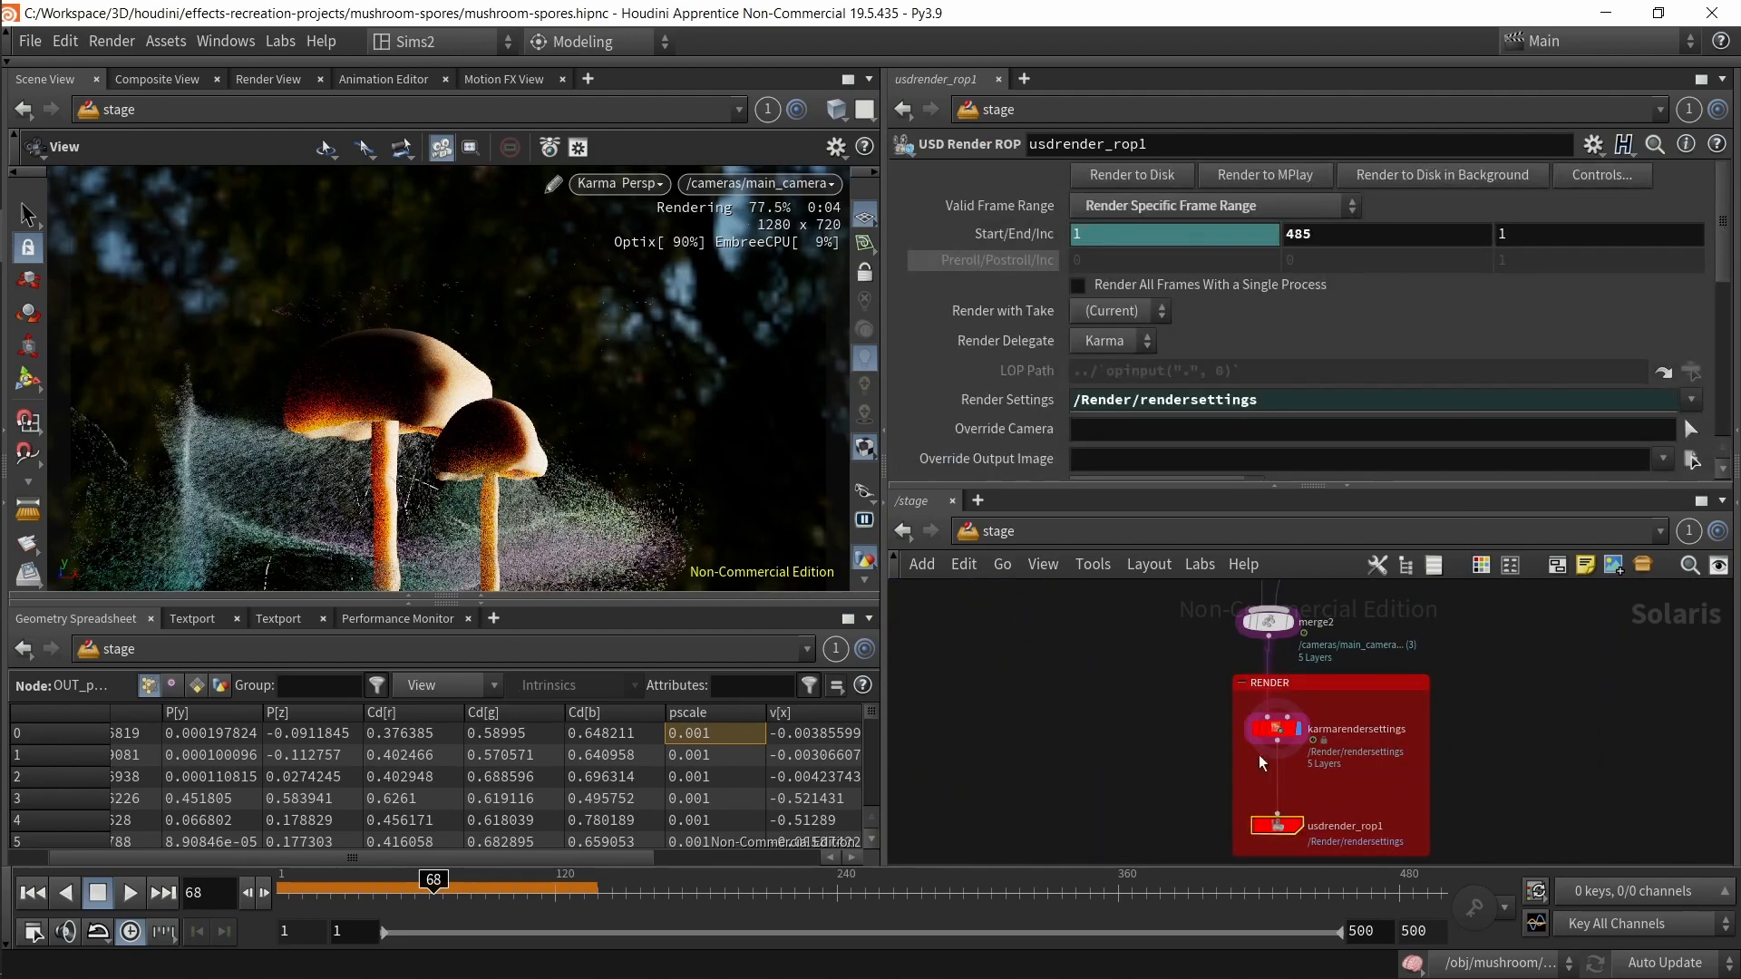
pyautogui.click(1247, 173)
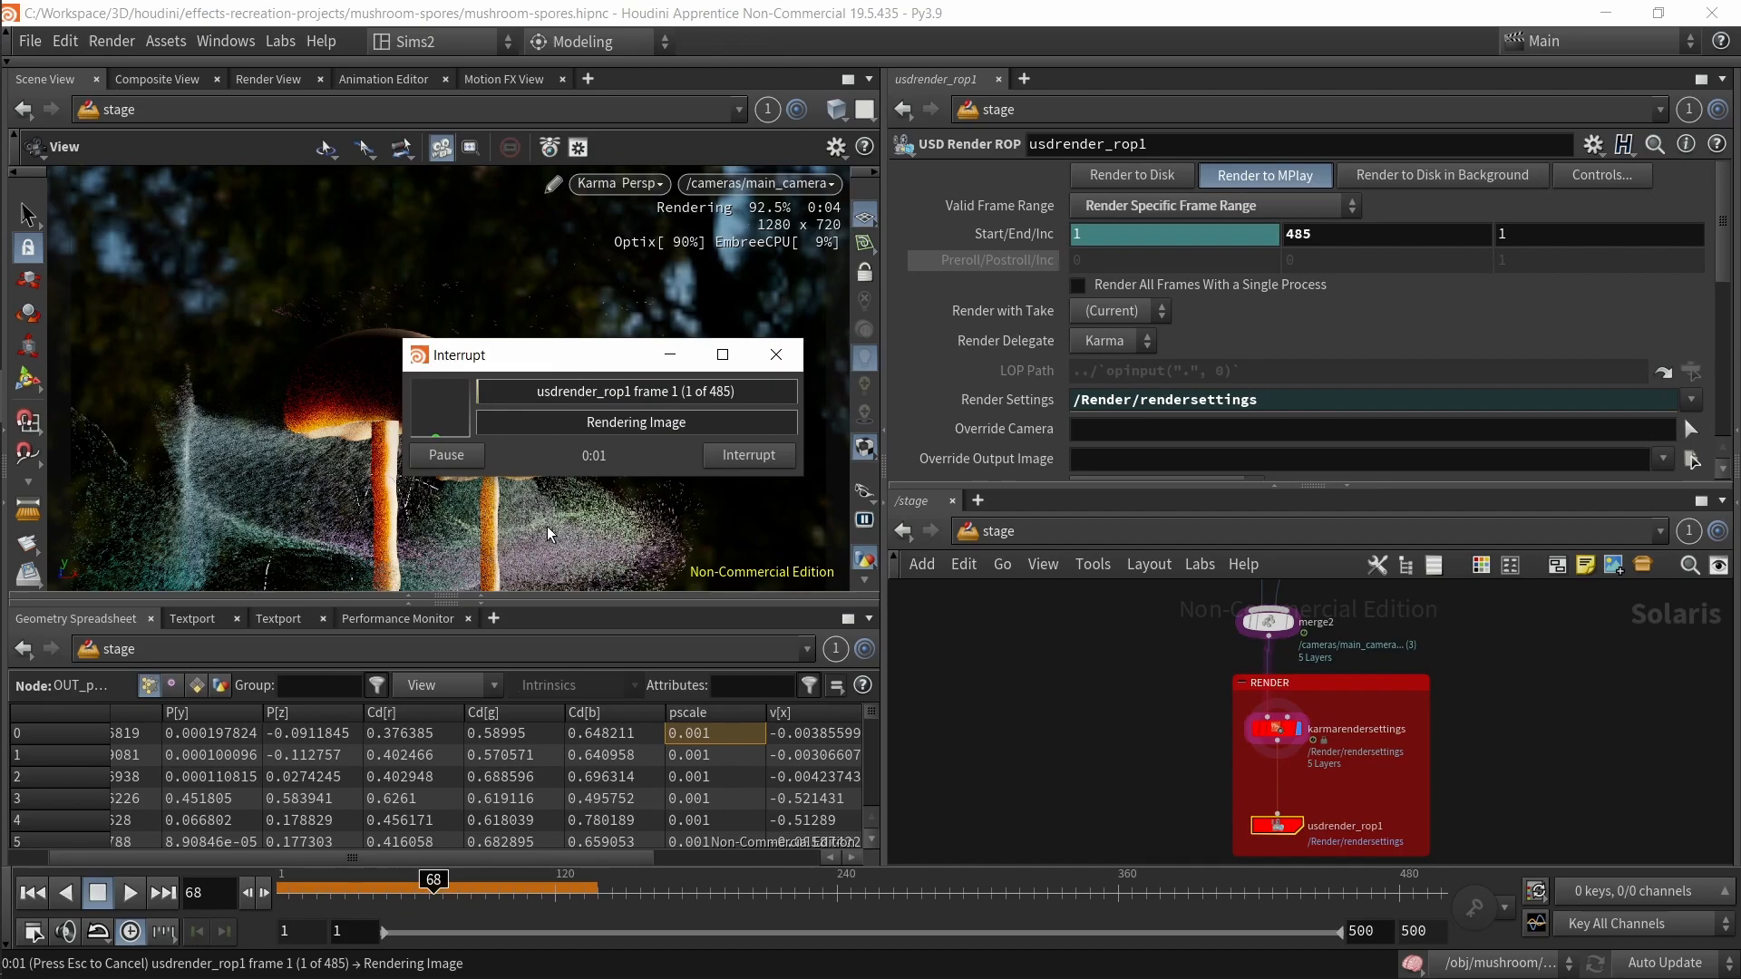
pyautogui.click(739, 458)
pyautogui.click(1179, 205)
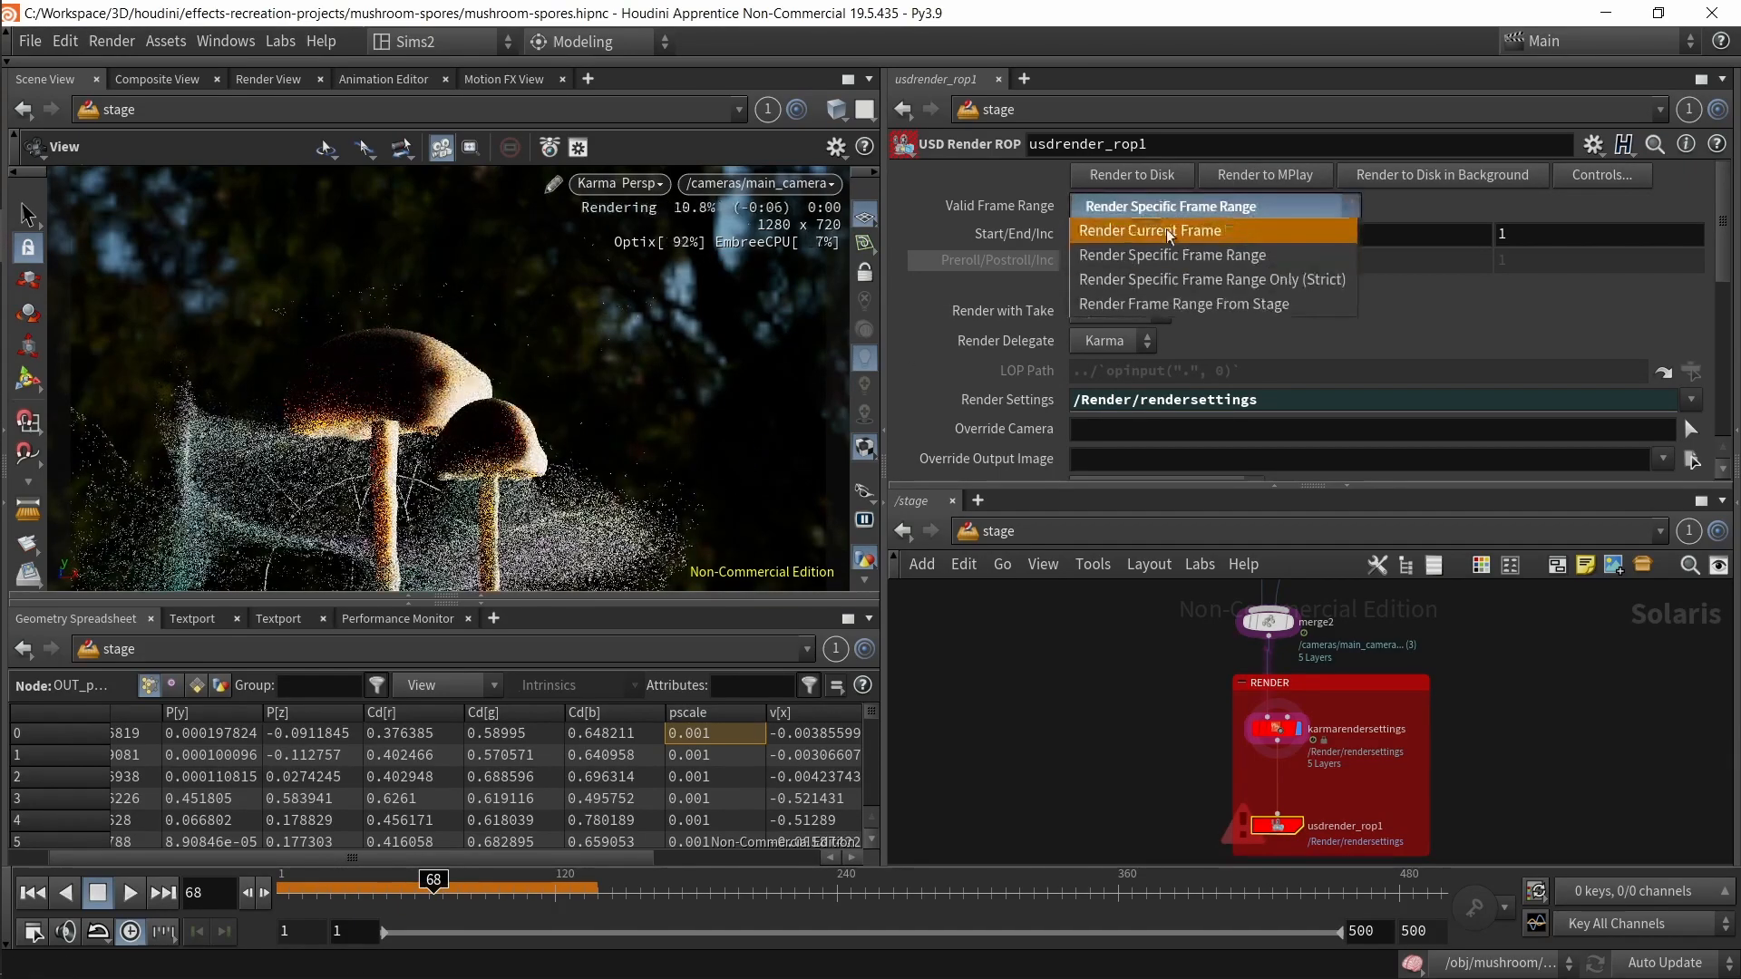
pyautogui.click(1156, 227)
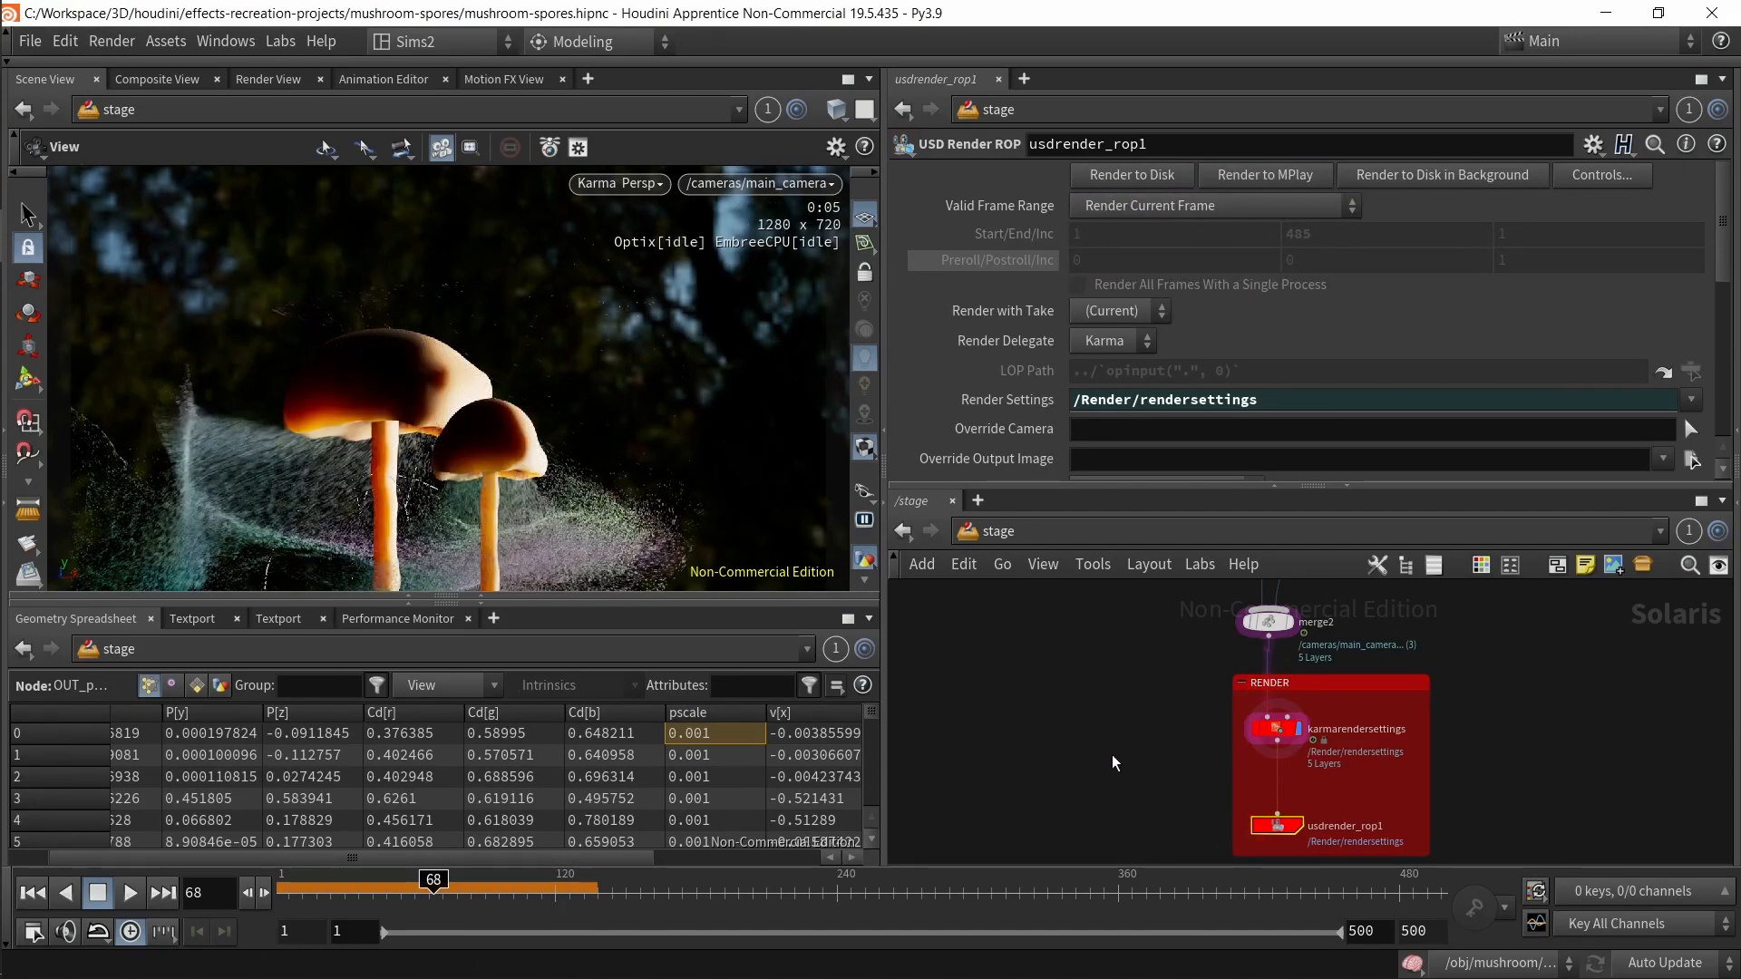
pyautogui.scroll(4, 717, 478)
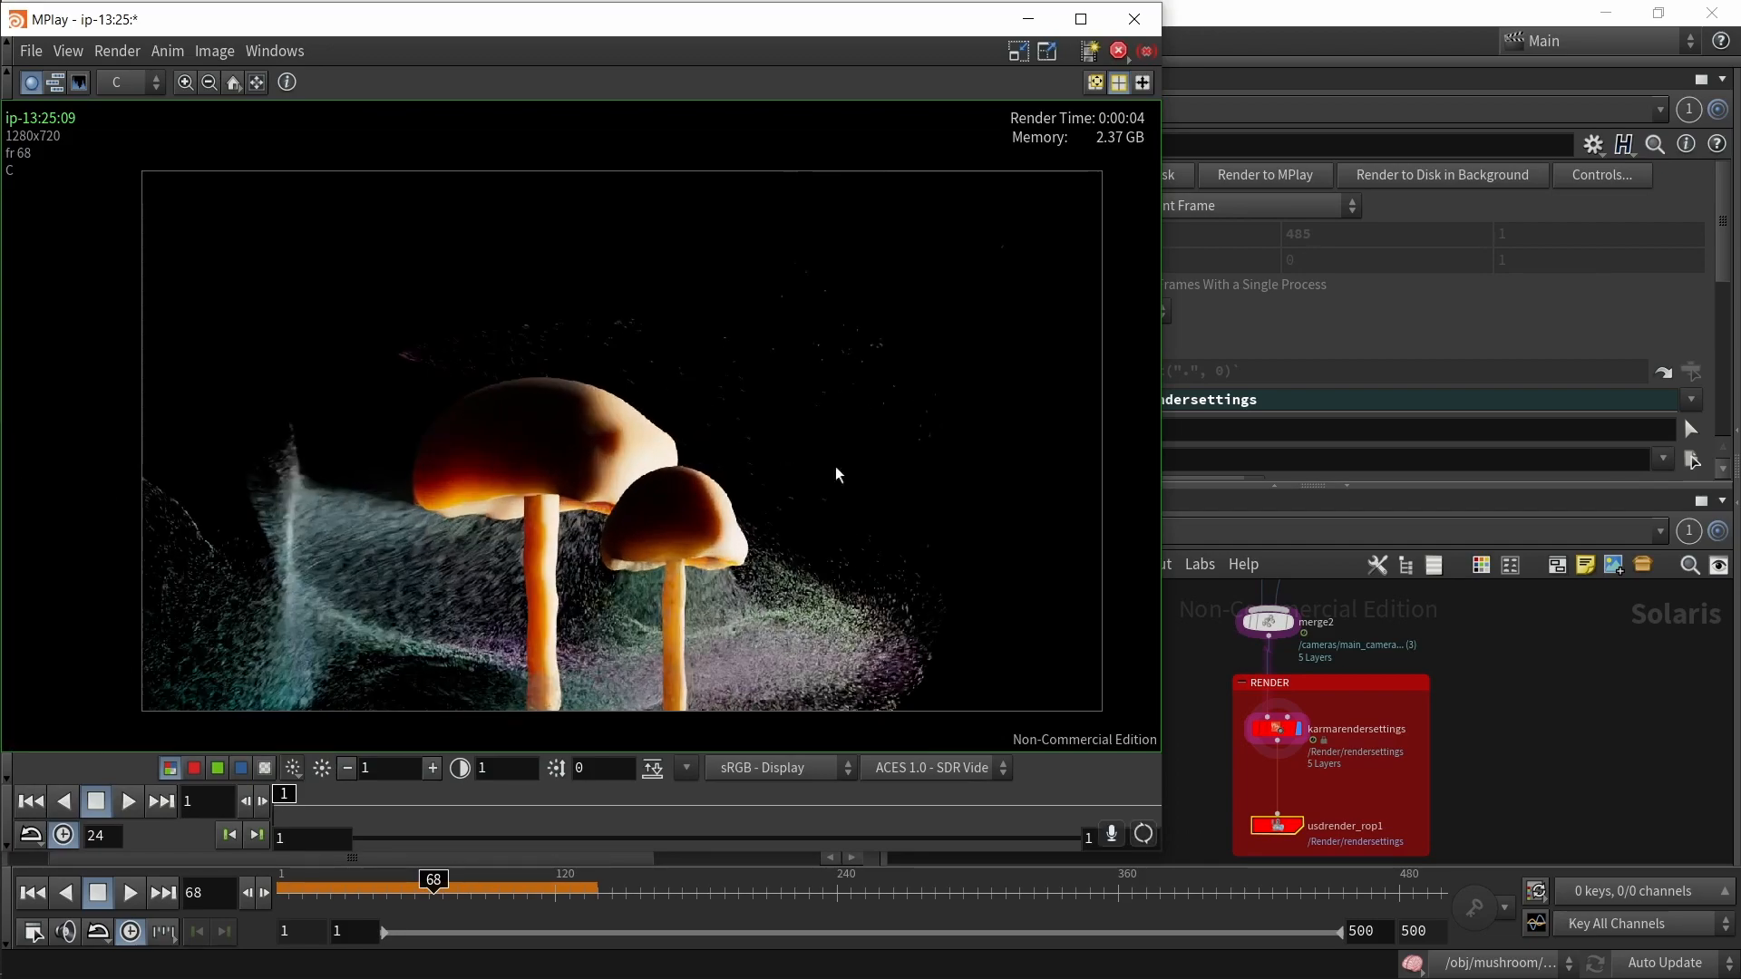
# Step: Move and resize the MPlay window to sit beside the parameter and network panes
pyautogui.moveTo(1463, 717); pyautogui.dragTo(1429, 785, button='middle')
pyautogui.scroll(-3, 1485, 714)
pyautogui.moveTo(1487, 628); pyautogui.dragTo(1406, 745, button='middle')
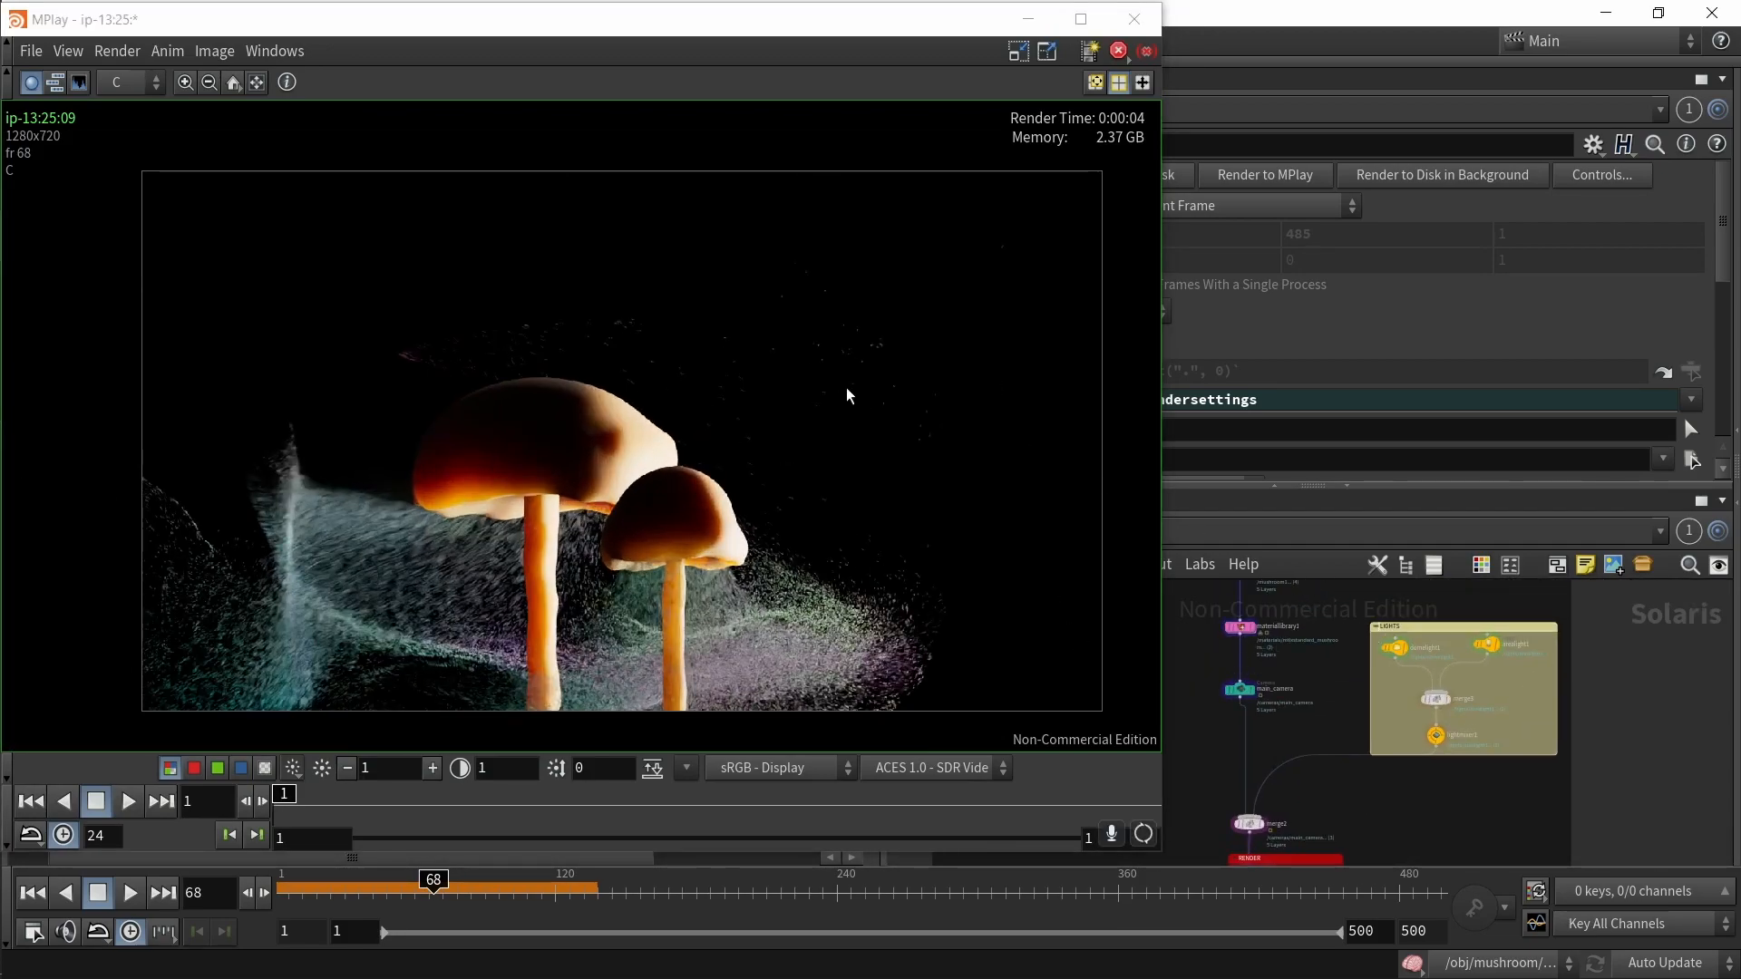
pyautogui.moveTo(912, 25); pyautogui.dragTo(1472, 212)
pyautogui.moveTo(899, 205); pyautogui.dragTo(312, 96)
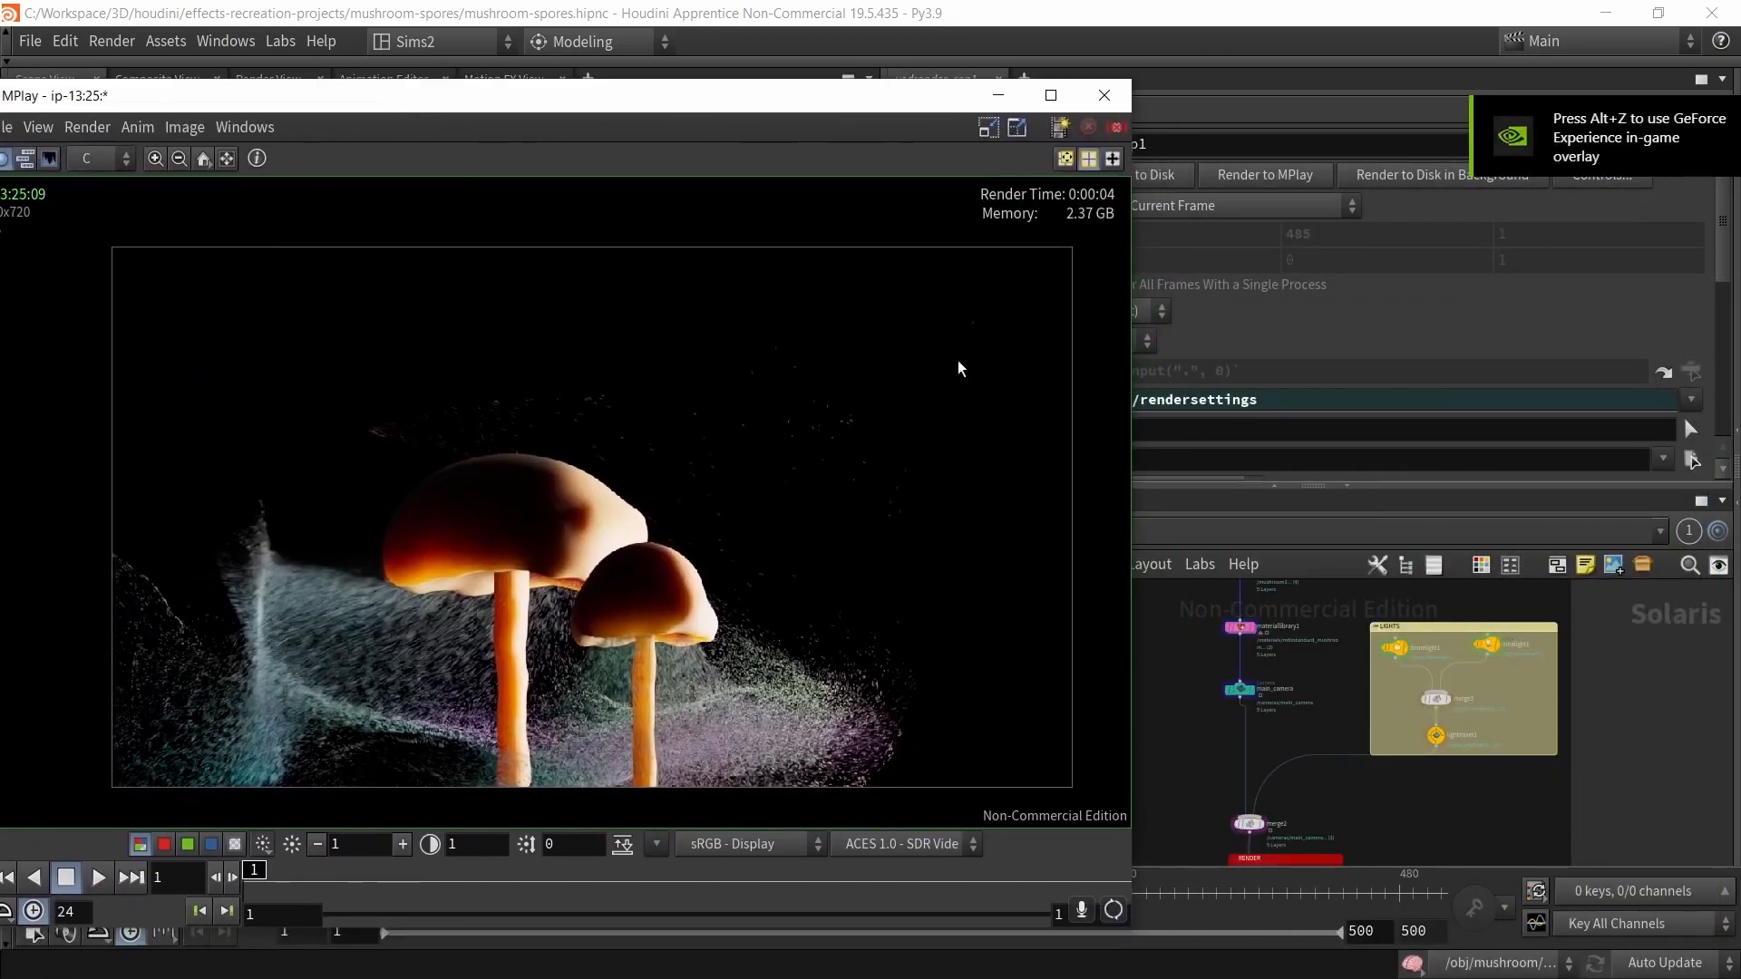
pyautogui.moveTo(1132, 525); pyautogui.dragTo(869, 524)
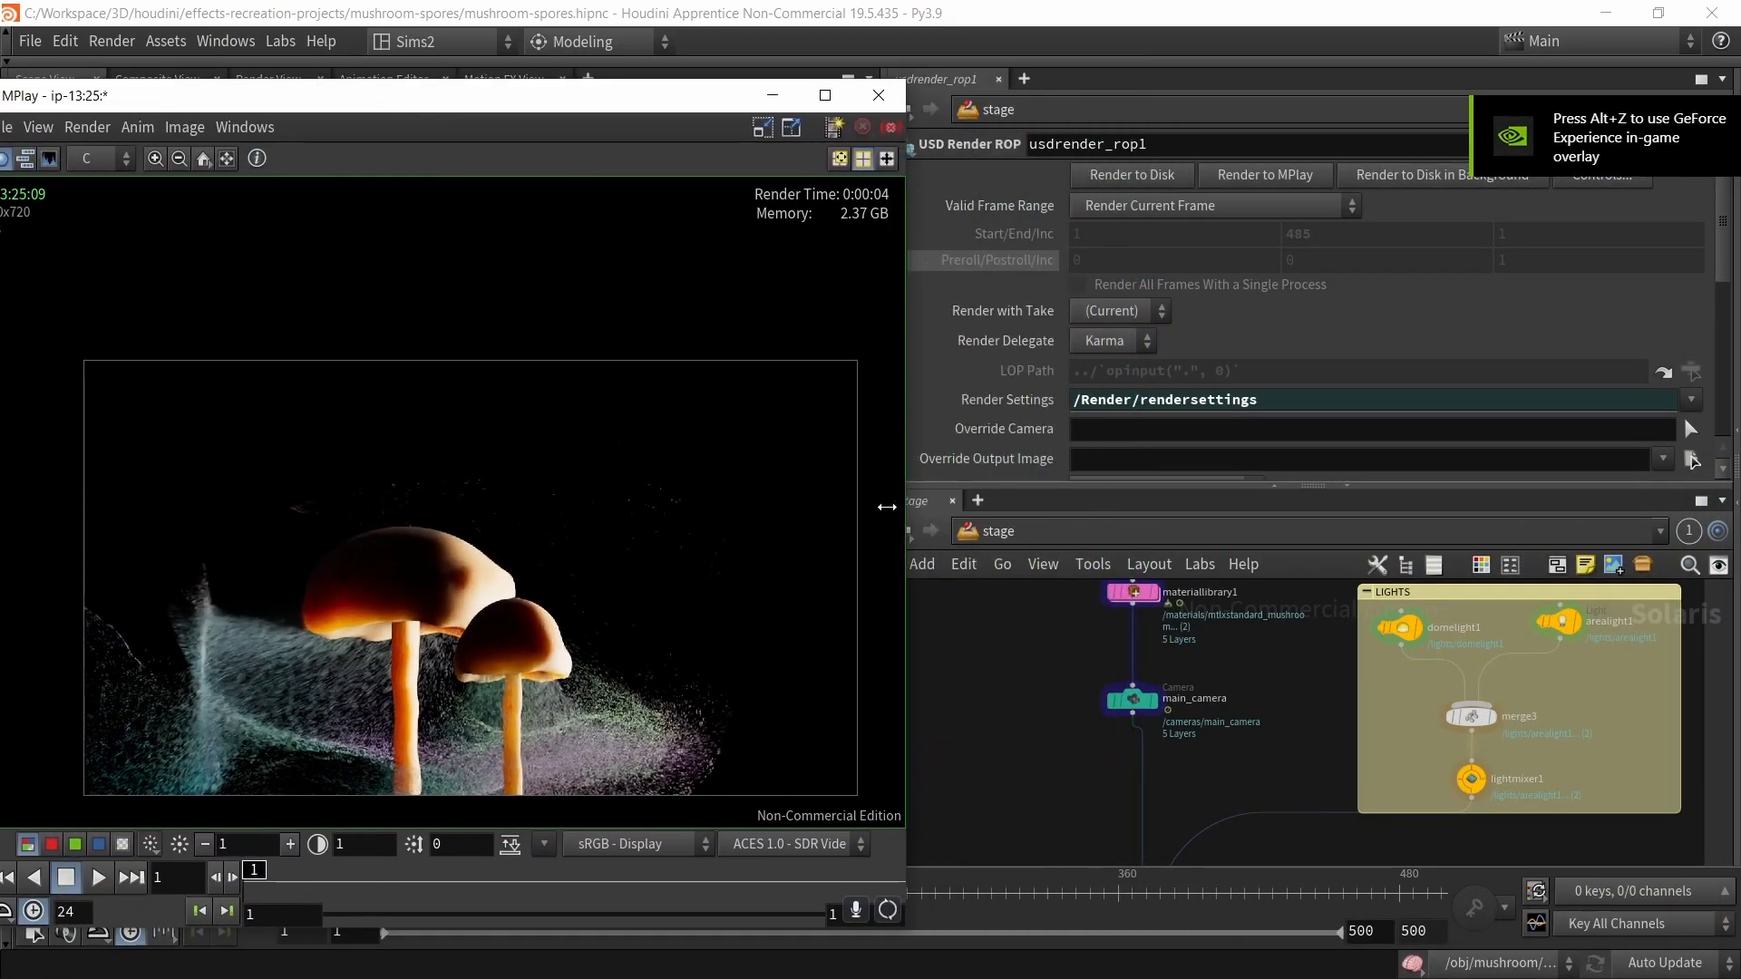
# Step: Re-enable Render Light Geometry on domelight1 and set its parameter action to Set or Create
pyautogui.click(1401, 627)
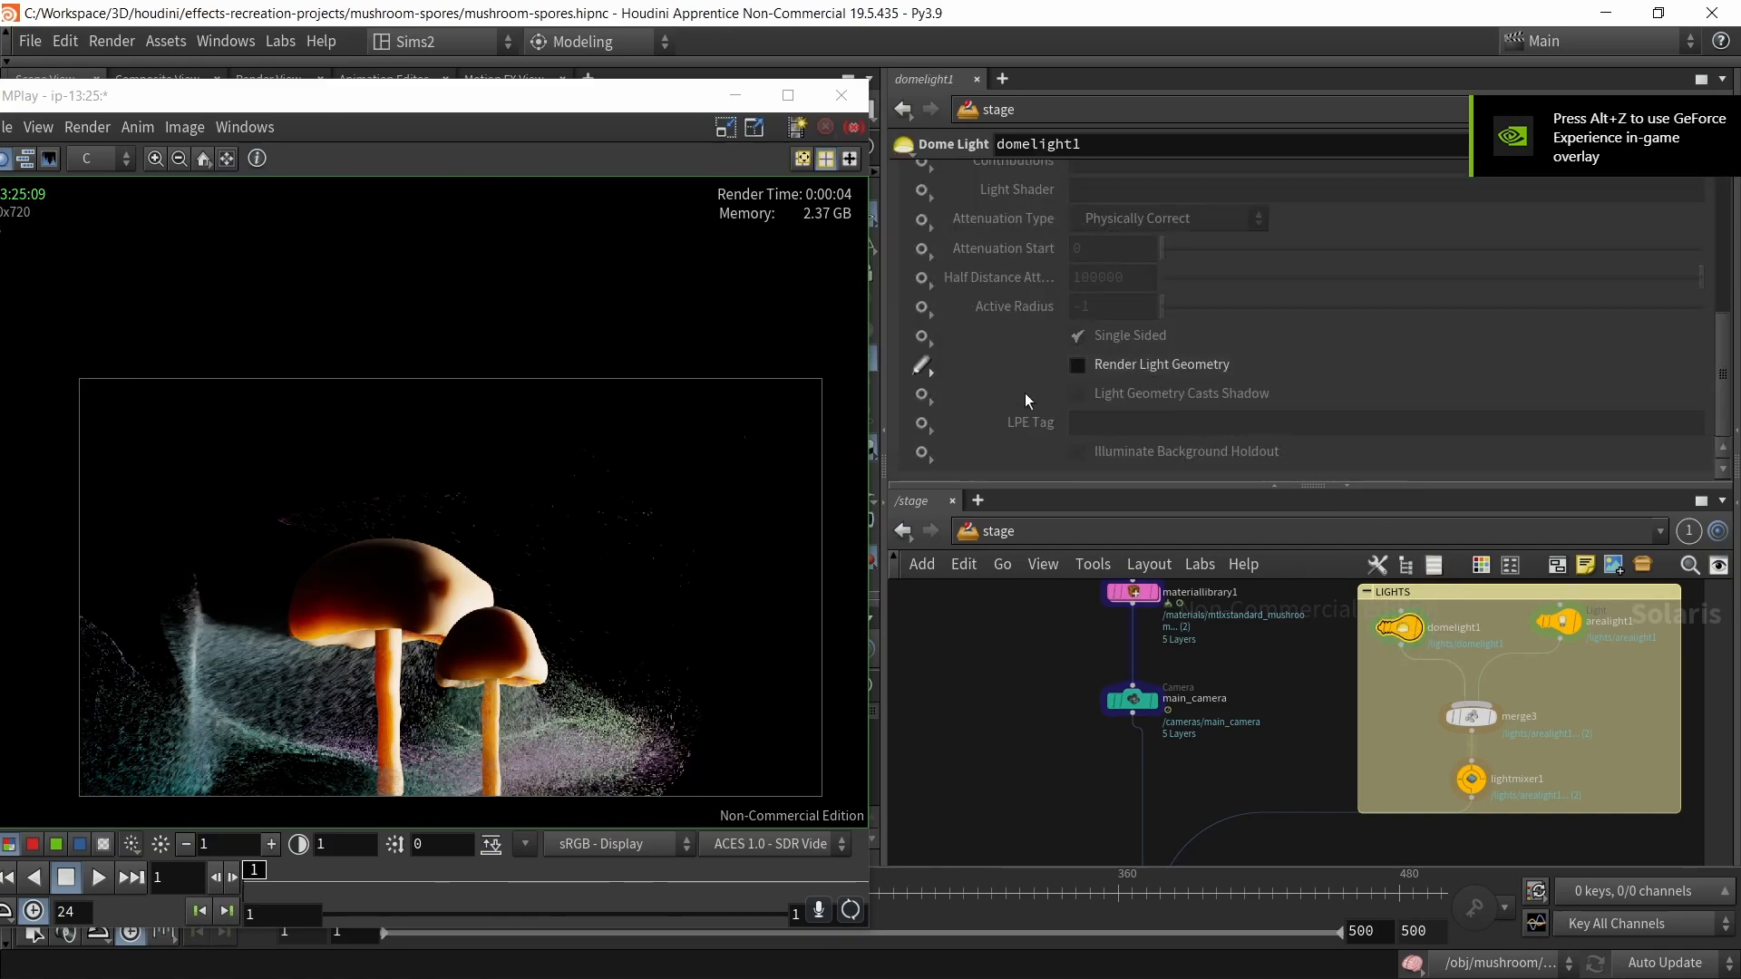
pyautogui.moveTo(577, 570); pyautogui.dragTo(528, 503)
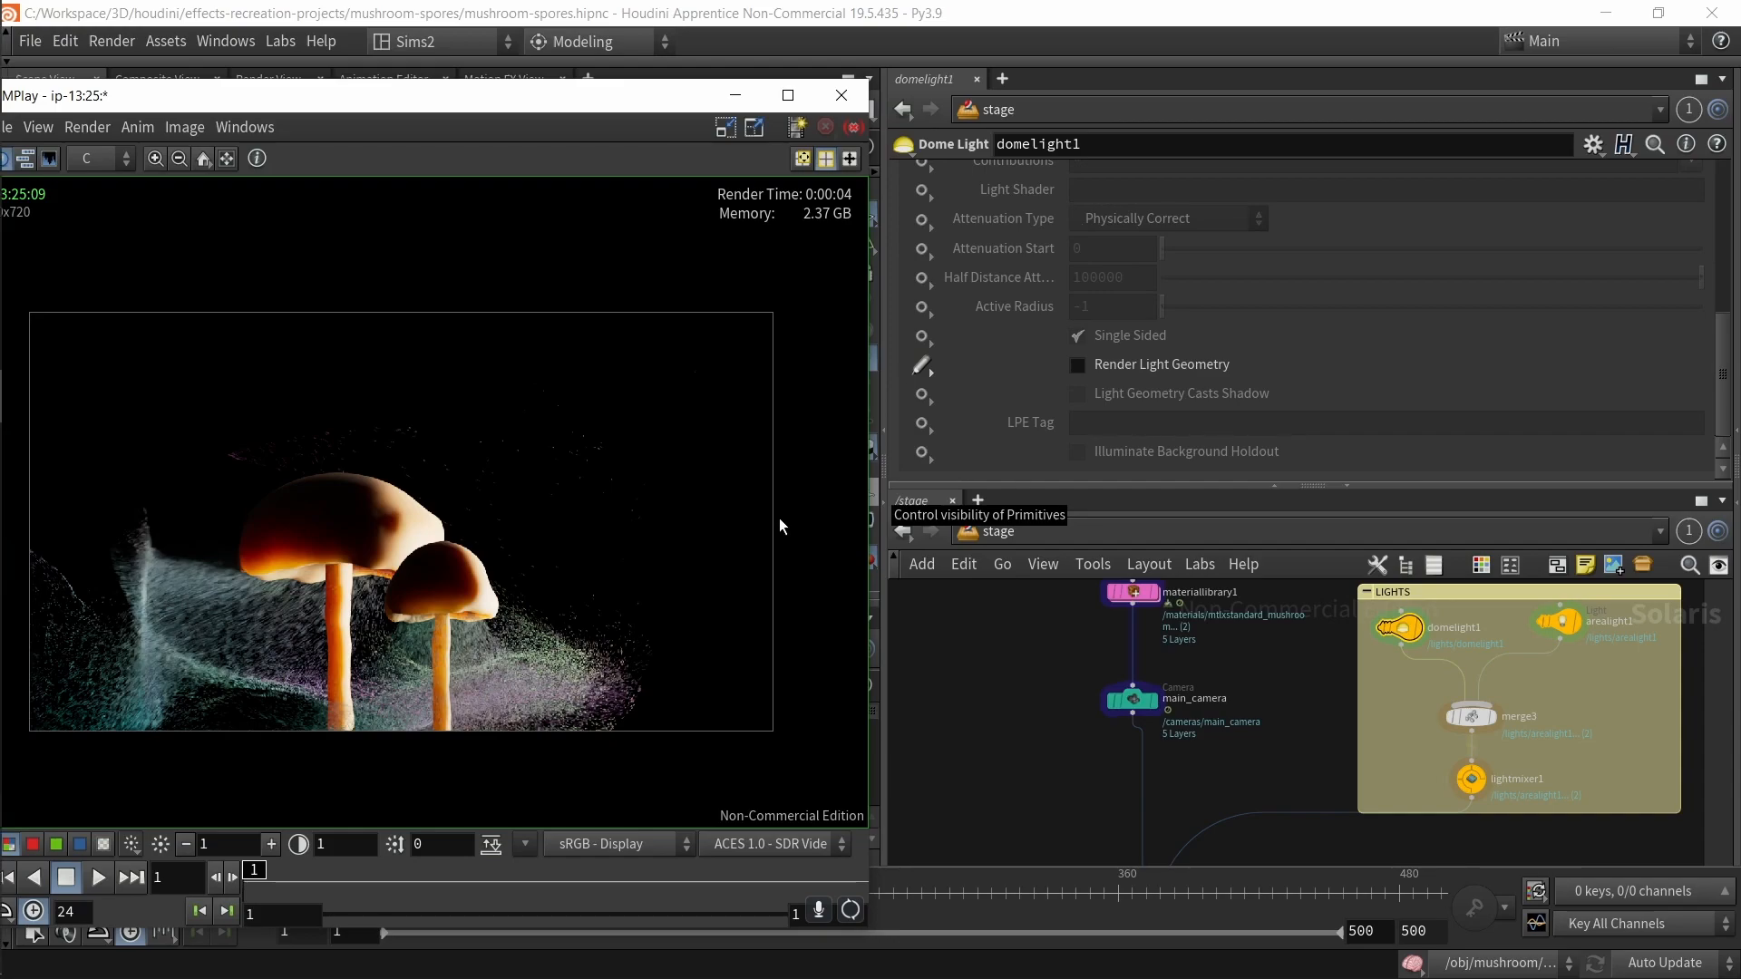
pyautogui.click(1078, 367)
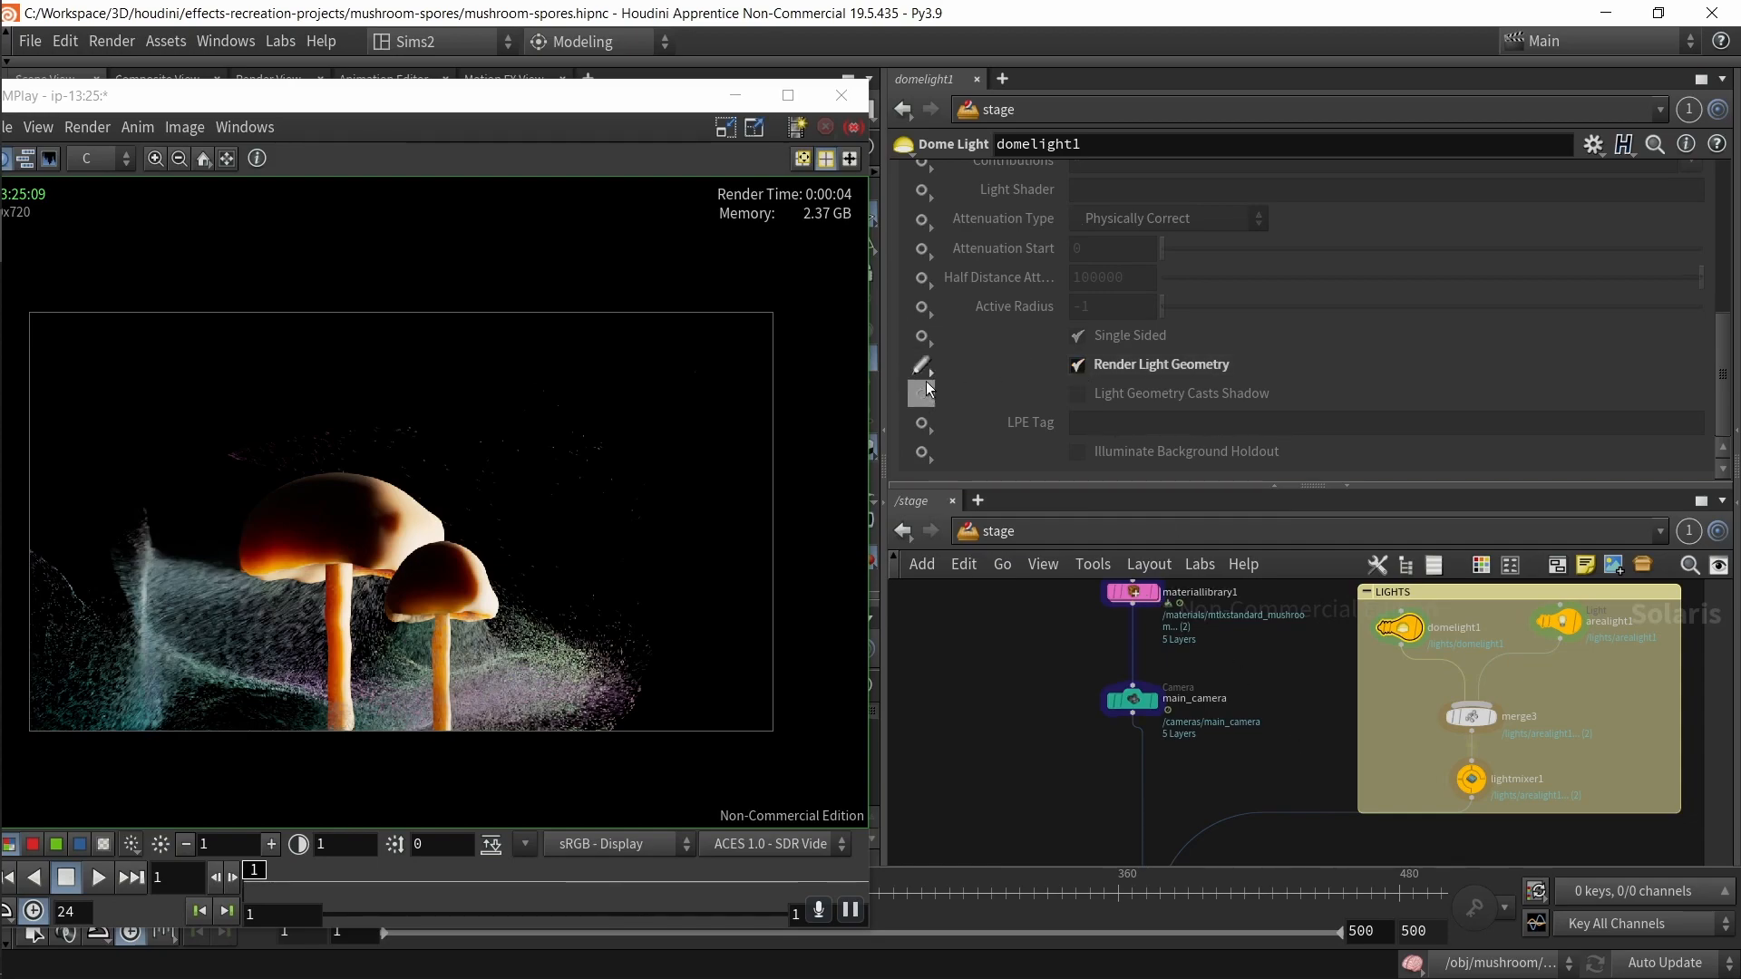
pyautogui.click(923, 344)
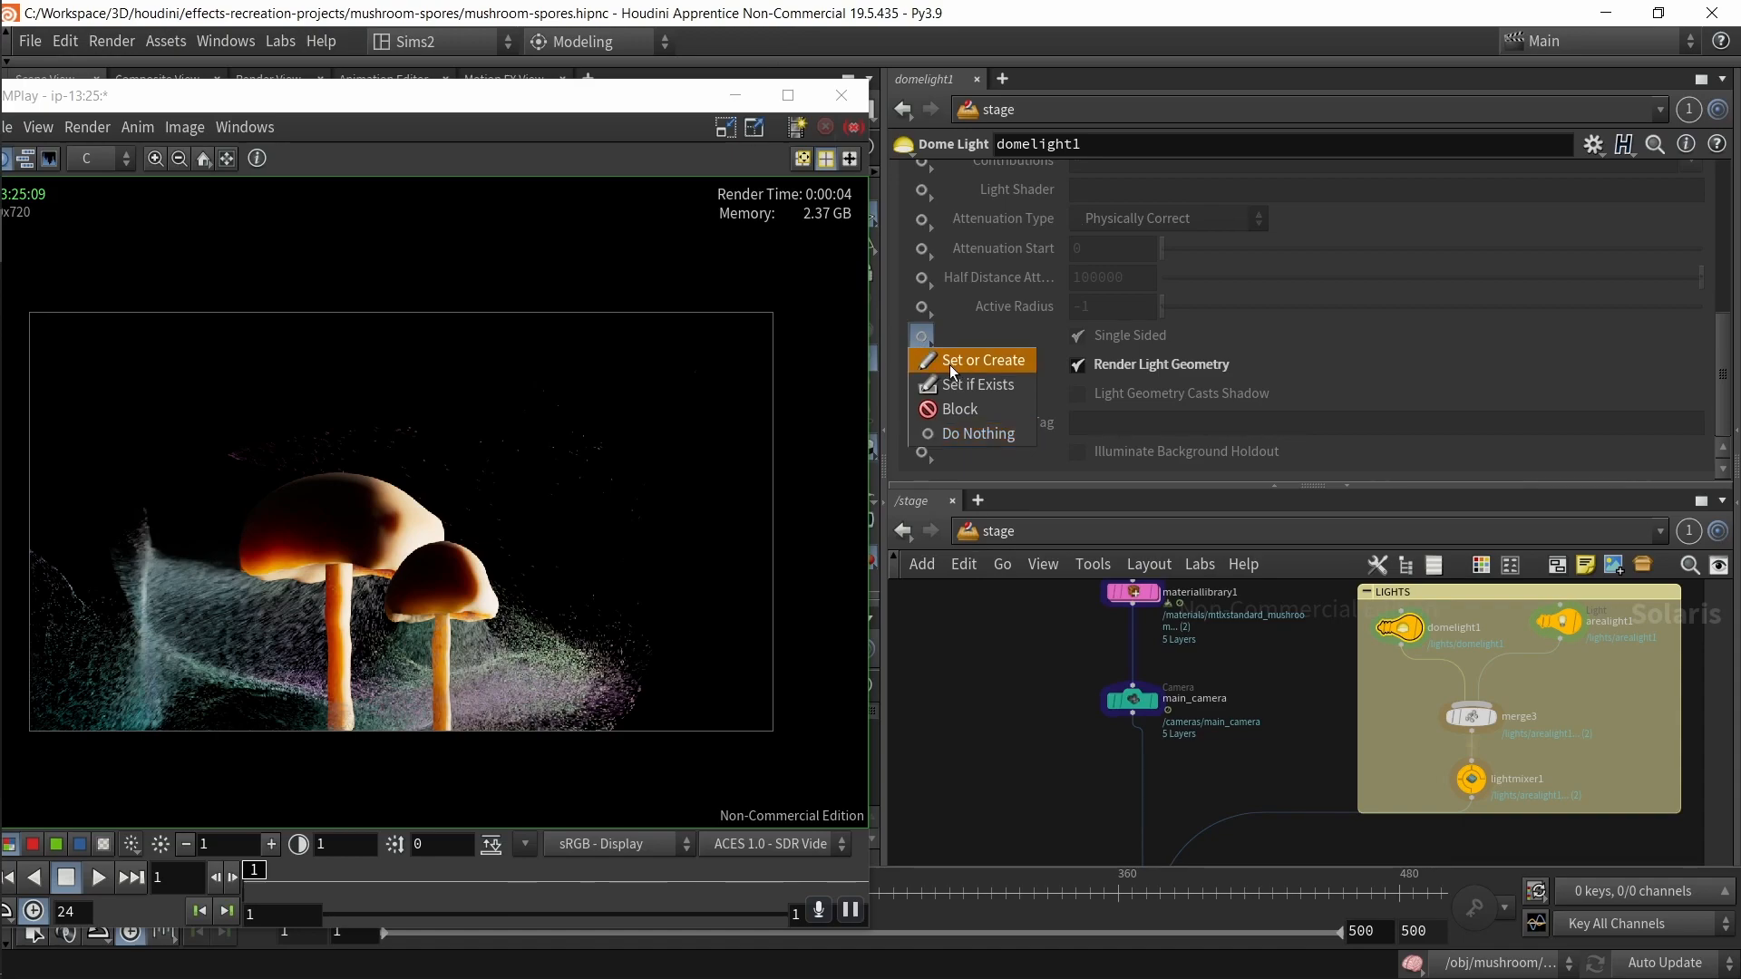
pyautogui.click(920, 366)
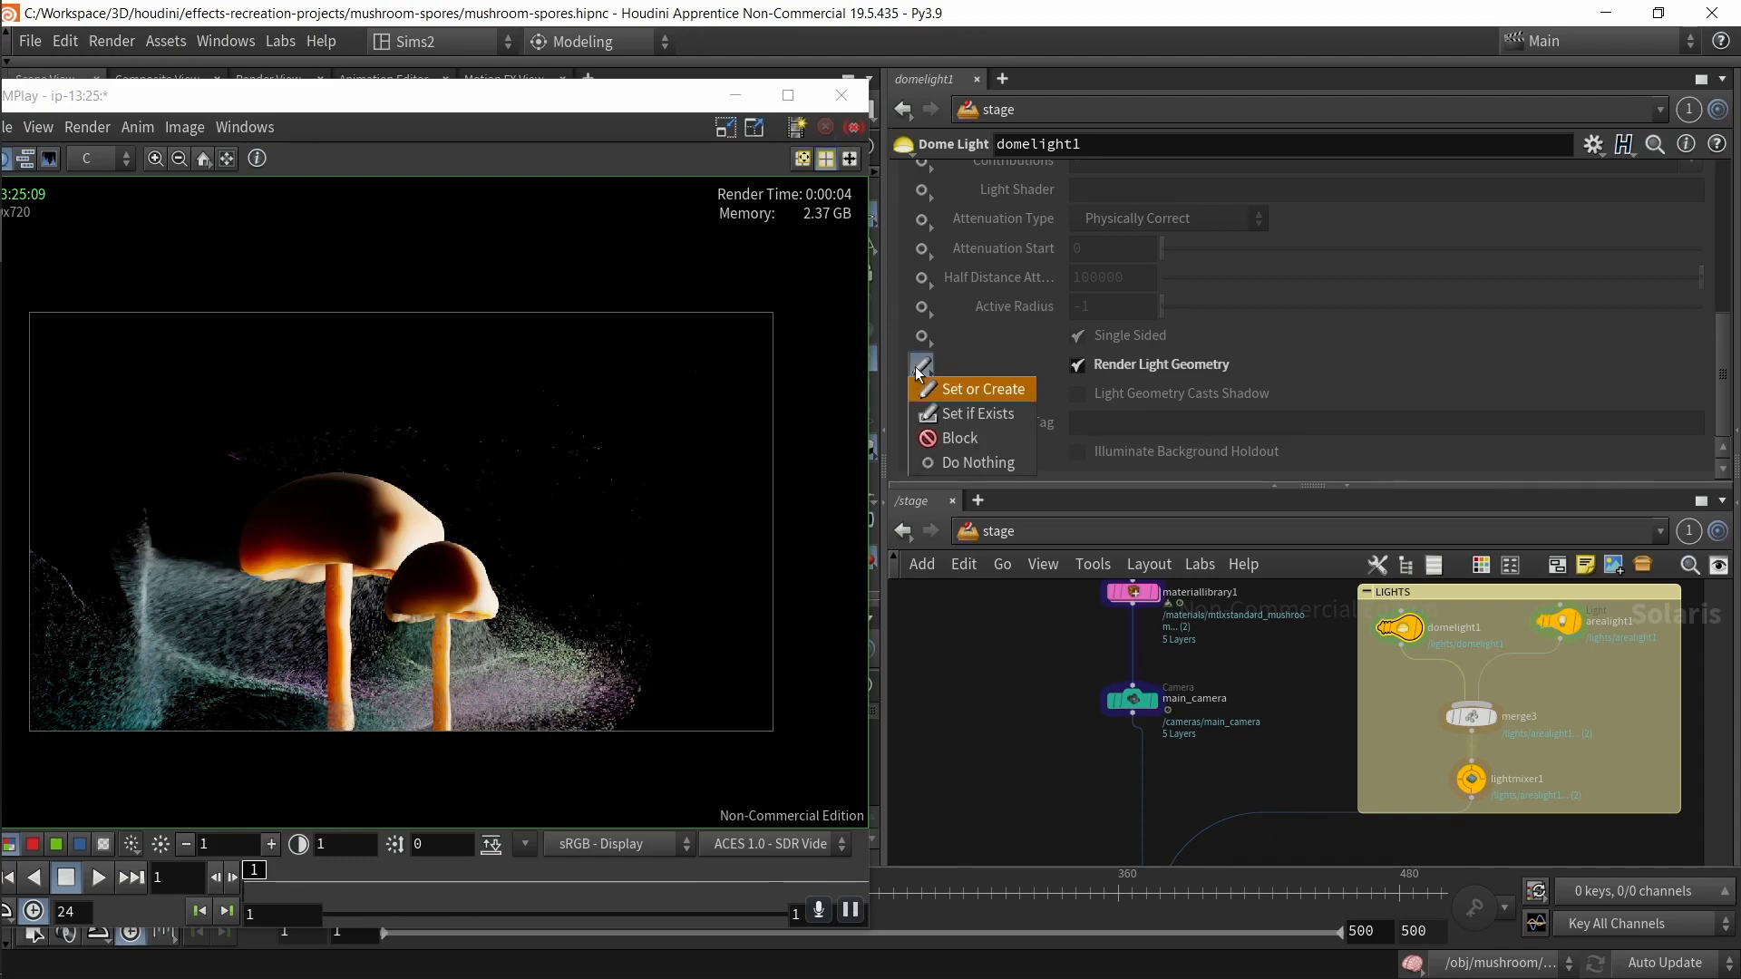
pyautogui.click(975, 363)
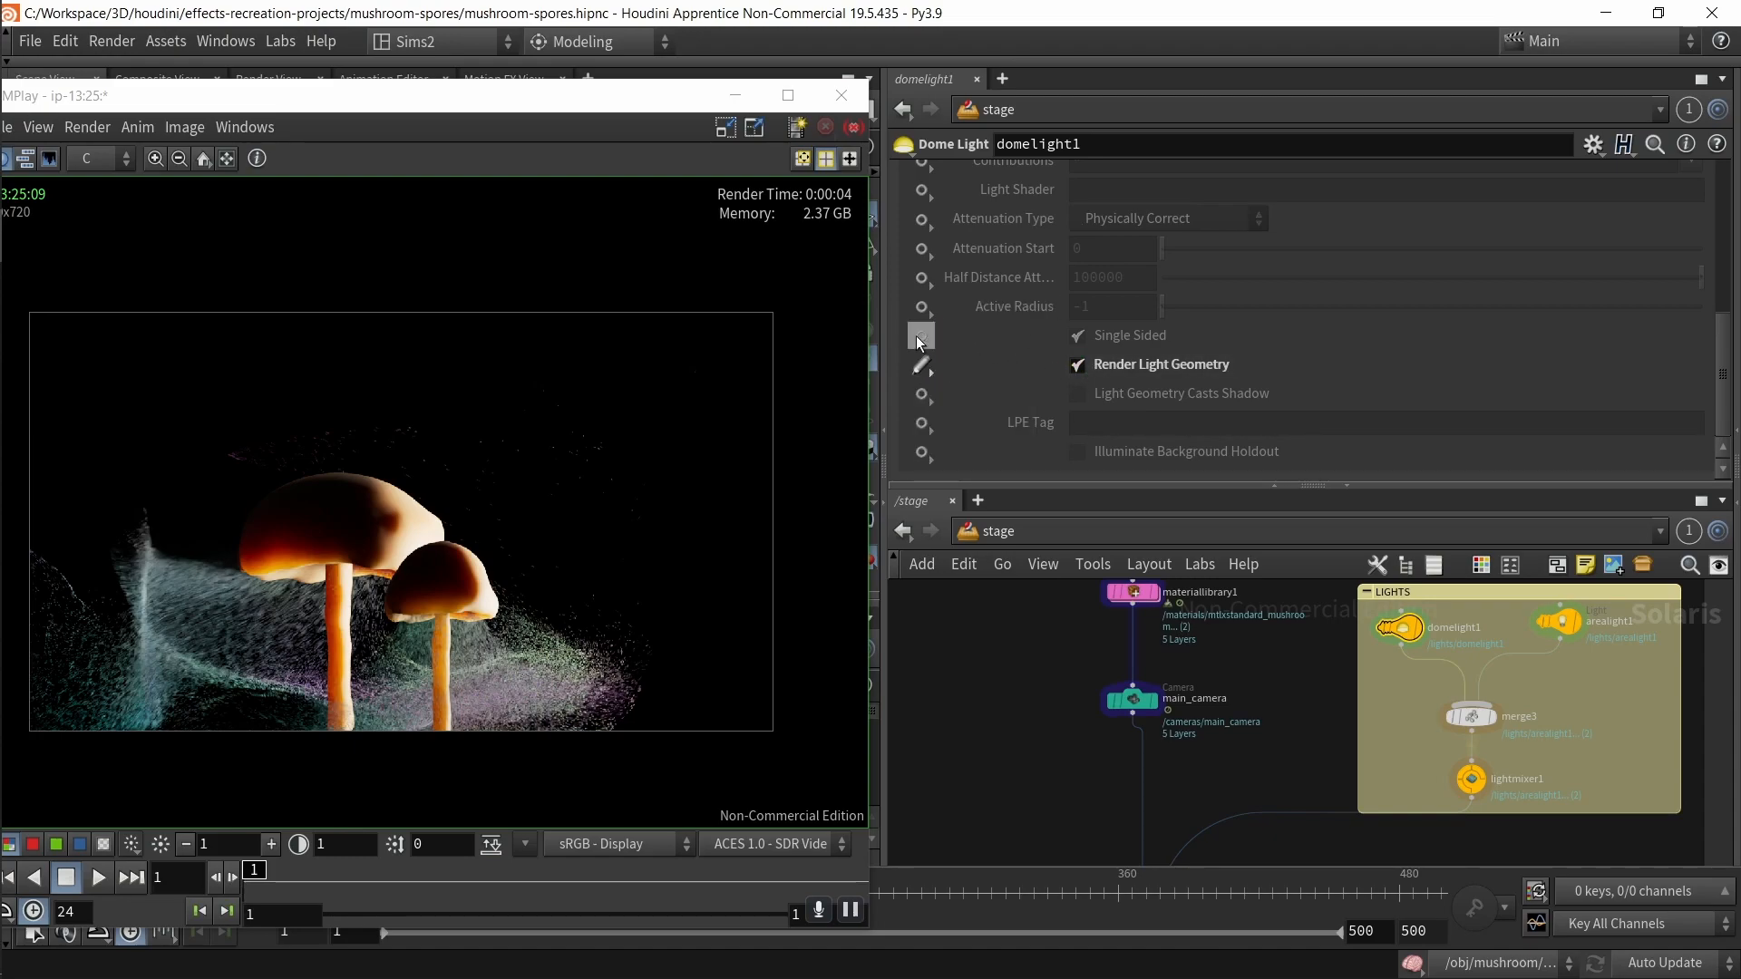
# Step: Select usdrender_rop1 and render the current frame to MPlay again
pyautogui.scroll(-5, 1284, 775)
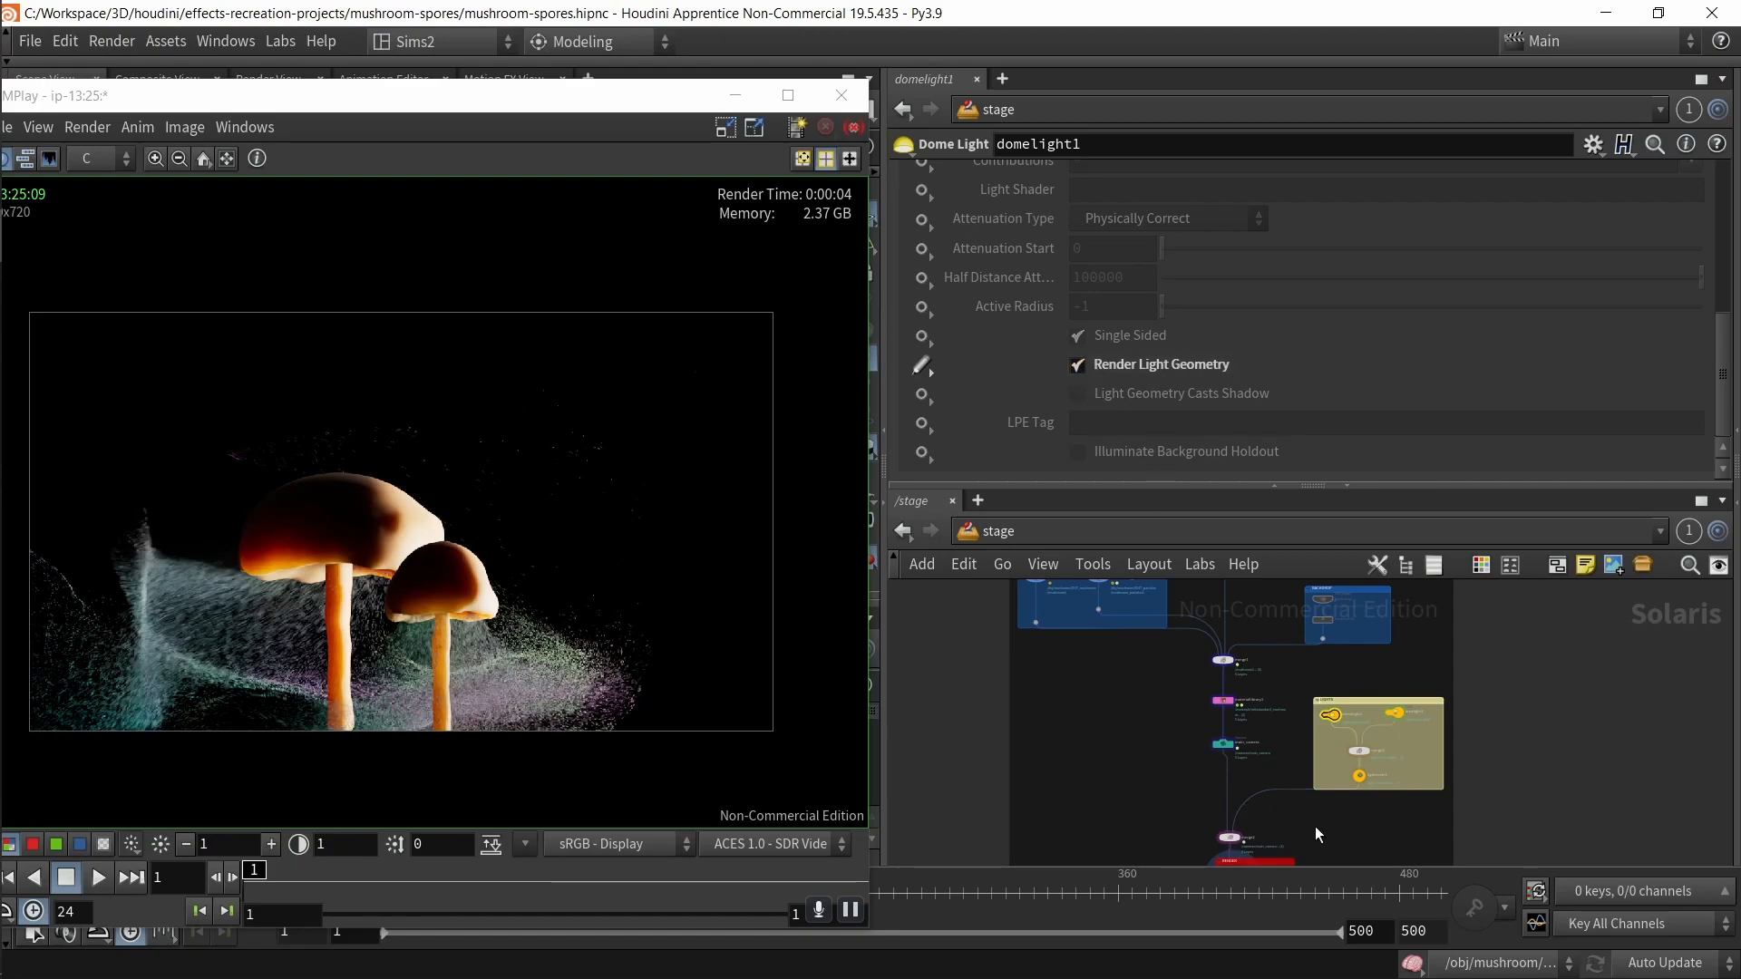
pyautogui.scroll(5, 1261, 733)
pyautogui.click(1208, 687)
pyautogui.click(1208, 785)
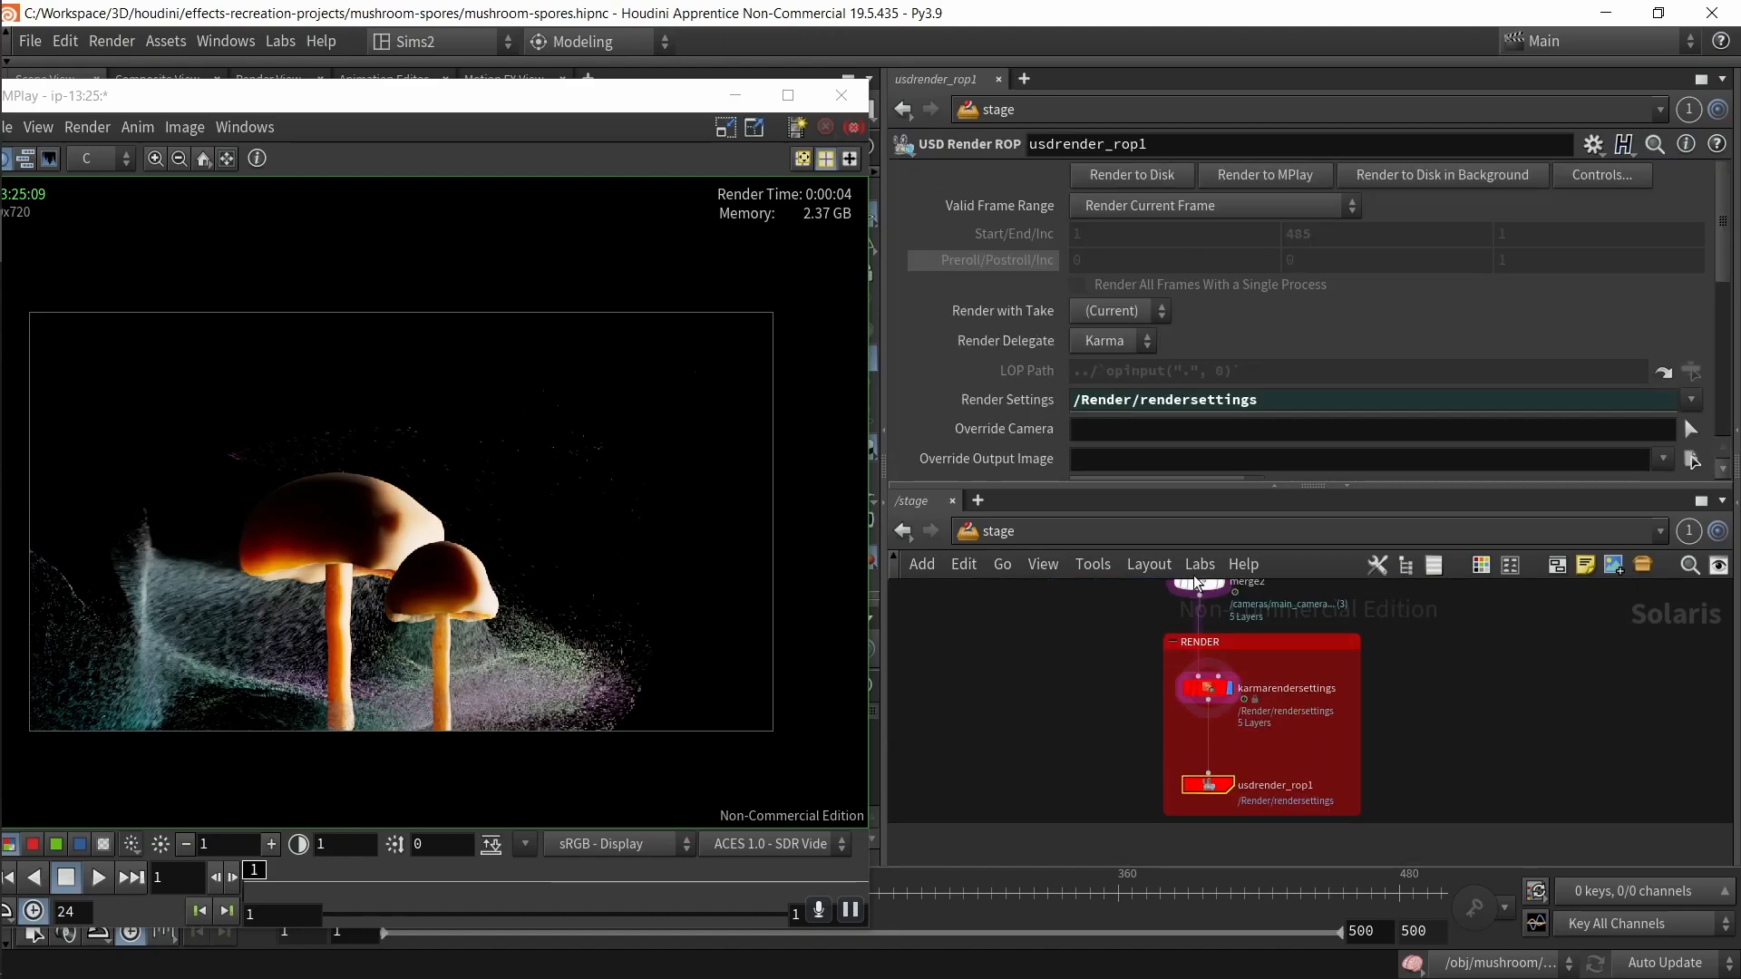
pyautogui.click(1274, 178)
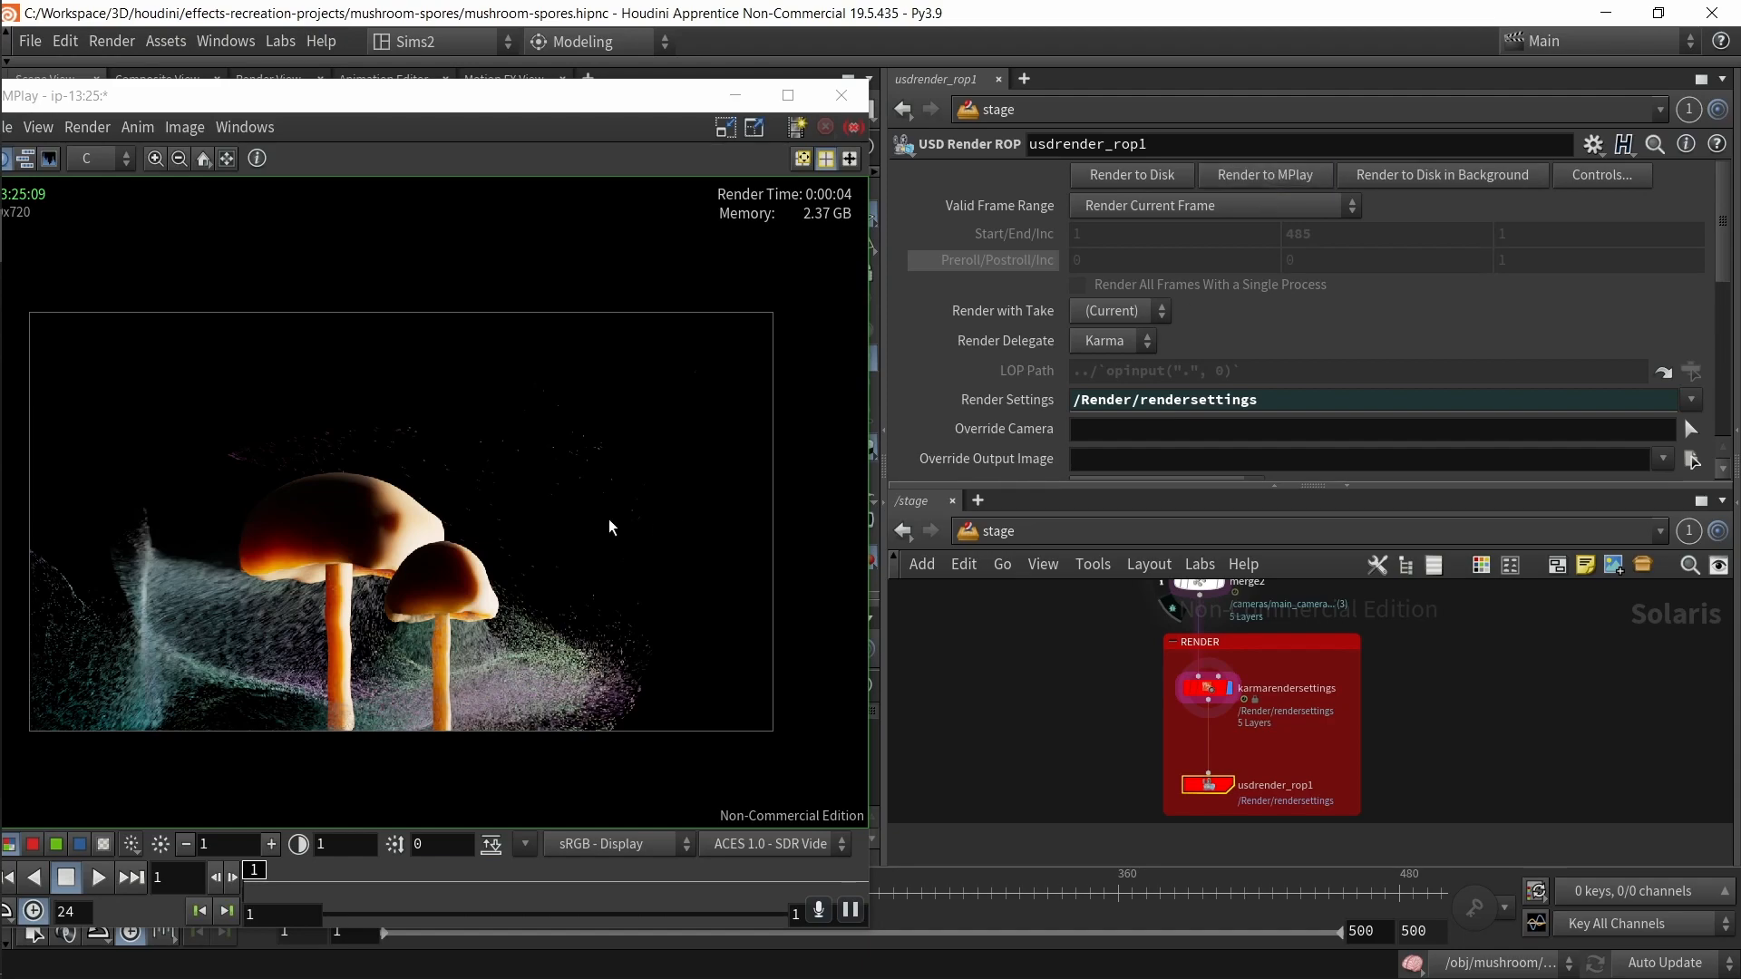
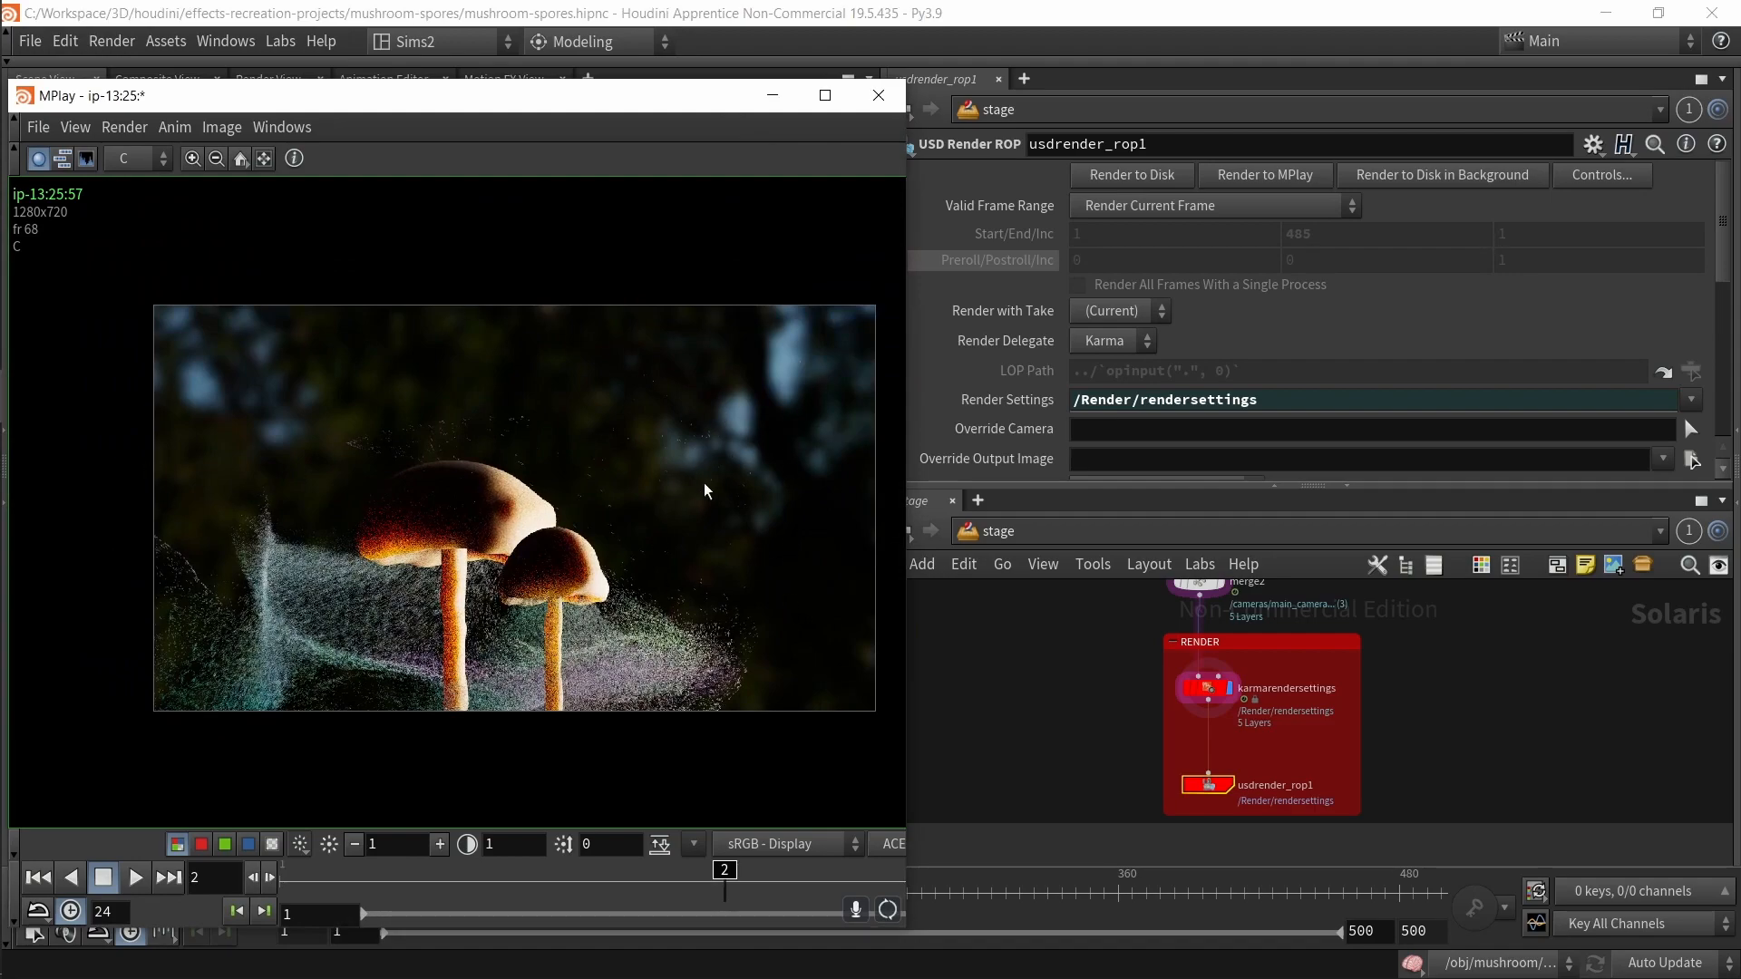
# Step: Select arealight1 and set its Intensity to 8.24 using the slider
pyautogui.moveTo(726, 885); pyautogui.dragTo(857, 816)
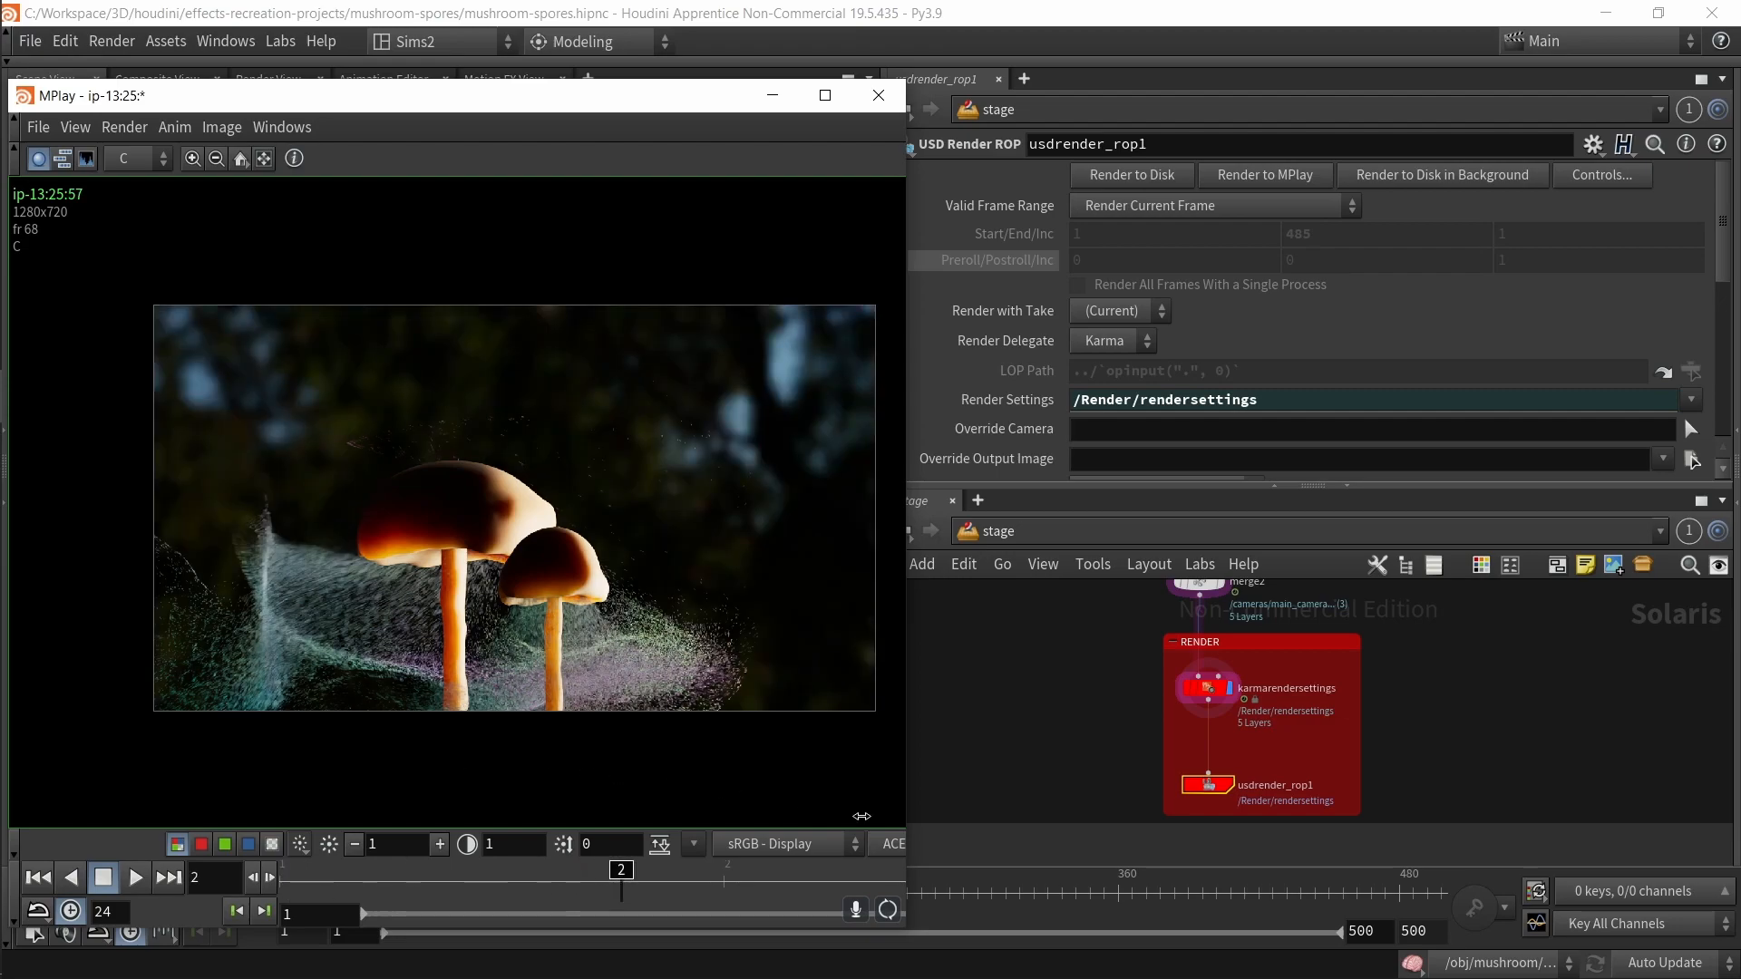
pyautogui.click(1152, 859)
pyautogui.moveTo(1151, 695); pyautogui.dragTo(1137, 860, button='middle')
pyautogui.moveTo(1598, 590); pyautogui.dragTo(1364, 787, button='middle')
pyautogui.moveTo(1421, 708); pyautogui.dragTo(1306, 635)
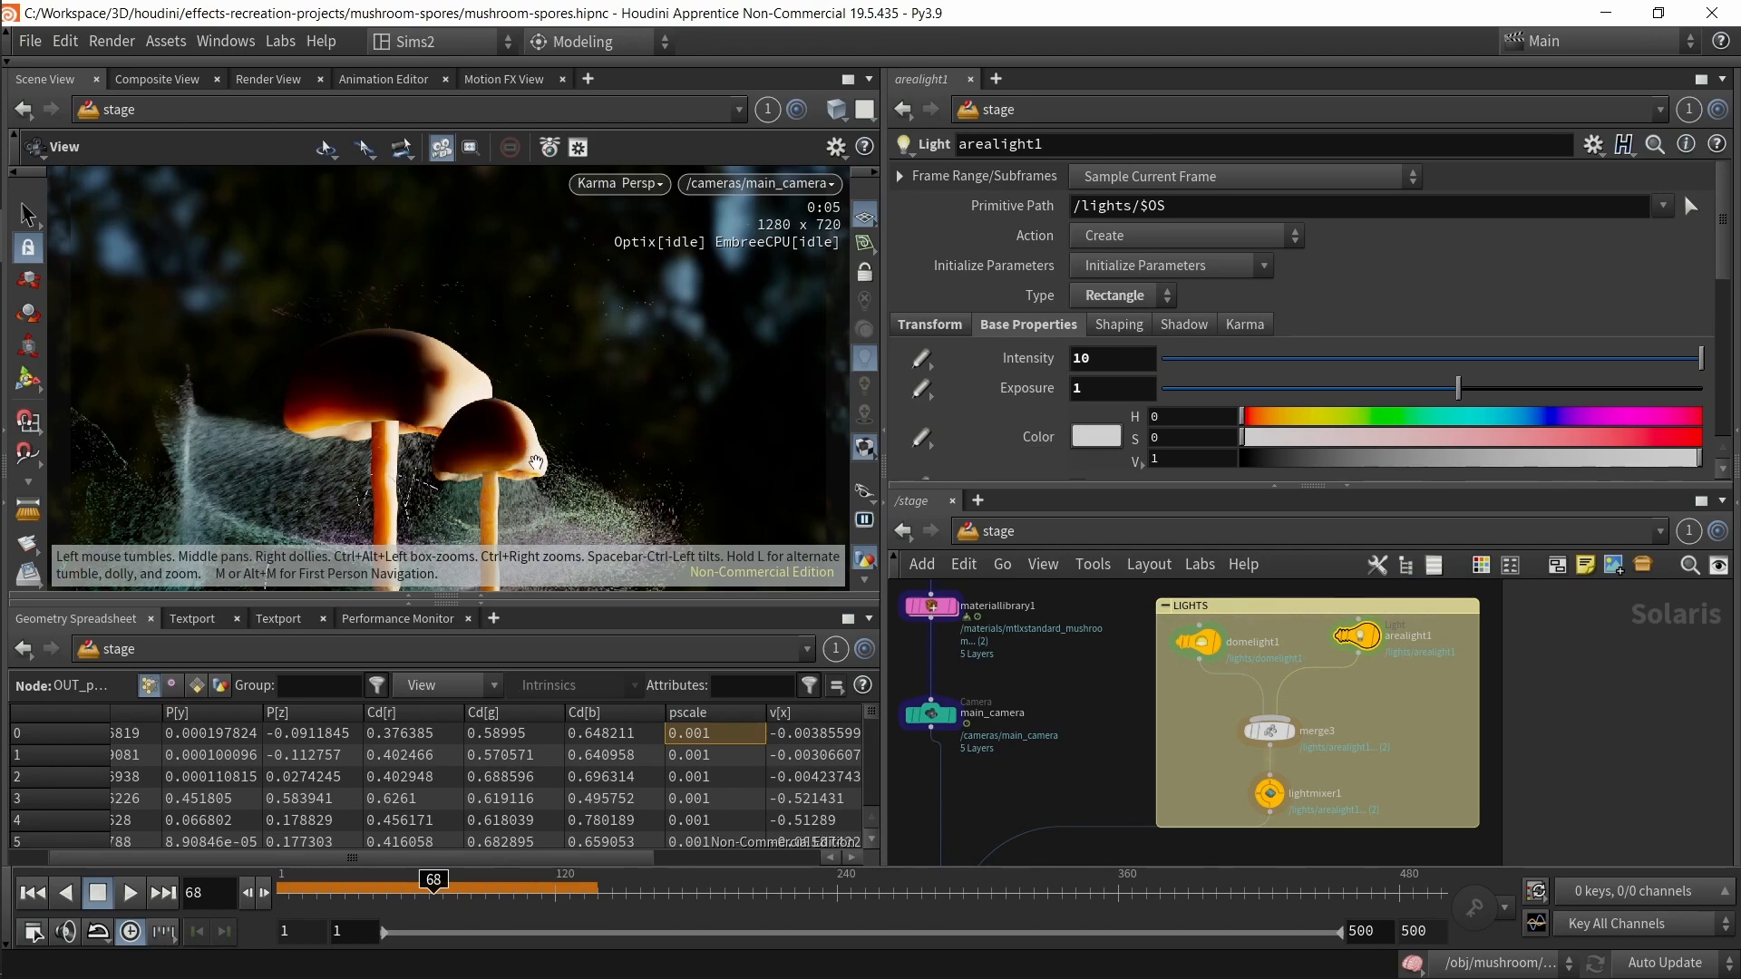
pyautogui.click(1199, 359)
pyautogui.moveTo(1418, 364); pyautogui.dragTo(1453, 365)
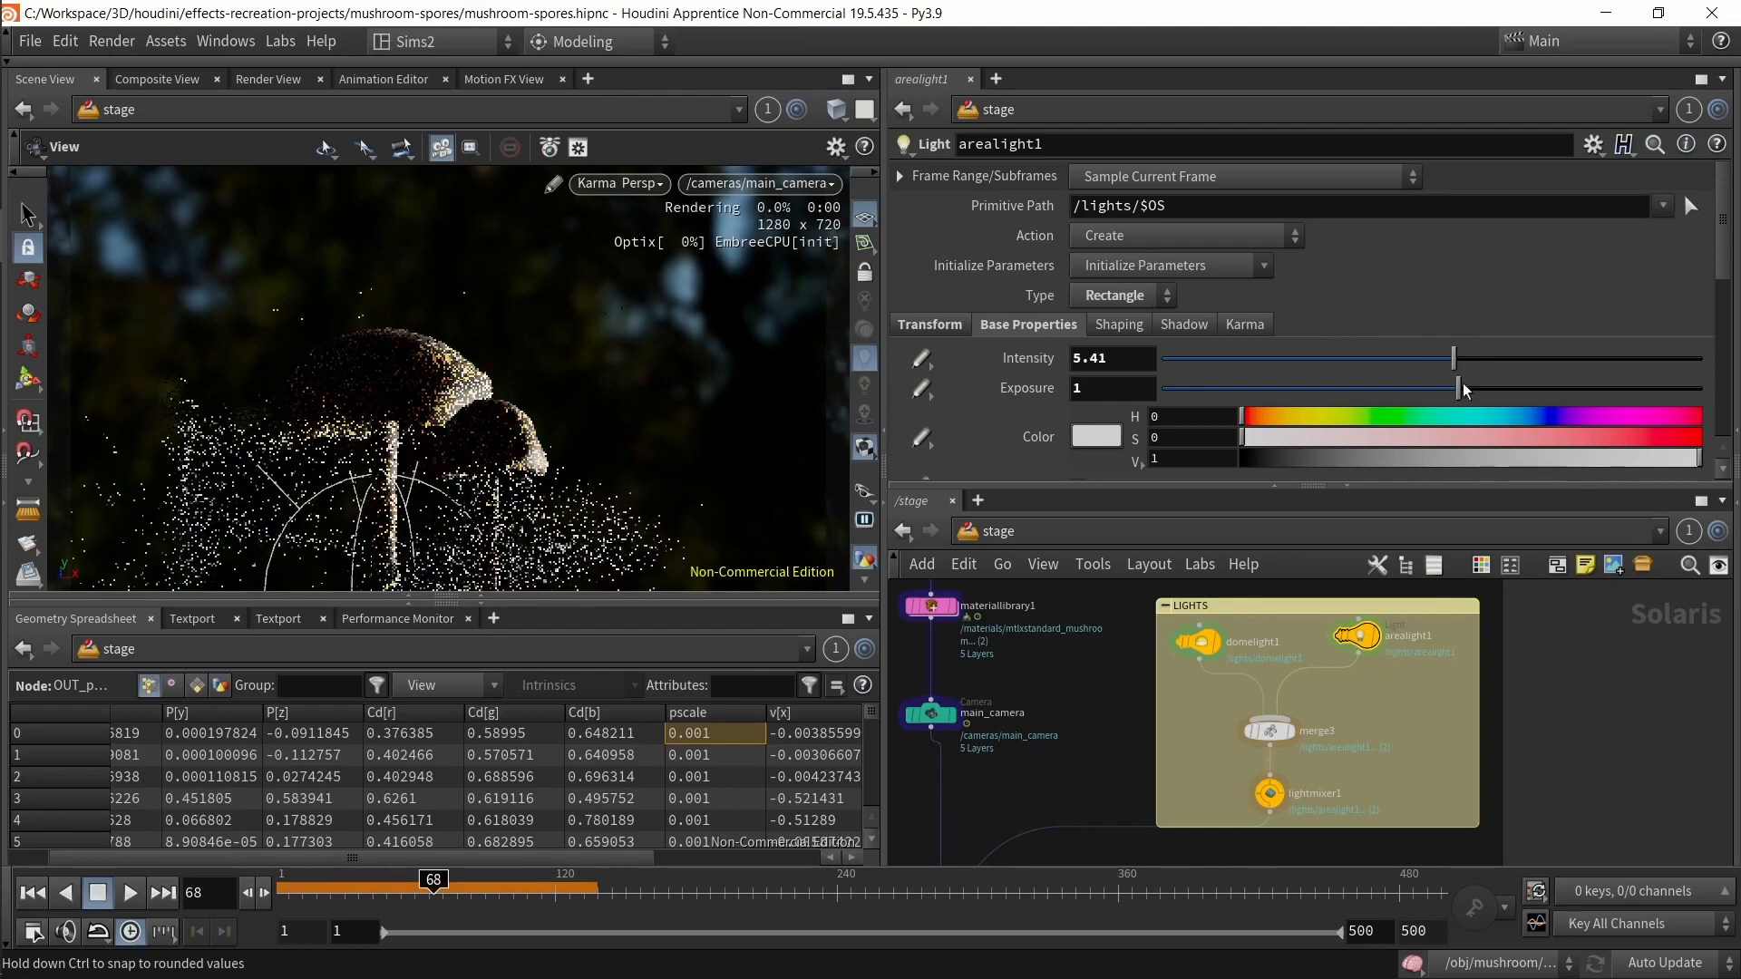
pyautogui.click(1619, 357)
pyautogui.click(1242, 358)
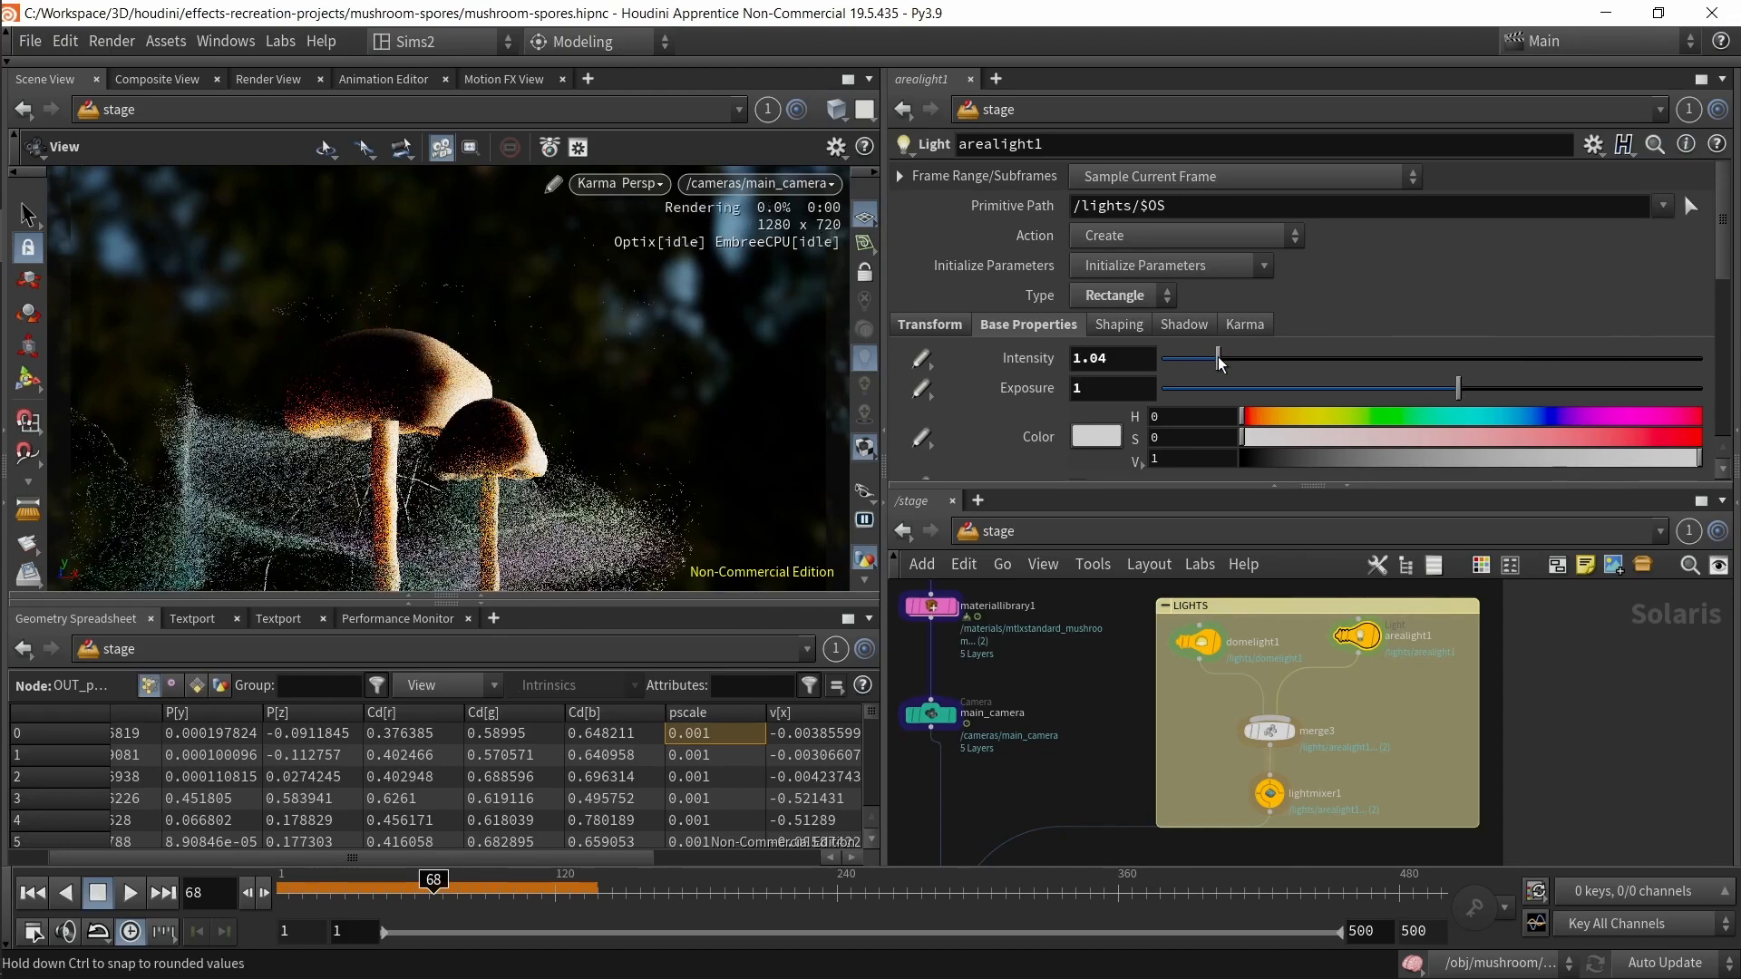
pyautogui.click(1607, 358)
pyautogui.click(1677, 355)
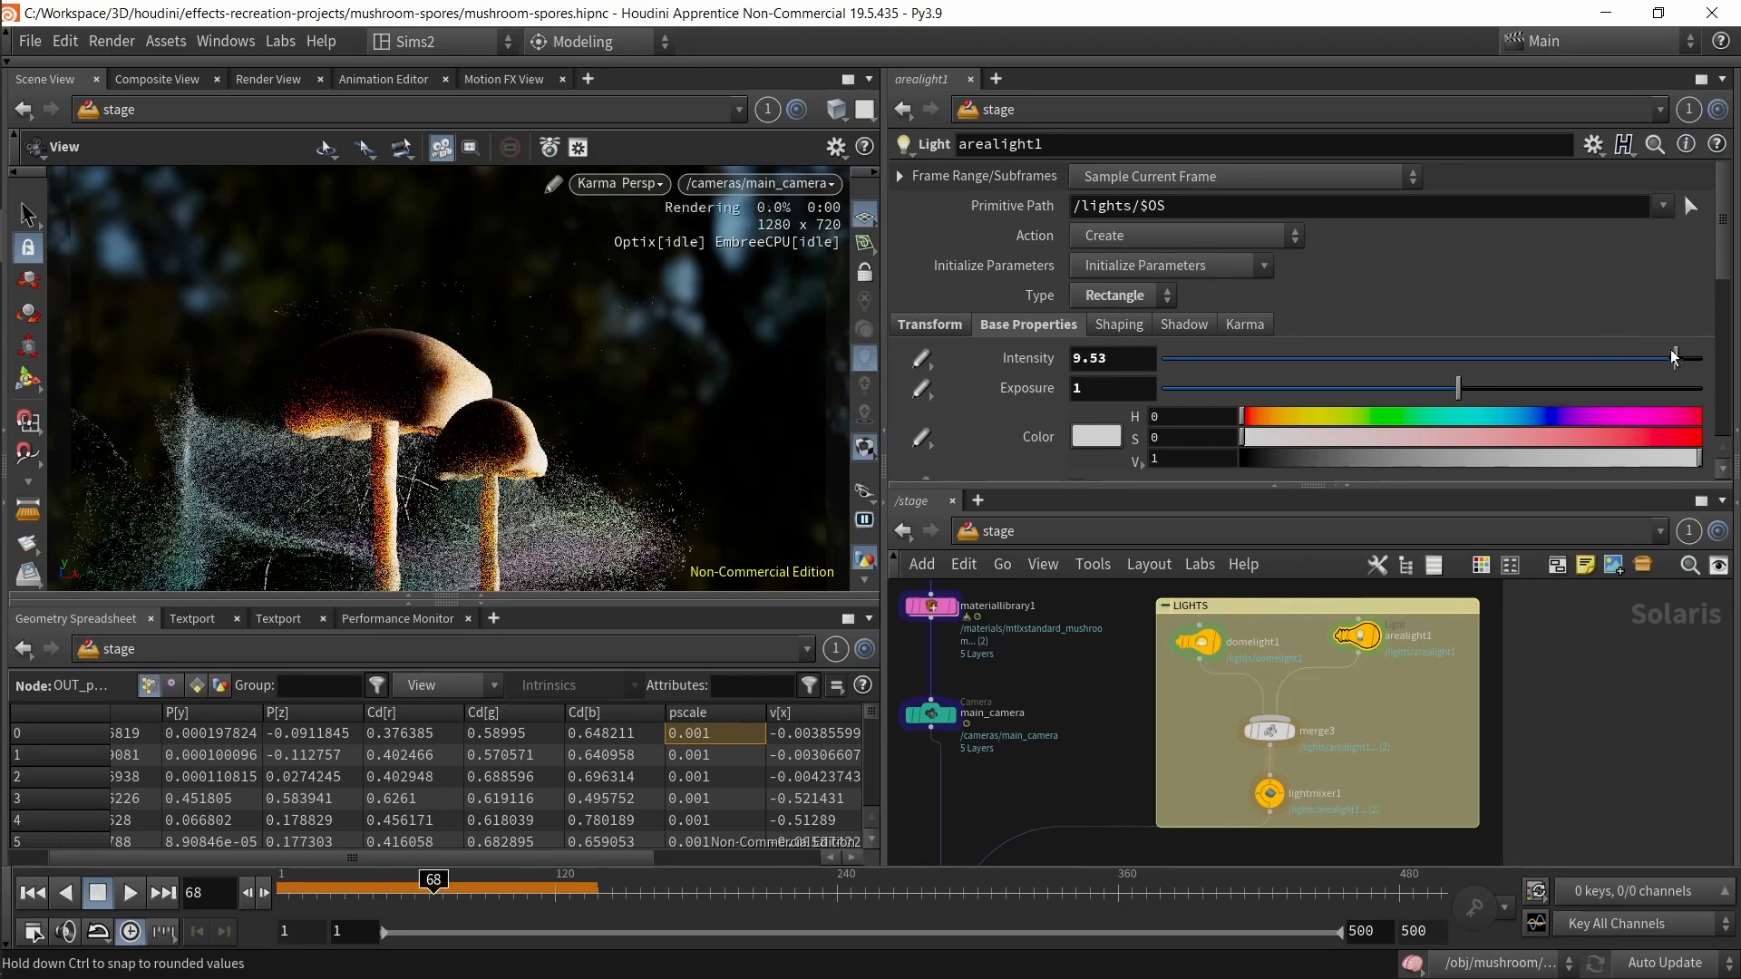
pyautogui.hotkey('ctrl', 'z')
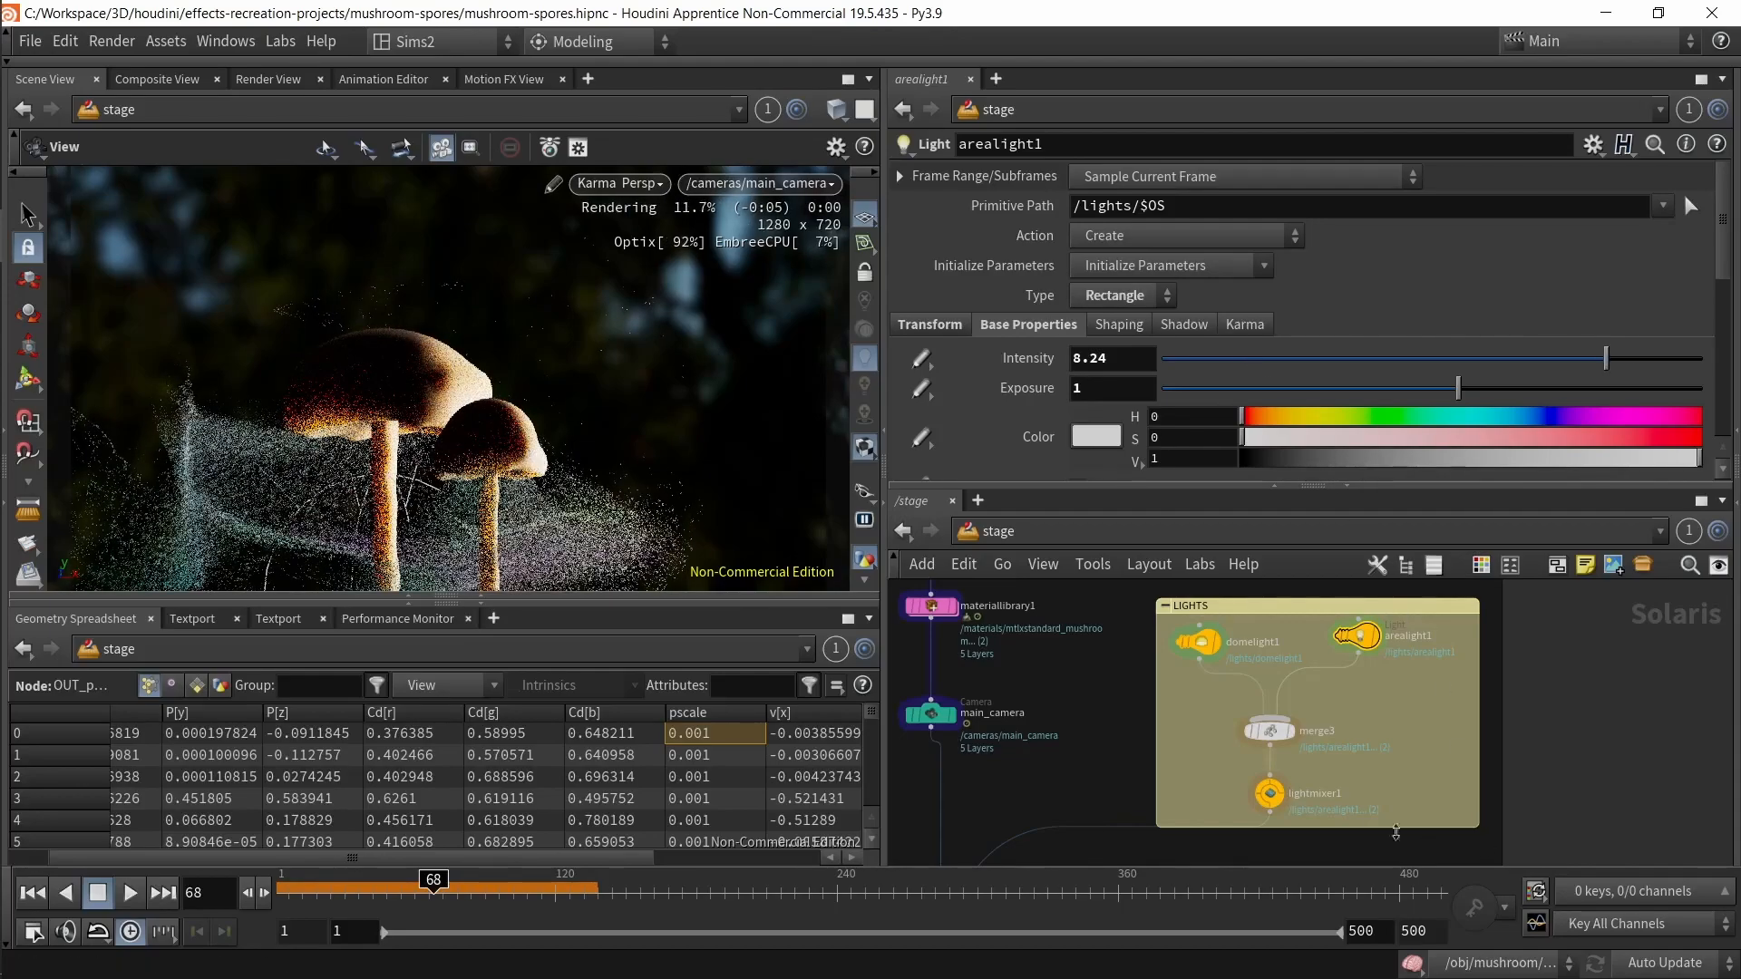
# Step: Inspect the merge3 and lightmixer1 nodes in the LIGHTS network box
pyautogui.click(1268, 731)
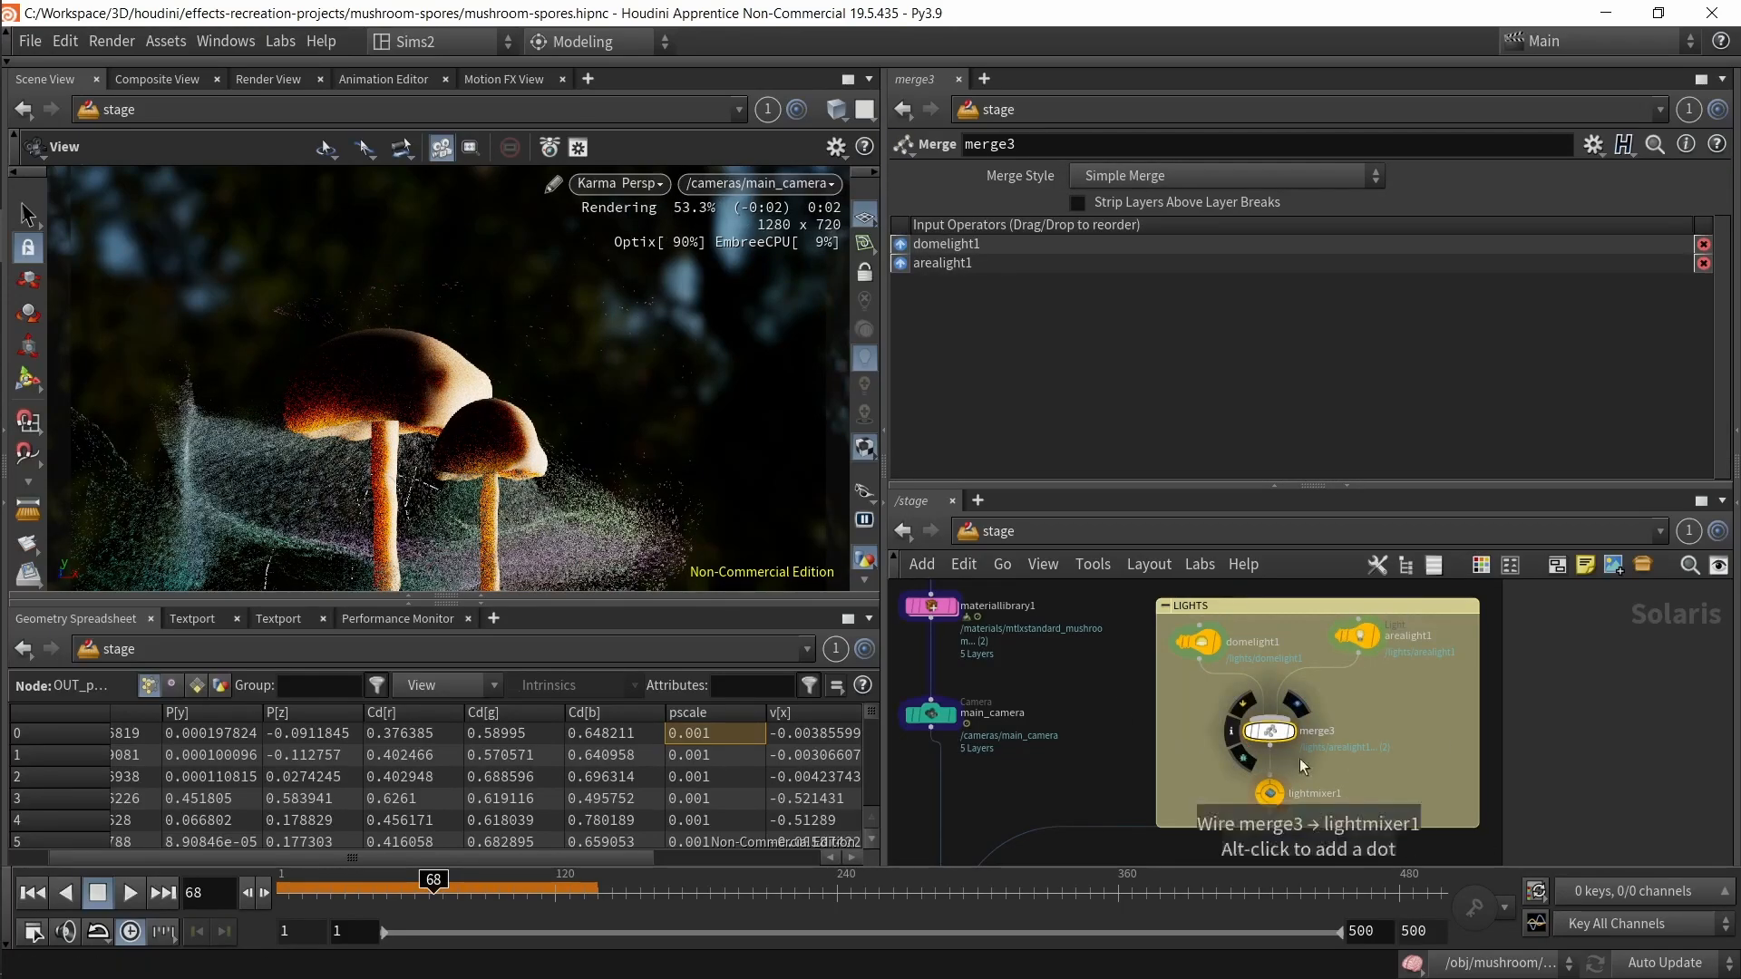
pyautogui.click(1270, 793)
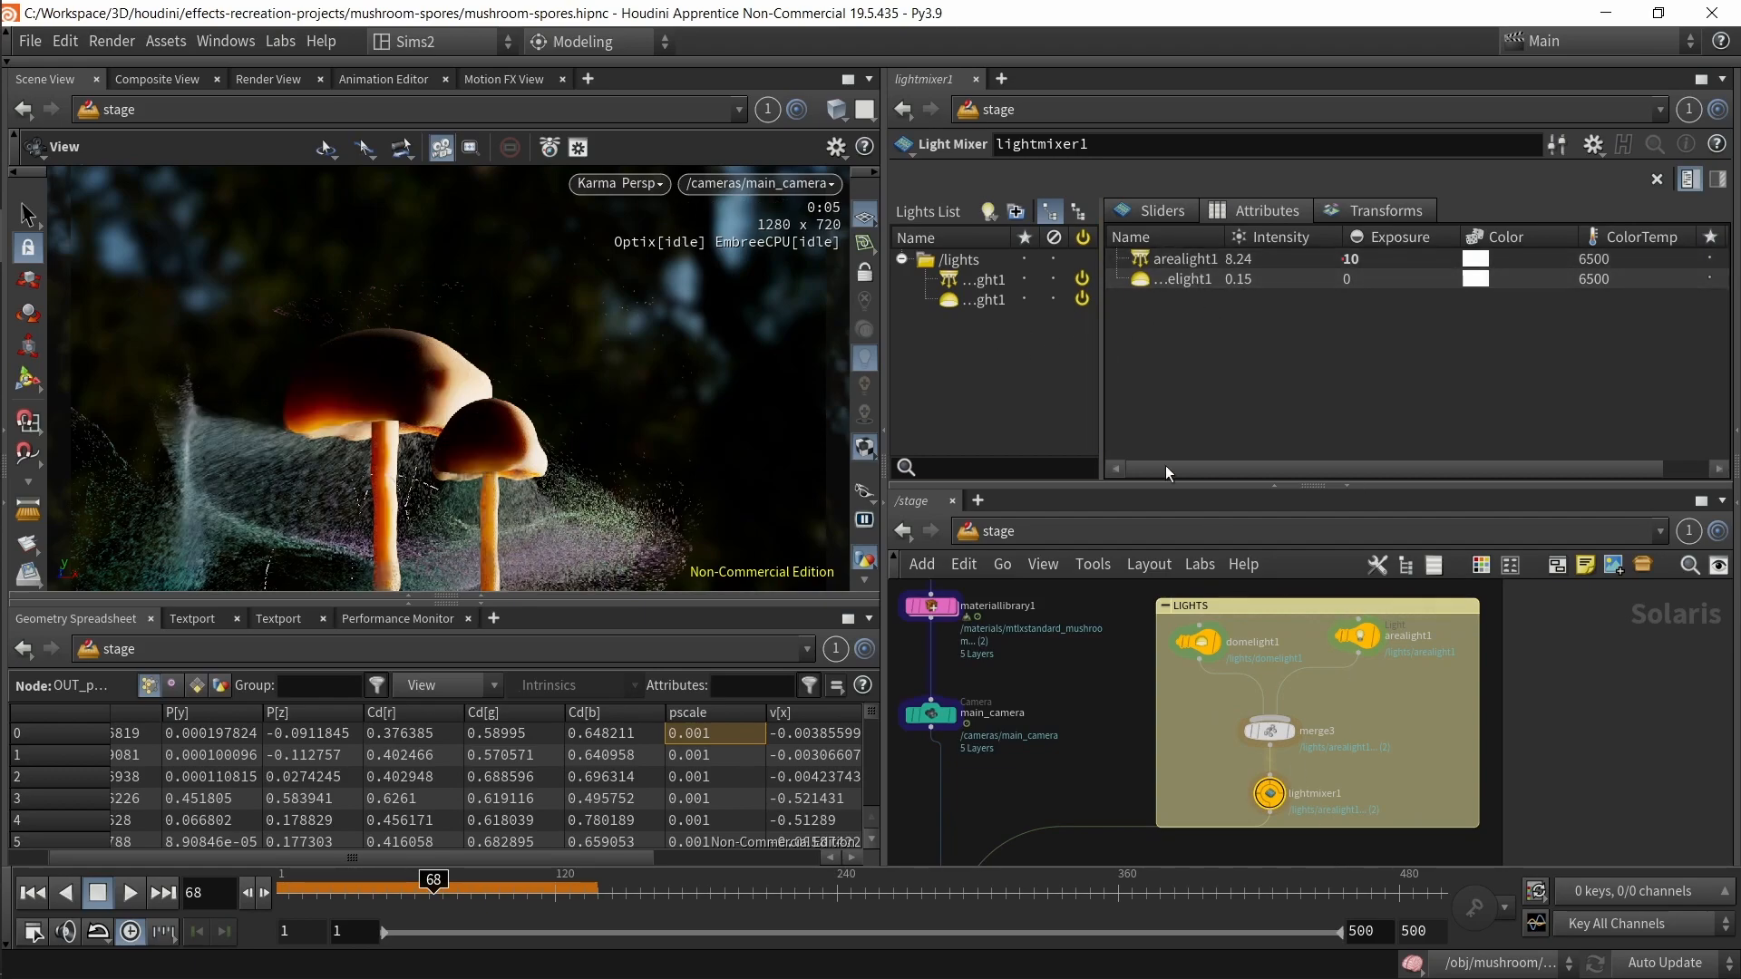
pyautogui.hotkey('ctrl', 'z')
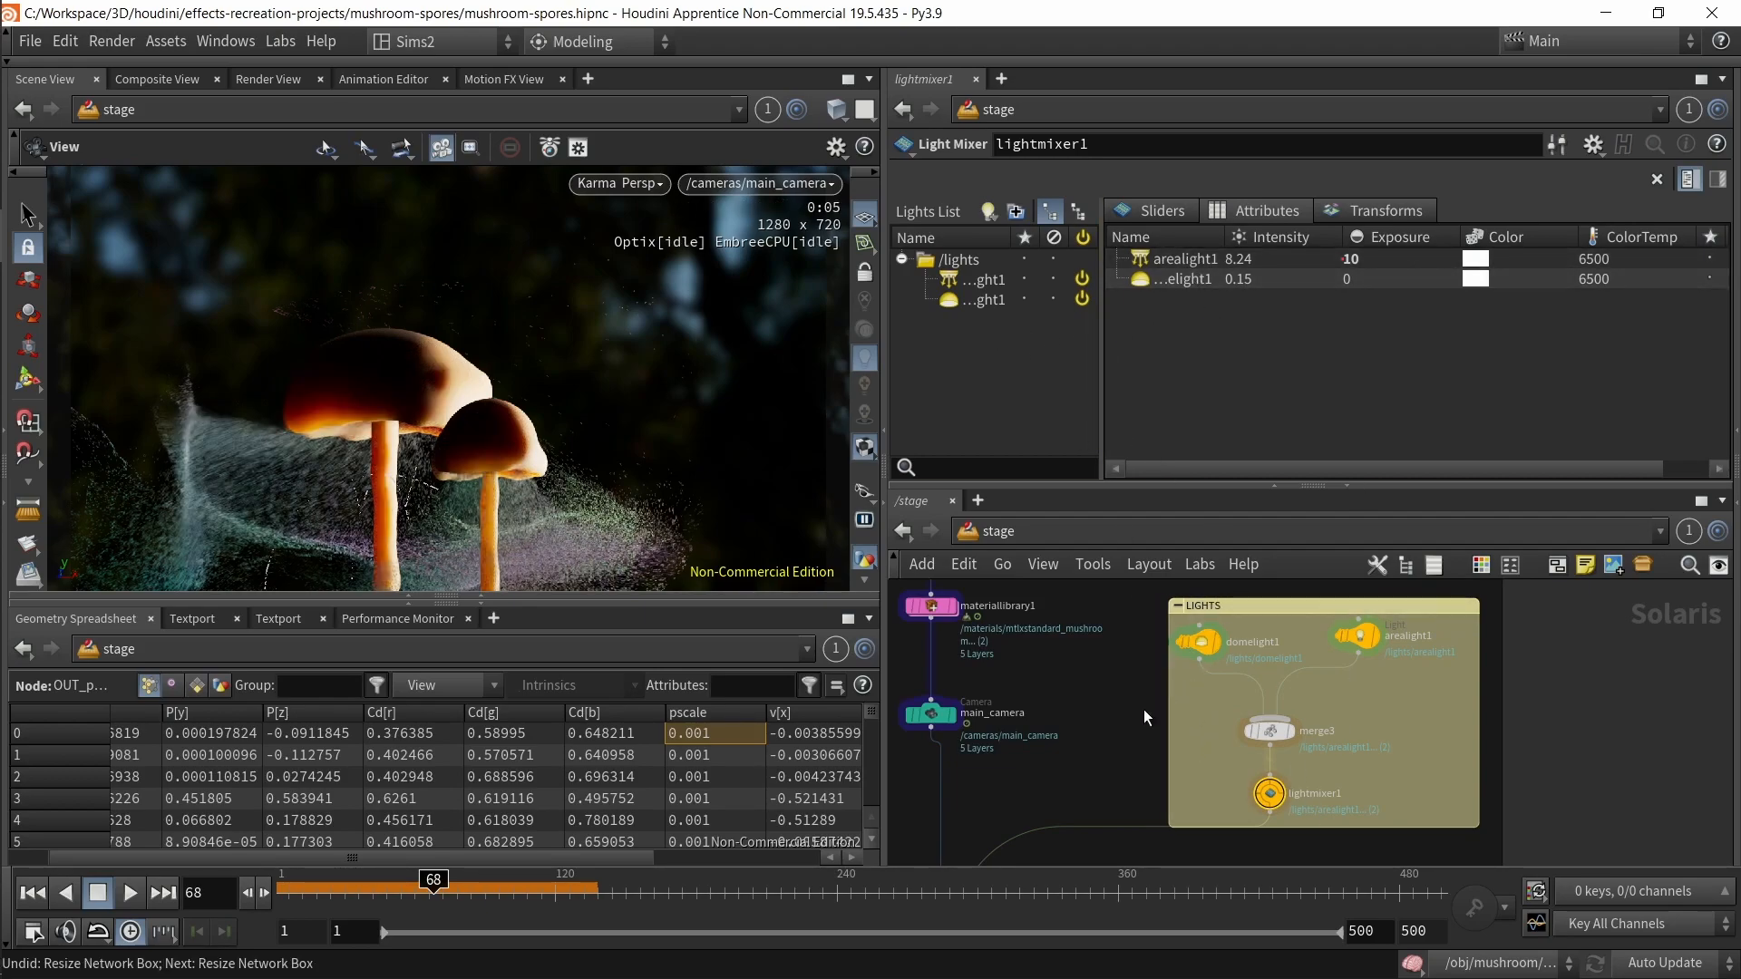
# Step: Switch the viewport renderer to Houdini GL and inspect the dome light, area light and light mixer
pyautogui.click(1198, 642)
pyautogui.click(635, 184)
pyautogui.click(640, 271)
pyautogui.click(1358, 635)
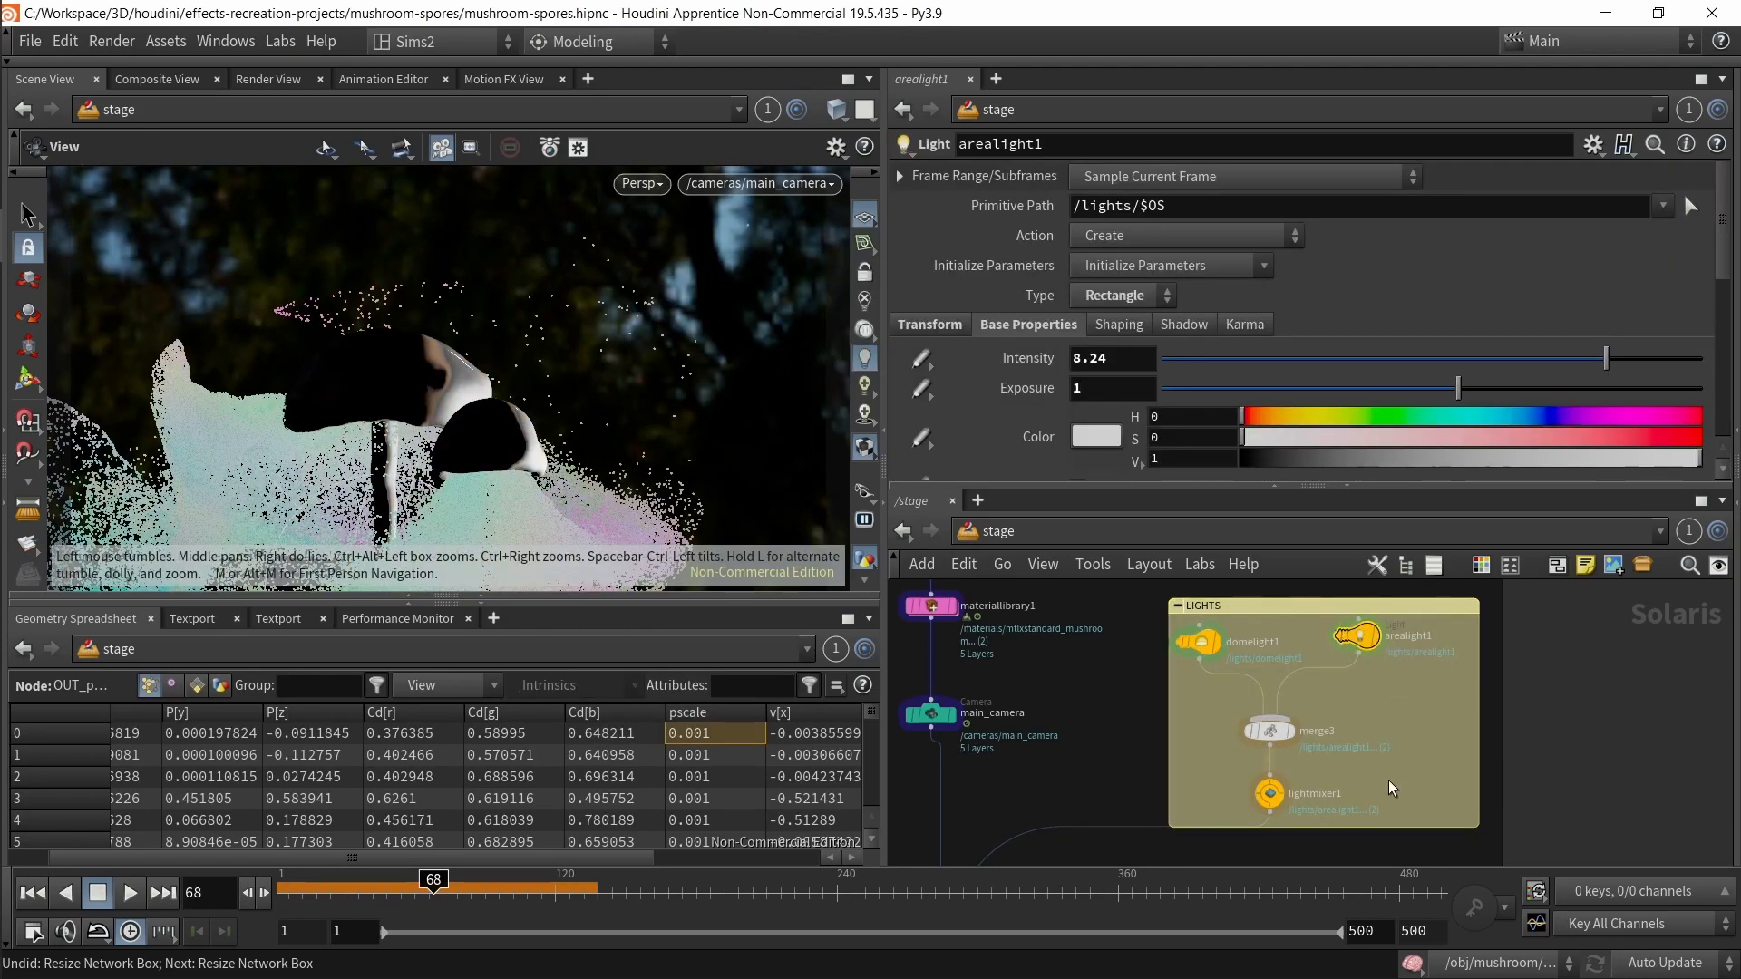
pyautogui.moveTo(1322, 358); pyautogui.dragTo(1352, 413)
pyautogui.hotkey('ctrl', 'z')
pyautogui.click(1244, 802)
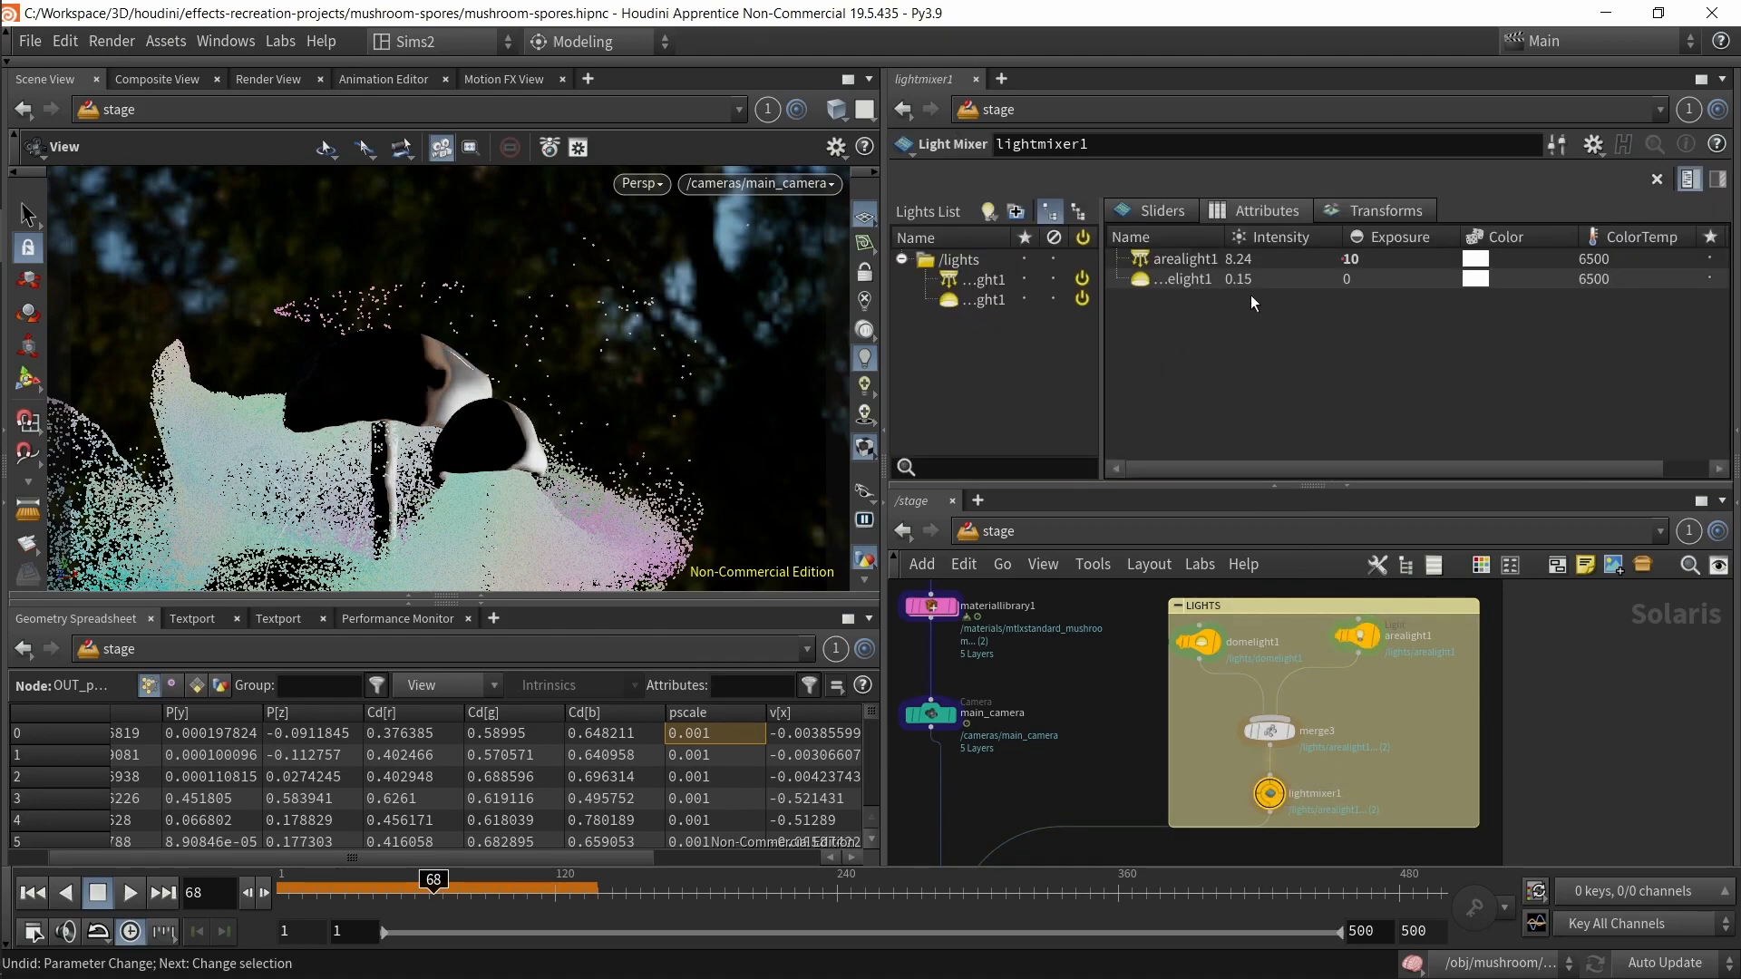
pyautogui.moveTo(1251, 278); pyautogui.dragTo(1383, 237, button='middle')
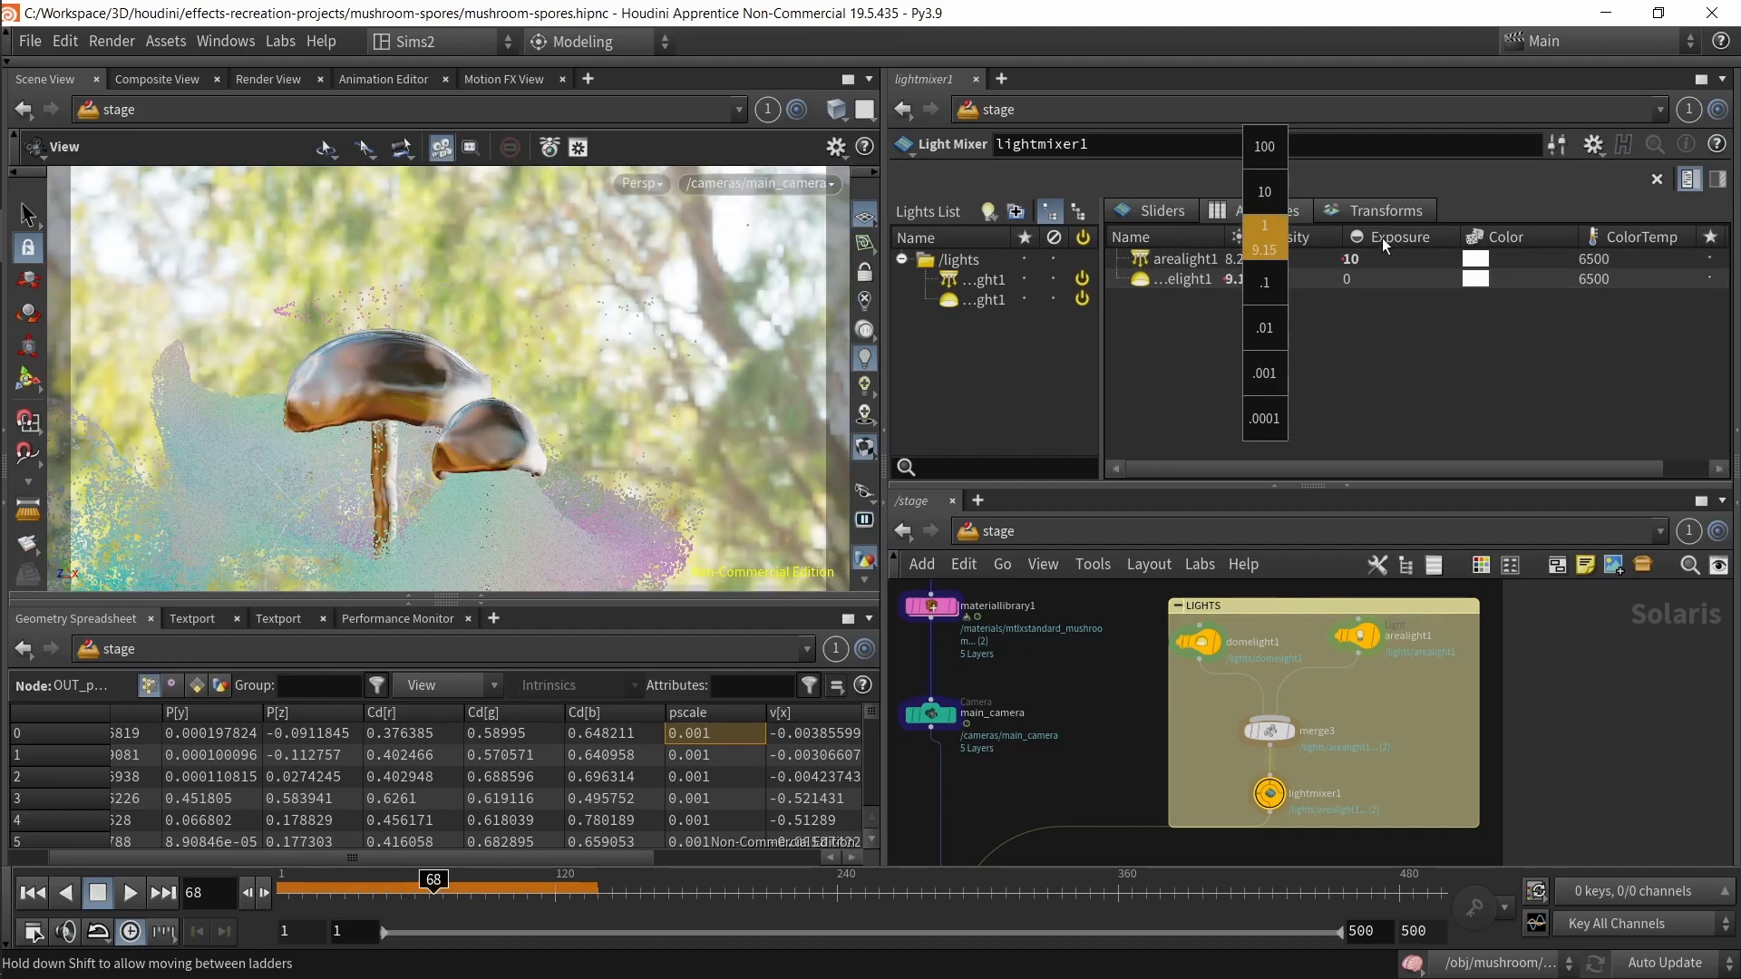
pyautogui.moveTo(1249, 259); pyautogui.dragTo(1262, 227, button='middle')
pyautogui.hotkey('ctrl', 'z')
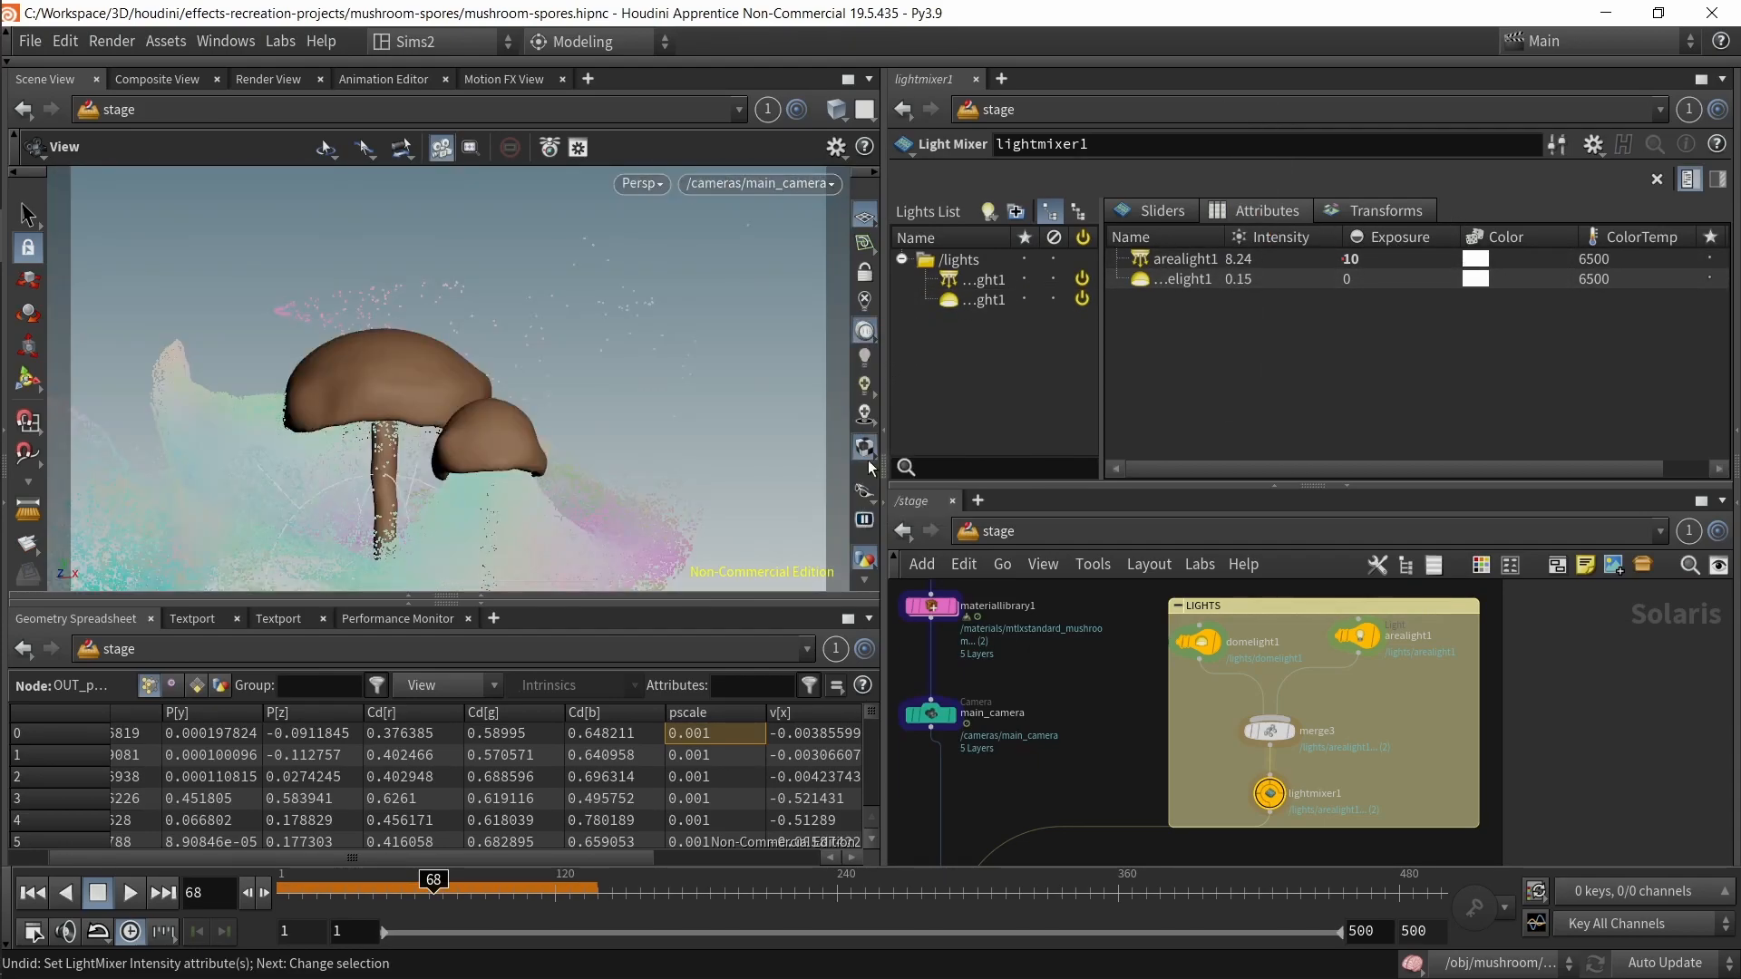
# Step: Select the karmarendersettings node in the RENDER box to show its parameters
pyautogui.moveTo(1277, 818); pyautogui.dragTo(1397, 562, button='middle')
pyautogui.scroll(2, 1270, 749)
pyautogui.click(1187, 698)
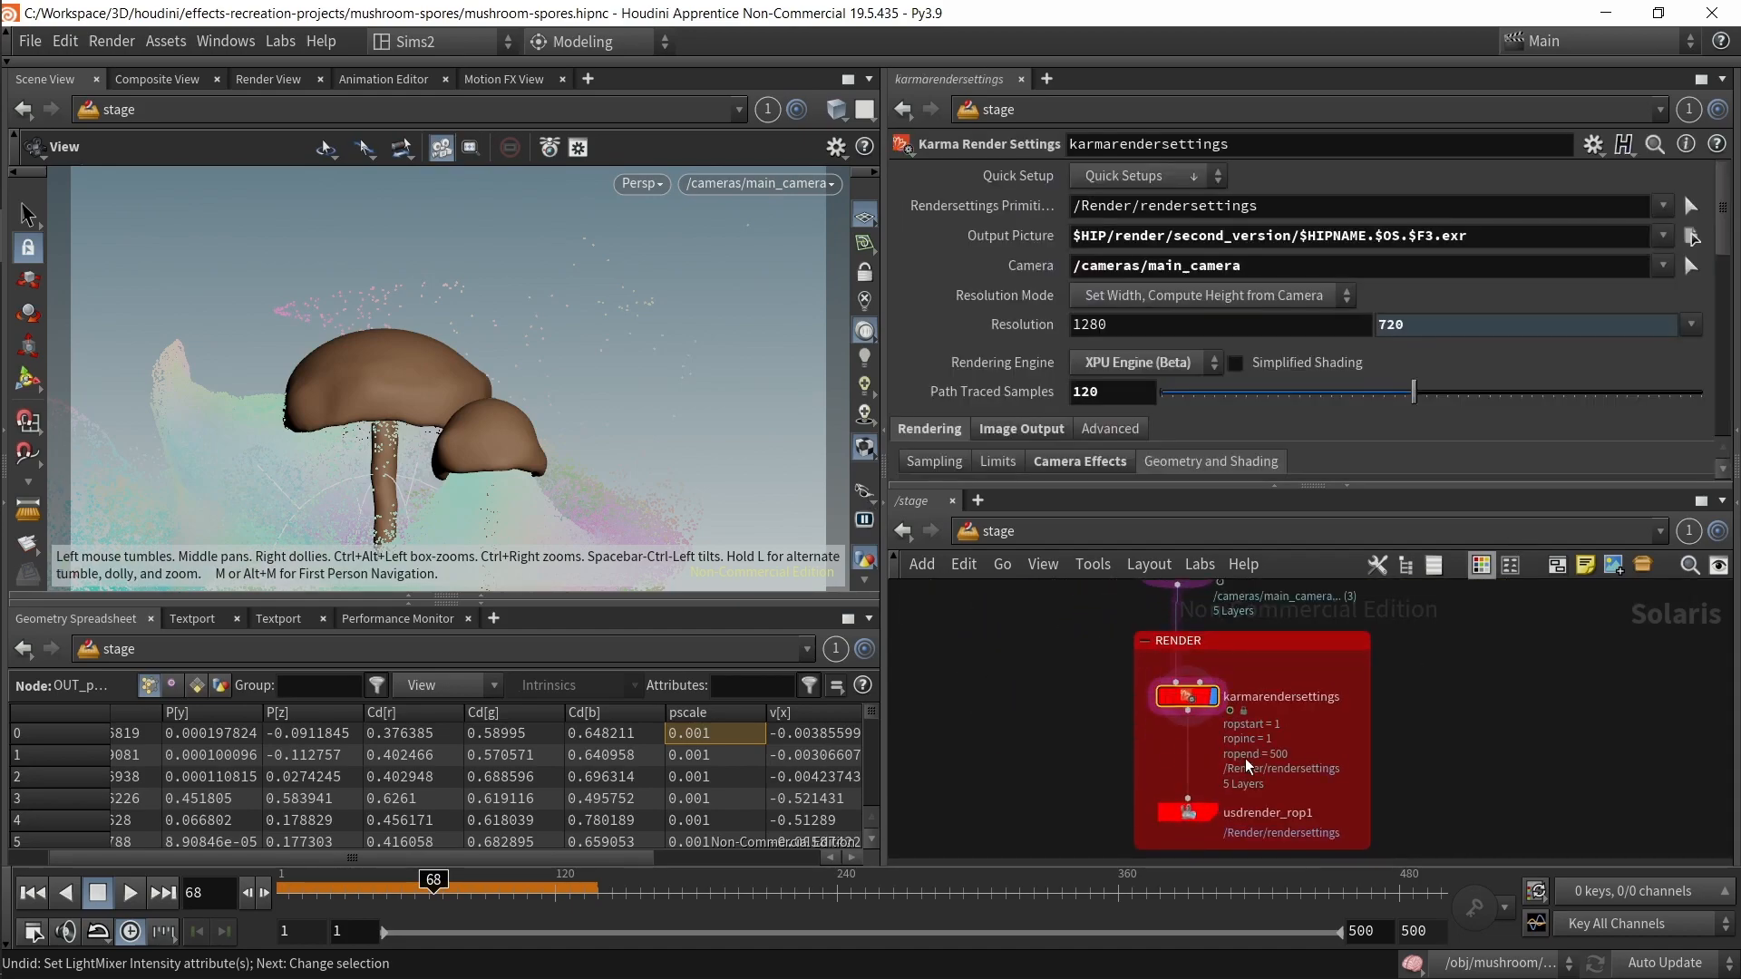
pyautogui.moveTo(958, 675); pyautogui.dragTo(1124, 776, button='middle')
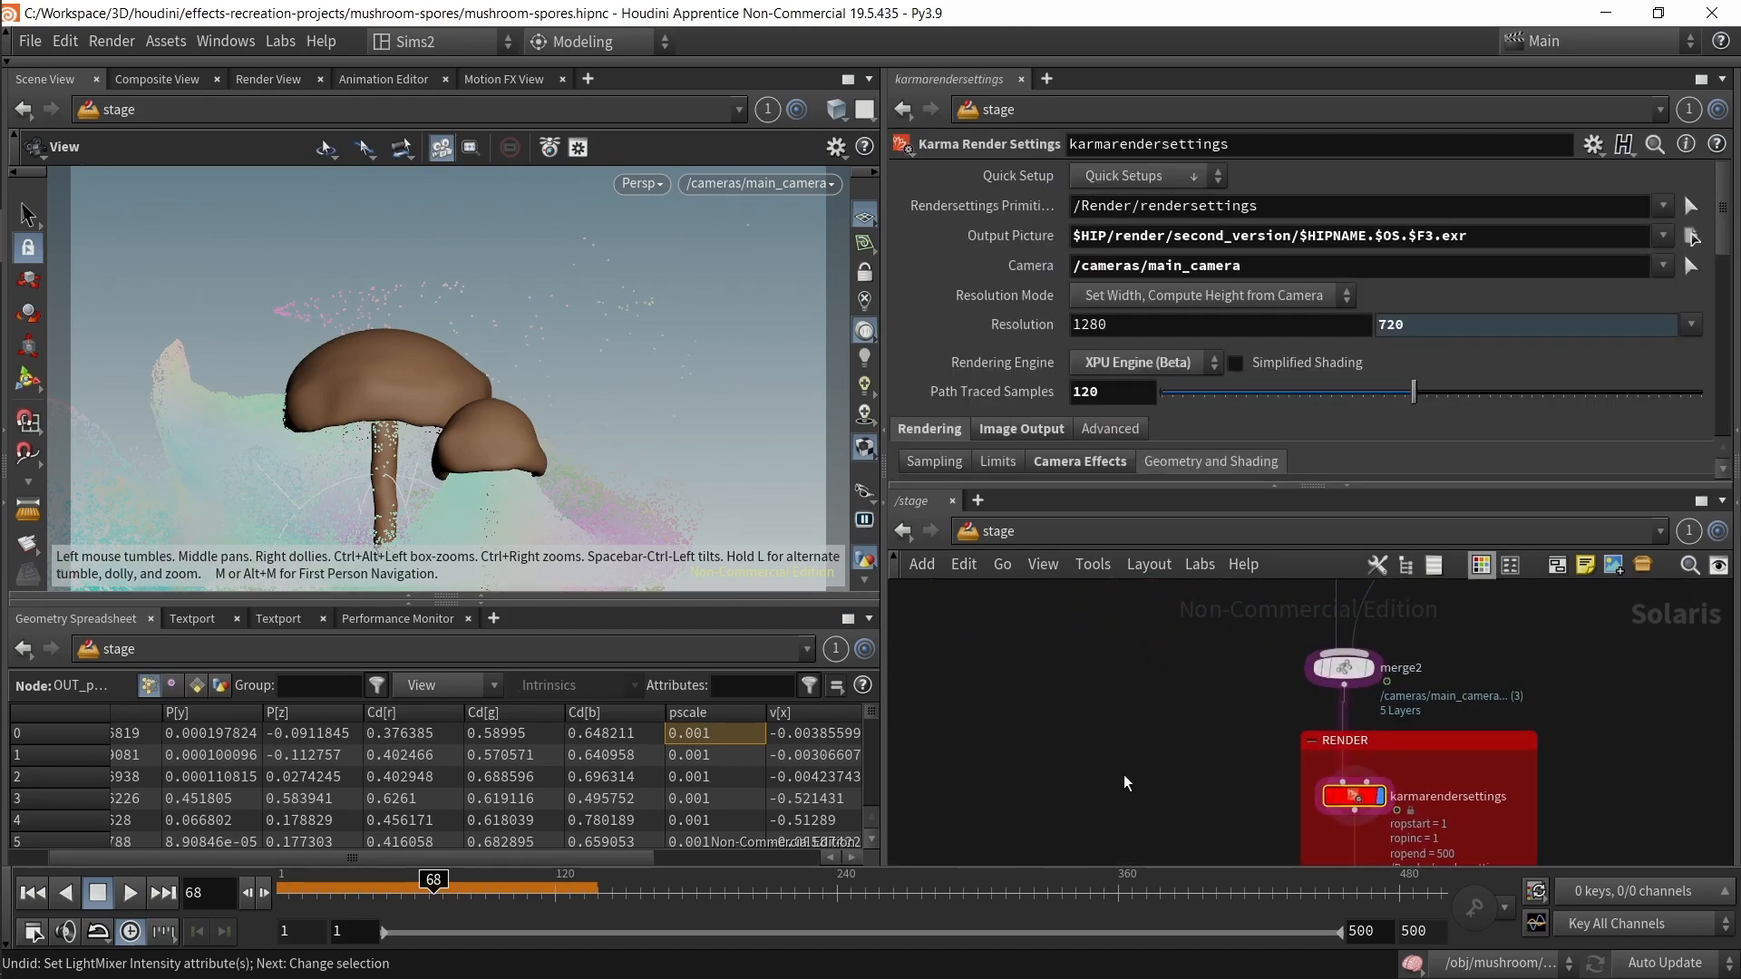
pyautogui.press('Tab')
pyautogui.write('kar')
pyautogui.press('Return')
pyautogui.click(1123, 775)
pyautogui.moveTo(1162, 703); pyautogui.dragTo(1120, 575, button='middle')
pyautogui.click(1081, 693)
pyautogui.moveTo(1081, 692); pyautogui.dragTo(1043, 745)
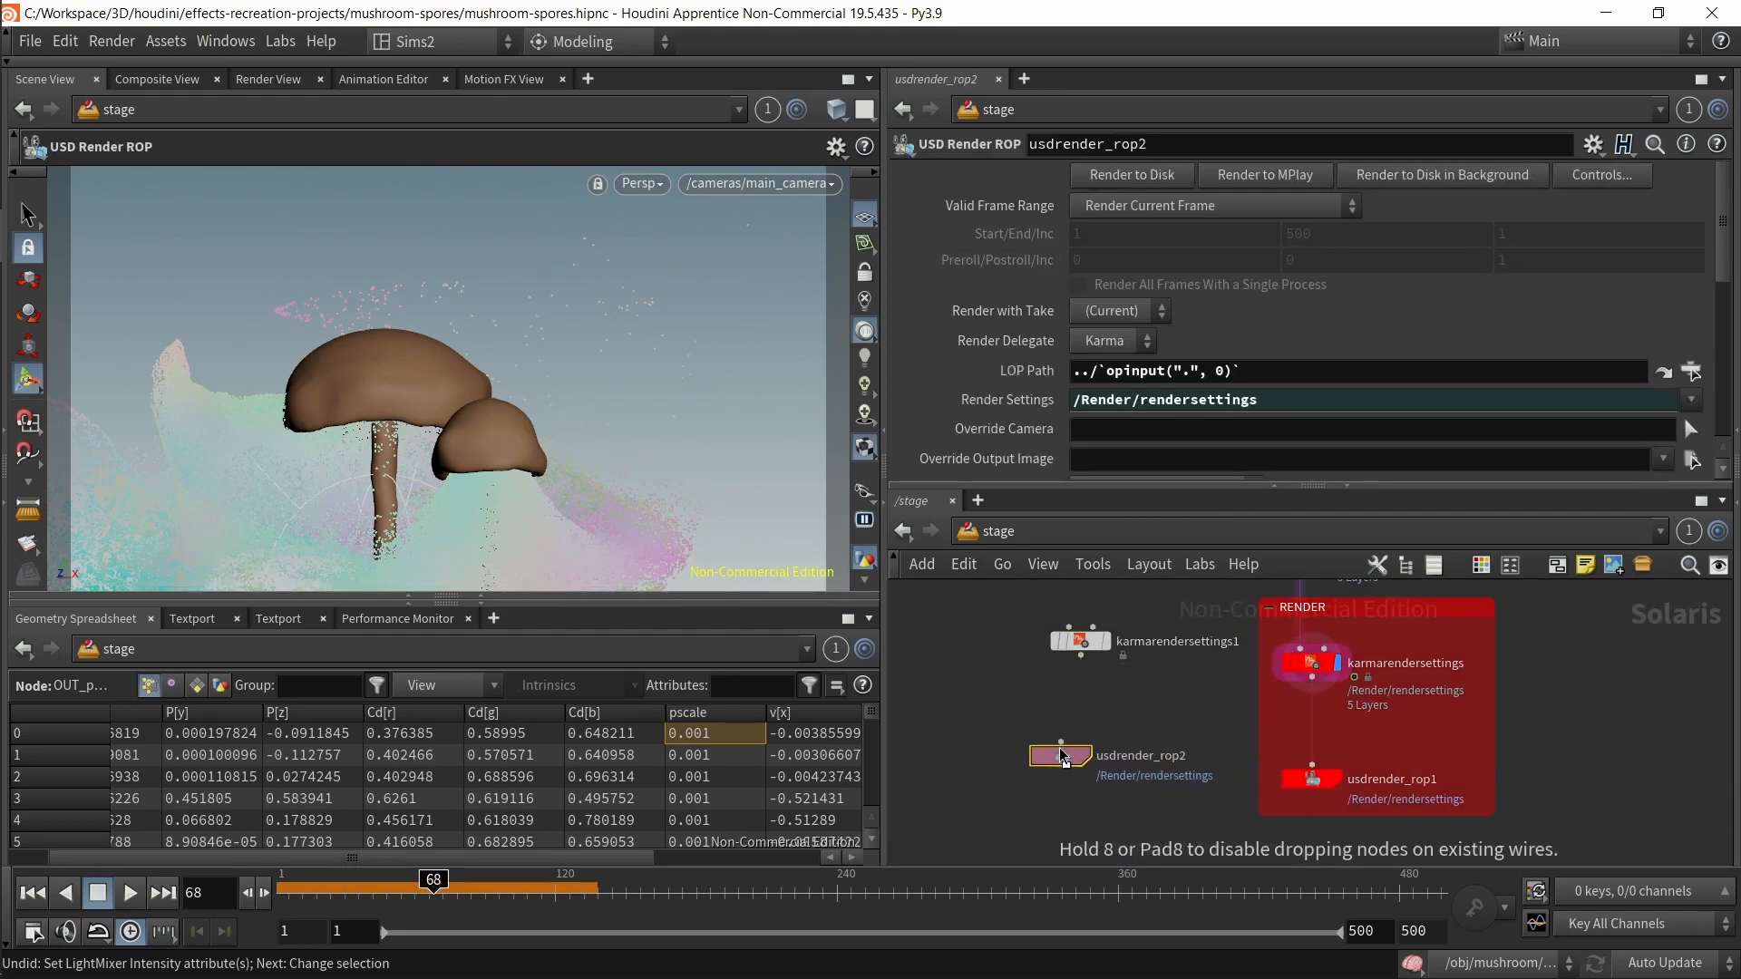
pyautogui.hotkey('ctrl', 'z')
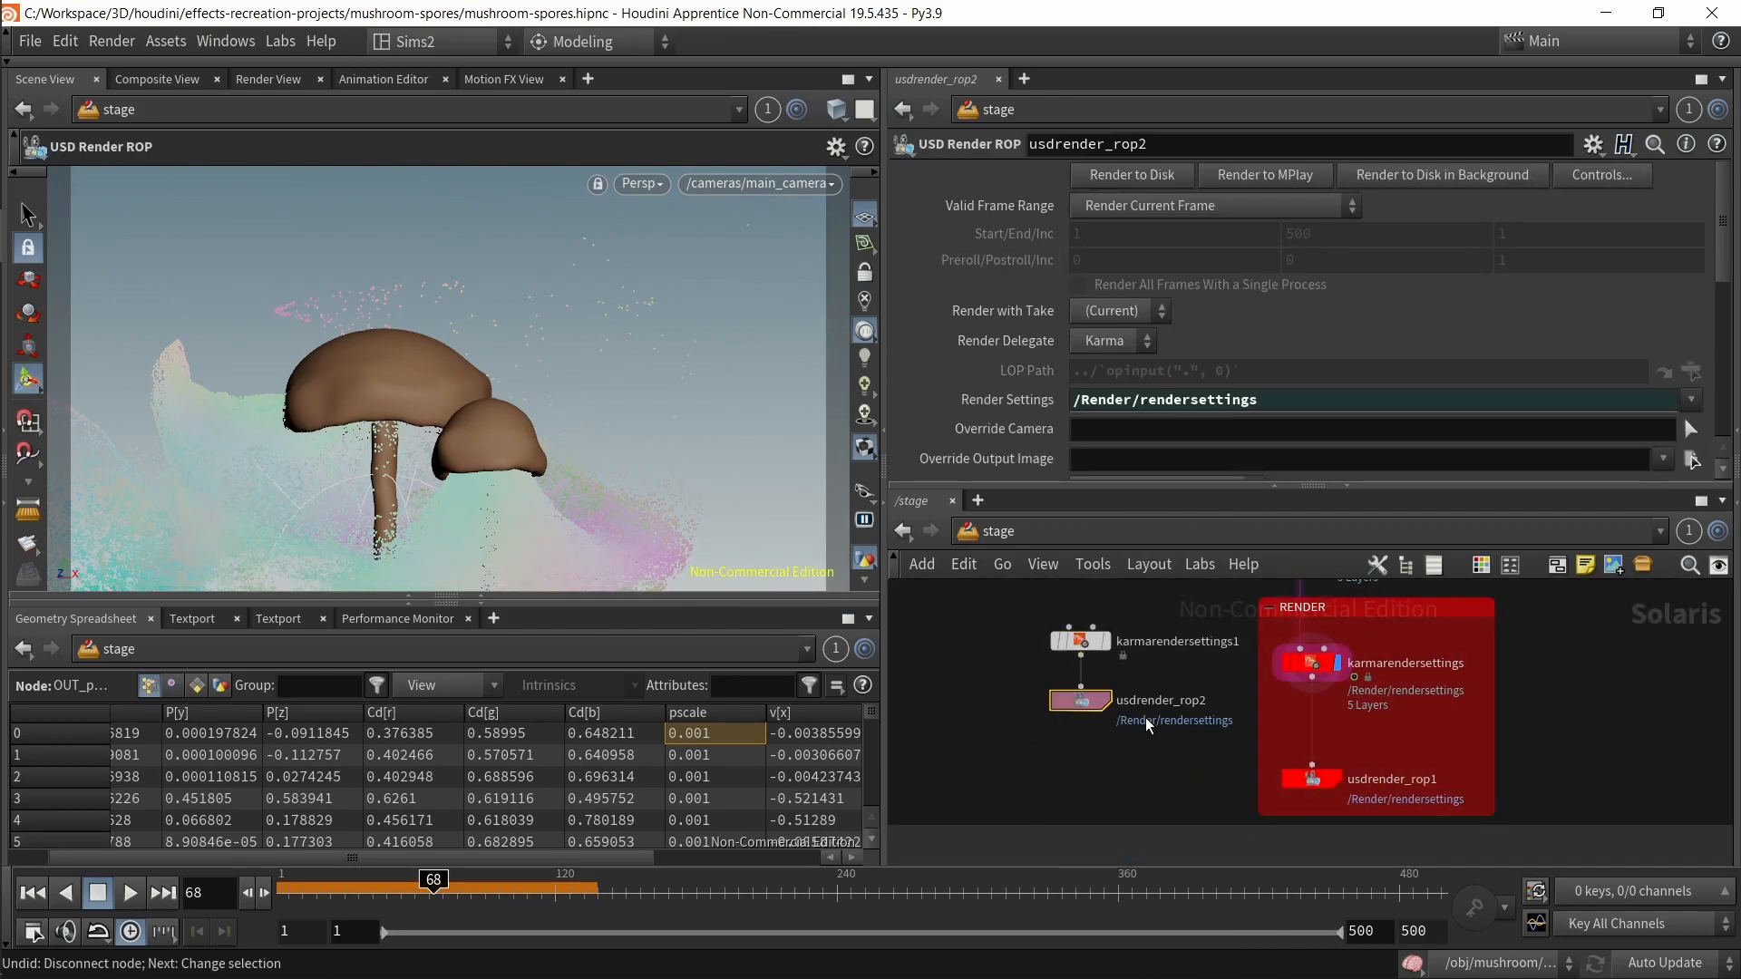
pyautogui.moveTo(1036, 620); pyautogui.dragTo(1143, 746)
pyautogui.press('p')
pyautogui.press('Tab')
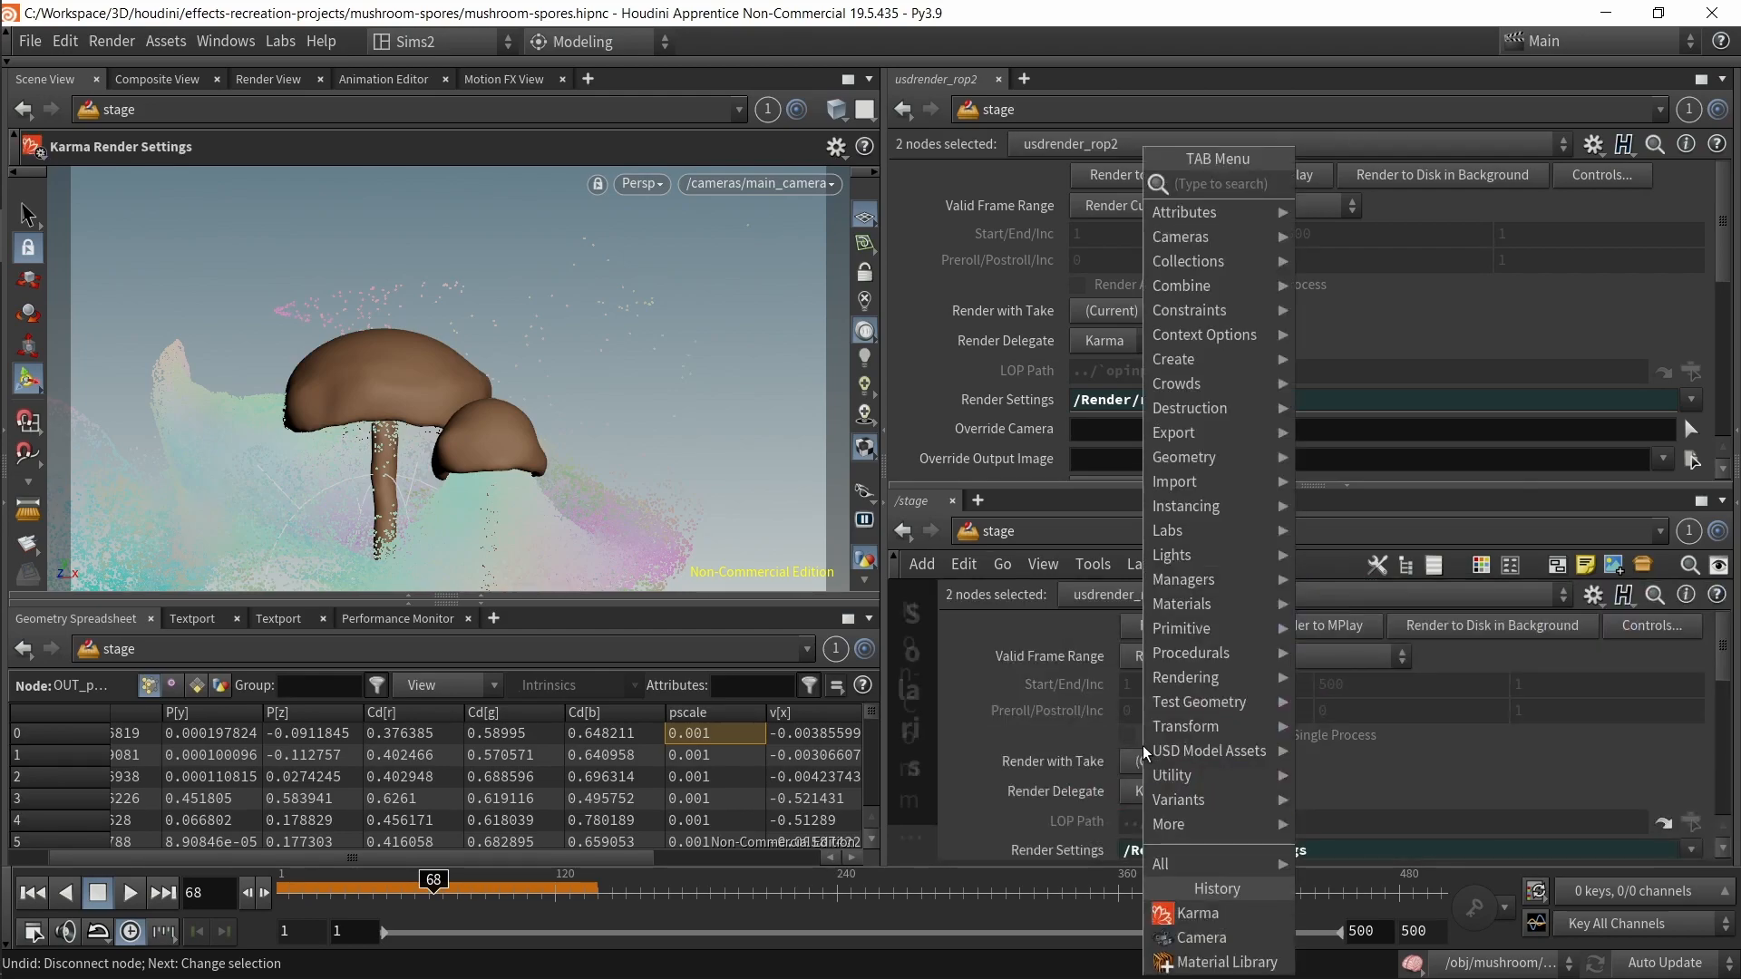
pyautogui.write('p')
pyautogui.press('Escape')
pyautogui.press('p')
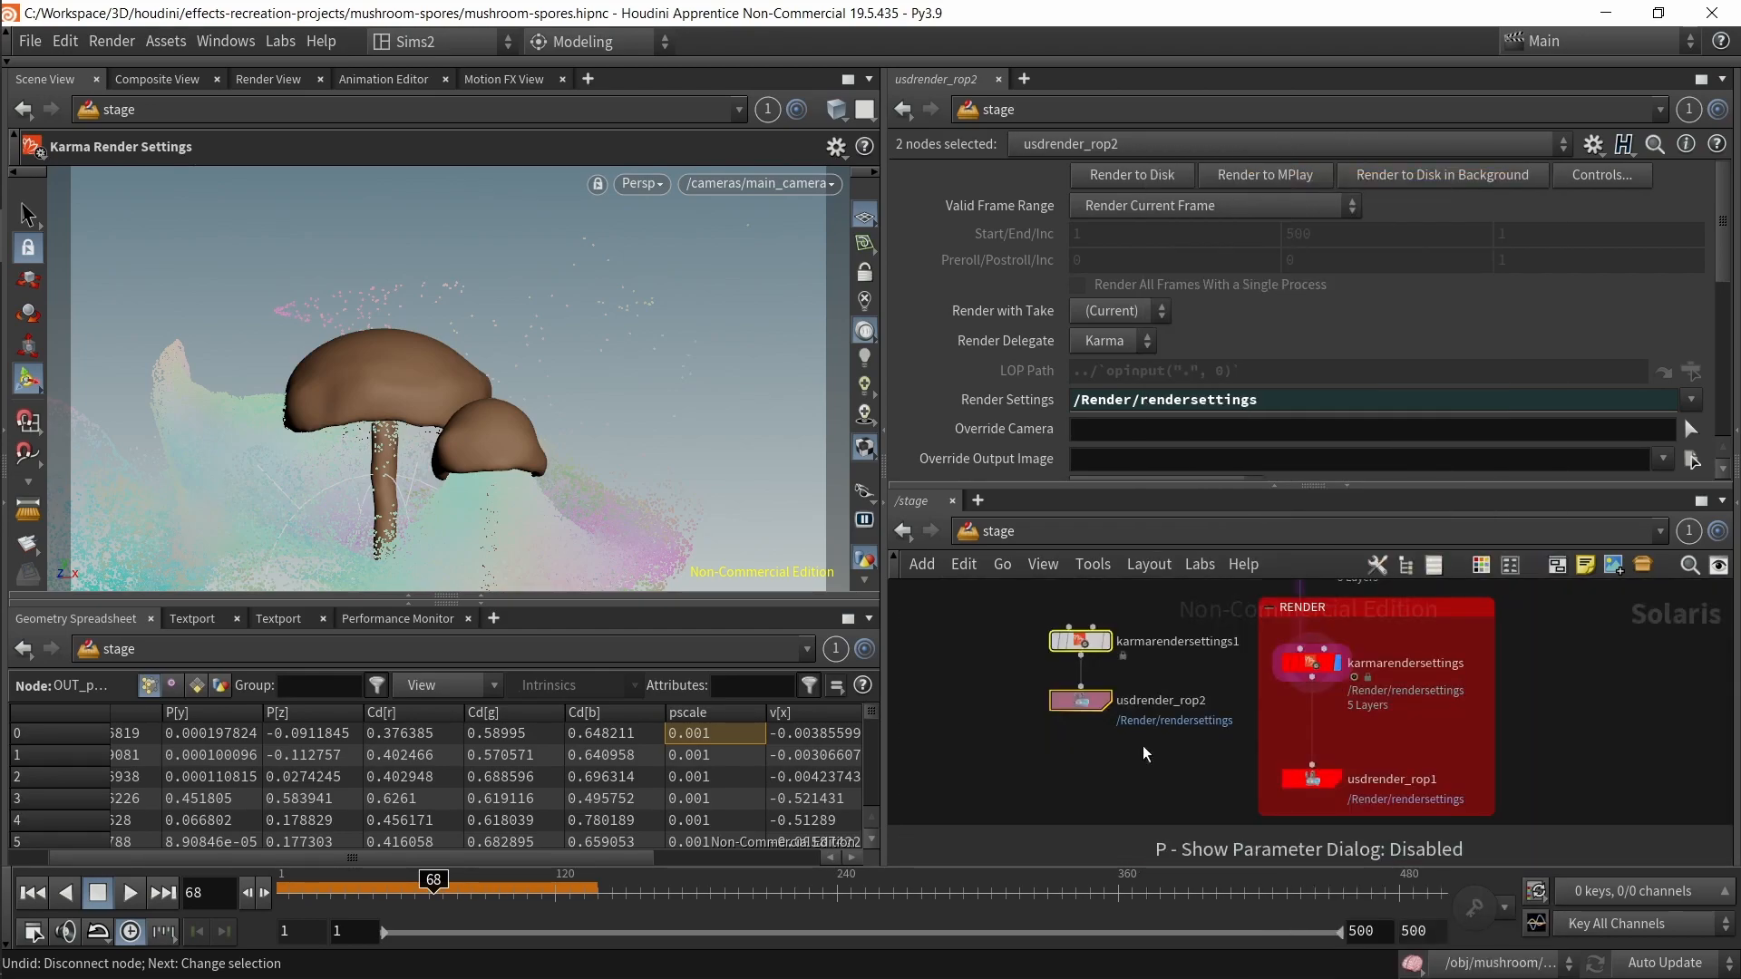
pyautogui.press('Delete')
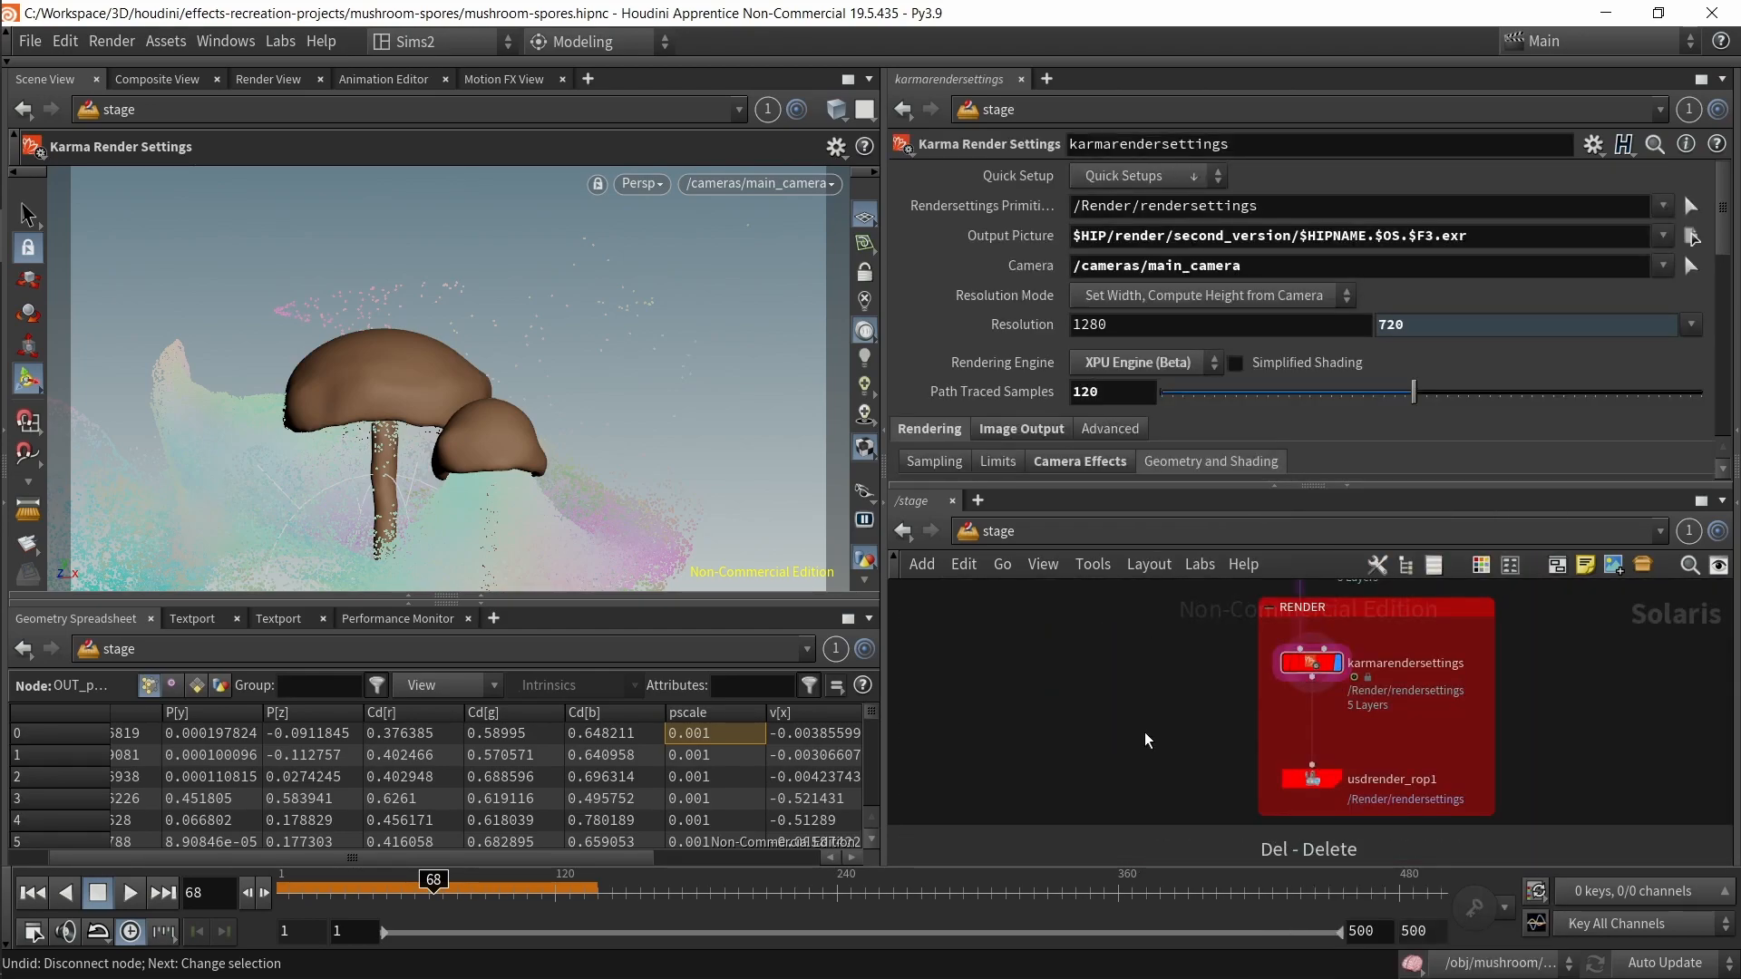
# Step: Review the Karma render settings' rendering engine, path traced samples and Camera Effects options
pyautogui.click(1160, 365)
pyautogui.click(1161, 365)
pyautogui.click(1161, 366)
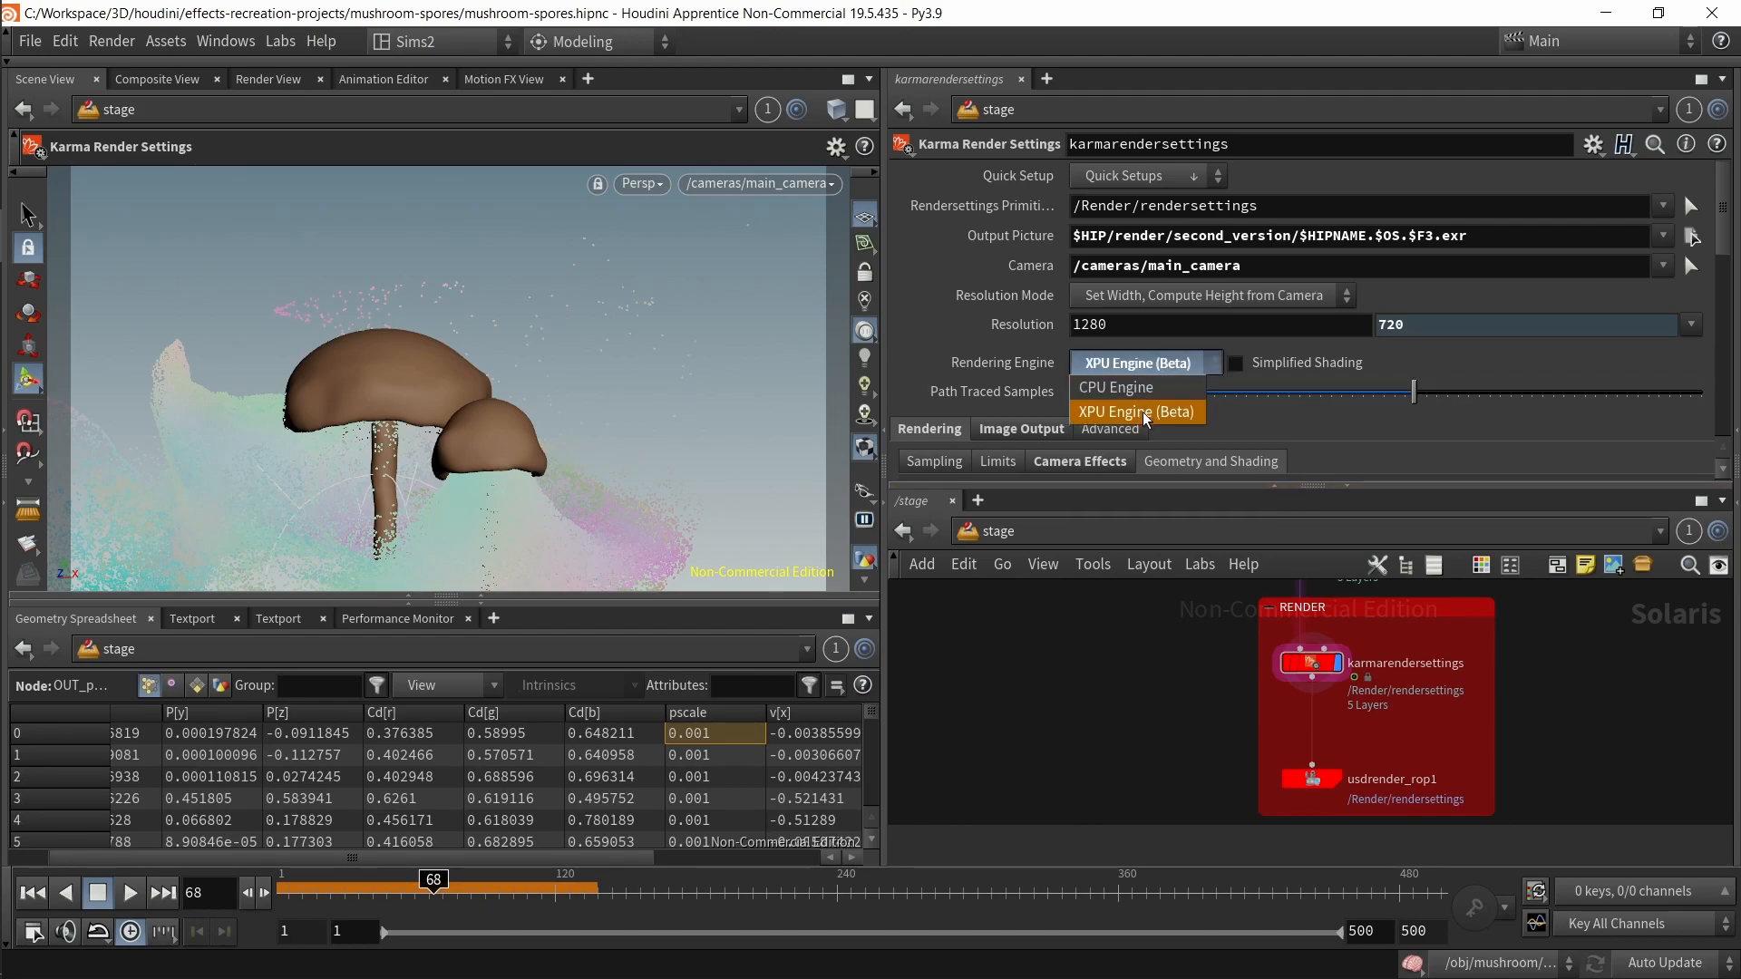
pyautogui.click(1128, 363)
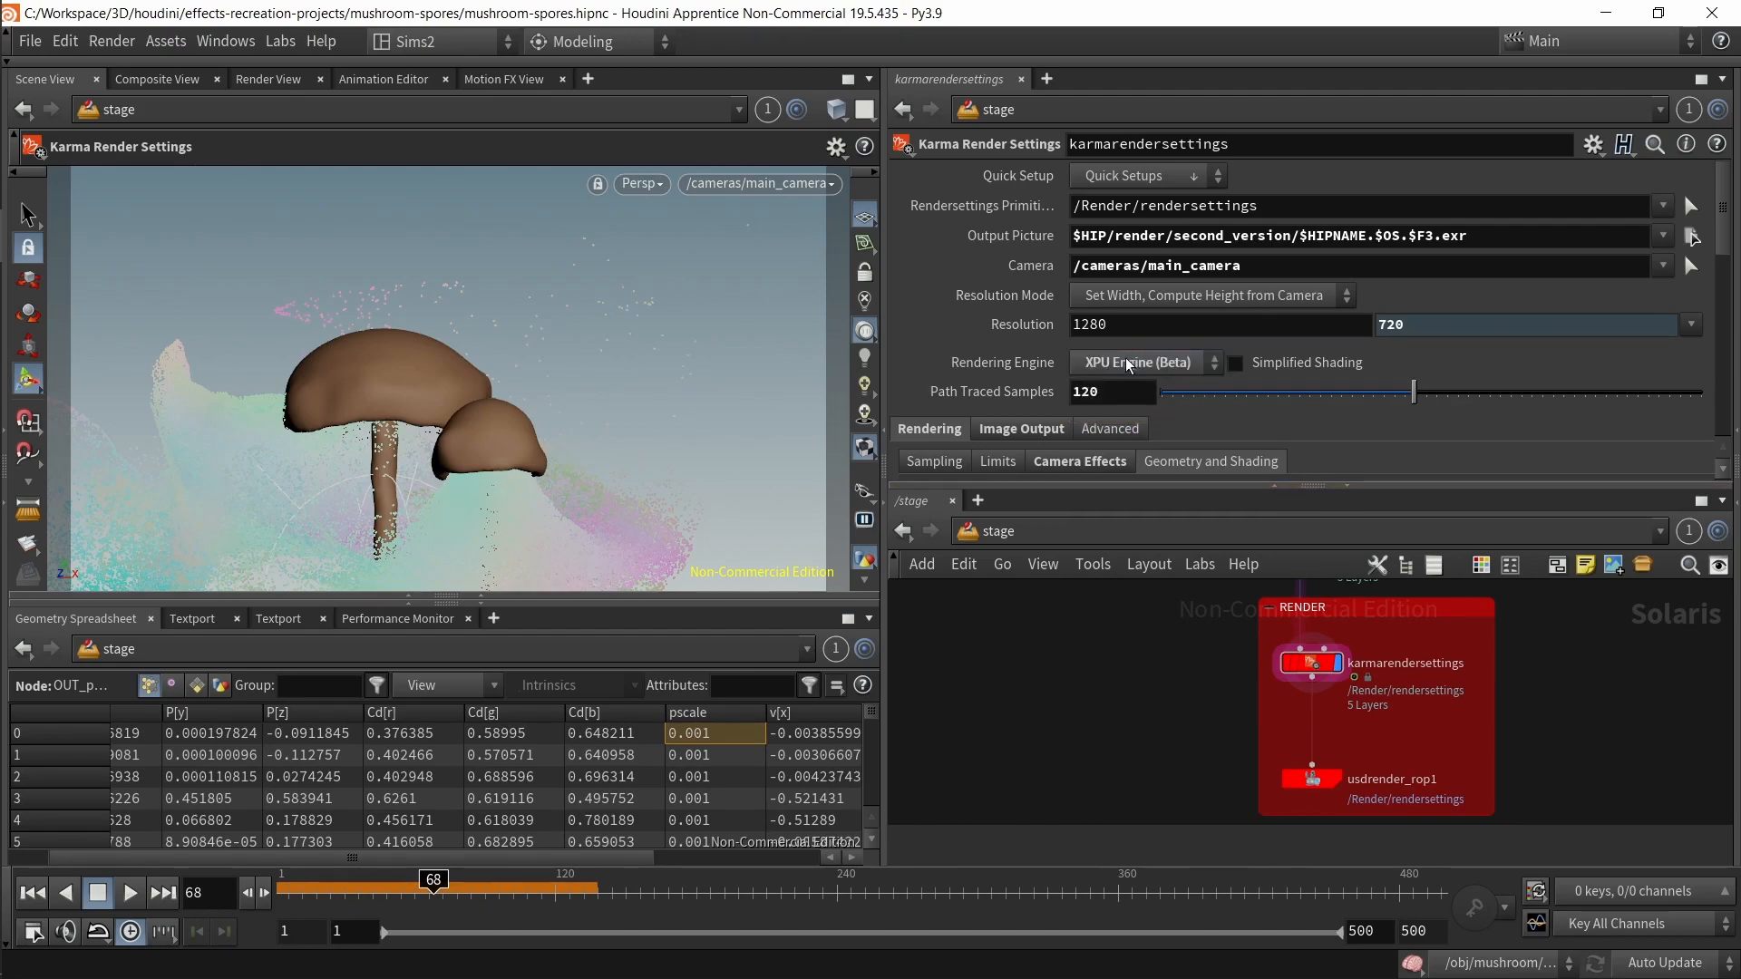
pyautogui.moveTo(1156, 392); pyautogui.dragTo(1022, 392)
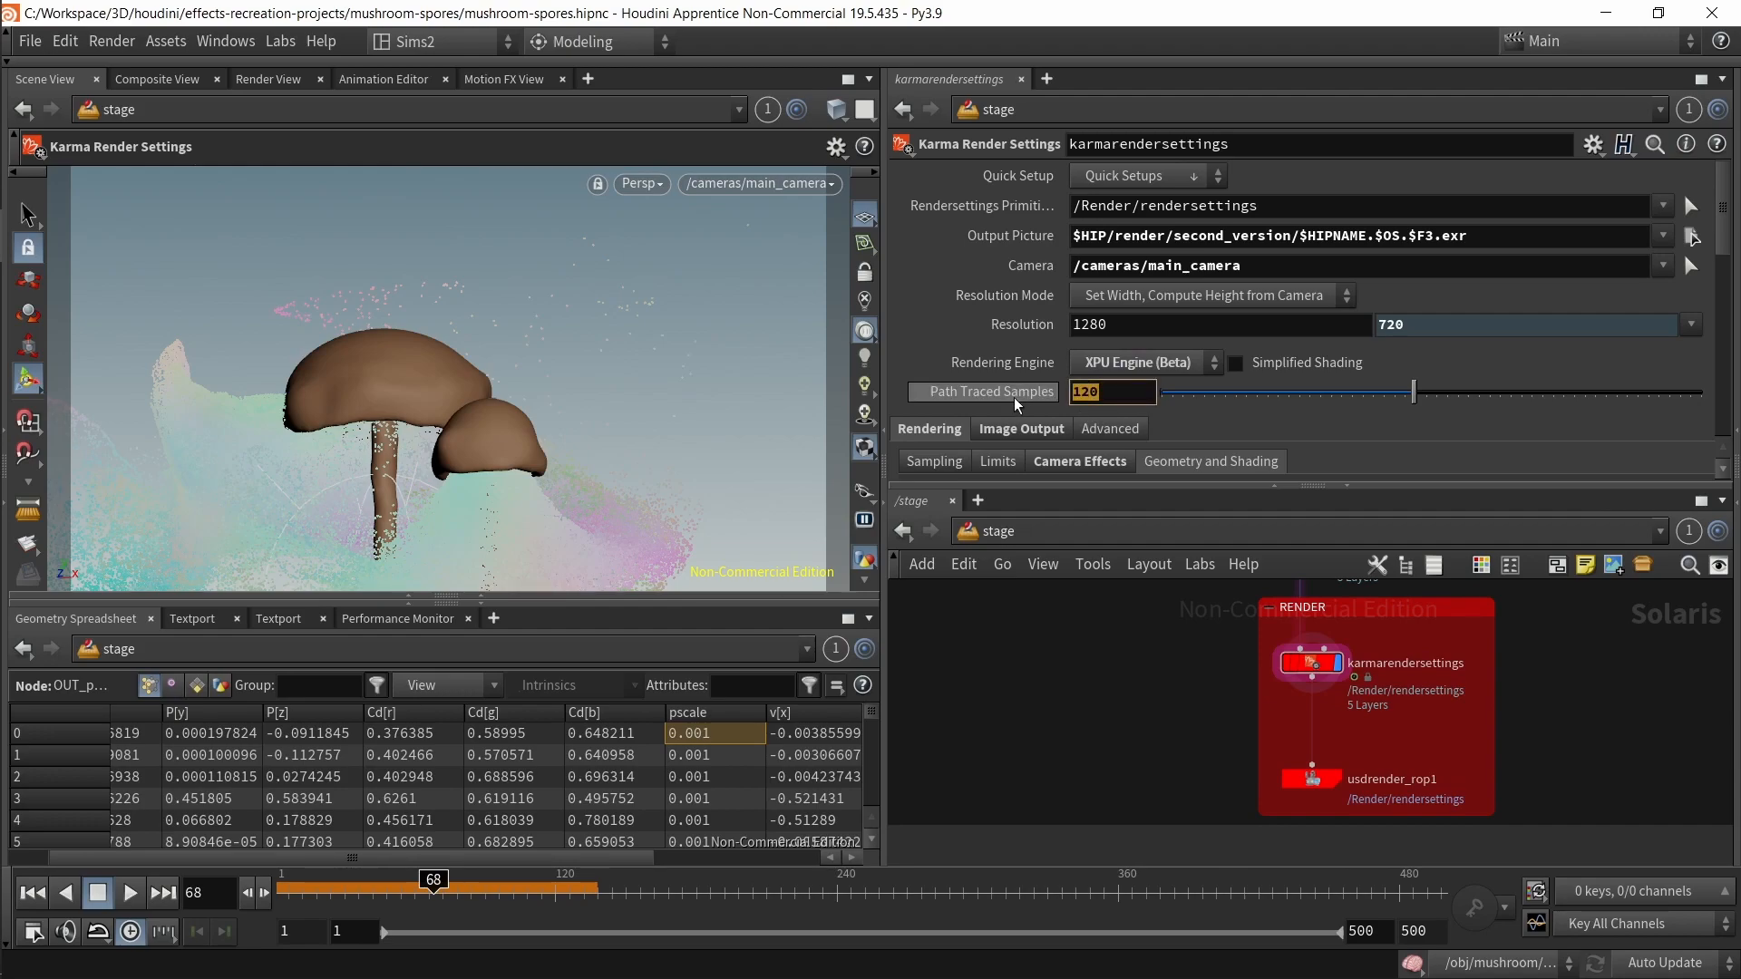
pyautogui.click(1230, 431)
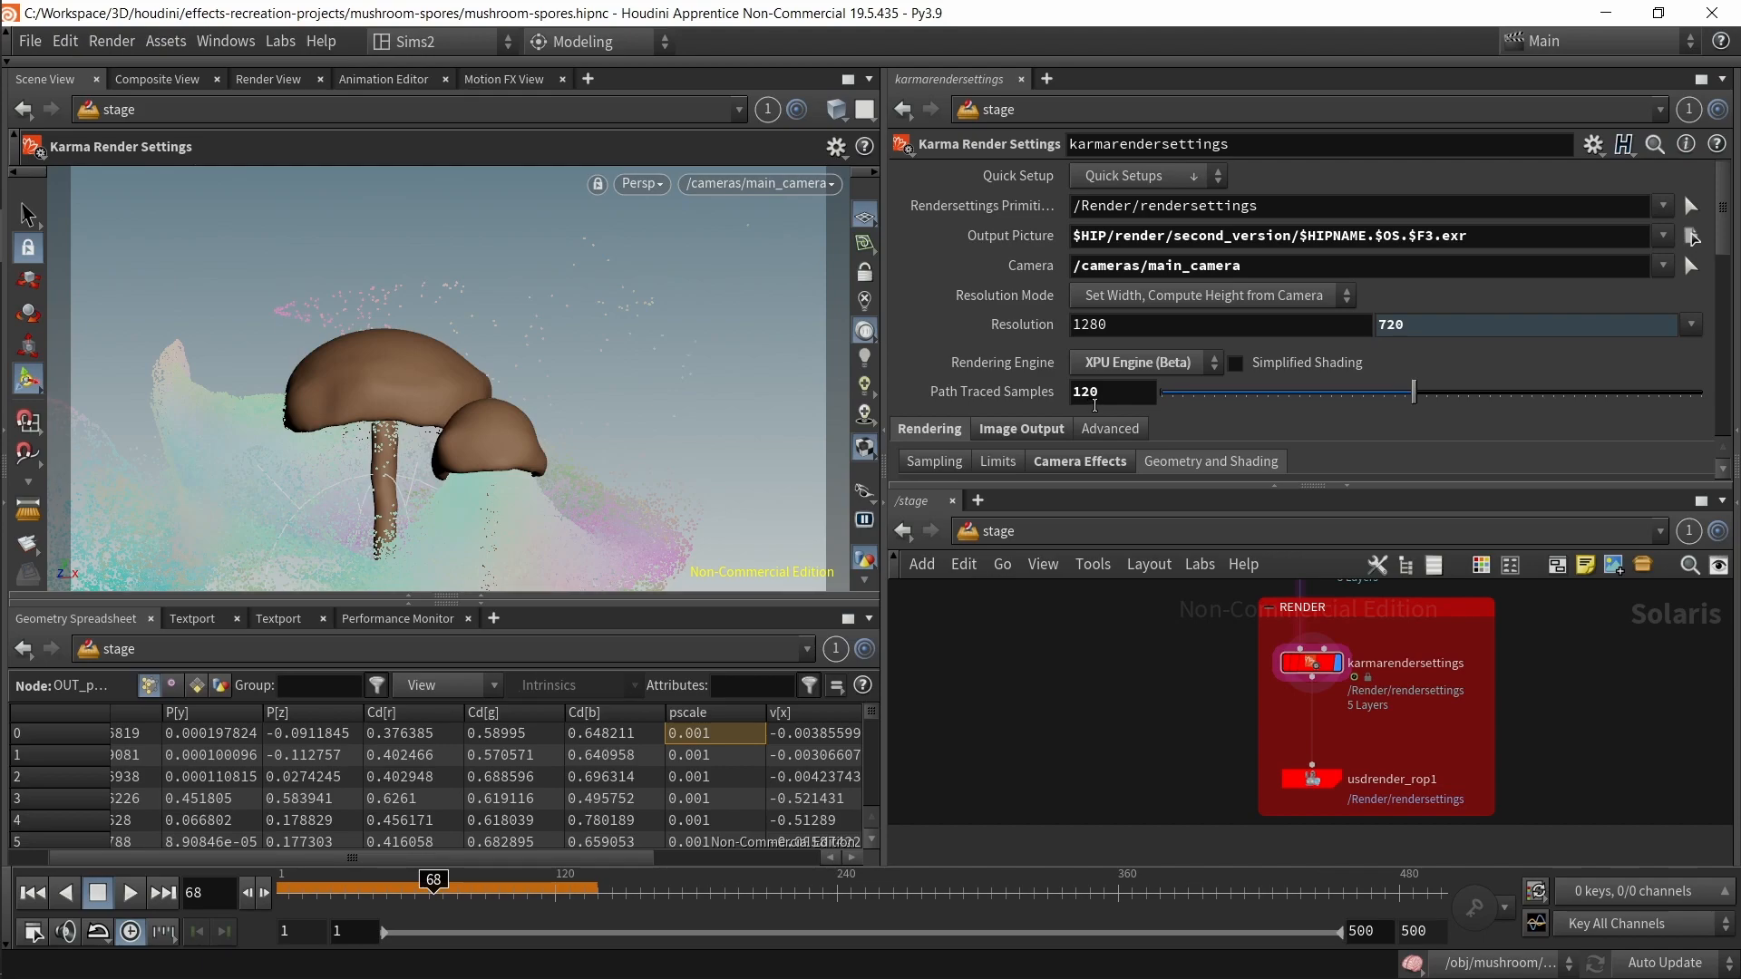
pyautogui.scroll(-3, 984, 417)
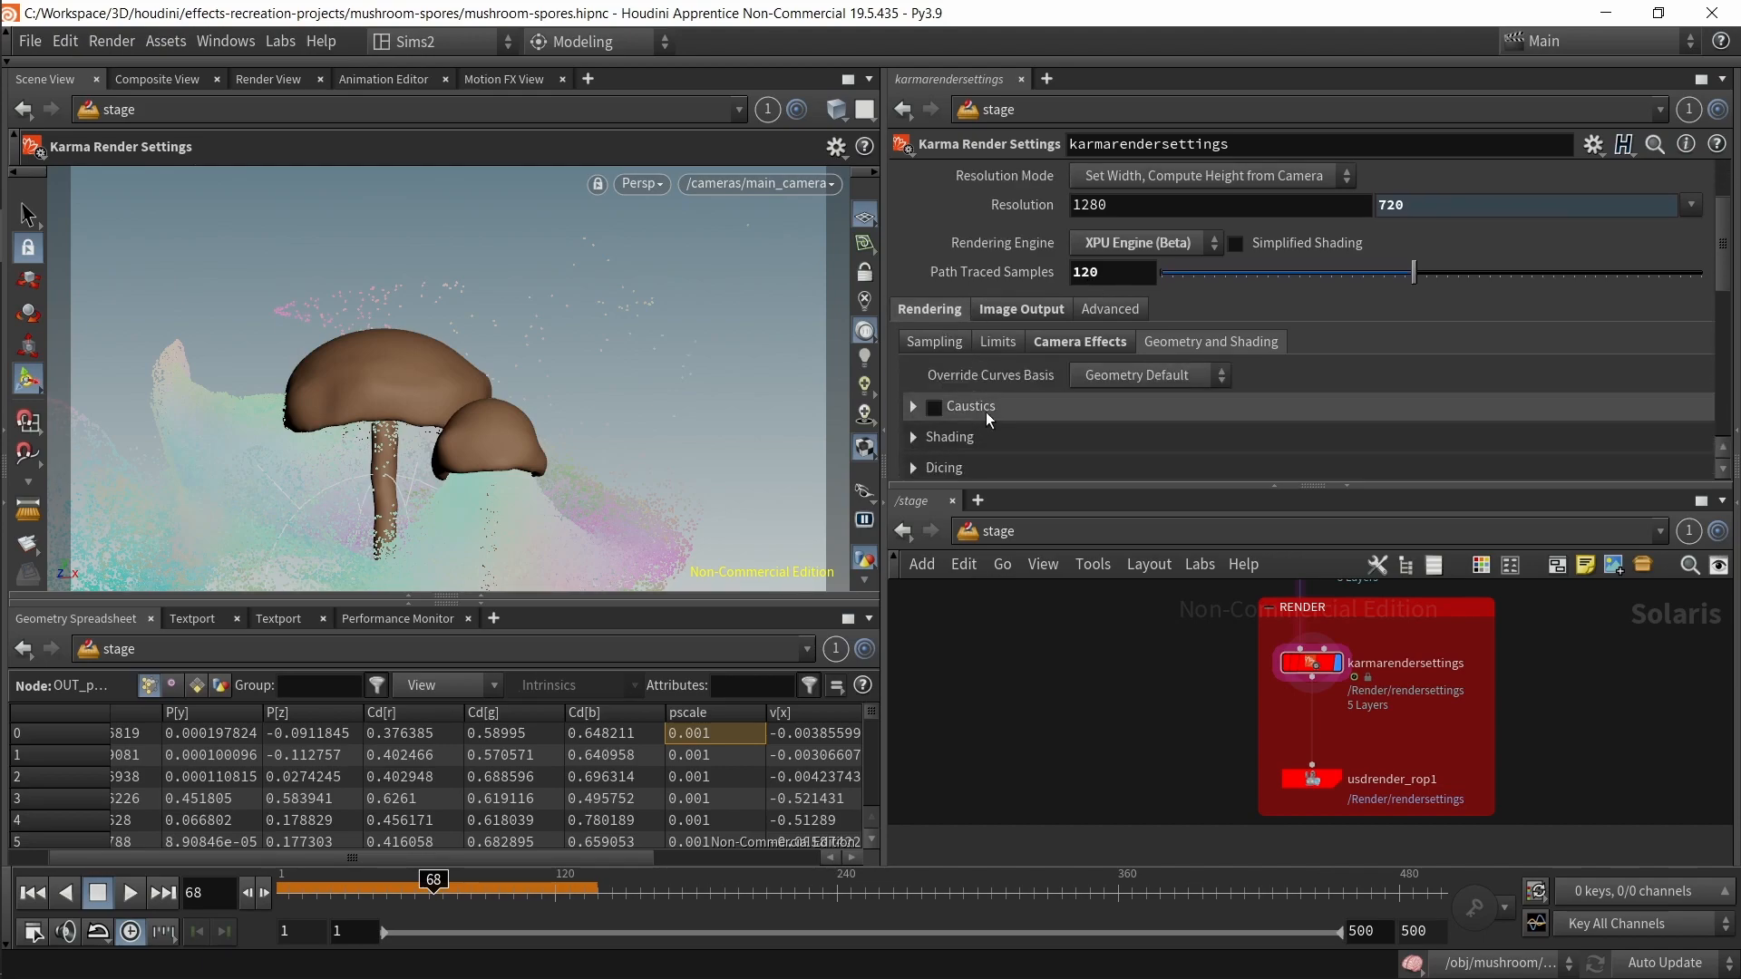
pyautogui.click(1009, 310)
pyautogui.click(931, 309)
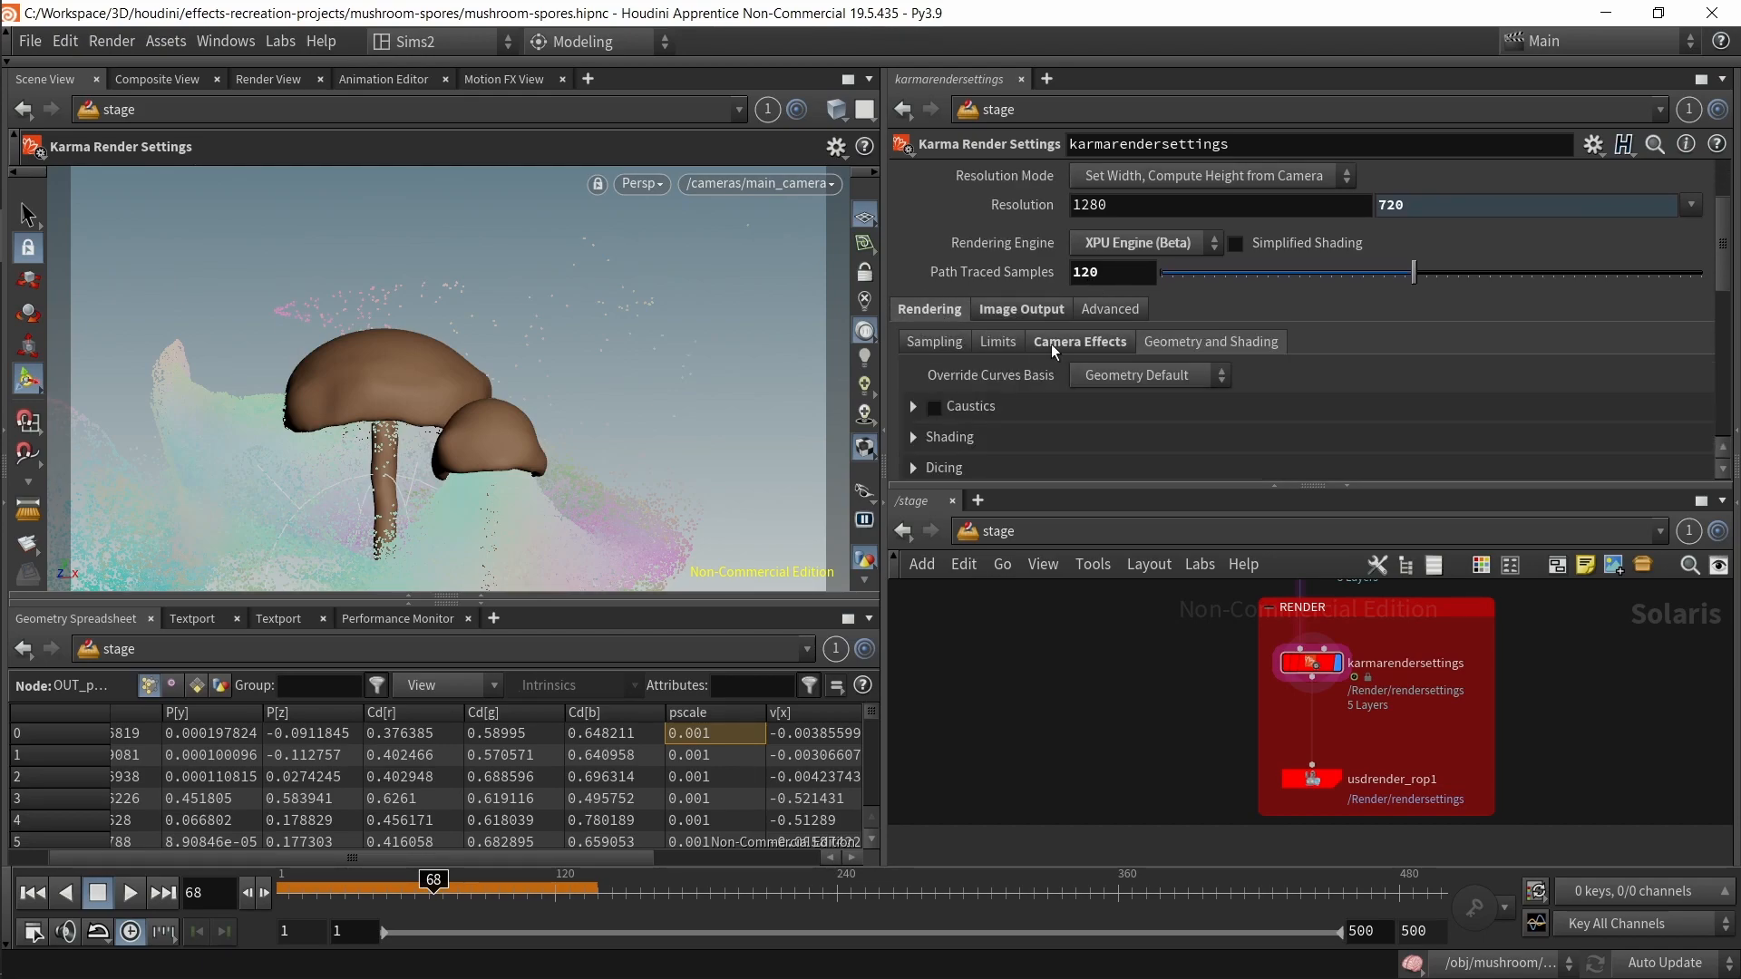
pyautogui.click(1078, 342)
pyautogui.scroll(-2, 1183, 366)
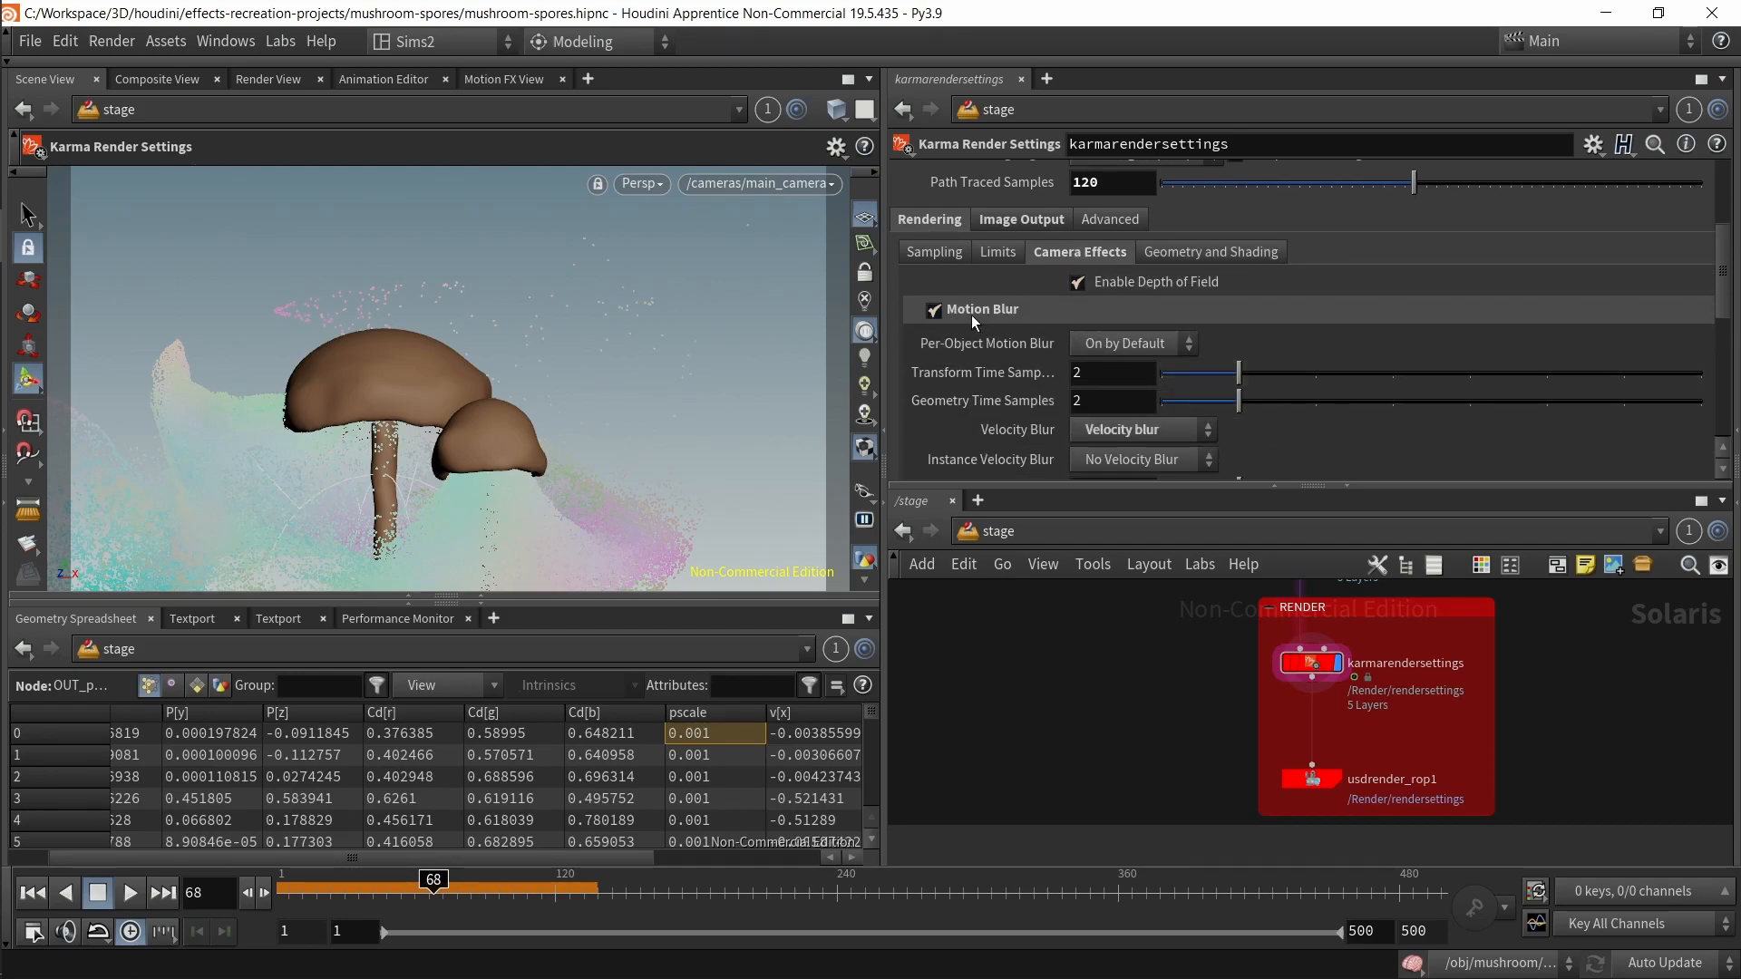
# Step: Under Motion Blur in karmarendersettings, set Velocity Blur to No velocity blur
pyautogui.click(934, 310)
pyautogui.click(934, 311)
pyautogui.scroll(-4, 1053, 306)
pyautogui.scroll(2, 961, 374)
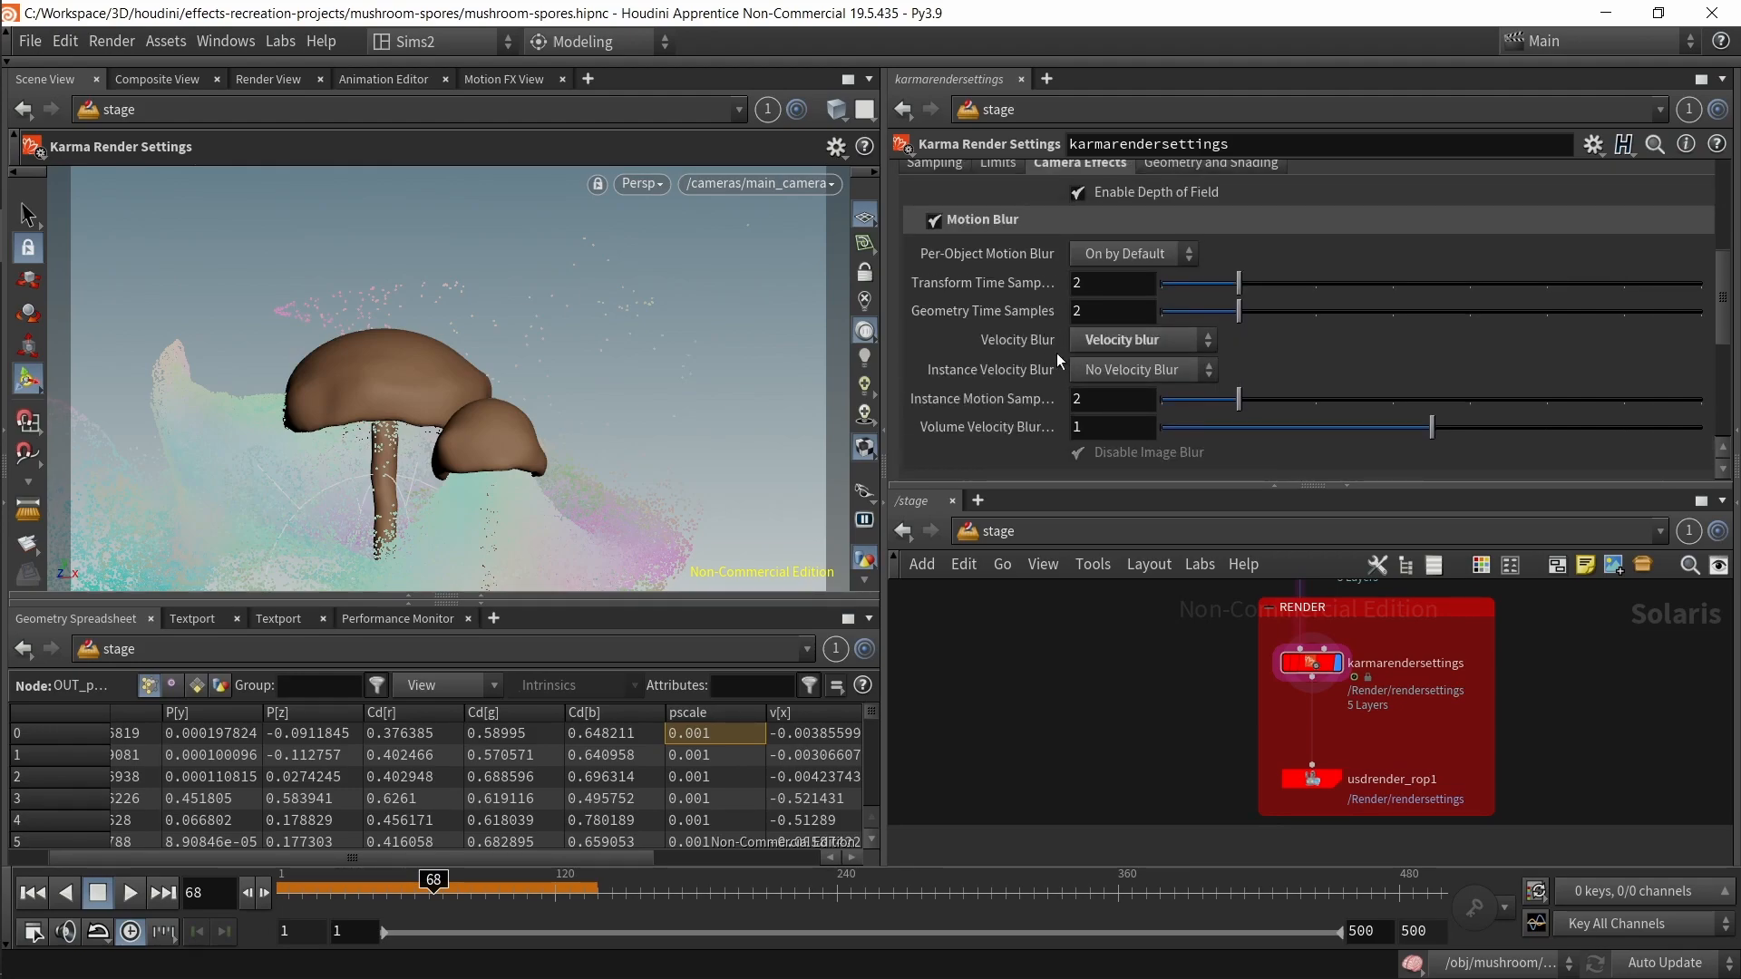
pyautogui.click(1133, 346)
pyautogui.click(1134, 345)
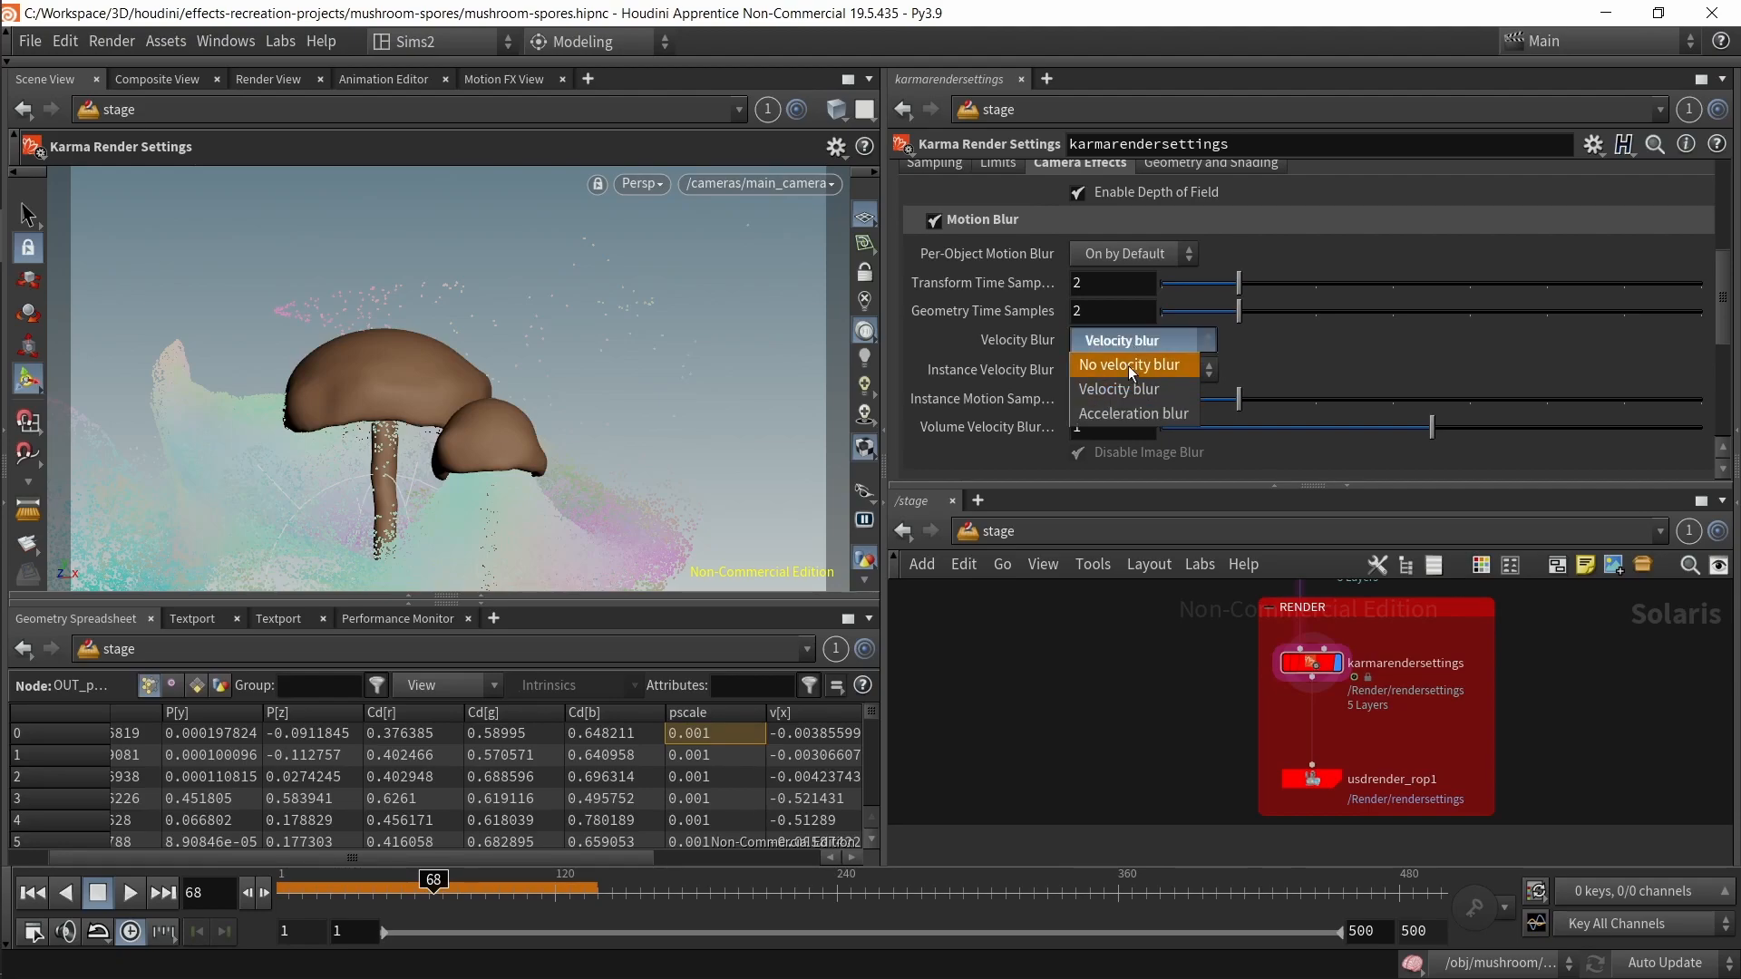
pyautogui.click(1129, 363)
# Step: Switch the viewport renderer to Karma and scrub the timeline to frame 88
pyautogui.click(651, 182)
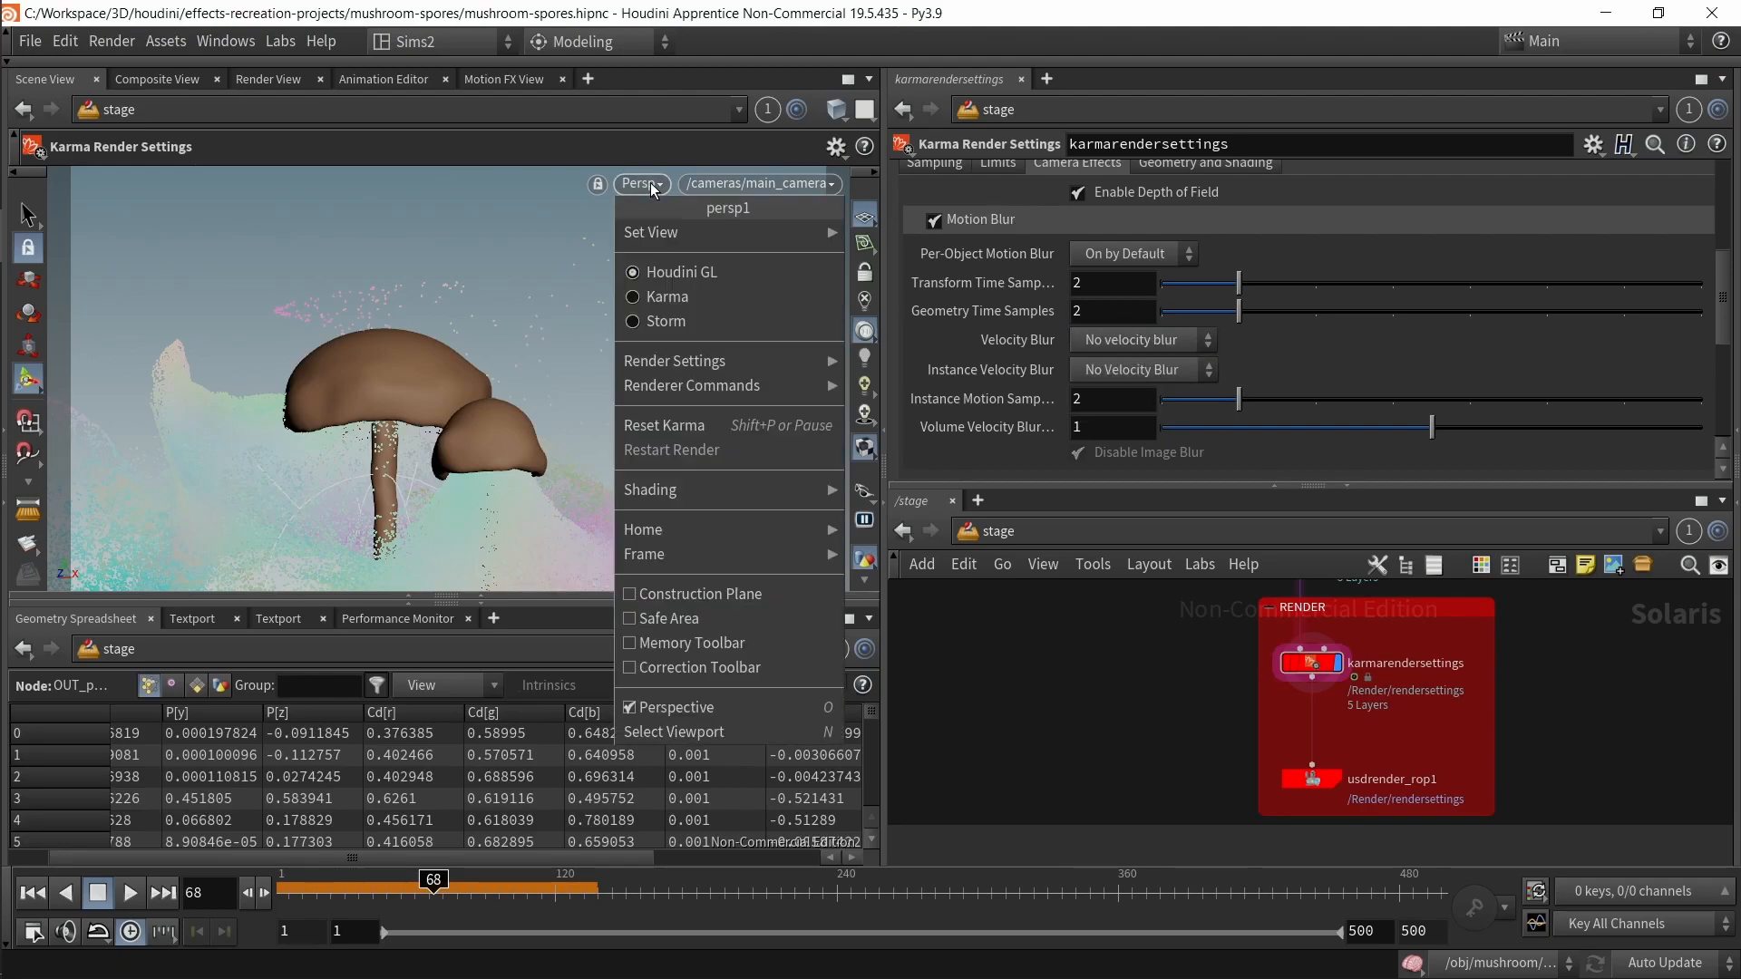
pyautogui.click(711, 296)
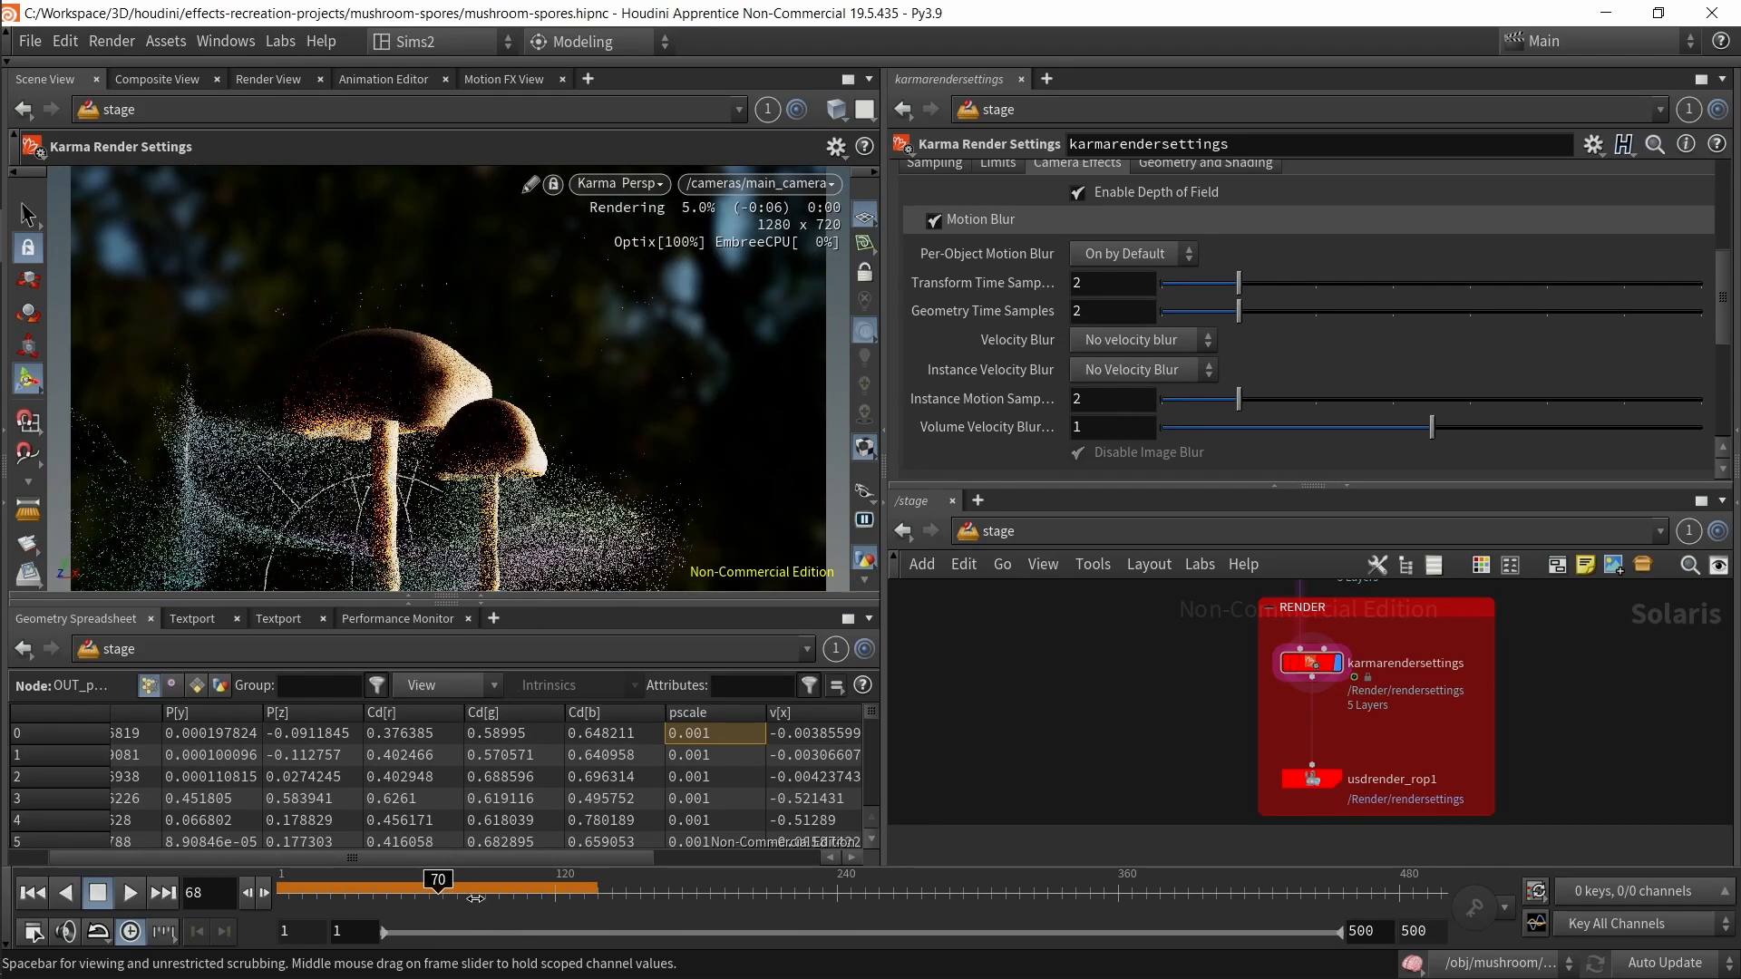
pyautogui.moveTo(445, 892); pyautogui.dragTo(467, 893)
pyautogui.click(486, 607)
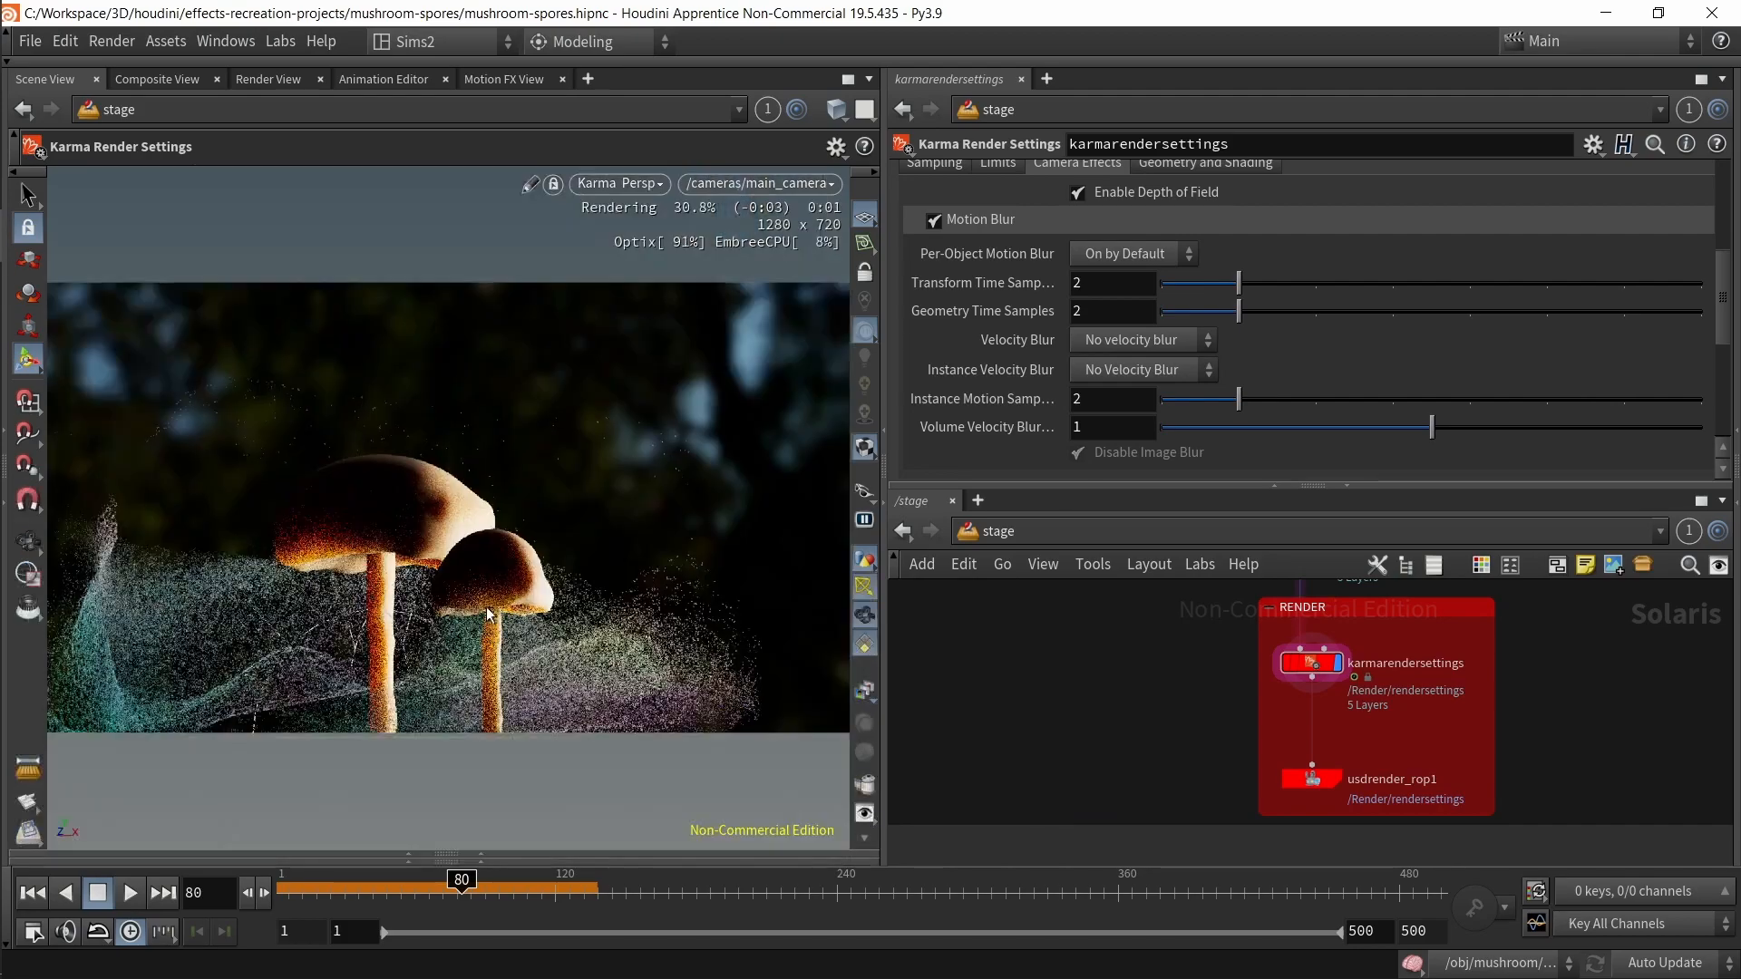
pyautogui.moveTo(470, 893); pyautogui.dragTo(482, 893)
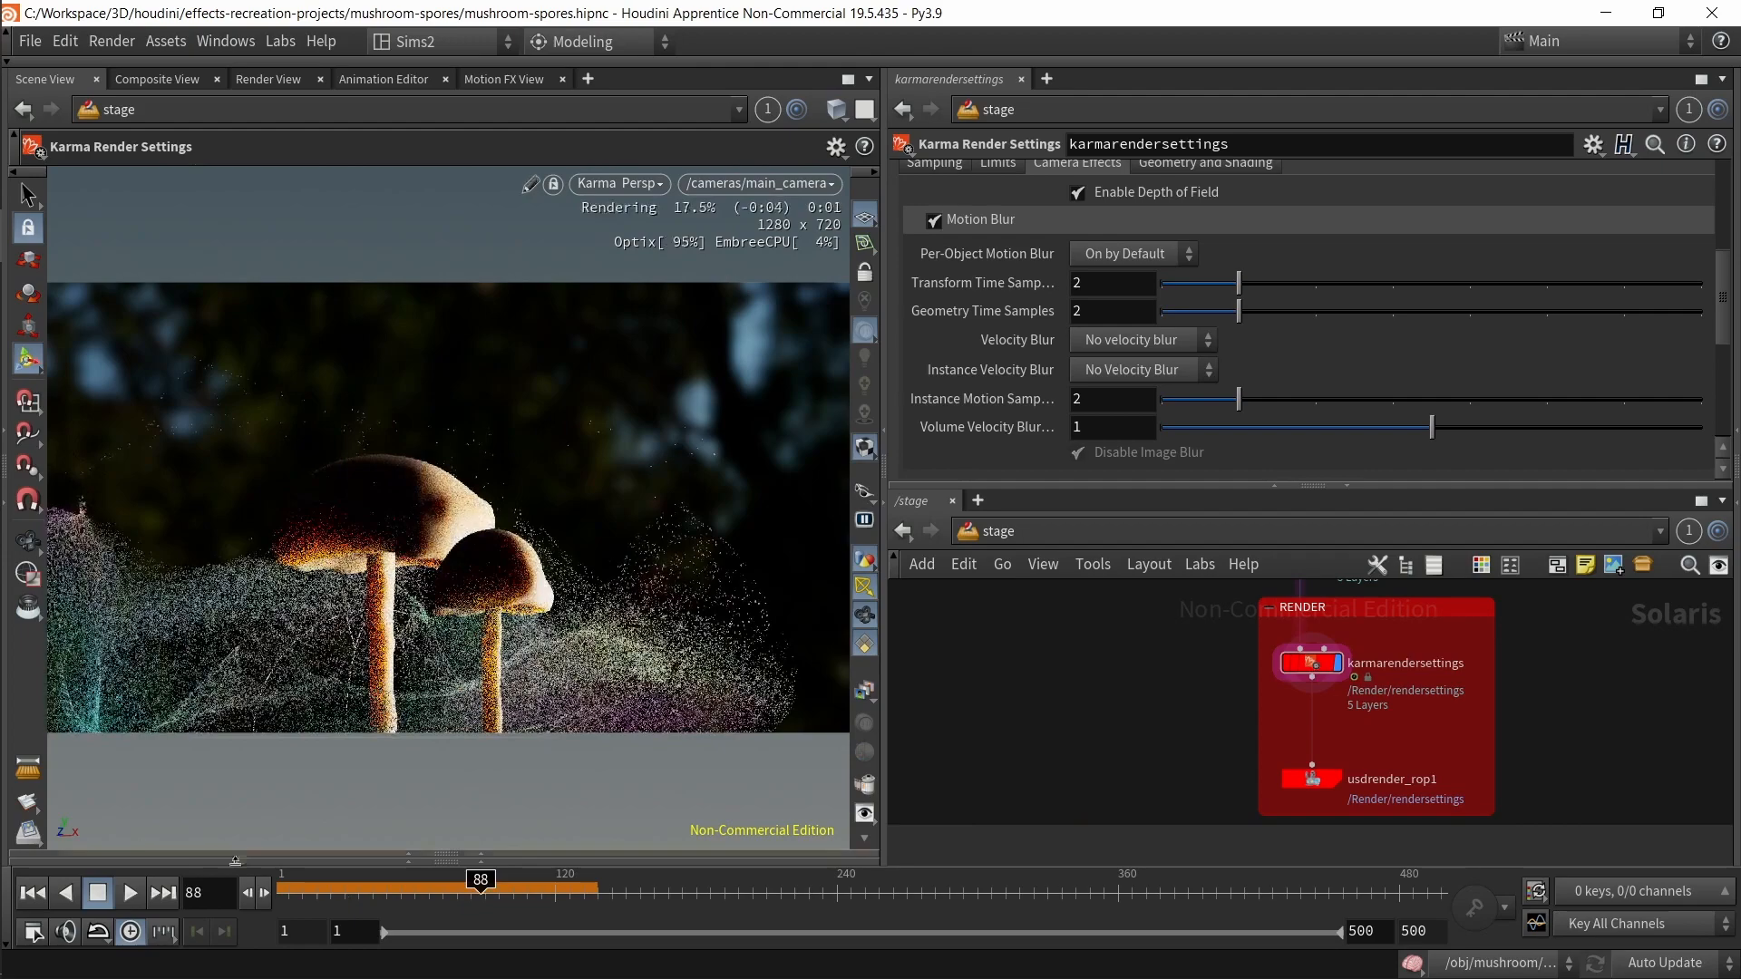
# Step: Open the render snapshot gallery below the viewport and take a snapshot of the render
pyautogui.click(46, 853)
pyautogui.click(57, 649)
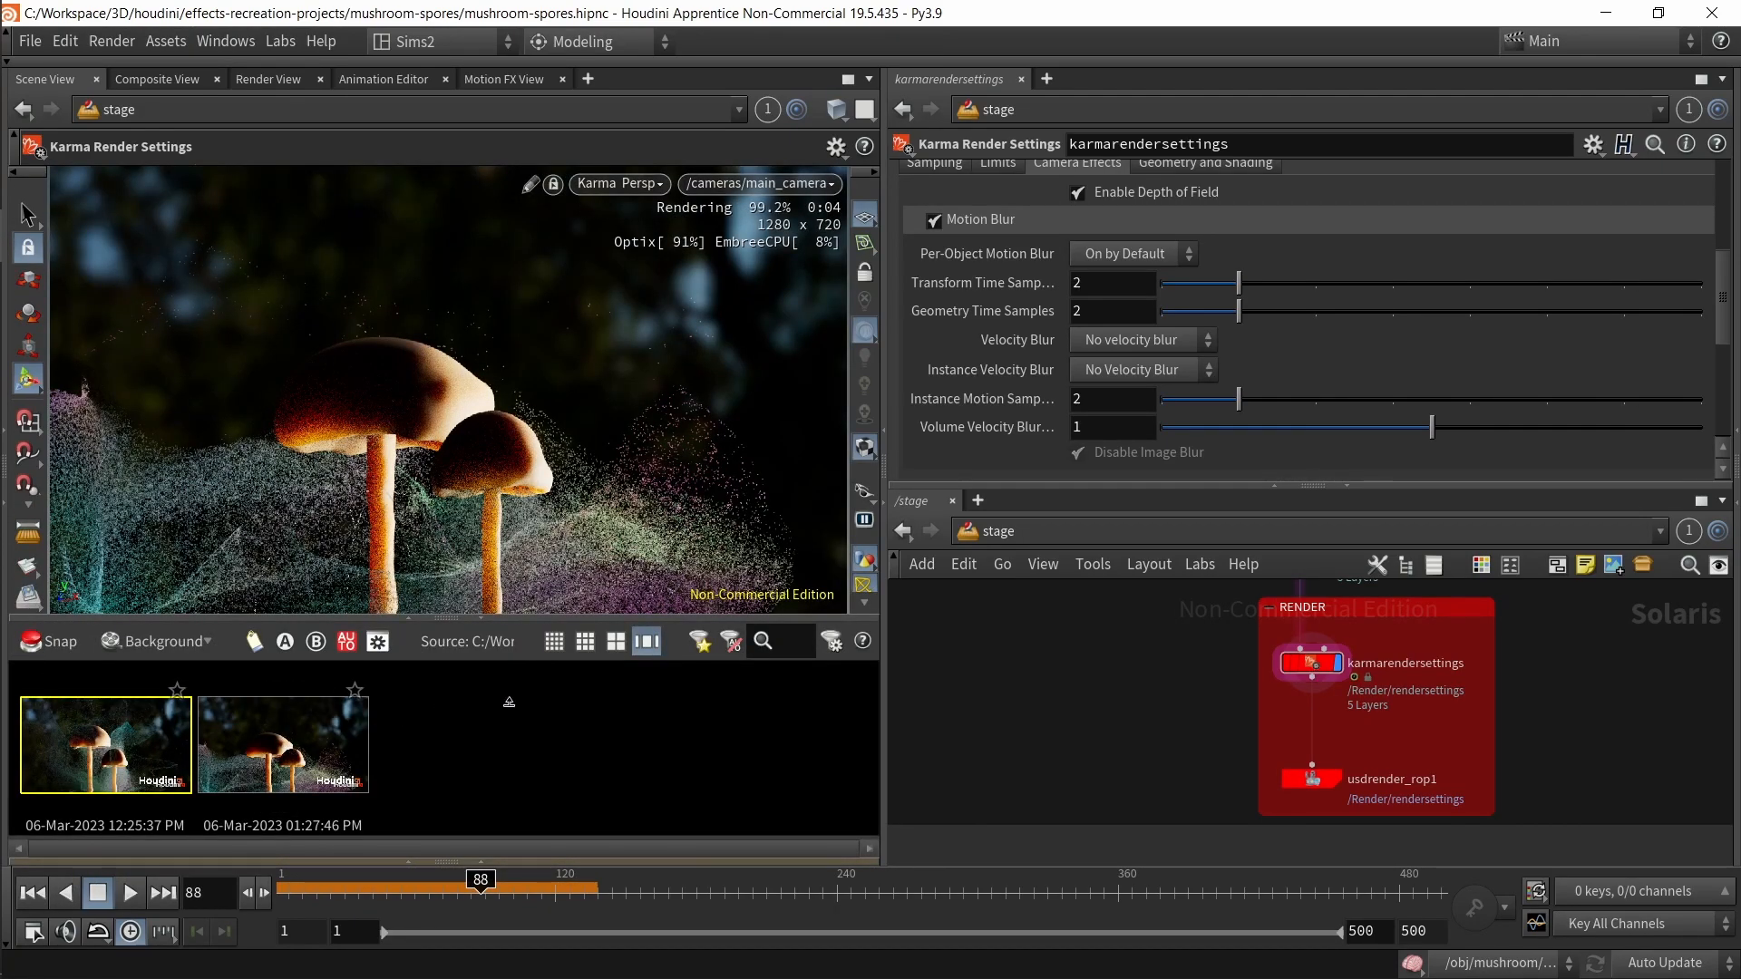
# Step: Set Velocity Blur to Velocity blur and take another render snapshot for comparison
pyautogui.click(1141, 340)
pyautogui.click(1118, 388)
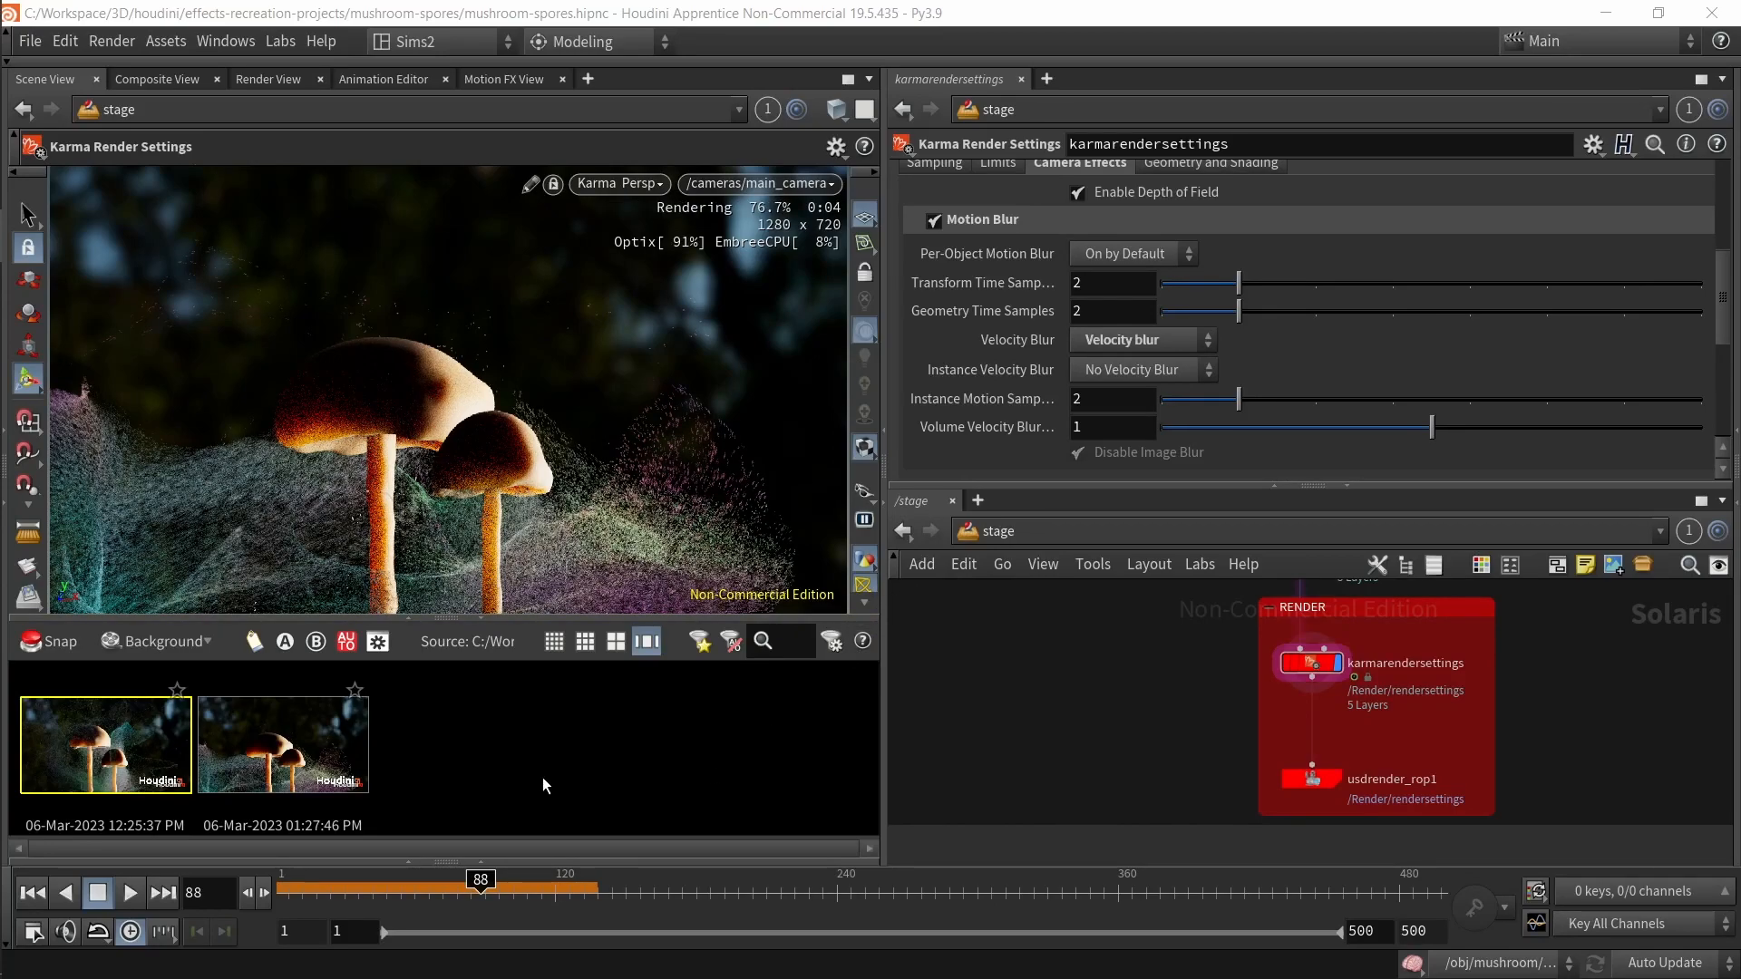
pyautogui.click(56, 646)
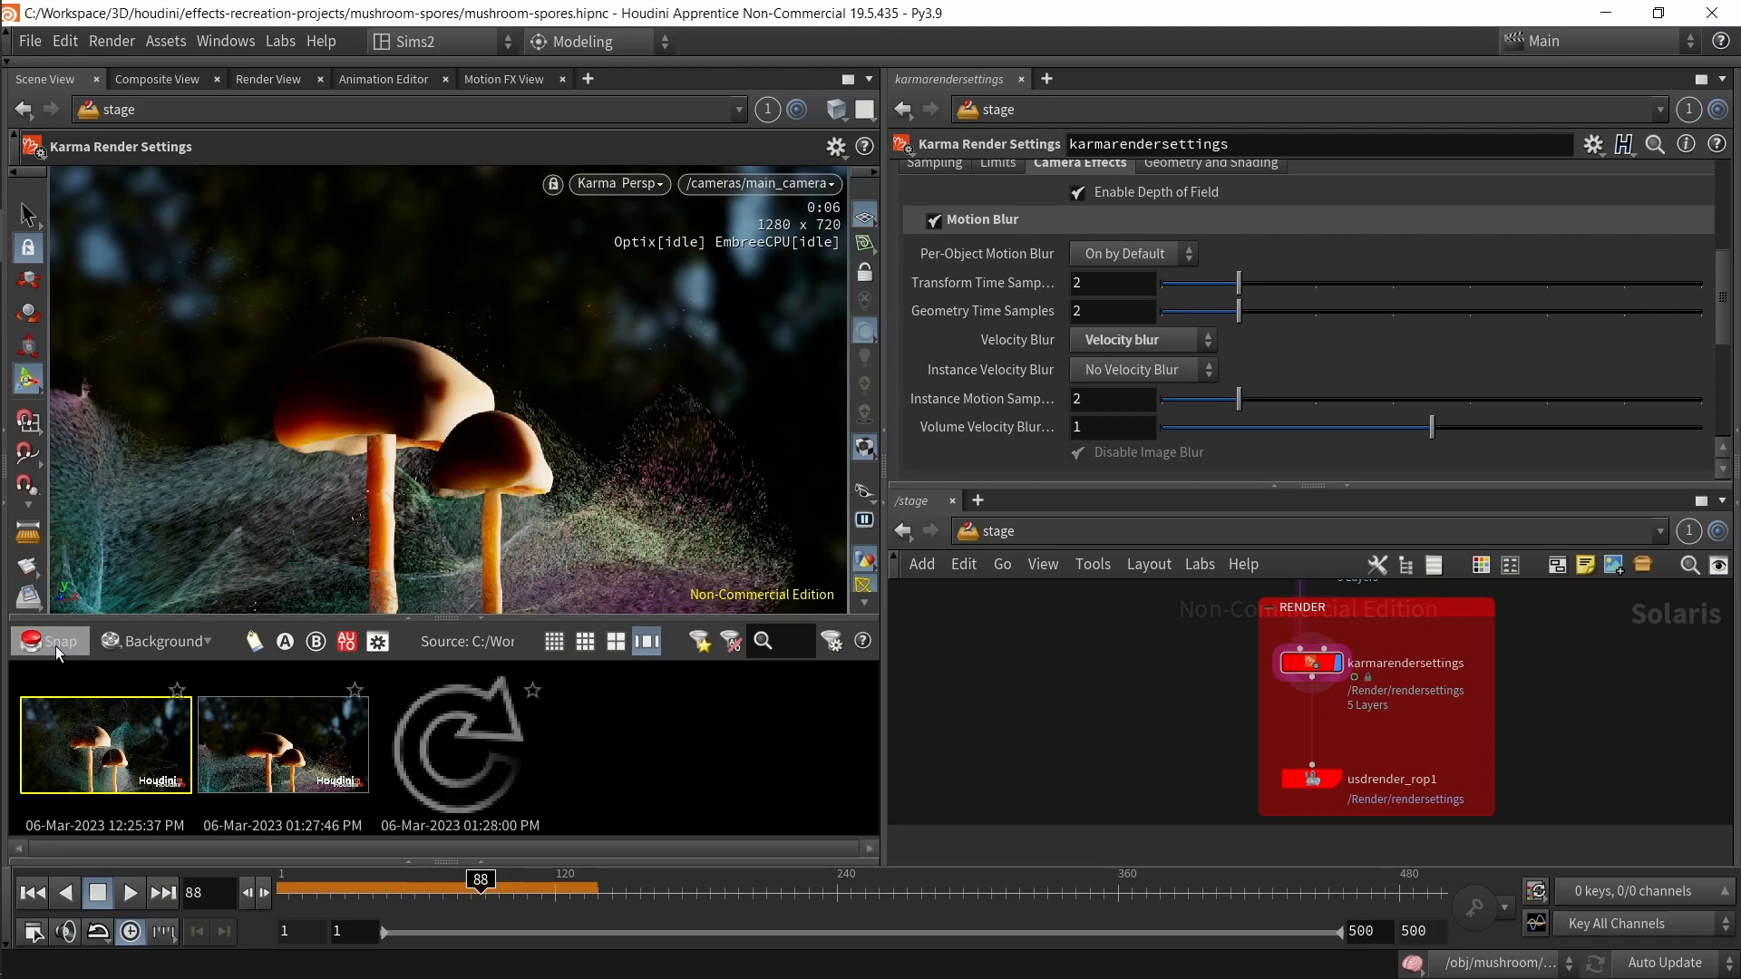
# Step: Open the velocity-blur render snapshot in the render gallery window and zoom in to inspect the particles
pyautogui.doubleClick(271, 777)
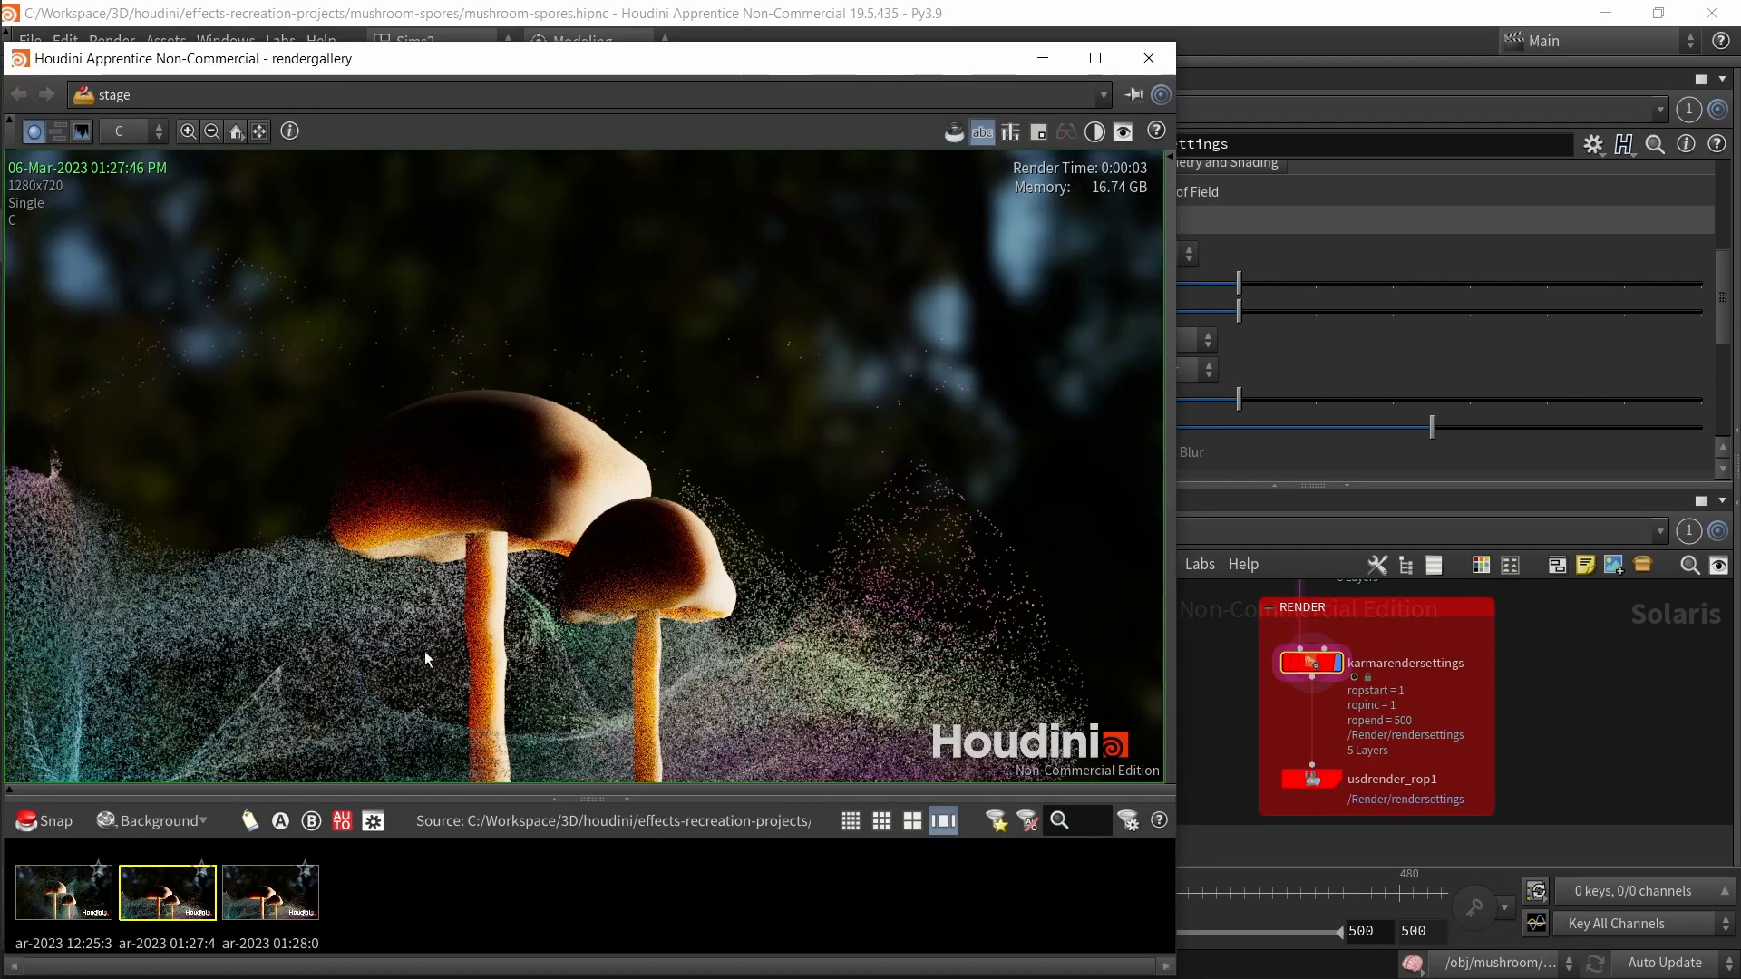
pyautogui.scroll(4, 279, 665)
pyautogui.moveTo(312, 617); pyautogui.dragTo(590, 512, button='middle')
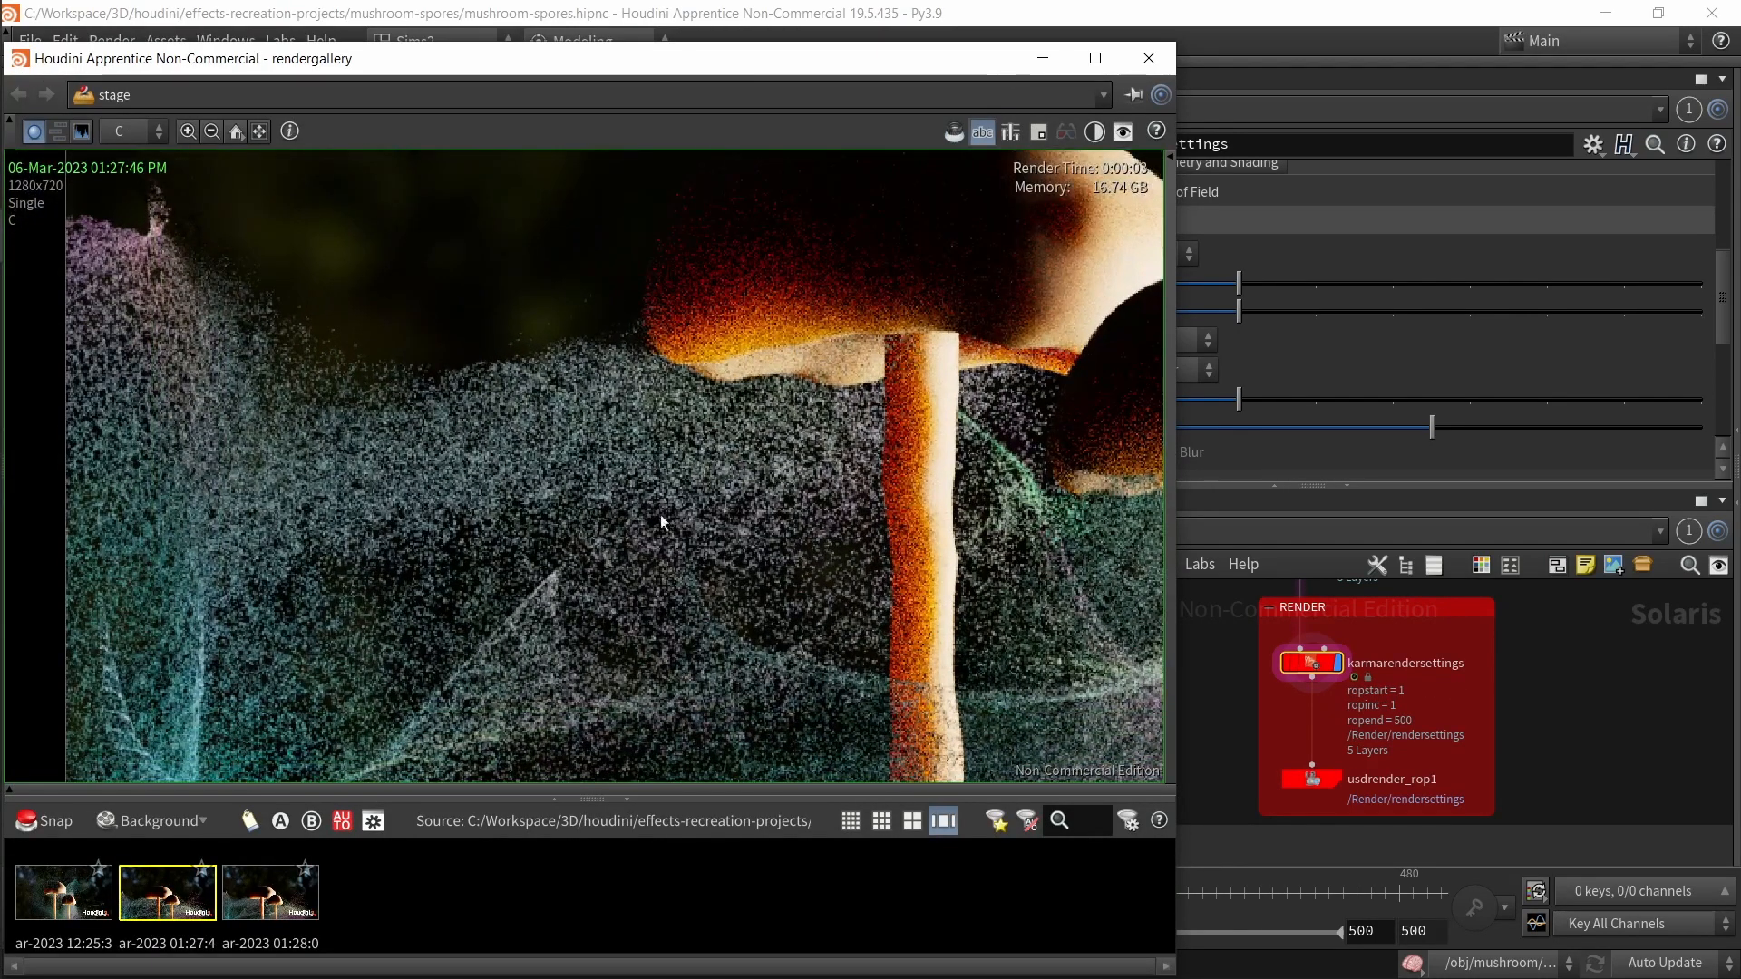
pyautogui.scroll(-4, 397, 440)
pyautogui.scroll(4, 544, 397)
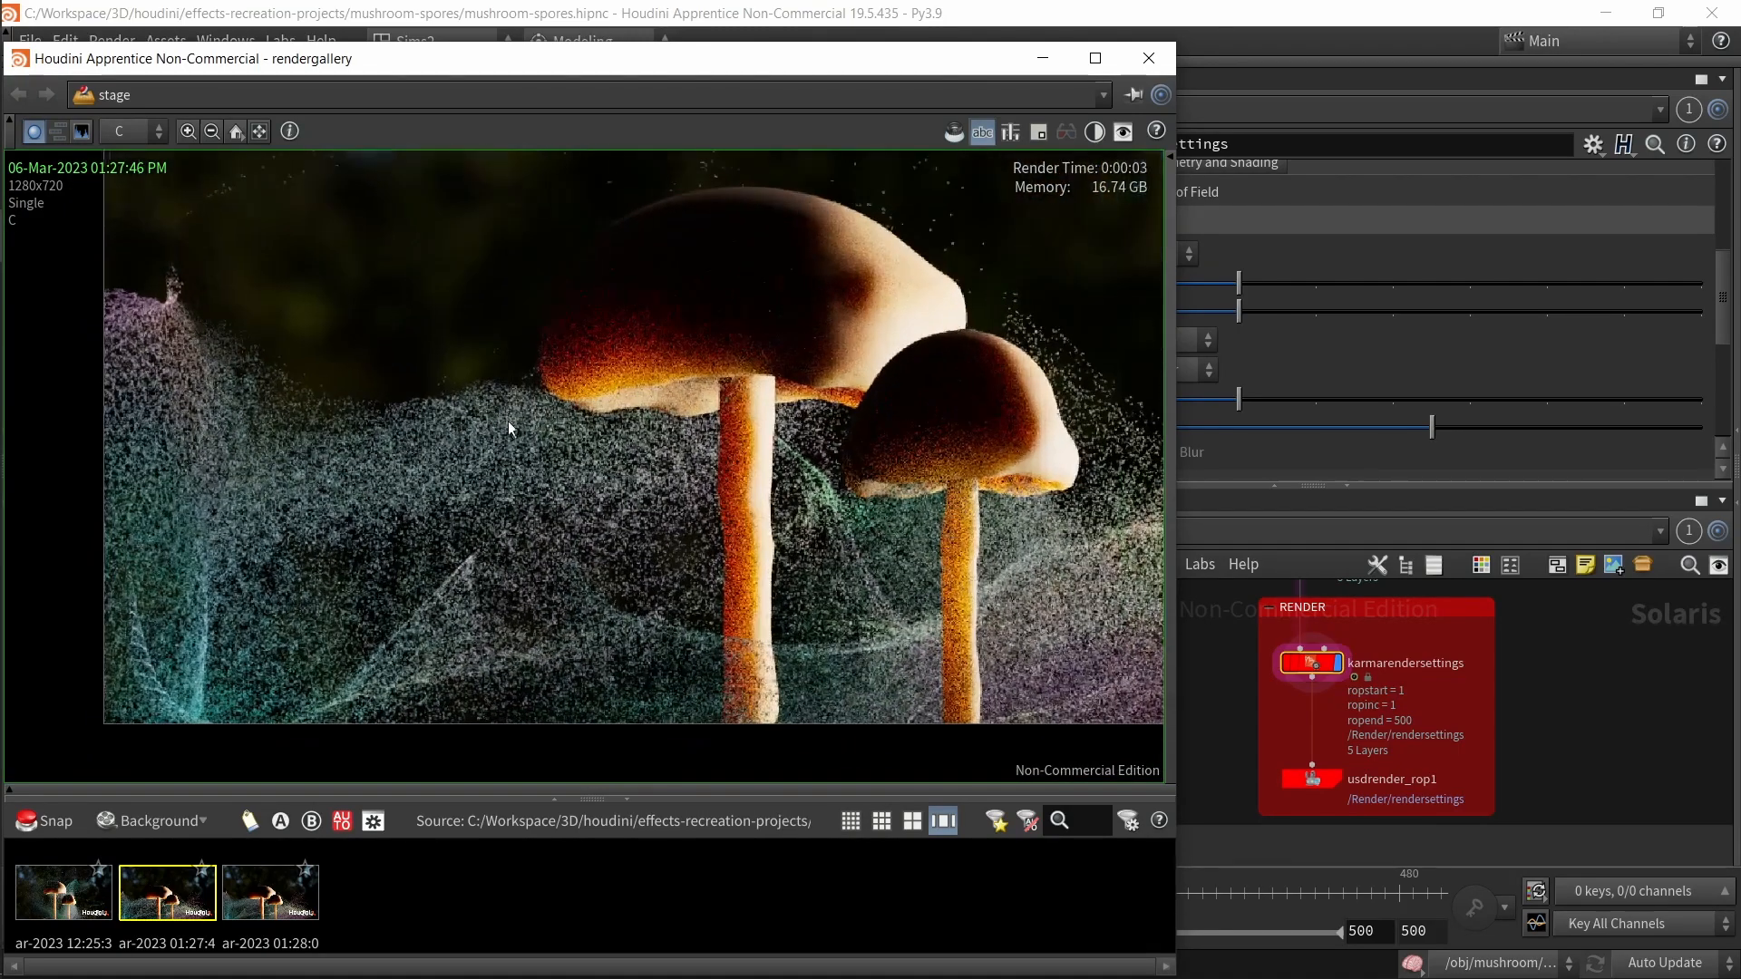
# Step: Compare the render snapshots by switching between them in the gallery, then close the gallery window
pyautogui.click(283, 889)
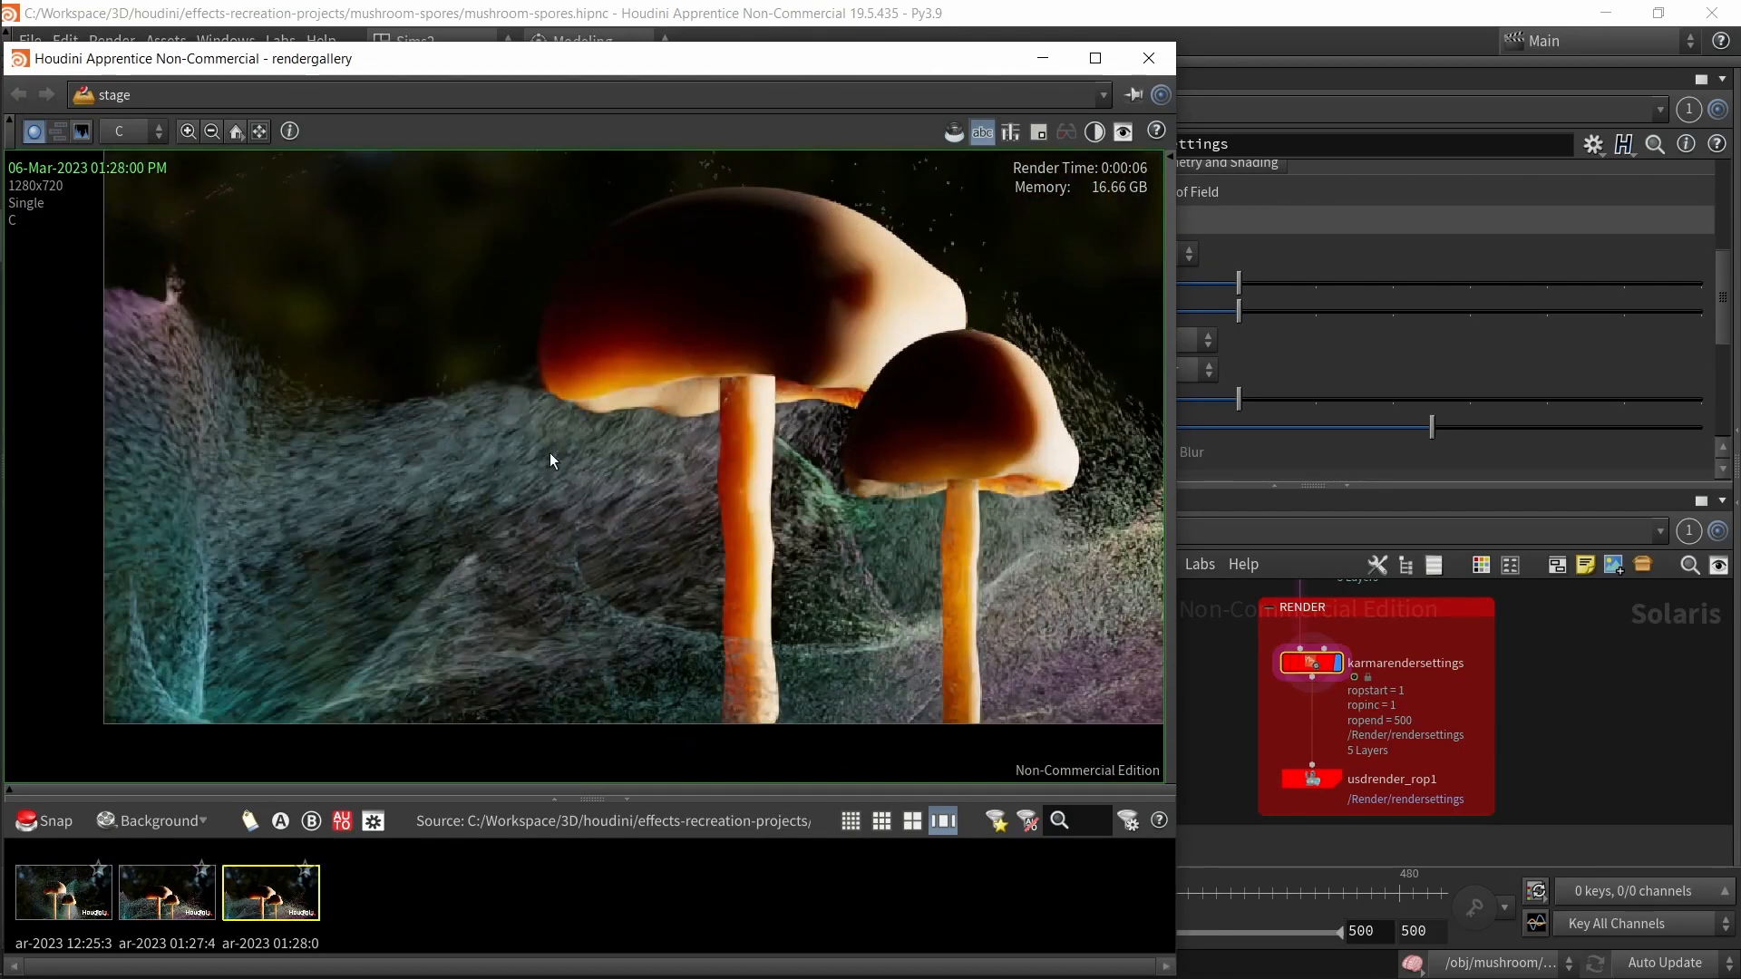
pyautogui.scroll(-1, 550, 453)
pyautogui.click(155, 901)
pyautogui.click(272, 897)
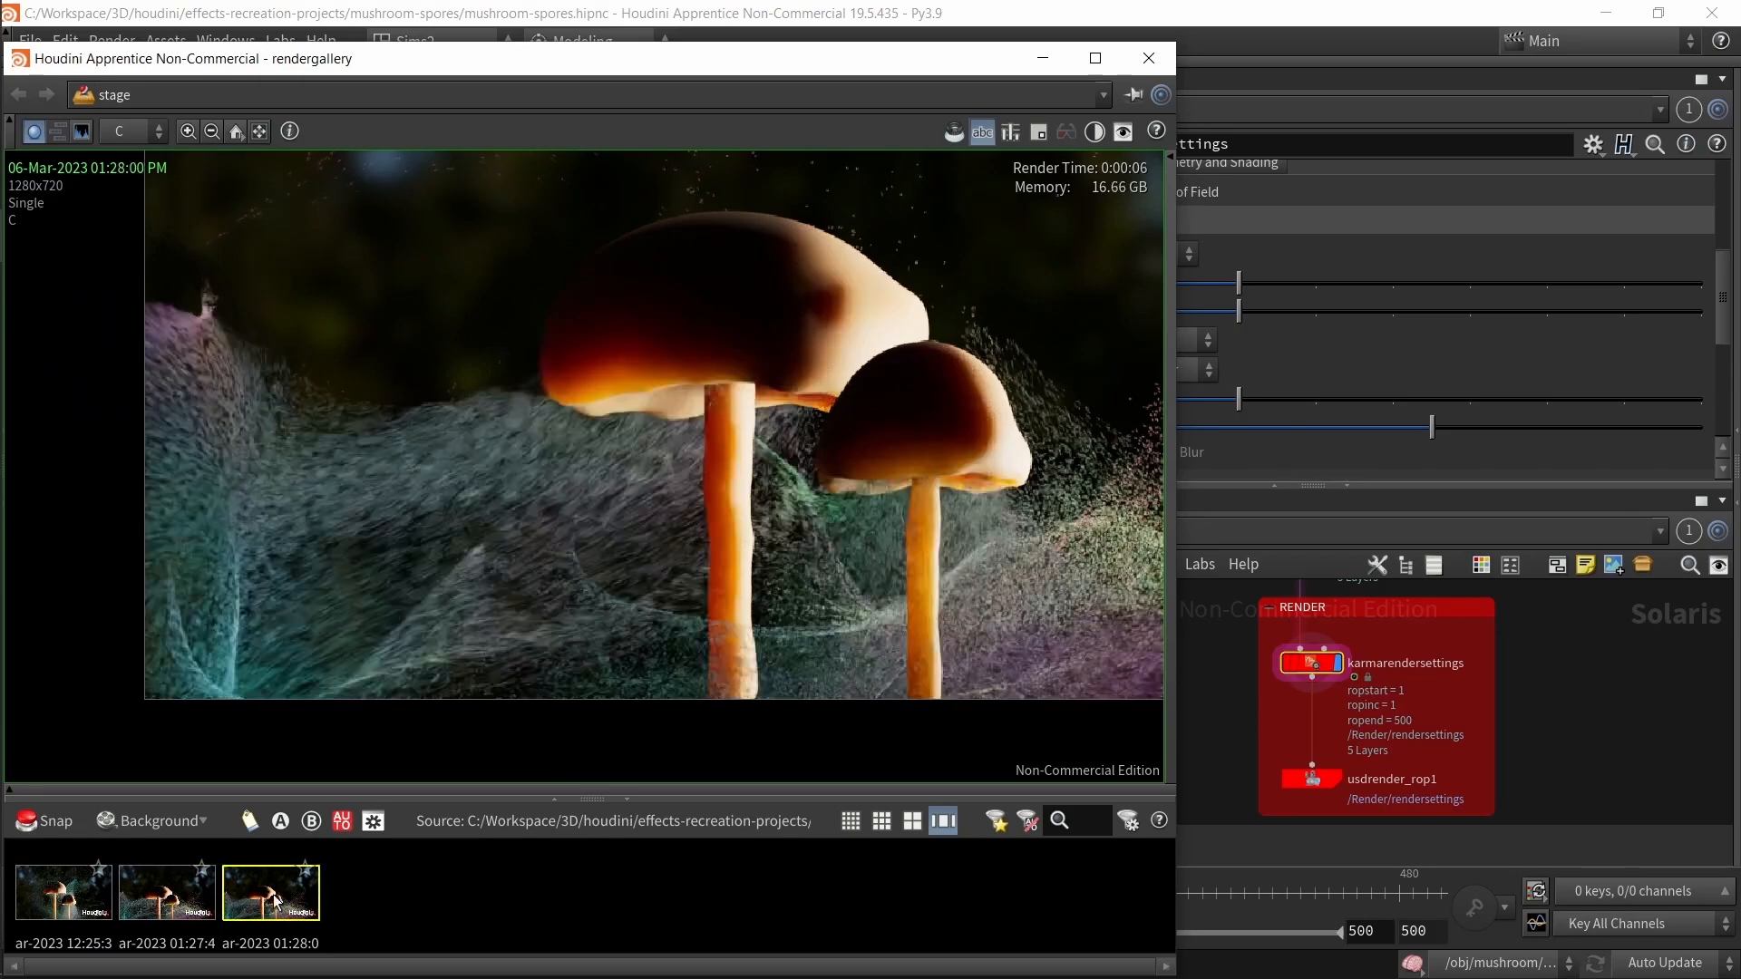
pyautogui.click(91, 905)
pyautogui.click(192, 902)
pyautogui.click(297, 912)
pyautogui.click(150, 914)
pyautogui.click(290, 912)
pyautogui.click(187, 912)
pyautogui.click(272, 914)
pyautogui.click(168, 914)
pyautogui.click(259, 914)
pyautogui.click(149, 914)
pyautogui.click(1148, 58)
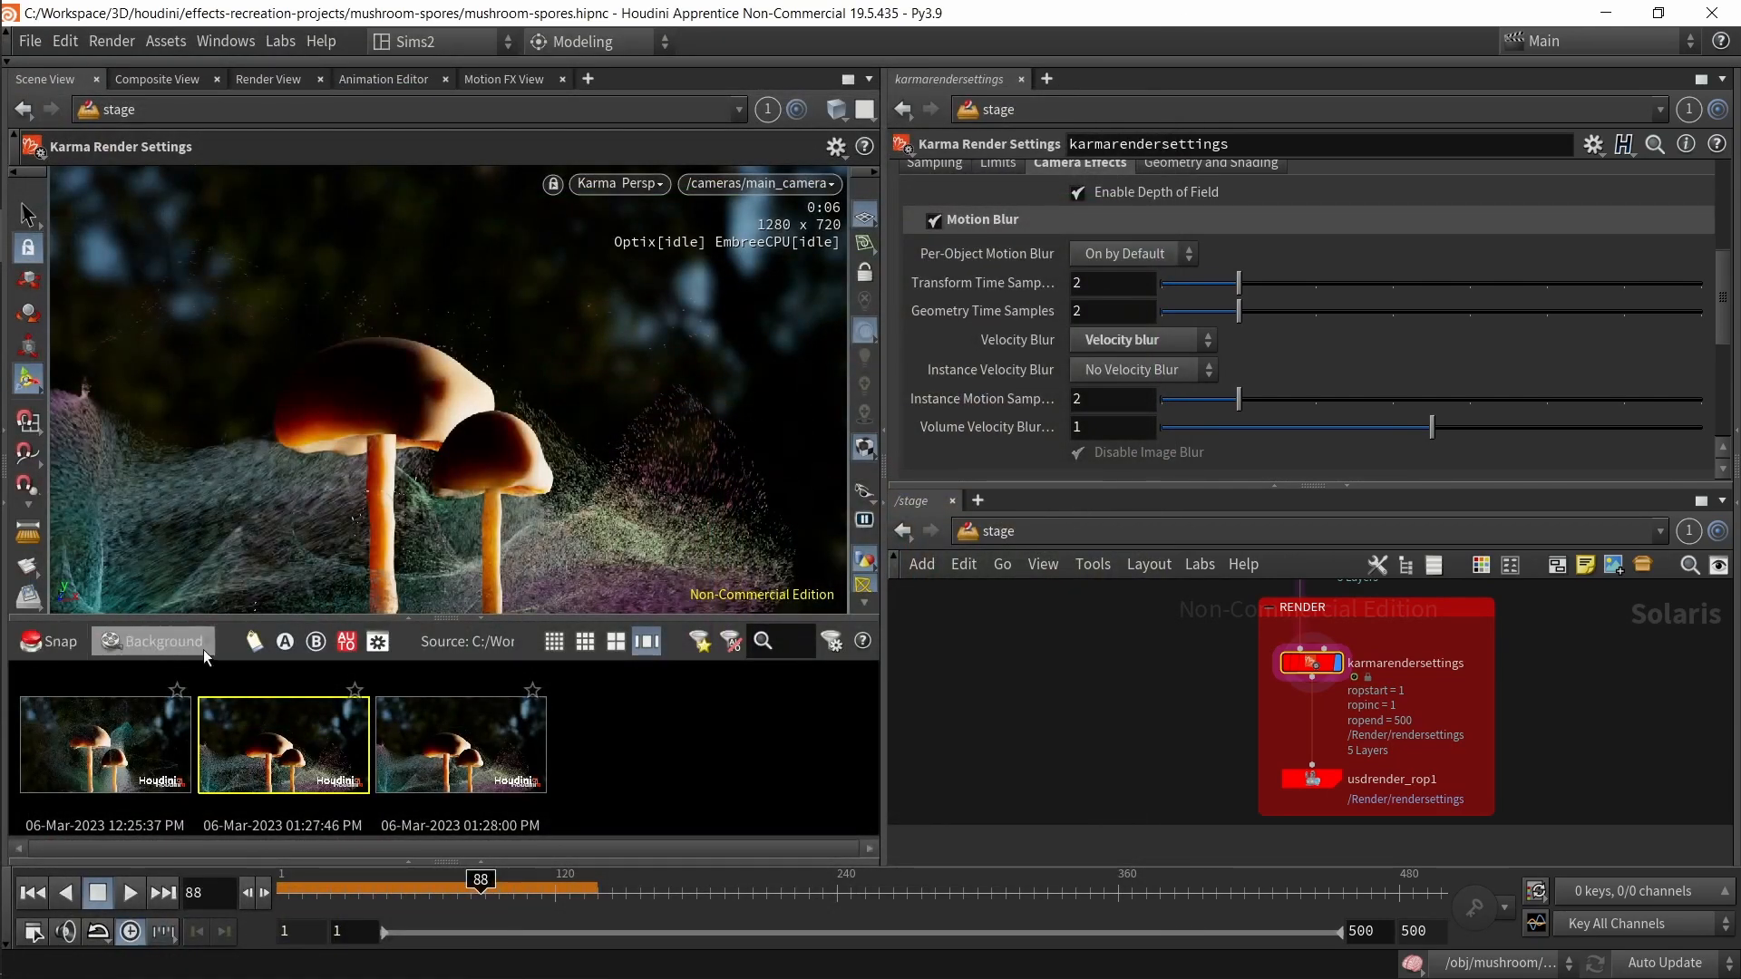
# Step: Save the scene file
pyautogui.click(484, 623)
pyautogui.hotkey('ctrl', 's')
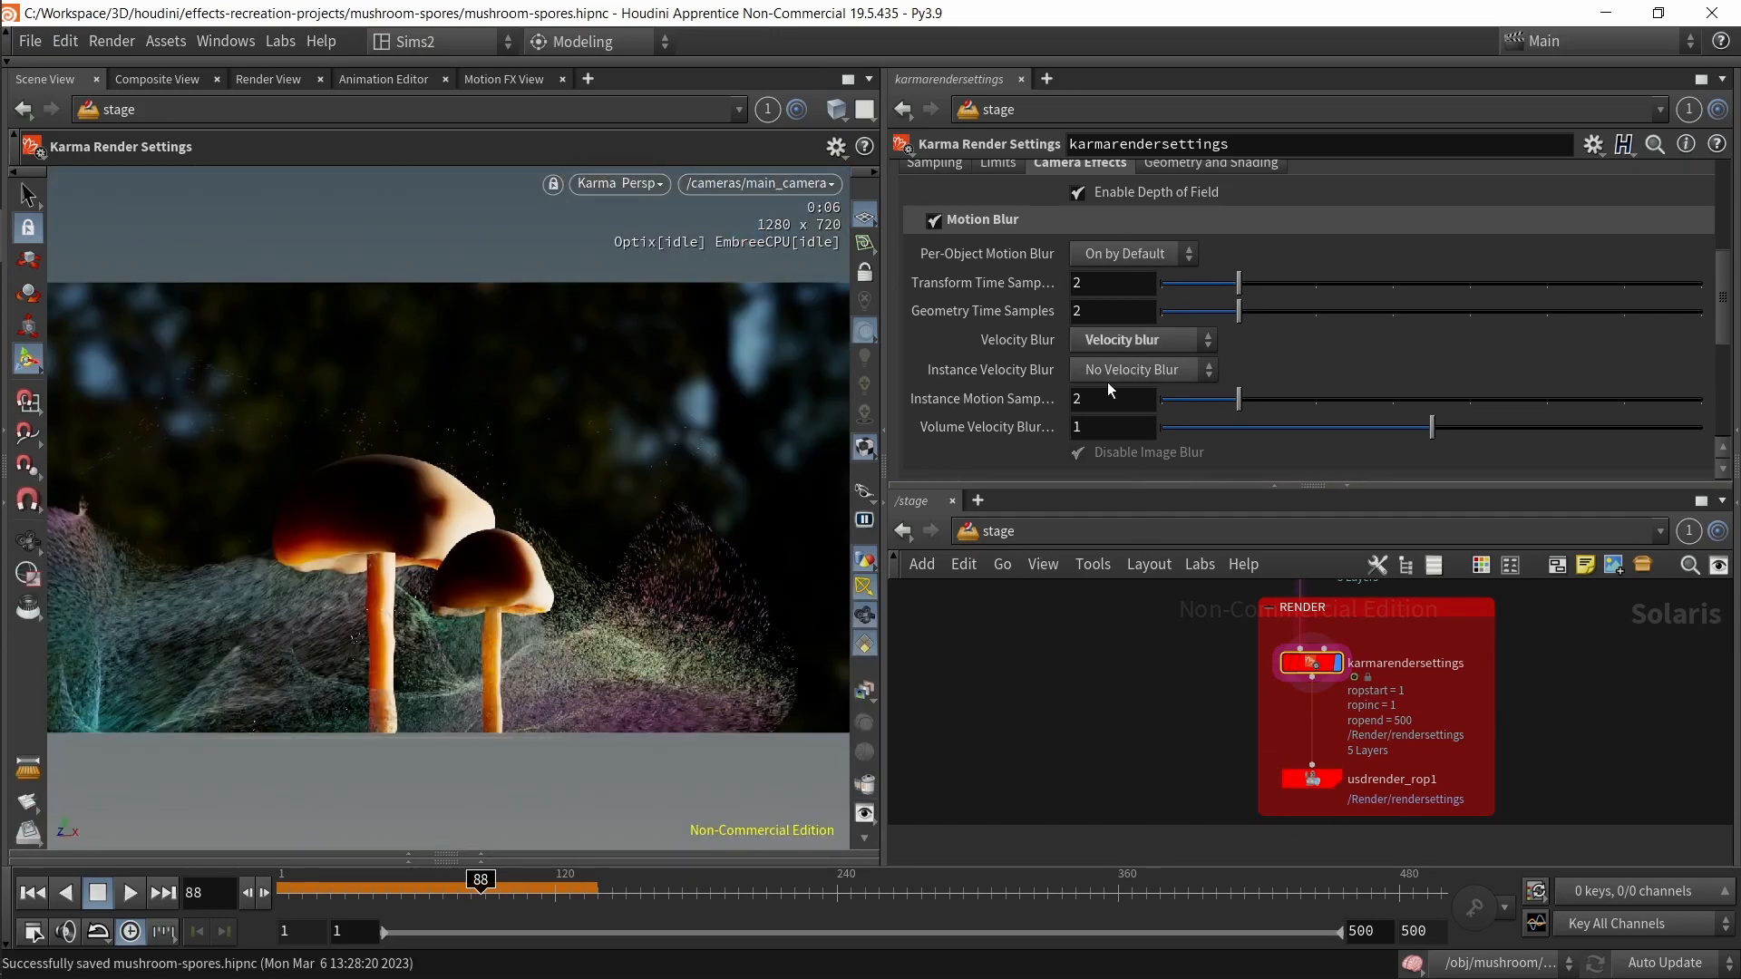
# Step: Examine the Denoiser options under the Image Output filters of karmarendersettings
pyautogui.scroll(3, 1107, 383)
pyautogui.click(1038, 276)
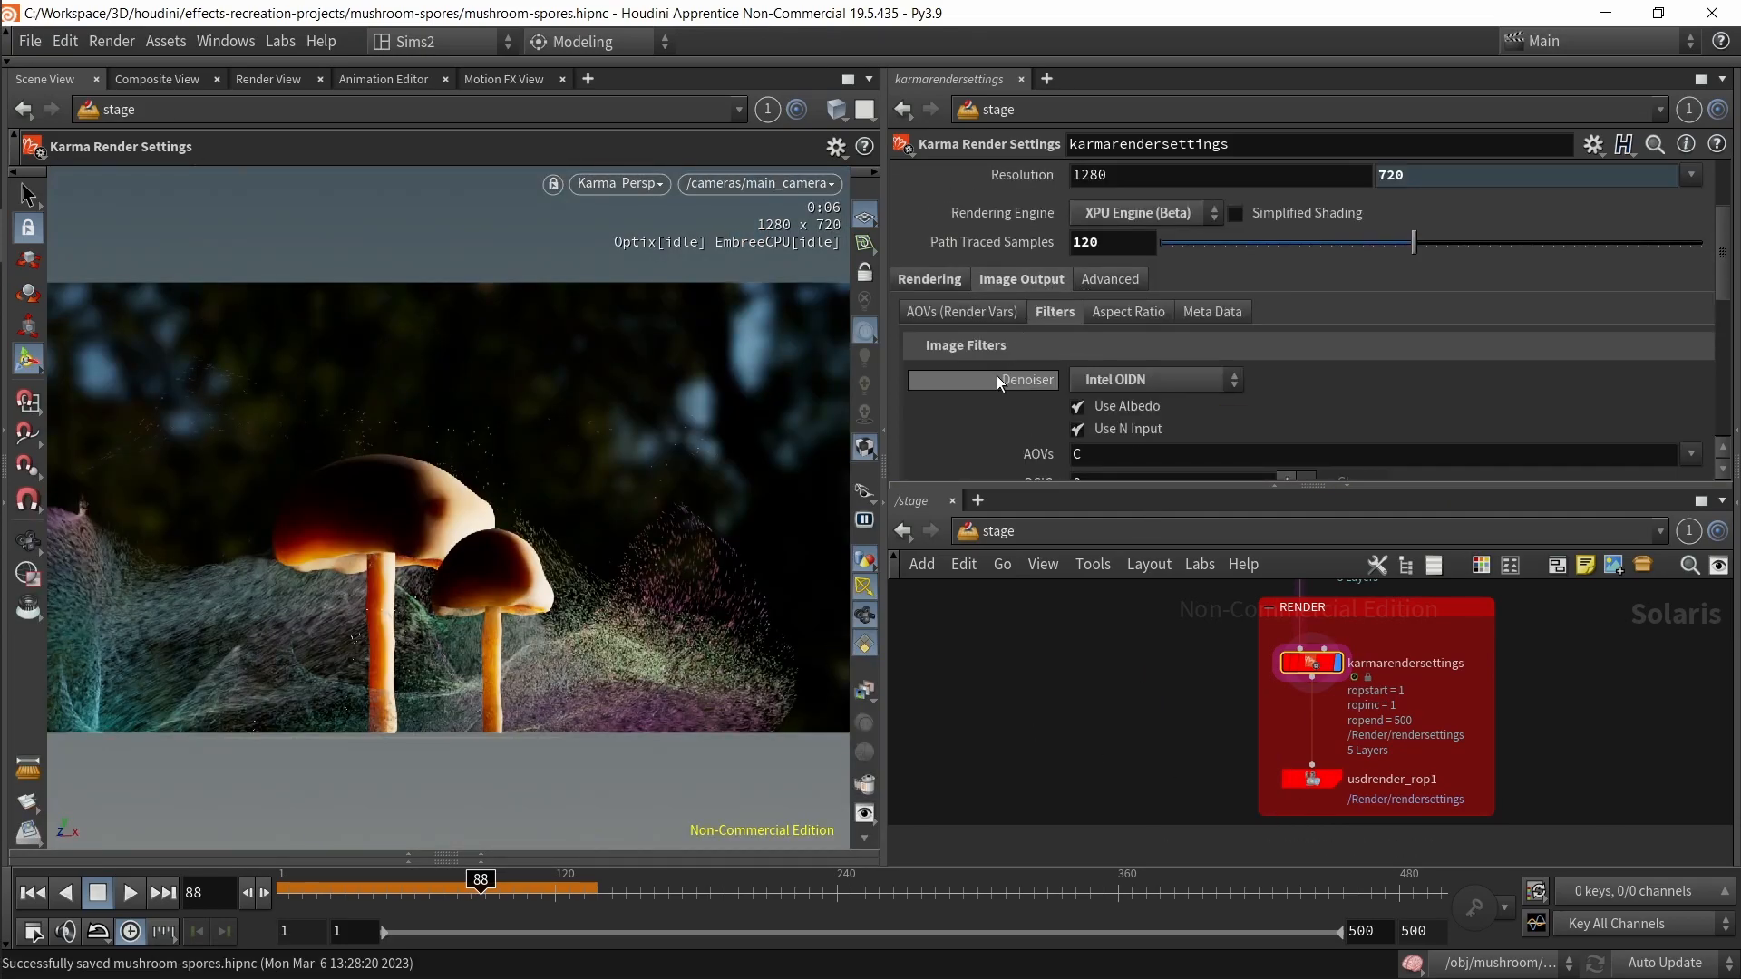
pyautogui.scroll(-1, 997, 375)
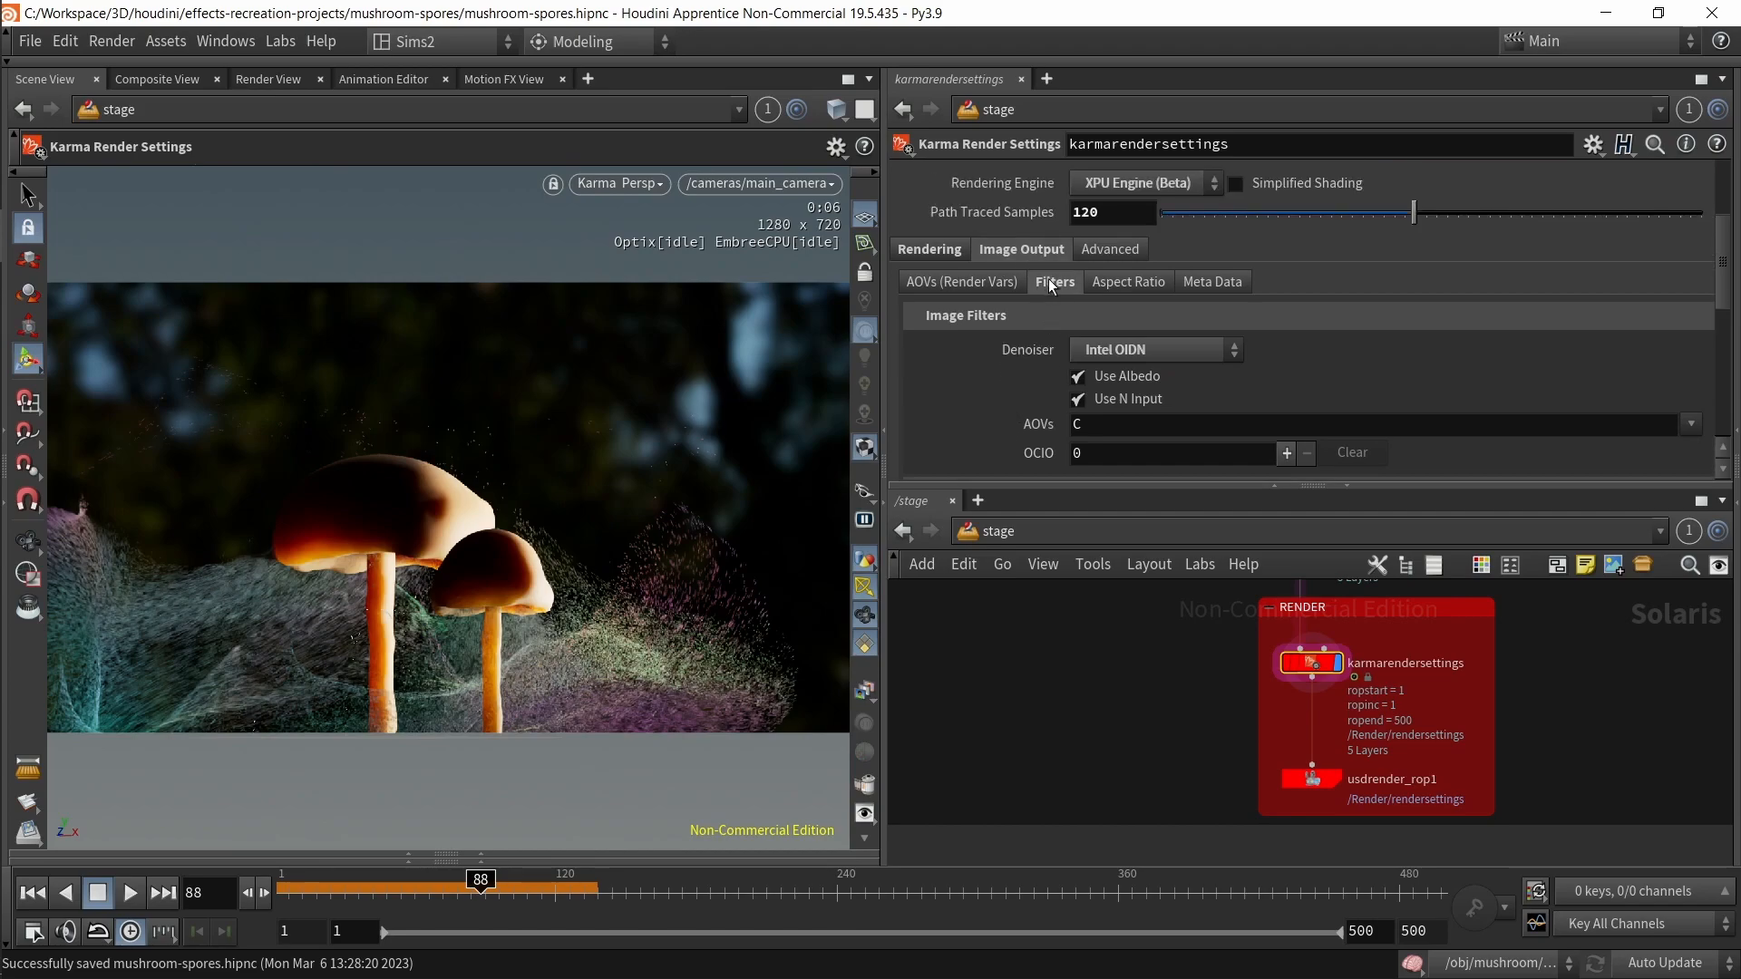
pyautogui.click(1147, 351)
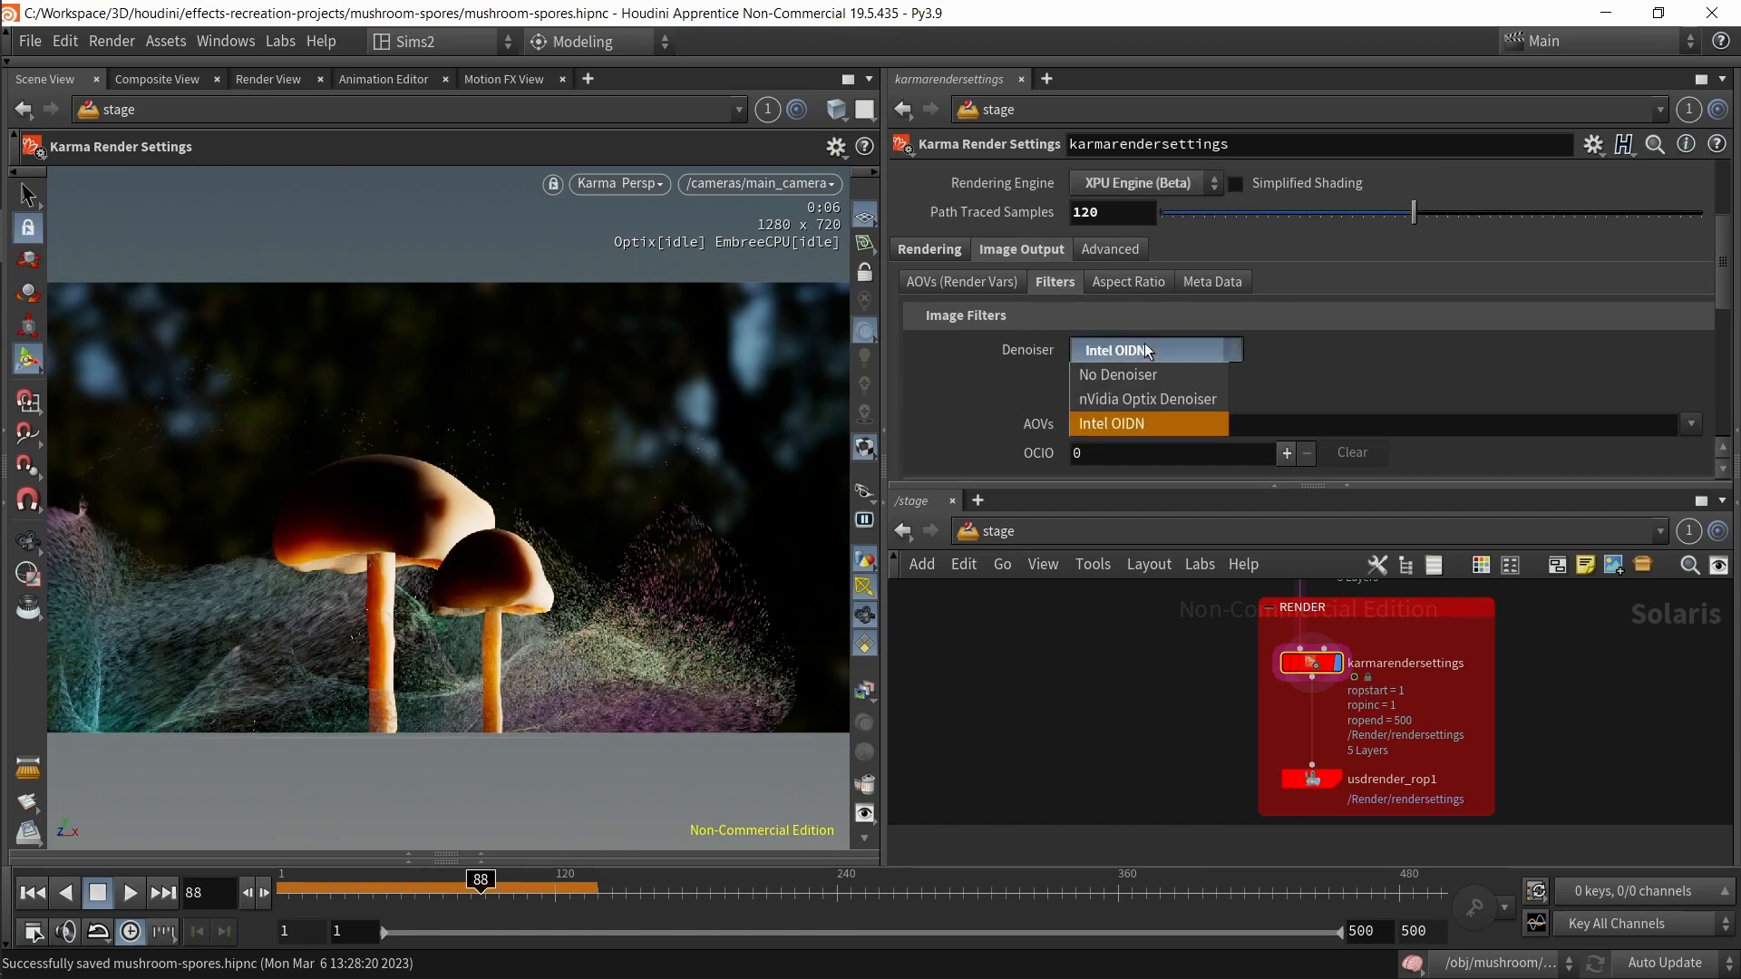
pyautogui.click(1147, 351)
pyautogui.click(1173, 349)
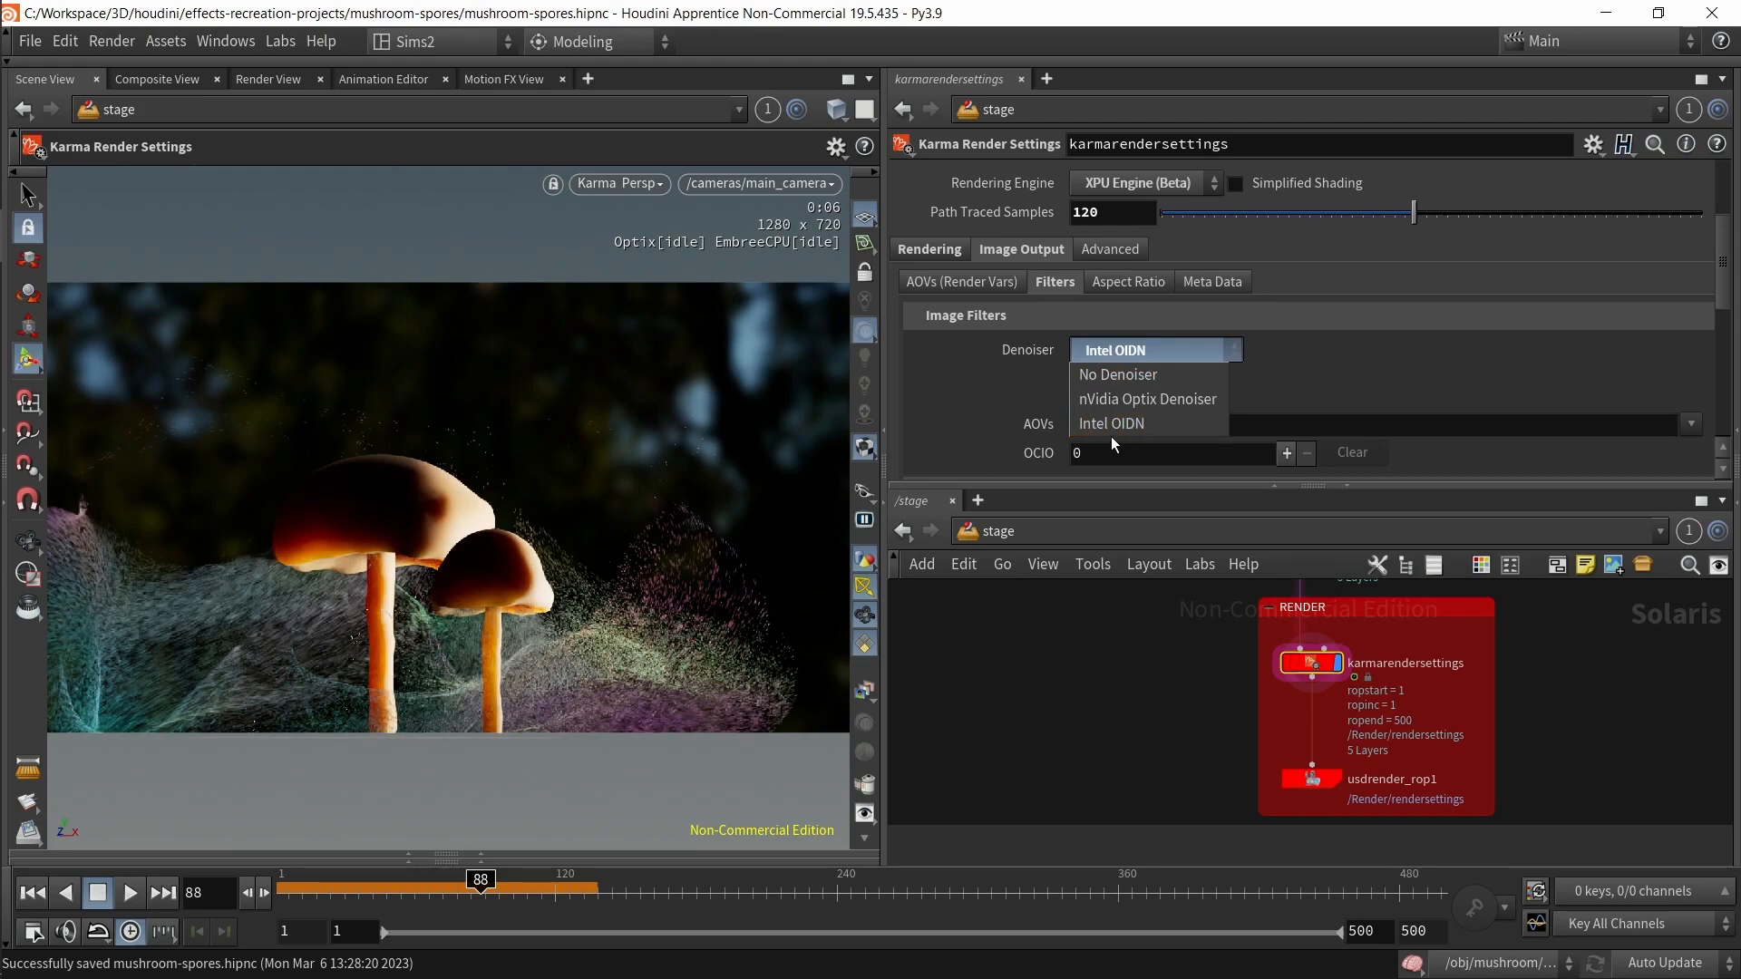
pyautogui.click(1117, 675)
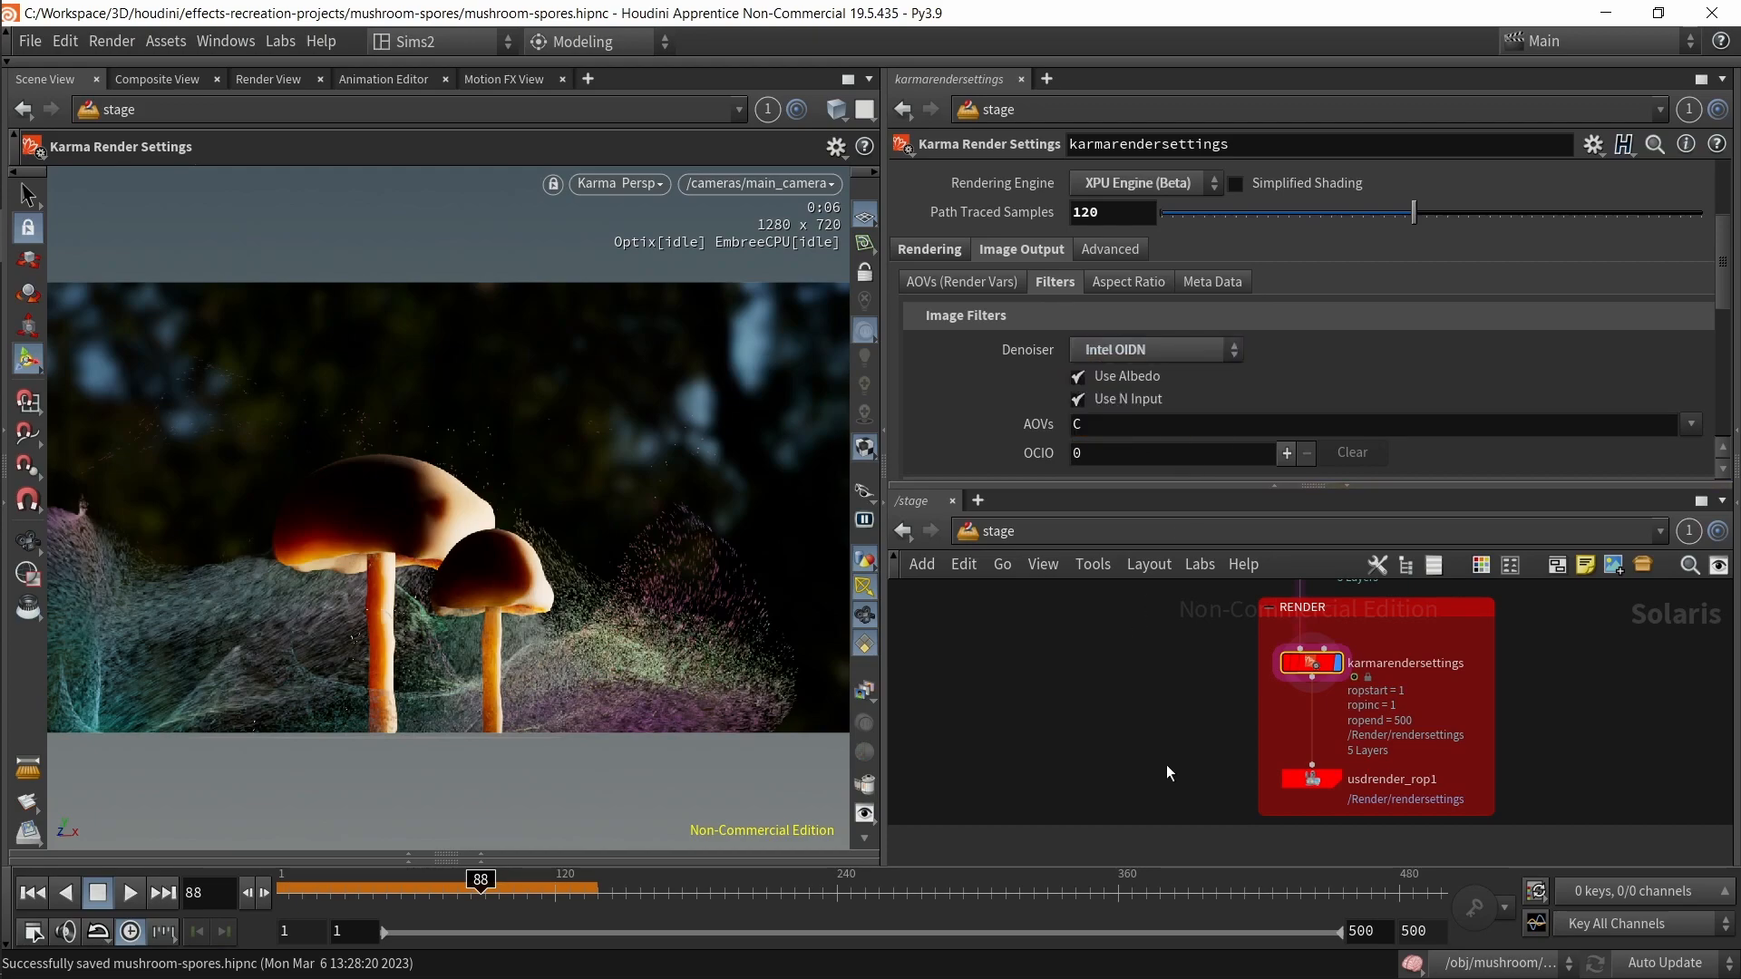
pyautogui.scroll(-2, 1193, 379)
pyautogui.scroll(5, 1213, 377)
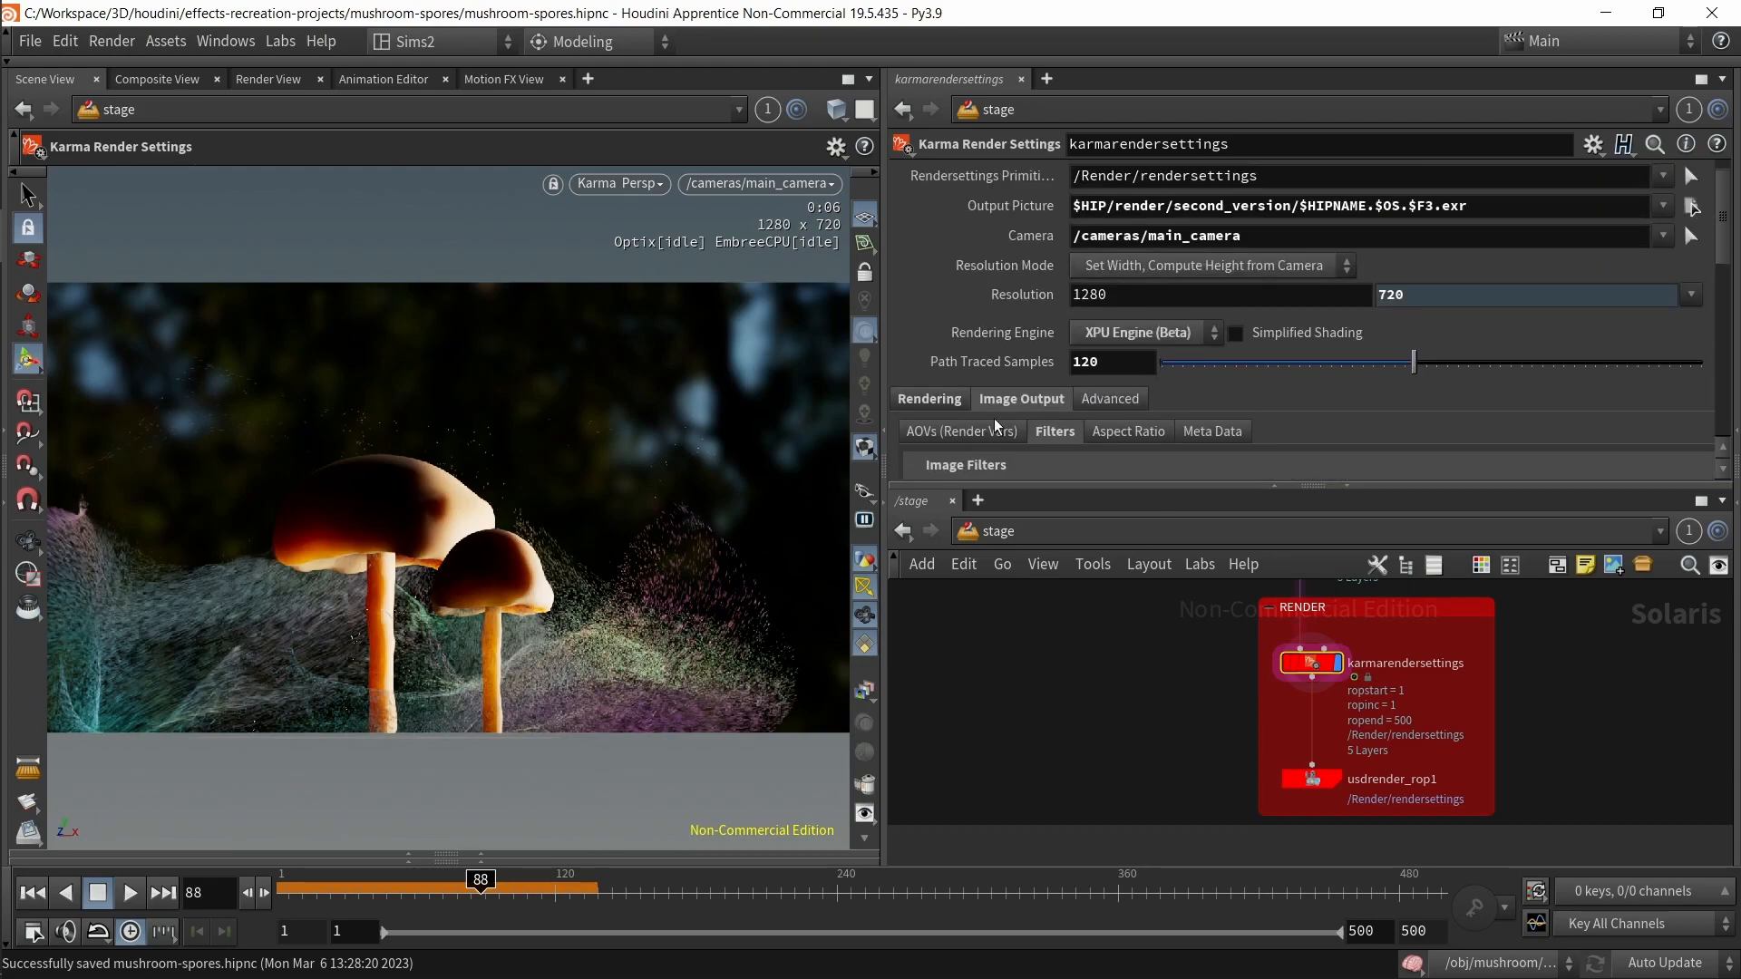
# Step: Select the usdrender_rop1 node and set its Valid Frame Range to Render Specific Frame Range
pyautogui.click(954, 406)
pyautogui.moveTo(1126, 690); pyautogui.dragTo(1038, 585, button='middle')
pyautogui.click(1220, 674)
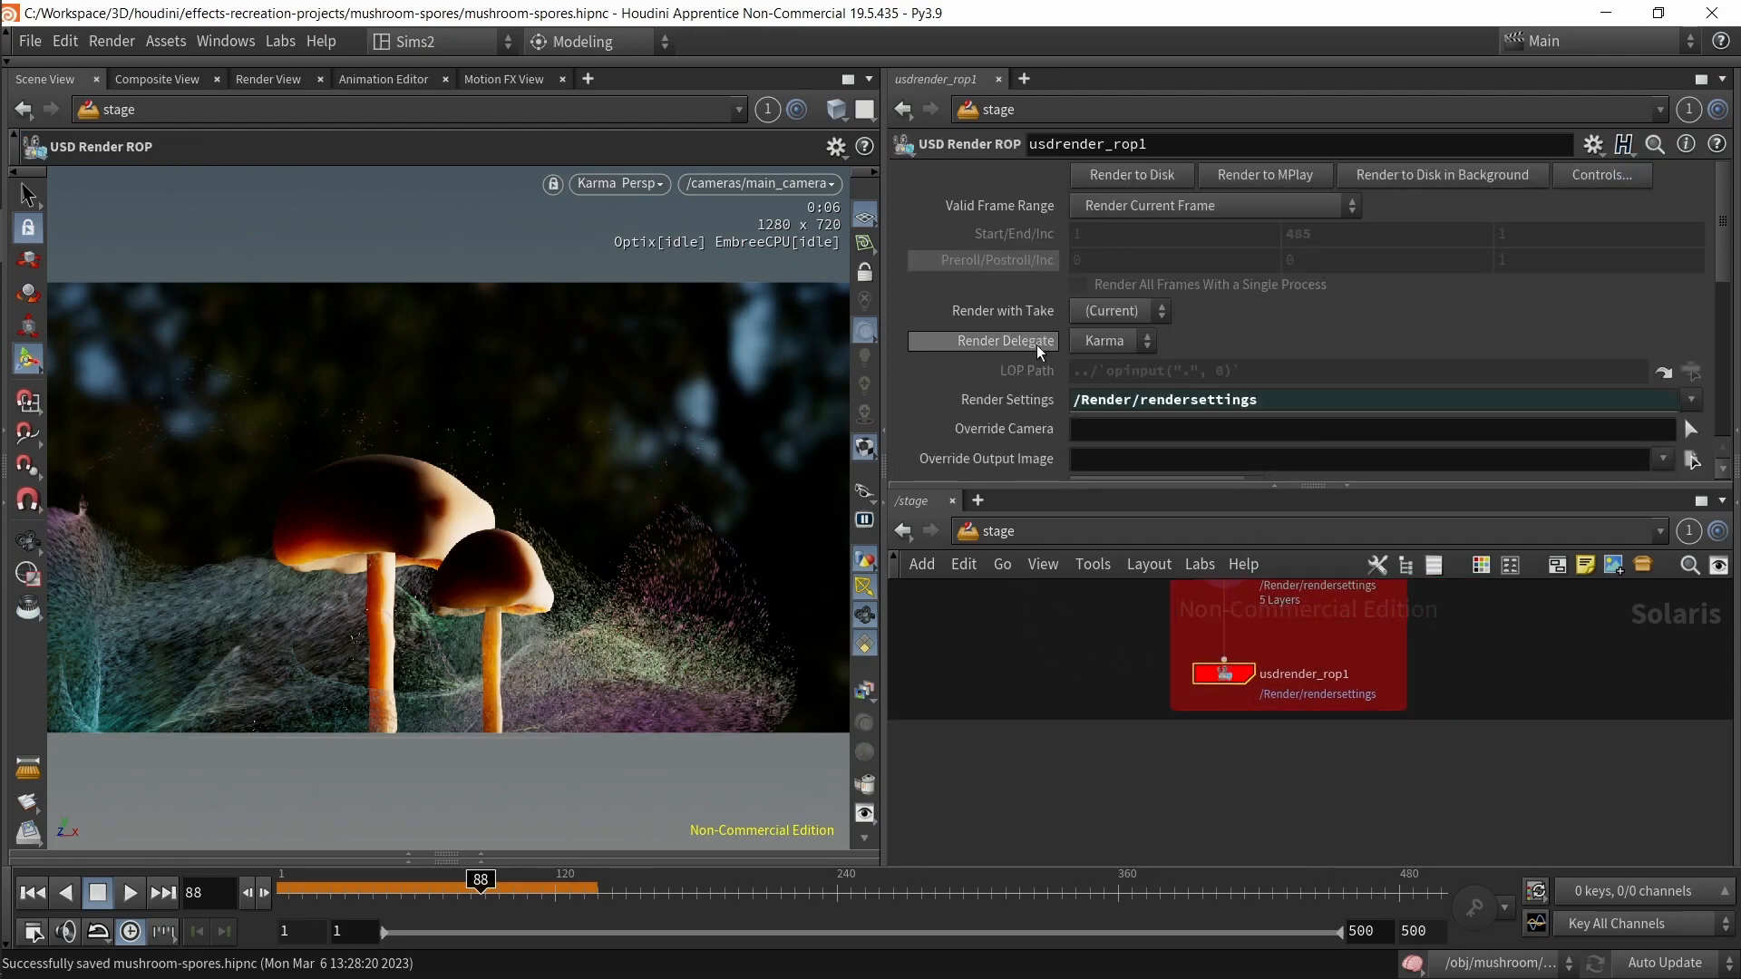
pyautogui.scroll(-3, 1003, 439)
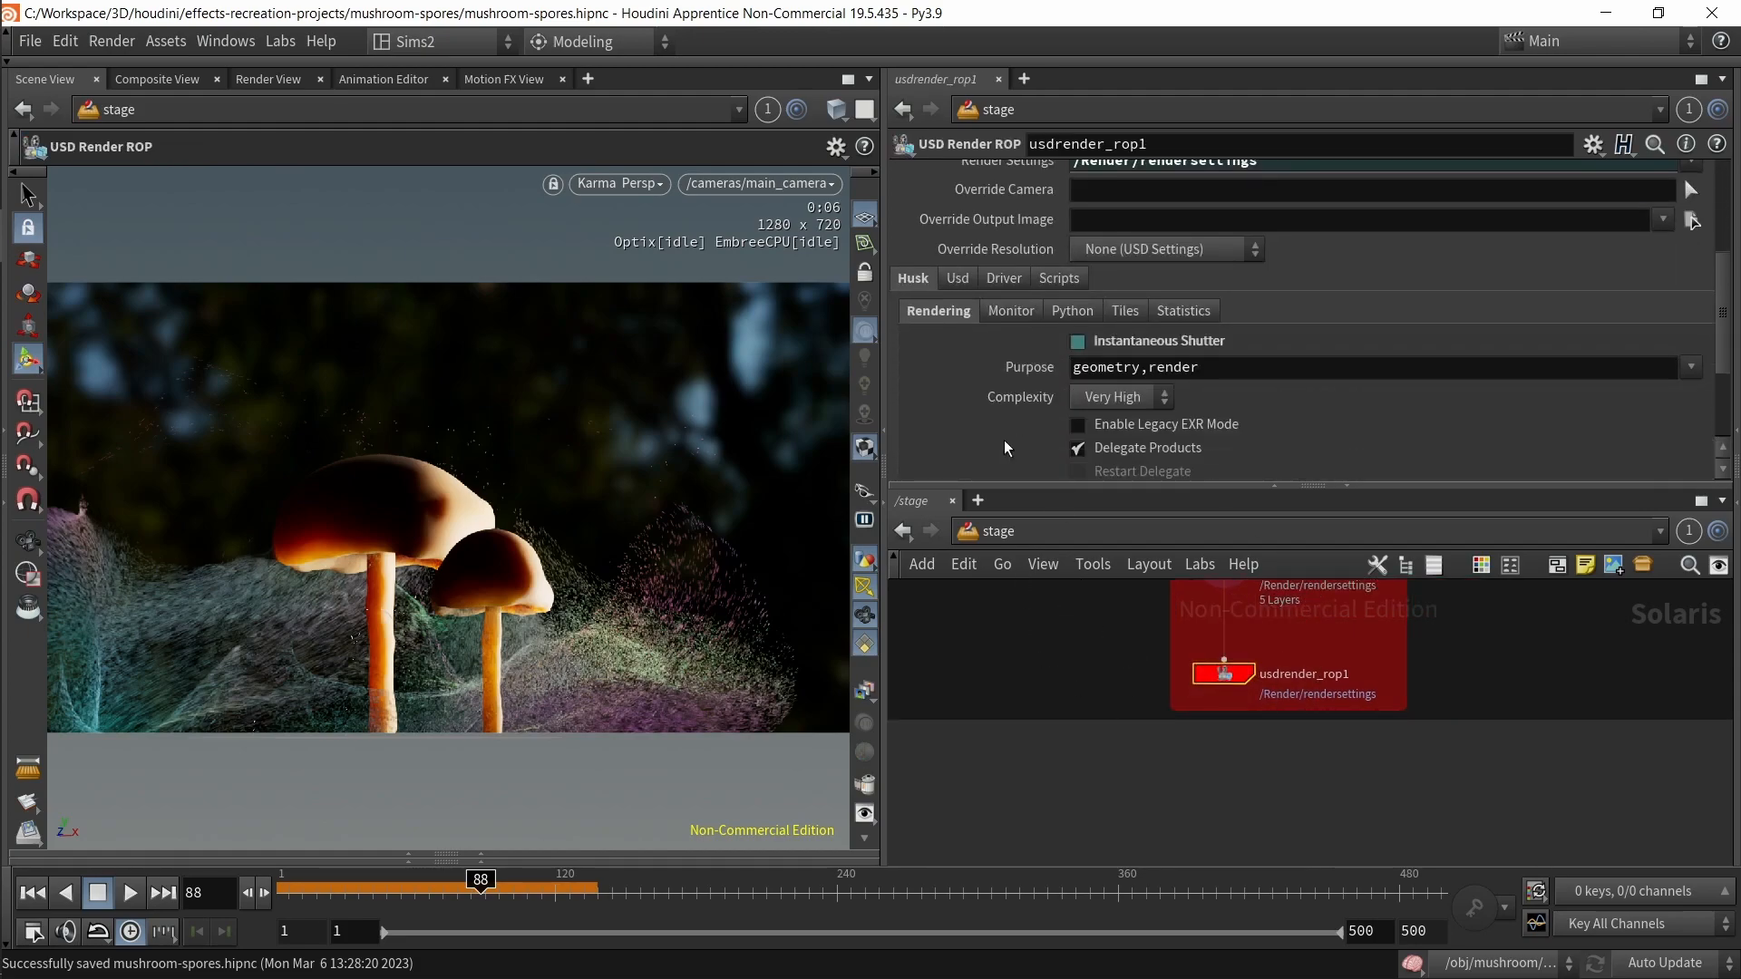
pyautogui.scroll(8, 1024, 399)
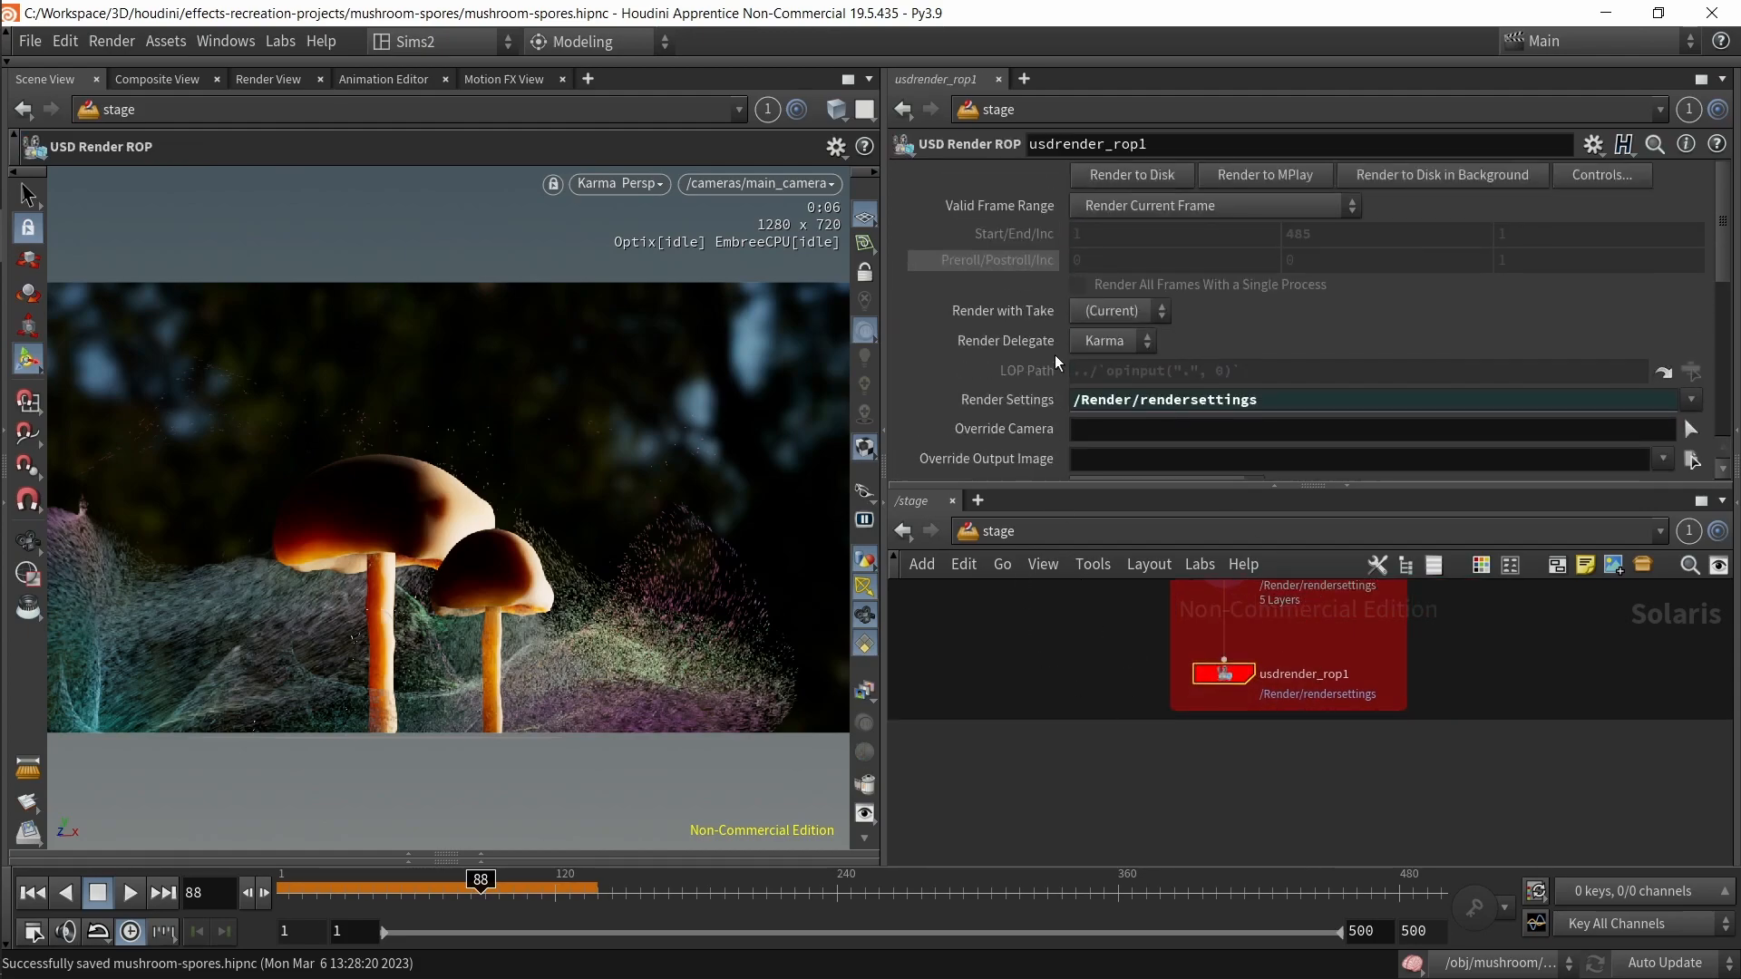
pyautogui.click(1267, 204)
pyautogui.click(1215, 258)
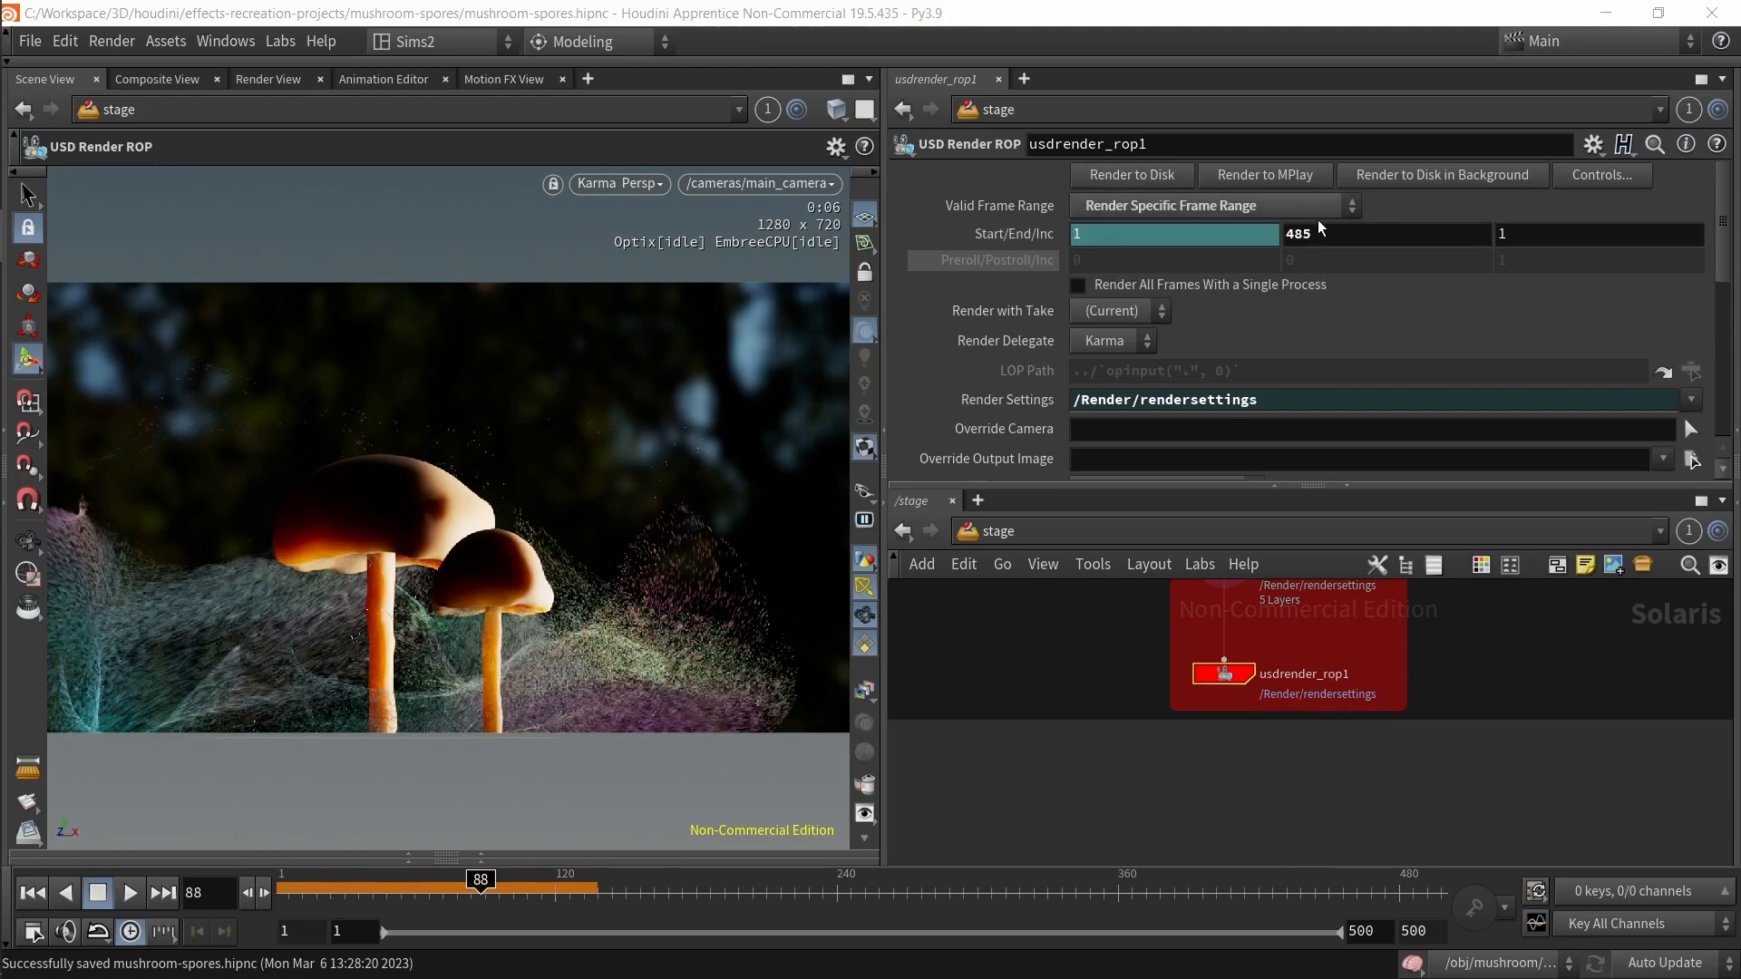
# Step: Edit the end frame of the Start/End/Inc range, entering 485f
pyautogui.click(1338, 232)
pyautogui.press('Return')
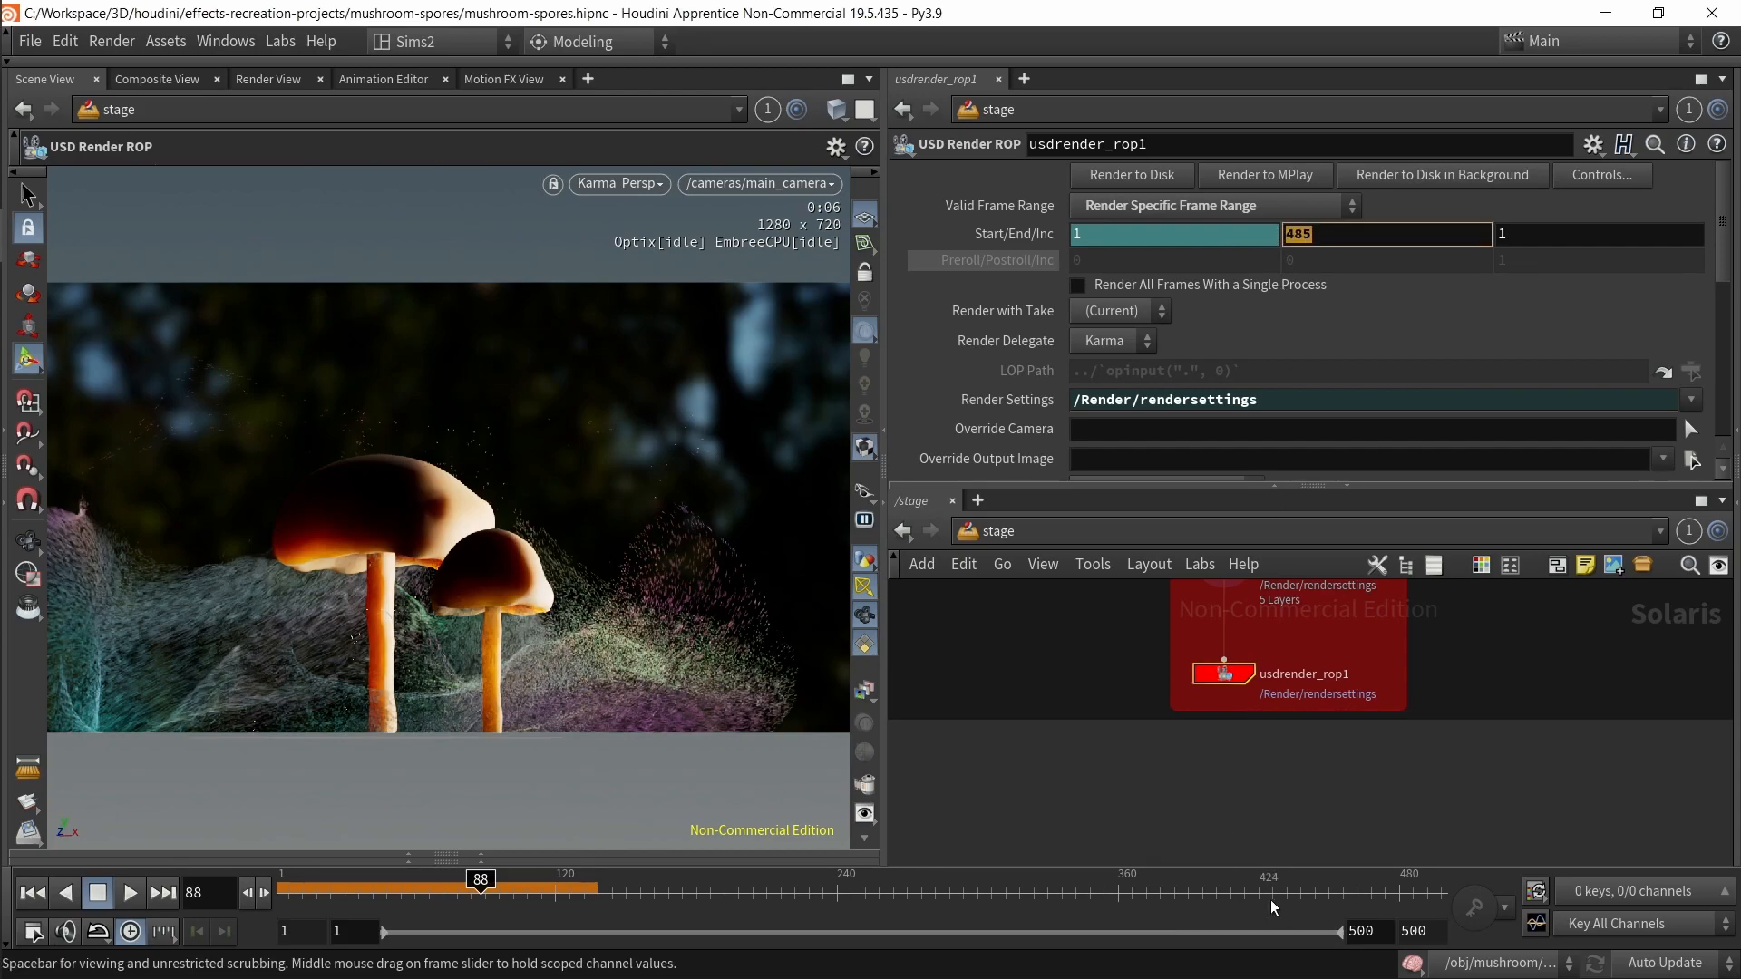
pyautogui.click(1313, 233)
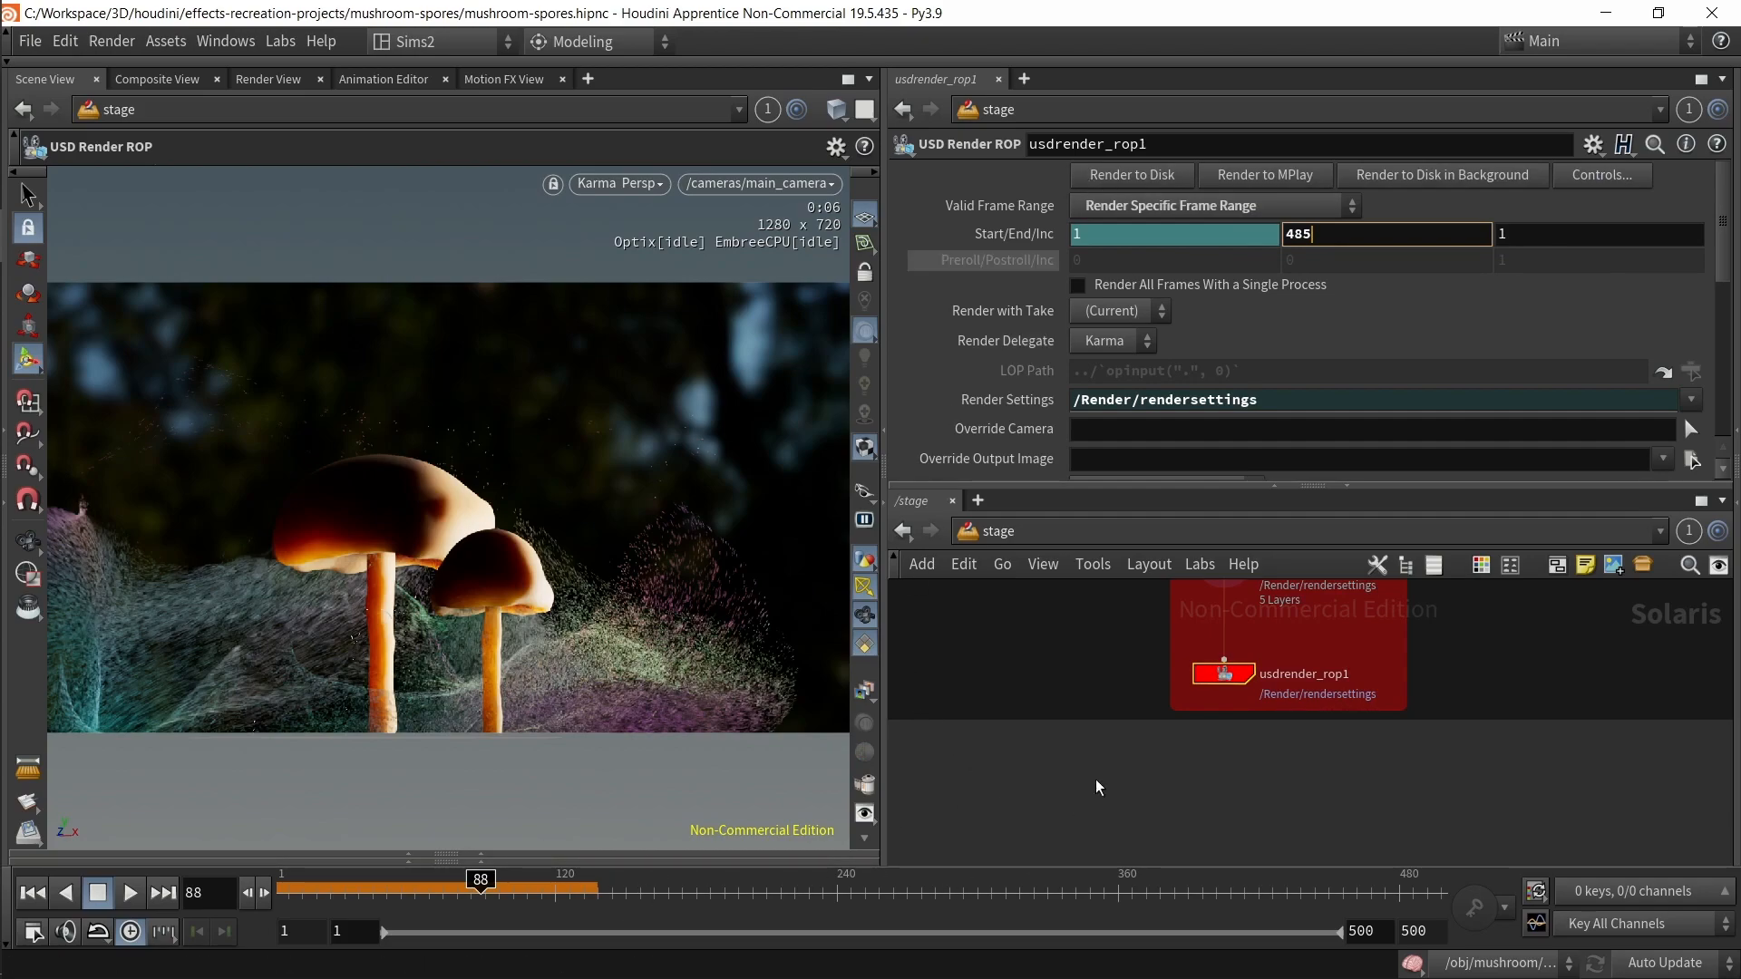
pyautogui.write('f')
# Step: Frame all nodes in the network view
pyautogui.click(1106, 748)
pyautogui.press('f')
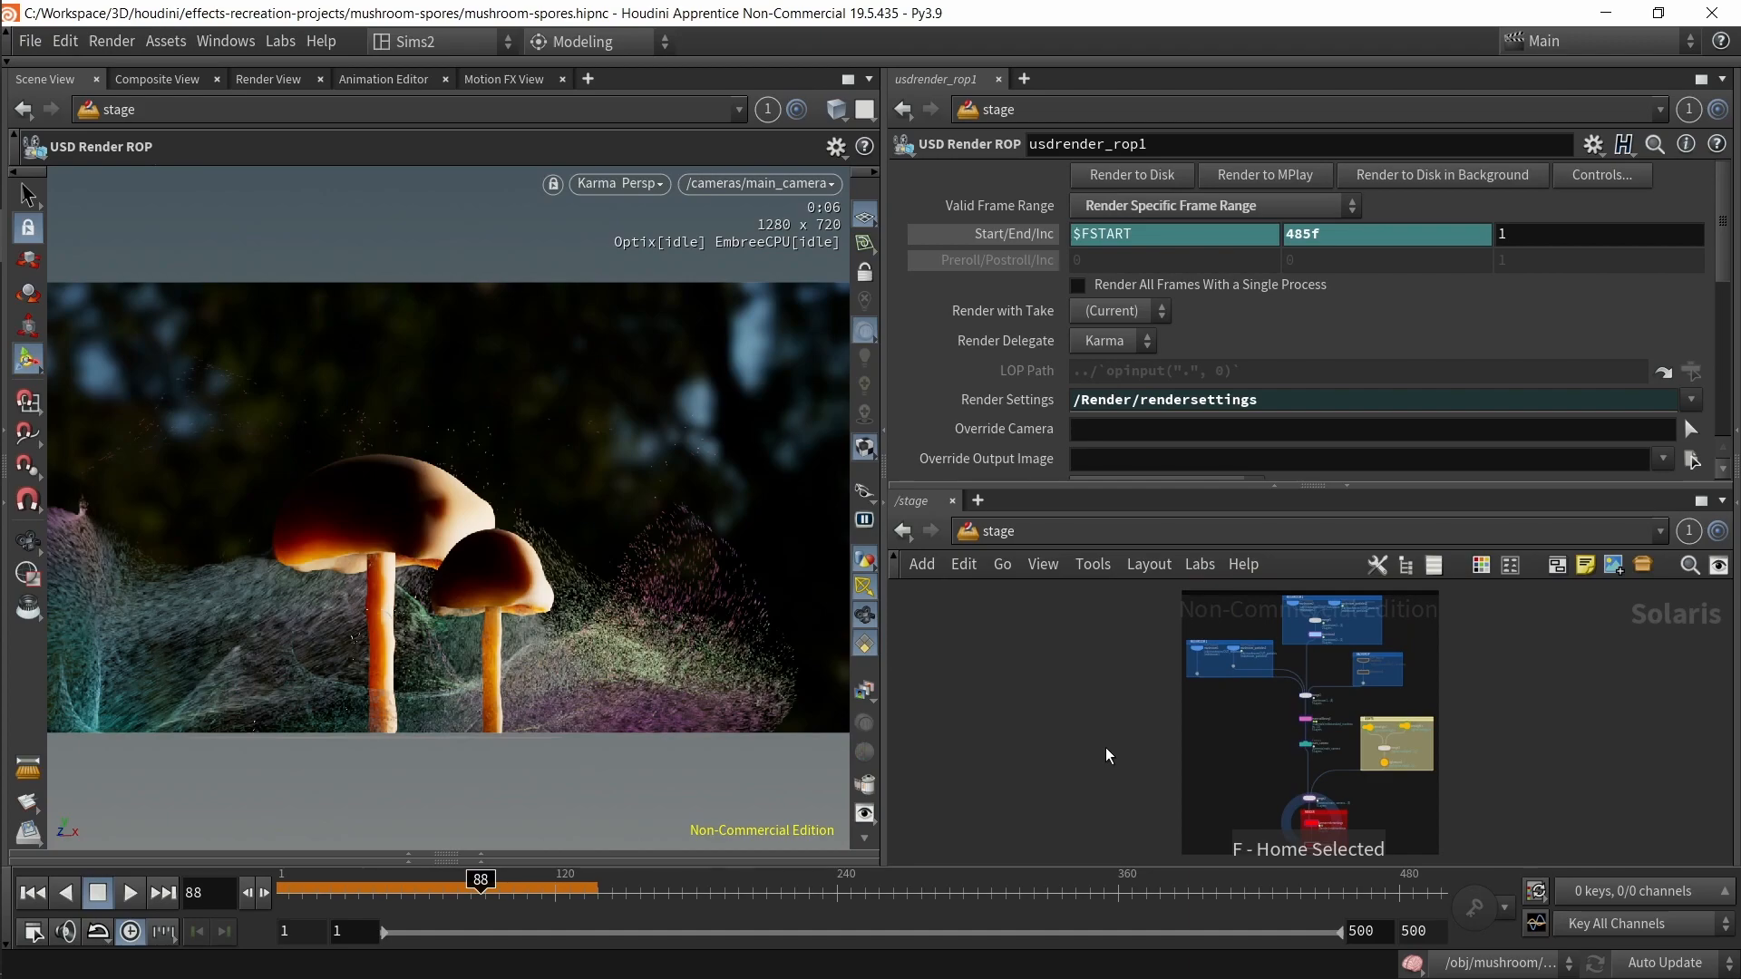